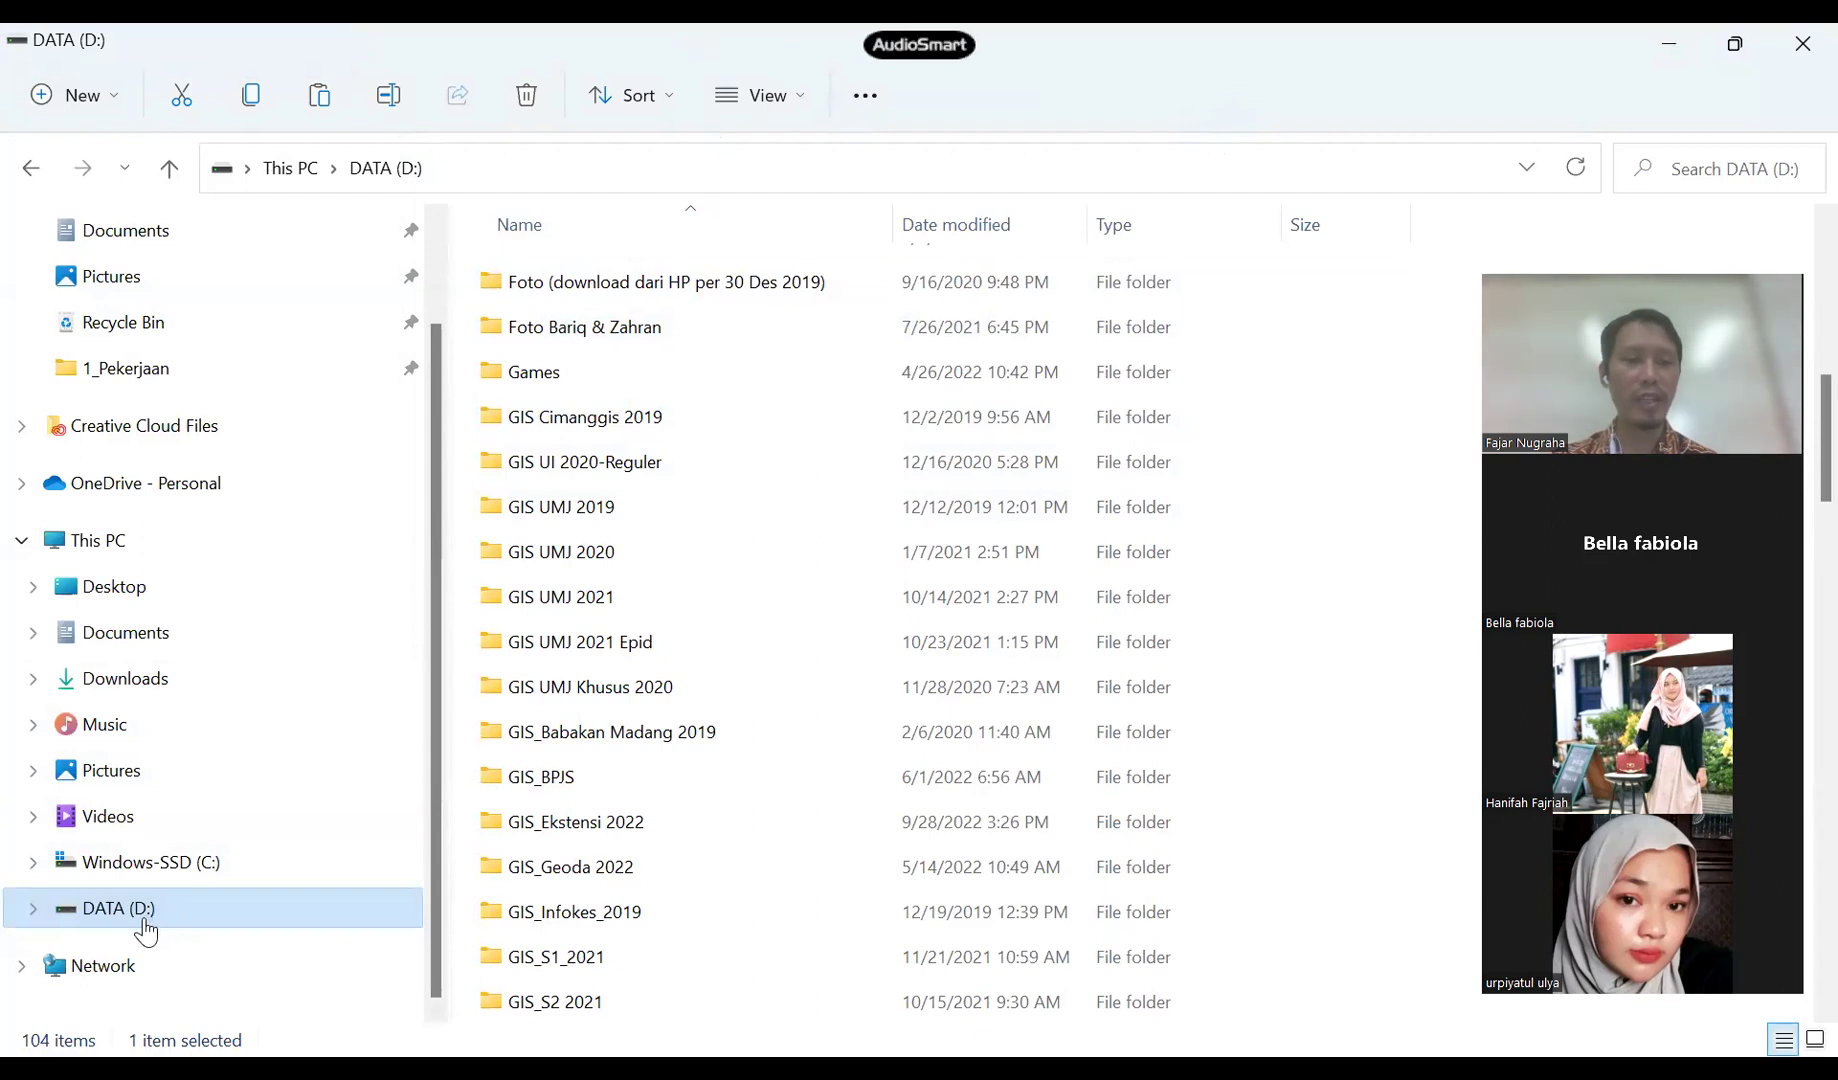
- Create a new folder in DATA (D:), keeping its default name
left_click(88, 95)
left_click(138, 167)
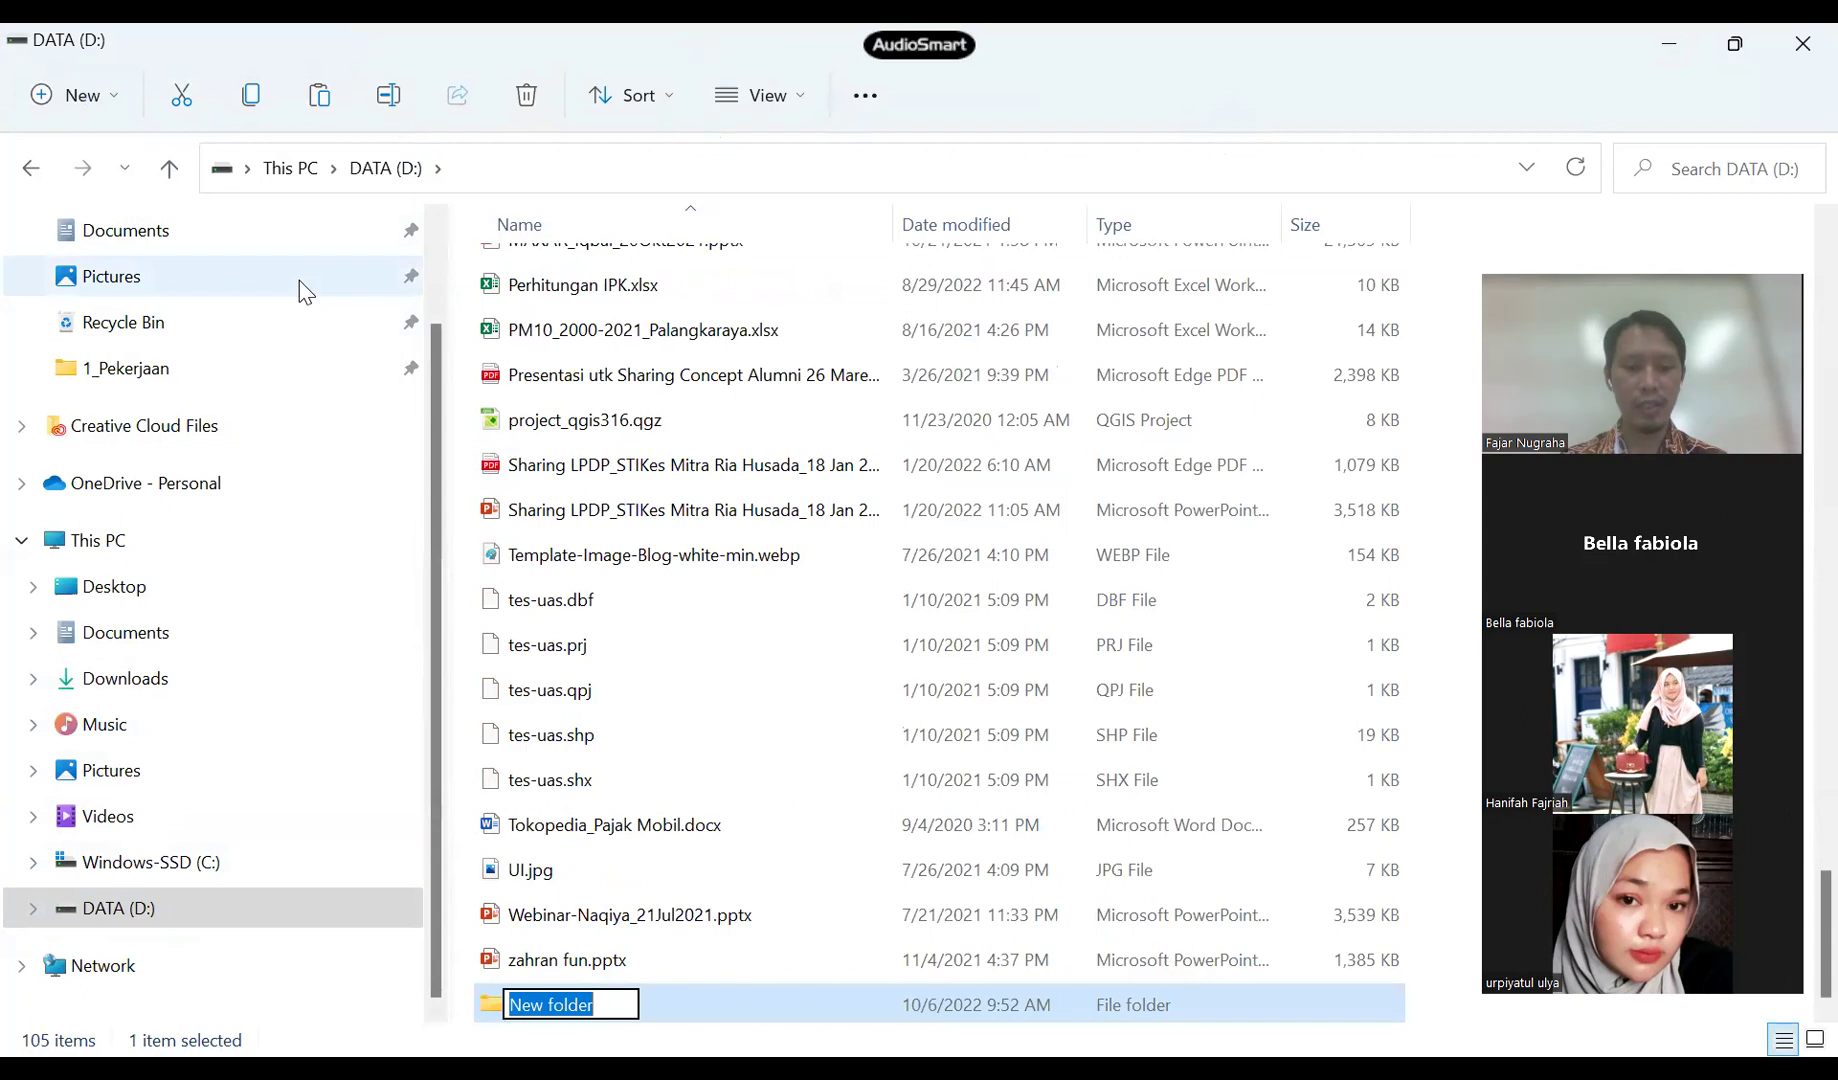
left_click(712, 507)
scroll(714, 500, "up", 12)
scroll(716, 500, "up", 8)
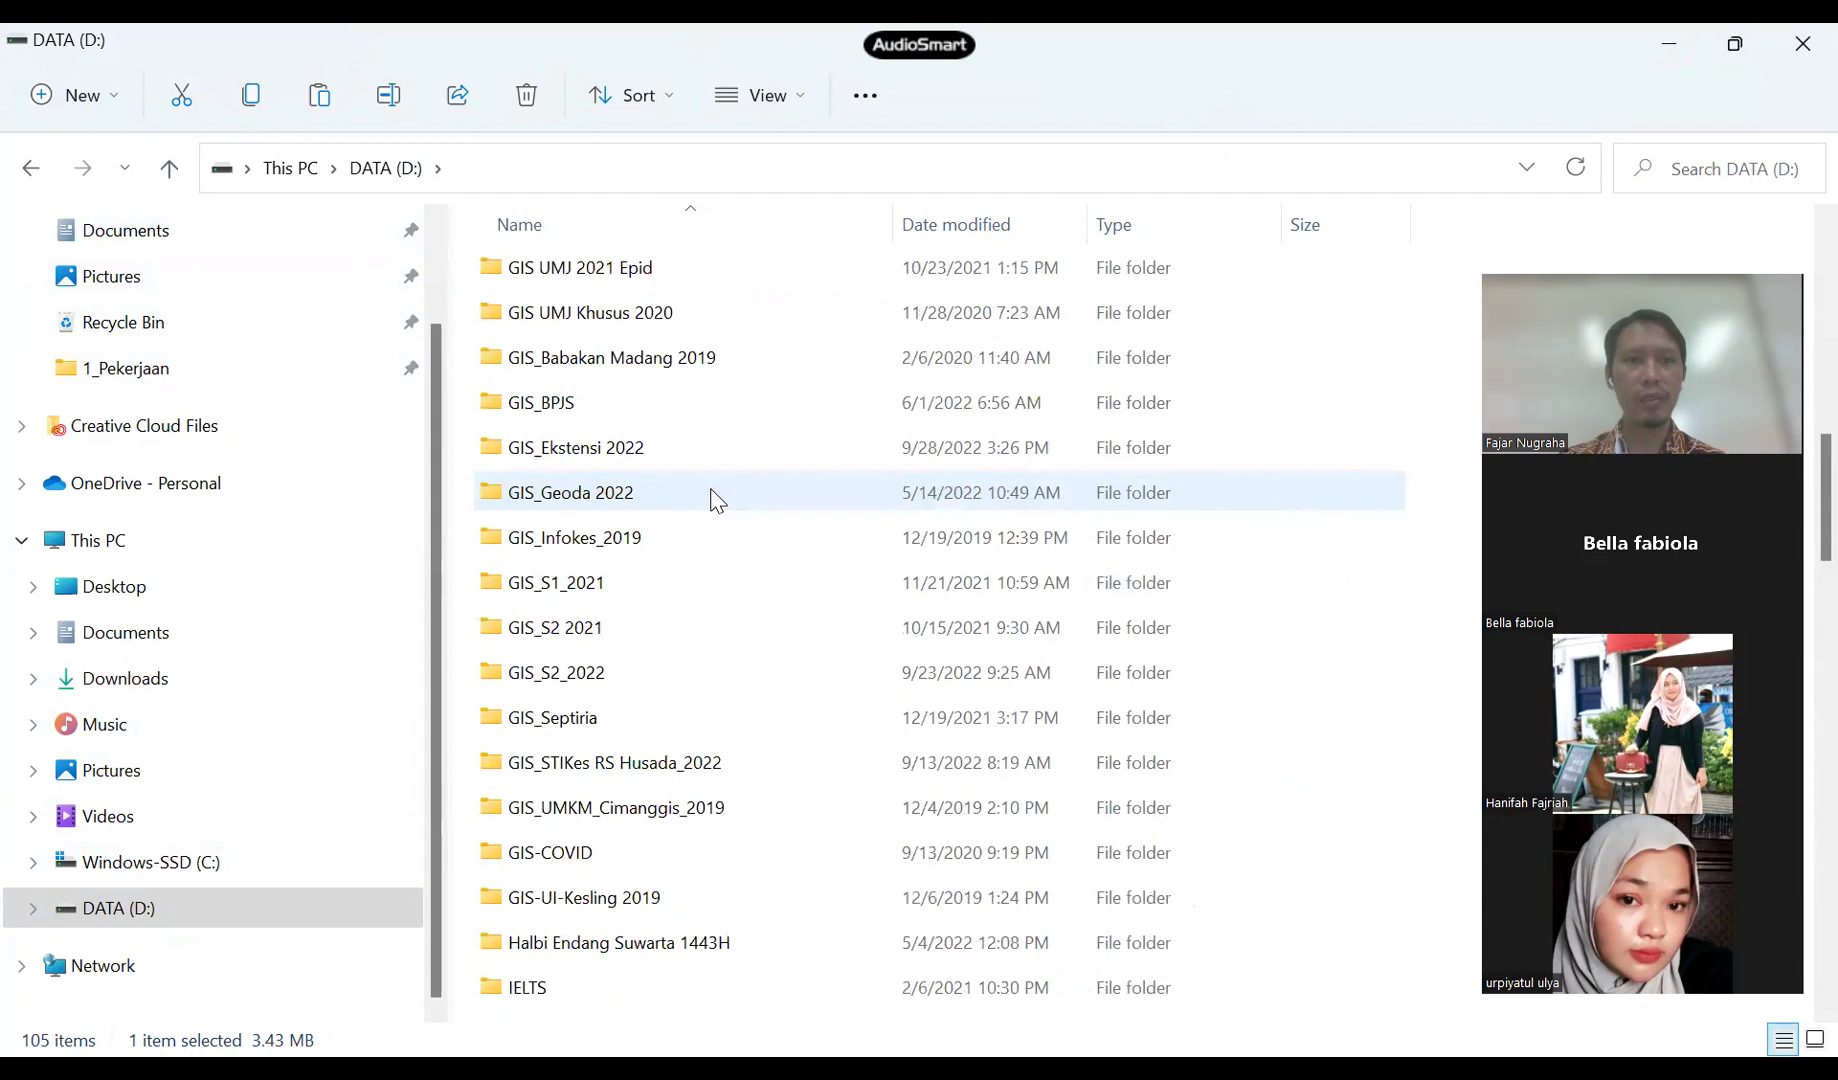
scroll(716, 500, "up", 1)
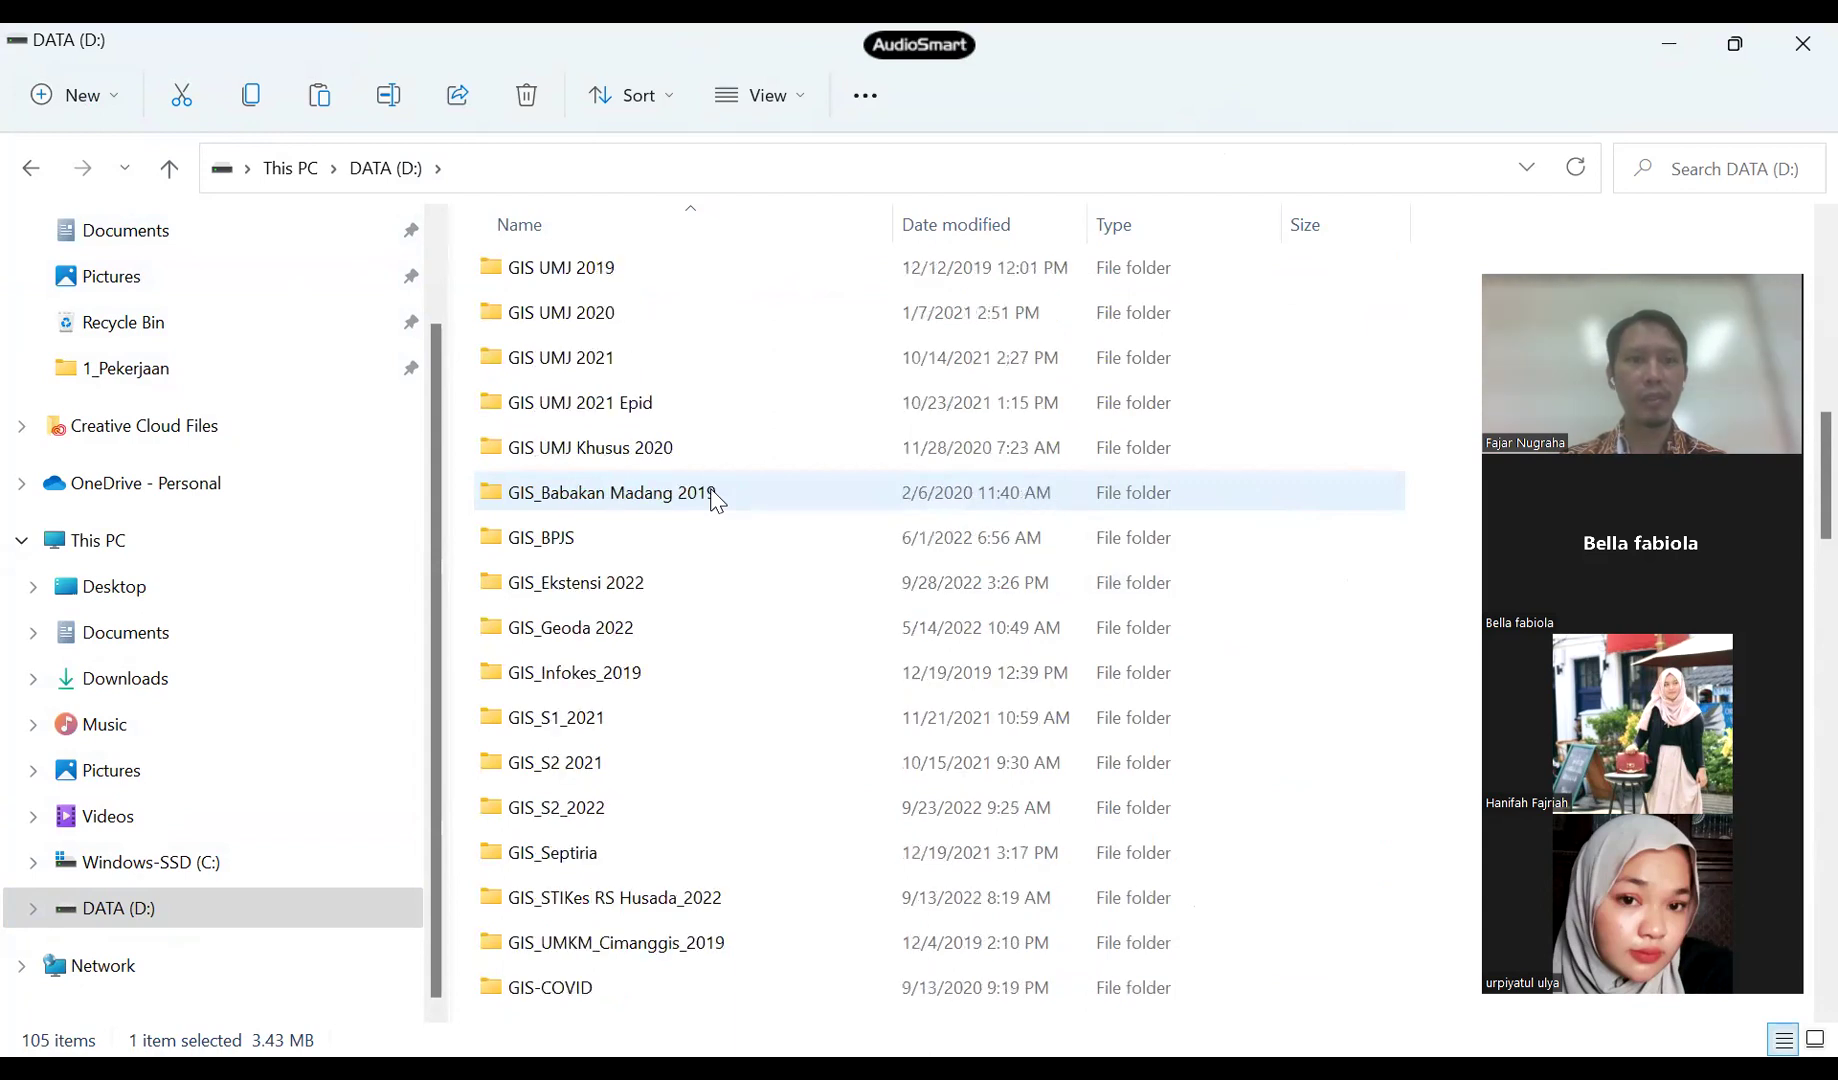
- Create a folder named GIS UMJ 2022 in DATA (D:)
left_click(97, 96)
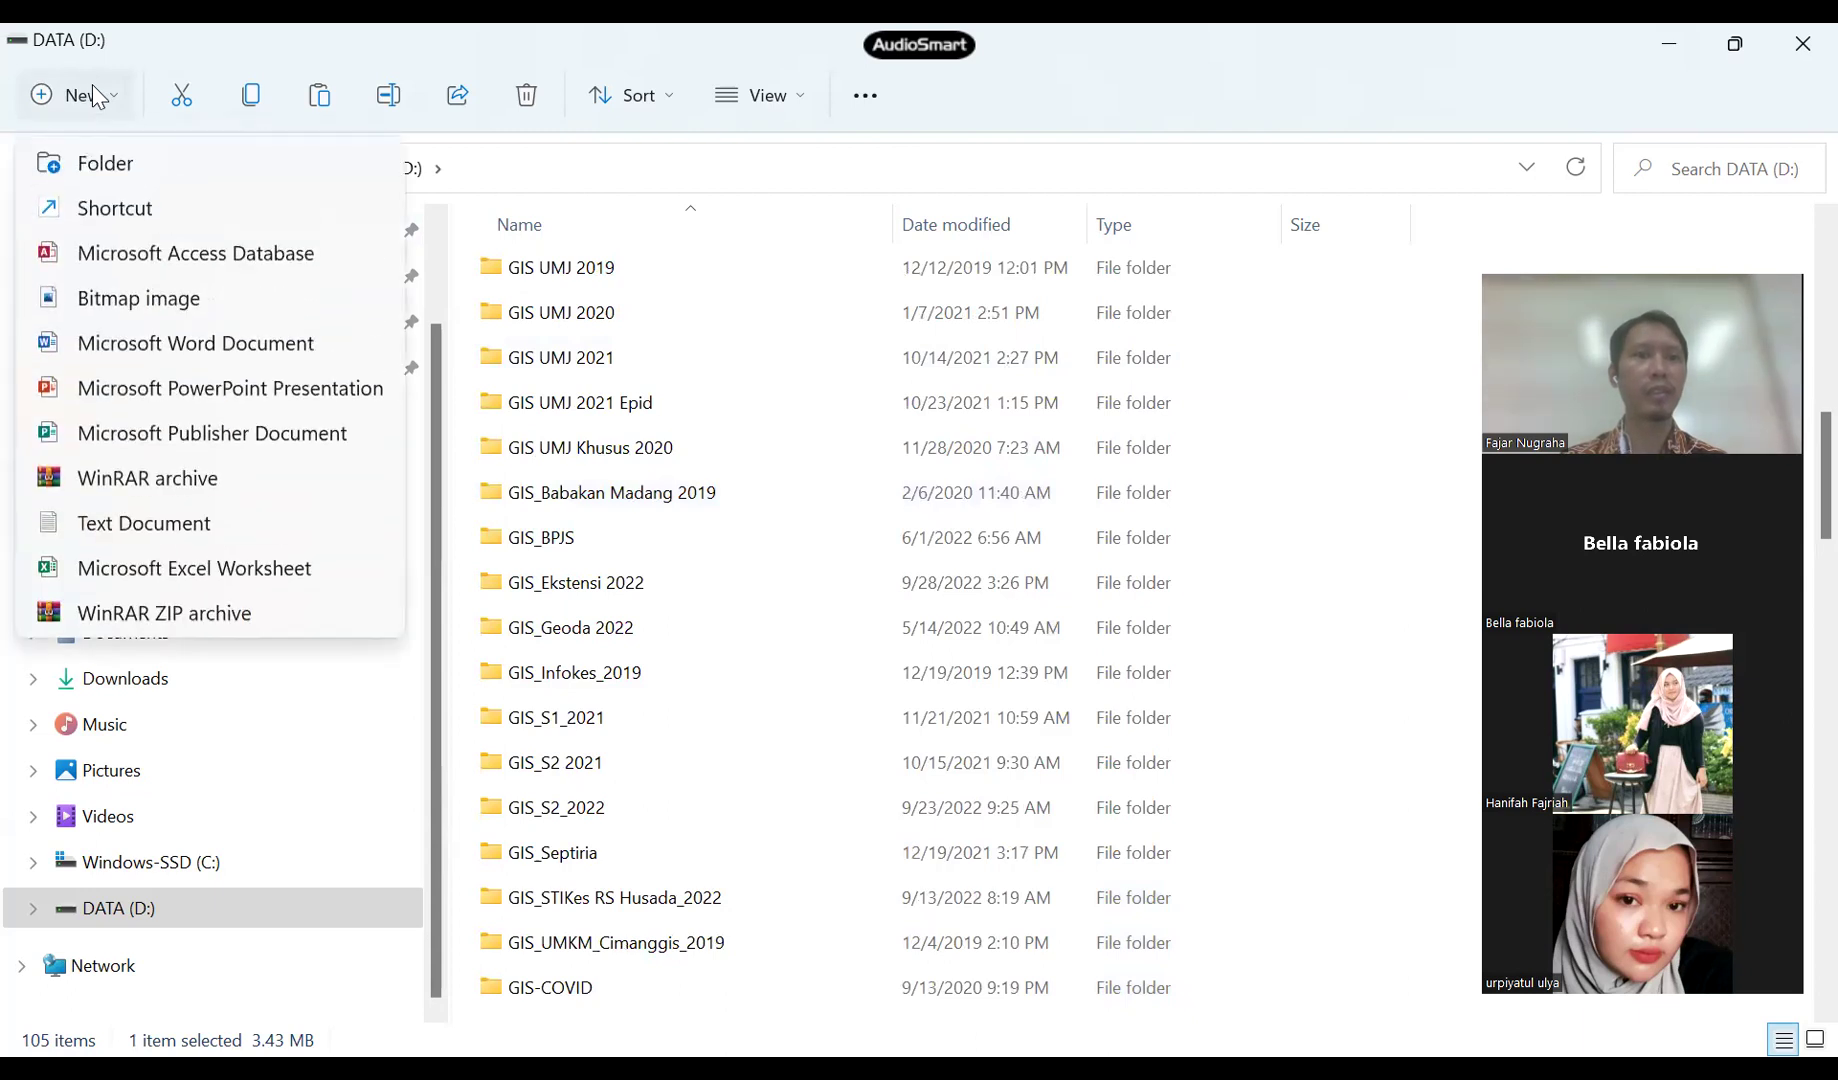
left_click(104, 164)
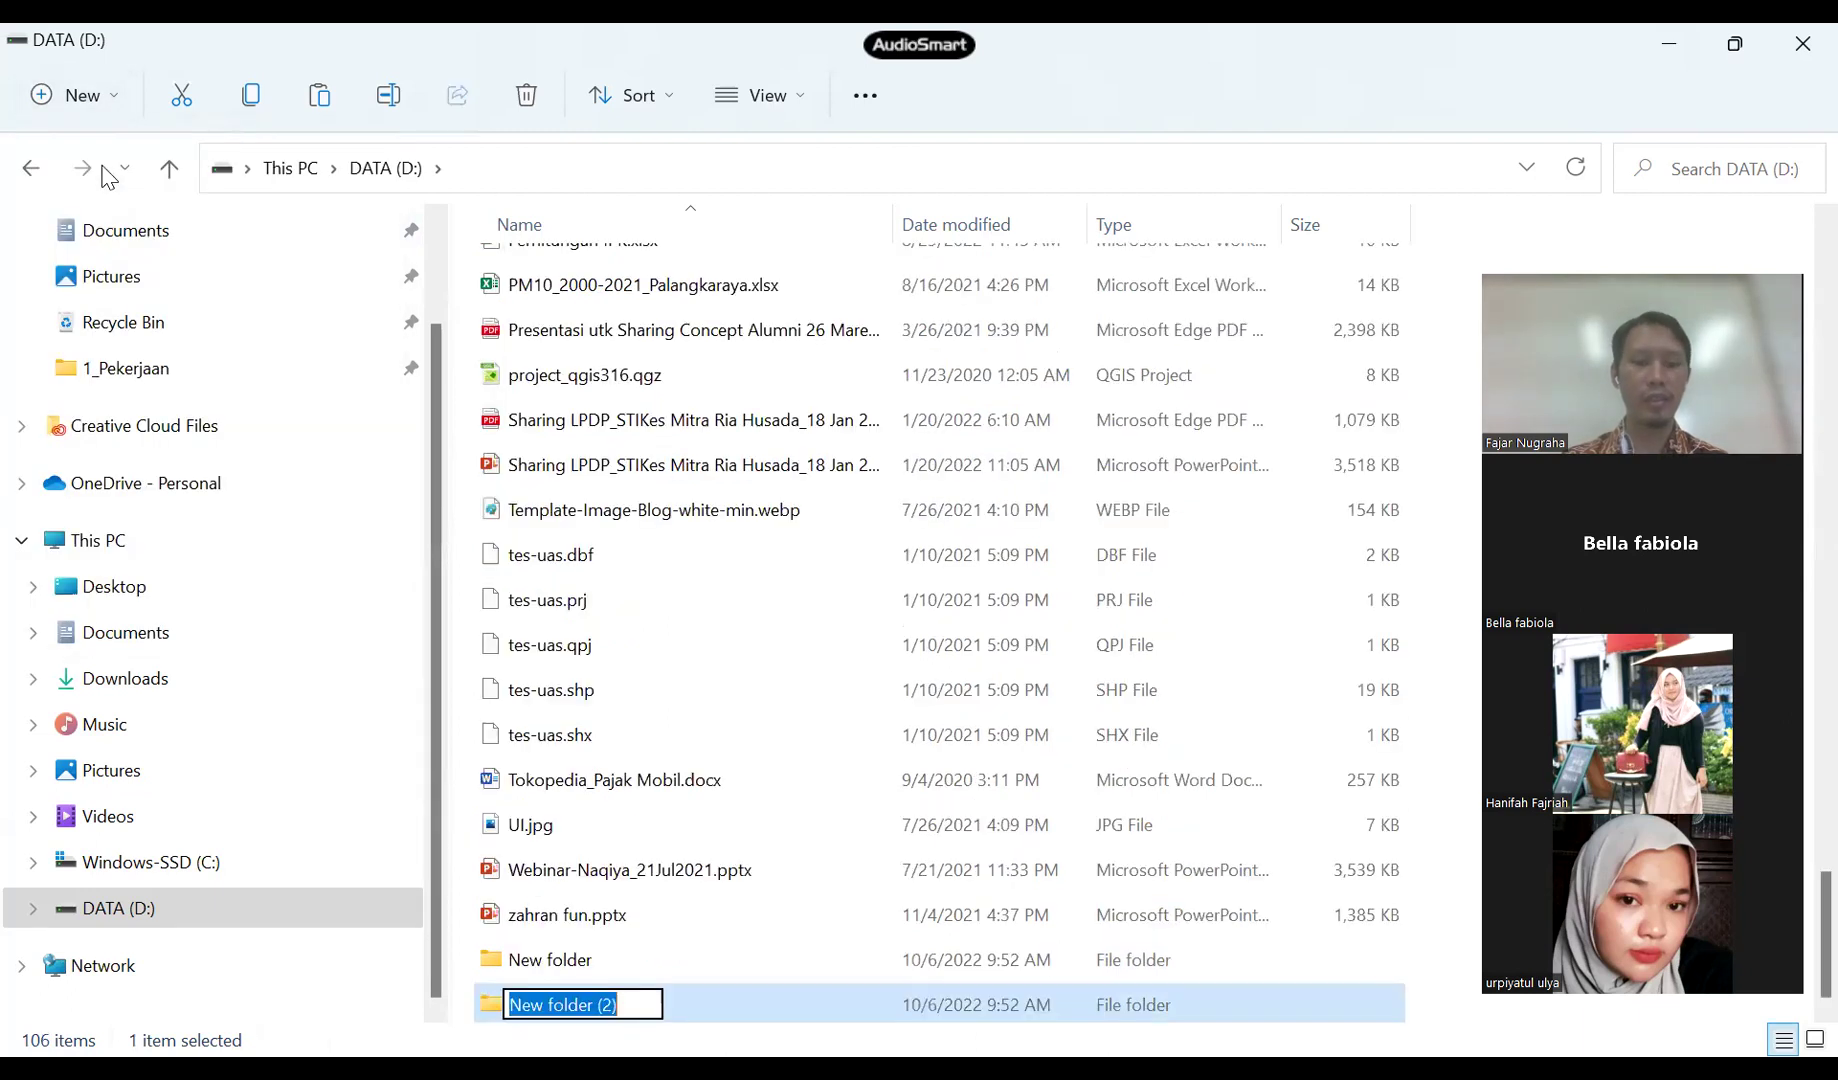
type("GIS UMJ")
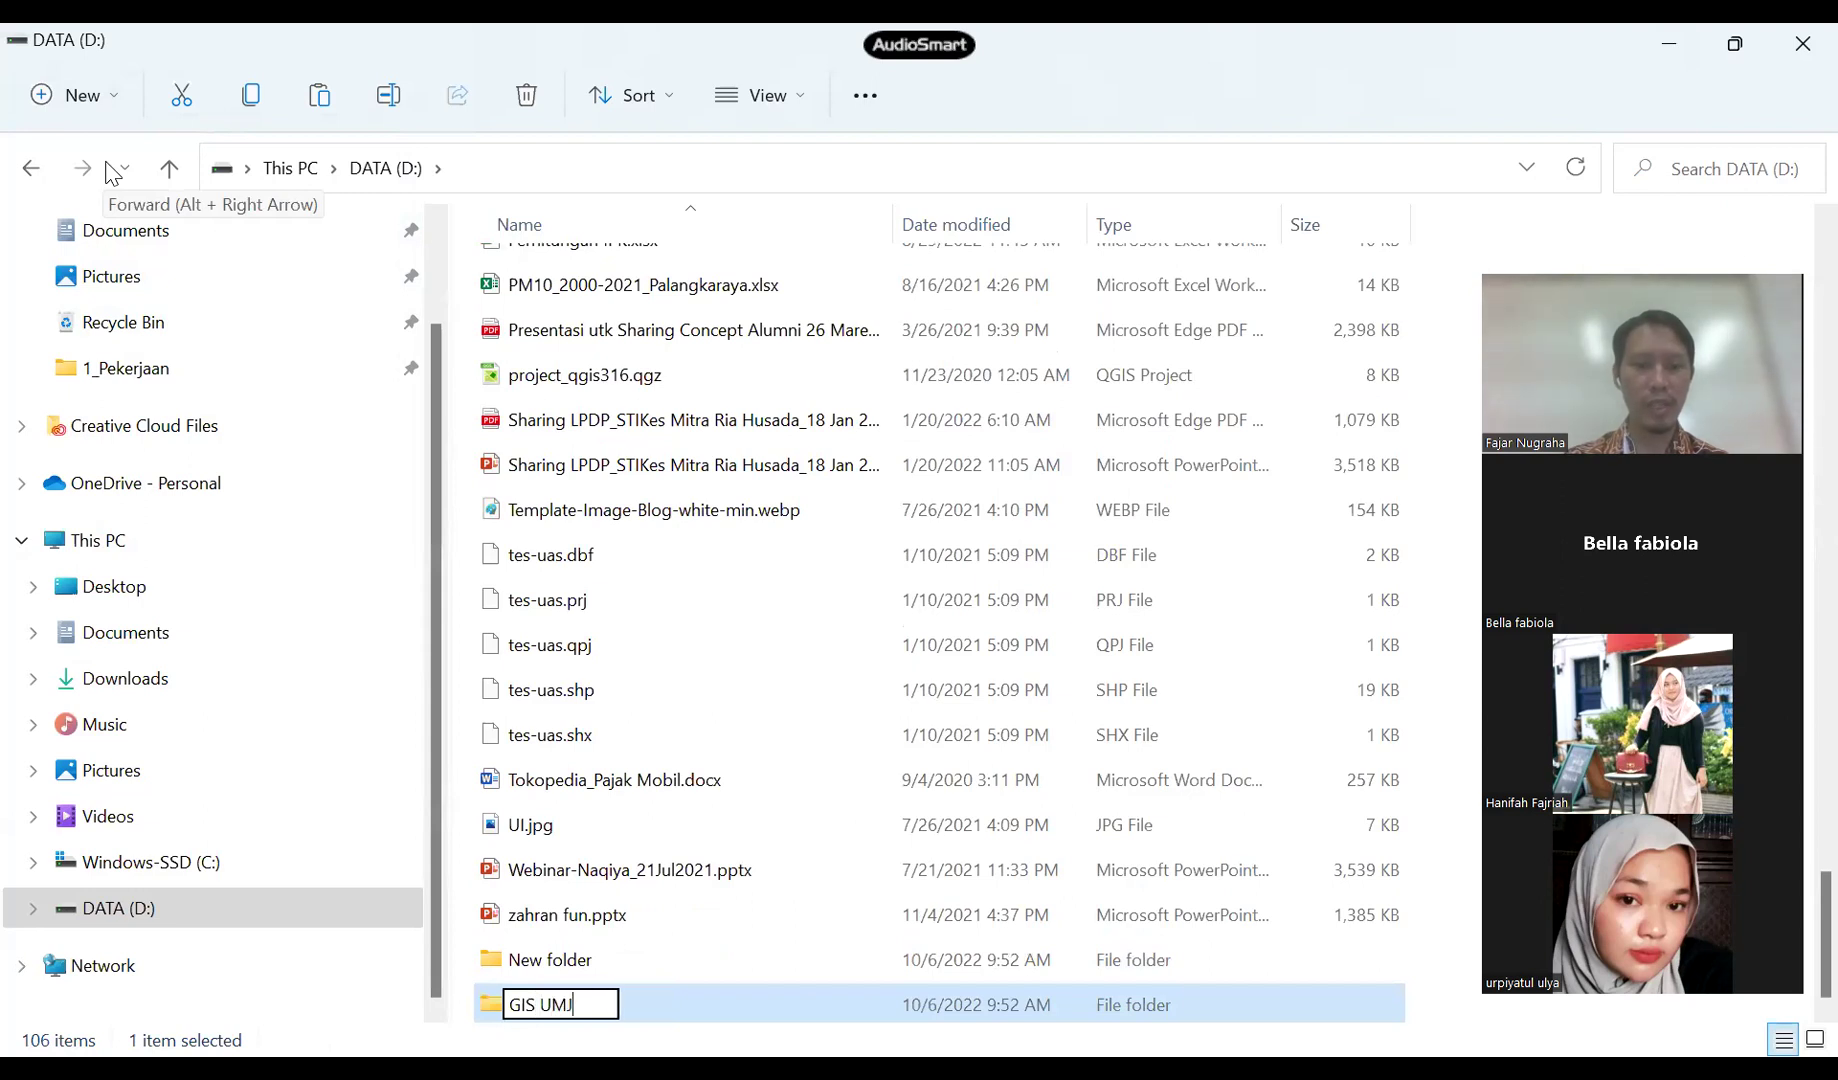
type(" 2022")
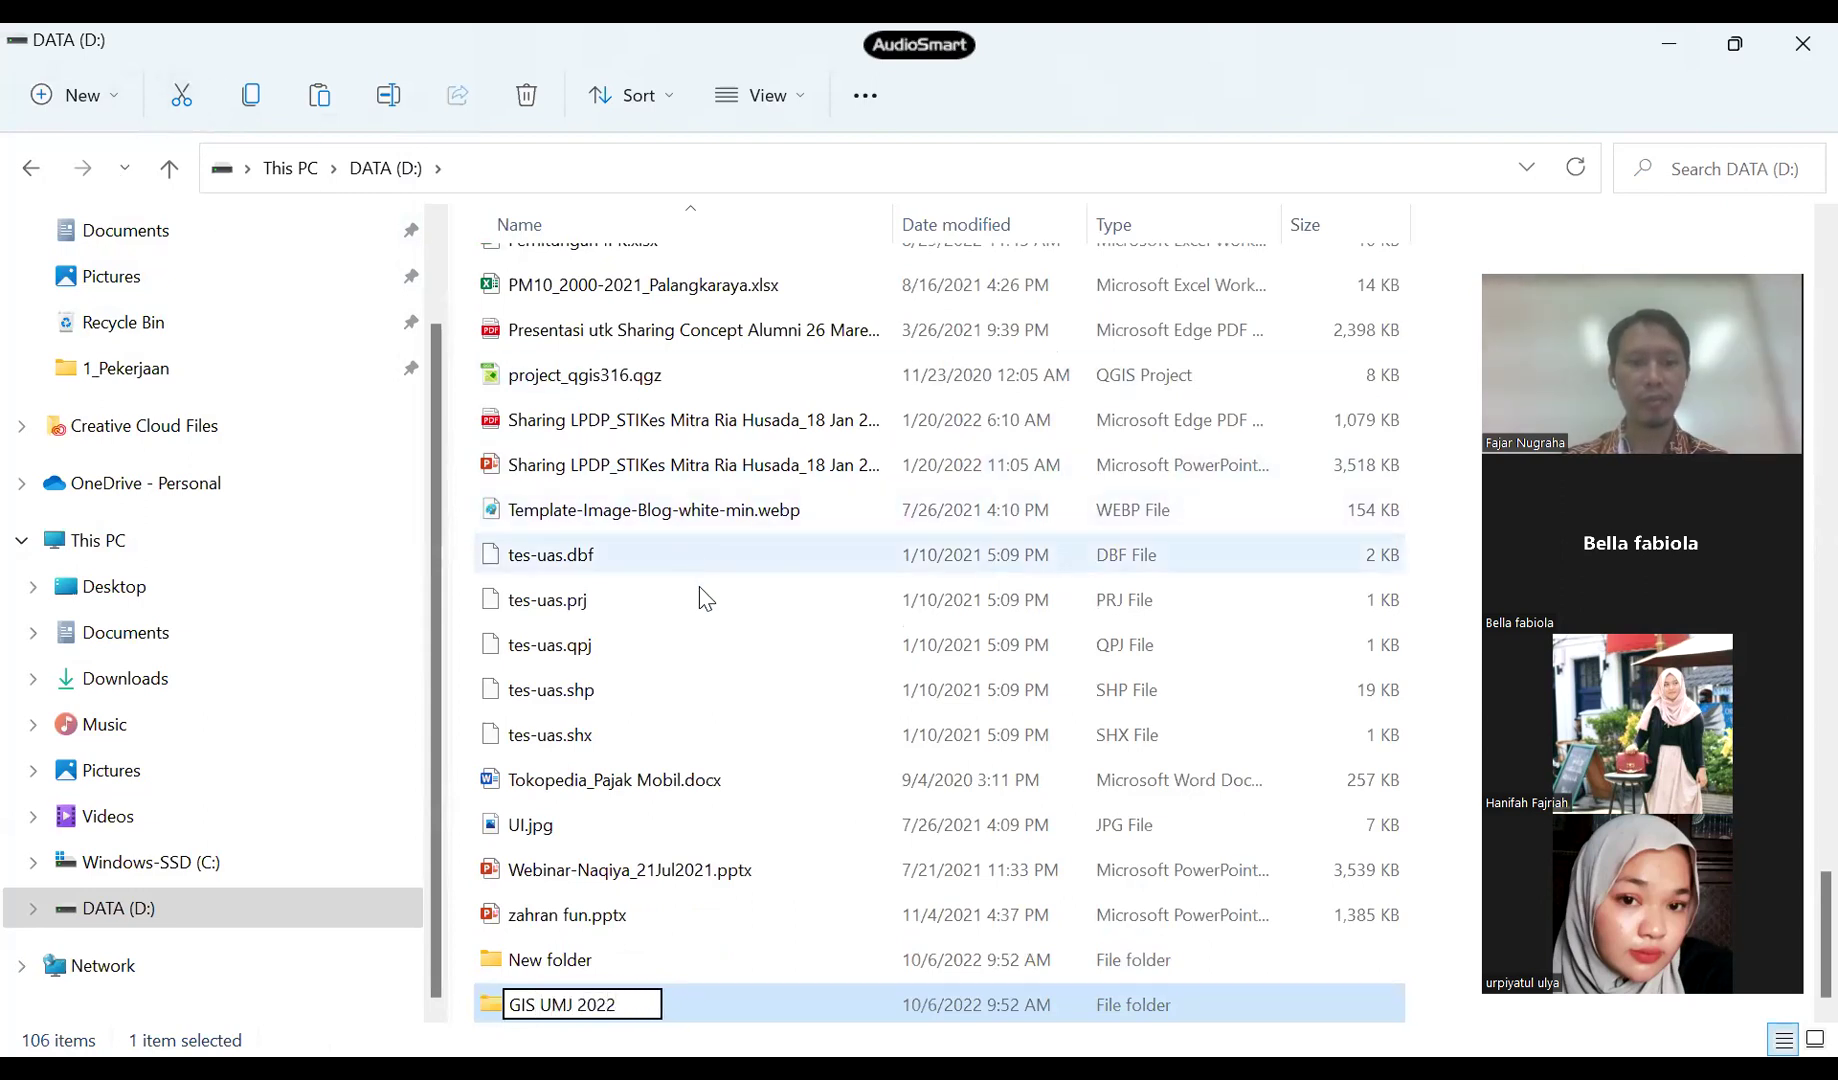
left_click(600, 554)
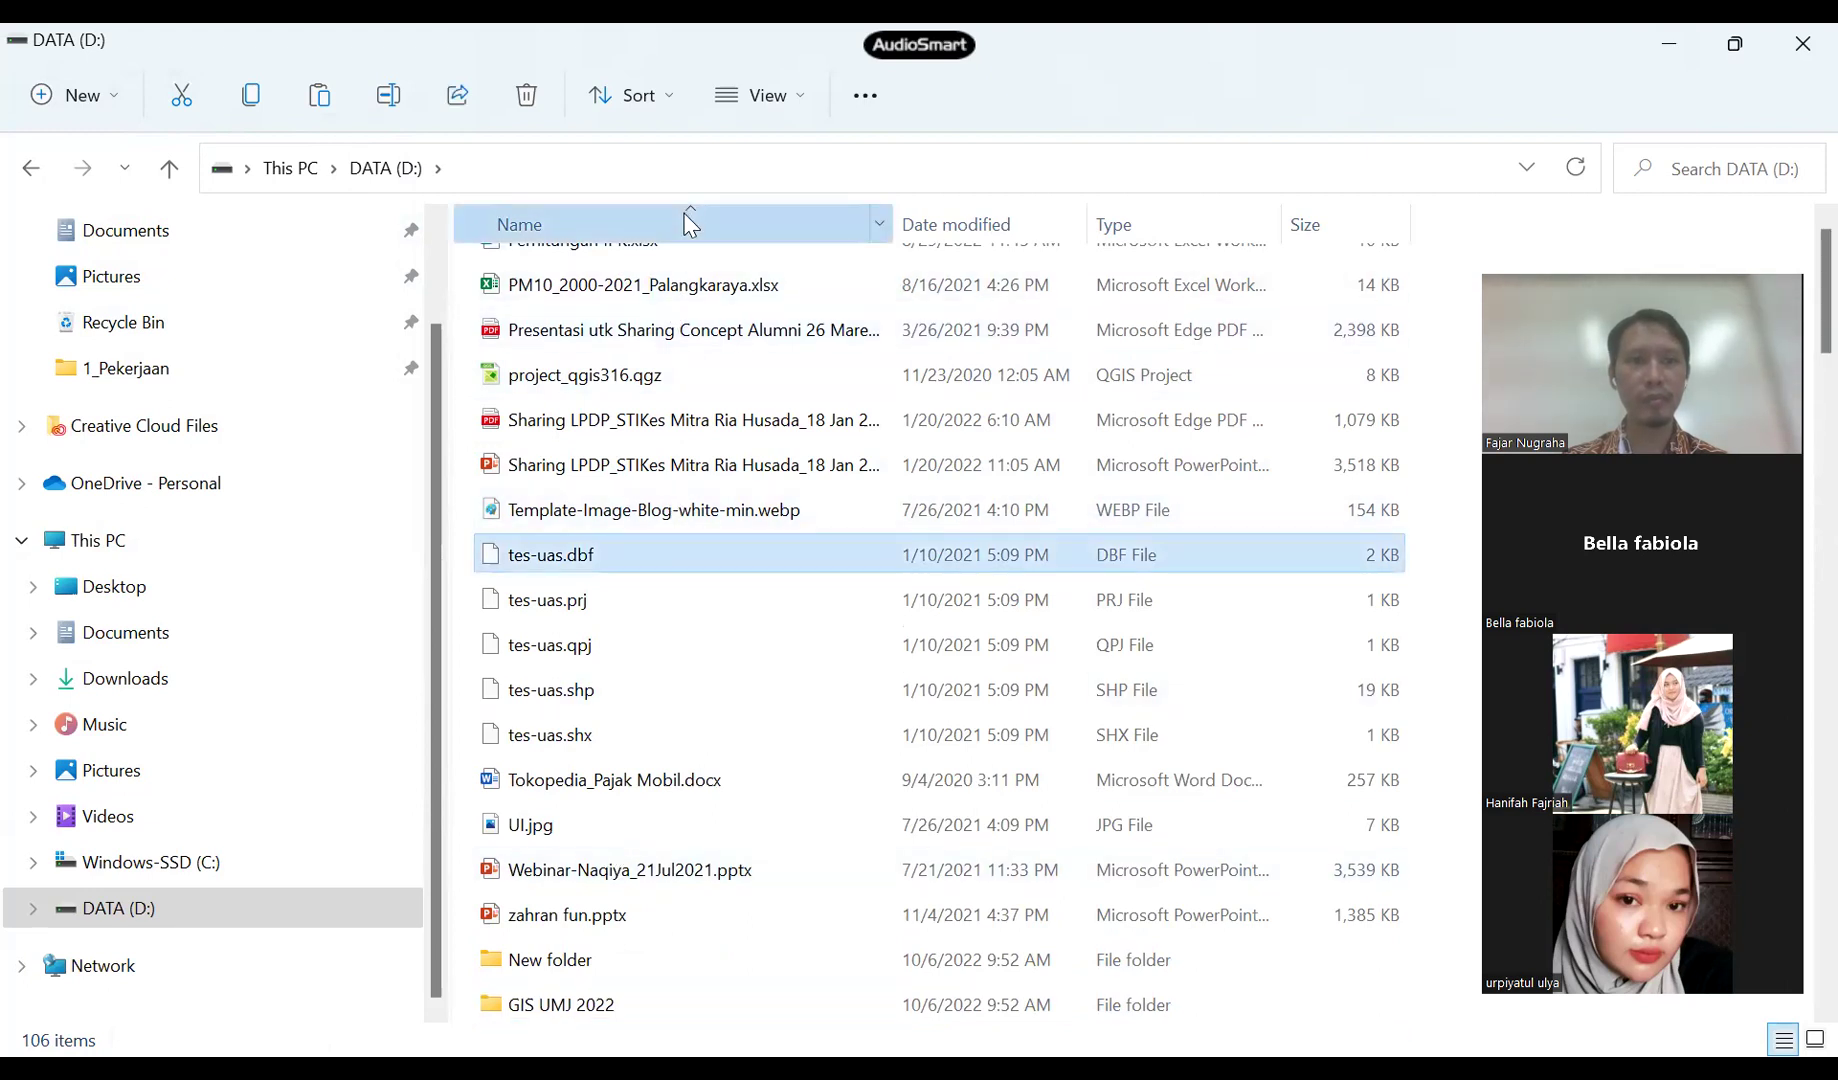
- Sort the contents of DATA (D:) by name in ascending order and open the GIS UMJ 2022 folder
left_click(681, 215)
scroll(718, 472, "down", 1)
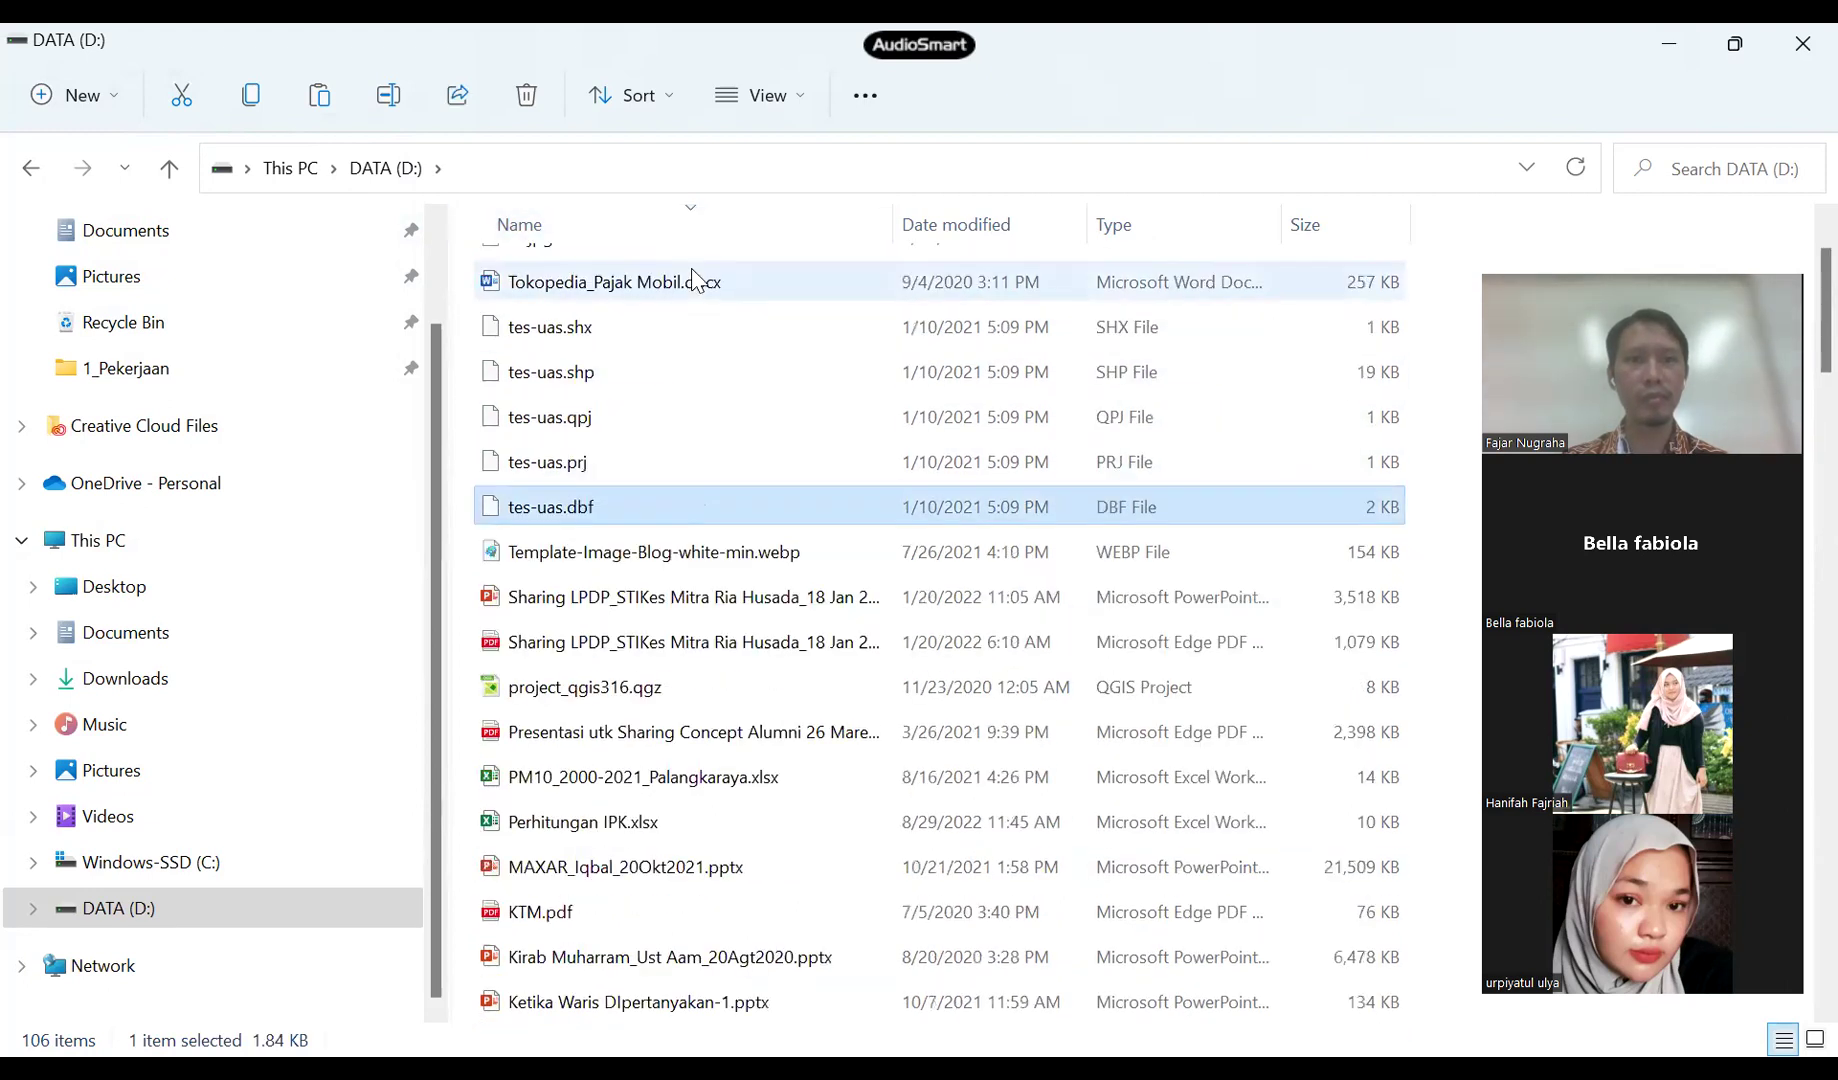
key("alt+d")
left_click(676, 220)
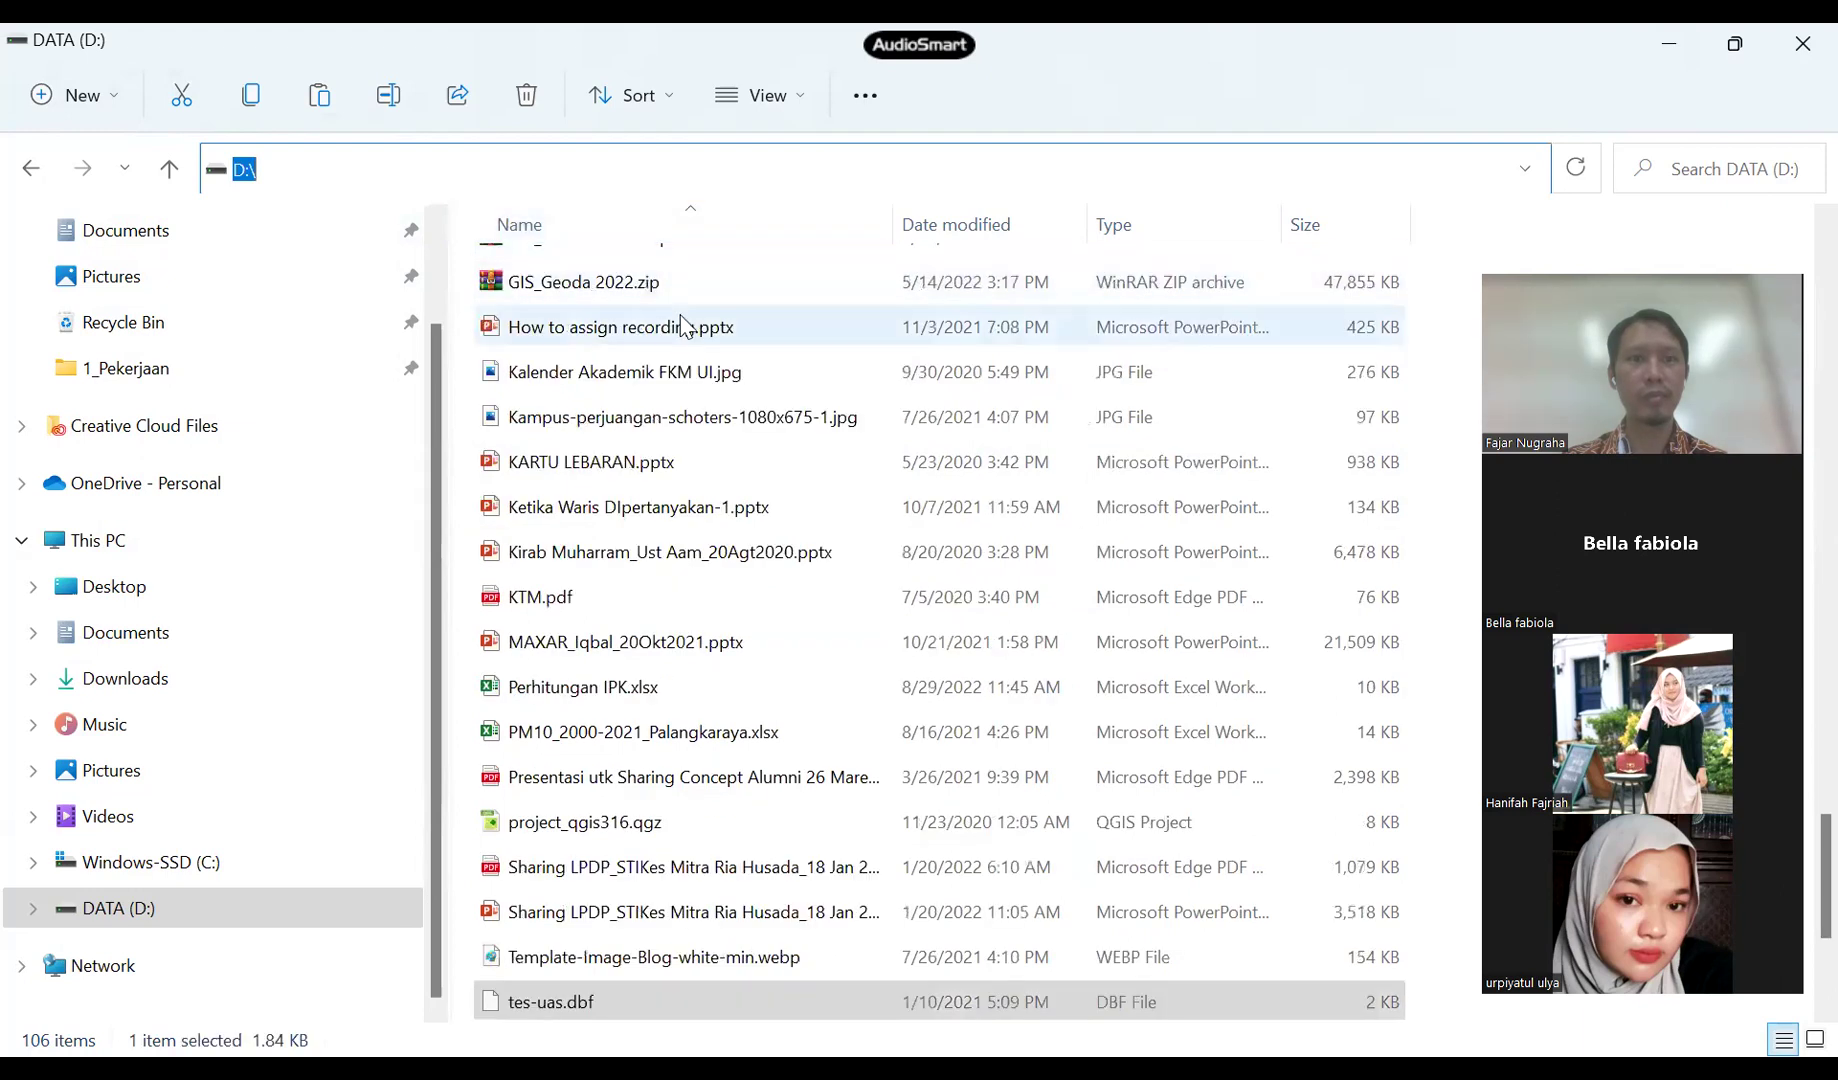
scroll(722, 420, "up", 6)
scroll(718, 420, "down", 4)
scroll(718, 425, "up", 15)
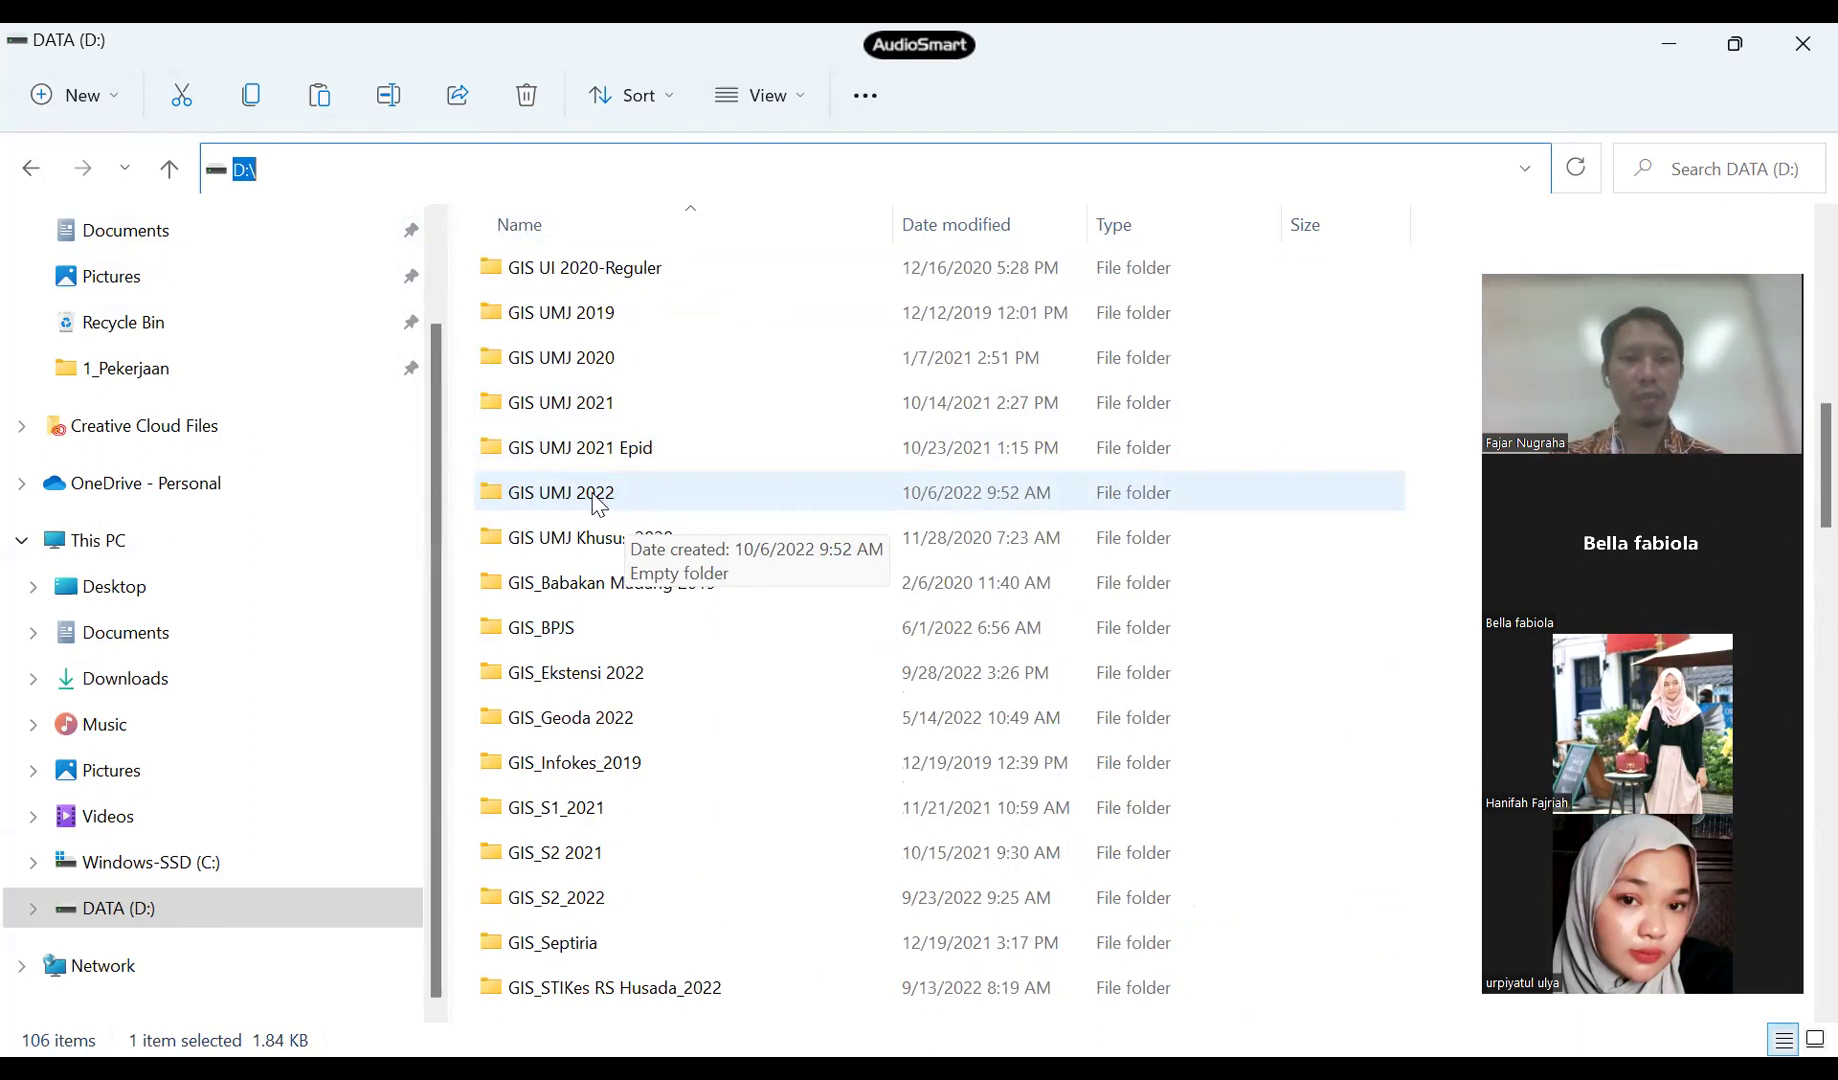
double_click(597, 500)
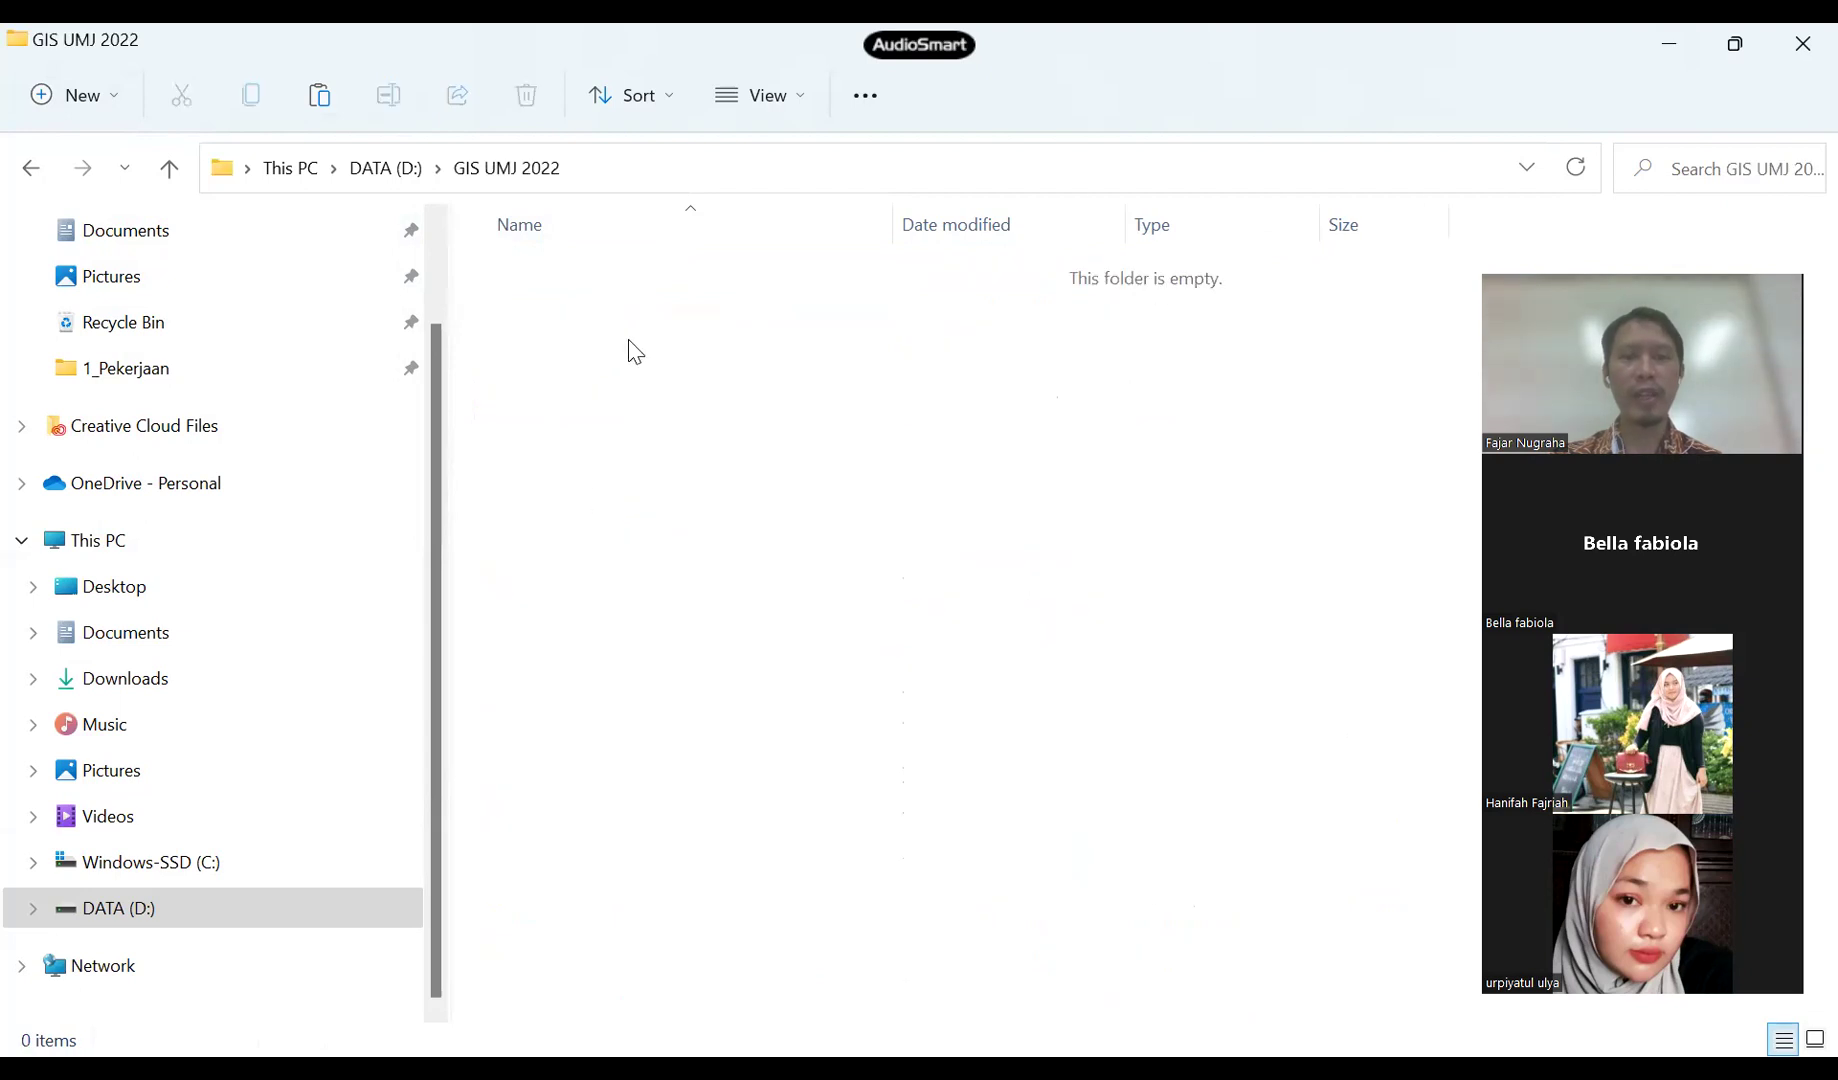
- Create a subfolder named Shapefile inside GIS UMJ 2022
left_click(113, 95)
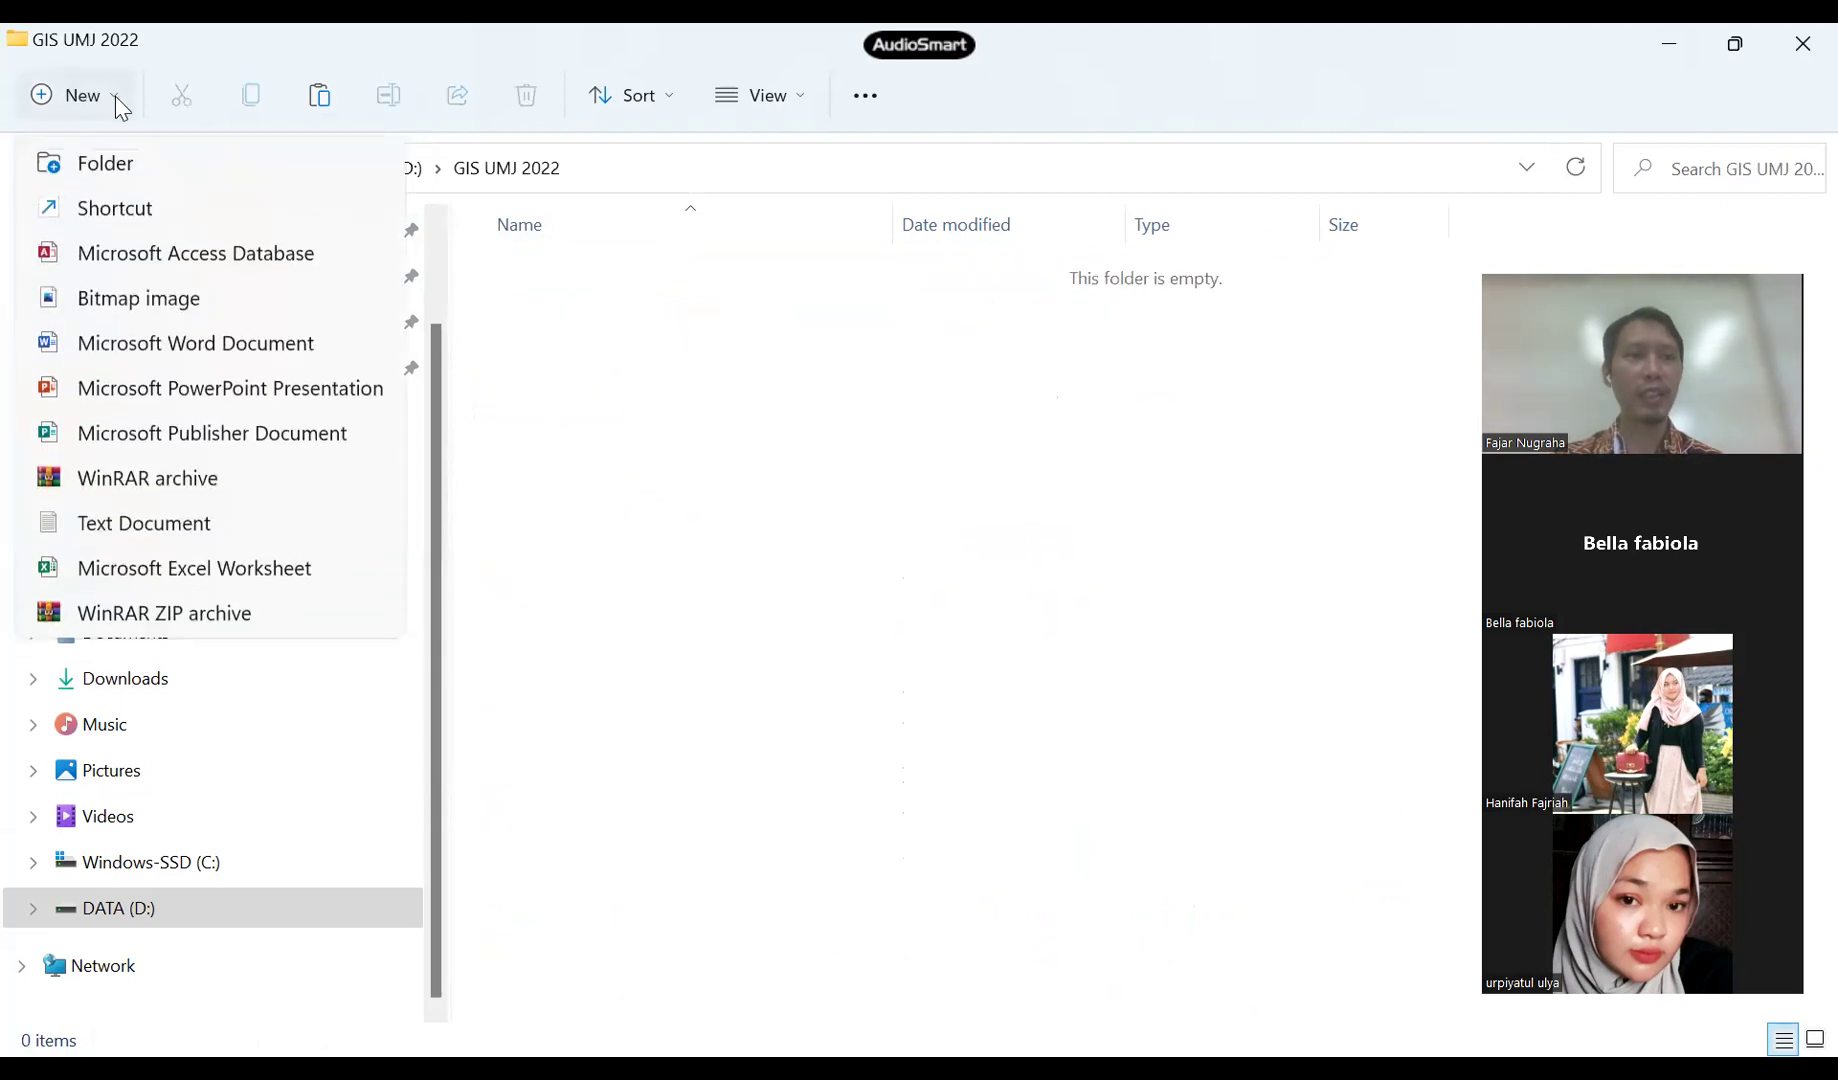
left_click(131, 158)
type("Sha")
key("BackSpace")
key("BackSpace")
type("hapefile")
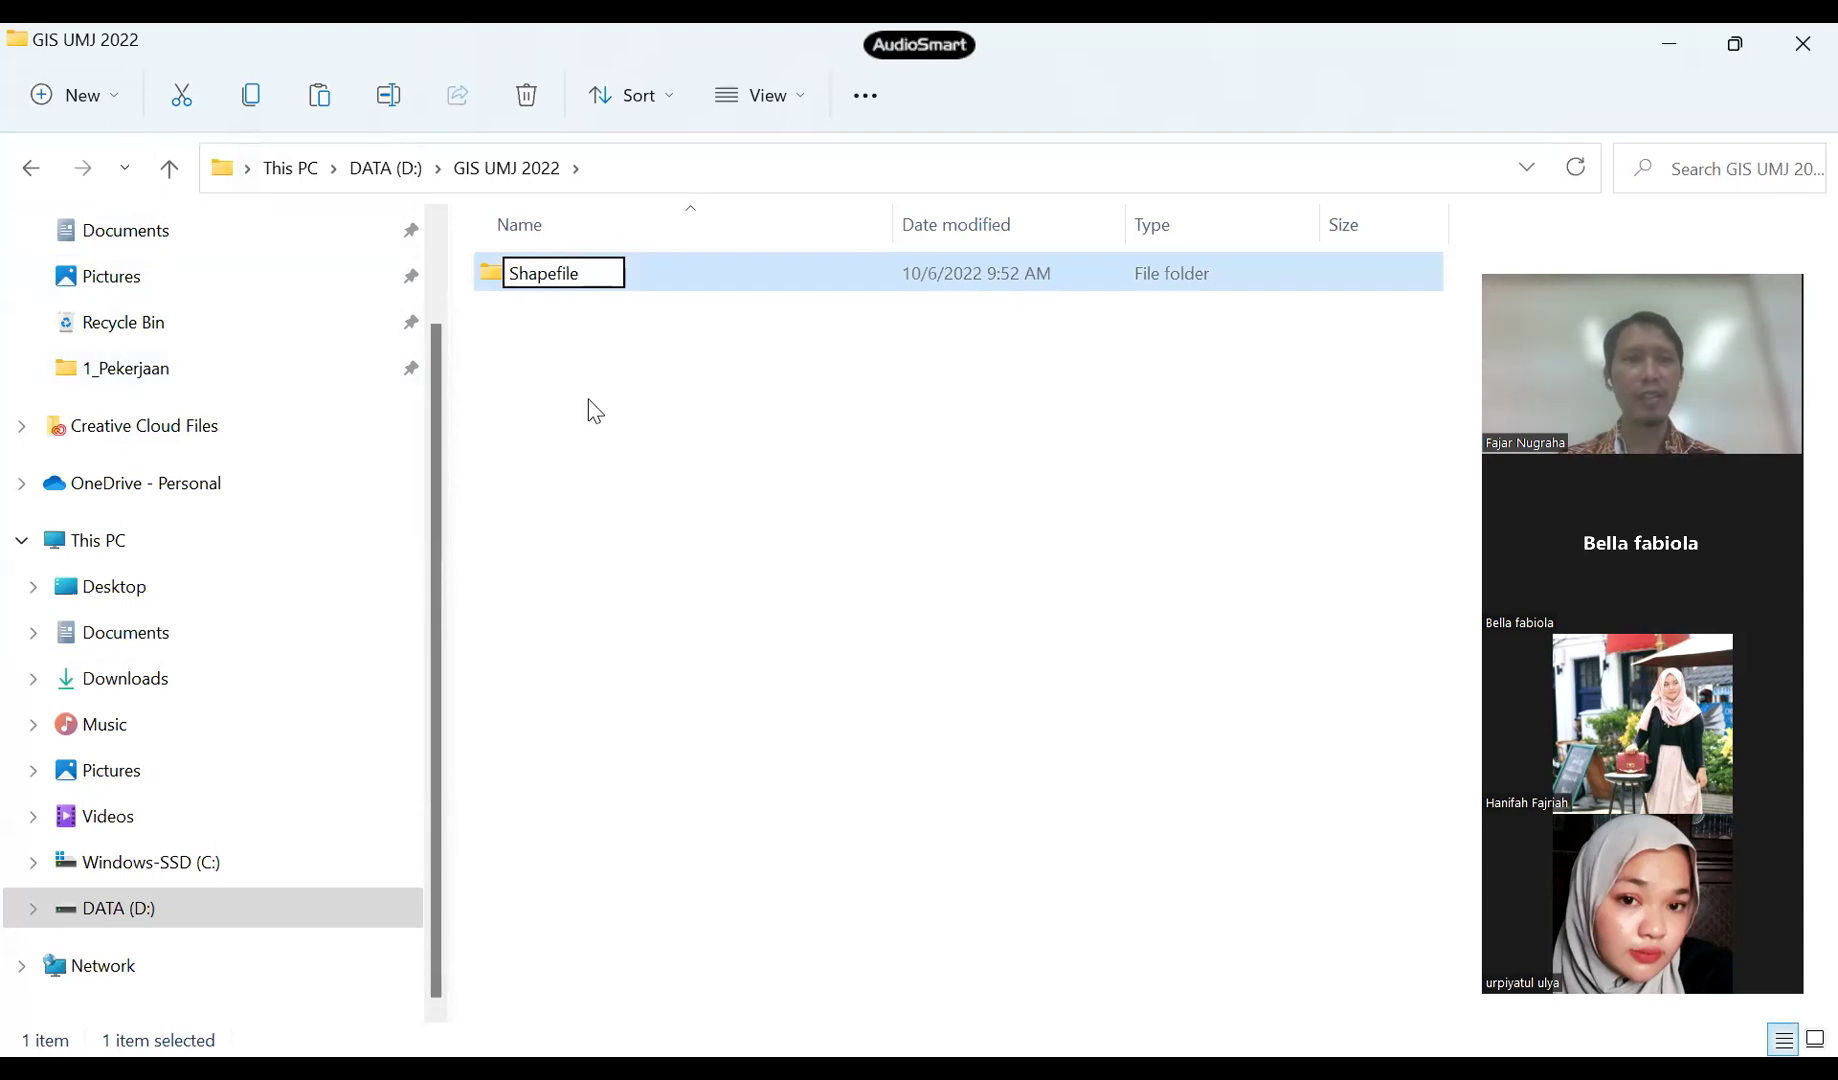
left_click(566, 434)
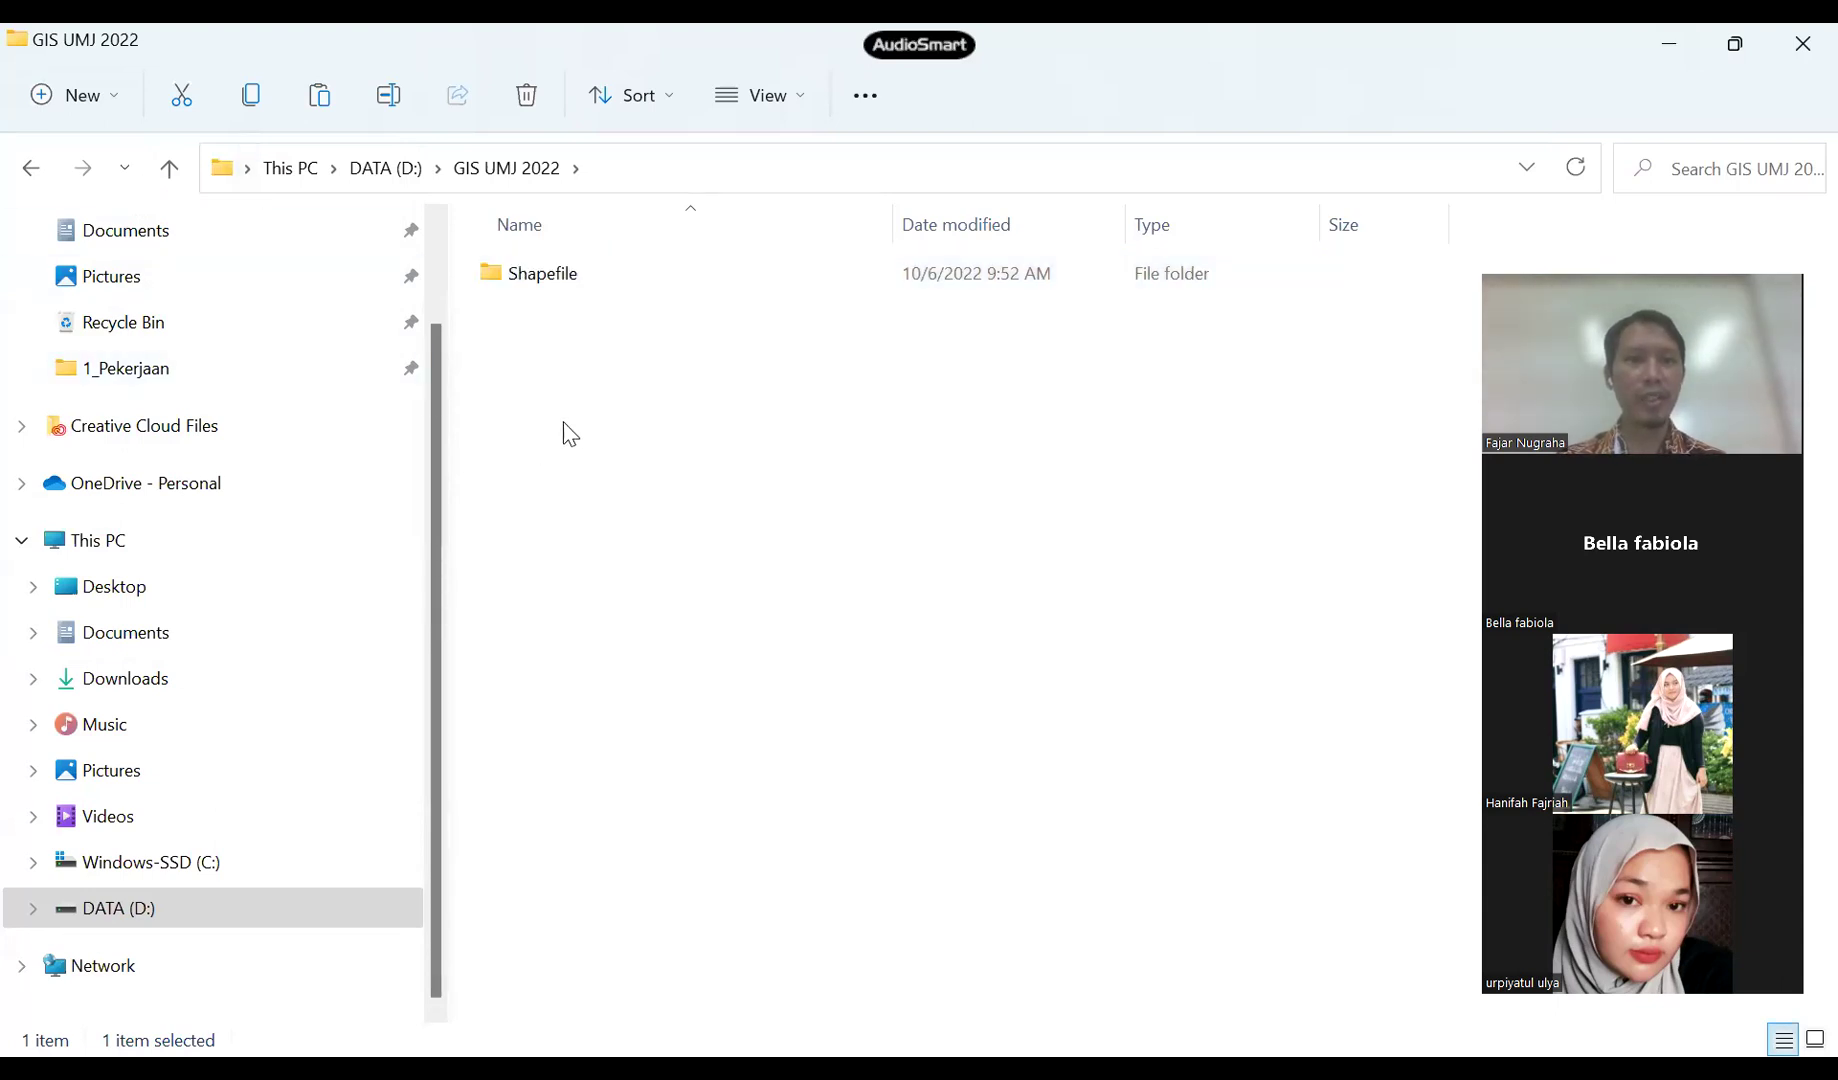
- Create a subfolder named Tabular inside GIS UMJ 2022
left_click(126, 108)
left_click(120, 163)
type("Tabular")
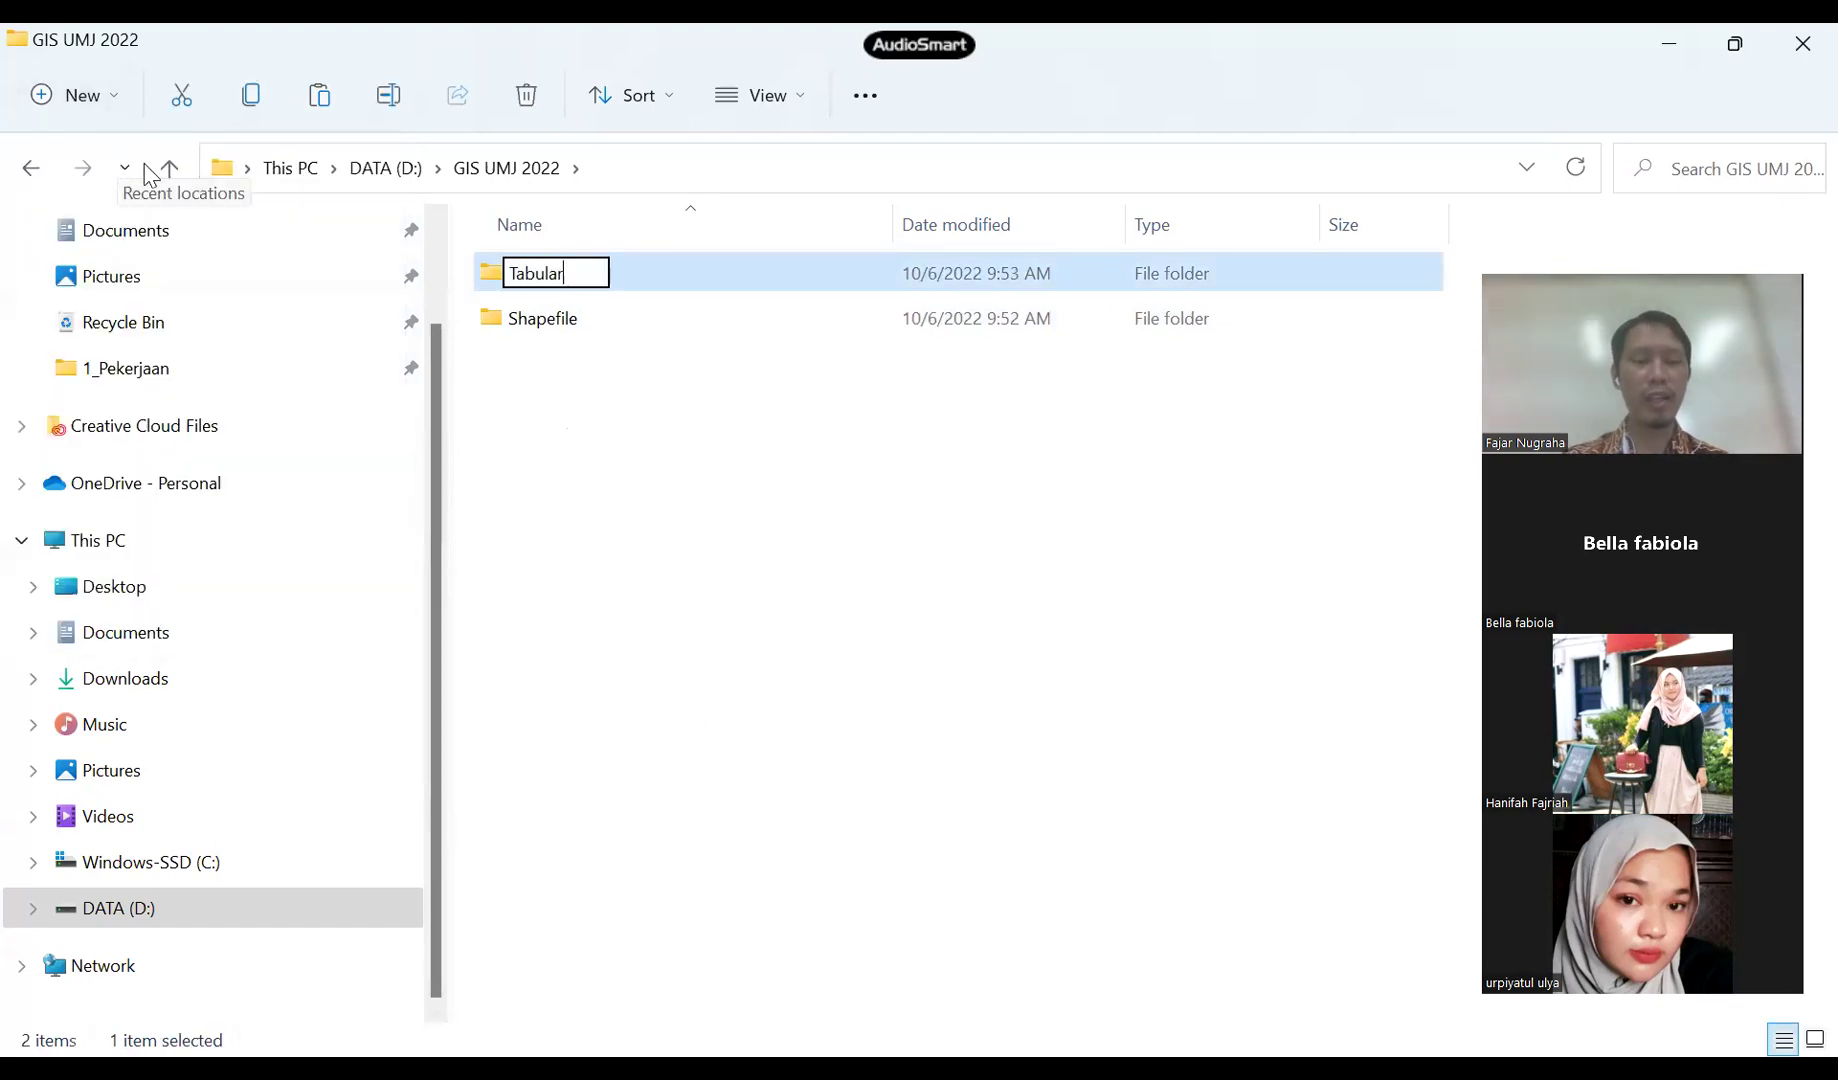
left_click(582, 504)
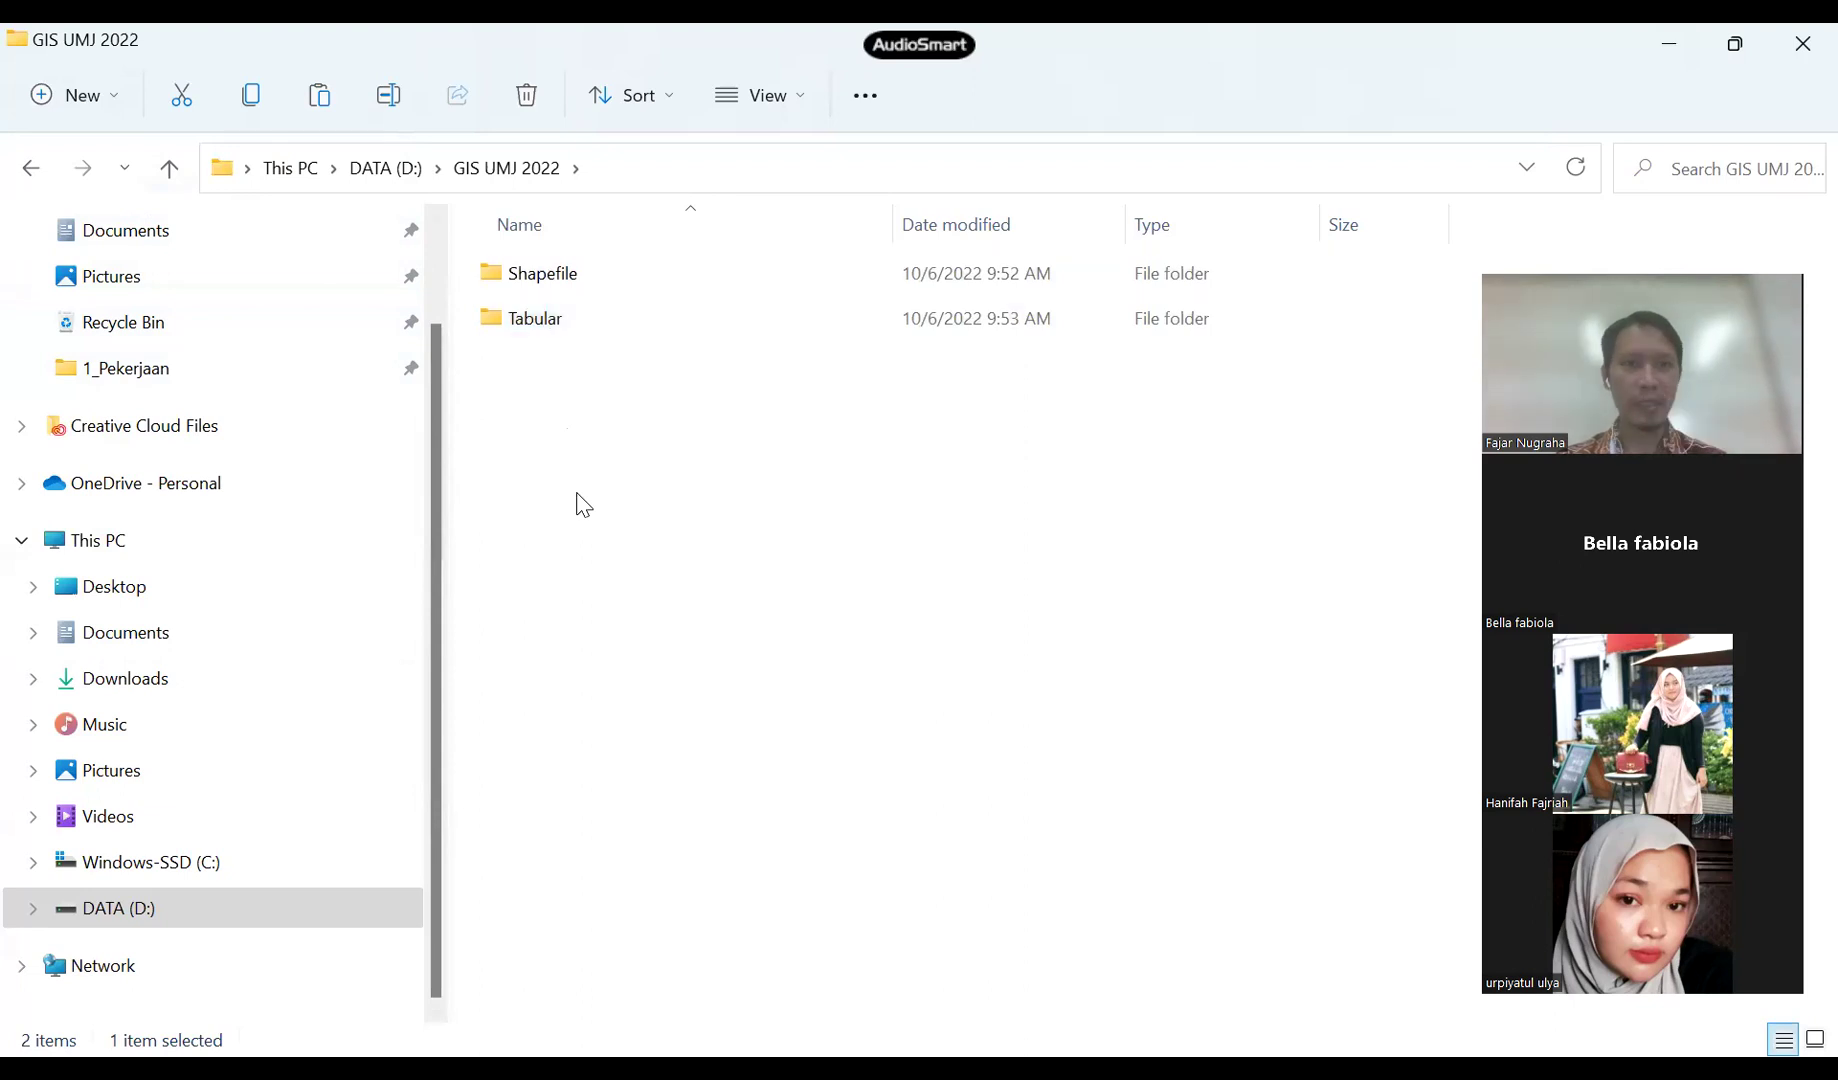
- Create a subfolder named Project inside GIS UMJ 2022
left_click(75, 100)
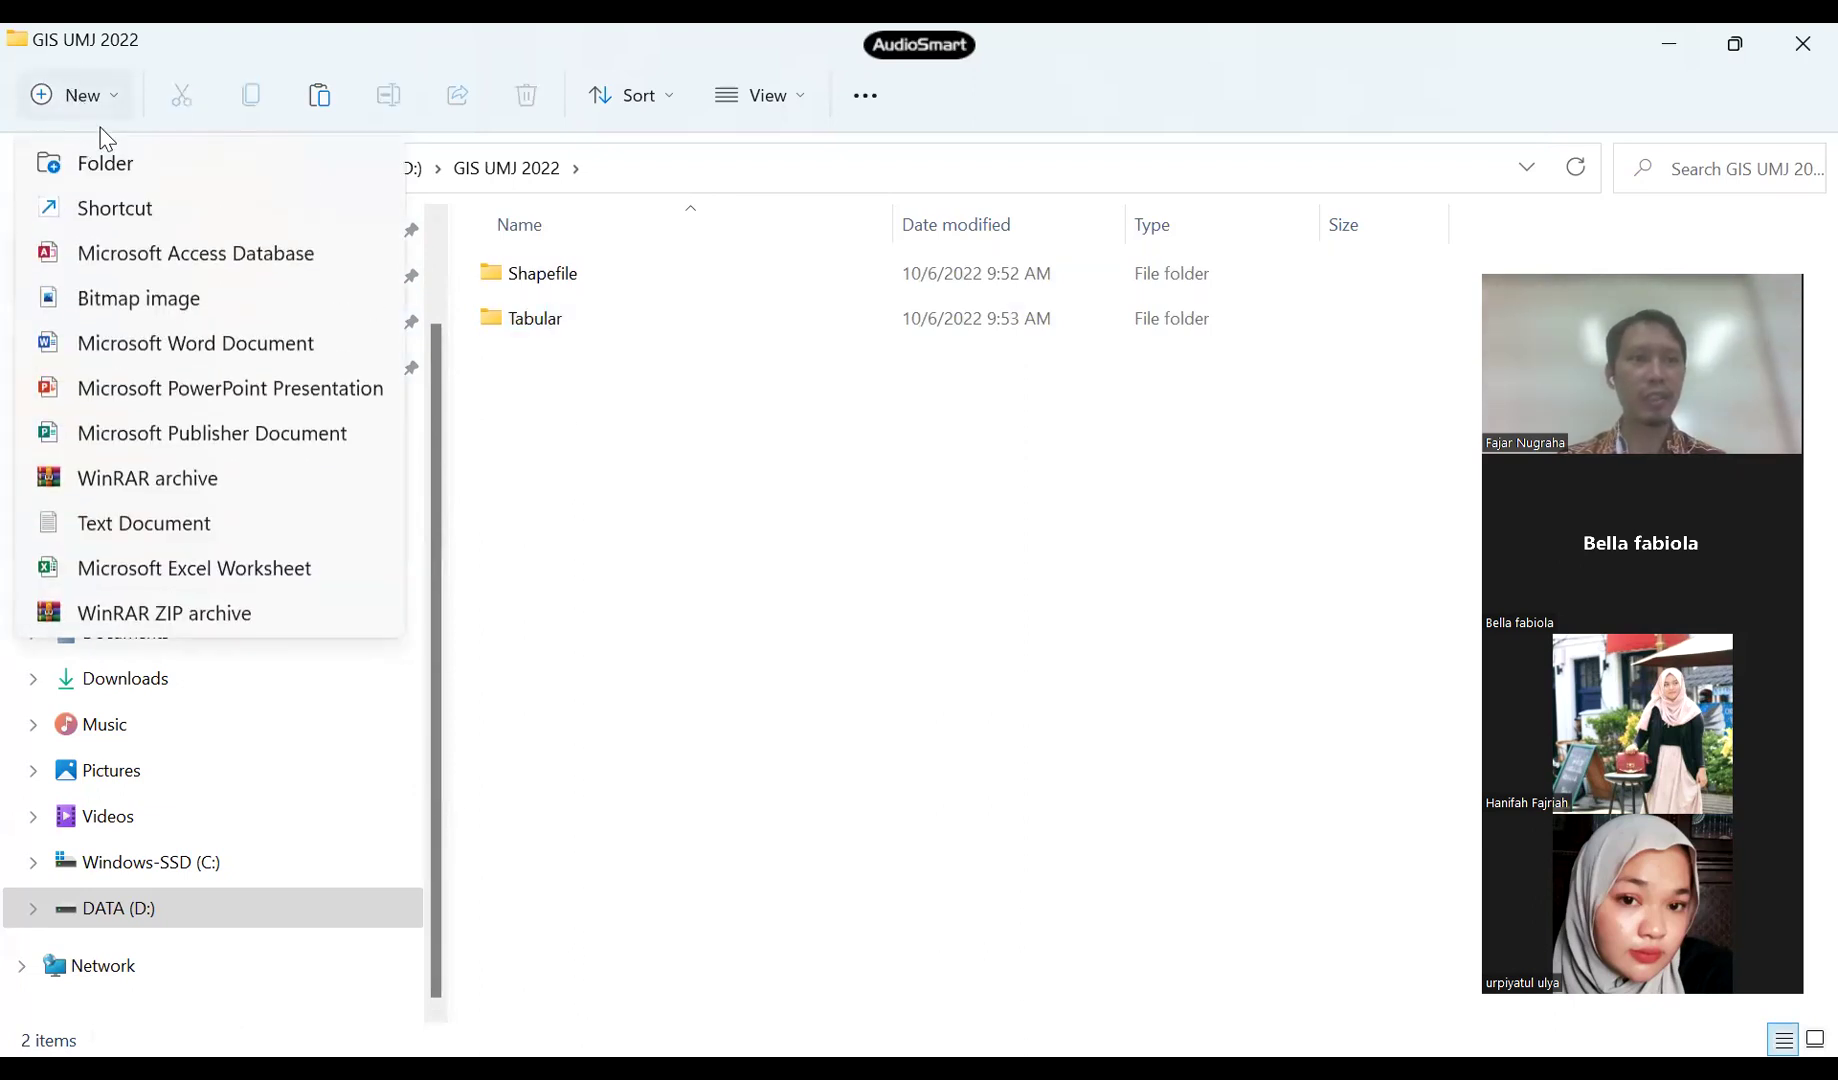
left_click(108, 164)
type("Project")
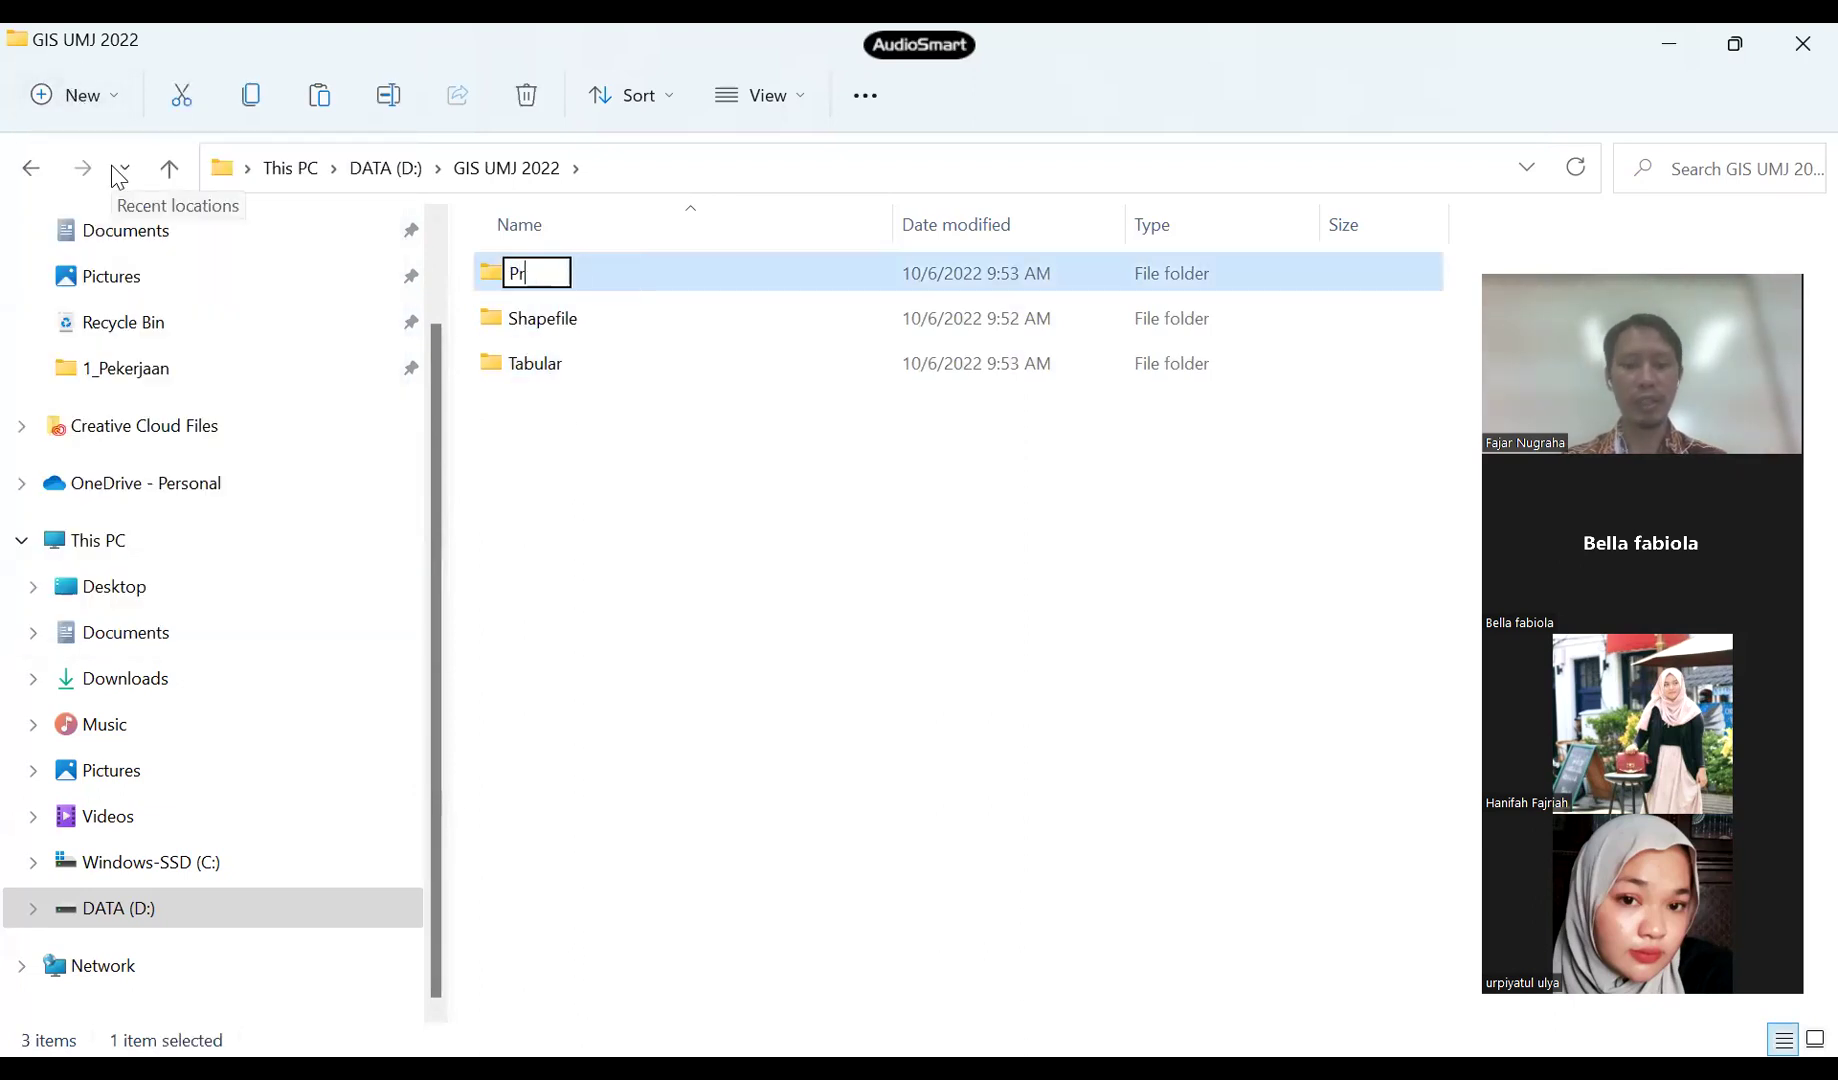
key("Return")
left_click(672, 570)
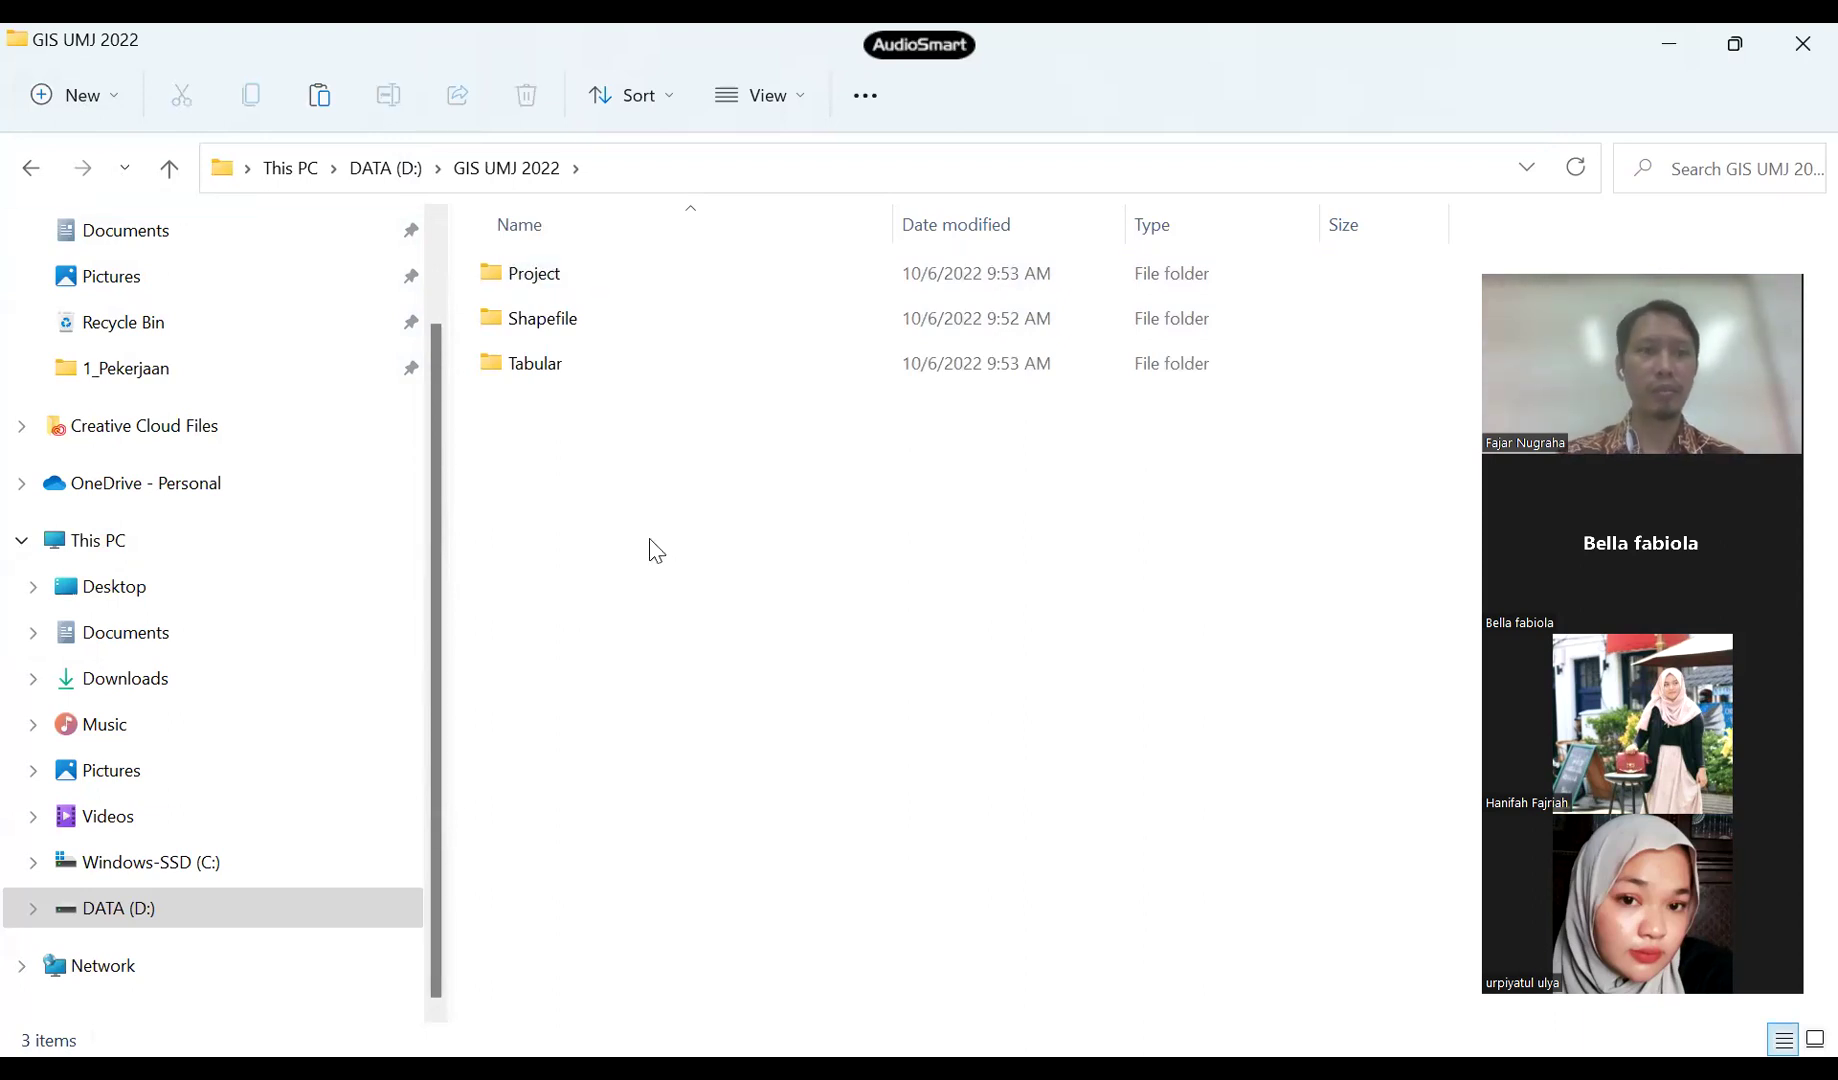
- Create a subfolder named JPEG inside GIS UMJ 2022
left_click(82, 97)
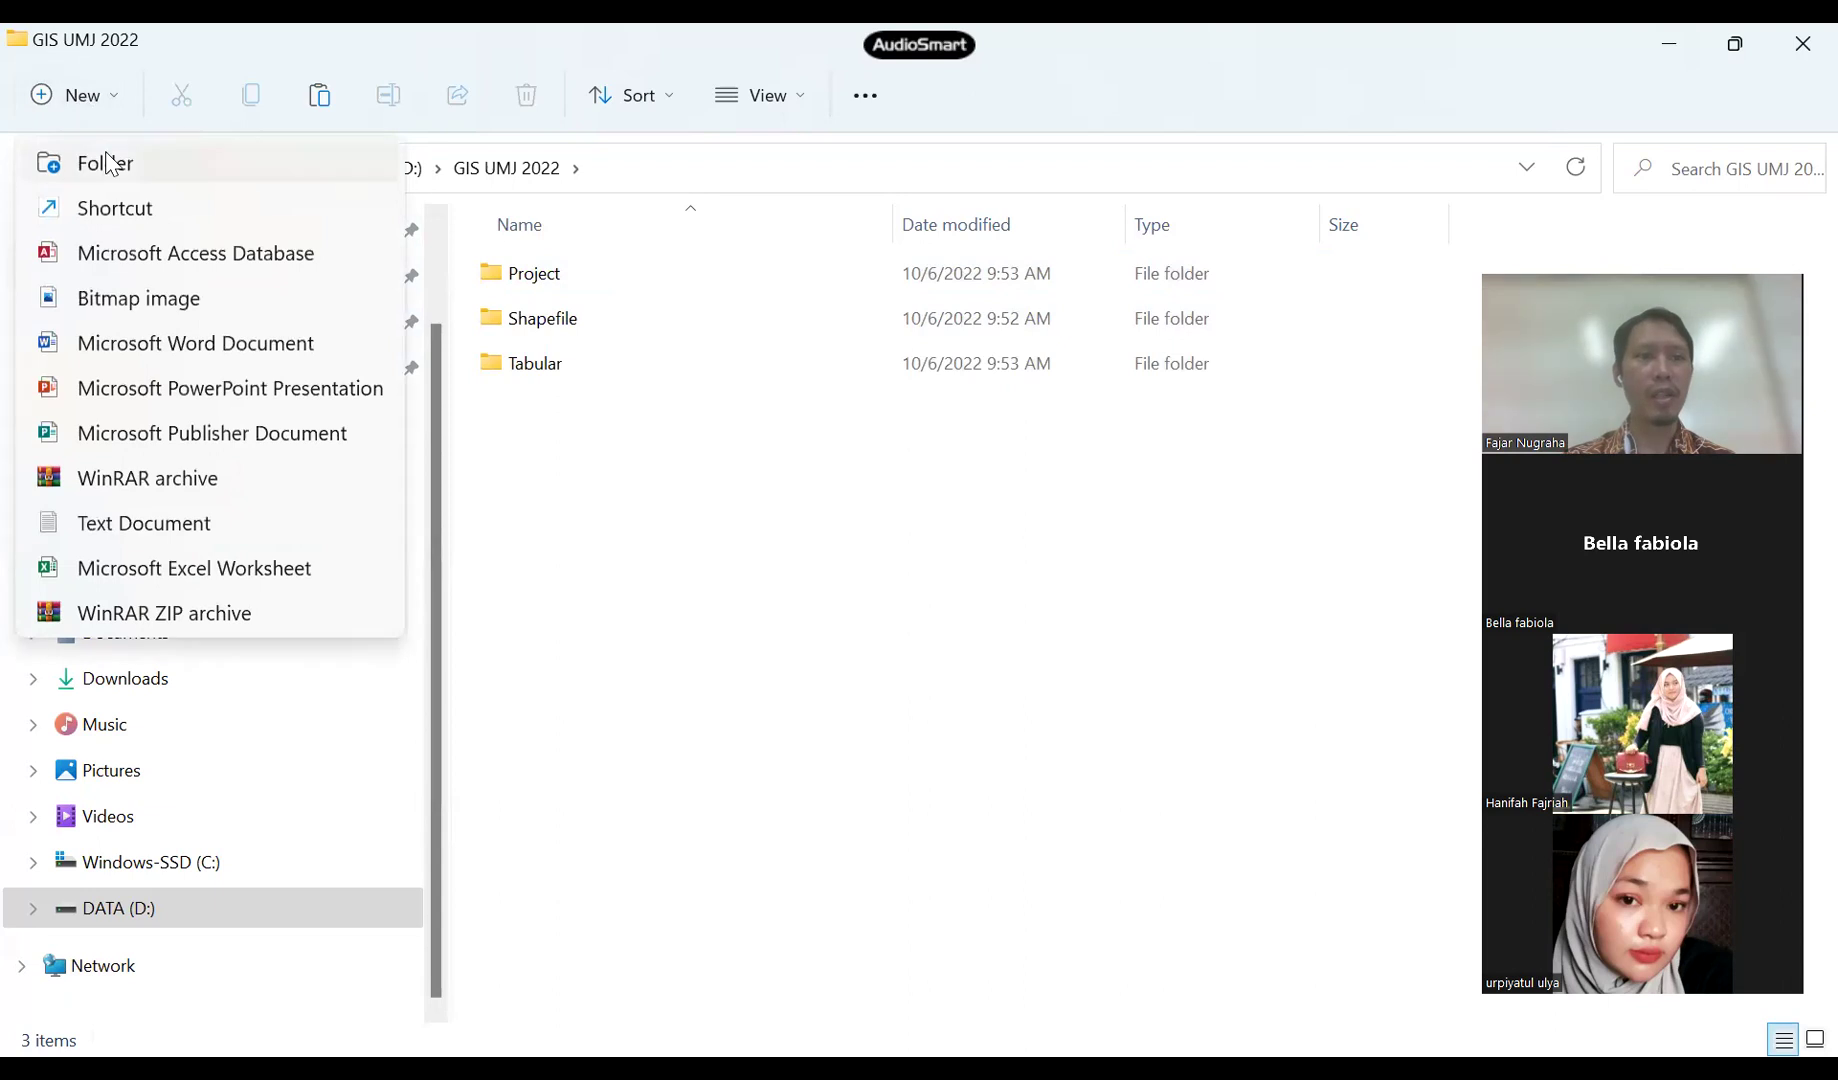
left_click(110, 161)
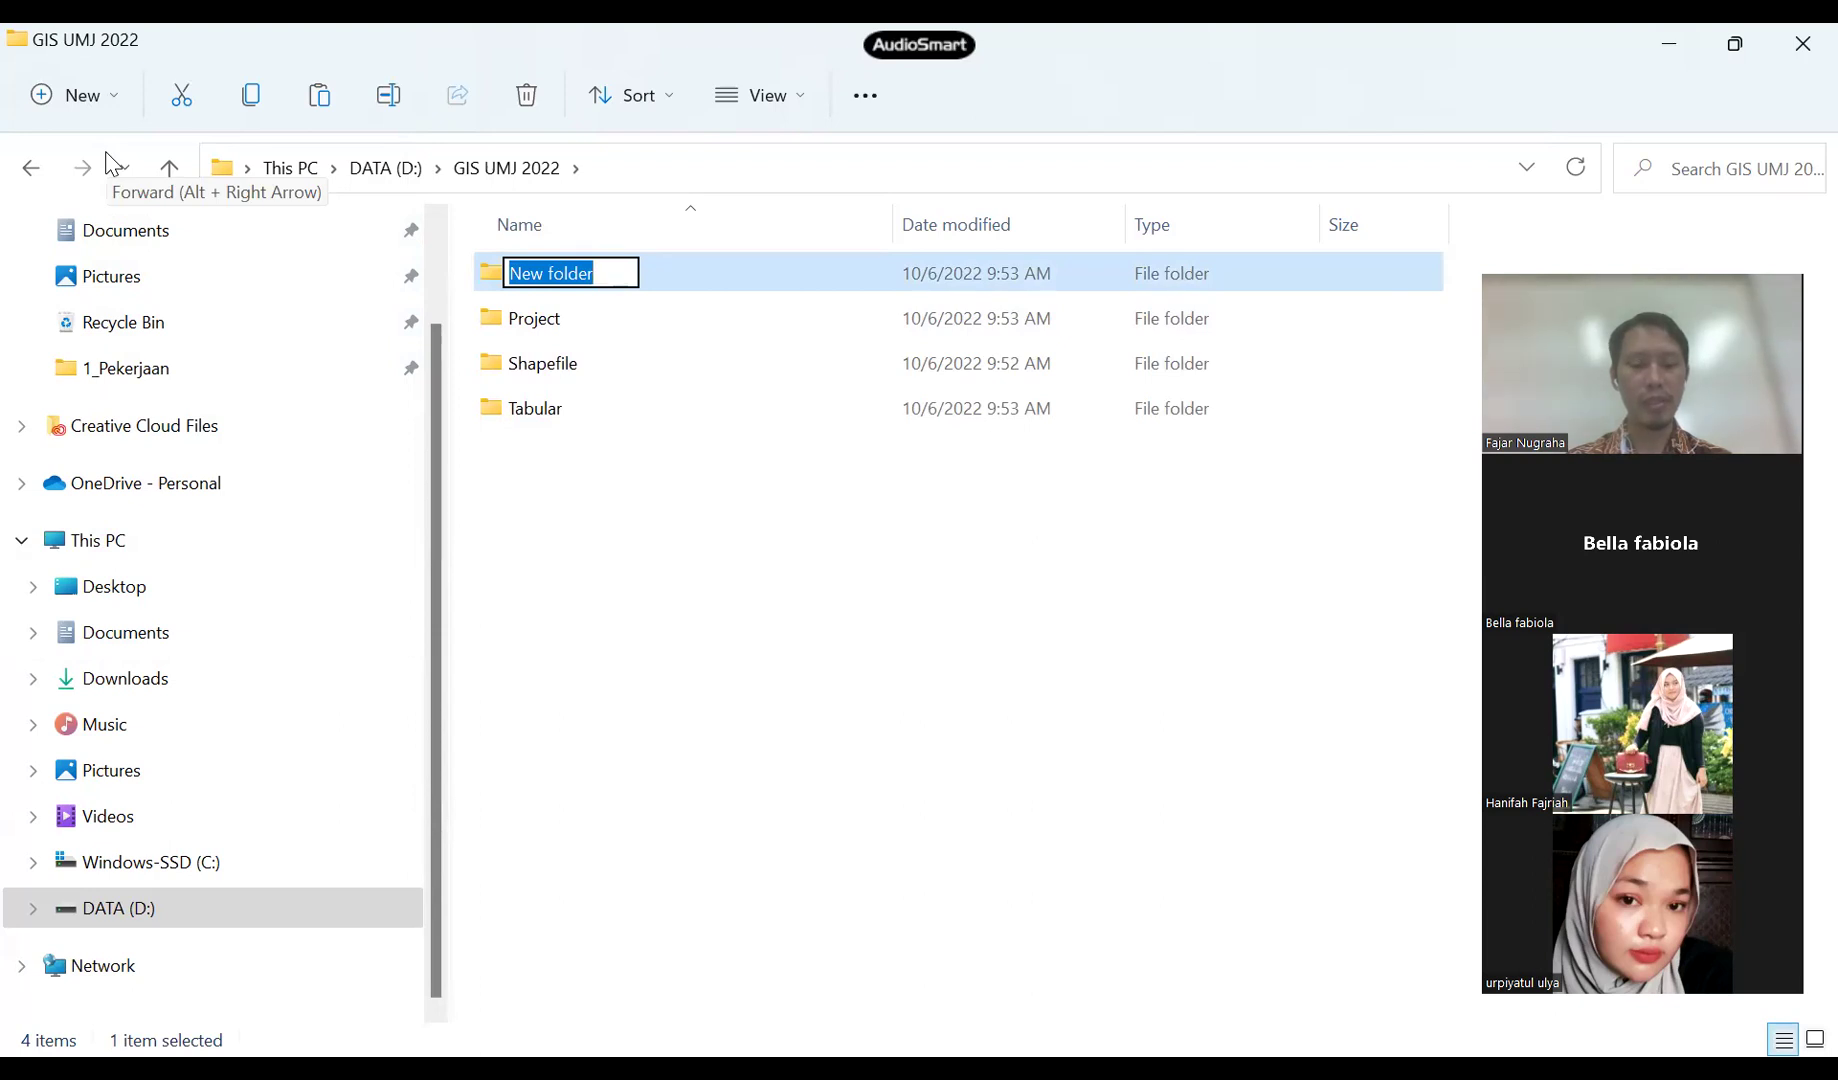
type("JPEG")
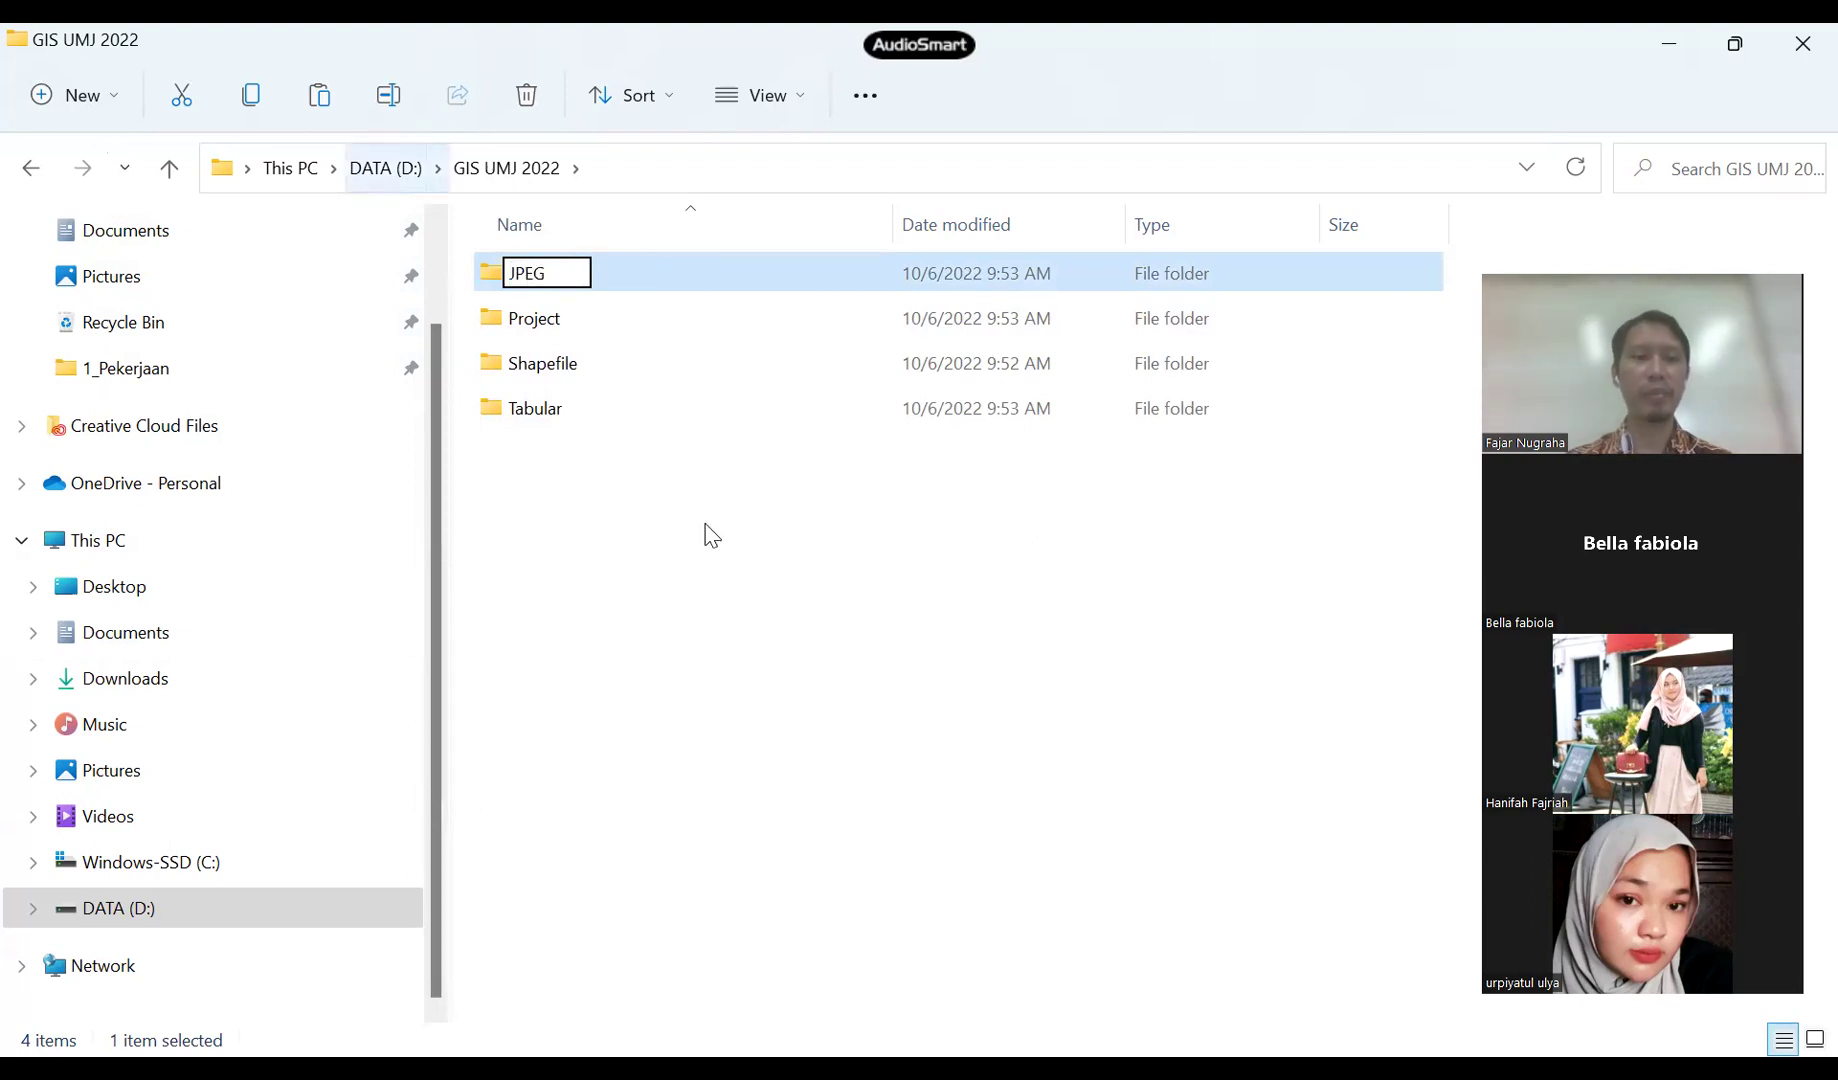
left_click(688, 624)
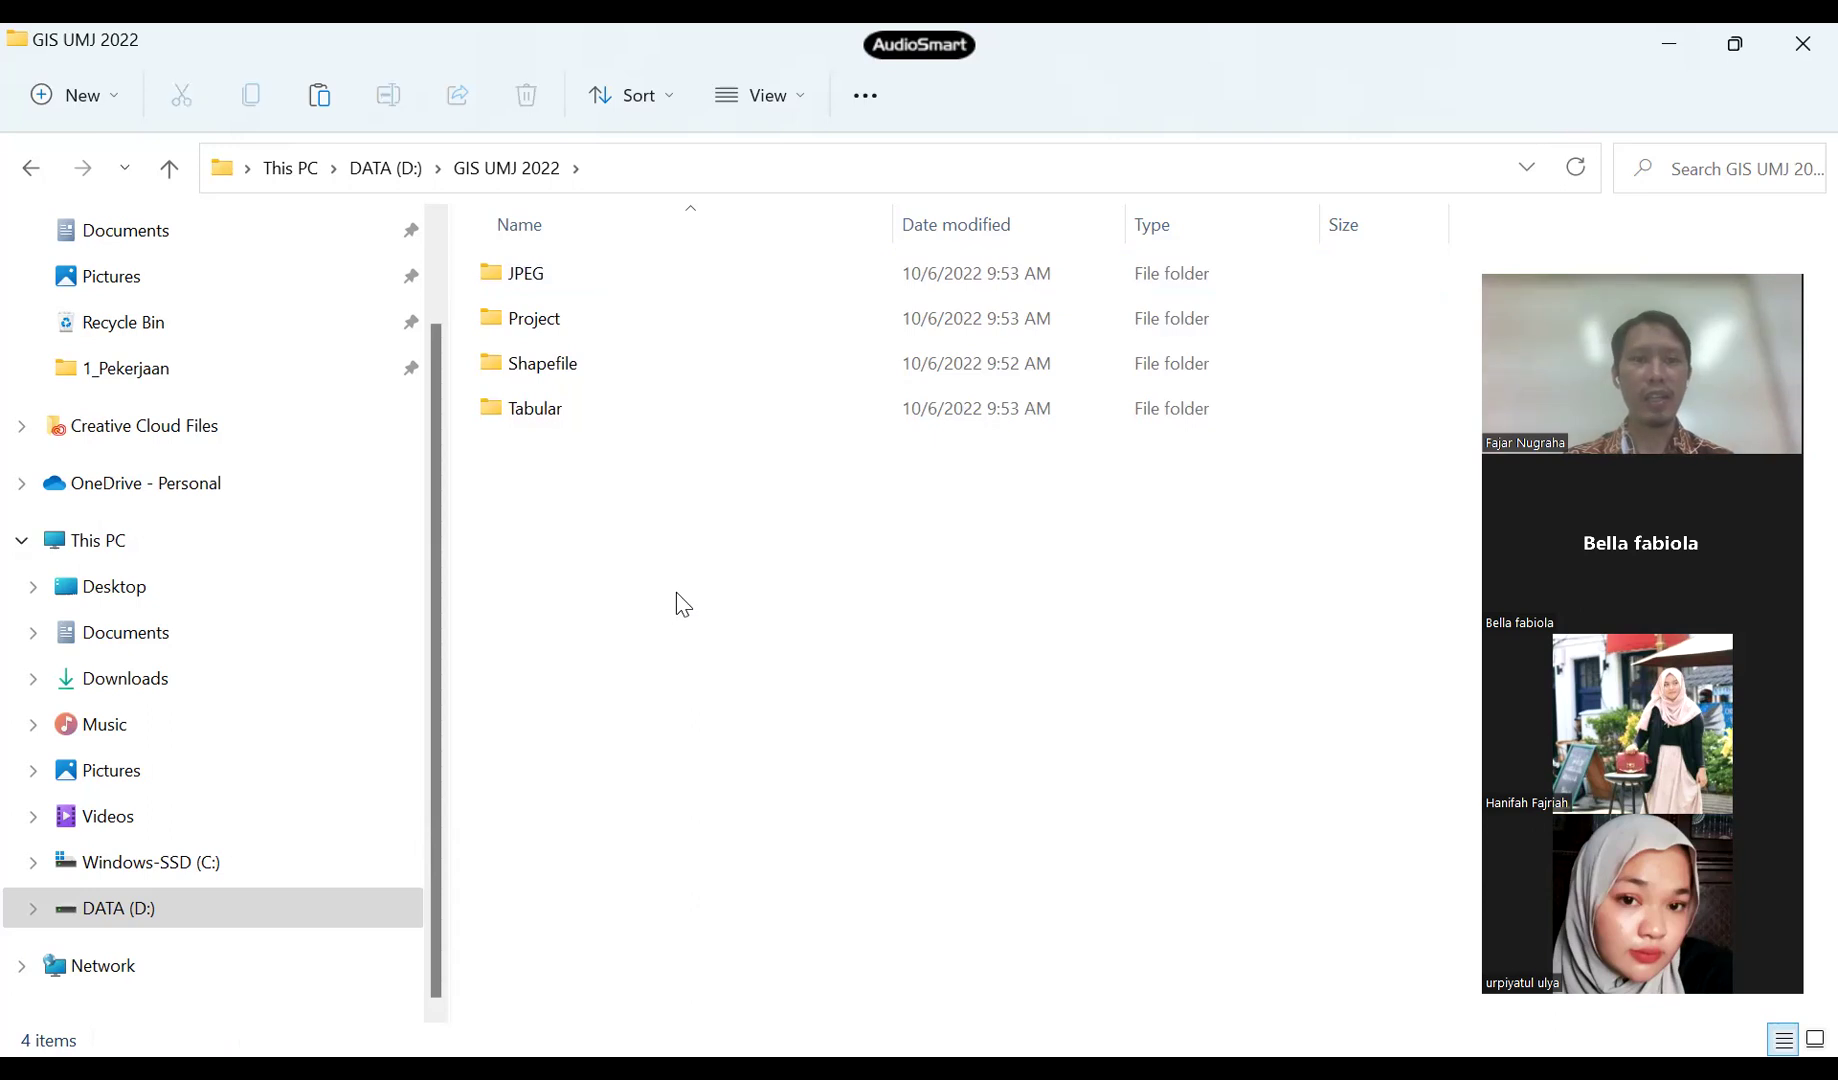
- Paste the copied Data Tangerang.rar into GIS UMJ 2022 and open it in WinRAR, dismissing the licence purchase notice
key("ctrl+v")
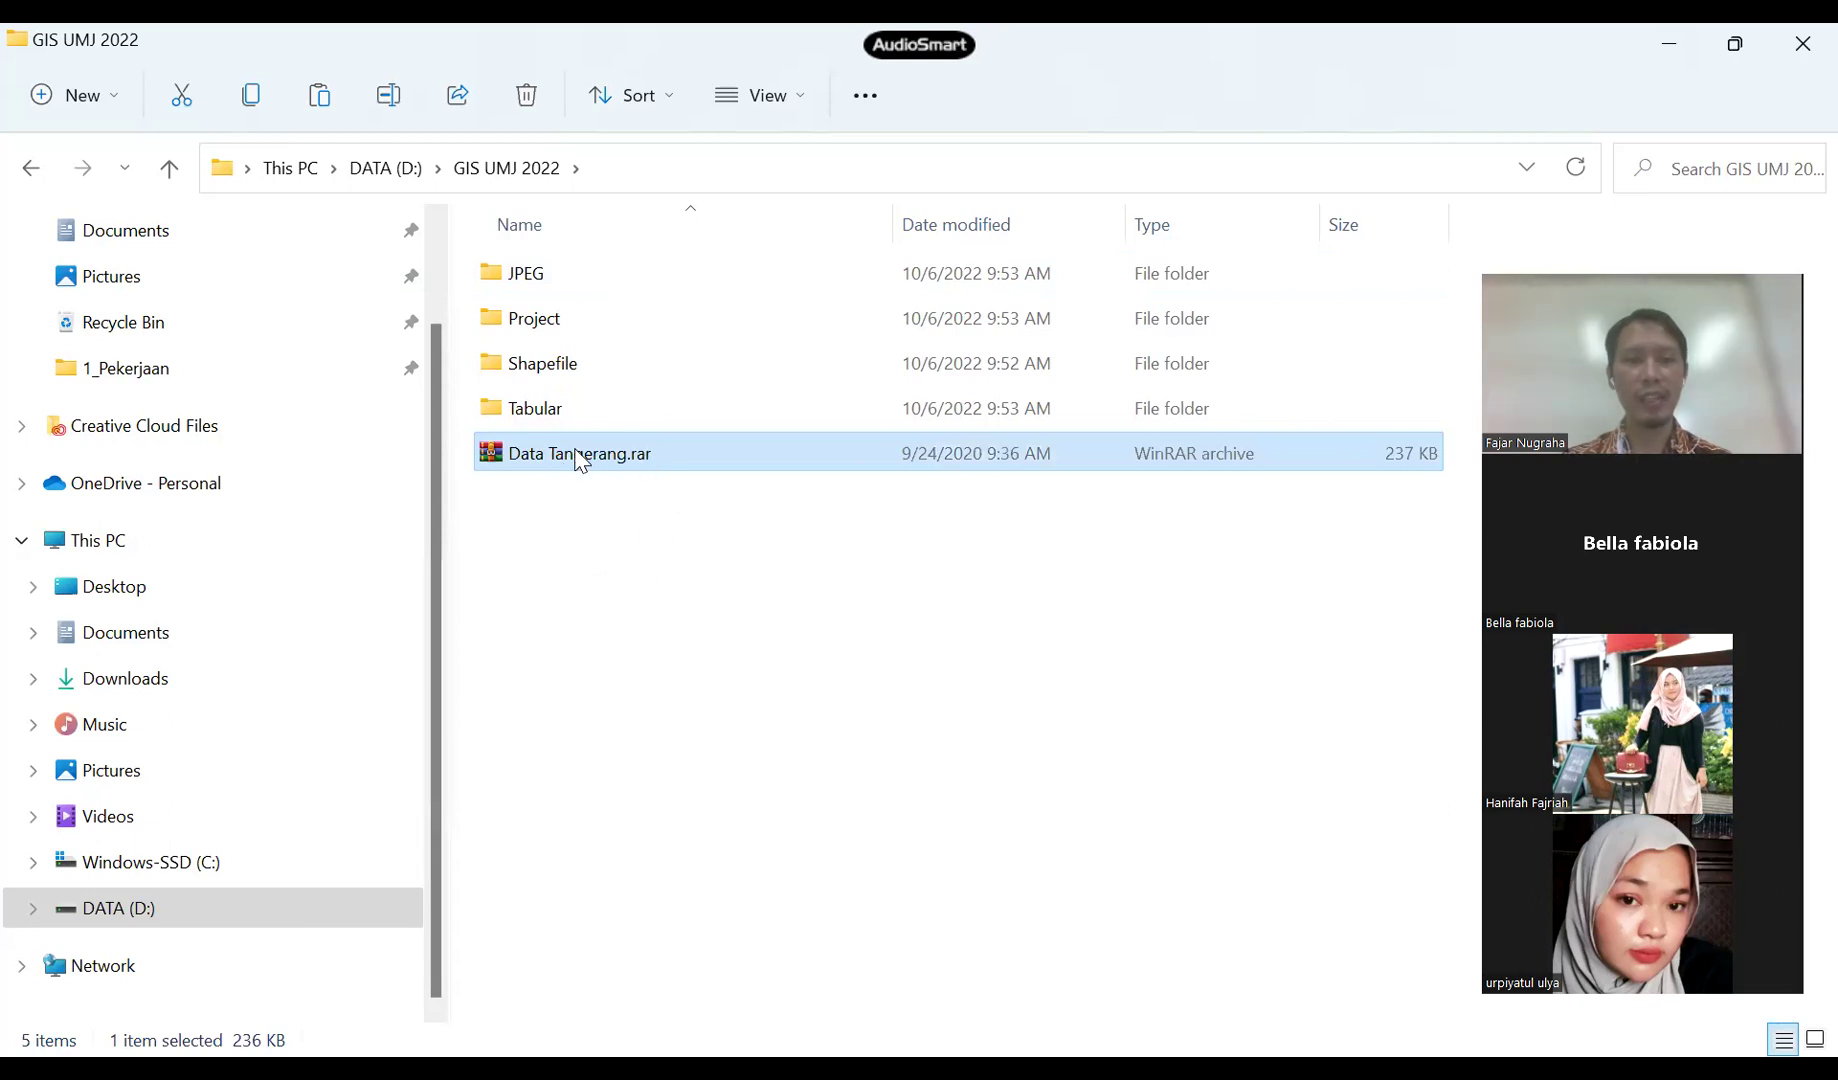
double_click(645, 455)
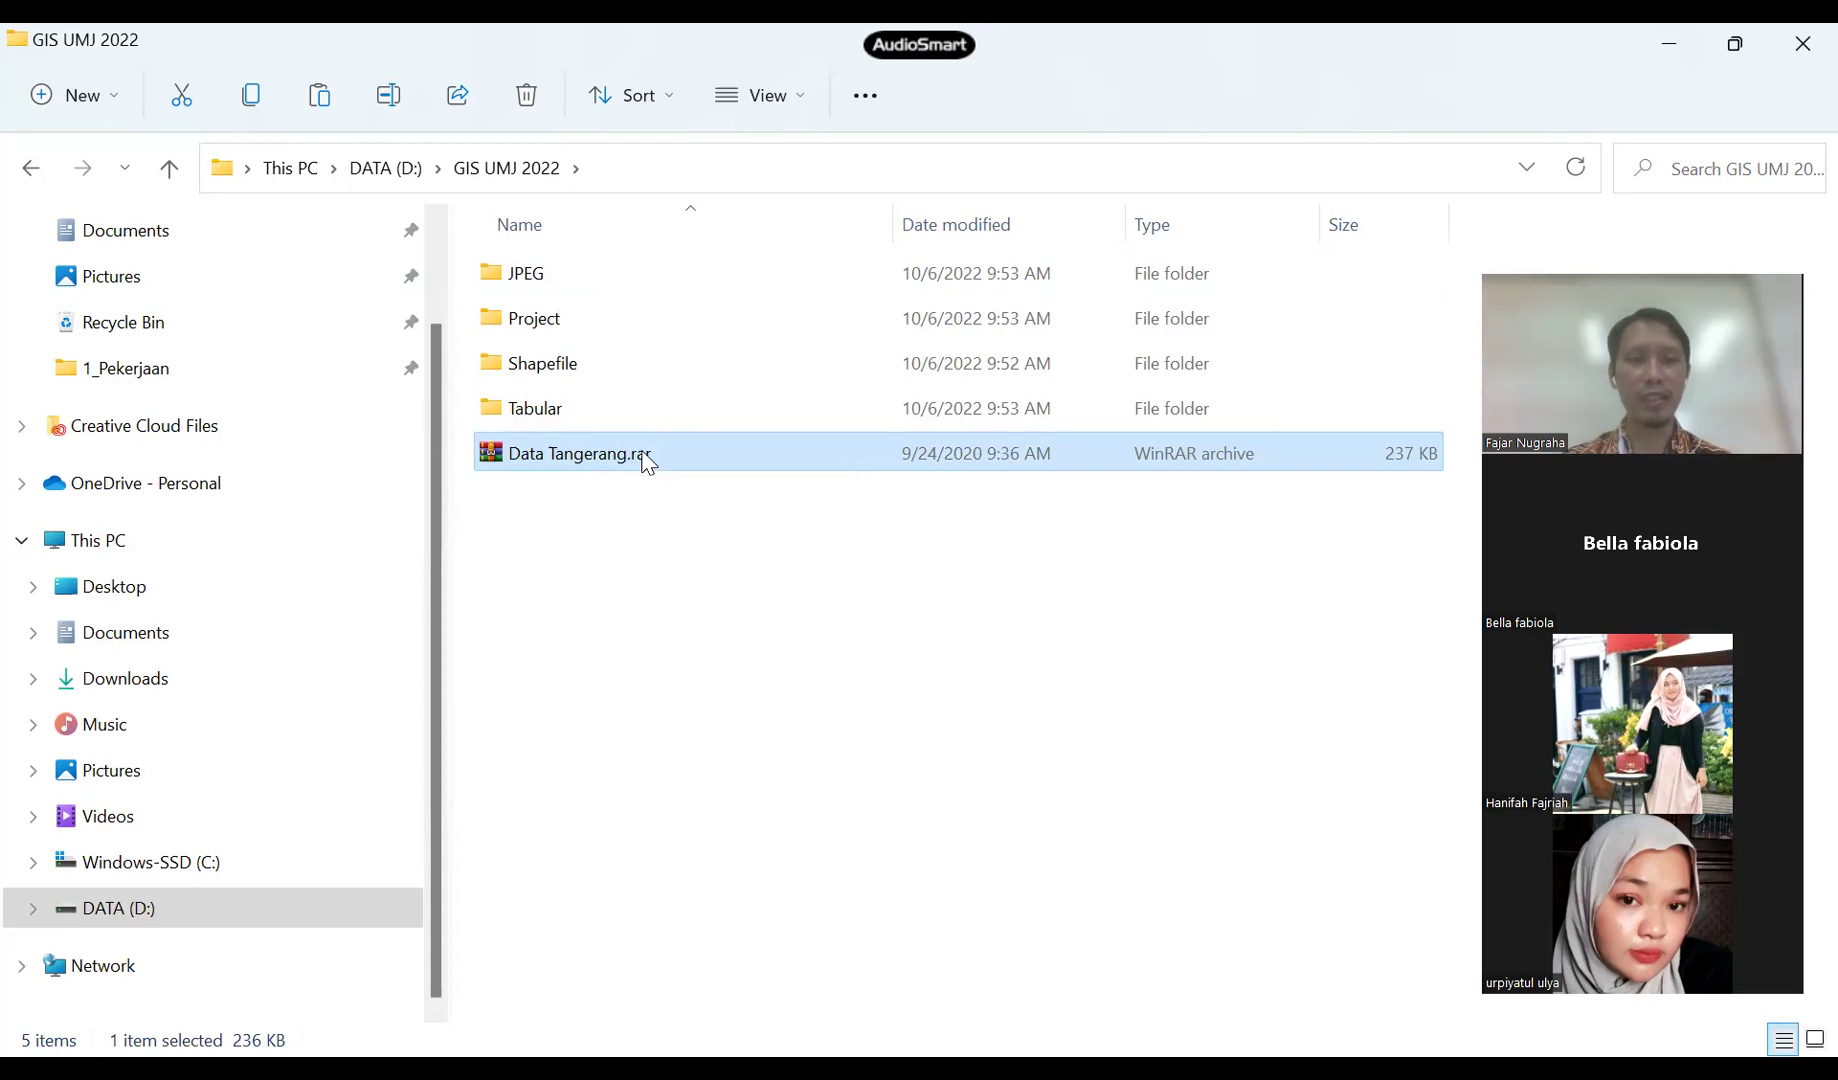
right_click(642, 455)
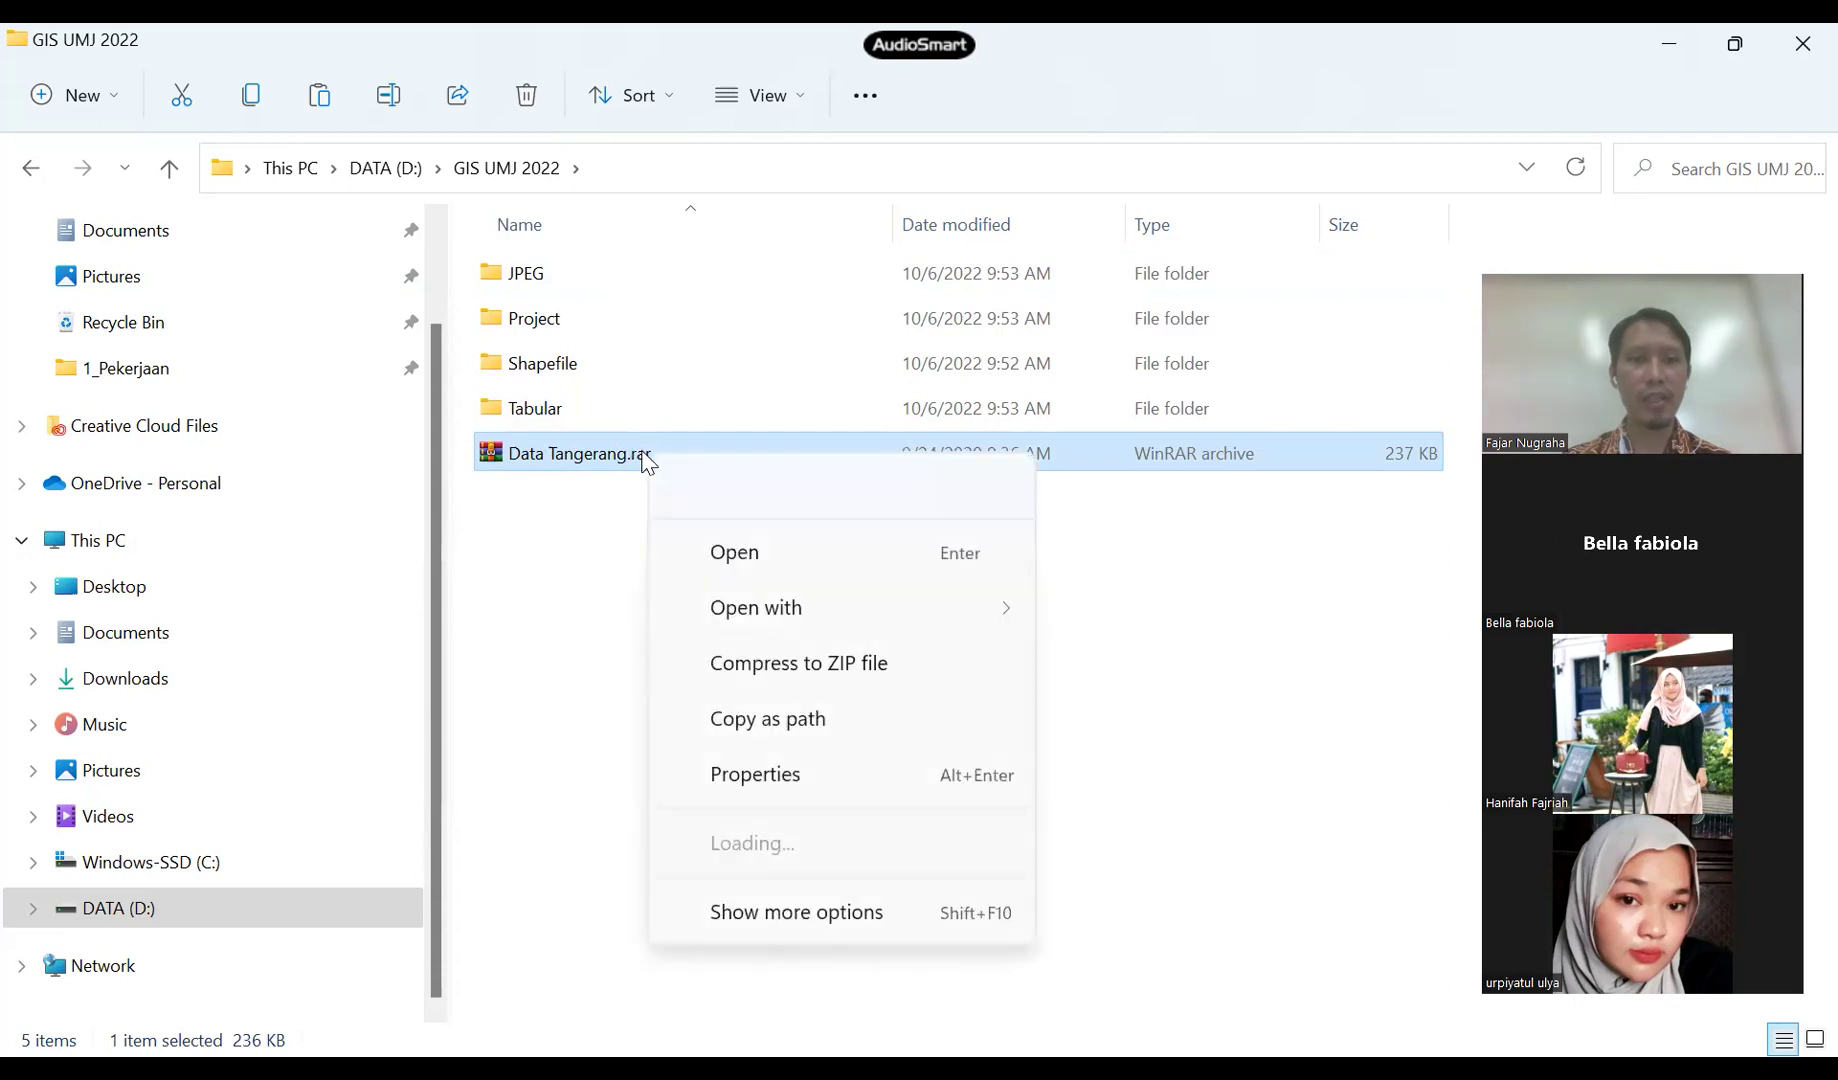
mouse_move(764, 598)
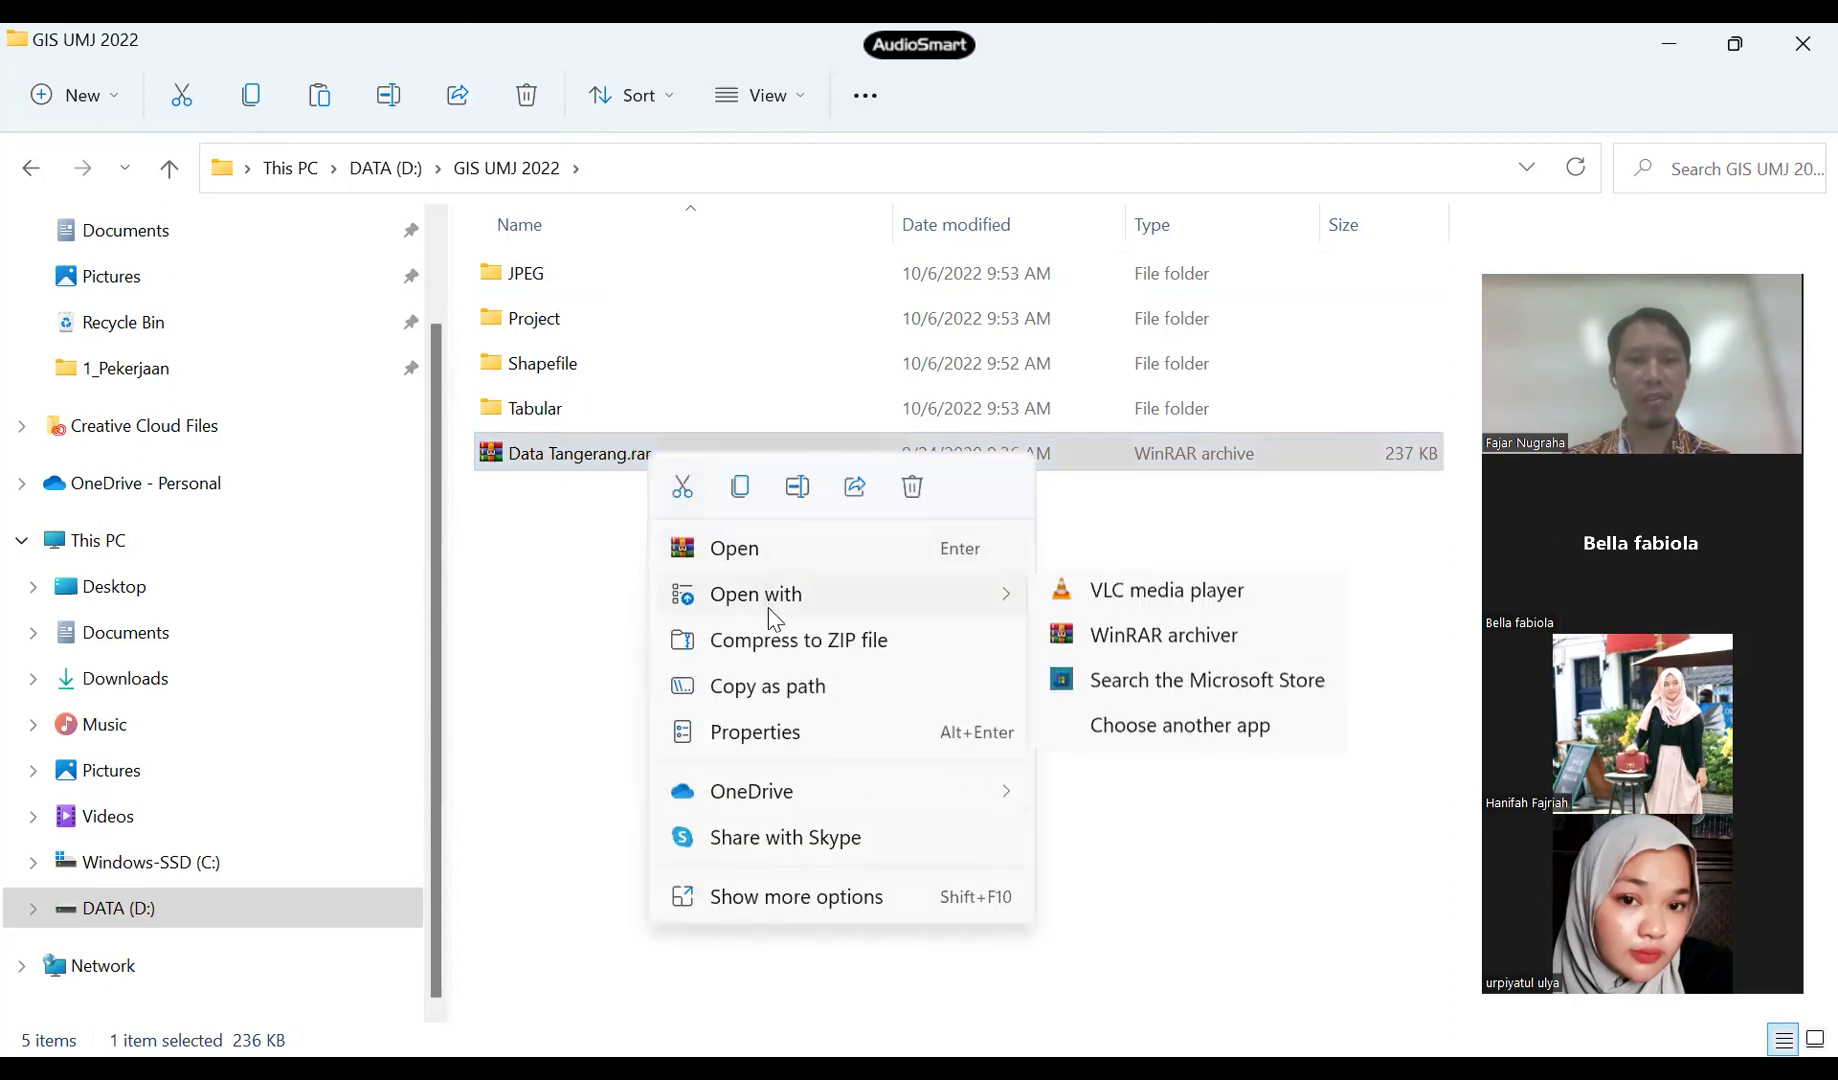
left_click(757, 550)
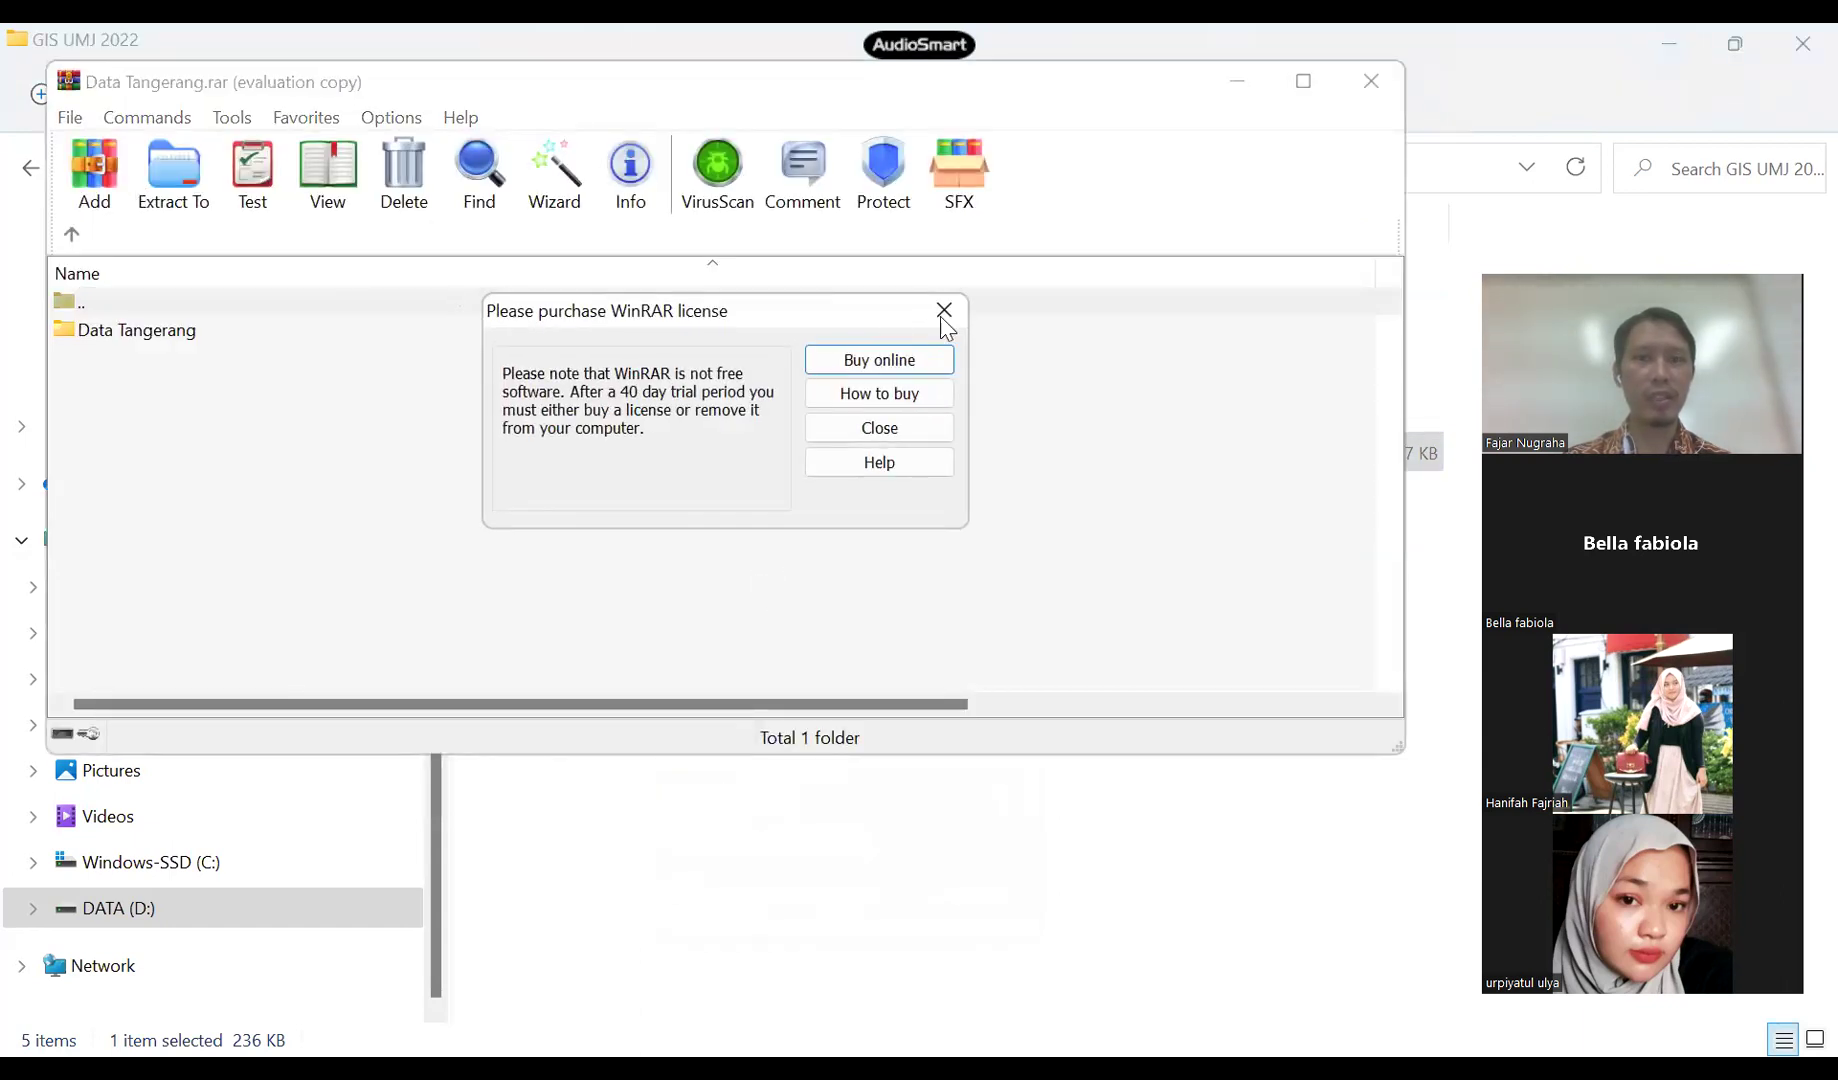
left_click(943, 311)
- Extract the Data Tangerang archive to D:\GIS UMJ 2022 and close the archive window
left_click(174, 172)
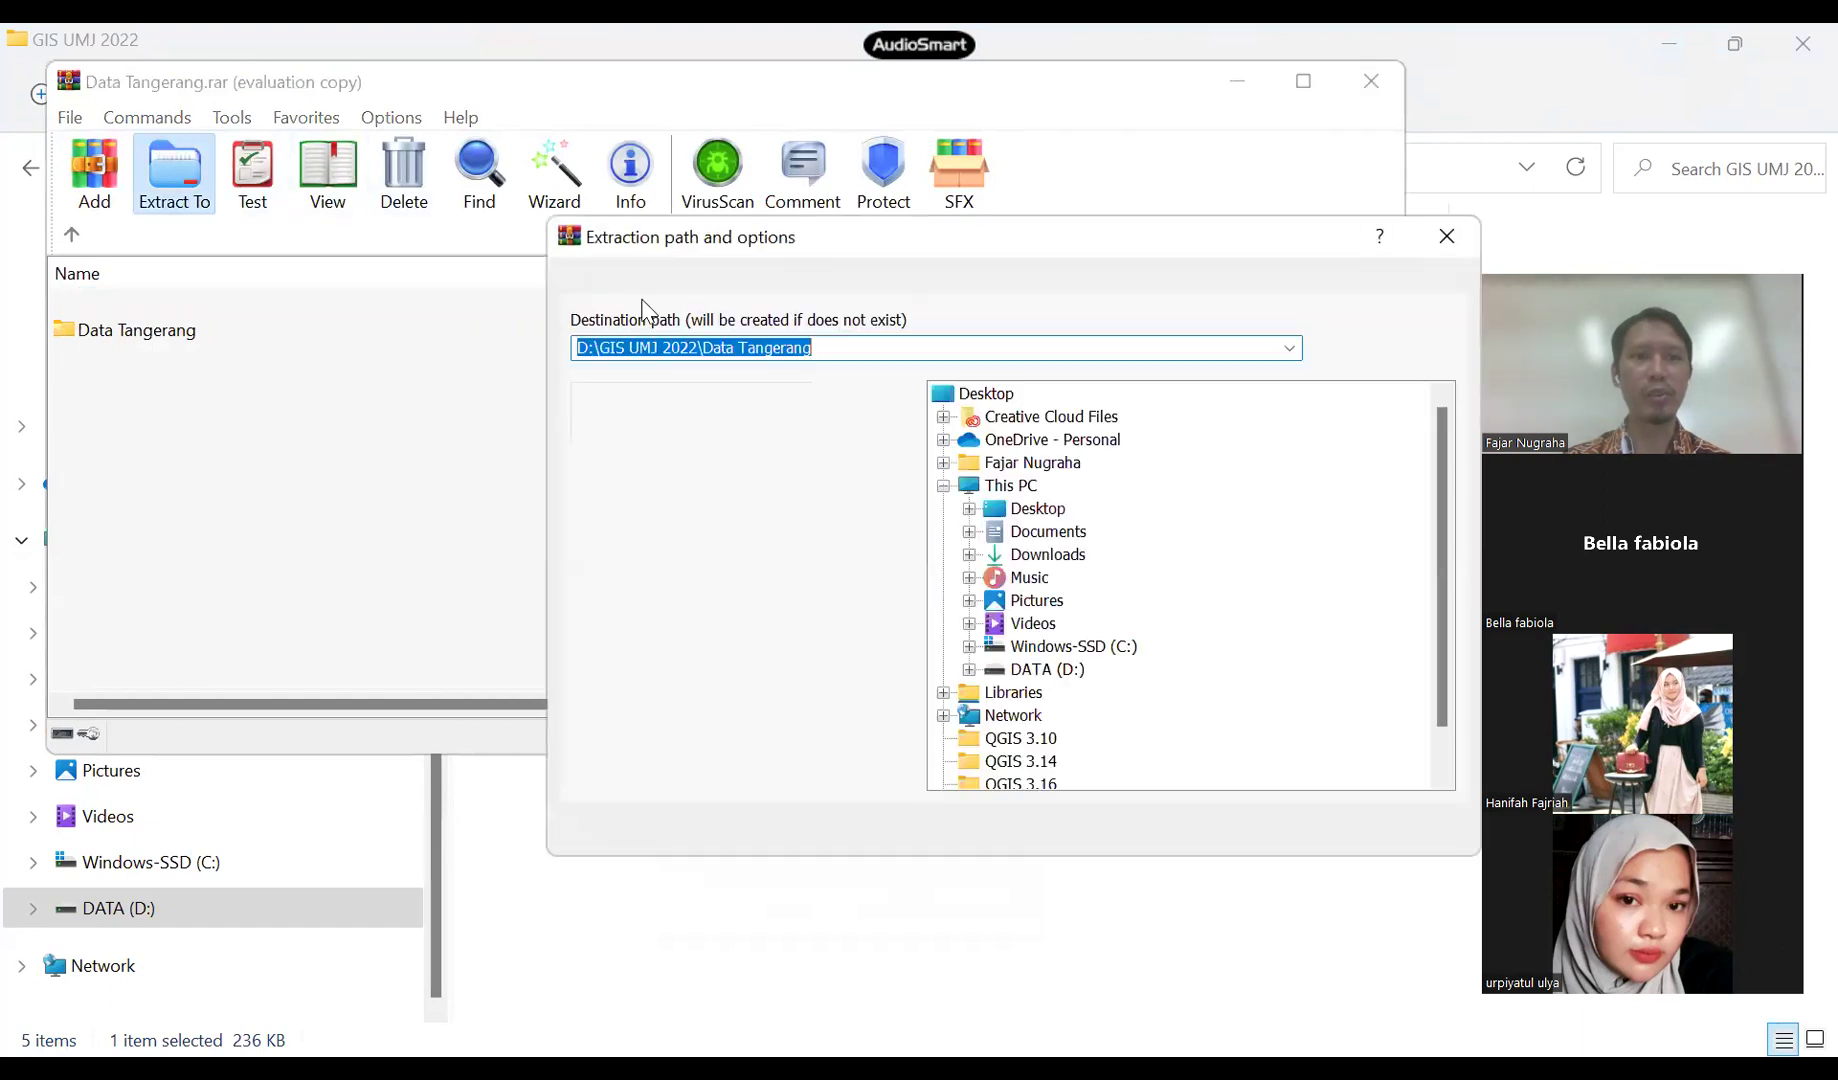
scroll(1020, 590, "down", 1)
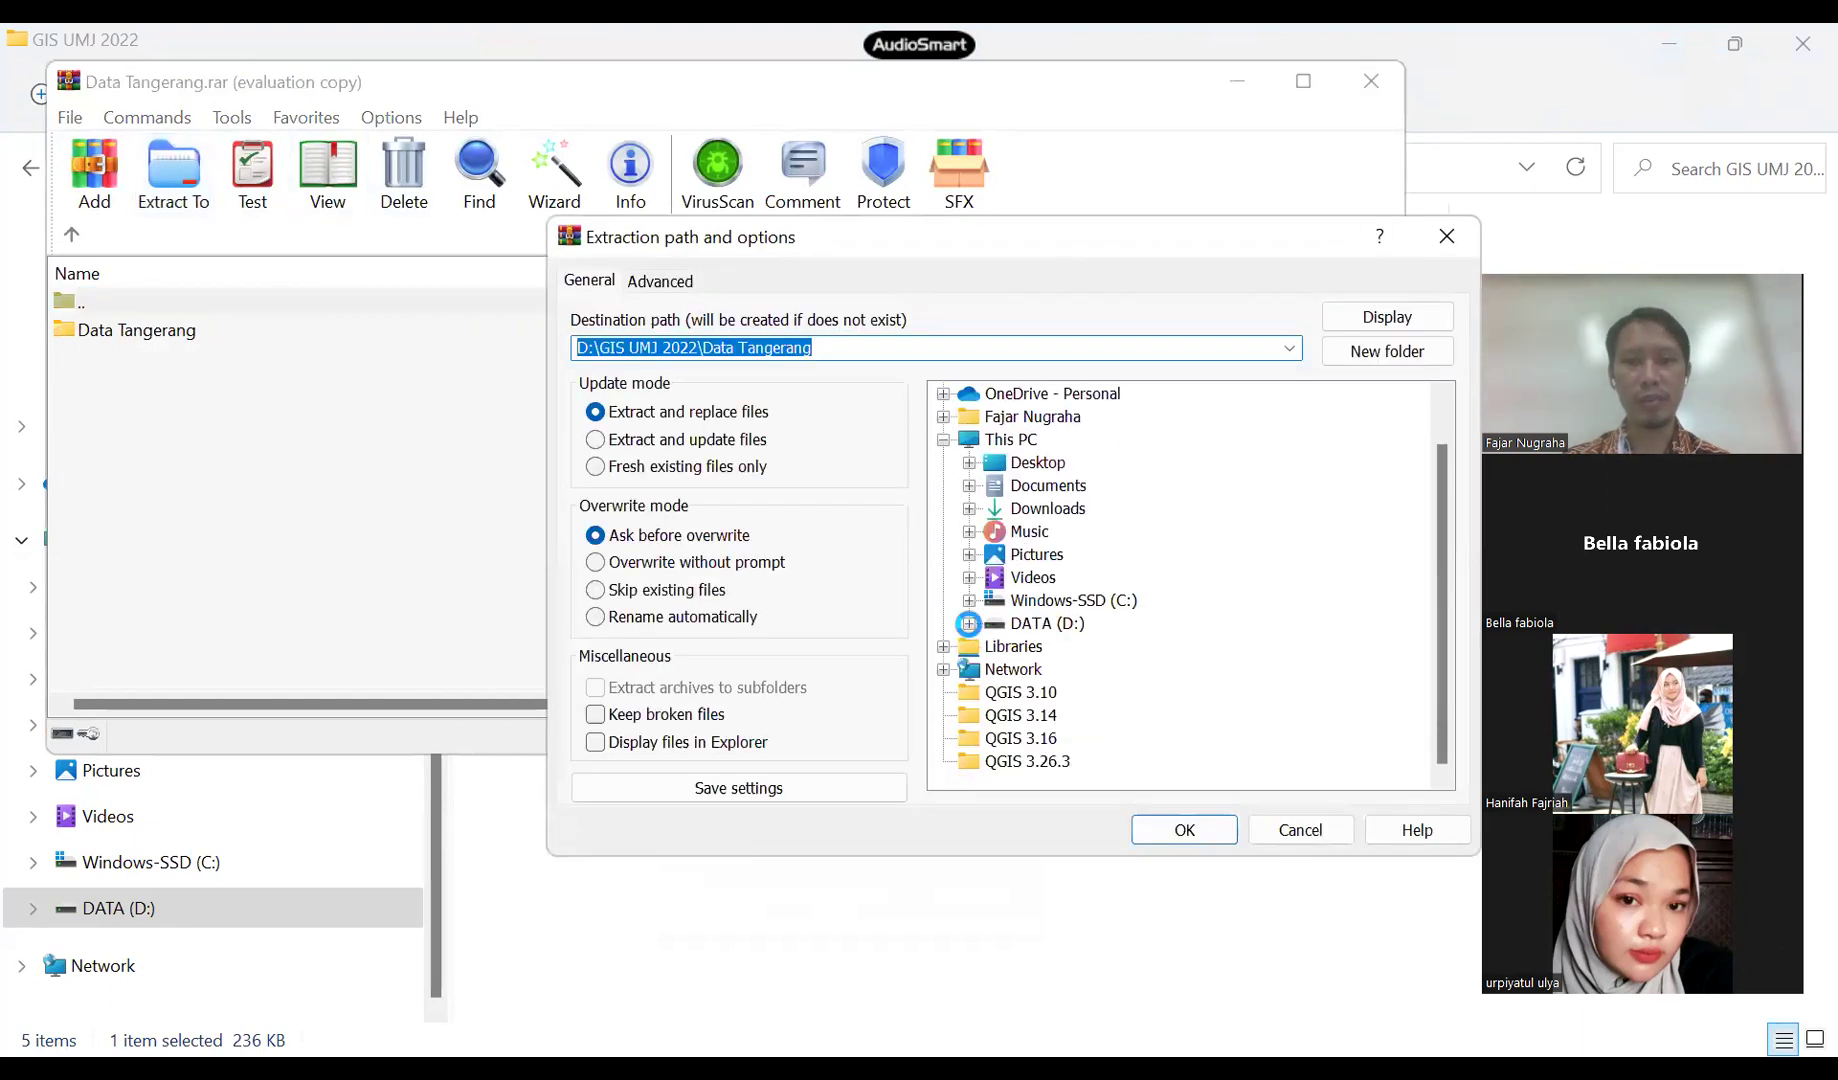
left_click(968, 623)
scroll(1160, 632, "down", 6)
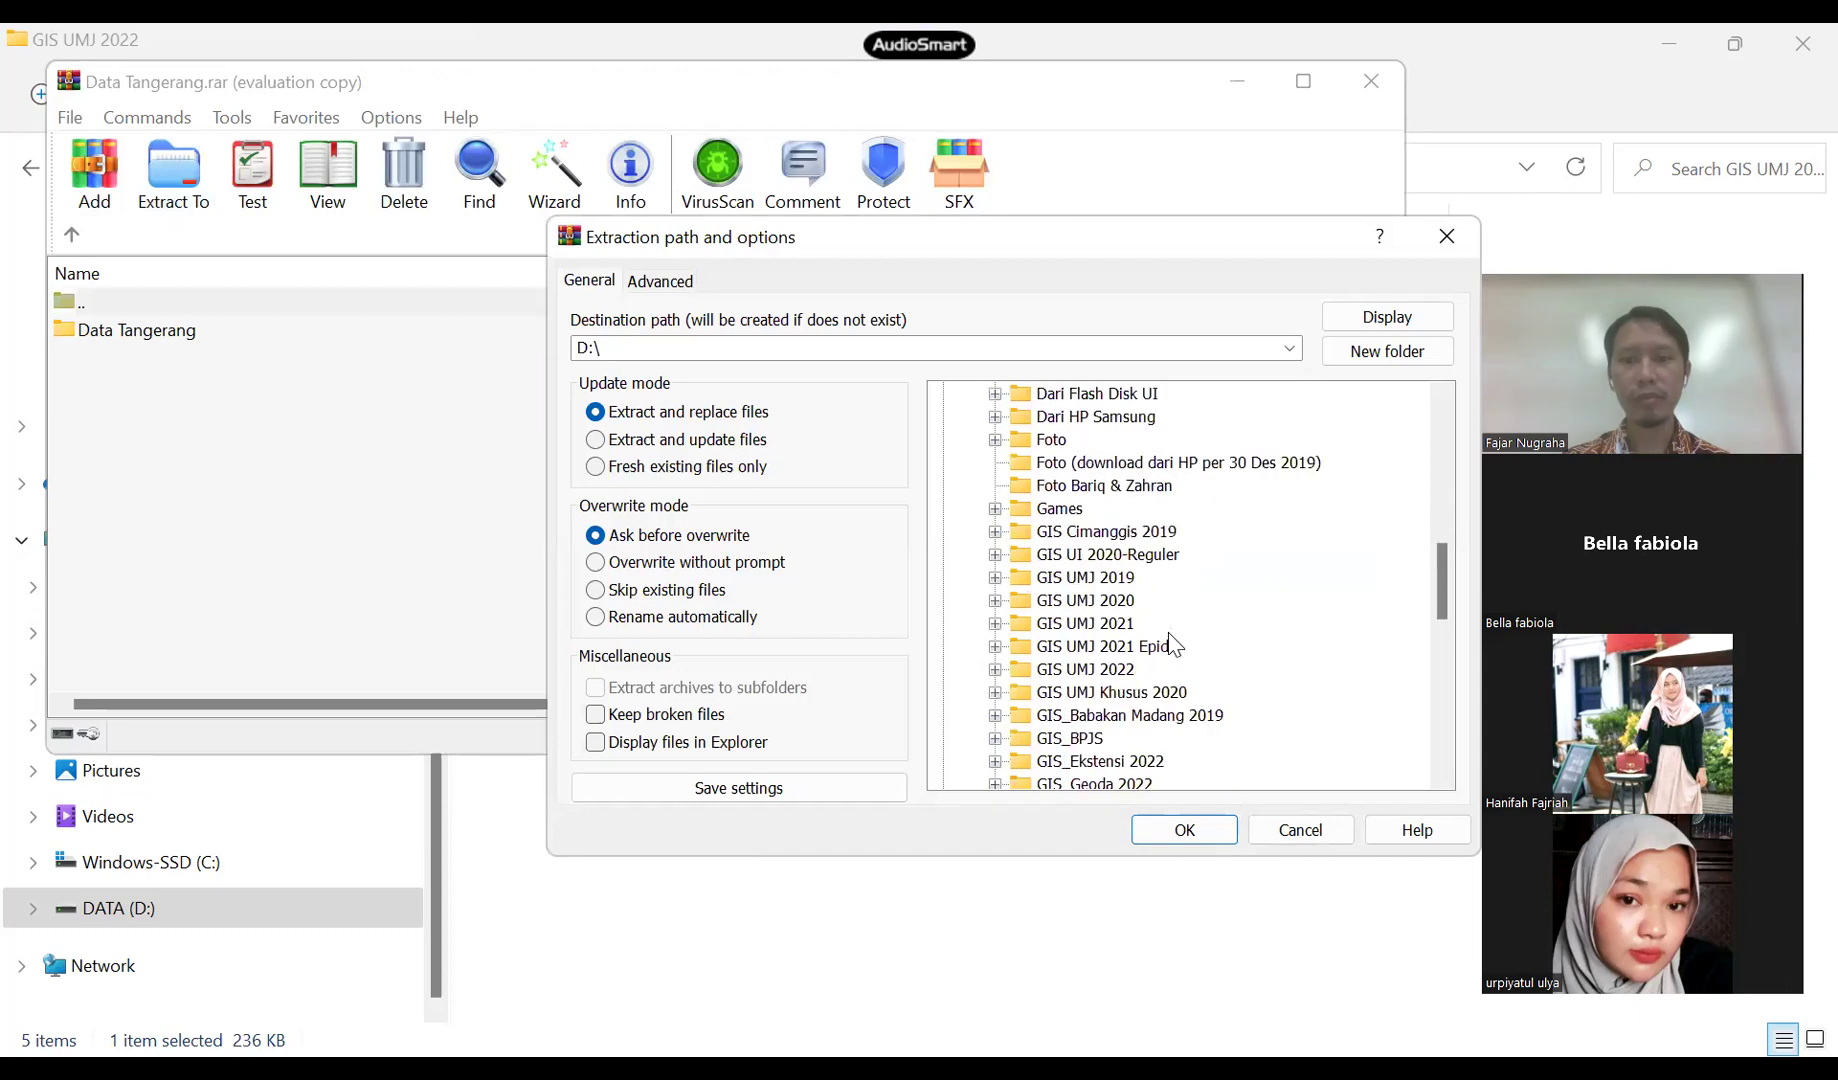
left_click(1075, 670)
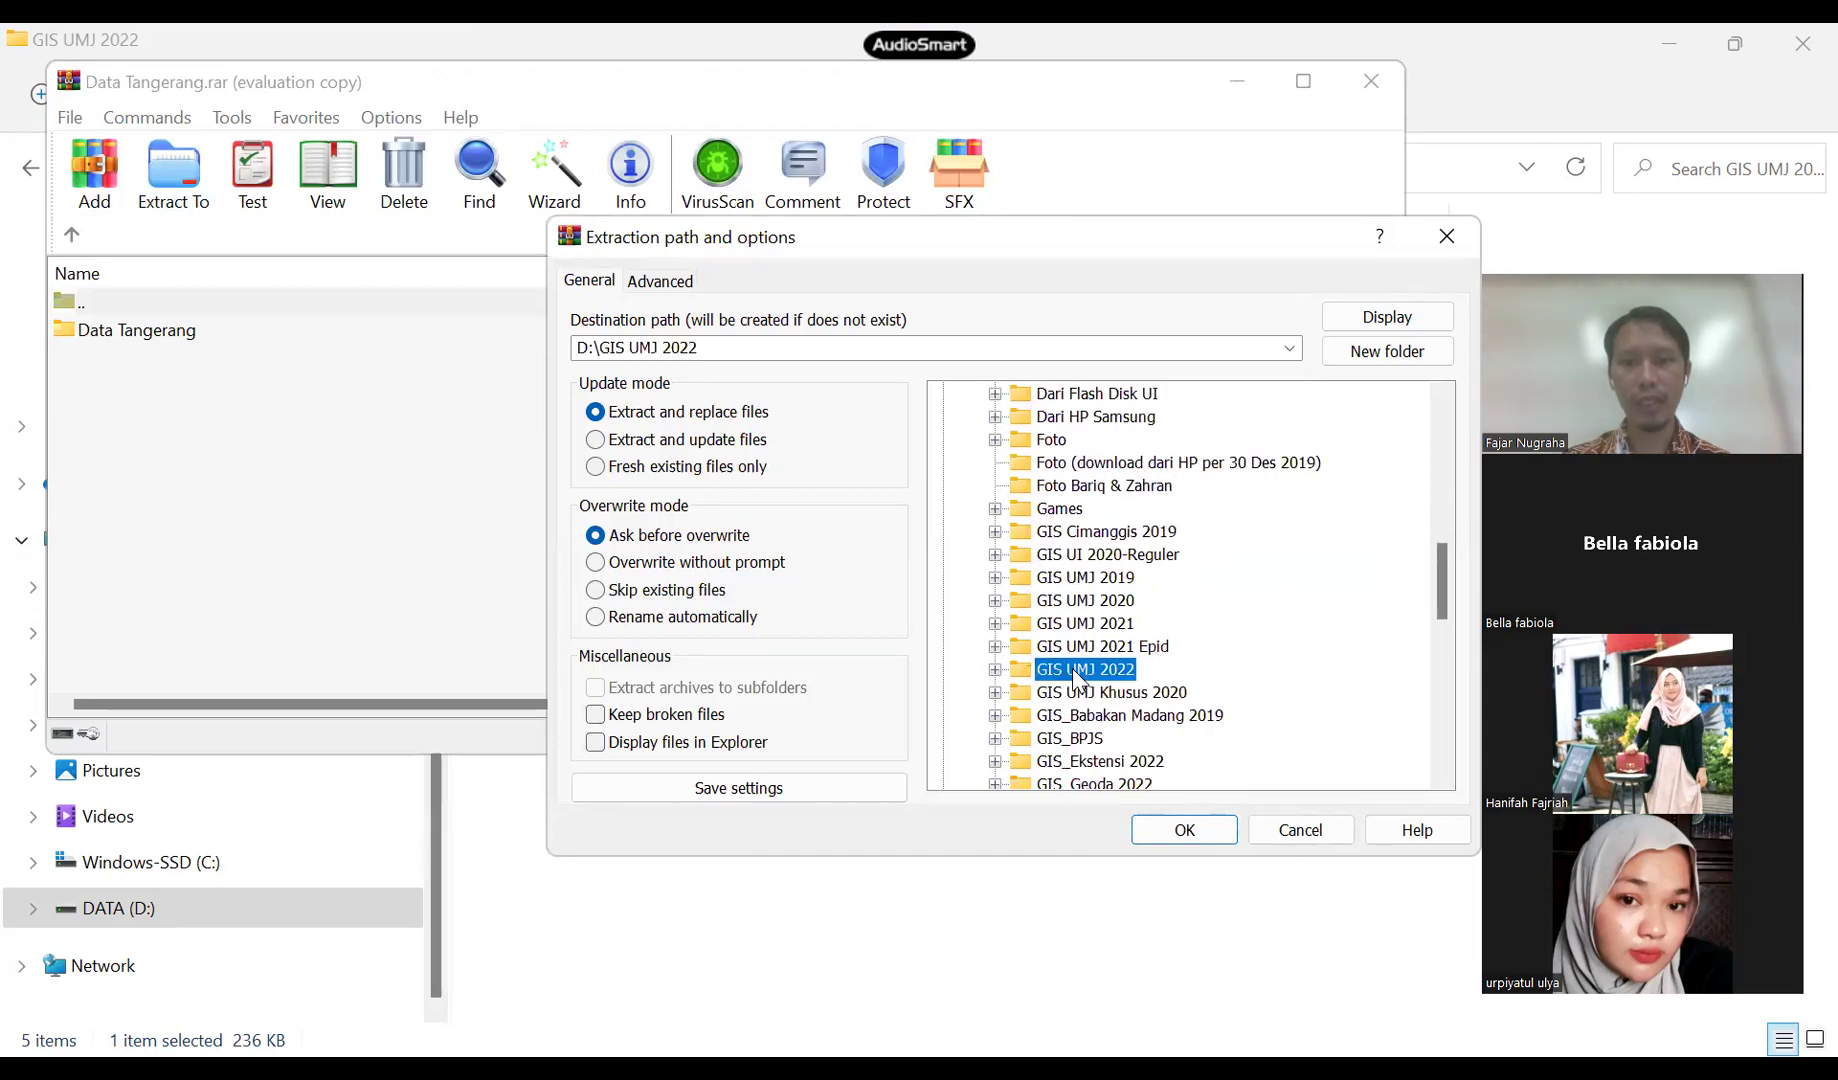
left_click(1184, 830)
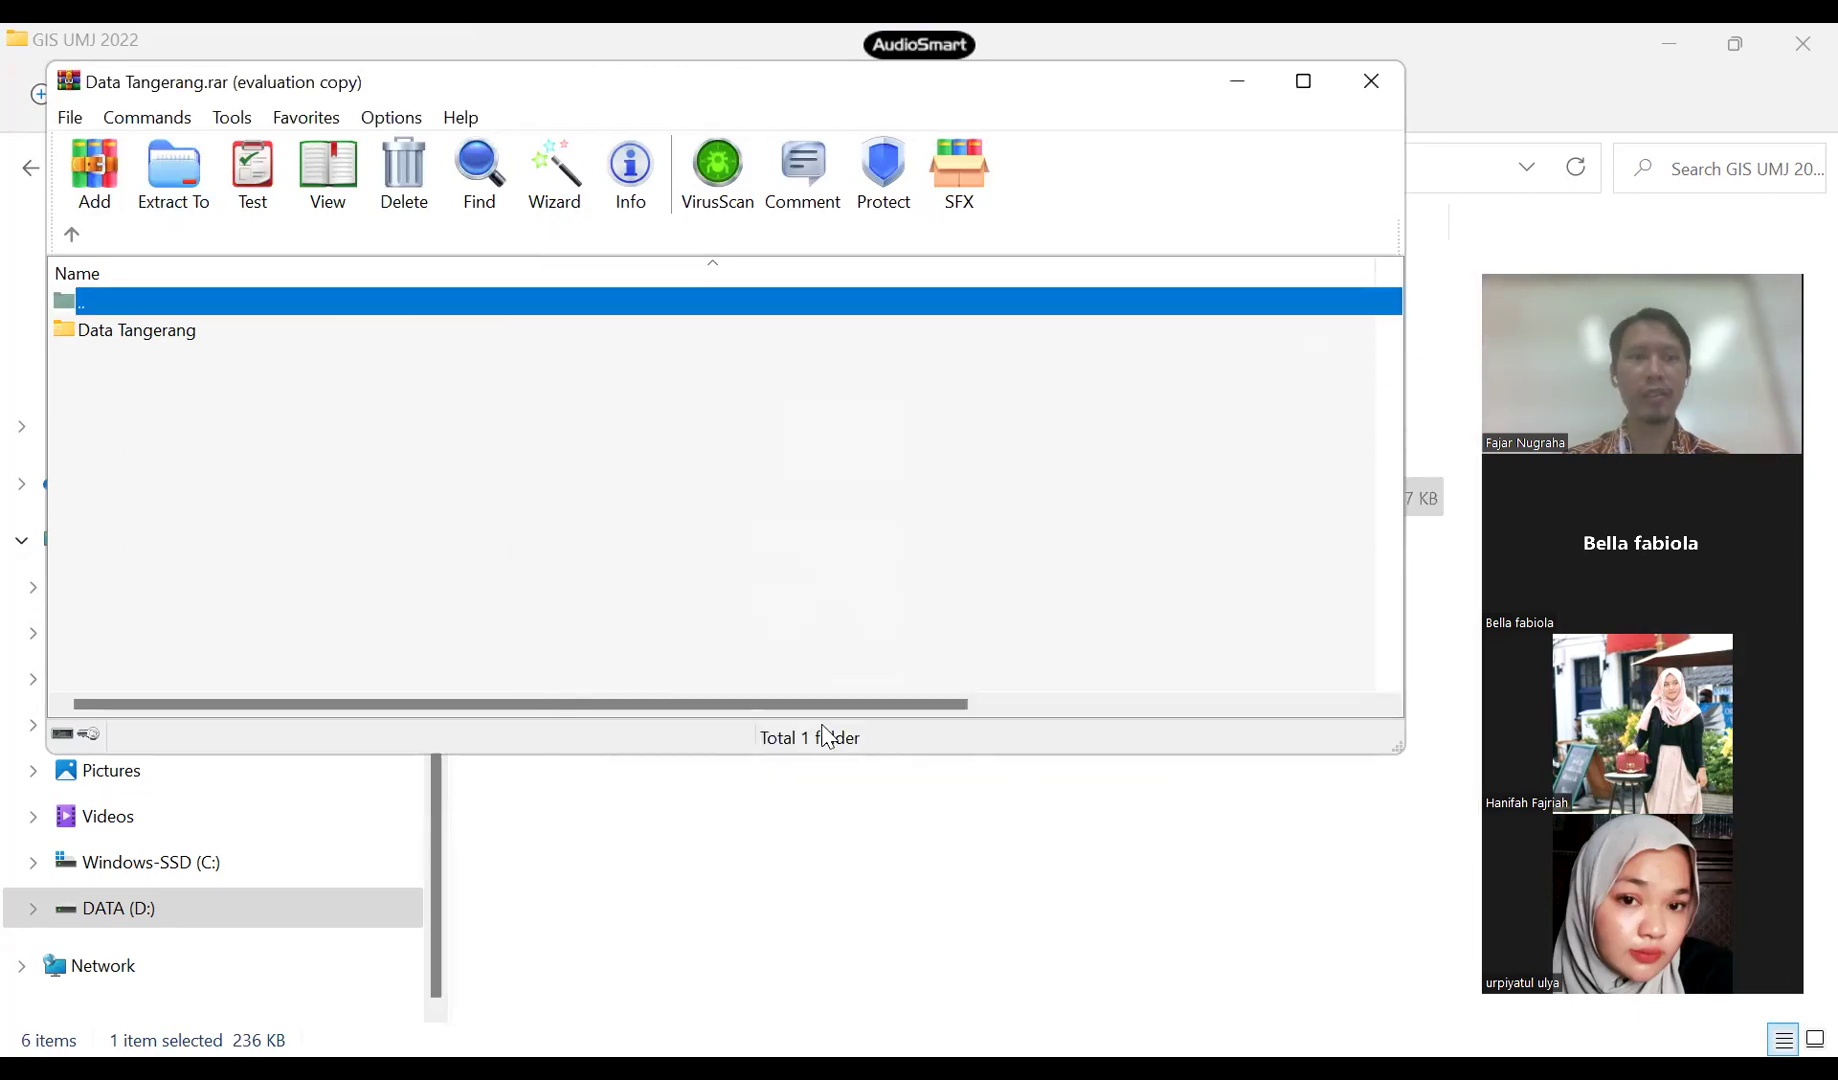
left_click(1371, 81)
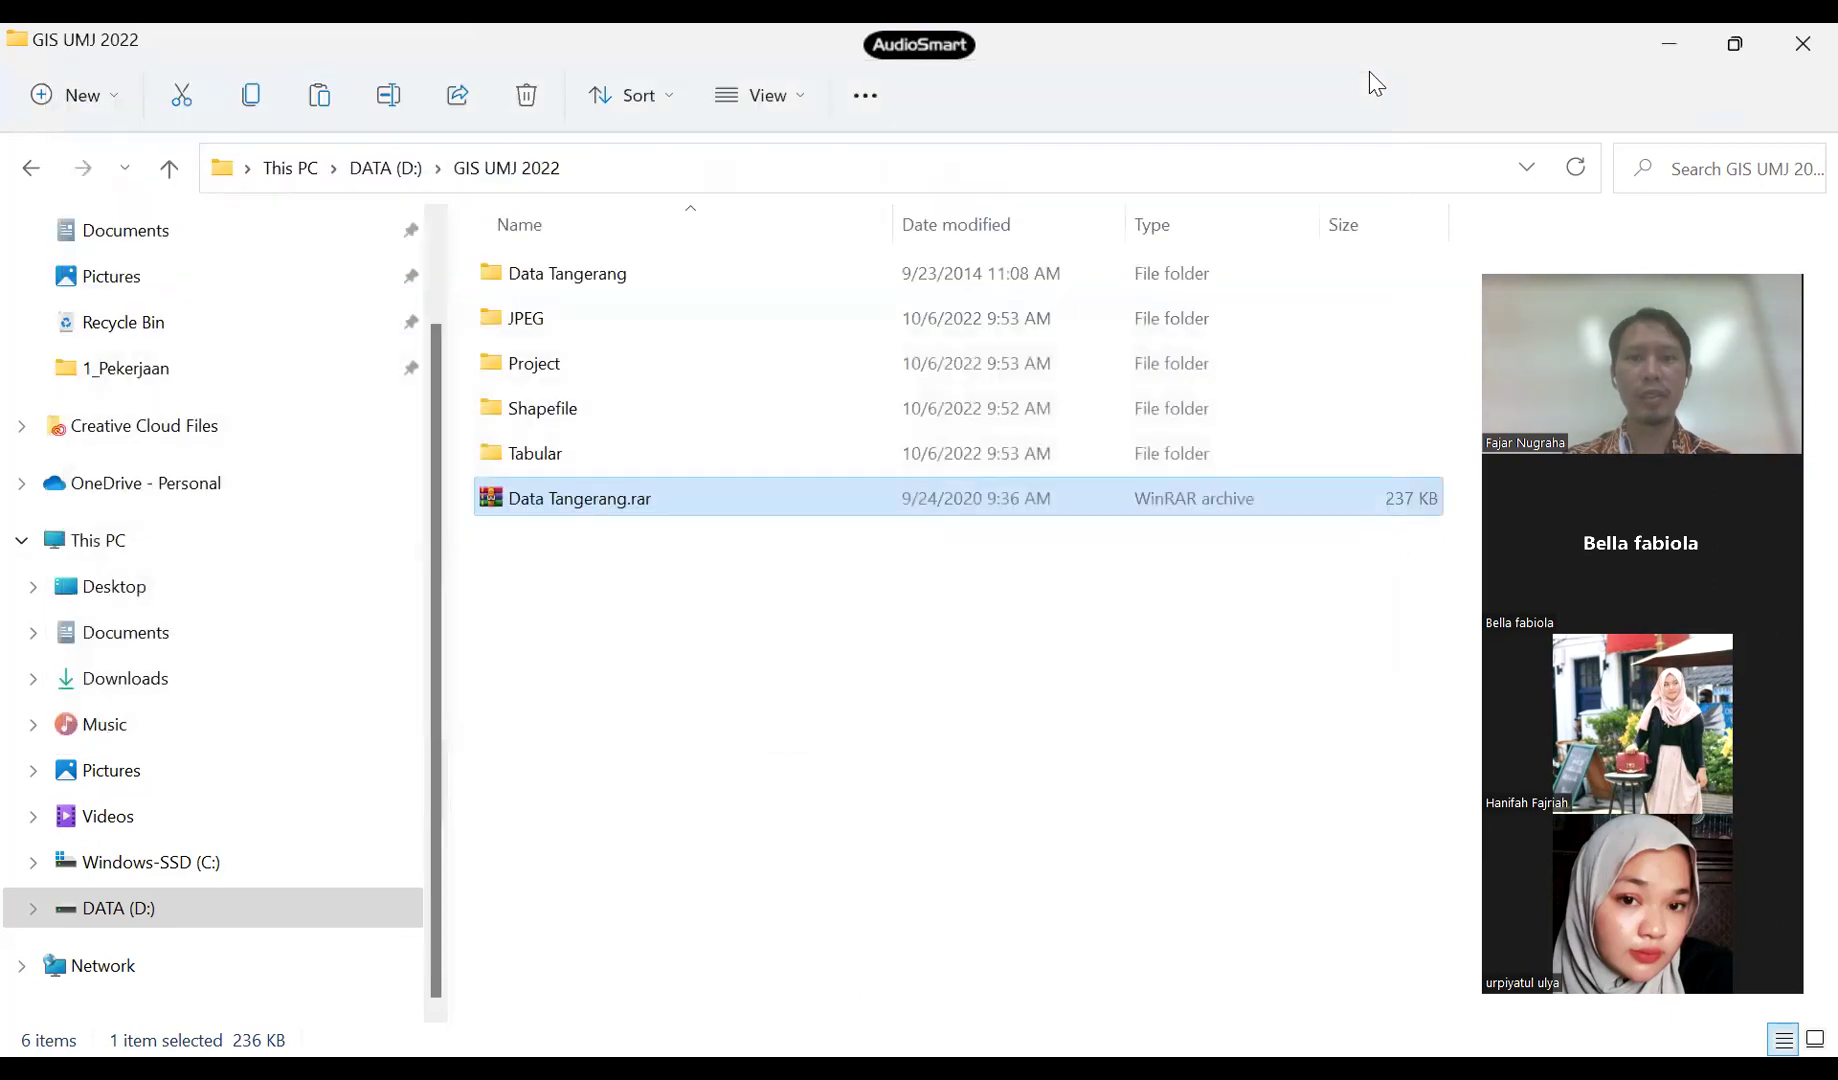
- Move the Shapefile and Tabular folders from Data Tangerang into GIS UMJ 2022, and check that Data Tangerang is emptied
double_click(573, 278)
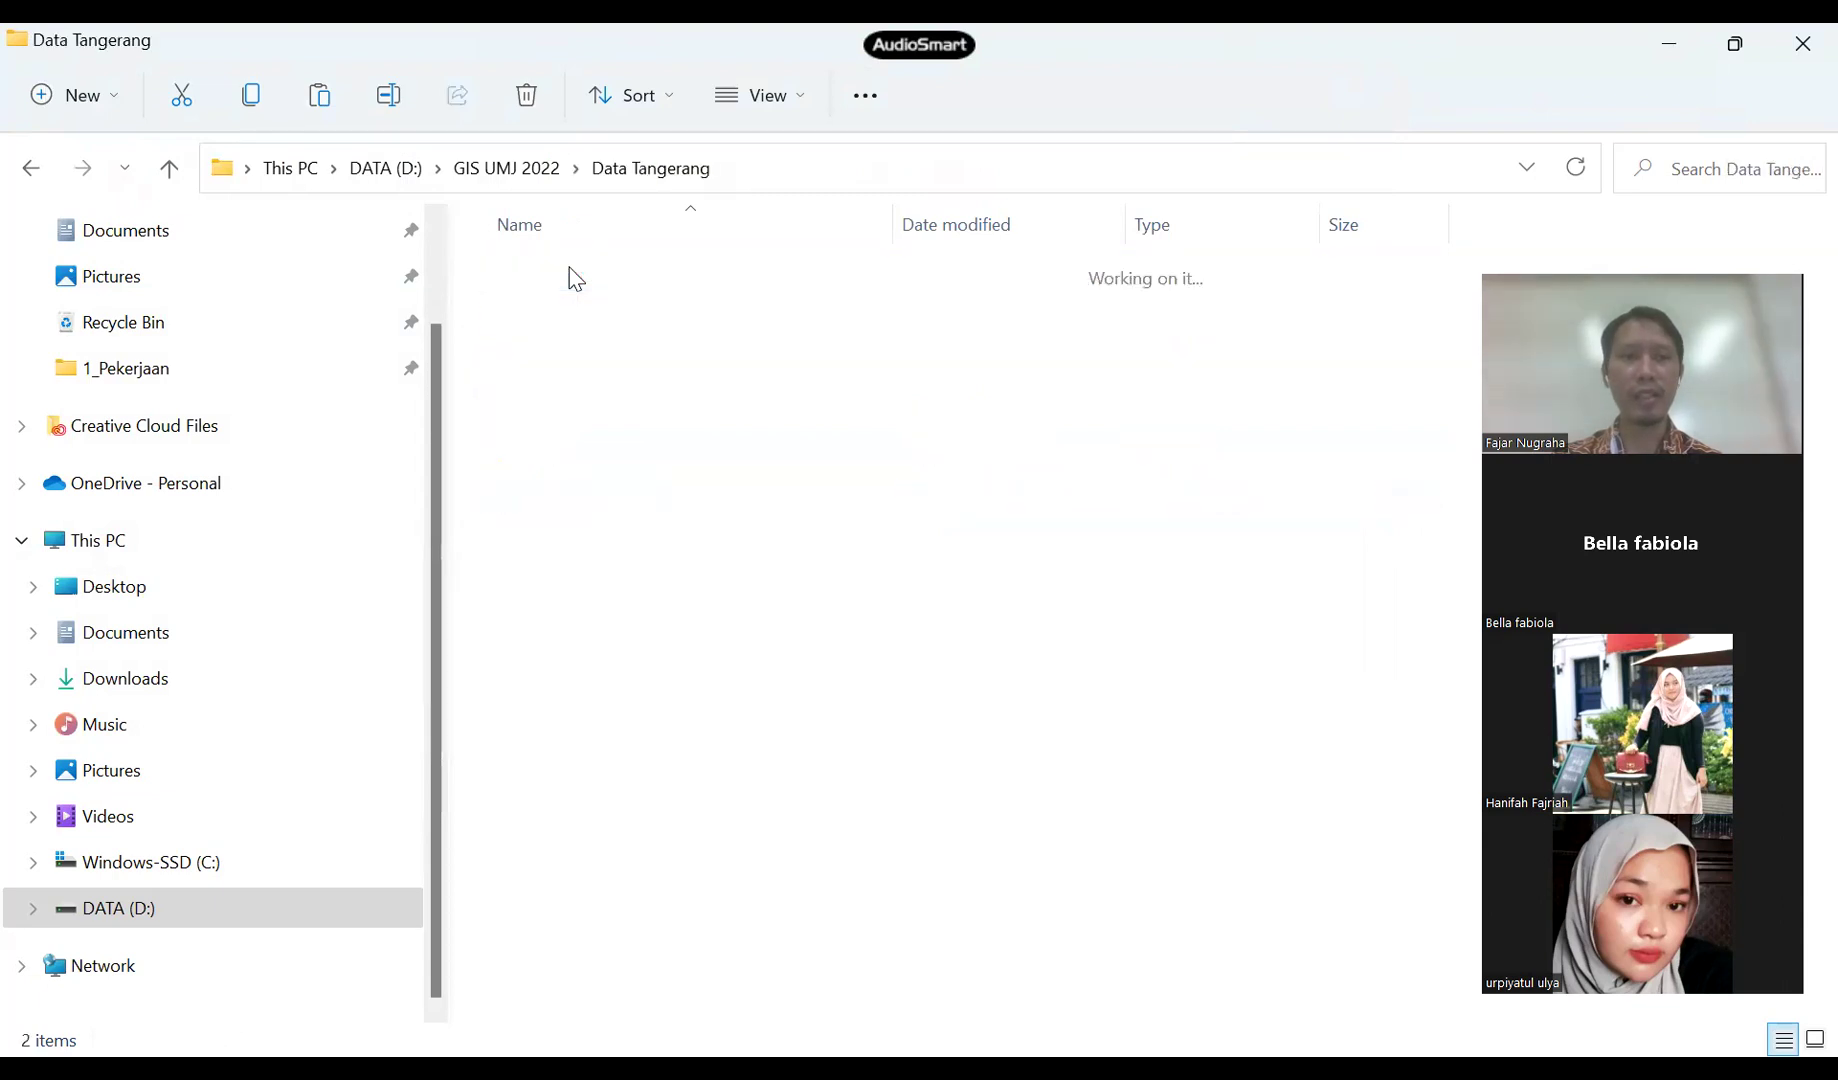
left_click_drag(971, 663, 462, 236)
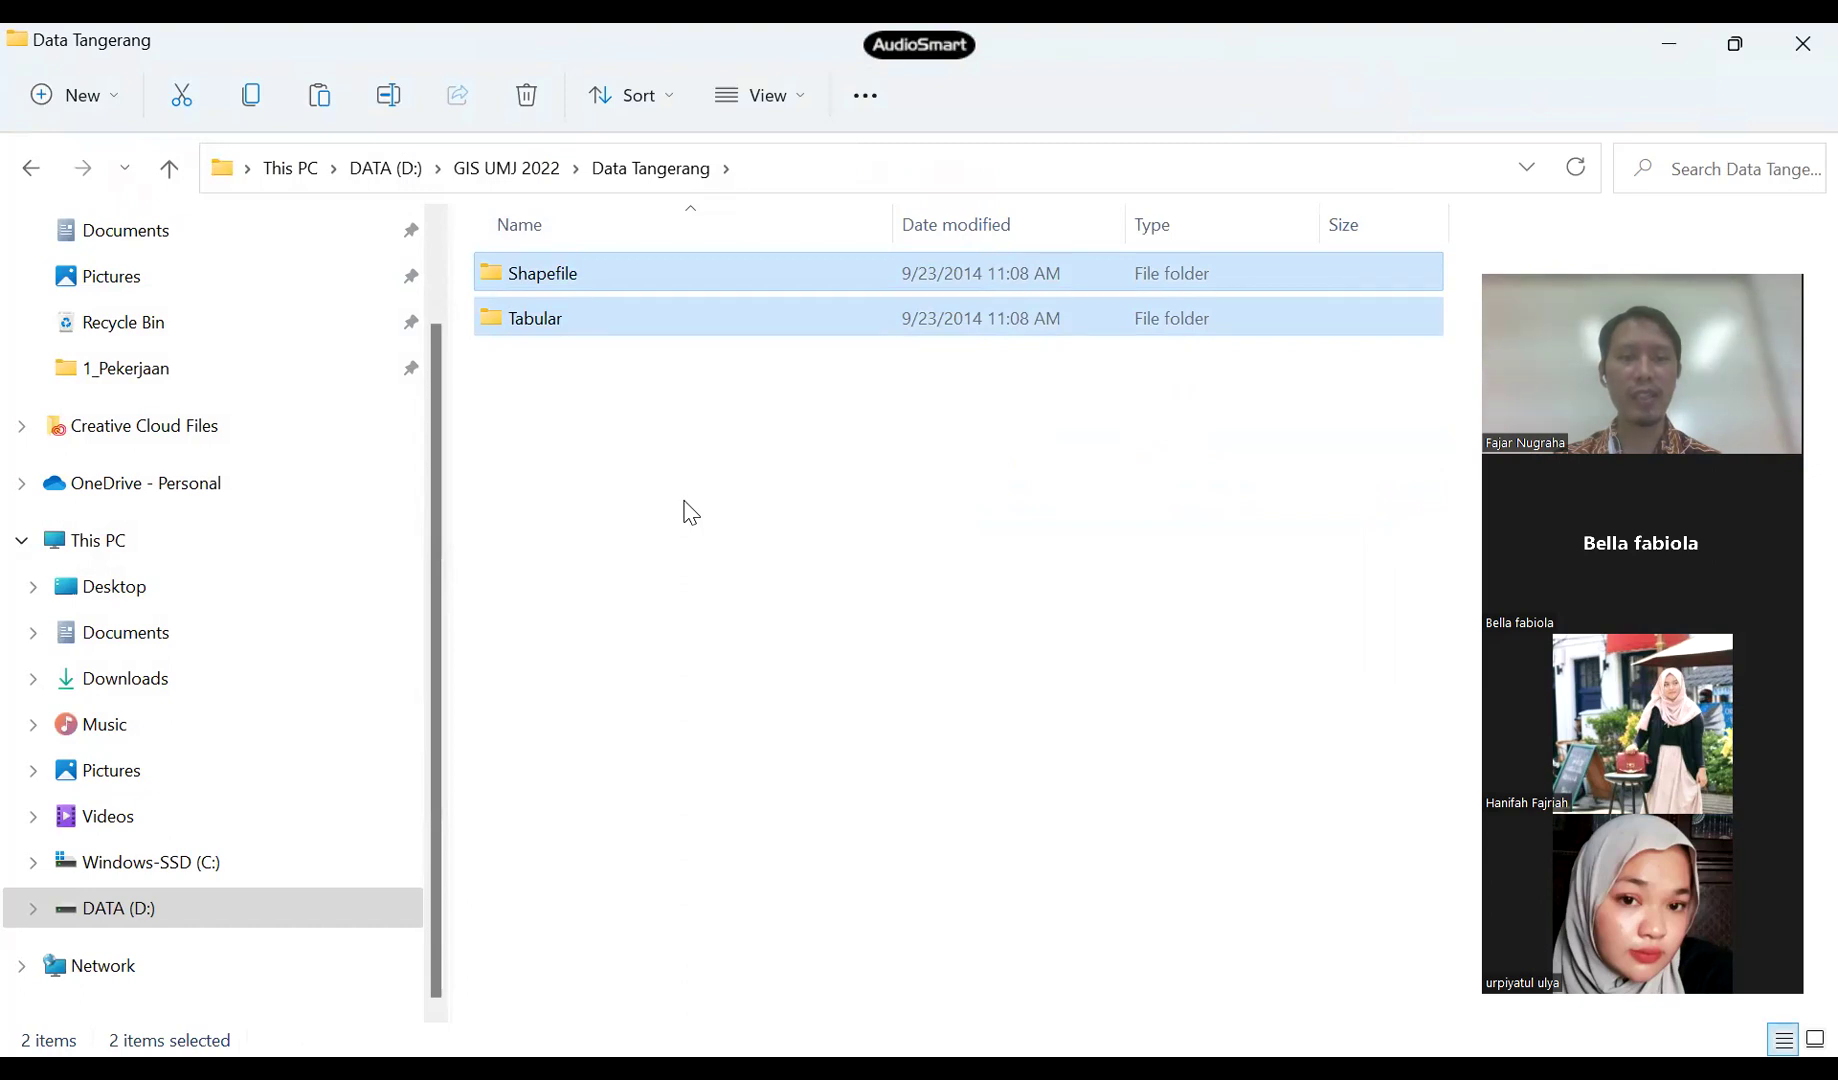
left_click(169, 170)
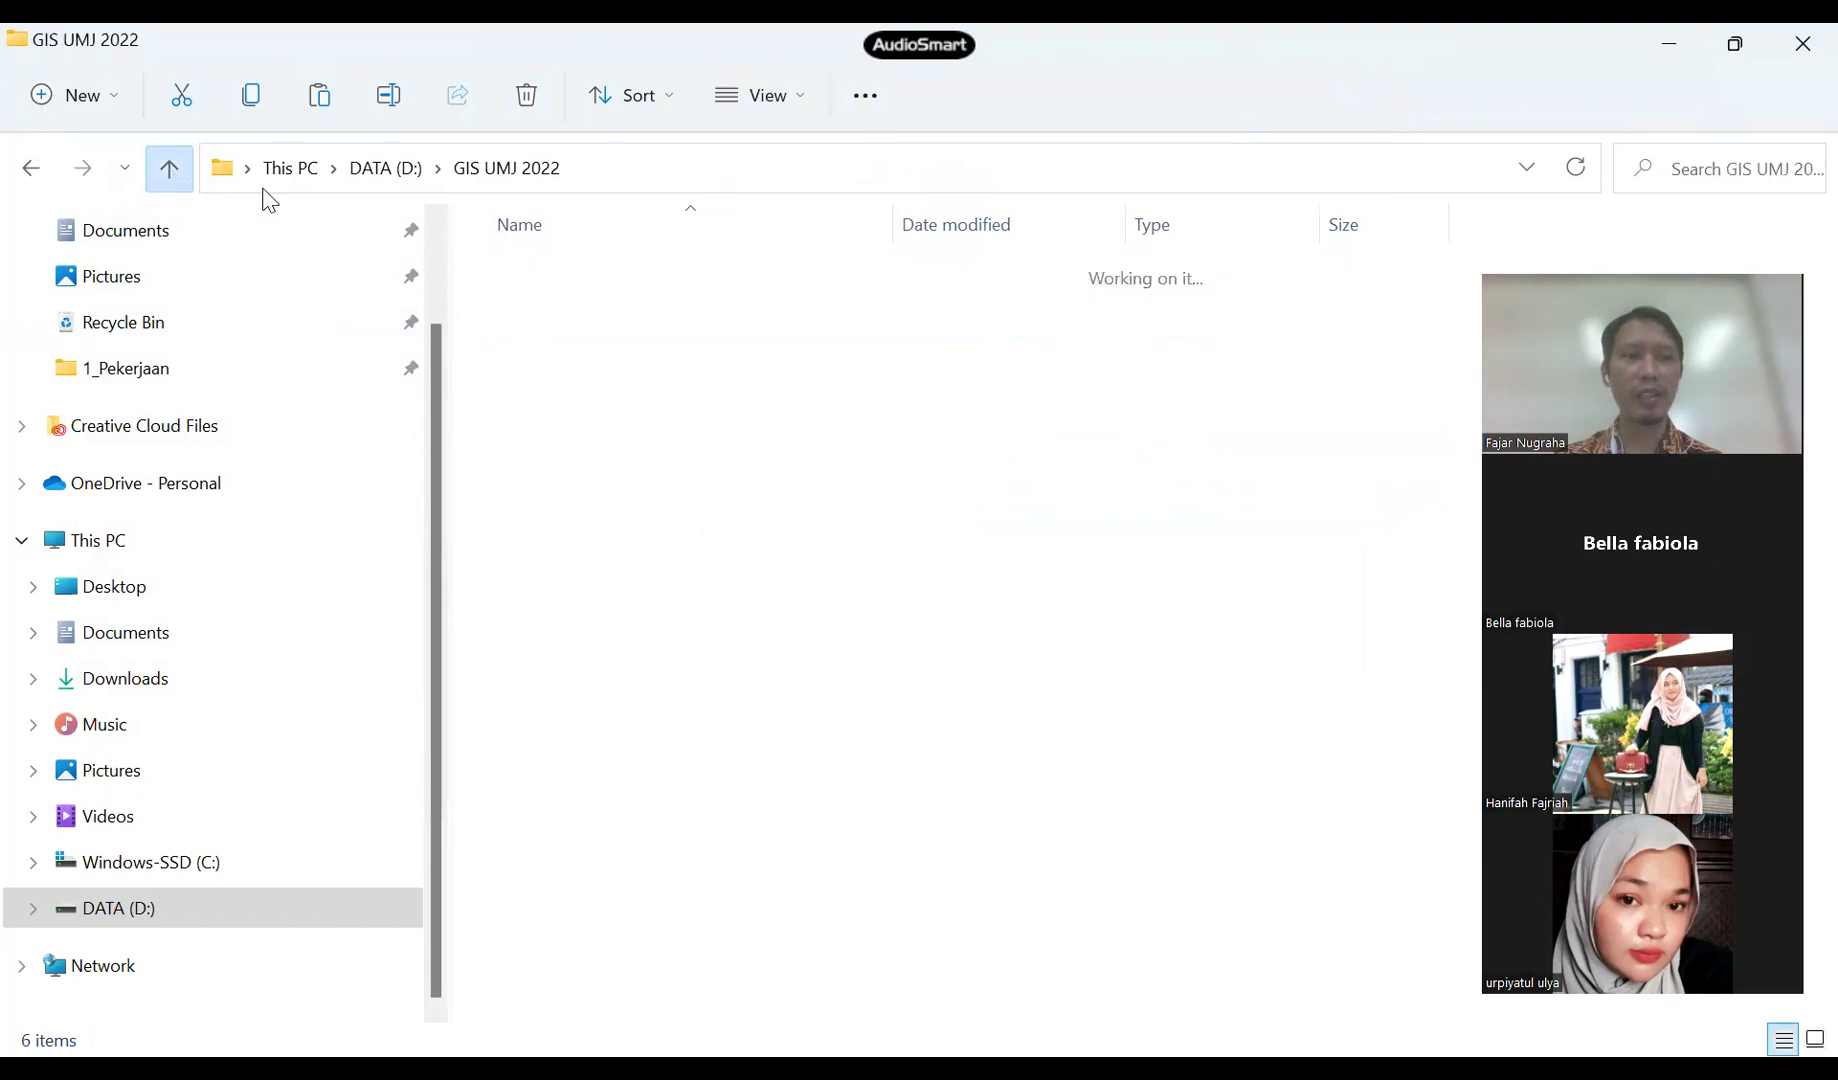
left_click(695, 672)
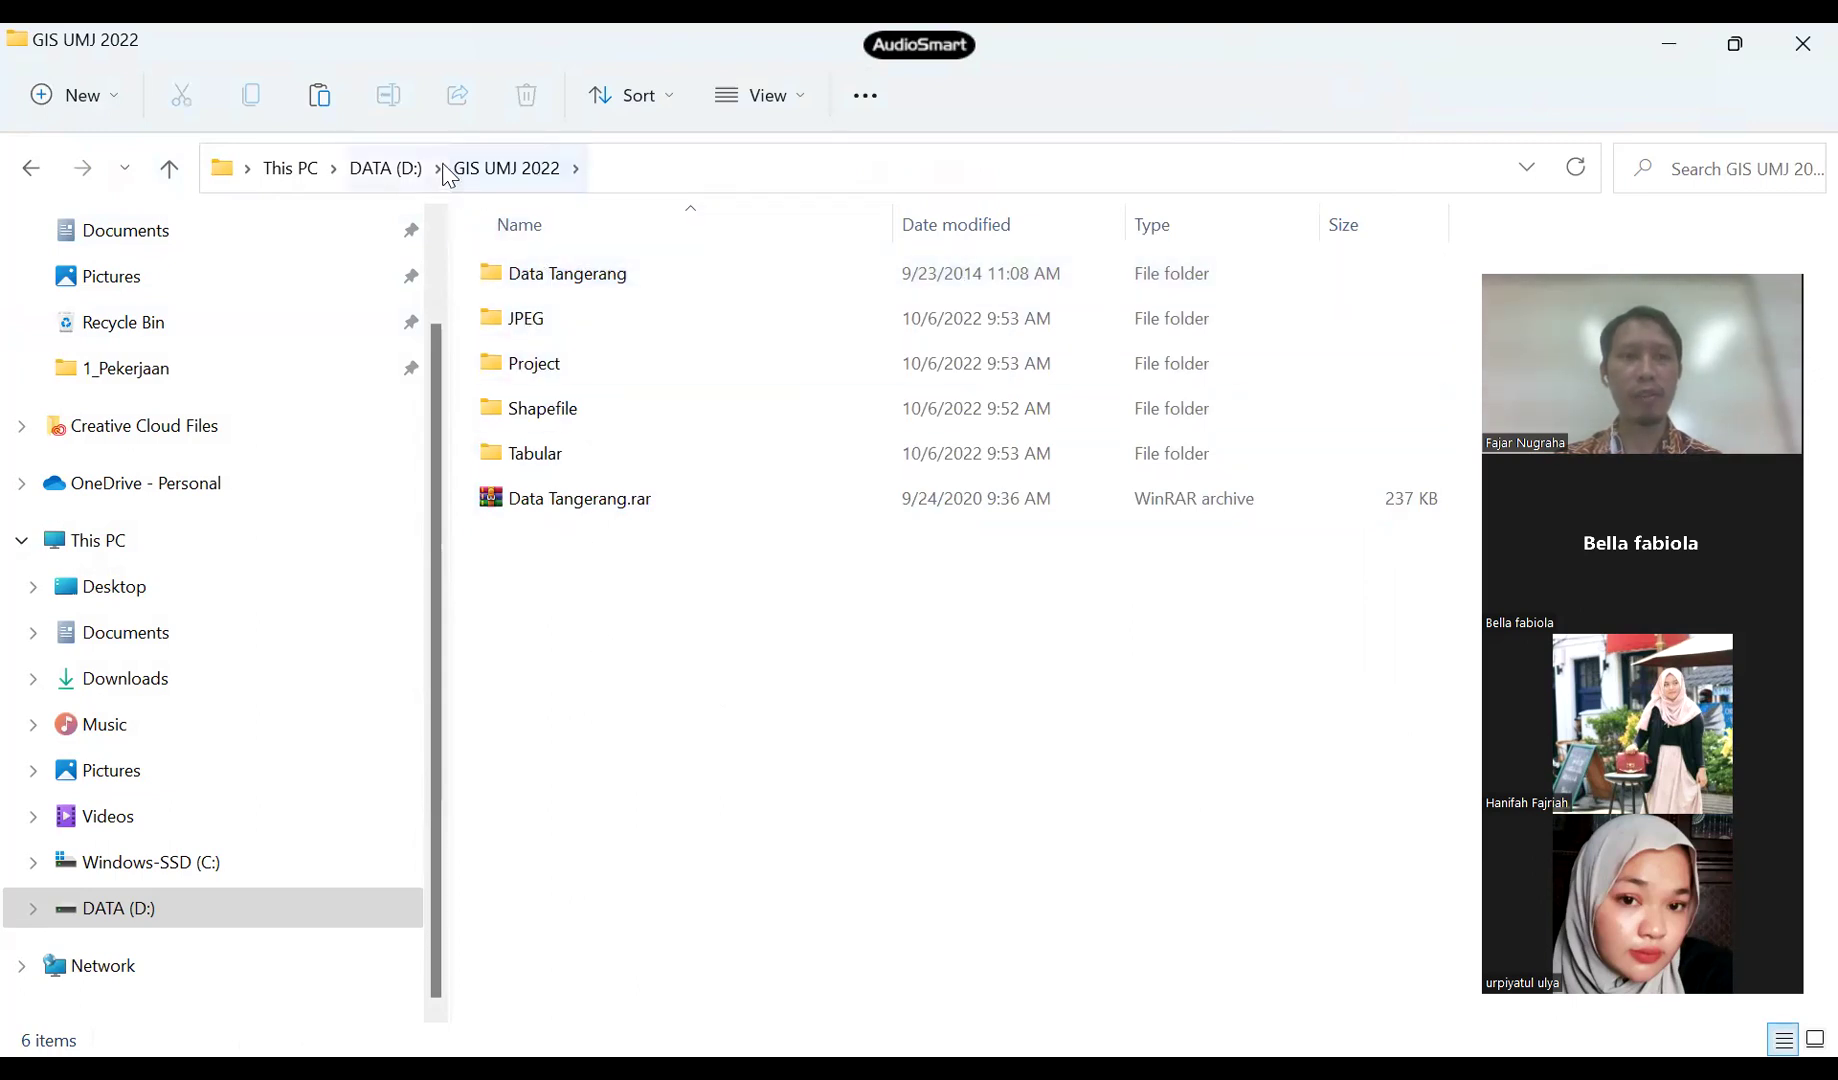
left_click(660, 680)
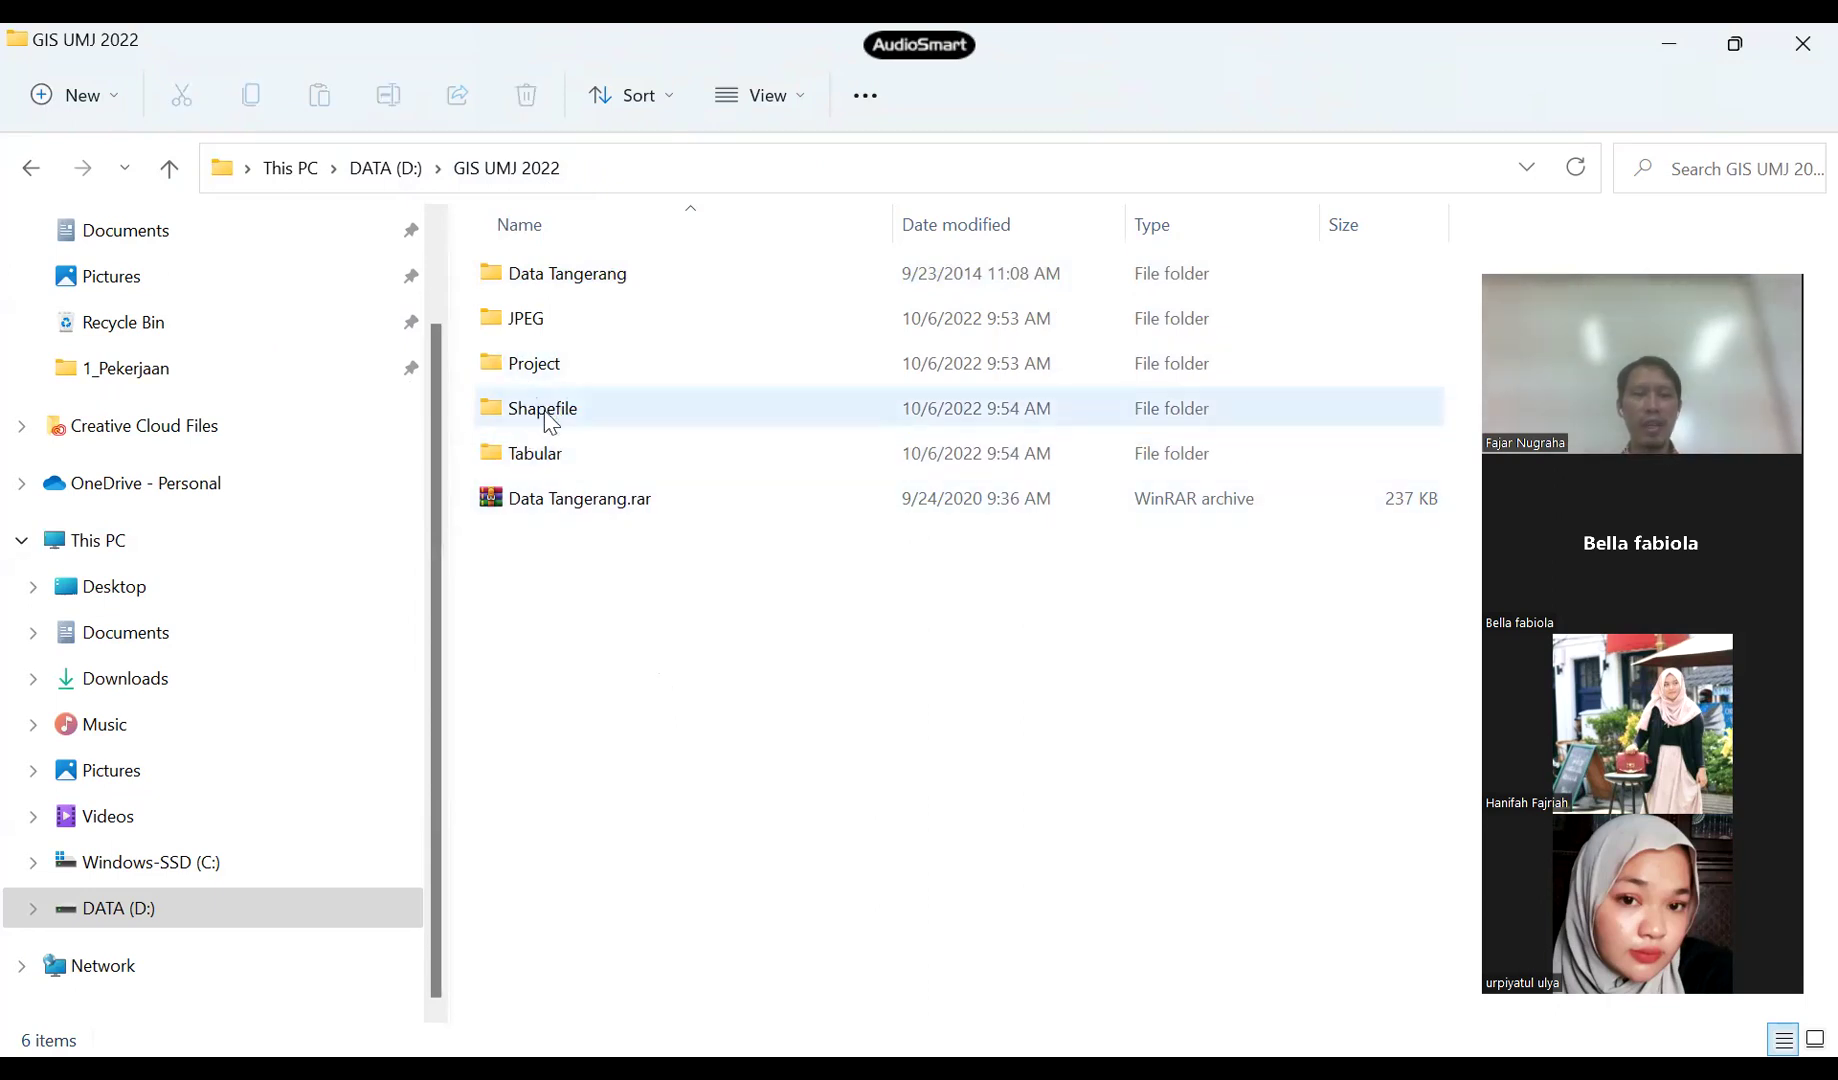
double_click(598, 284)
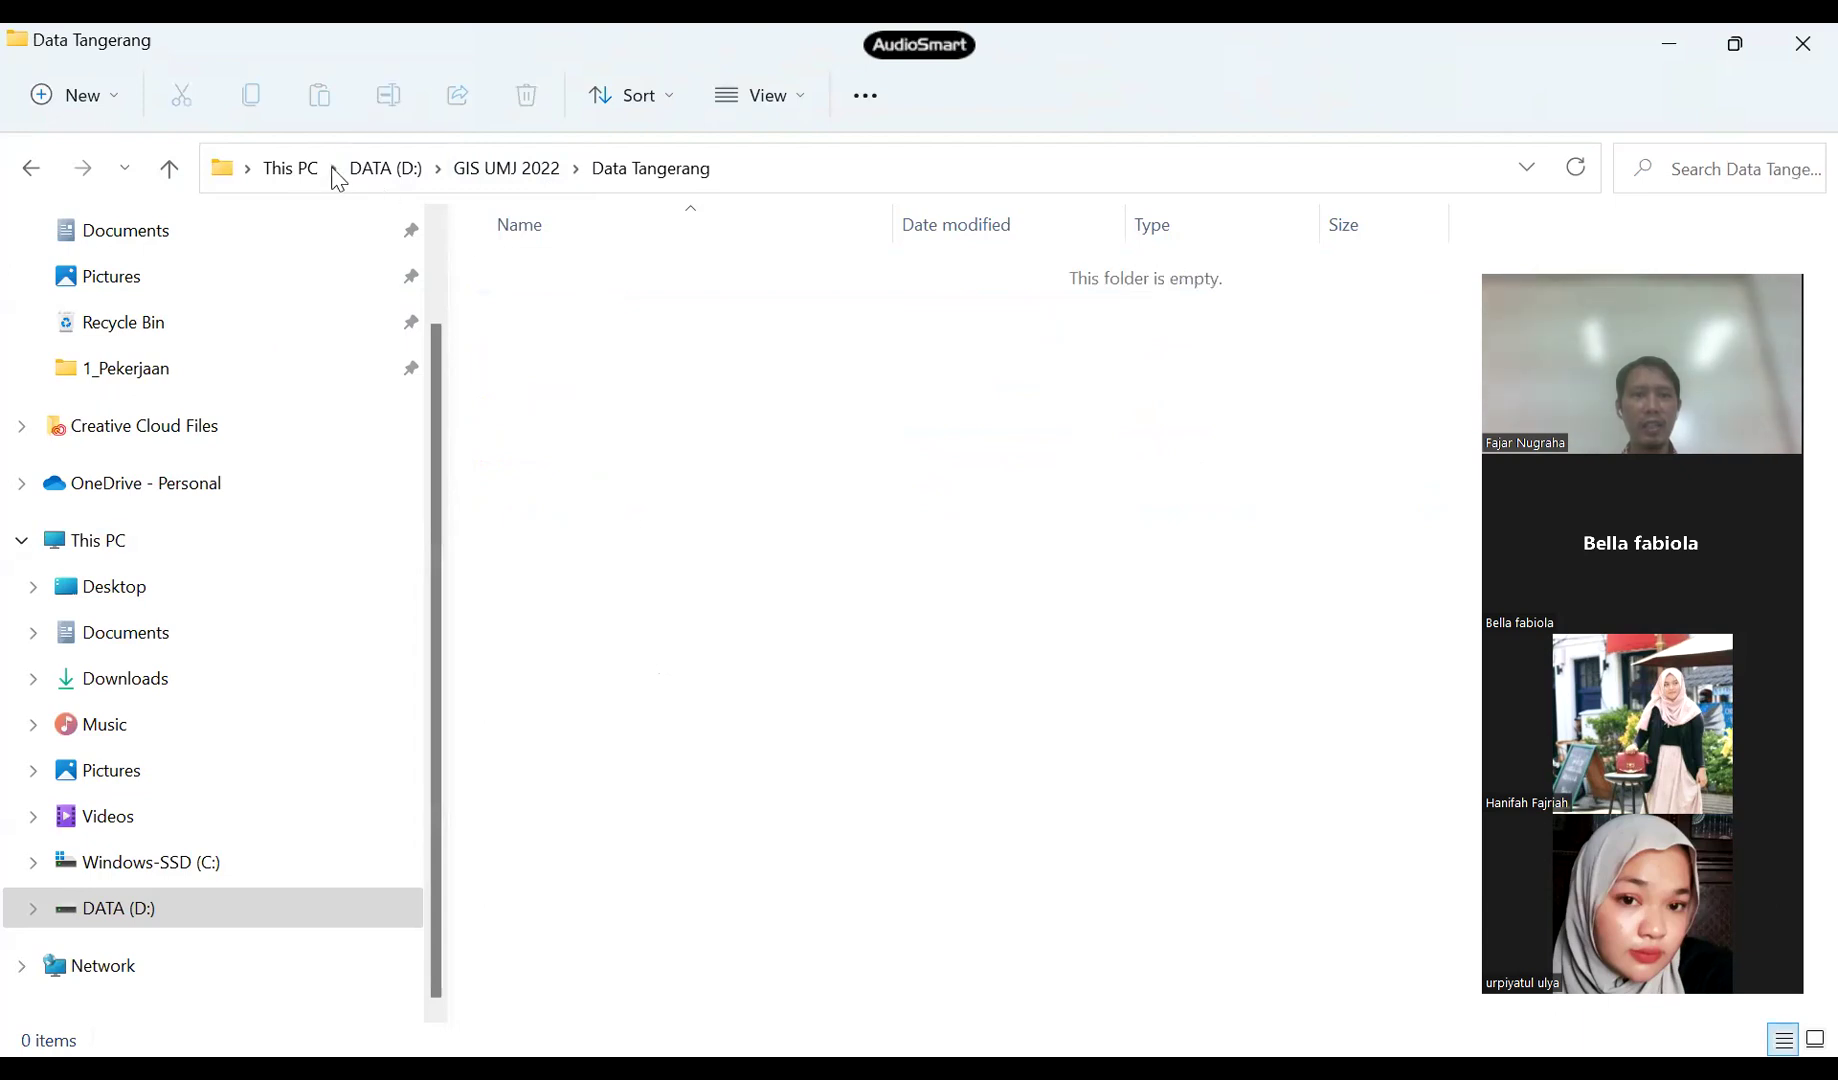
left_click(168, 164)
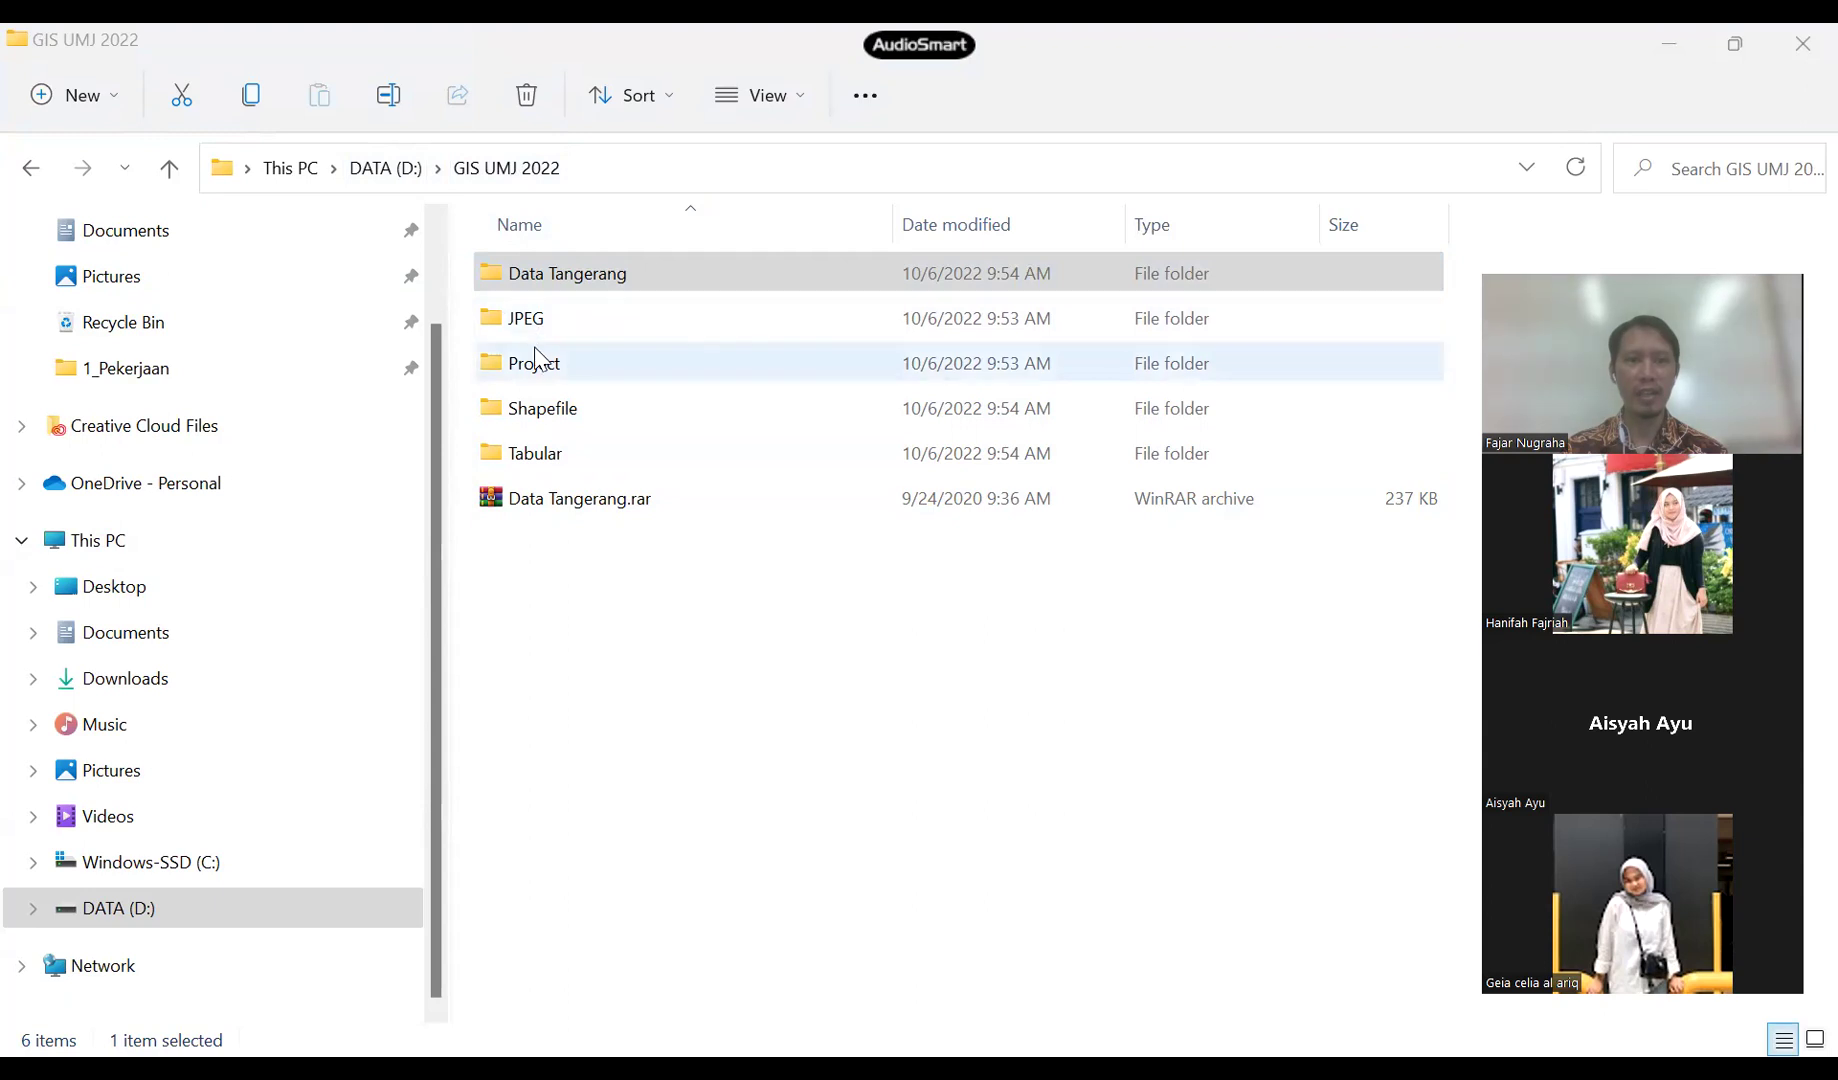
left_click(579, 224)
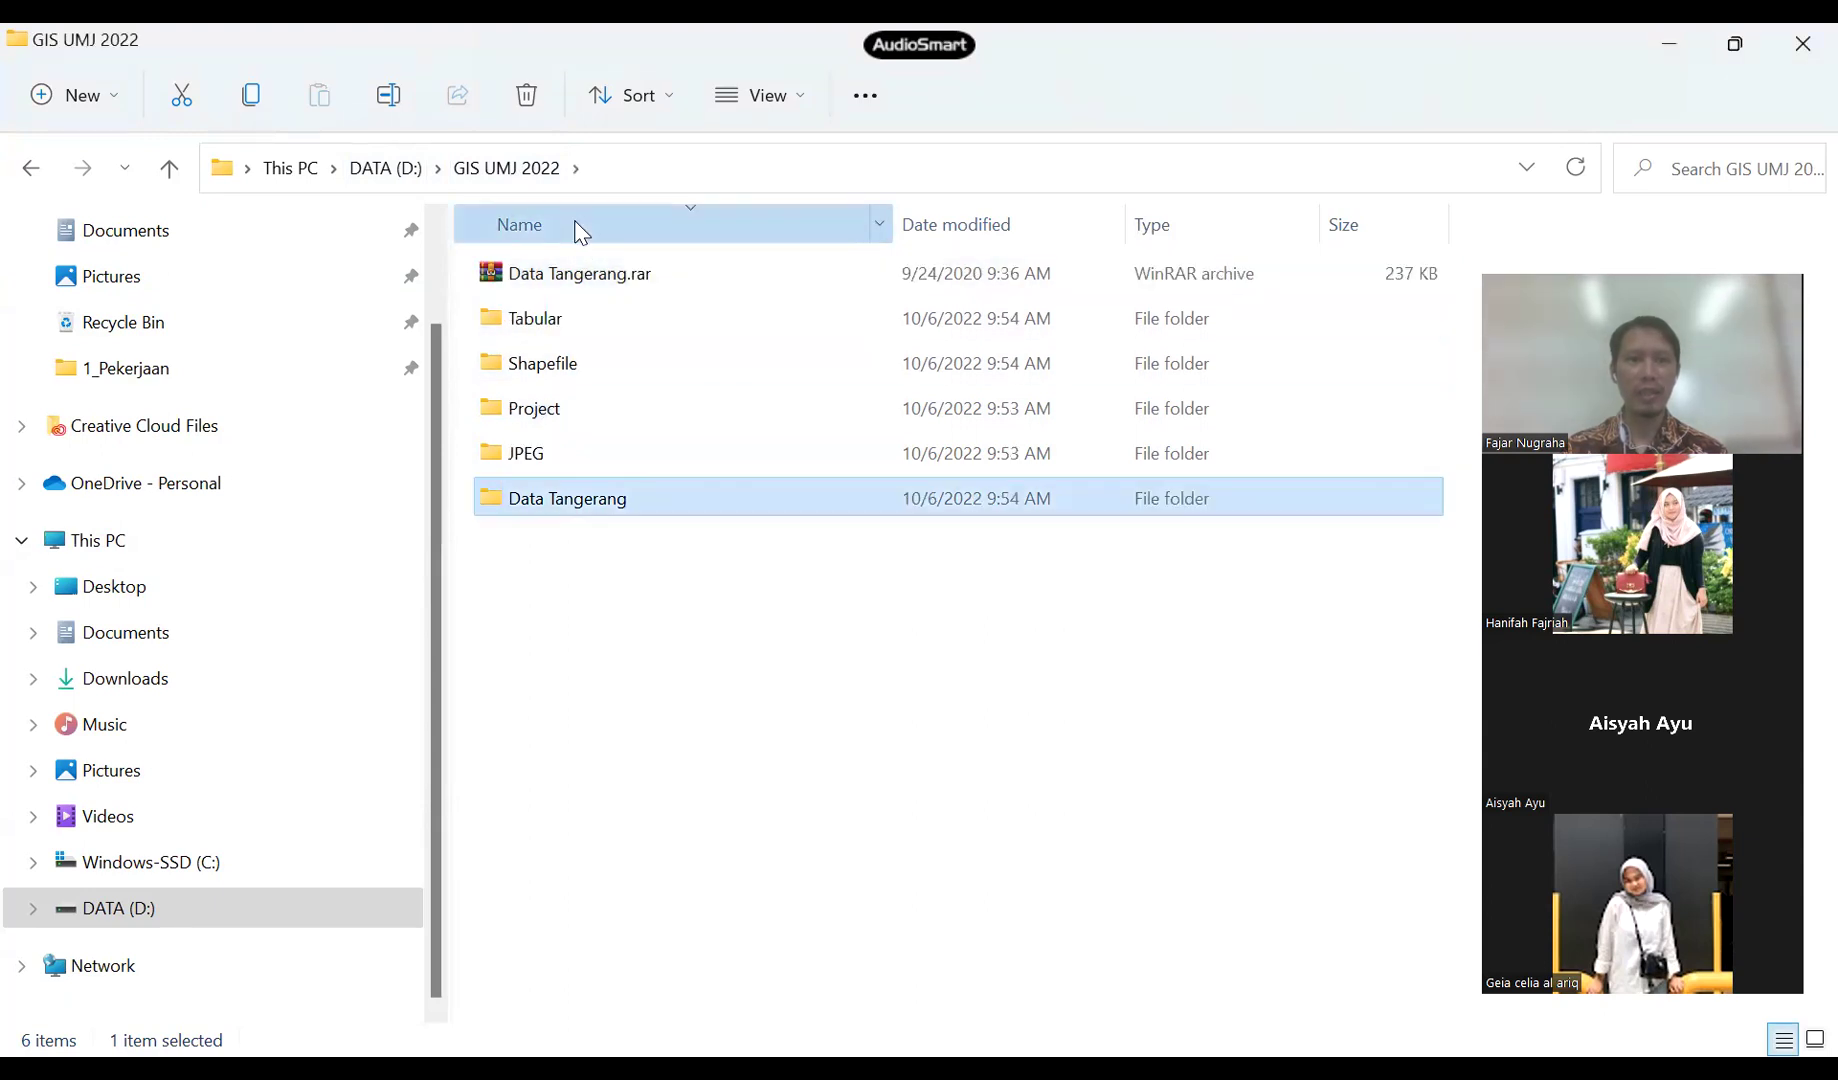
left_click(580, 226)
left_click(531, 326)
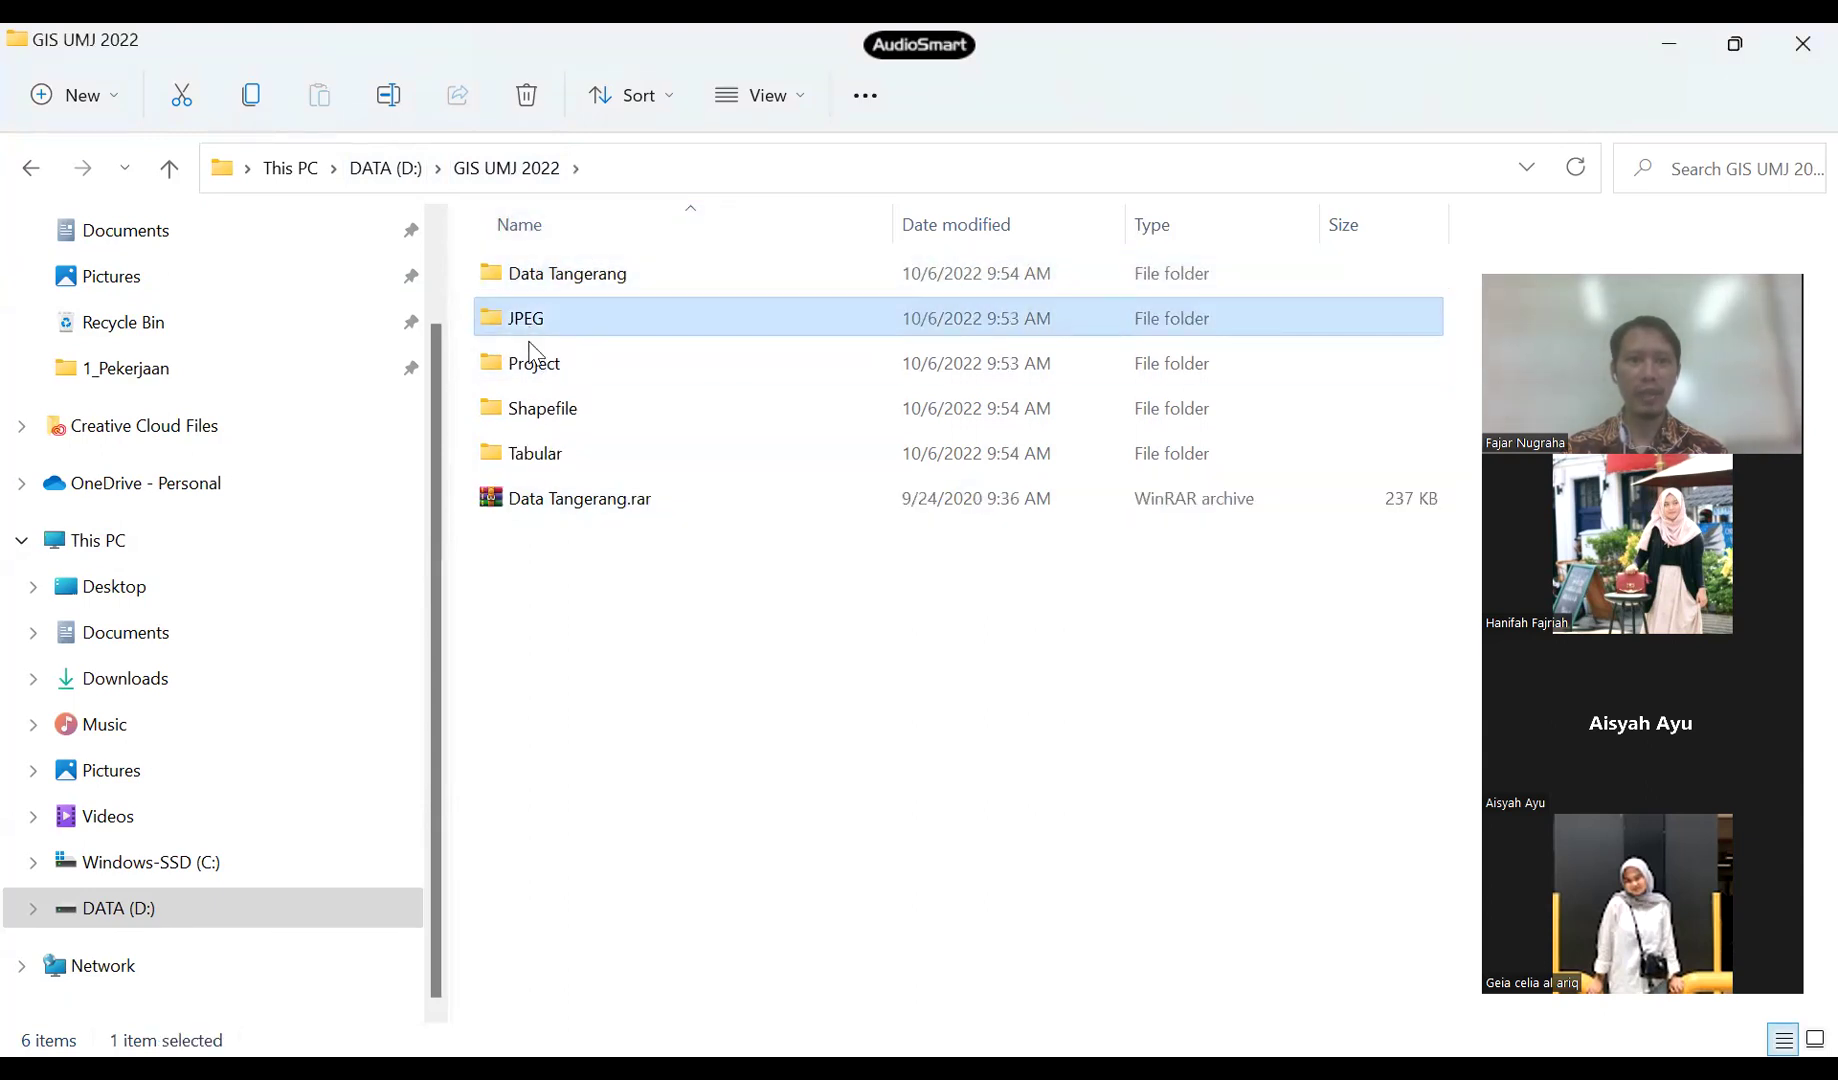
left_click(539, 370)
left_click(549, 411)
left_click(540, 453)
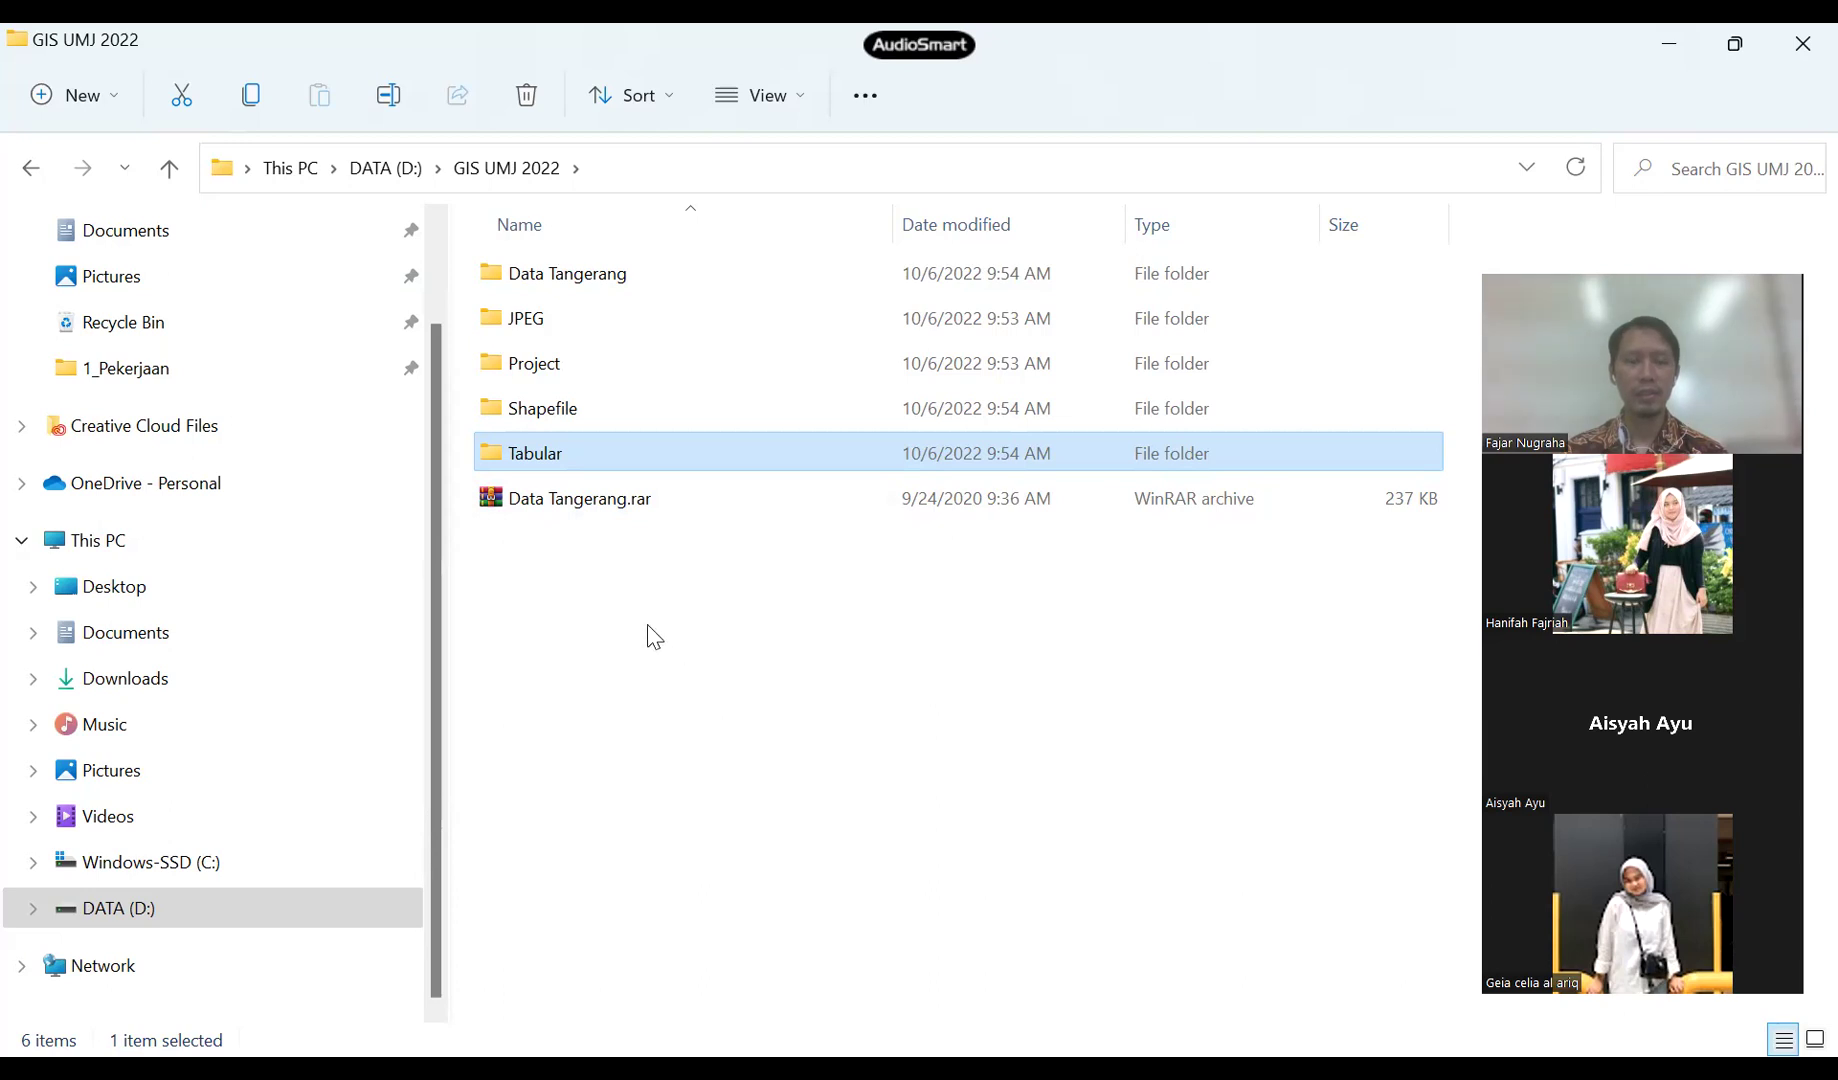
left_click(613, 504)
right_click(619, 514)
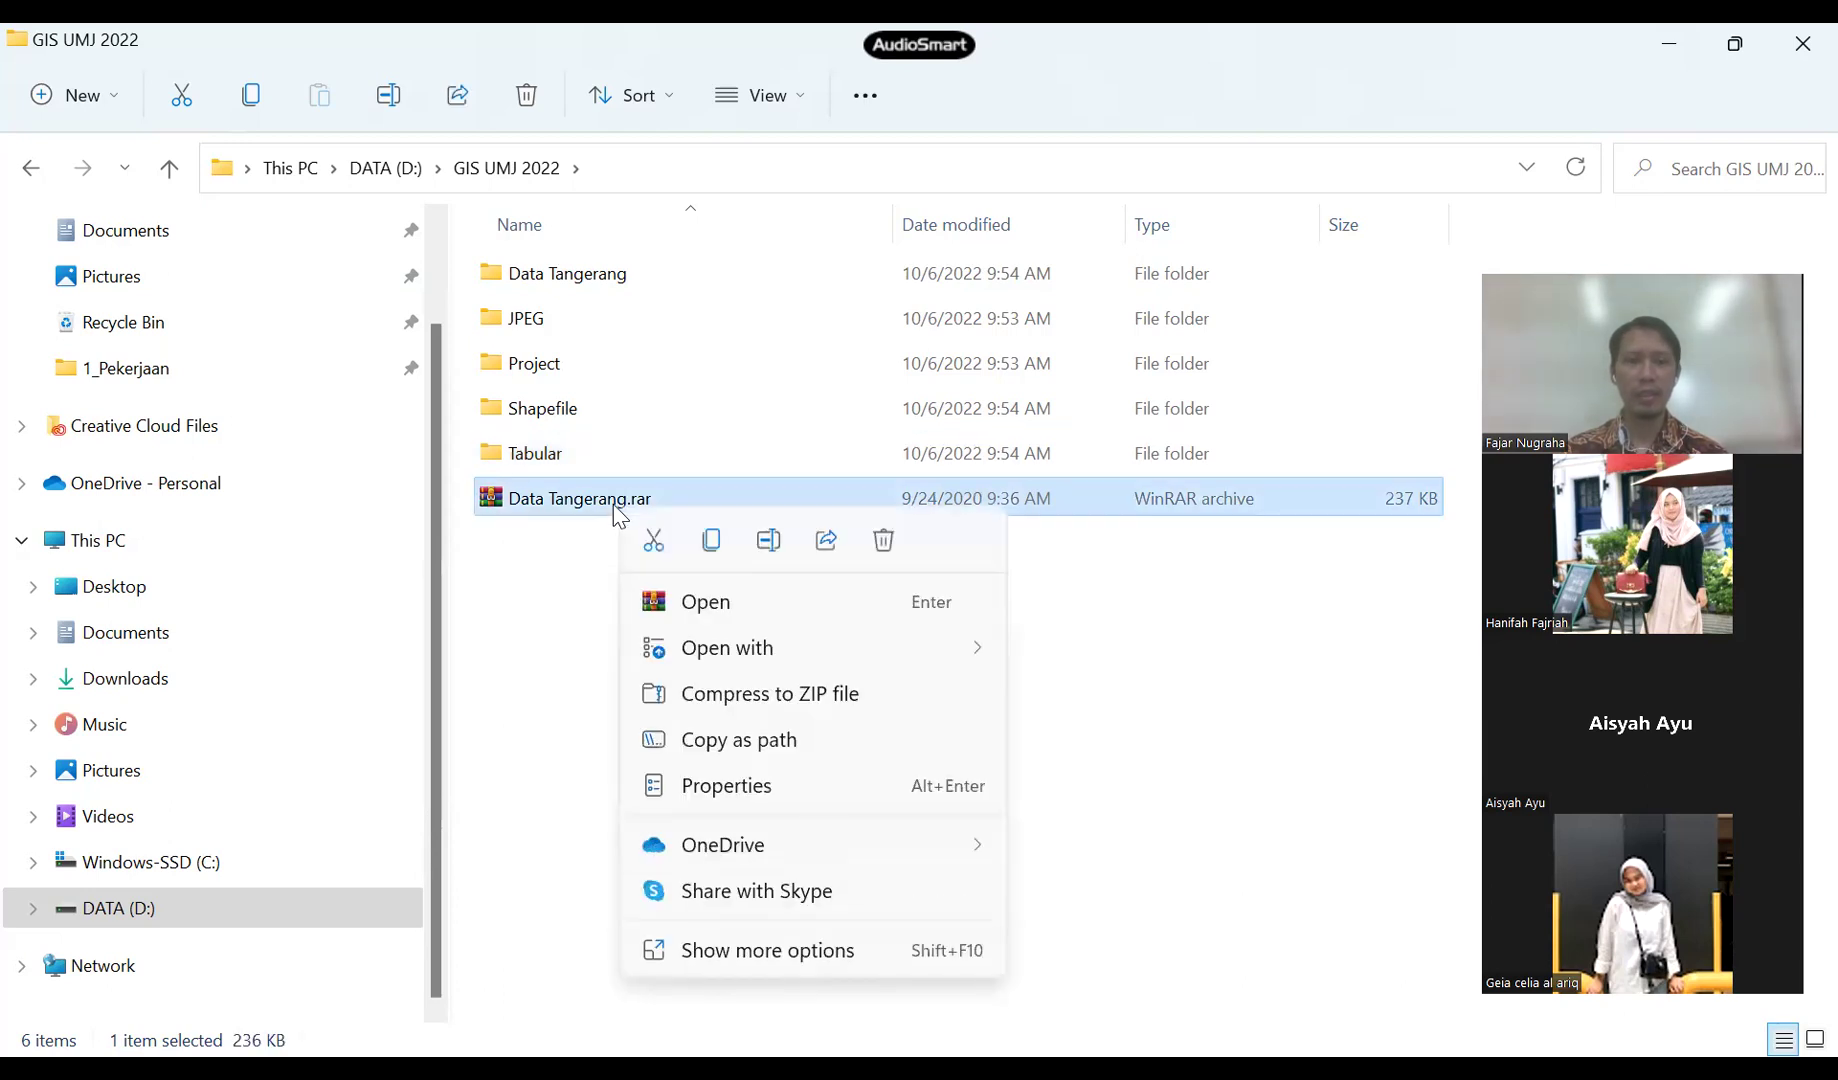
left_click(545, 573)
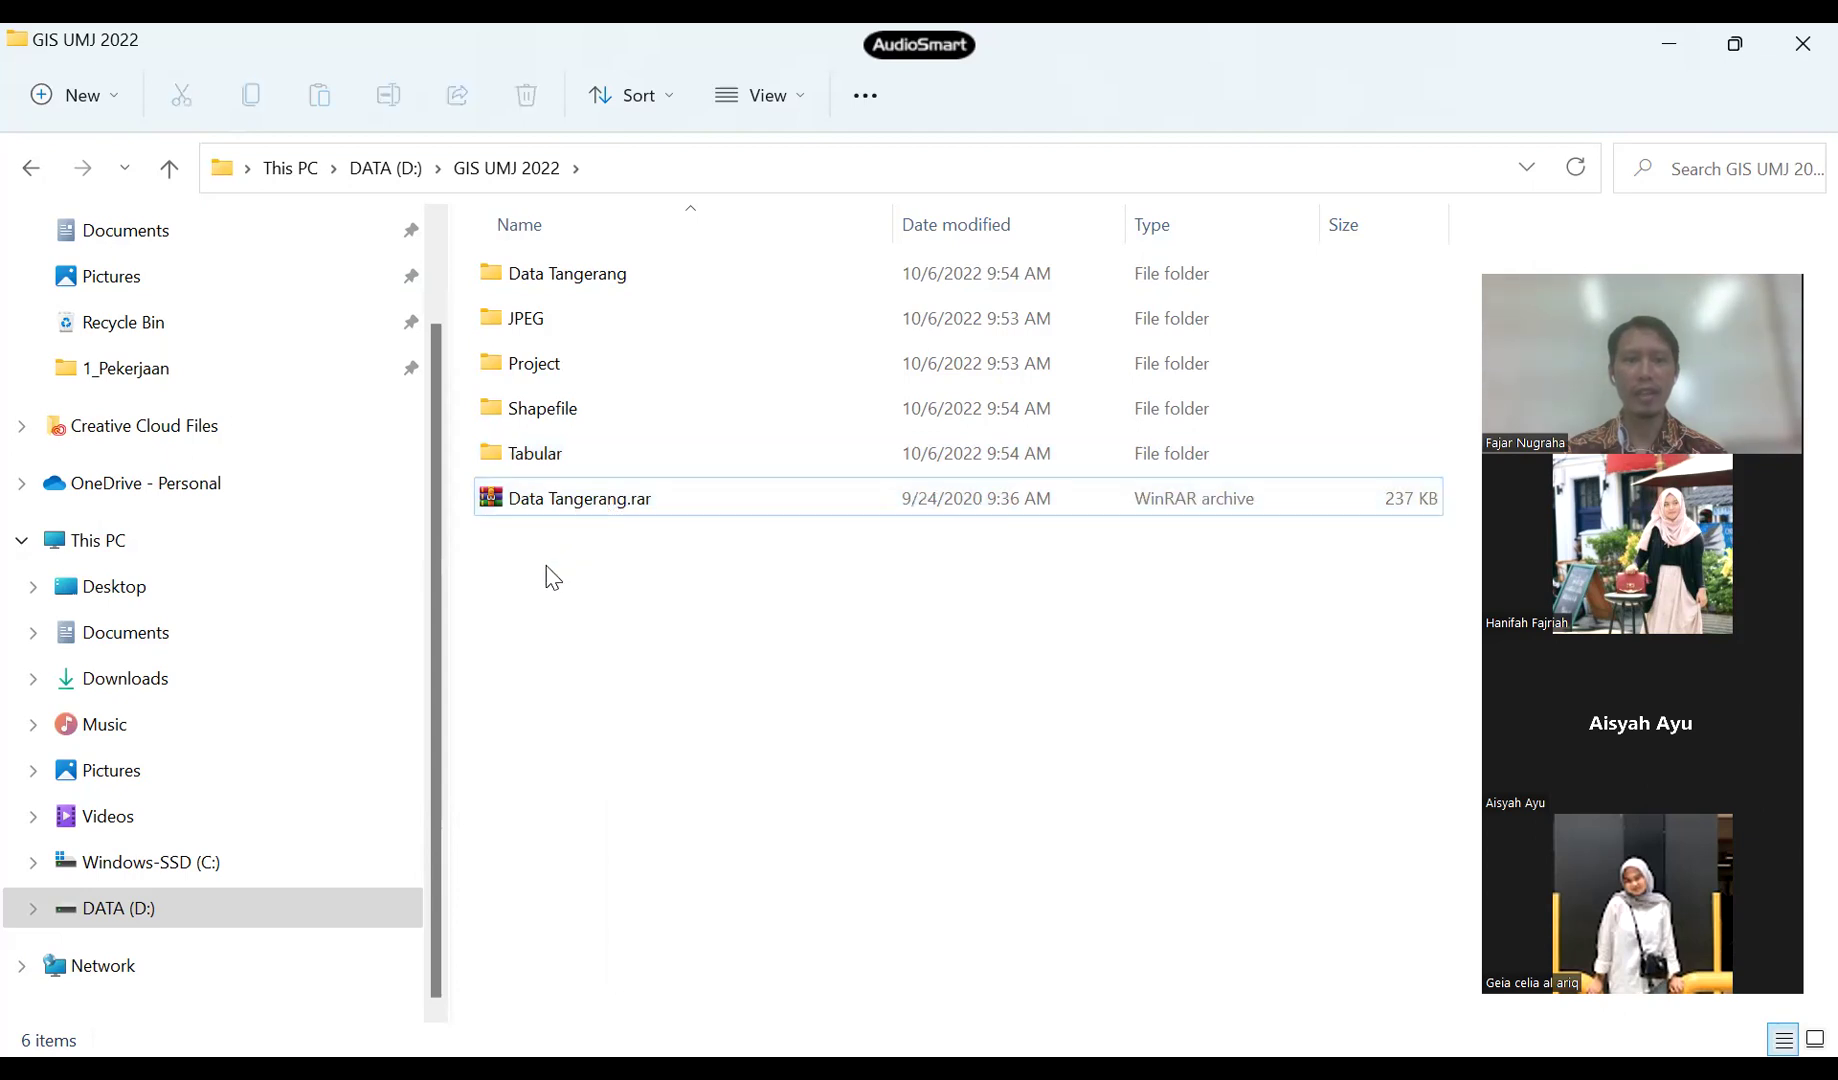
- Open Data Tangerang.rar in WinRAR and dismiss the licence purchase notice
left_click(596, 514)
right_click(607, 518)
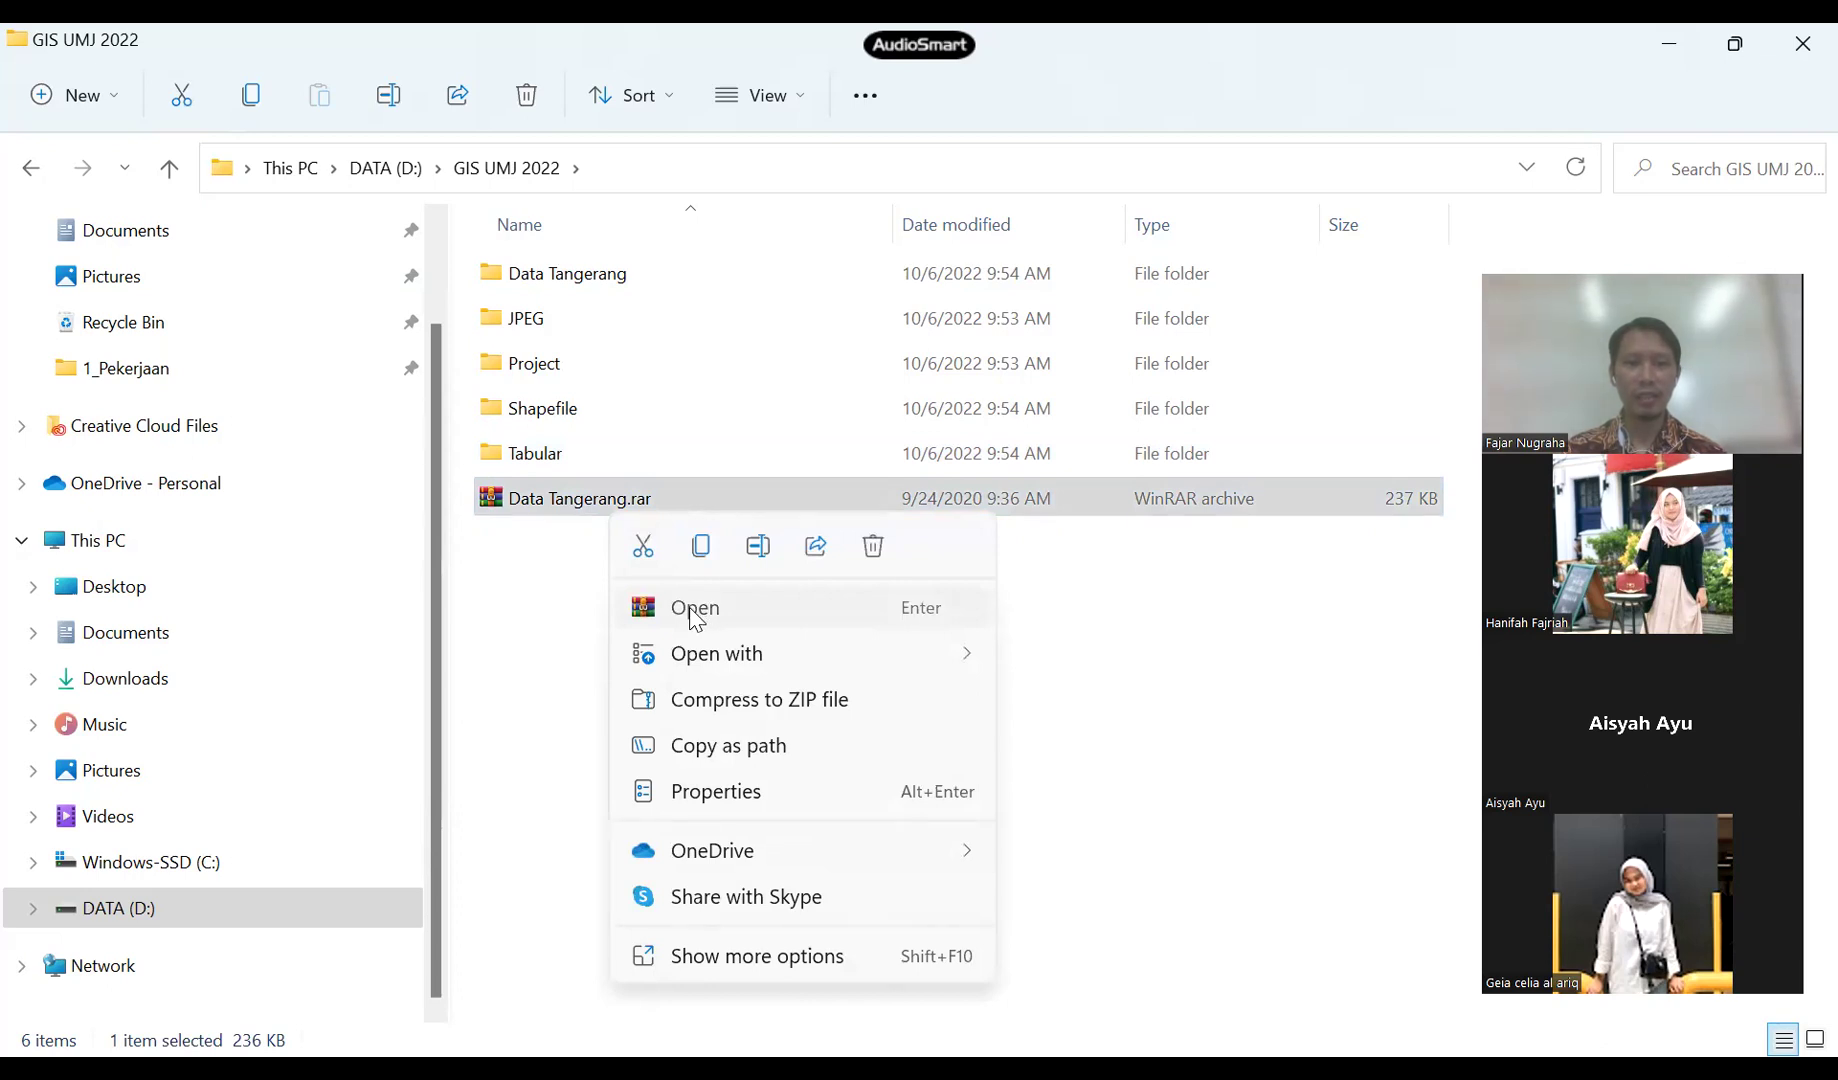
left_click(697, 612)
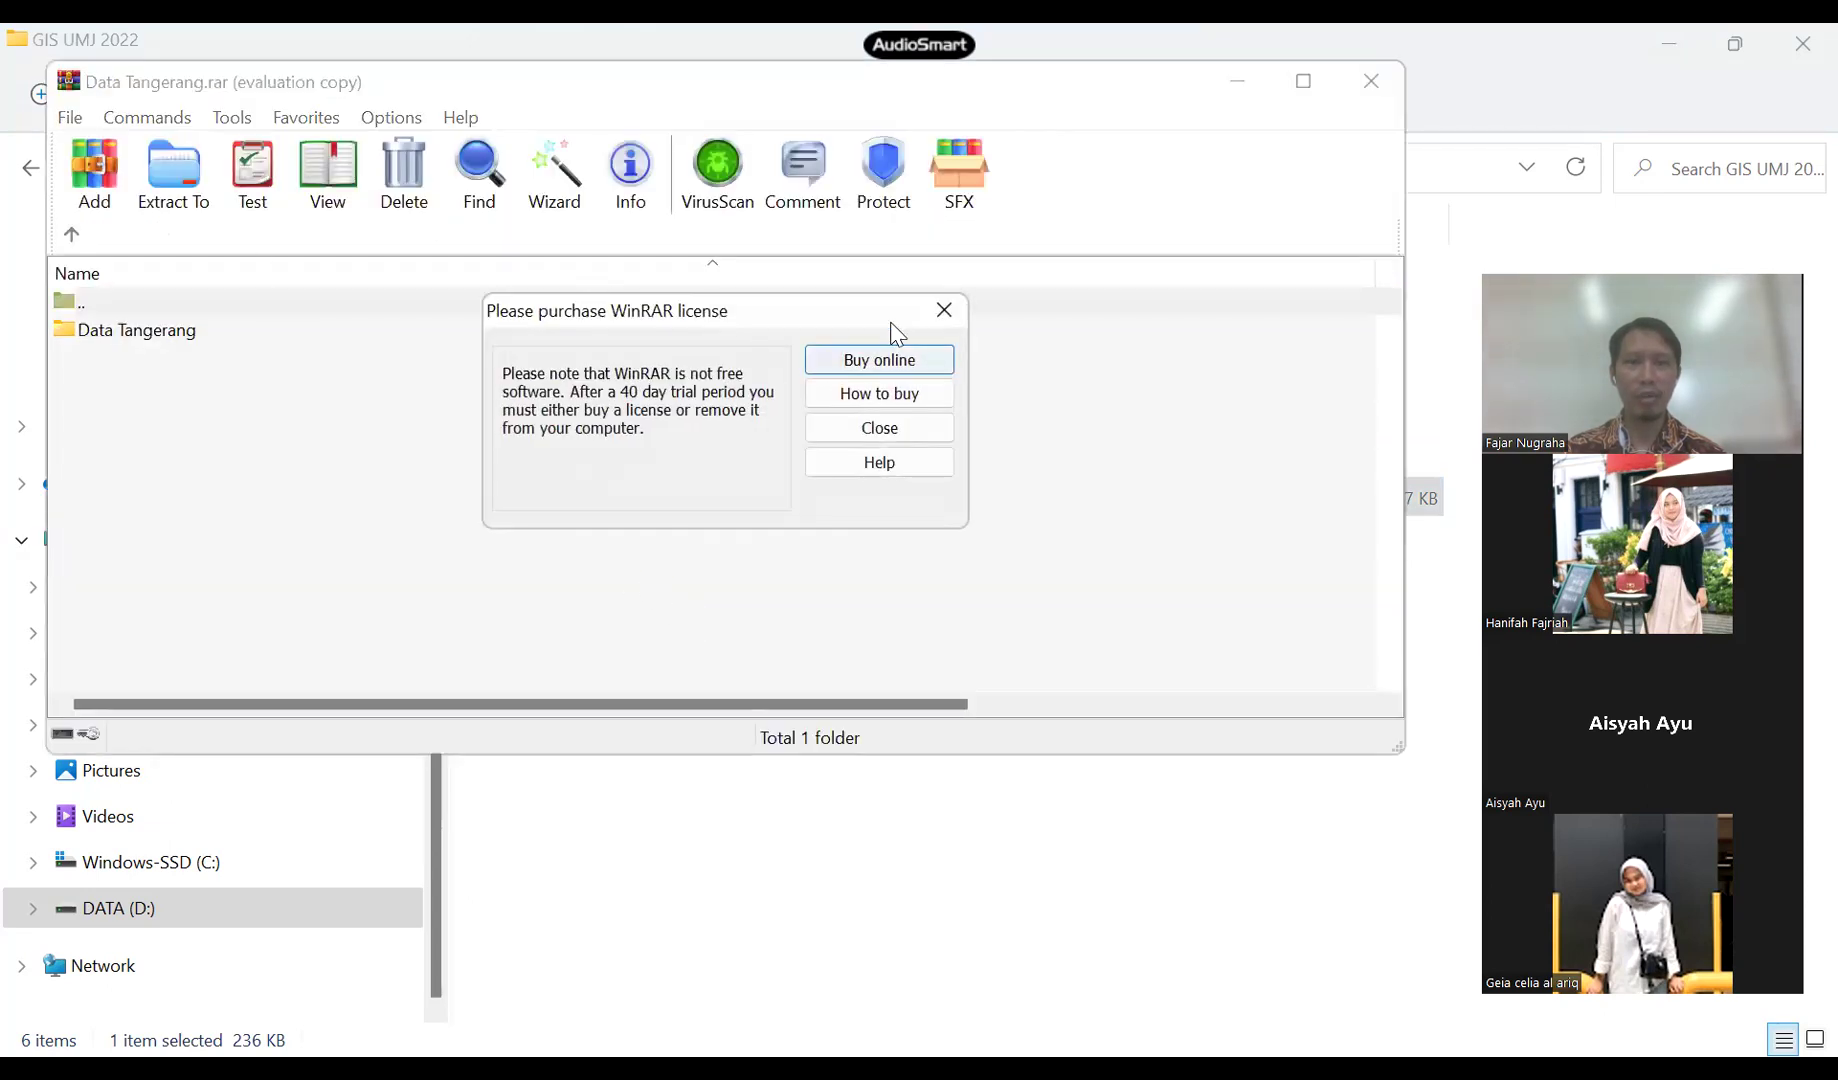
left_click(944, 310)
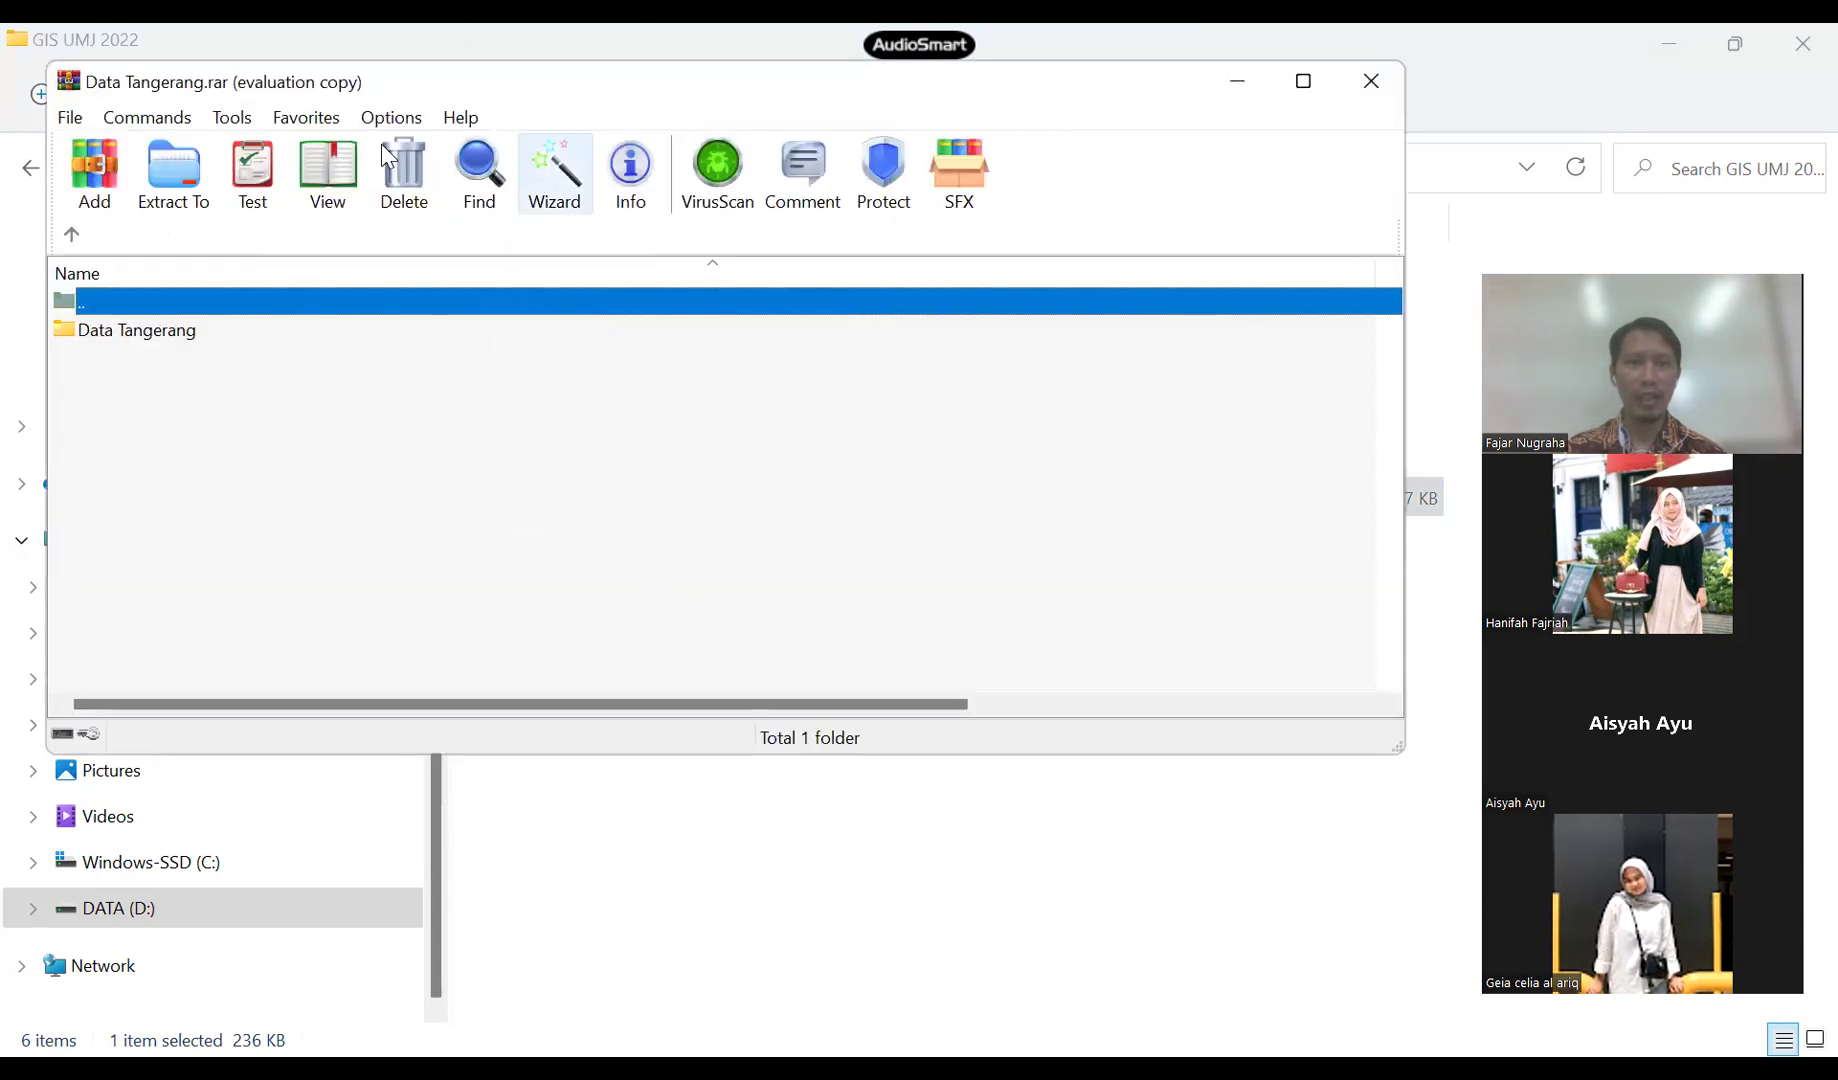
- Choose D:\GIS UMJ 2022 as the extraction destination for the archive, then cancel the extraction
left_click(175, 195)
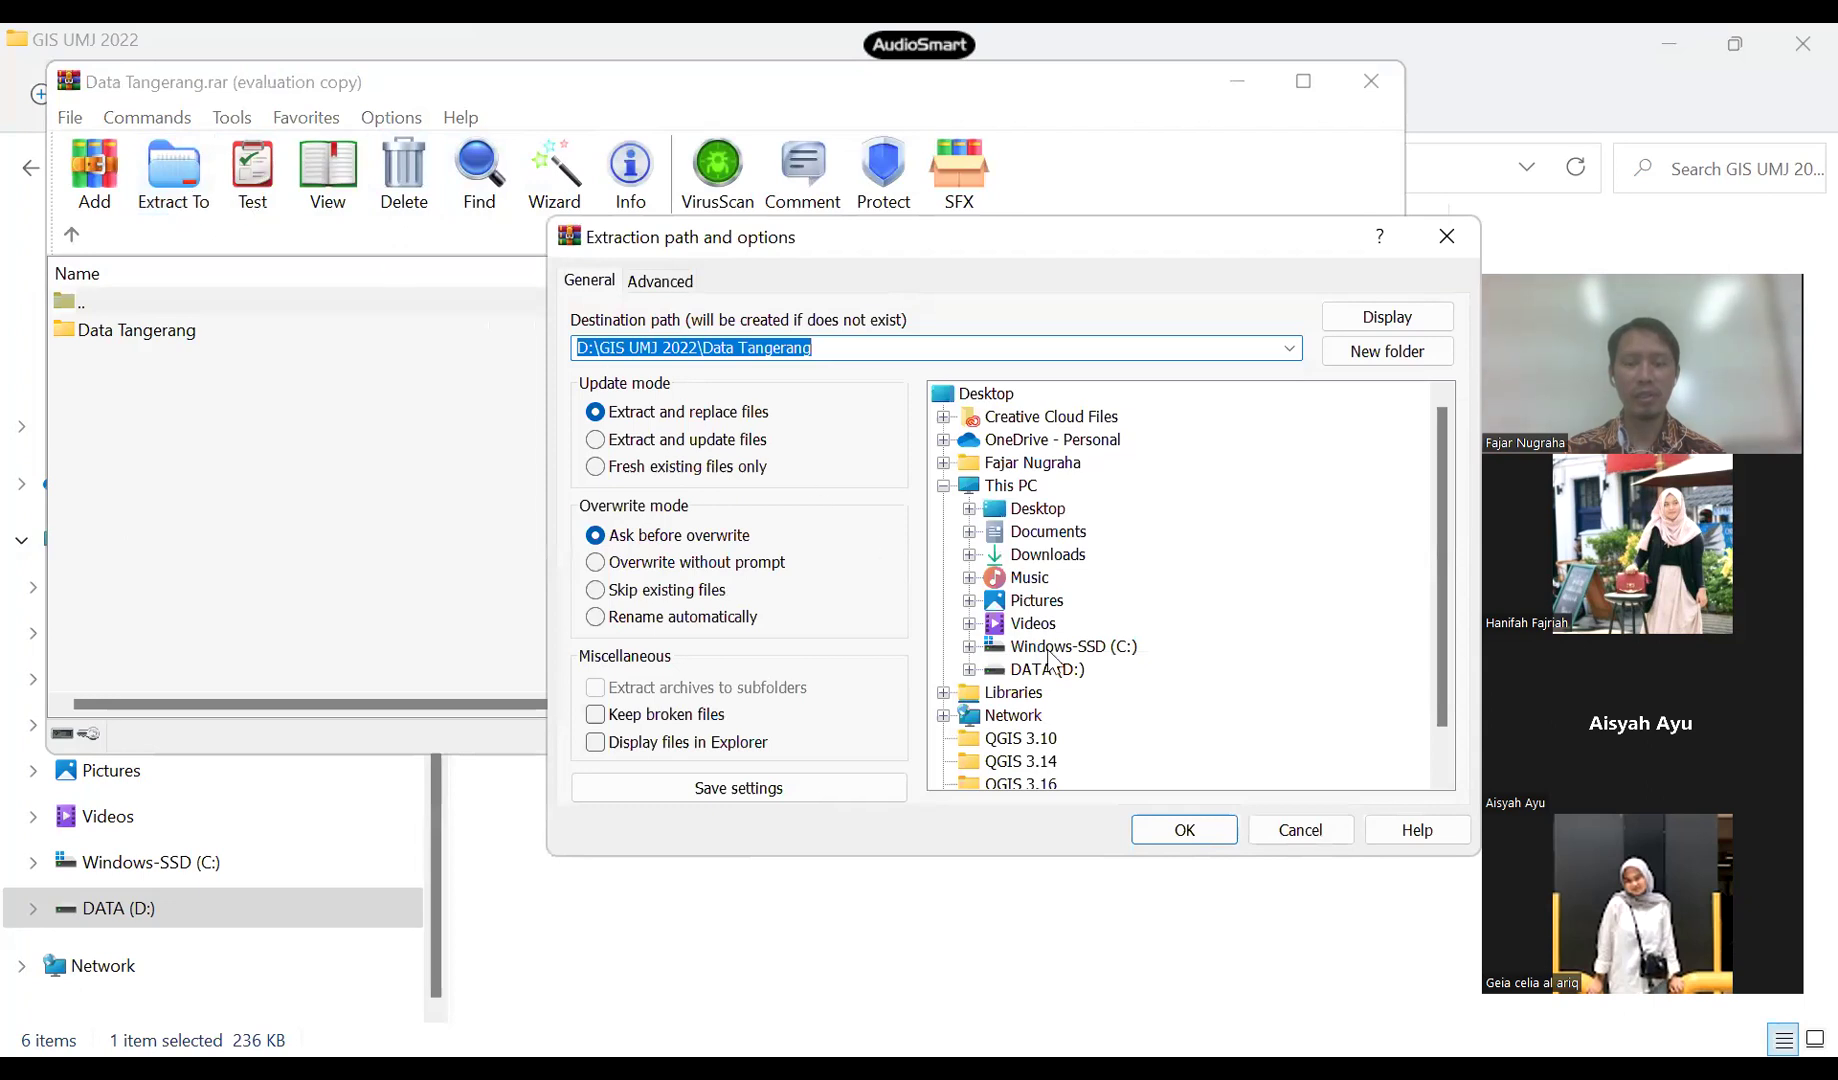
left_click(972, 670)
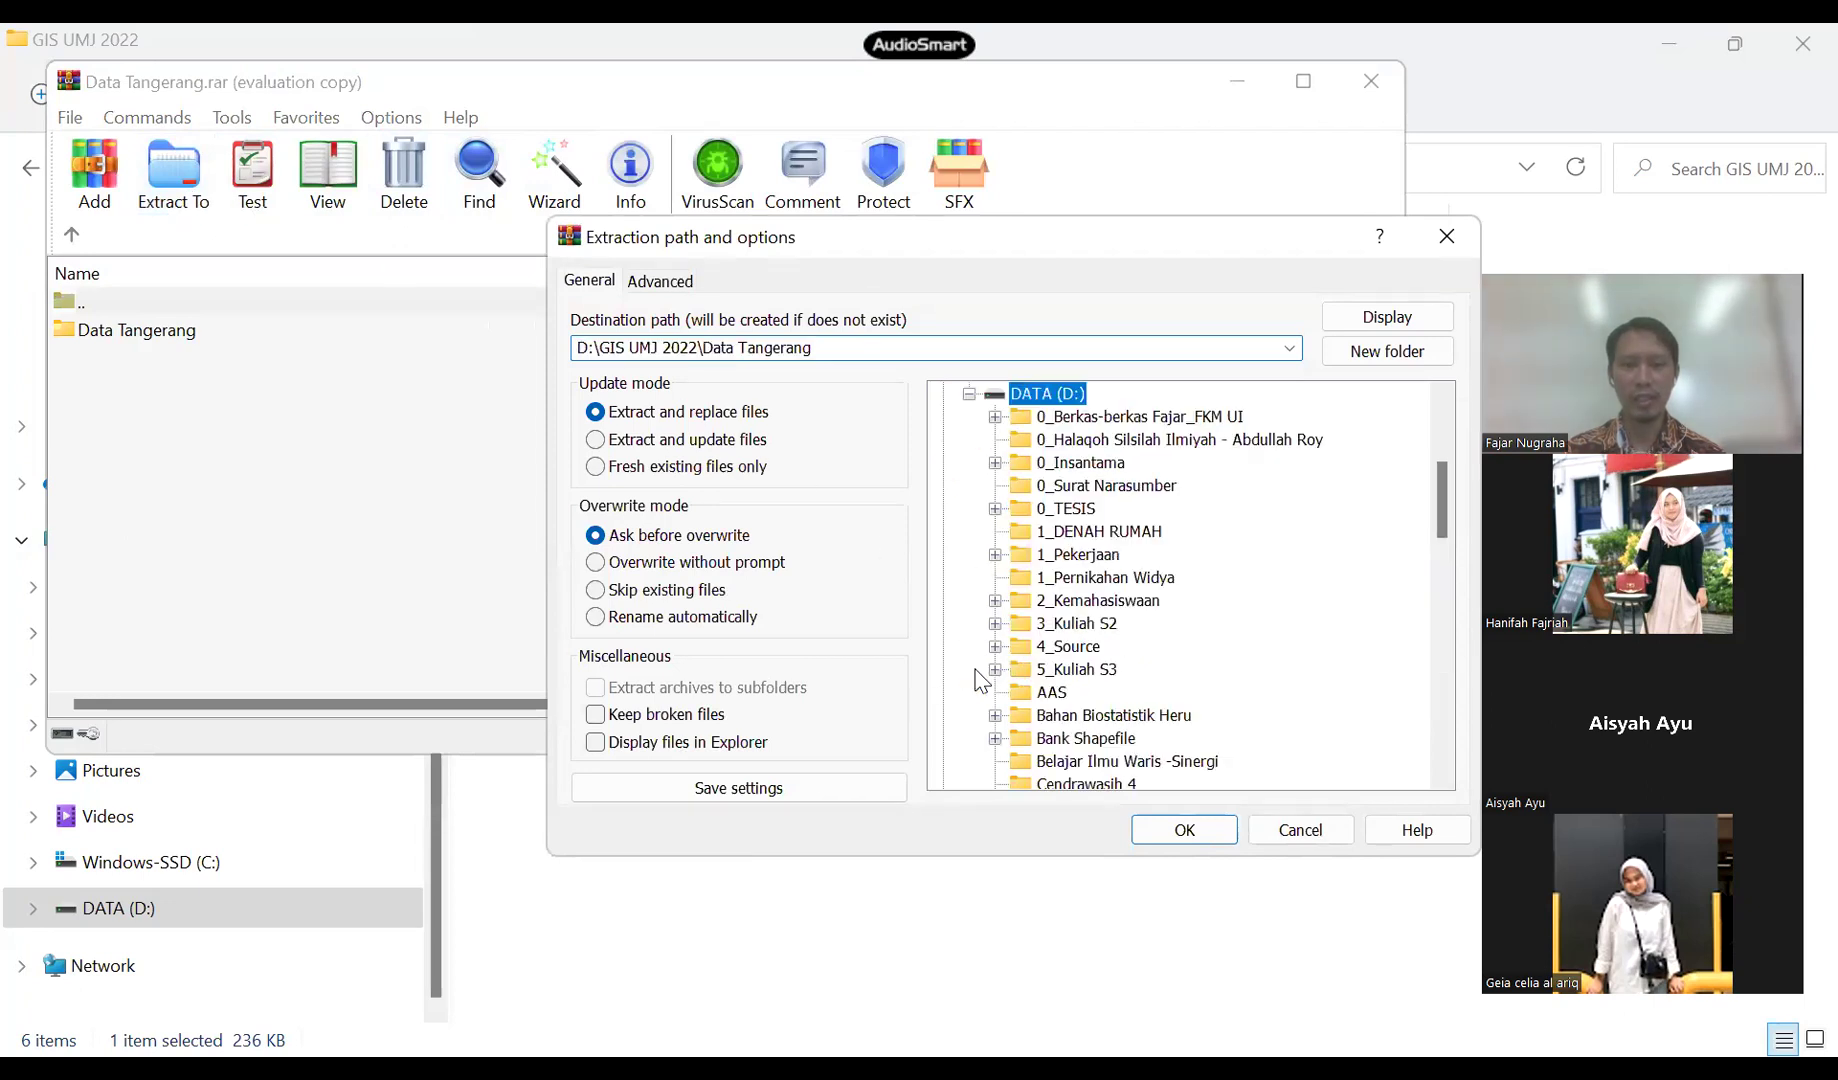
scroll(1078, 515, "down", 3)
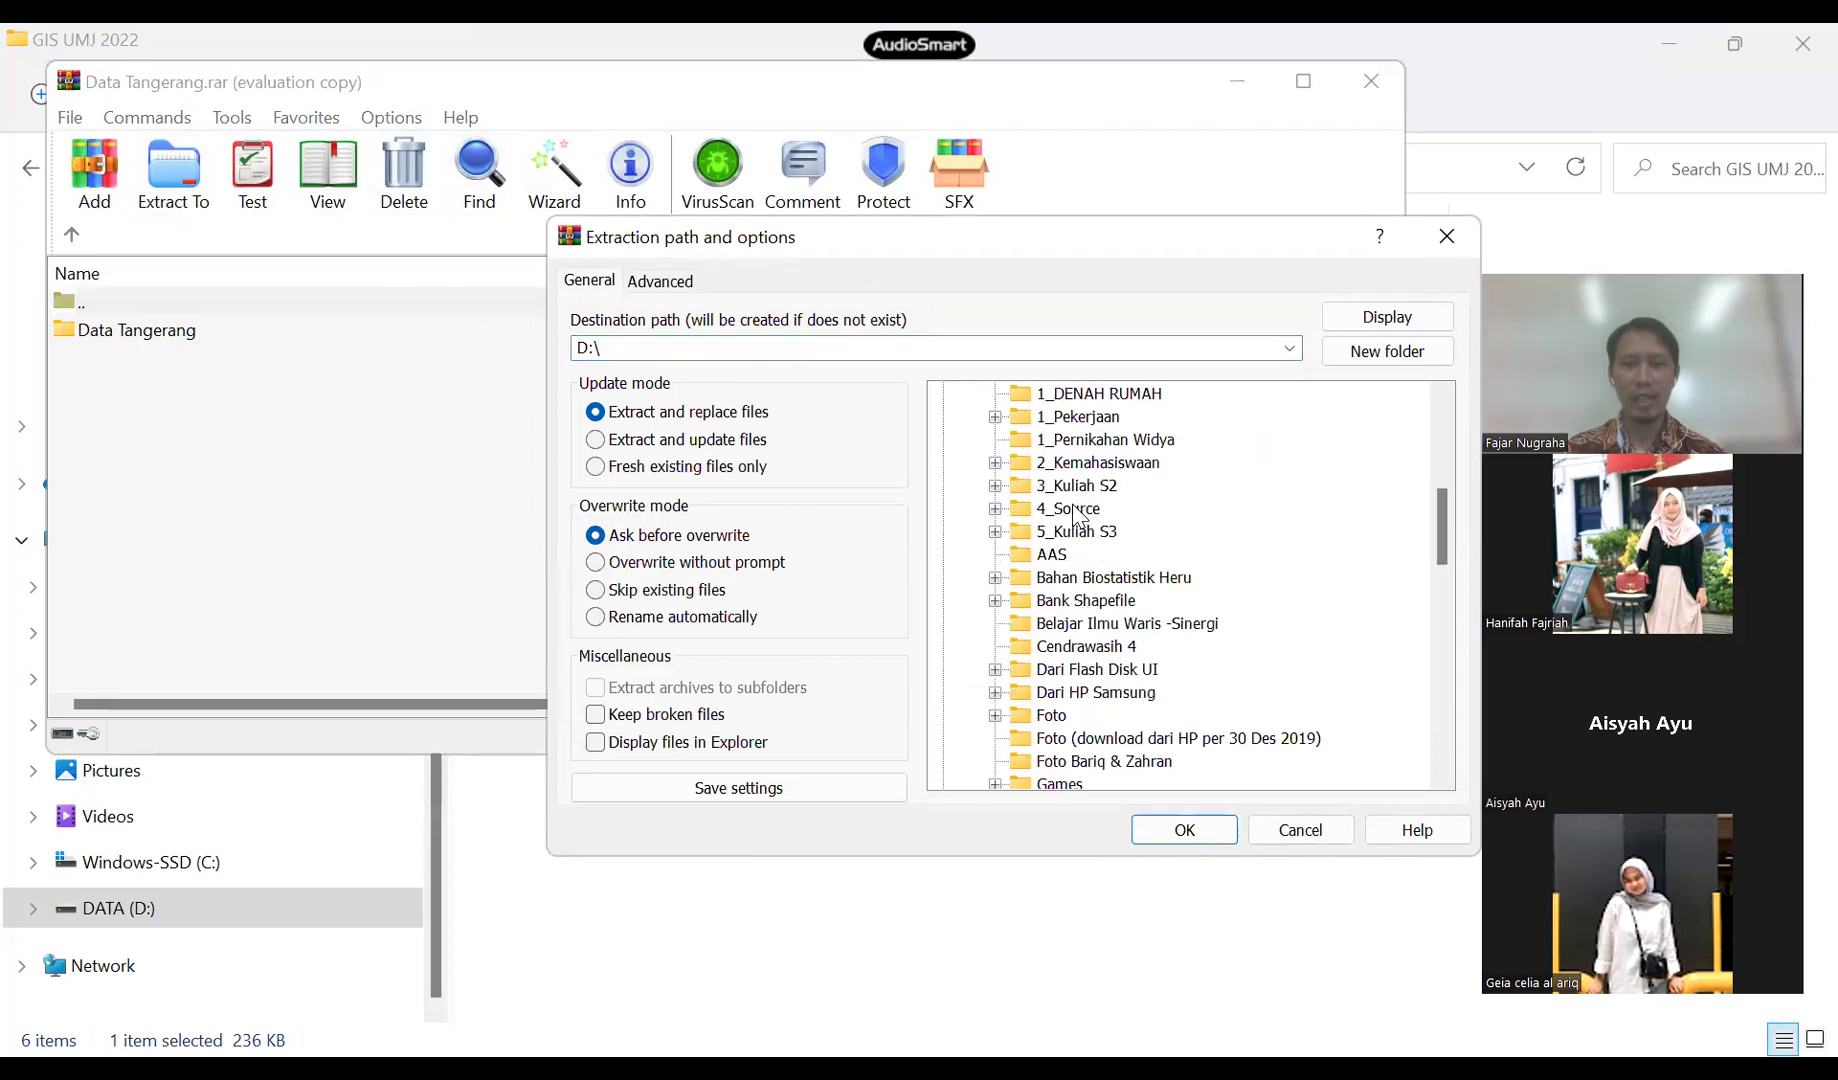
scroll(1078, 515, "down", 3)
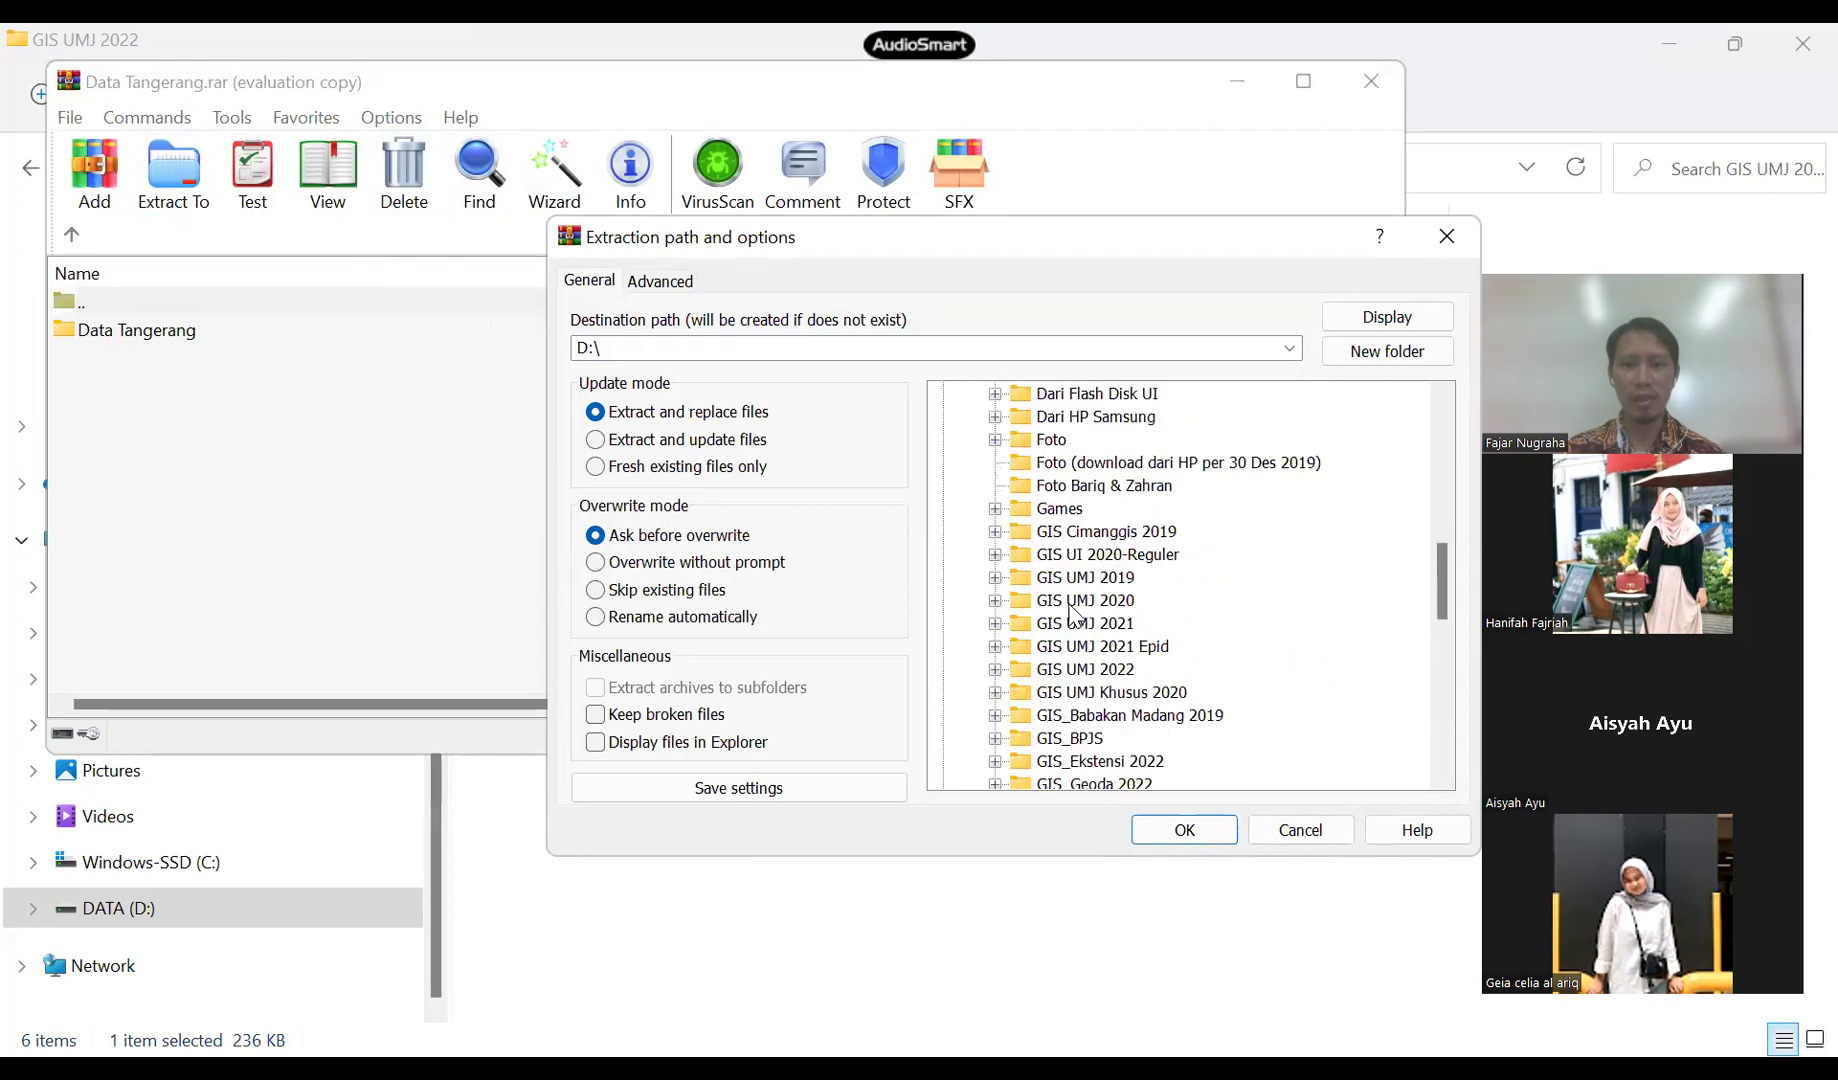
left_click(1078, 670)
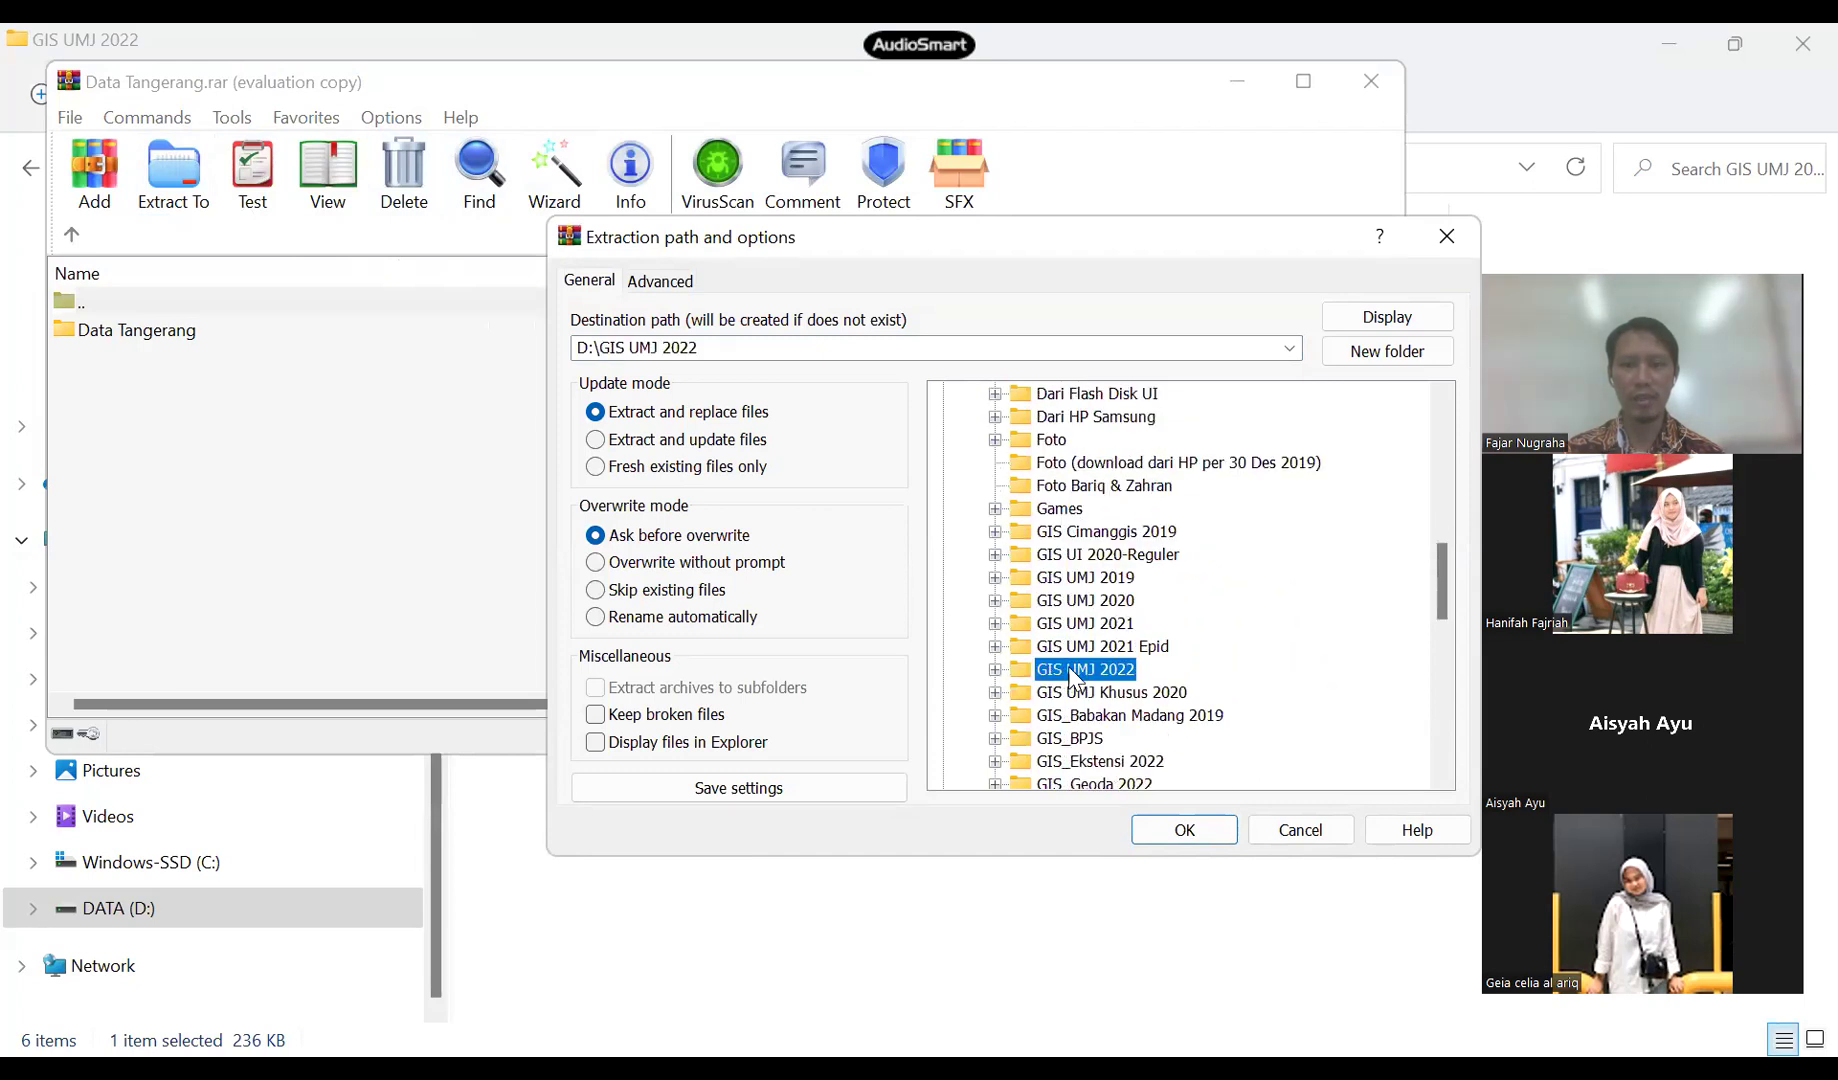
left_click(1074, 666)
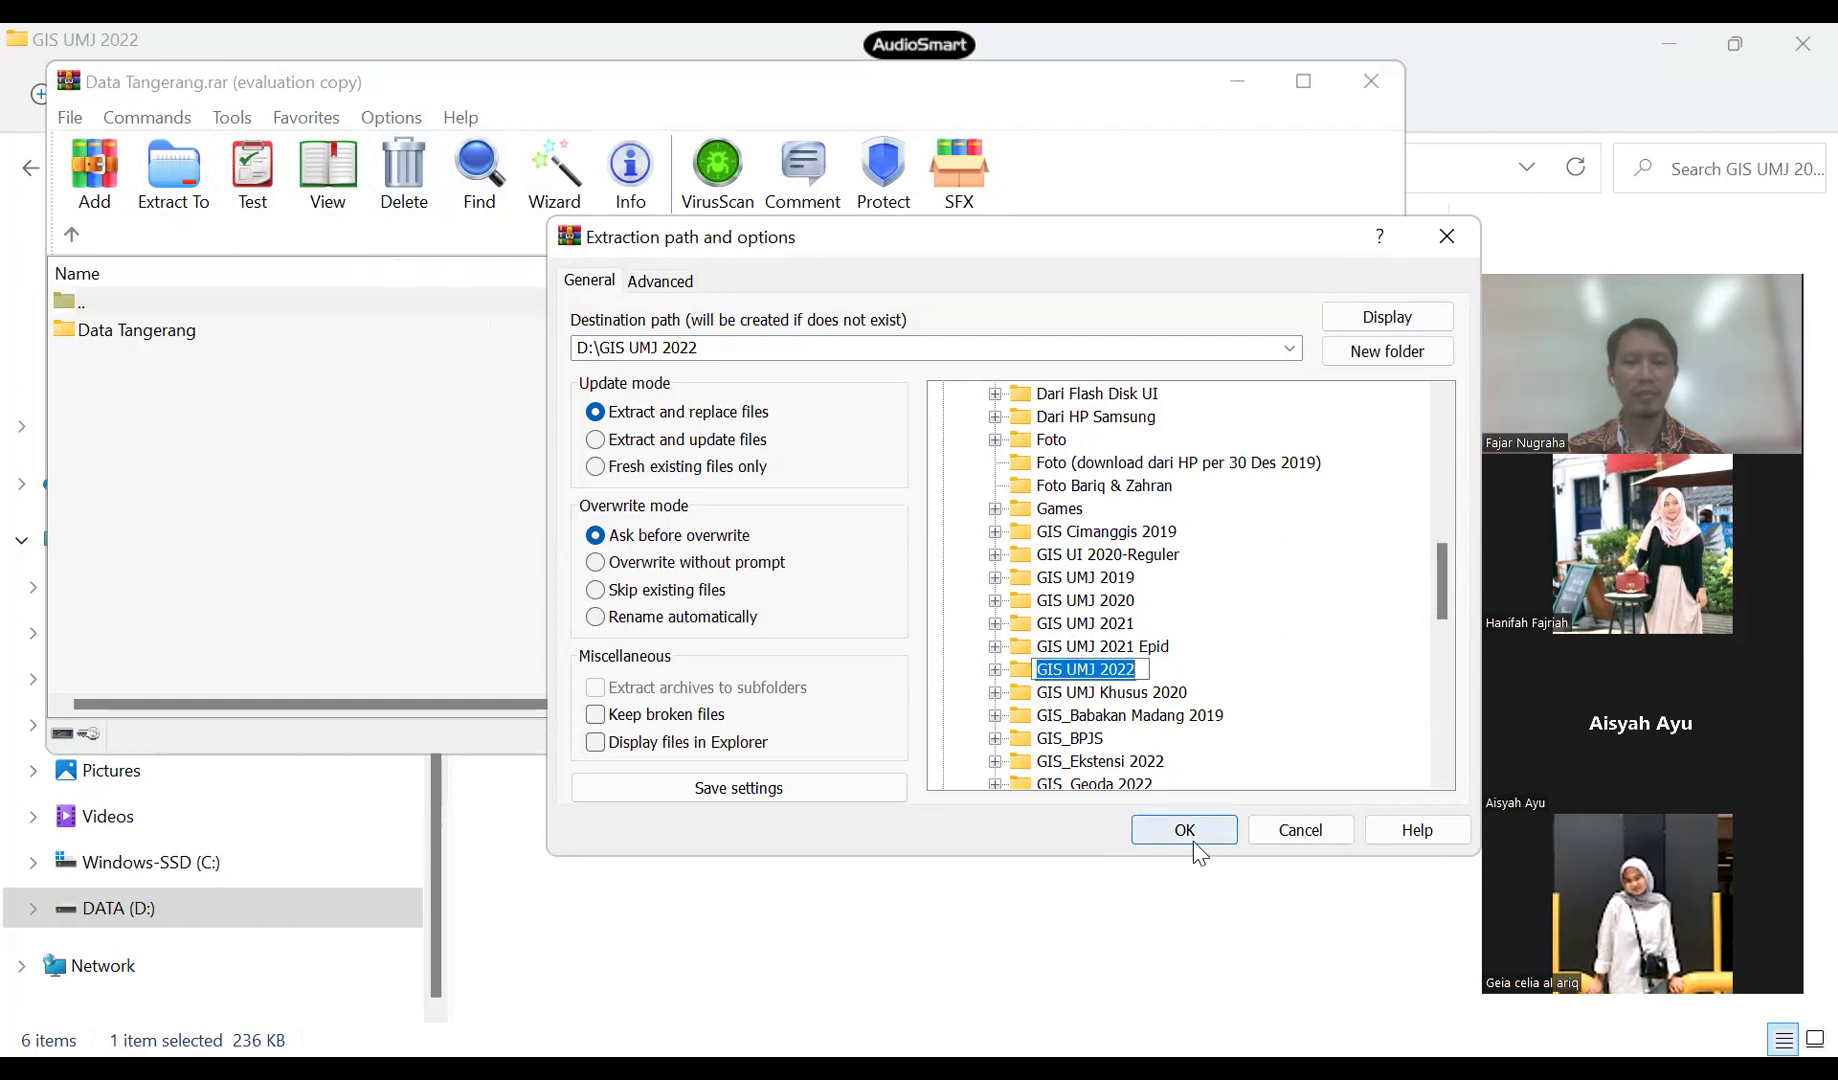
key("Escape")
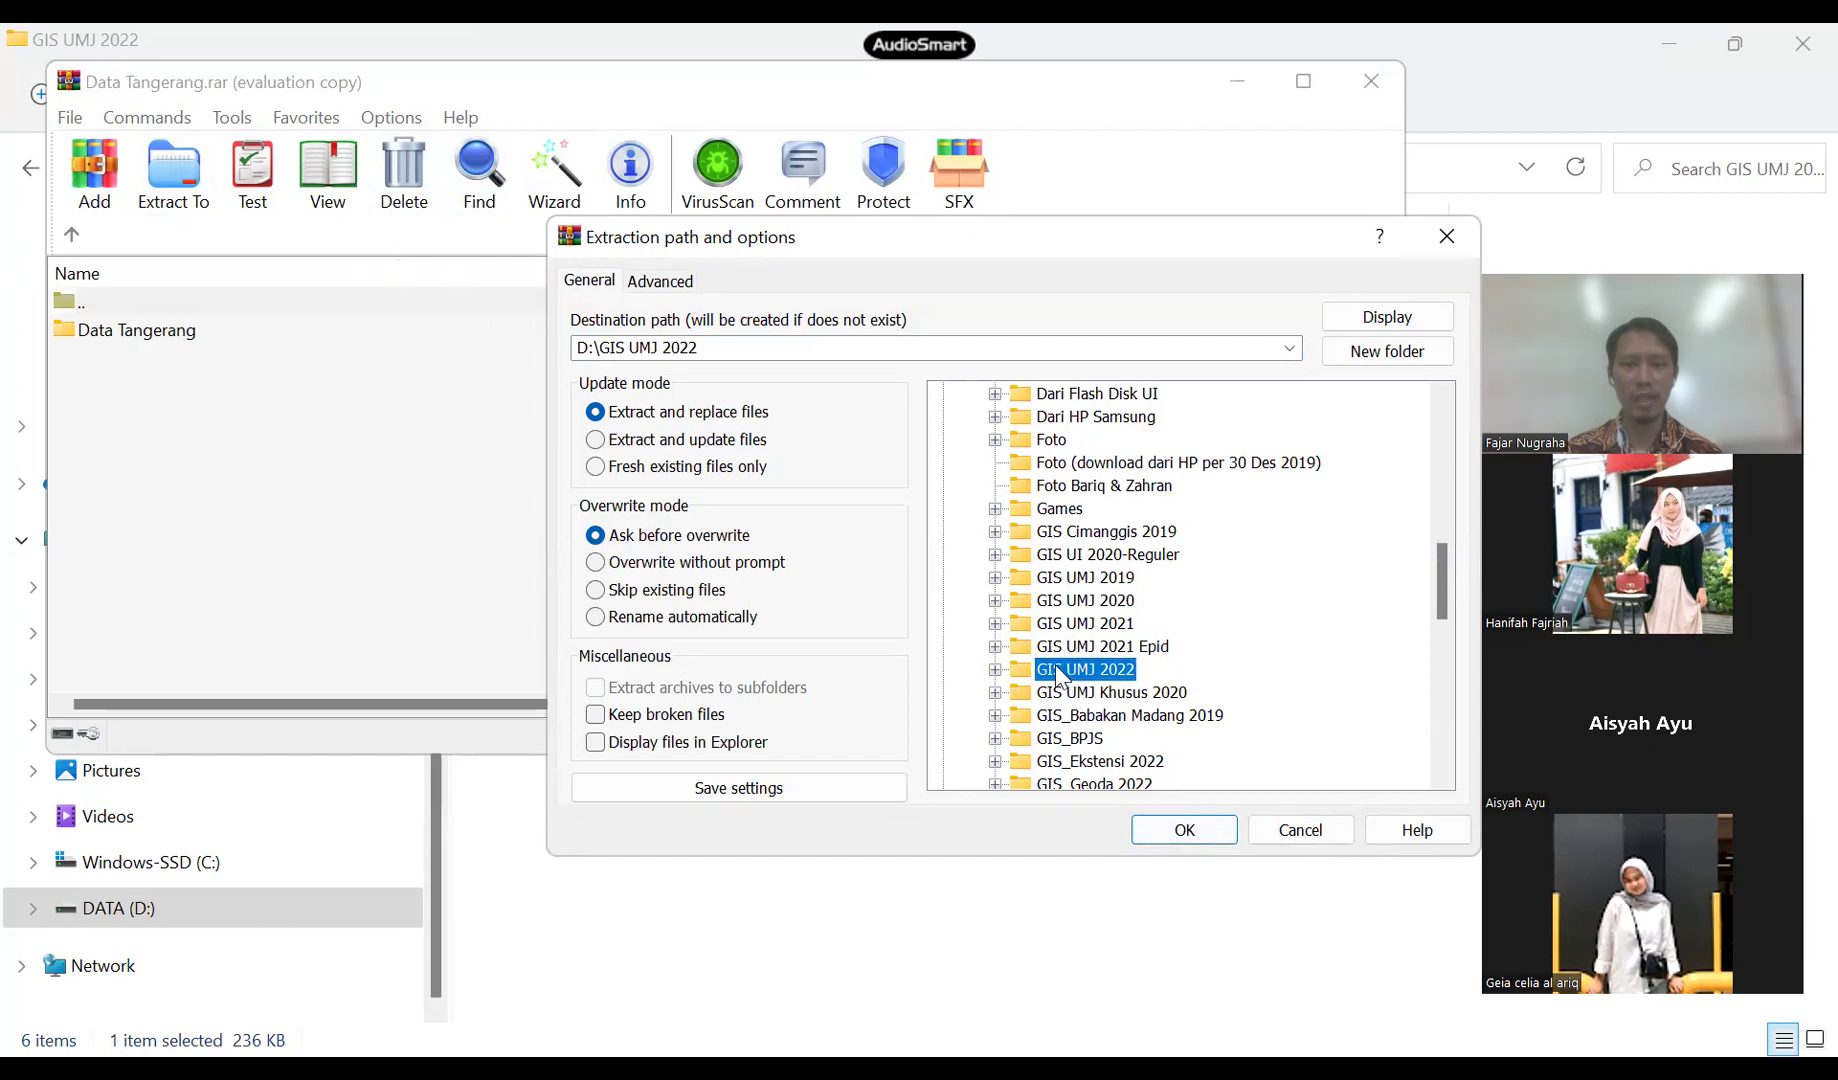
left_click(1055, 663)
left_click(1296, 830)
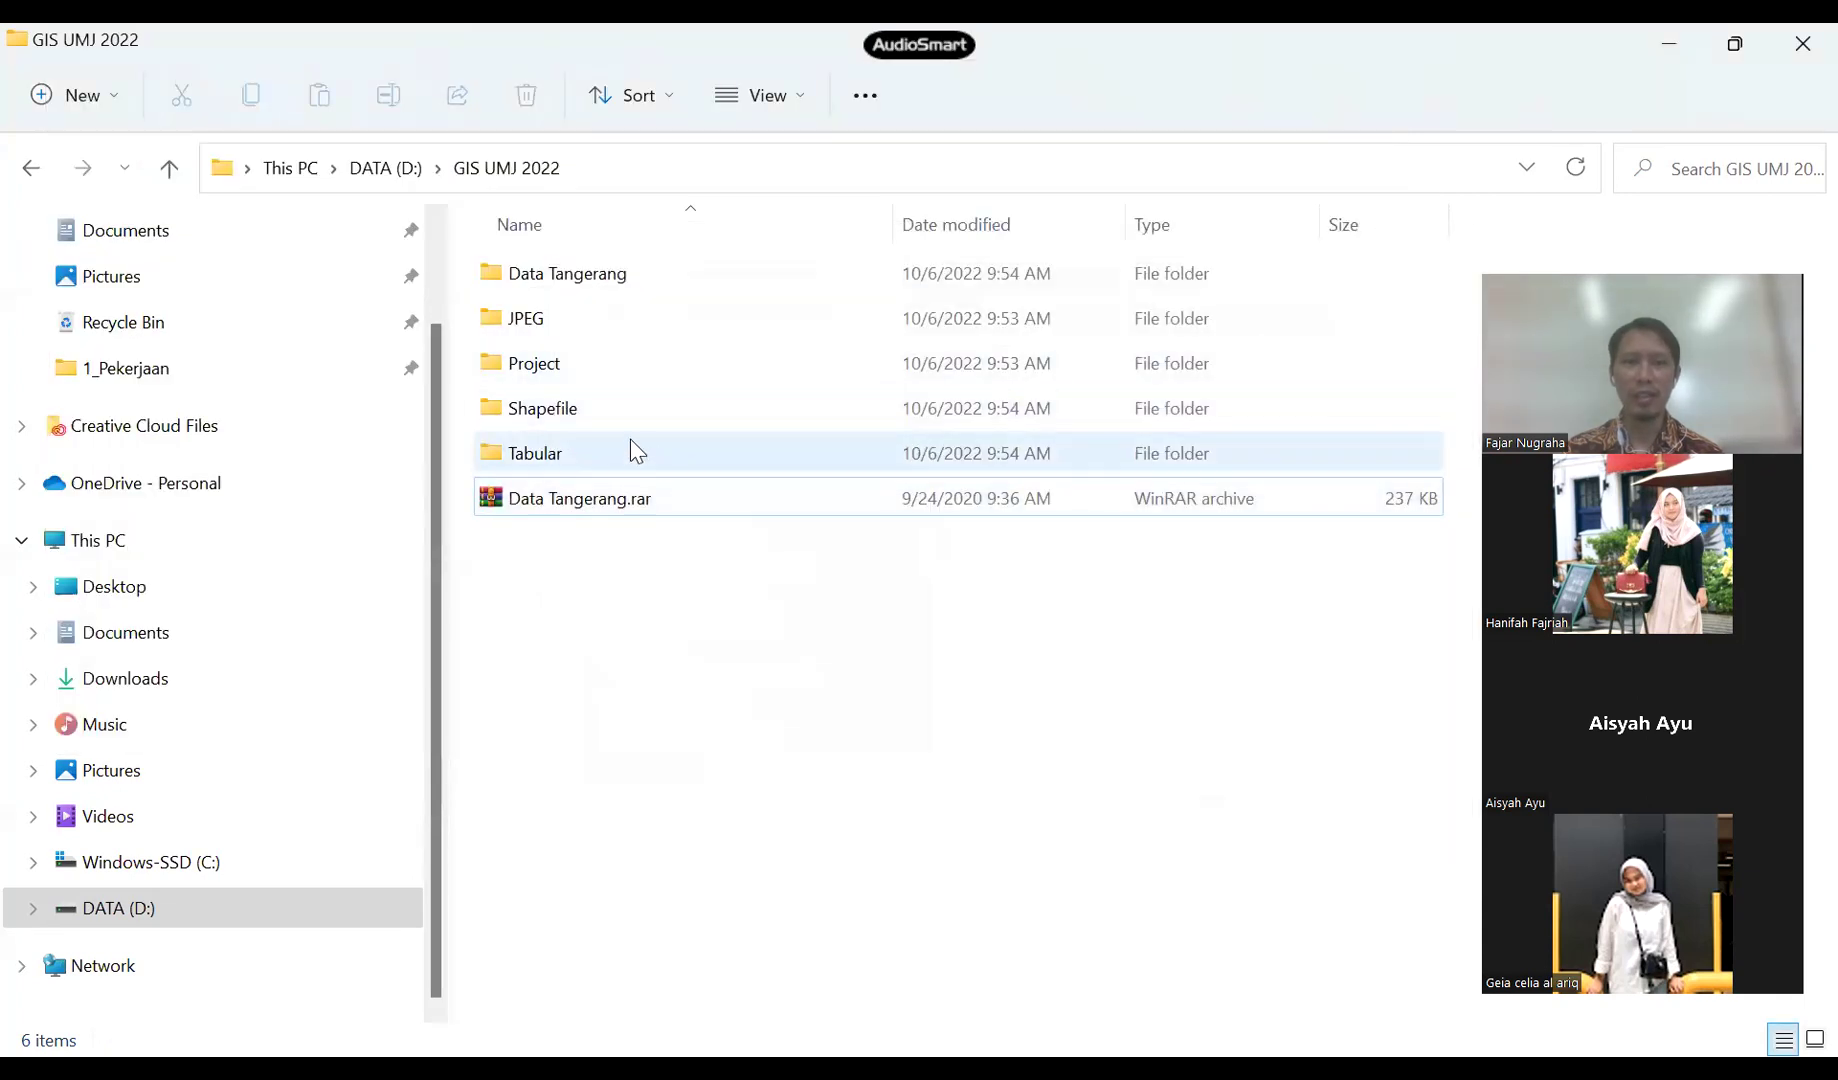
- Check the contents of the Data Tangerang folder and return to GIS UMJ 2022
double_click(588, 280)
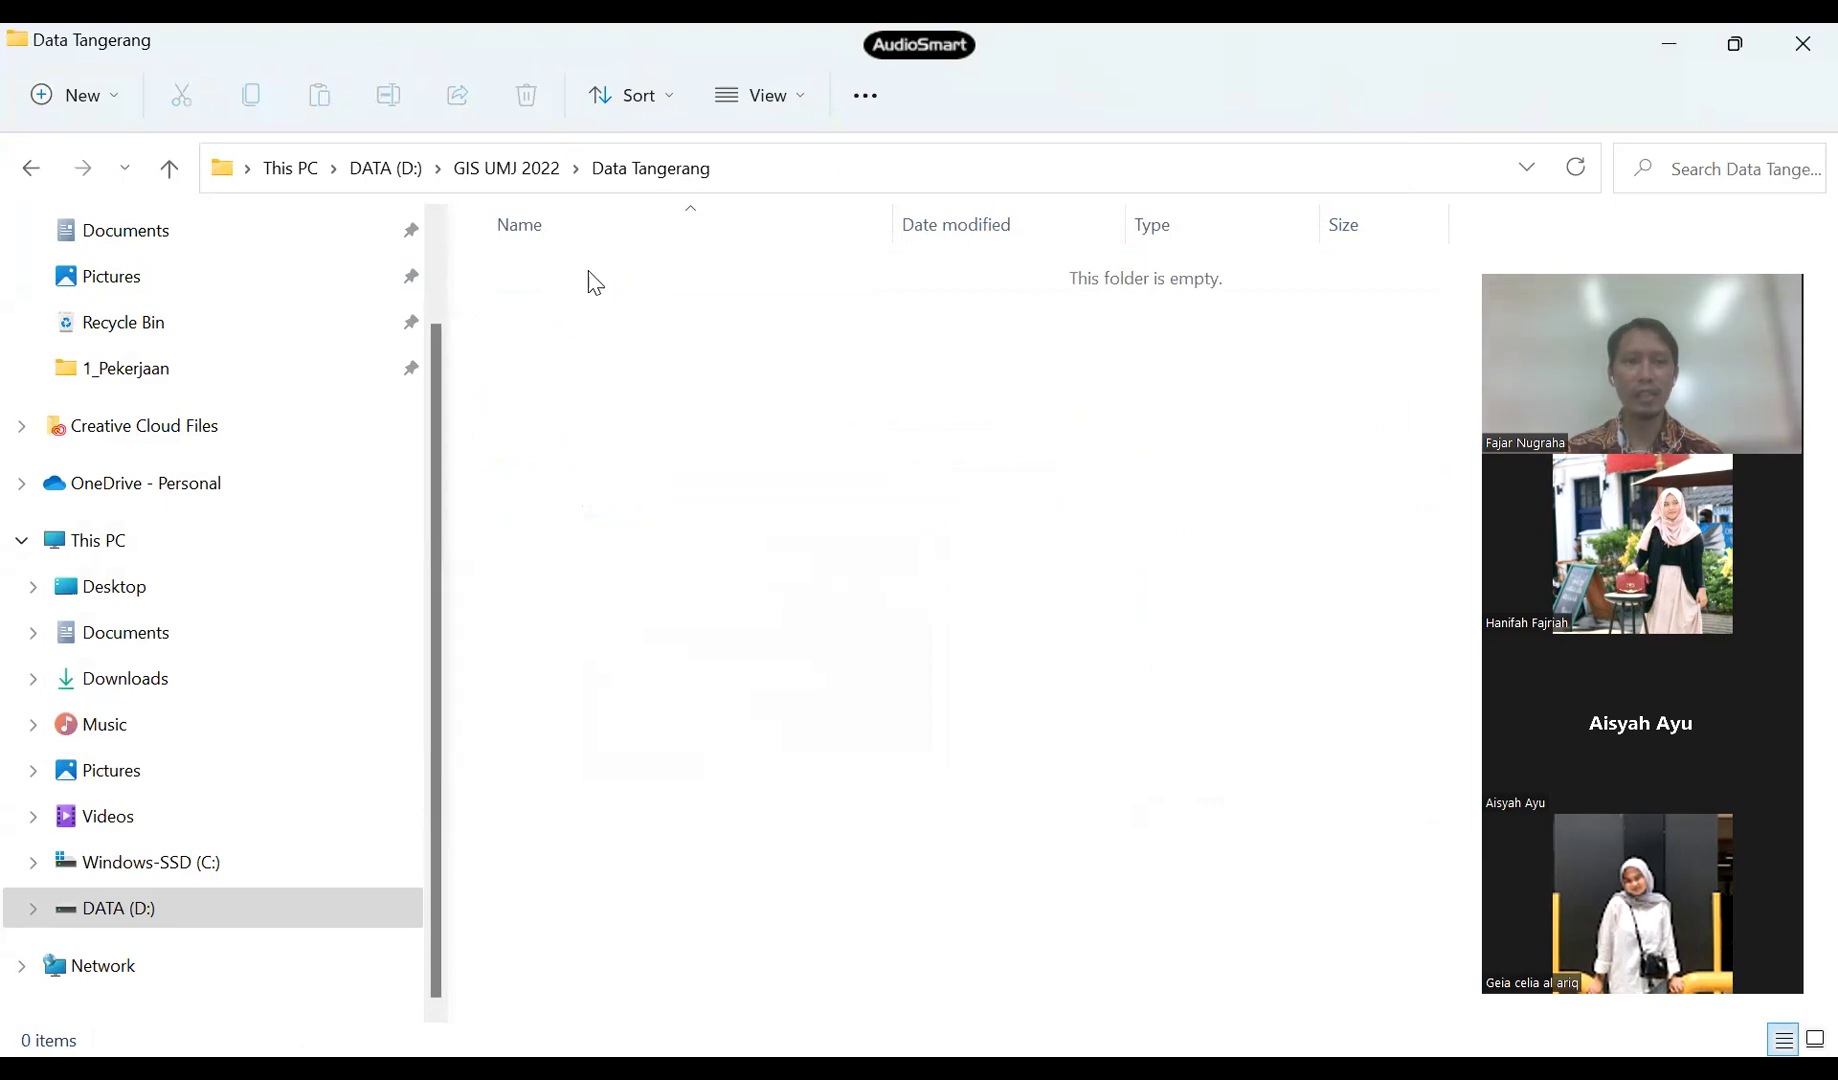
left_click(169, 168)
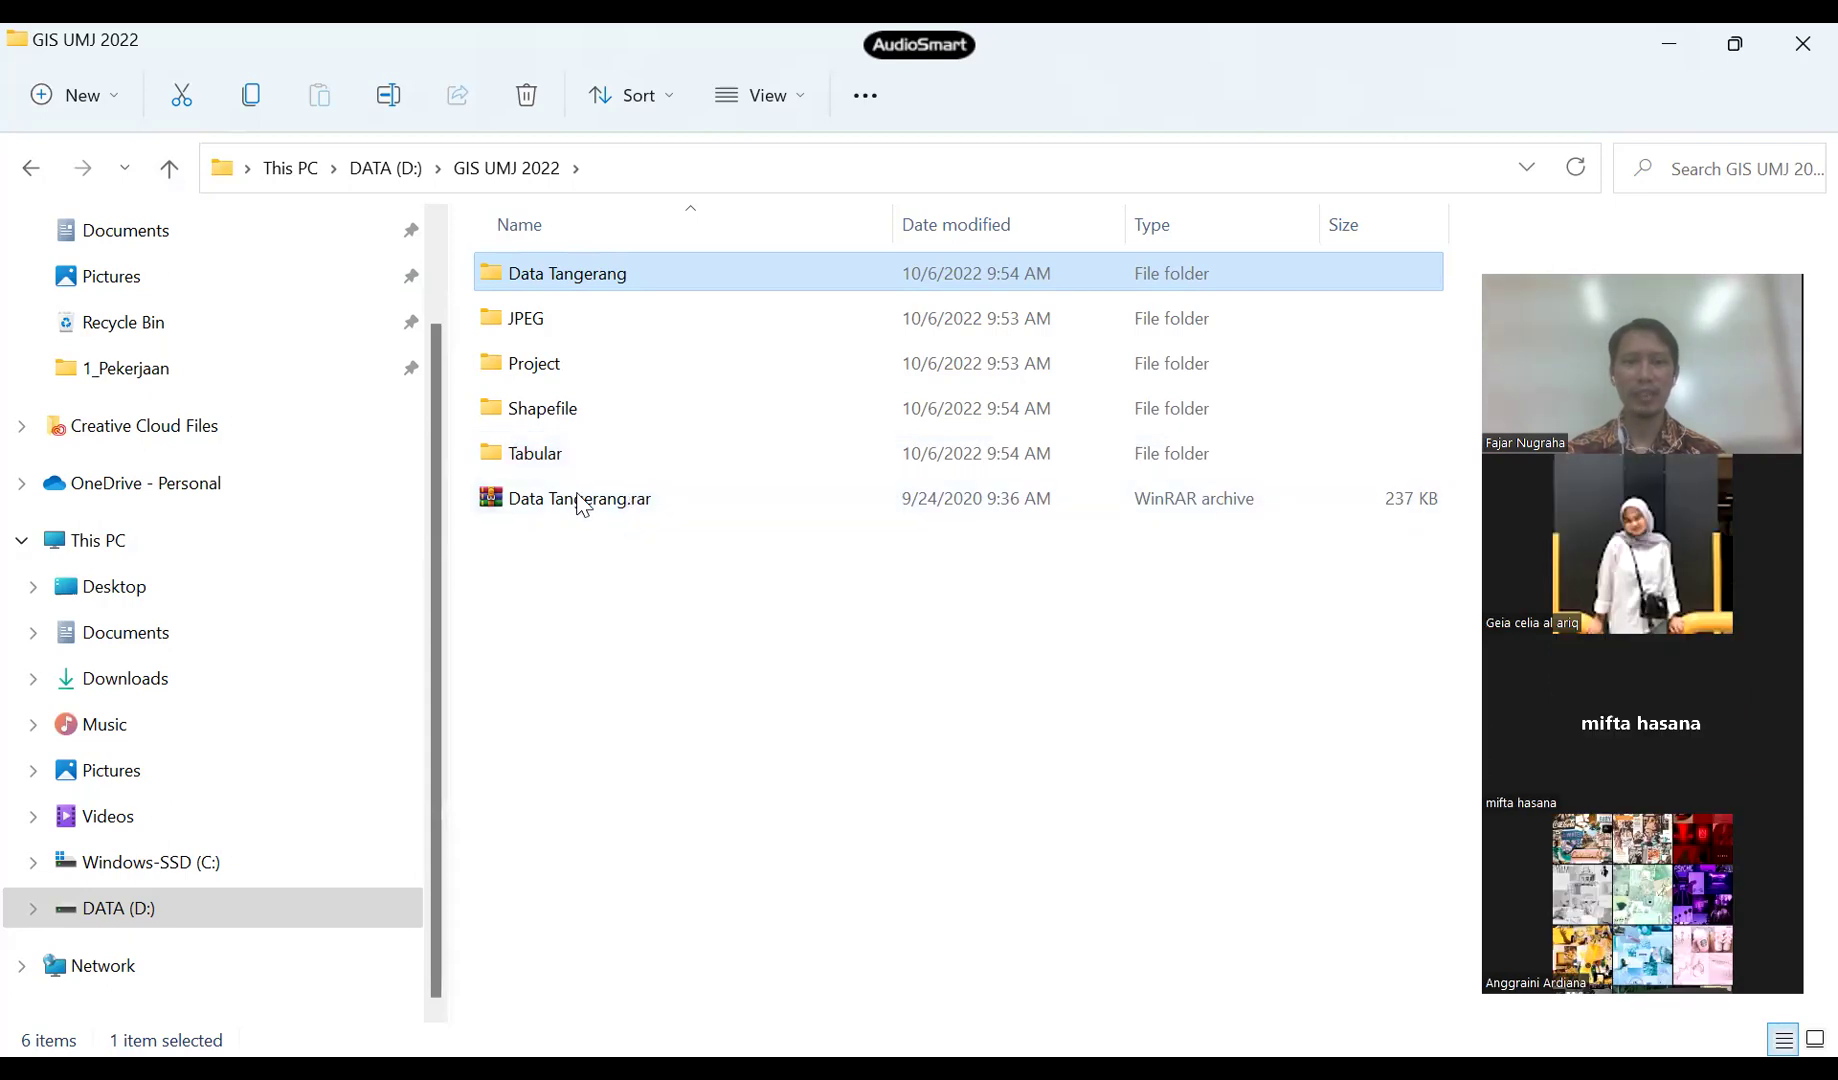
- Reopen the Data Tangerang.rar archive from GIS UMJ 2022 in WinRAR, dismissing the licence purchase notice
left_click(624, 511)
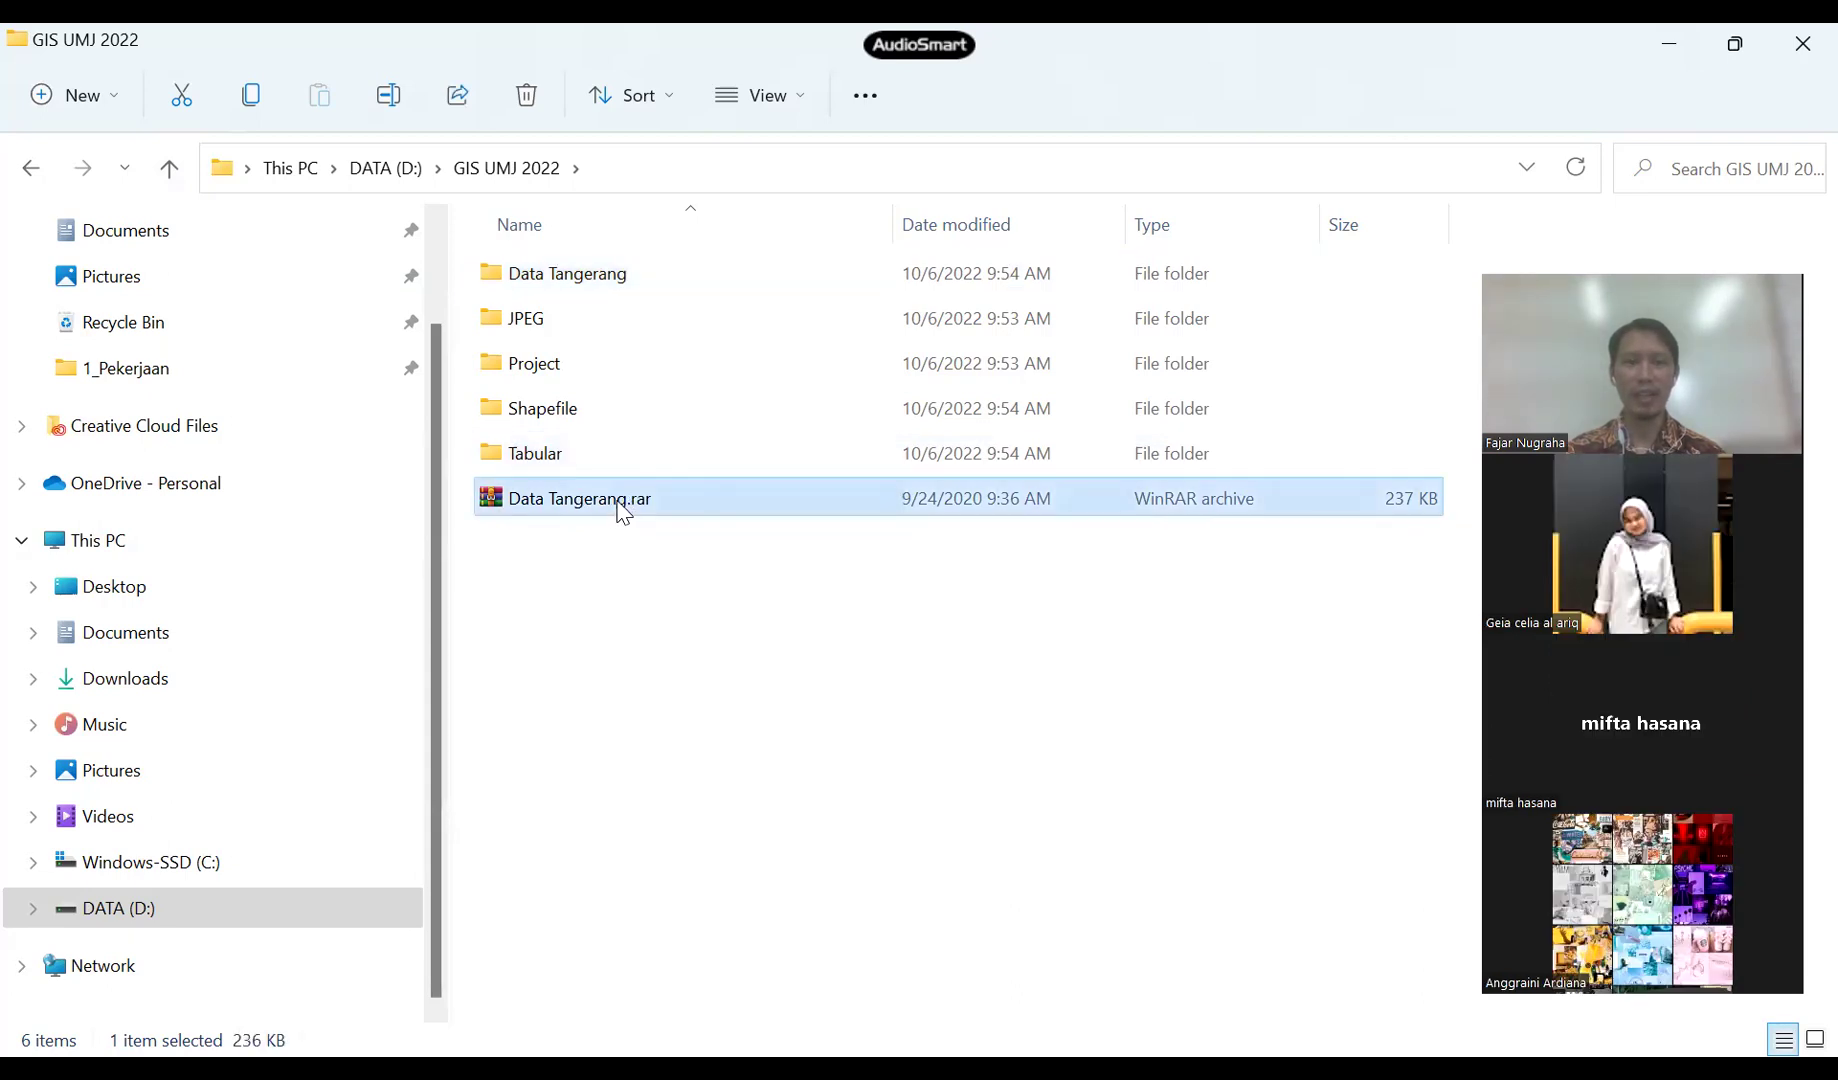
right_click(621, 510)
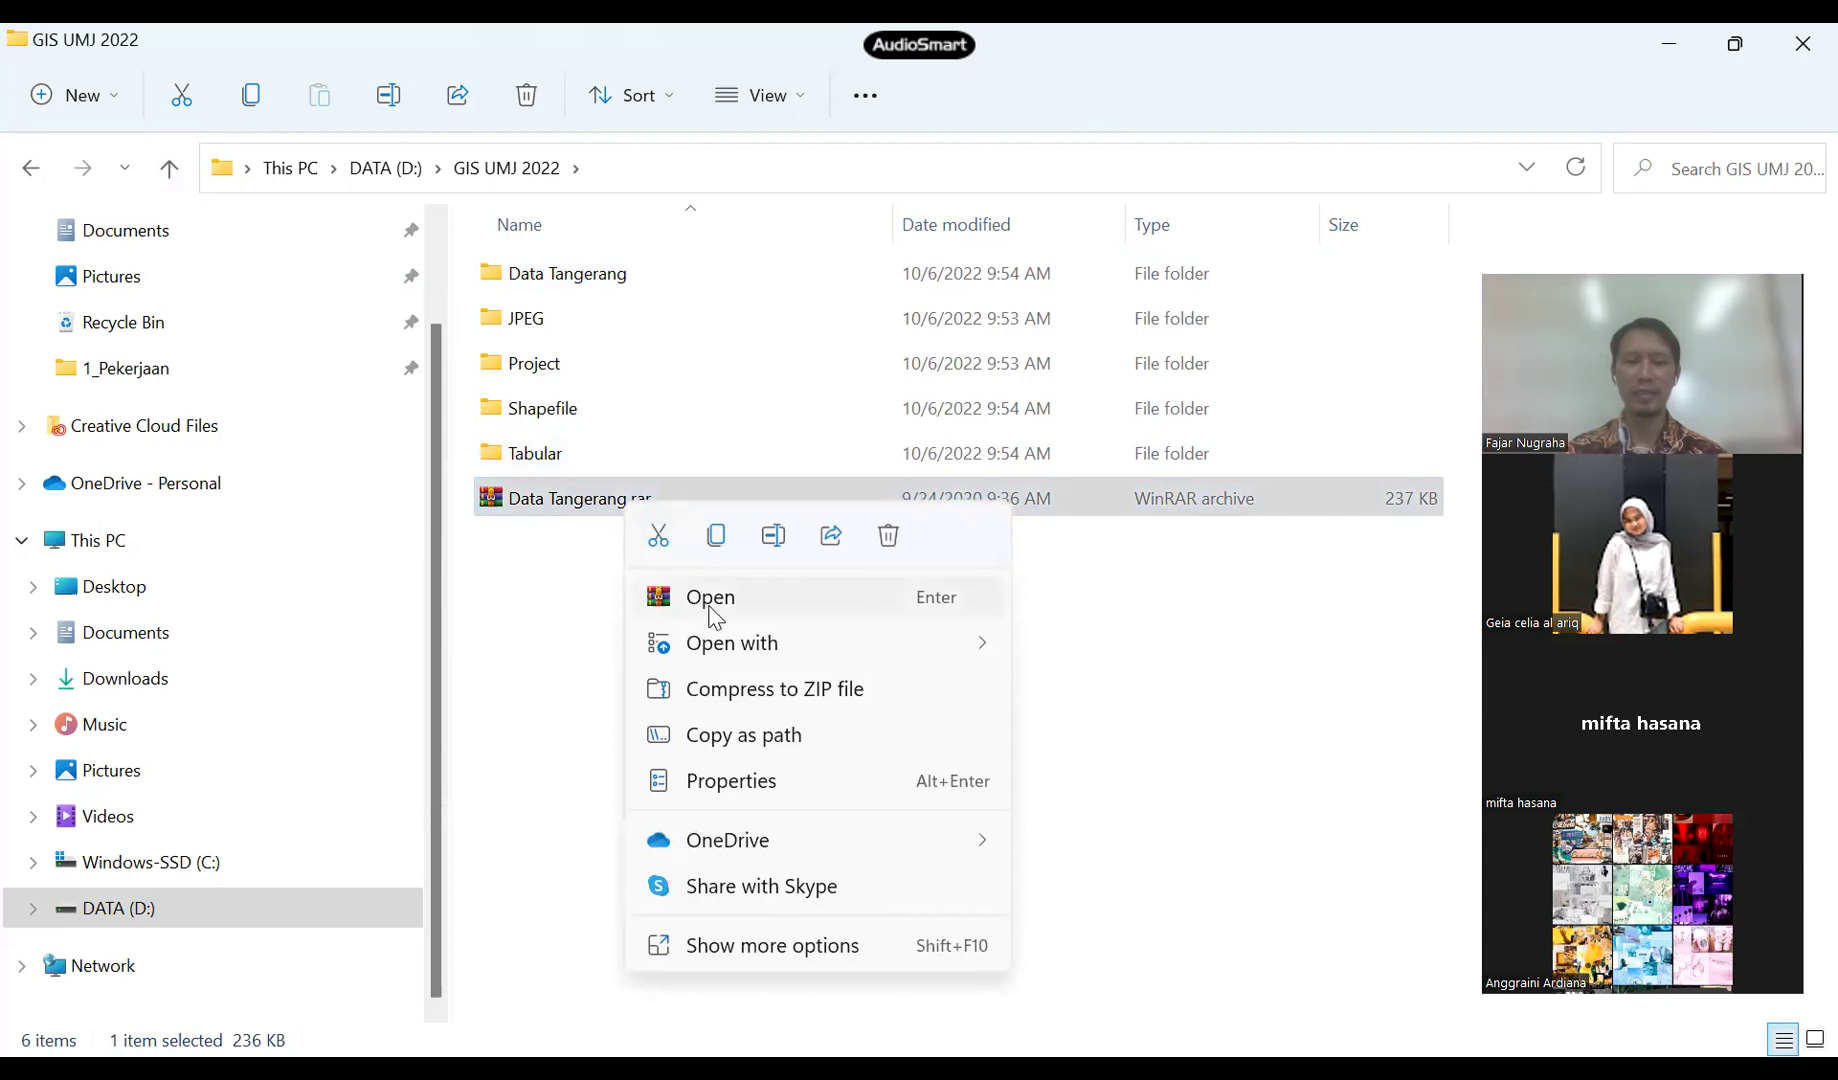
left_click(585, 222)
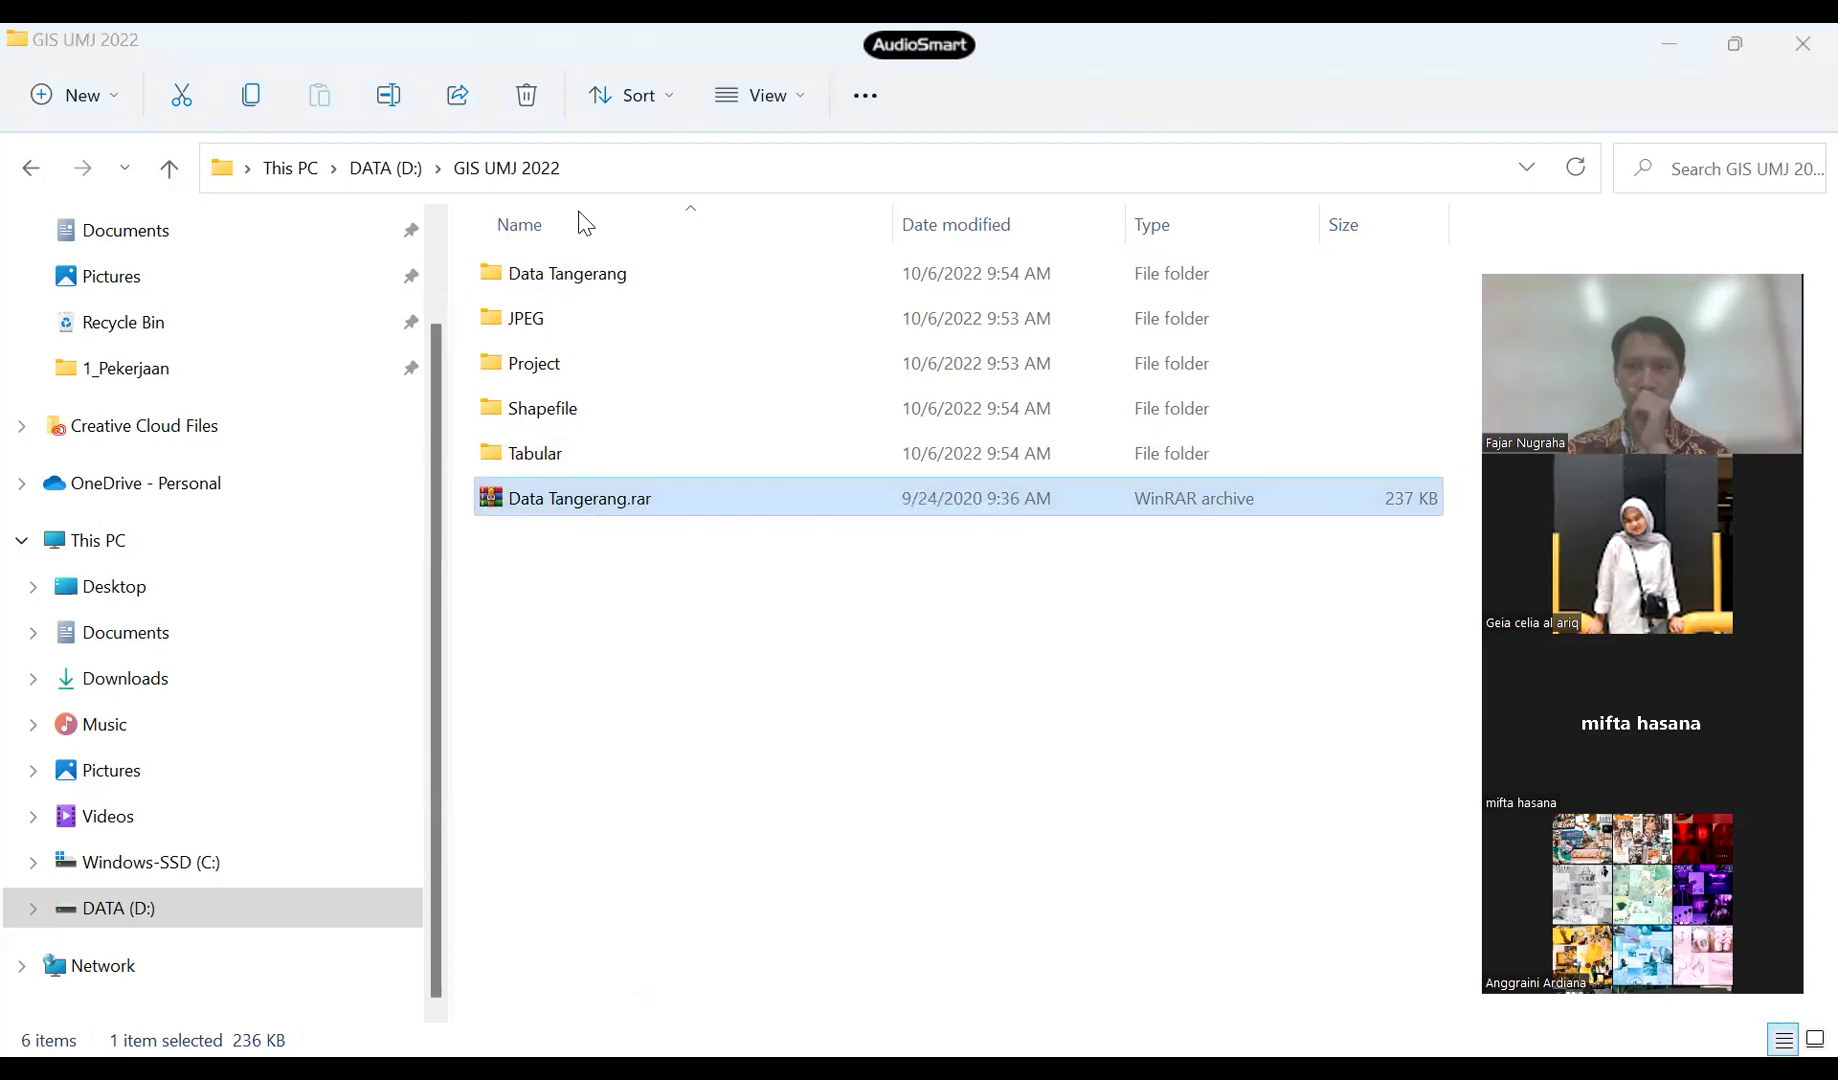
right_click(762, 512)
left_click(810, 605)
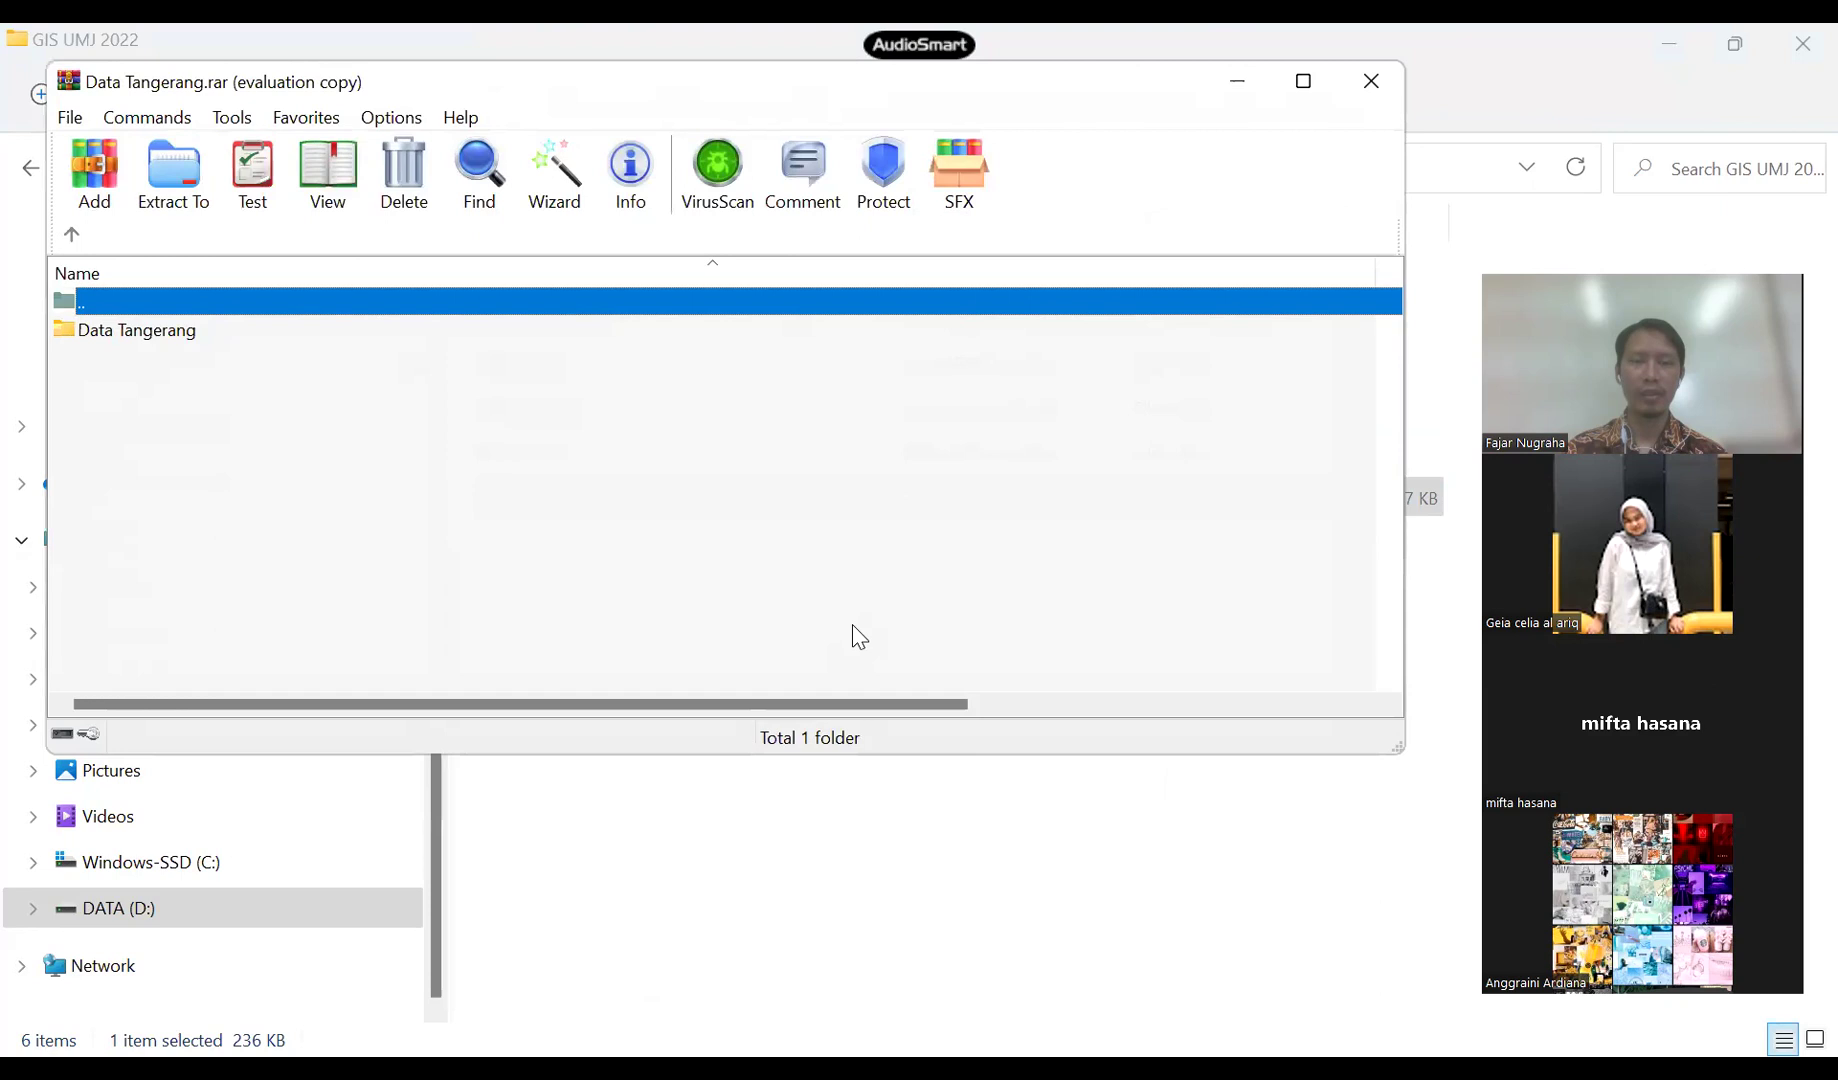
left_click(943, 310)
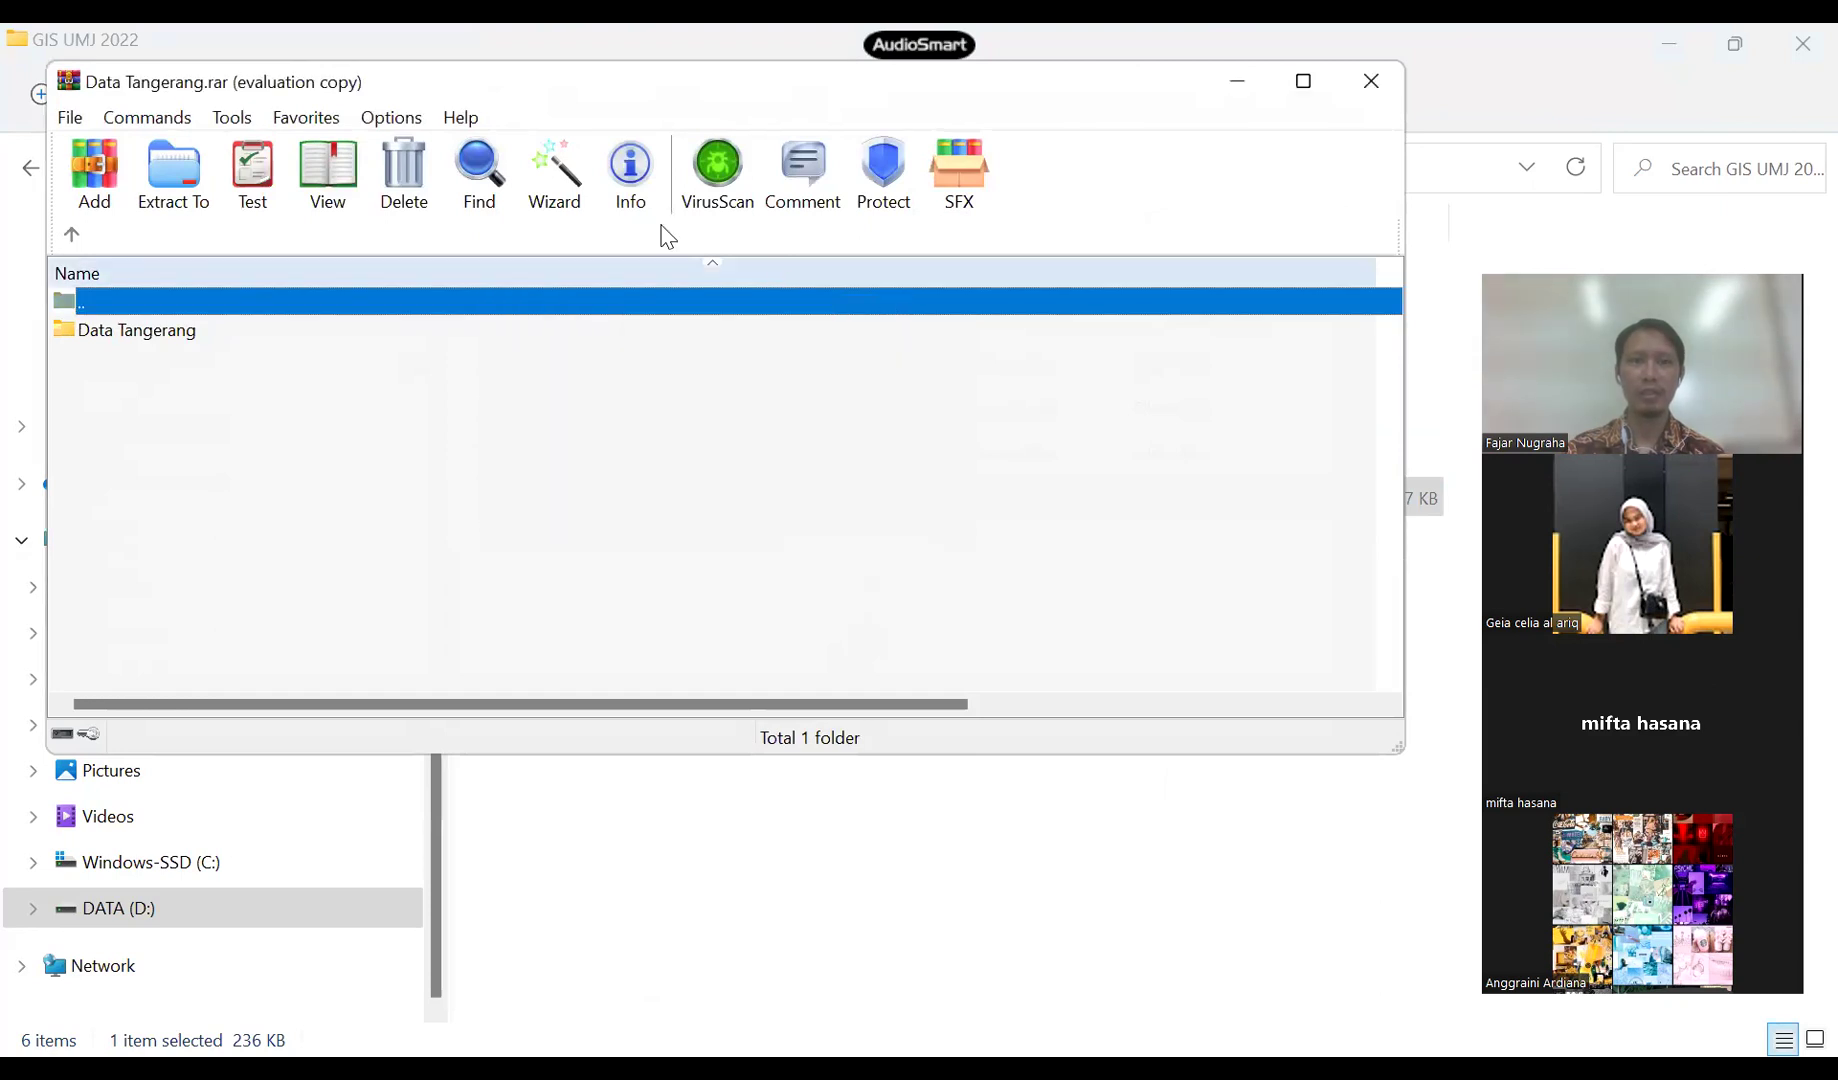
left_click_drag(405, 100, 455, 124)
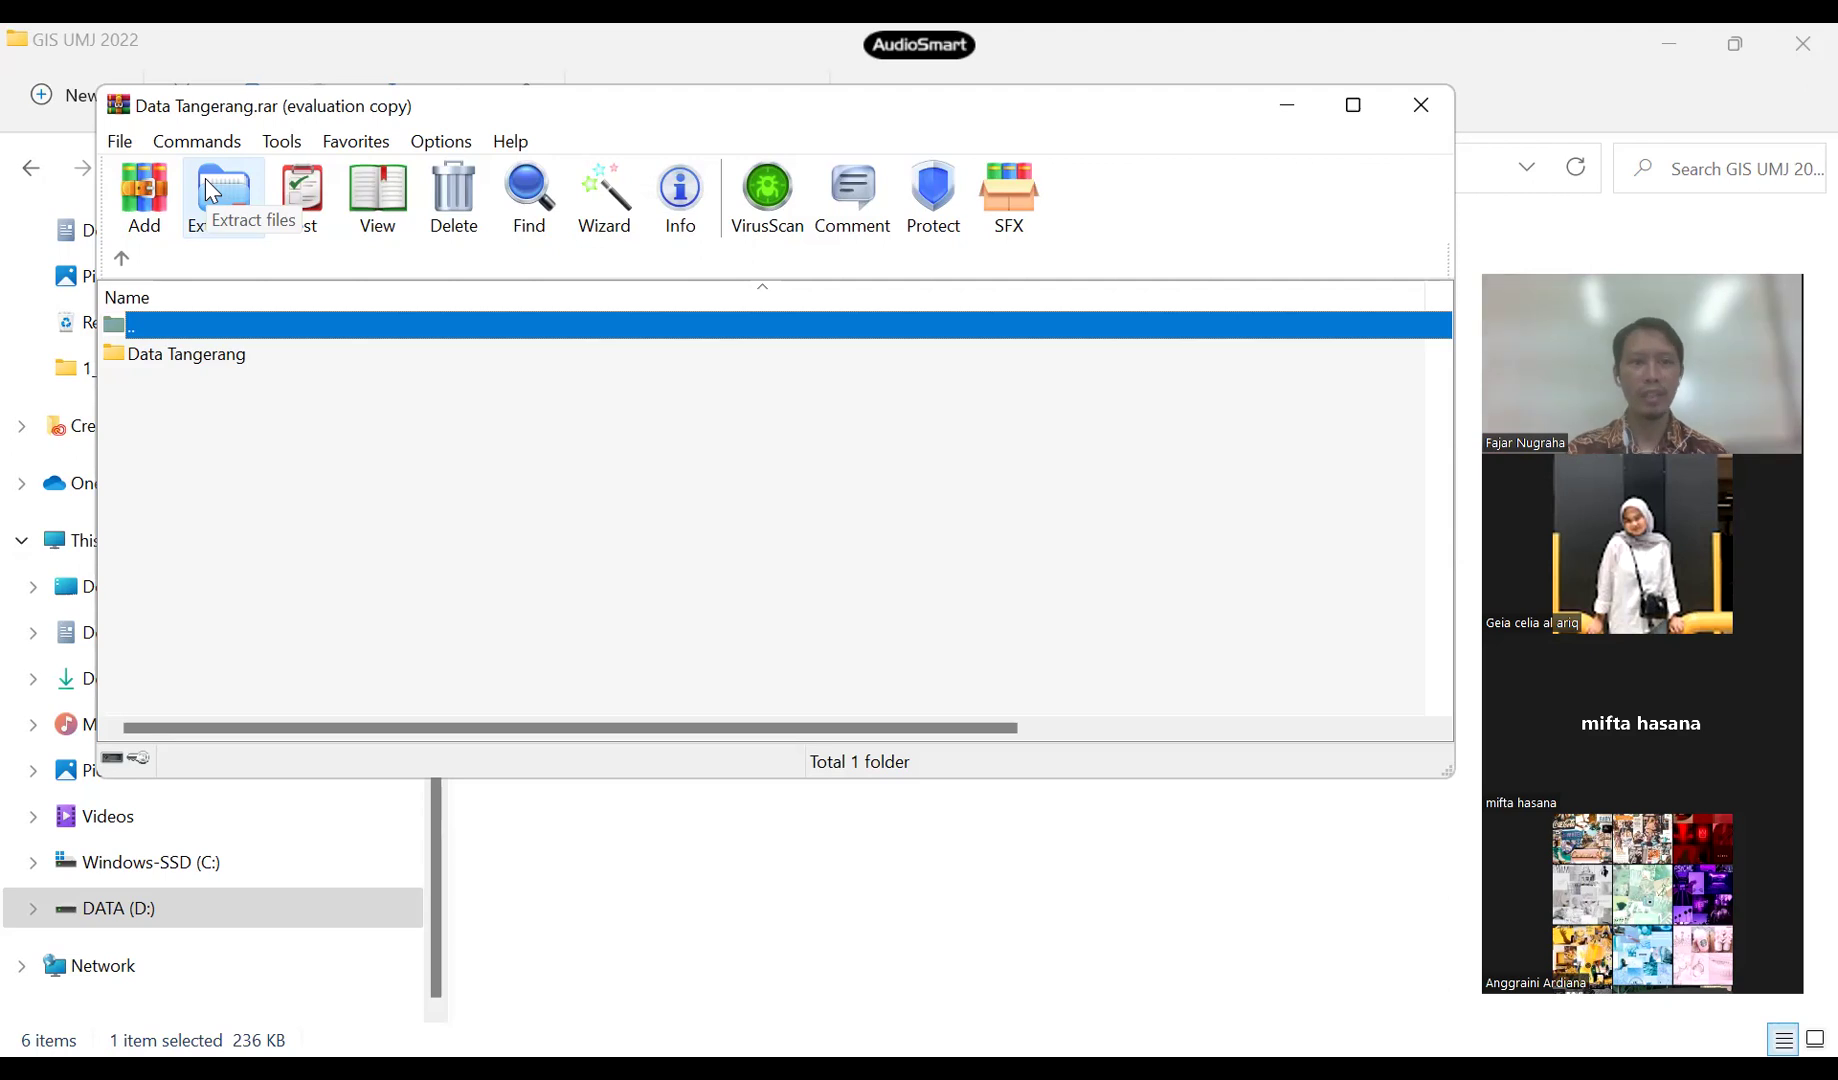
- Set the extraction destination to D:\GIS UMJ 2022, then cancel the extraction and close the Data Tangerang archive
left_click(208, 182)
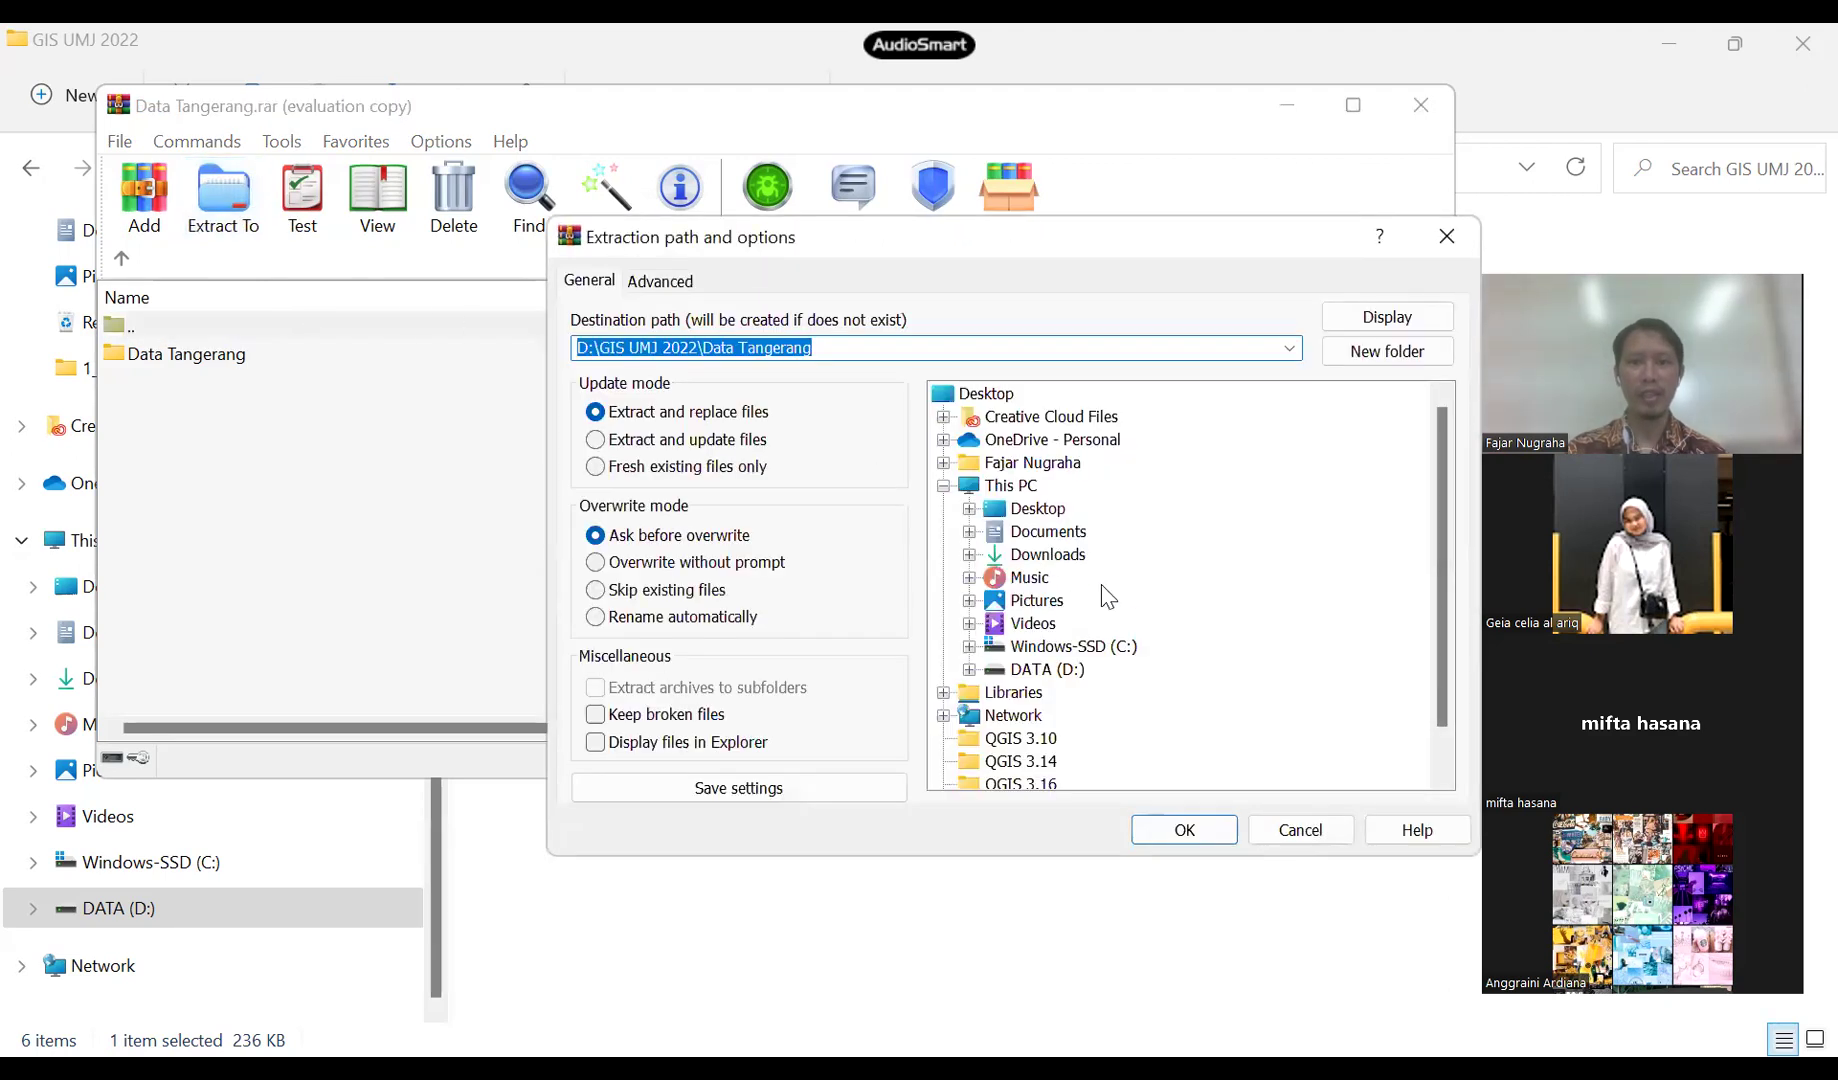
left_click_drag(1046, 236, 1023, 147)
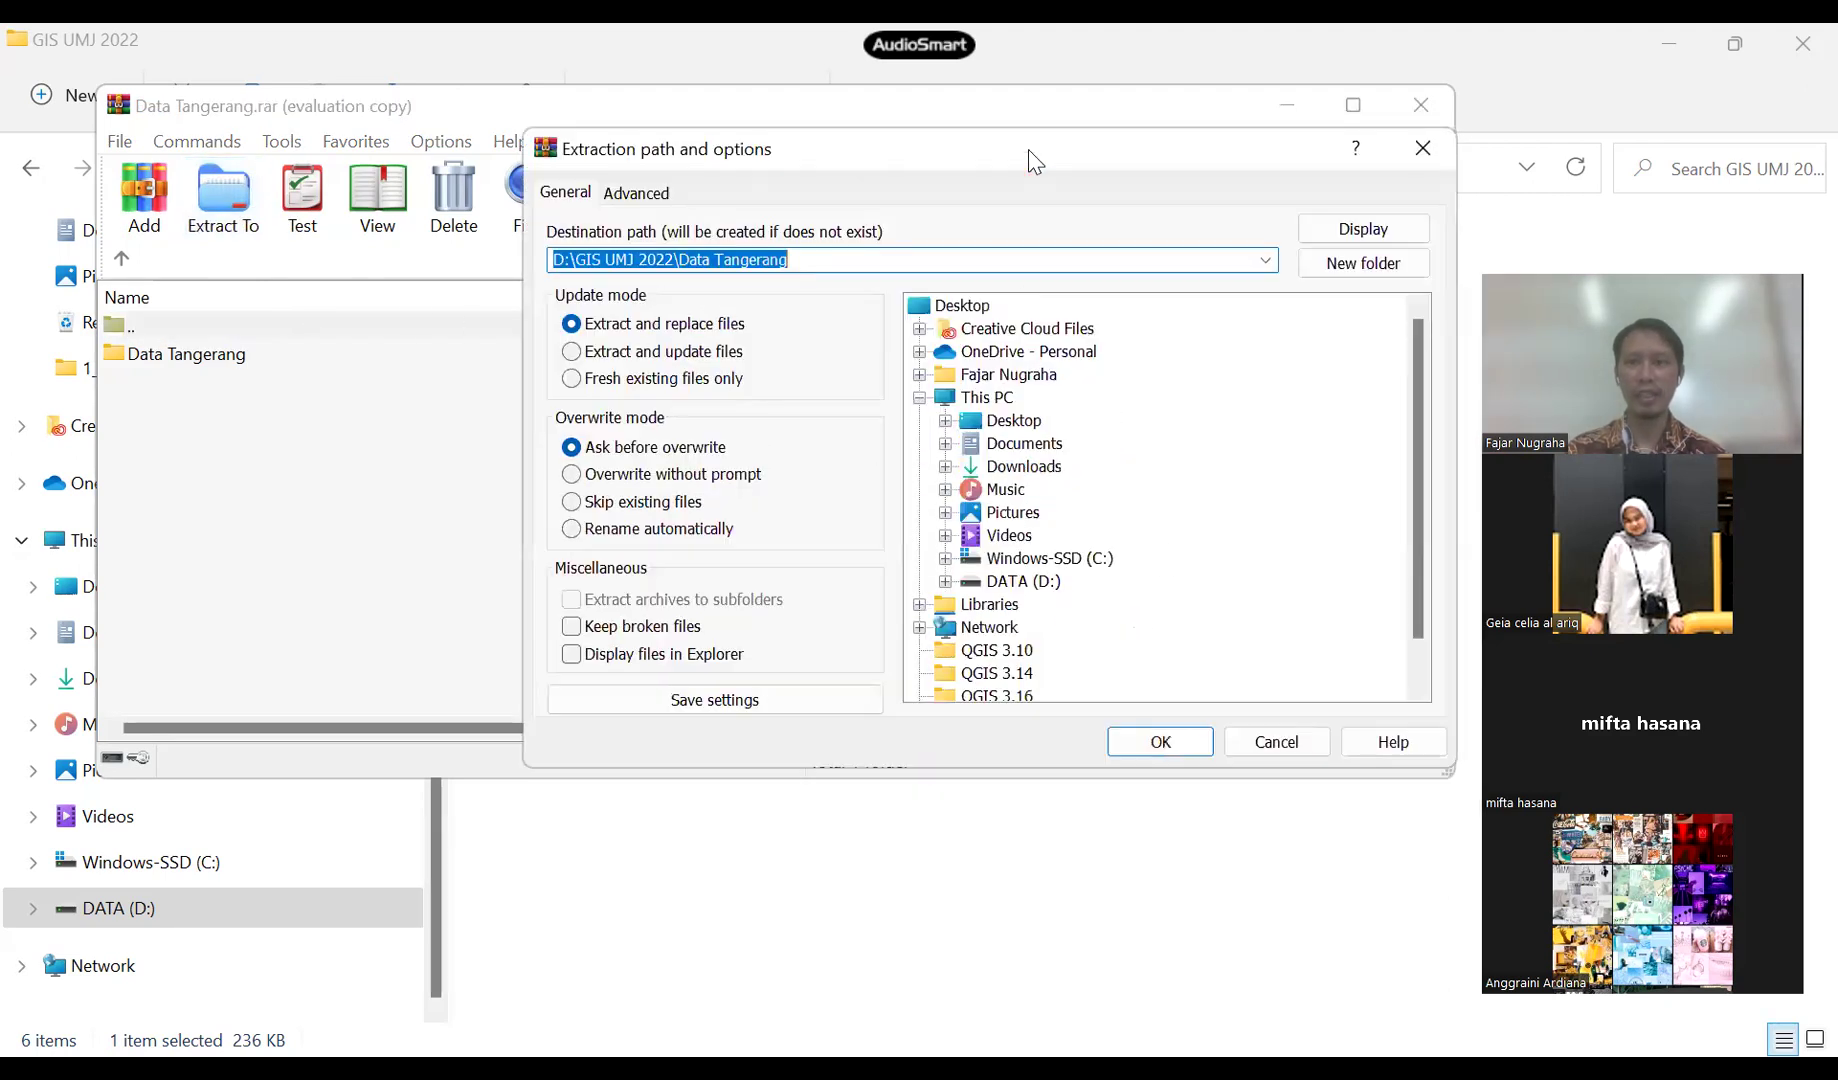
left_click(957, 586)
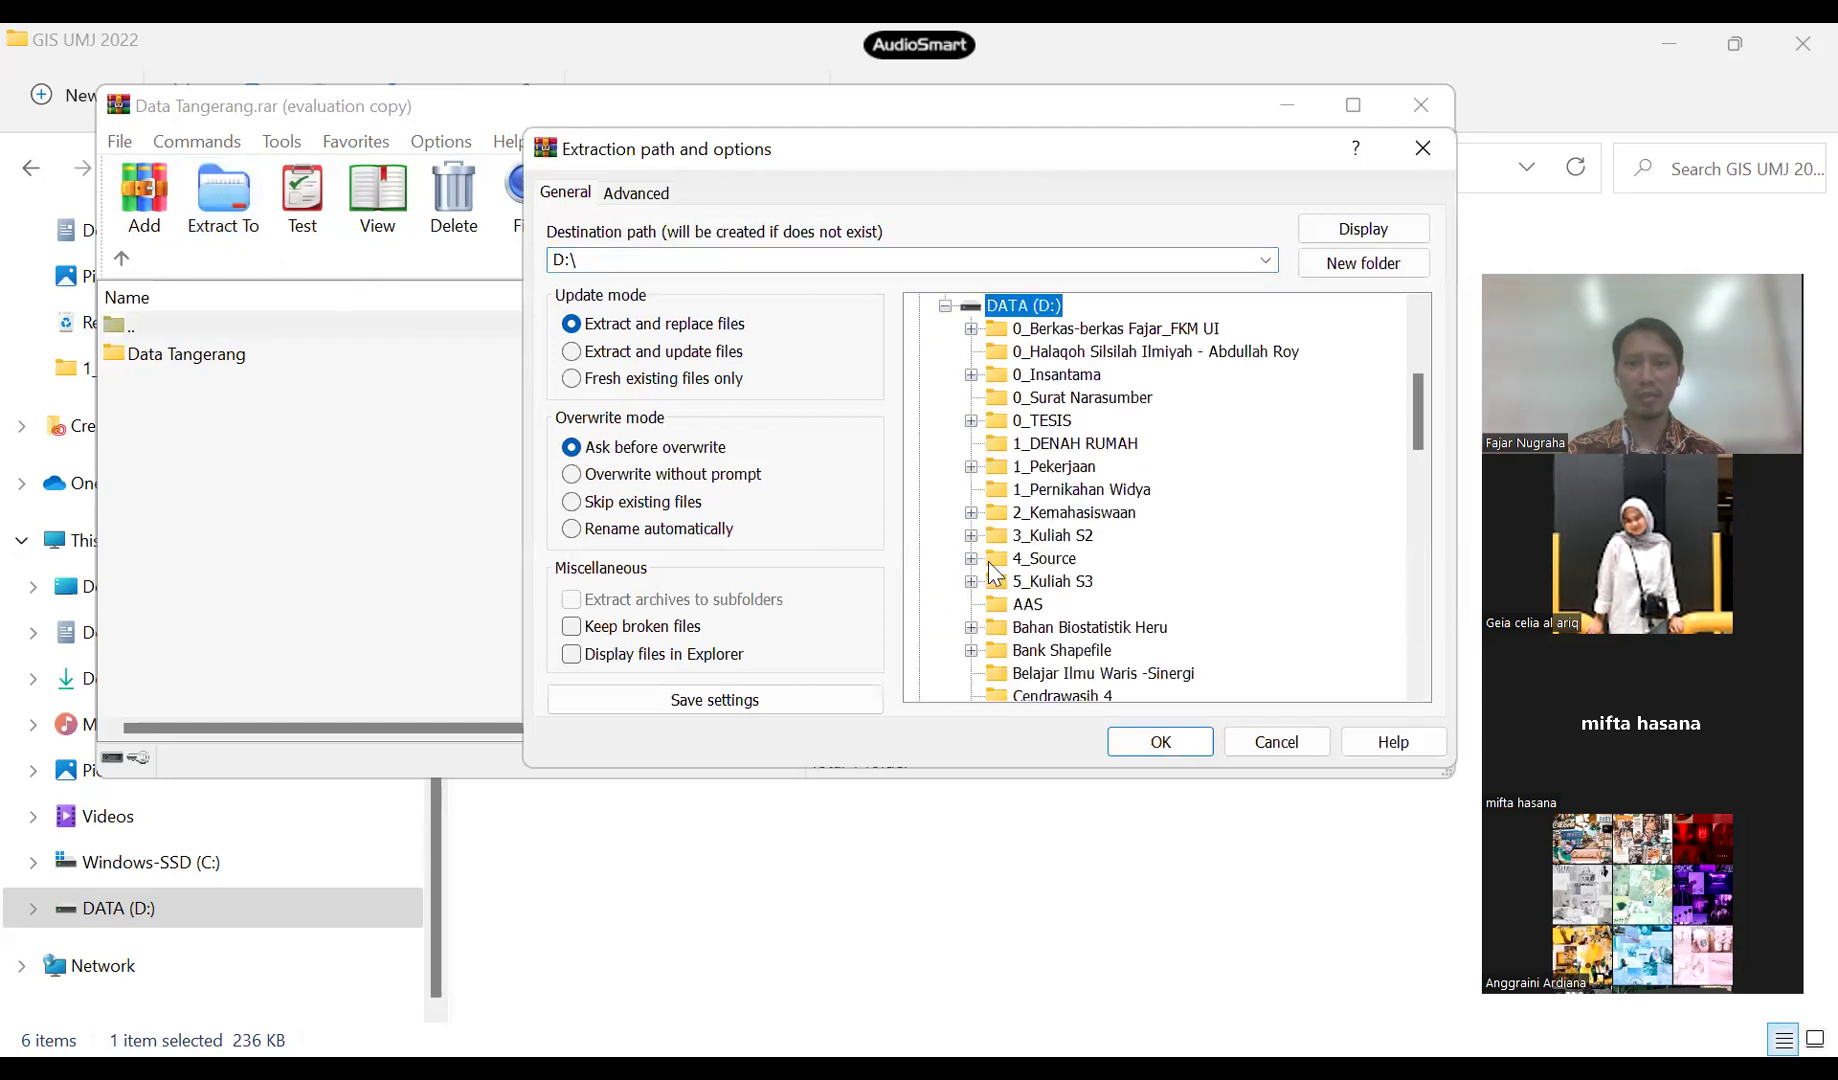
scroll(1045, 560, "down", 5)
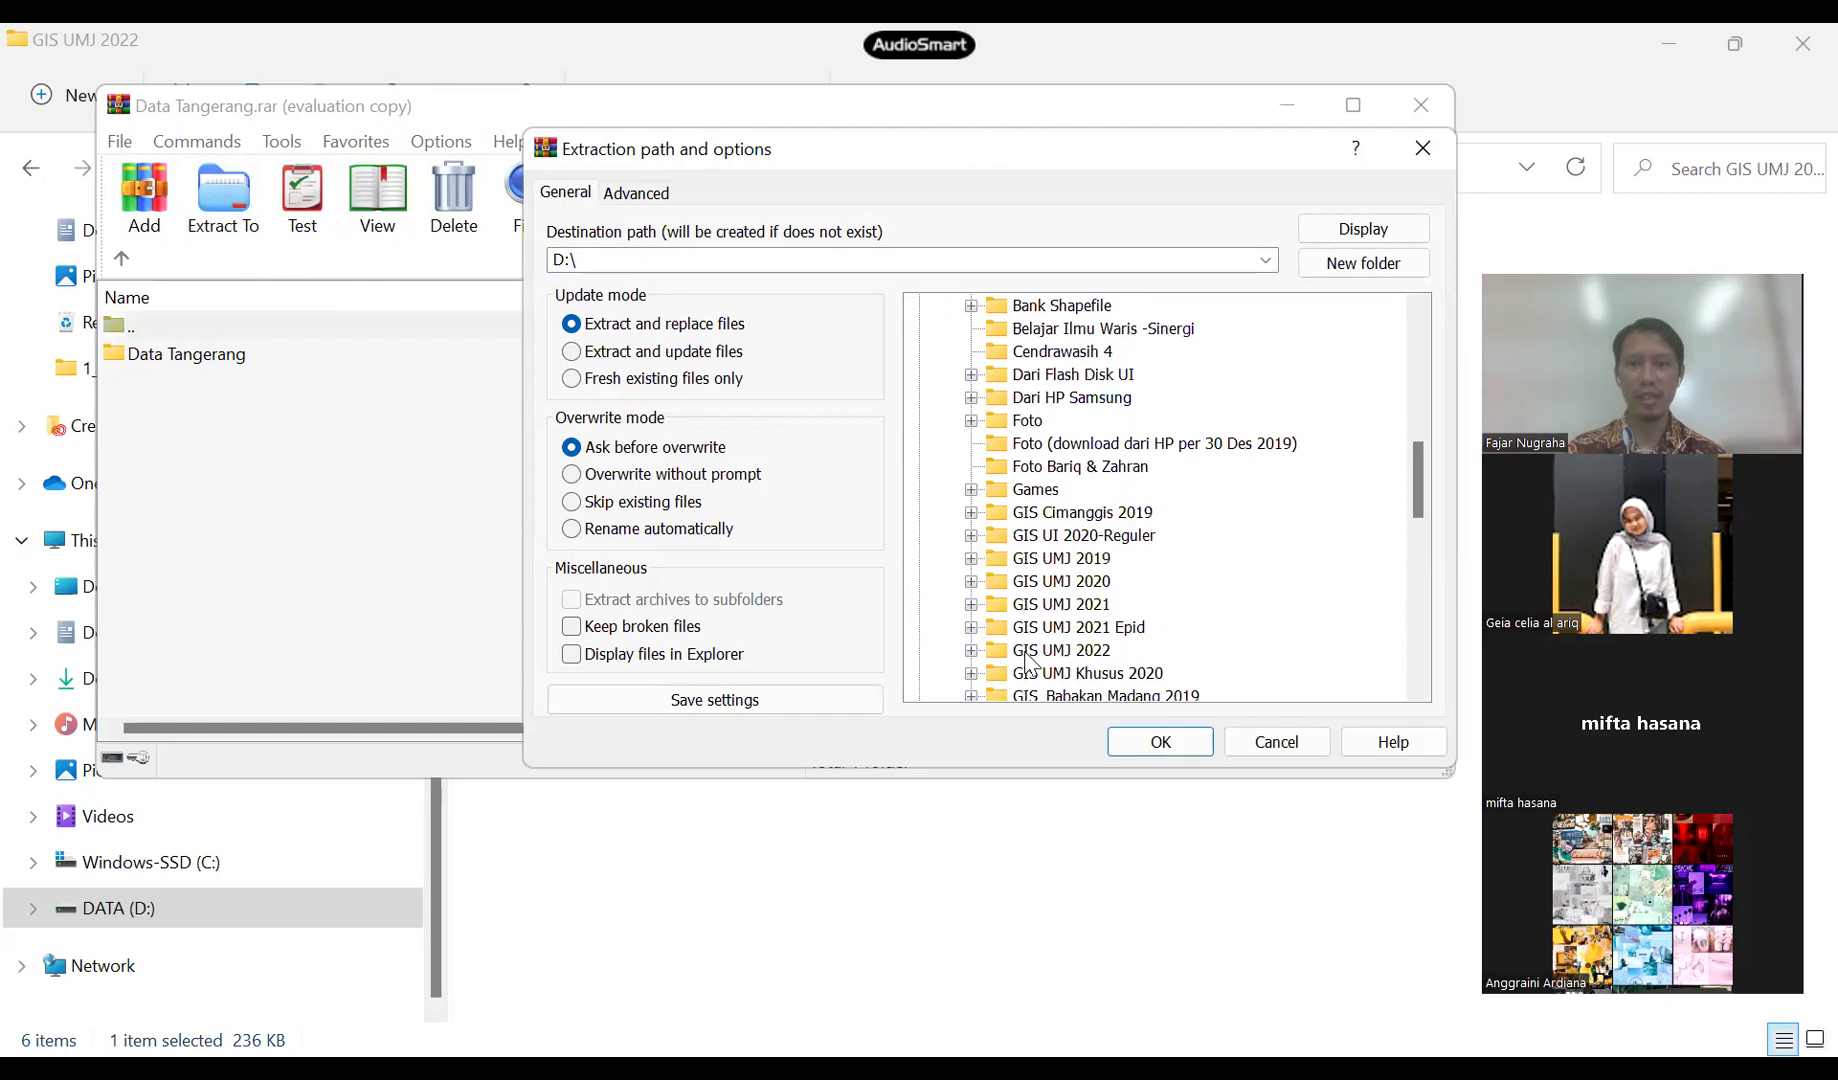
left_click(1030, 651)
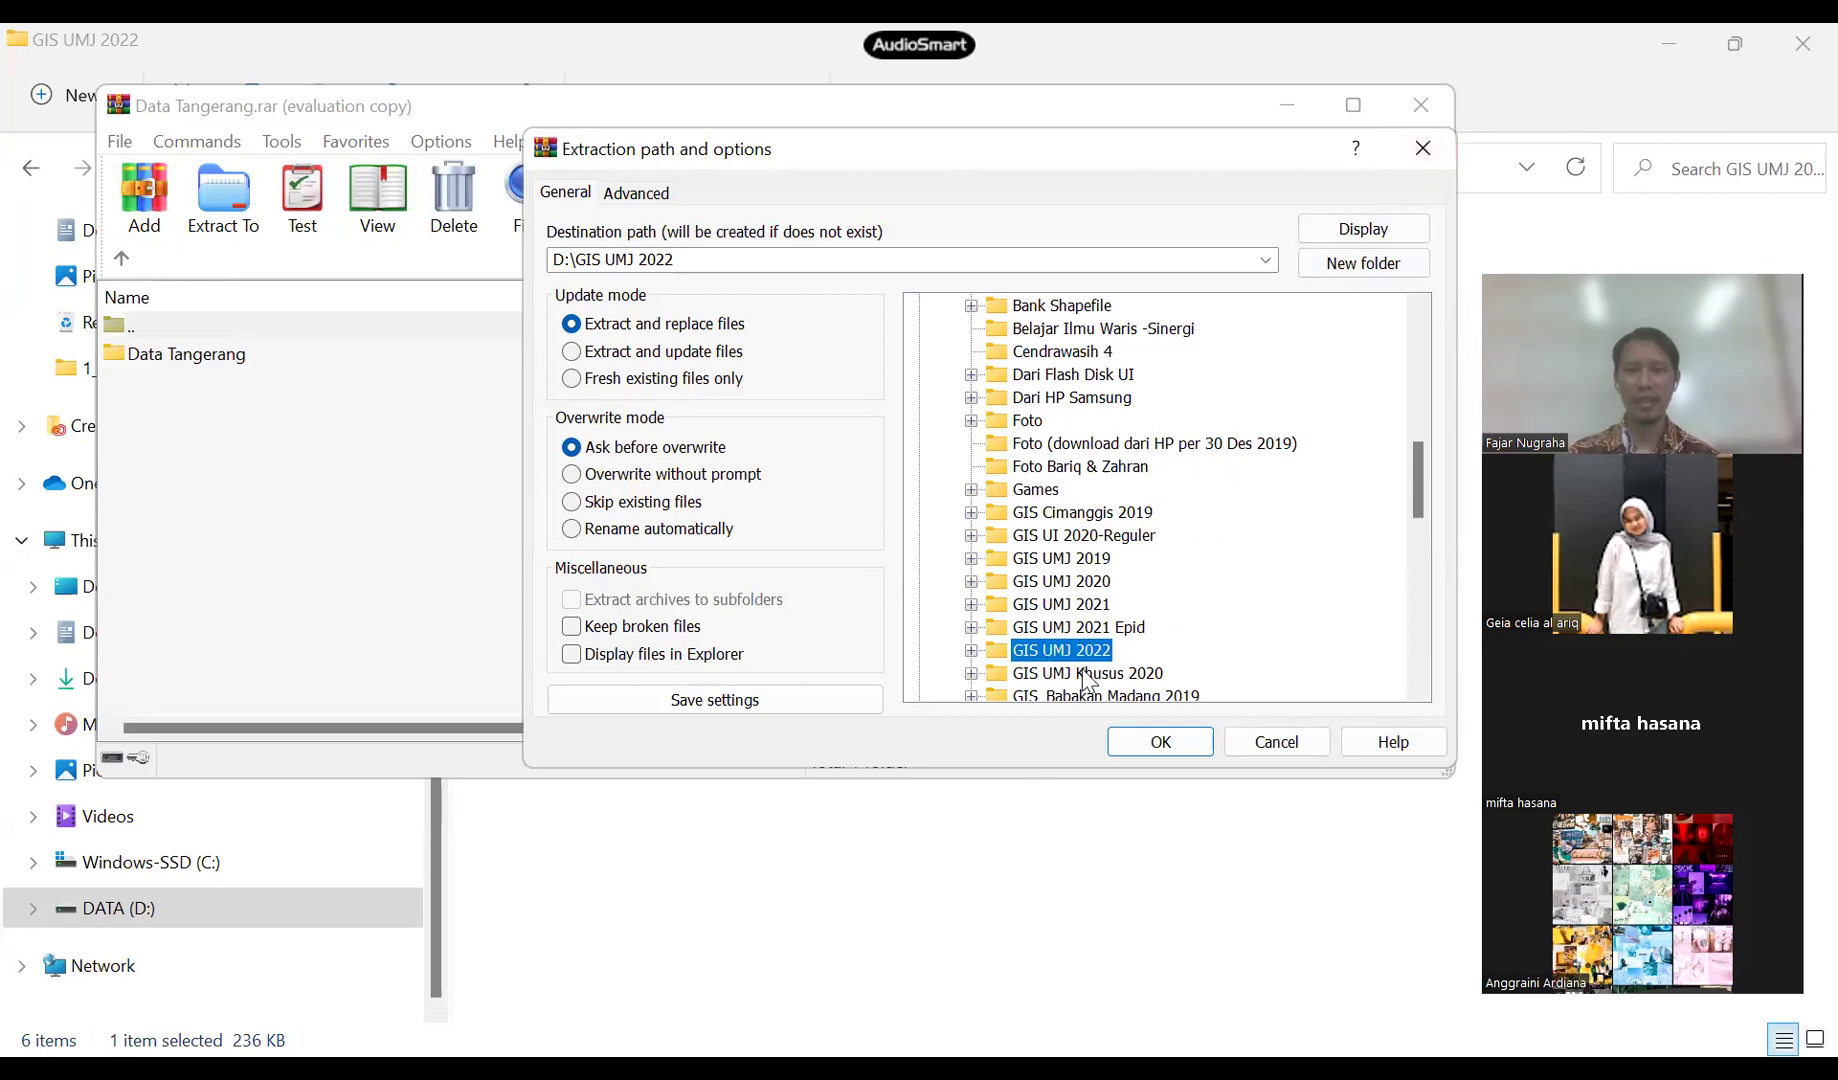
left_click(1425, 142)
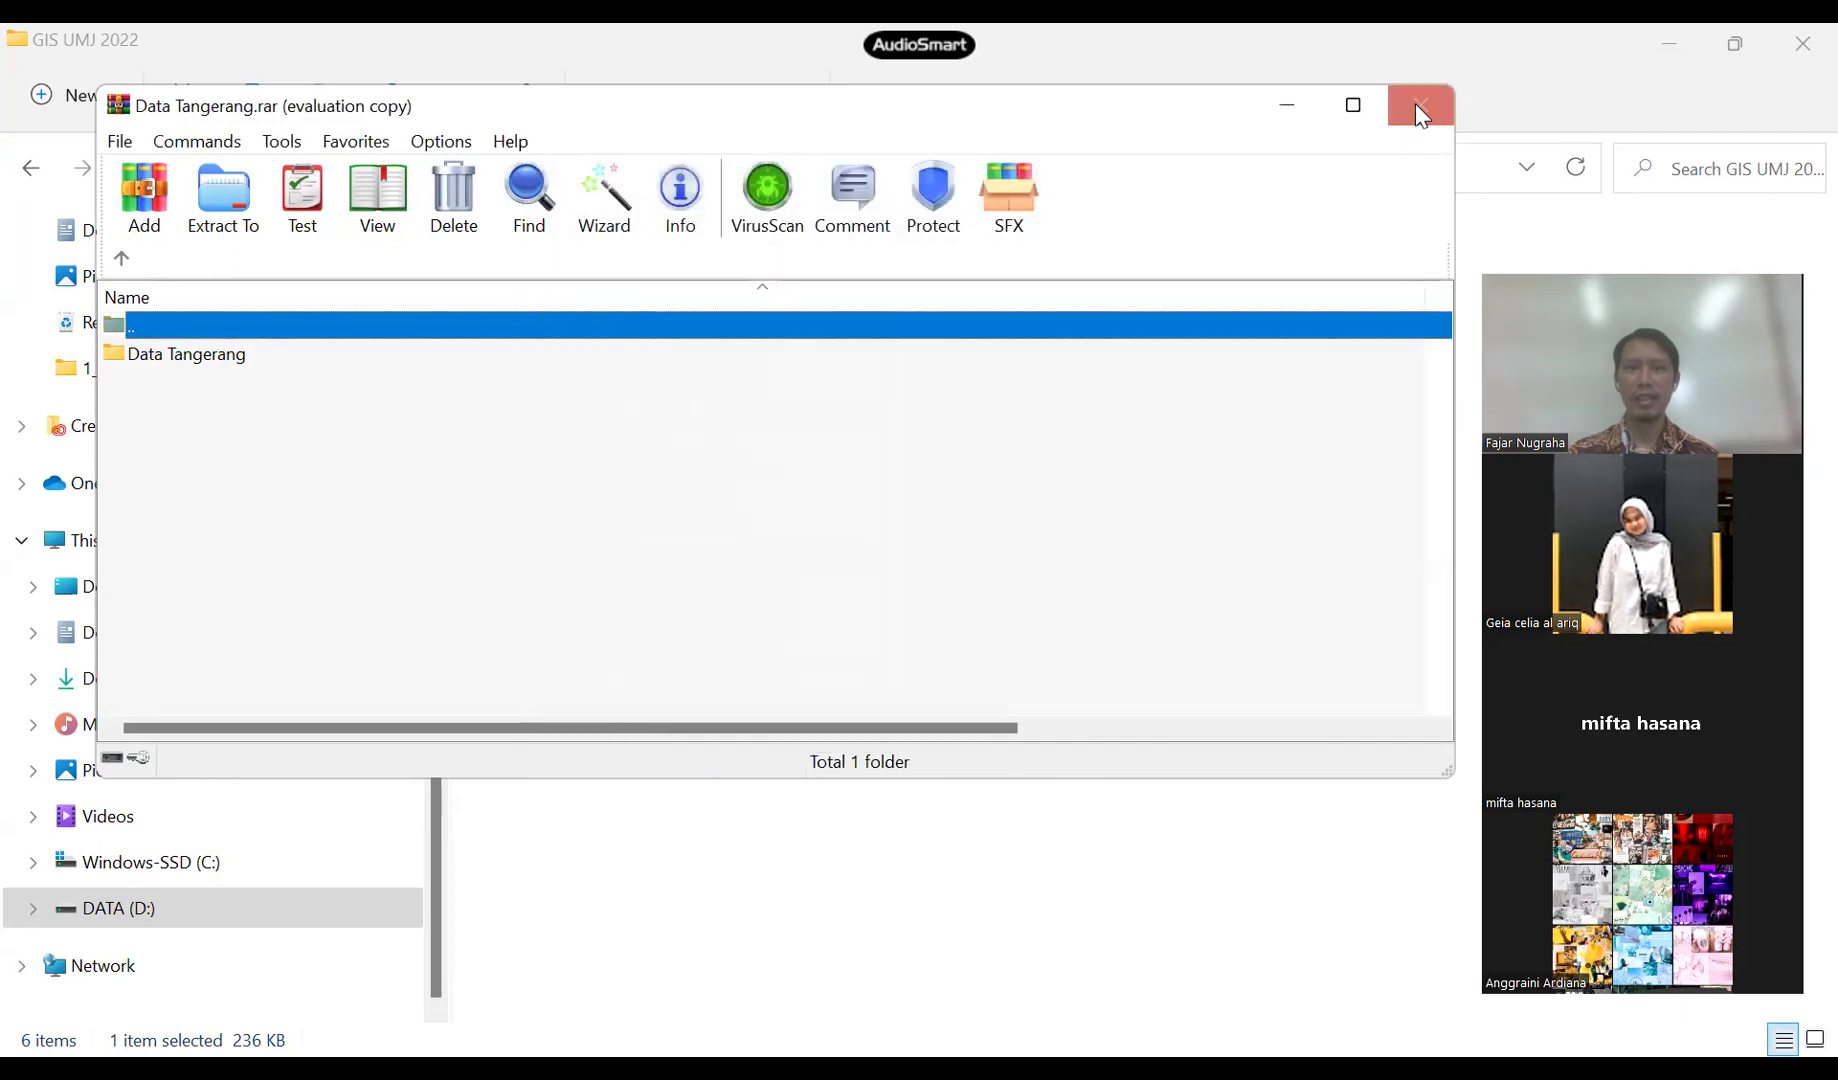
left_click(1419, 104)
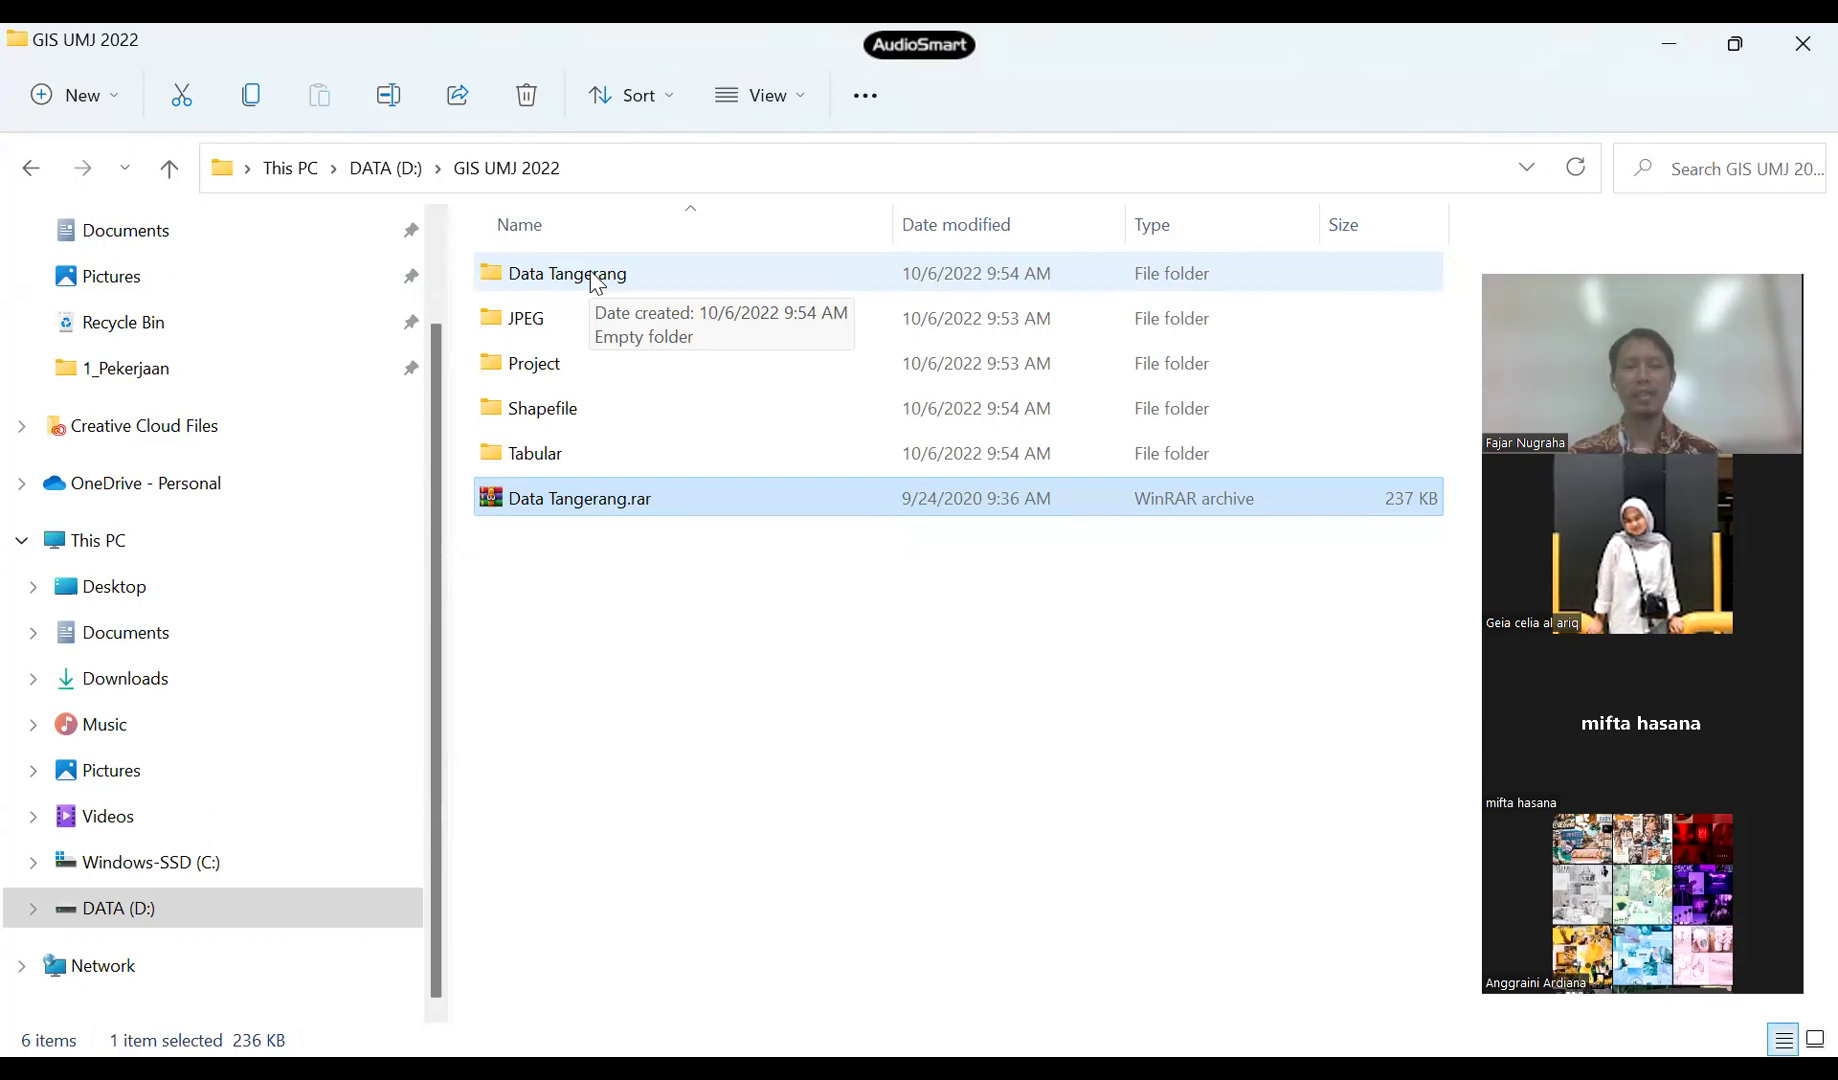
- Check the contents of the Data Tangerang folder again and return to GIS UMJ 2022
left_click(650, 621)
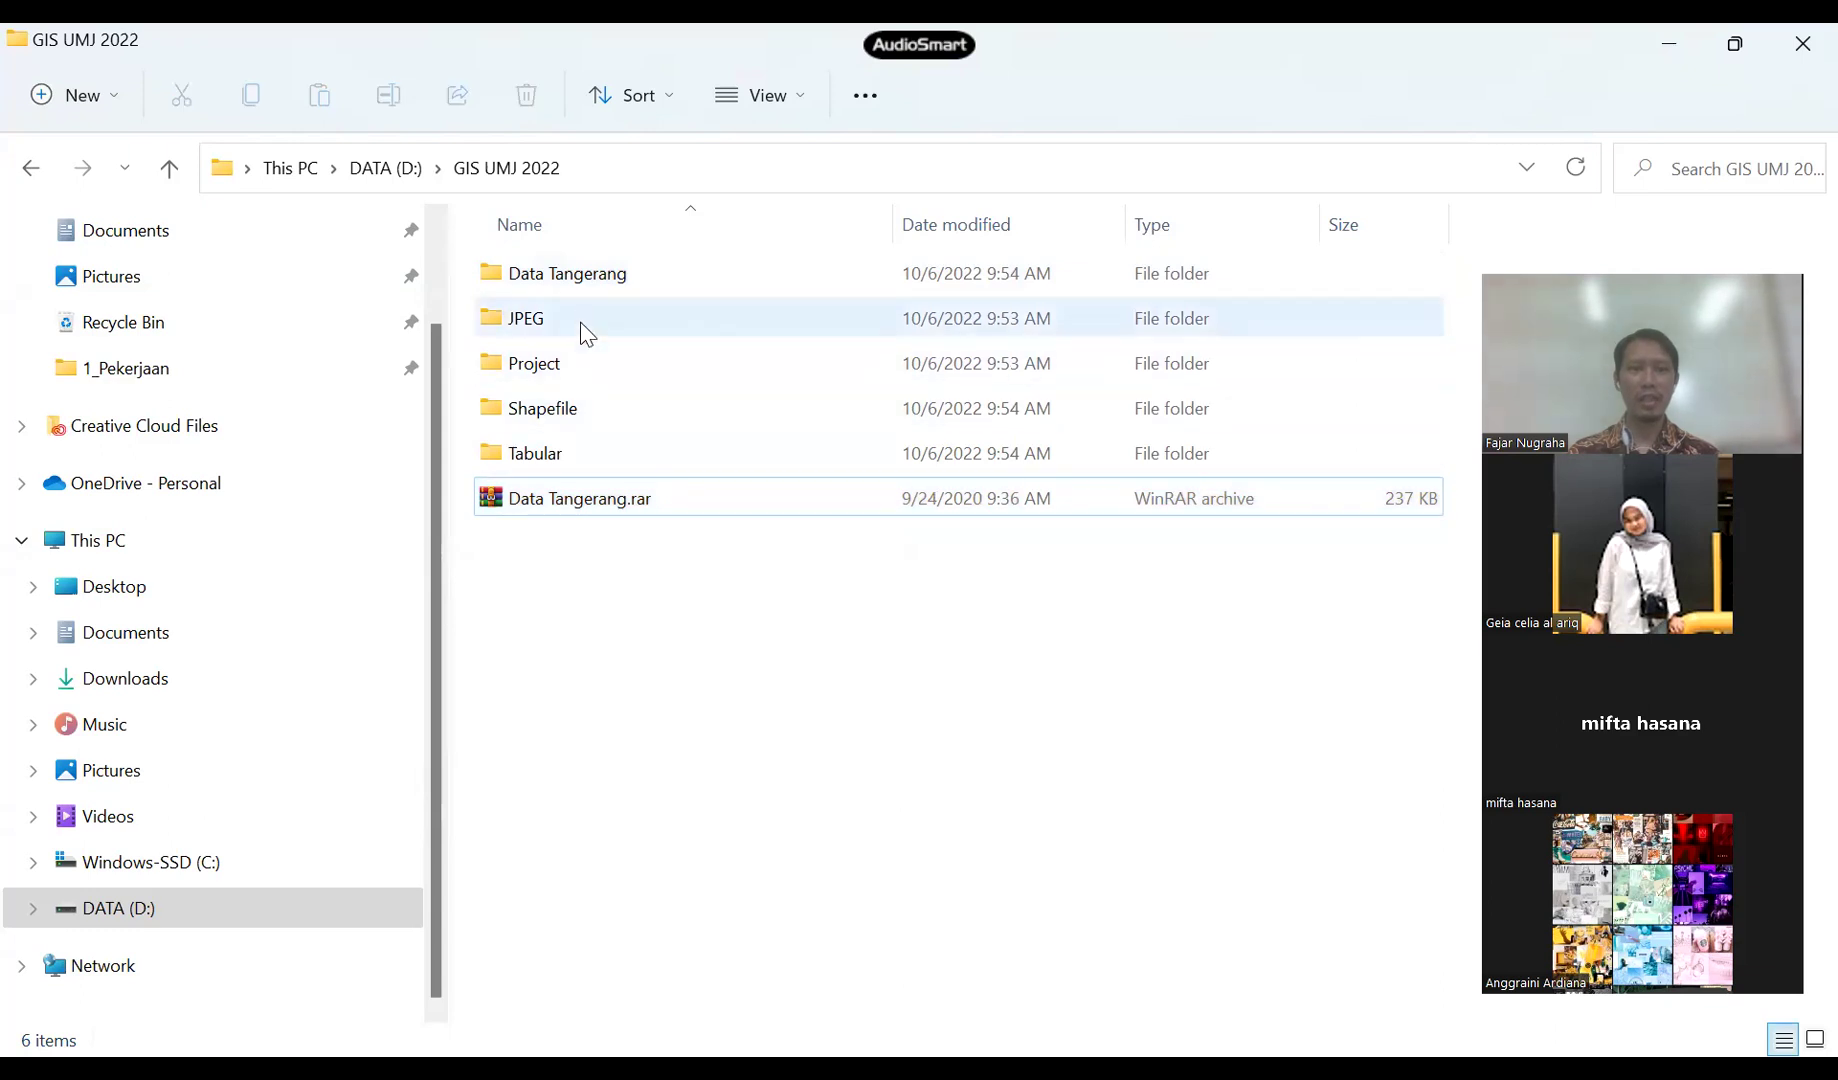
double_click(586, 285)
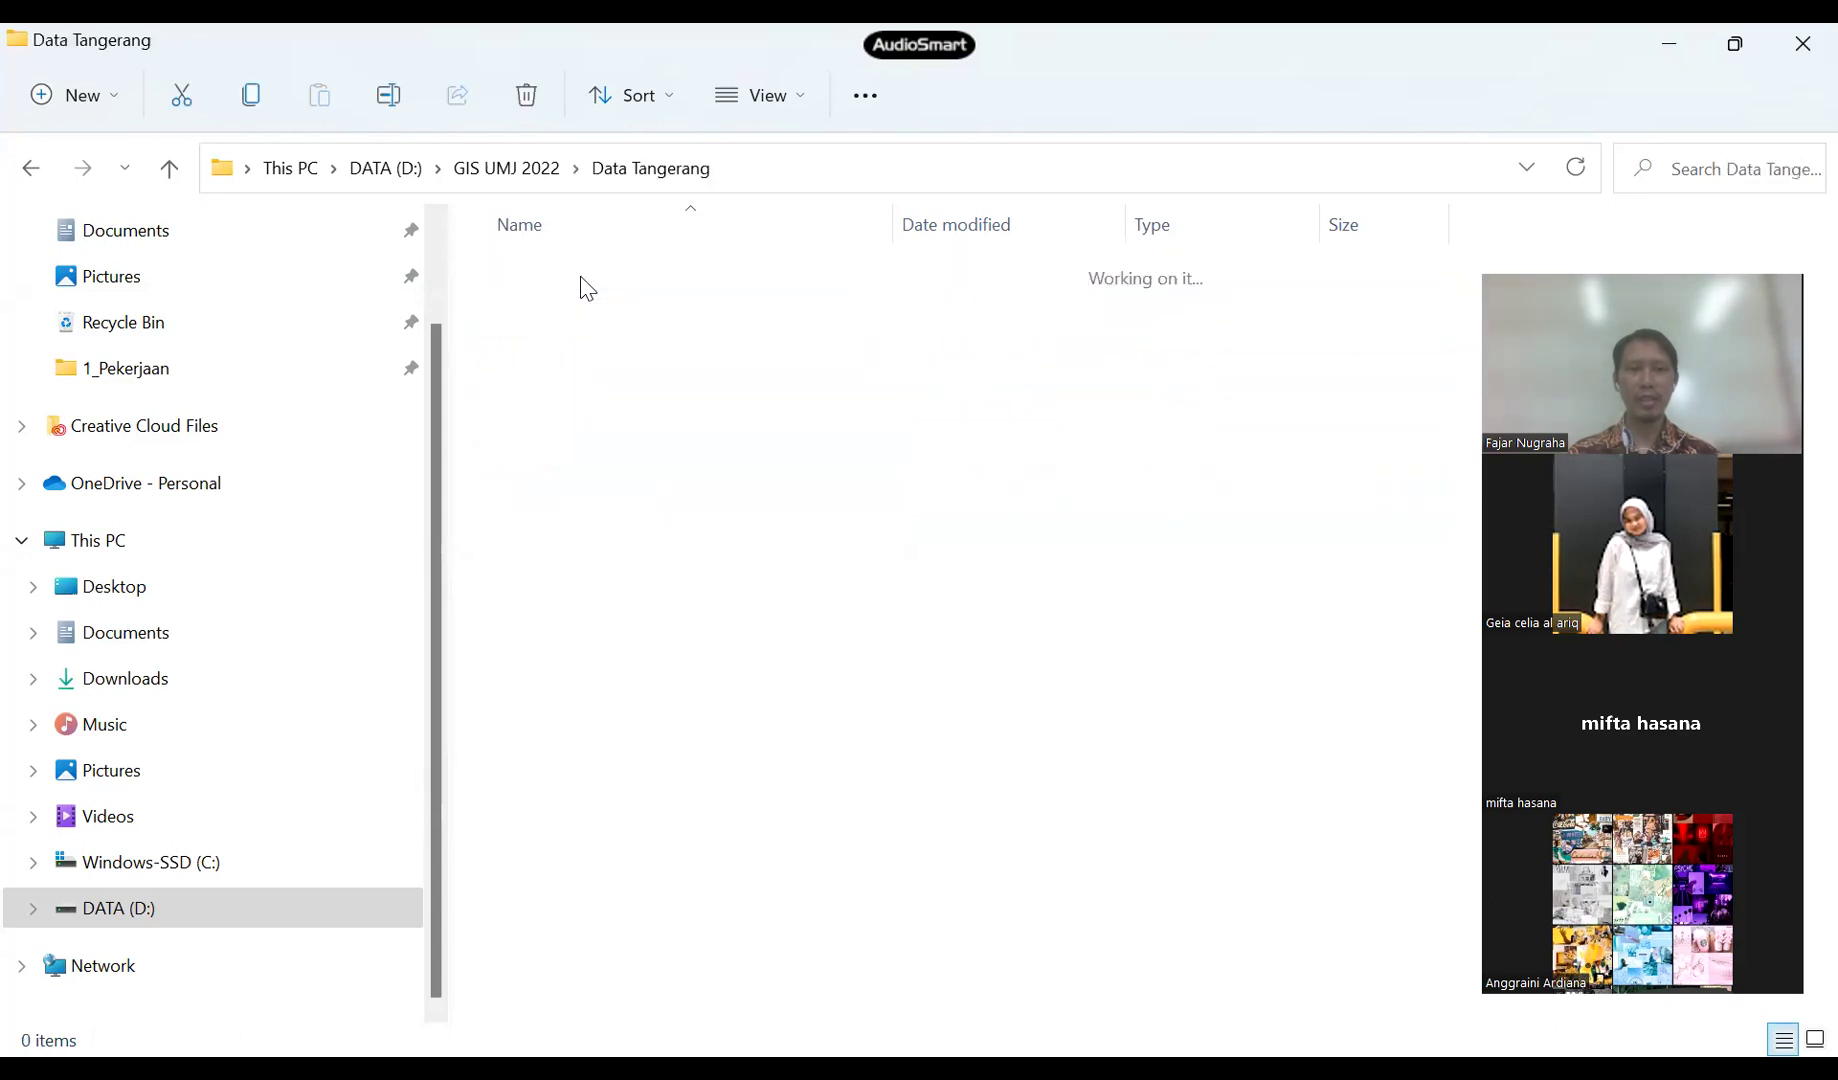
left_click(170, 172)
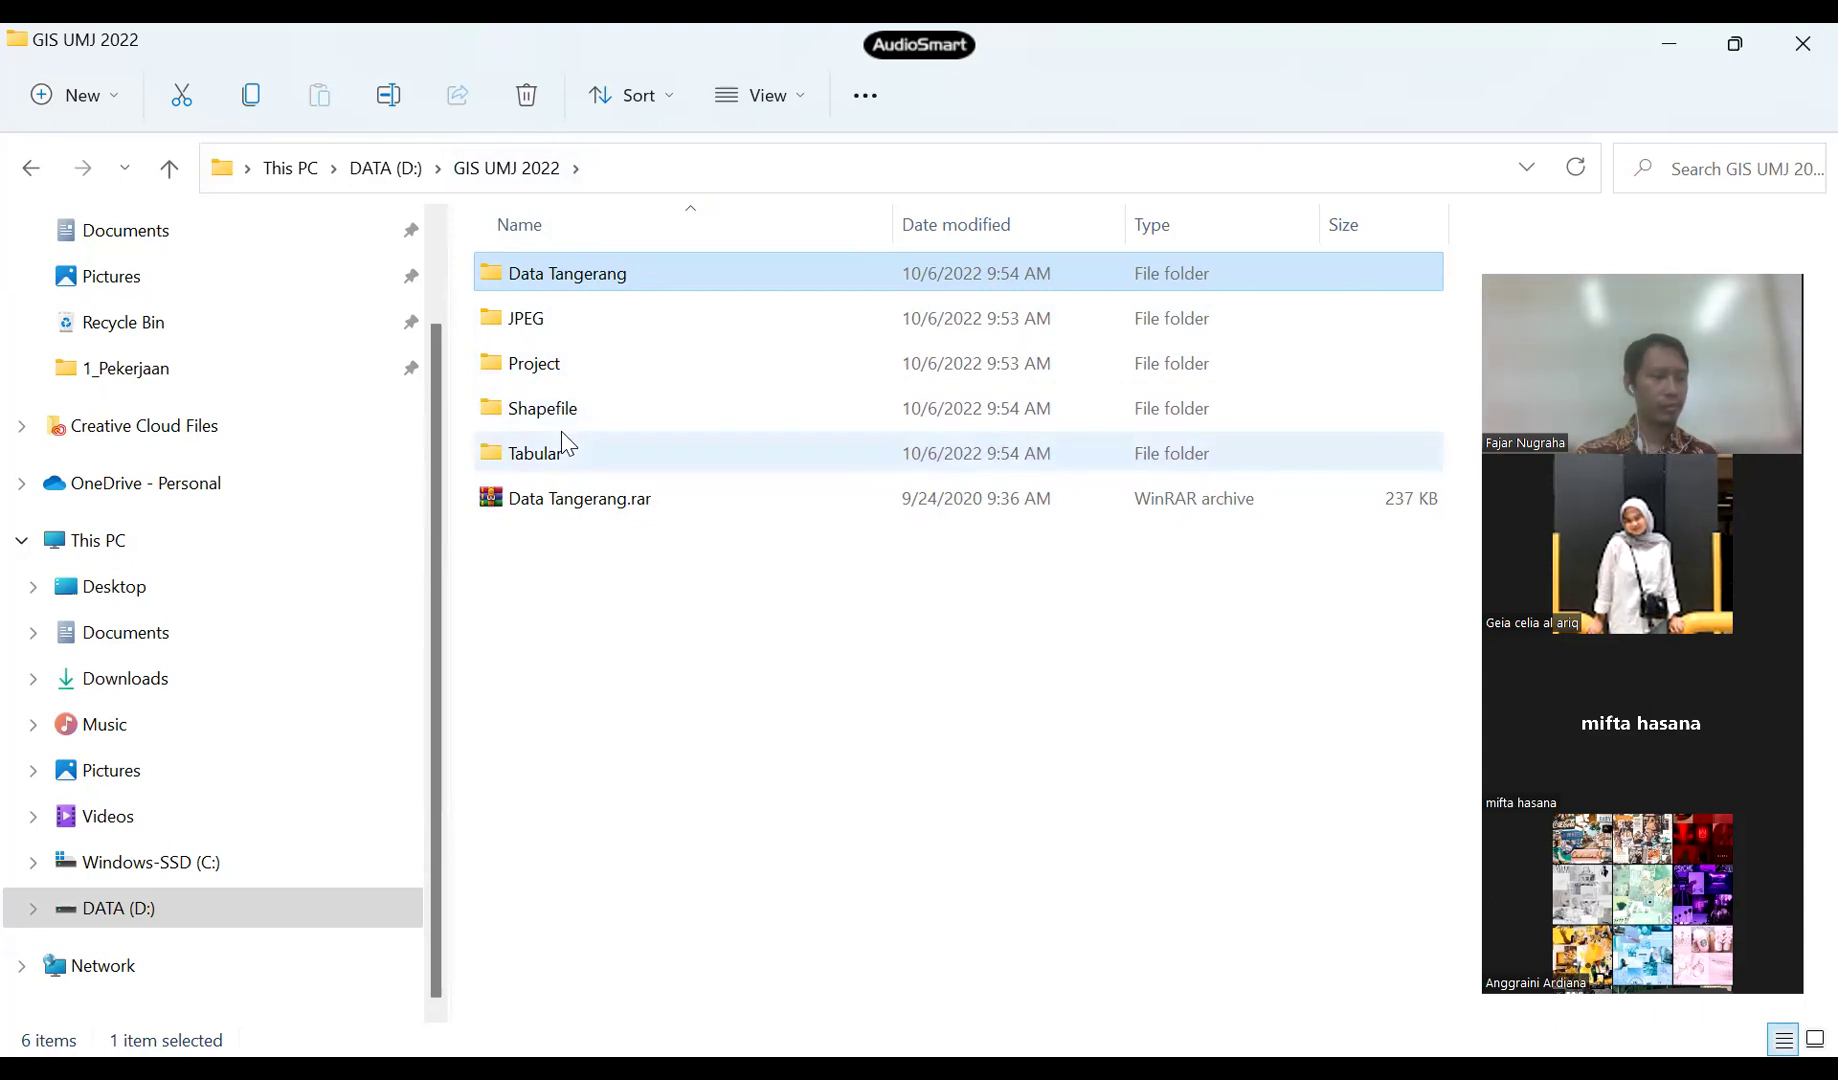
- Open the TABEL IIS .xls workbook from the Tabular folder in Excel
mouse_move(566, 455)
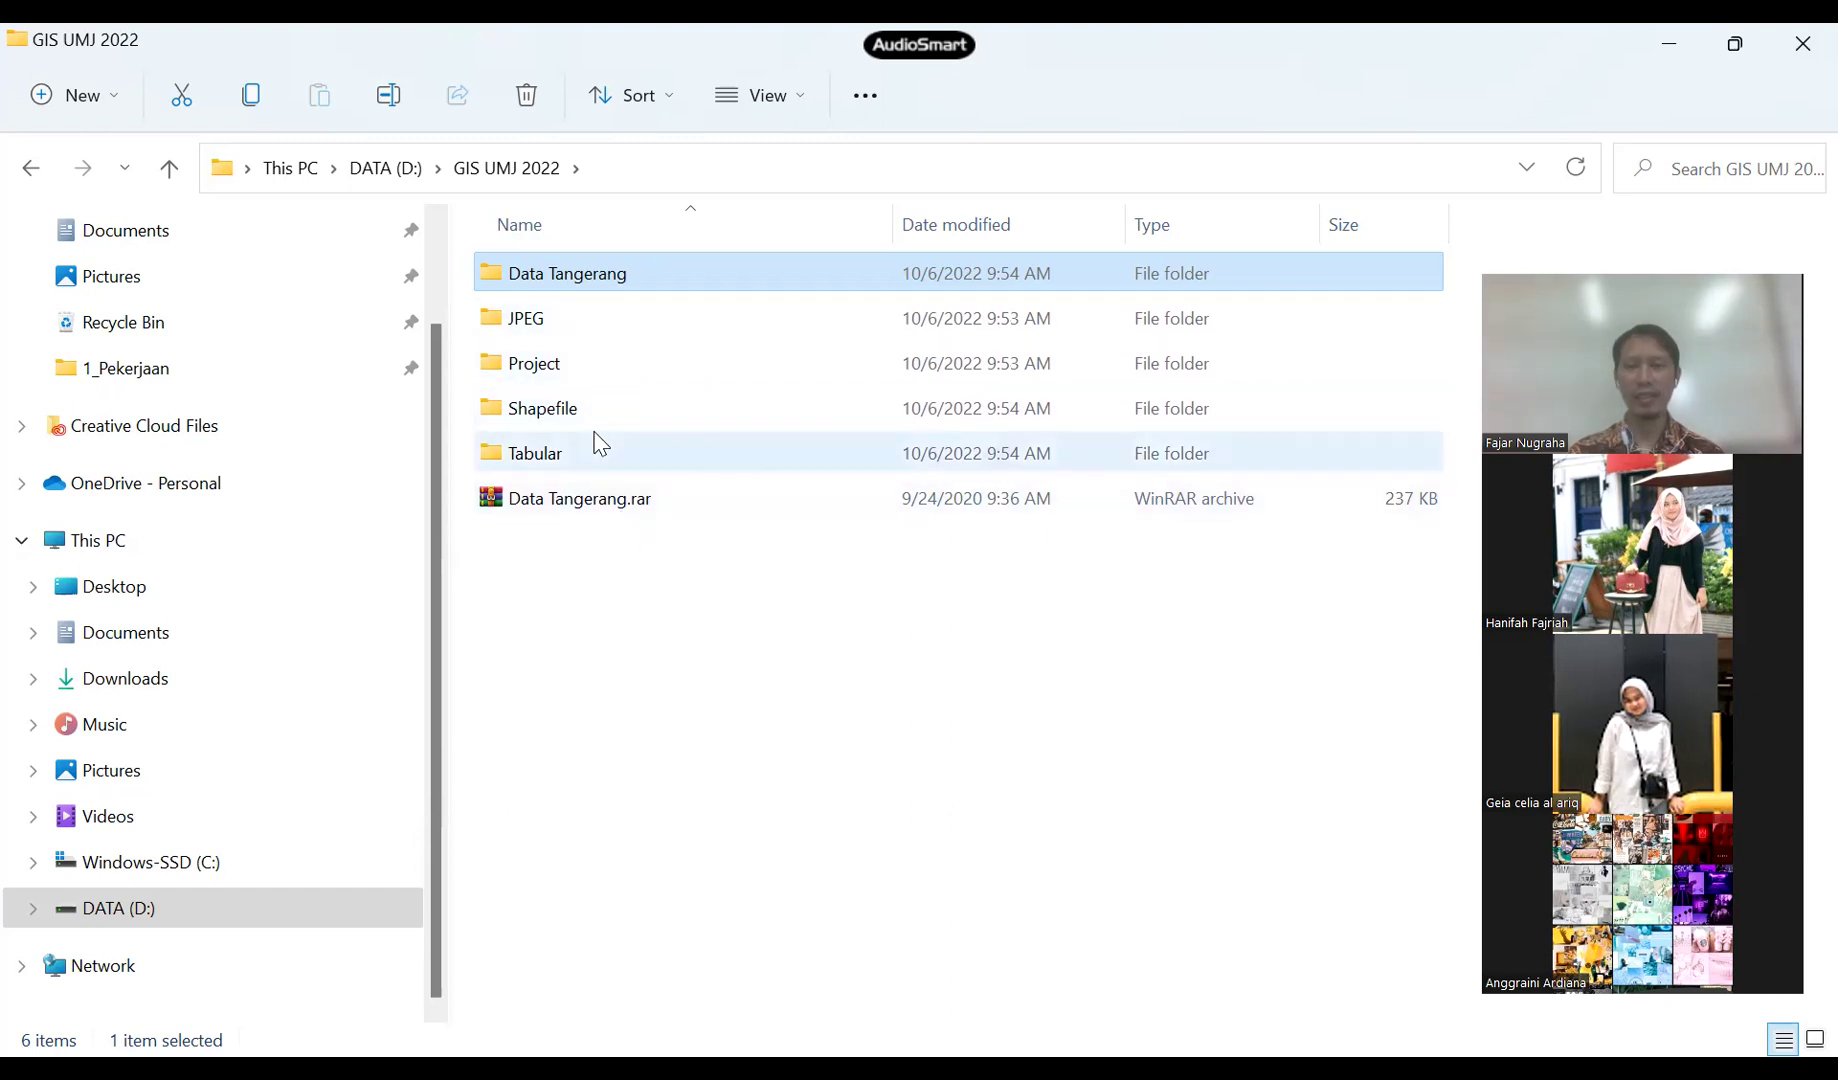
mouse_move(571, 454)
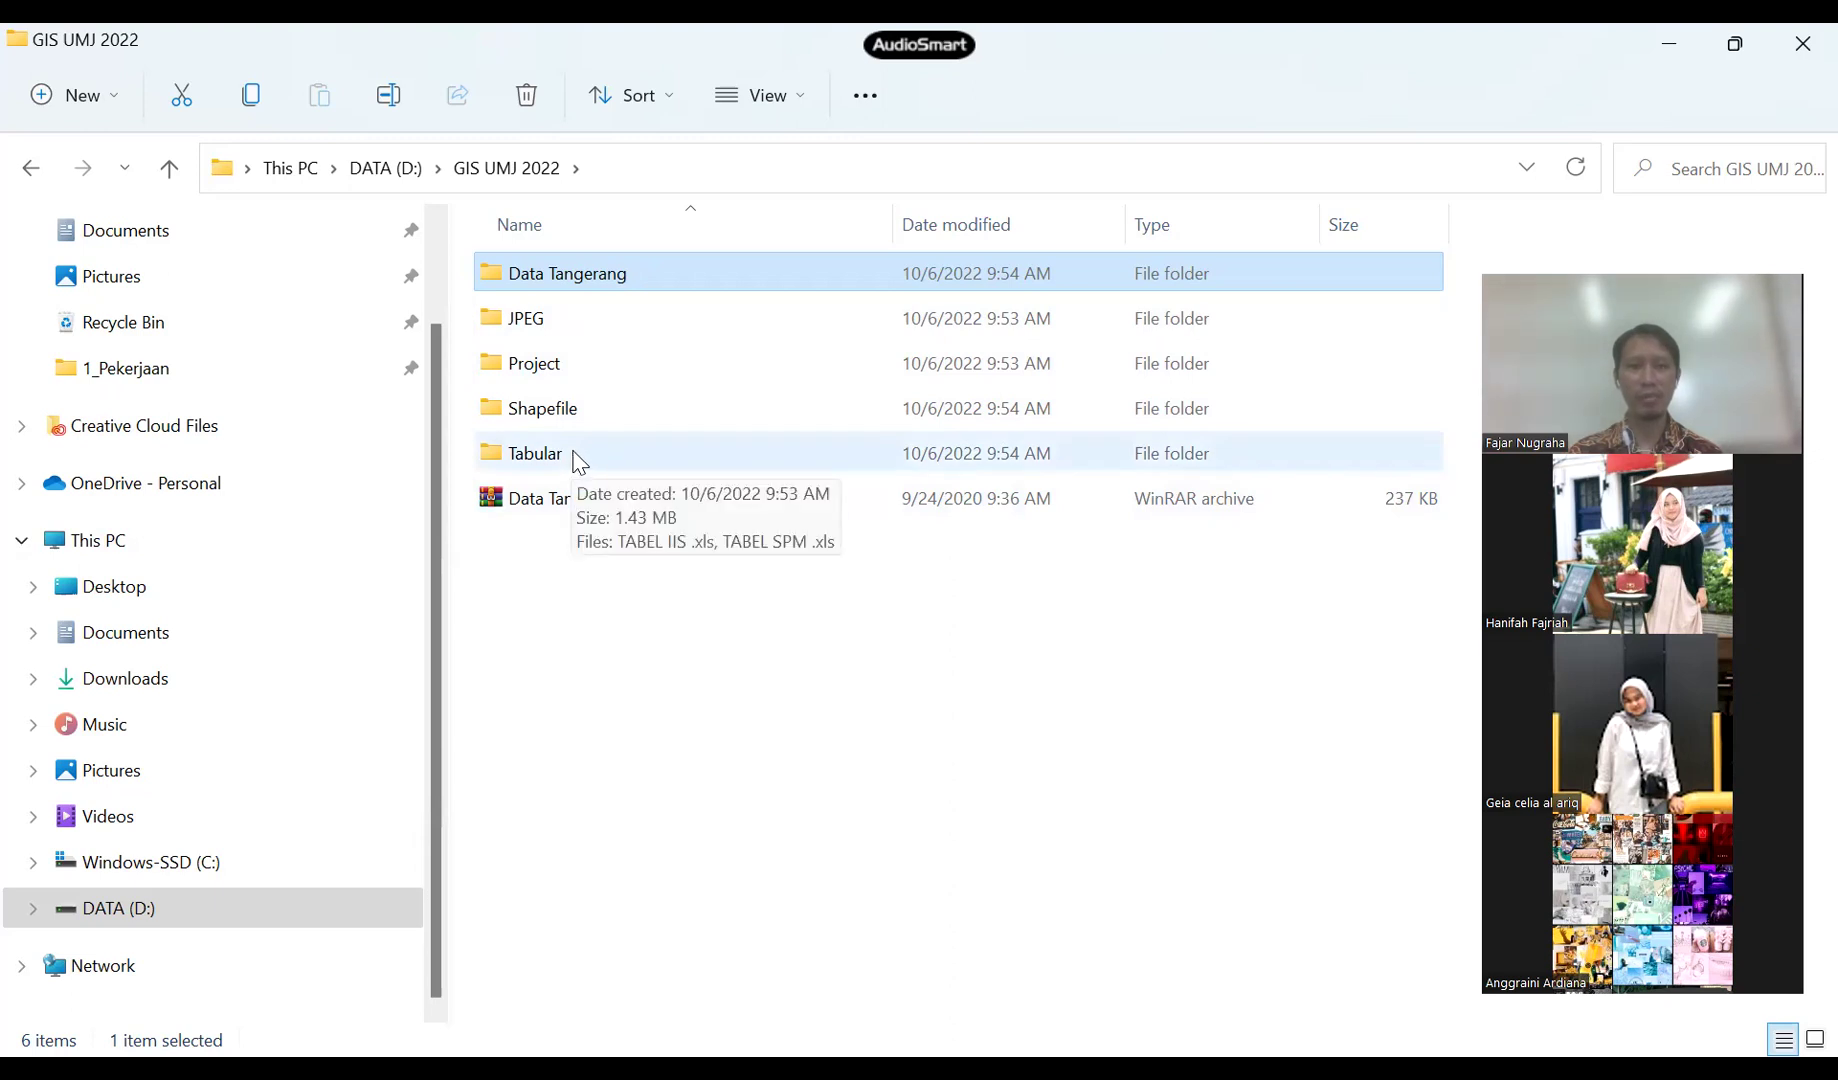
double_click(578, 462)
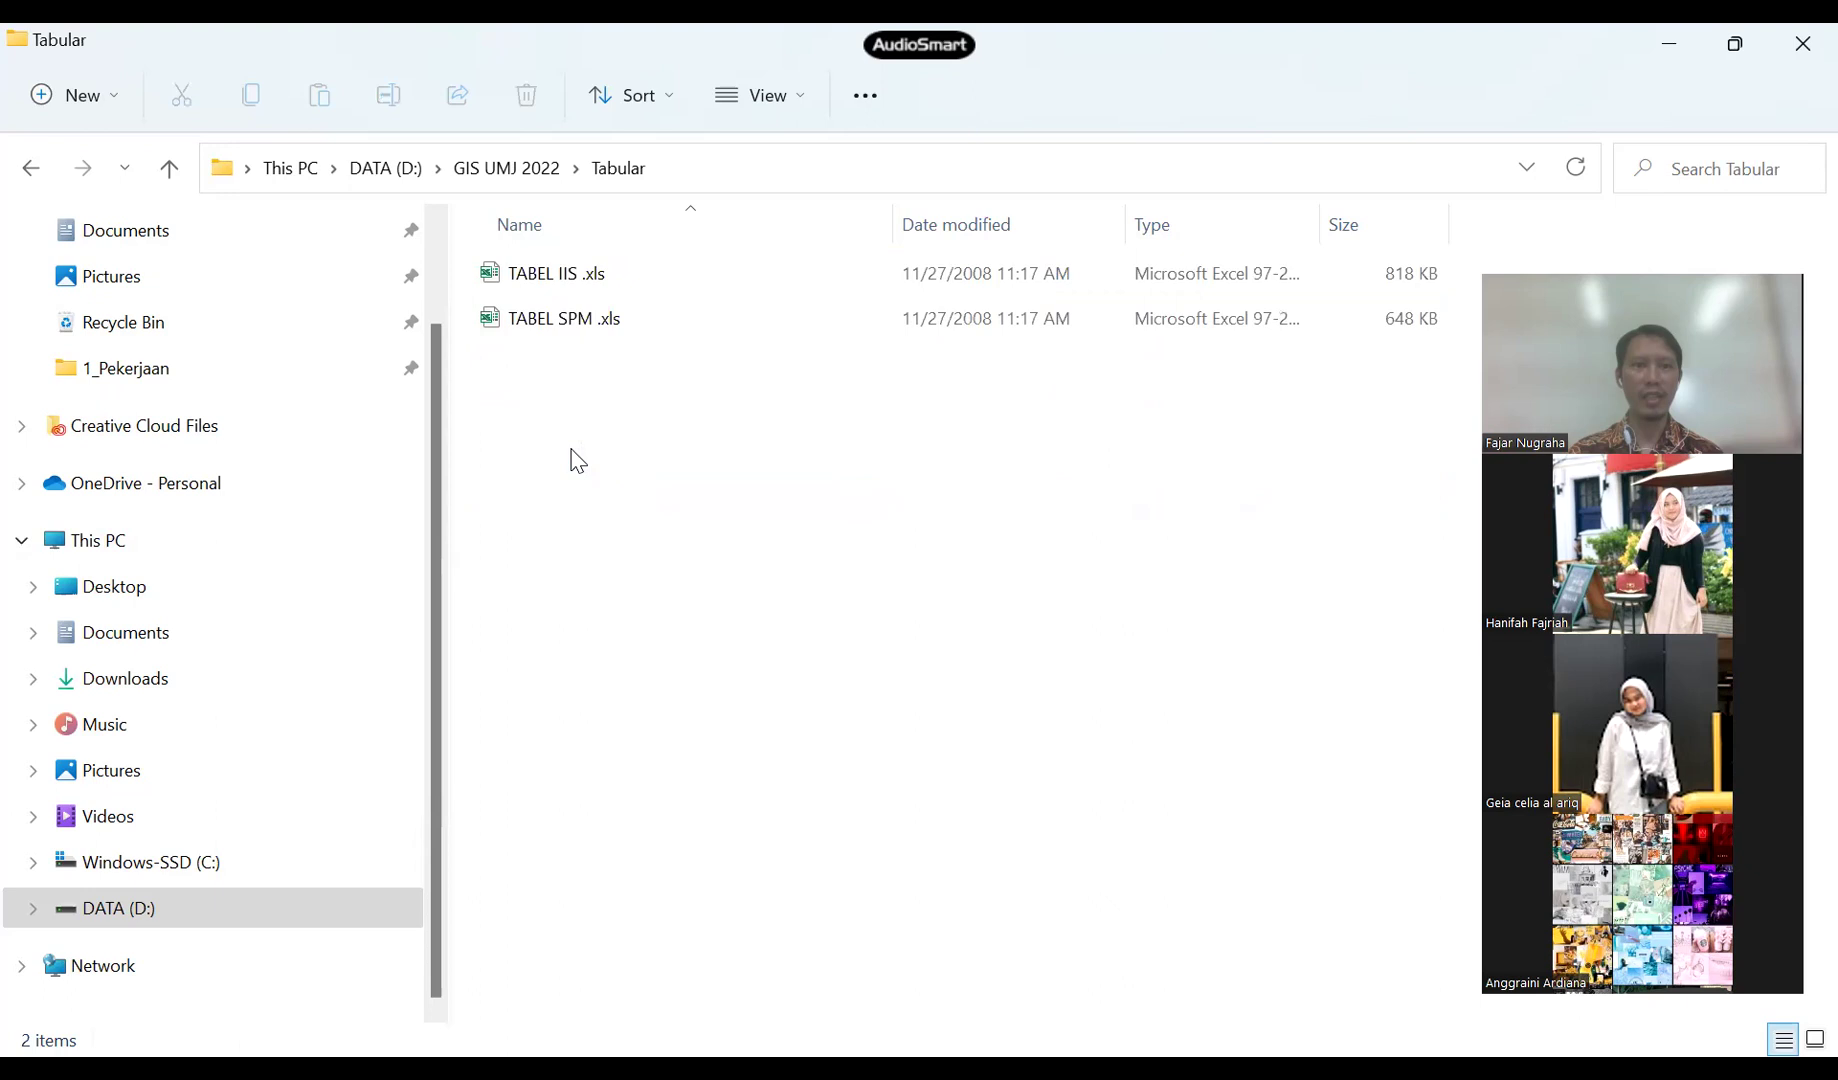
left_click(567, 281)
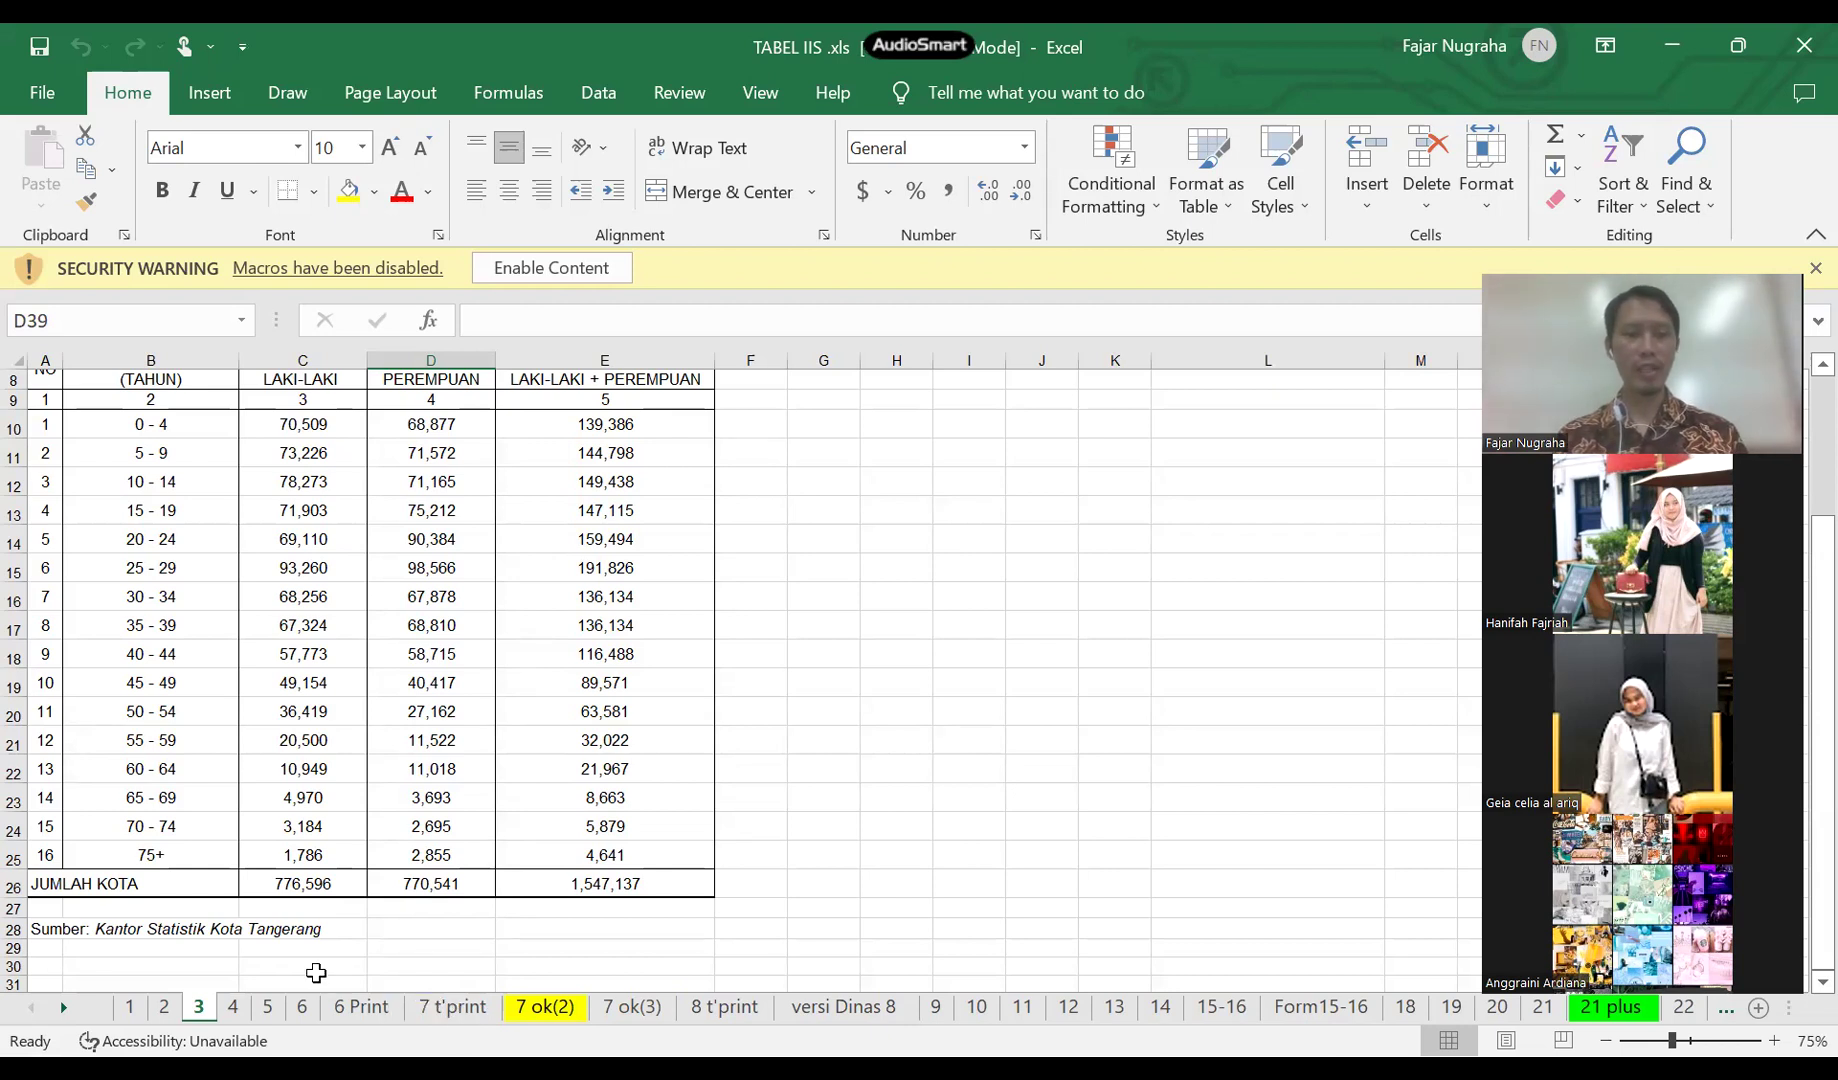
- Go to the 7 t'print sheet of TABEL IIS and enable the workbook's disabled content
left_click(431, 1017)
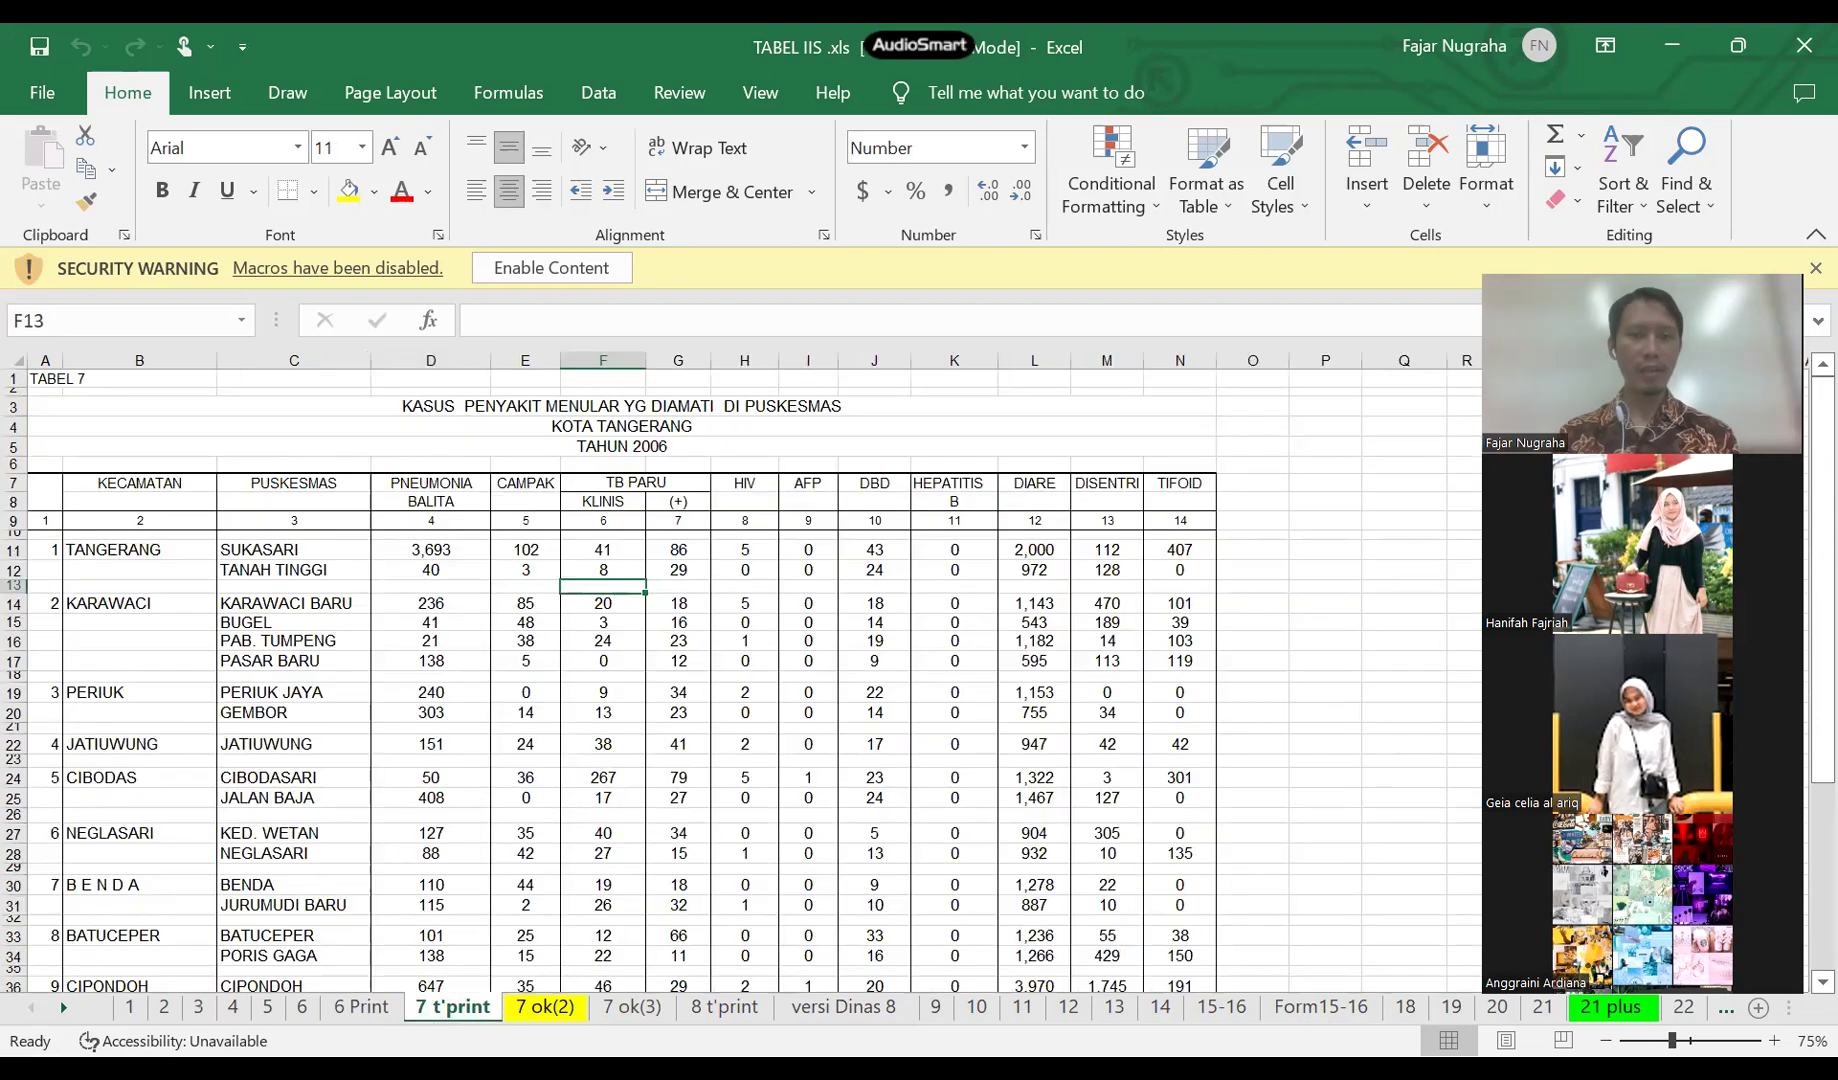
scroll(434, 1031, "down", 1)
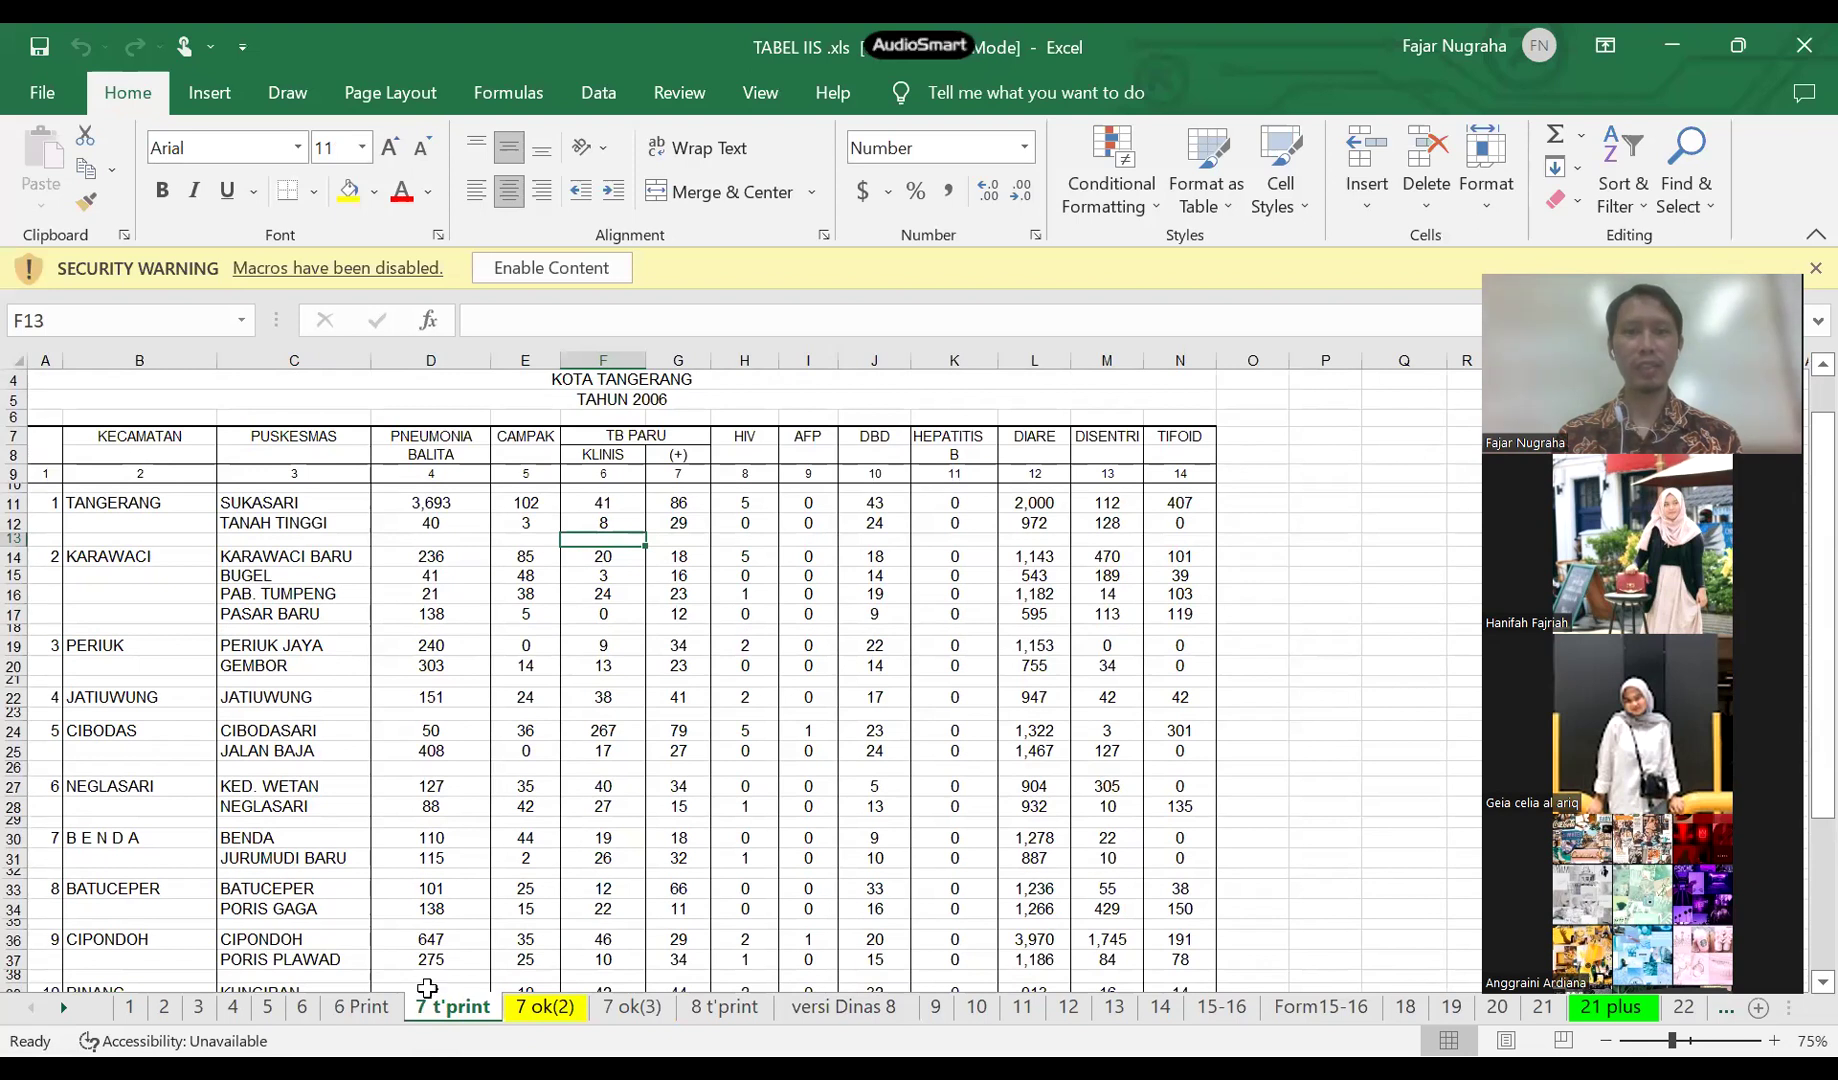
scroll(429, 985, "up", 1)
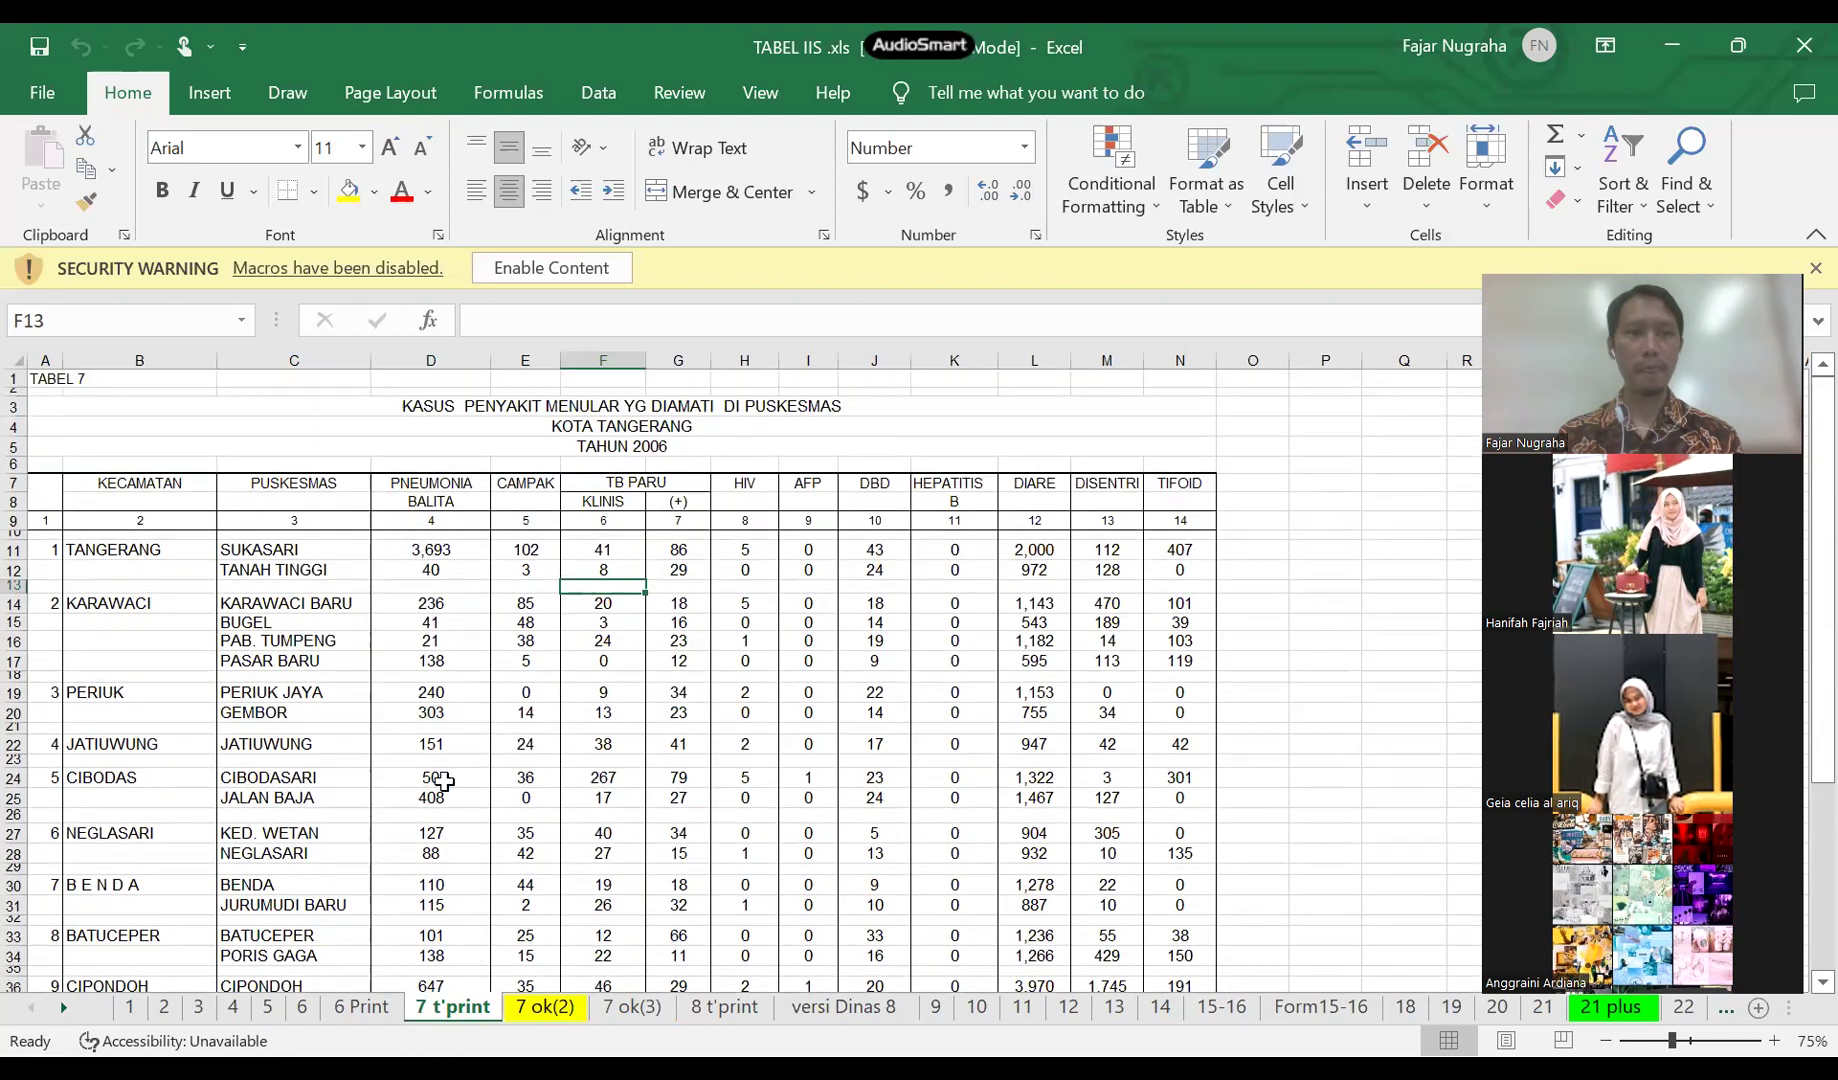
left_click(548, 270)
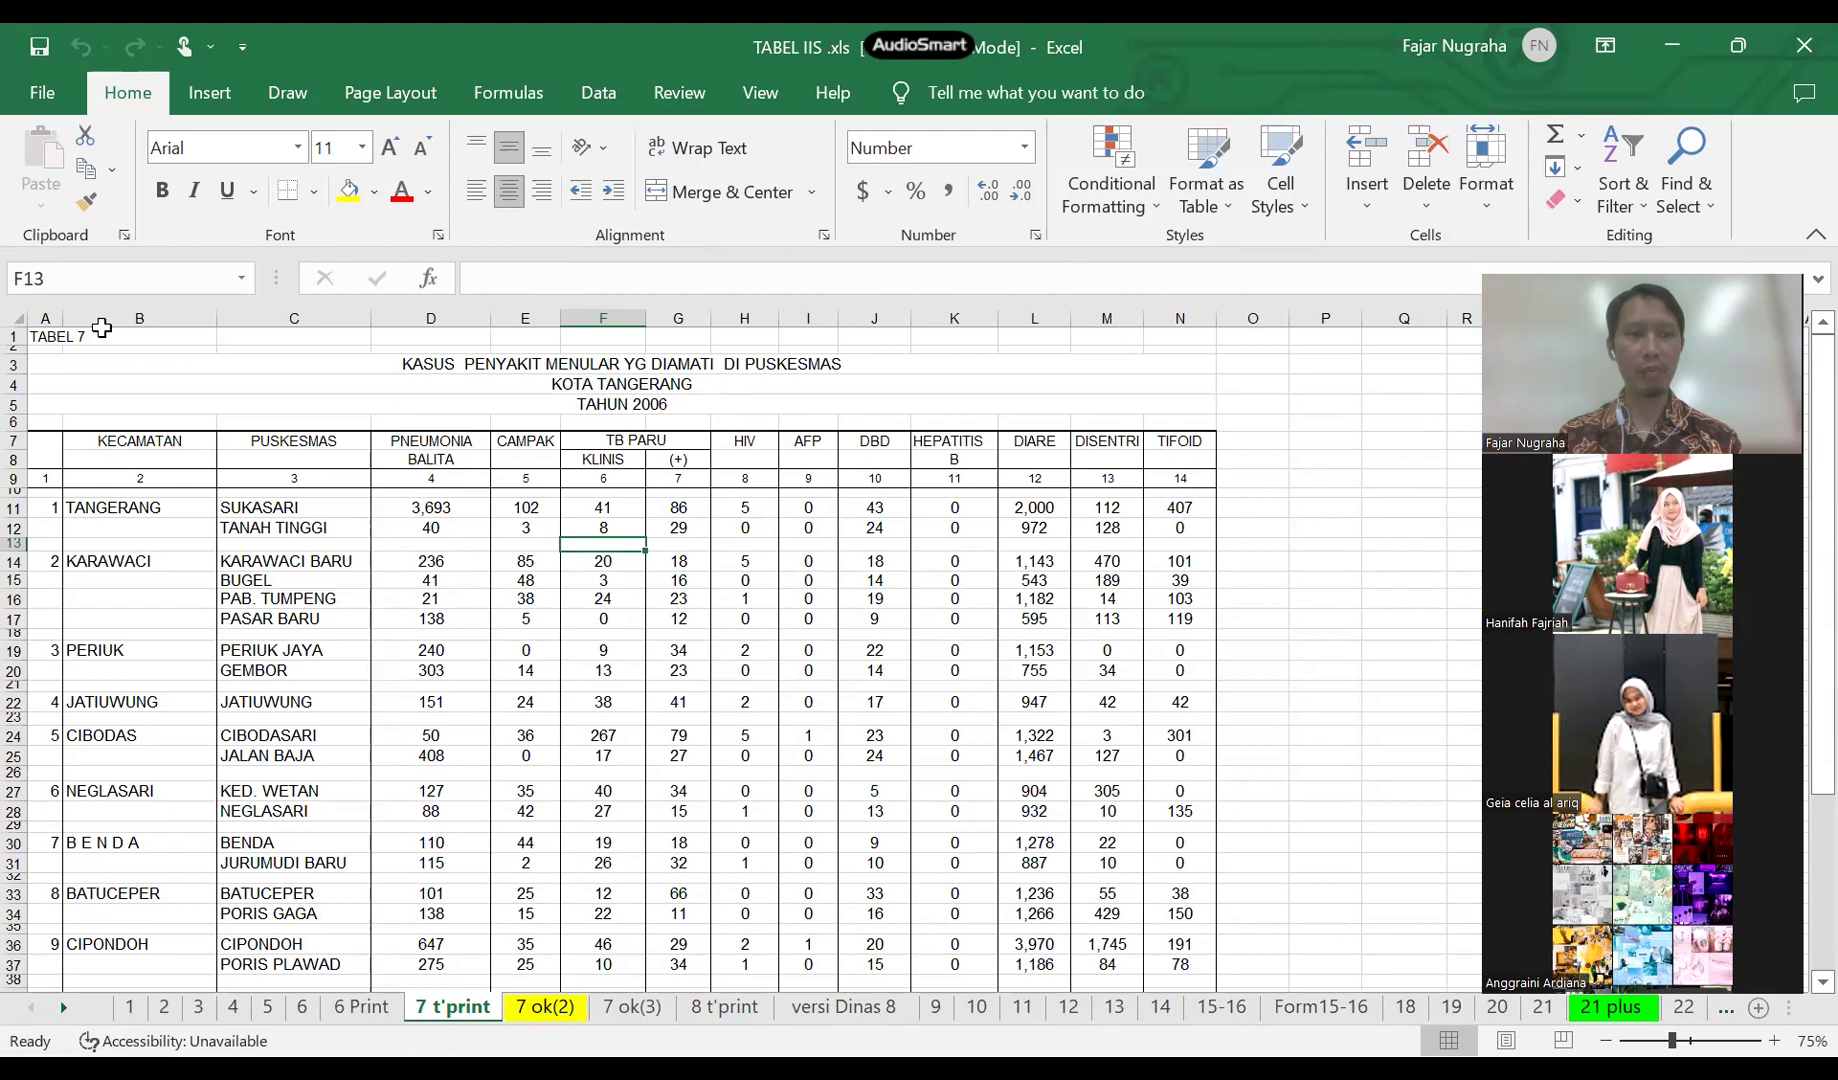
- Copy the entire 7 t'print sheet and paste it into a new blank workbook
left_click(13, 316)
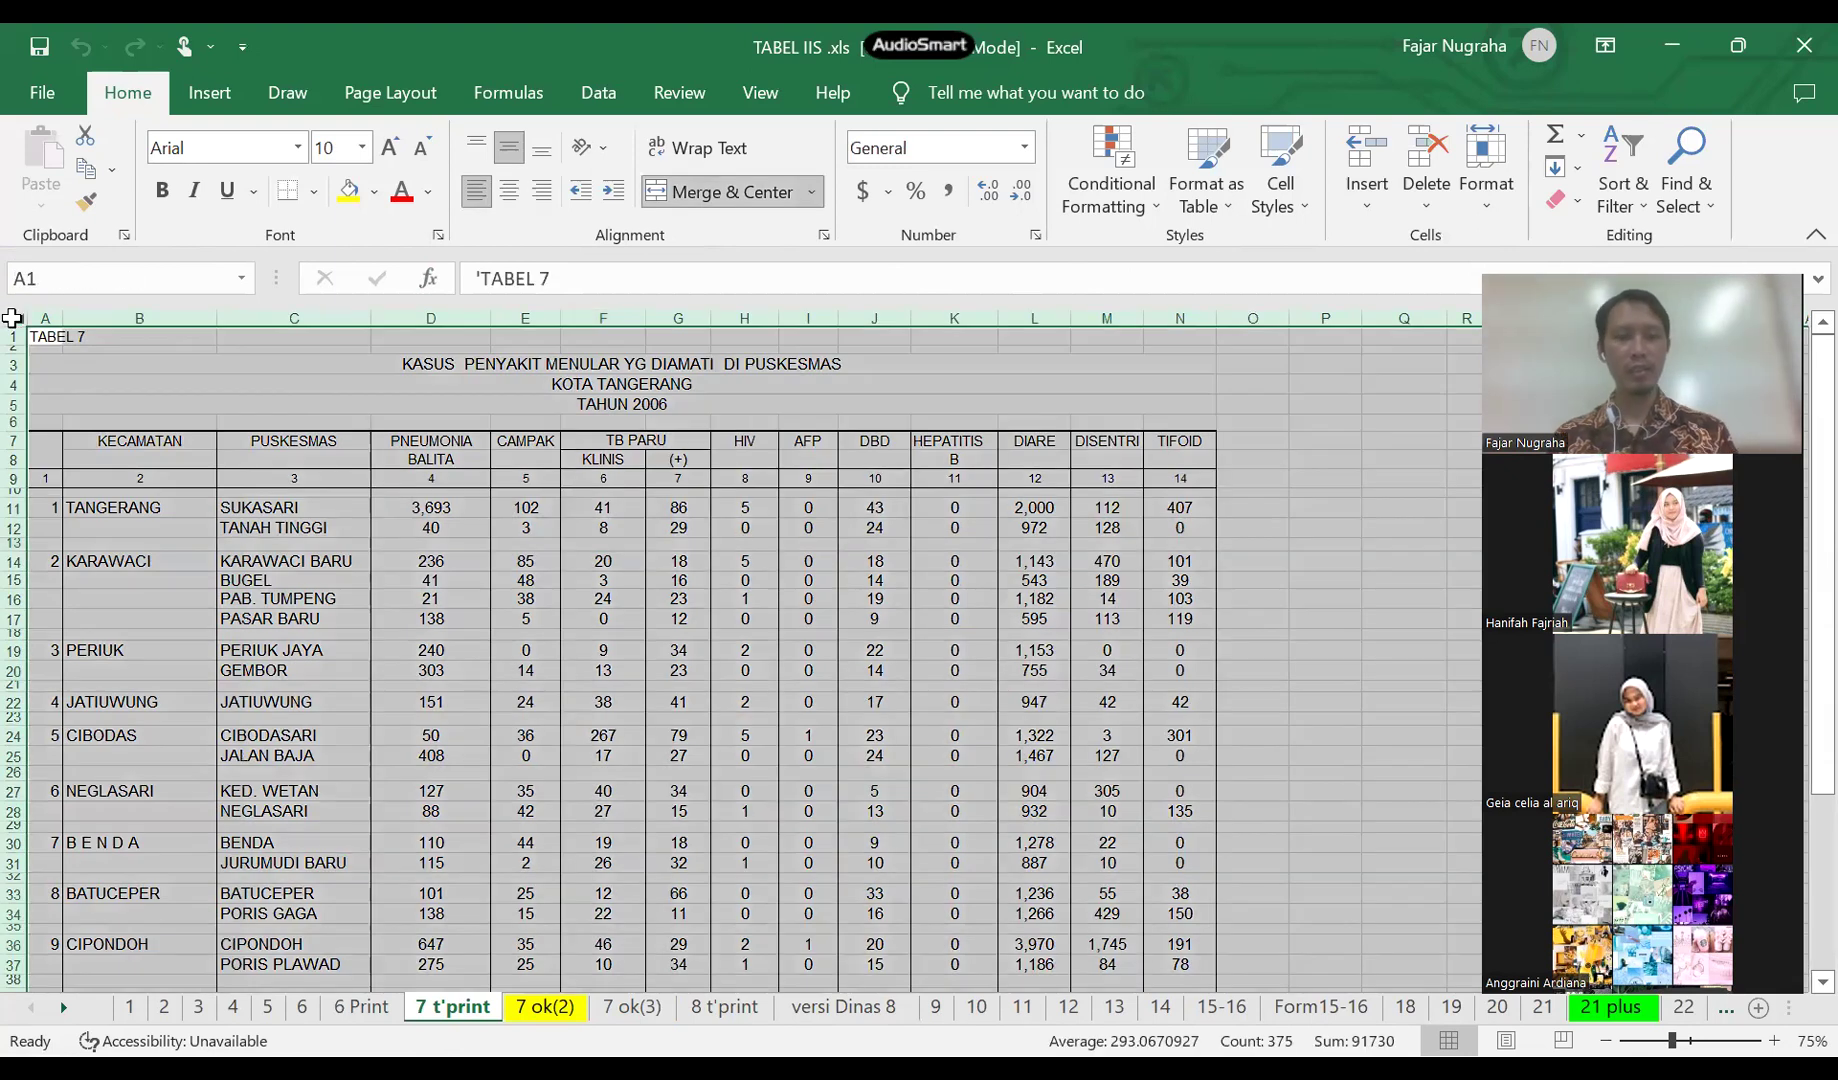
key("ctrl+c")
left_click(30, 90)
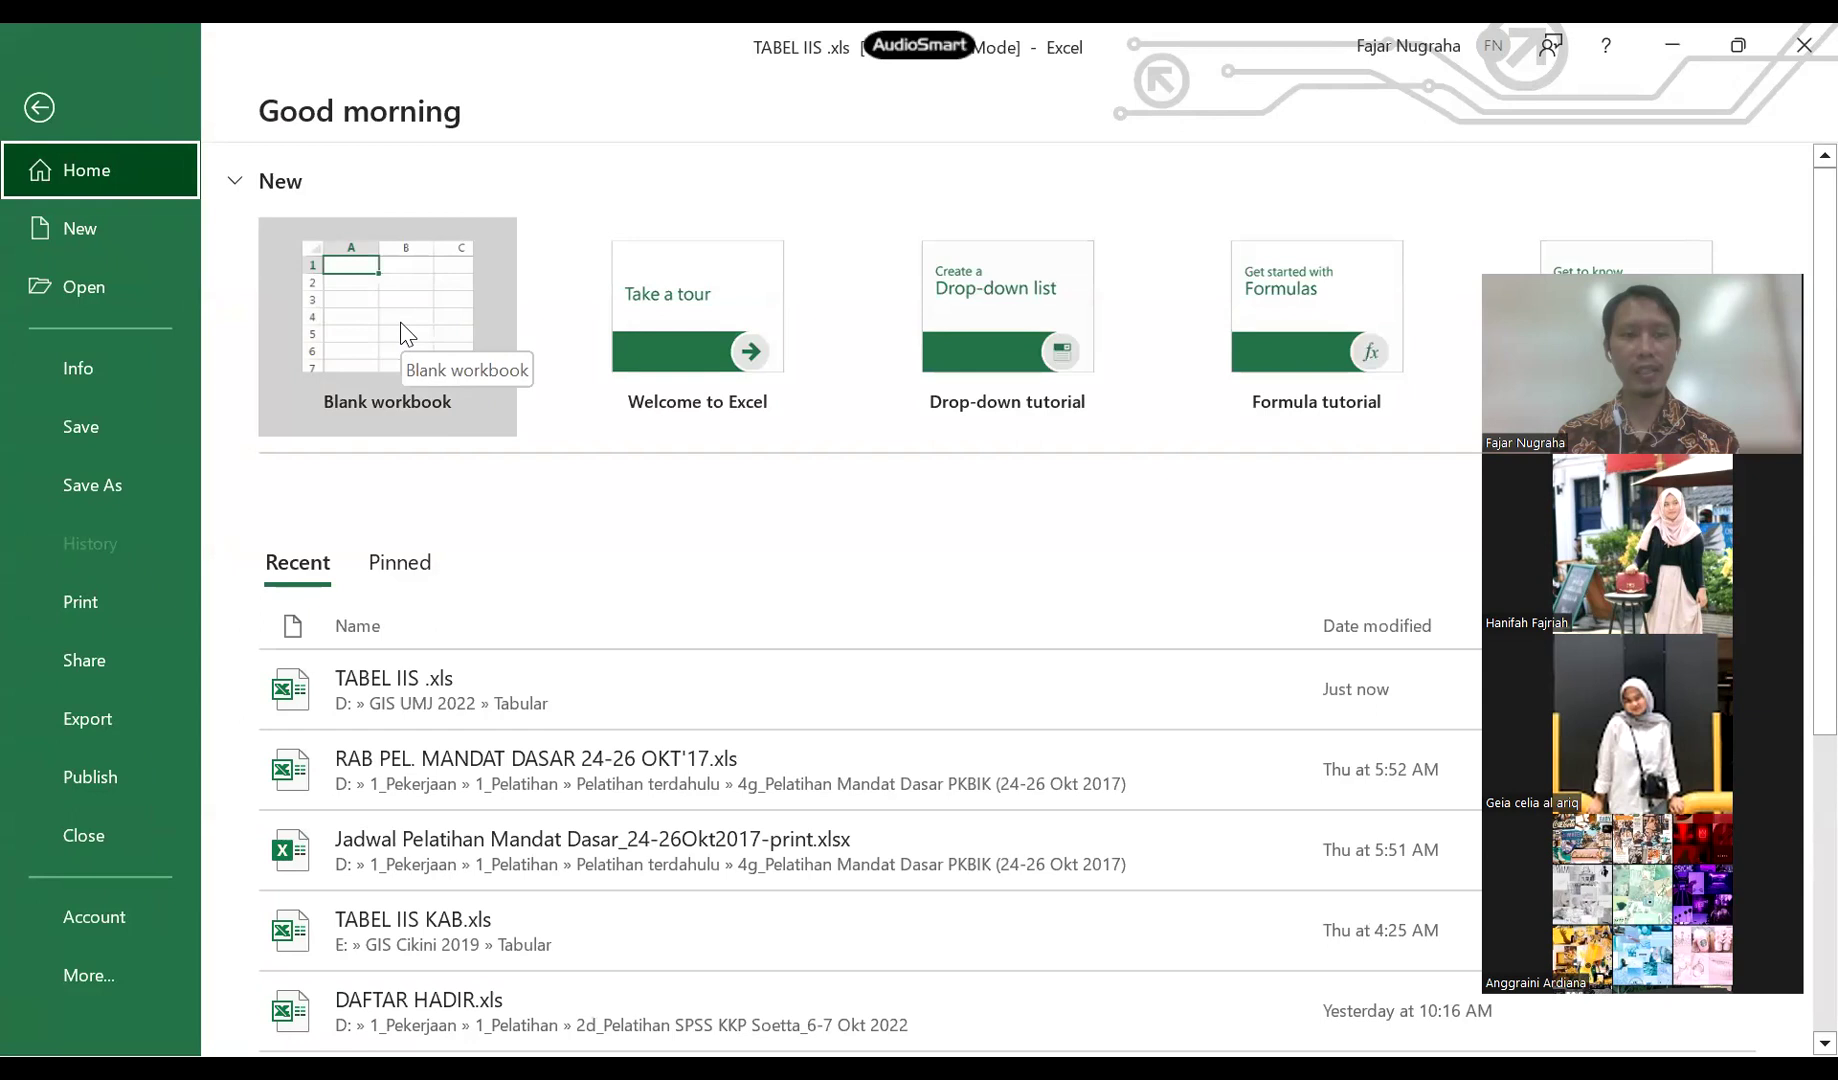
left_click(402, 335)
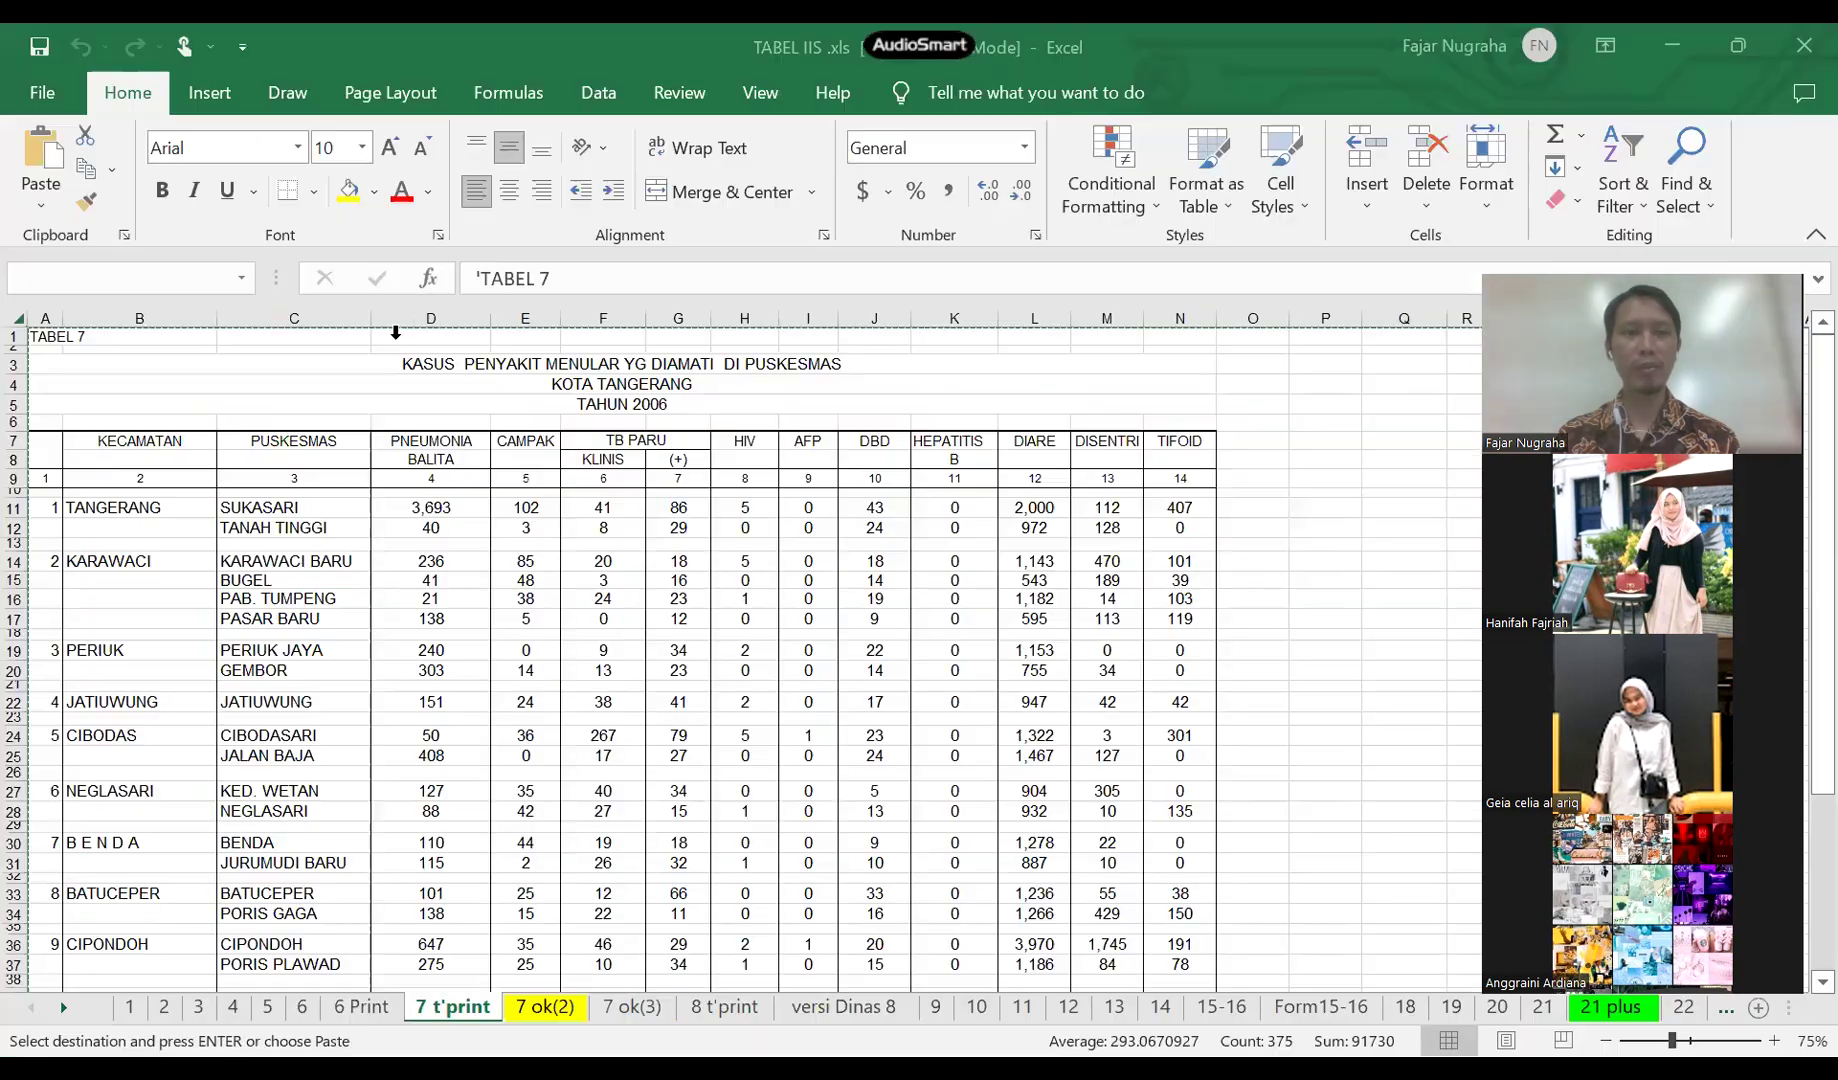
key("ctrl+v")
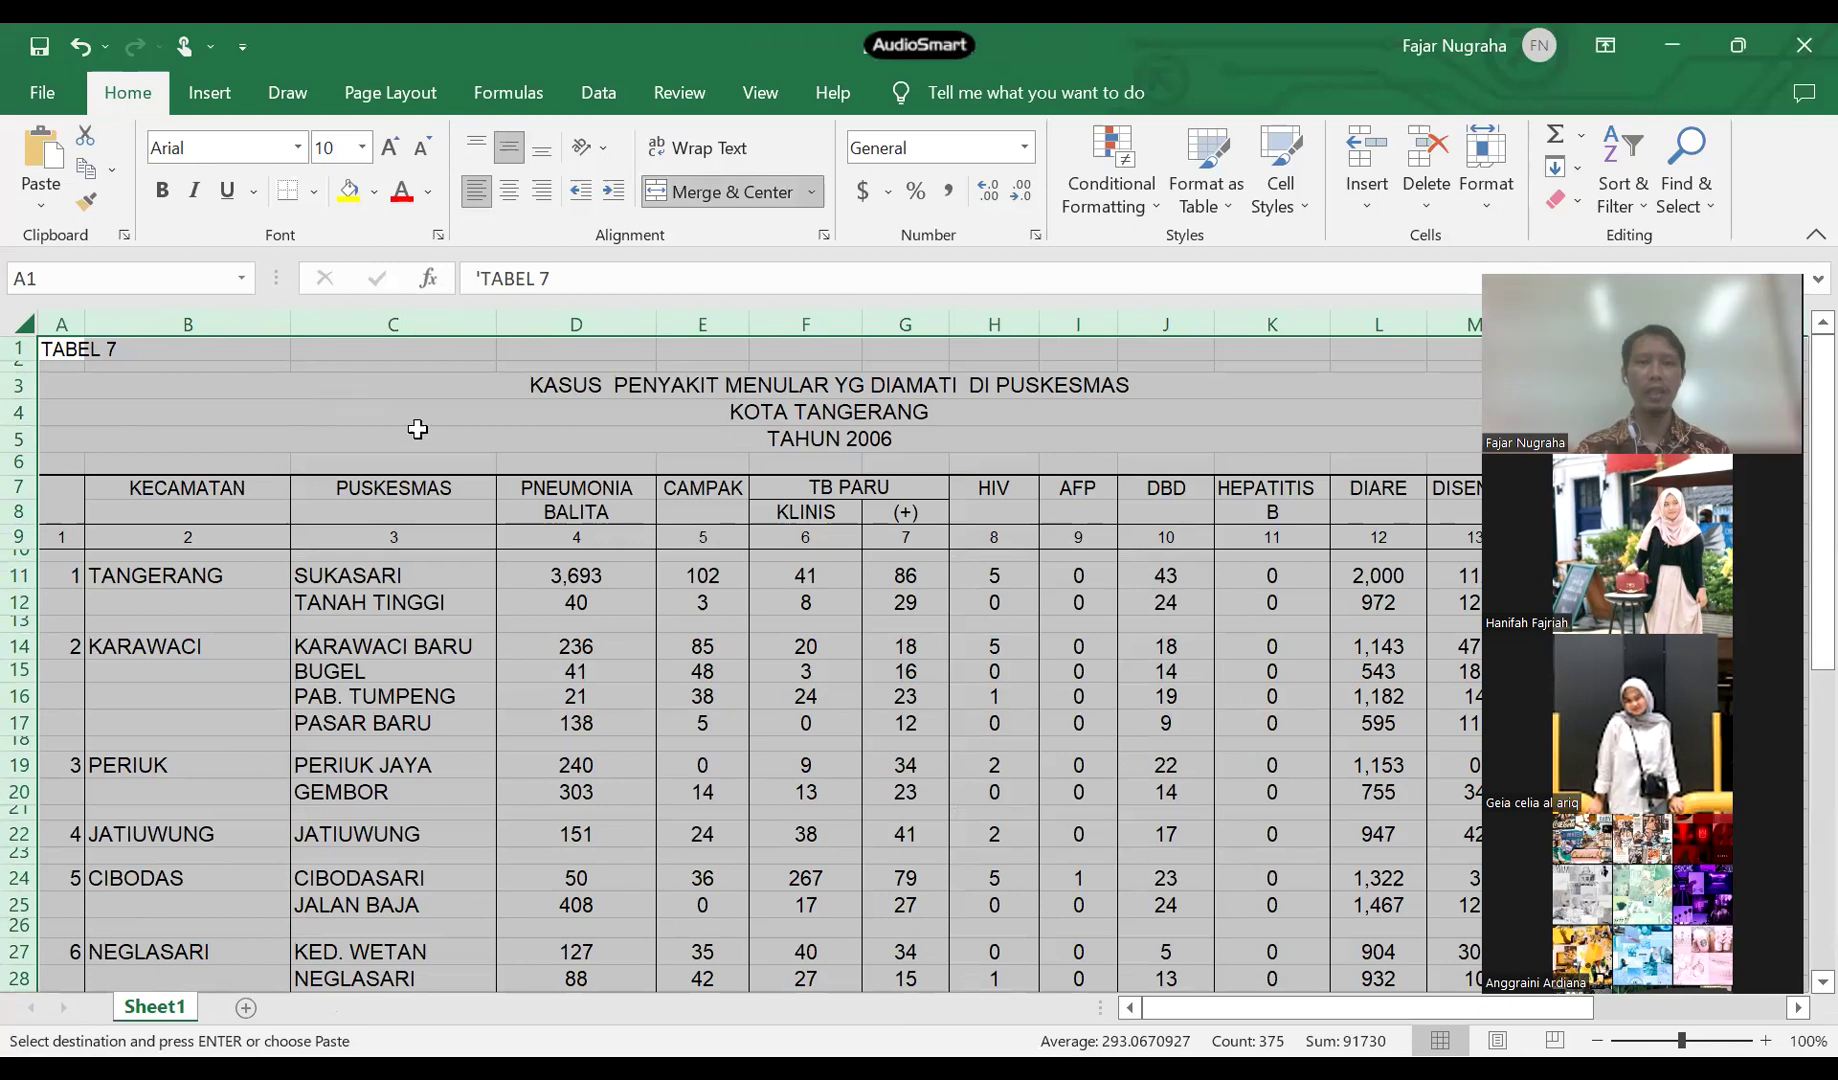
scroll(495, 470, "down", 1, "ctrl")
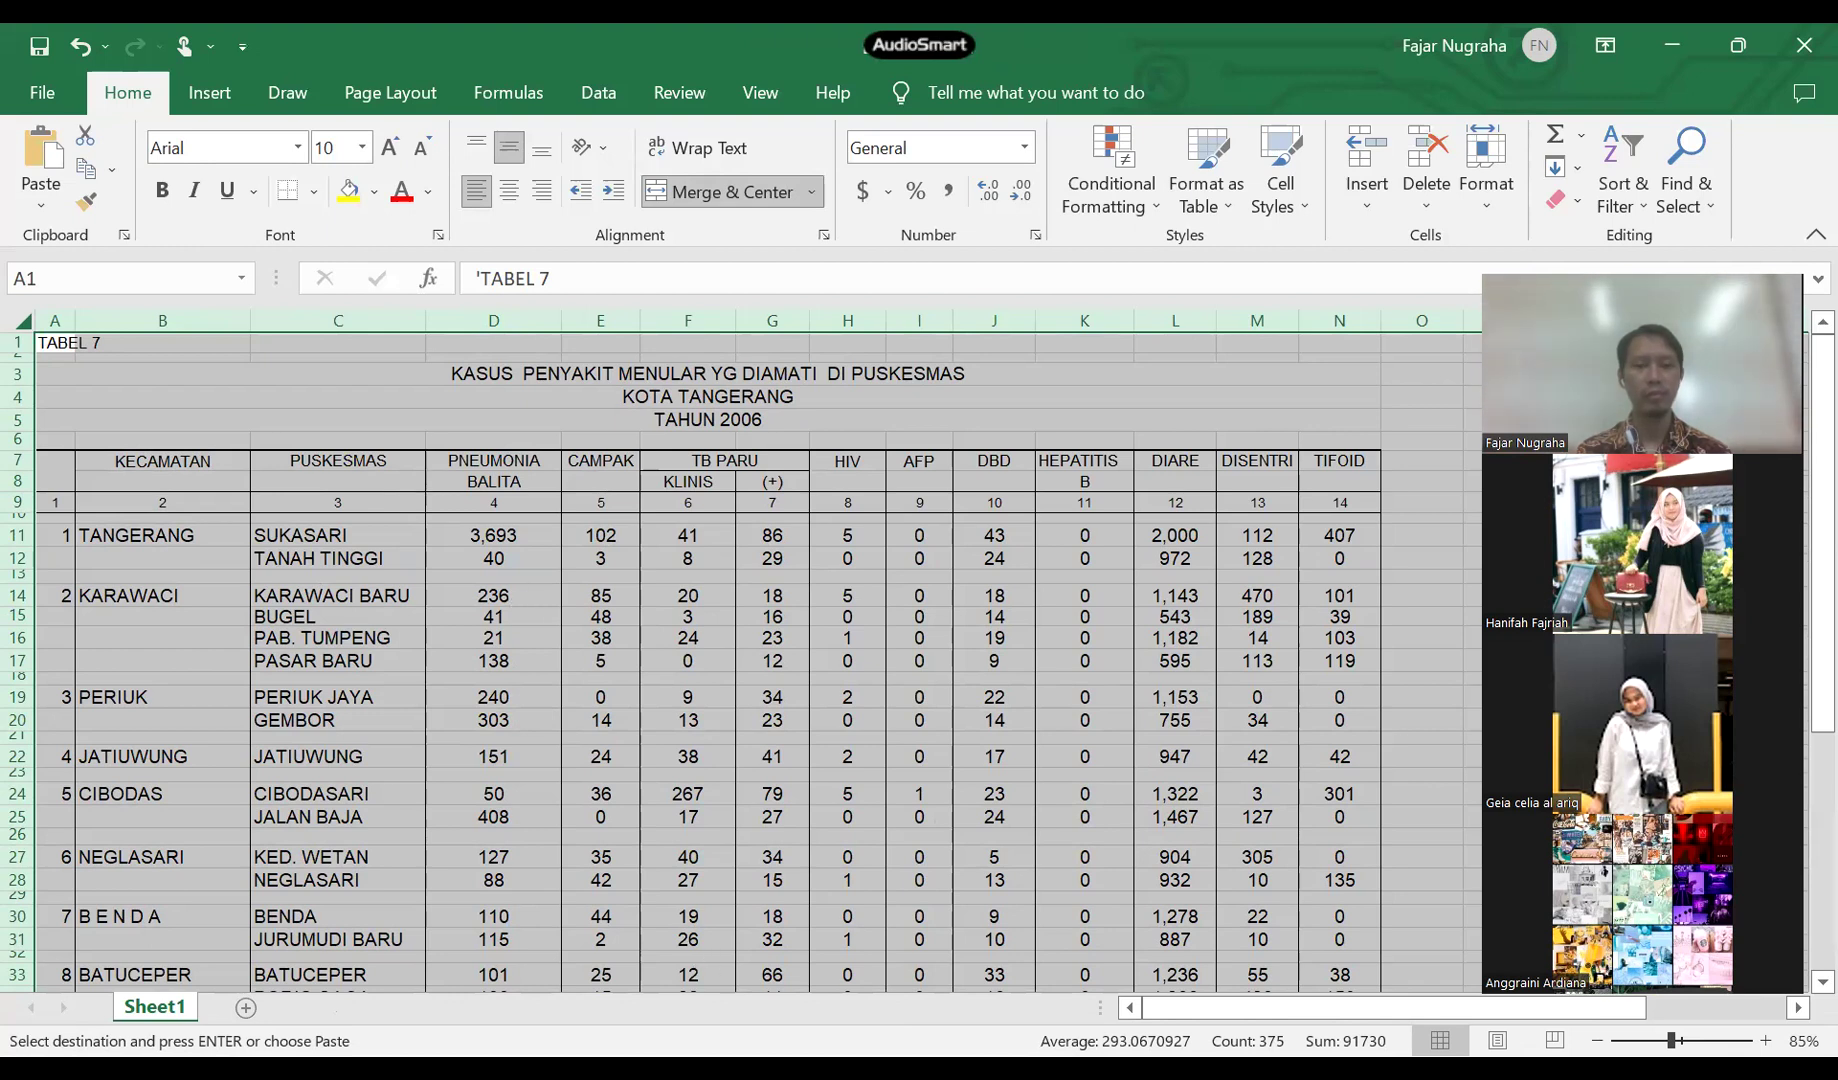
- Switch to the PowerPoint presentation and examine the tabular data normalisation steps on slide 2
key("super")
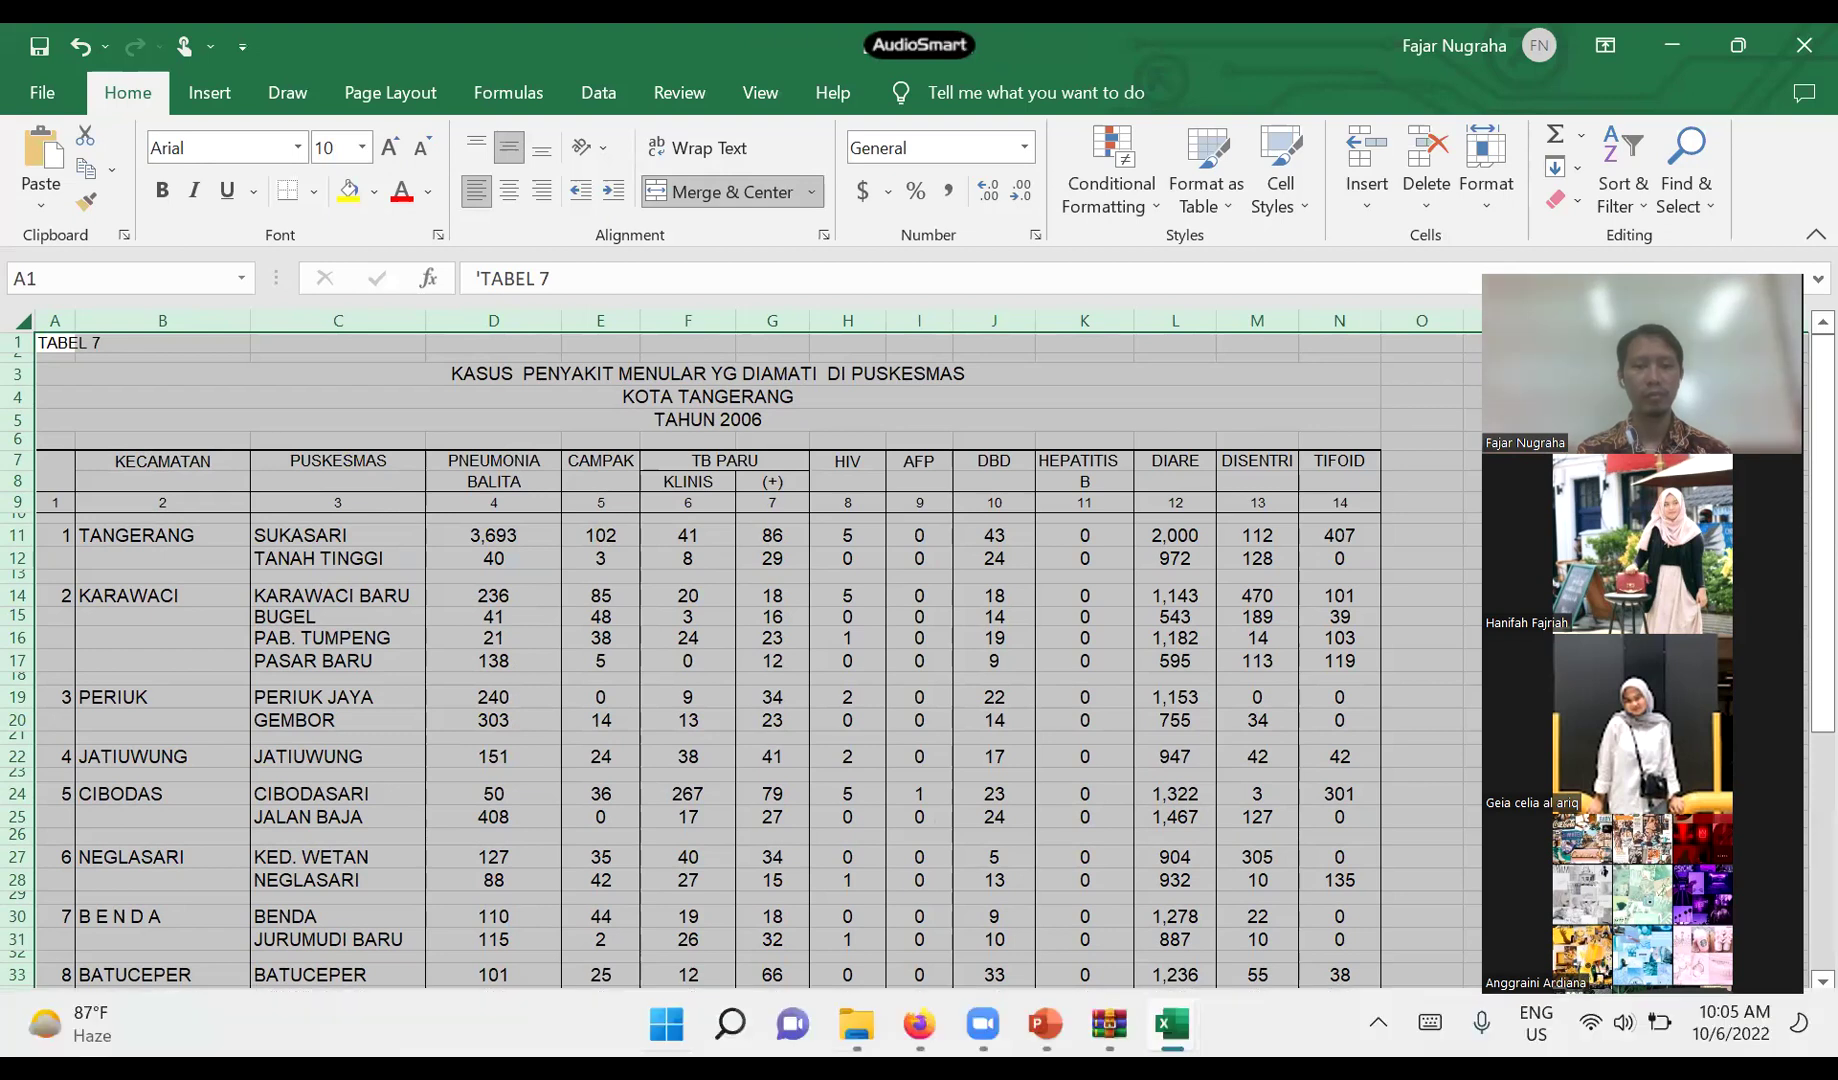
key("Escape")
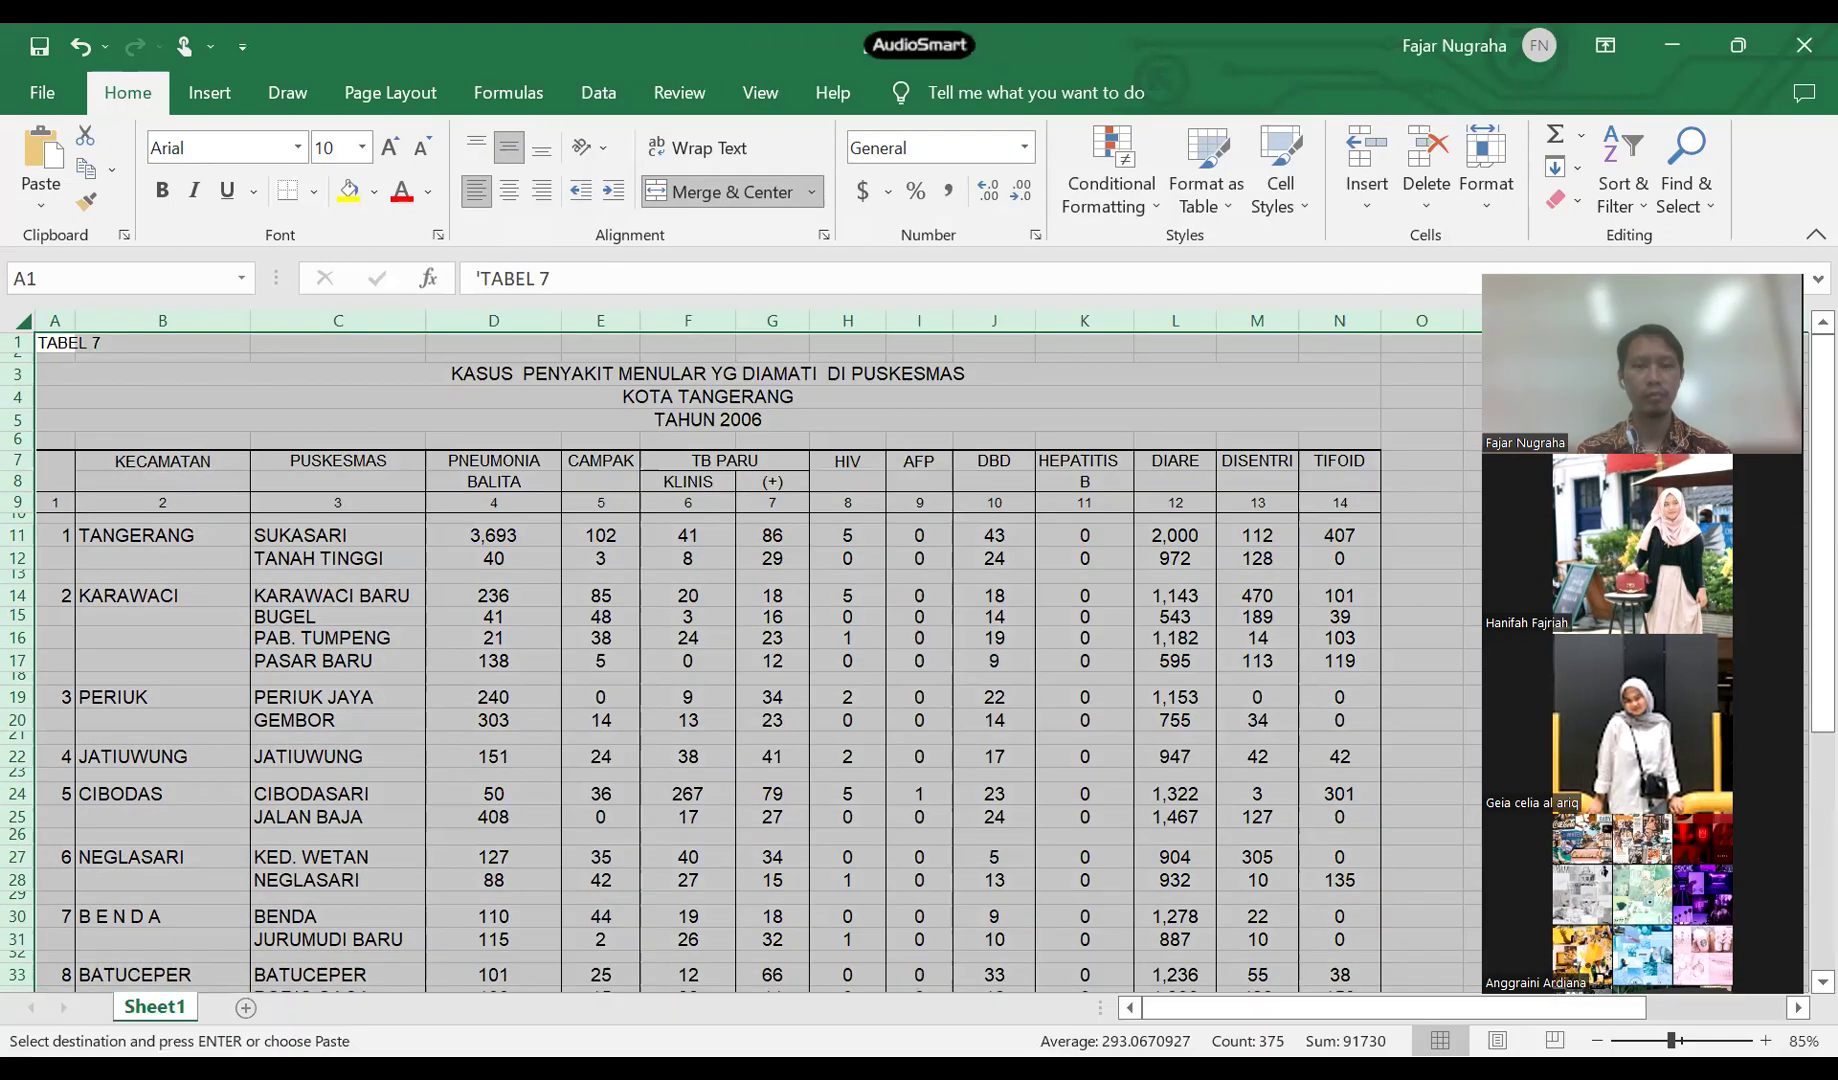
key("super")
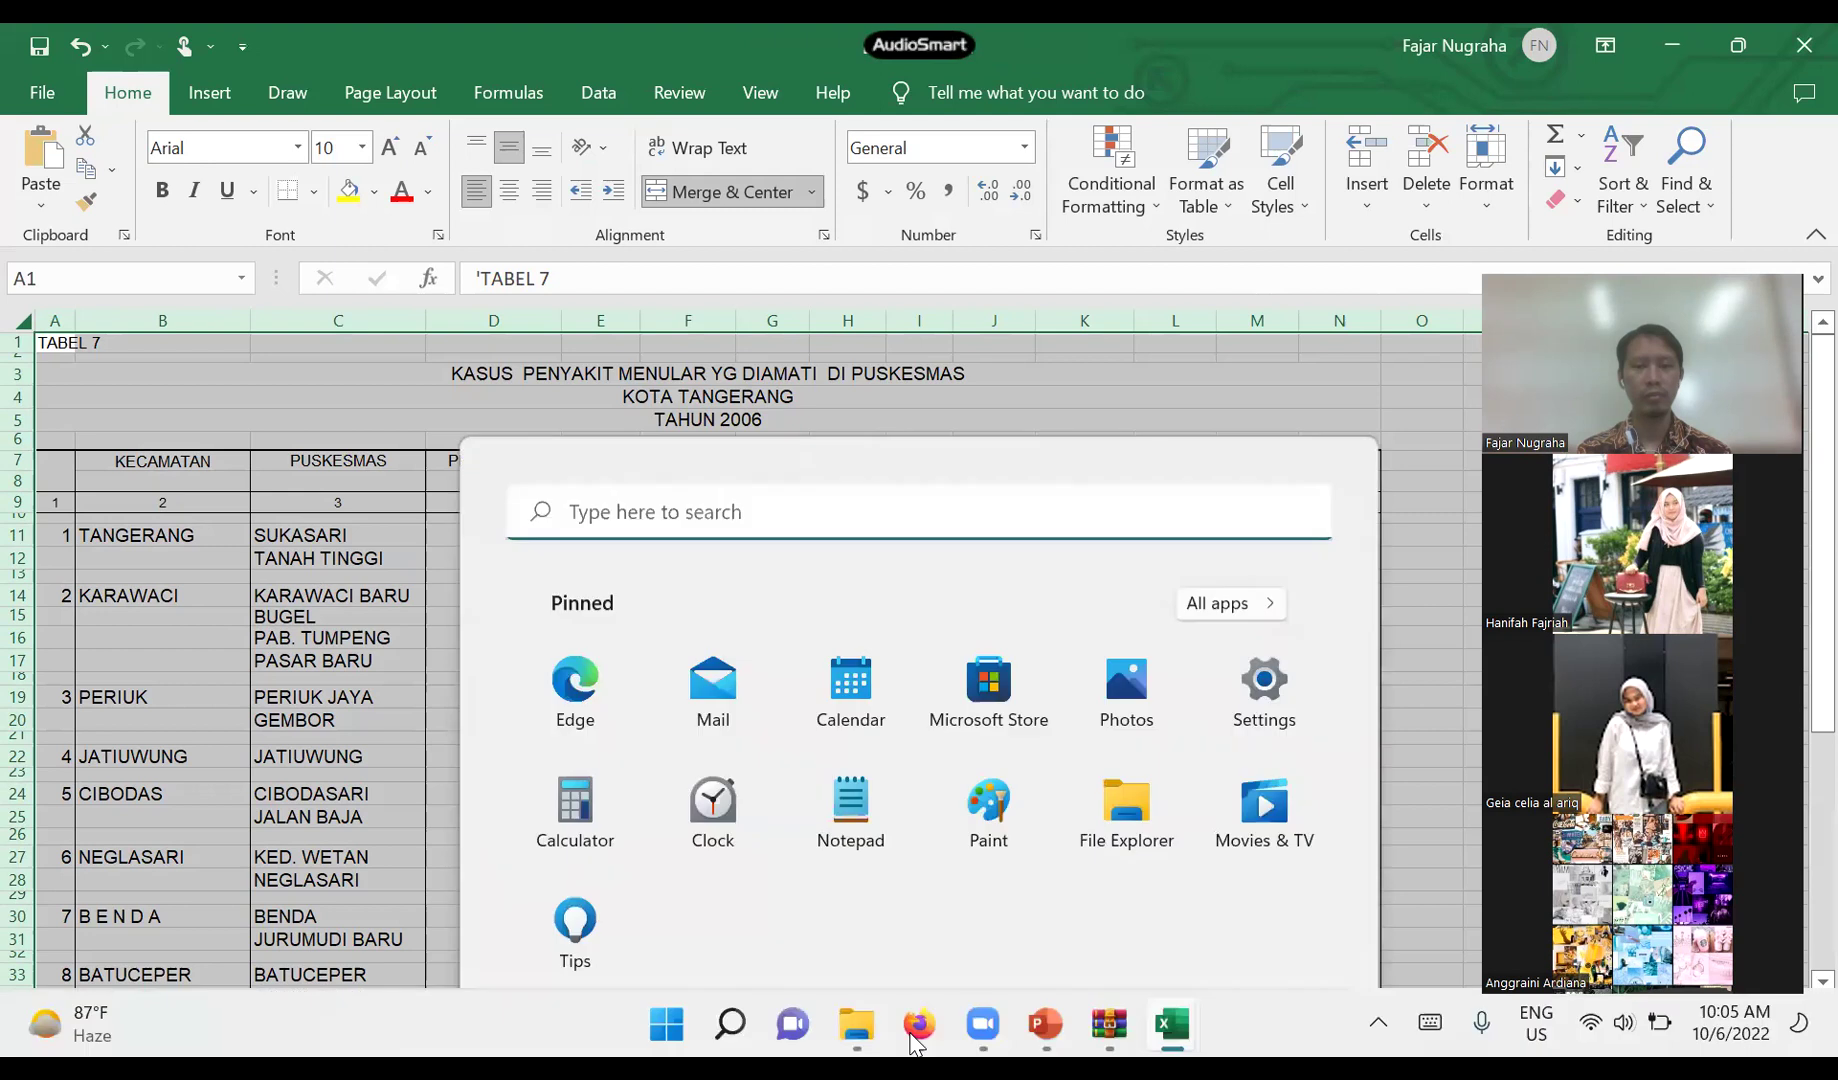
mouse_move(922, 1045)
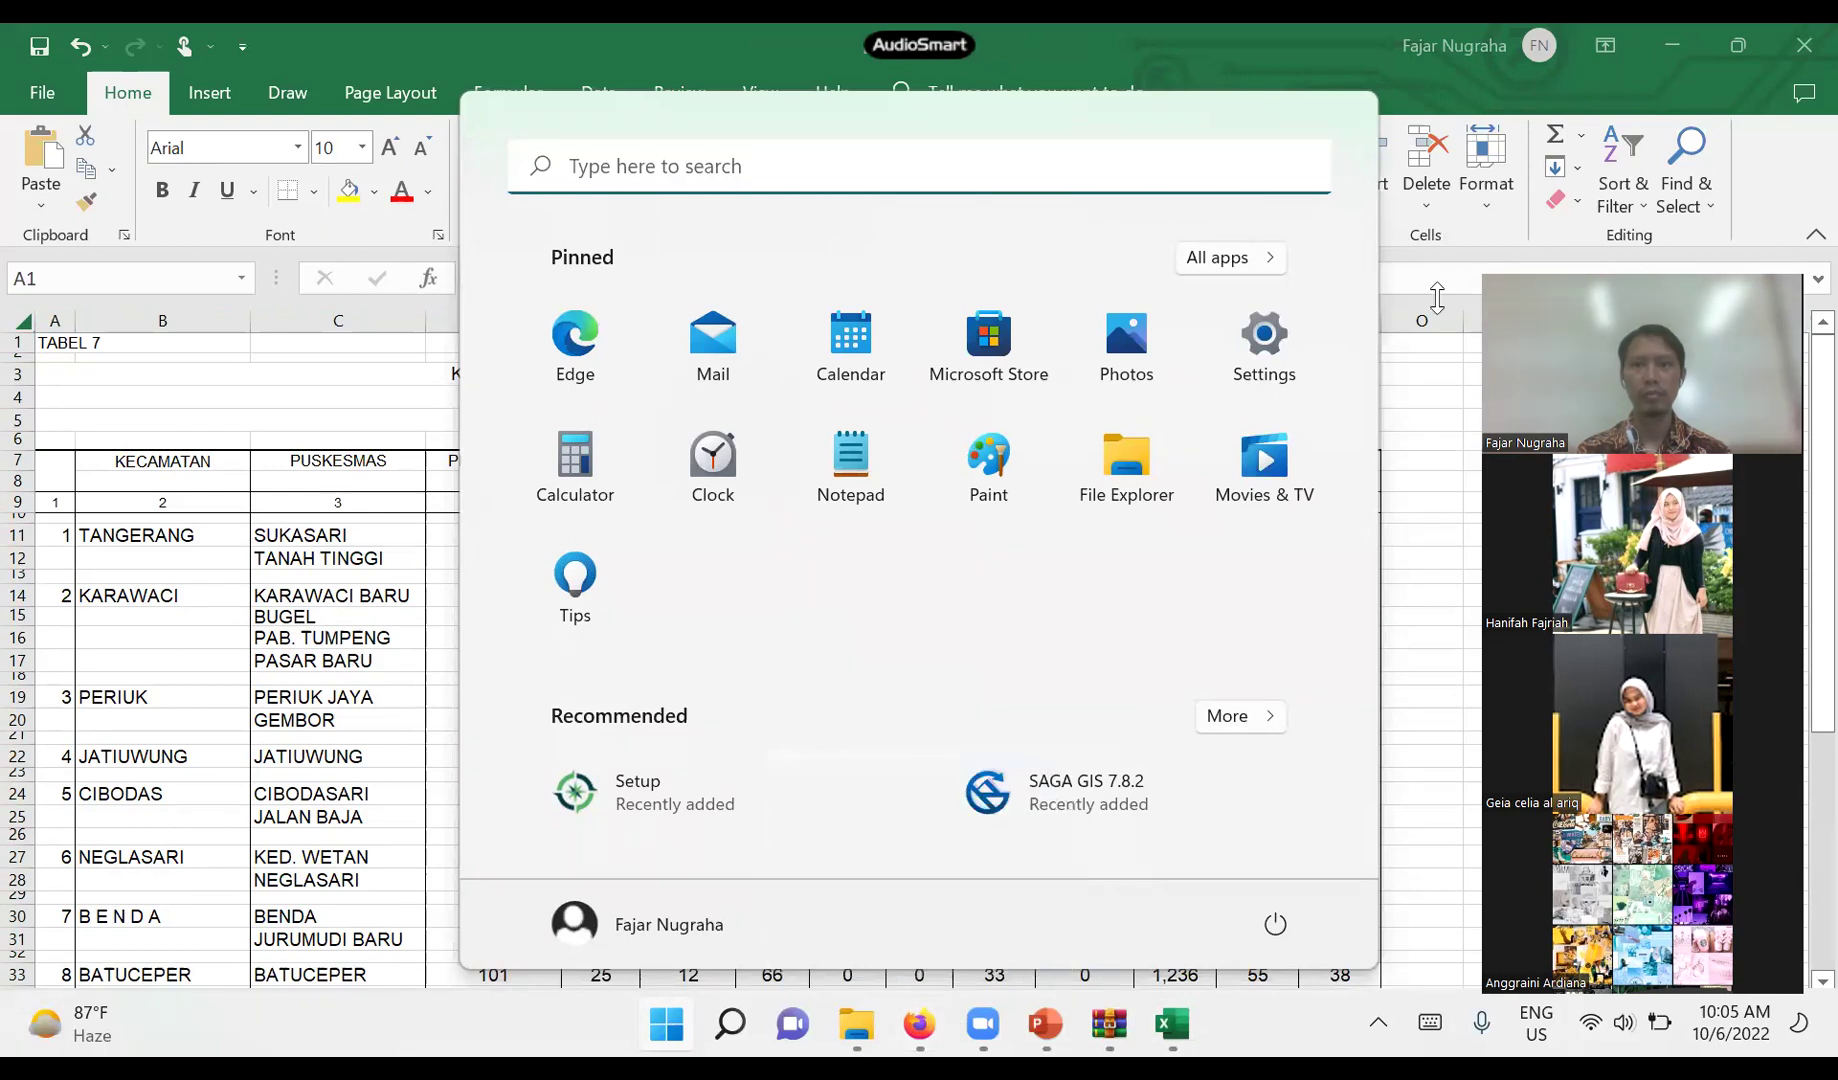
left_click(1440, 365)
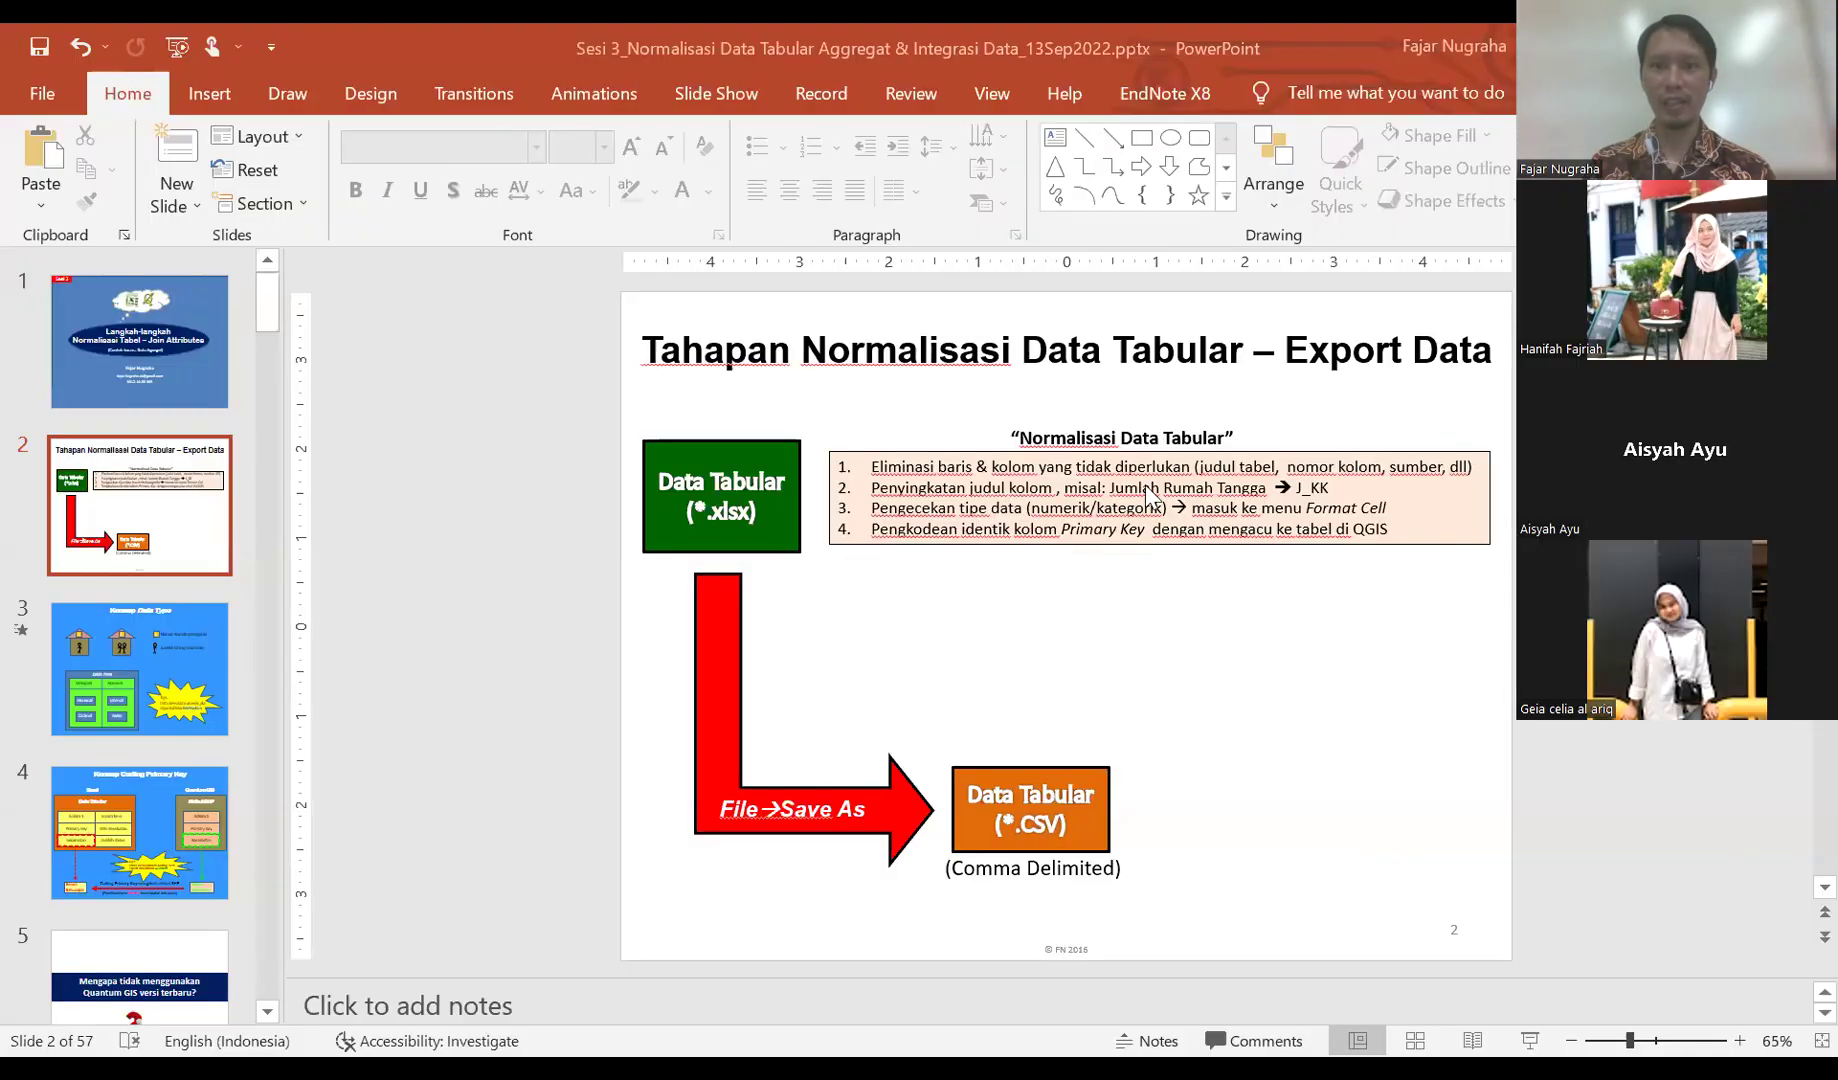
scroll(1148, 495, "up", 1)
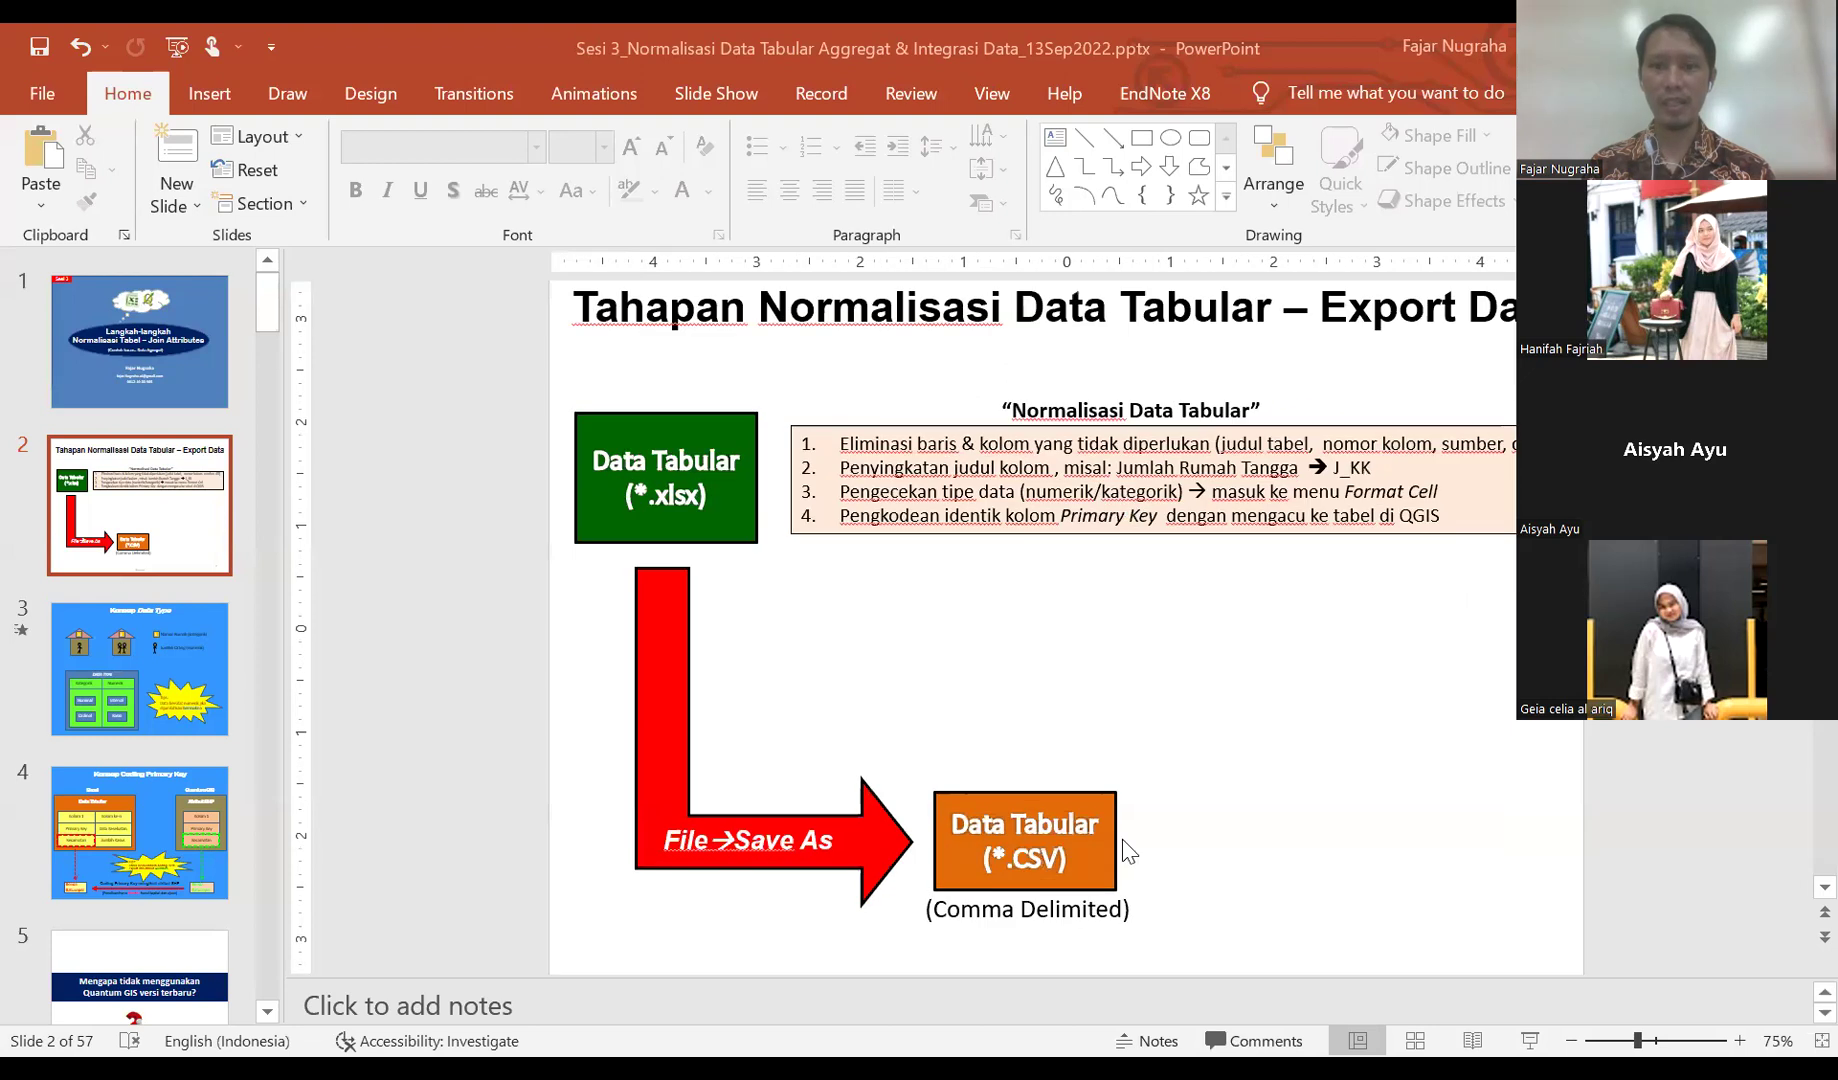
scroll(1117, 728, "up", 2)
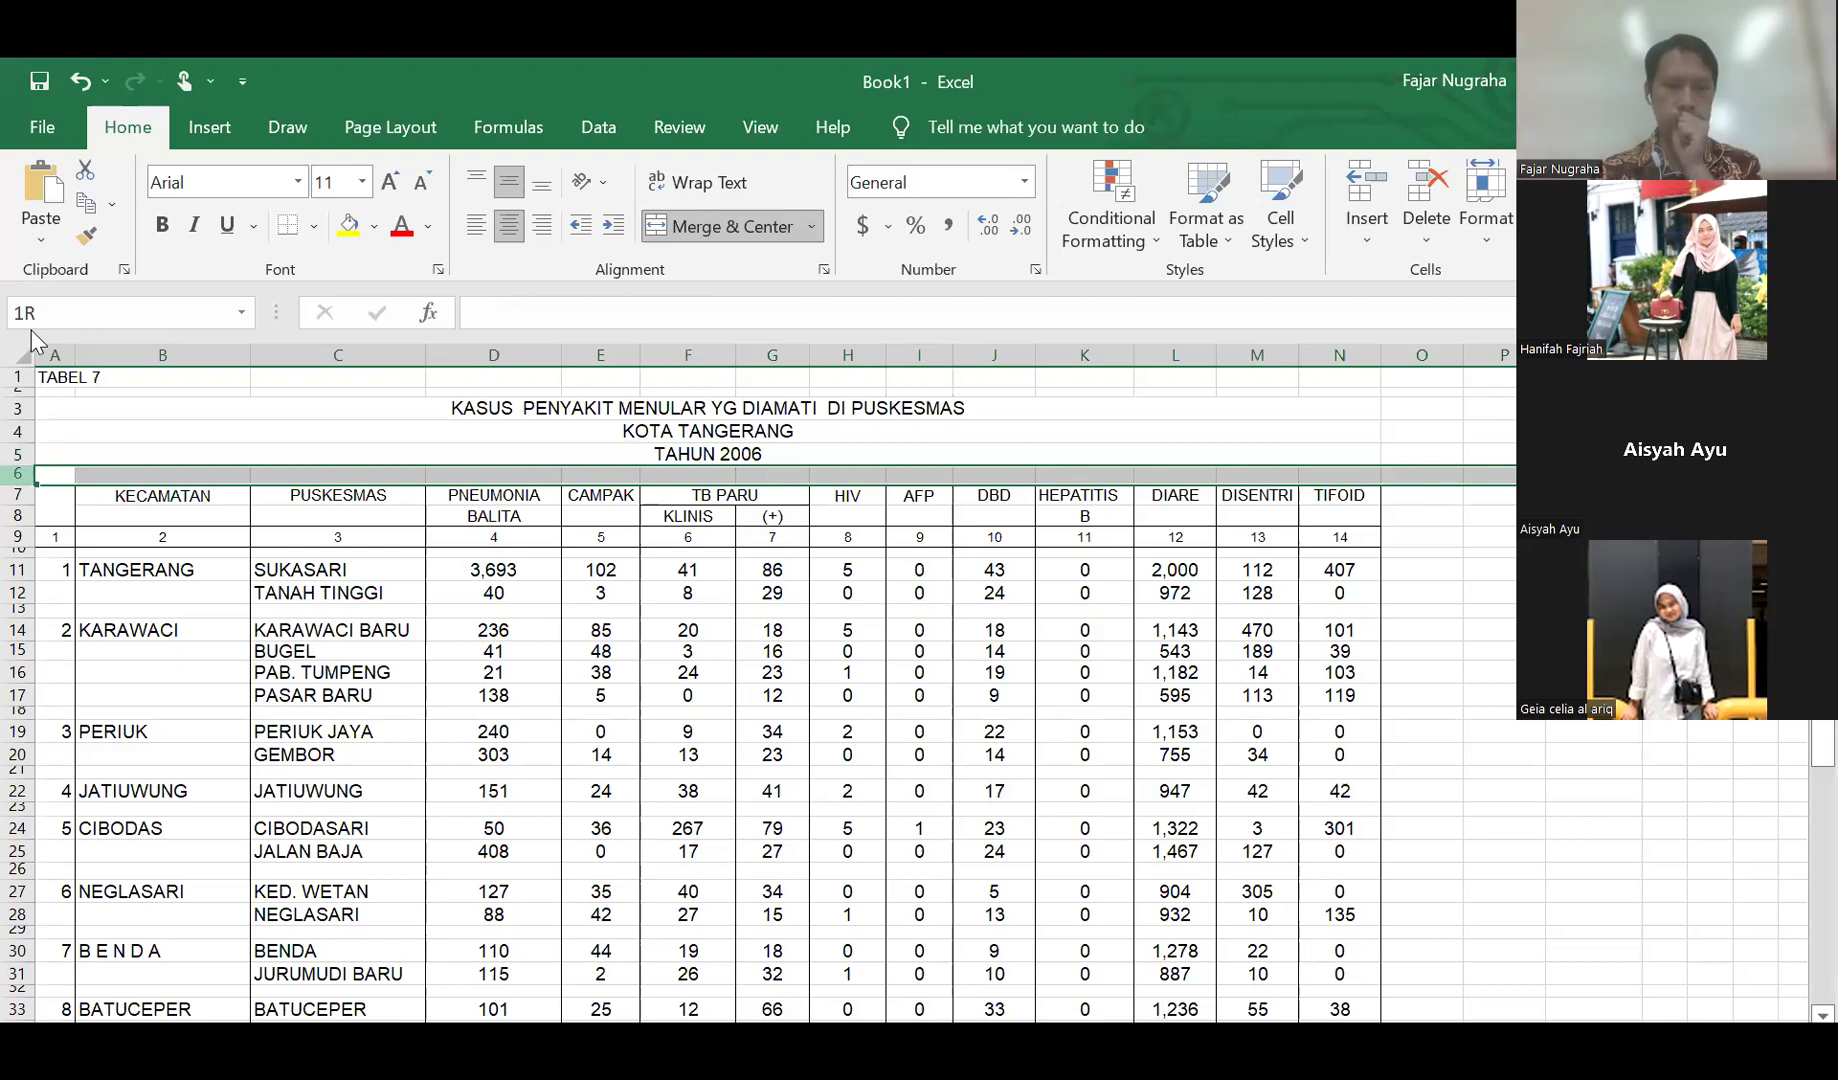
- Delete title rows 1 to 6 above the table header in the new Excel workbook
left_click(418, 379)
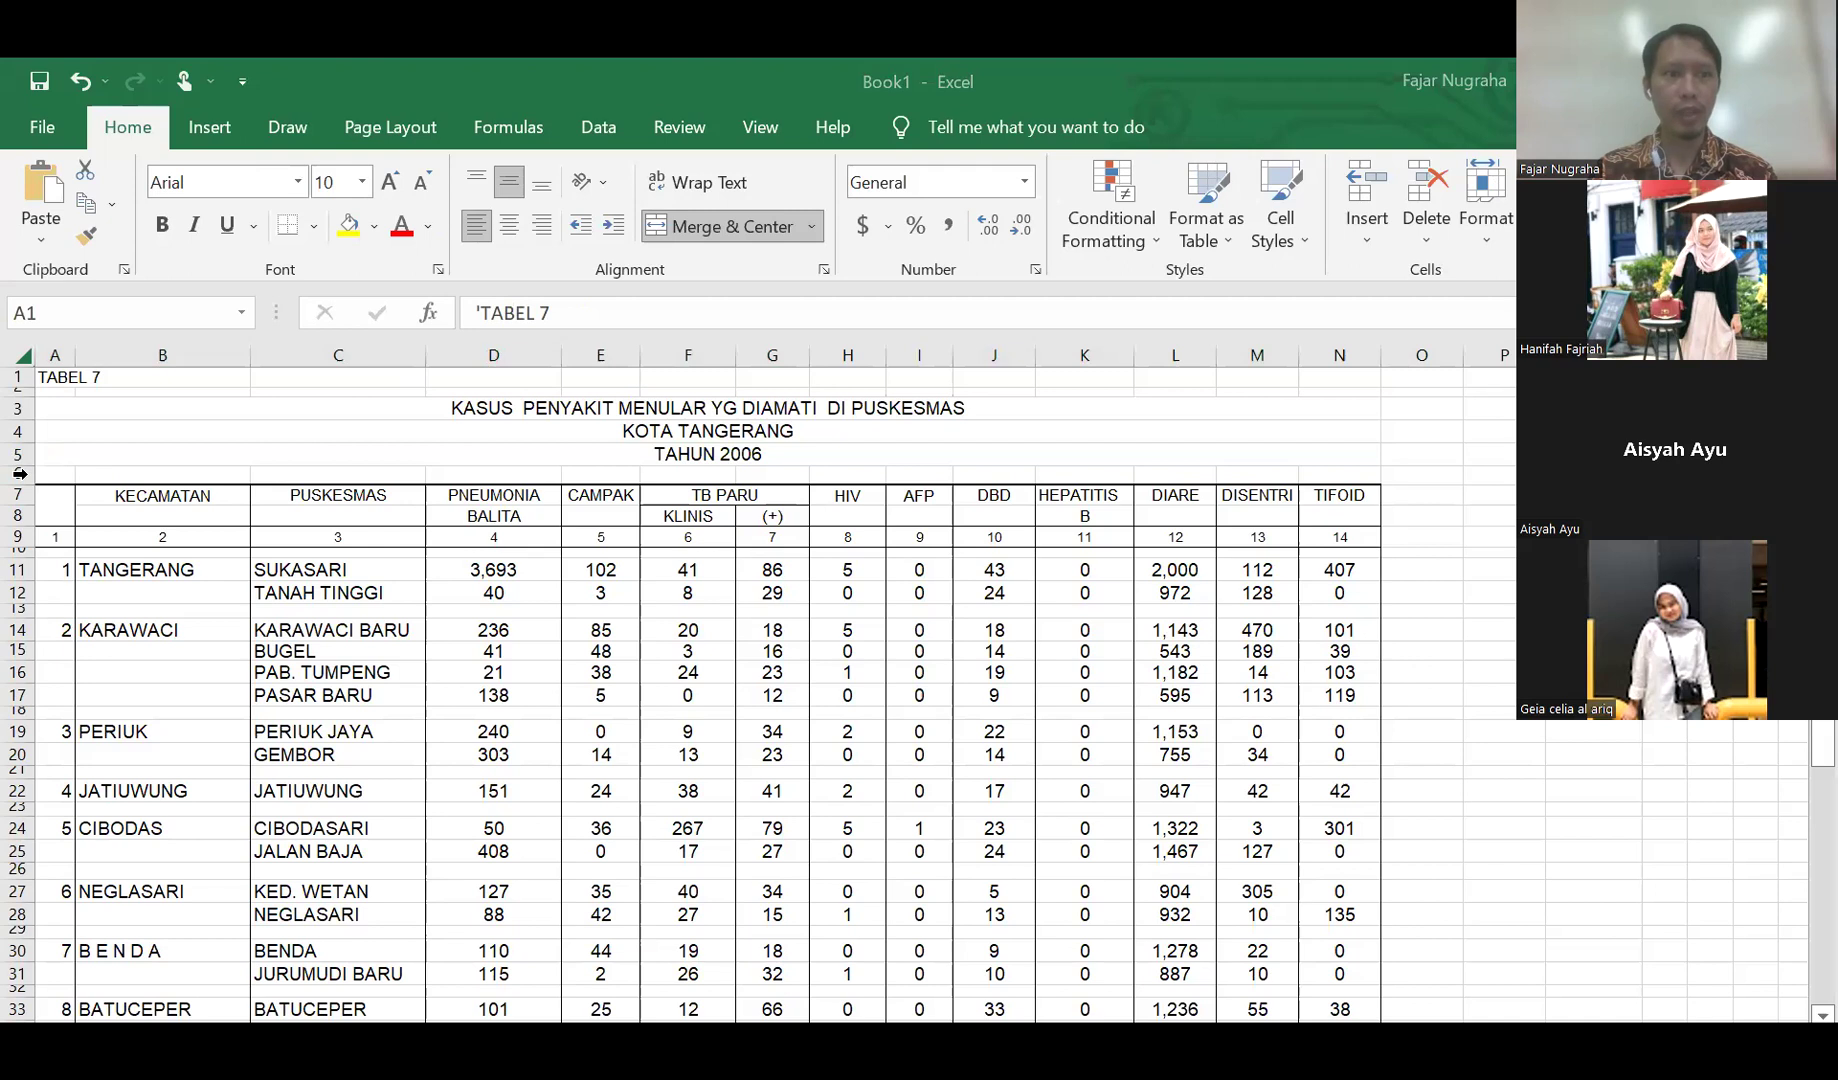
left_click_drag(20, 473, 20, 381)
key("ctrl+c")
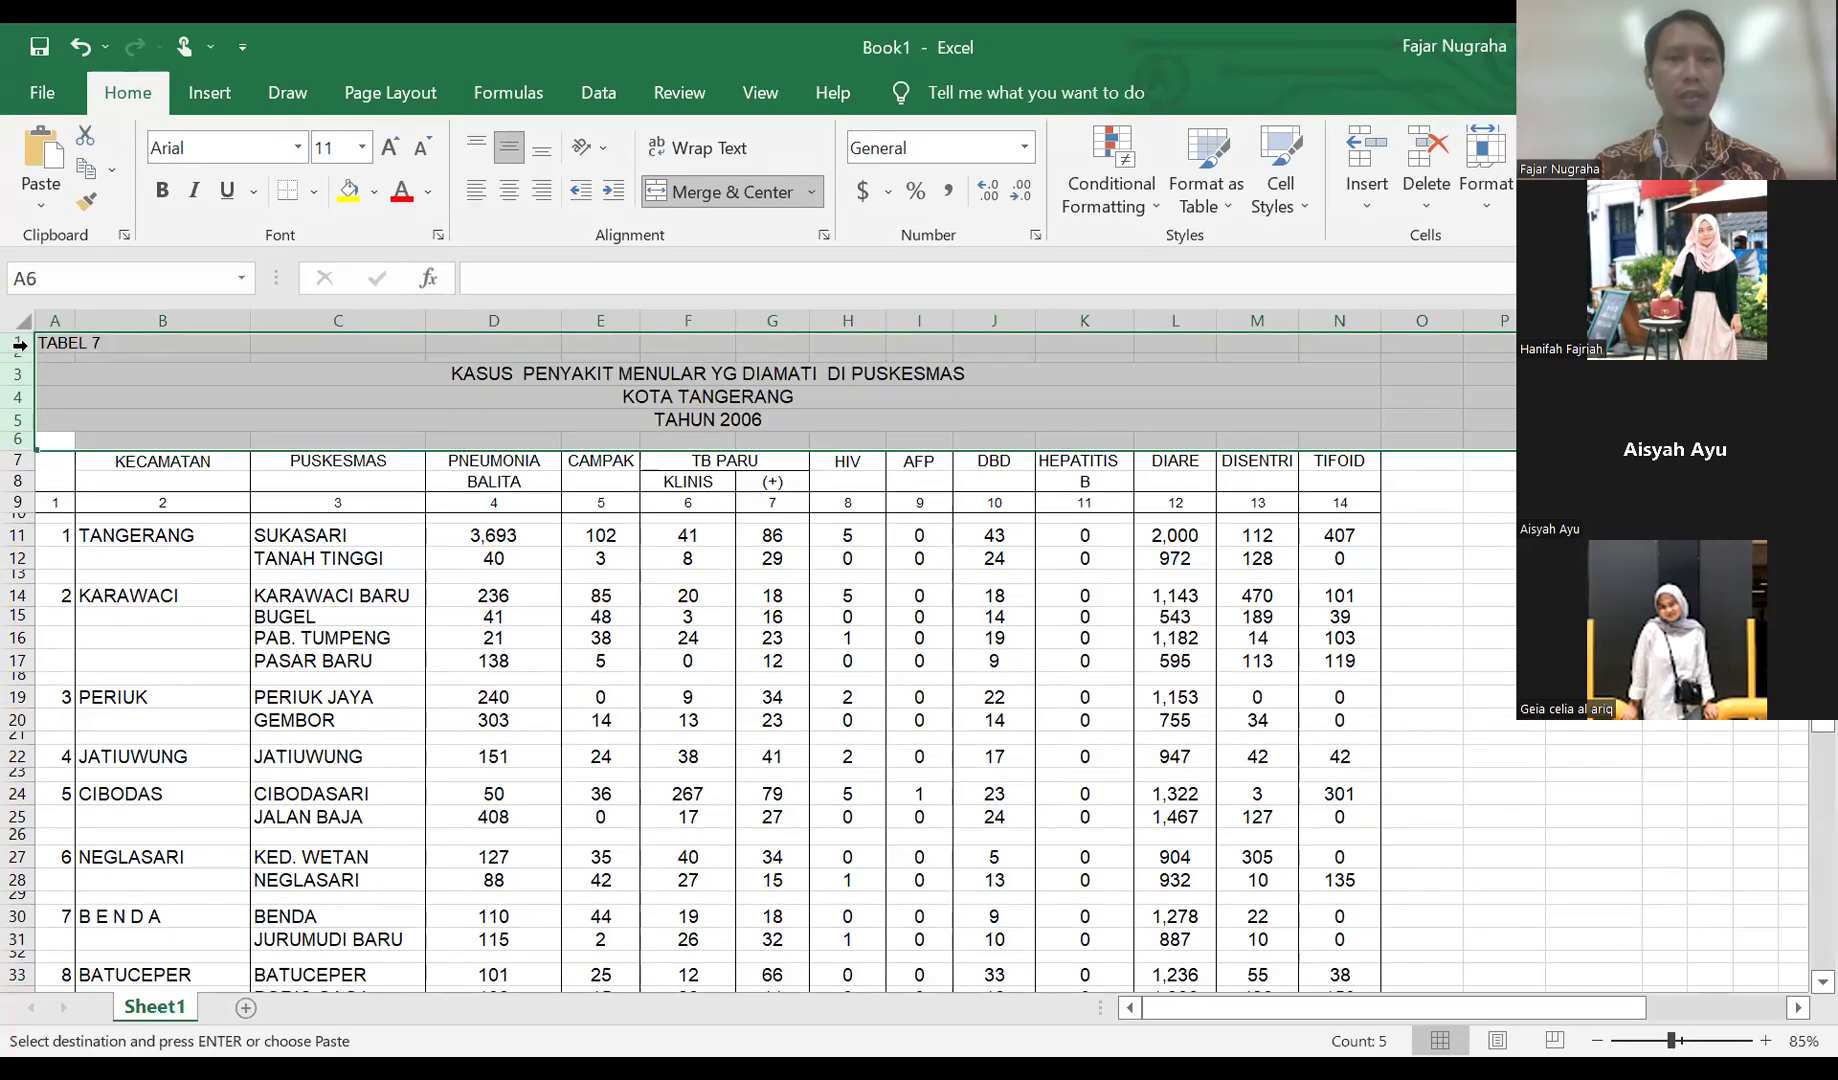
right_click(19, 347)
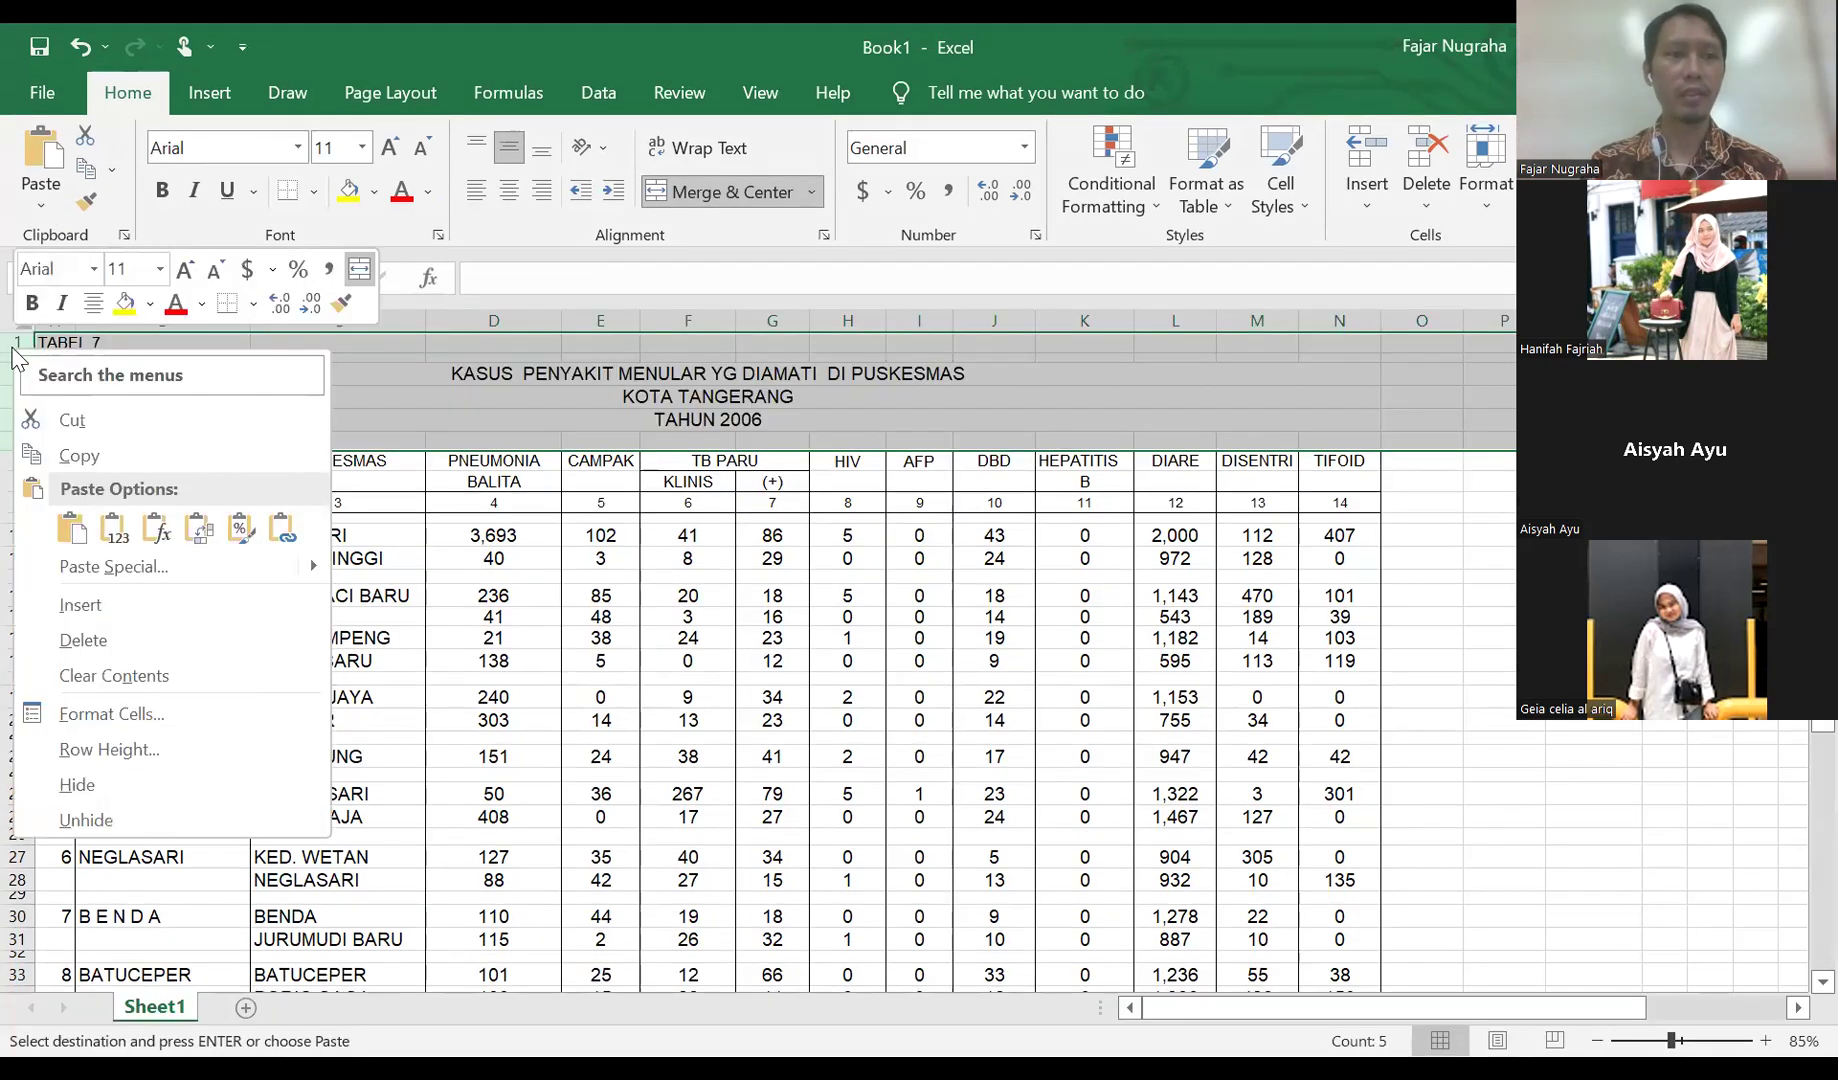
left_click(219, 640)
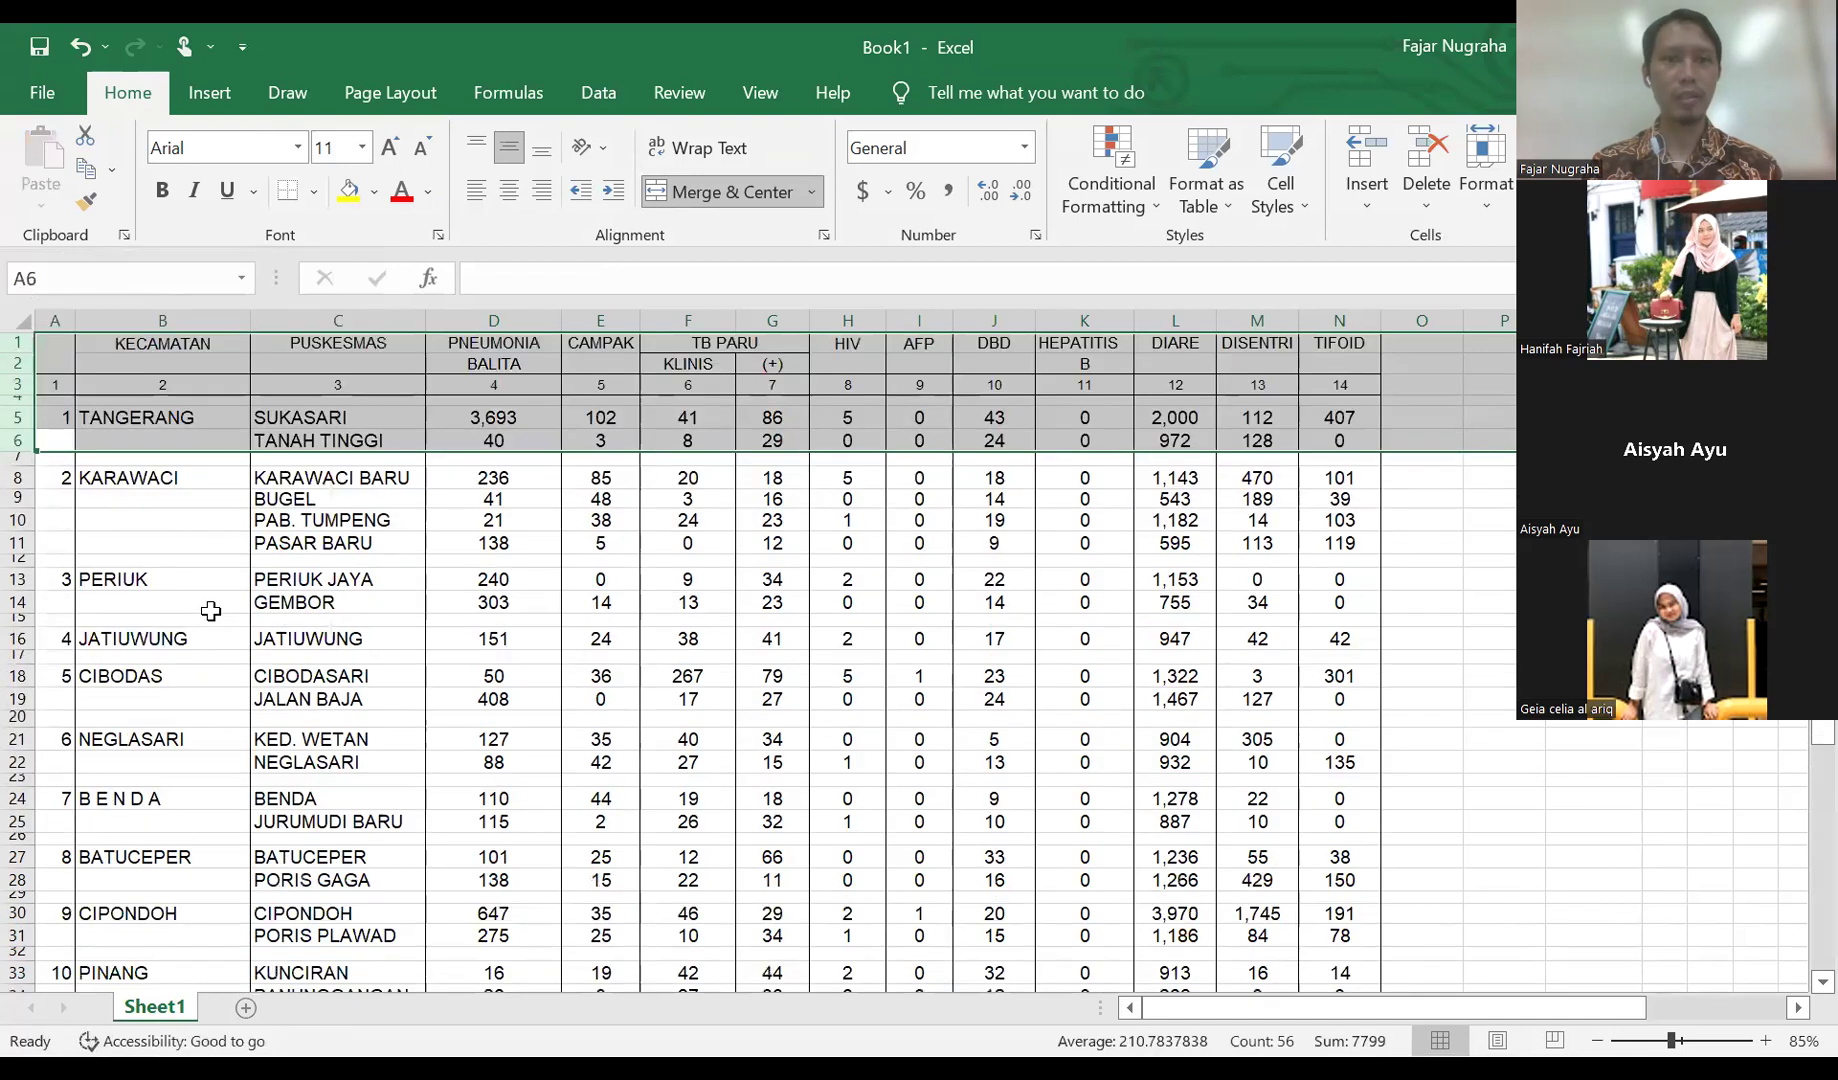
- Delete rows 42 to 48 holding the JUMLAH KOTA totals and the source note below the table
scroll(213, 609, "down", 2)
scroll(213, 609, "down", 6)
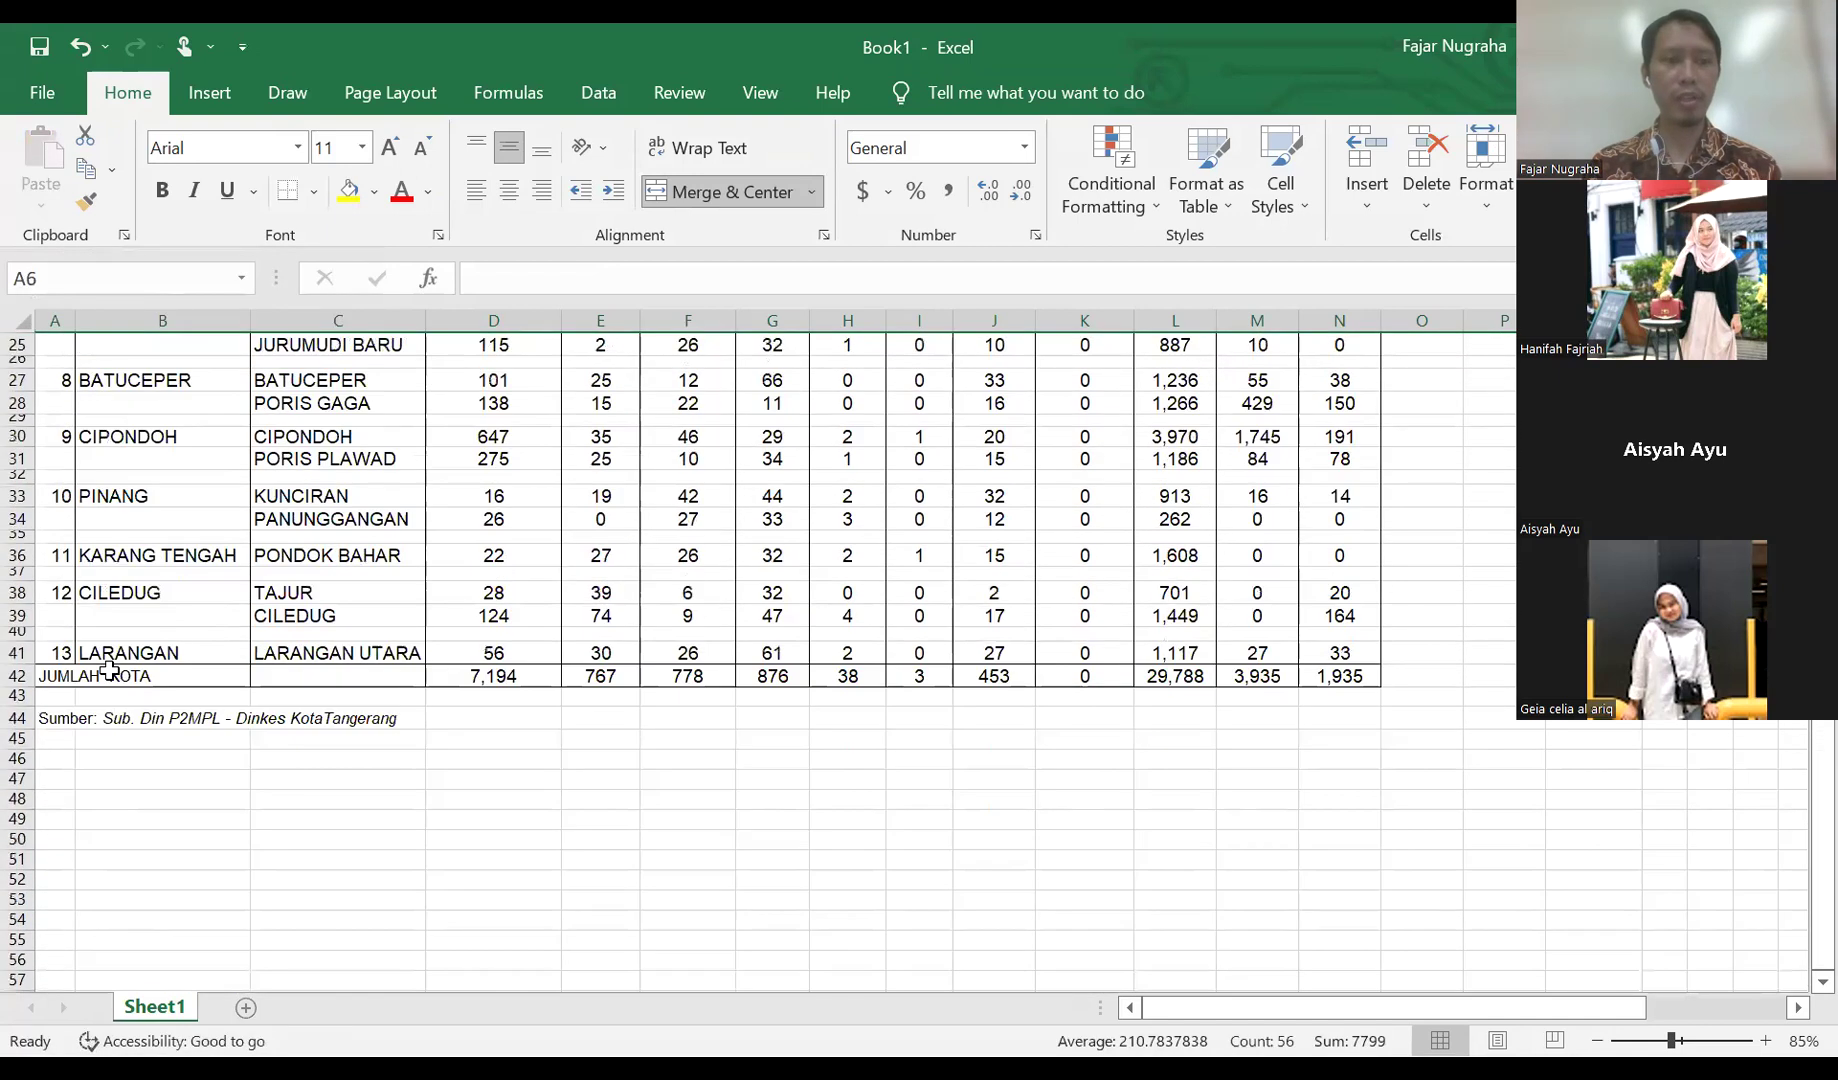
left_click_drag(18, 676, 18, 778)
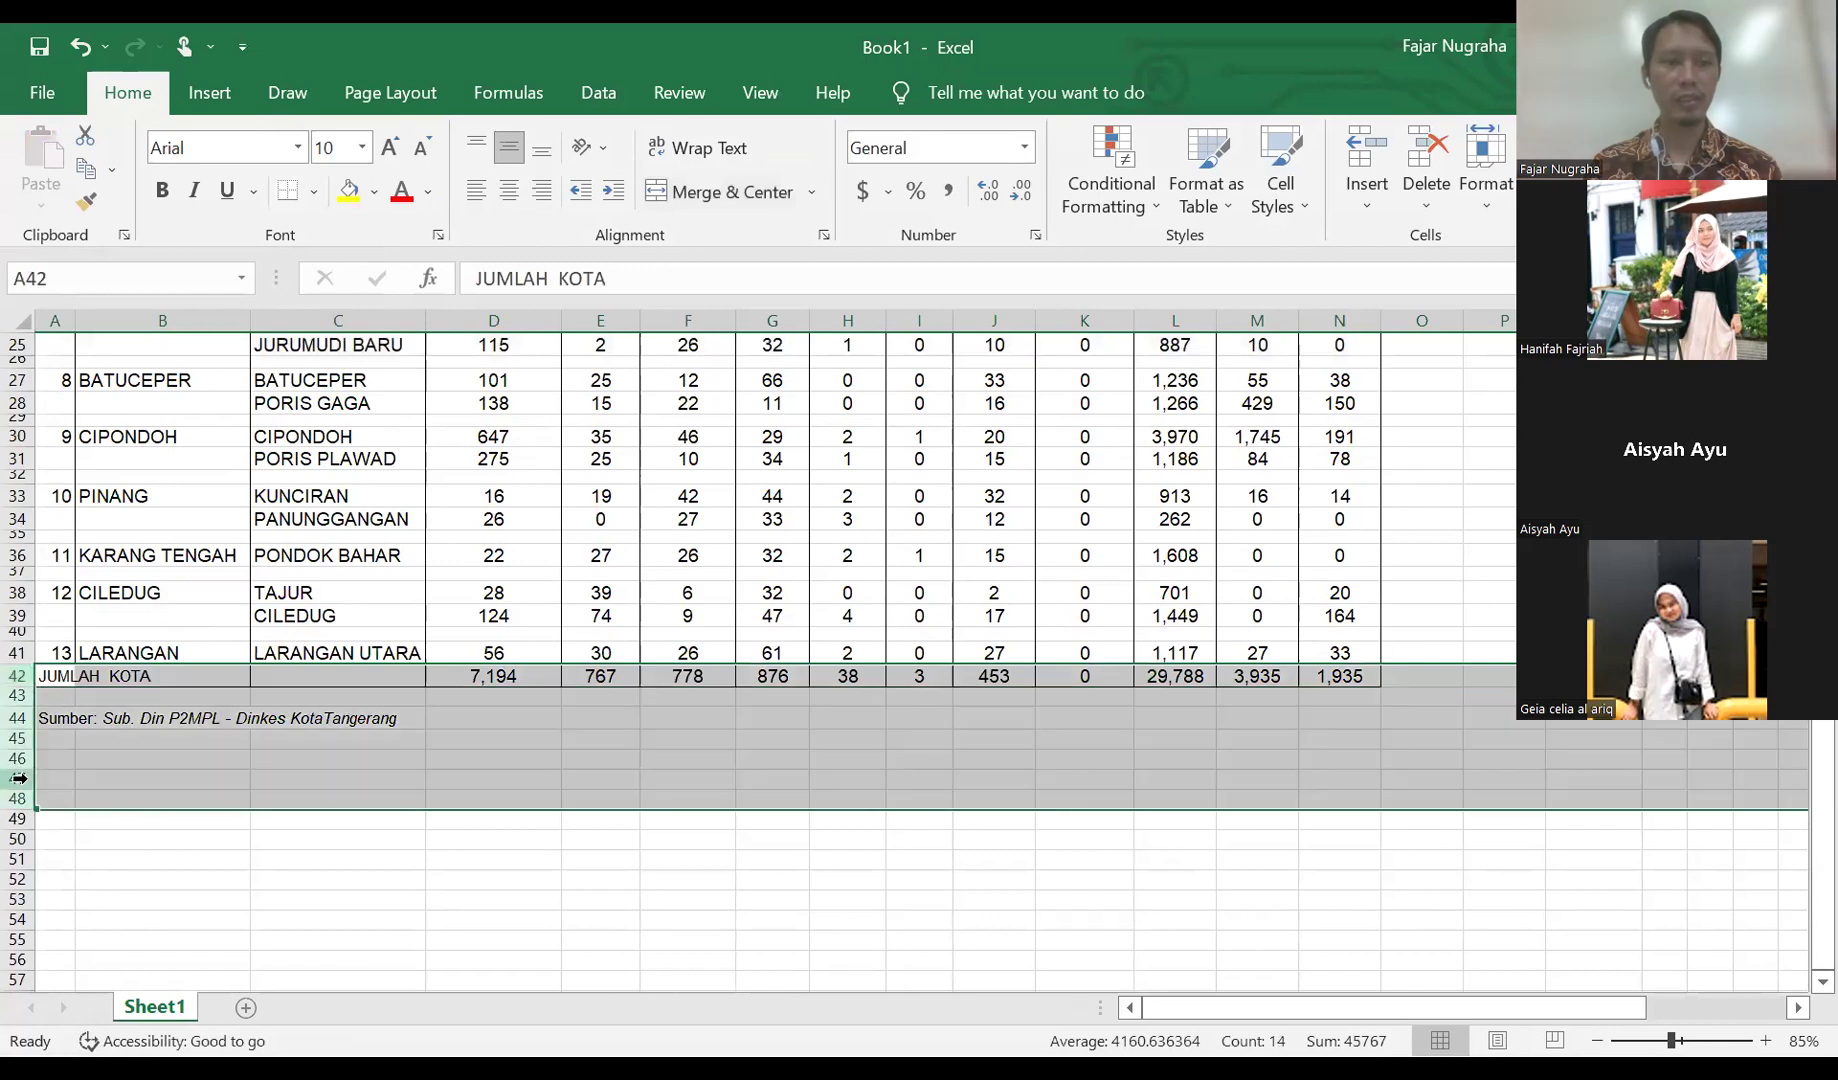
right_click(18, 778)
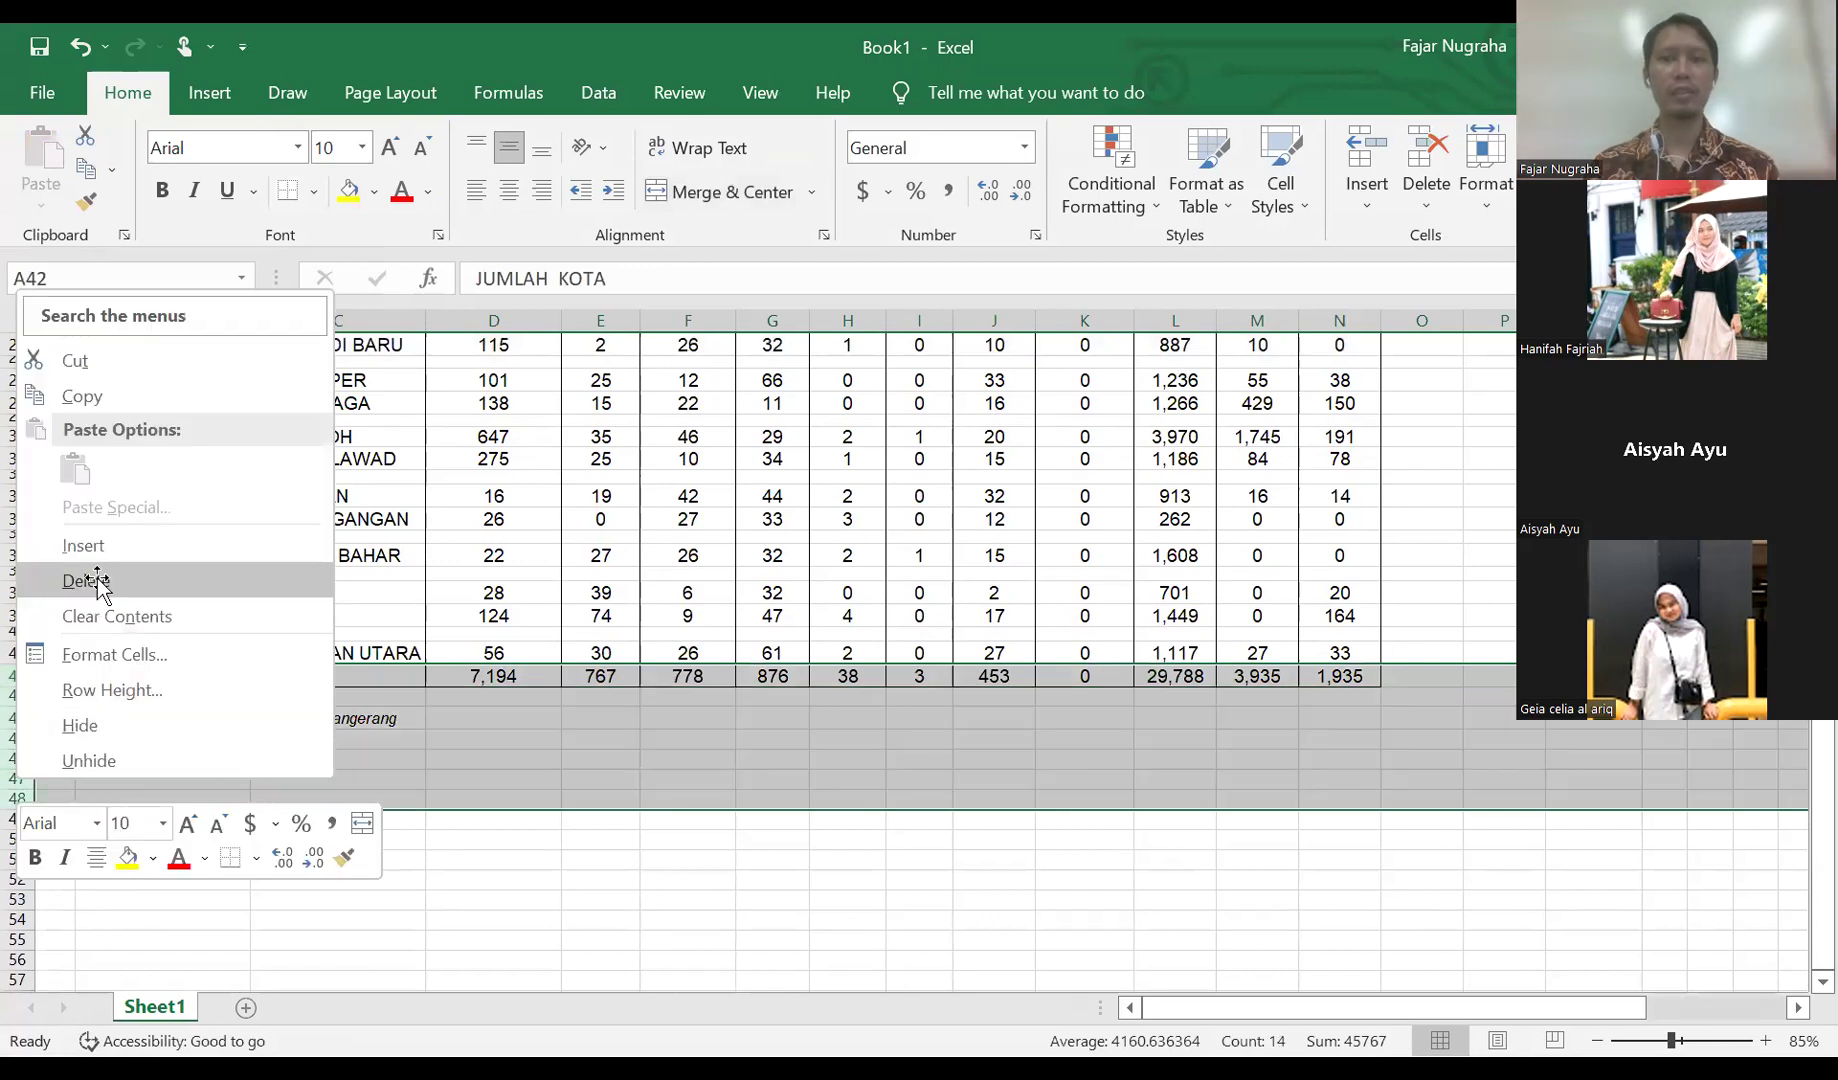
left_click(82, 578)
left_click(148, 576)
- Delete row 3 with the column numbers beneath the table header
scroll(148, 593, "up", 1, "ctrl")
scroll(157, 599, "up", 8)
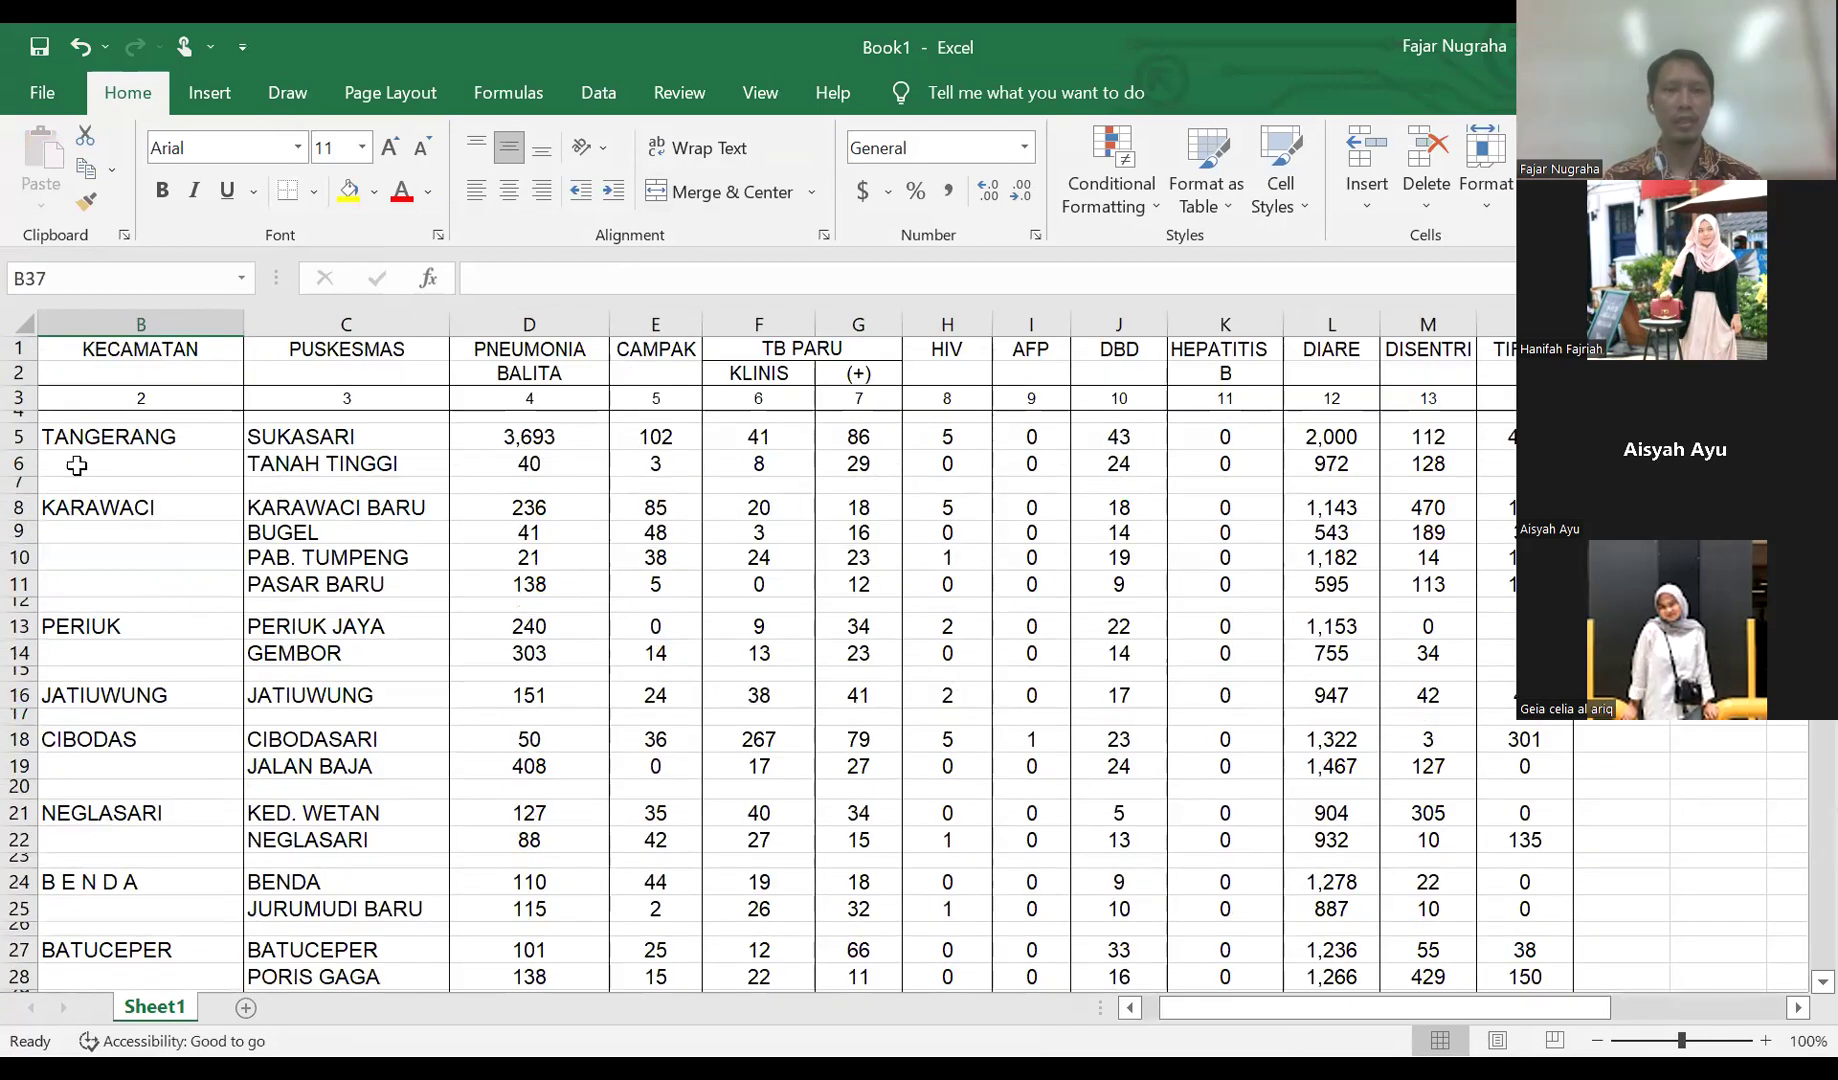
left_click(20, 398)
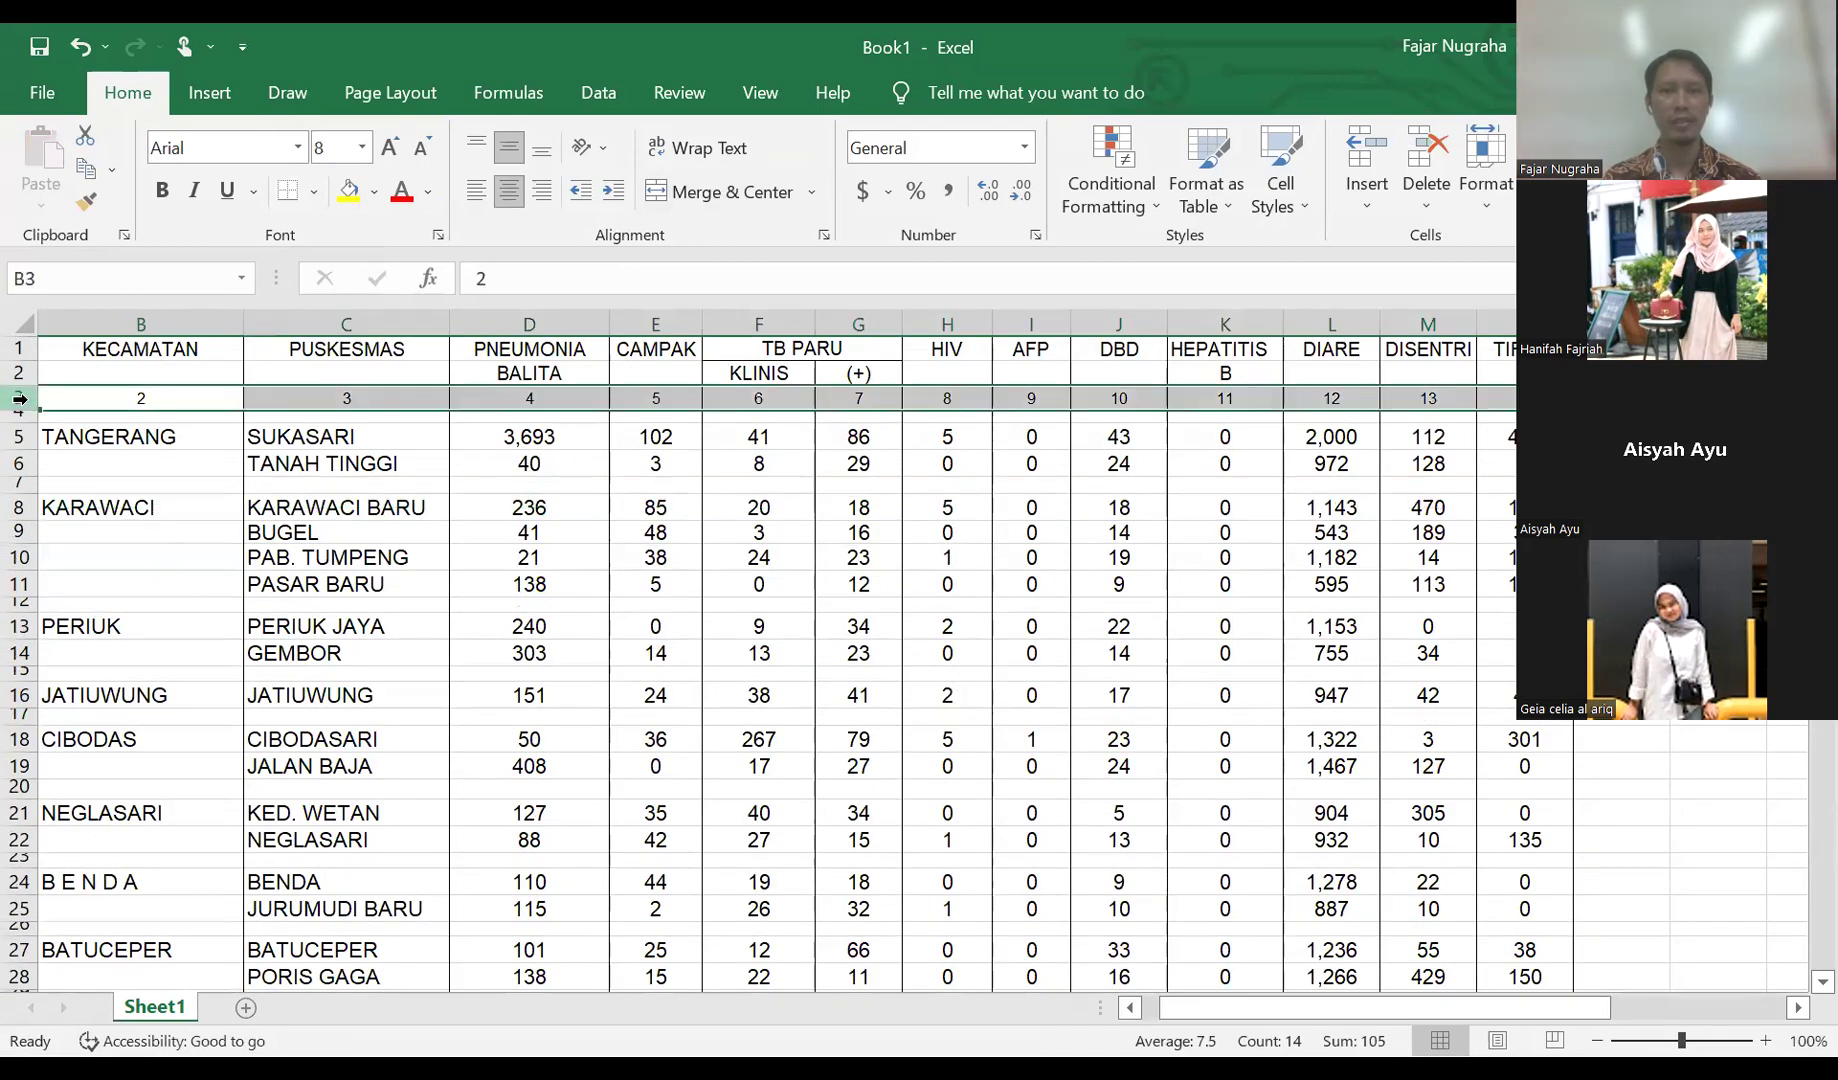
left_click(178, 403)
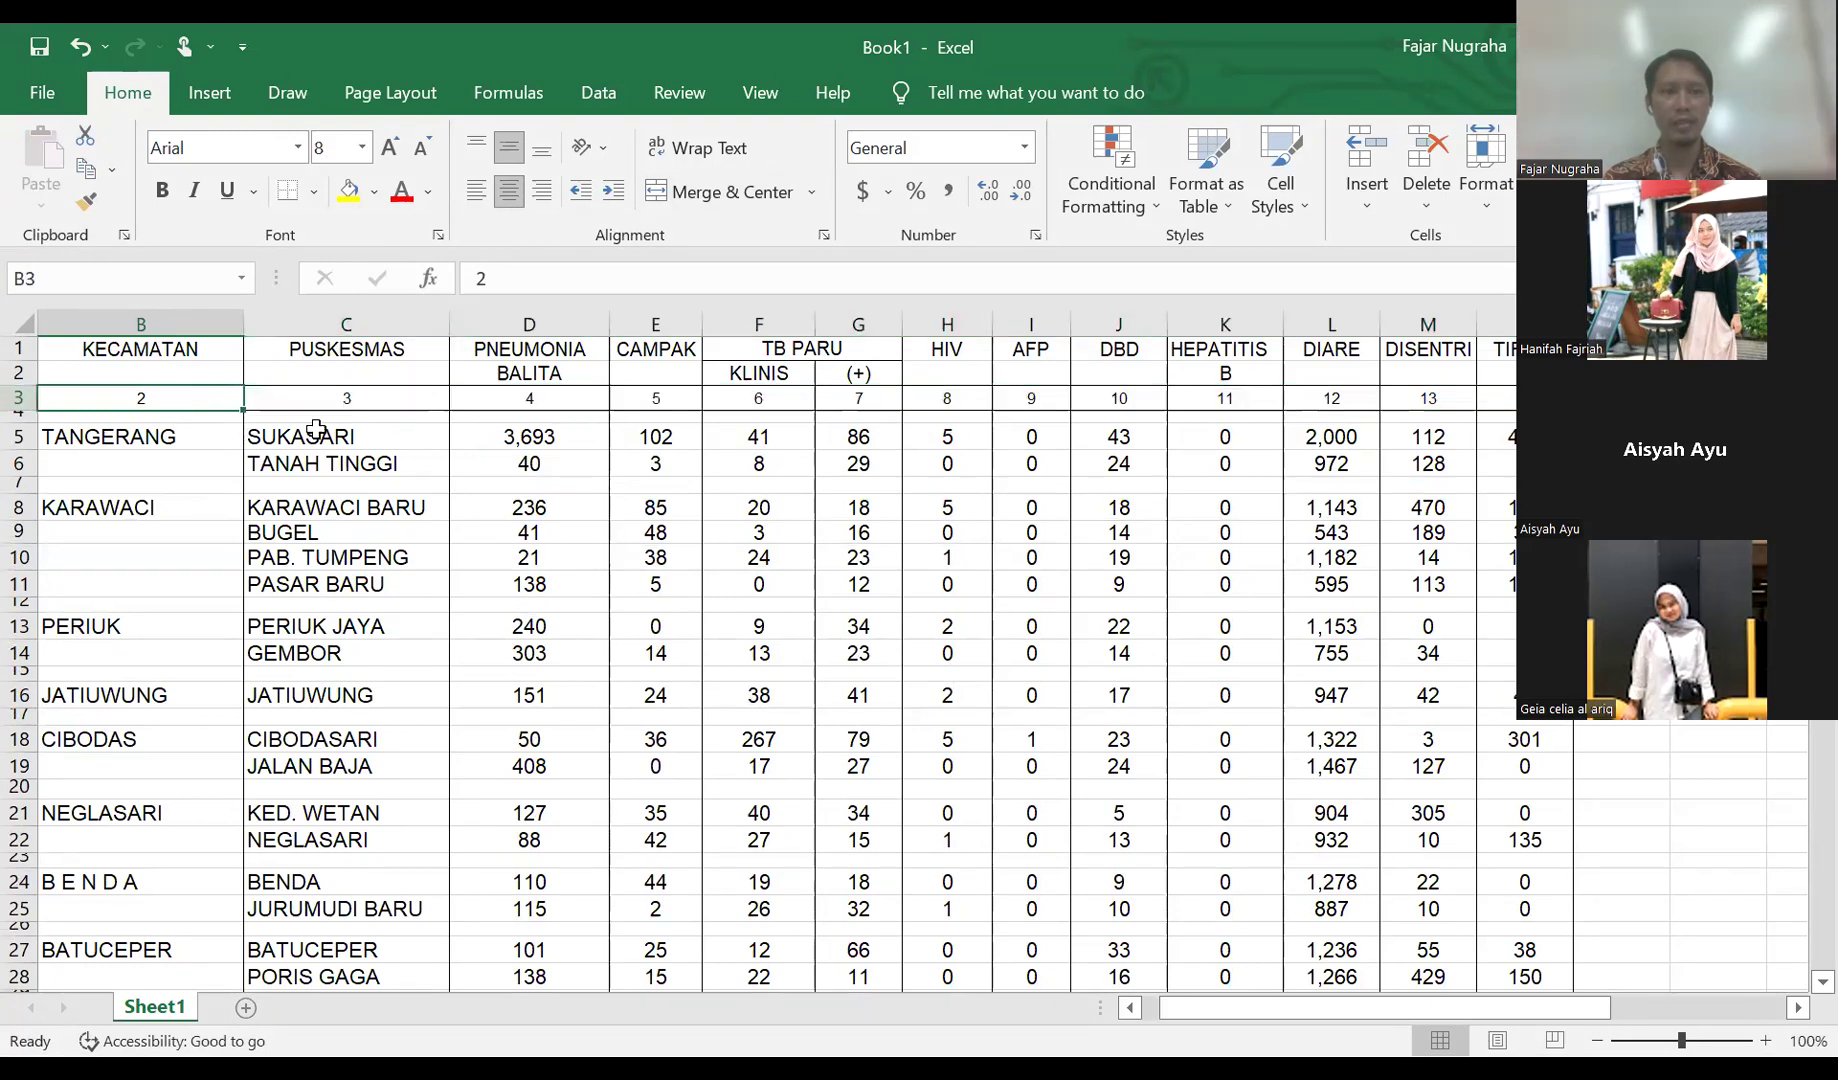
left_click(336, 402)
left_click(540, 395)
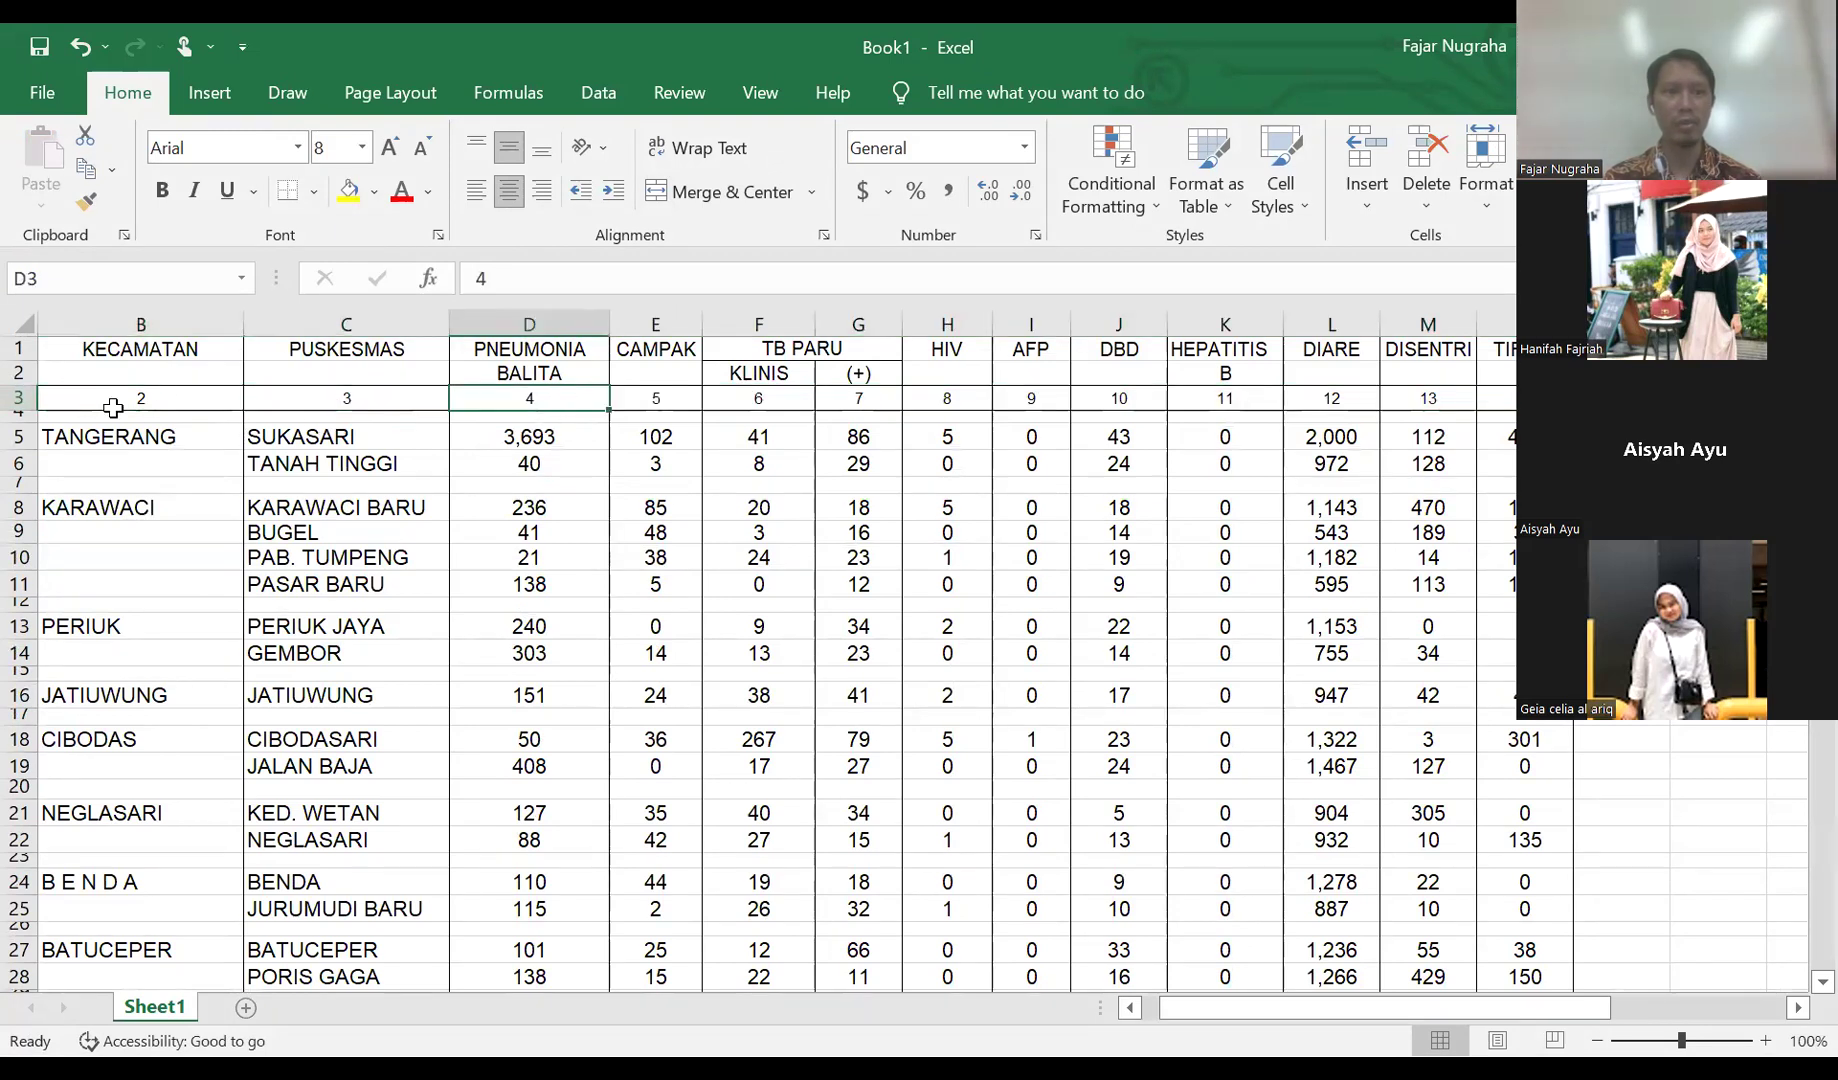
left_click(20, 398)
right_click(20, 398)
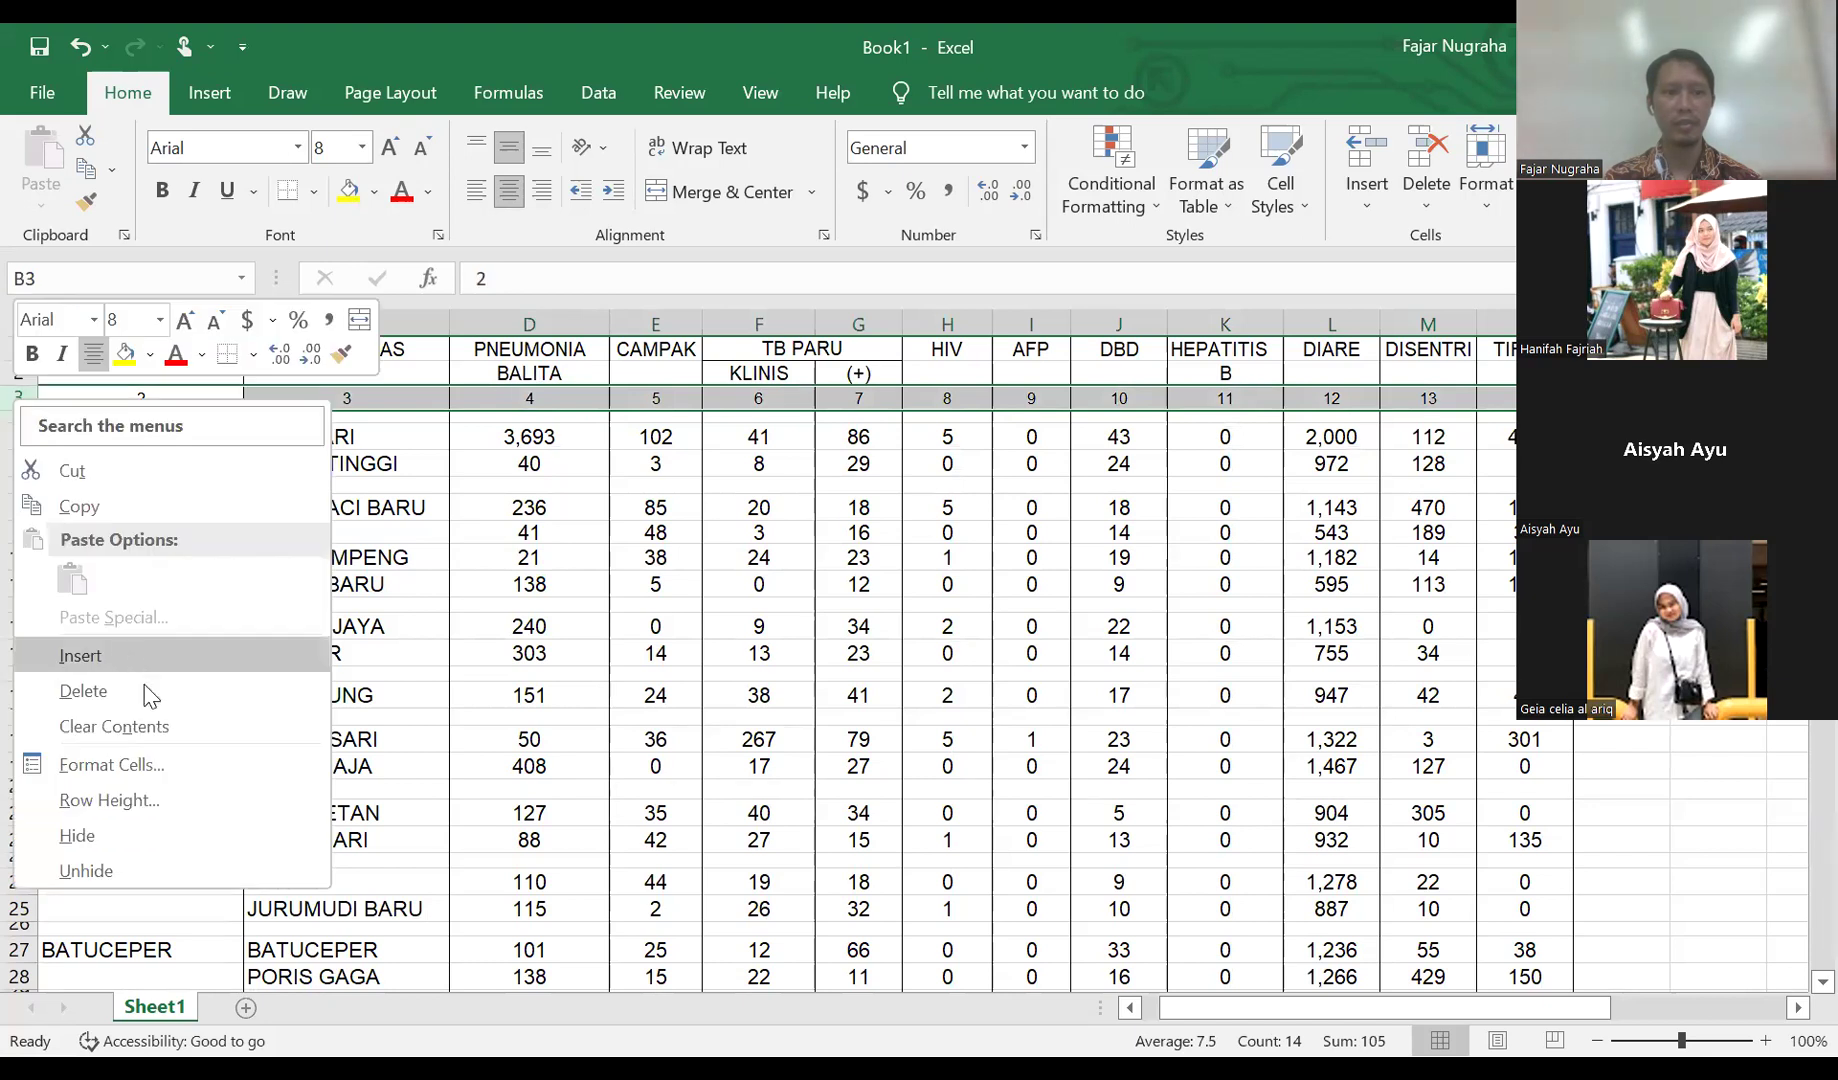
left_click(148, 691)
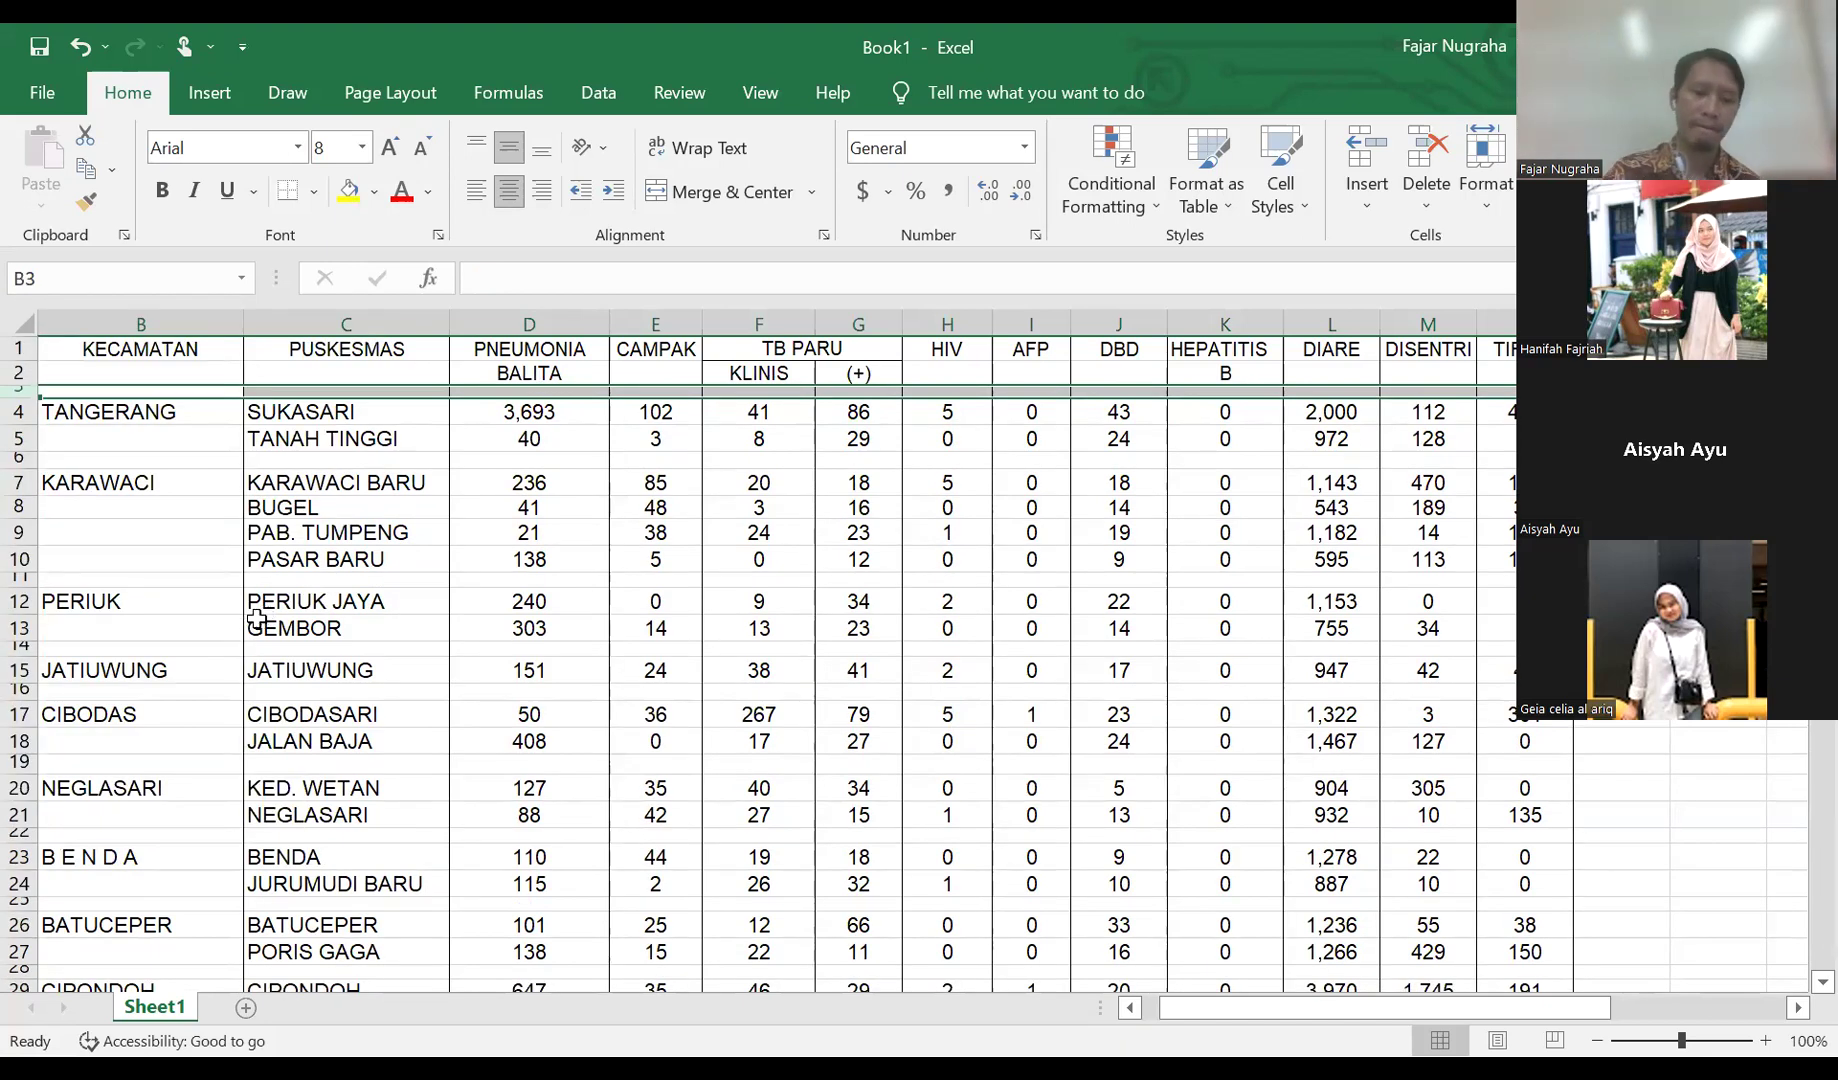
- Undo the row deletions back to the full pasted table with its title rows
key("ctrl+z")
key("ctrl+z")
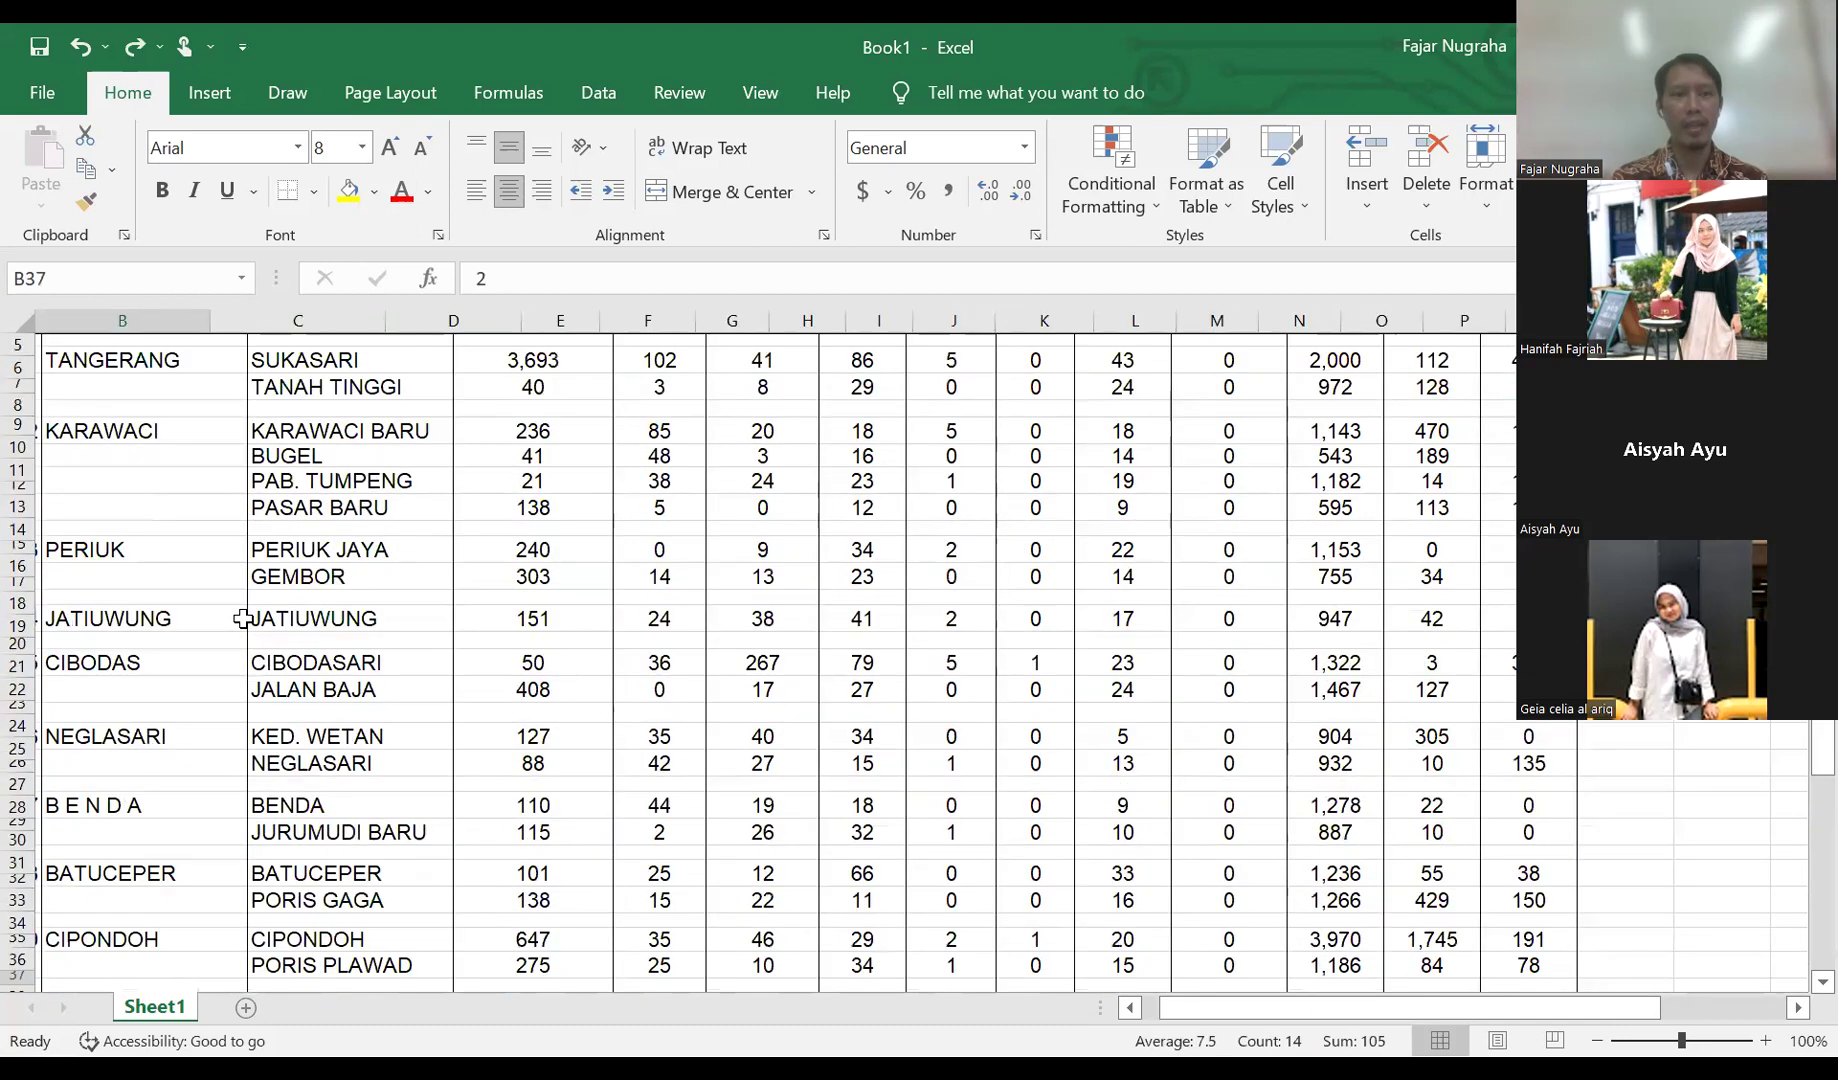
scroll(231, 619, "down", 1)
key("ctrl+z")
key("ctrl+z")
key("ctrl+z")
key("ctrl+z")
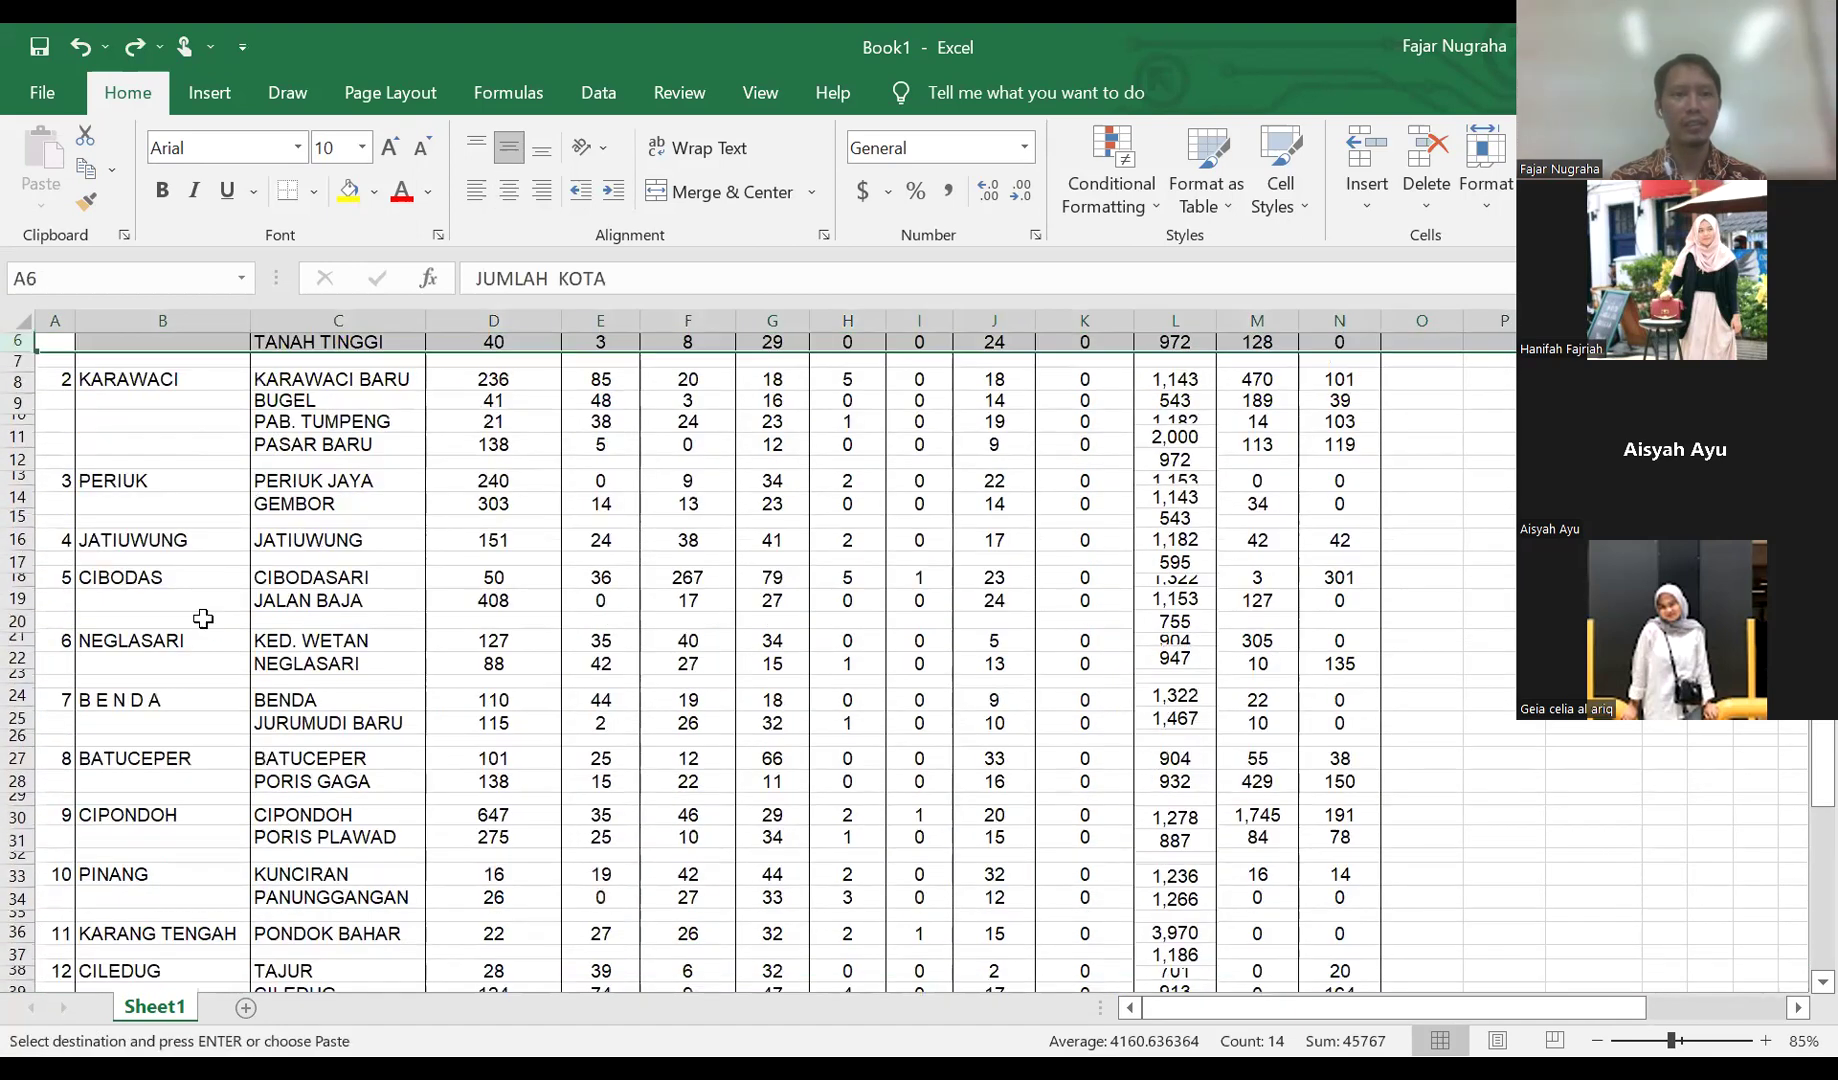
- Delete title rows 1 to 6 above the table header again
left_click(115, 471)
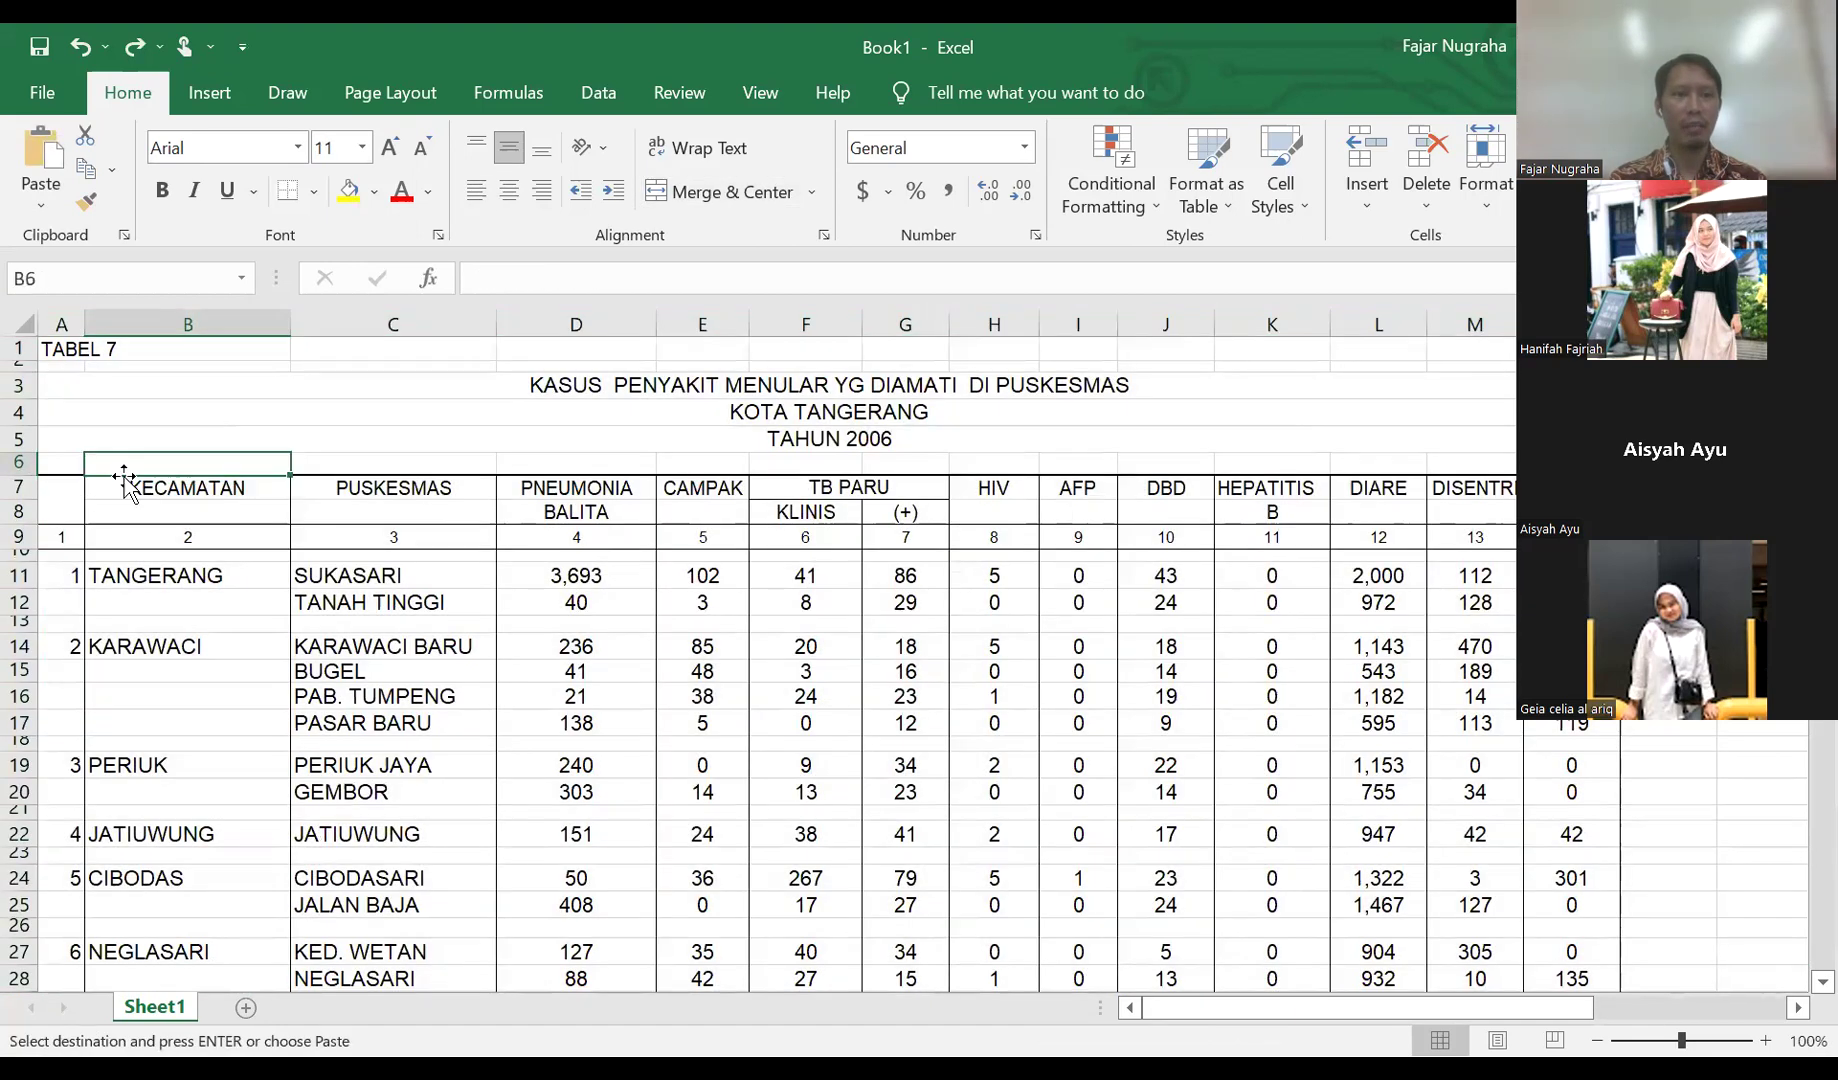
left_click(10, 347)
left_click_drag(10, 347, 12, 462)
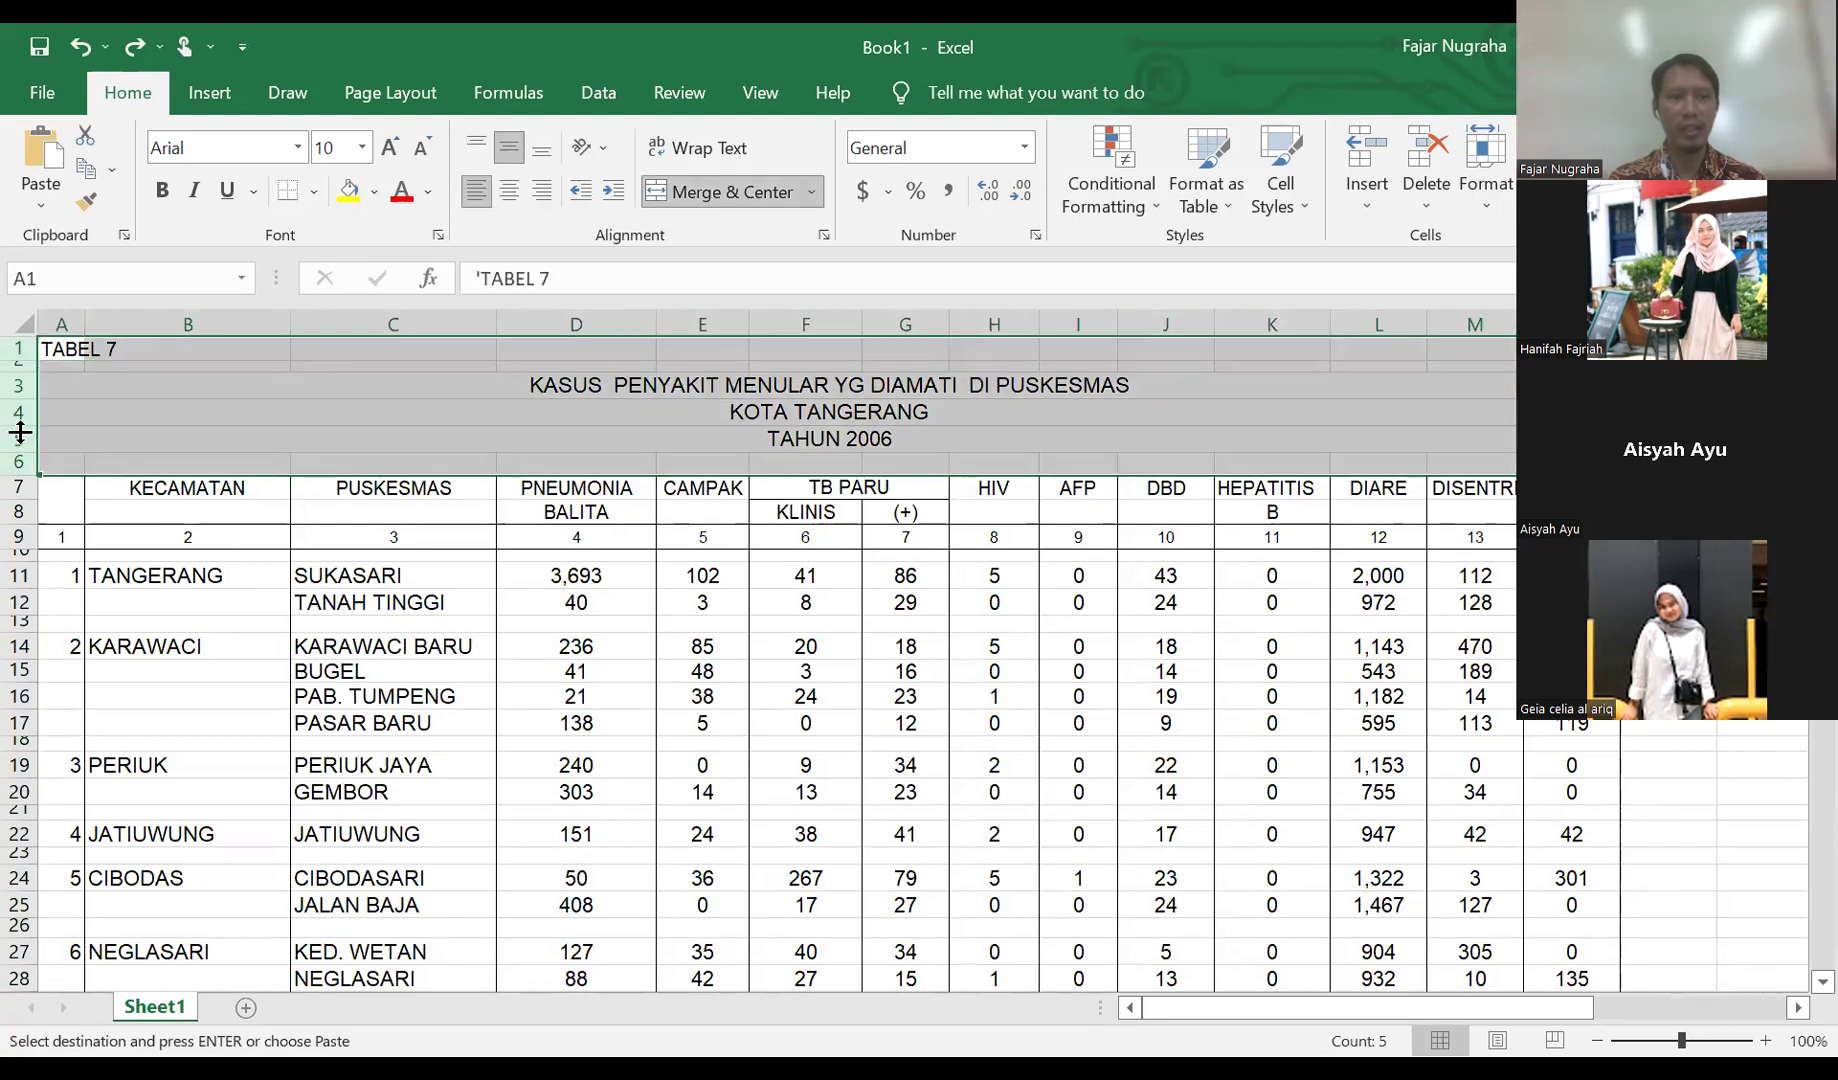
right_click(18, 440)
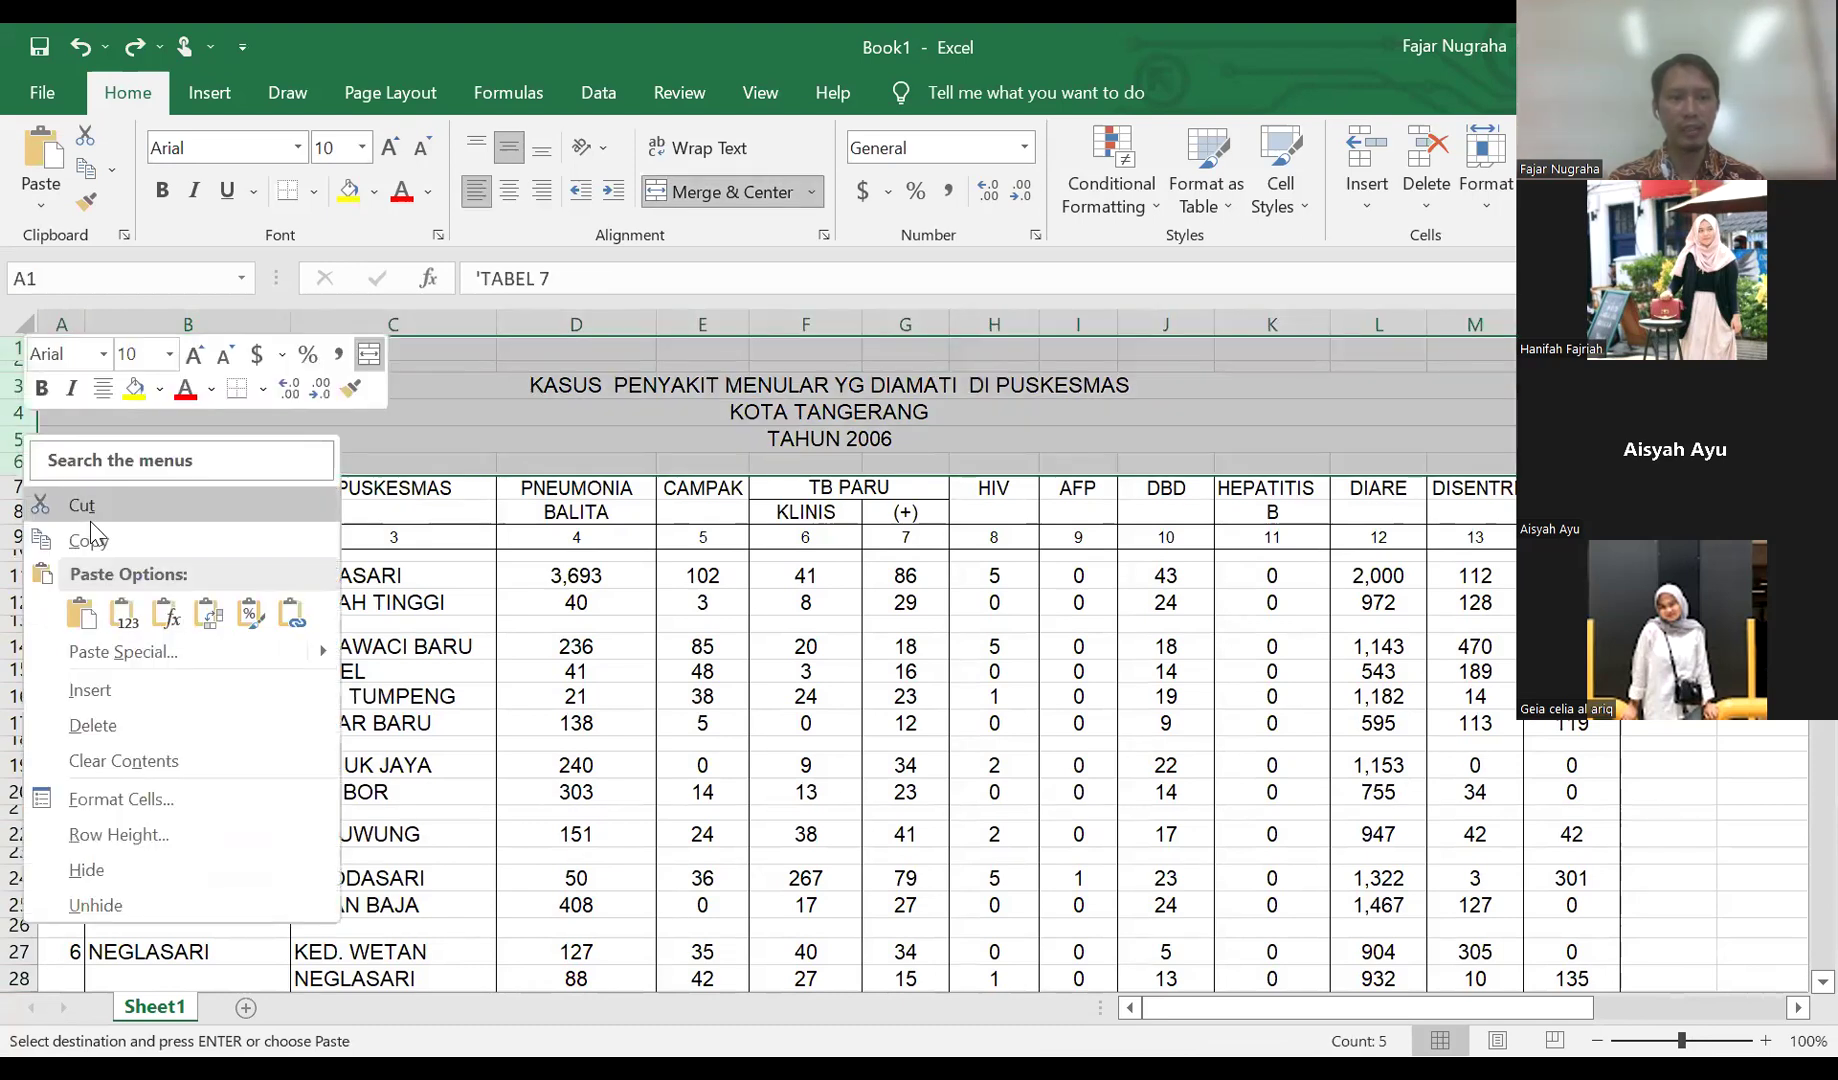
left_click(152, 726)
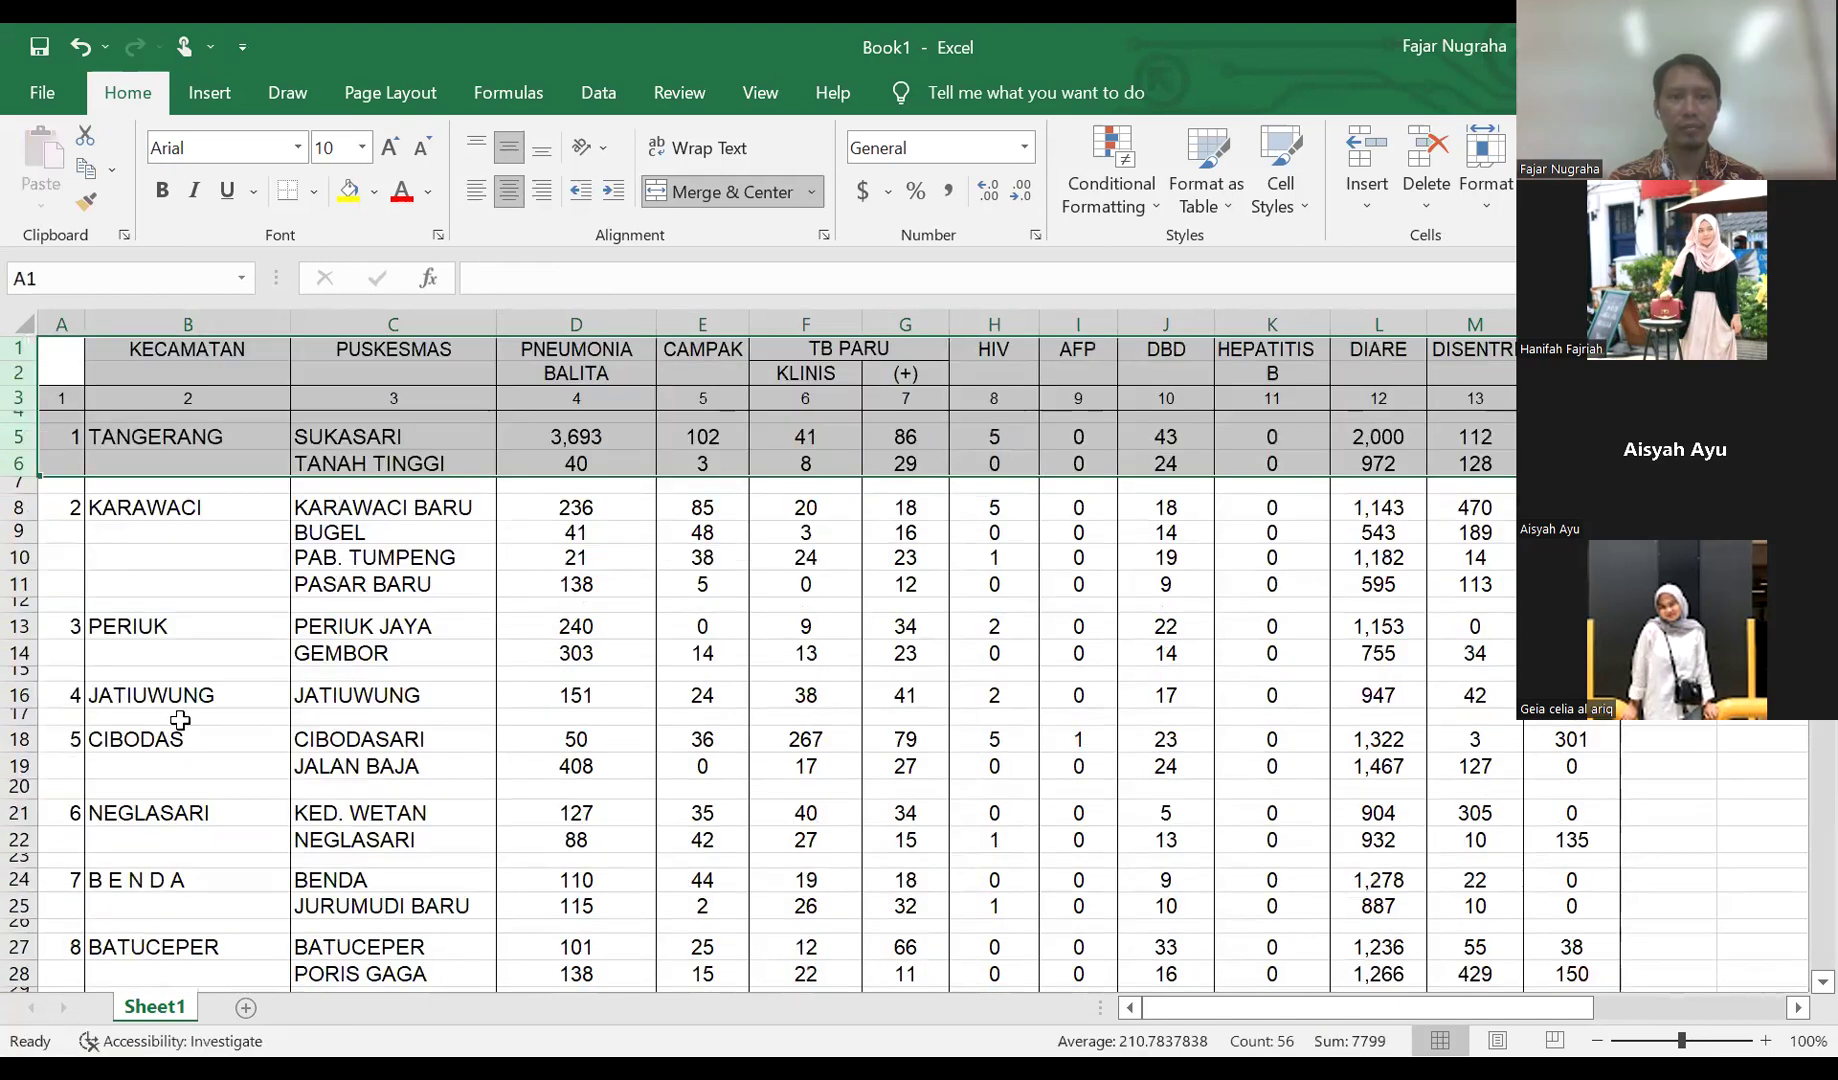
- Delete the column-numbering row 3 beneath the two header rows
left_click(272, 703)
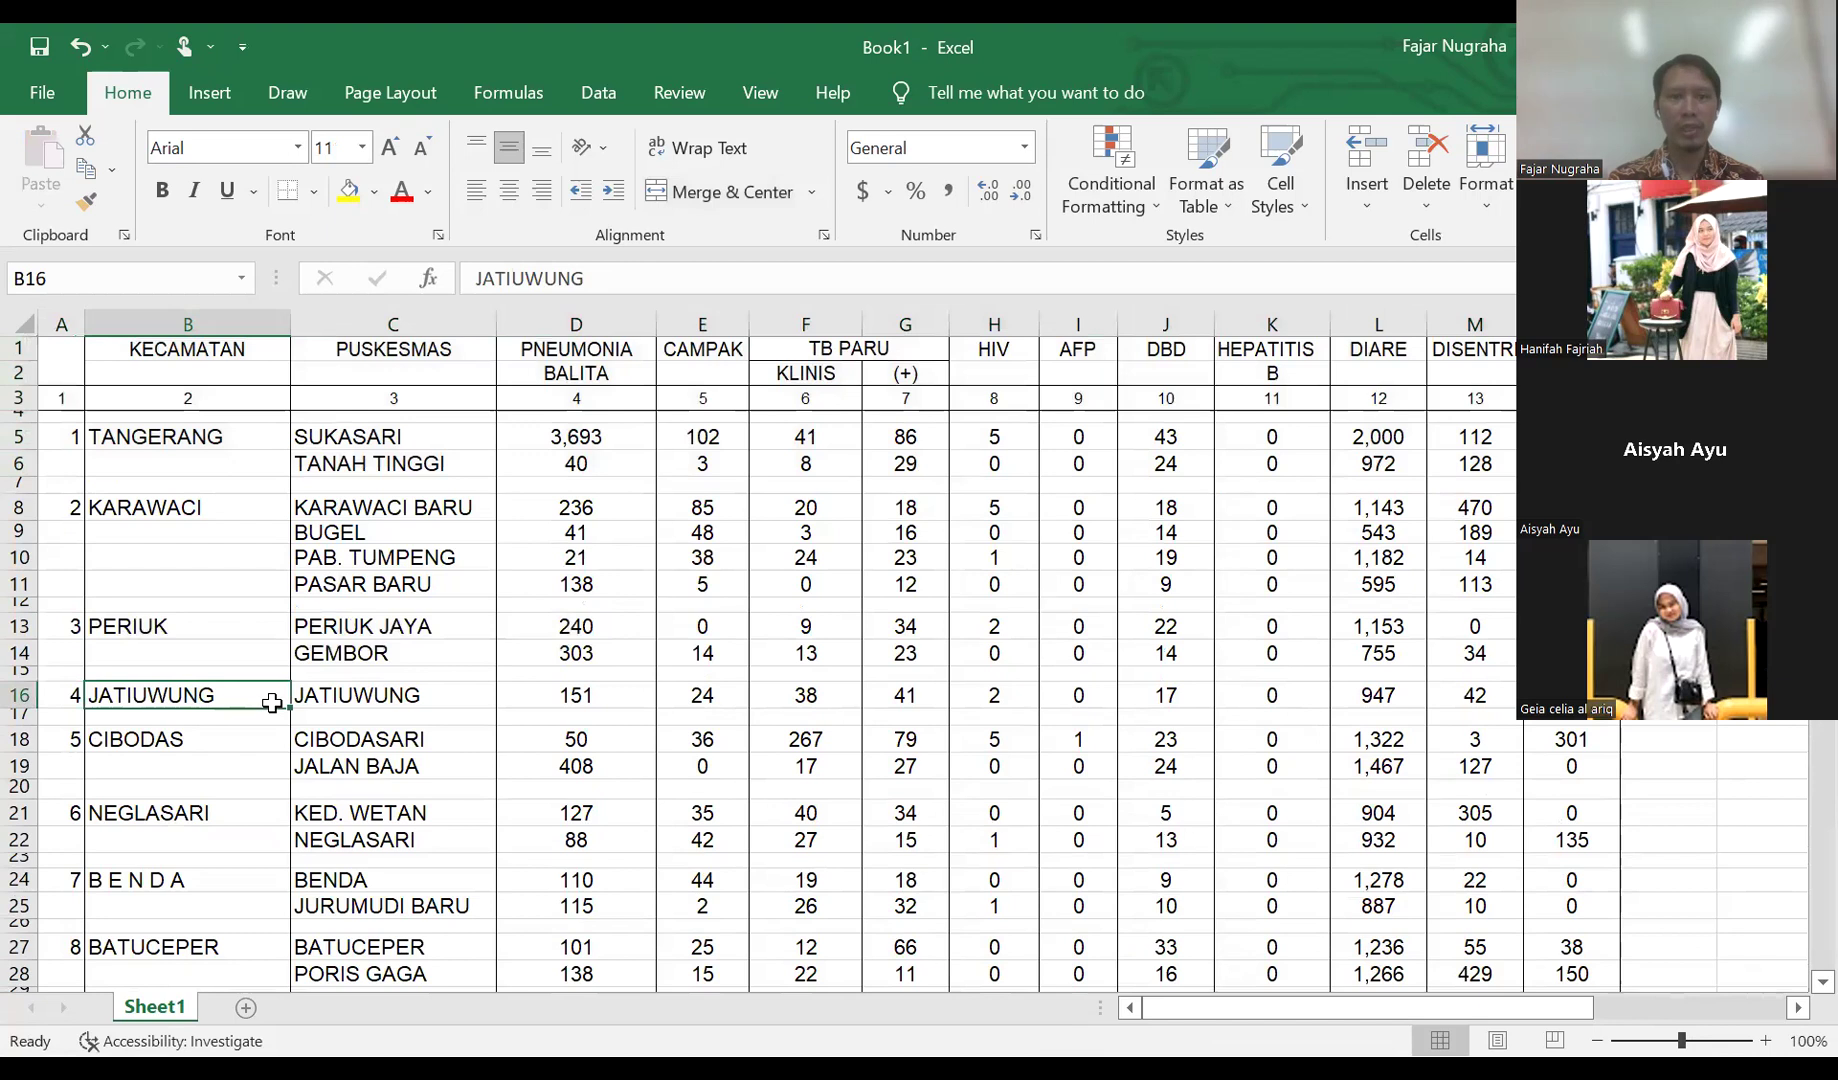
left_click(20, 398)
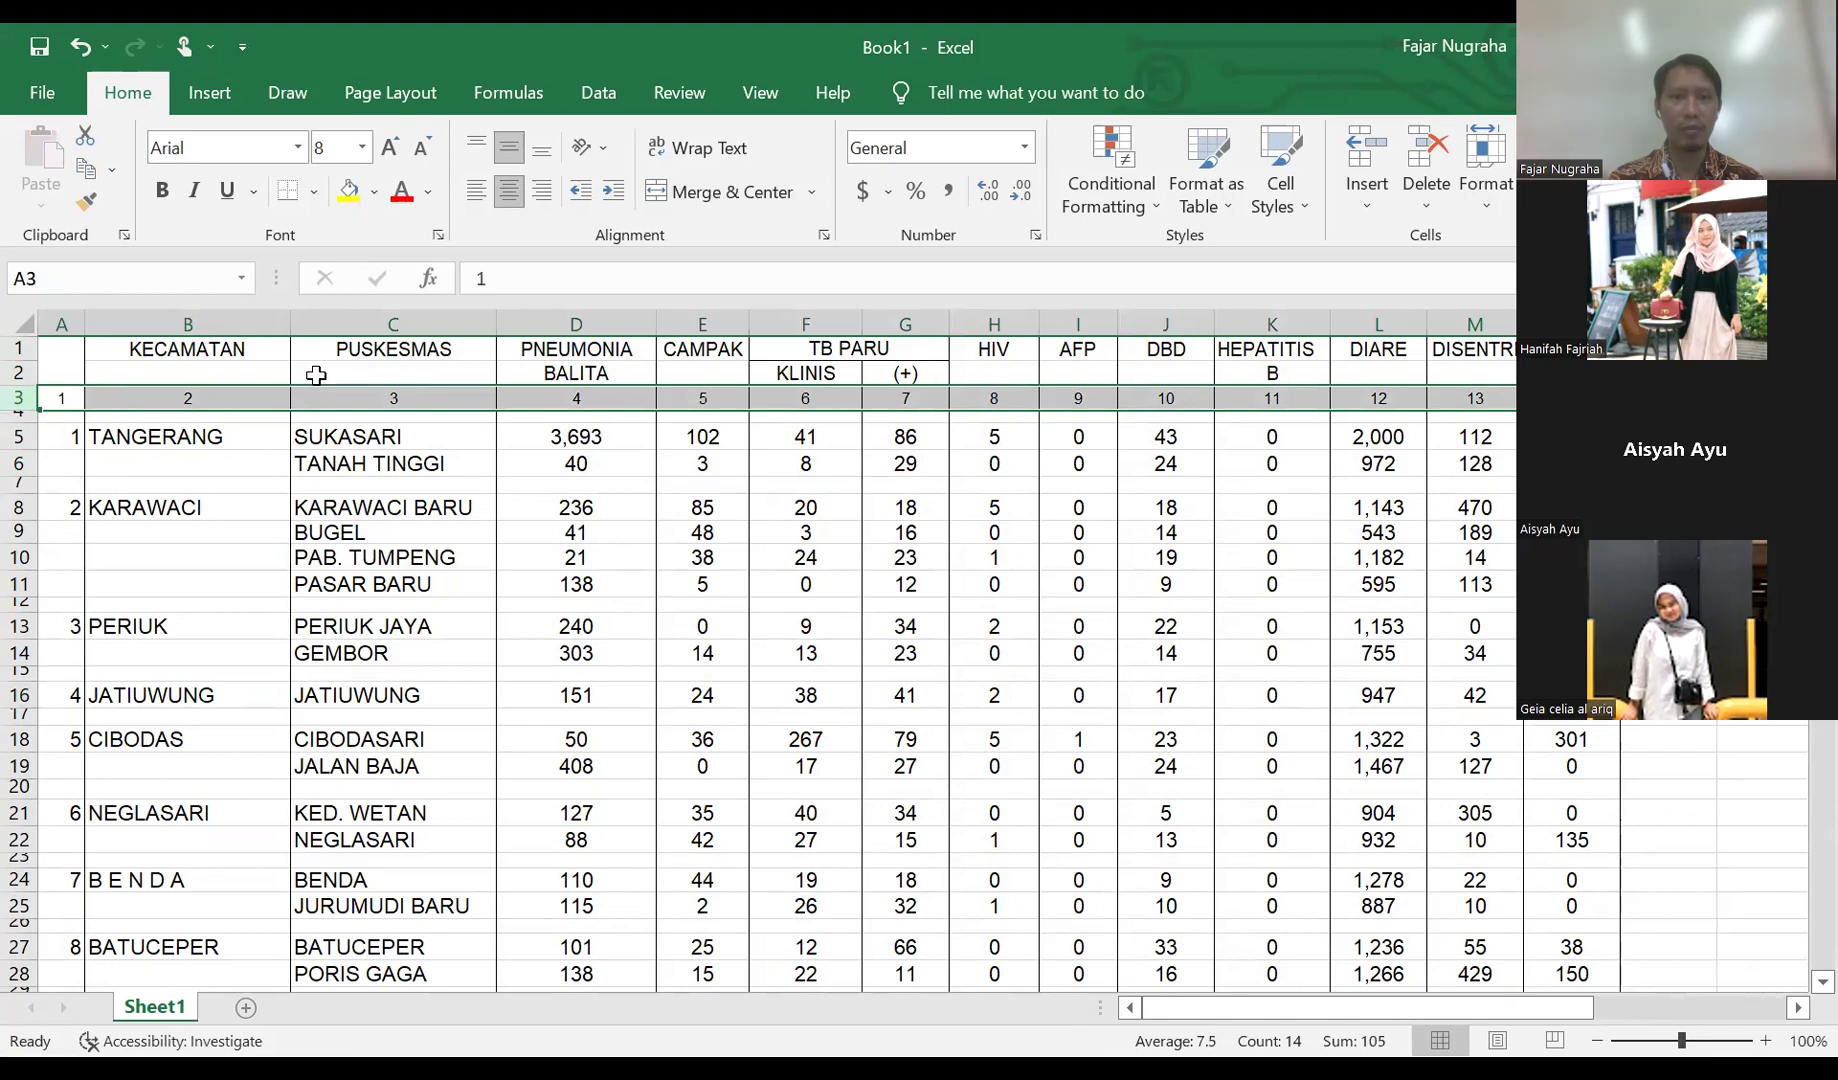
right_click(20, 398)
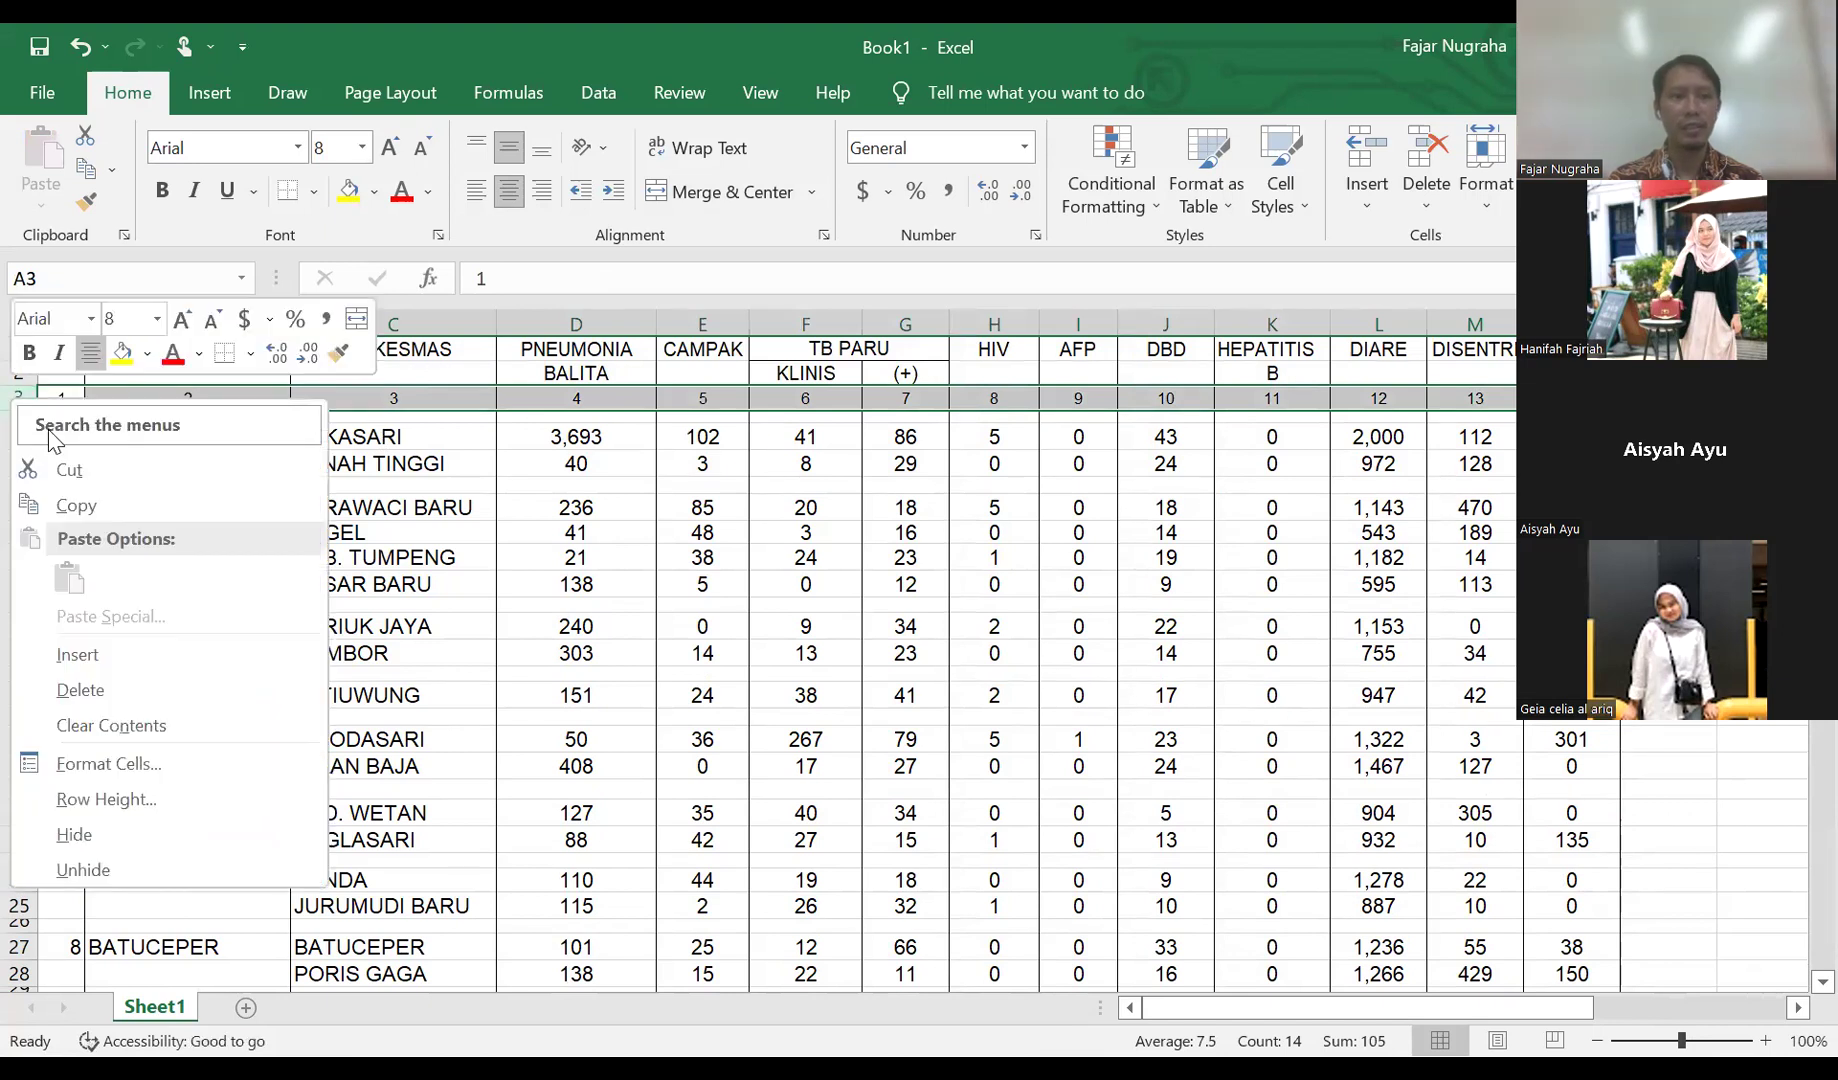
left_click(110, 690)
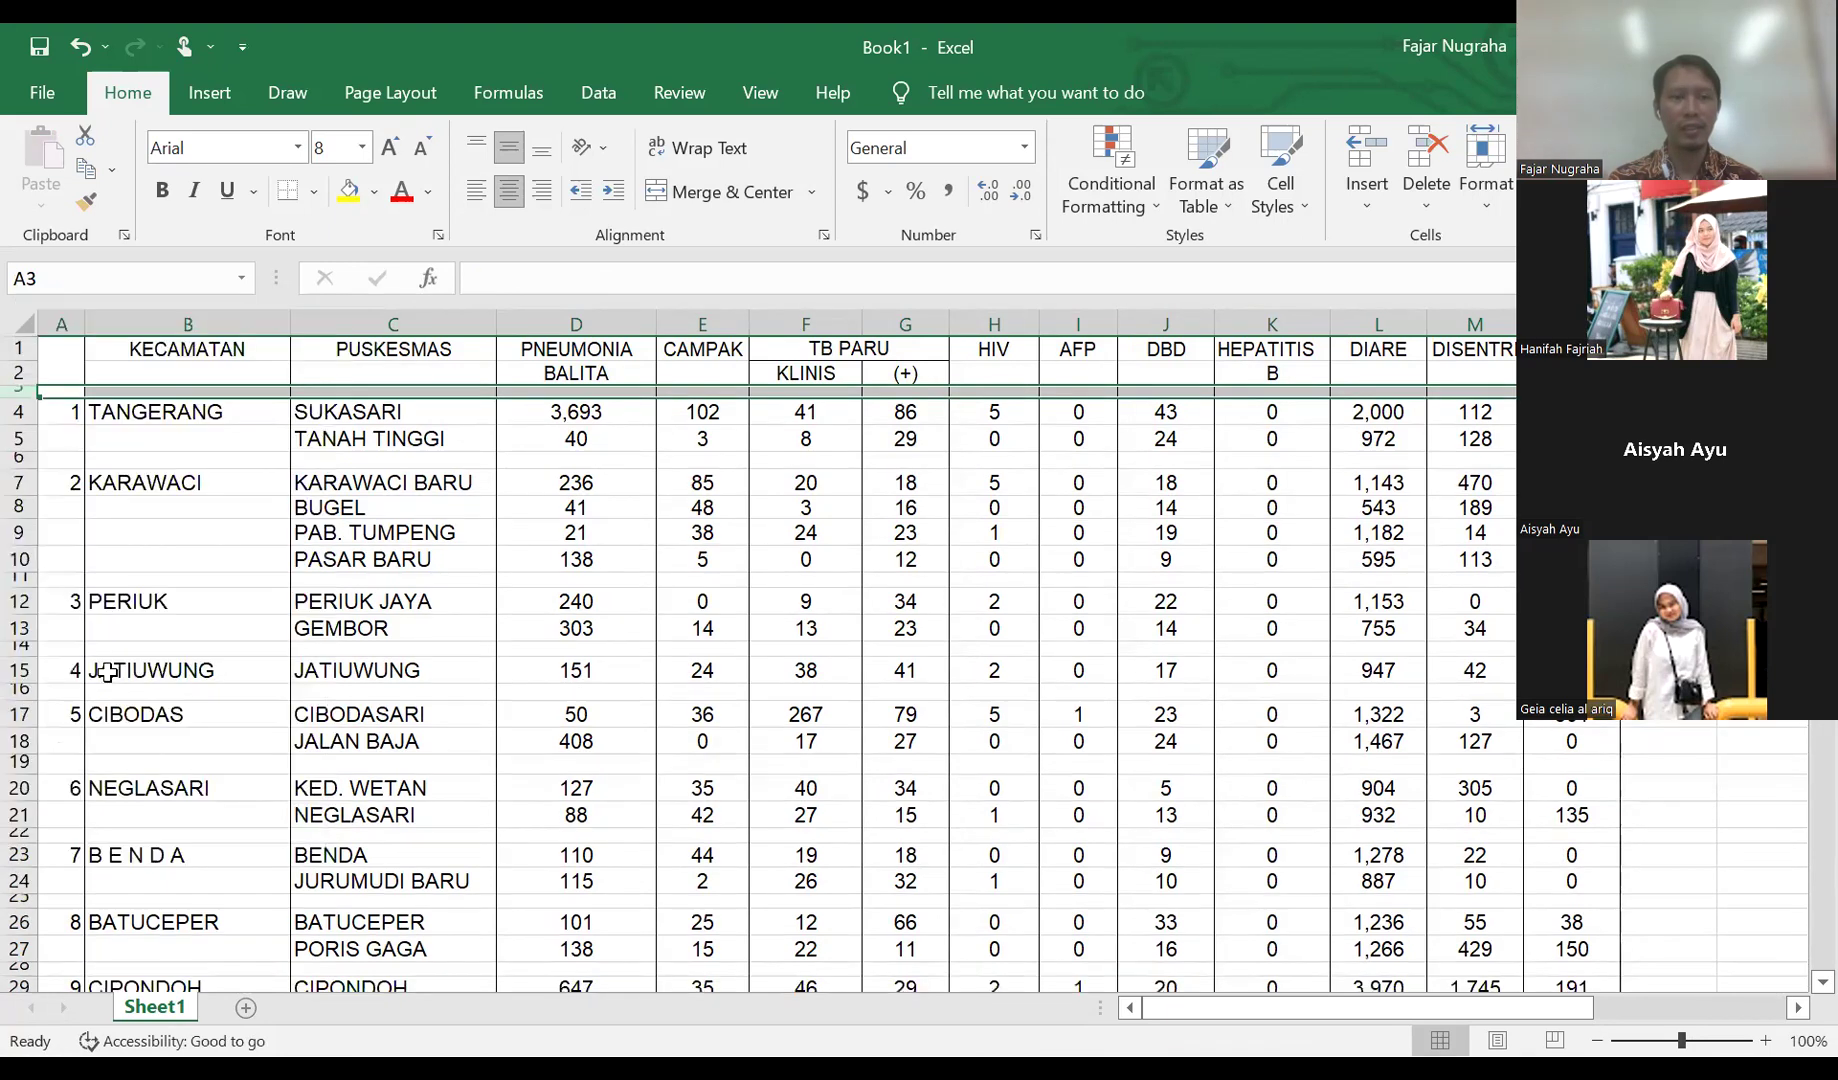
- Delete rows 41 to 45 containing the JUMLAH KOTA totals and the source note at the table's end
scroll(108, 672, "down", 4)
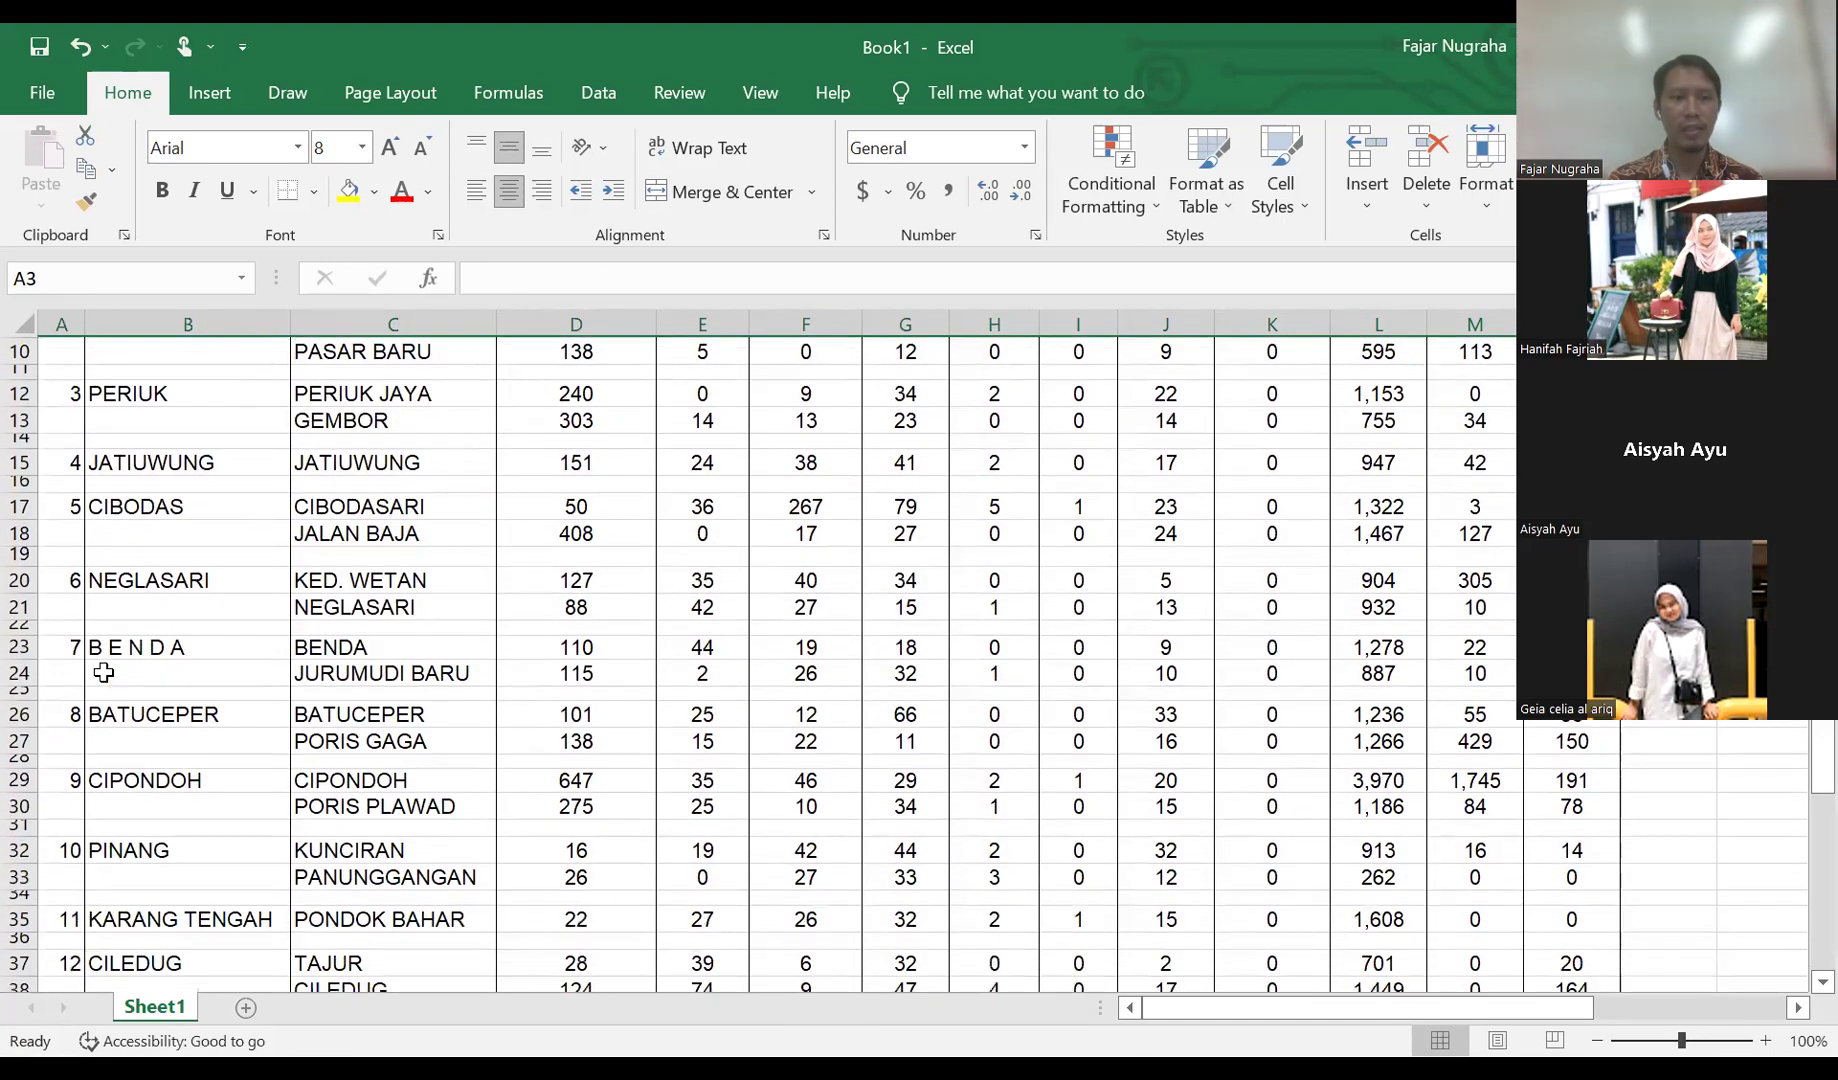
scroll(92, 671, "down", 4)
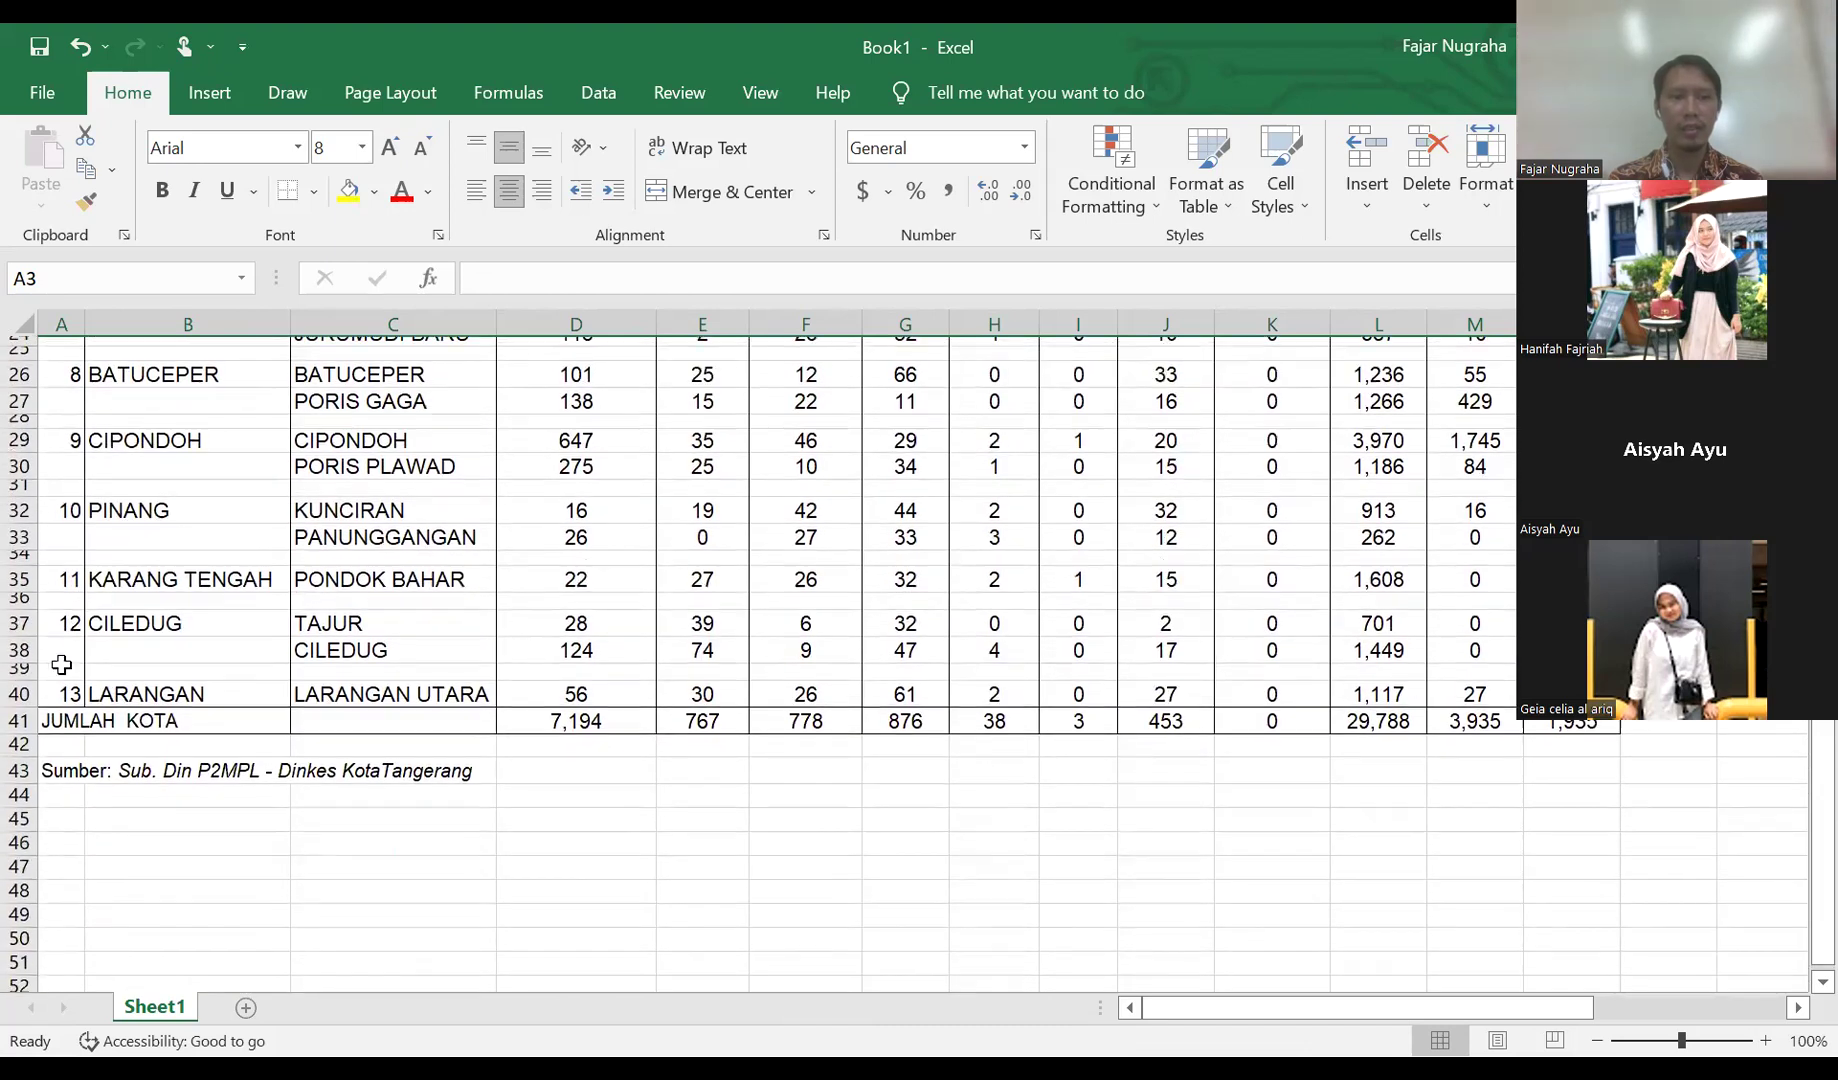
left_click(18, 711)
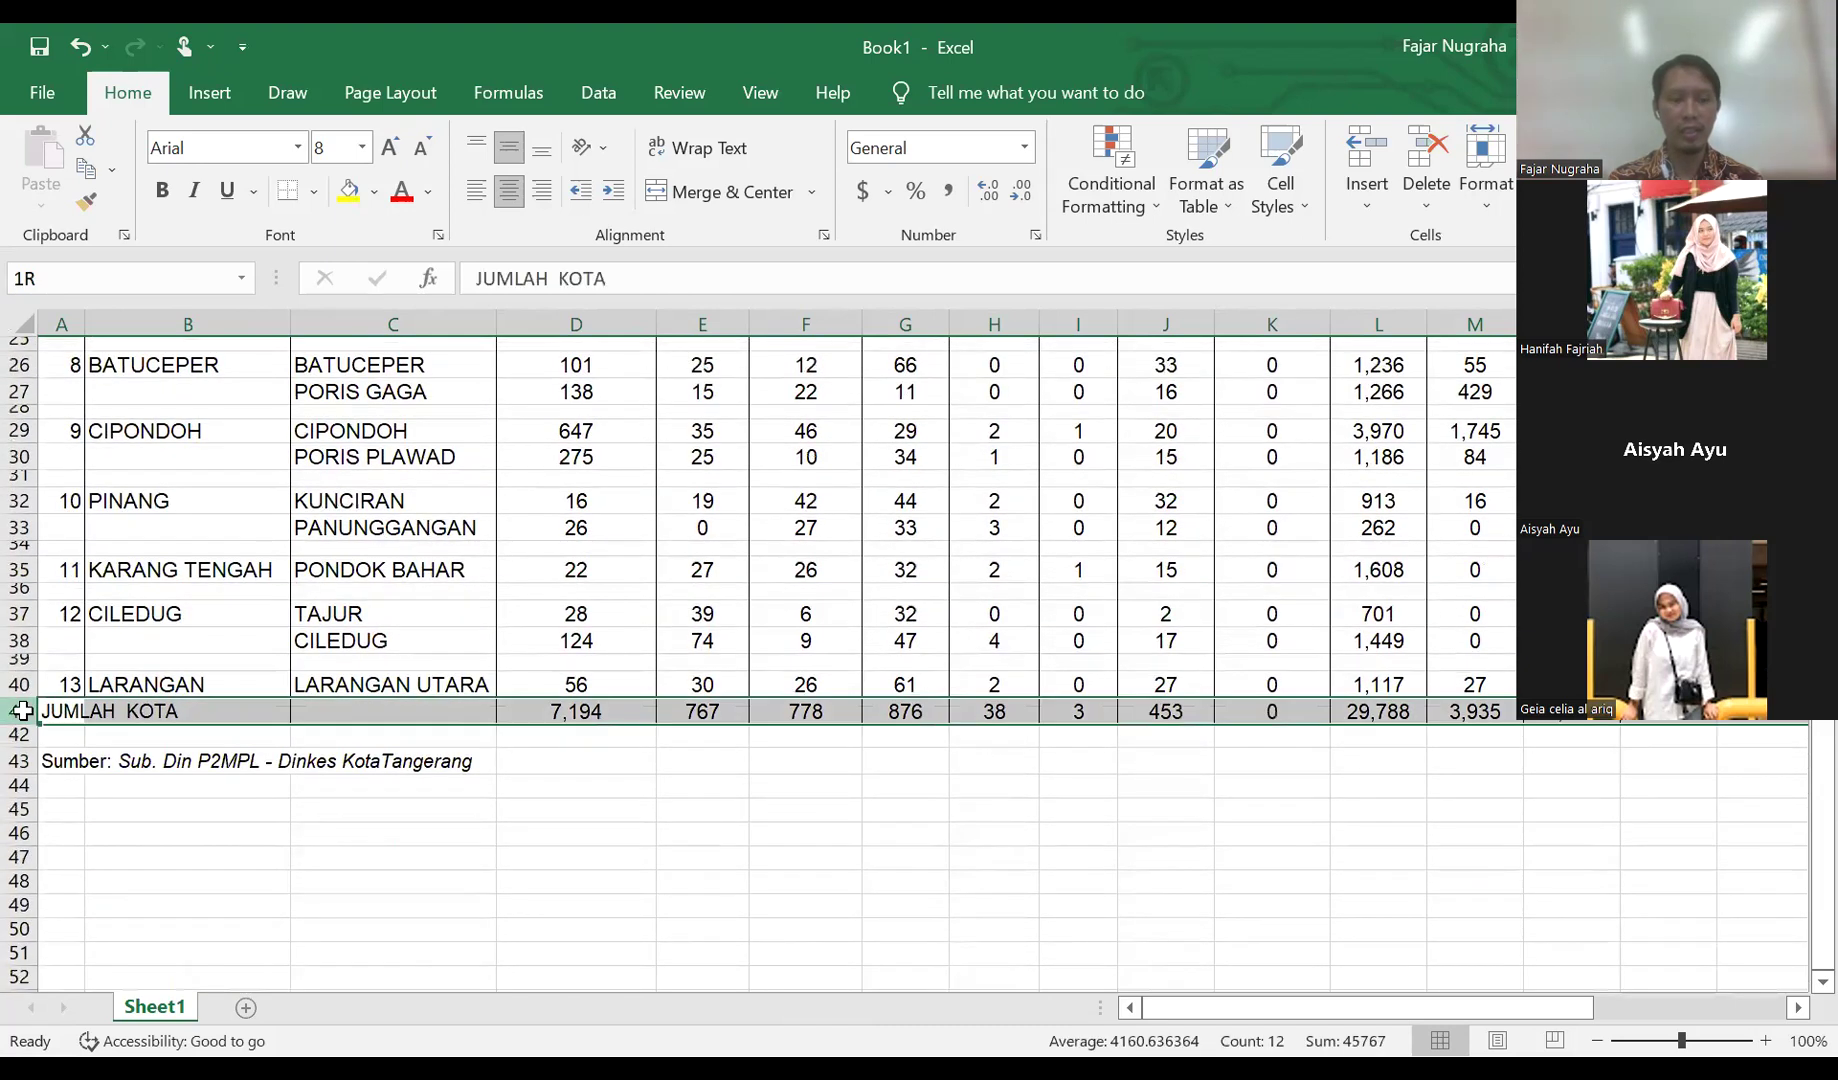
left_click_drag(22, 711, 20, 808)
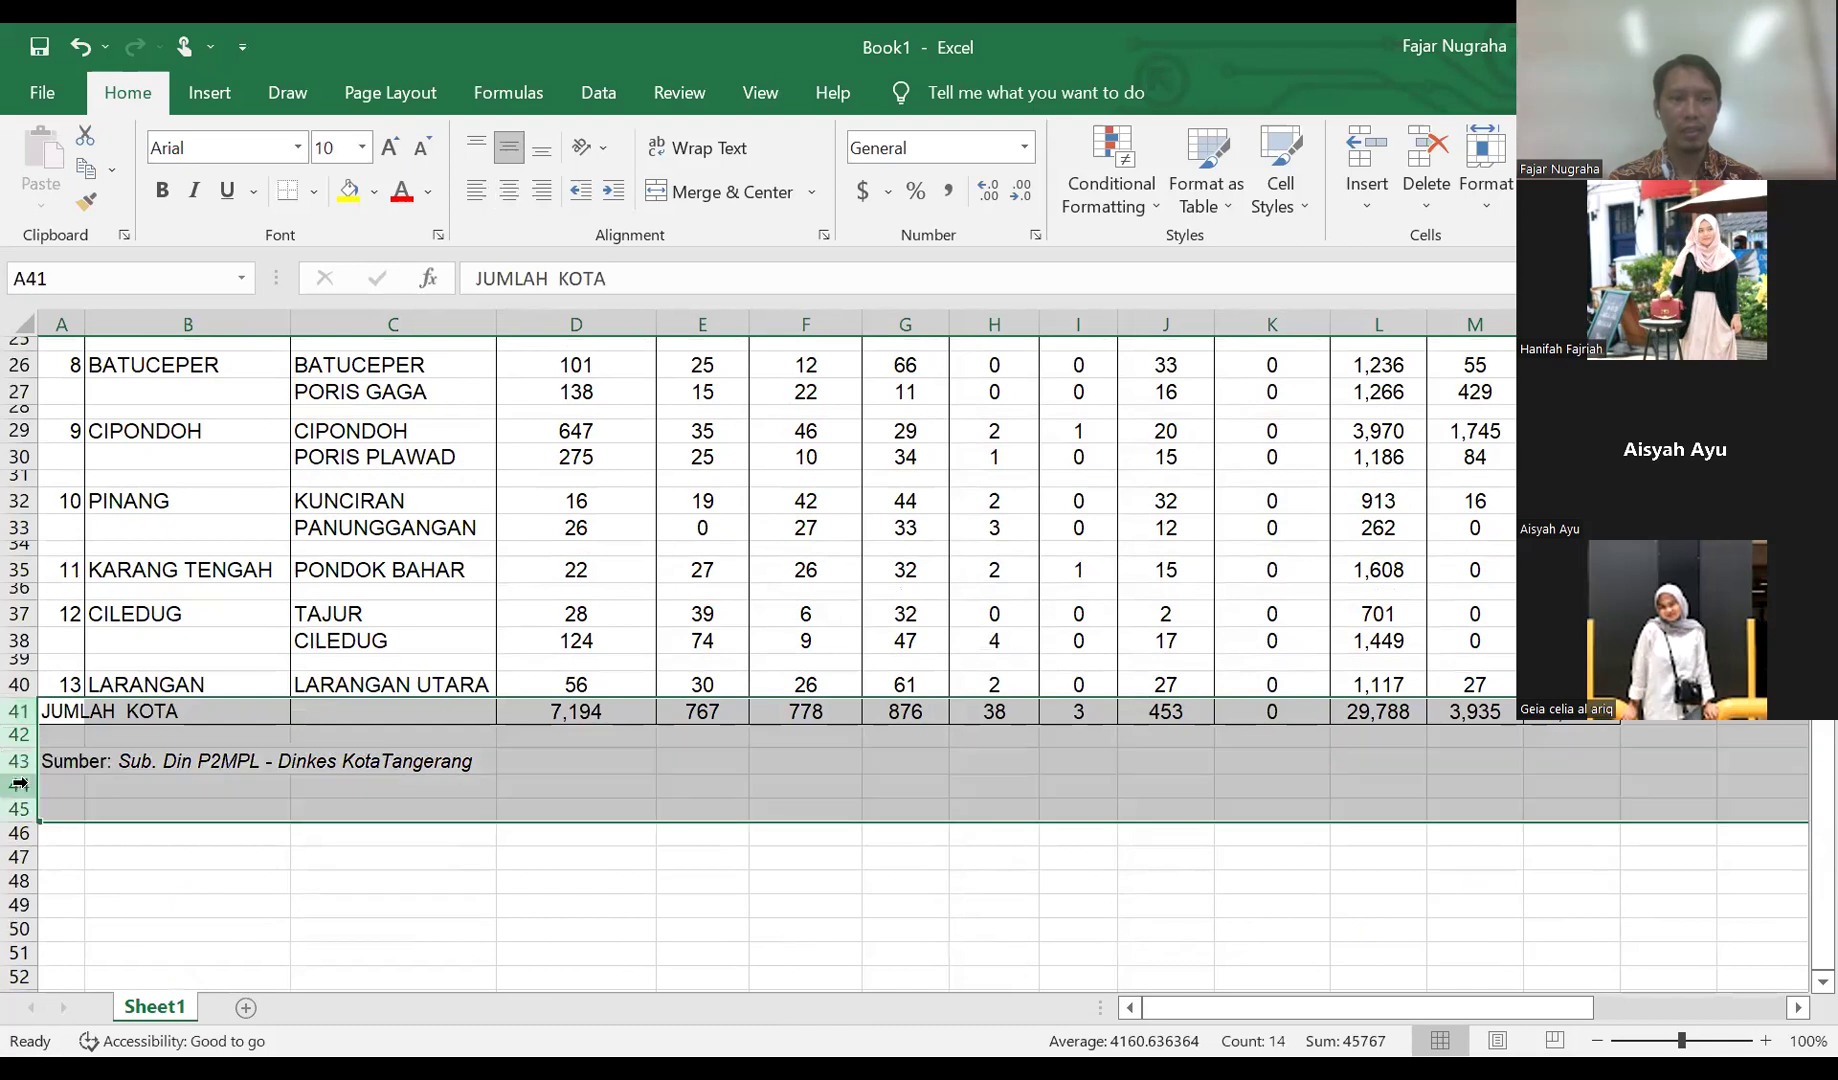
right_click(20, 785)
left_click(47, 592)
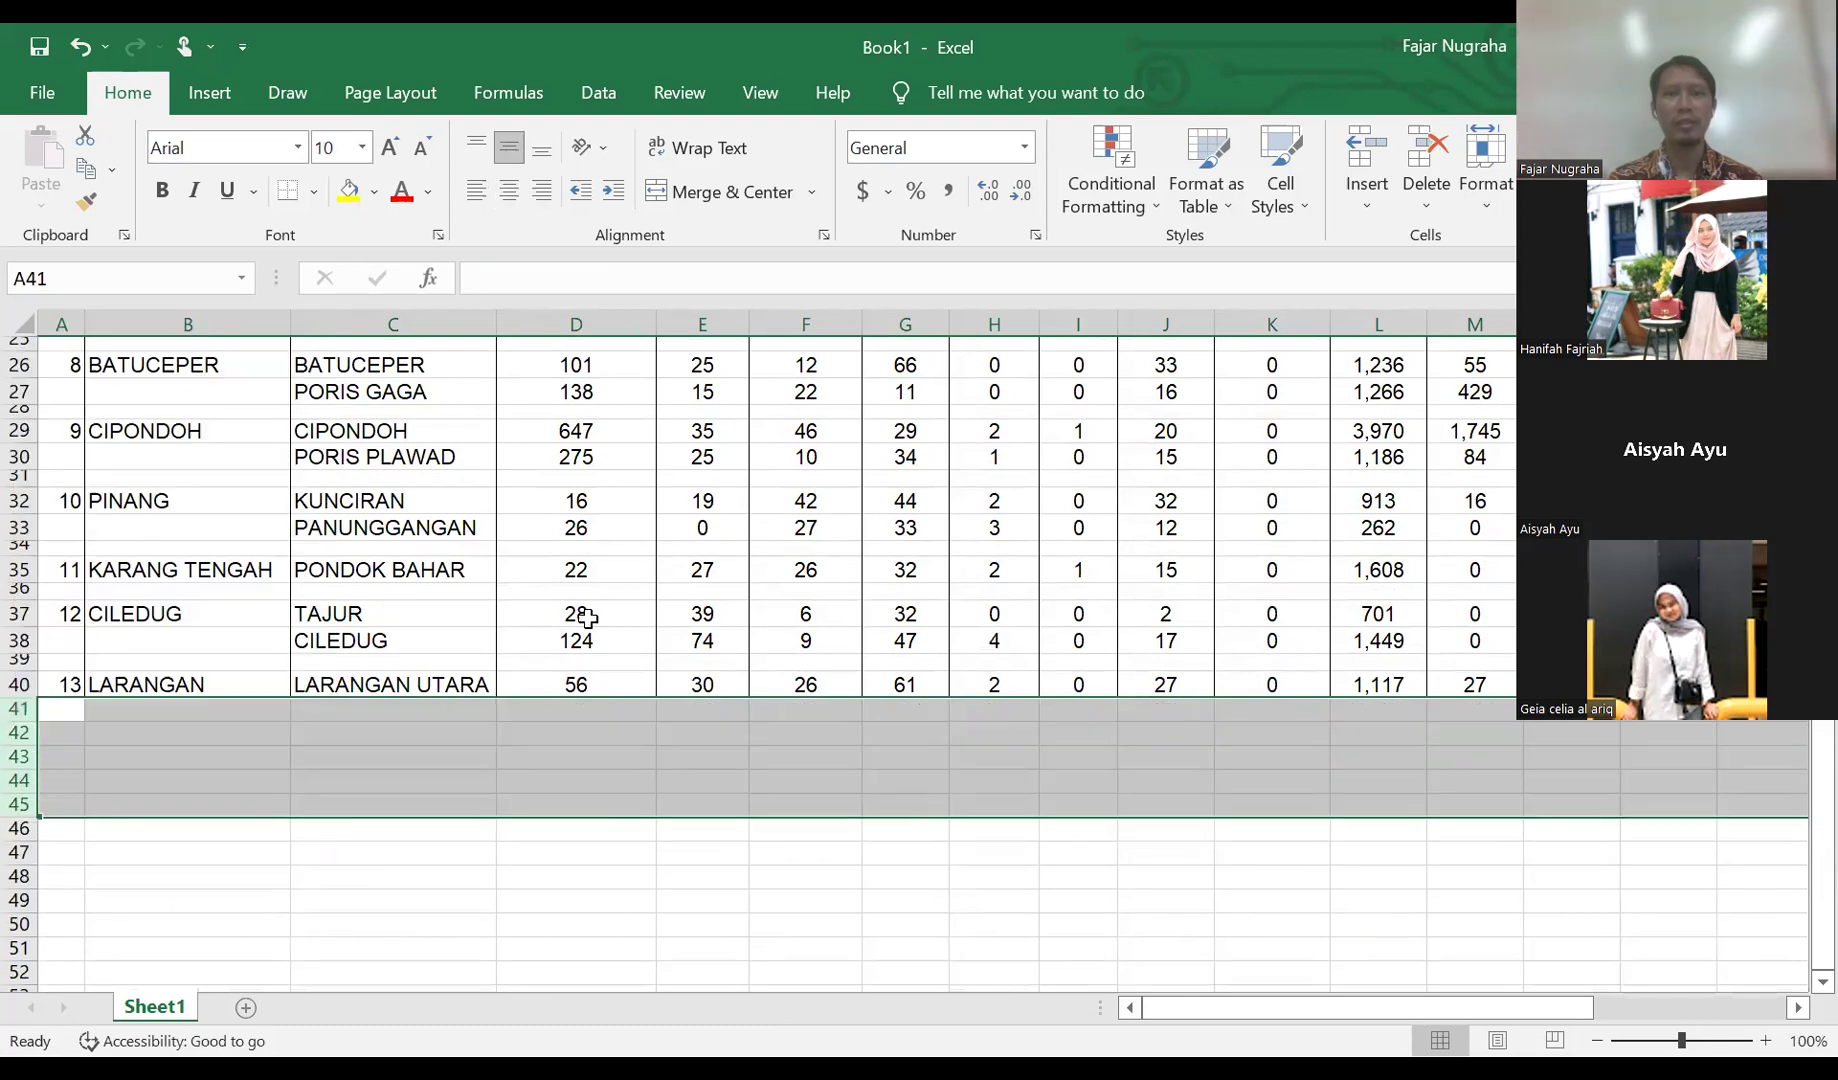
left_click(740, 607)
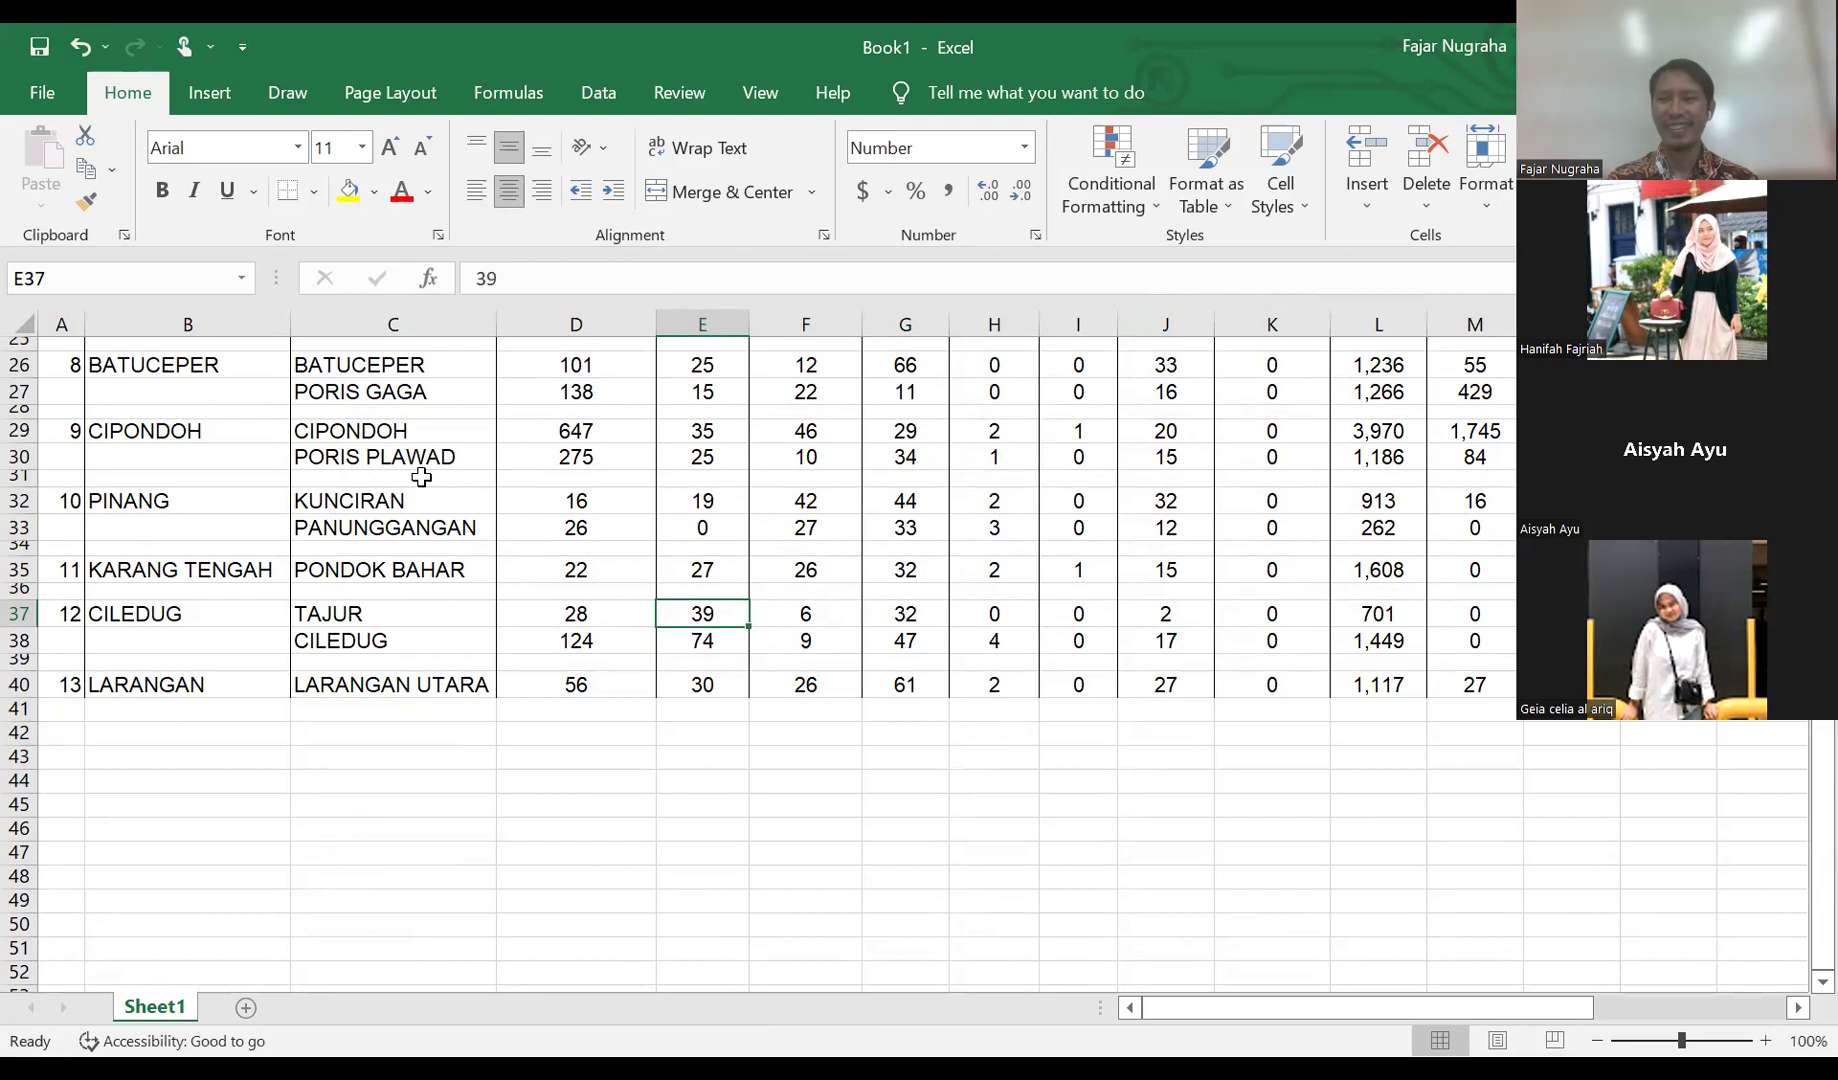
- Change the header in cell D2 to PNEUMONIA BALITA by reusing the text of D1, and widen column D to fit it
scroll(565, 503, "up", 8)
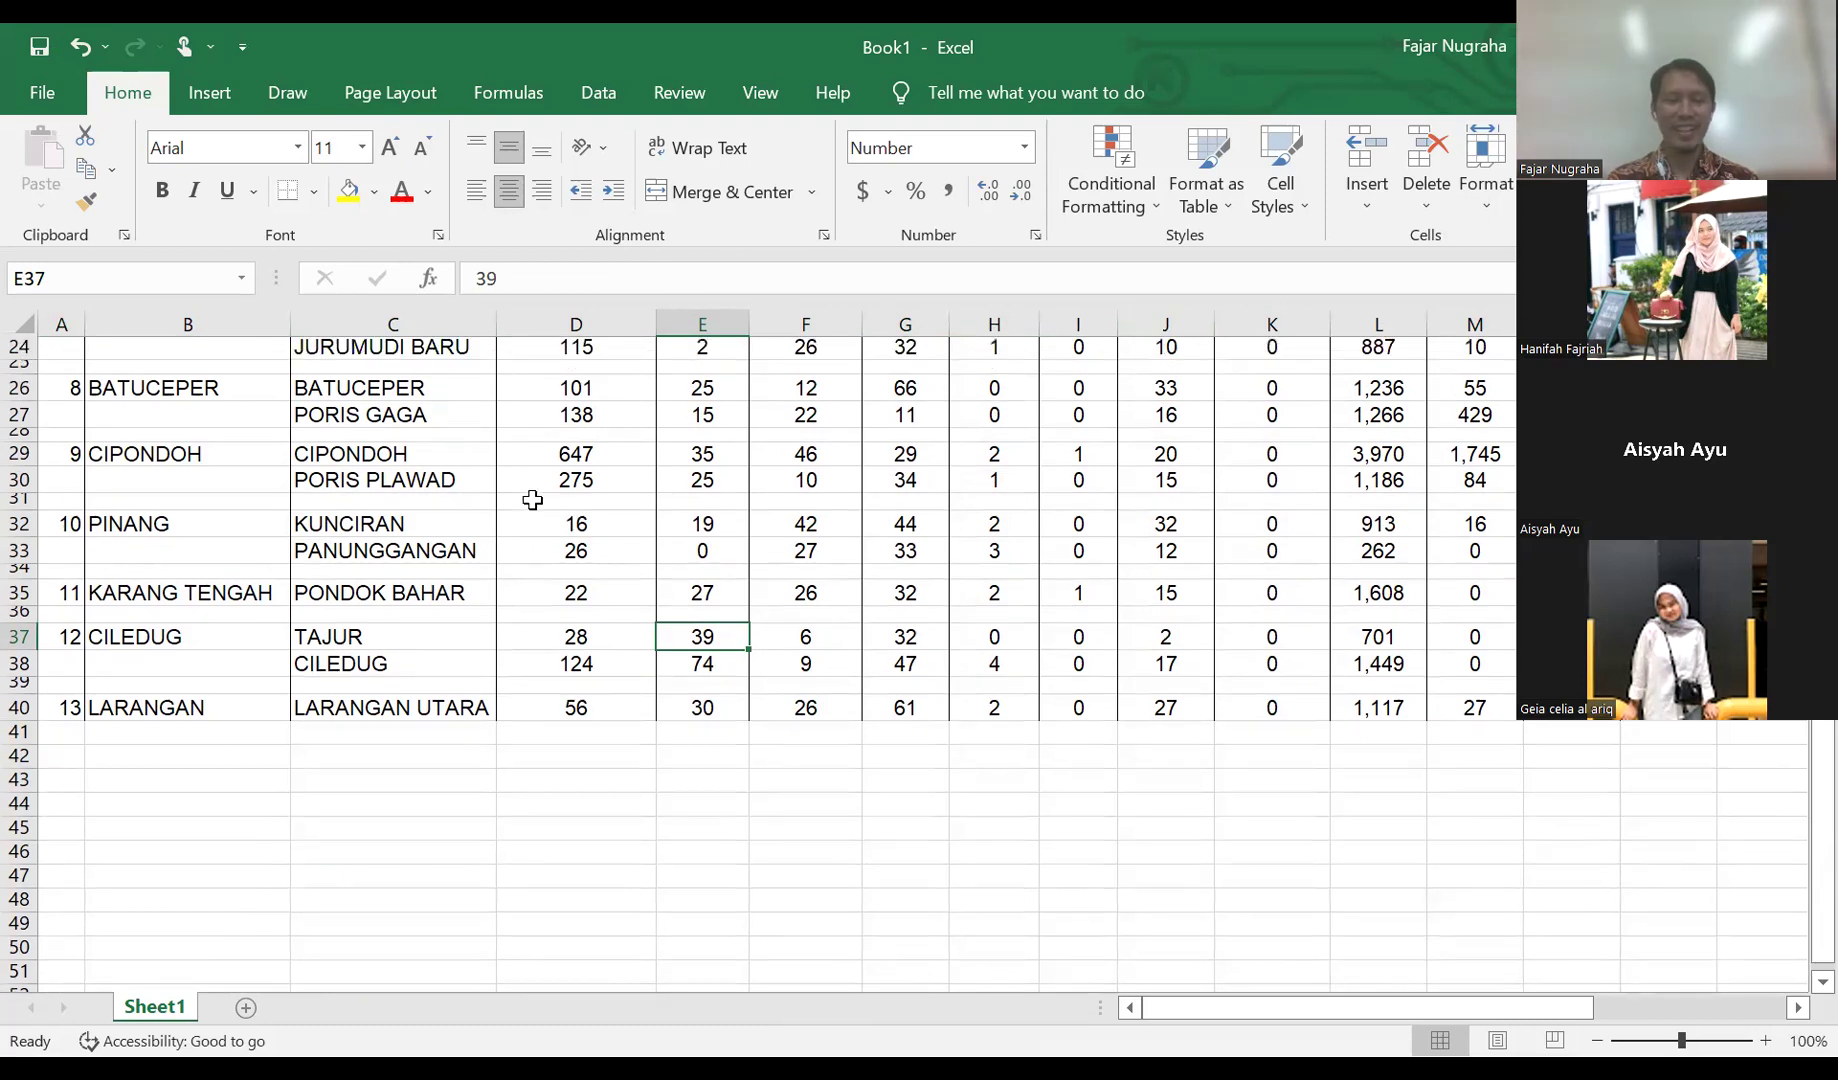
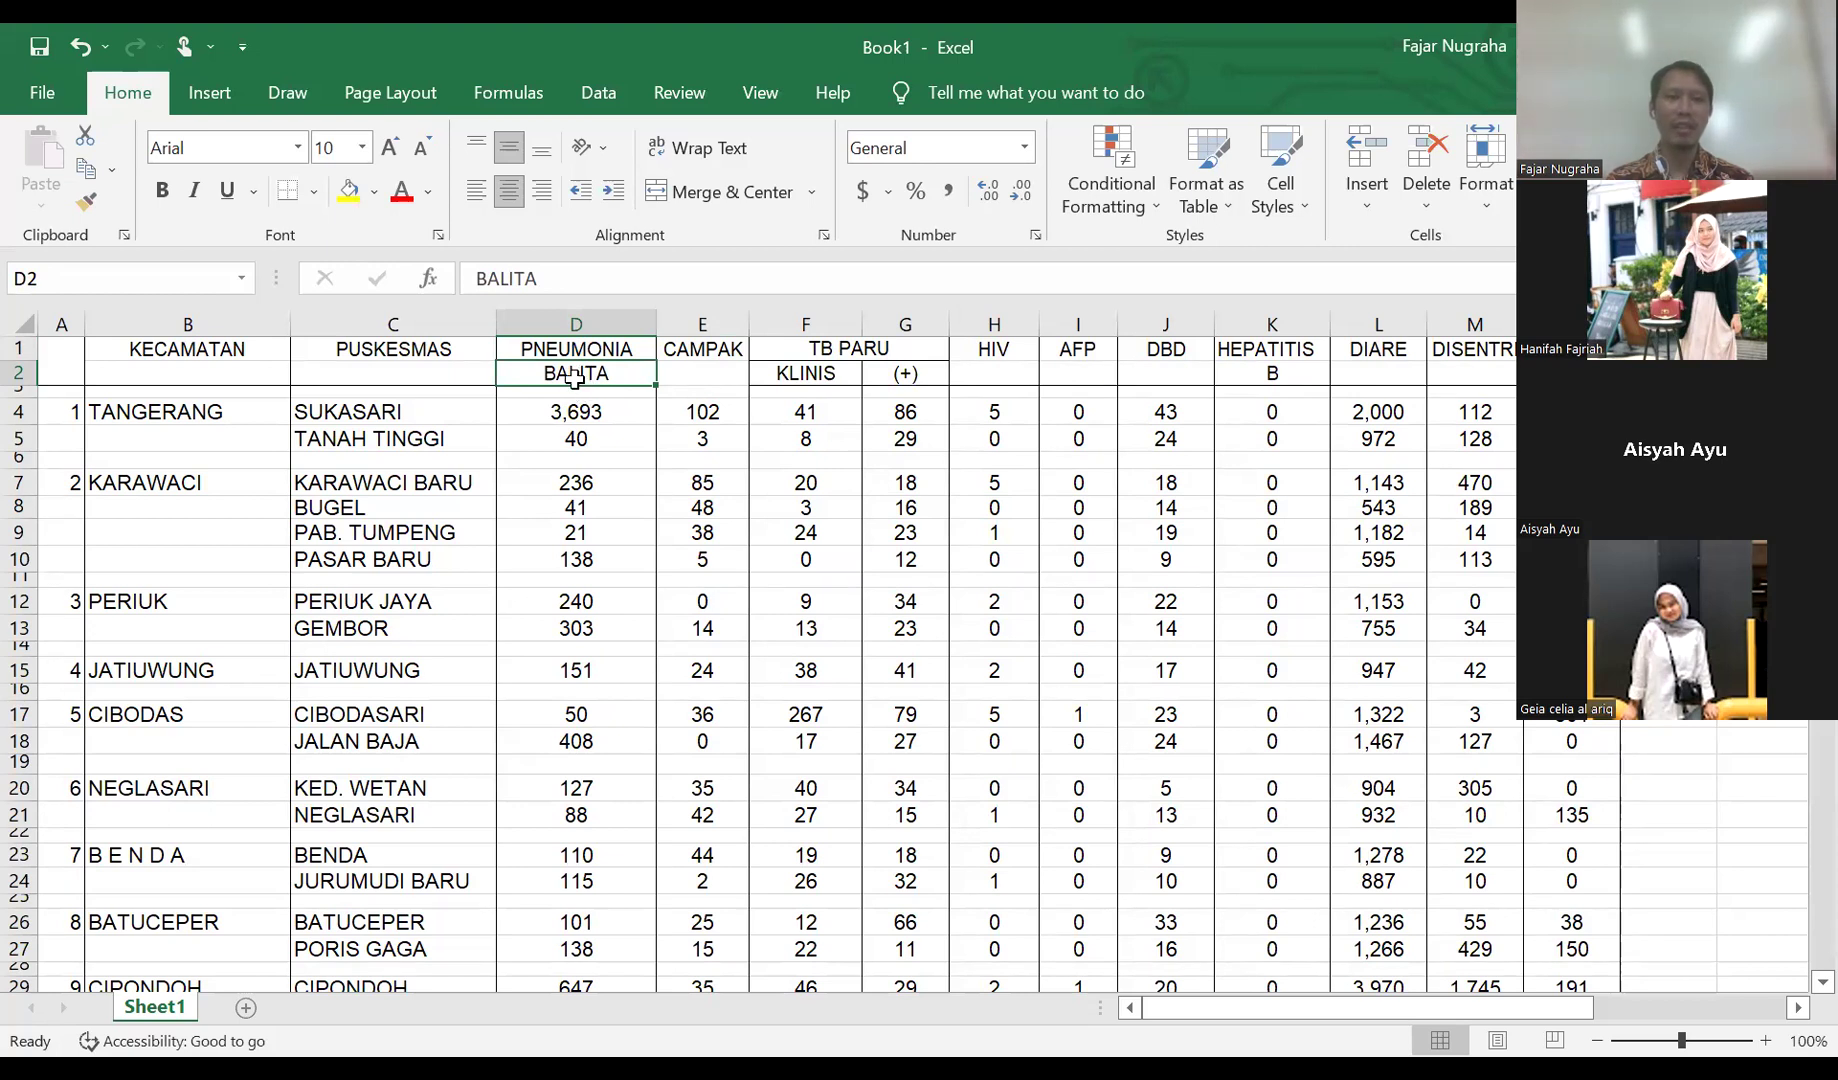
scroll(575, 378, "up", 1)
scroll(1004, 476, "up", 1)
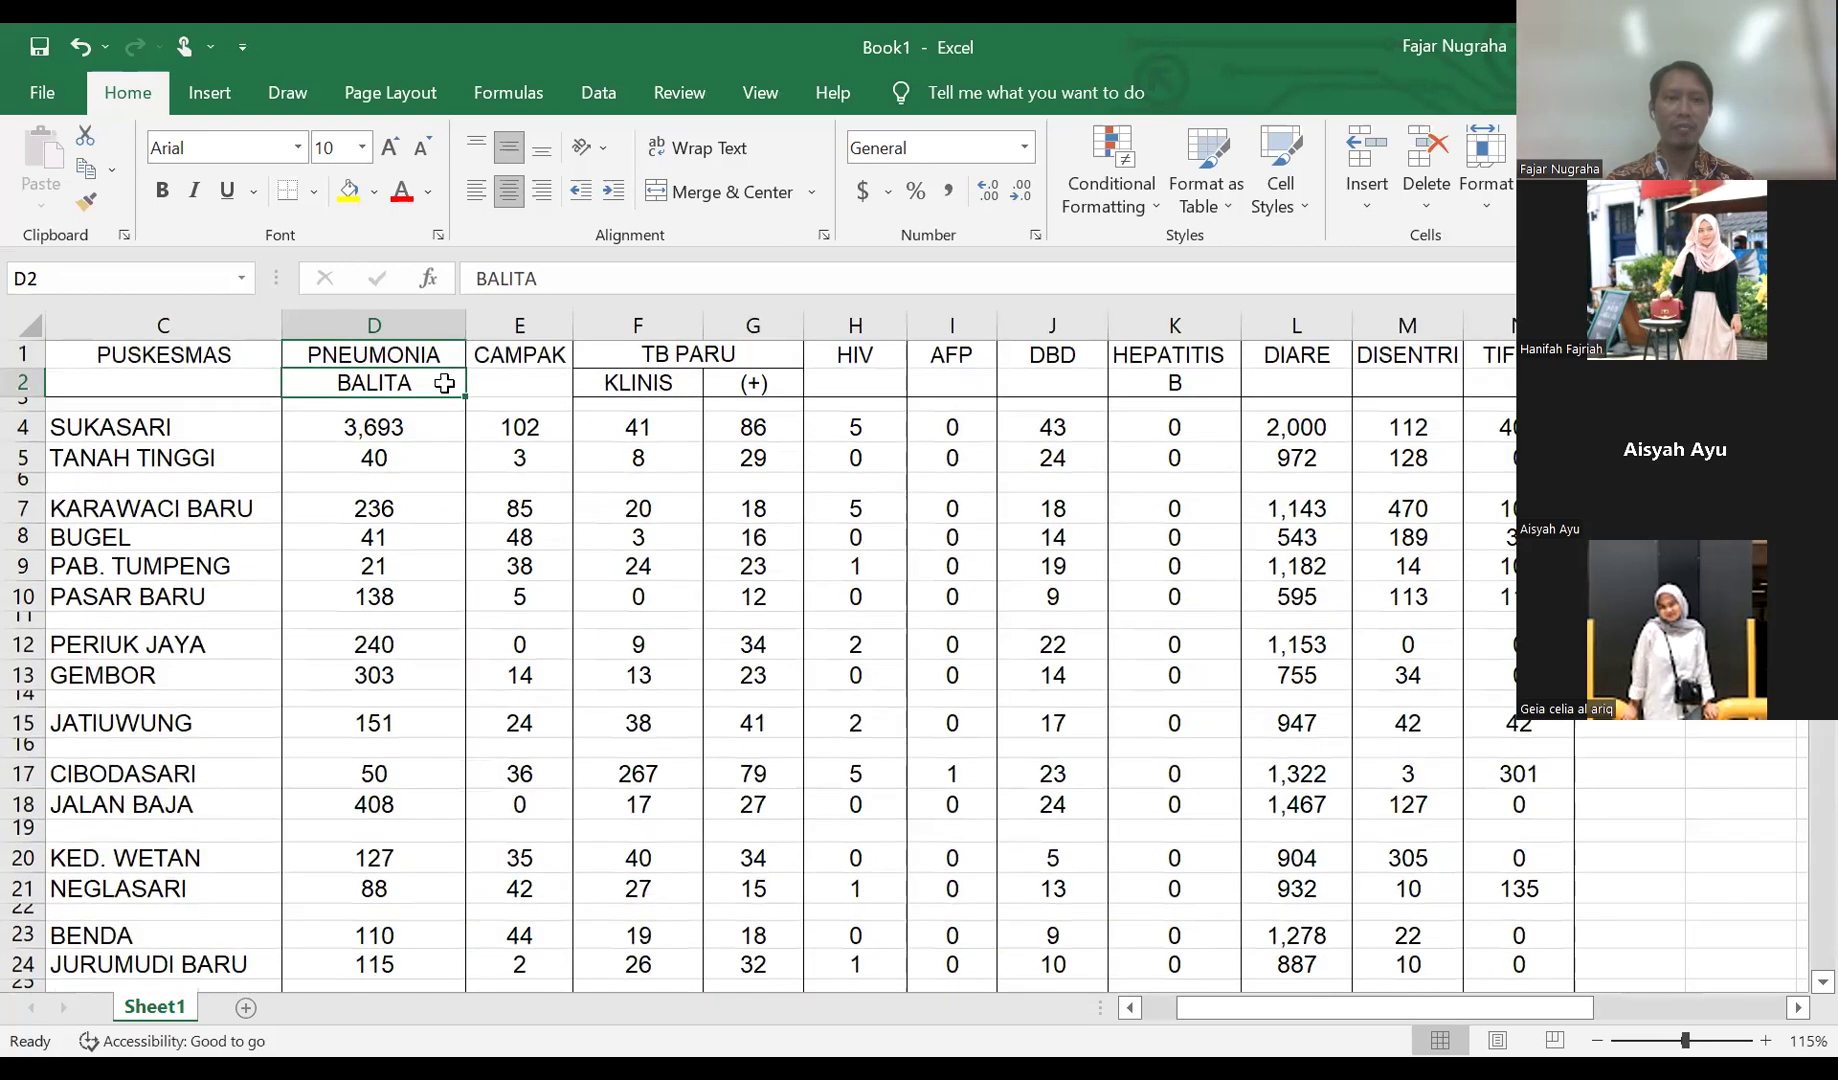
left_click(385, 355)
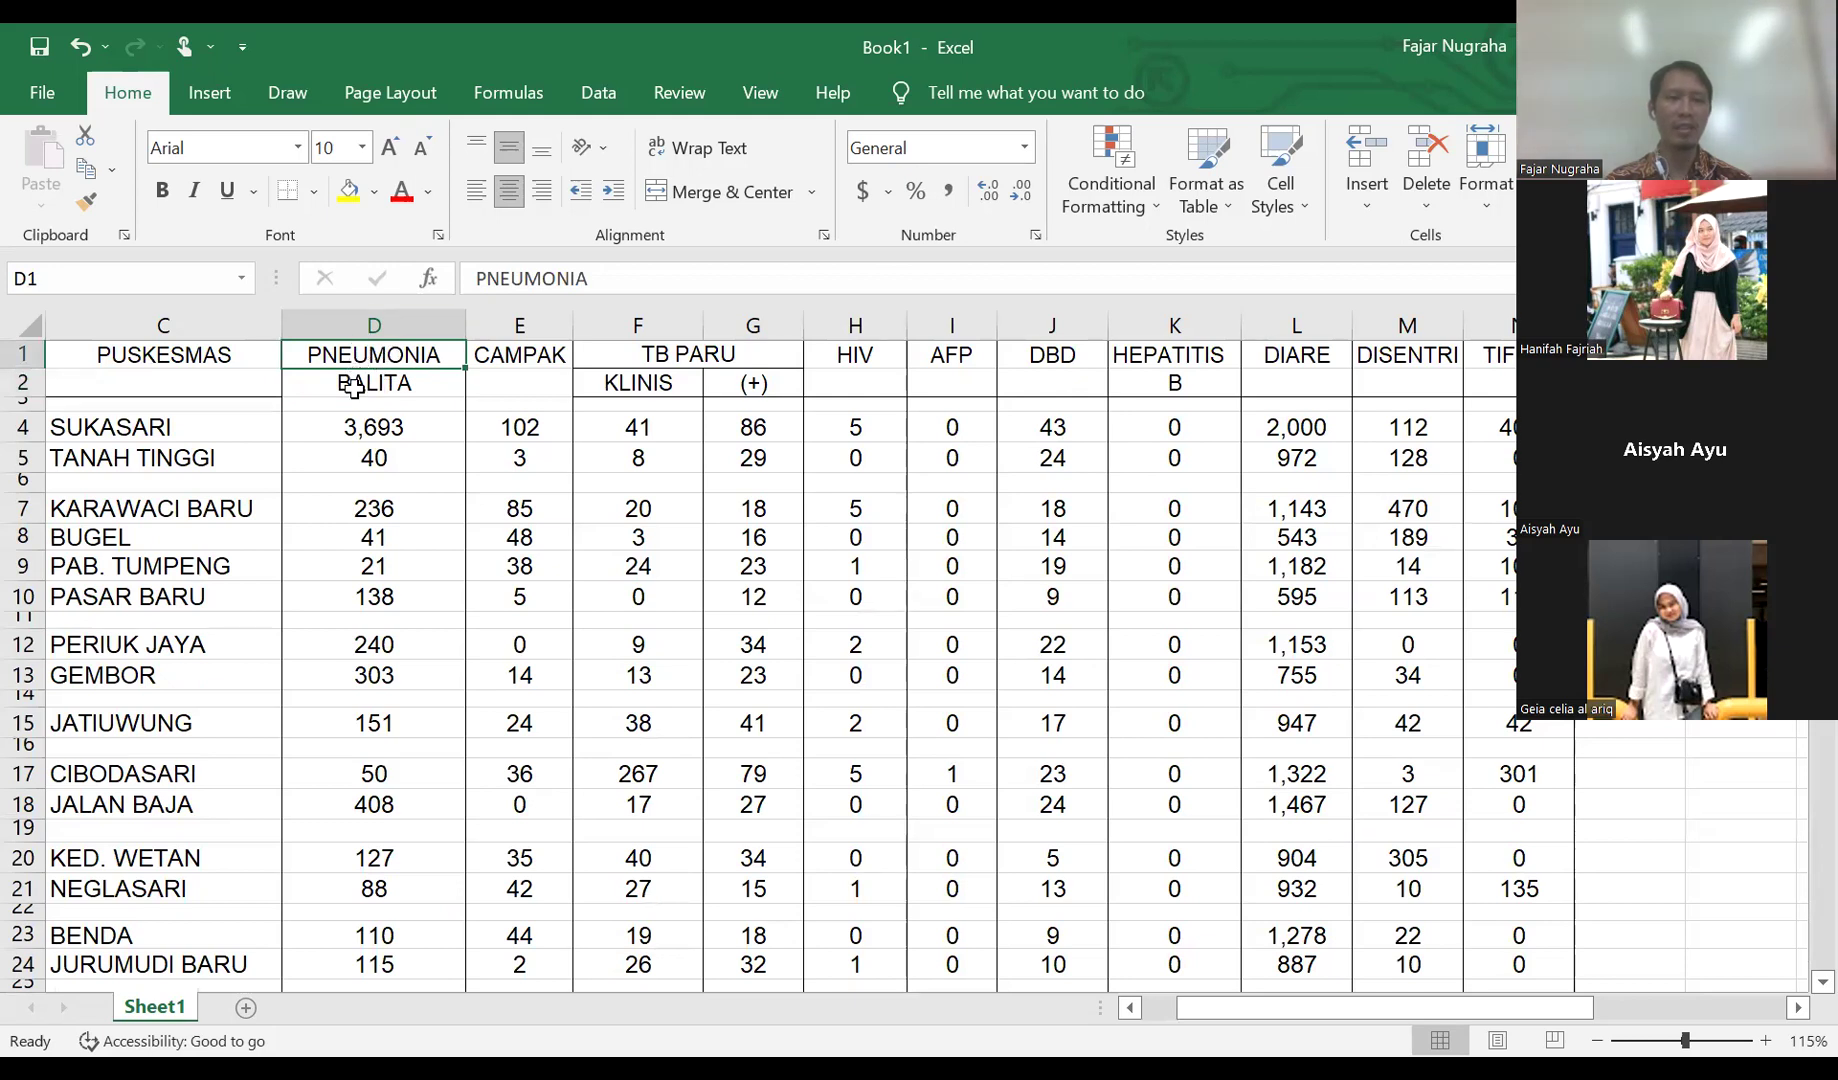
left_click(355, 382)
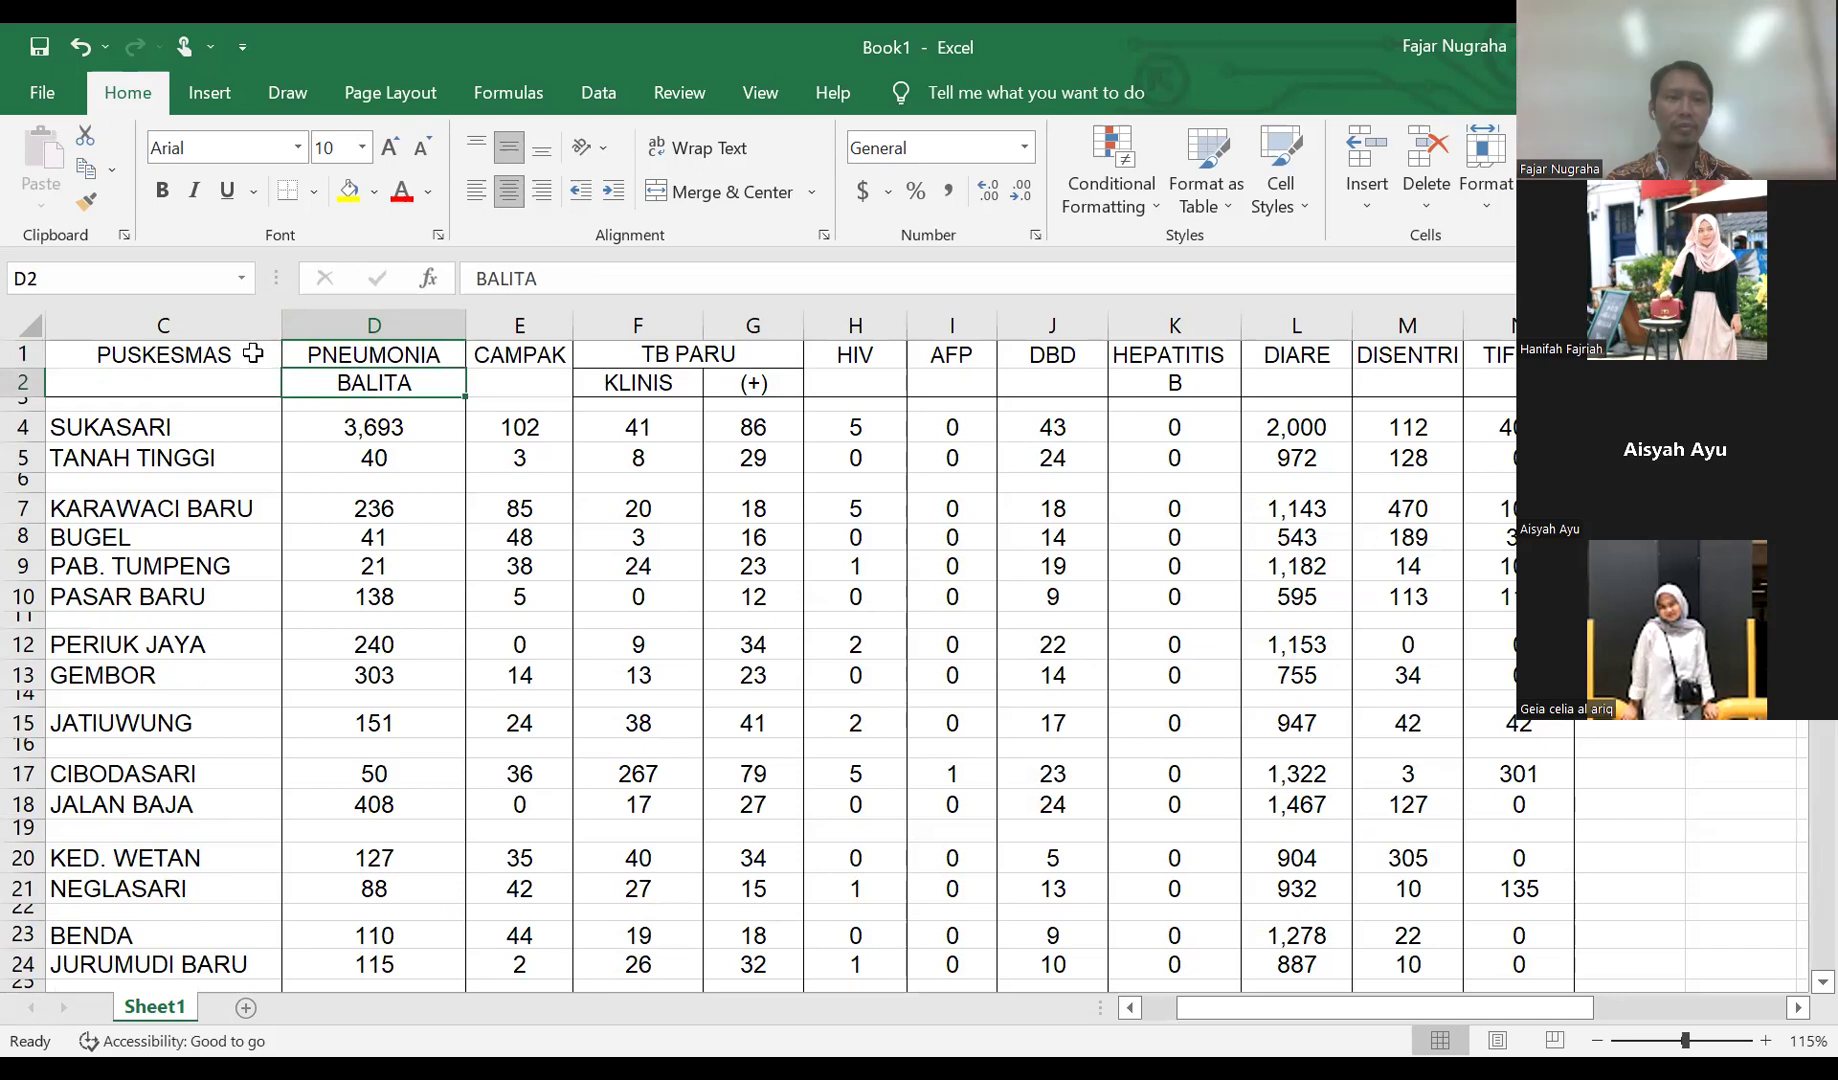
left_click(345, 355)
left_click_drag(648, 280, 429, 251)
key("ctrl+c")
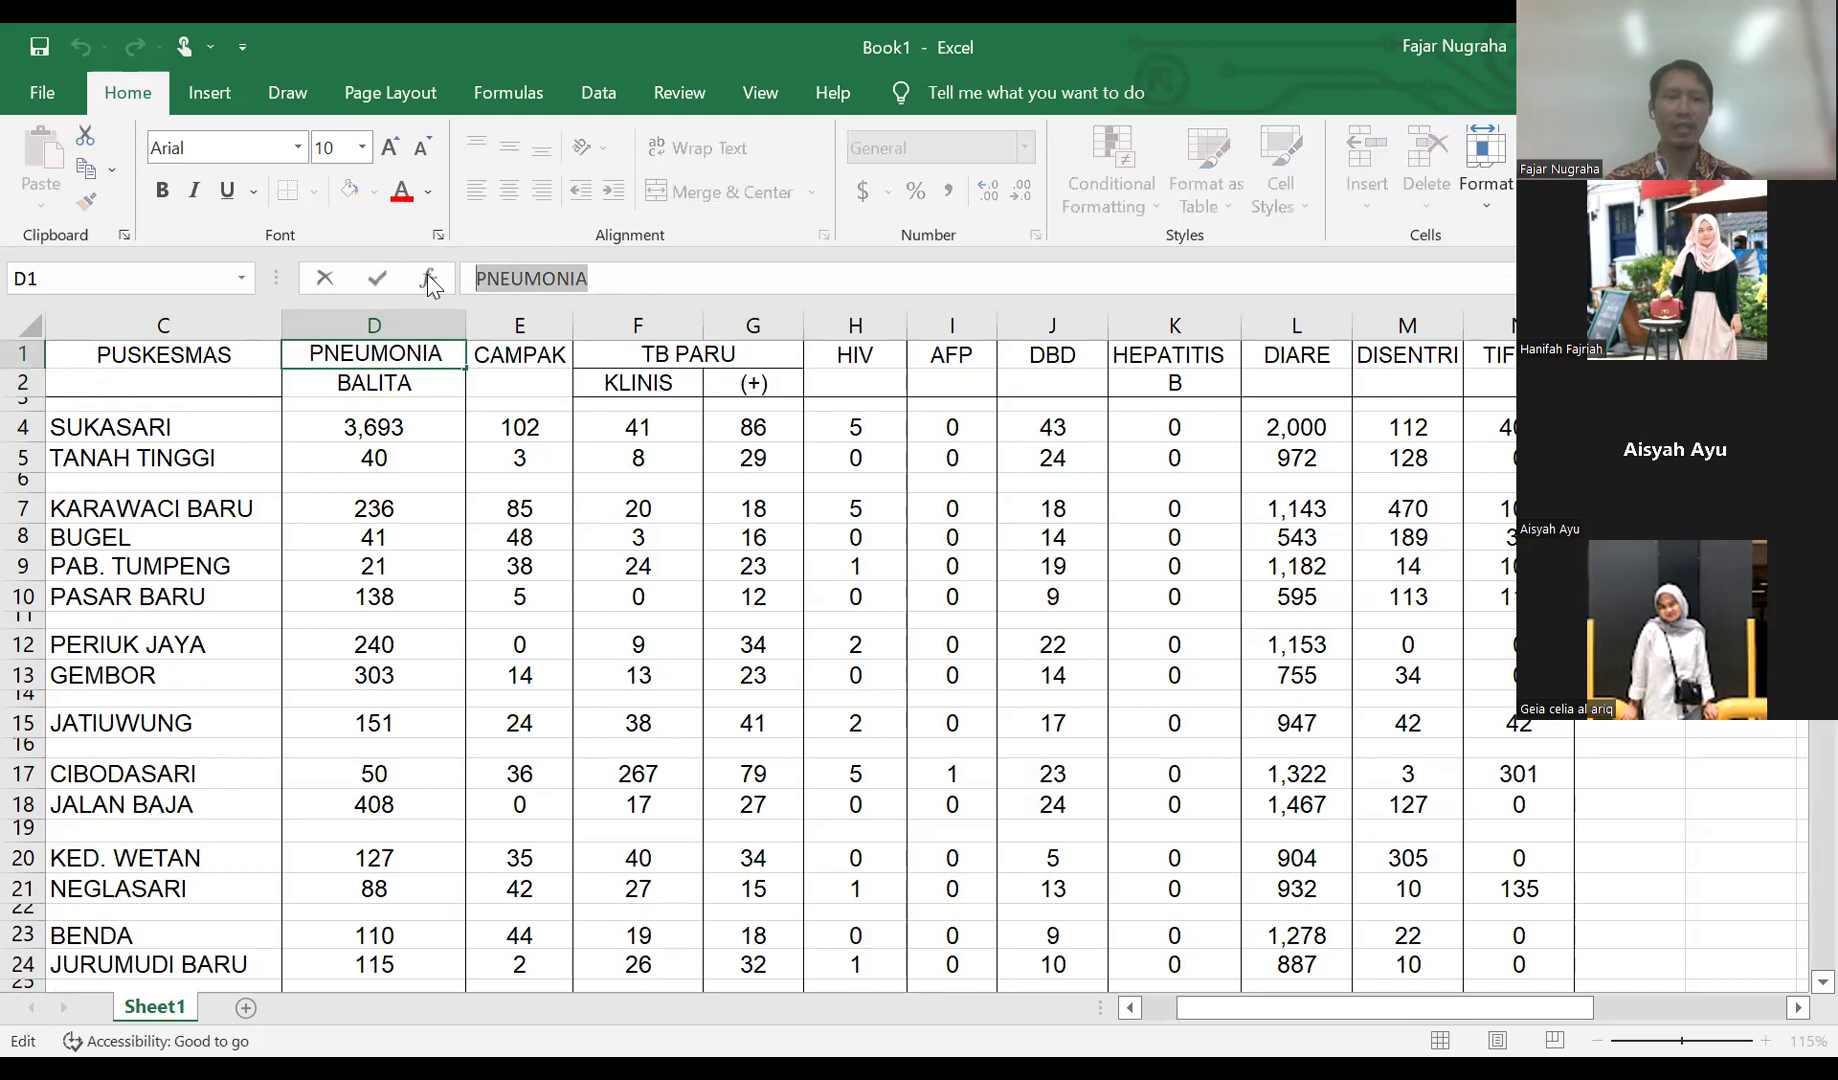
left_click(340, 381)
double_click(340, 381)
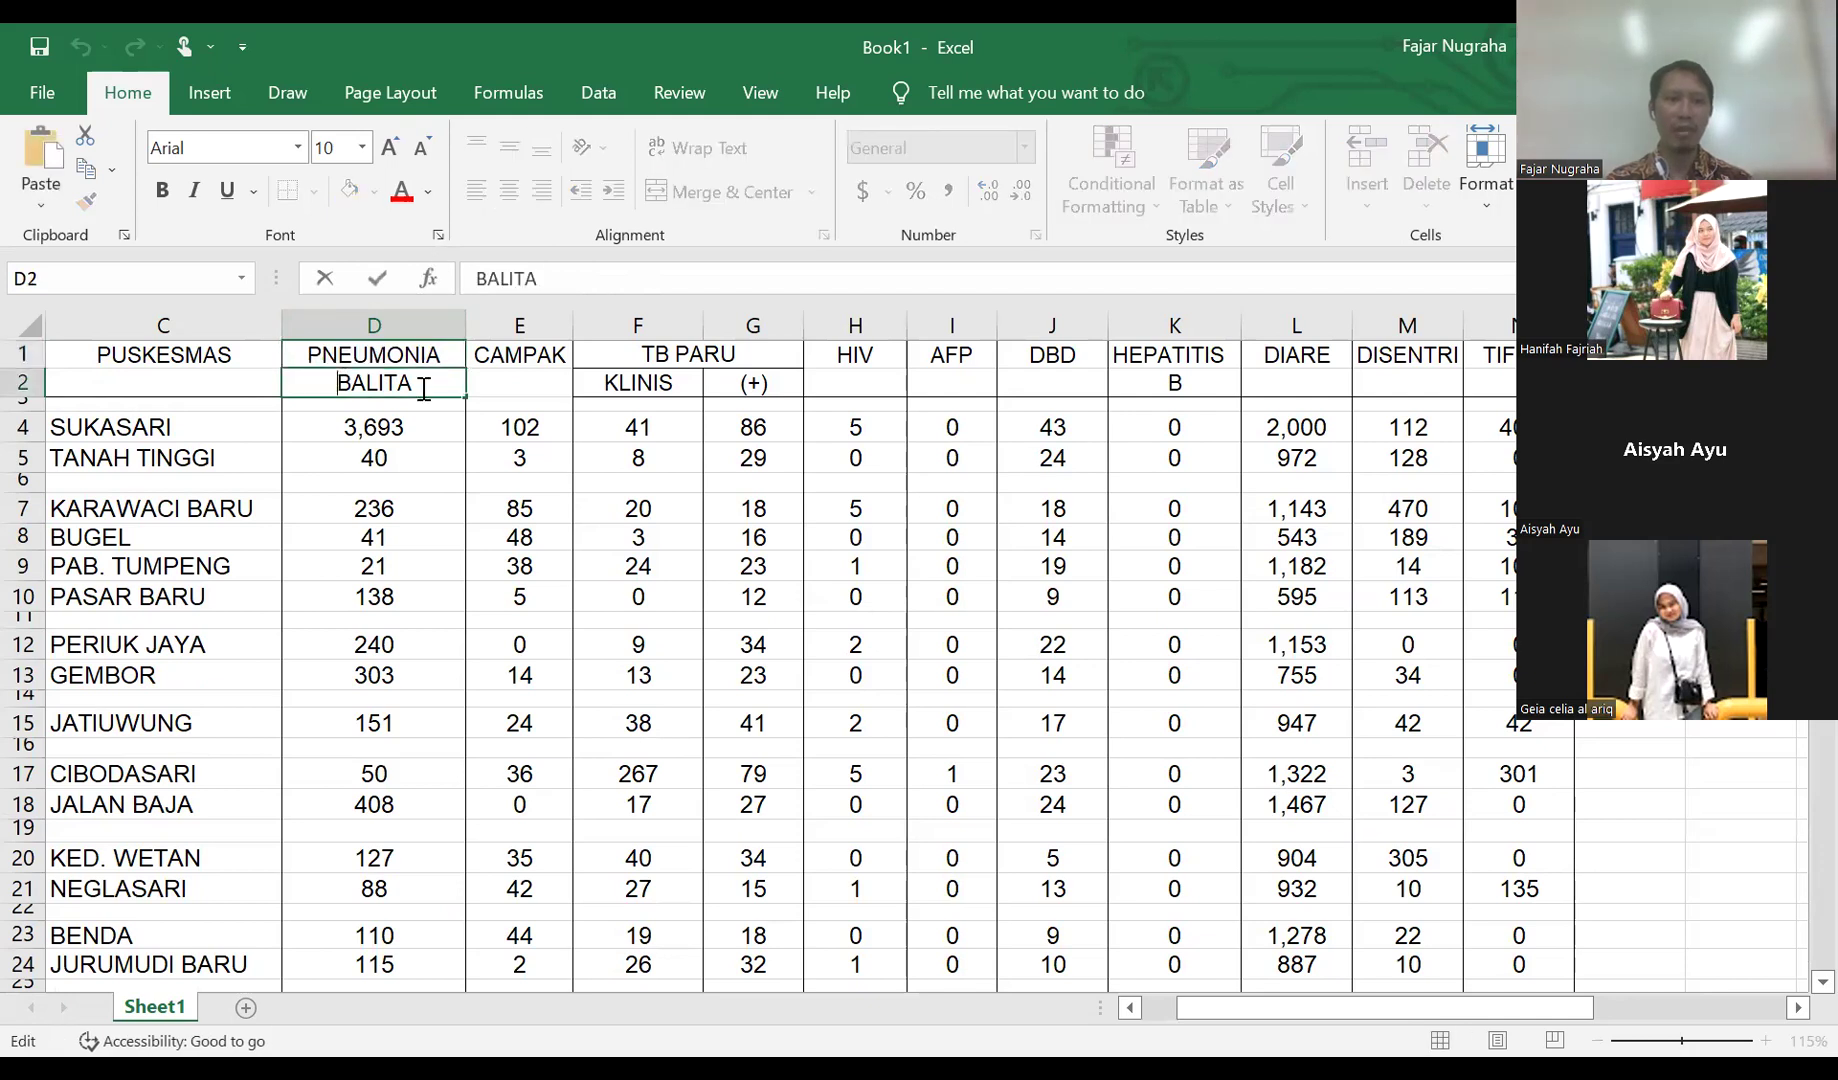
key("ctrl+v")
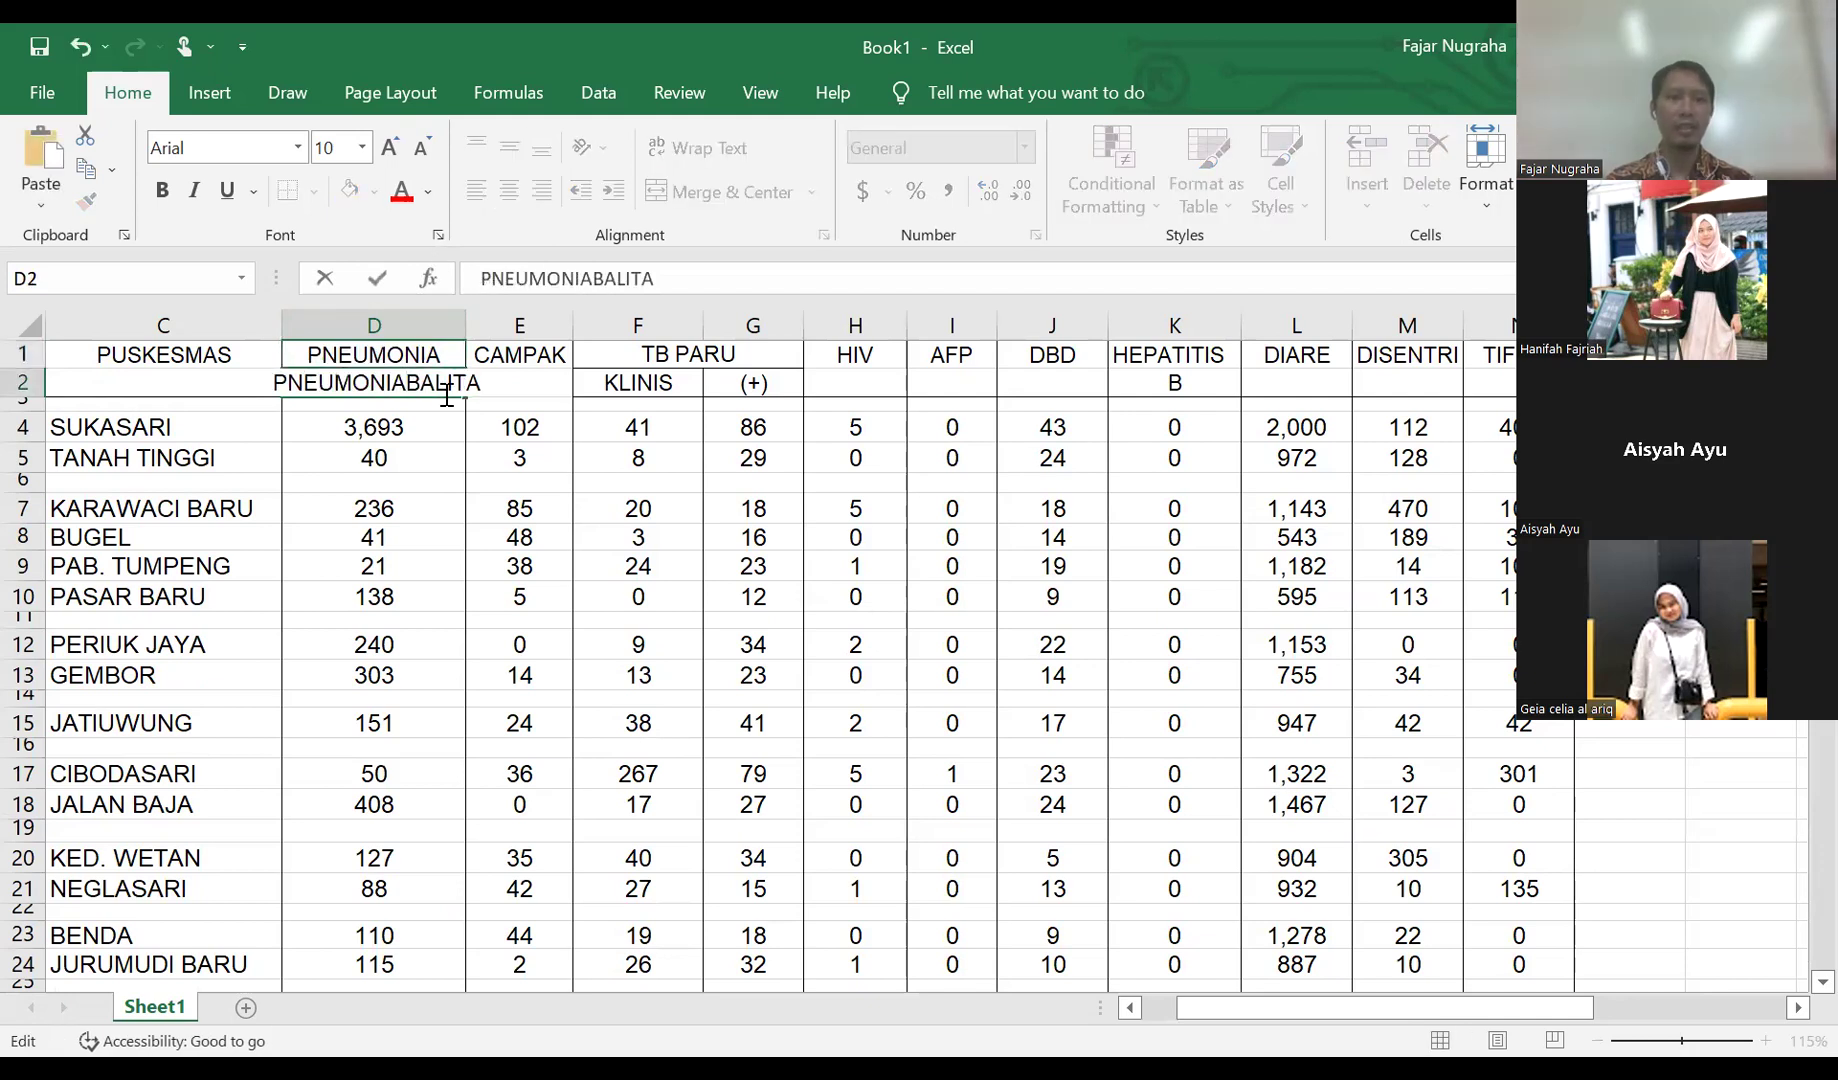
left_click(420, 455)
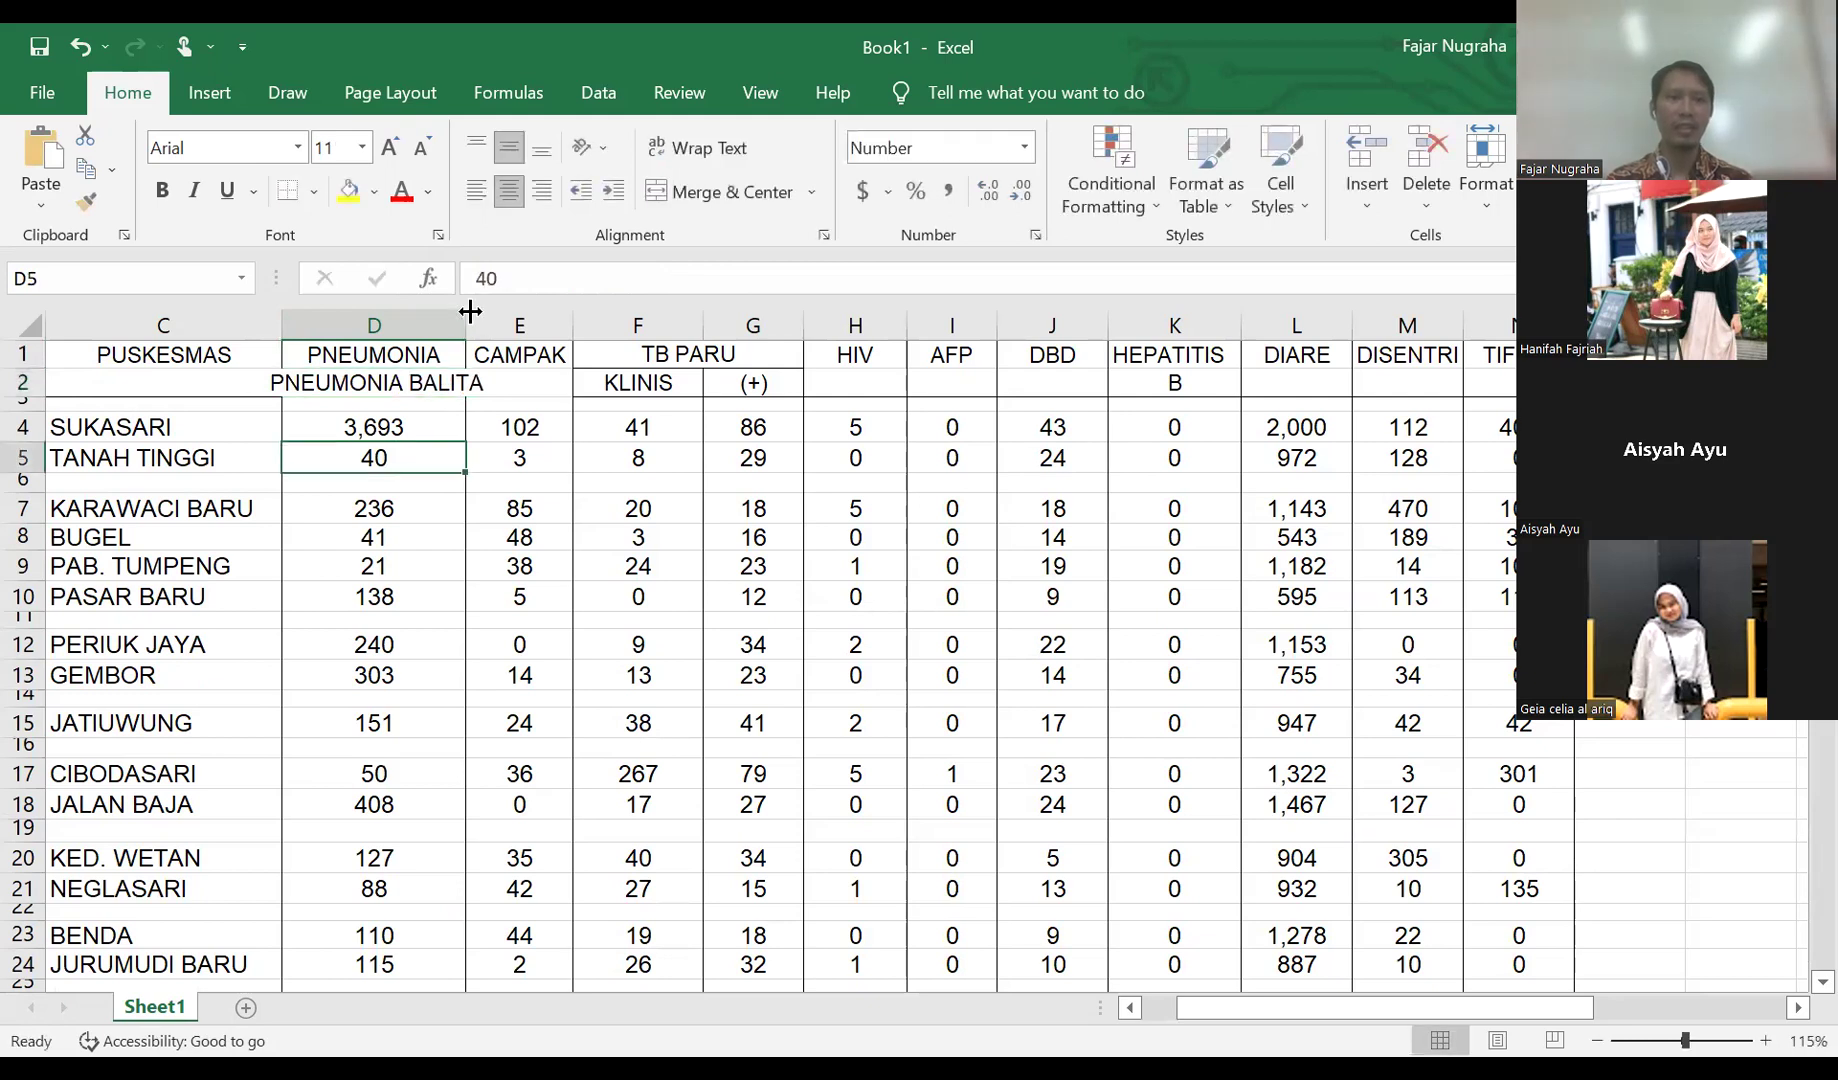
left_click_drag(470, 311, 516, 312)
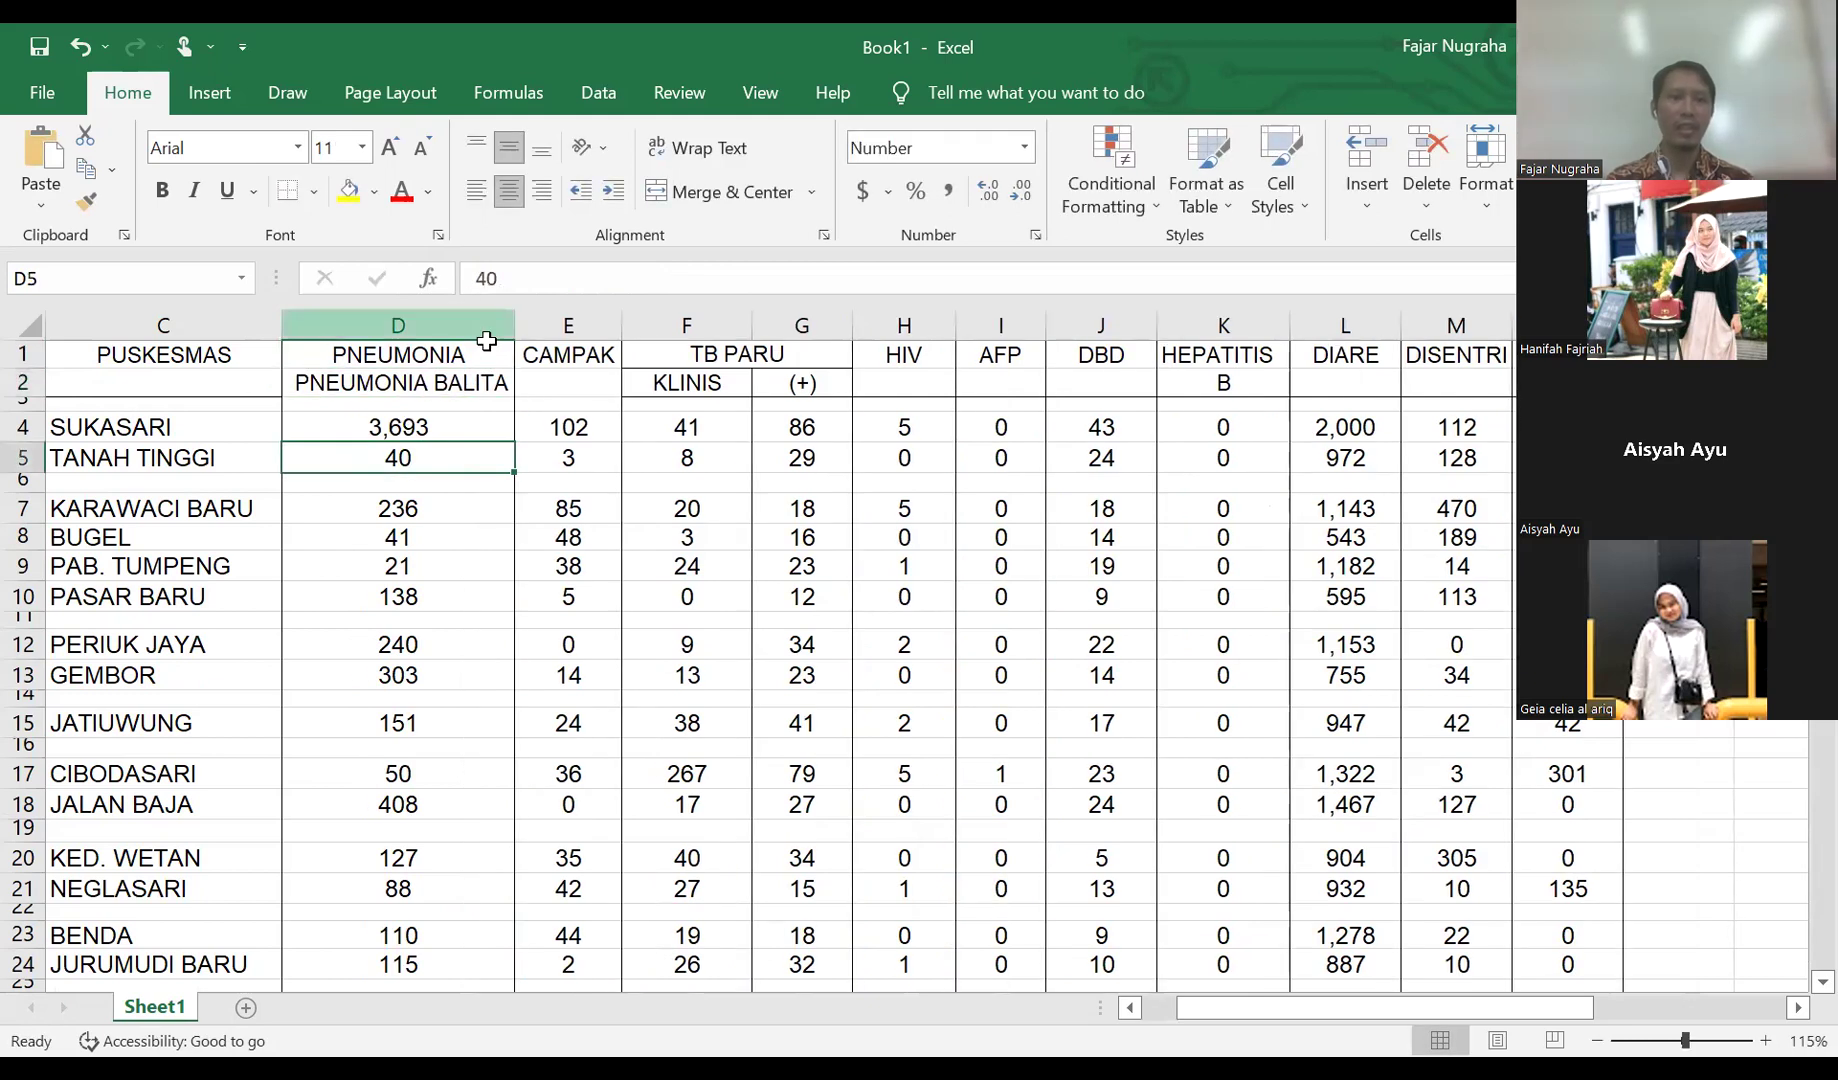
- Copy the PUSKESMAS and CAMPAK headers from row 1 into cells C2 and E2 directly beneath them
left_click(243, 353)
key("ctrl+c")
left_click(210, 381)
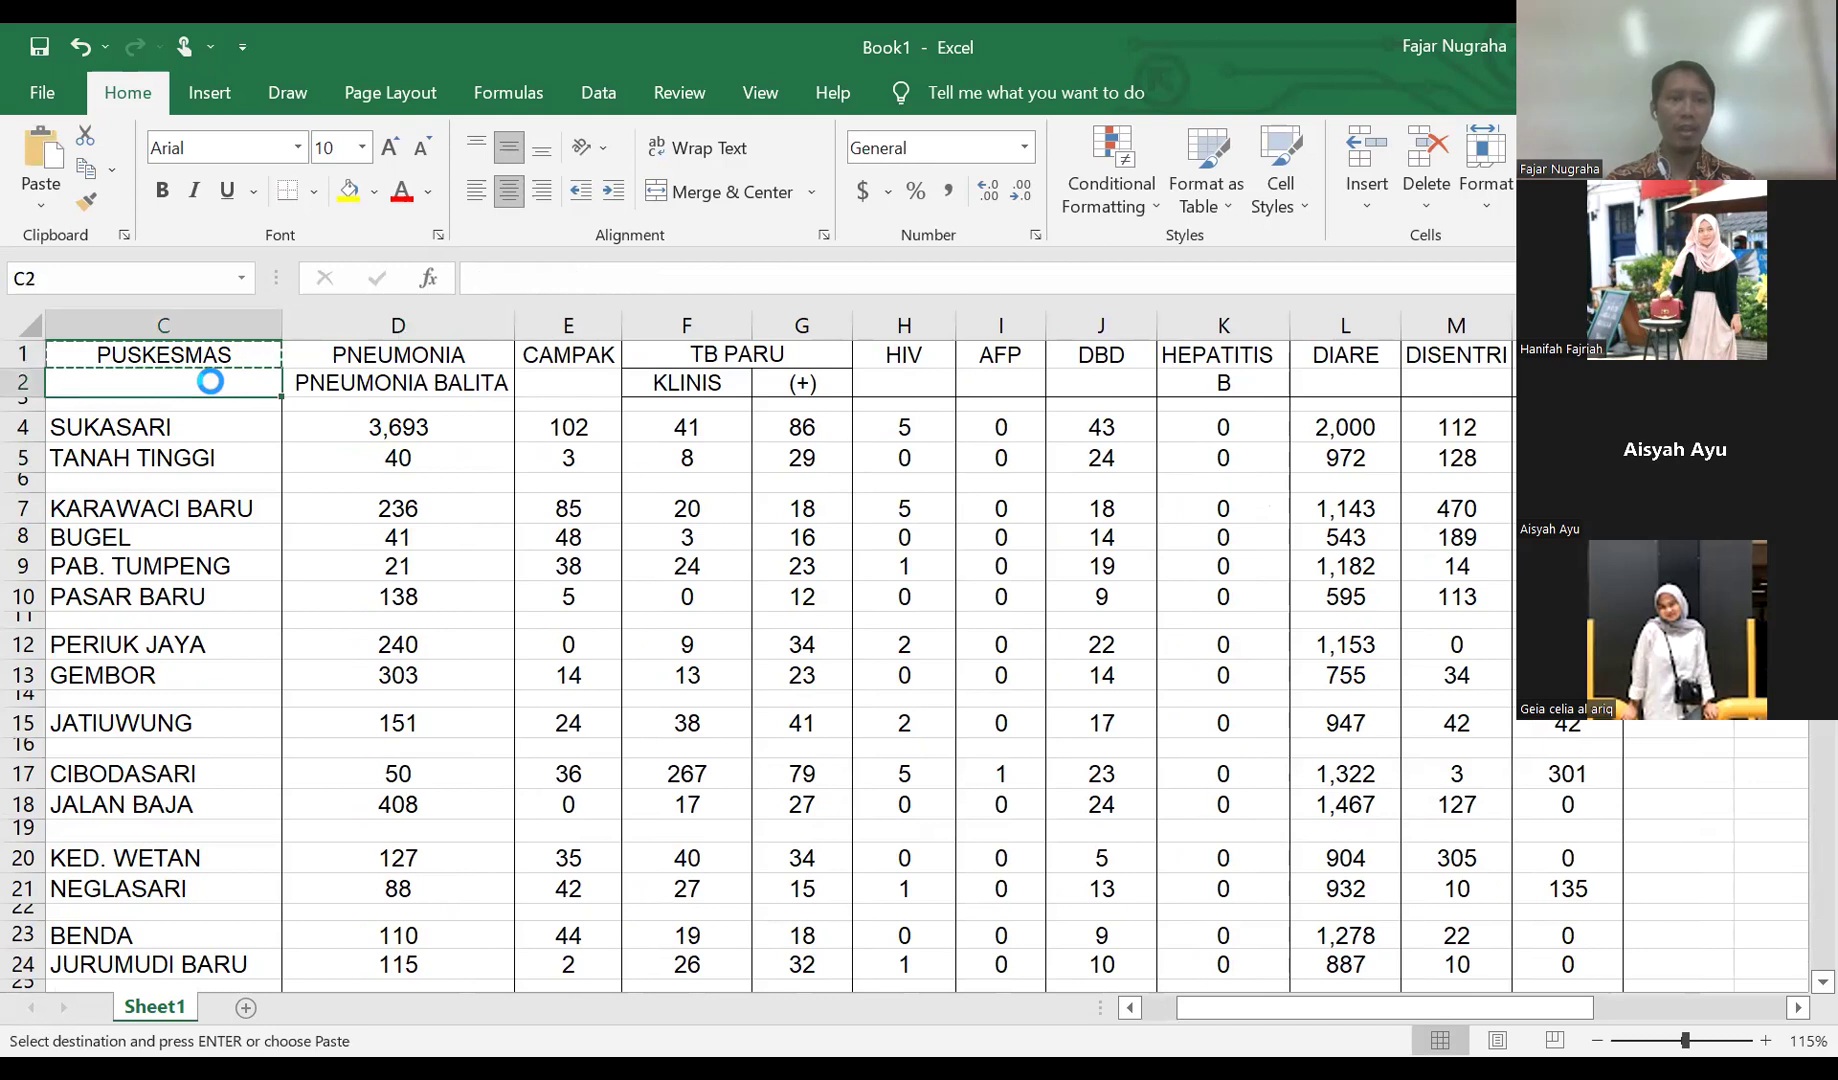
key("ctrl+v")
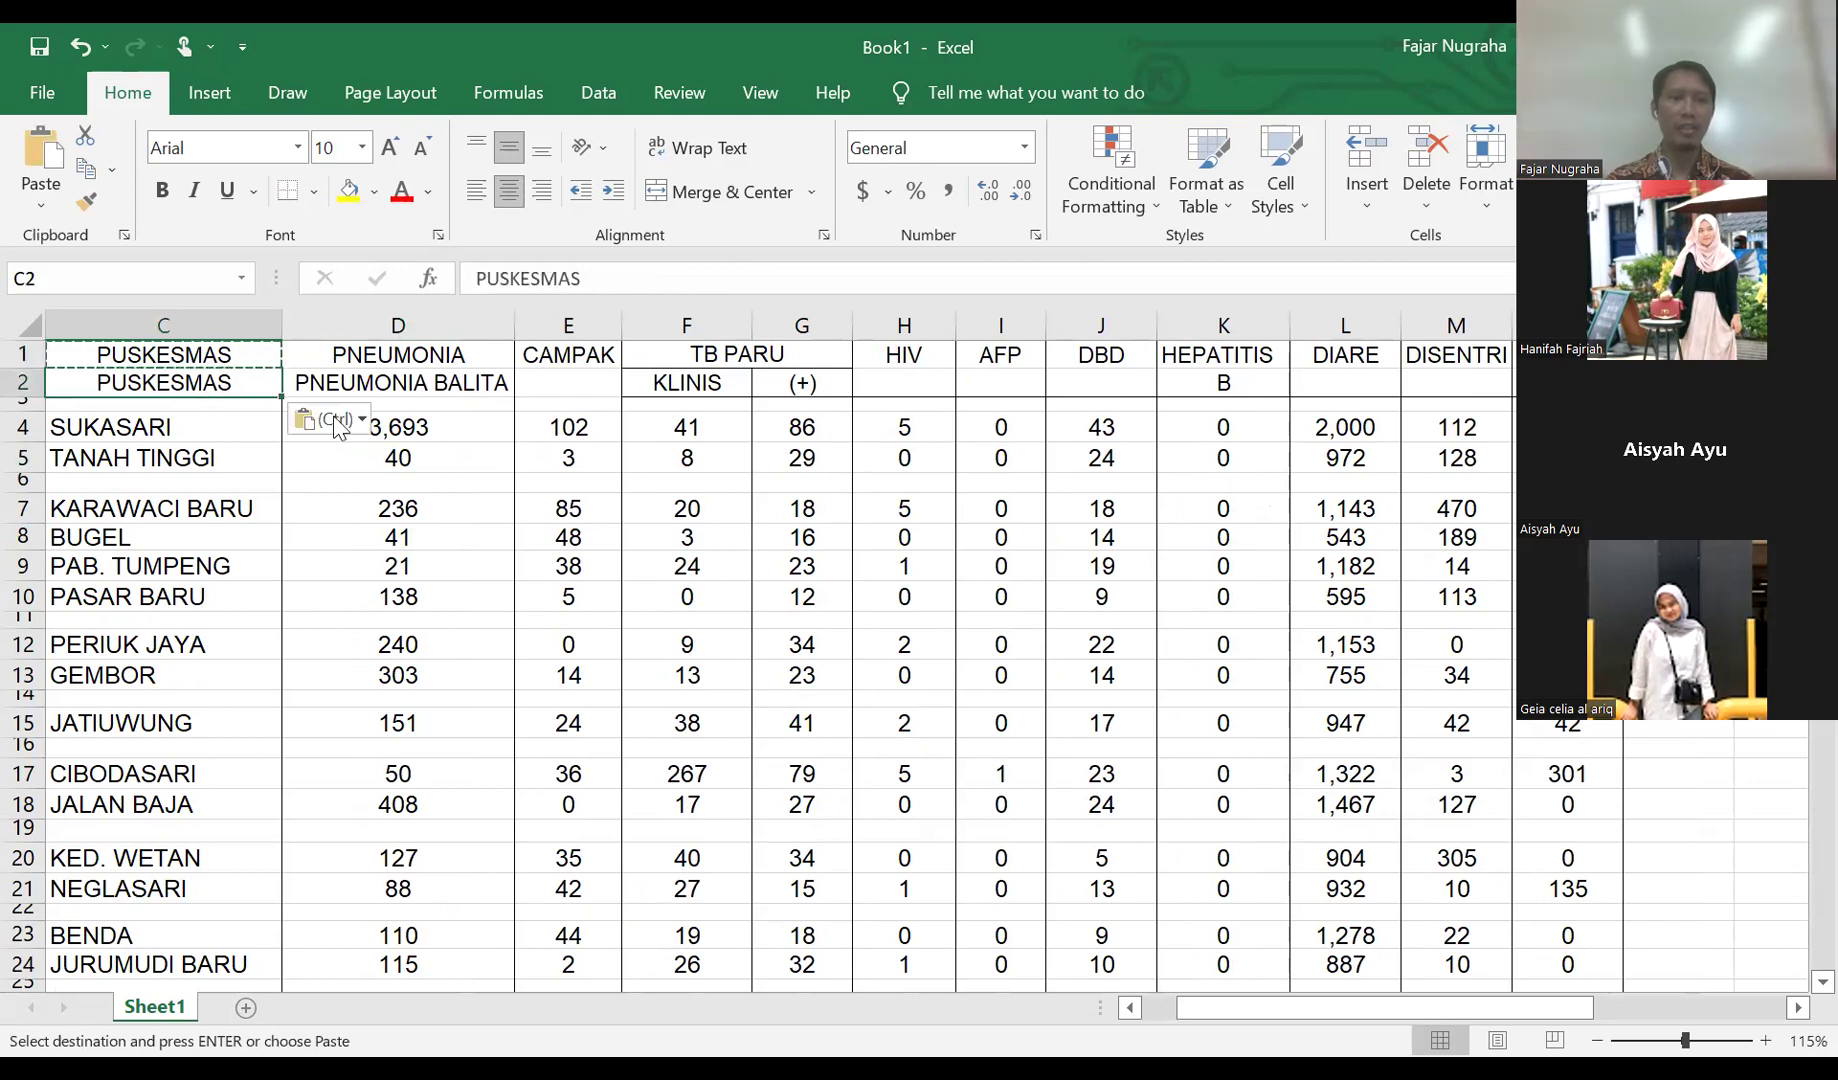
left_click(557, 357)
key("ctrl+c")
left_click(556, 382)
key("ctrl+v")
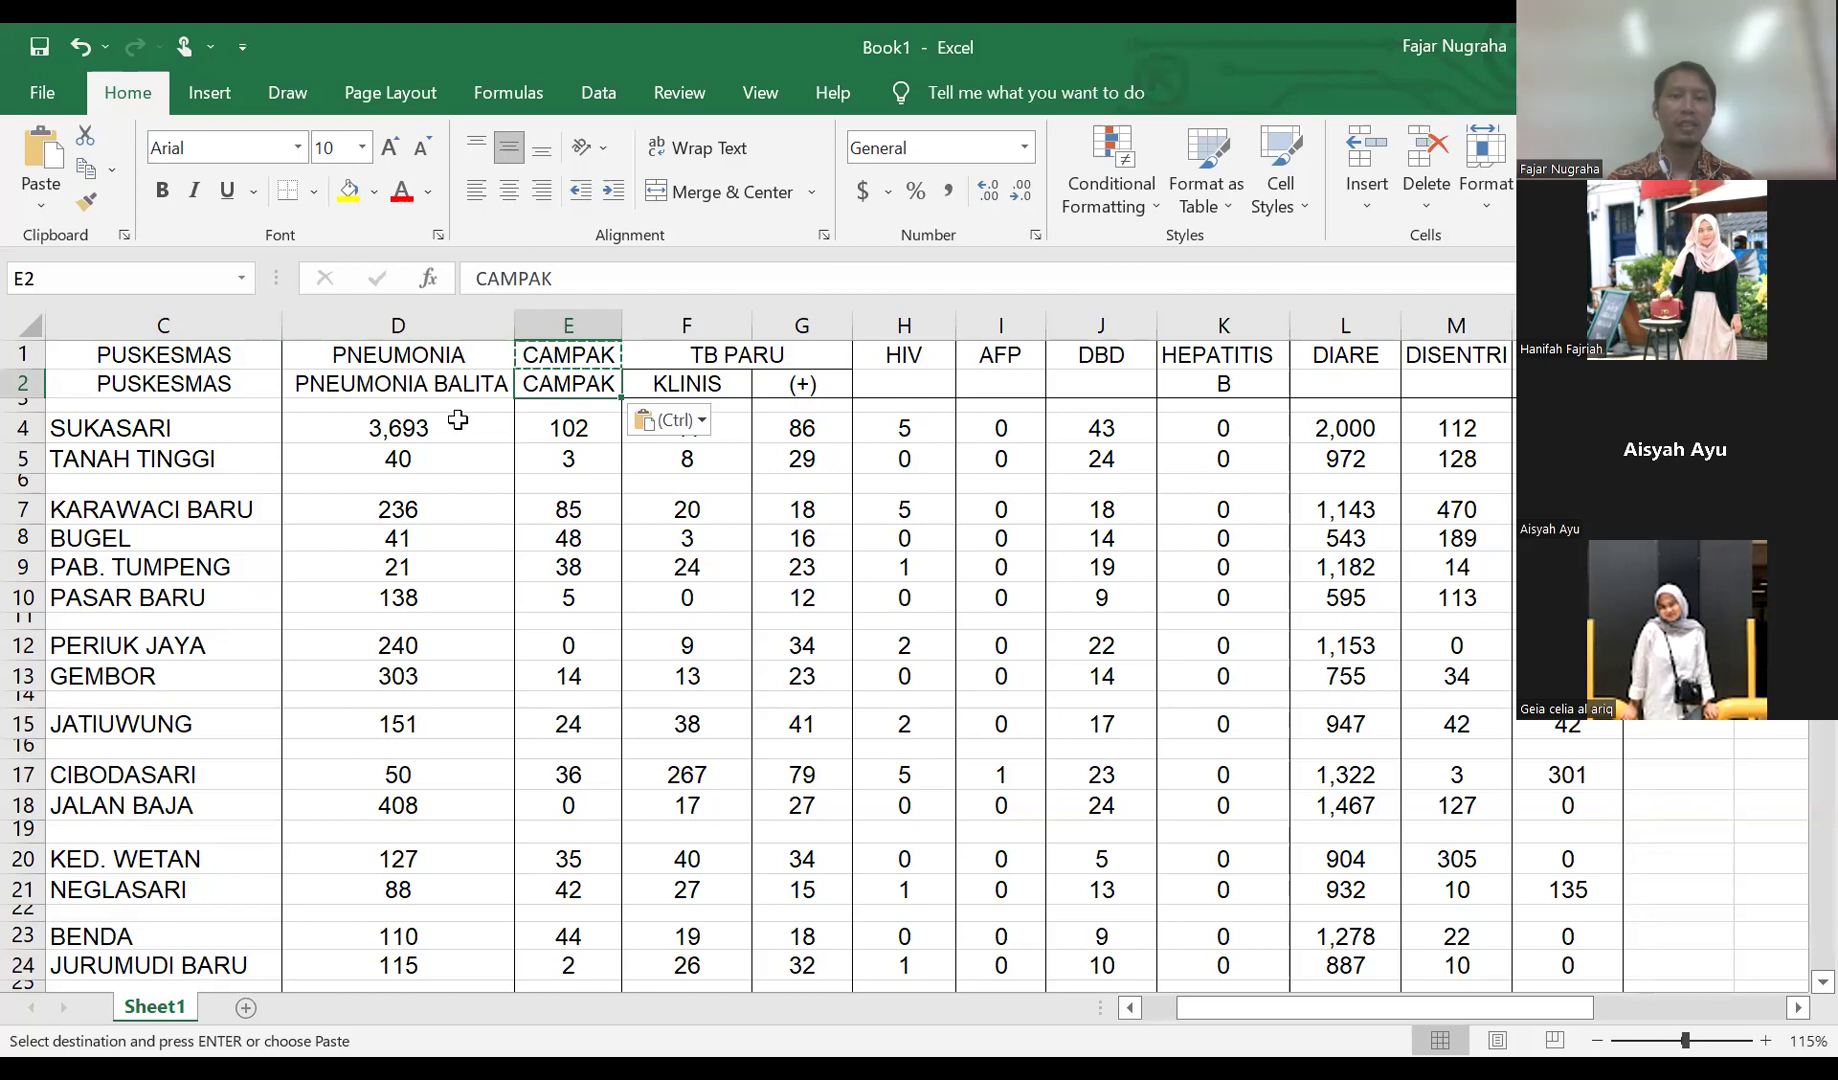
- Change the header in cell F2 to TB PARU KLINIS and widen column F to fit it
left_click(735, 353)
key("Escape")
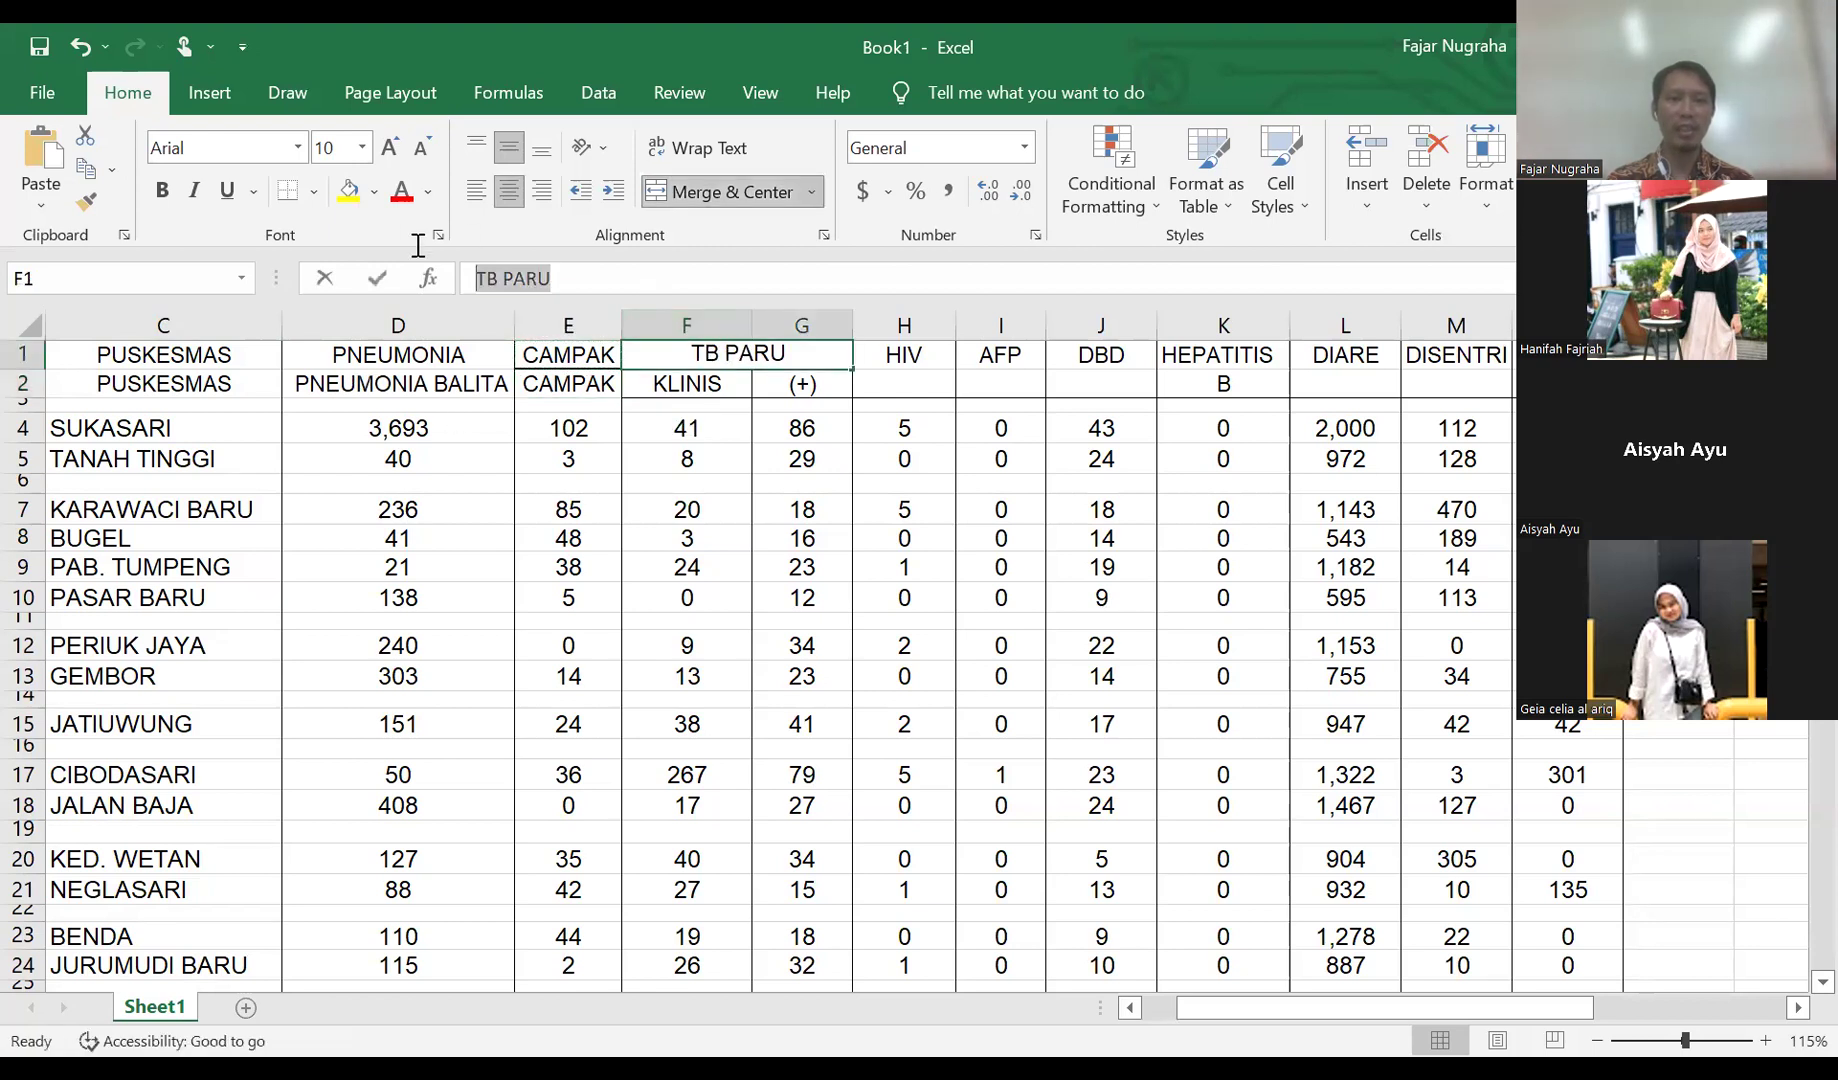
left_click(650, 383)
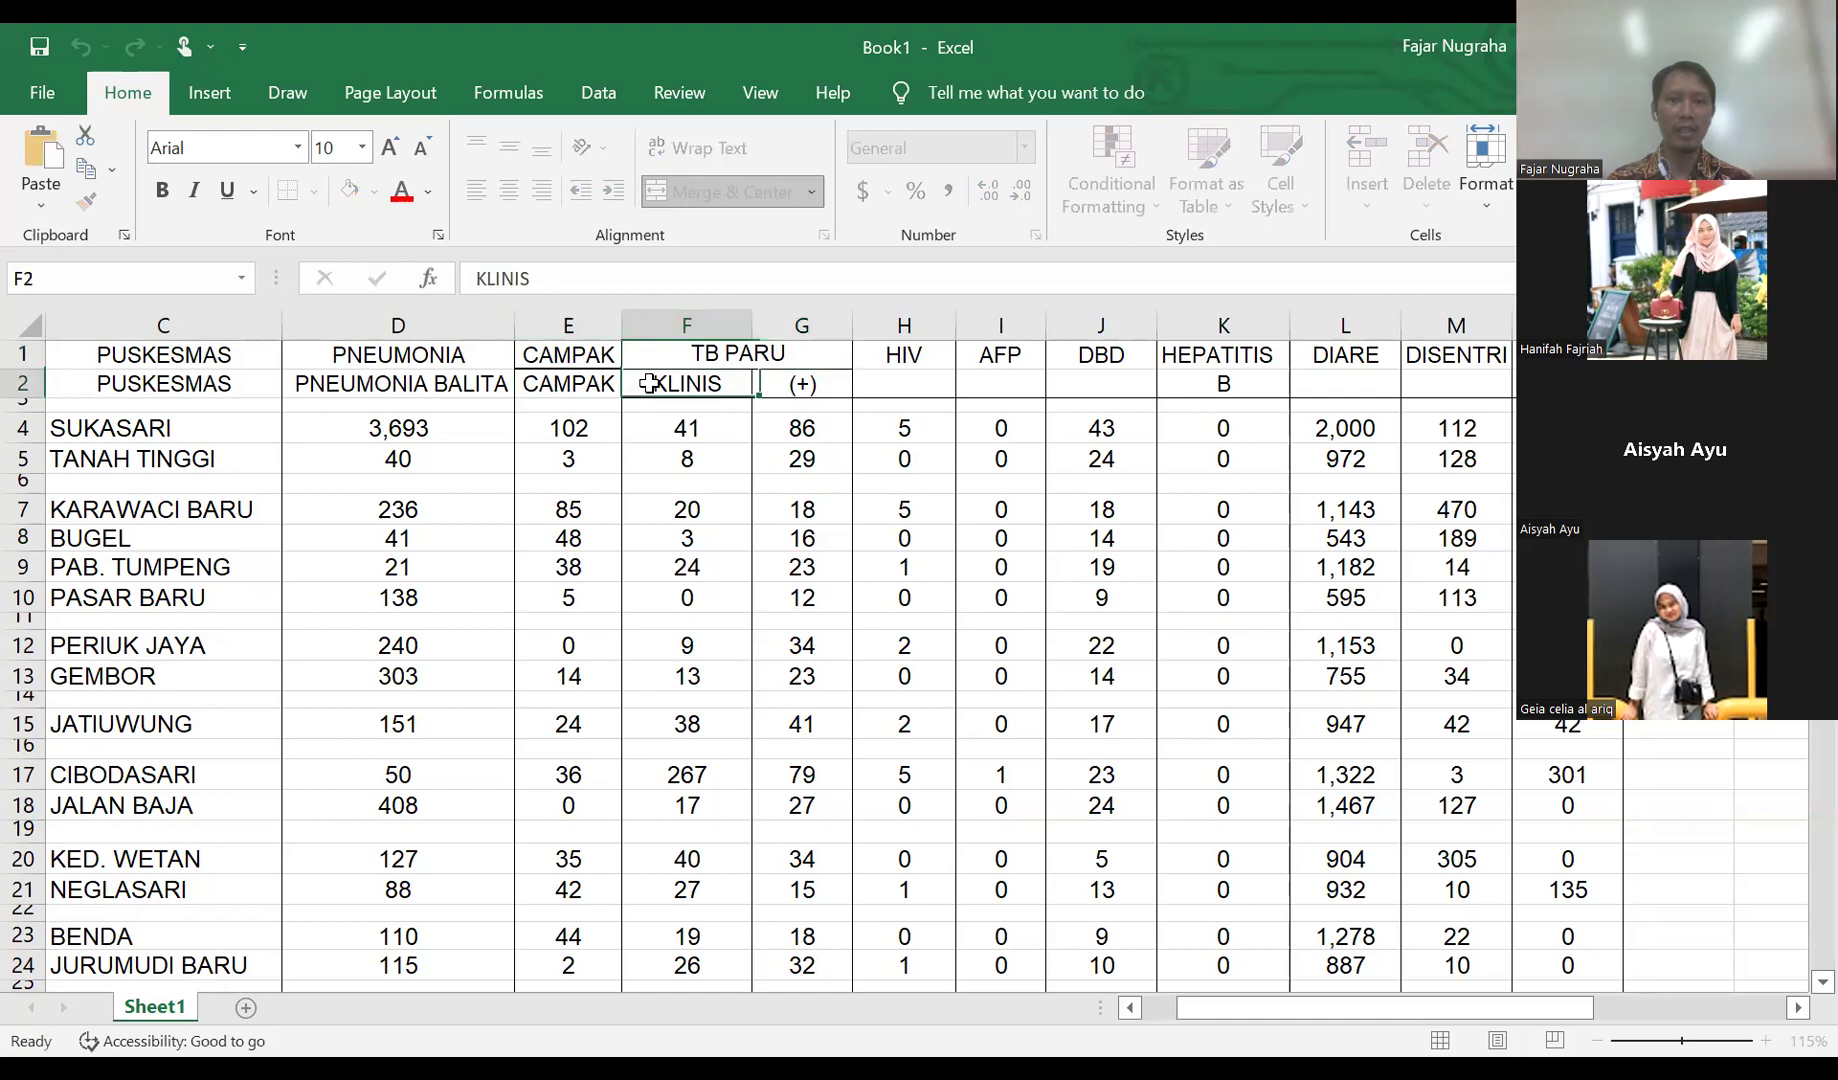
double_click(650, 383)
type("TB PARU")
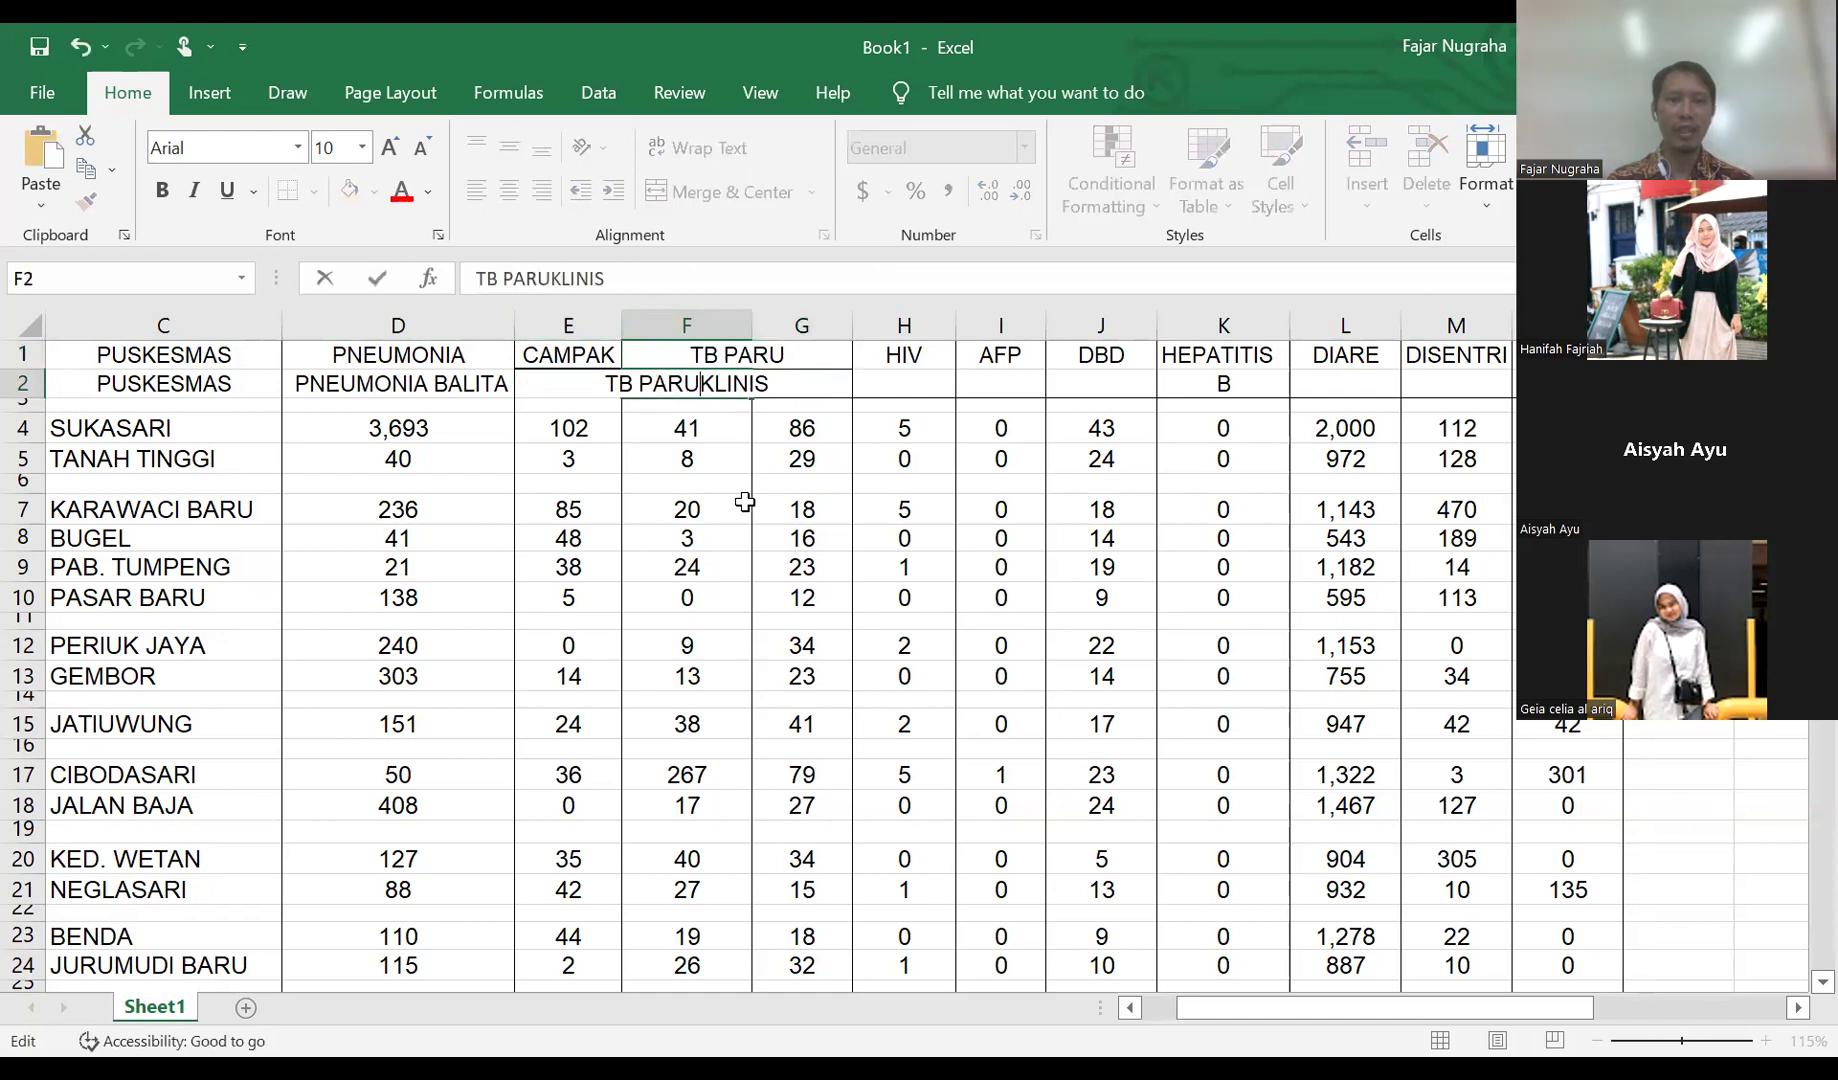
double_click(749, 320)
key("Tab")
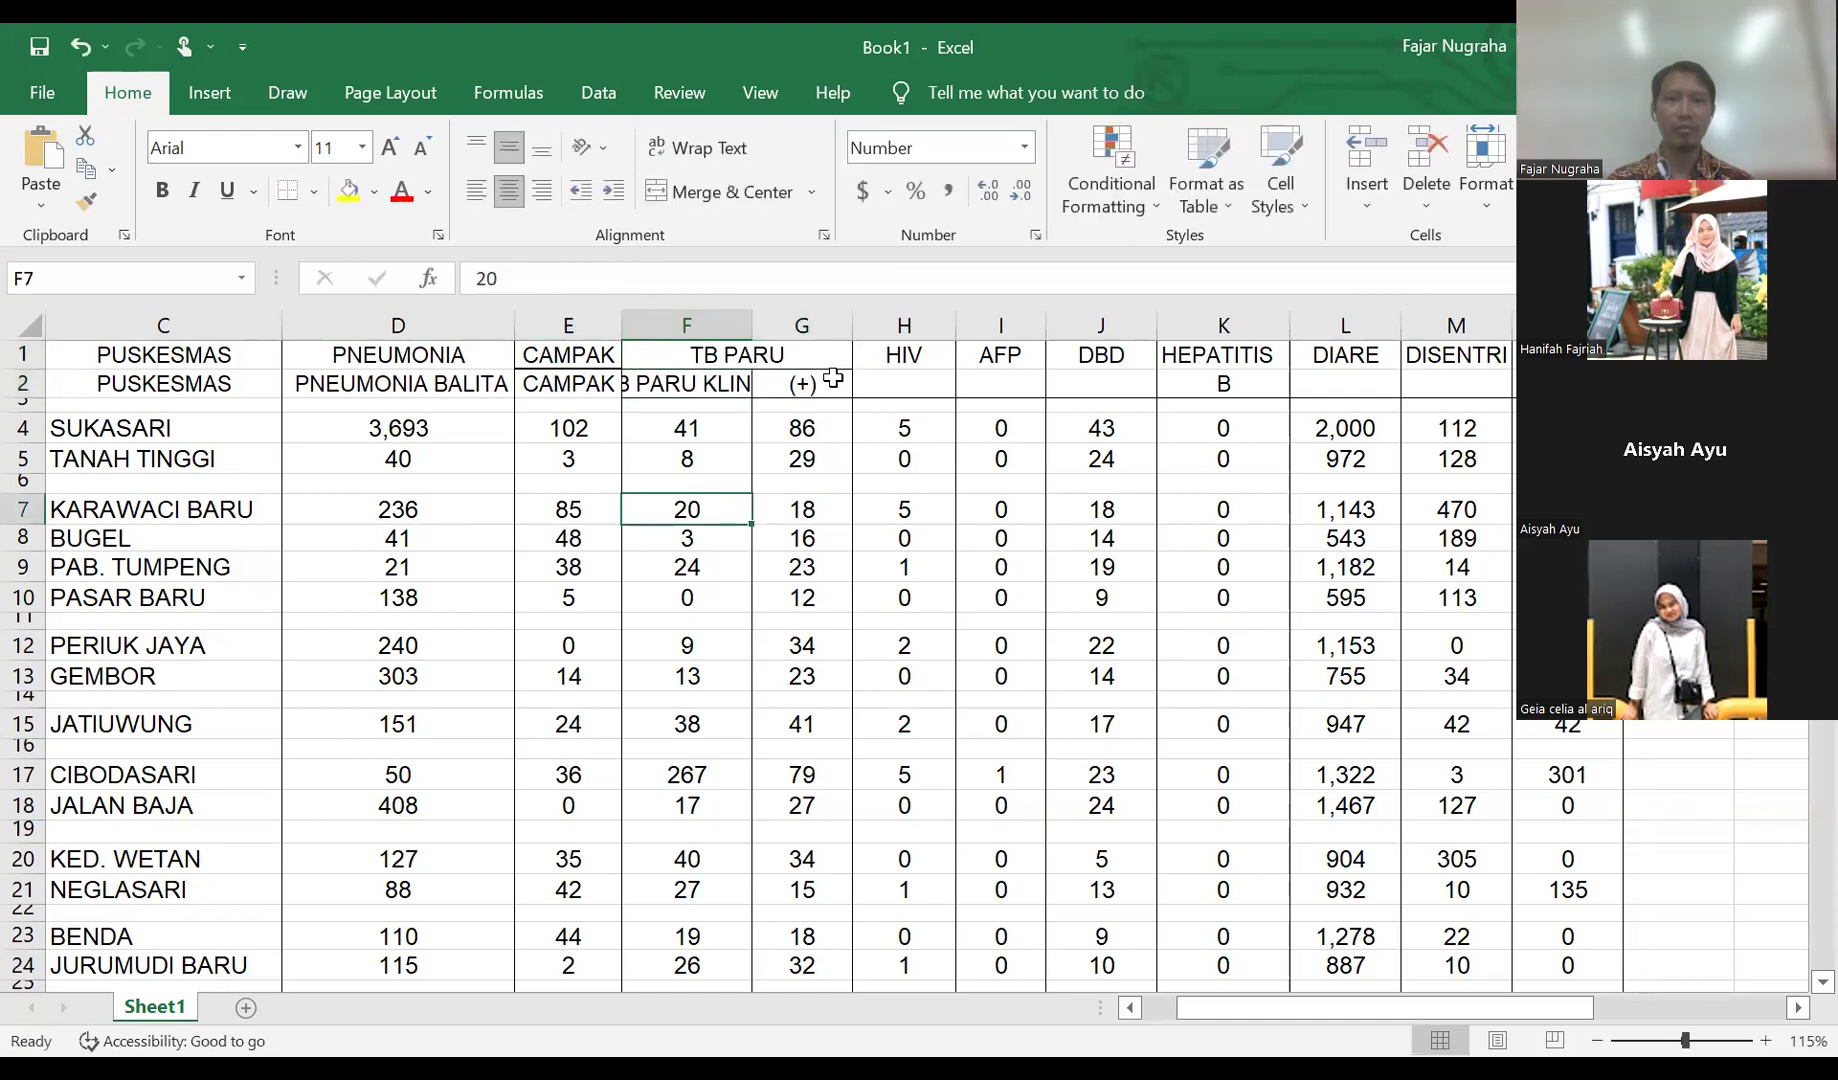
- Change the header in cell G2 to TB PARU (+) and widen column G to fit it
key("F2")
key("Home")
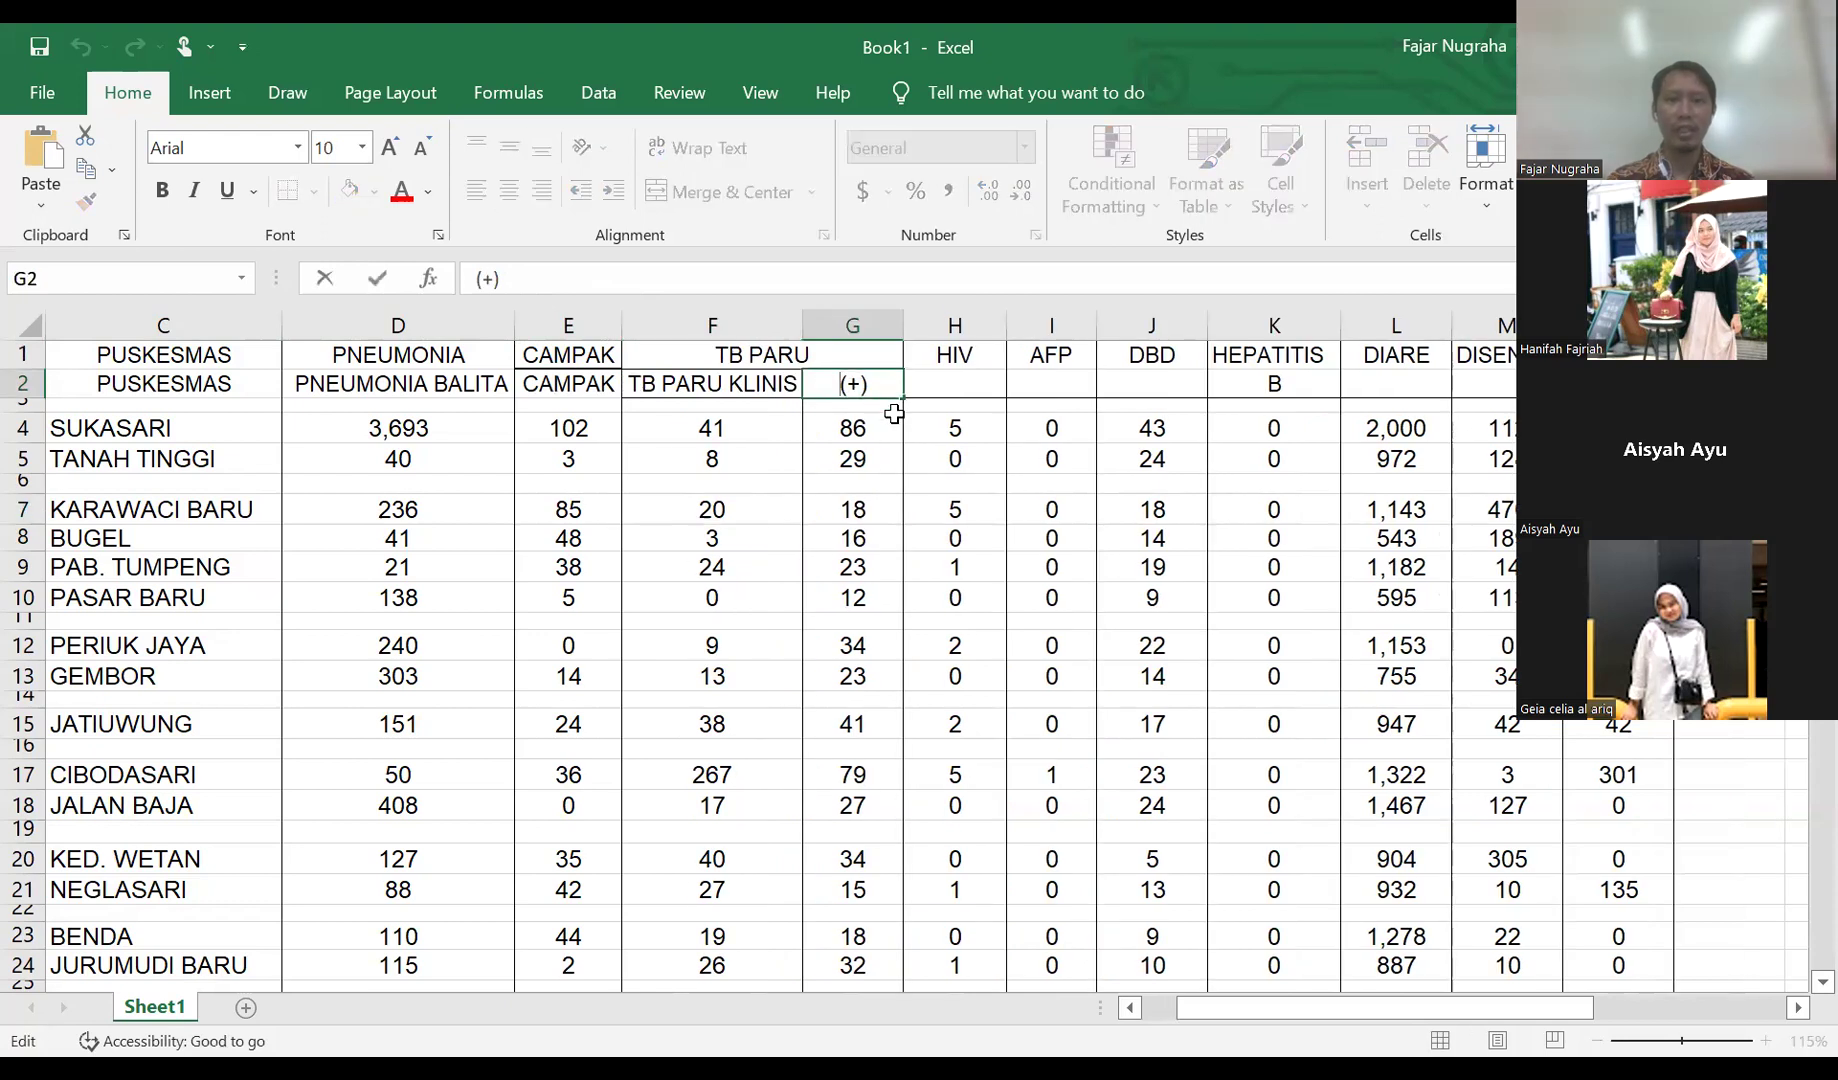
type("TB PARU")
key("Return")
key("Down")
key("Down")
key("Down")
key("Down")
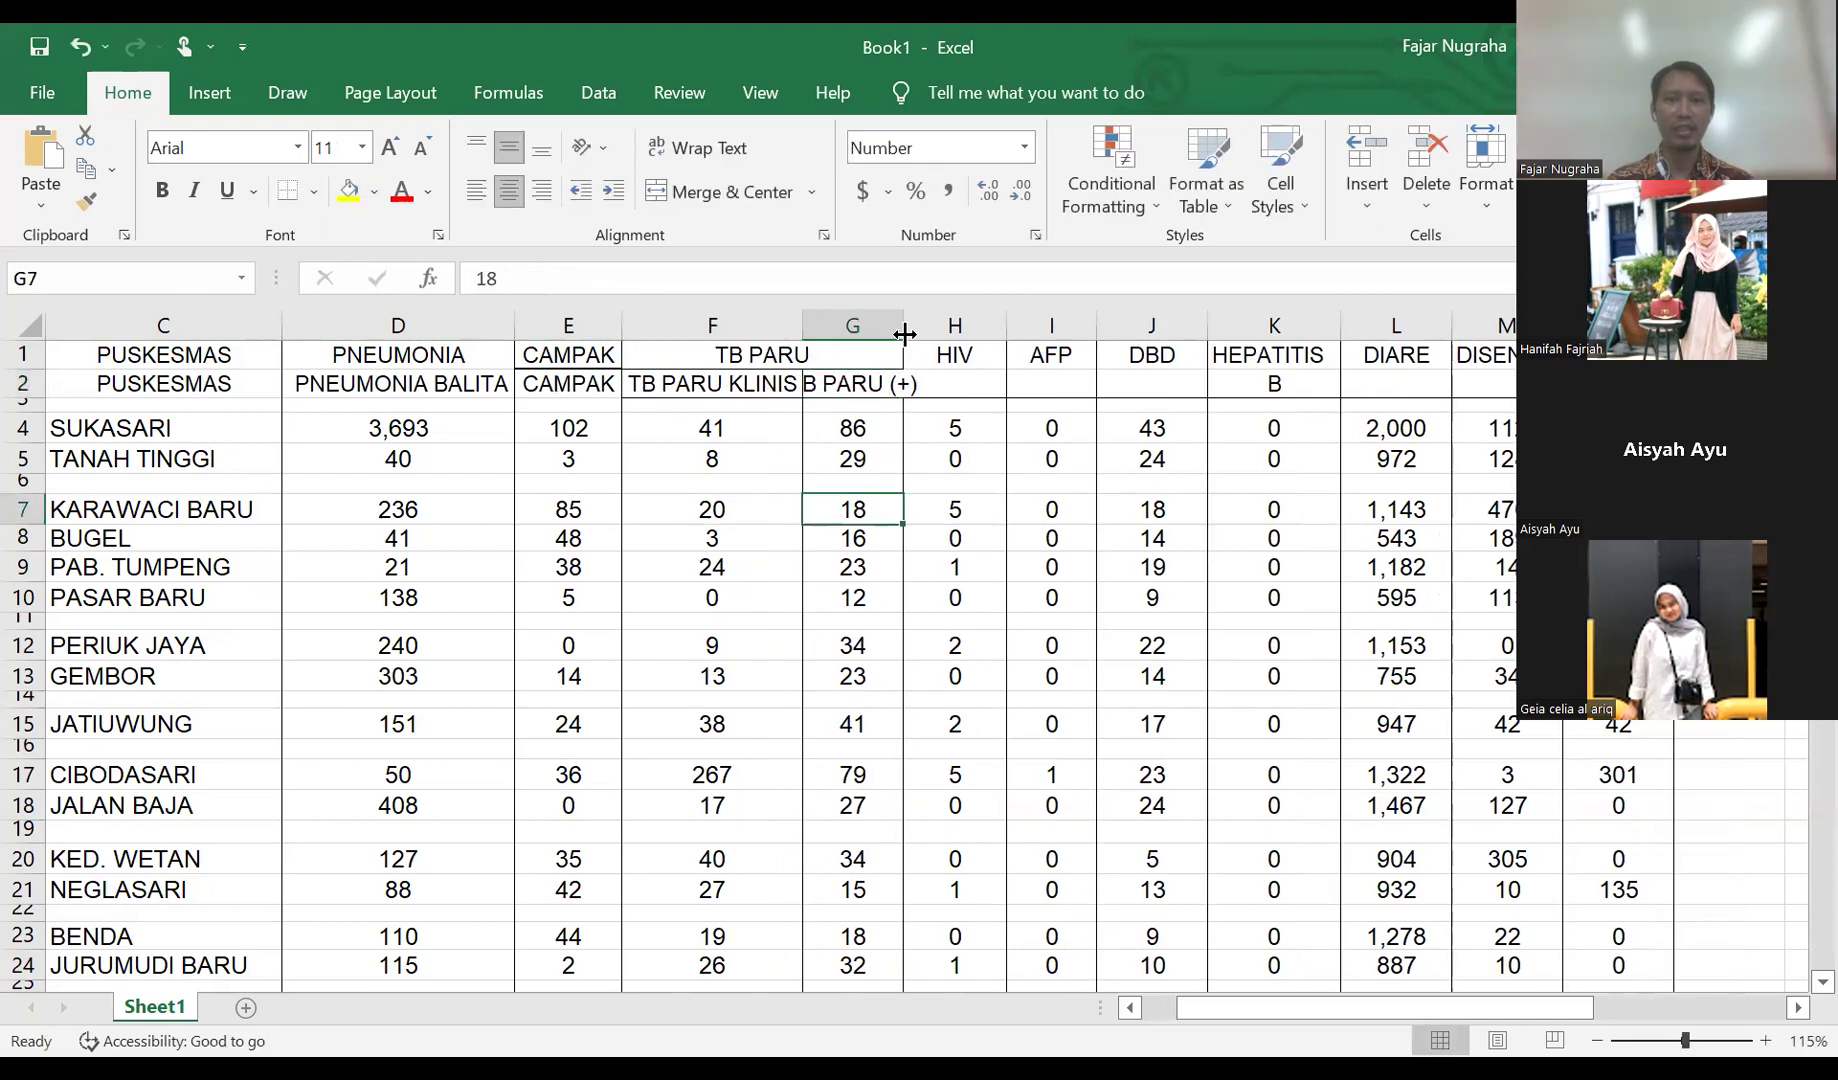
- Copy the HIV, AFP and DBD headers from H1:J1 into the cells beneath them in row 2
left_click_drag(990, 355, 1185, 372)
key("ctrl+c")
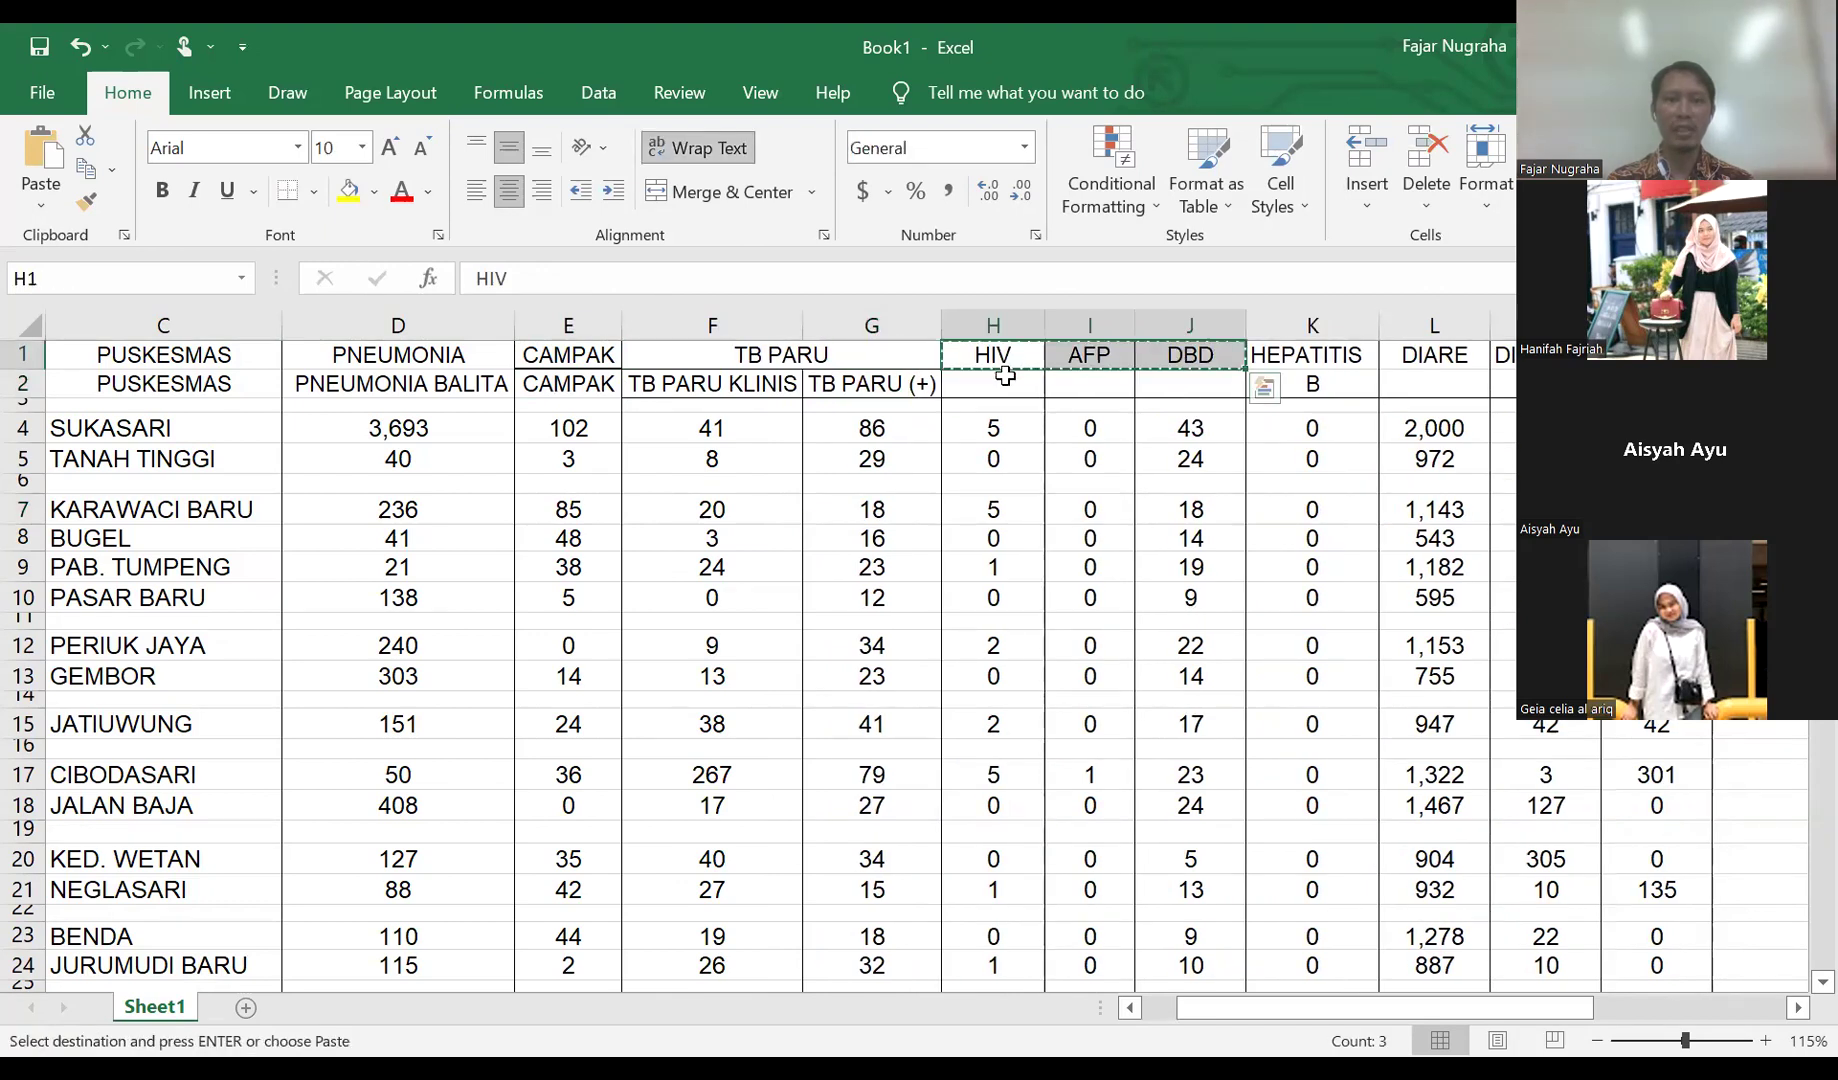
left_click(1005, 376)
key("ctrl+v")
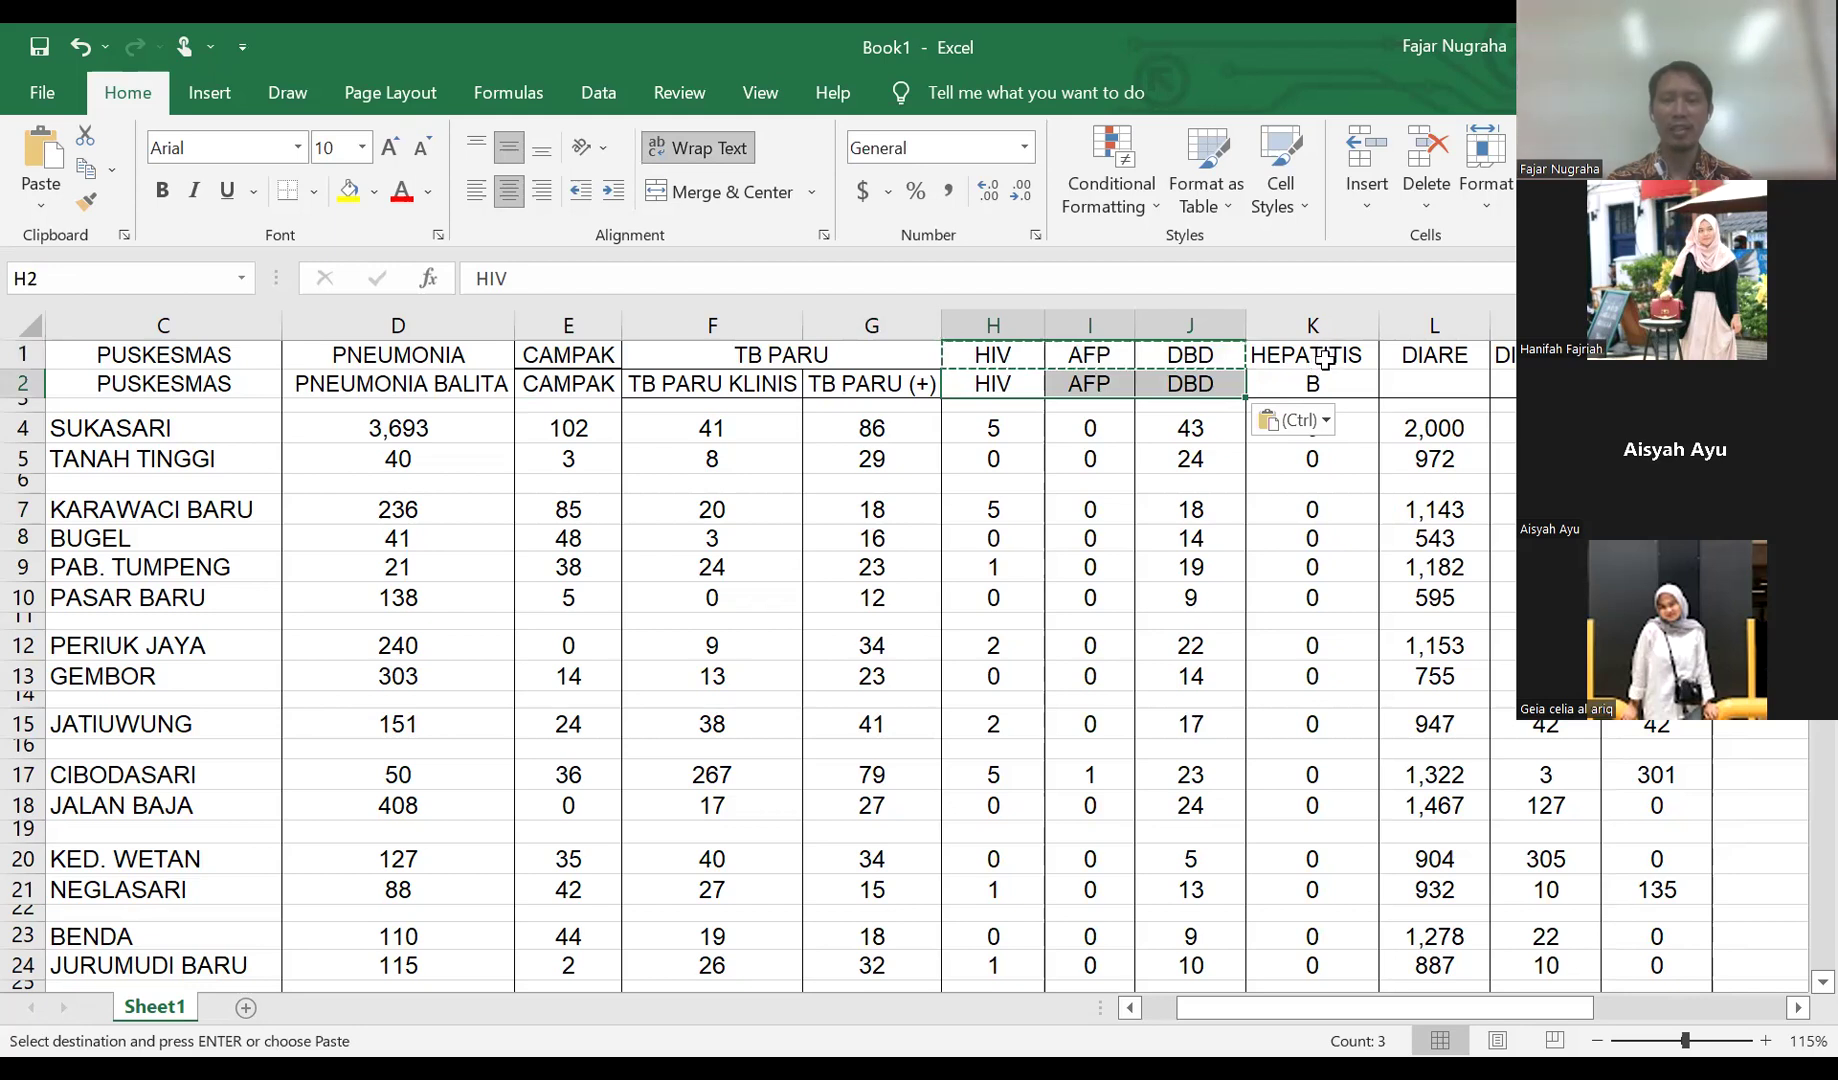
- Change the header in cell K2 to HEPATITIS B and widen column K to fit it
left_click(1330, 354)
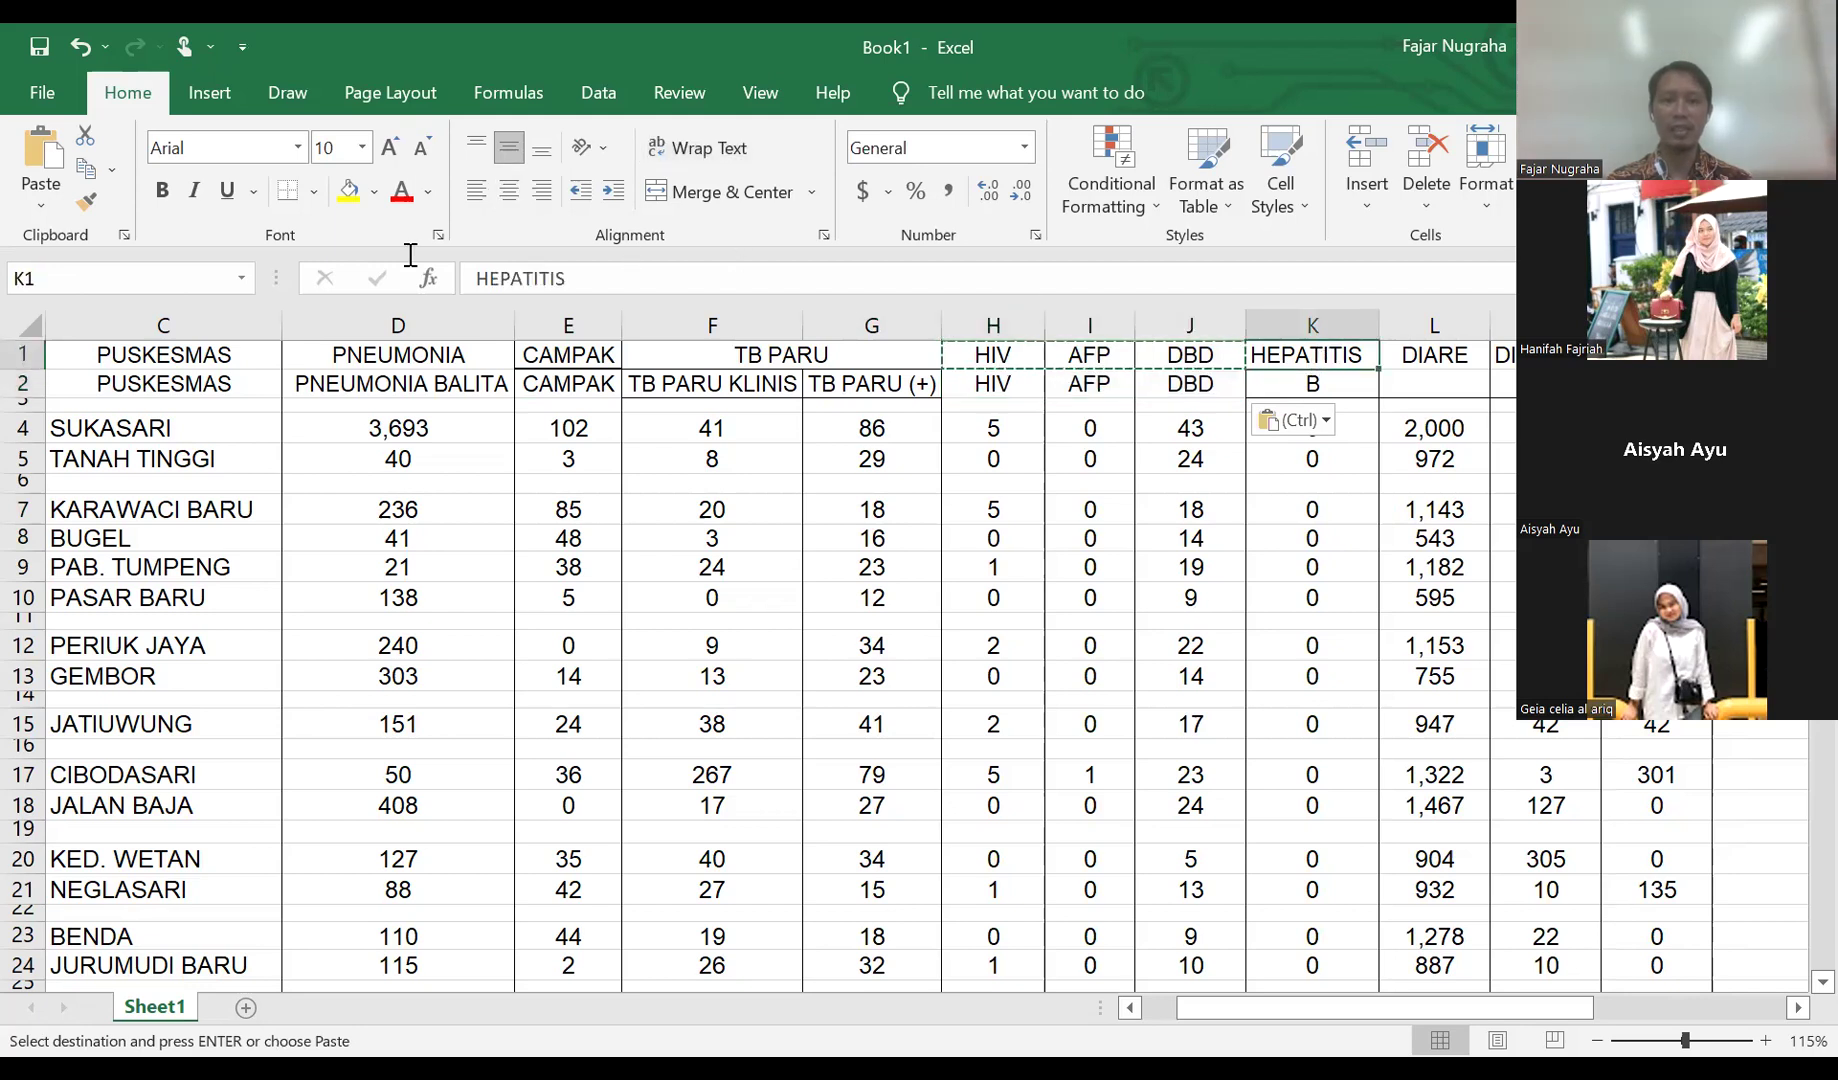
key("F2")
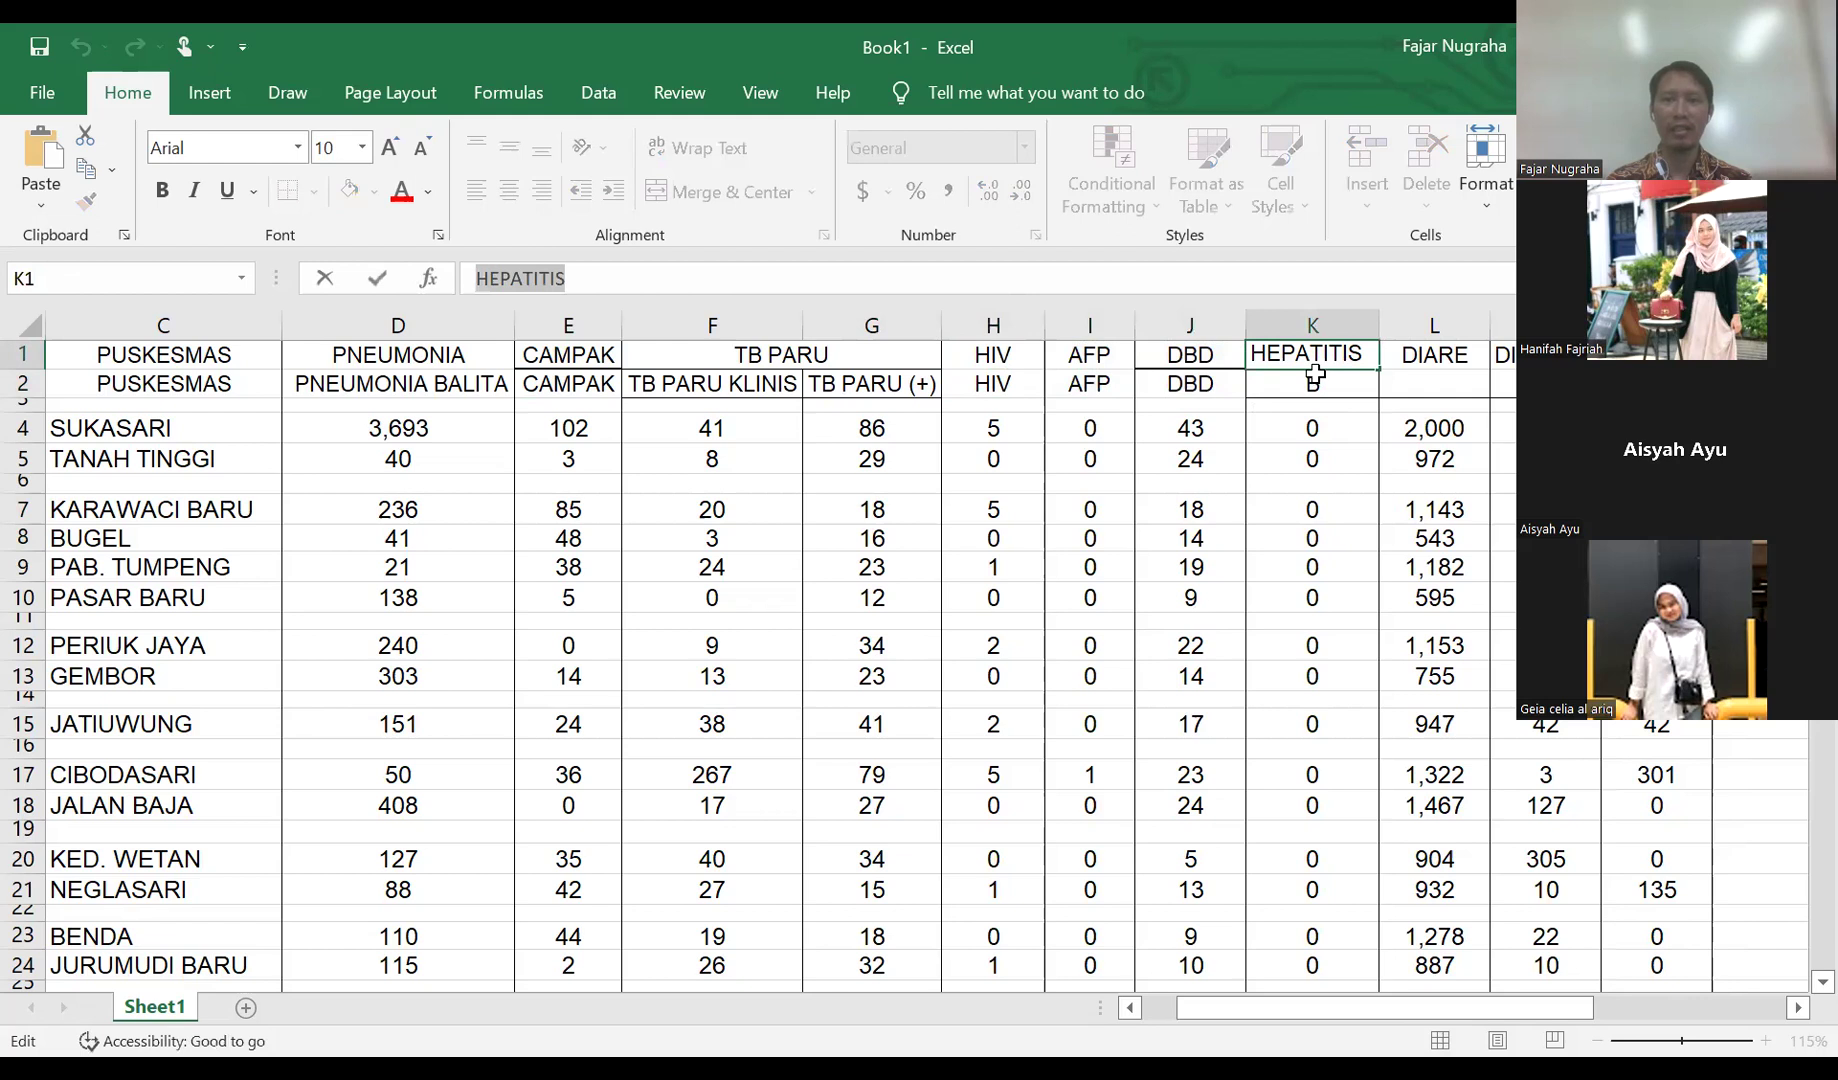
double_click(1308, 383)
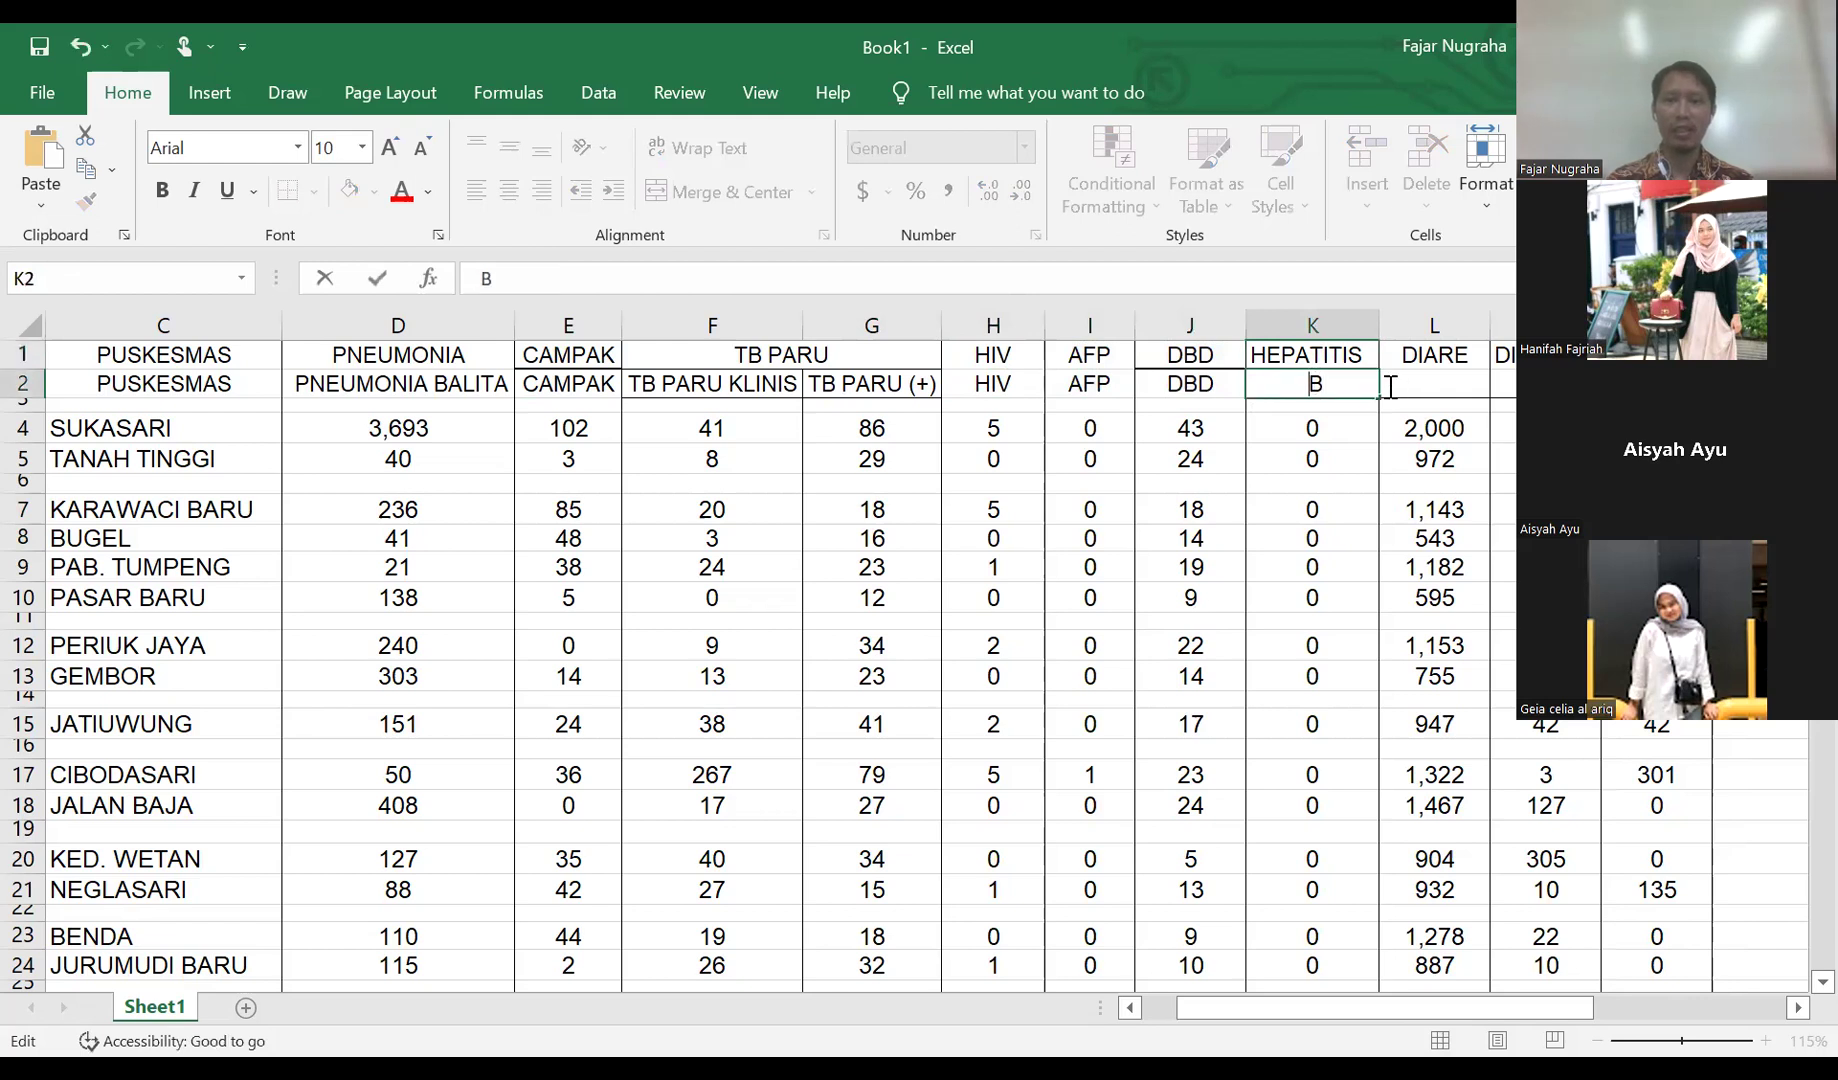
type("HEPATITIS")
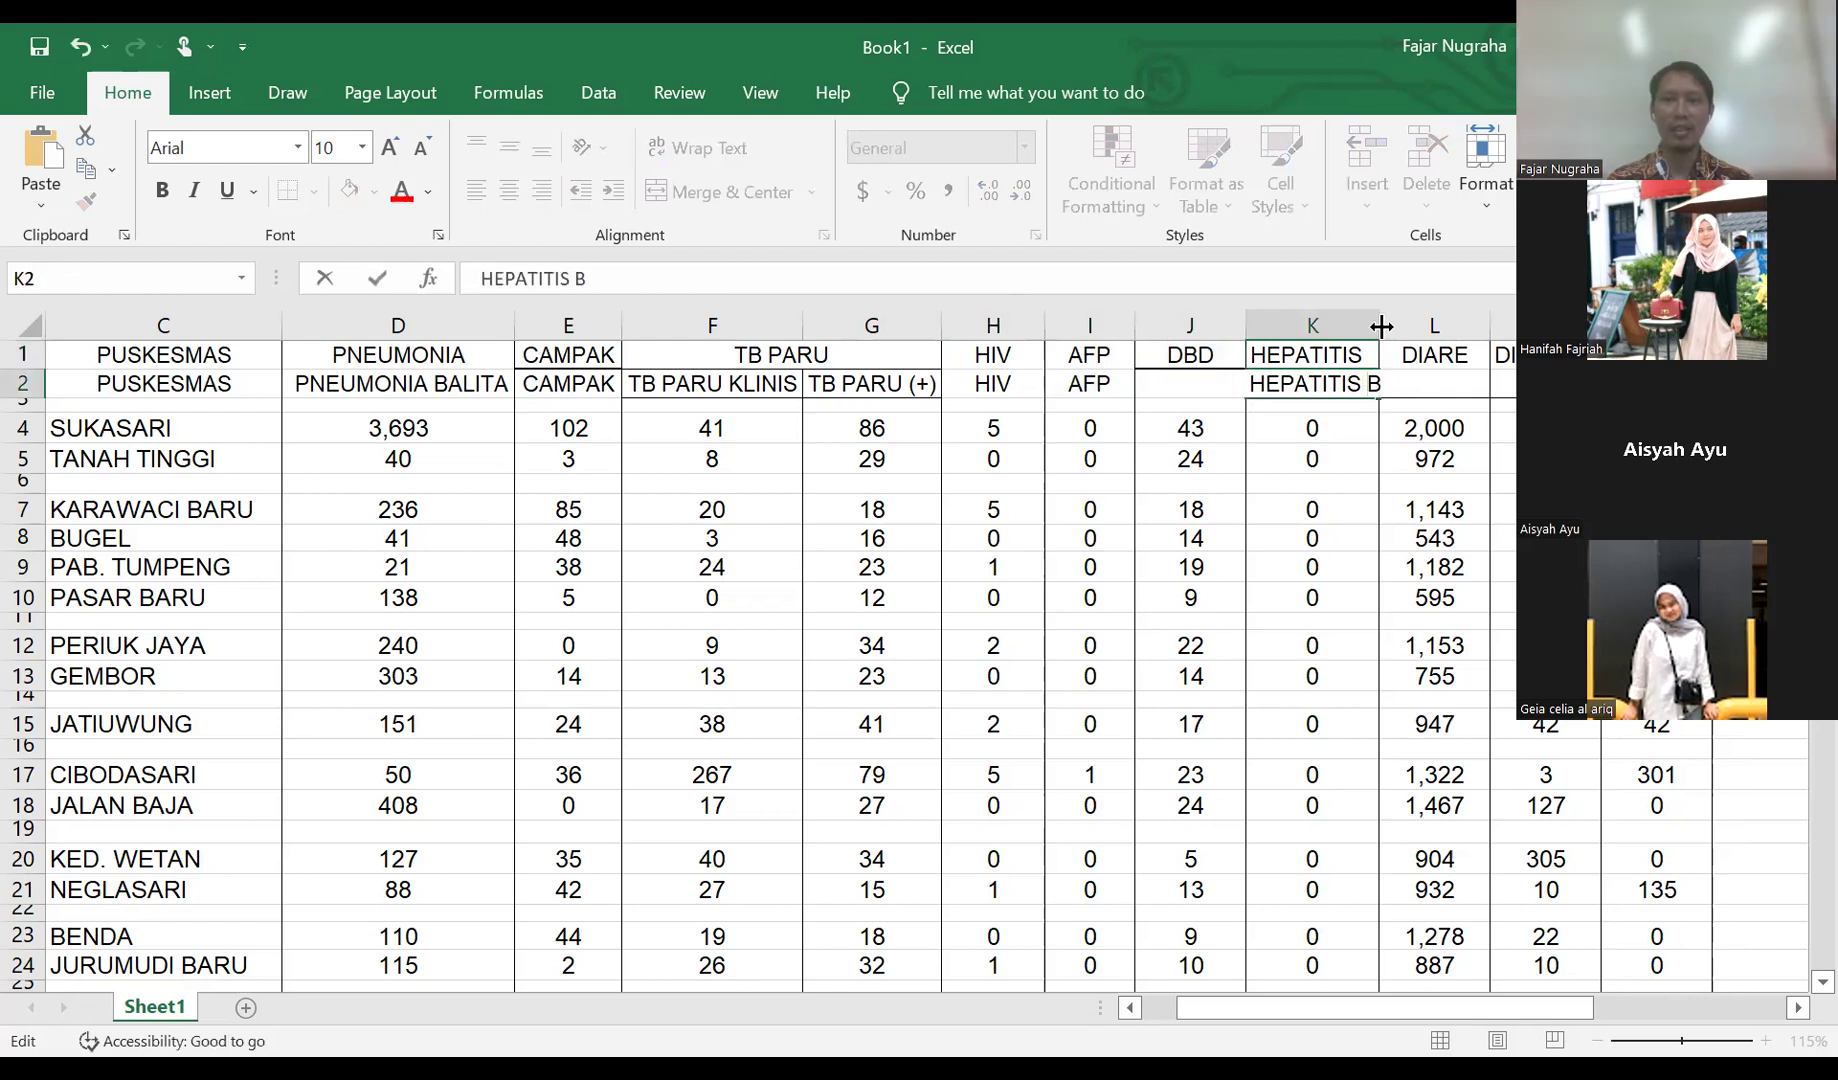
key("Return")
key("Down")
key("Down")
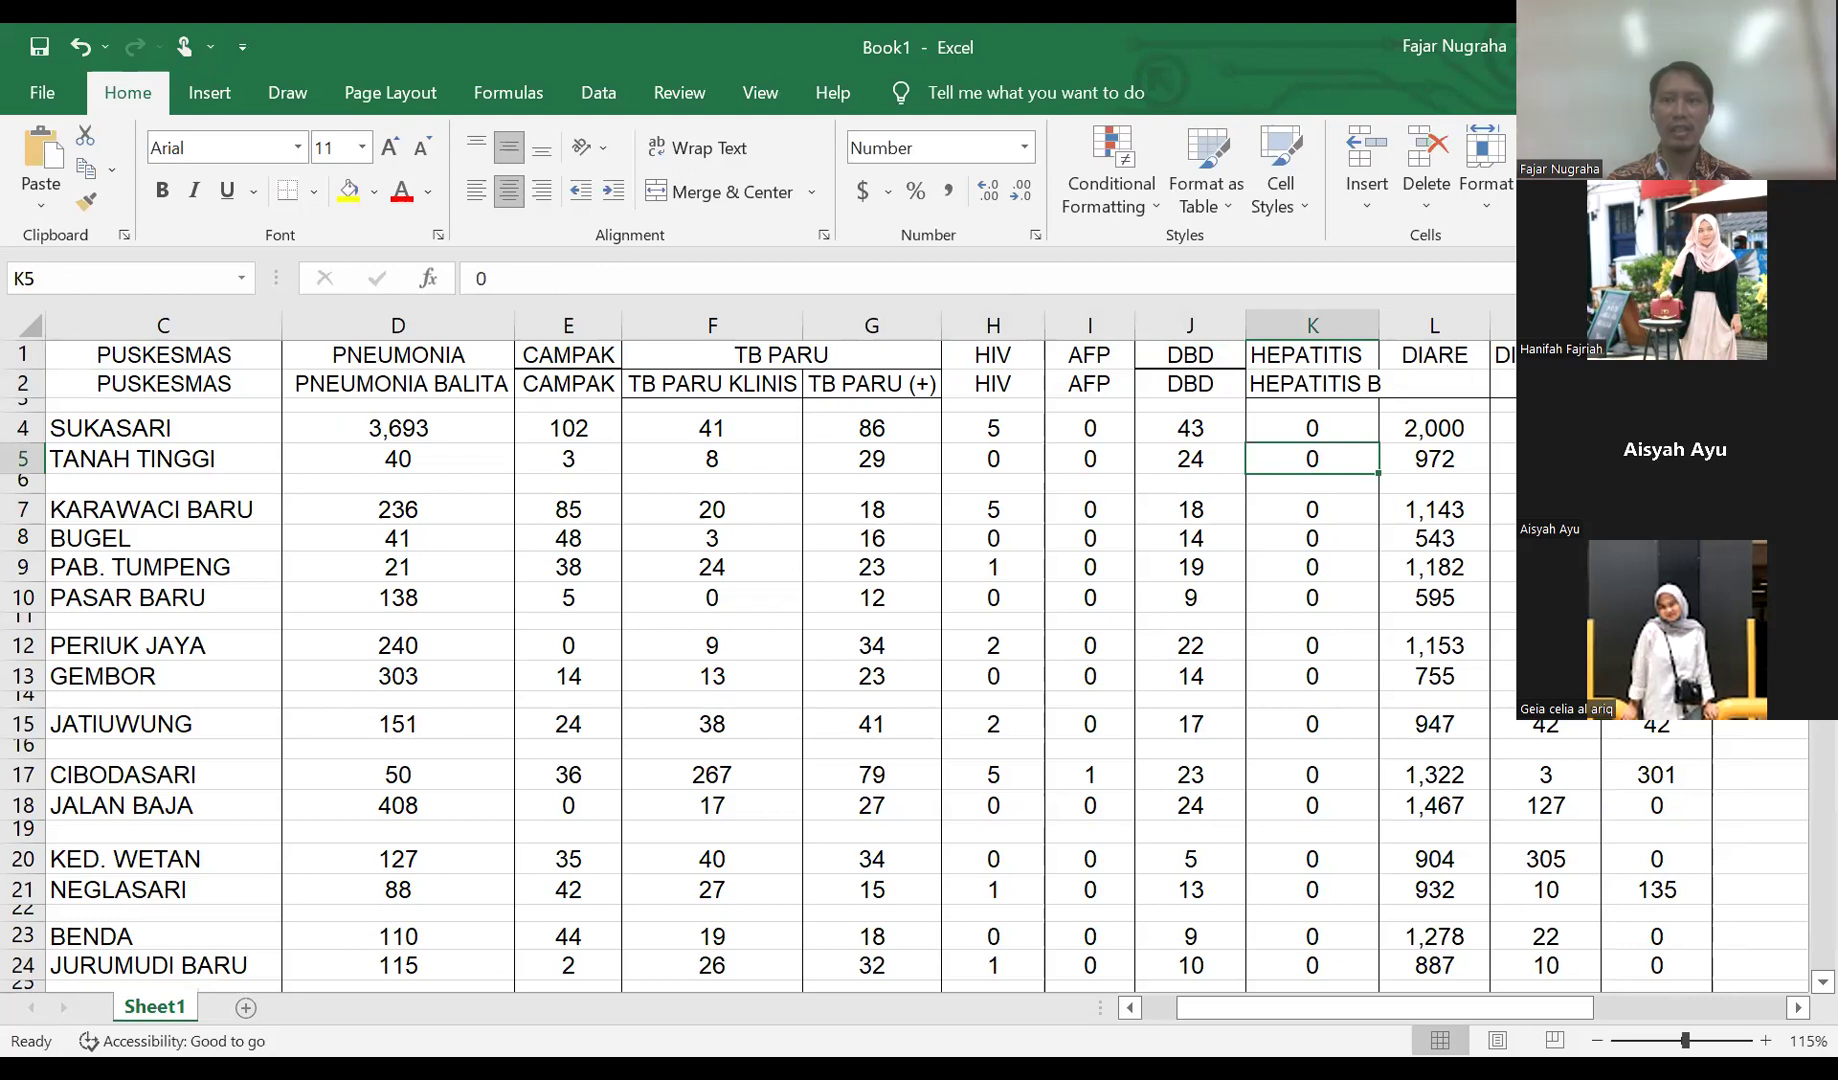
double_click(1379, 325)
- Copy the remaining headers, from DIARE in L1 onward, into the cells beneath them in row 2
left_click(1434, 354)
key("ctrl+c")
key("Down")
key("ctrl+v")
left_click(1354, 513)
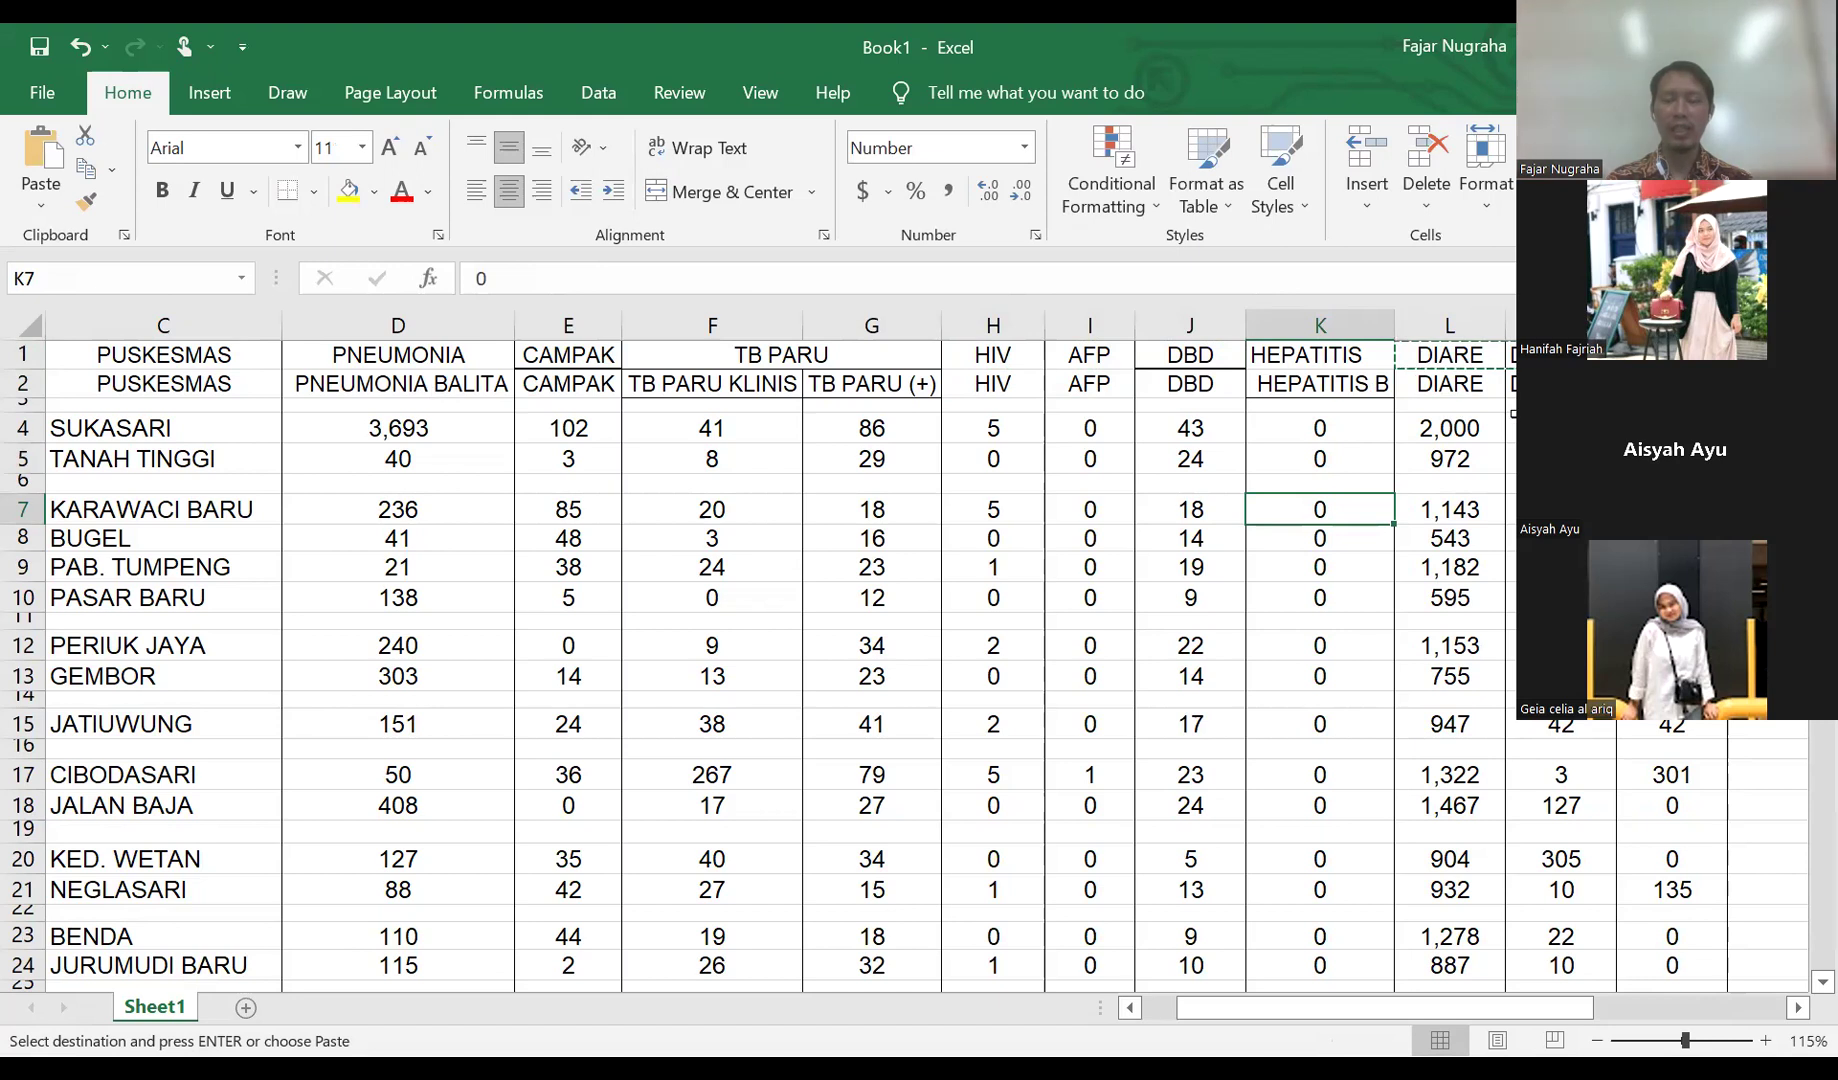
- Delete row 1, the old upper header row, so that only the completed single header row is kept
left_click(20, 352)
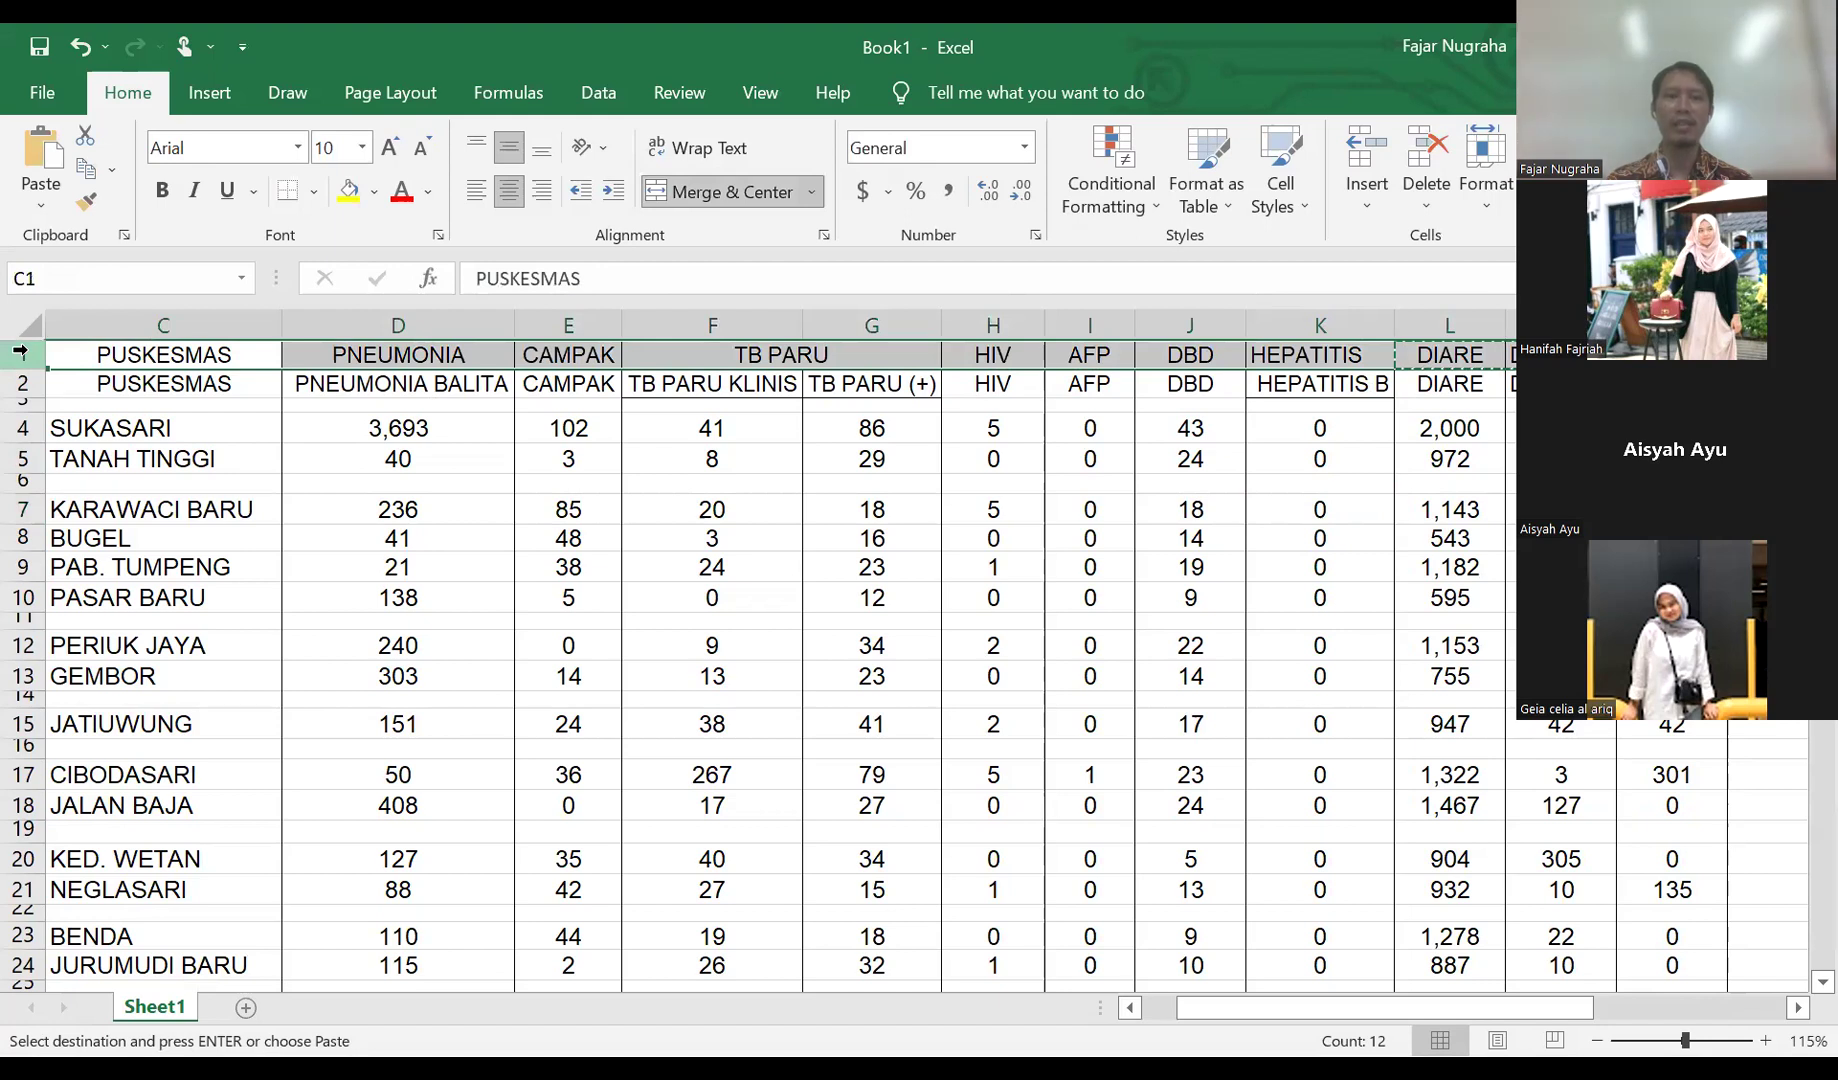
key("Down")
key("Down")
key("Down")
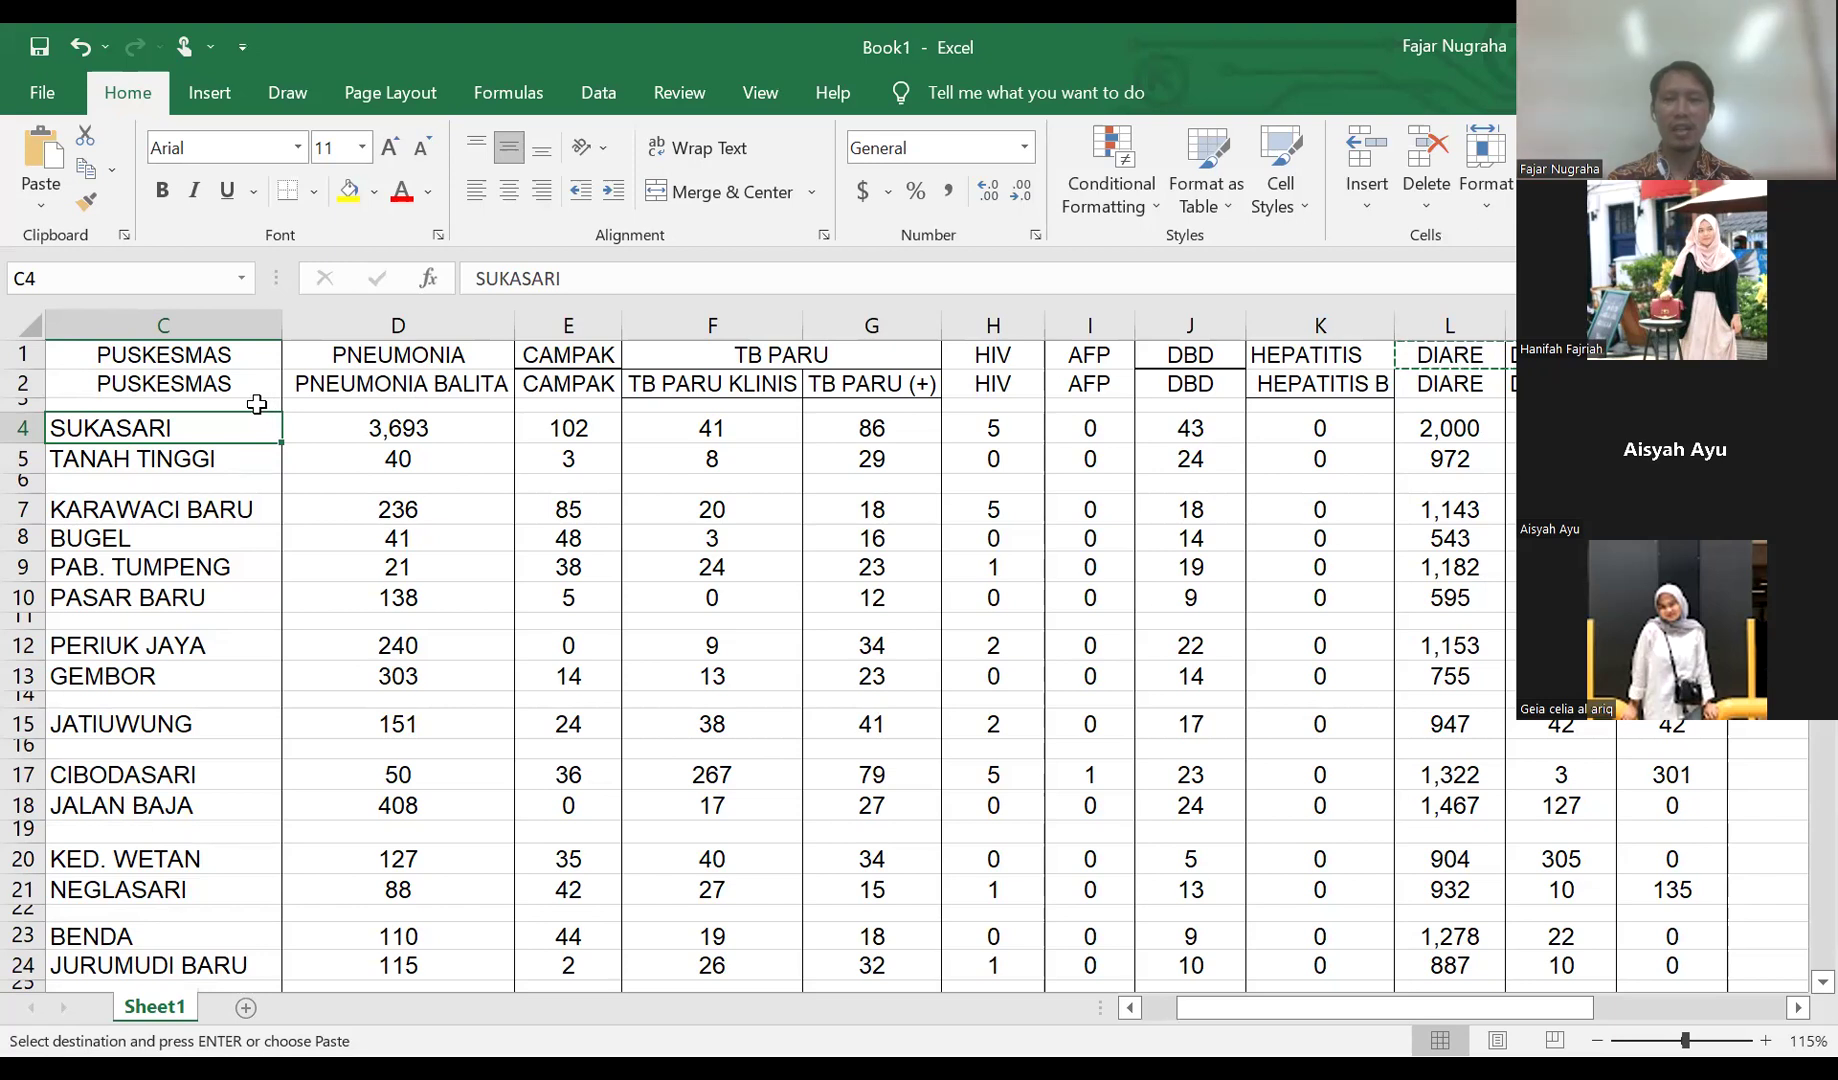
right_click(25, 360)
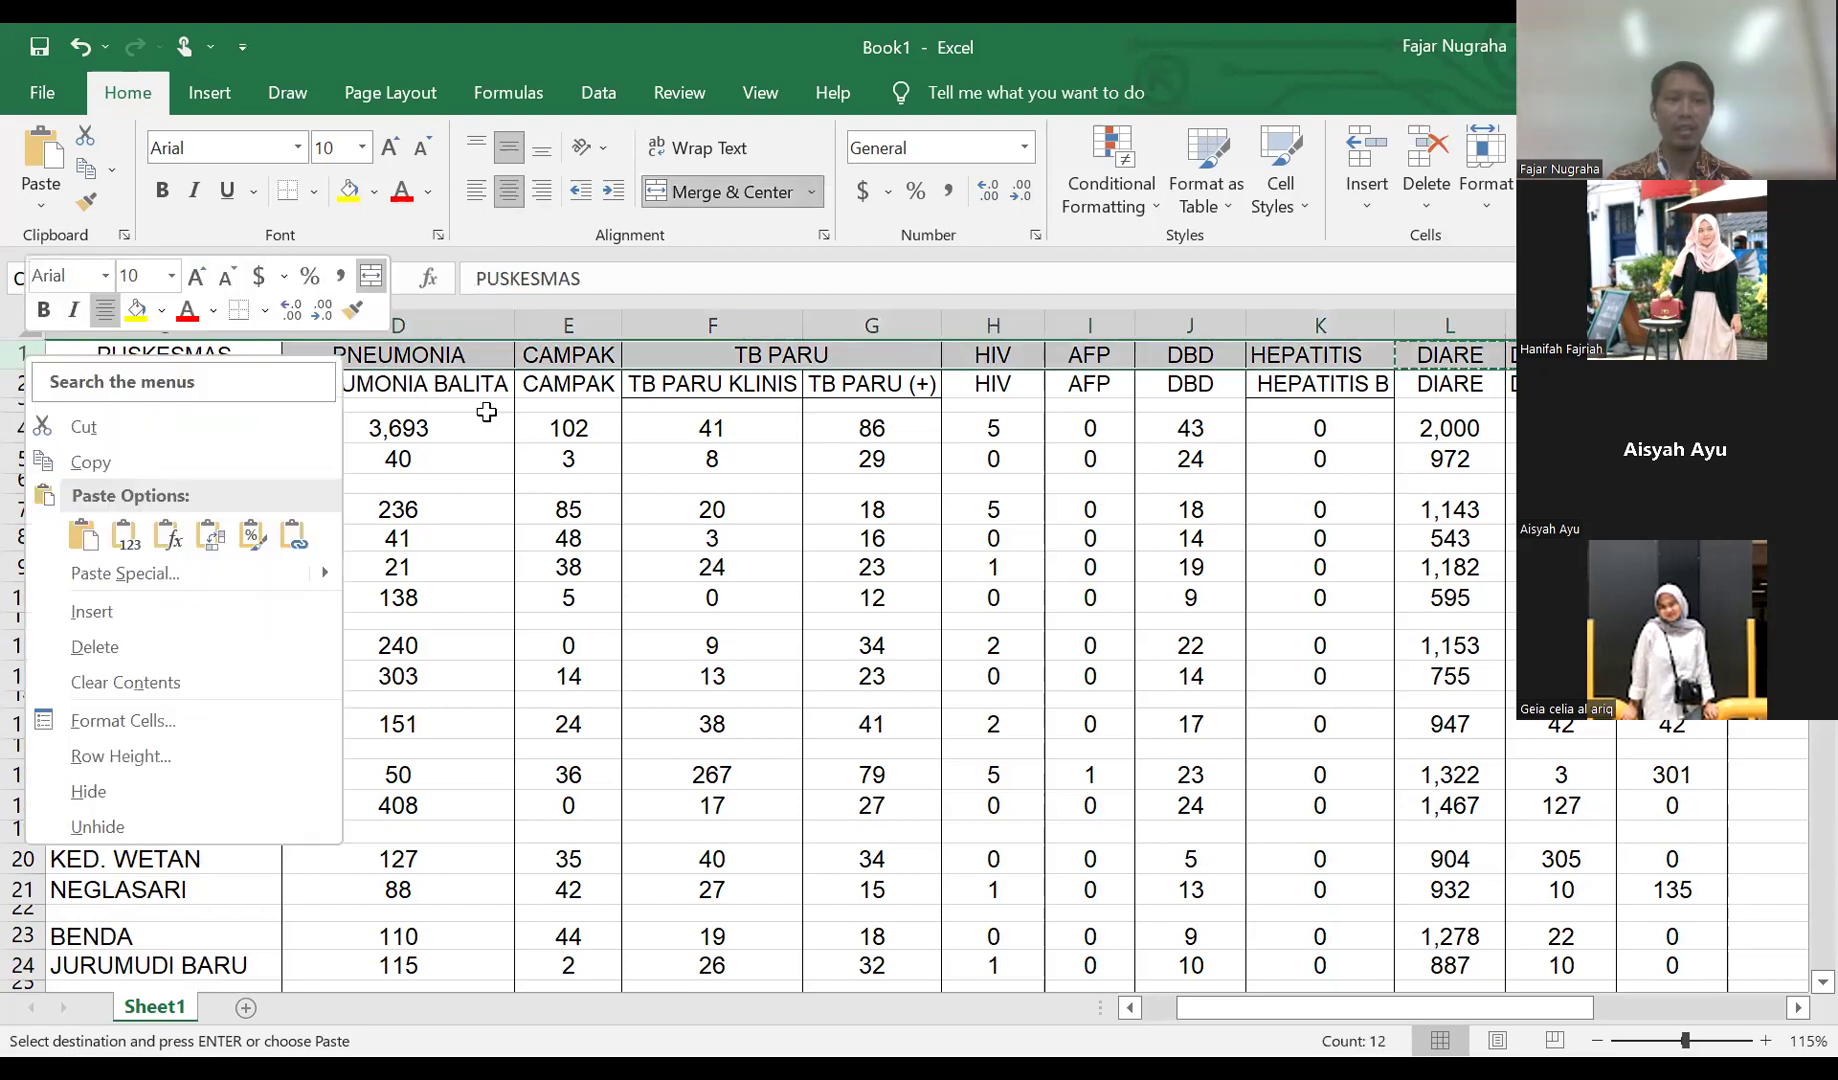
left_click(20, 354)
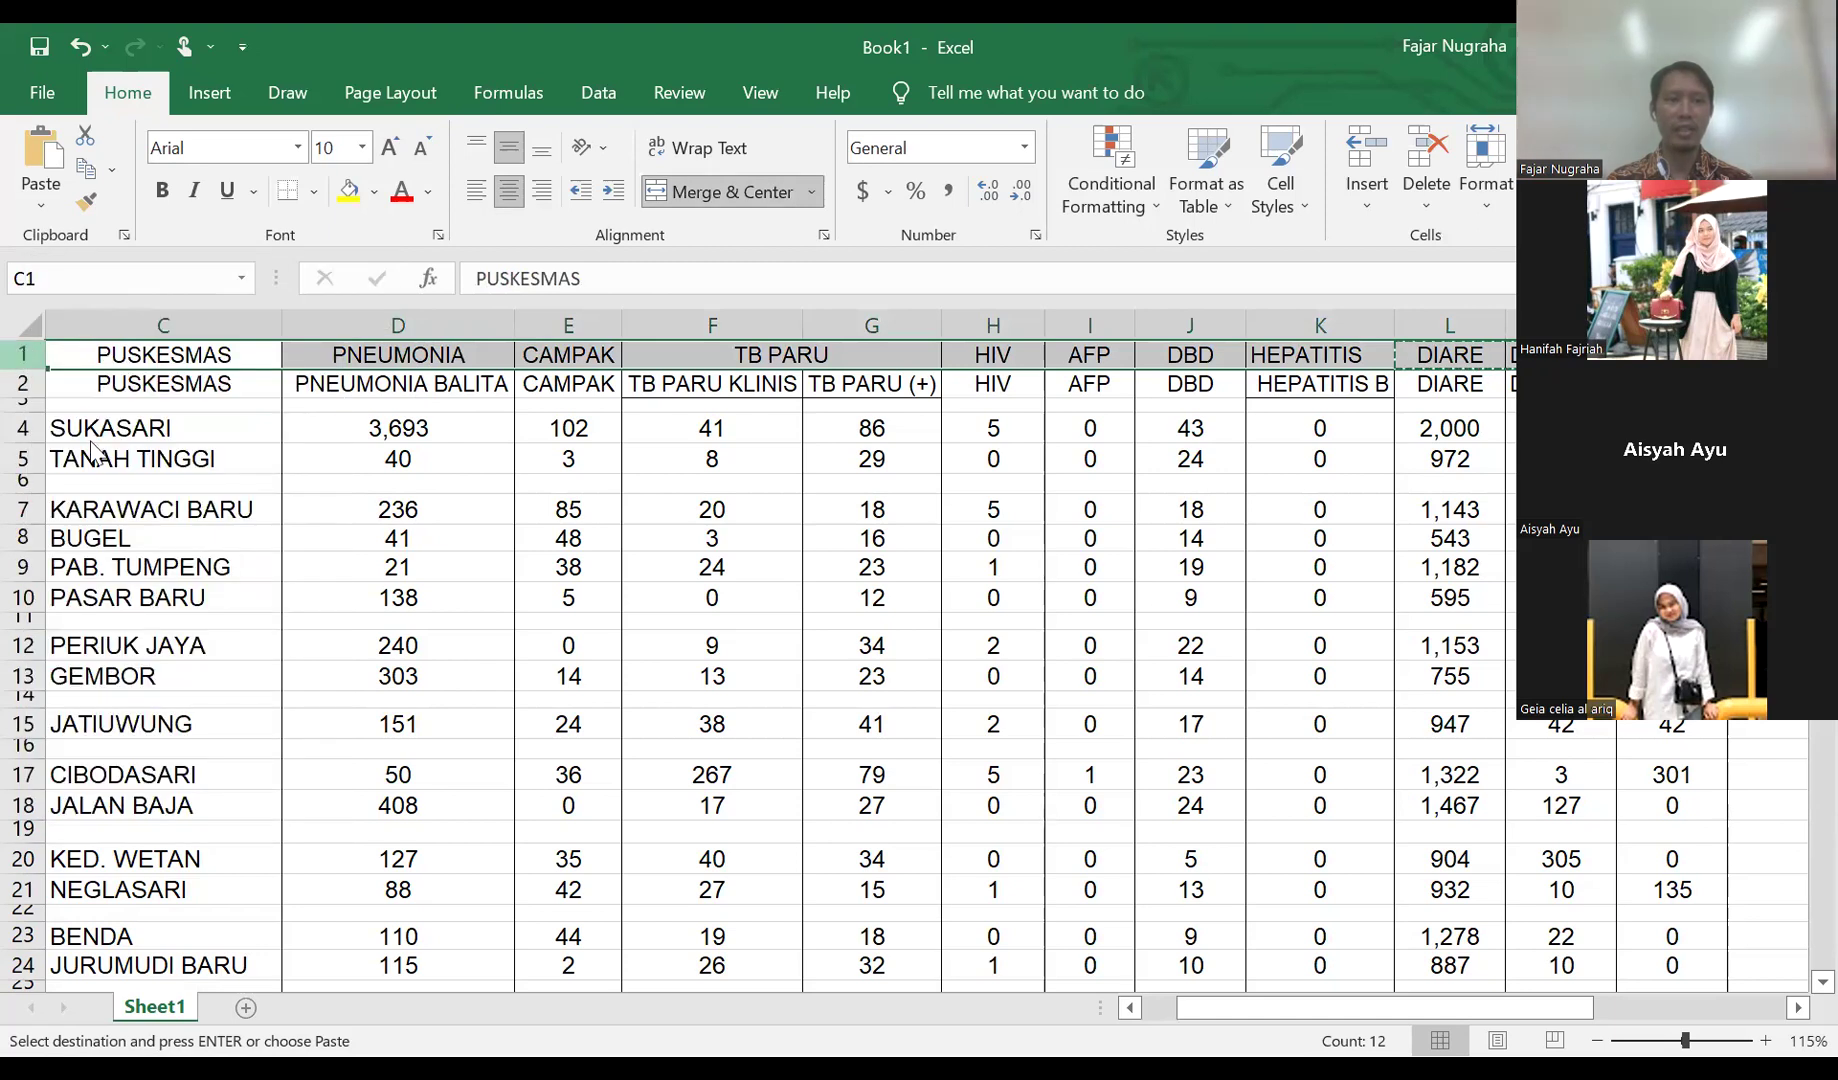
key("shift+F10")
left_click(161, 647)
left_click(432, 612)
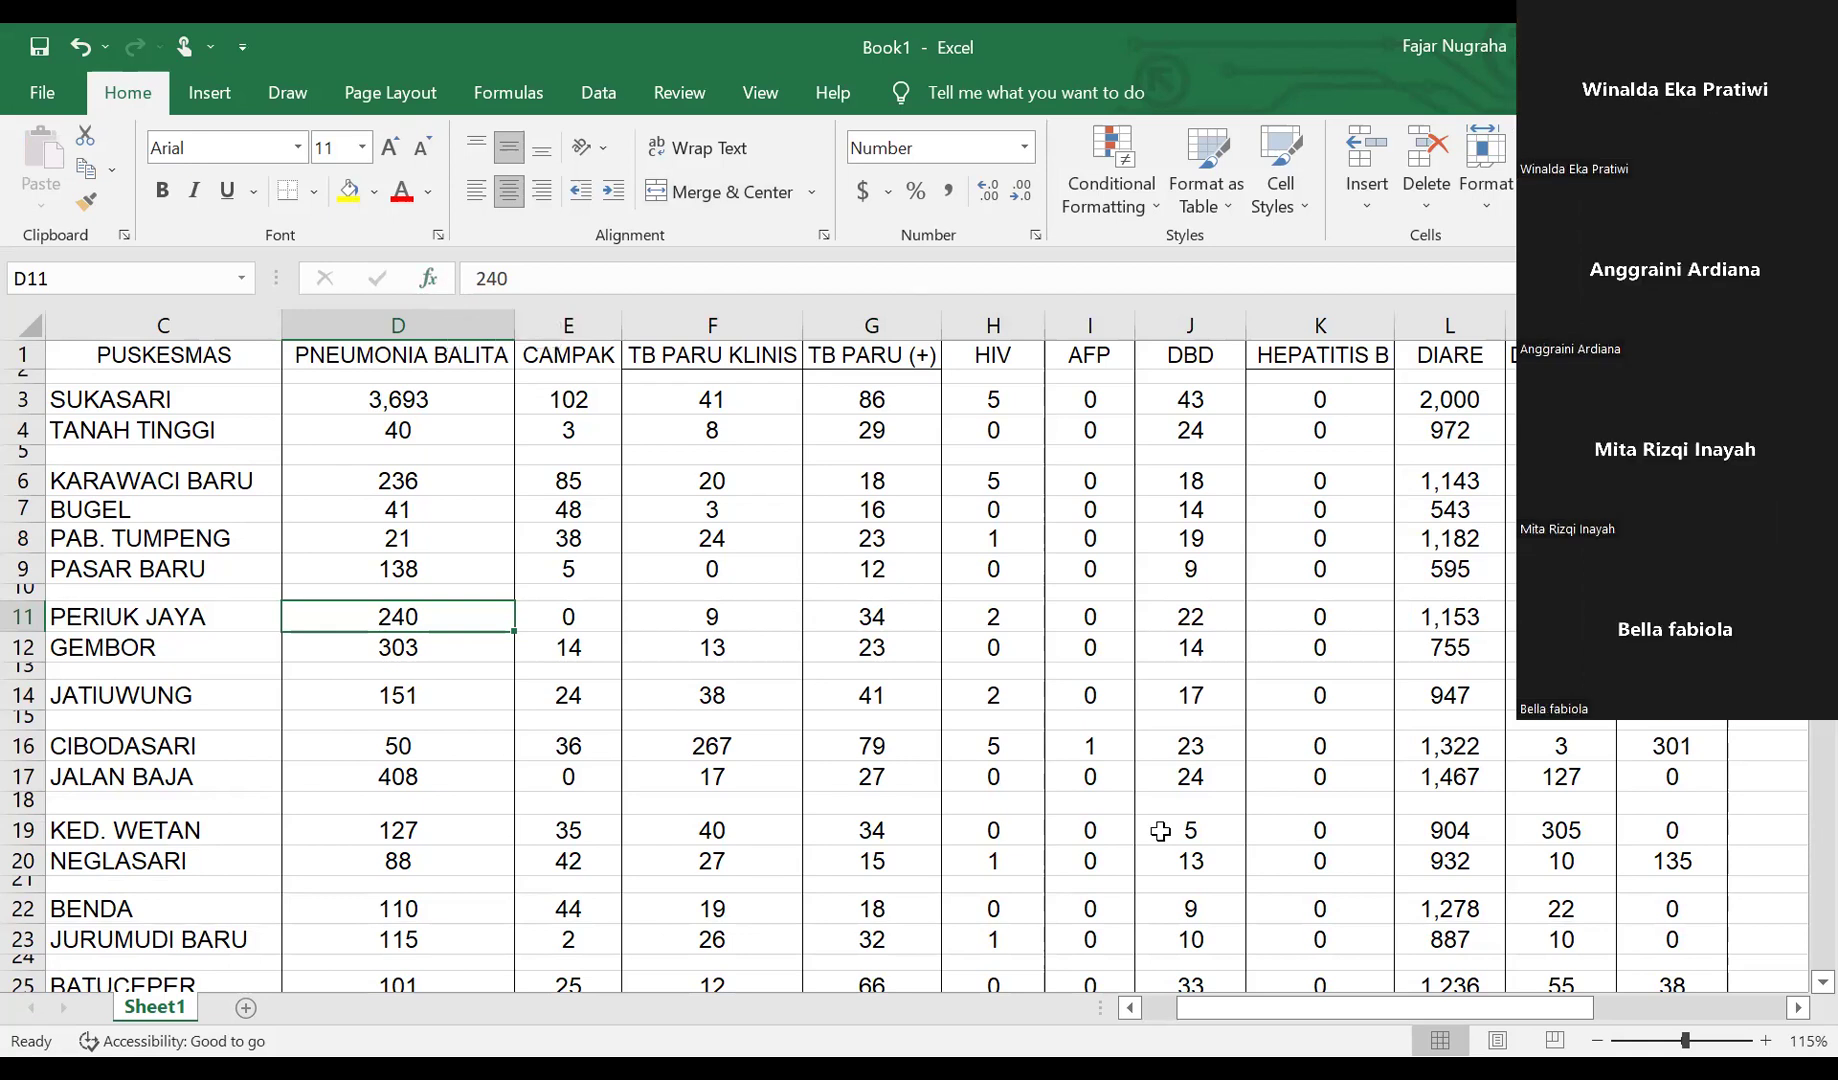
left_click(1768, 961)
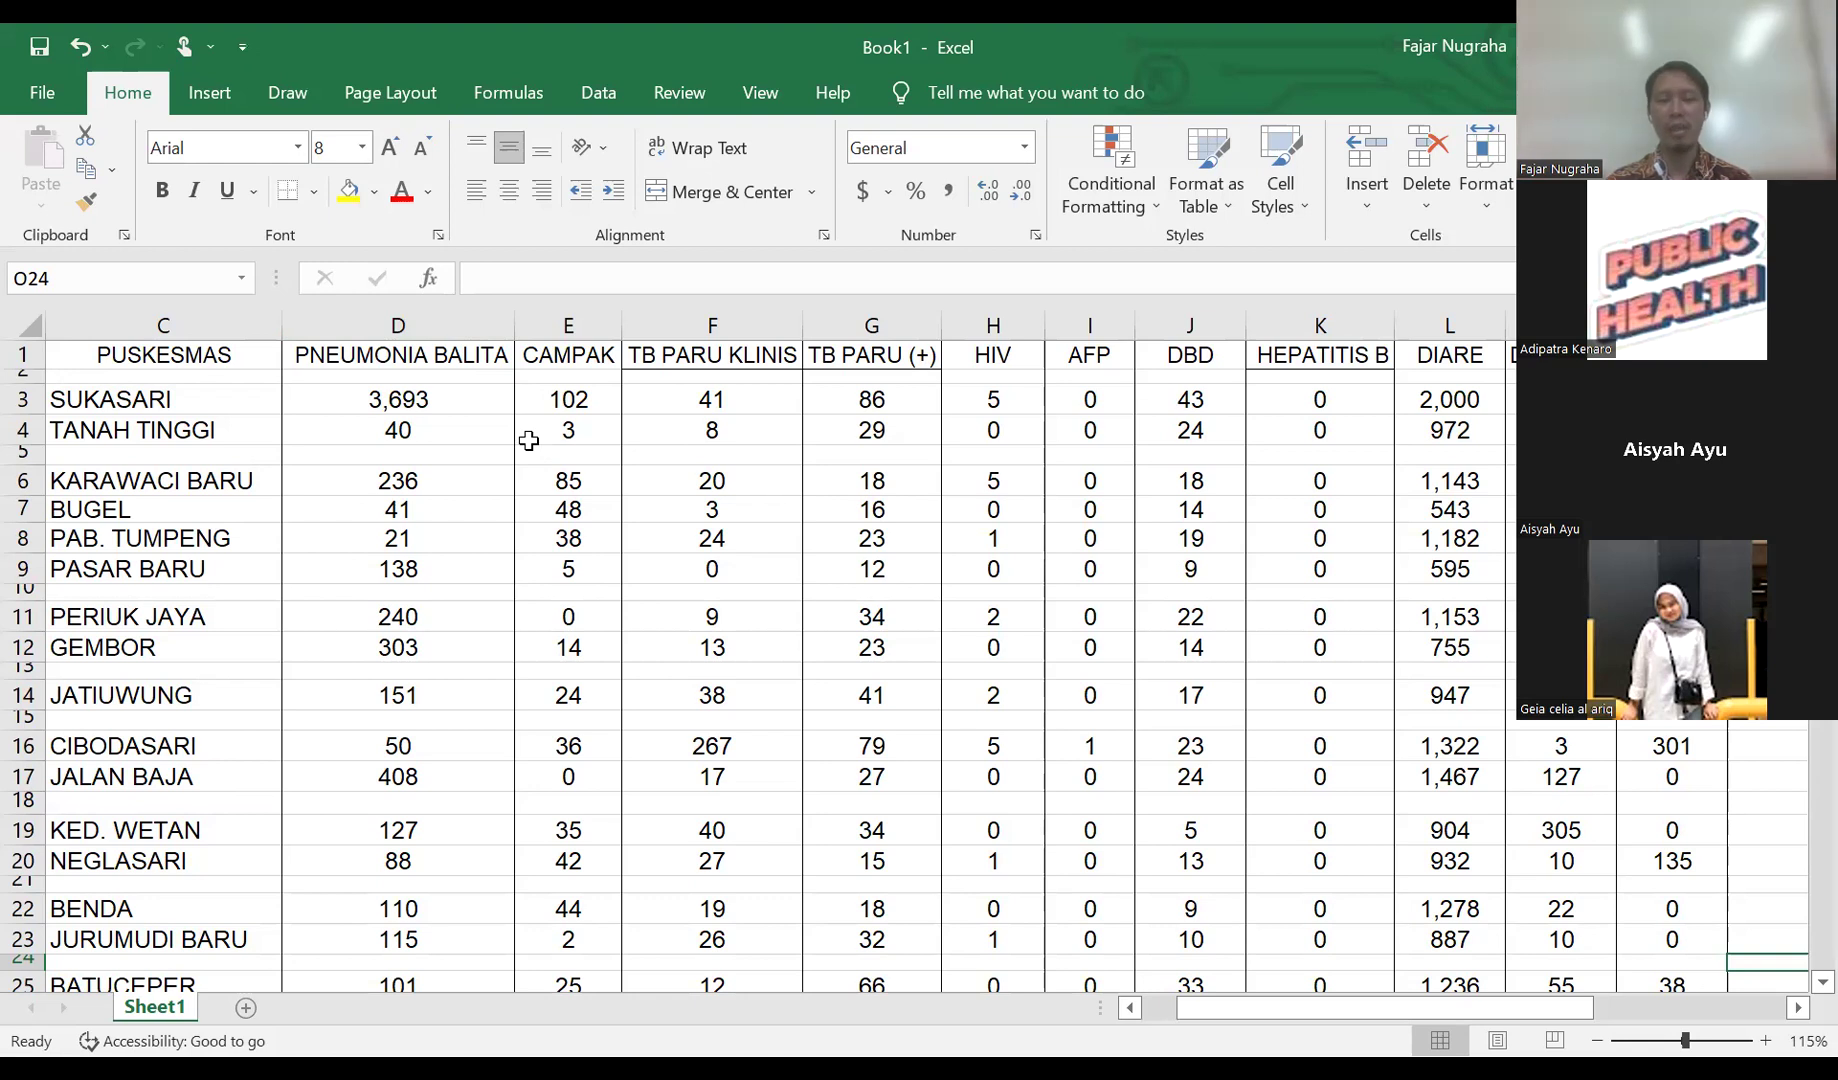
left_click(469, 399)
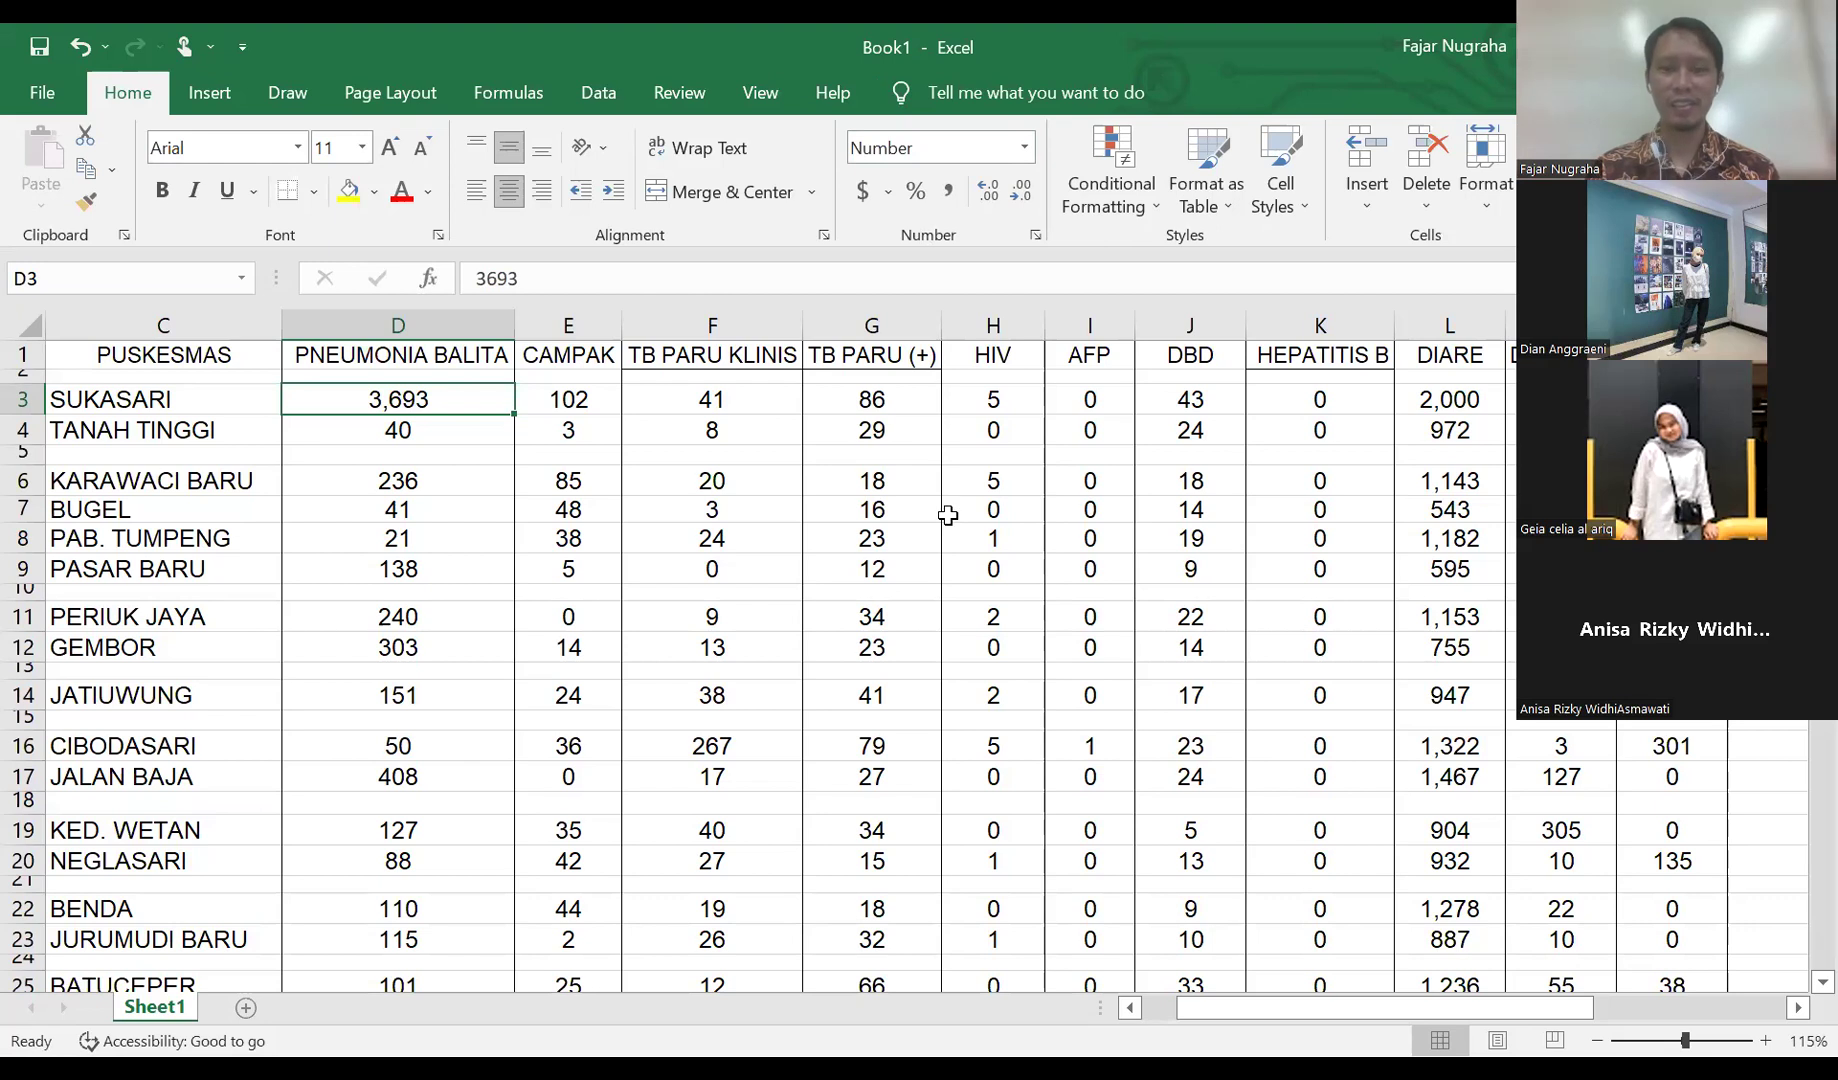
key("Right")
key("Right")
key("Right")
key("Down")
key("Down")
key("Down")
key("Down")
- Enter the header KECAMATAN in cell B1 above the district names
key("Left")
key("Left")
key("Left")
key("Left")
key("Left")
key("Left")
key("Up")
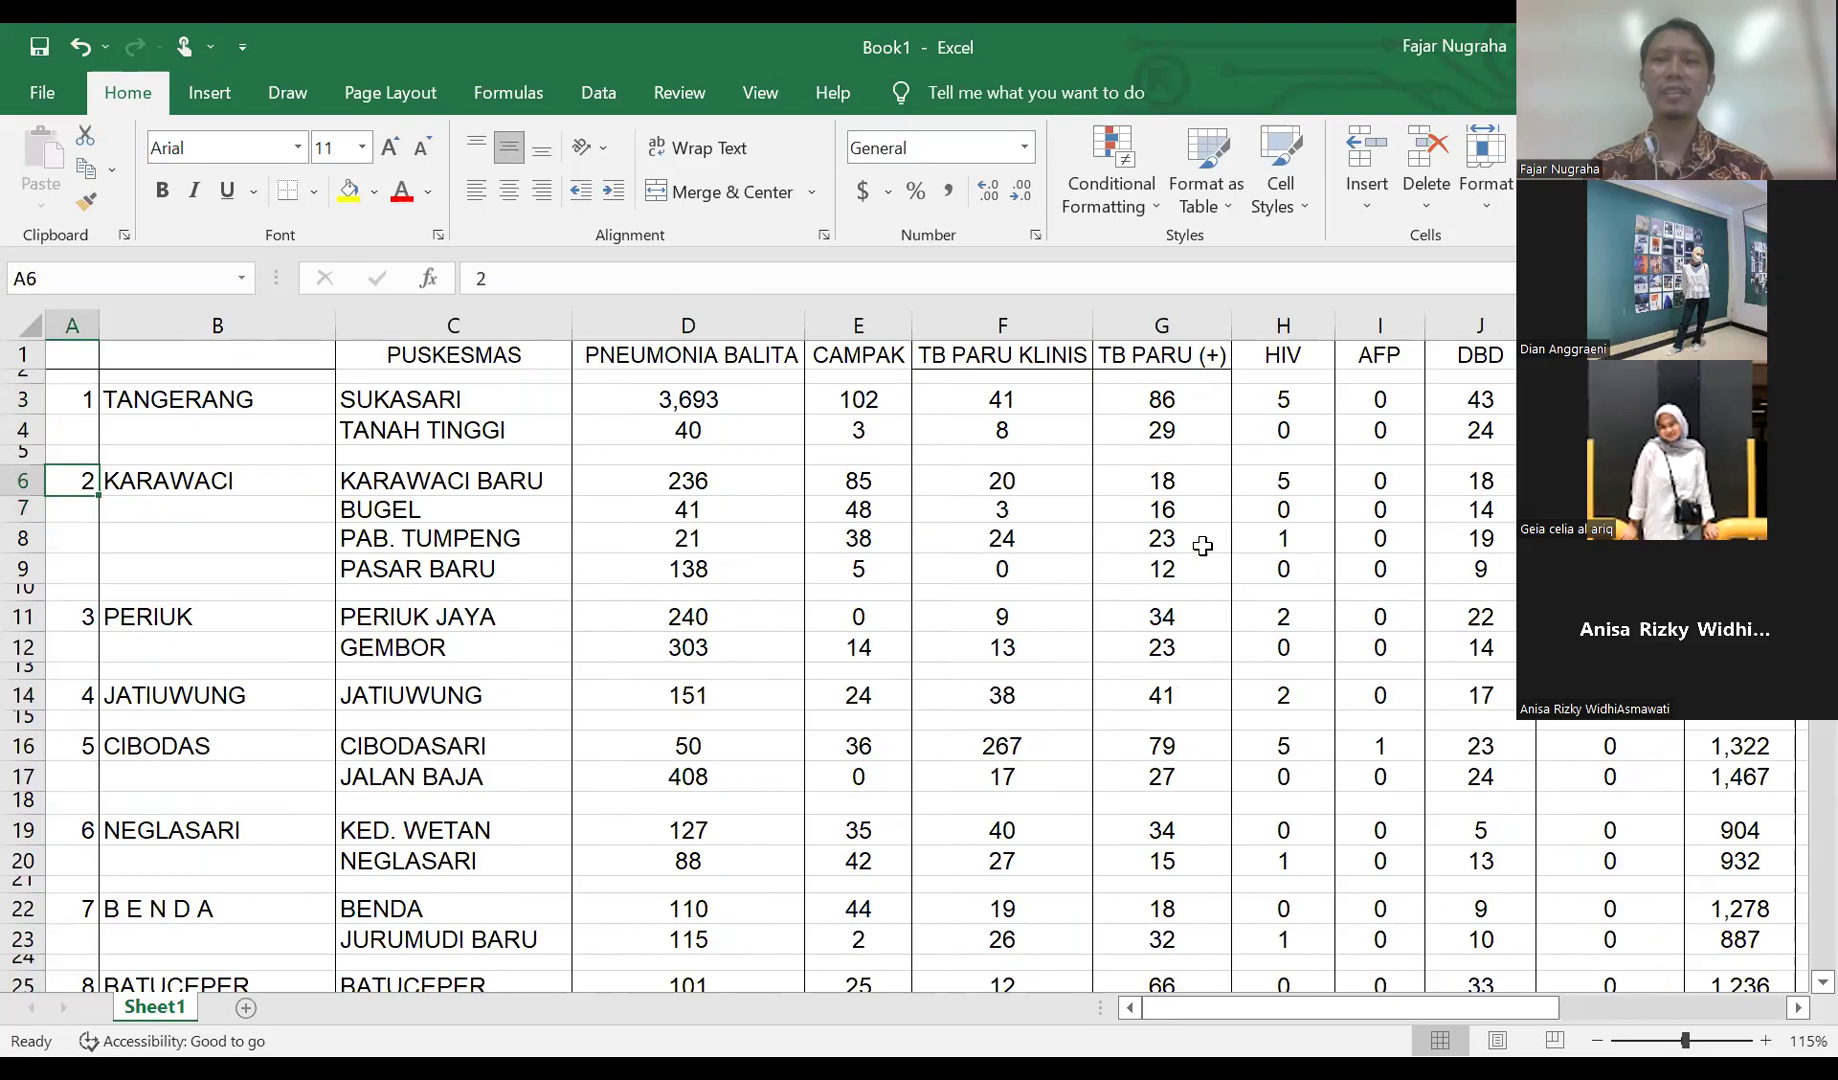
key("ctrl+Home")
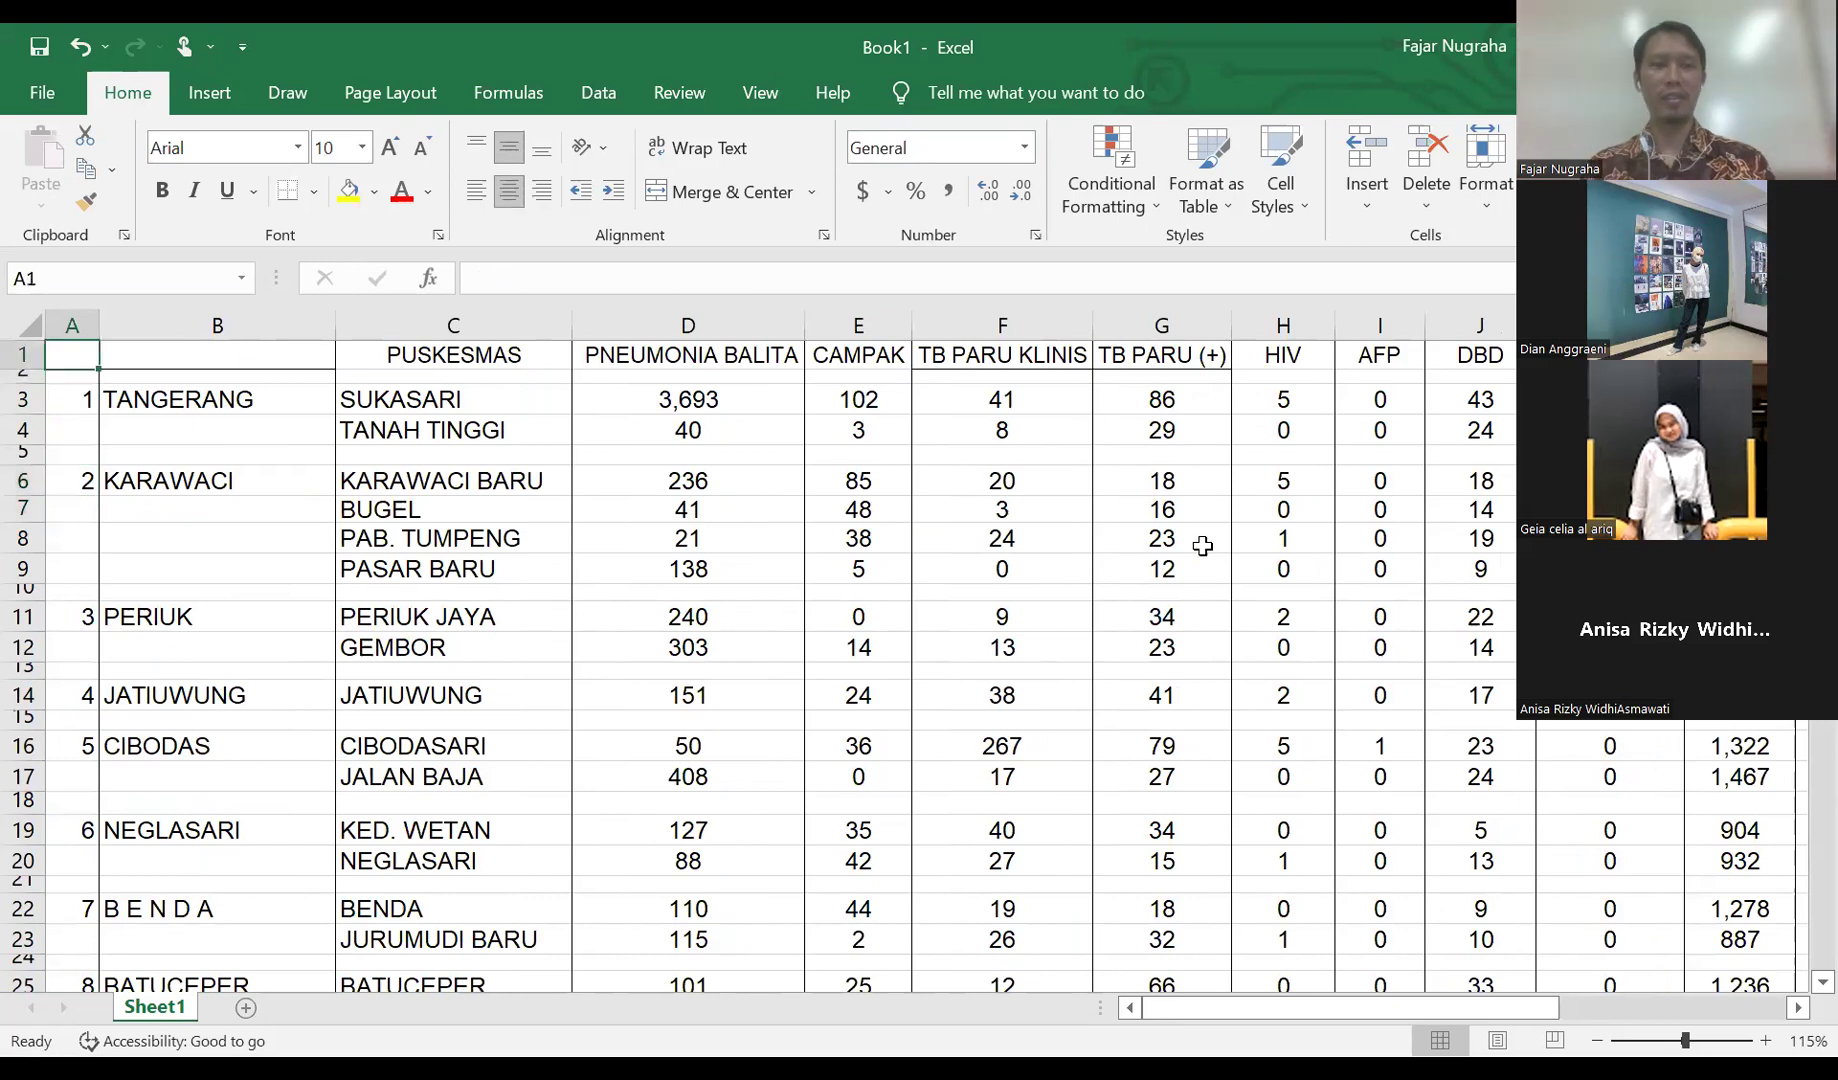
scroll(1203, 545, "down", 1, "ctrl")
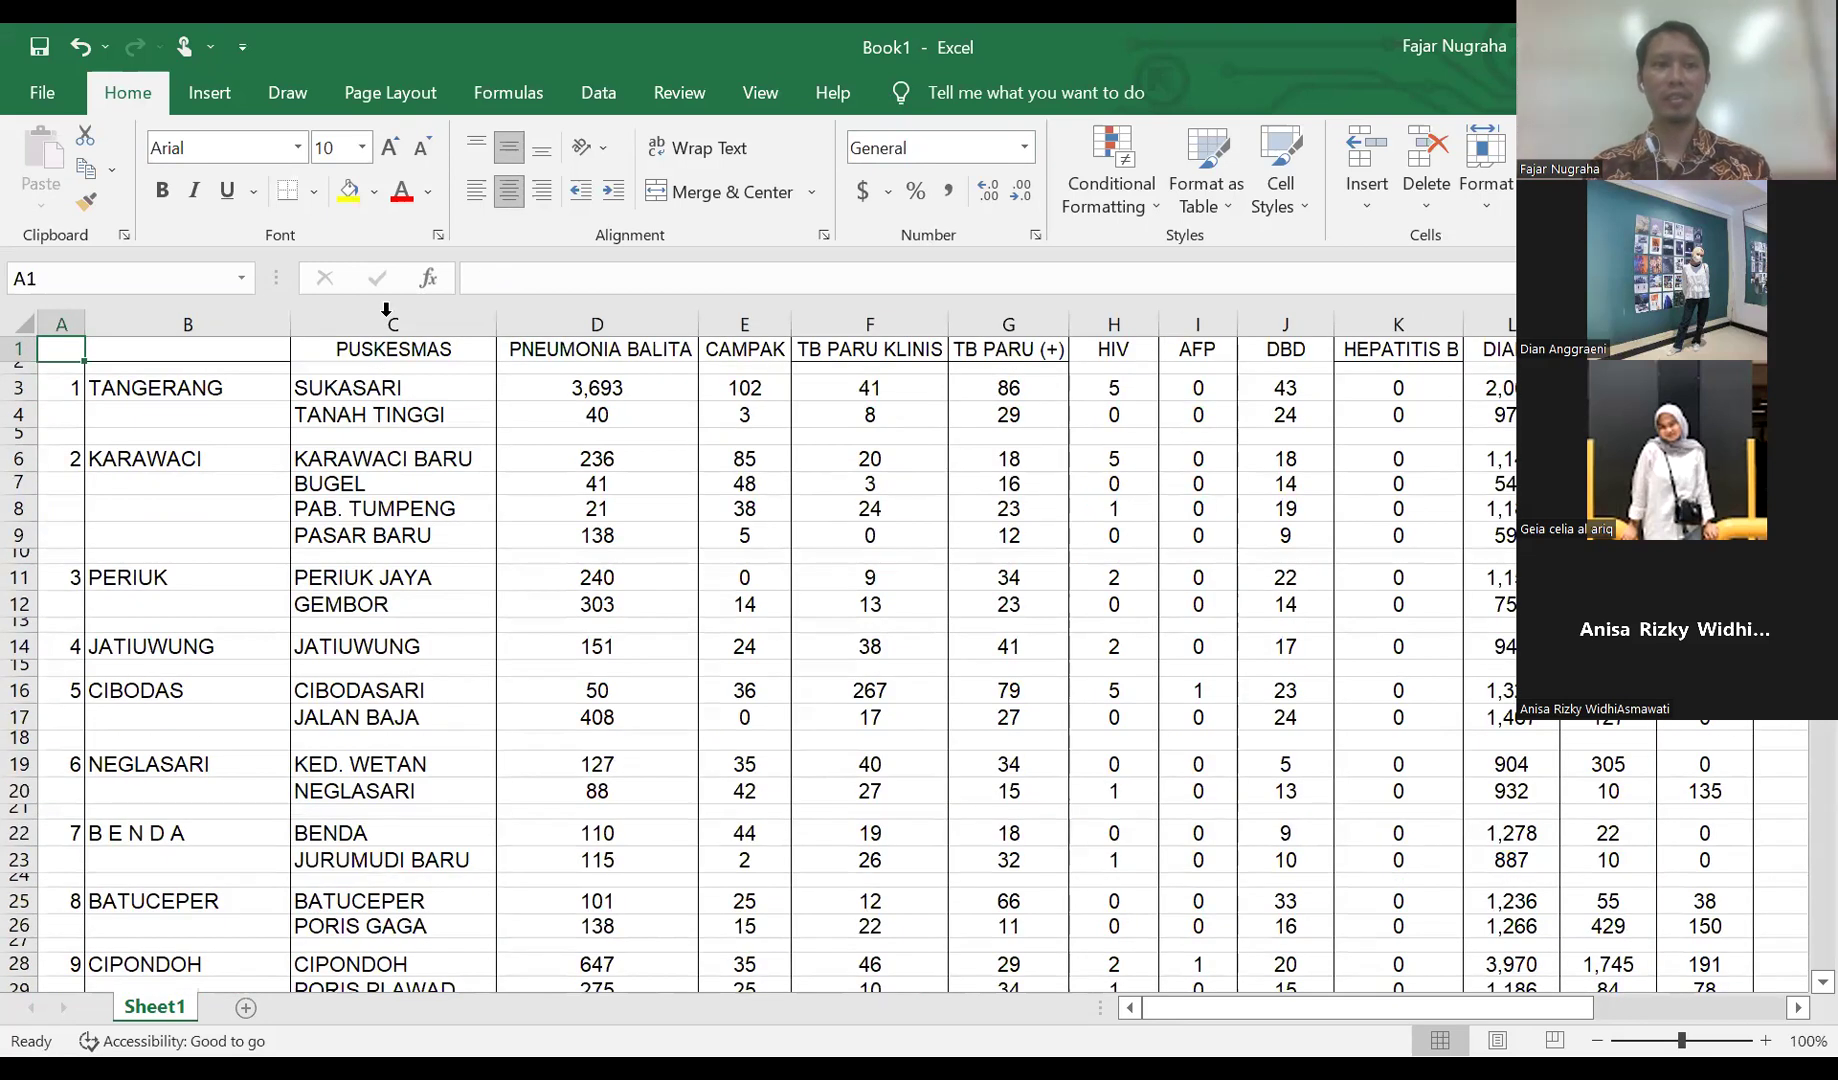
left_click(216, 343)
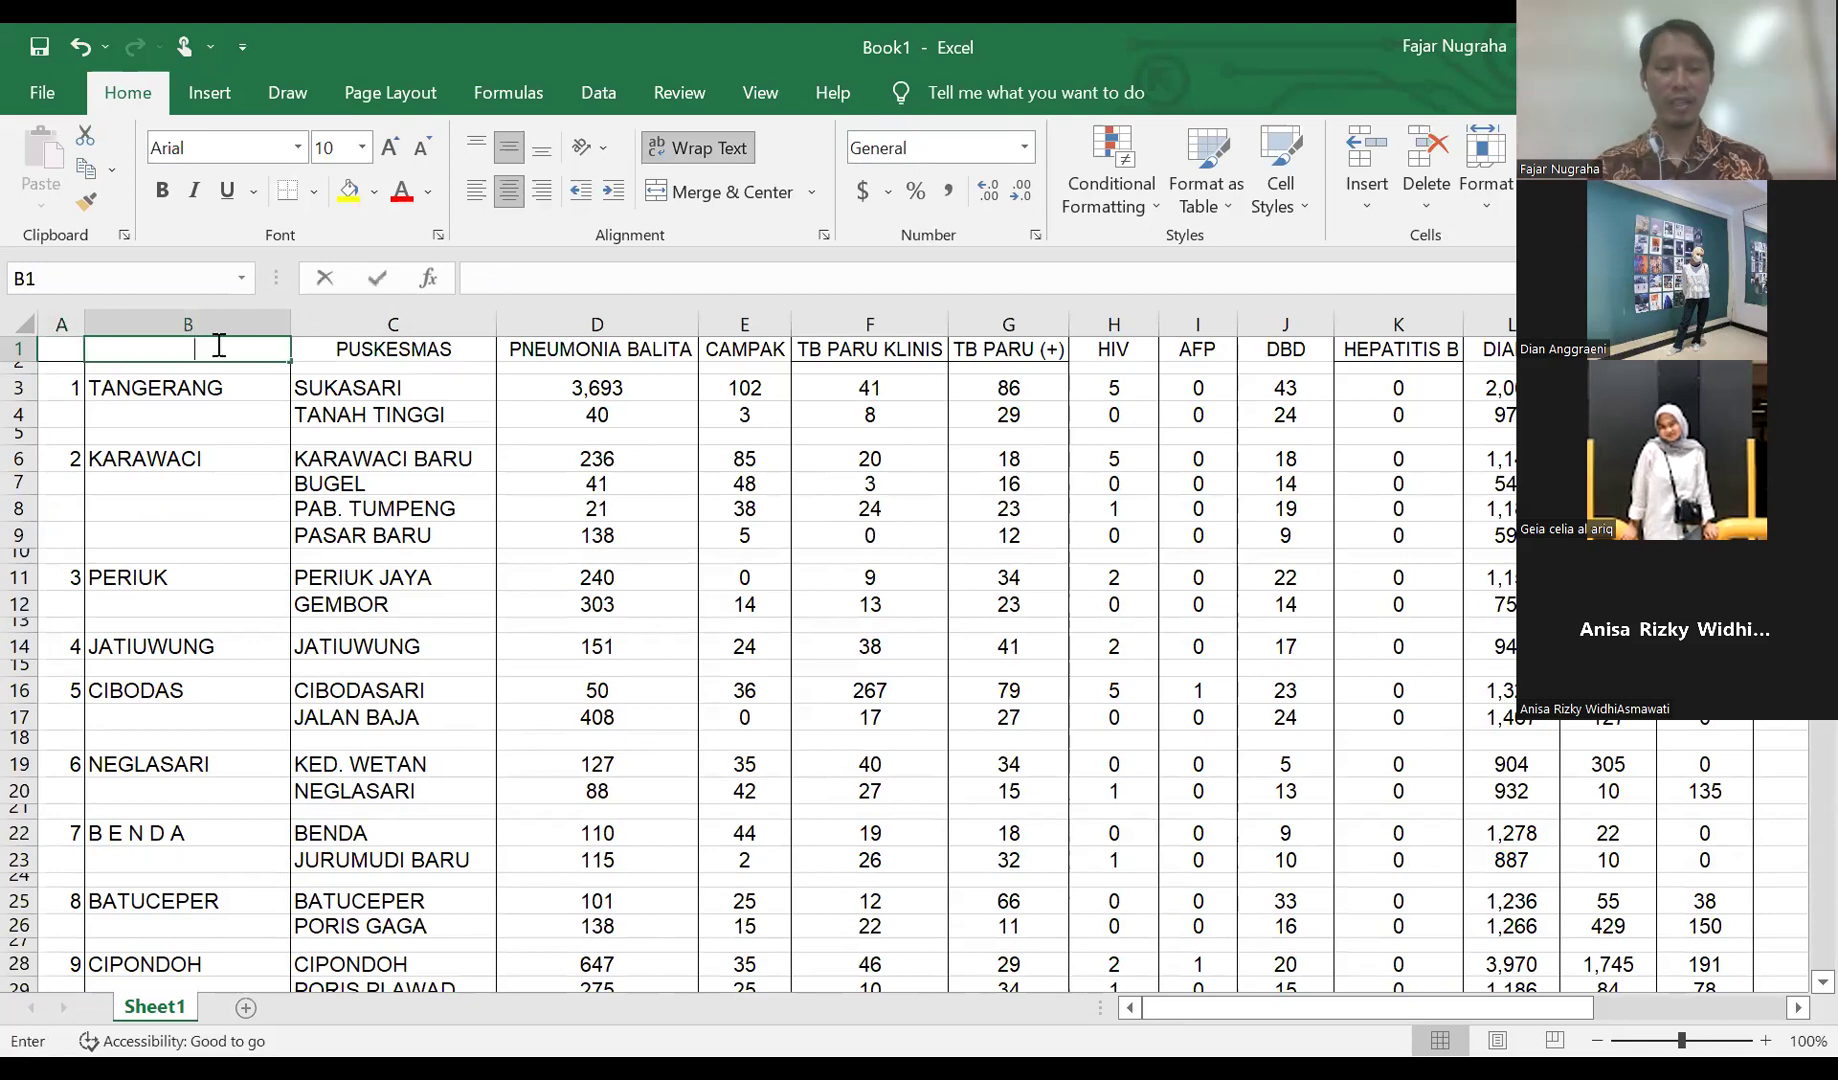
type("KECAMTA")
key("BackSpace")
key("BackSpace")
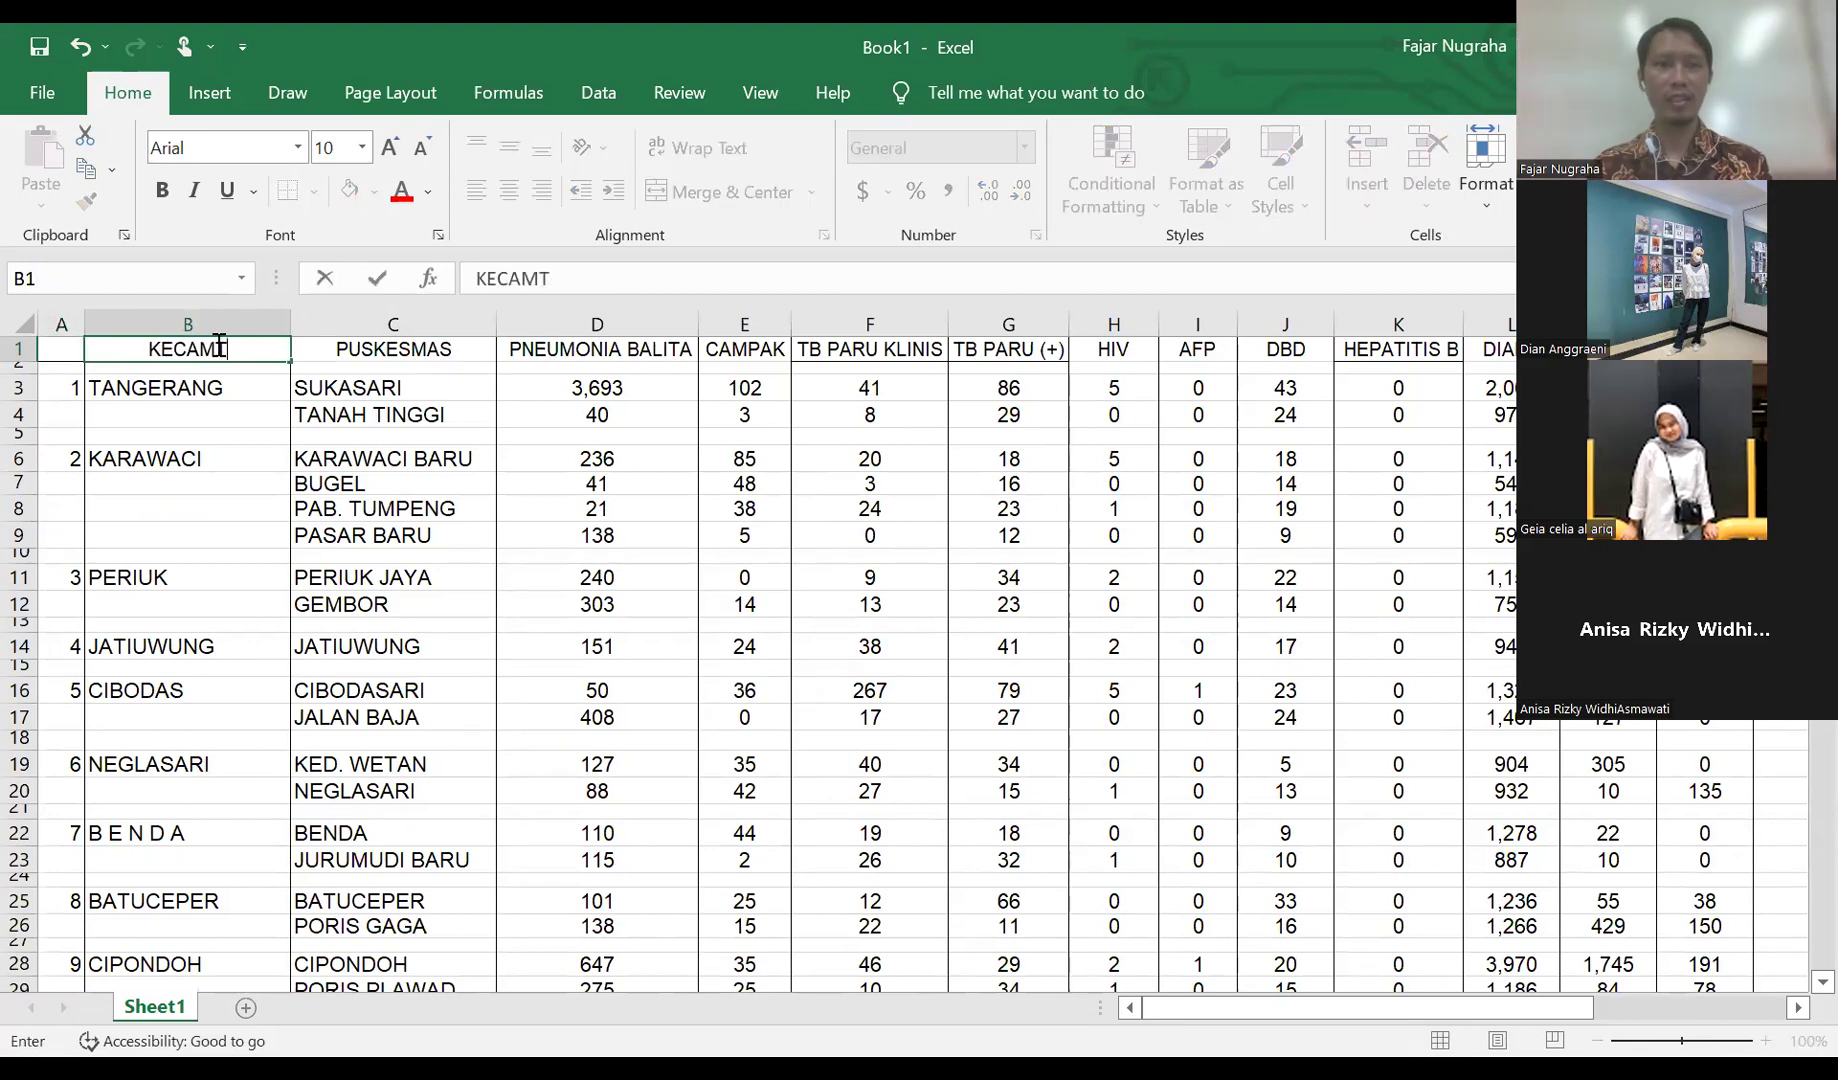
type("ATAN")
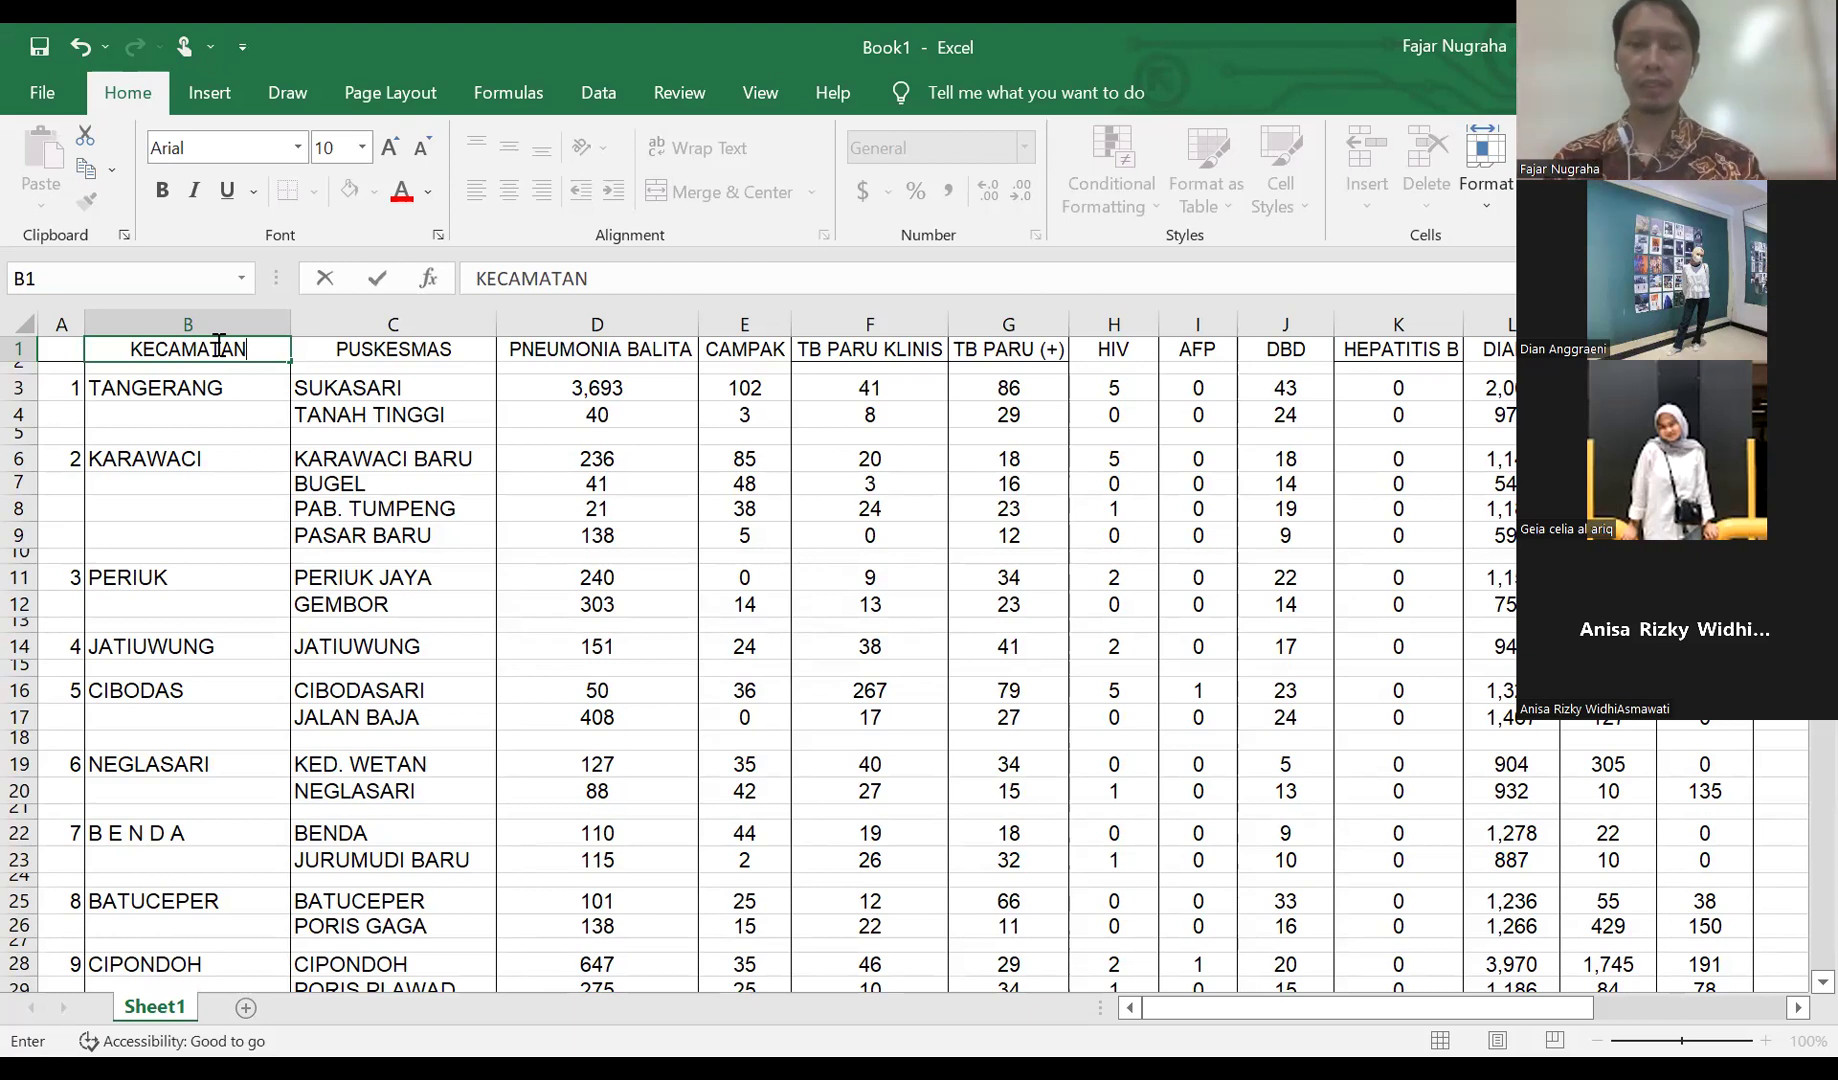
left_click(337, 392)
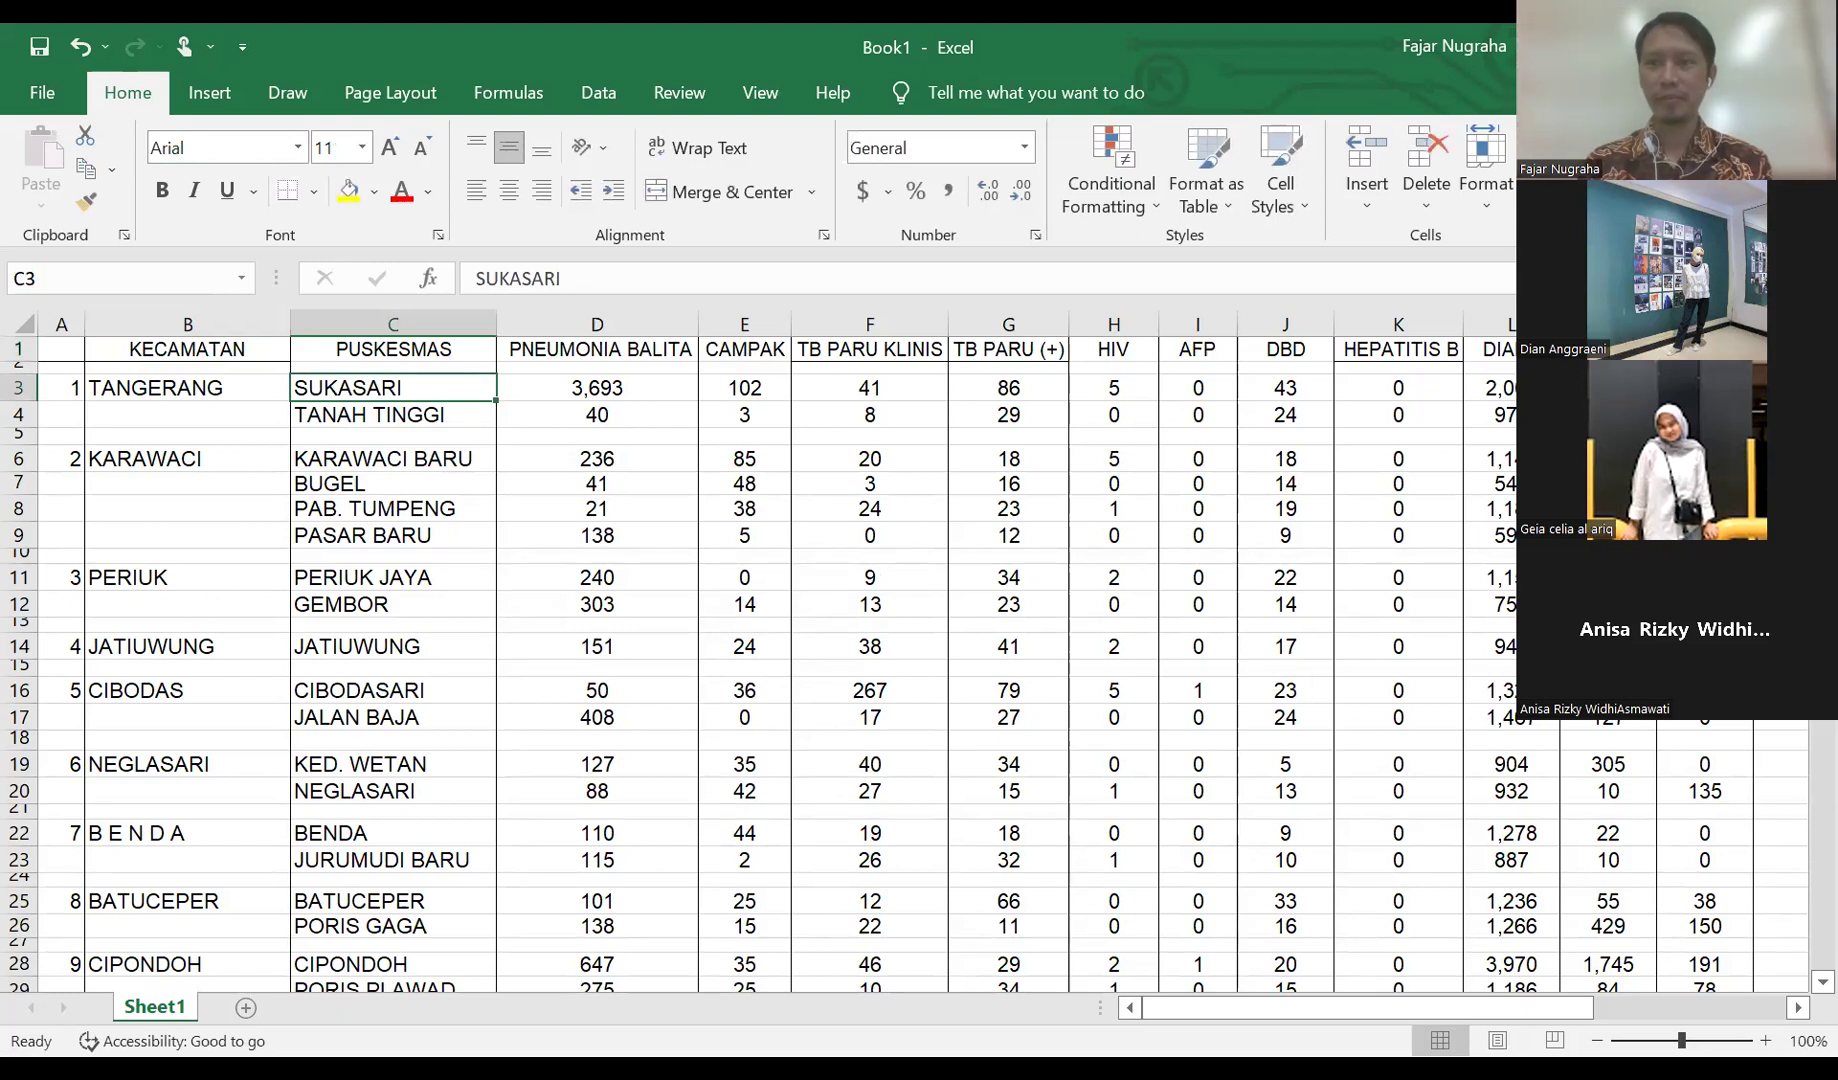
left_click(1125, 416)
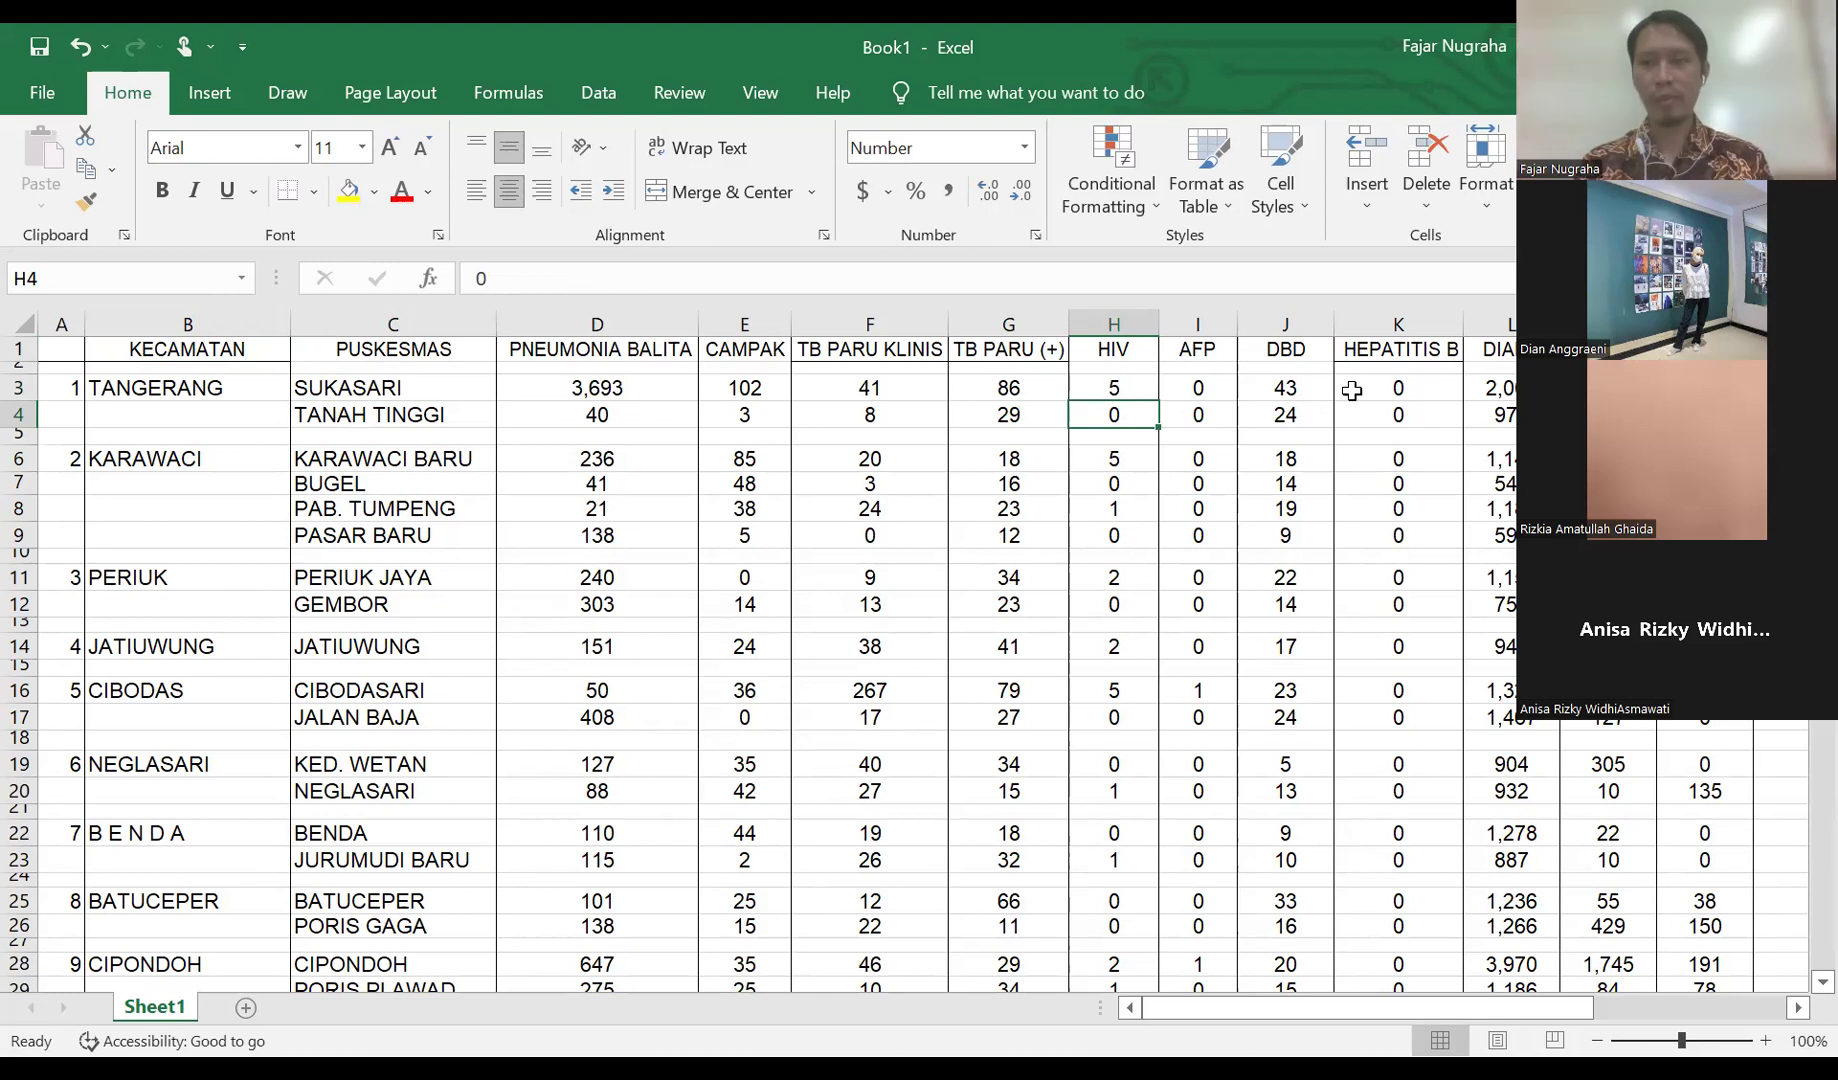
left_click(1385, 457)
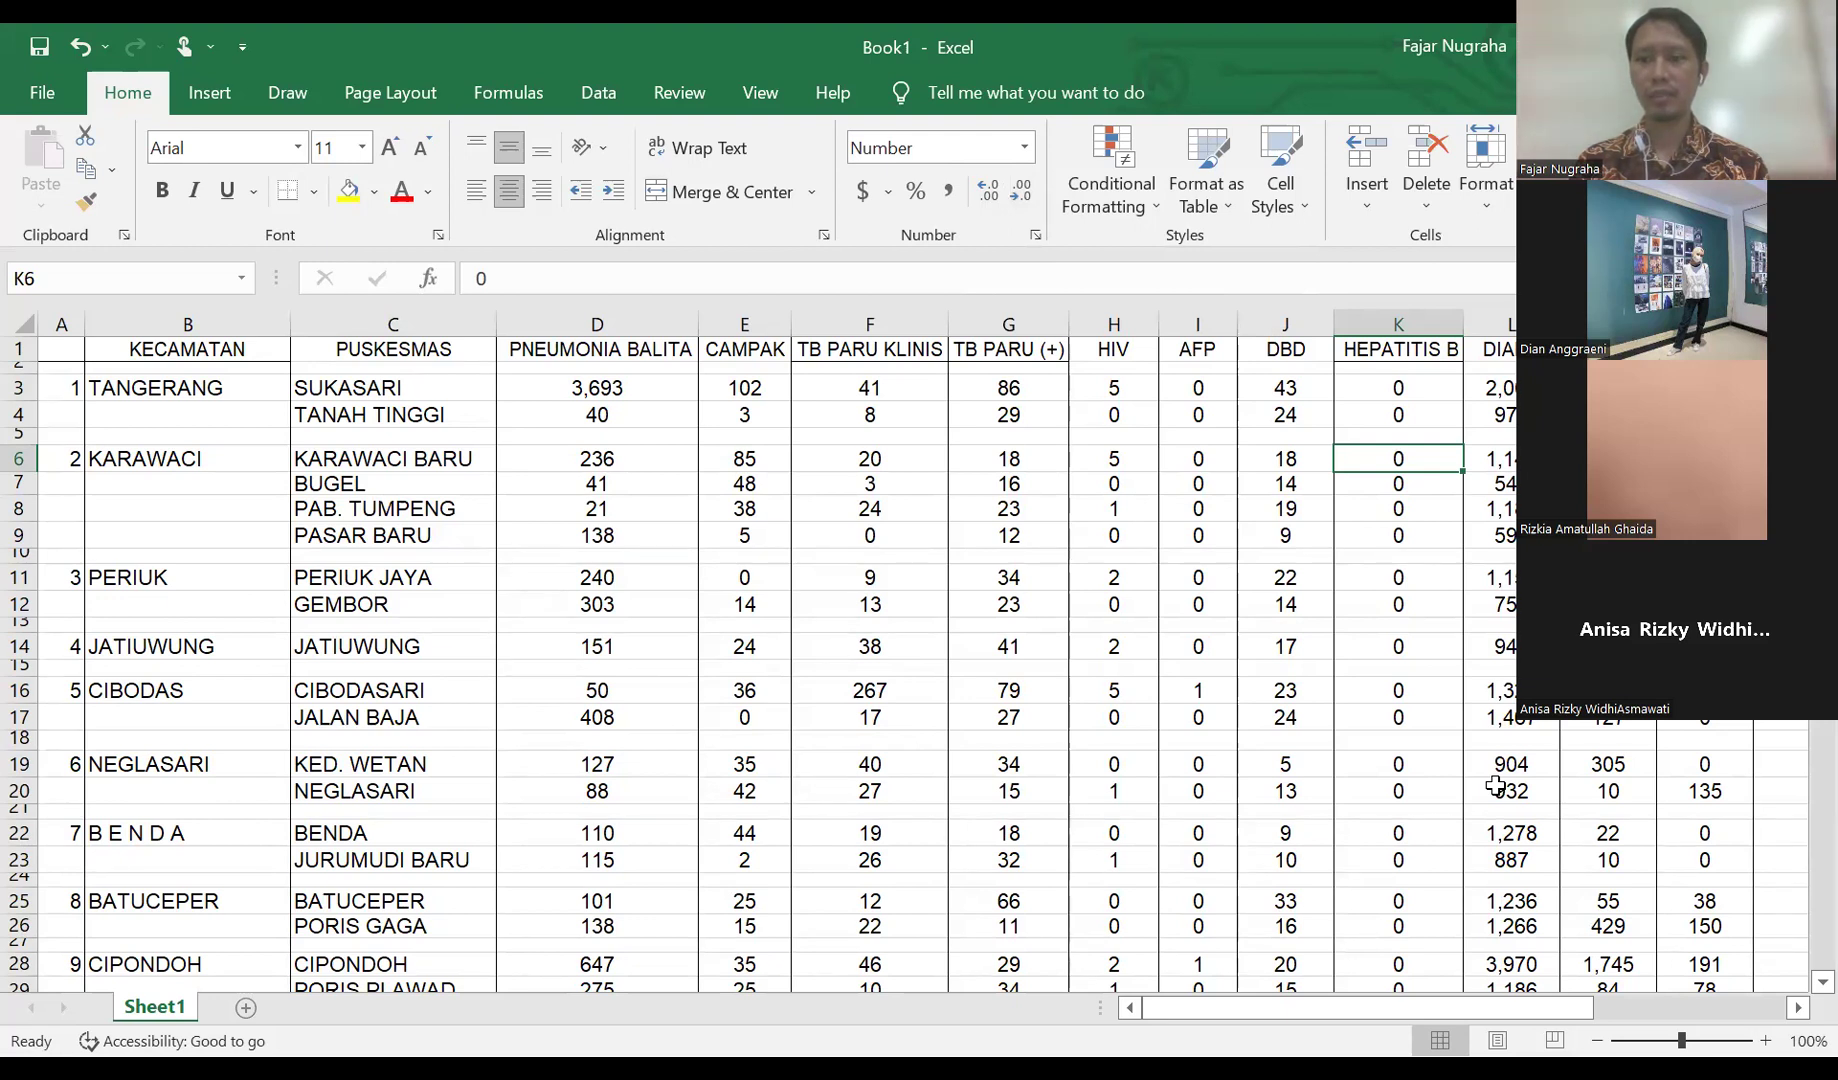
key("Up")
key("Up")
key("Up")
key("Up")
key("Up")
key("Right")
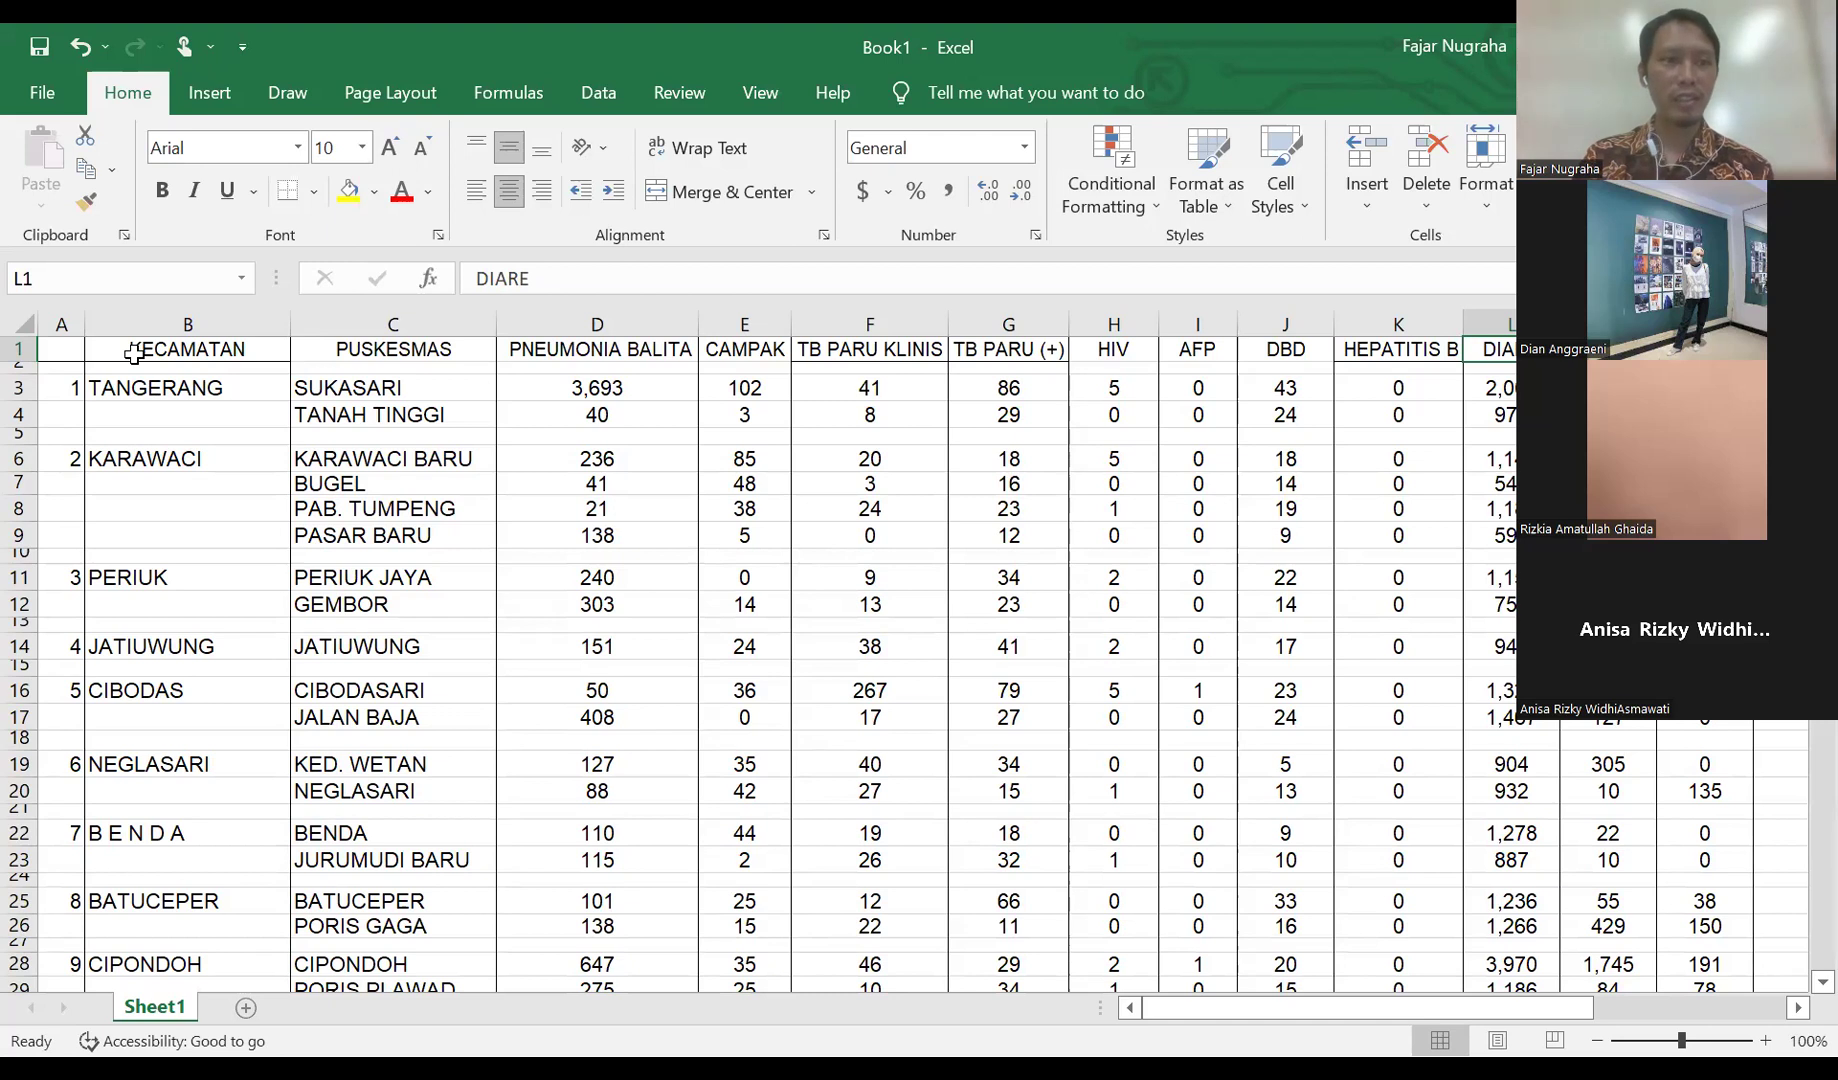
left_click(18, 349)
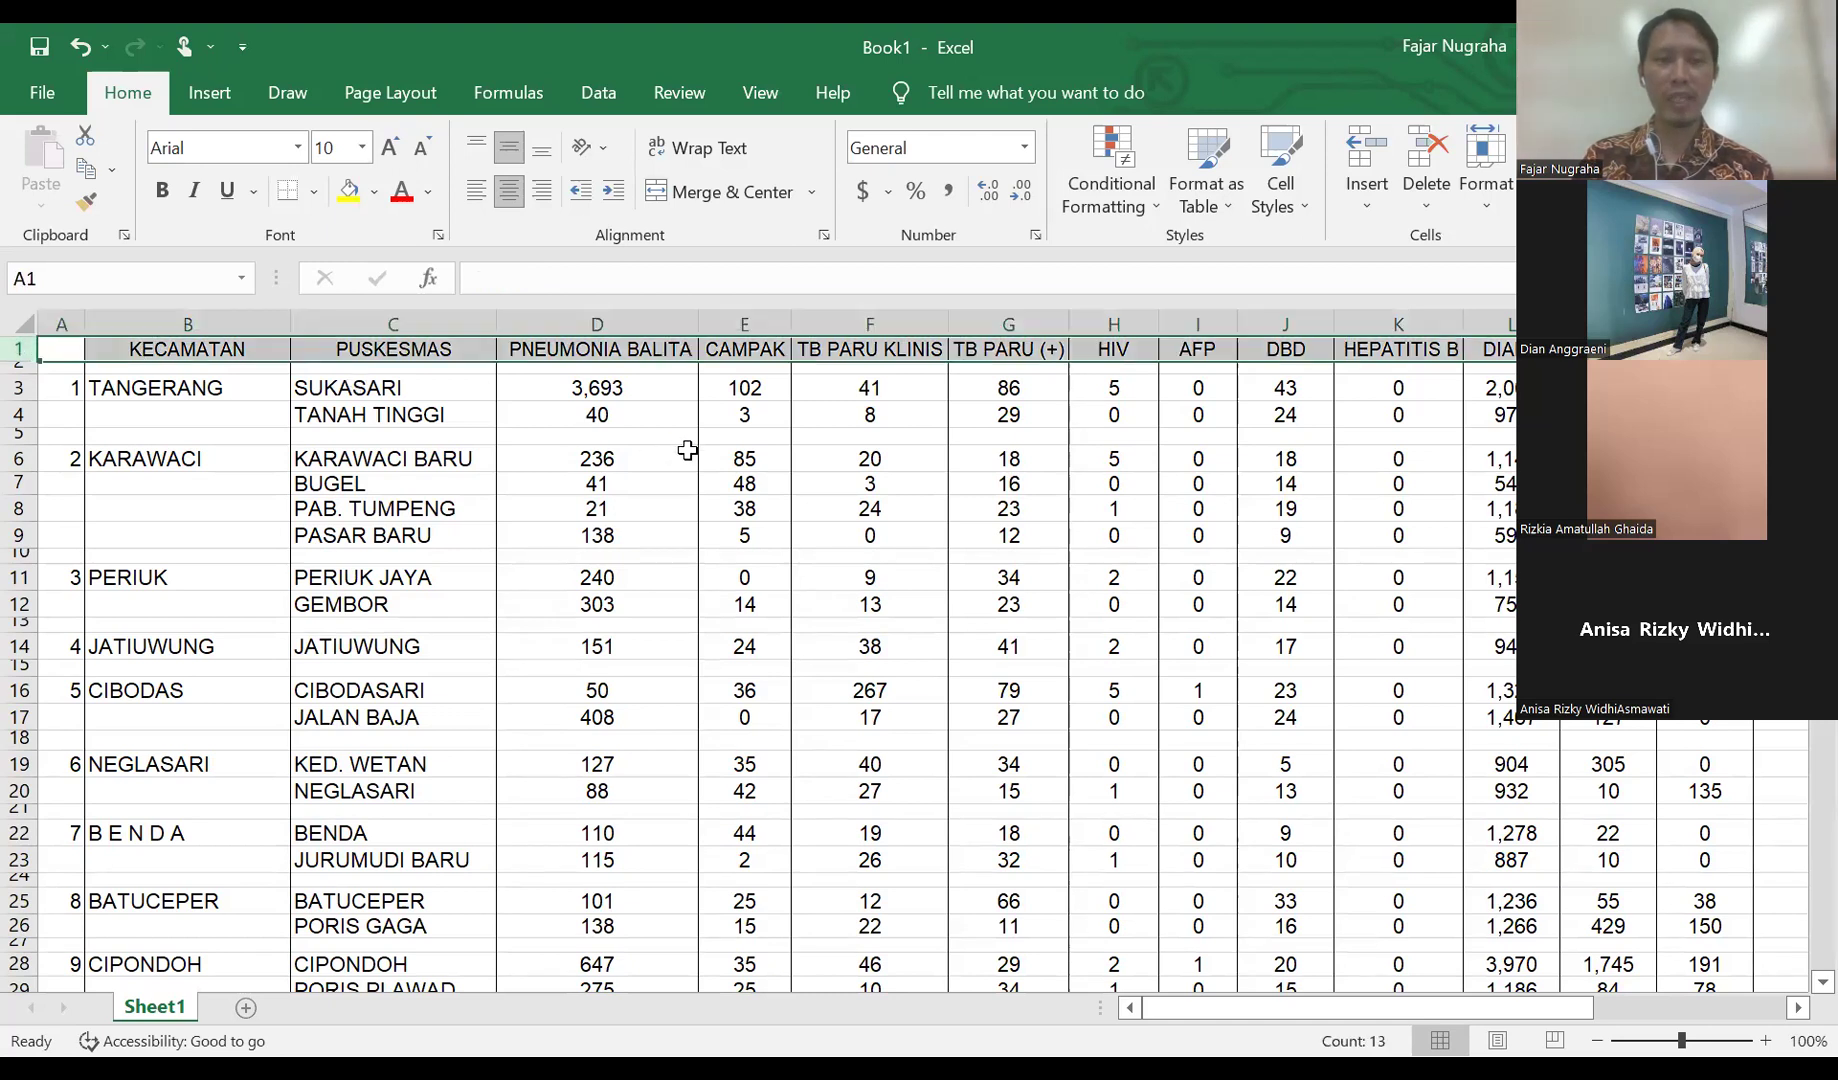
- Copy the header row 1 of Sheet1 into row 1 of a new sheet
left_click(651, 352)
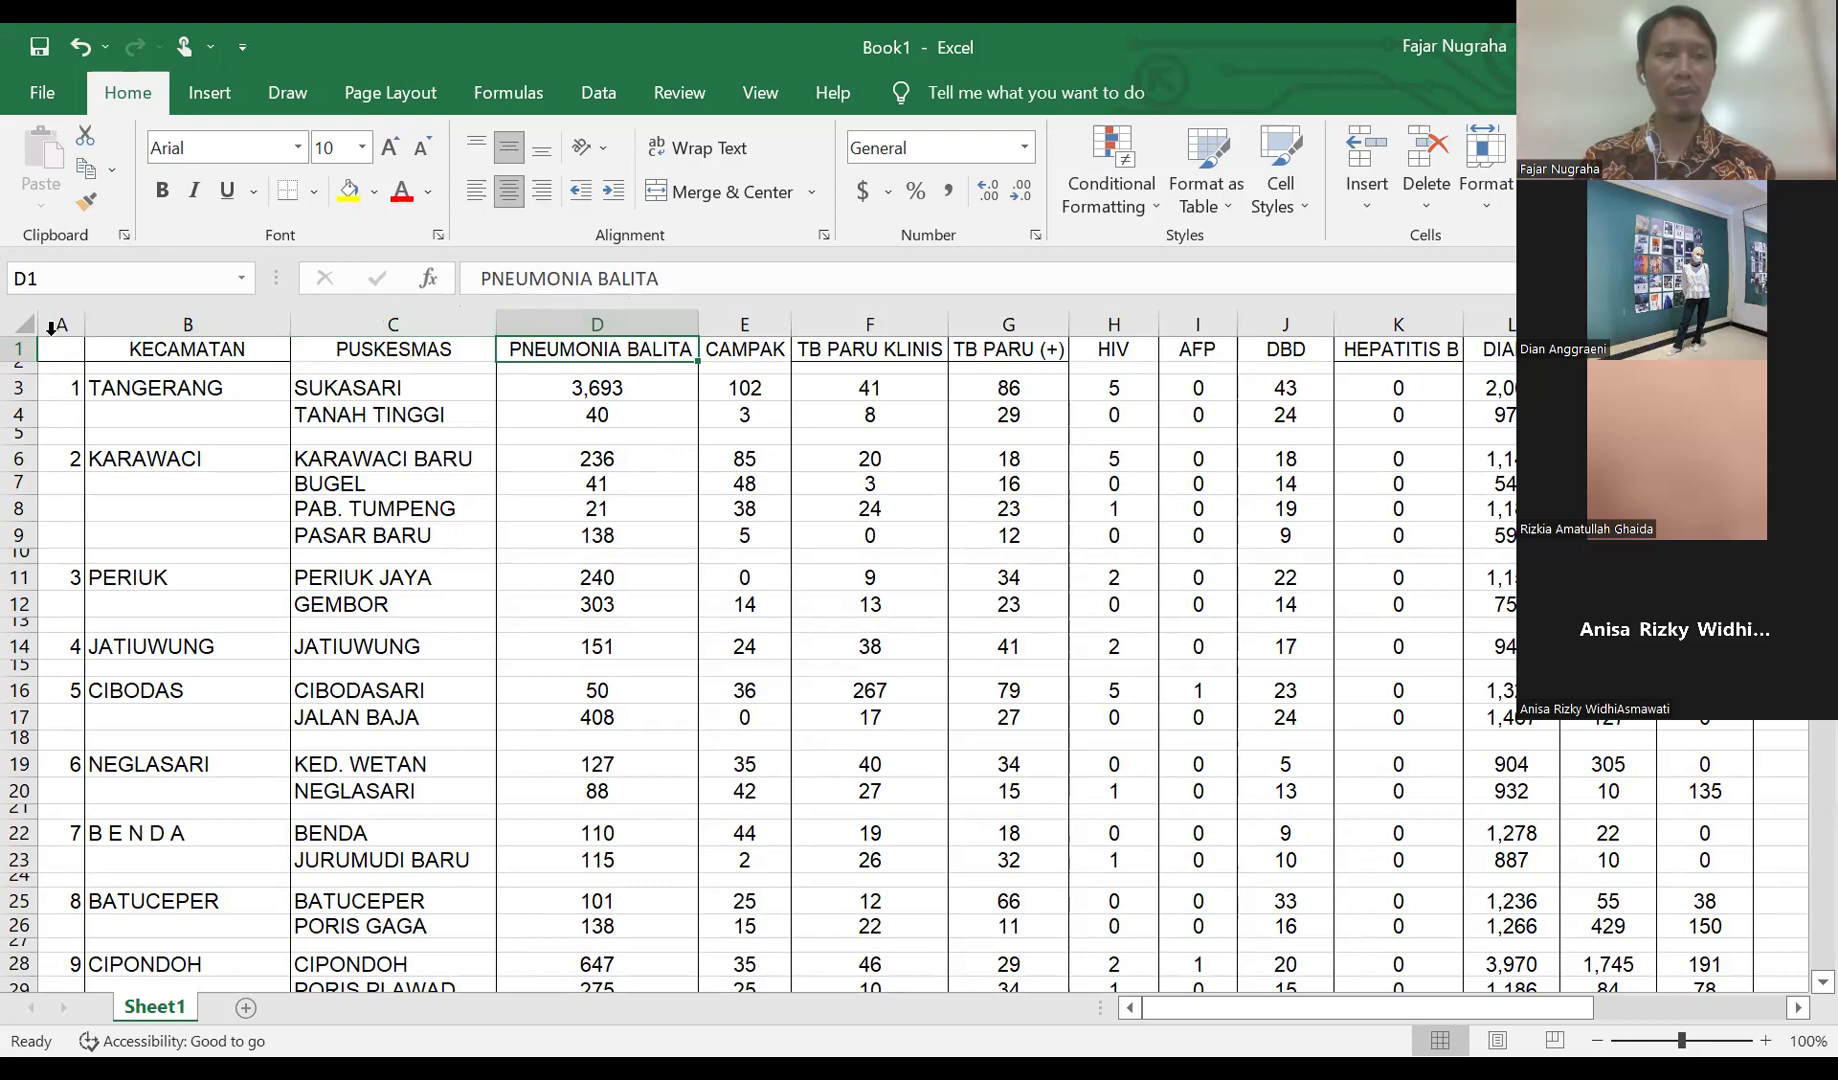
left_click(20, 343)
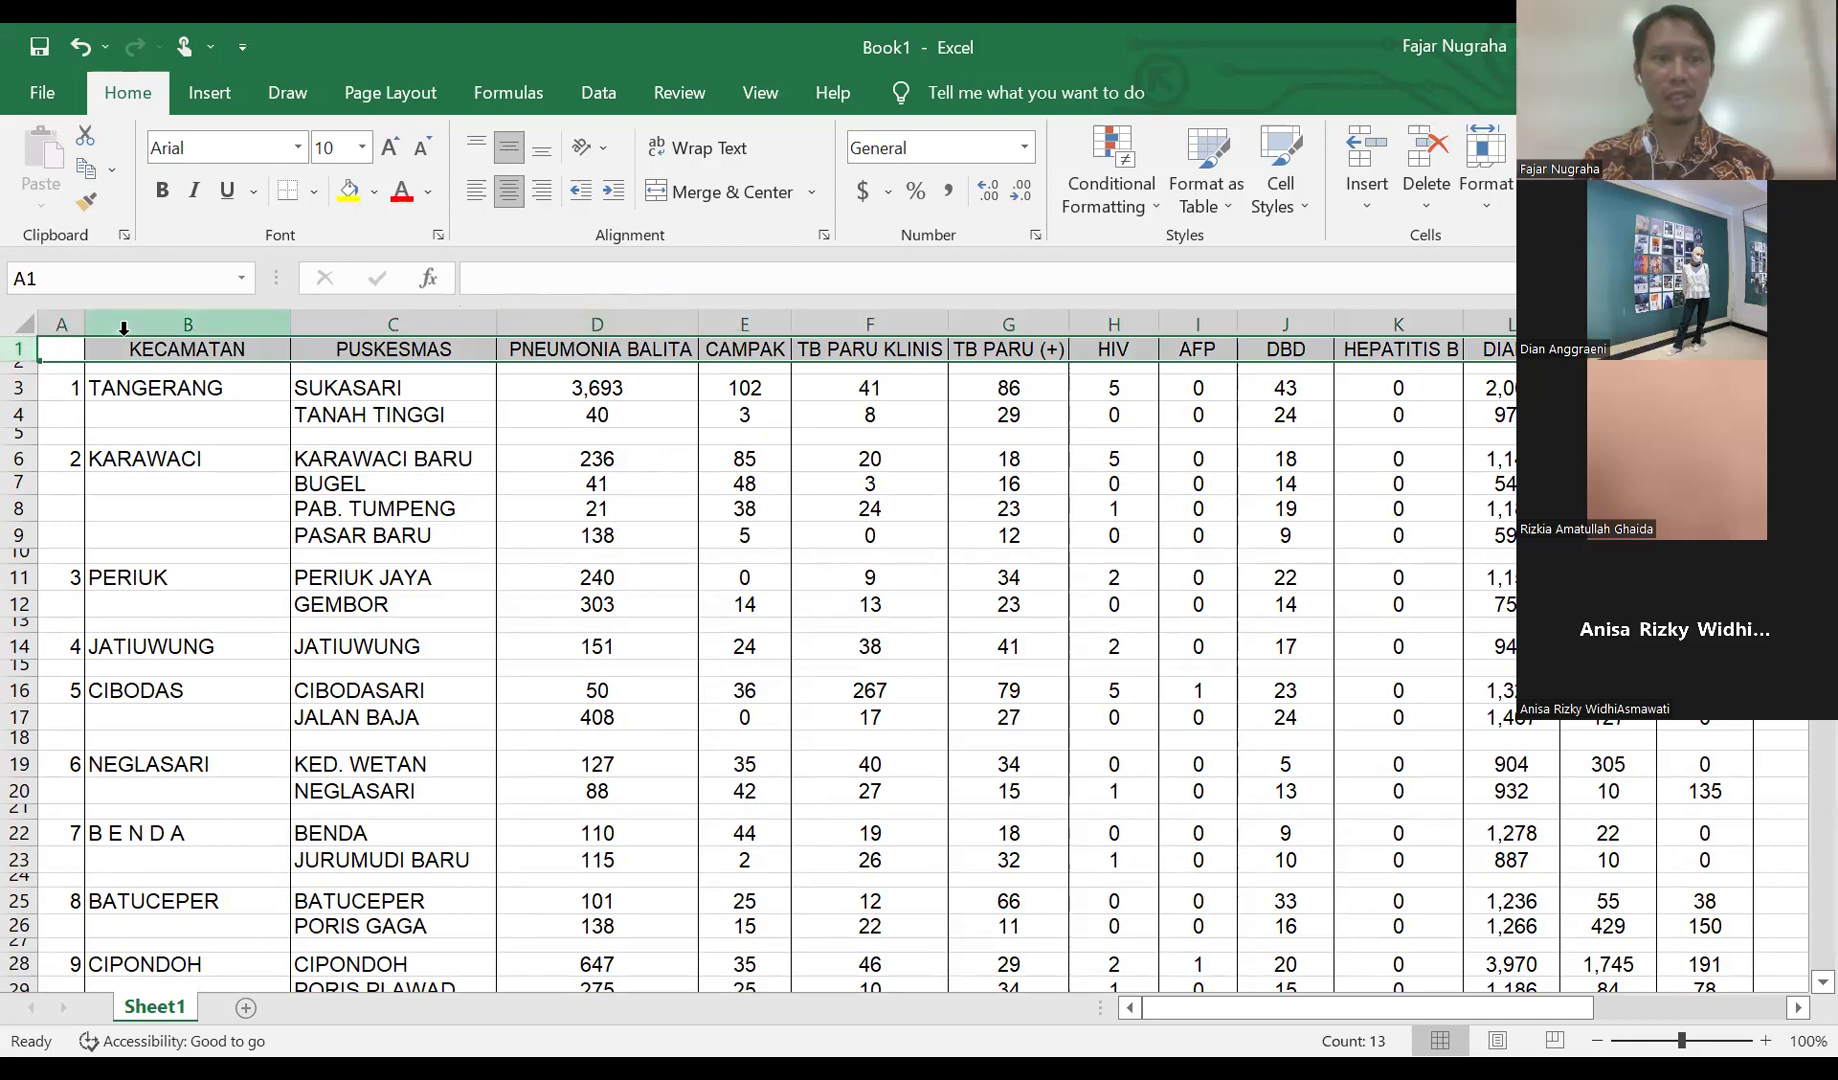
key("ctrl+c")
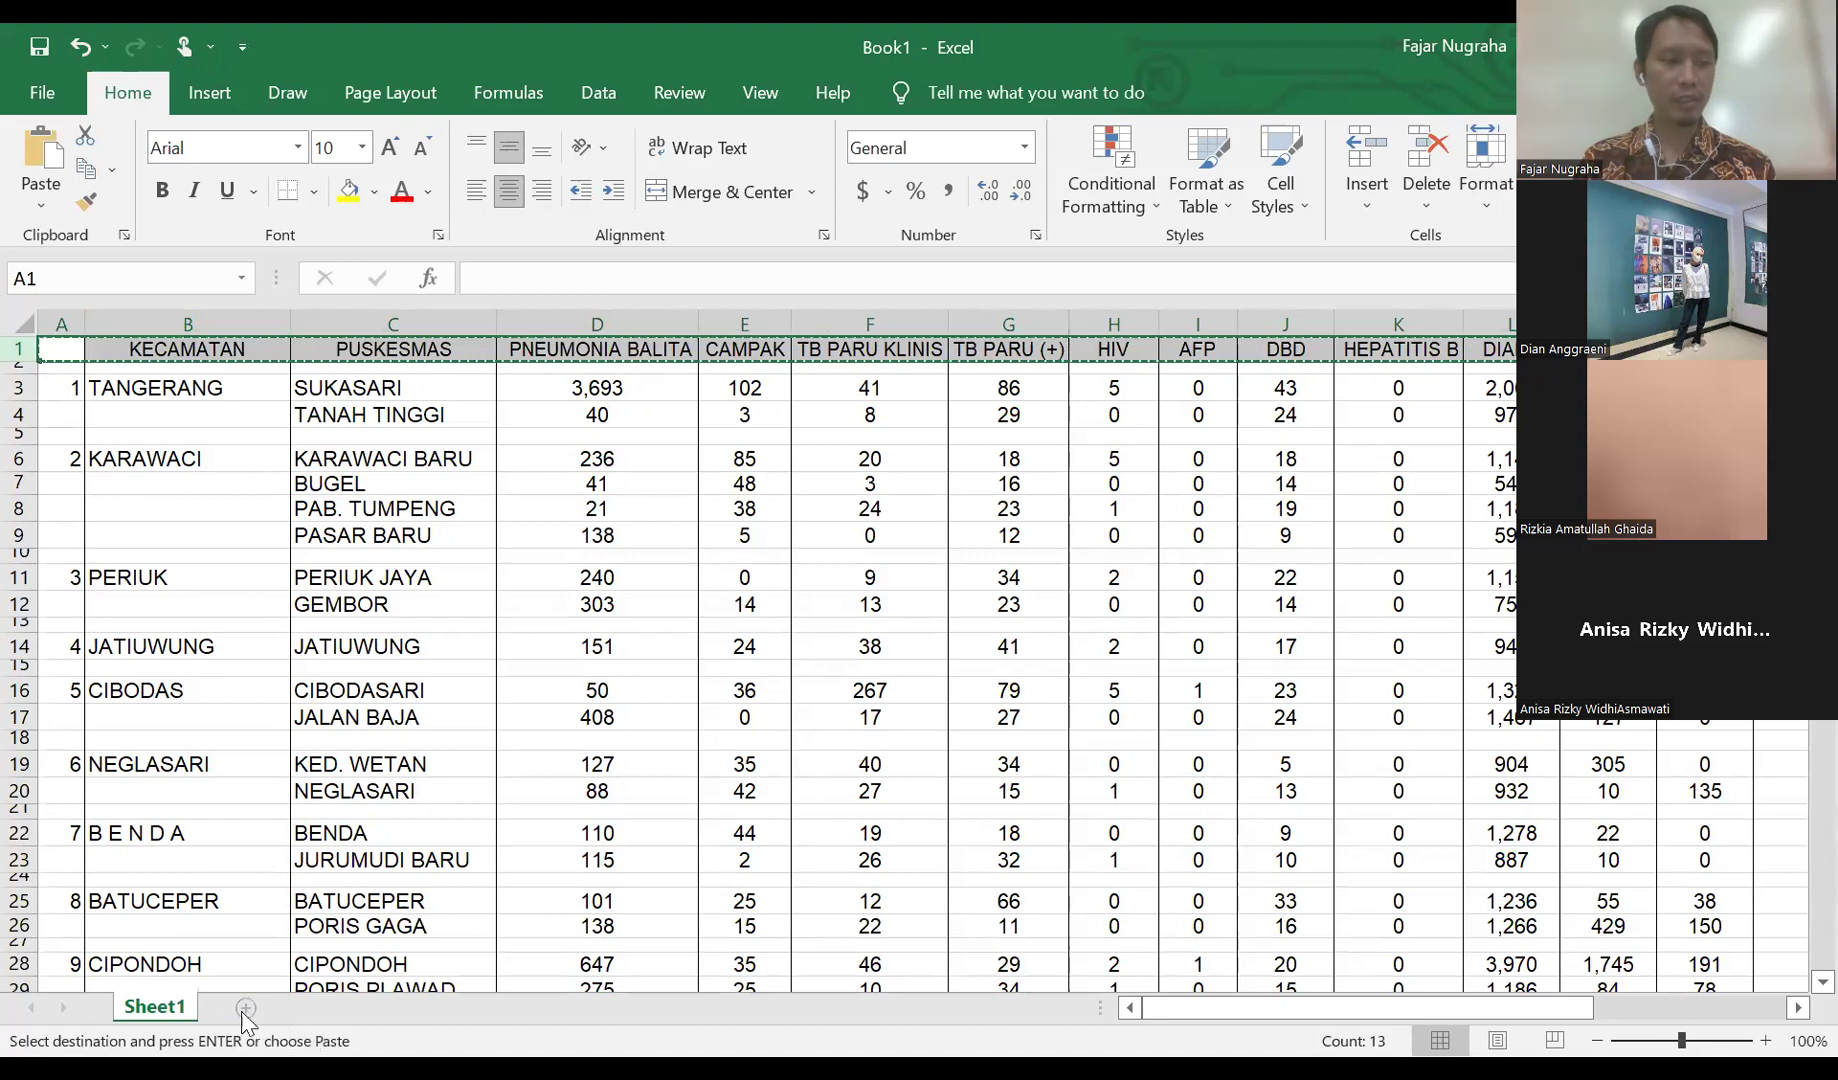
left_click(246, 1008)
key("ctrl+v")
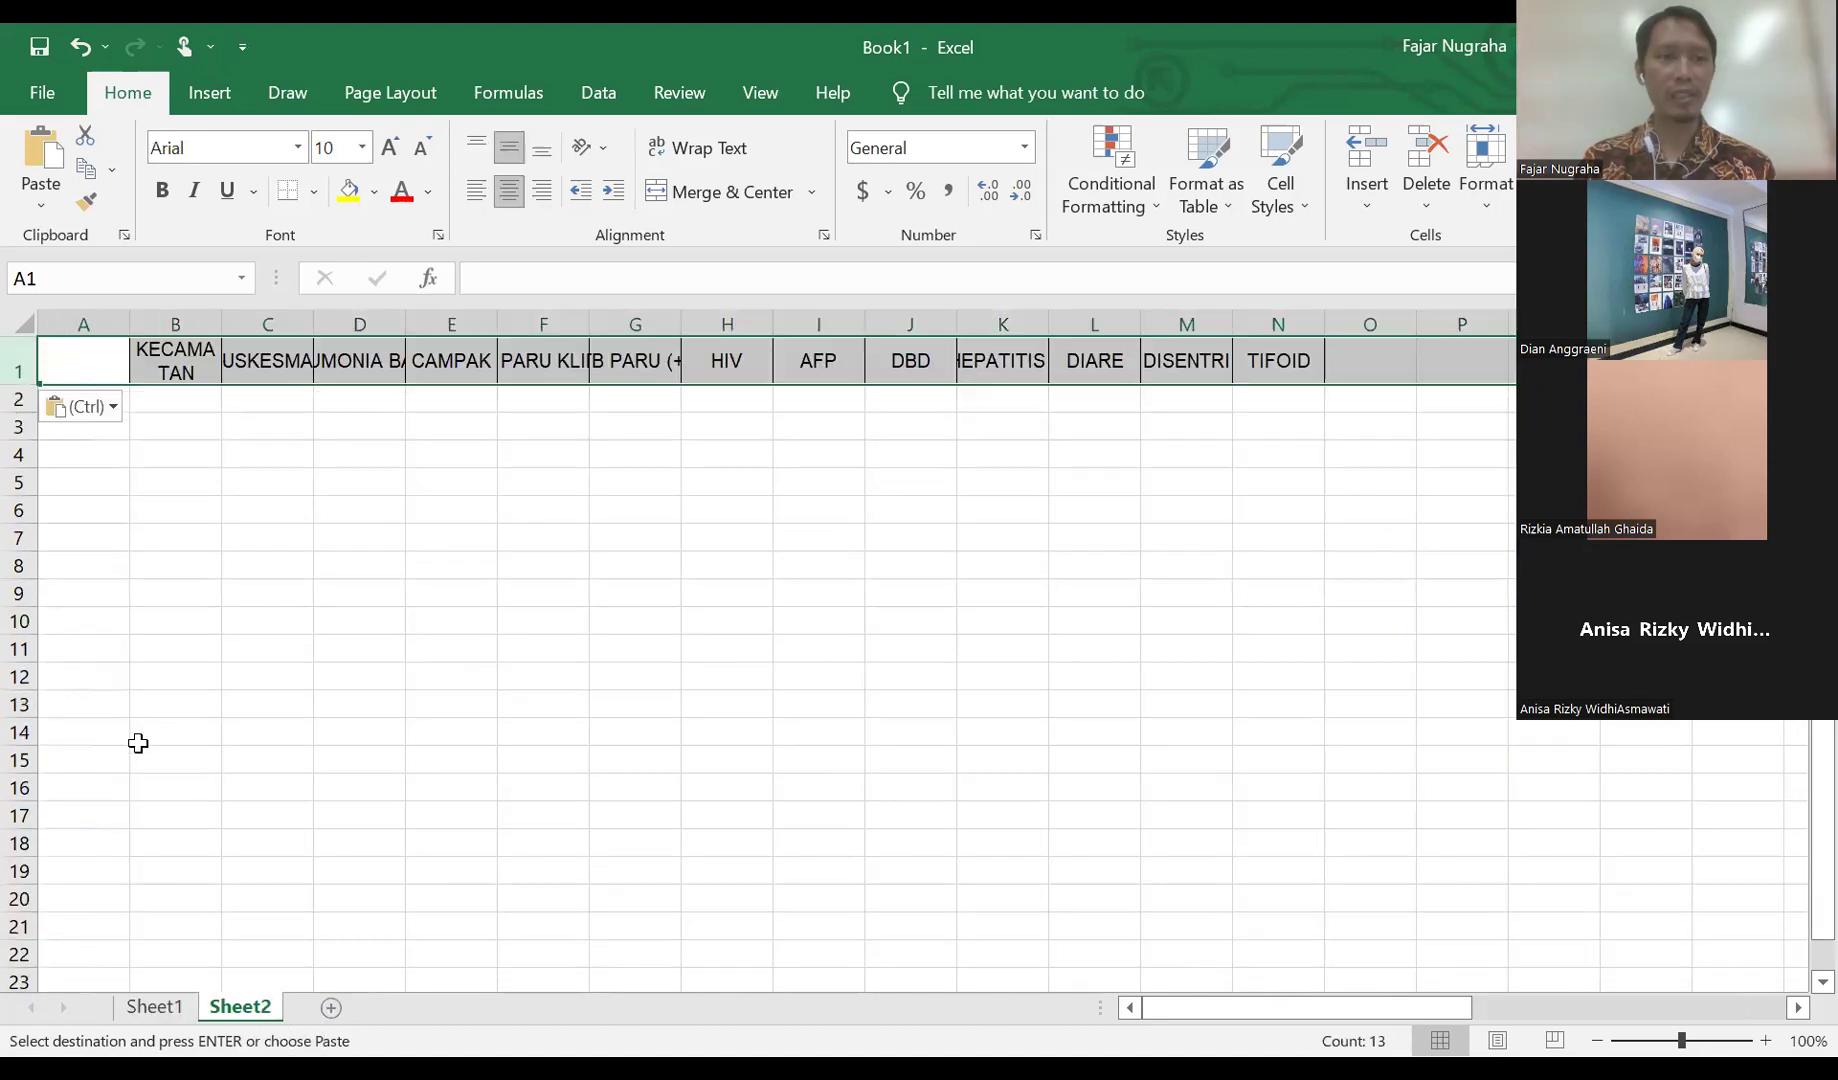
- Rename the new sheet holding the copied headers as Code book
left_click(170, 1010)
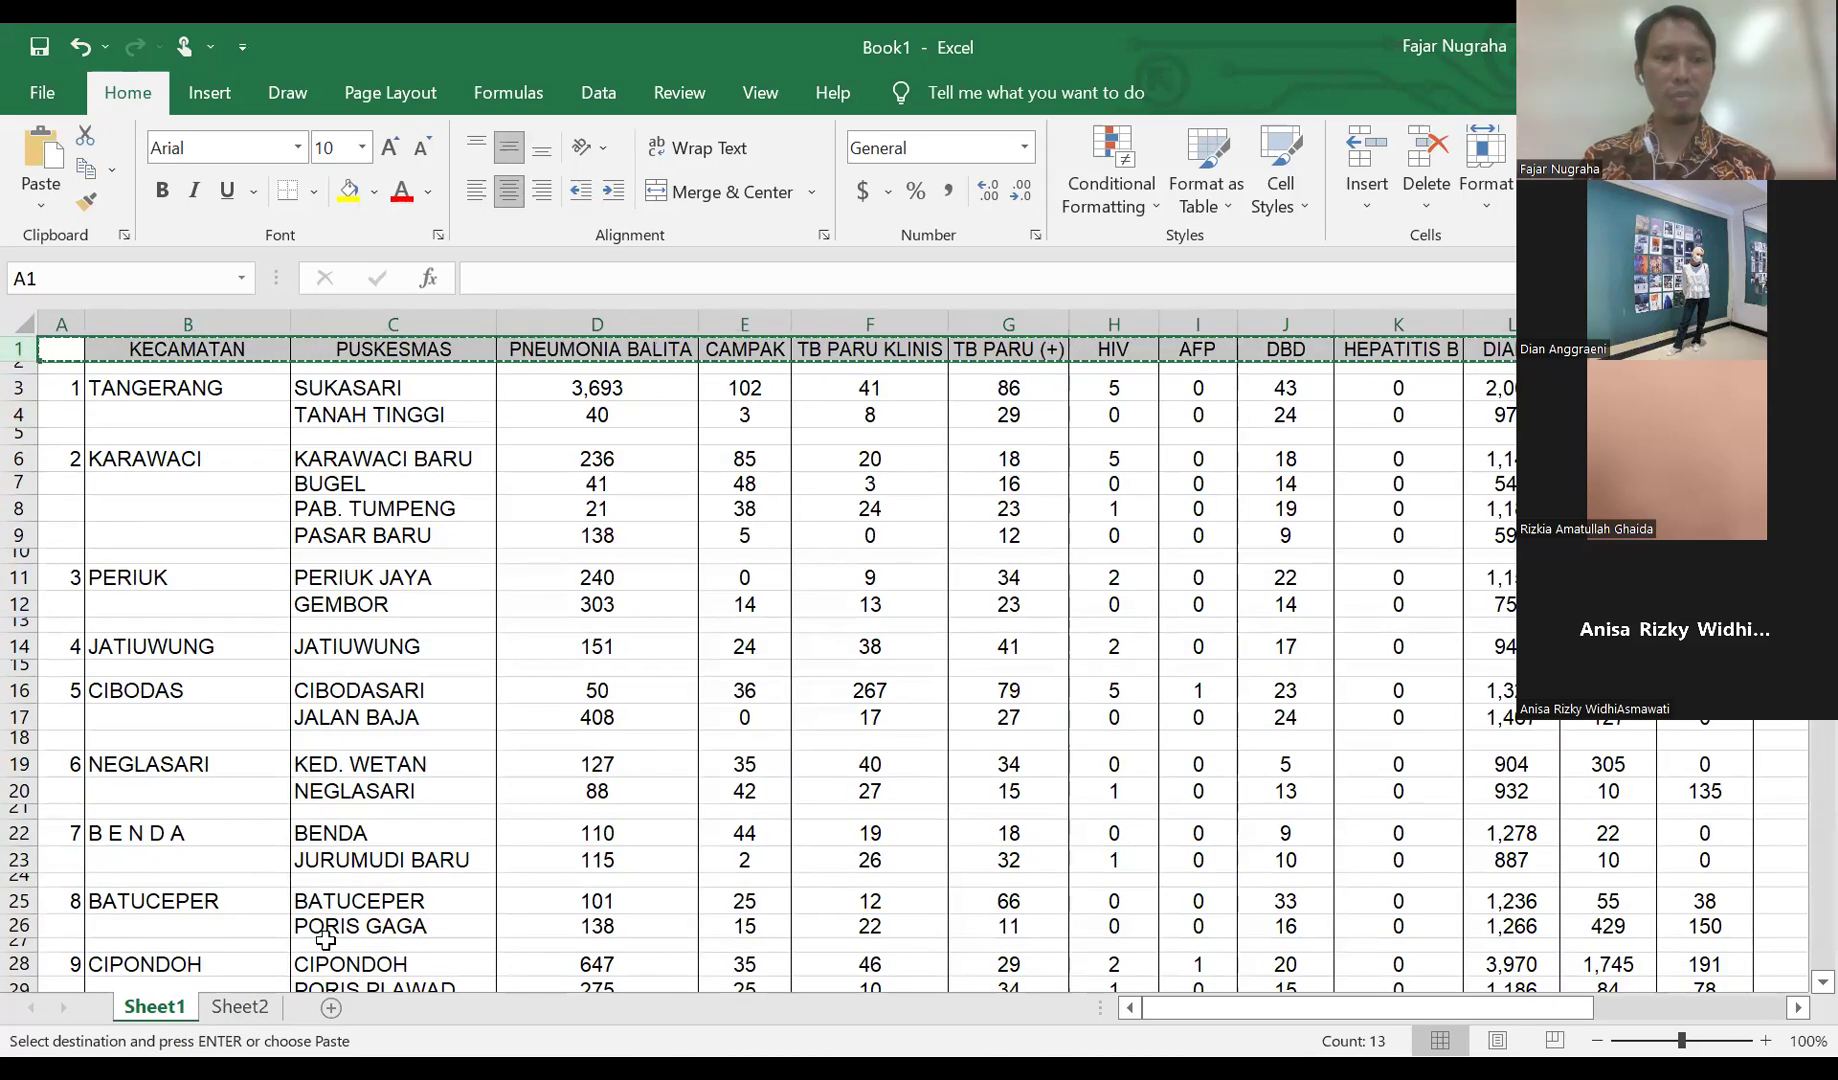
key("ctrl+v")
double_click(239, 1007)
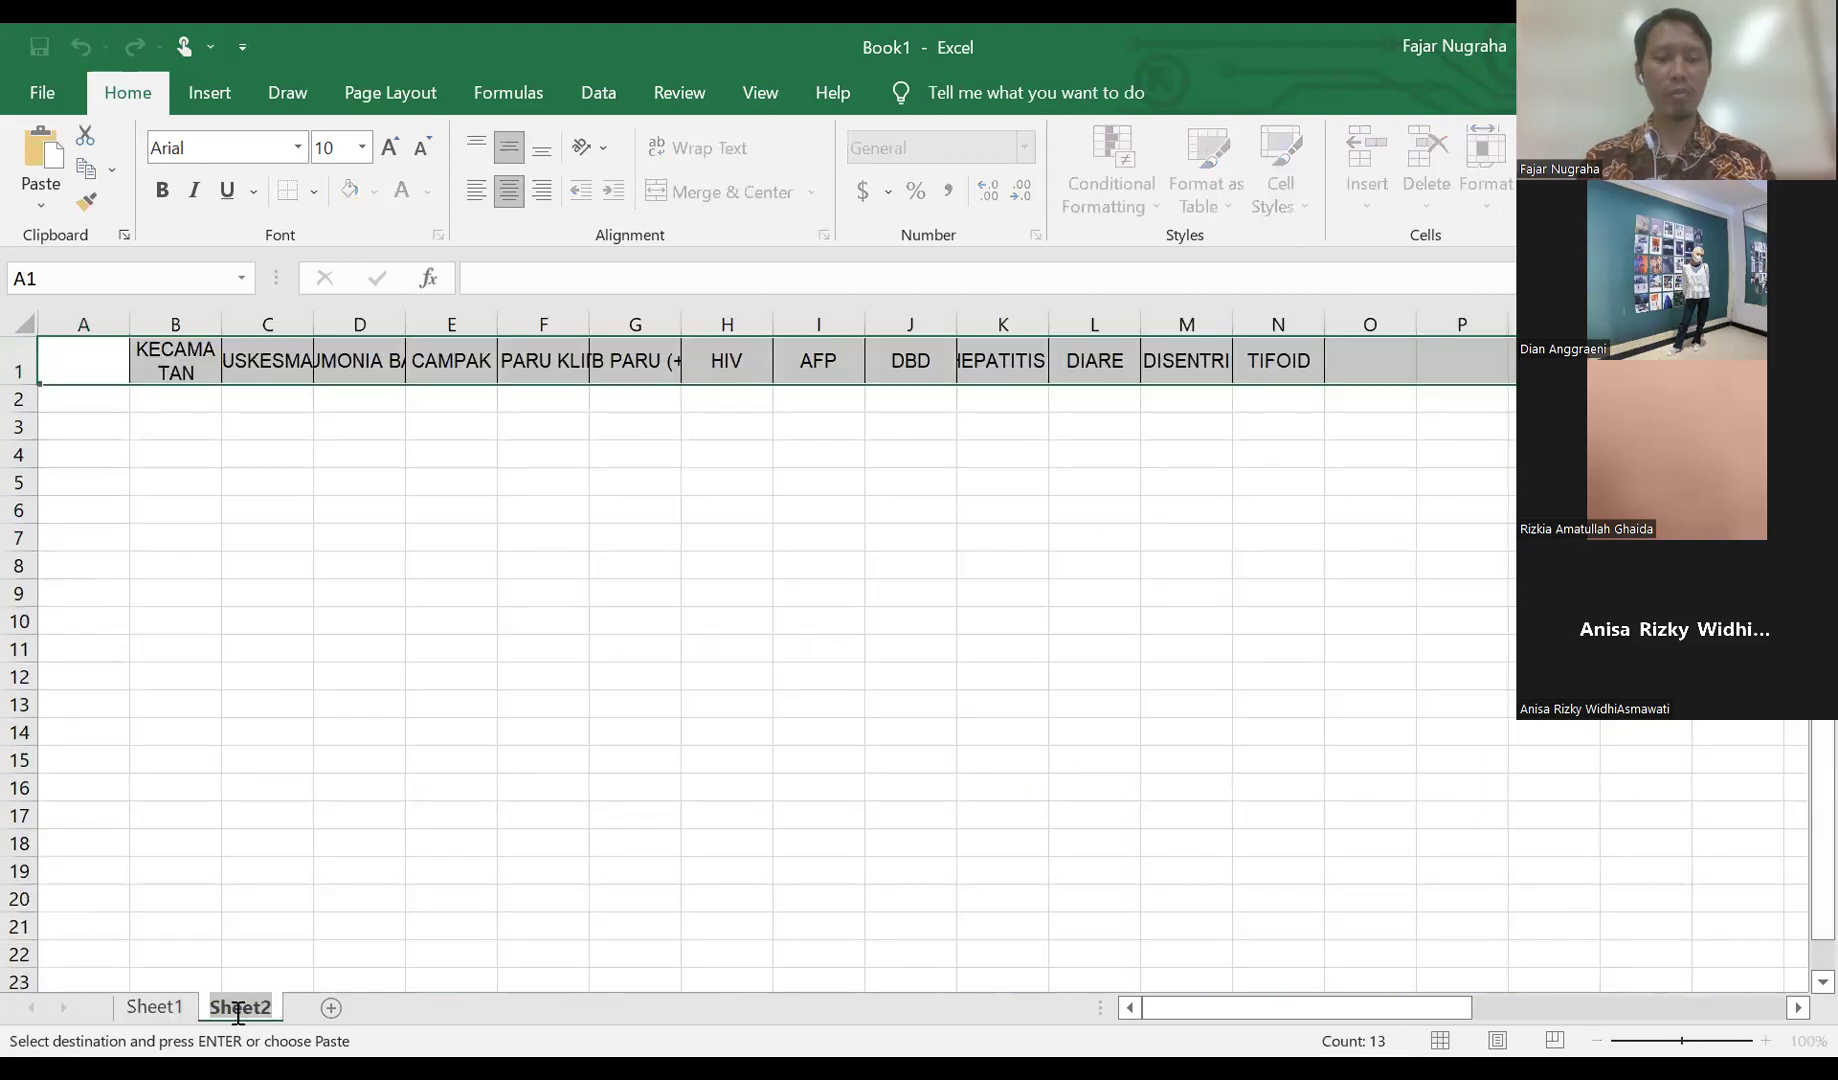
type("Cotebo")
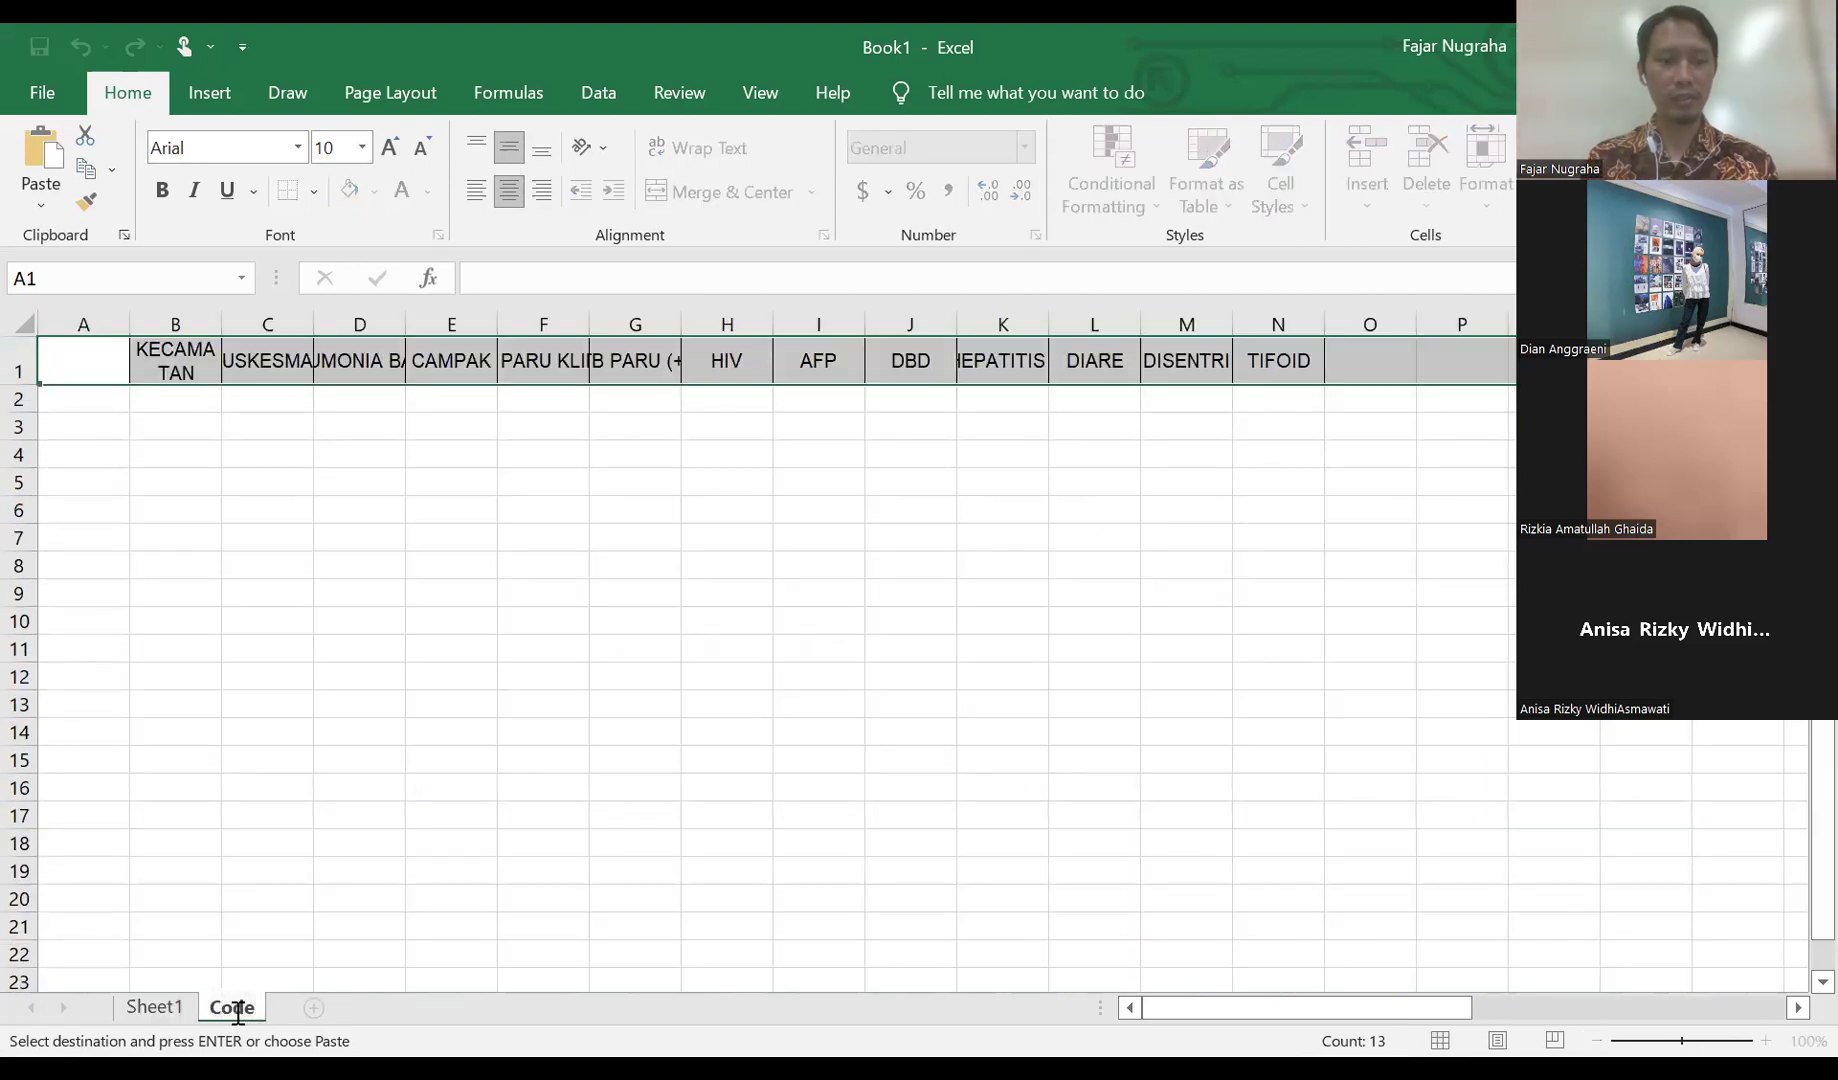
type("ok")
key("Return")
left_click(242, 836)
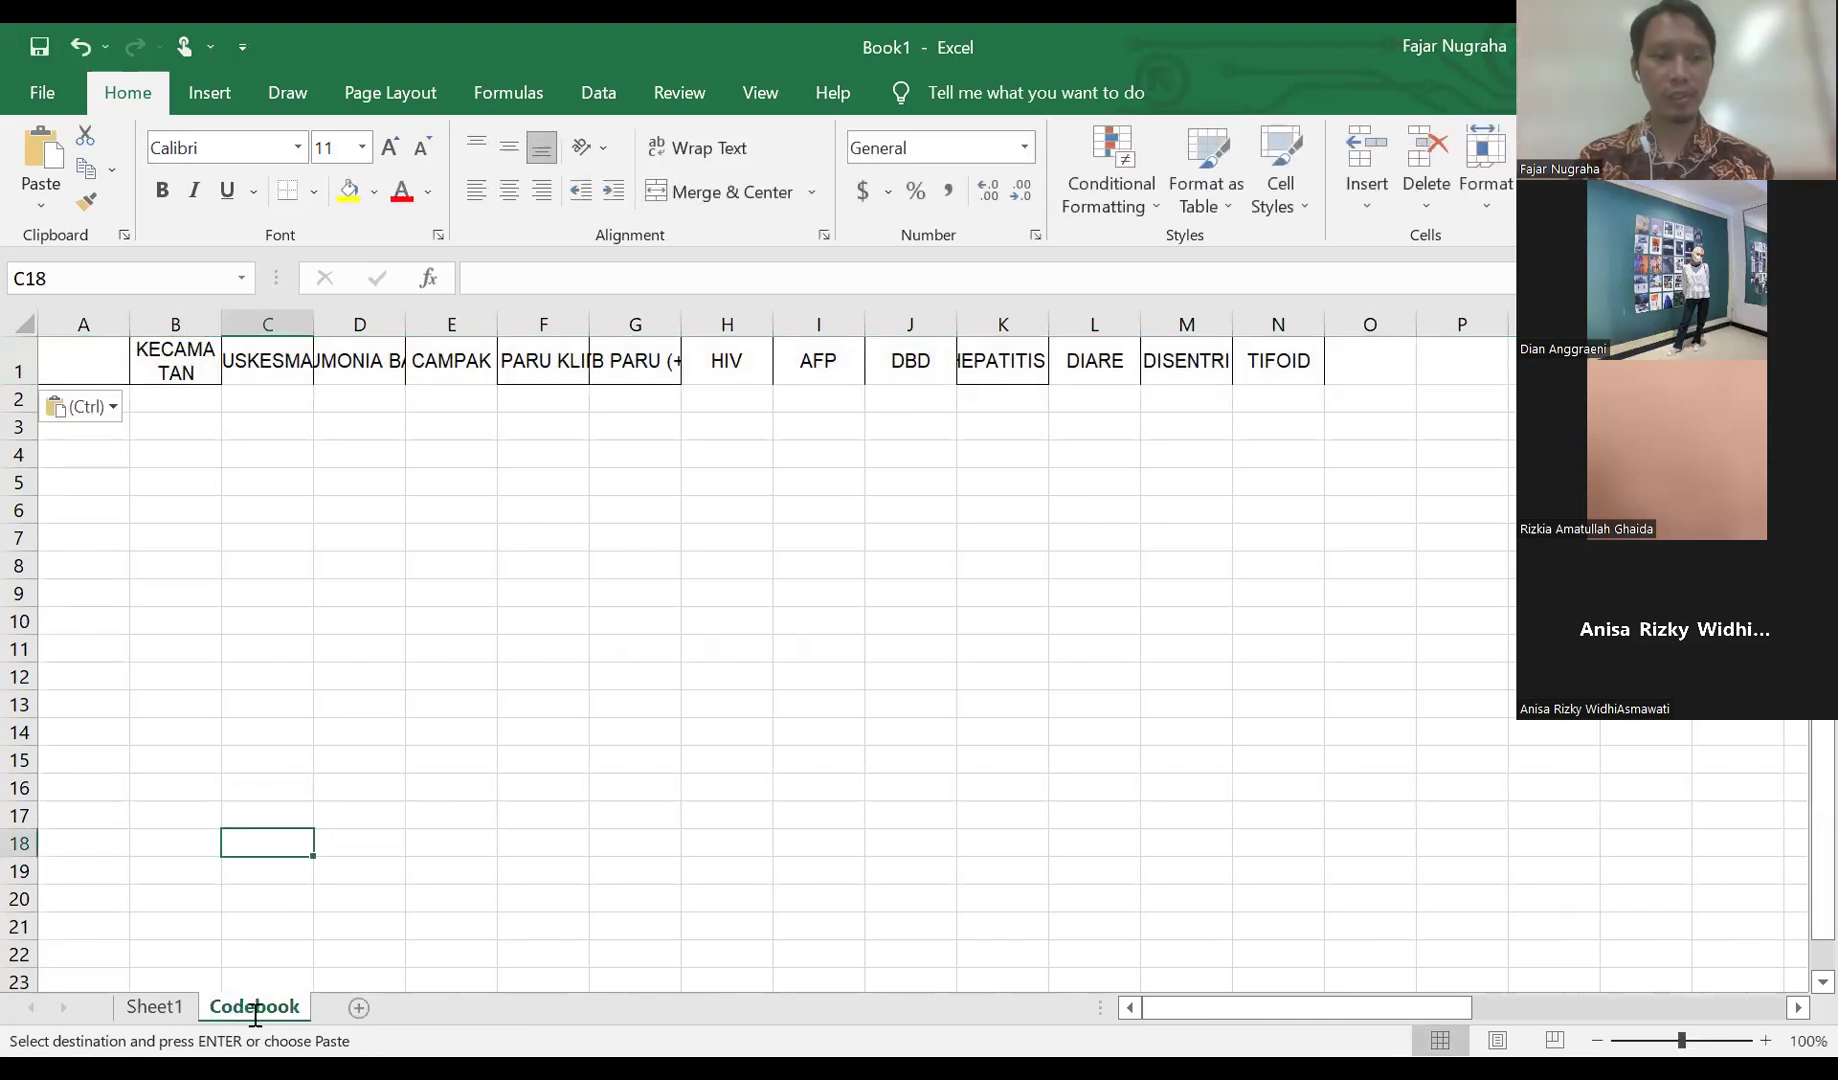
left_click(360, 872)
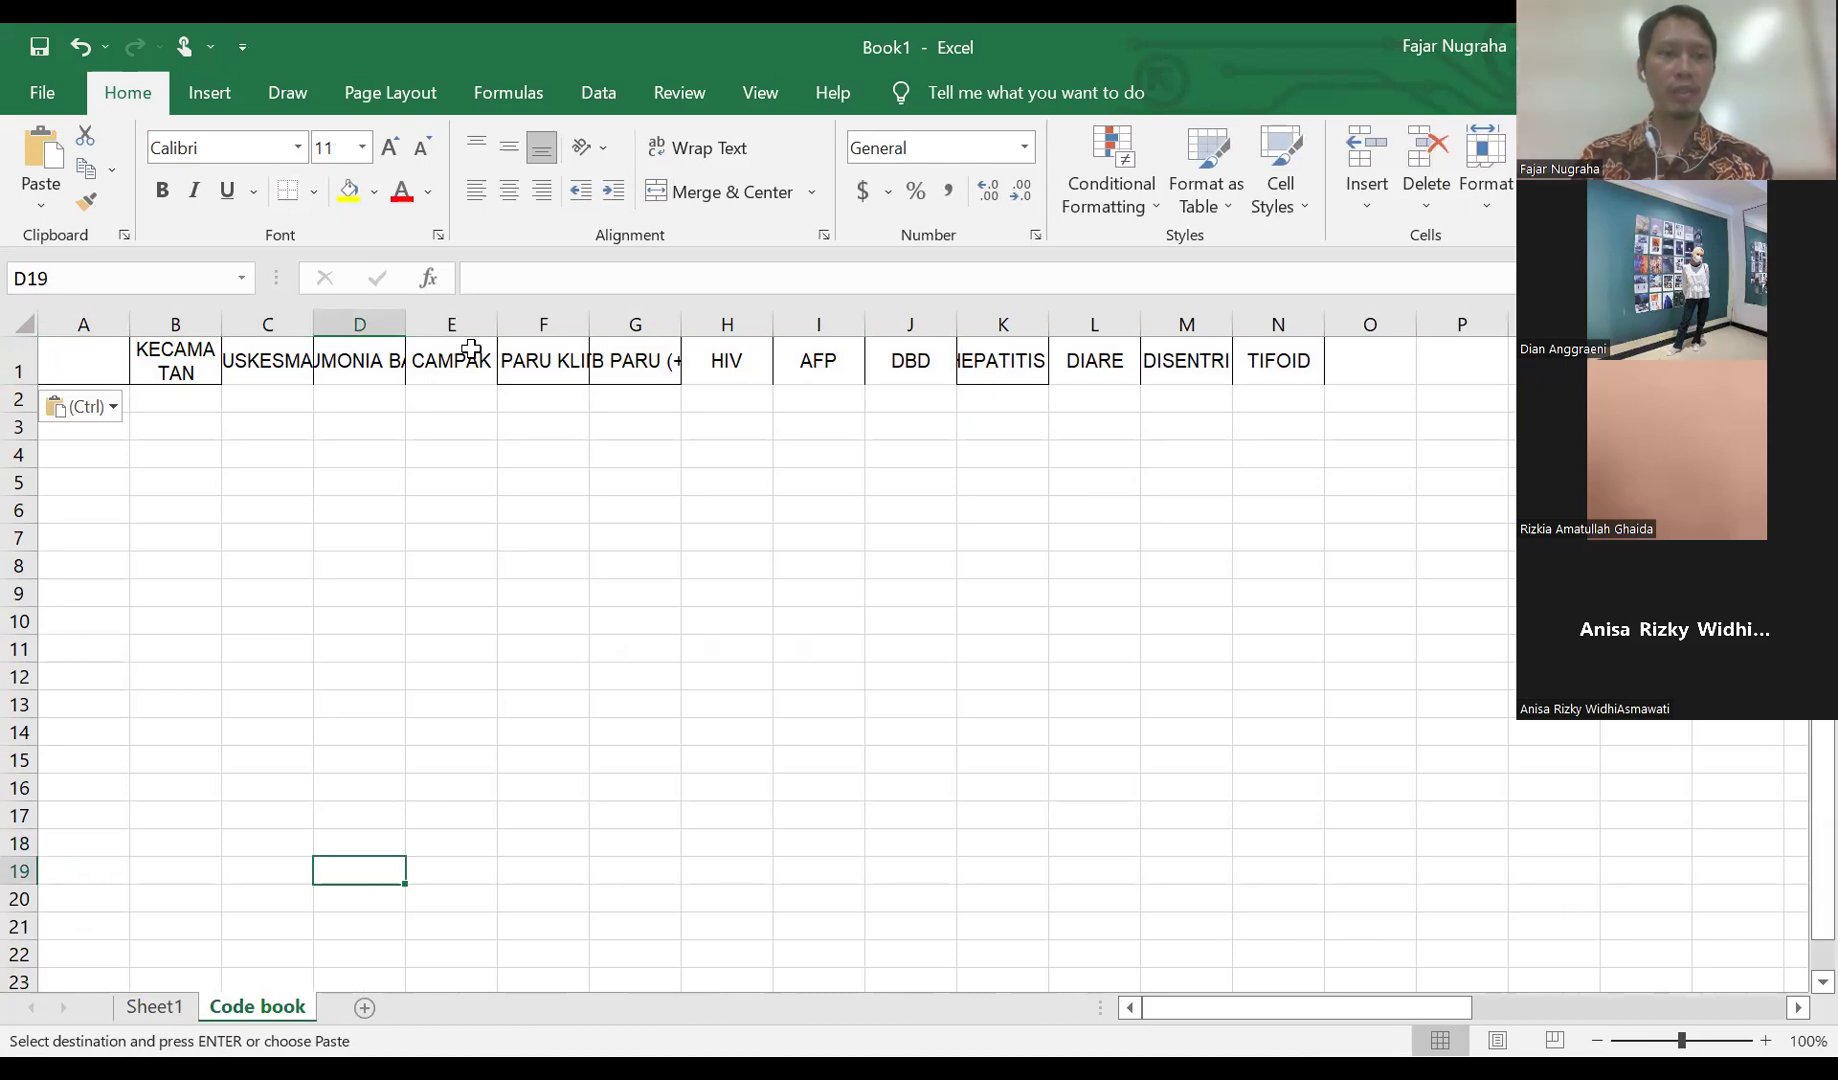
- Autofit the widths of all columns in the Code book sheet to their header texts
left_click(25, 323)
key("ctrl+v")
left_click_drag(140, 321, 143, 320)
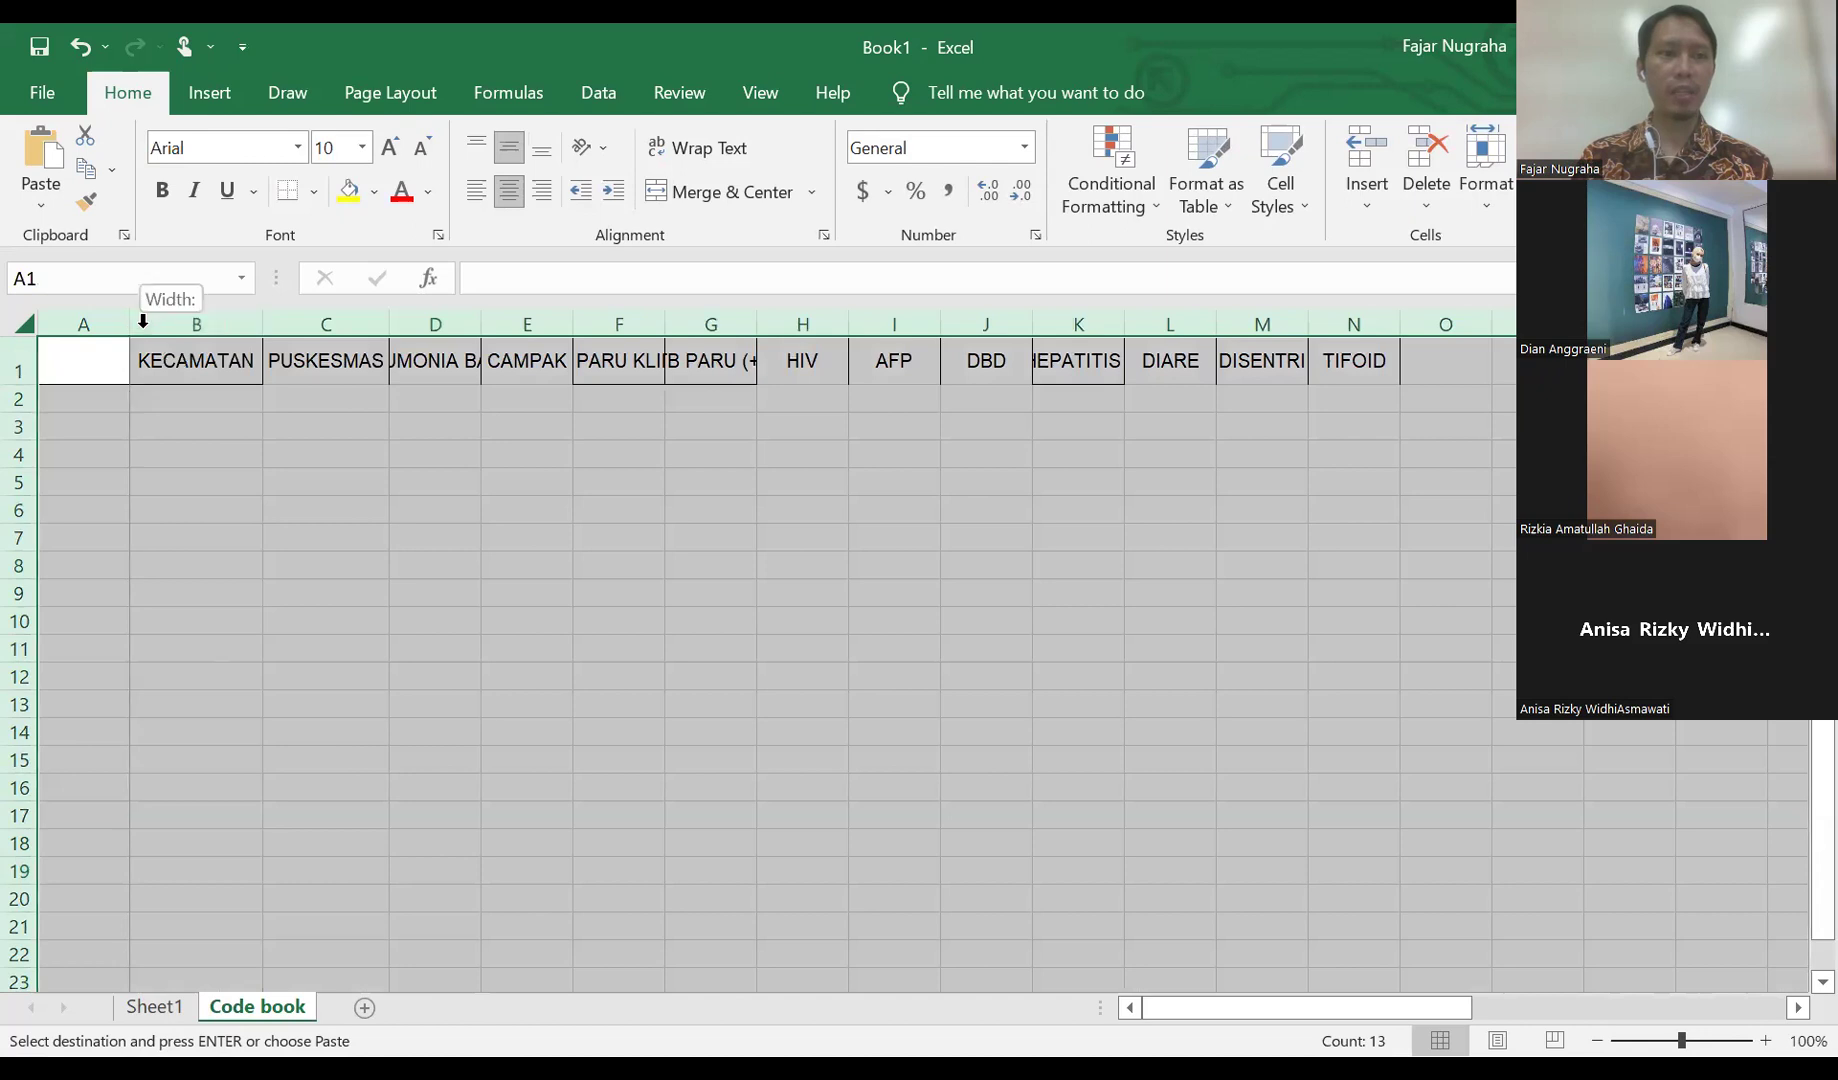
double_click(143, 320)
left_click(258, 488)
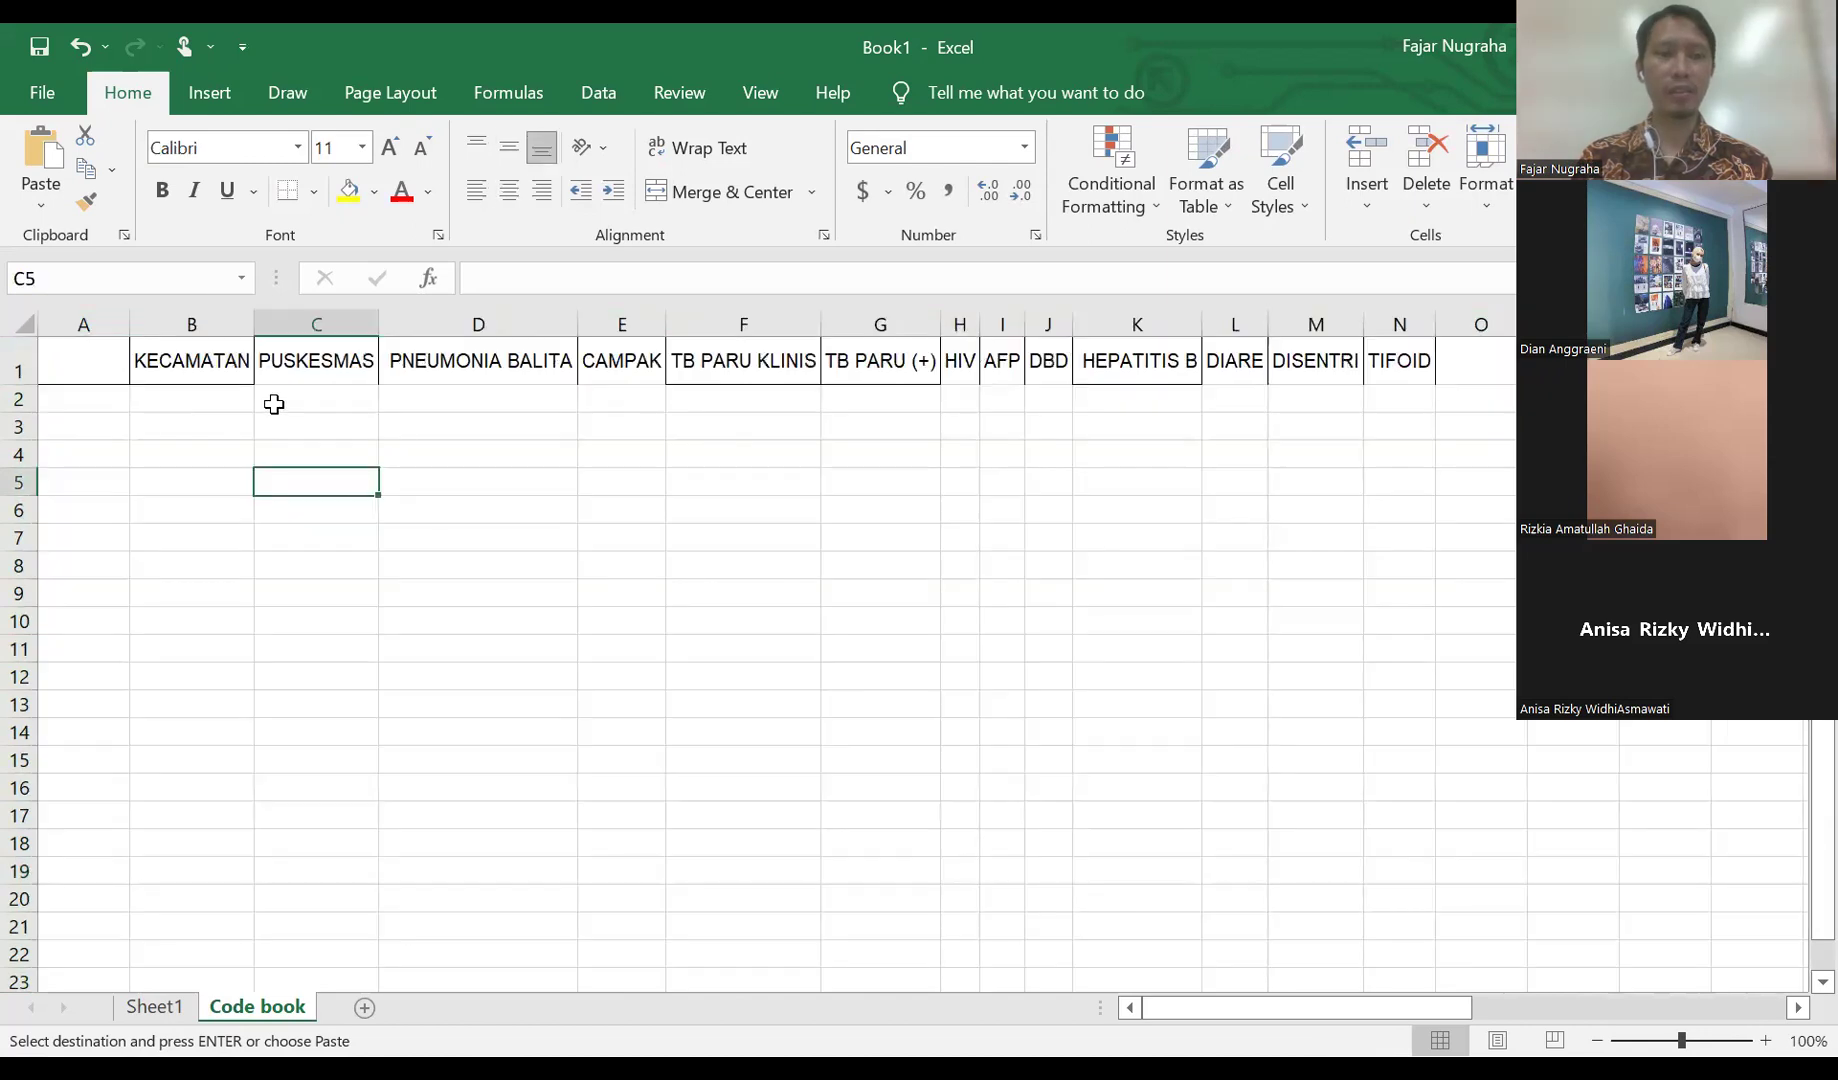
- Copy the KECAMATAN header from B1 into cell B2 beneath it
key("Up")
key("Up")
key("Up")
key("Left")
left_click(316, 402)
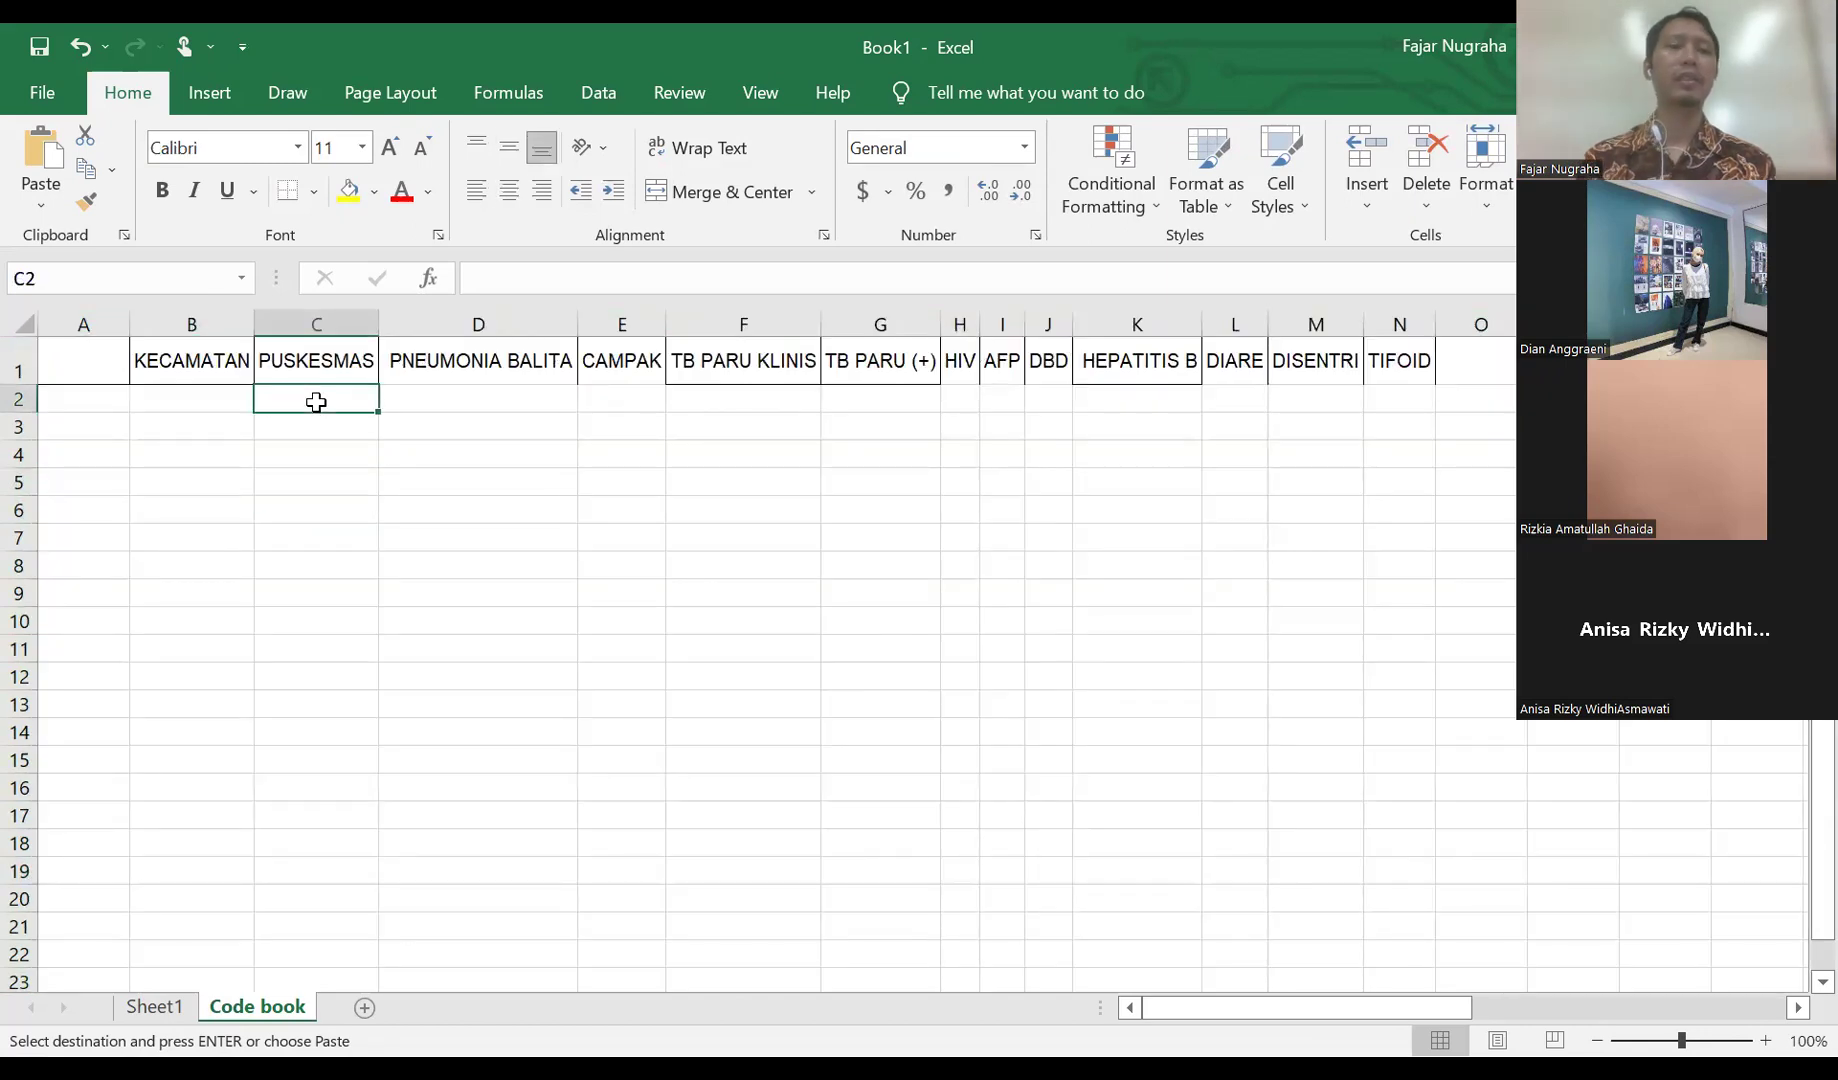
key("Left")
key("Up")
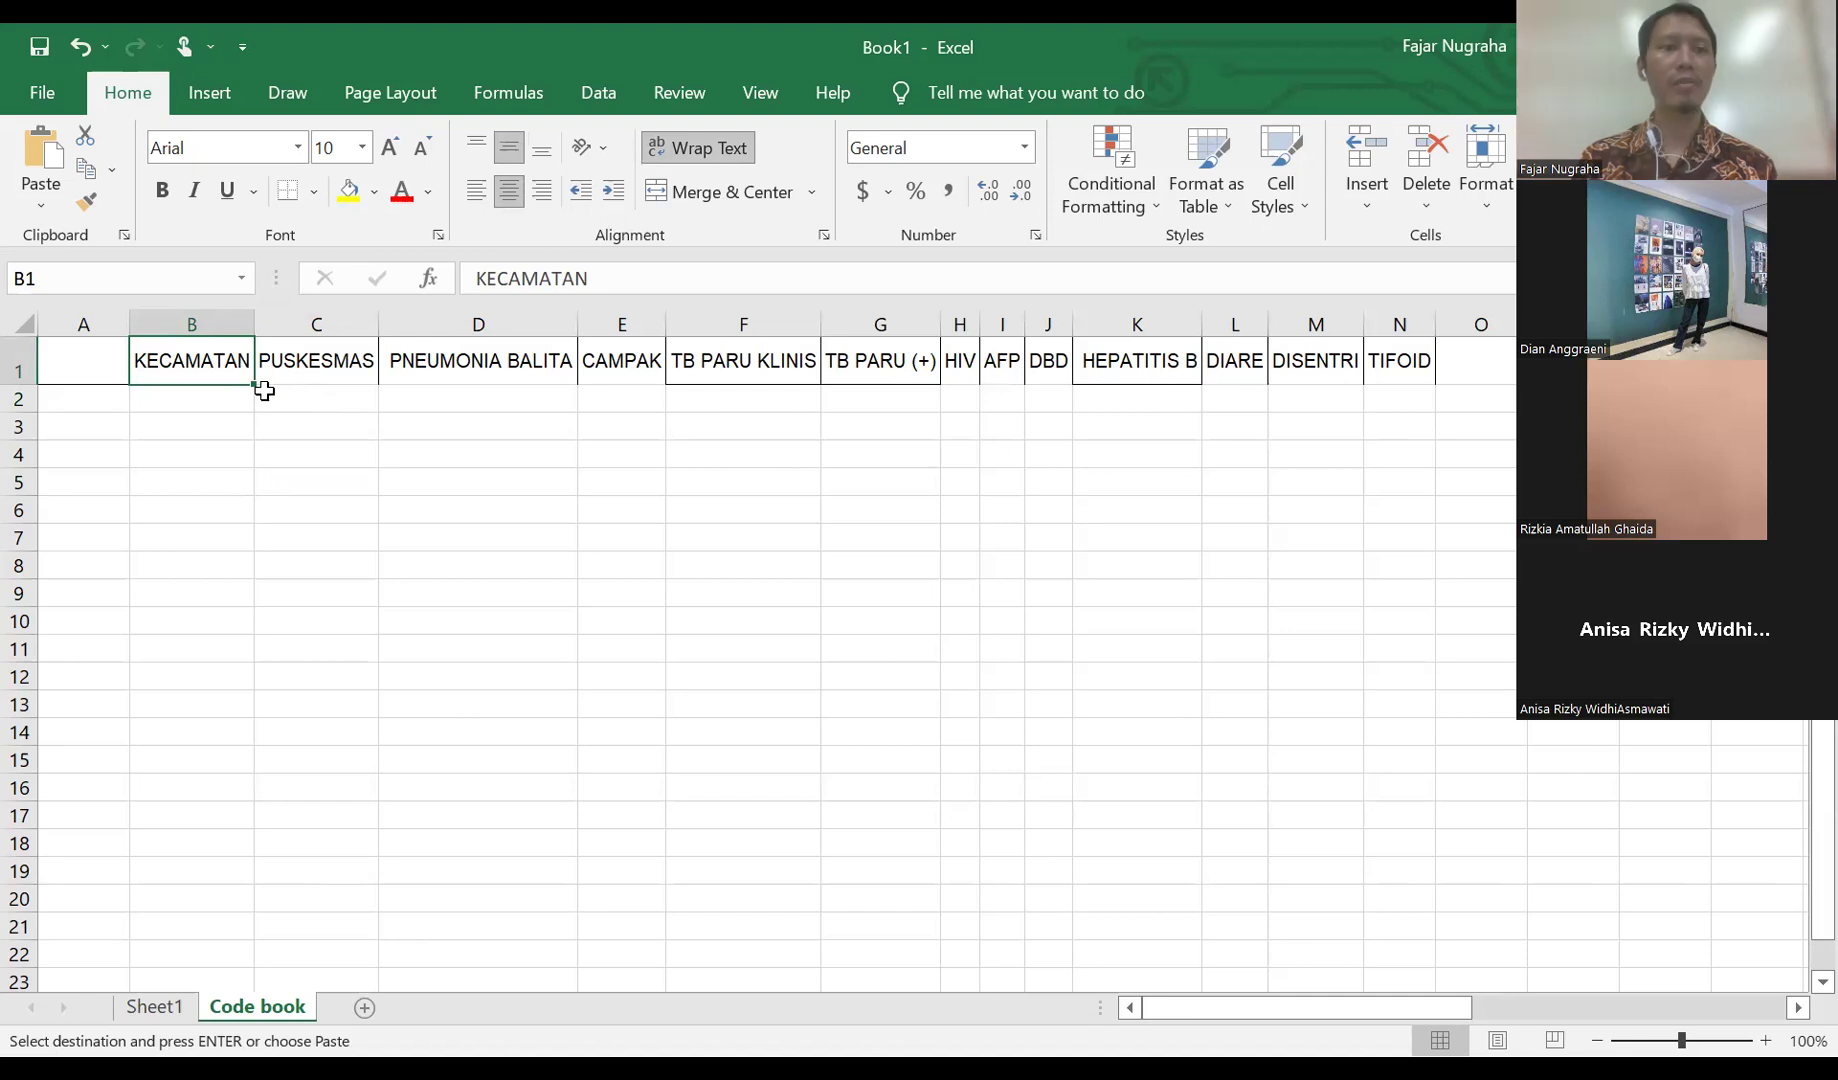
left_click(191, 395)
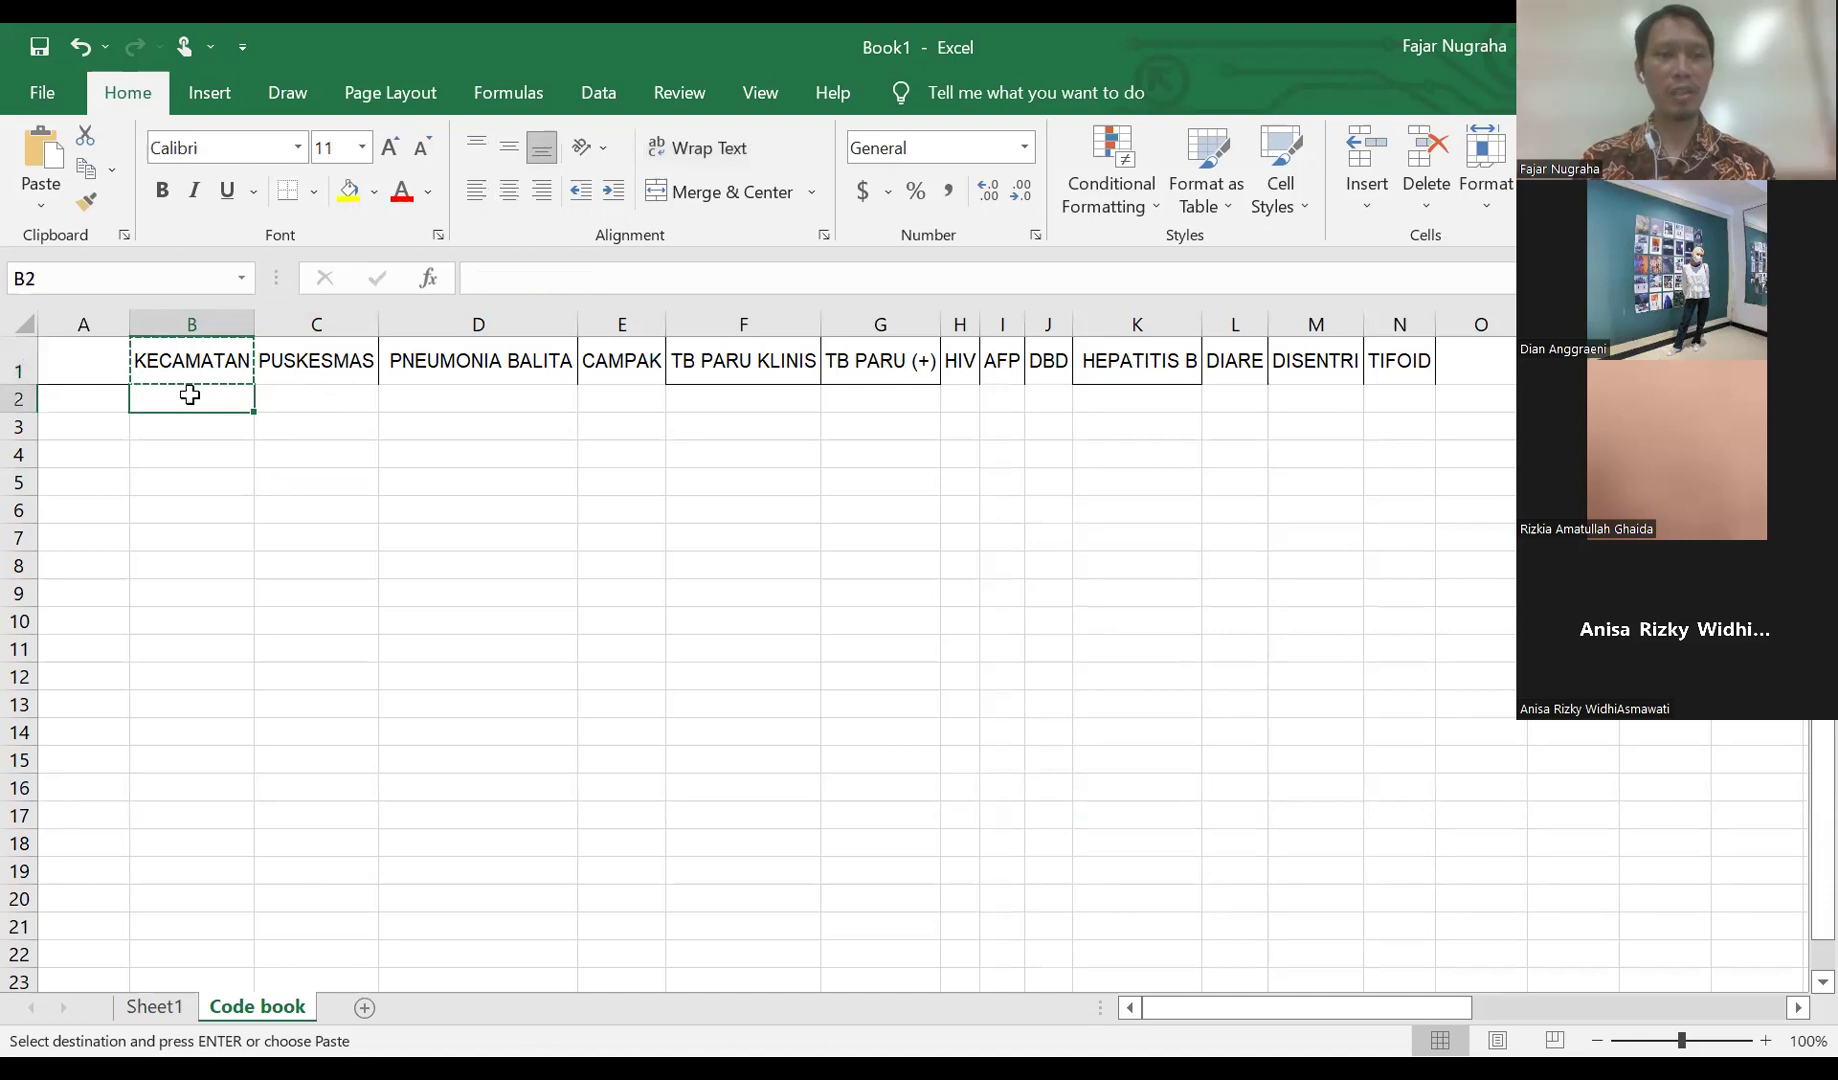
type("KECAMATAN")
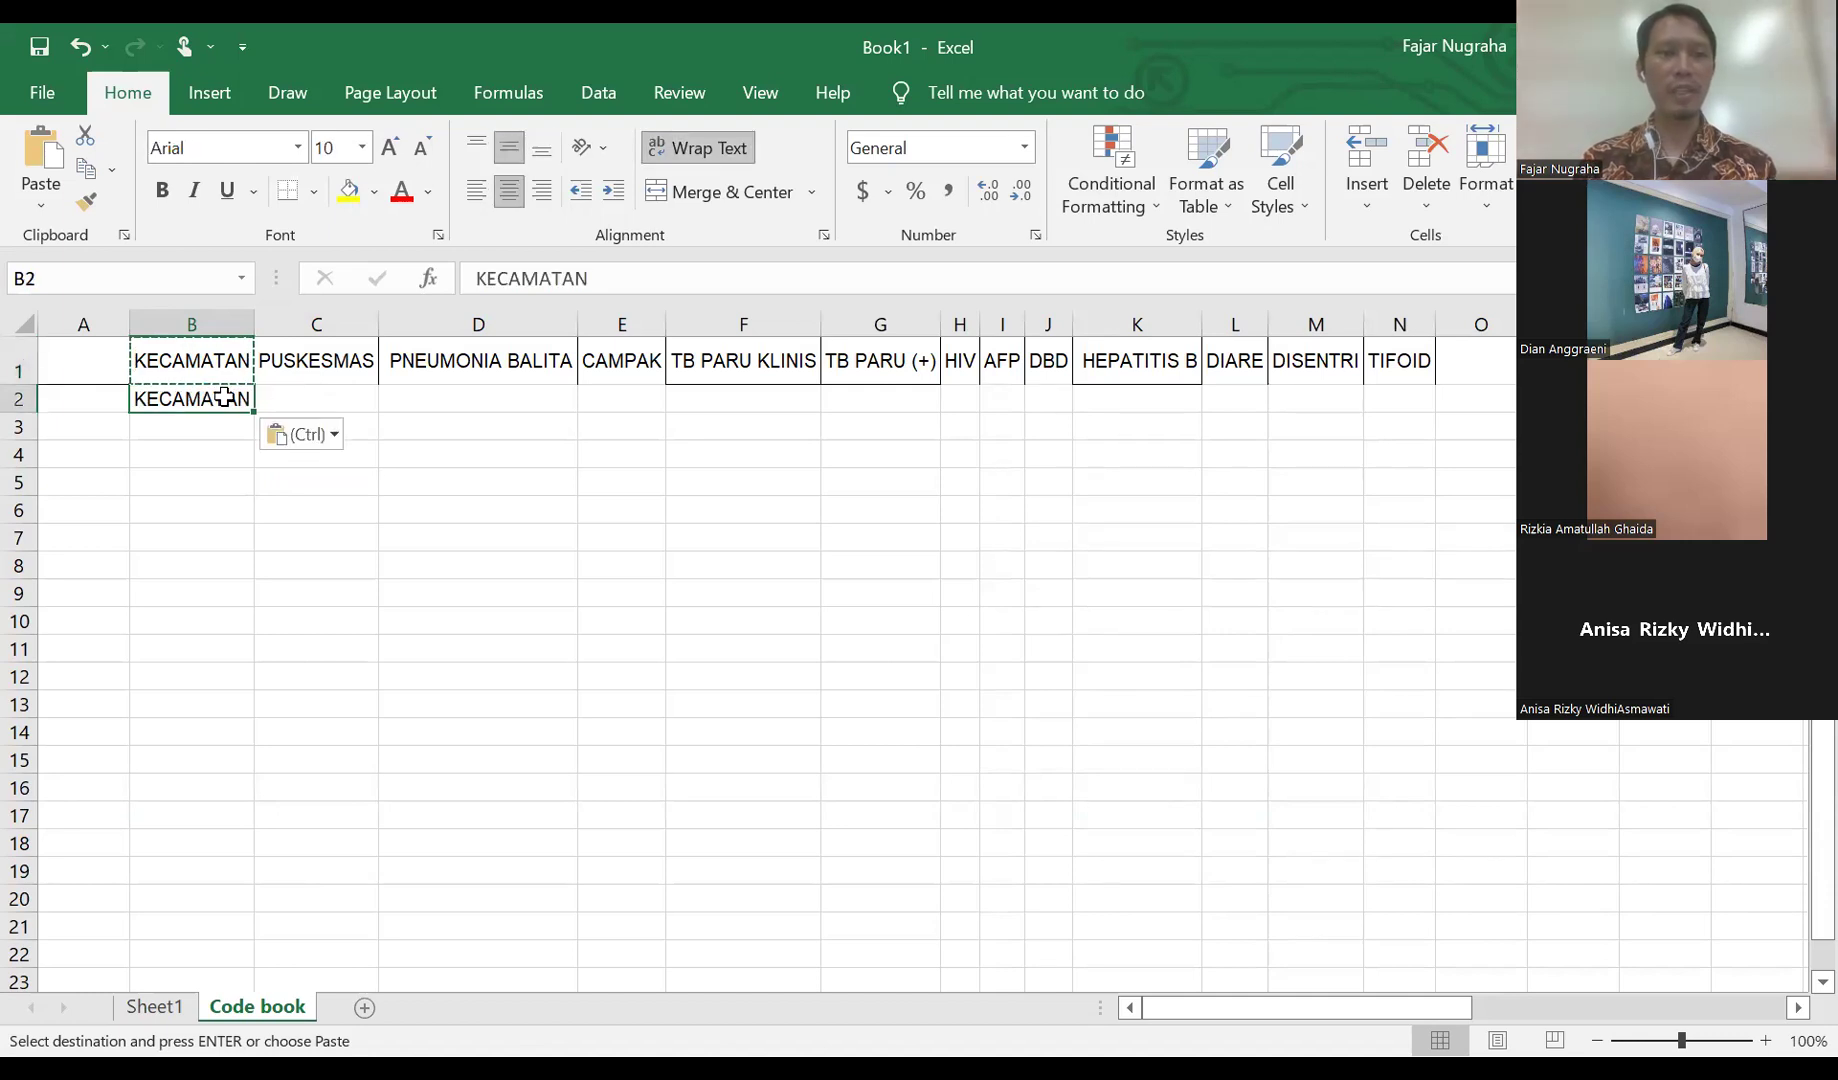
- Copy the PUSKESMAS header from C1 into cell C2 beneath it
left_click(326, 371)
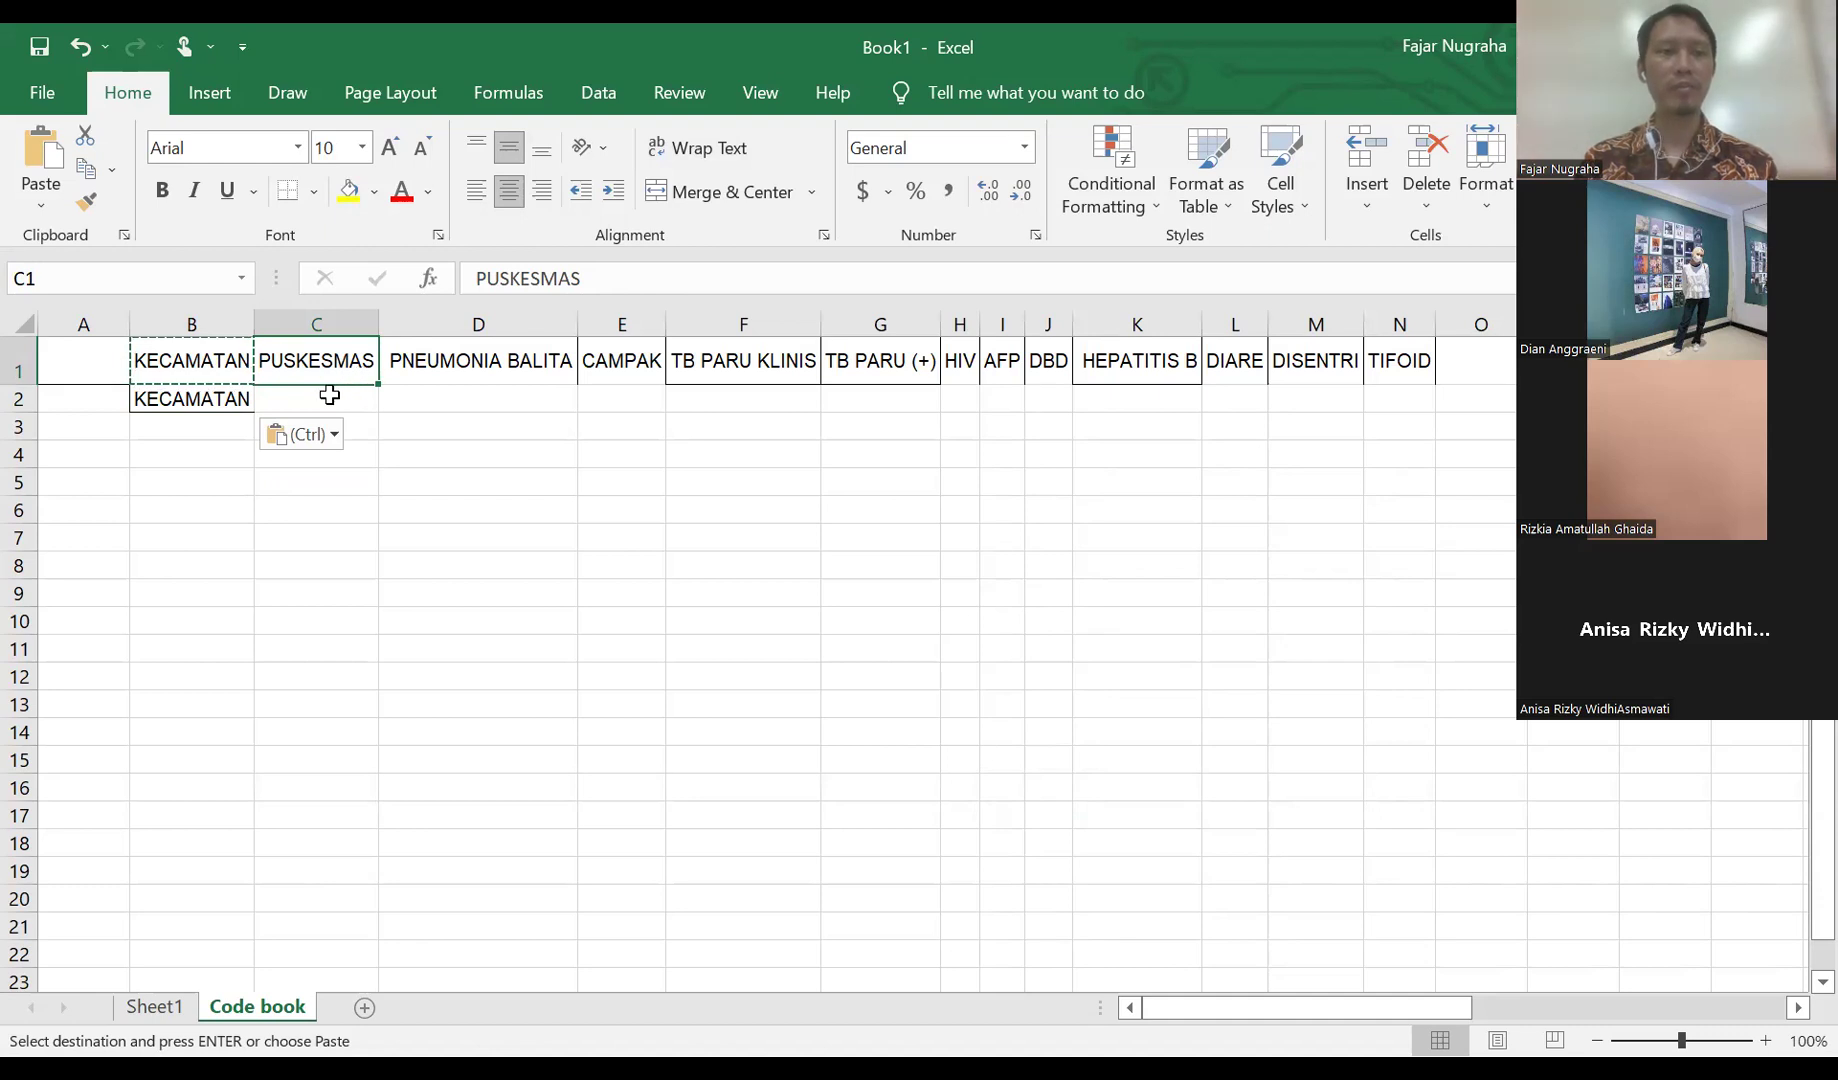
key("ctrl+c")
left_click(329, 395)
key("ctrl+v")
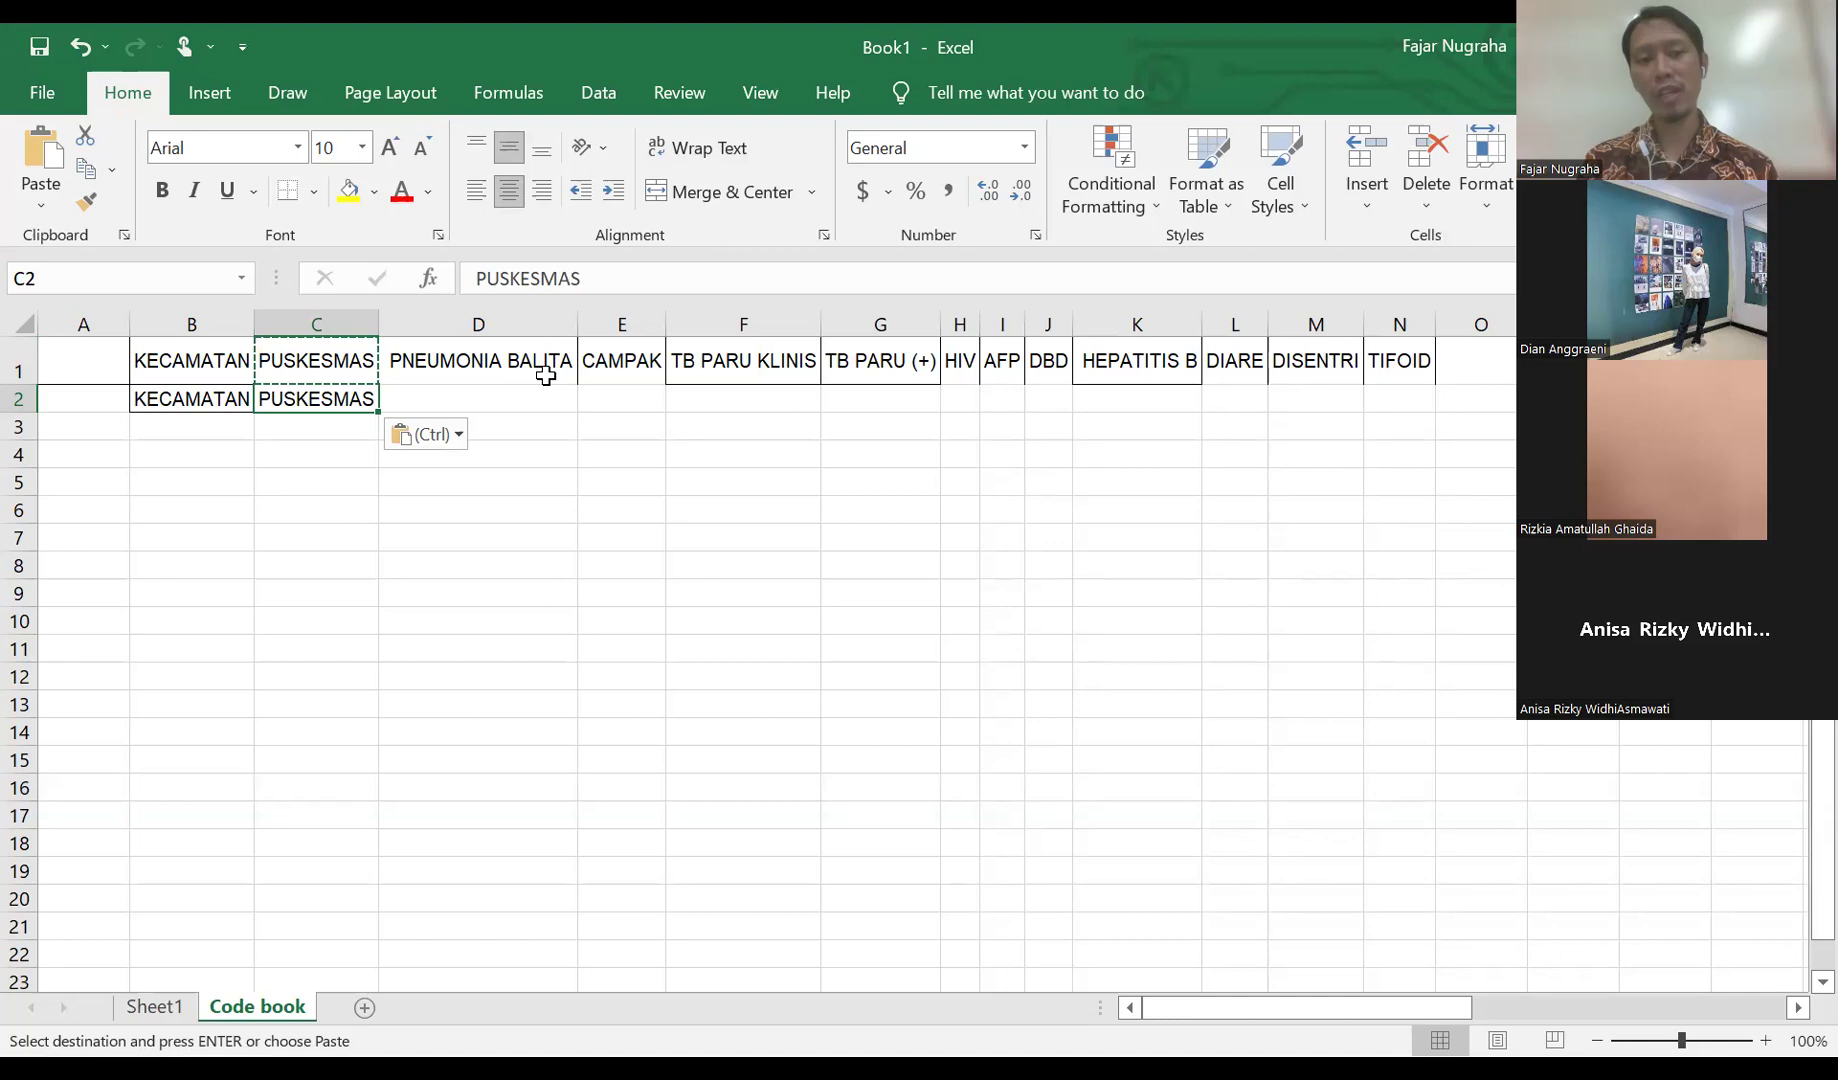
- Enter the short code PNEU_BLT in cell D2 beneath the PNEUMONIA BALITA header
left_click(461, 382)
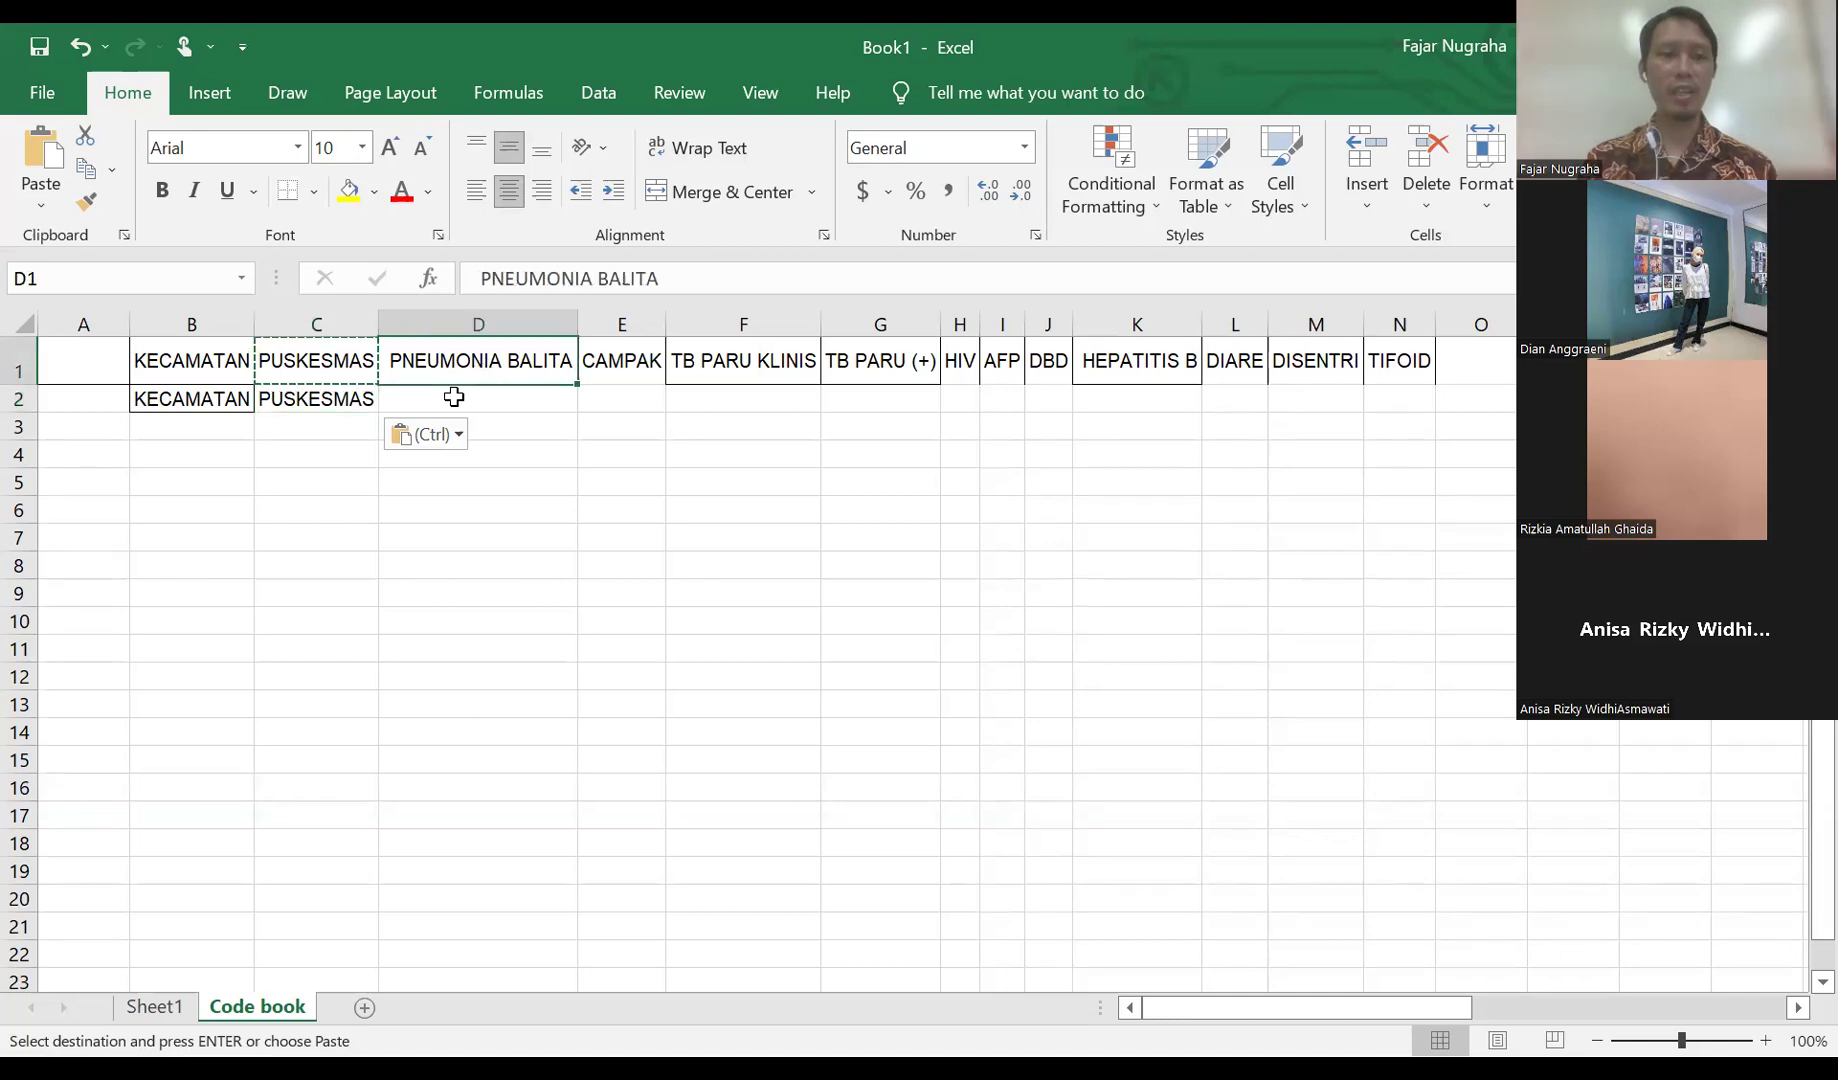
left_click(454, 395)
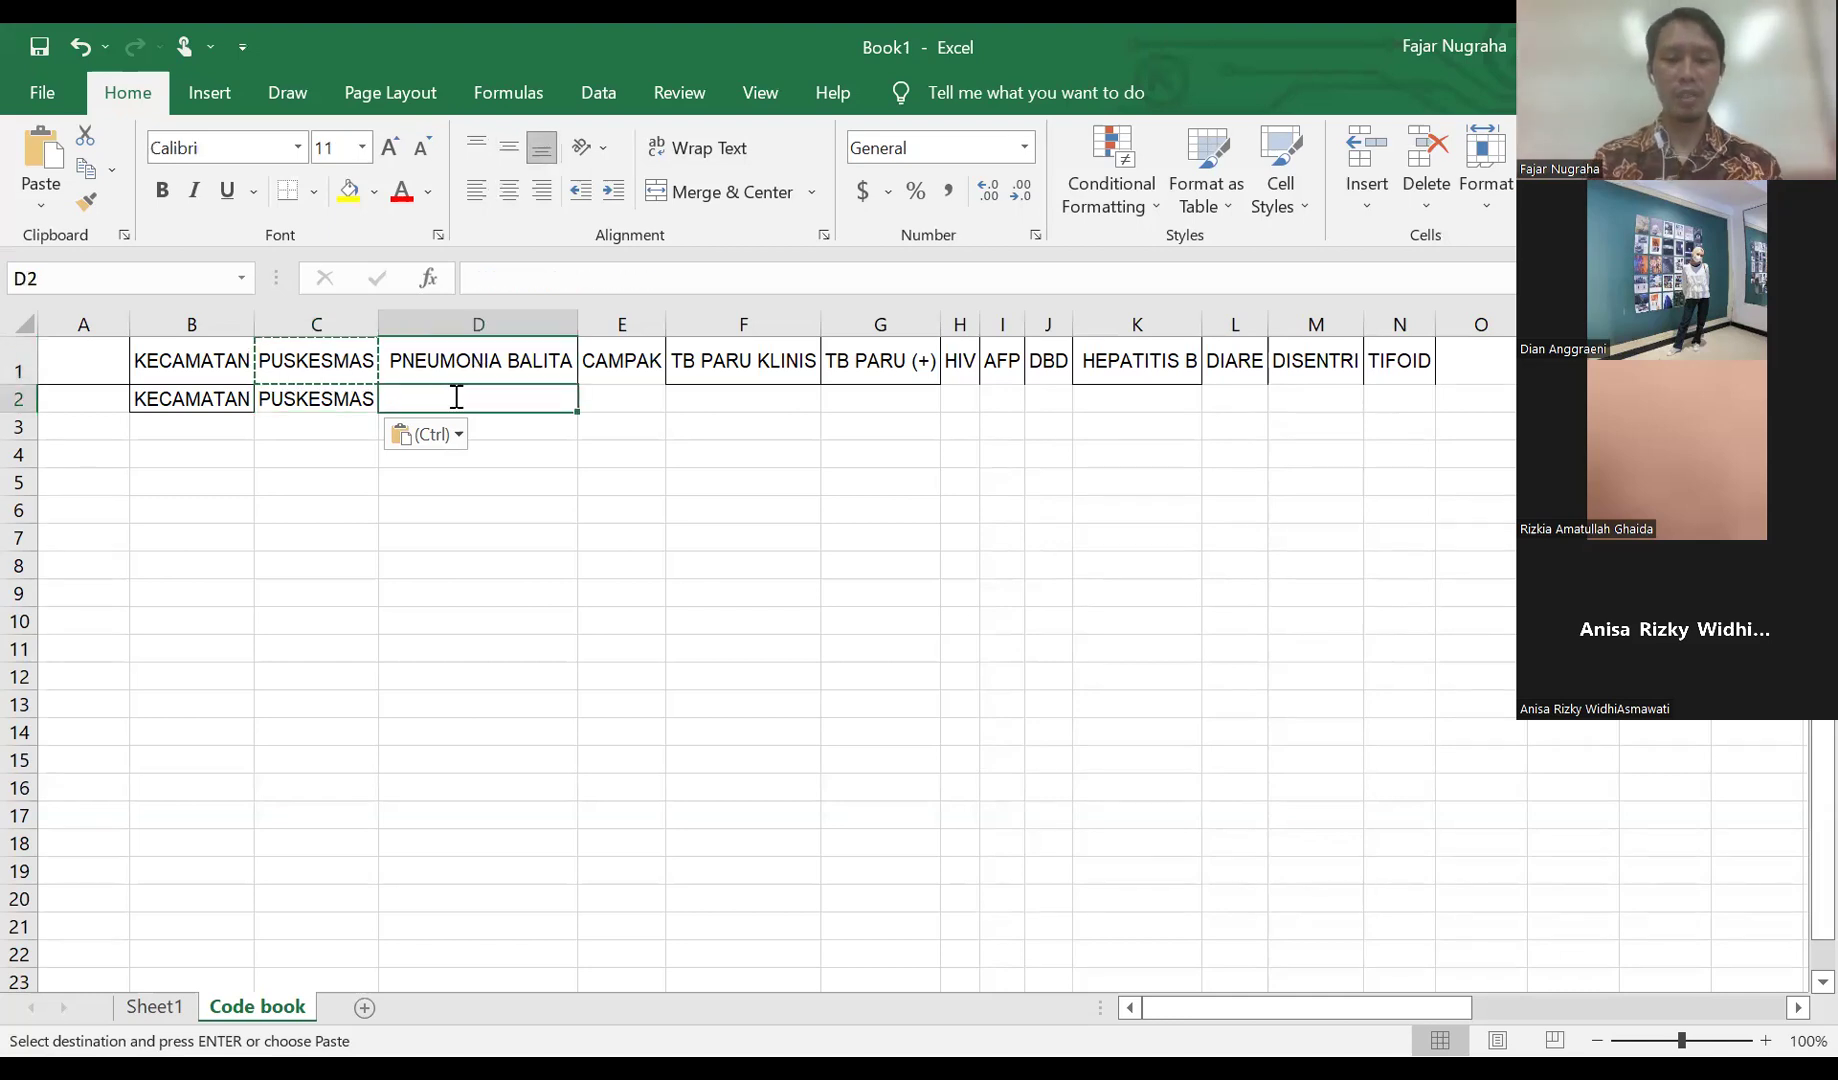
type("PNEU_BLT")
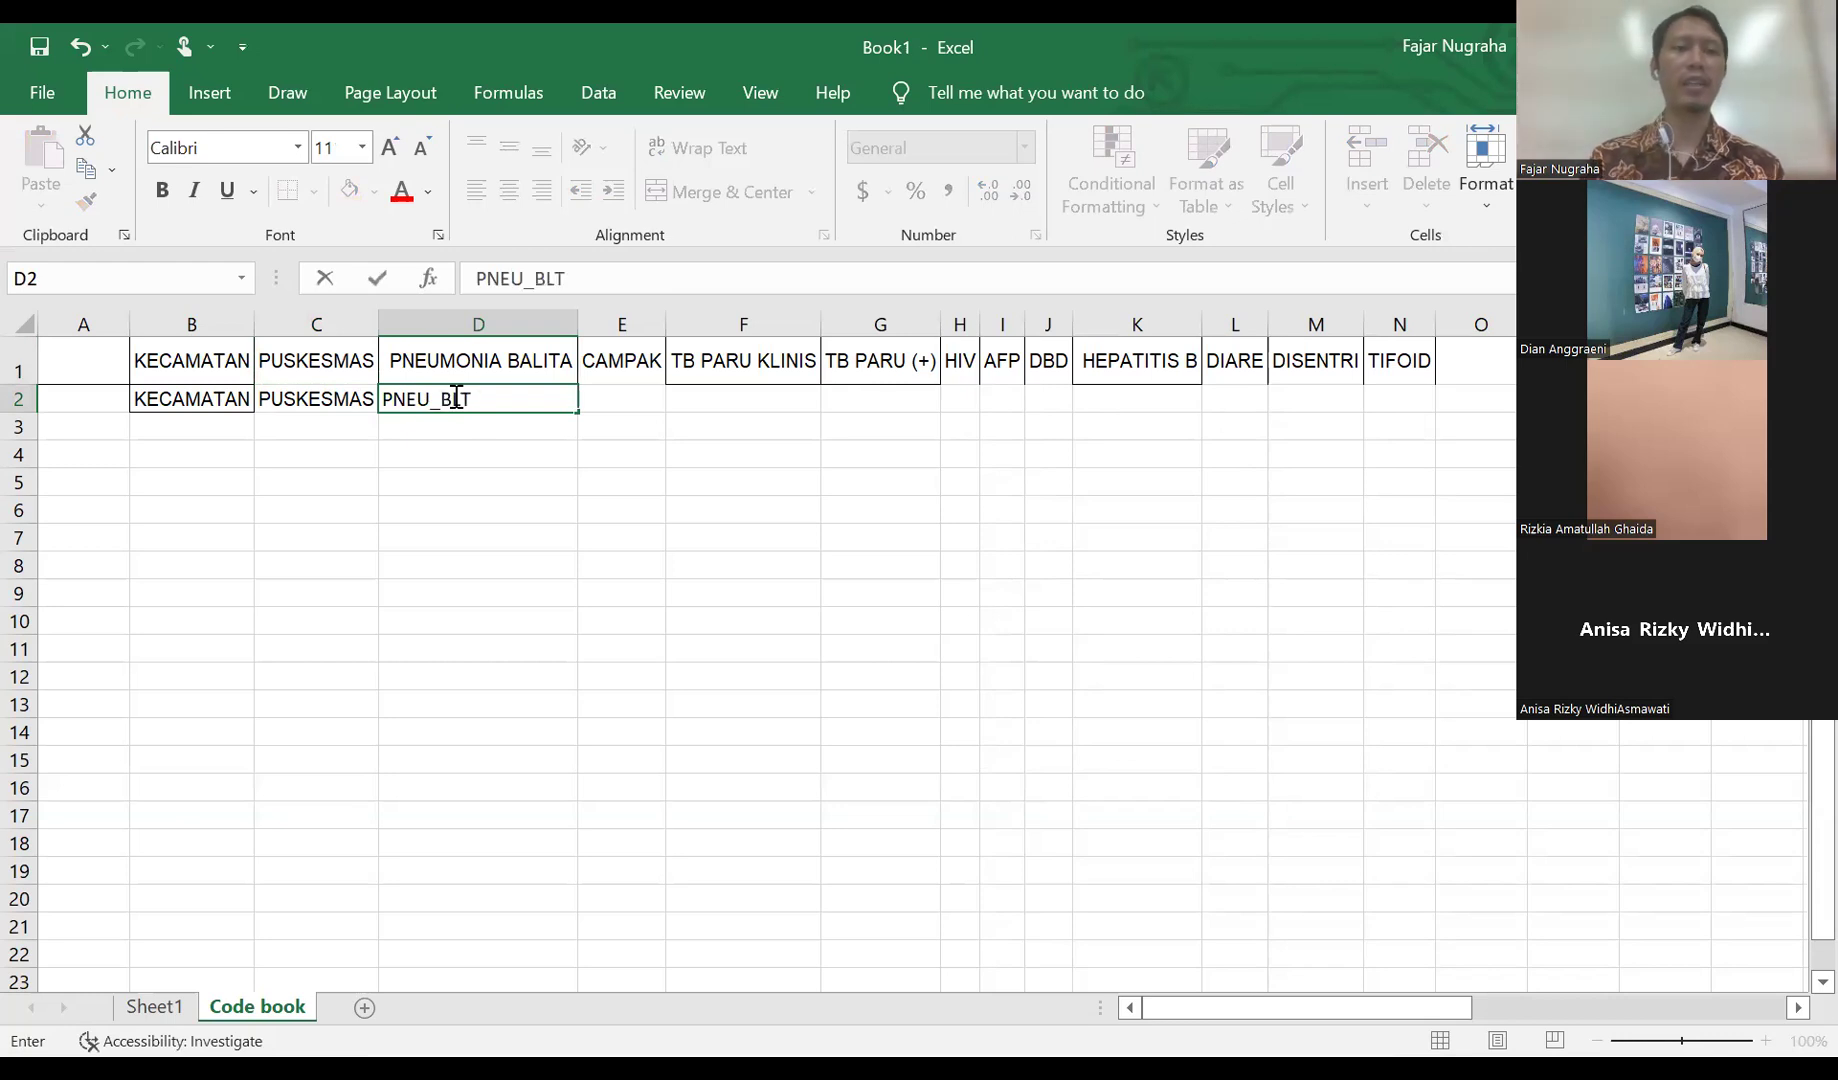
left_click(497, 456)
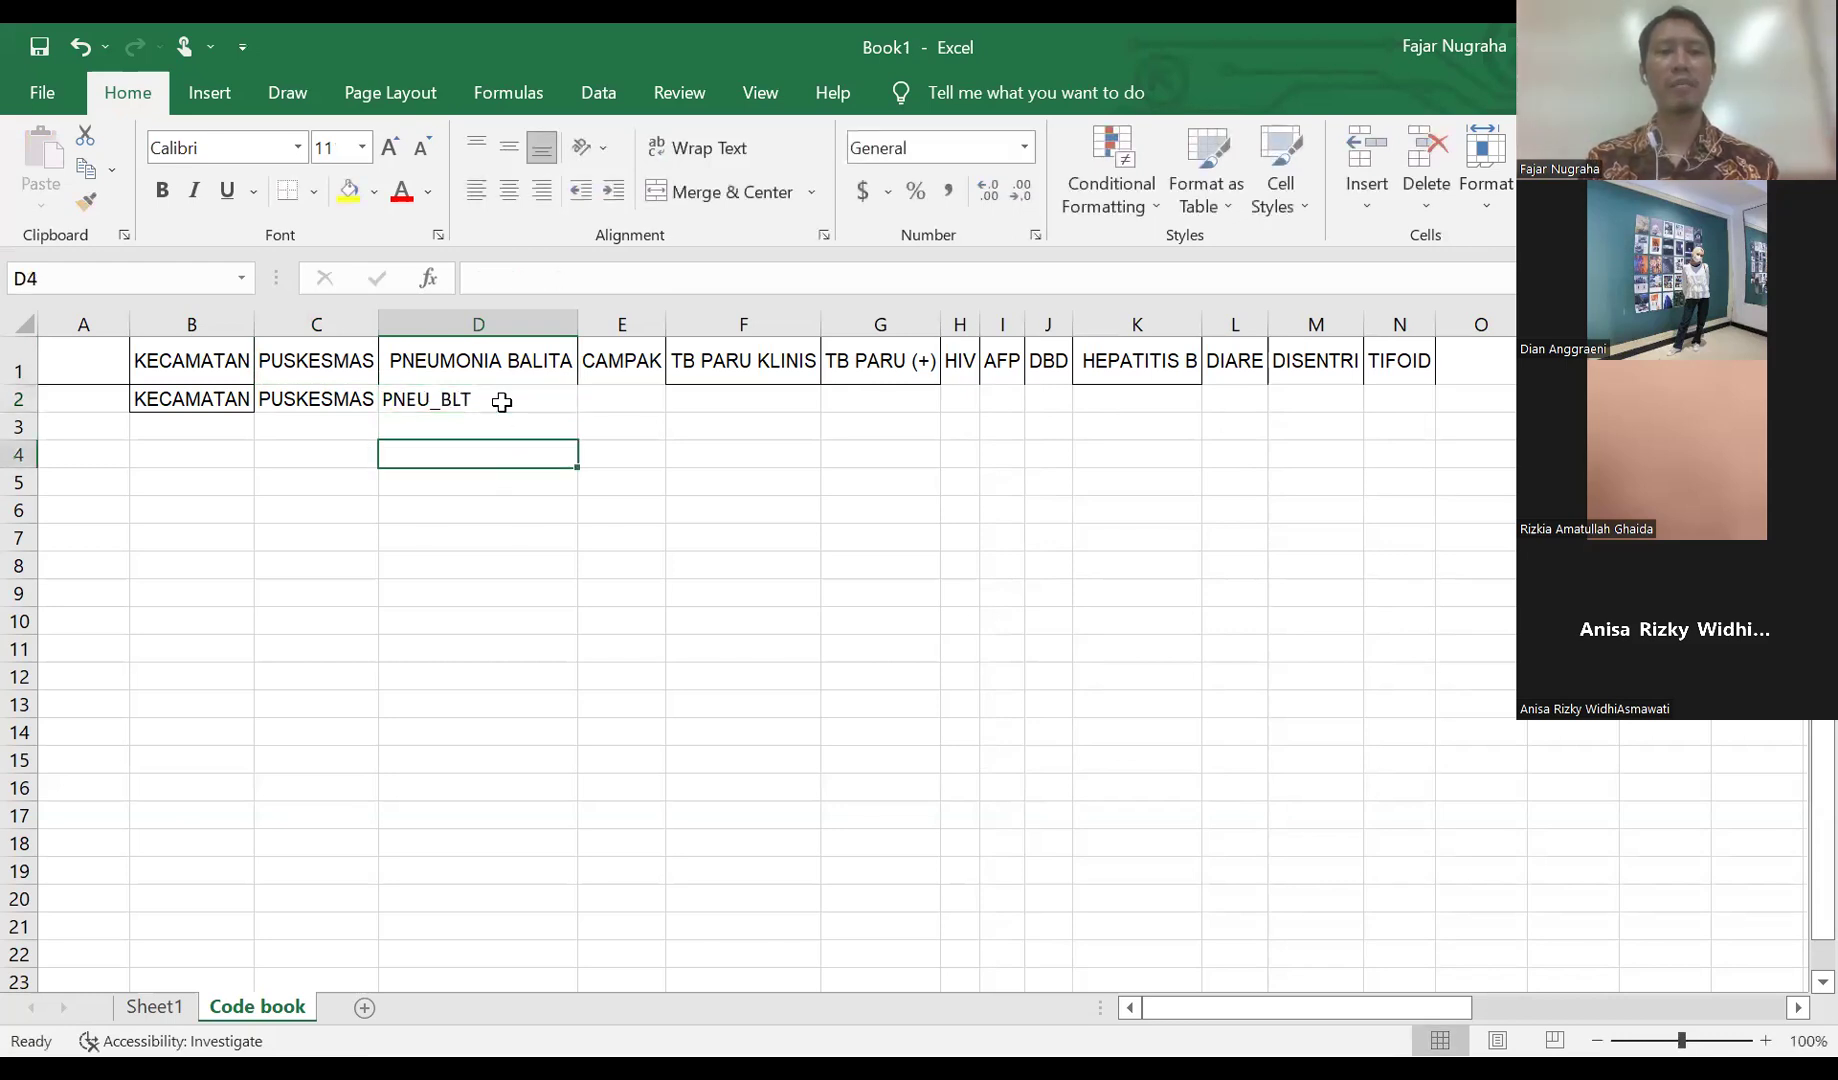
key("Up")
key("Up")
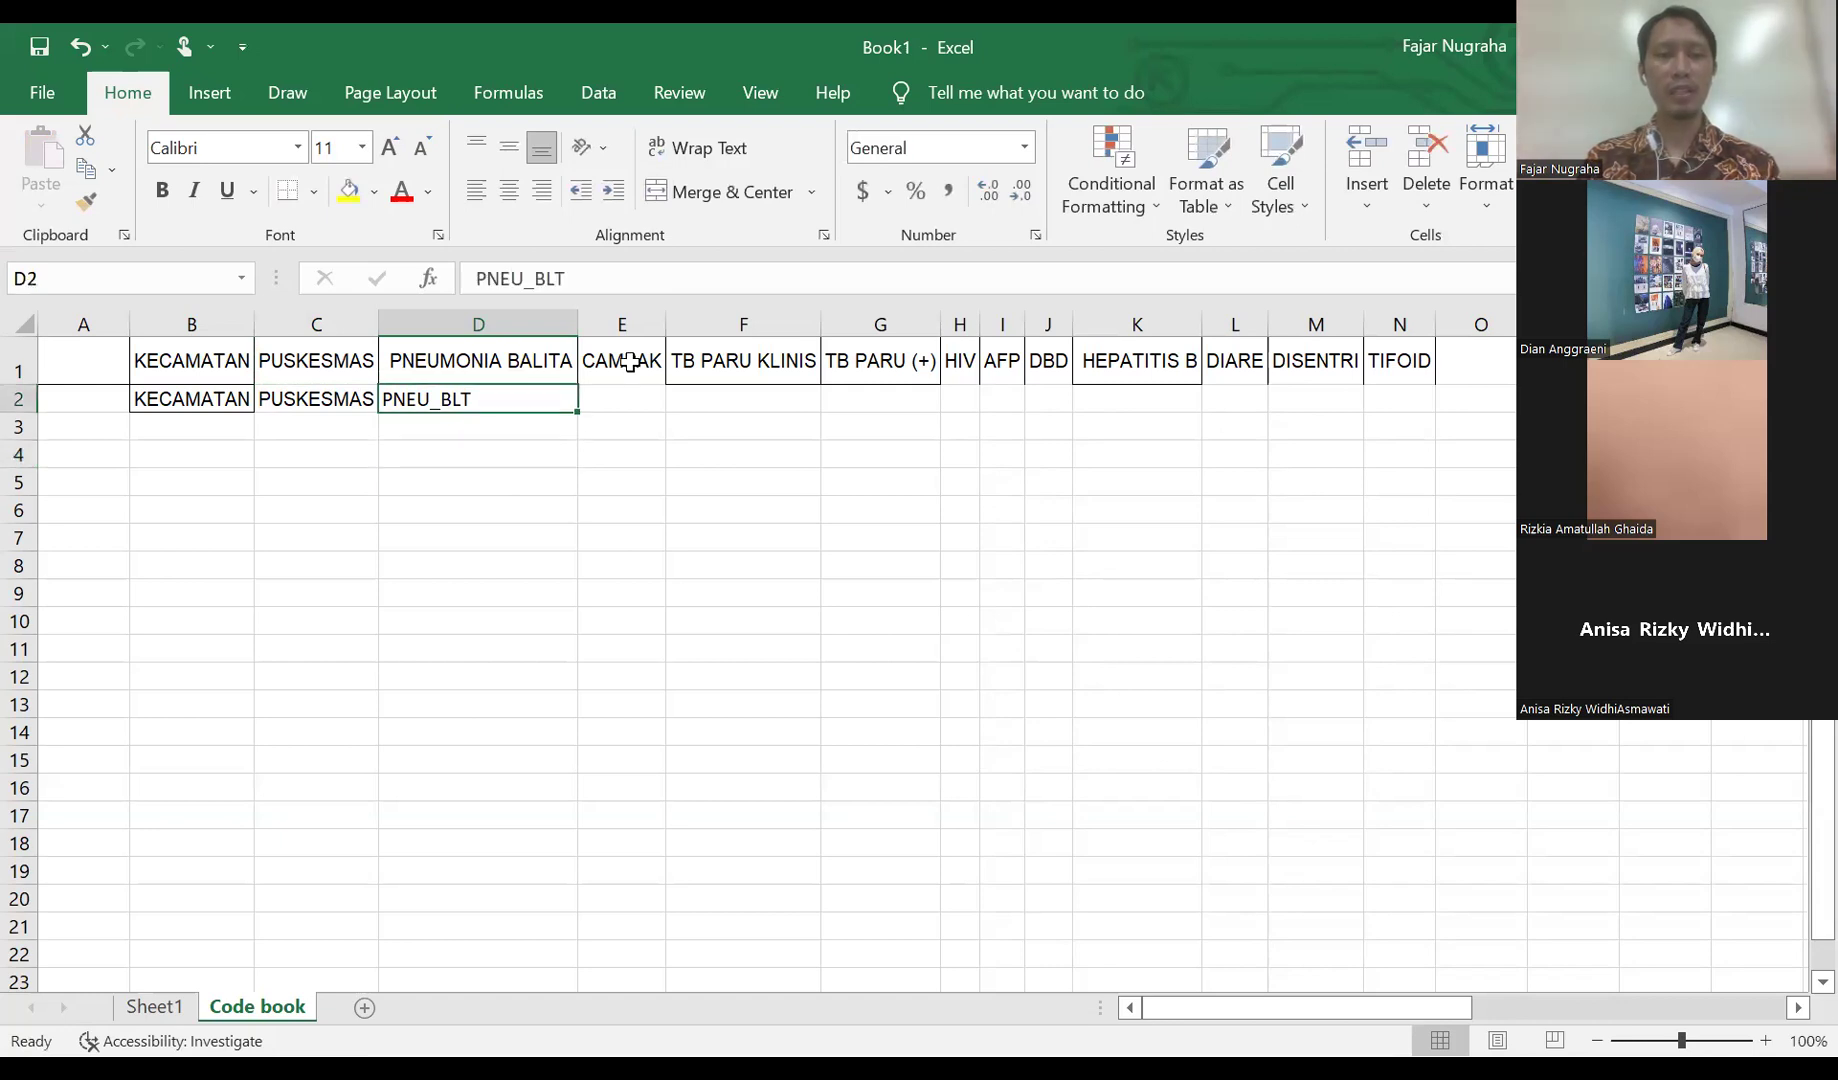
- Copy the CAMPAK header from E1 into cell E2 beneath it
left_click(629, 362)
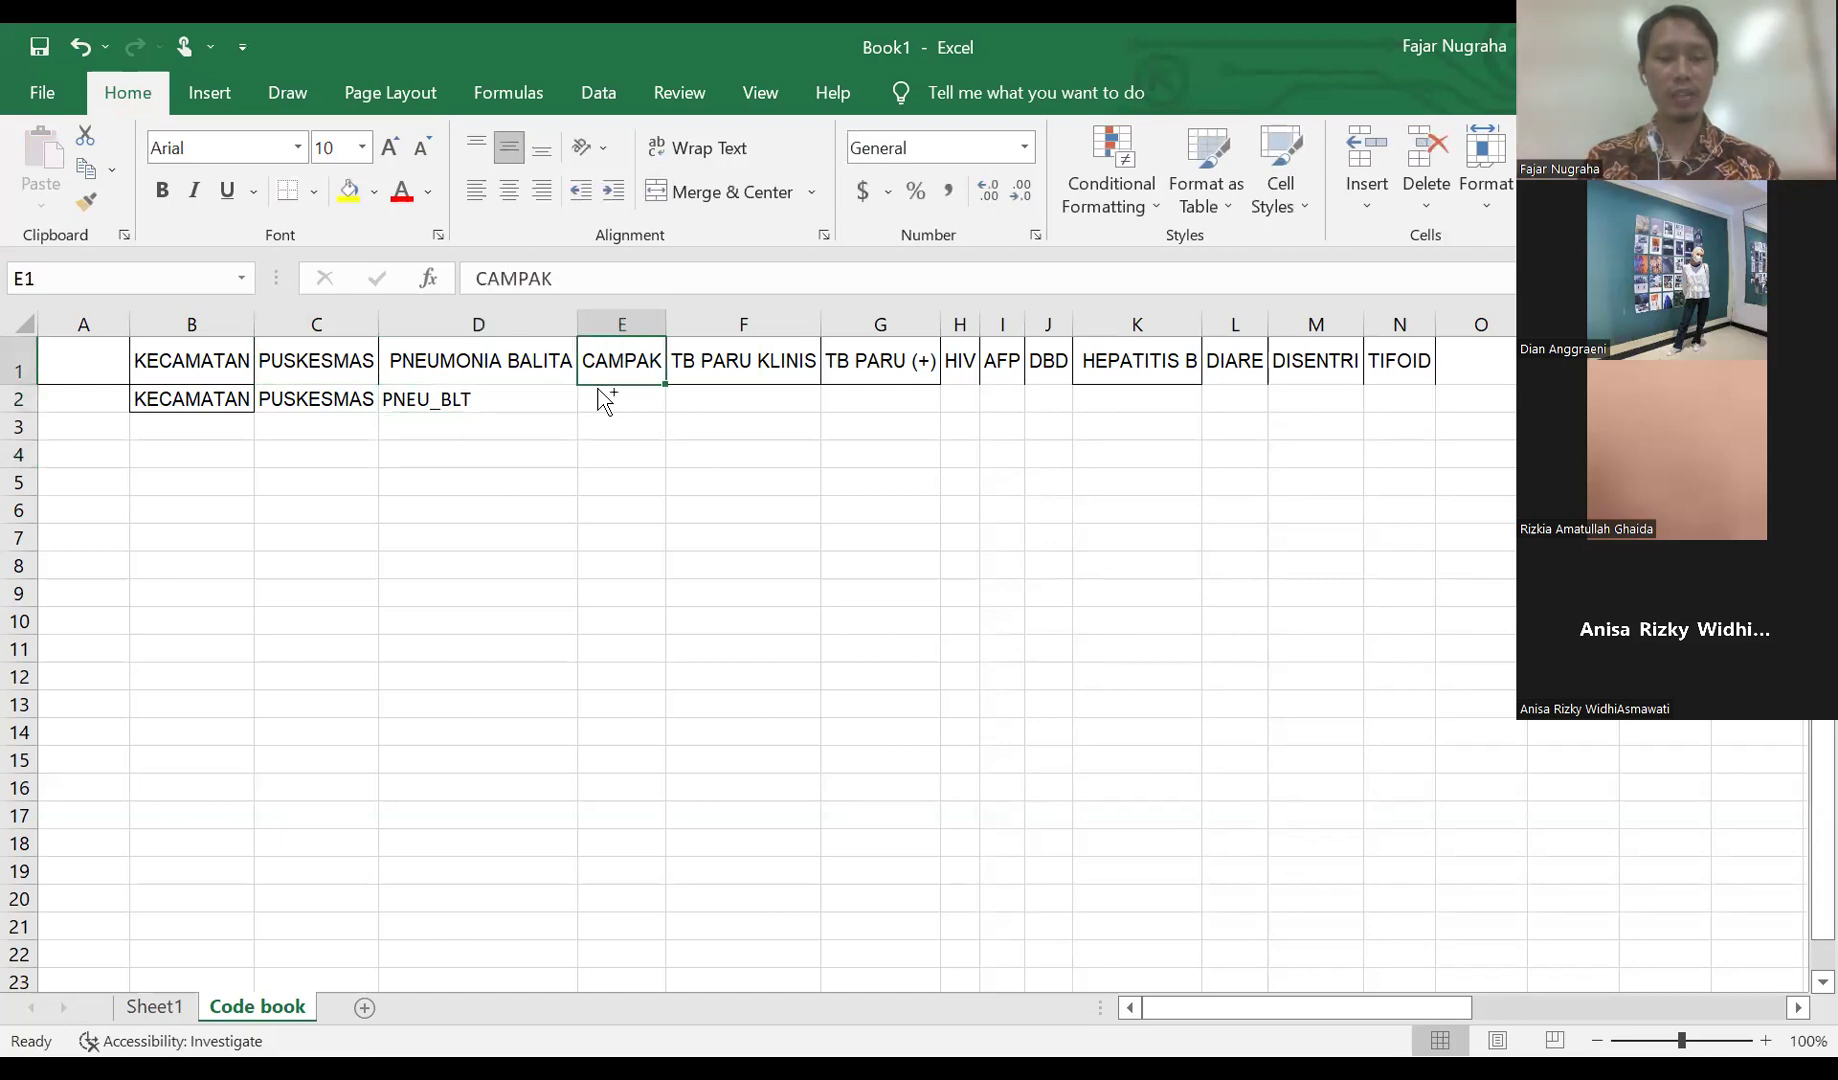
key("ctrl+c")
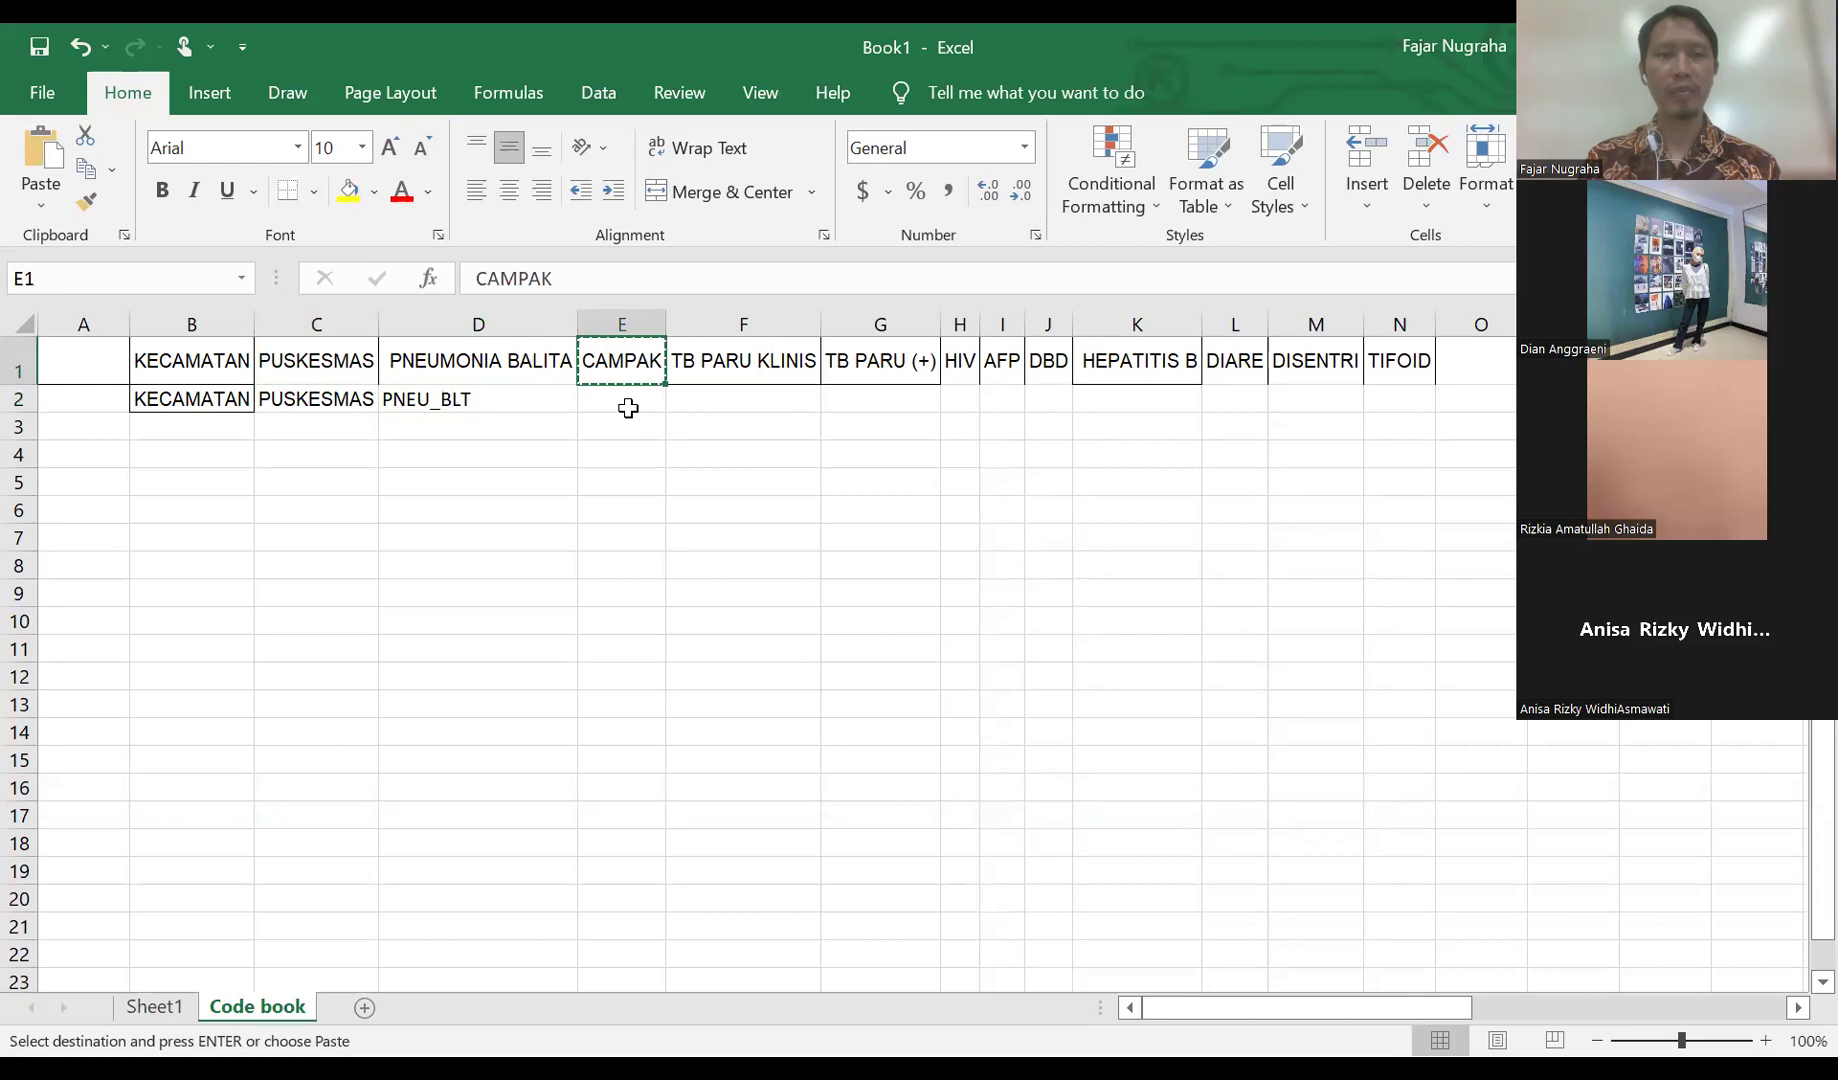
left_click(628, 408)
key("ctrl+v")
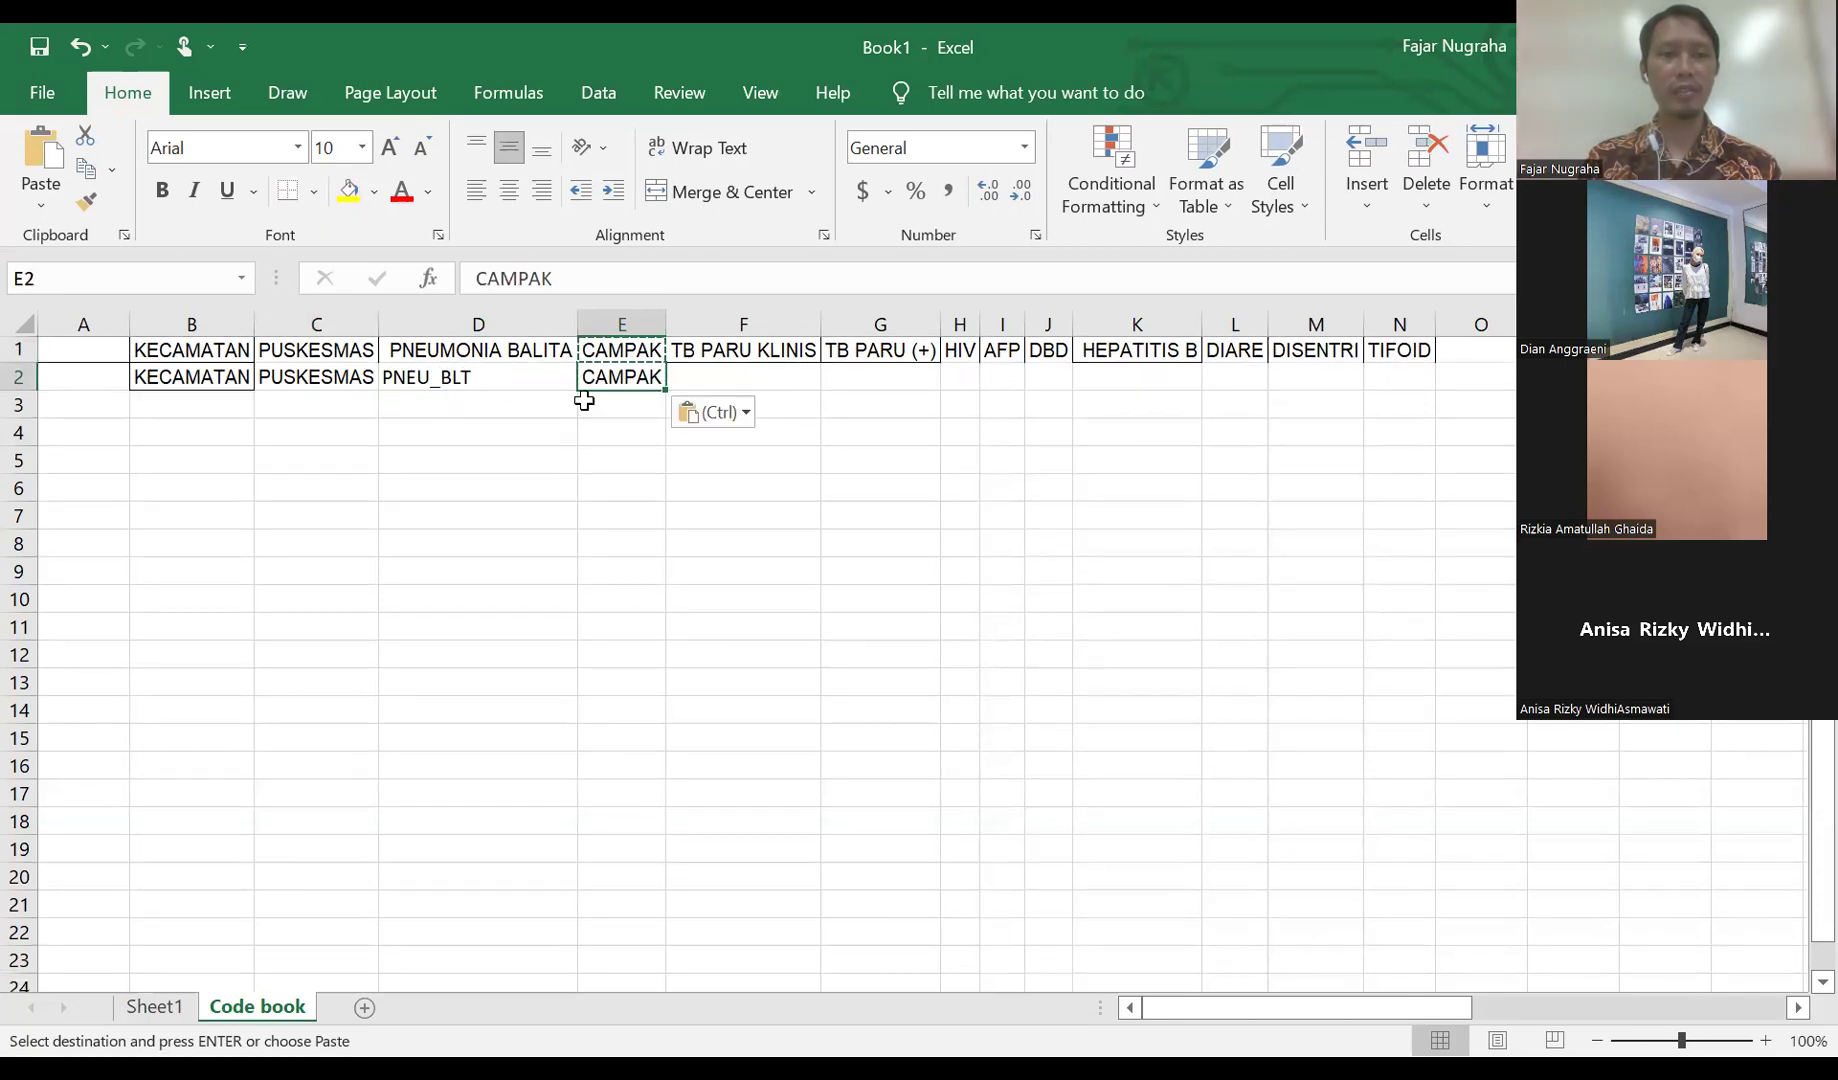
left_click(437, 375)
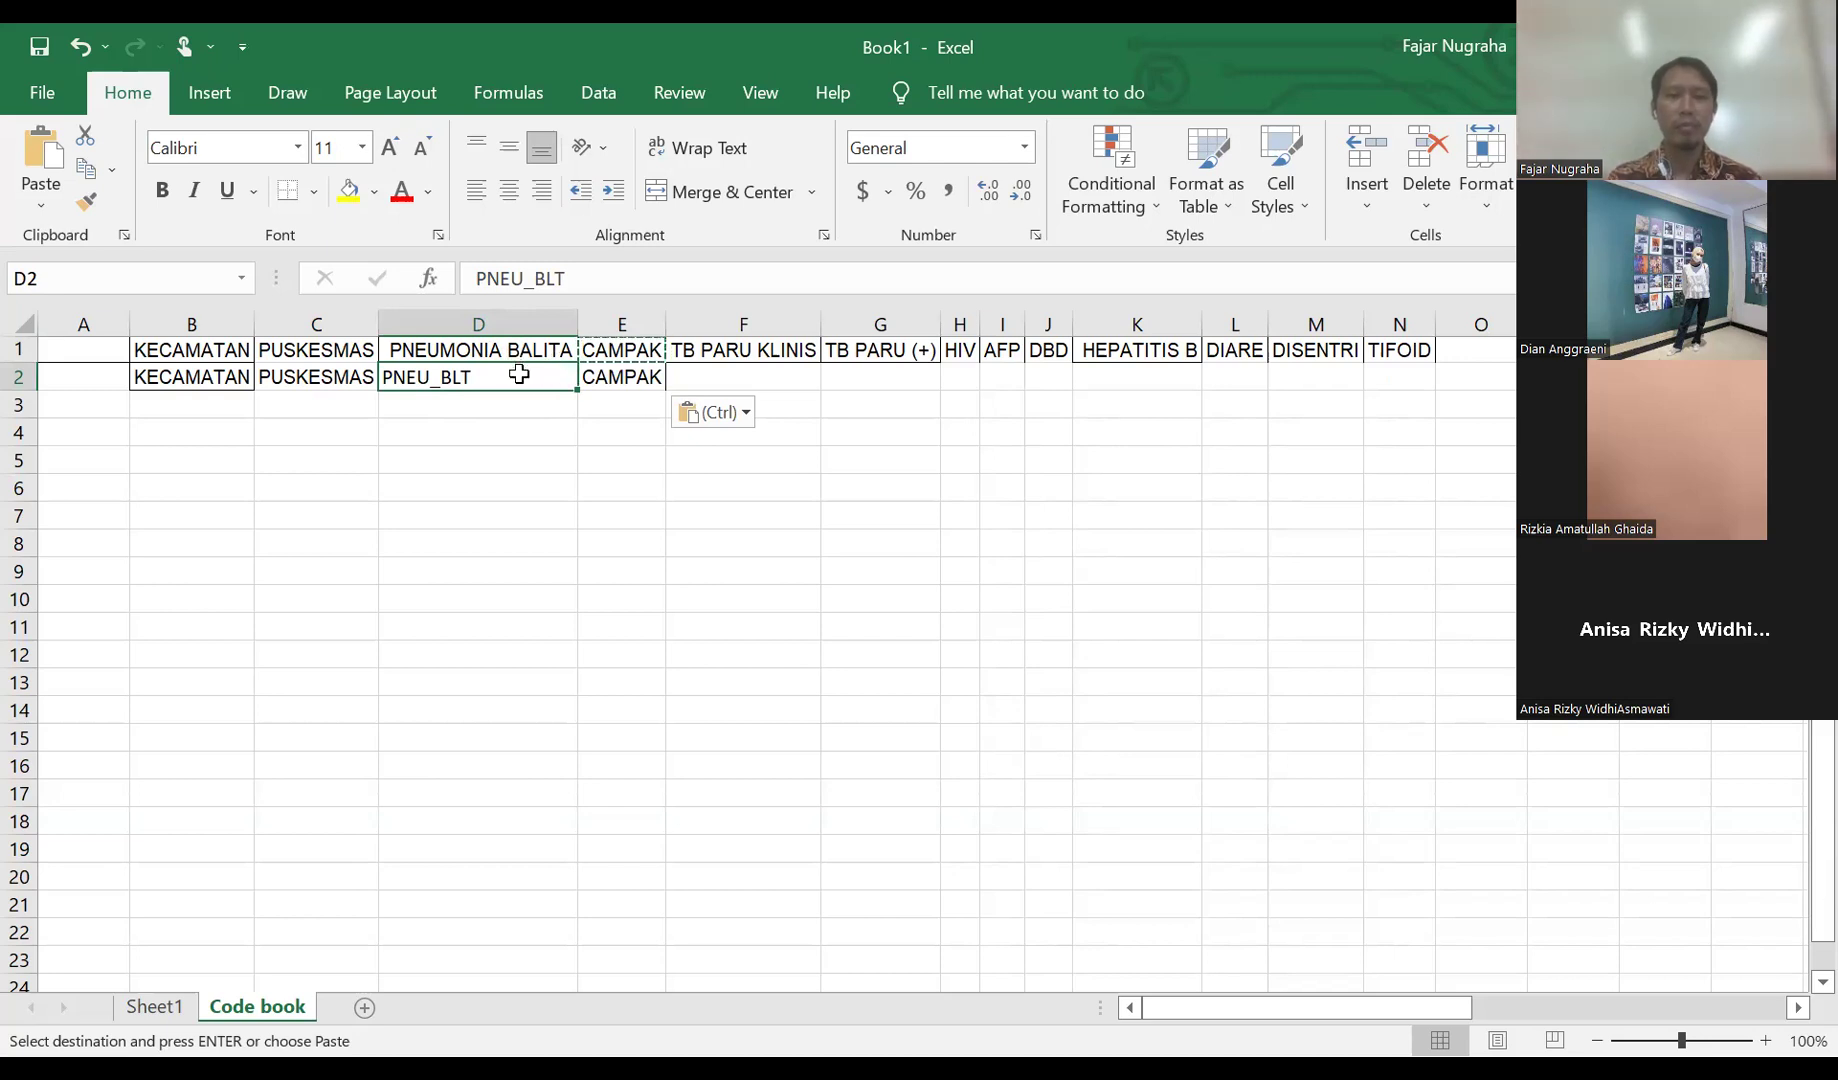
- Enter the short code TB_KLIN in cell F2 beneath the TB PARU KLINIS header
left_click(755, 357)
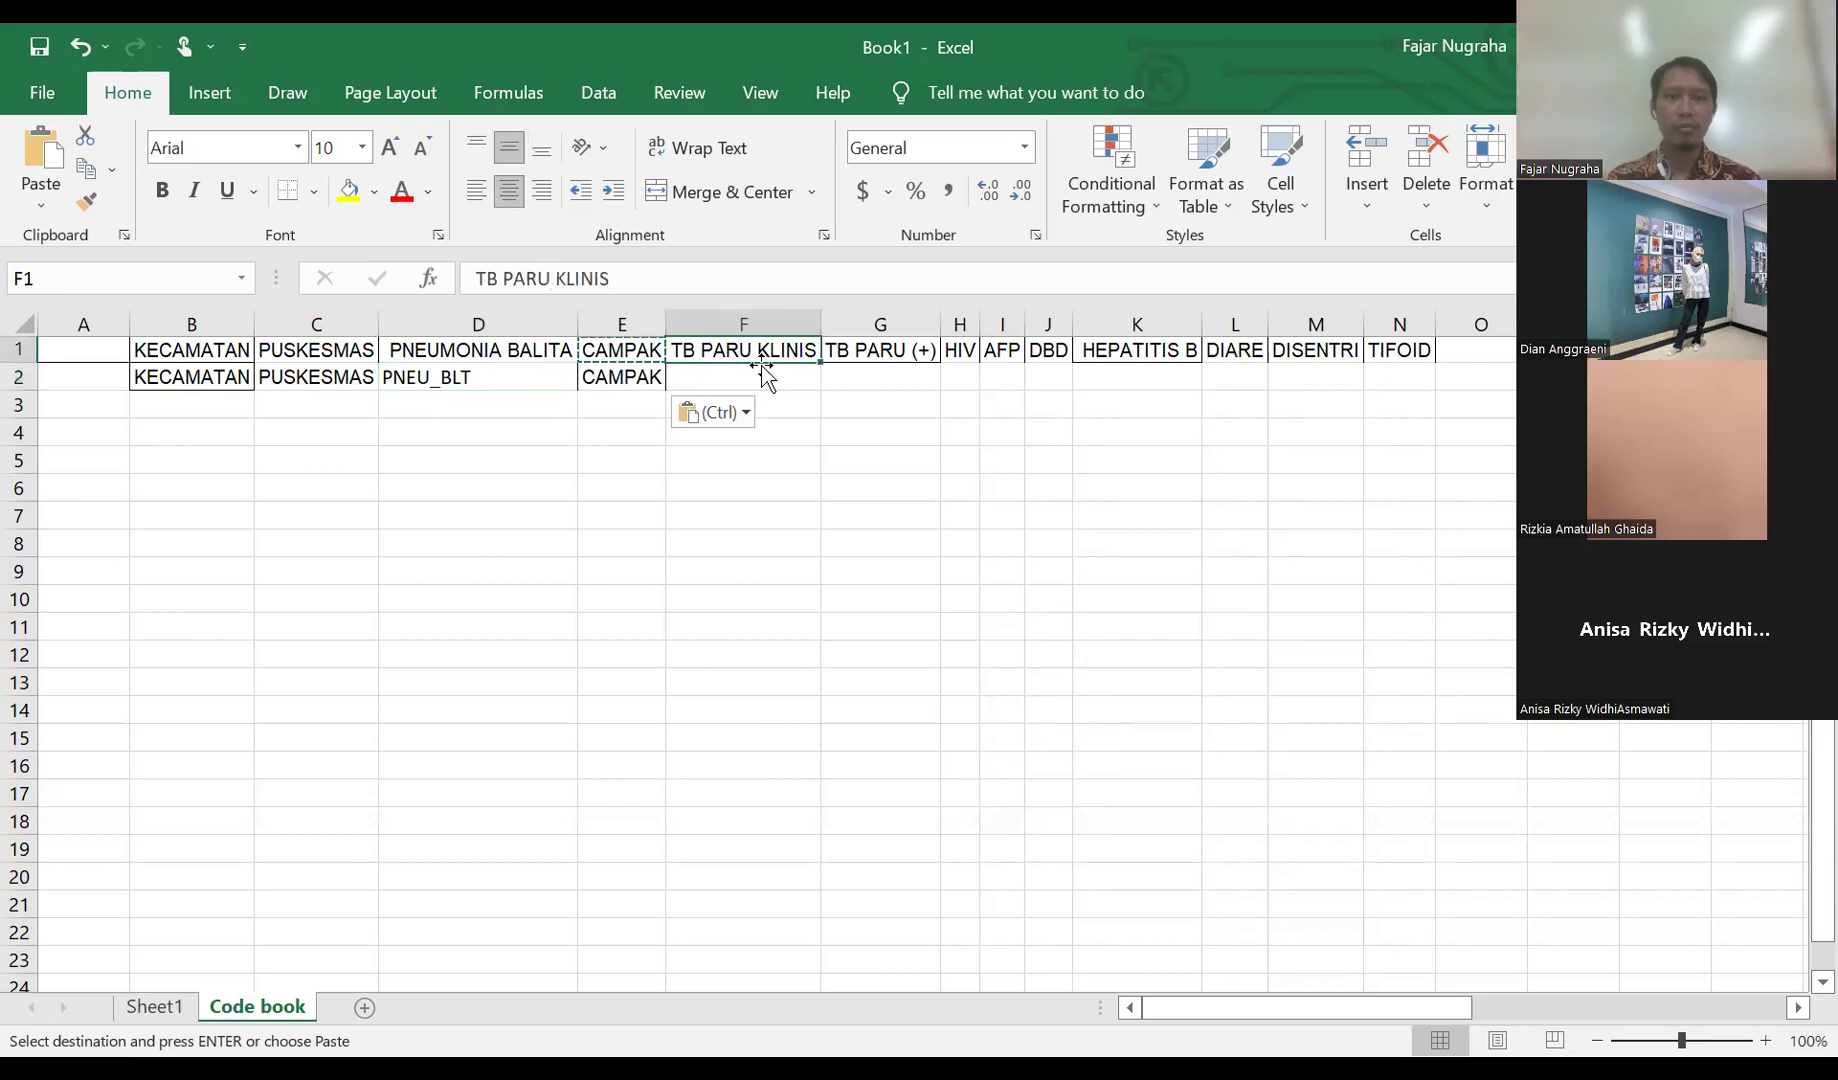
left_click(741, 376)
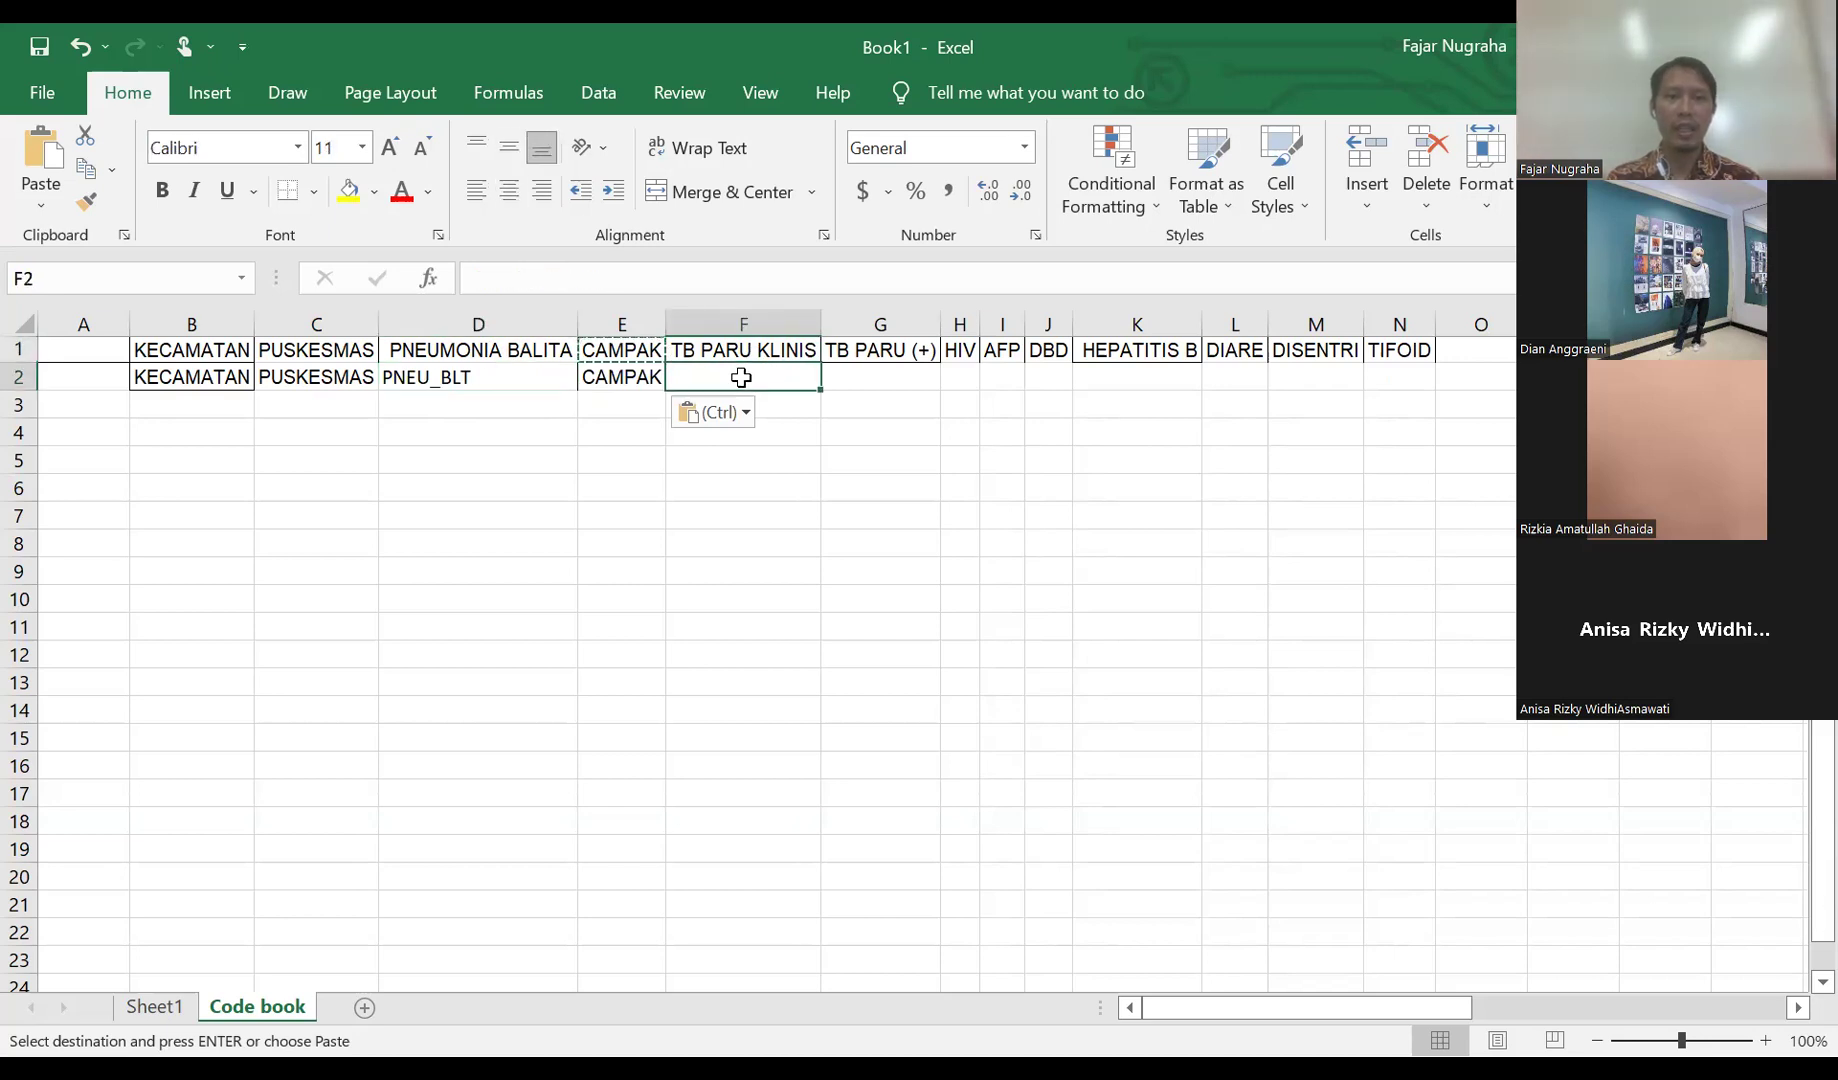
type("TB")
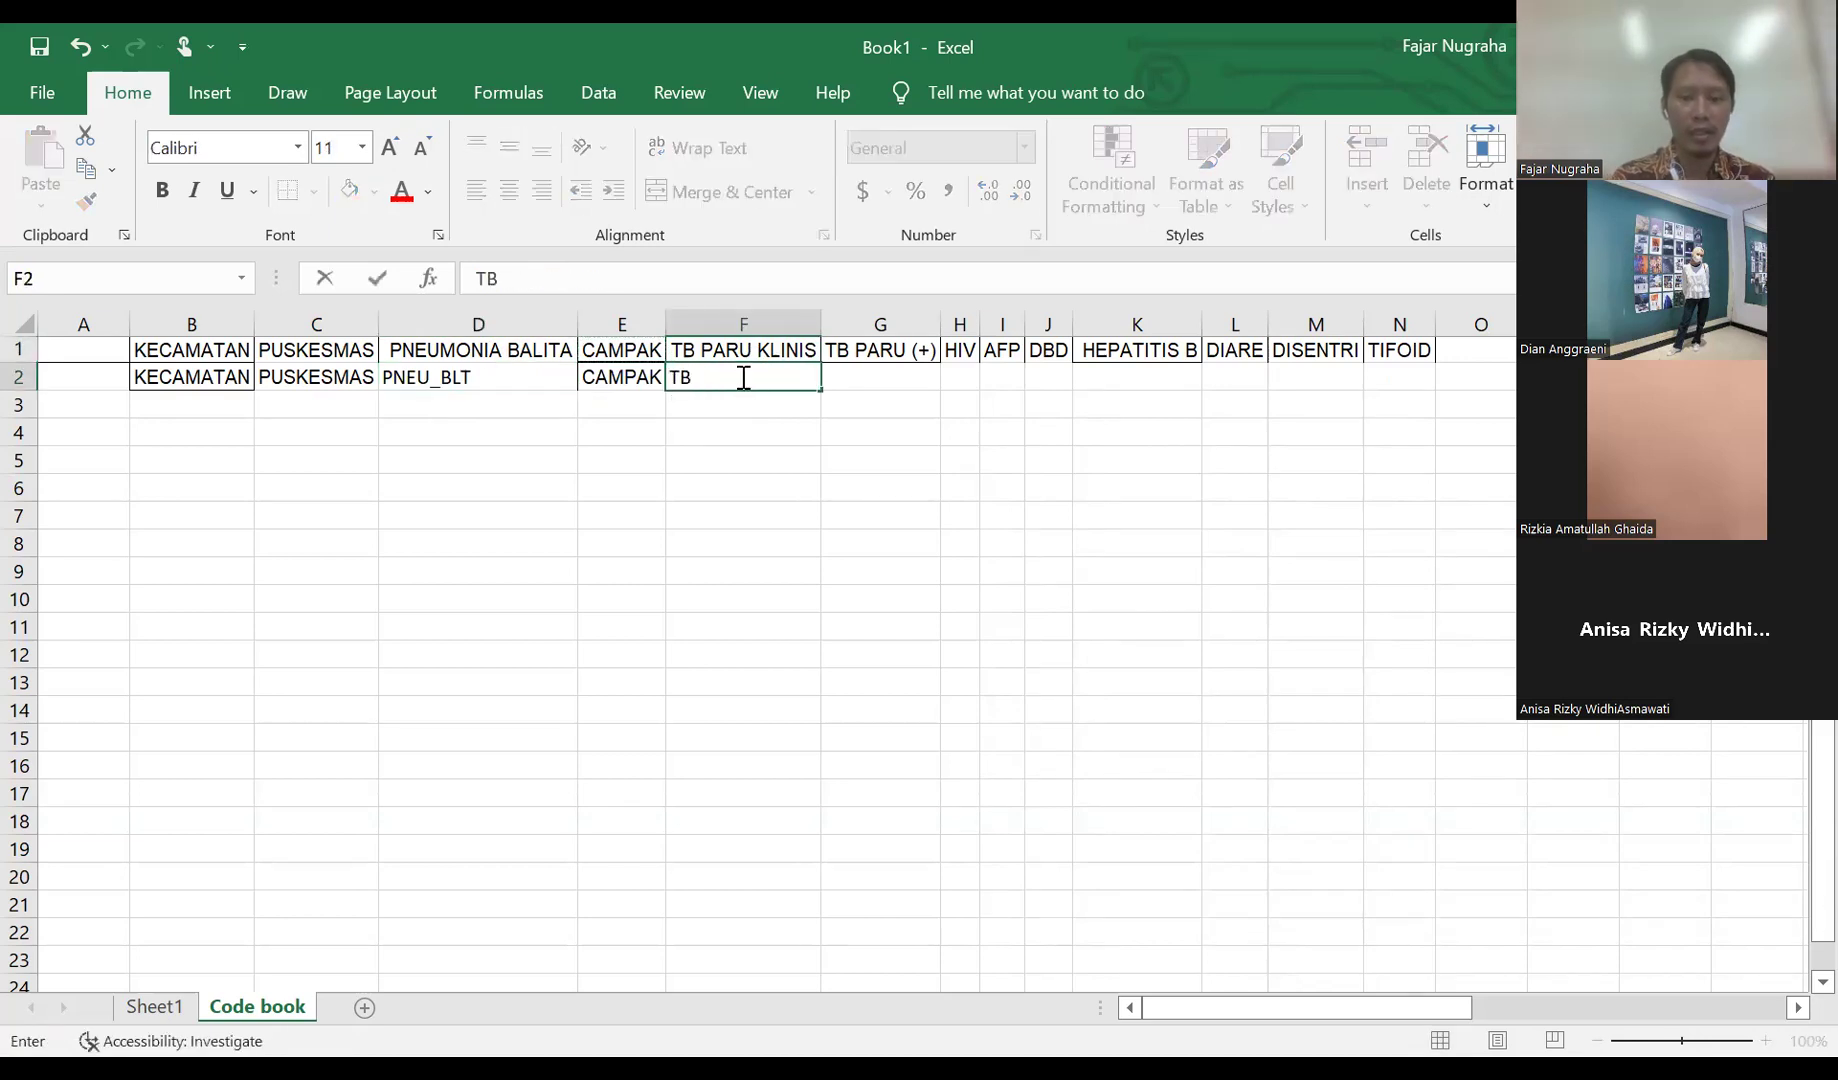
type("_KLIN")
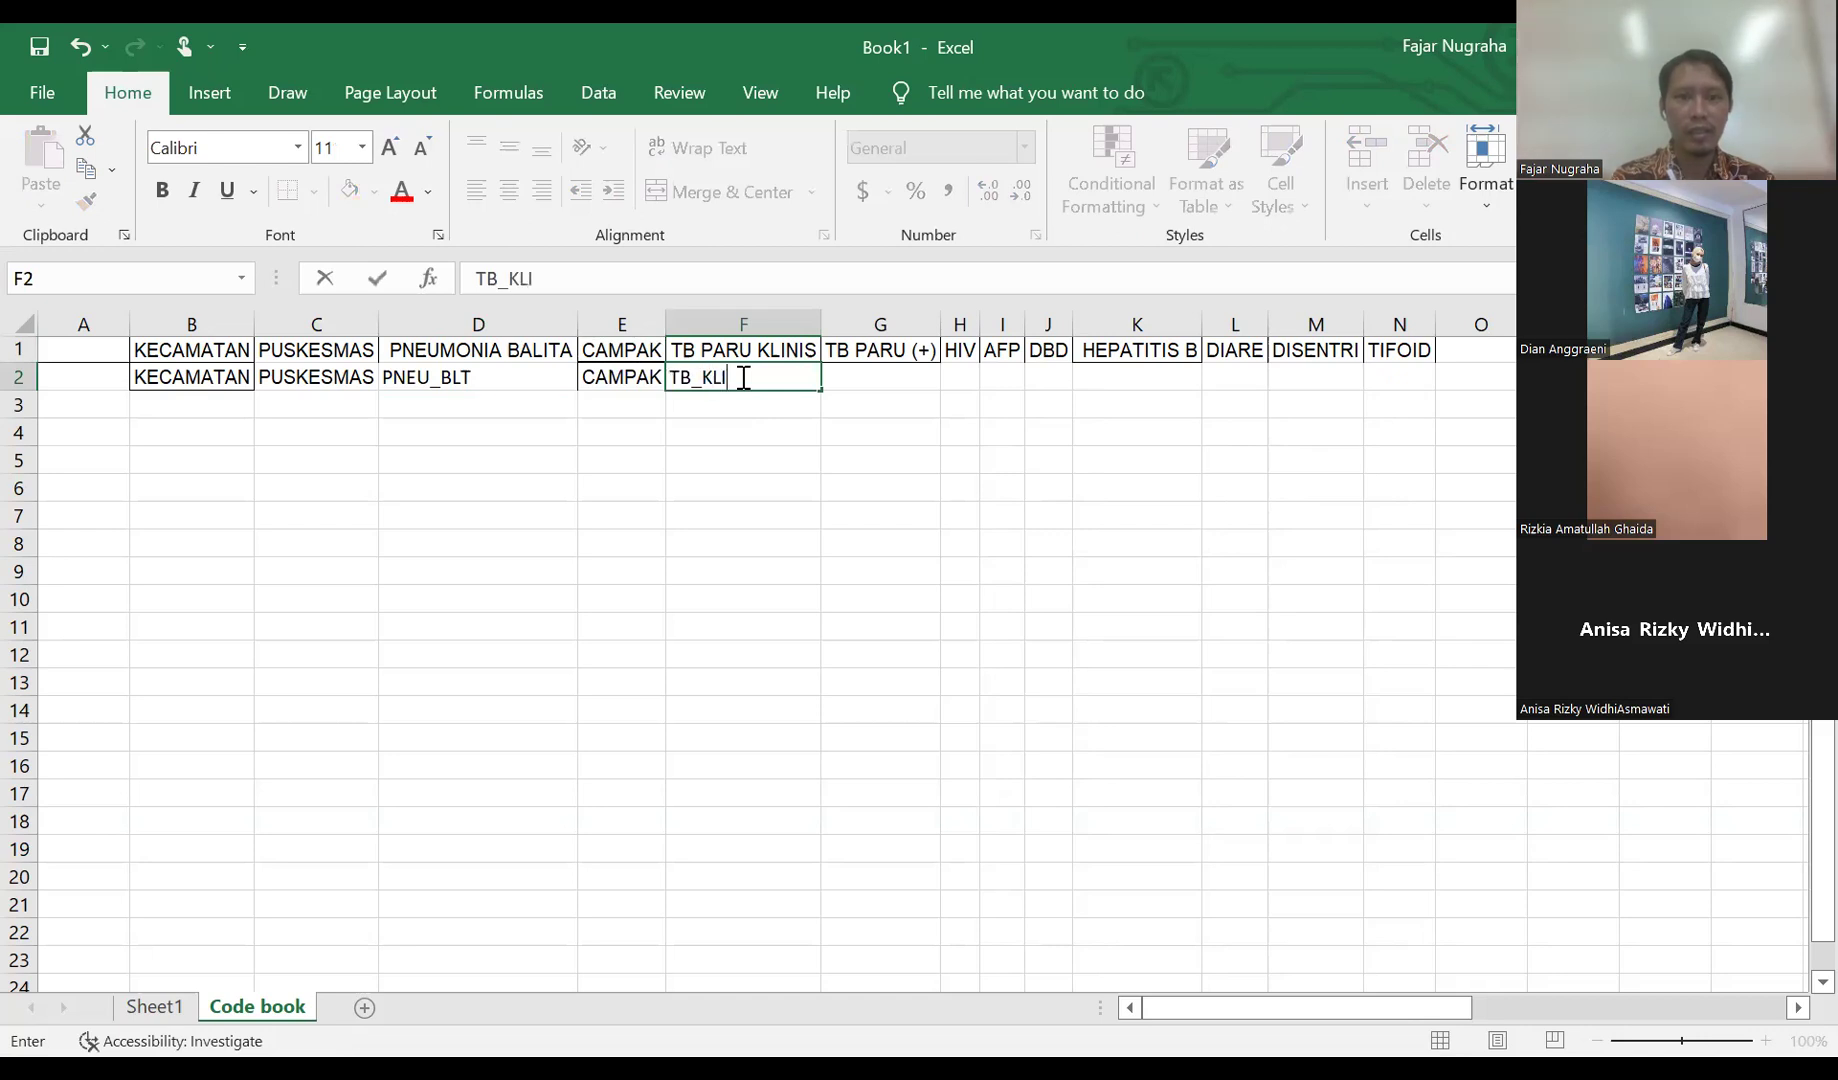
left_click(784, 455)
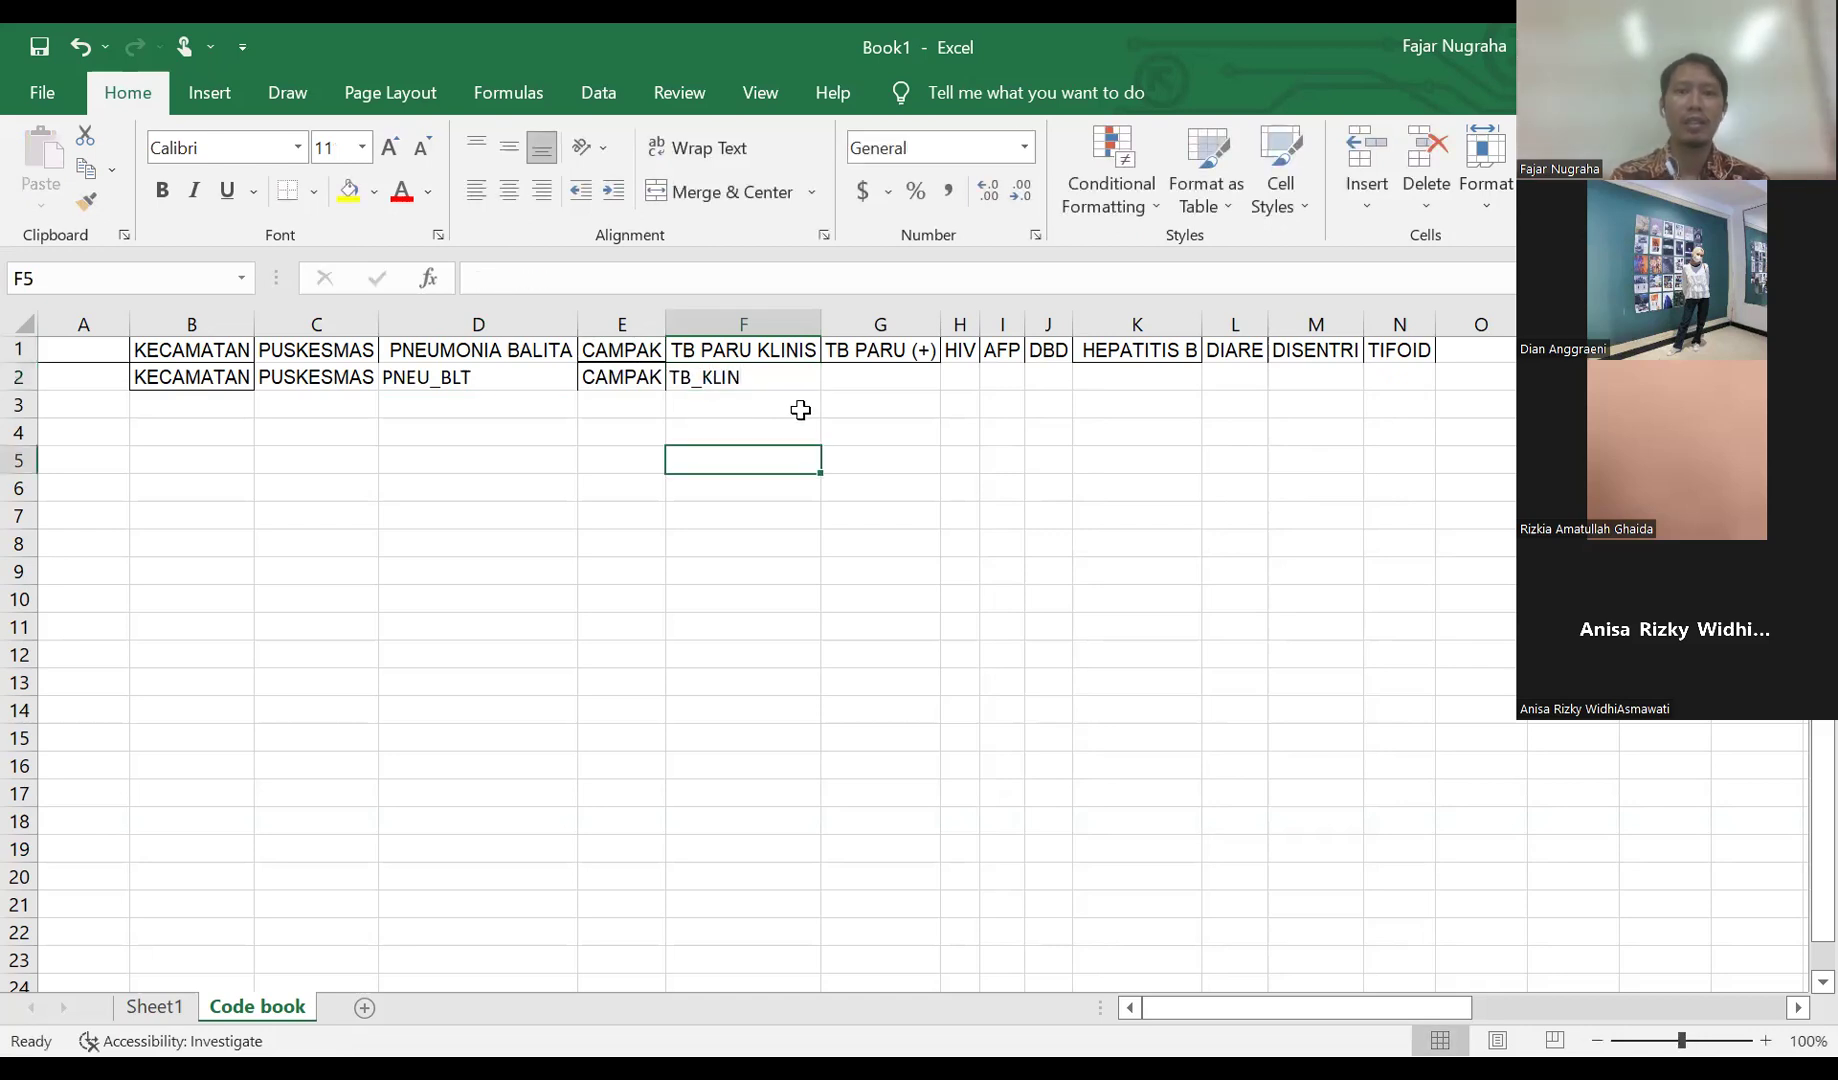
- Enter the short code TB_POS in cell G2 beneath the TB PARU (+) header
left_click(865, 383)
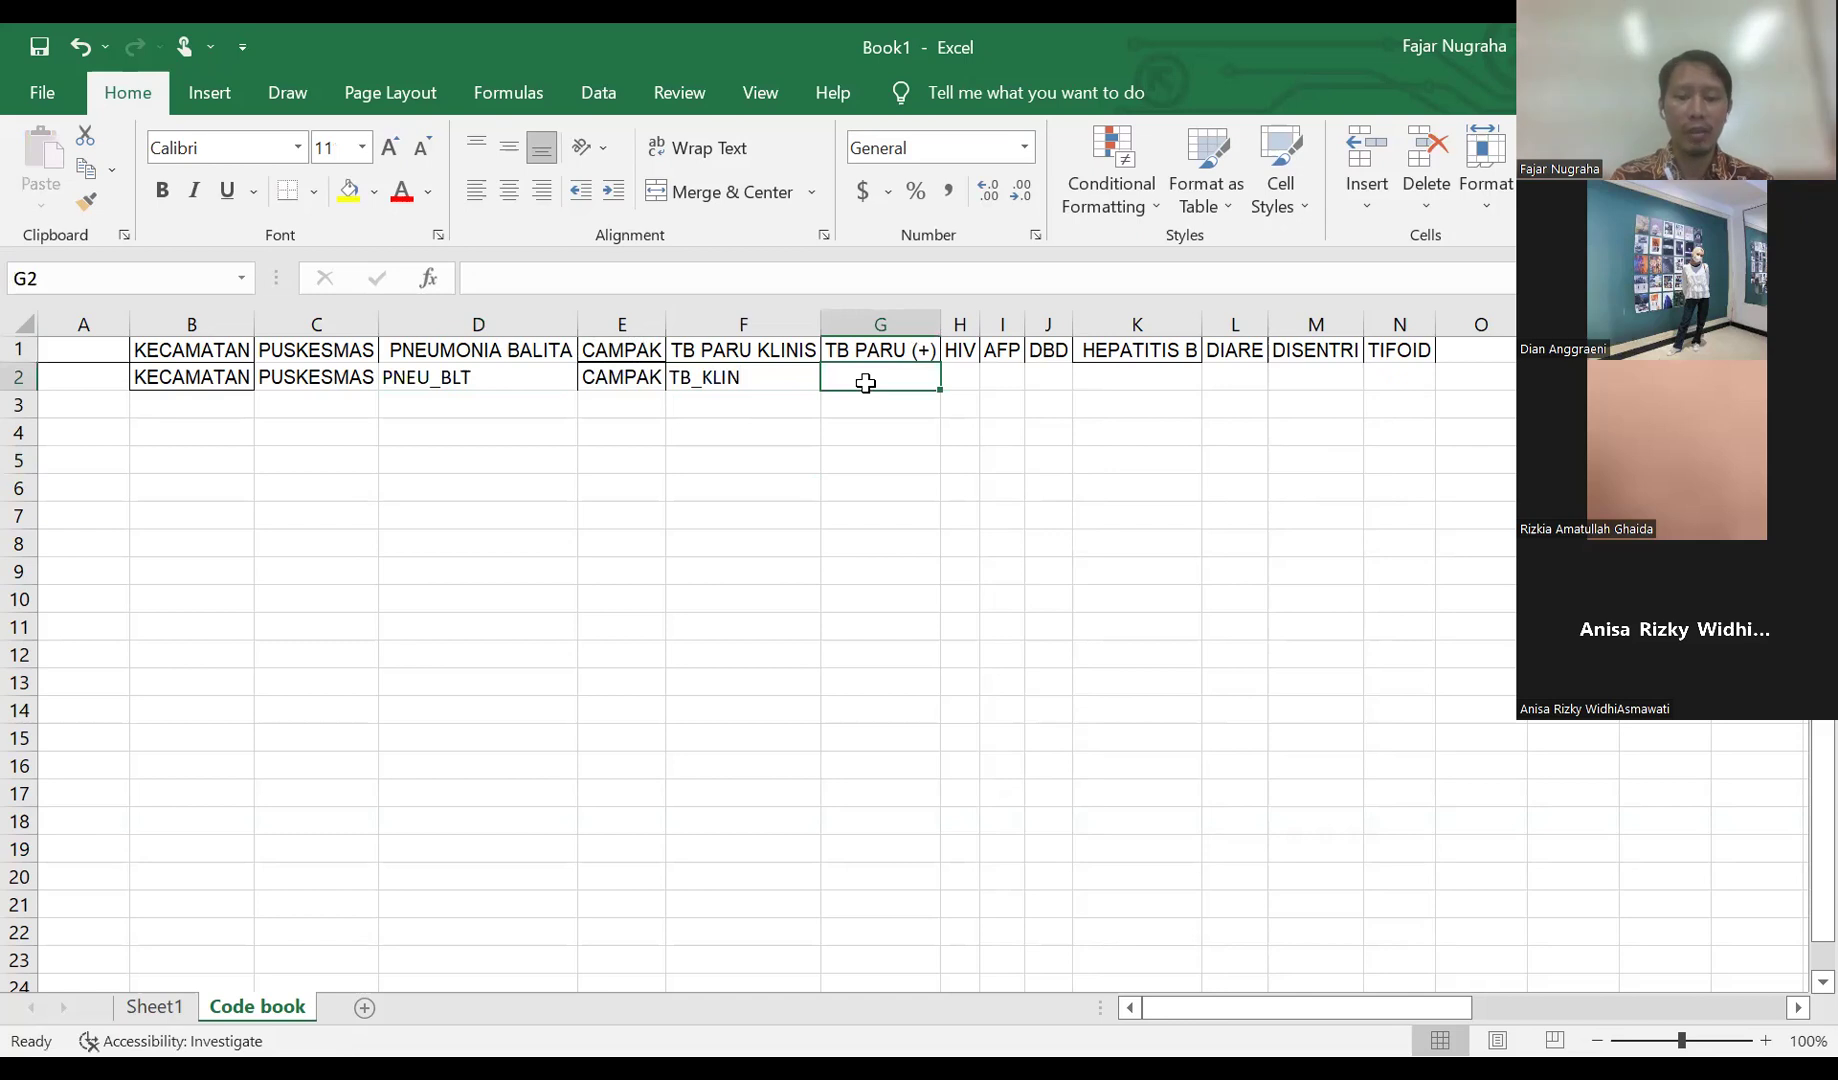
type("TB_")
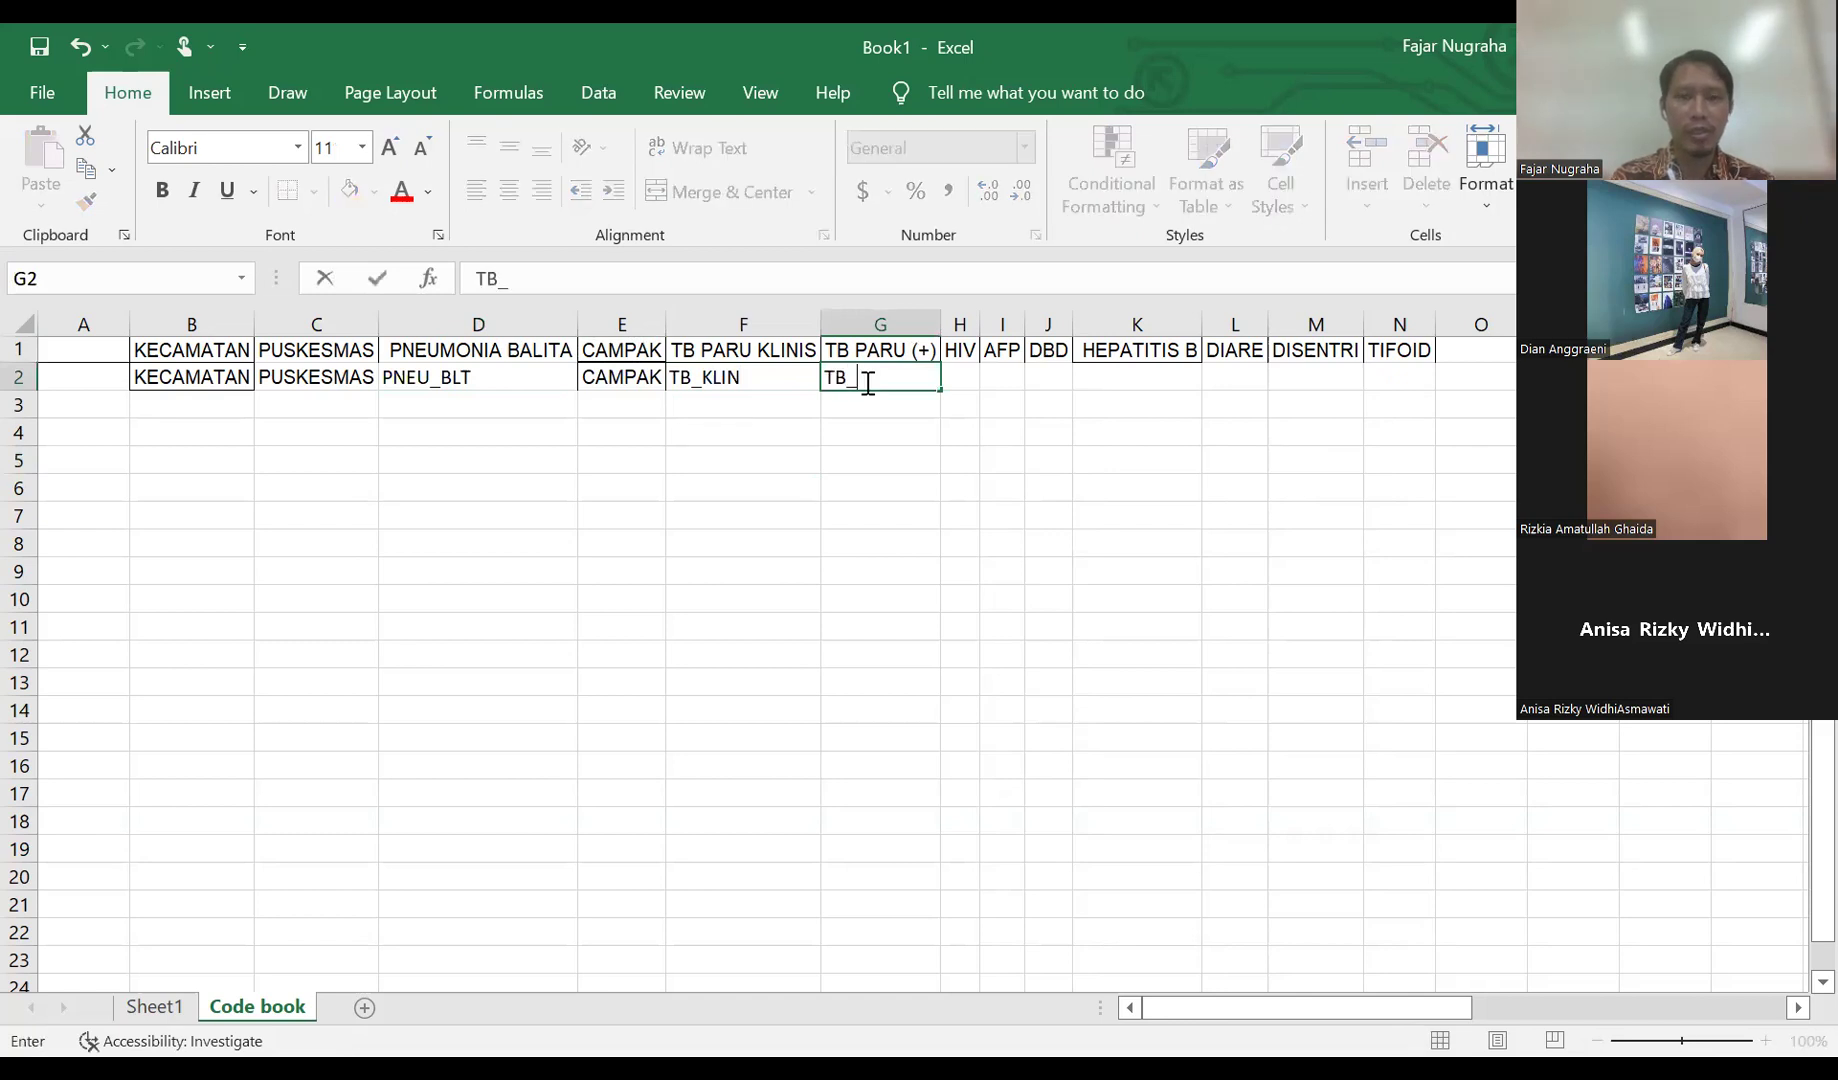
type("POS")
left_click(999, 460)
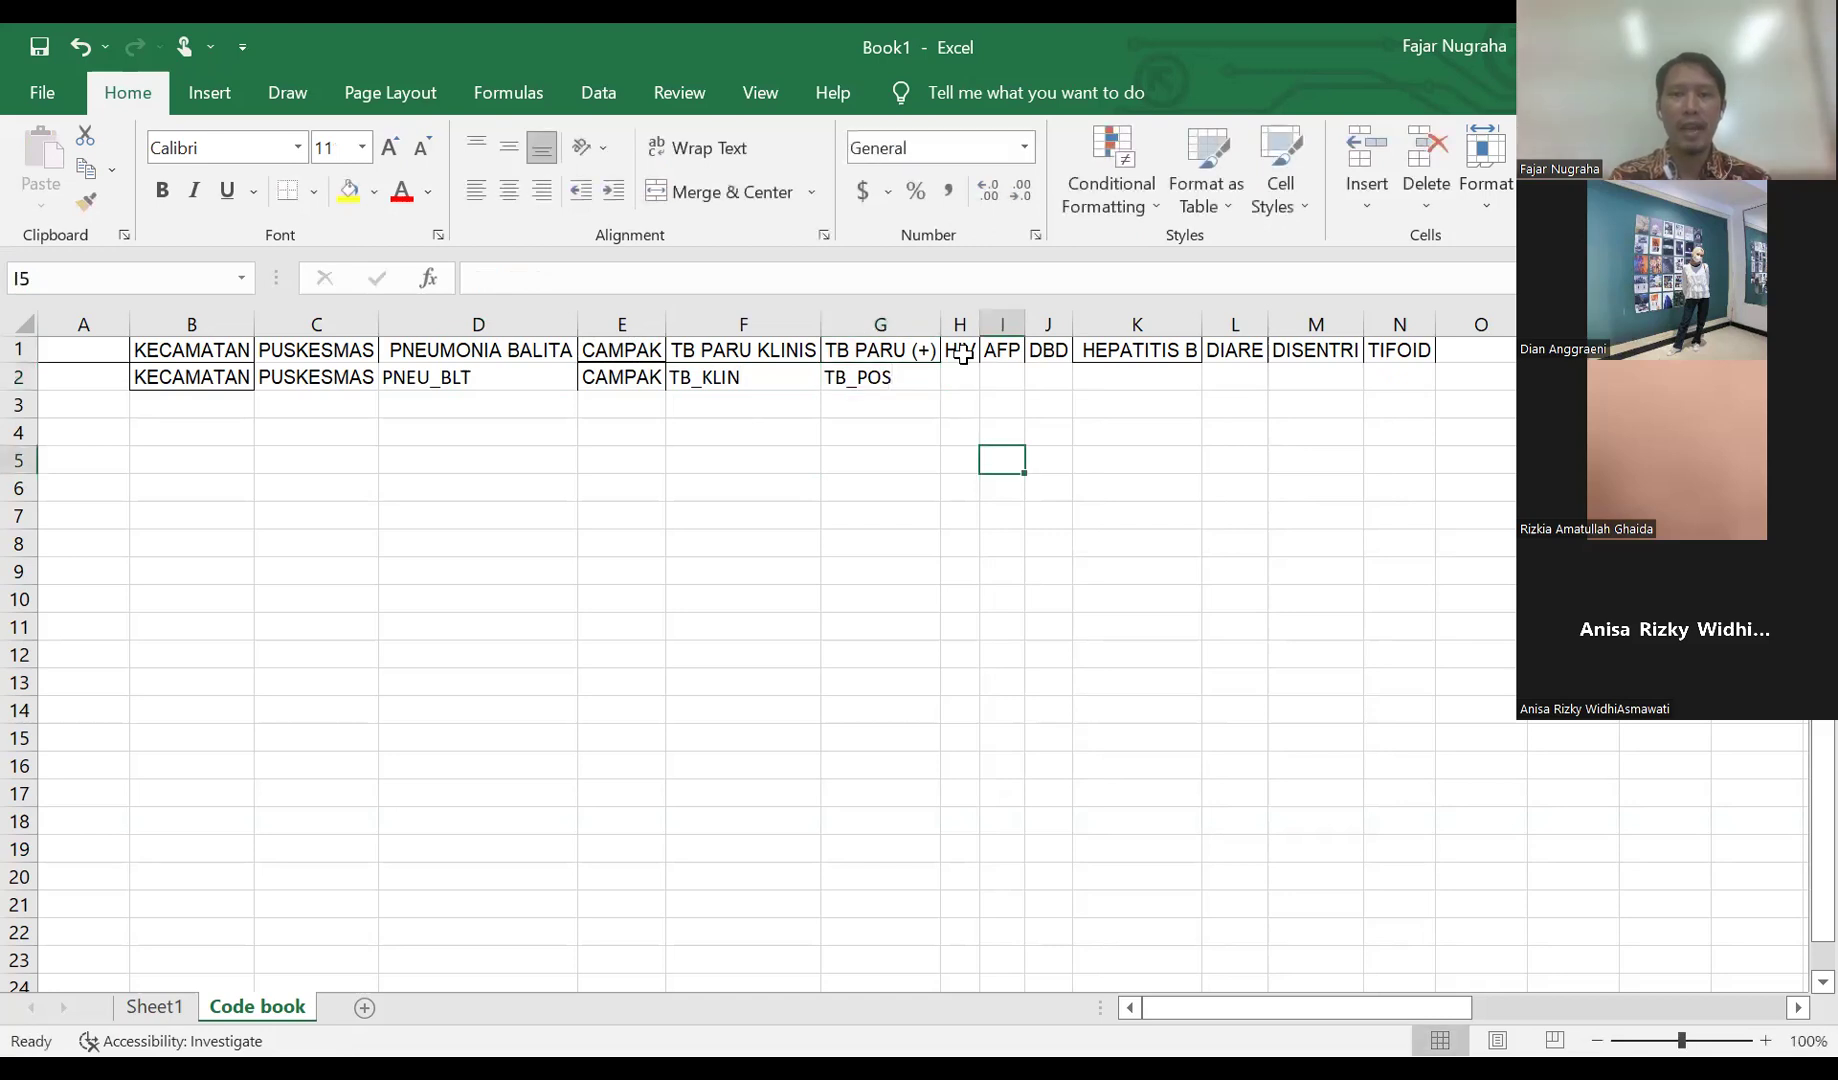
- Copy the HIV, AFP and DBD headers from H1:J1 into cells H2:J2 beneath them
left_click_drag(962, 355, 1040, 358)
type("HIV\tAFP\tDBD")
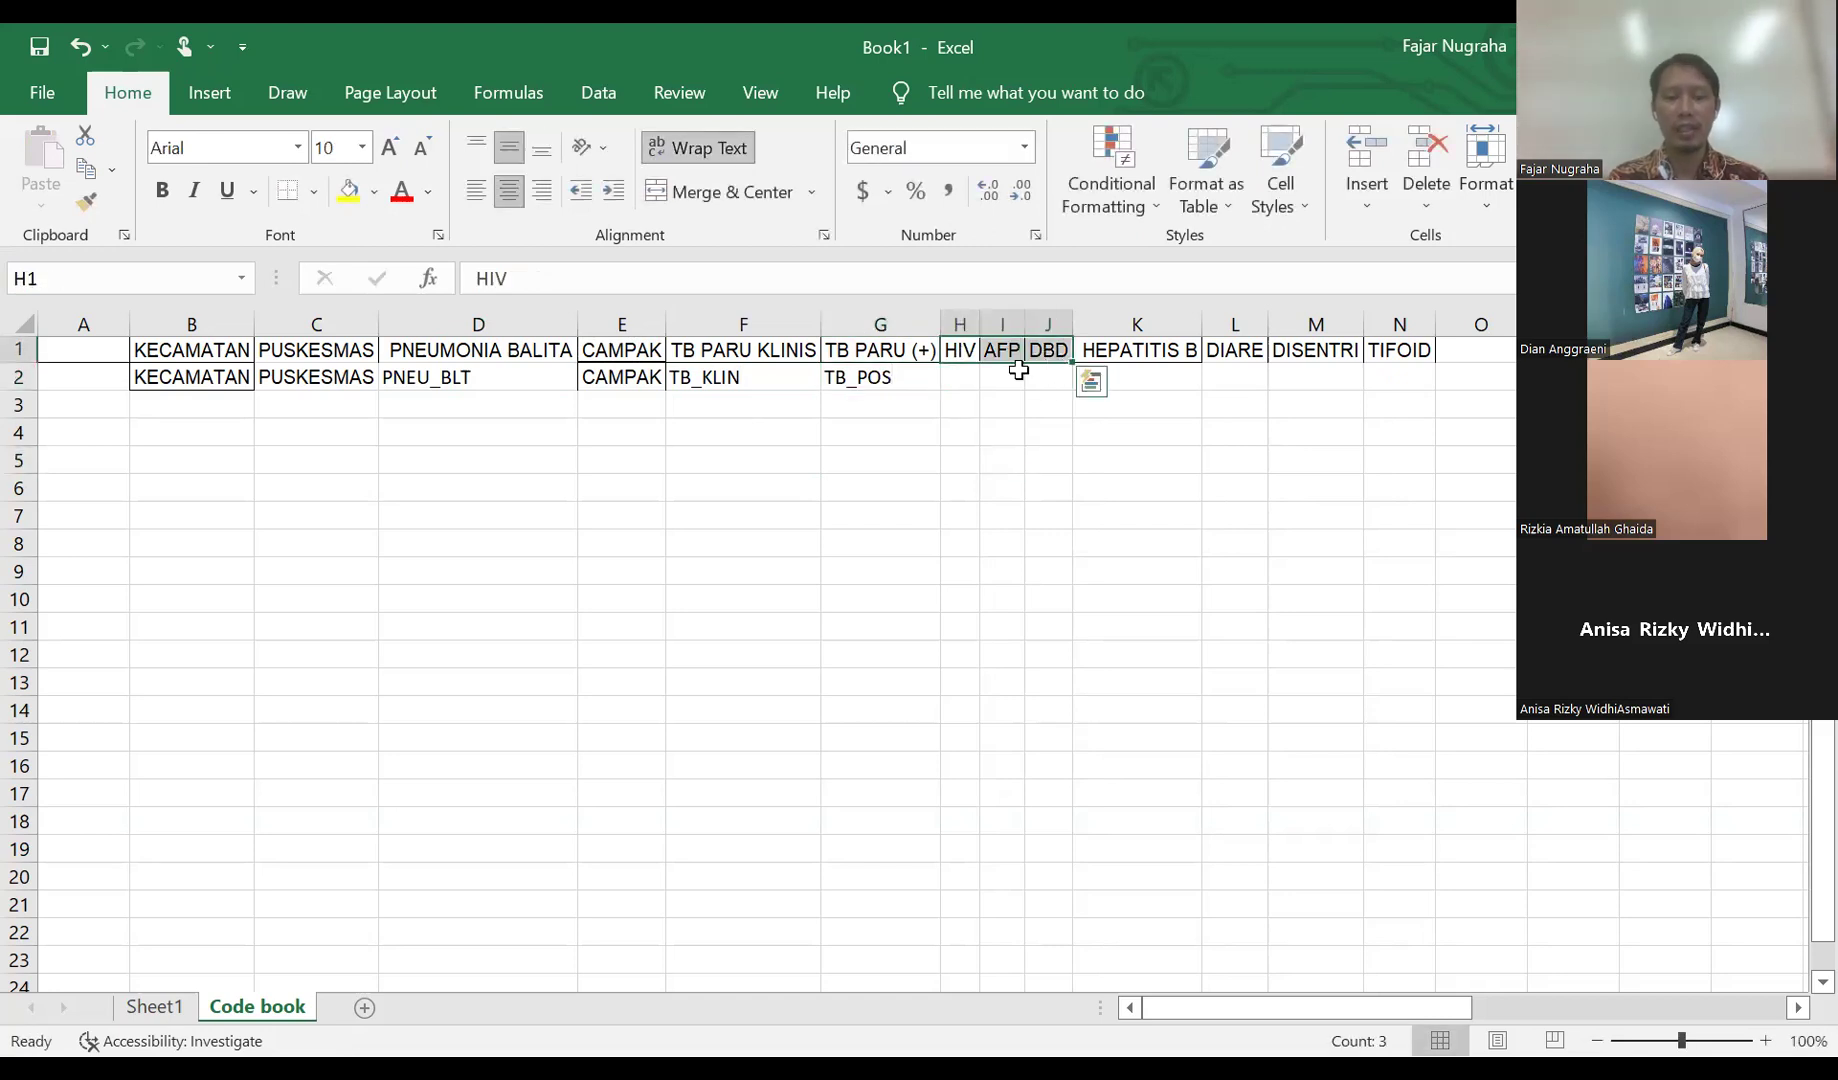
key("ctrl+c")
left_click(961, 381)
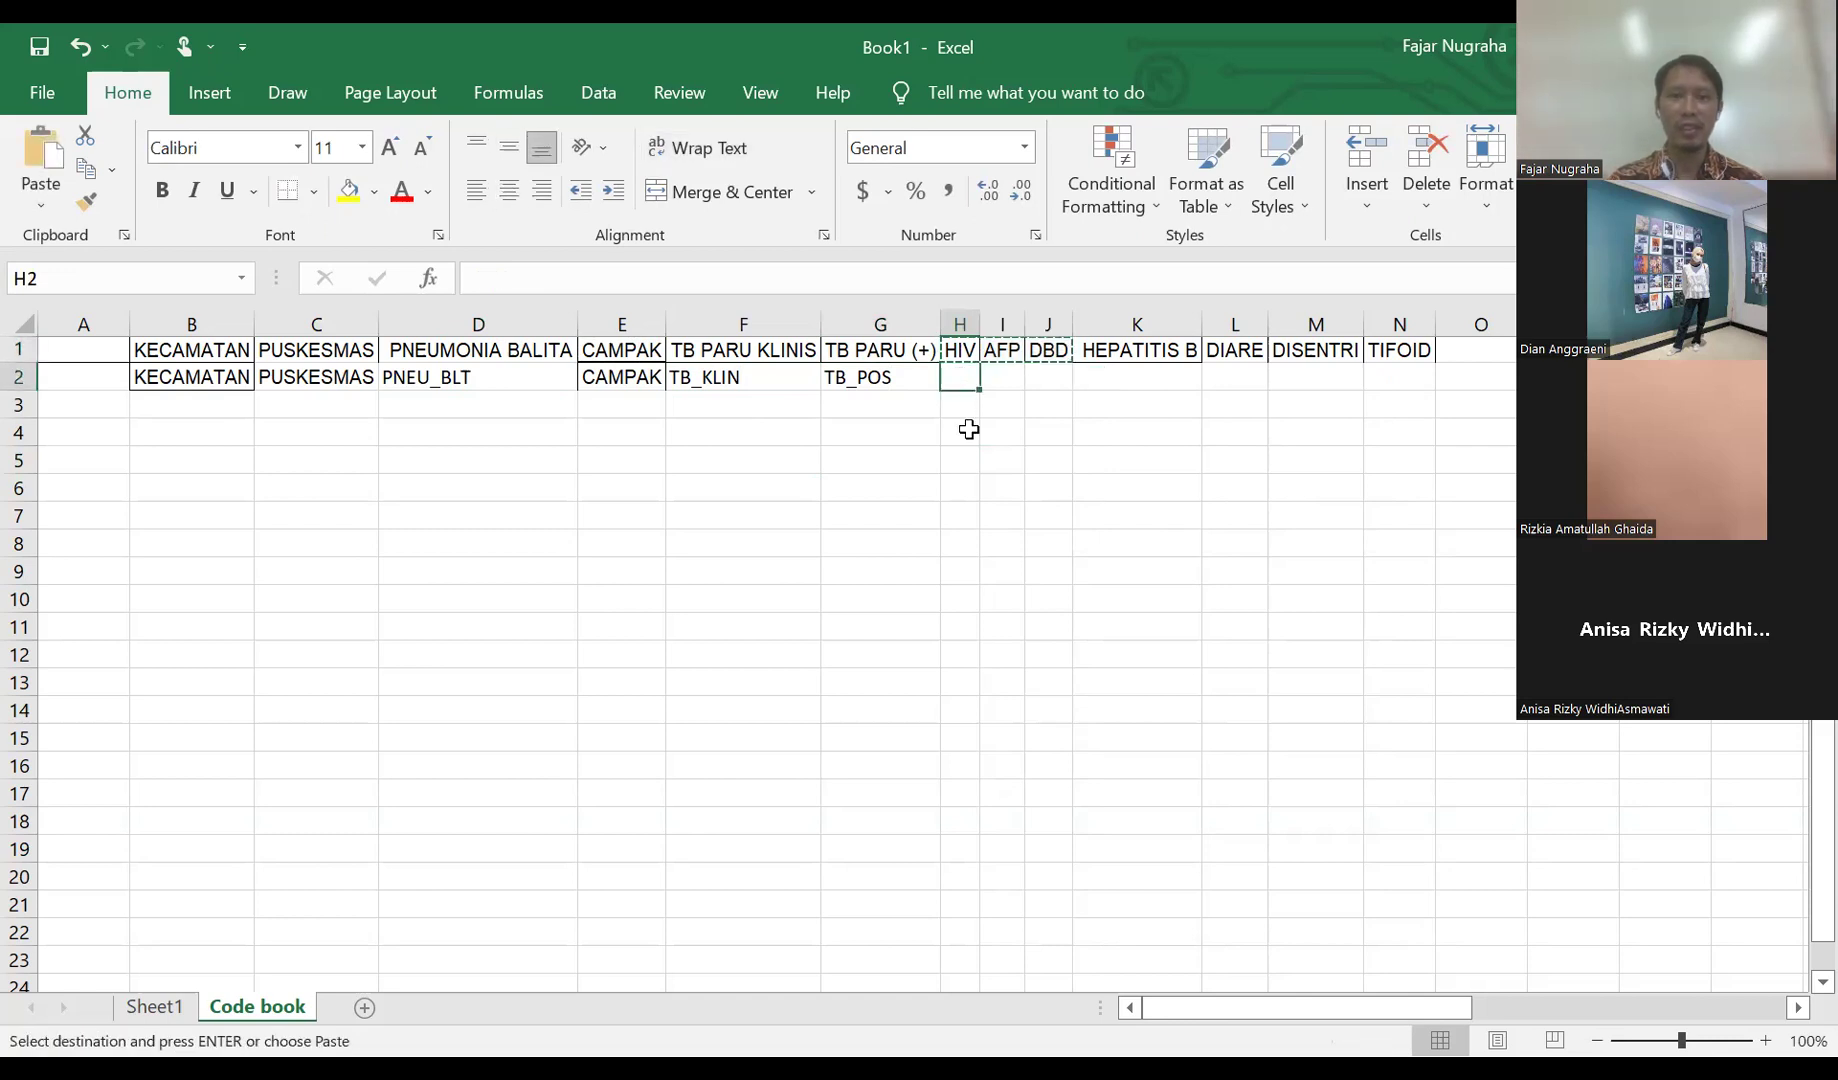
key("ctrl+v")
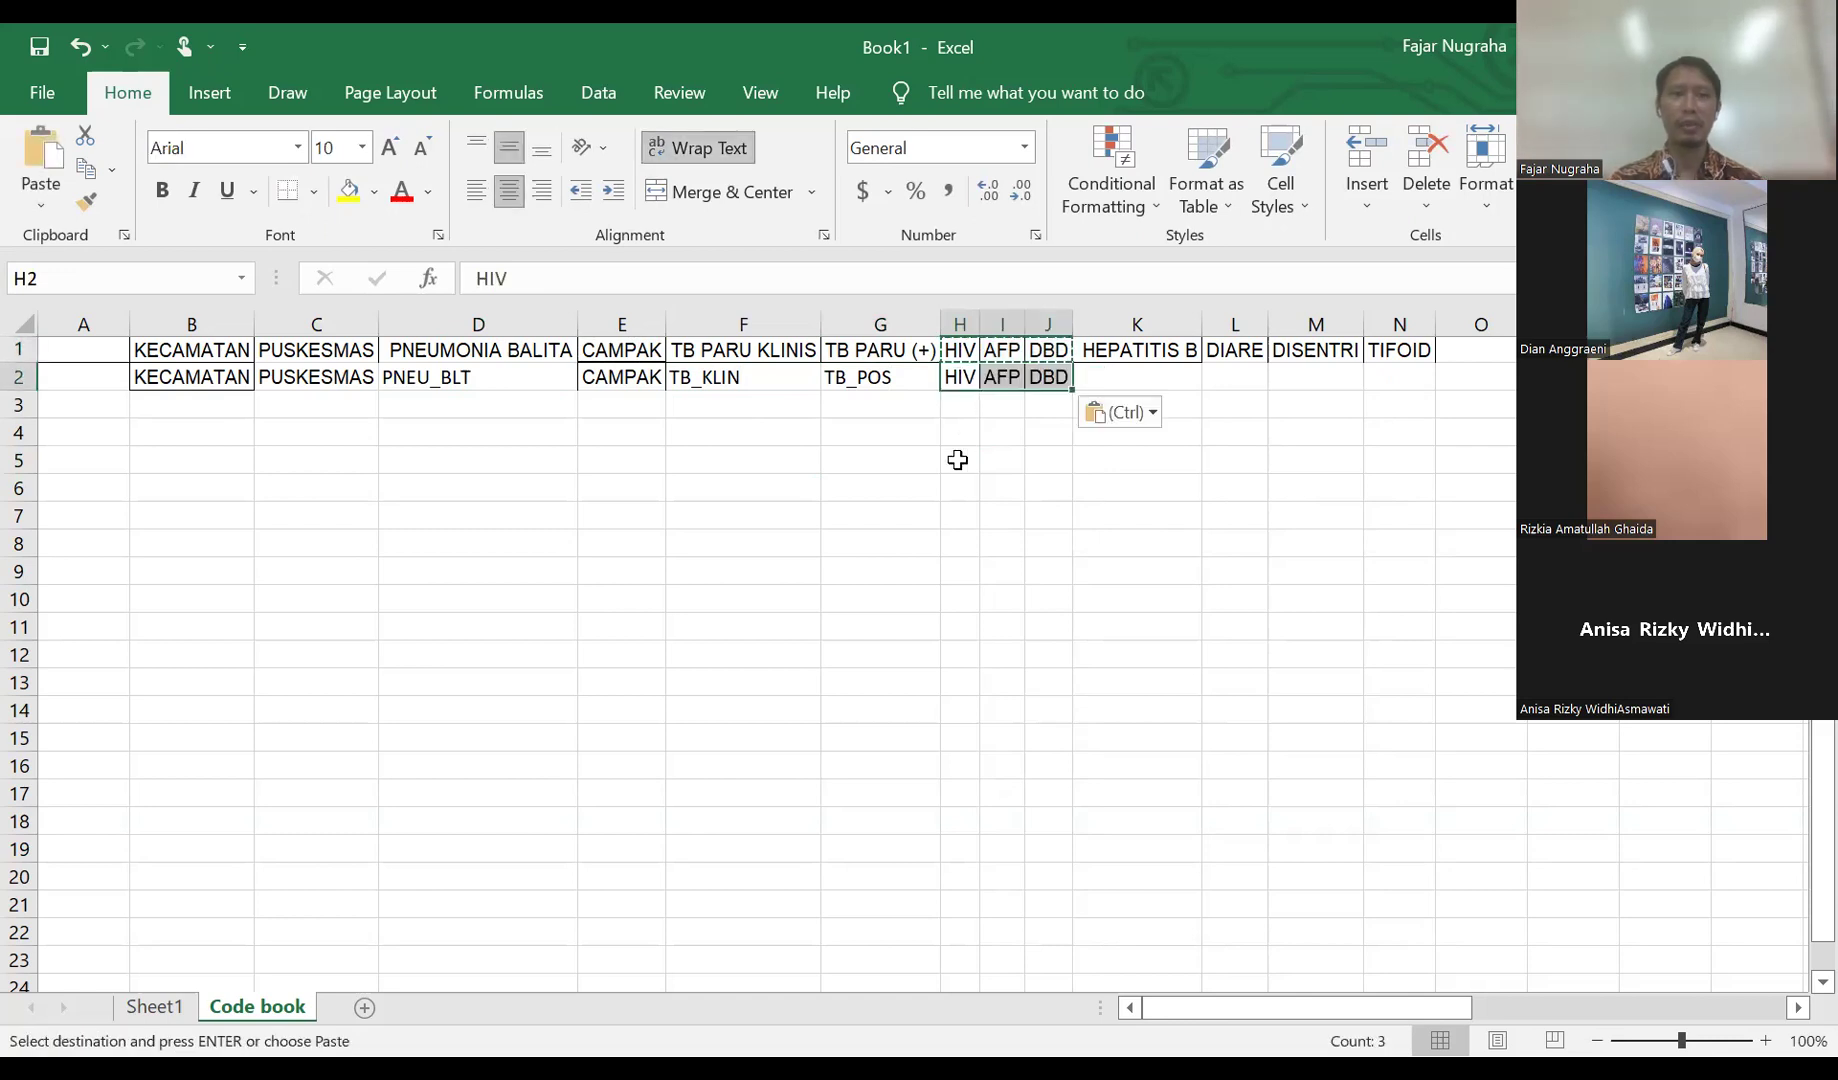
- Enter the short code HEP_B in cell K2 beneath the HEPATITIS B header
left_click(1108, 376)
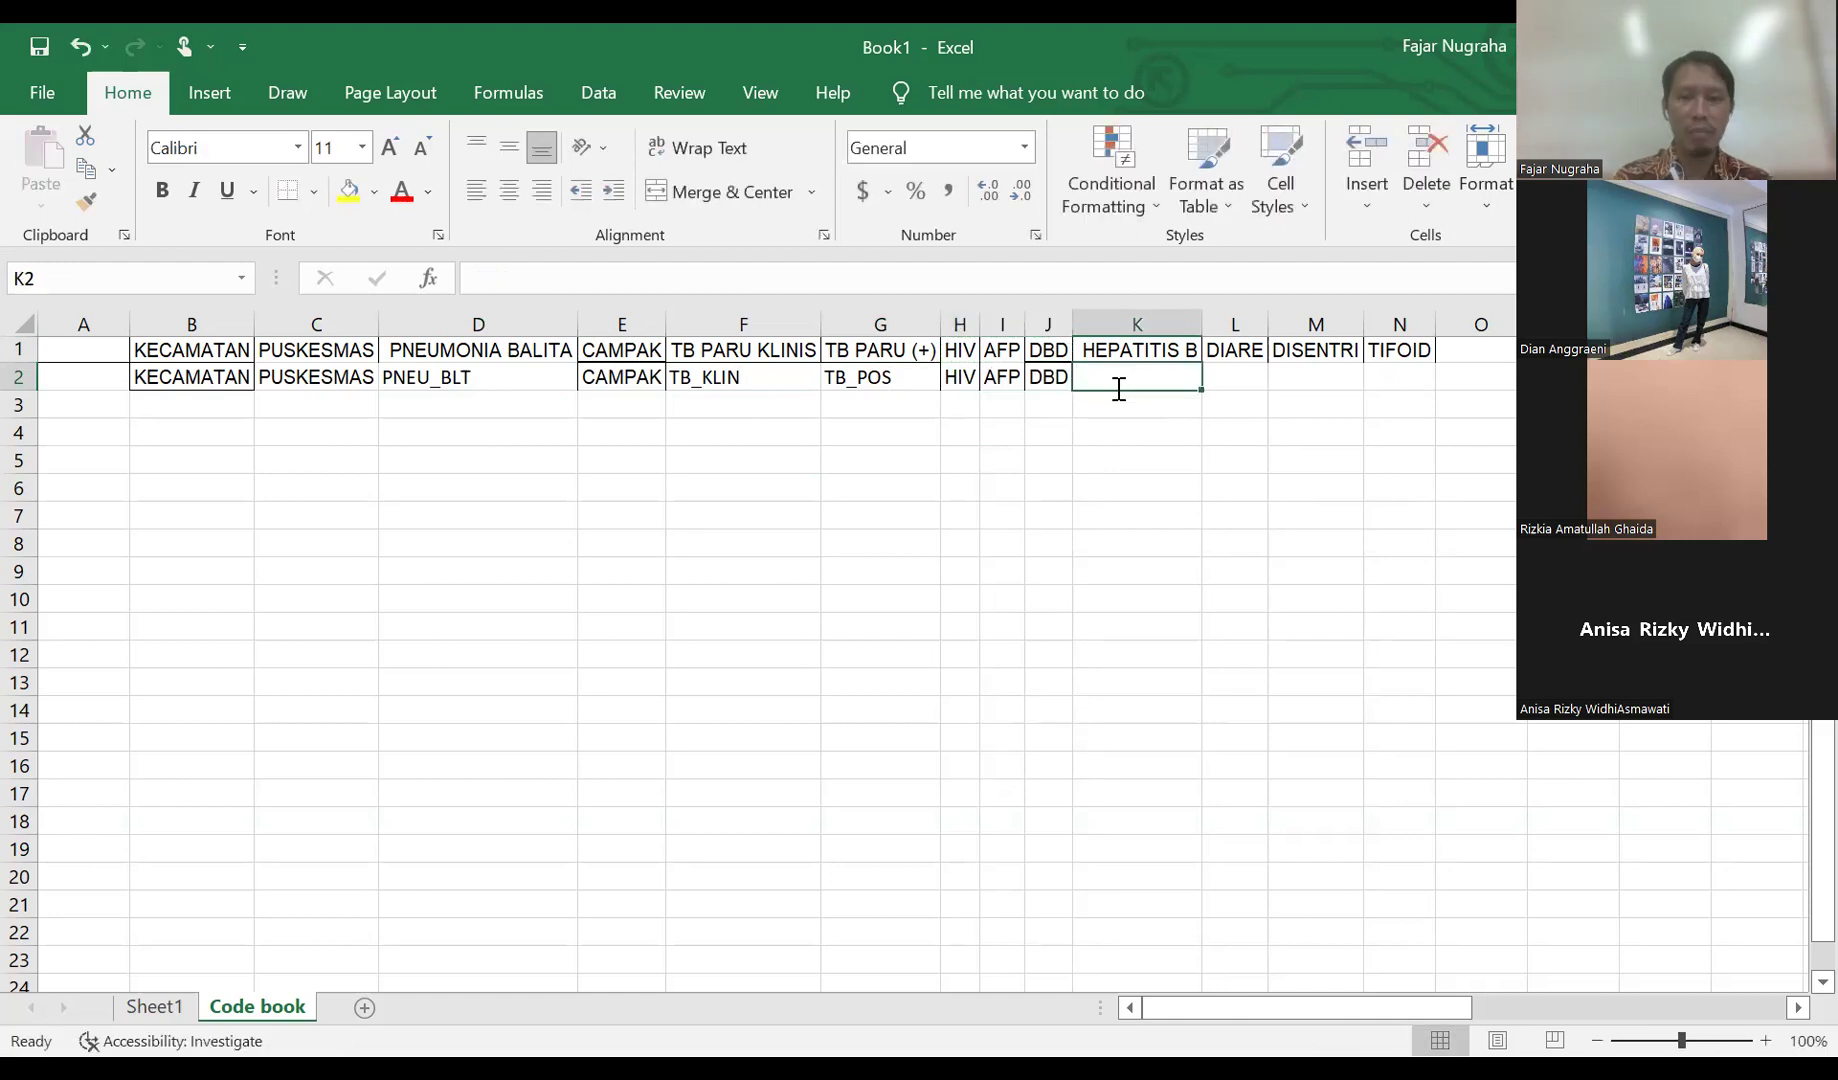
type("HEP_B")
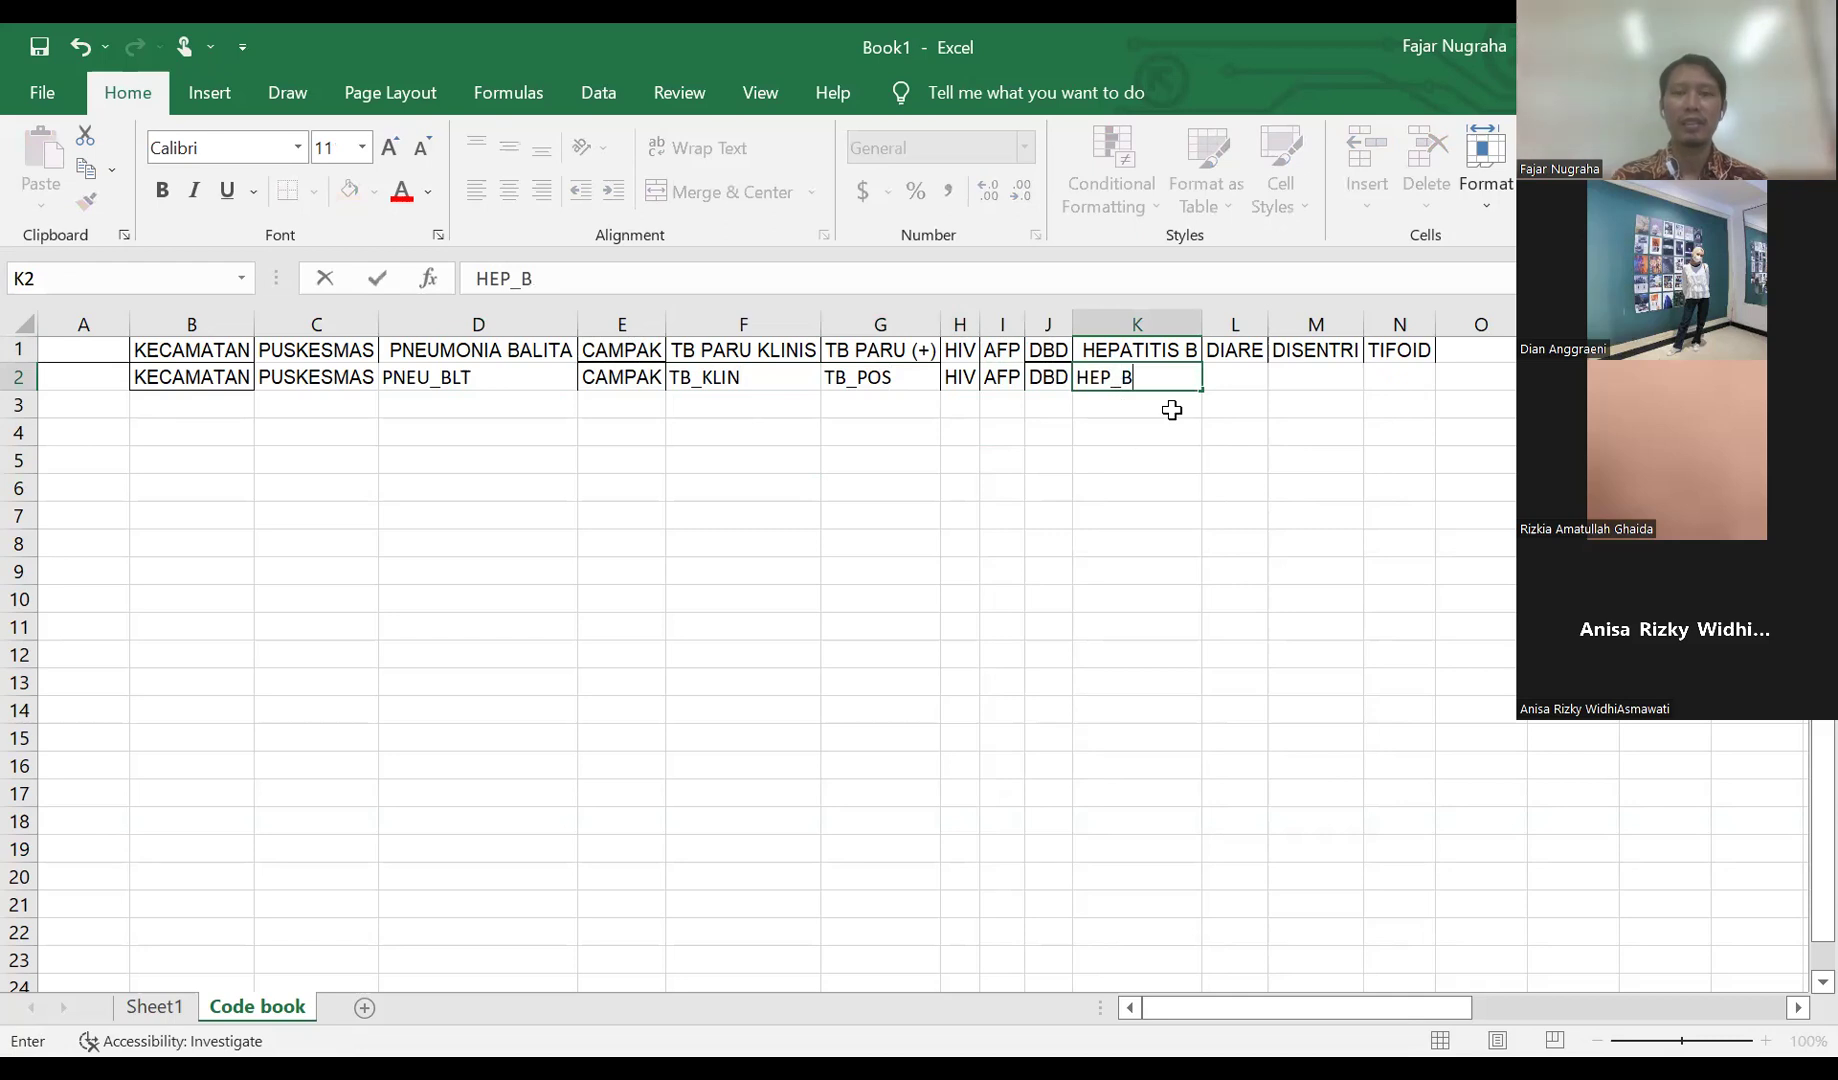
key("Return")
key("Return")
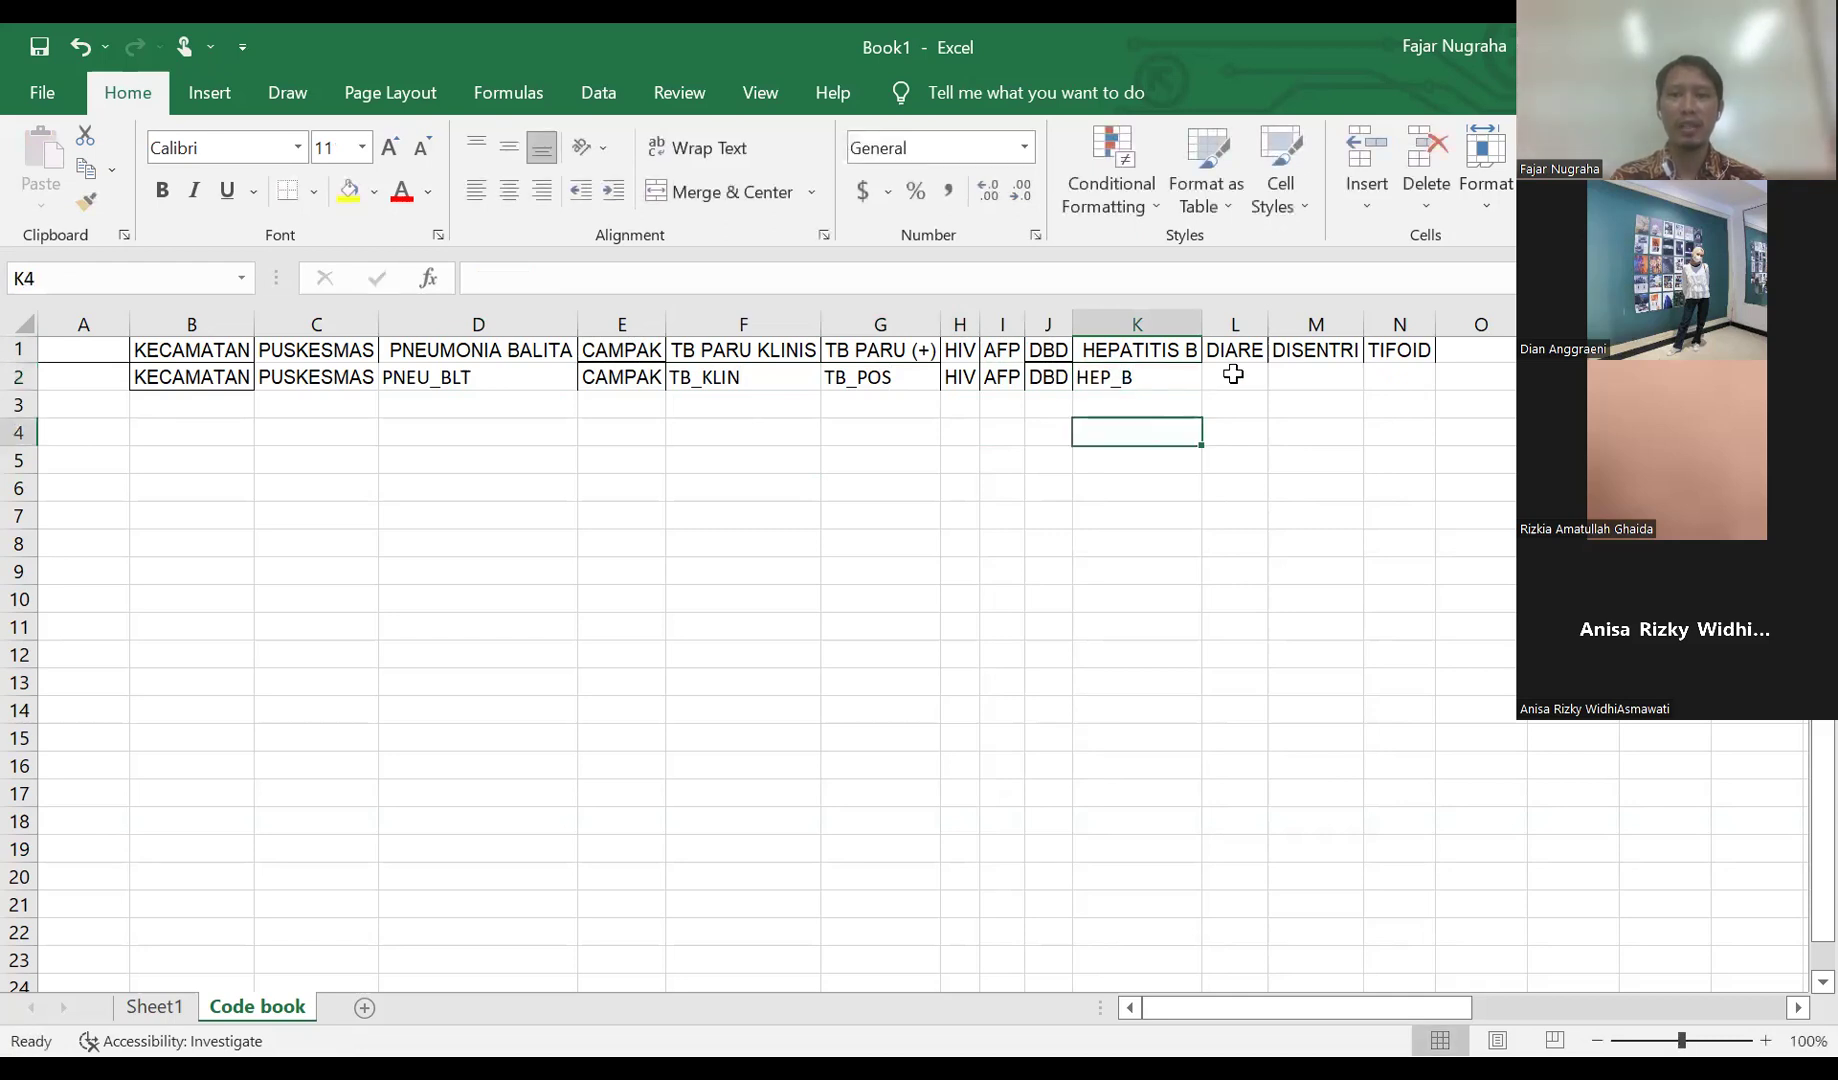
- Copy the DIARE, DISENTRI and TIFOID headers from L1:N1 into cells L2:N2 beneath them
left_click_drag(1245, 350, 1390, 358)
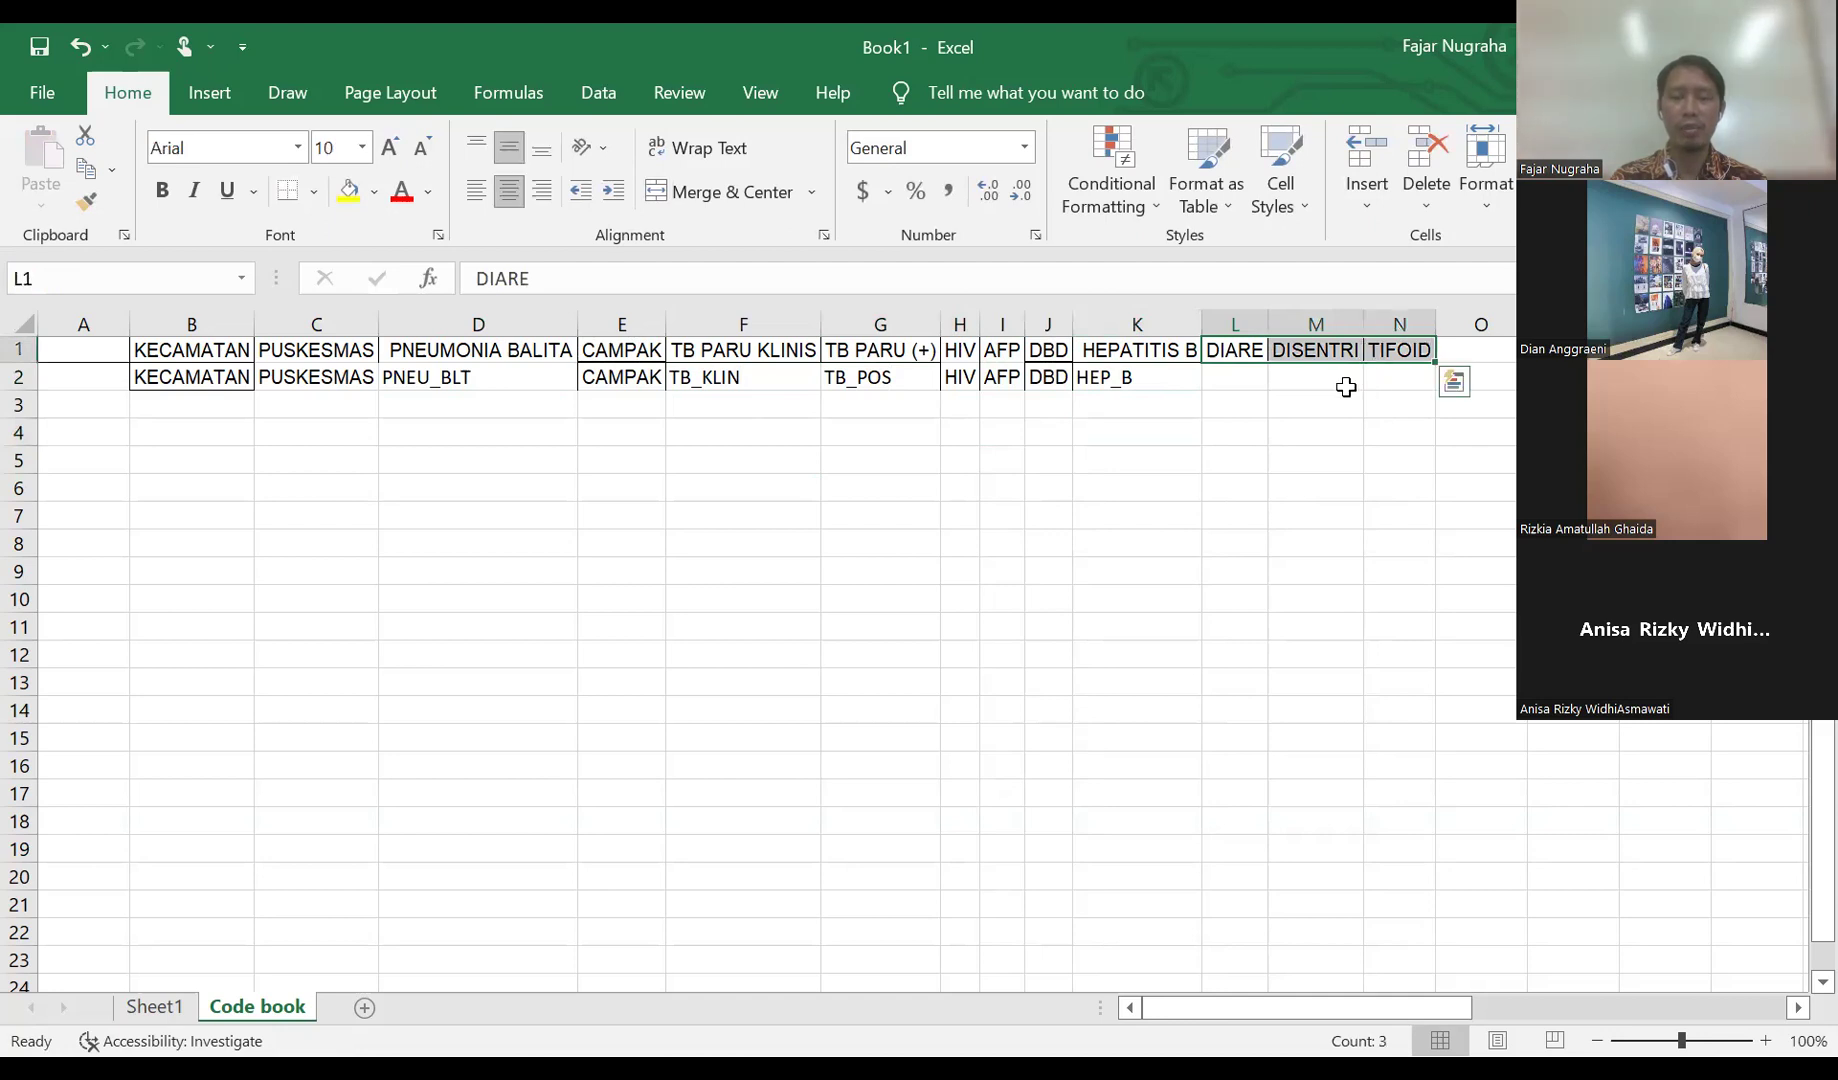
key("ctrl+c")
left_click(1245, 377)
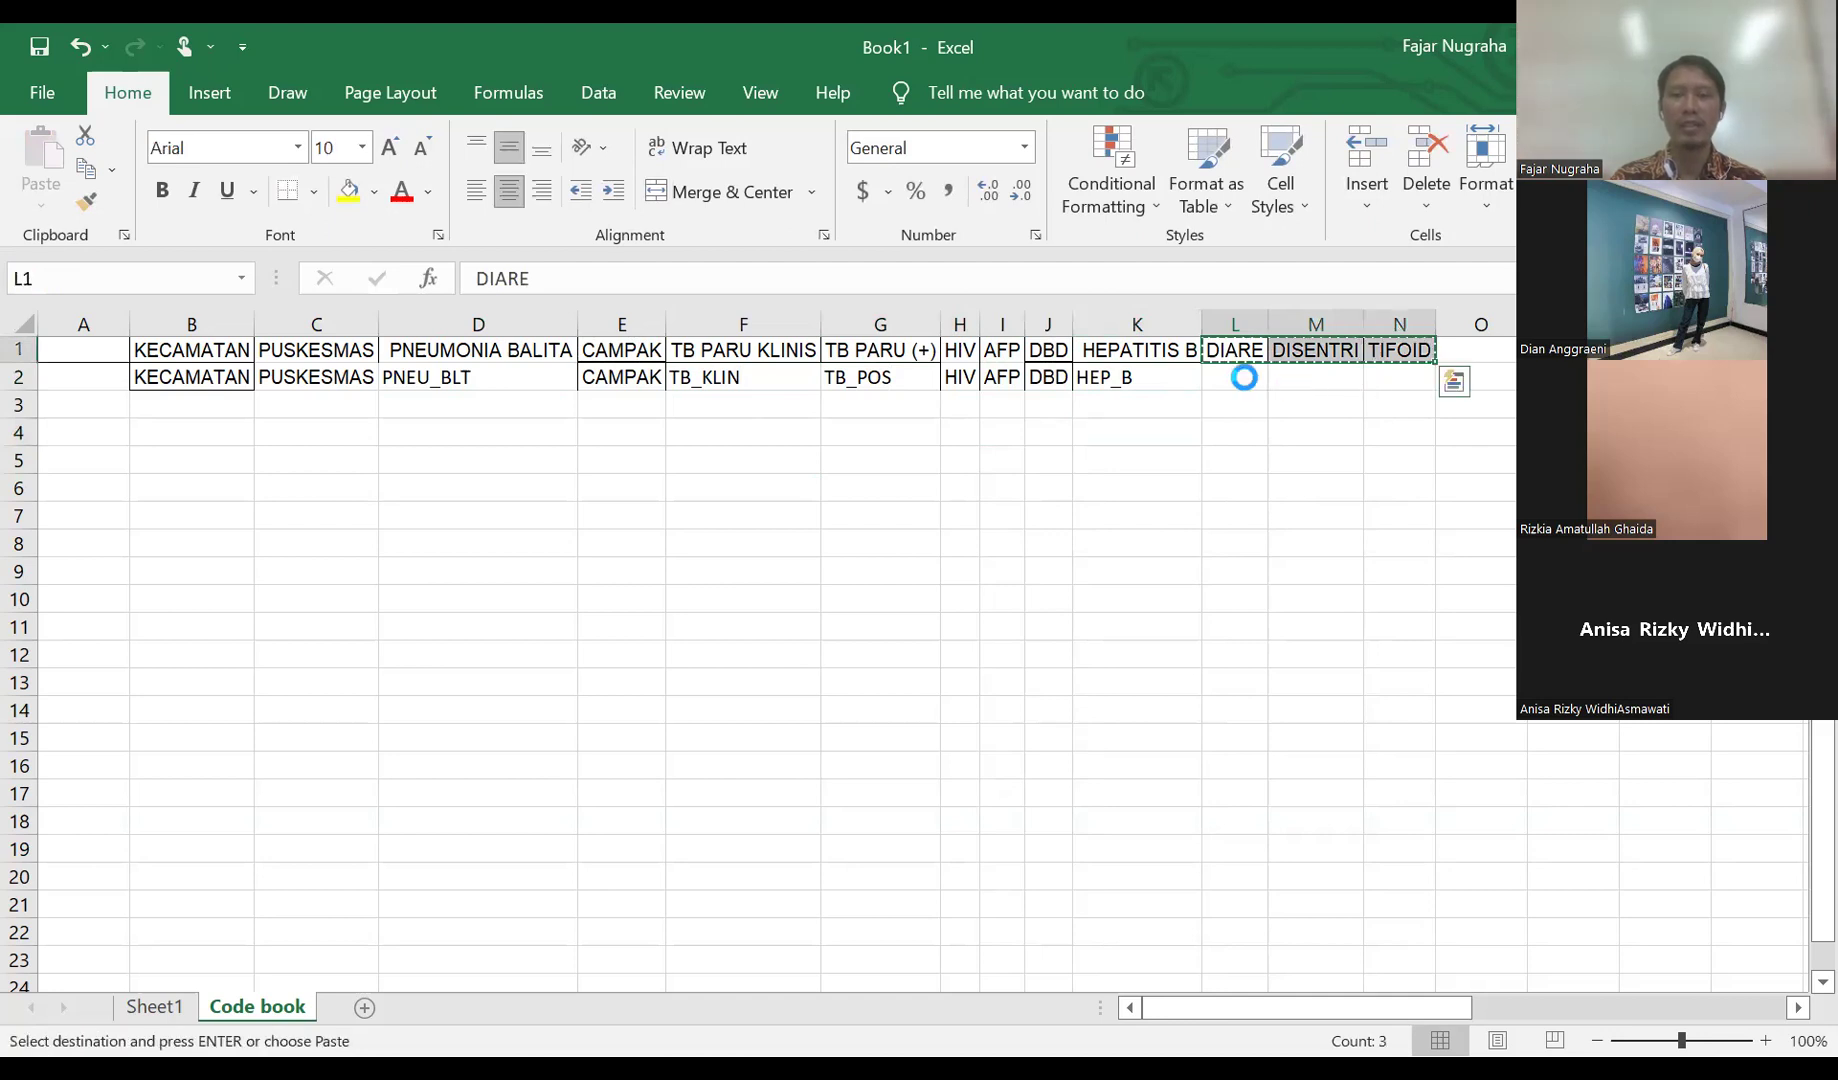
key("ctrl+v")
left_click(1213, 548)
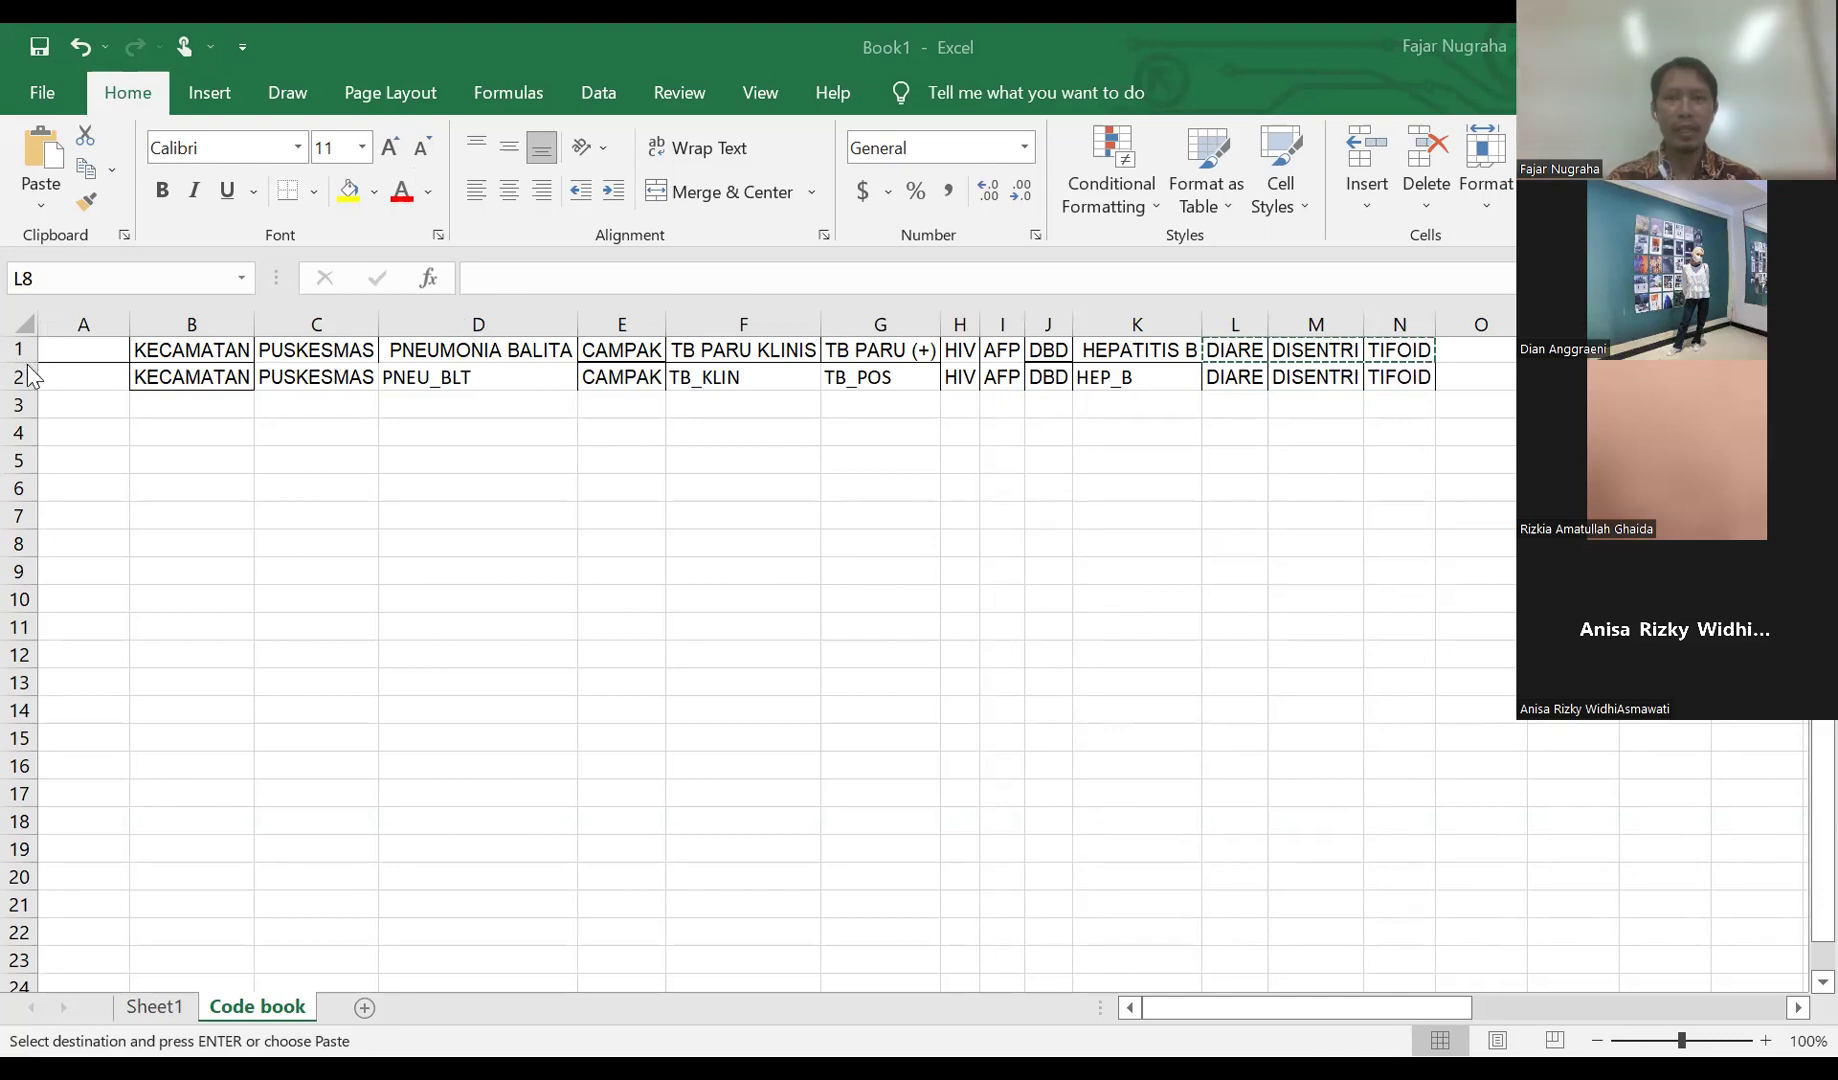
- Enlarge the Code book view and autofit all its columns so every name fits on one line
scroll(700, 455, "up", 1)
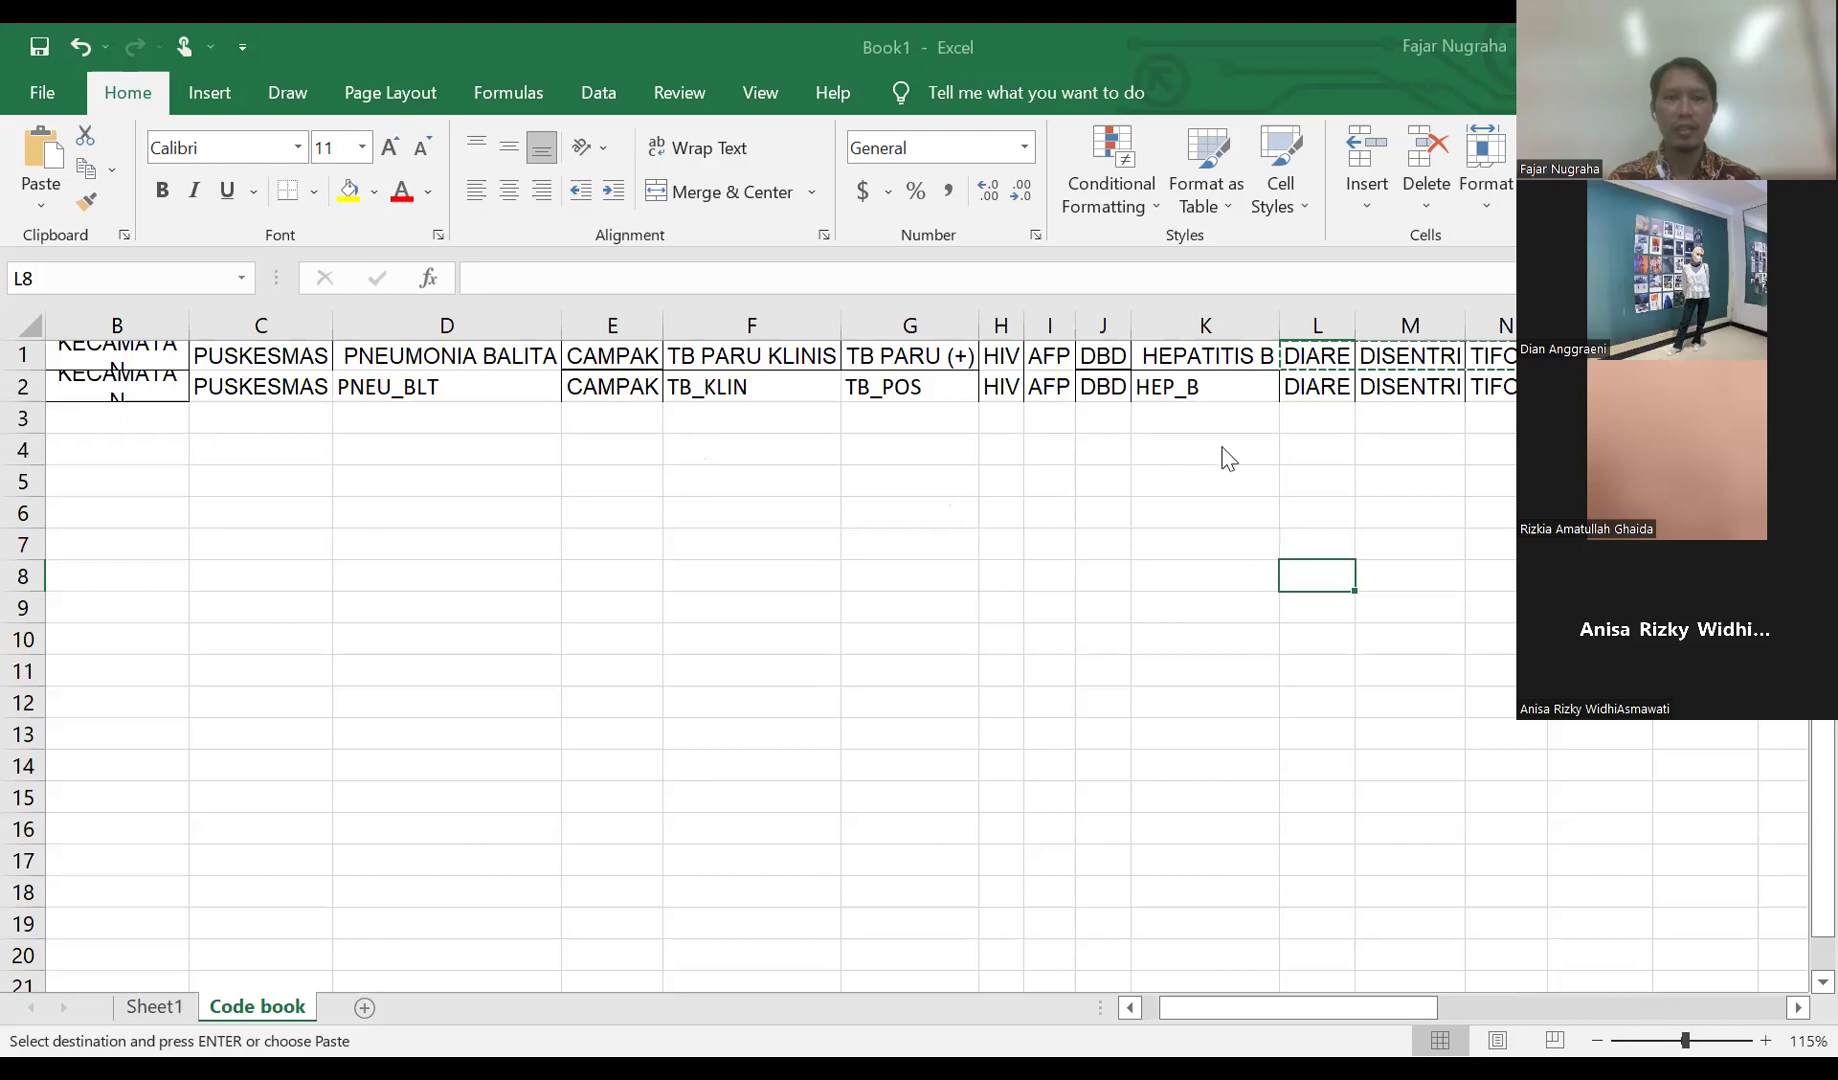
left_click(22, 322)
double_click(188, 330)
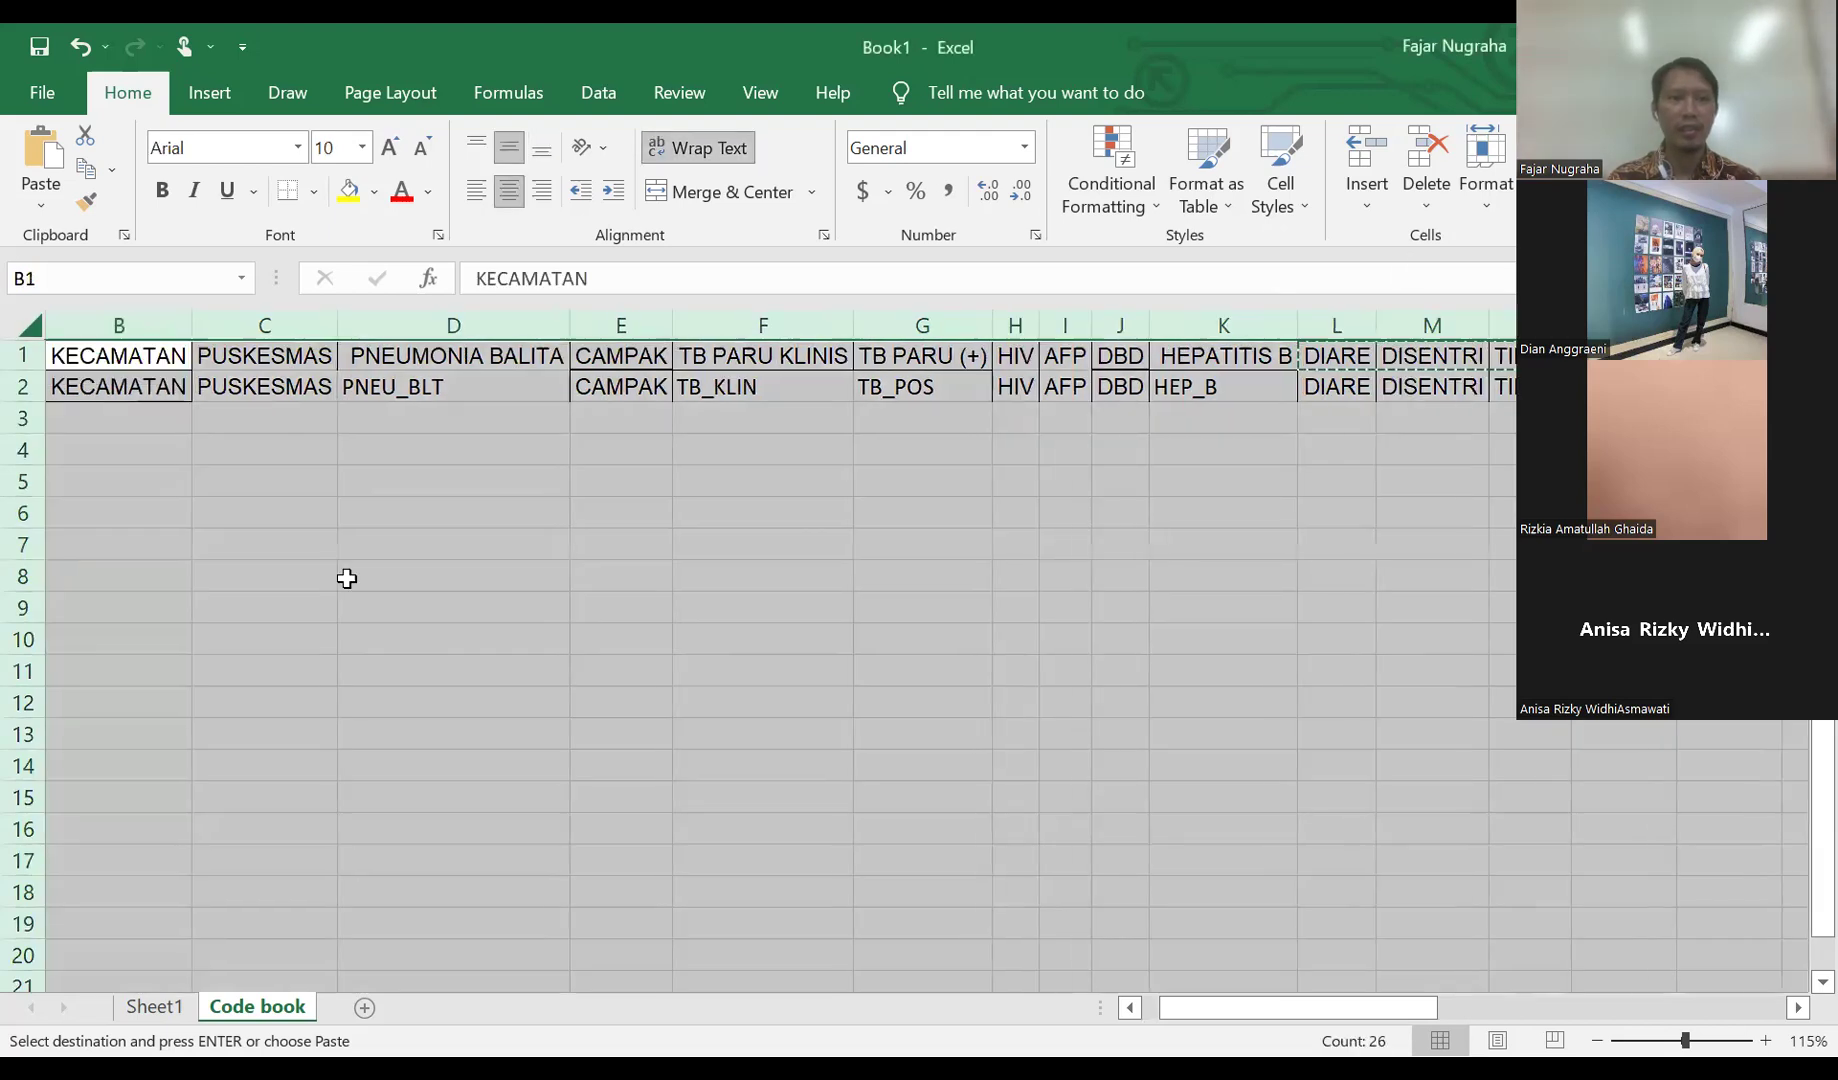
left_click(365, 578)
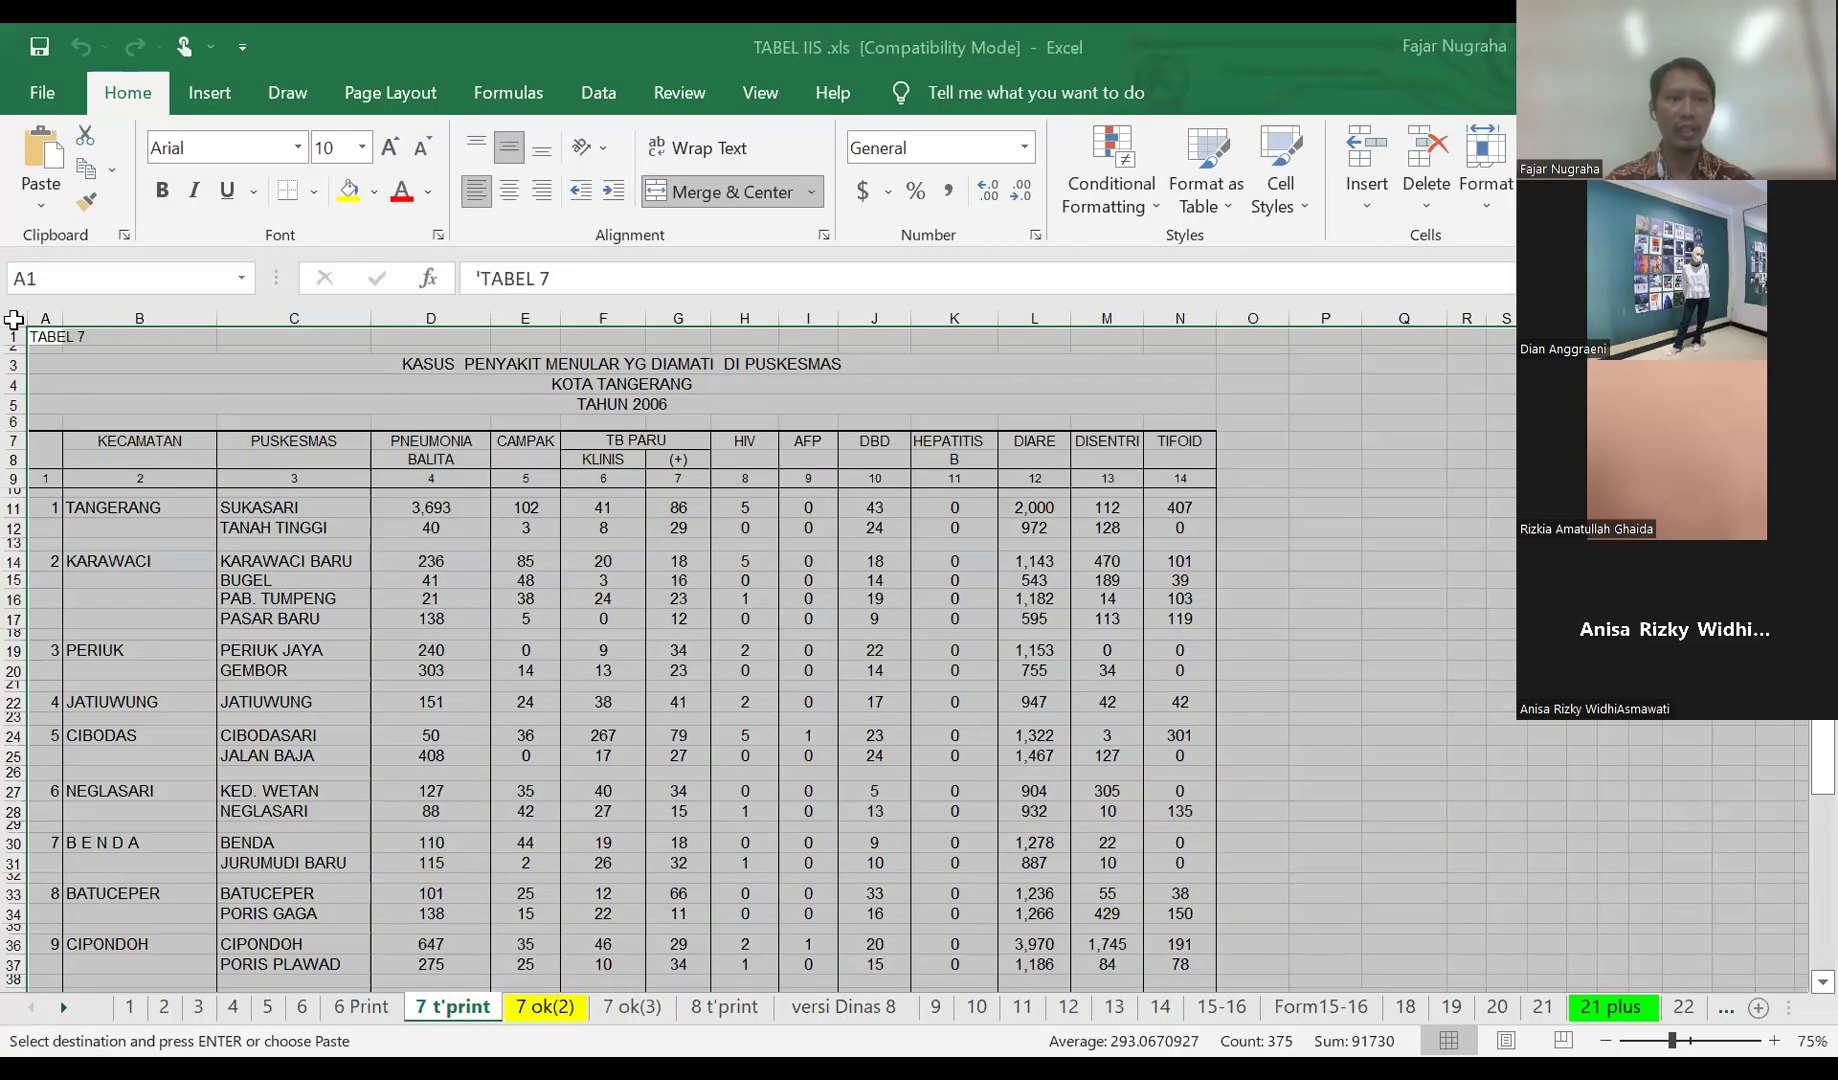
- Copy the whole 7 t'print sheet from TABEL IIS .xls into a new Book1 sheet placed first and named Before
left_click(15, 316)
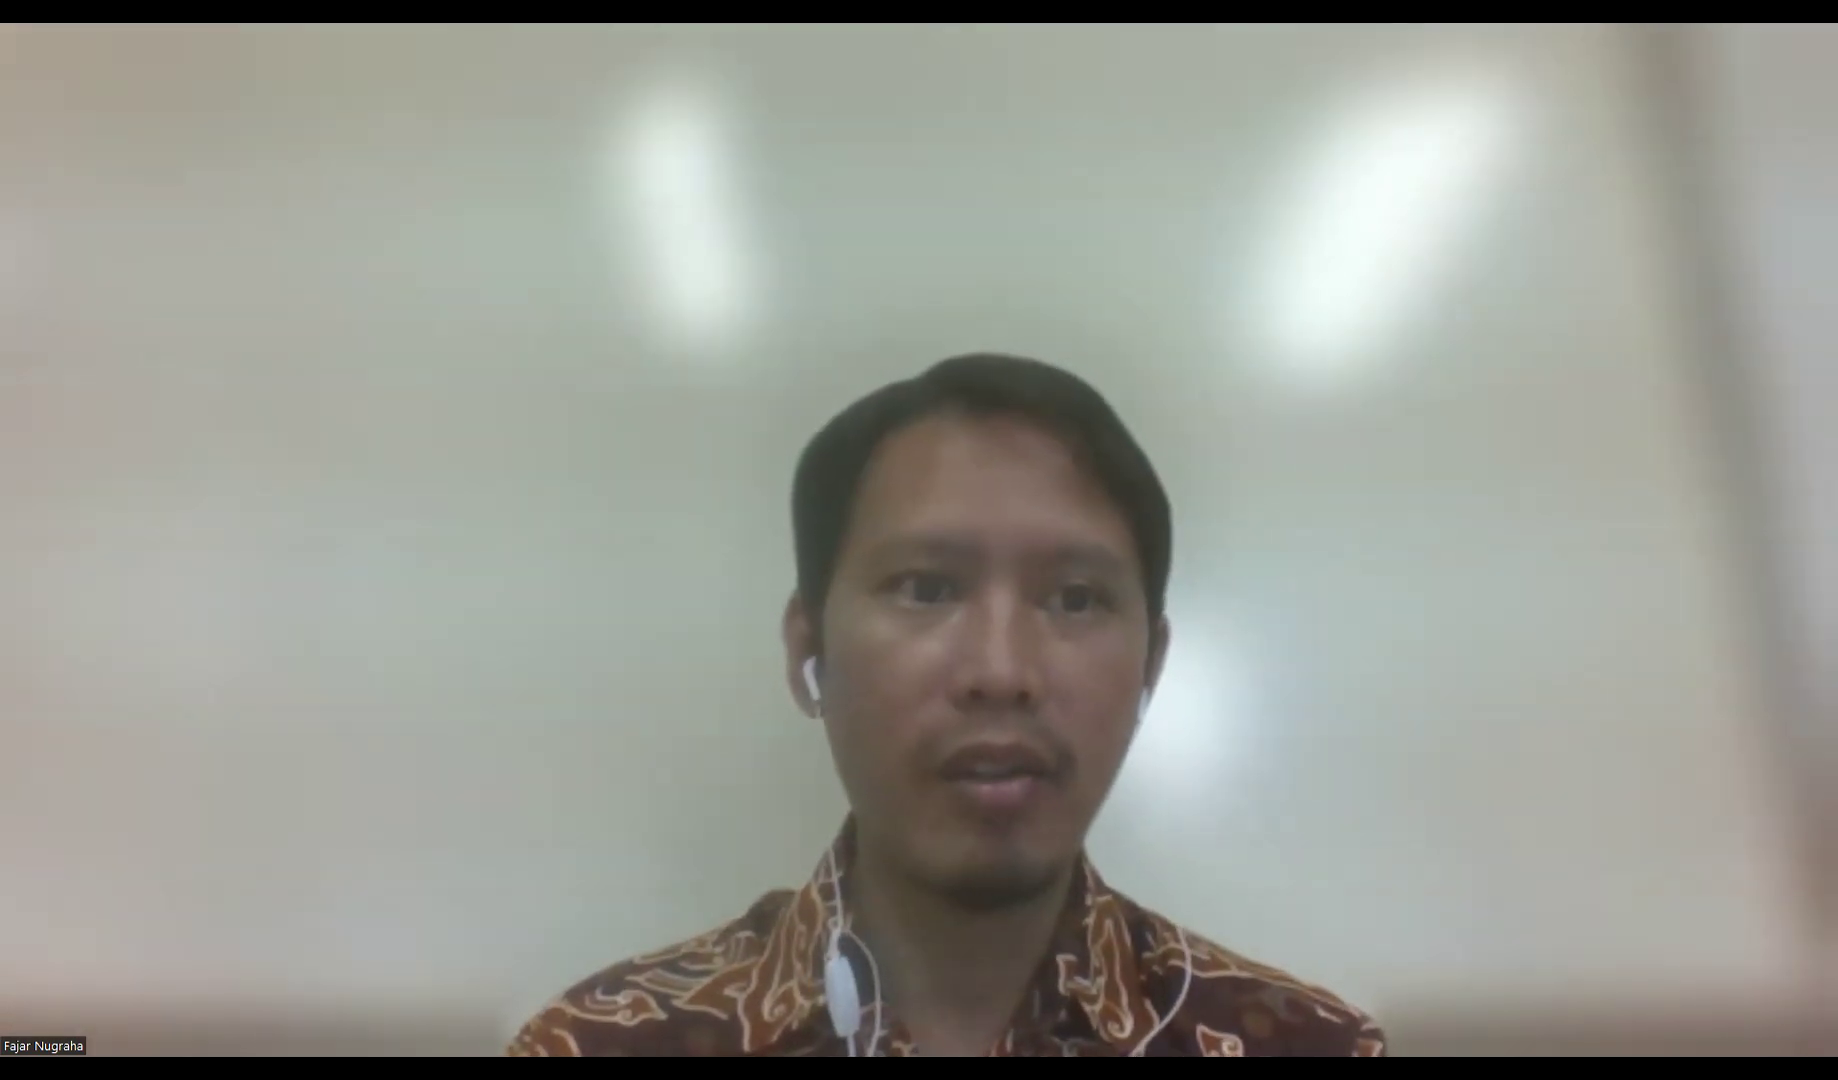
key("ctrl+v")
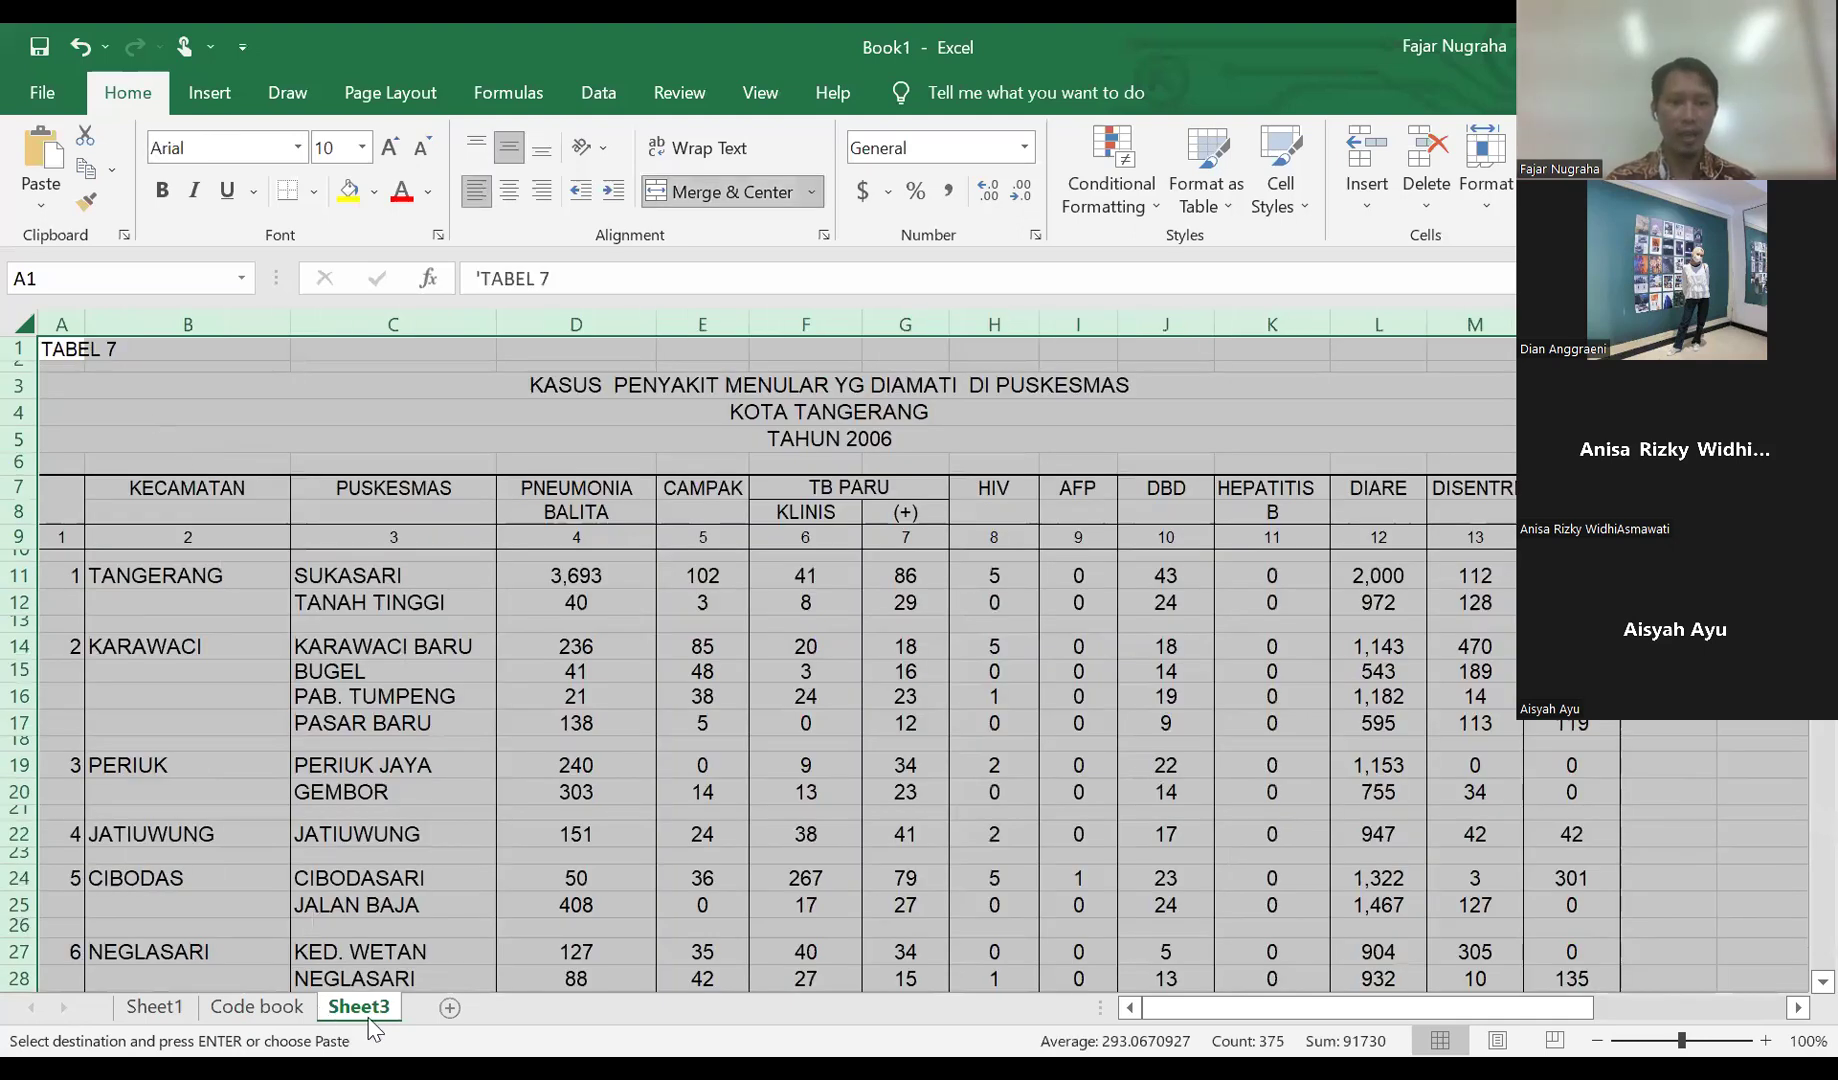
left_click_drag(339, 992, 161, 1000)
double_click(161, 1000)
type("Before")
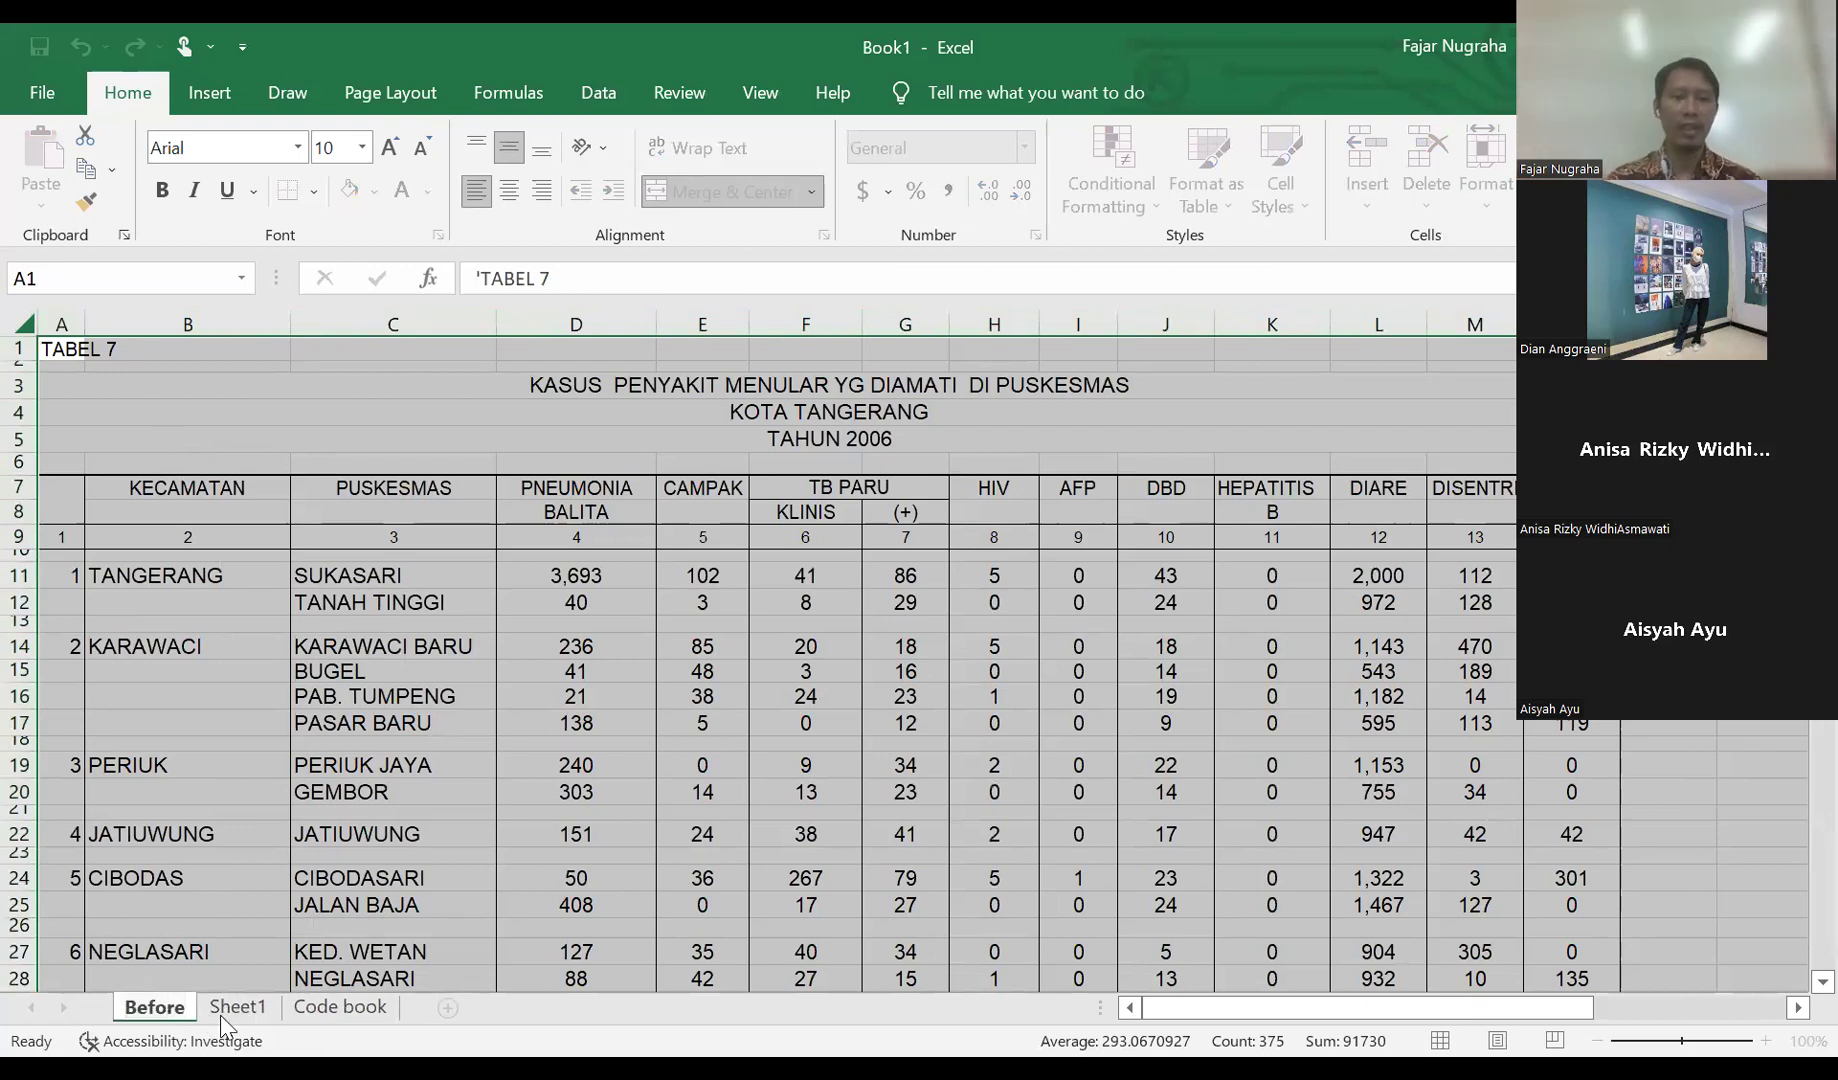
- Rename the cleaned table's sheet, Sheet1, as After
left_click(225, 1009)
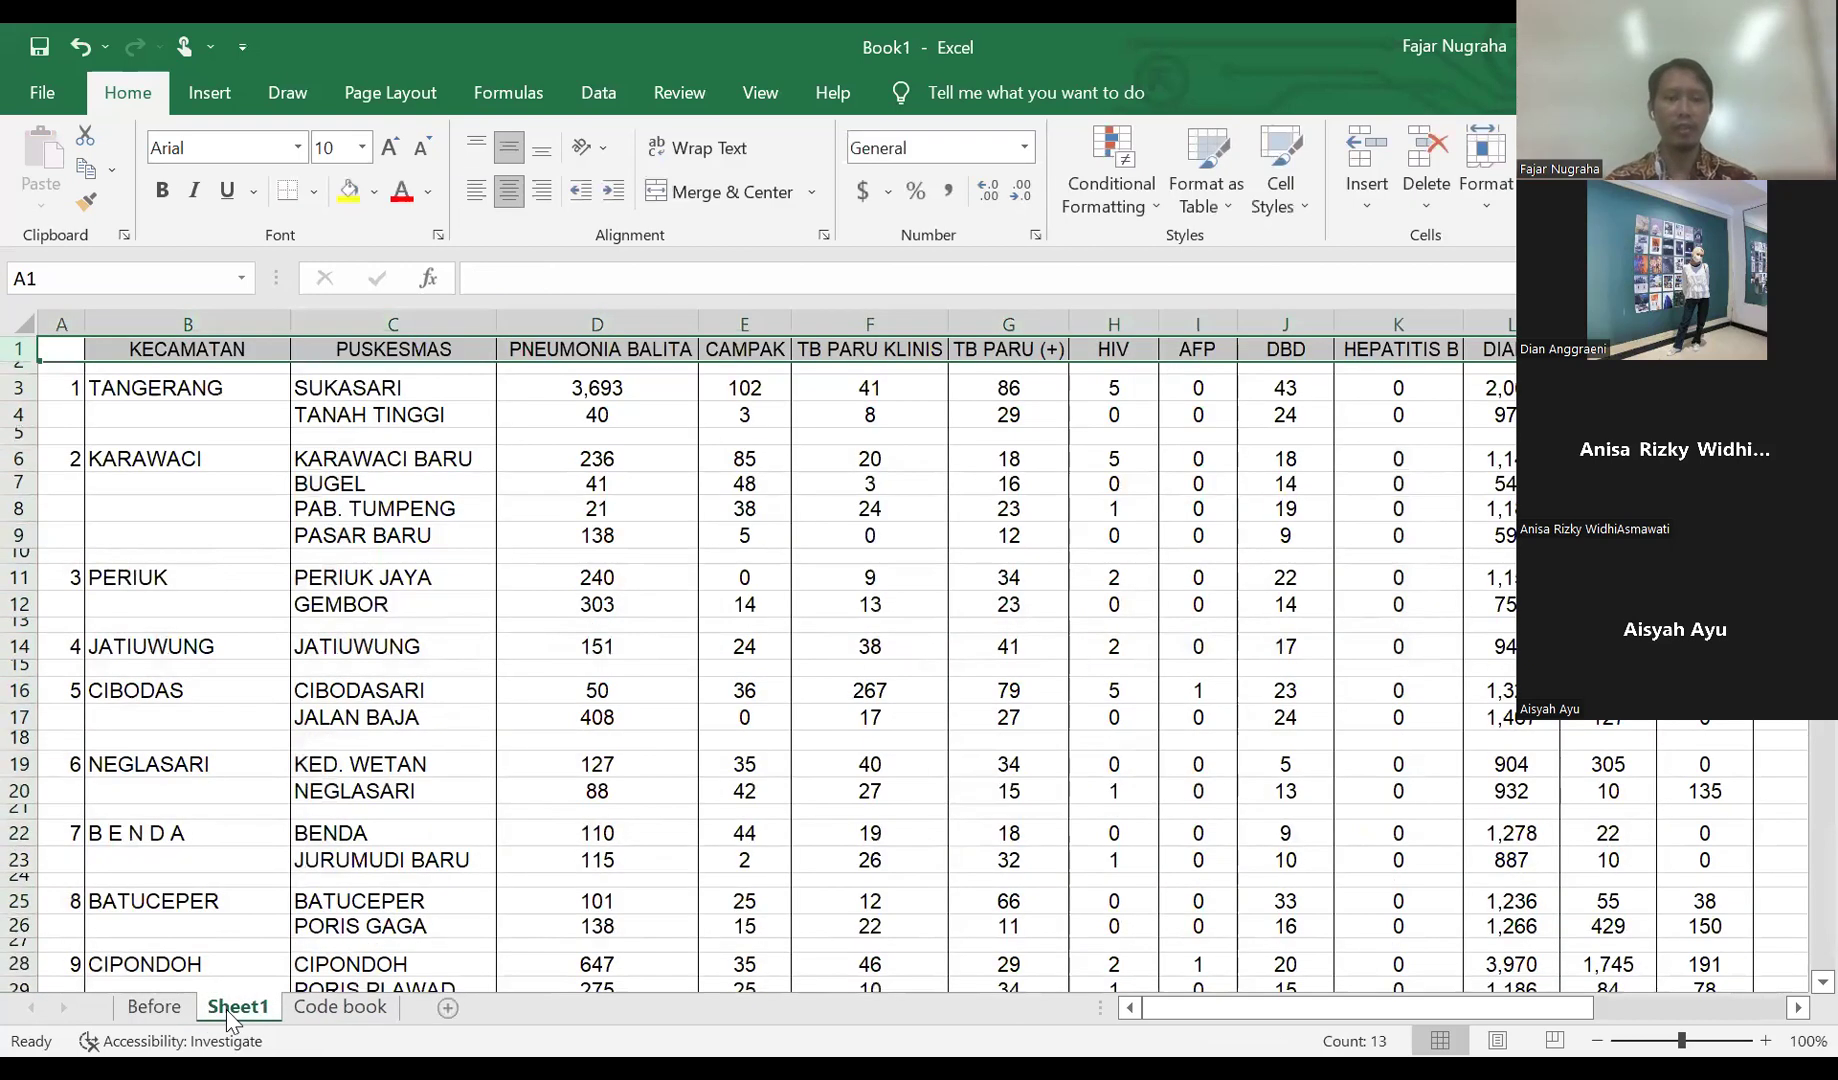
type("ter")
key("Return")
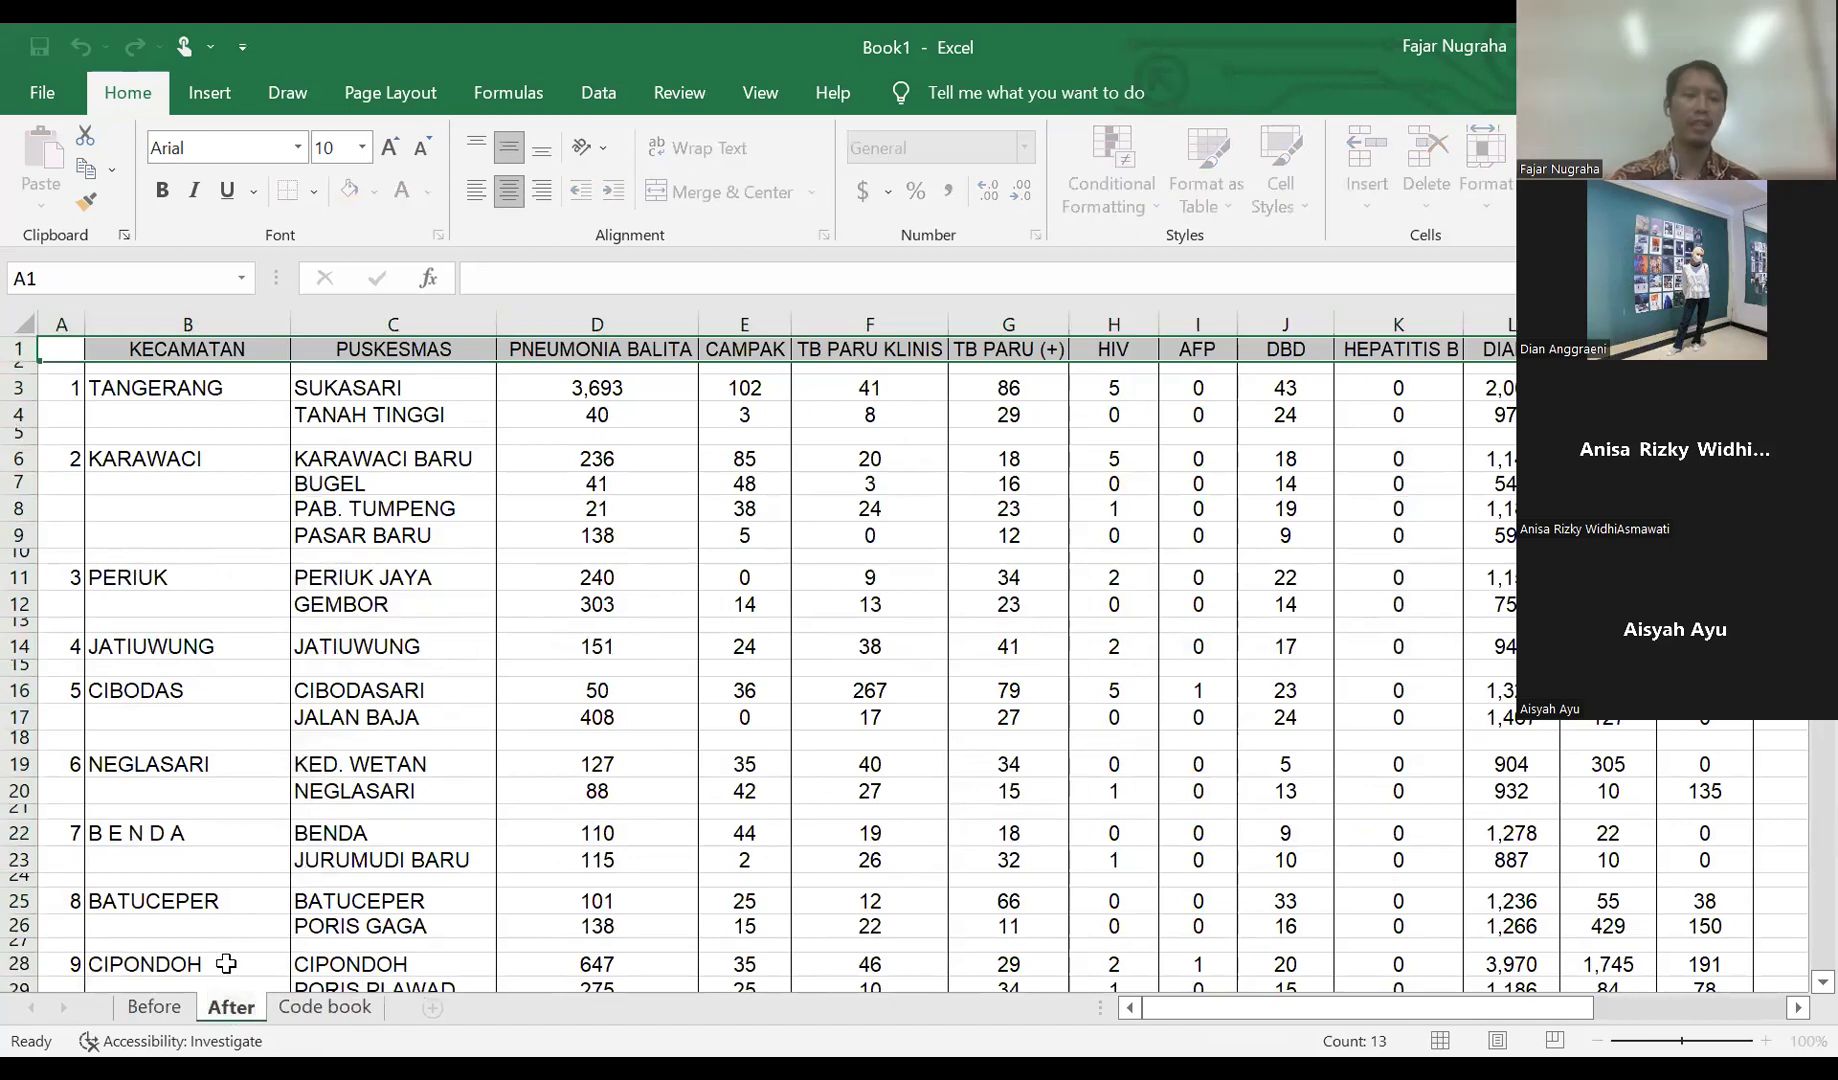
- Compare the original table layout on the Before sheet with the single-header table on the After sheet
left_click(160, 1007)
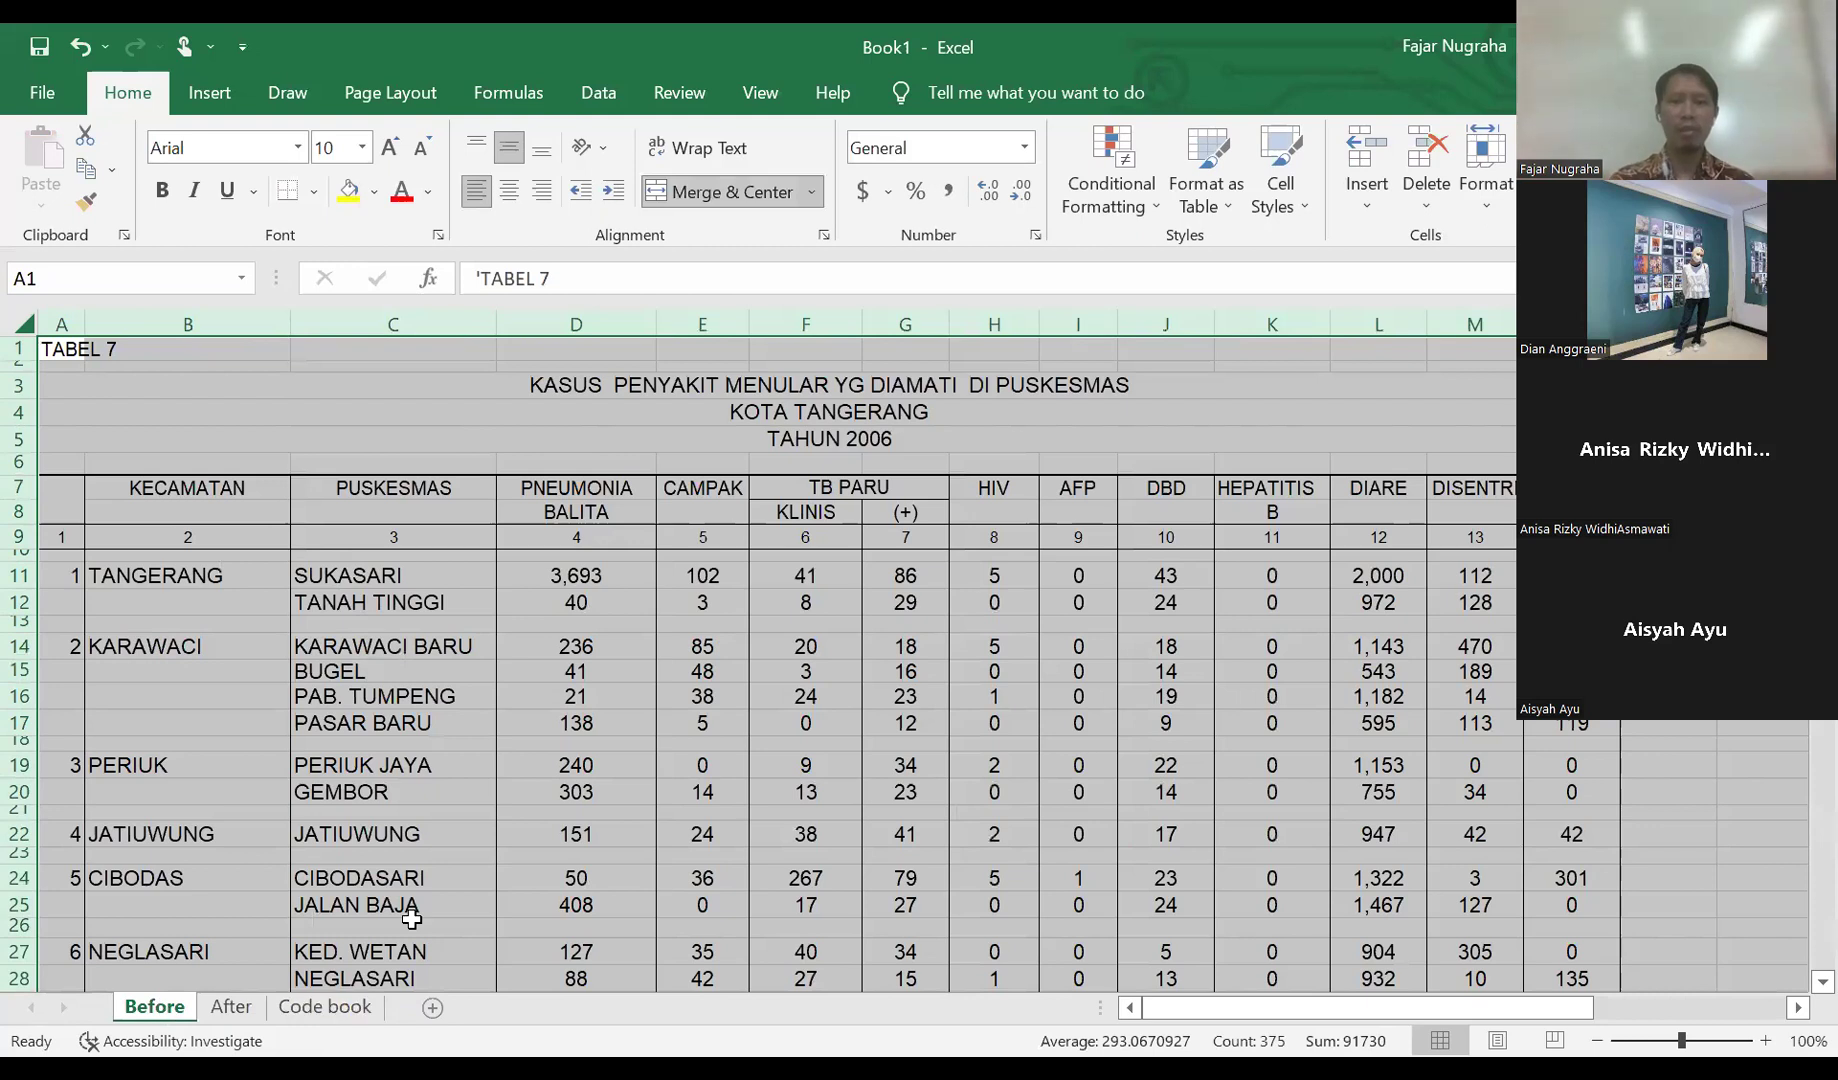
left_click(500, 464)
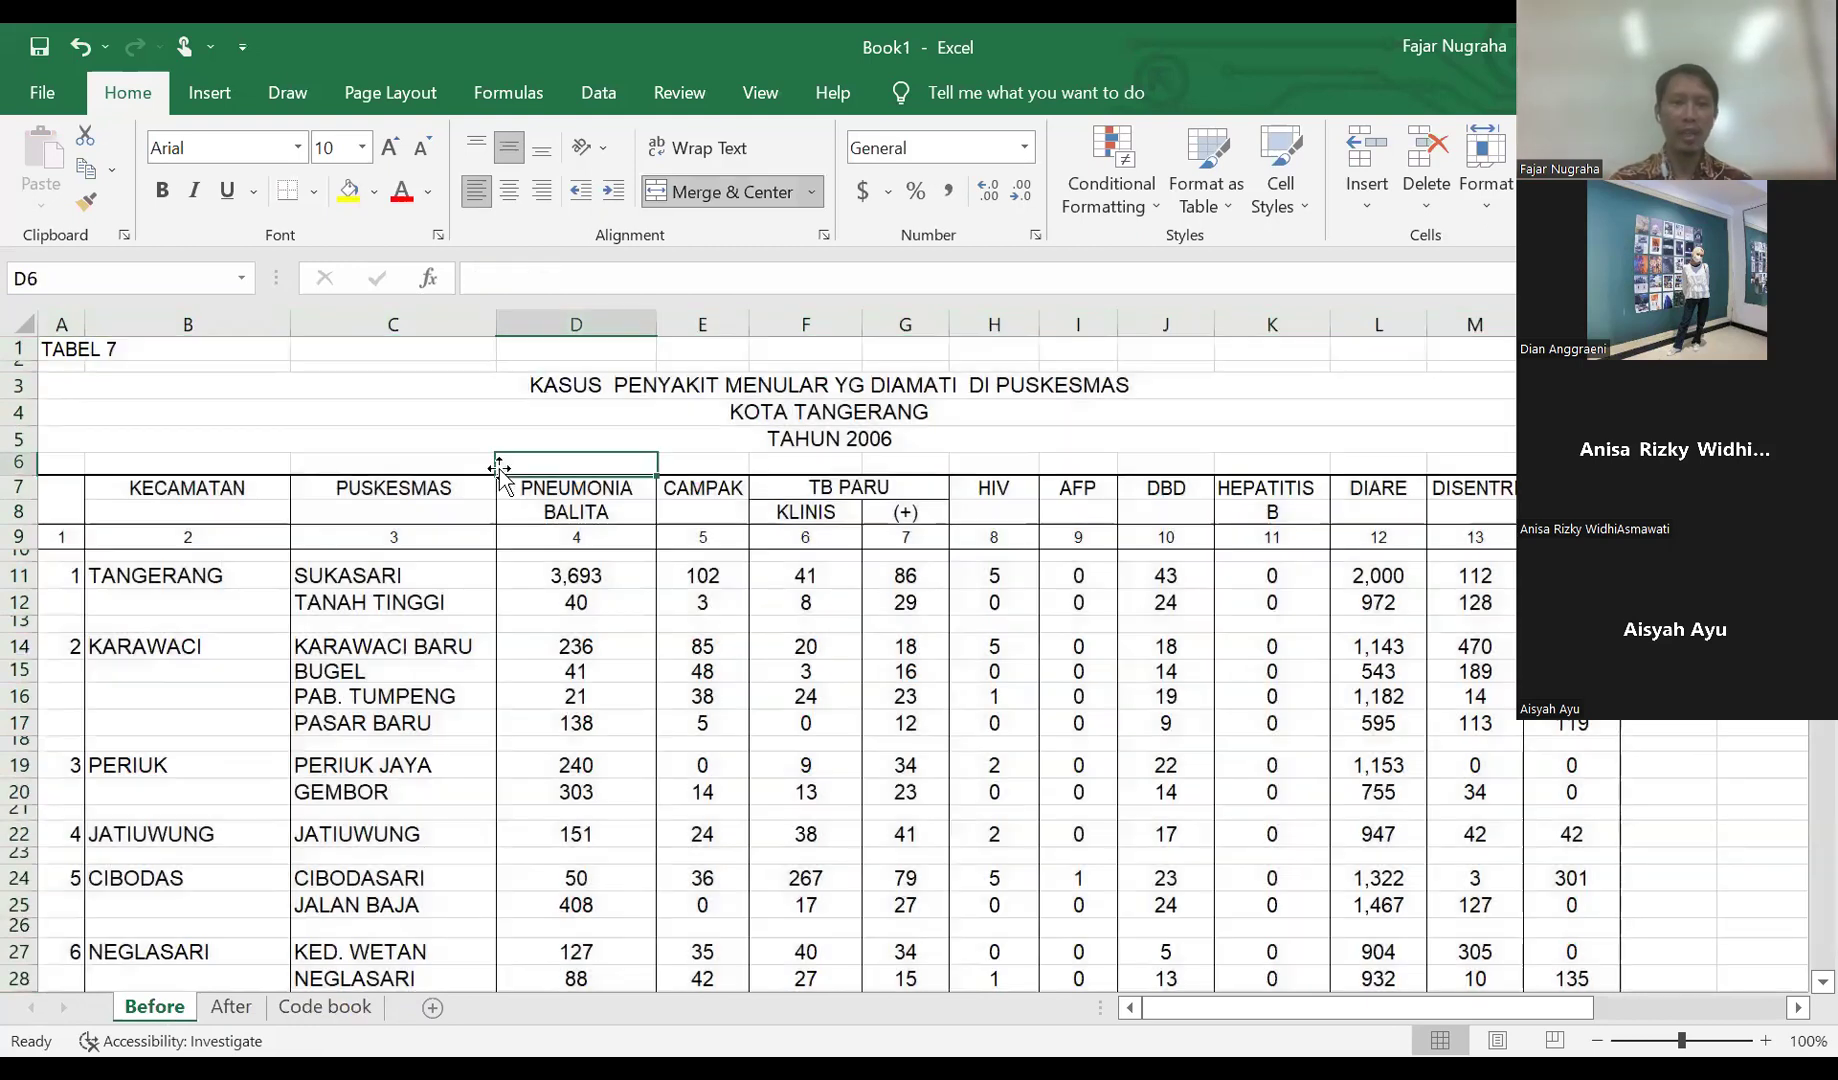
left_click(231, 1007)
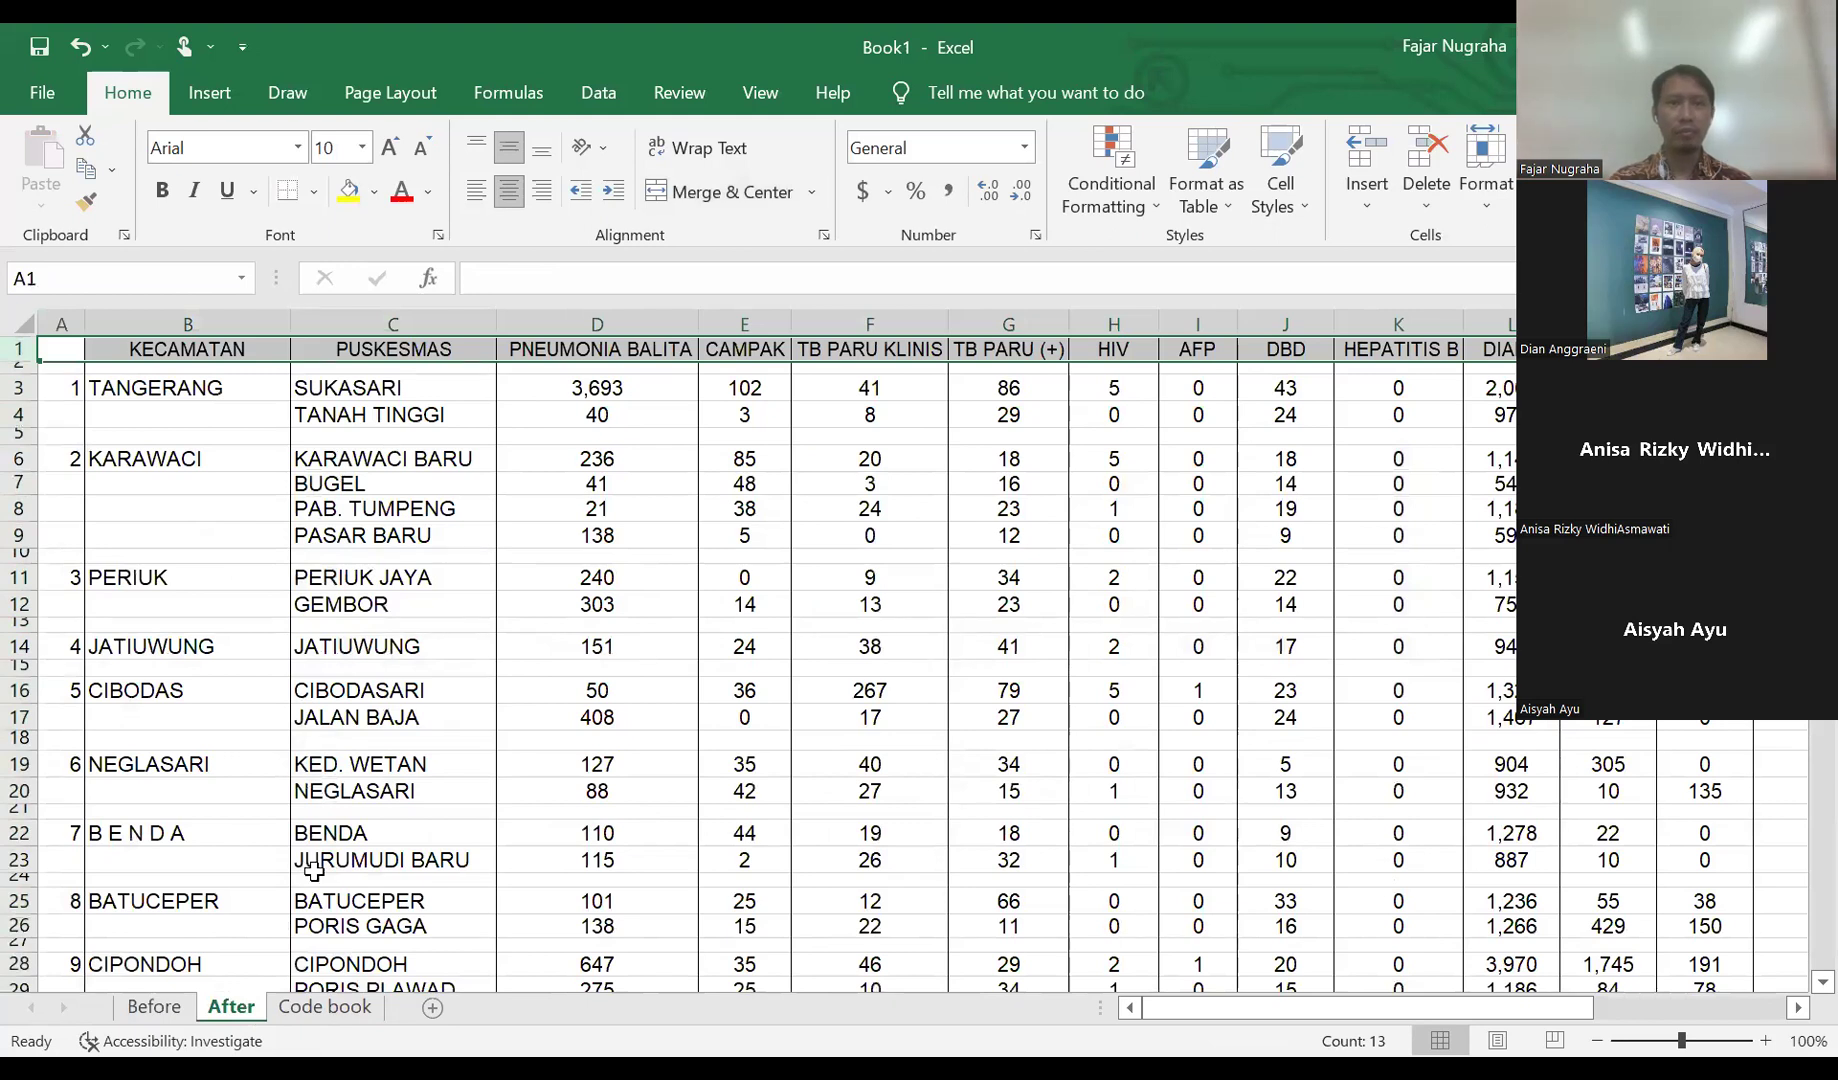
- Copy the short-code row 2 from the Code book sheet over header row 1 of the After sheet
left_click(310, 1010)
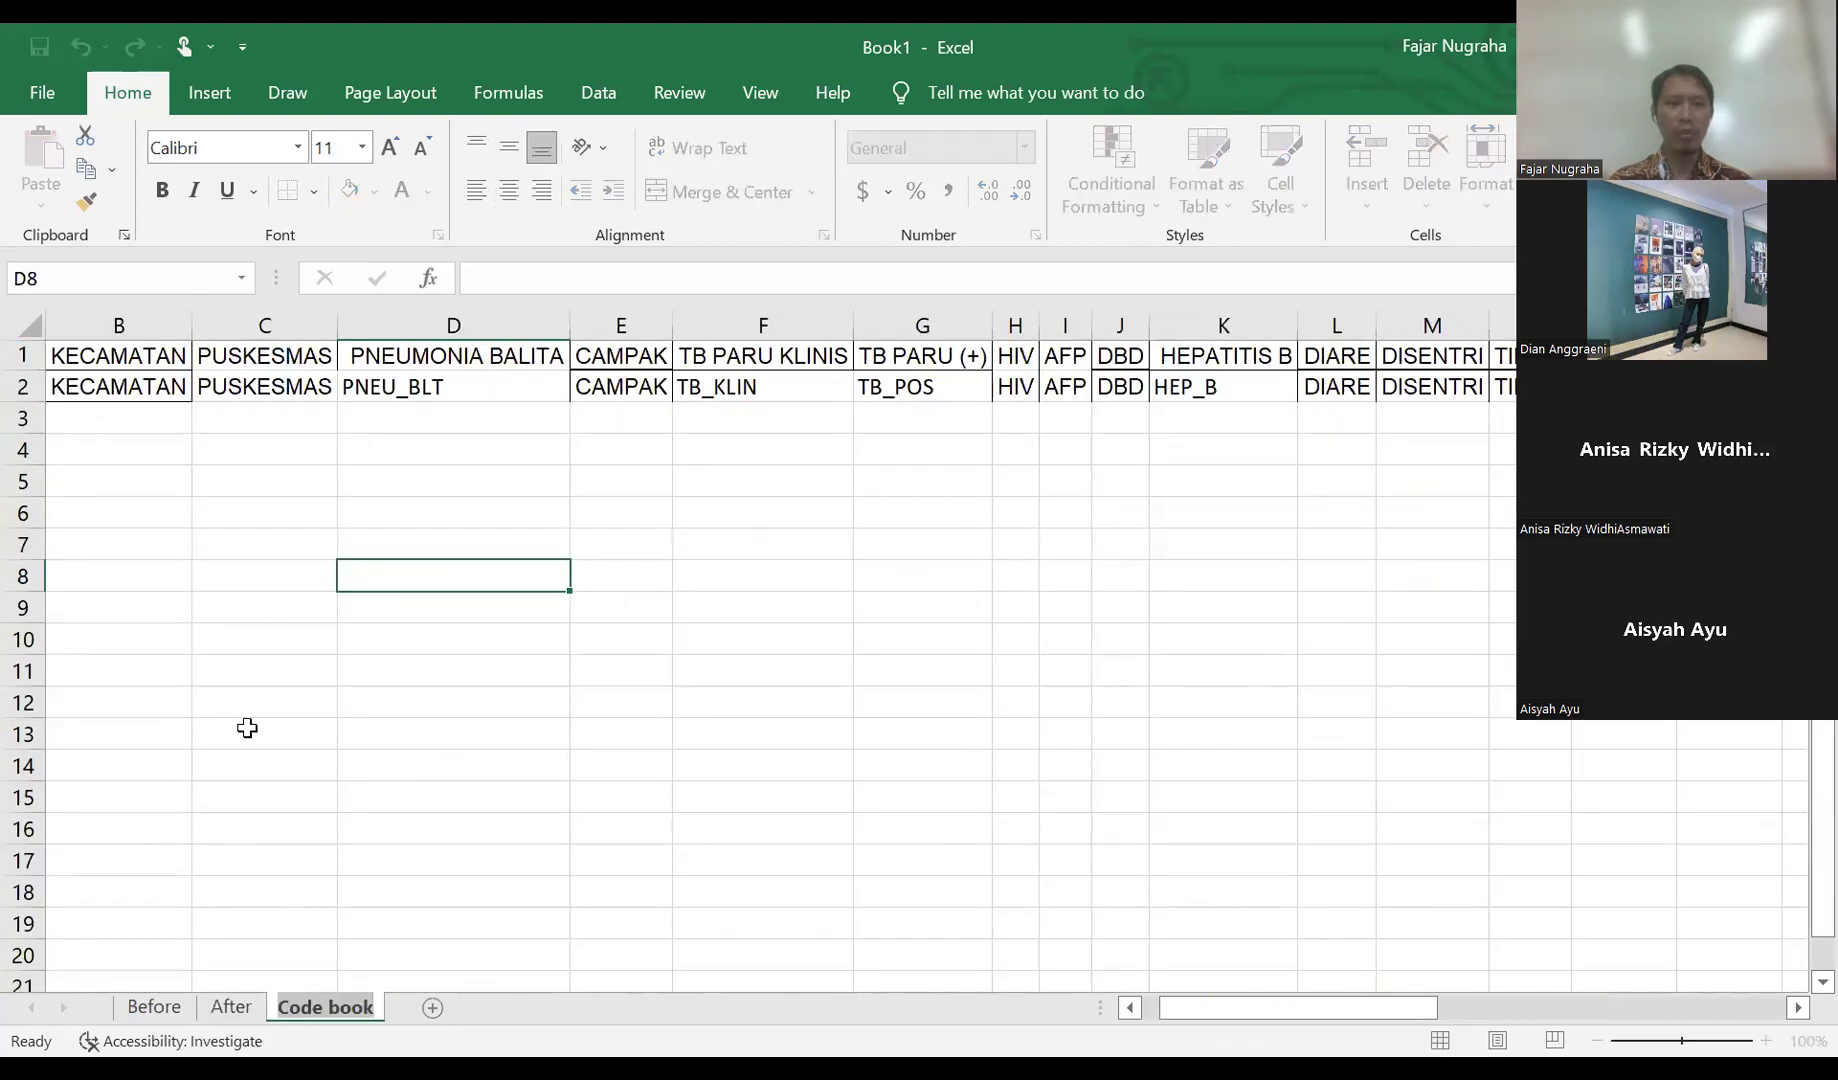
left_click(205, 567)
left_click_drag(72, 388, 1350, 494)
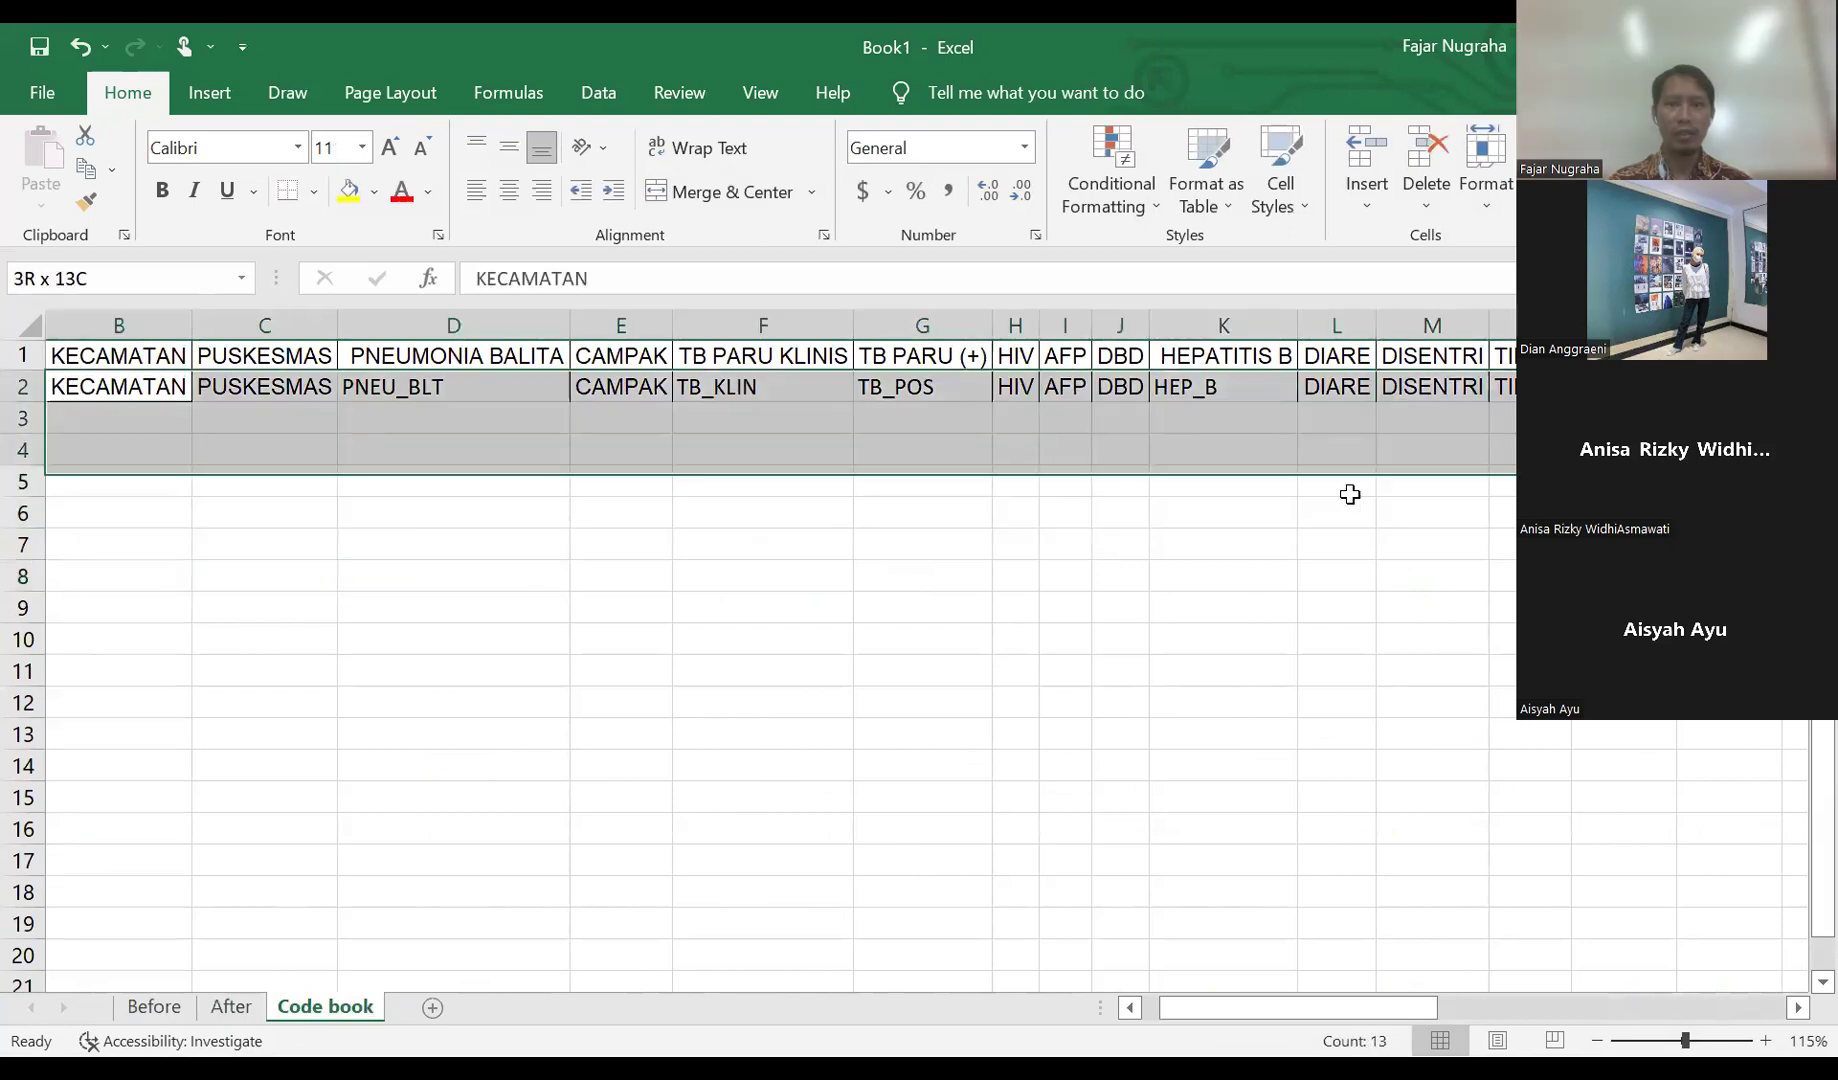
left_click(20, 386)
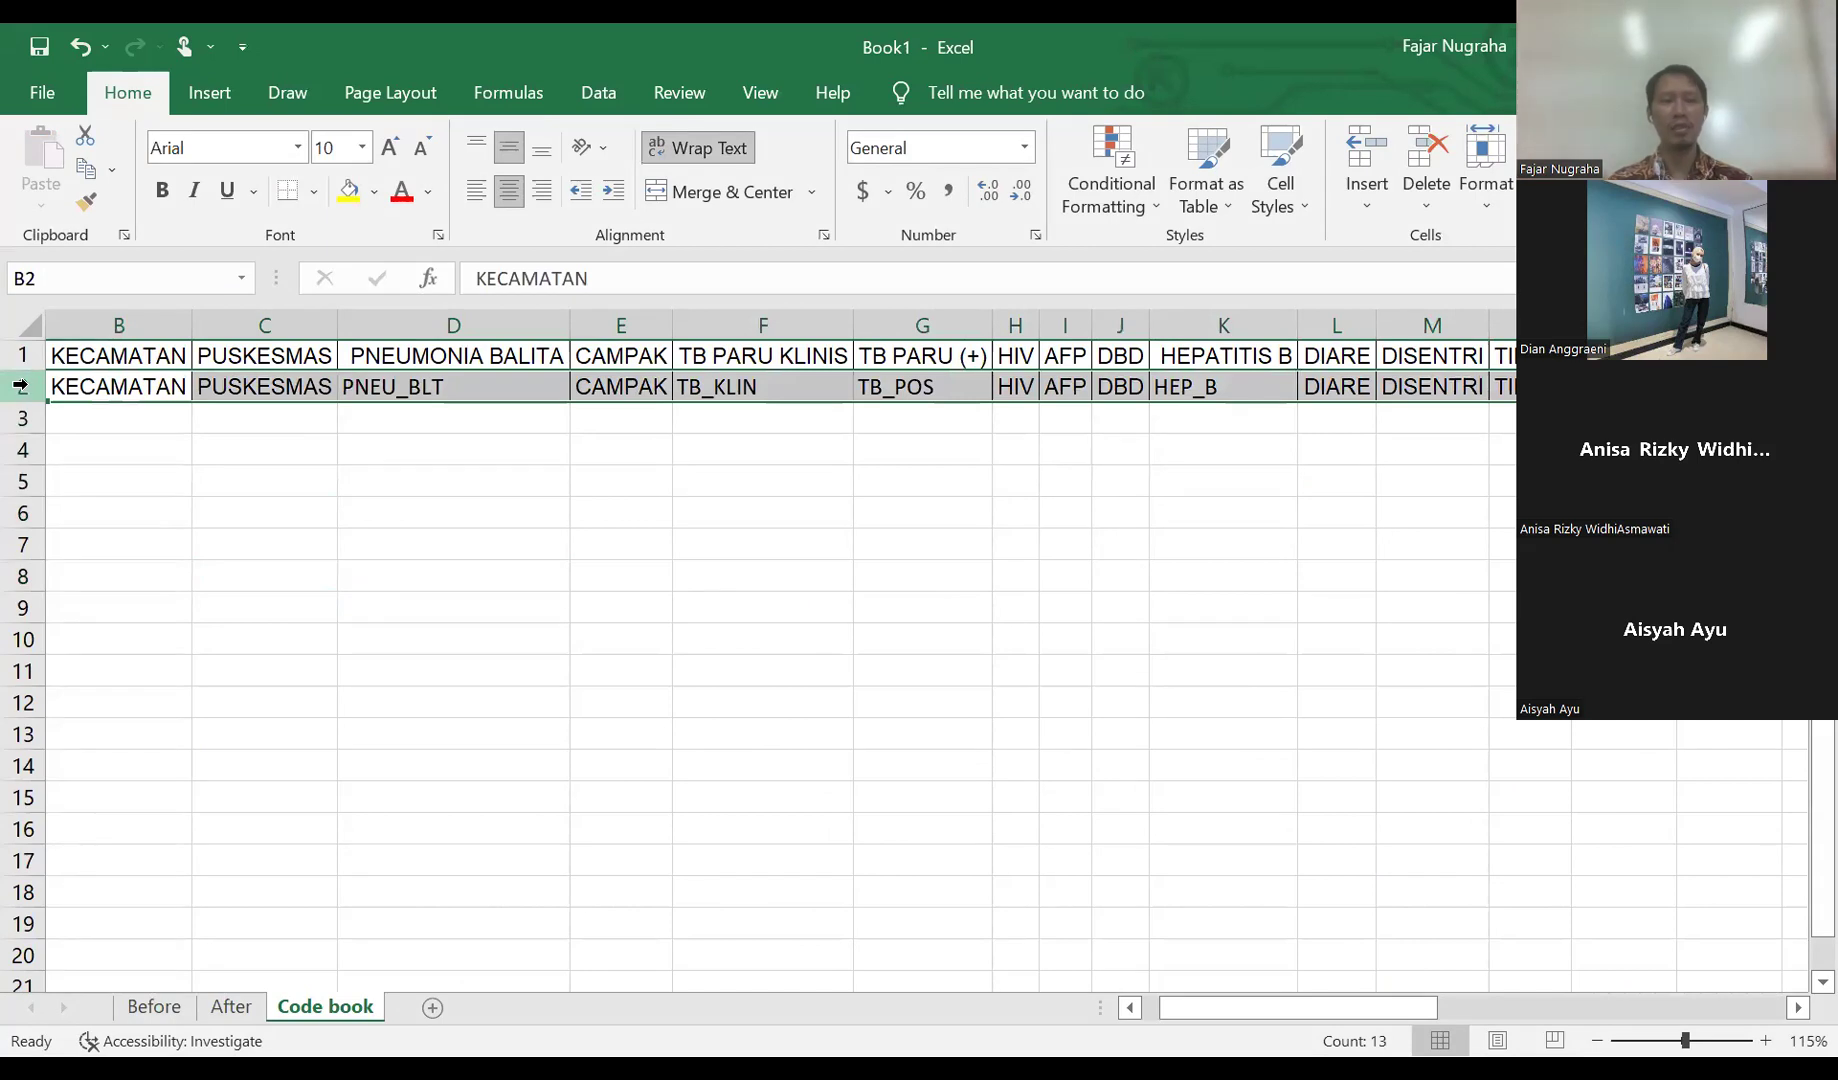
key("ctrl+c")
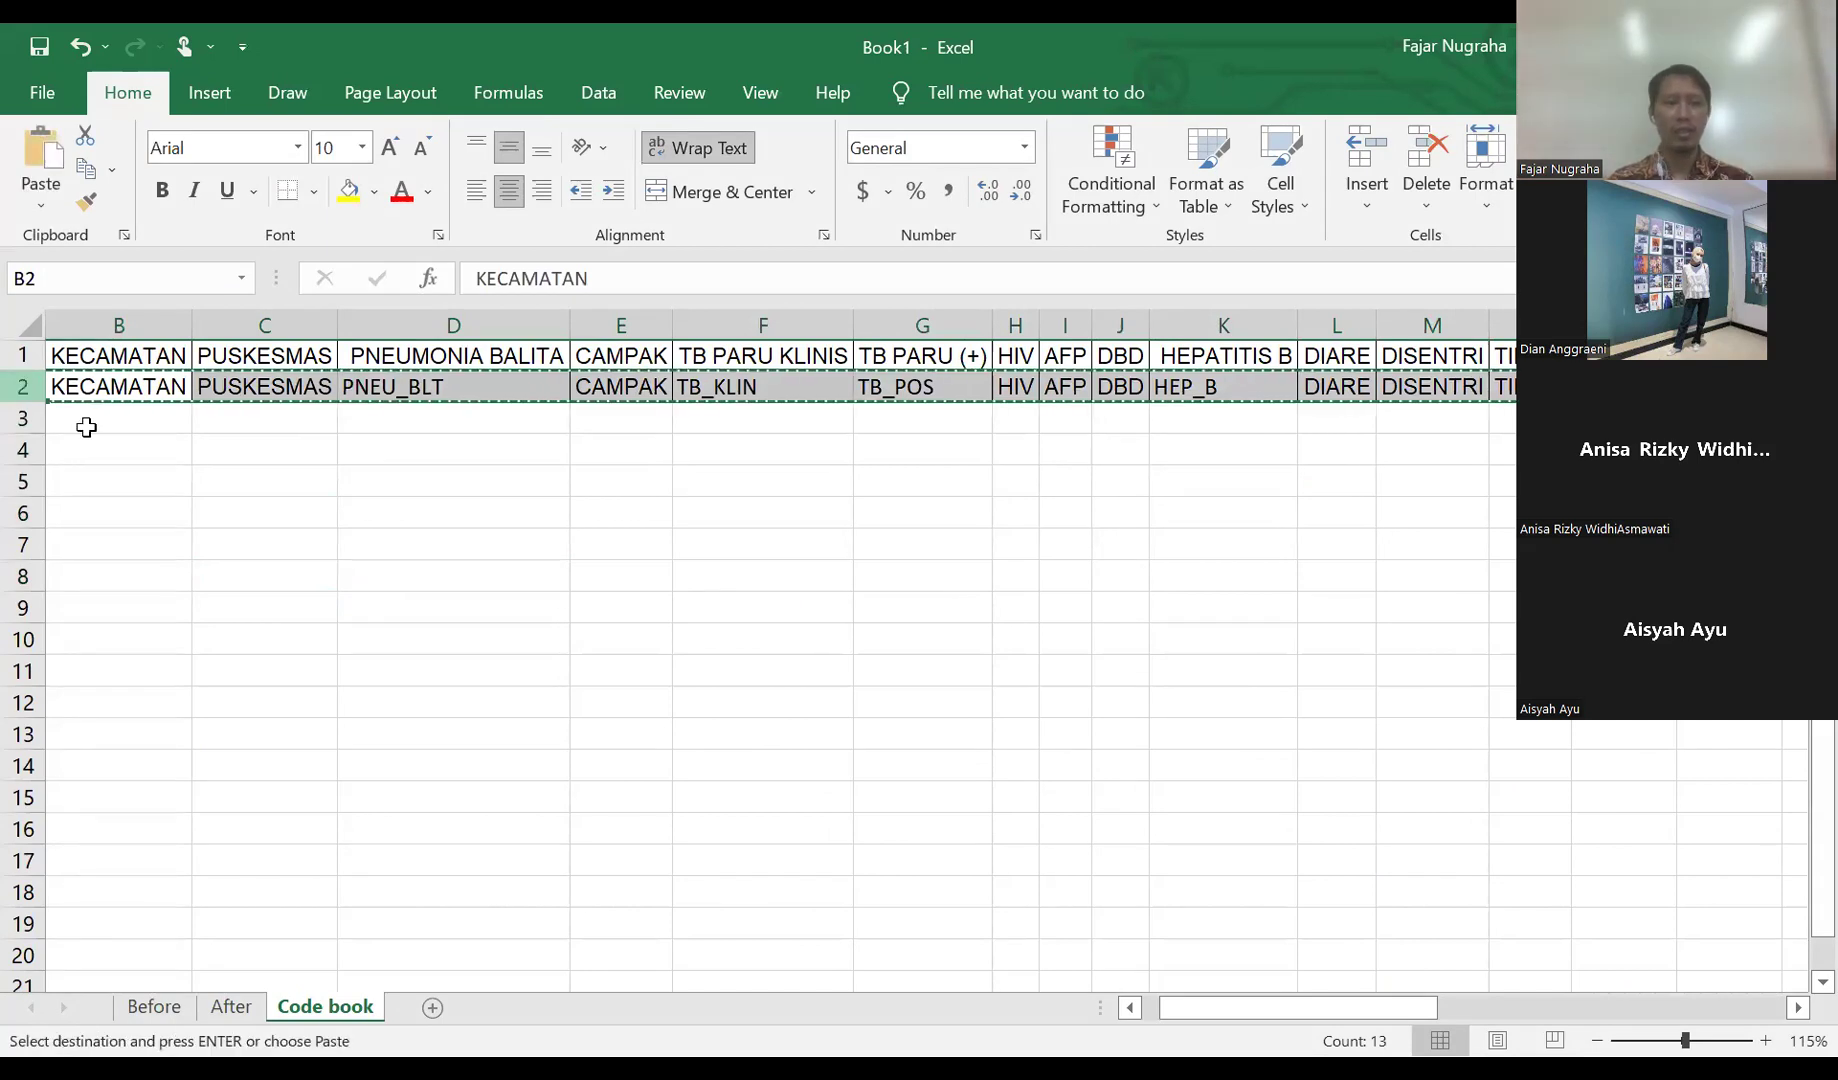
left_click(231, 1006)
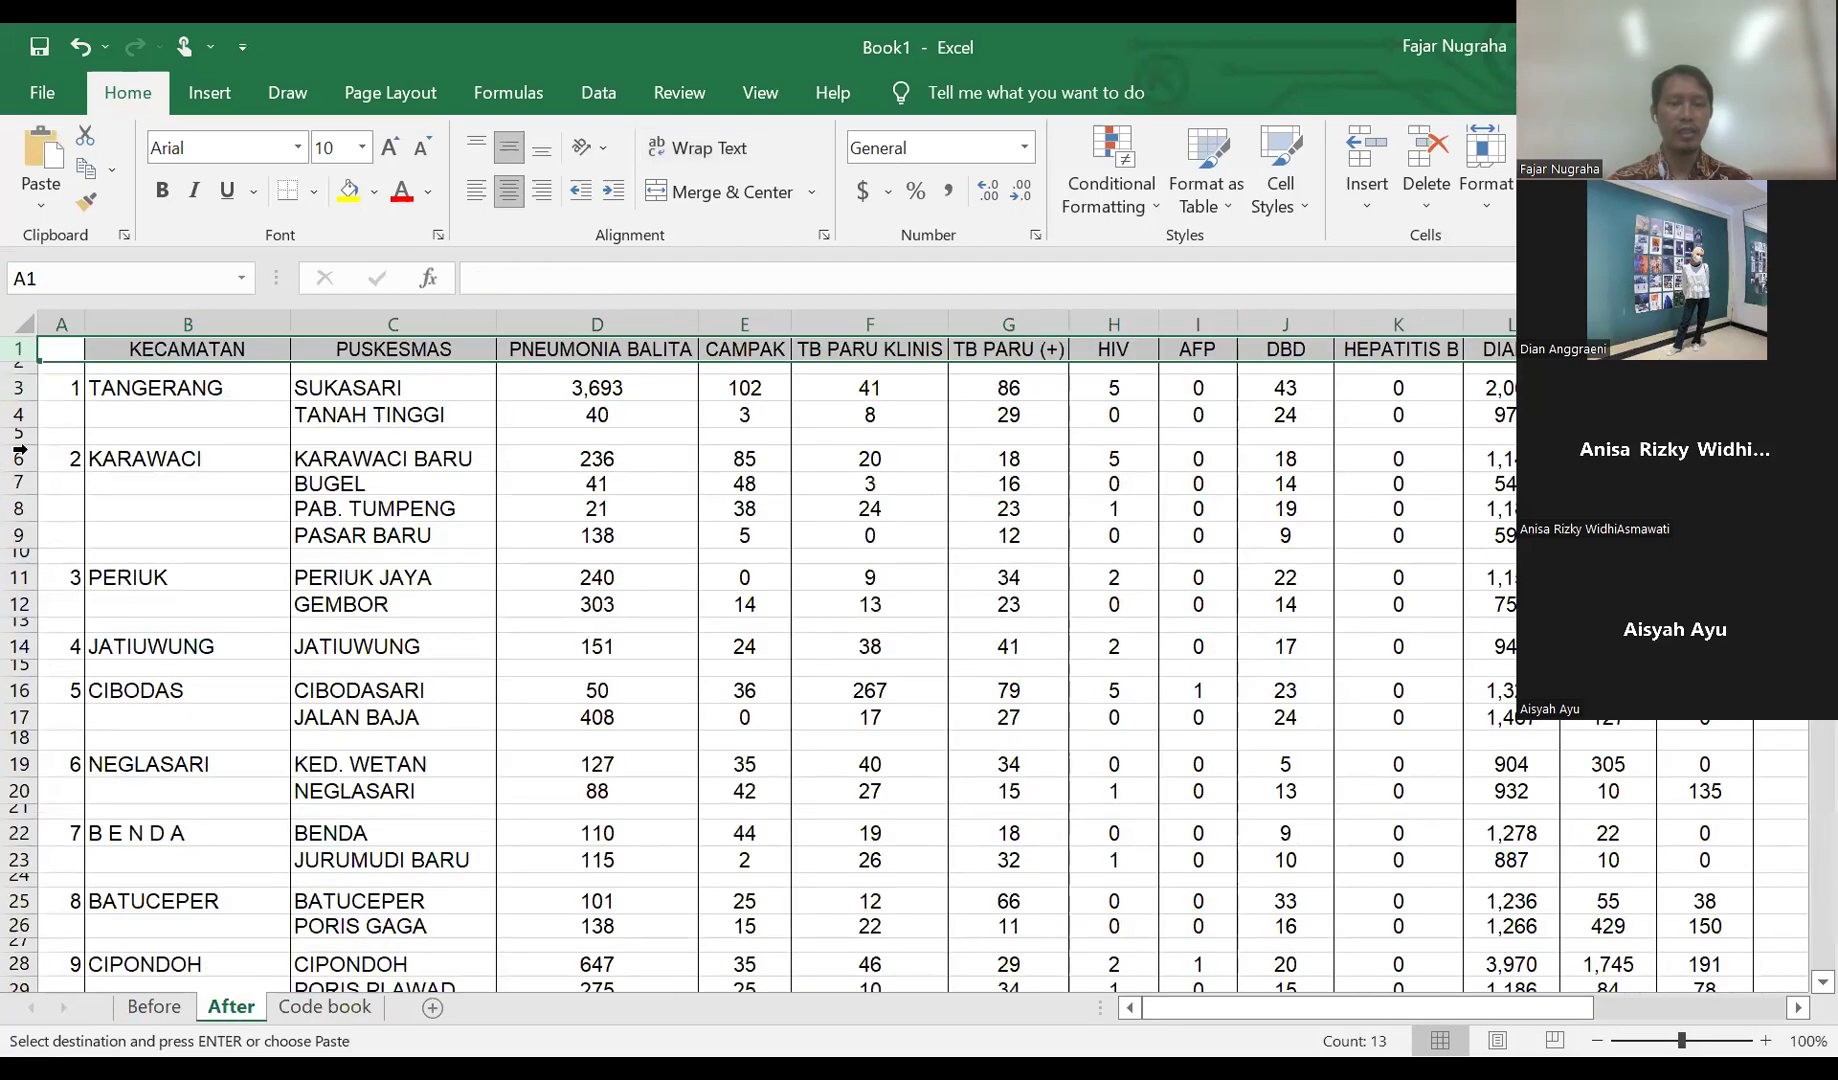
left_click(20, 347)
key("ctrl+v")
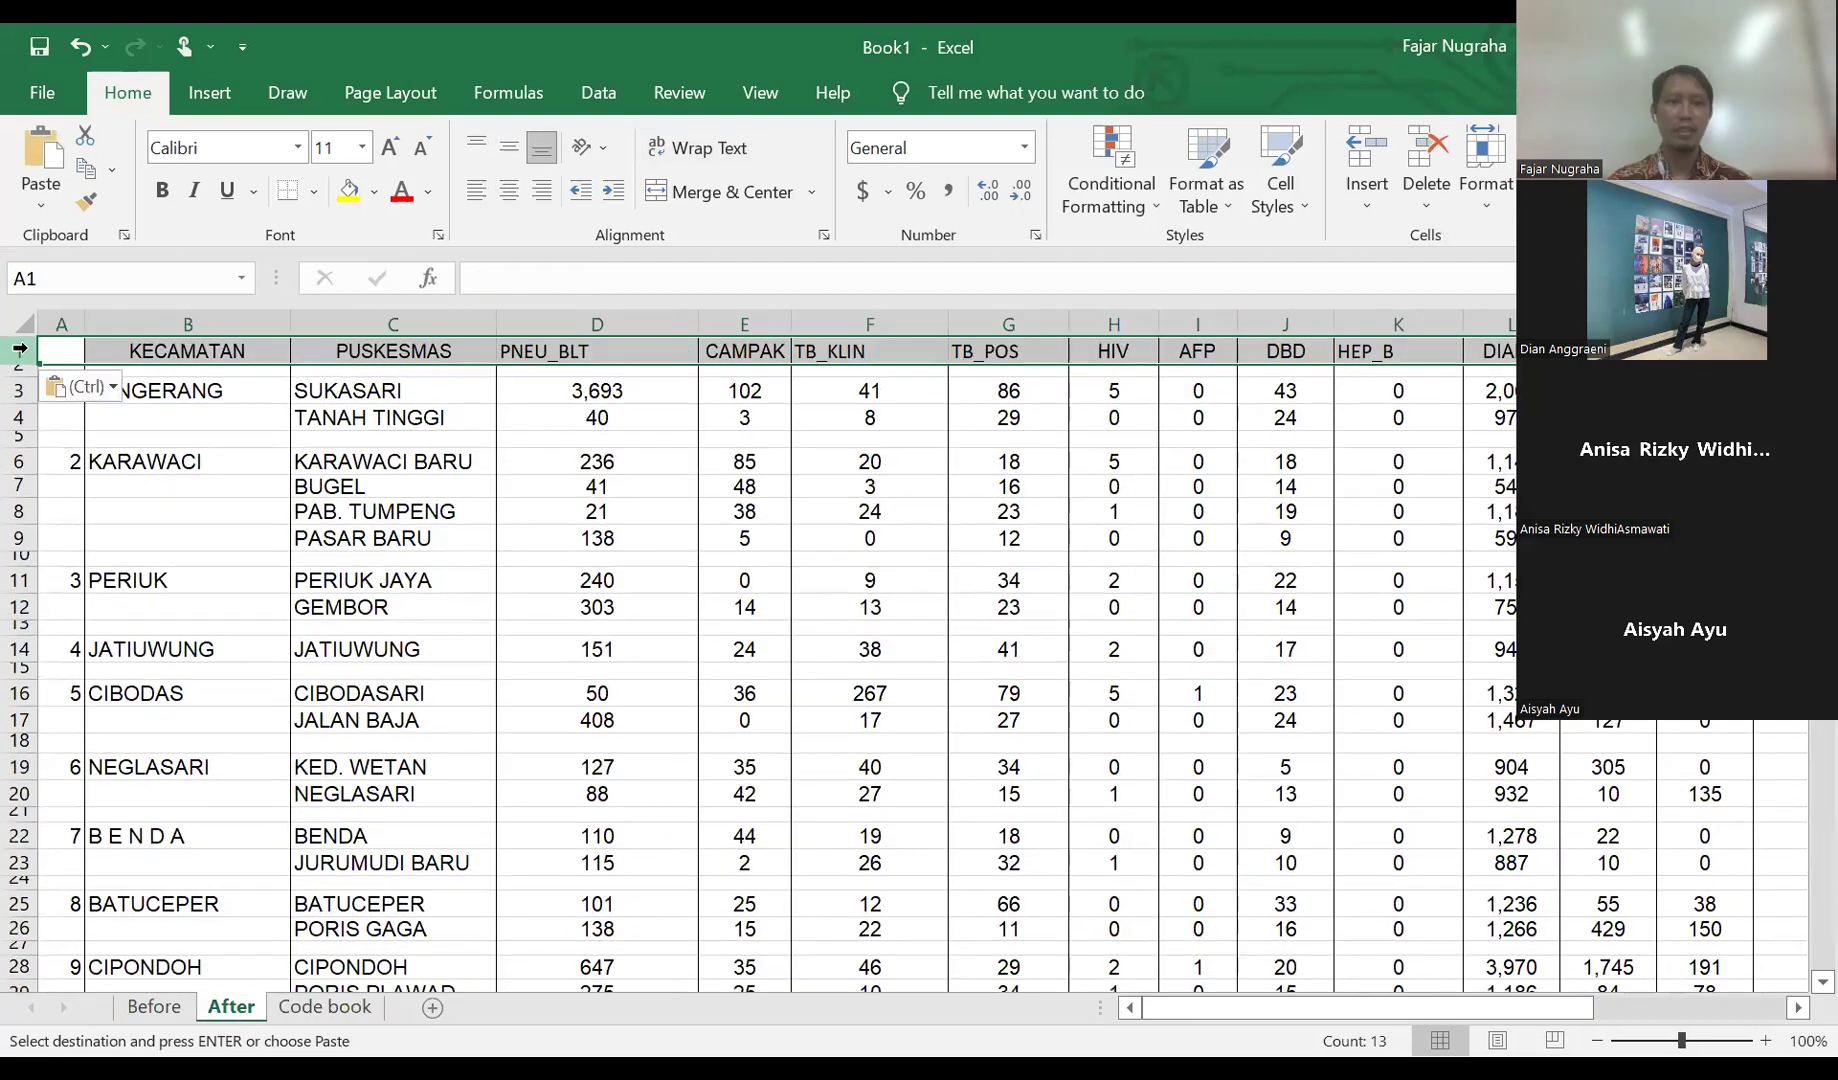
- Undo and redo the header paste on the After sheet to compare the long and short column names
left_click(20, 340)
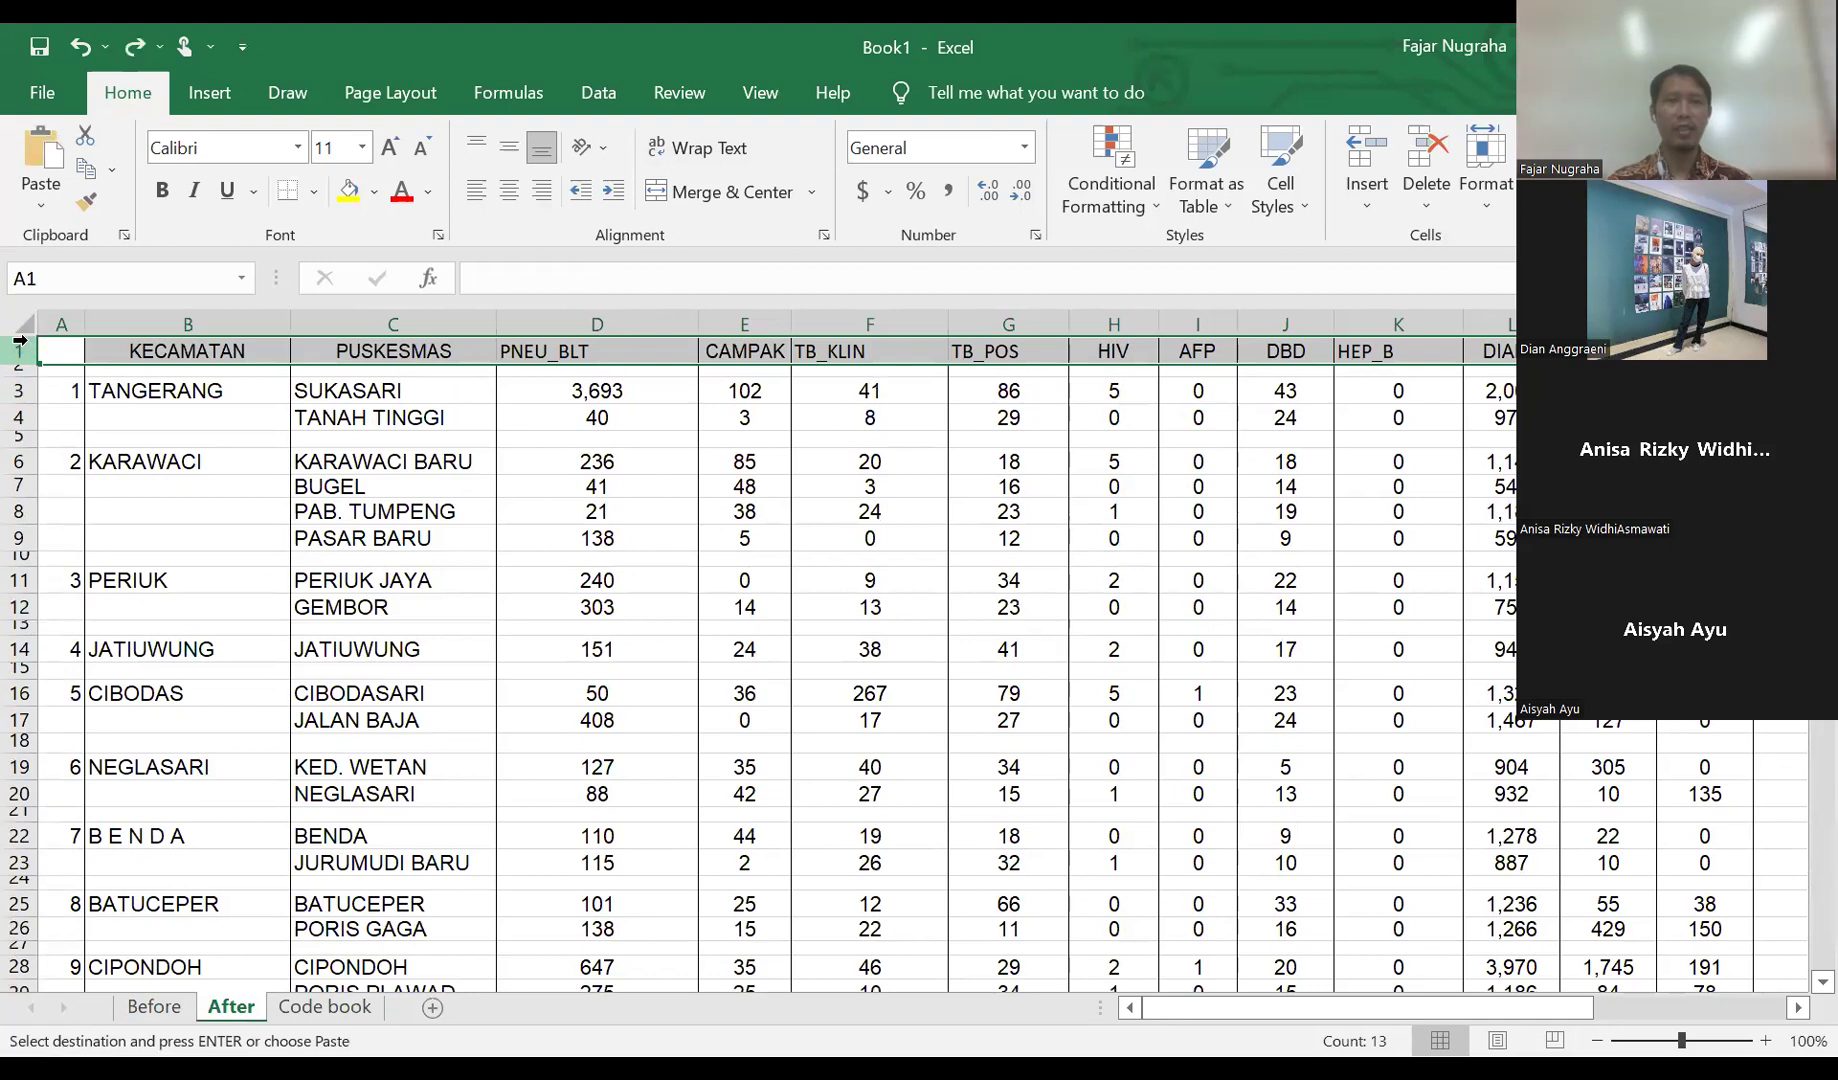
left_click(78, 40)
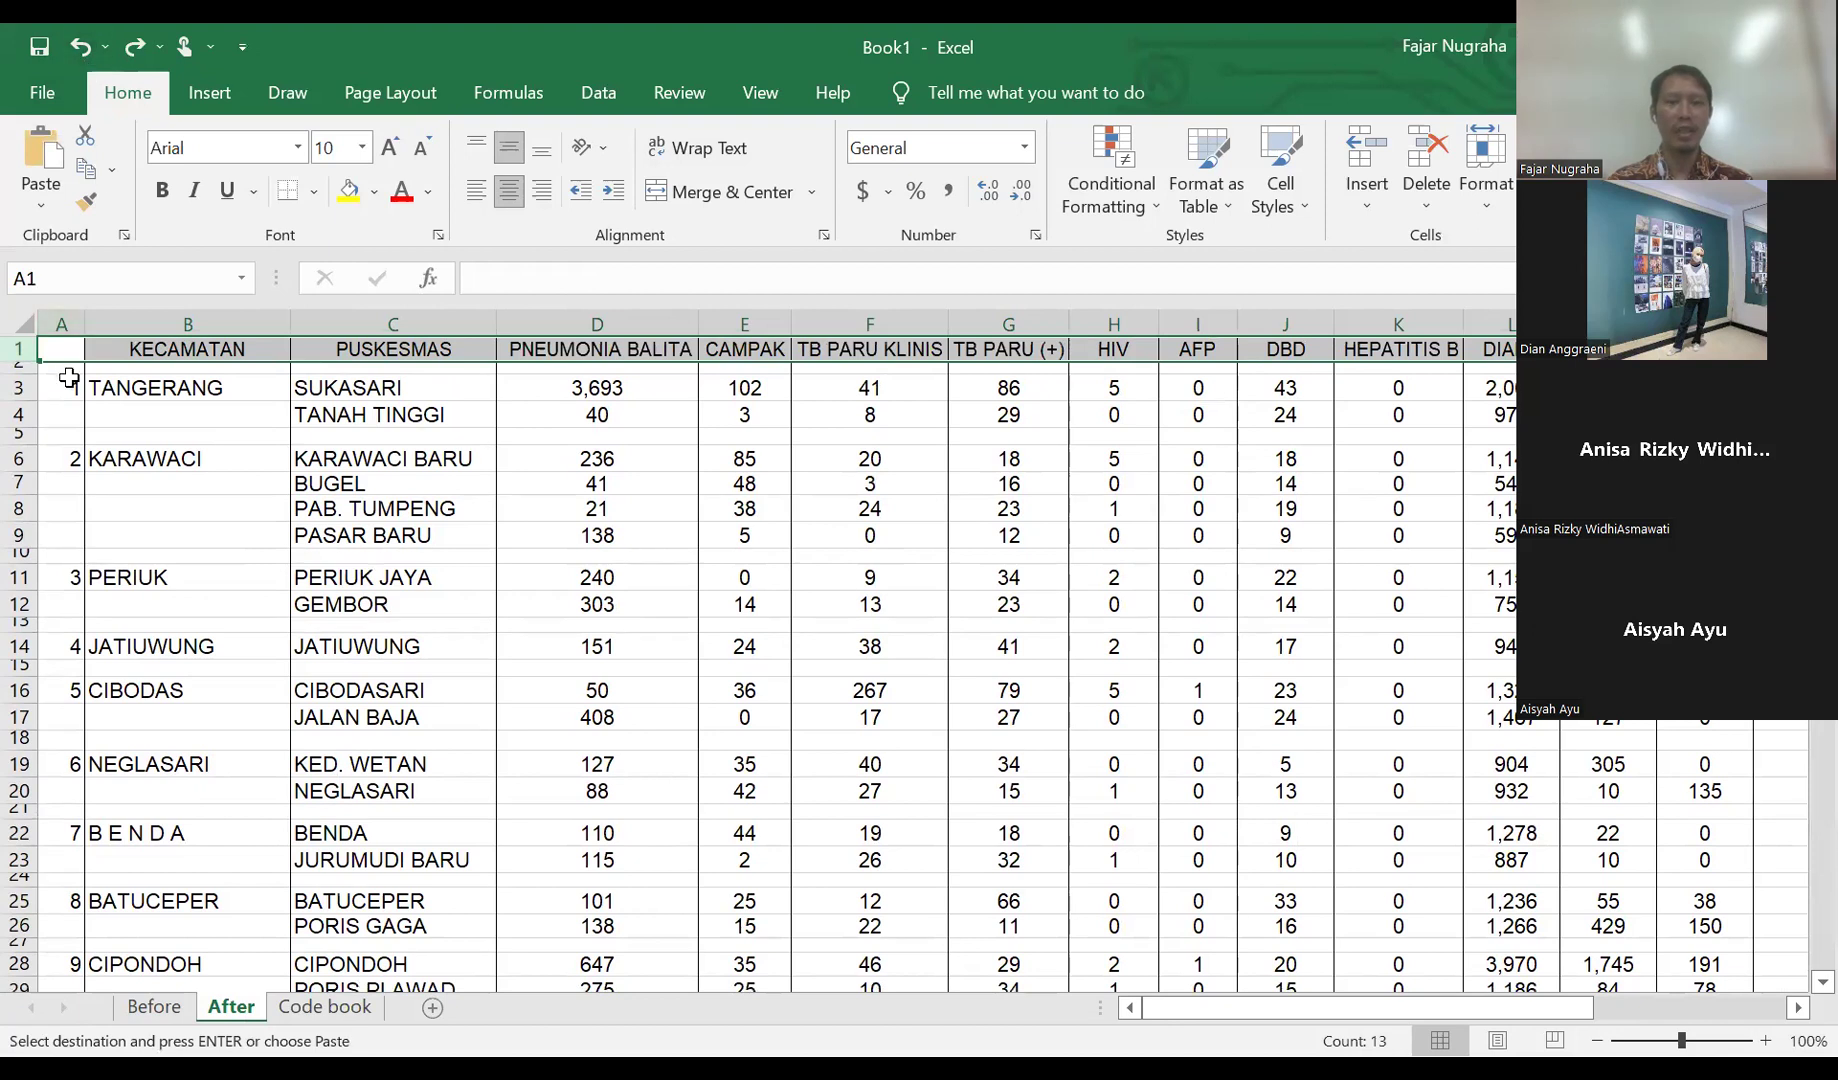
key("ctrl+y")
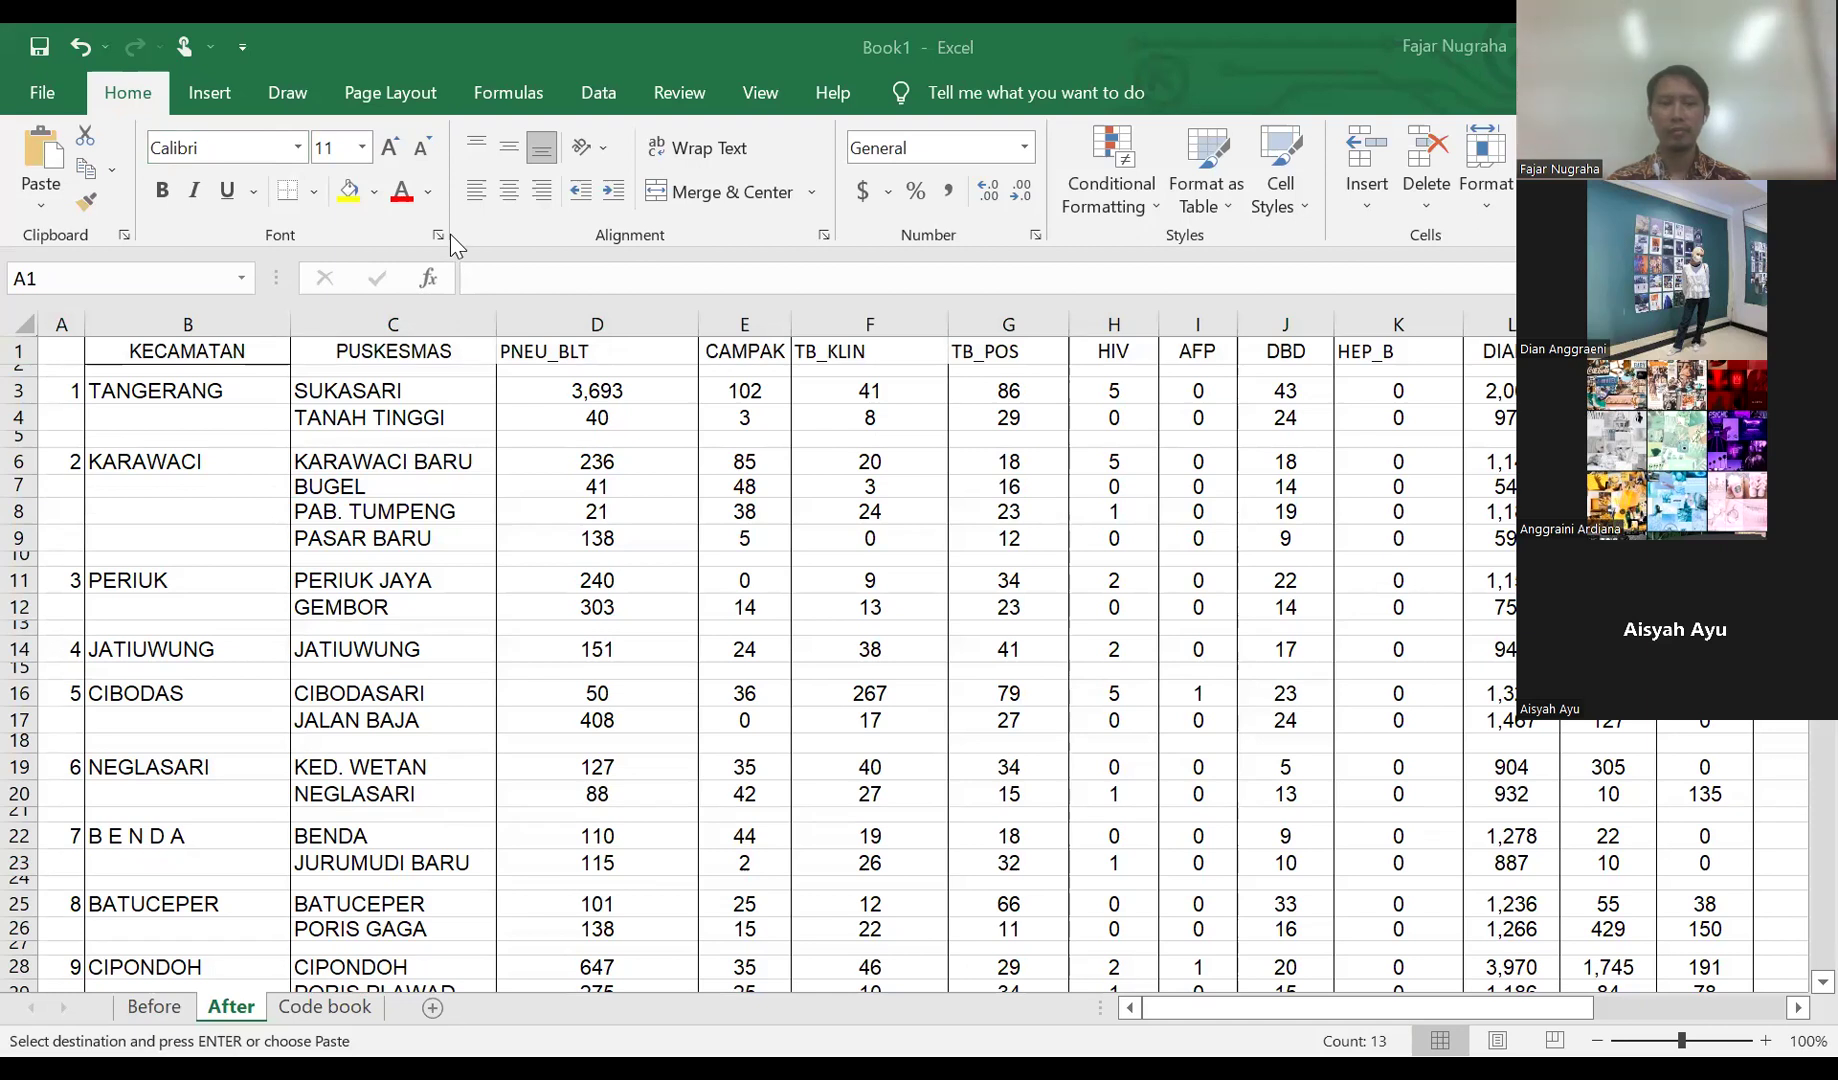
- Review the original table on the Before sheet and in TABEL IIS .xls, and compare the full names with their short codes in the Code book
left_click(155, 1007)
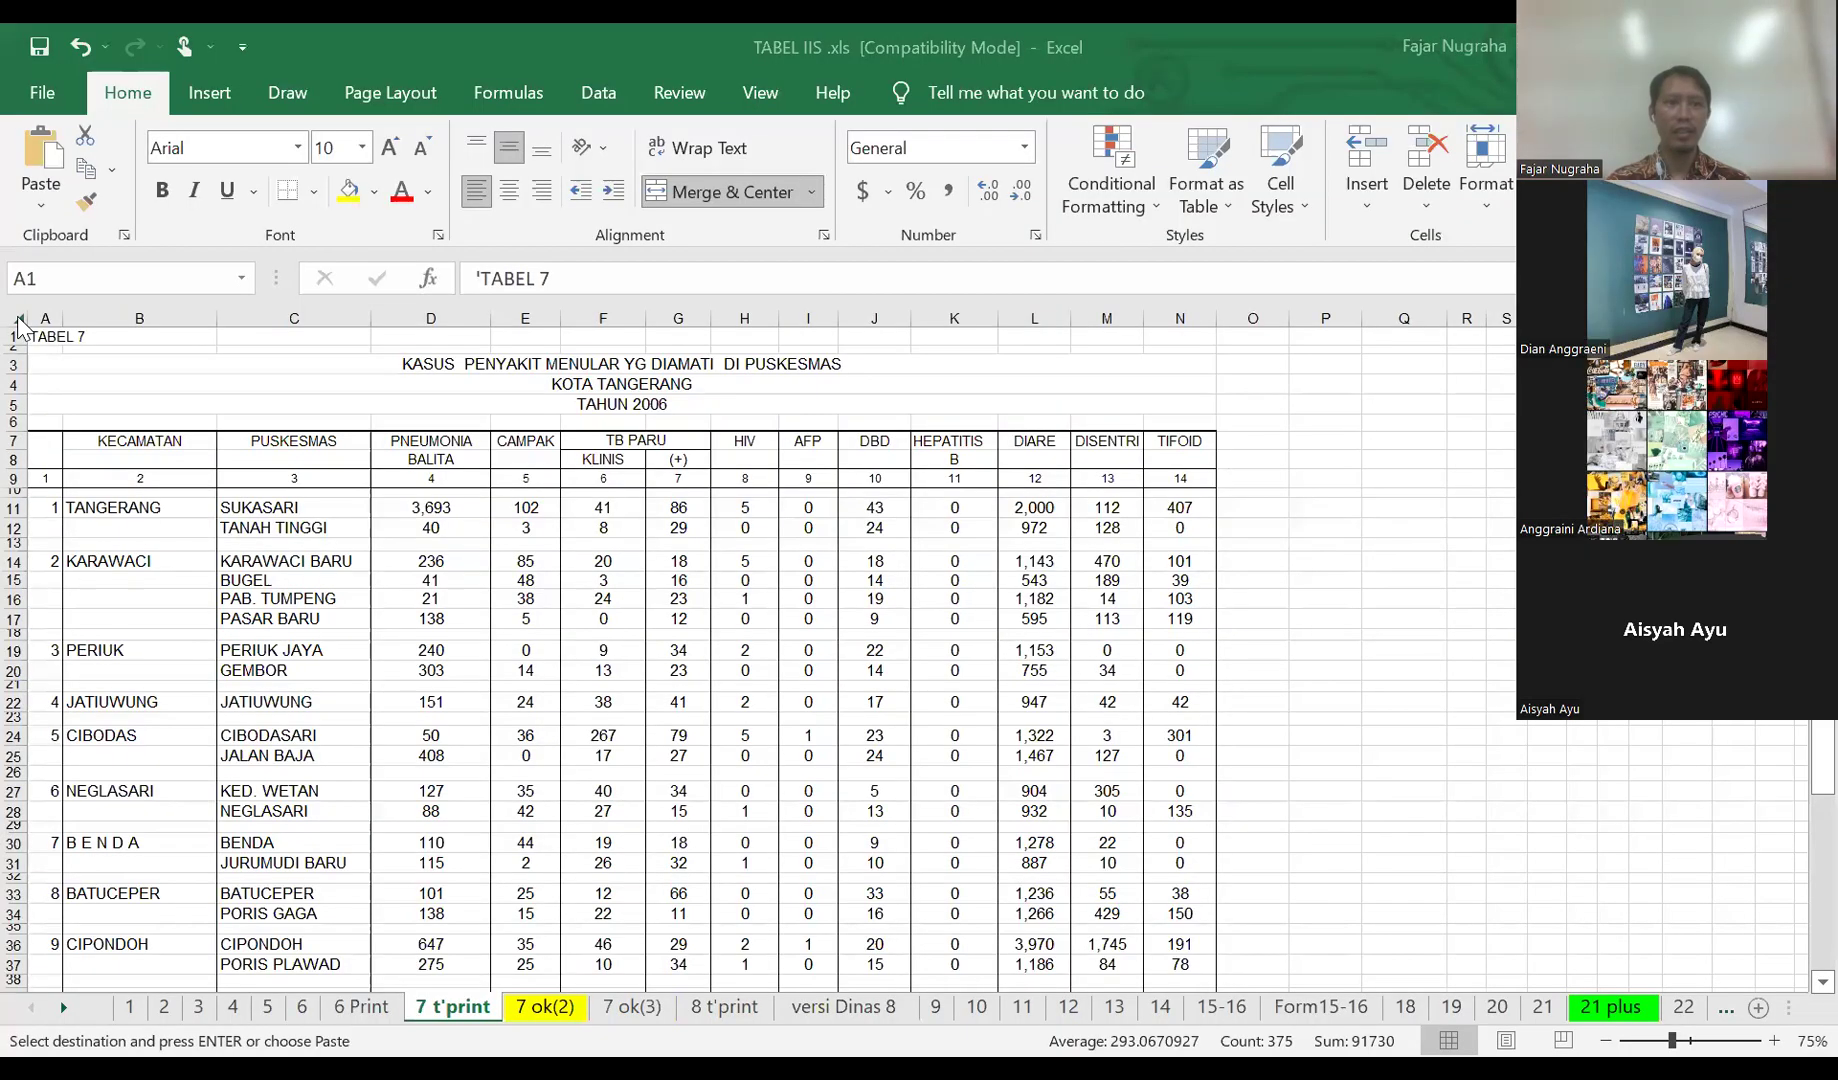
left_click(17, 319)
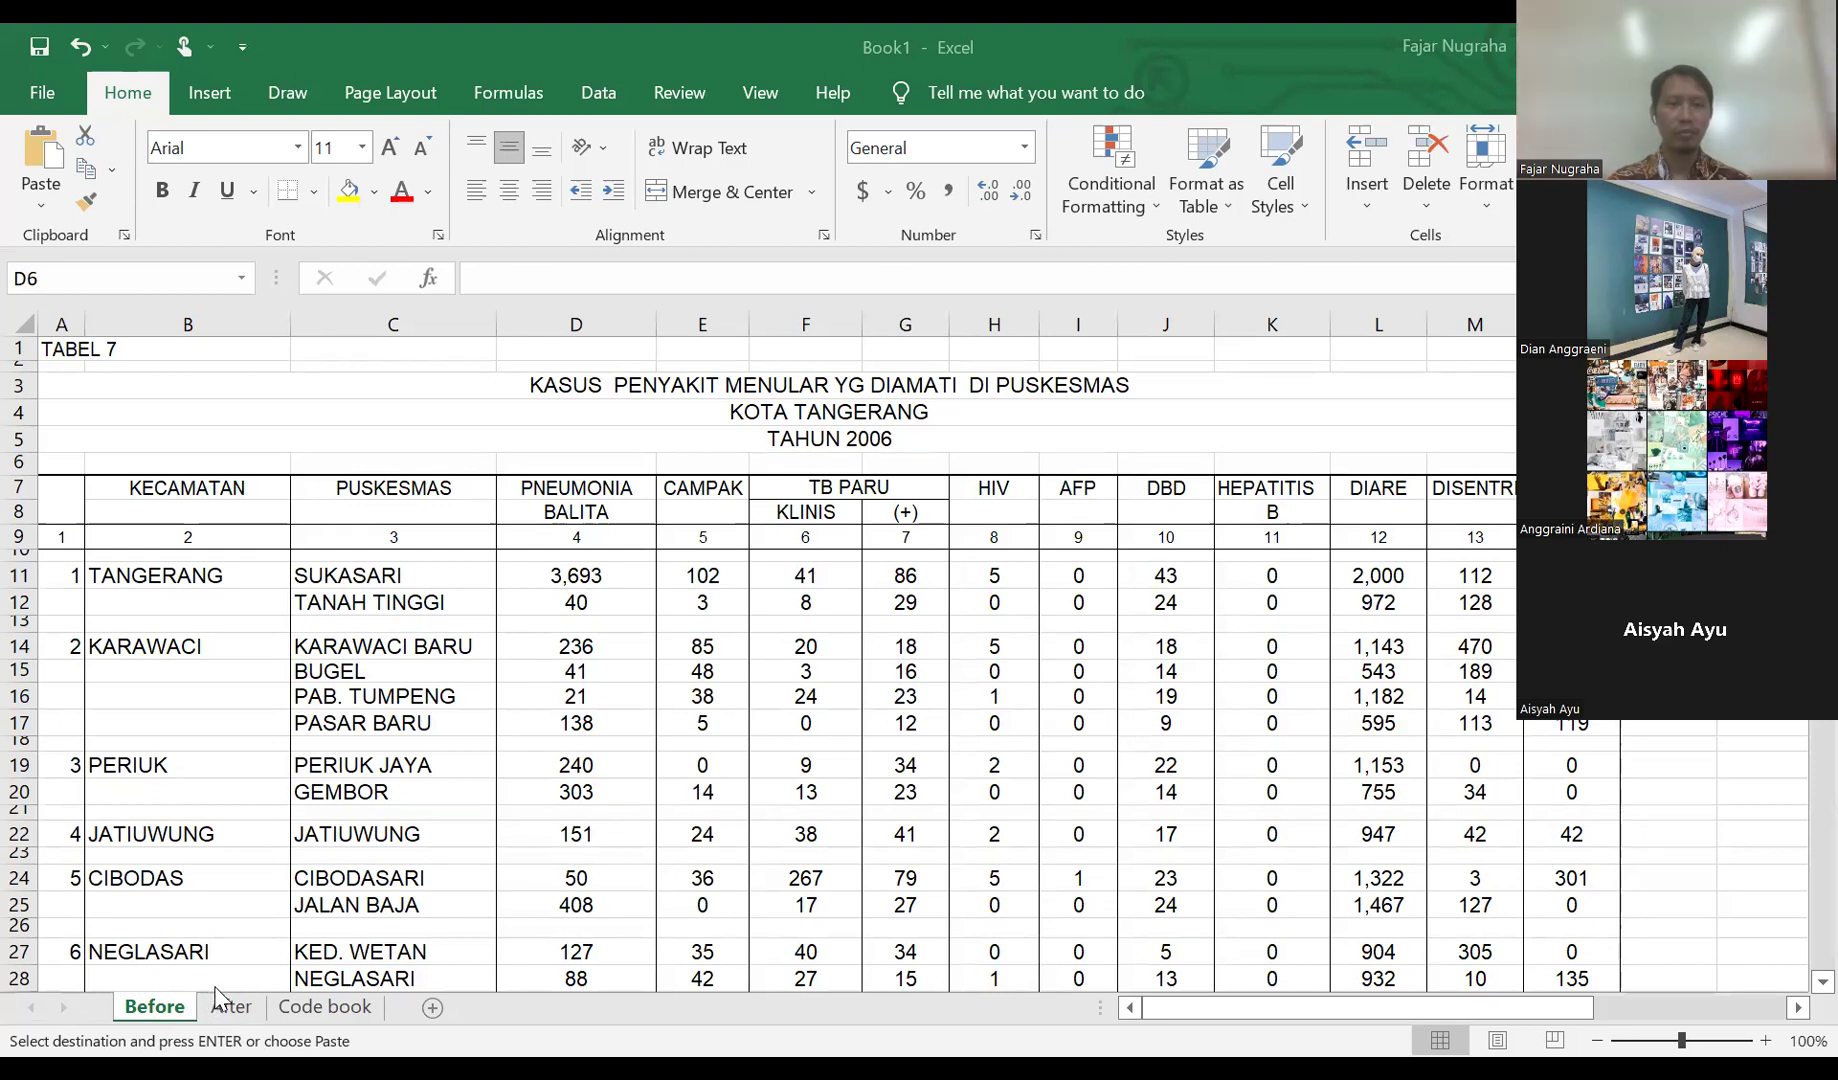
left_click(305, 1010)
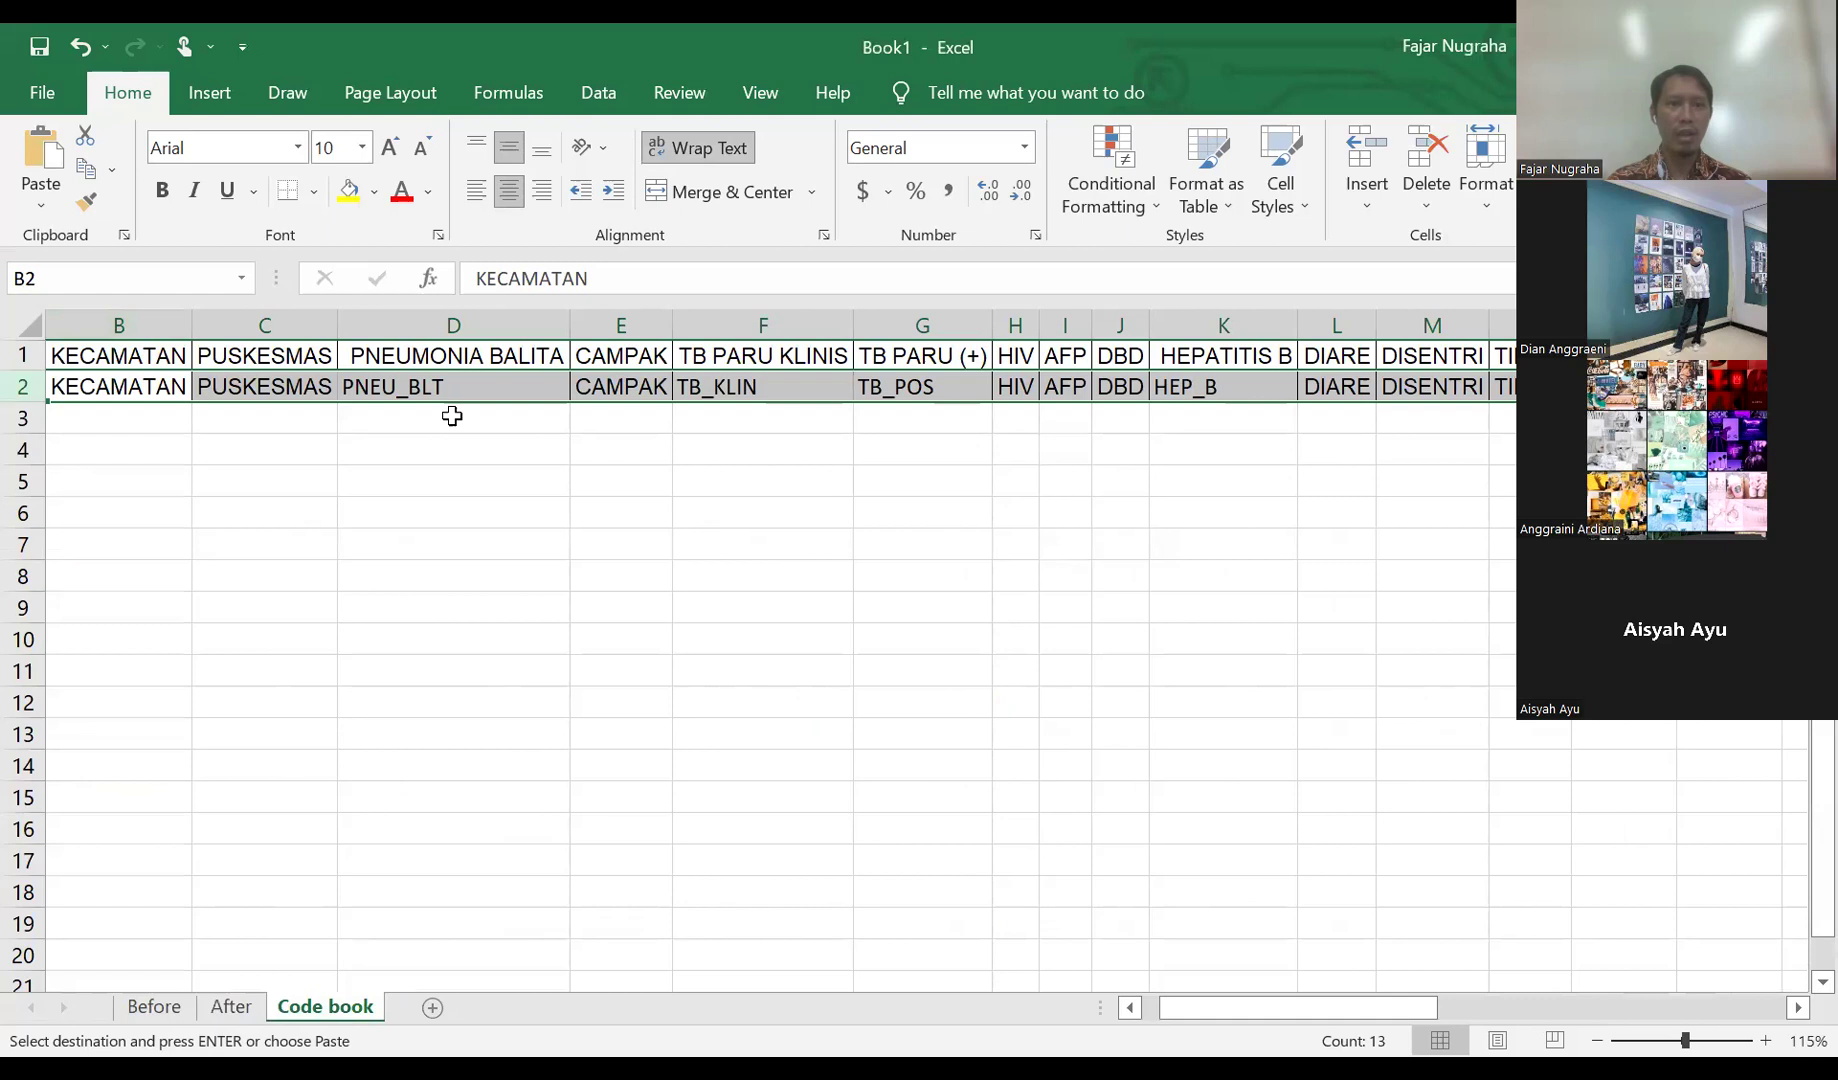
left_click(538, 400)
key("Right")
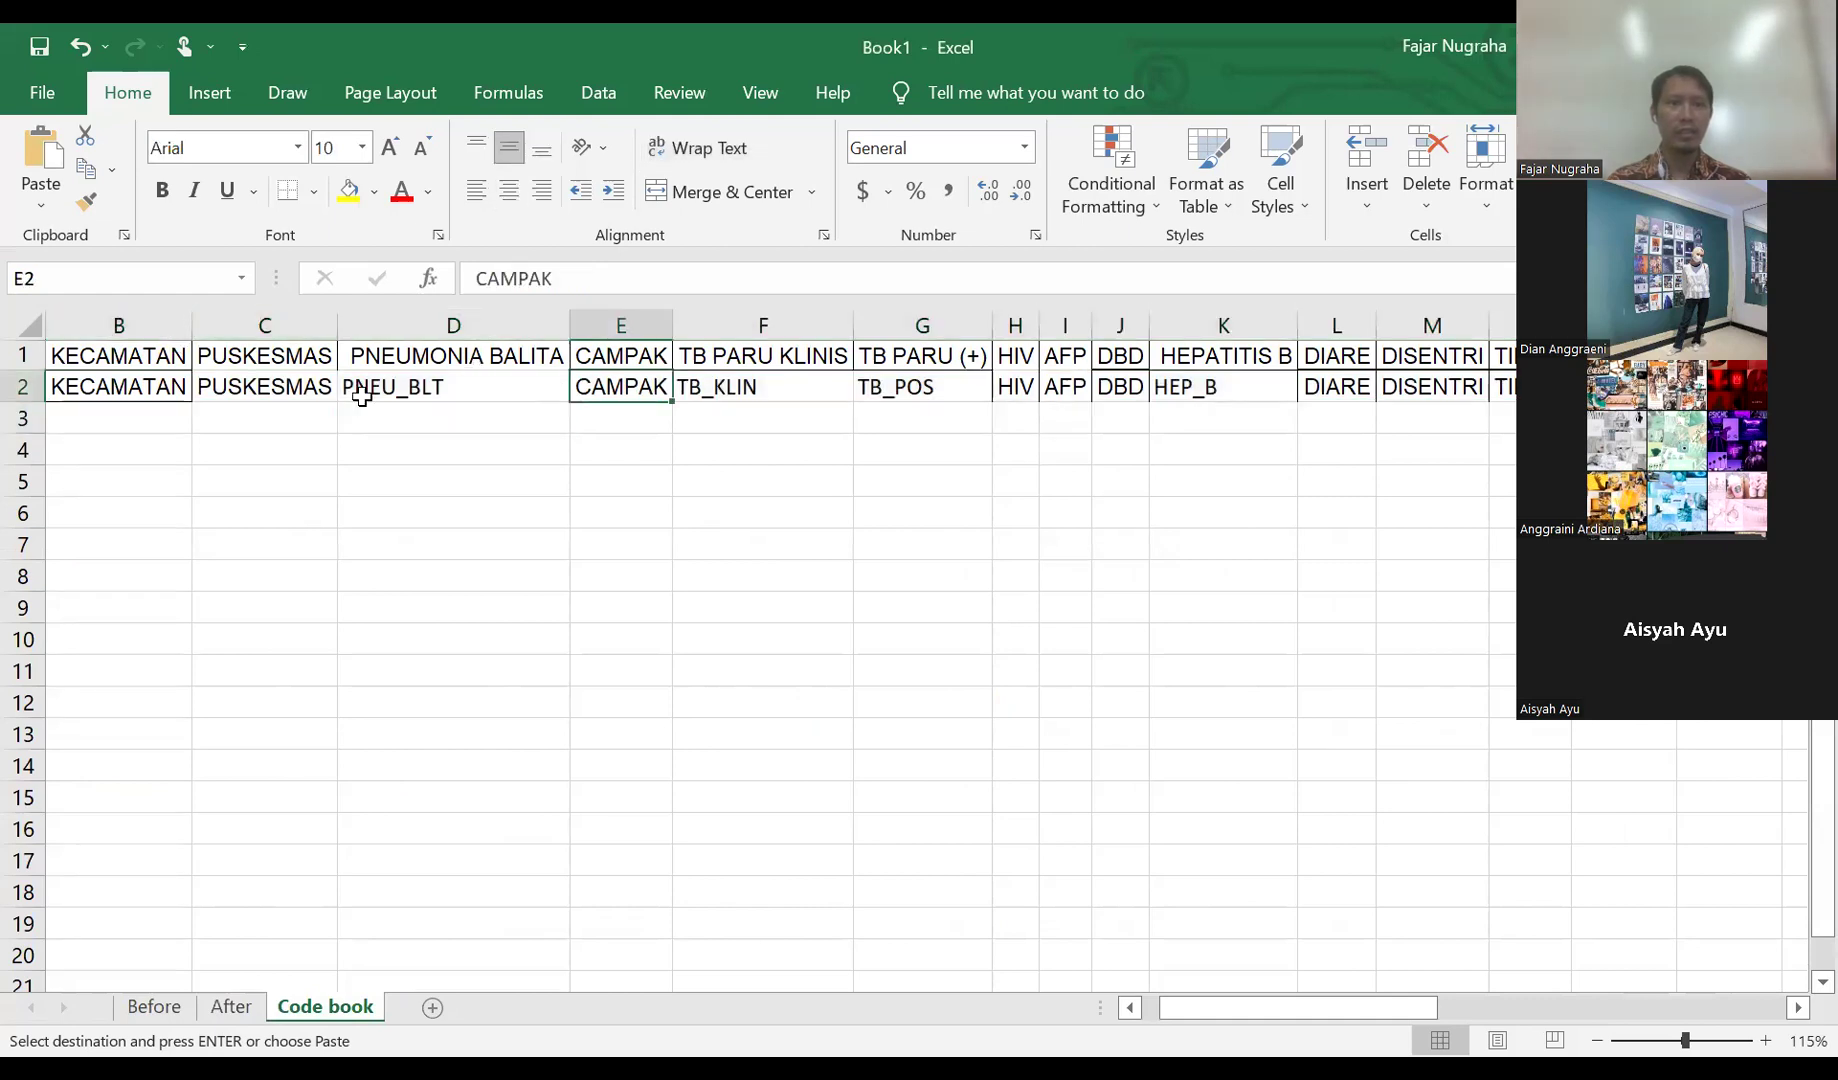
left_click(447, 358)
left_click(447, 389)
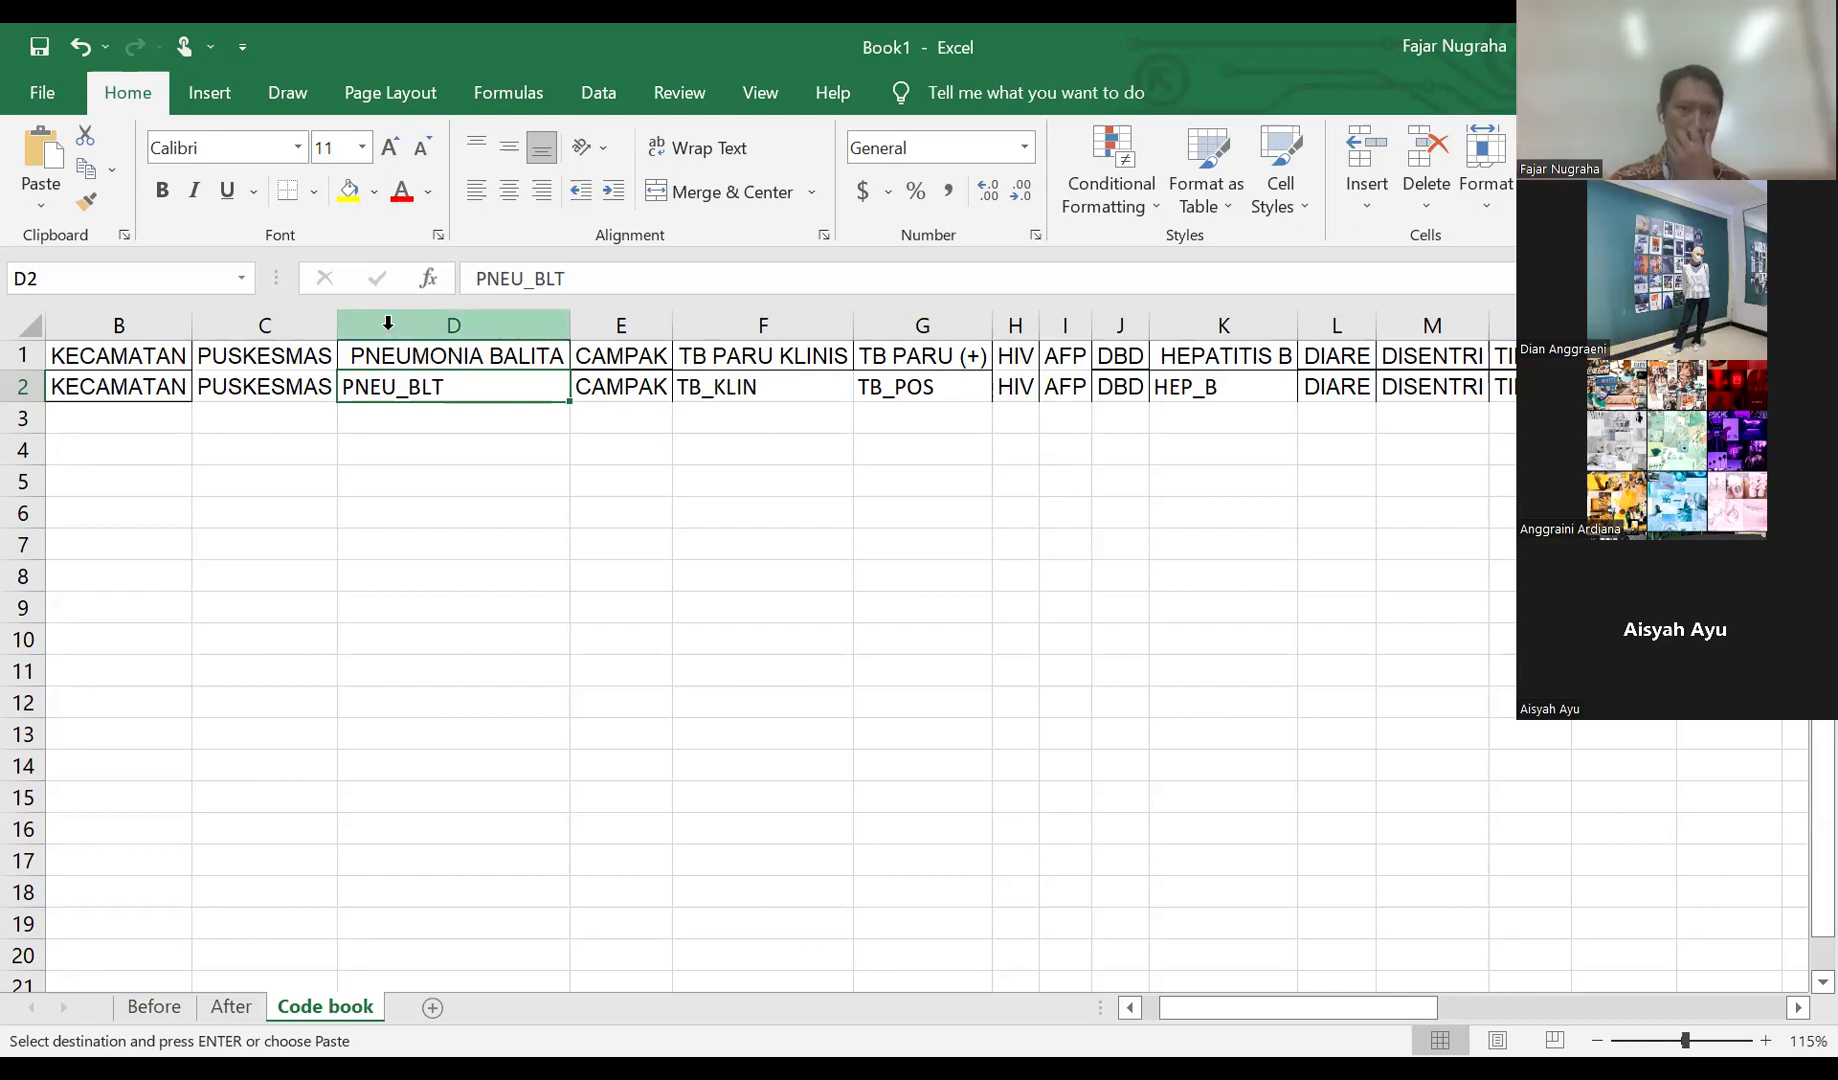
left_click_drag(62, 382, 1085, 388)
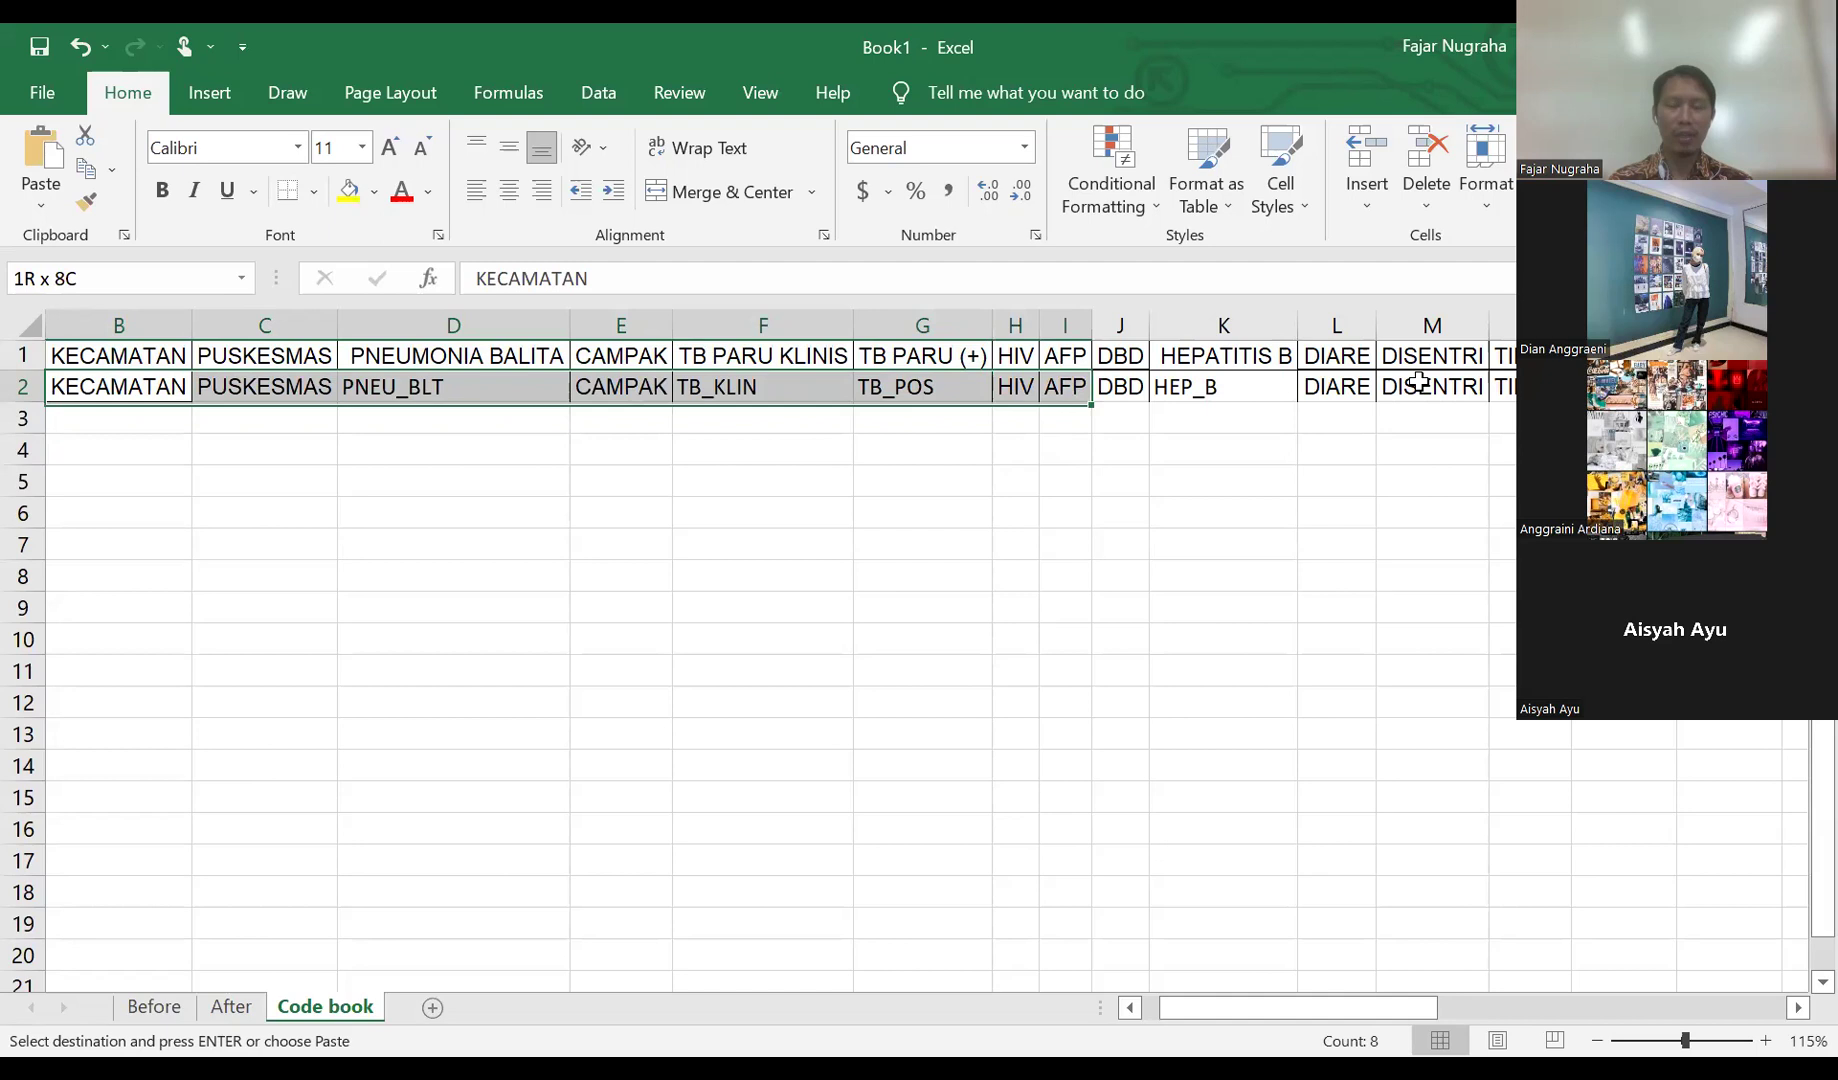
- Compare the full names and short codes in the Code book with the header row of the After sheet
left_click_drag(1419, 381, 1419, 381)
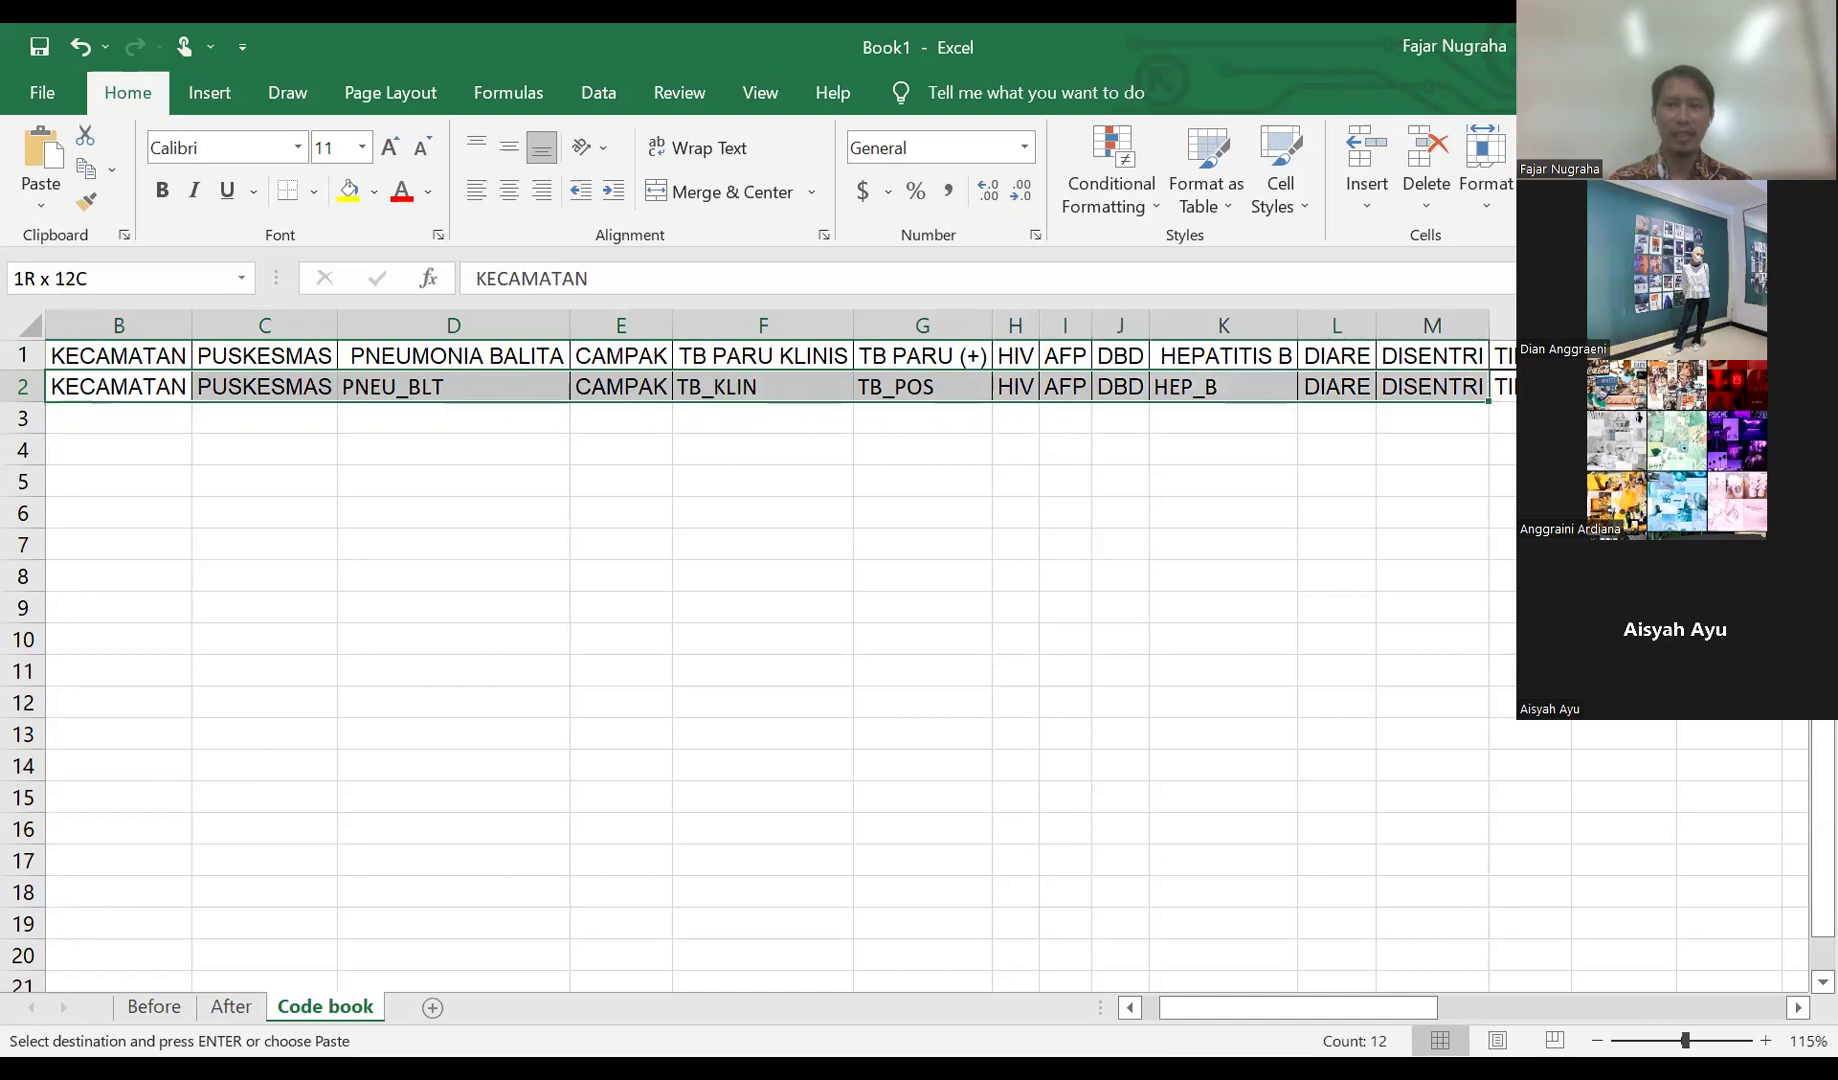
left_click(20, 386)
left_click(20, 386)
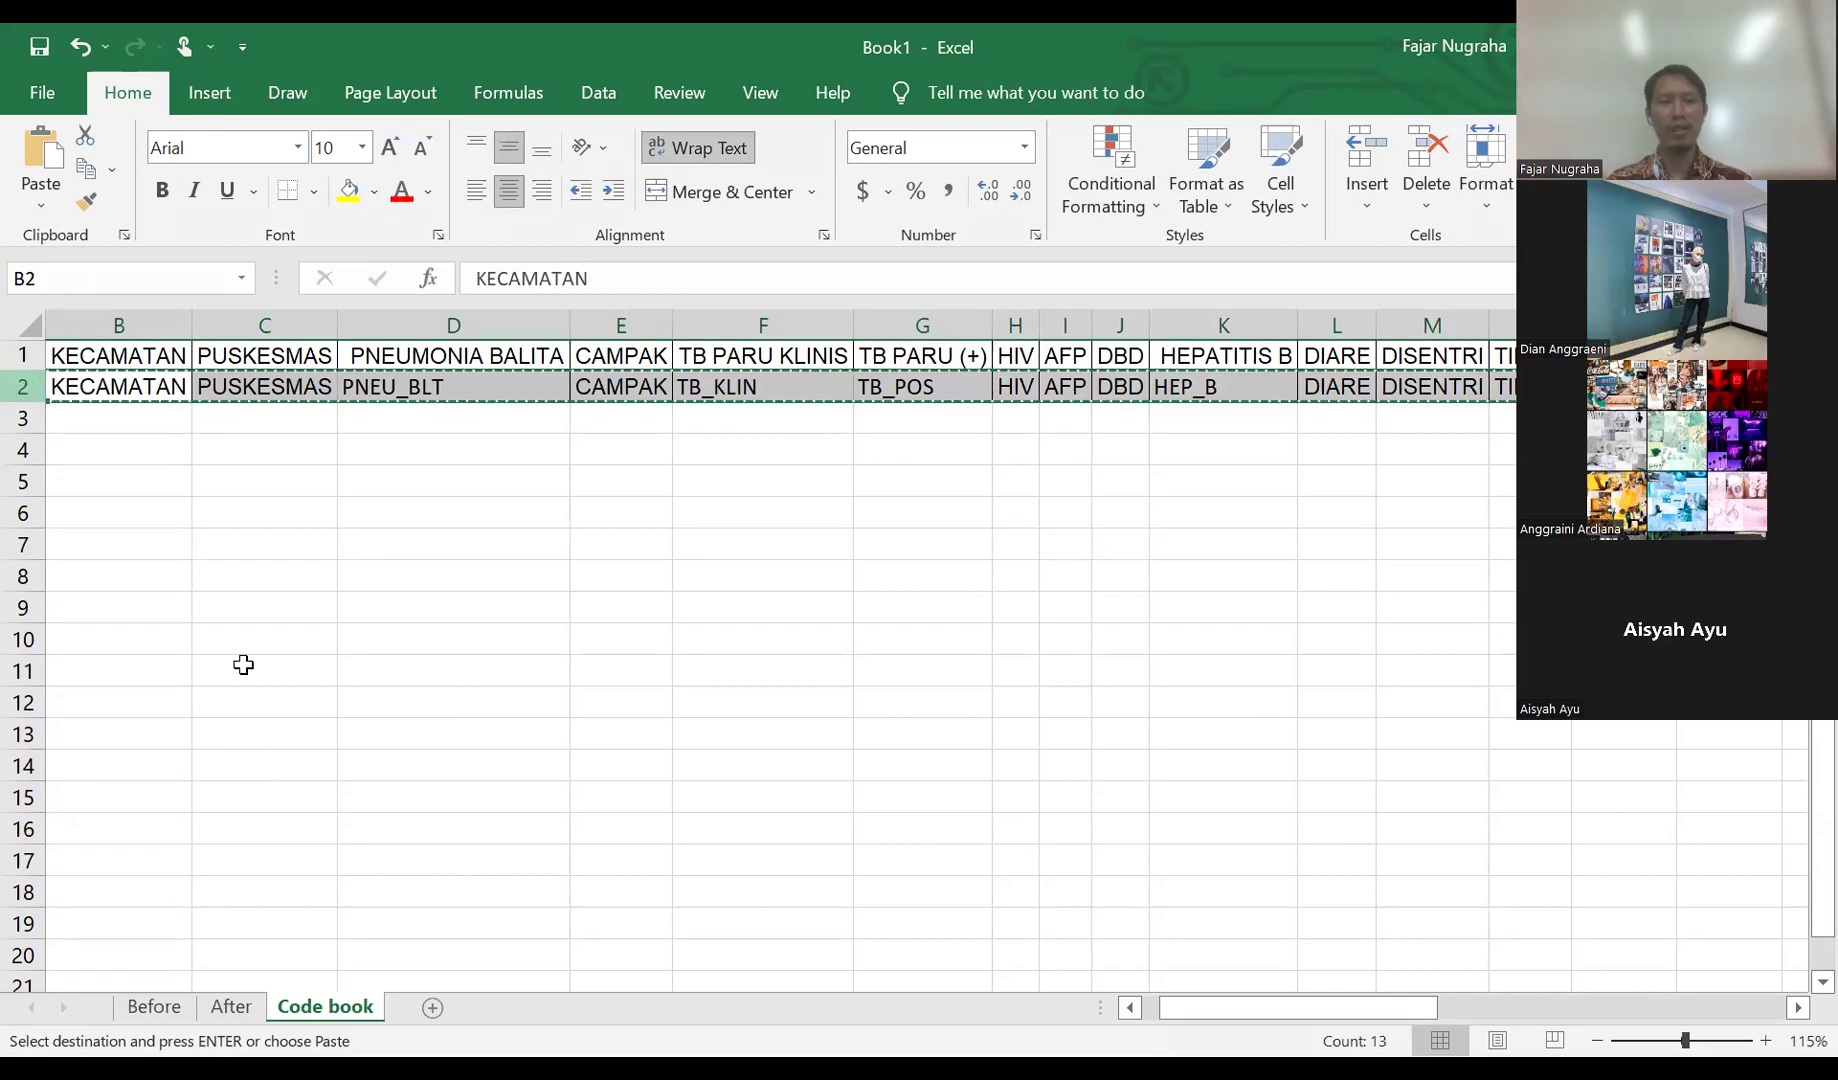
left_click(229, 1005)
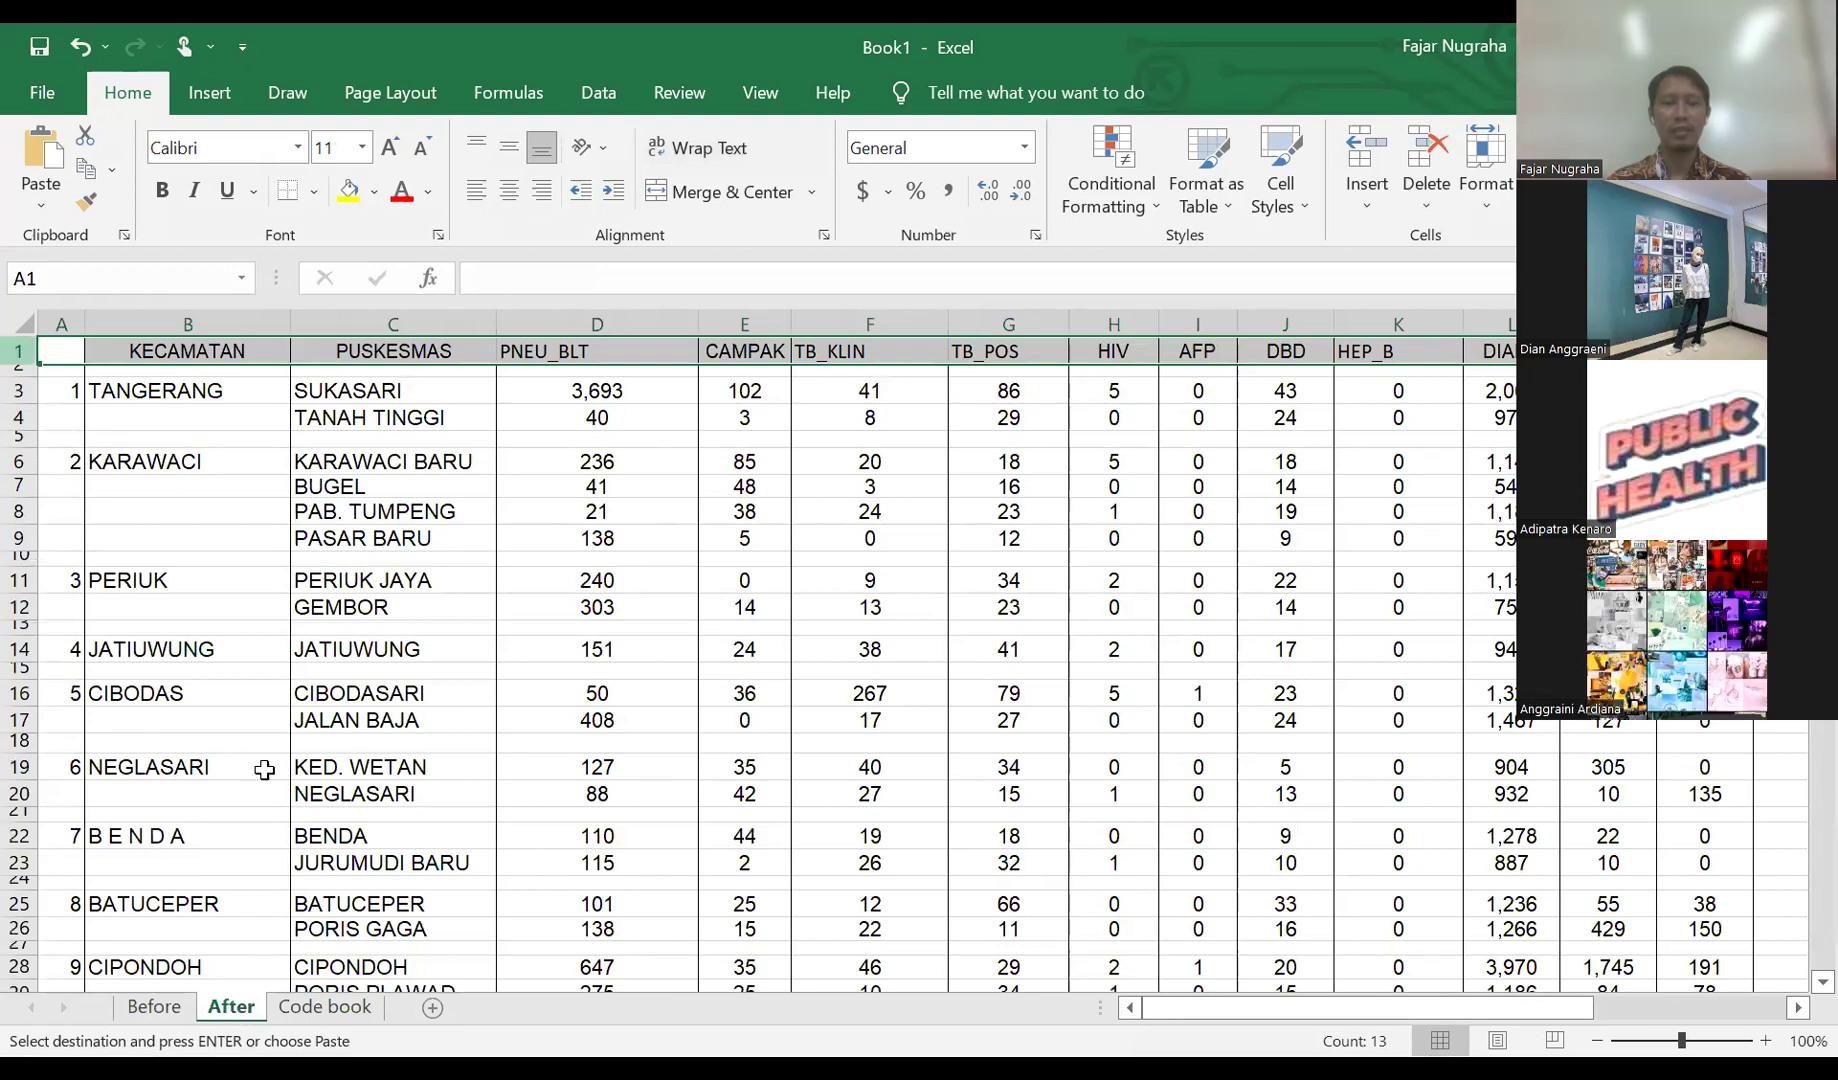
left_click(345, 1007)
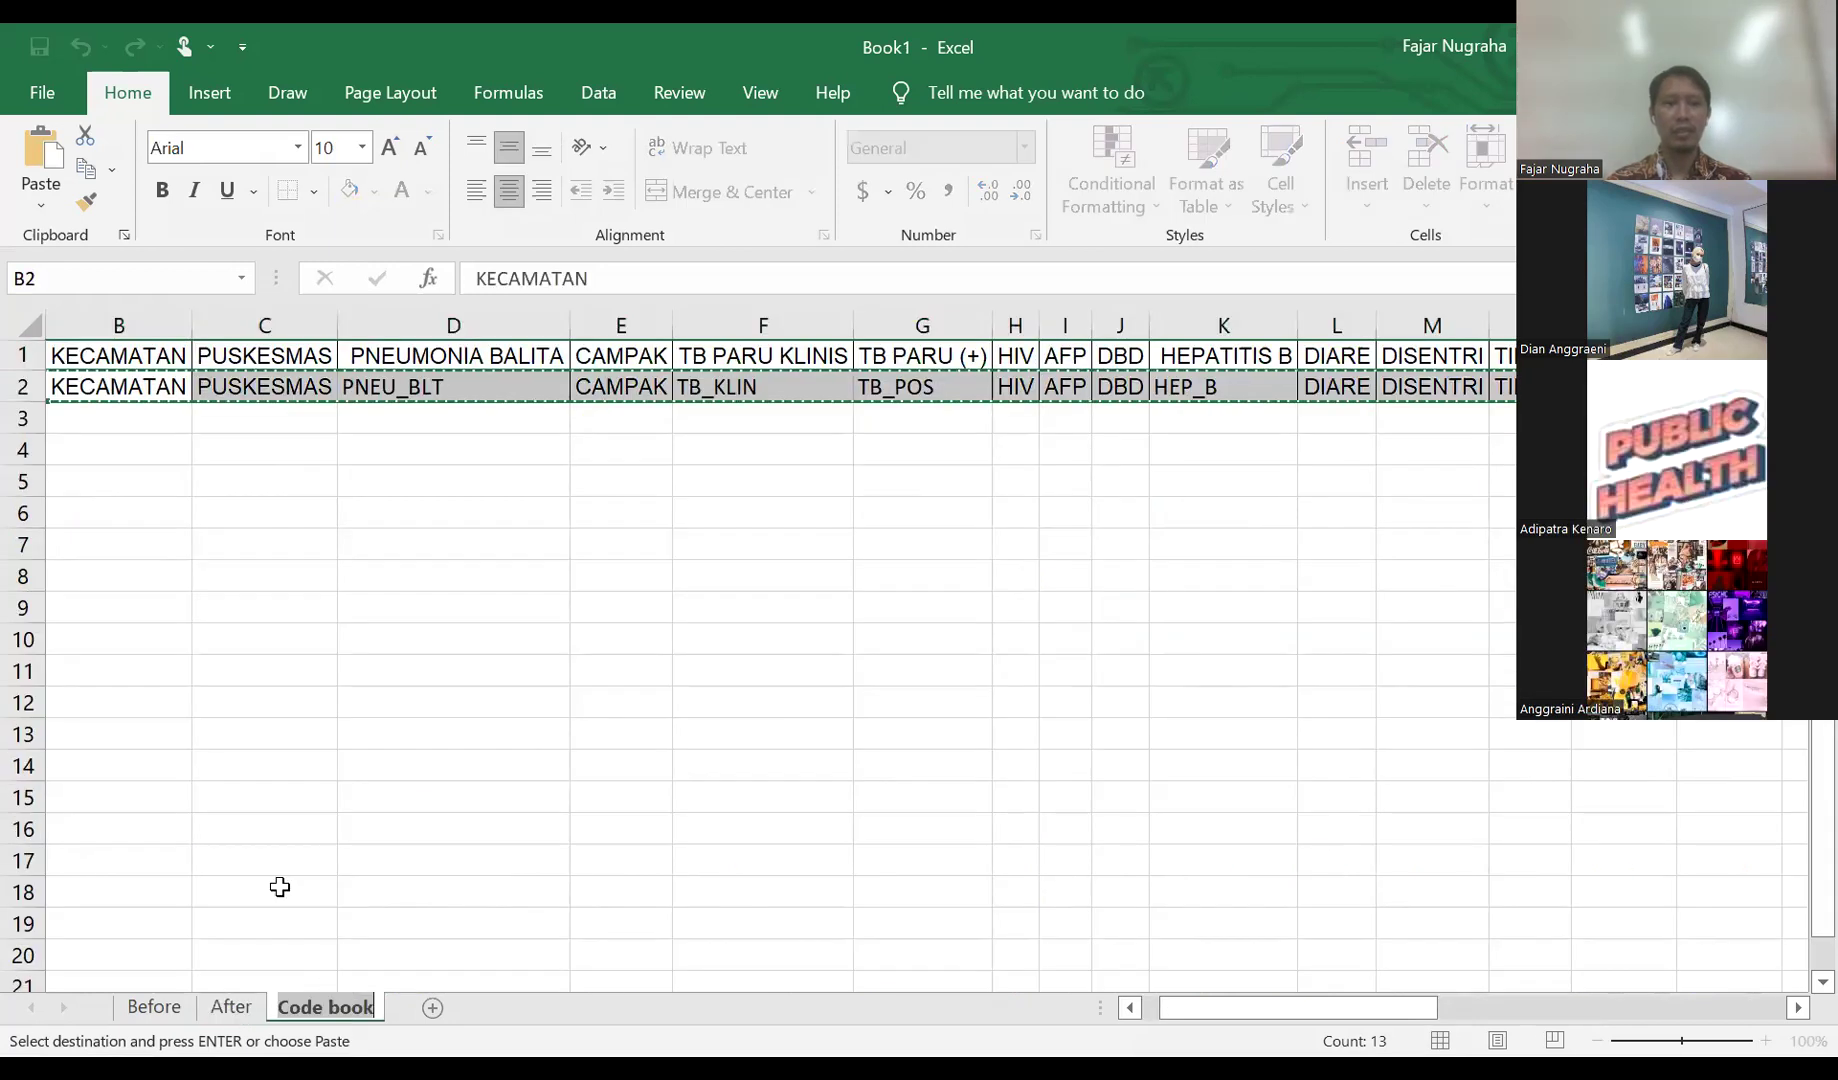
left_click(172, 580)
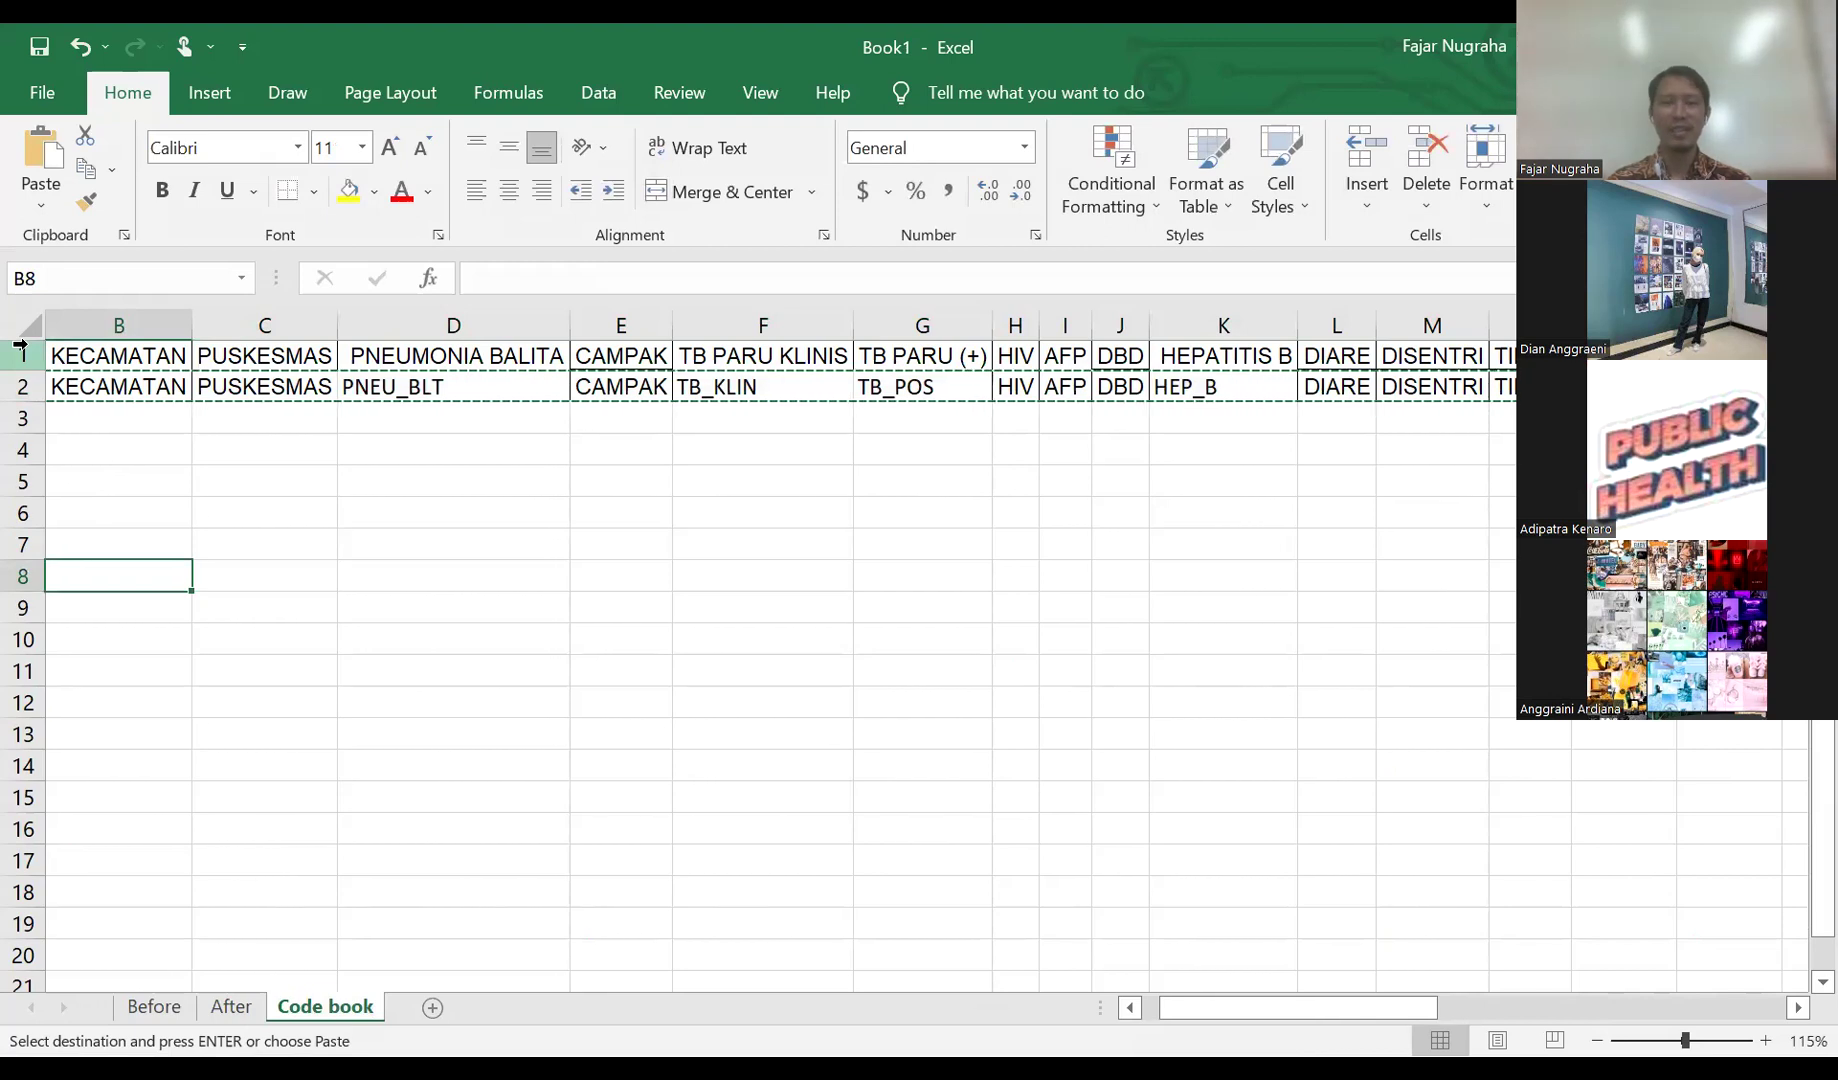
left_click(385, 355)
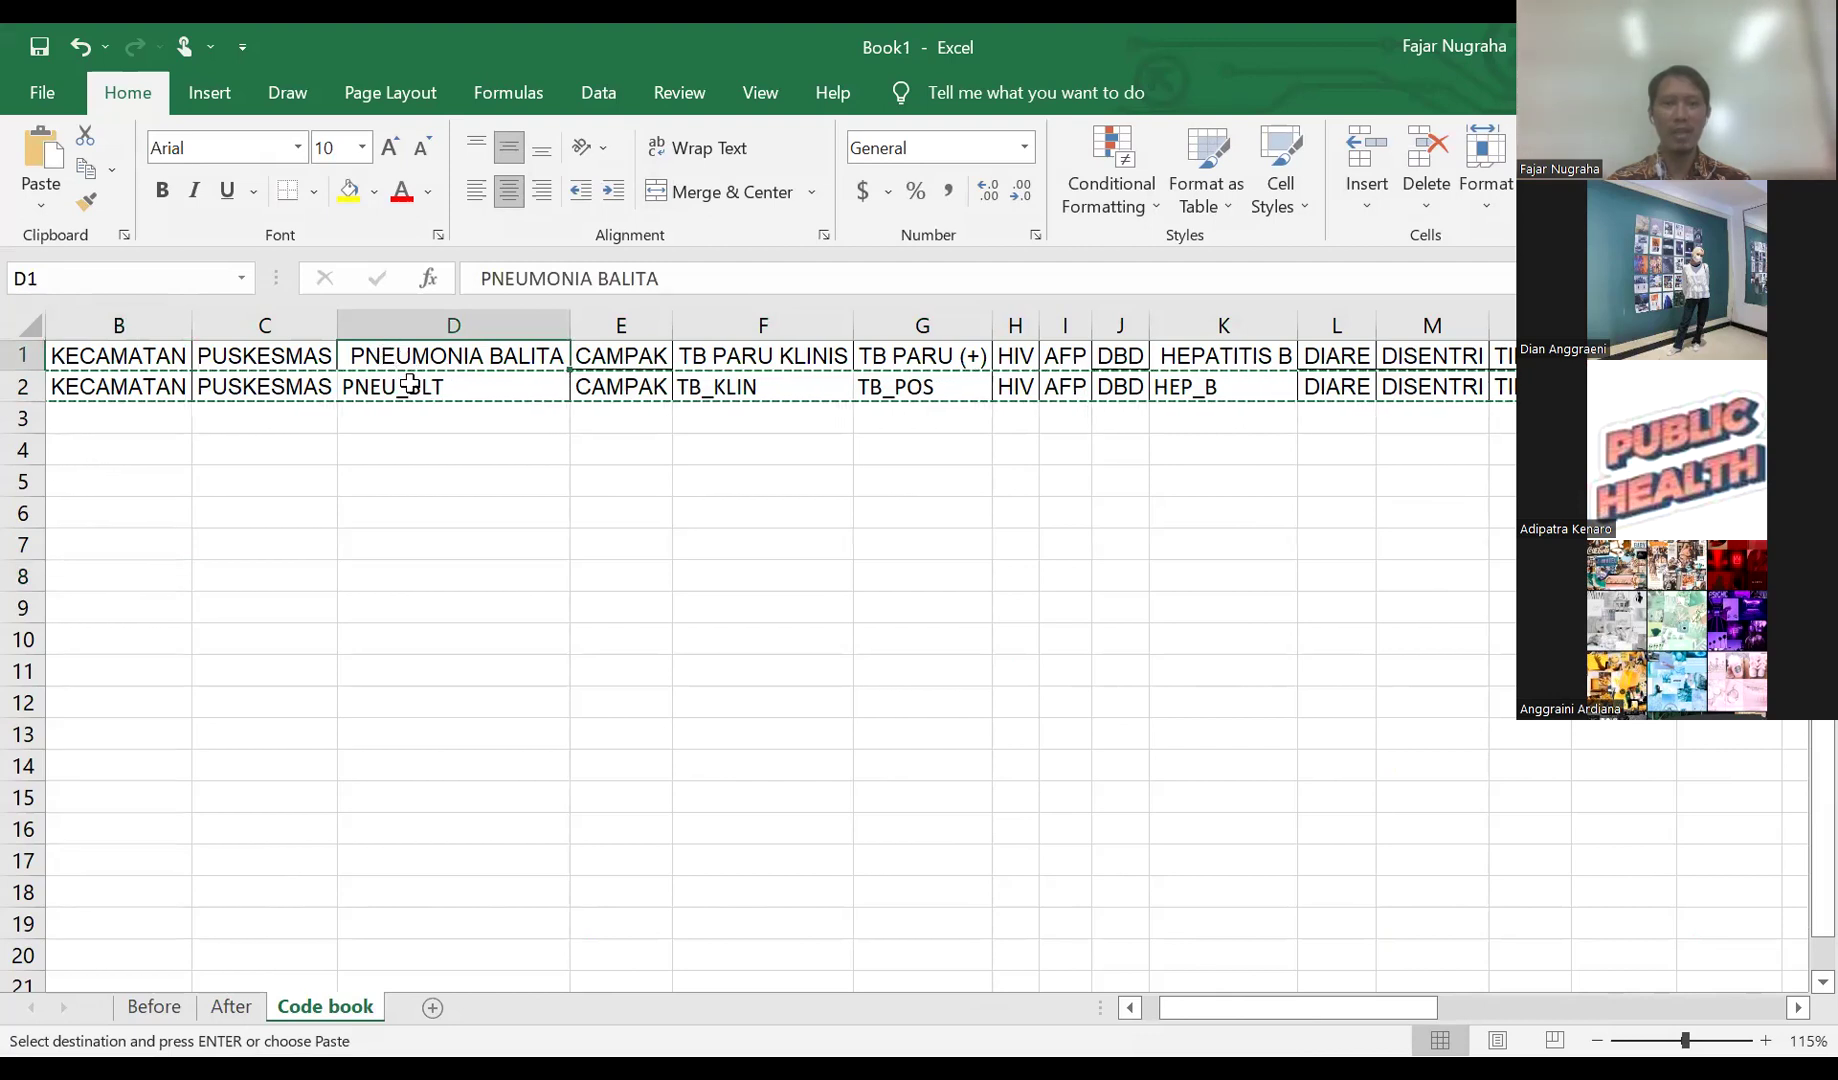
left_click(410, 386)
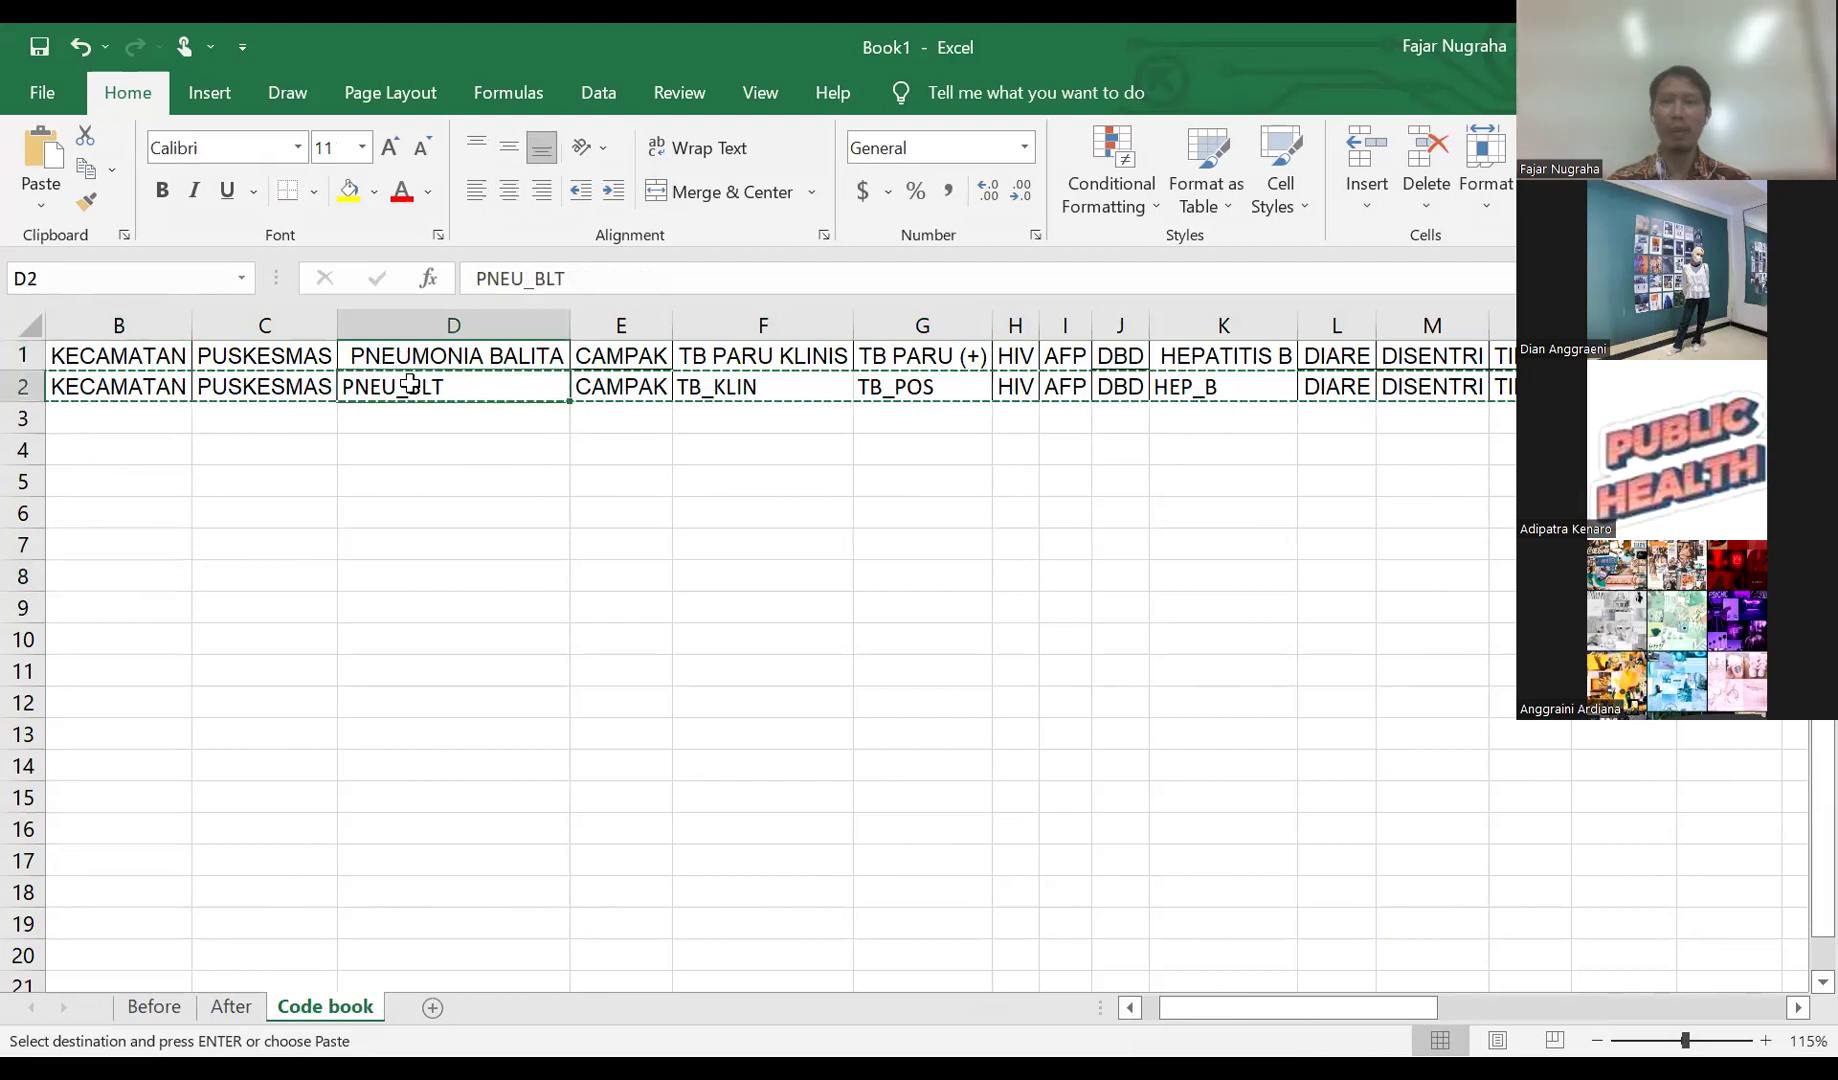
- Fill the full-name row 1 of the Code book sheet with yellow and the short-code row 2 with green
left_click(18, 387)
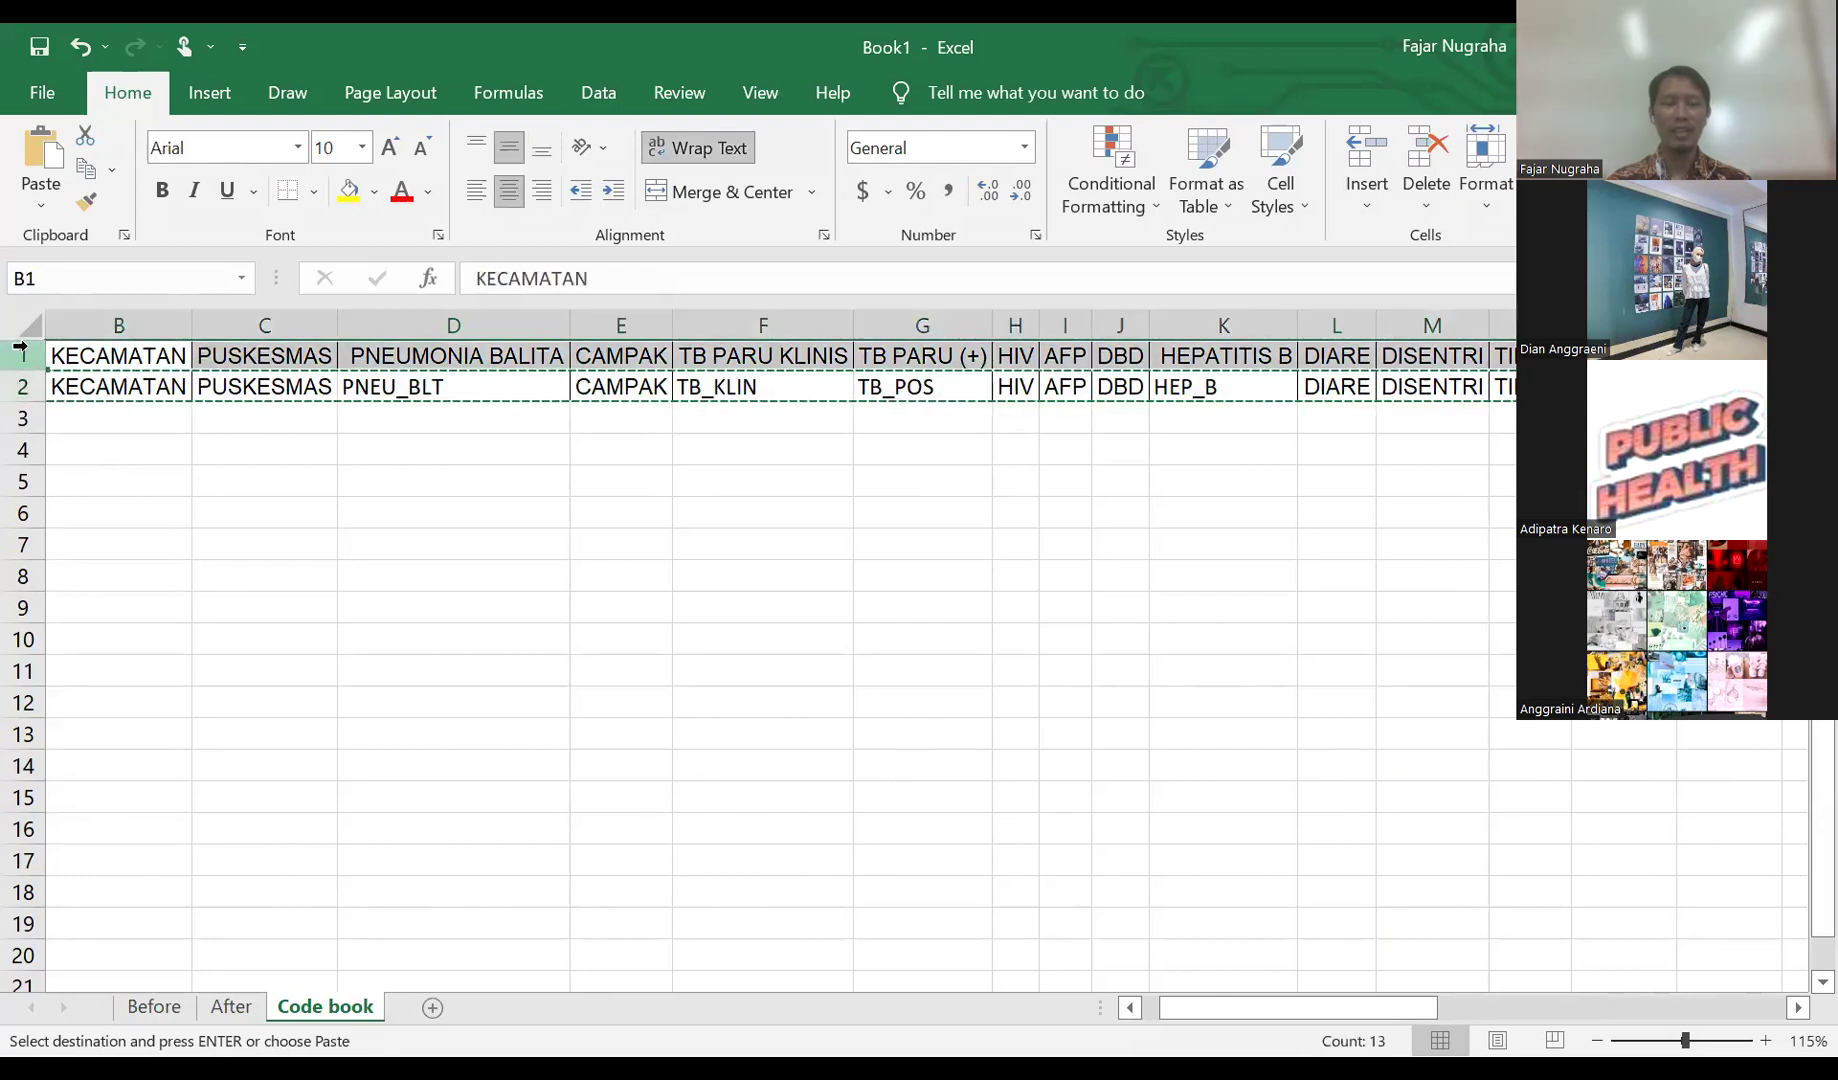
left_click(349, 192)
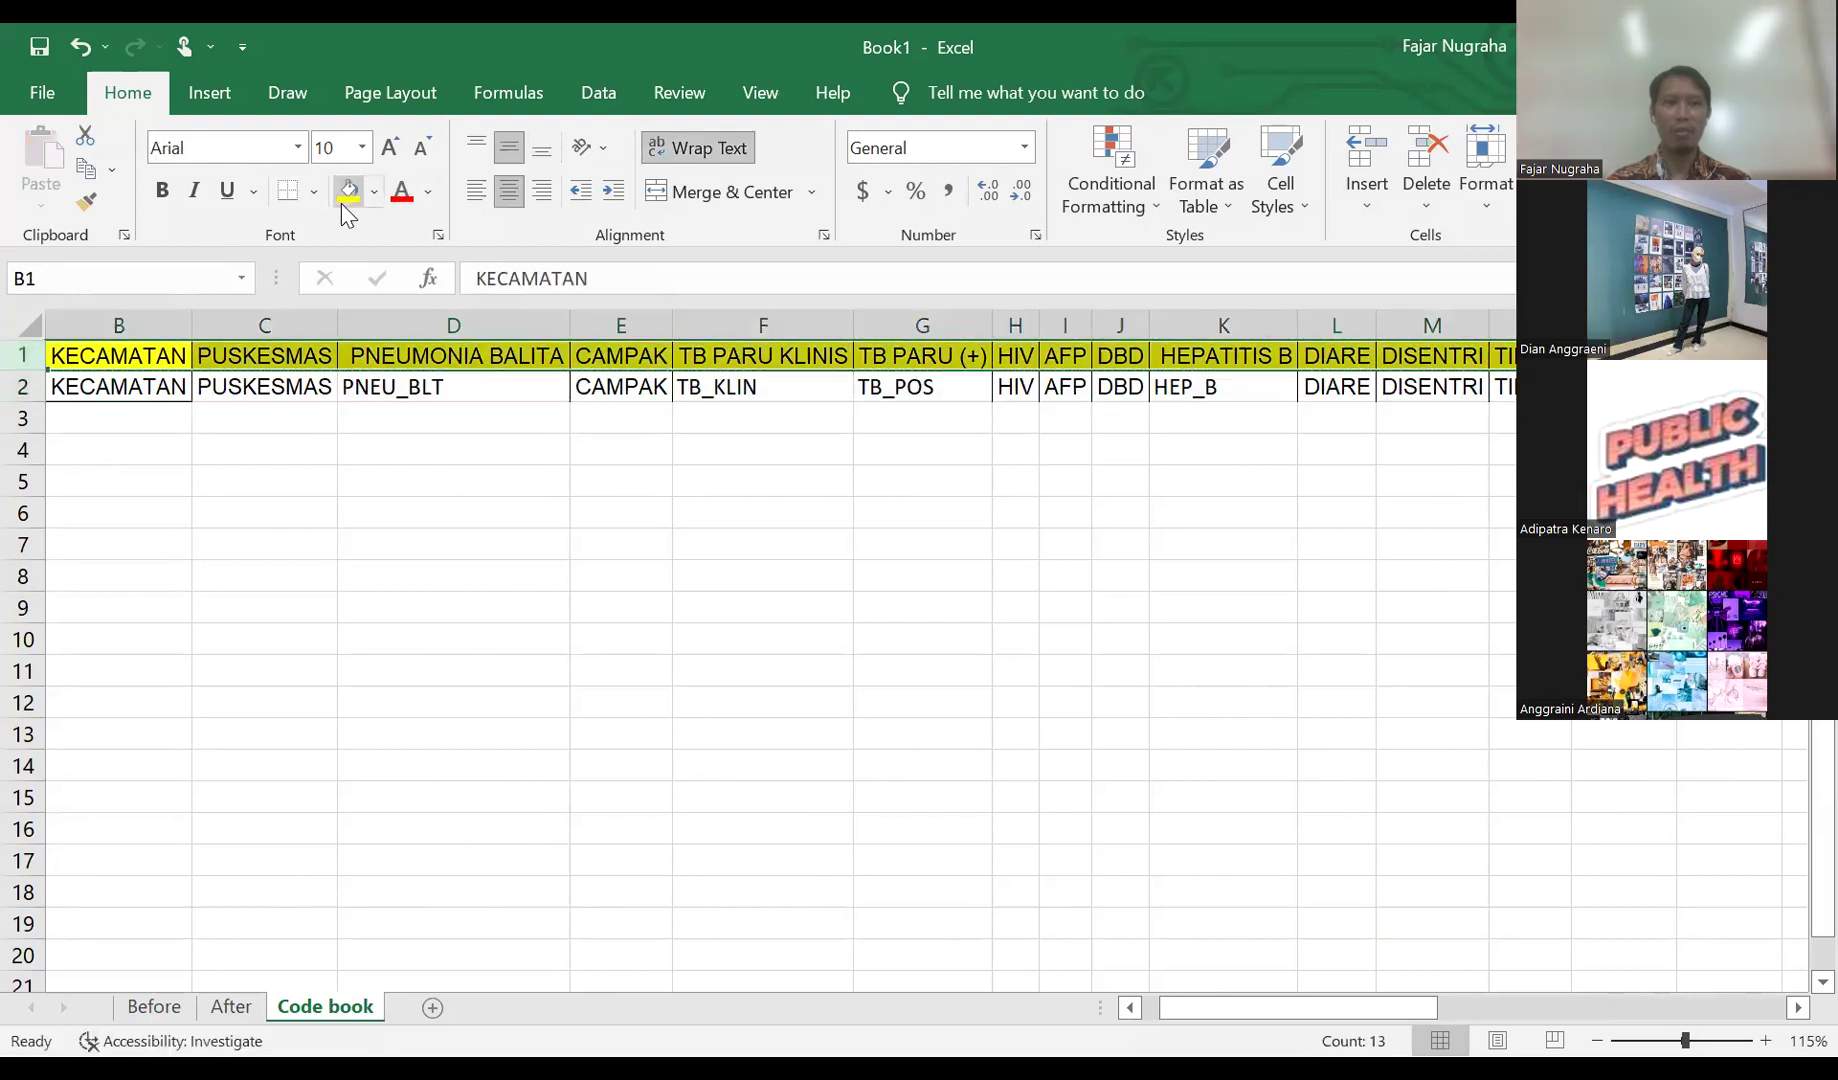
left_click(20, 386)
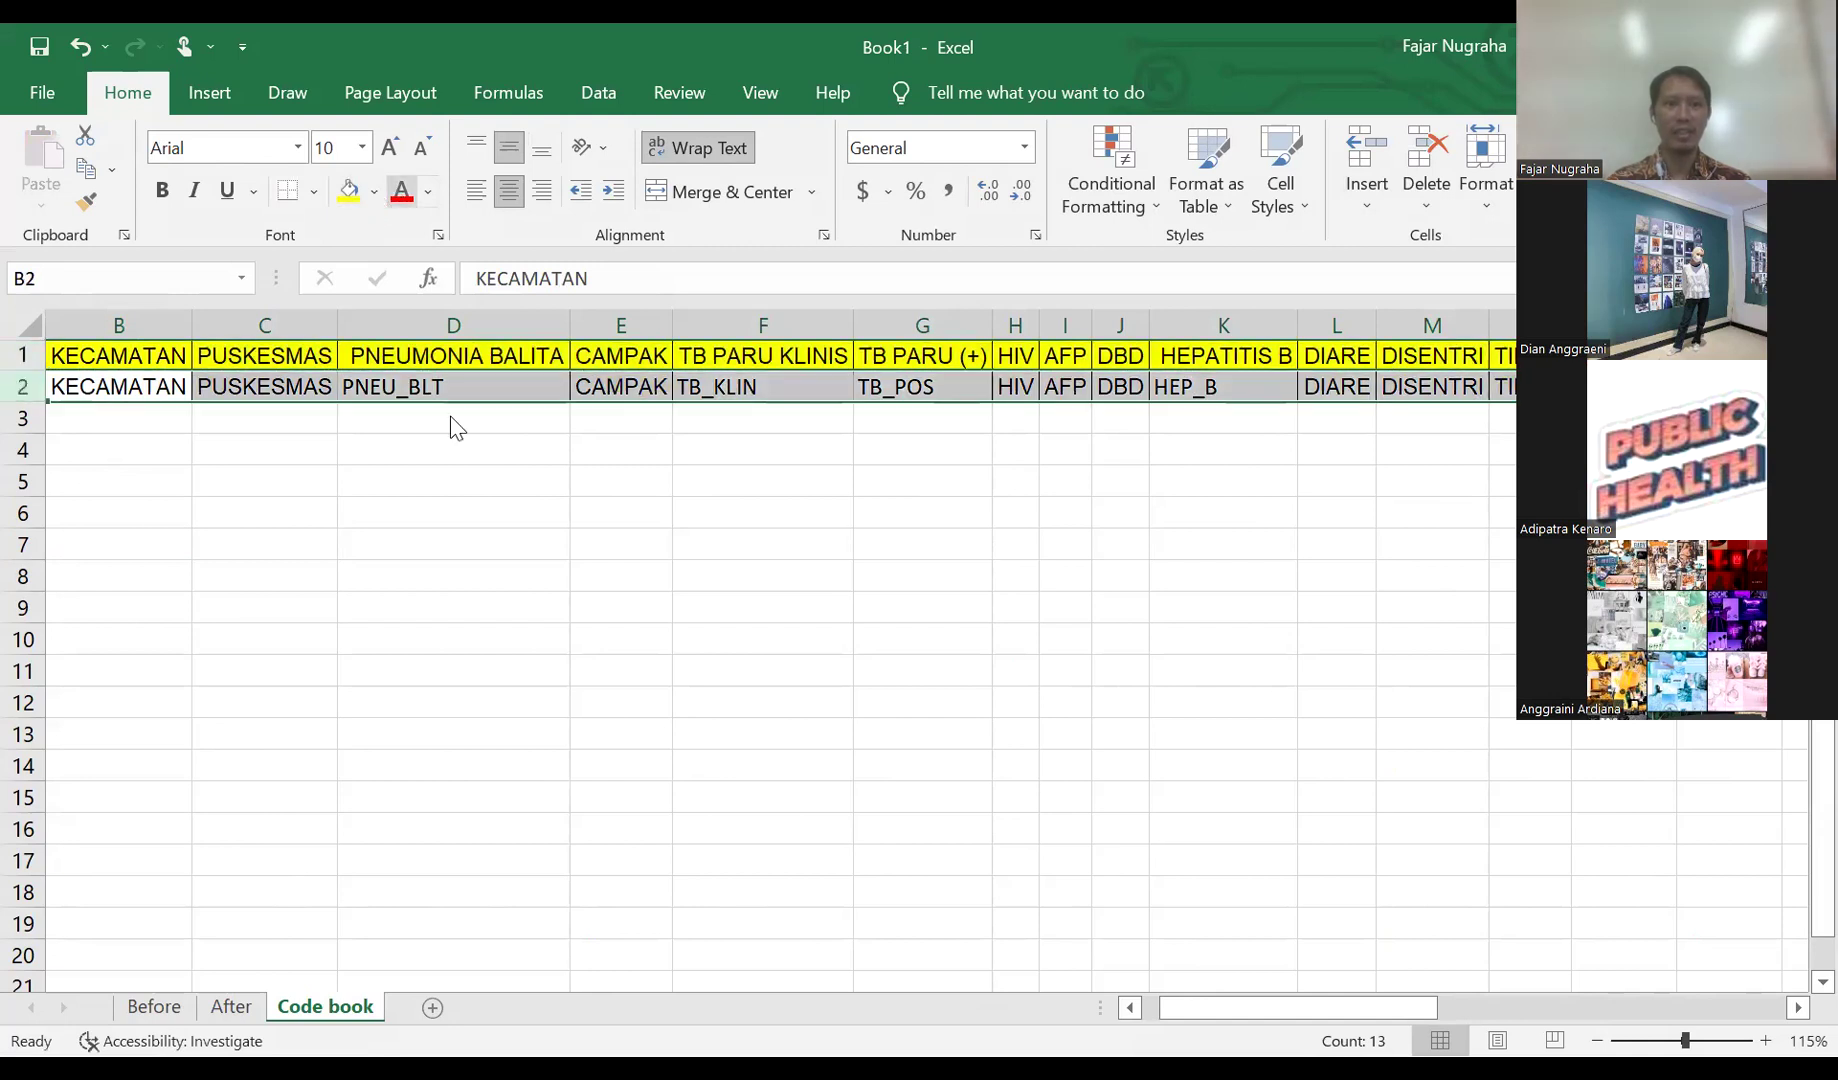
left_click(461, 483)
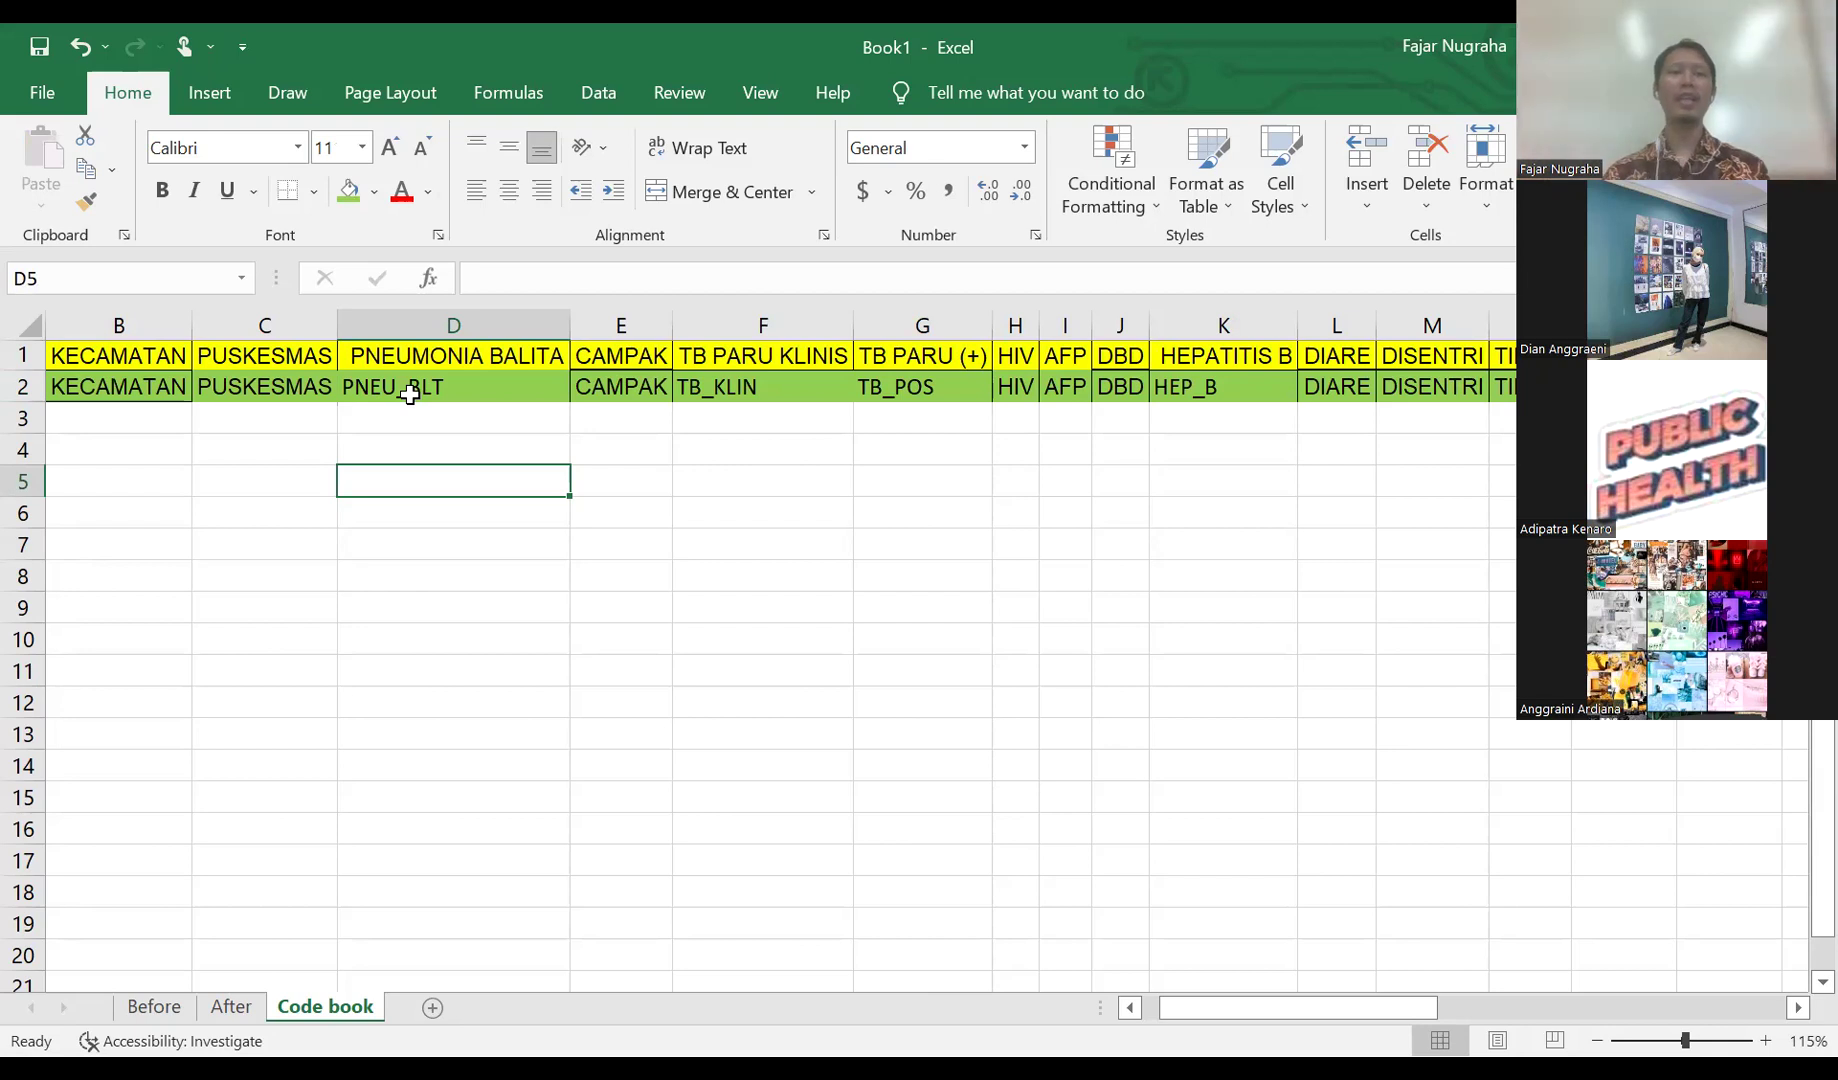
- Copy the green short-code row 2 from the Code book sheet over header row 1 of the After sheet
left_click(32, 382)
key("ctrl+c")
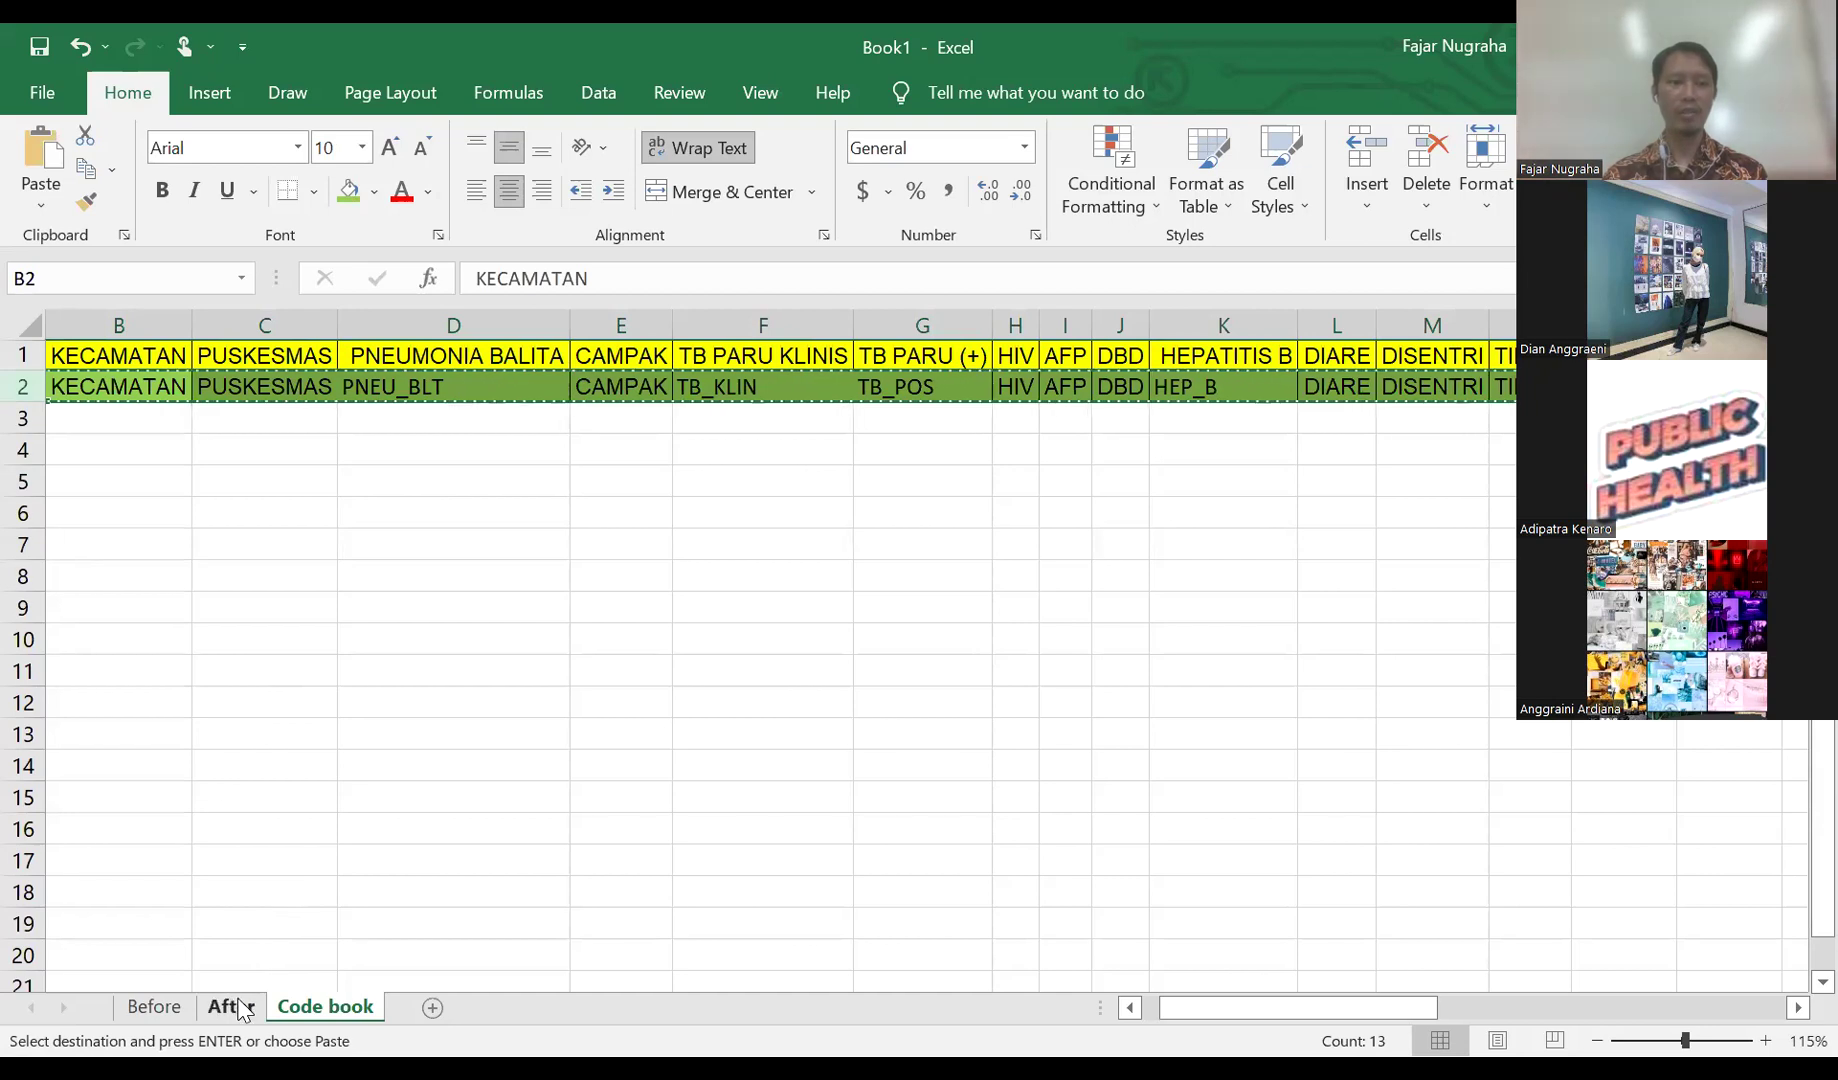
left_click(238, 1006)
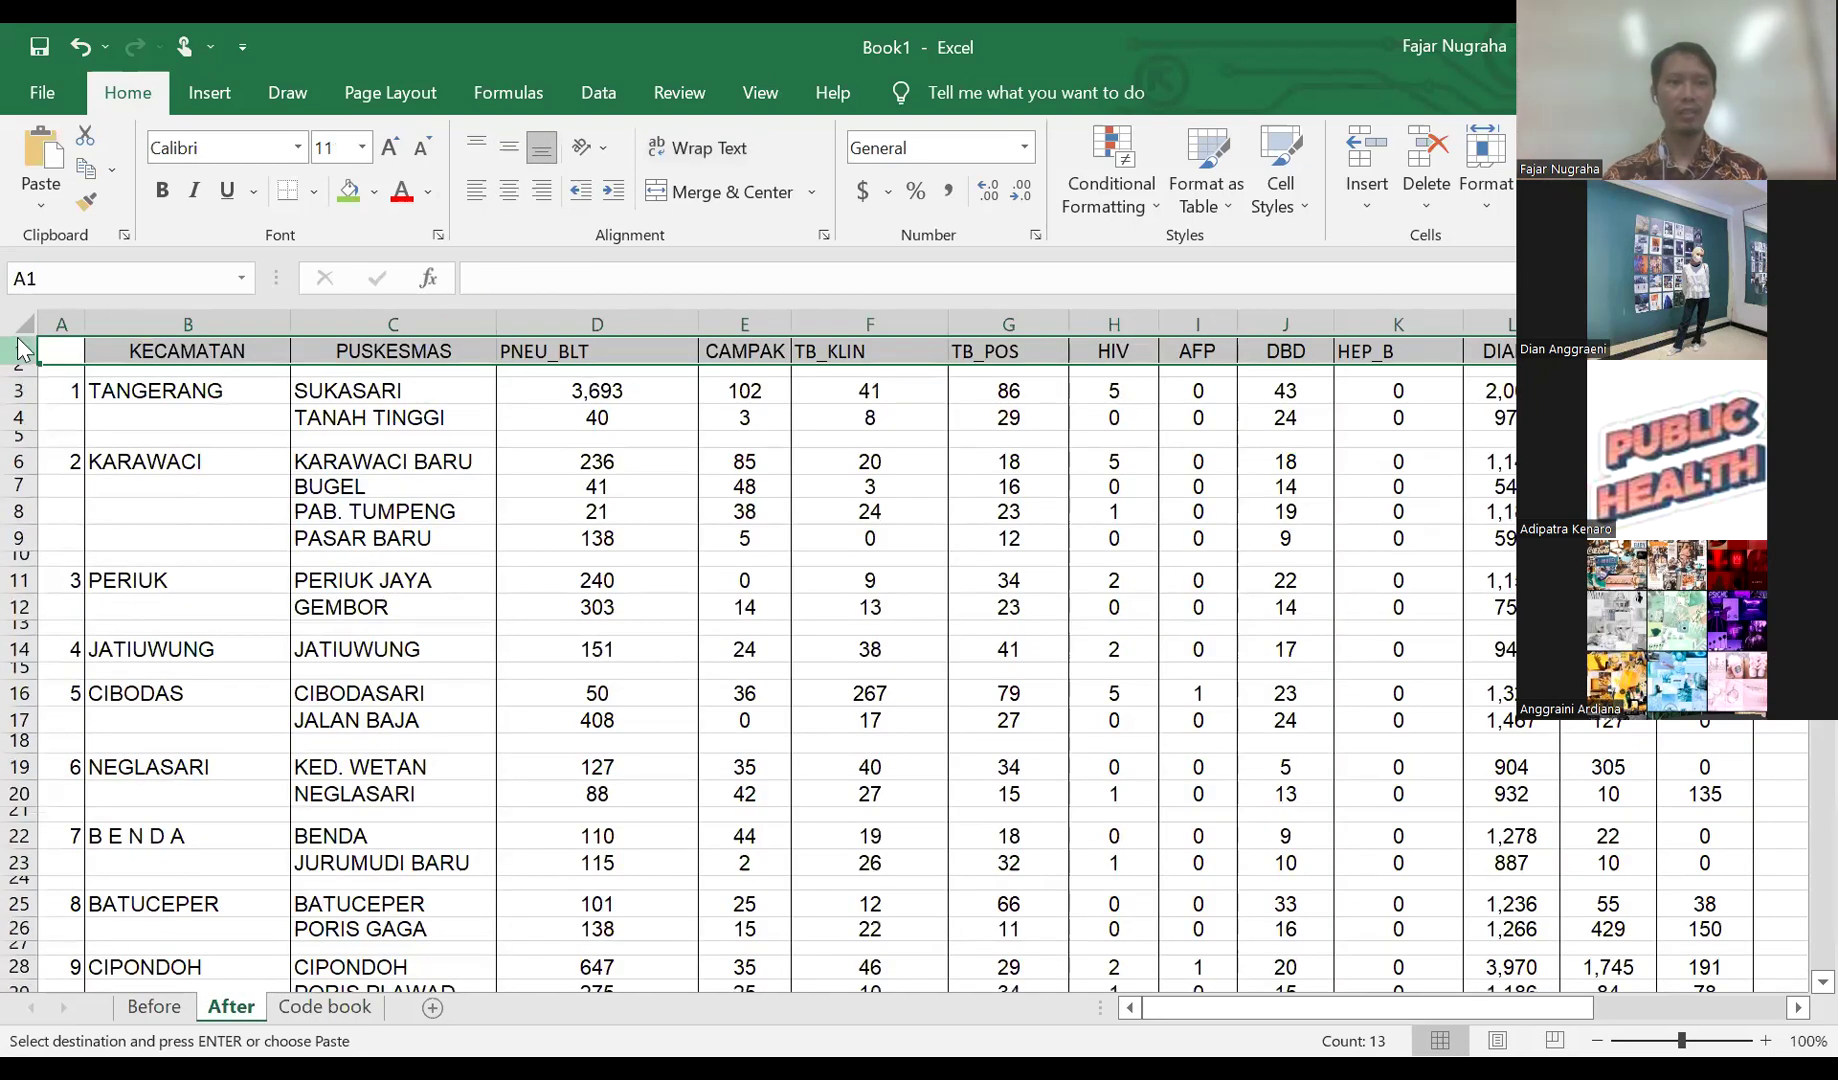
right_click(18, 350)
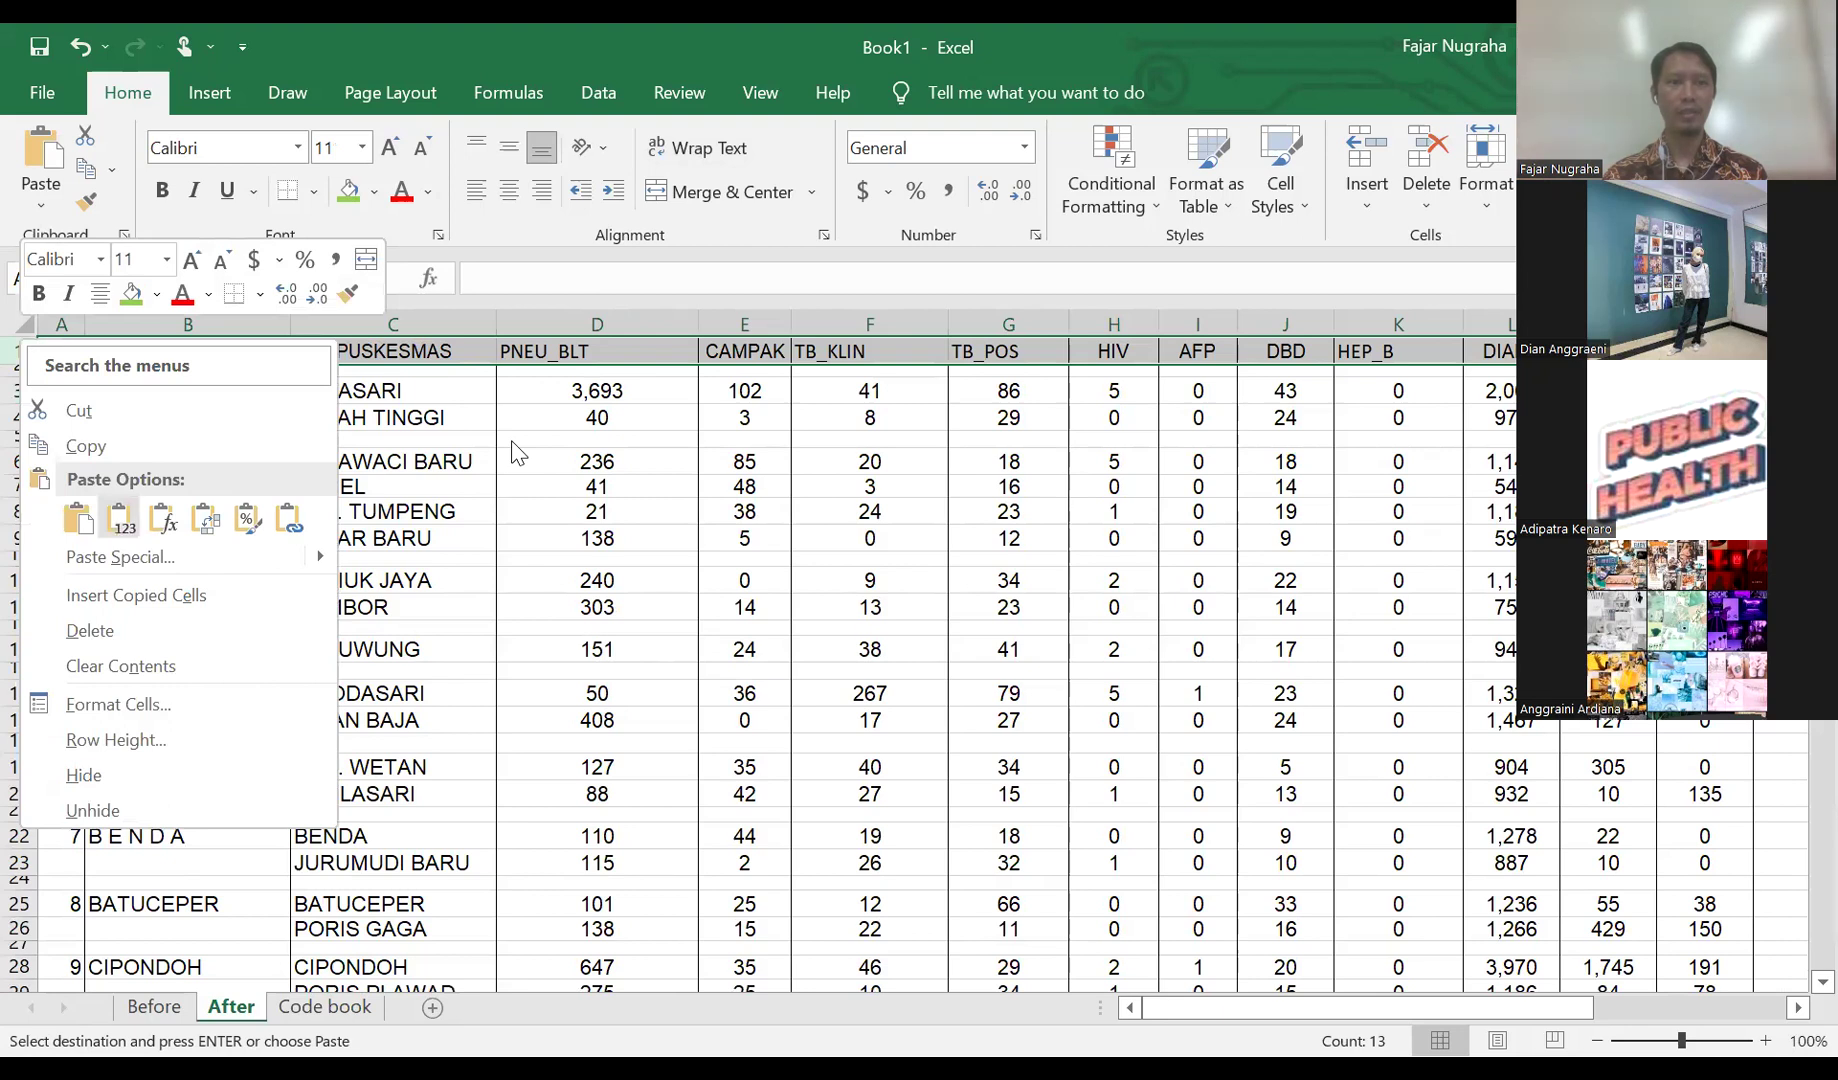
key("ctrl+v")
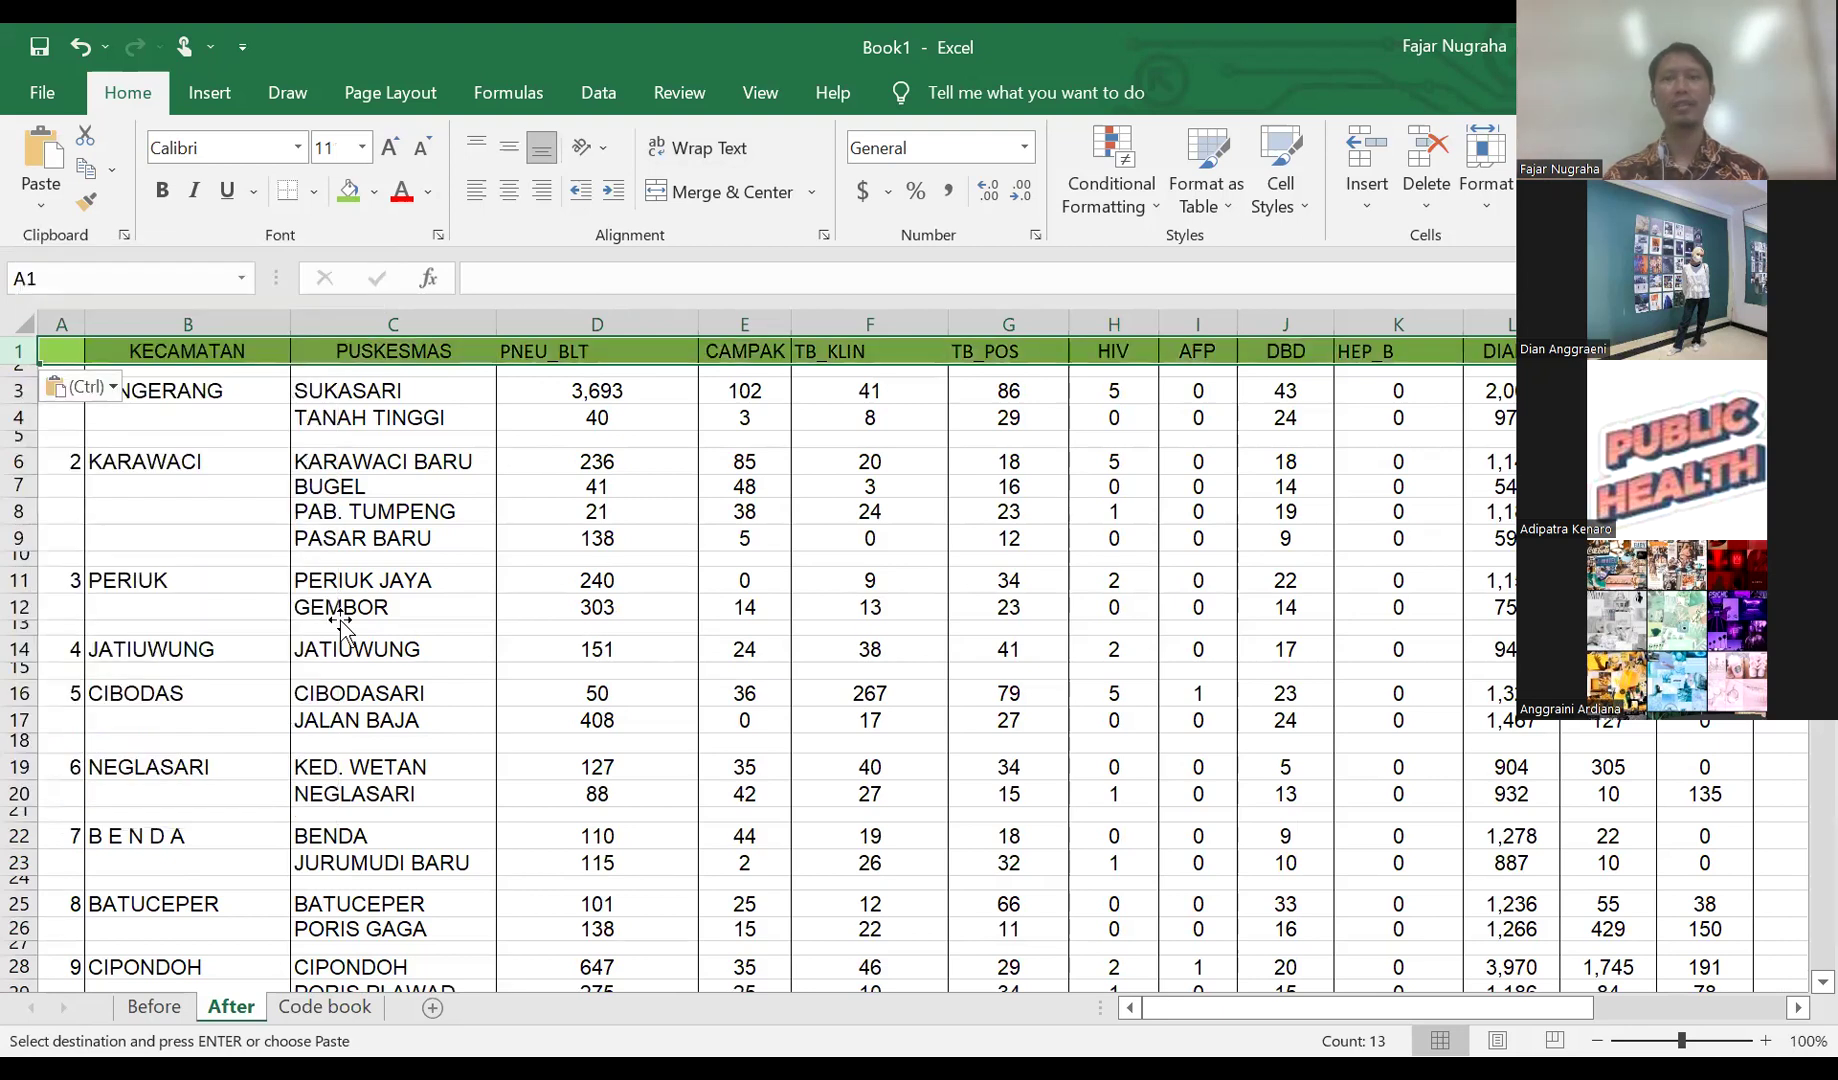
left_click(341, 626)
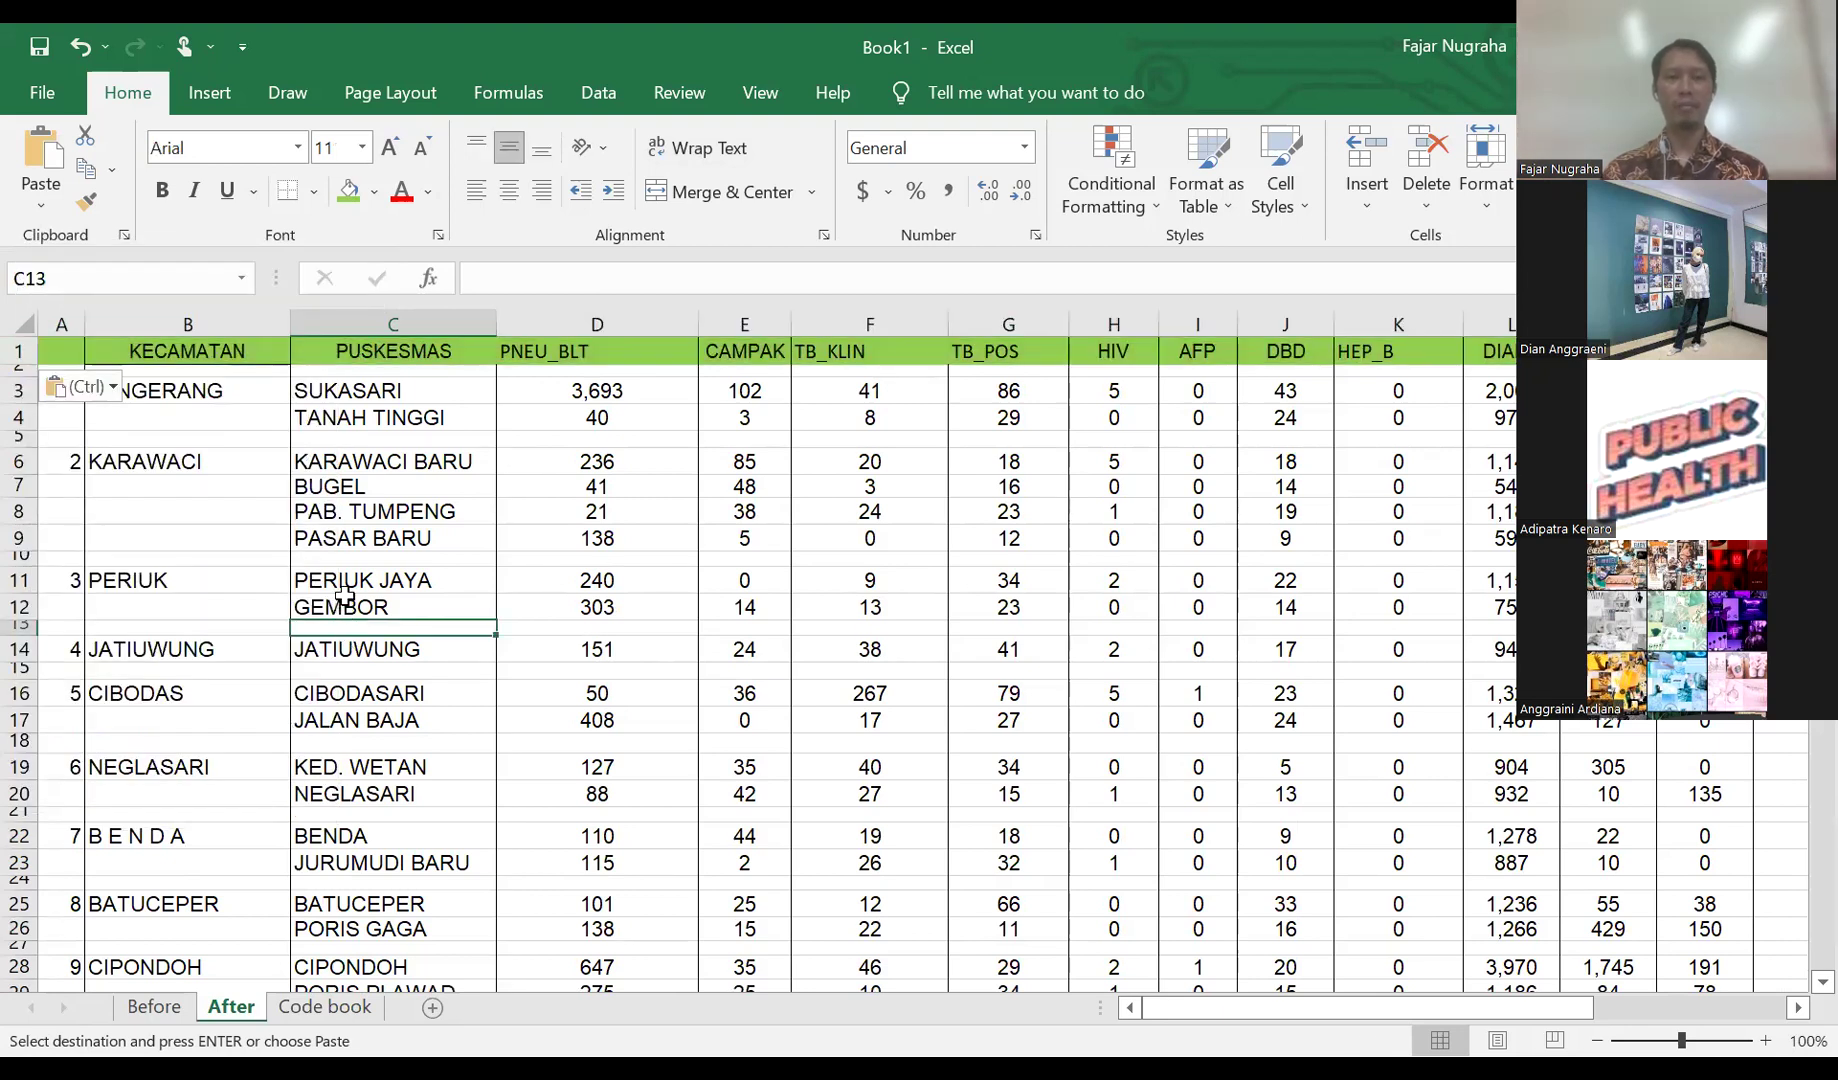
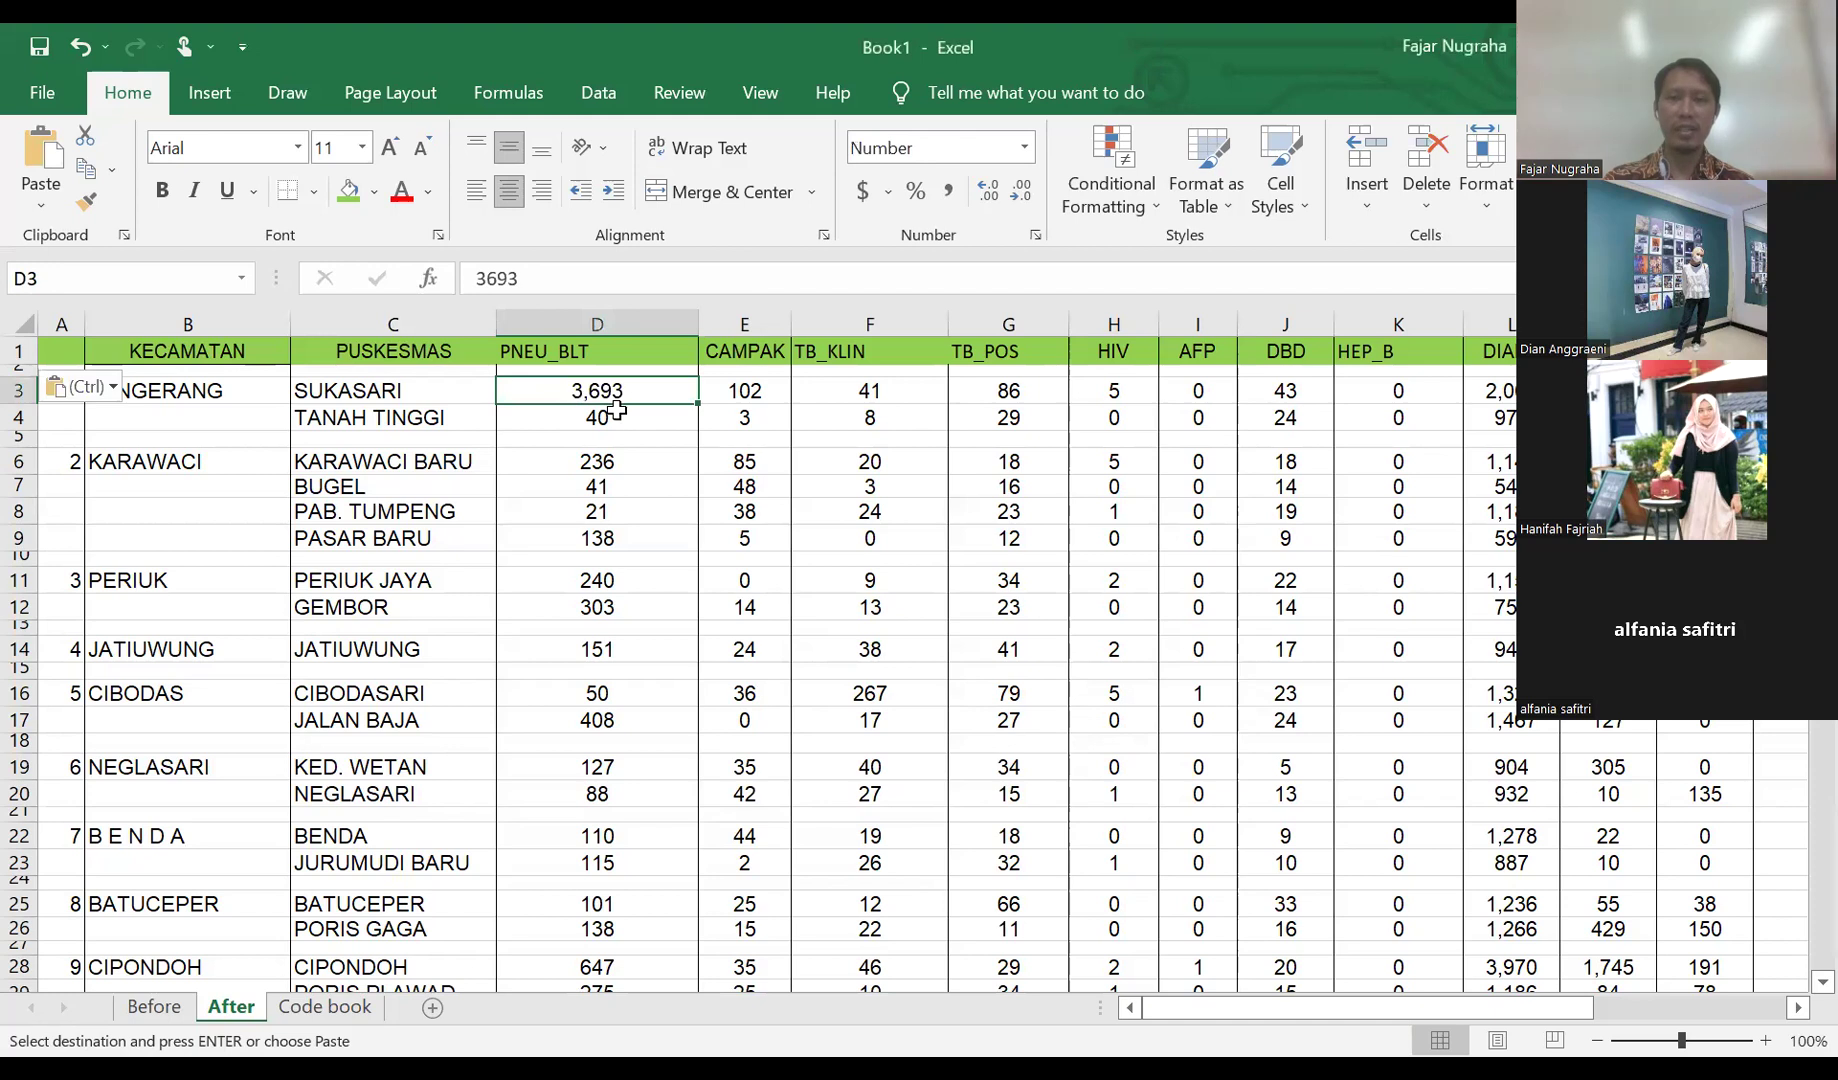
- Format the disease counts in D3:N39 of the After sheet as numbers with 0 decimal places and no thousands separator
scroll(615, 410, "down", 2, "ctrl")
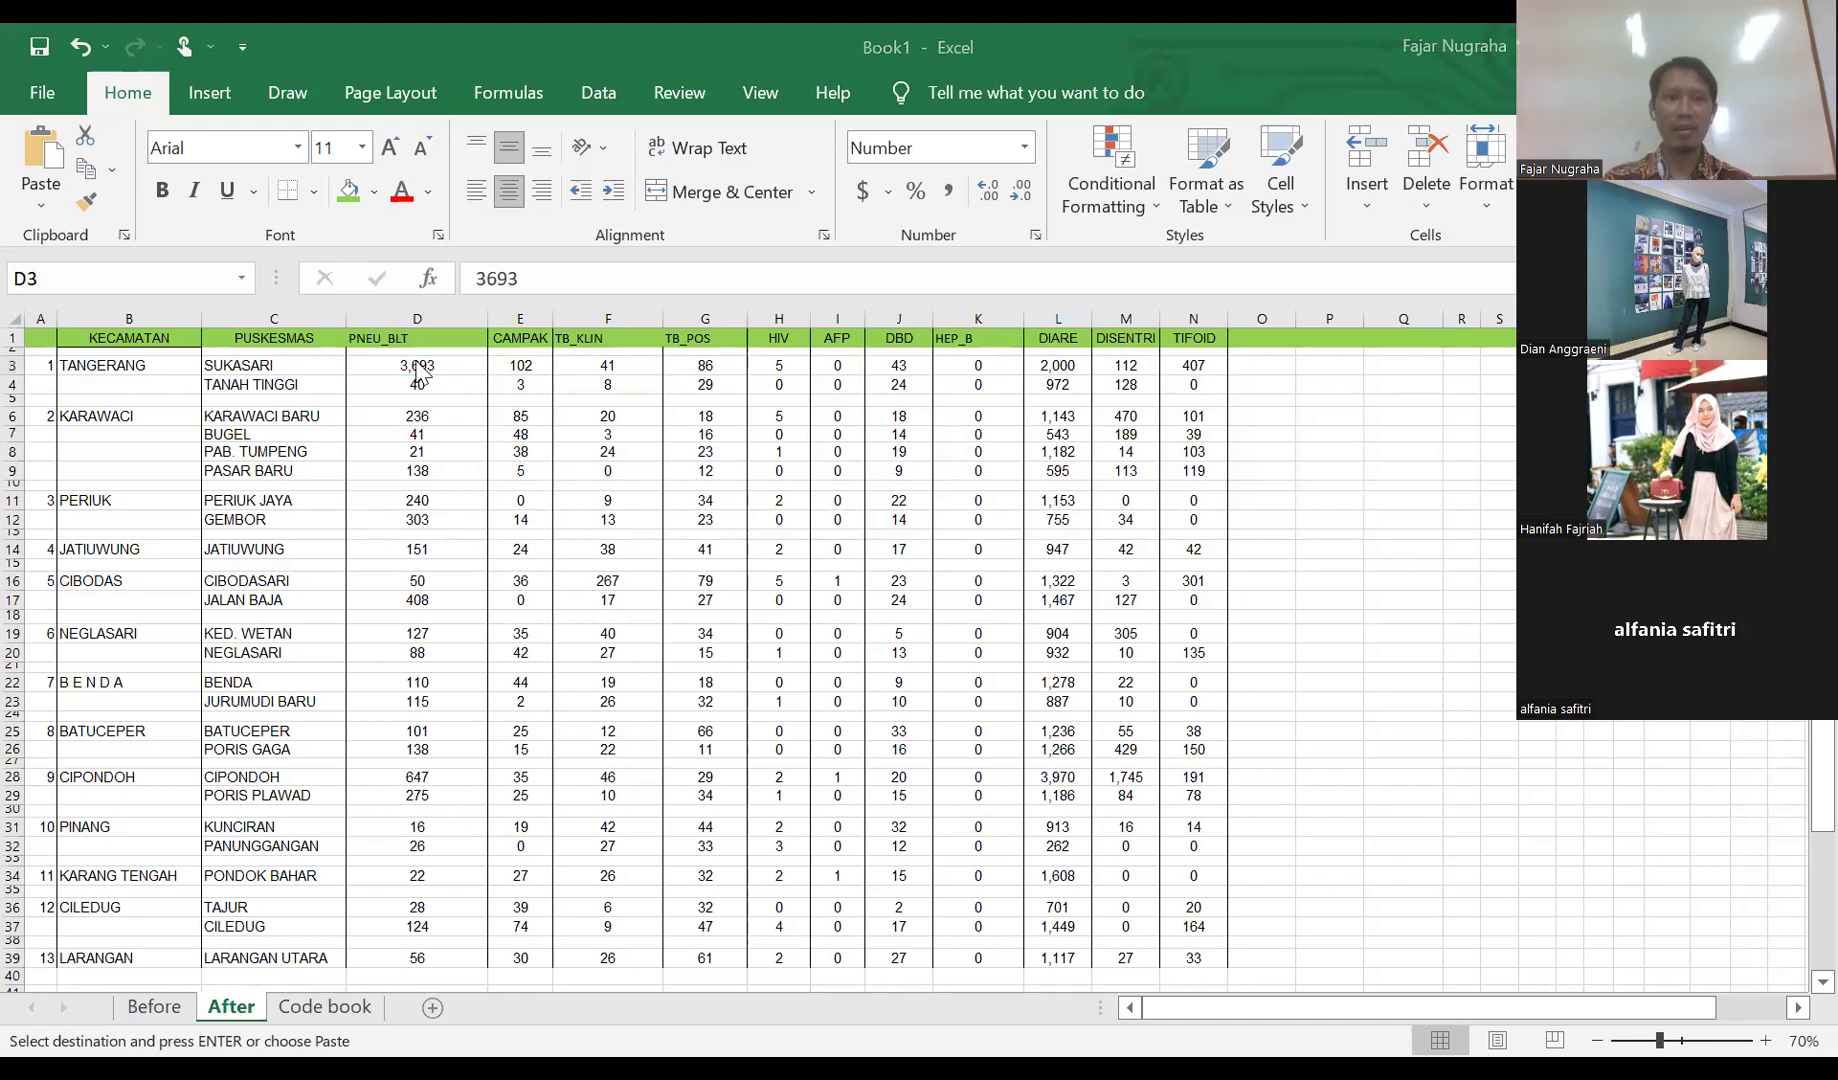
left_click_drag(418, 370, 1200, 966)
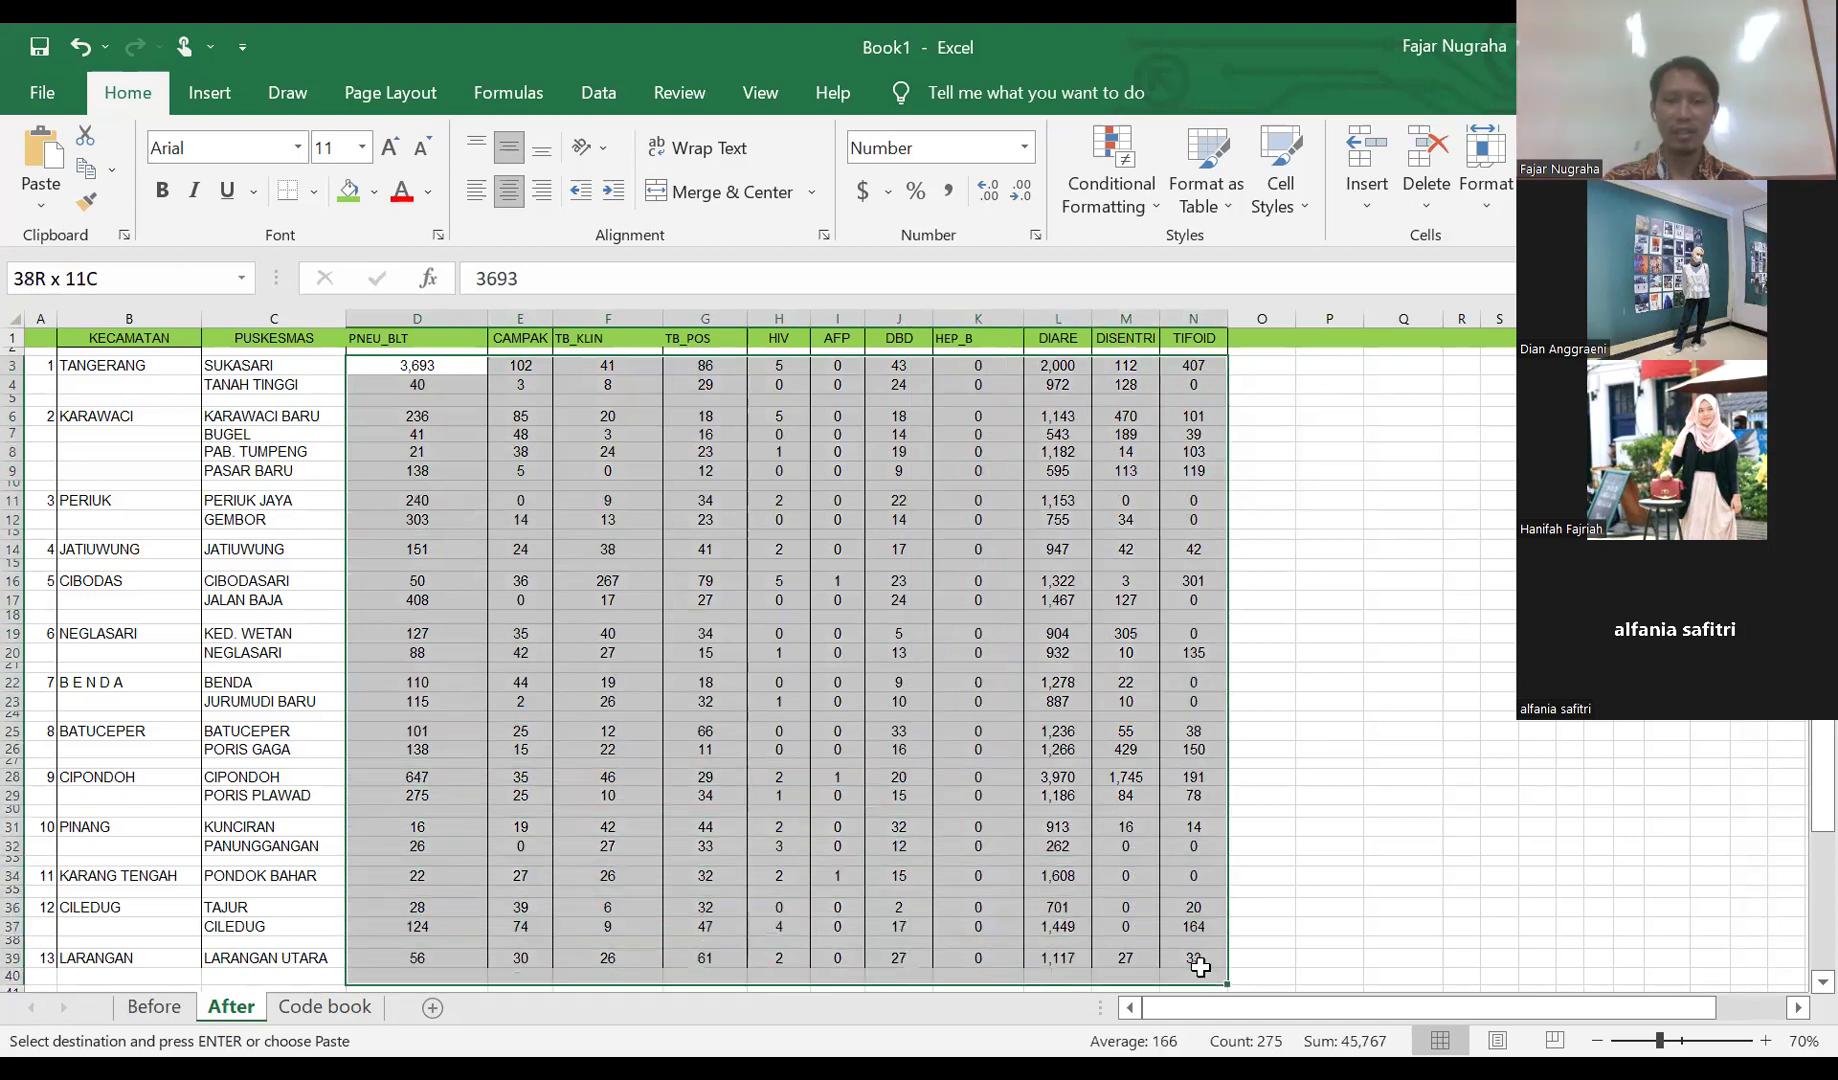
left_click(835, 797)
left_click_drag(432, 364, 1205, 962)
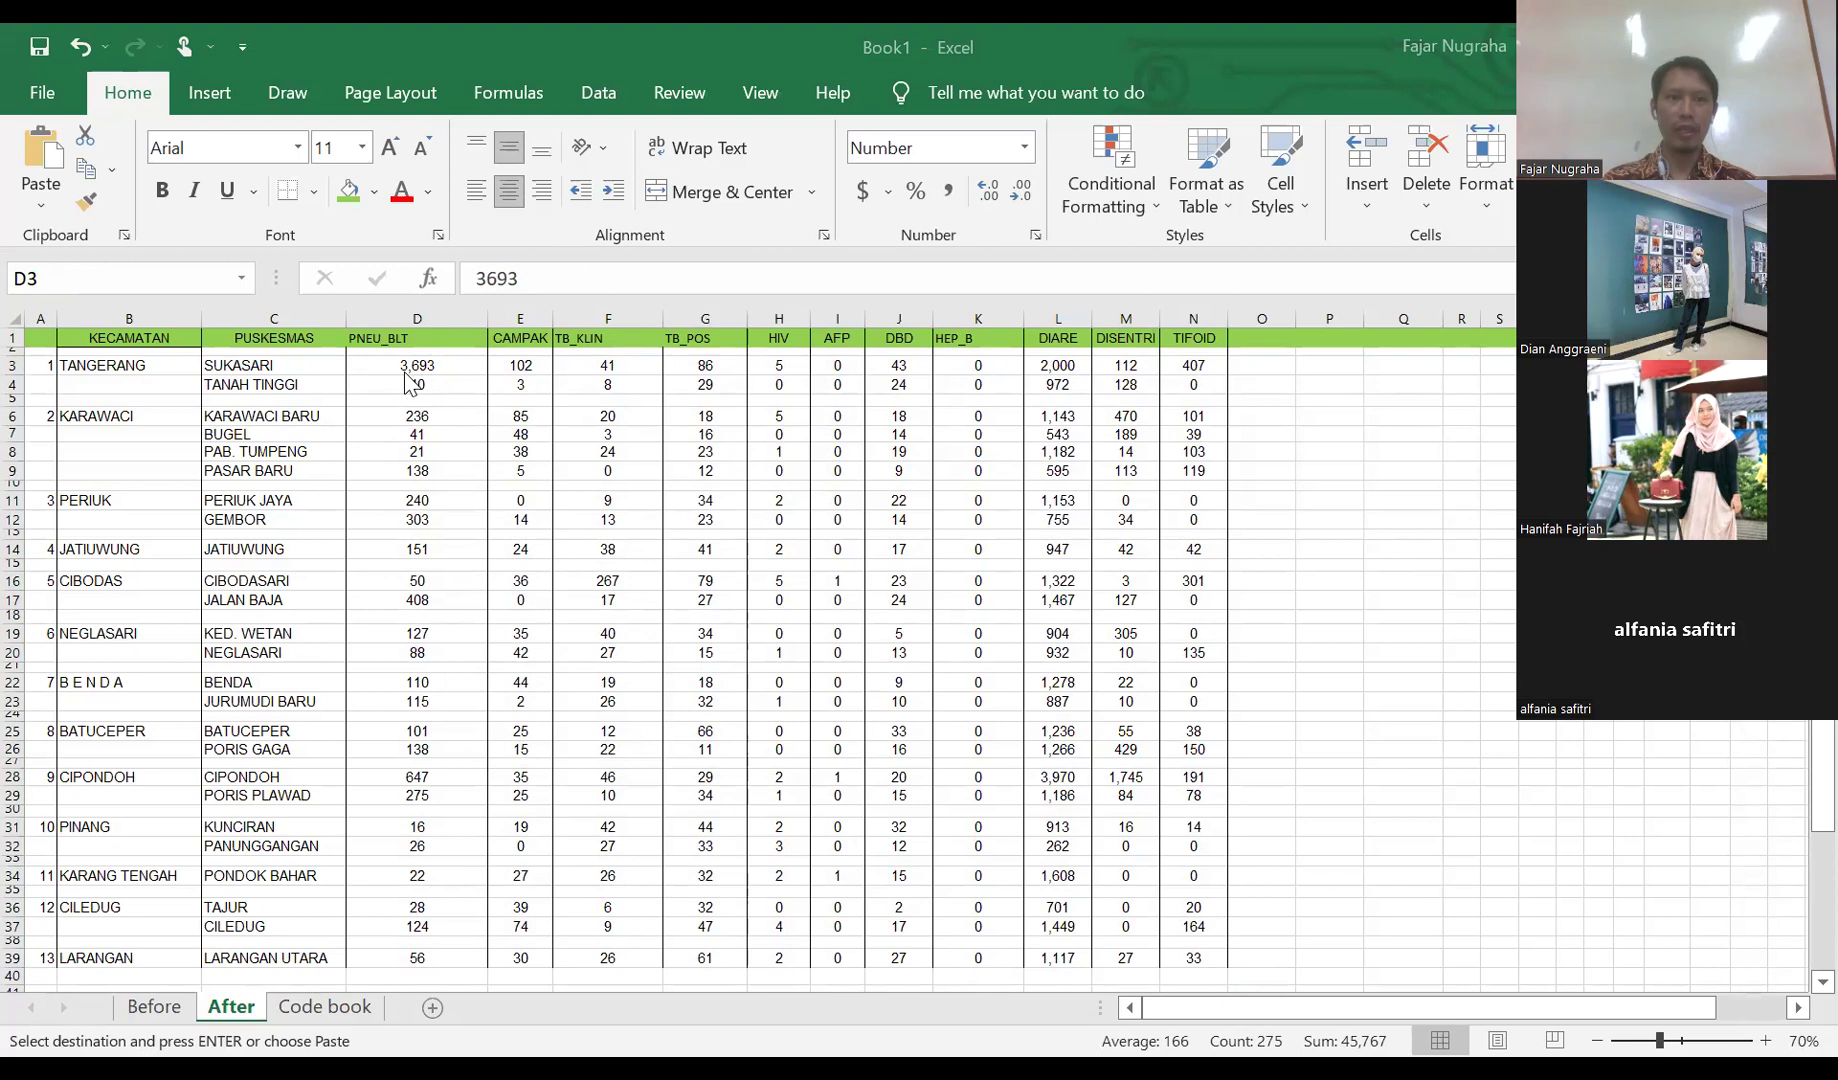
right_click(490, 402)
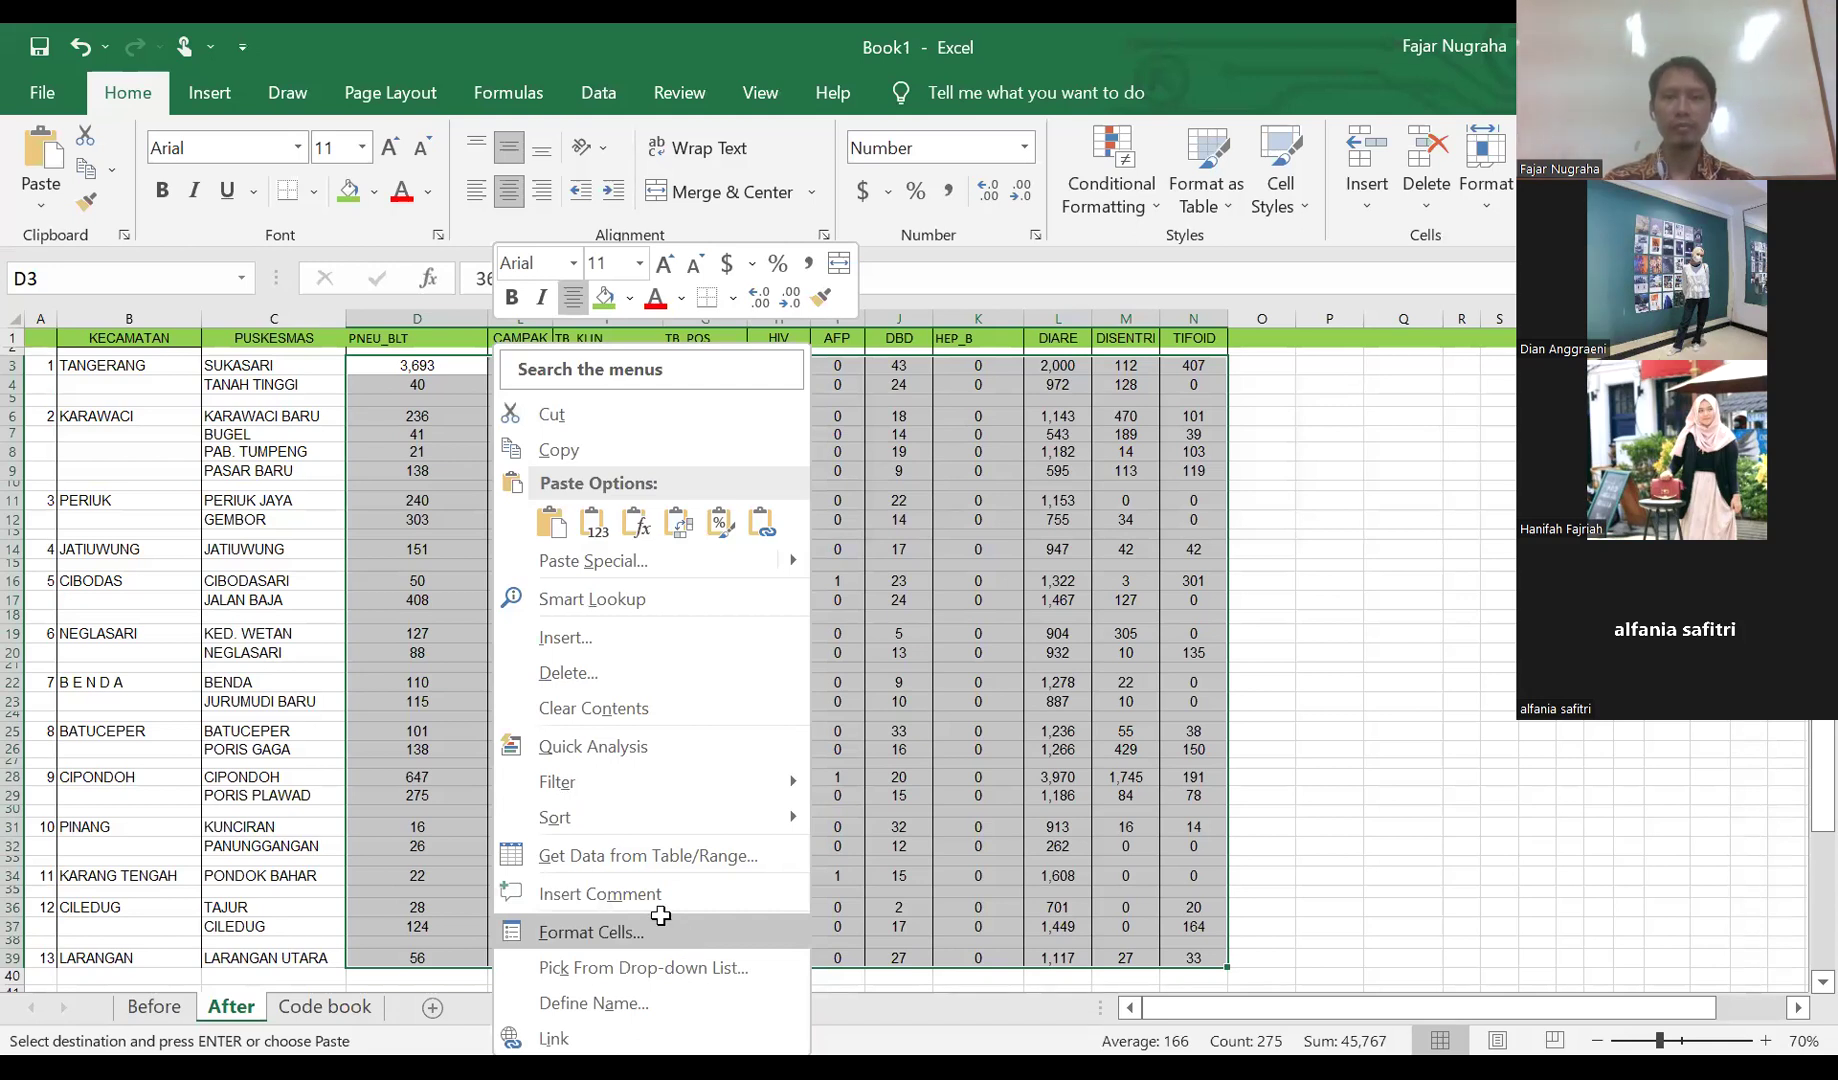
left_click(690, 934)
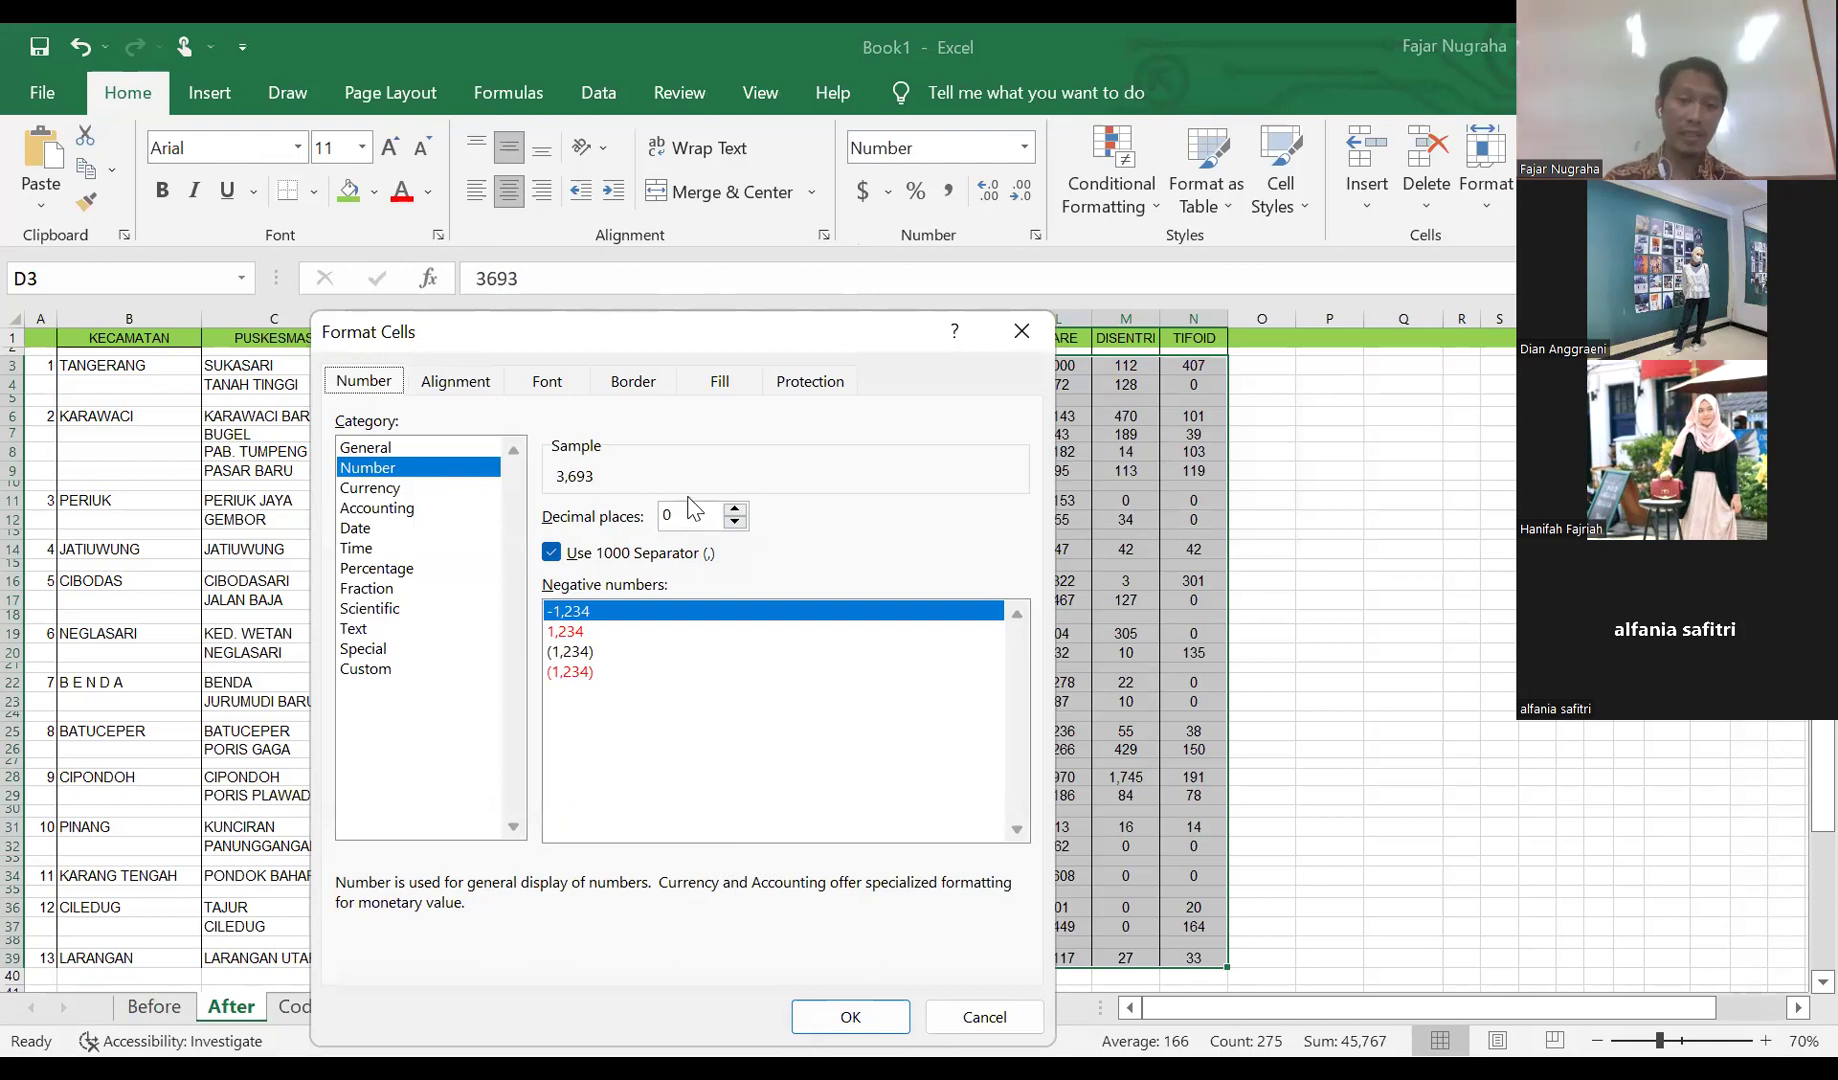
left_click(662, 515)
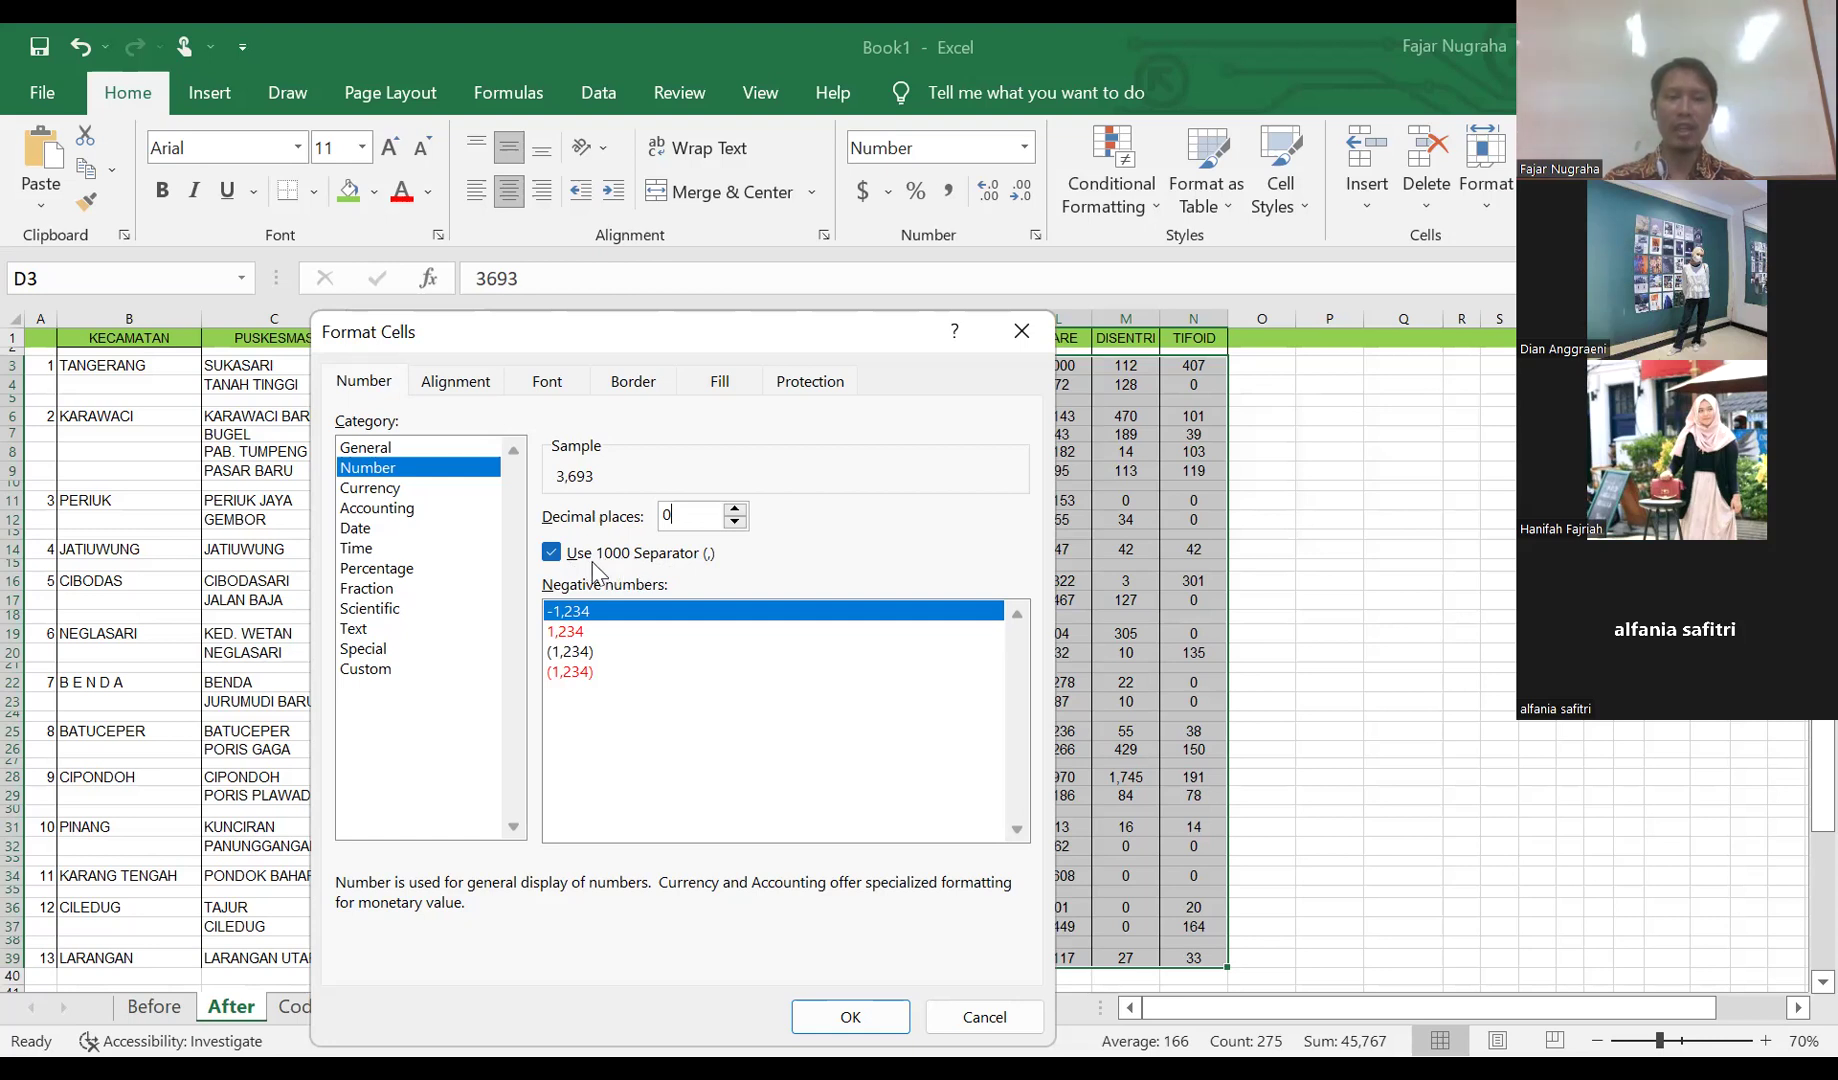
left_click(552, 553)
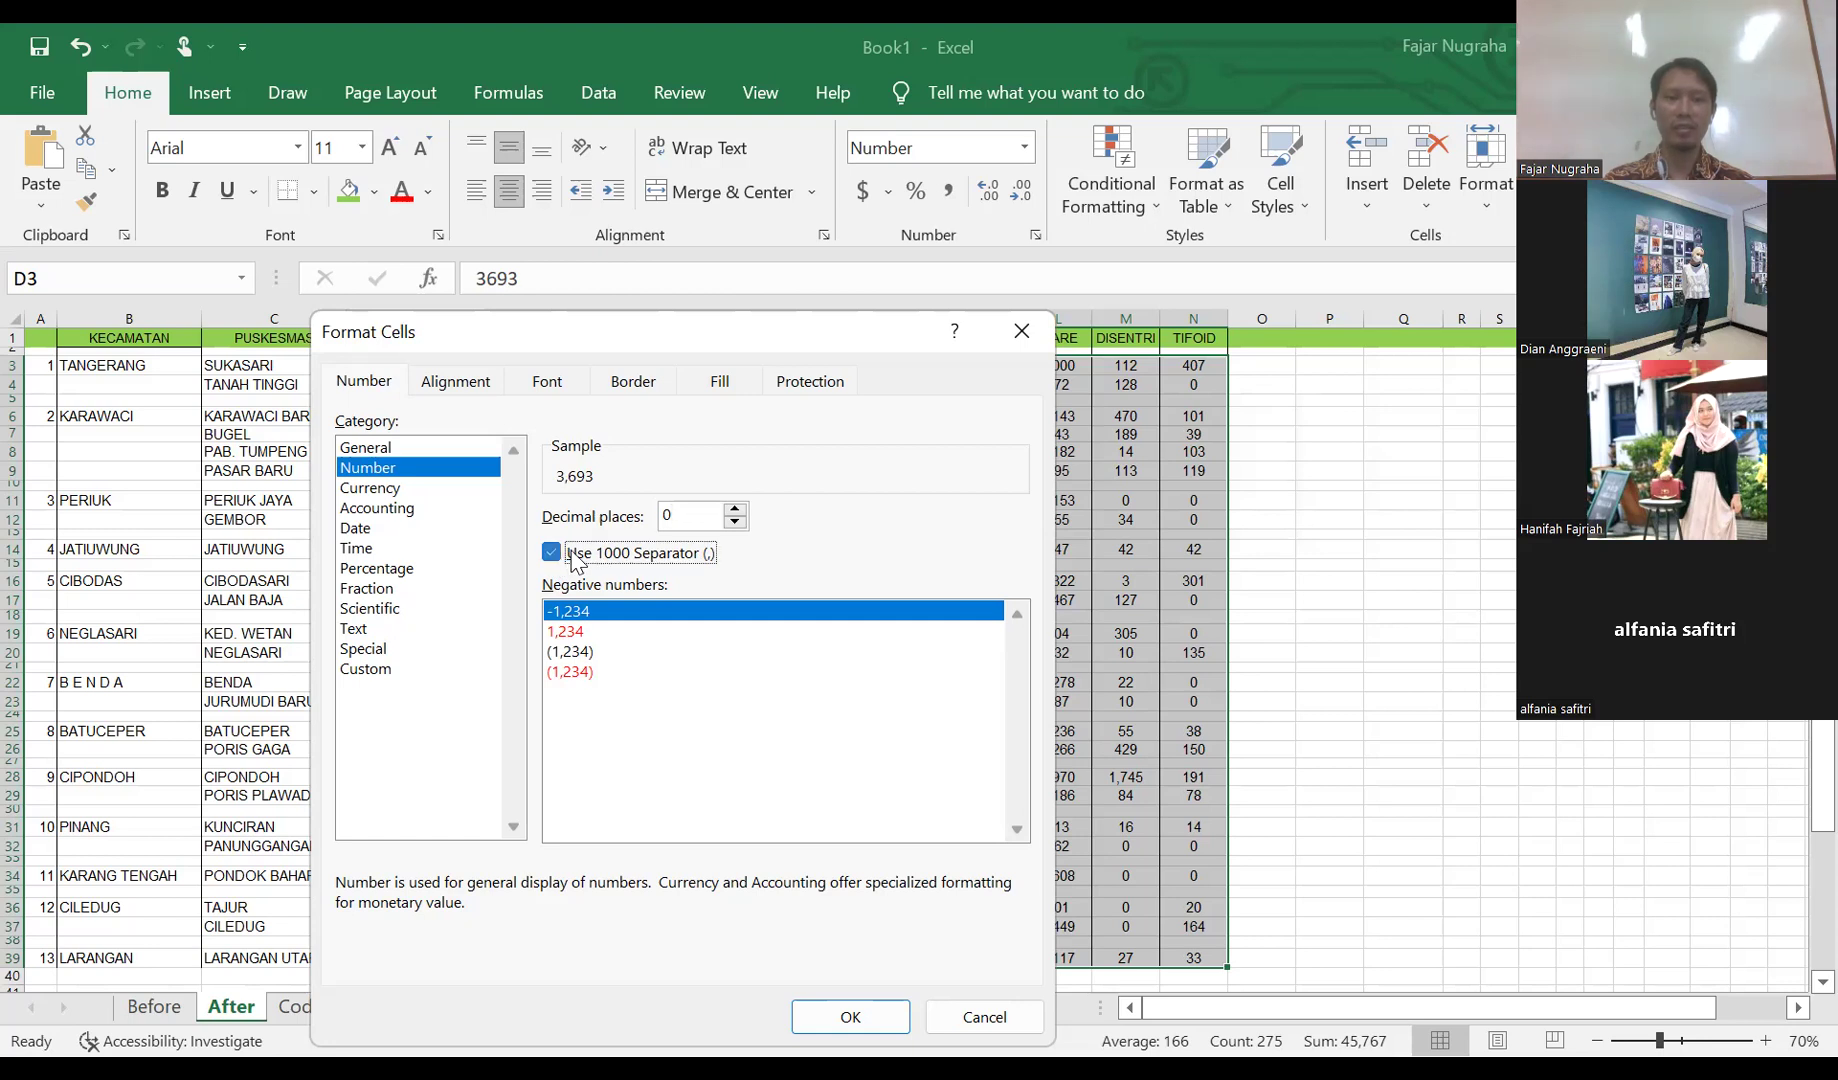
left_click(553, 553)
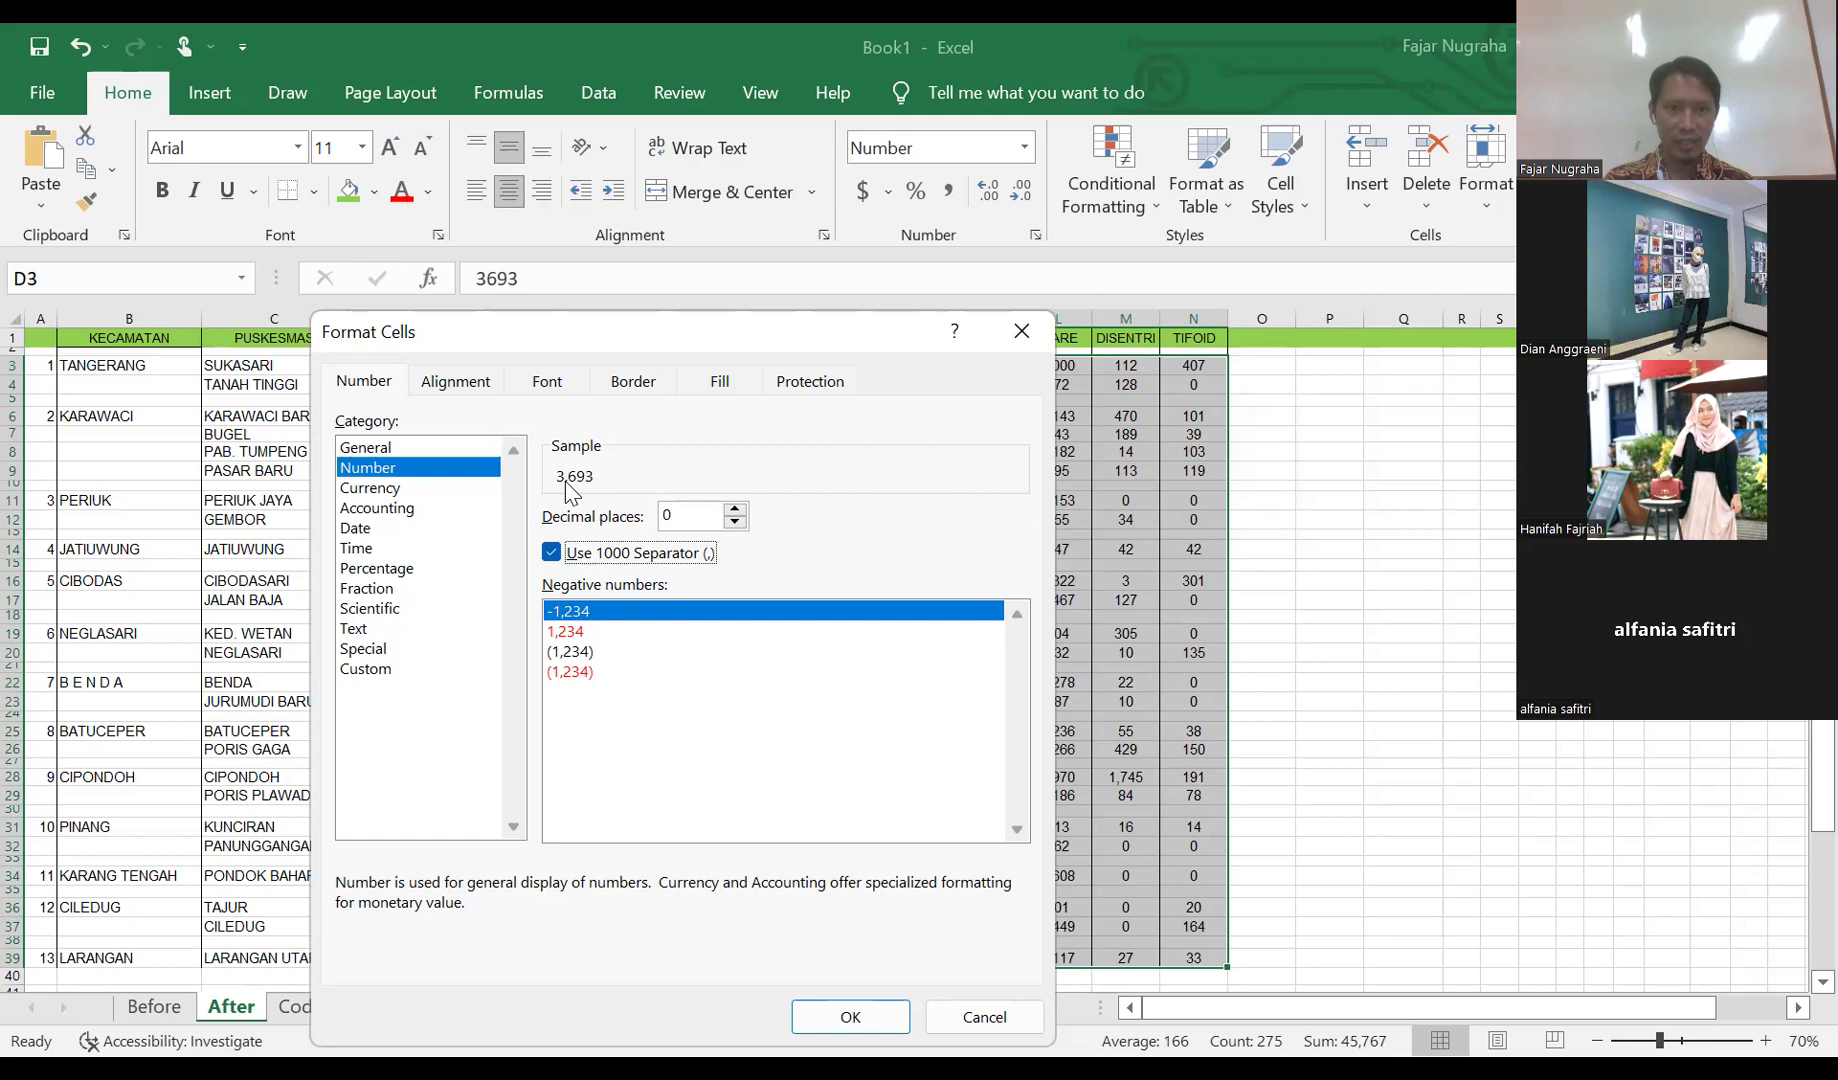
left_click(551, 554)
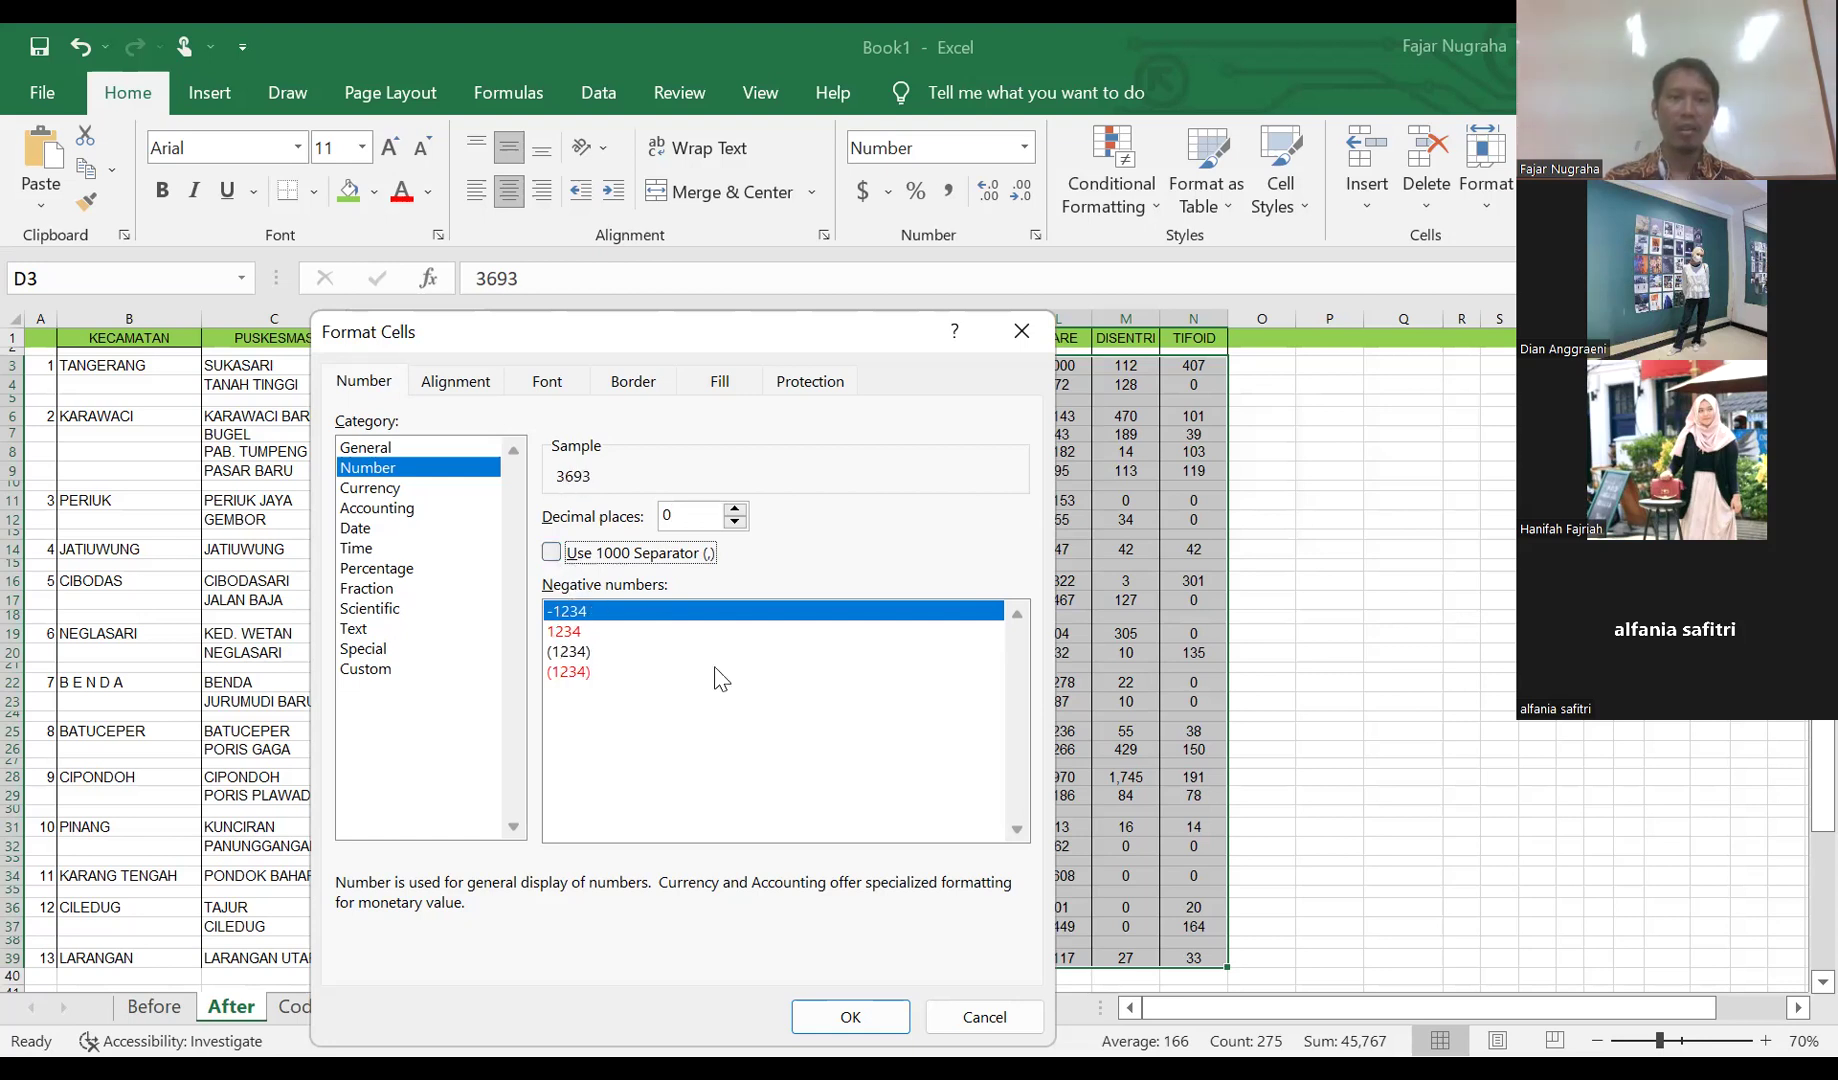
left_click(850, 1020)
left_click(512, 655)
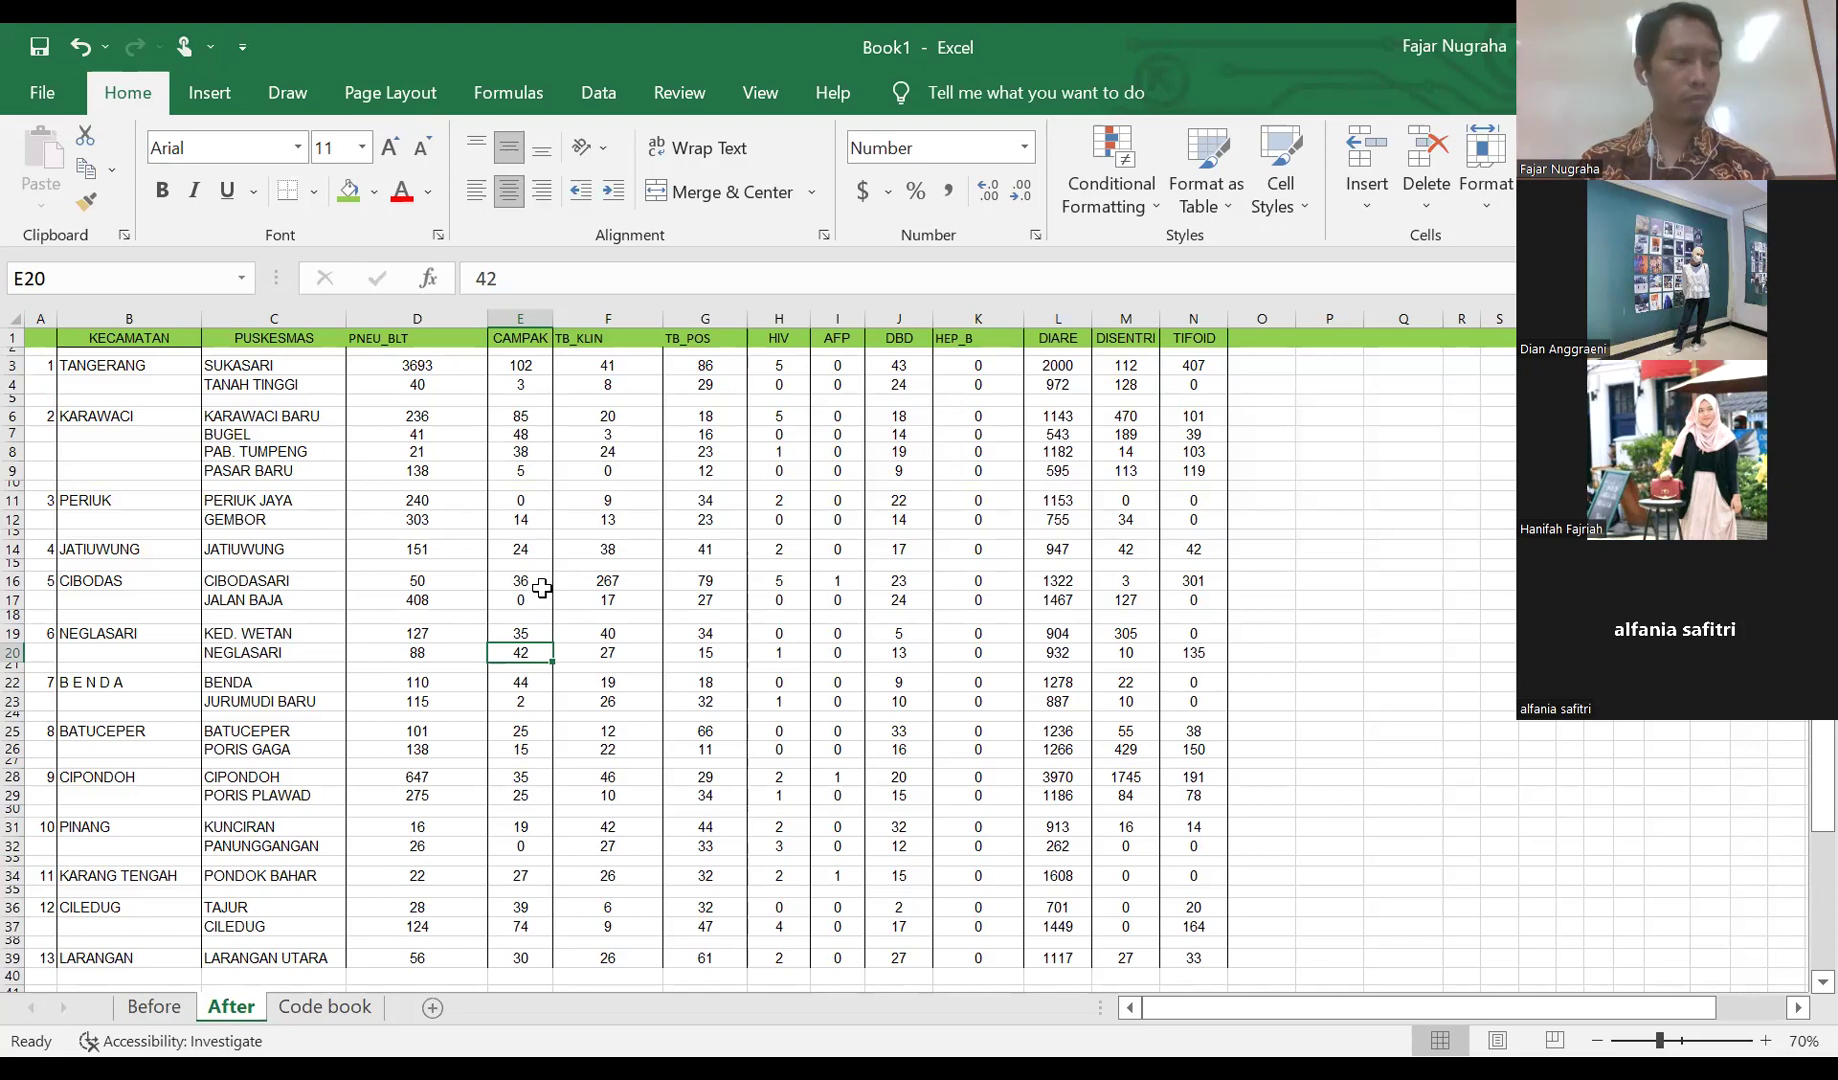
- Examine the KECAMATAN and PUSKESMAS columns and the reformatted disease counts on the After sheet
left_click(541, 588)
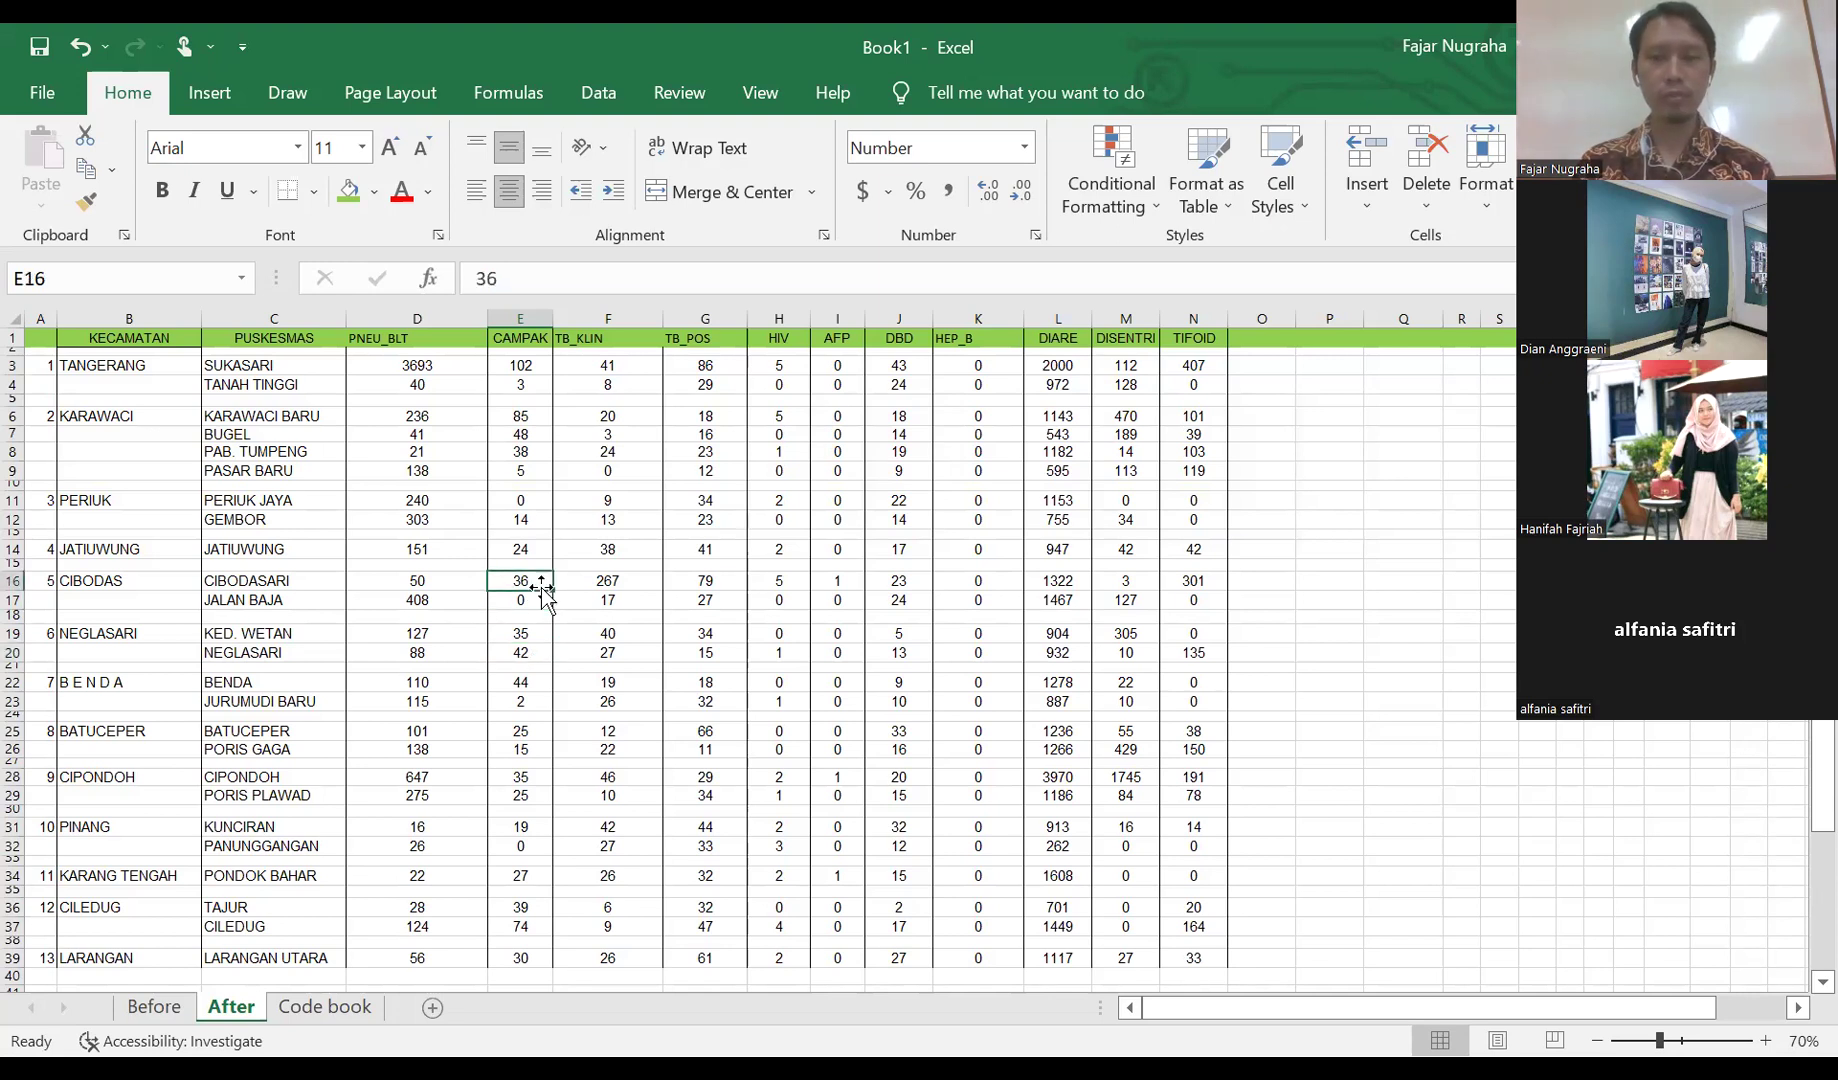
scroll(541, 588, "down", 1)
scroll(541, 588, "up", 1)
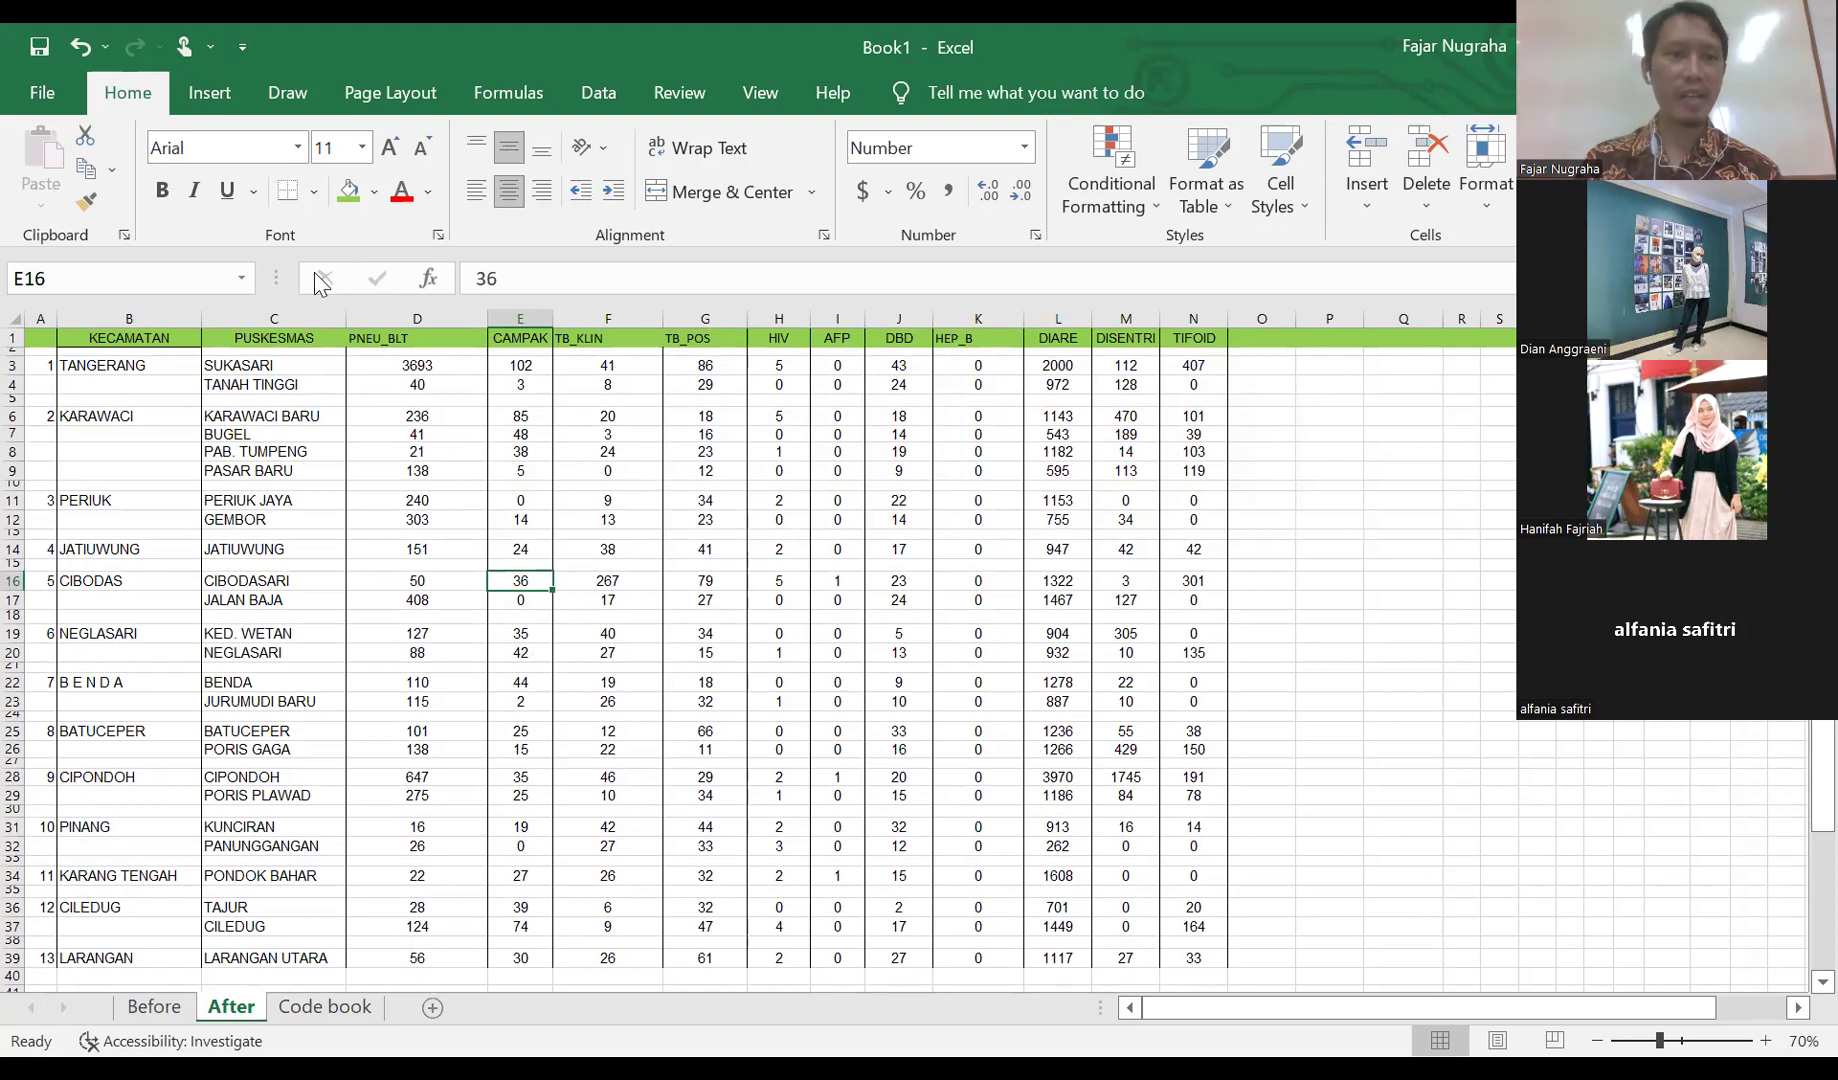
left_click(131, 318)
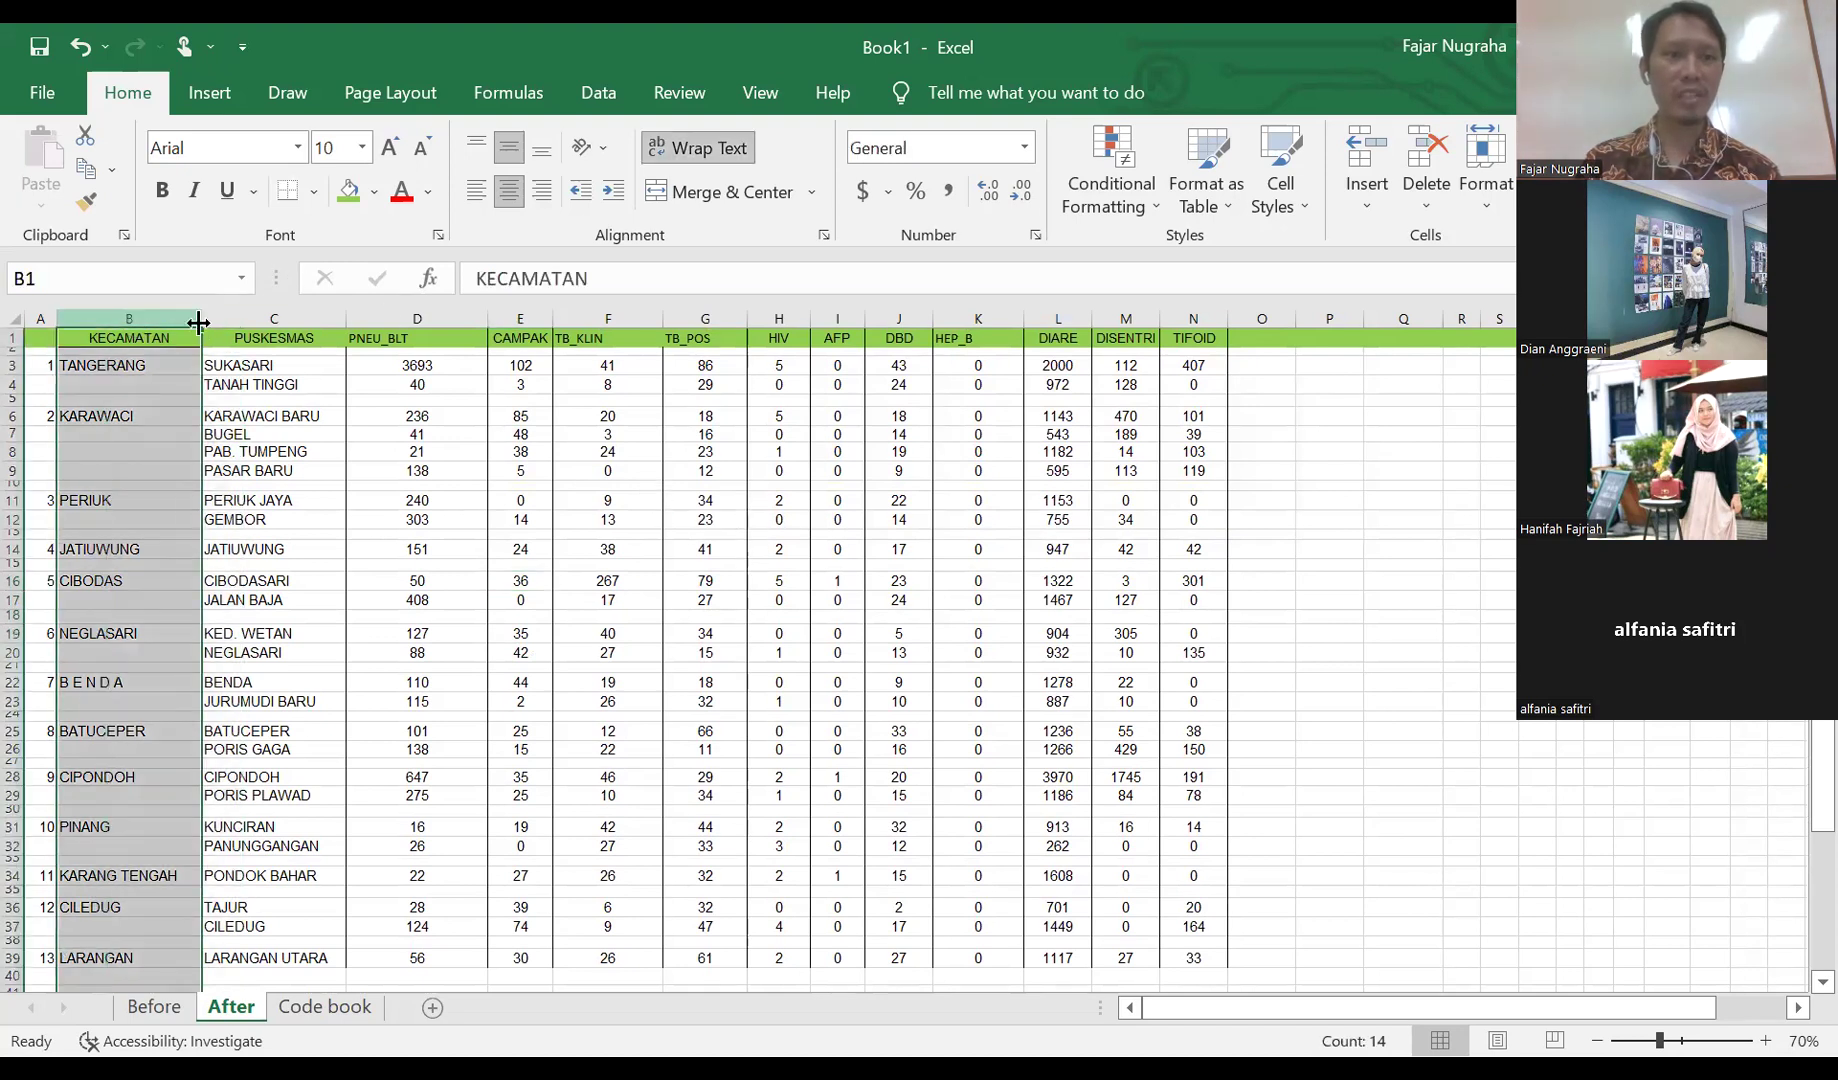
left_click(262, 318)
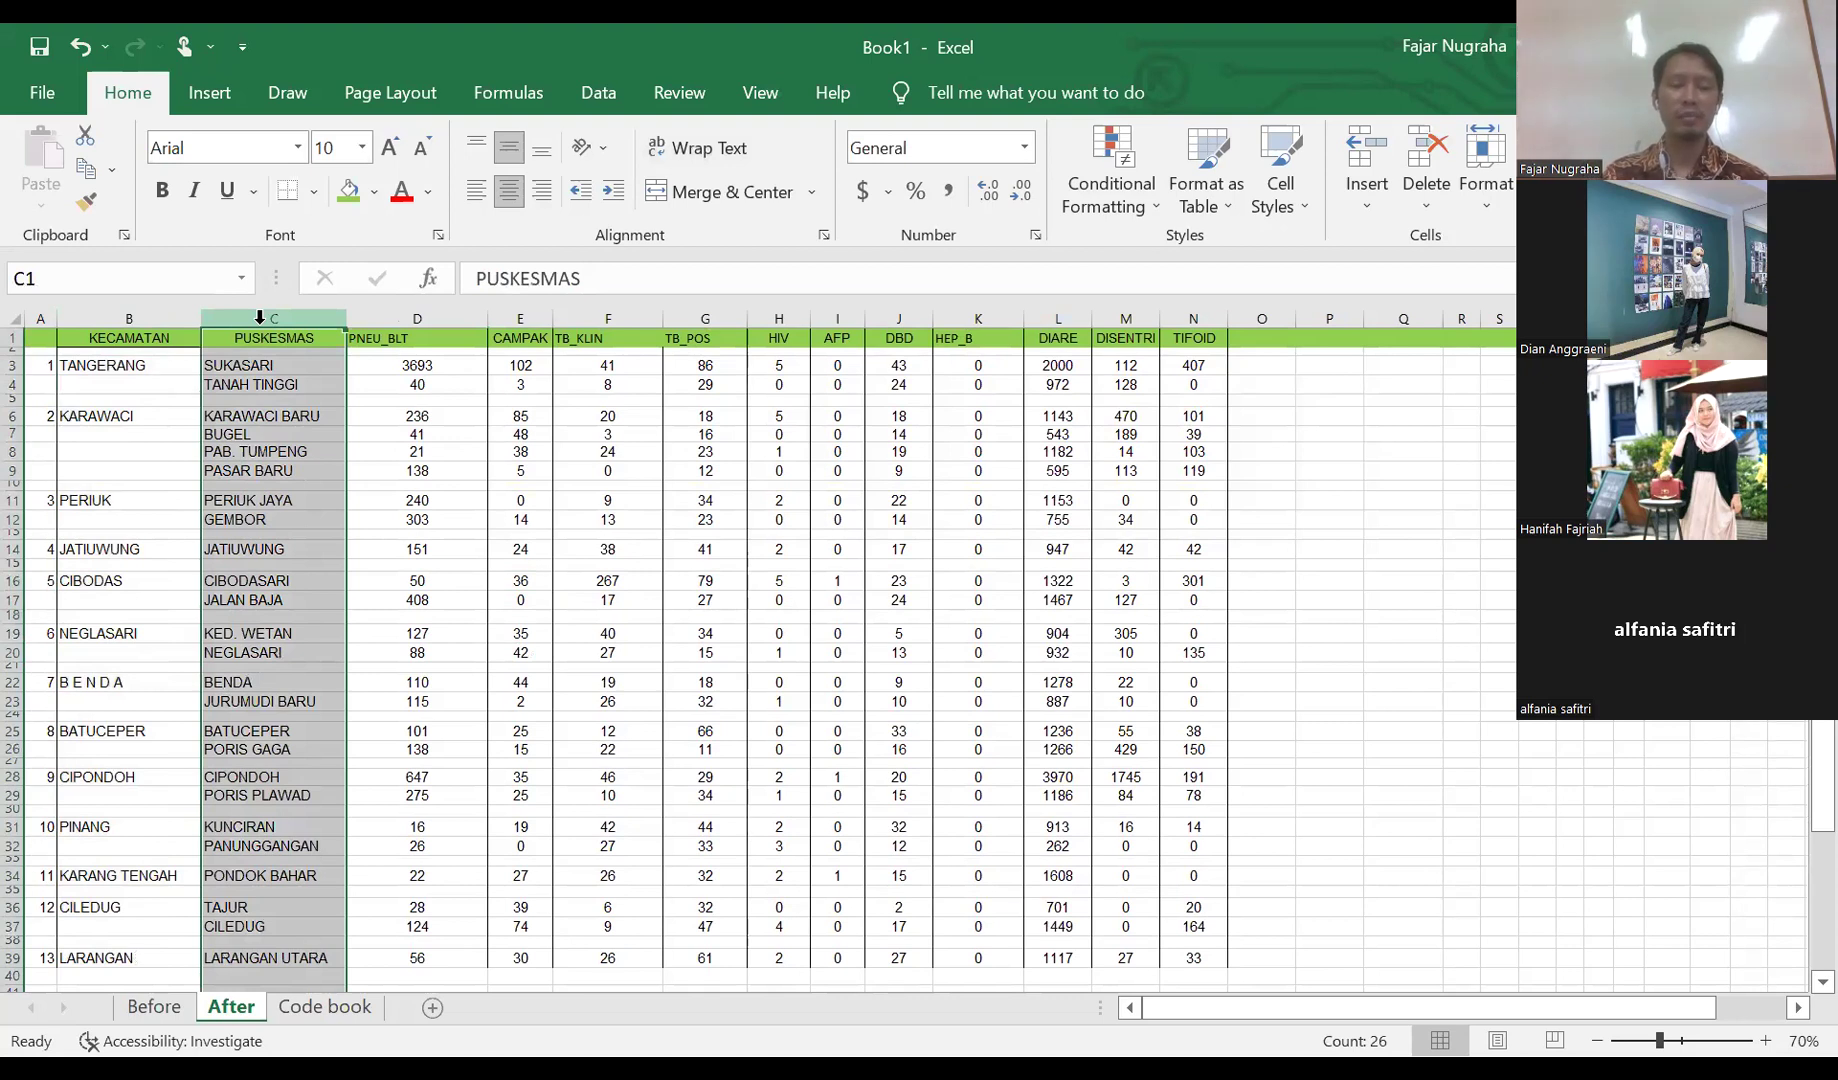
left_click(435, 436)
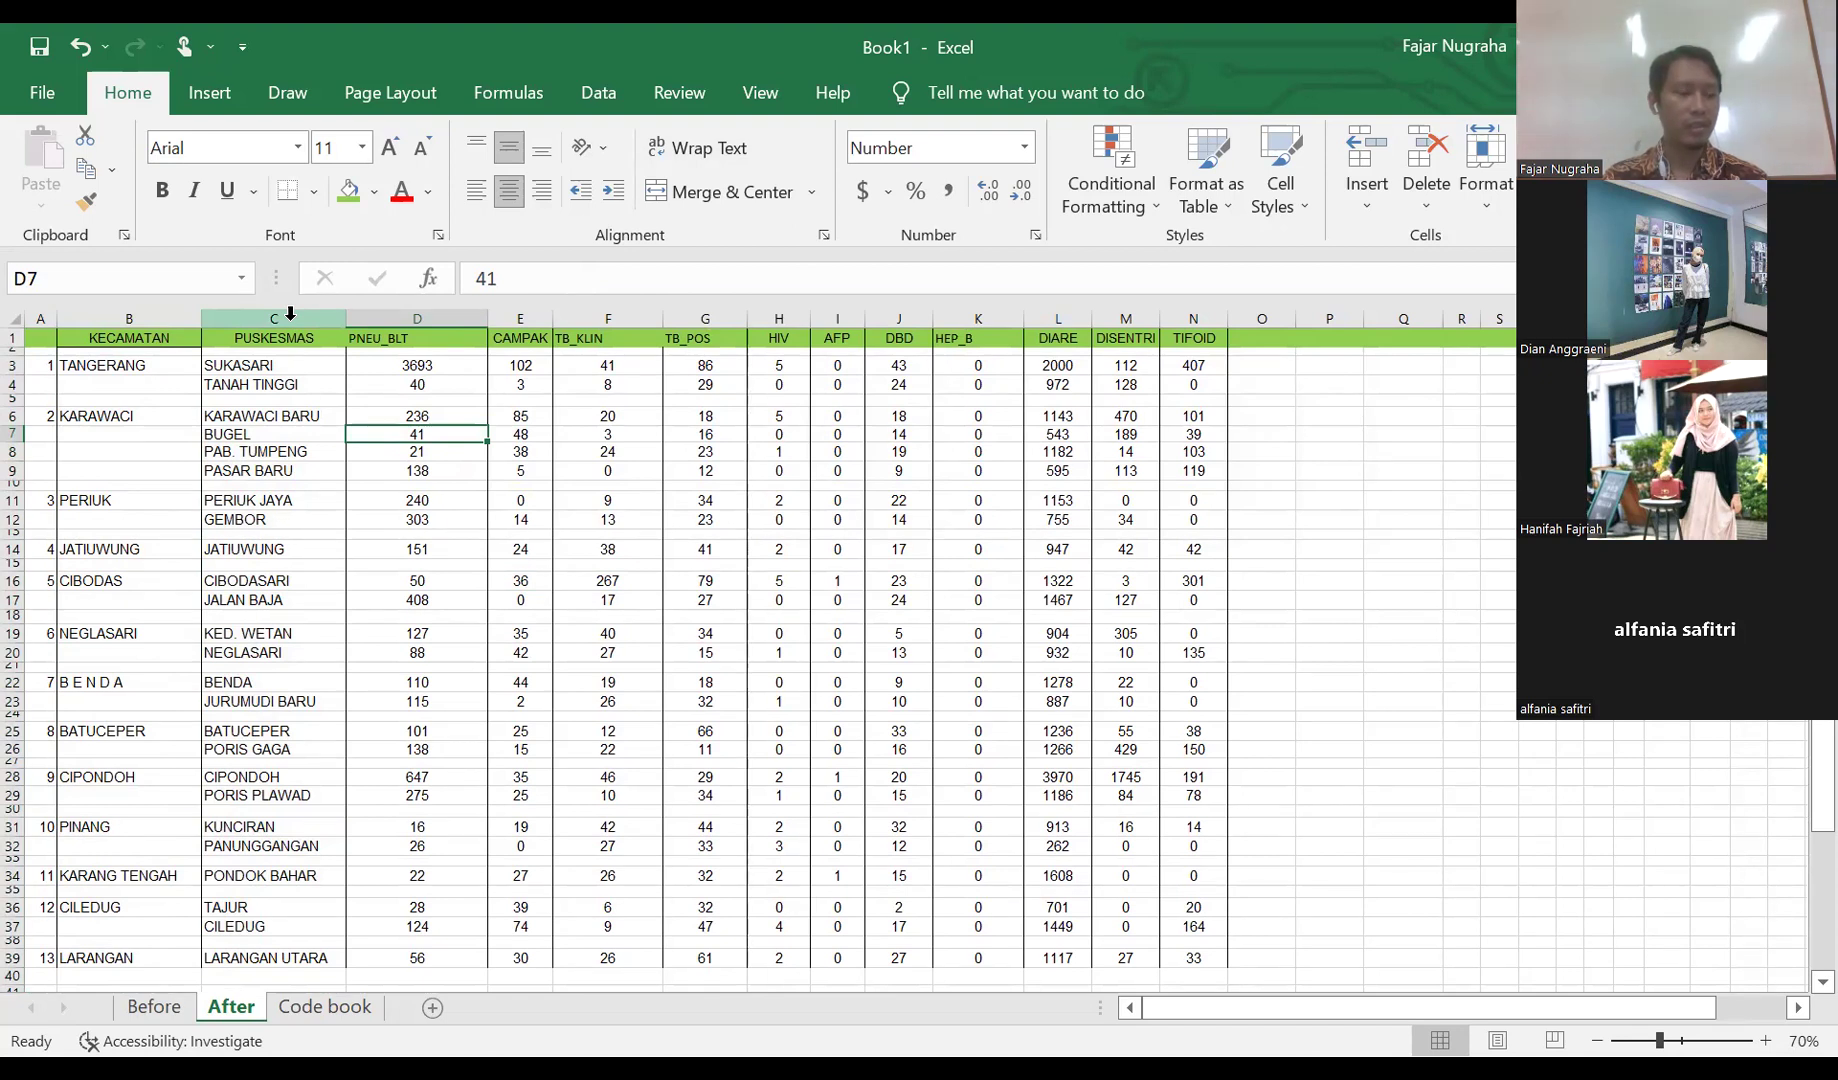
left_click(308, 392)
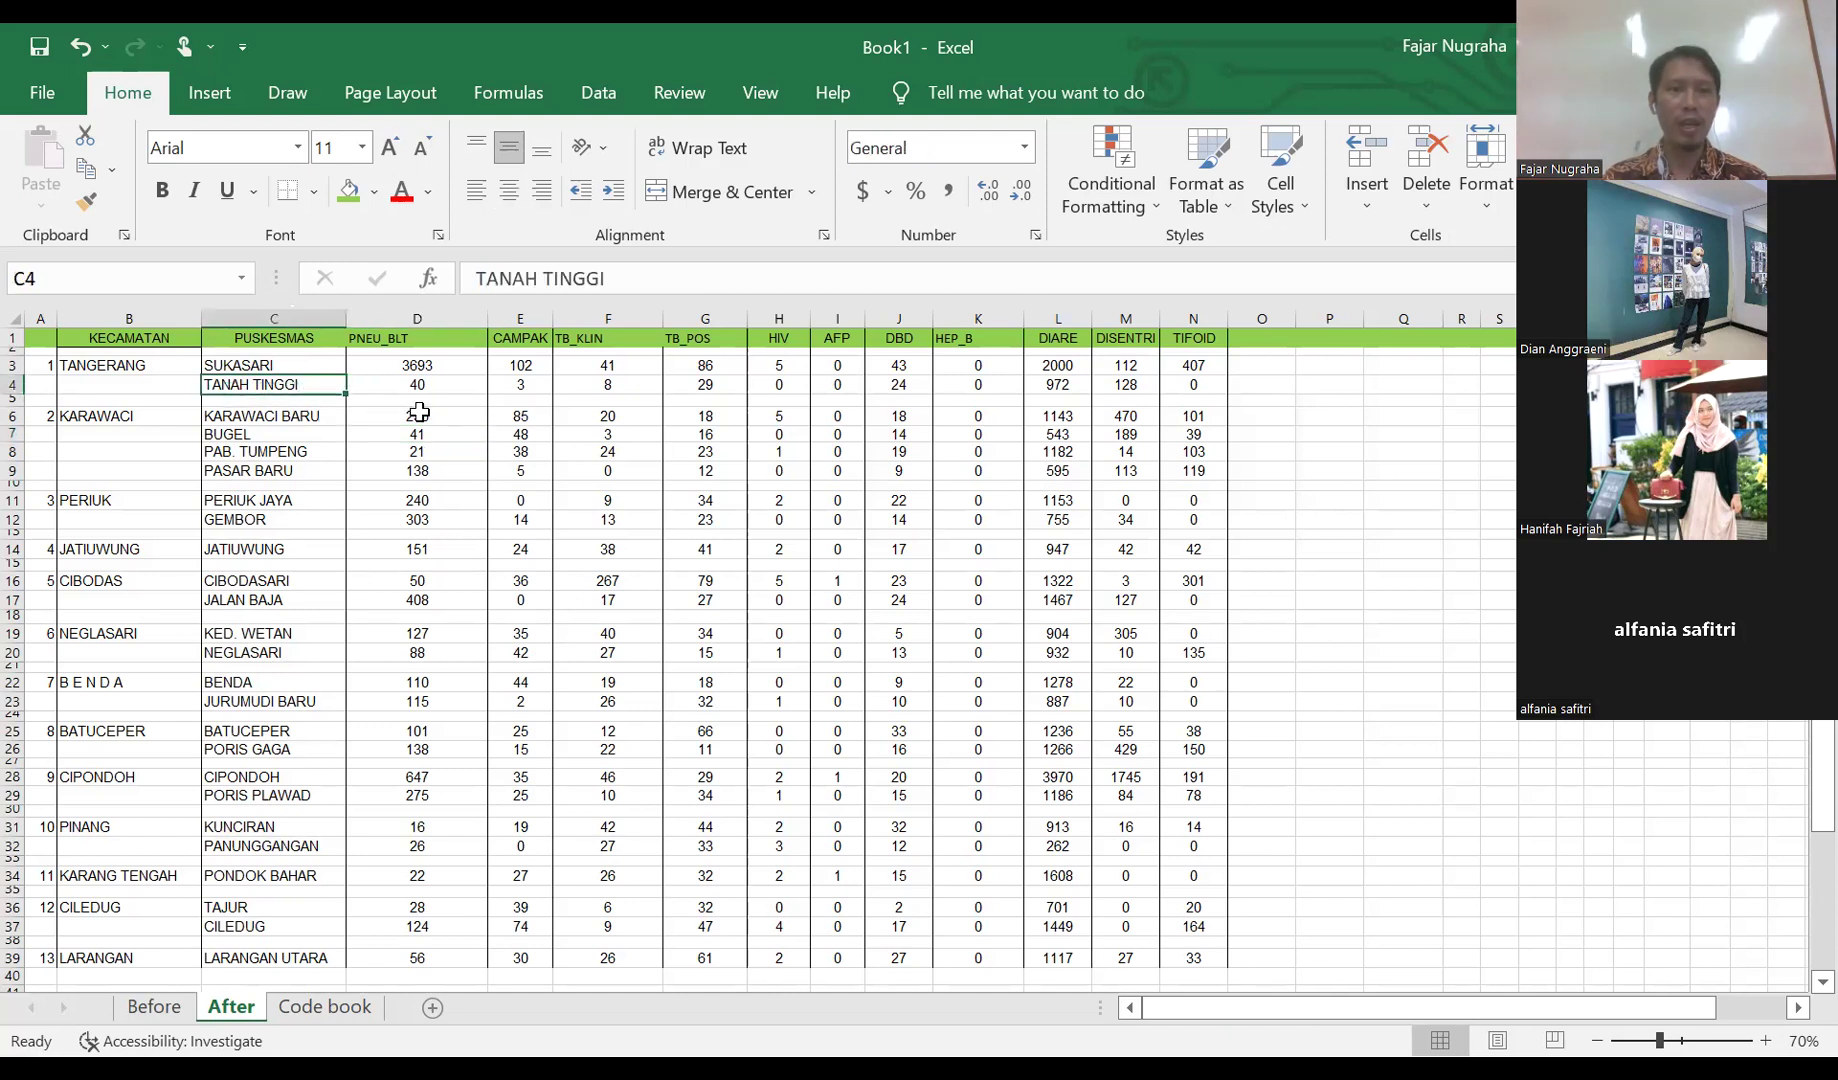
scroll(399, 412, "up", 3)
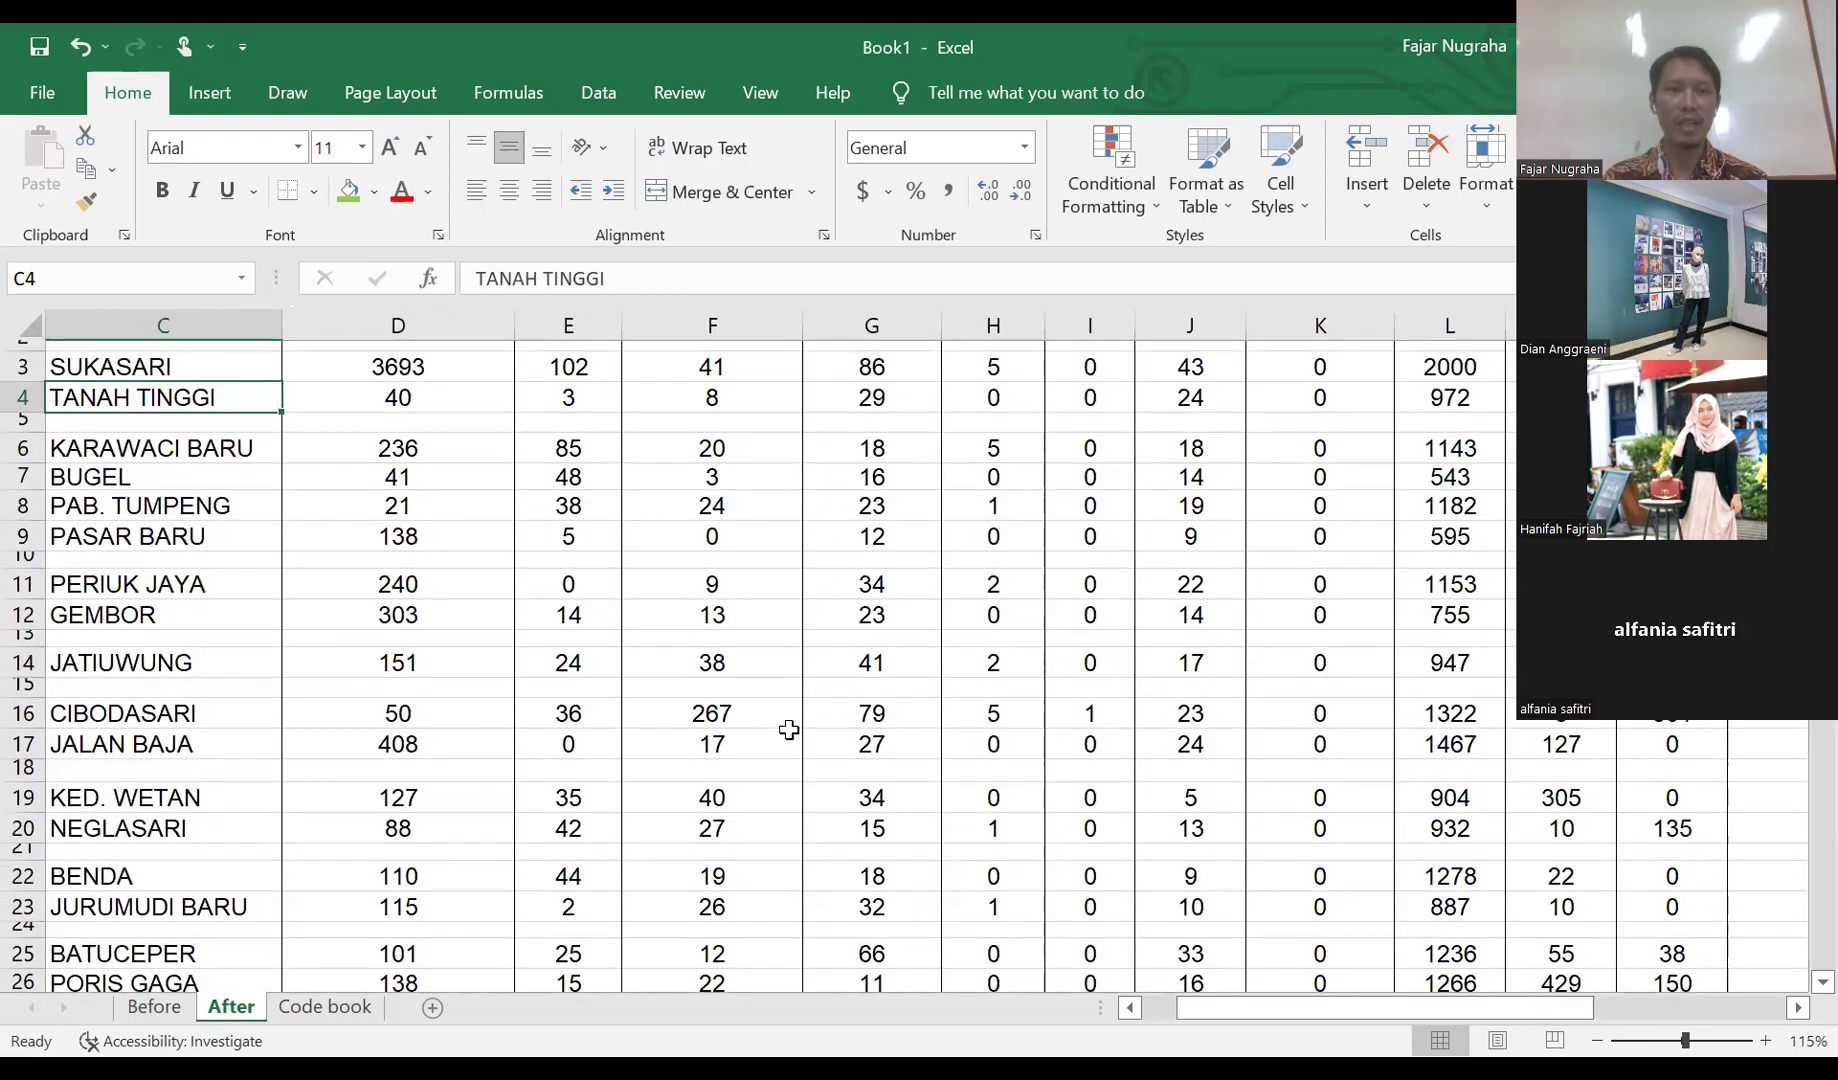
scroll(1140, 927, "up", 1)
scroll(1085, 897, "left", 2)
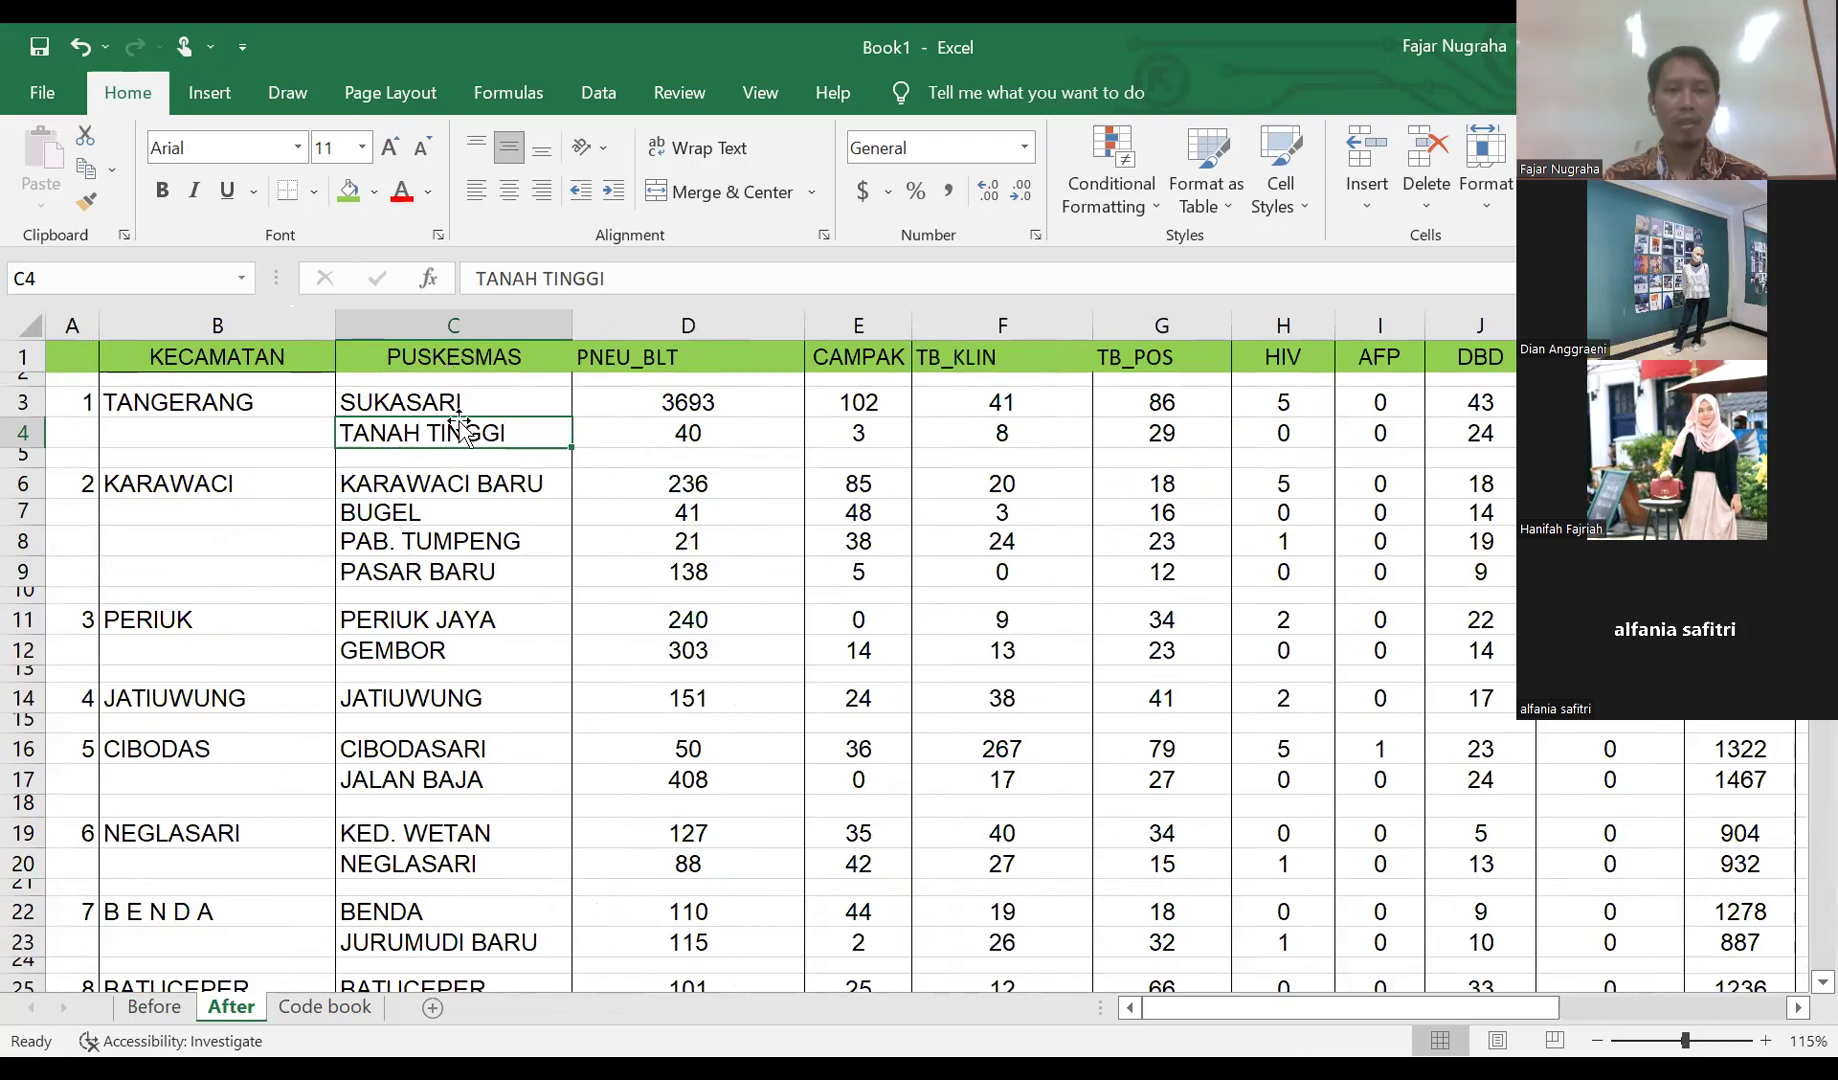
- Examine the TANGERANG entry in KECAMATAN and its puskesmas SUKASARI and TANAH TINGGI on the After sheet
left_click(236, 395)
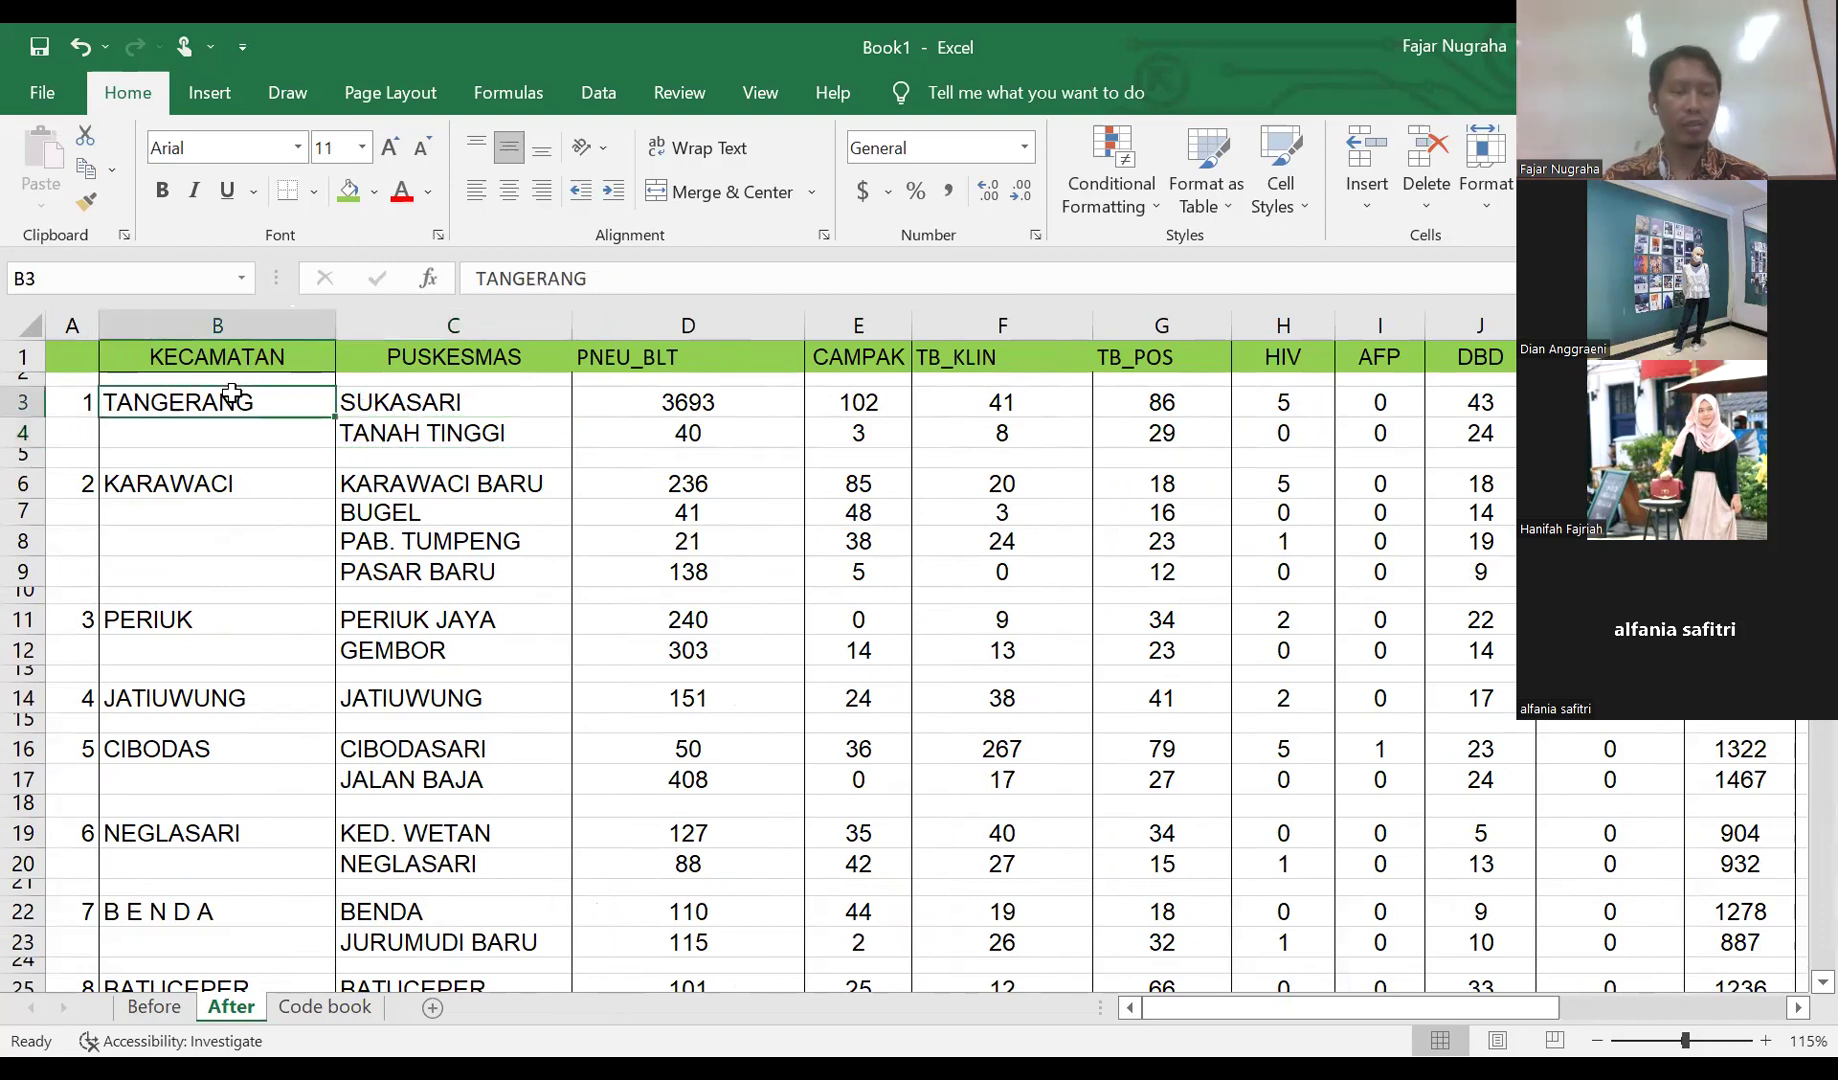
left_click(431, 398)
left_click(437, 430)
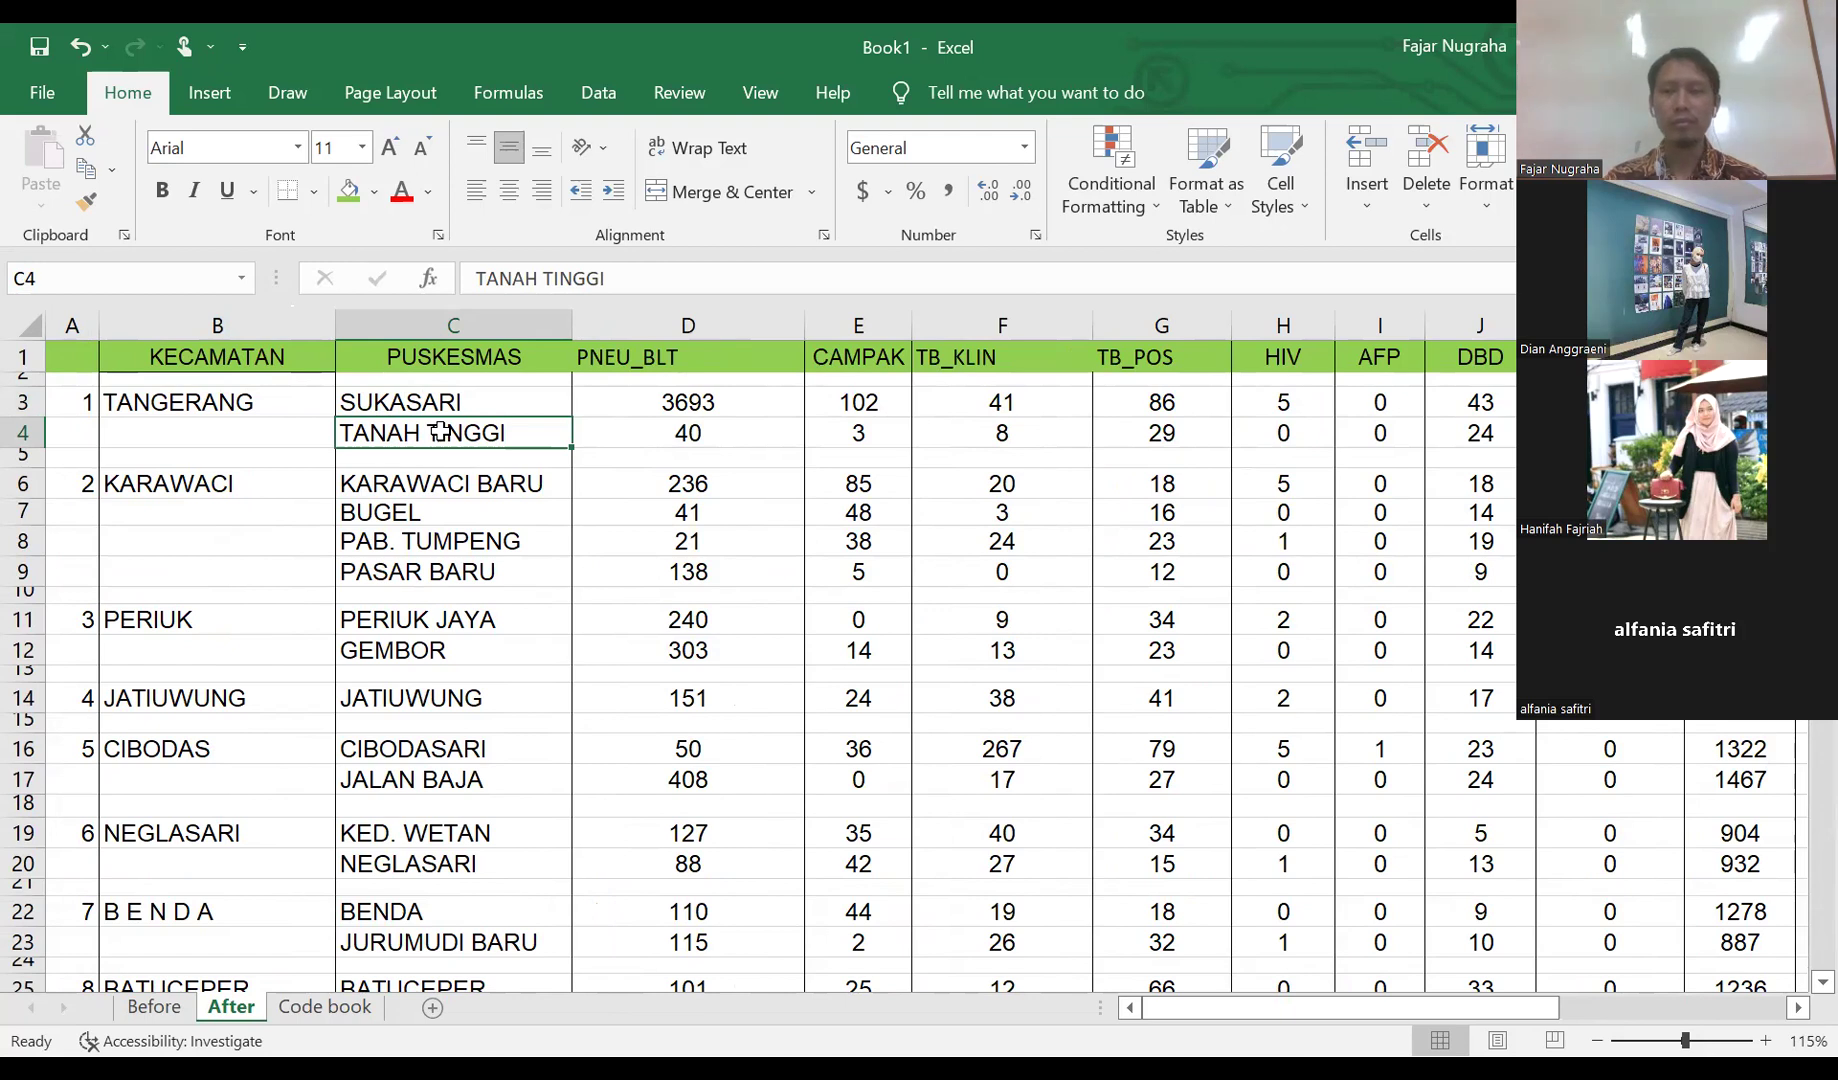
double_click(636, 457)
left_click(604, 505)
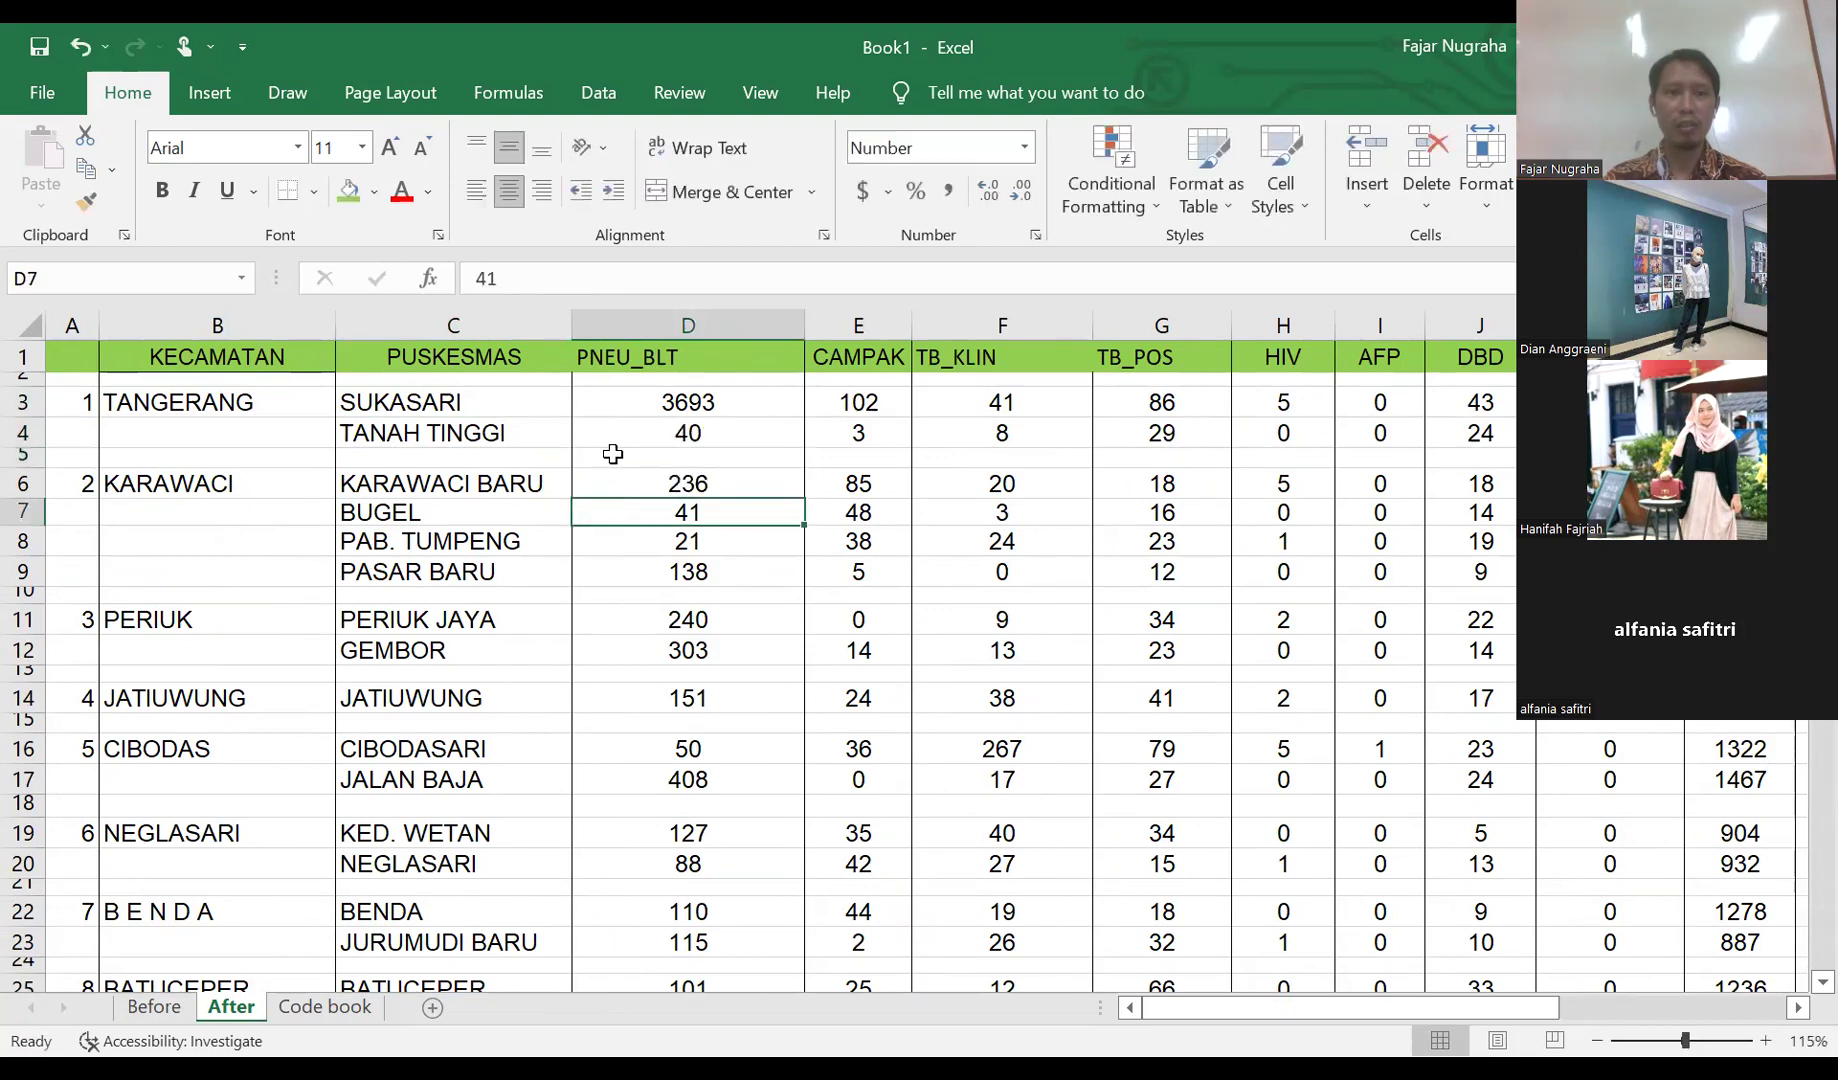
double_click(613, 455)
left_click(218, 428)
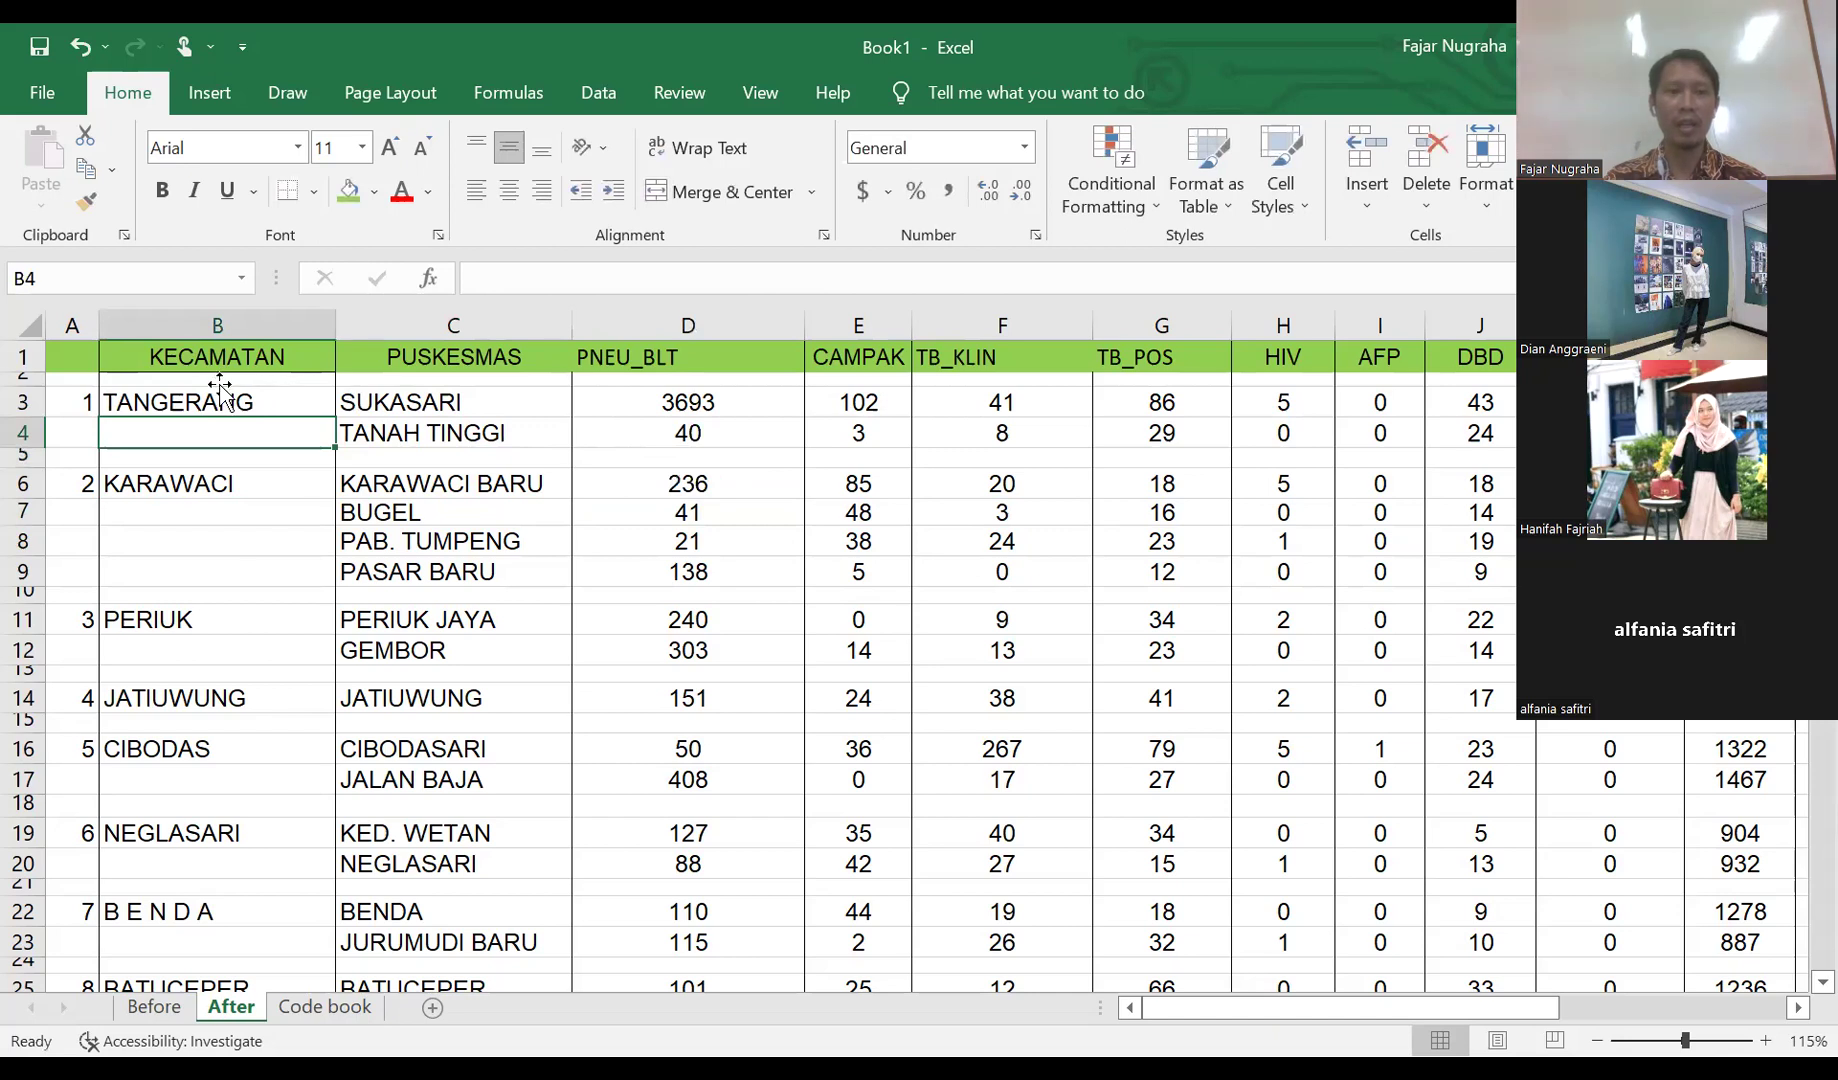
left_click_drag(425, 400, 440, 432)
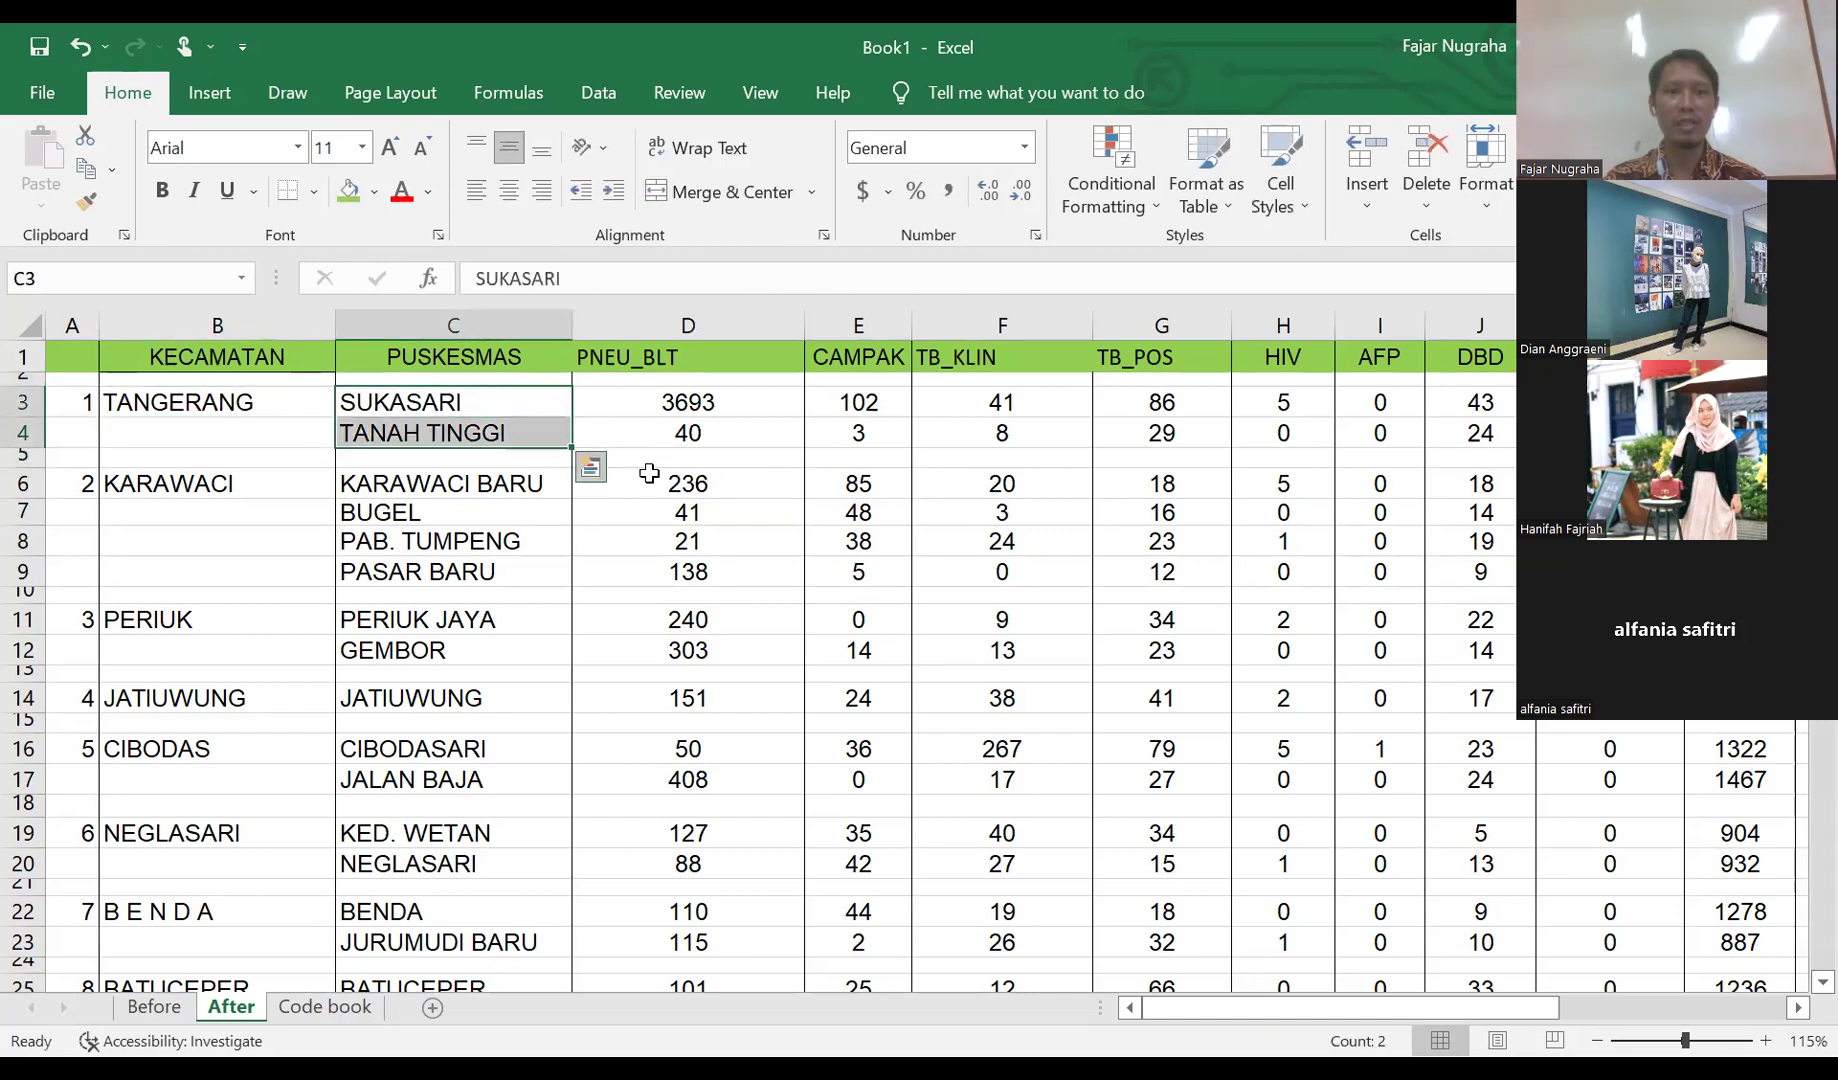
- Total TANGERANG's PNEU_BLT counts in D5 with =SUM(D3:D4) and autofit the height of row 5
left_click(682, 458)
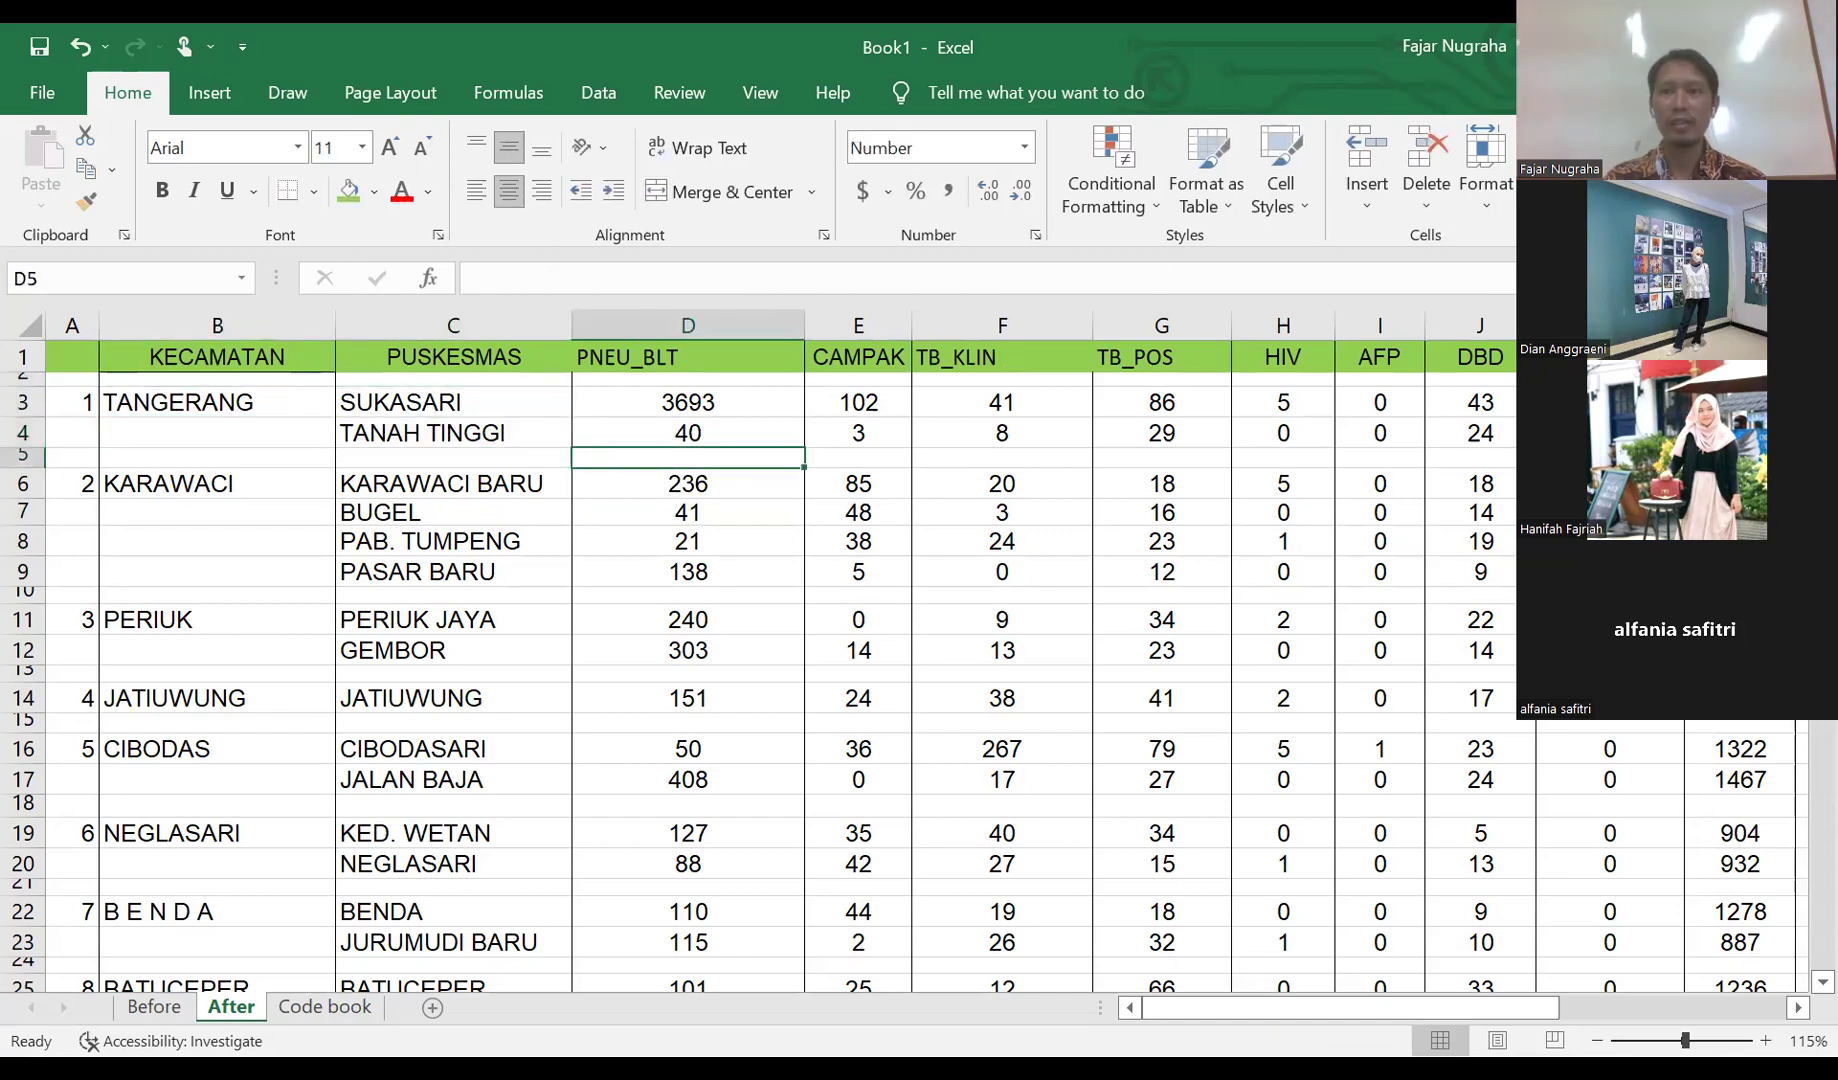
key("alt+equal")
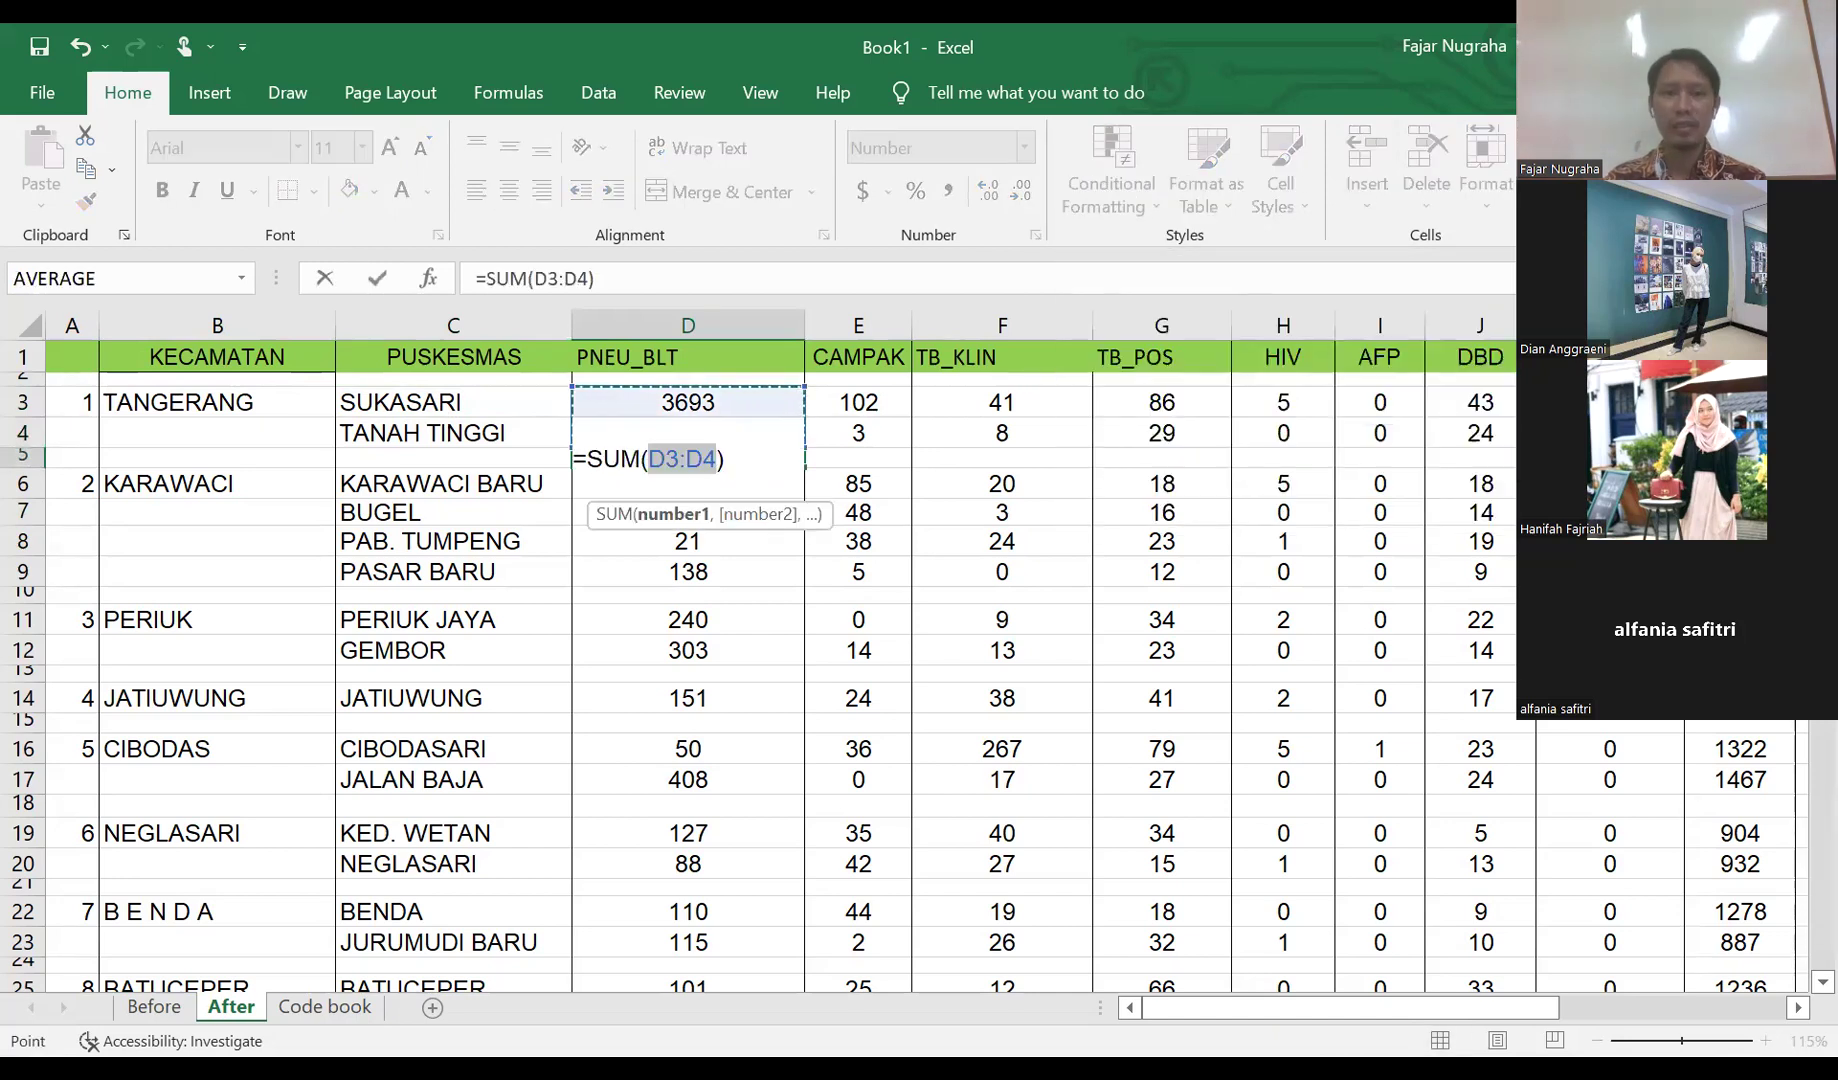
key("Return")
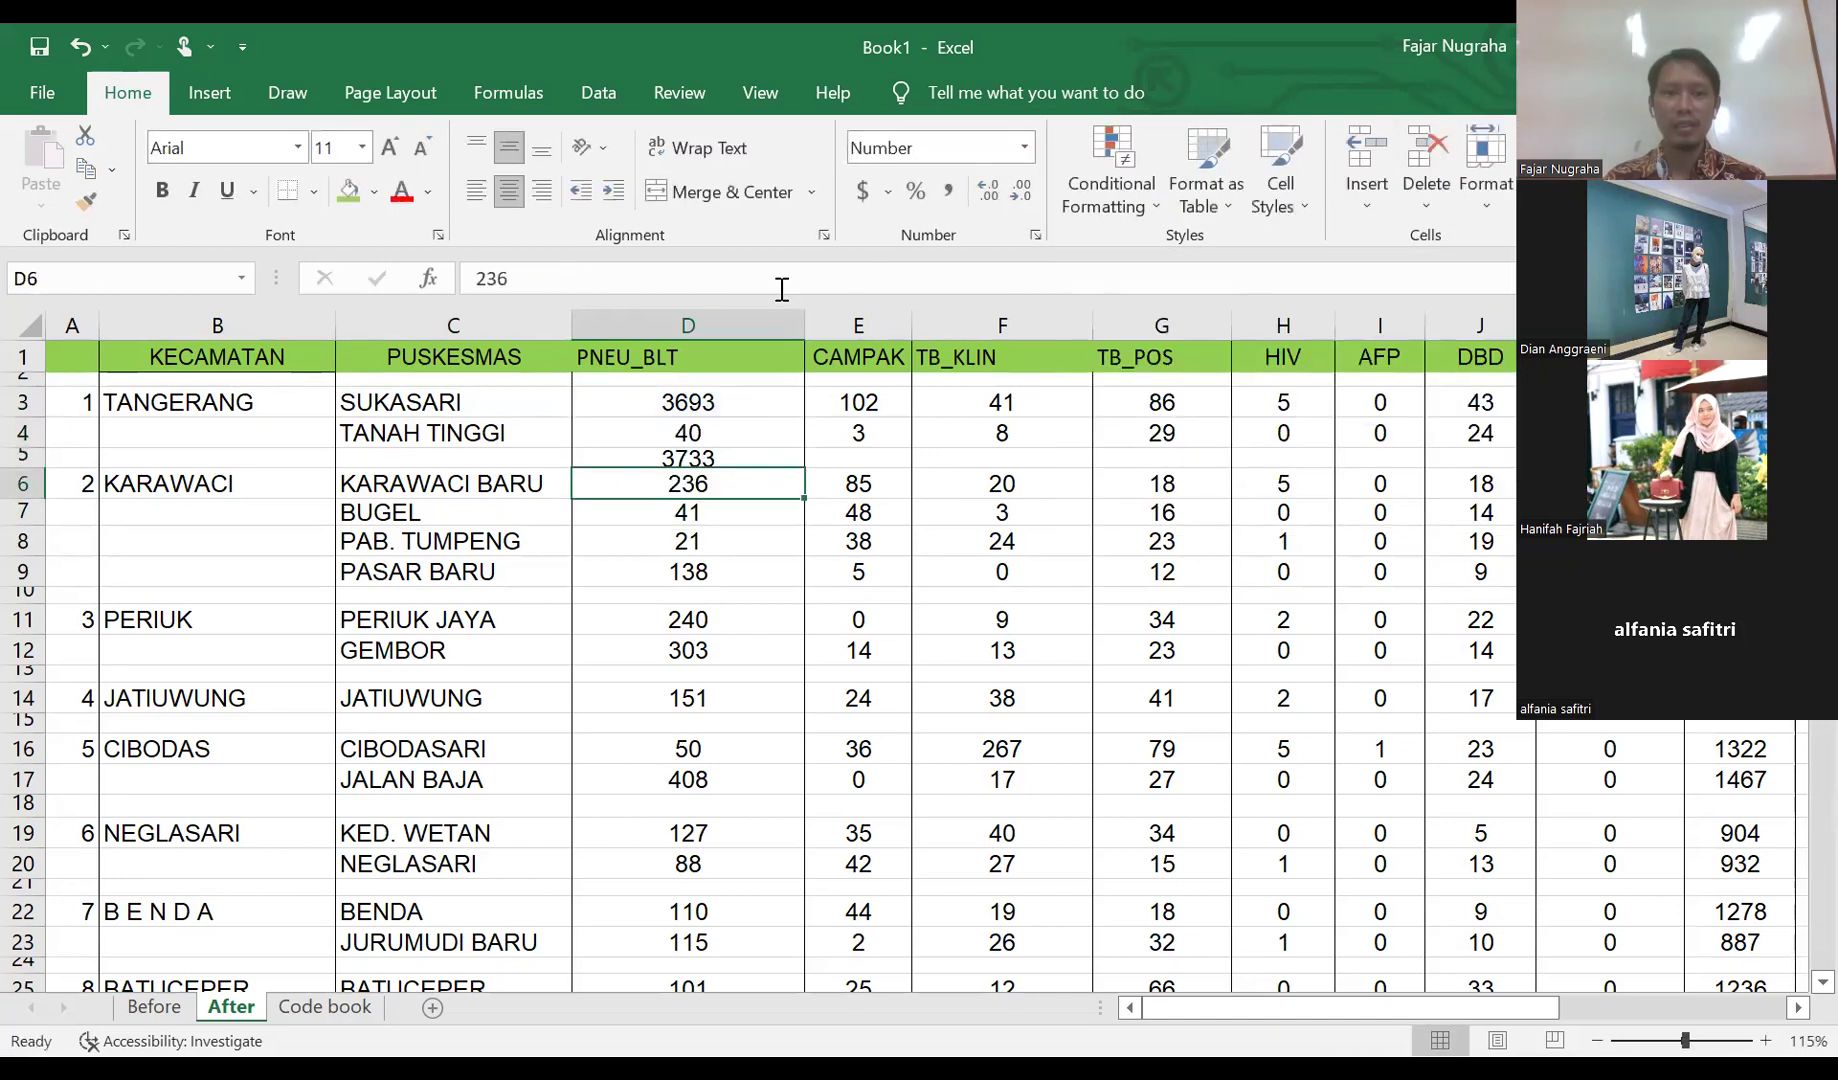
double_click(31, 463)
left_click(742, 464)
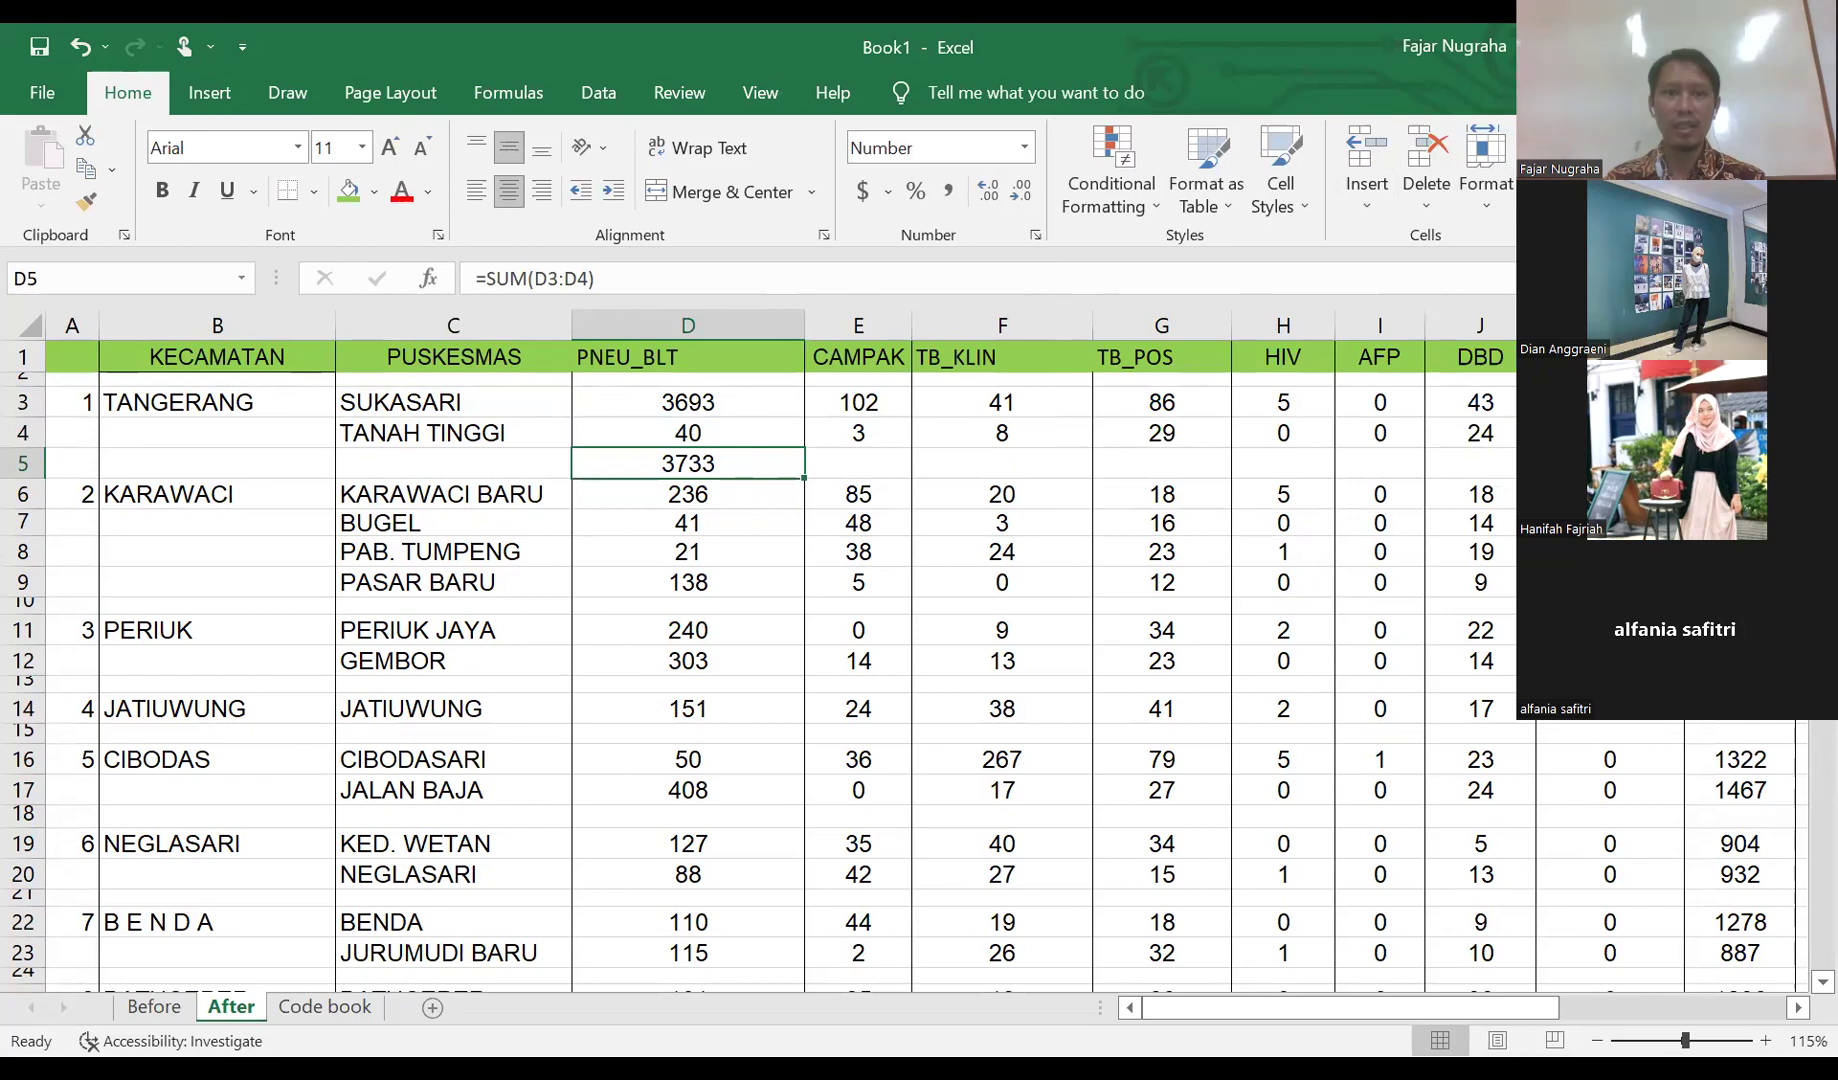
key("F2")
left_click_drag(697, 402, 700, 431)
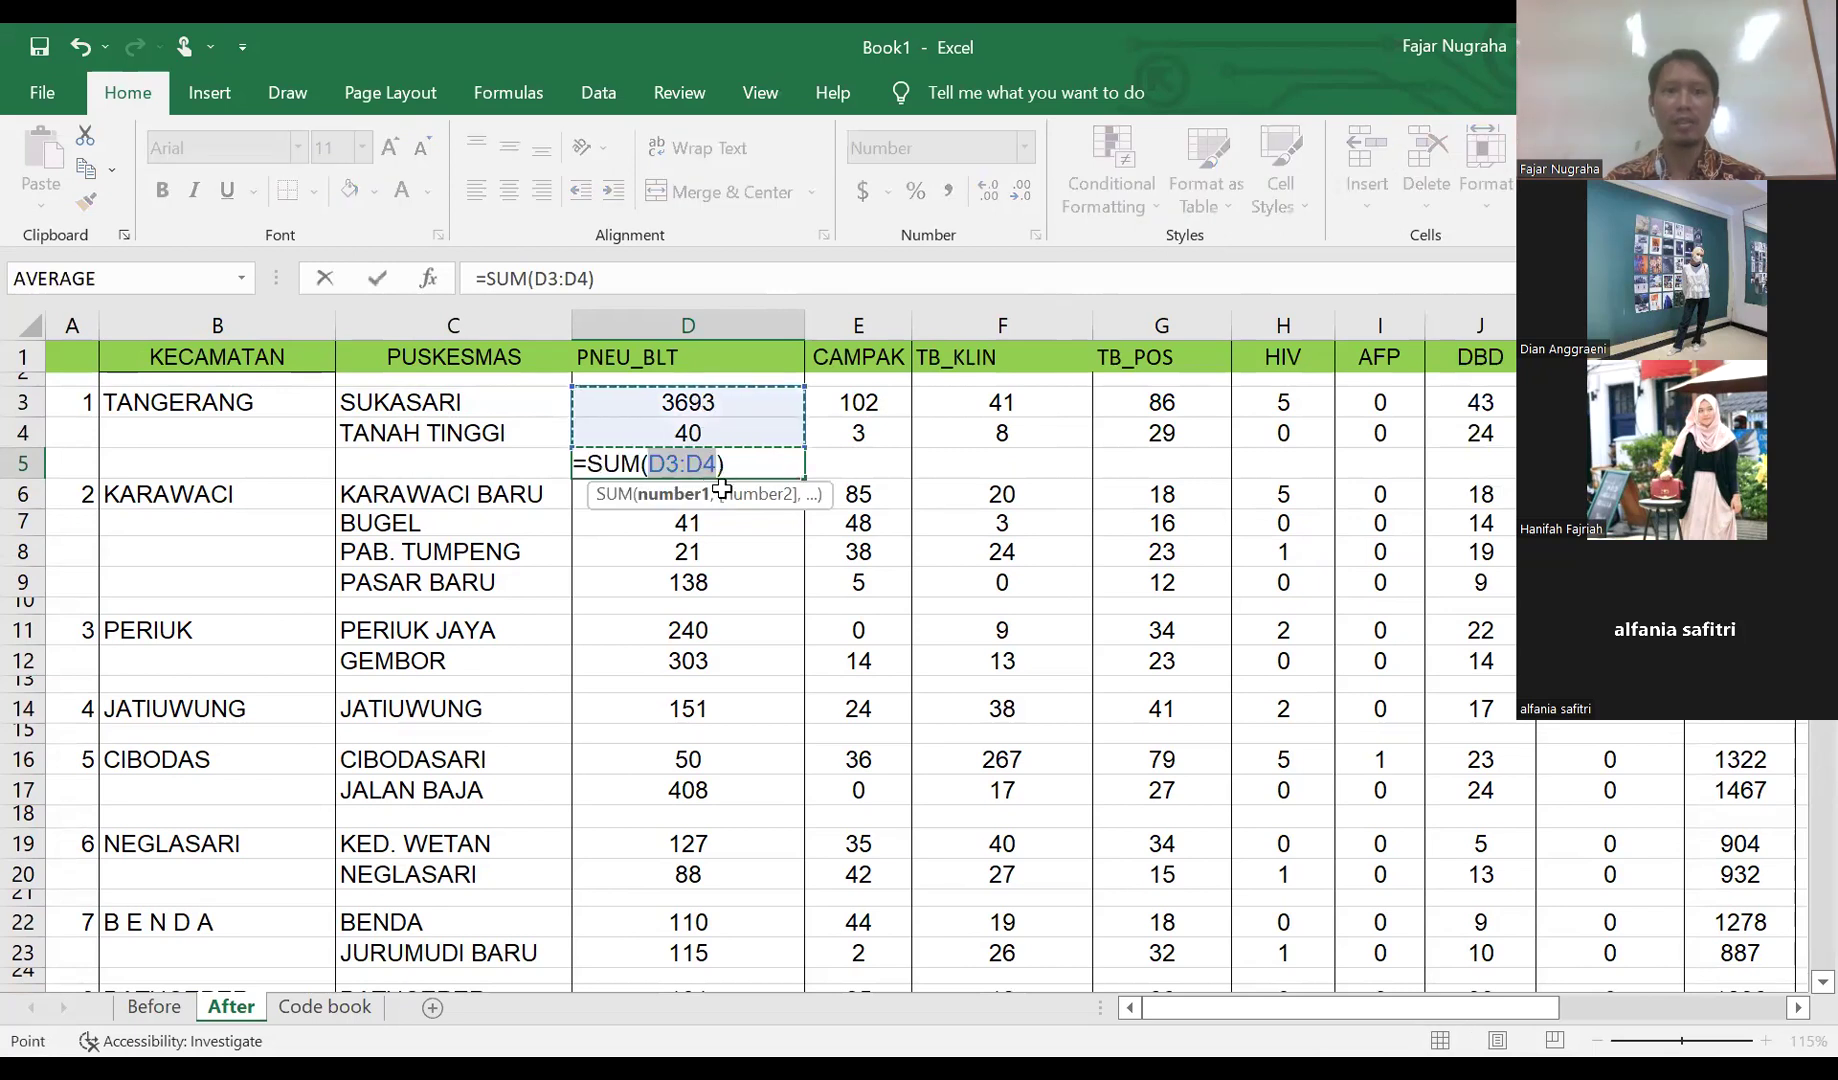
key("Return")
left_click(722, 461)
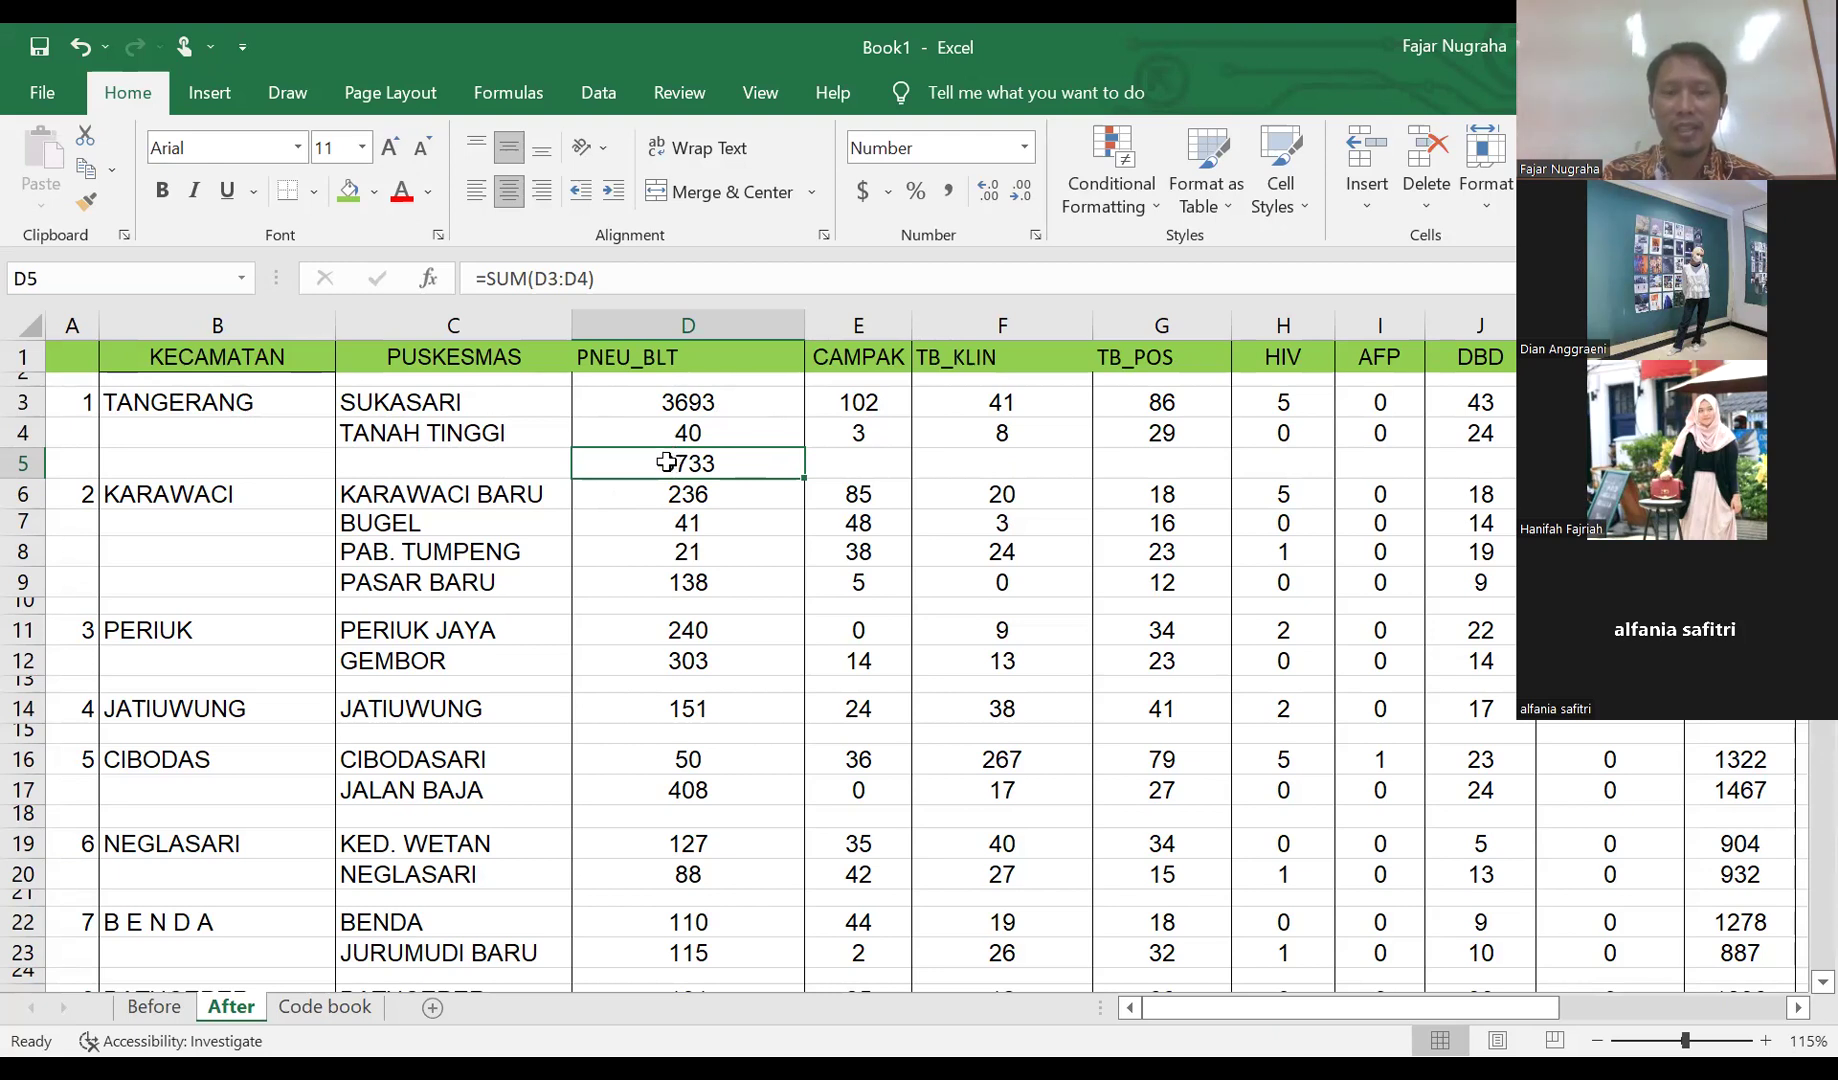
- Copy the sum formula in D5 across row 5 through the TIFOID column, up to N5
double_click(801, 480)
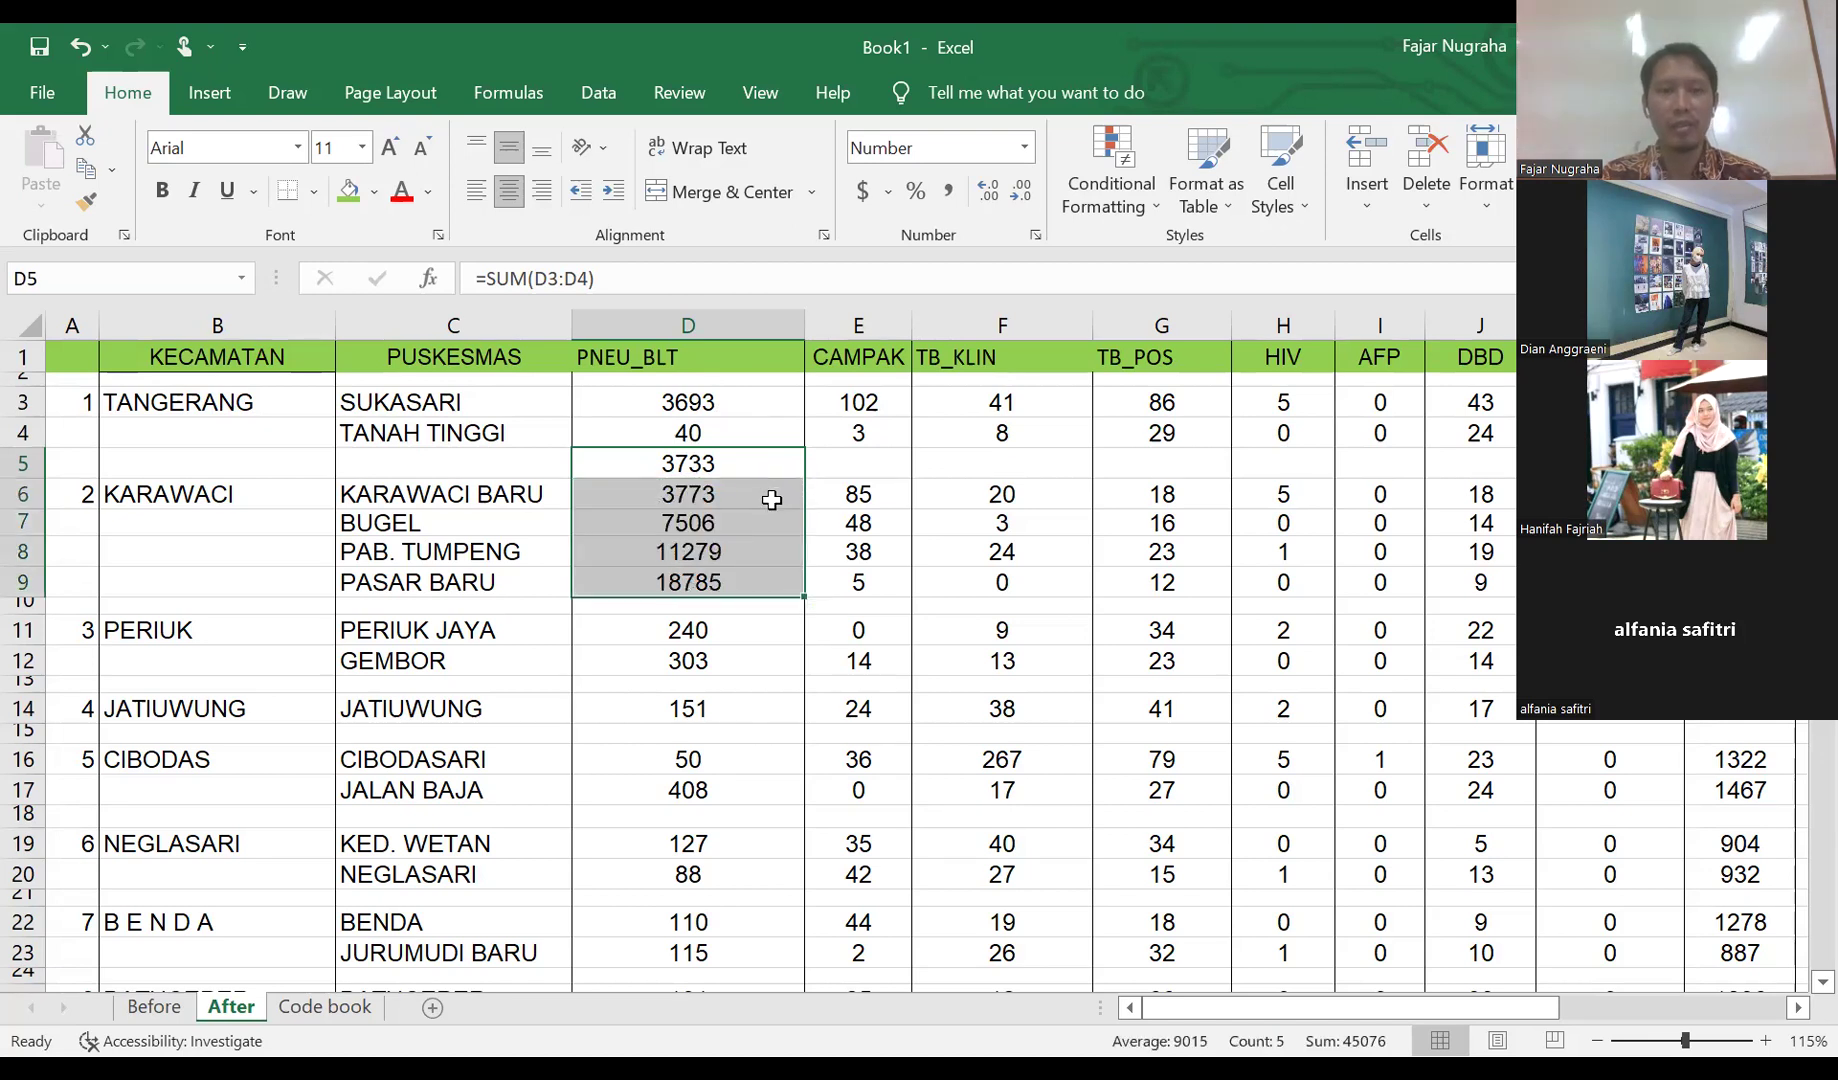
key("ctrl+z")
left_click(870, 465)
left_click_drag(975, 468, 1426, 487)
left_click(743, 454)
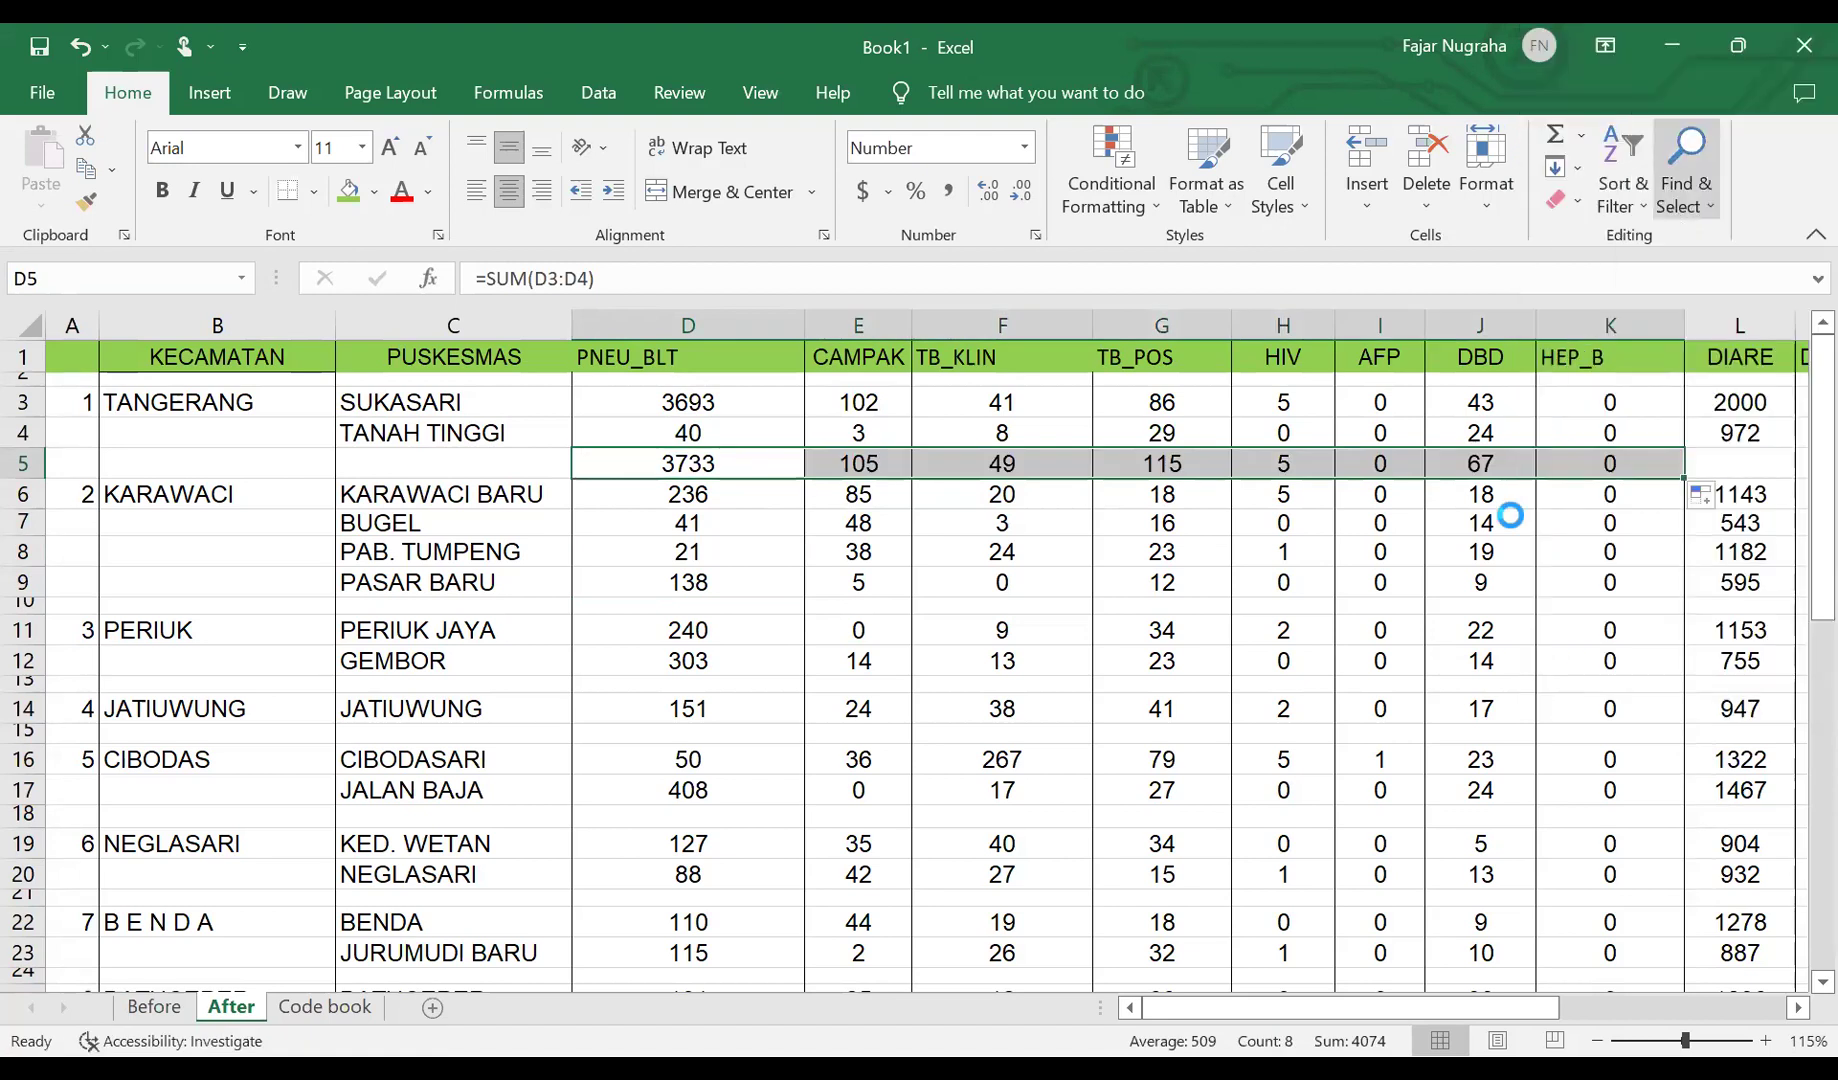
scroll(1510, 515, "down", 1)
left_click_drag(1529, 458, 1720, 445)
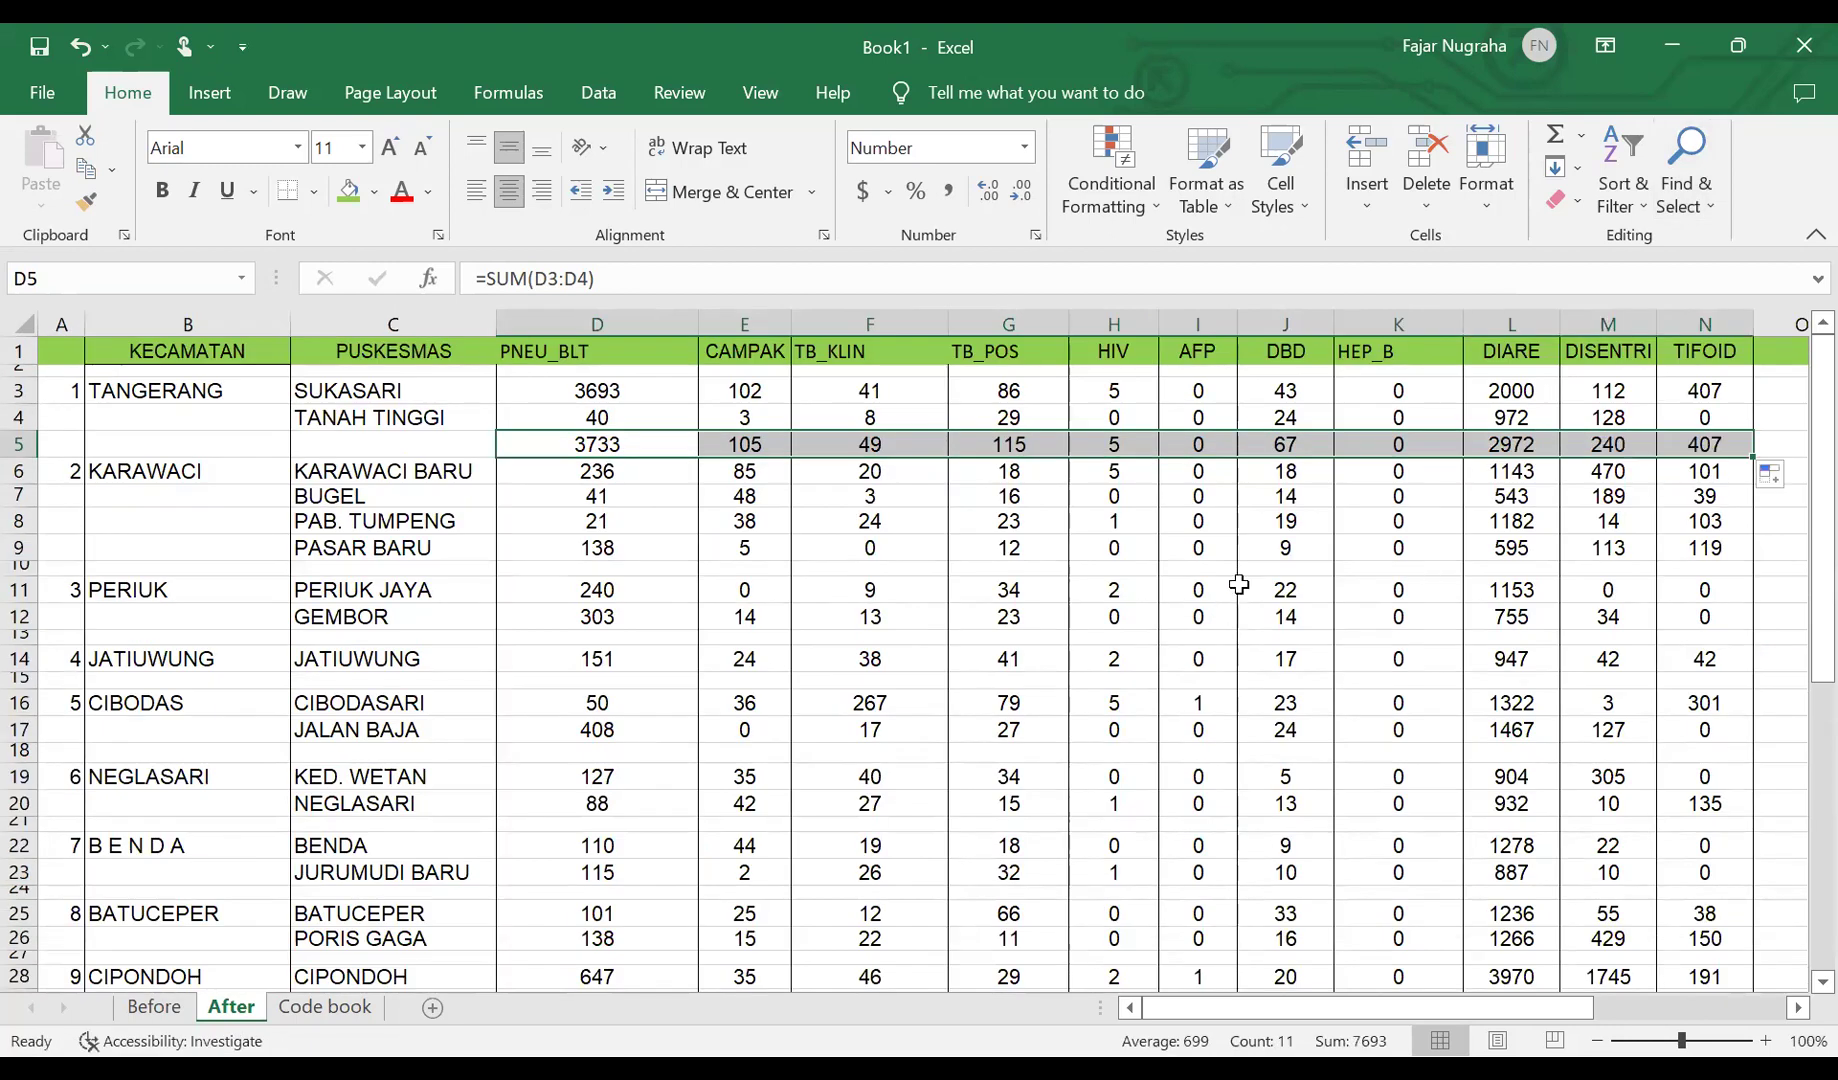
- Fill the whole TANGERANG total row 5 with yellow
left_click(22, 444)
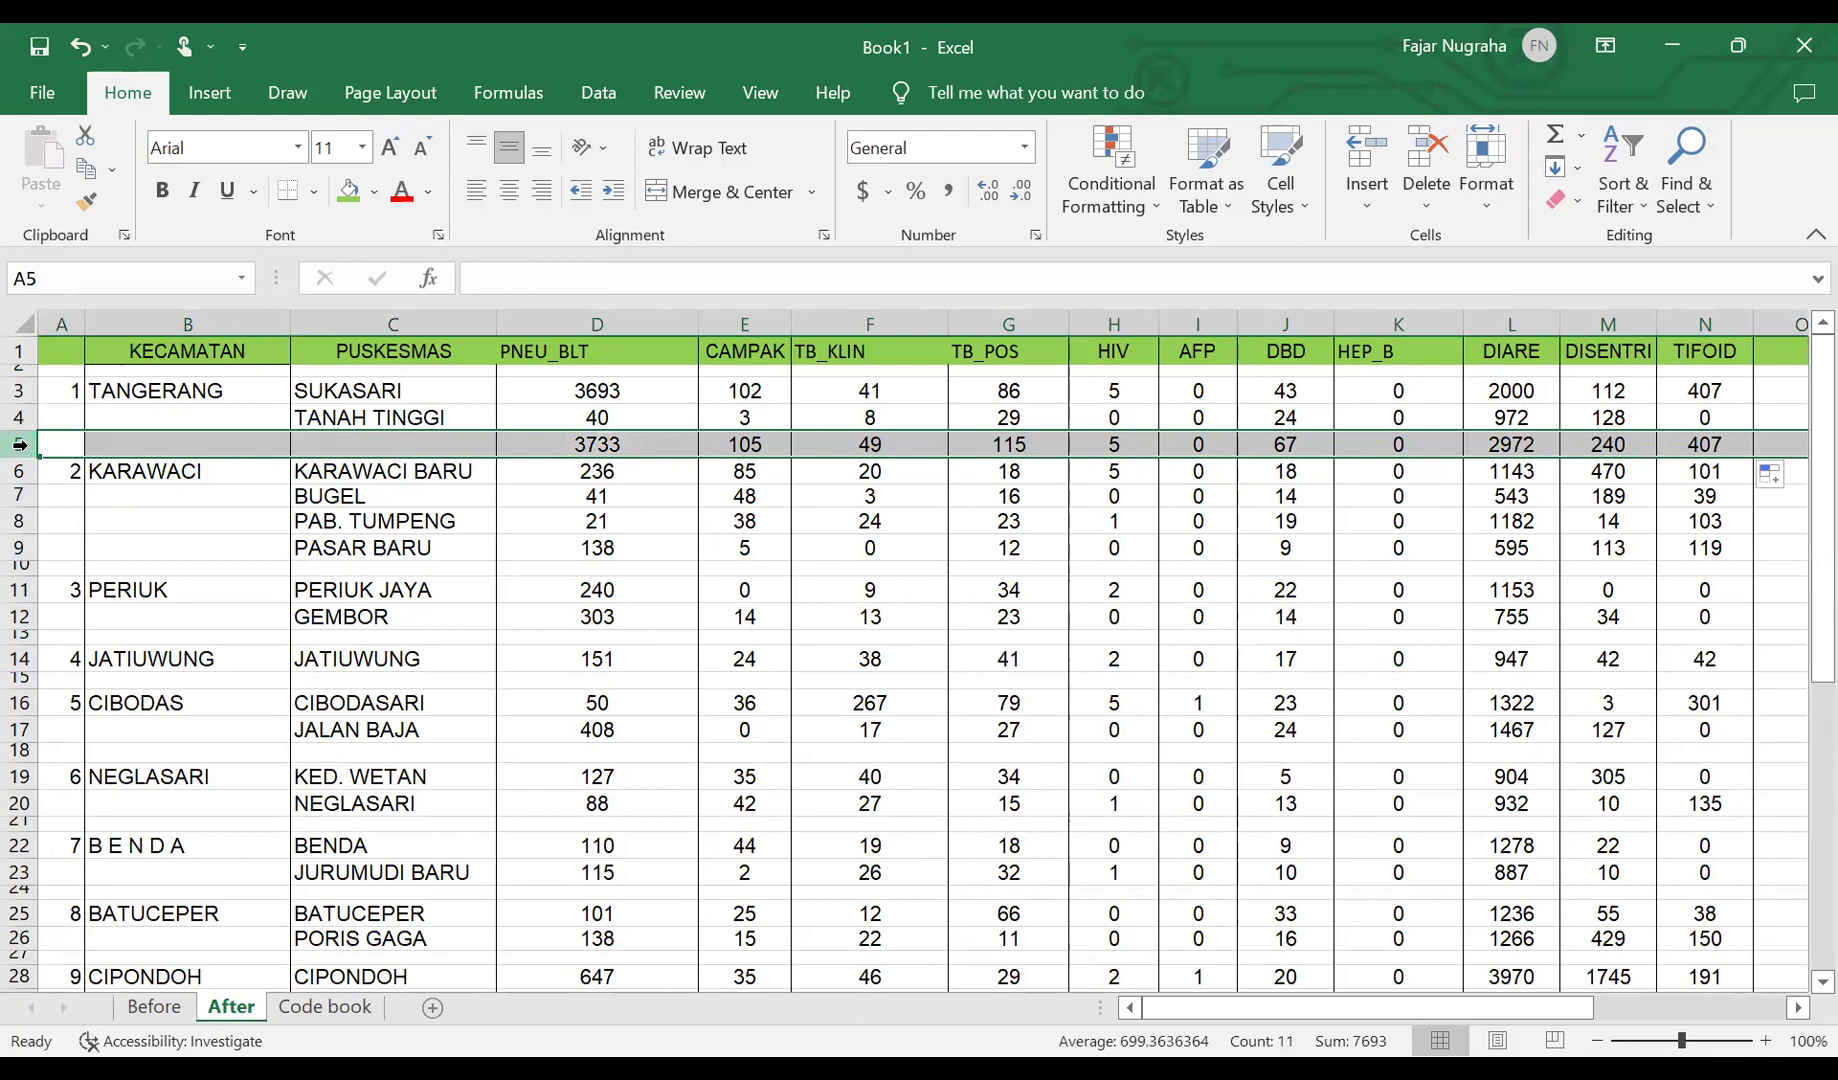
left_click(376, 193)
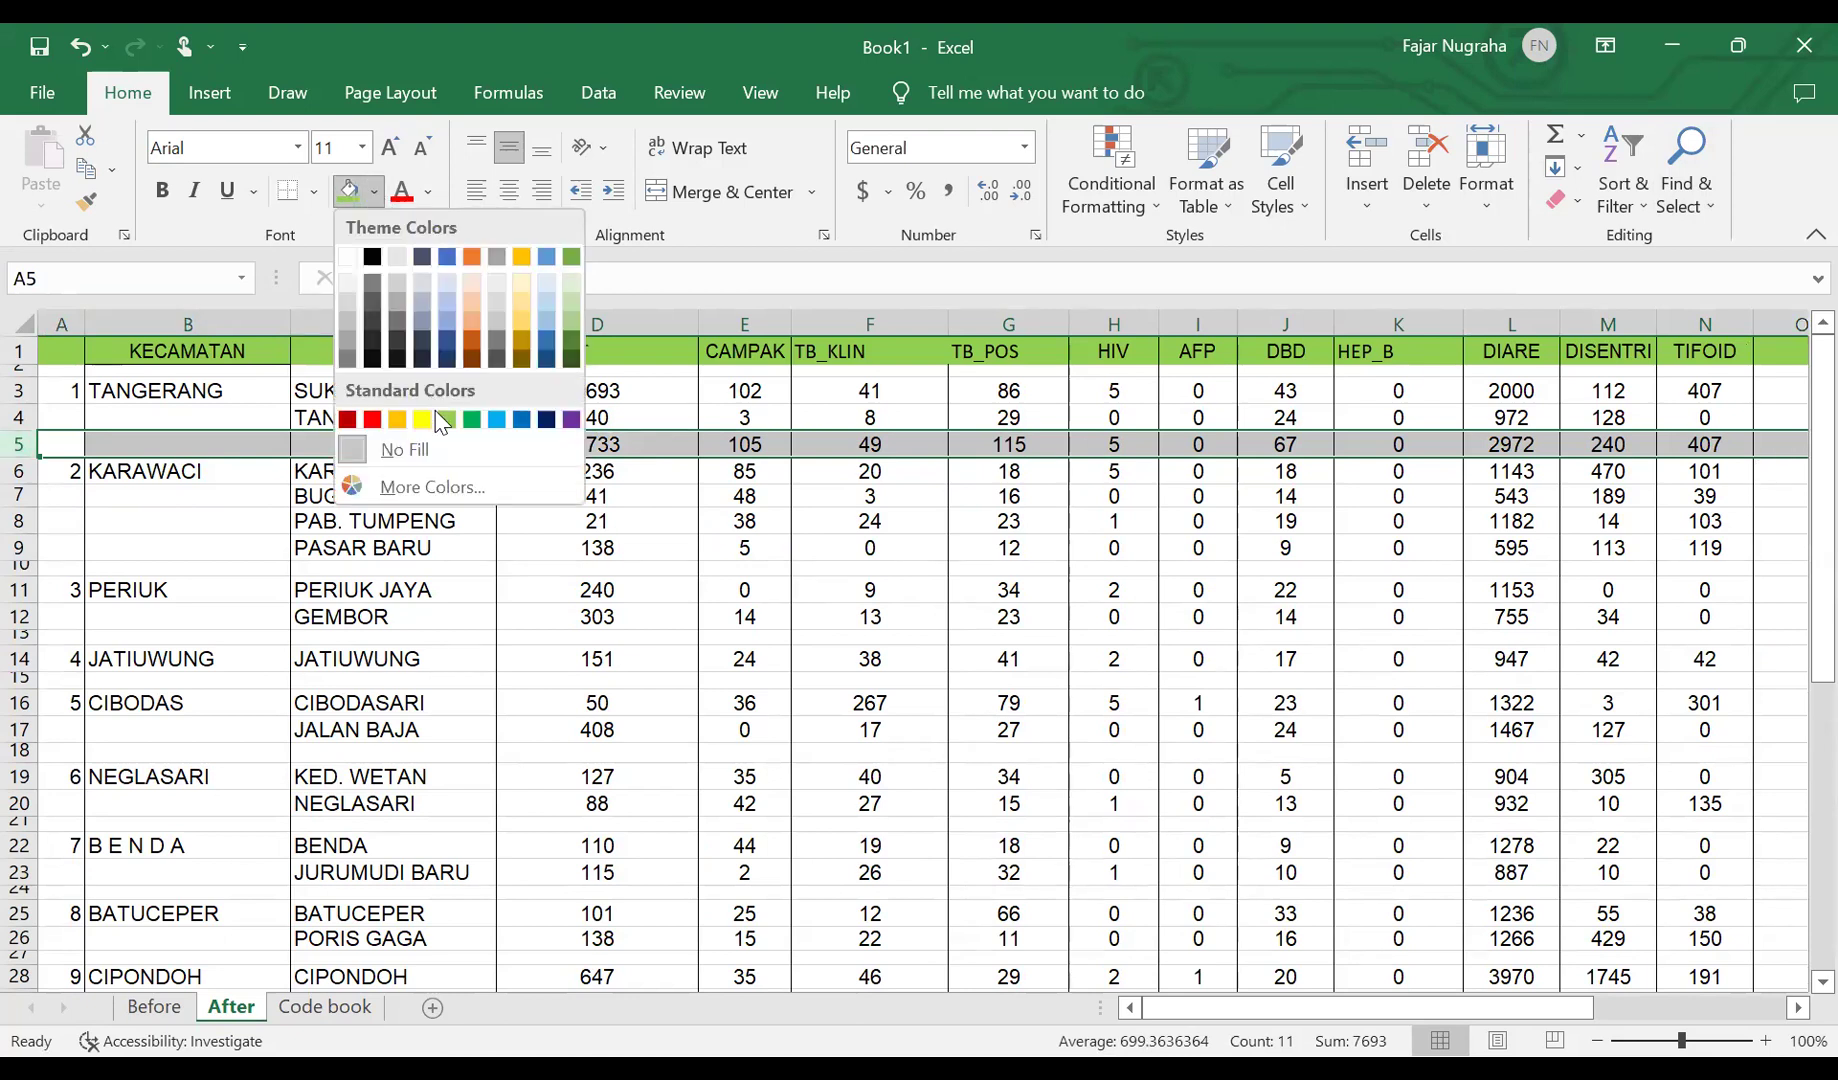
left_click(430, 422)
left_click(648, 678)
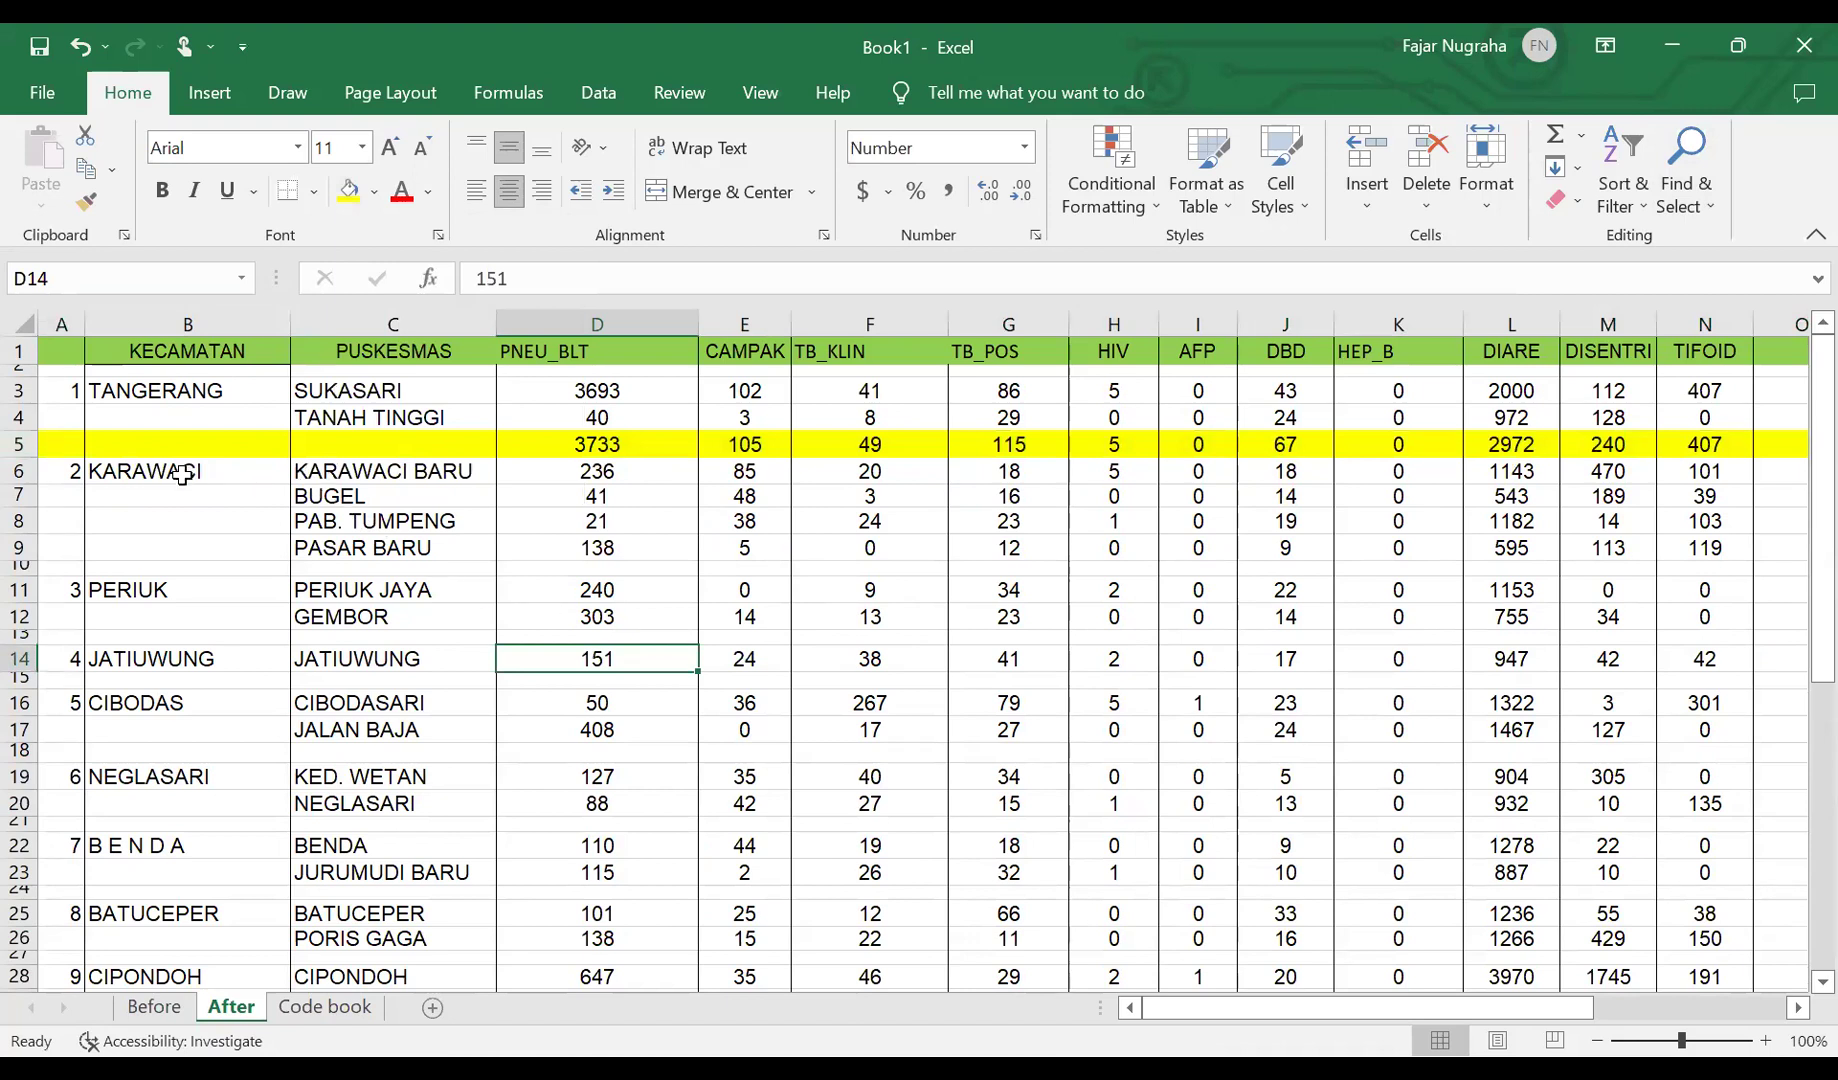
- Review the four KARAWACI puskesmas and autofit the height of the empty row 10 below them
left_click(358, 463)
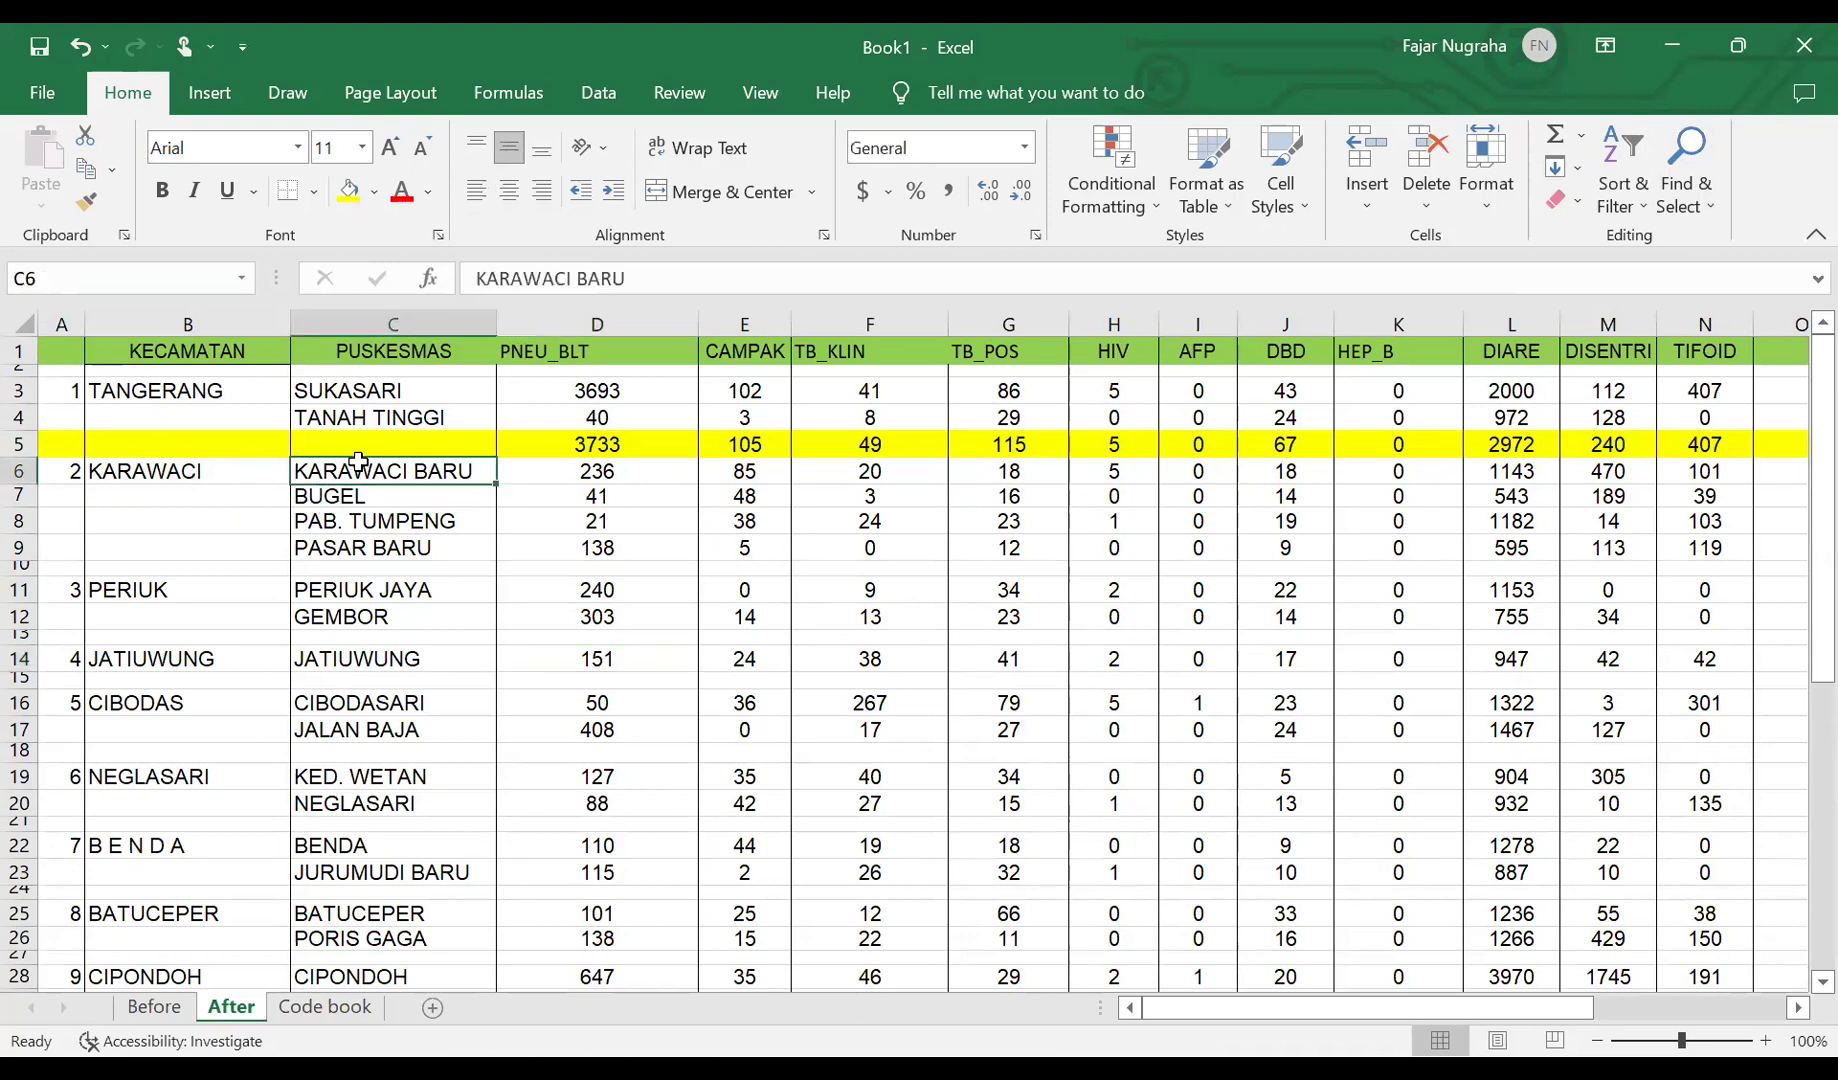
left_click(353, 497)
left_click(353, 521)
left_click(353, 548)
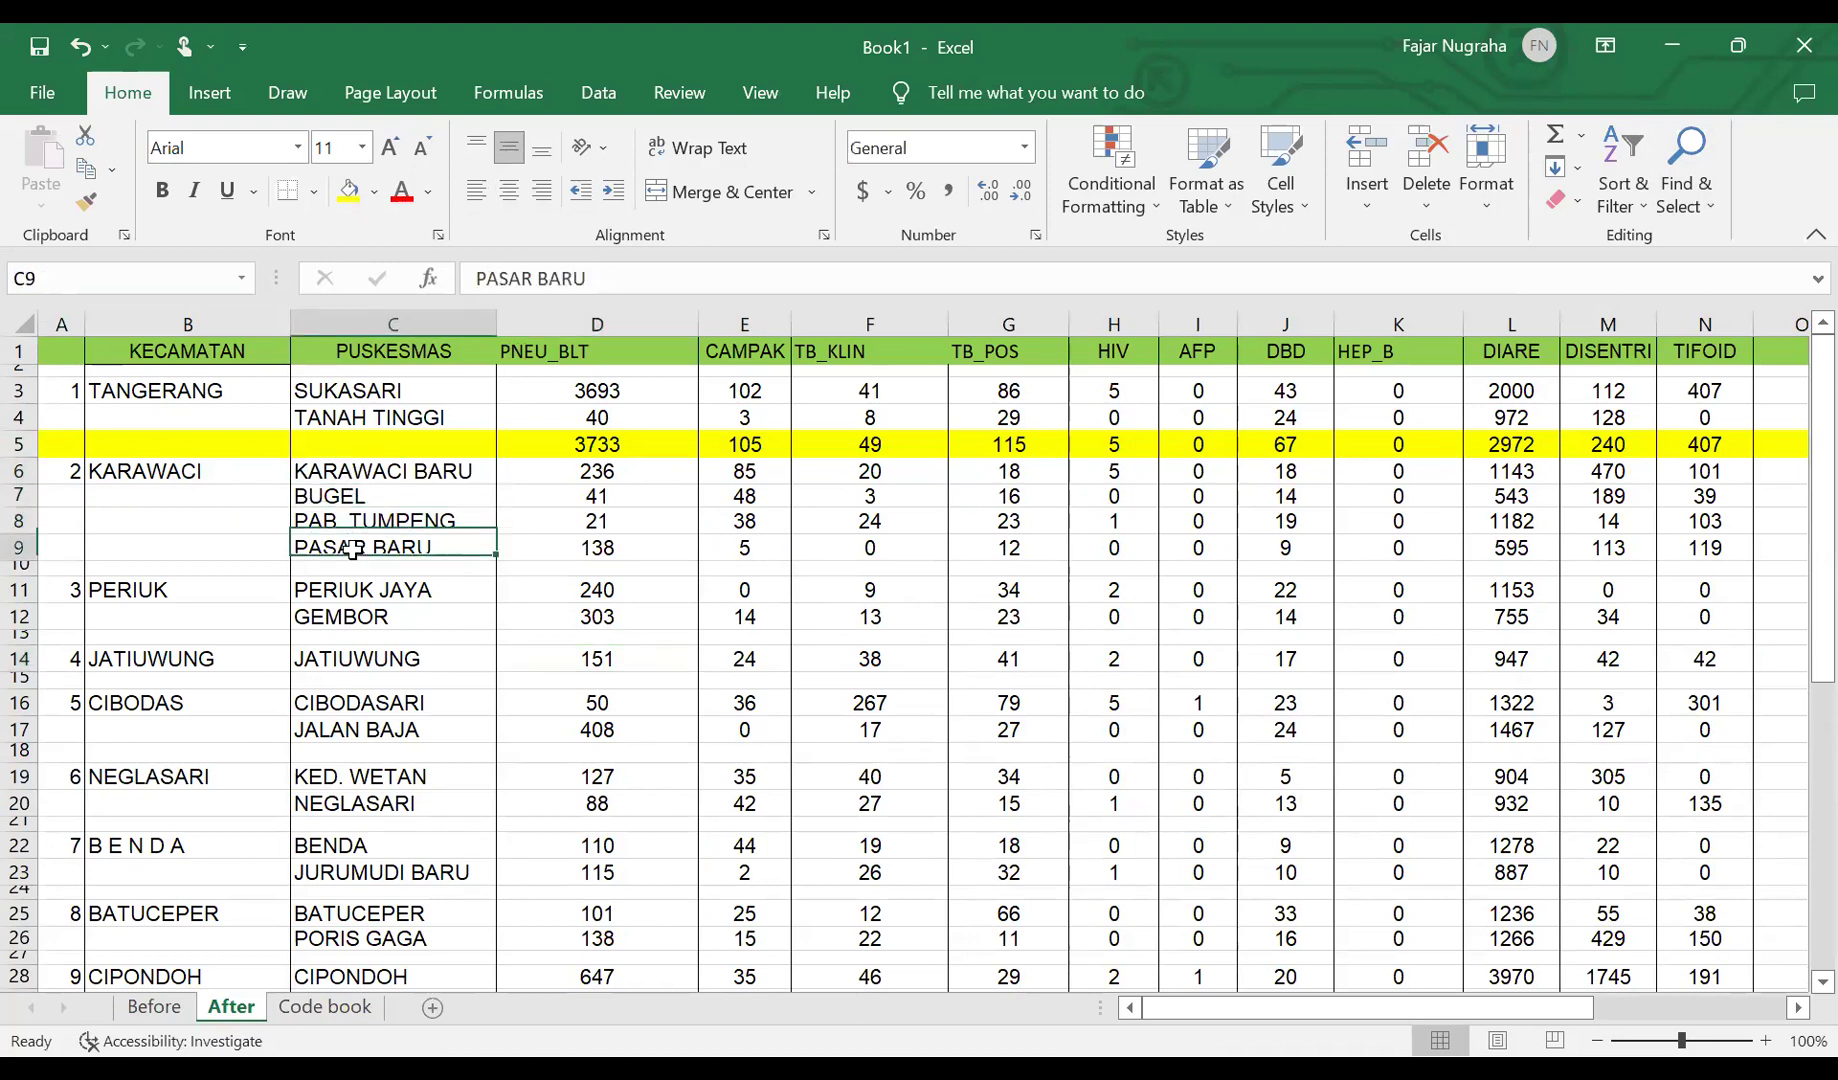
double_click(25, 575)
left_click(572, 578)
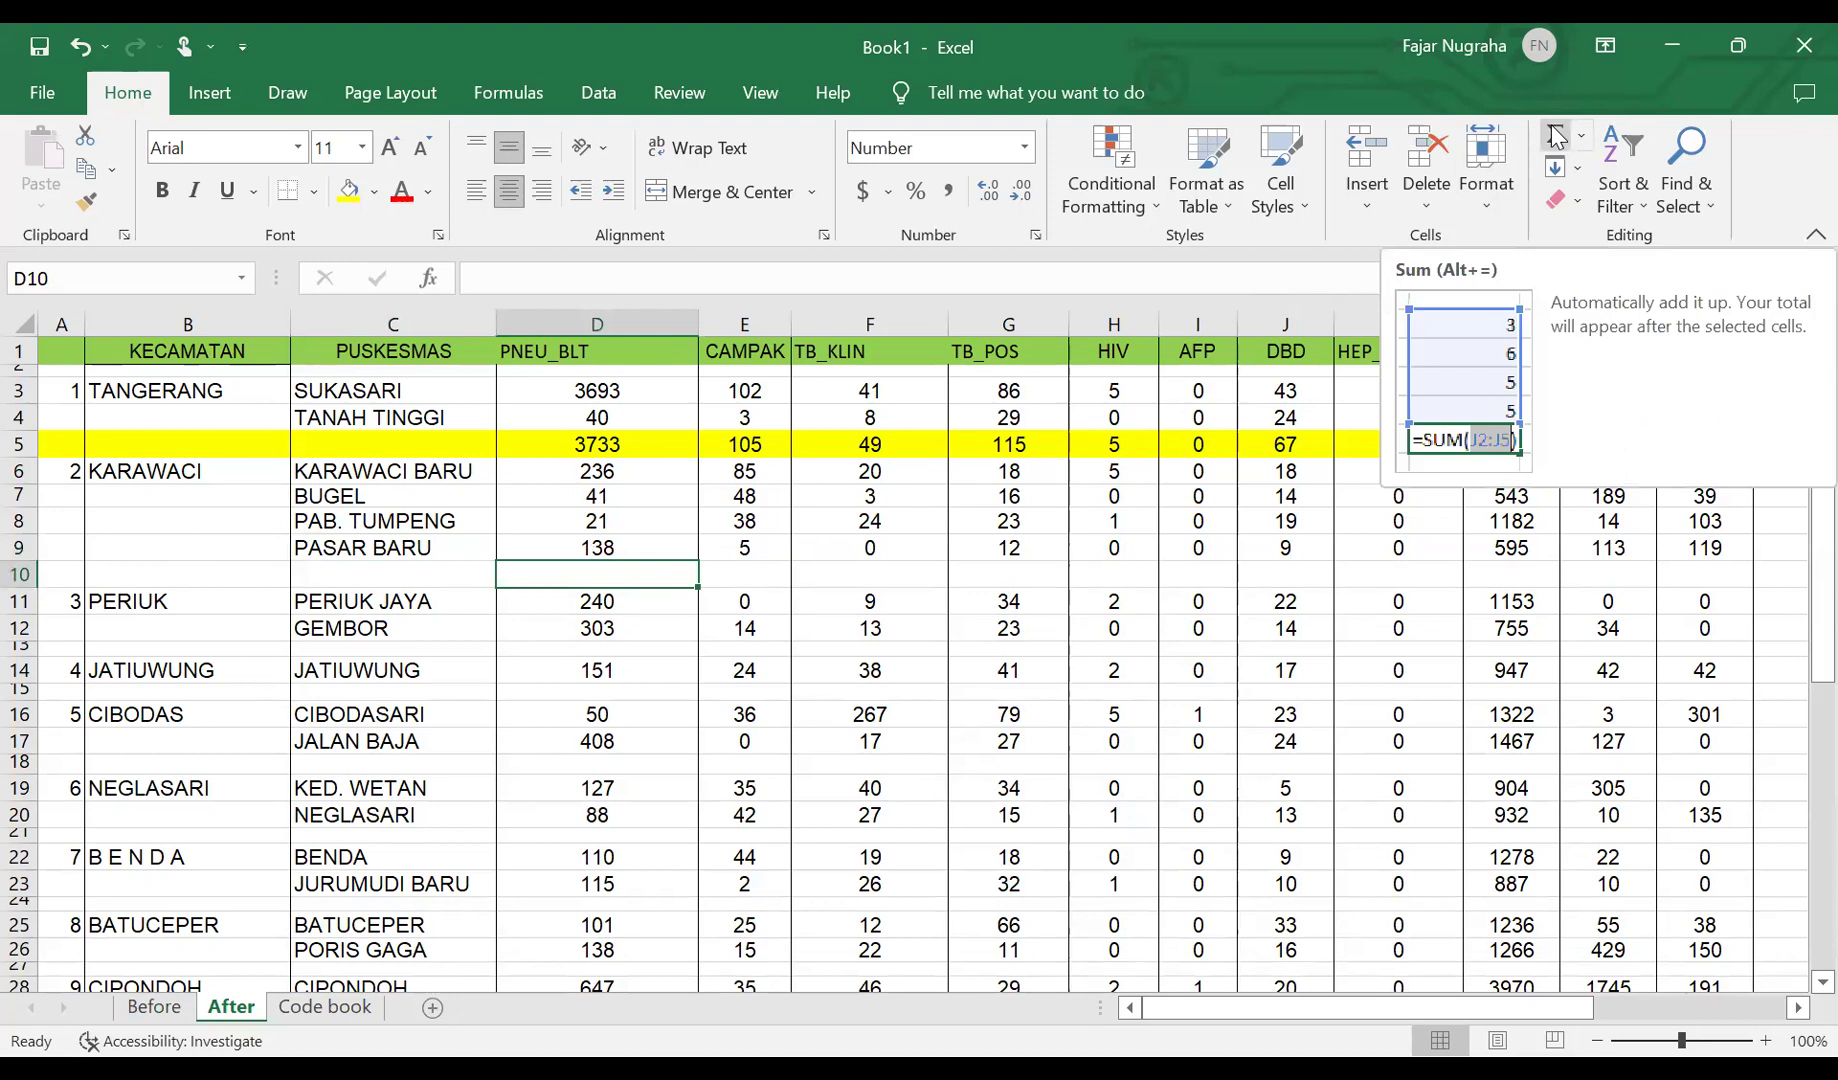
- Re-enter the AutoSum of D3:D4 in D5 and fill it across row 5 again to the TIFOID column
left_click(862, 414)
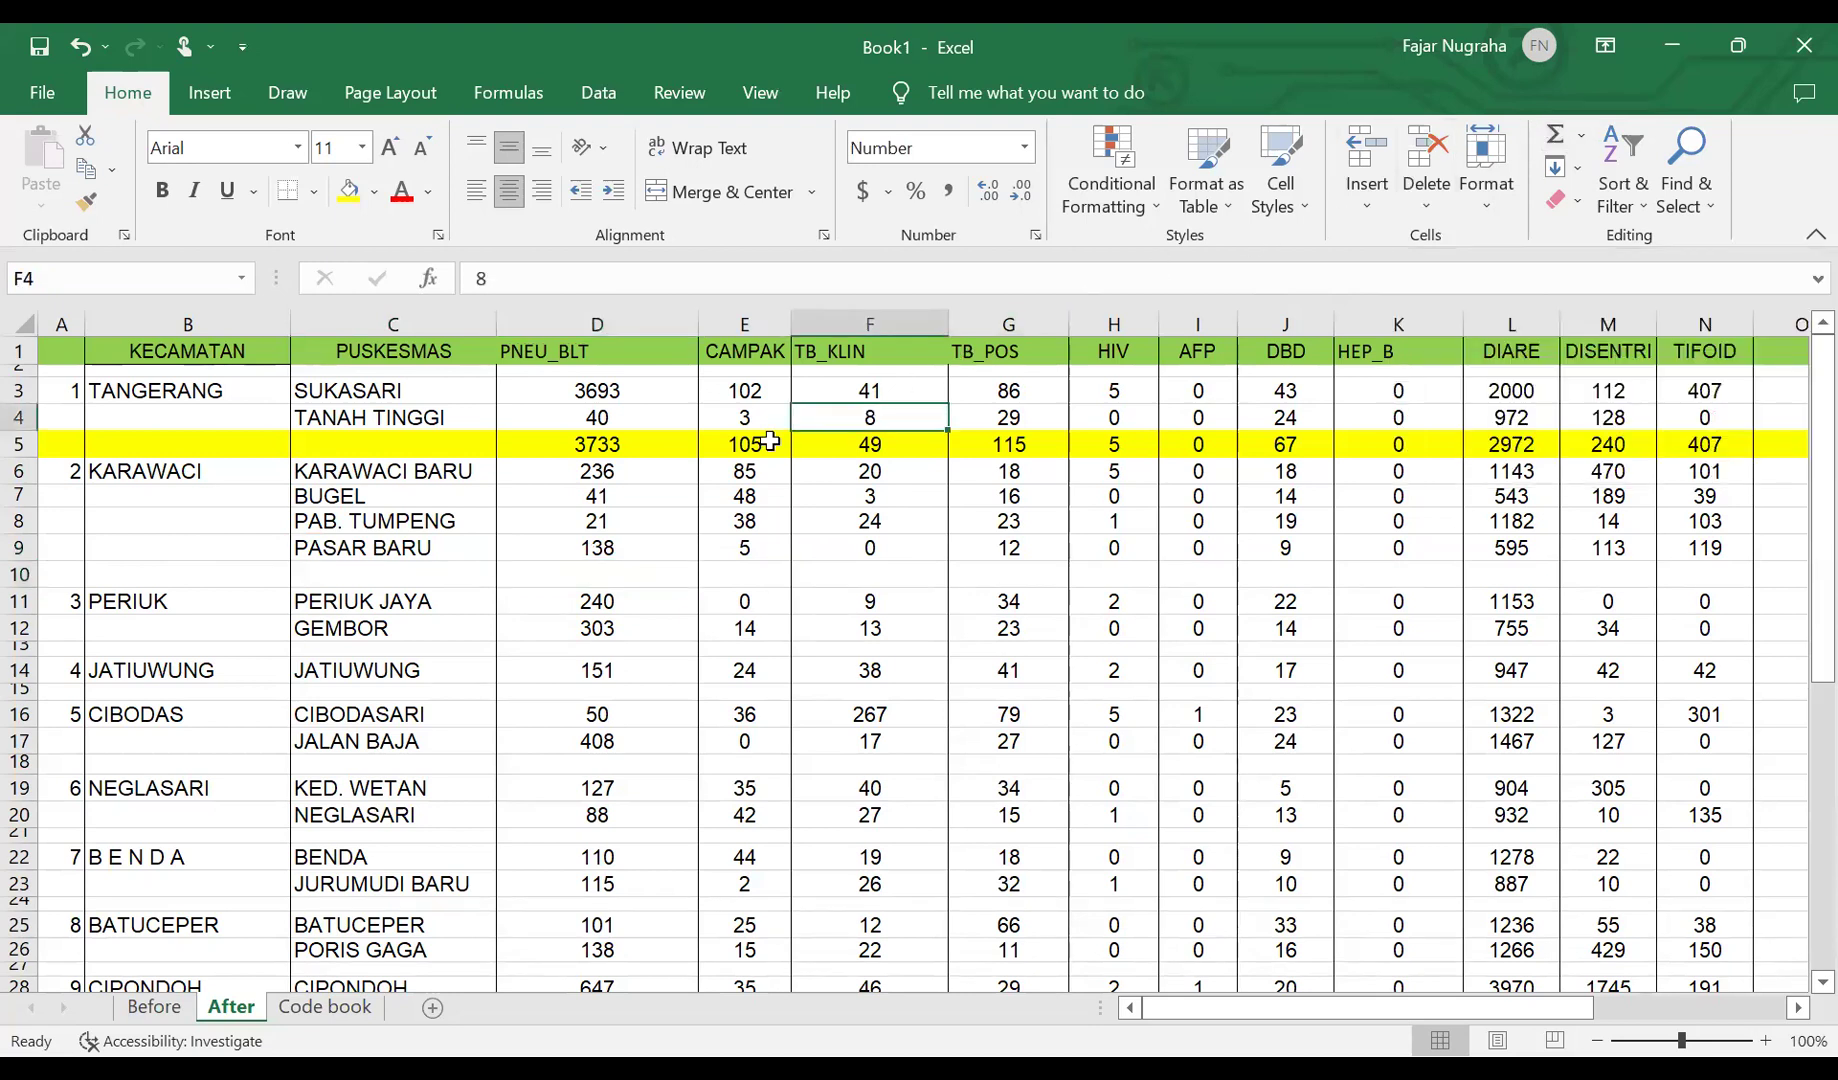
left_click(624, 450)
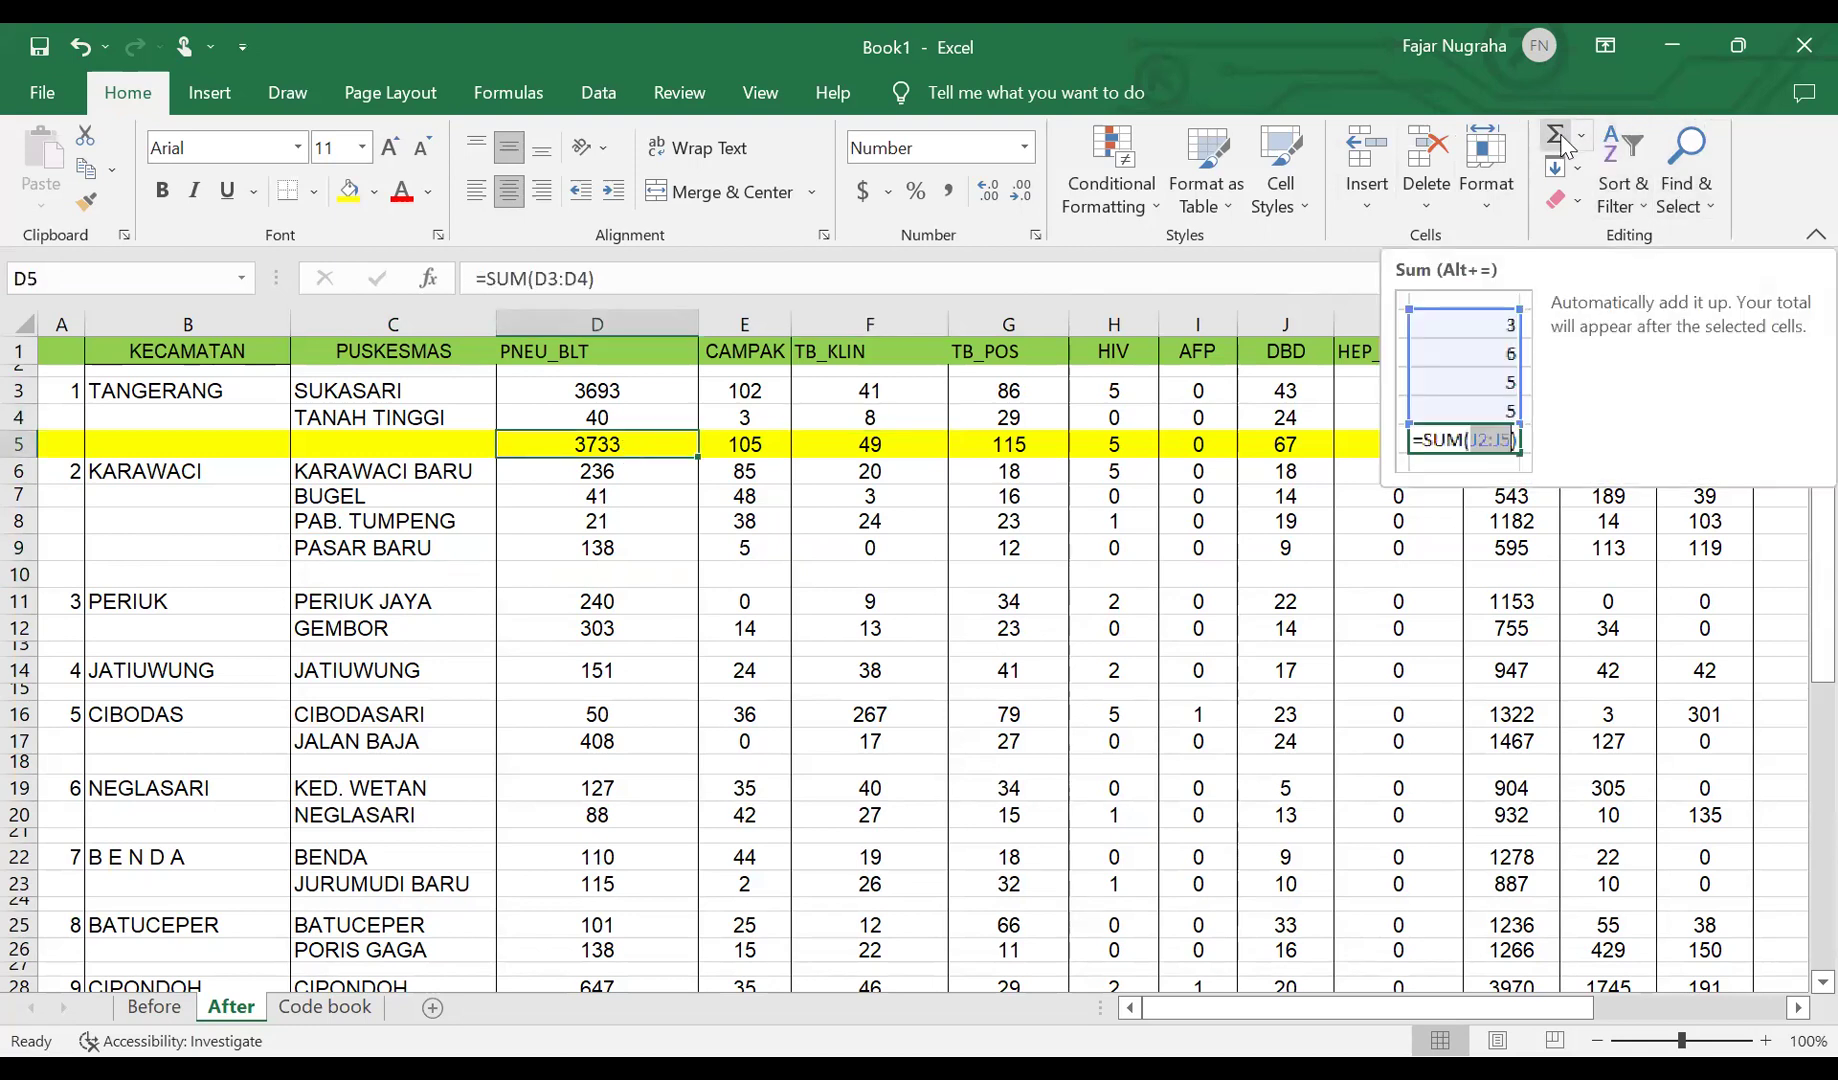
left_click(712, 516)
left_click(640, 448)
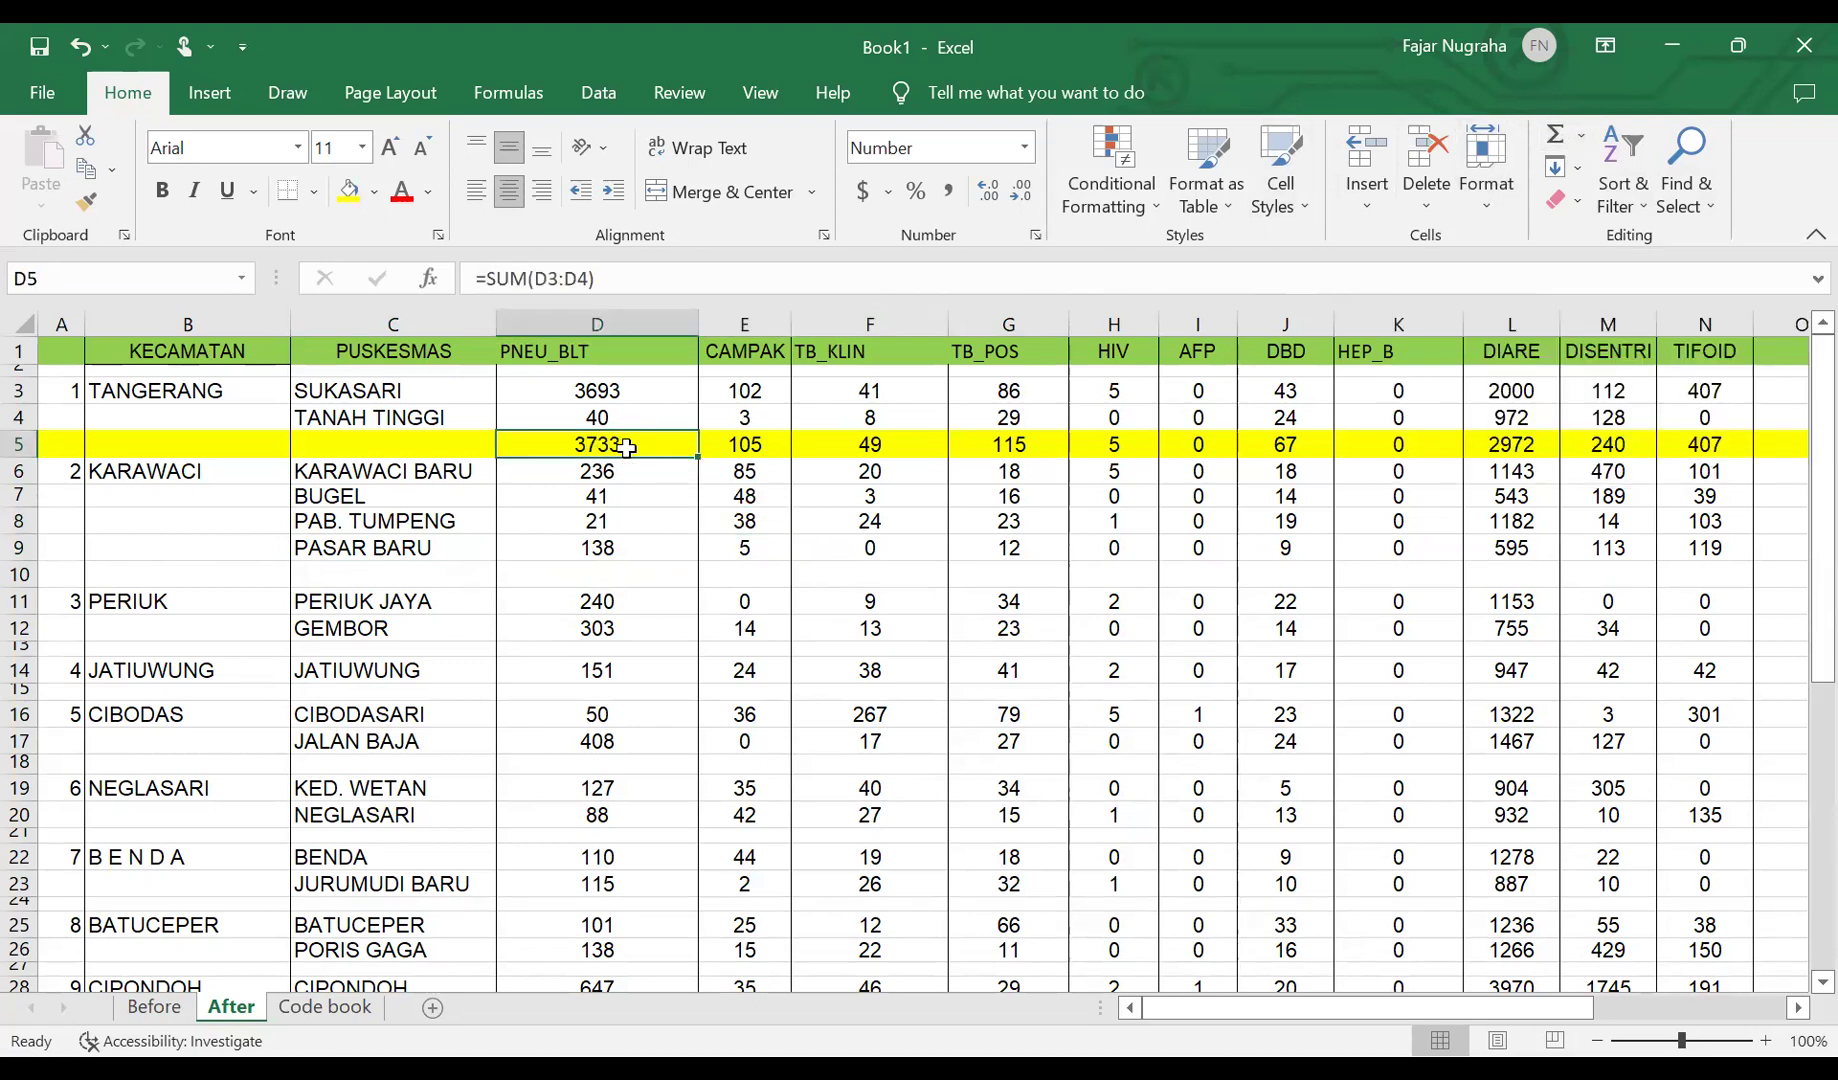
left_click(1553, 140)
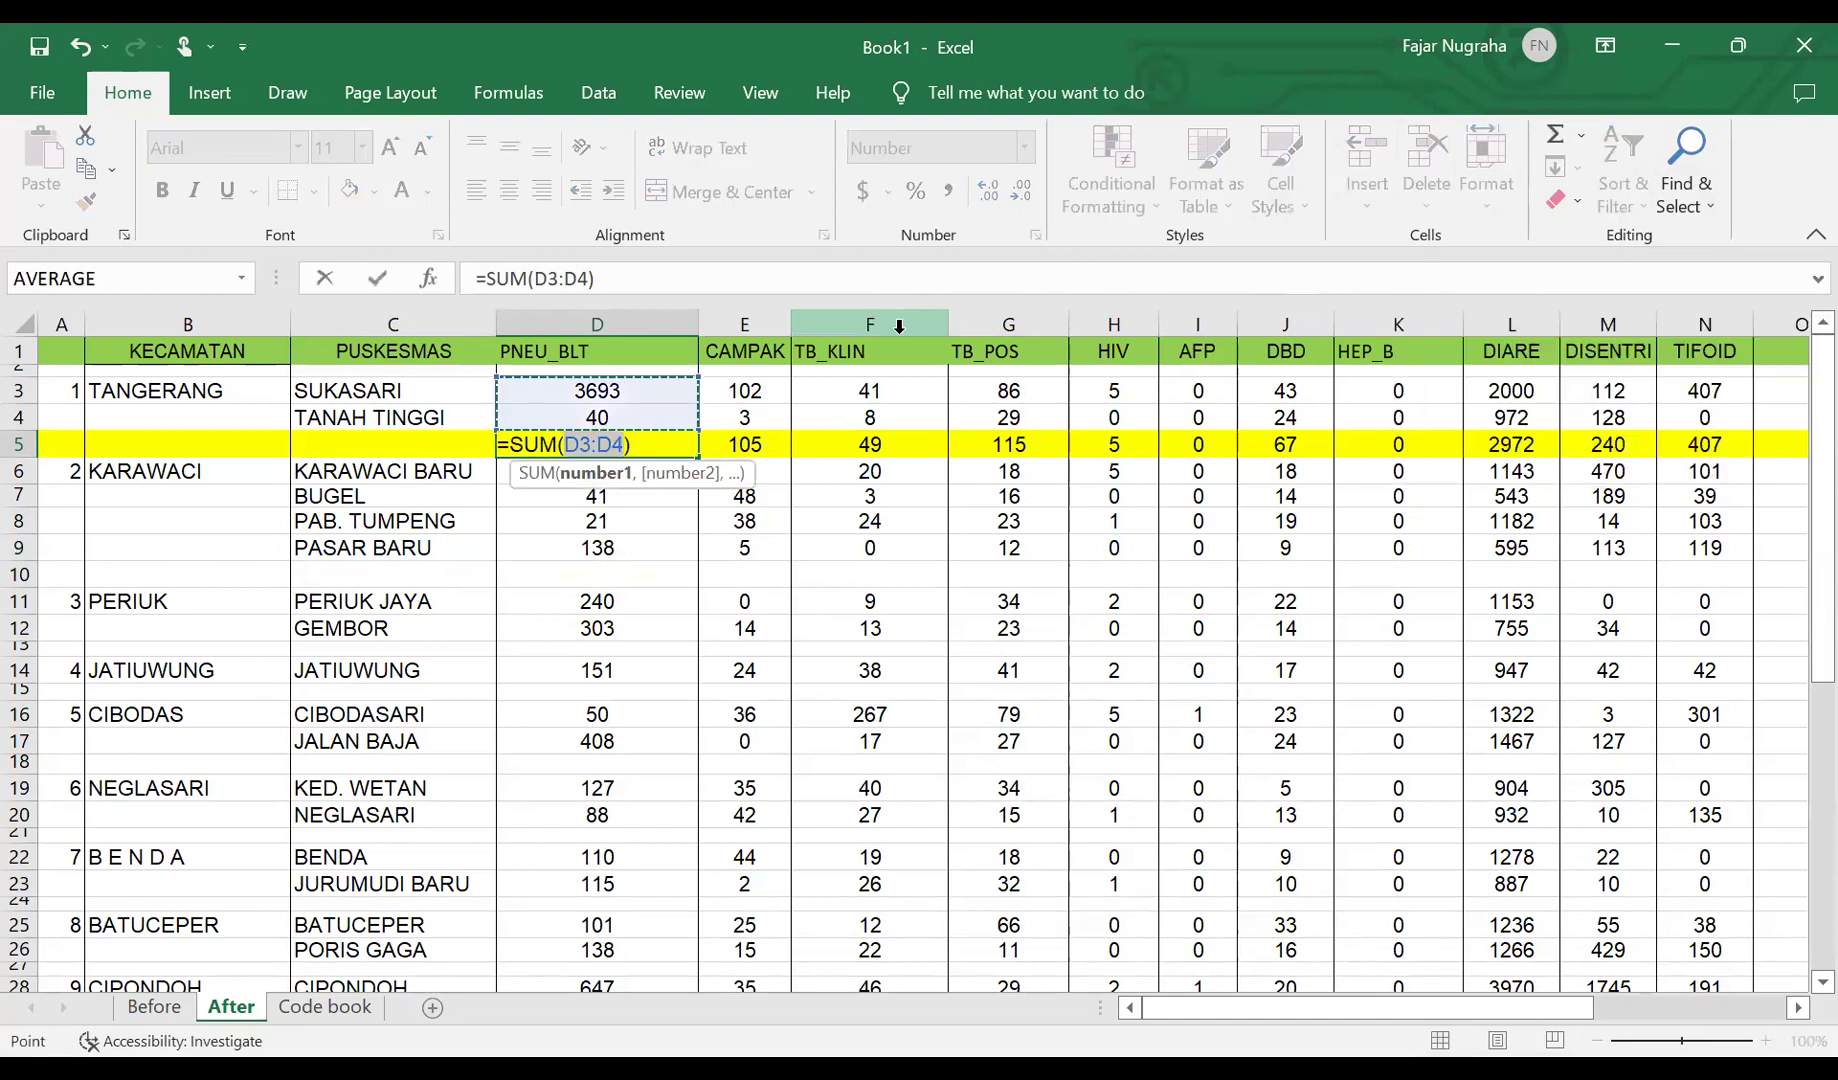
key("Return")
left_click(614, 437)
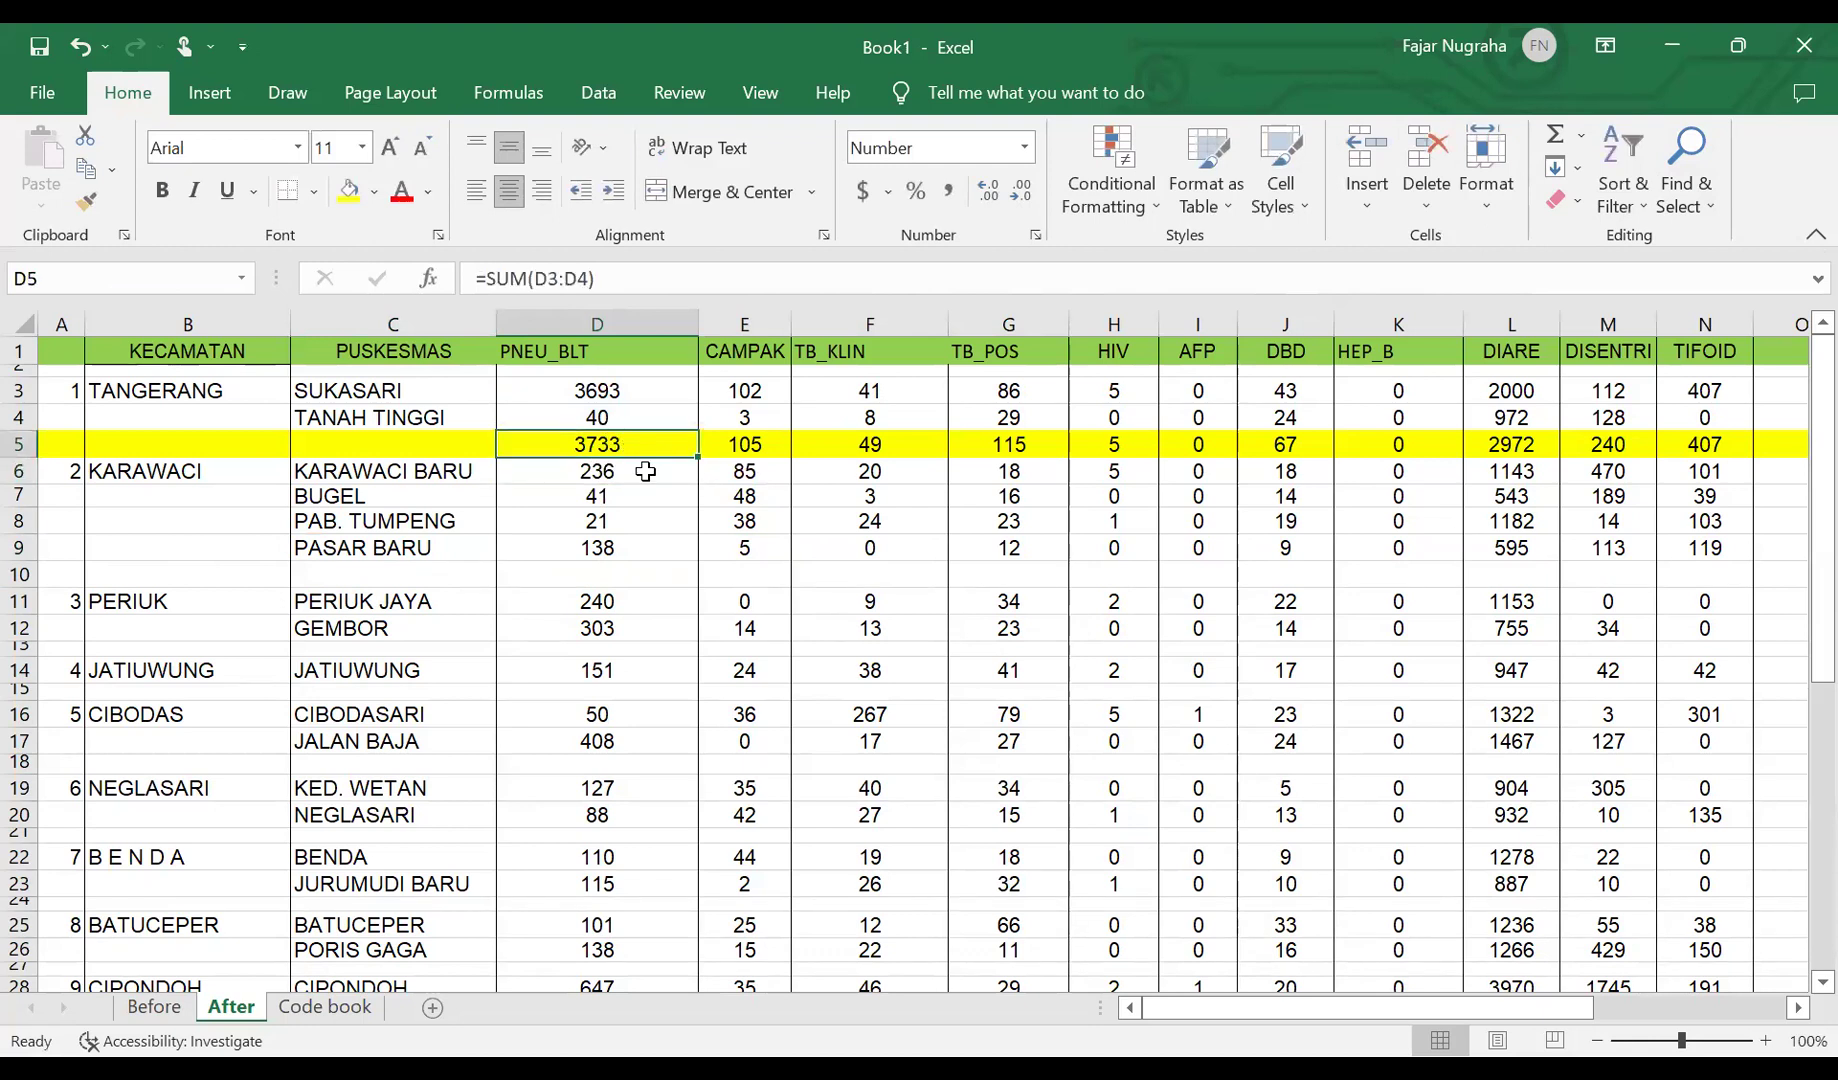
left_click_drag(700, 461, 1275, 442)
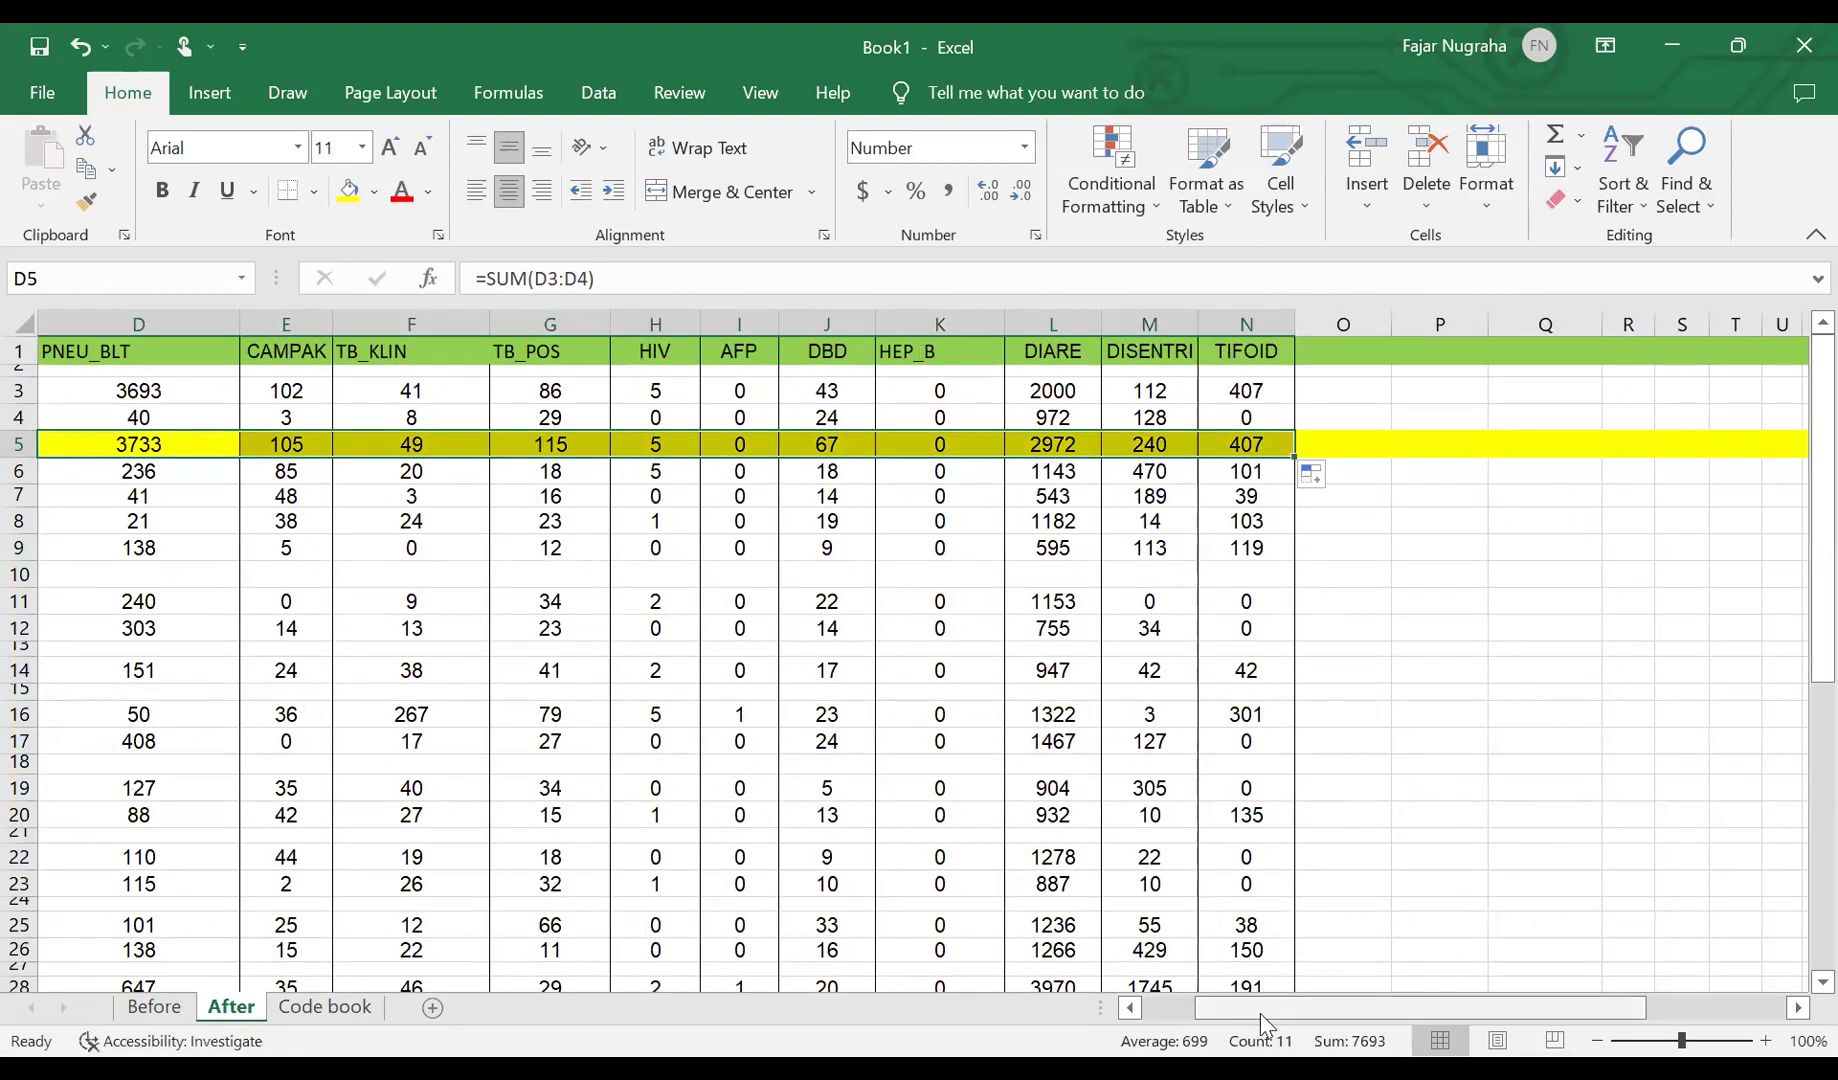
left_click_drag(1259, 1010, 1207, 1010)
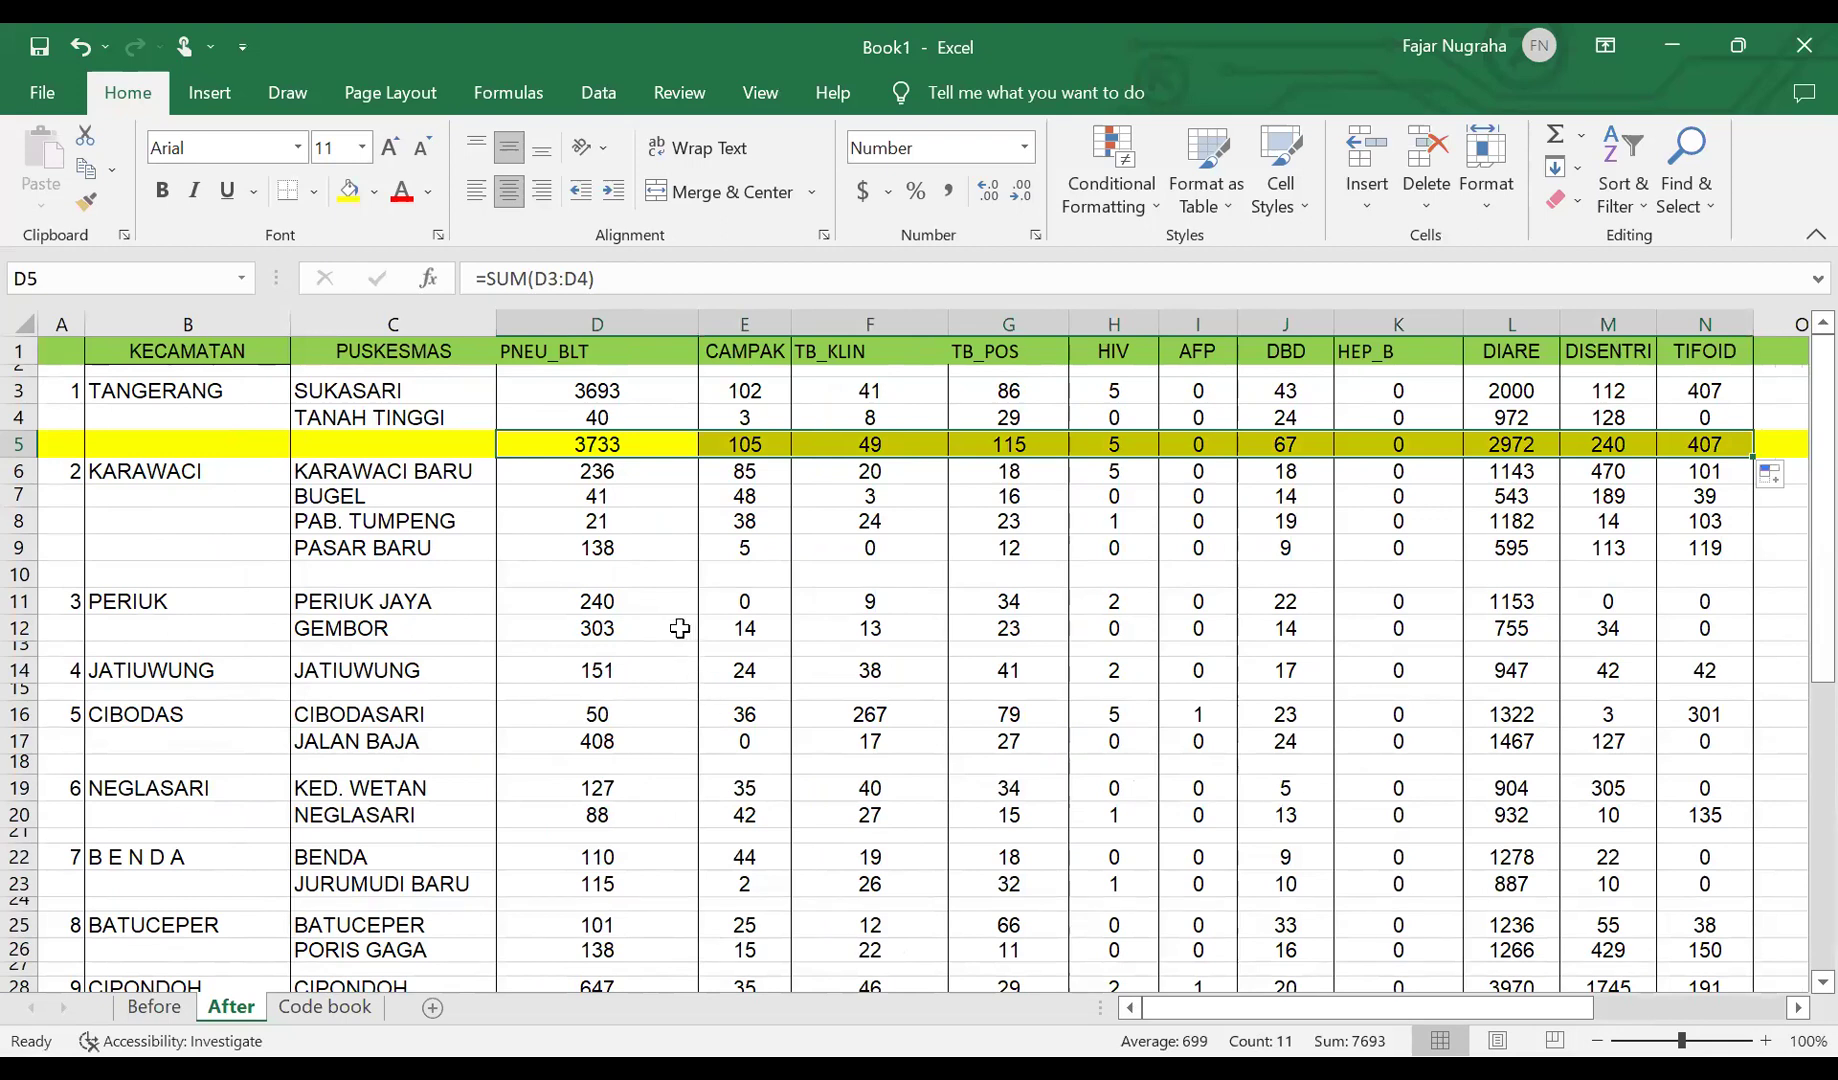
- Total the KARAWACI counts in row 10 with =SUM(D6:D9) copied across to N10, and fill row 10 with yellow
left_click(603, 575)
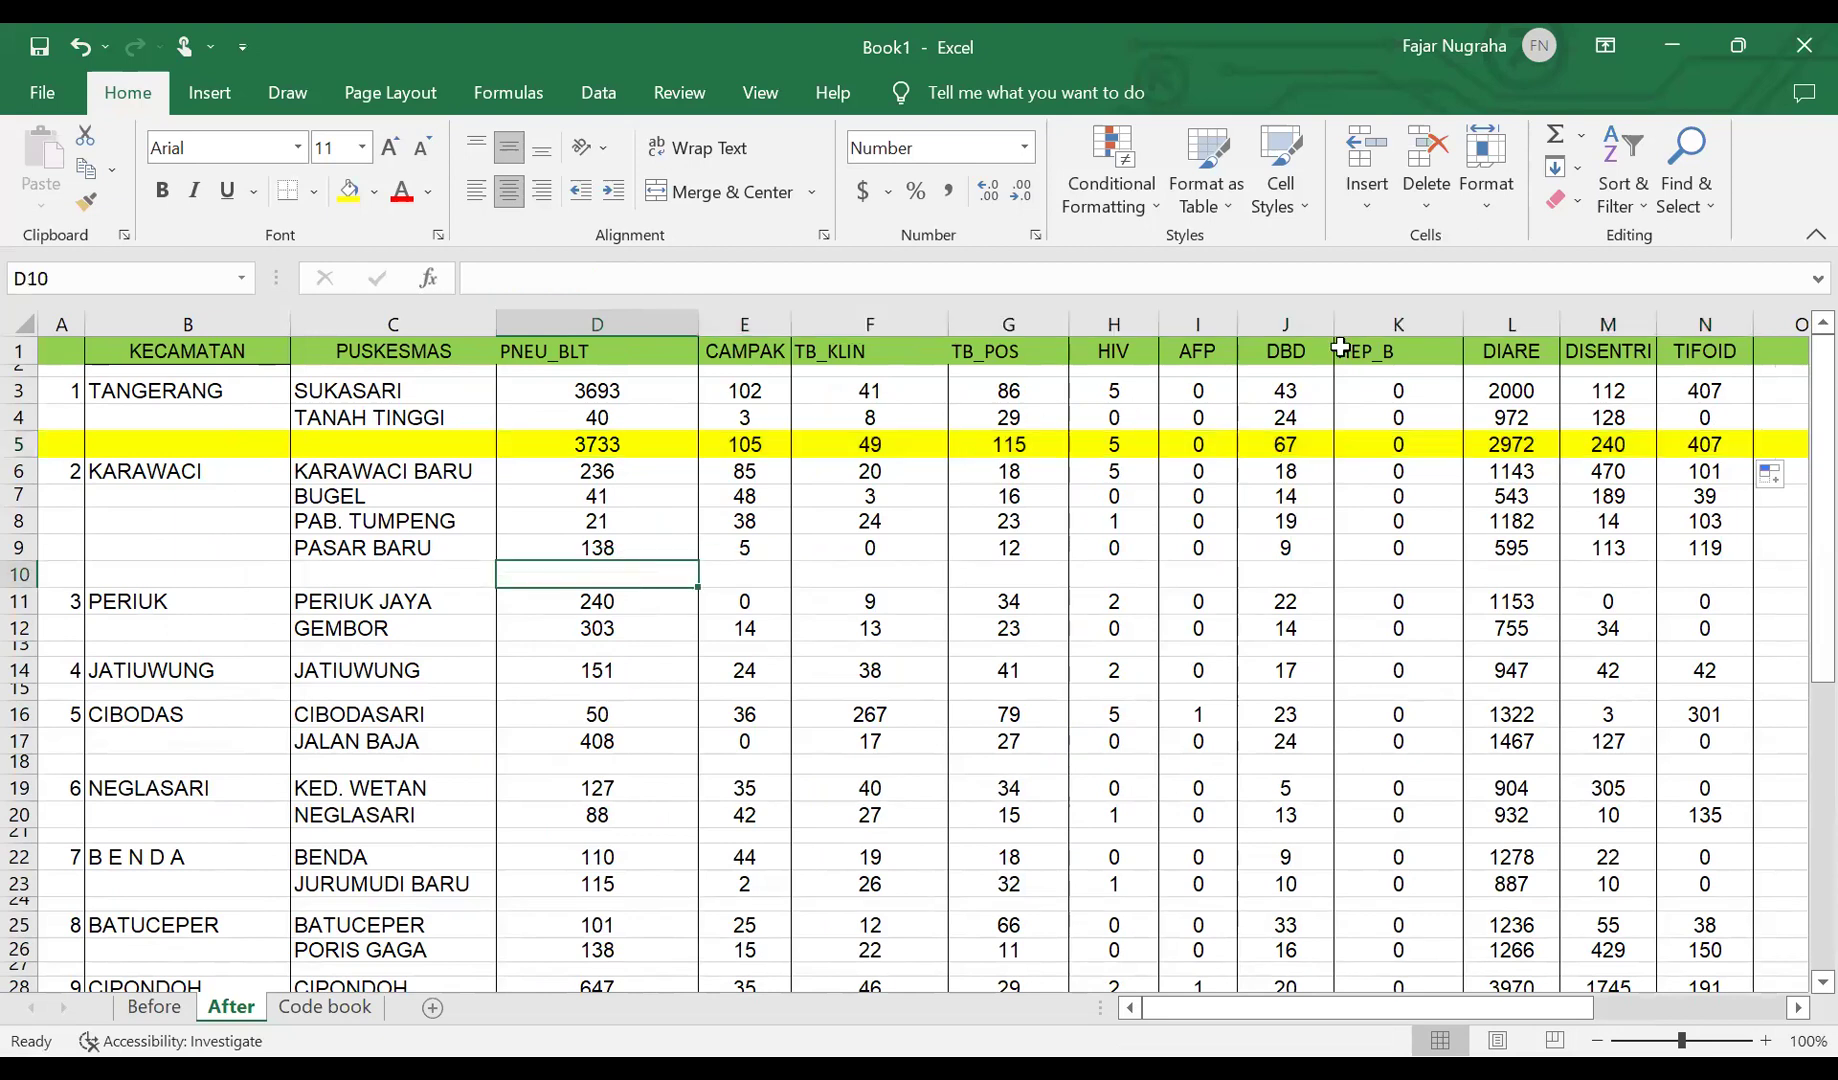
left_click(1556, 136)
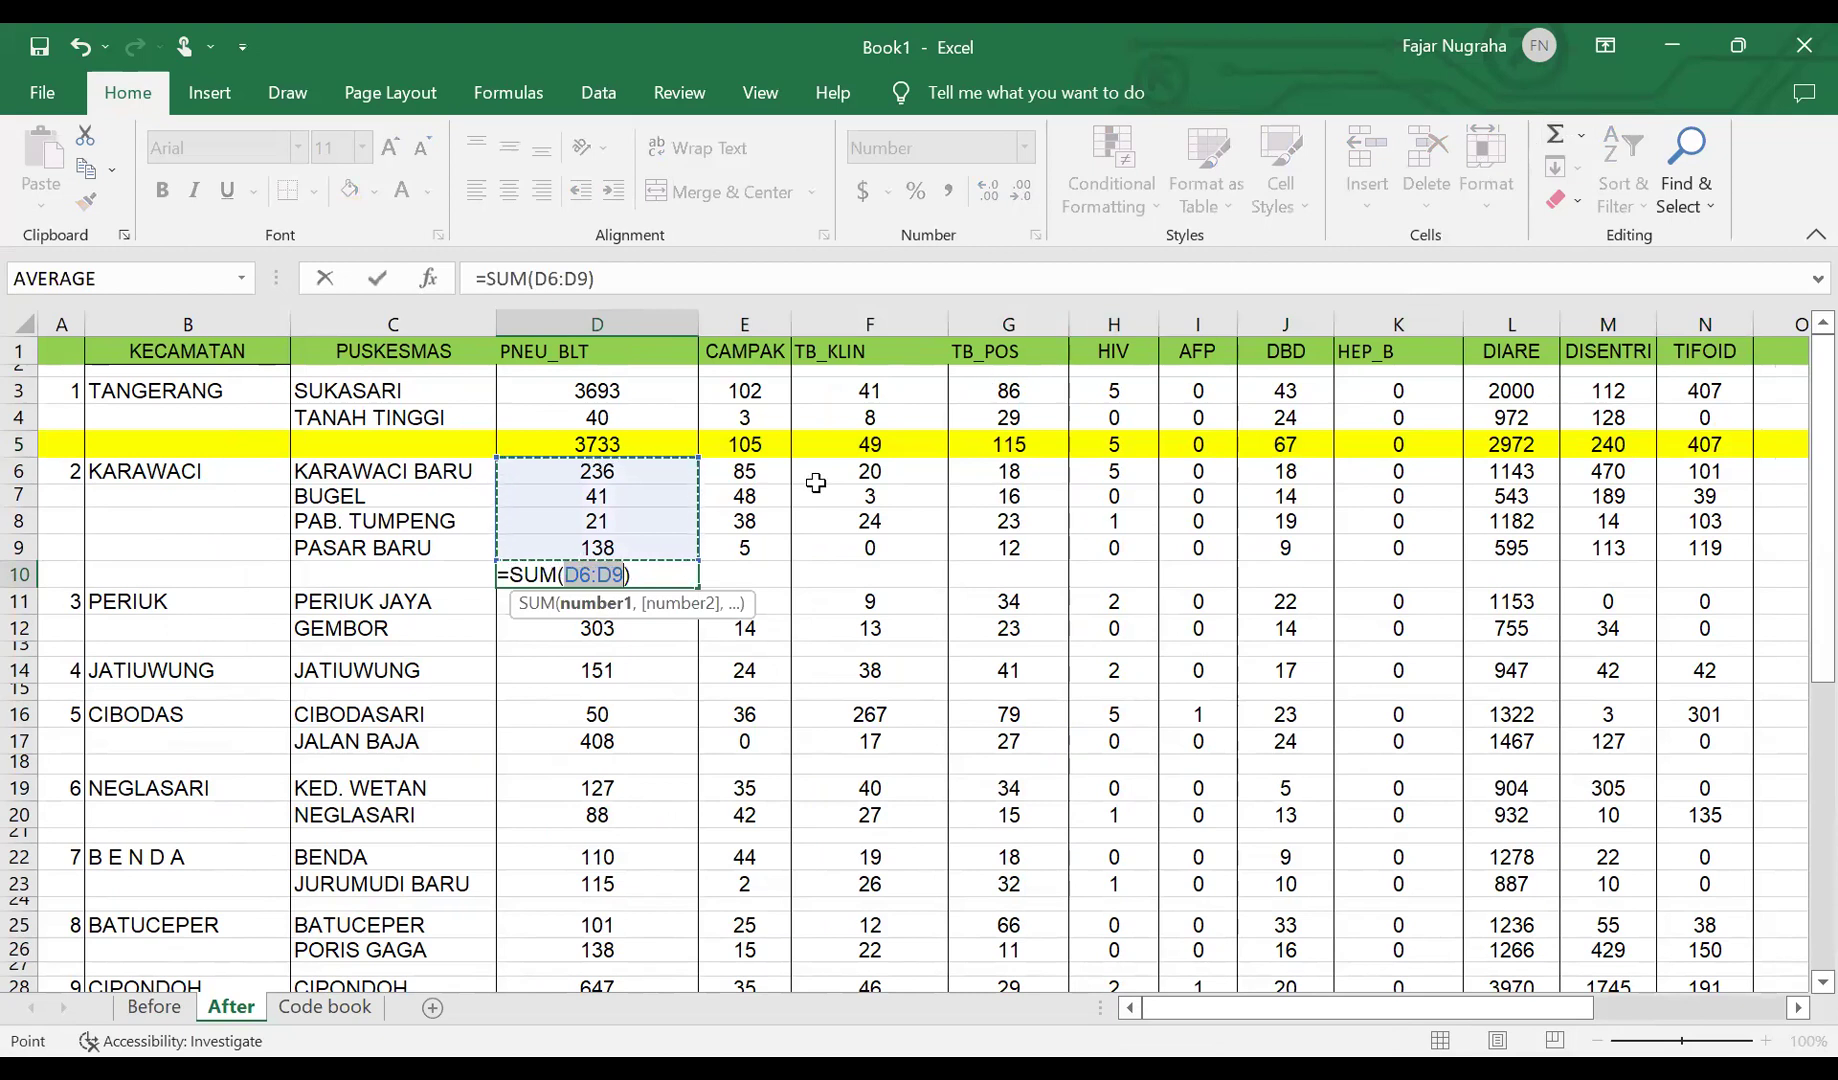
key("Return")
left_click(636, 570)
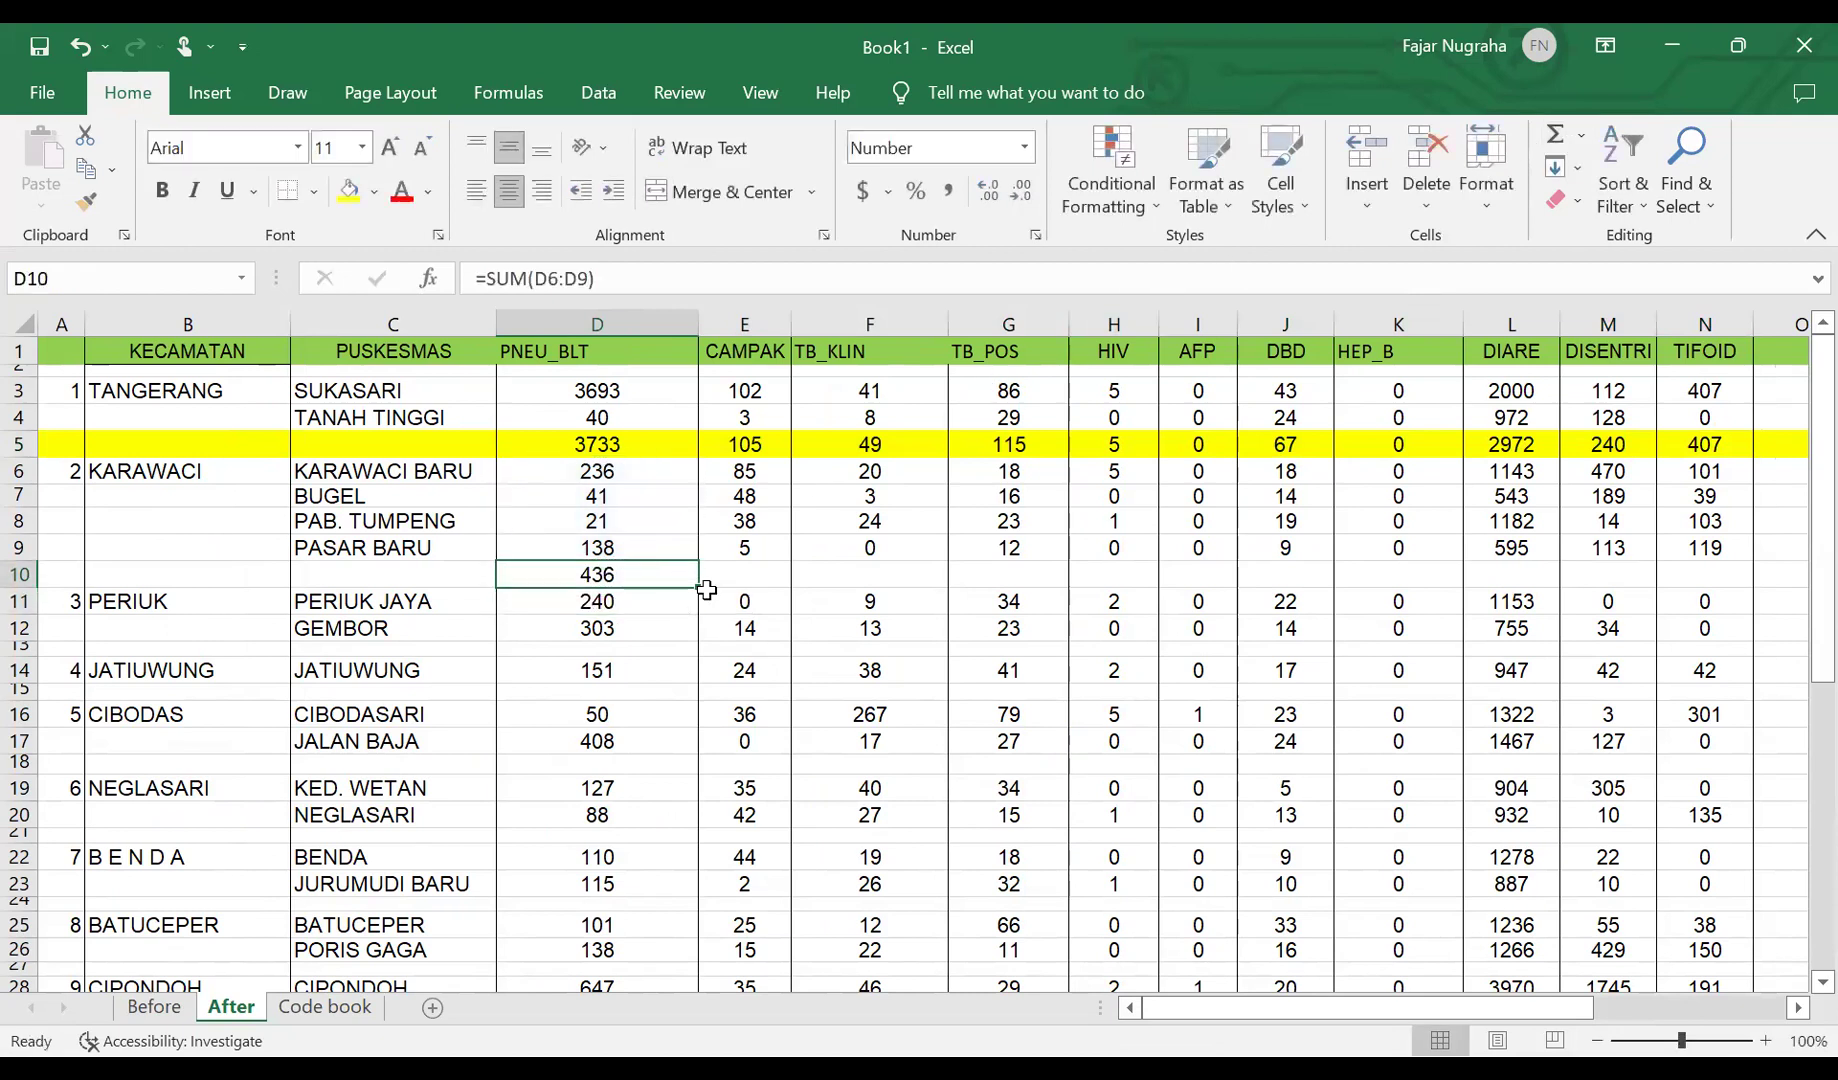
left_click_drag(698, 593, 1720, 586)
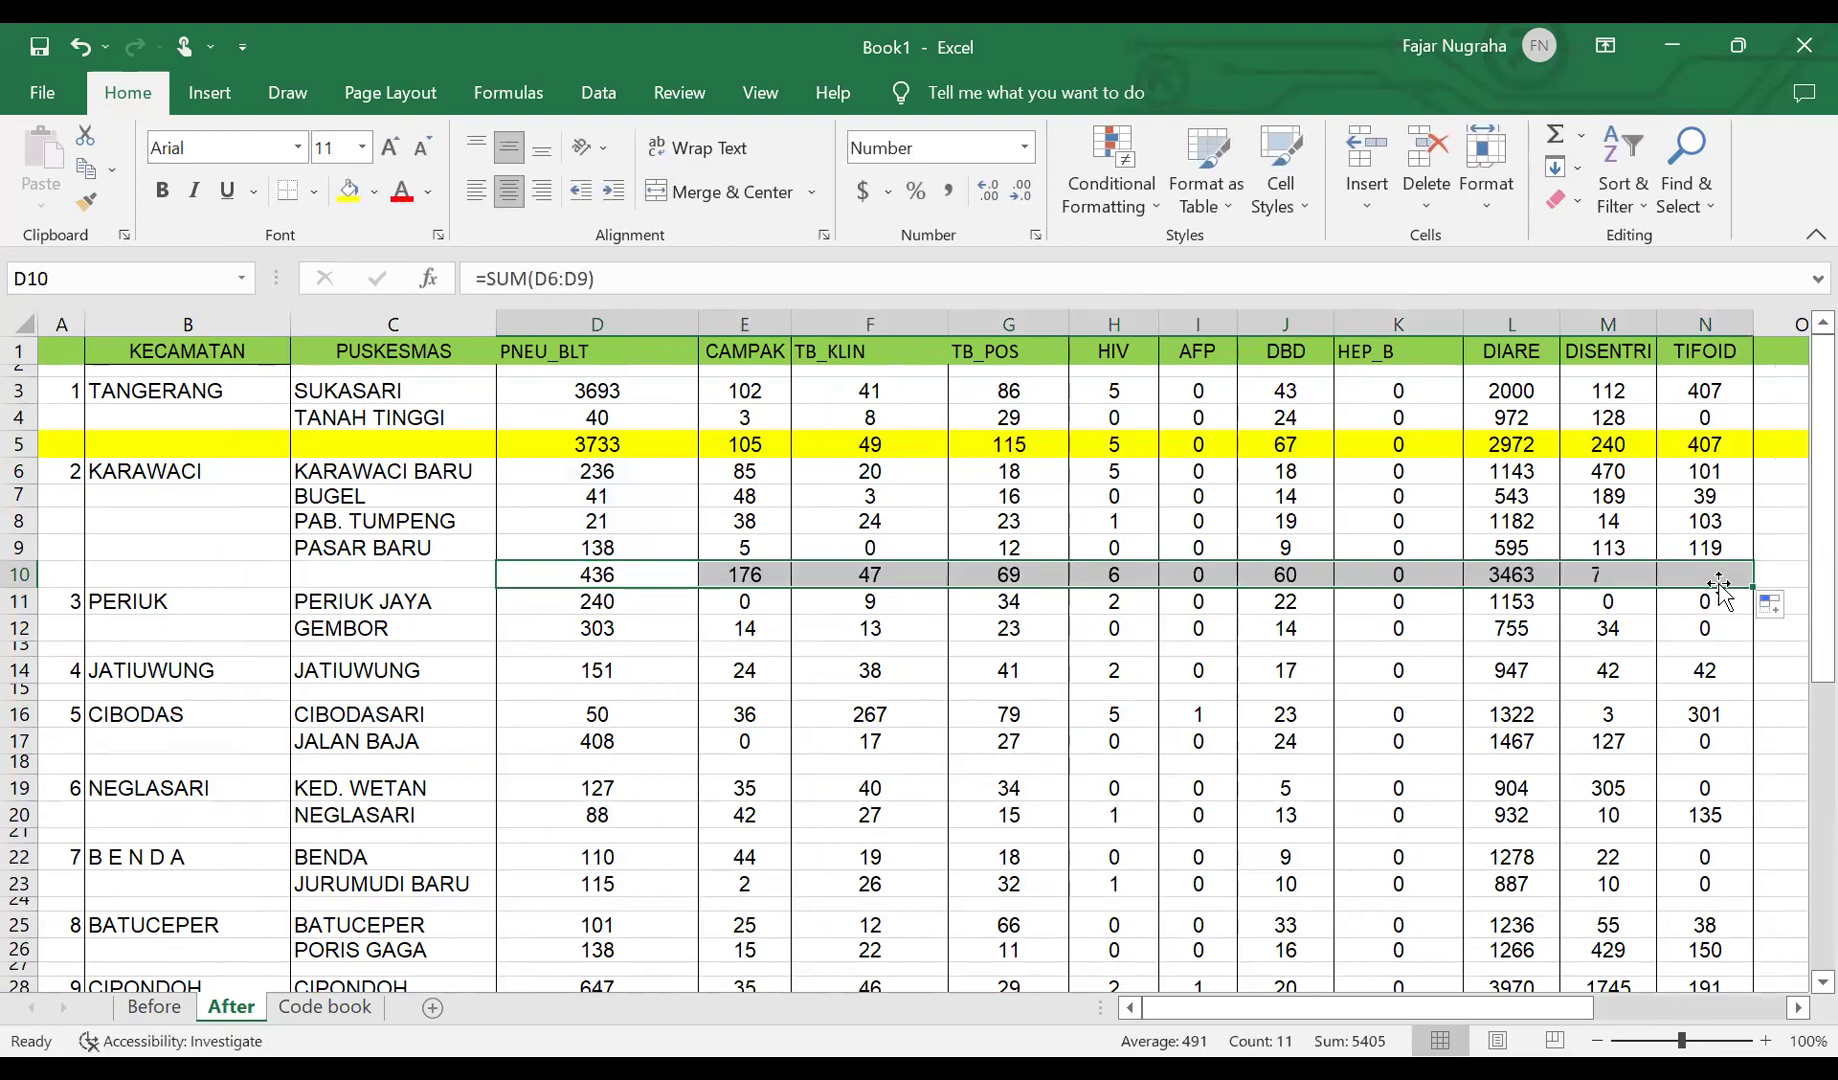
left_click(19, 574)
left_click(349, 191)
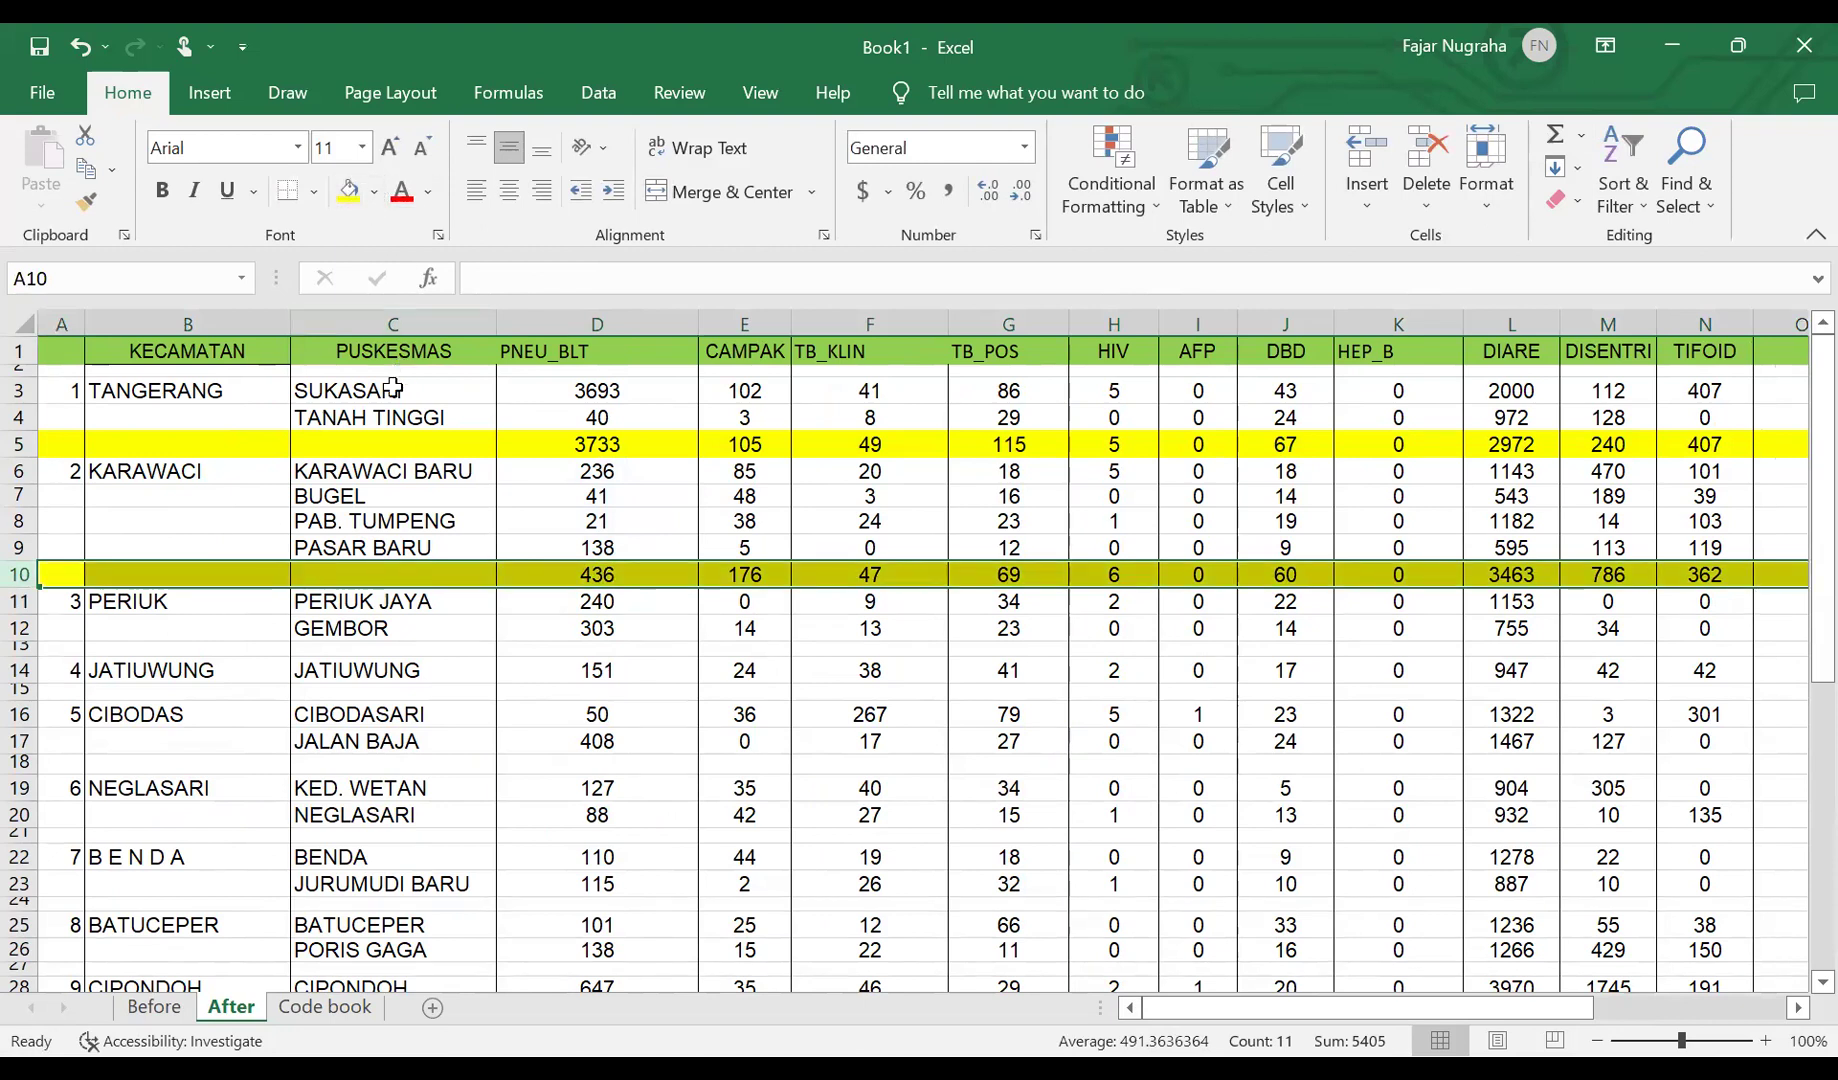
- Autofit row 13 and total the PERIUK counts there with =SUM(D11:D12) in D13, copied across to N13
double_click(21, 662)
left_click(594, 657)
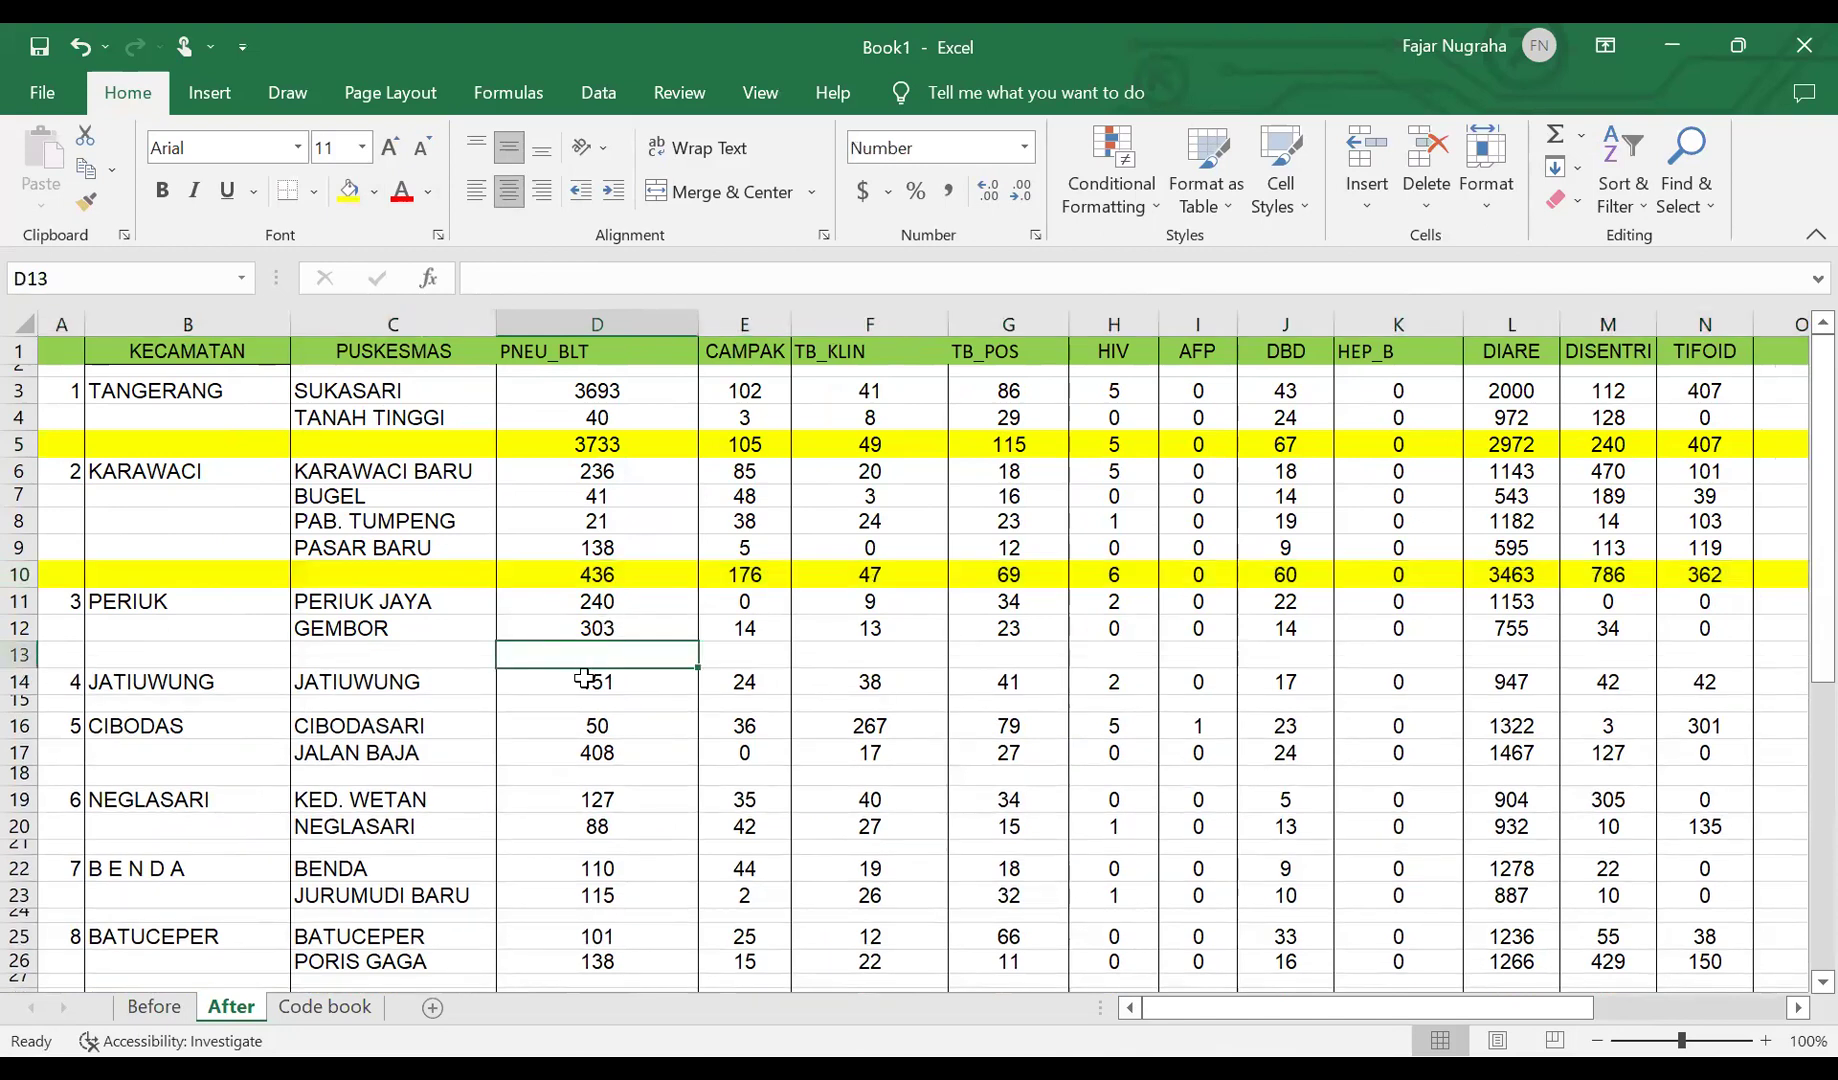
left_click(1555, 143)
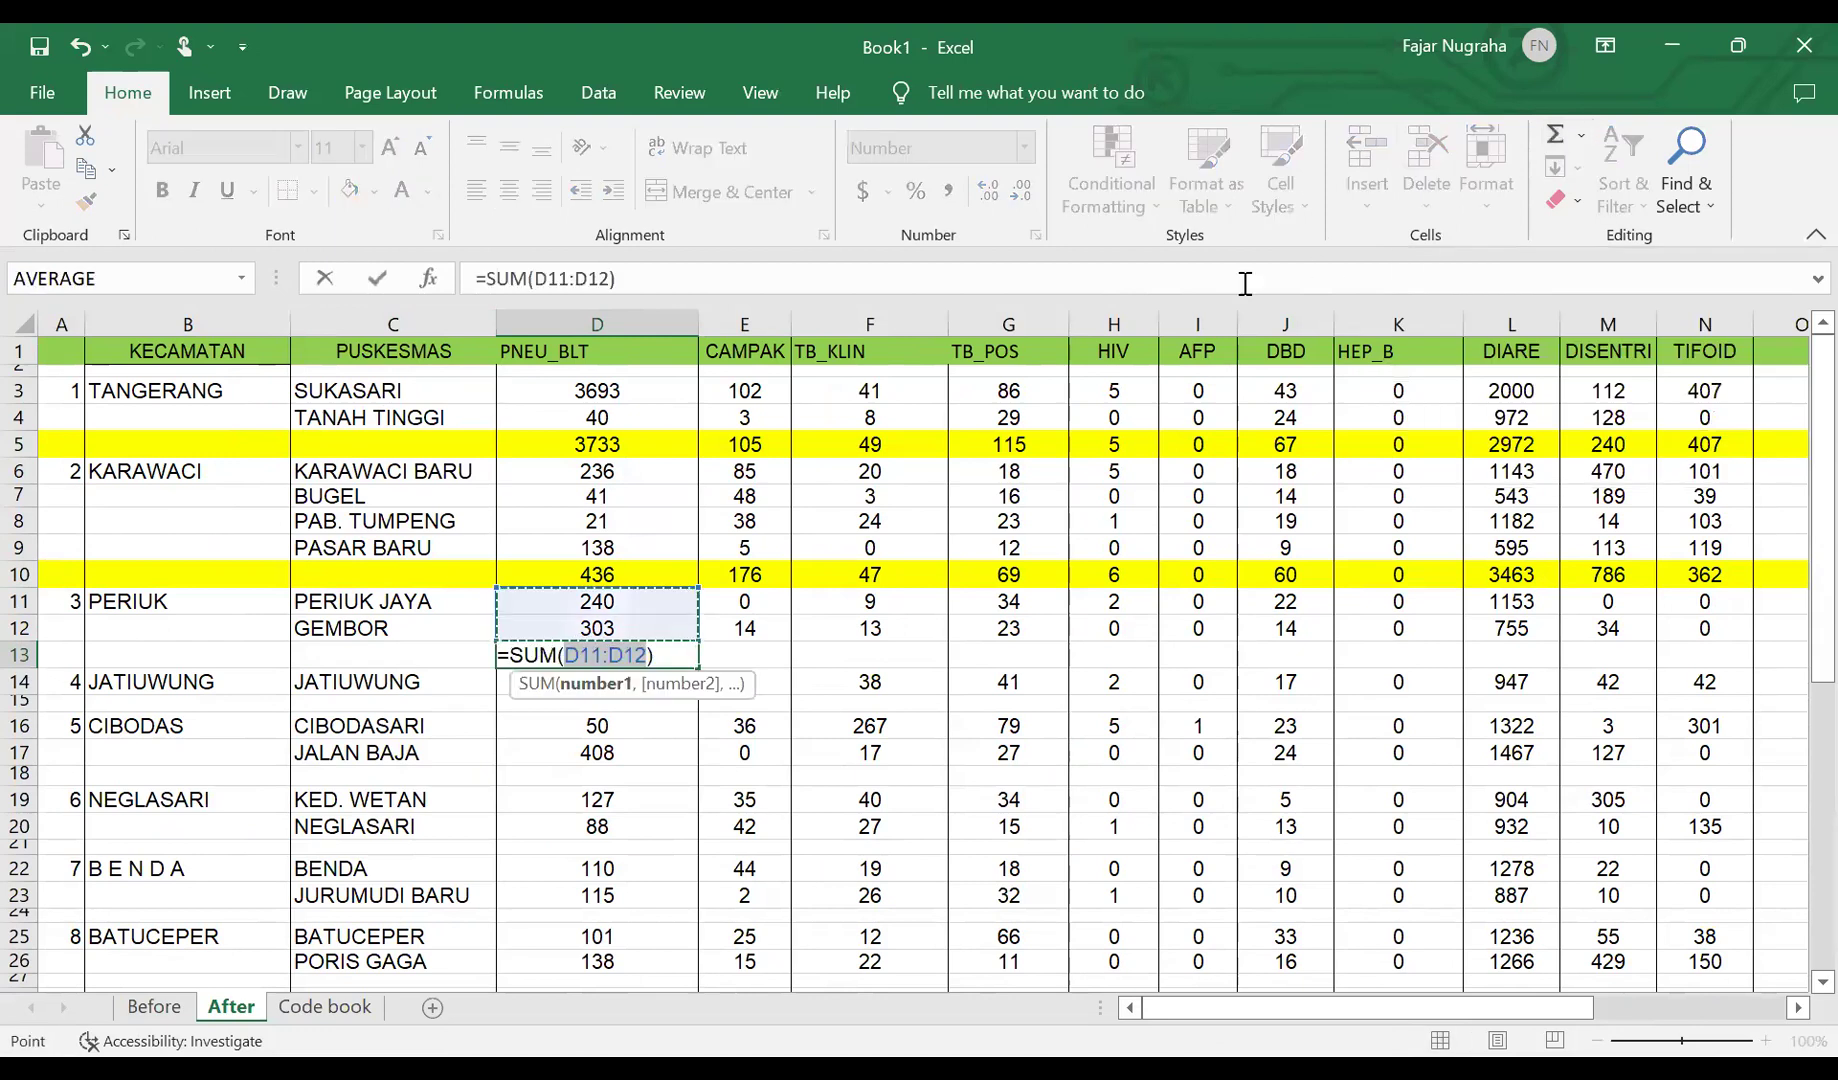
key("ctrl+Return")
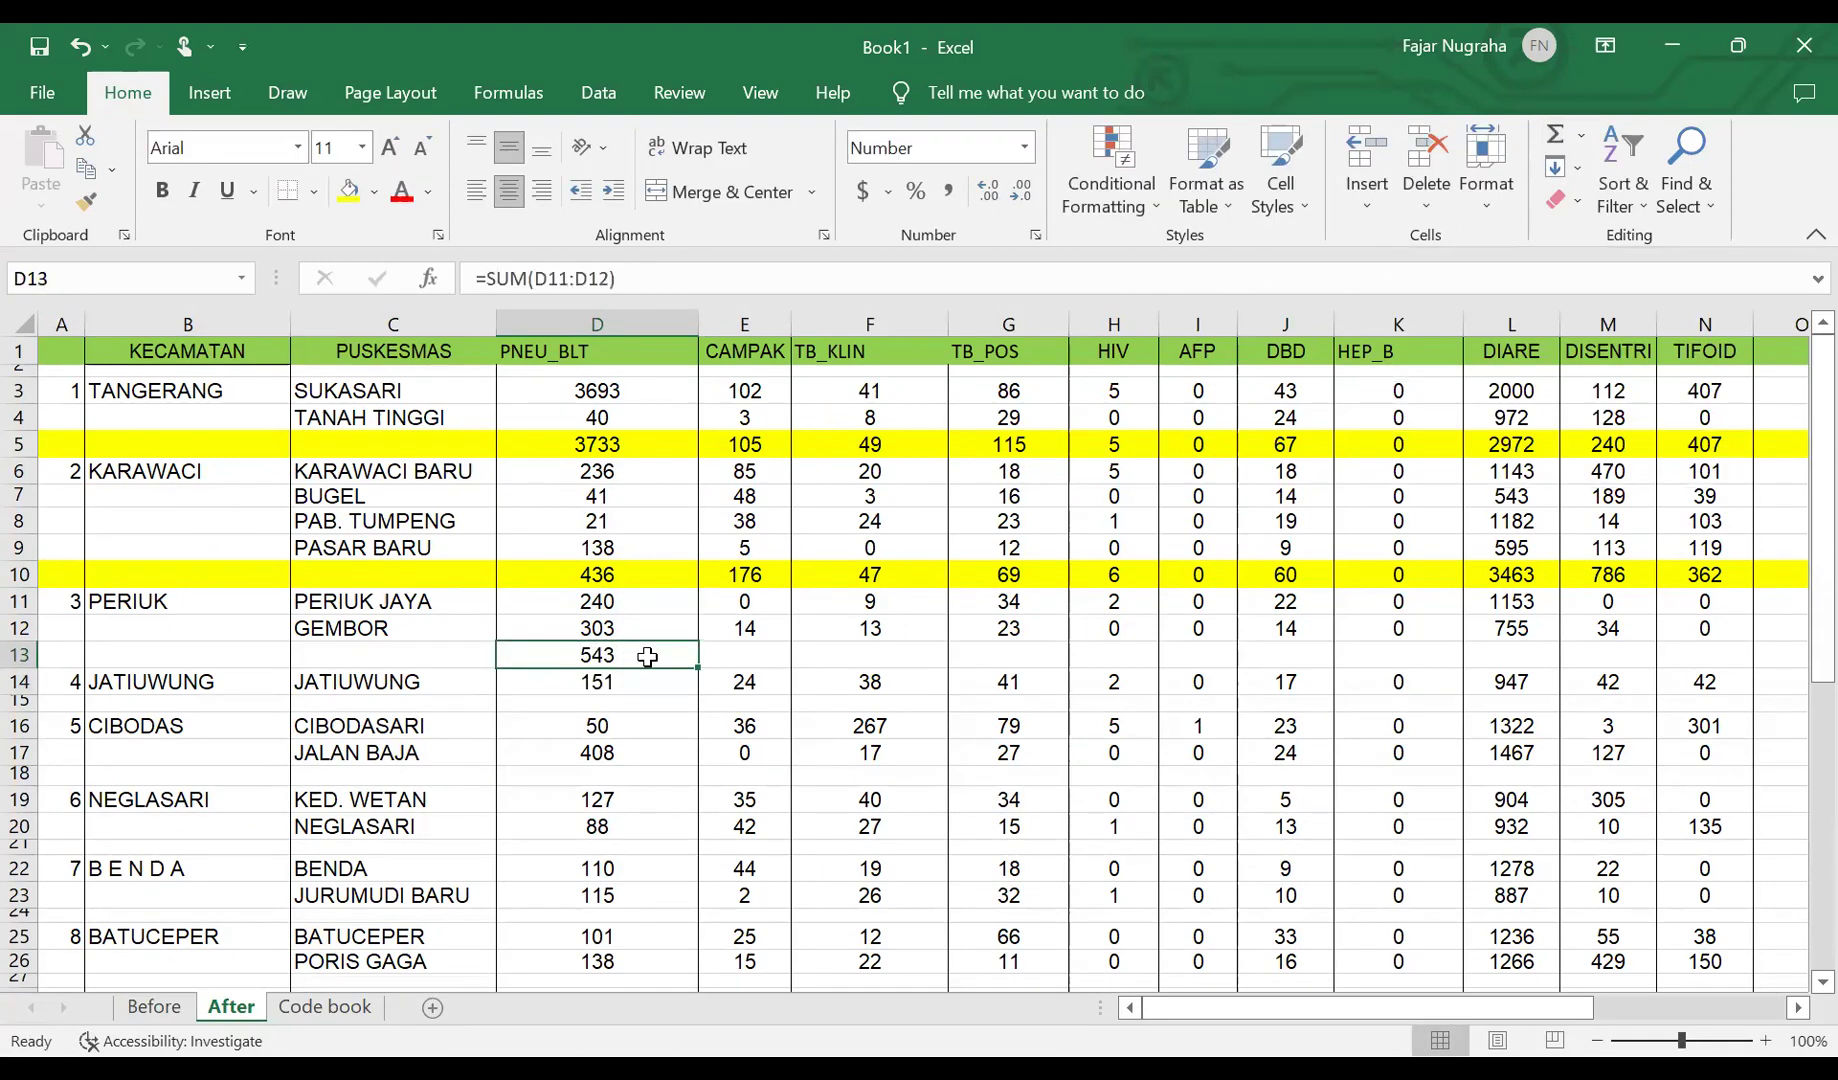
left_click_drag(700, 674, 1706, 703)
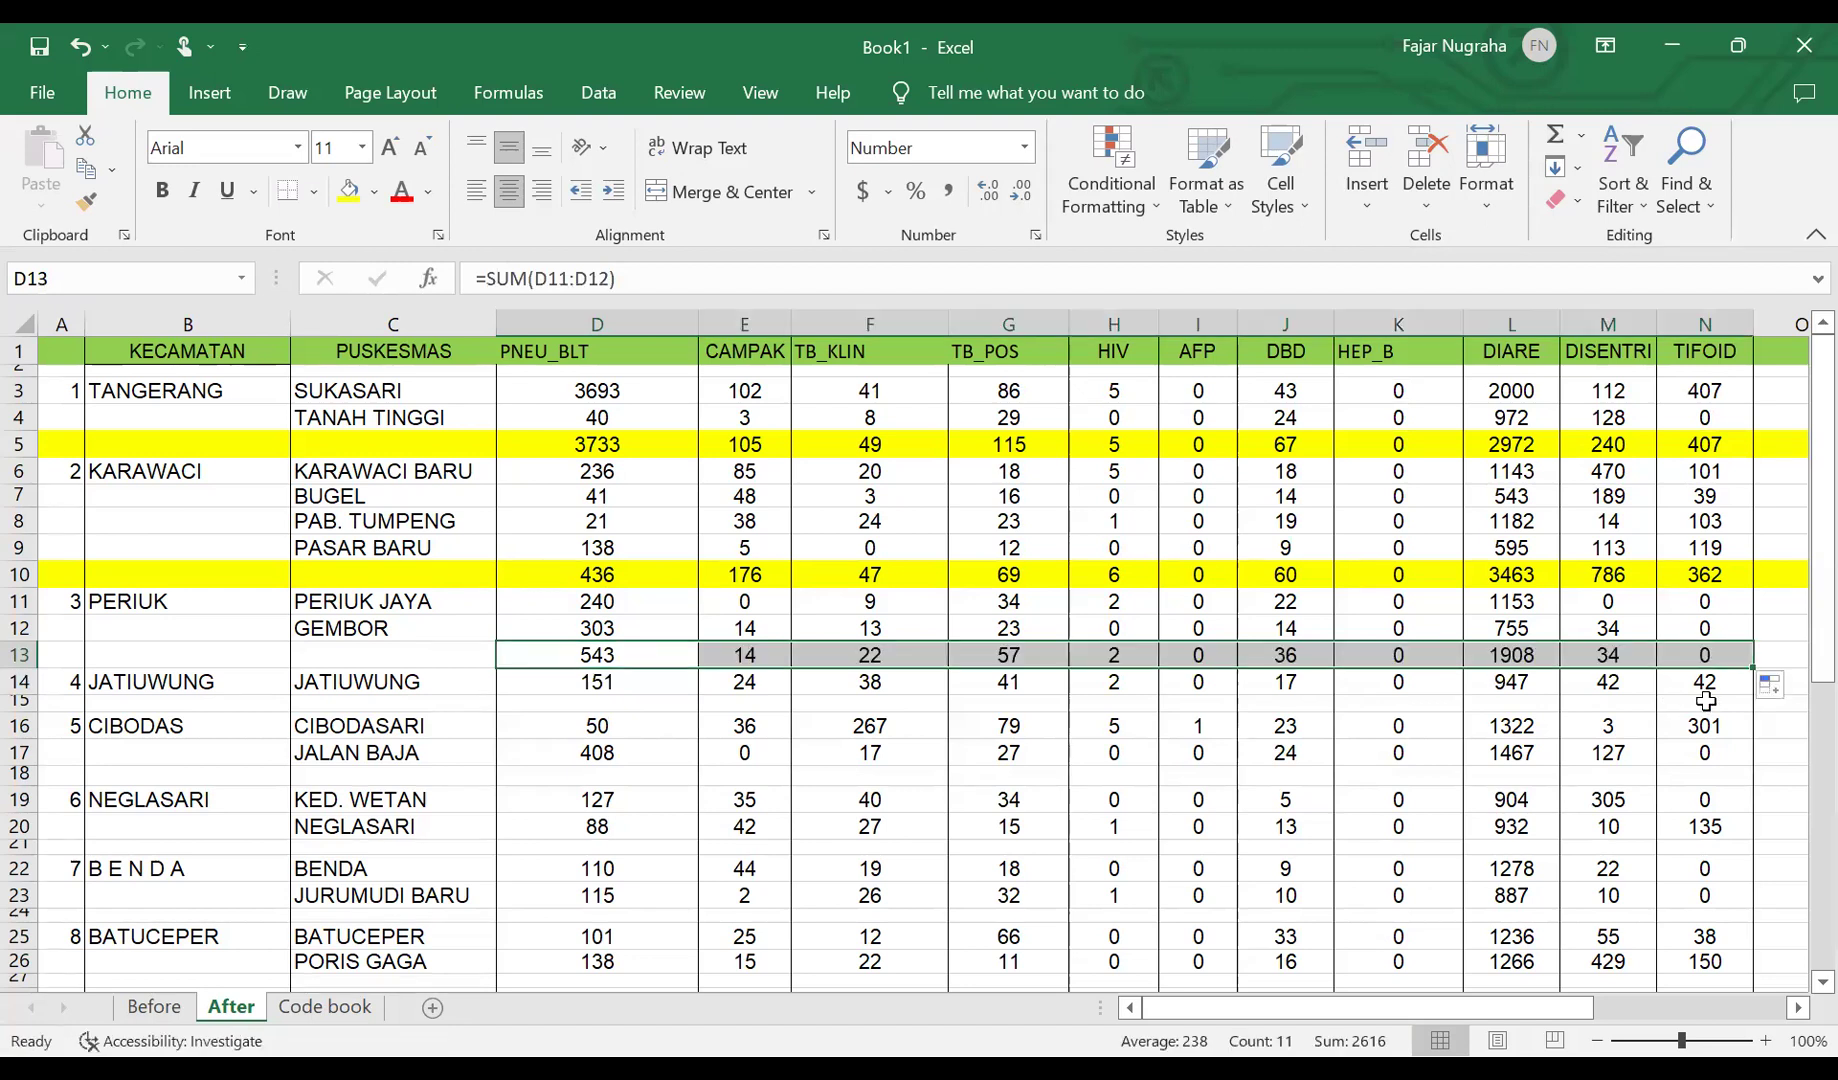
- Highlight the whole Periuk subtotal row 13 with yellow fill
left_click(24, 655)
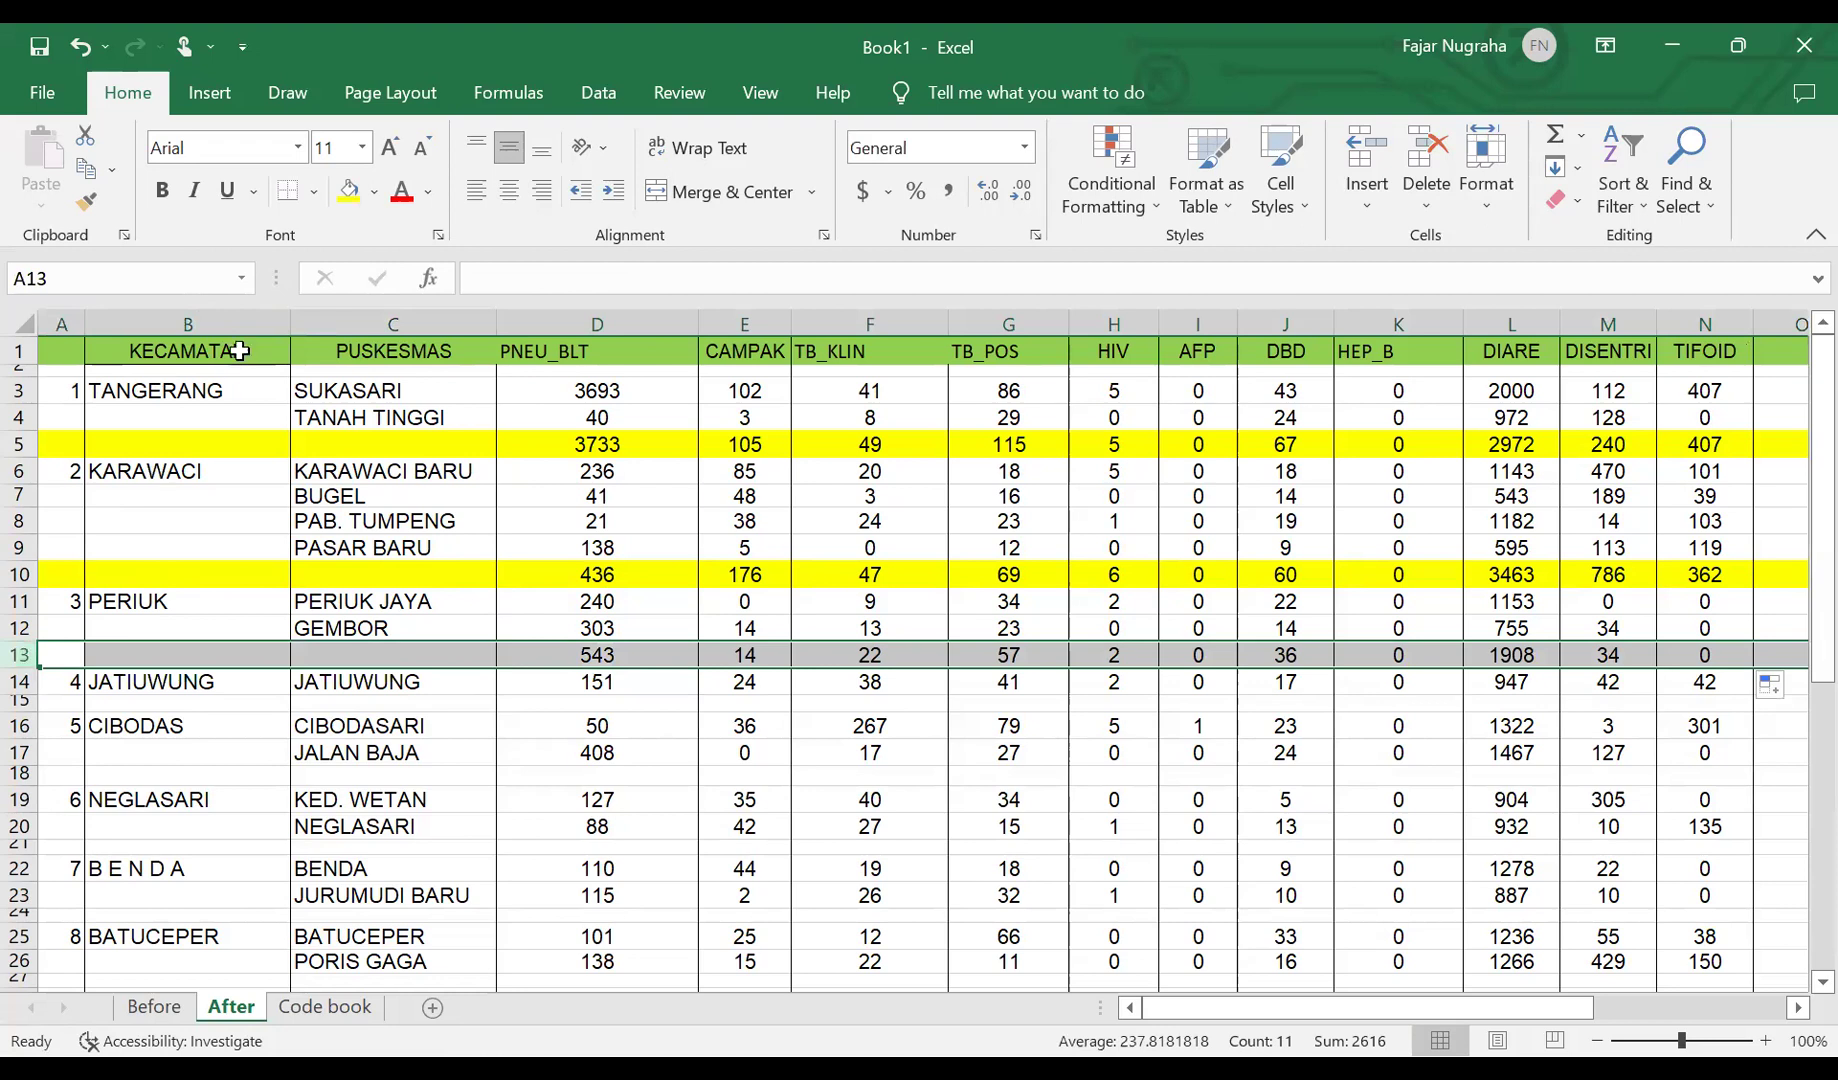
left_click(349, 190)
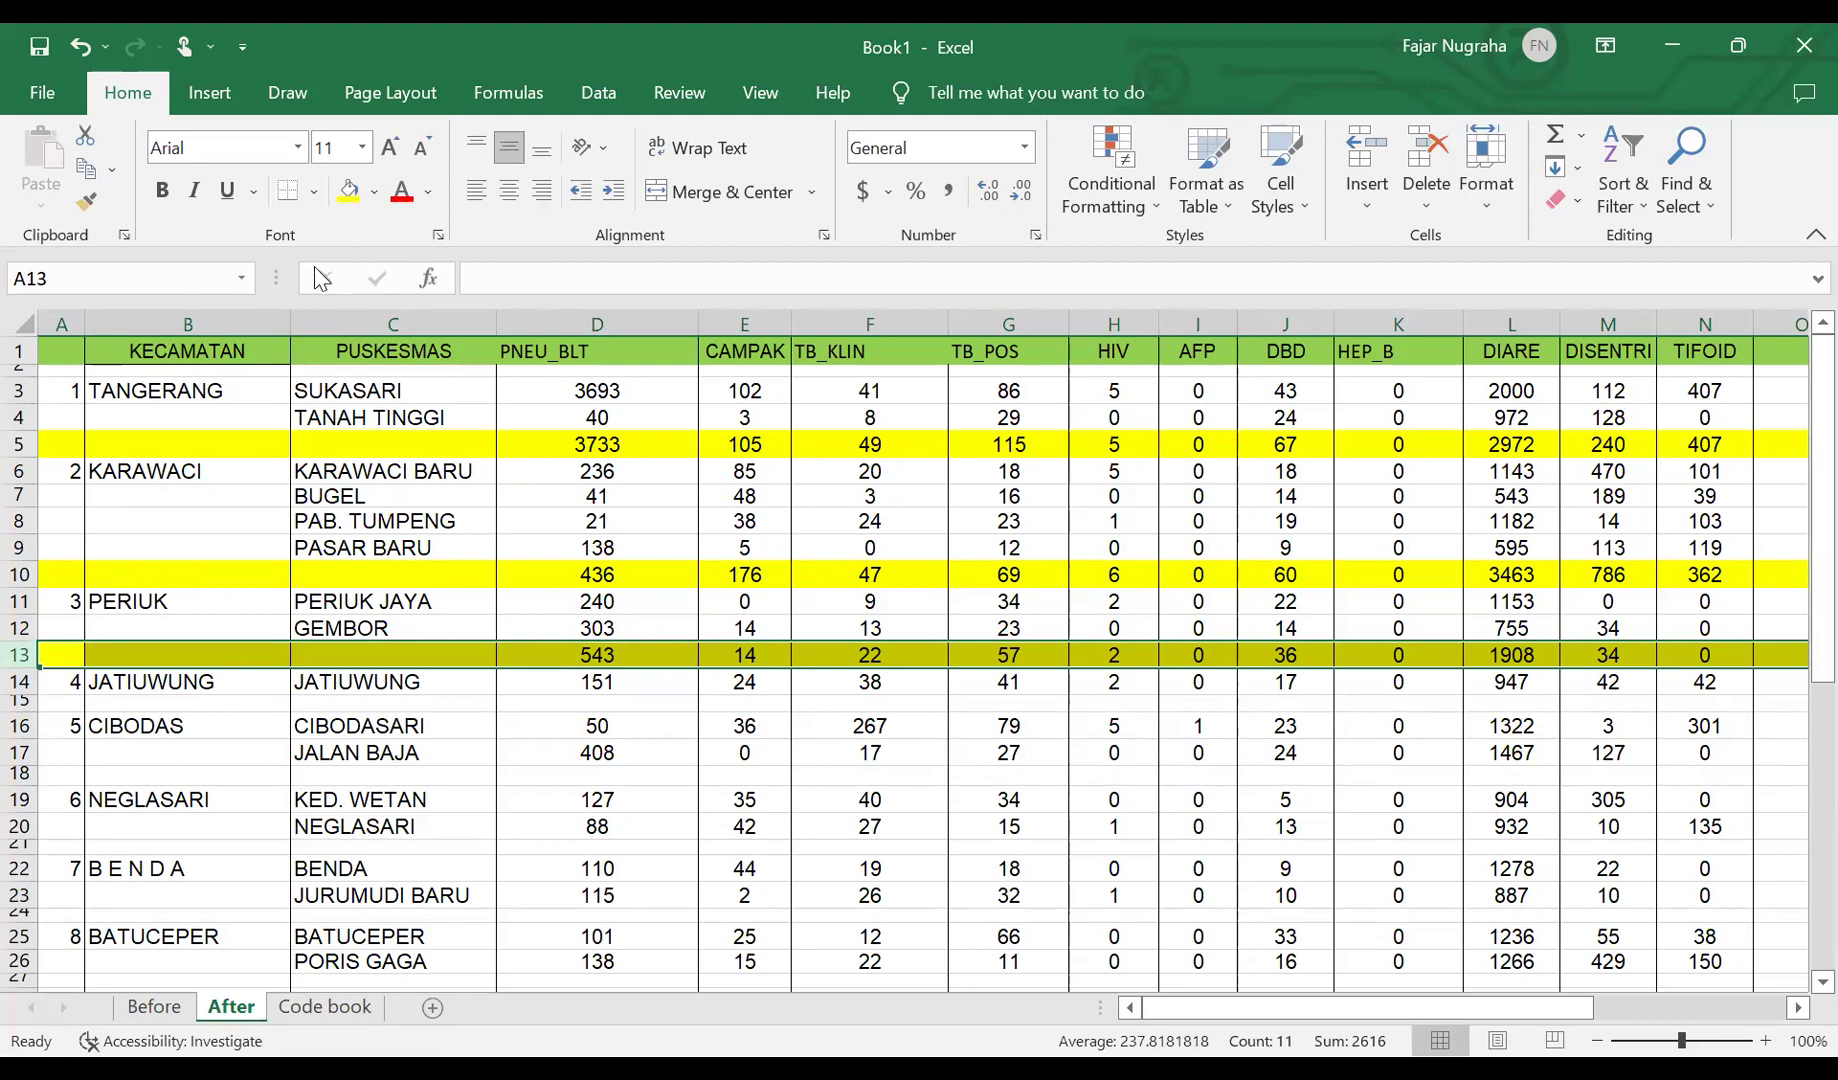
scroll(262, 575, "down", 1)
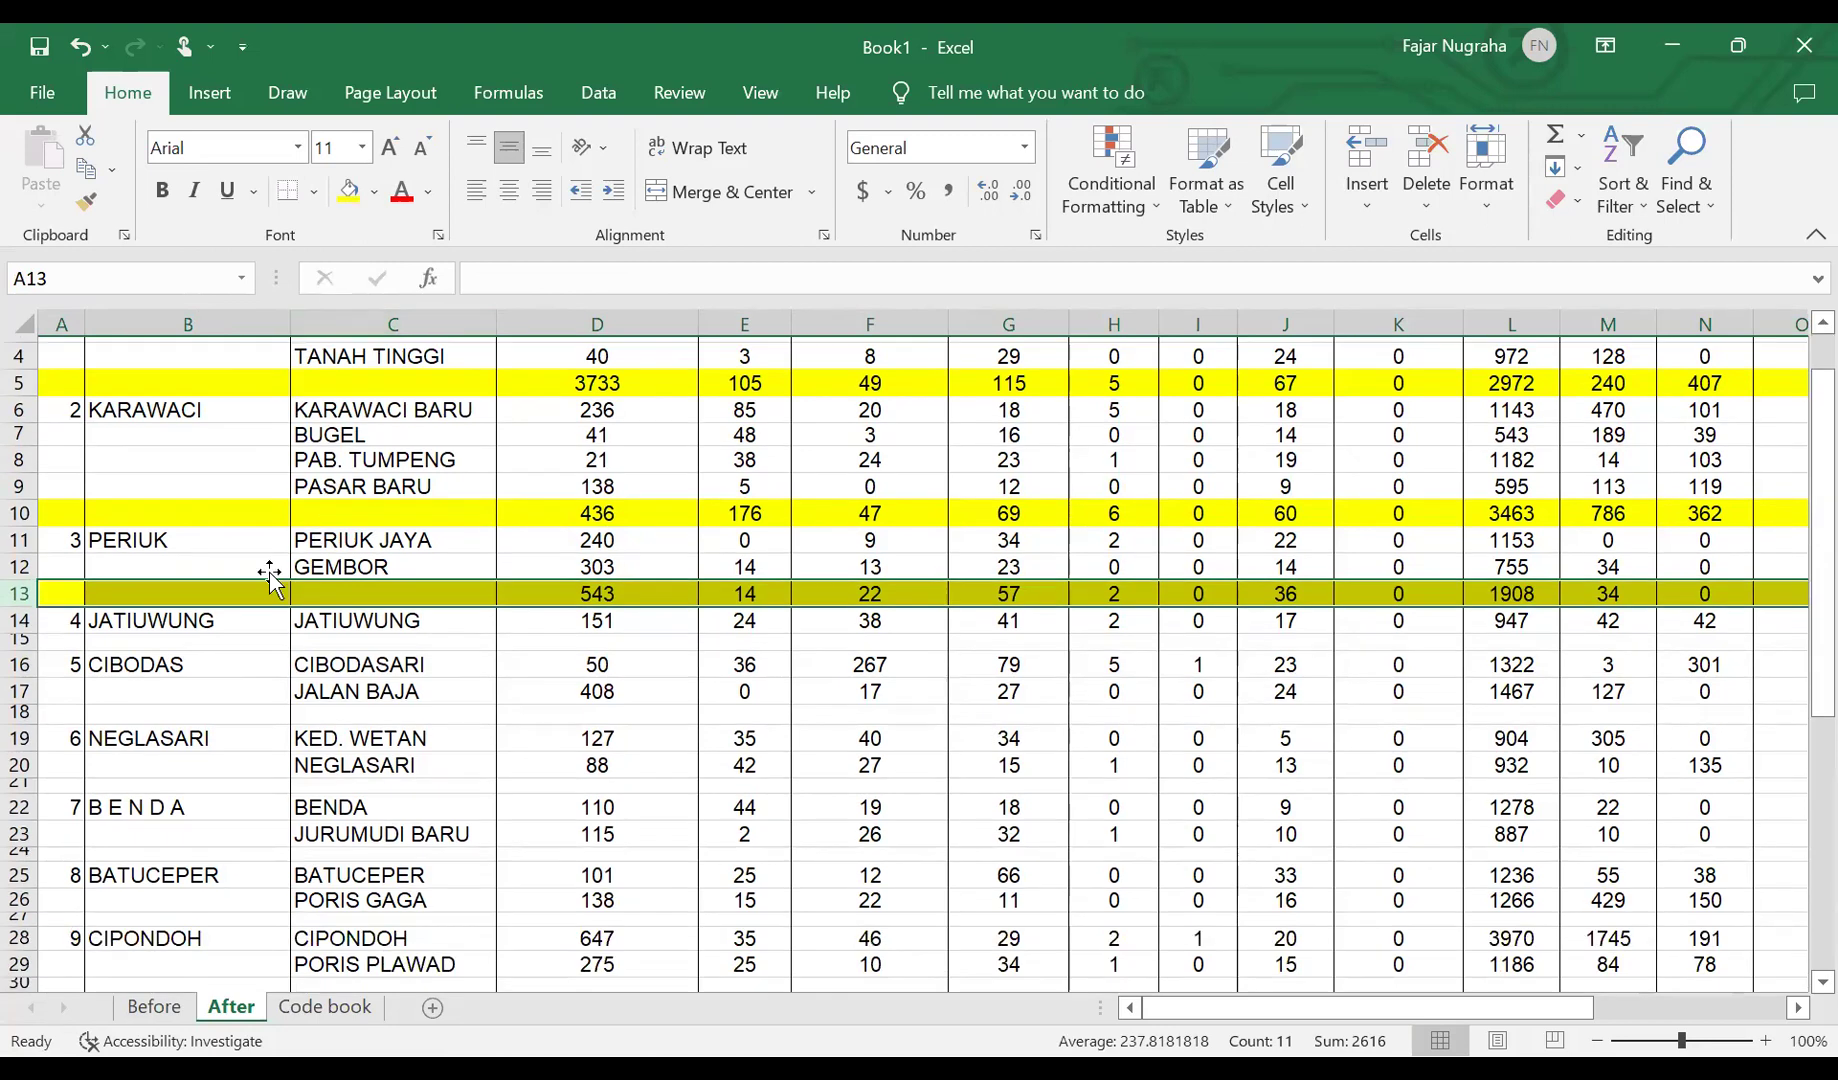
left_click(20, 613)
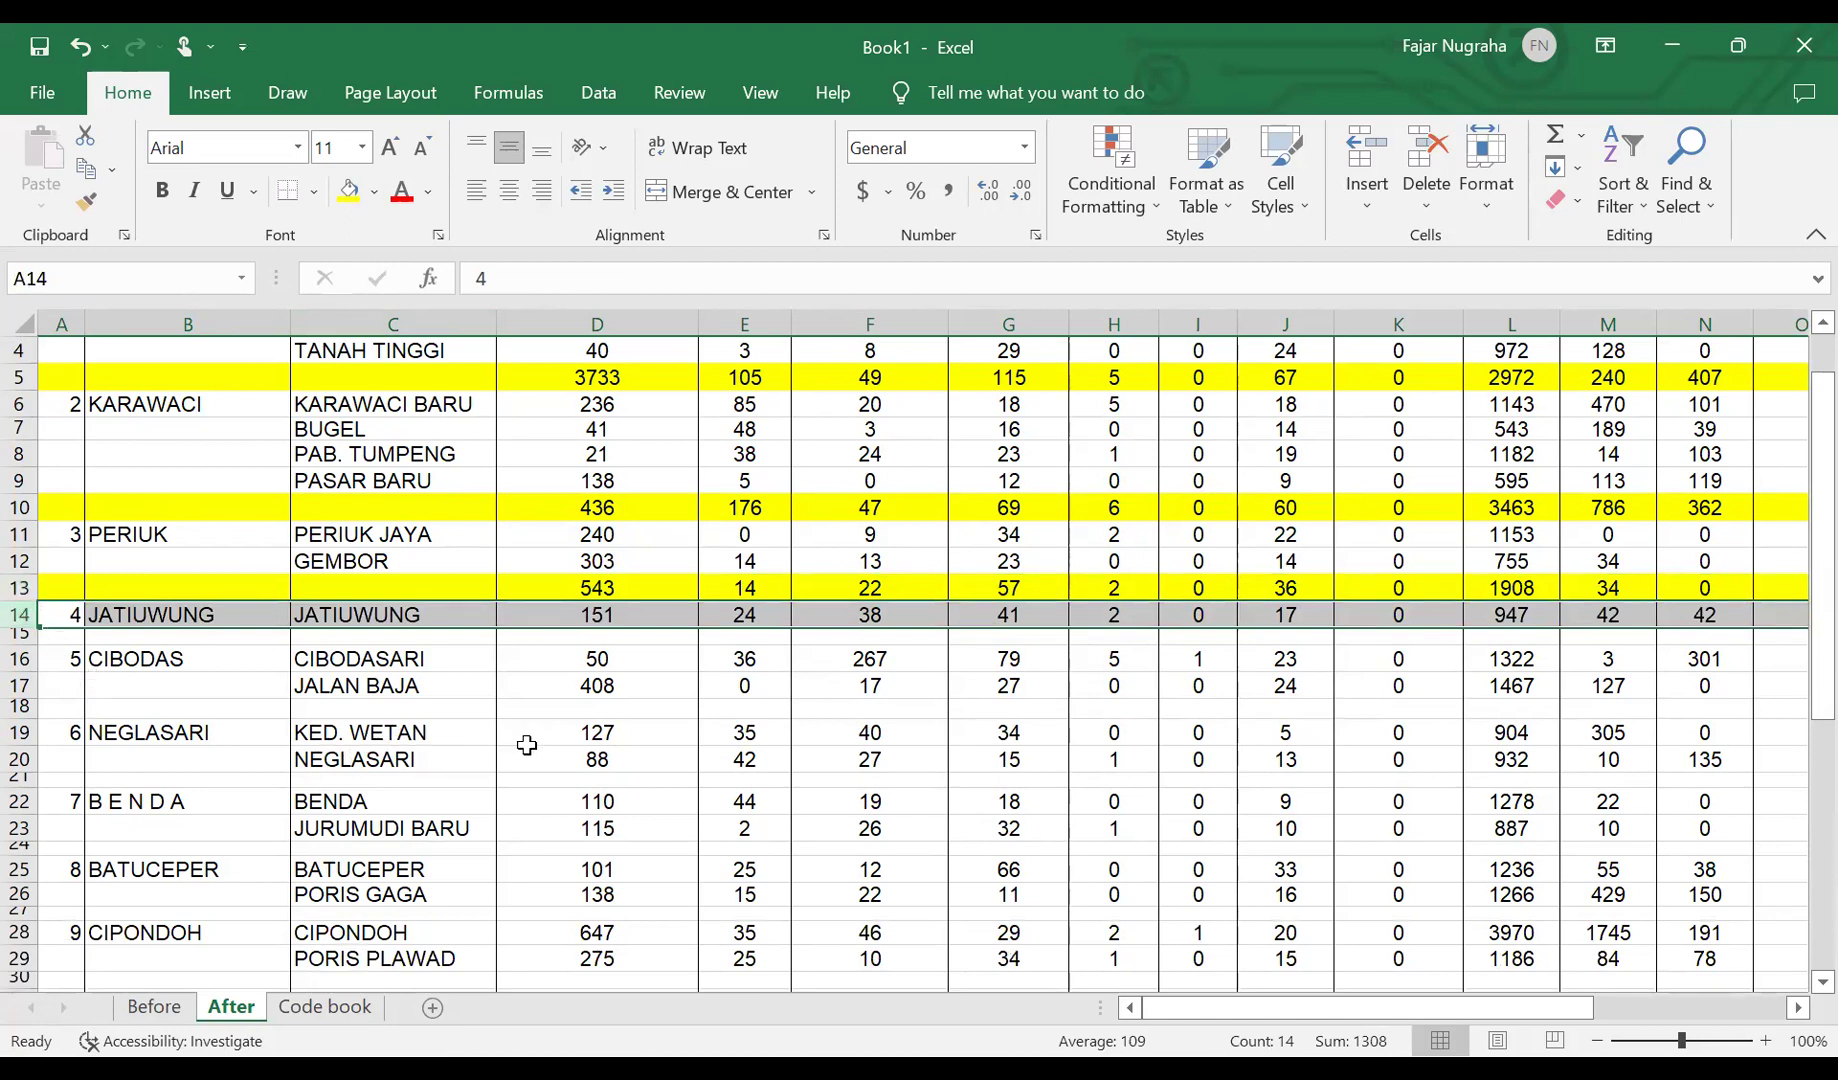
- Sum D16:D17 in D18 as the Cibodas subtotal and make row 18 taller so its value is readable
left_click(580, 703)
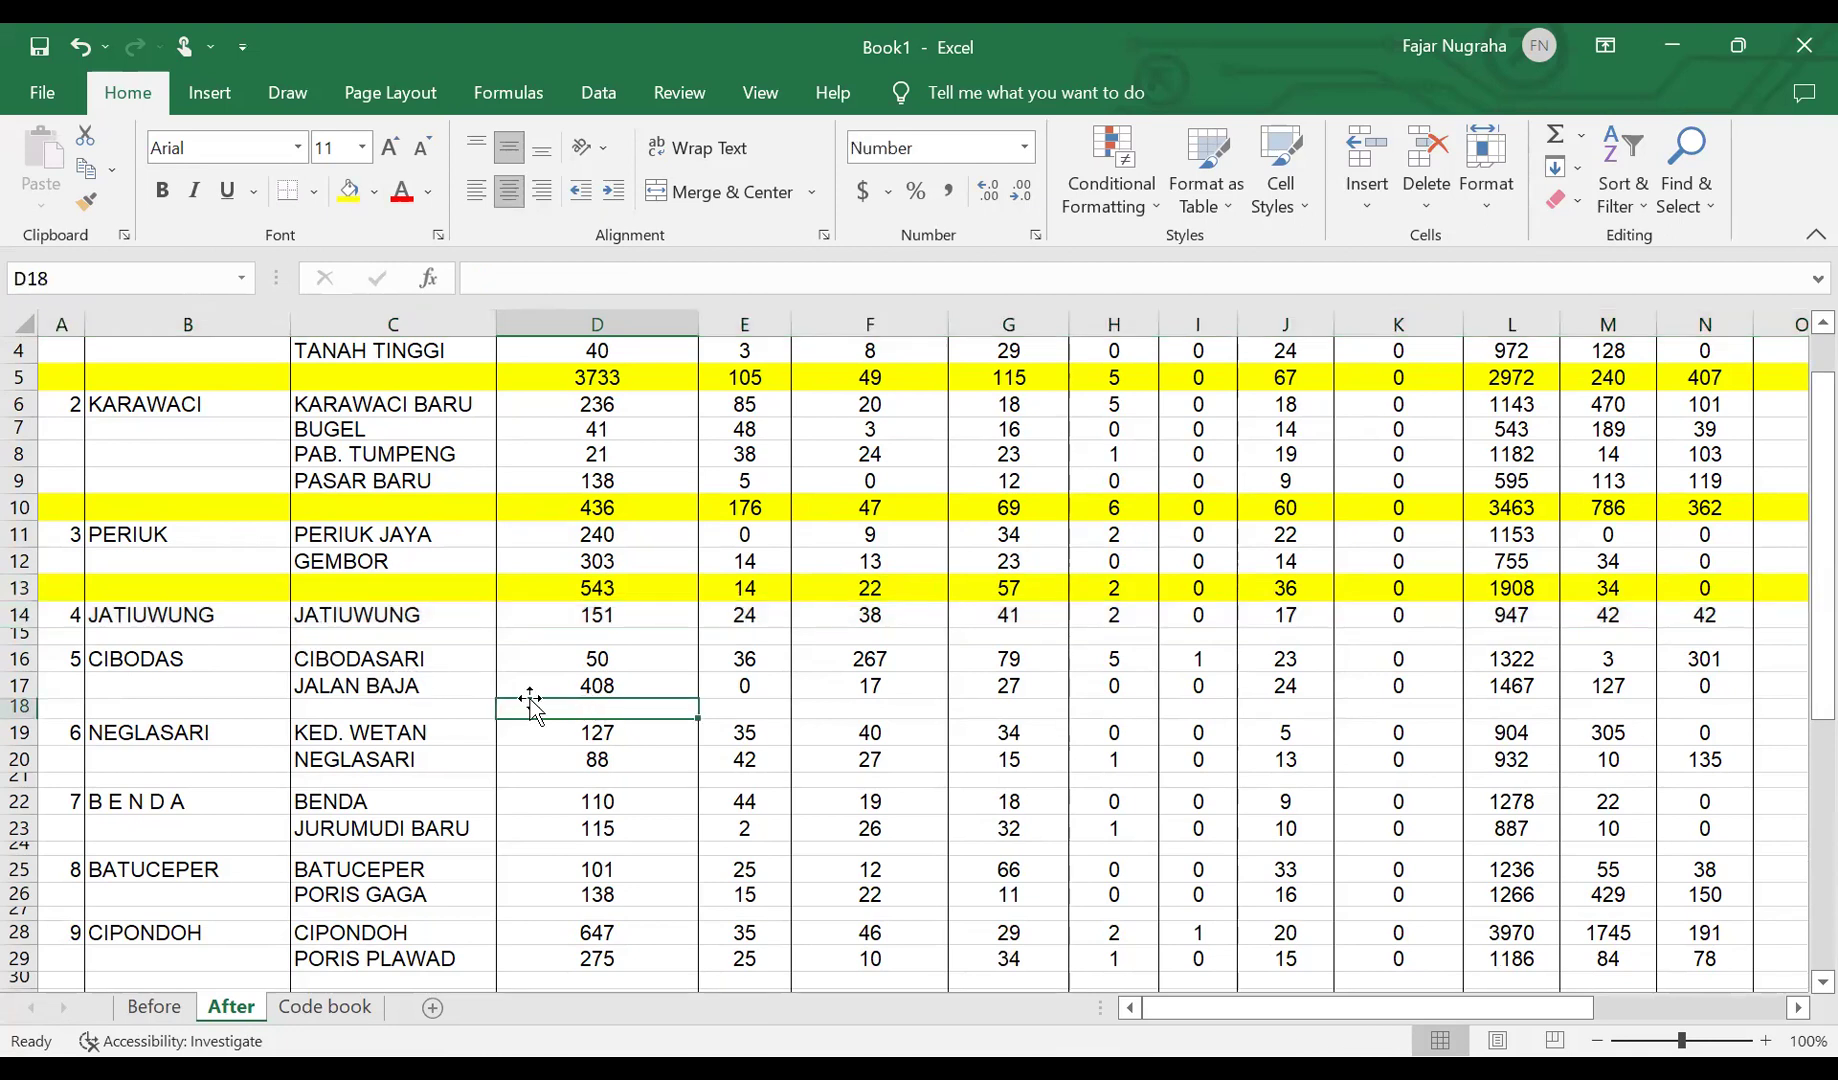
left_click(1544, 132)
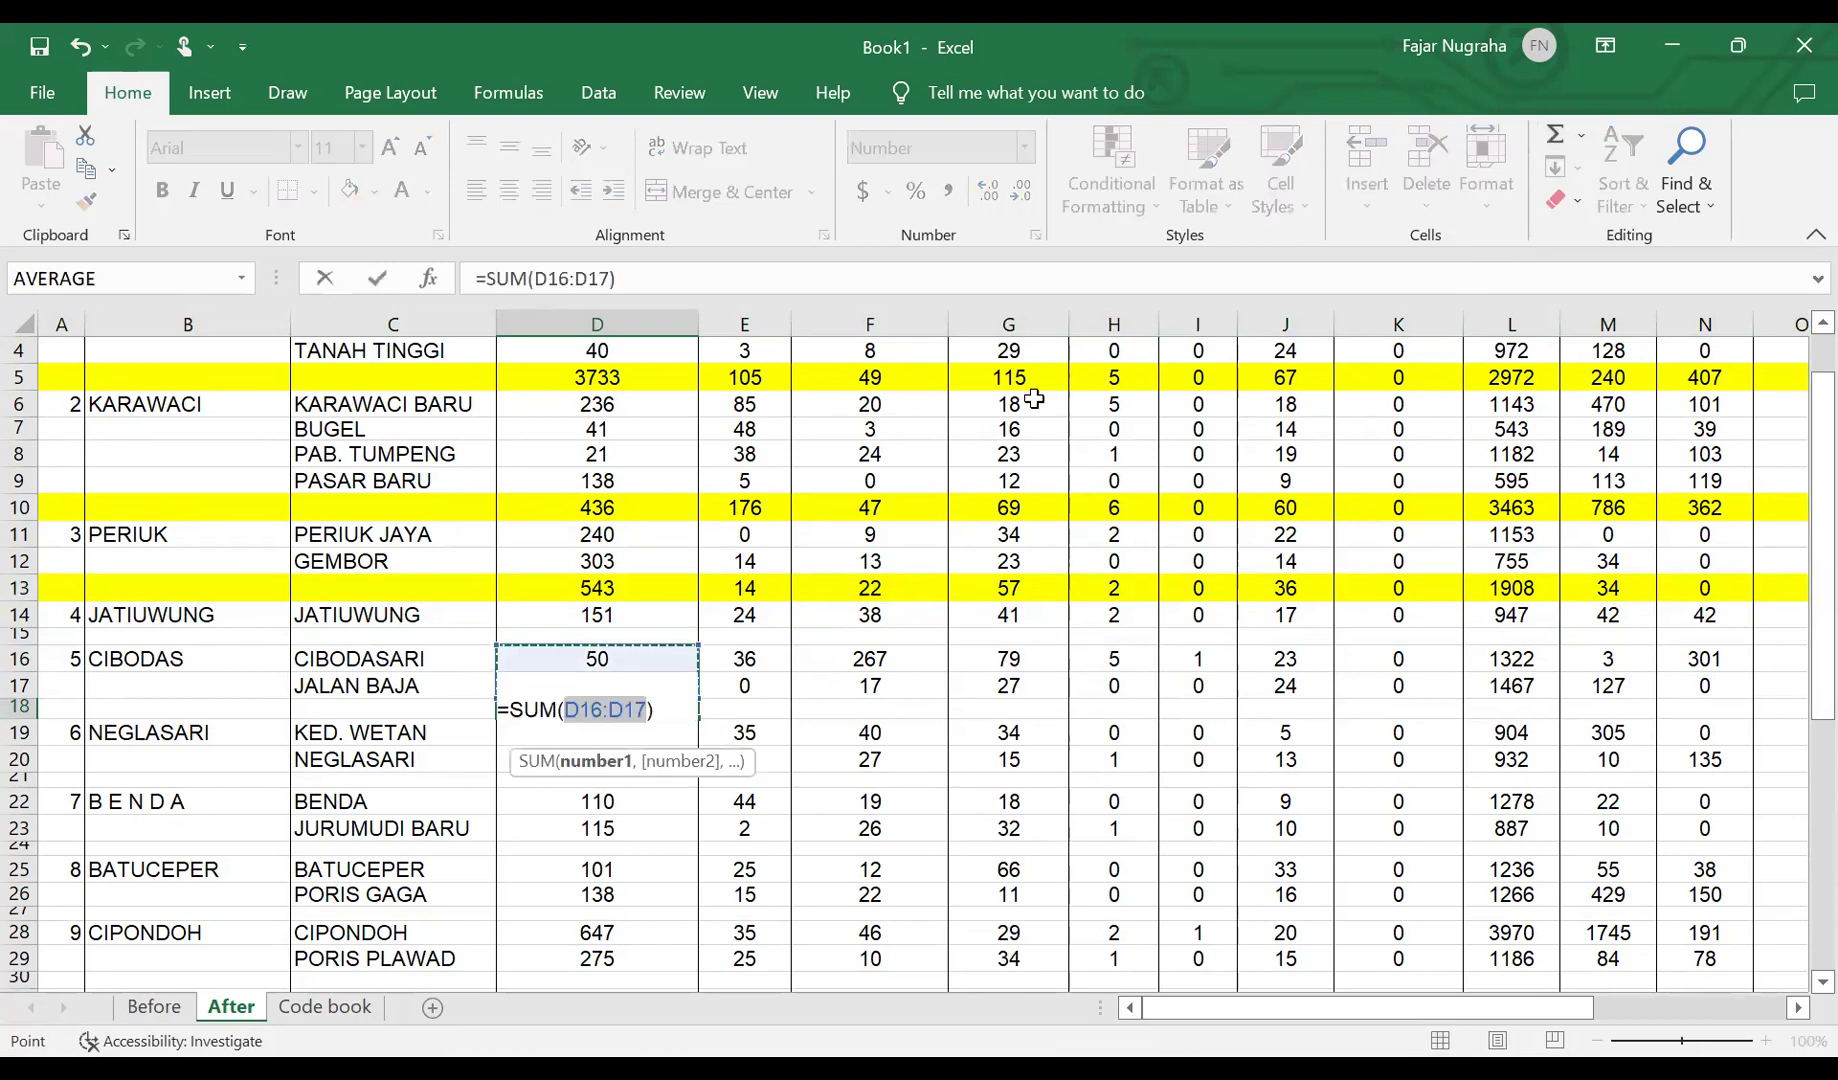
key("Return")
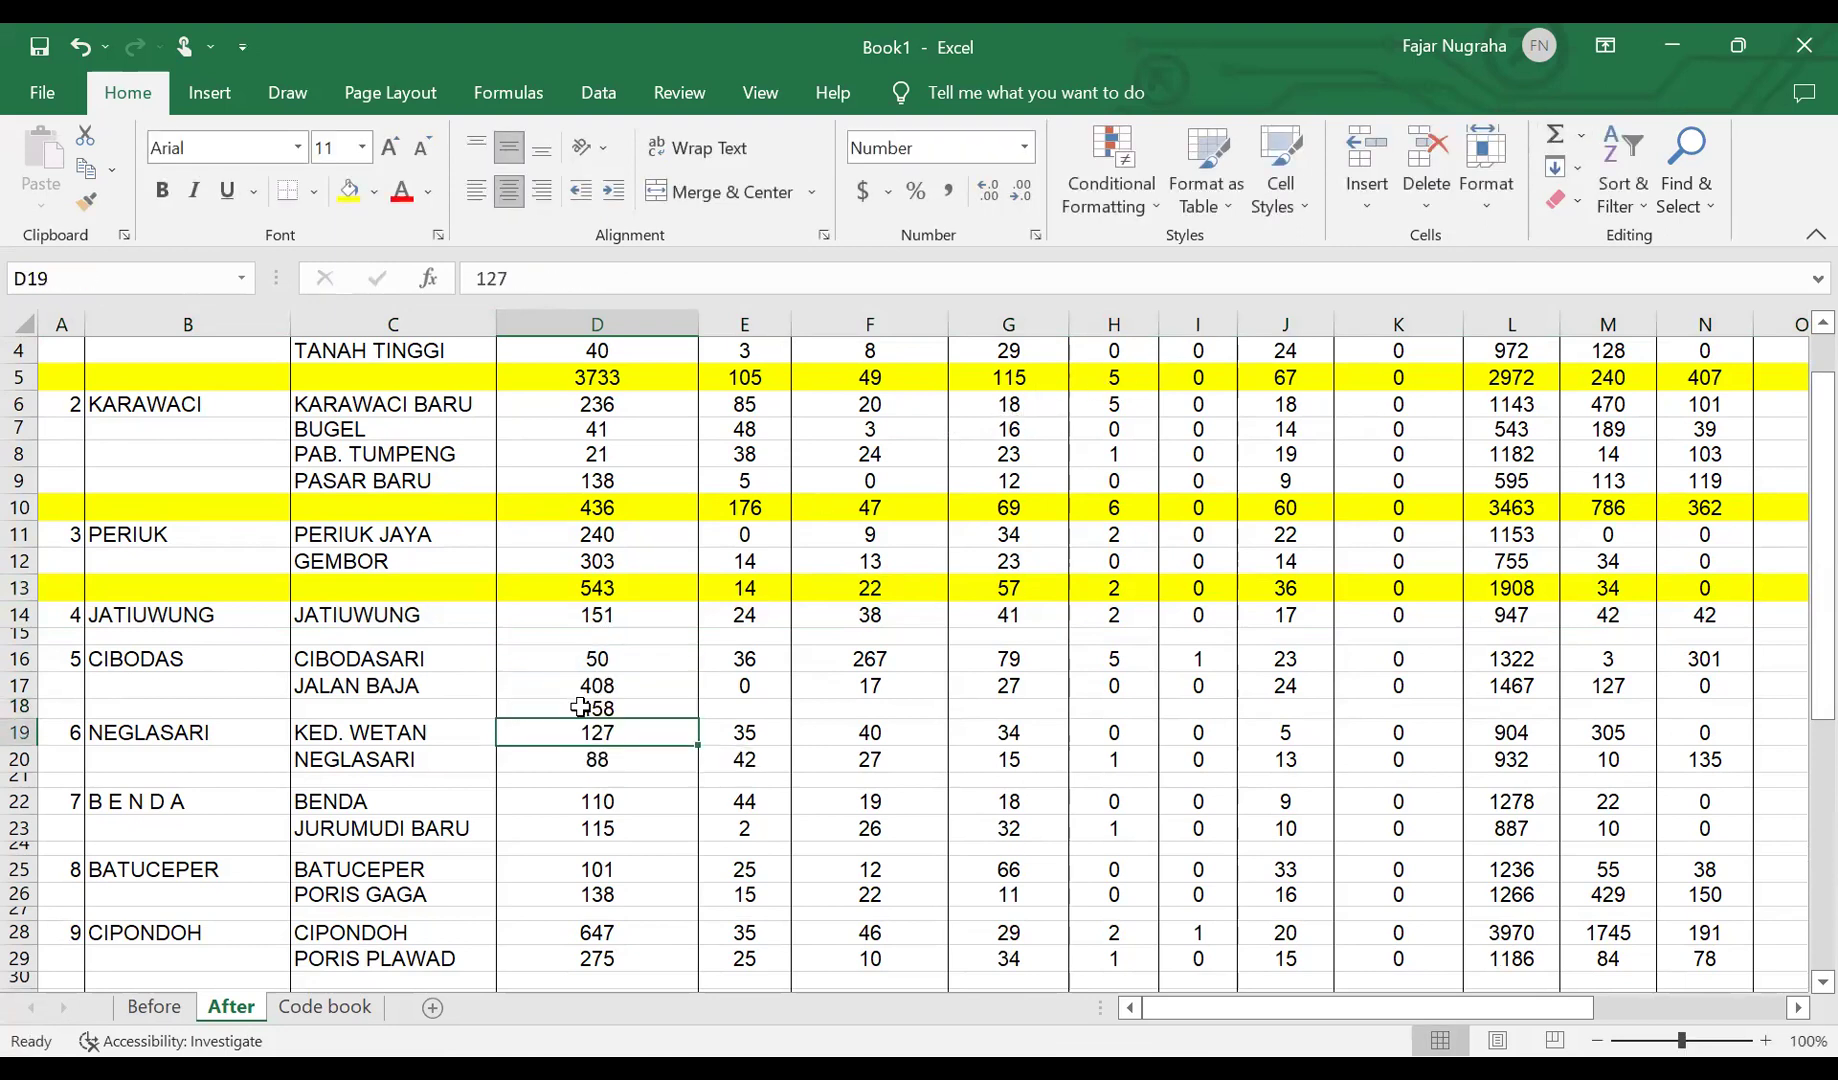
left_click_drag(31, 721, 31, 727)
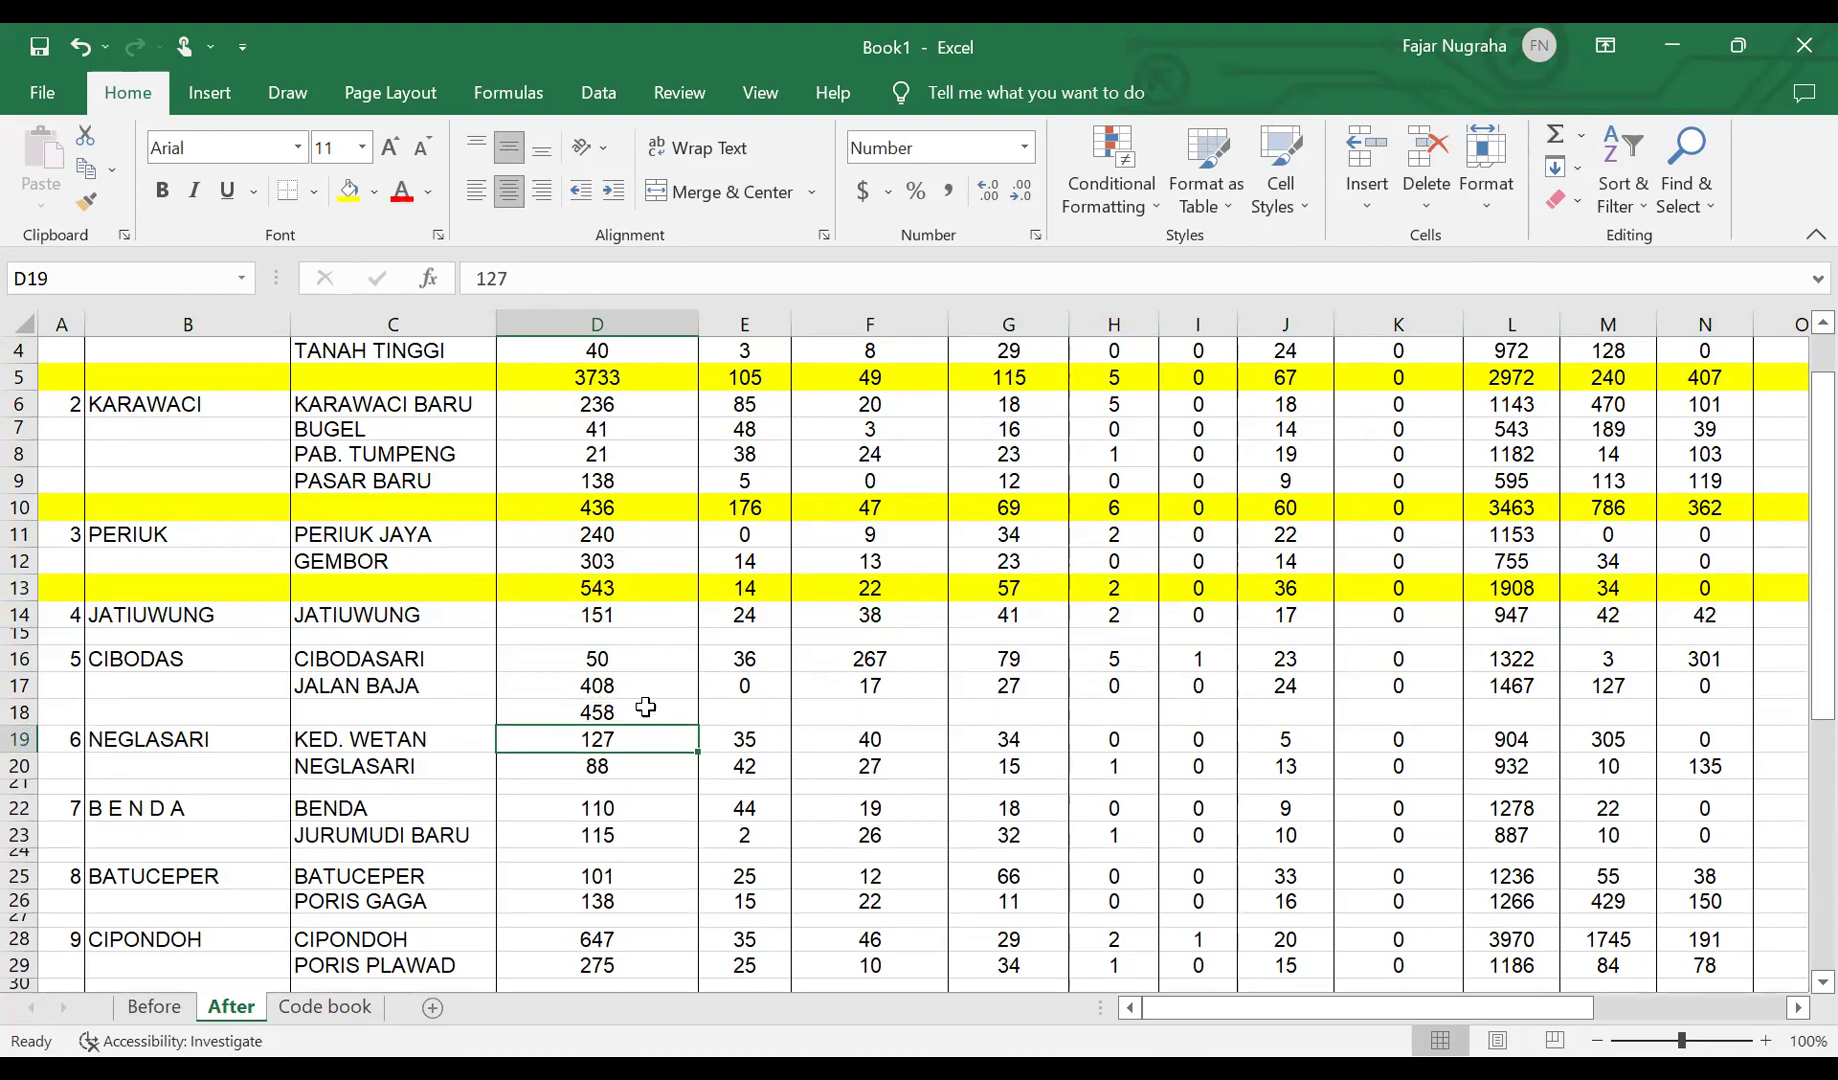
- Copy the Cibodas subtotal formula from D18 across to N18 and highlight row 18 with yellow fill
left_click(666, 718)
left_click_drag(697, 727, 1721, 721)
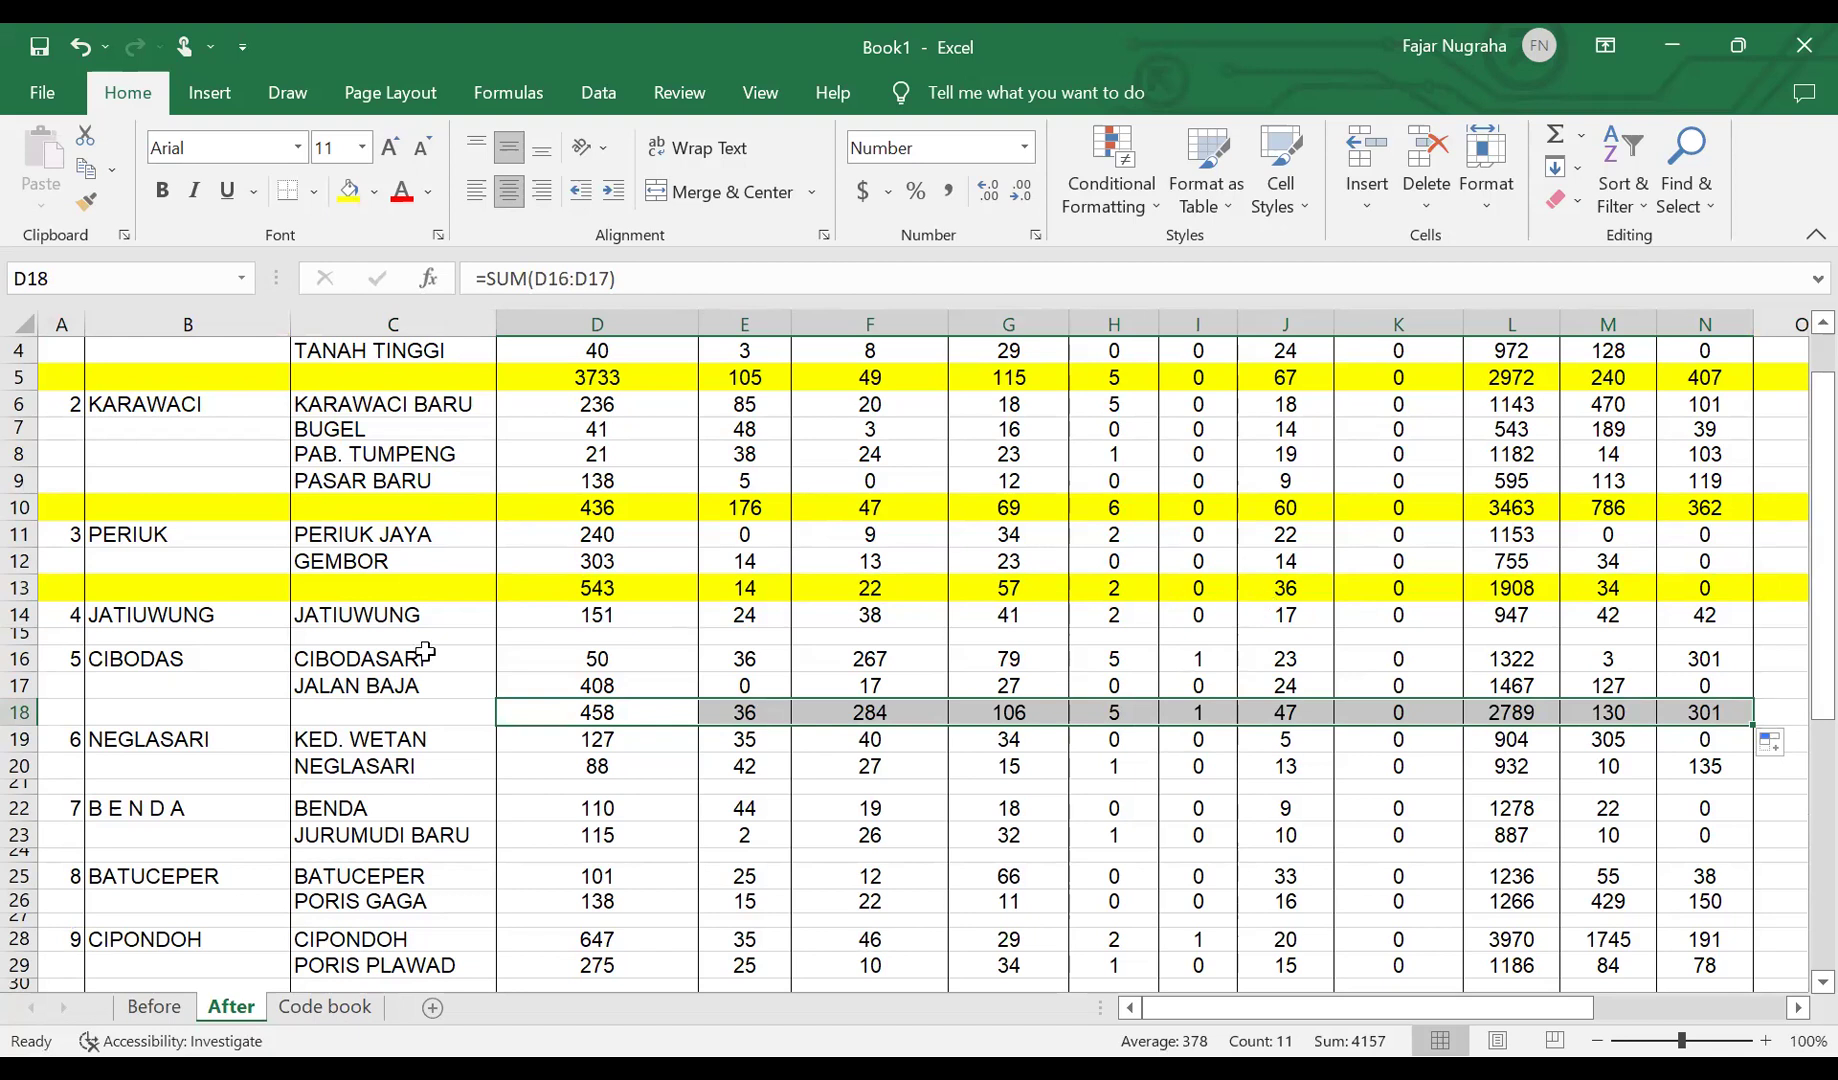
left_click_drag(10, 711, 10, 711)
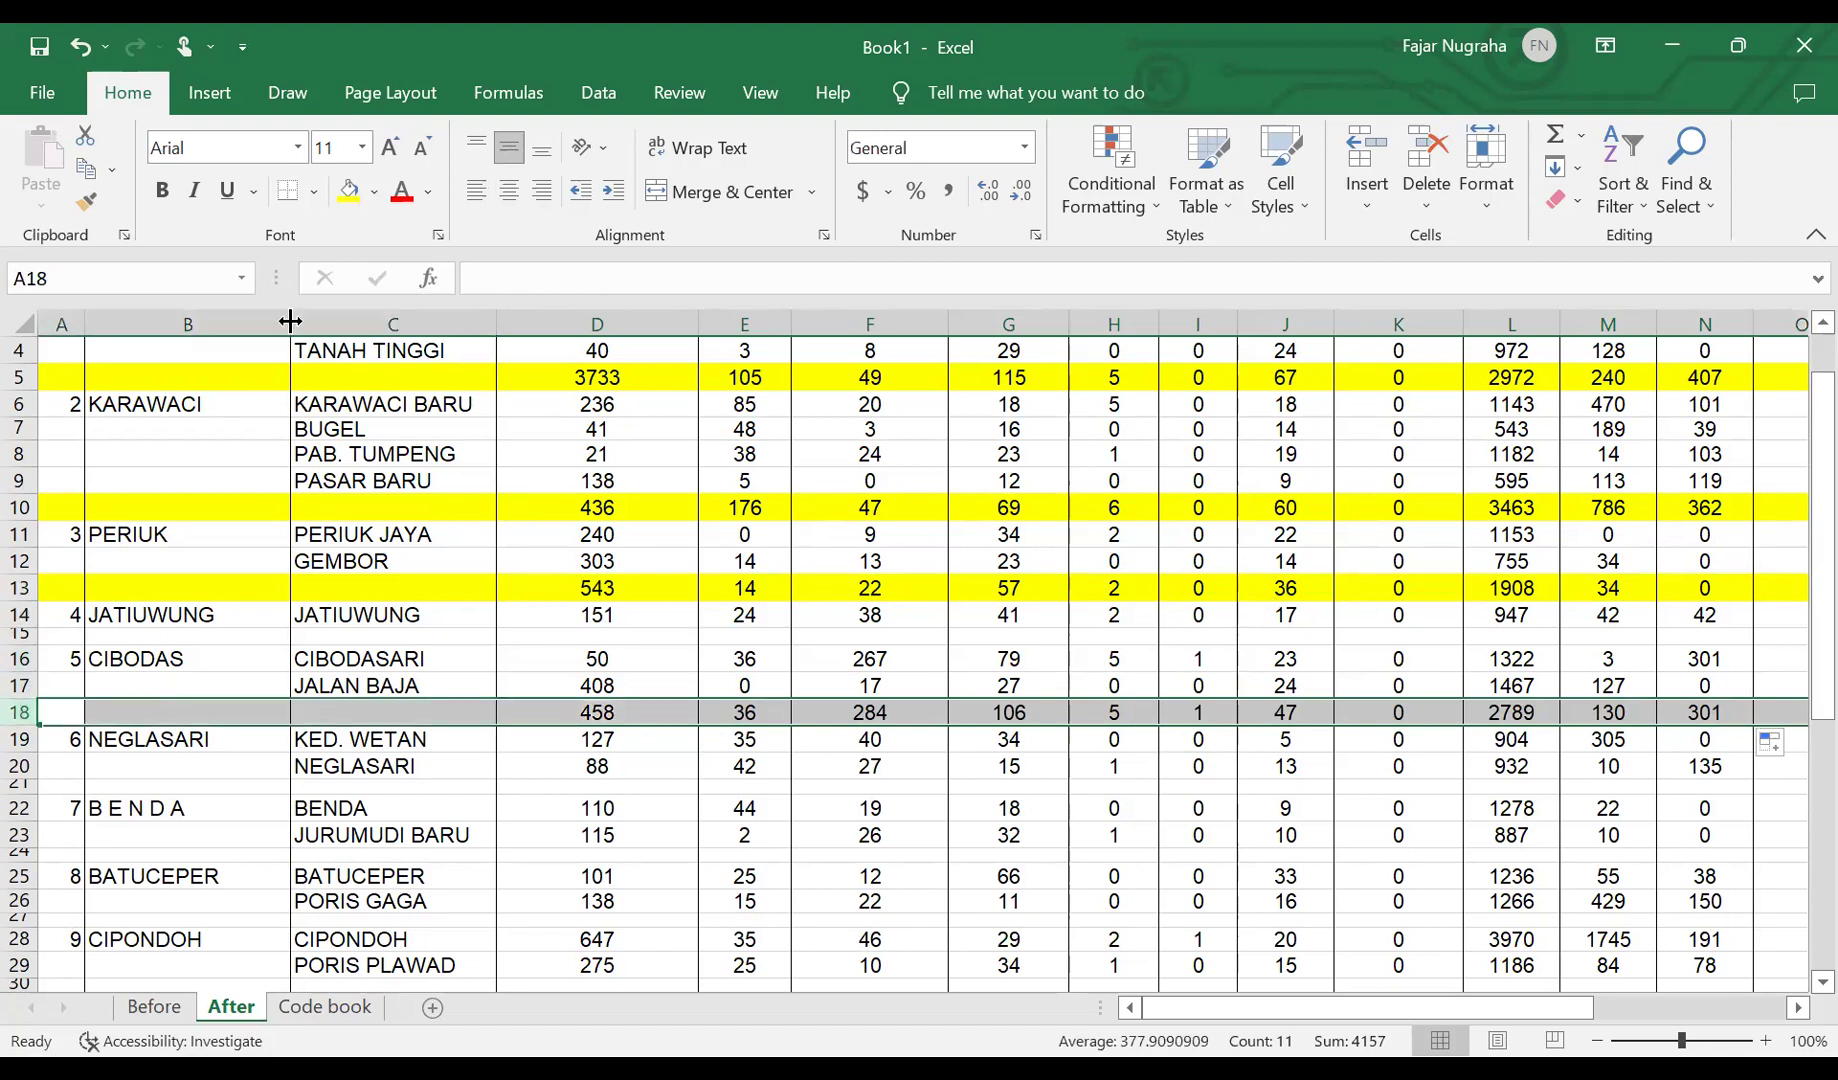
left_click(349, 190)
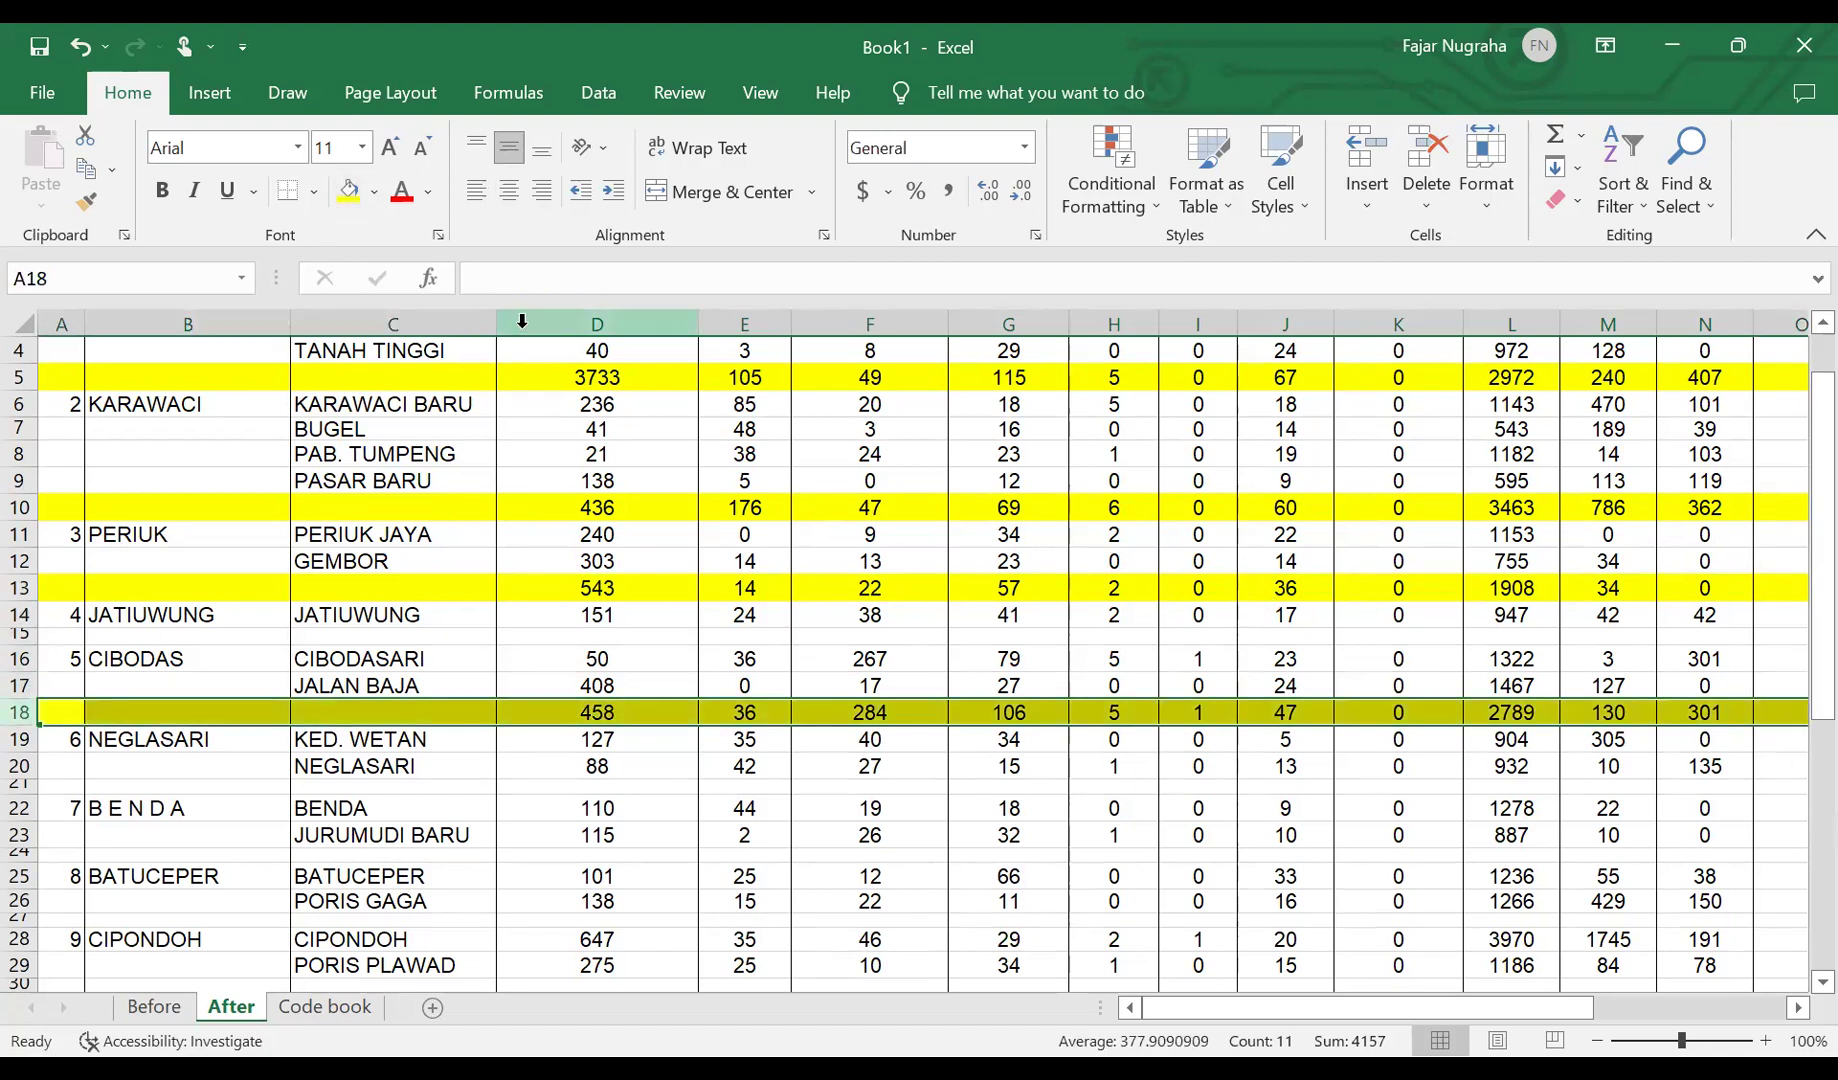
- Make row 21 taller and fill D21:N21 with Neglasari subtotals, each summing rows 19 and 20 of its column
scroll(610, 716, "down", 1)
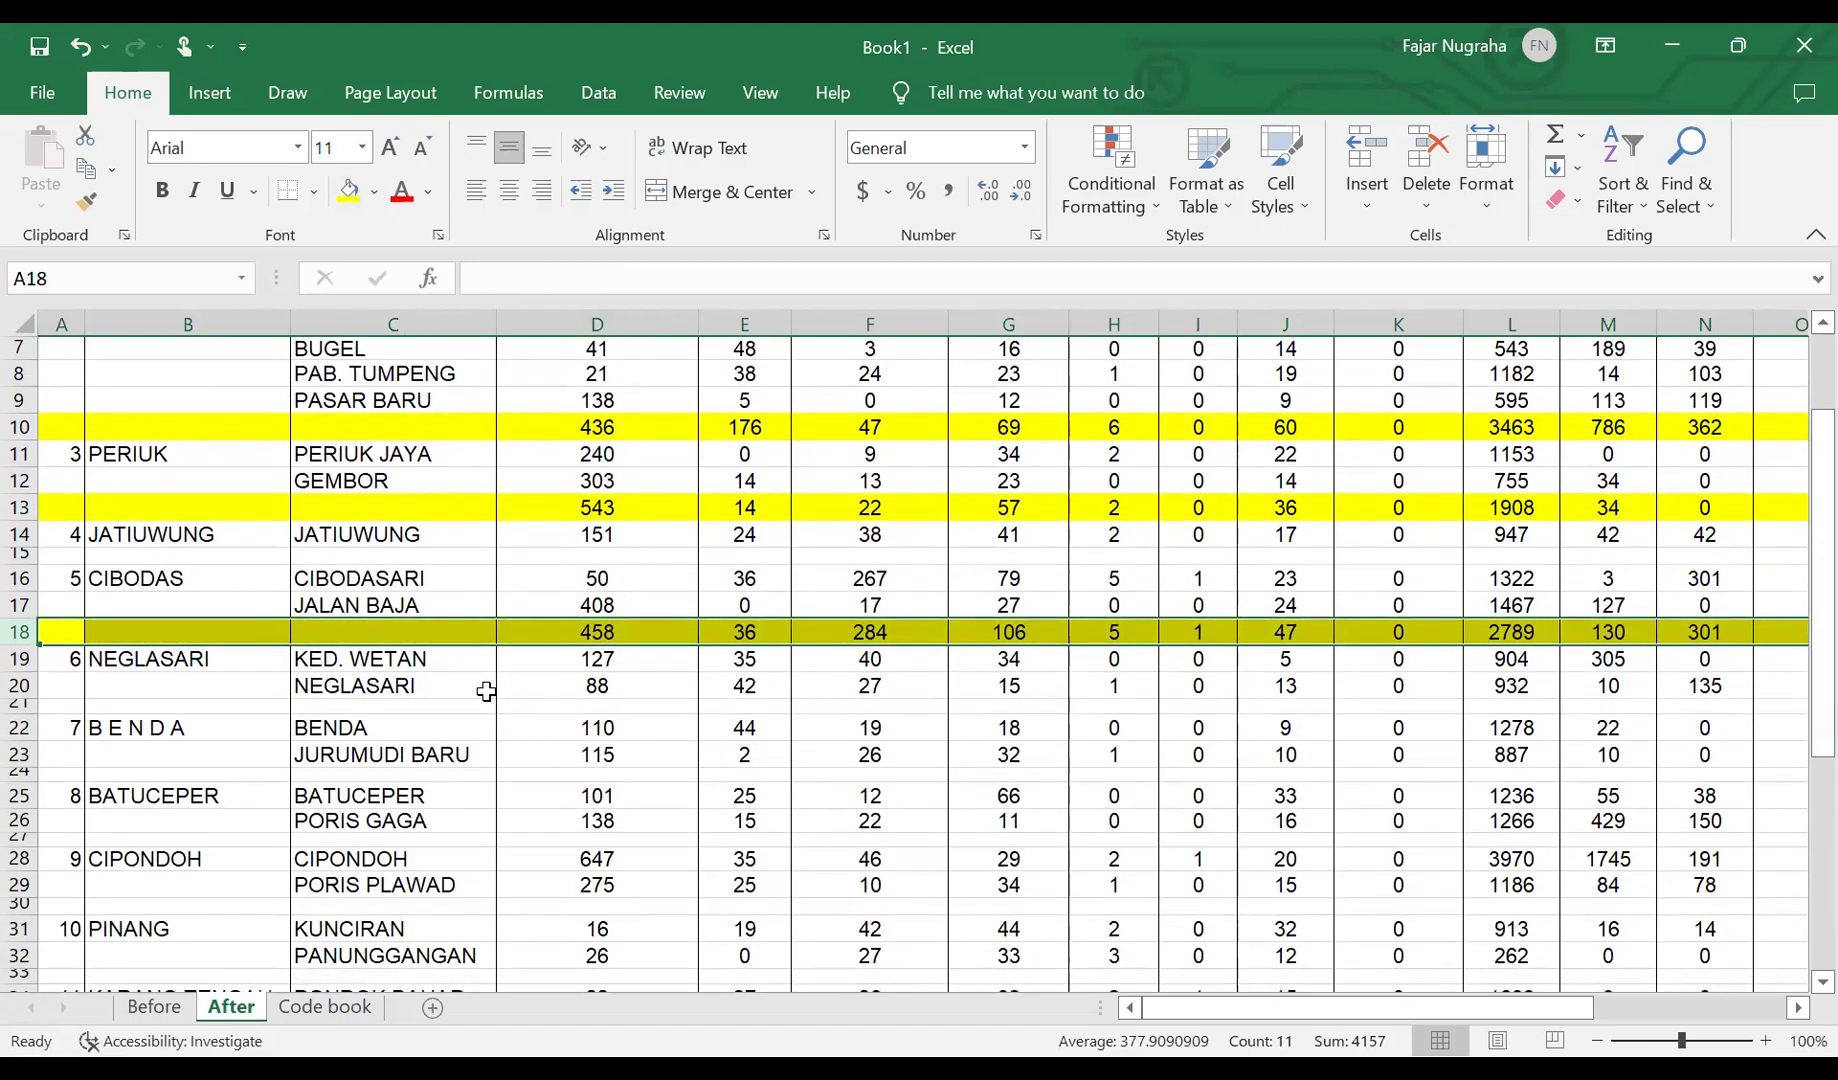
scroll(502, 707, "down", 1)
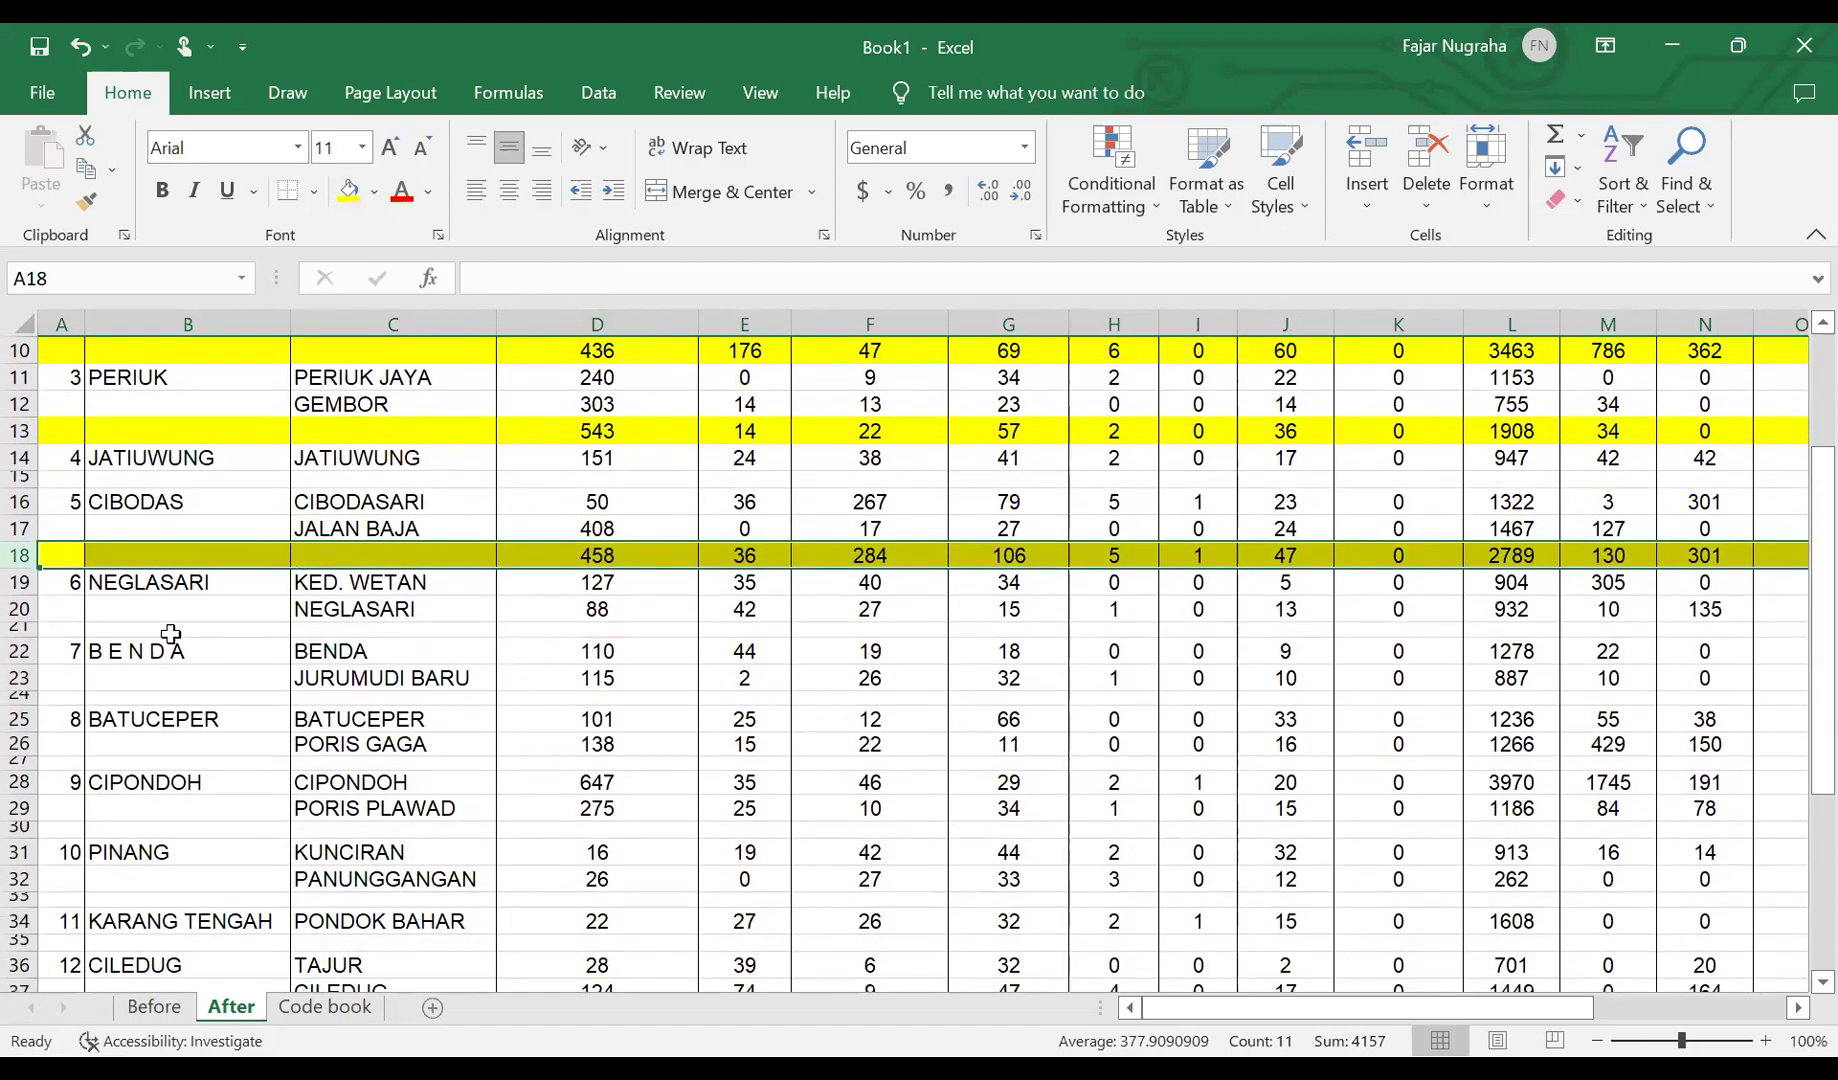
double_click(20, 636)
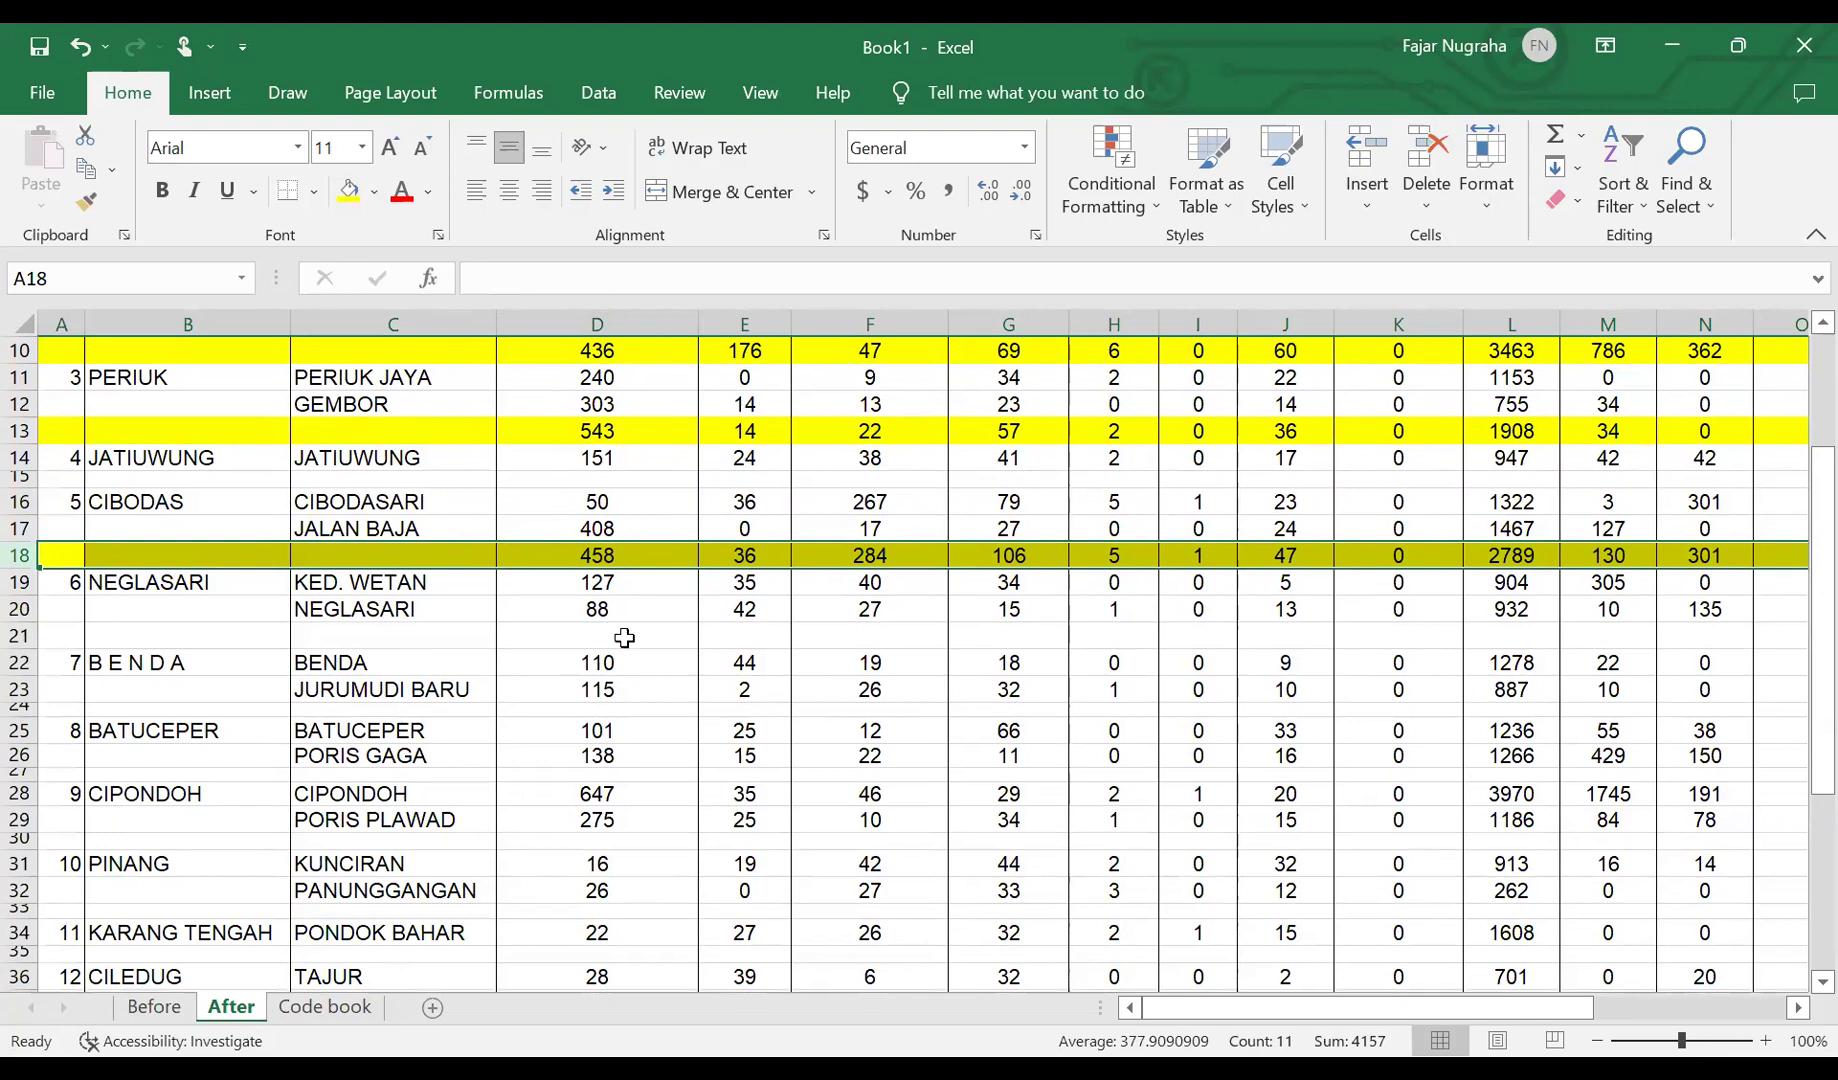
left_click(624, 638)
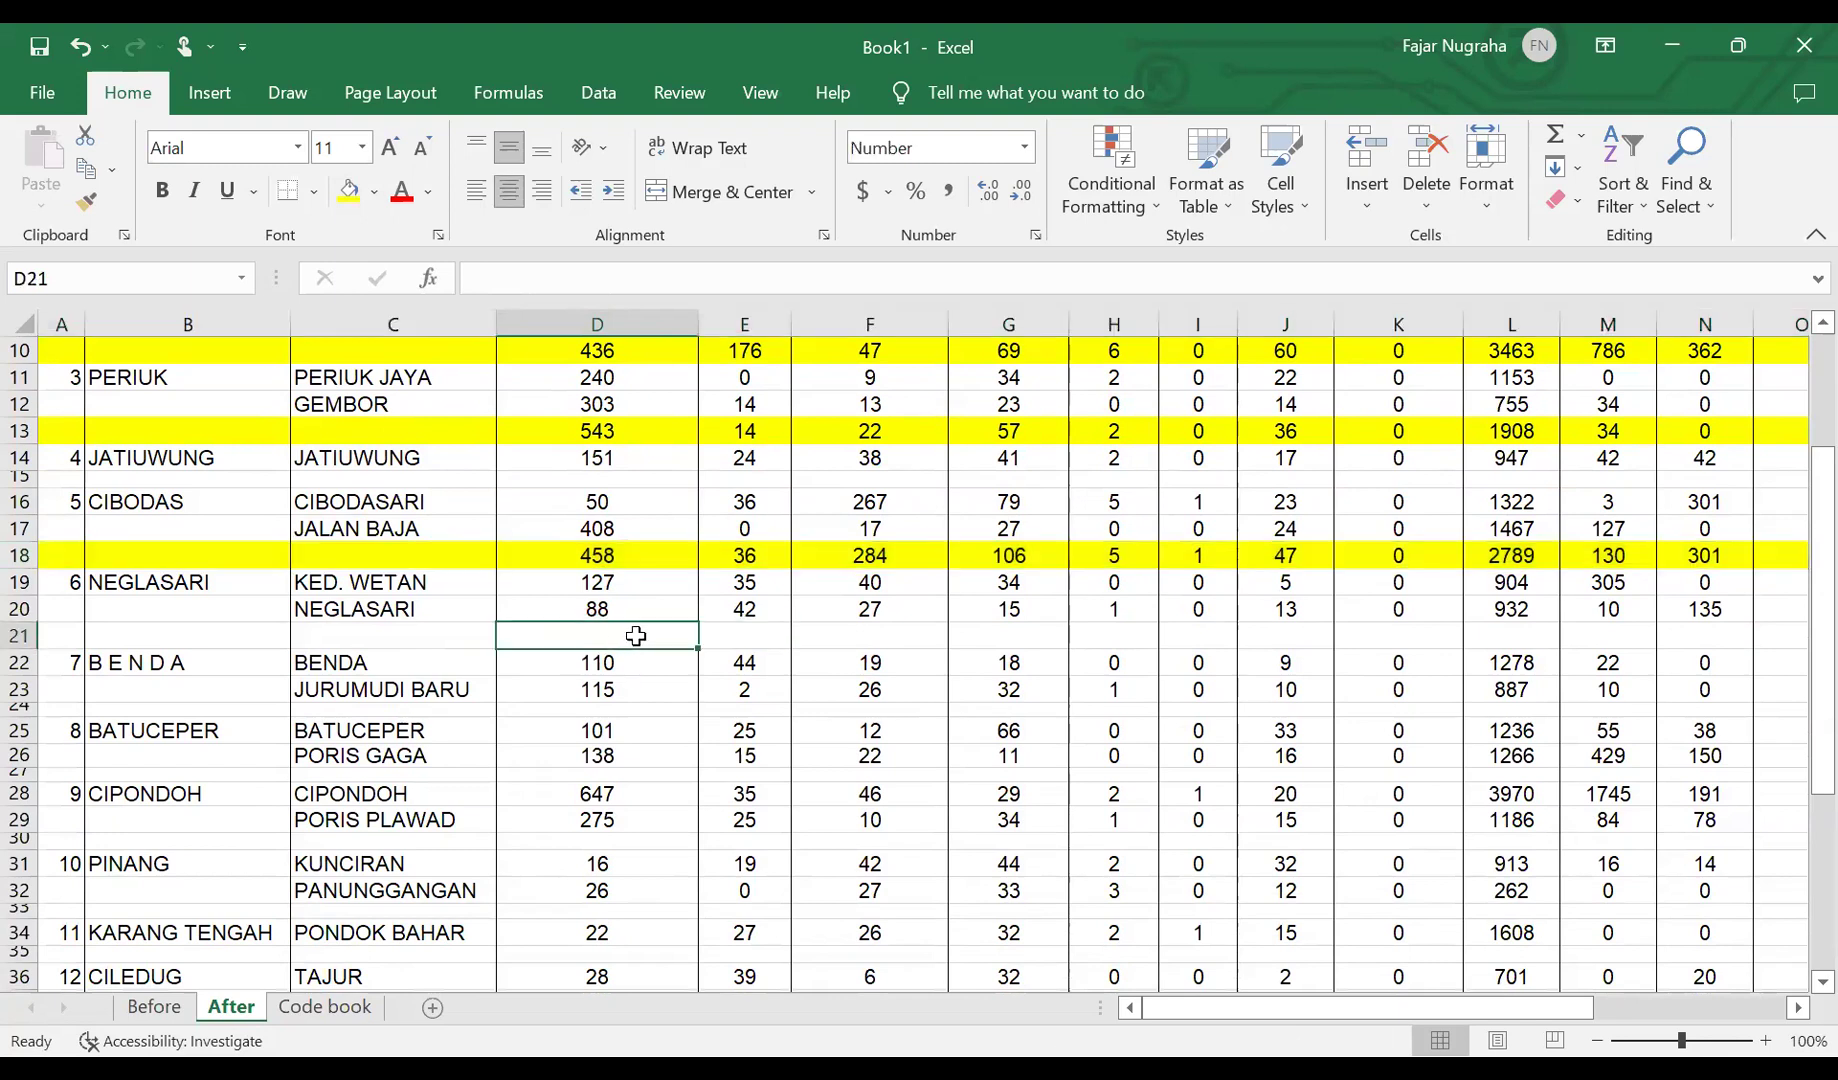
left_click(1556, 145)
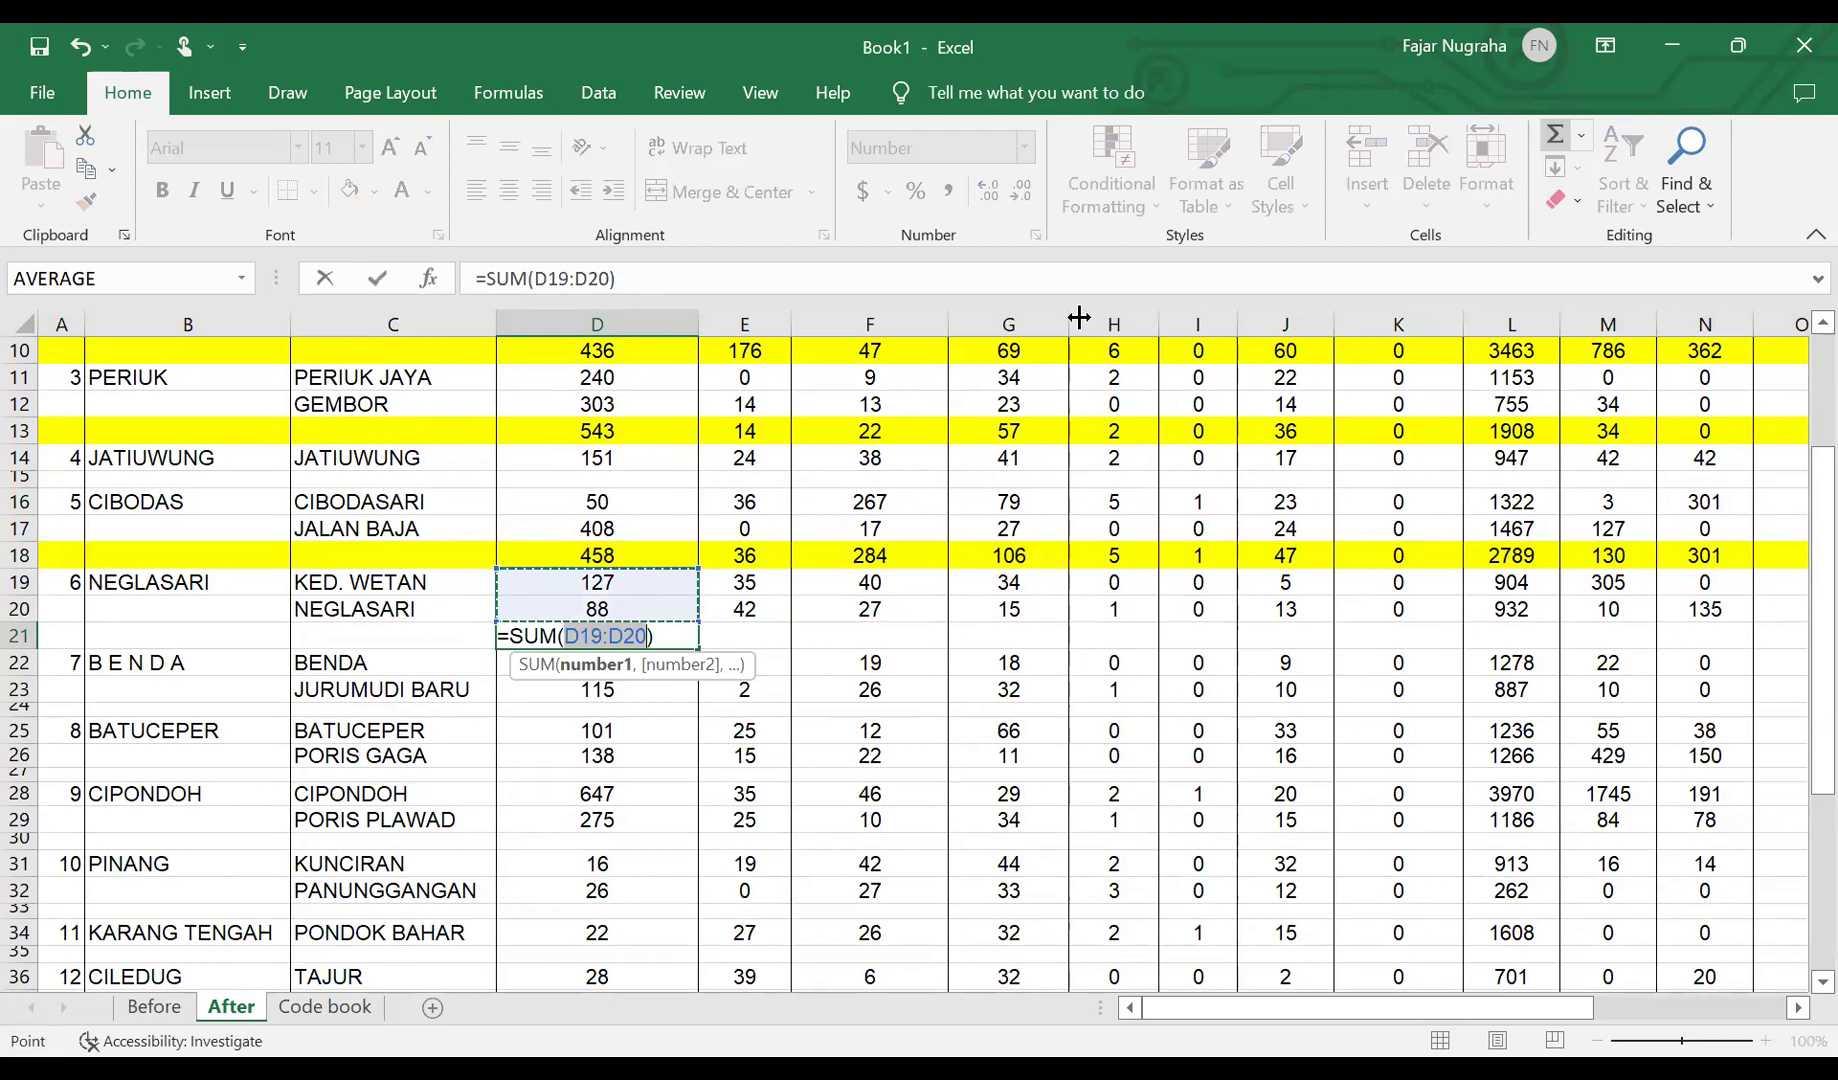
key("ctrl+Return")
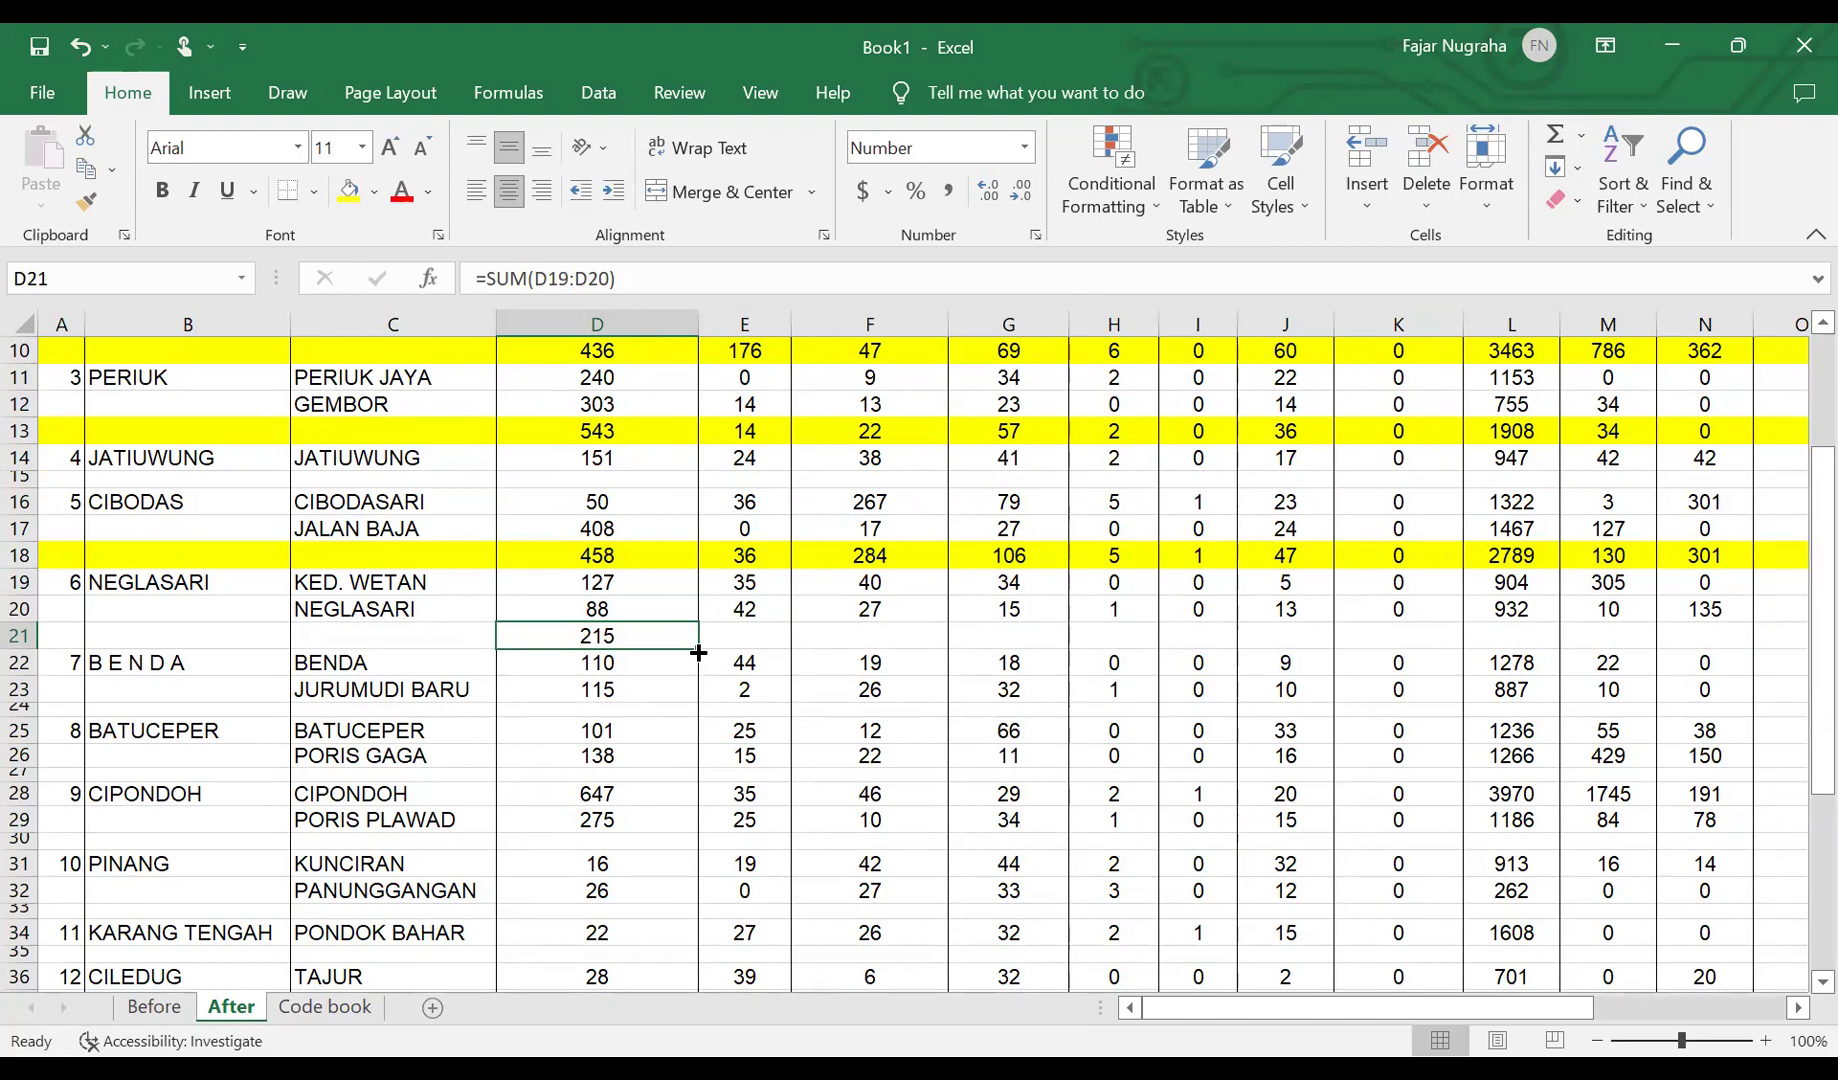
left_click_drag(695, 652, 1705, 641)
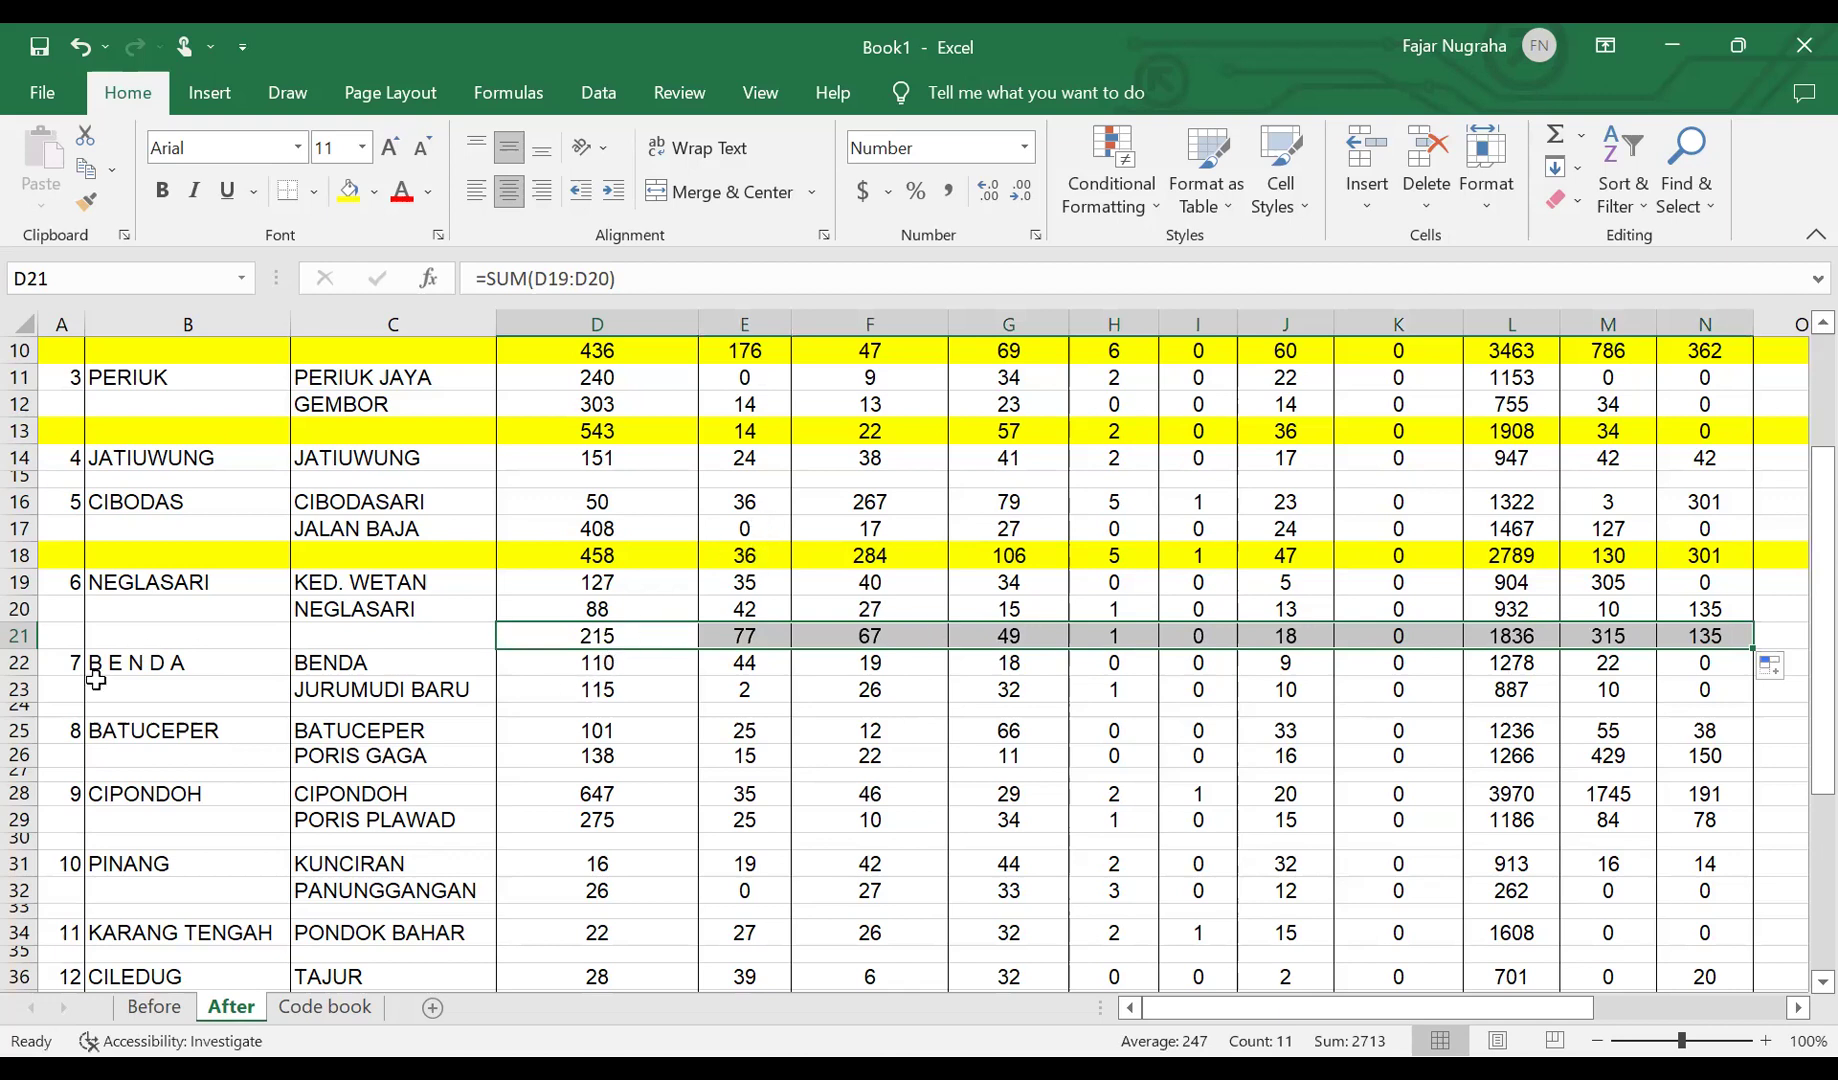
- Make row 24 taller and sum D22:D23 in D24 as the Benda subtotal
double_click(34, 719)
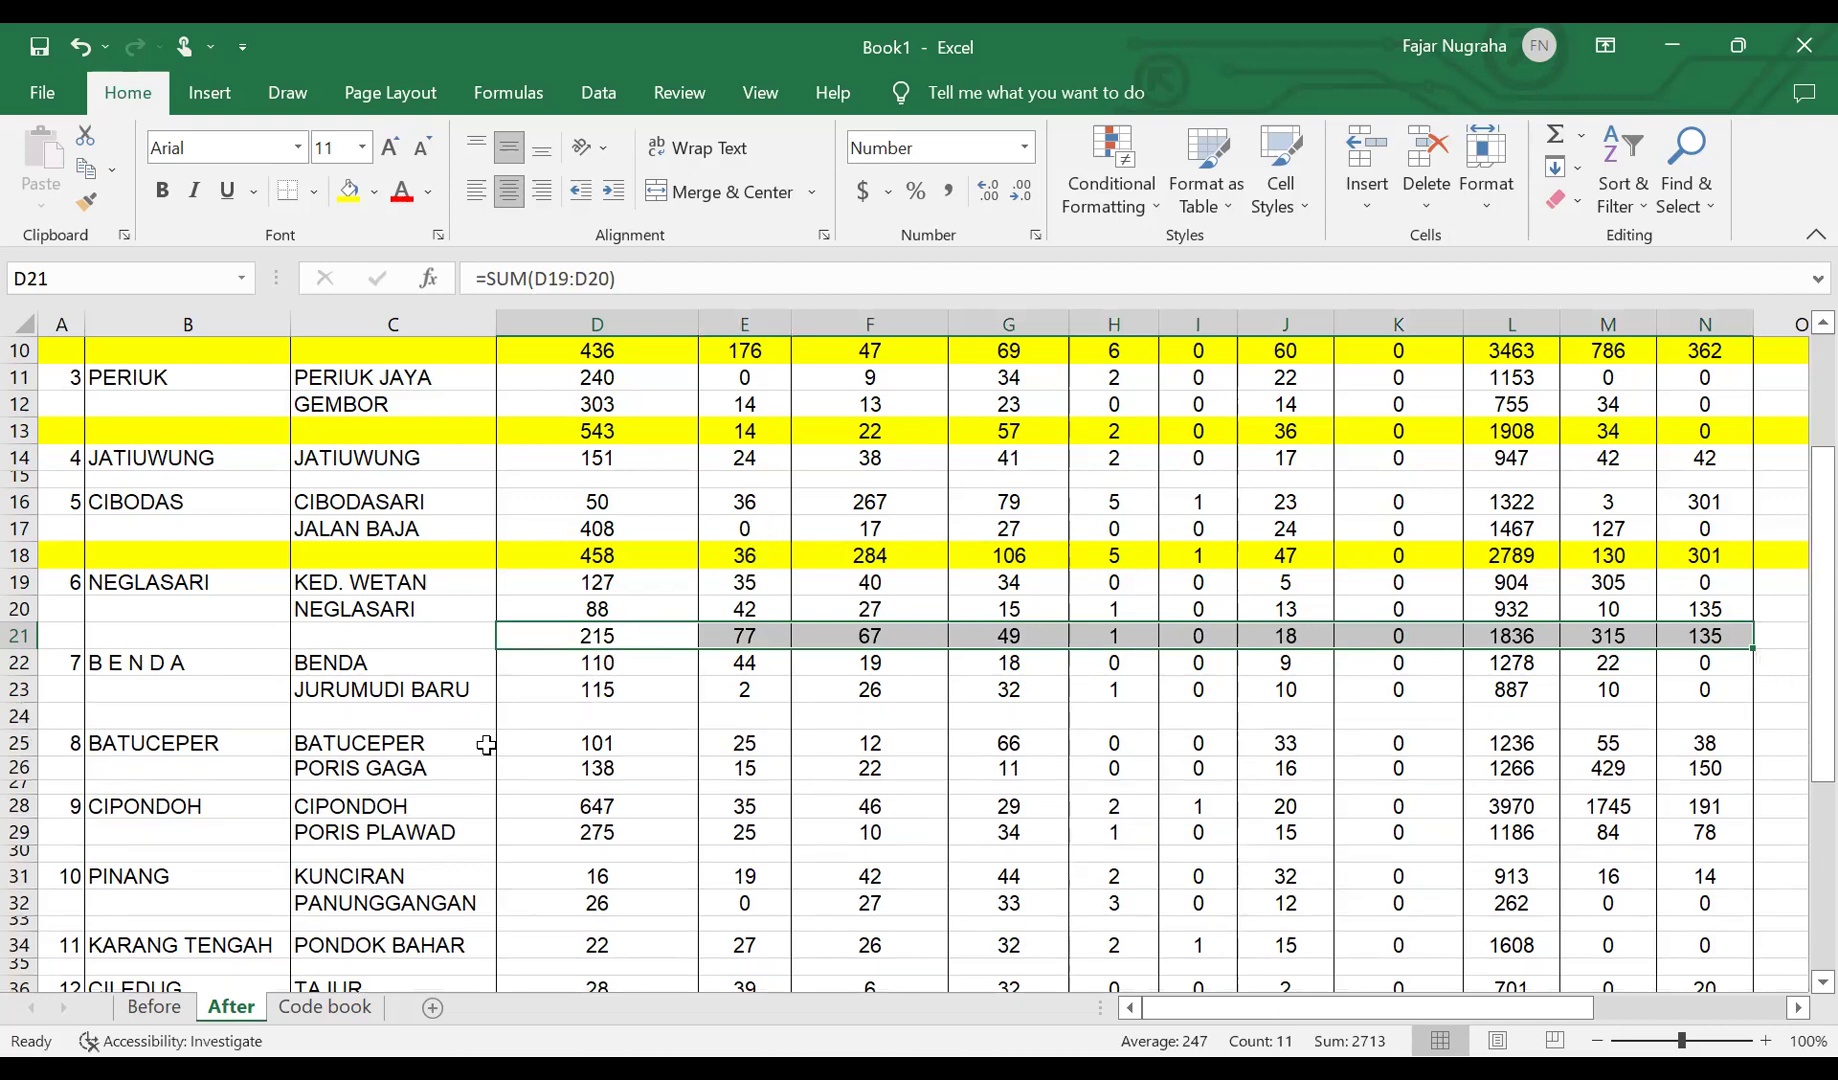
left_click(563, 717)
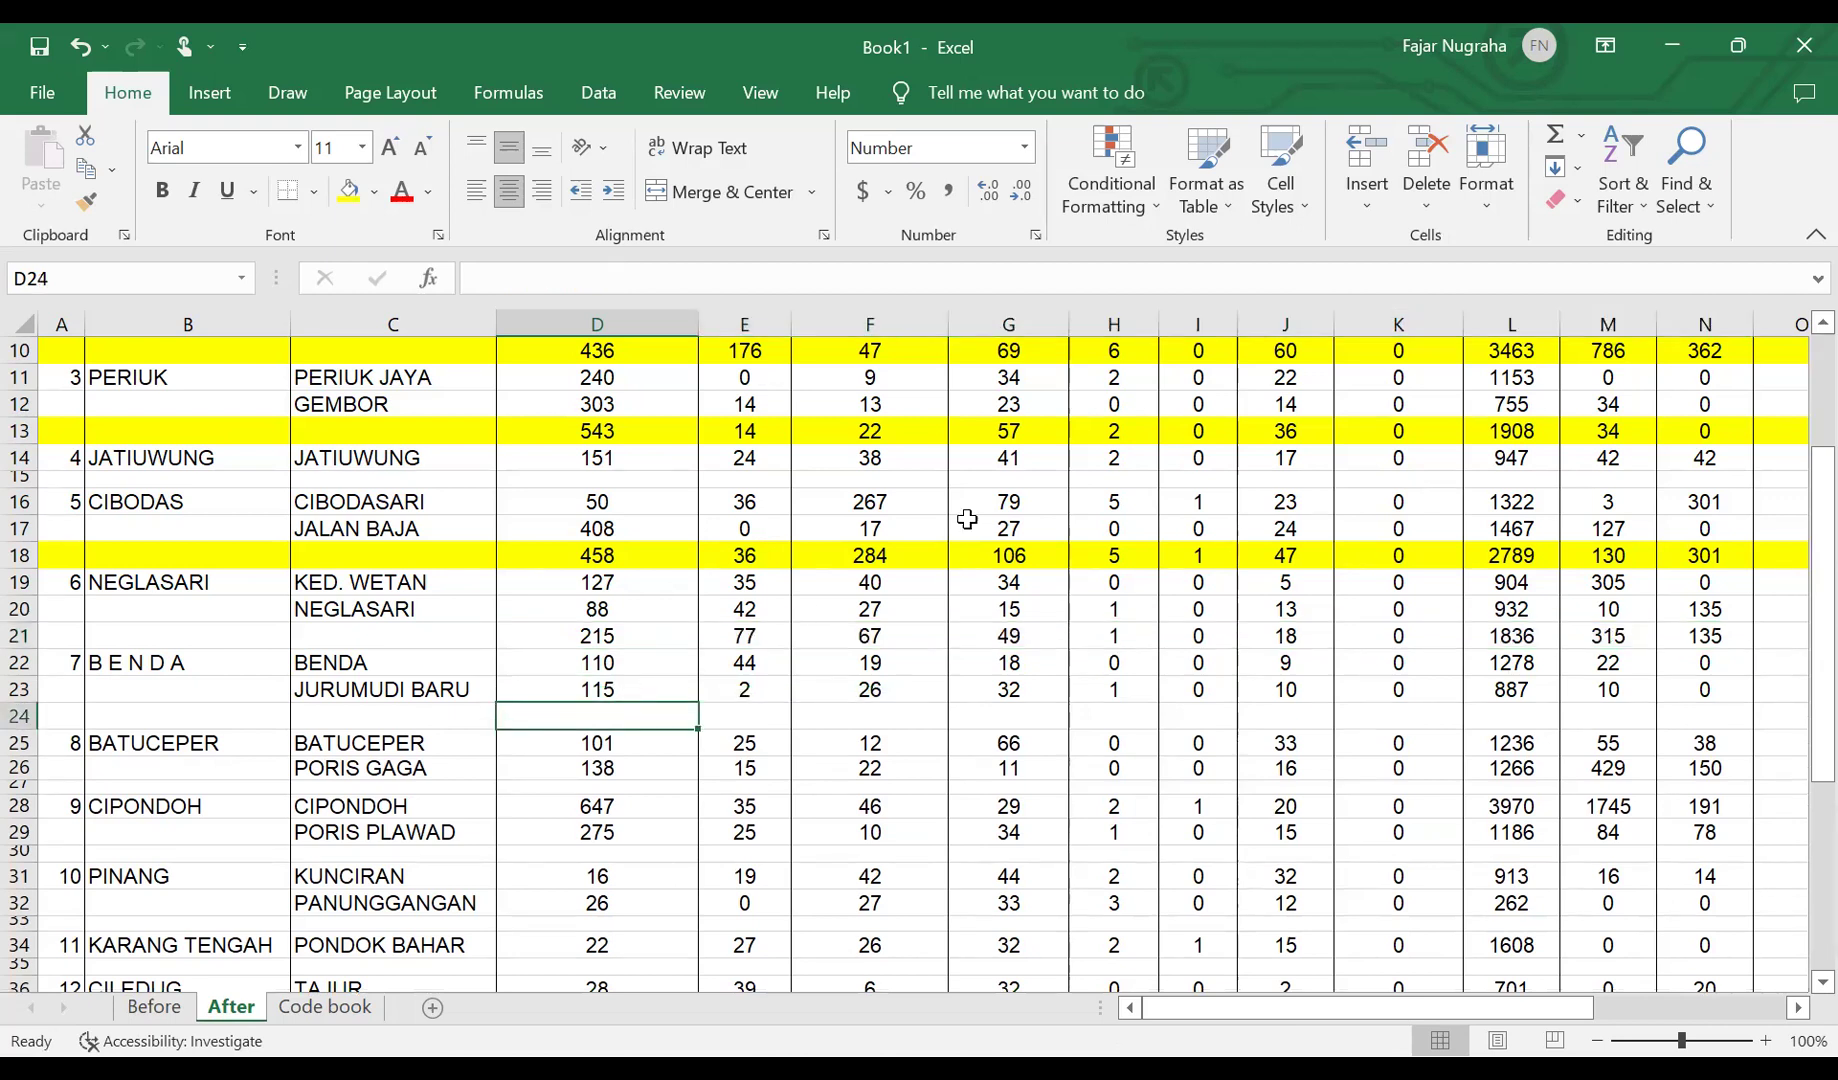
right_click(1567, 136)
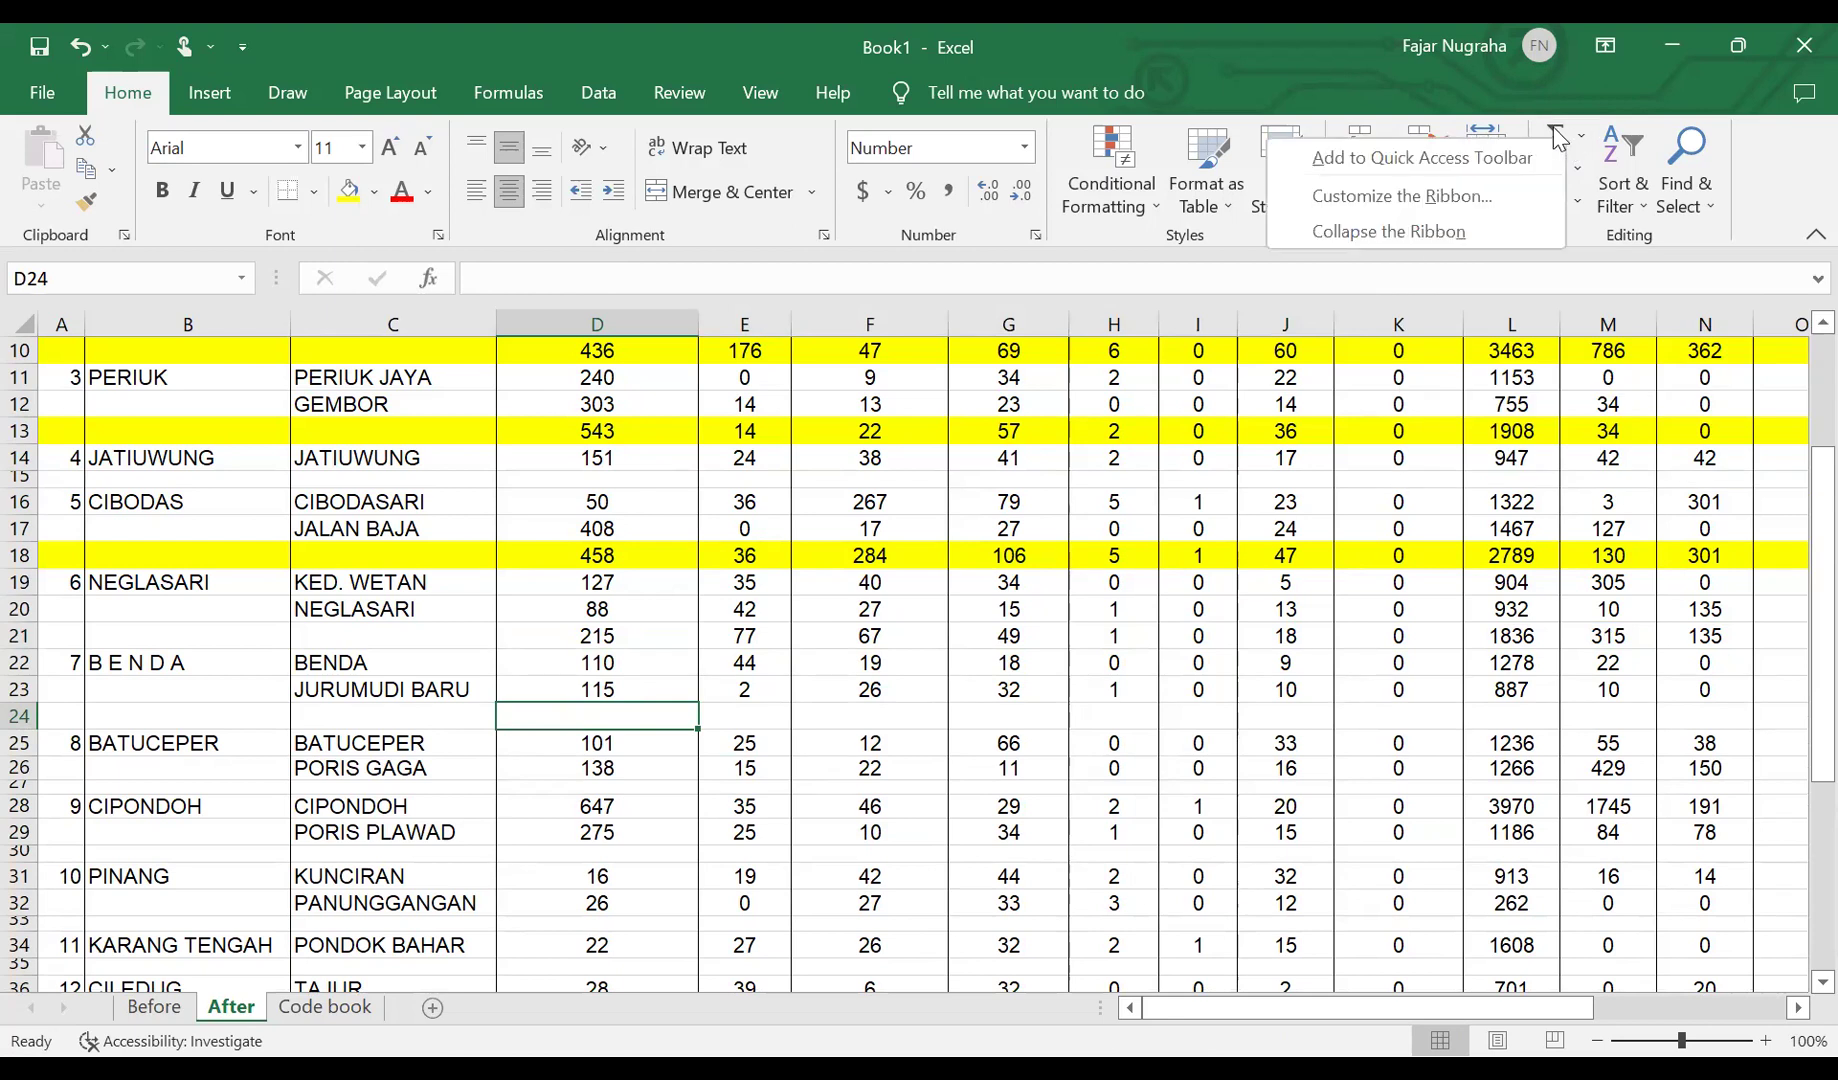
left_click(1556, 138)
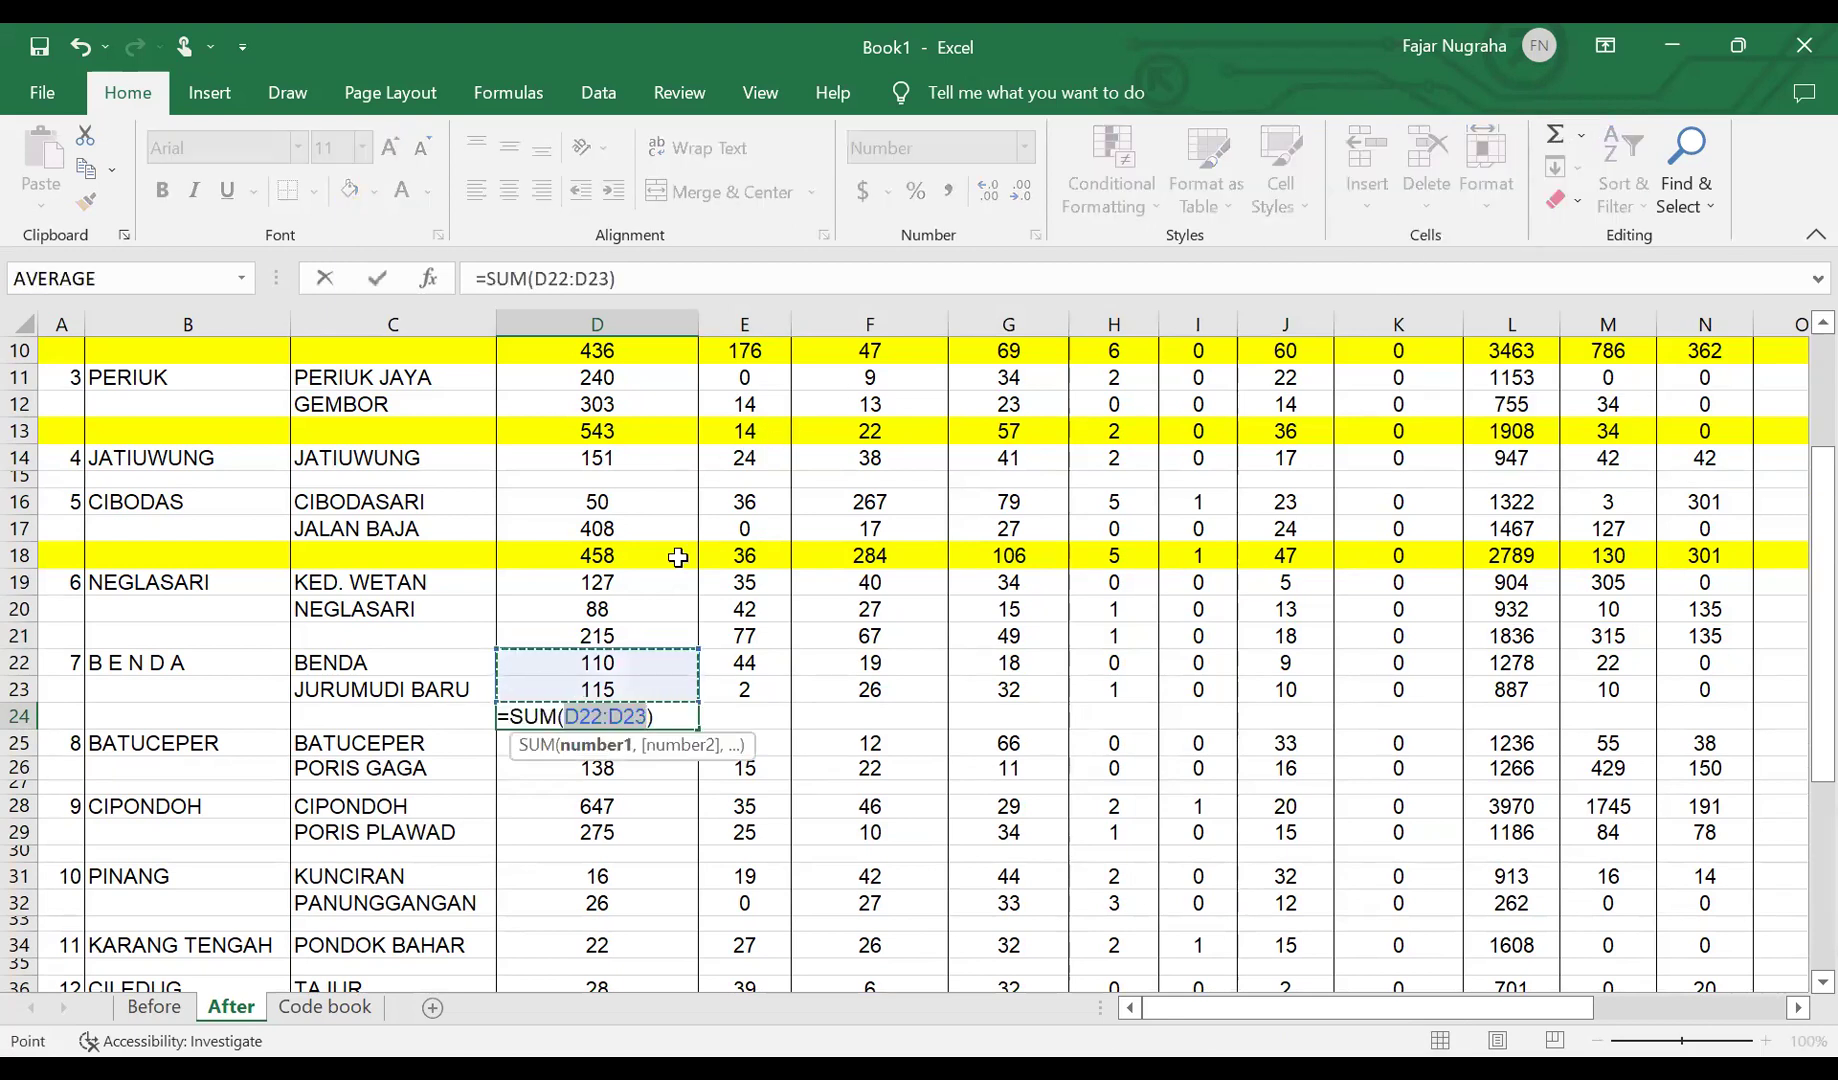
key("Return")
- Copy the Benda subtotal formula from D24 across to N24 and highlight row 24 with yellow fill
left_click(612, 718)
left_click_drag(695, 737, 1705, 751)
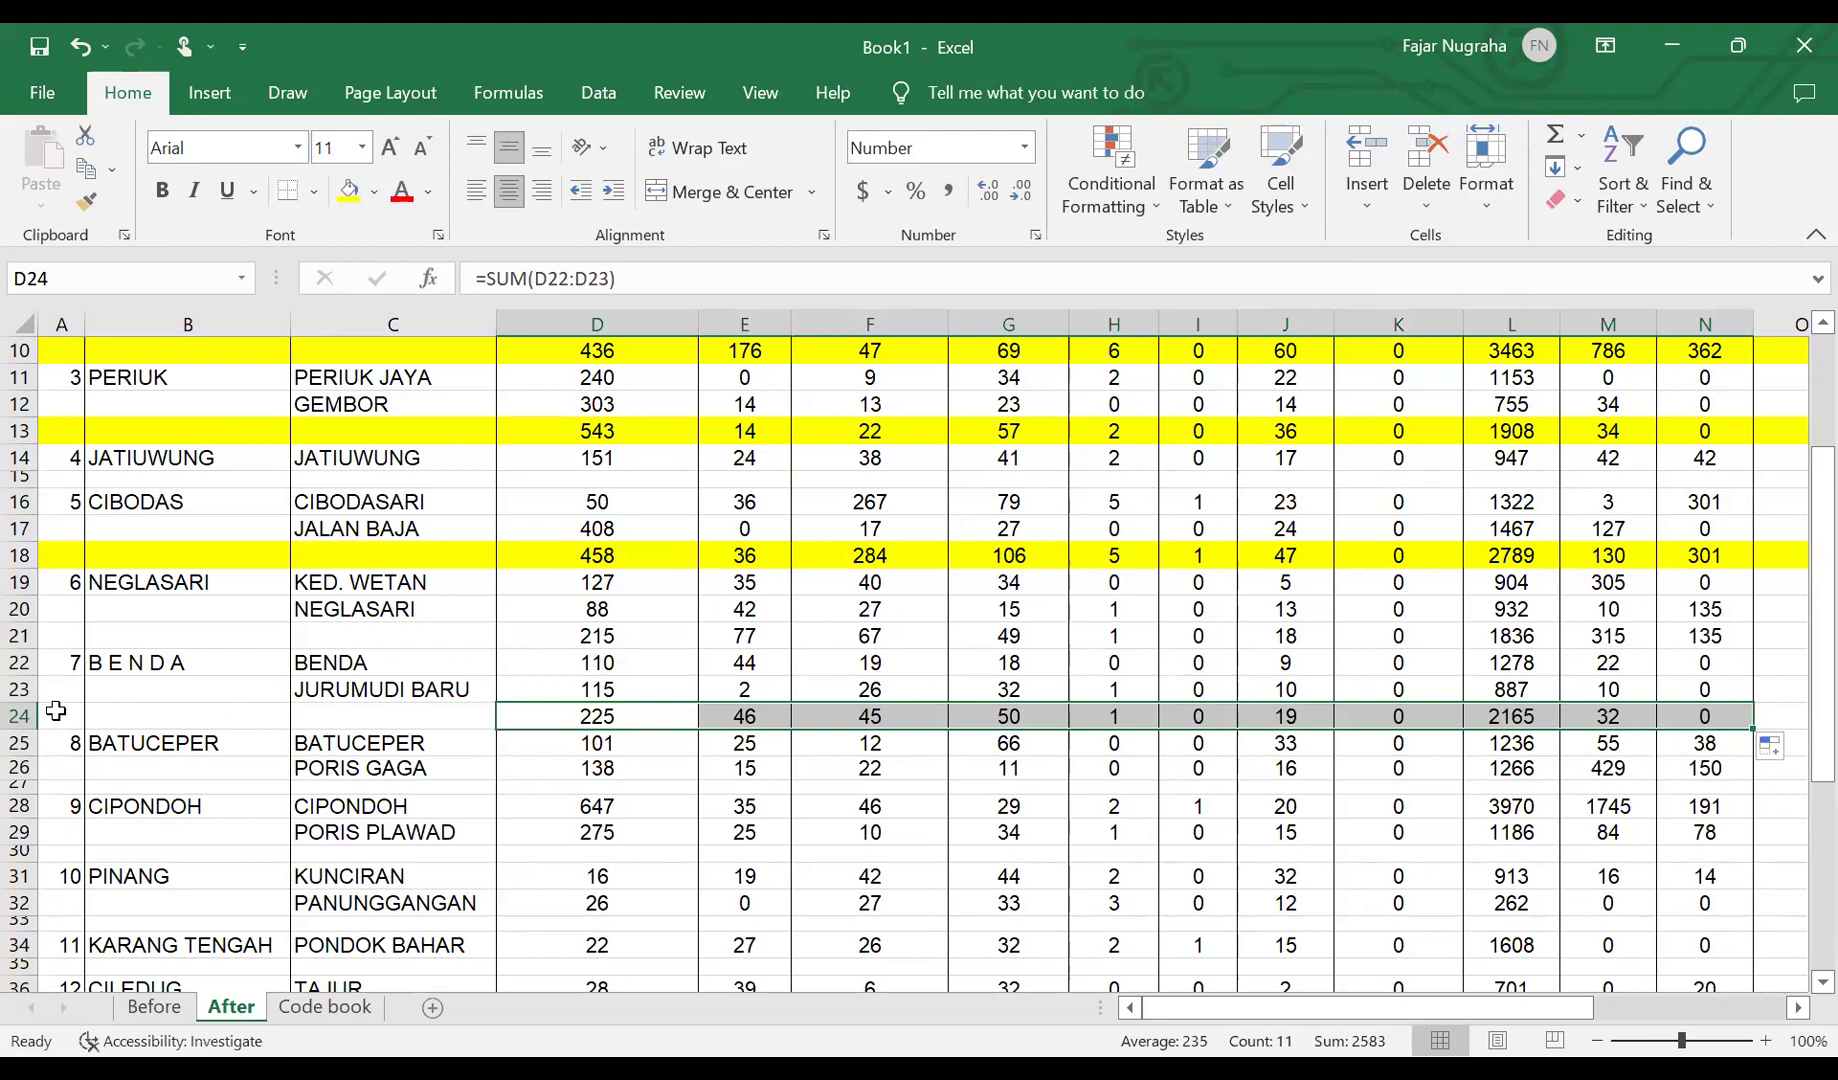
left_click(20, 716)
left_click(349, 191)
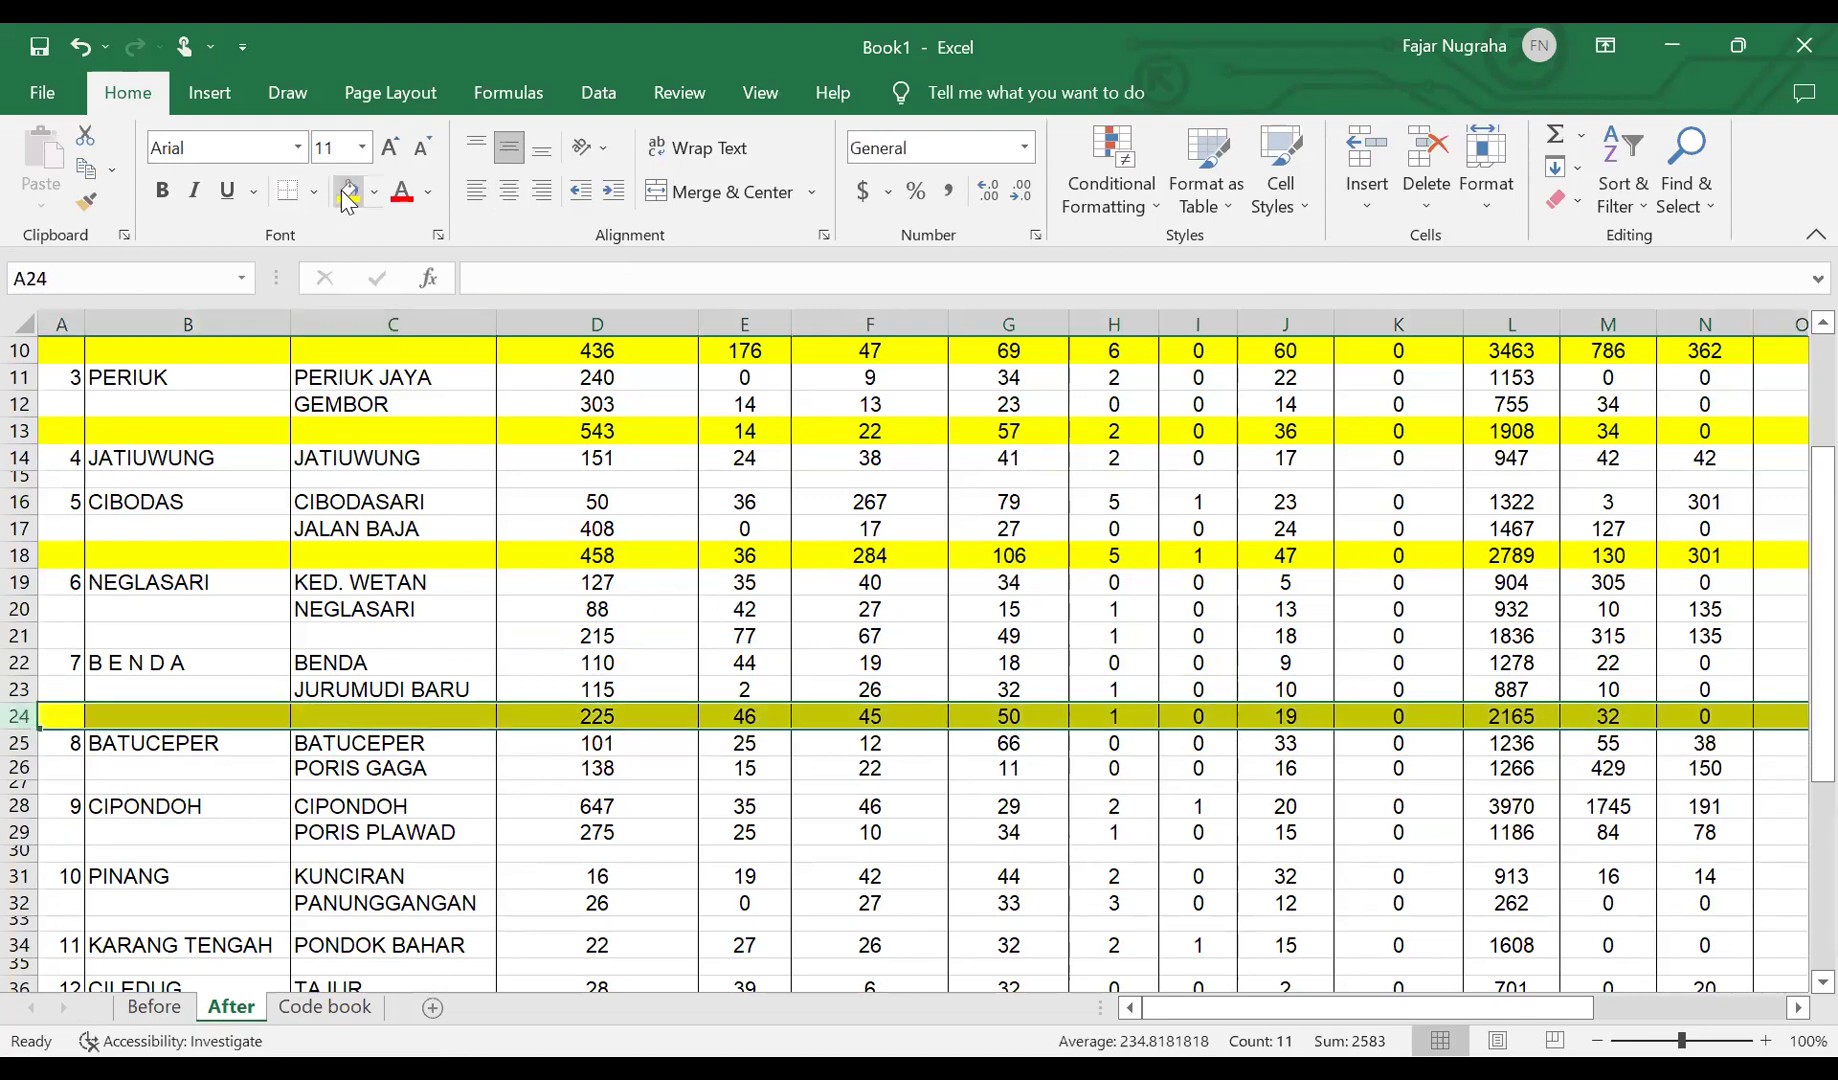
- Make row 27 taller and sum D25:D26 in D27 as the Batuceper subtotal
scroll(506, 690, "down", 1)
scroll(506, 692, "down", 1)
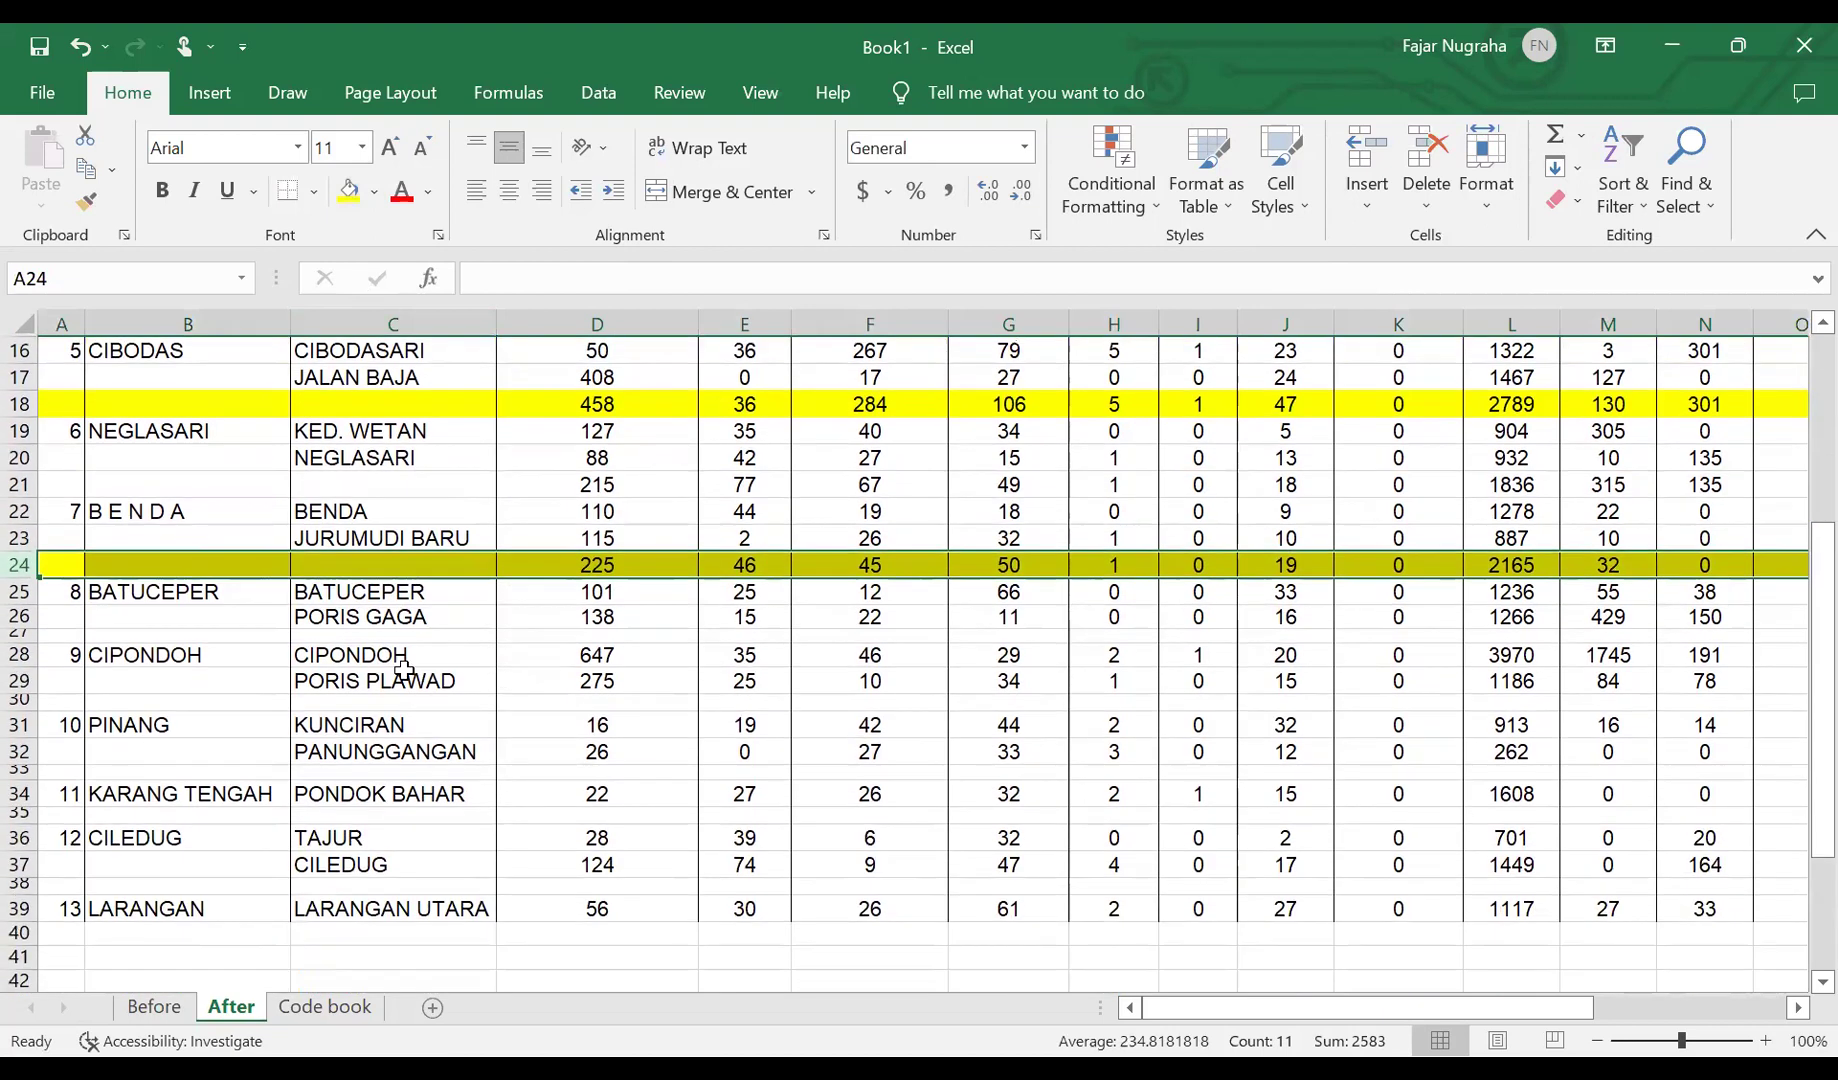
left_click_drag(25, 647, 25, 657)
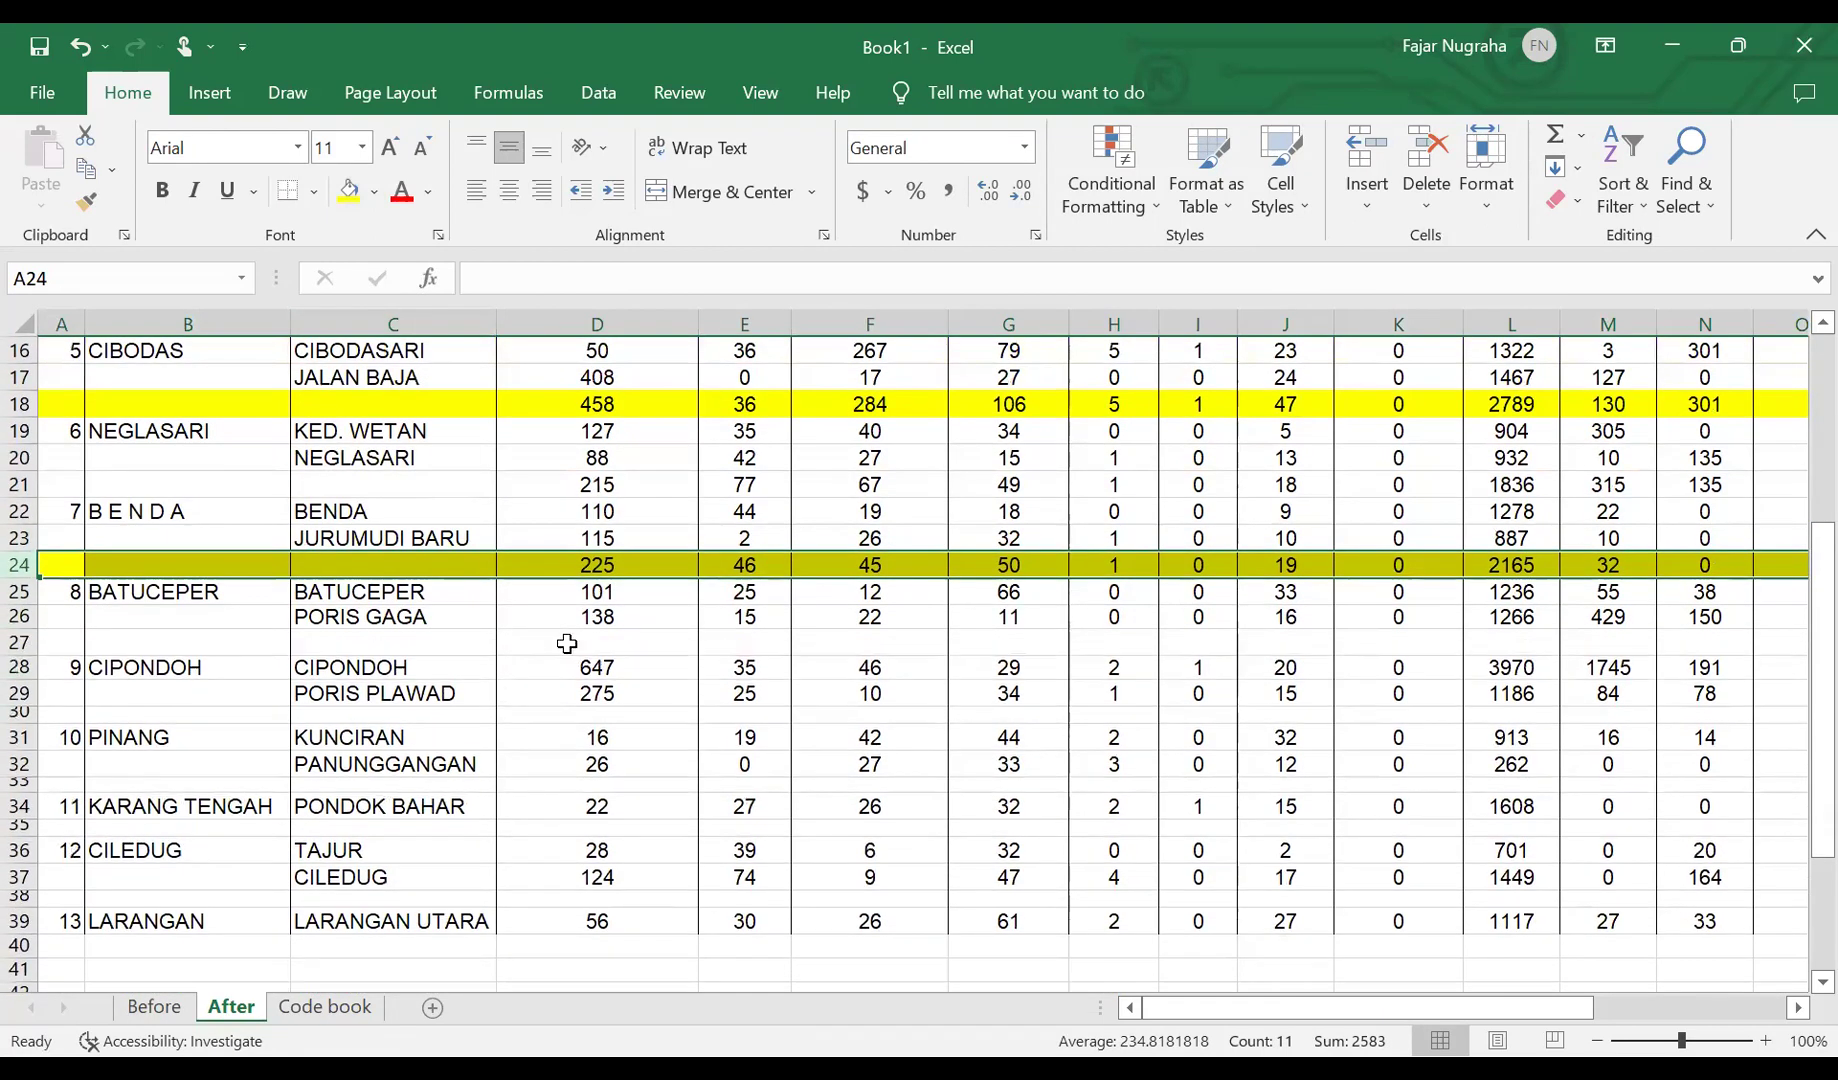
left_click(562, 643)
left_click(1558, 140)
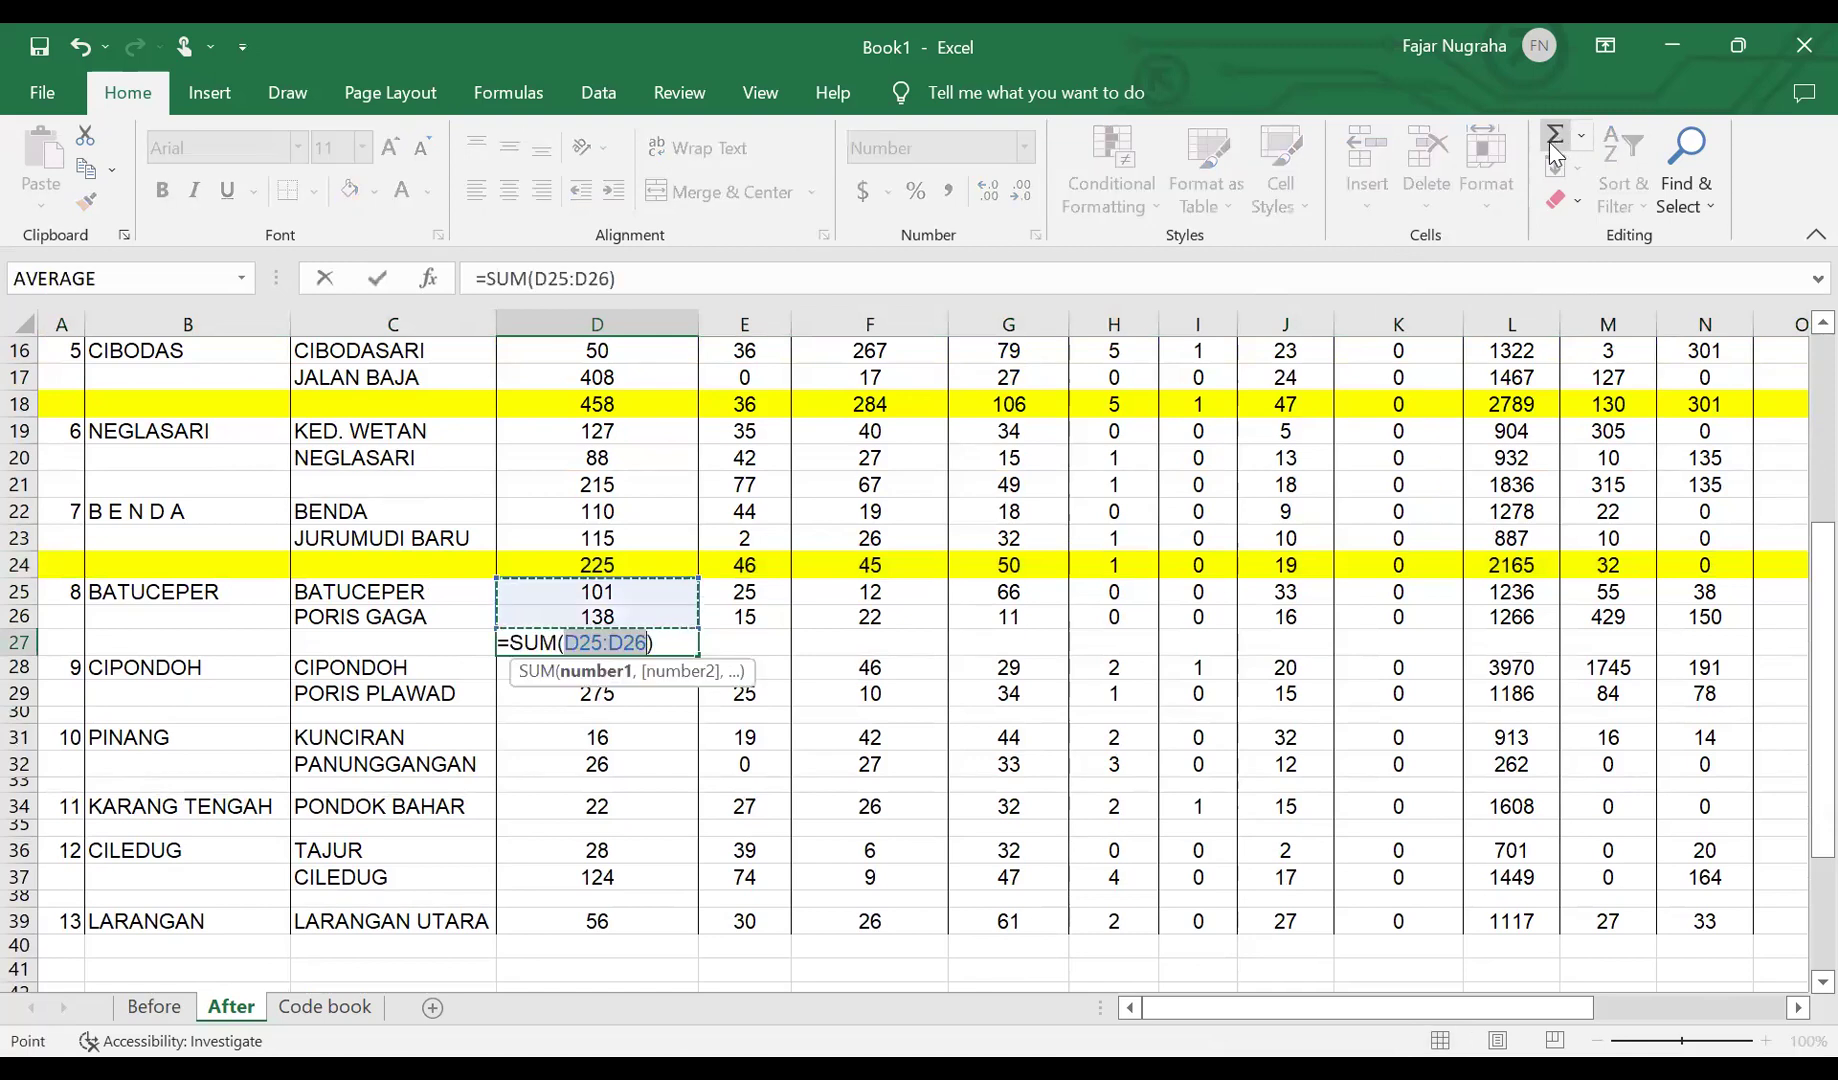
key("Return")
- Copy the Batuceper subtotal formula from D27 across to N27 and highlight row 27 with yellow fill
left_click(640, 642)
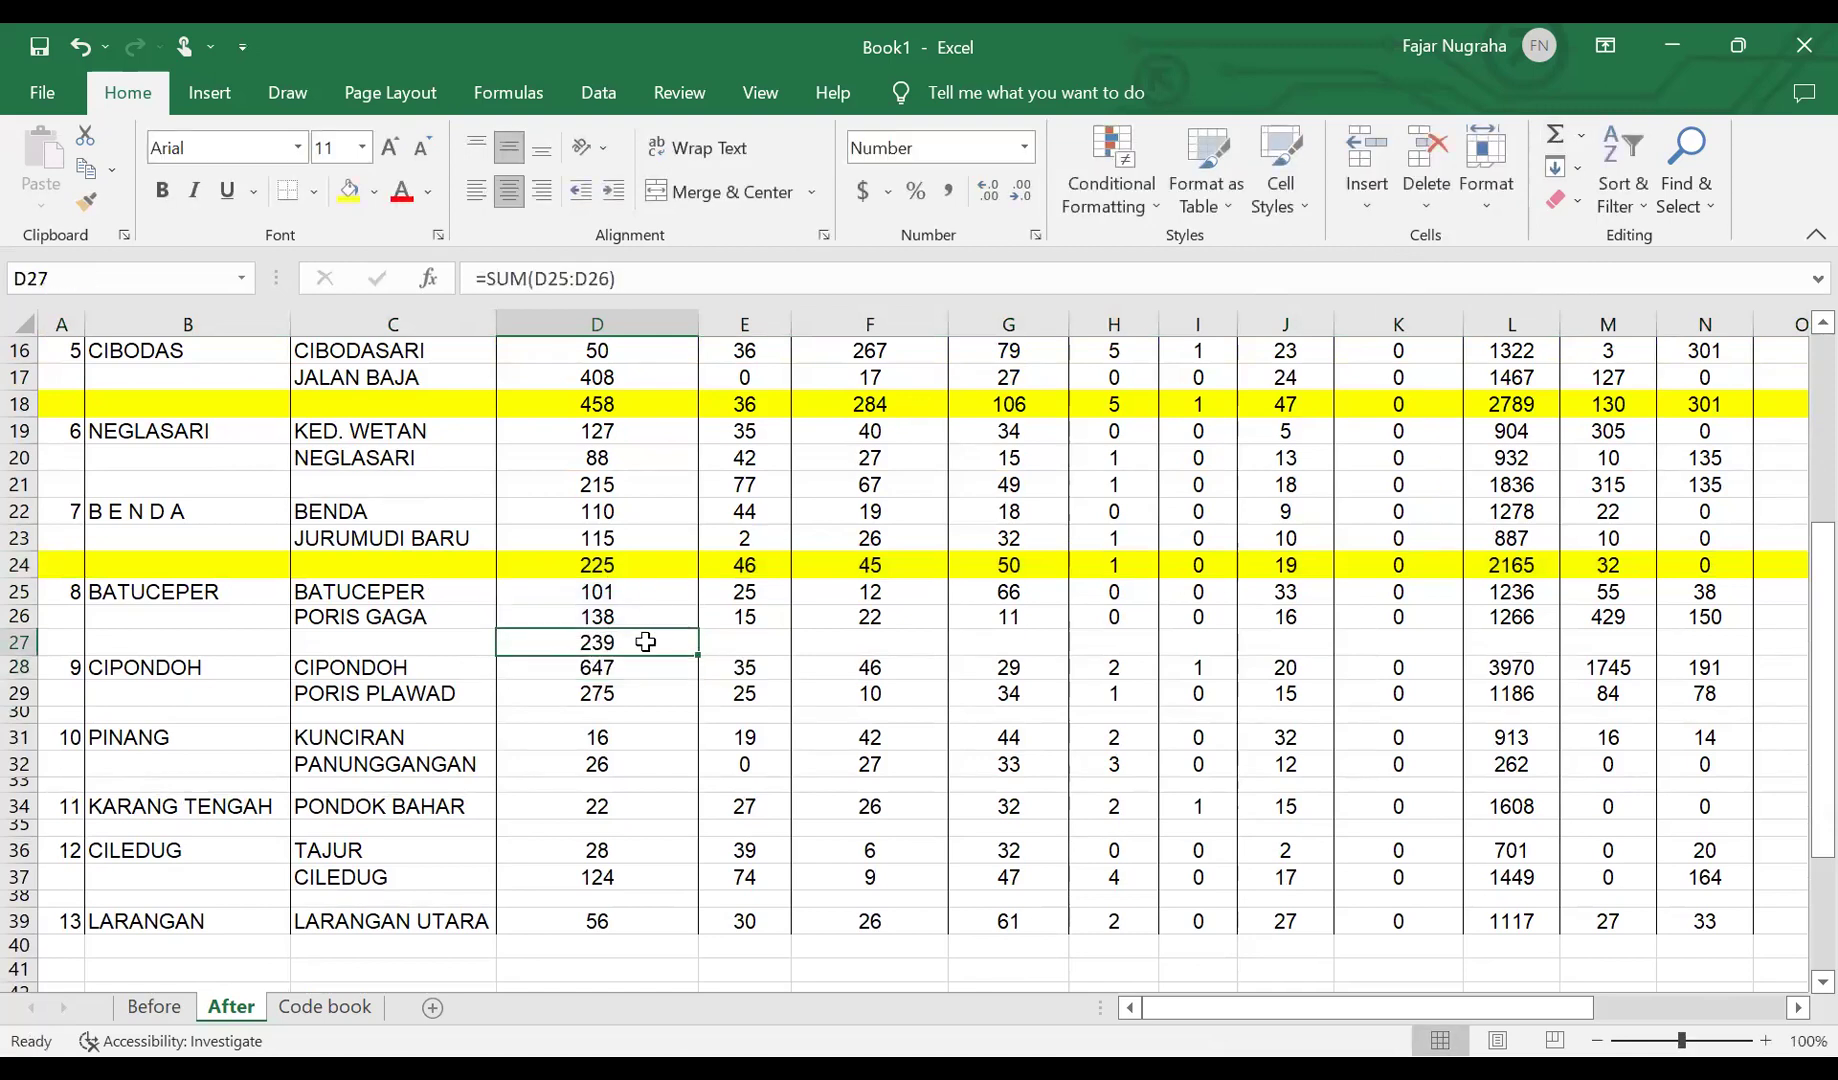
left_click_drag(702, 652, 1703, 645)
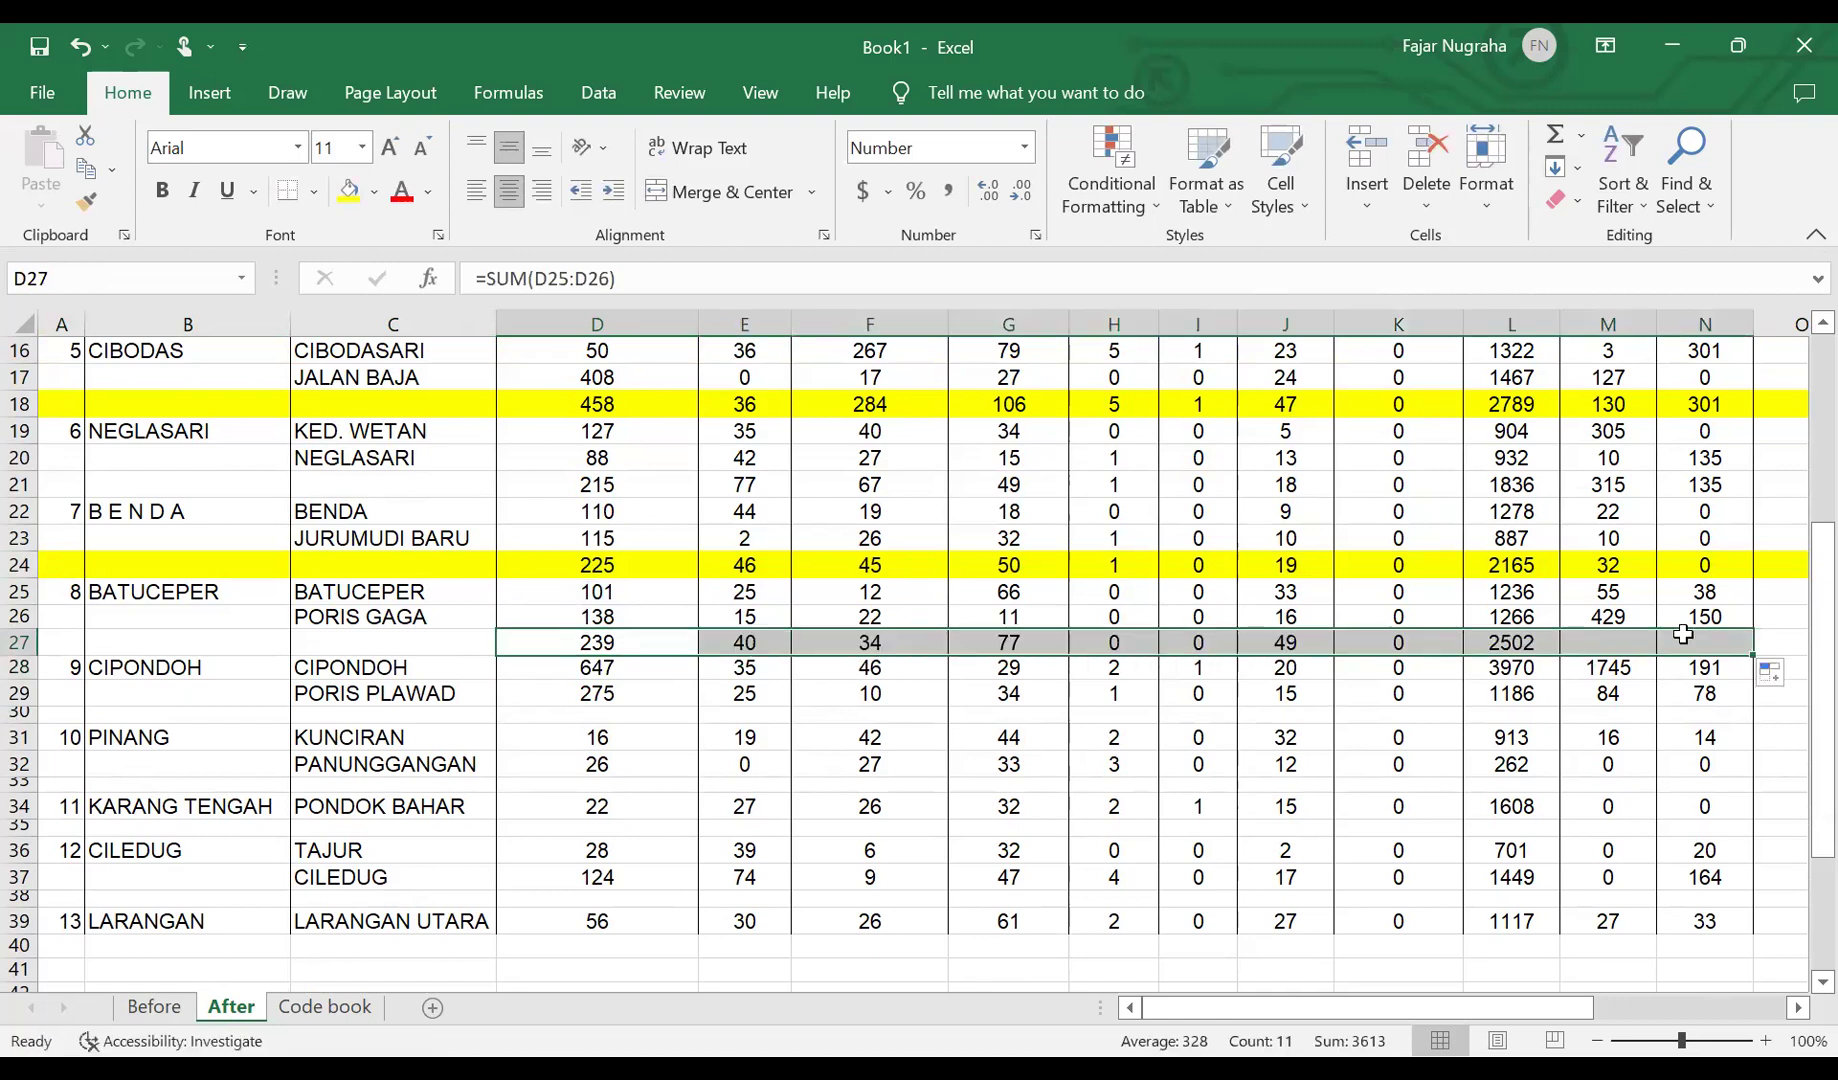
left_click(19, 642)
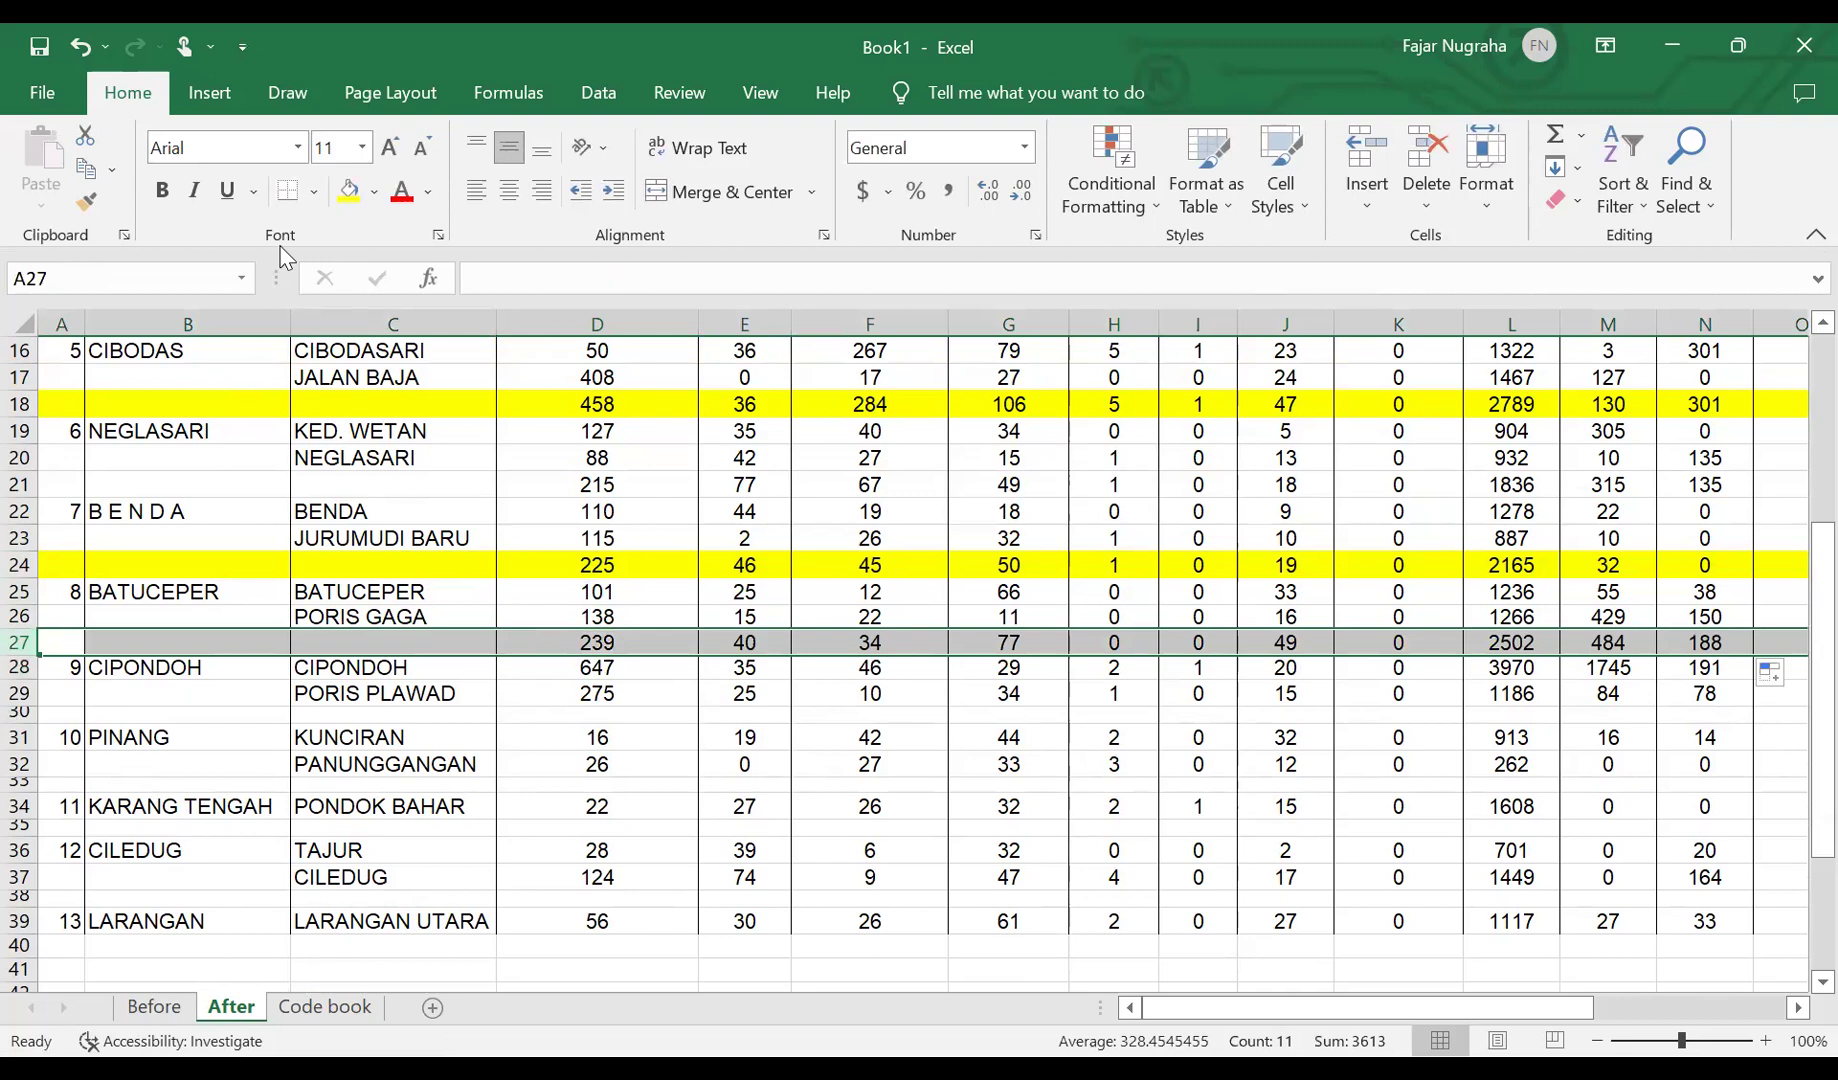
left_click(358, 188)
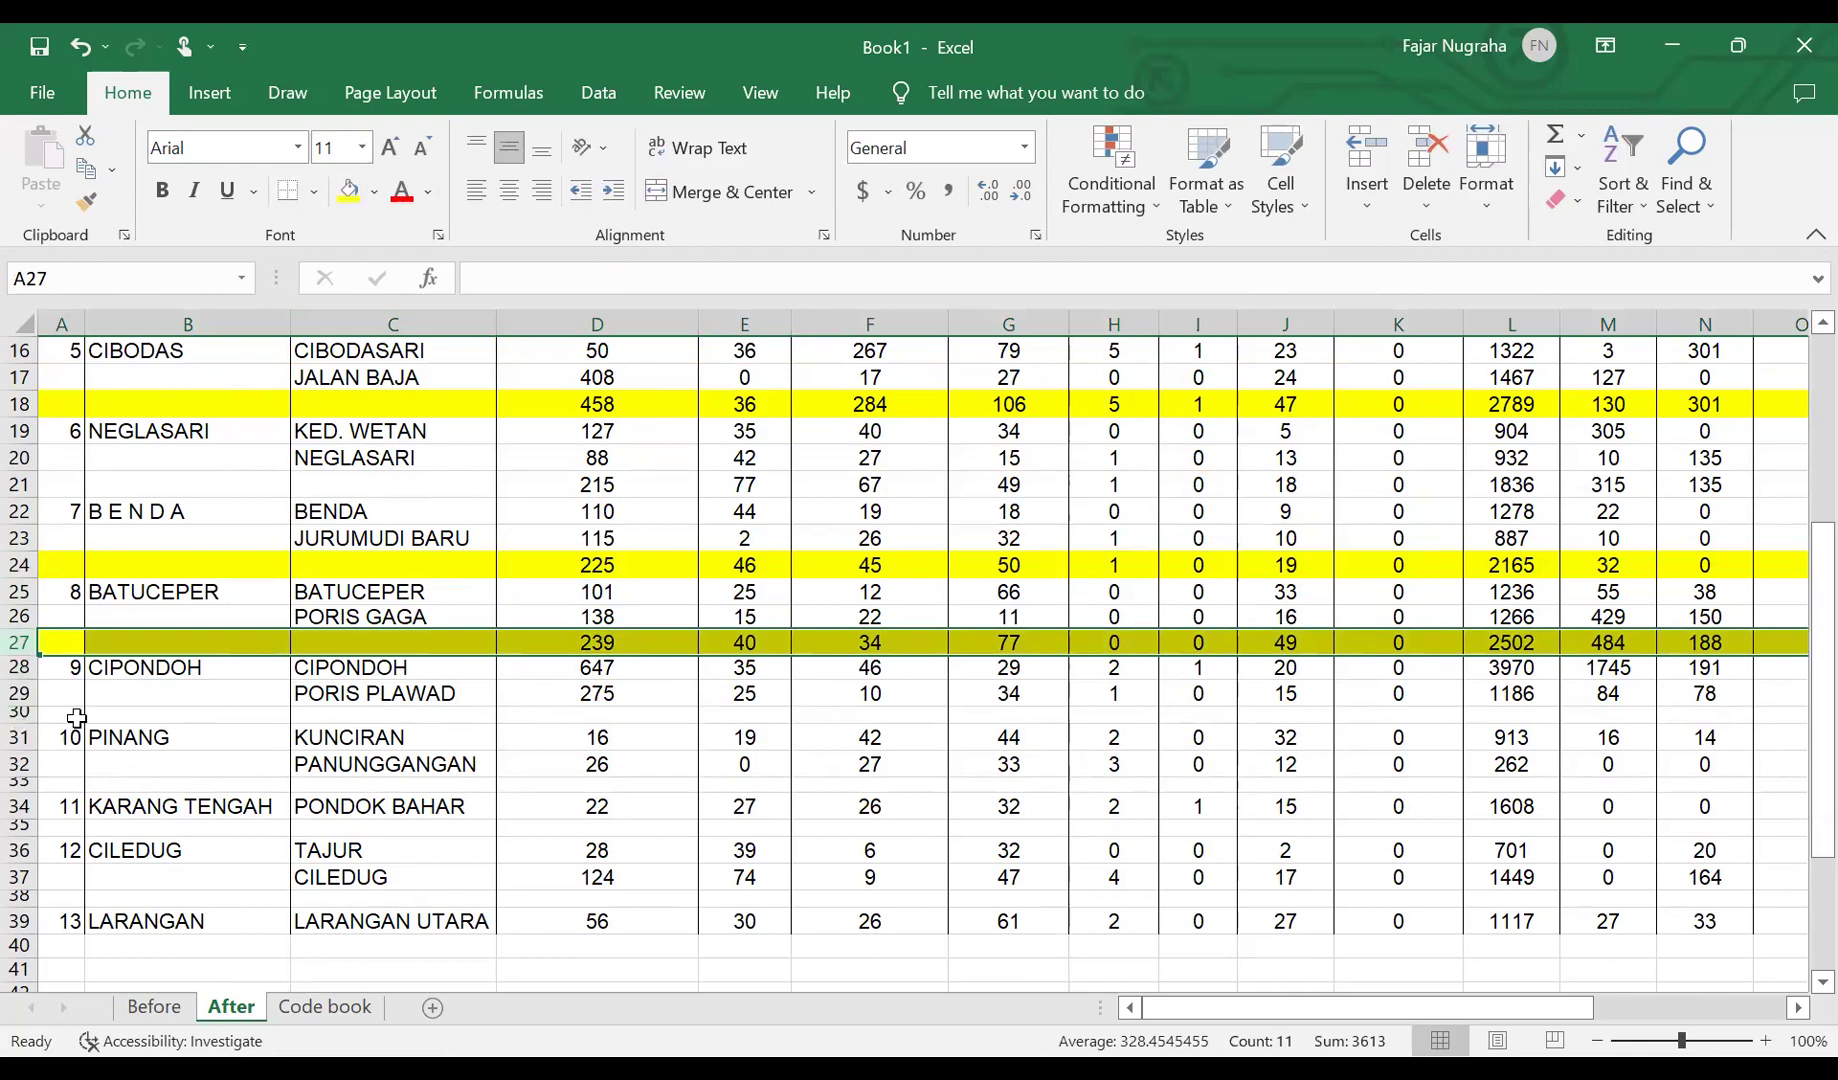
- Make row 30 taller and fill D30:N30 with Cipondoh subtotals, each summing rows 28 and 29 of its column
double_click(20, 724)
left_click(532, 712)
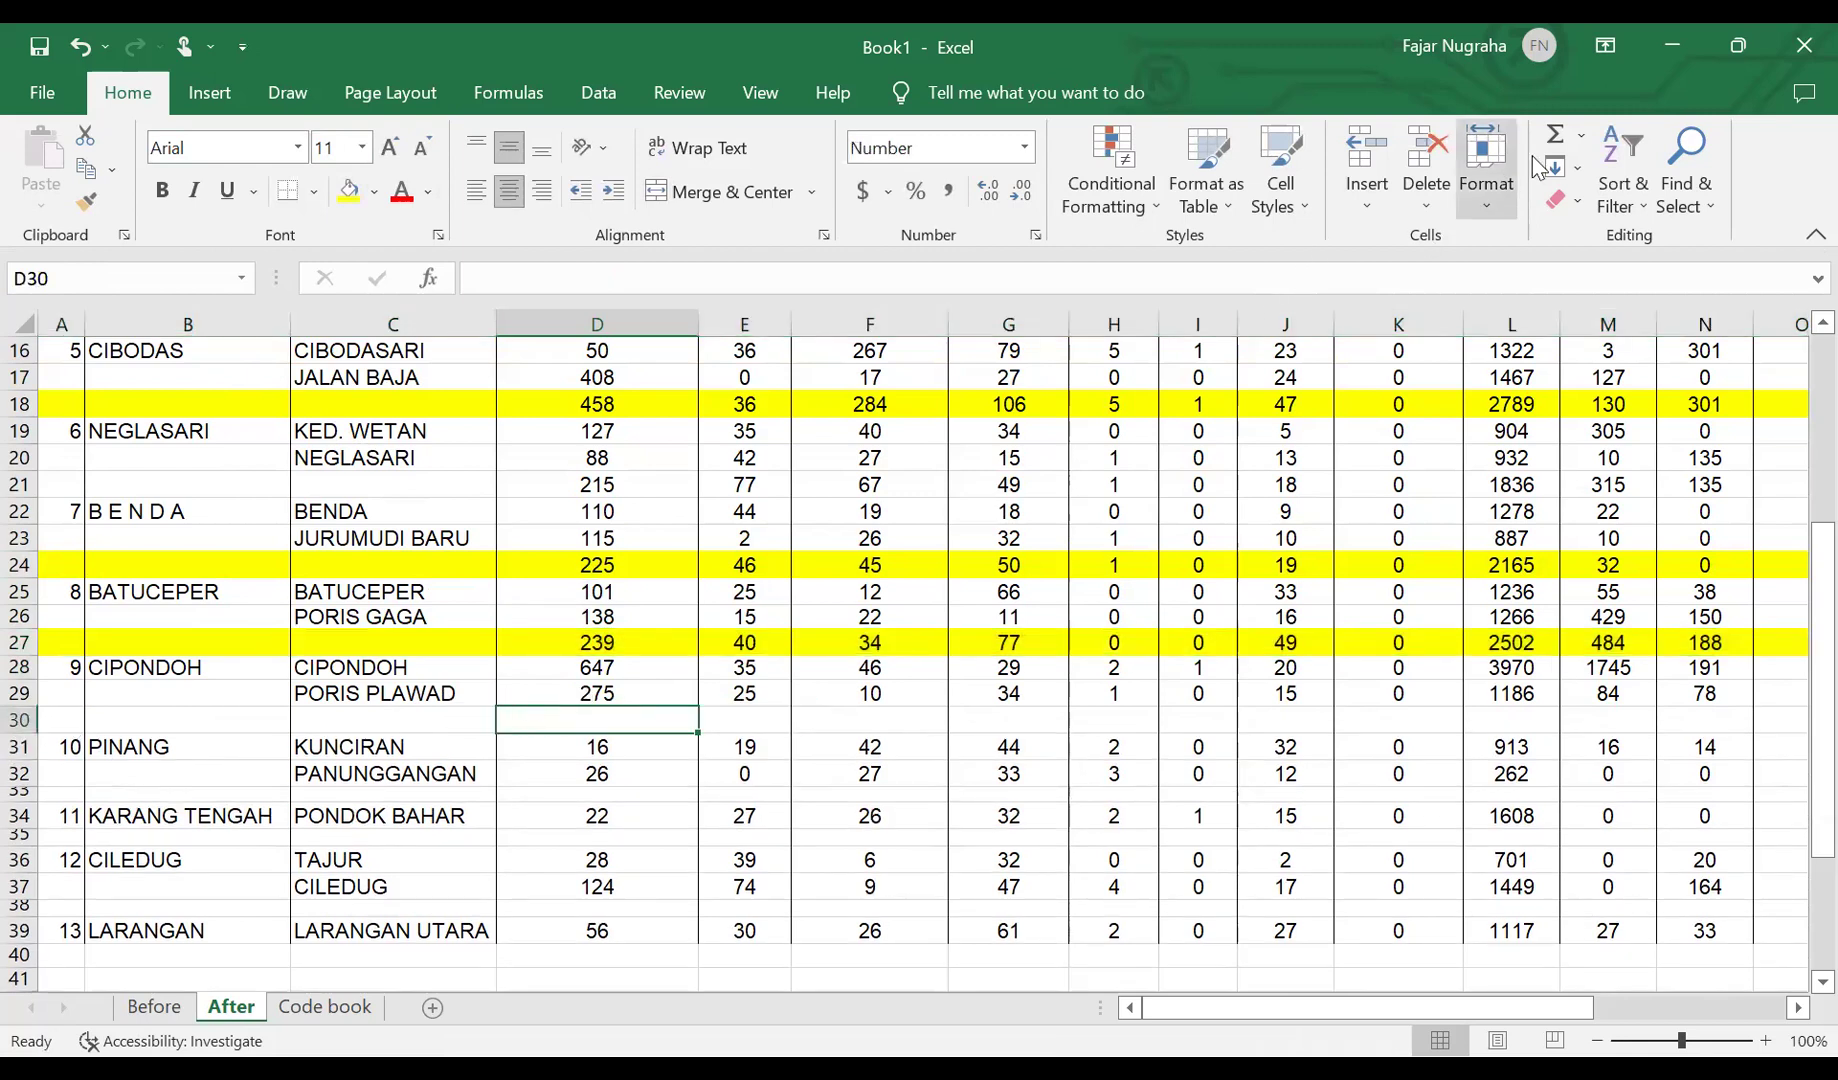
left_click(1557, 137)
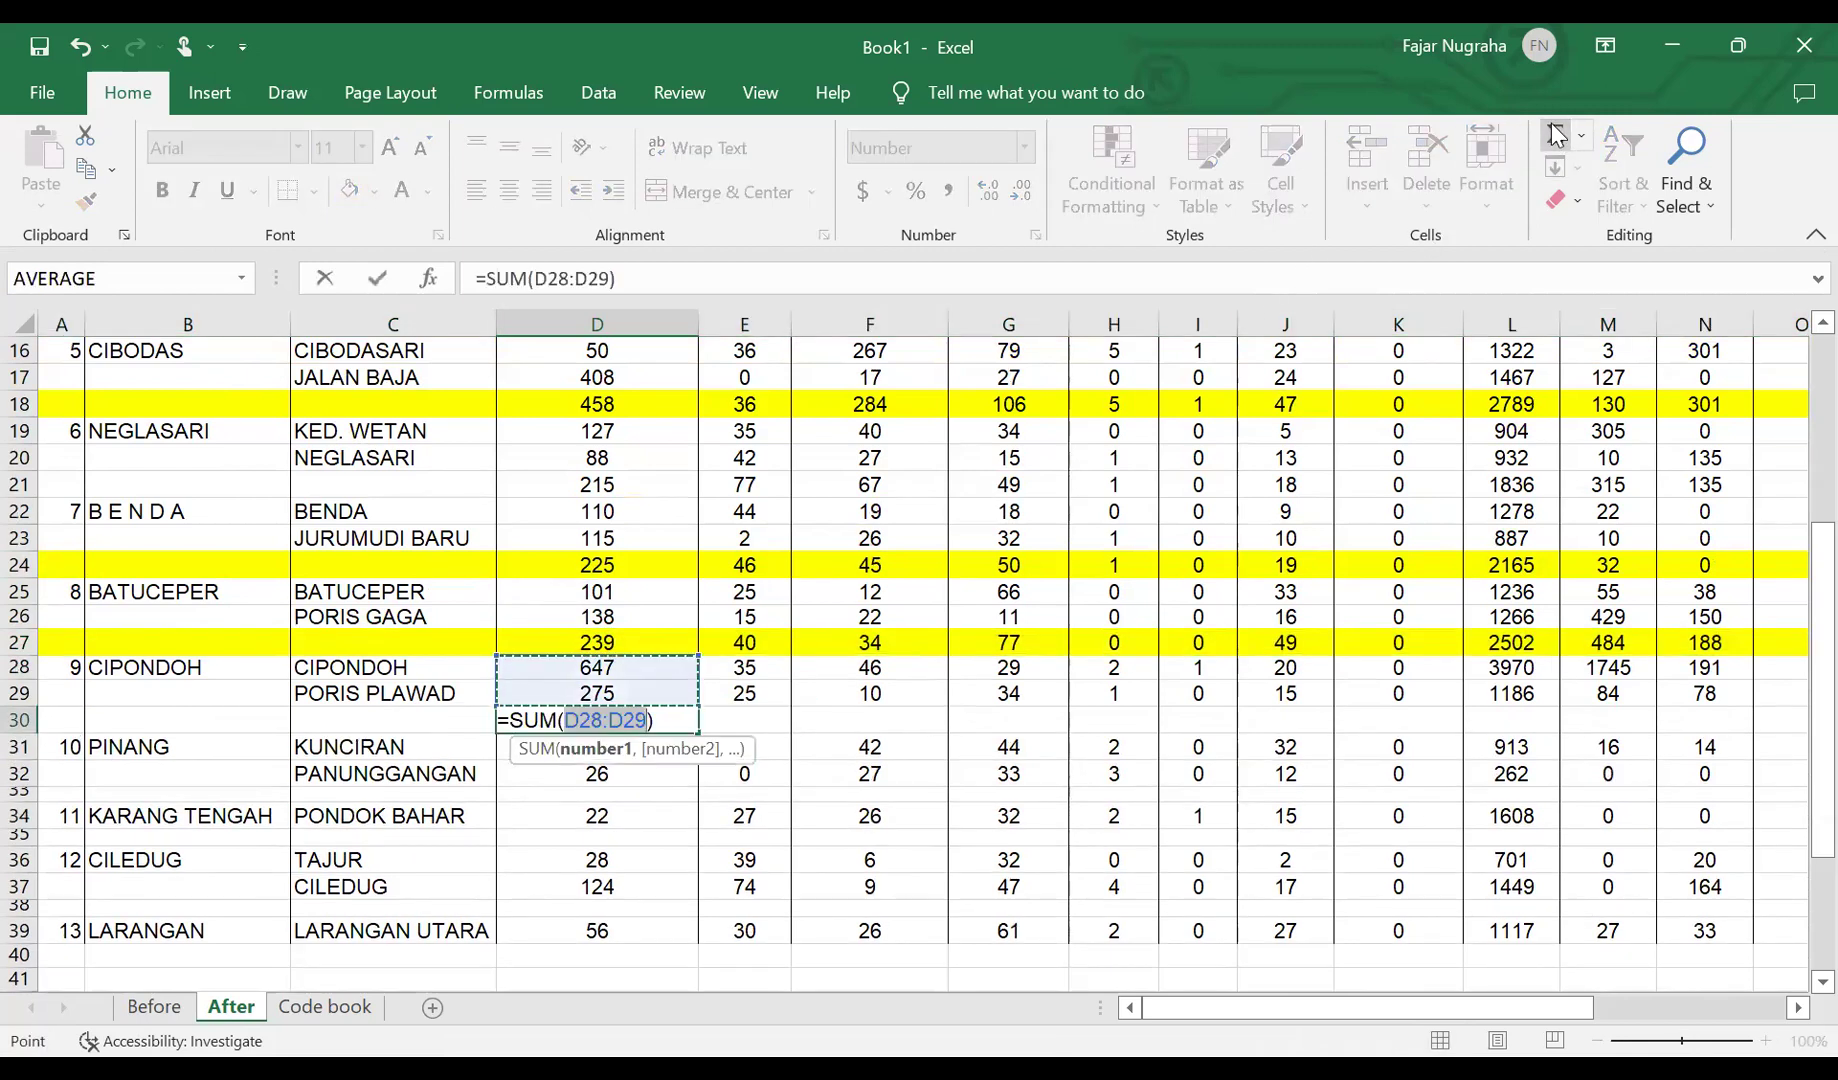
key("Return")
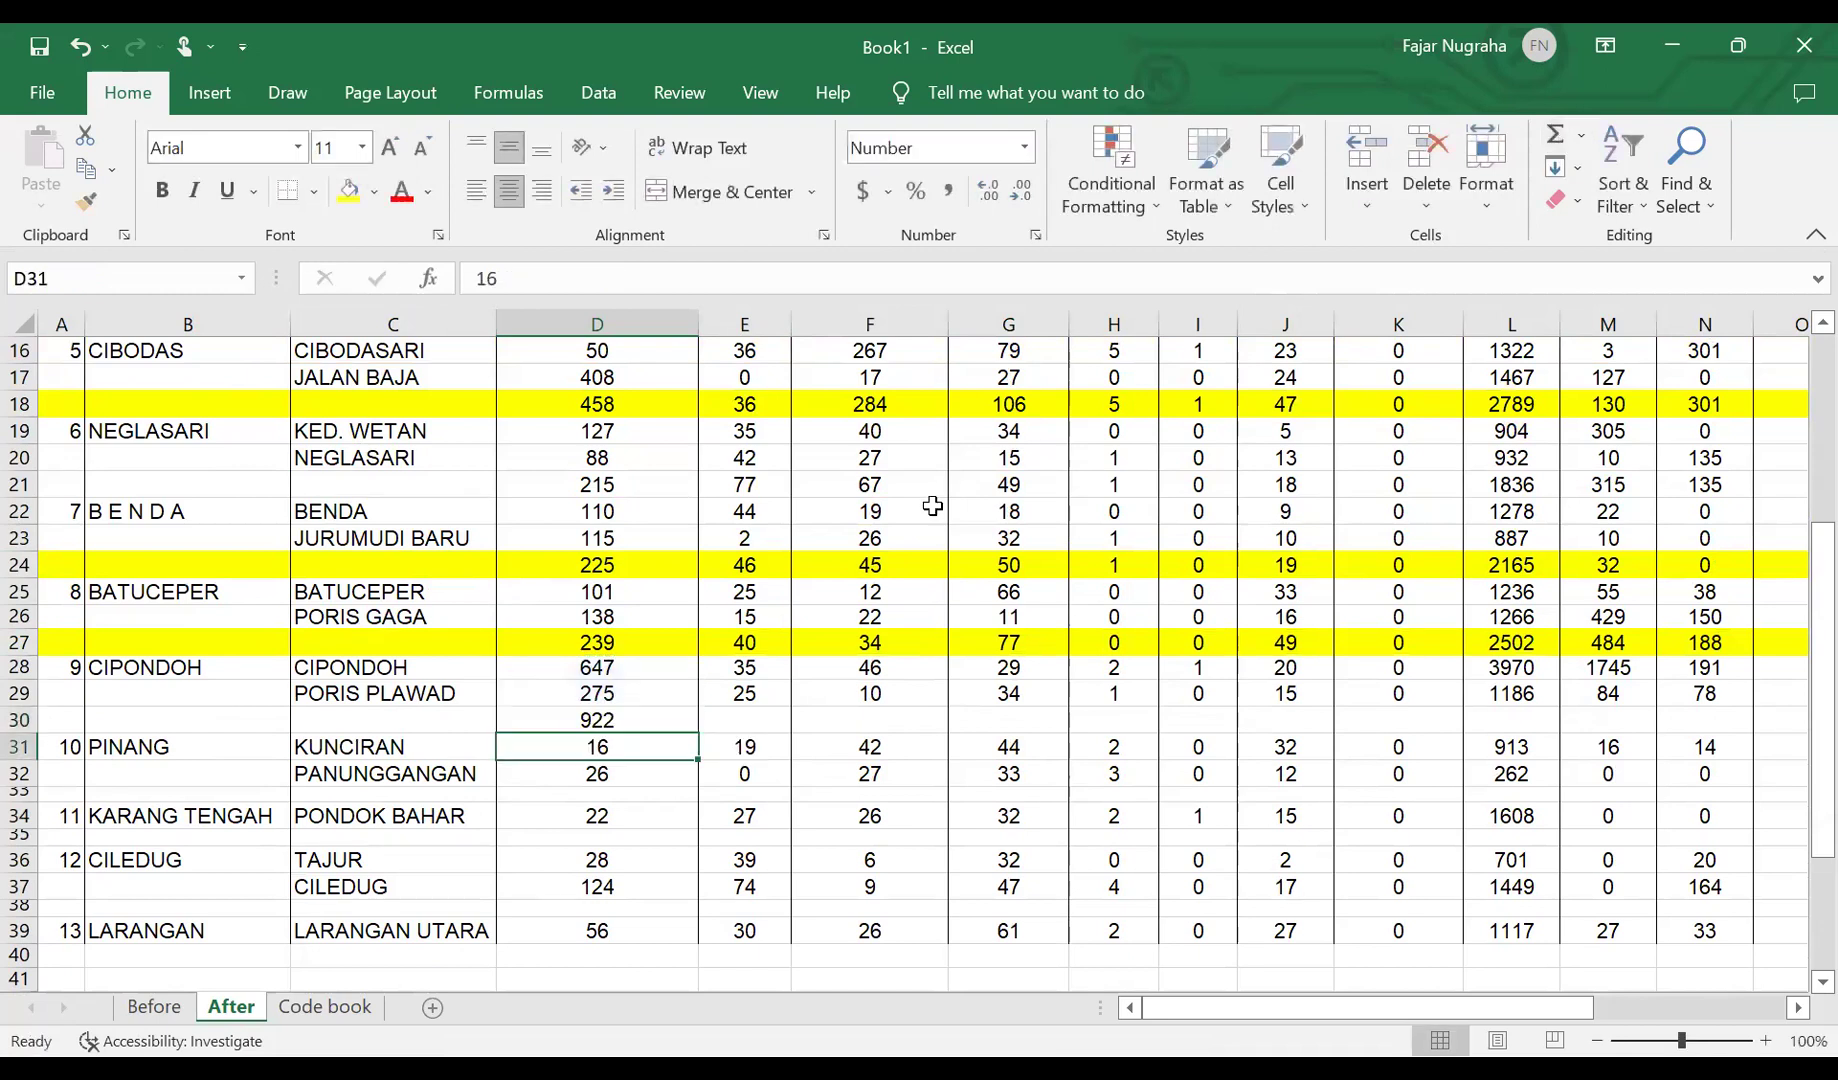
left_click(643, 721)
left_click_drag(697, 733, 1720, 730)
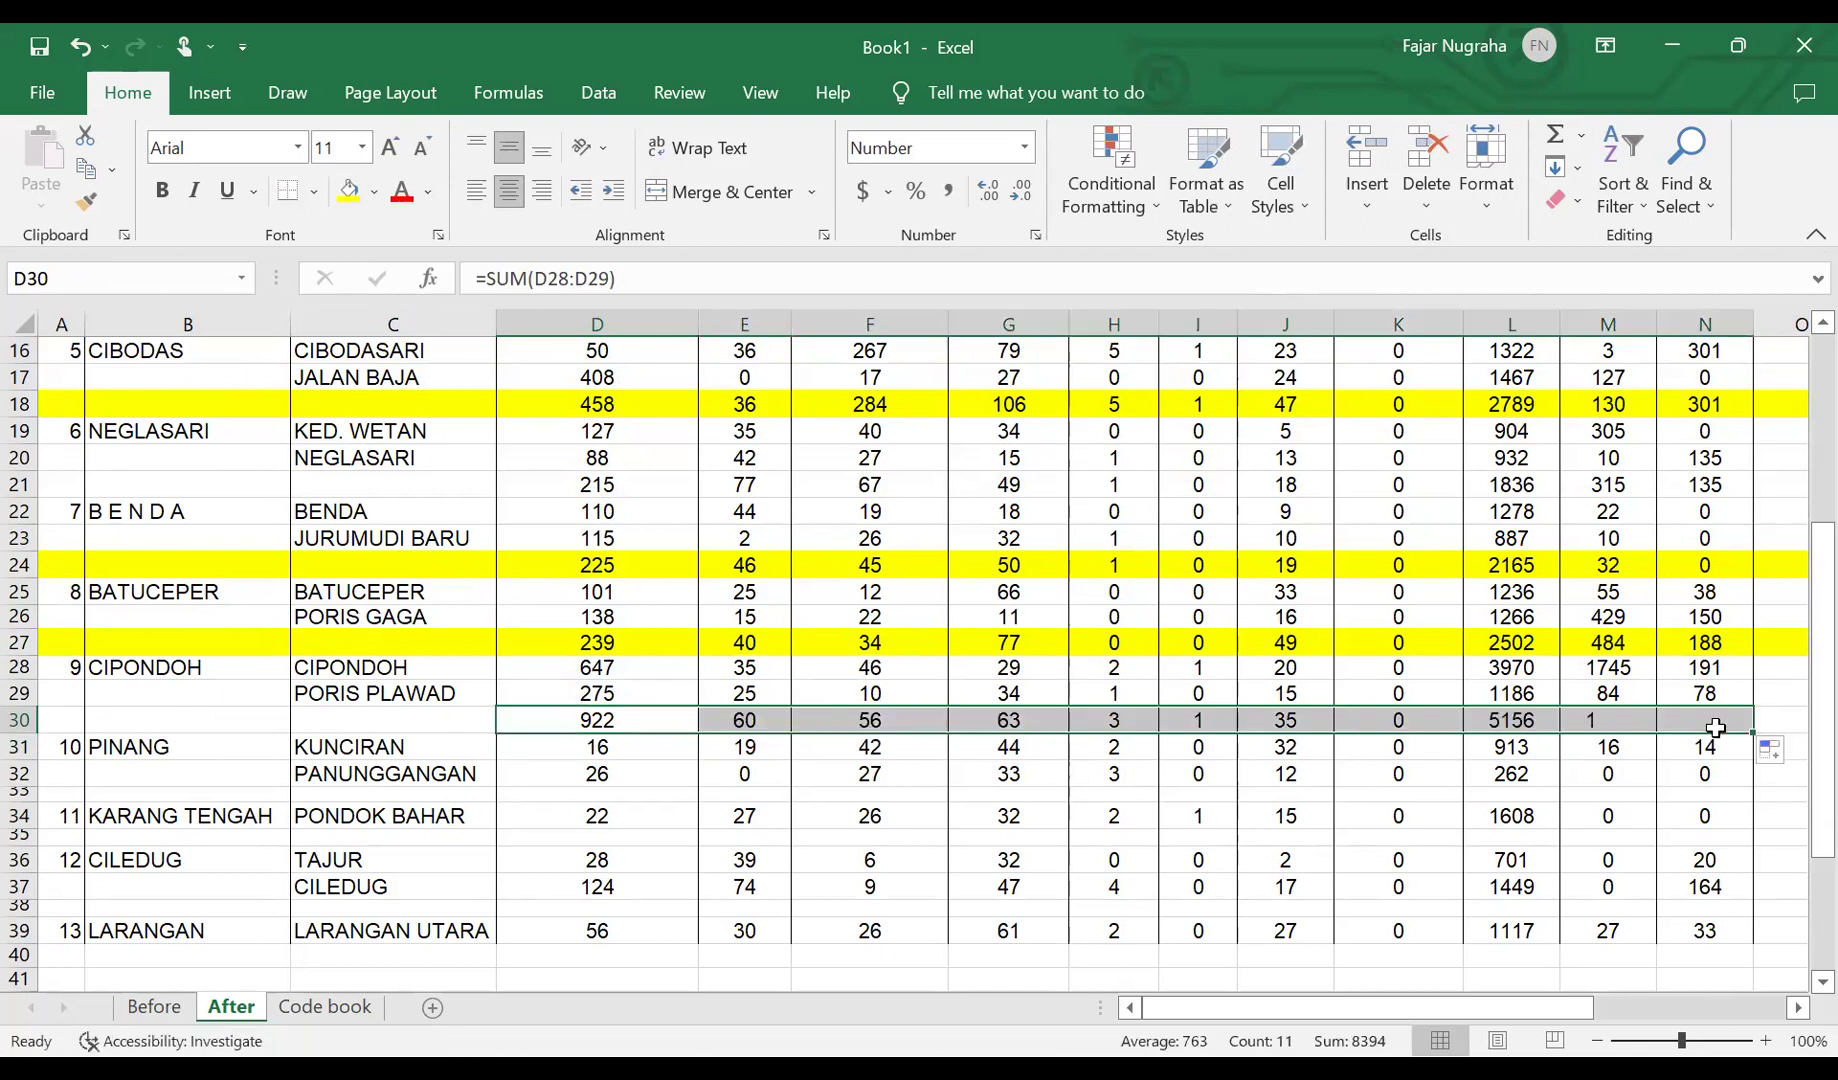
- Highlight the Cipondoh subtotal row 30 with yellow fill and make row 33 below Panunggangan taller
left_click(14, 718)
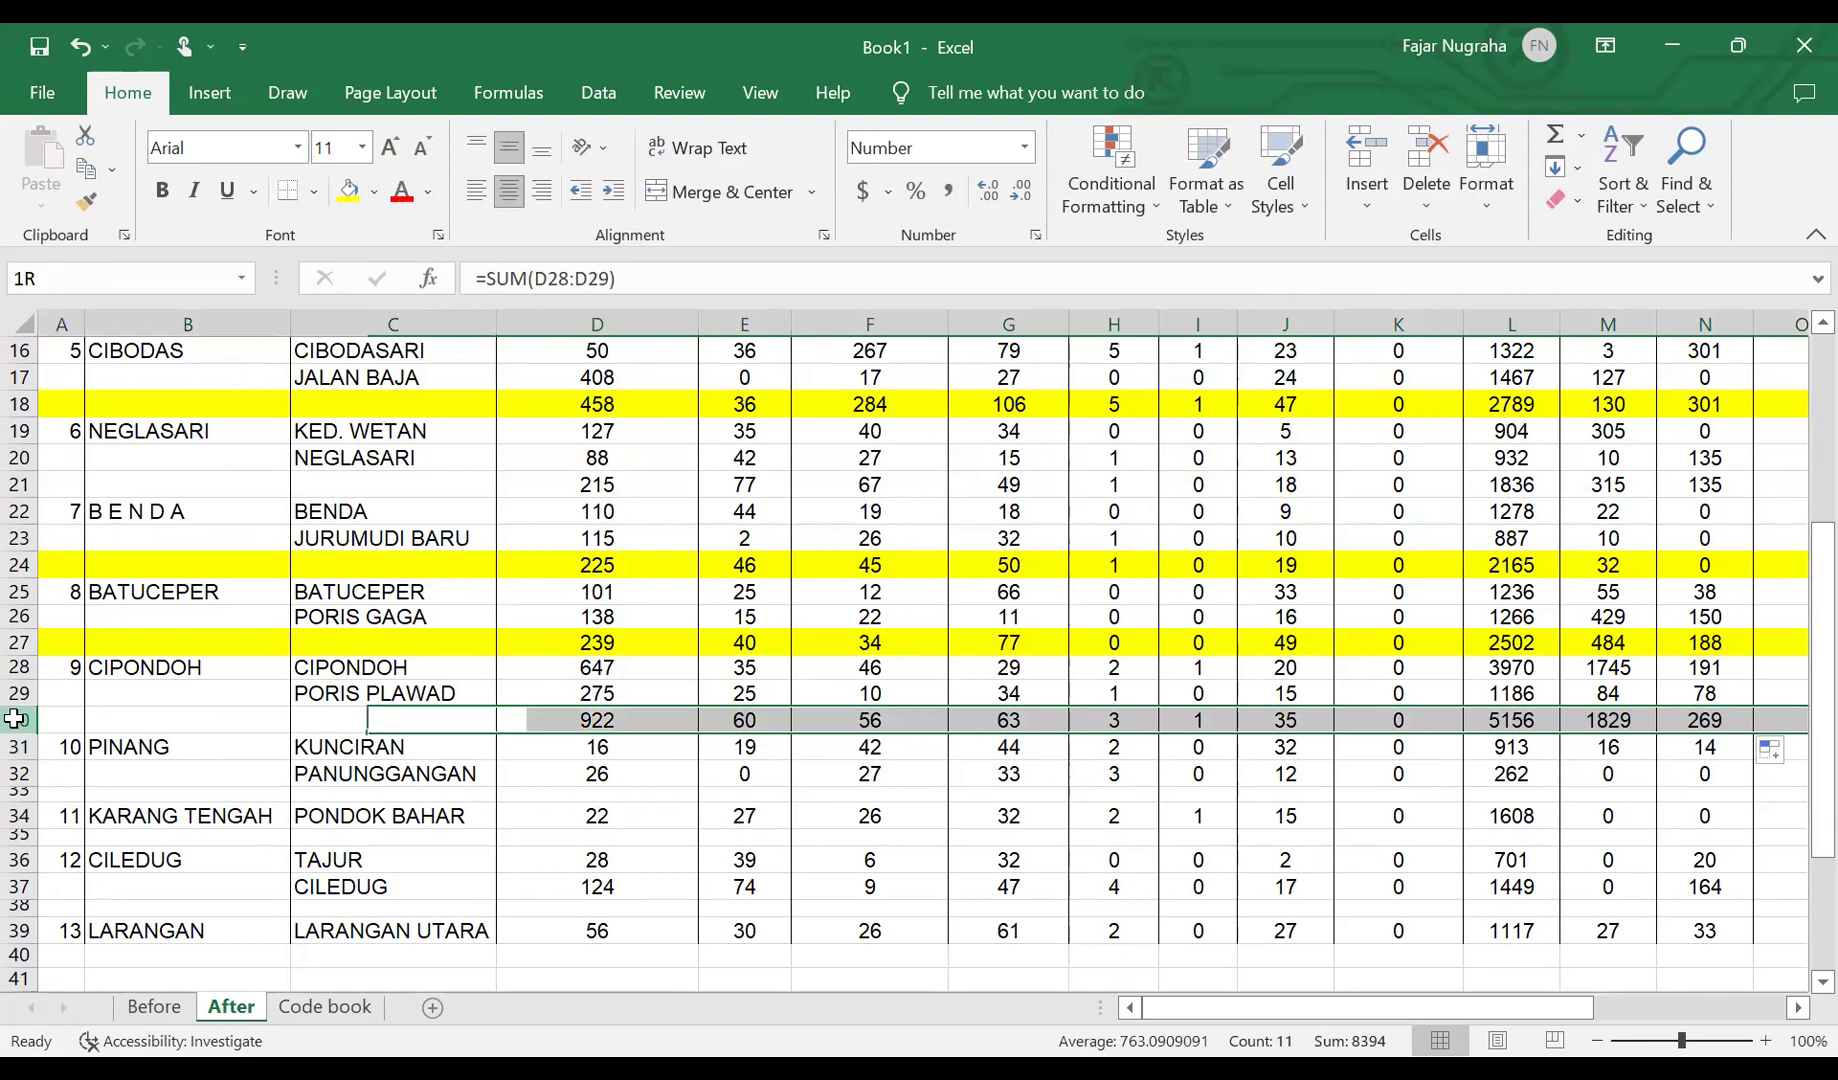
left_click(349, 192)
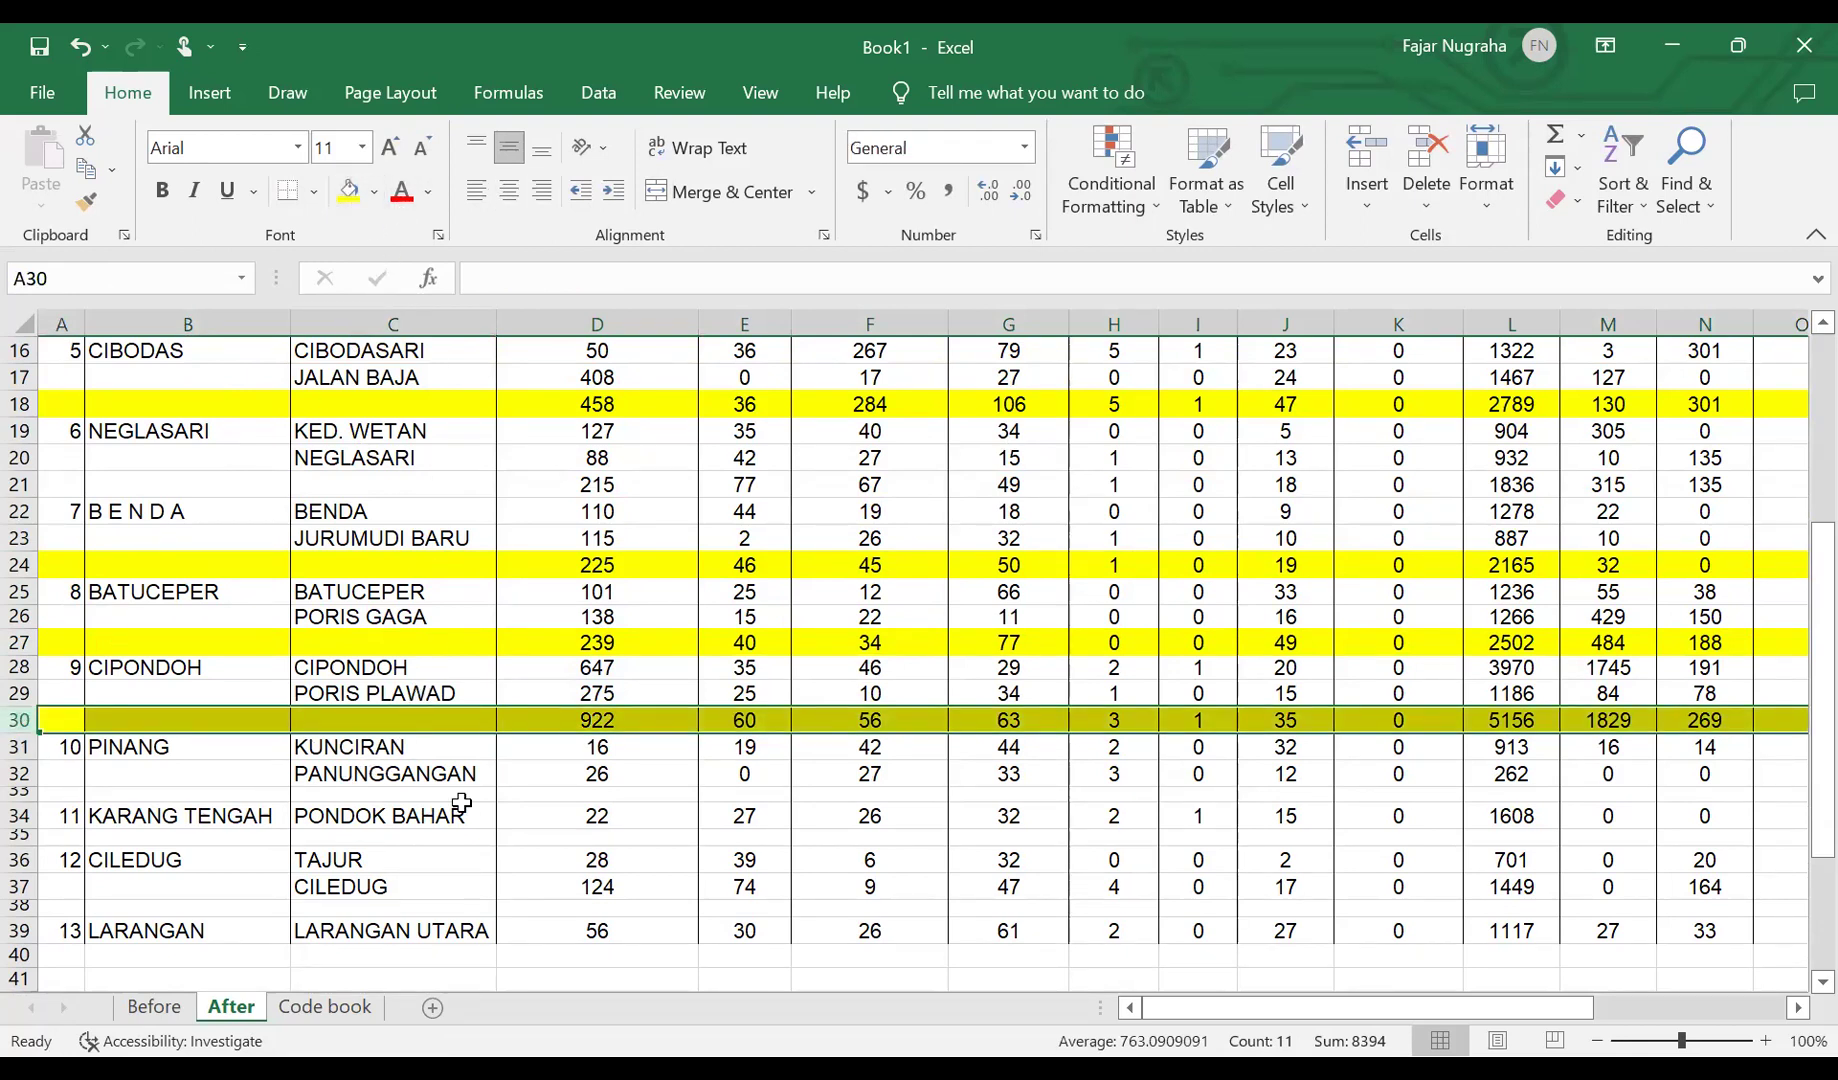
double_click(18, 800)
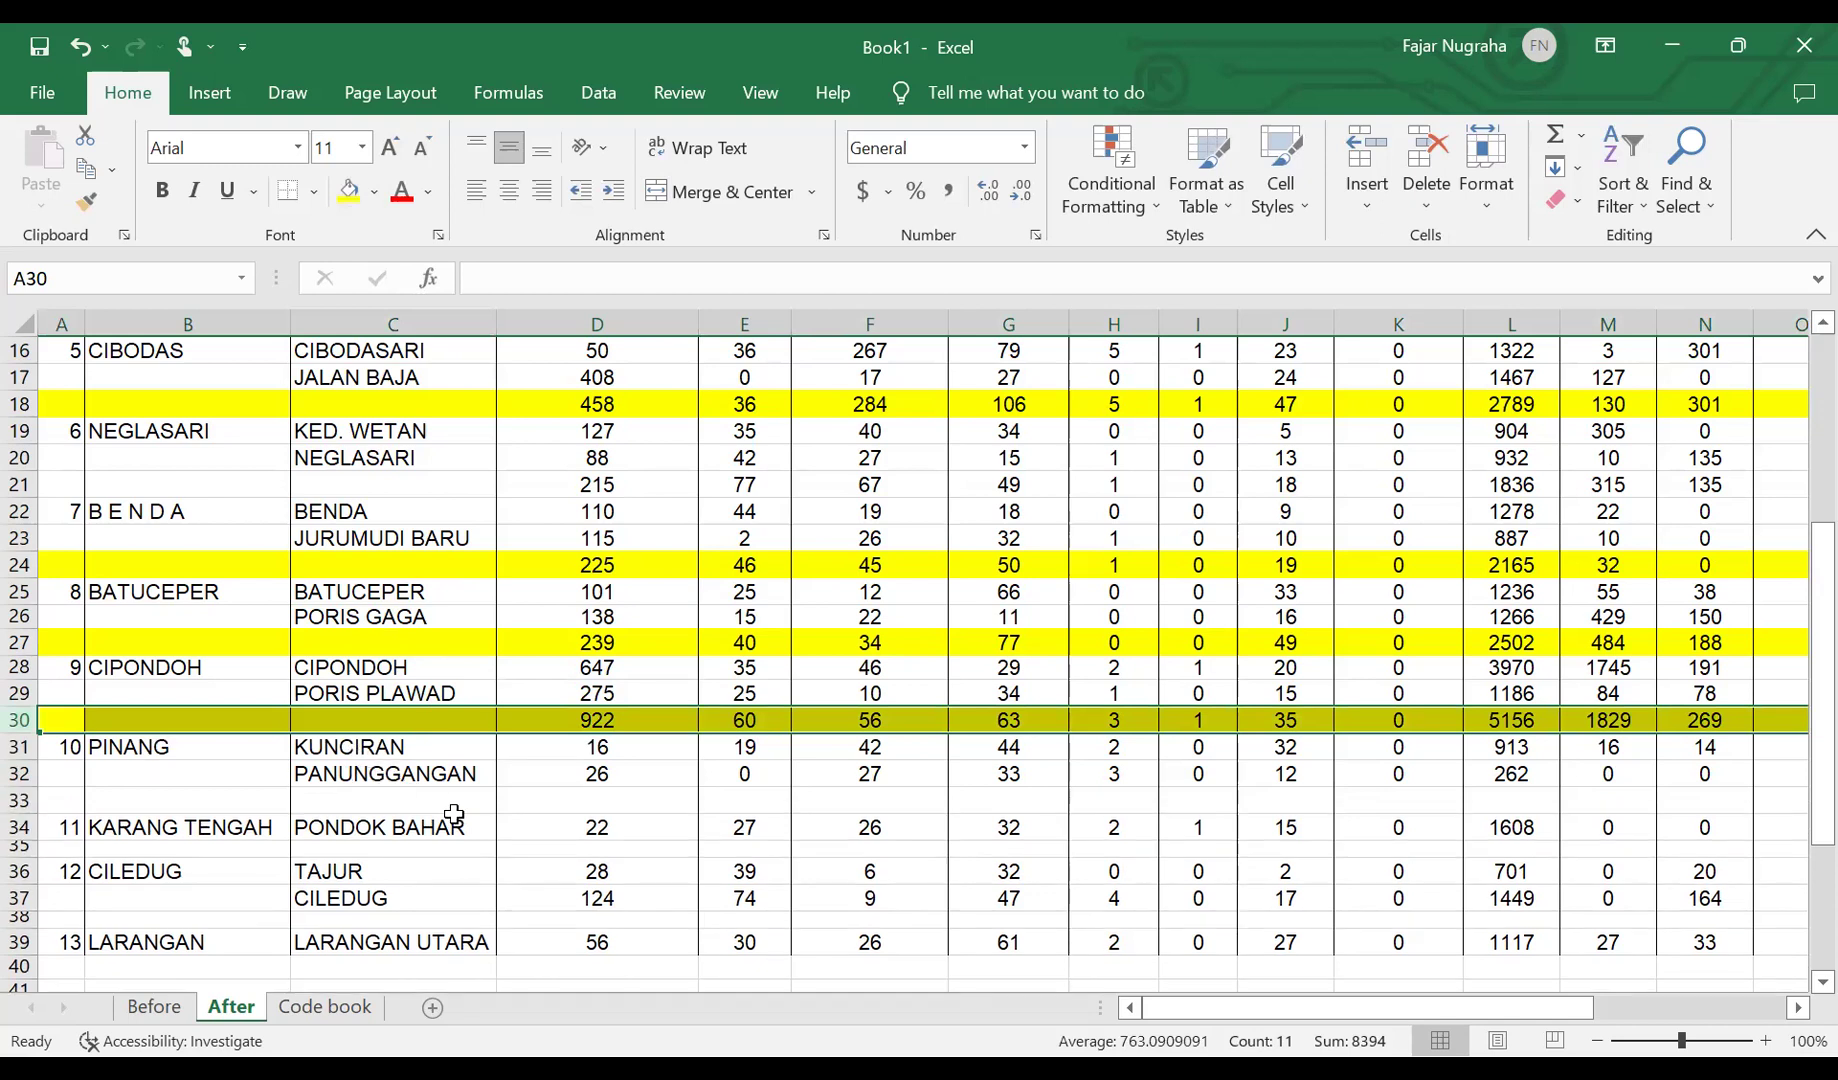
- Fill D33:N33 with Pinang subtotals, each summing rows 31 and 32 of its column, and highlight row 33 with yellow fill
left_click(575, 804)
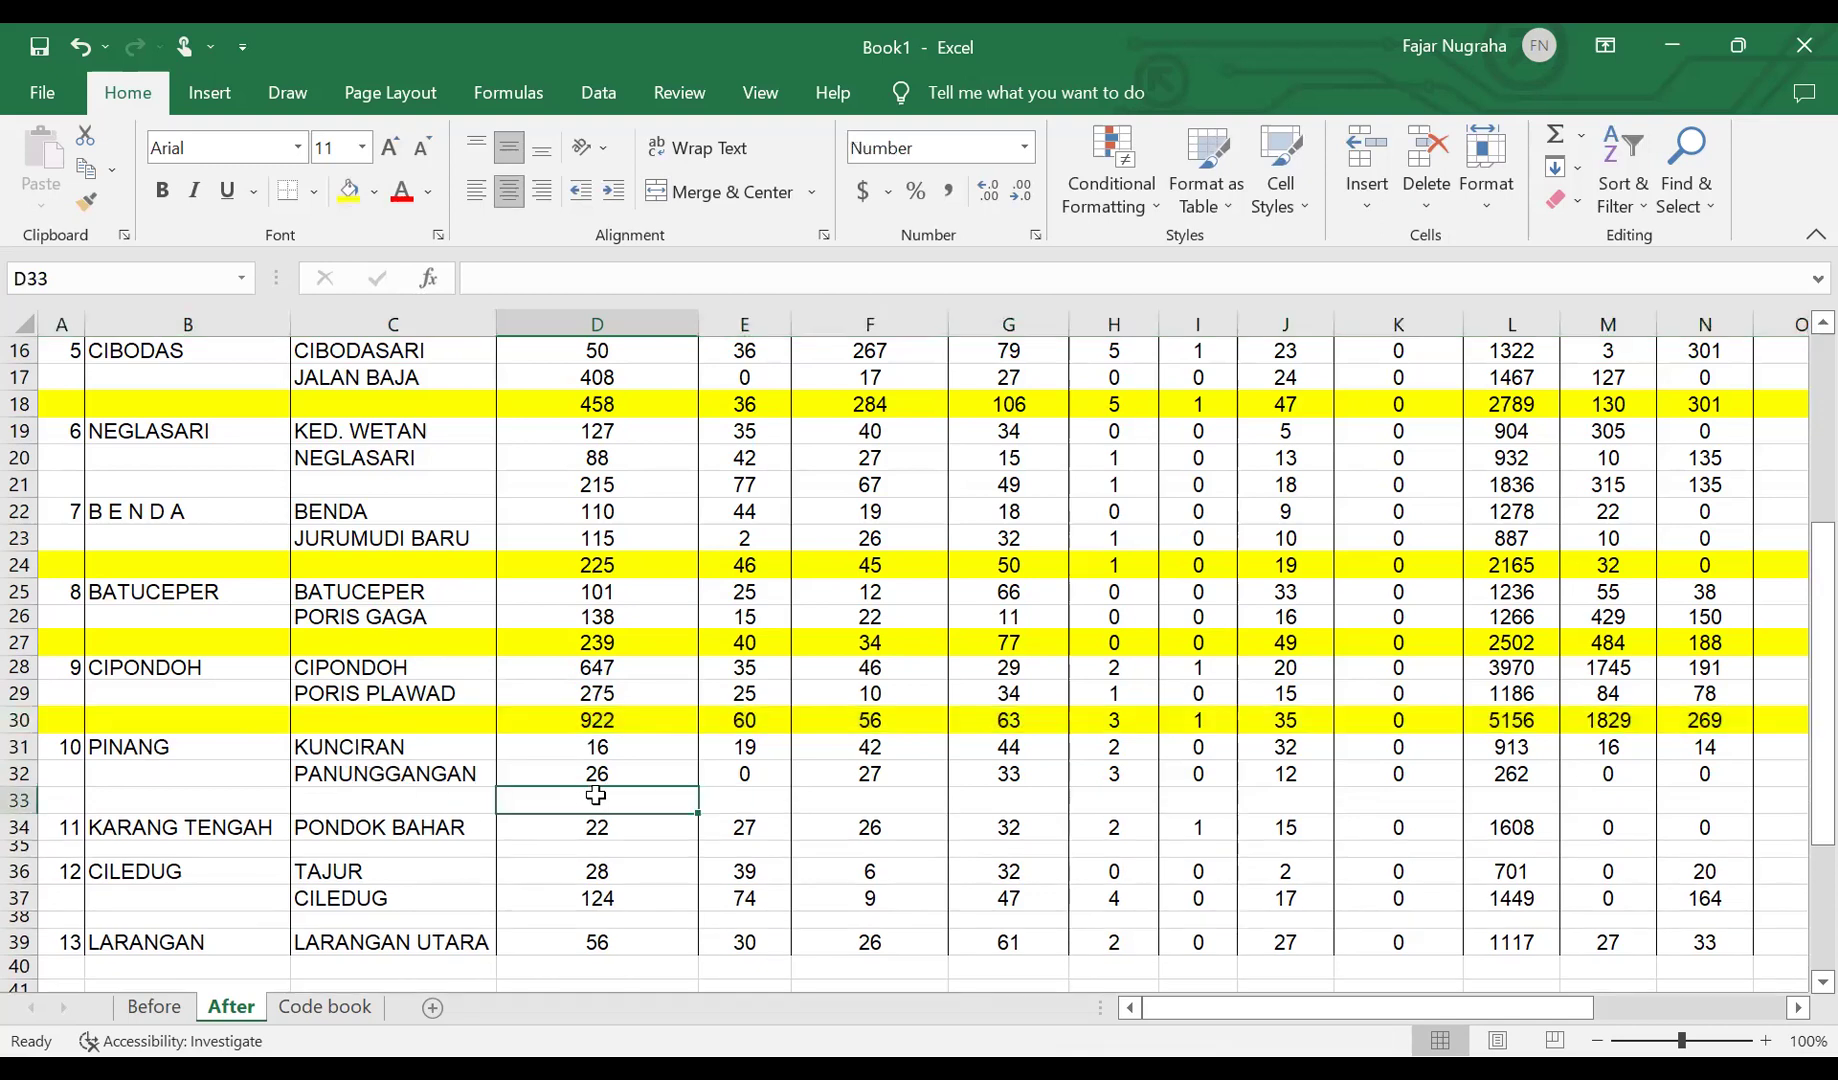
left_click(1557, 135)
key("Return")
left_click(649, 799)
left_click_drag(697, 813, 1716, 805)
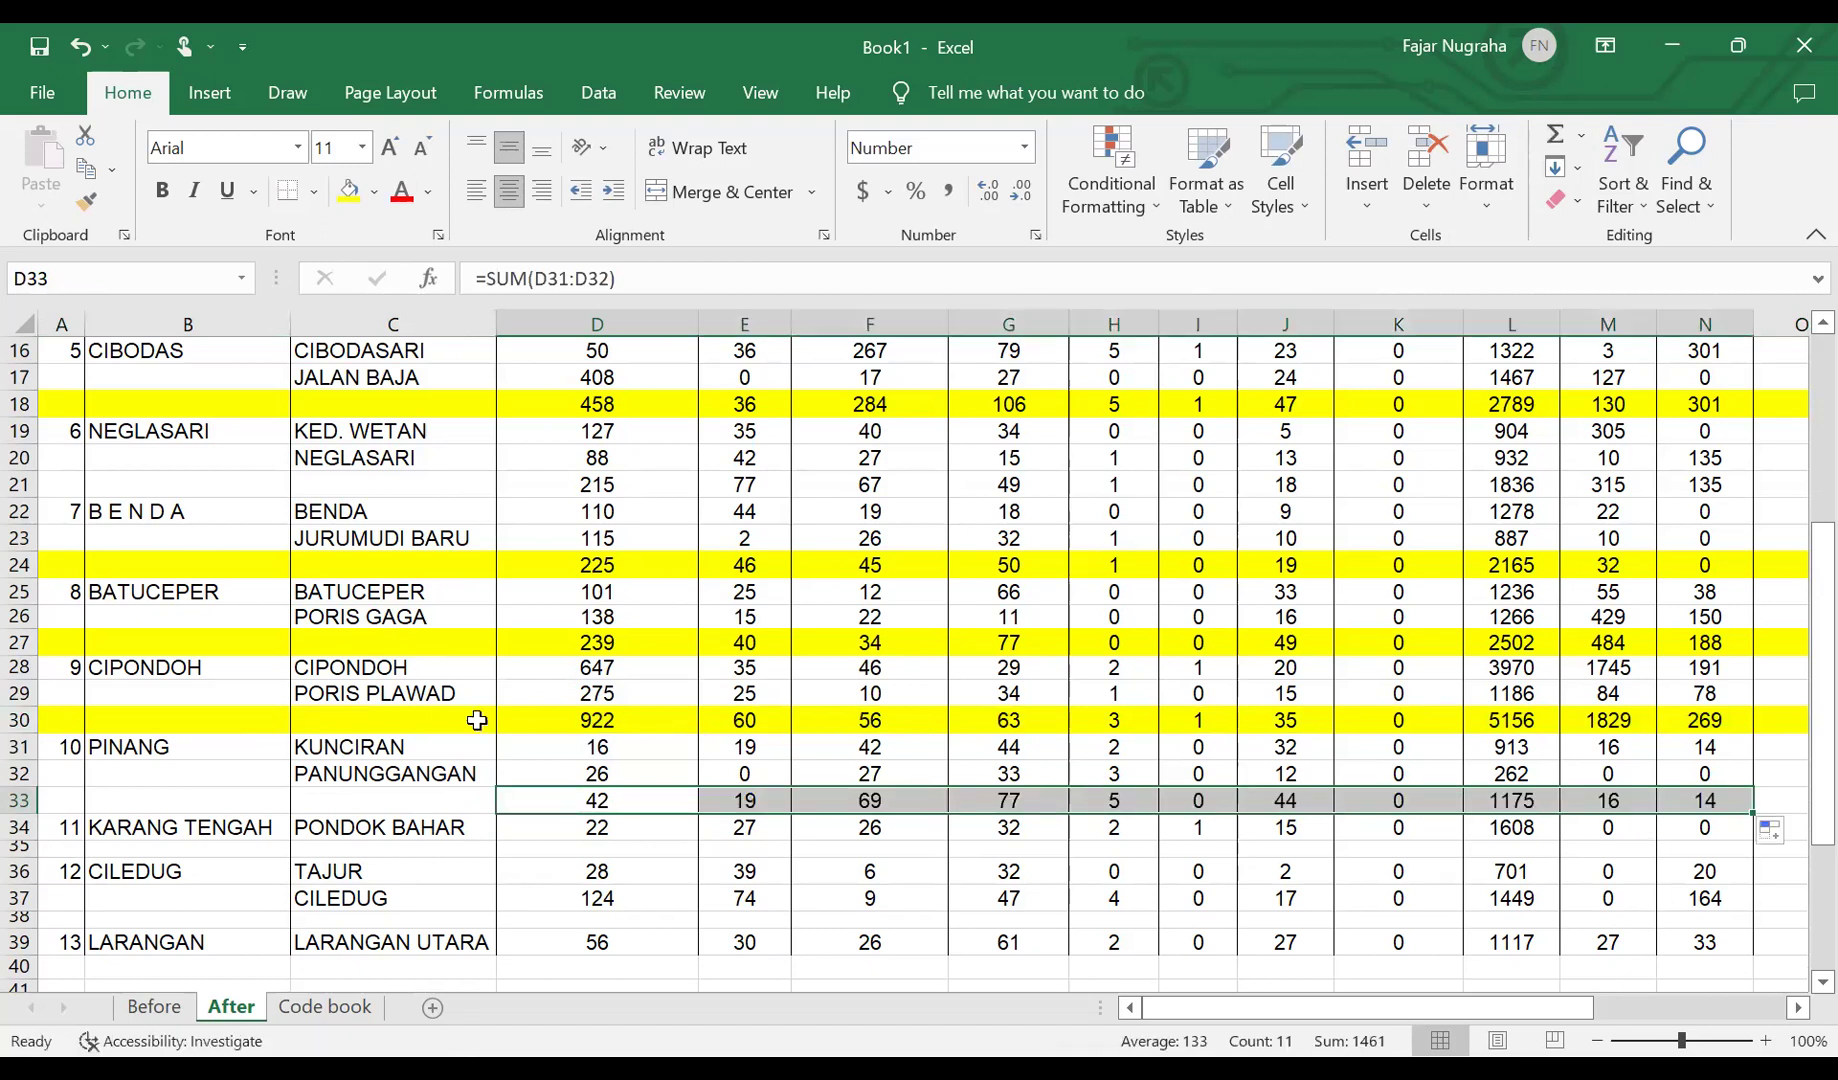
left_click(20, 800)
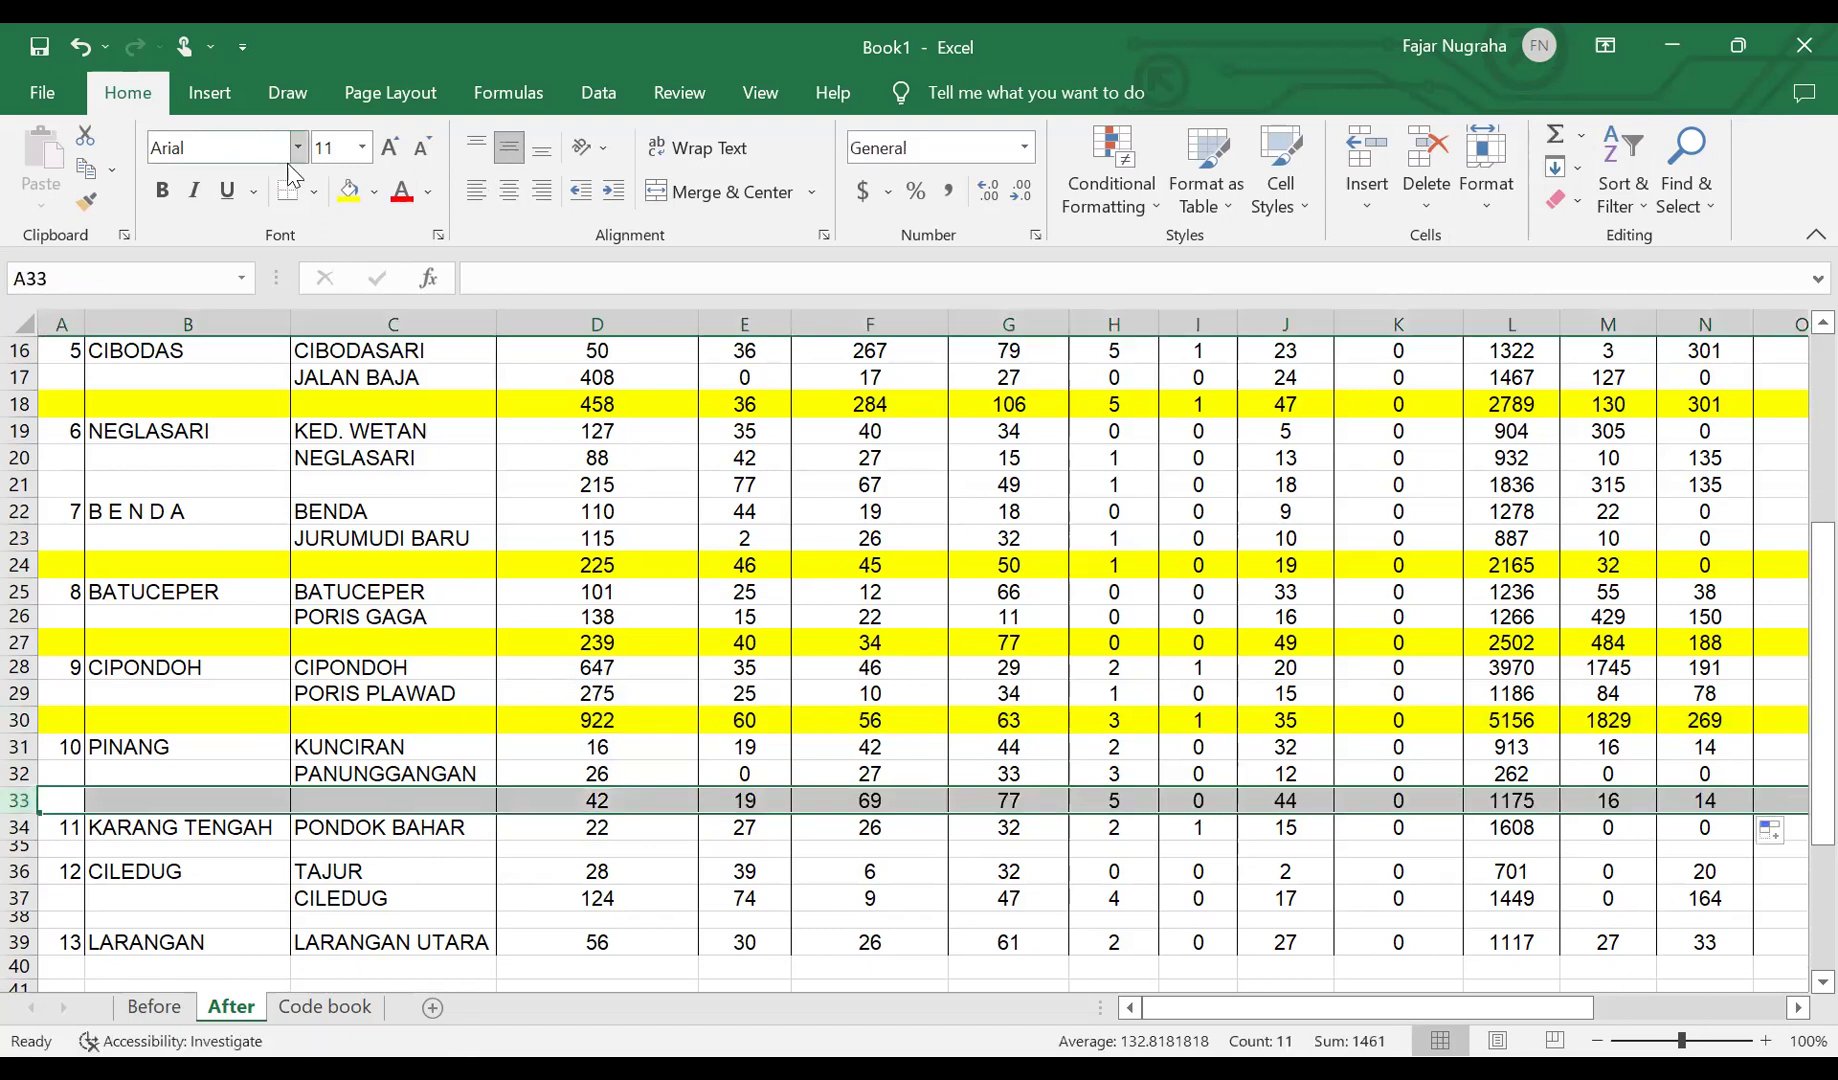
left_click(348, 192)
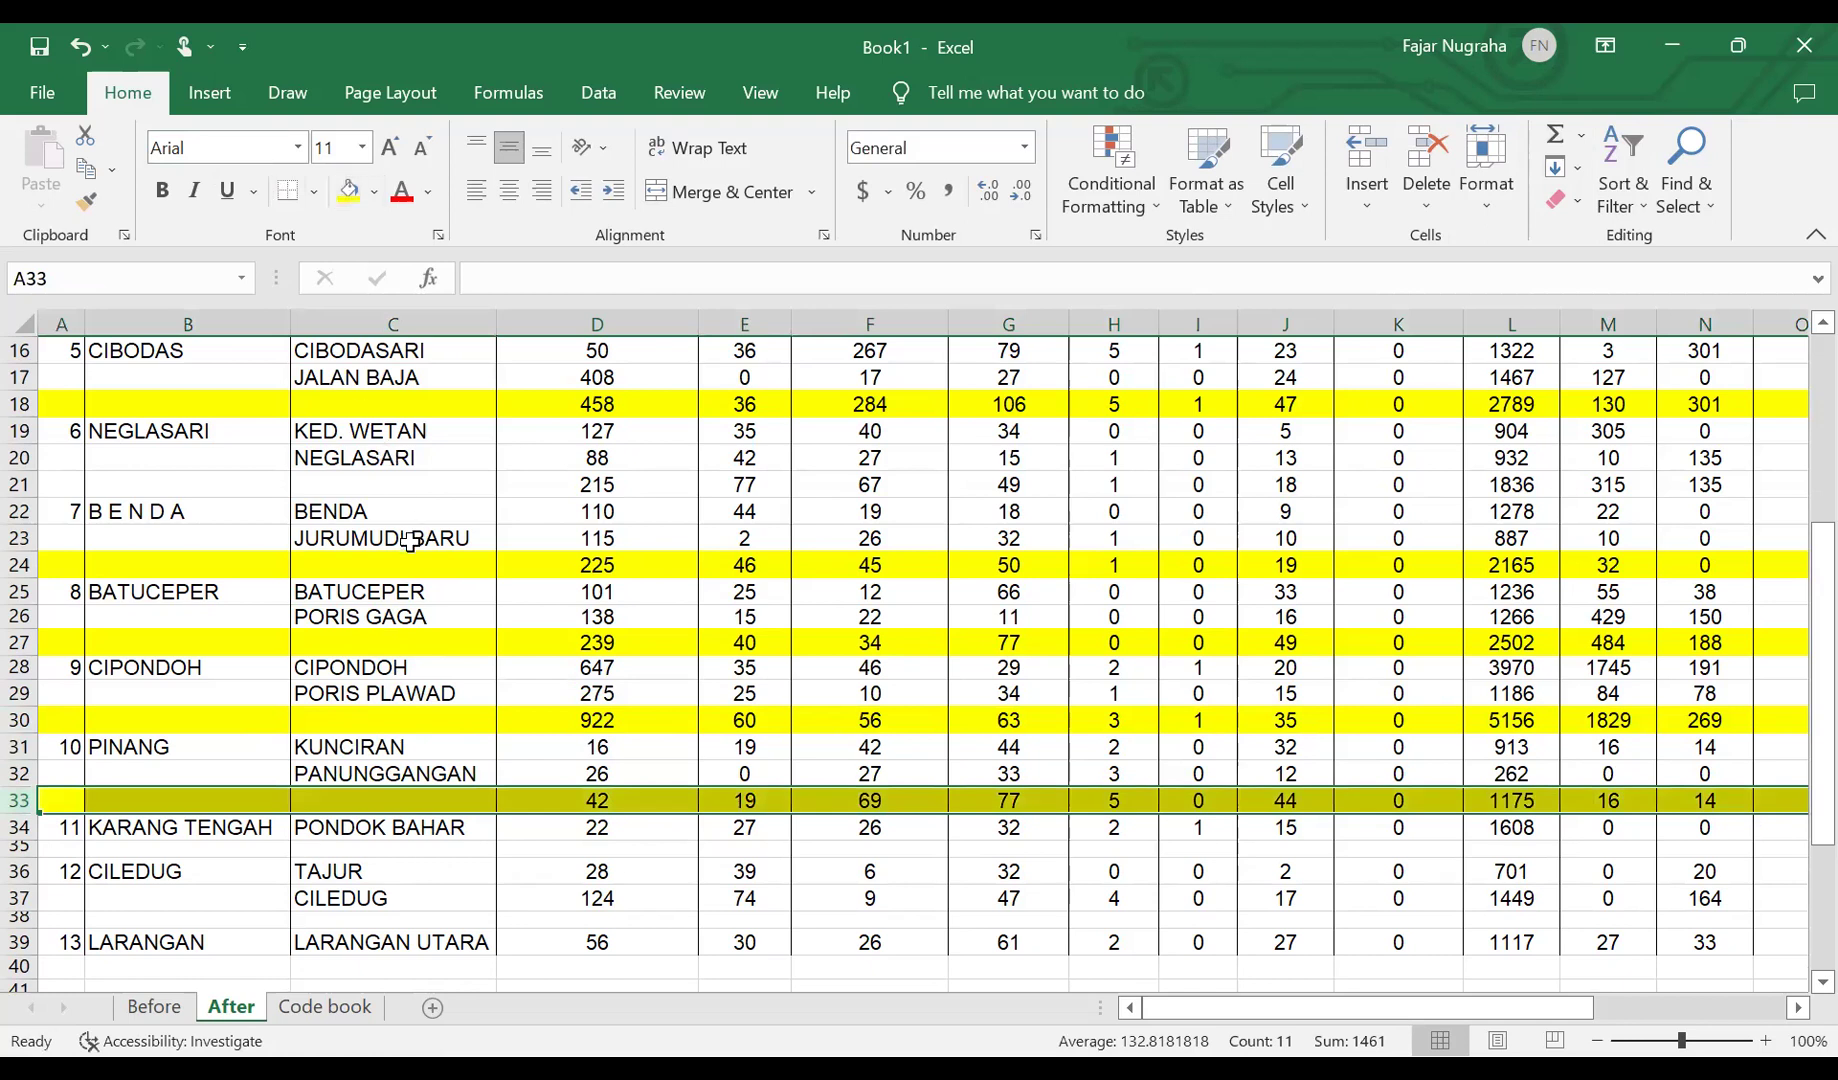
- Sum D36:D37 in D38 as the Ciledug subtotal and keep that cell selected
scroll(430, 570, "down", 2)
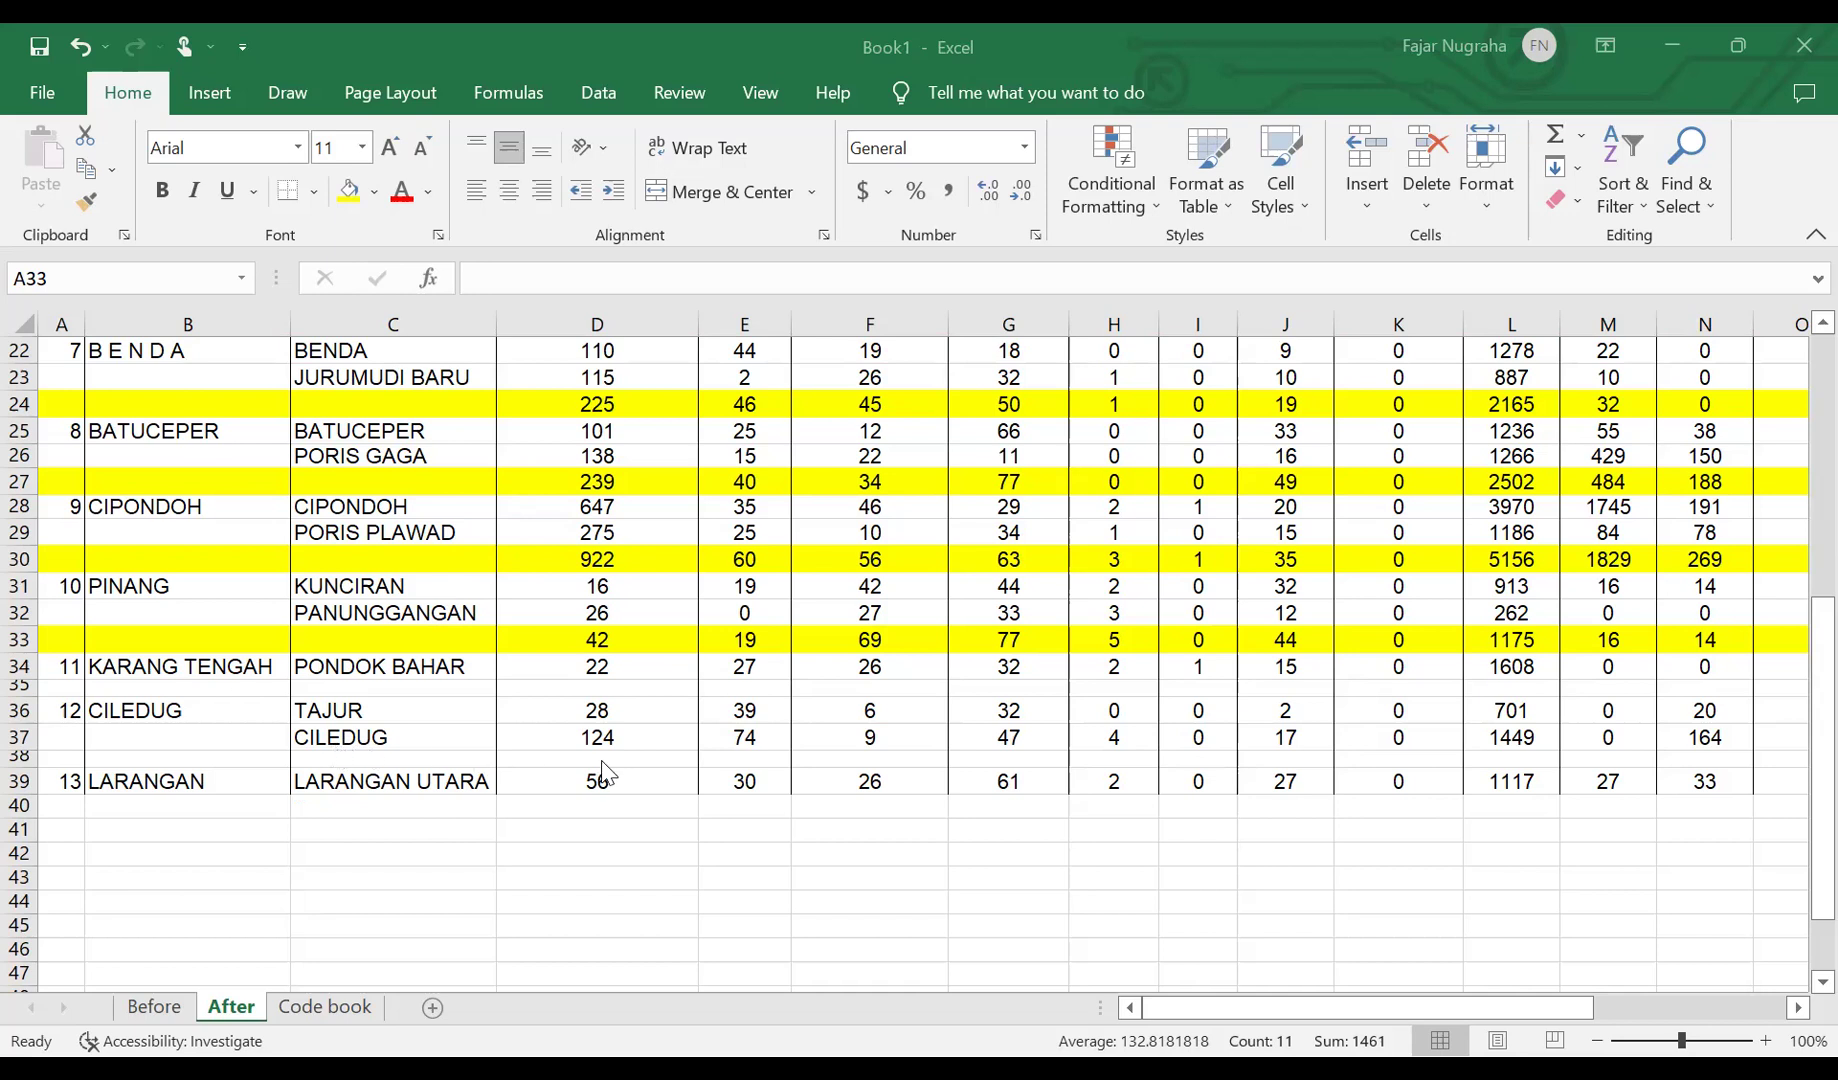
left_click(552, 758)
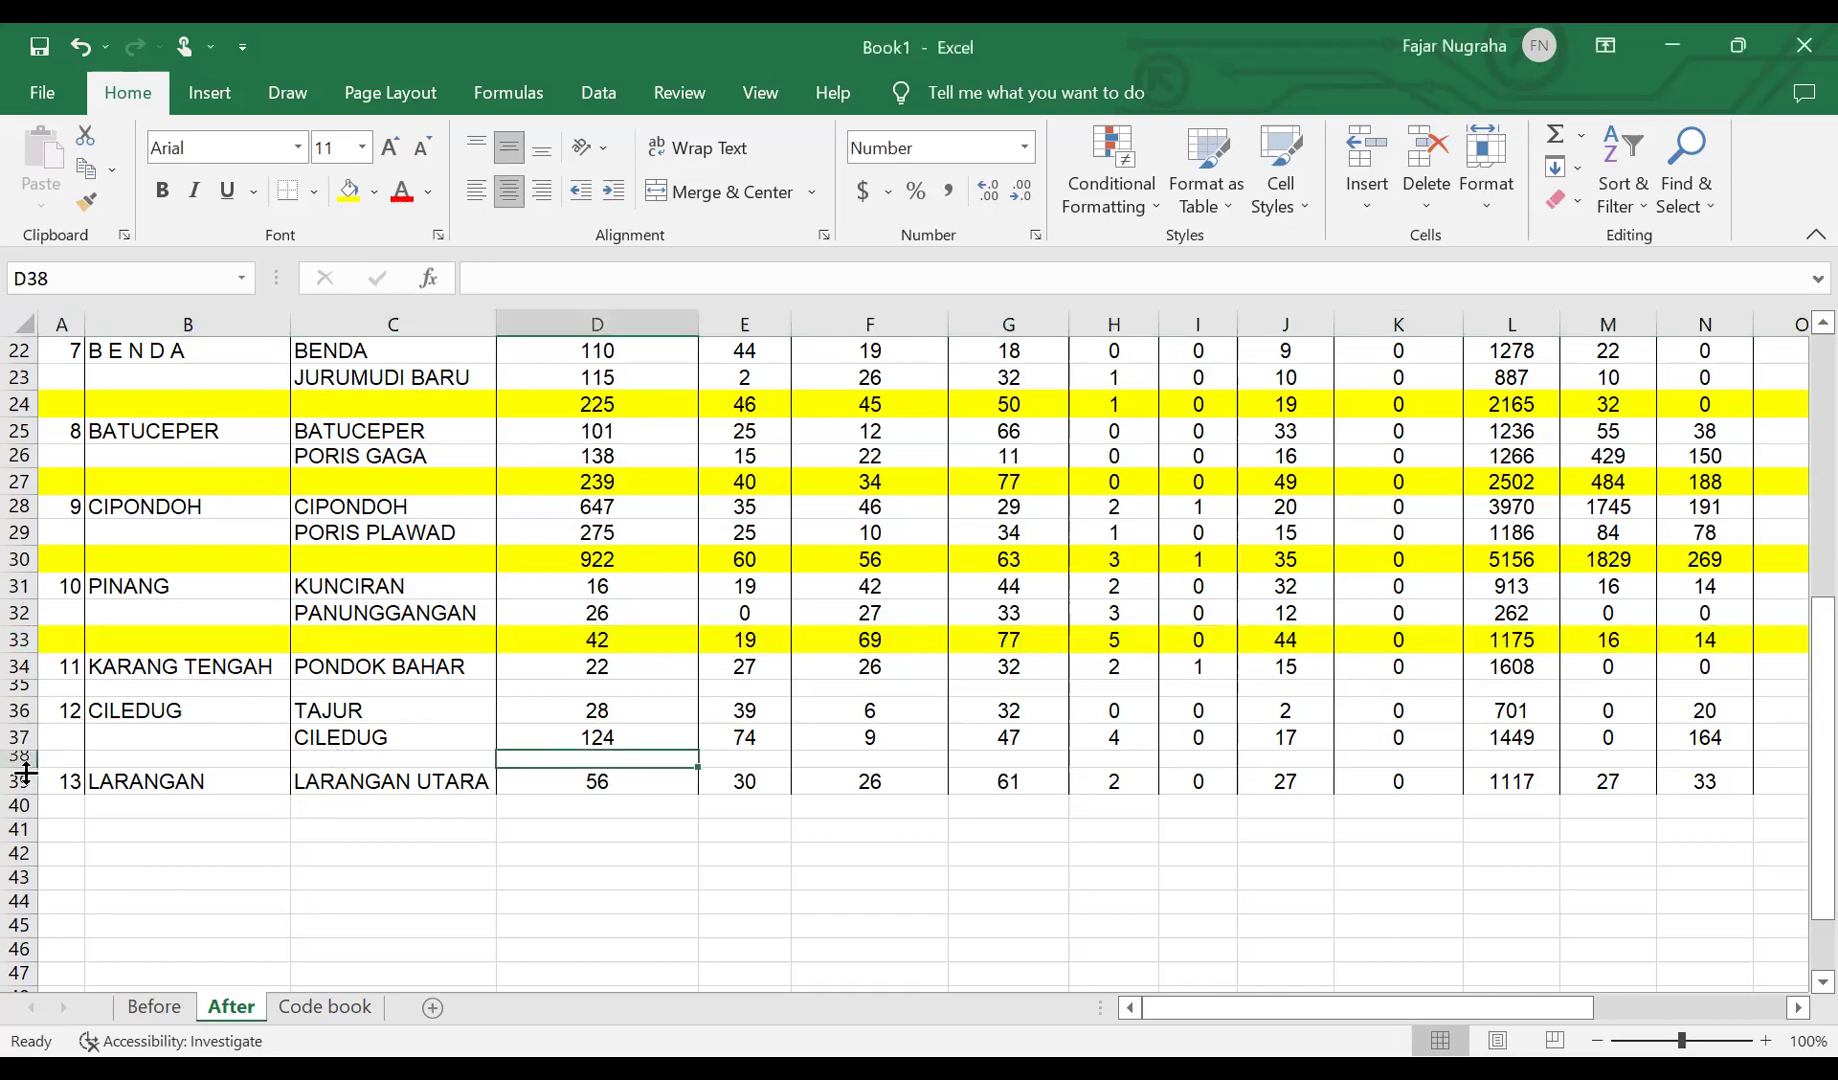
left_click(1558, 135)
key("Return")
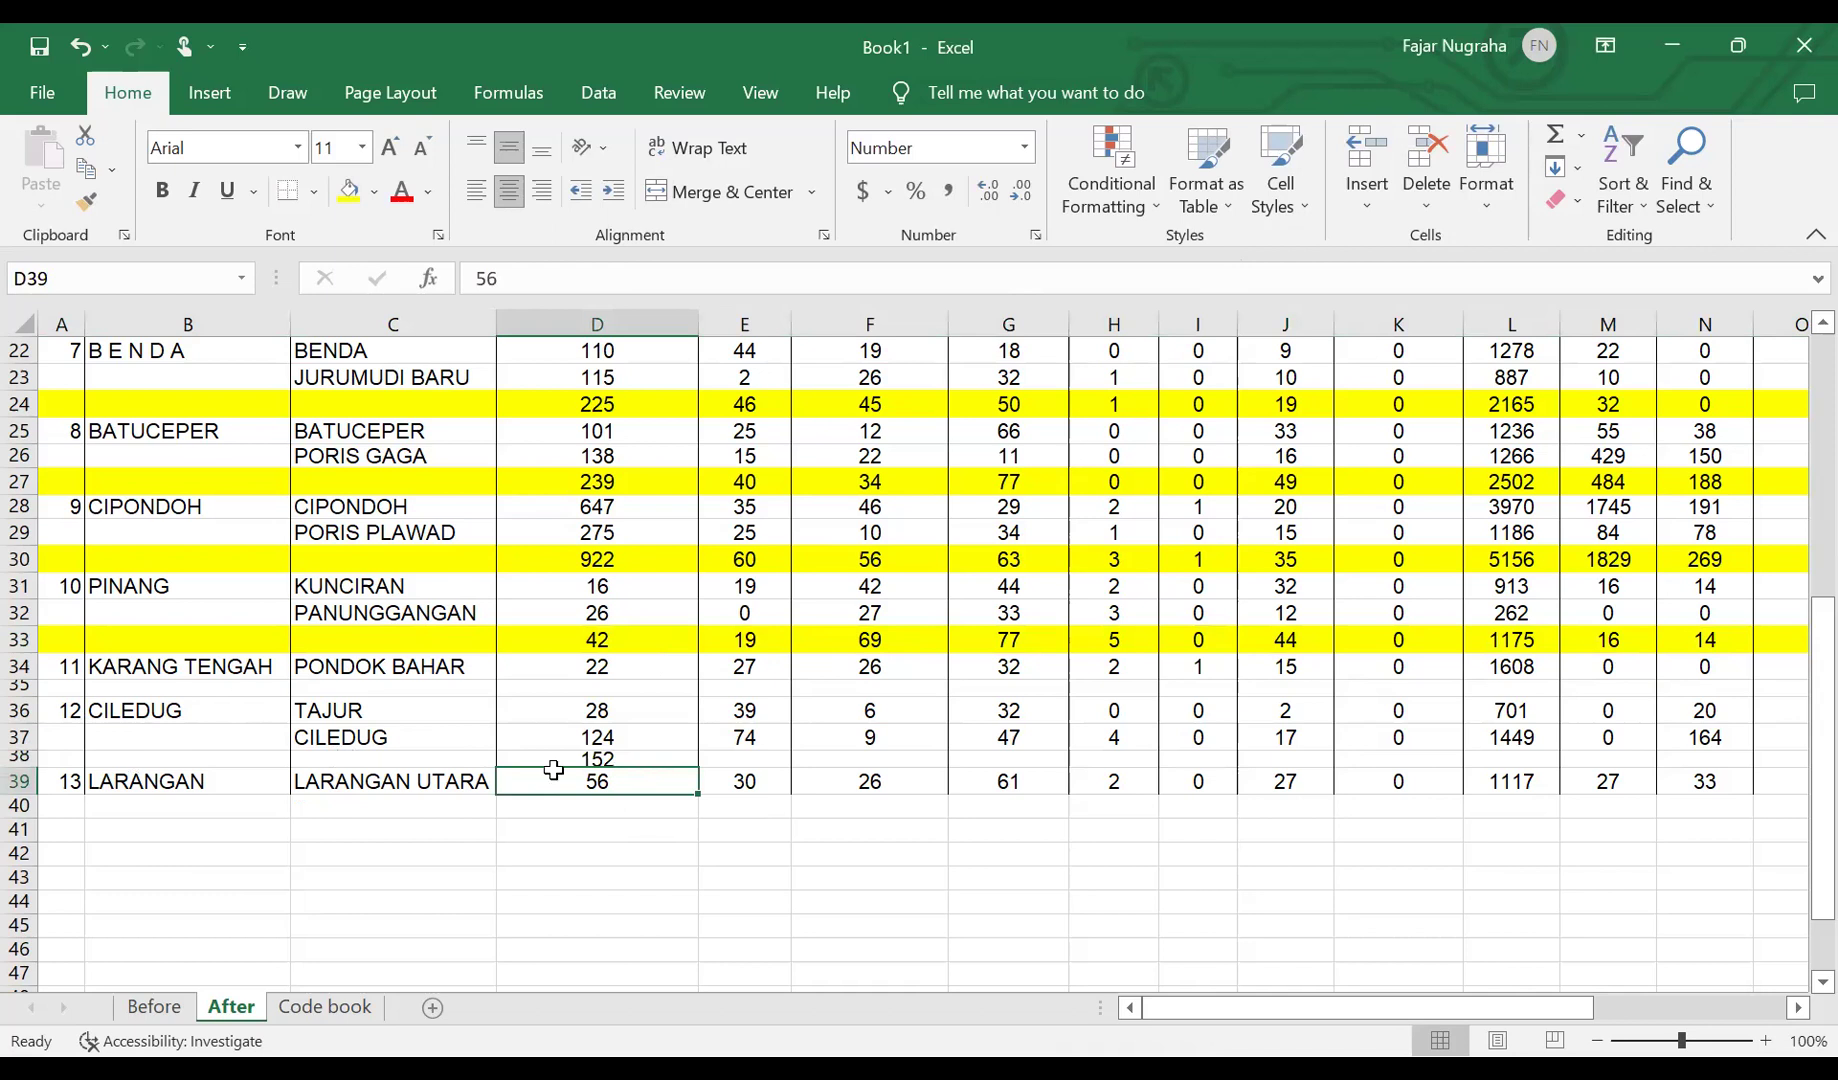
key("Up")
left_click_drag(699, 777, 1710, 774)
left_click(1727, 781)
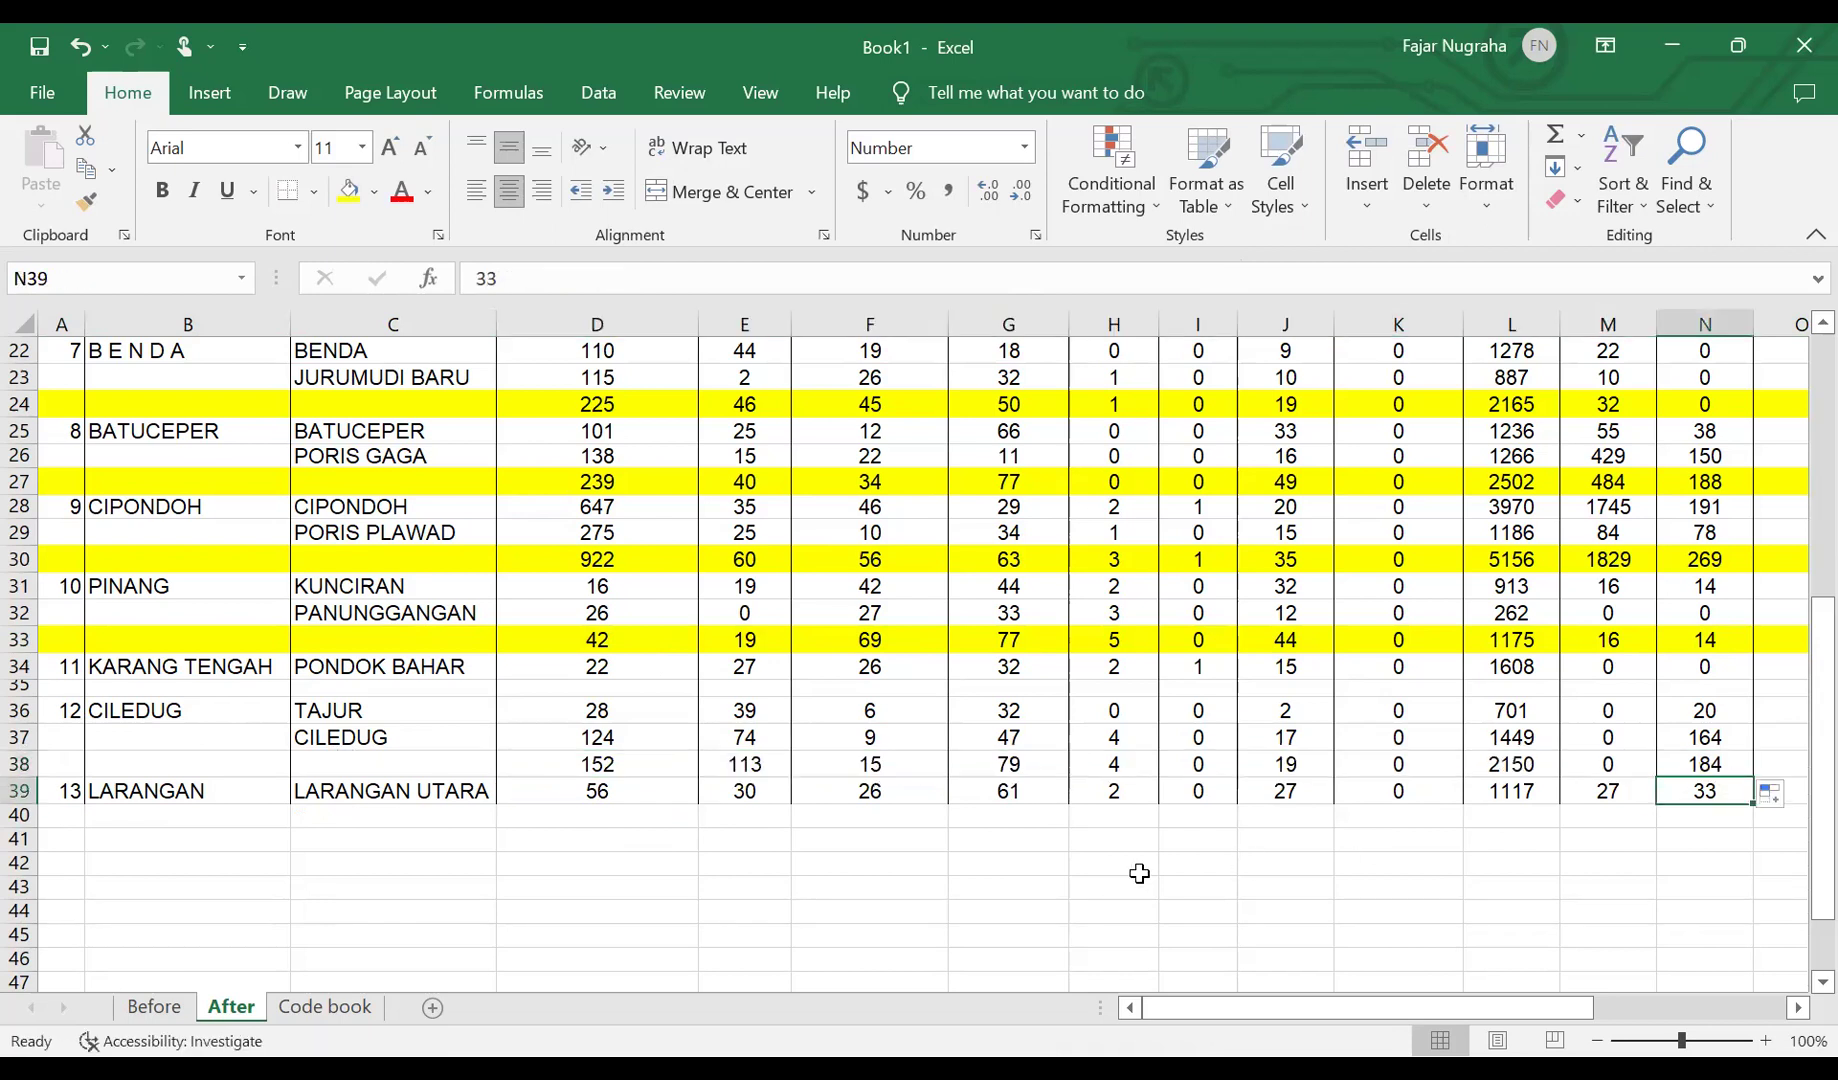
key("ctrl+z")
left_click_drag(700, 781, 1511, 778)
left_click_drag(1511, 815, 1663, 777)
left_click(1398, 886)
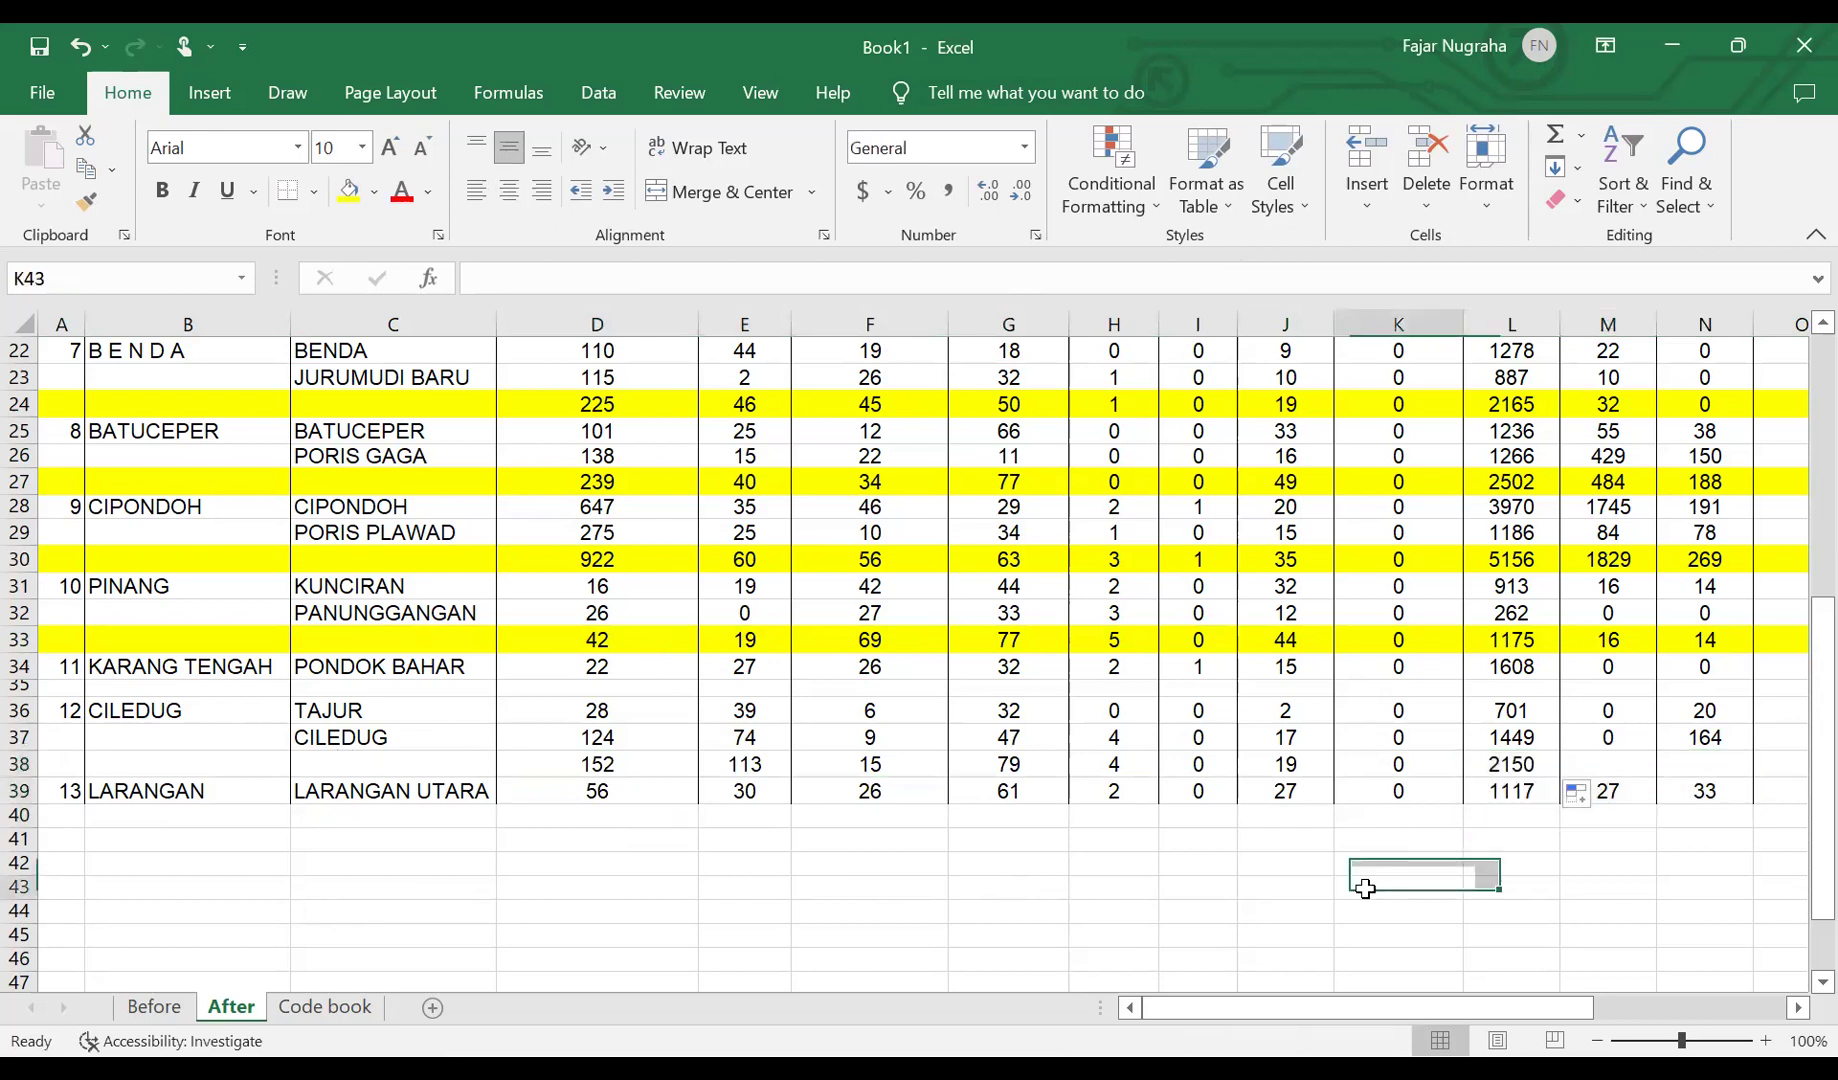
key("ctrl+z")
- Copy the Ciledug subtotal formula from D38 across to N38 and highlight row 38 with yellow fill
left_click_drag(704, 783, 1736, 761)
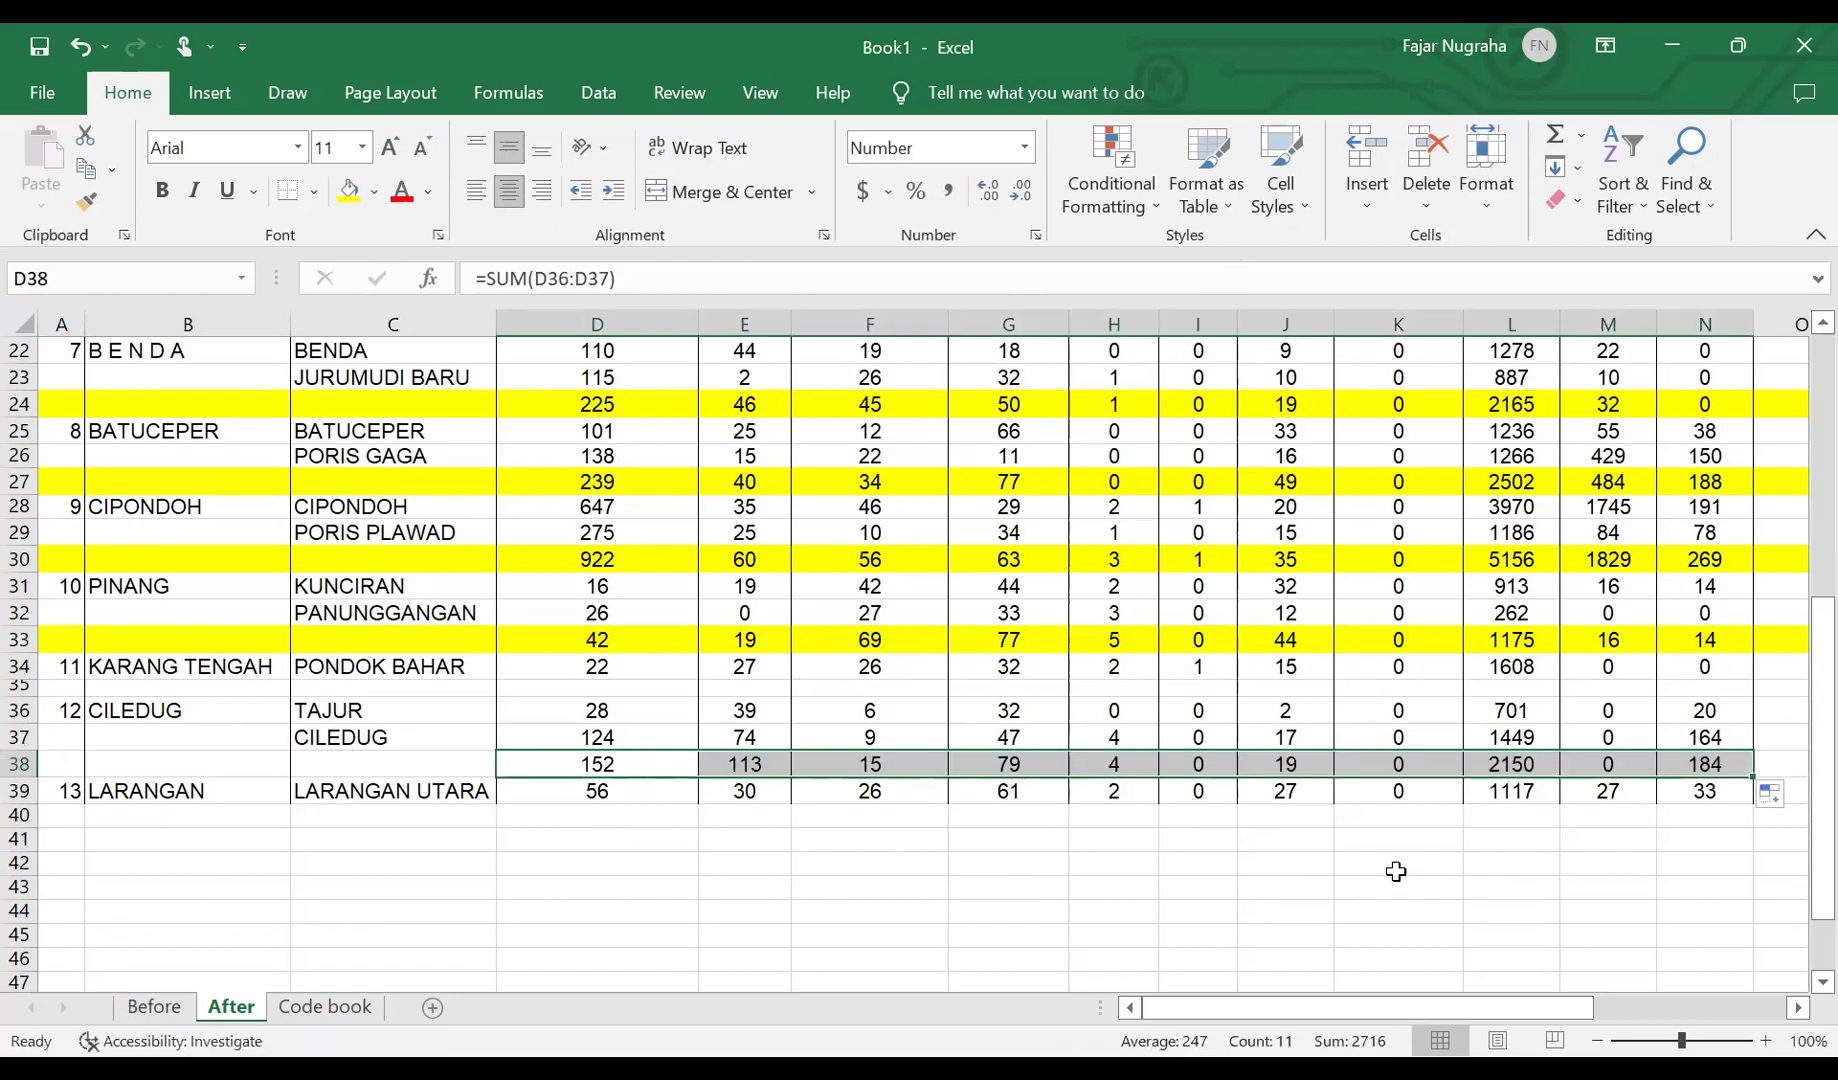
left_click(20, 764)
left_click(366, 192)
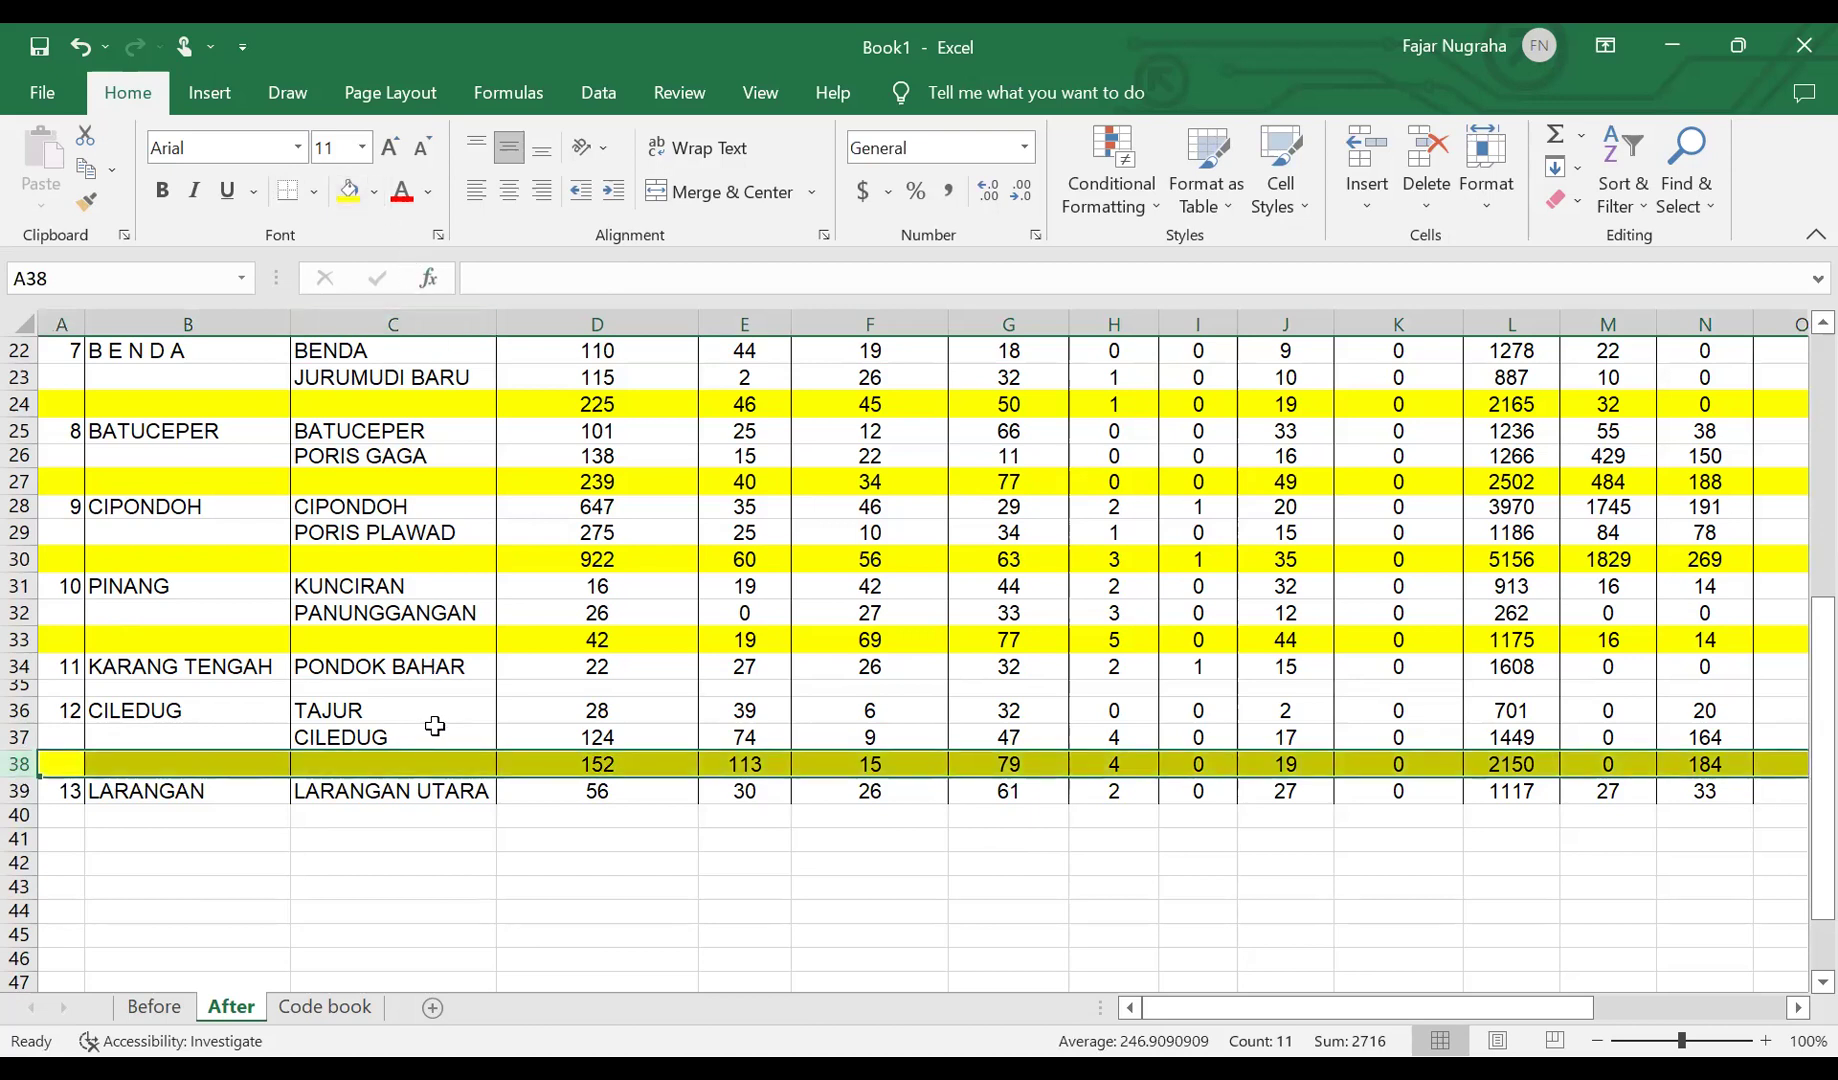
- Review the subtotal rows from the start of the After sheet and examine the Tangerang subtotal formula in D5
scroll(425, 725, "up", 2)
scroll(421, 720, "up", 5)
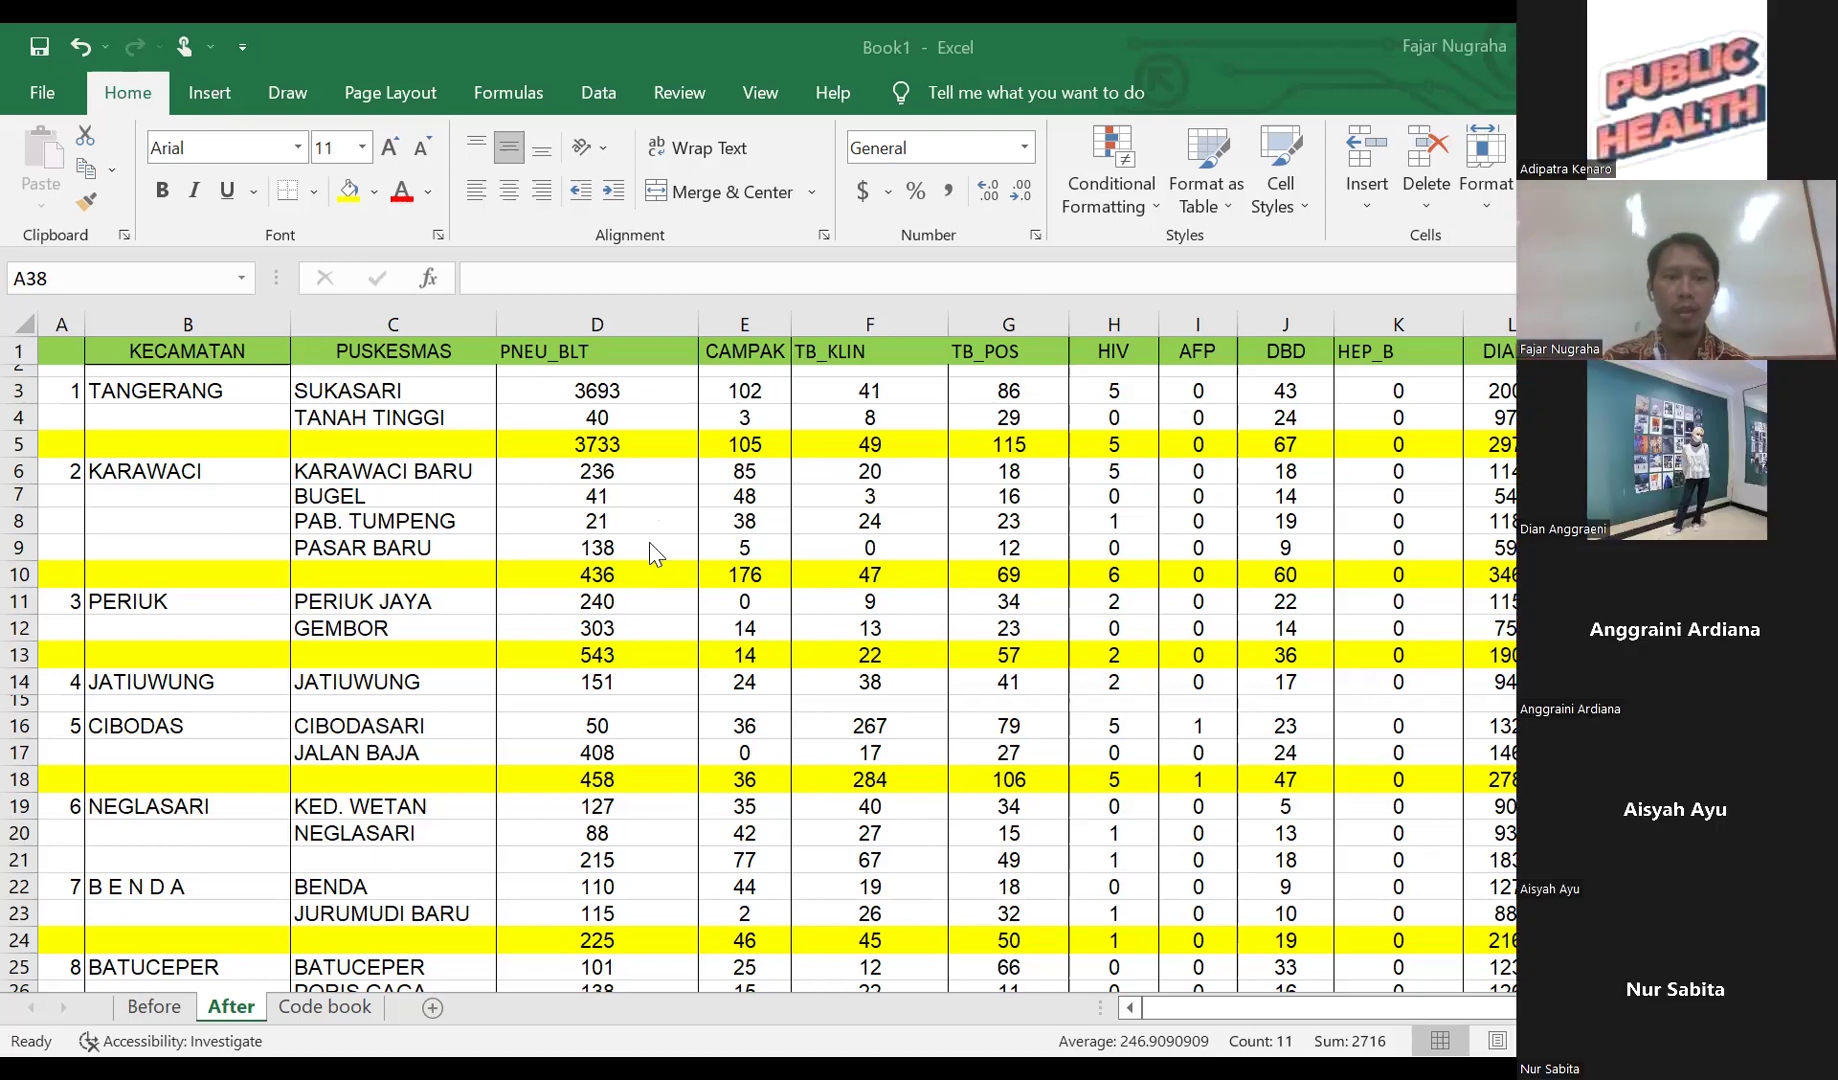
scroll(643, 601, "down", 1)
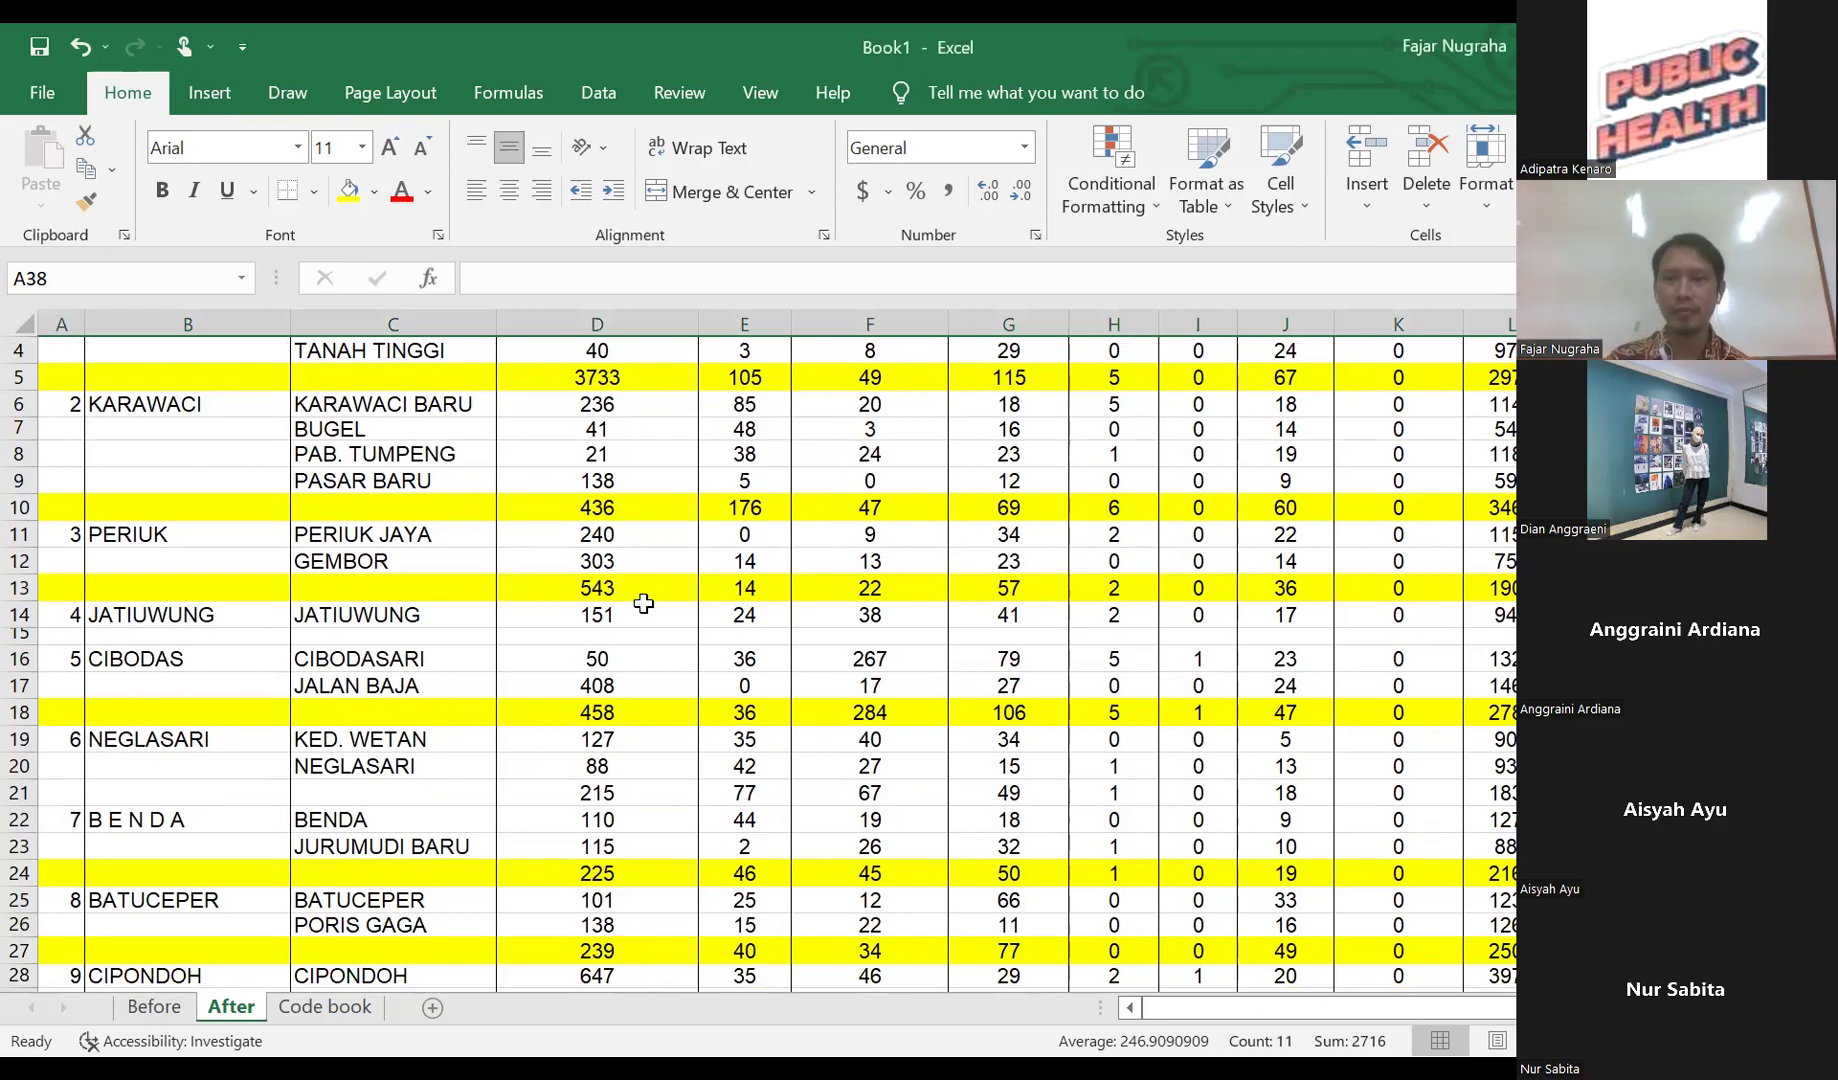
scroll(697, 690, "up", 1)
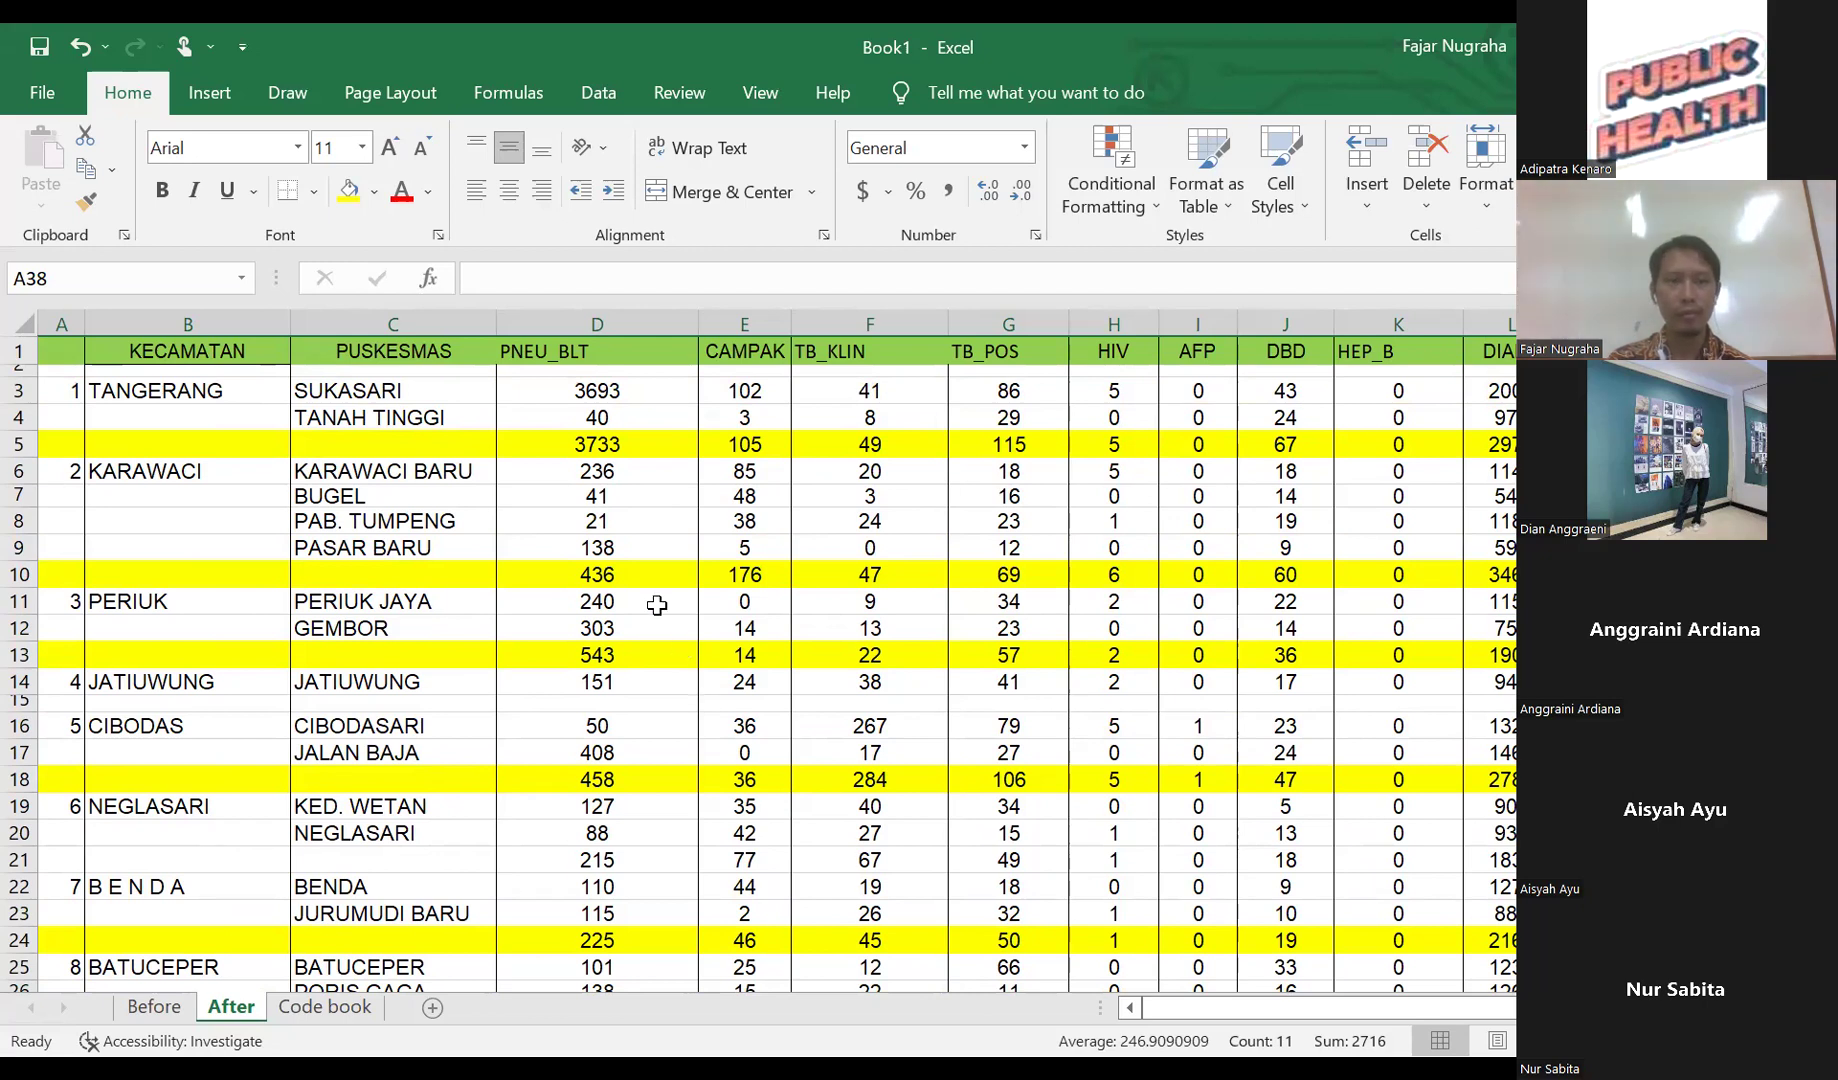
left_click(450, 604)
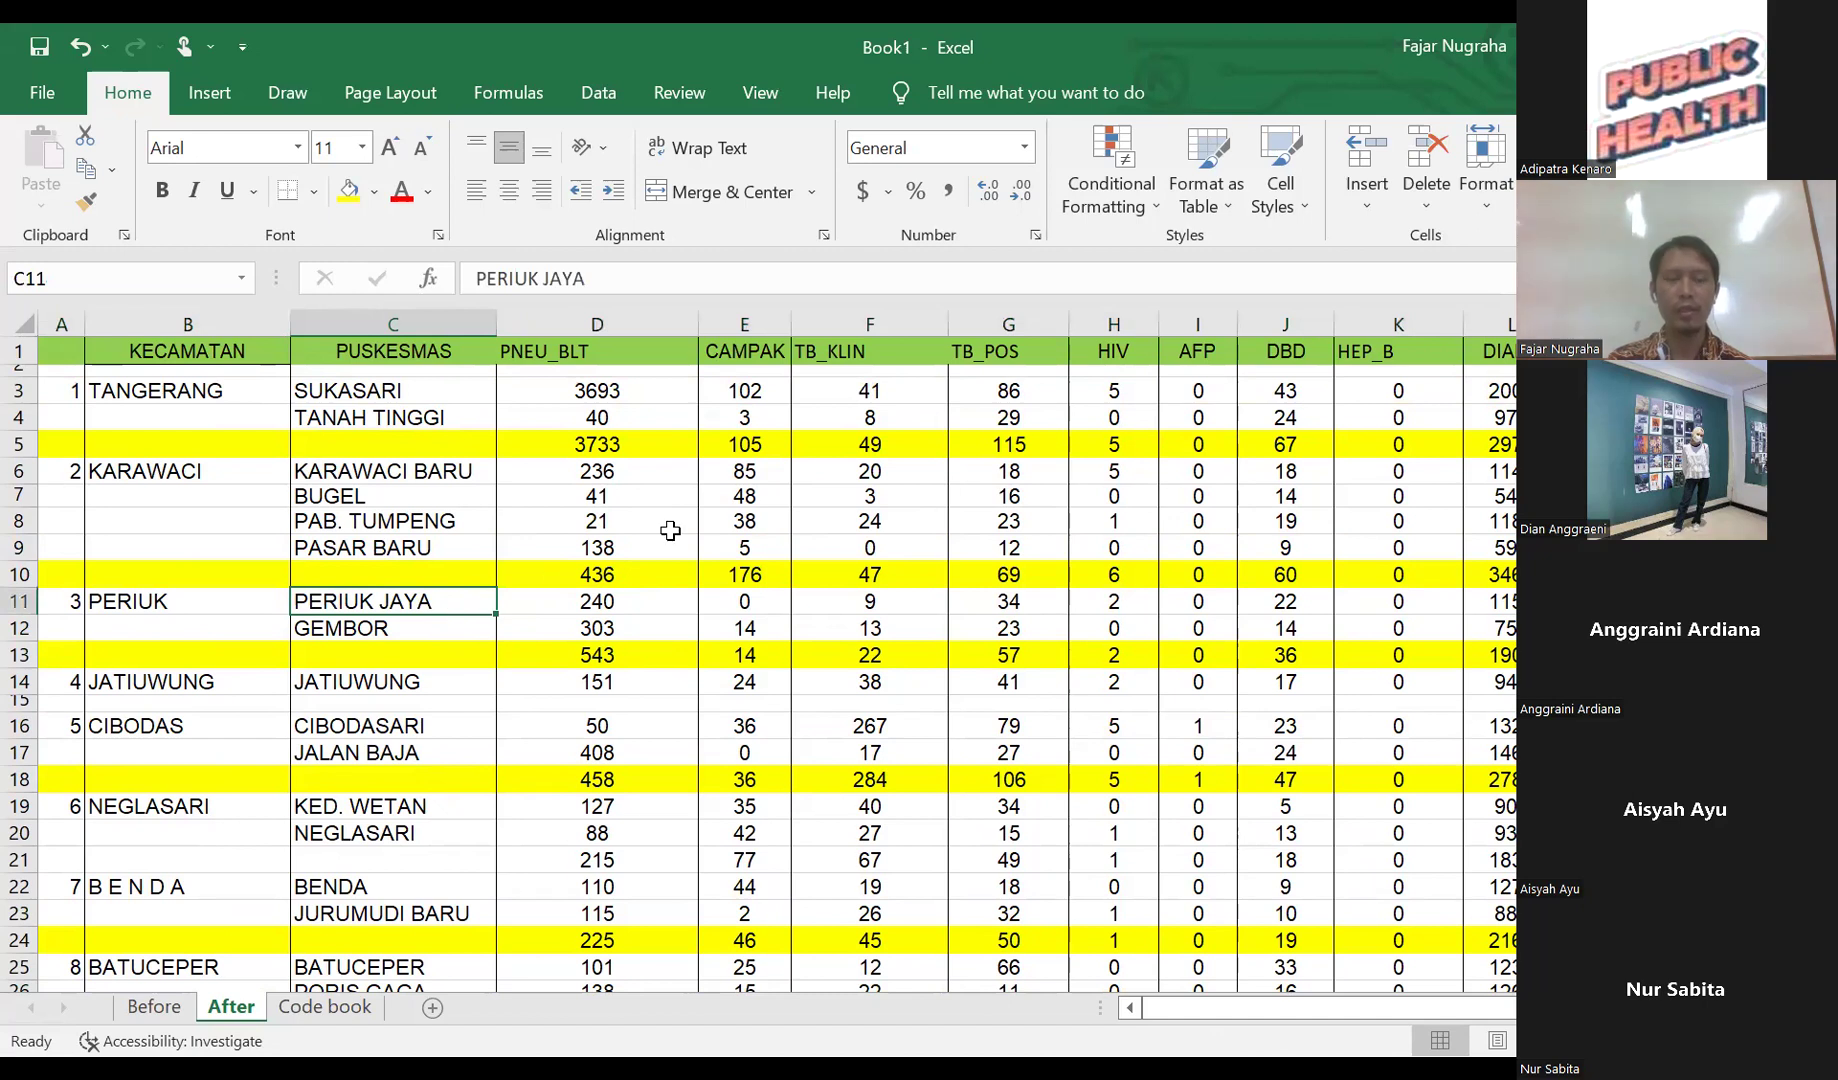
left_click(725, 474)
left_click(605, 392)
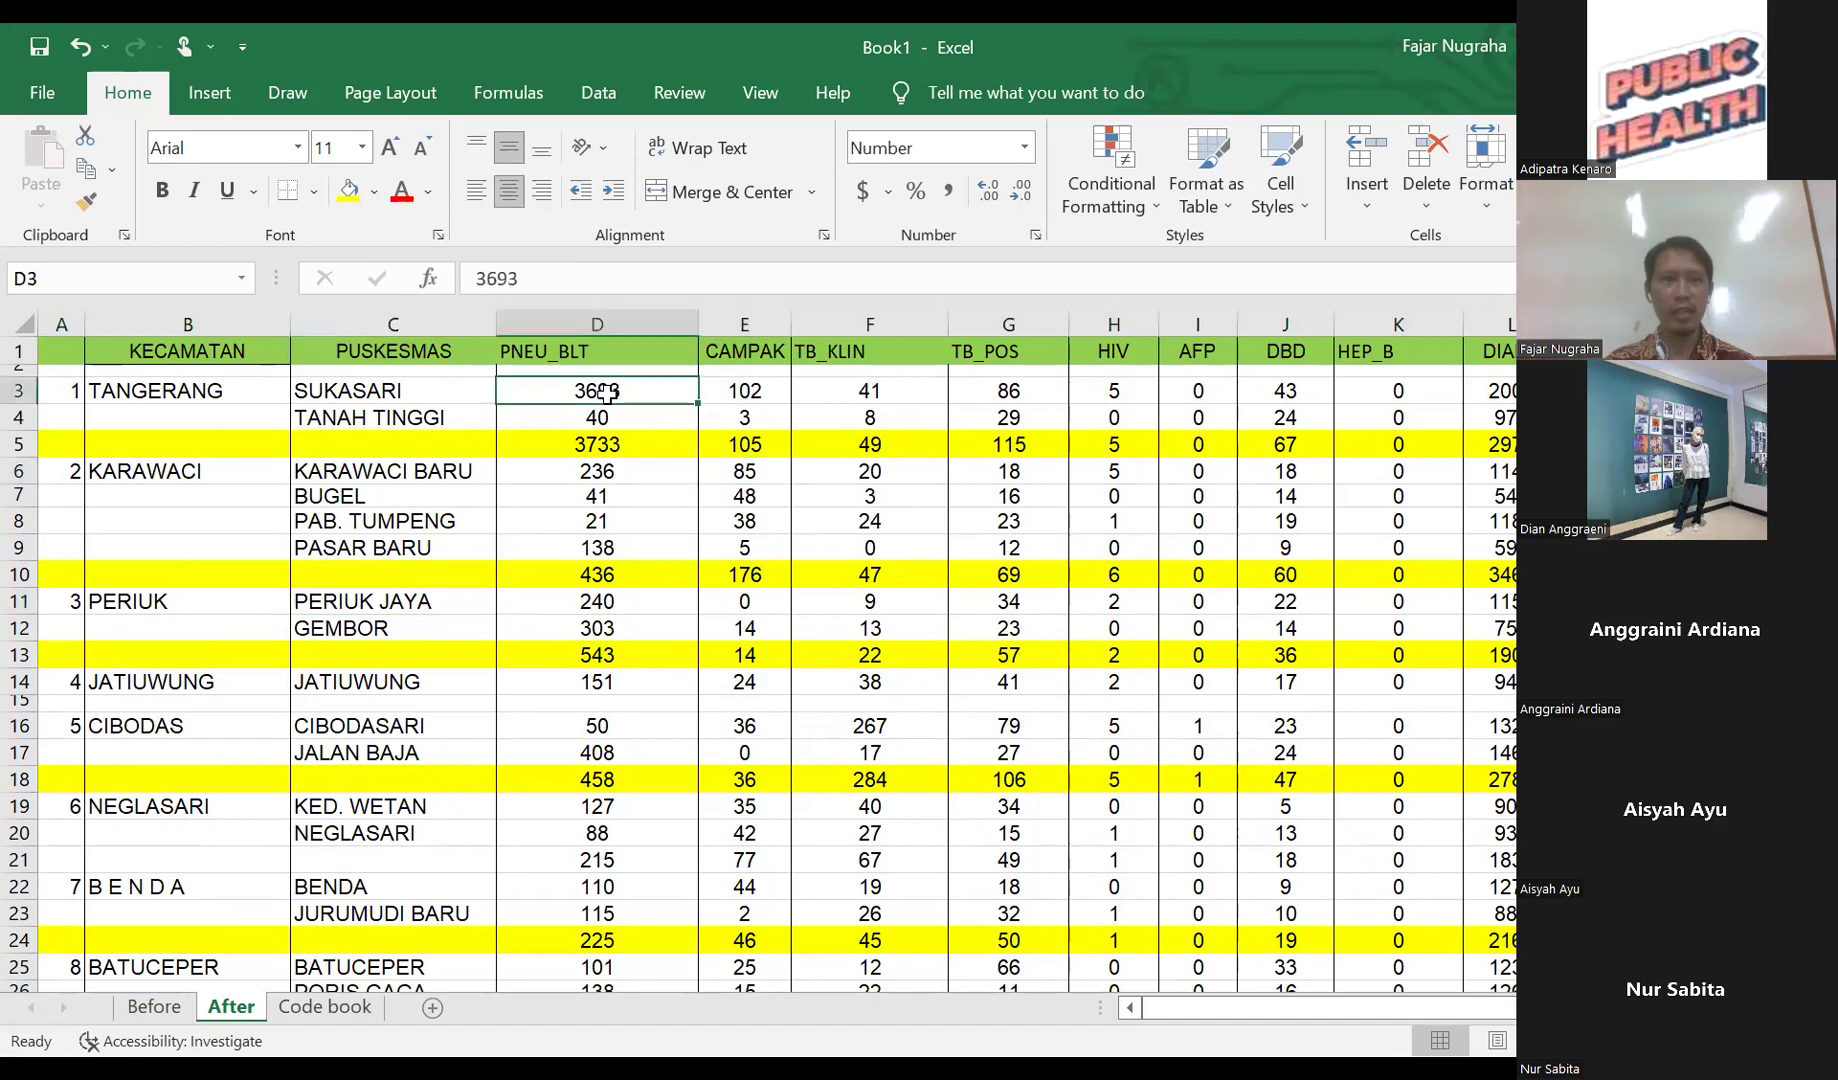
left_click(594, 444)
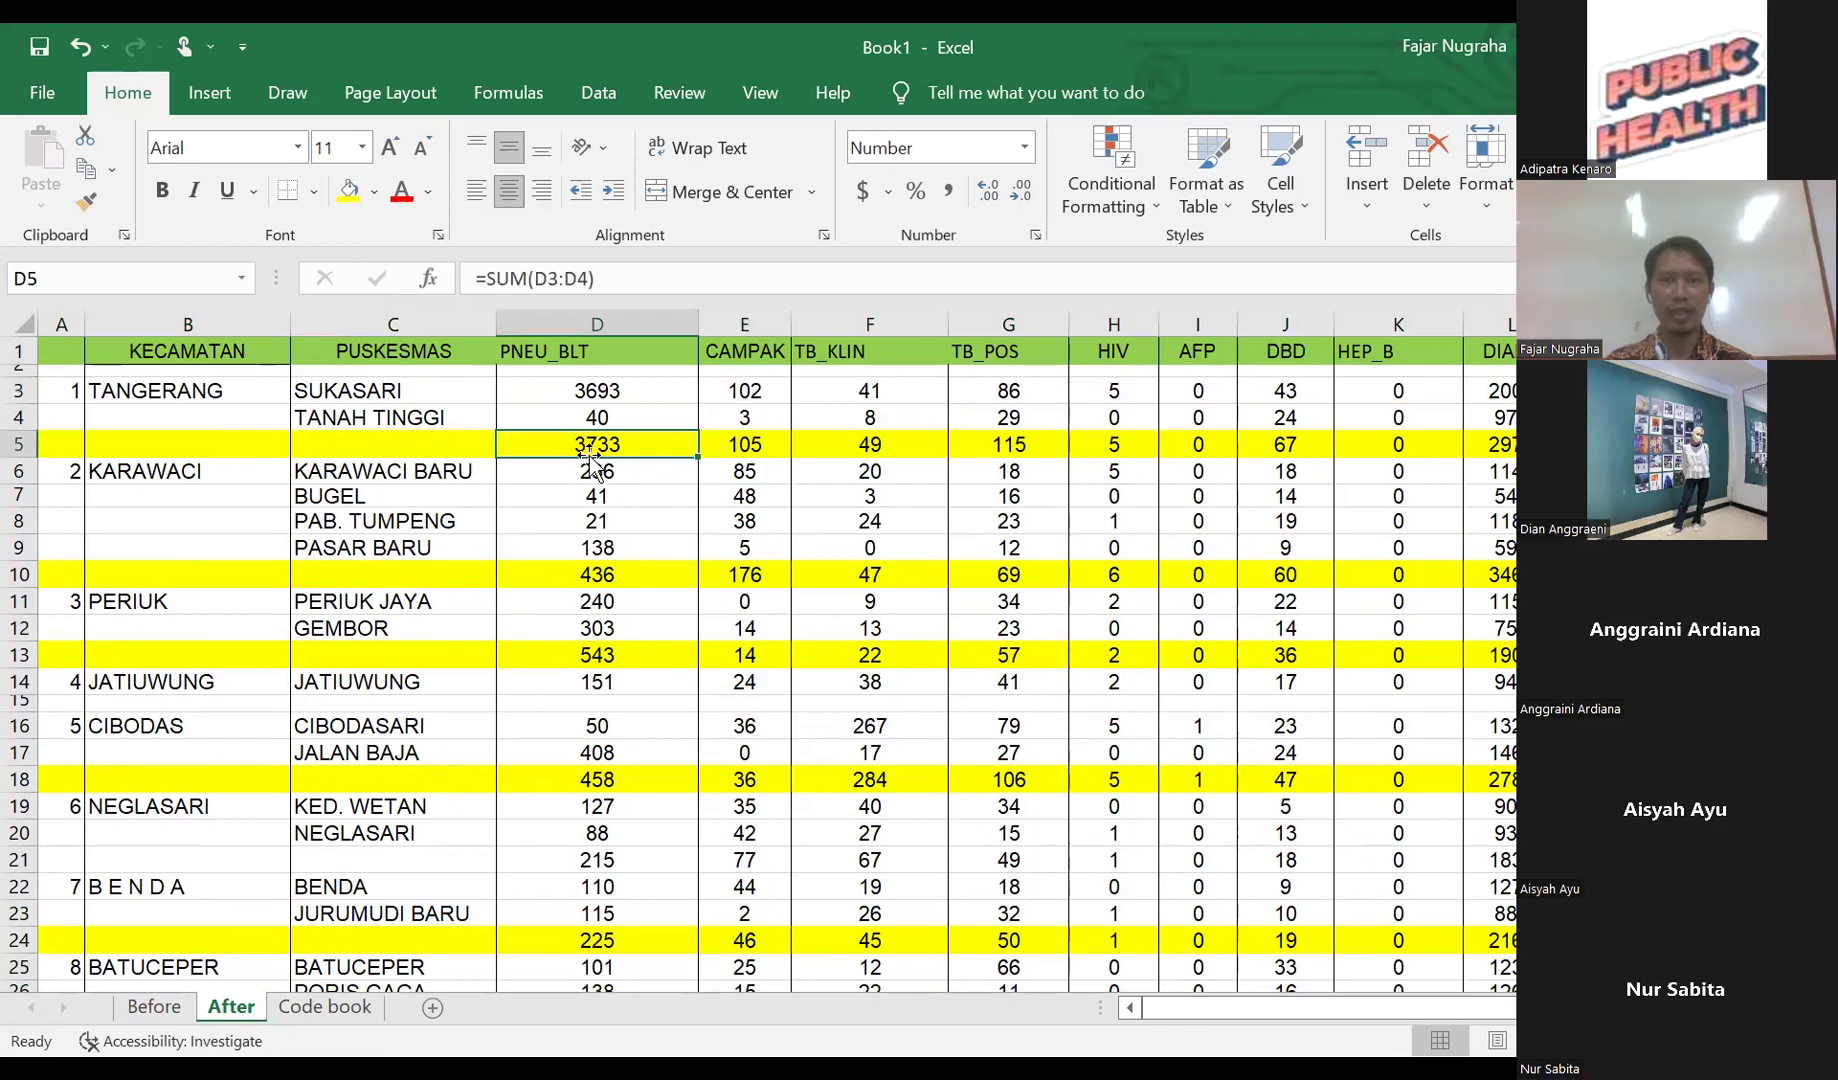
scroll(588, 453, "up", 2)
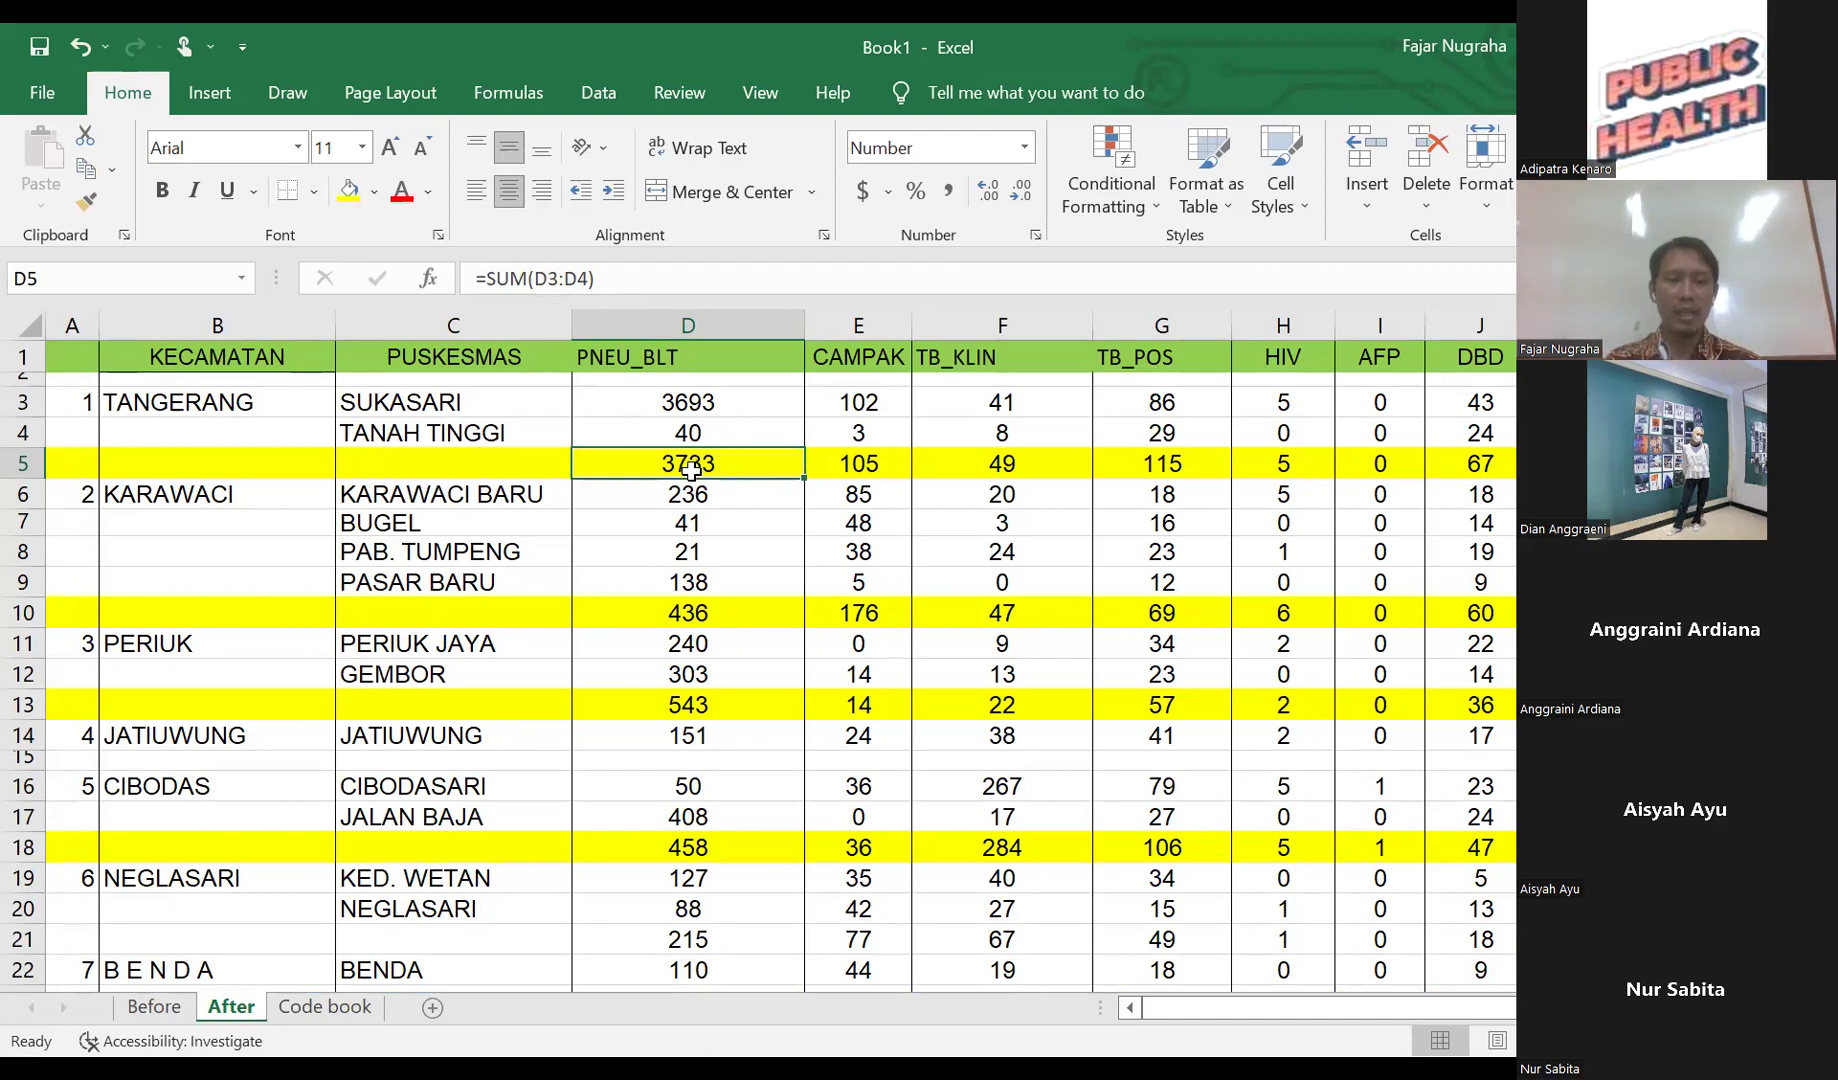
- Try deleting the Tanah Tinggi row 4 to test its effect on the Tangerang subtotal, and undo the deletion
left_click(20, 432)
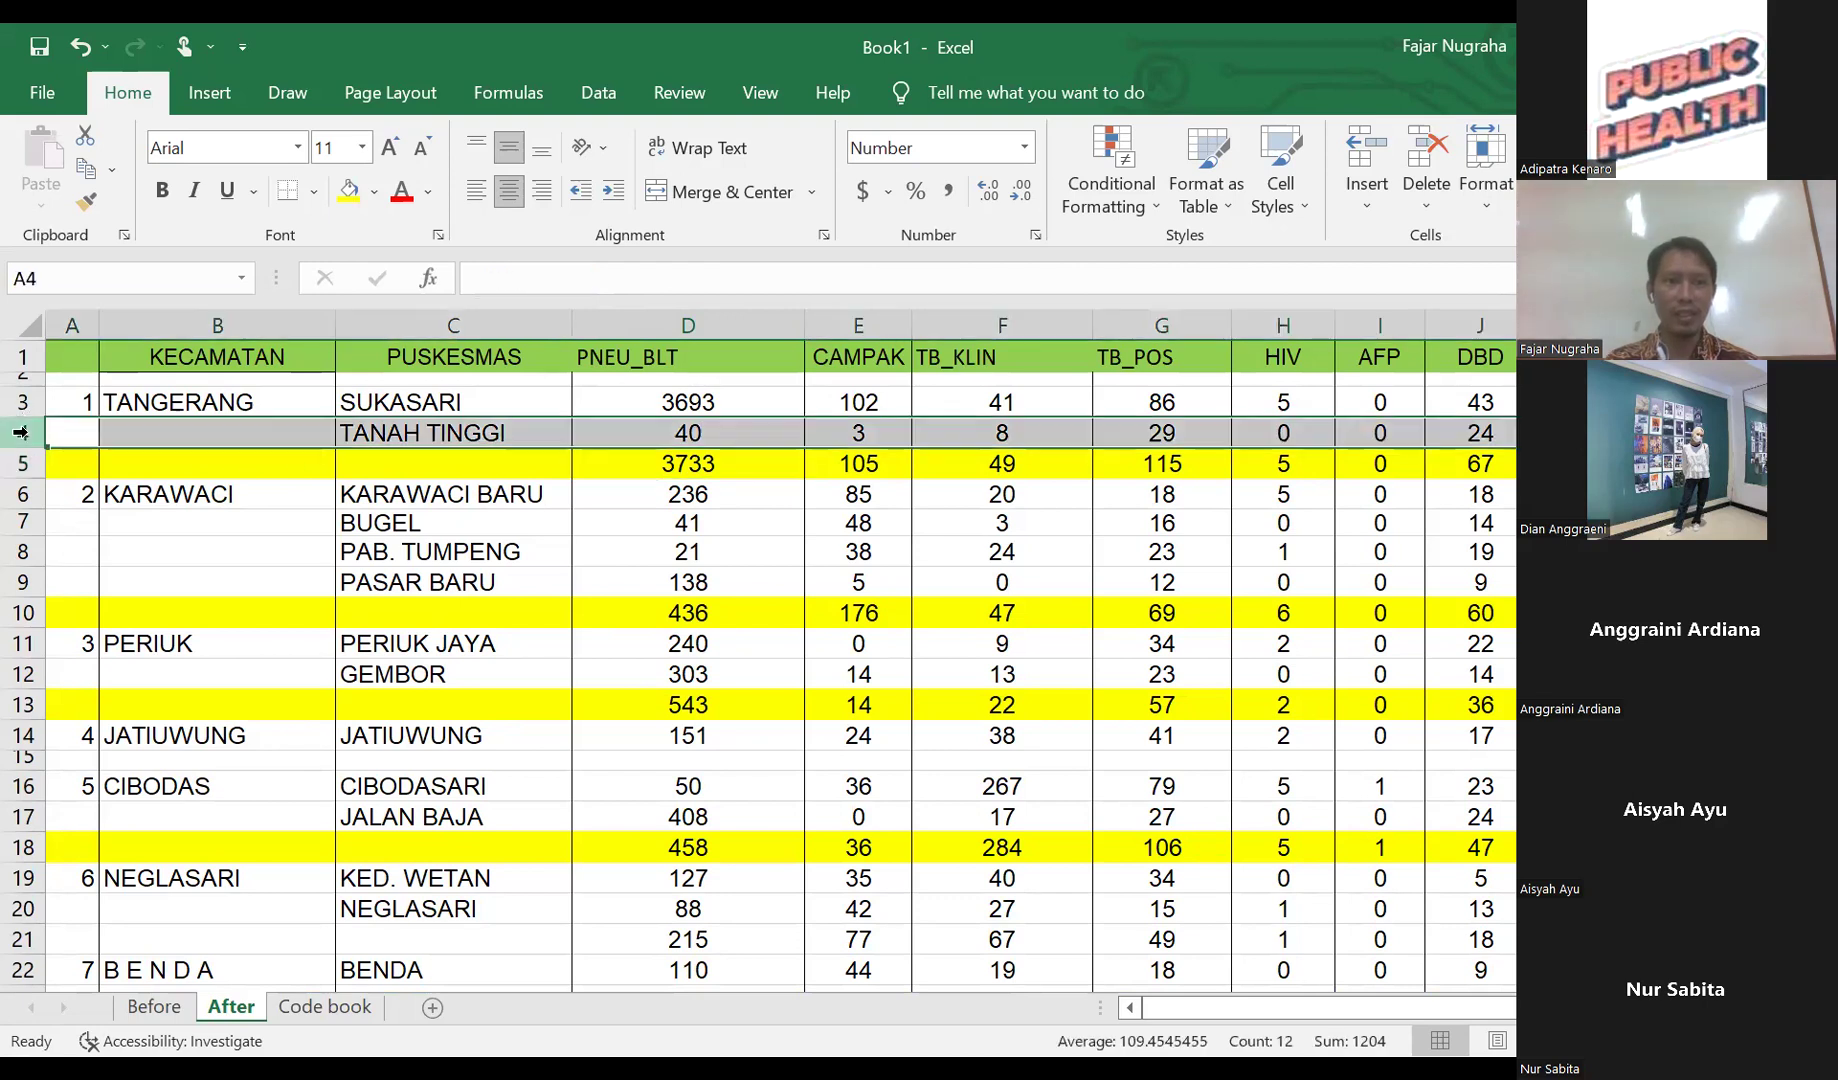
right_click(20, 432)
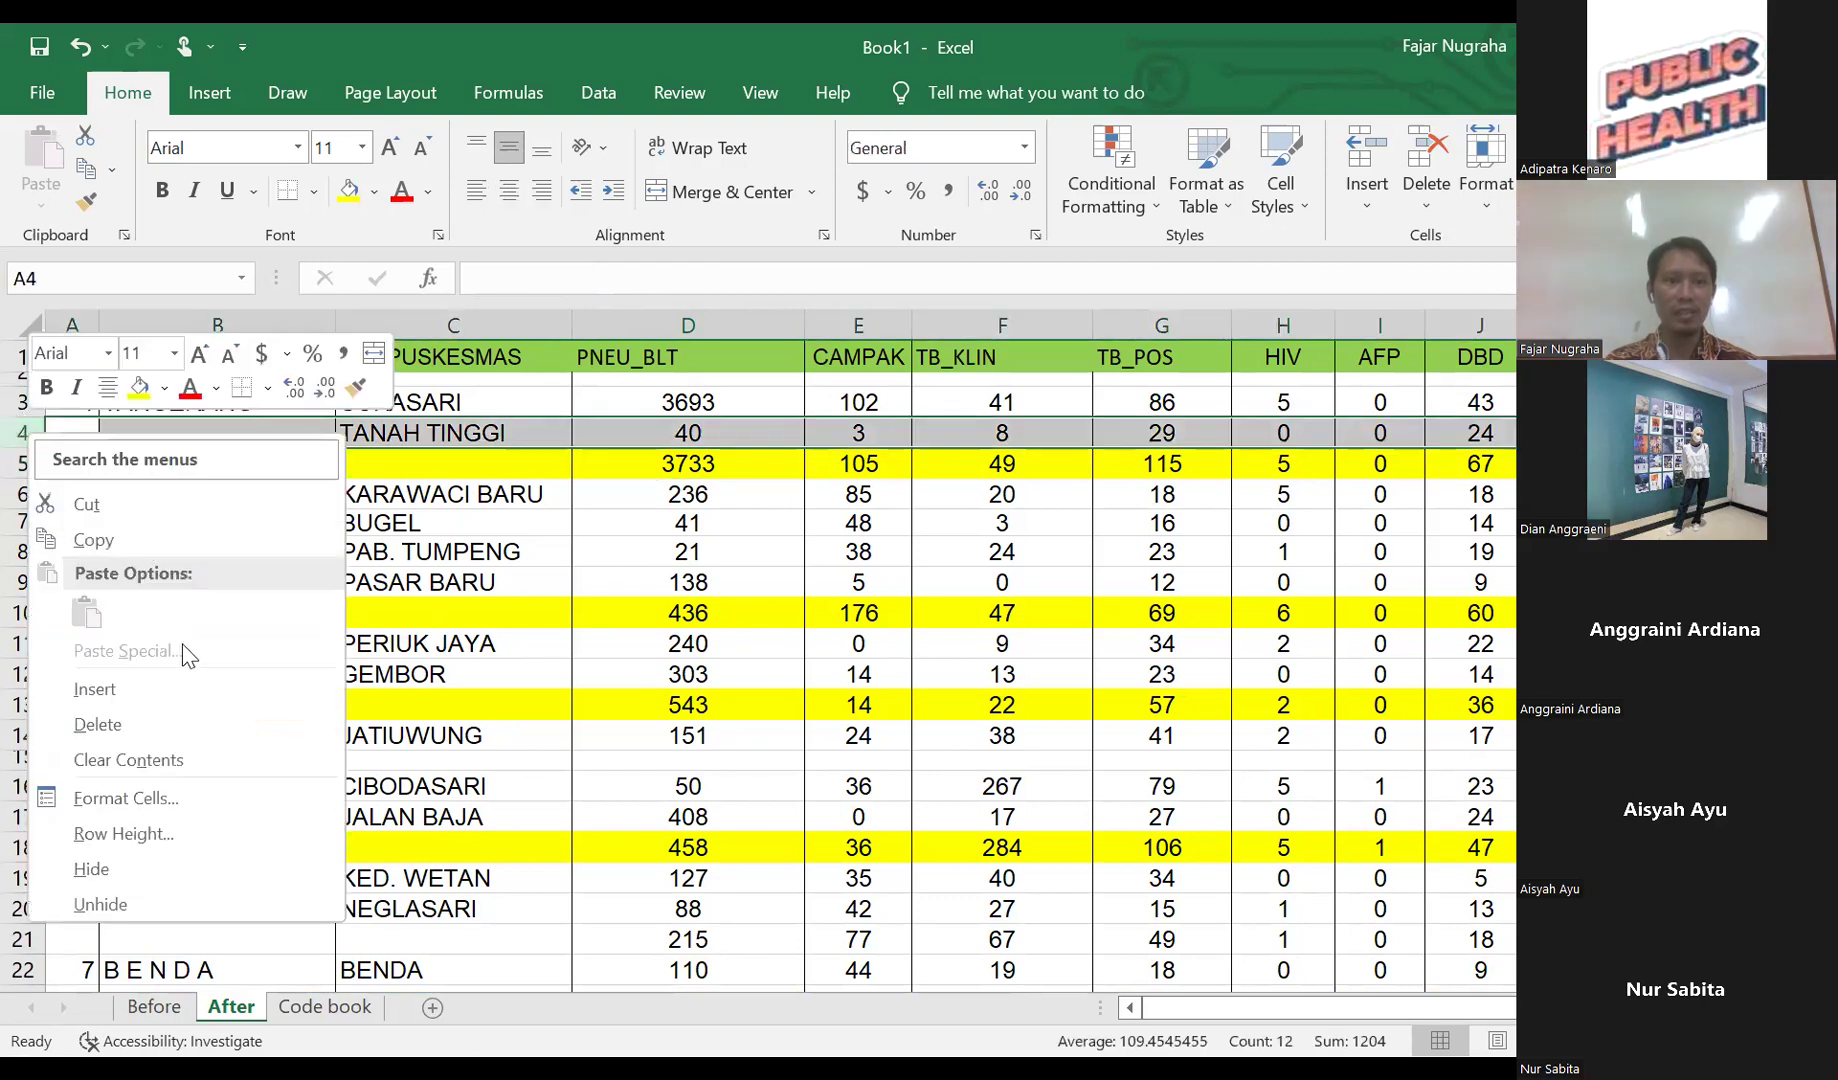
left_click(188, 718)
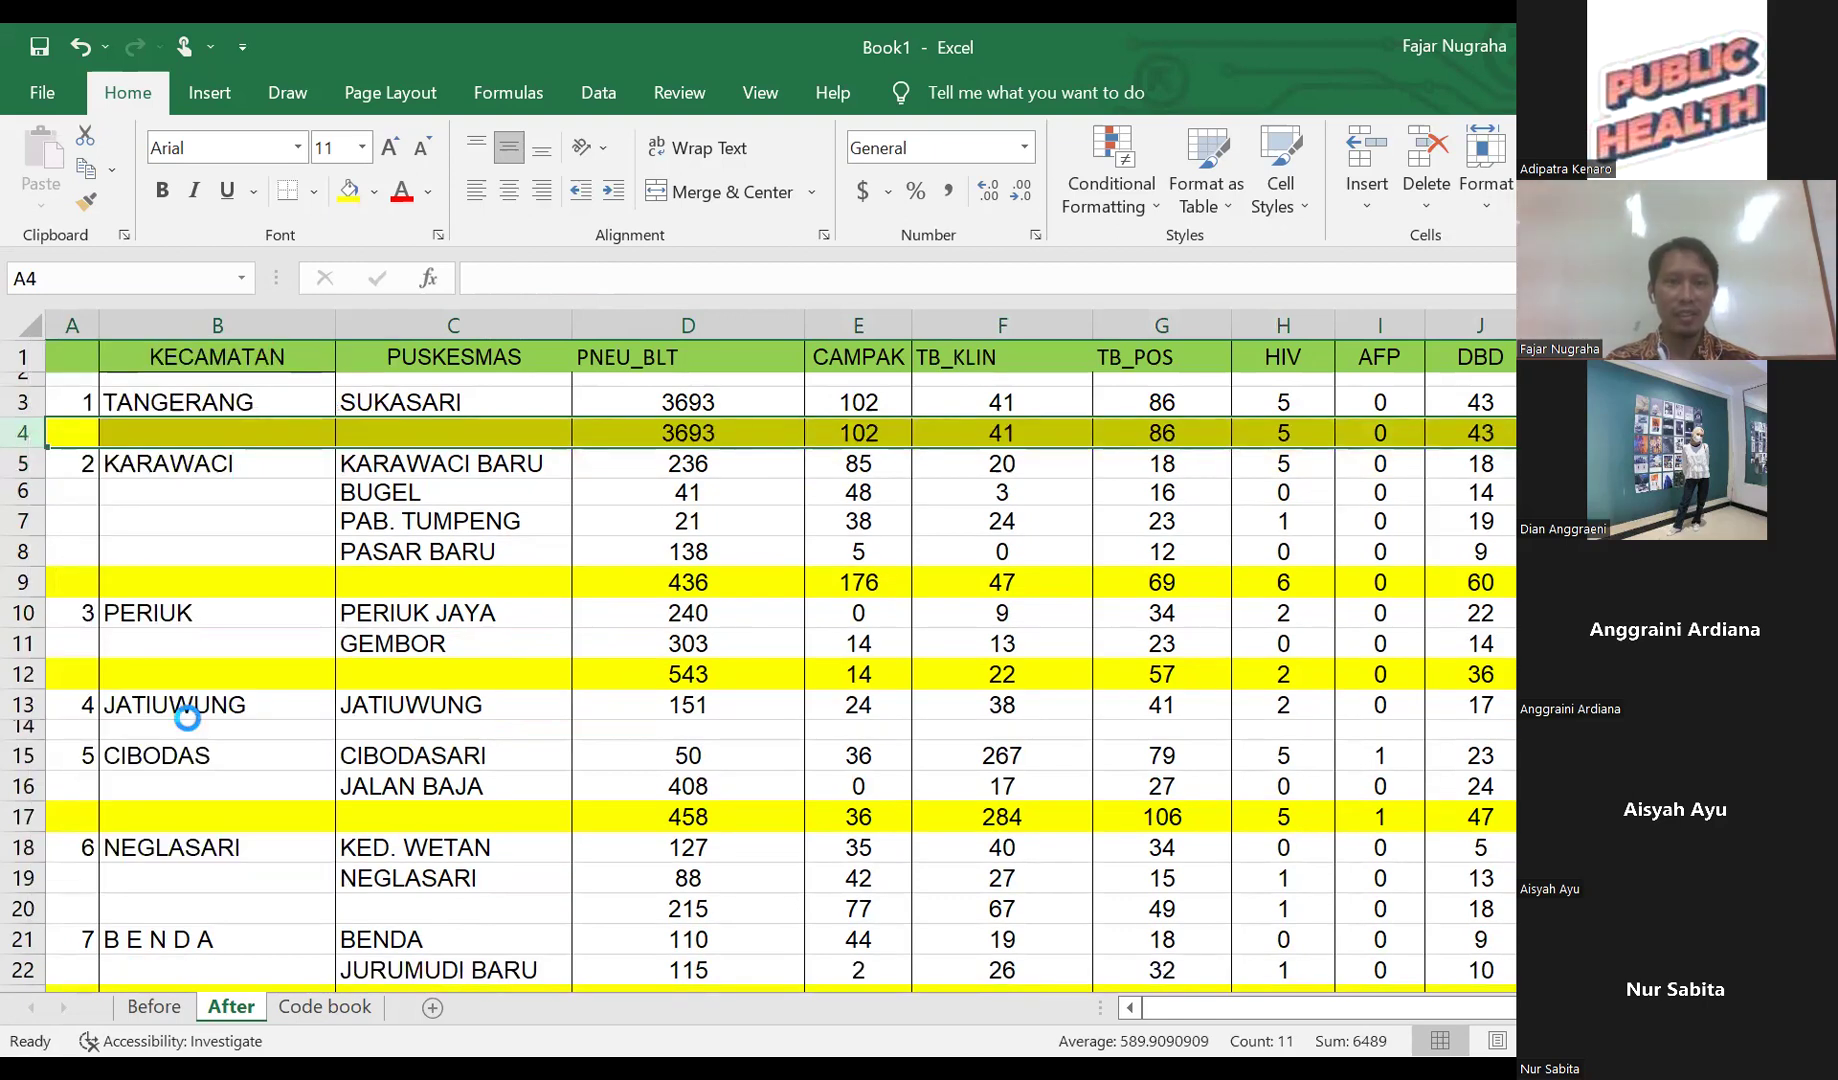
key("ctrl+z")
- Compare the Tangerang subtotal formula in D5 with the source count in D4
left_click(630, 492)
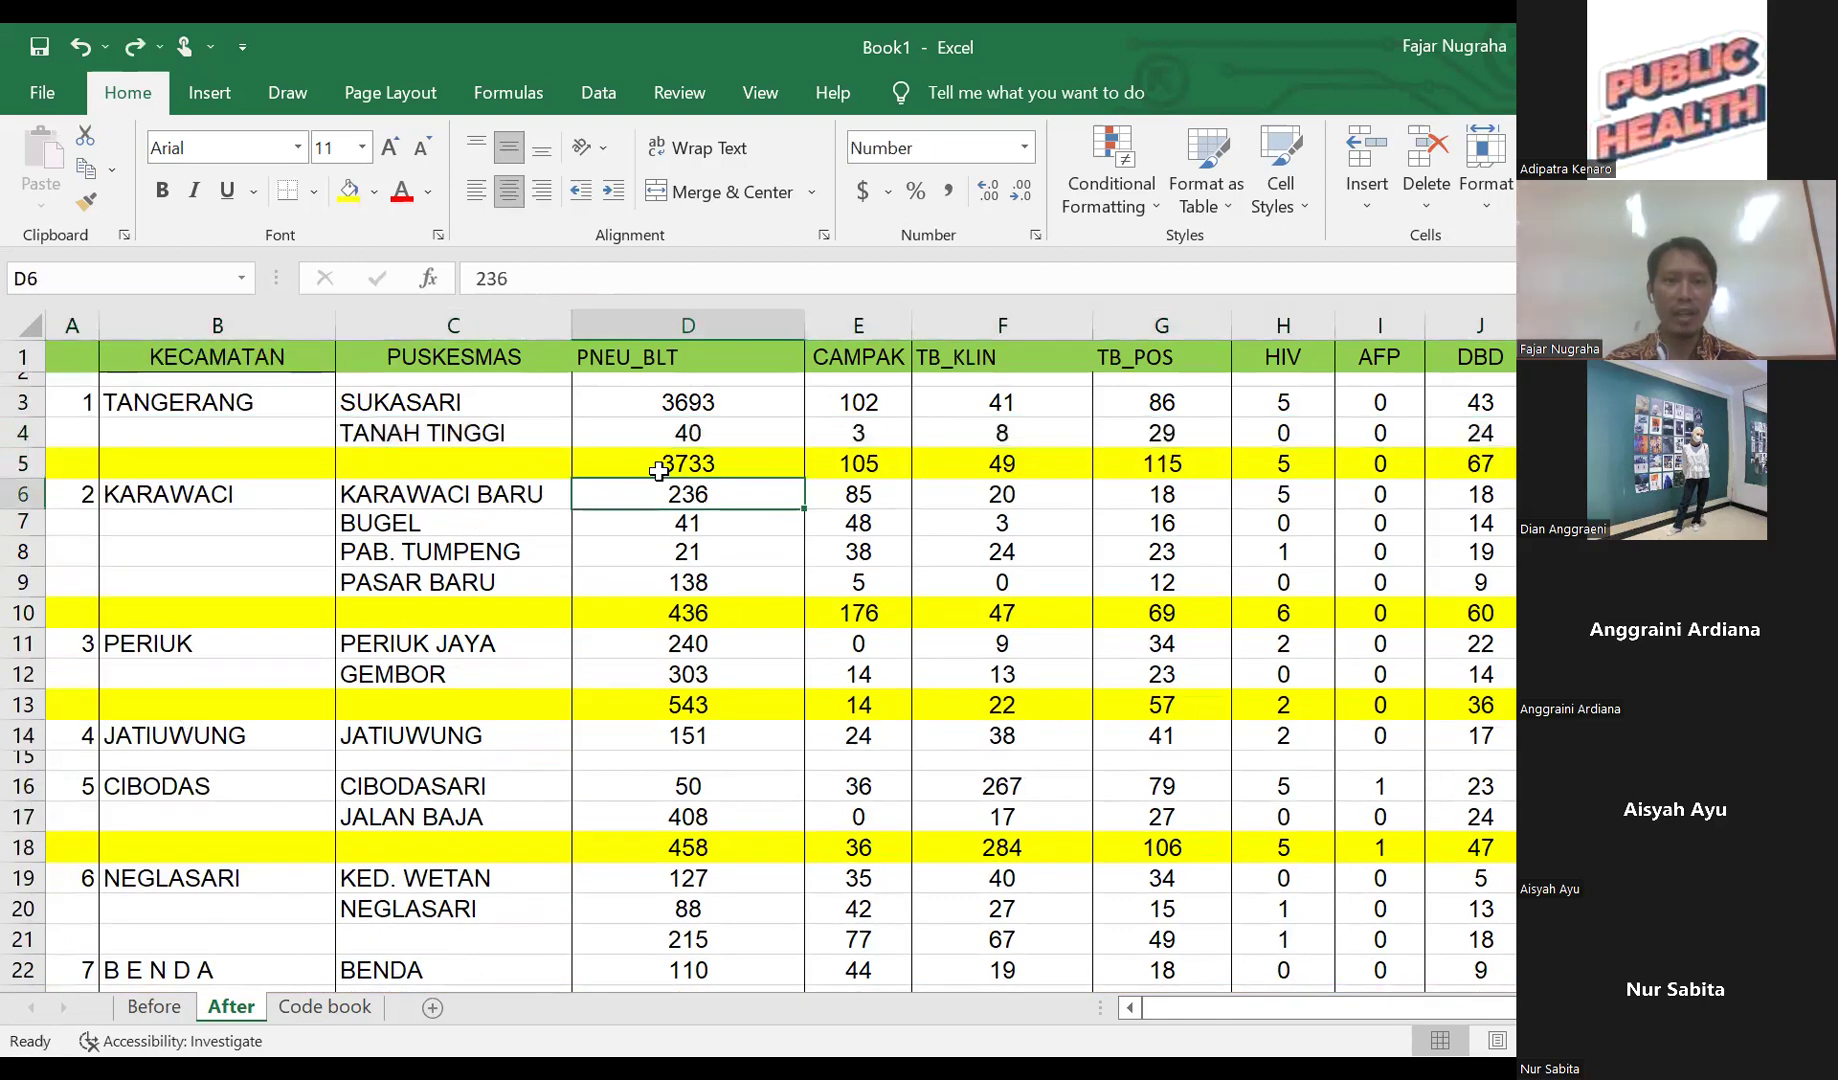
left_click(659, 470)
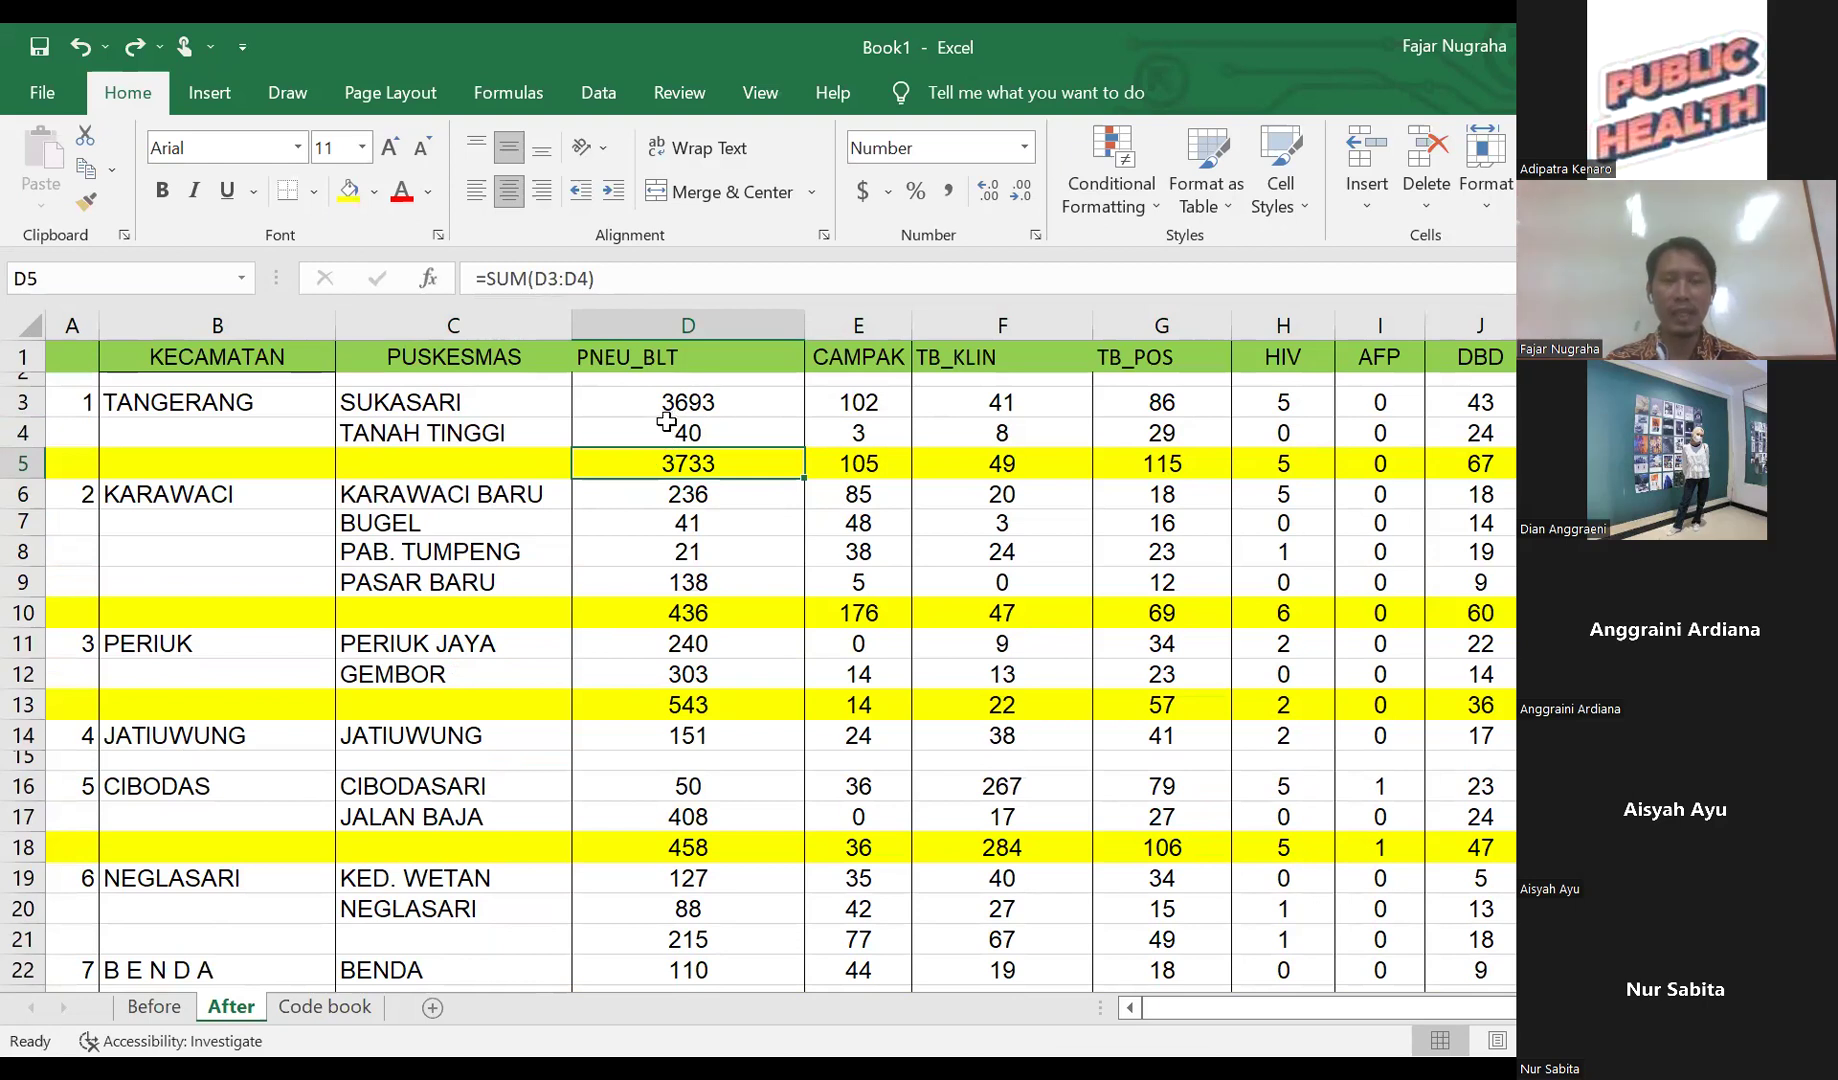
left_click(667, 428)
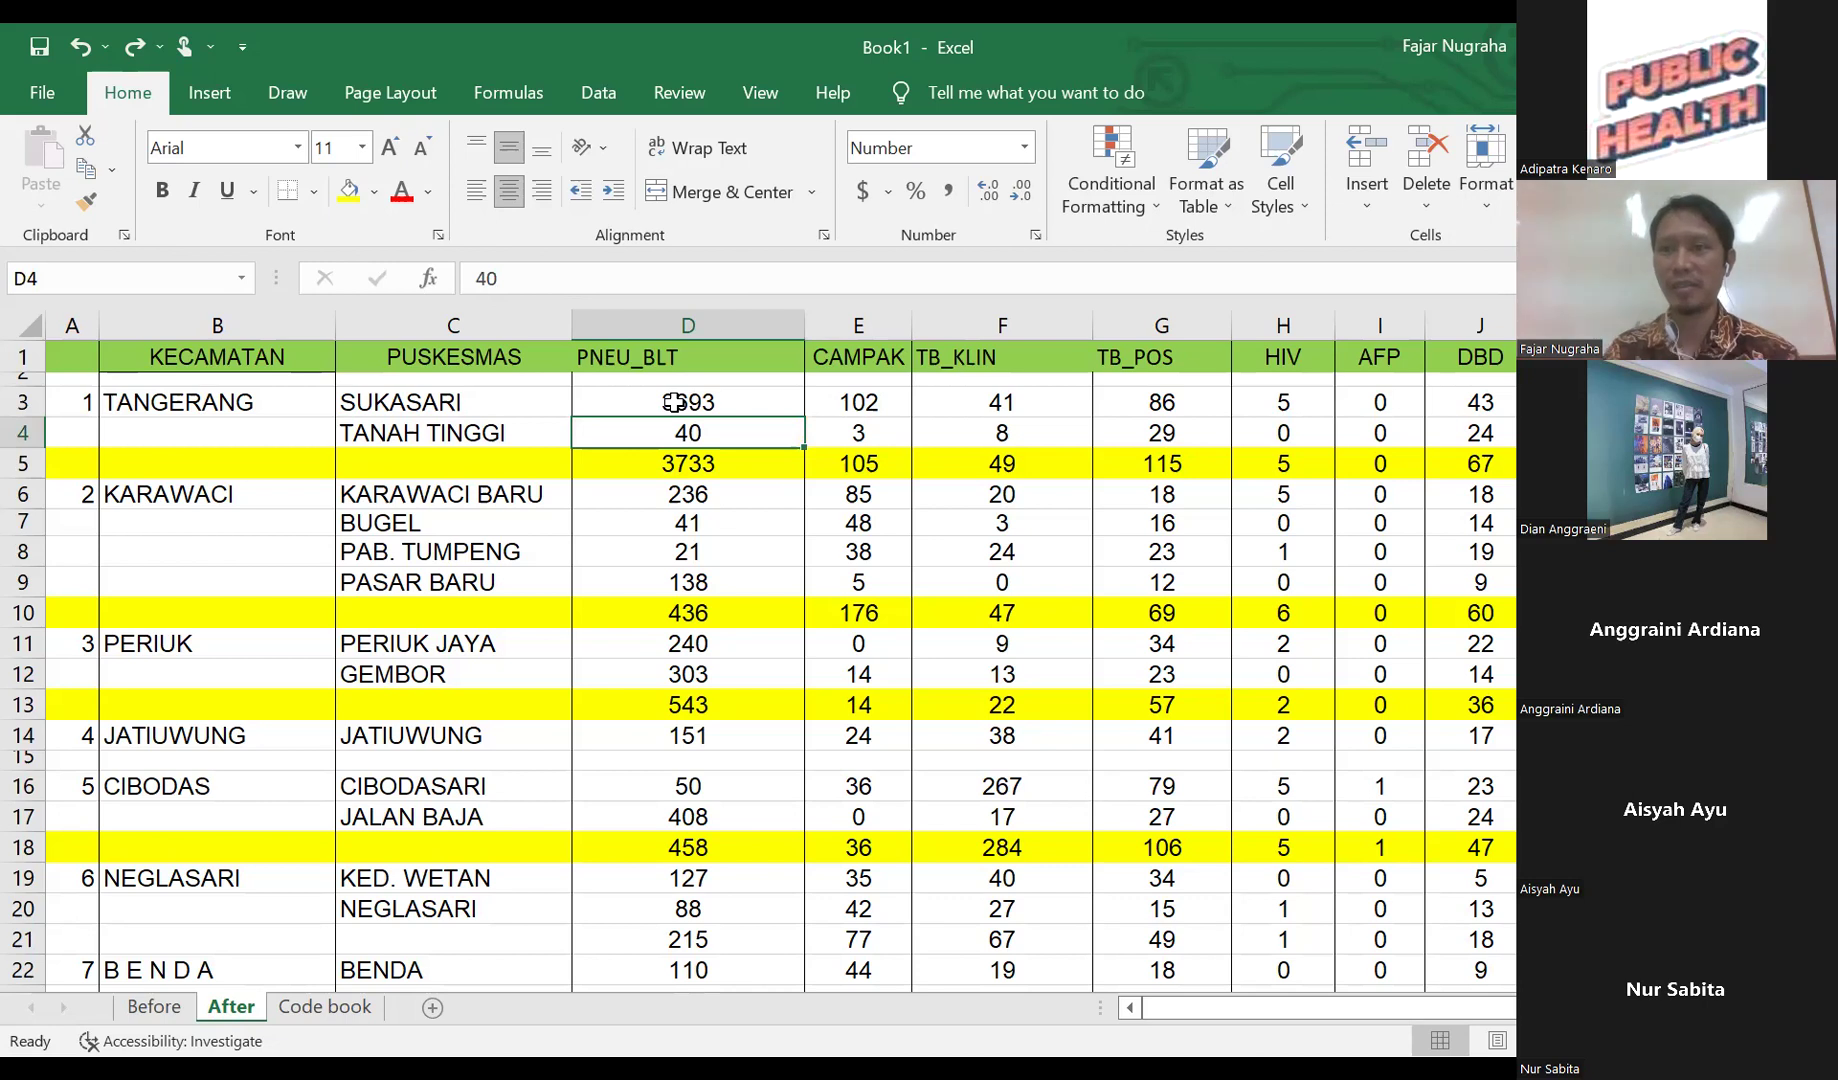
left_click(665, 457)
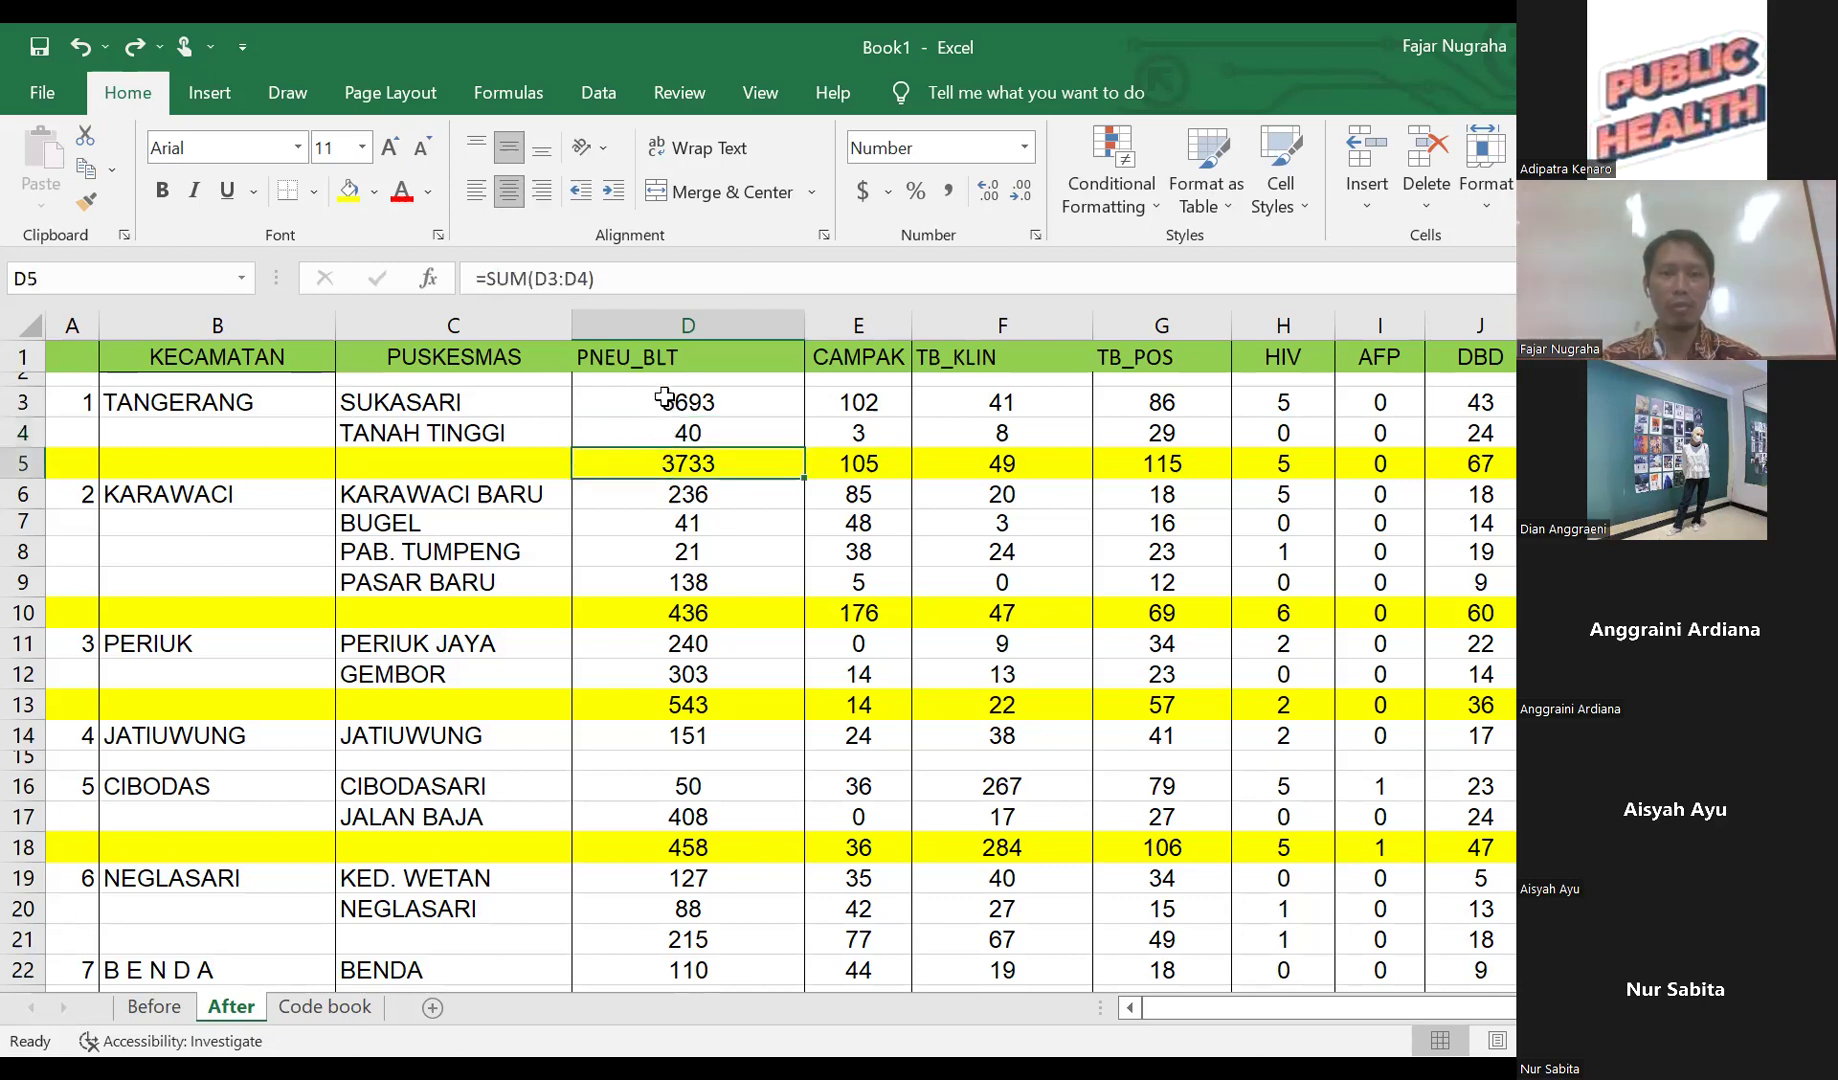
- Replace the subtotal formulas in D3:N39 with fixed numbers by copying the range and pasting it over itself as values only
left_click_drag(665, 393, 1318, 710)
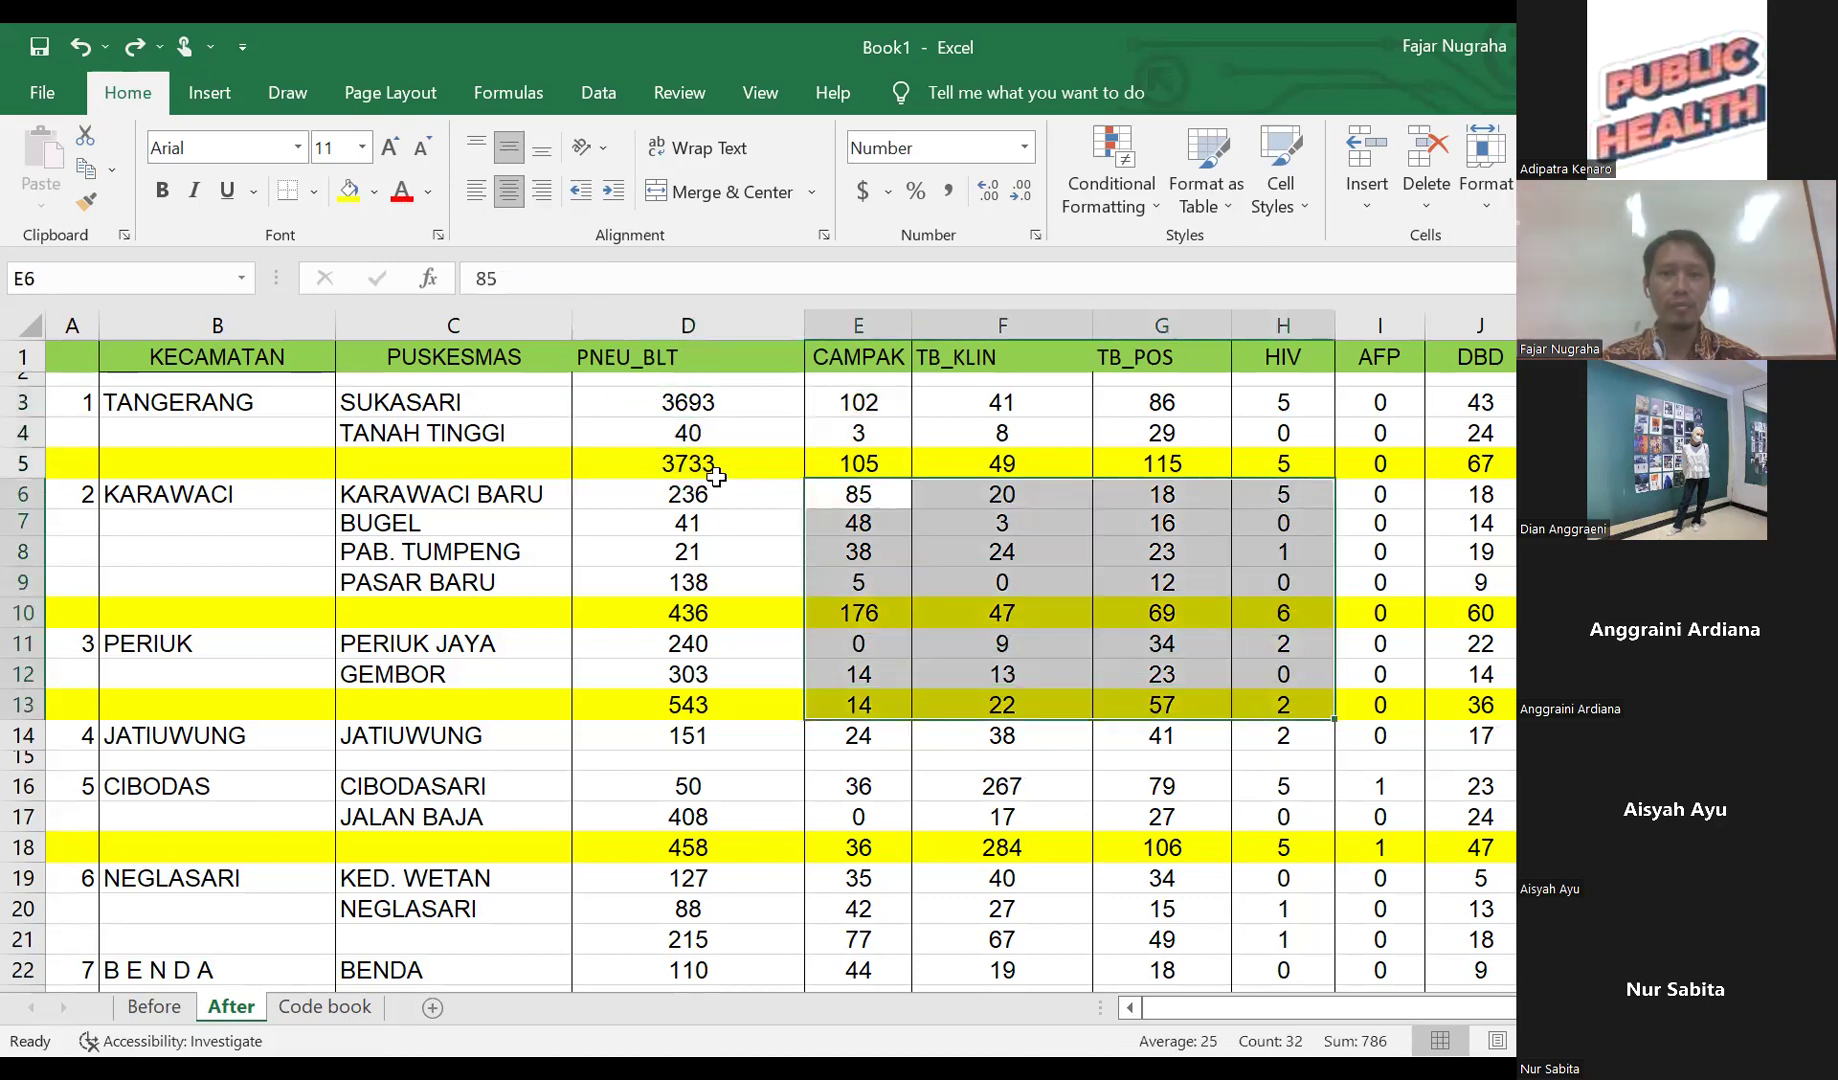
scroll(722, 477, "down", 2)
left_click_drag(537, 380, 1427, 963)
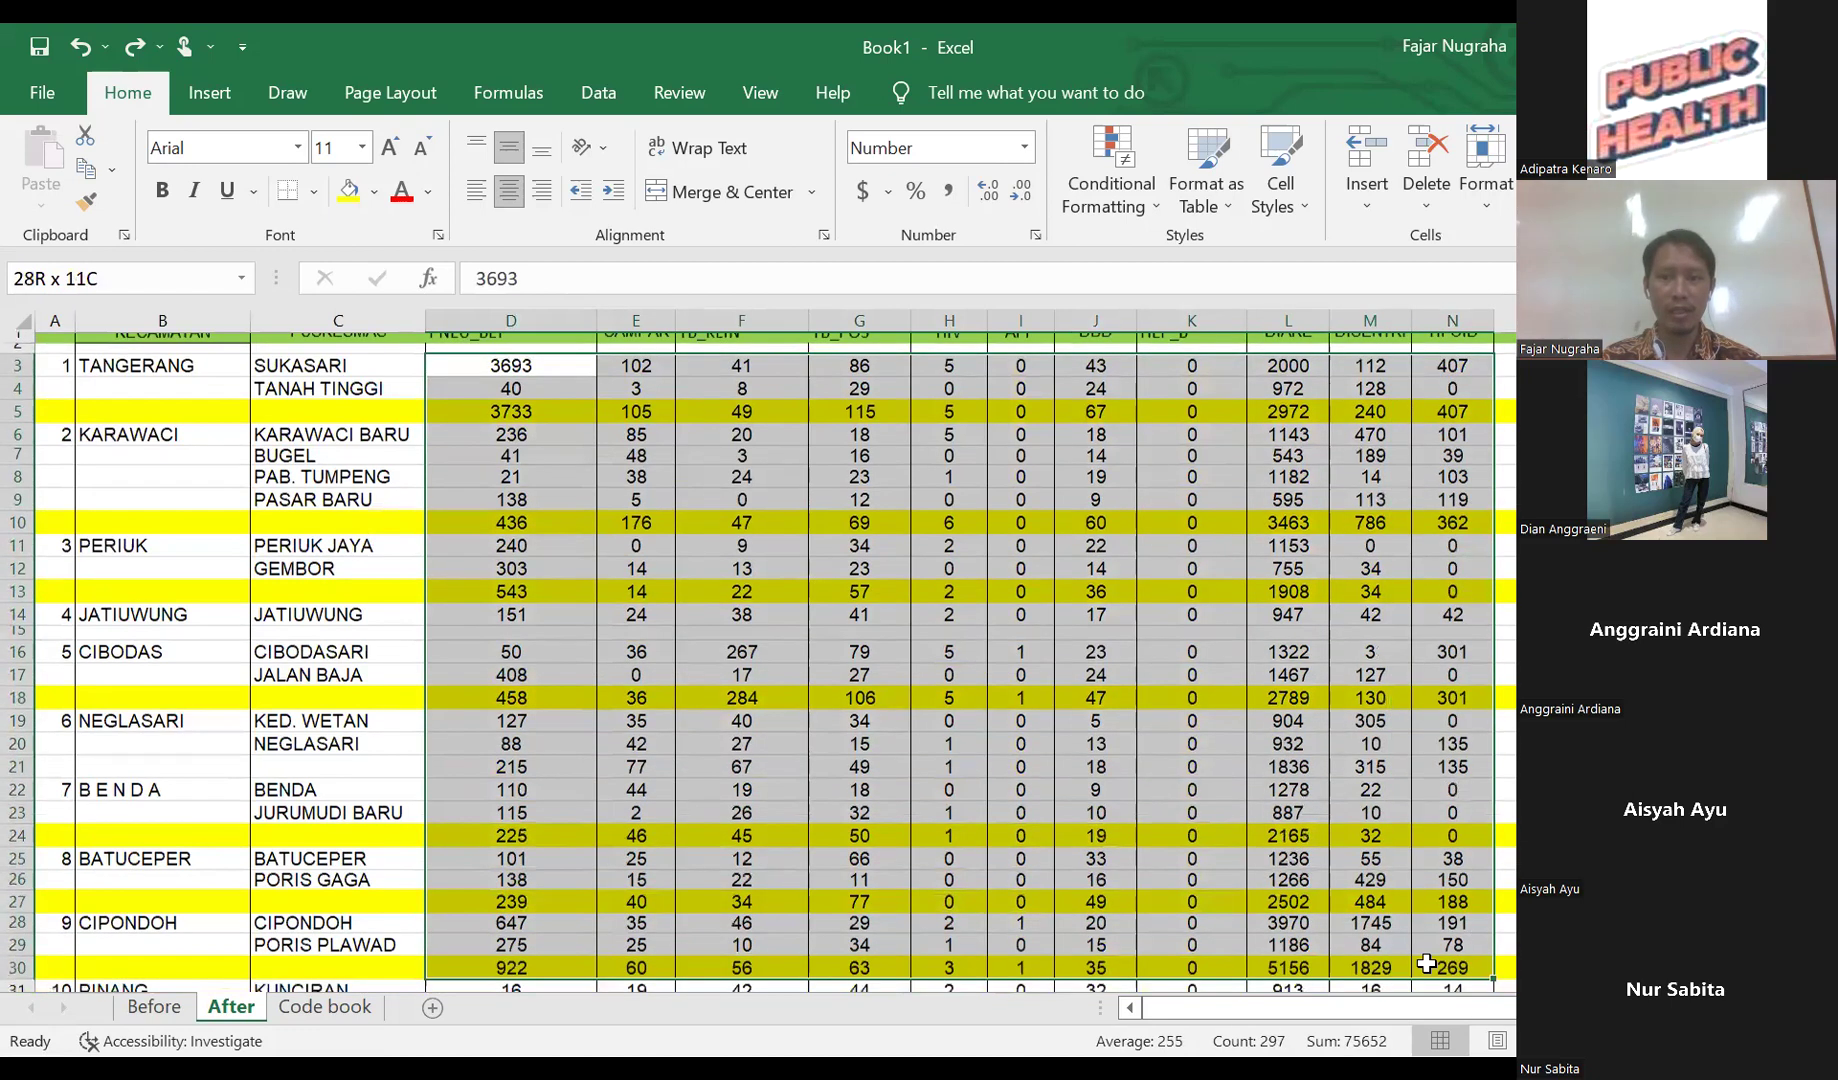
scroll(1440, 860, "down", 5)
left_click(1440, 860, "shift")
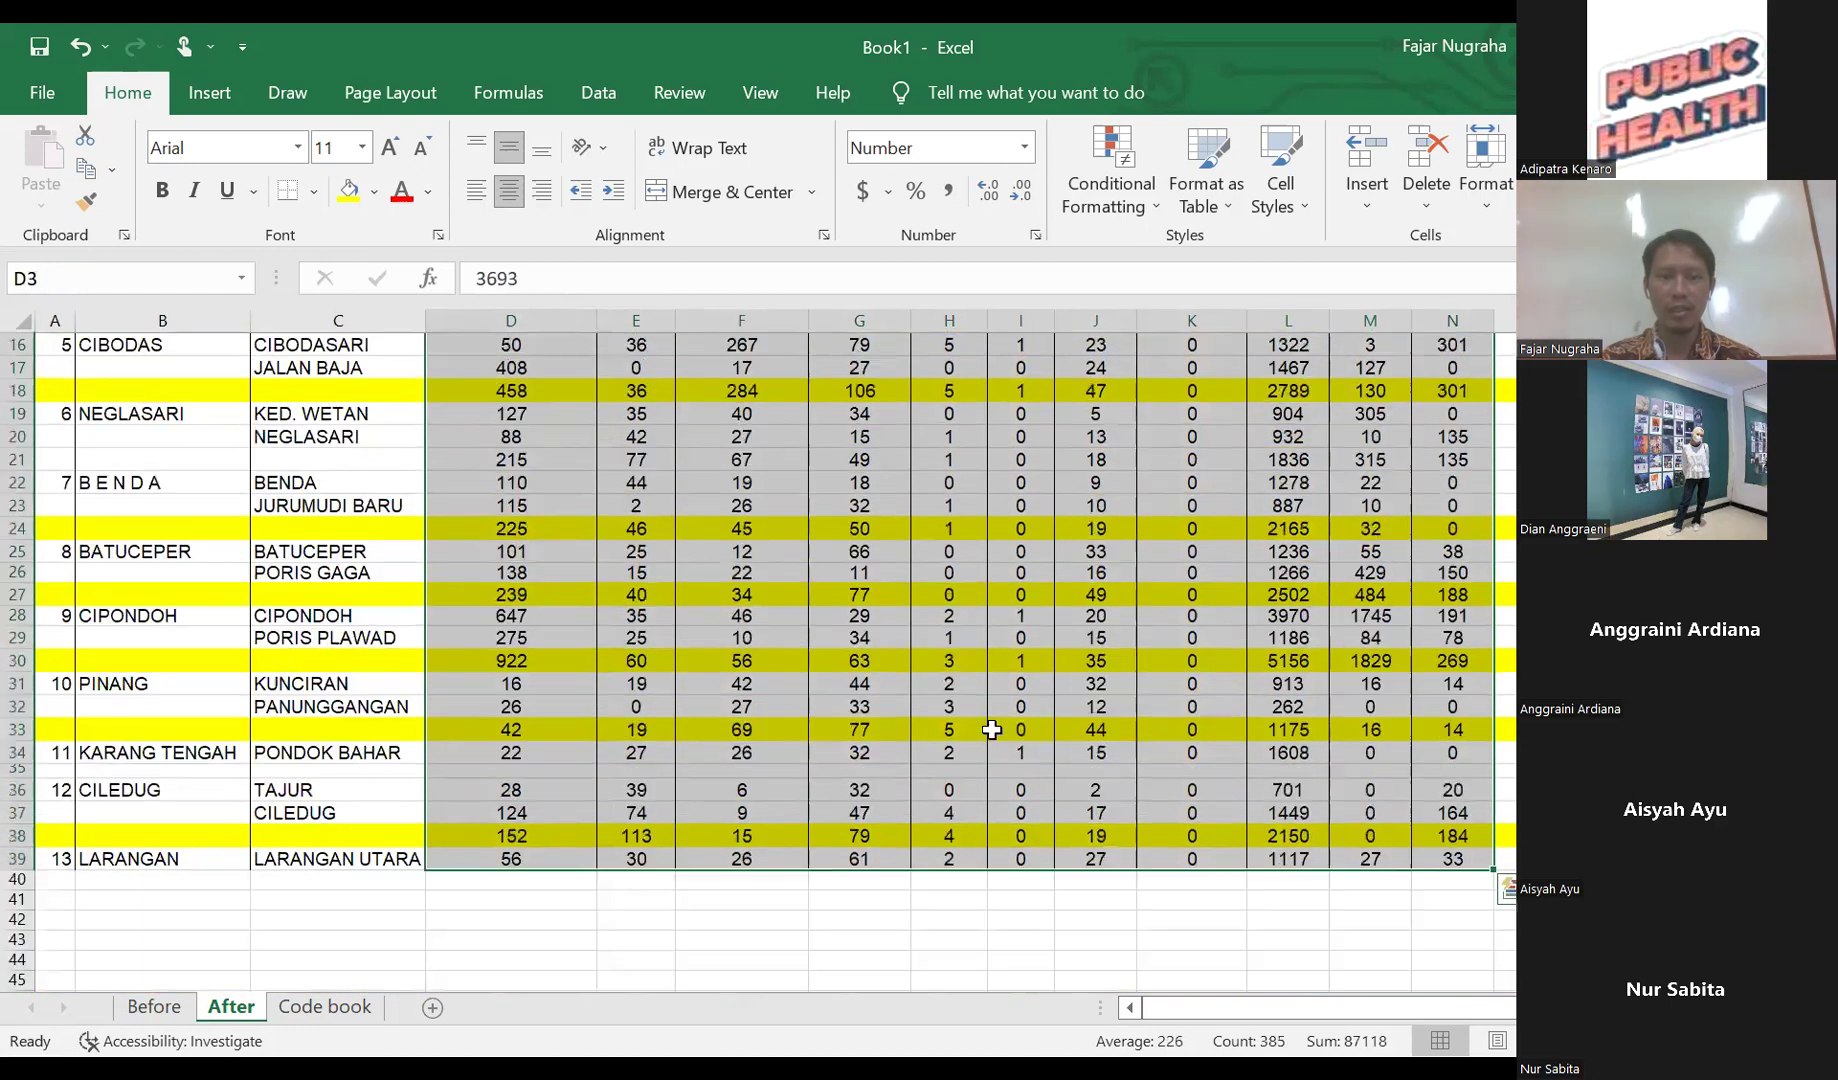
key("ctrl+c")
scroll(779, 612, "up", 1)
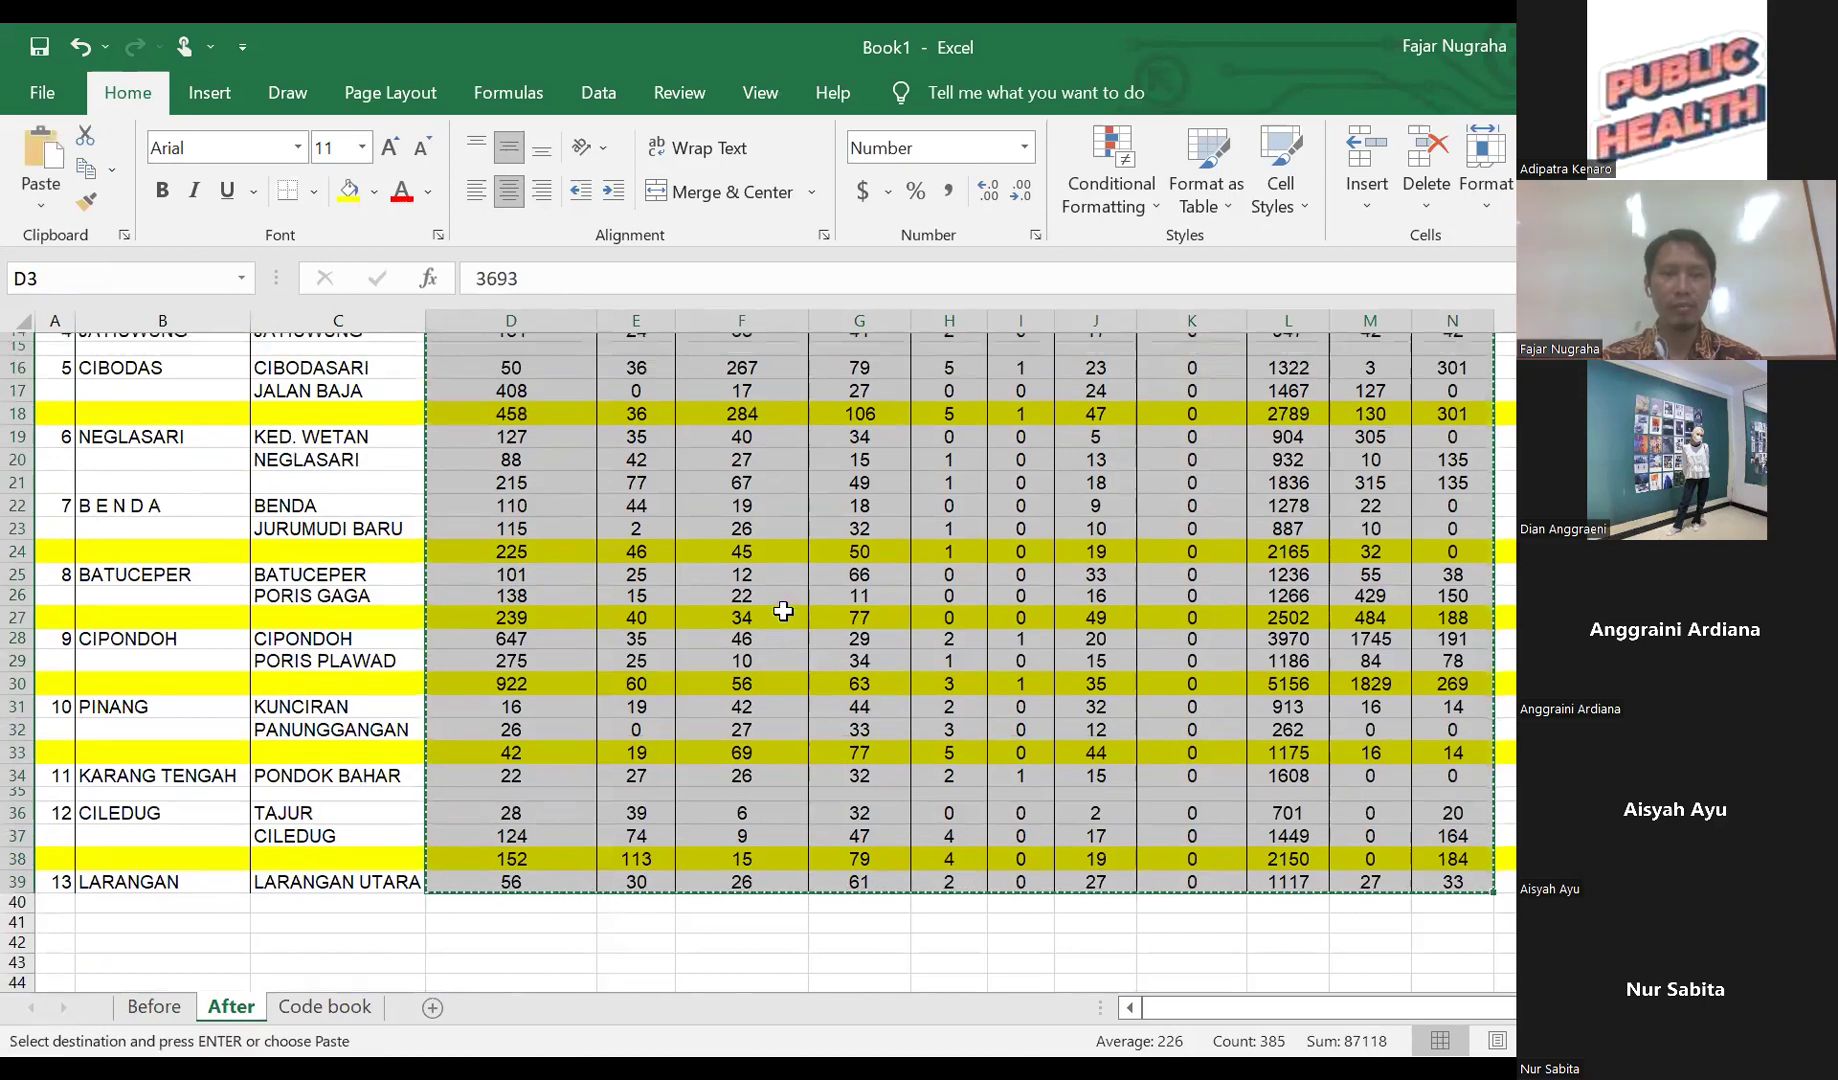
scroll(767, 609, "up", 5)
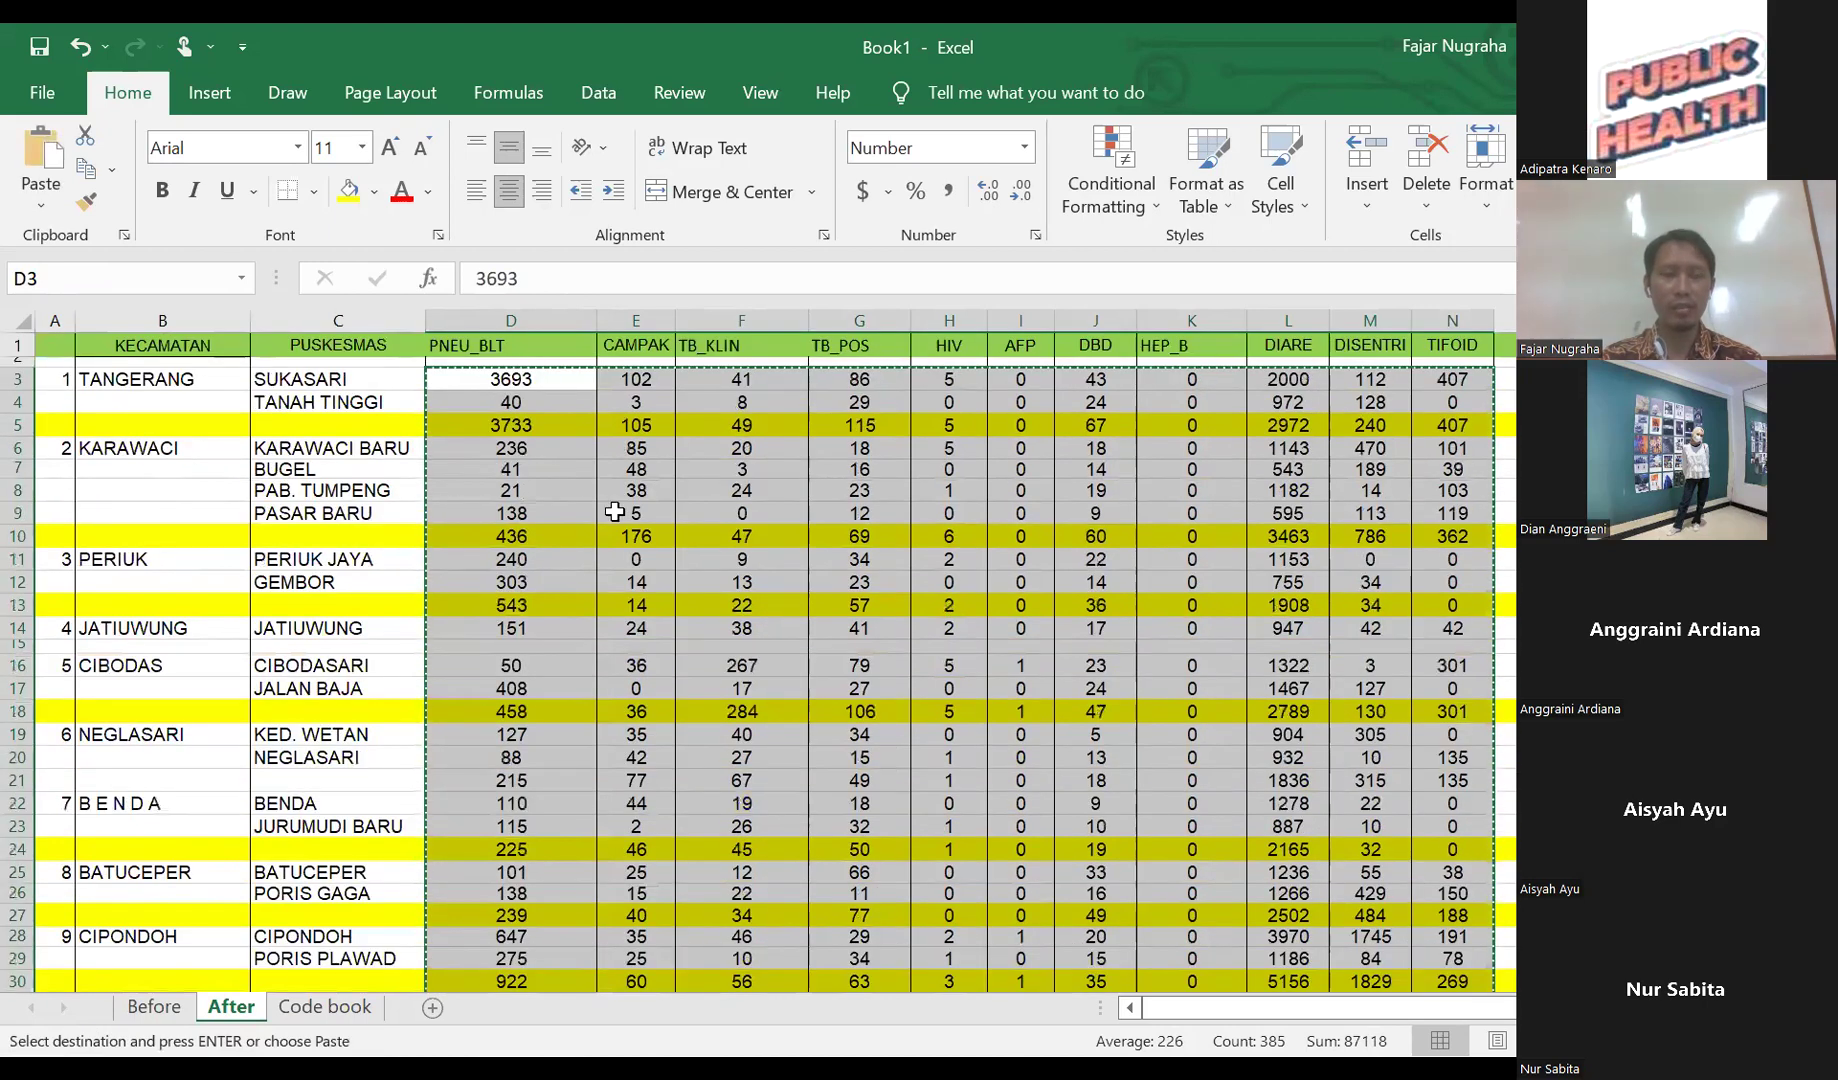
right_click(462, 380)
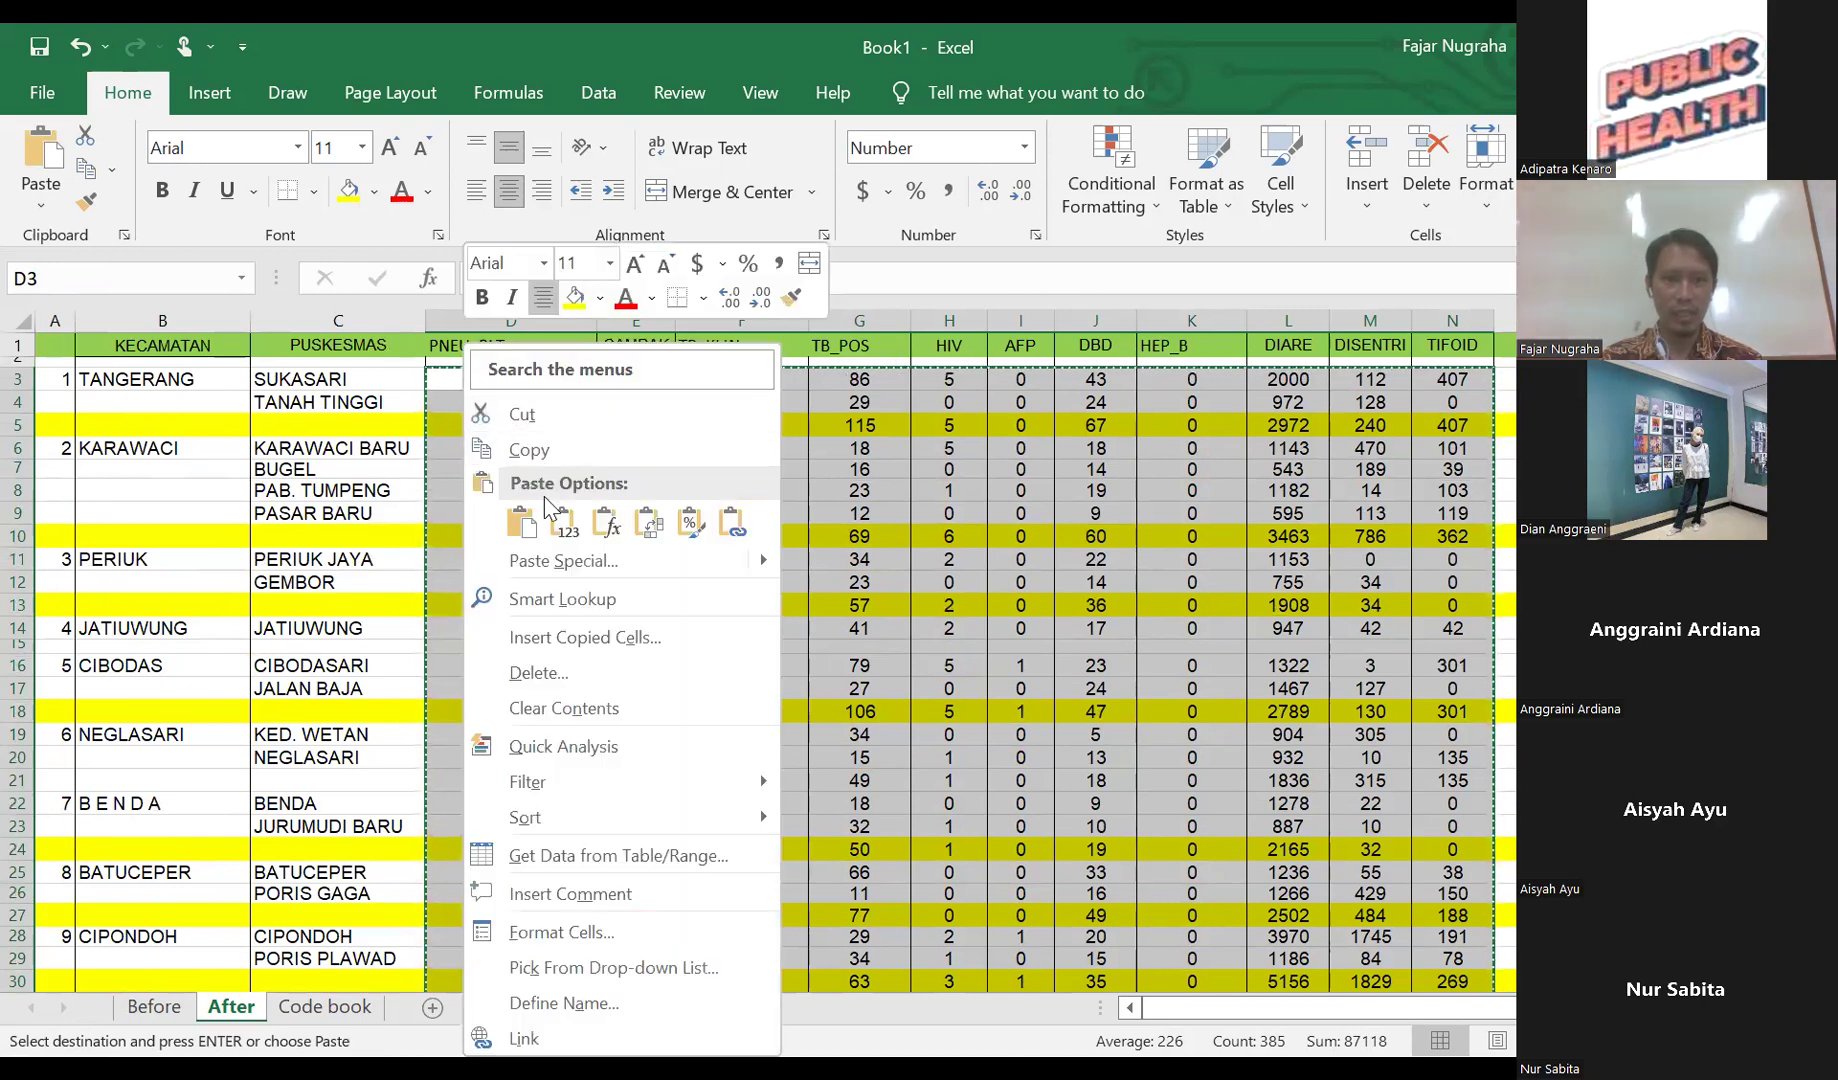
left_click(555, 535)
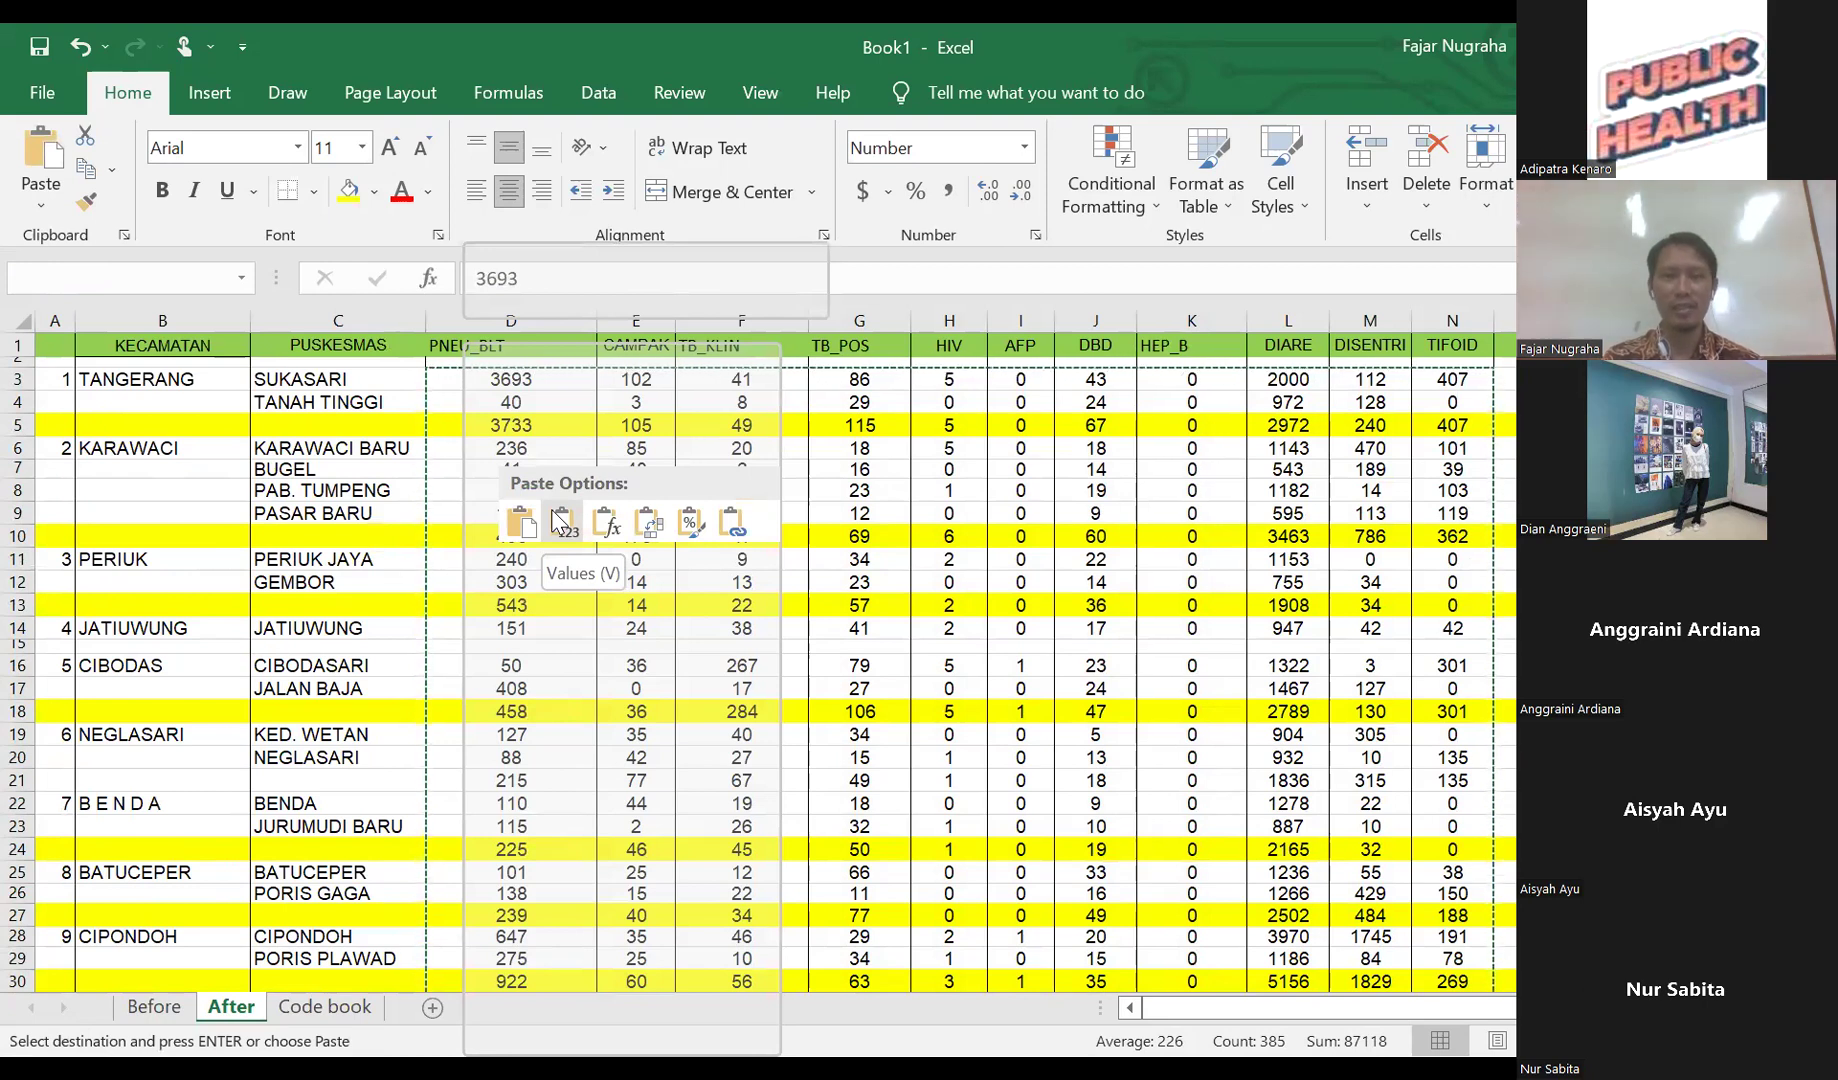
- Paste the copied counts over D3:N39 as values only and check the Tangerang subtotal in D5
left_click(565, 521)
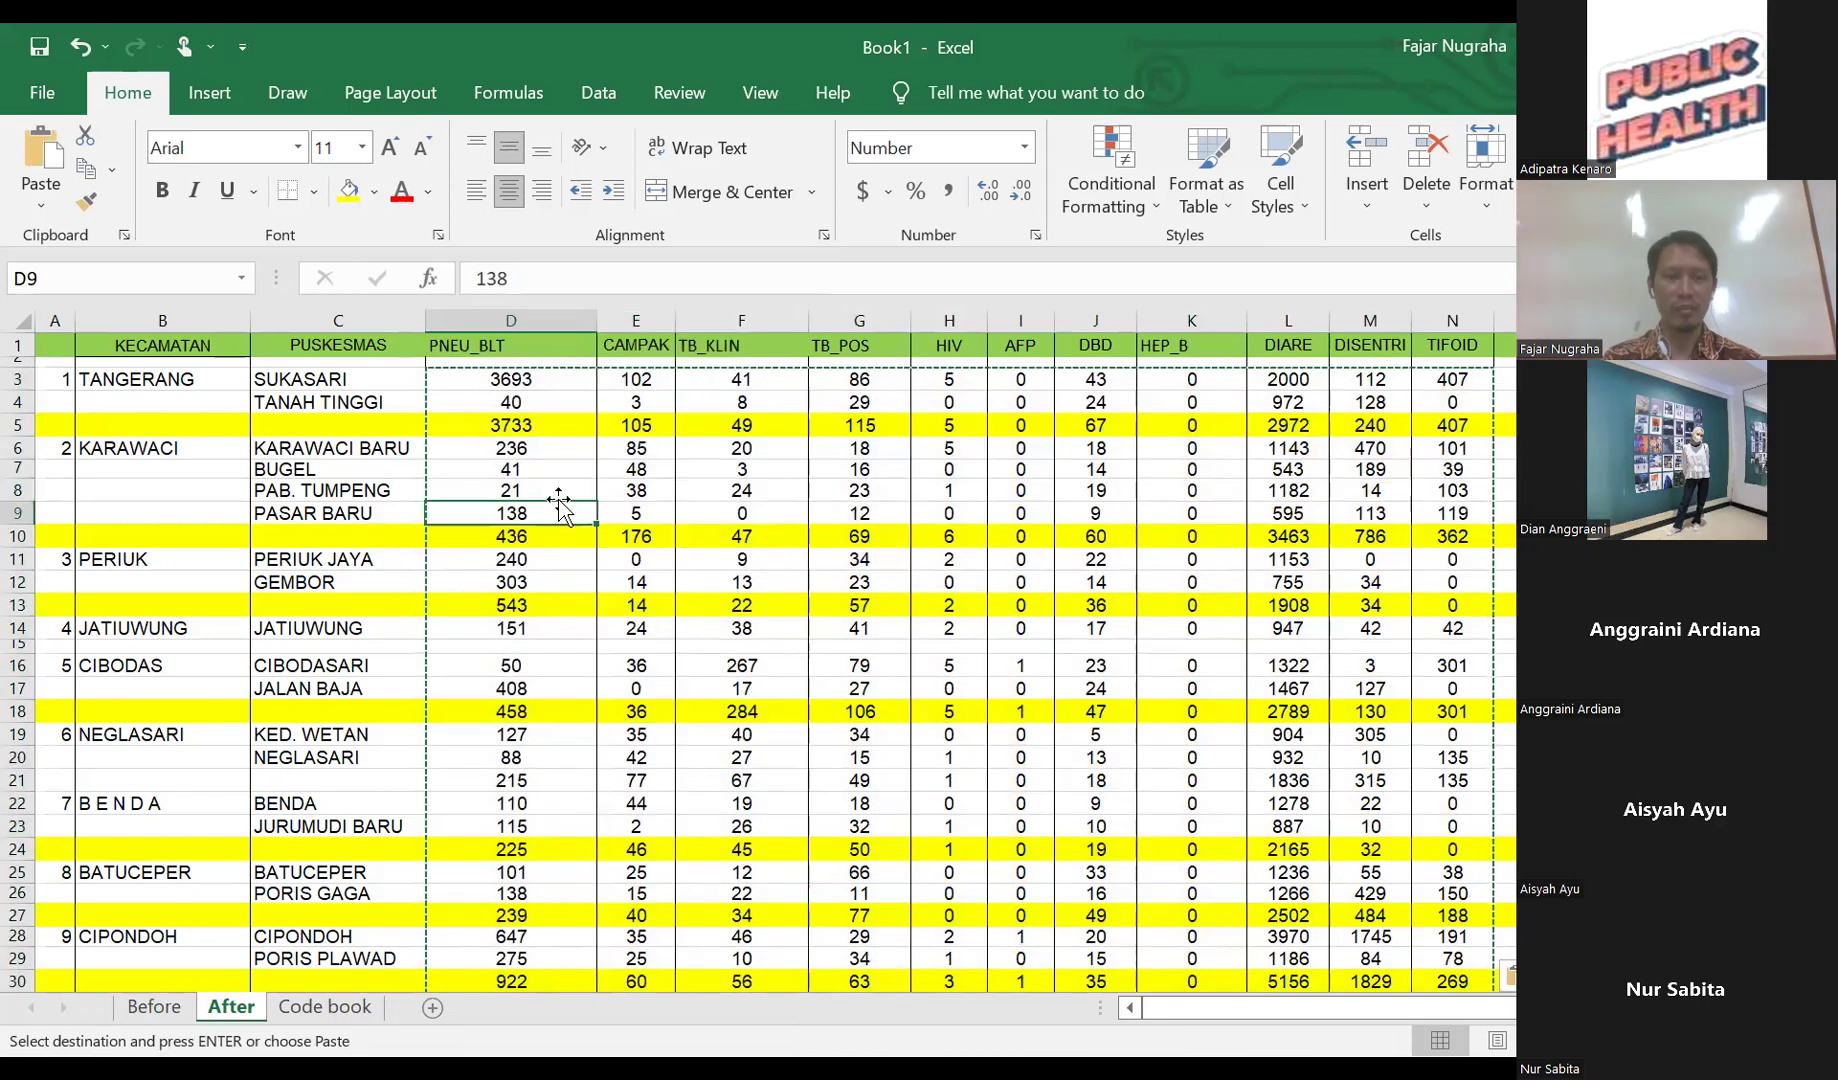
left_click(538, 425)
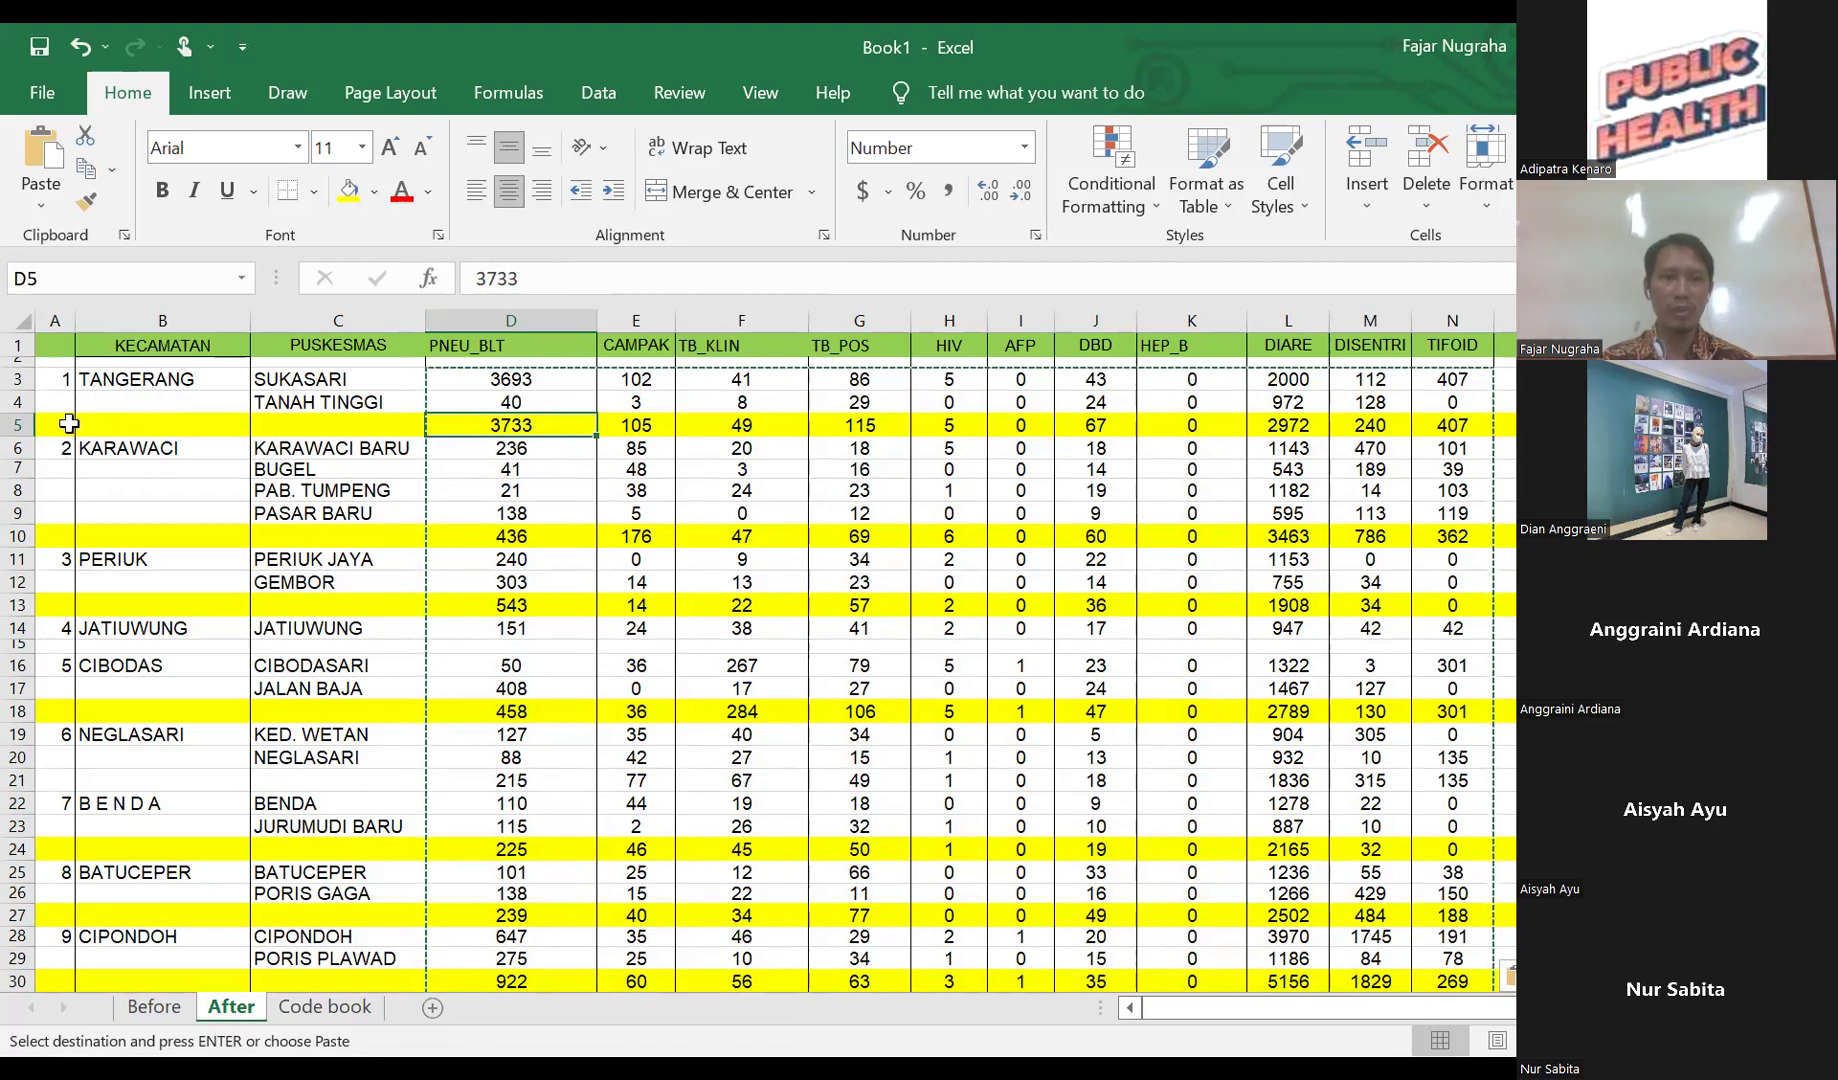
left_click(22, 405)
- Move the numbers and names of Tangerang, Karawaci, Periuk and Cibodas onto their subtotal rows 5, 10, 13 and 18
left_click(160, 536)
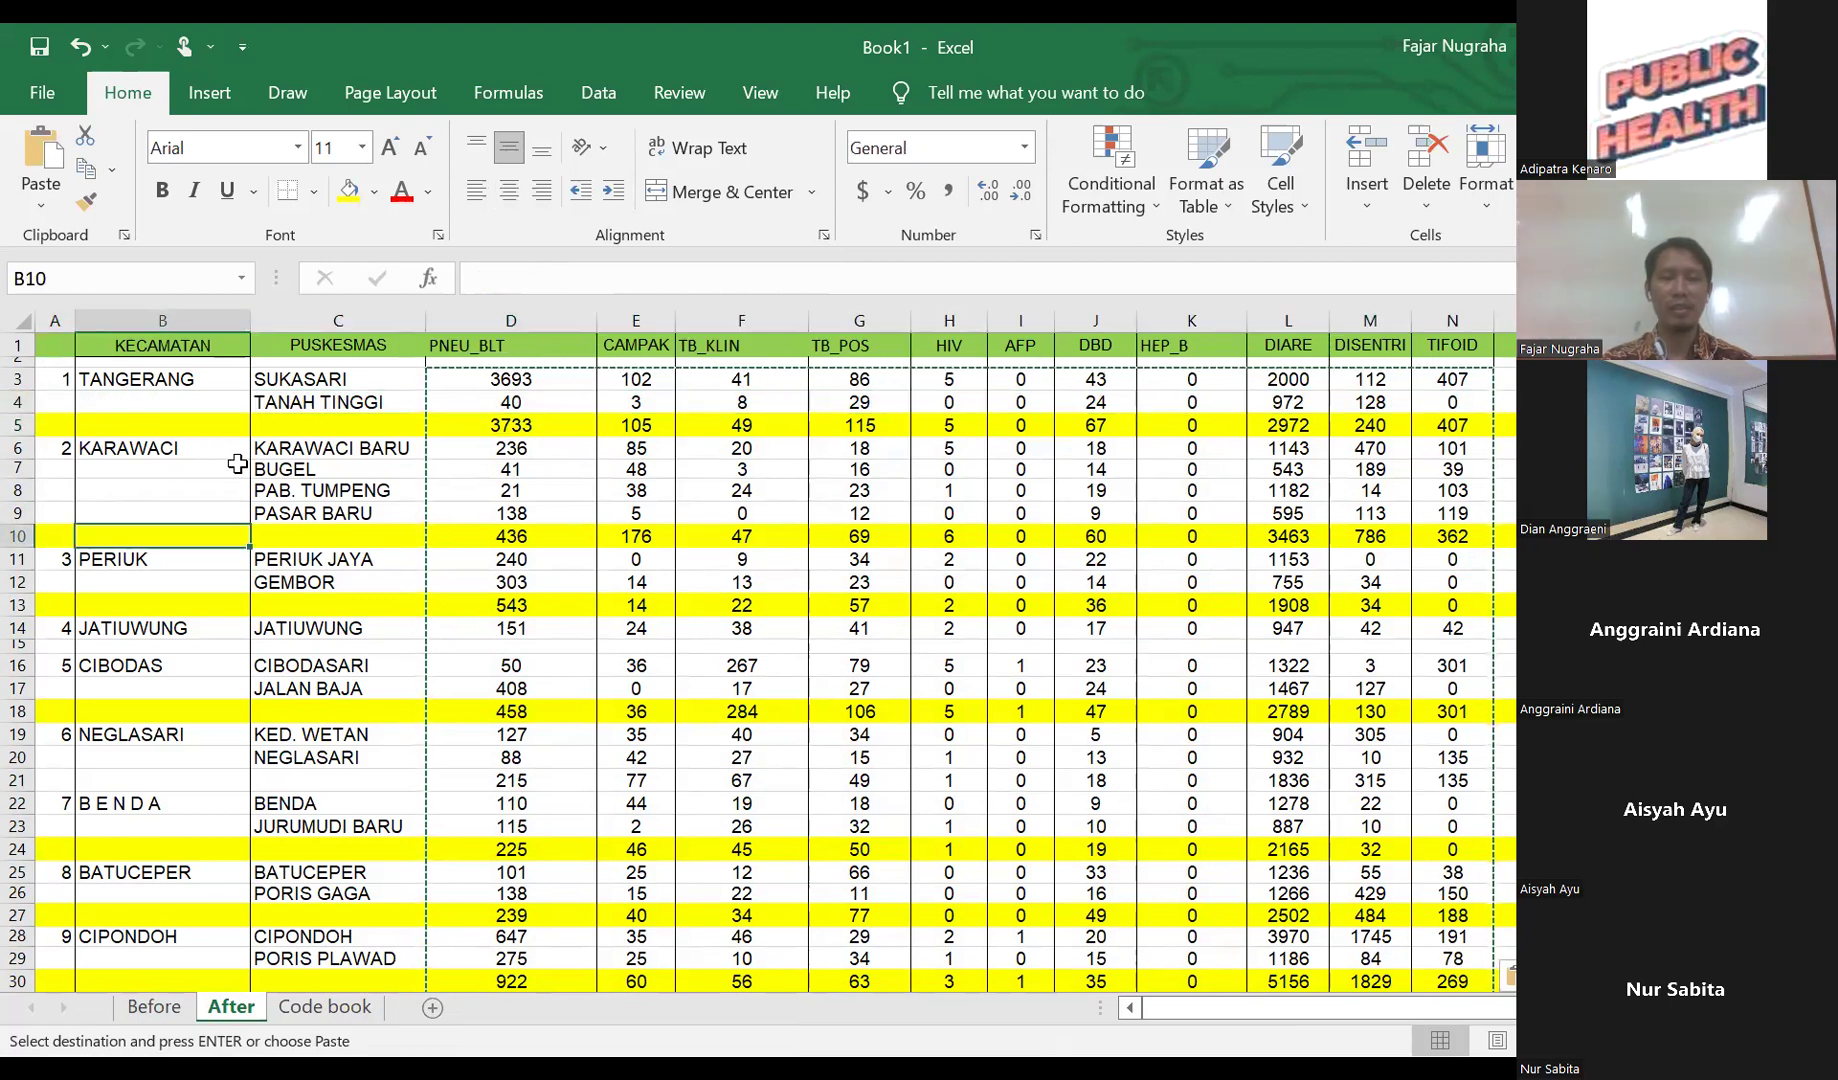
left_click(166, 382)
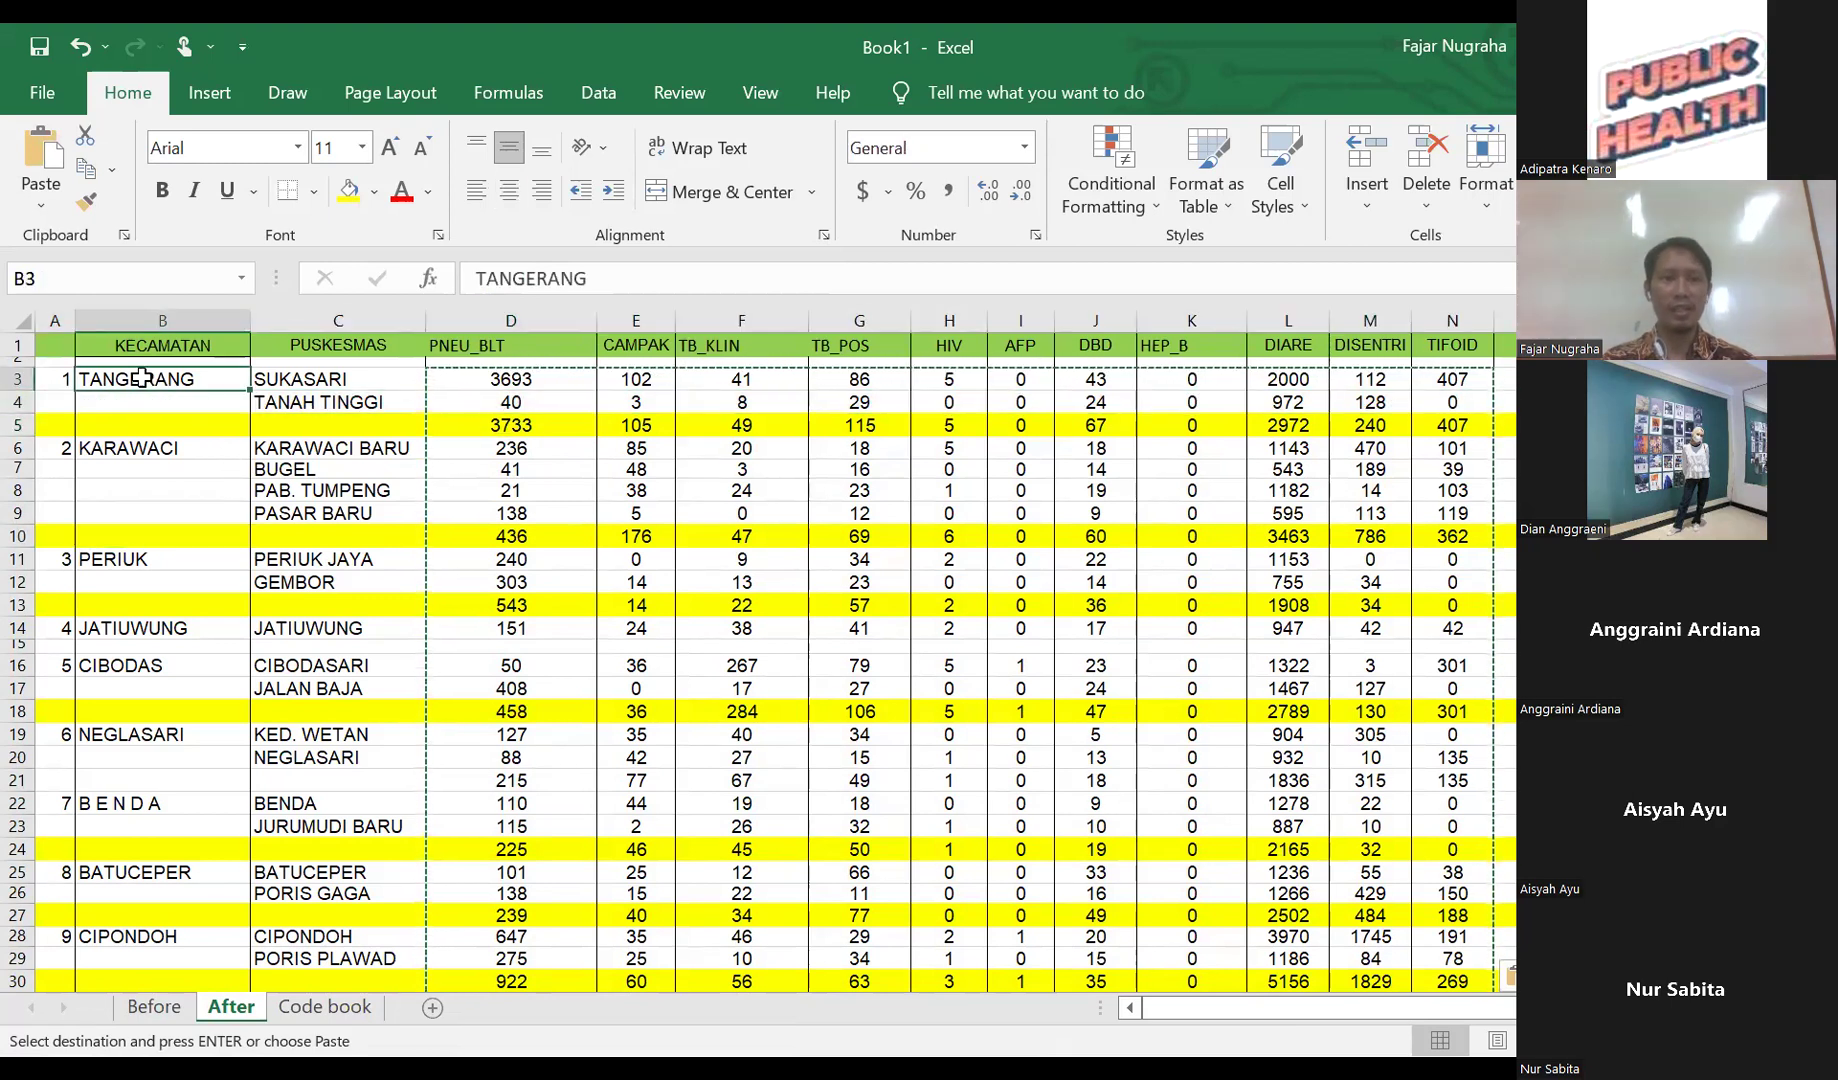
left_click_drag(57, 382, 100, 456)
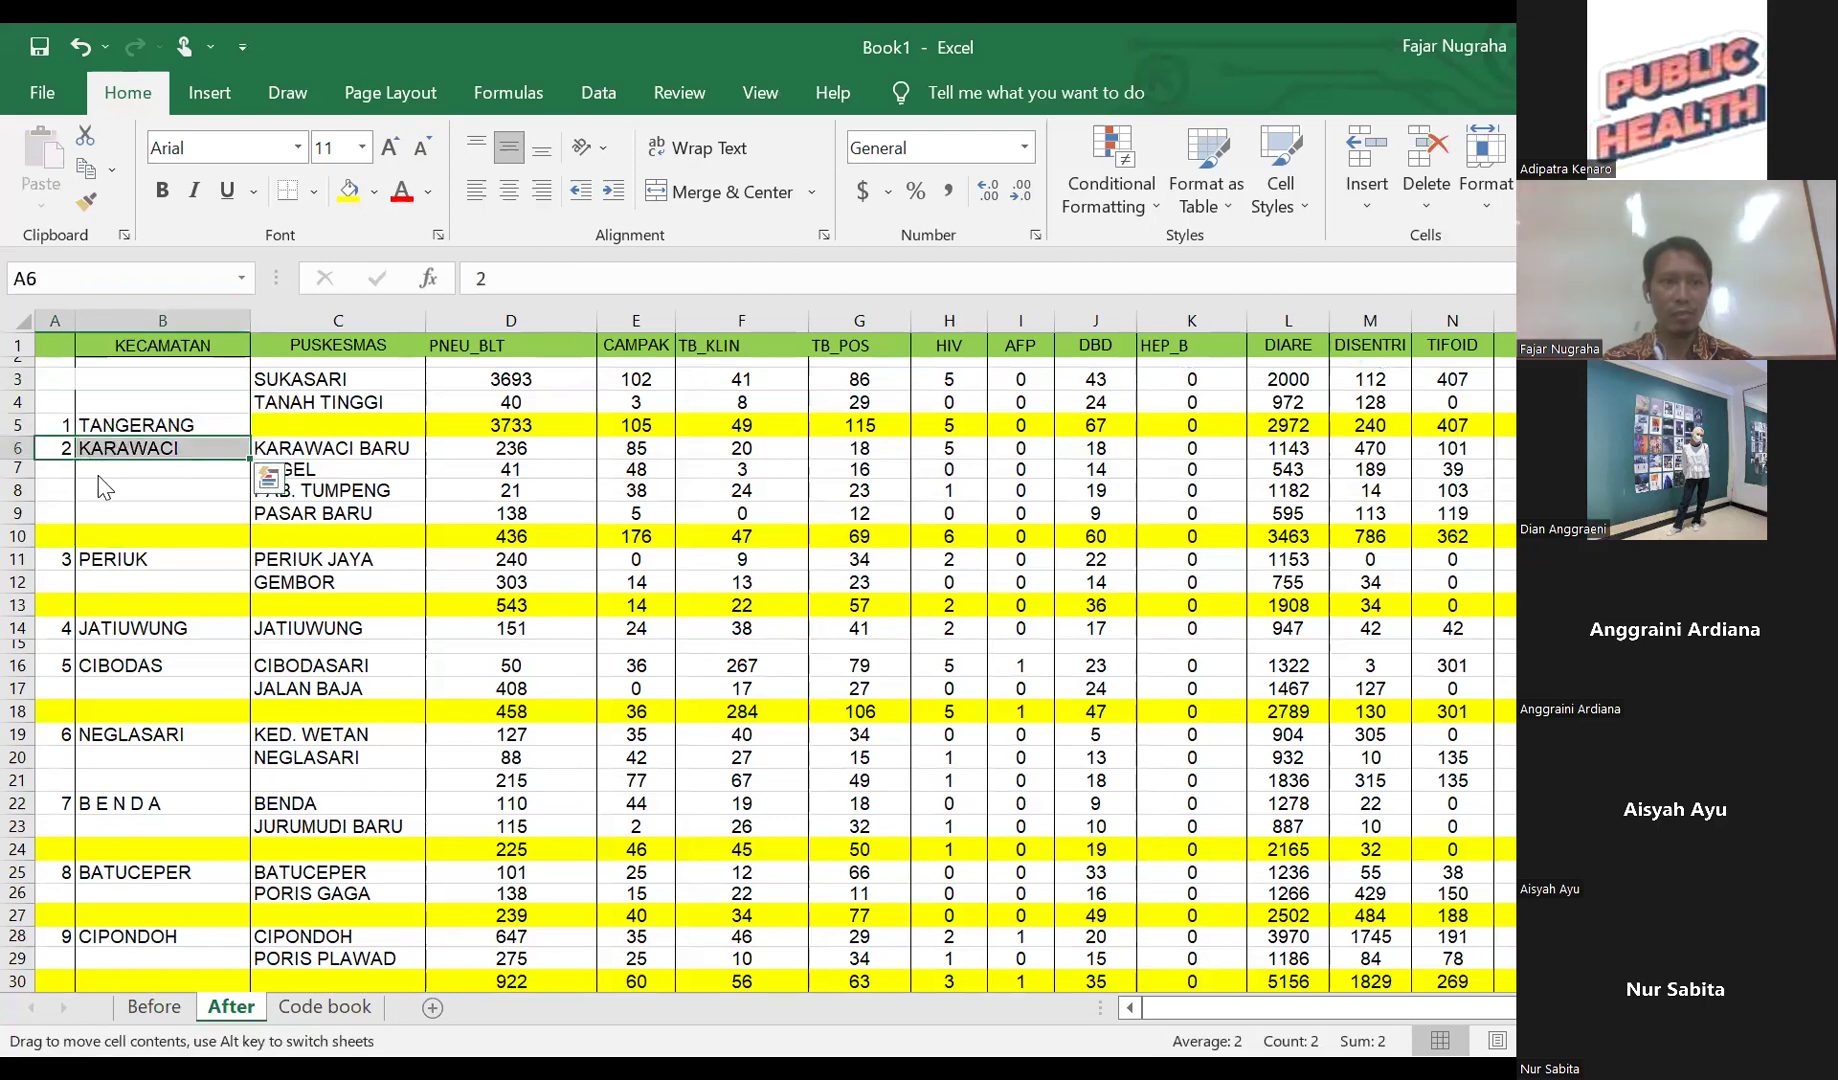
left_click_drag(97, 553, 126, 613)
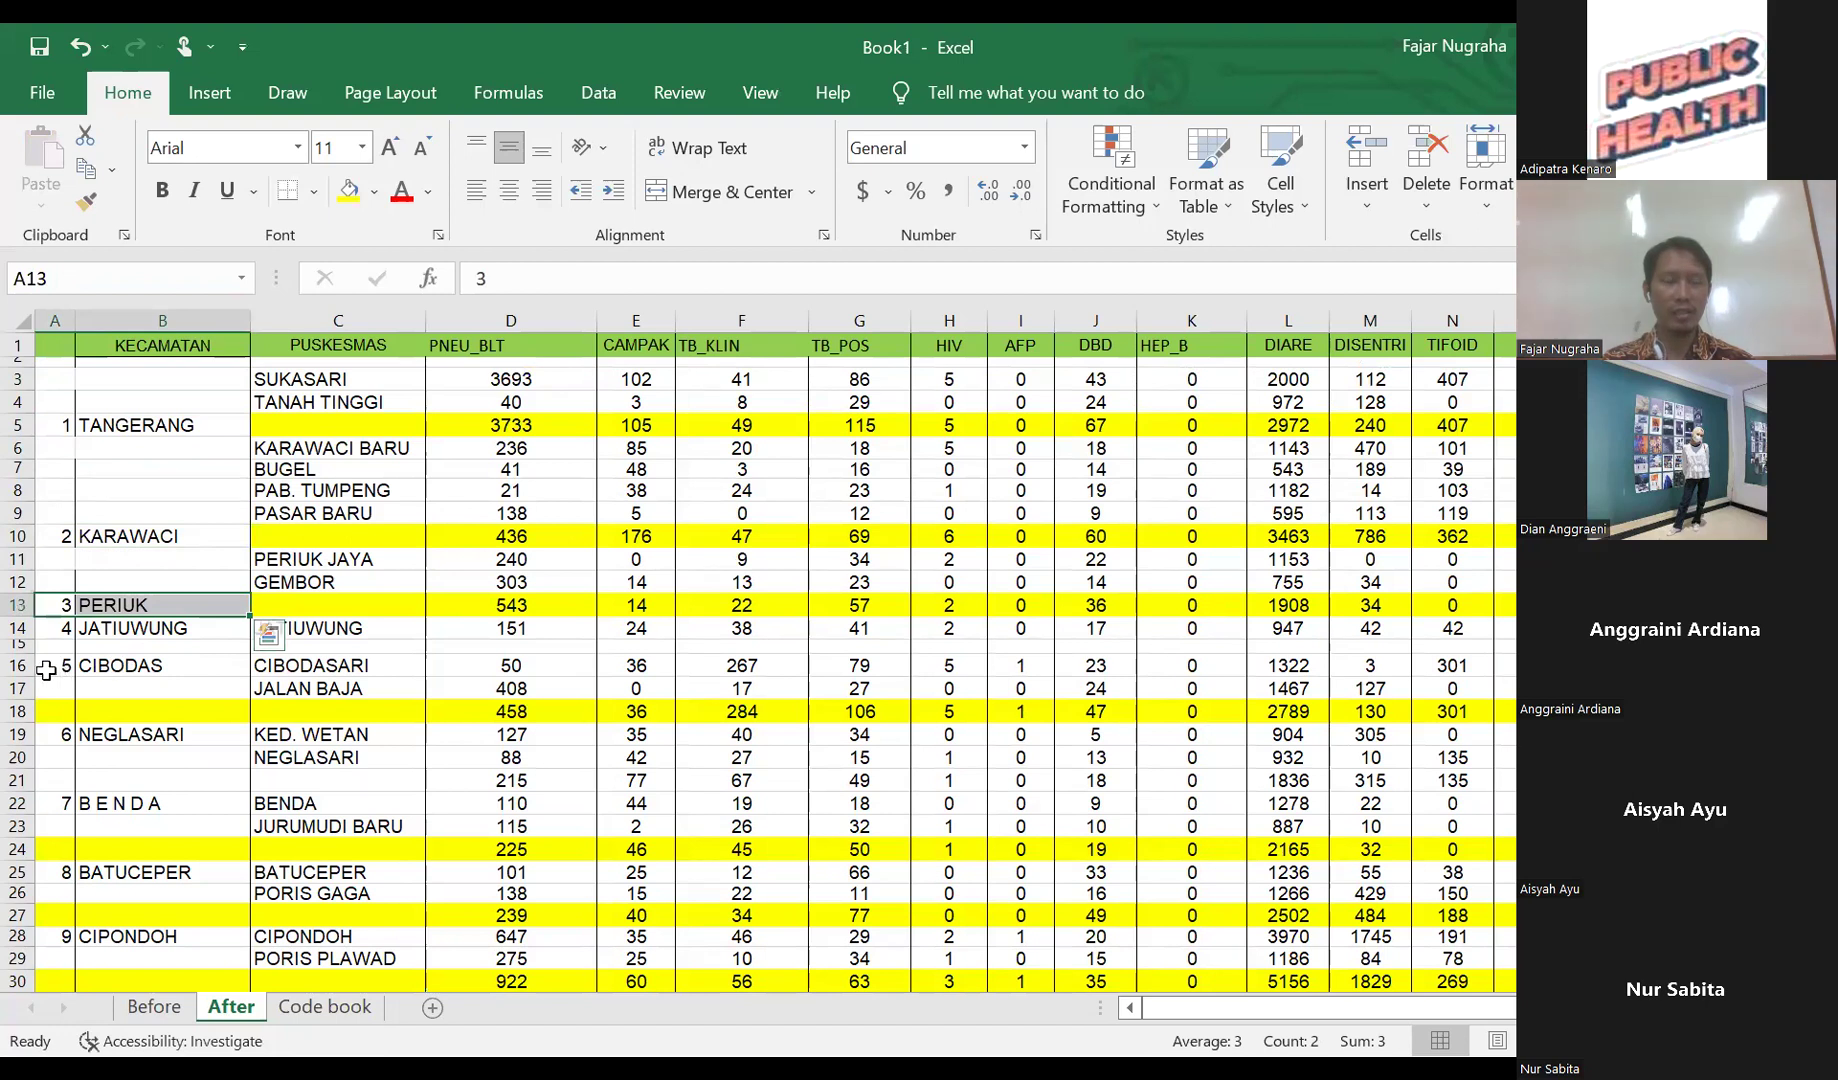
left_click_drag(52, 666, 110, 712)
- Move the numbers and names of Benda, Batuceper, Cipondoh, Pinang and Ciledug onto their subtotal rows 24, 27, 30, 33 and 38
scroll(135, 708, "down", 2)
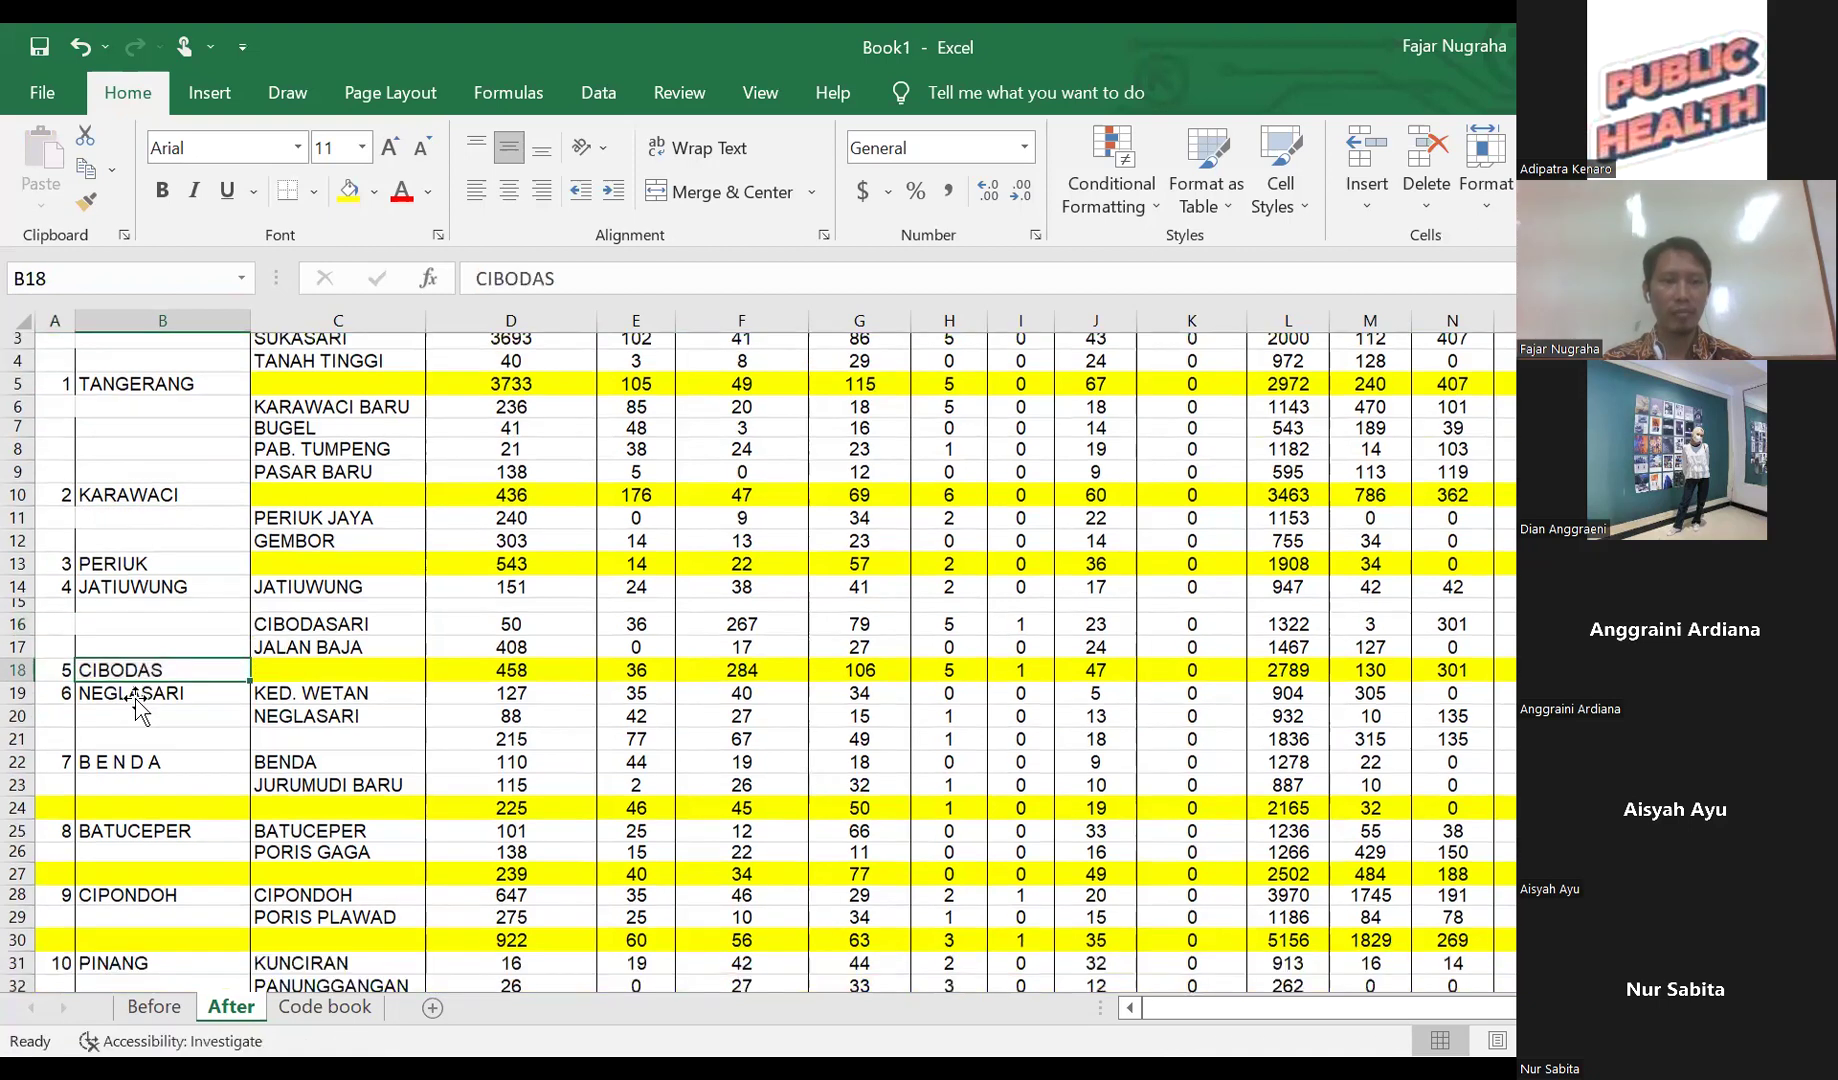
scroll(135, 708, "down", 2)
left_click_drag(55, 545, 122, 654)
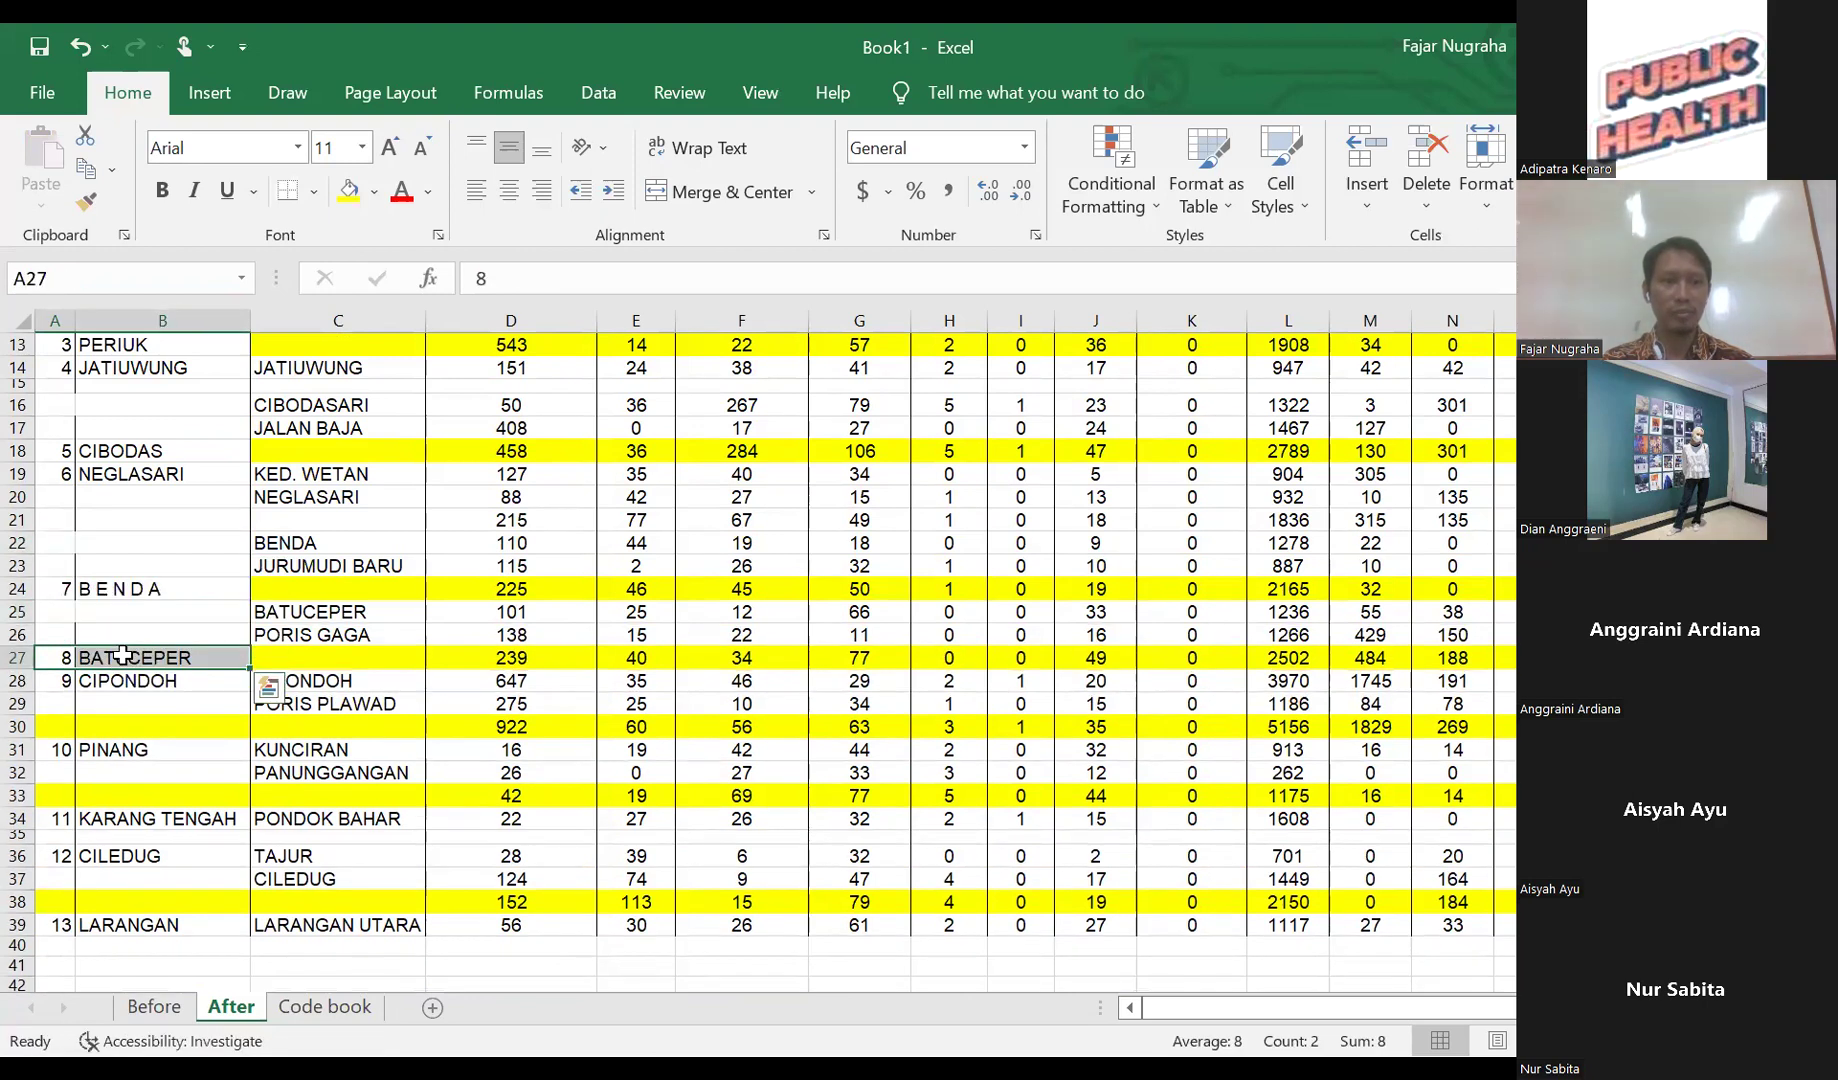
scroll(122, 654, "down", 2)
left_click_drag(62, 551, 106, 554)
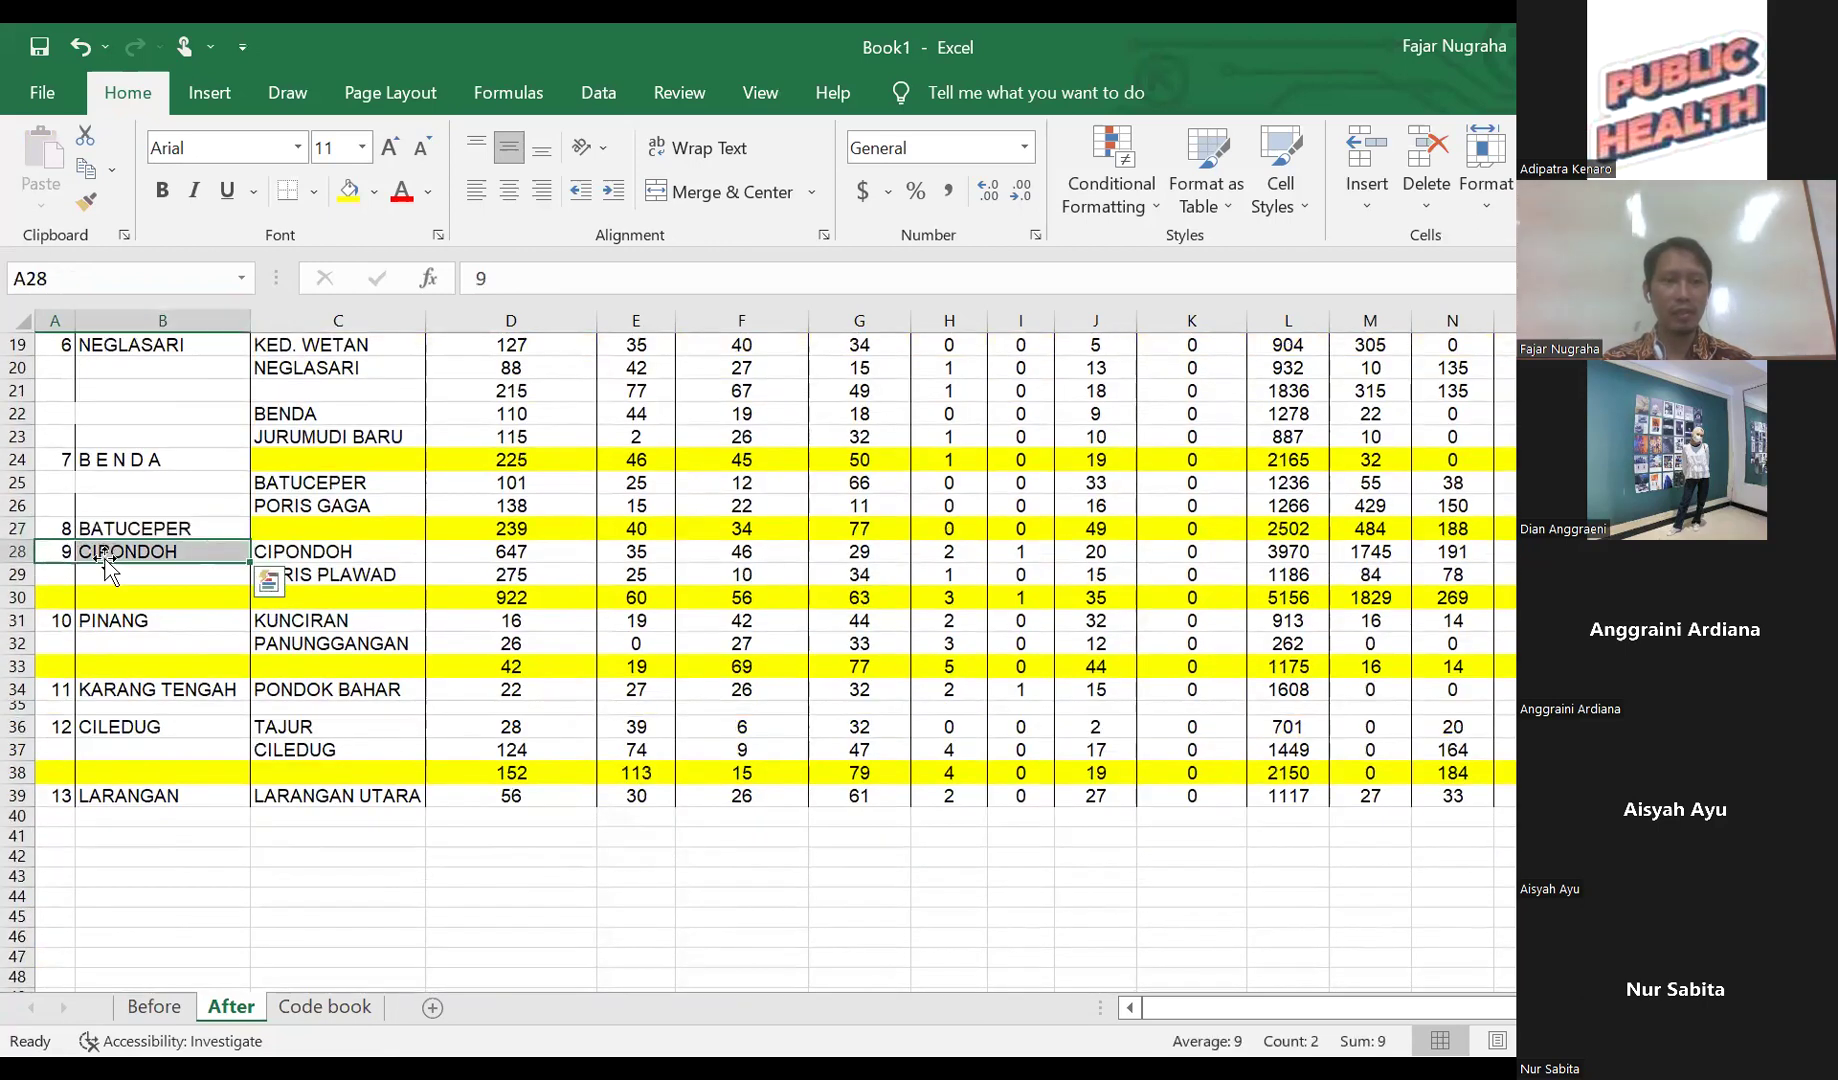
left_click(19, 597)
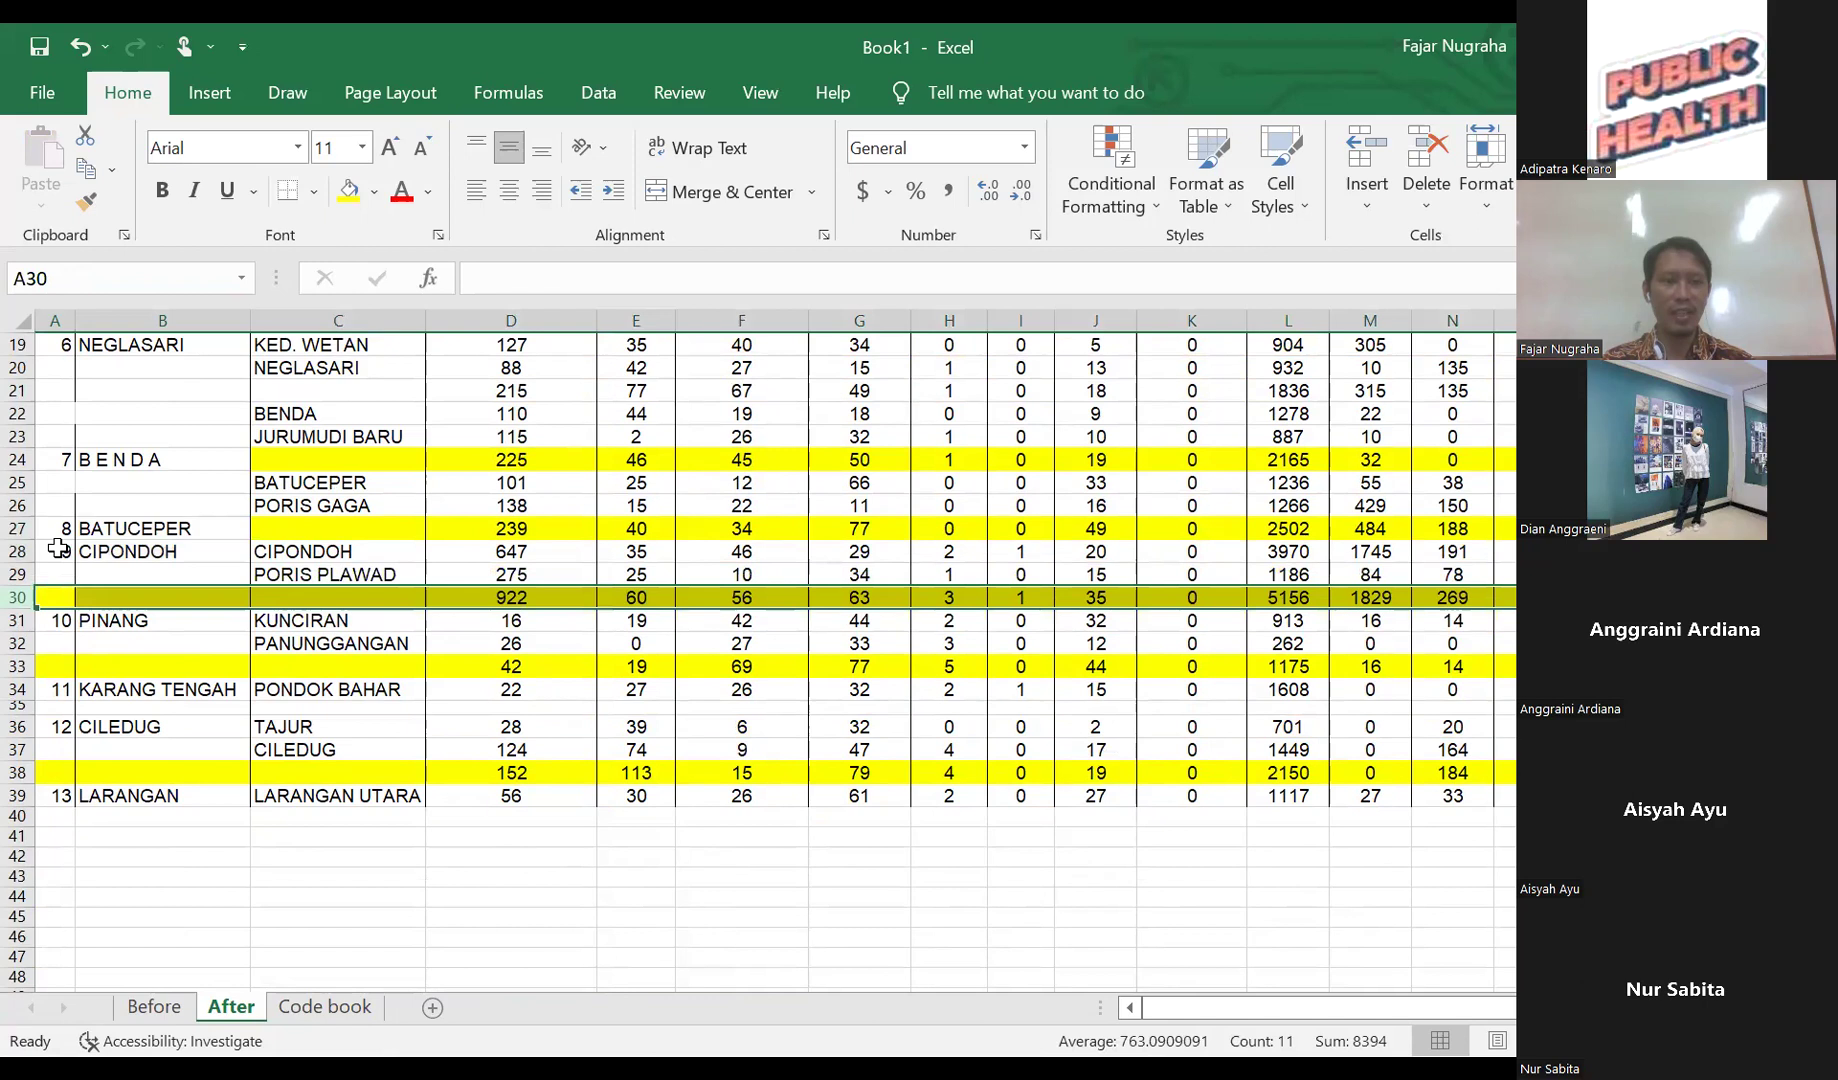
left_click_drag(58, 548, 111, 667)
left_click_drag(62, 726, 130, 773)
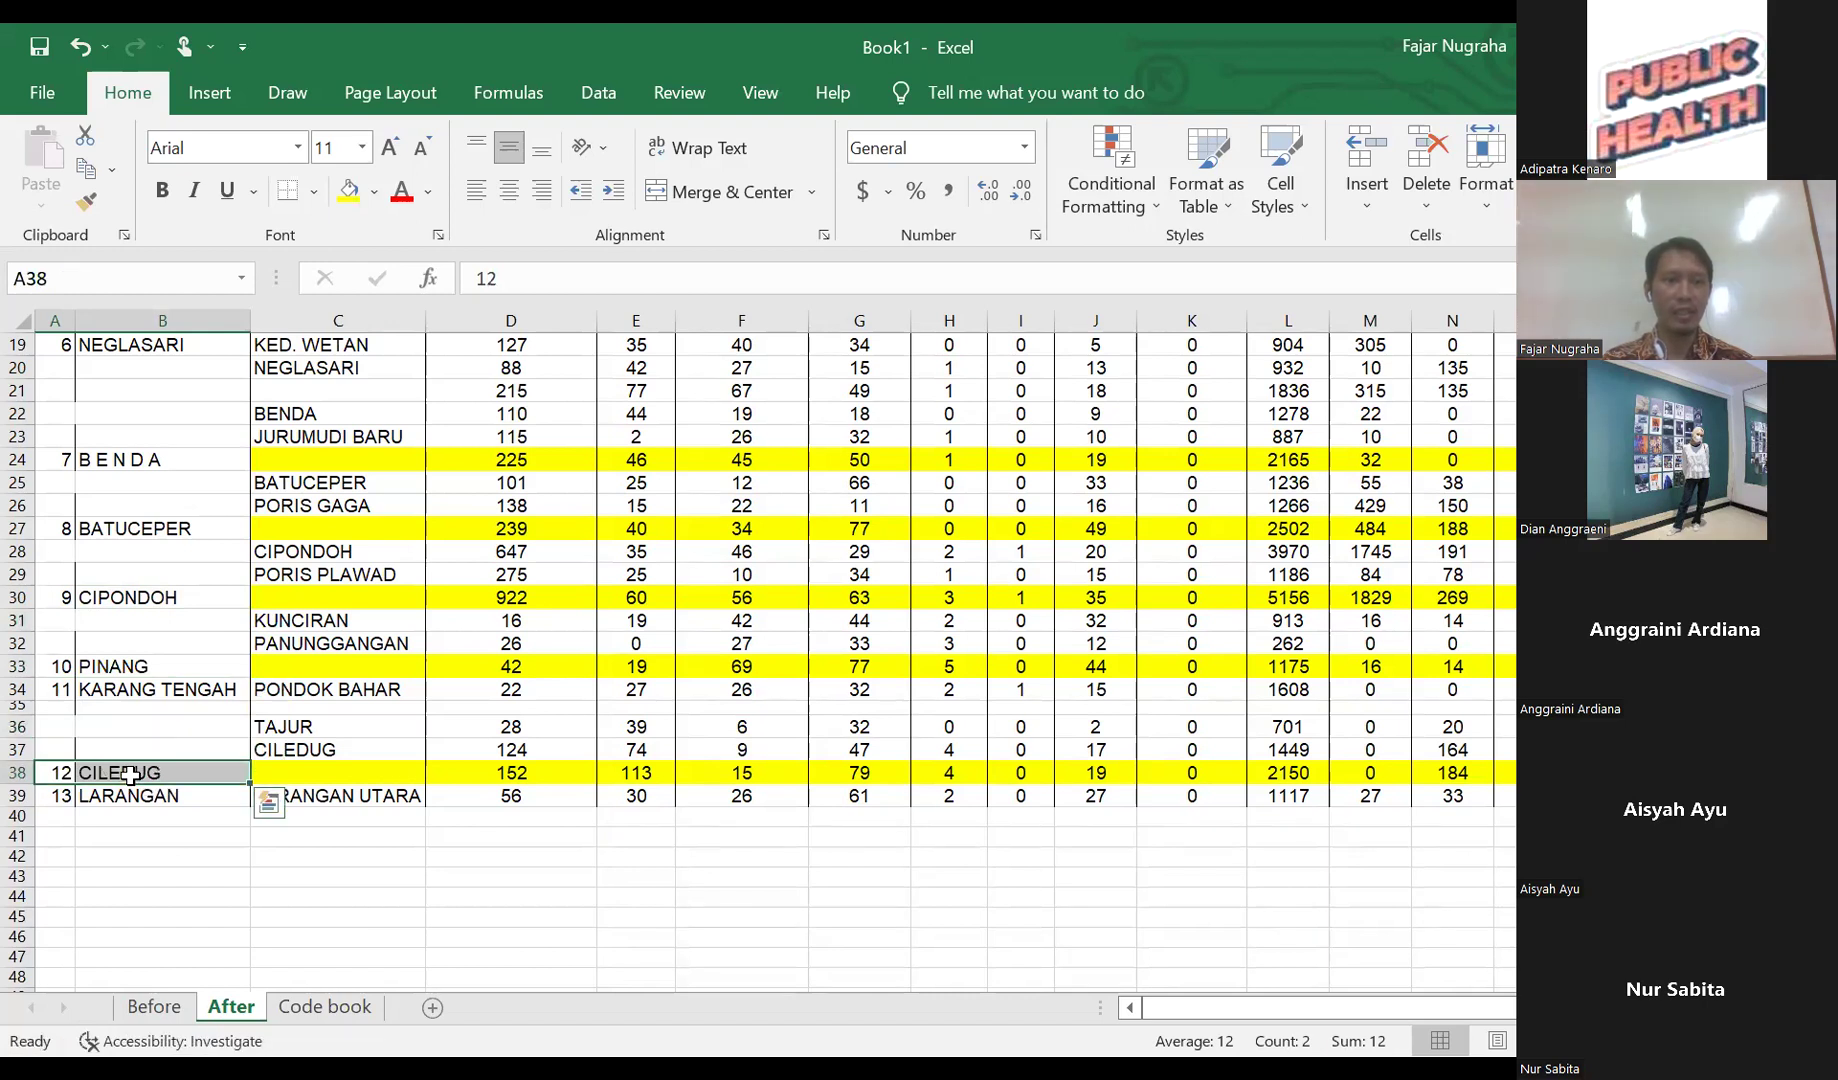
- Examine the Benda subtotal row 24 and the content of its PNEU_BLT cell D24
left_click(19, 459)
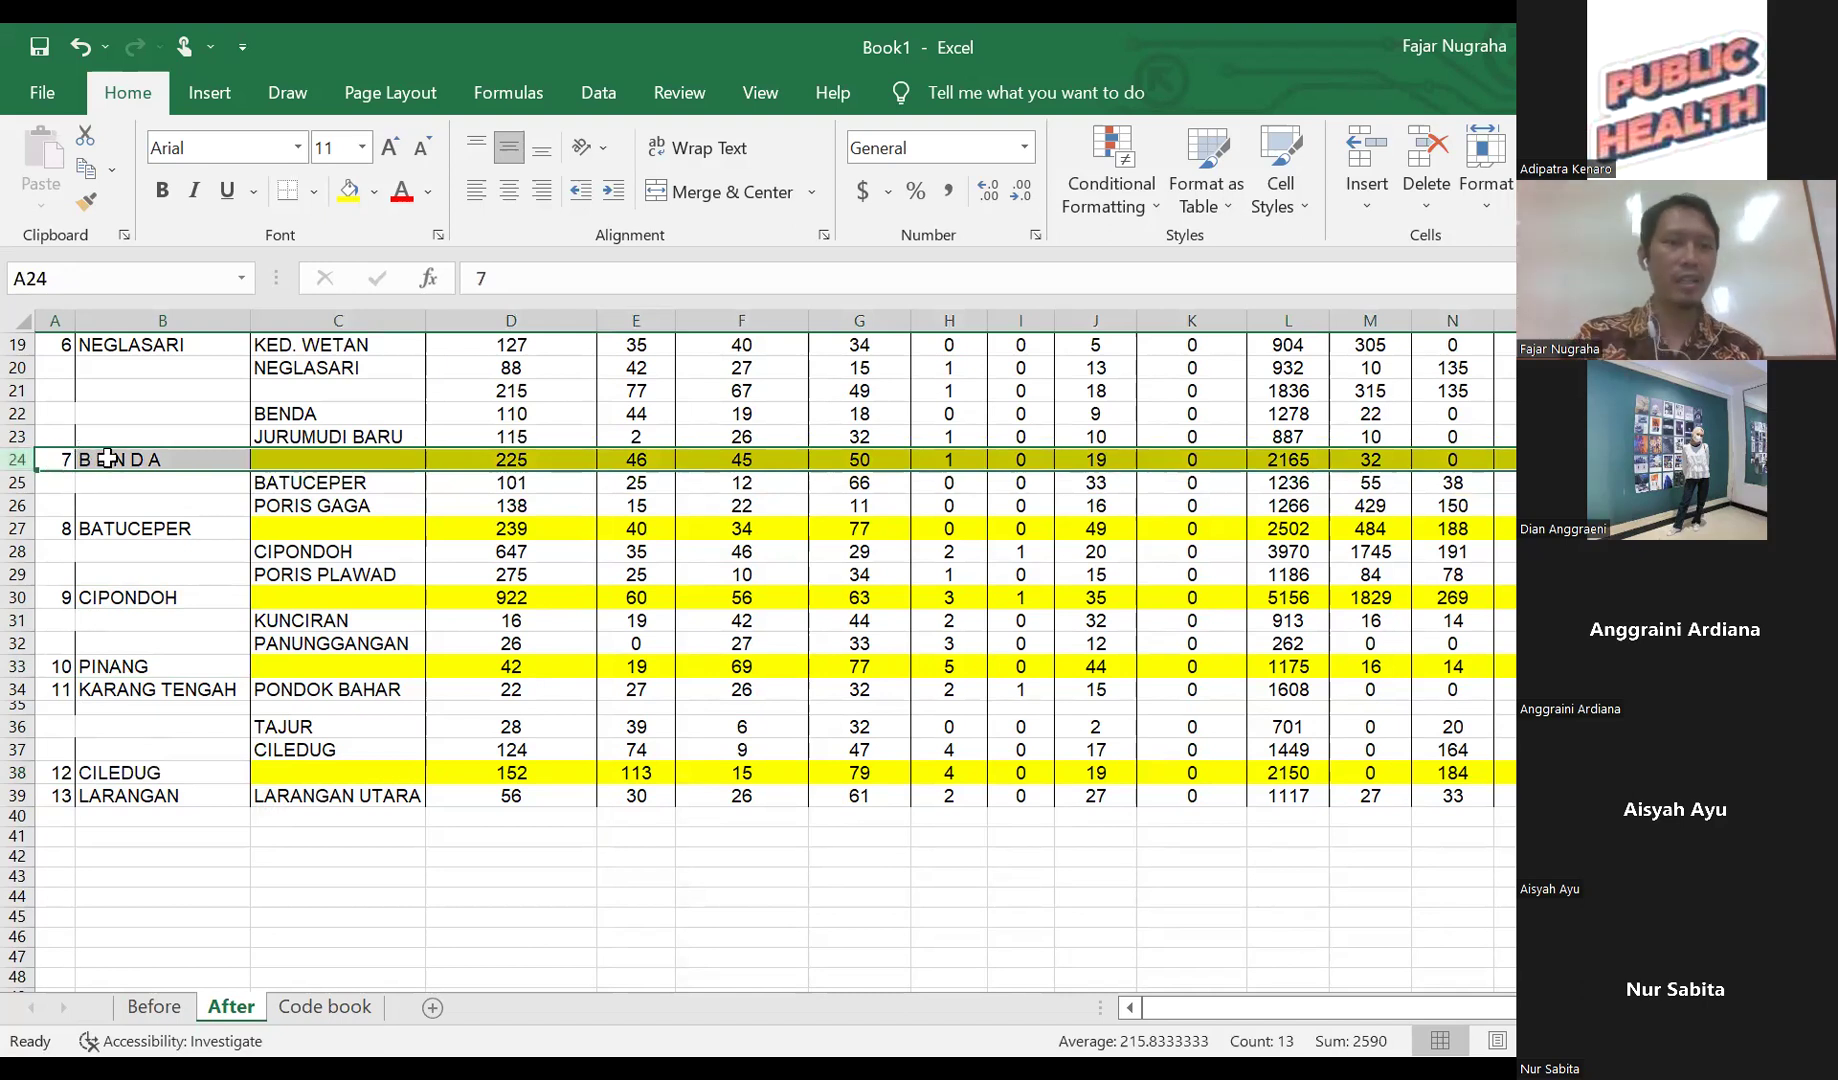
left_click(510, 459)
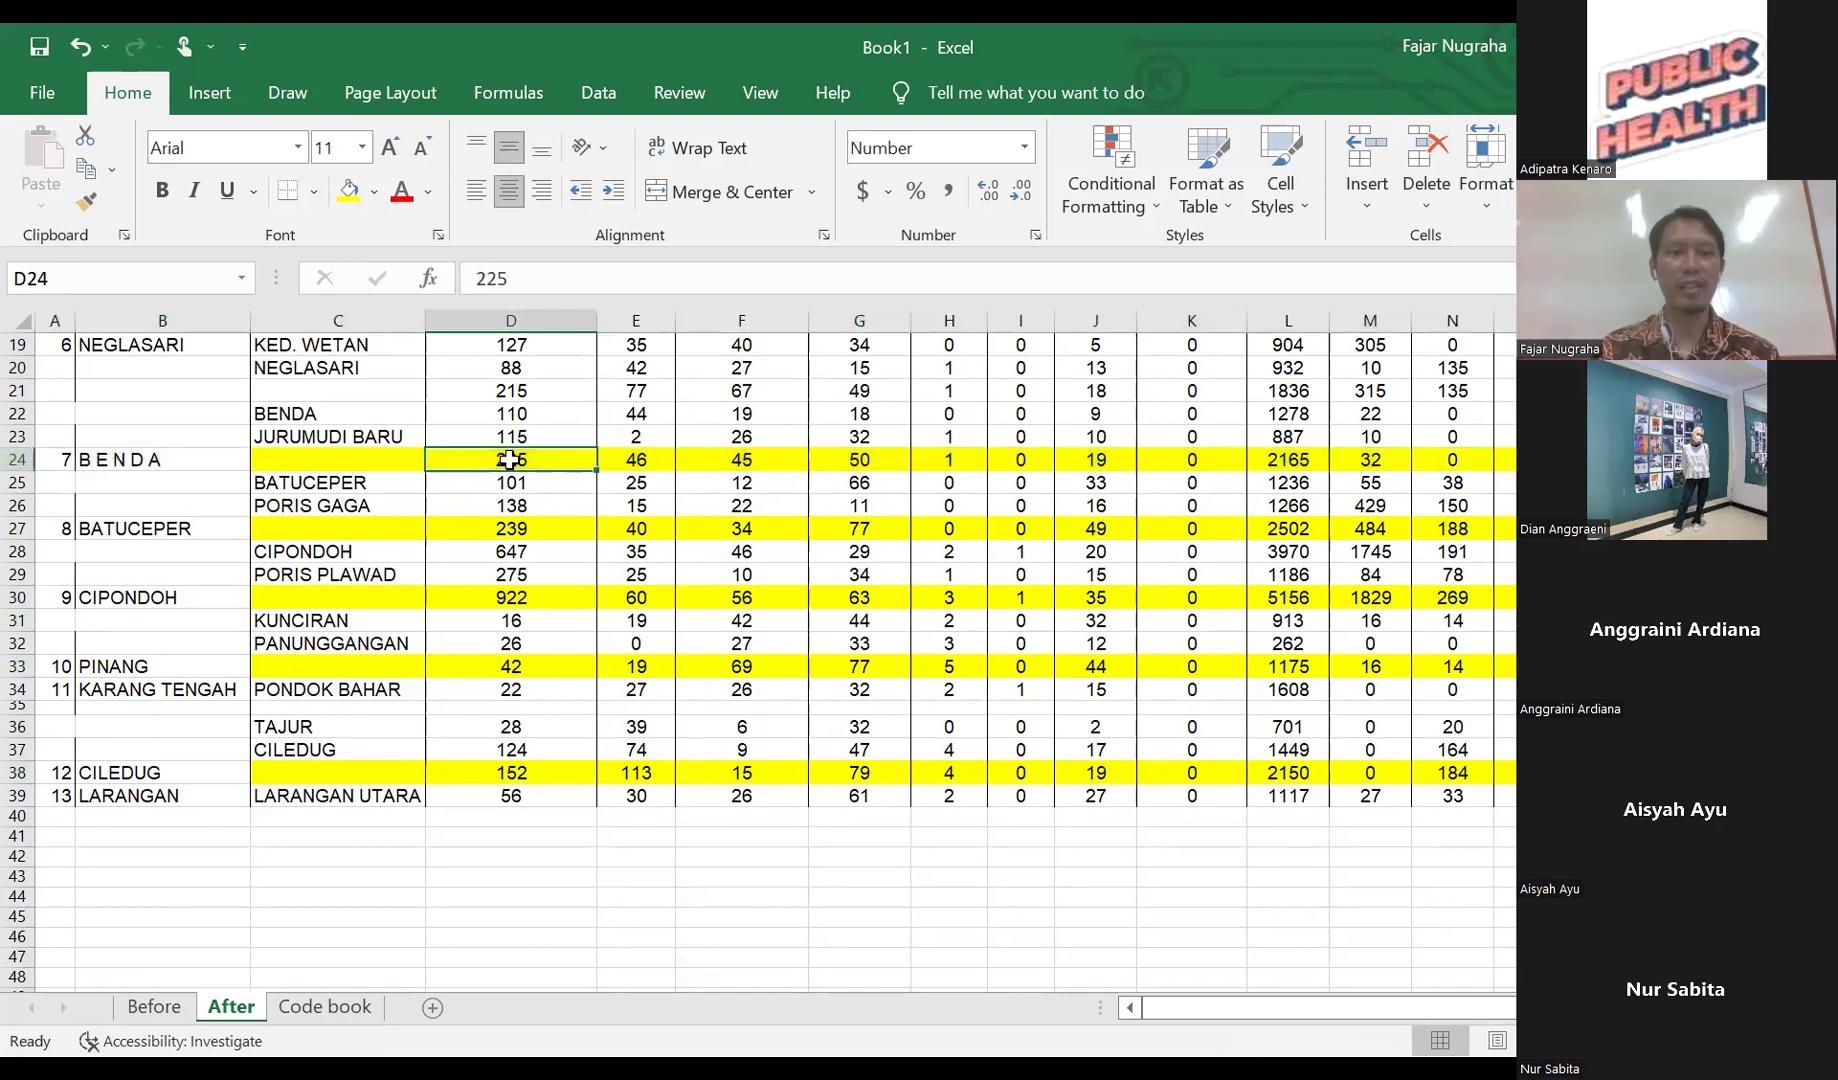
left_click(19, 459)
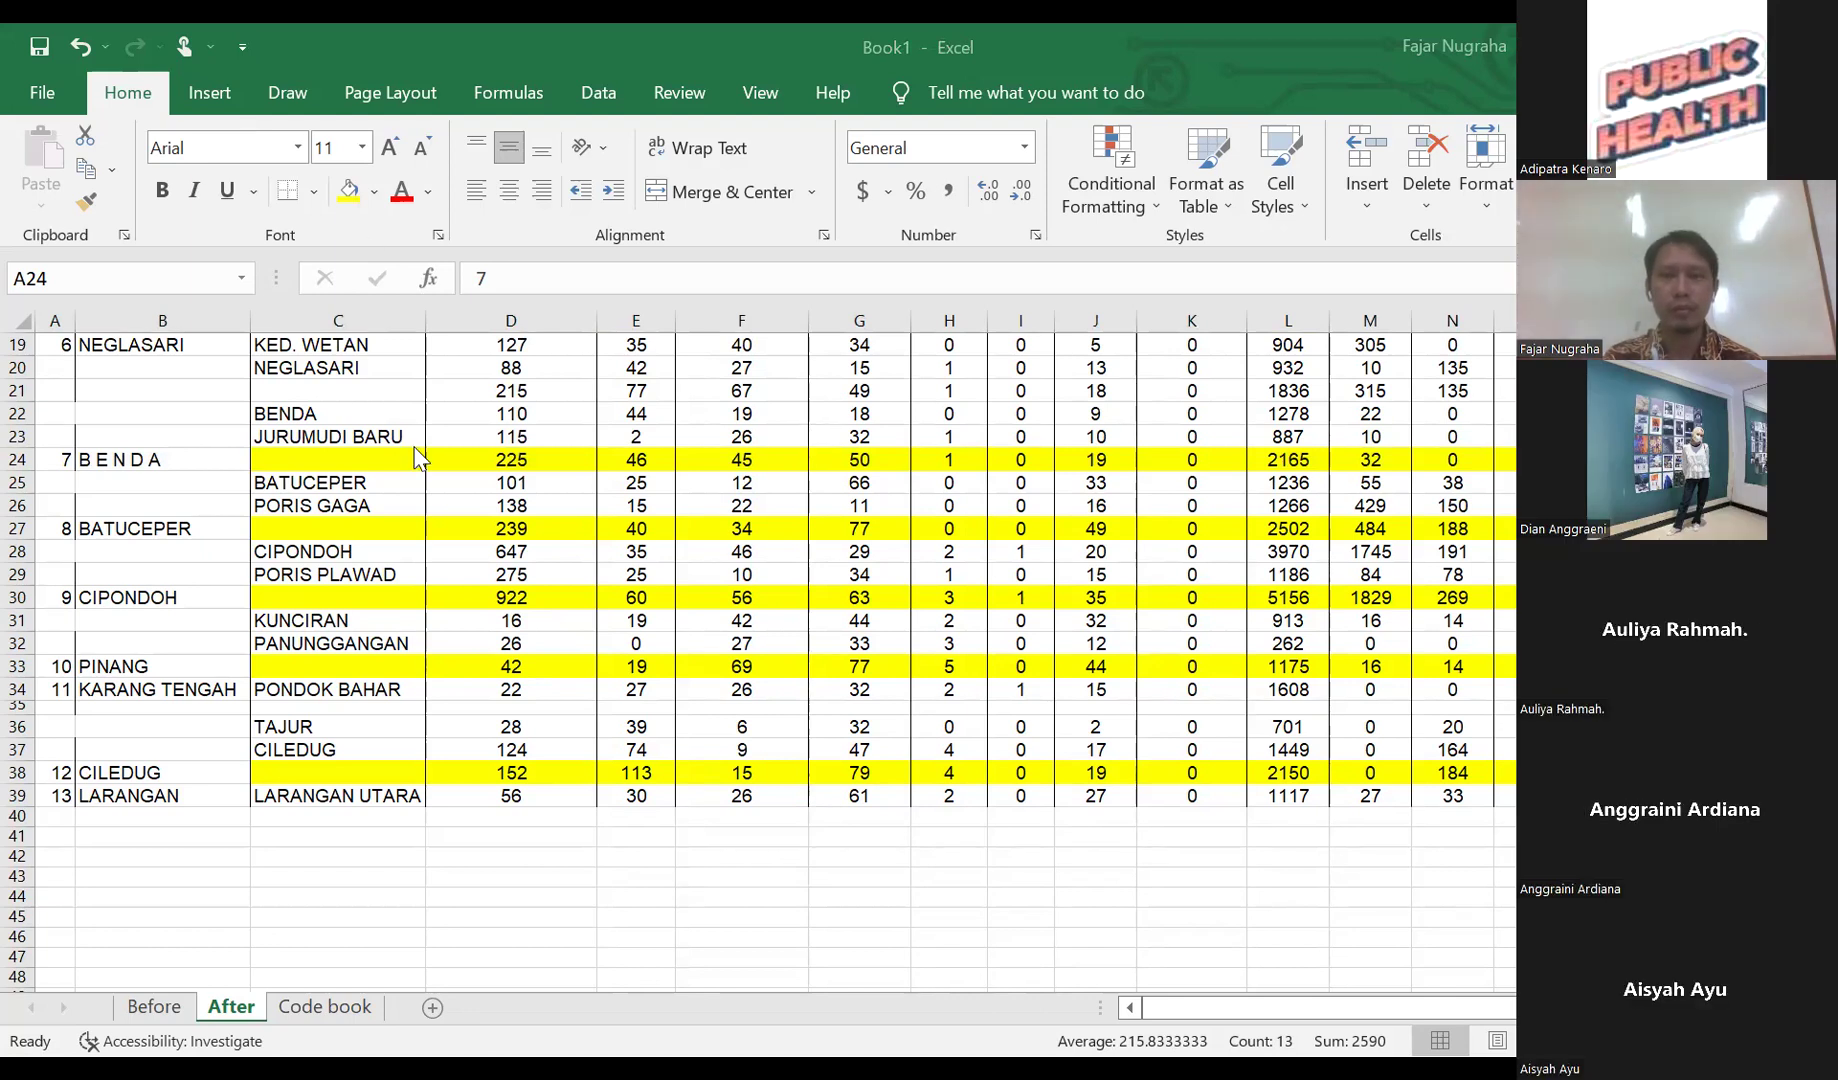
- Copy the range D3:N39 again and paste it over itself as values only
scroll(536, 465, "up", 3)
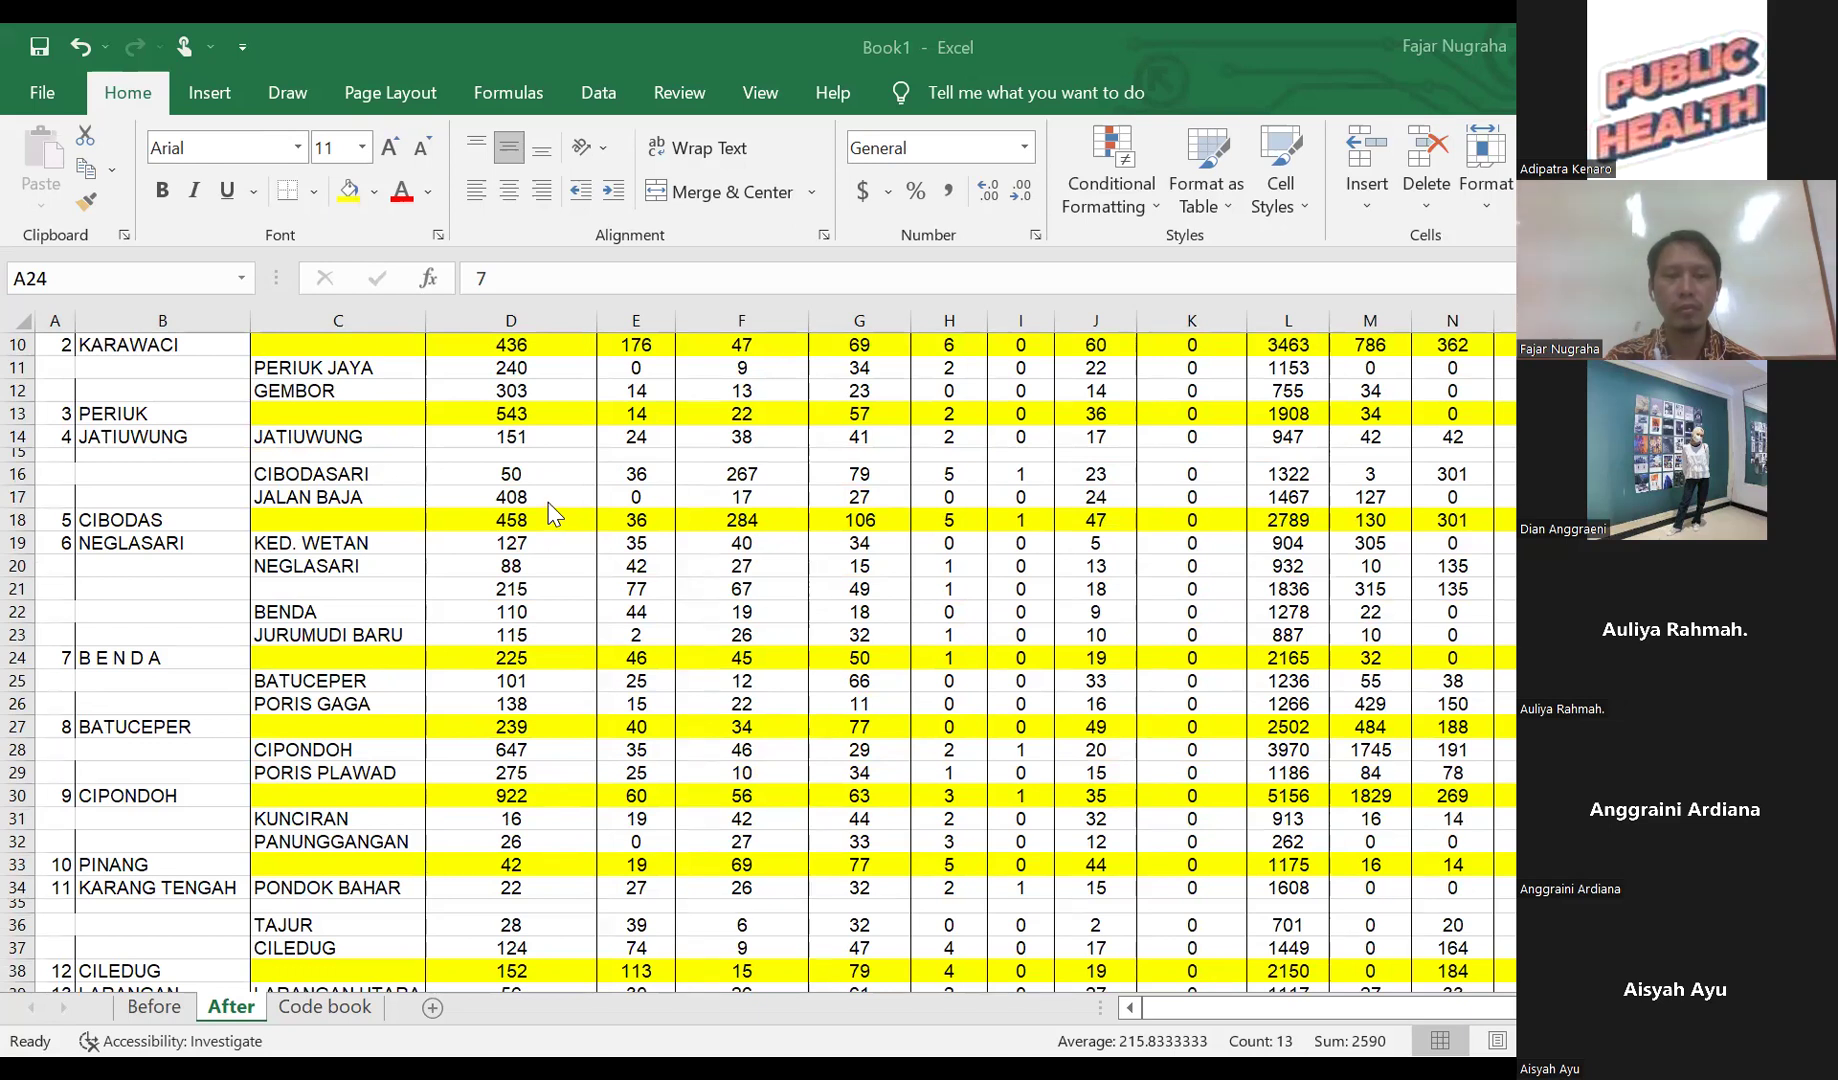
scroll(551, 515, "up", 3)
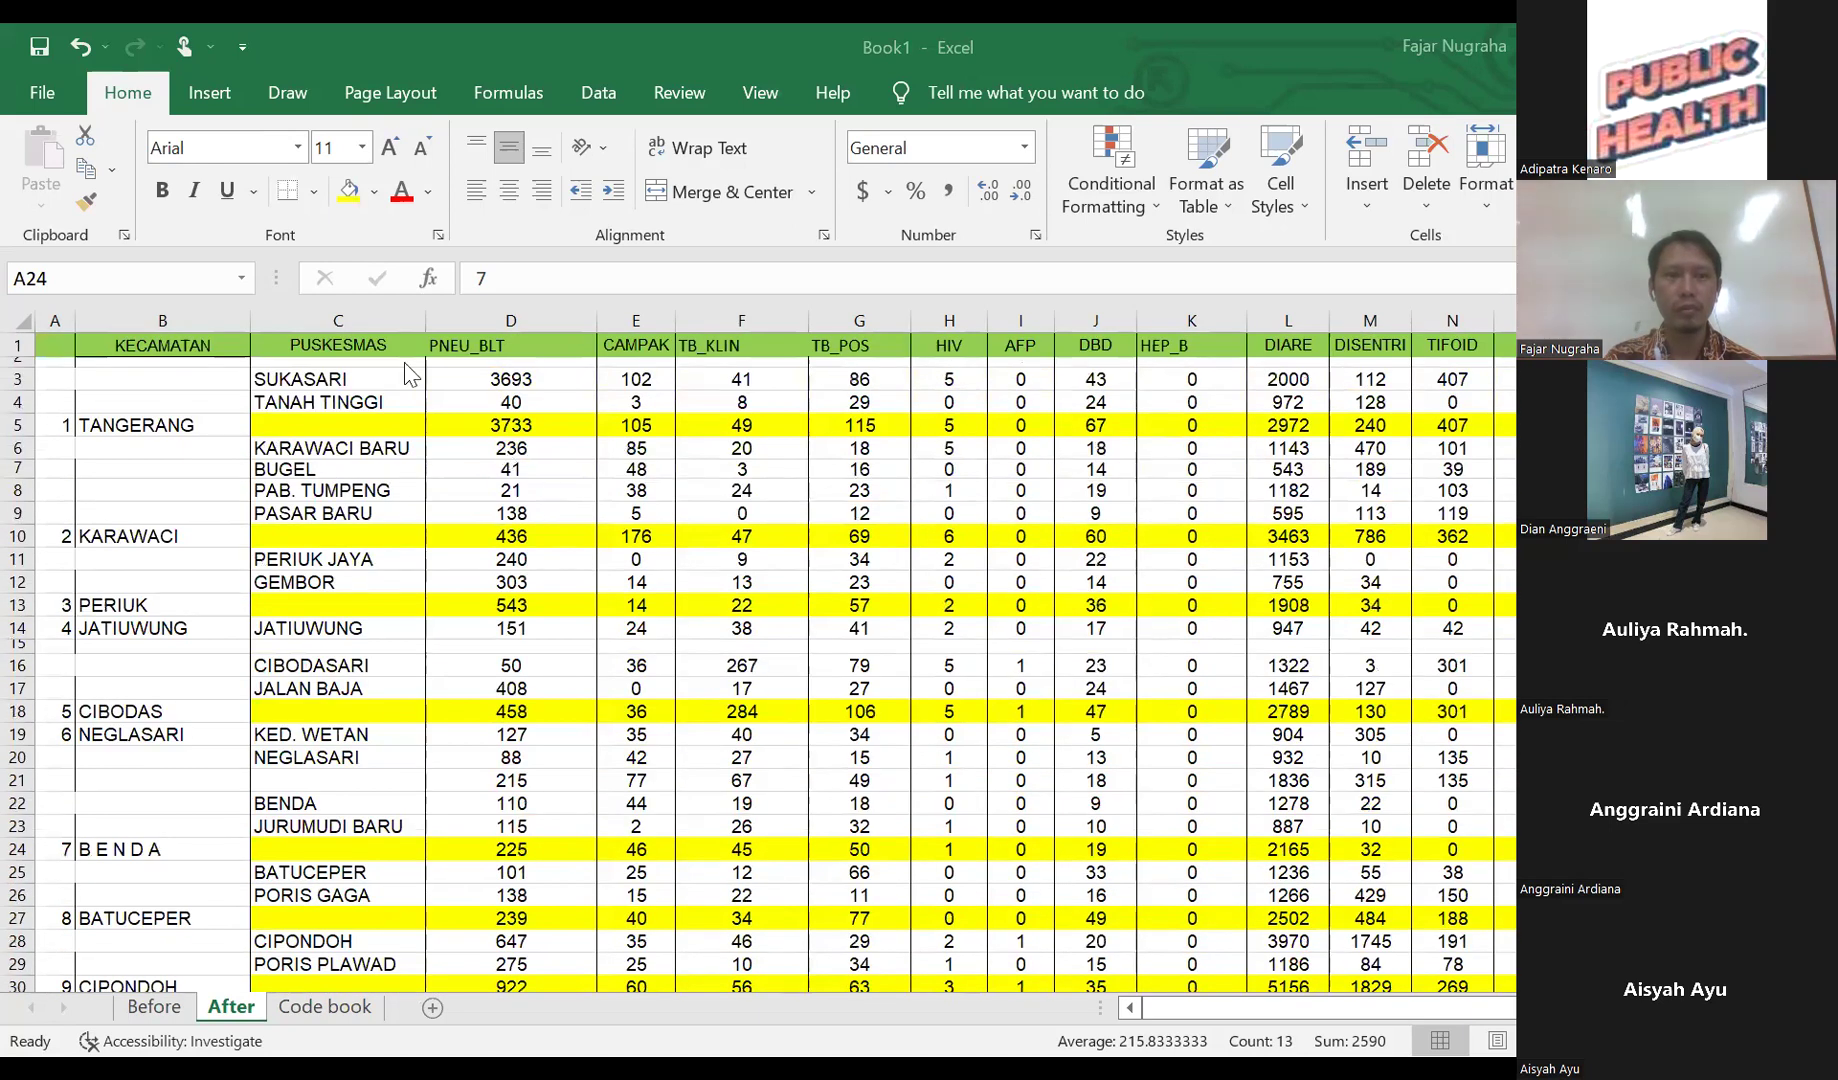
left_click_drag(450, 379, 1030, 688)
left_click_drag(1197, 802, 1370, 945)
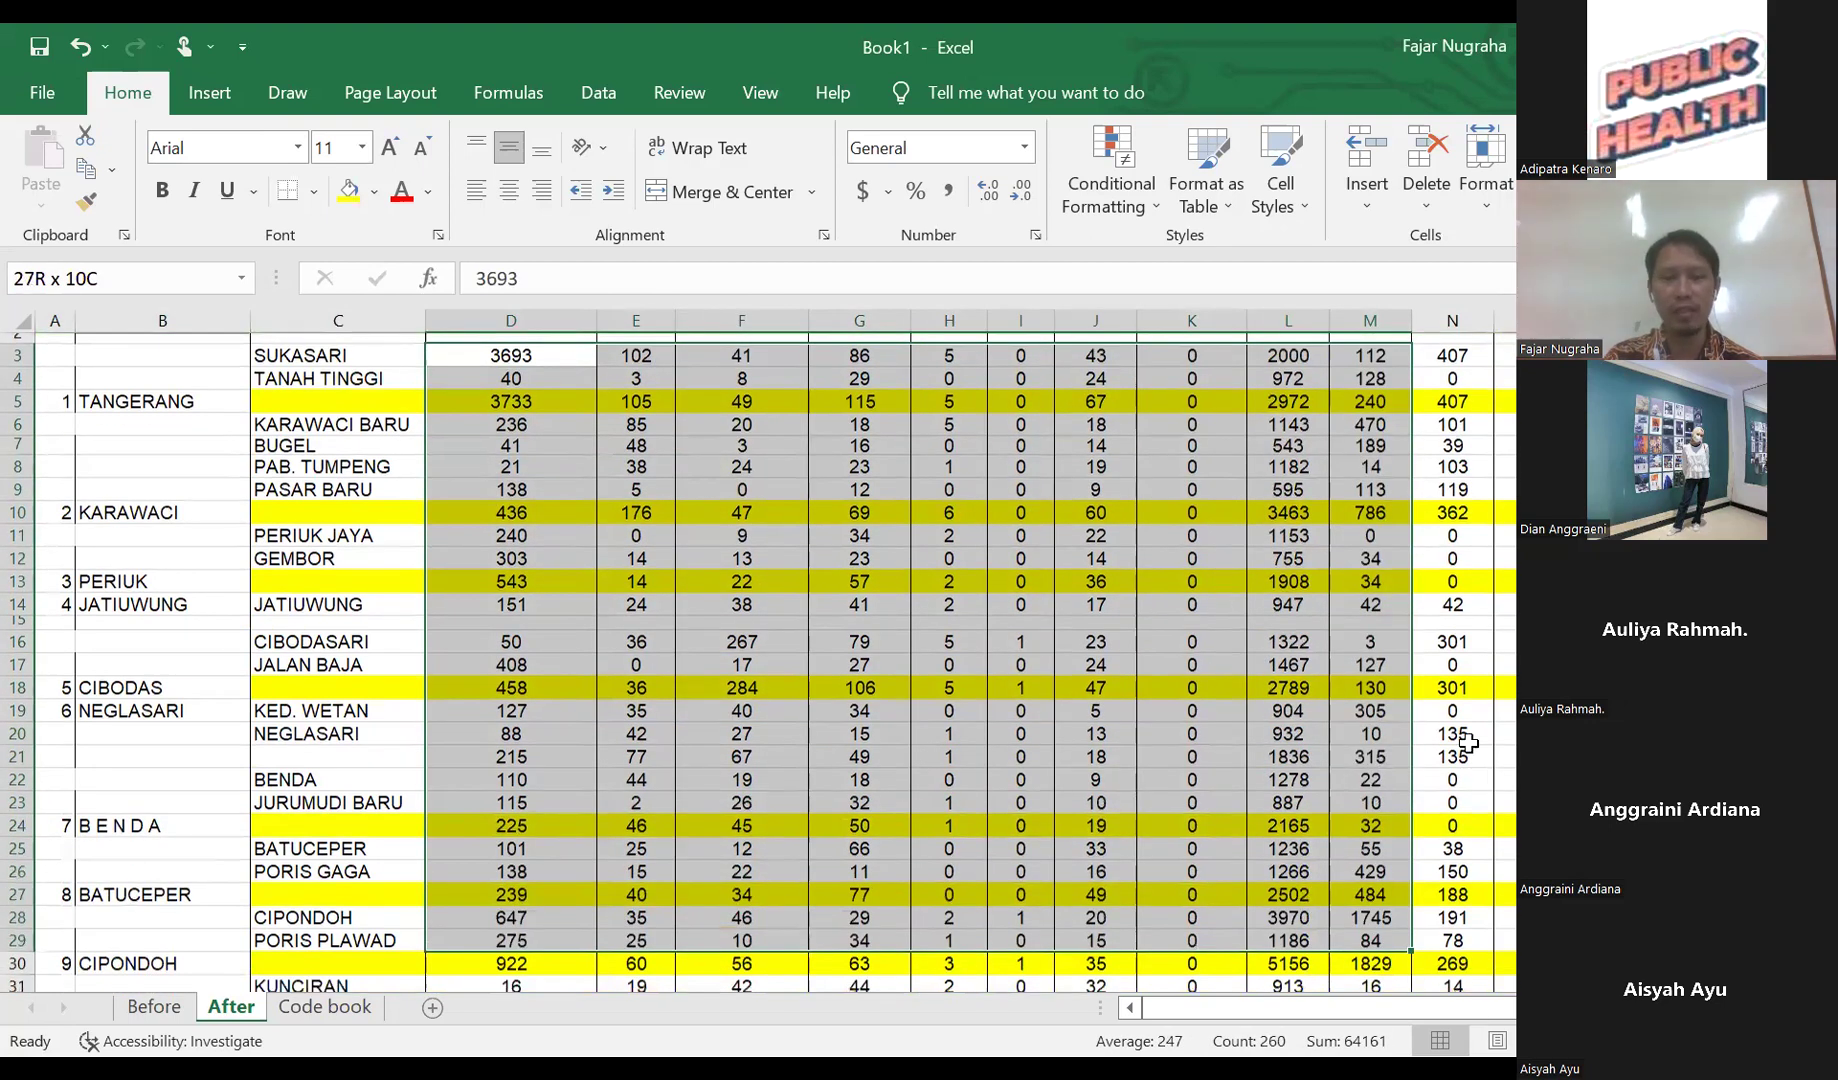
key("ctrl+z")
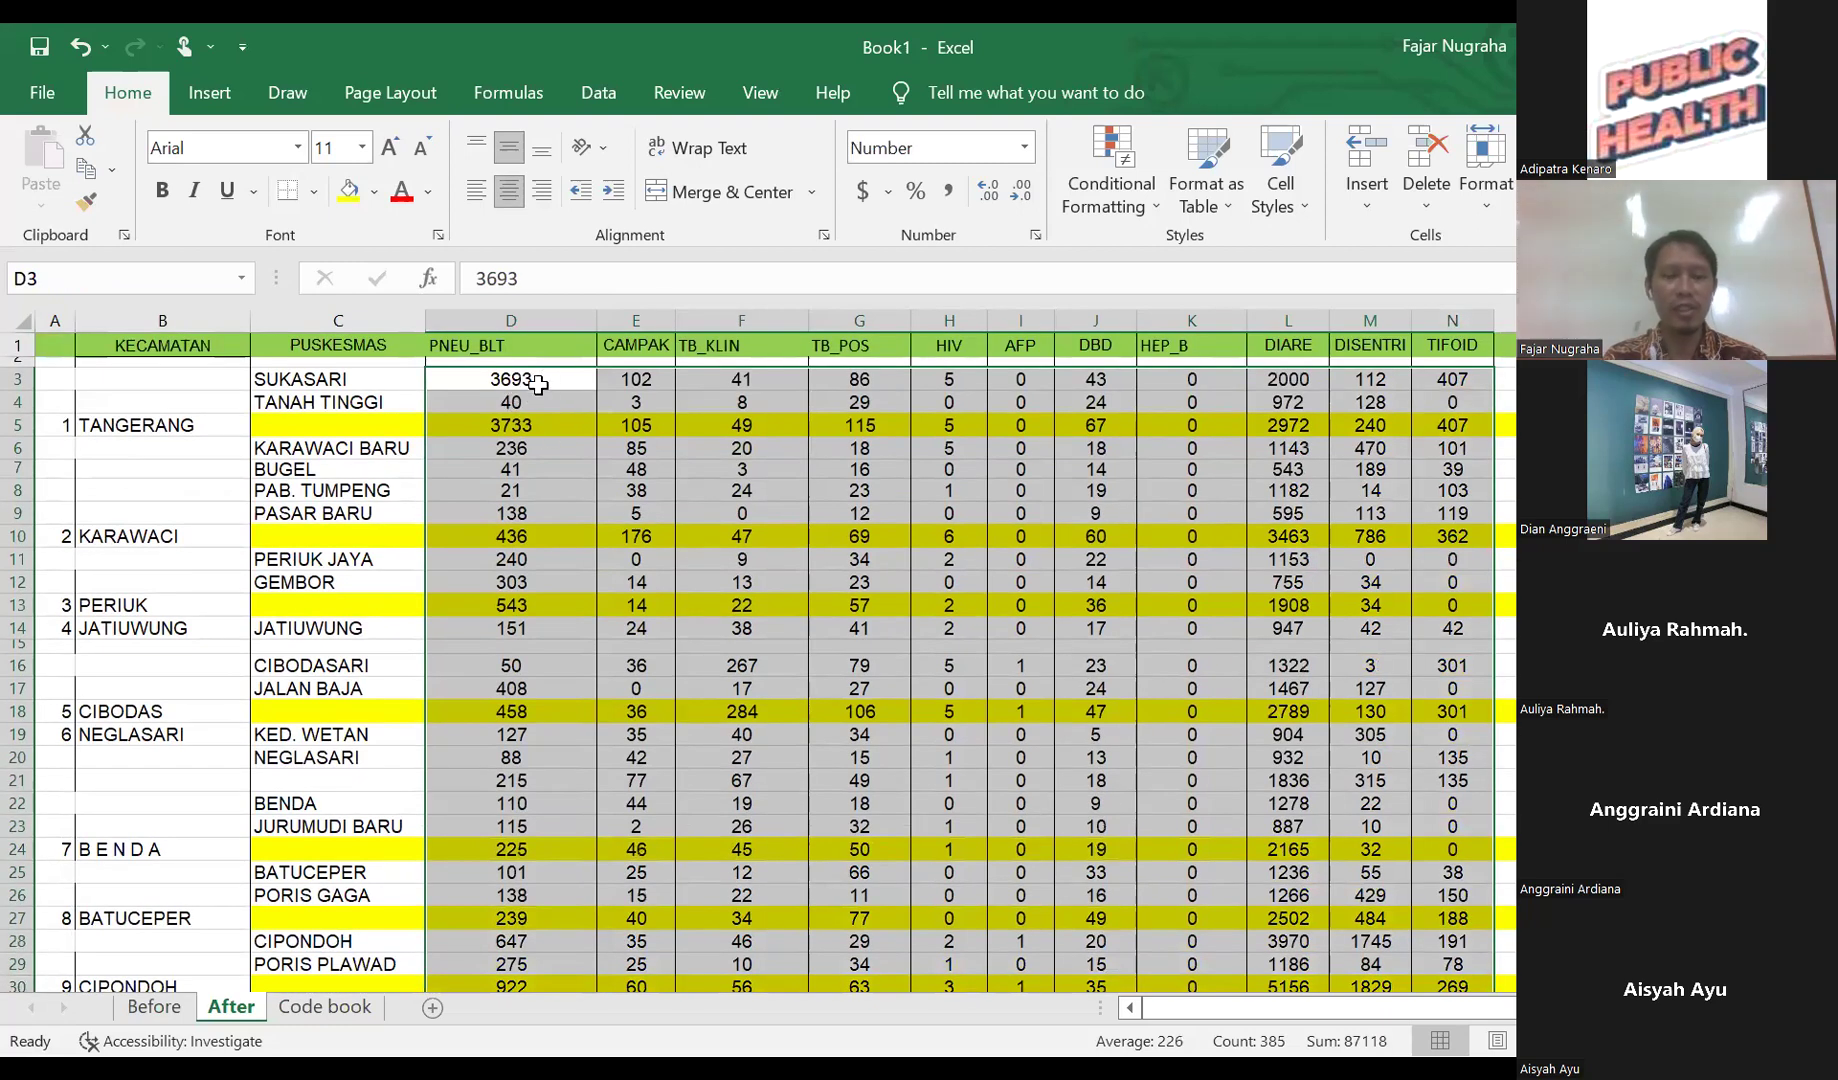
right_click(544, 385)
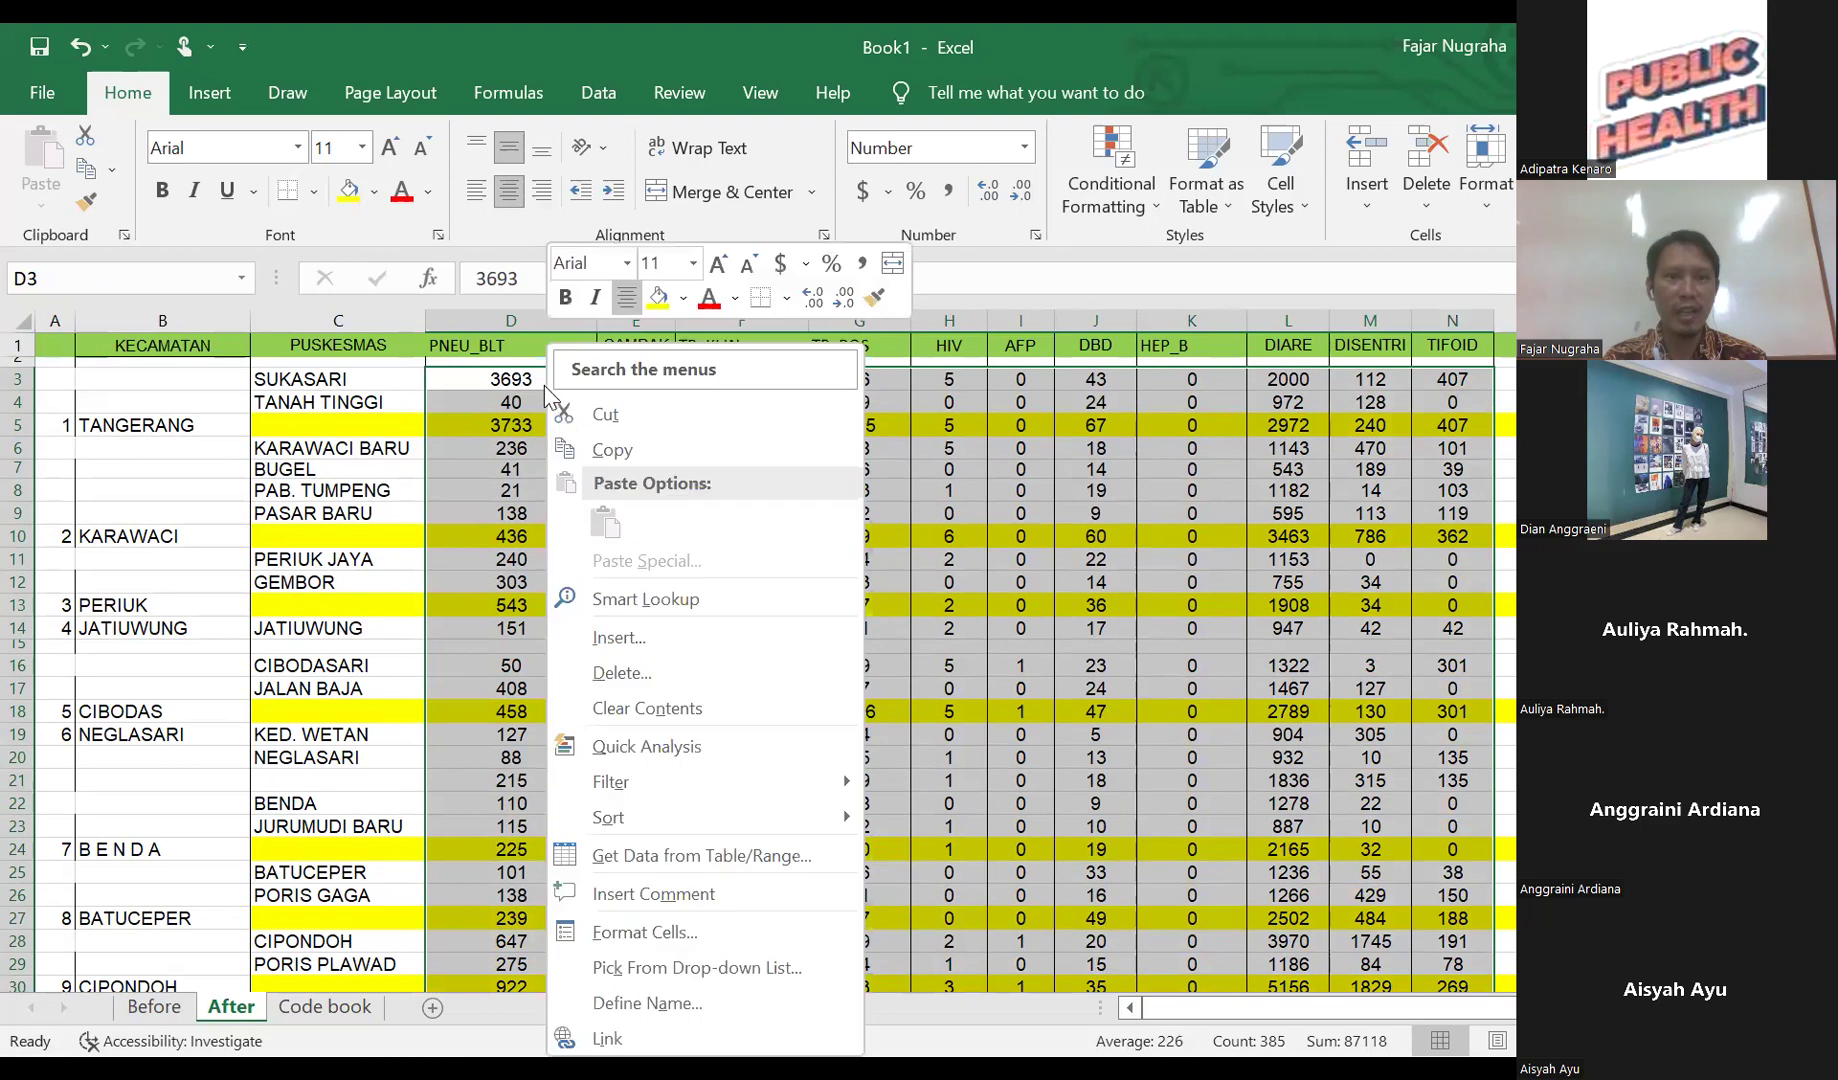
left_click(582, 452)
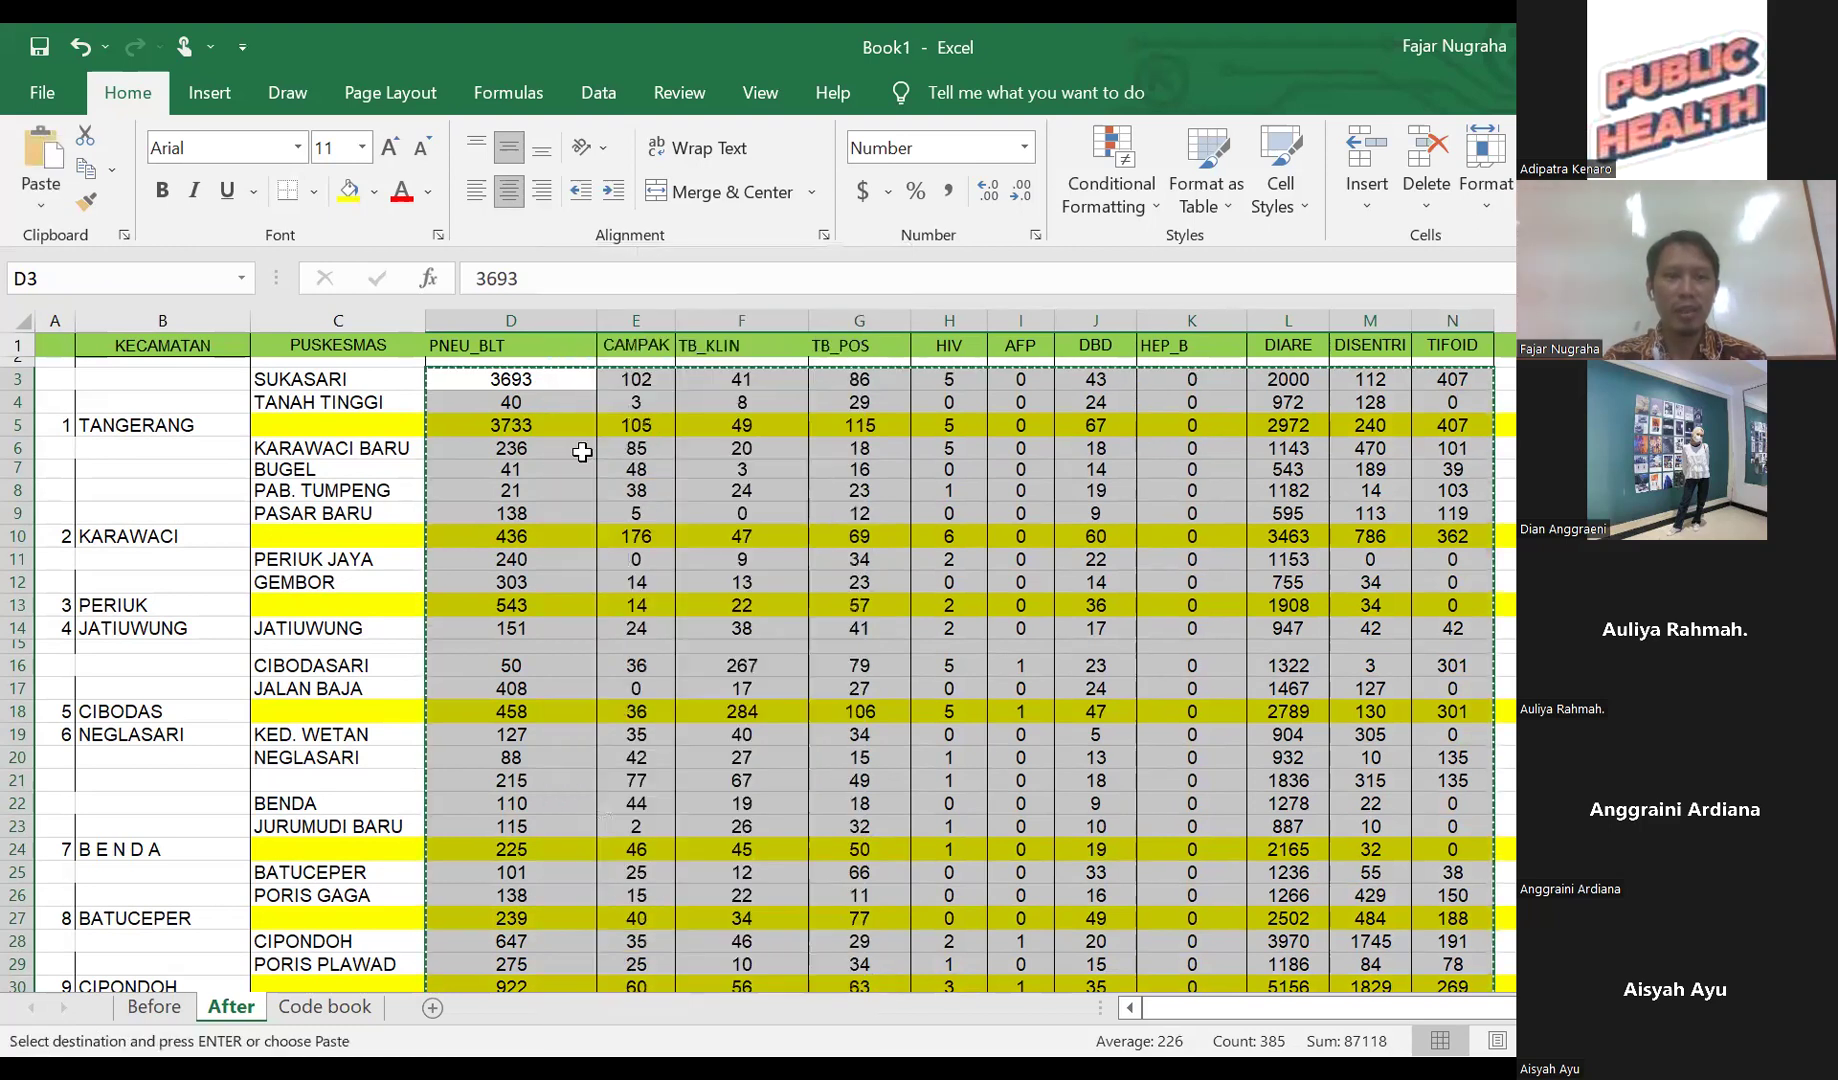
right_click(452, 381)
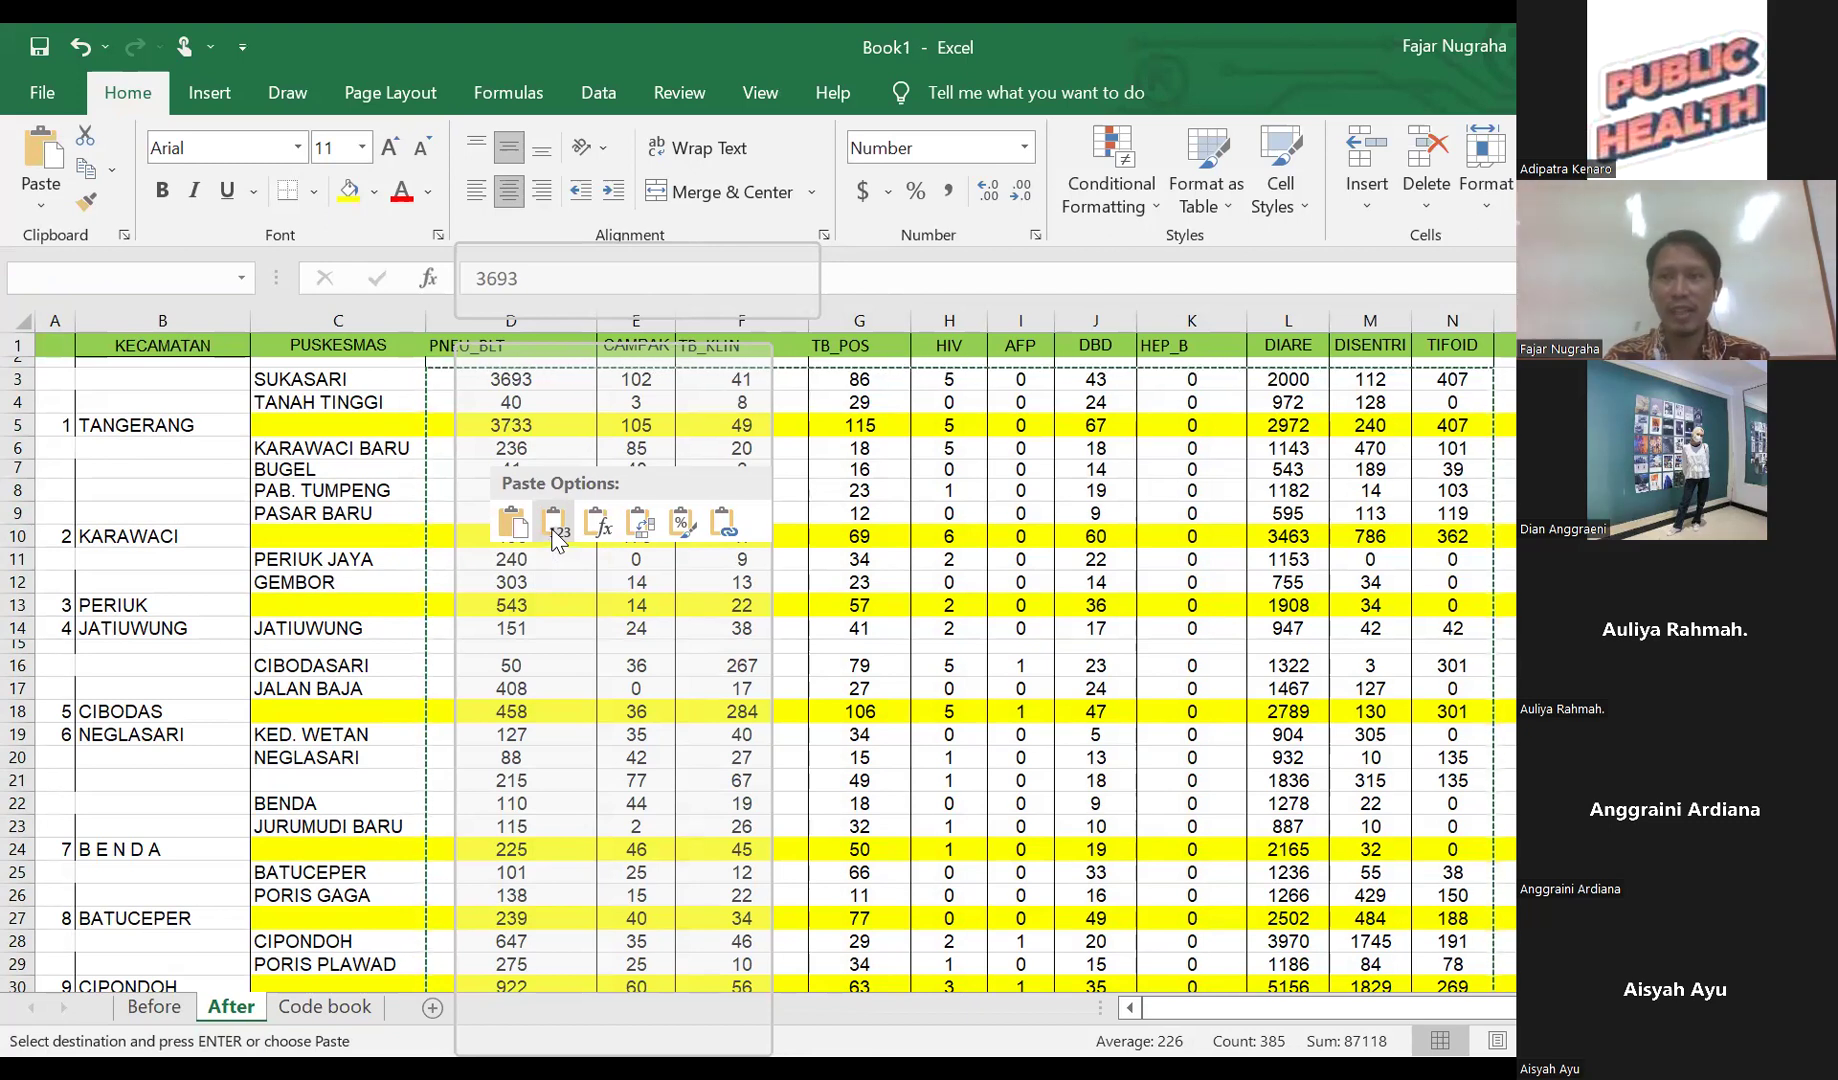
left_click(553, 530)
left_click(551, 529)
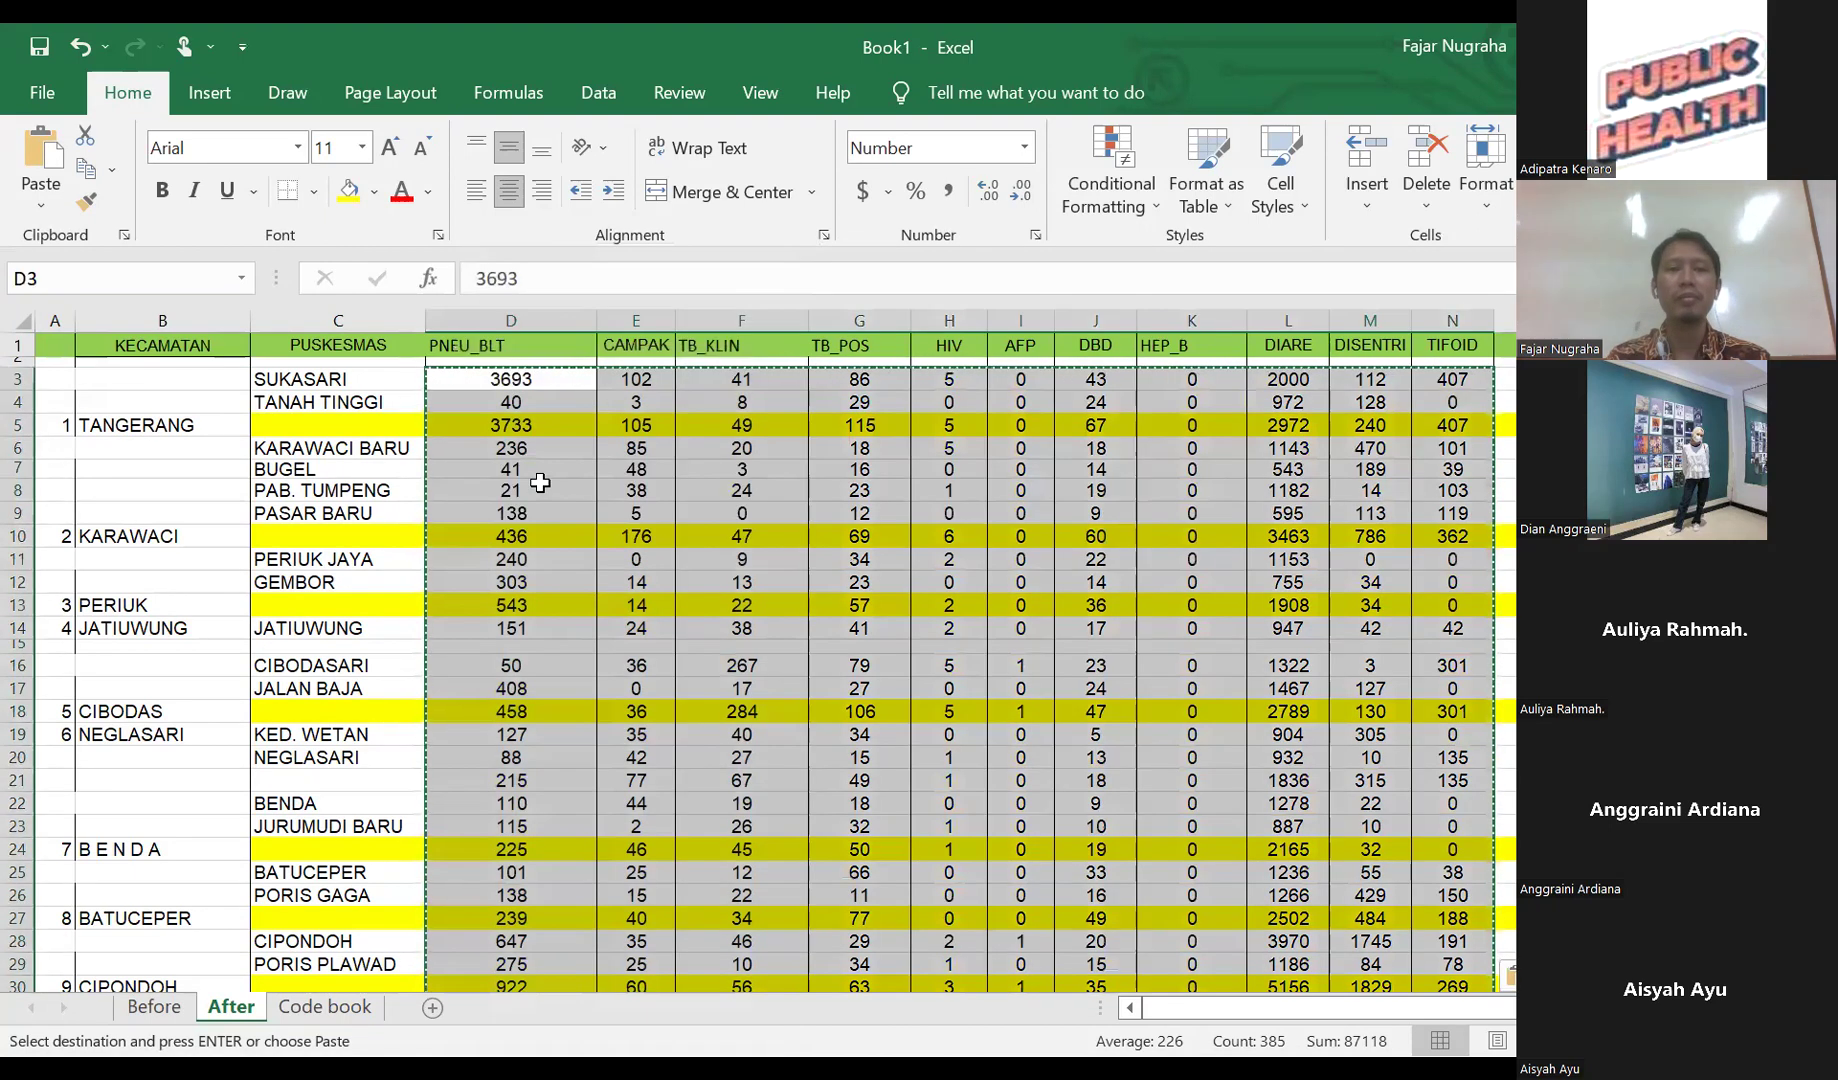
- Reselect and copy D3:N39, then paste it in place using Paste Special with the Values option
left_click(535, 485)
left_click_drag(452, 377, 658, 497)
left_click_drag(1153, 680, 1428, 967)
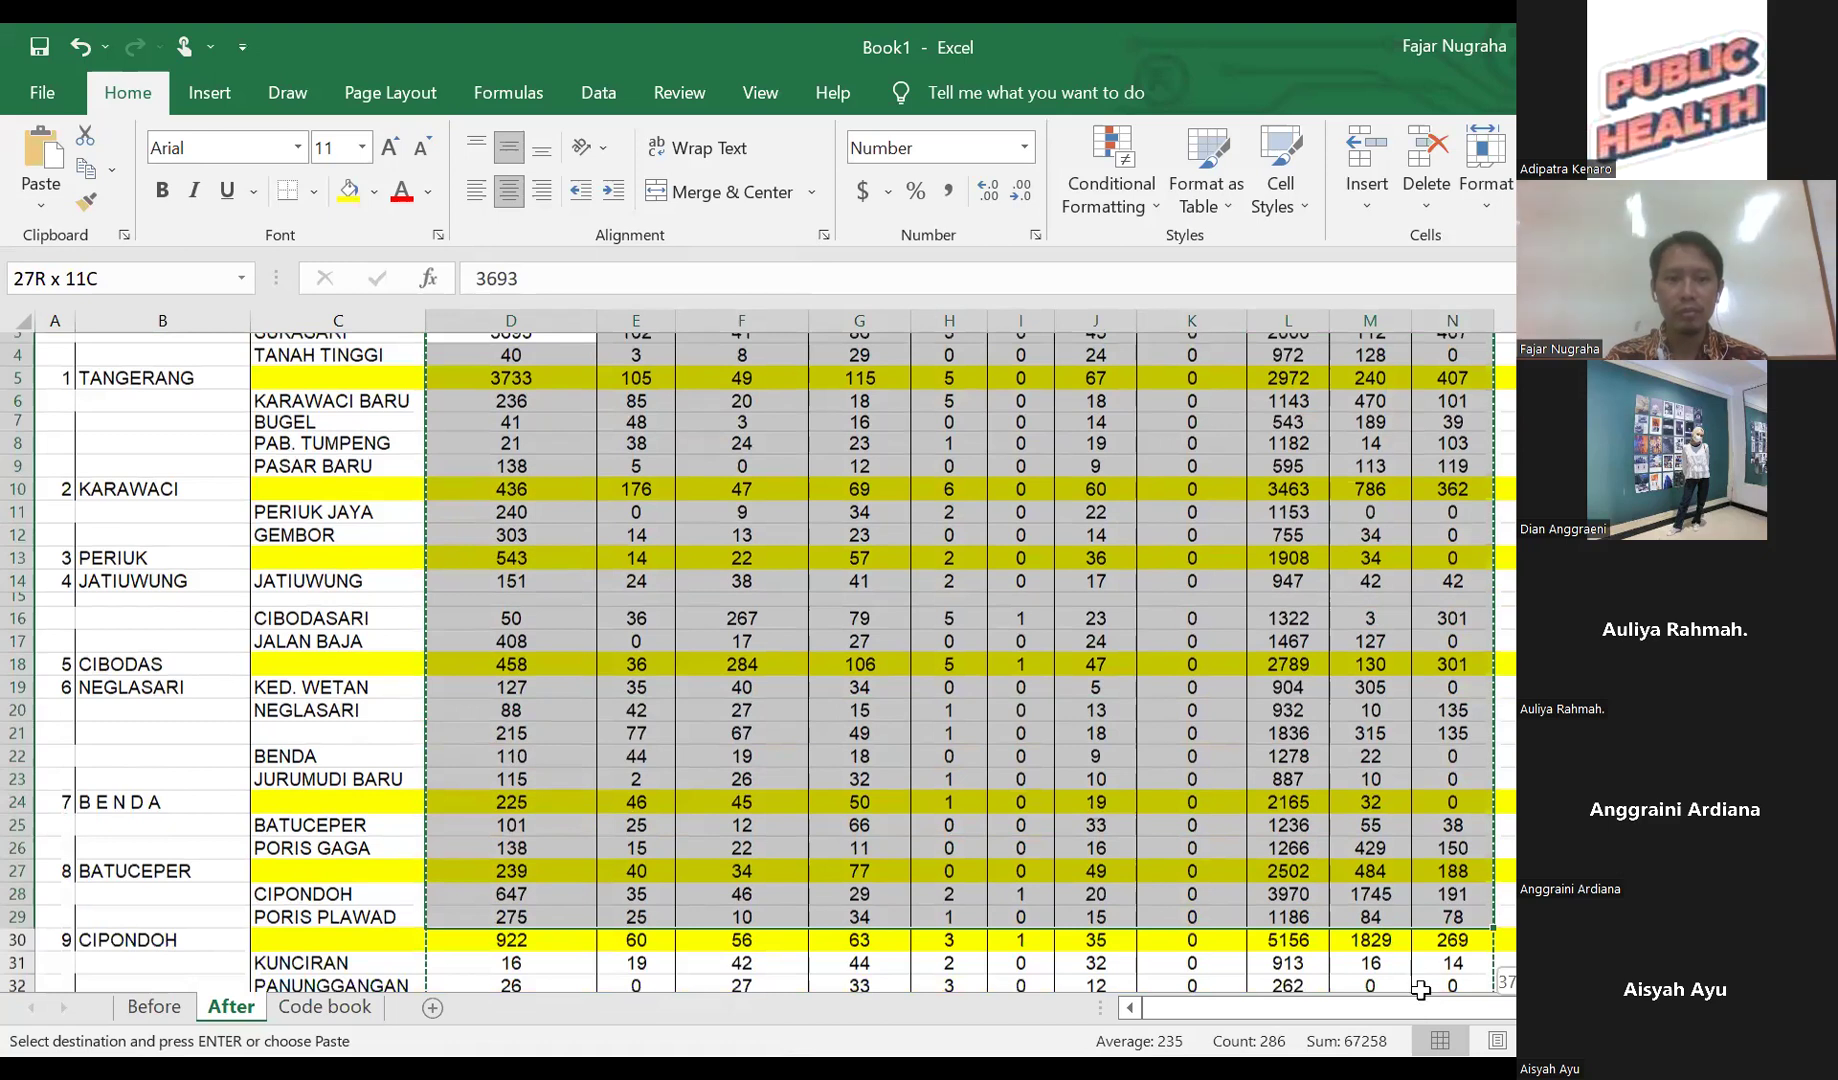
left_click_drag(1424, 993, 1330, 795)
scroll(1330, 757, "down", 5)
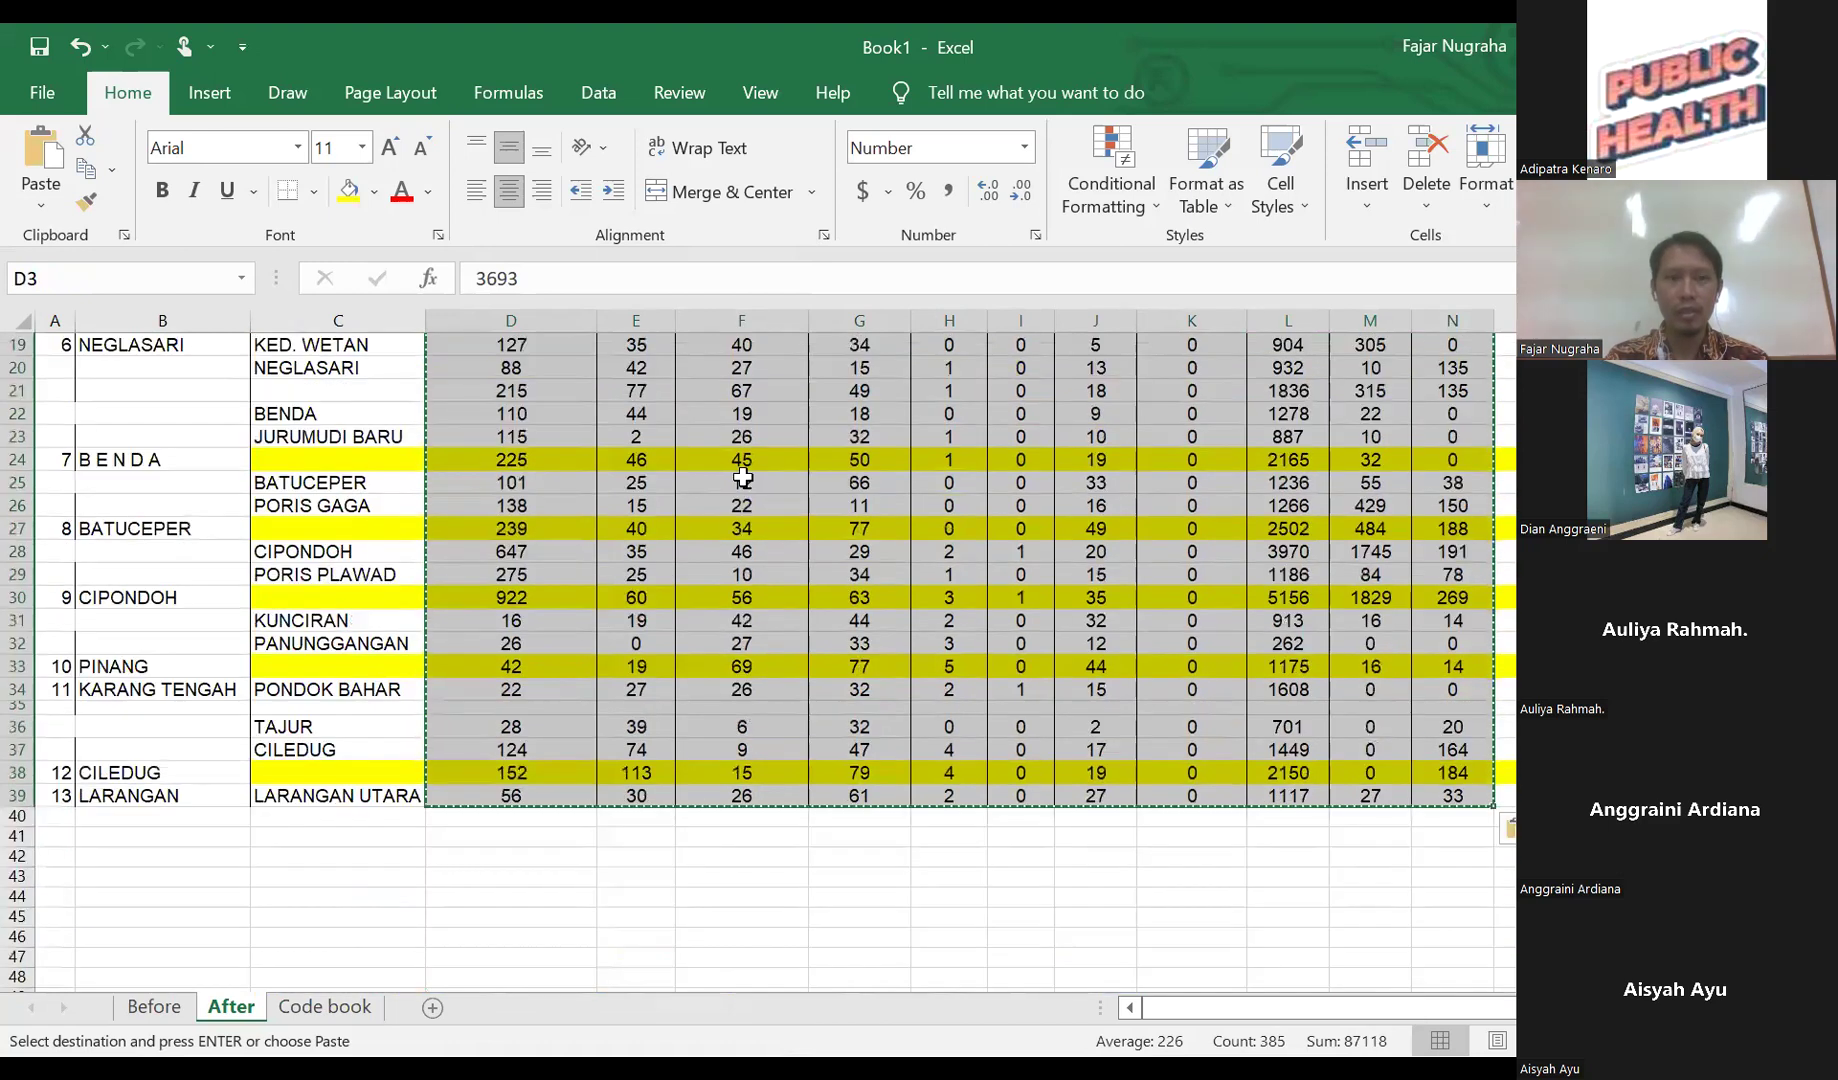
right_click(470, 360)
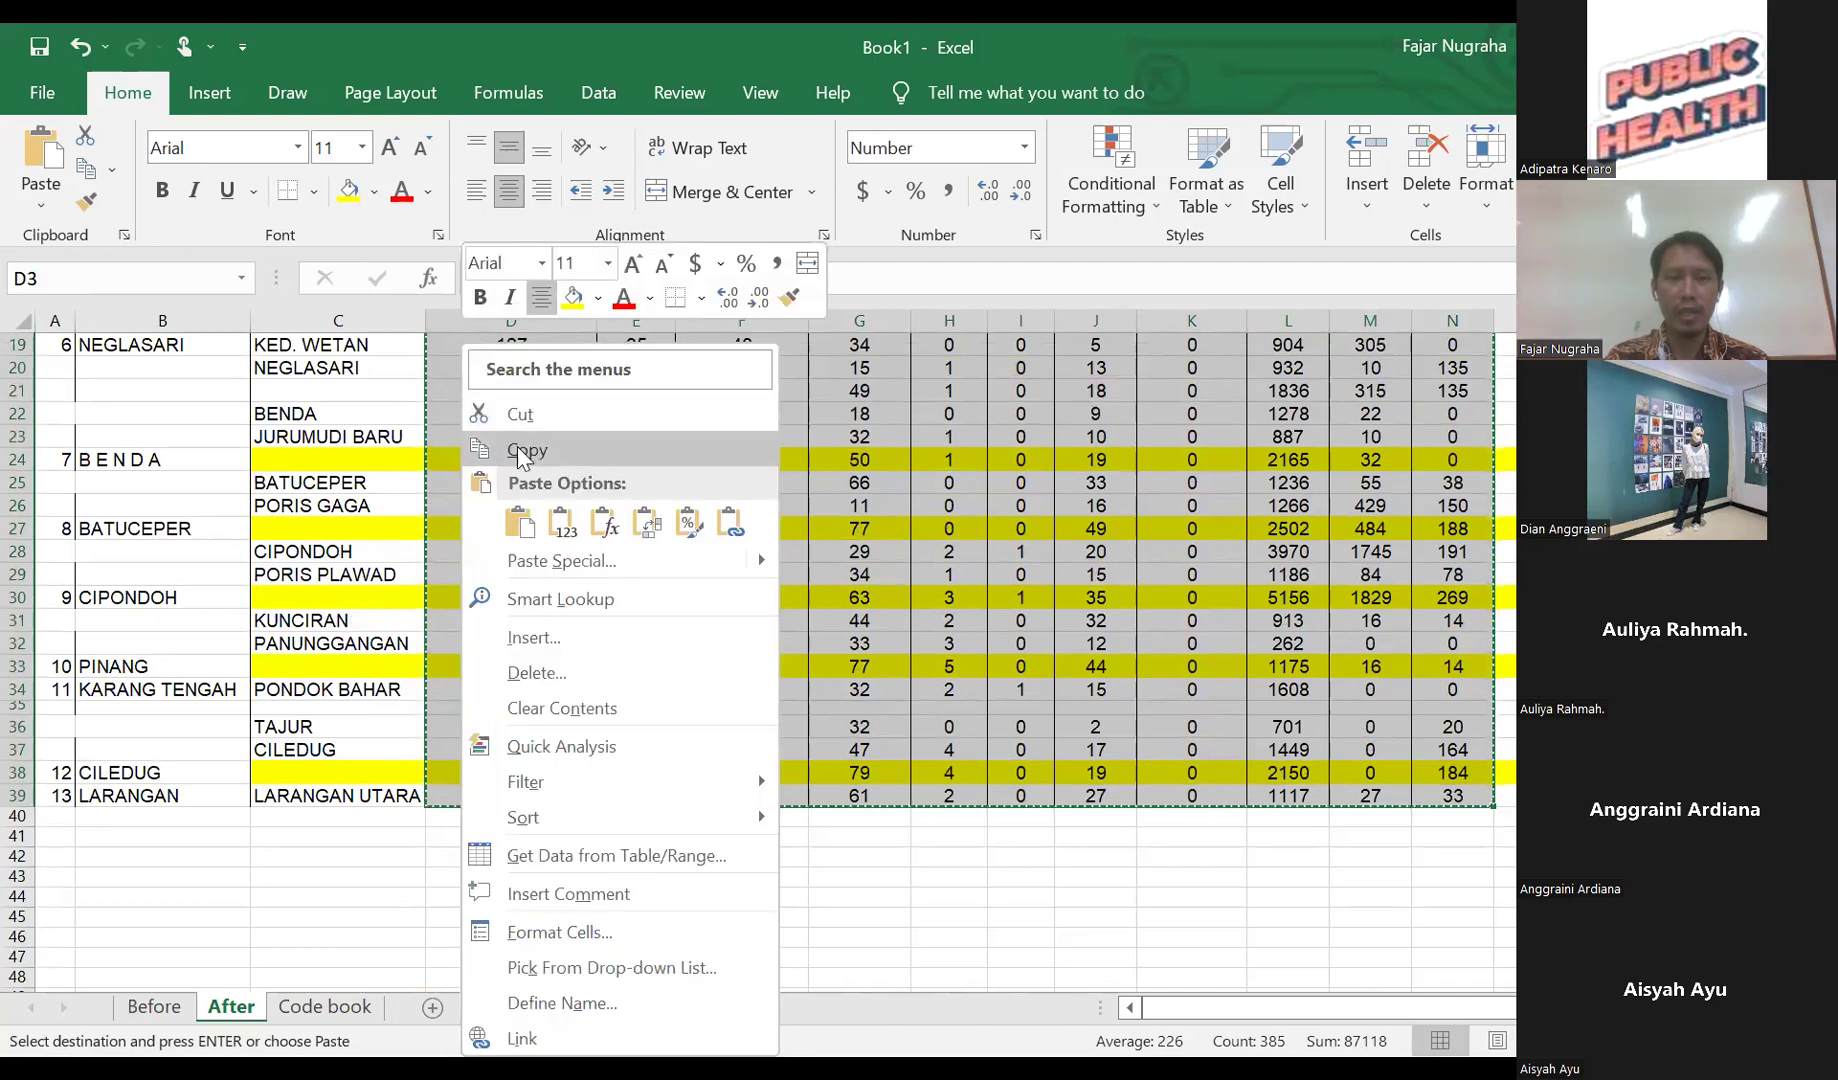
left_click(516, 449)
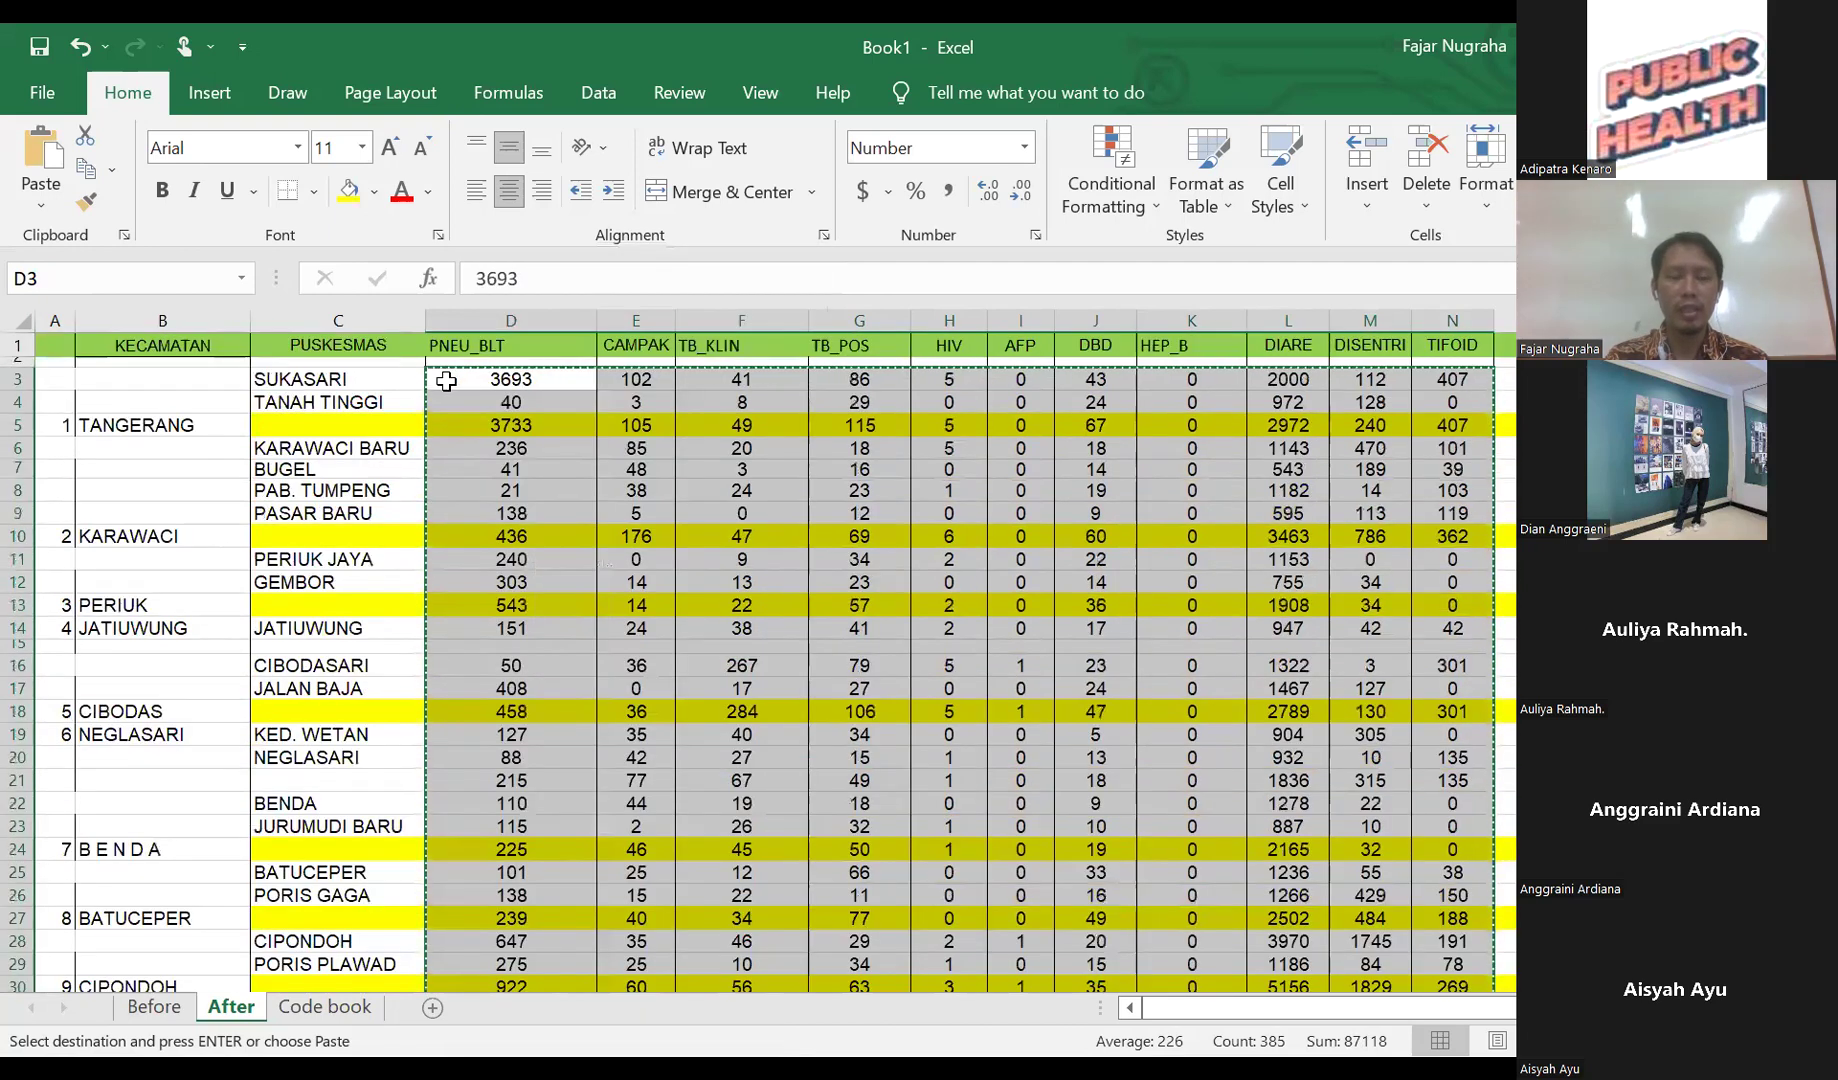
right_click(446, 379)
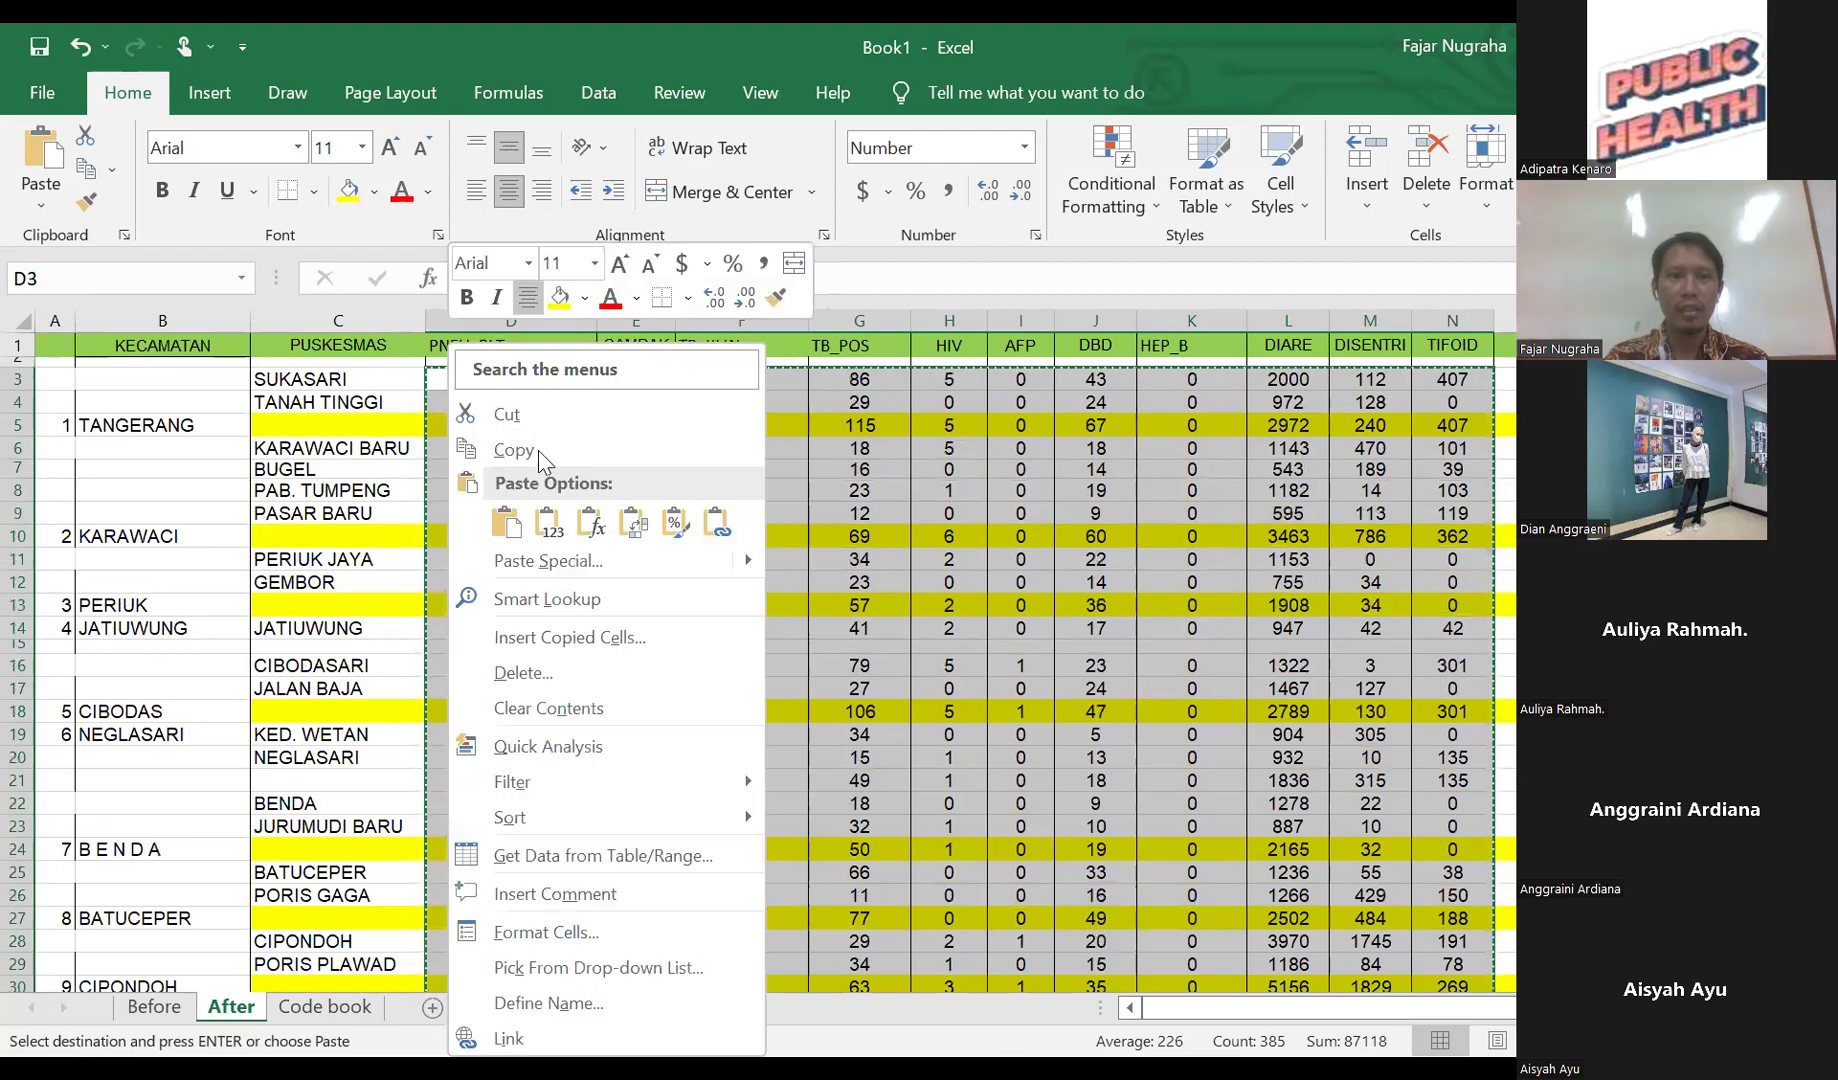
left_click(540, 561)
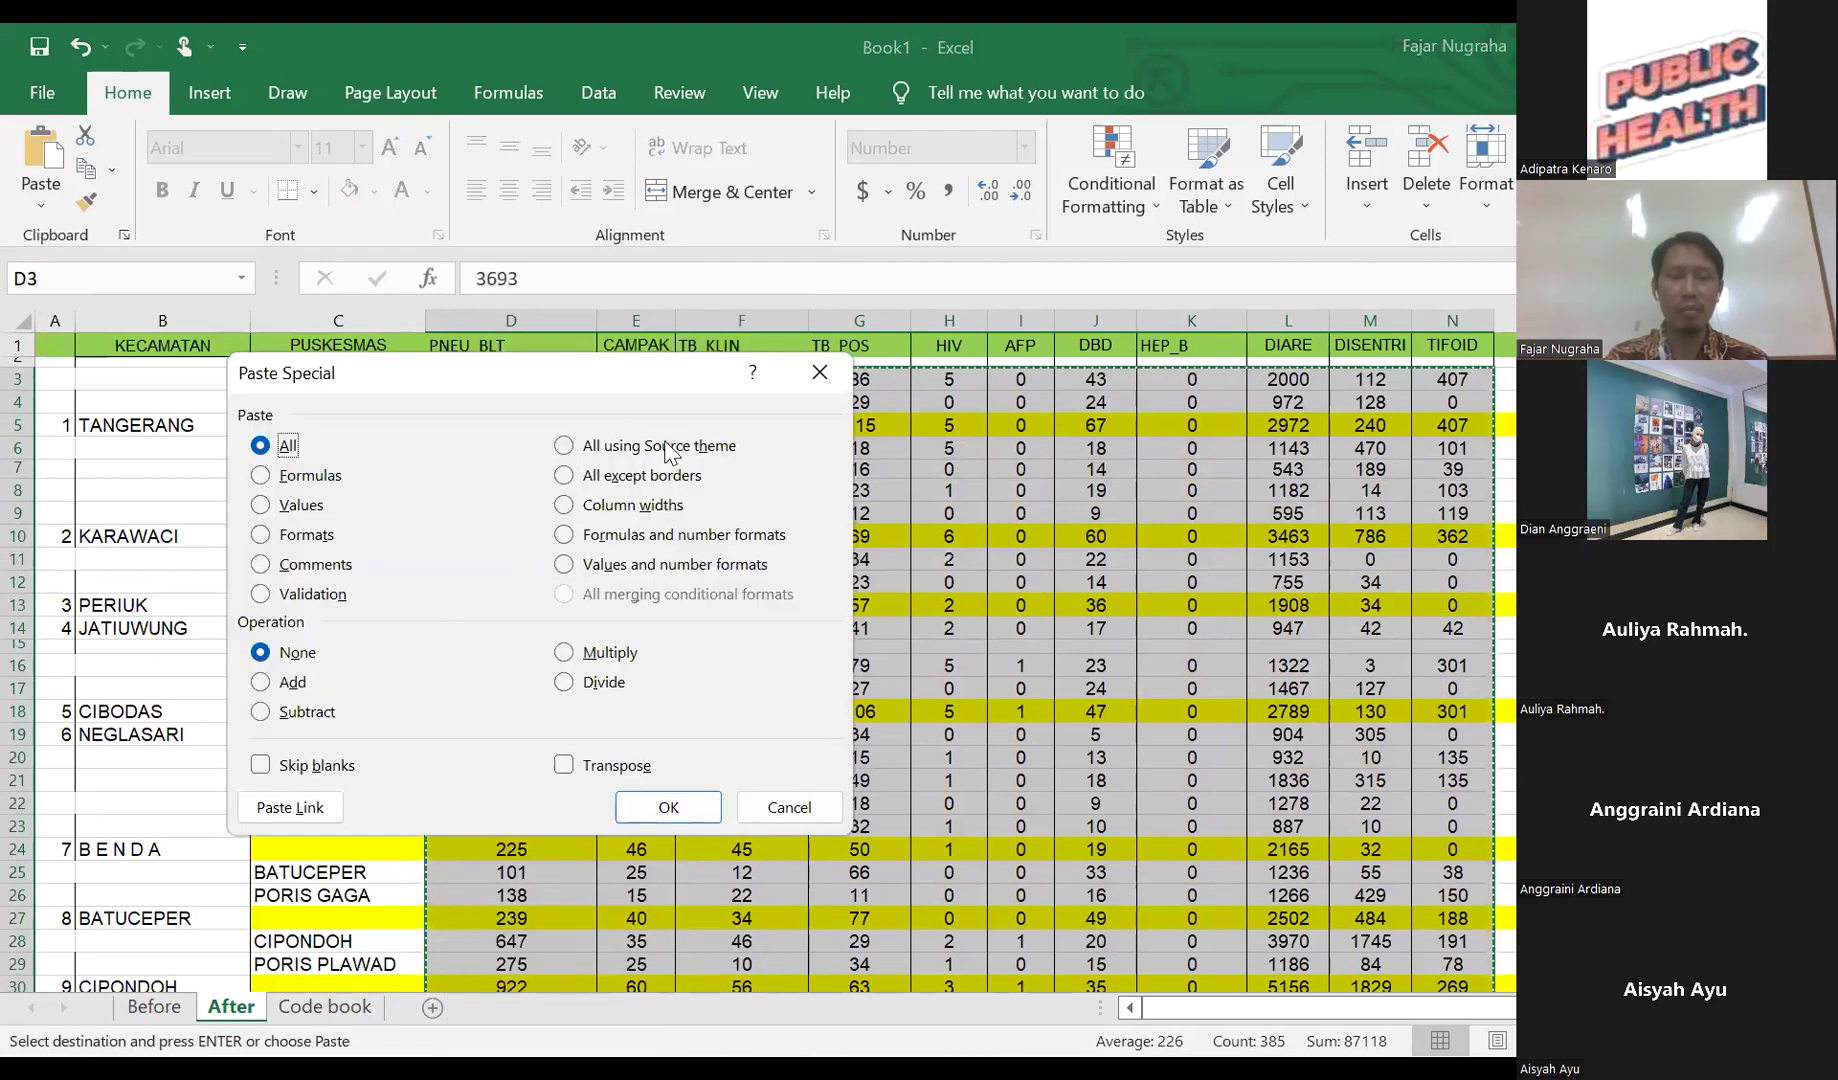
left_click(296, 508)
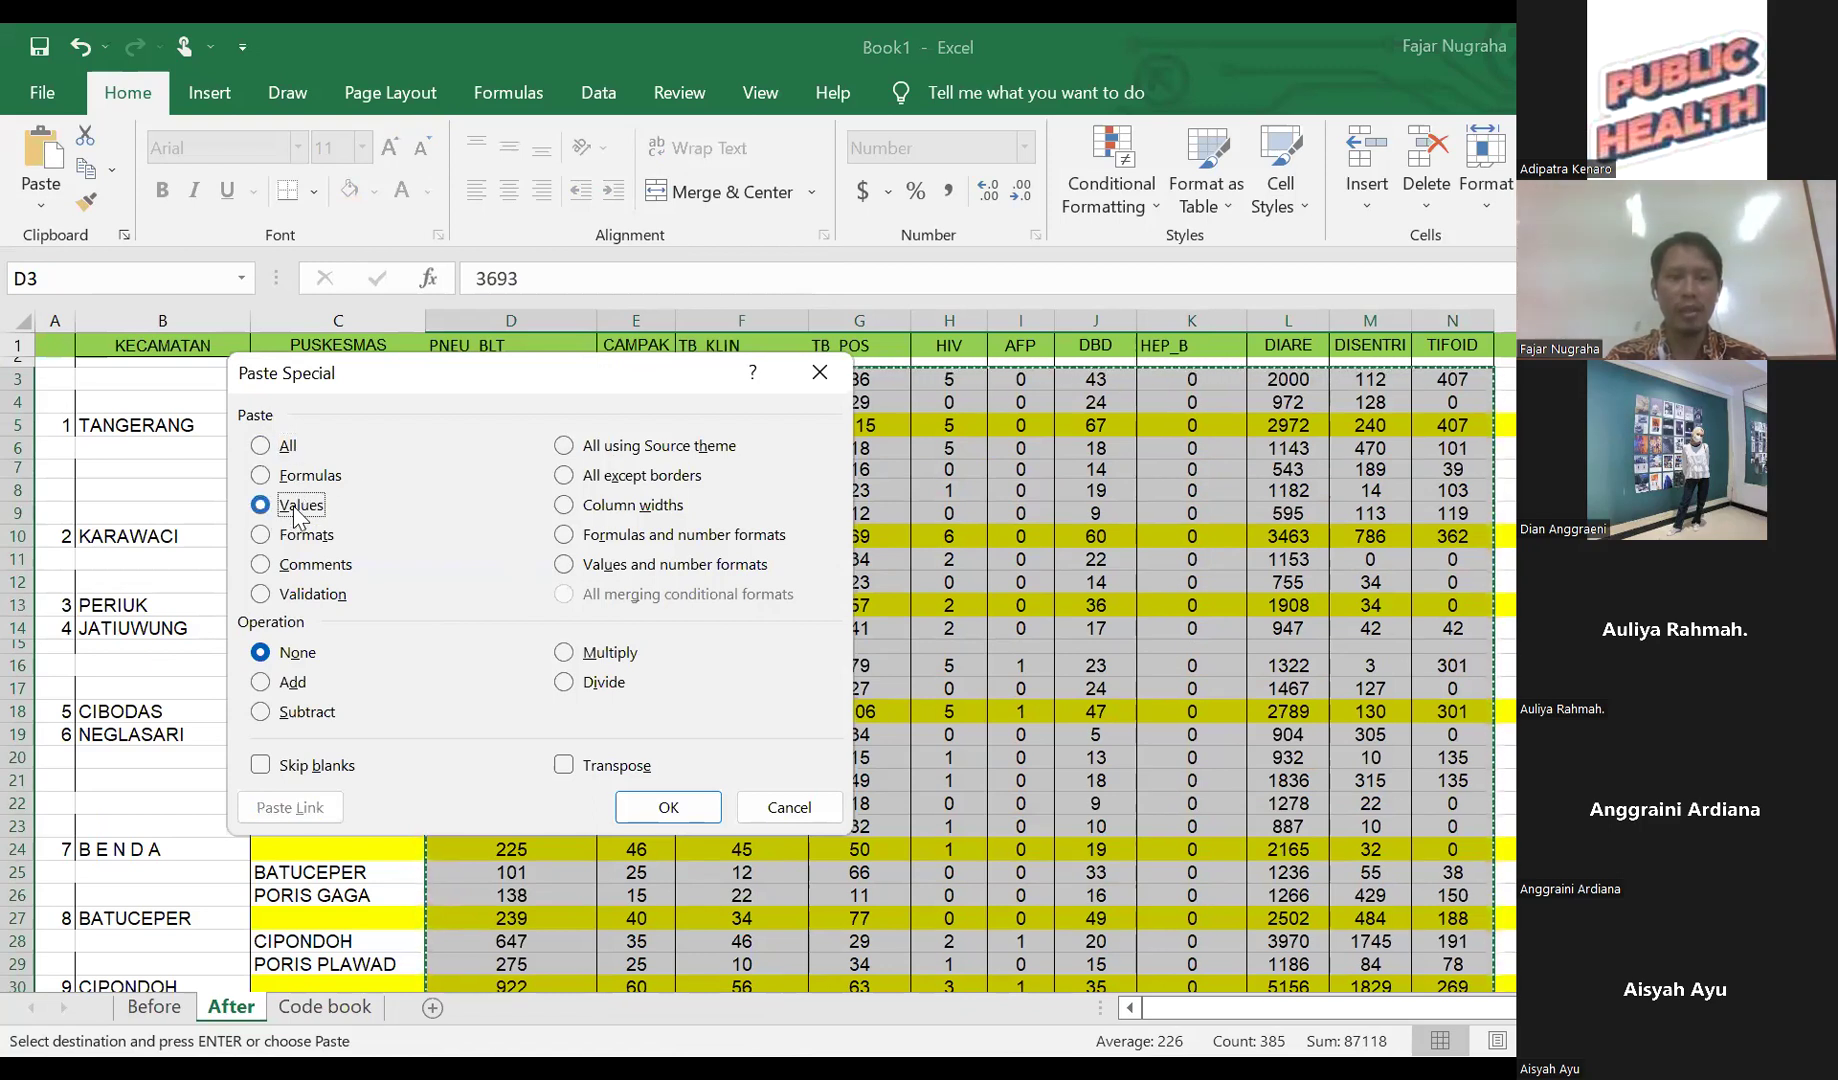
left_click(643, 803)
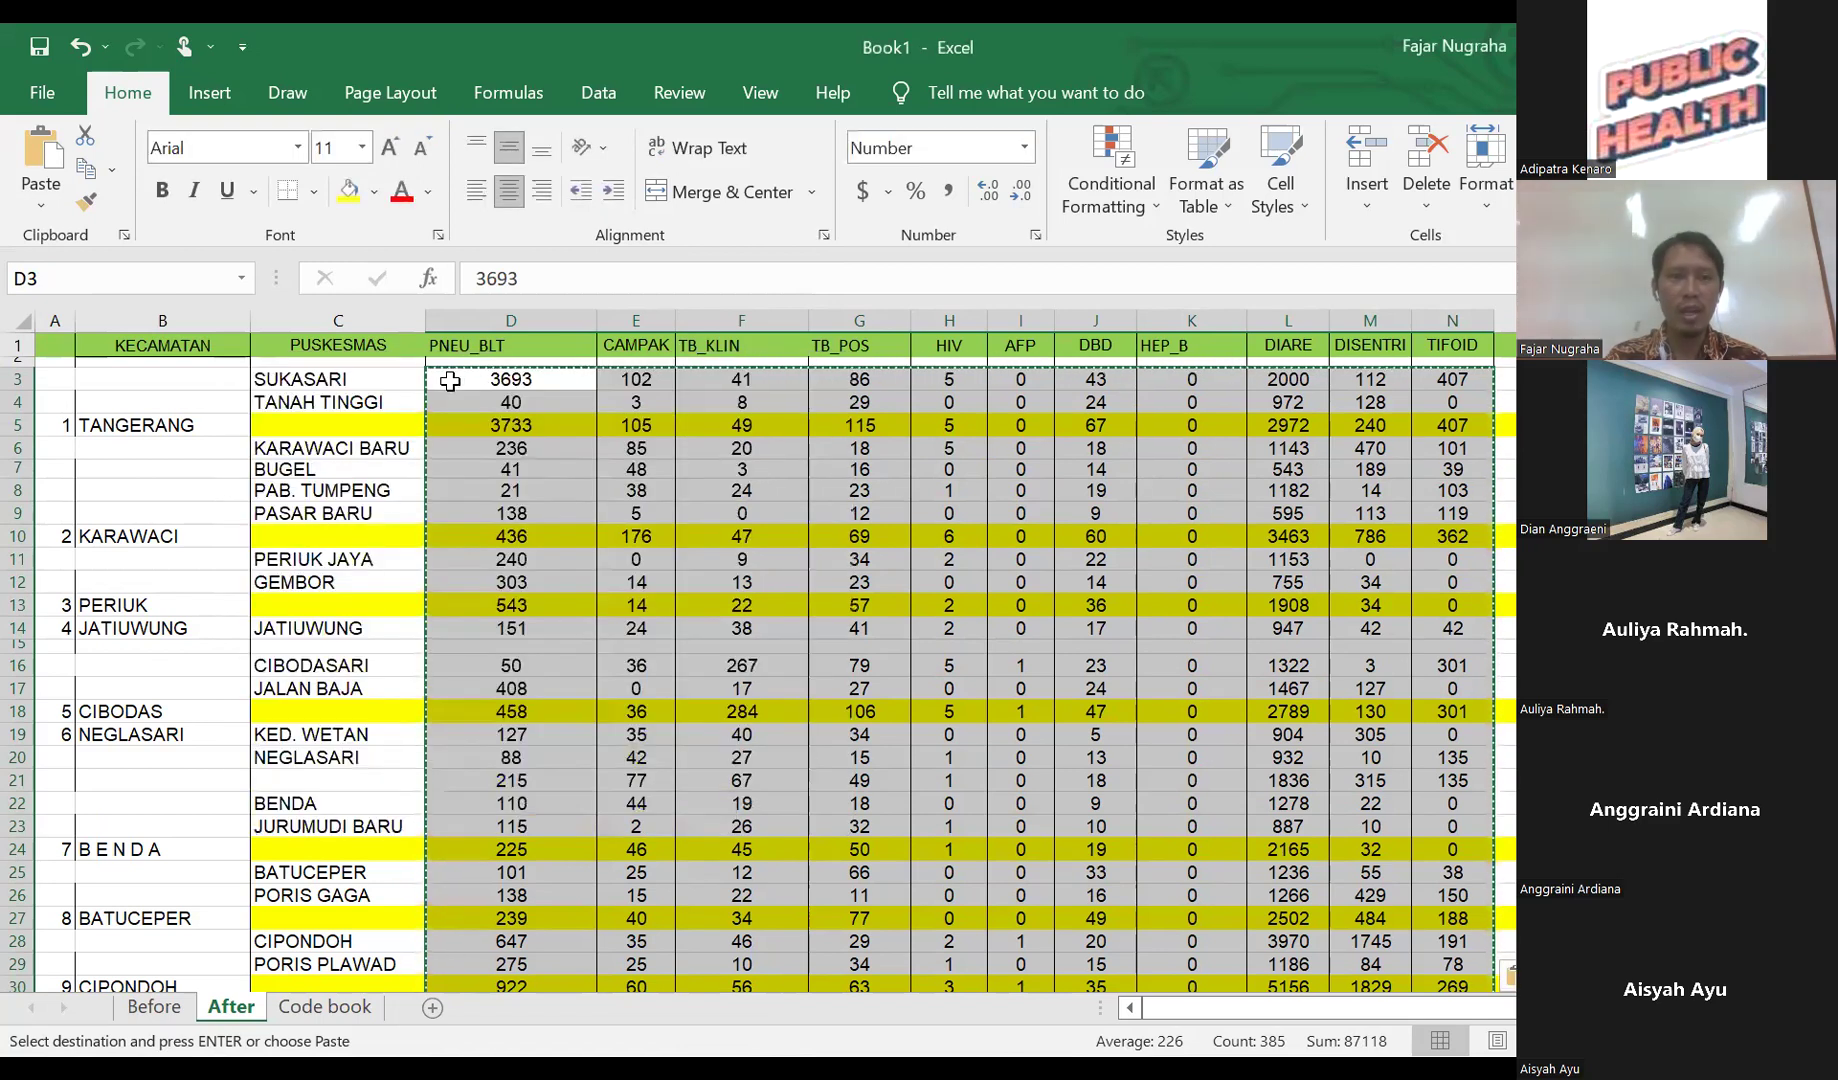
- Preview the values-only paste option for D3:N39 and inspect the Tangerang subtotal in D5 and its row 5
right_click(447, 381)
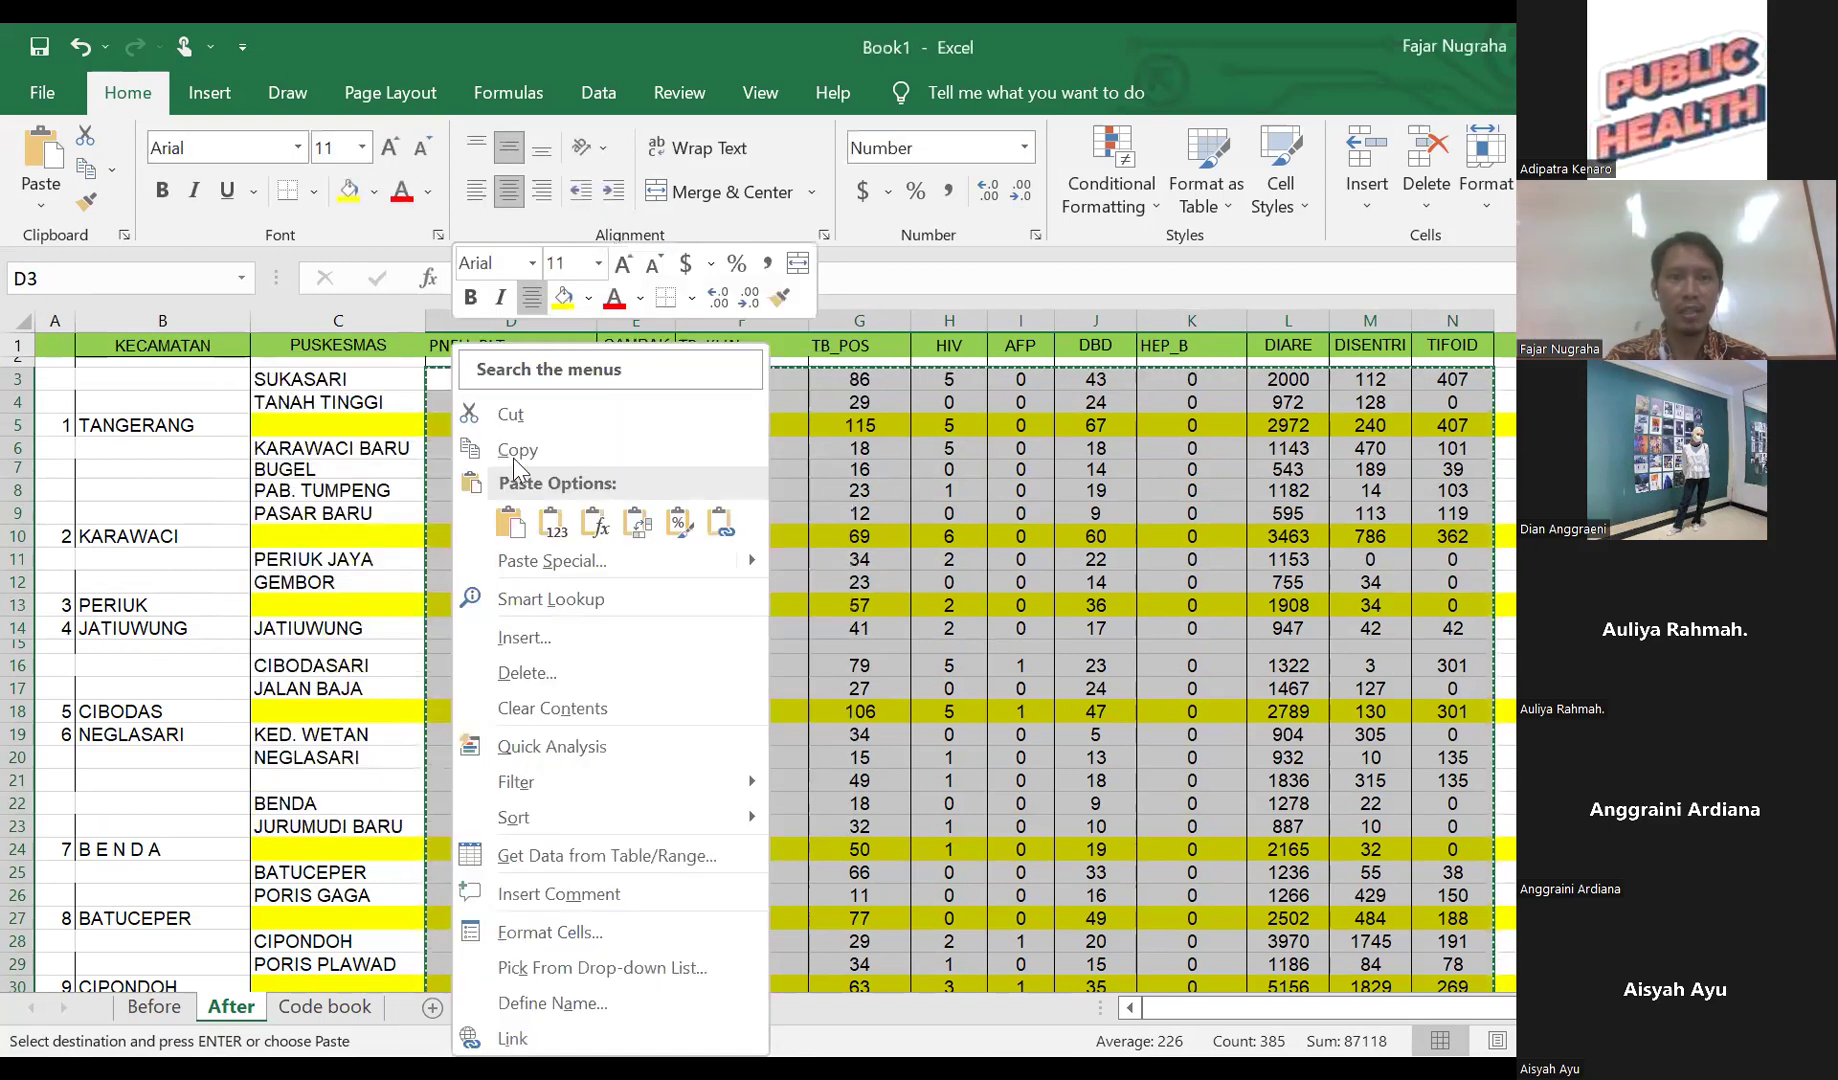
left_click(549, 530)
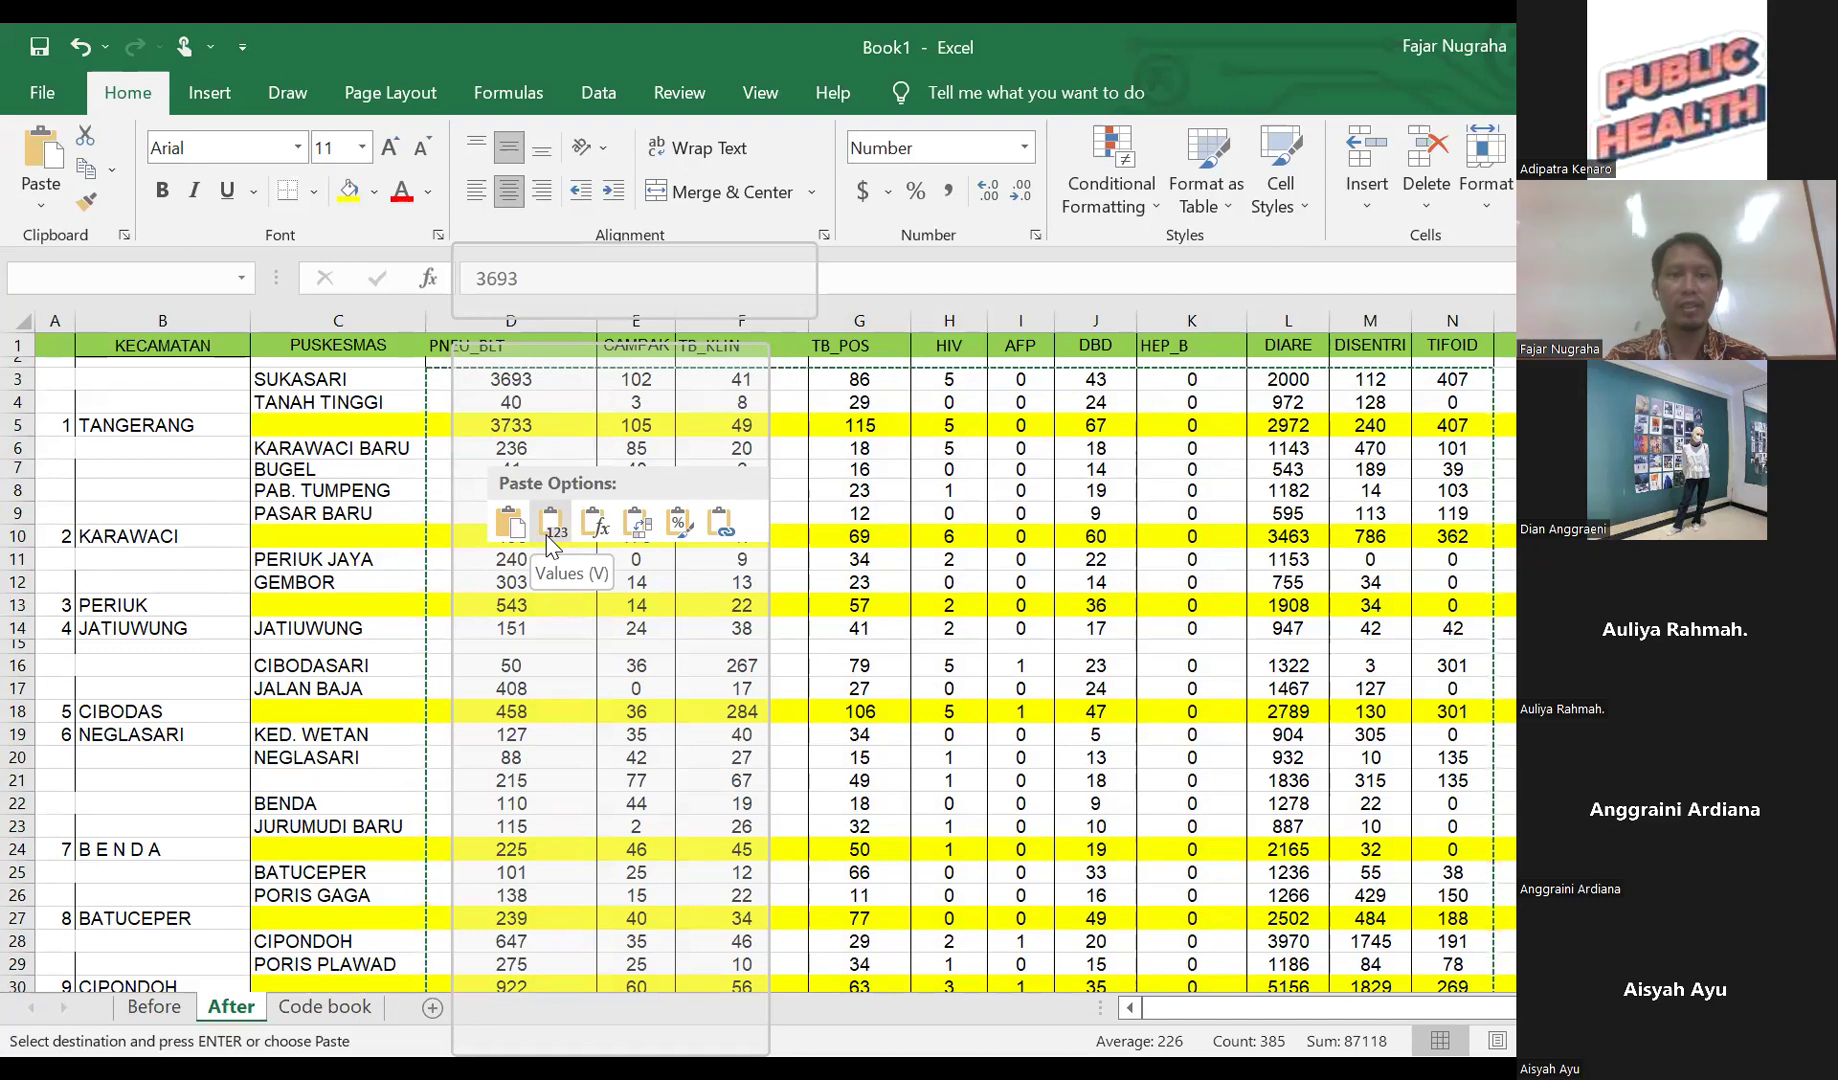
left_click(497, 561)
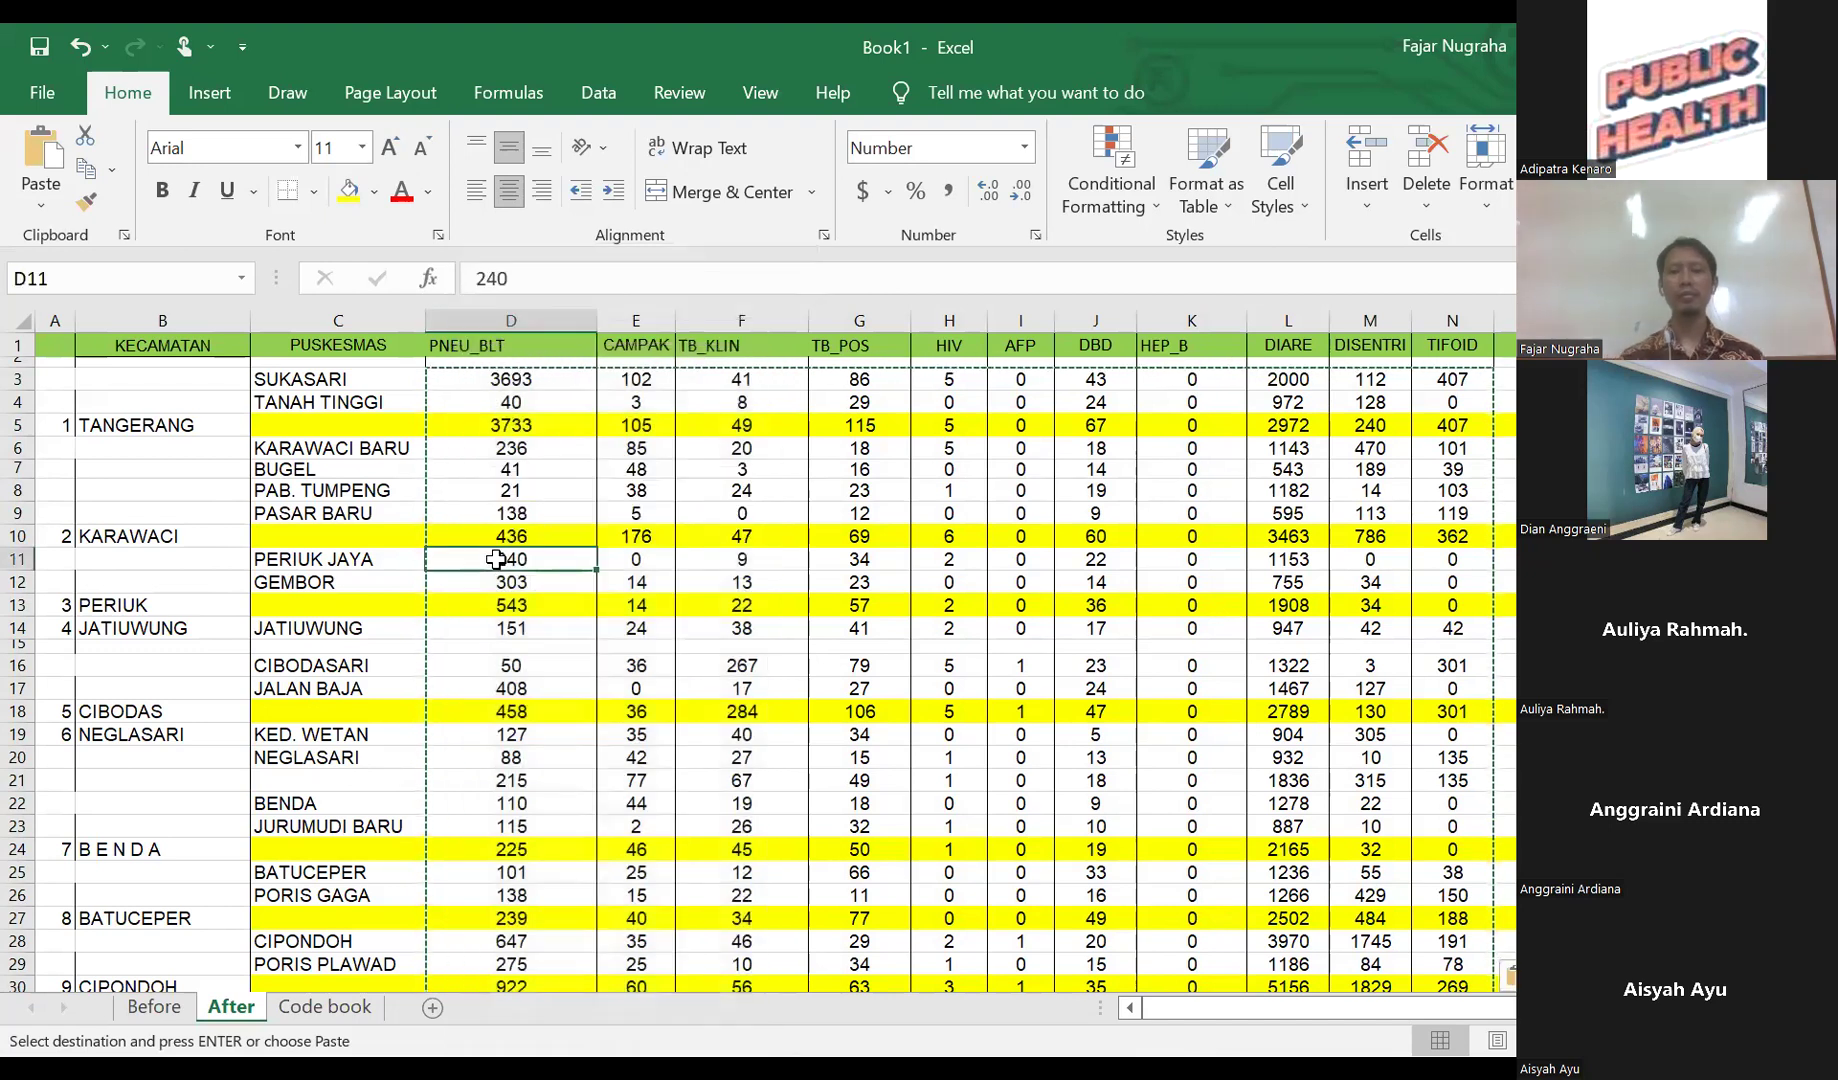
left_click(487, 428)
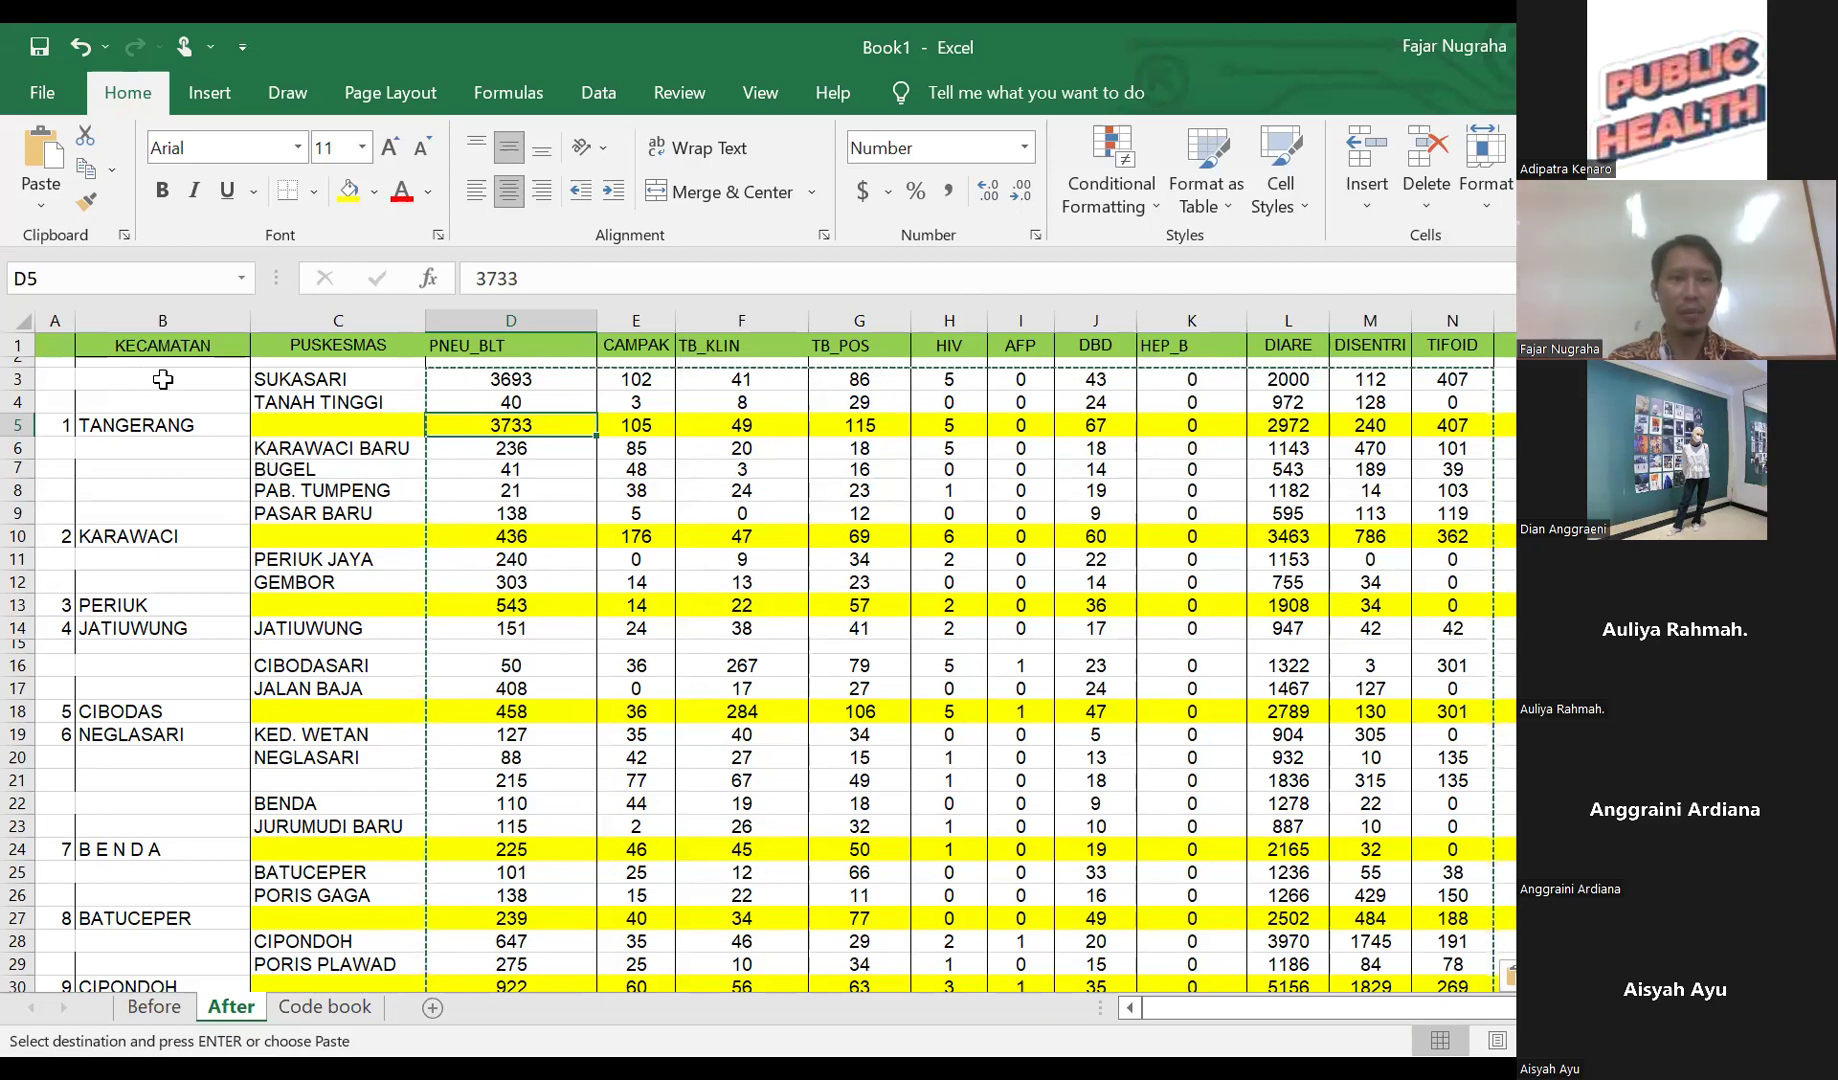
left_click(20, 424)
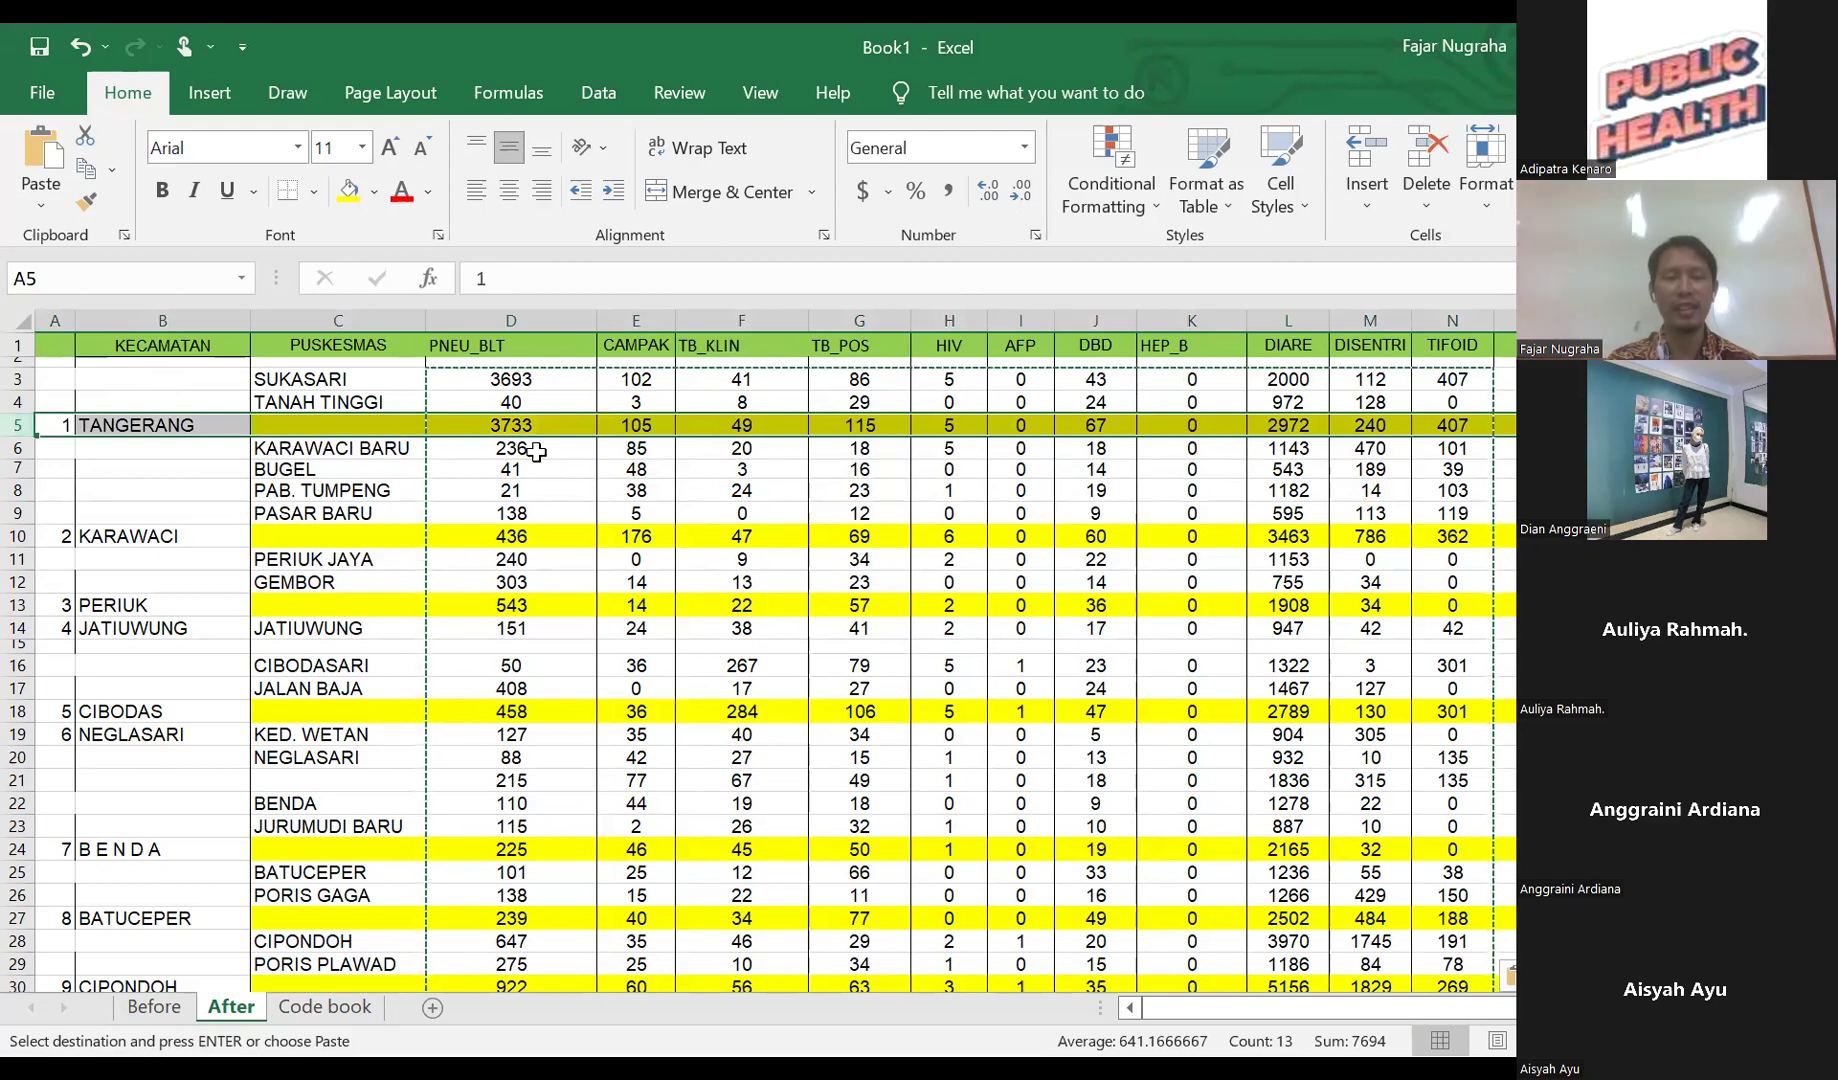
- Examine the Tangerang subtotal row 5 and its source puskesmas rows Sukasari and Tanah Tinggi
left_click(140, 428)
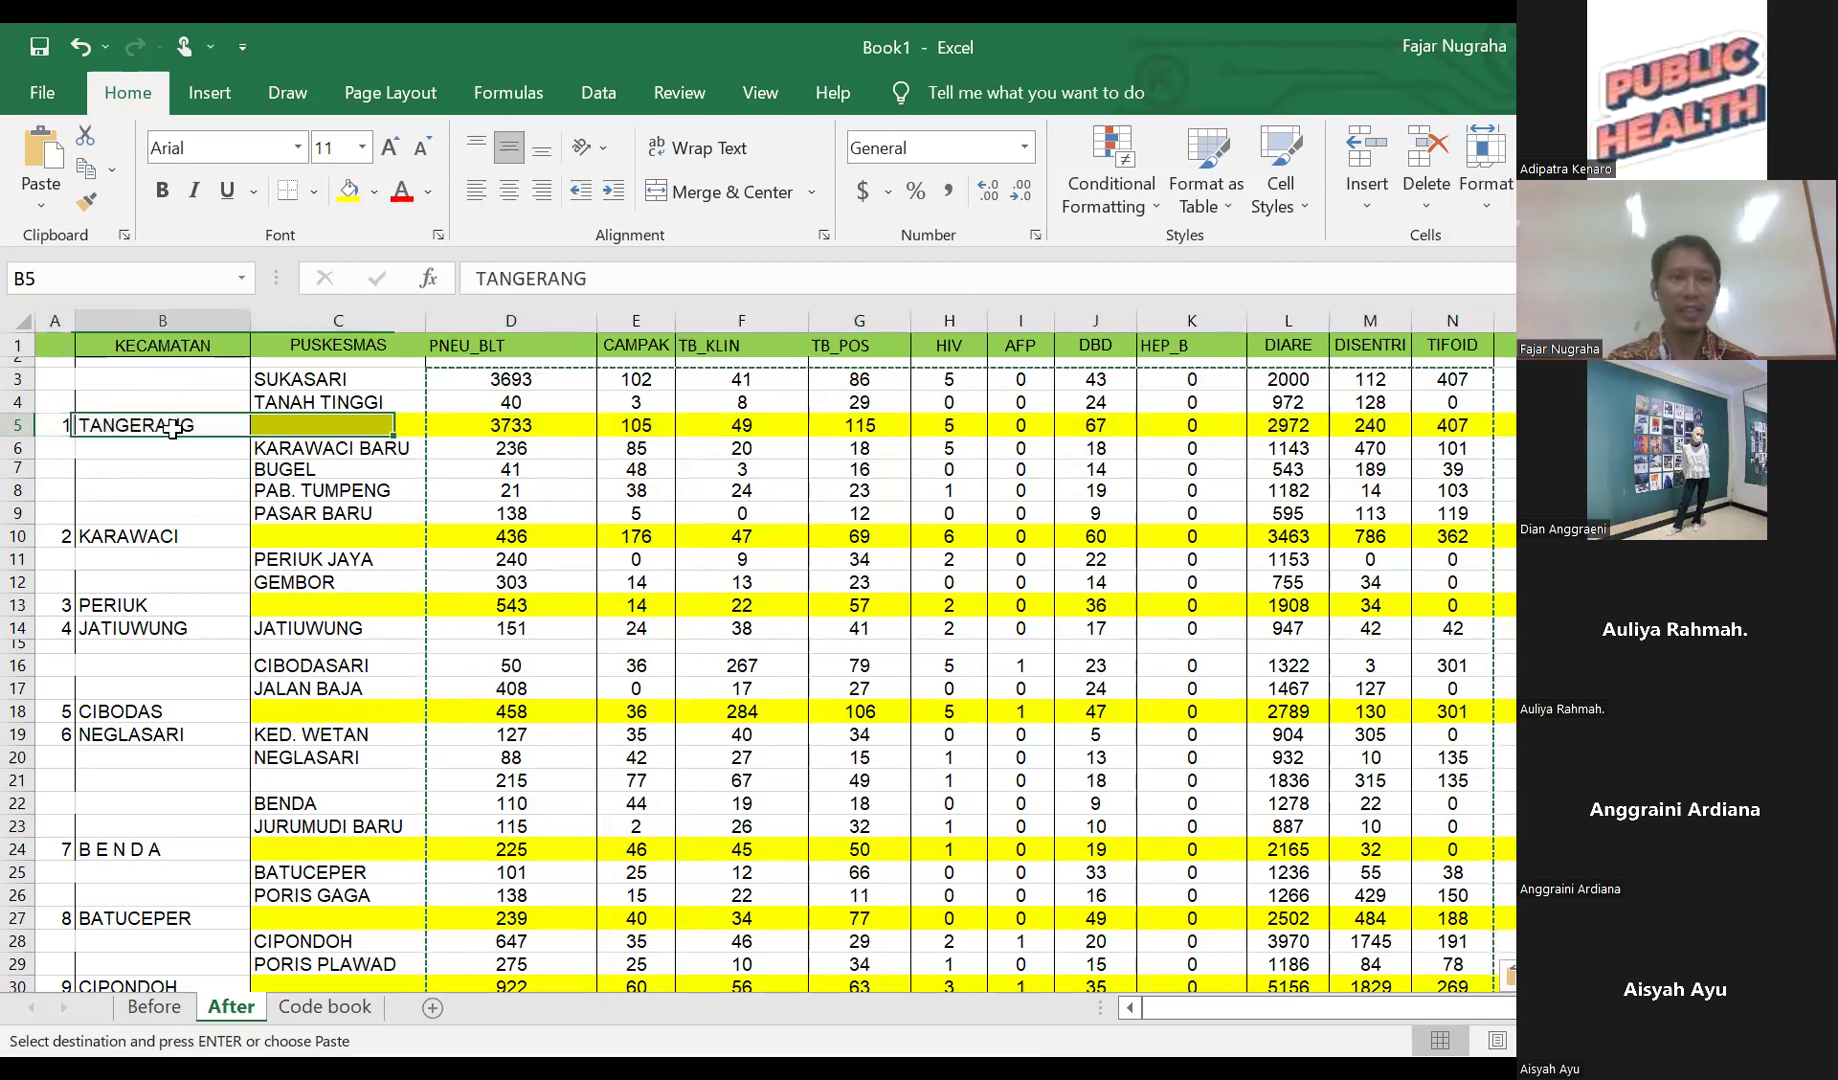
left_click(516, 428)
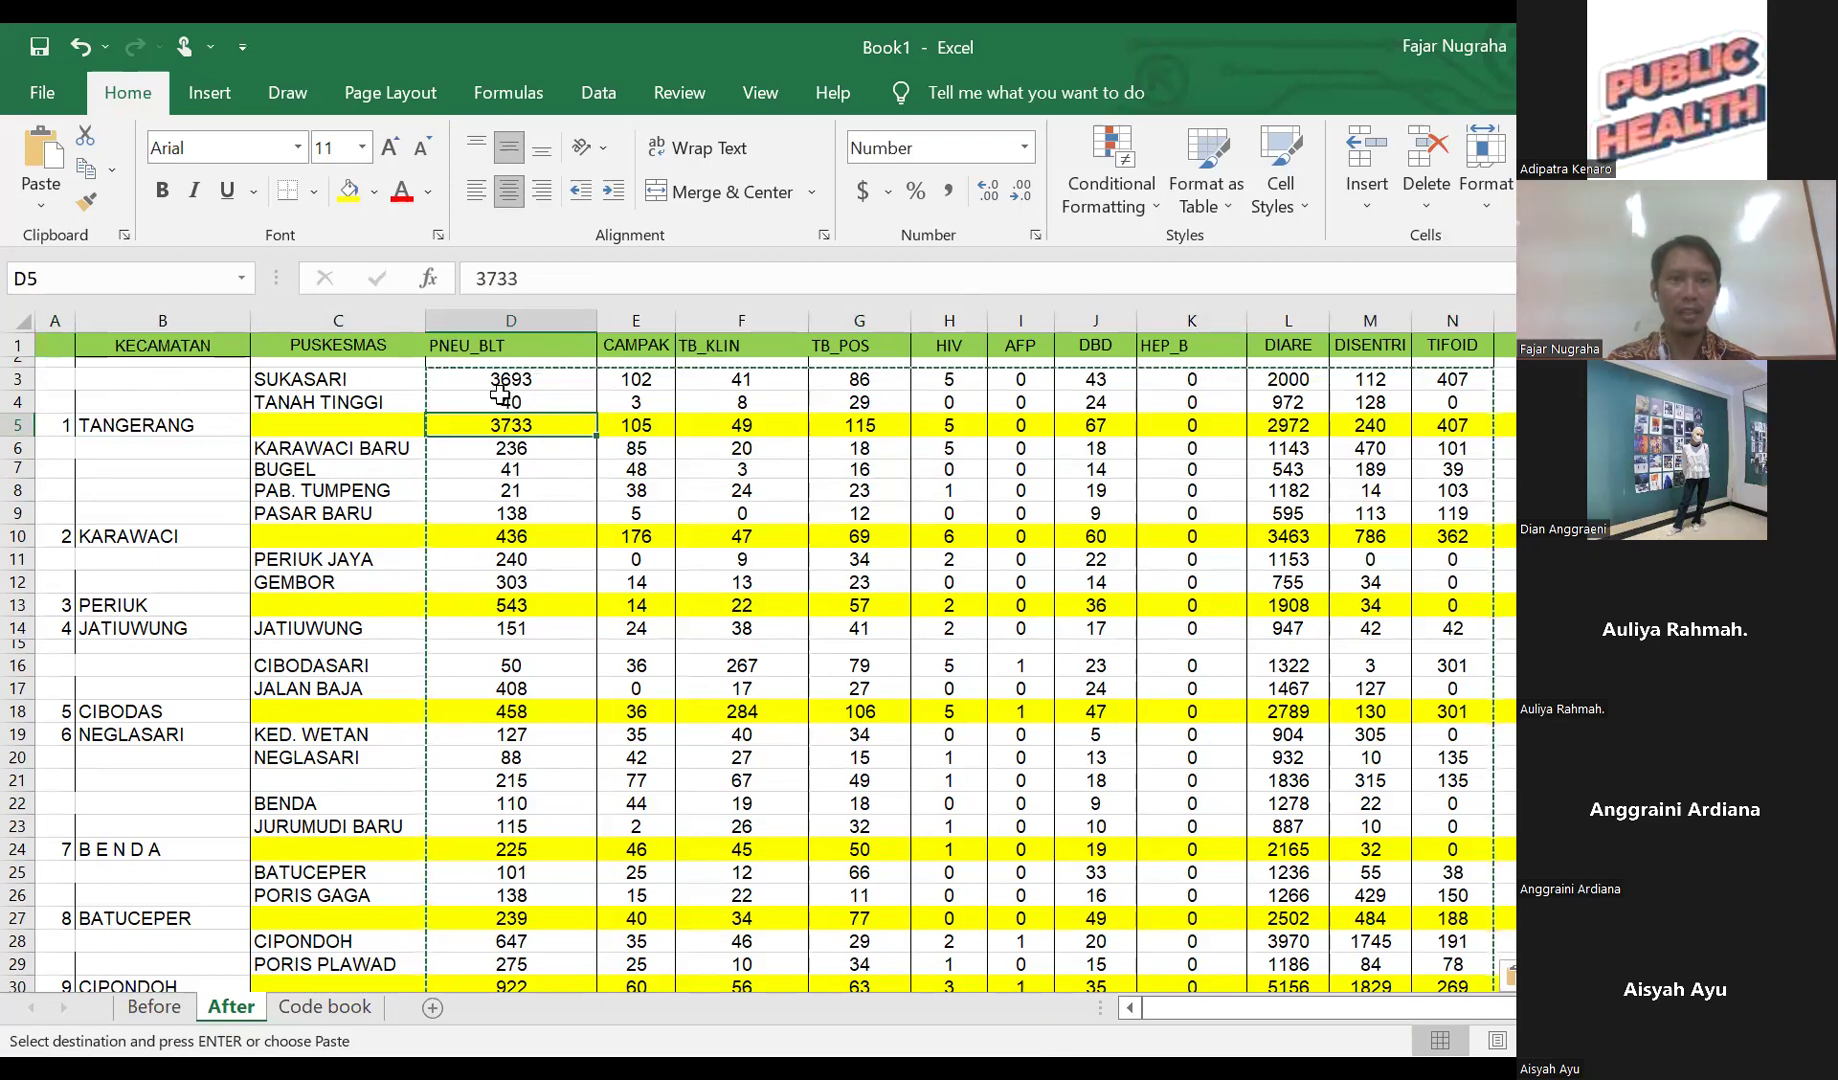
left_click(355, 402)
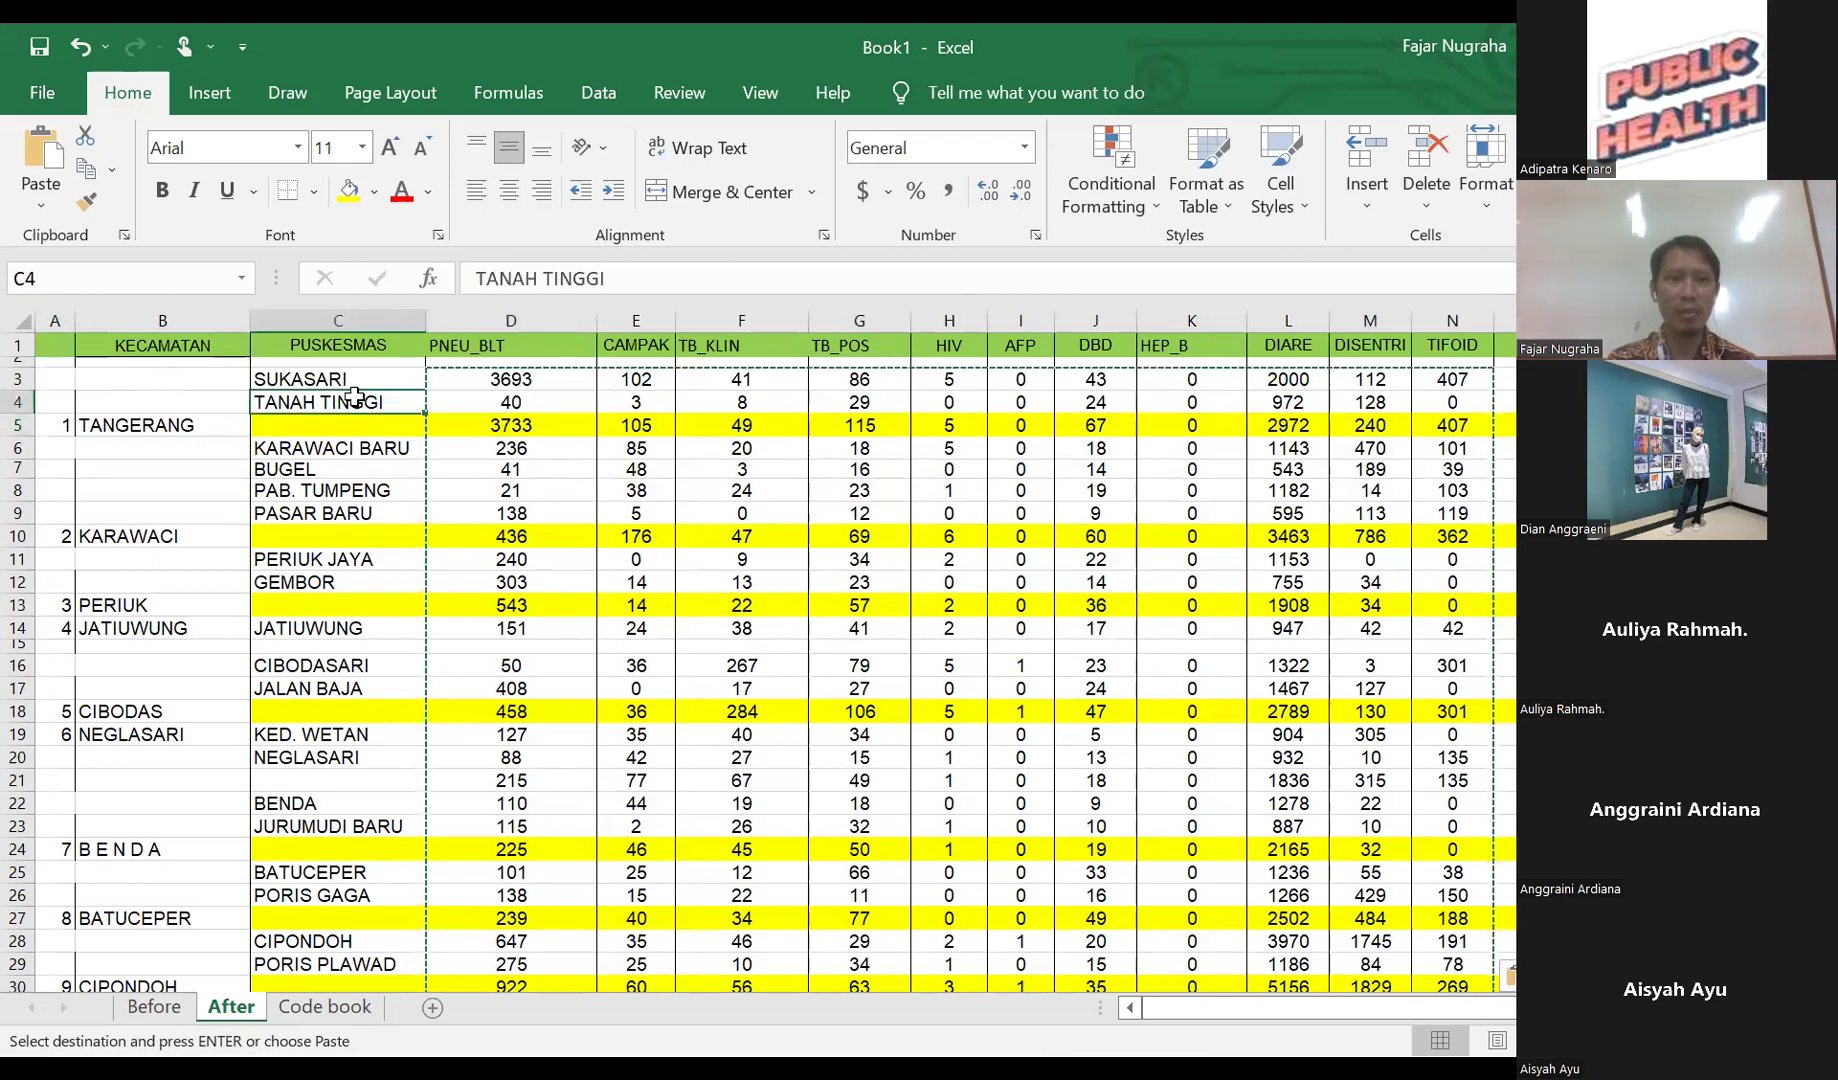
scroll(358, 404, "up", 1)
scroll(643, 496, "up", 1)
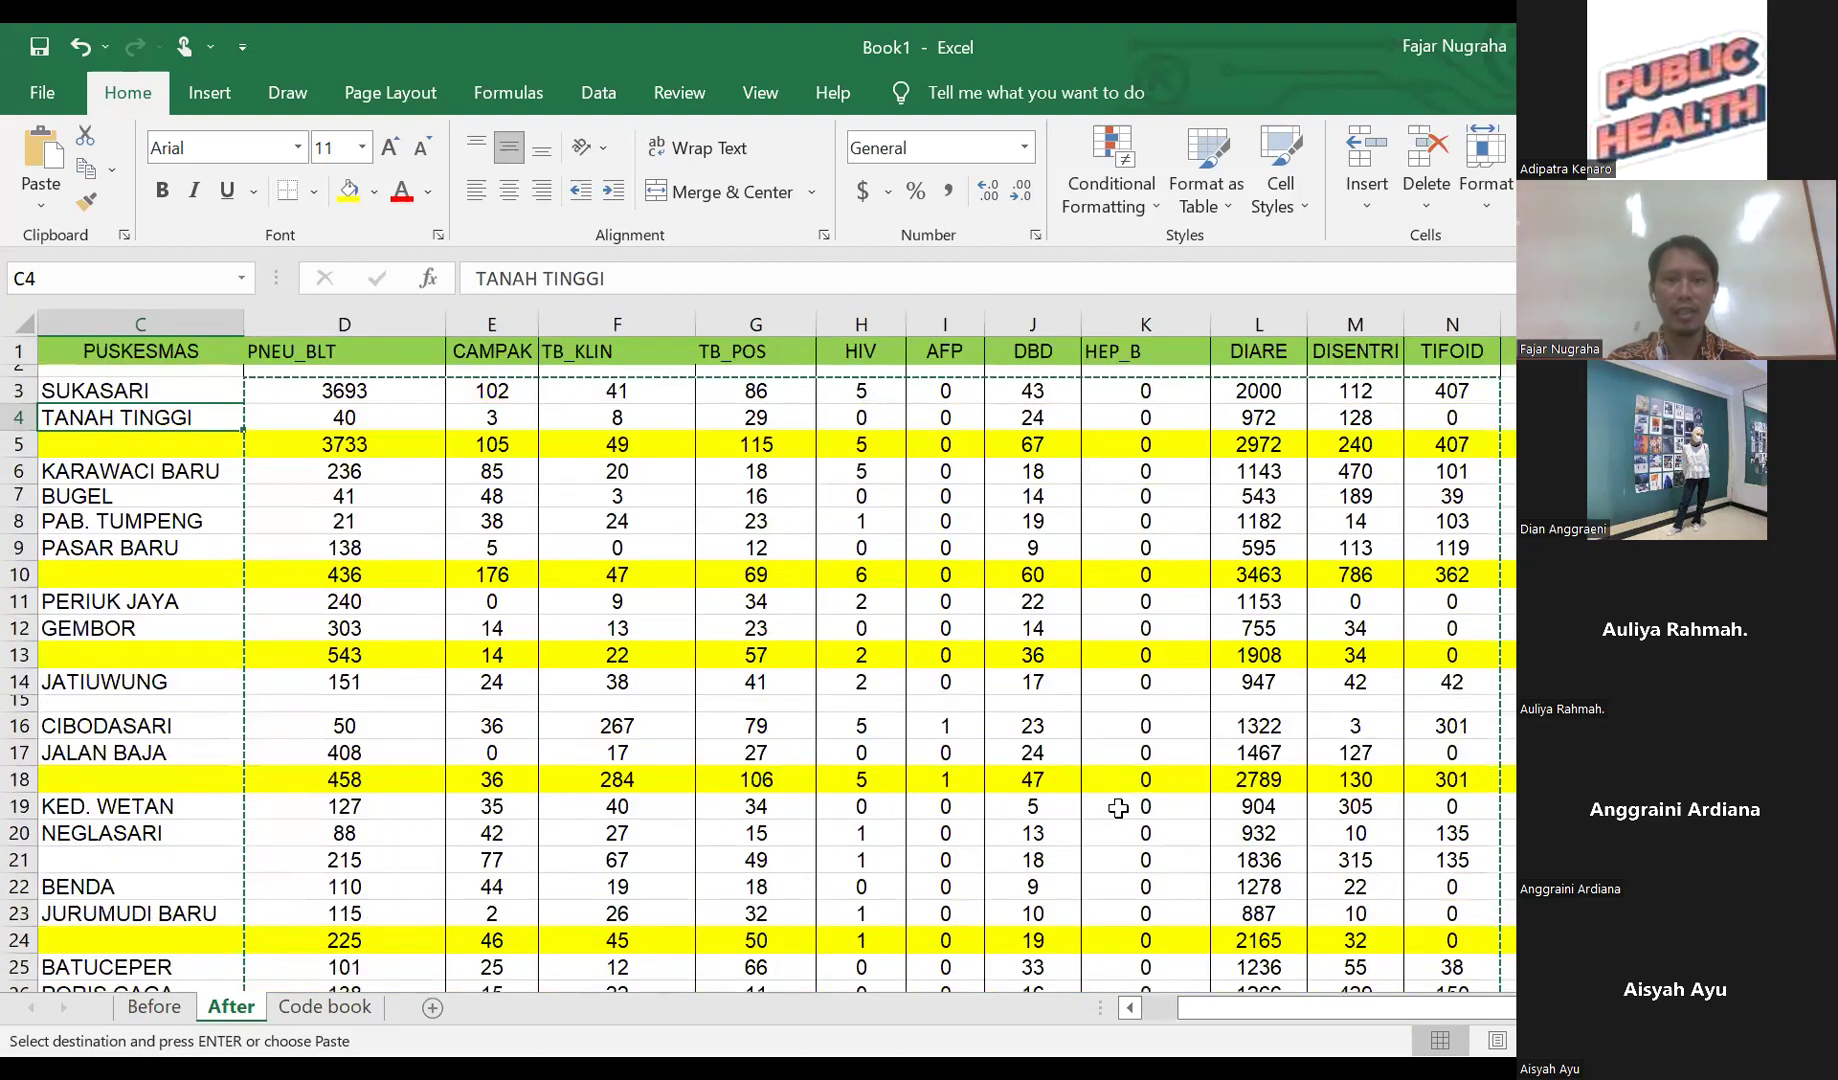
scroll(1105, 978, "left", 1)
left_click(1140, 985)
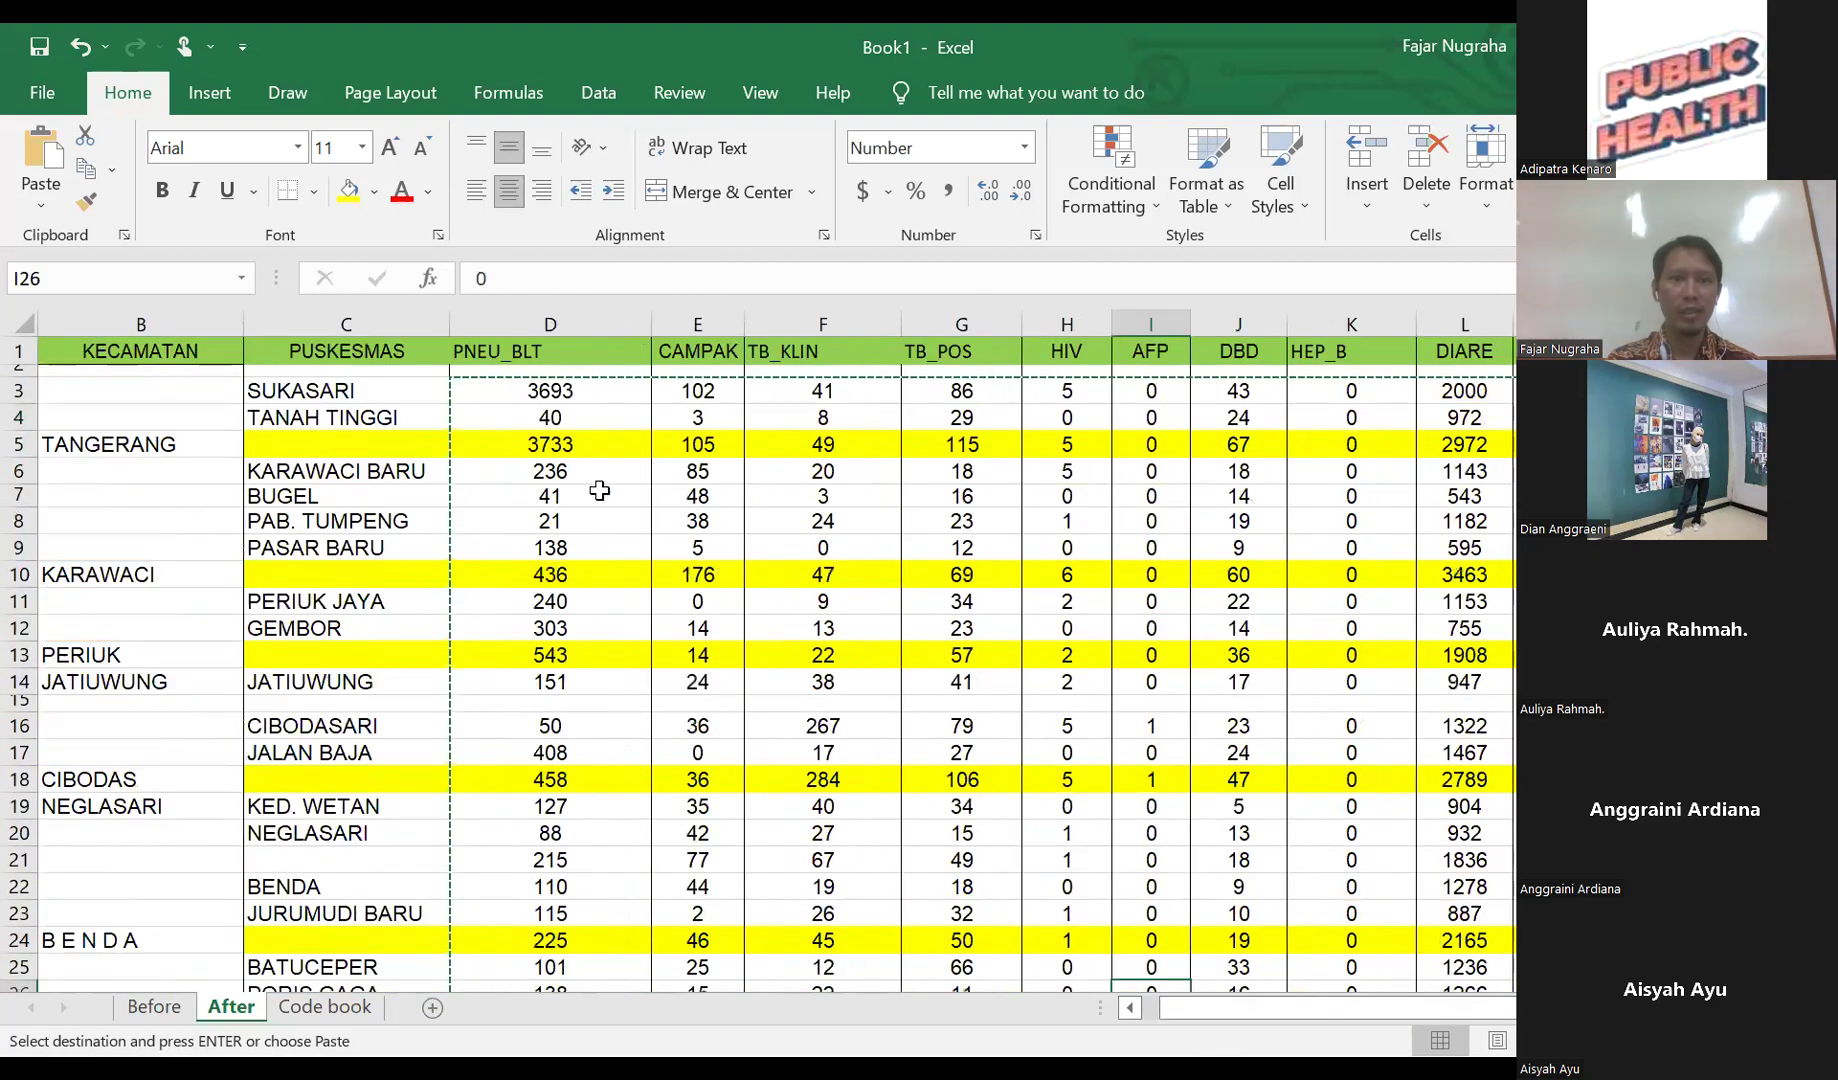
left_click(340, 390)
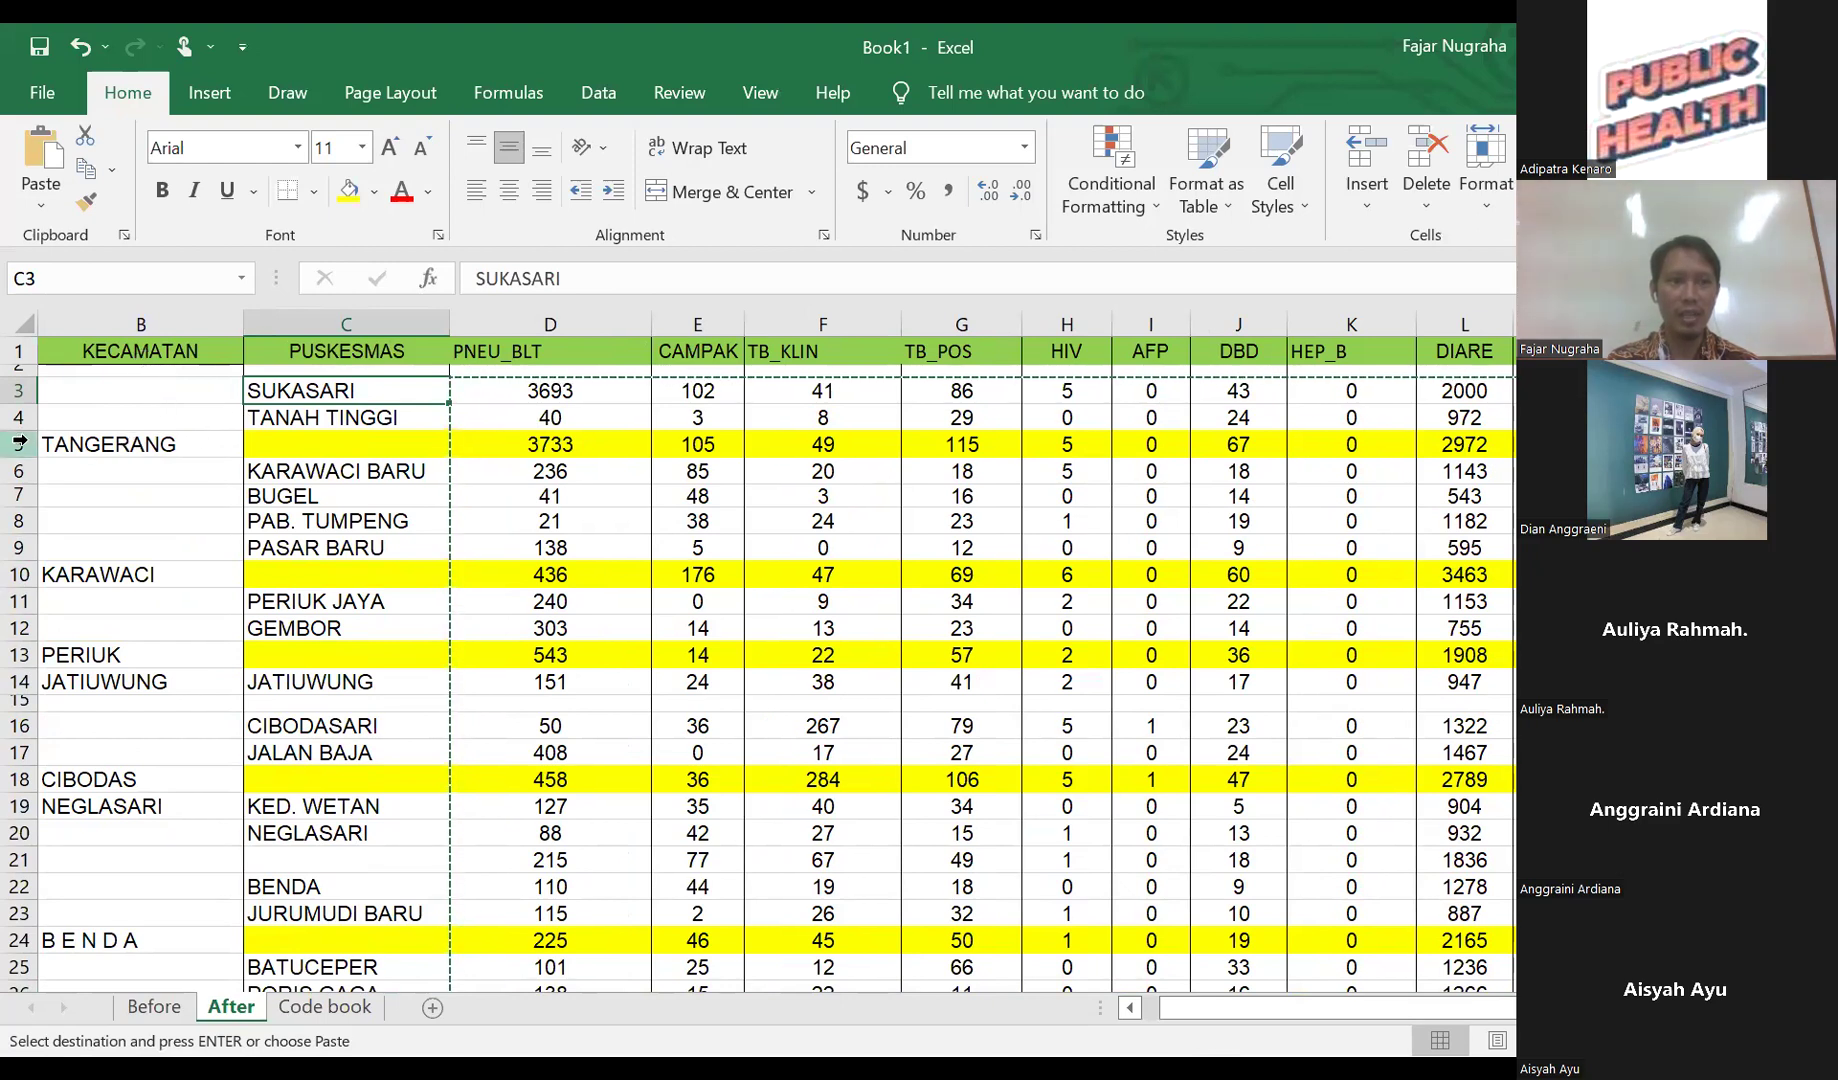
left_click(110, 444)
key("ctrl+shift+Right")
key("ctrl+shift+Right")
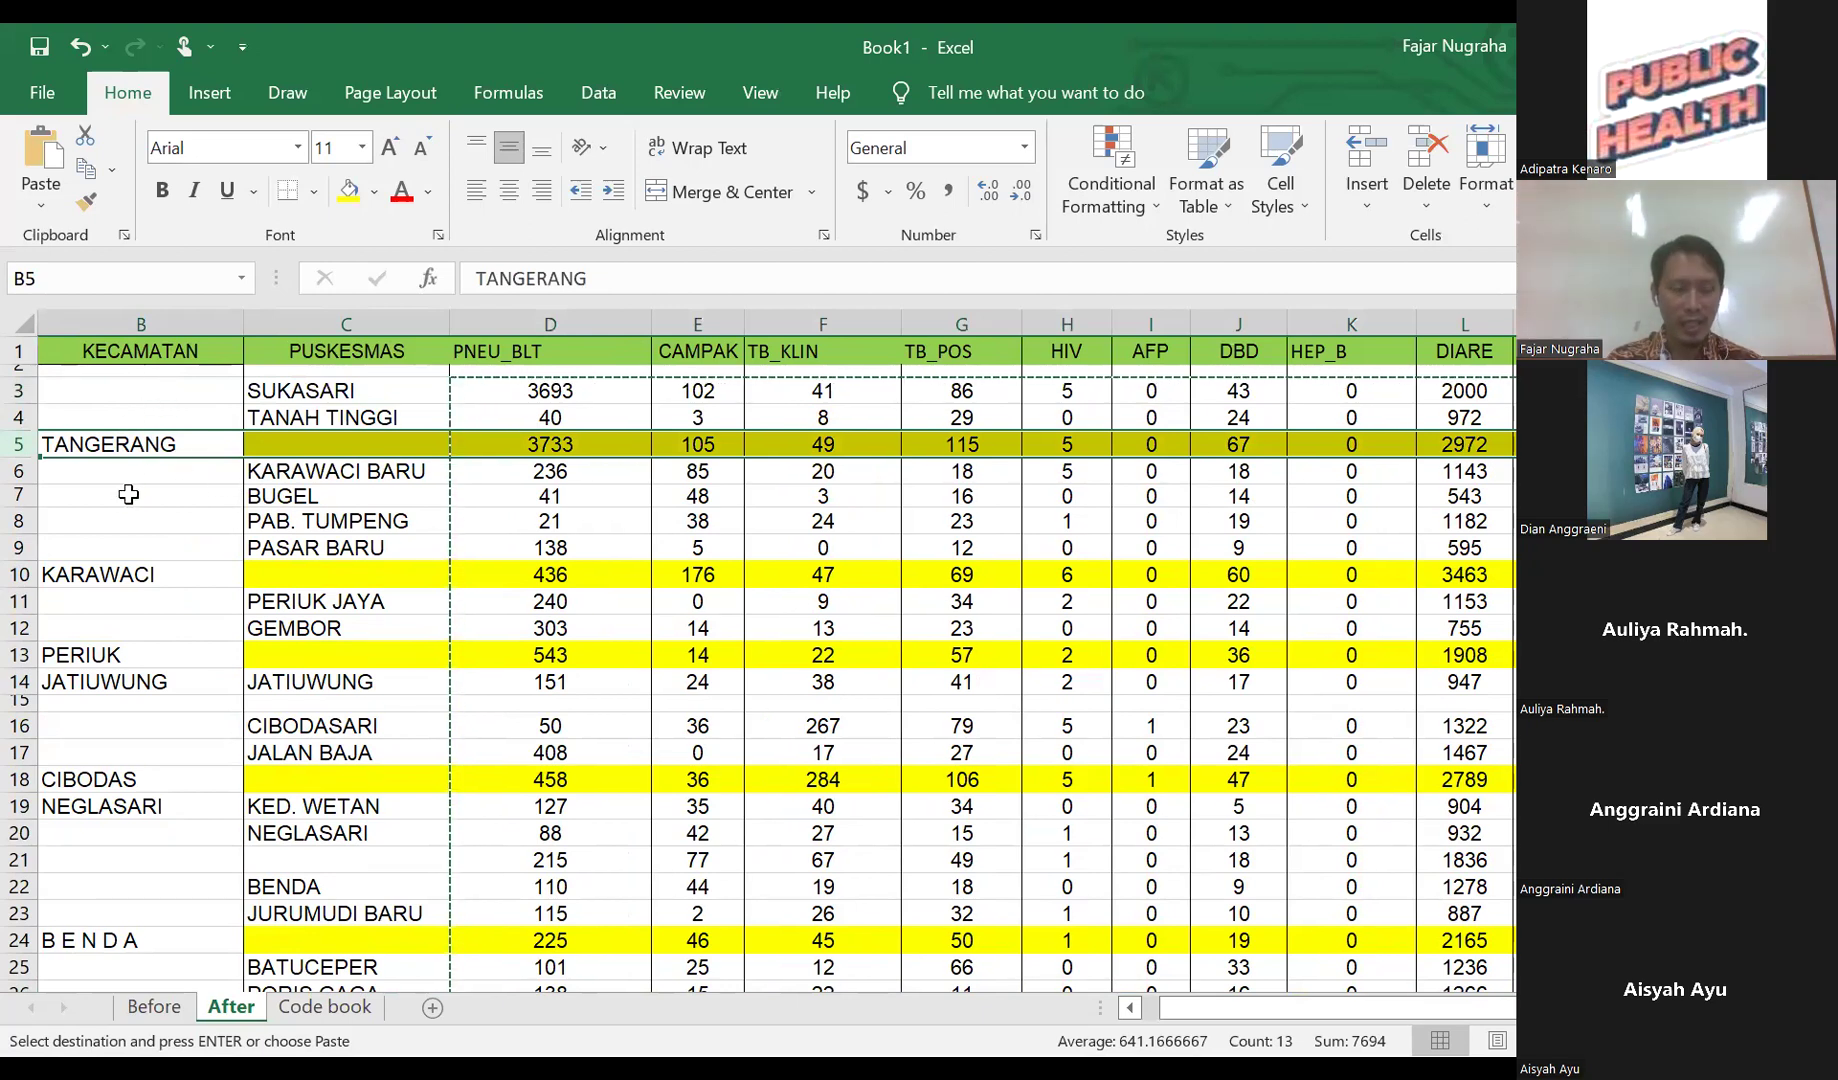
- Check the Karawaci, Periuk and Jatiuwung labels in the kecamatan column against their subtotal rows
left_click(132, 578)
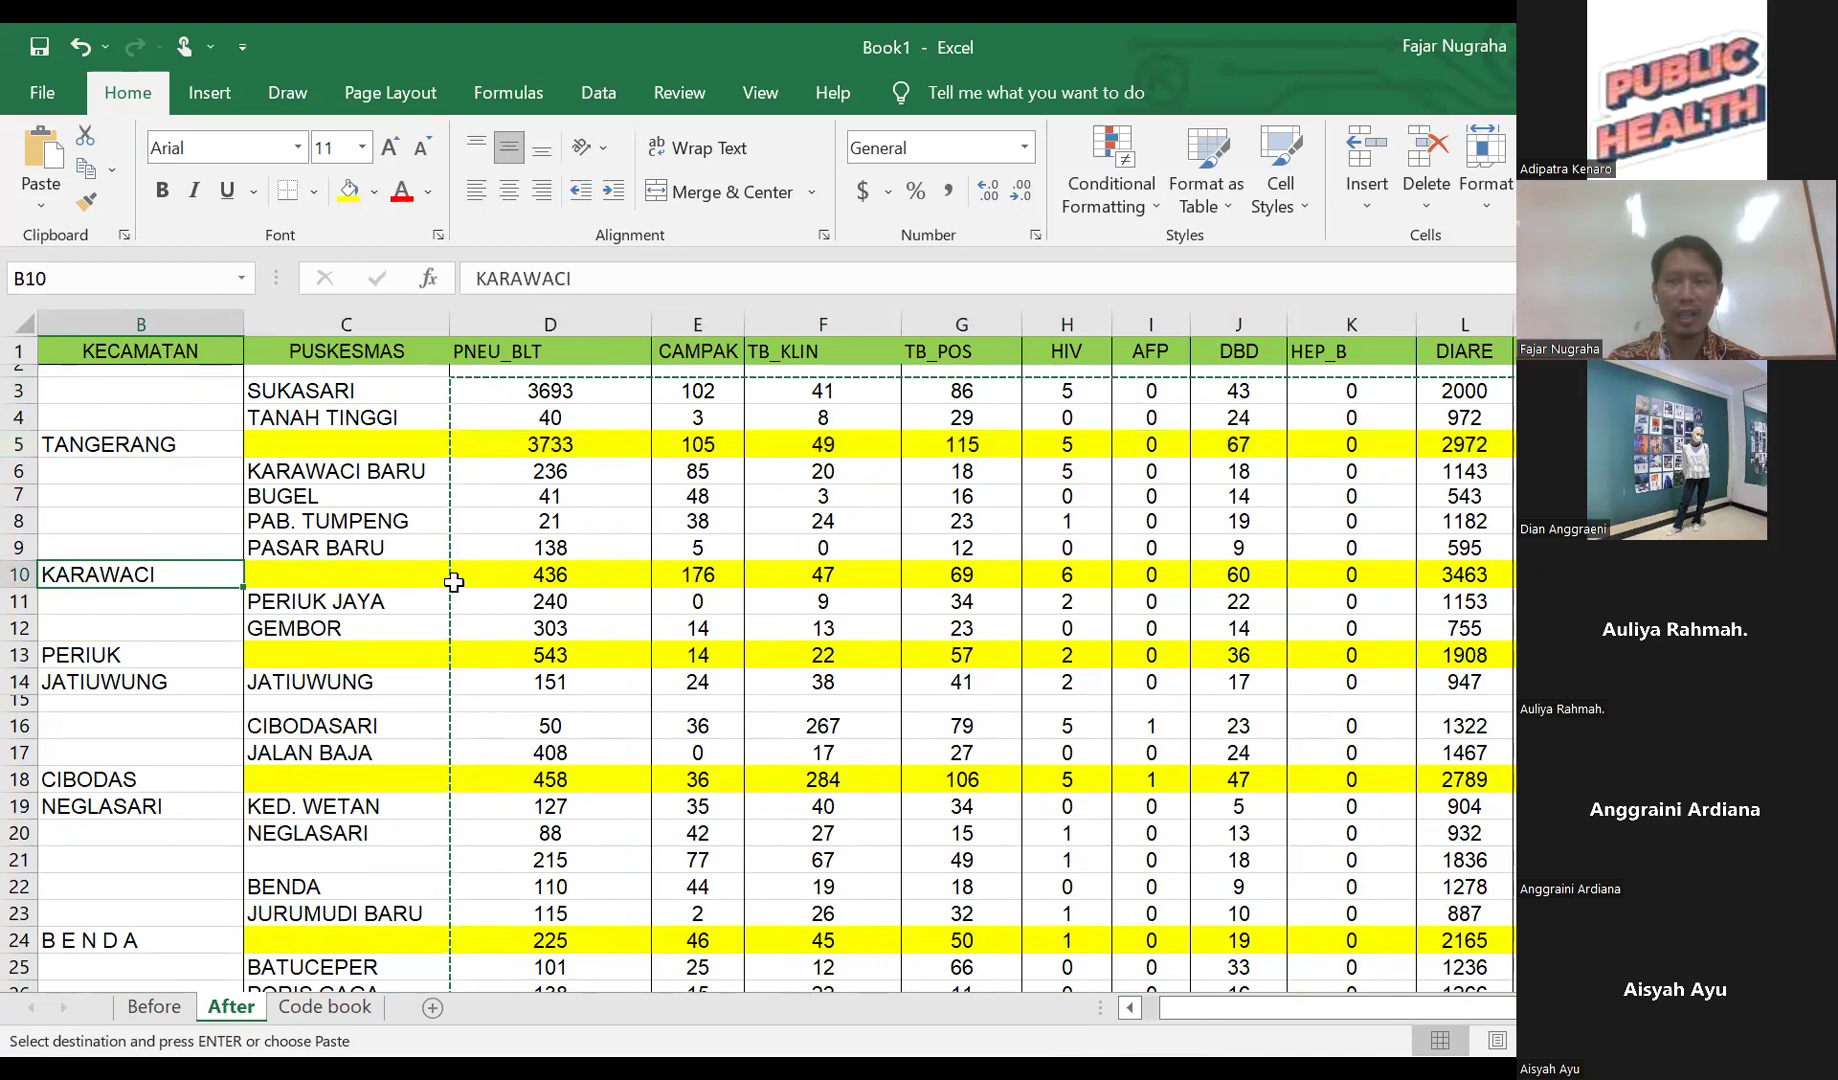
left_click(160, 658)
left_click(140, 680)
double_click(138, 658)
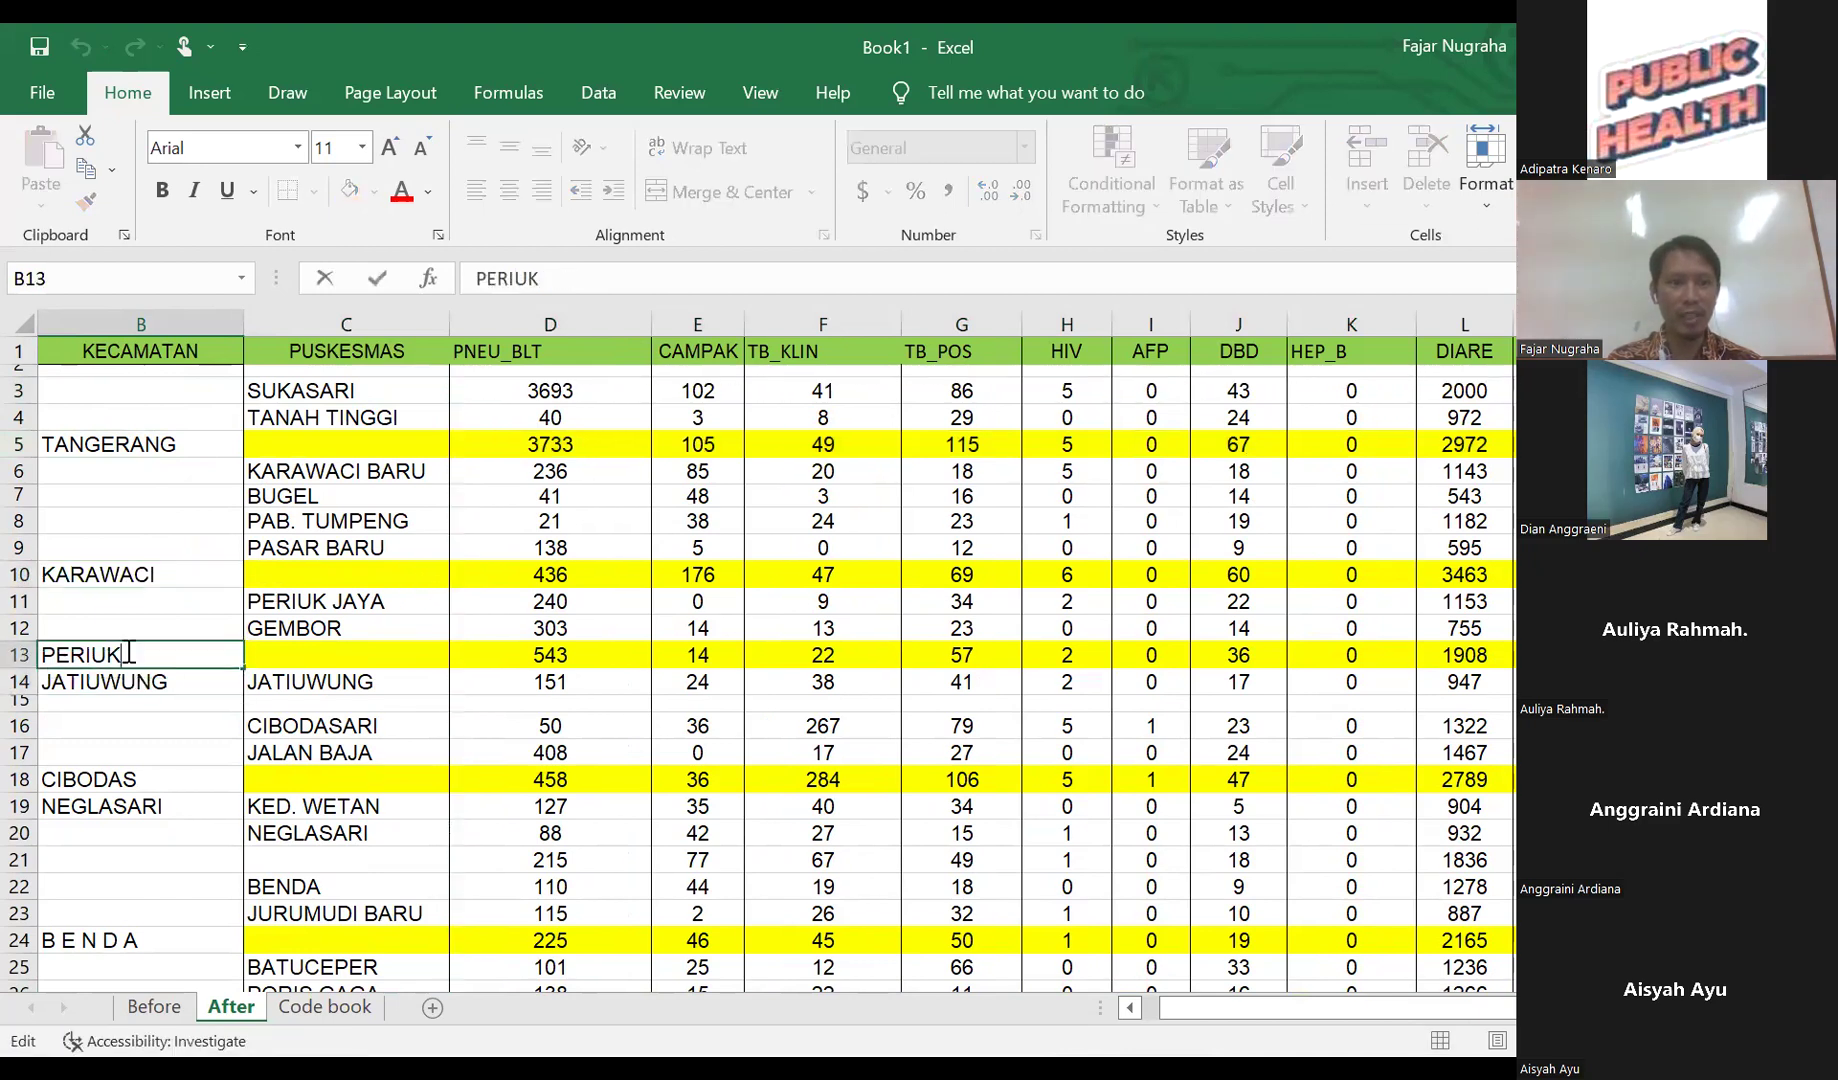
key("Escape")
left_click_drag(135, 648, 125, 603)
left_click(125, 637)
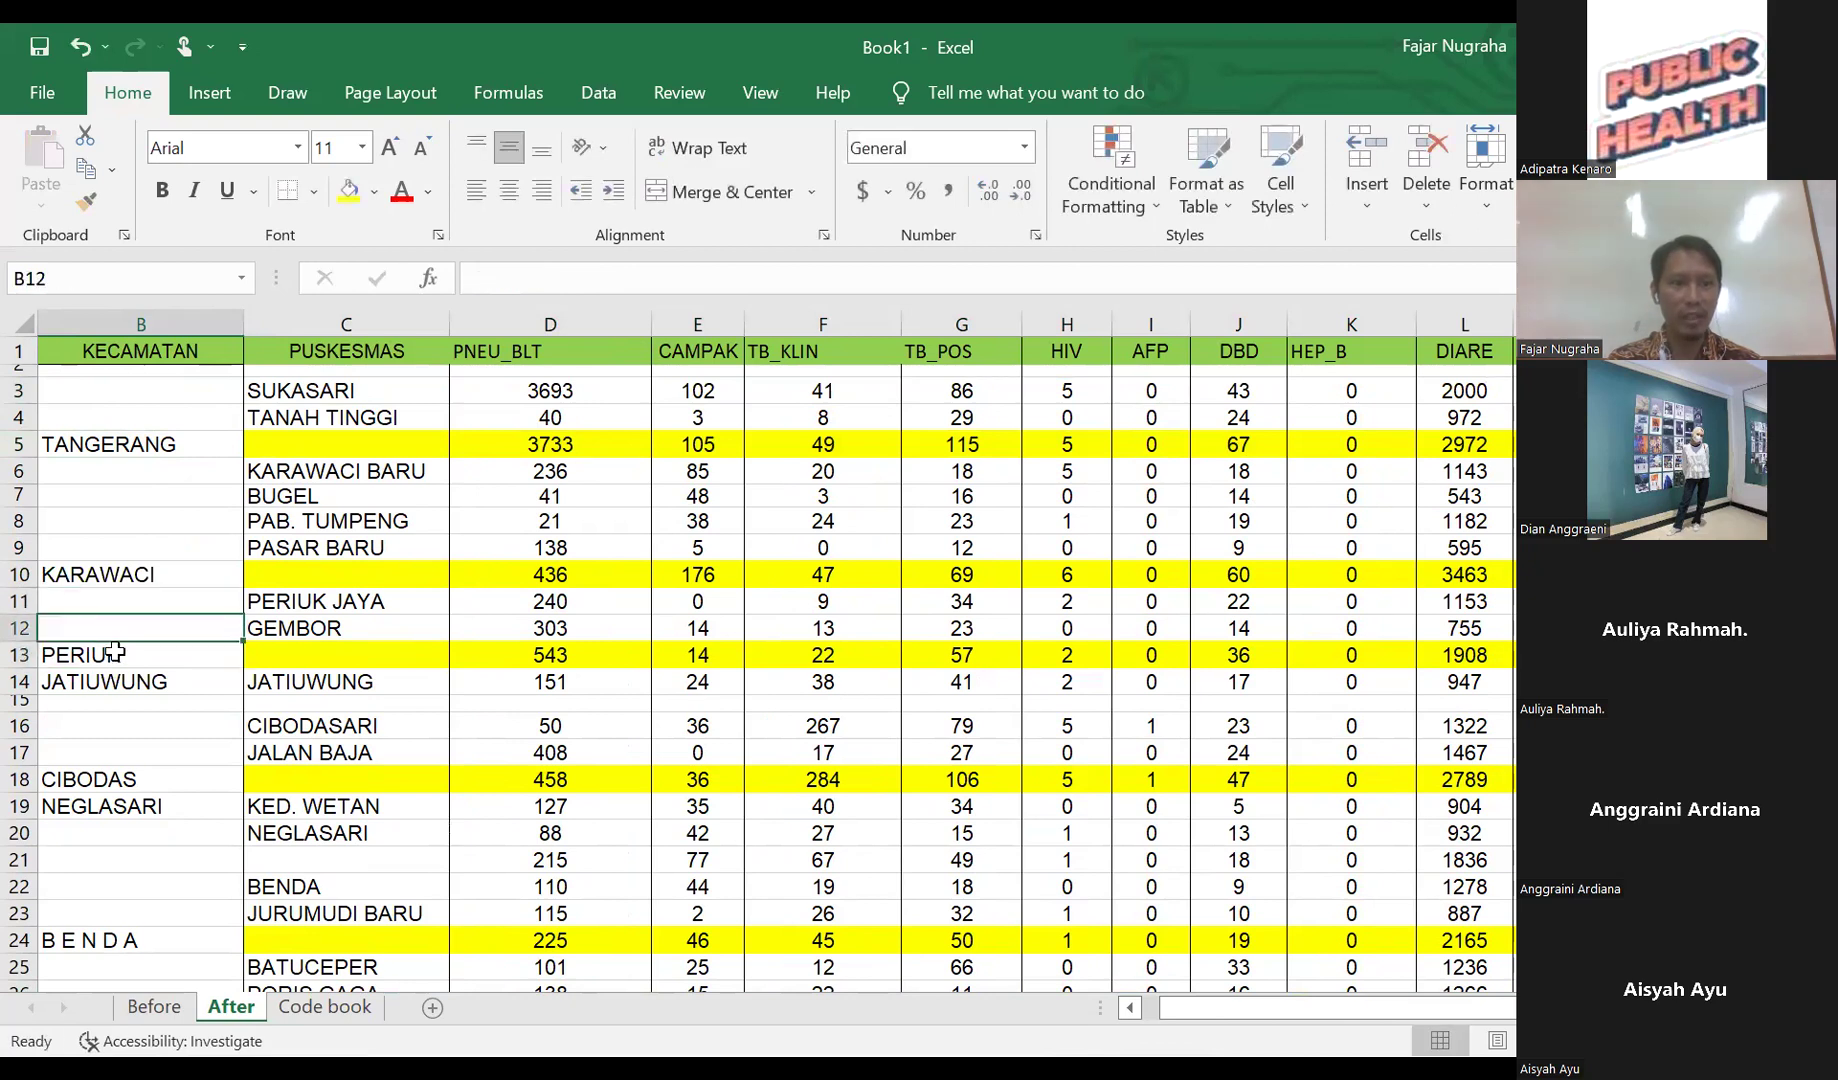
- Move the TANGERANG label from B5 up to B3 and return it to B5
left_click(137, 440)
left_click_drag(138, 437, 113, 393)
left_click(130, 390)
left_click(113, 440)
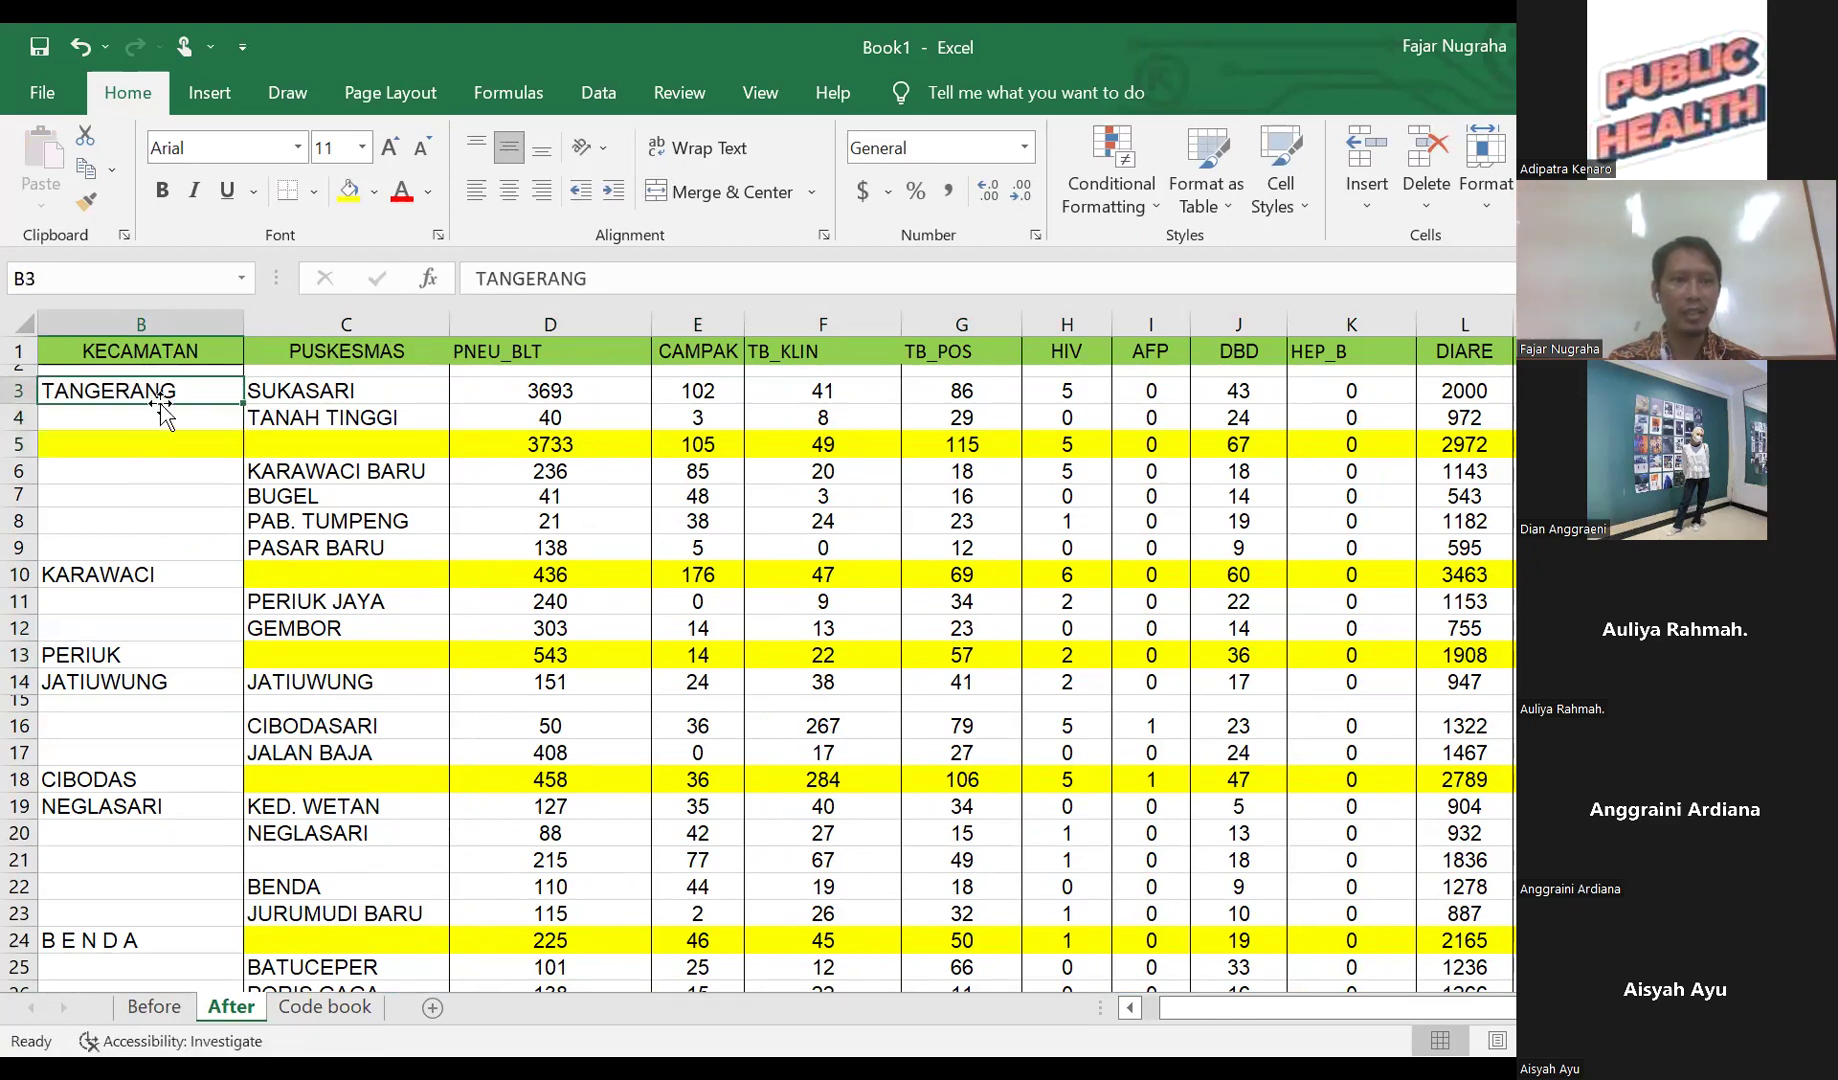
left_click_drag(154, 419, 155, 450)
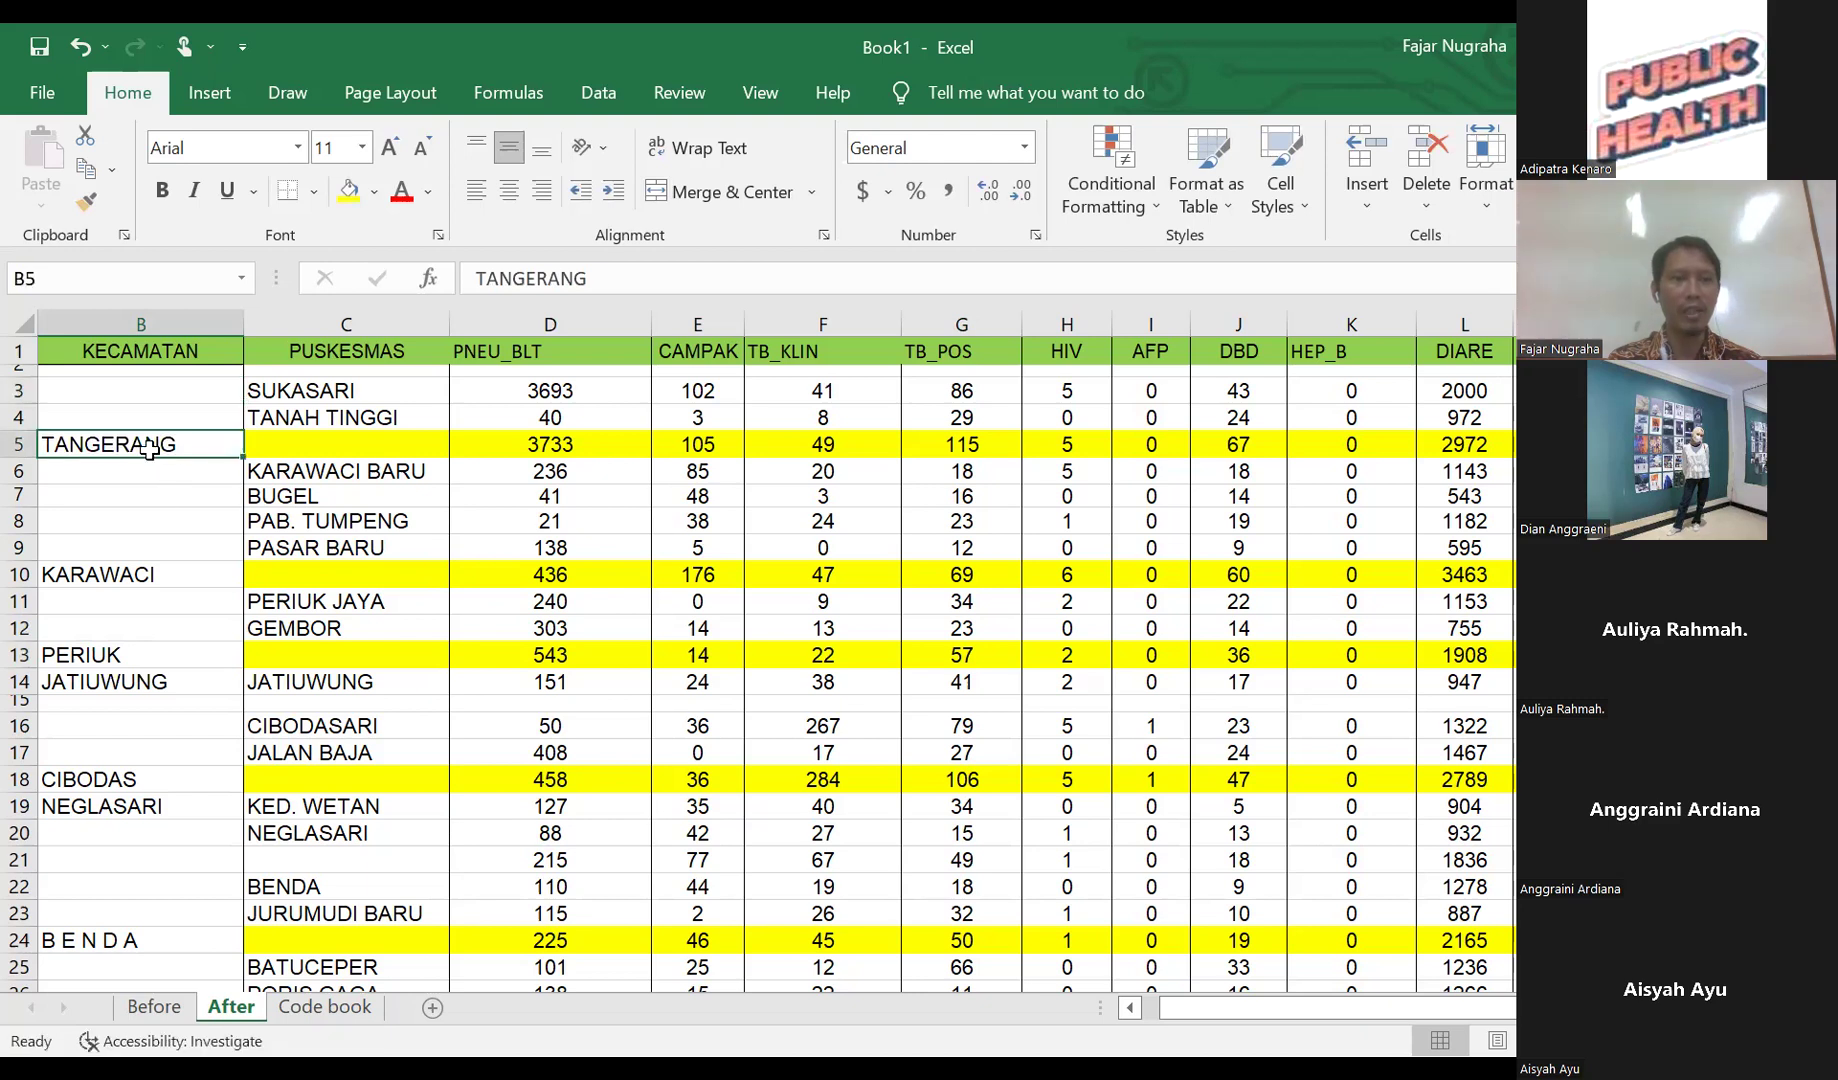
- Examine the Jatiuwung row 14, which has a single puskesmas, alongside the other kecamatan rows
left_click(153, 513)
scroll(153, 513, "down", 1)
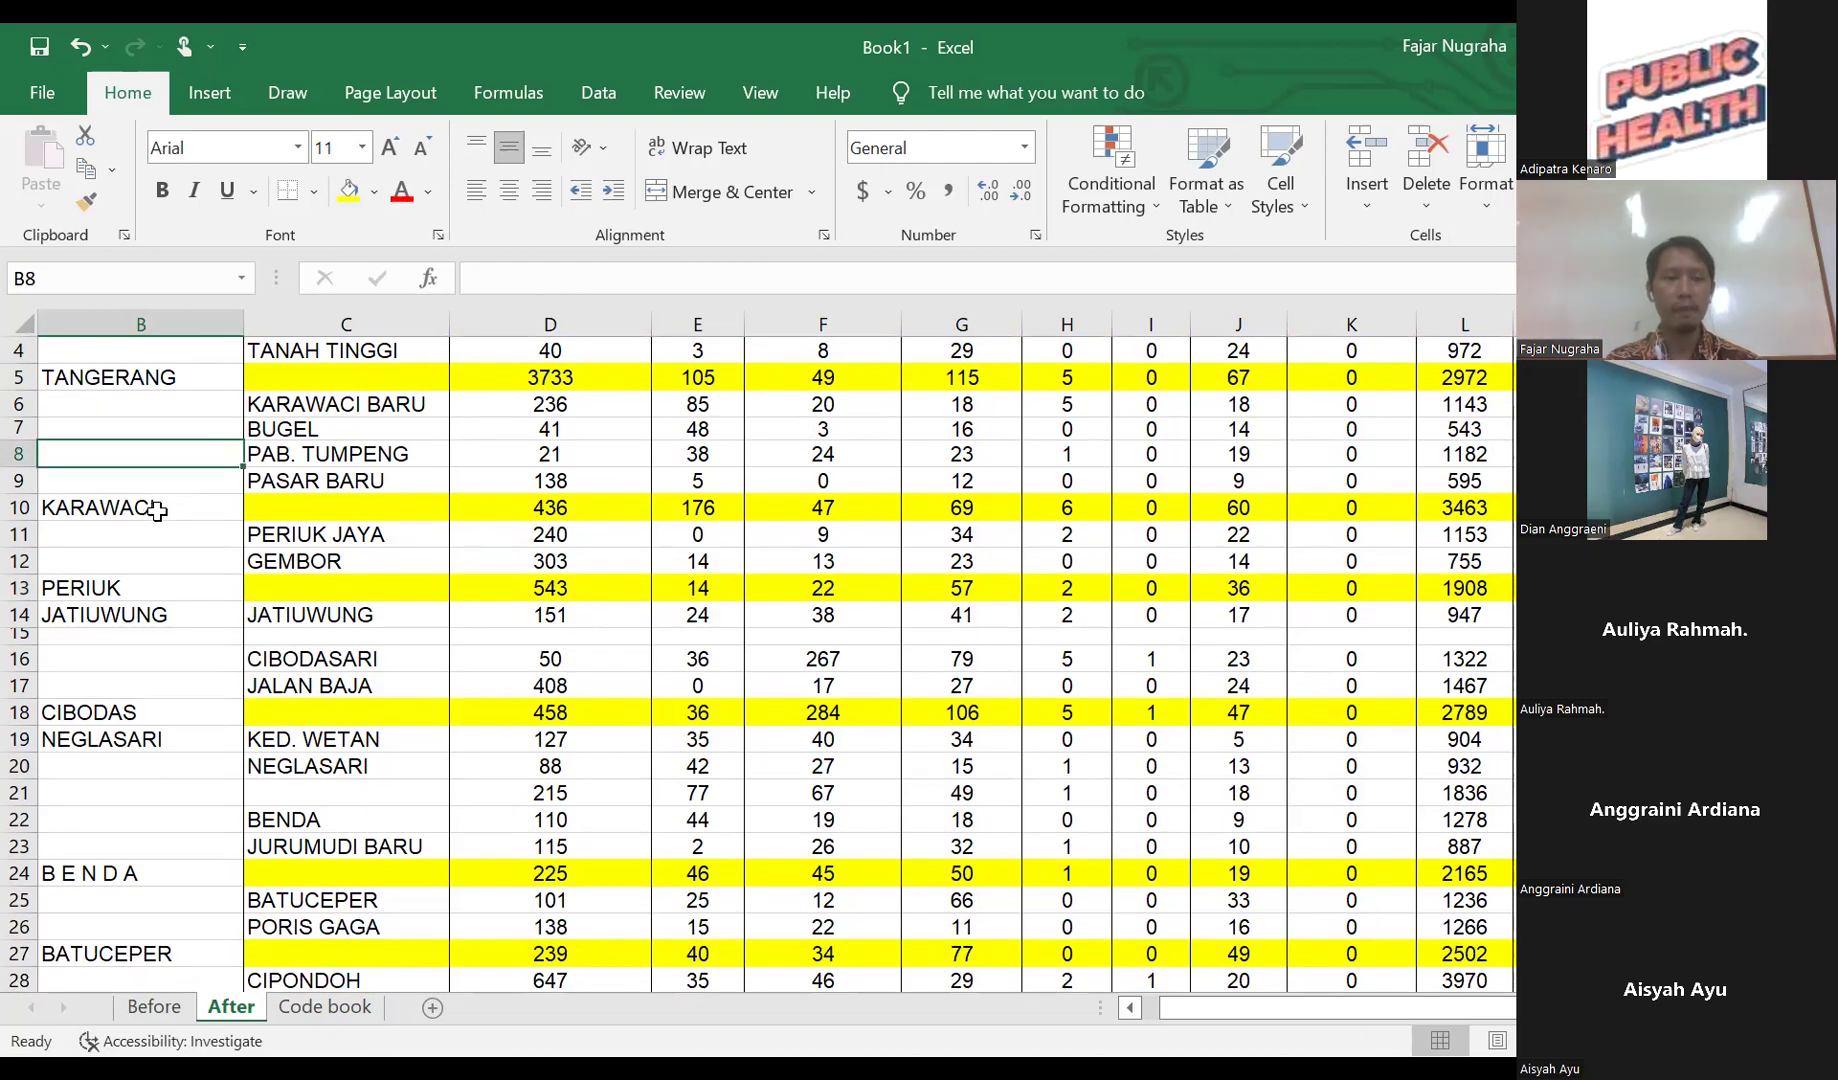
scroll(157, 511, "up", 1)
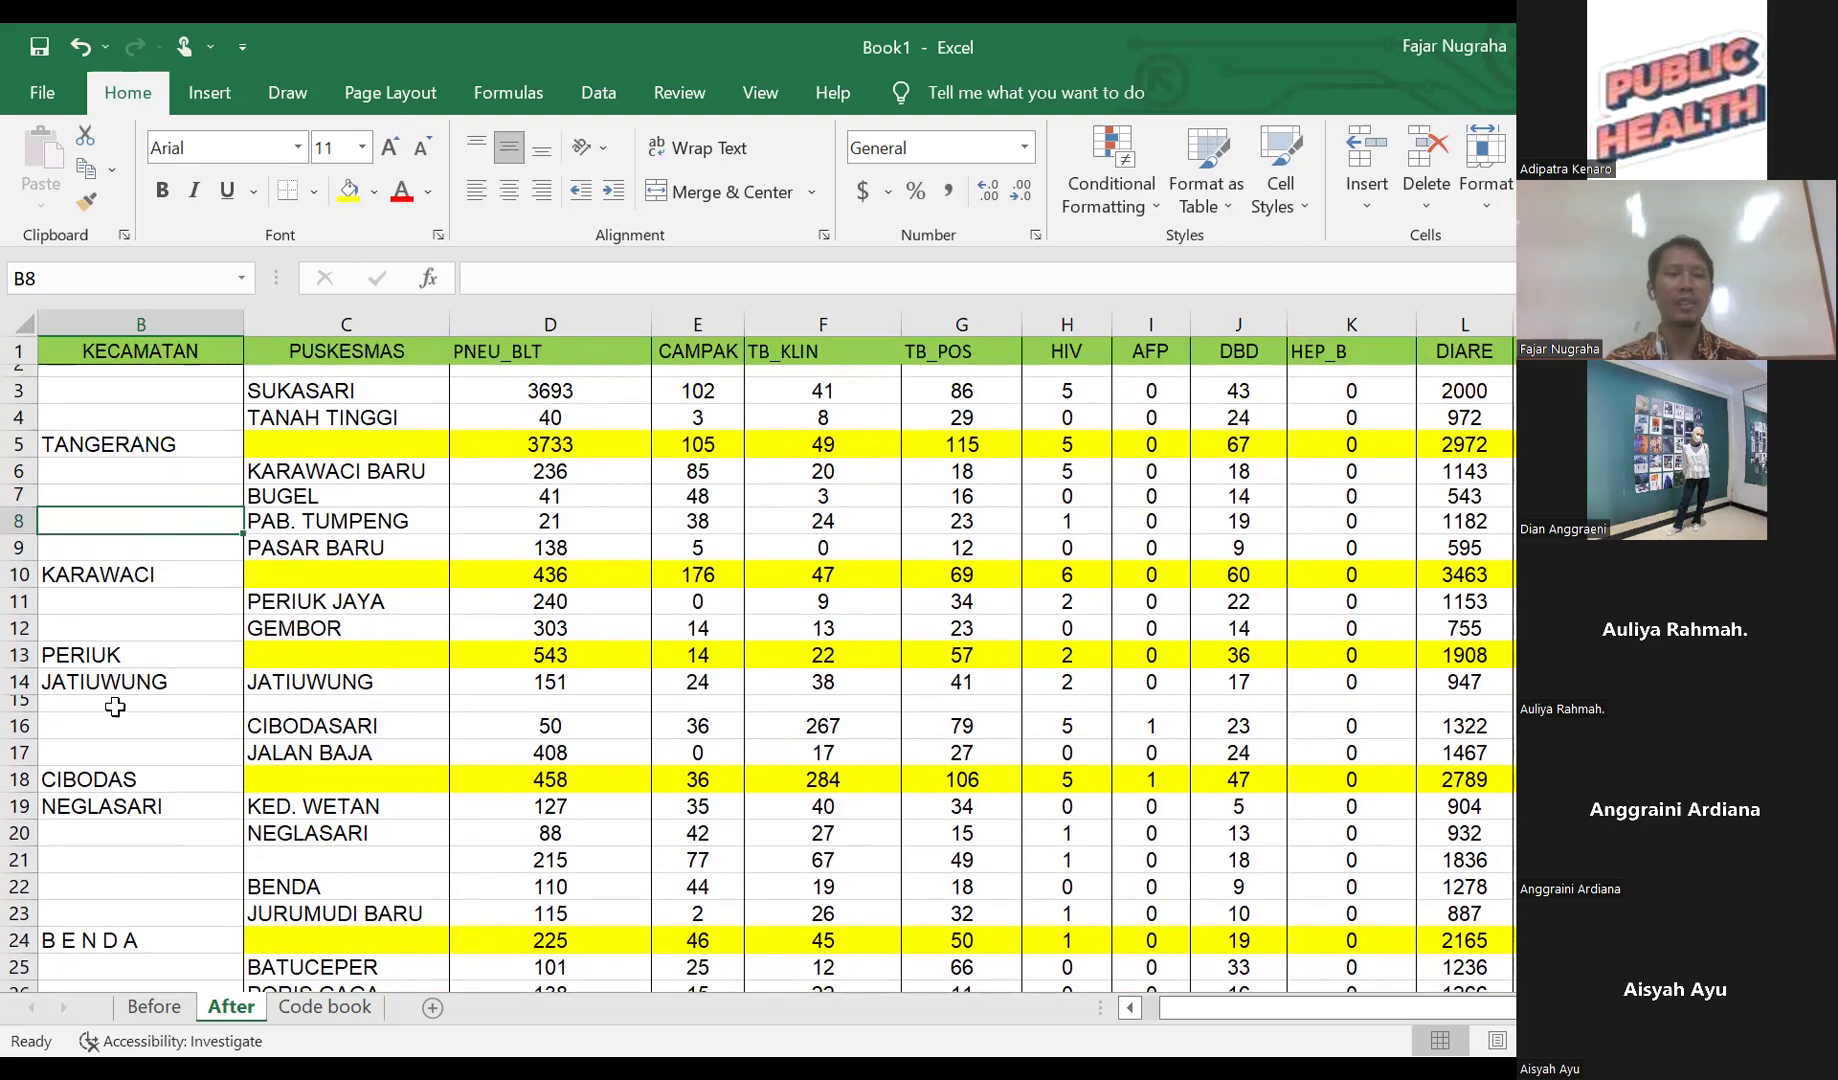
left_click(20, 681)
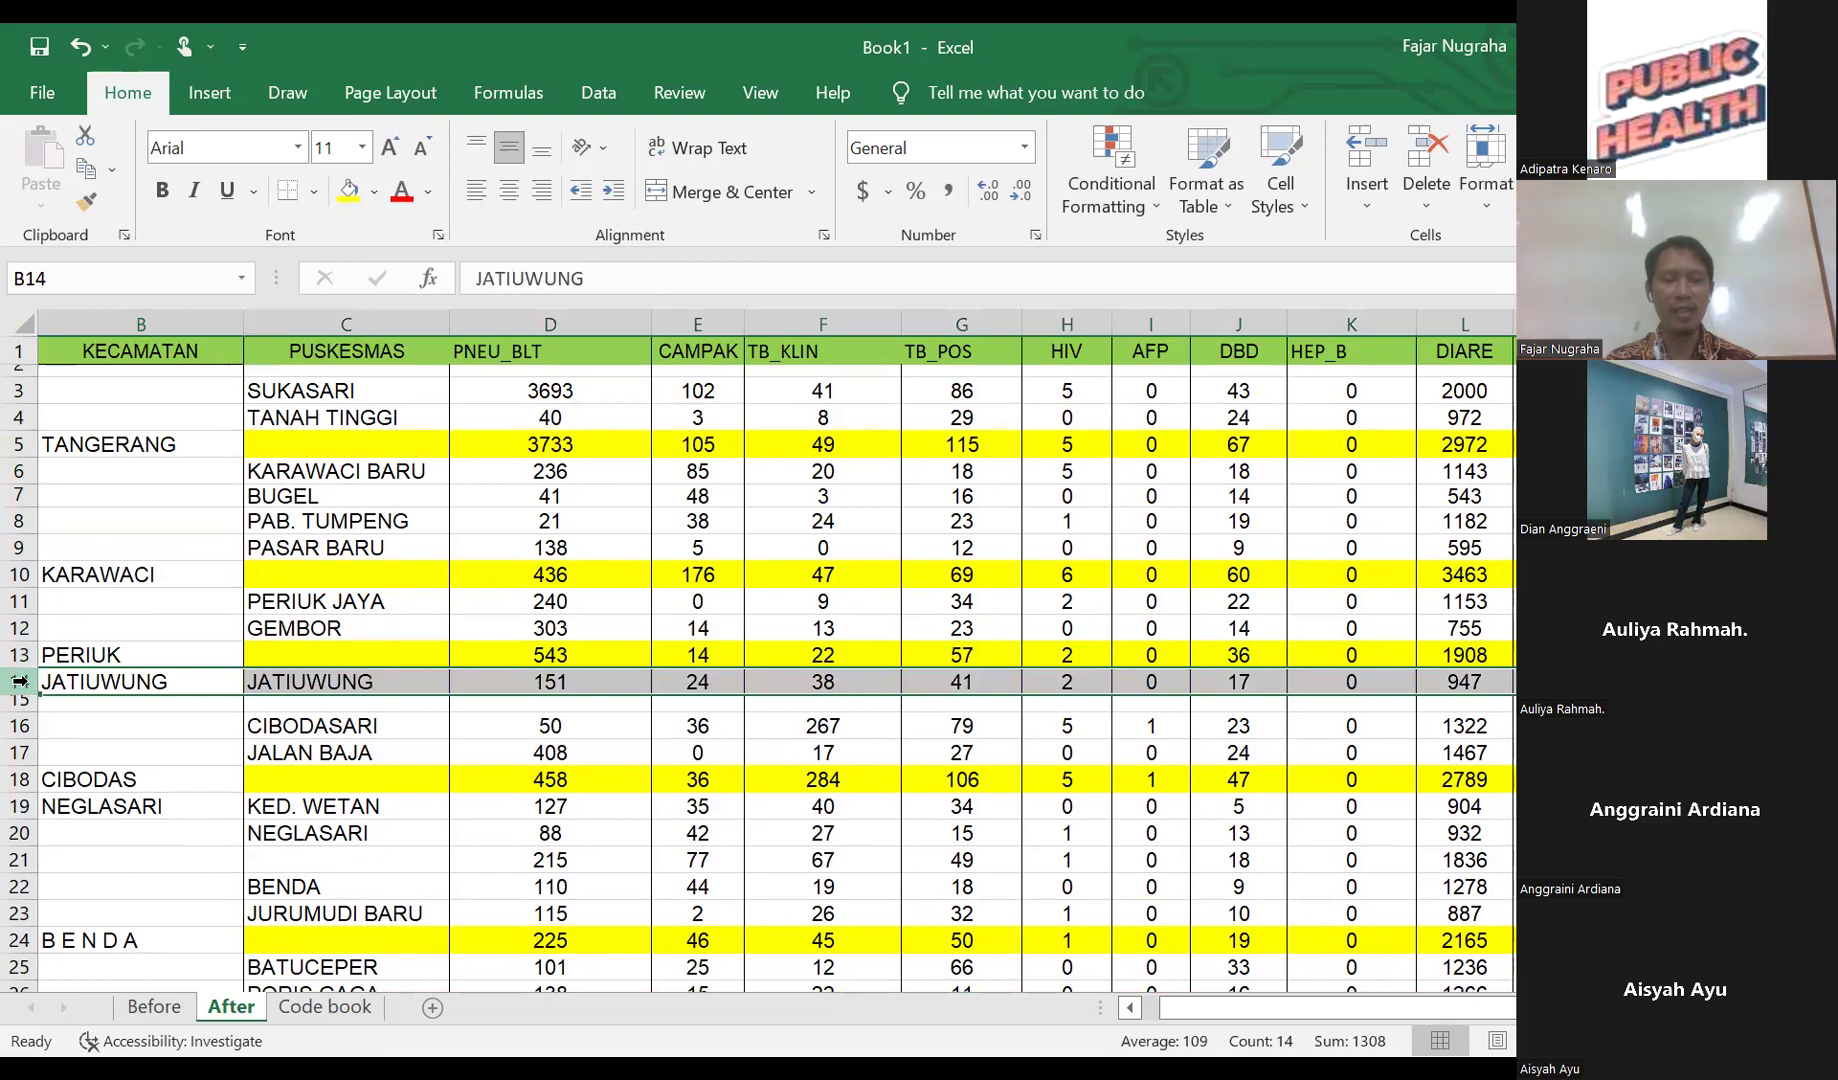
scroll(20, 681, "down", 5)
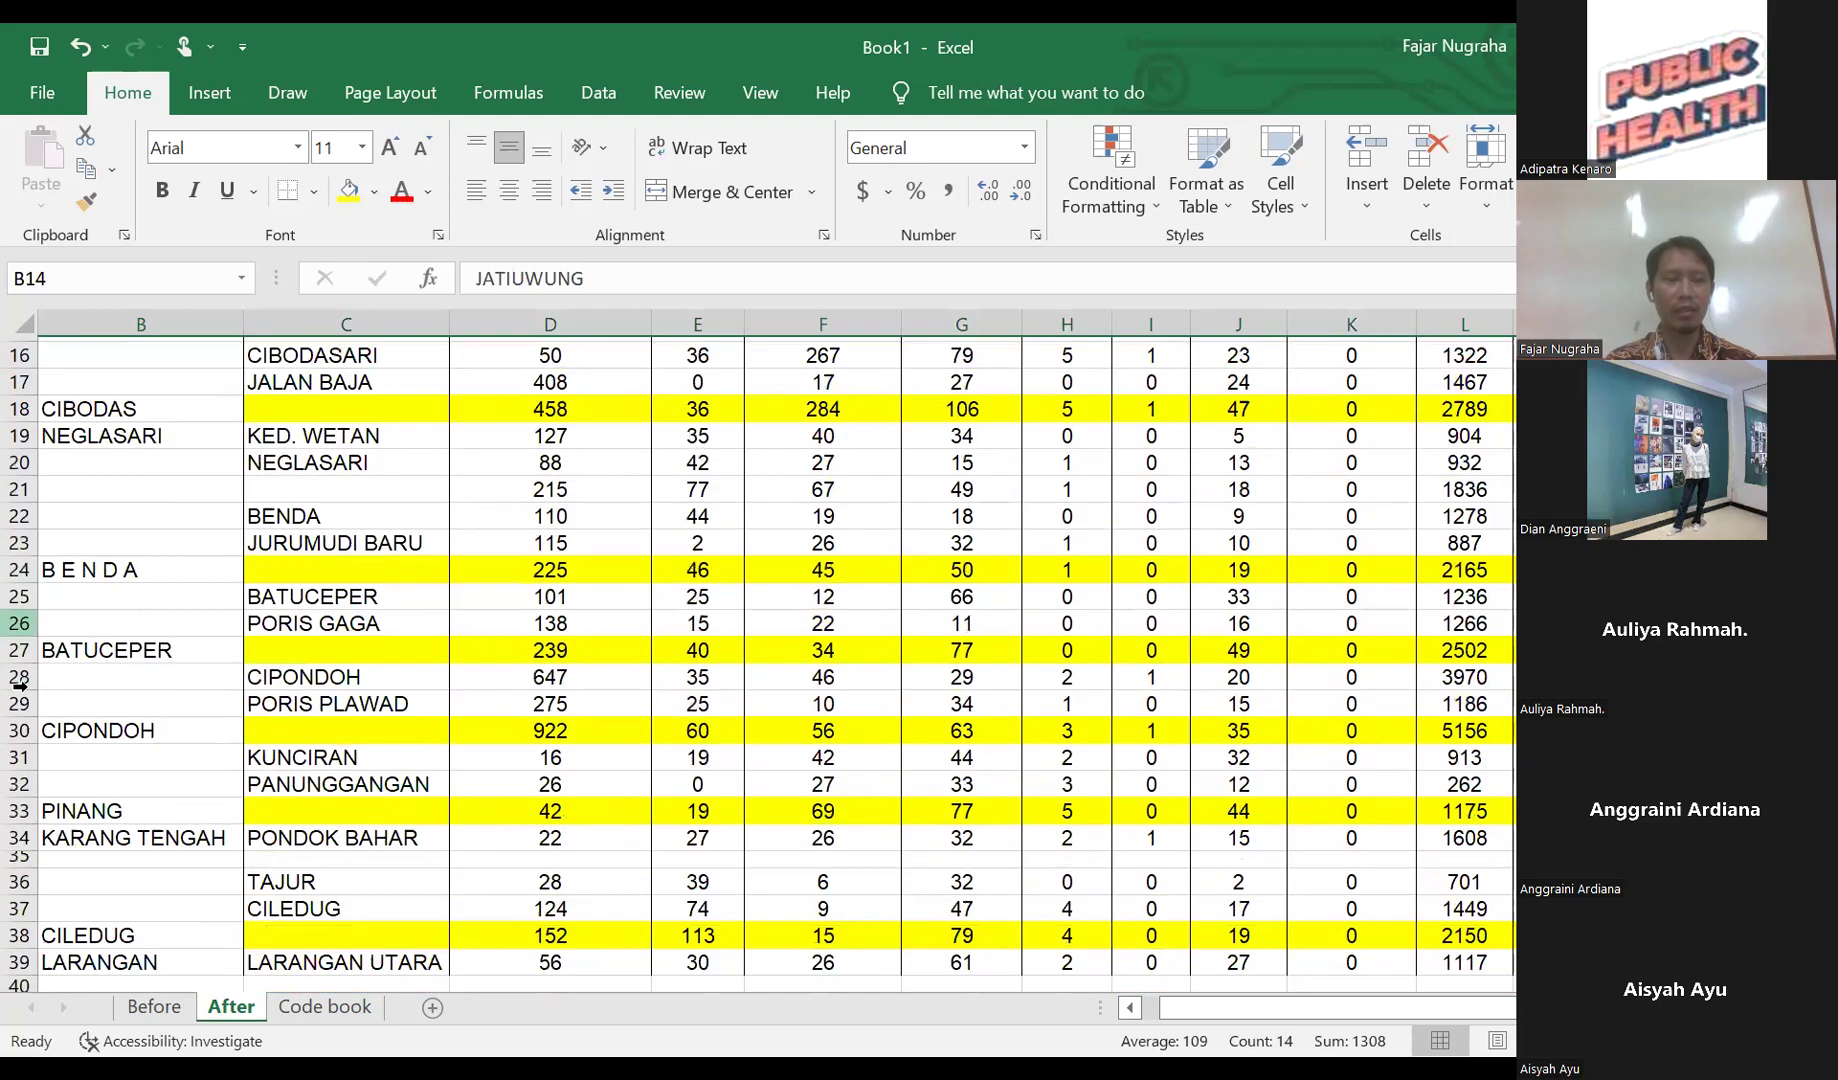
scroll(20, 686, "up", 5)
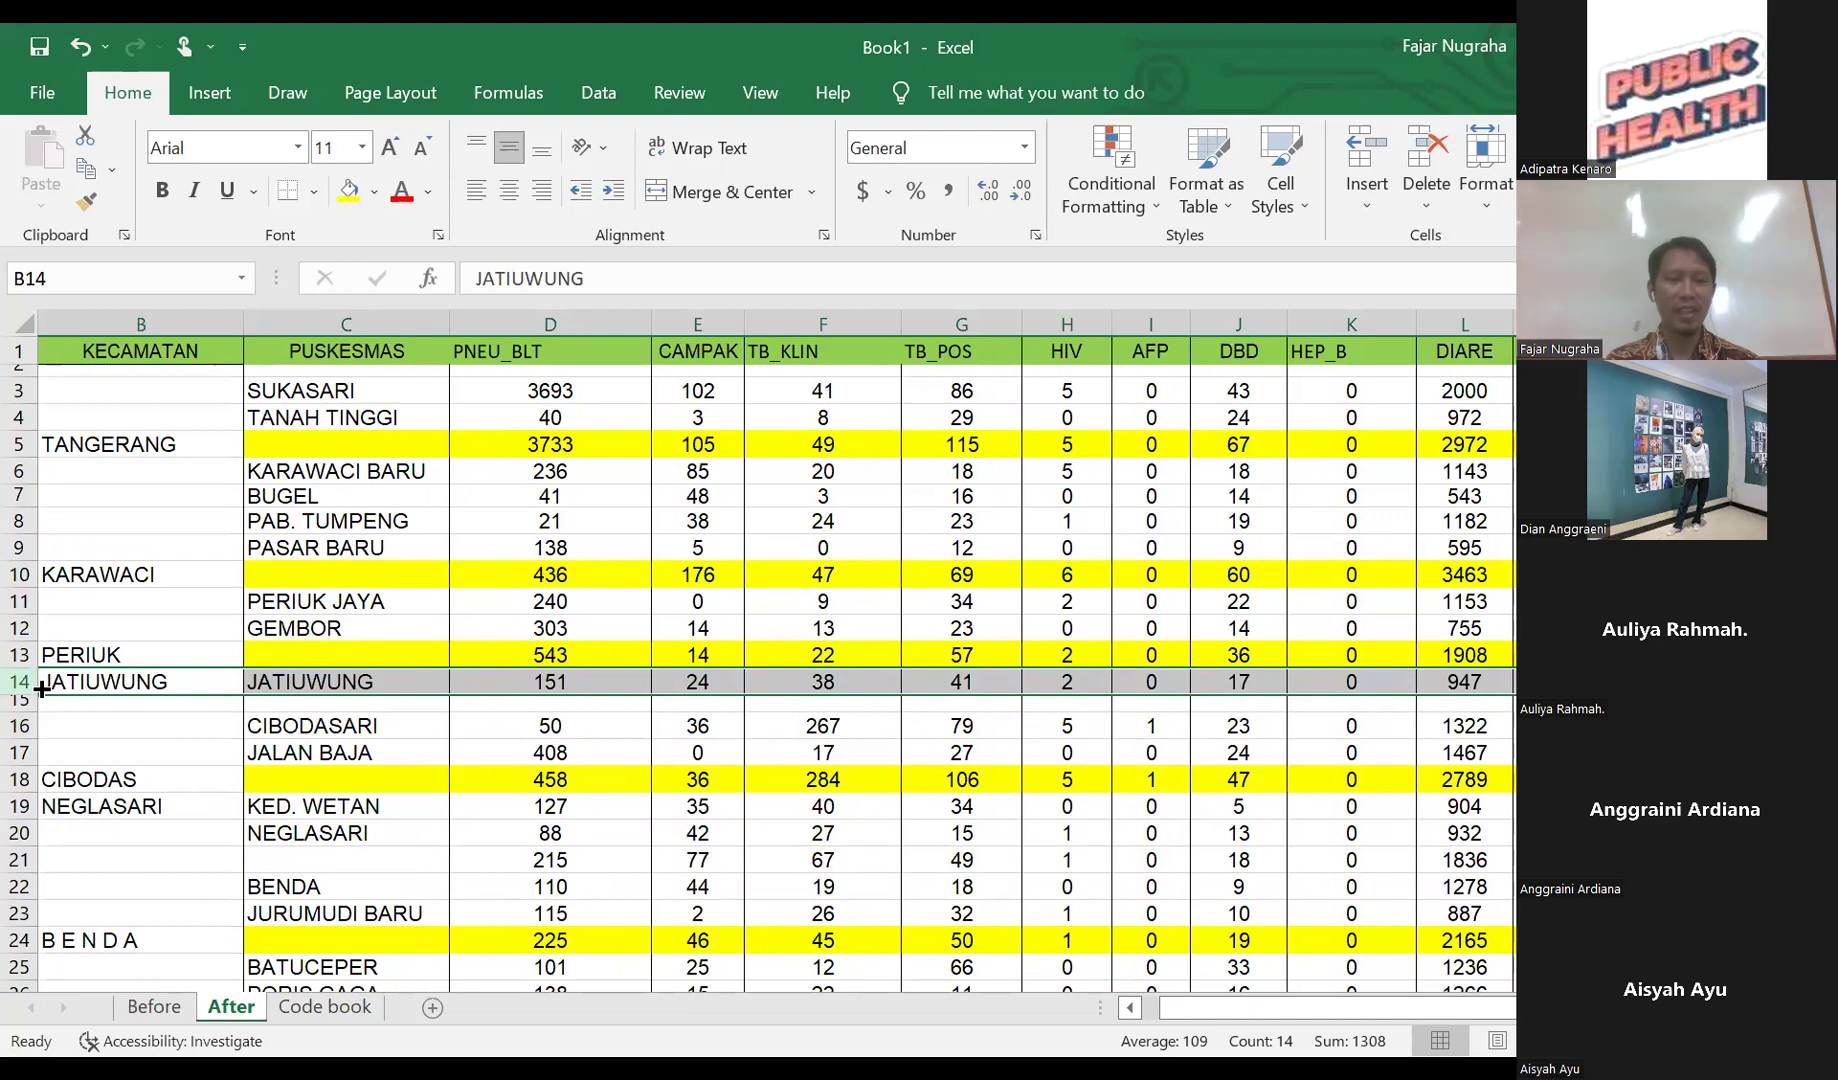
scroll(41, 688, "down", 1)
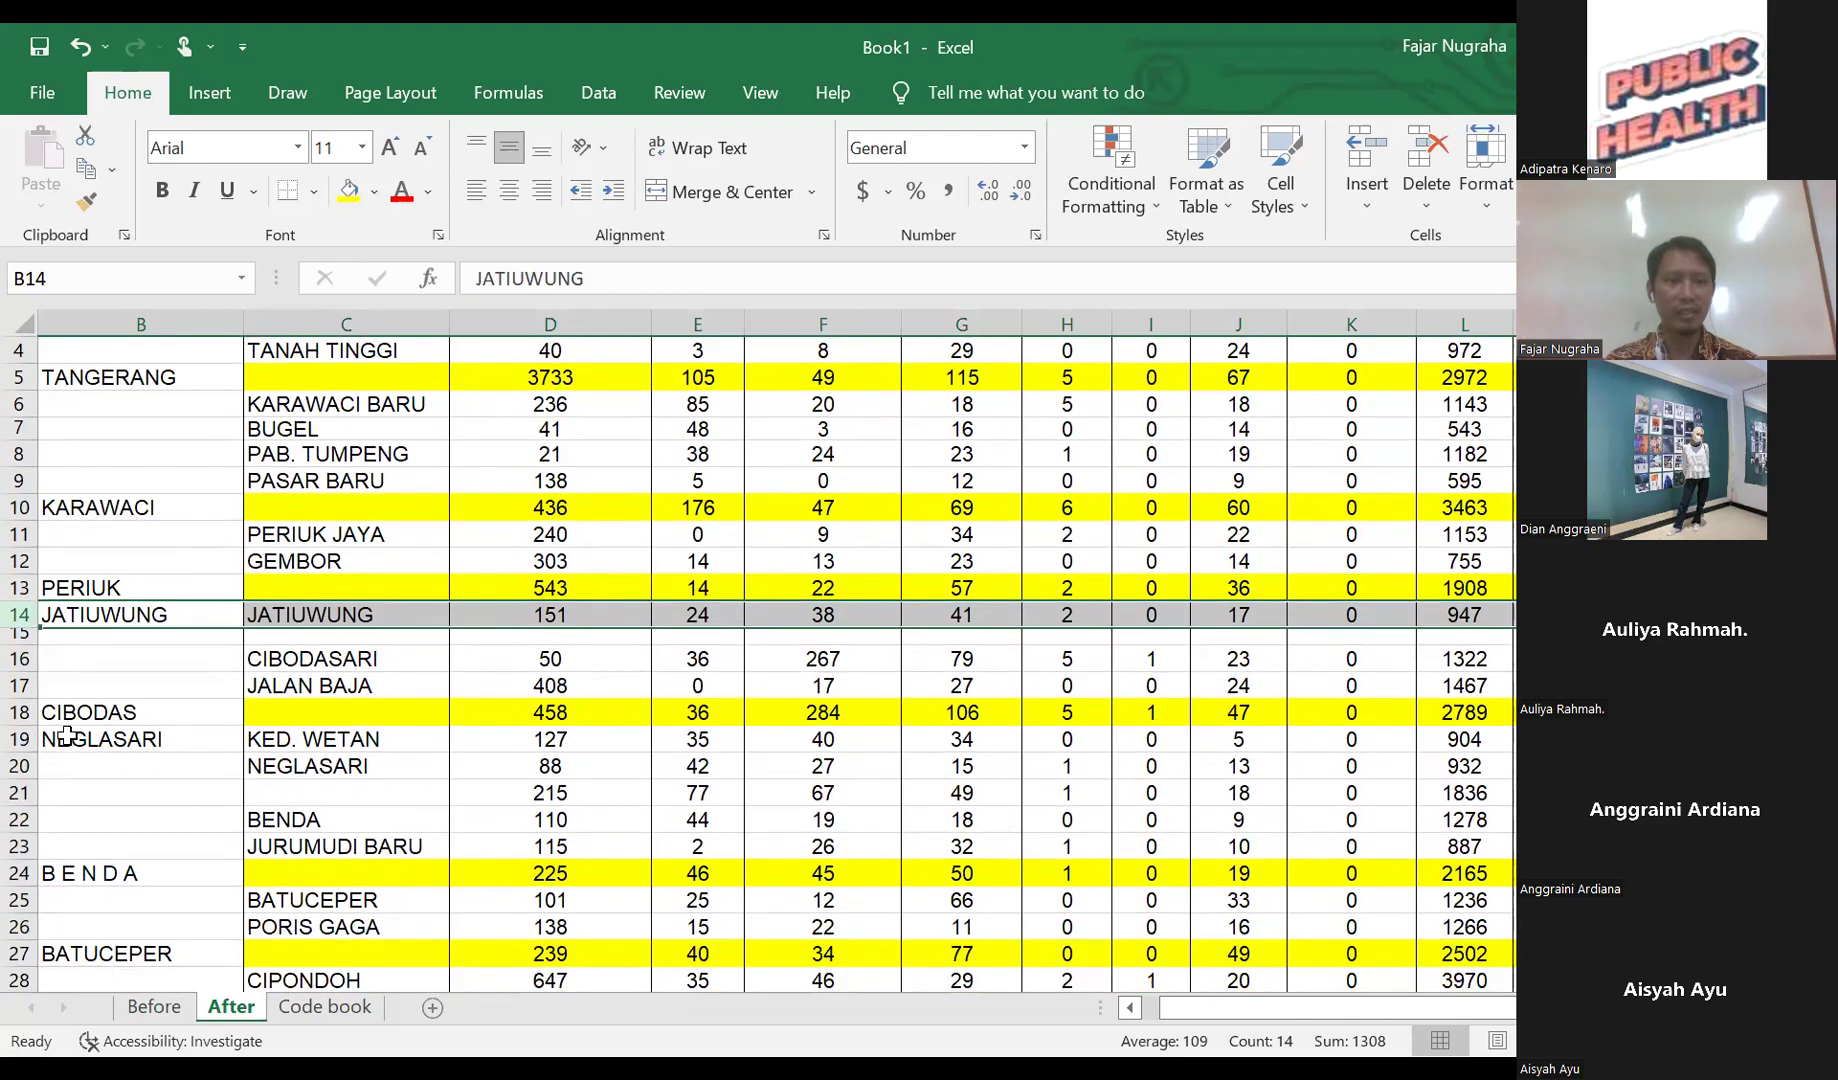
- Fill the Neglasari subtotal row 21 with yellow and move the NEGLASARI label from B19 to B21
left_click(79, 741)
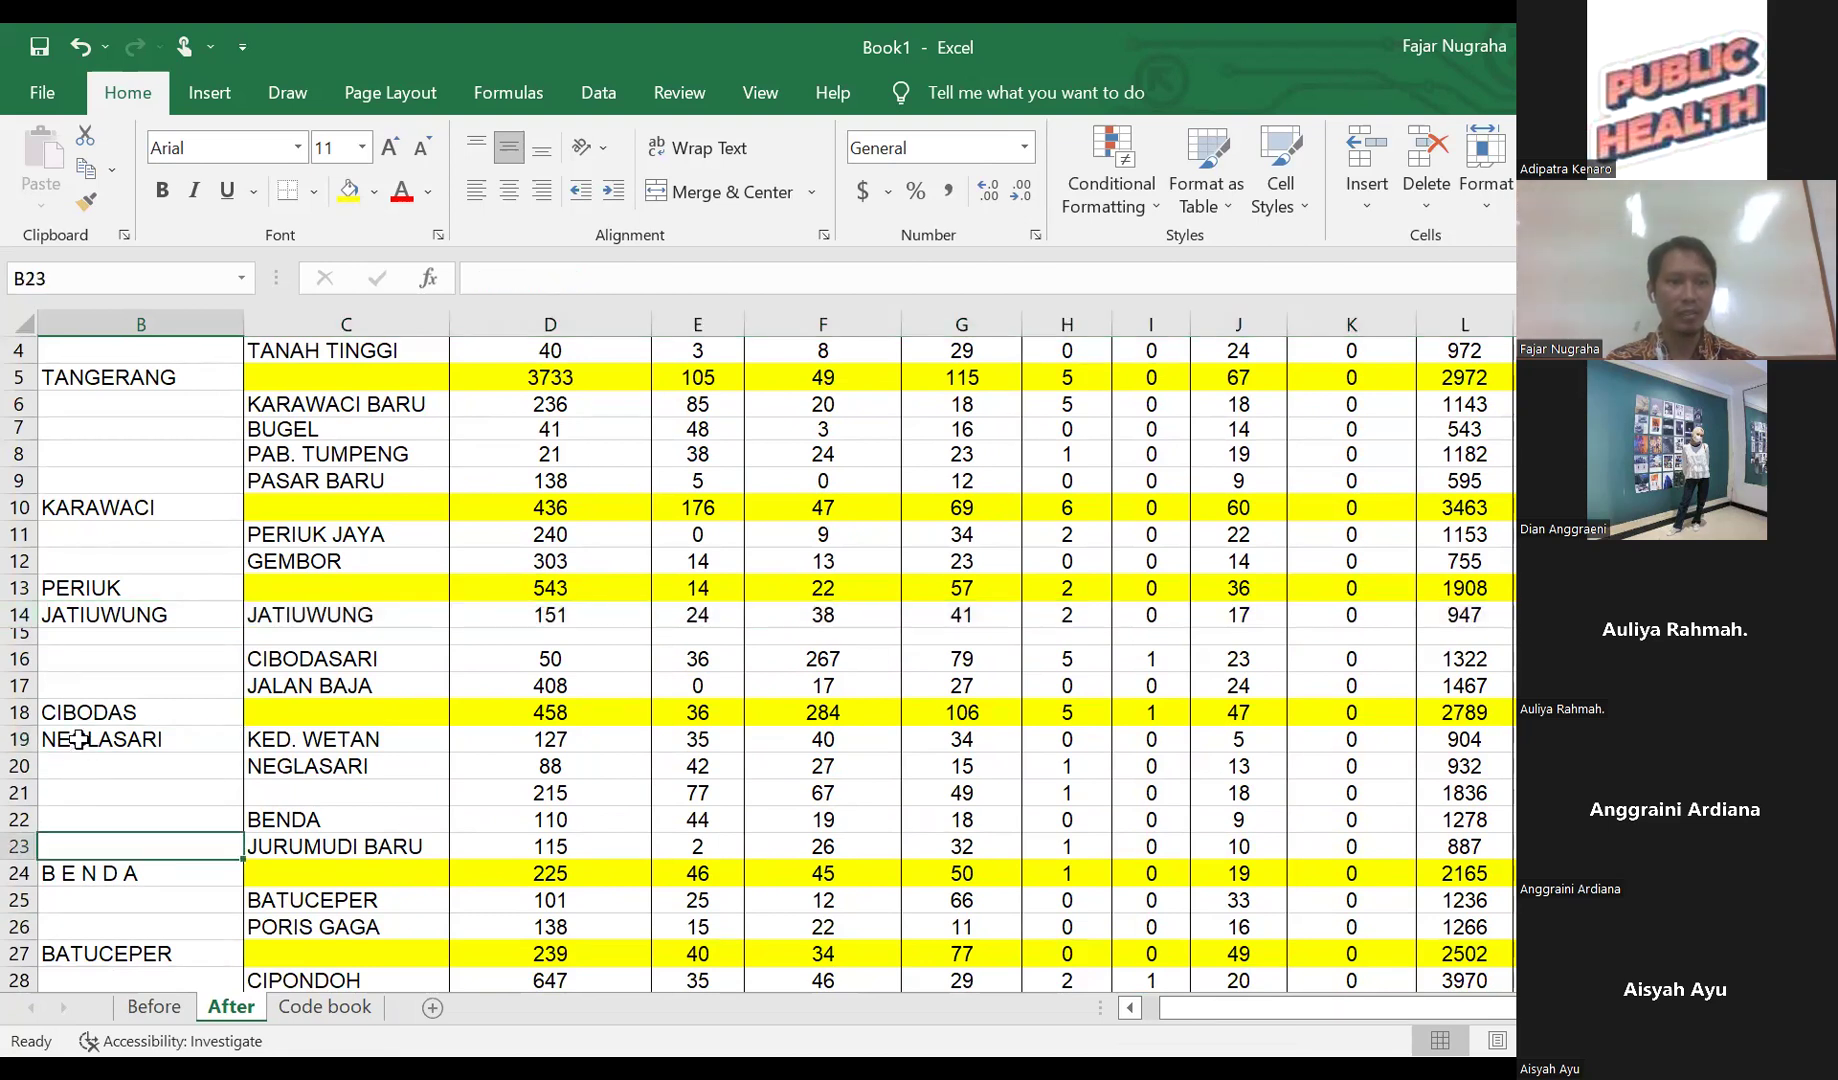
double_click(86, 748)
key("Escape")
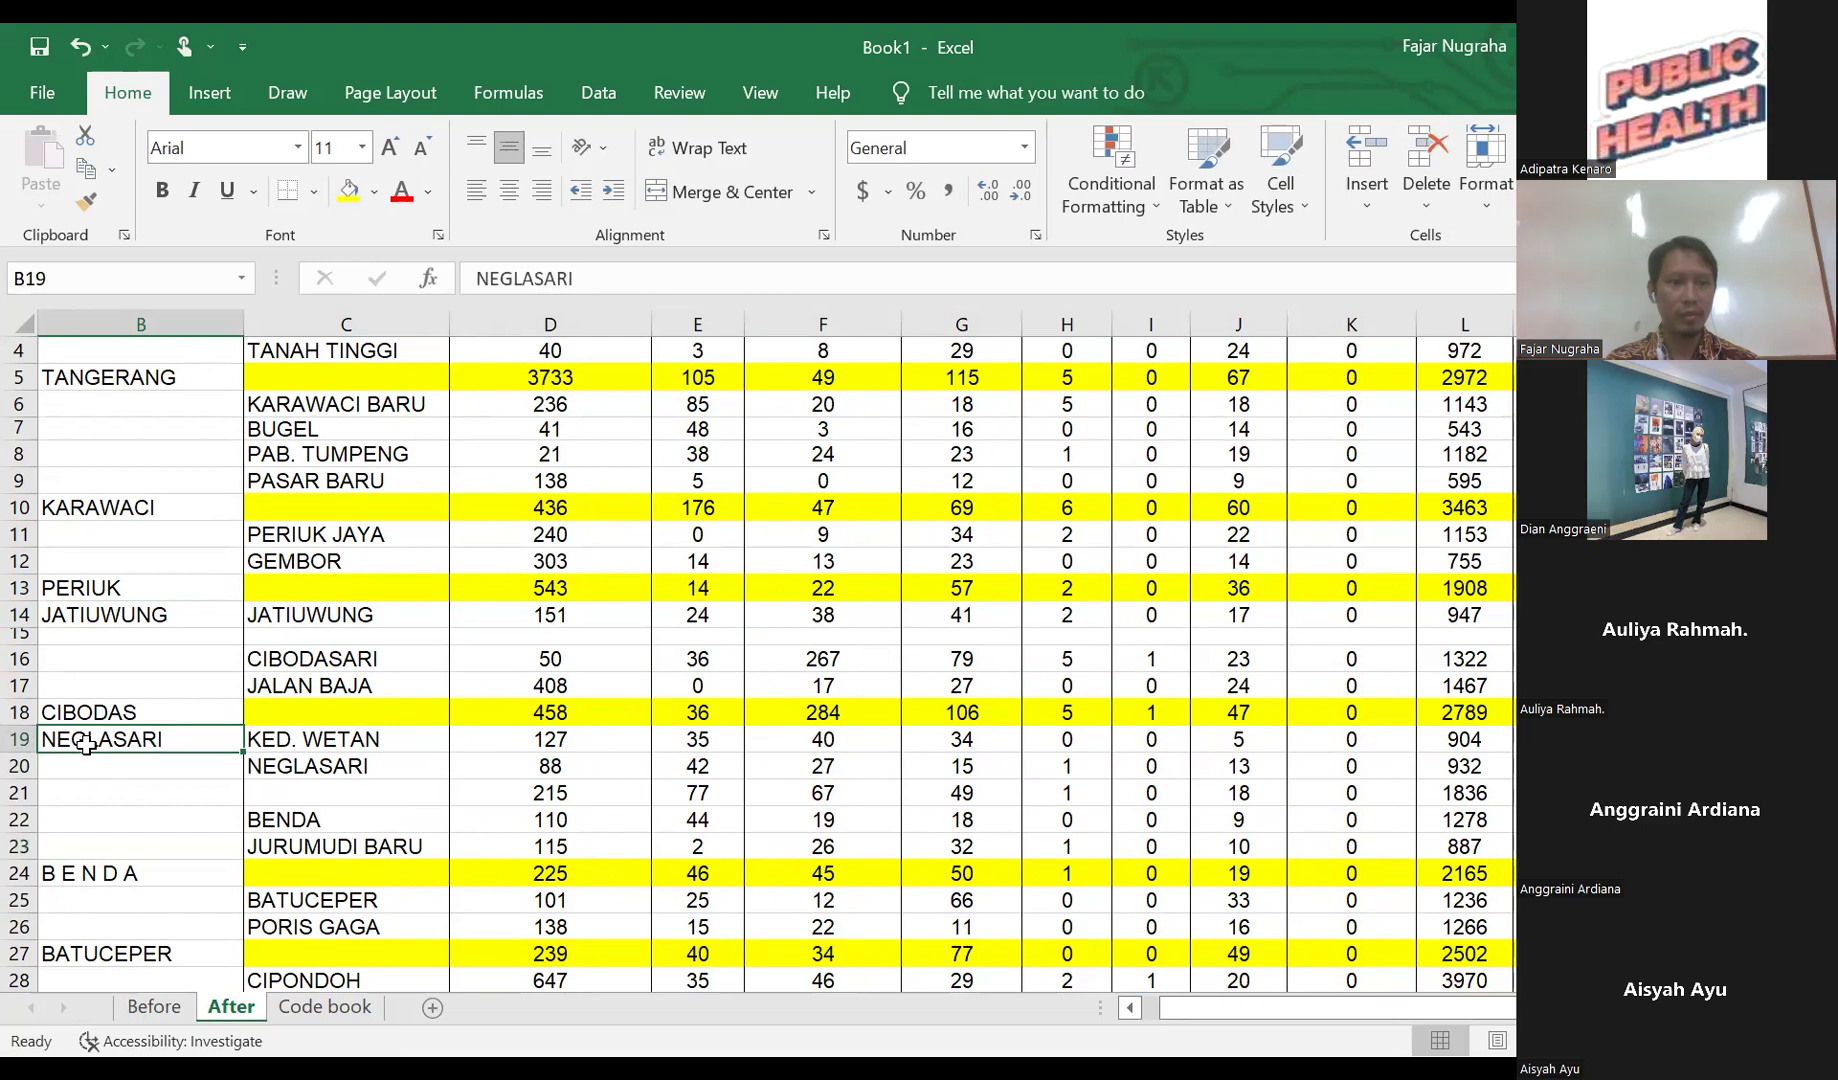
left_click(19, 792)
left_click(347, 195)
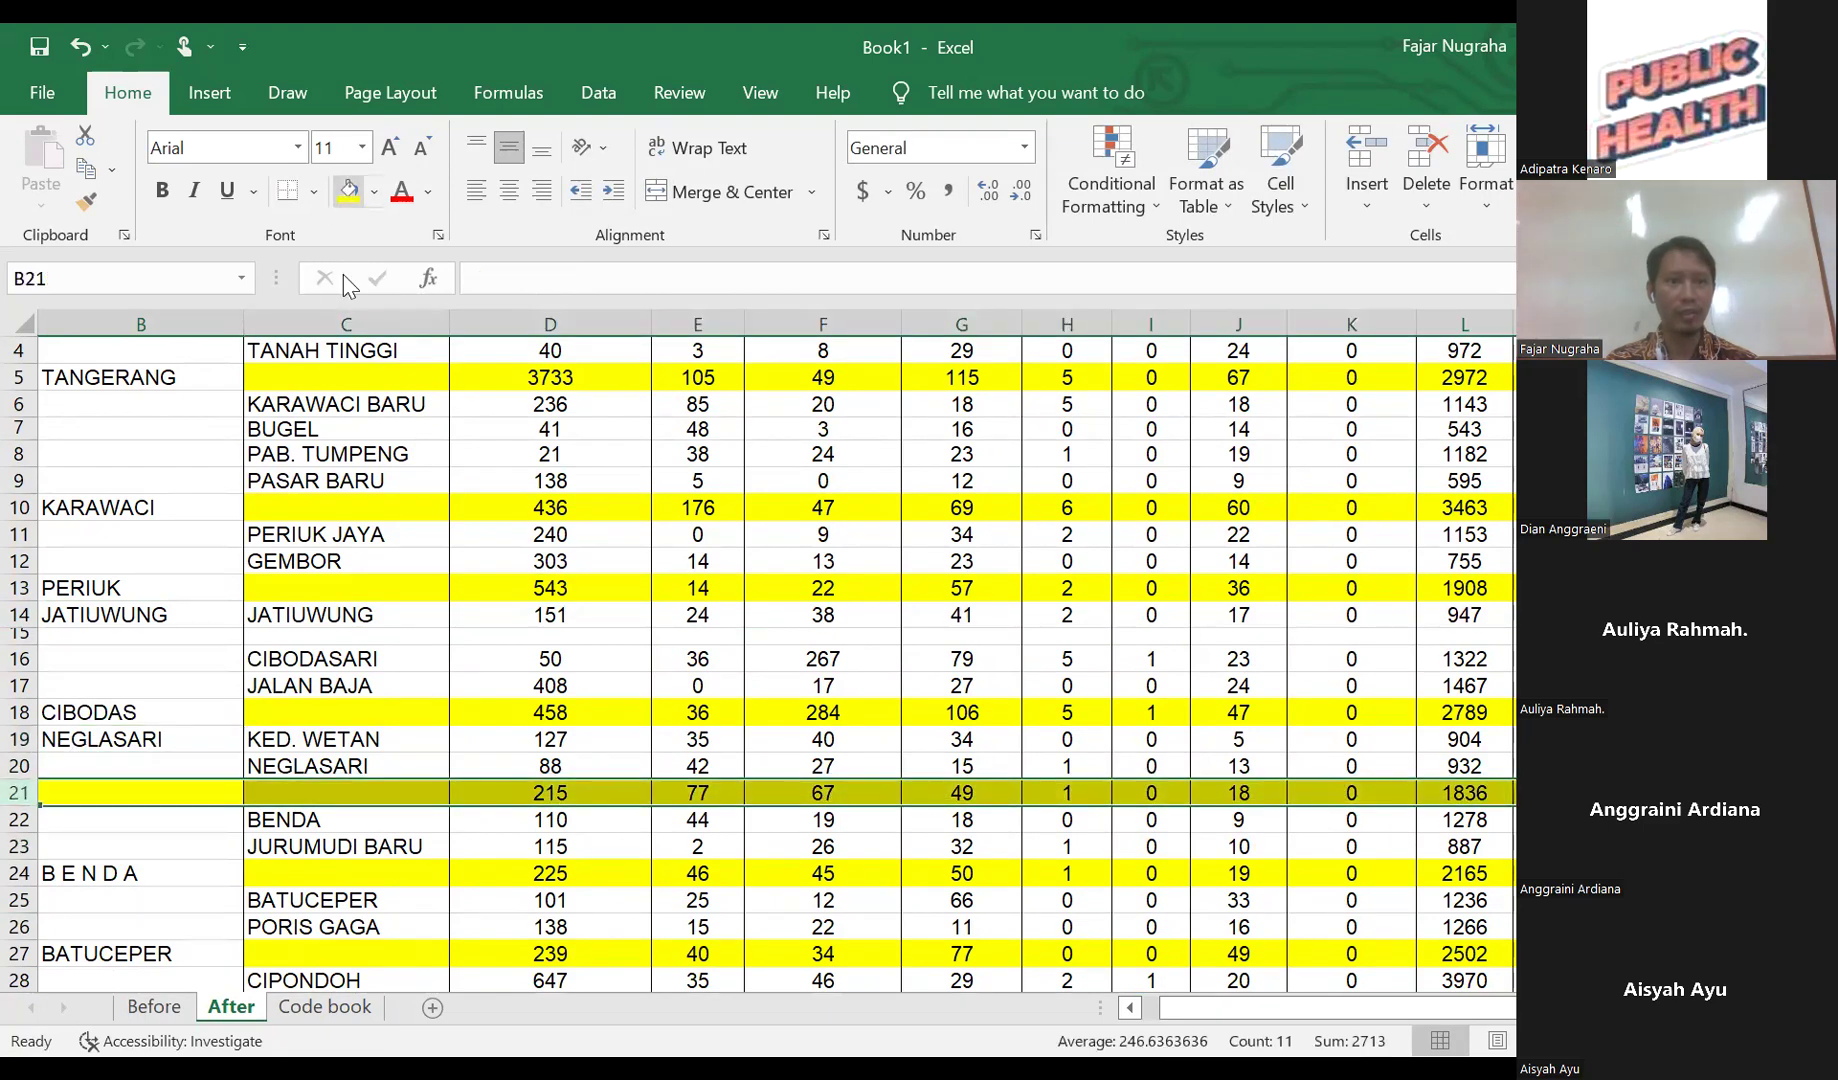
left_click(145, 740)
mouse_move(133, 765)
left_mouse_down()
mouse_move(116, 814)
mouse_move(116, 796)
mouse_move(90, 813)
mouse_move(84, 790)
left_mouse_up()
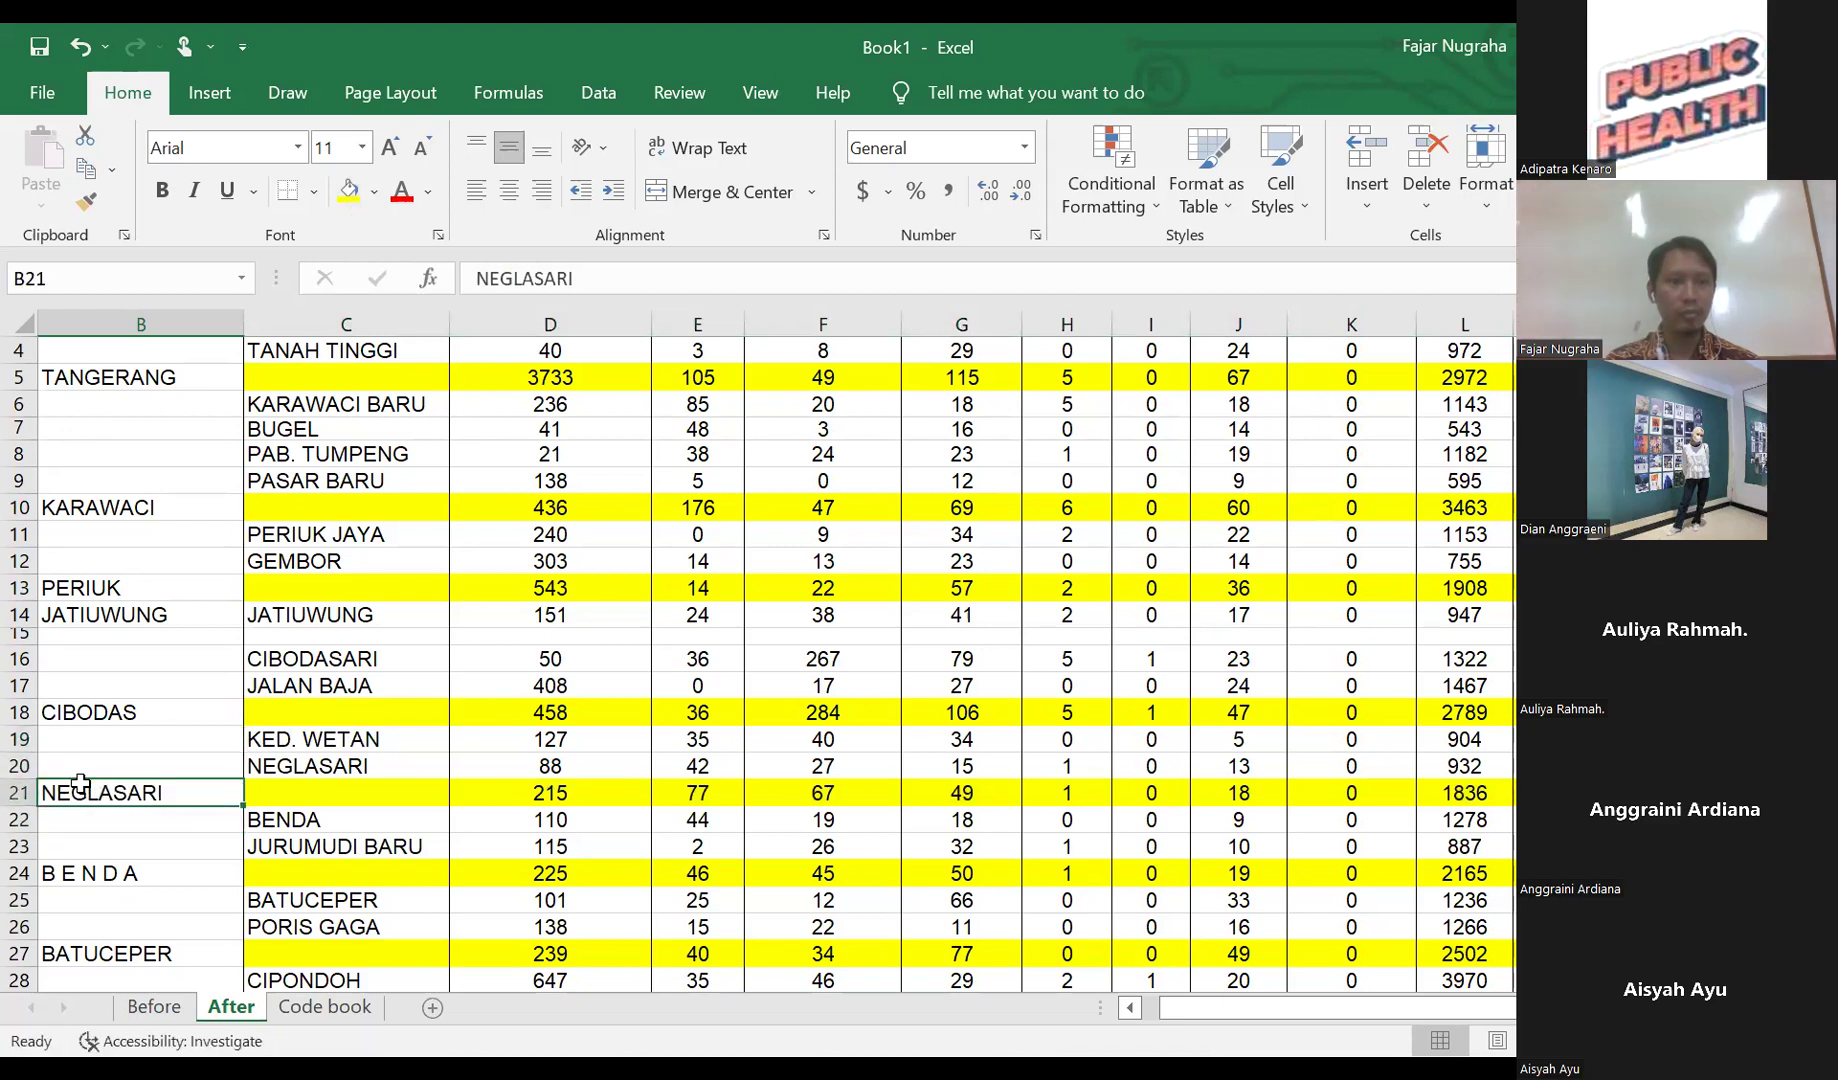
- Review the kecamatan labels of the remaining subtotal rows down to Larangan in row 39
scroll(193, 708, "down", 1)
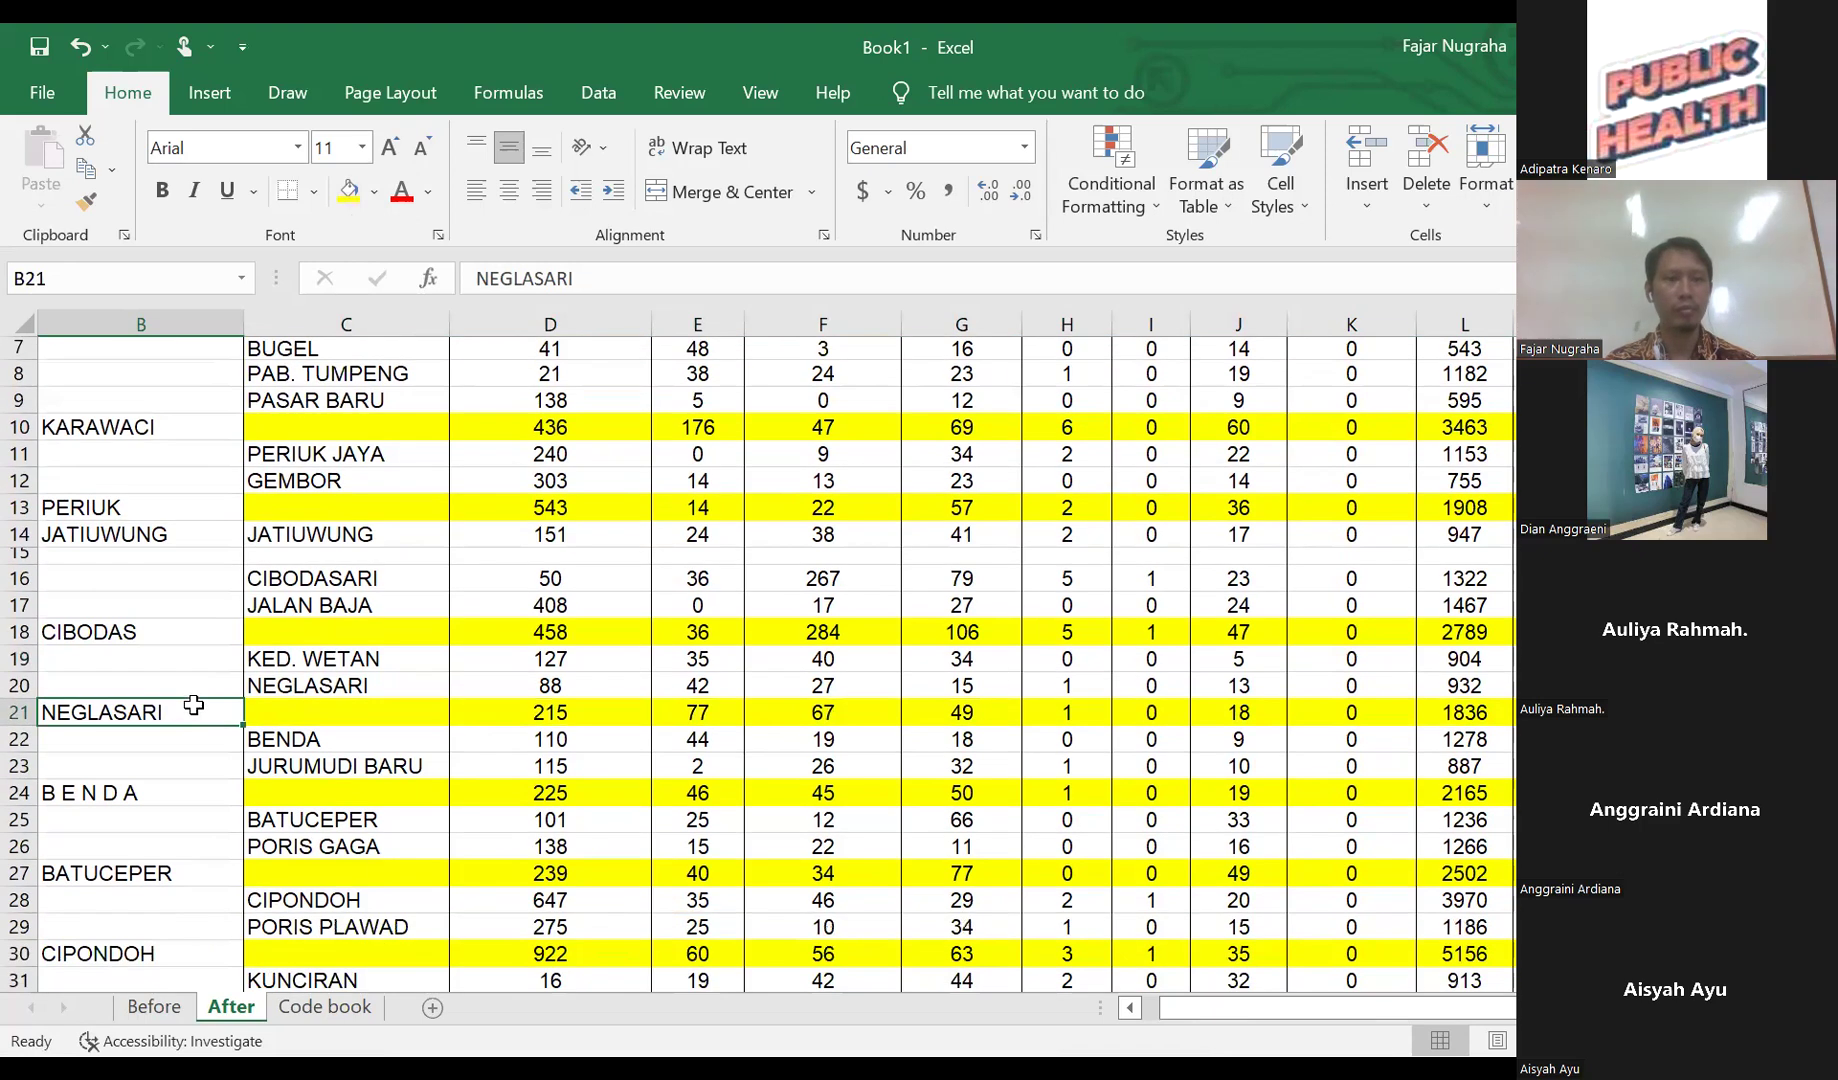
scroll(193, 705, "down", 2)
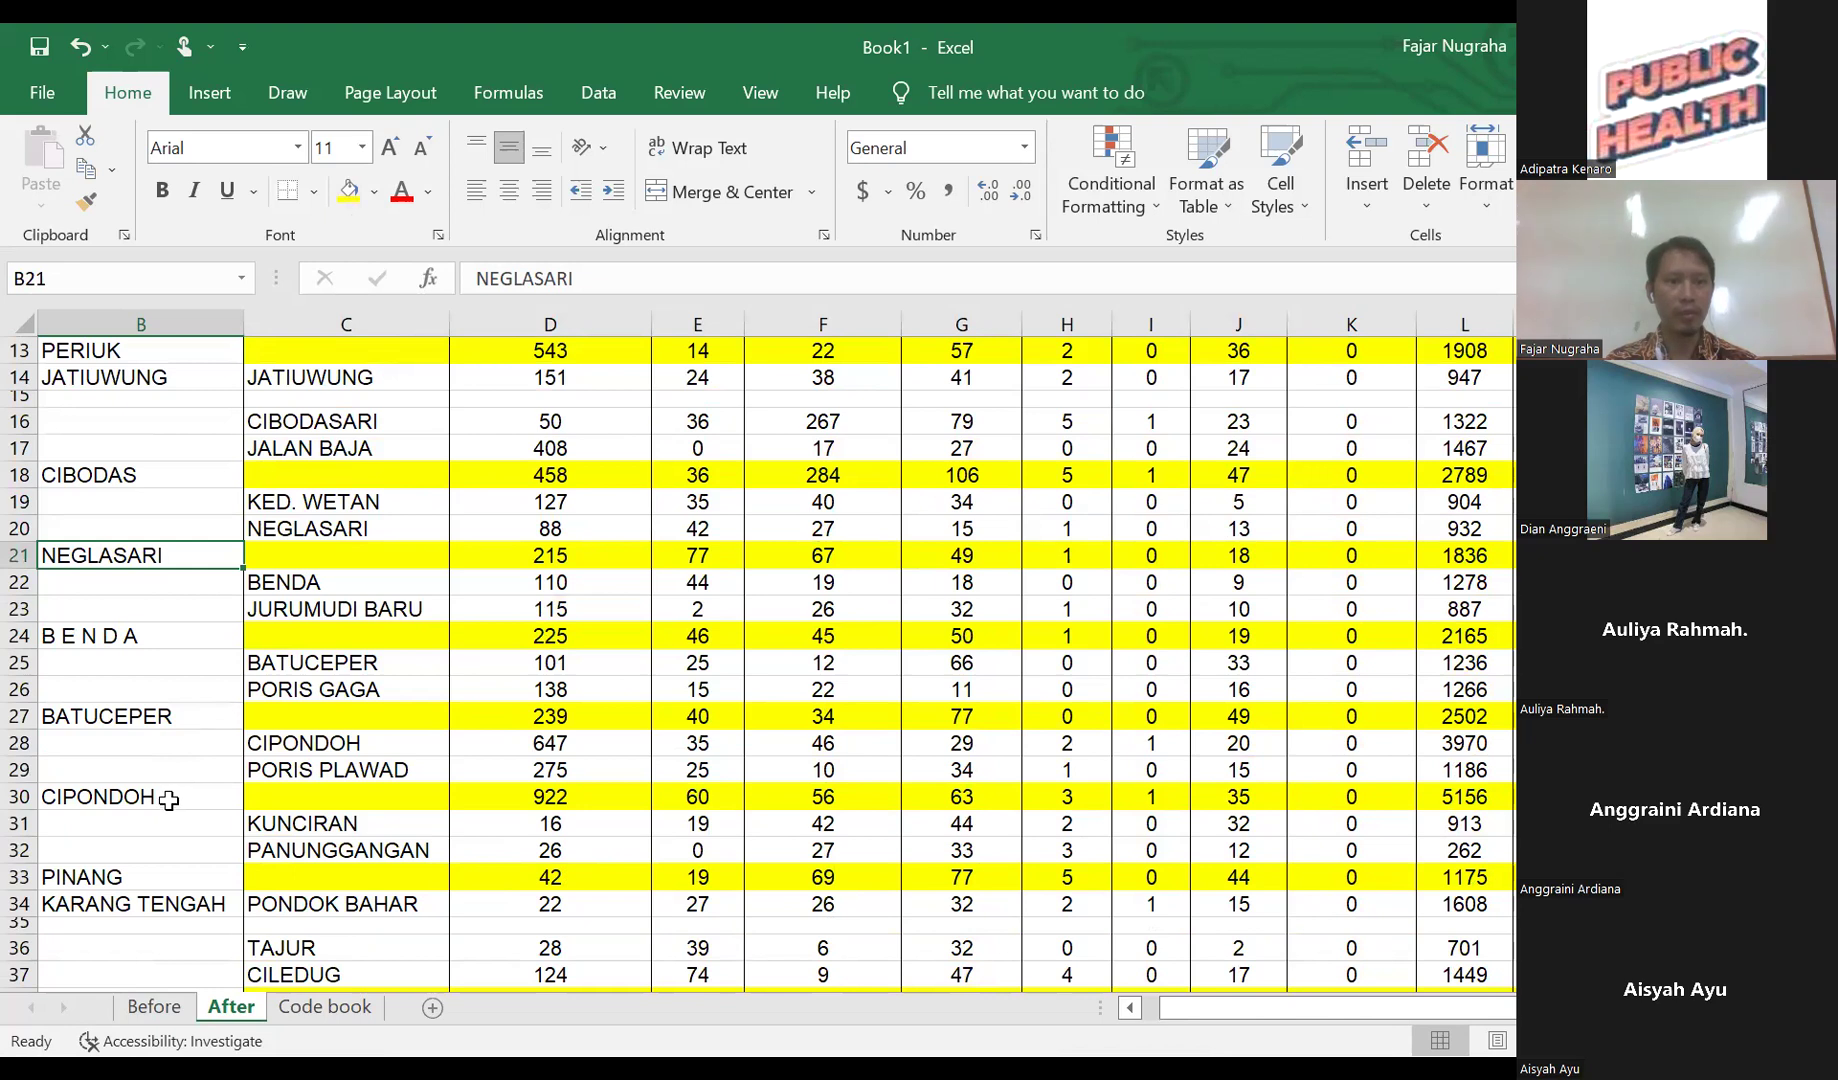
scroll(162, 800, "down", 1)
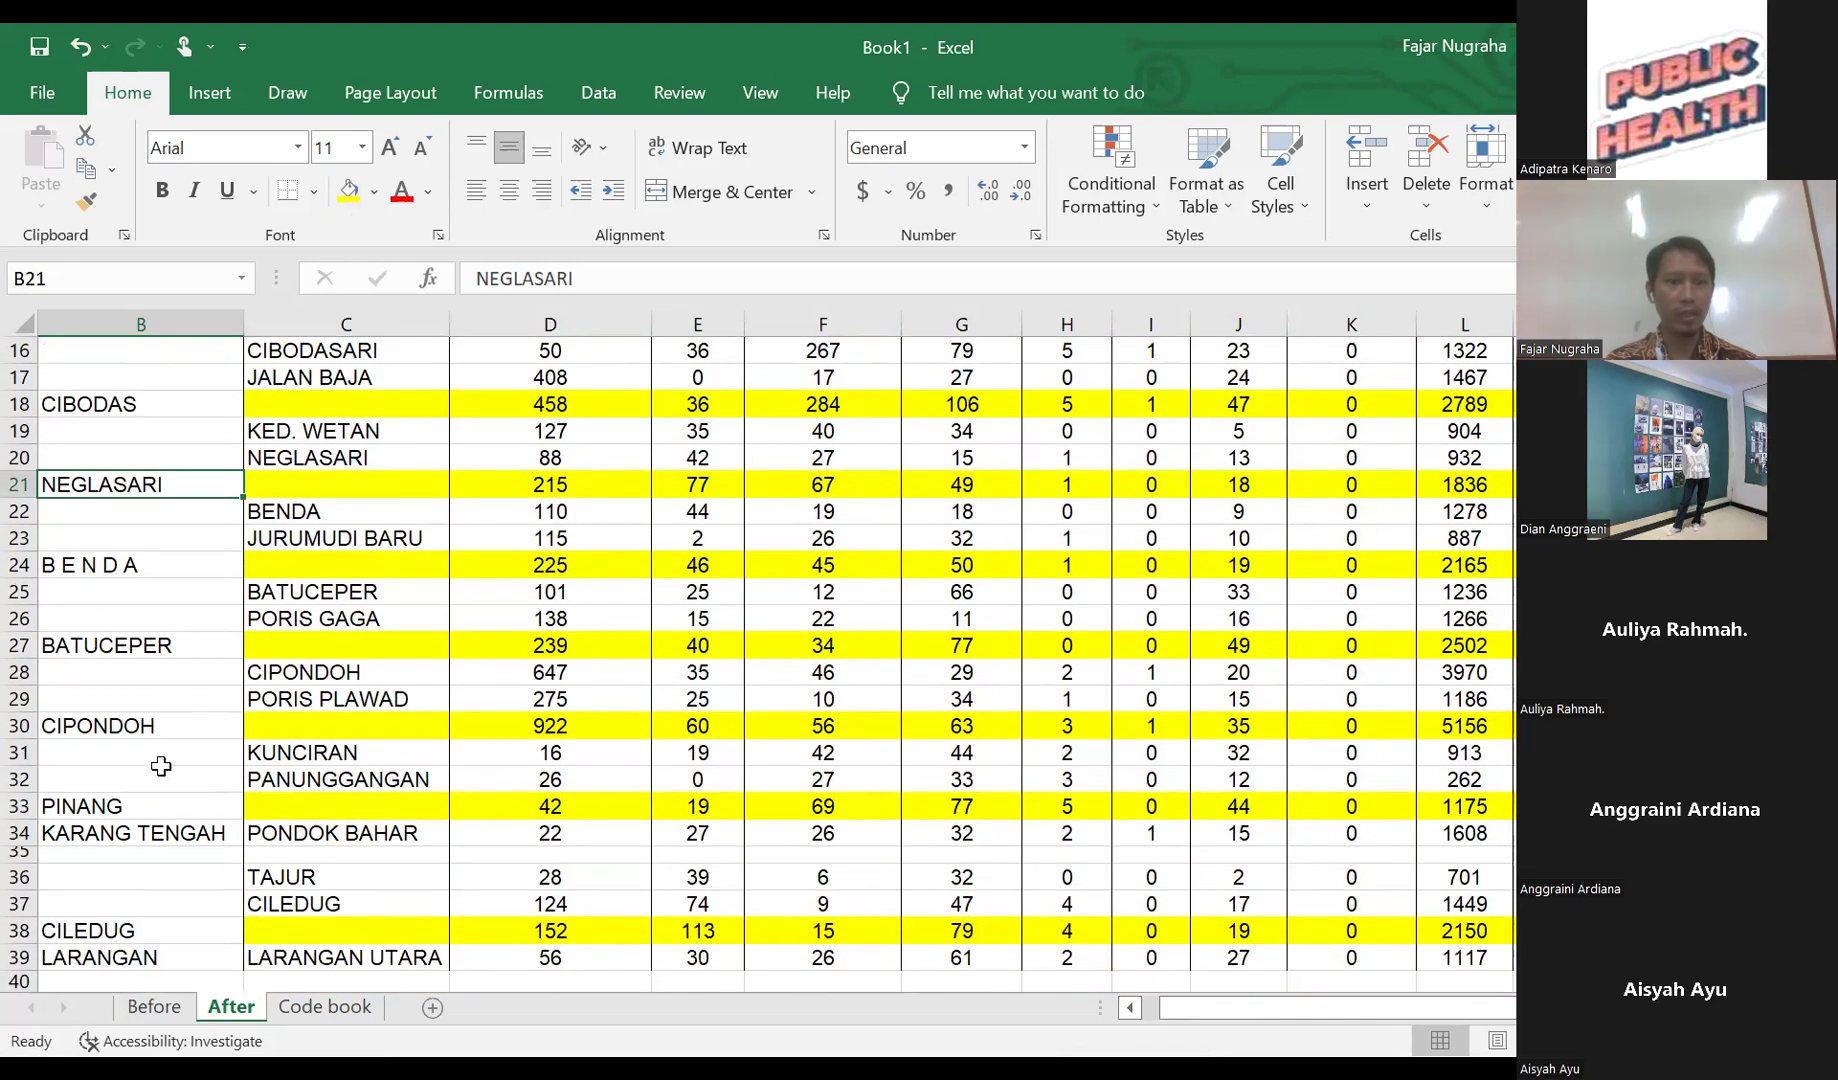
scroll(155, 812, "down", 1)
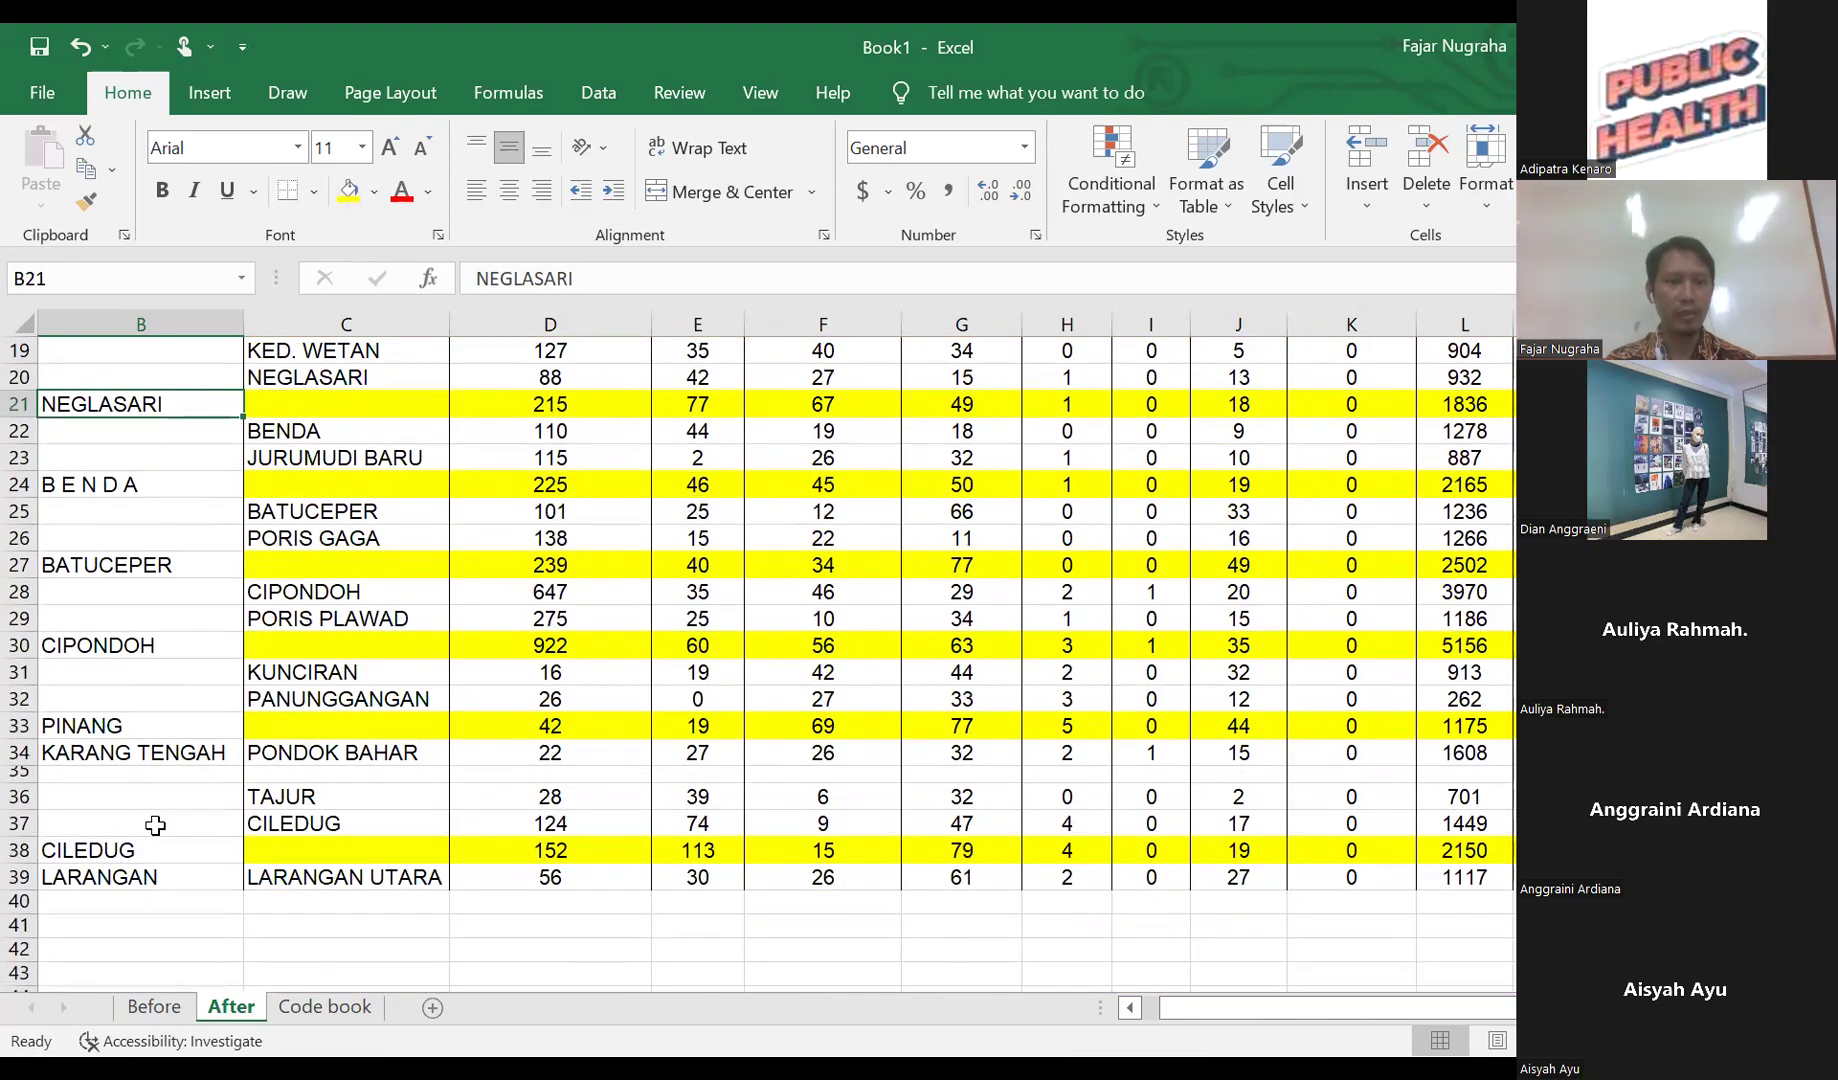
scroll(300, 703, "up", 6)
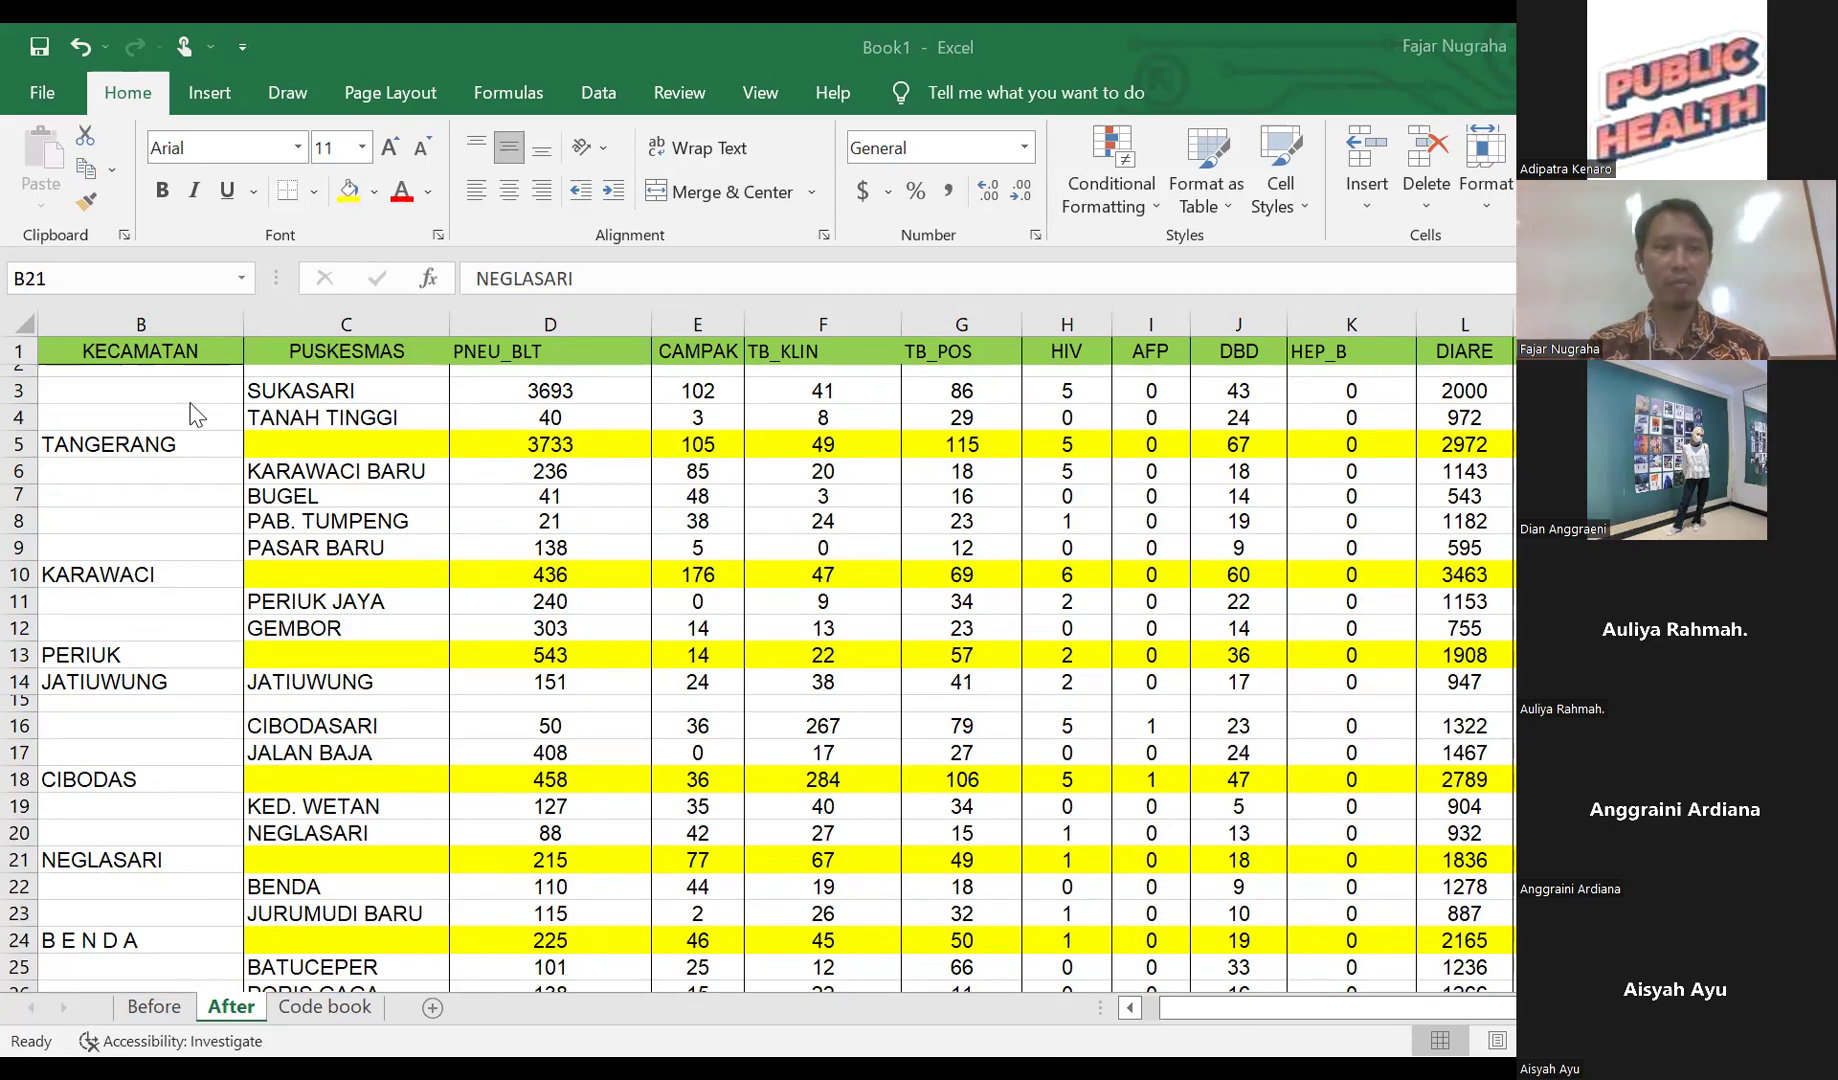
- Auto-fit the height of row 2 and delete rows 2 to 4 above the Tangerang subtotal row
double_click(22, 375)
left_click(19, 376)
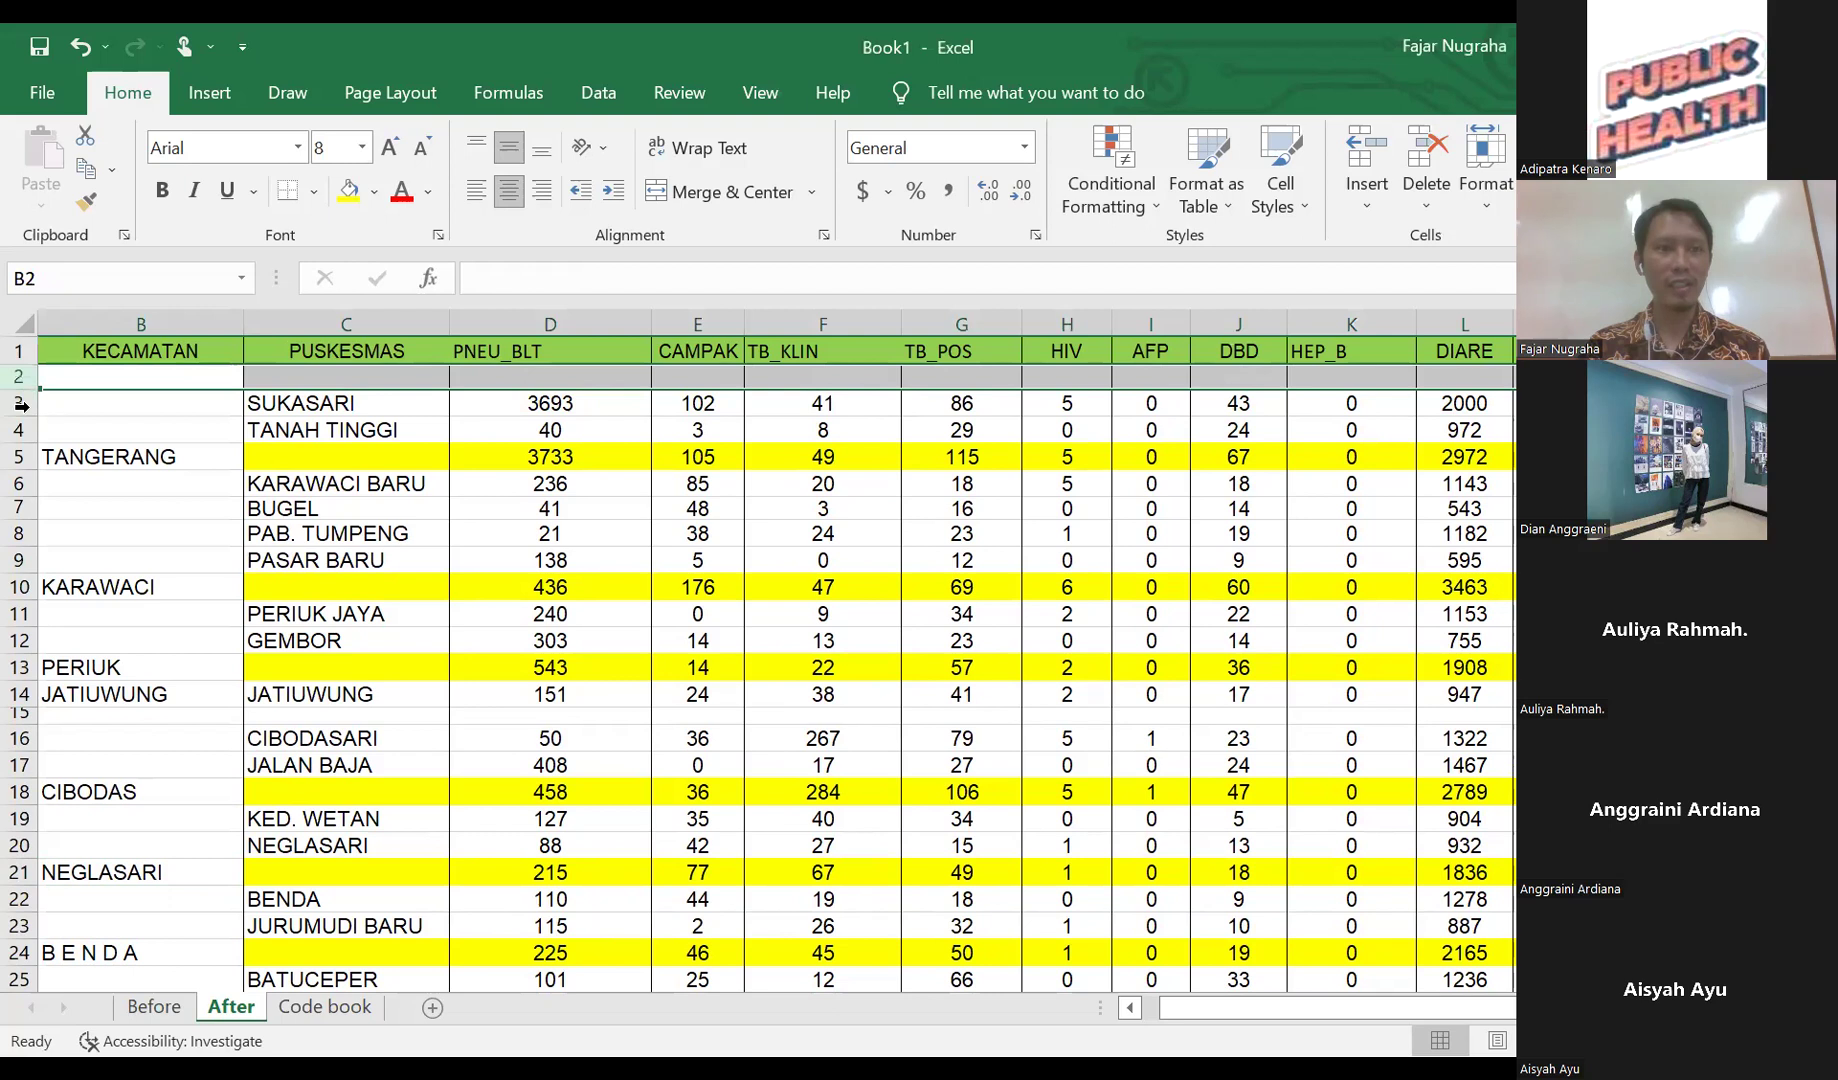
left_click(24, 379)
left_click_drag(24, 379, 22, 430)
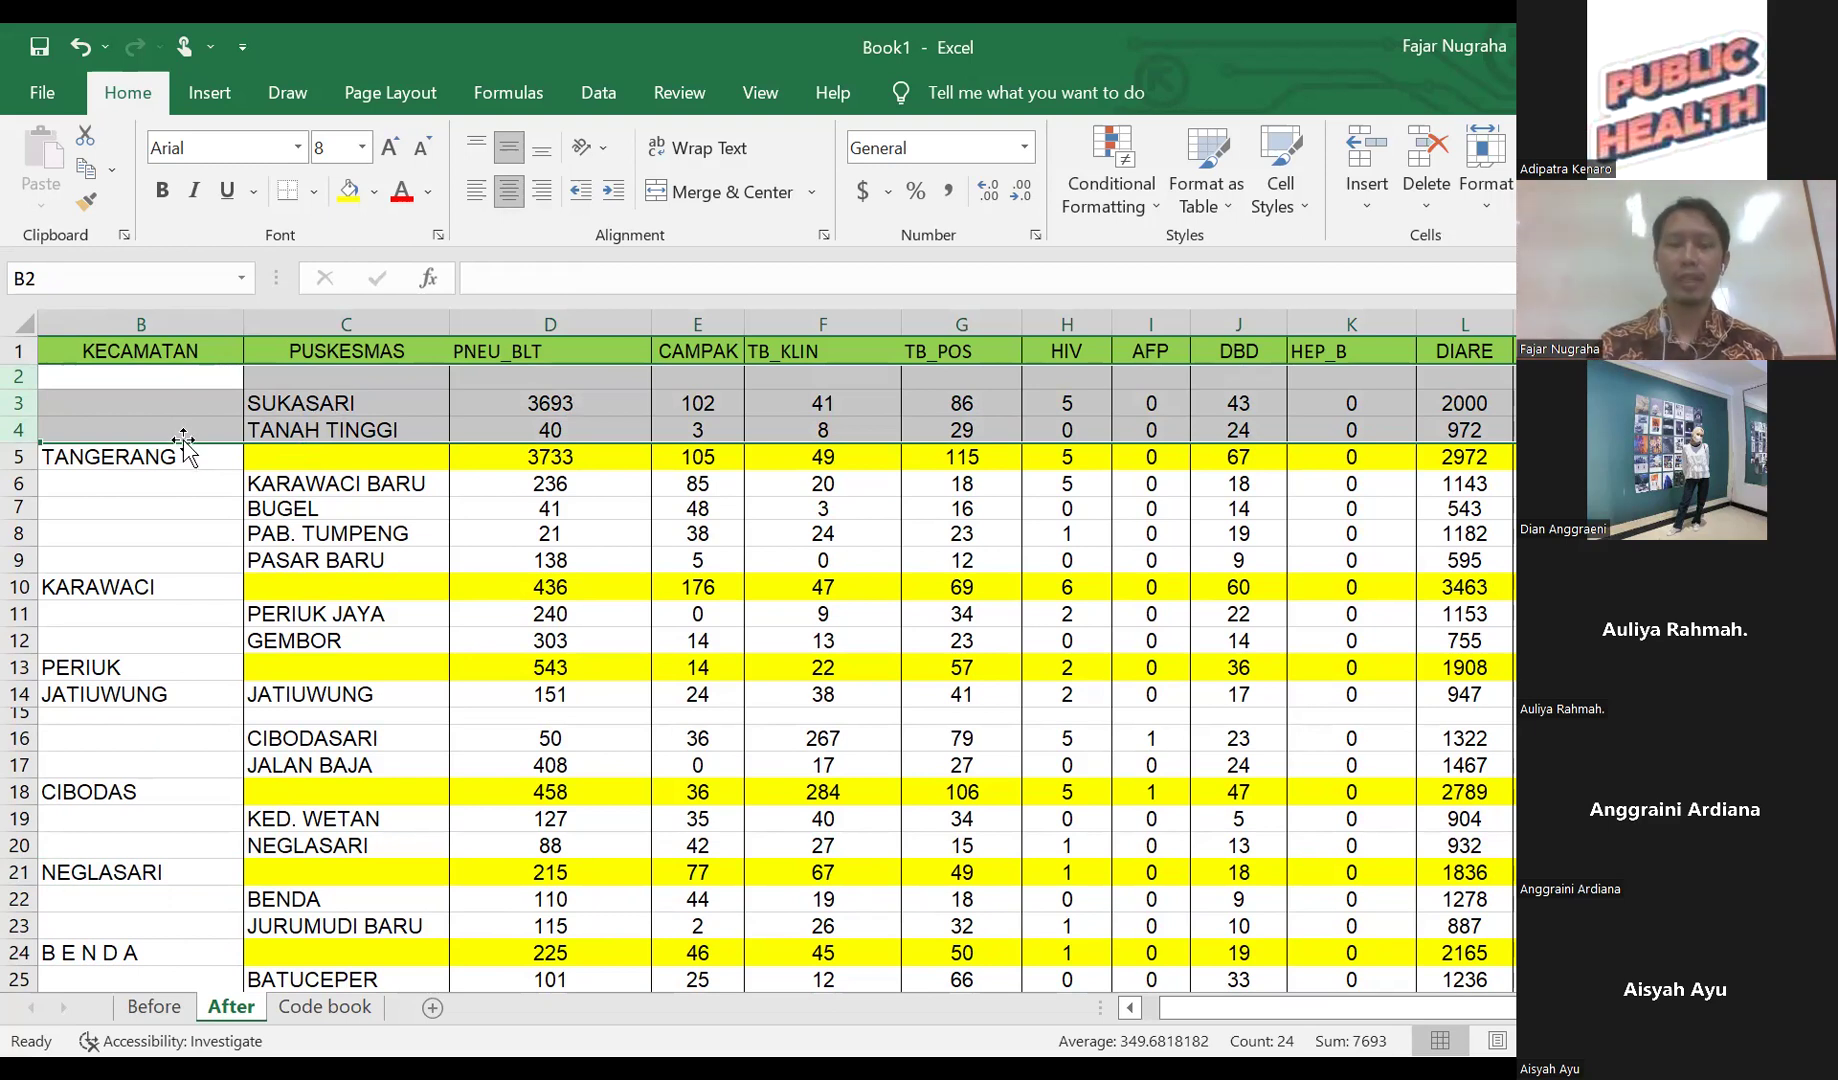
mouse_move(20, 375)
left_mouse_down()
mouse_move(20, 428)
mouse_move(24, 410)
left_mouse_up()
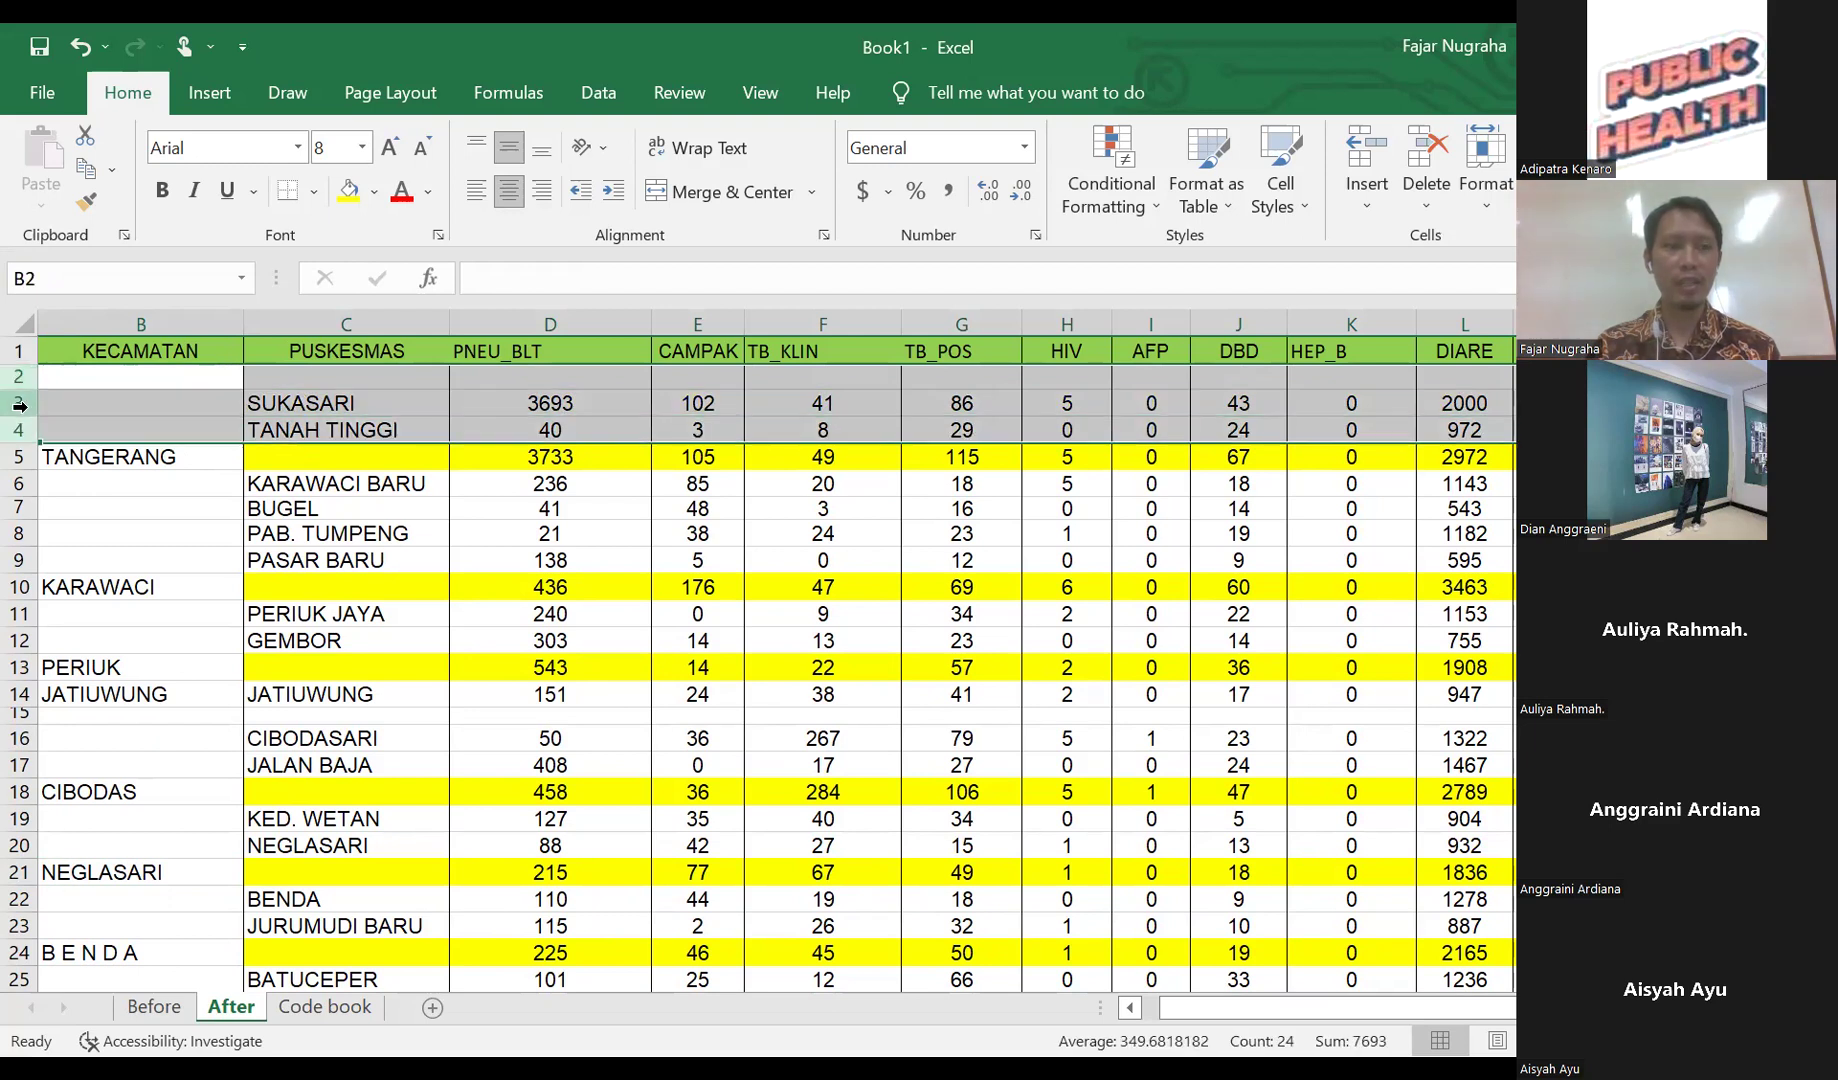
right_click(20, 404)
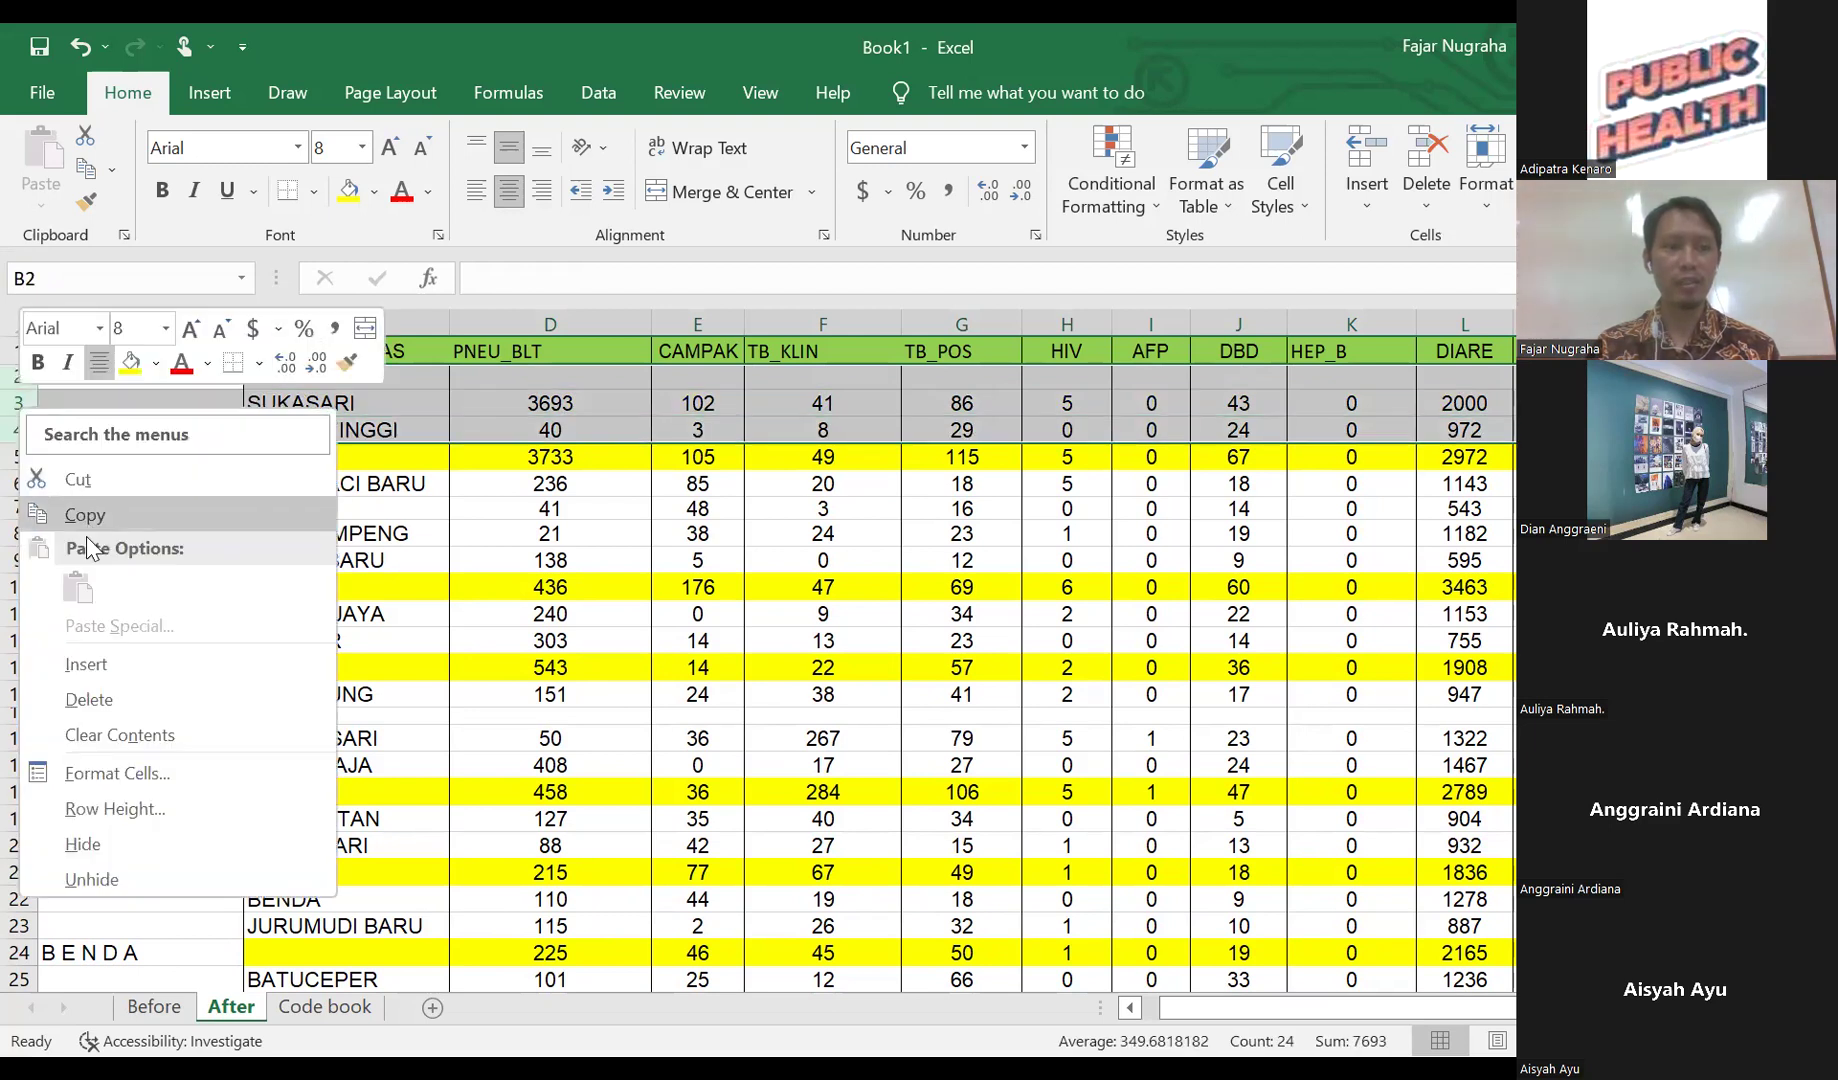
left_click(108, 702)
left_click(127, 588)
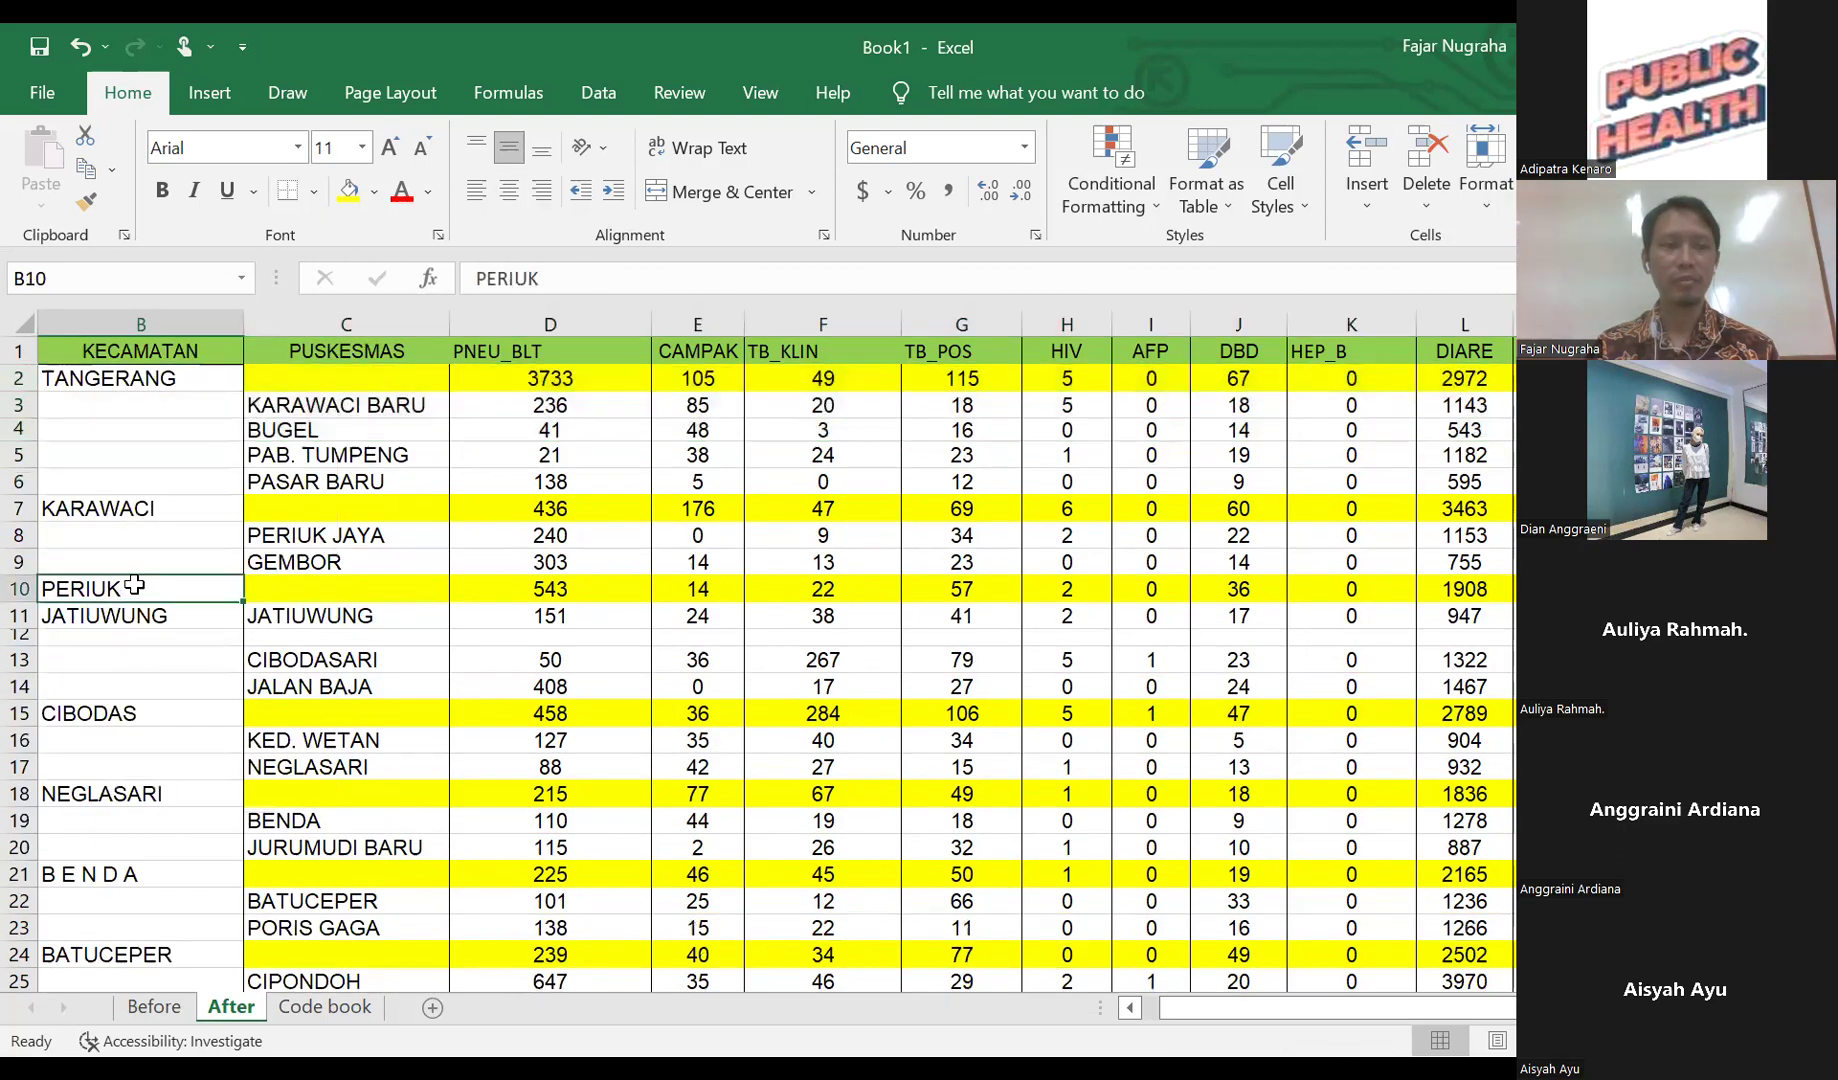
- Delete the four puskesmas rows 3 to 6, Karawaci Baru through Pasar Baru, above the Karawaci subtotal
left_click(14, 403)
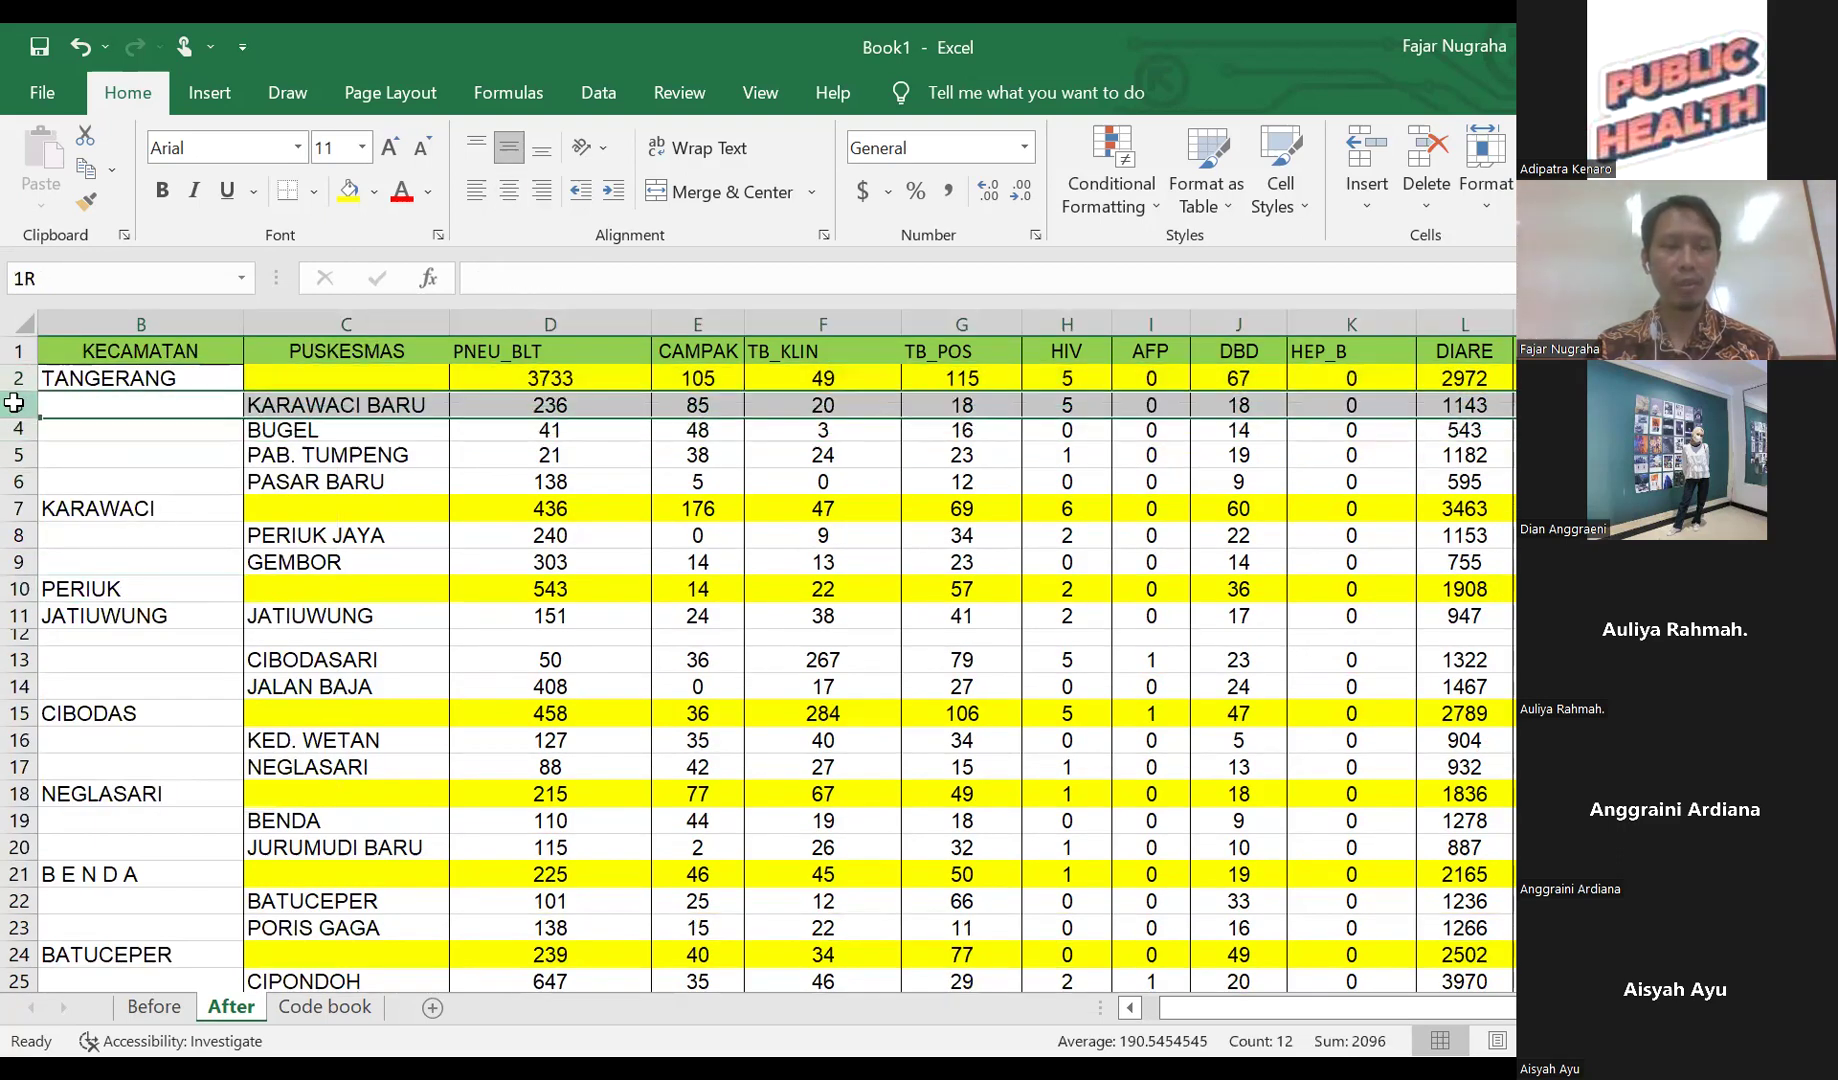
left_click_drag(14, 403, 19, 478)
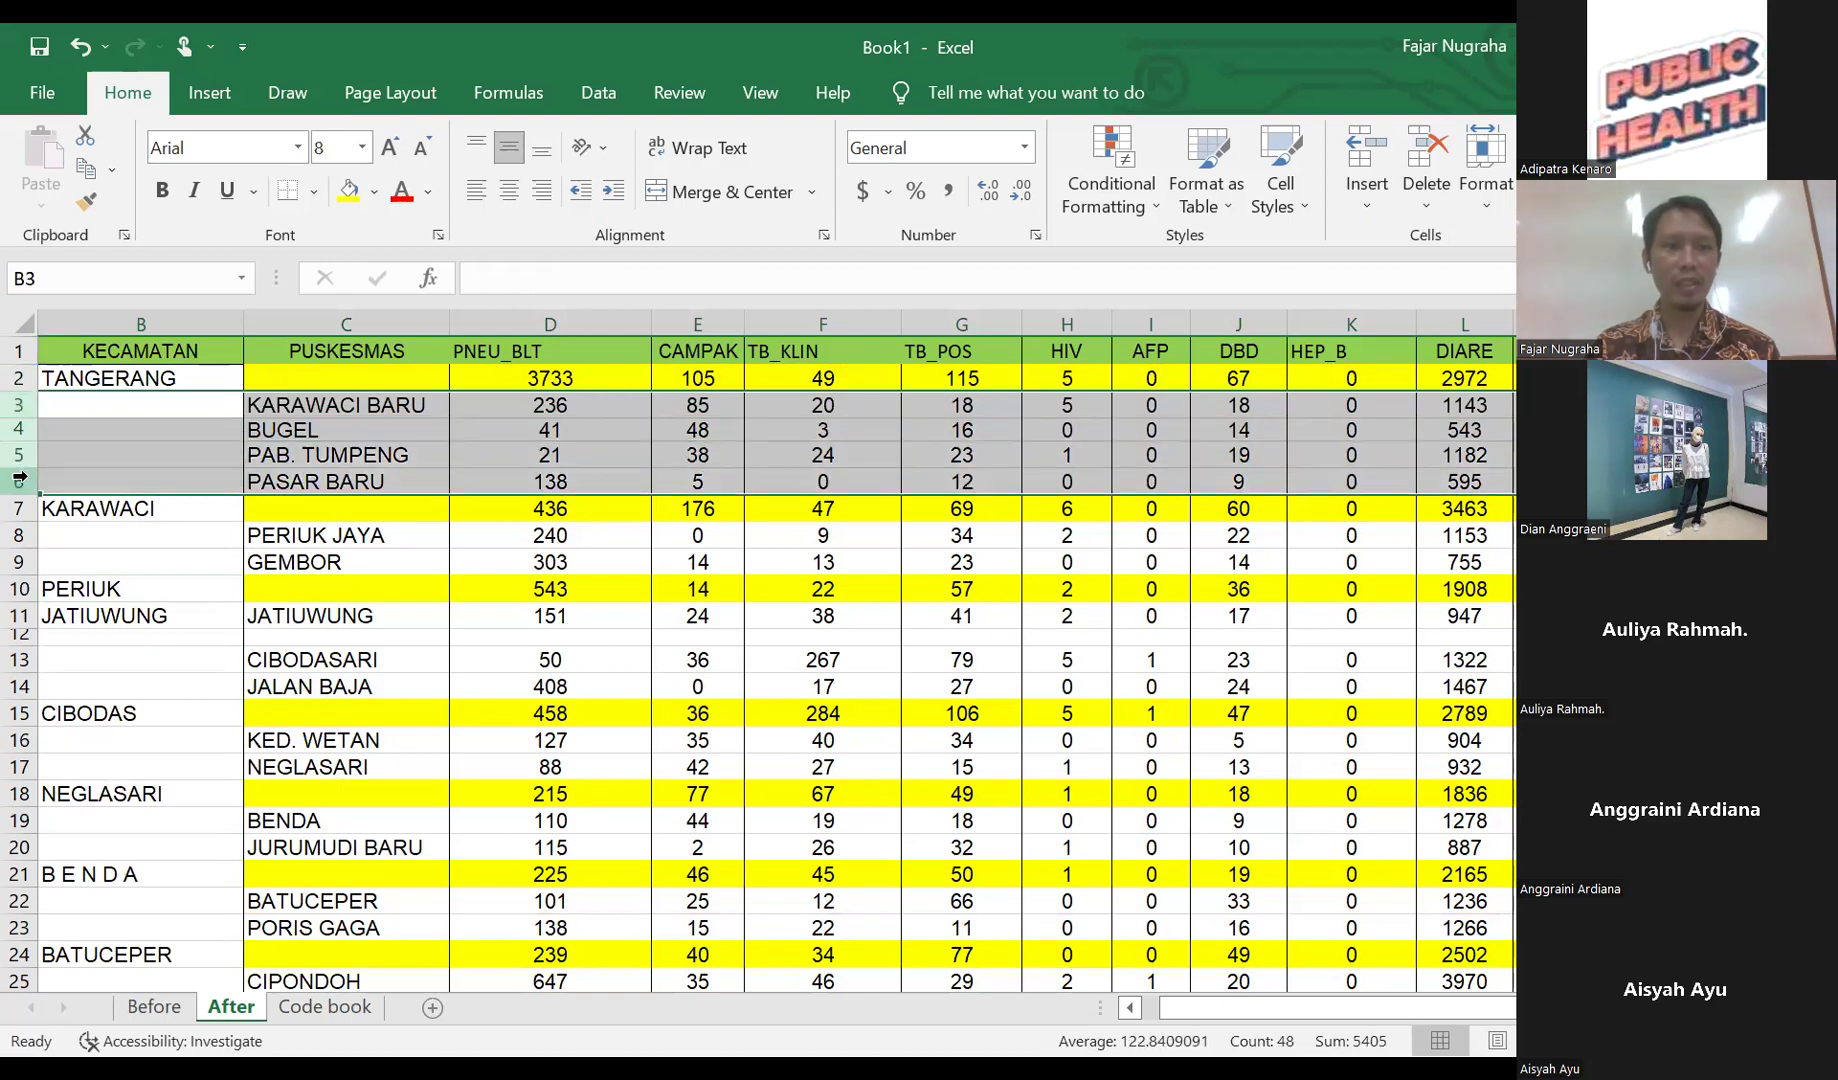
right_click(19, 478)
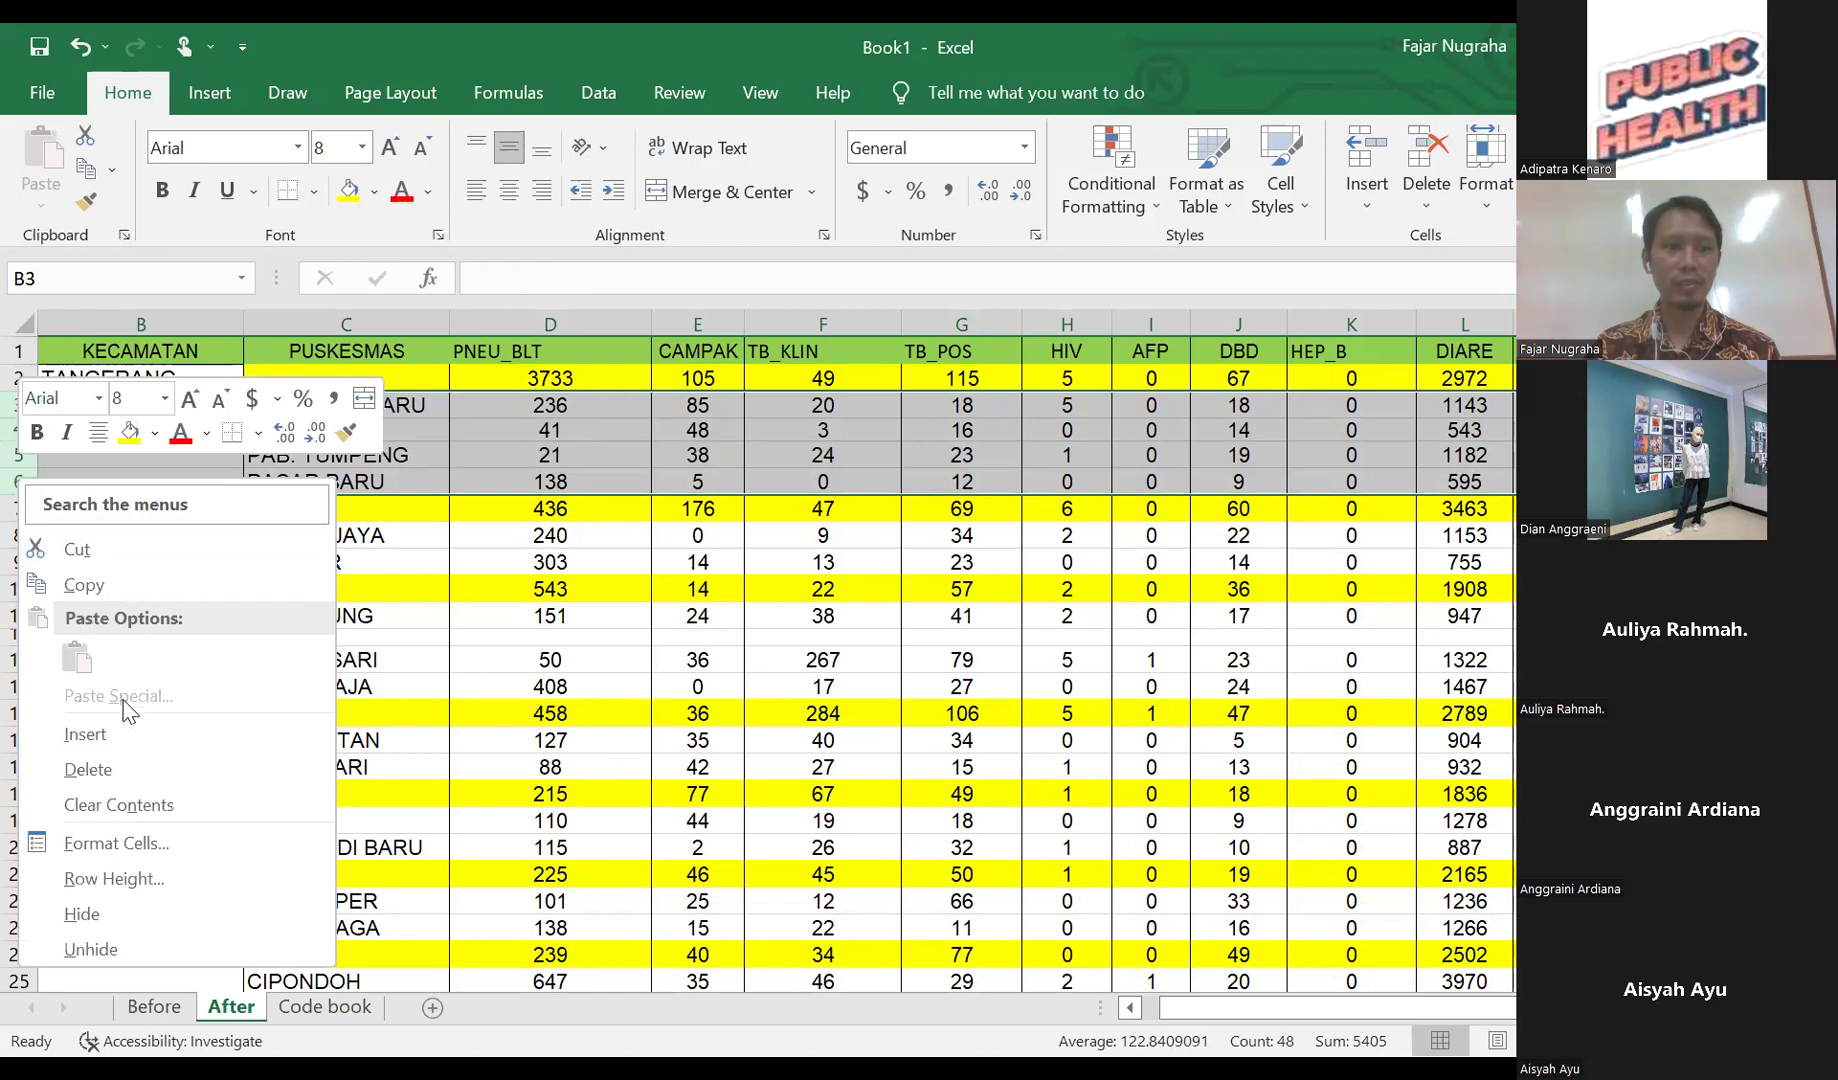
left_click(157, 769)
left_click(143, 717)
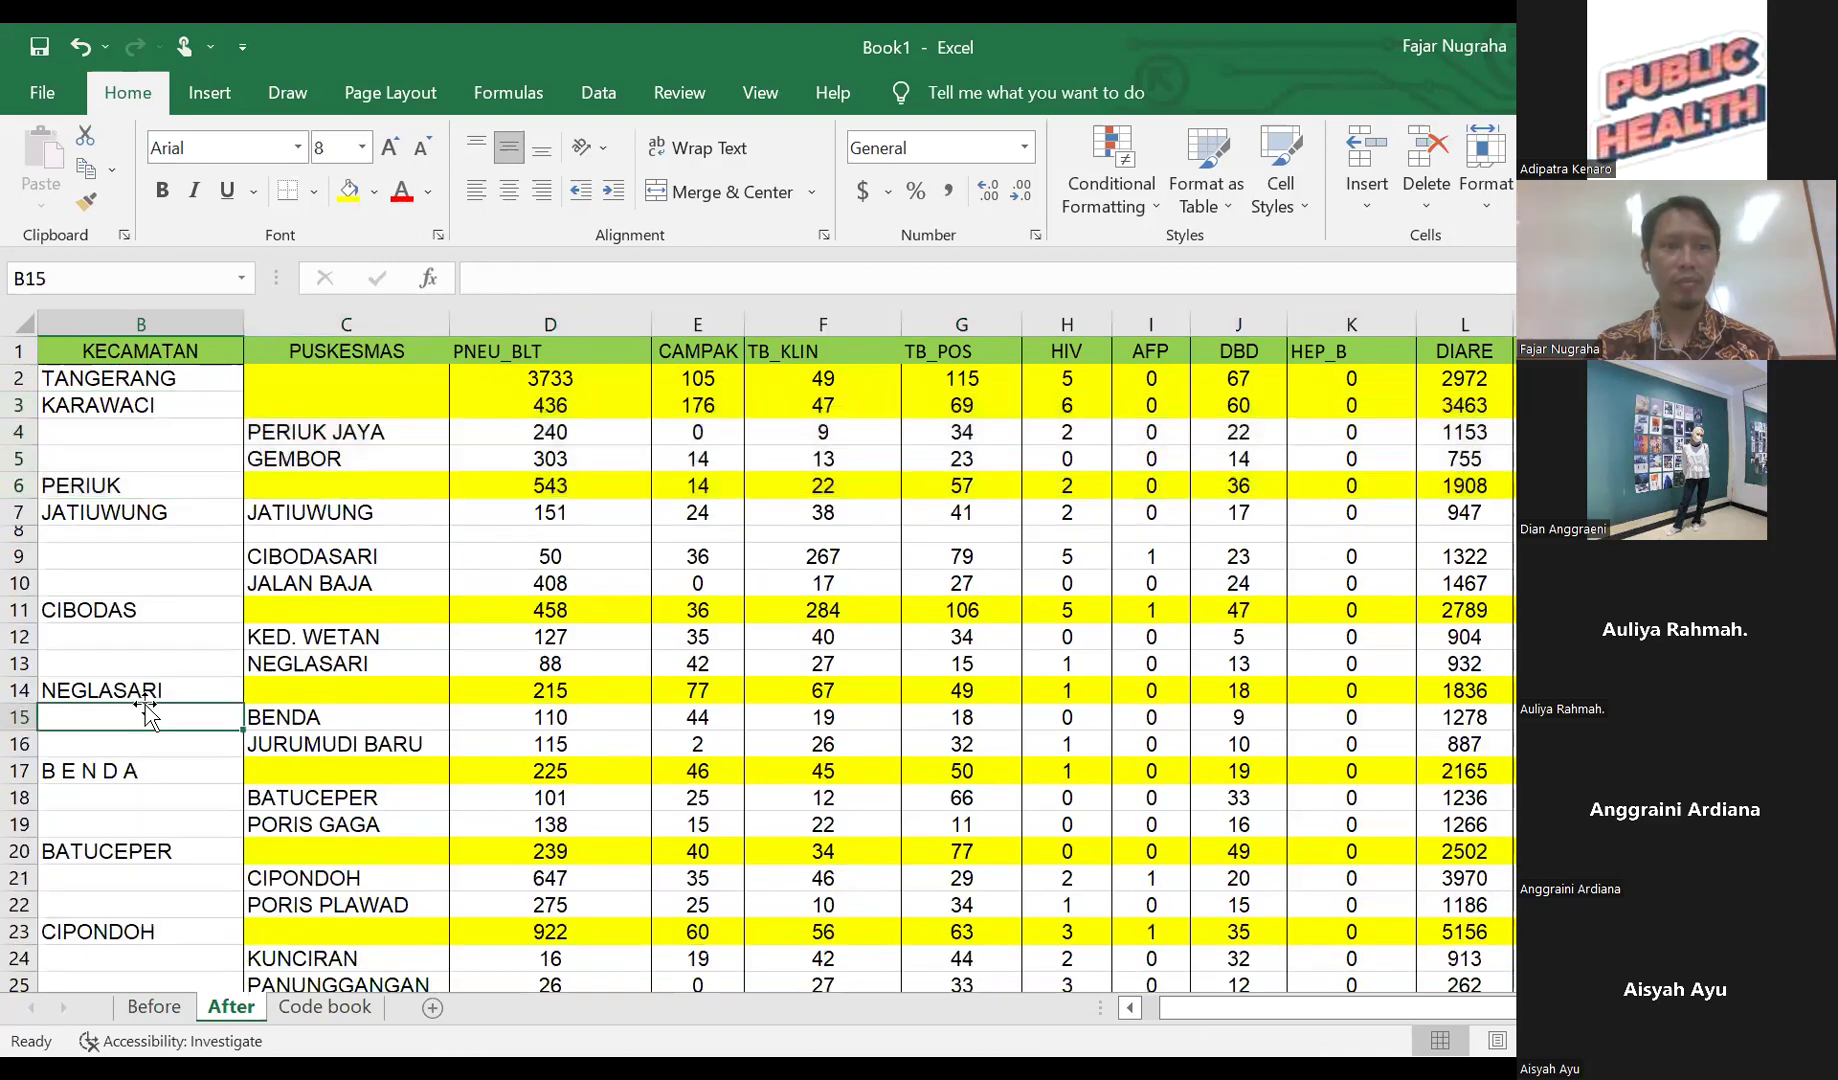
- Delete puskesmas rows 4 and 5 above the Periuk subtotal, and rows 6 to 8 above the Cibodas subtotal
left_click(22, 427)
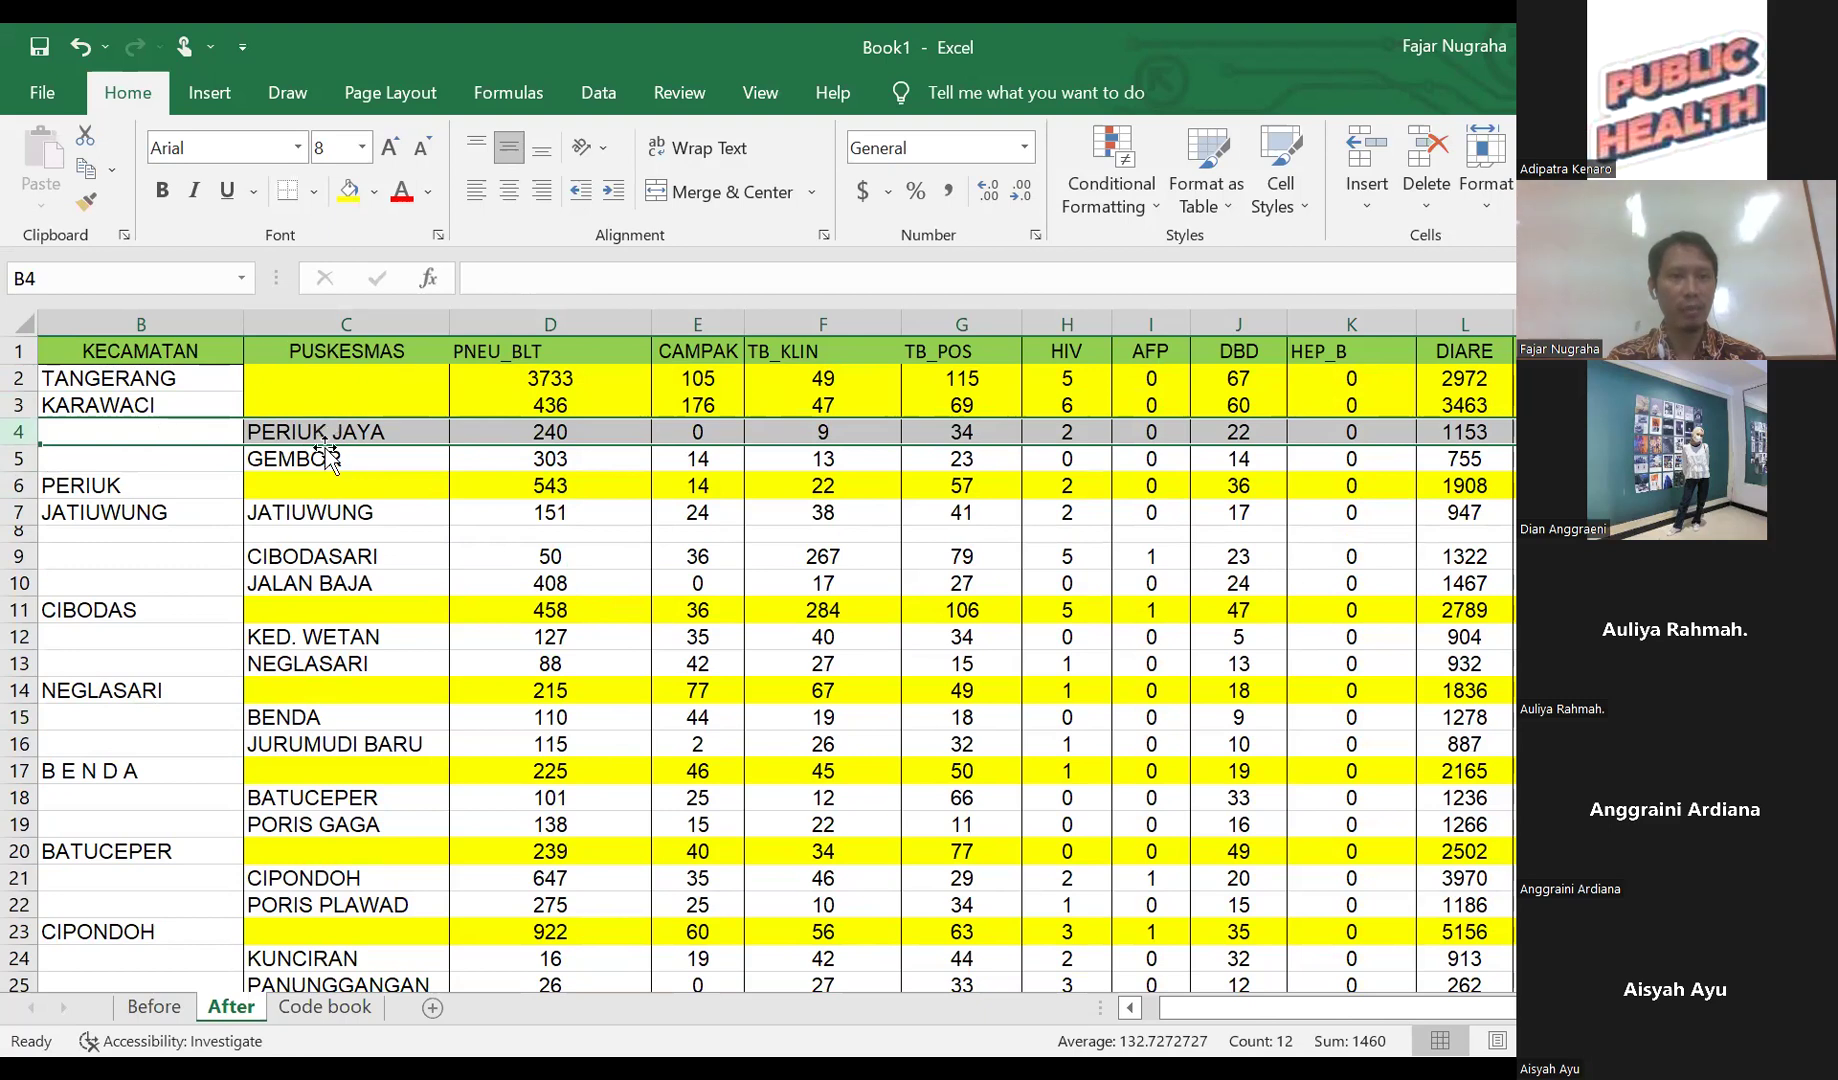
left_click_drag(20, 431, 20, 461)
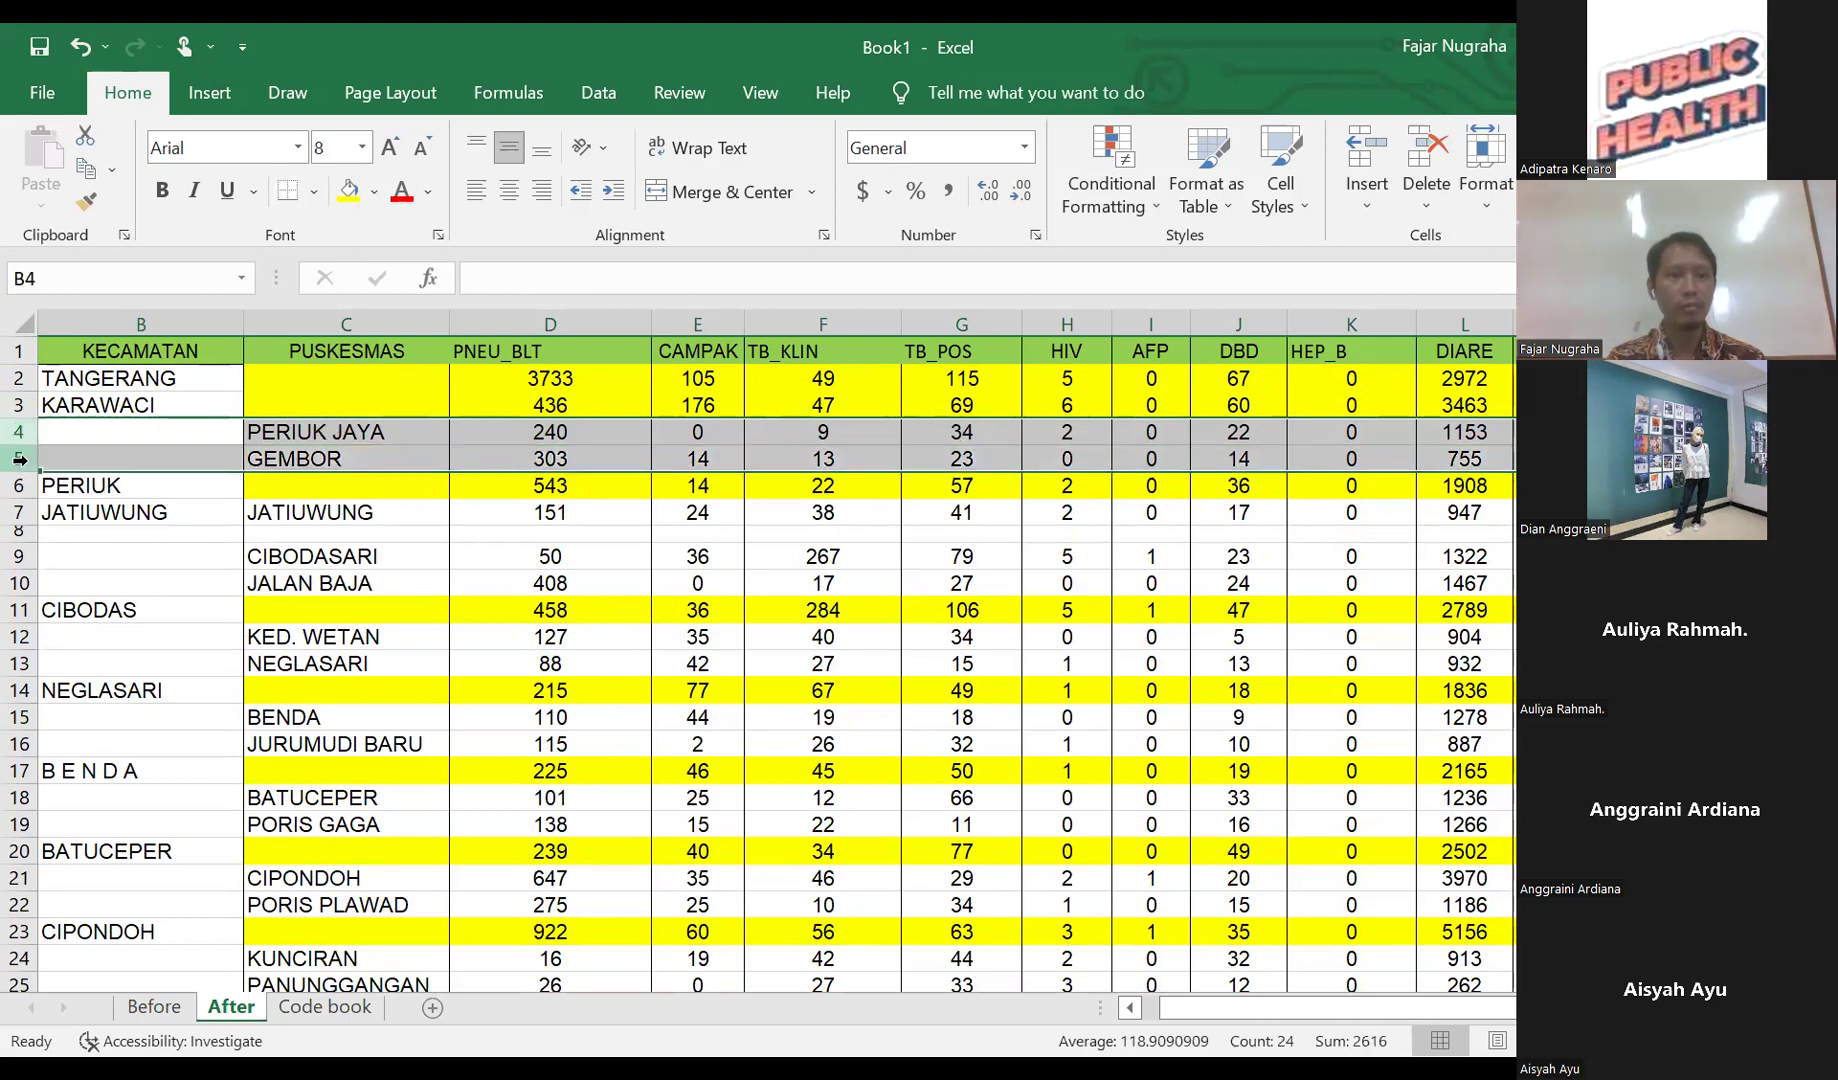
right_click(20, 459)
left_click(140, 747)
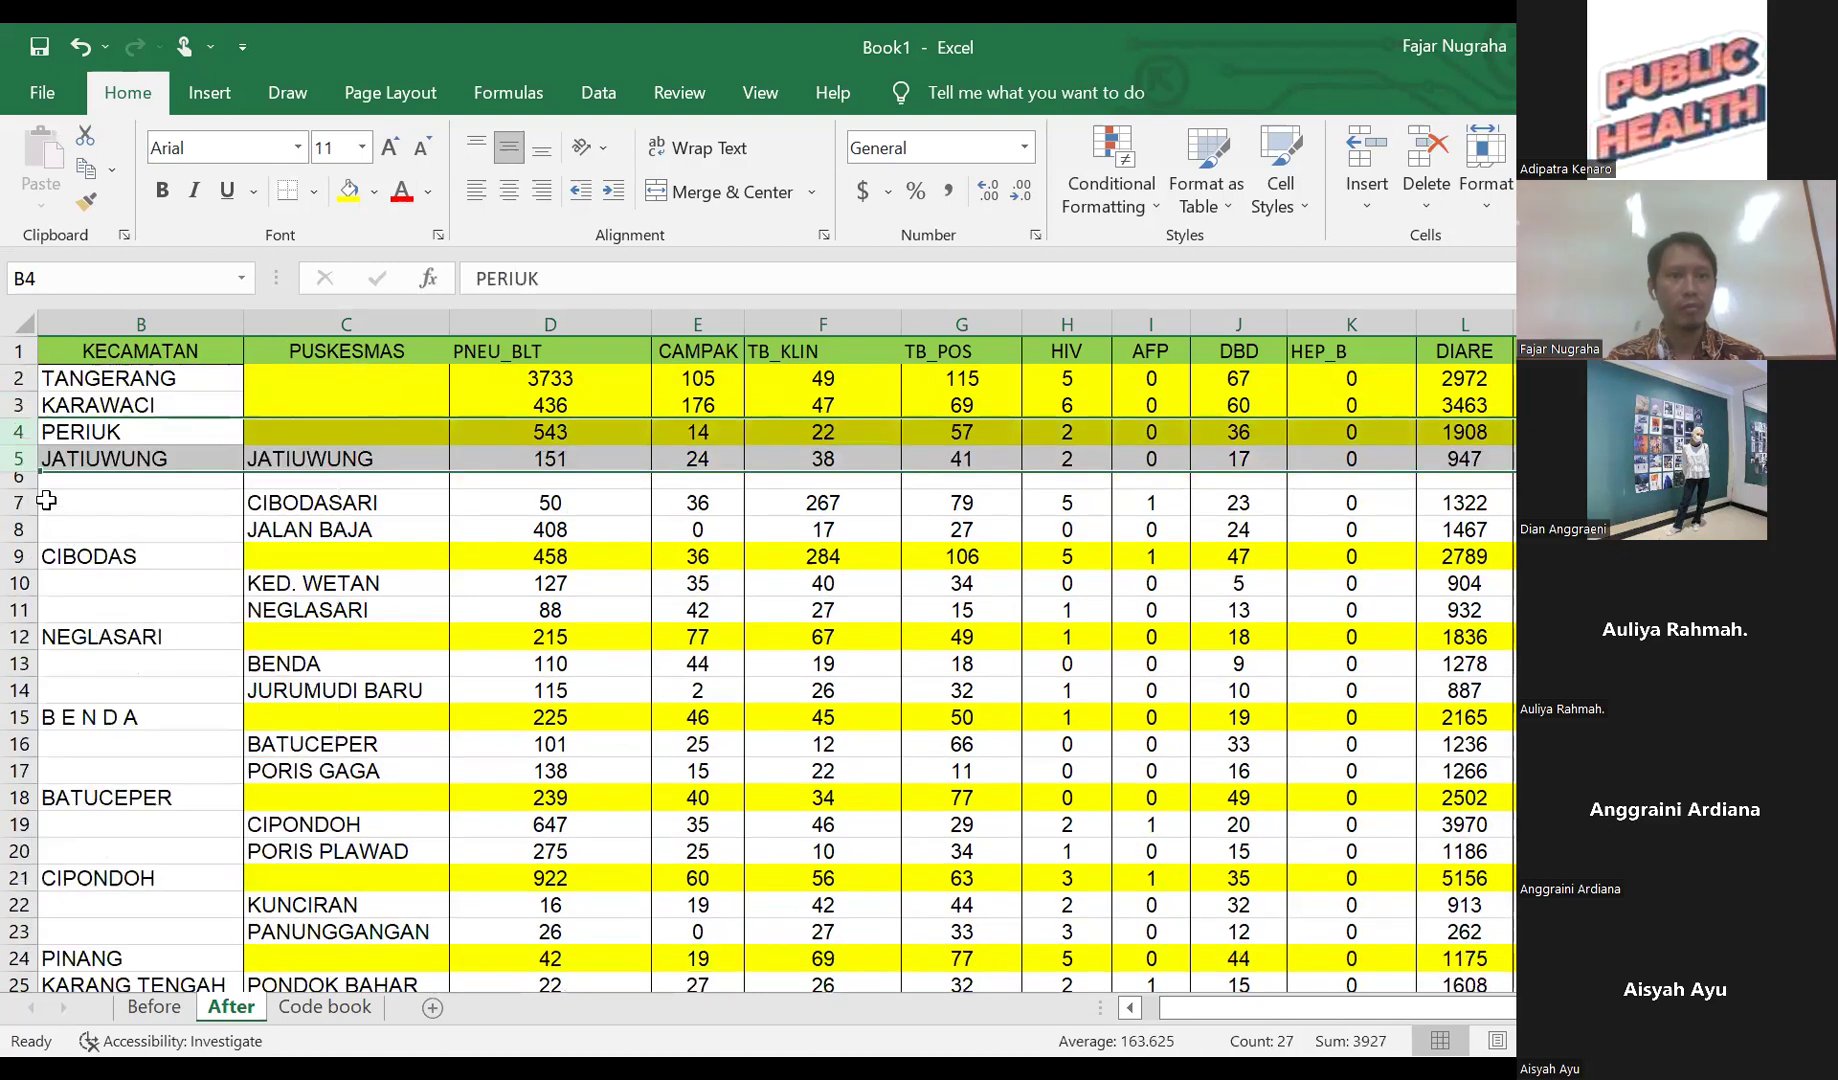
left_click(18, 481)
mouse_move(18, 481)
left_mouse_down()
mouse_move(16, 534)
mouse_move(22, 519)
left_mouse_up()
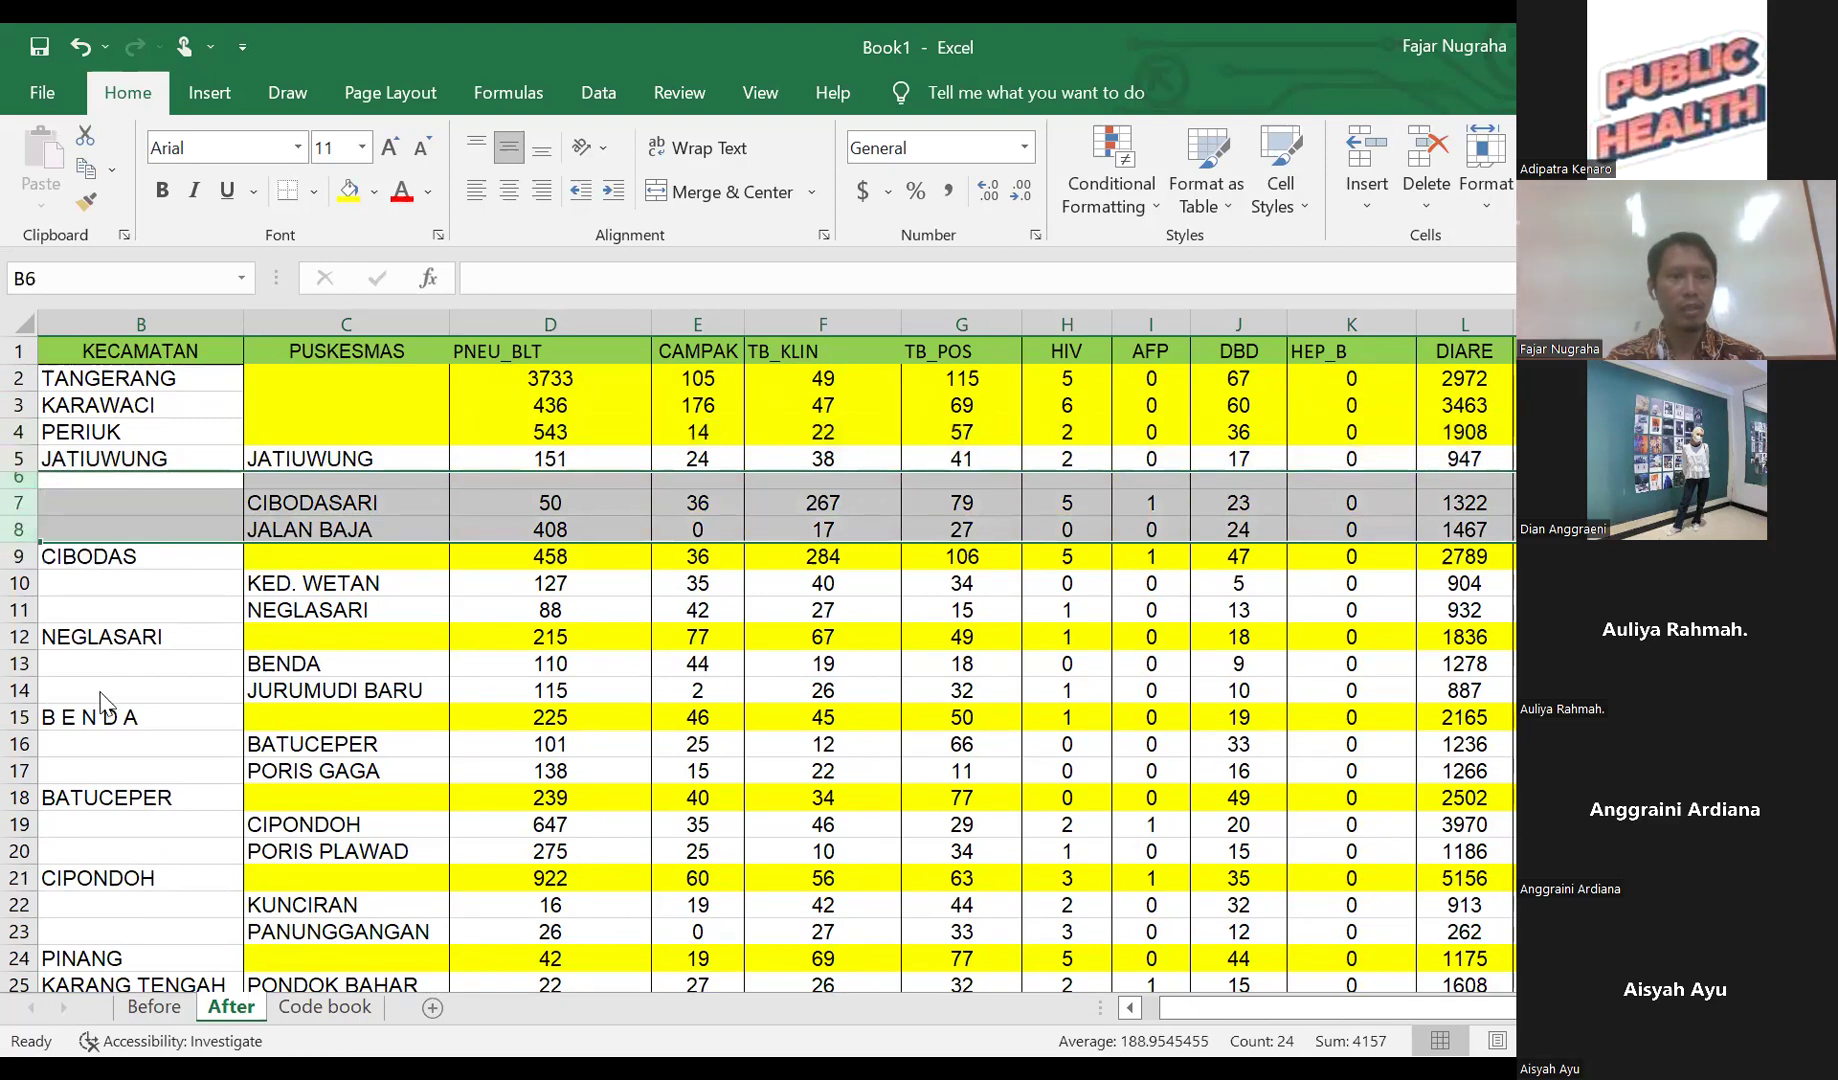
right_click(22, 519)
left_click(93, 810)
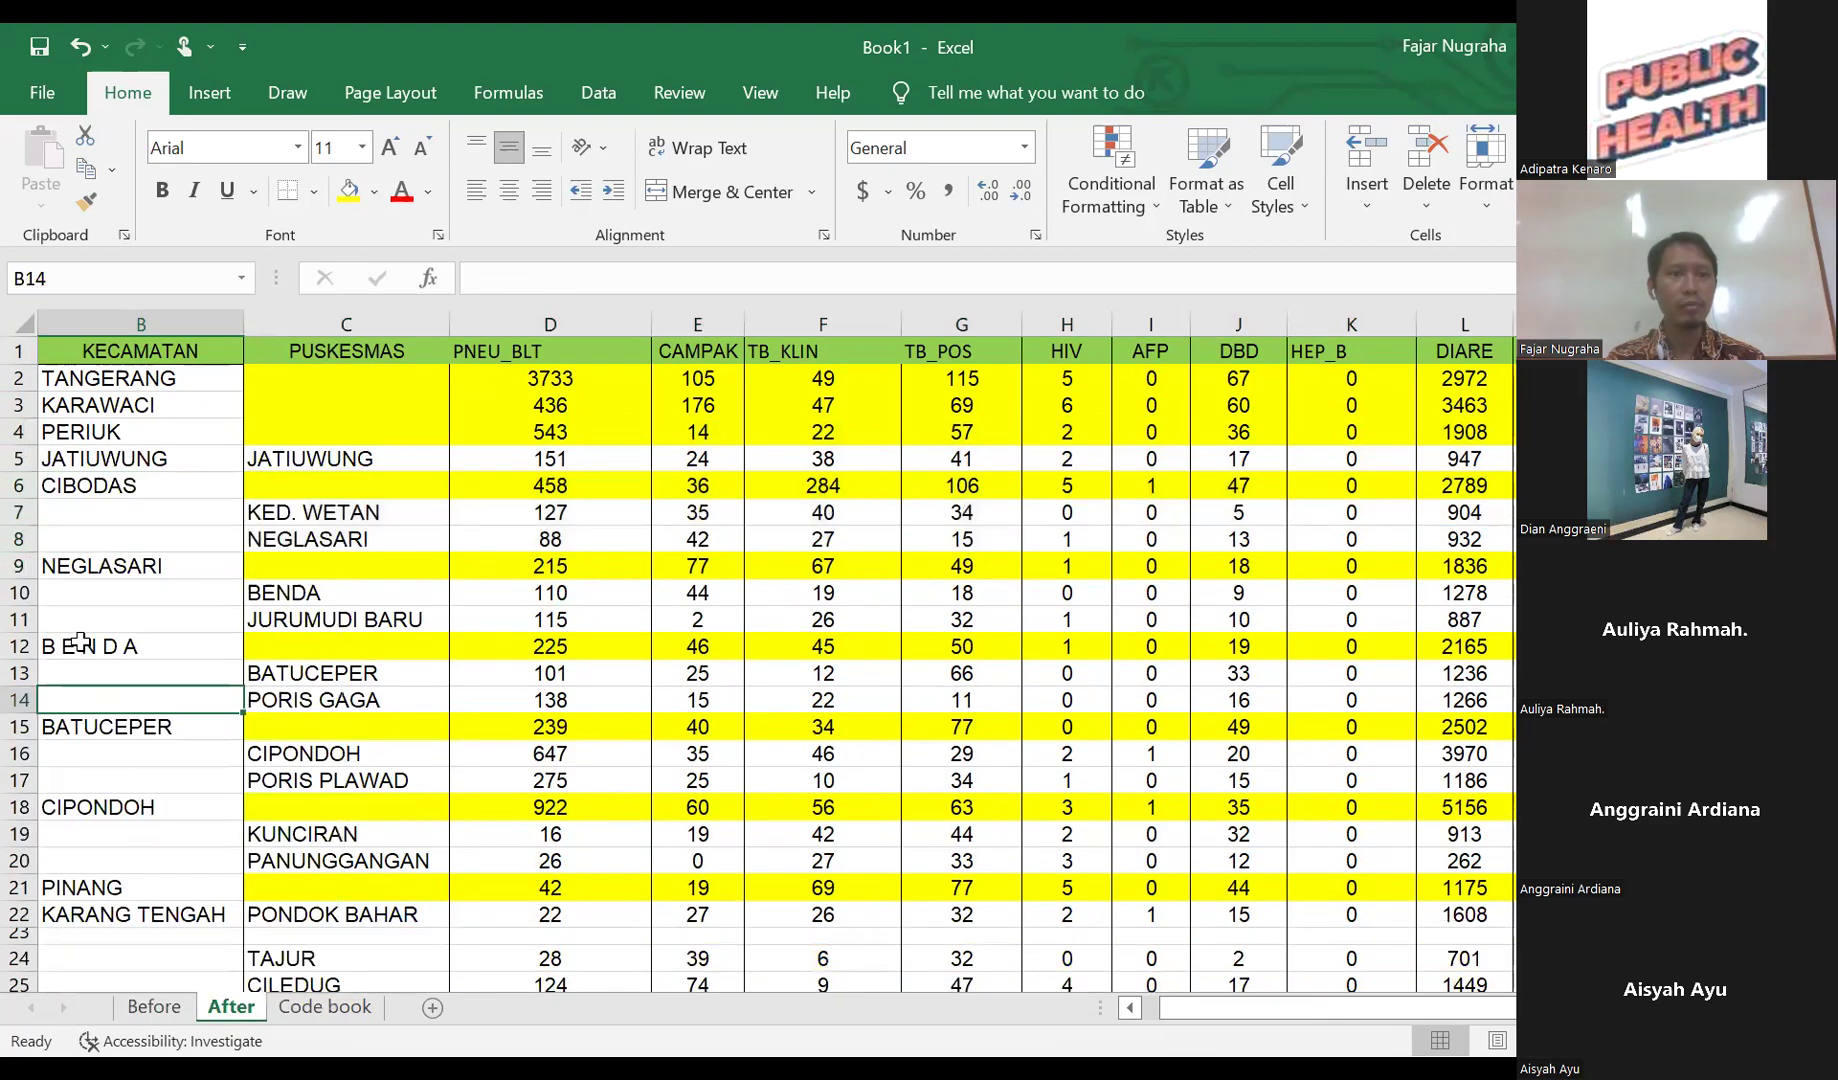
- Delete puskesmas rows 7 and 8 above the Neglasari subtotal, and the resulting rows 8 and 9 above the Benda subtotal
left_click_drag(19, 512, 24, 542)
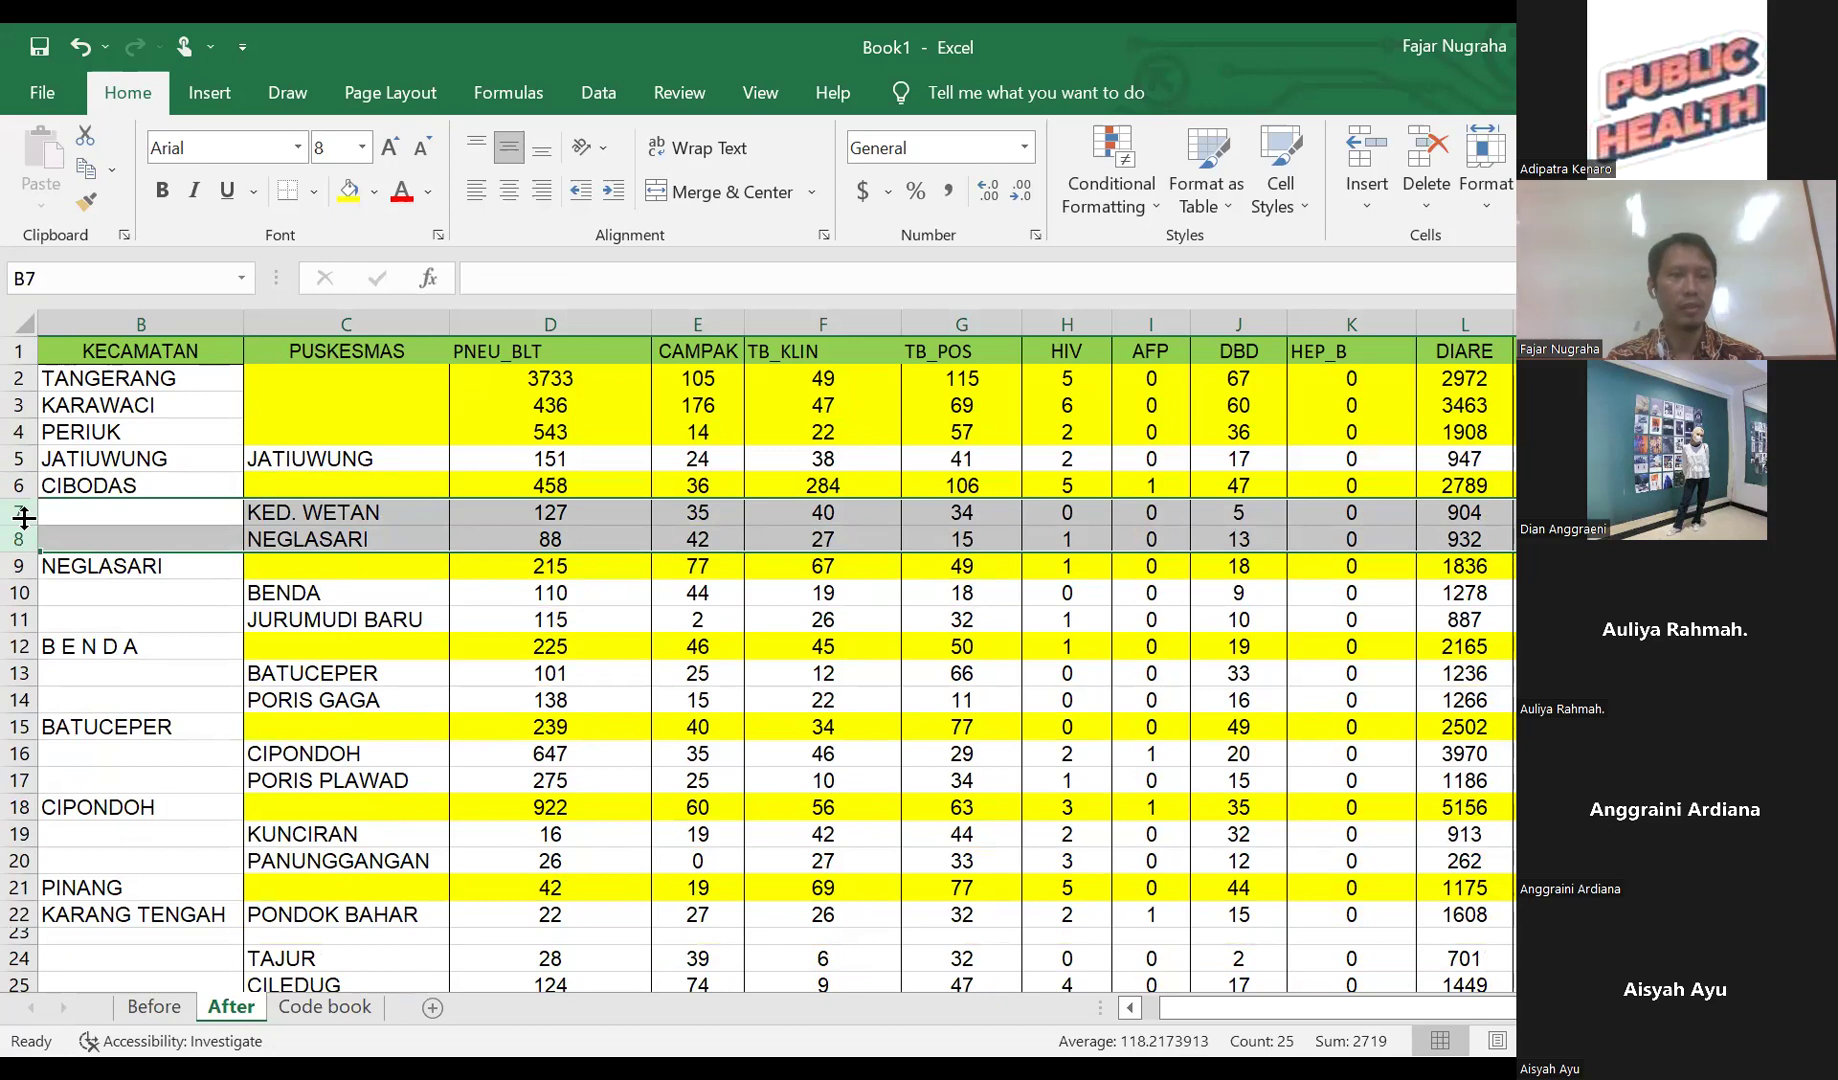
right_click(24, 517)
left_click(127, 817)
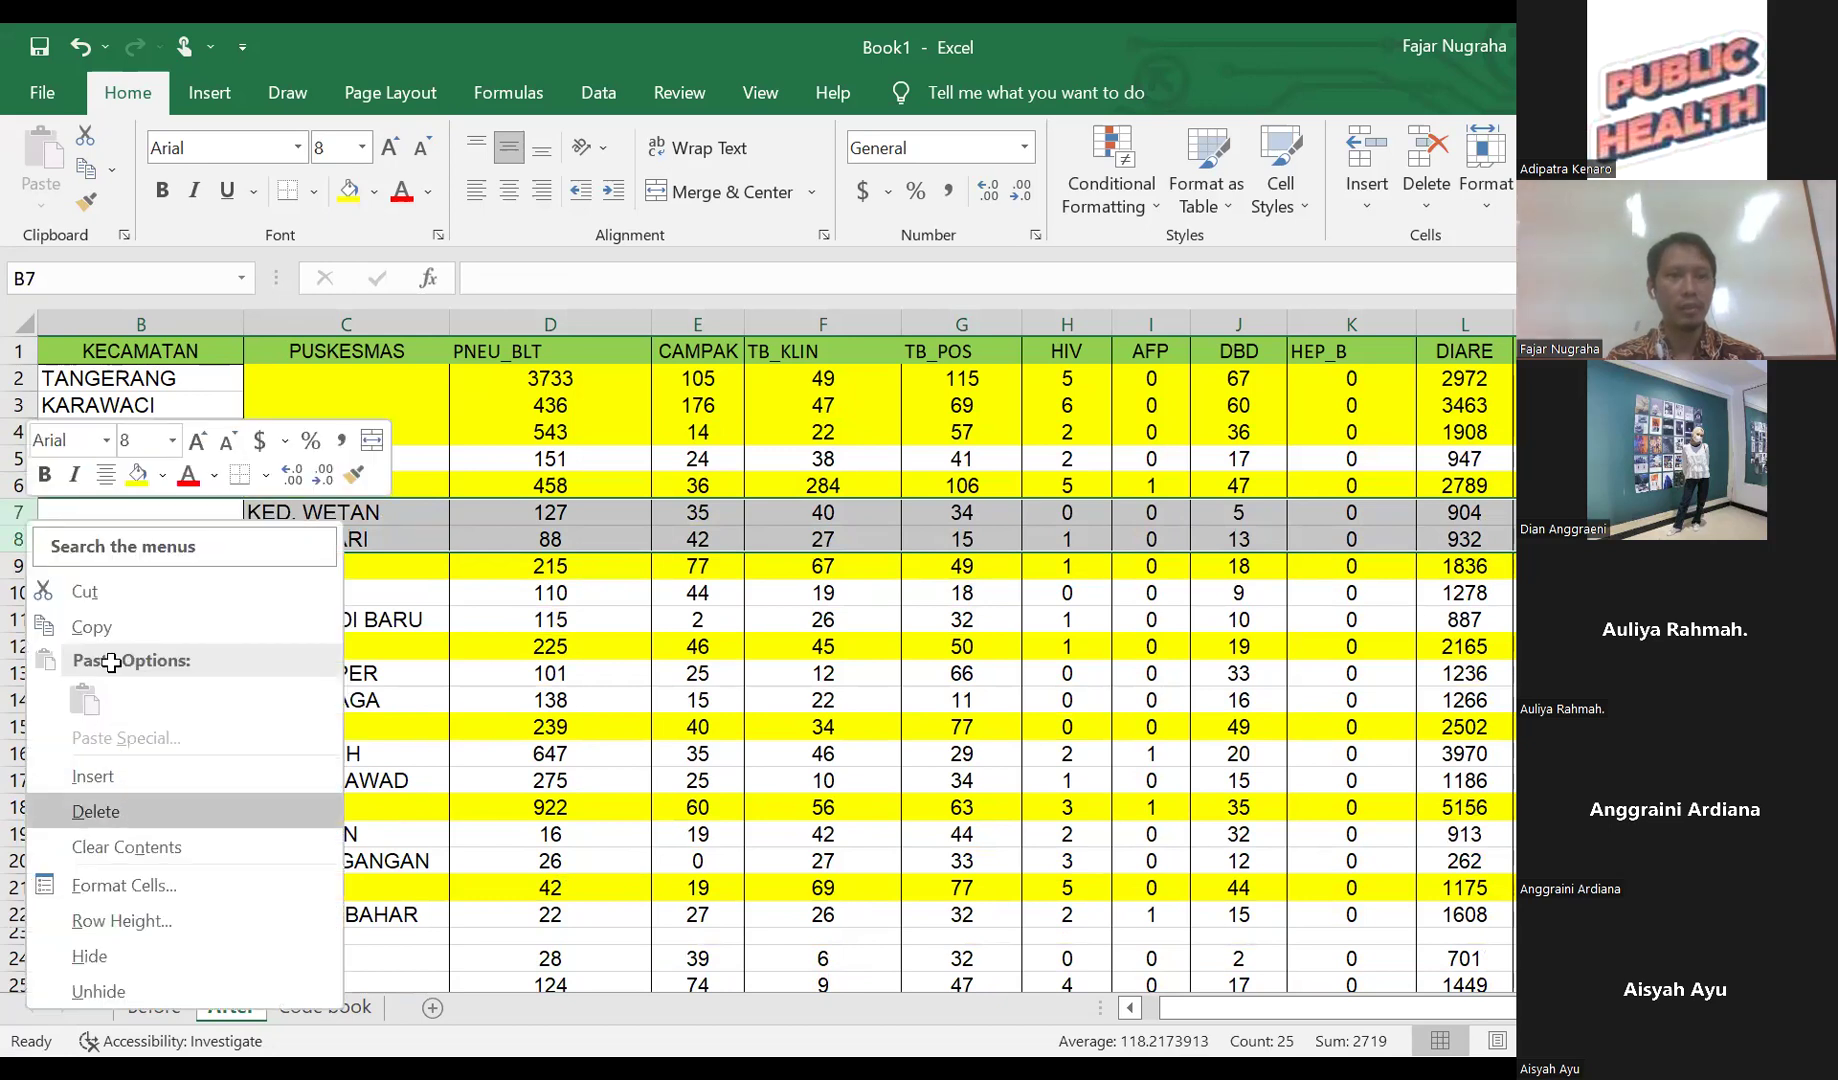
left_click(112, 665)
left_click_drag(19, 540, 19, 566)
right_click(19, 548)
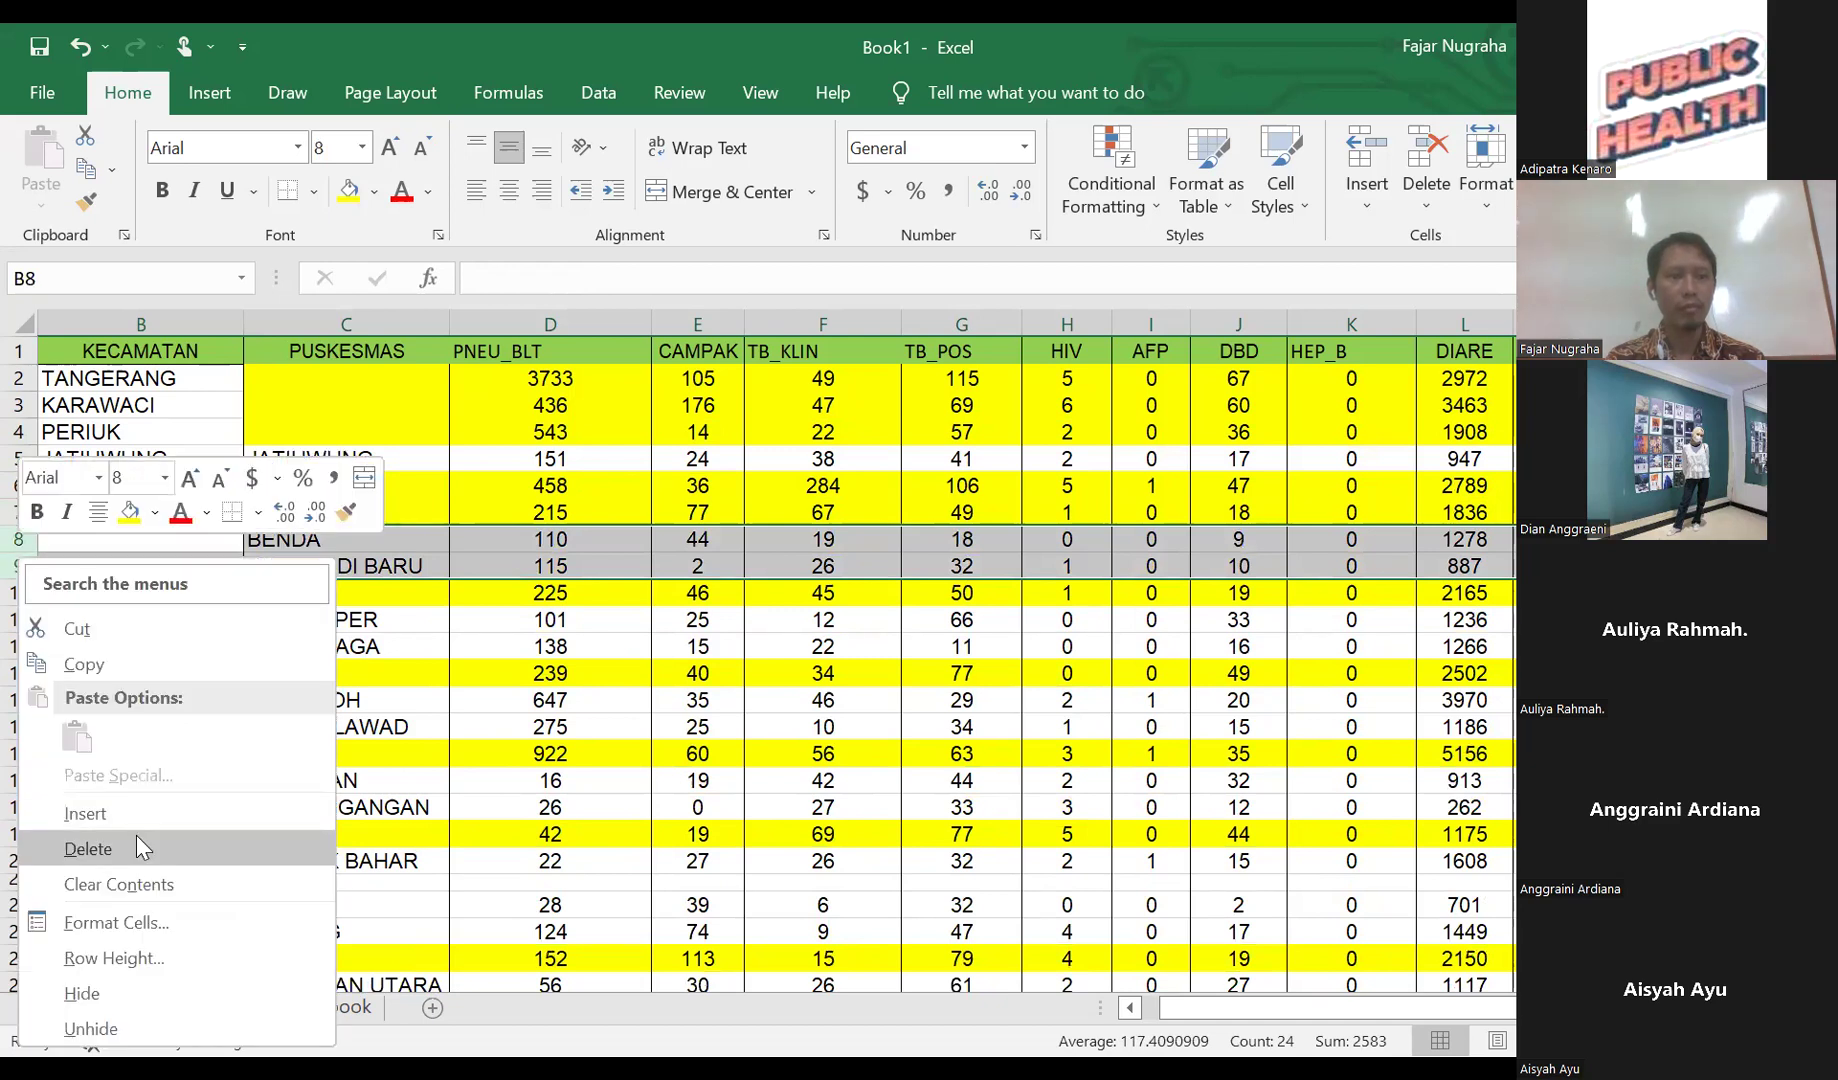
left_click(136, 836)
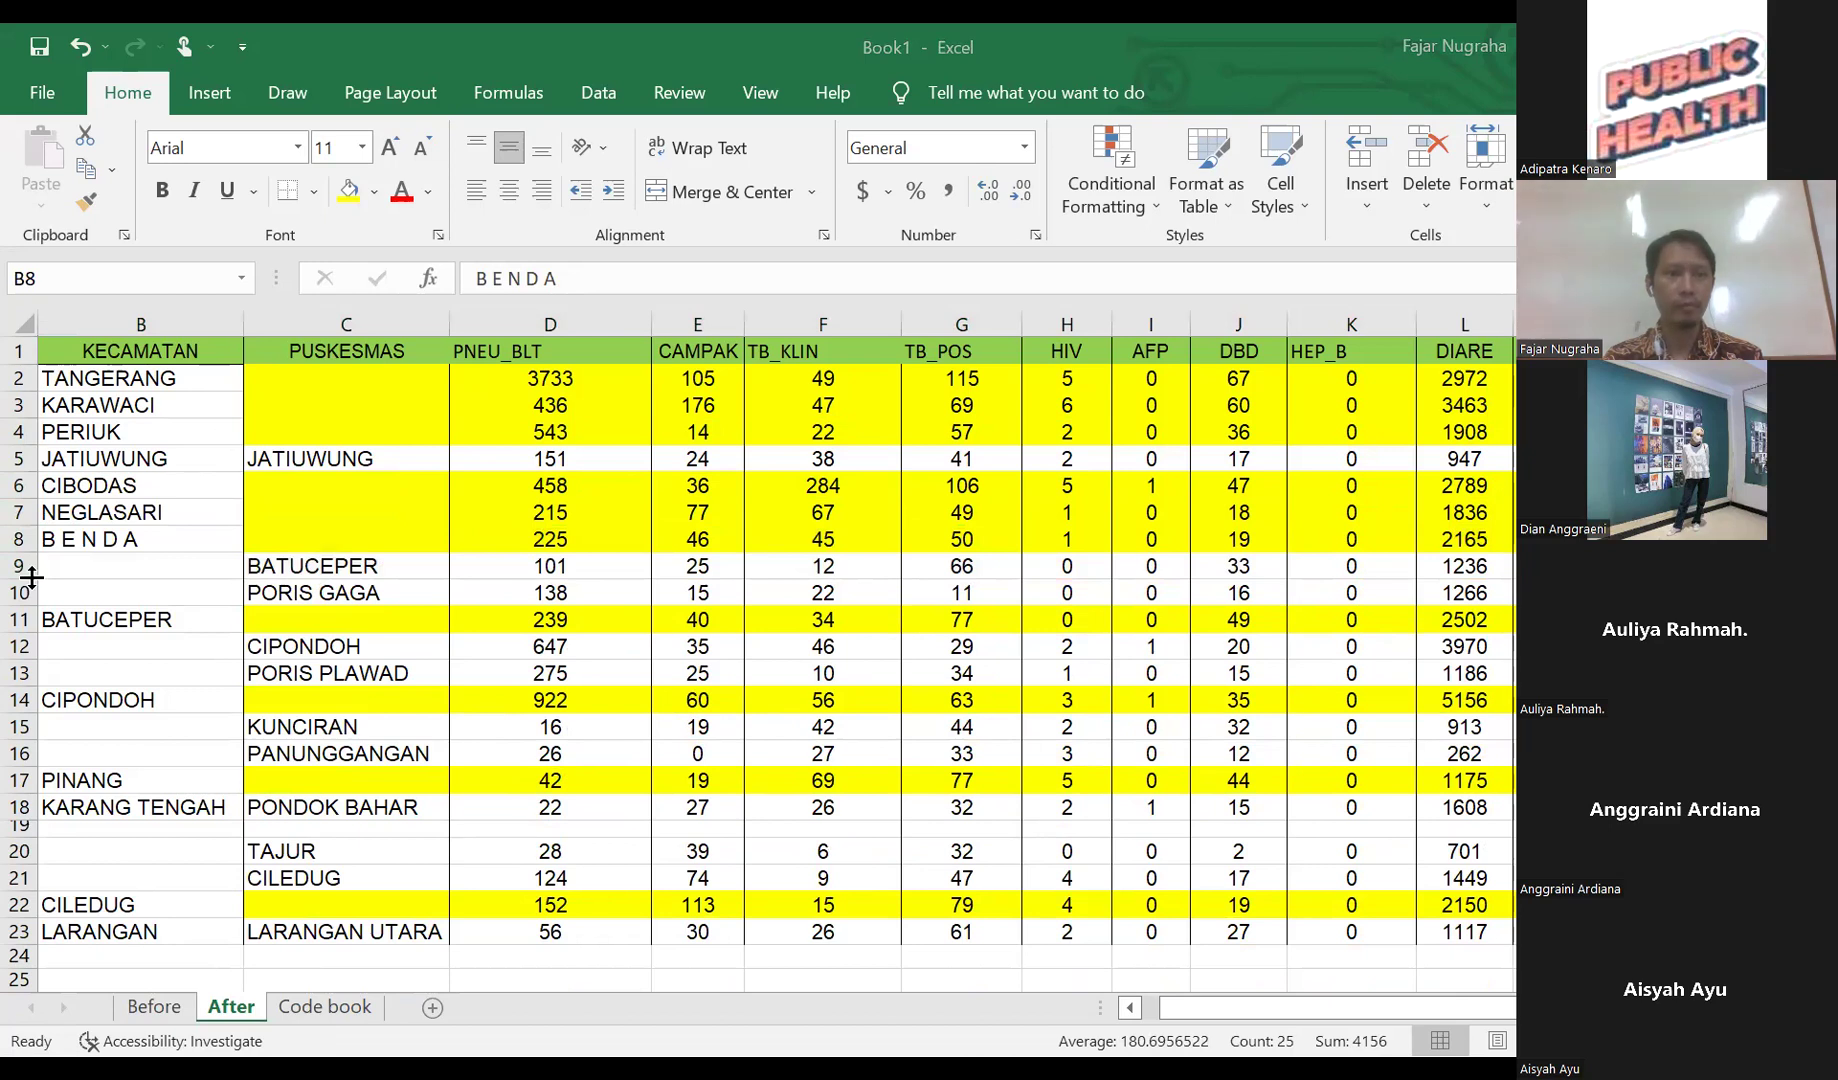
- Delete puskesmas rows 9 and 10 above the Batuceper subtotal, and the resulting rows 10 and 11 above the Cipondoh subtotal
left_click_drag(32, 577, 12, 600)
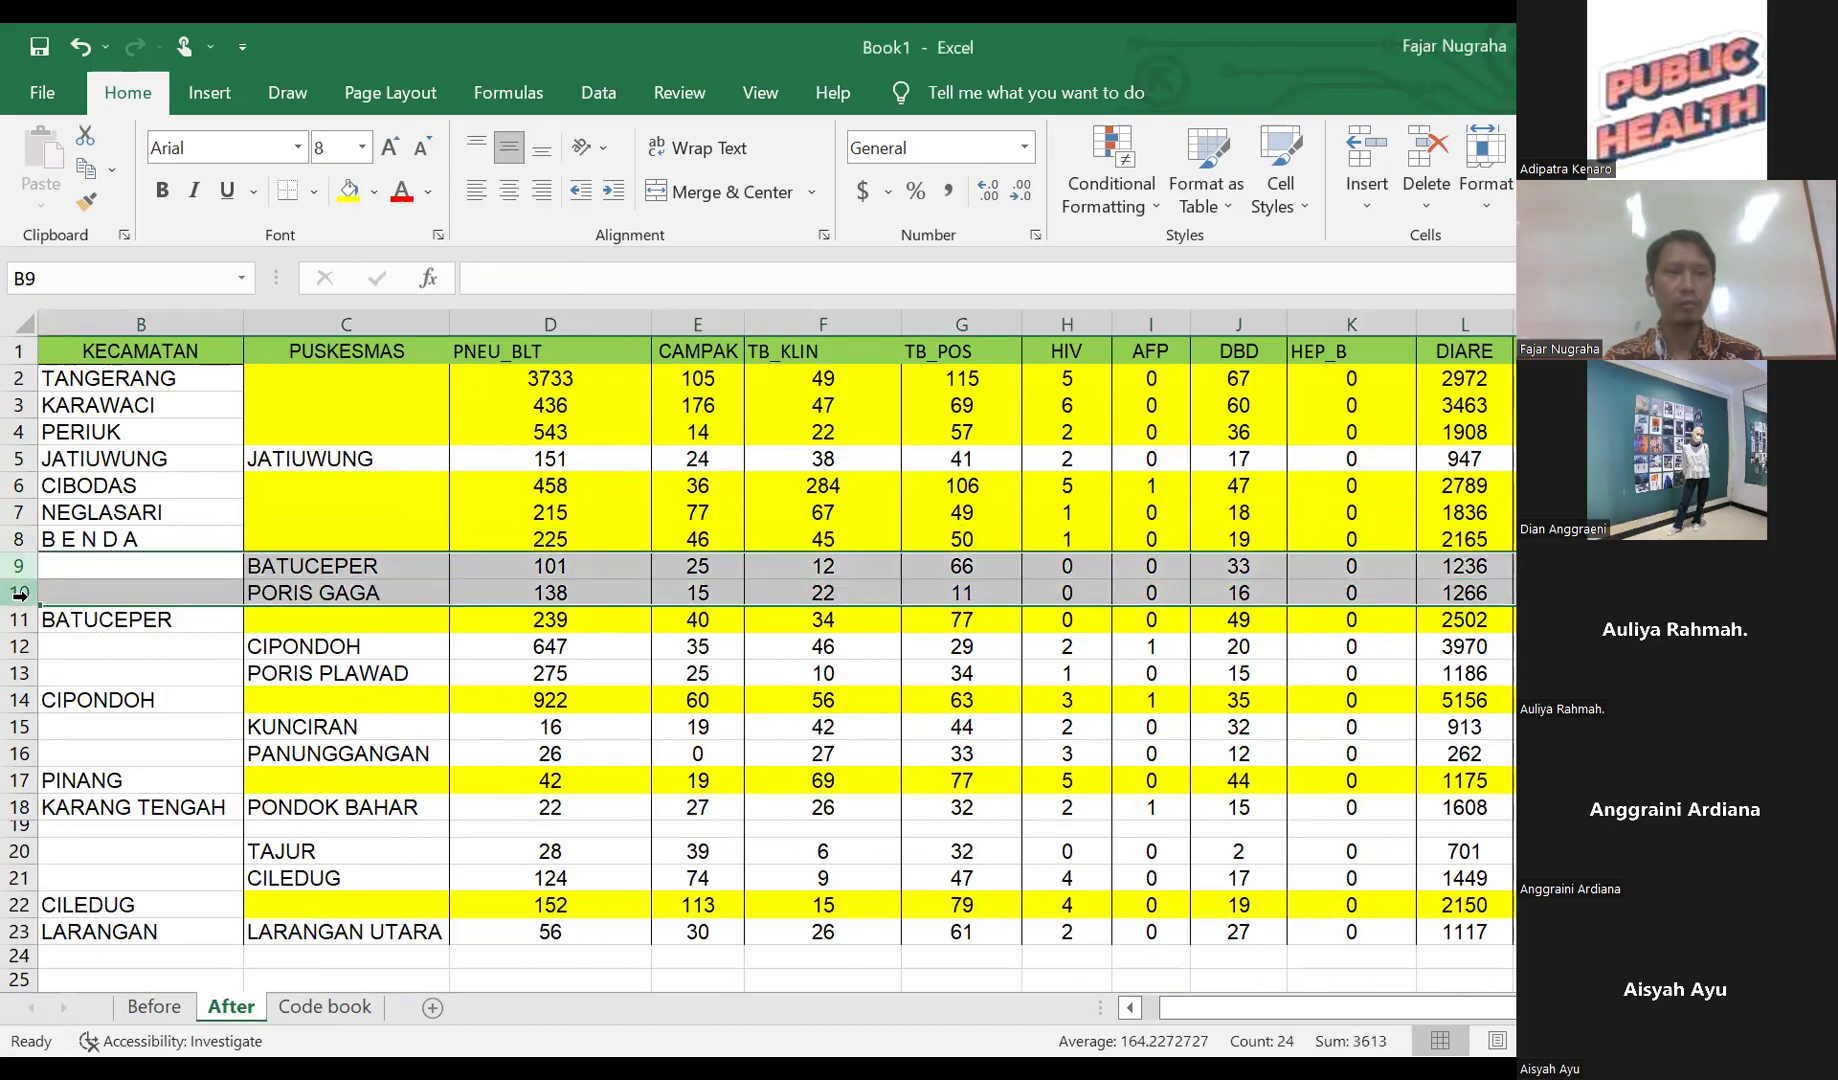
right_click(20, 594)
left_click(92, 406)
left_click_drag(18, 593, 14, 626)
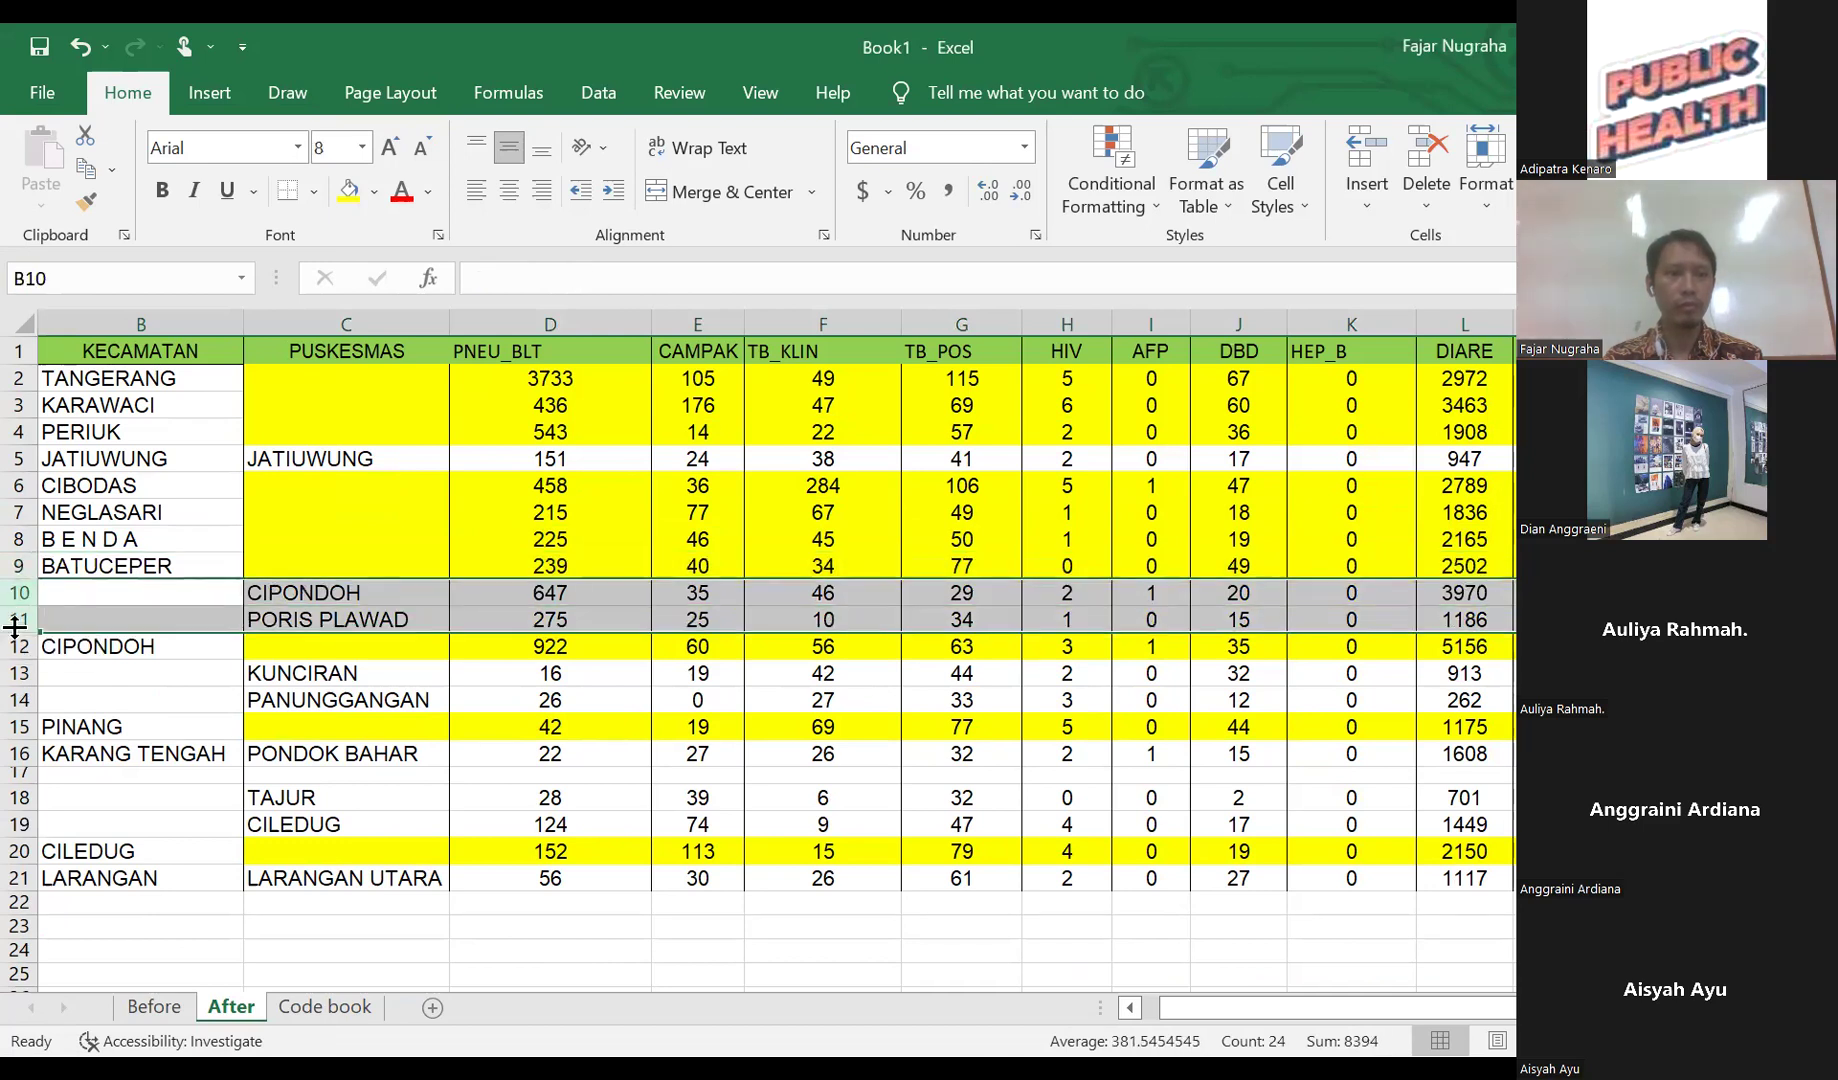
right_click(14, 626)
left_click(109, 438)
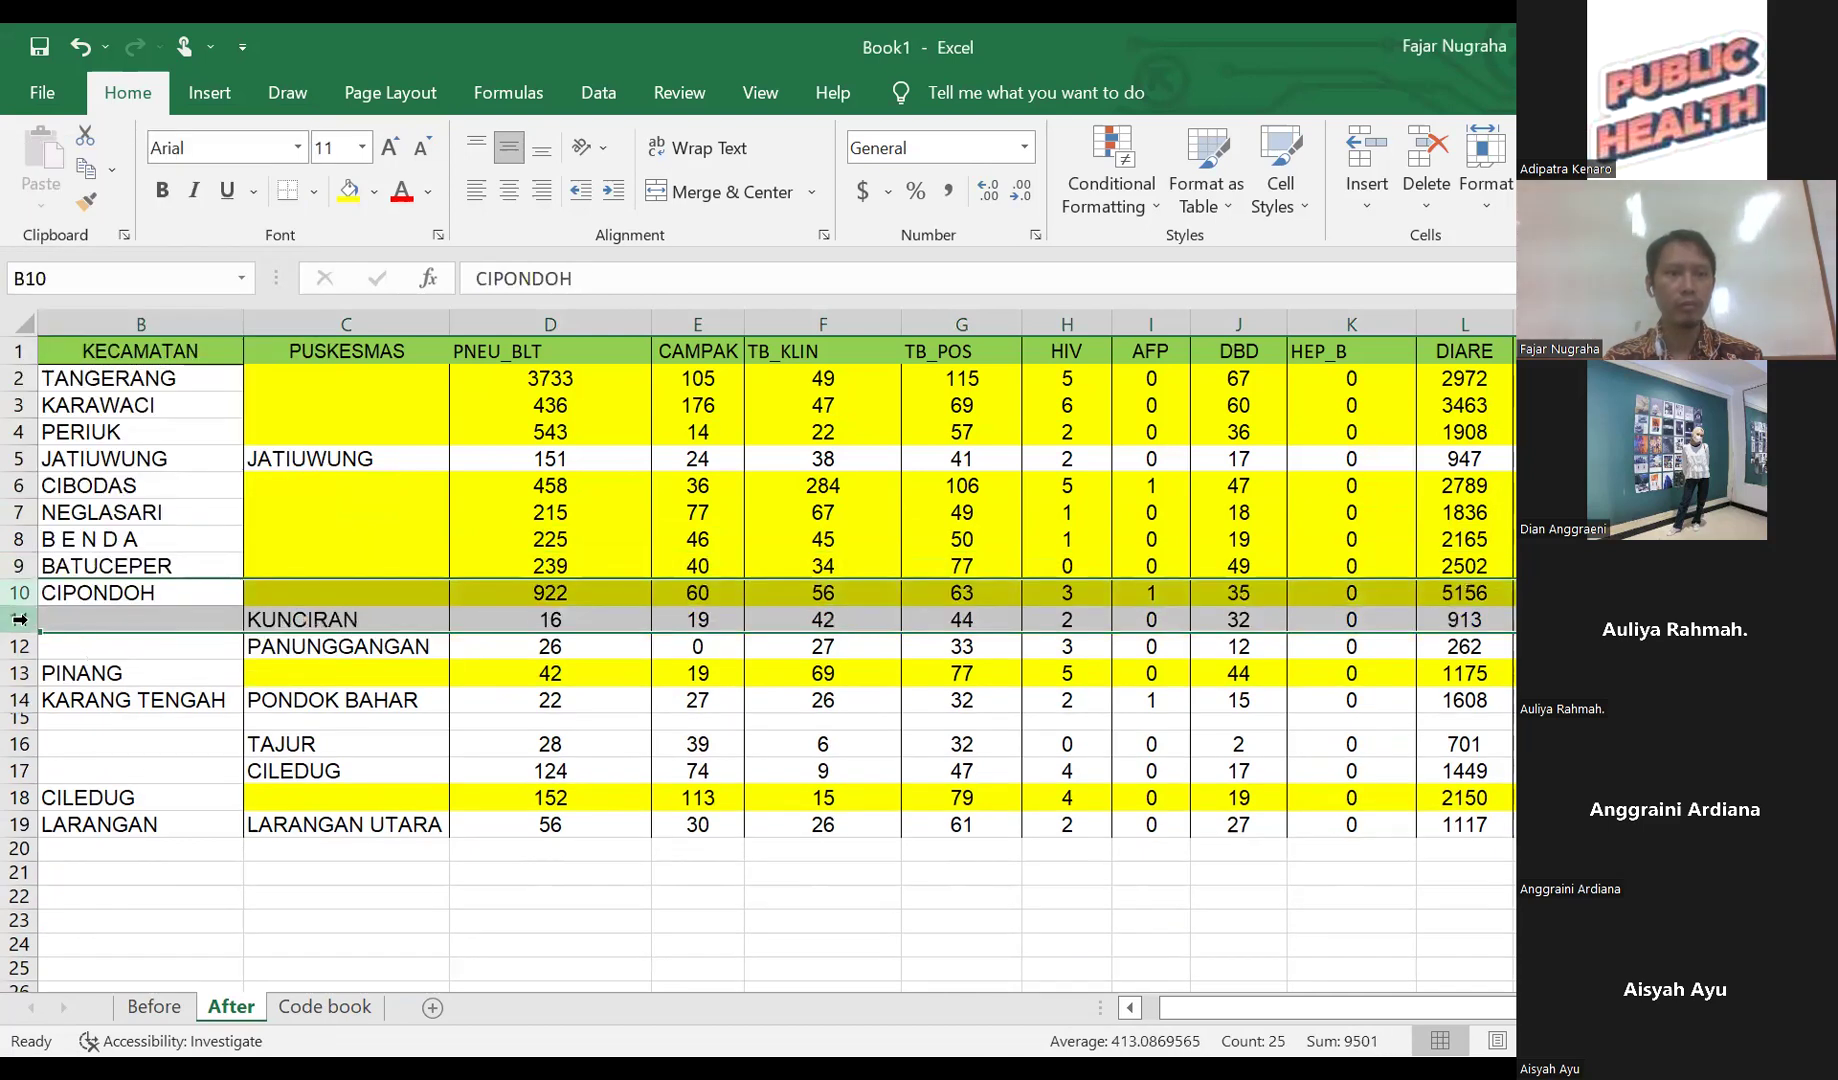
- Delete puskesmas rows 11 and 12, Kunciran and Panunggangan, above the Pinang subtotal
left_click_drag(18, 619, 18, 645)
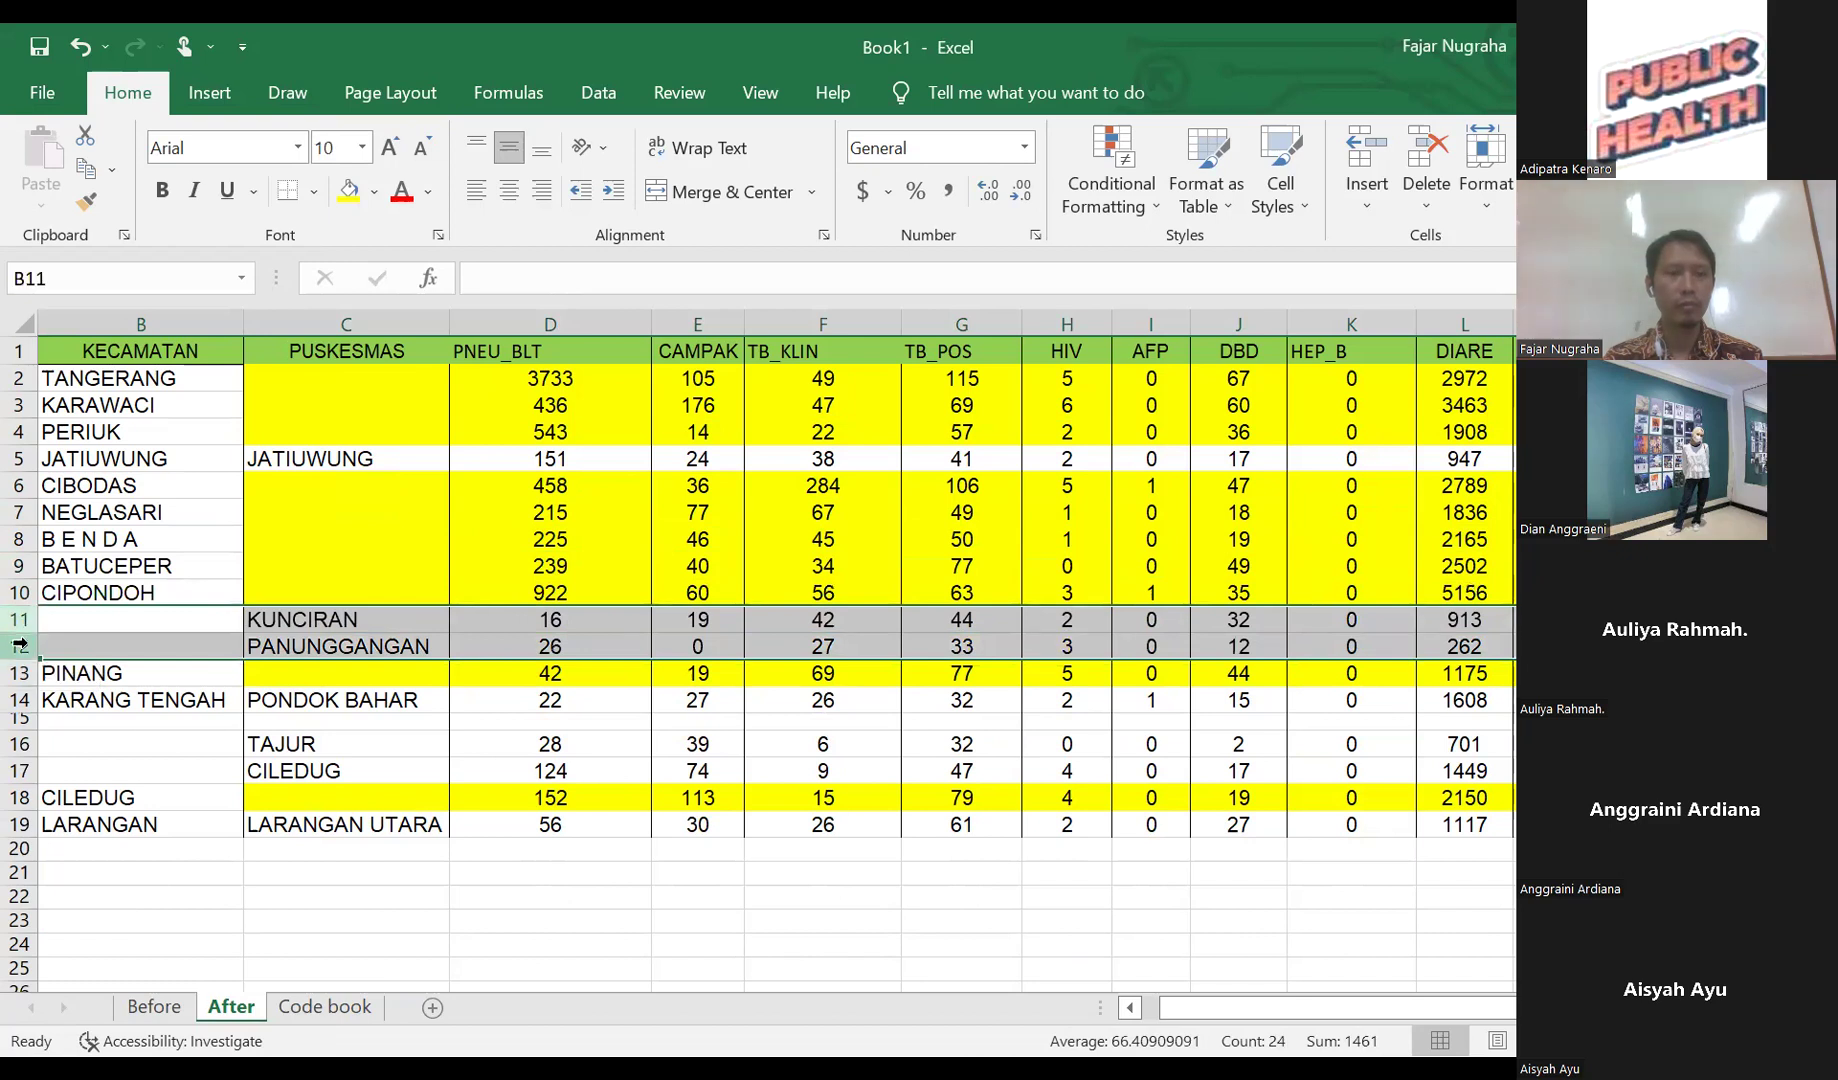
right_click(18, 645)
left_click(88, 445)
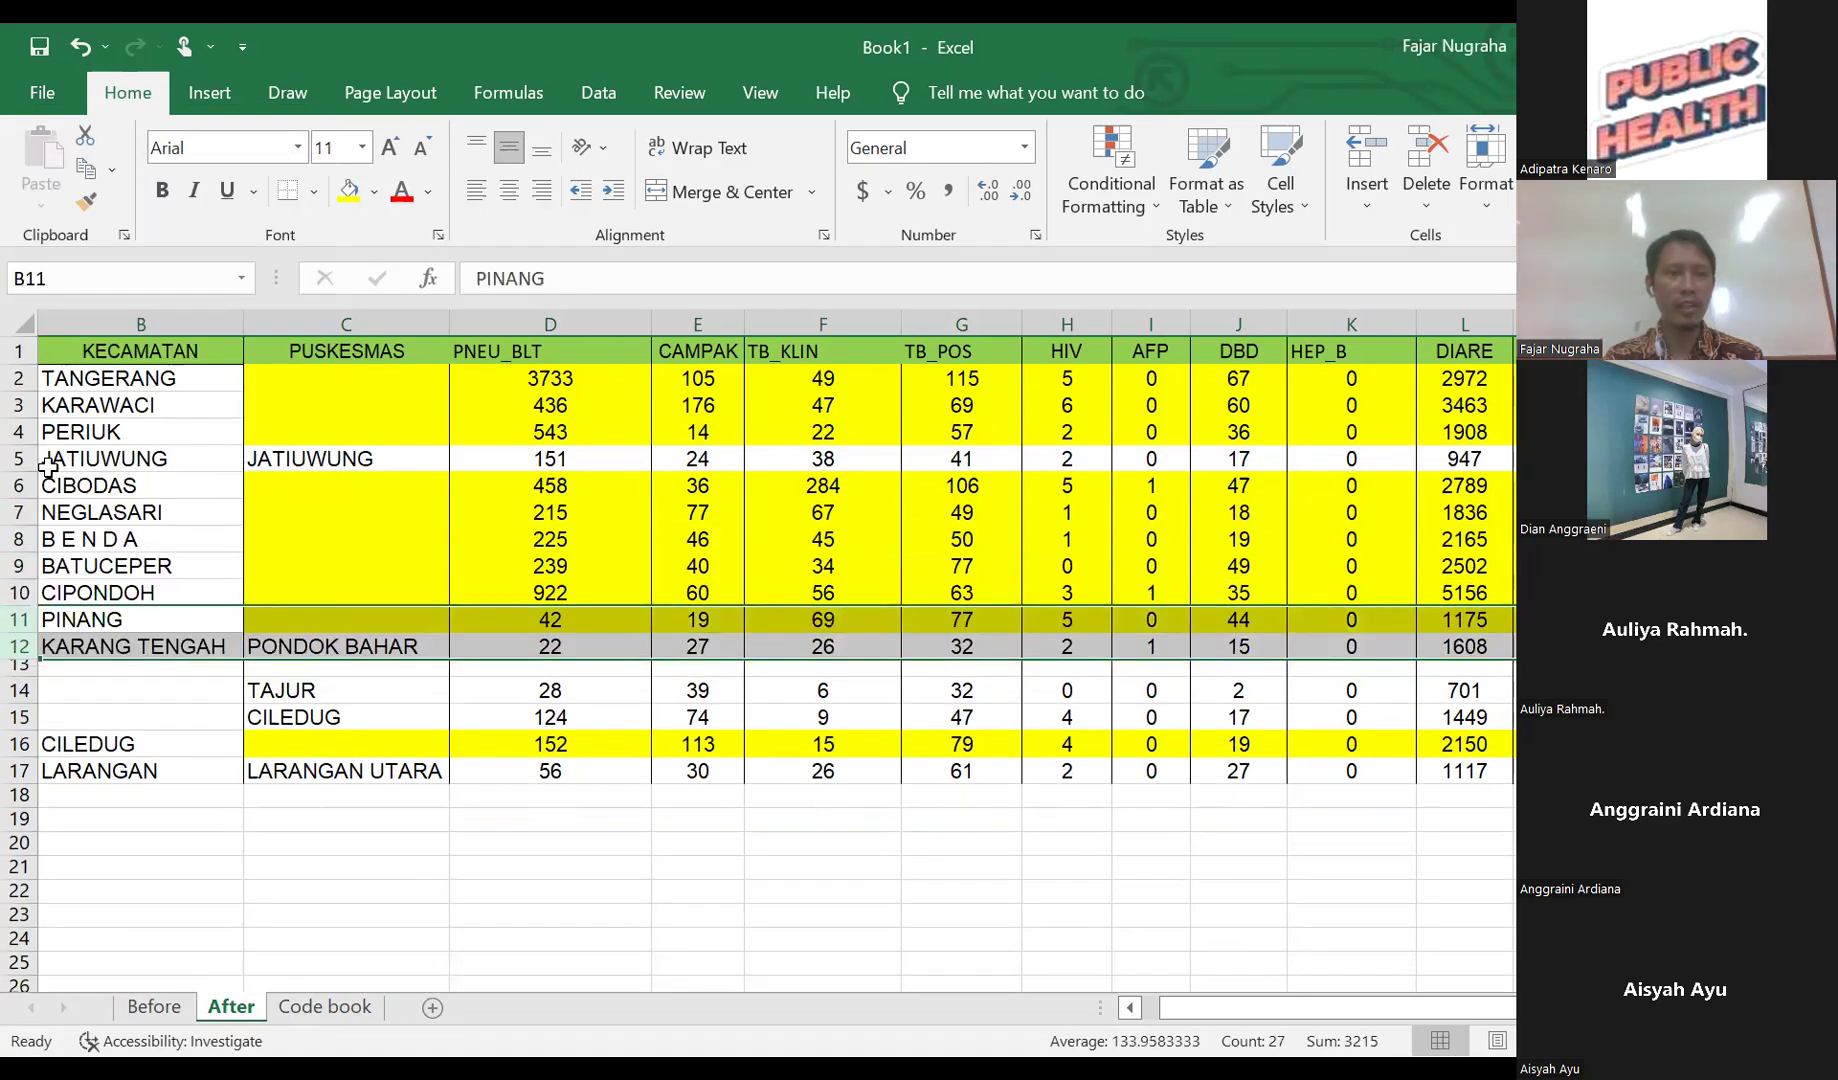
- Keep the single-puskesmas Jatiuwung row, and delete rows 13 to 15, including Tajur and Ciledug, above the Ciledug subtotal
left_click(310, 464)
left_click(19, 458)
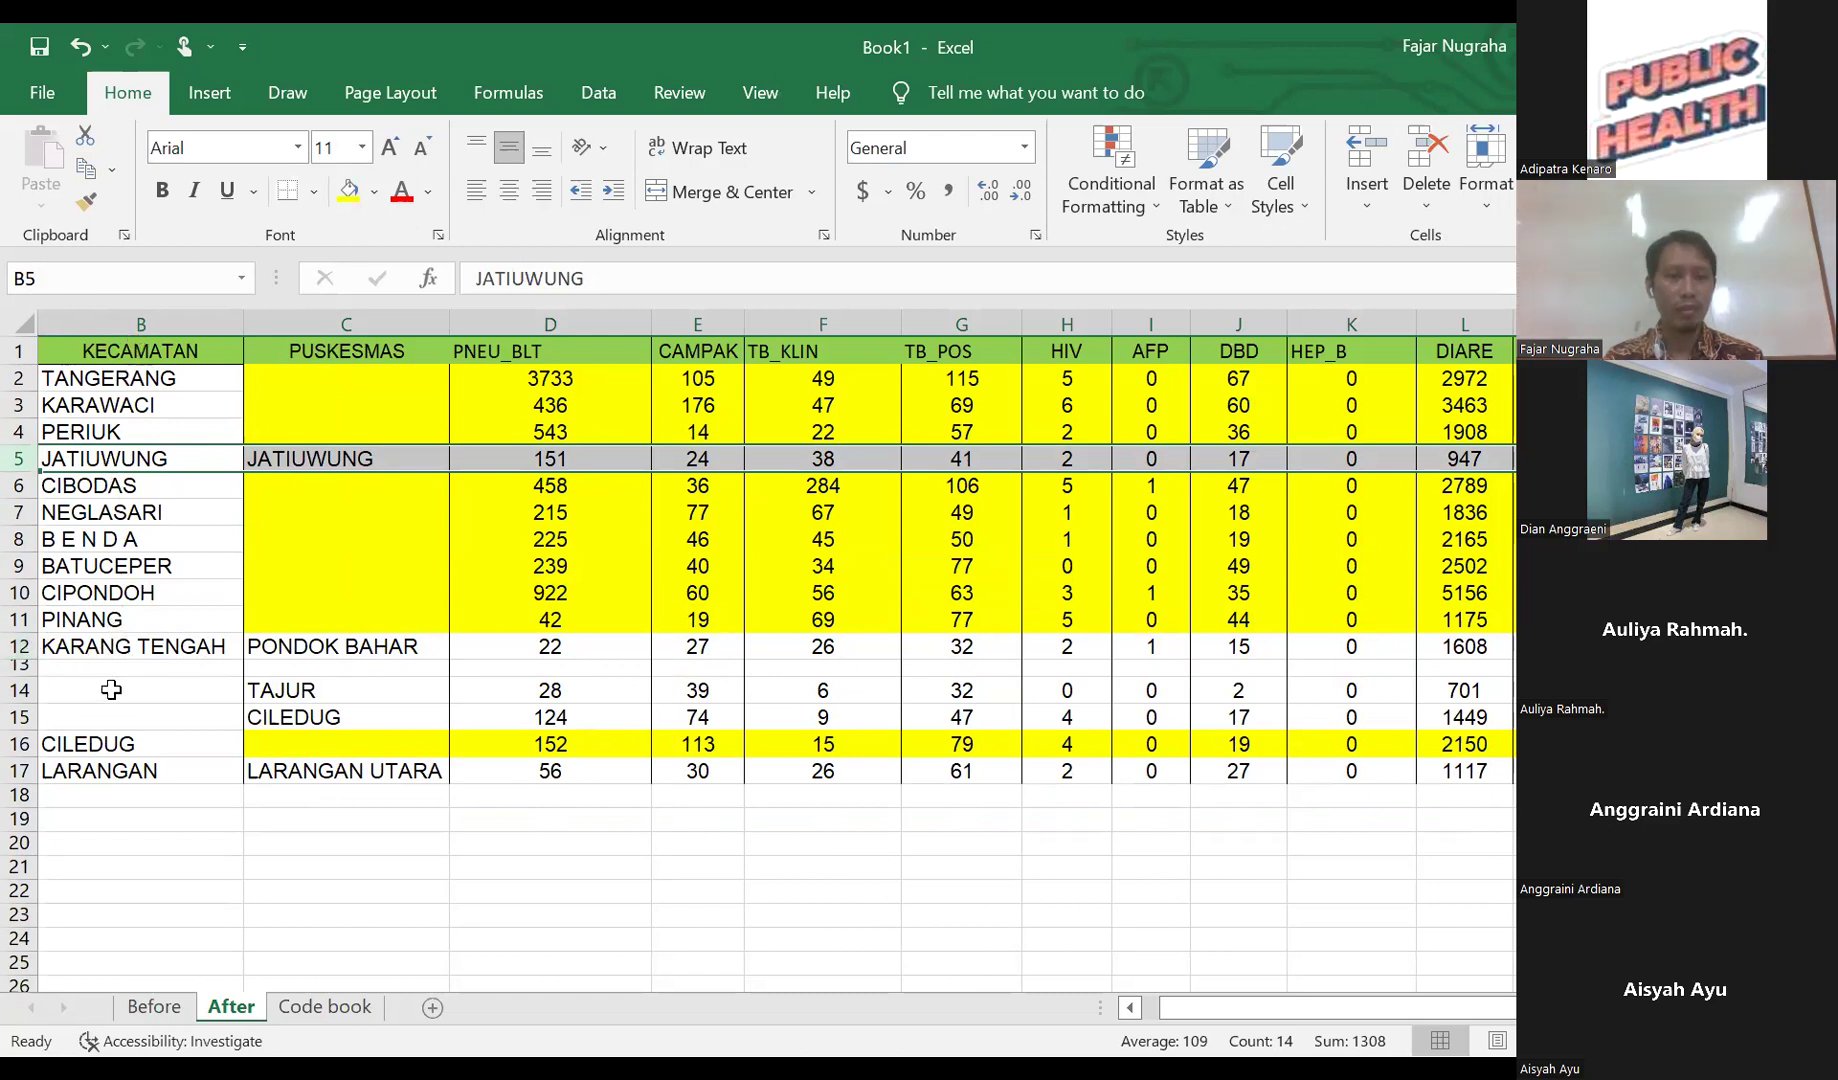
left_click_drag(20, 666, 35, 721)
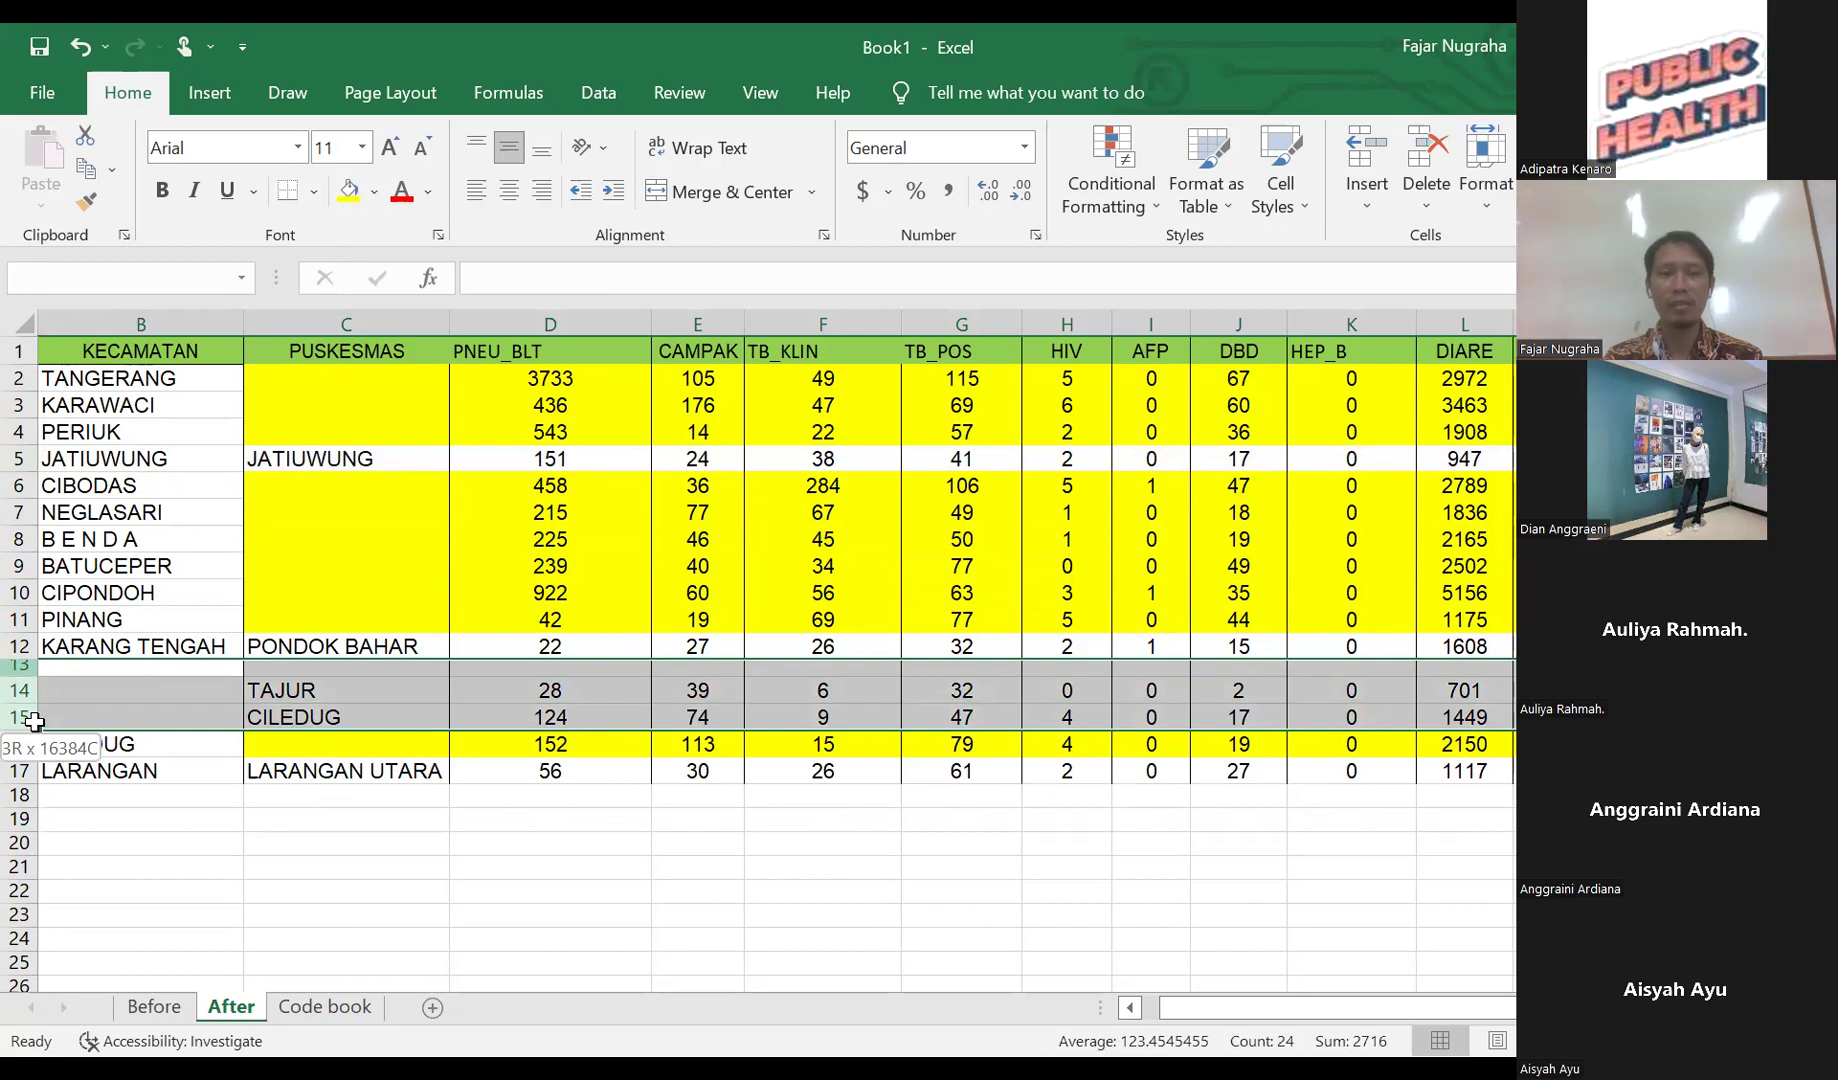
left_click_drag(35, 722, 35, 722)
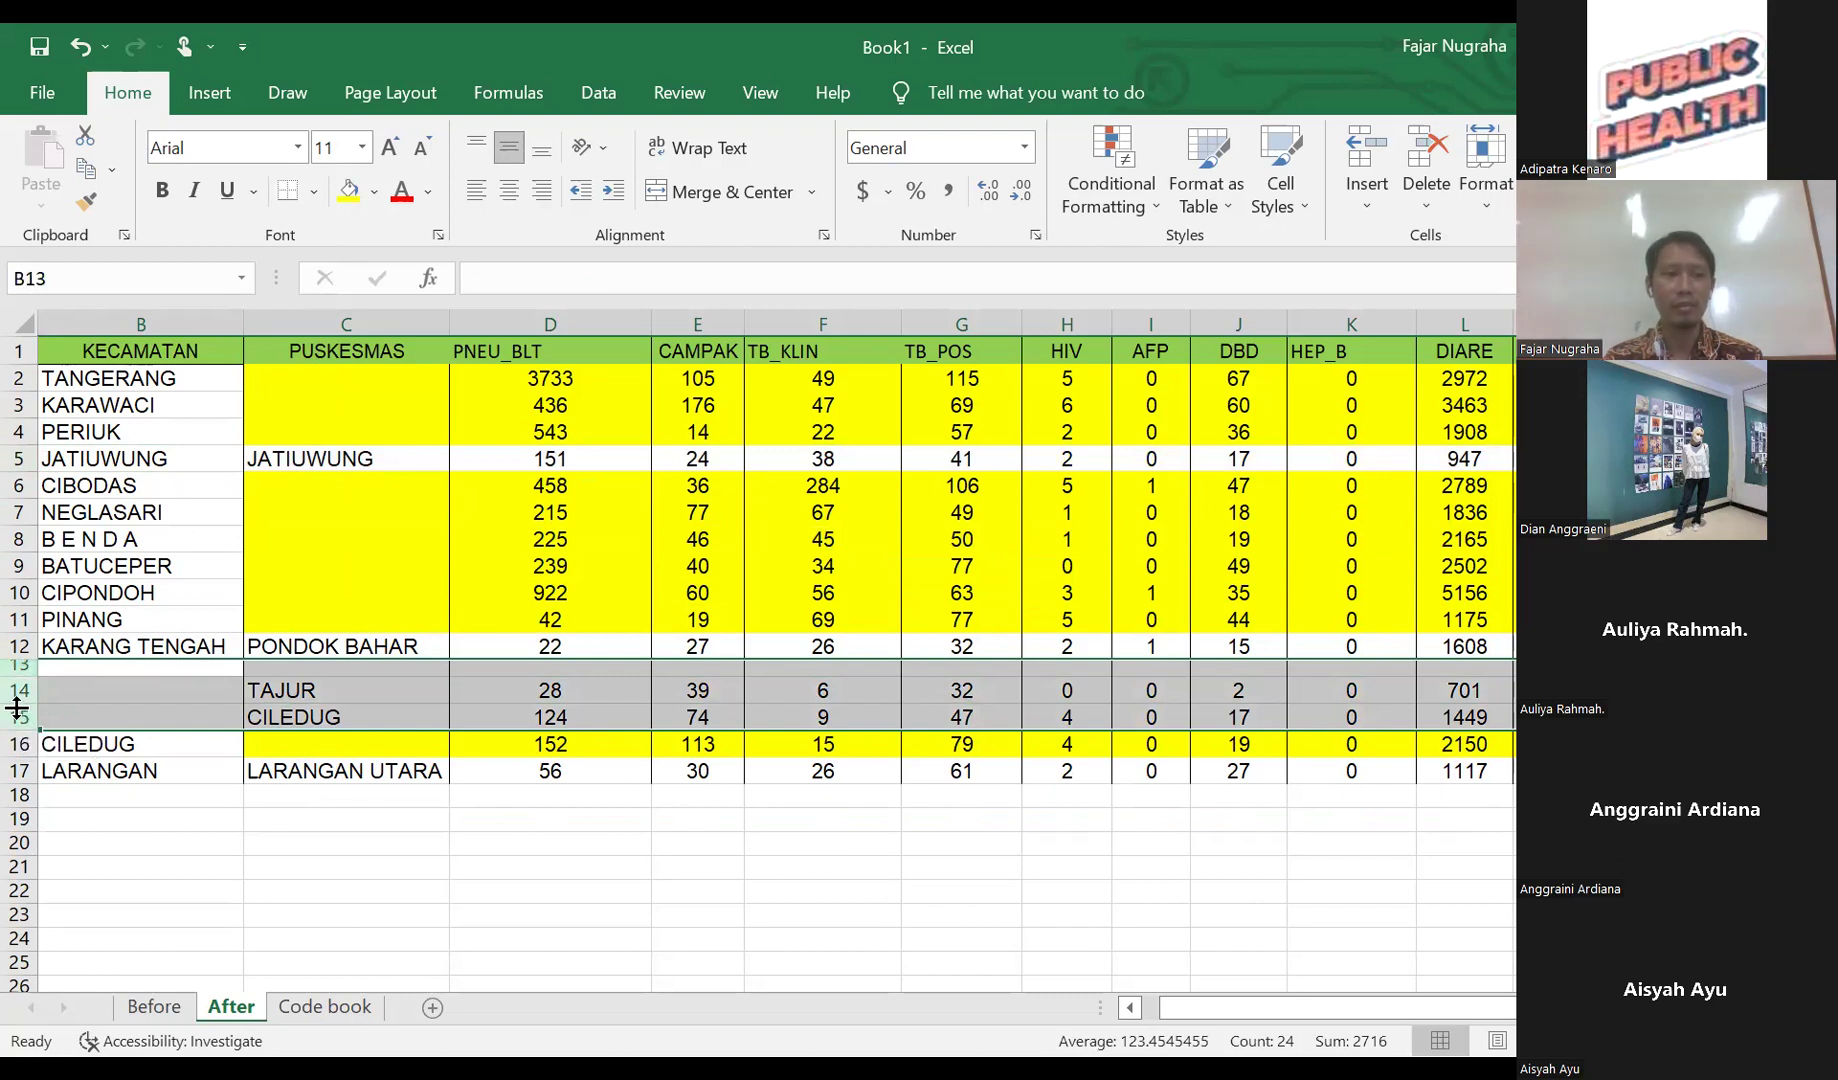
right_click(24, 717)
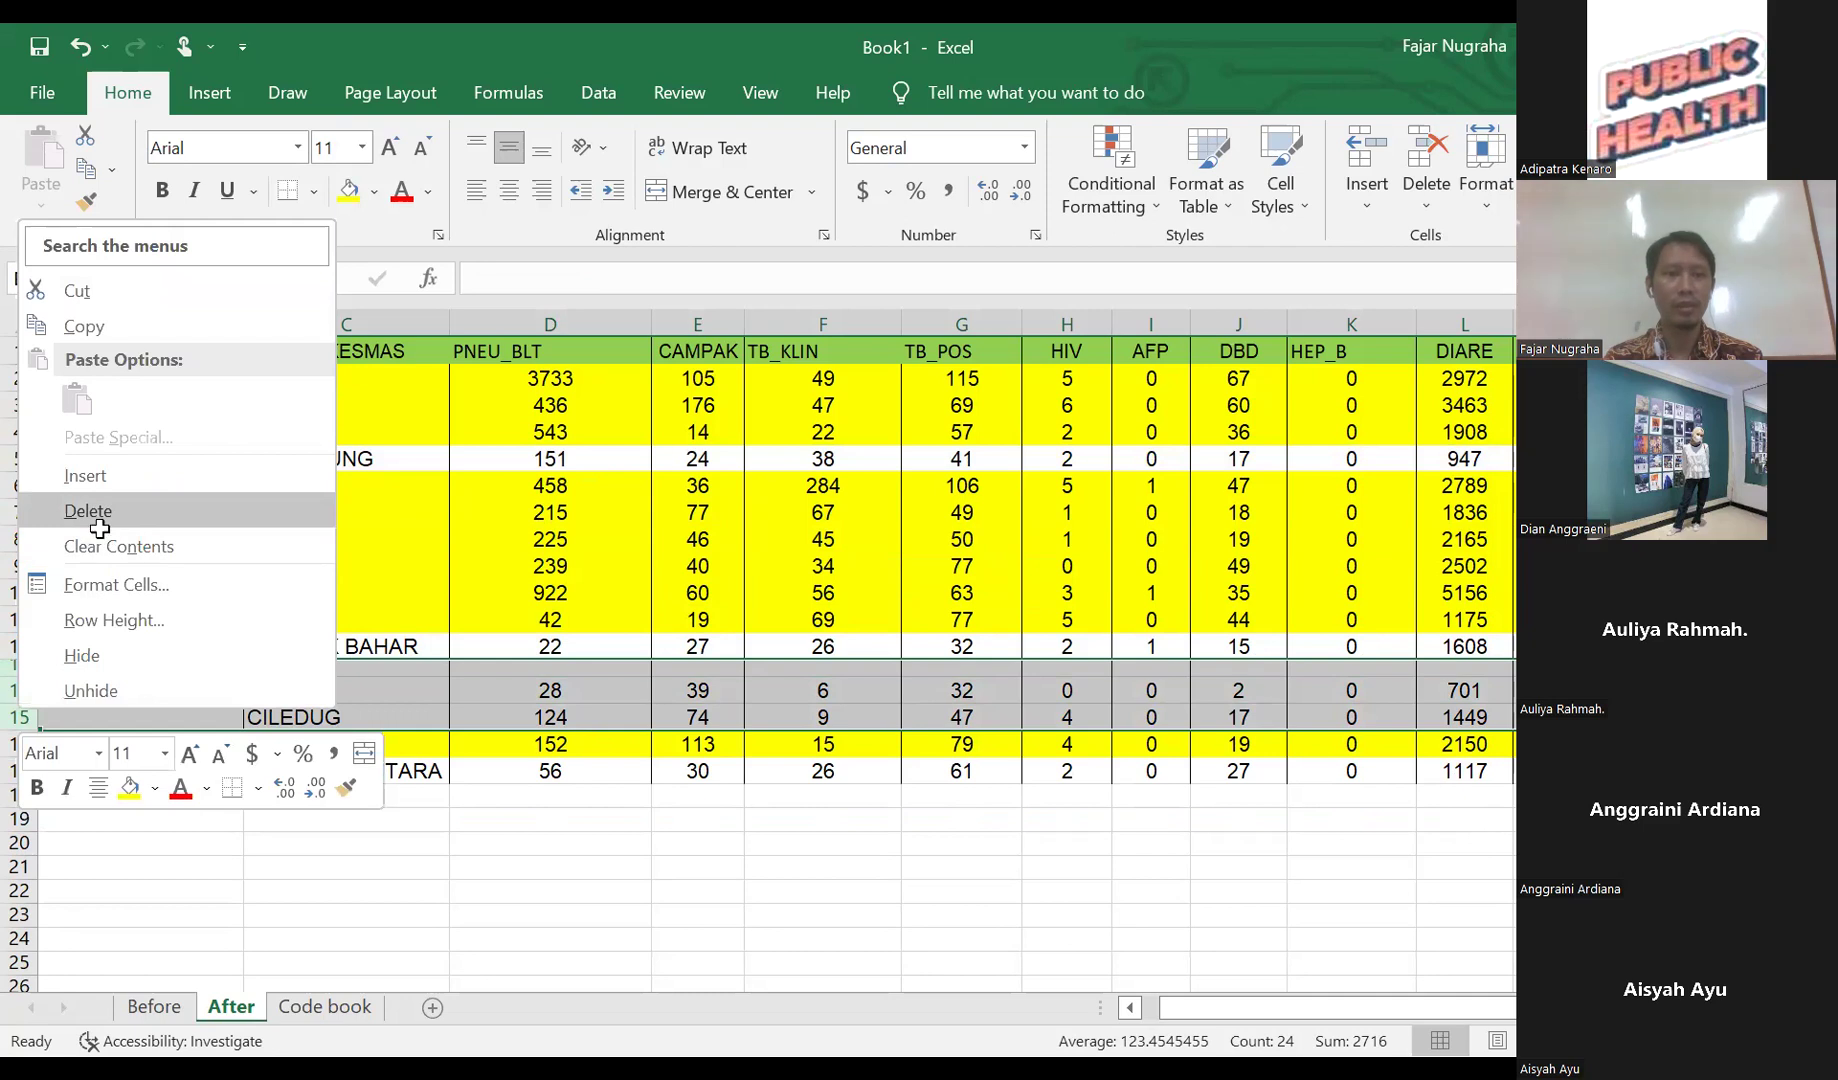
left_click(88, 510)
left_click(200, 843)
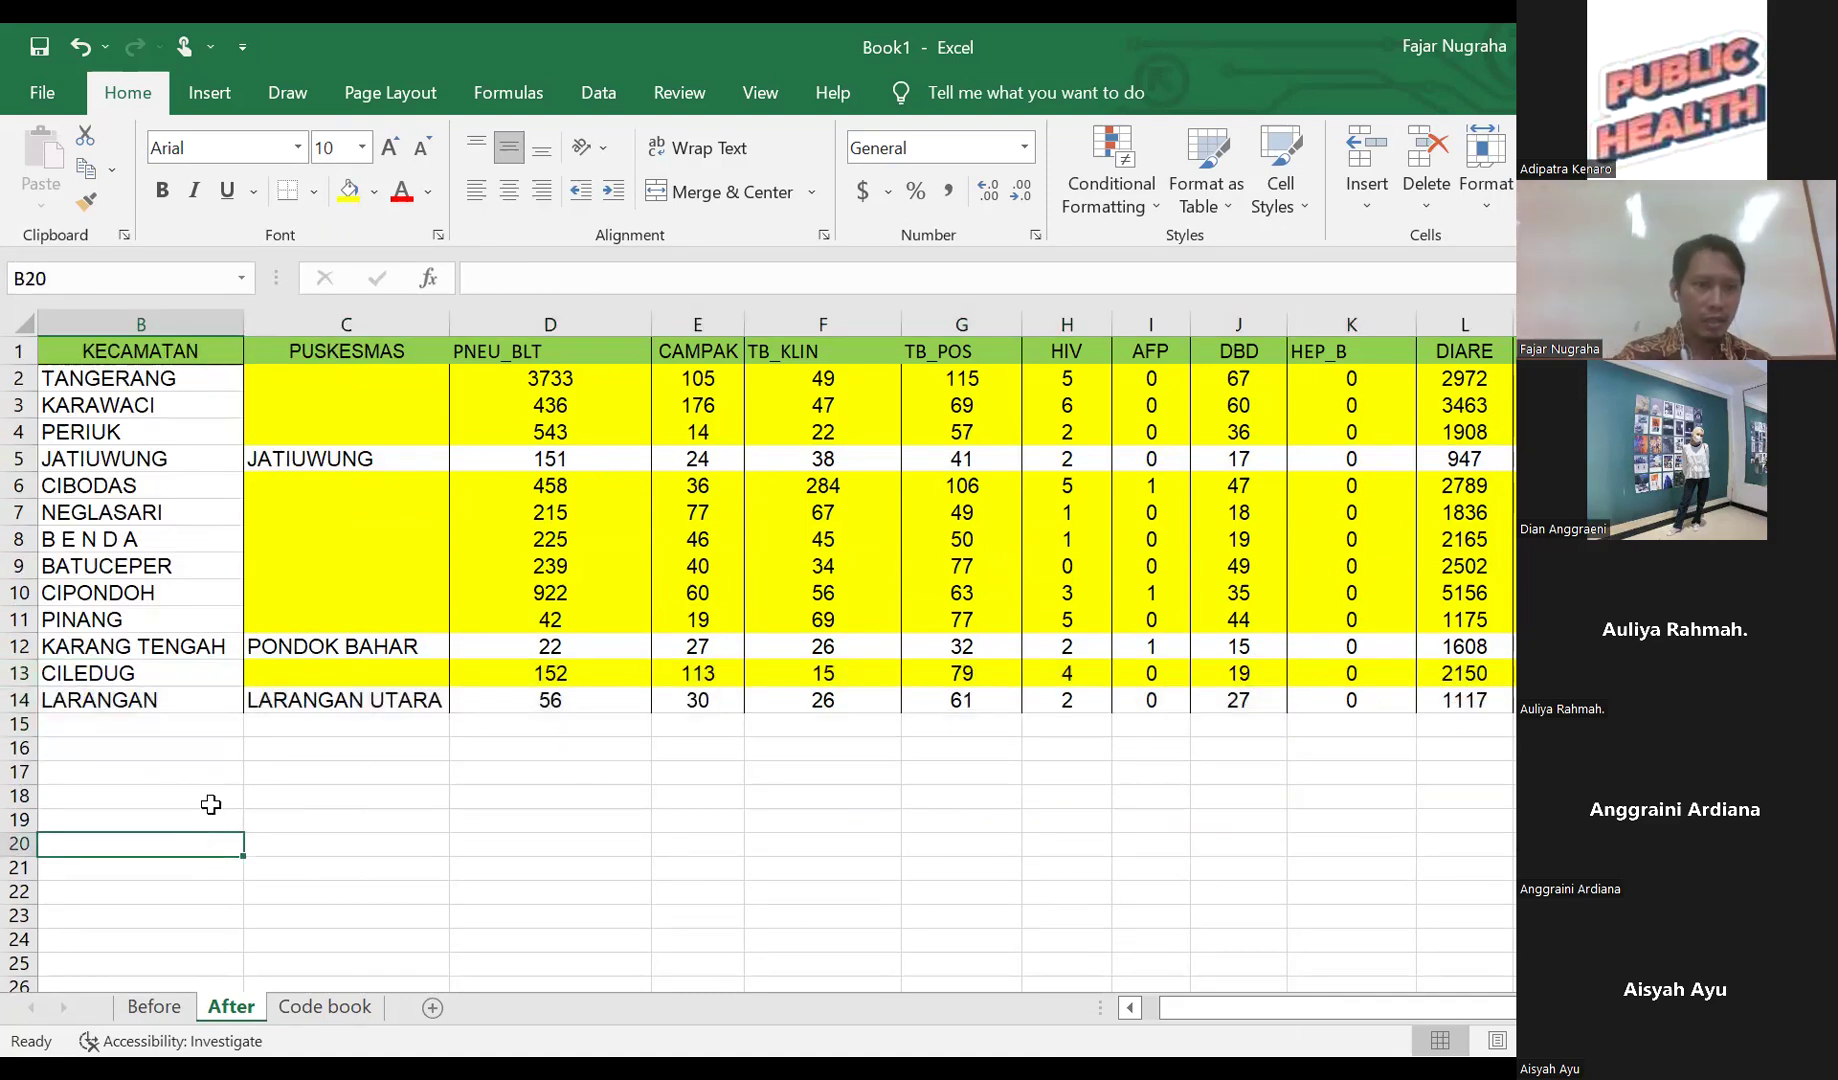
- Check the single-puskesmas rows for Jatiuwung, Karang Tengah and Larangan, and delete the PUSKESMAS column C
left_click(20, 458)
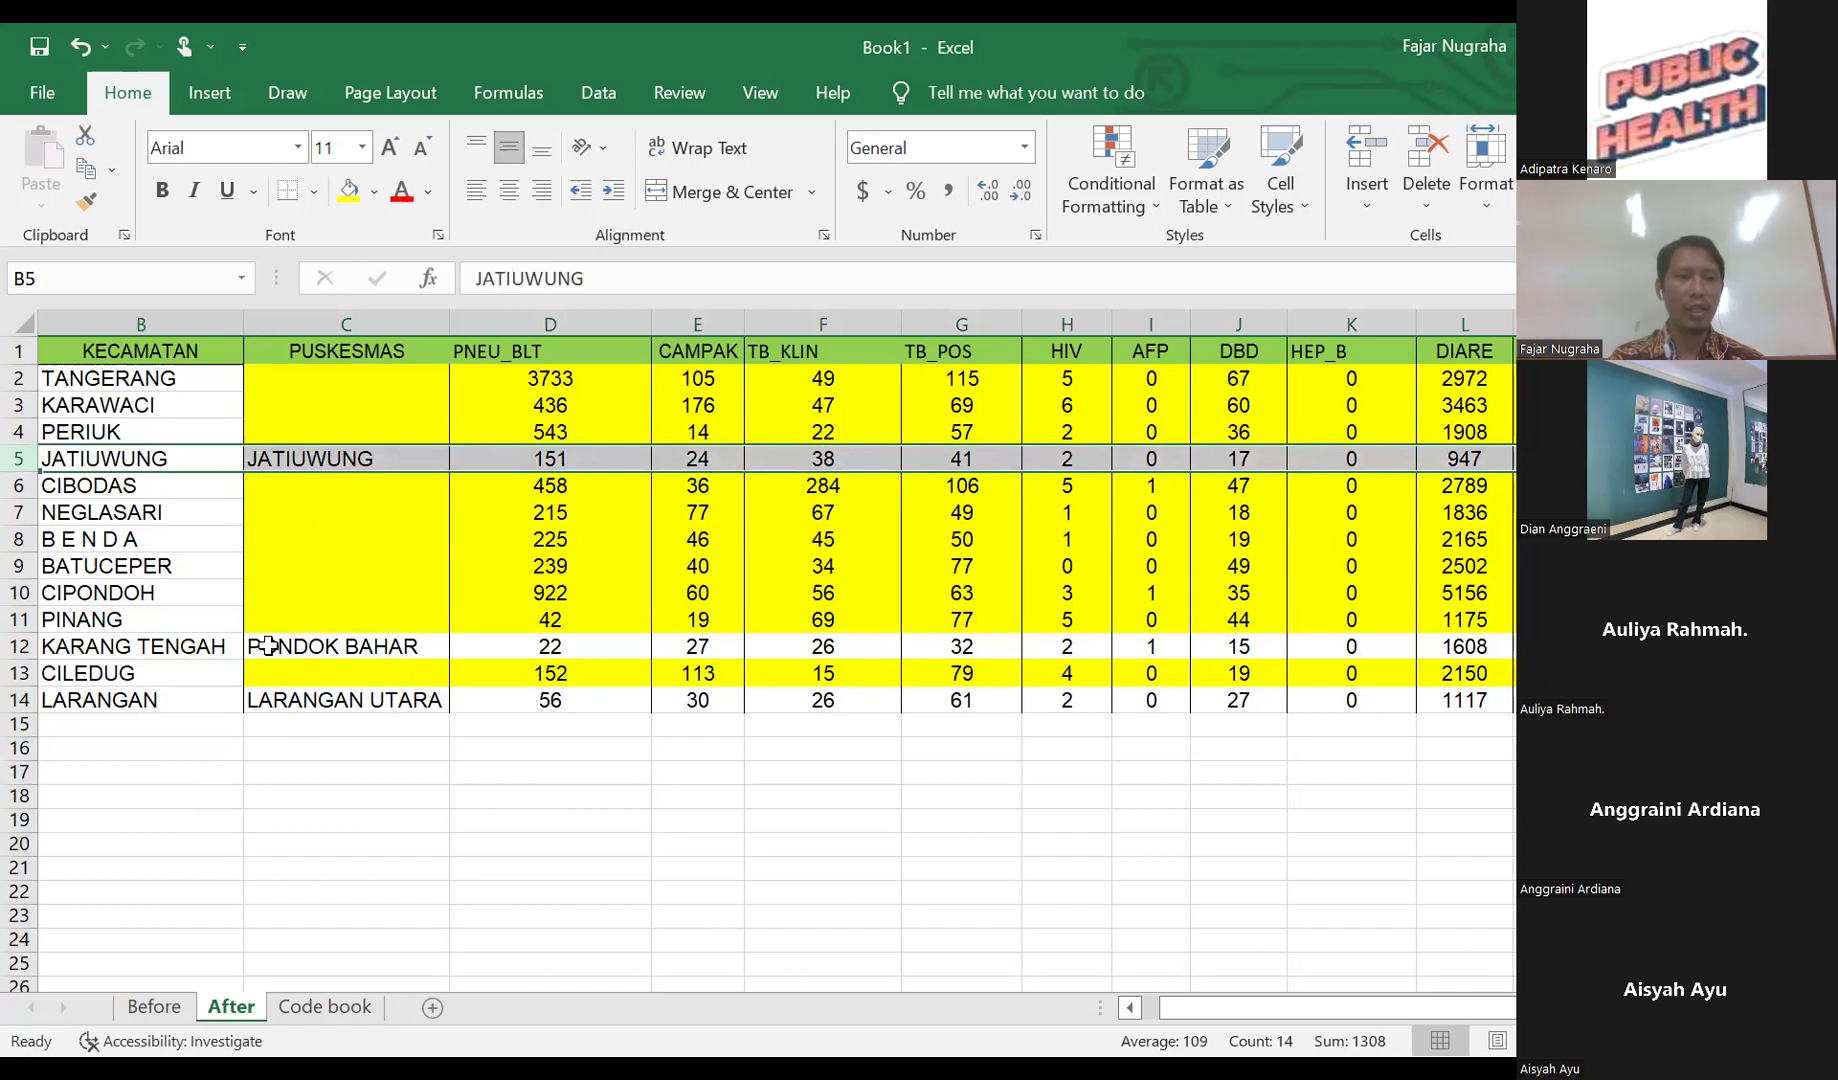
left_click(20, 647)
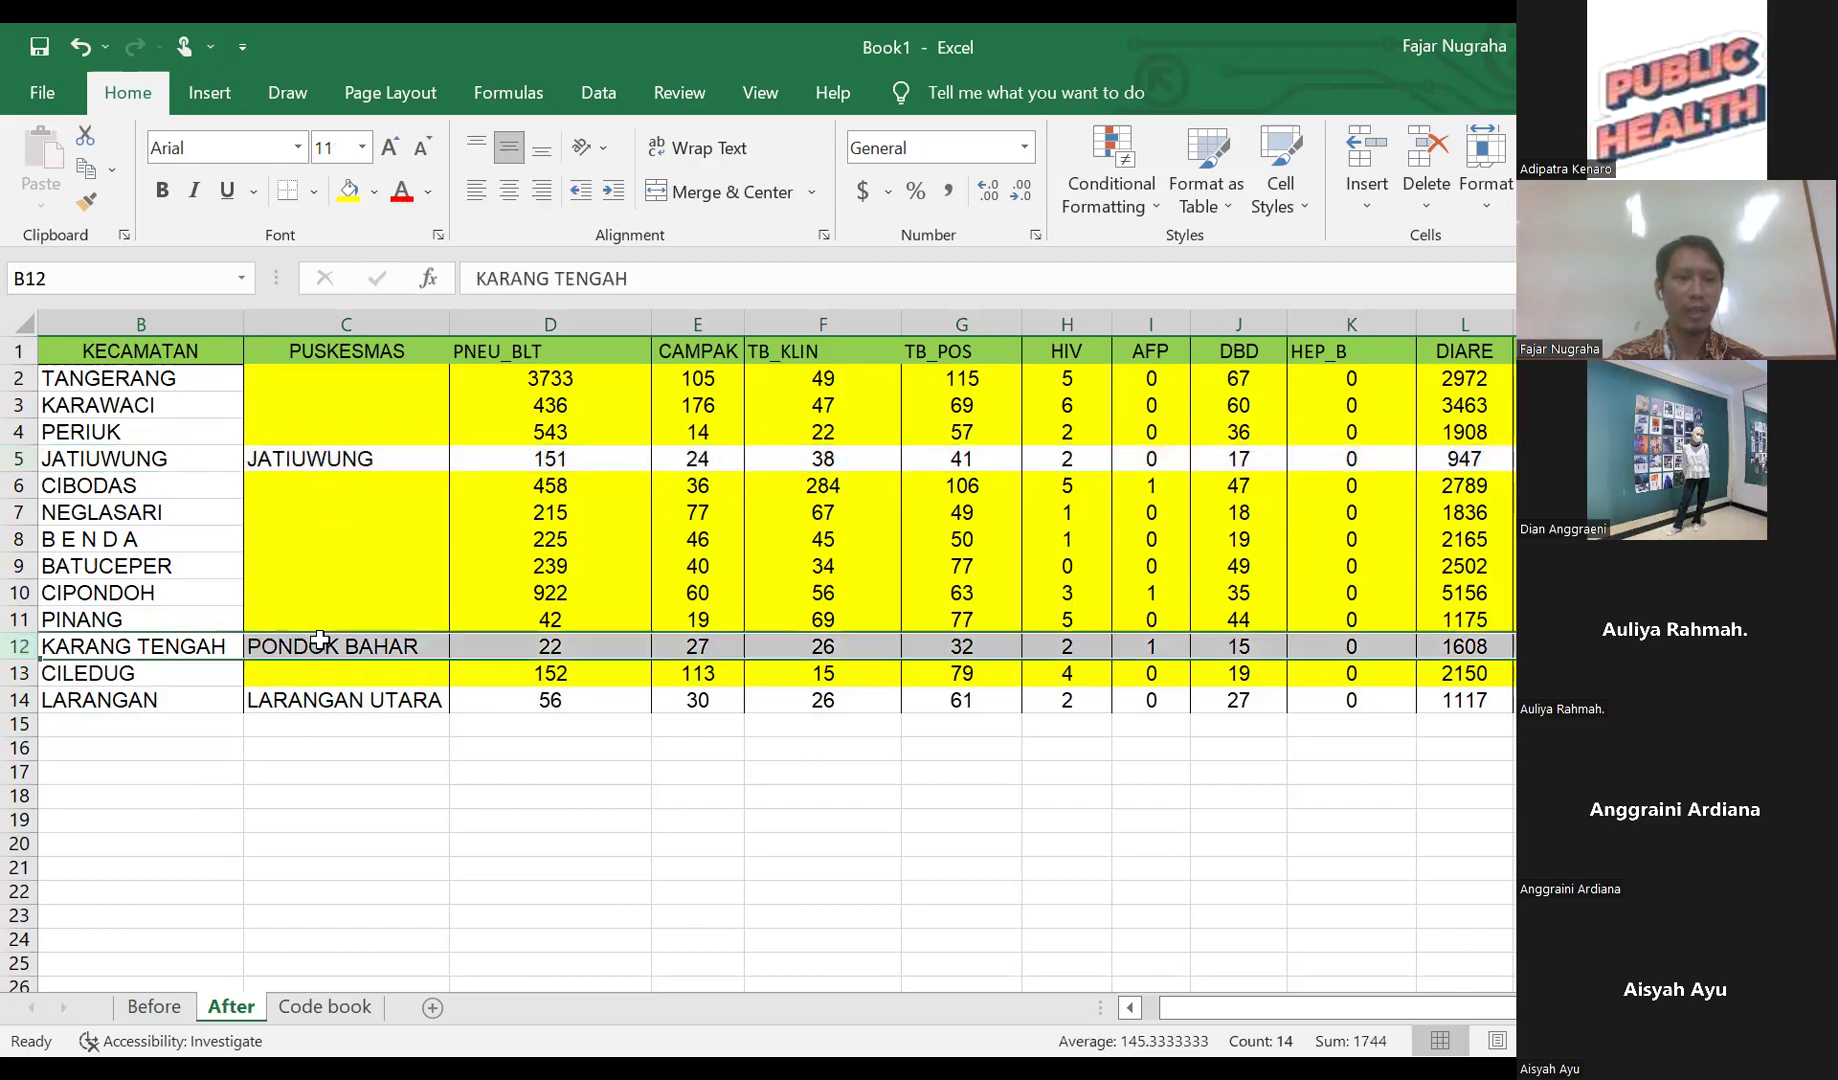
left_click(20, 698)
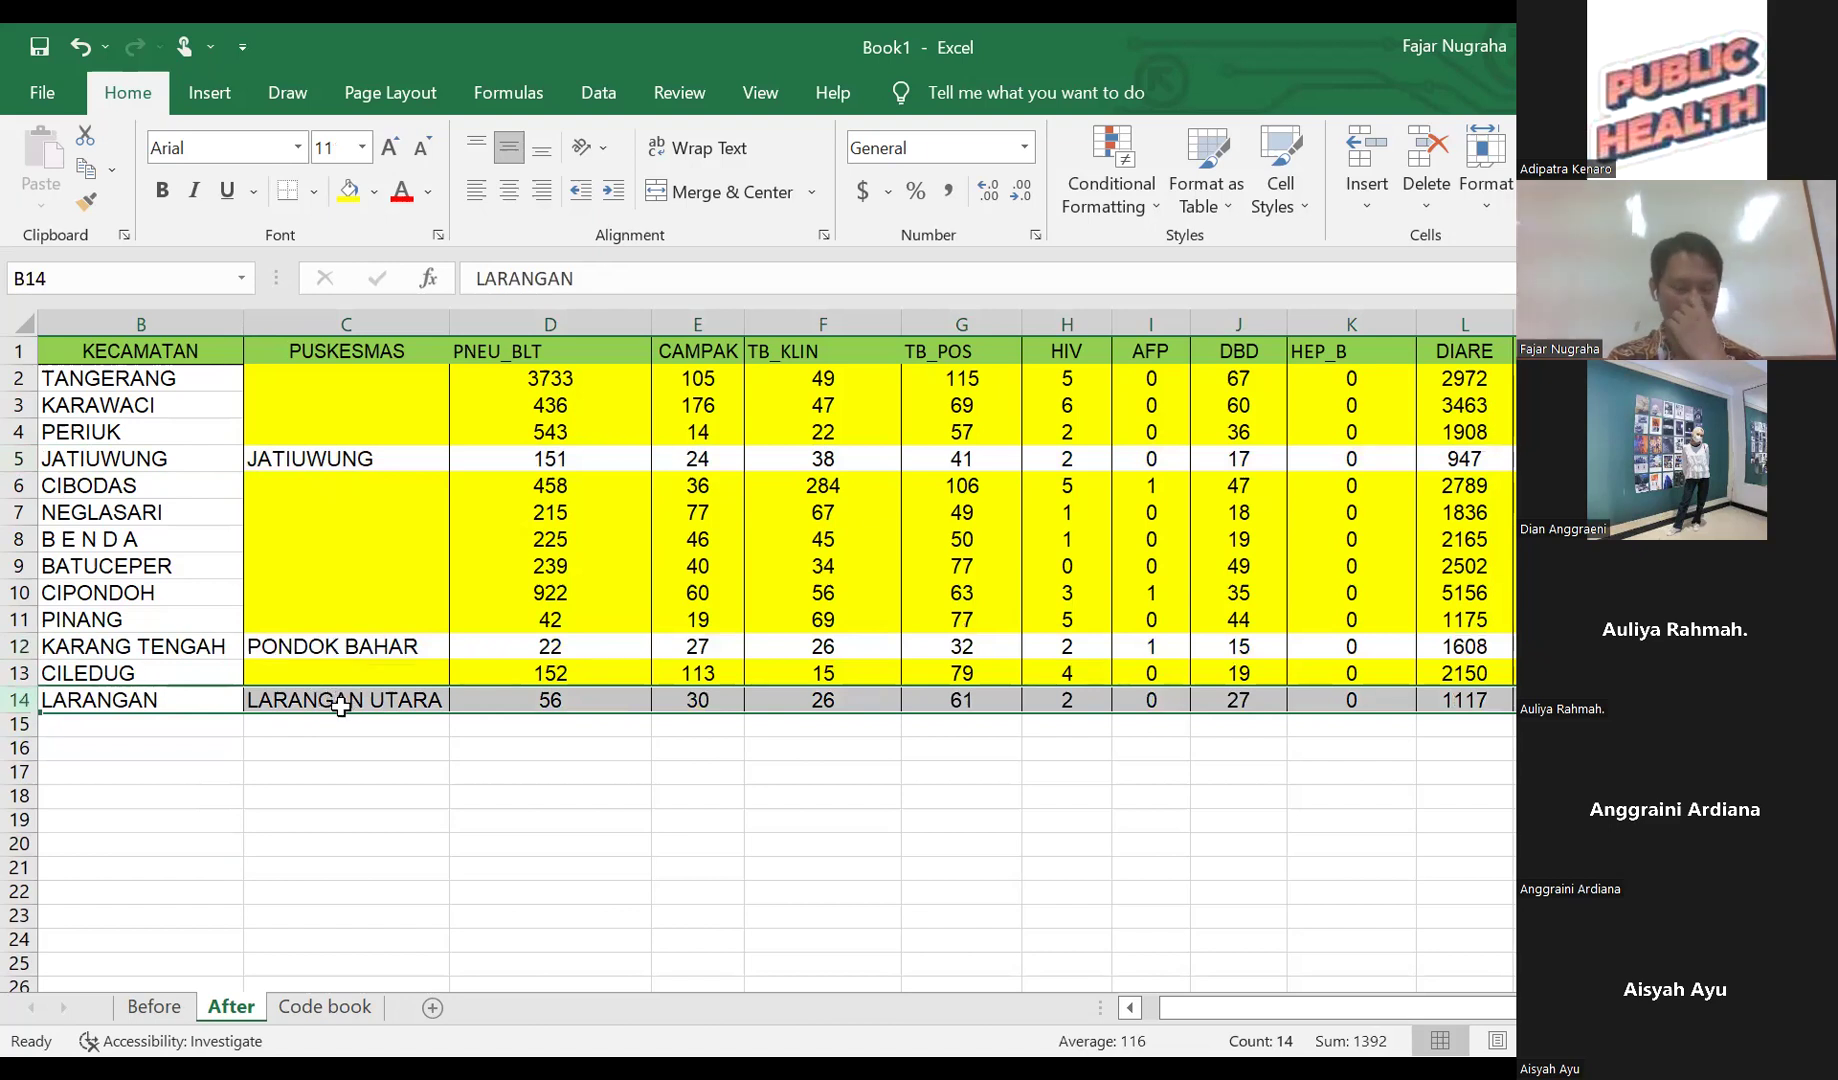
left_click(333, 770)
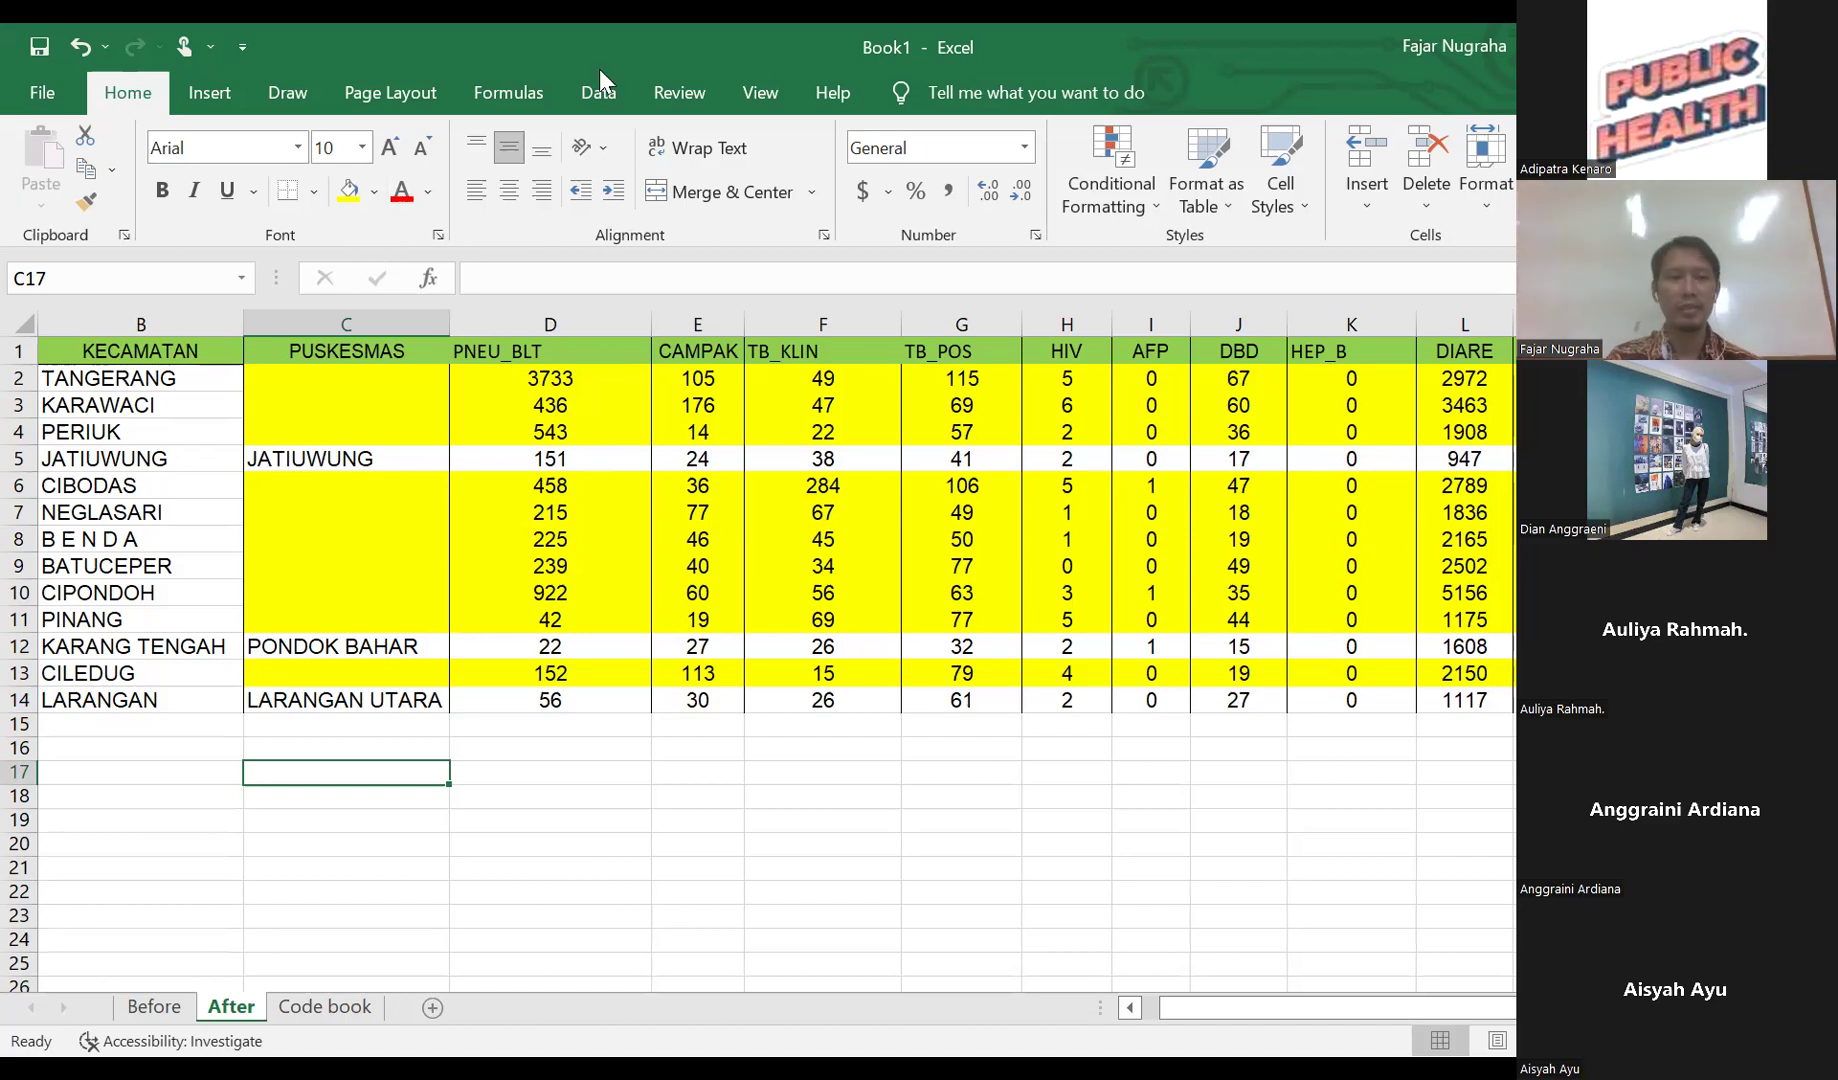
left_click(457, 651)
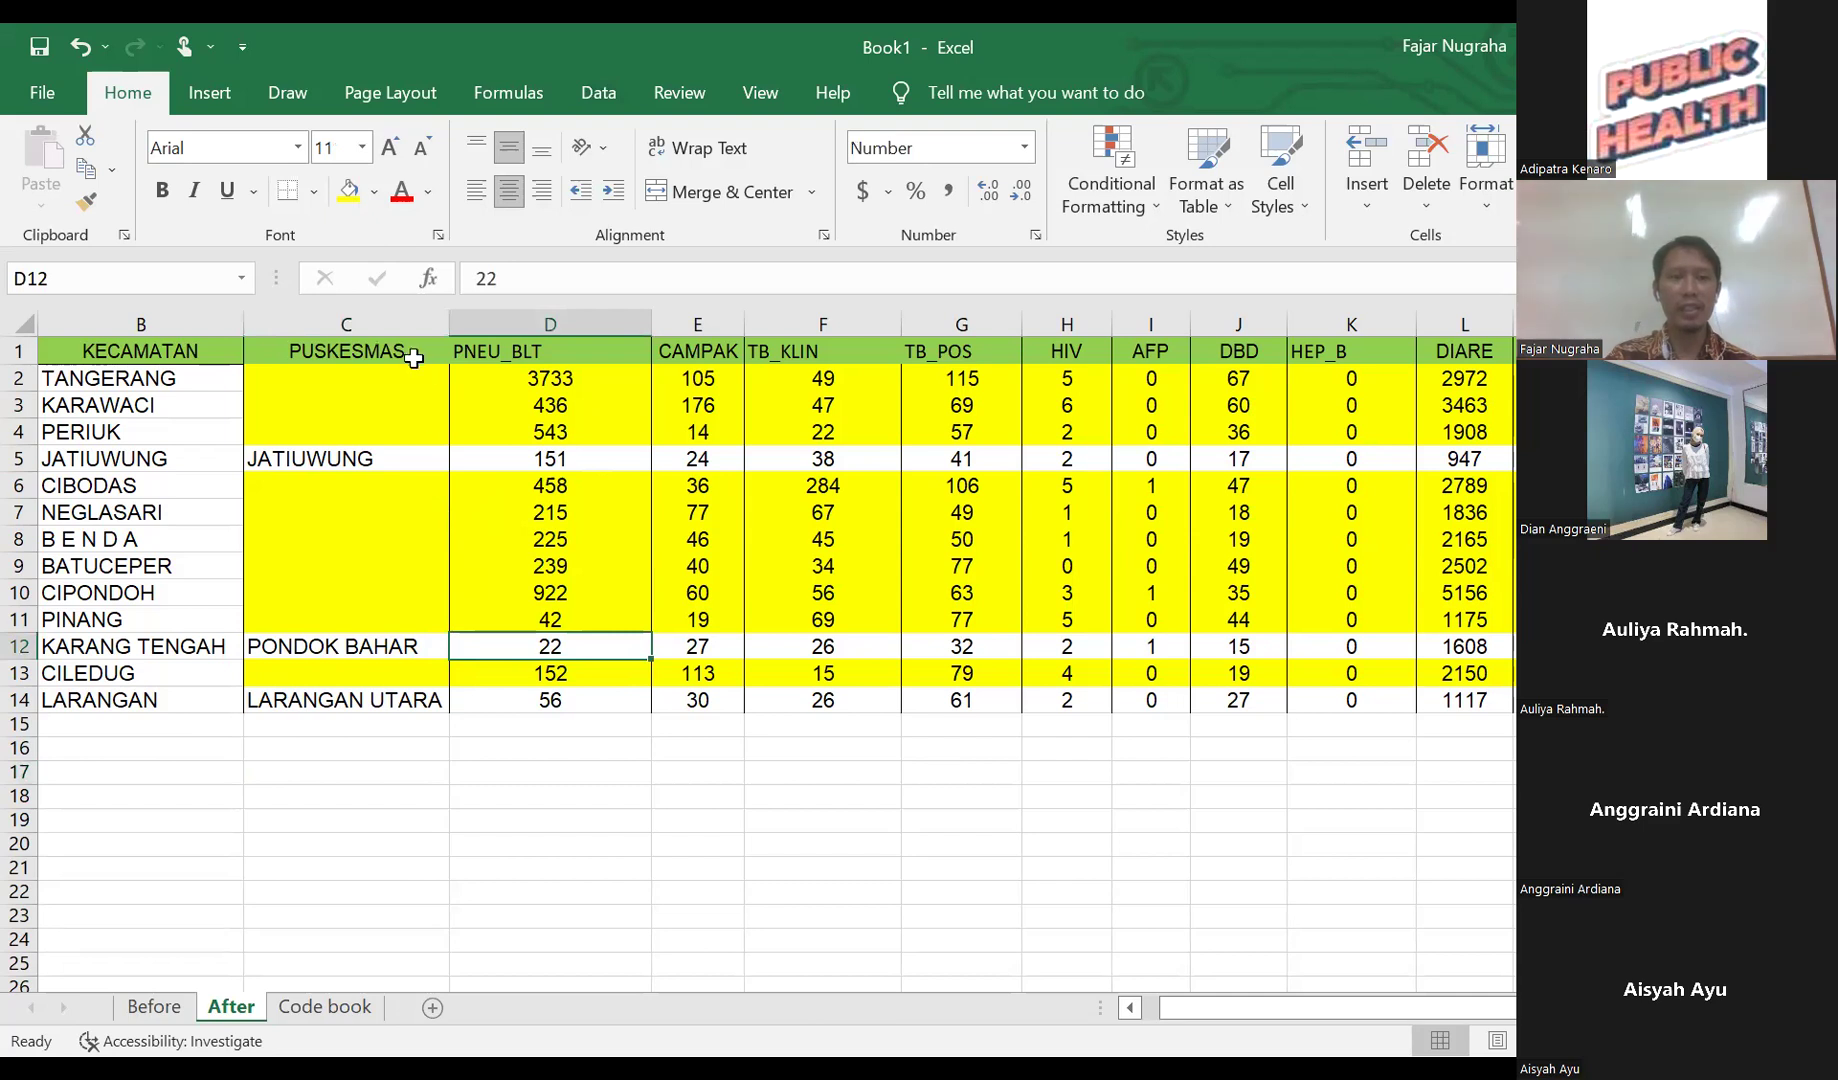
left_click(340, 318)
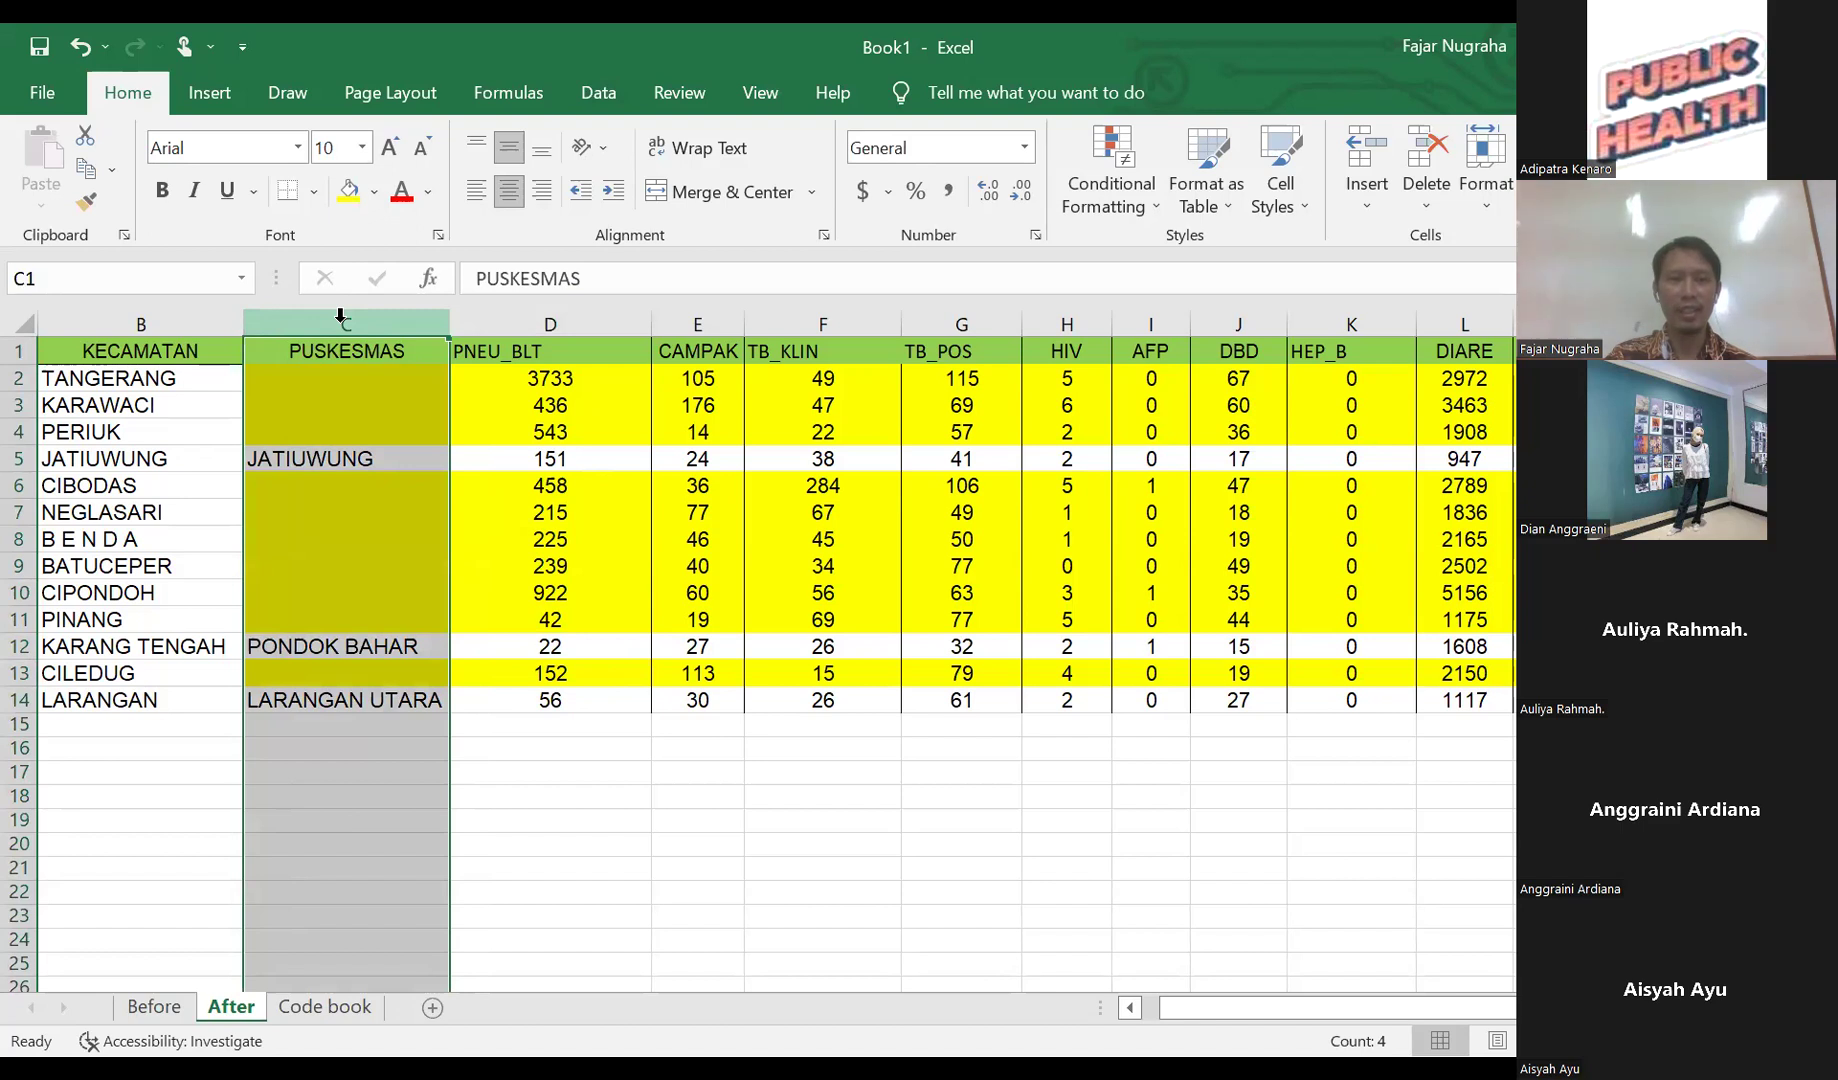
right_click(340, 318)
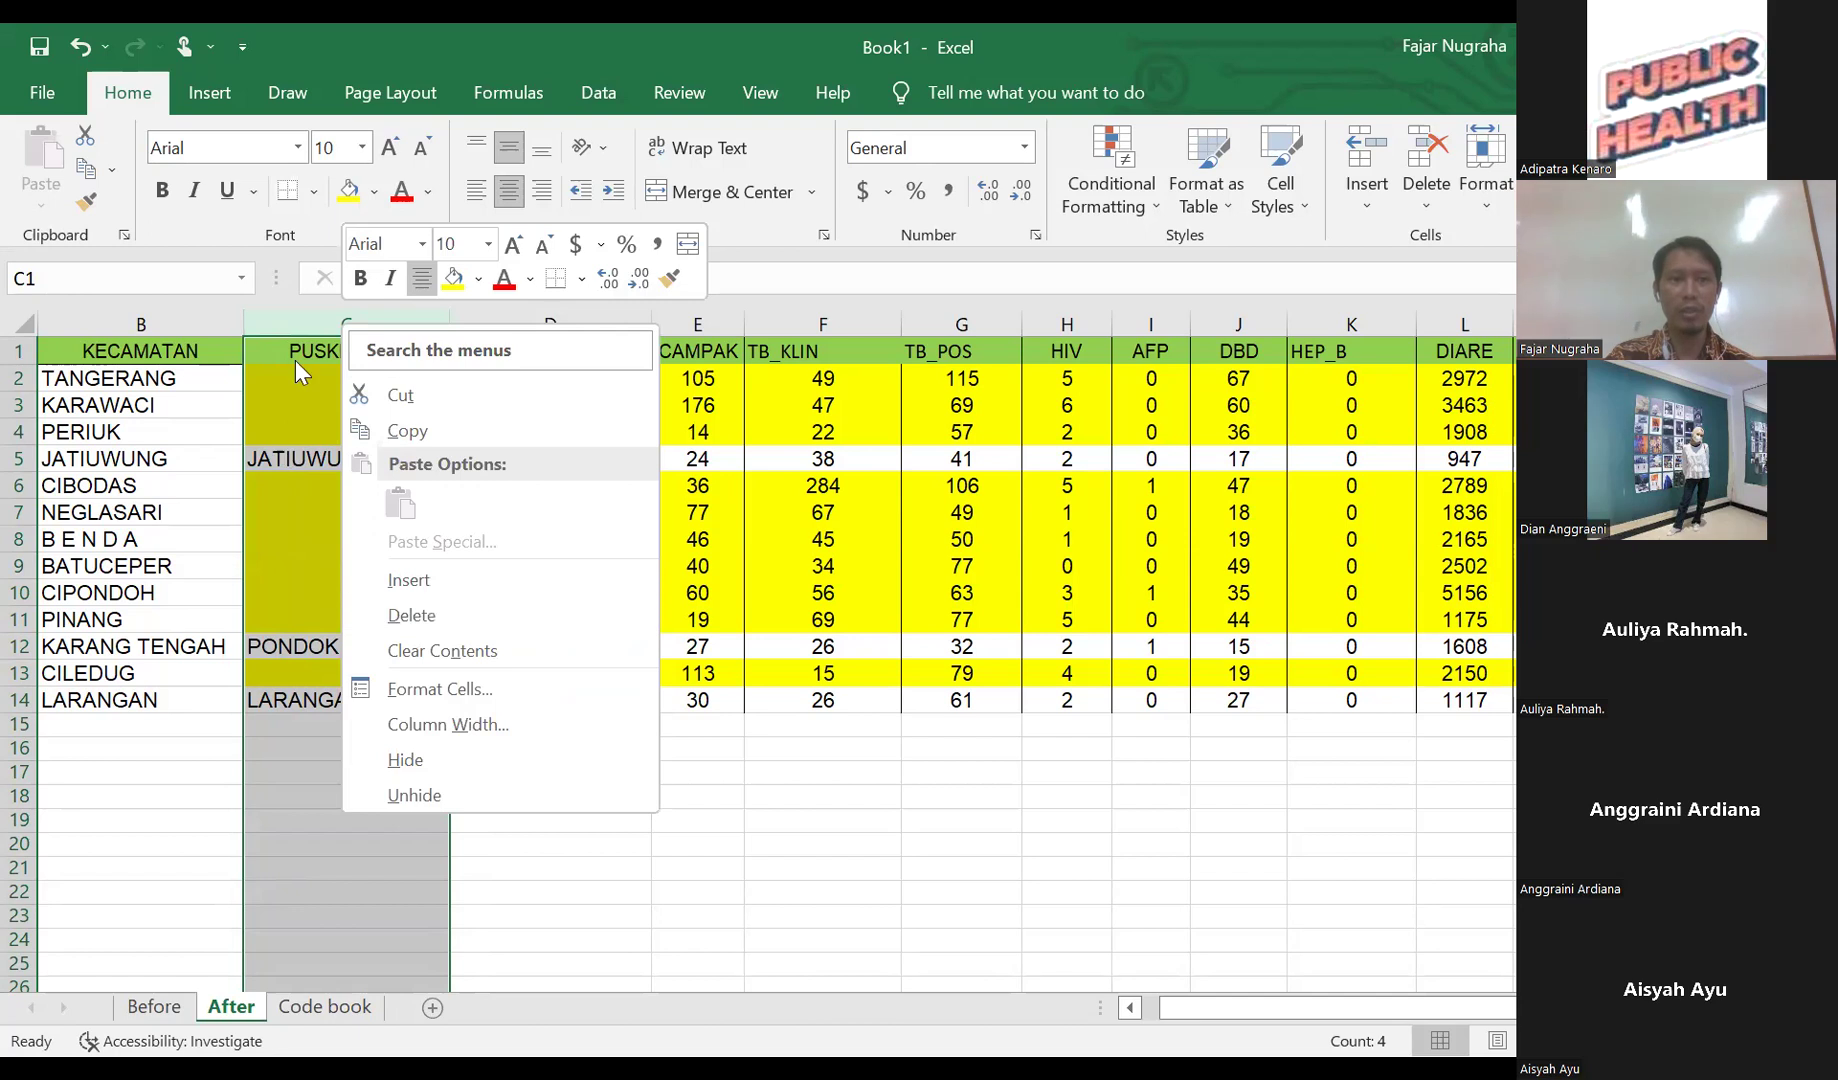
key("Escape")
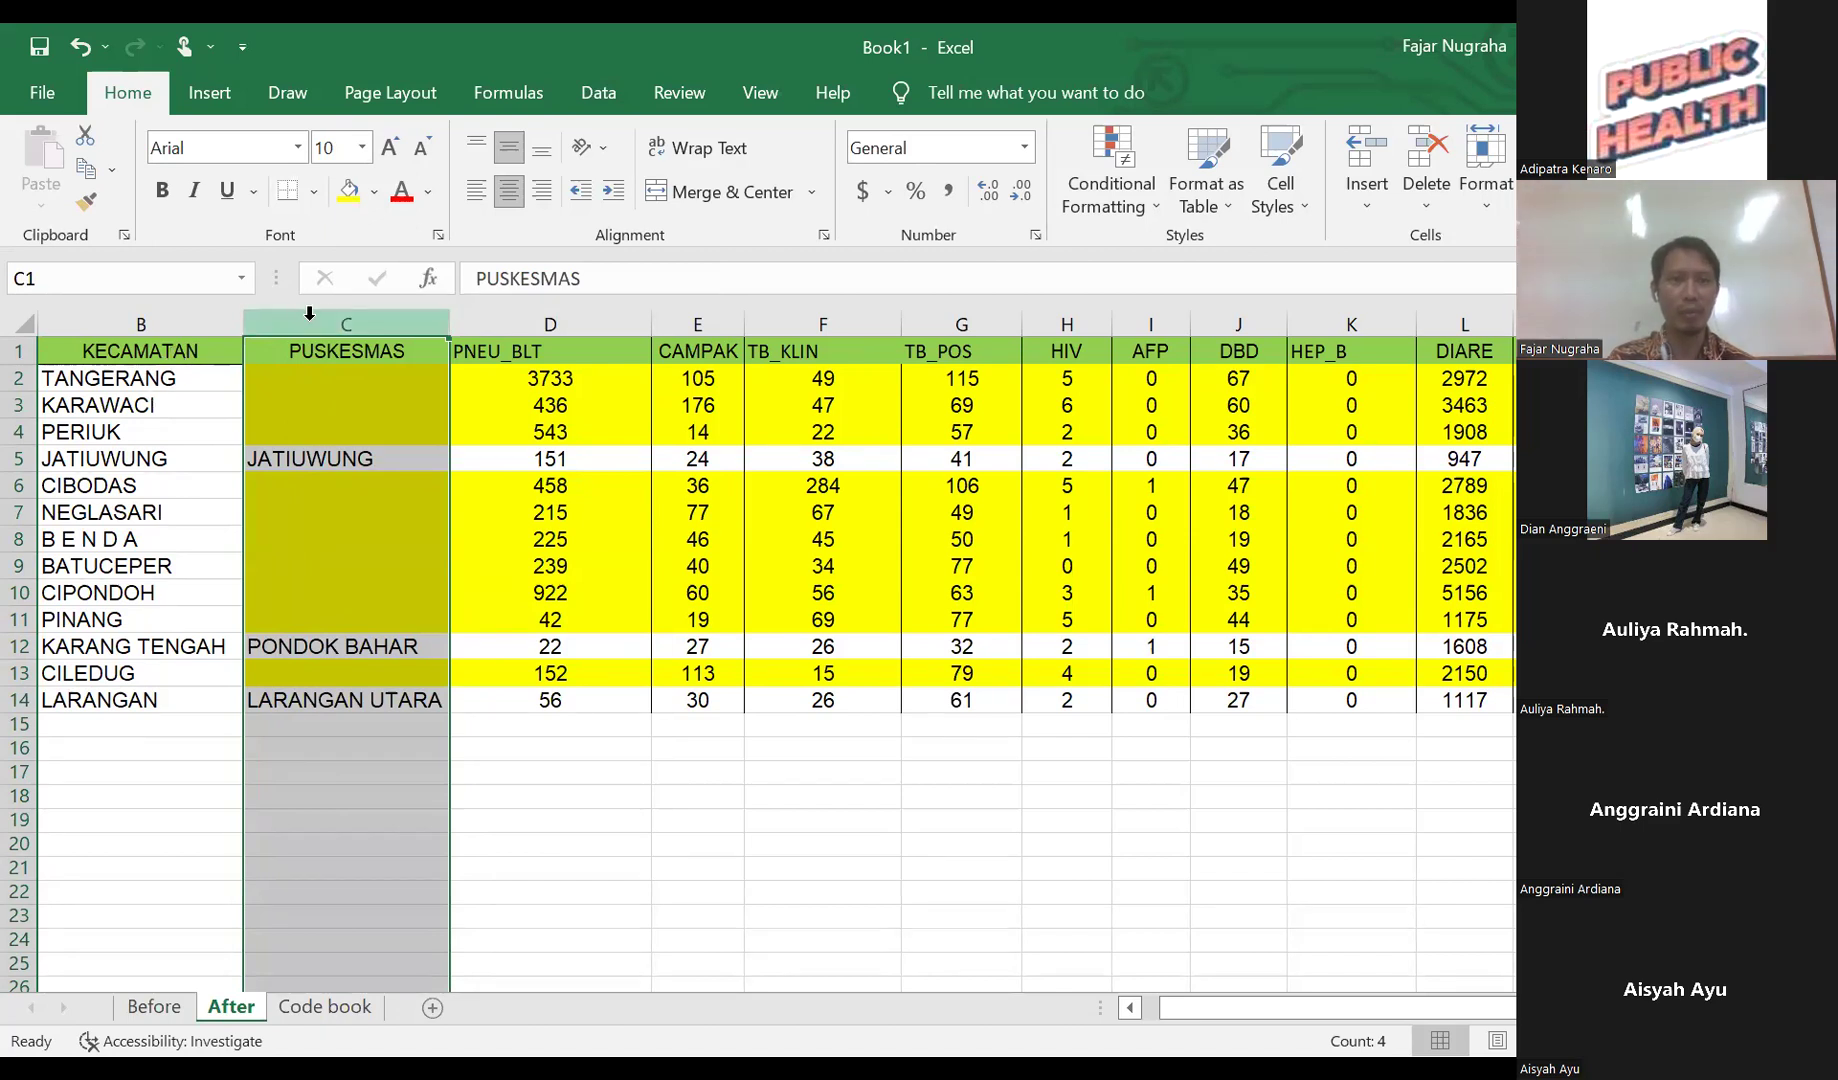
right_click(340, 312)
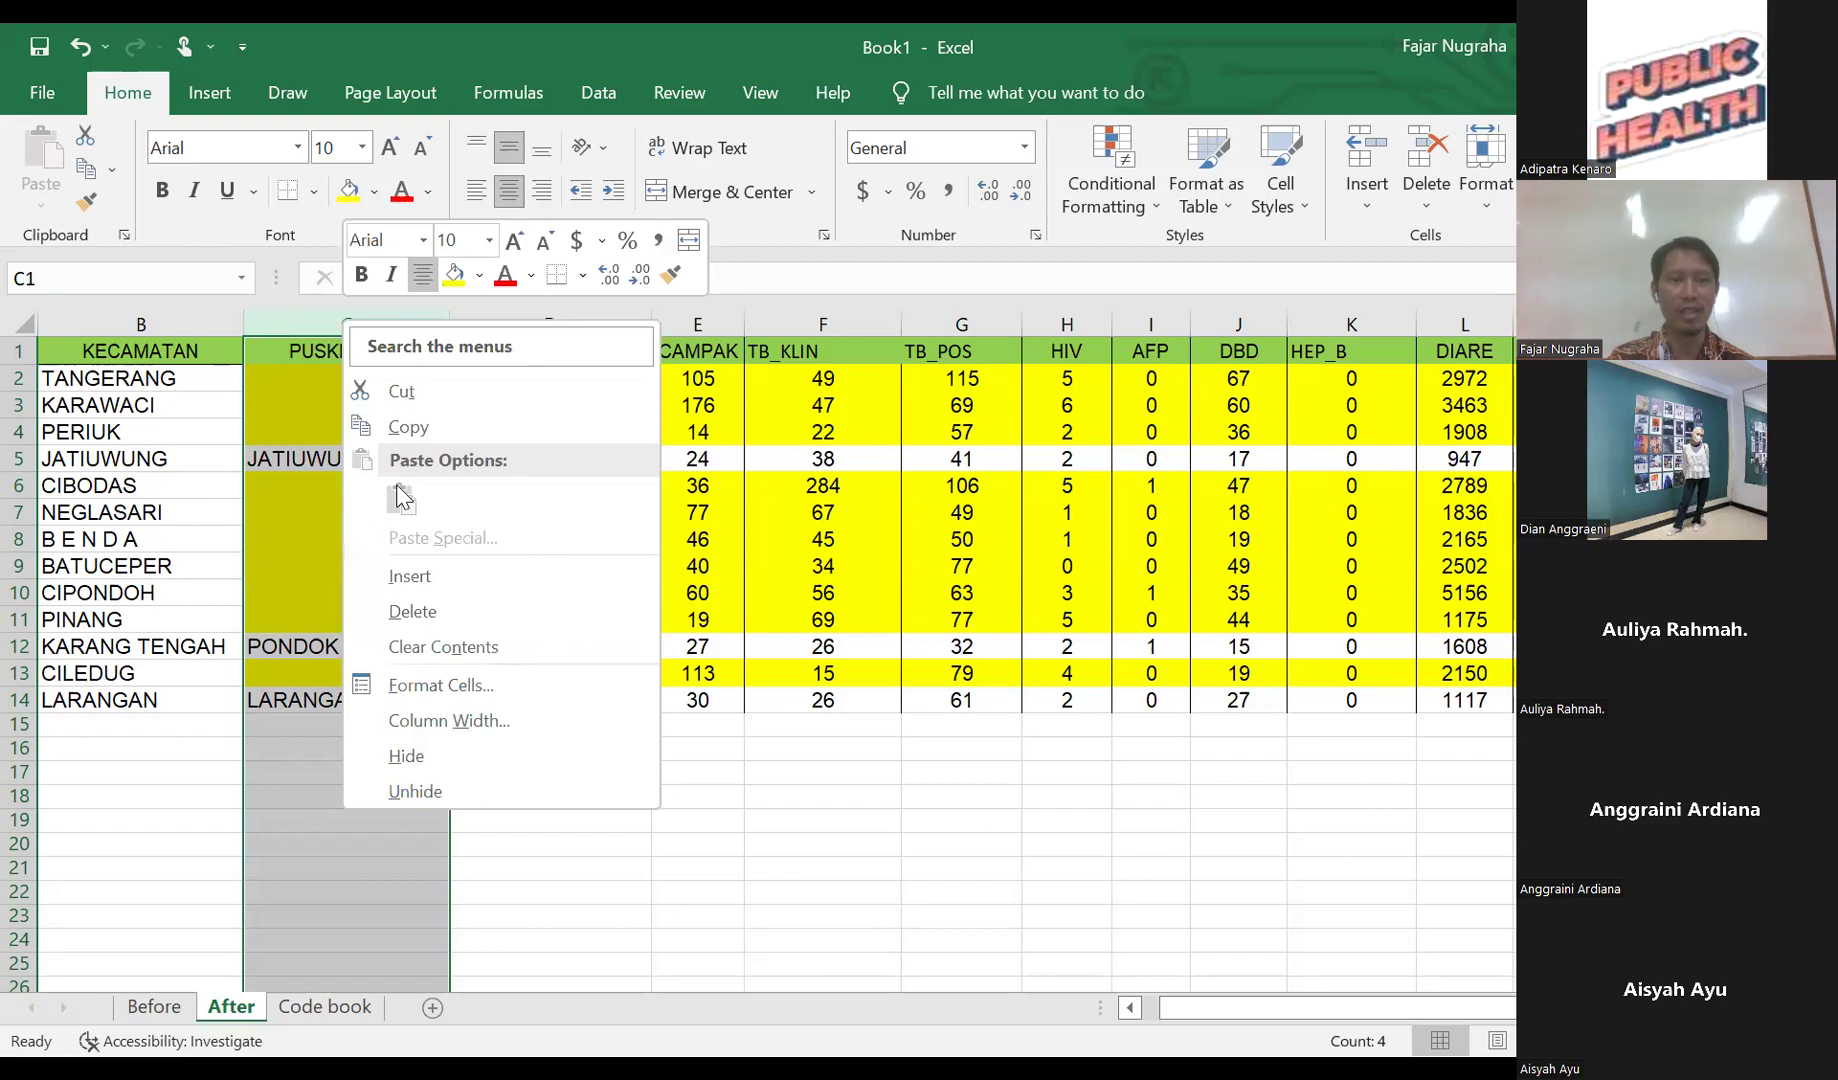
left_click(425, 605)
left_click(572, 847)
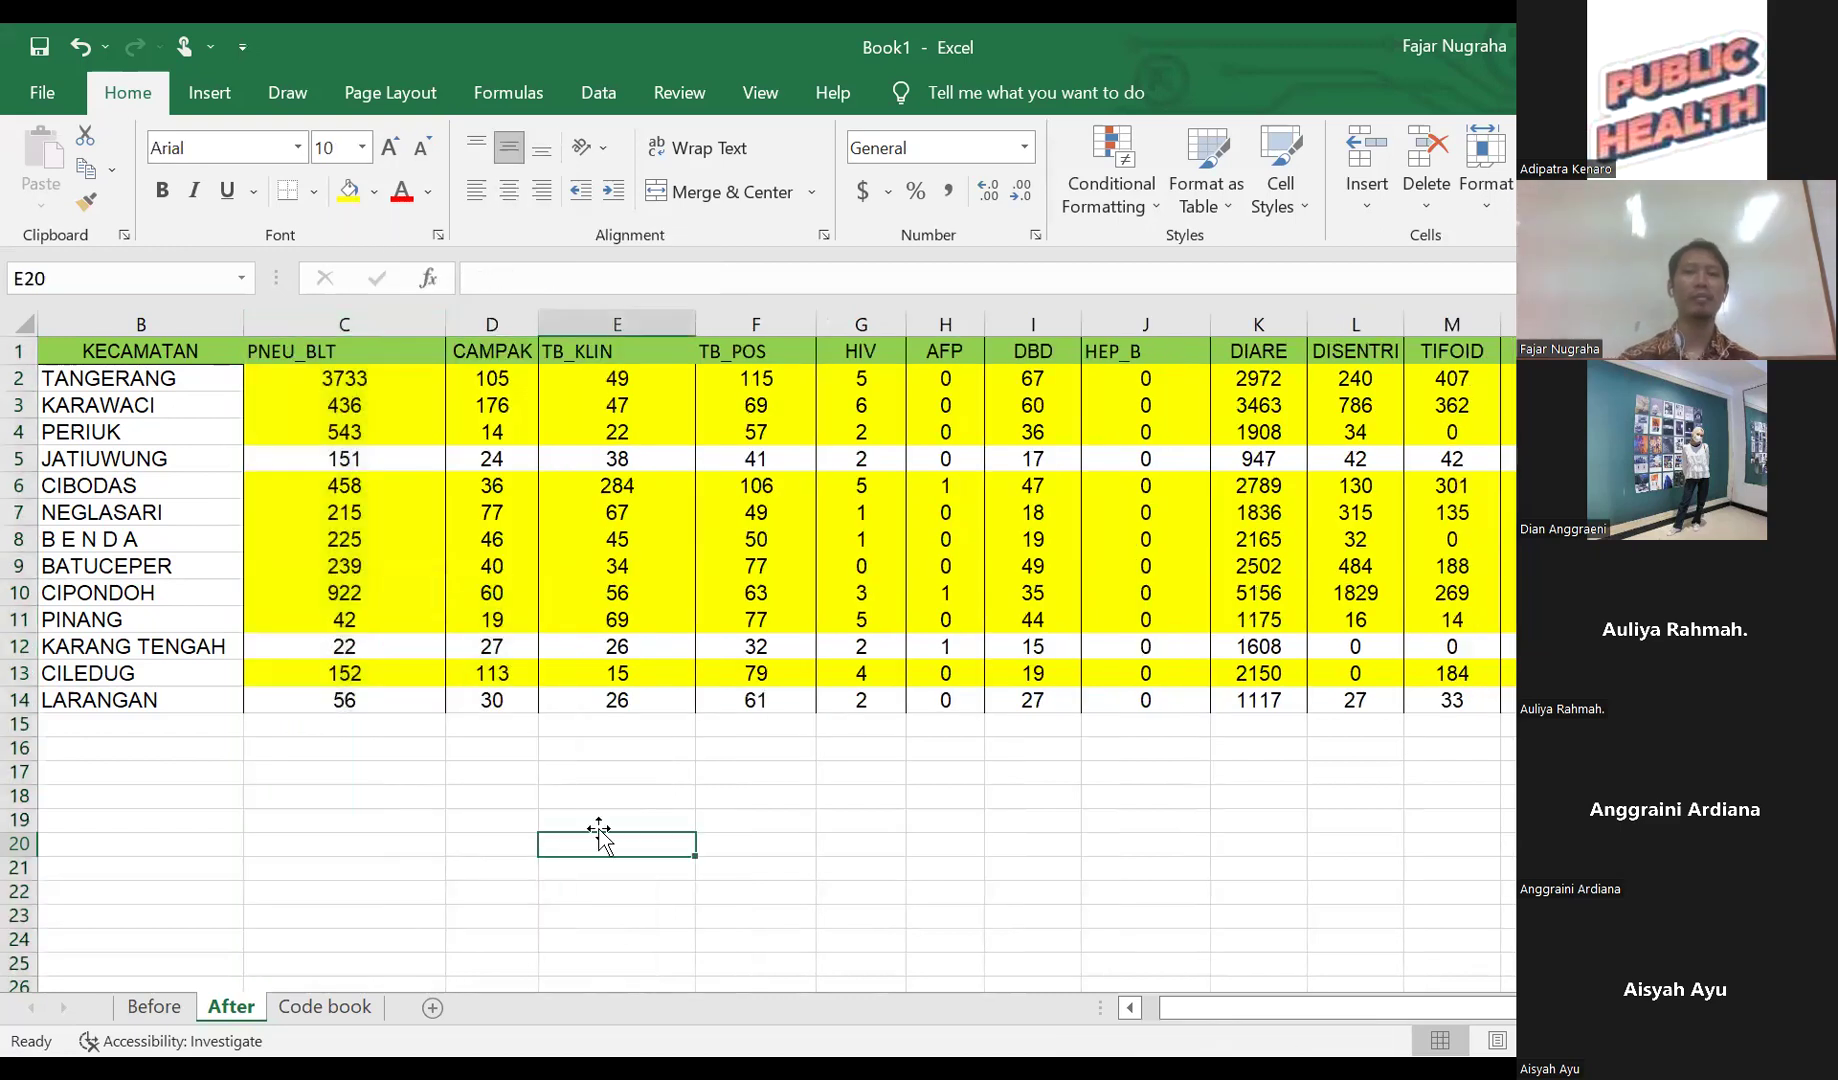
- Auto-fit the width of all columns on the After sheet
left_click(24, 323)
double_click(244, 324)
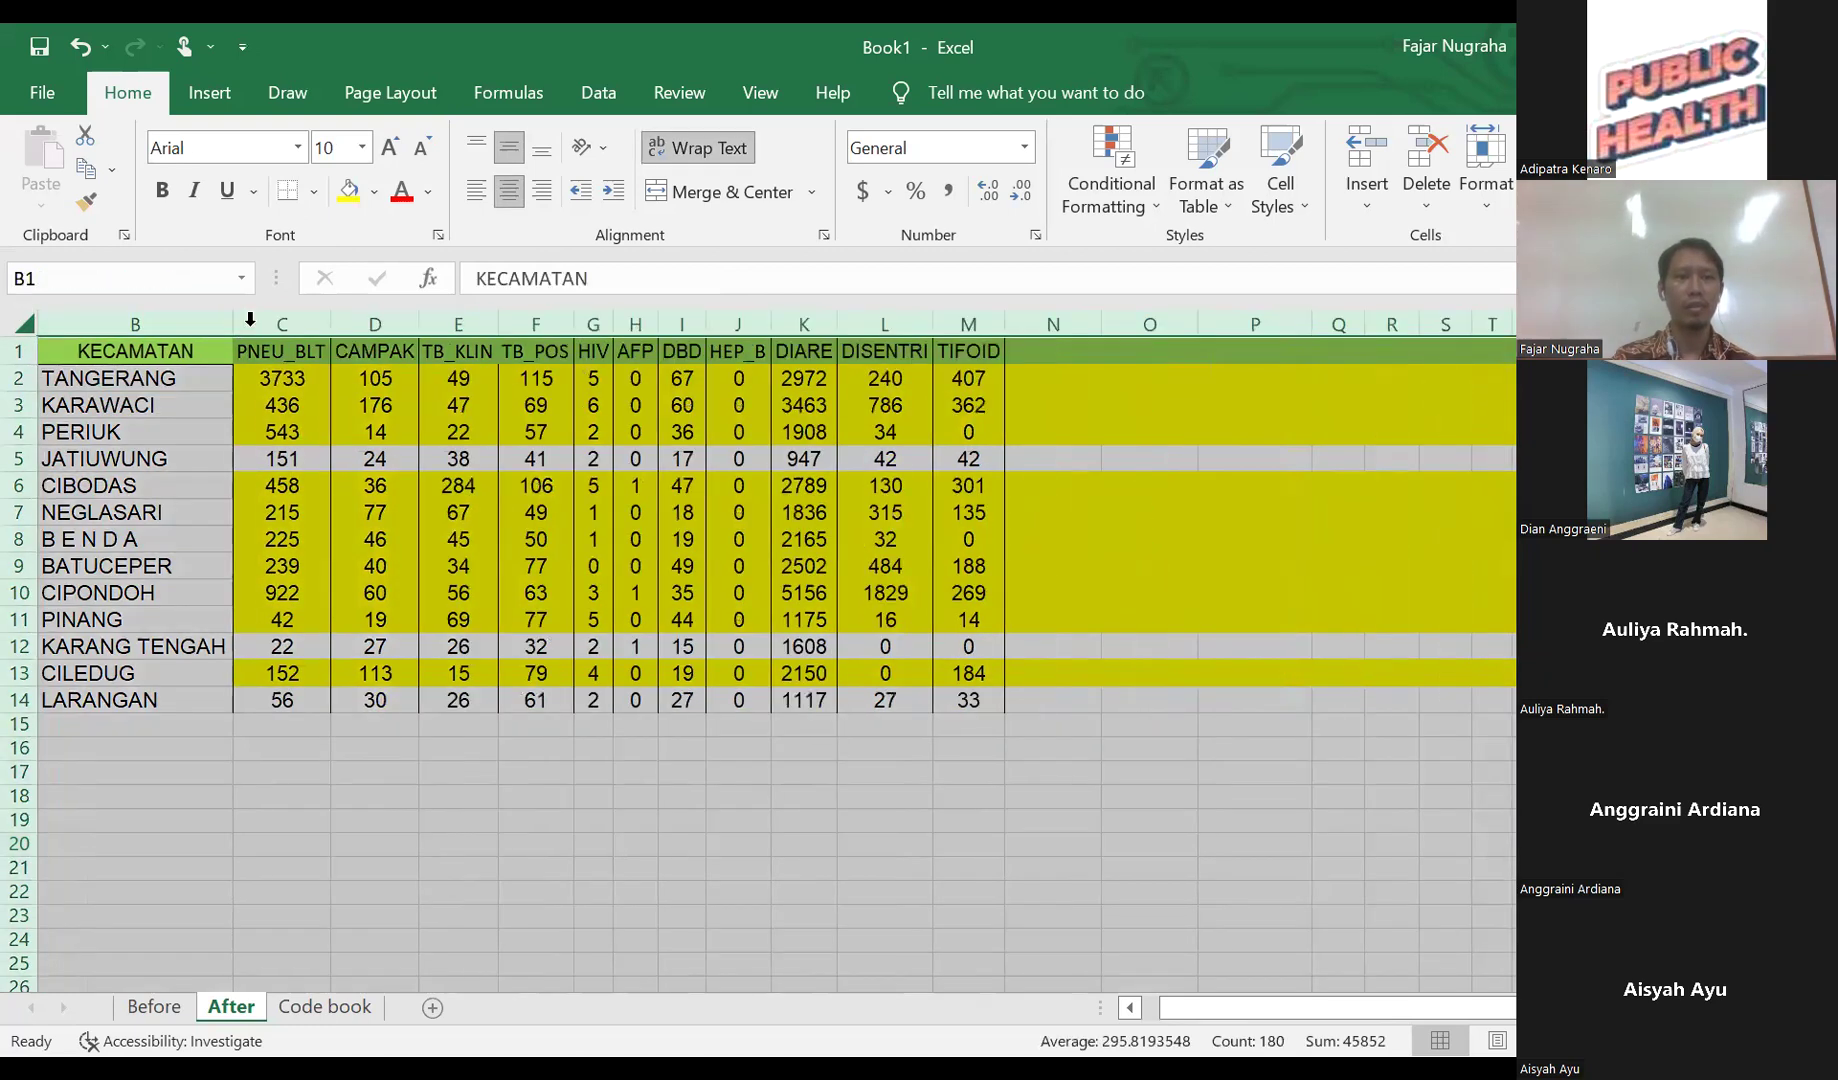
left_click(421, 787)
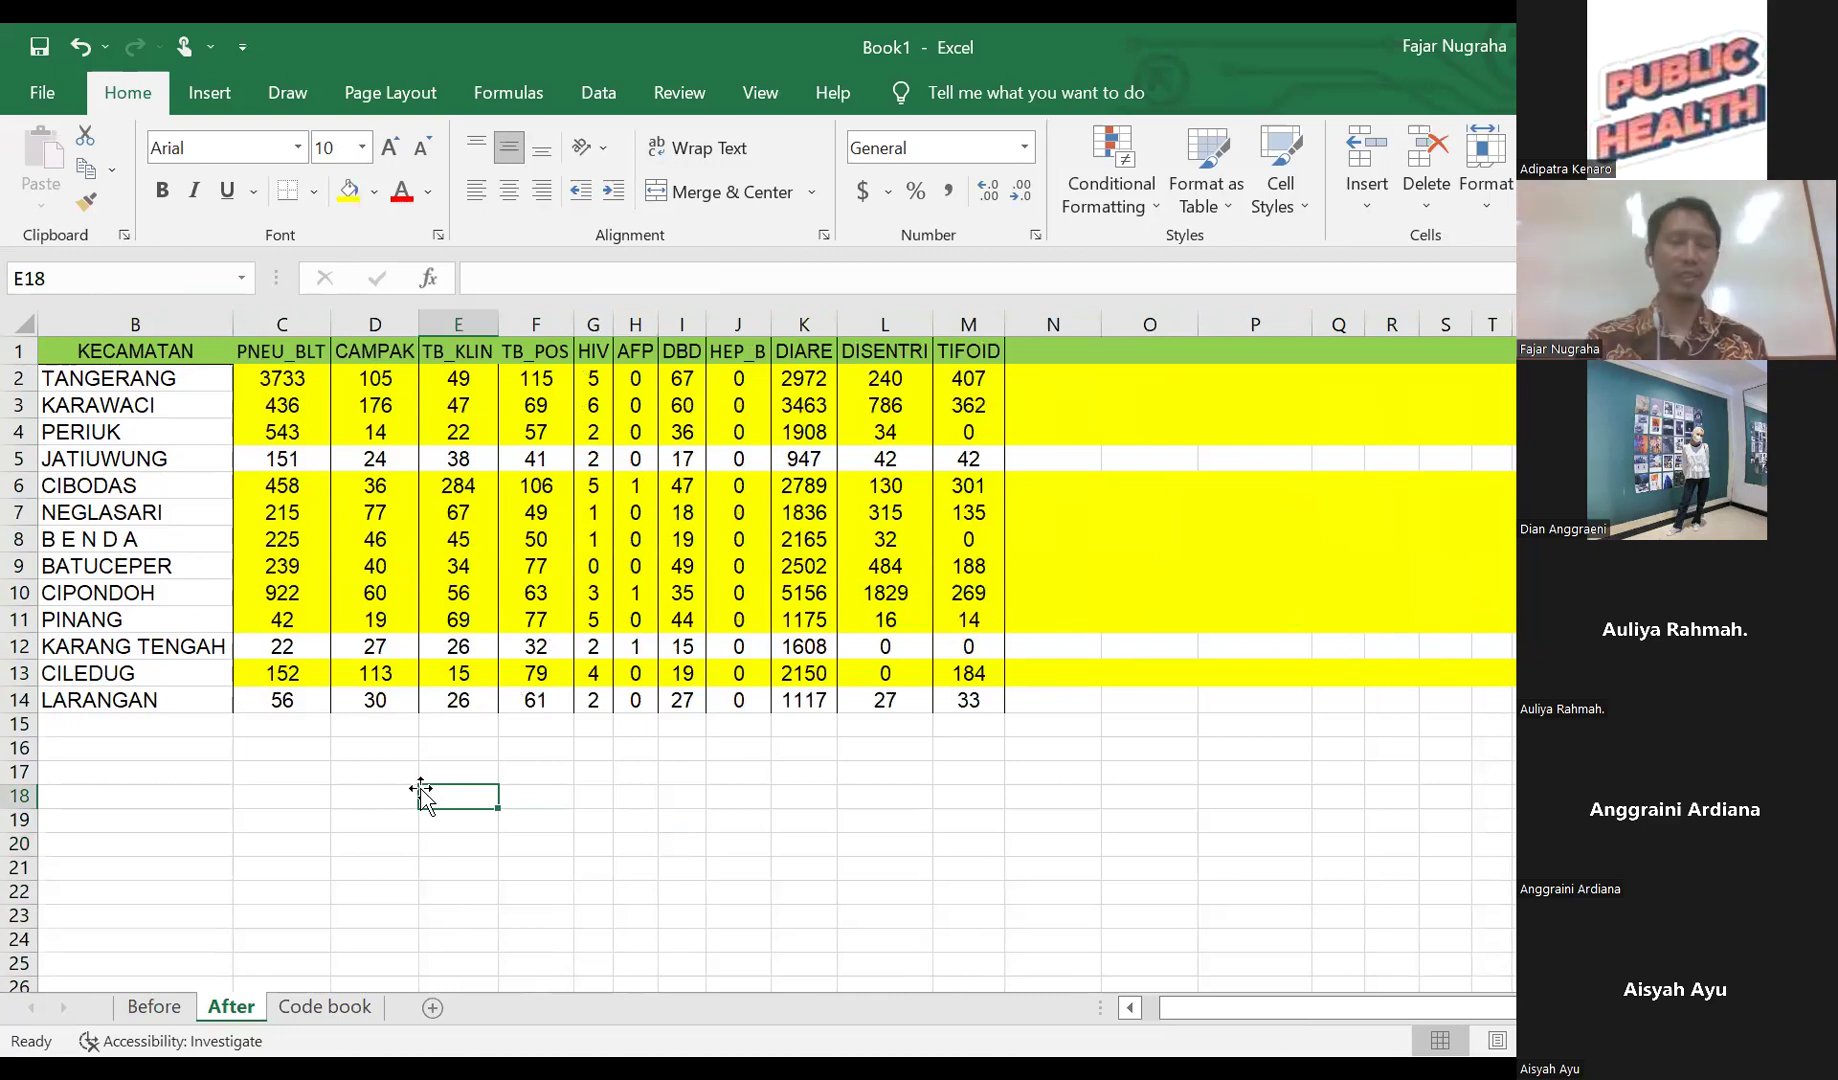
scroll(424, 789, "up", 1, "ctrl")
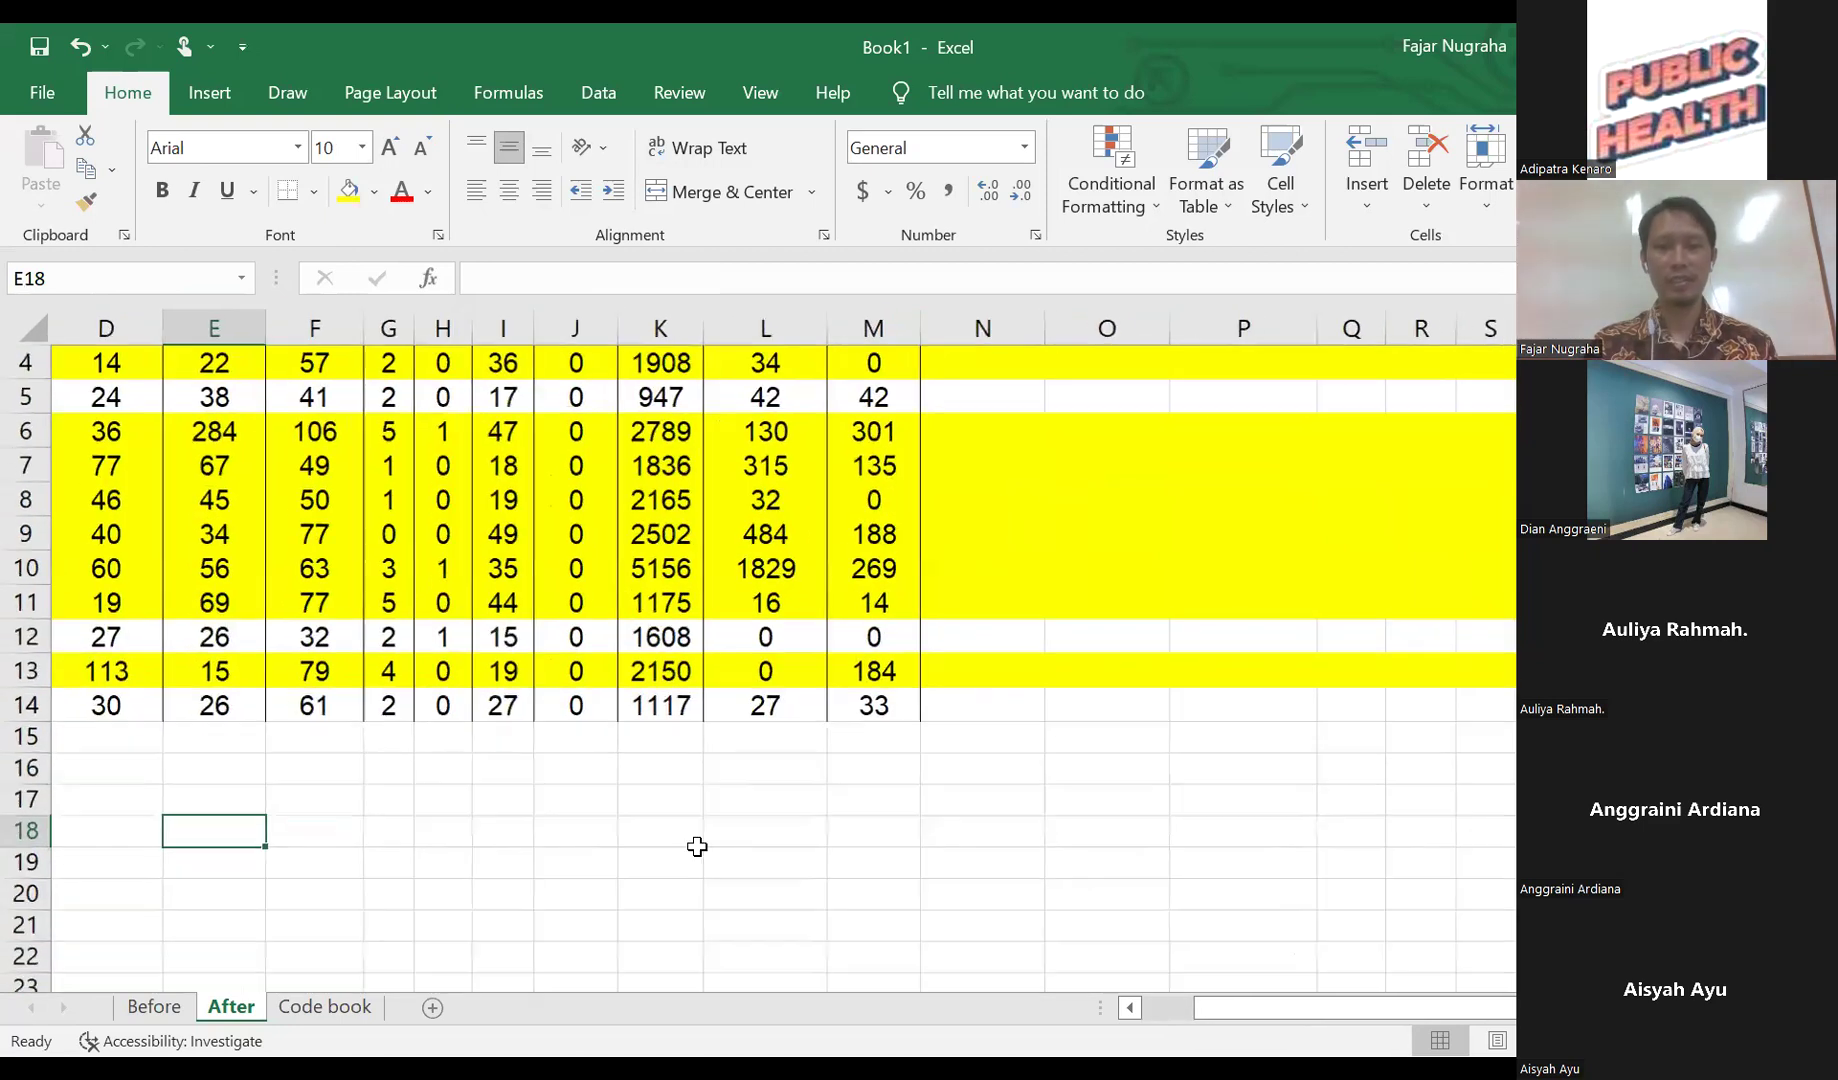
left_click_drag(1208, 1007, 952, 932)
scroll(693, 838, "up", 1, "ctrl")
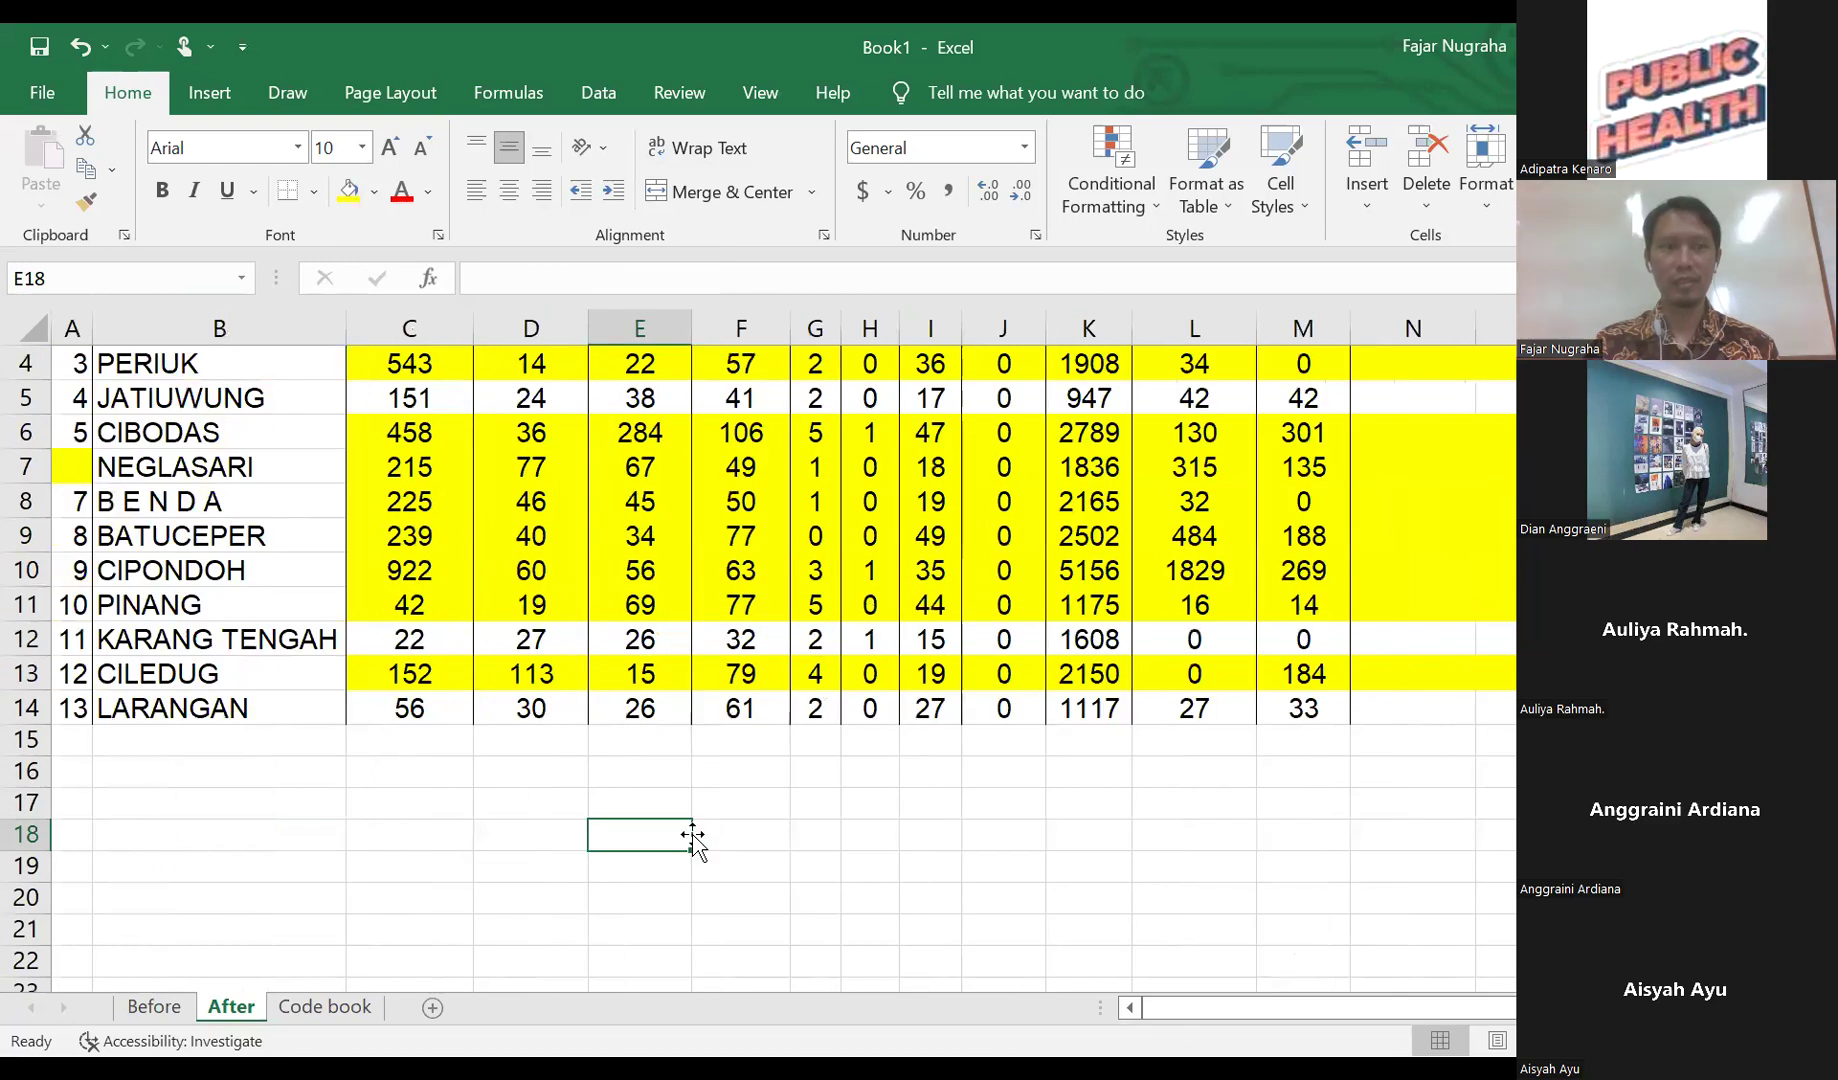
scroll(690, 835, "up", 1)
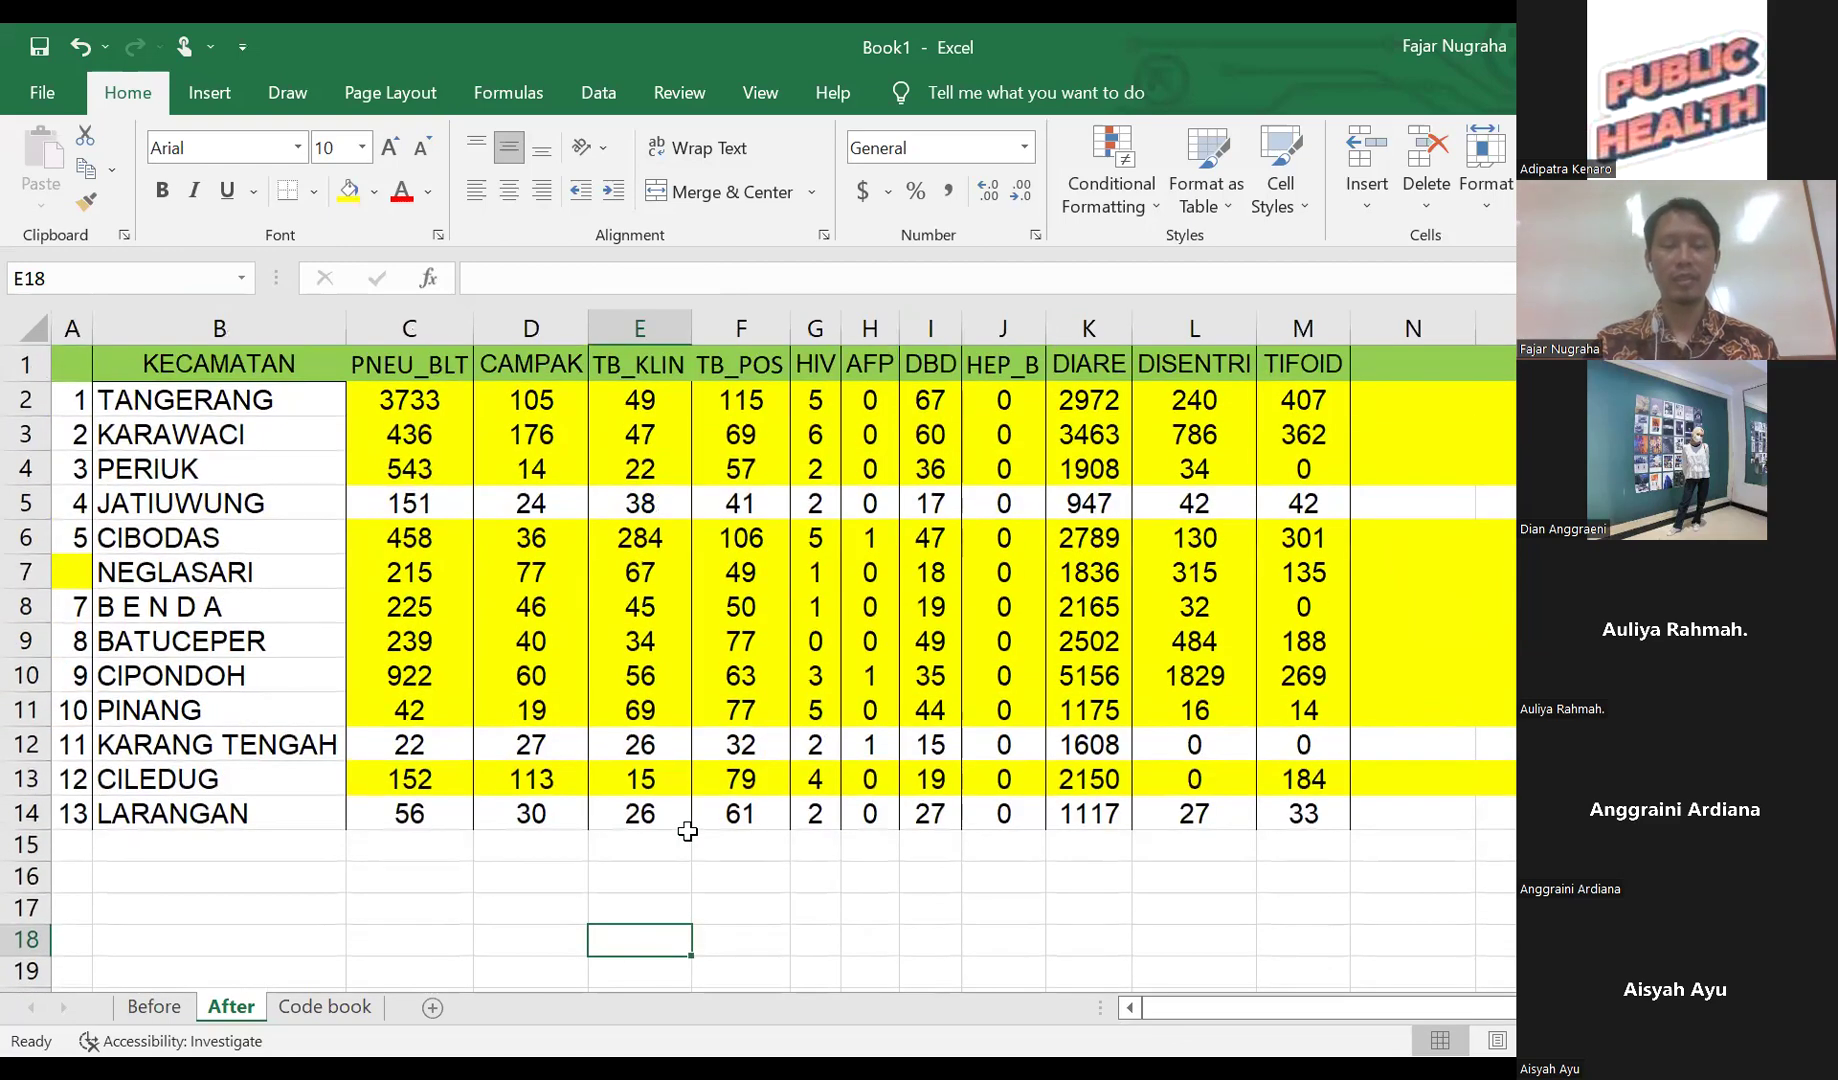
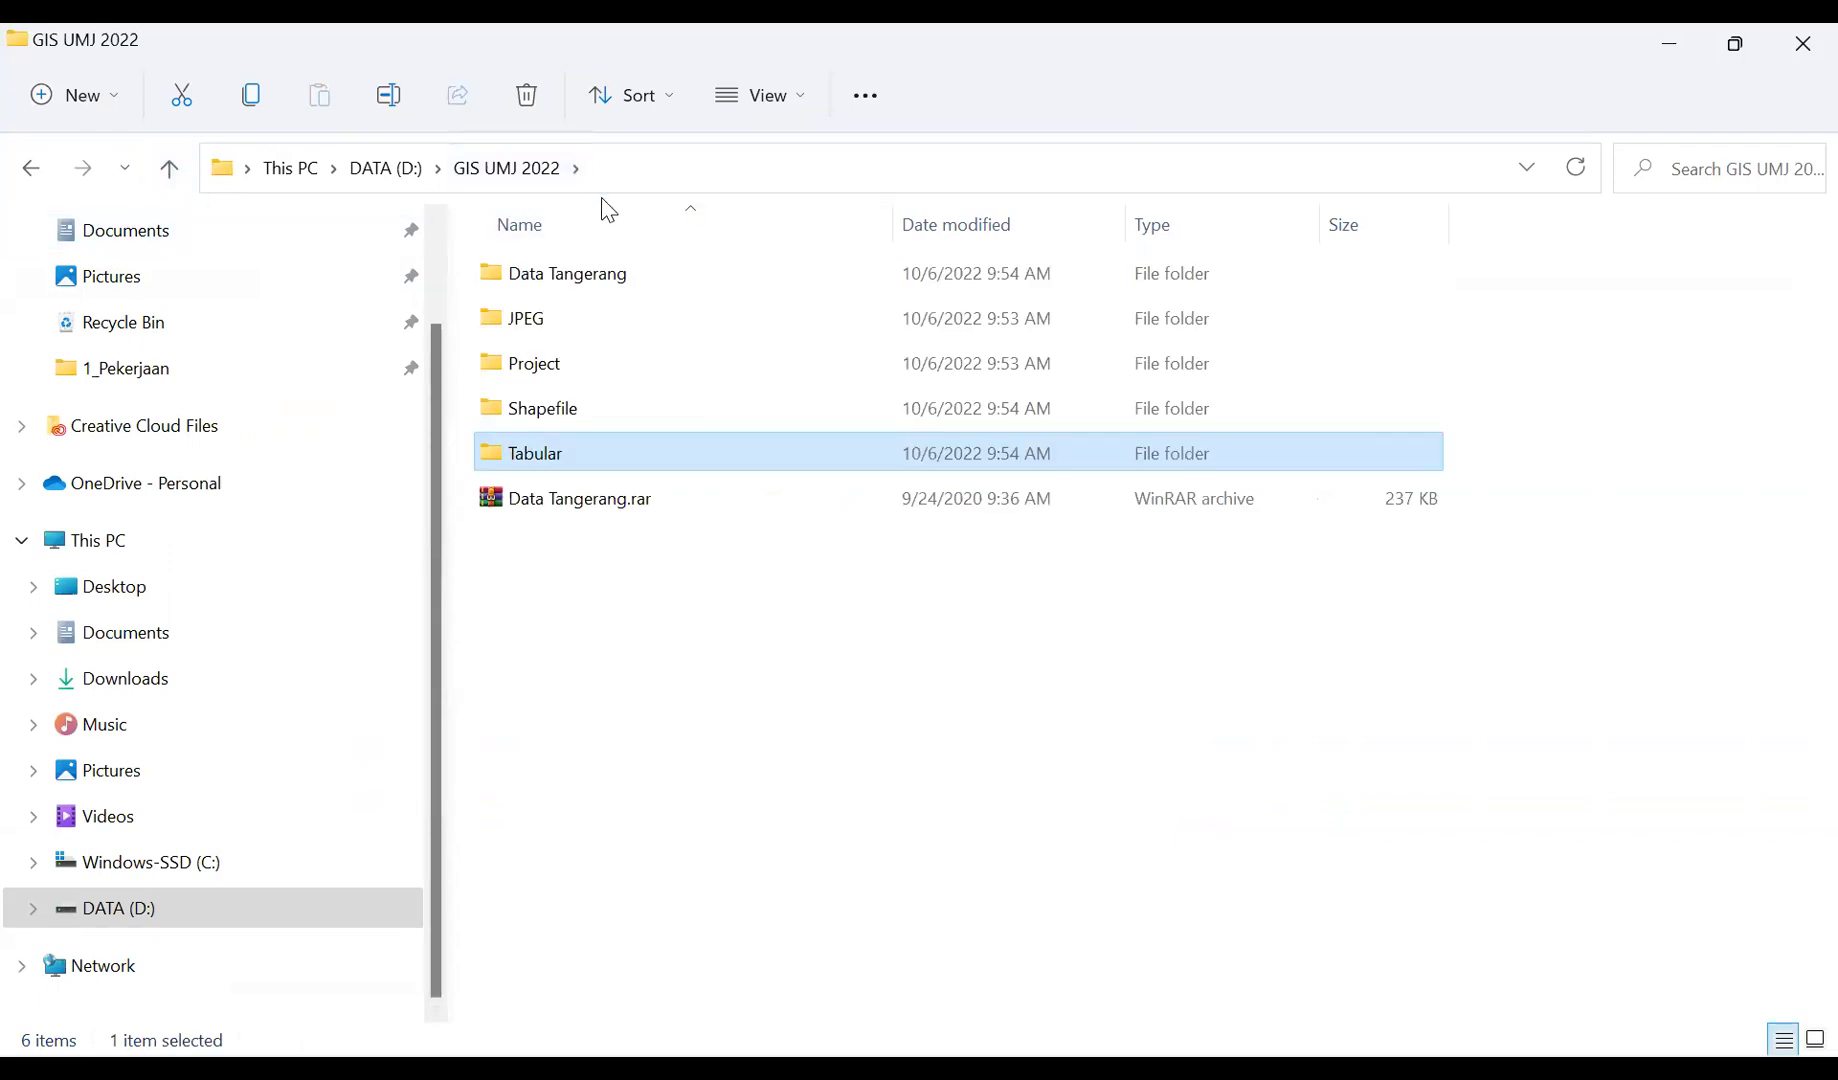
- In File Explorer, open the Shapefile folder inside GIS UMJ 2022 and examine the four tangerang-kec-dd files
double_click(555, 419)
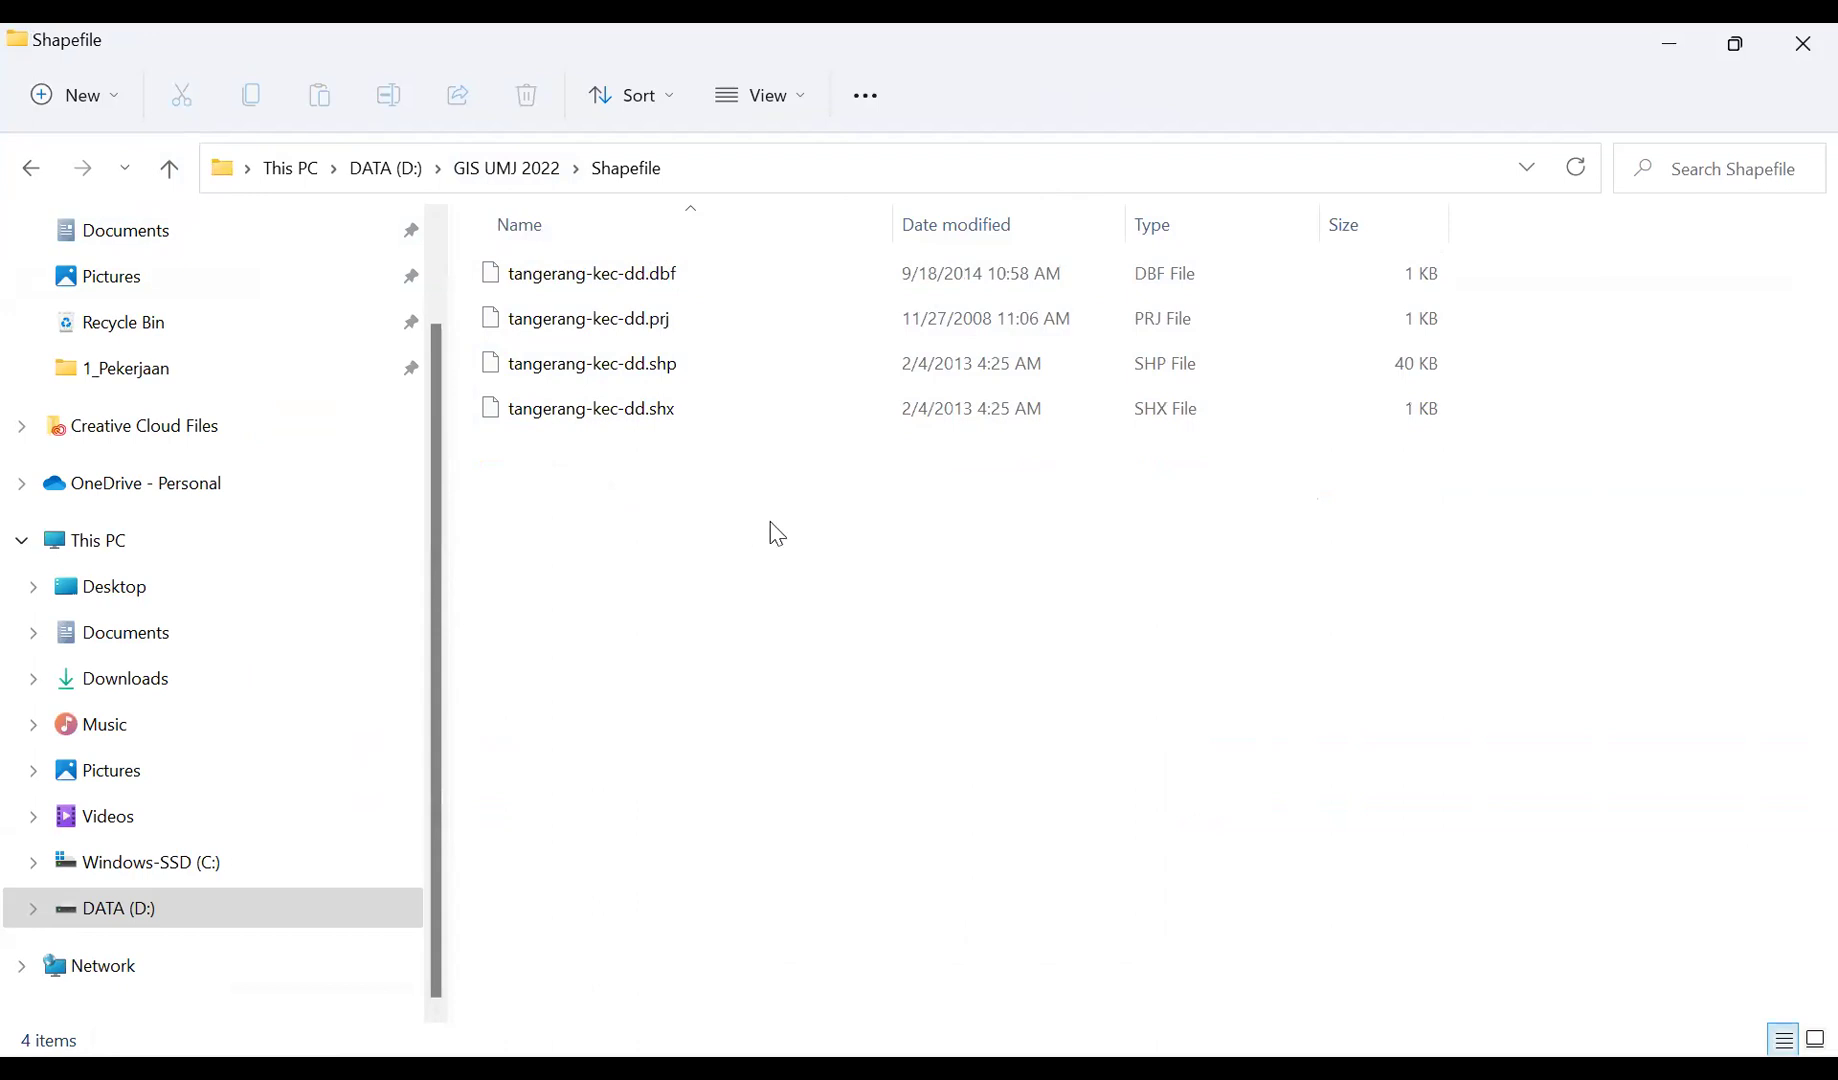
left_click_drag(835, 582, 681, 429)
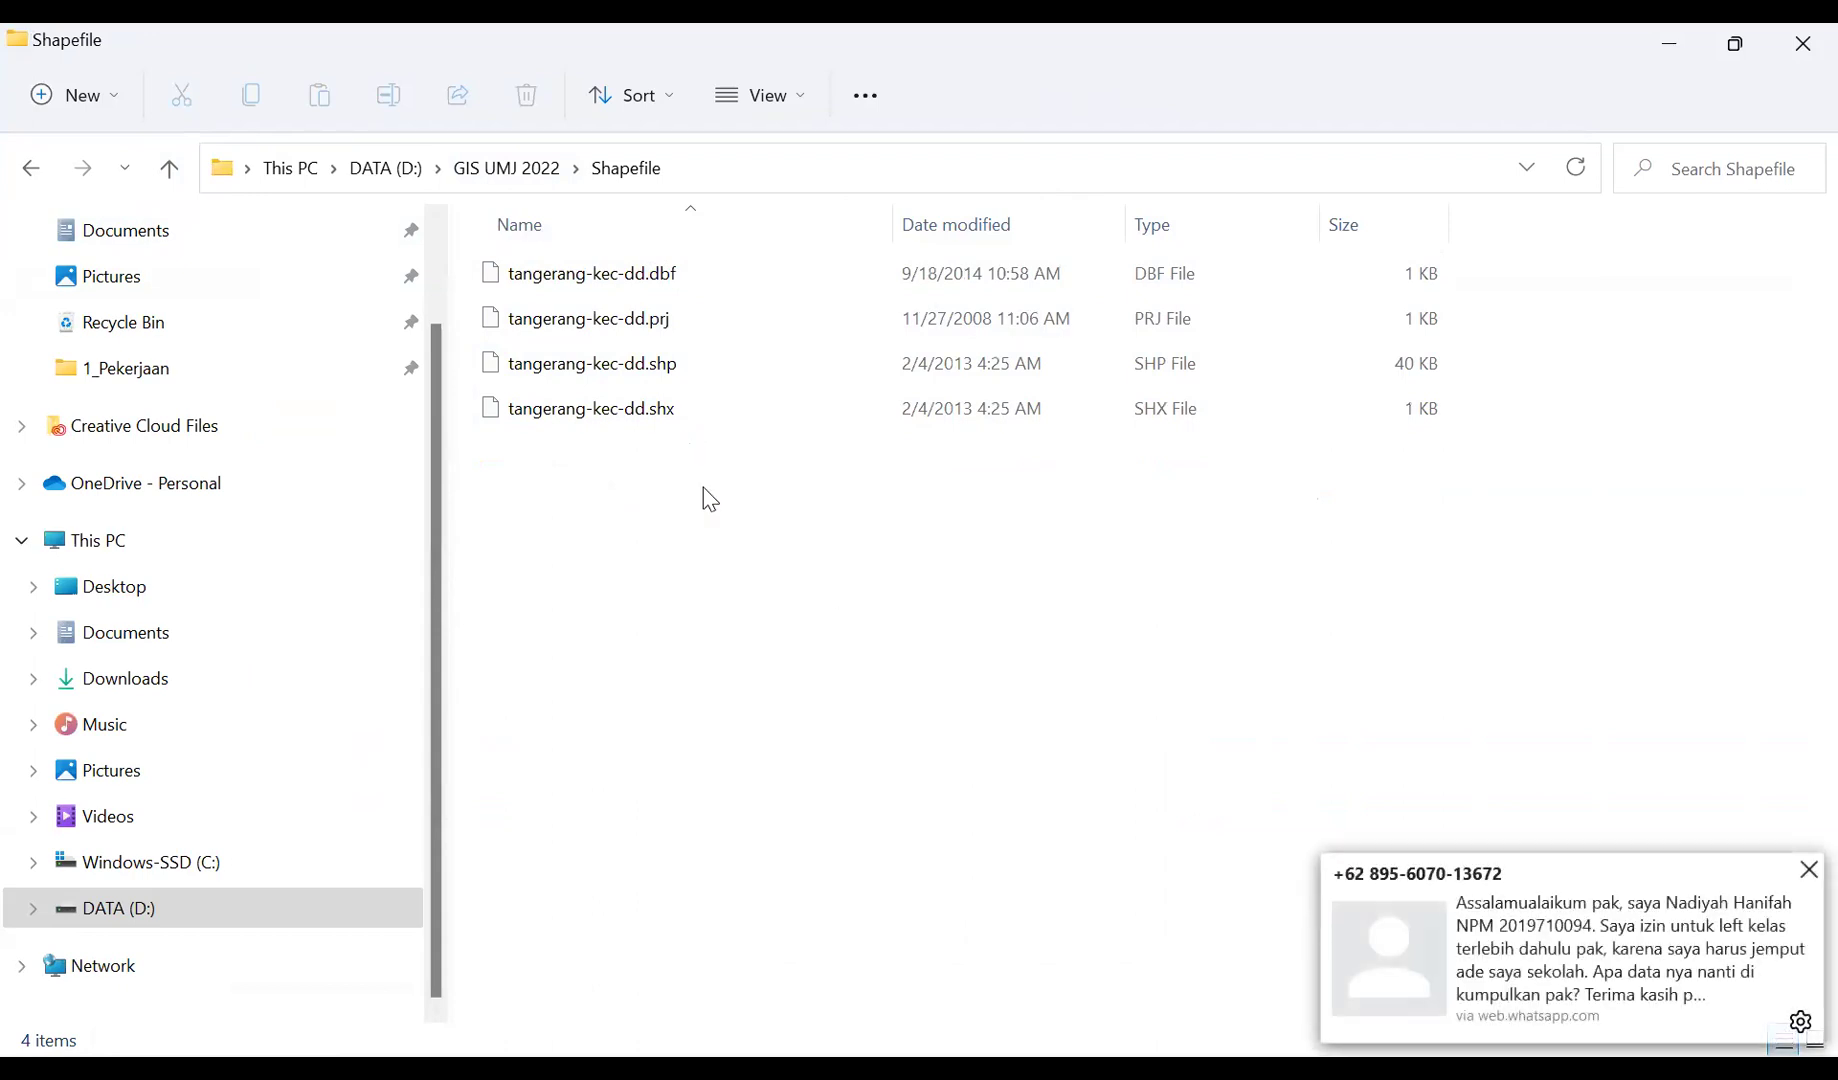
left_click(1808, 869)
left_click_drag(860, 570, 521, 240)
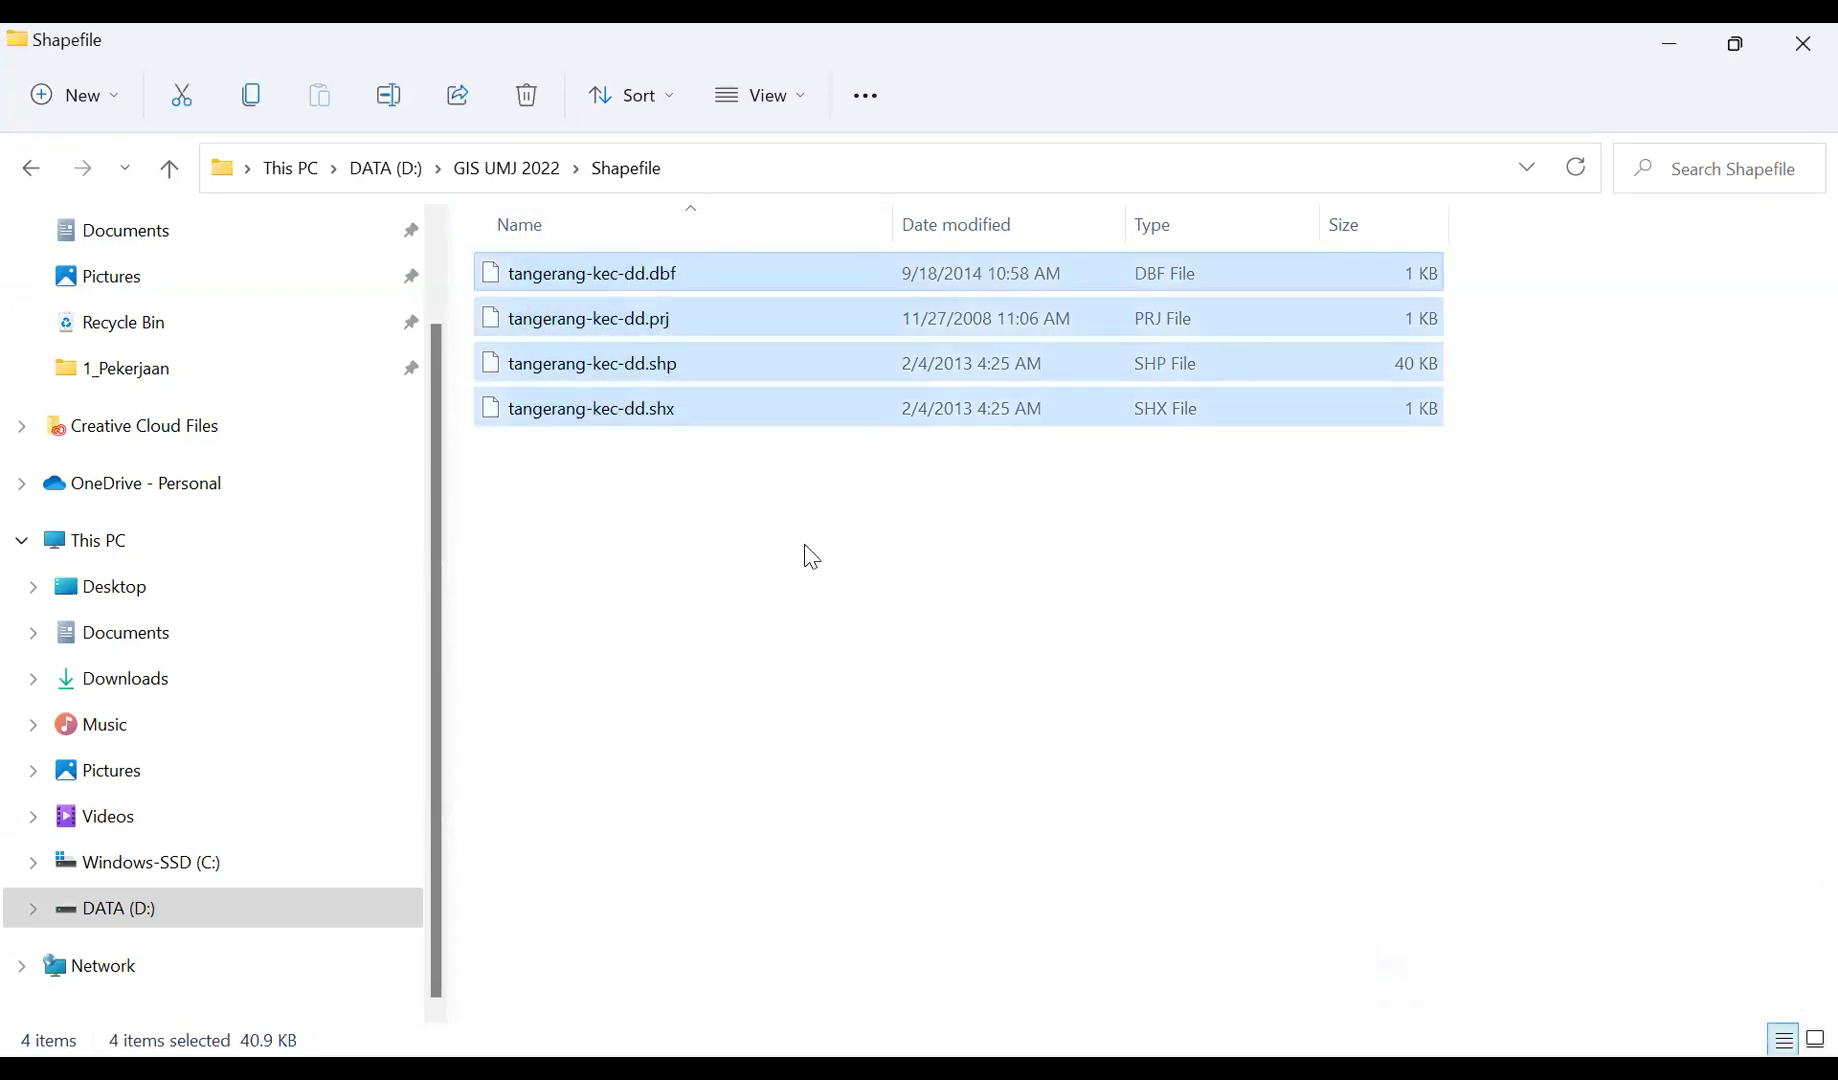
left_click_drag(967, 677, 549, 275)
left_click(668, 562)
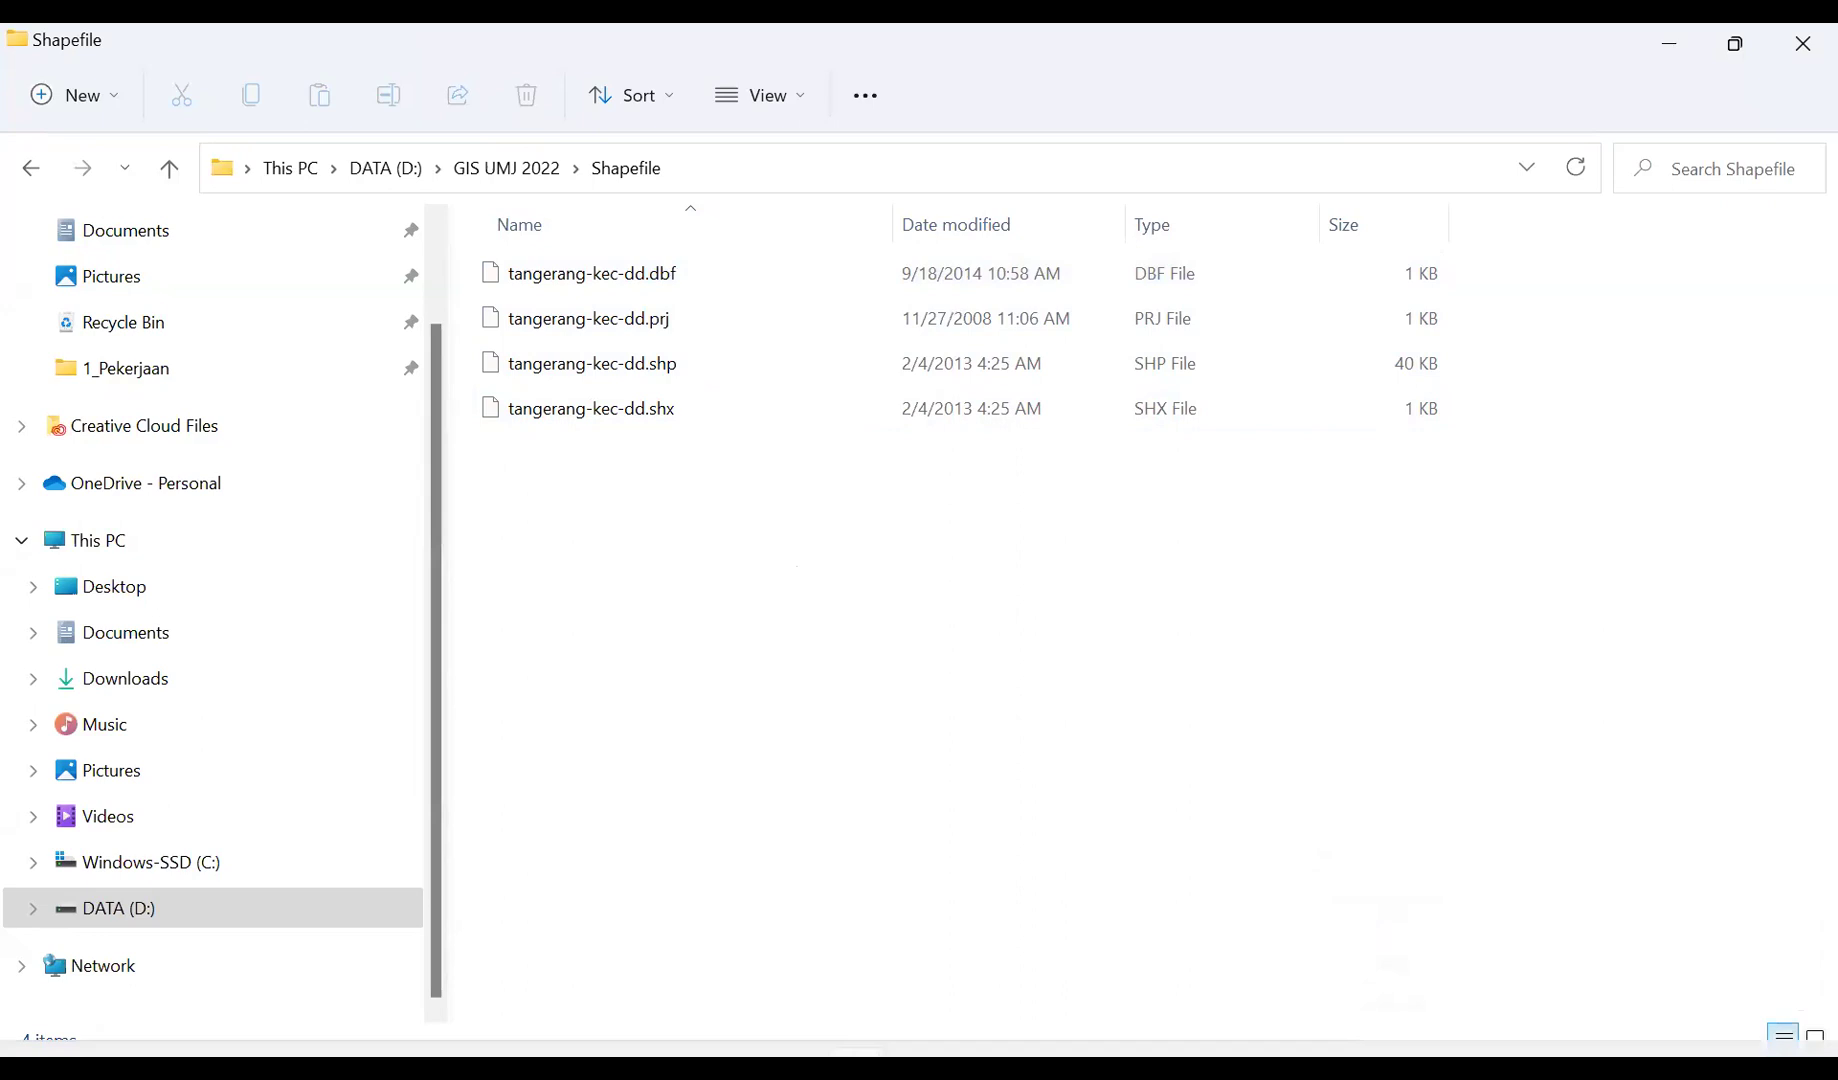
- Switch to the blank Book2 workbook in Excel and start browsing the computer for a file to open
mouse_move(857, 1040)
mouse_move(1172, 1040)
left_click(1408, 885)
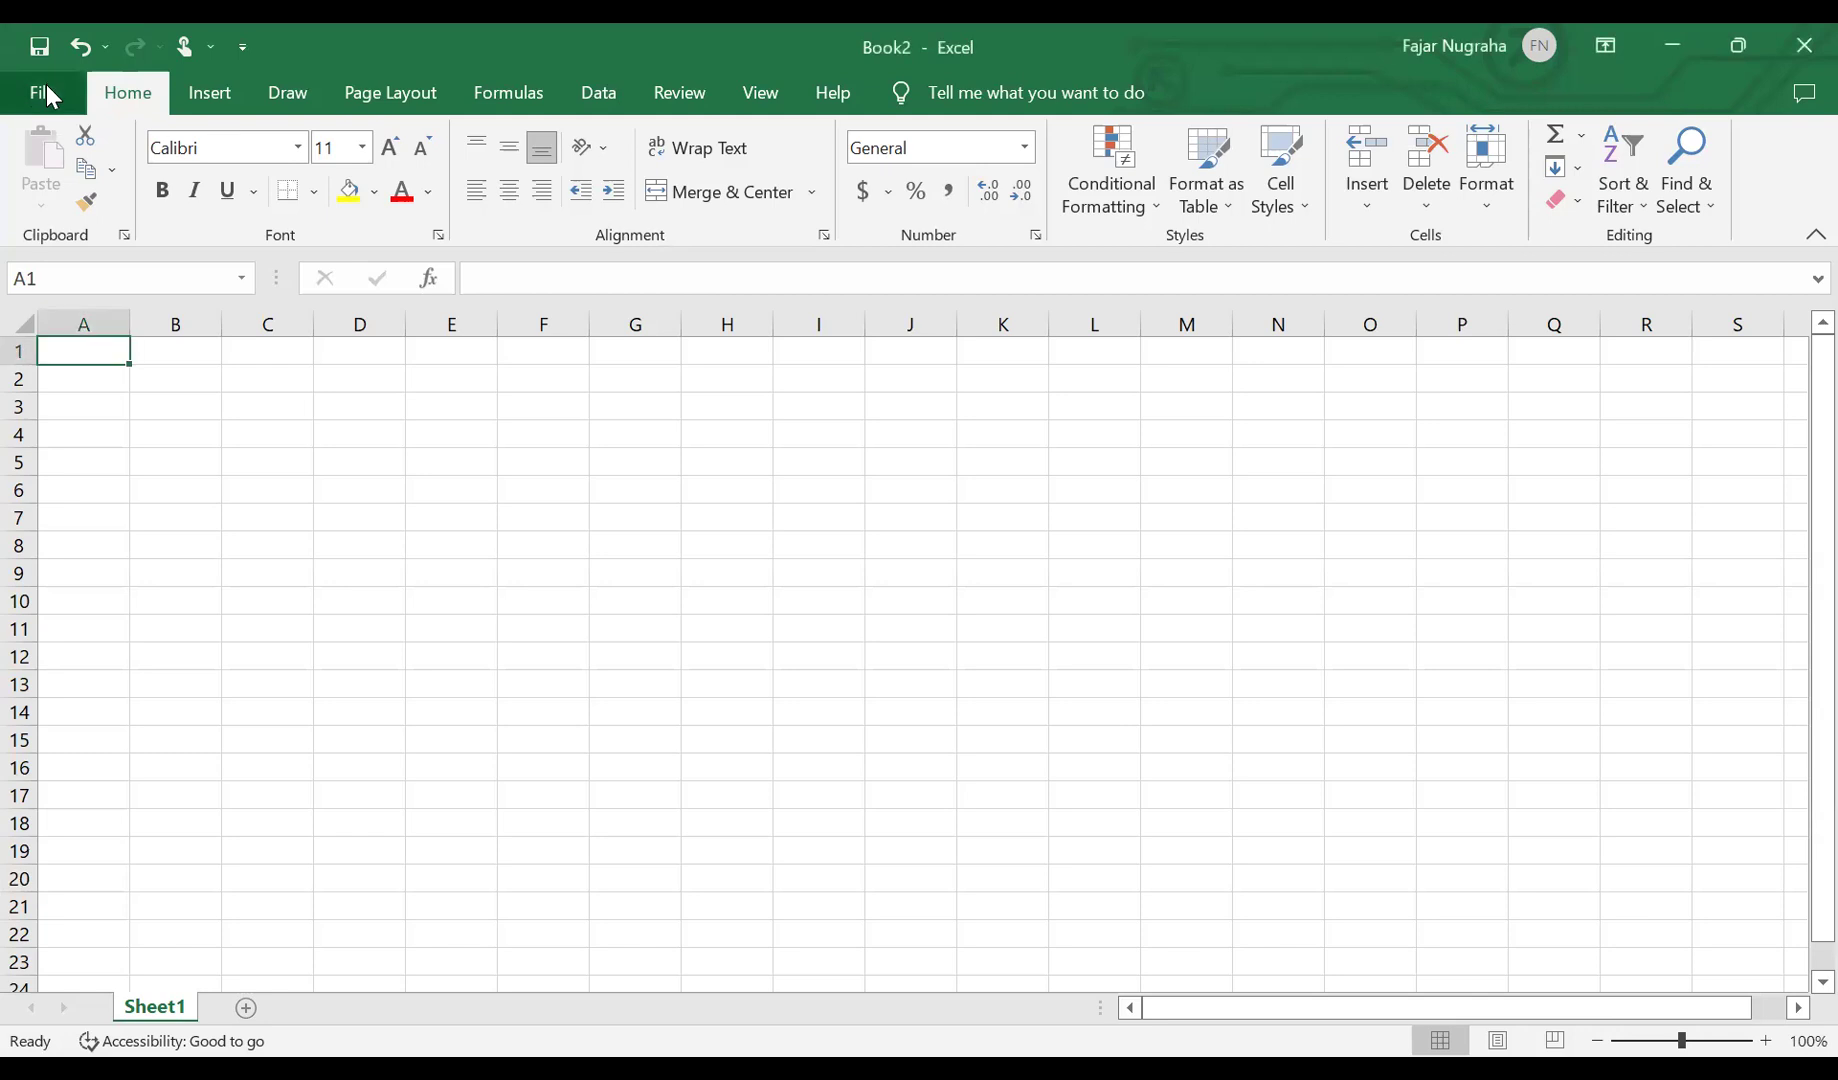
left_click(45, 96)
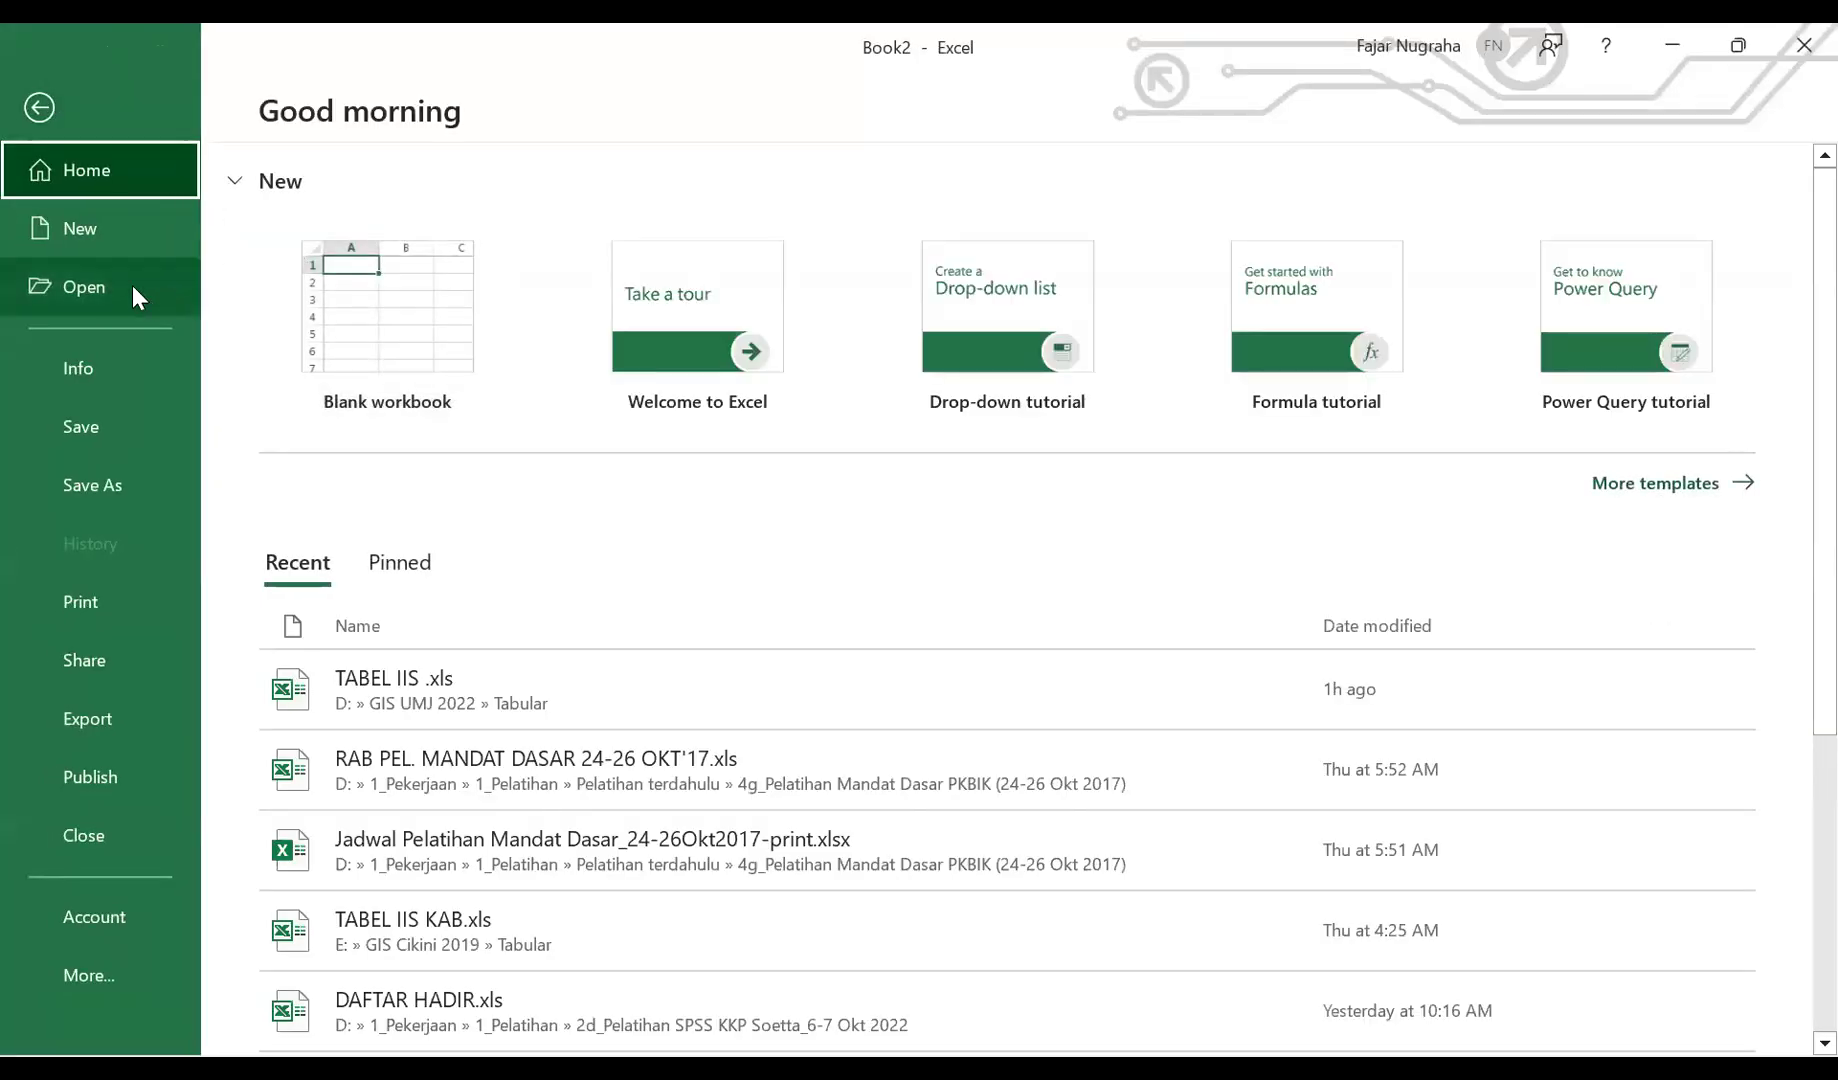
left_click(111, 284)
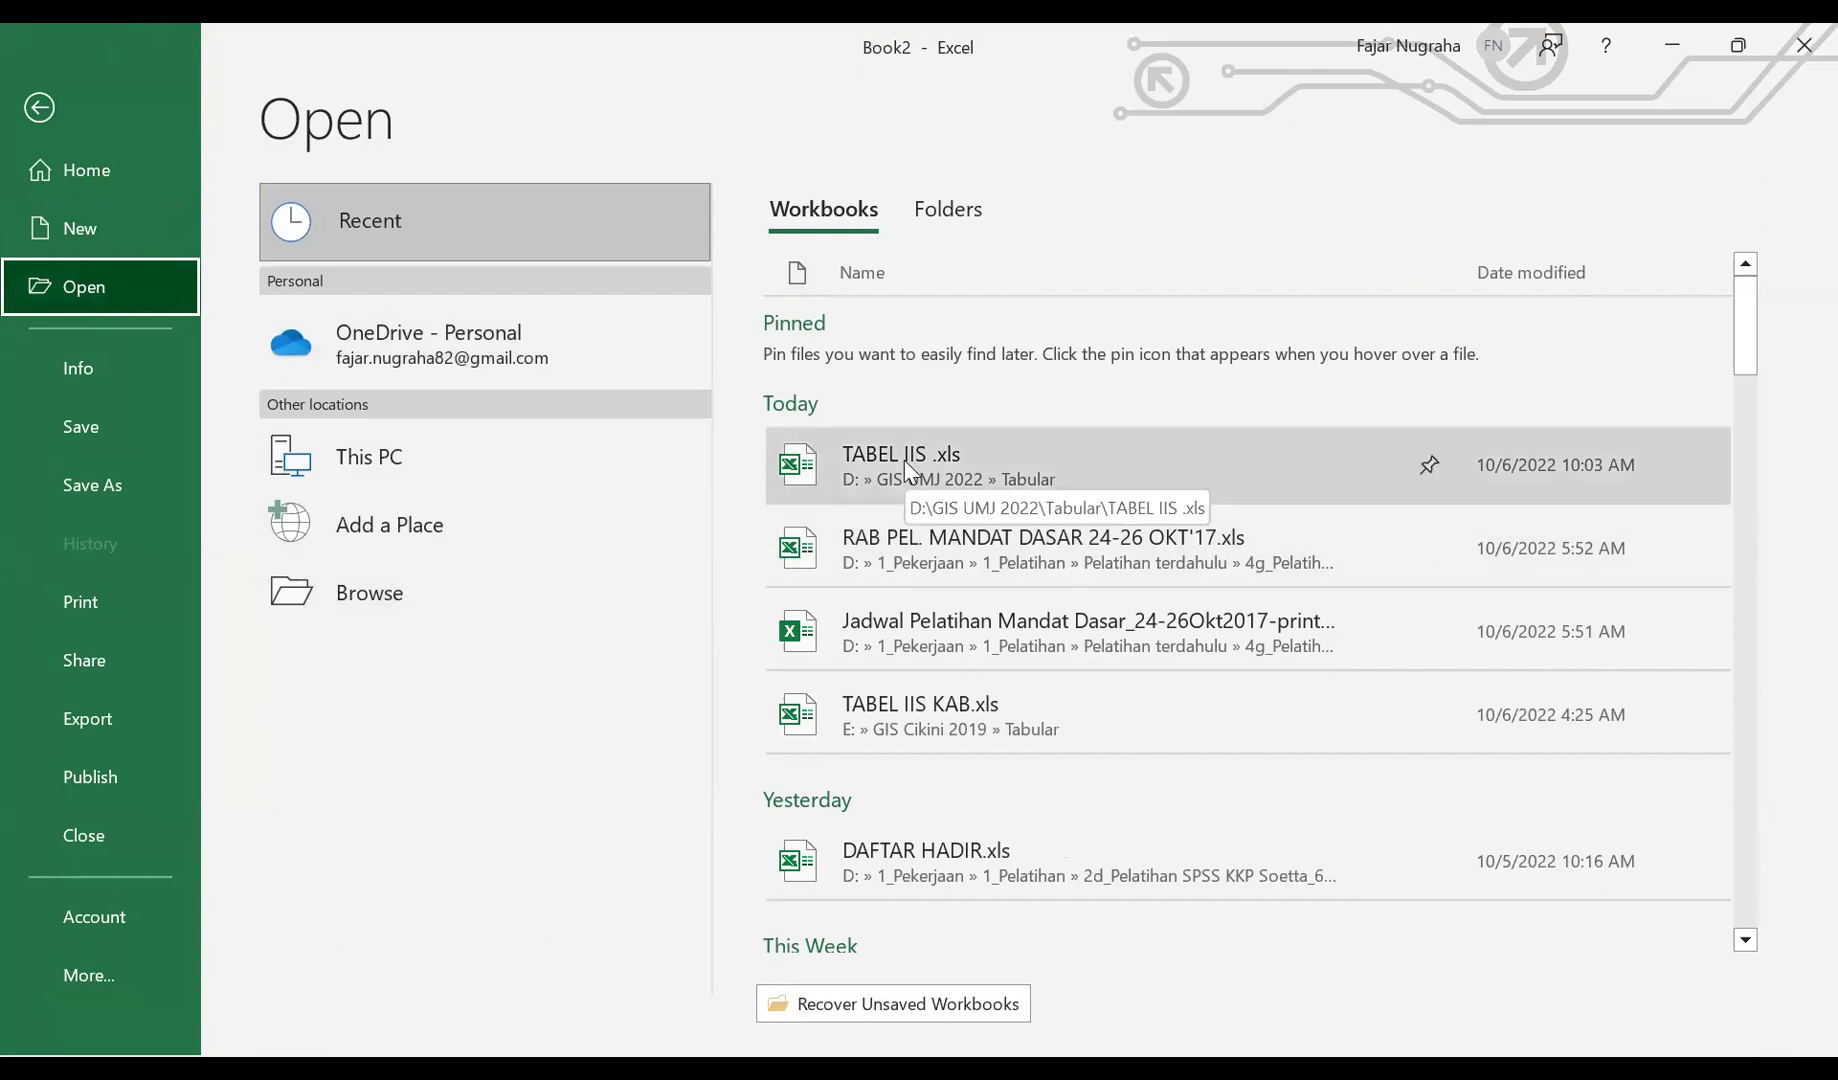
left_click(434, 592)
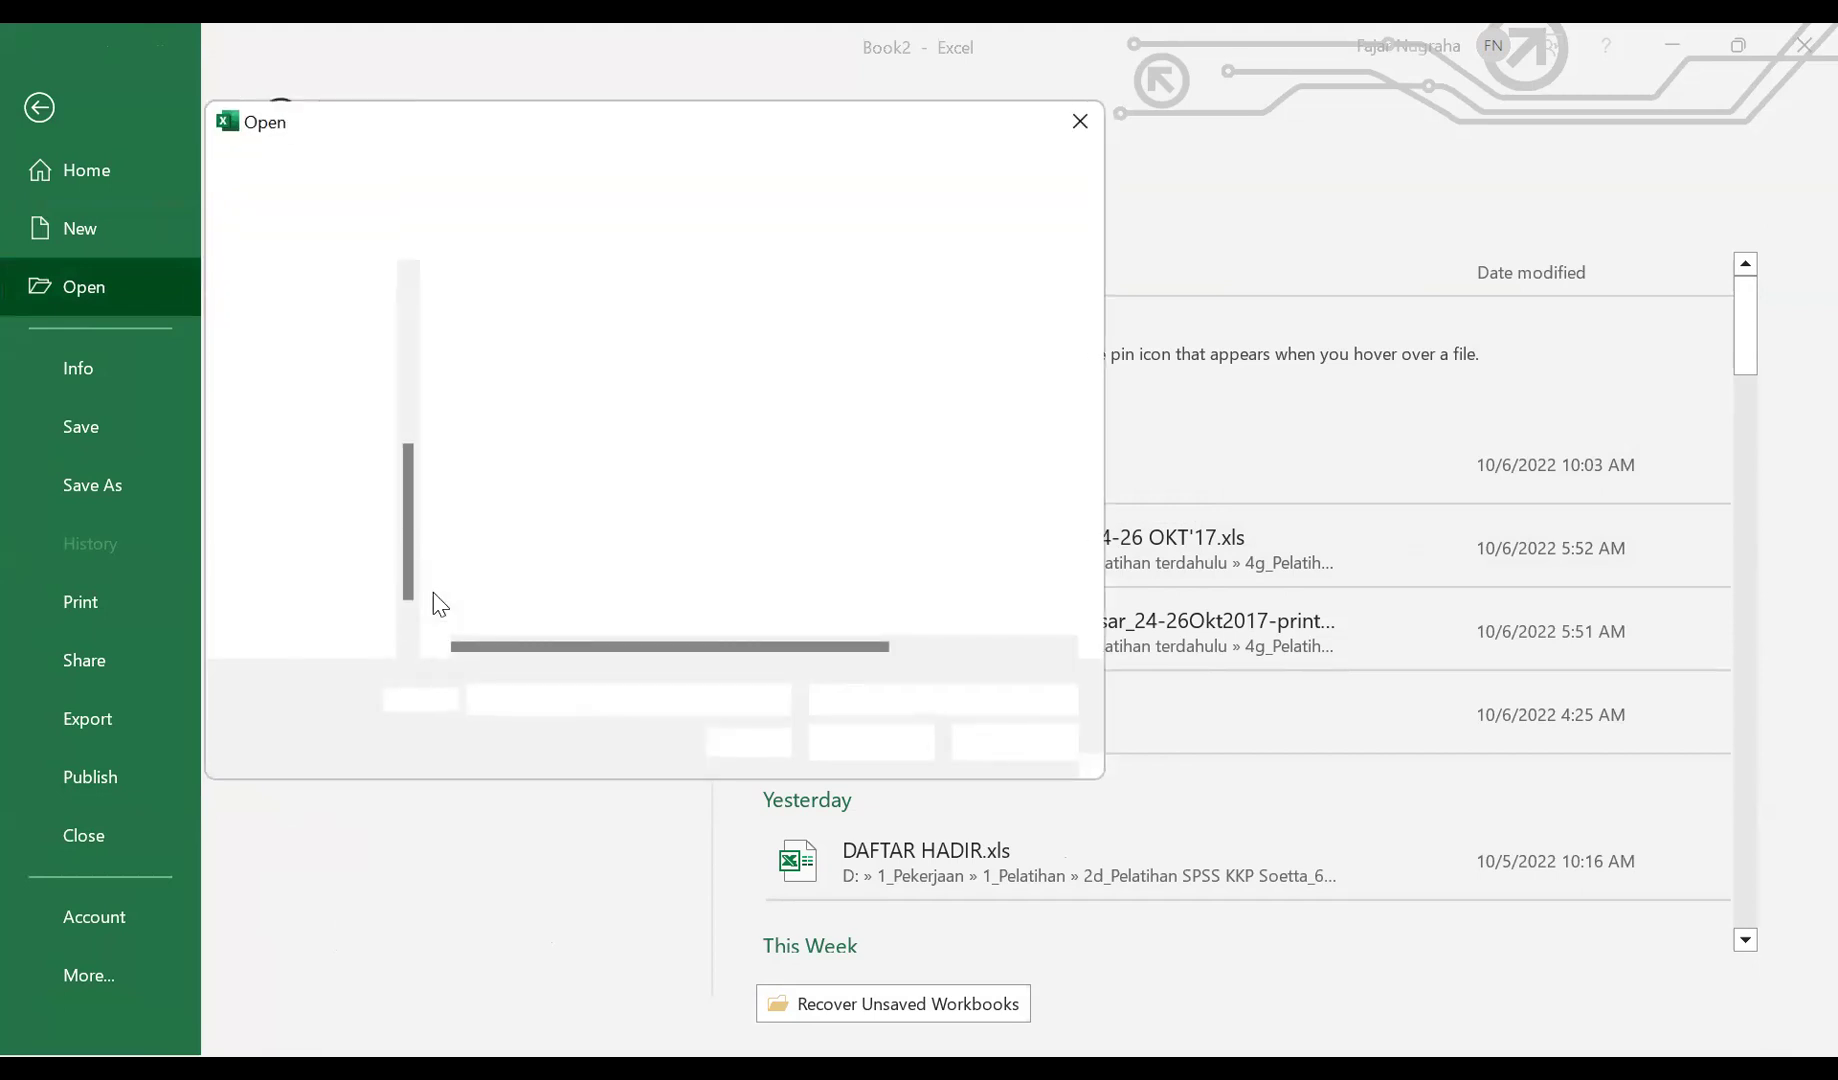
- Browse to the Shapefile folder inside GIS UMJ 2022 on the DATA (D:) drive
scroll(406, 525, "down", 1)
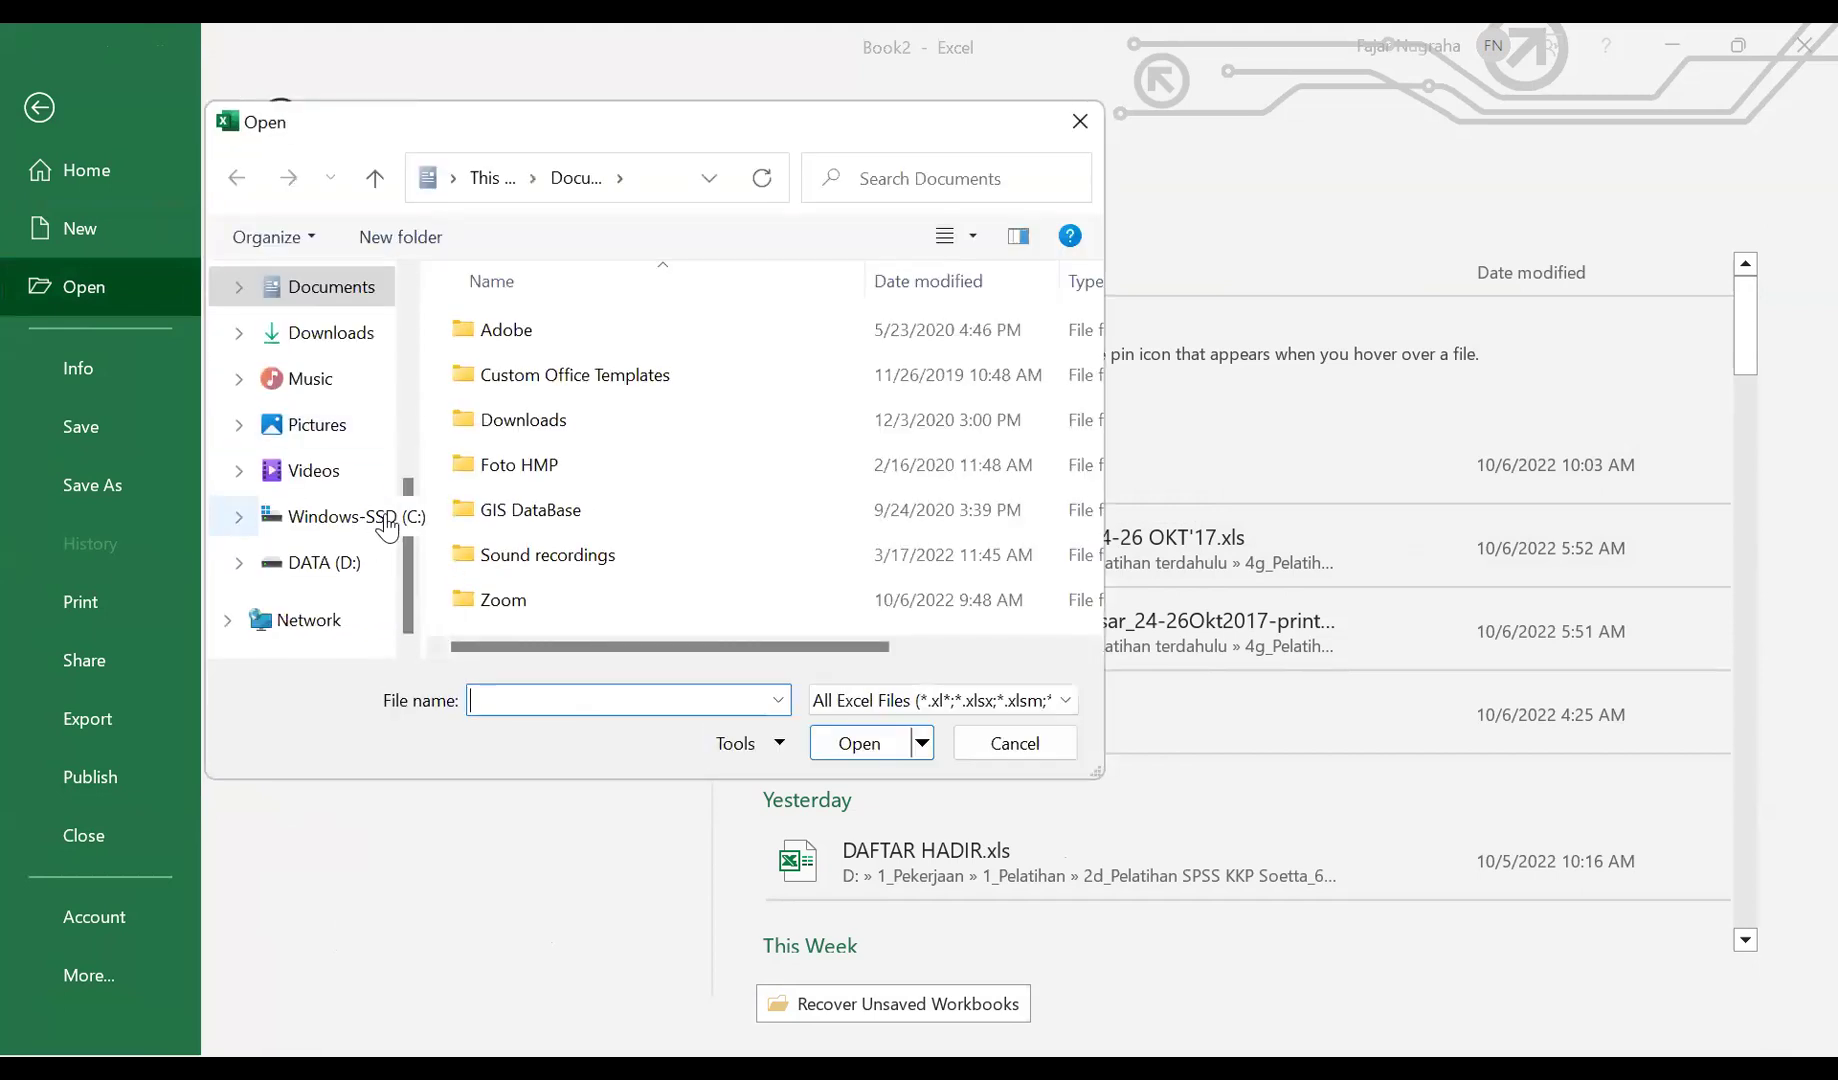
left_click(322, 566)
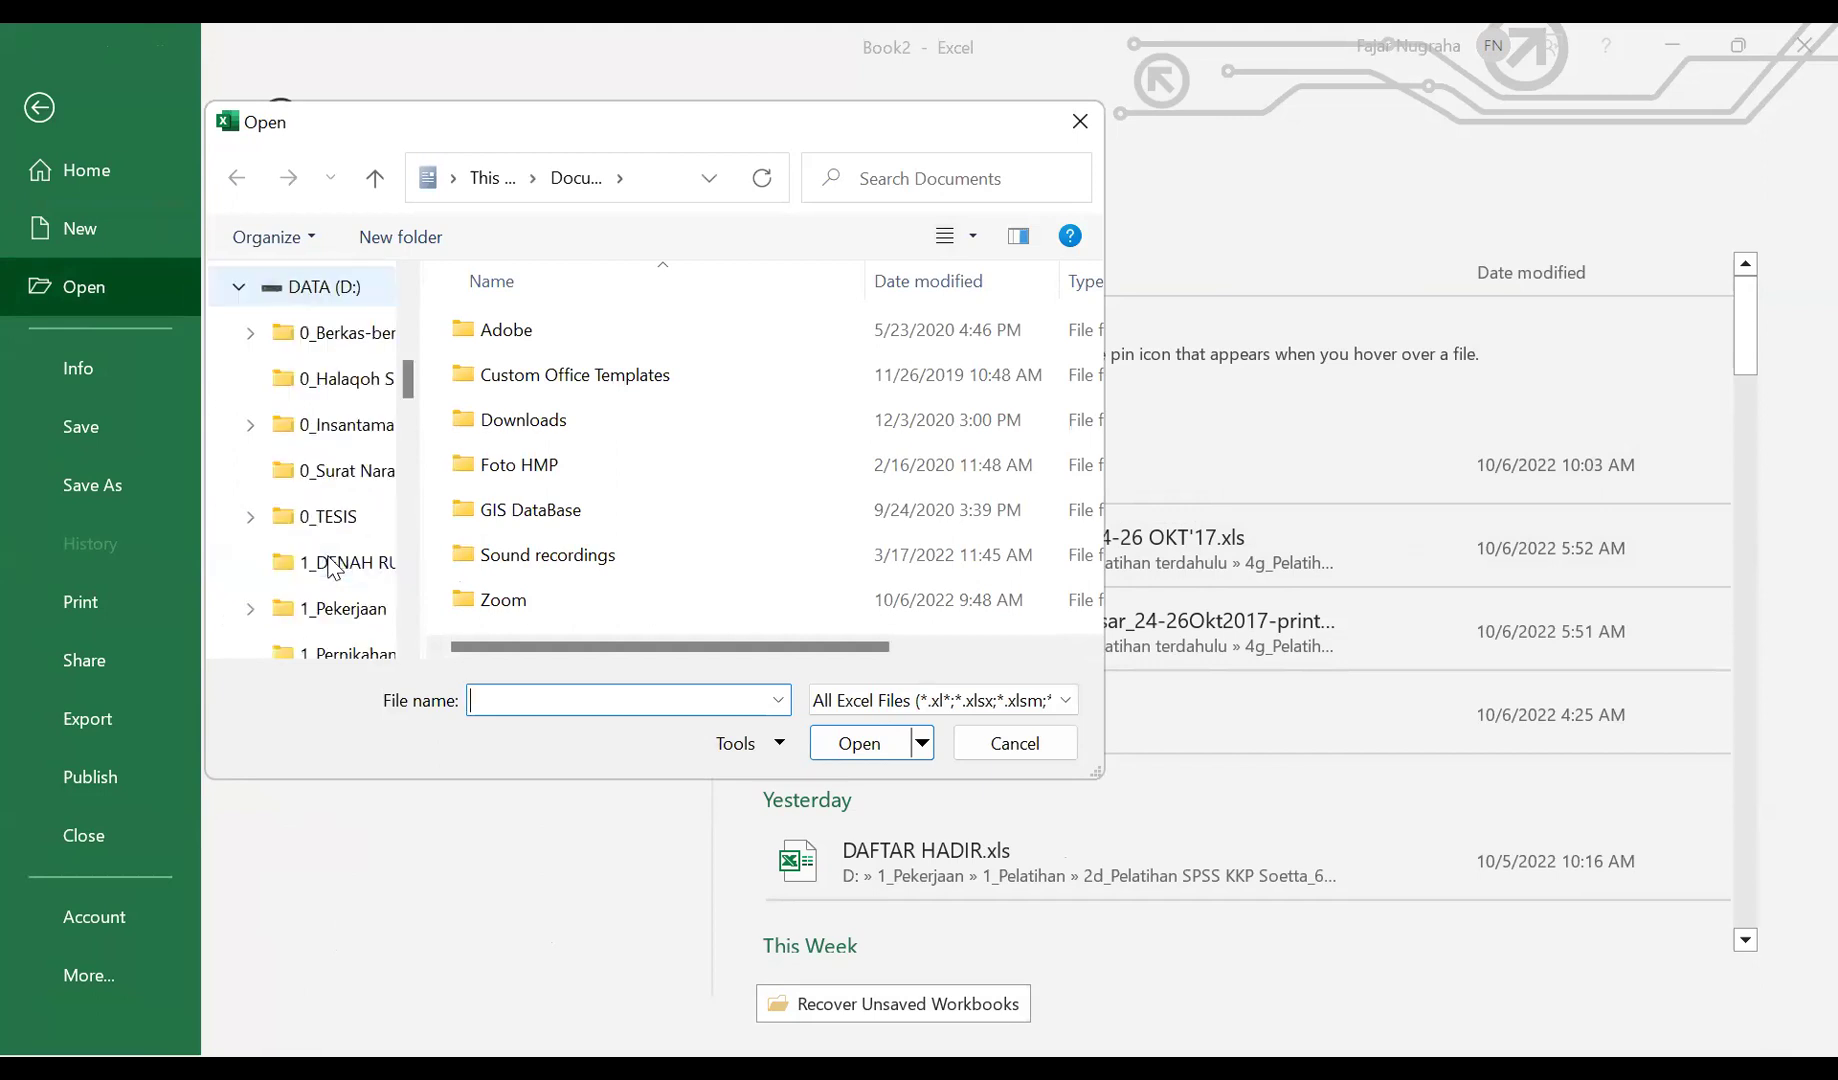
scroll(405, 435, "down", 2)
scroll(395, 470, "down", 5)
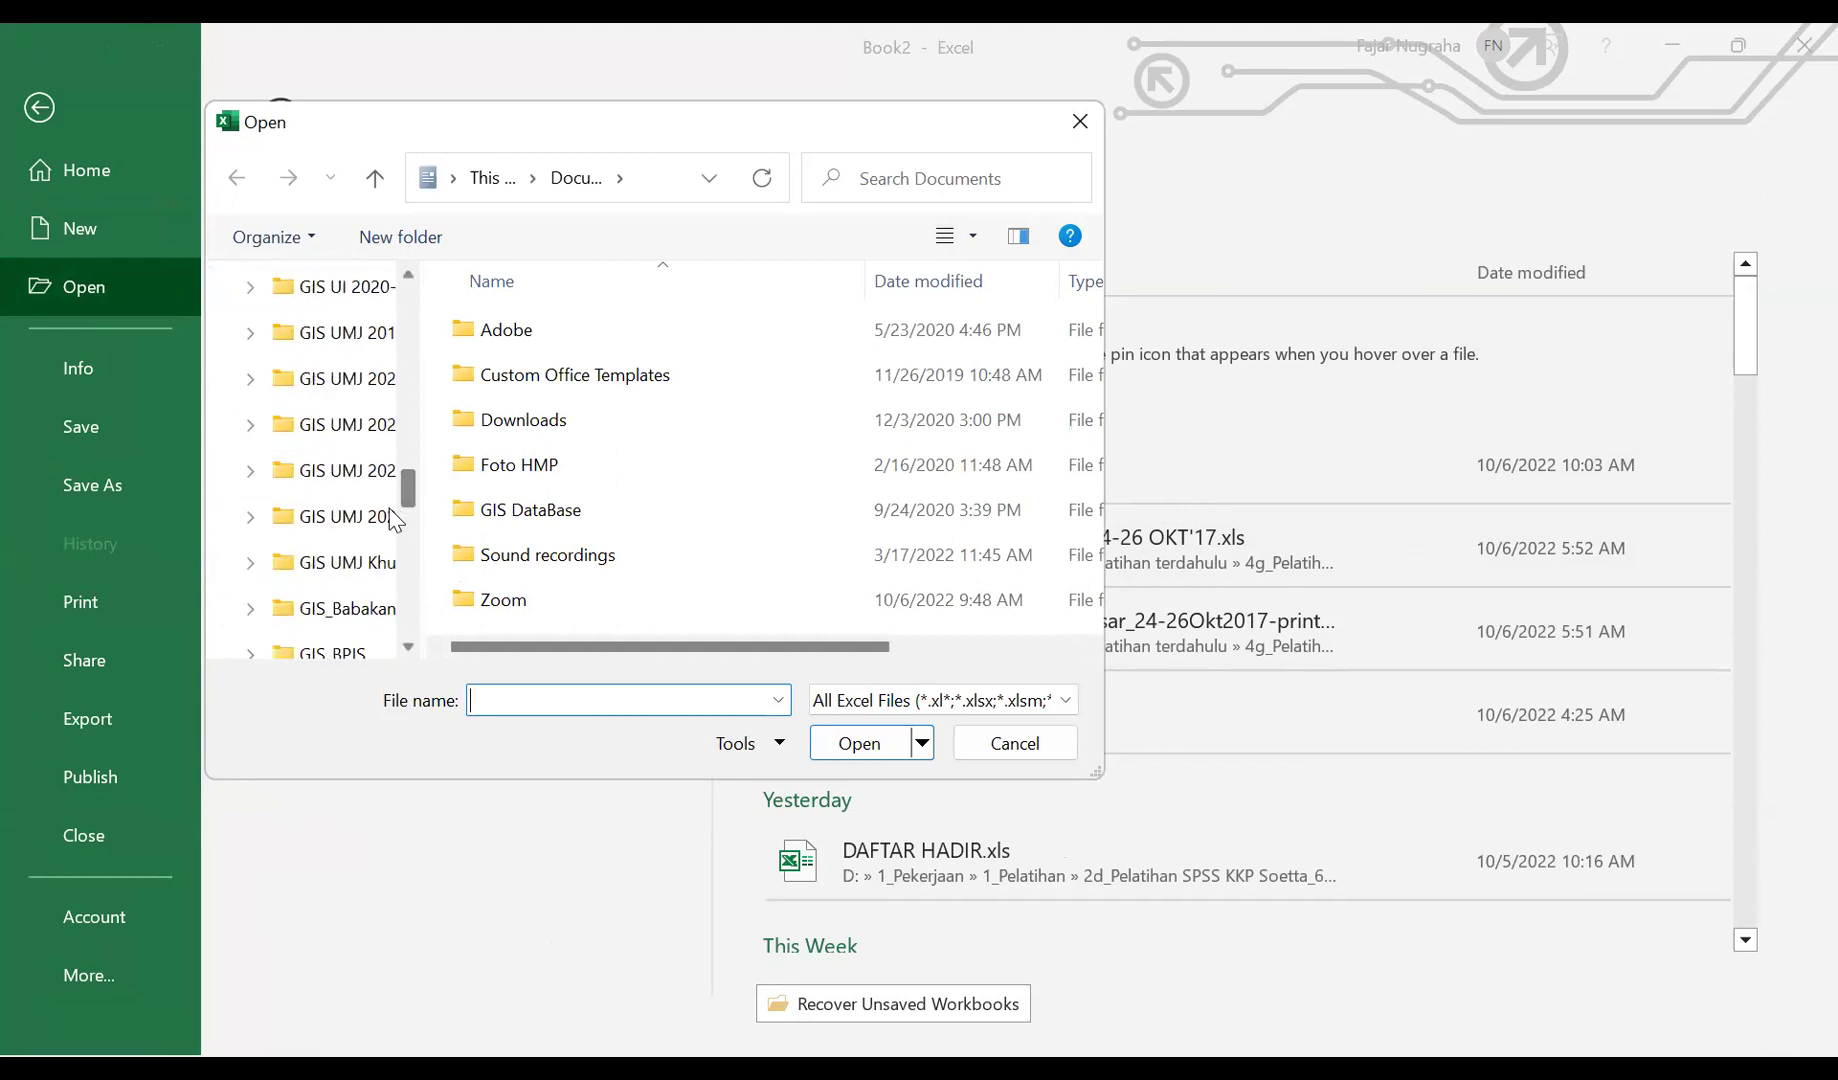
scroll(390, 520, "up", 1)
left_click(395, 518)
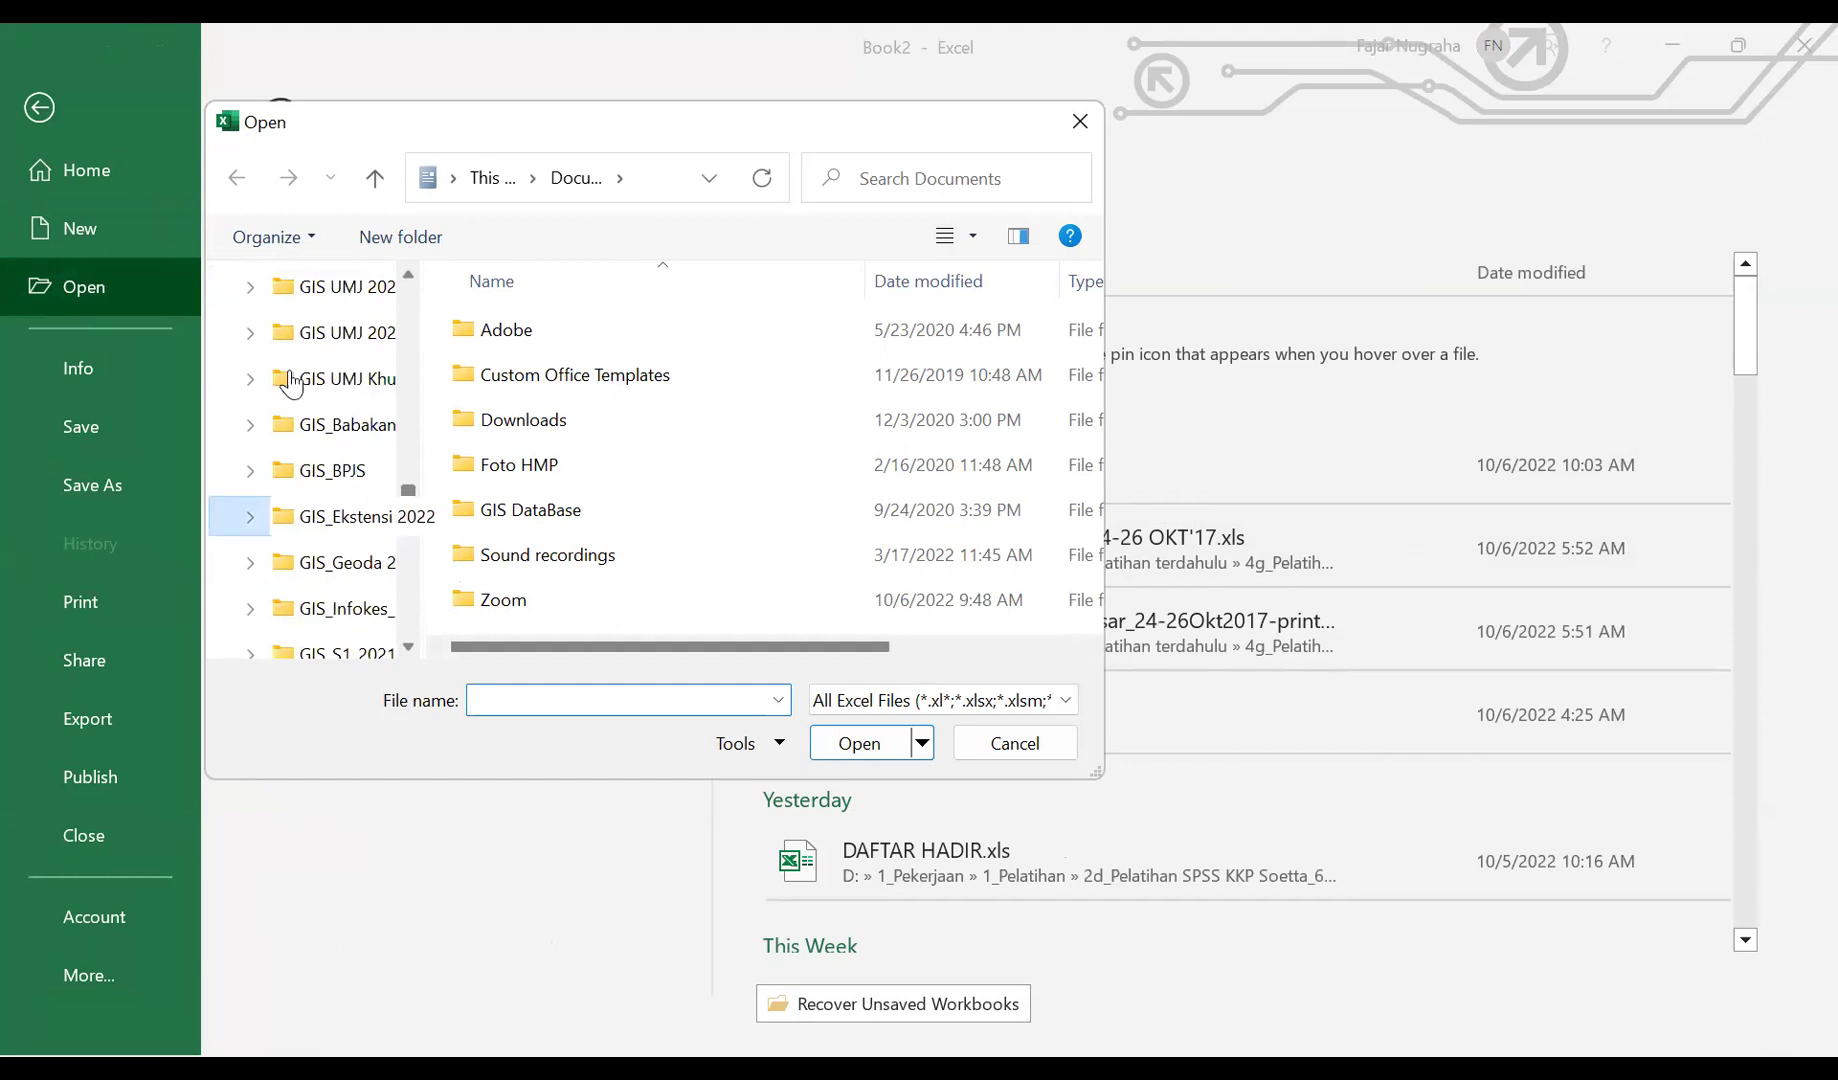
left_click(328, 347)
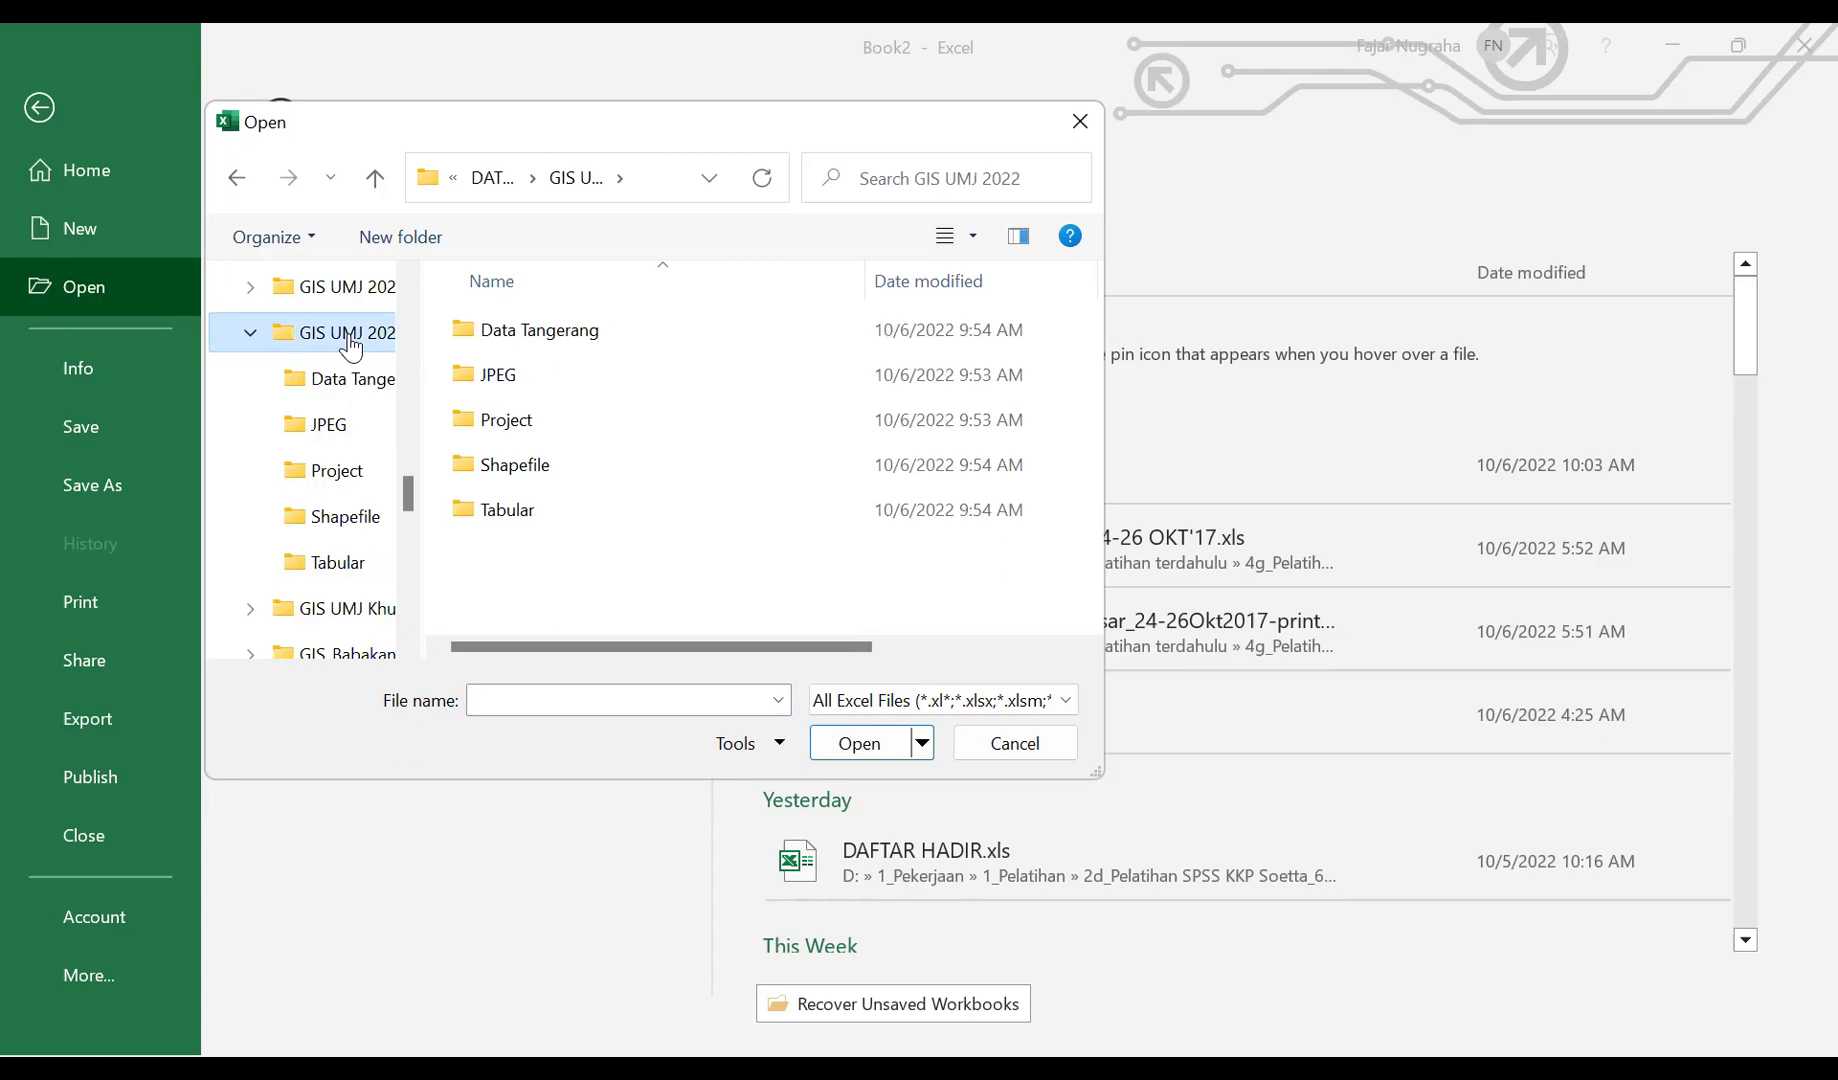
left_click(521, 466)
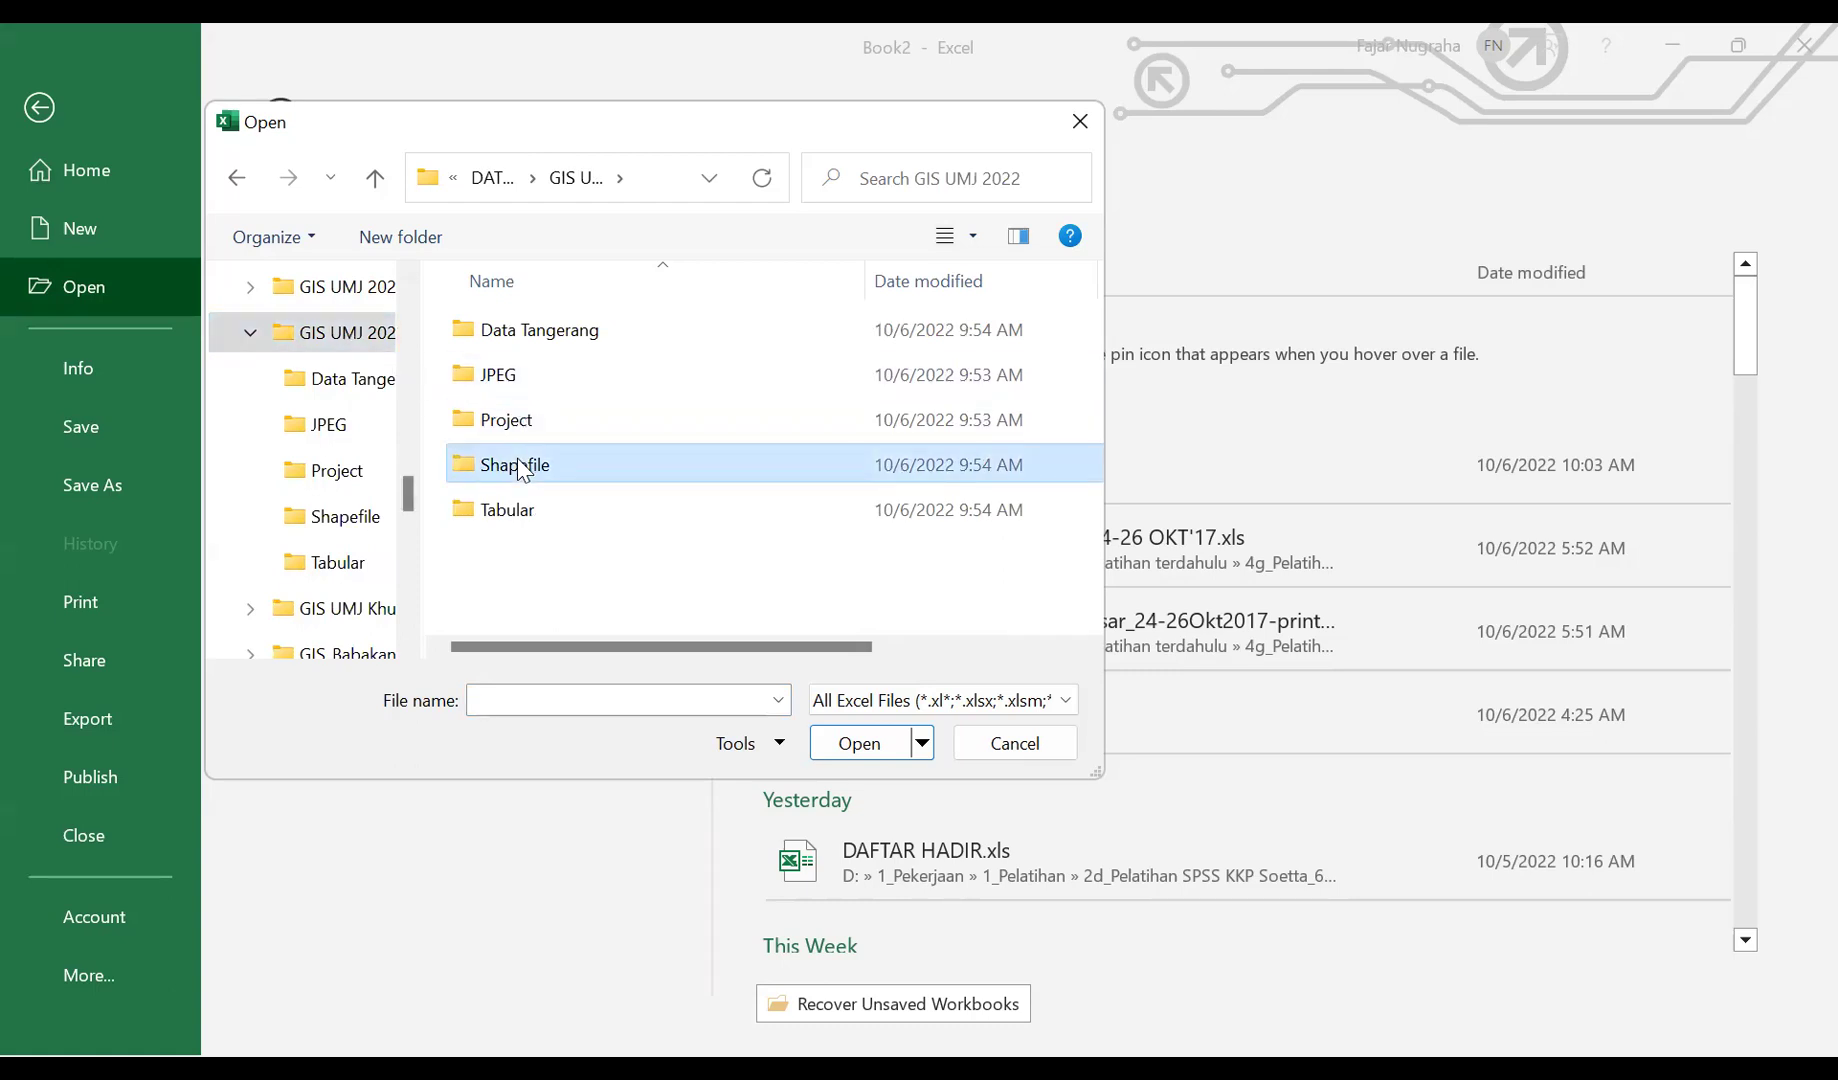
double_click(521, 466)
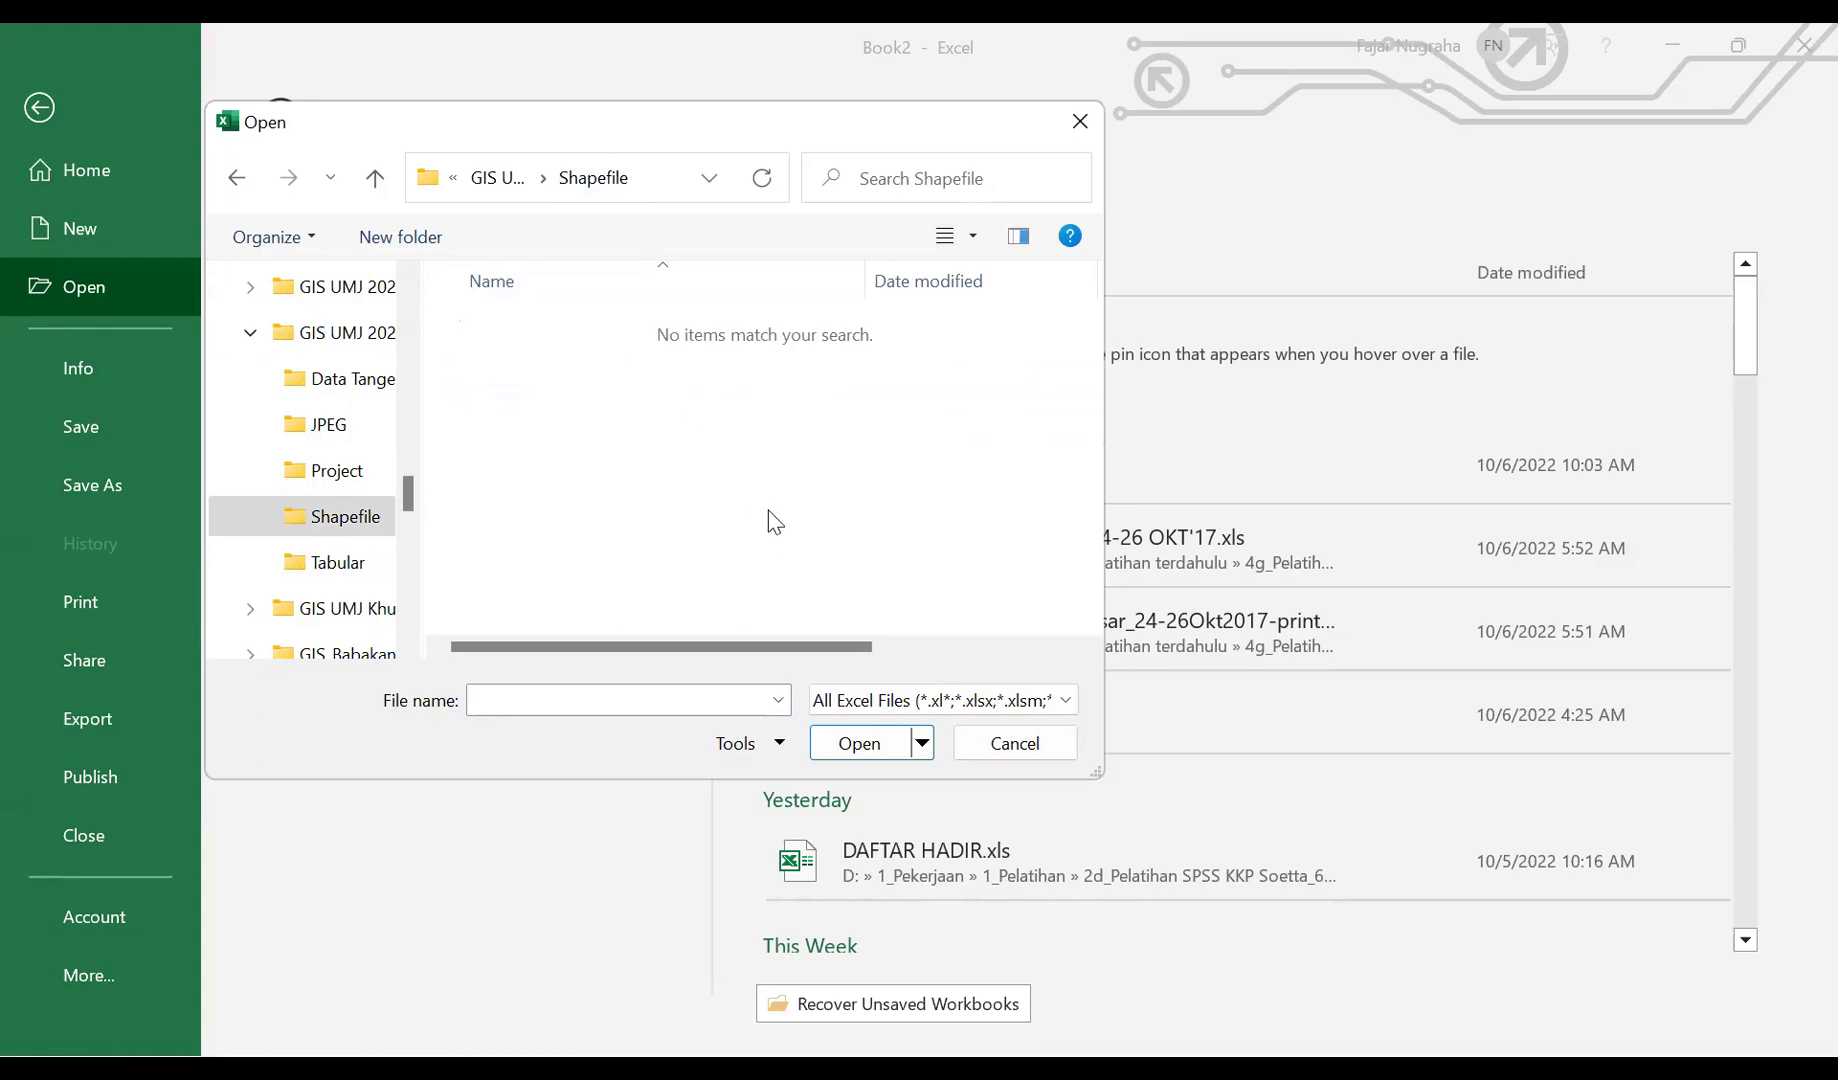
- Restrict the file type to dBase Files (*.dbf) and open tangerang-kec-dd.dbf
left_click(873, 701)
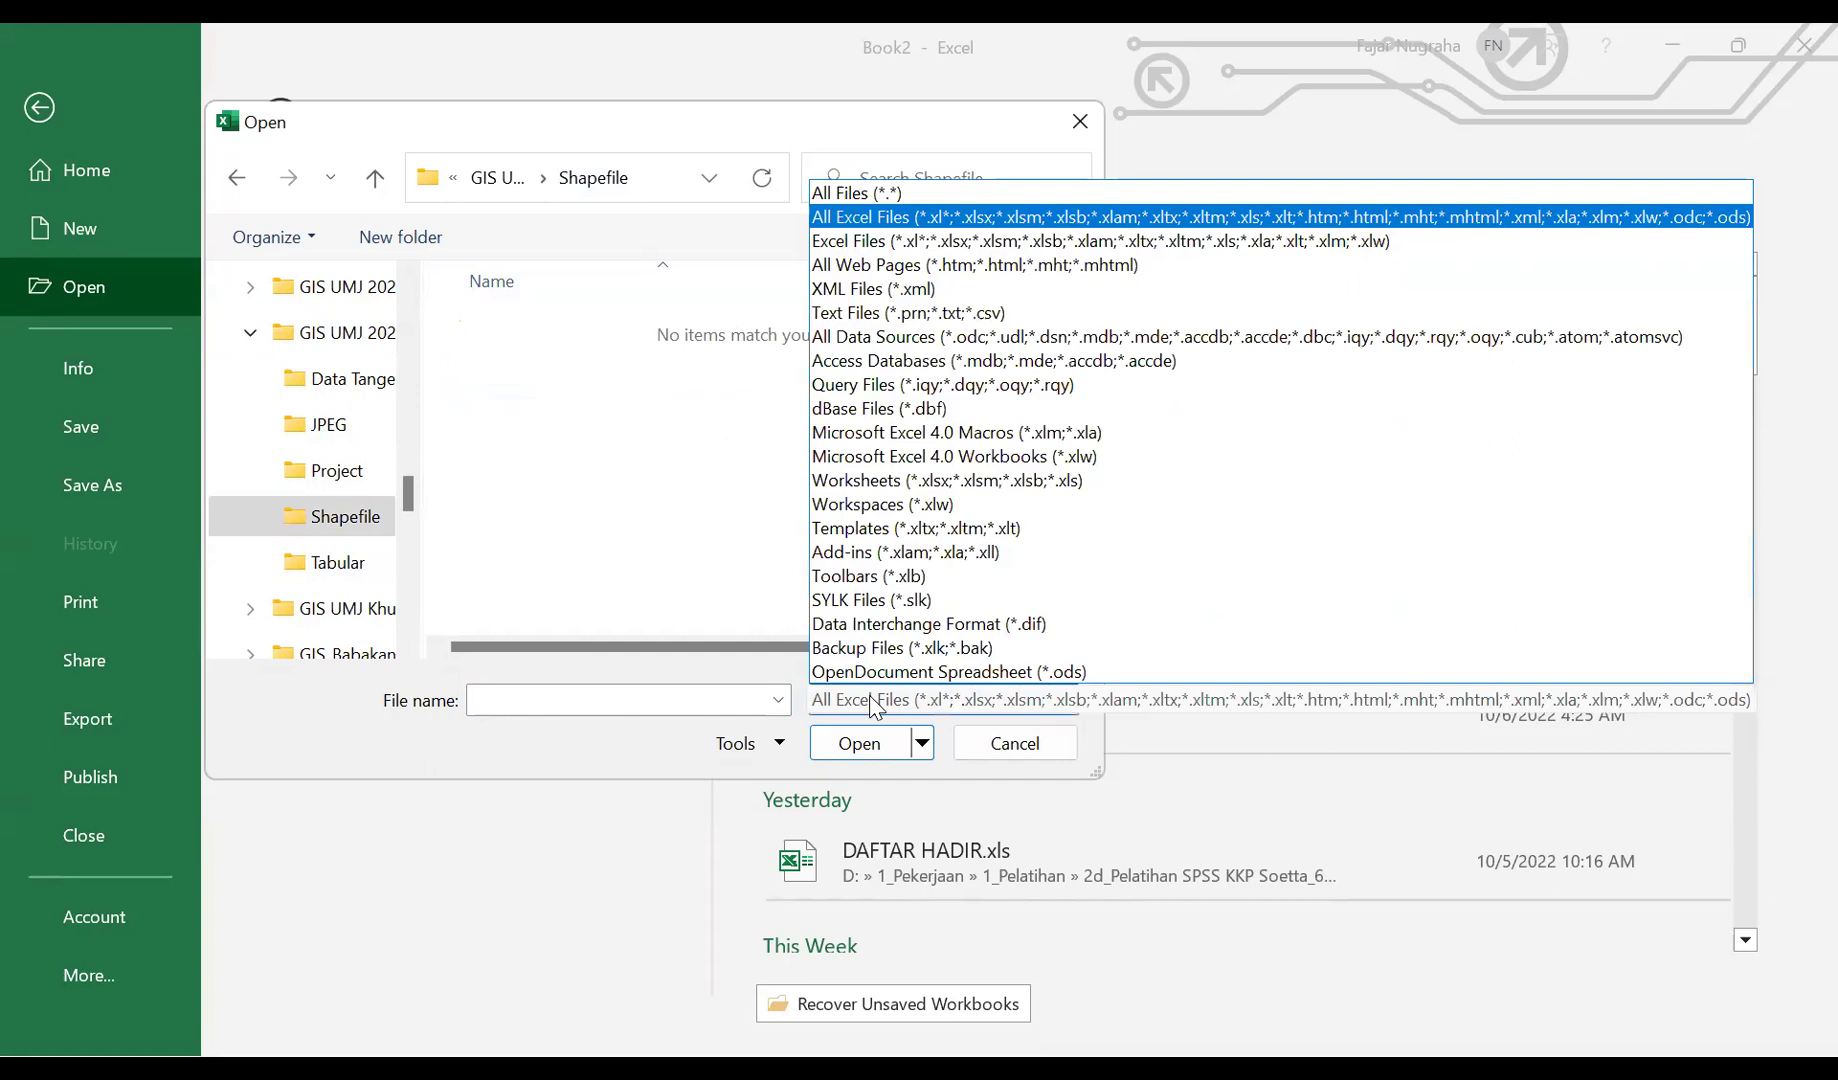
left_click(868, 410)
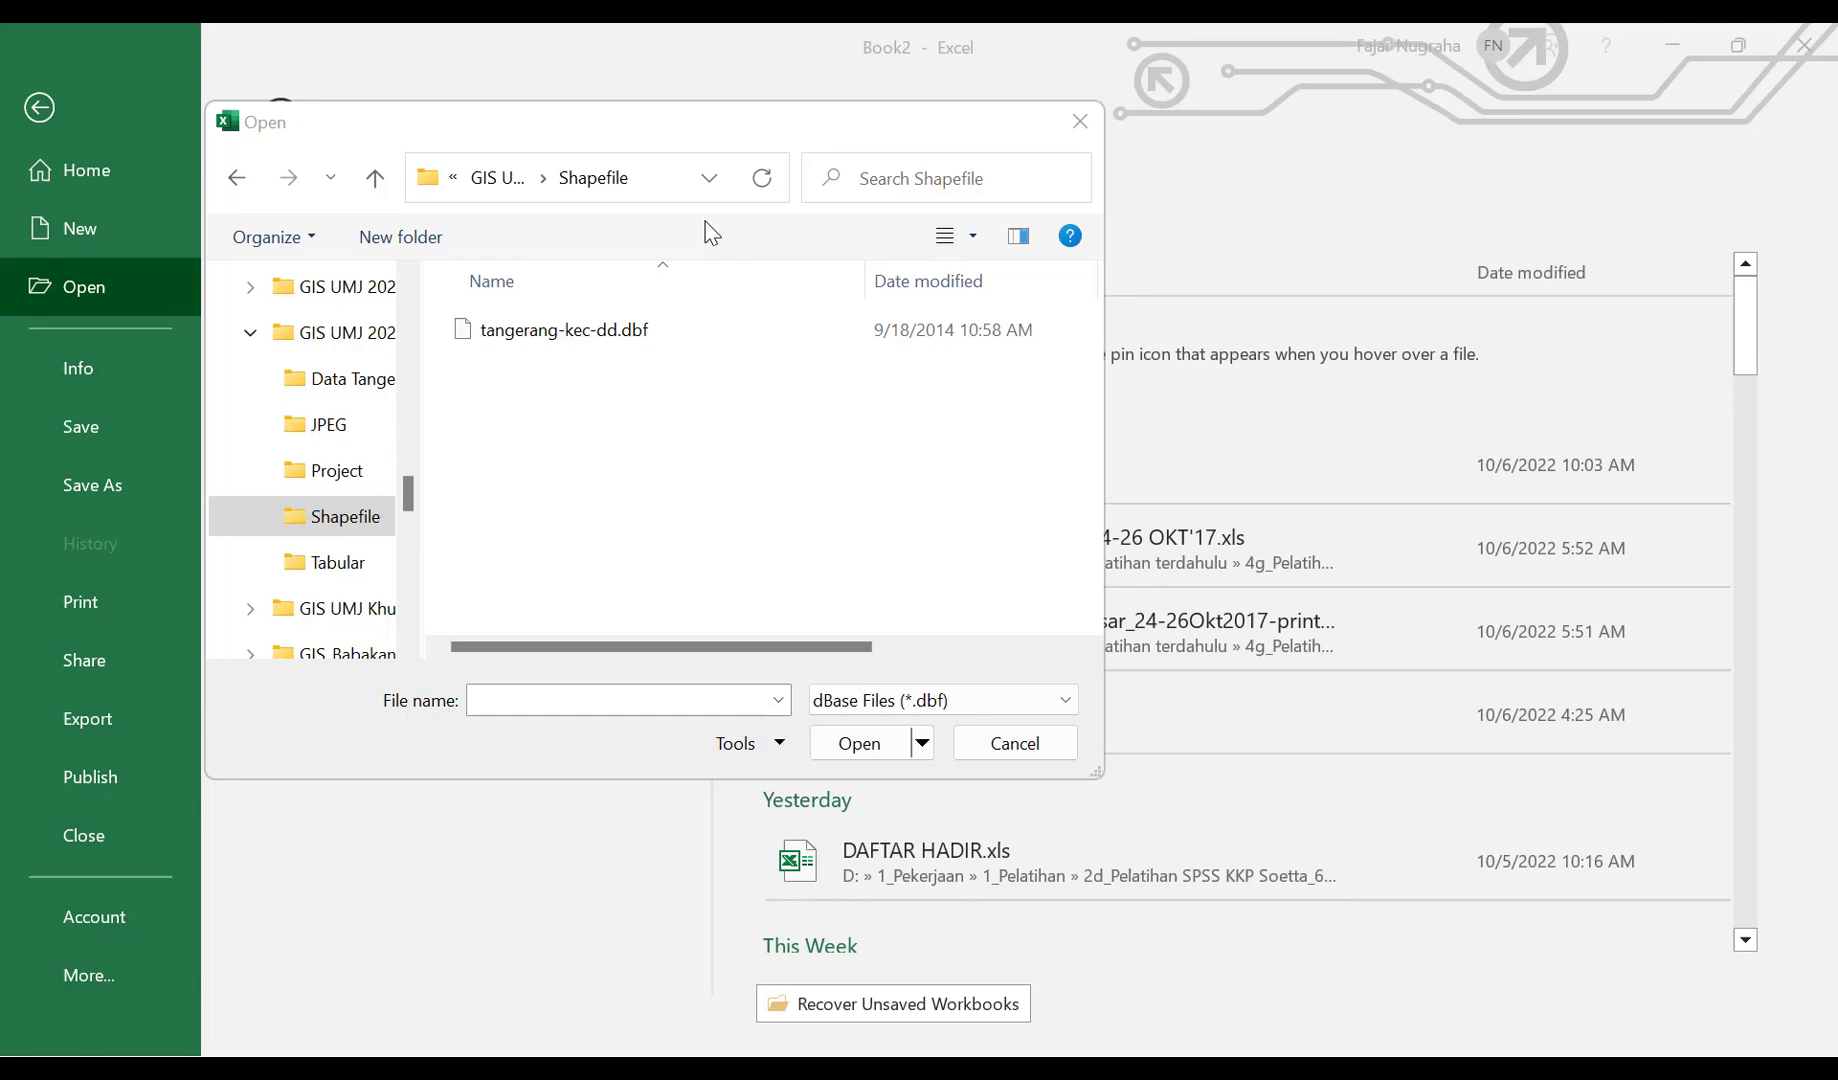
left_click(556, 330)
left_click(835, 743)
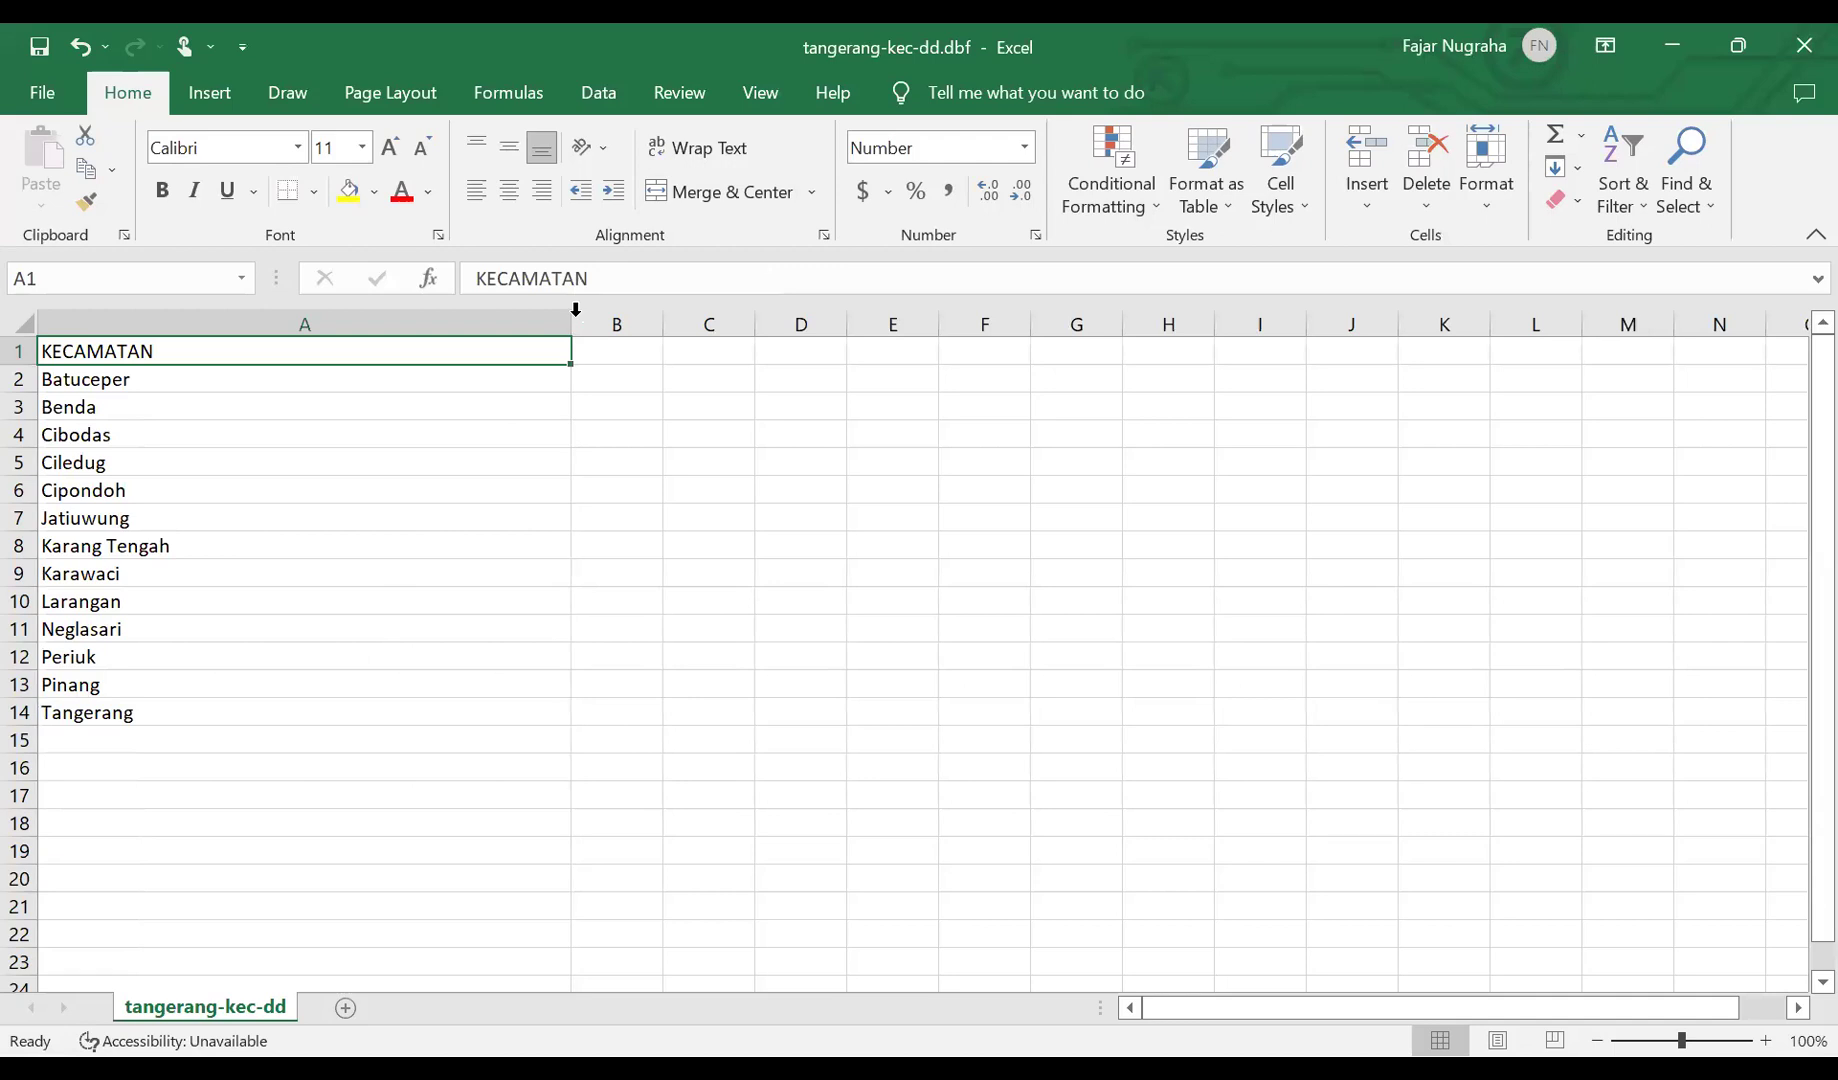
- Auto-fit the width of column A and sort the KECAMATAN list from A to Z
left_click(105, 308)
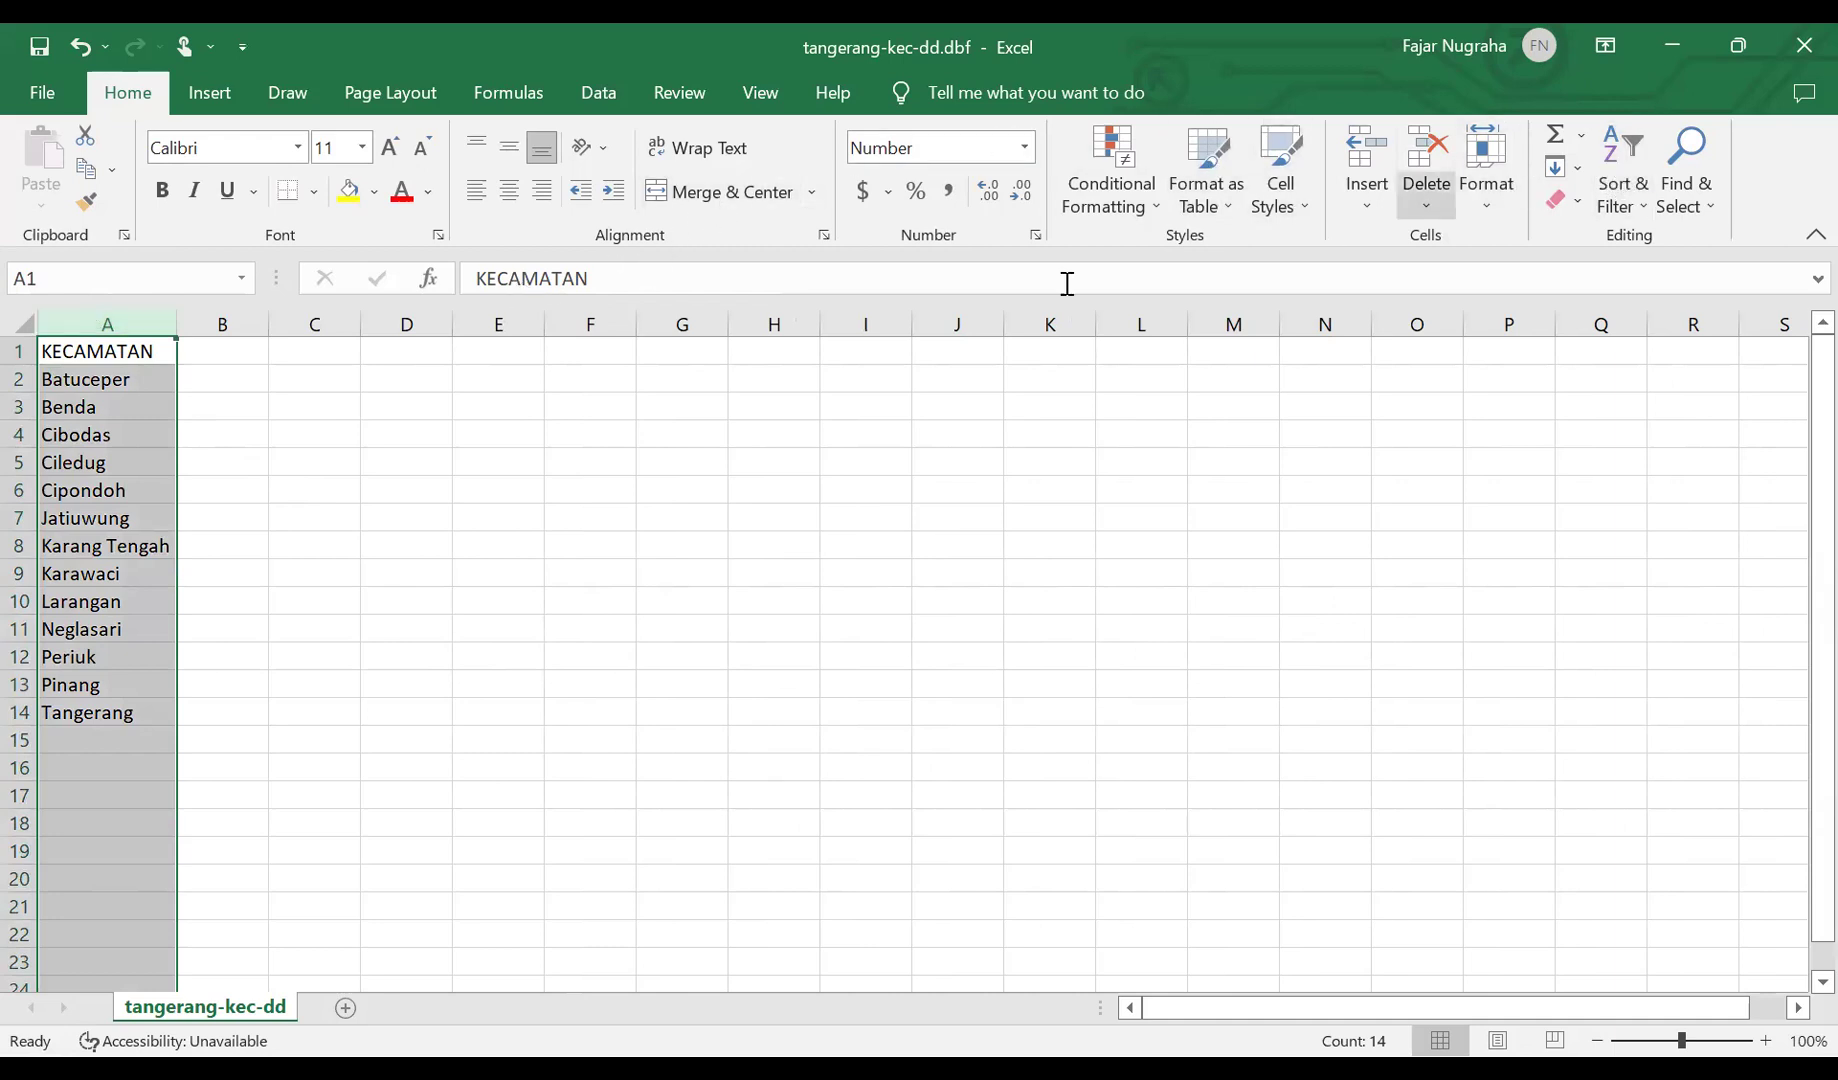
left_click(1614, 142)
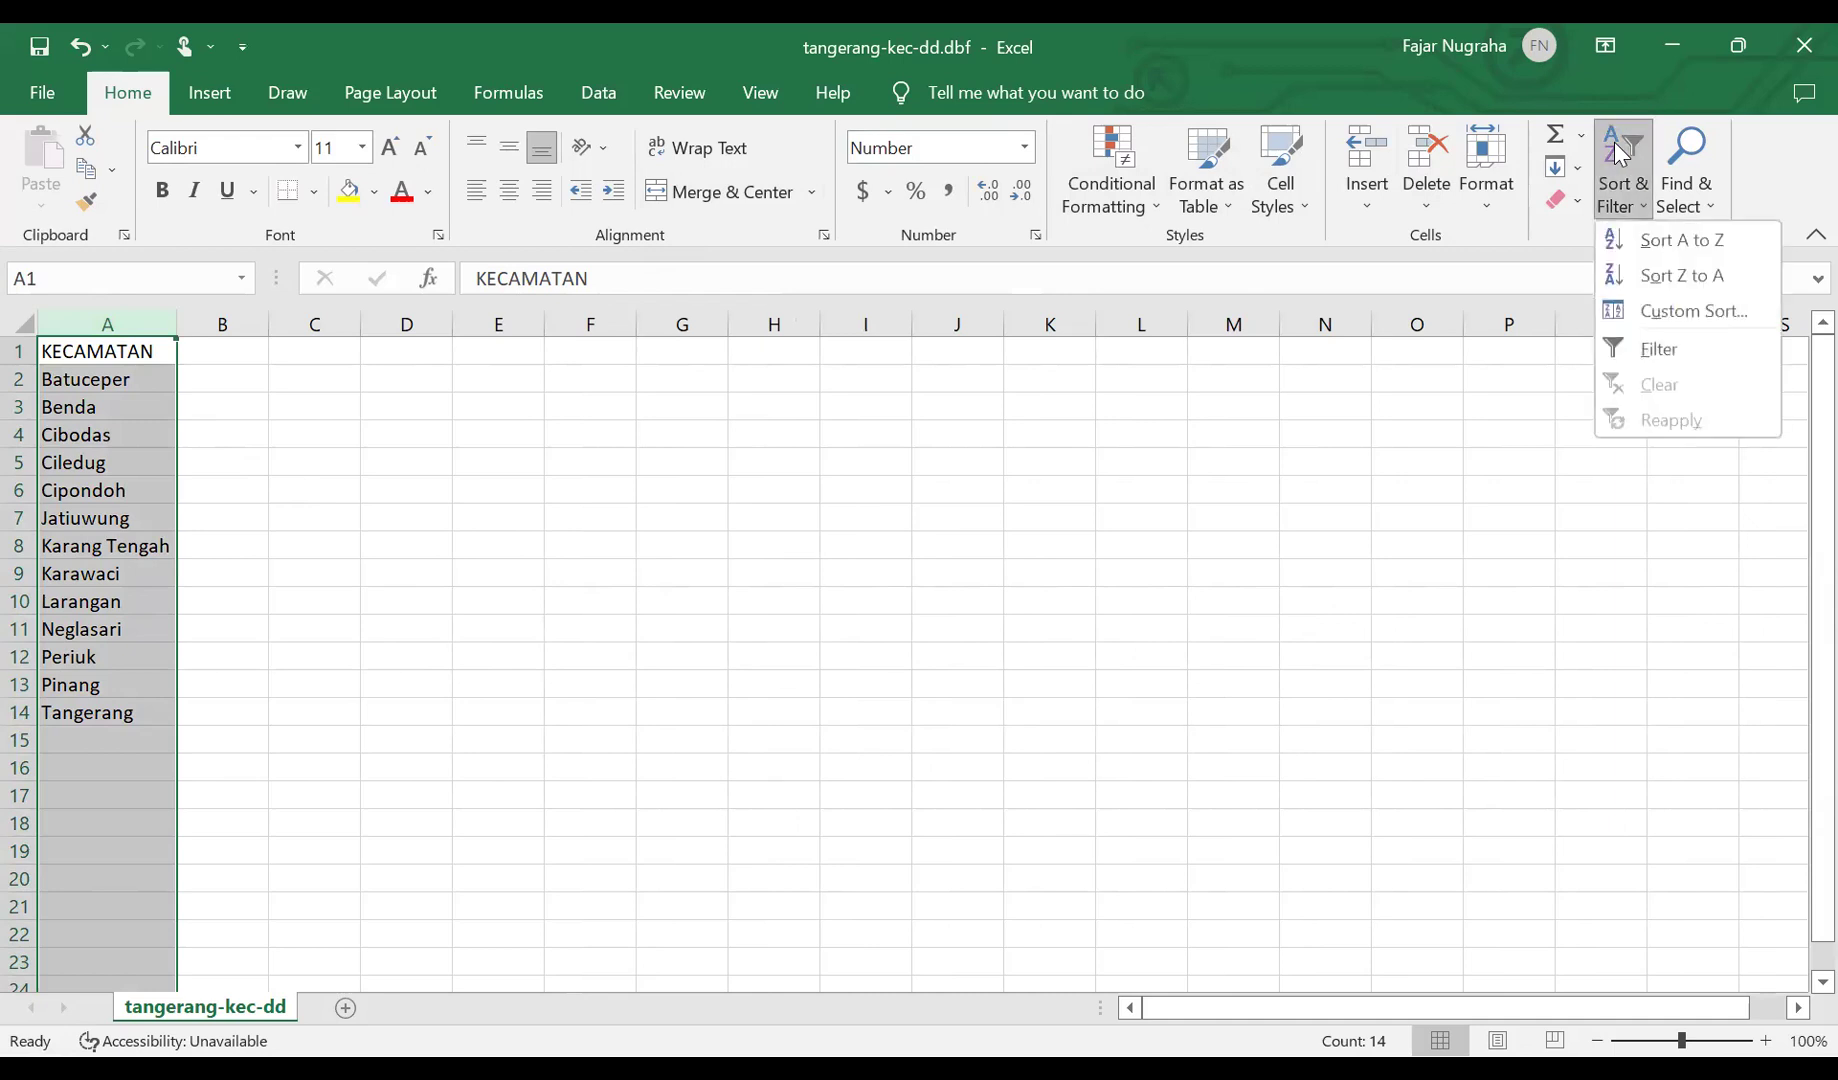
left_click(1656, 246)
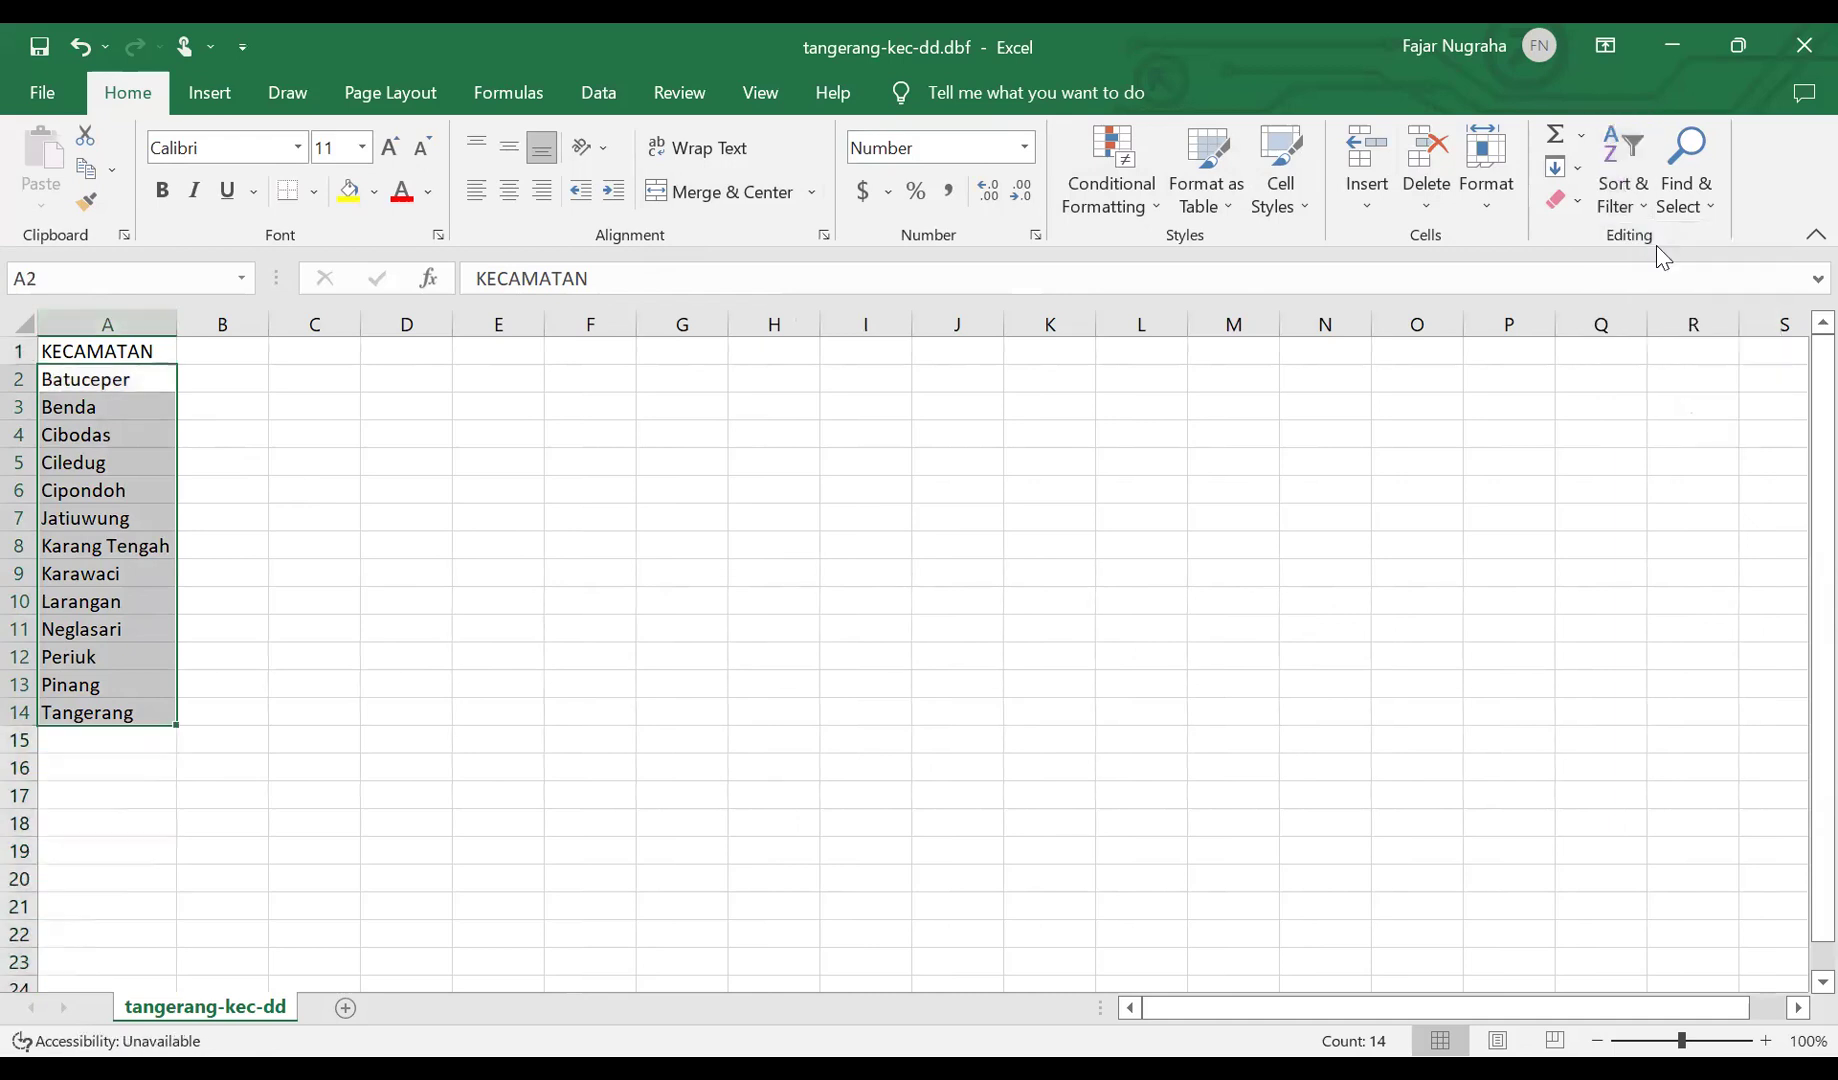
left_click(274, 516)
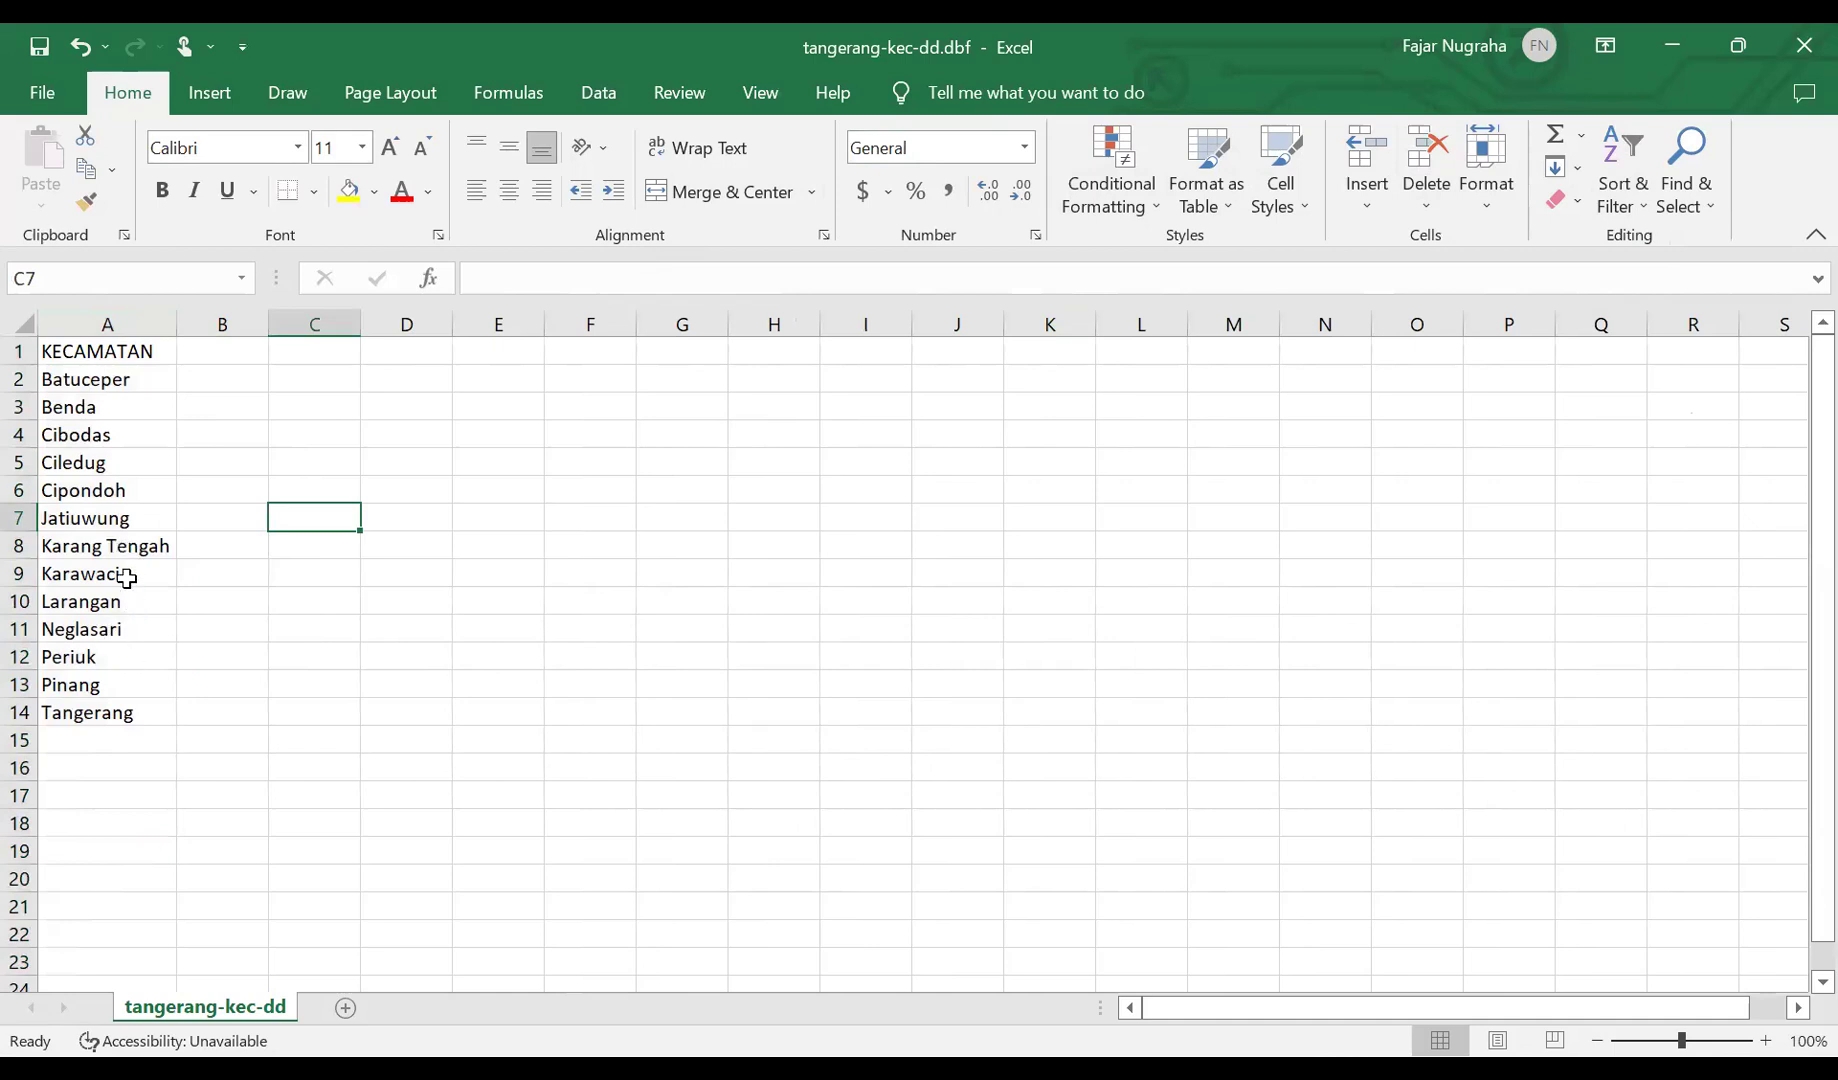
left_click_drag(90, 353, 60, 712)
left_click(680, 633)
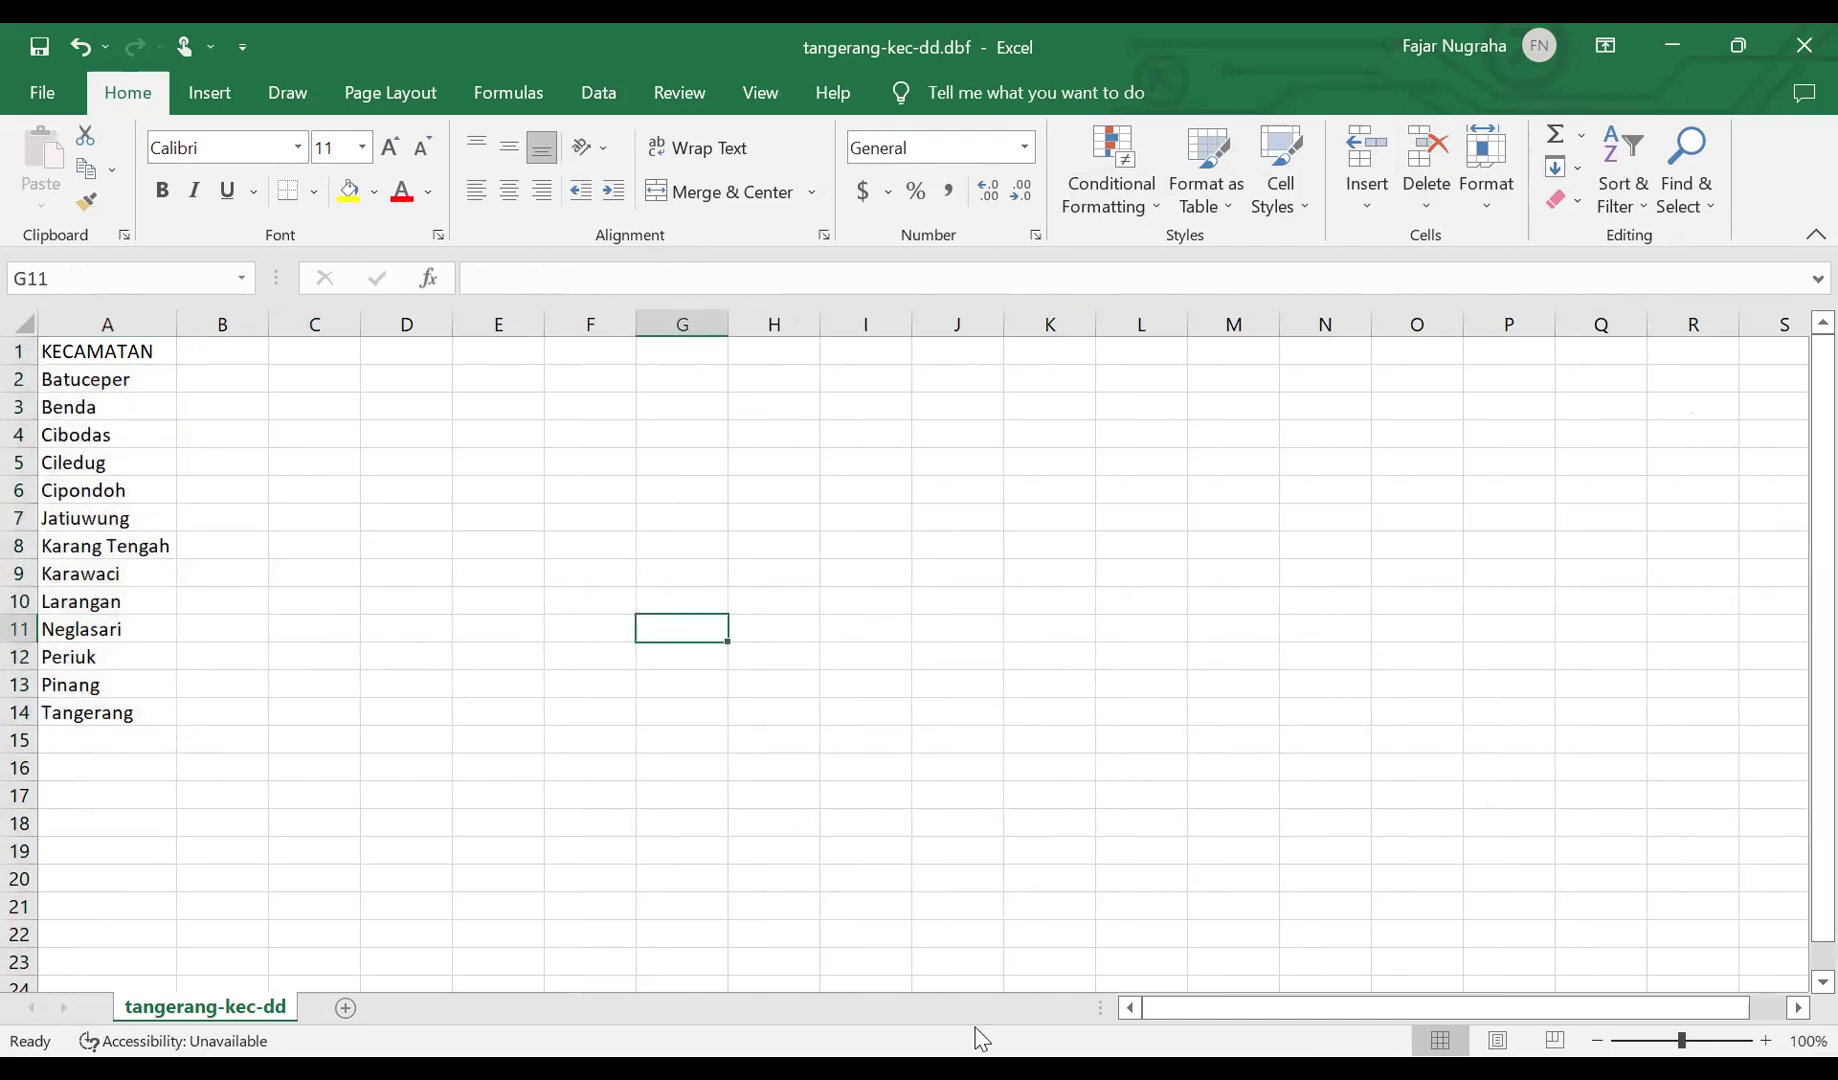
key("super")
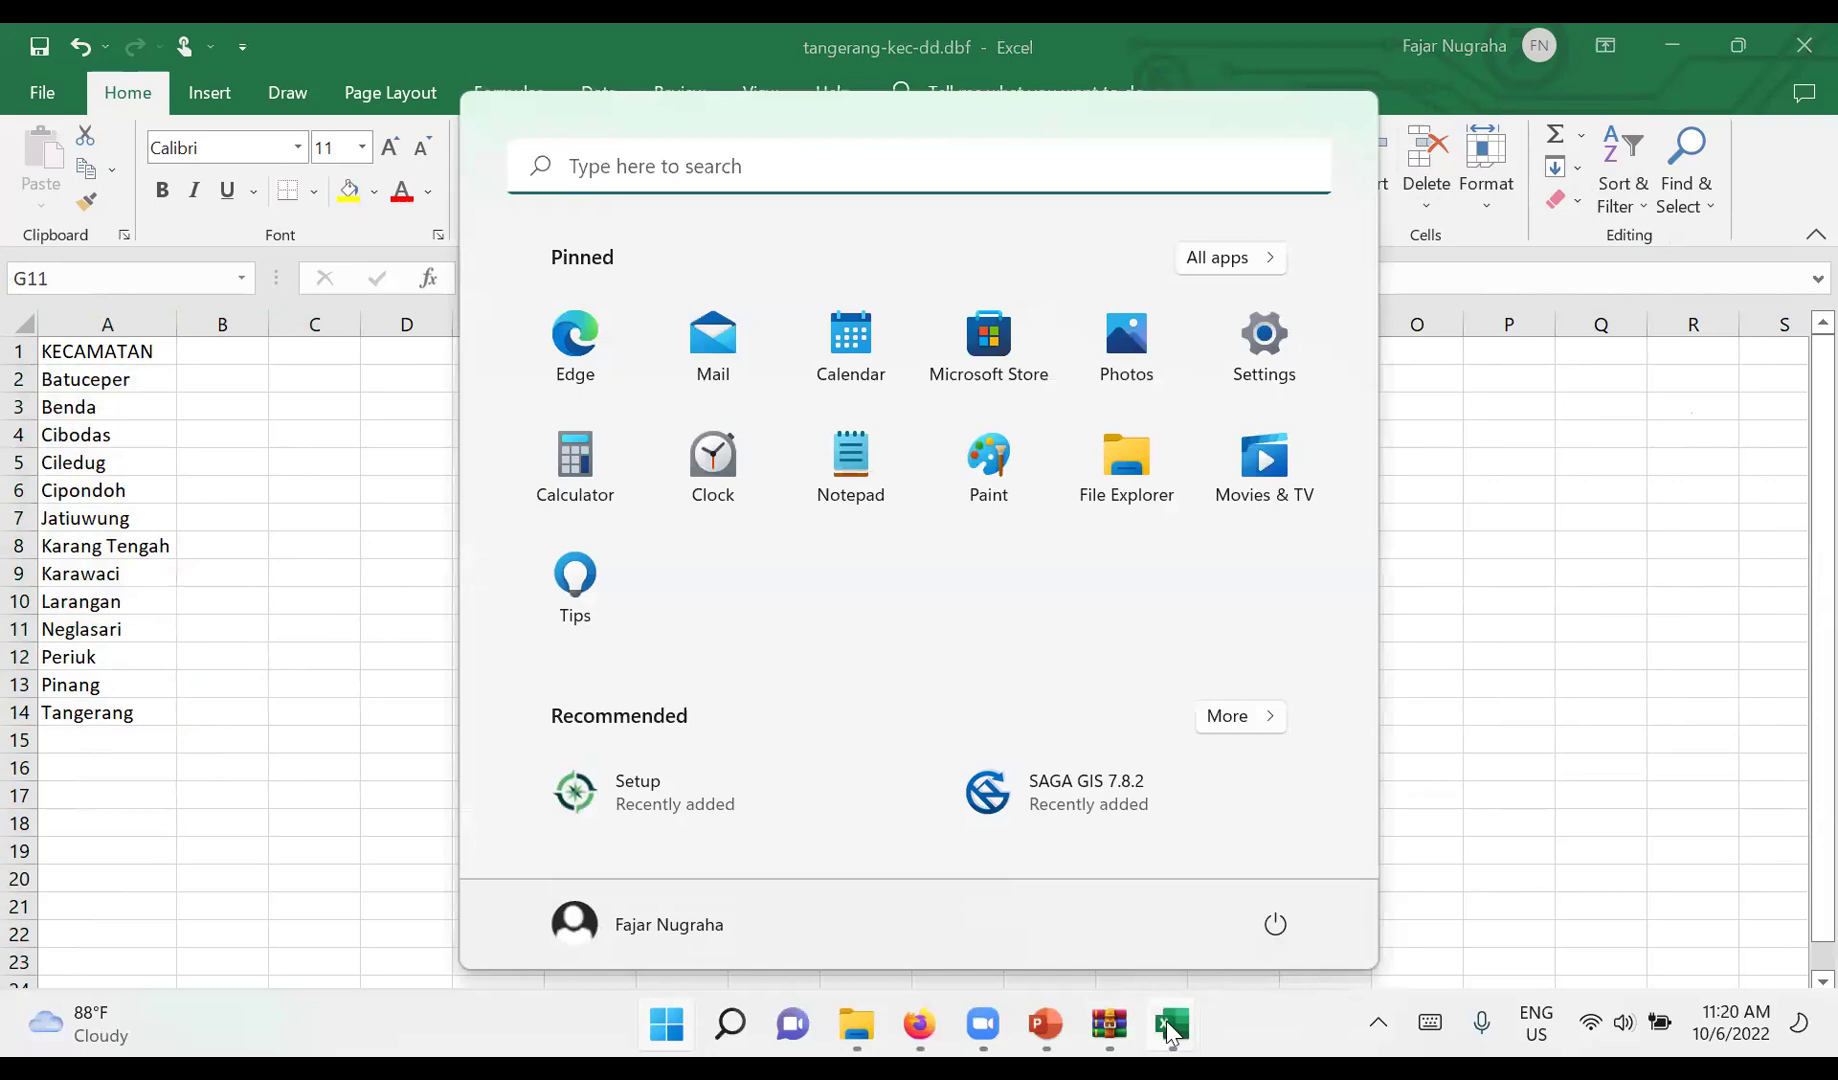
mouse_move(1170, 1023)
key("Escape")
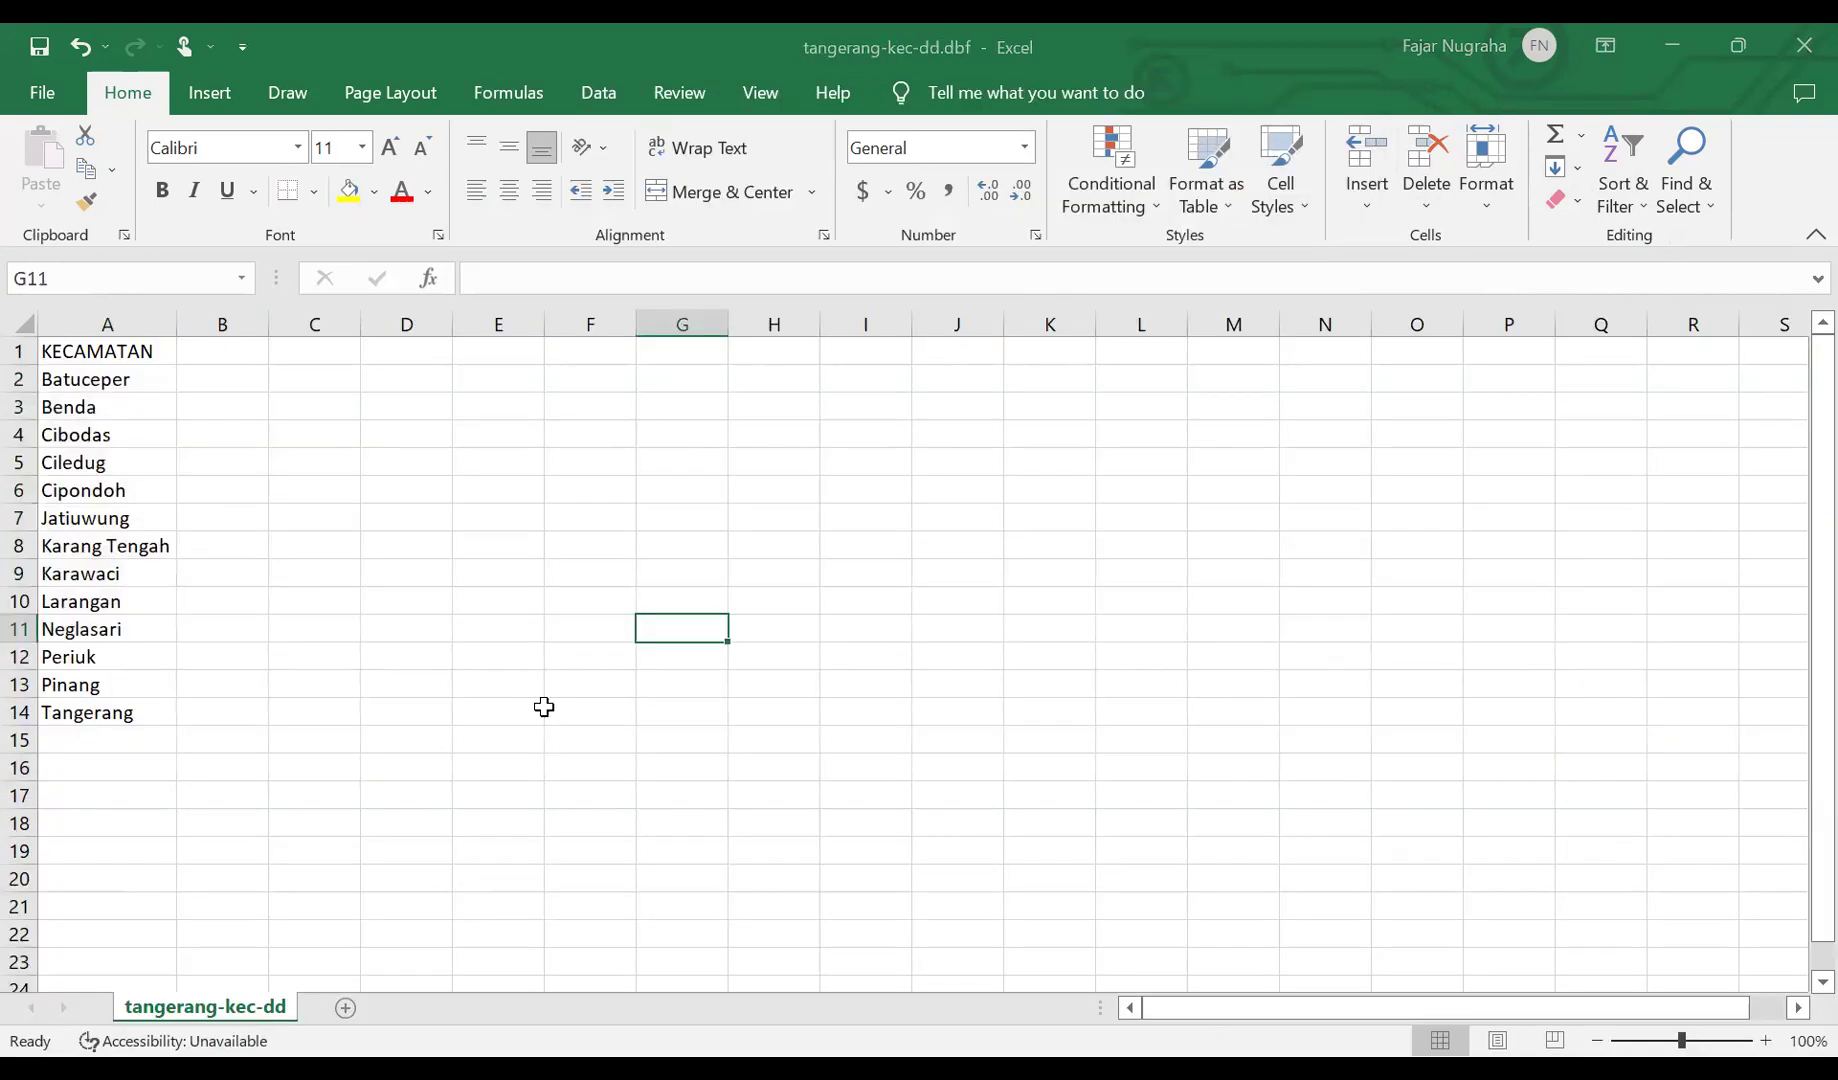
key("super")
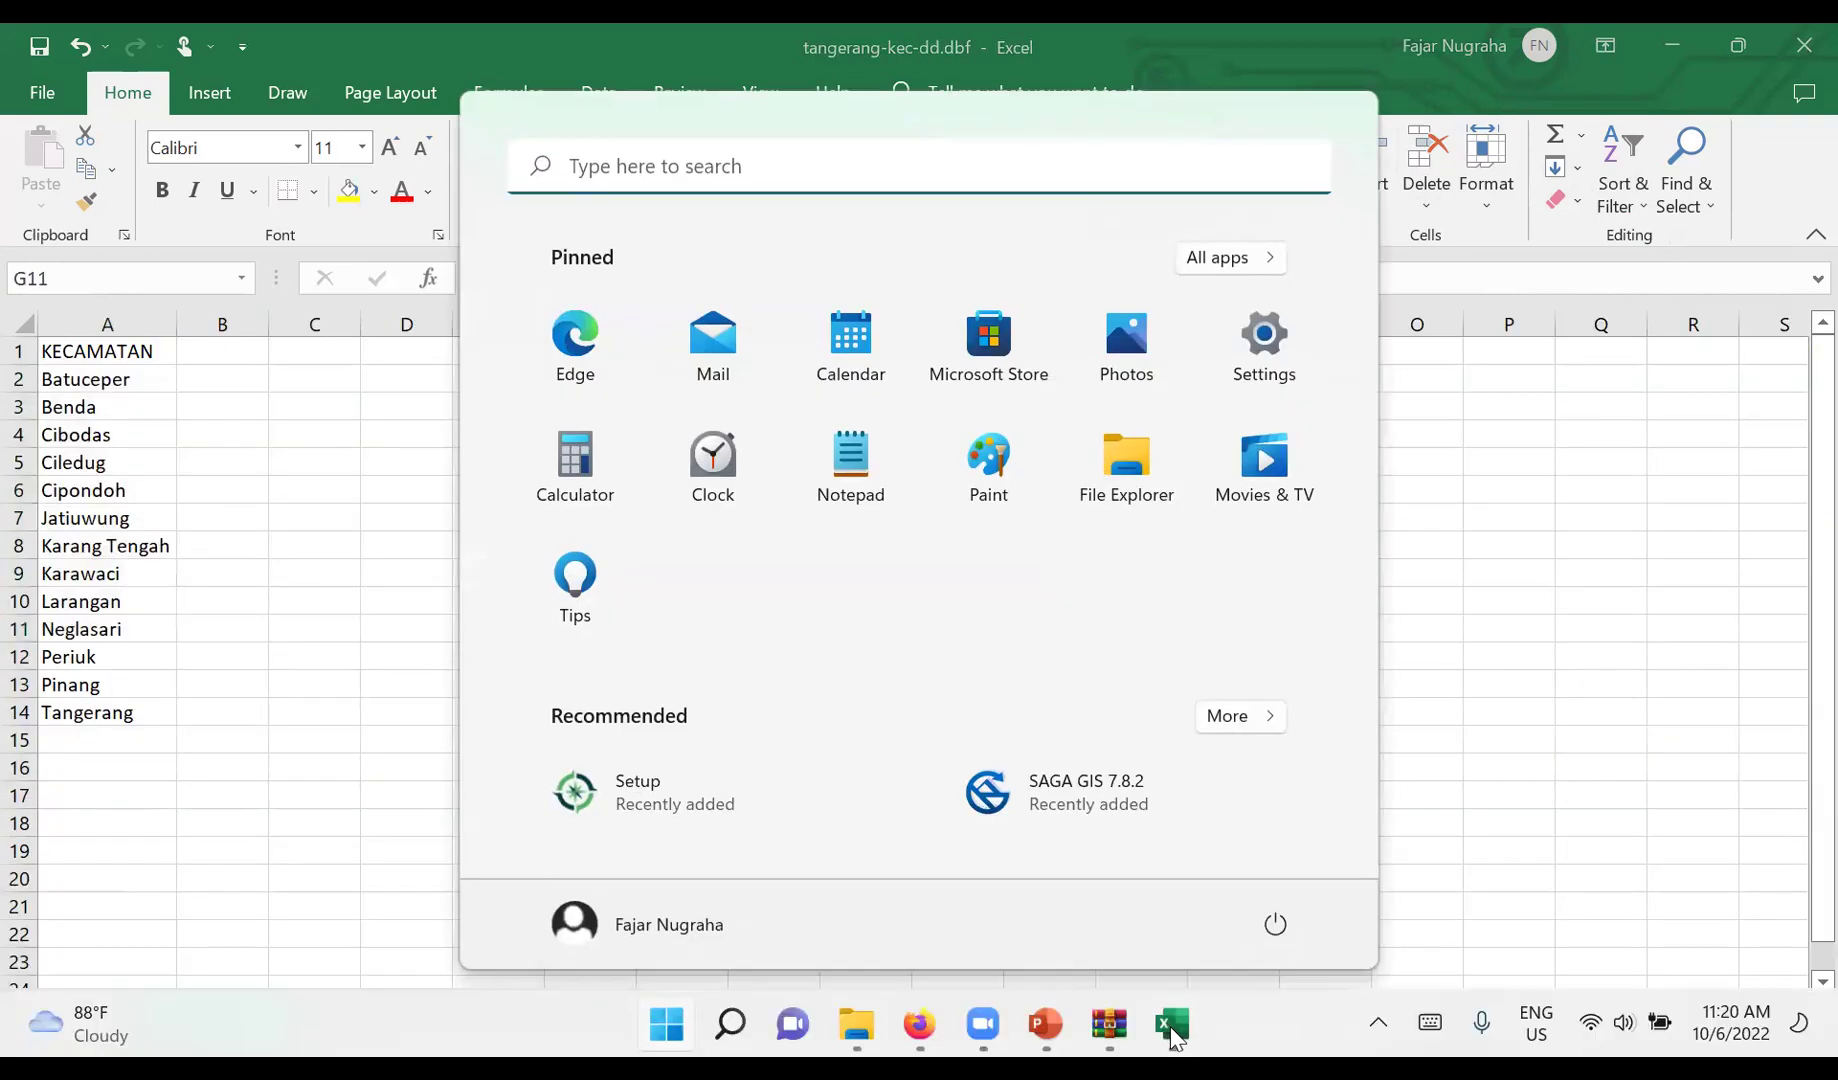
left_click(1036, 915)
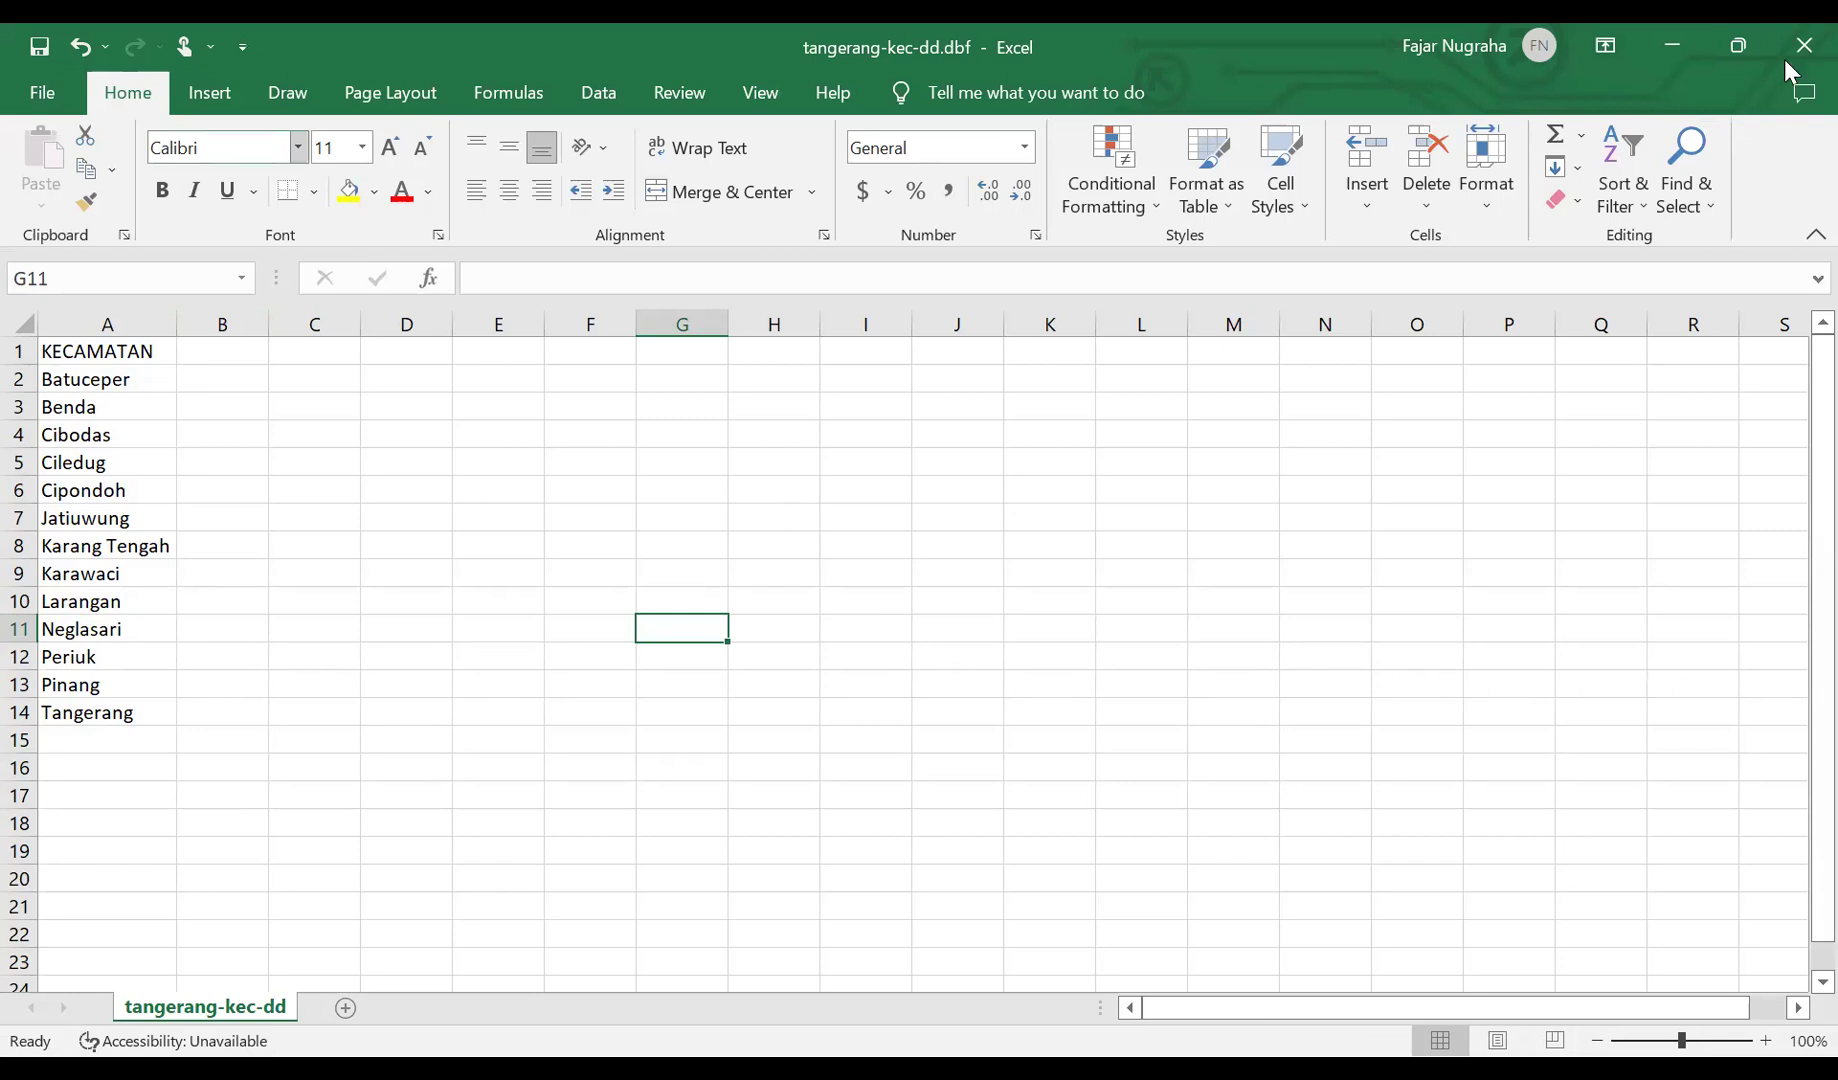
- Create a new blank workbook and close it, returning to the tangerang-kec-dd sheet
left_click(36, 98)
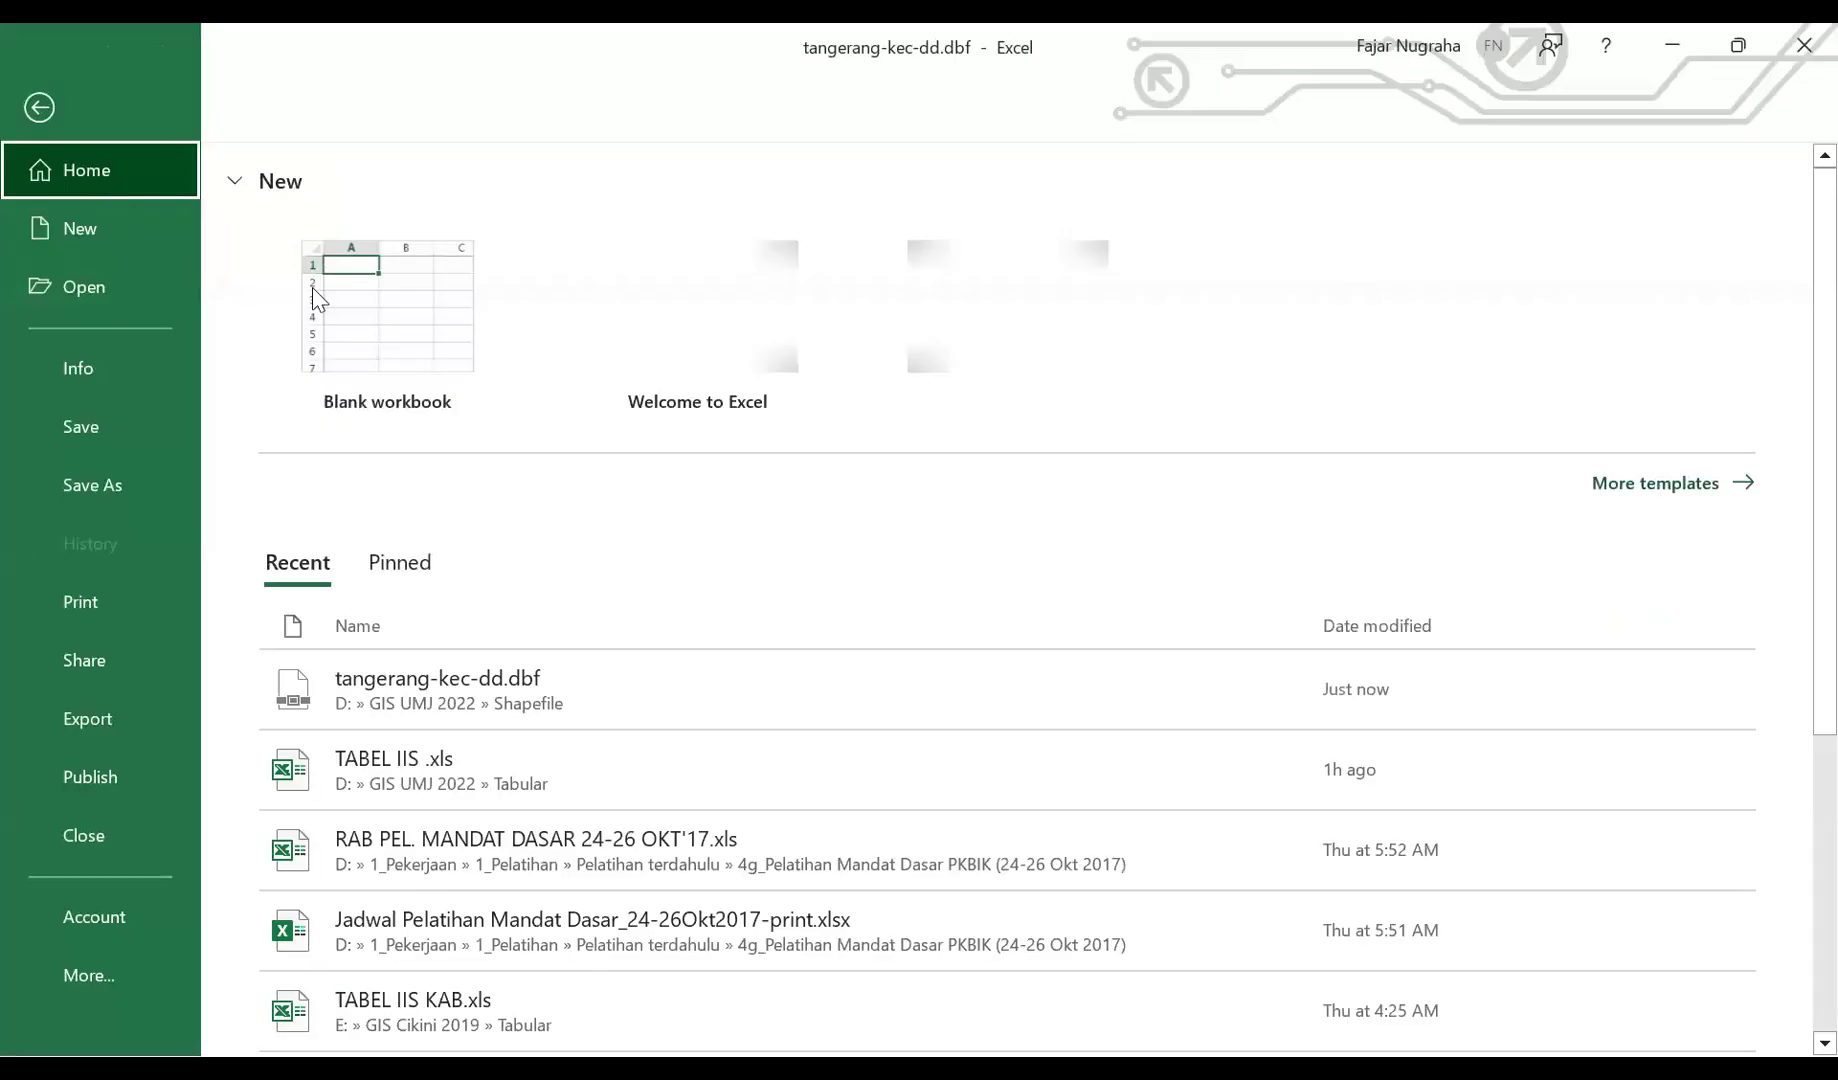
left_click(346, 295)
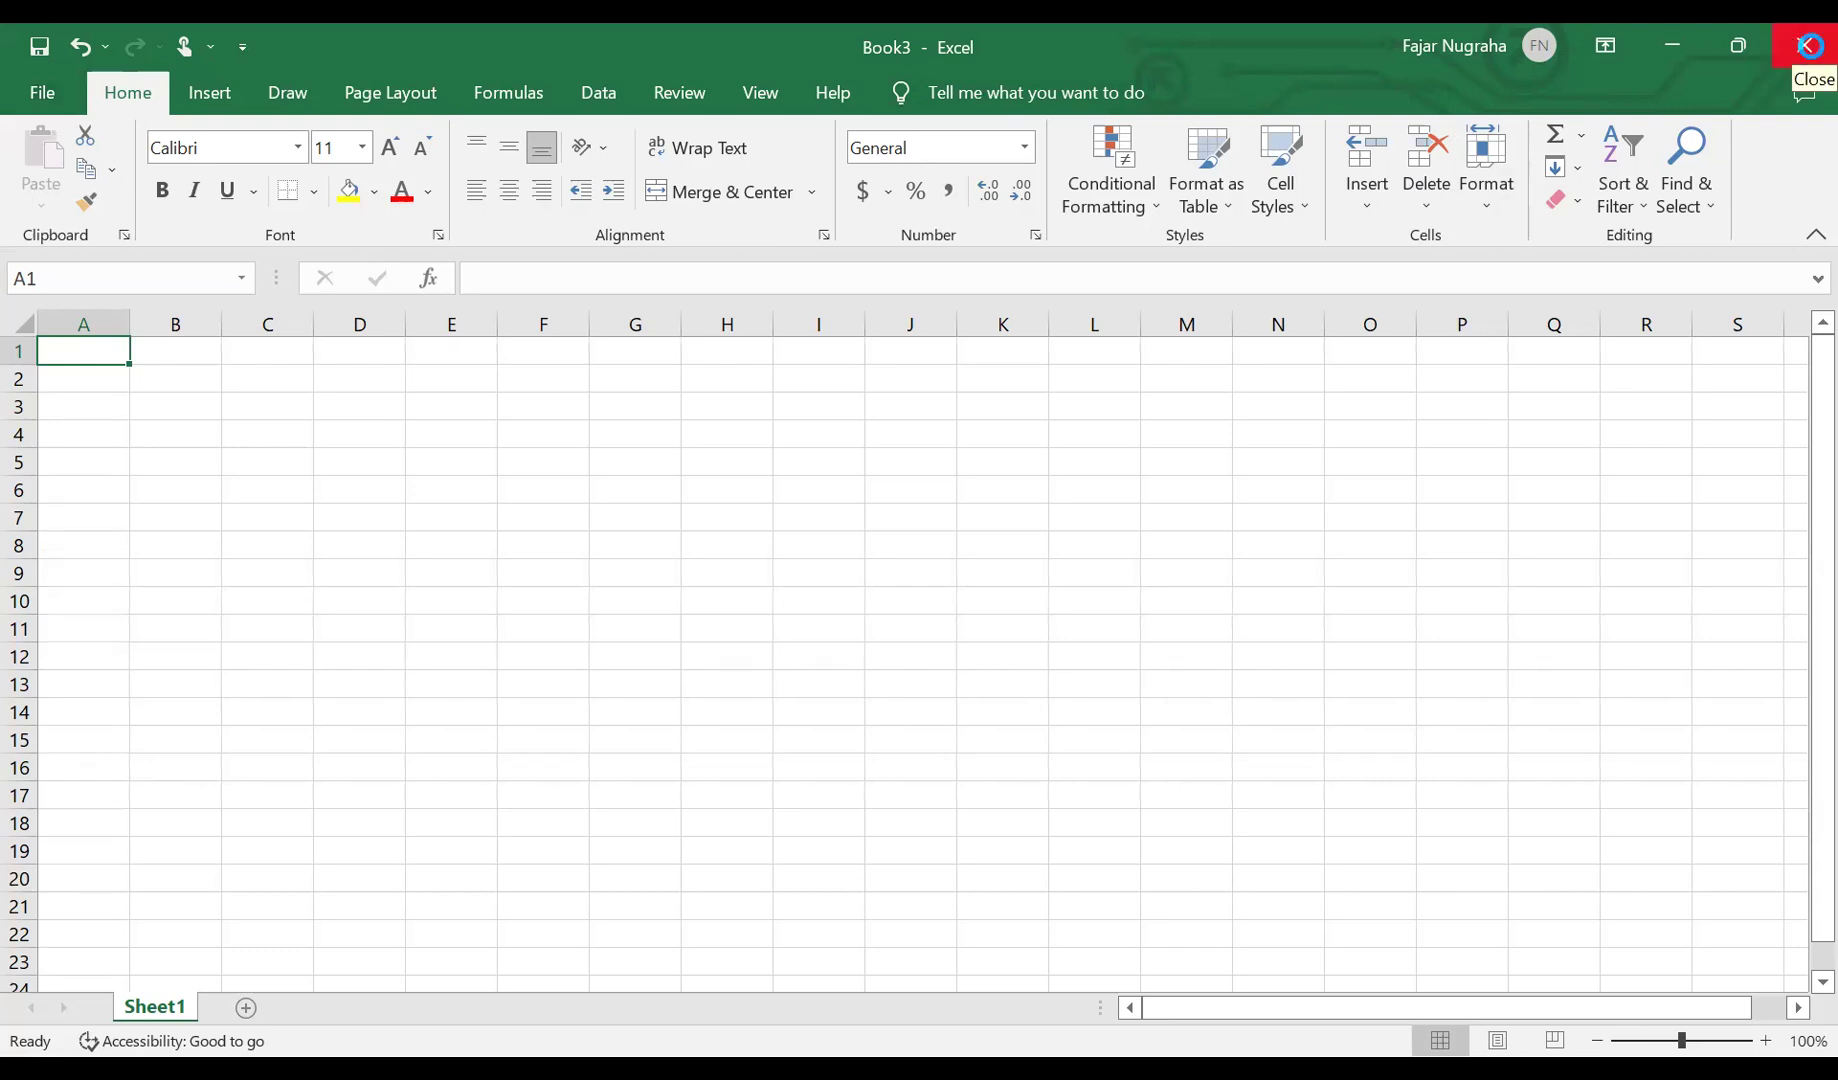
left_click(1800, 48)
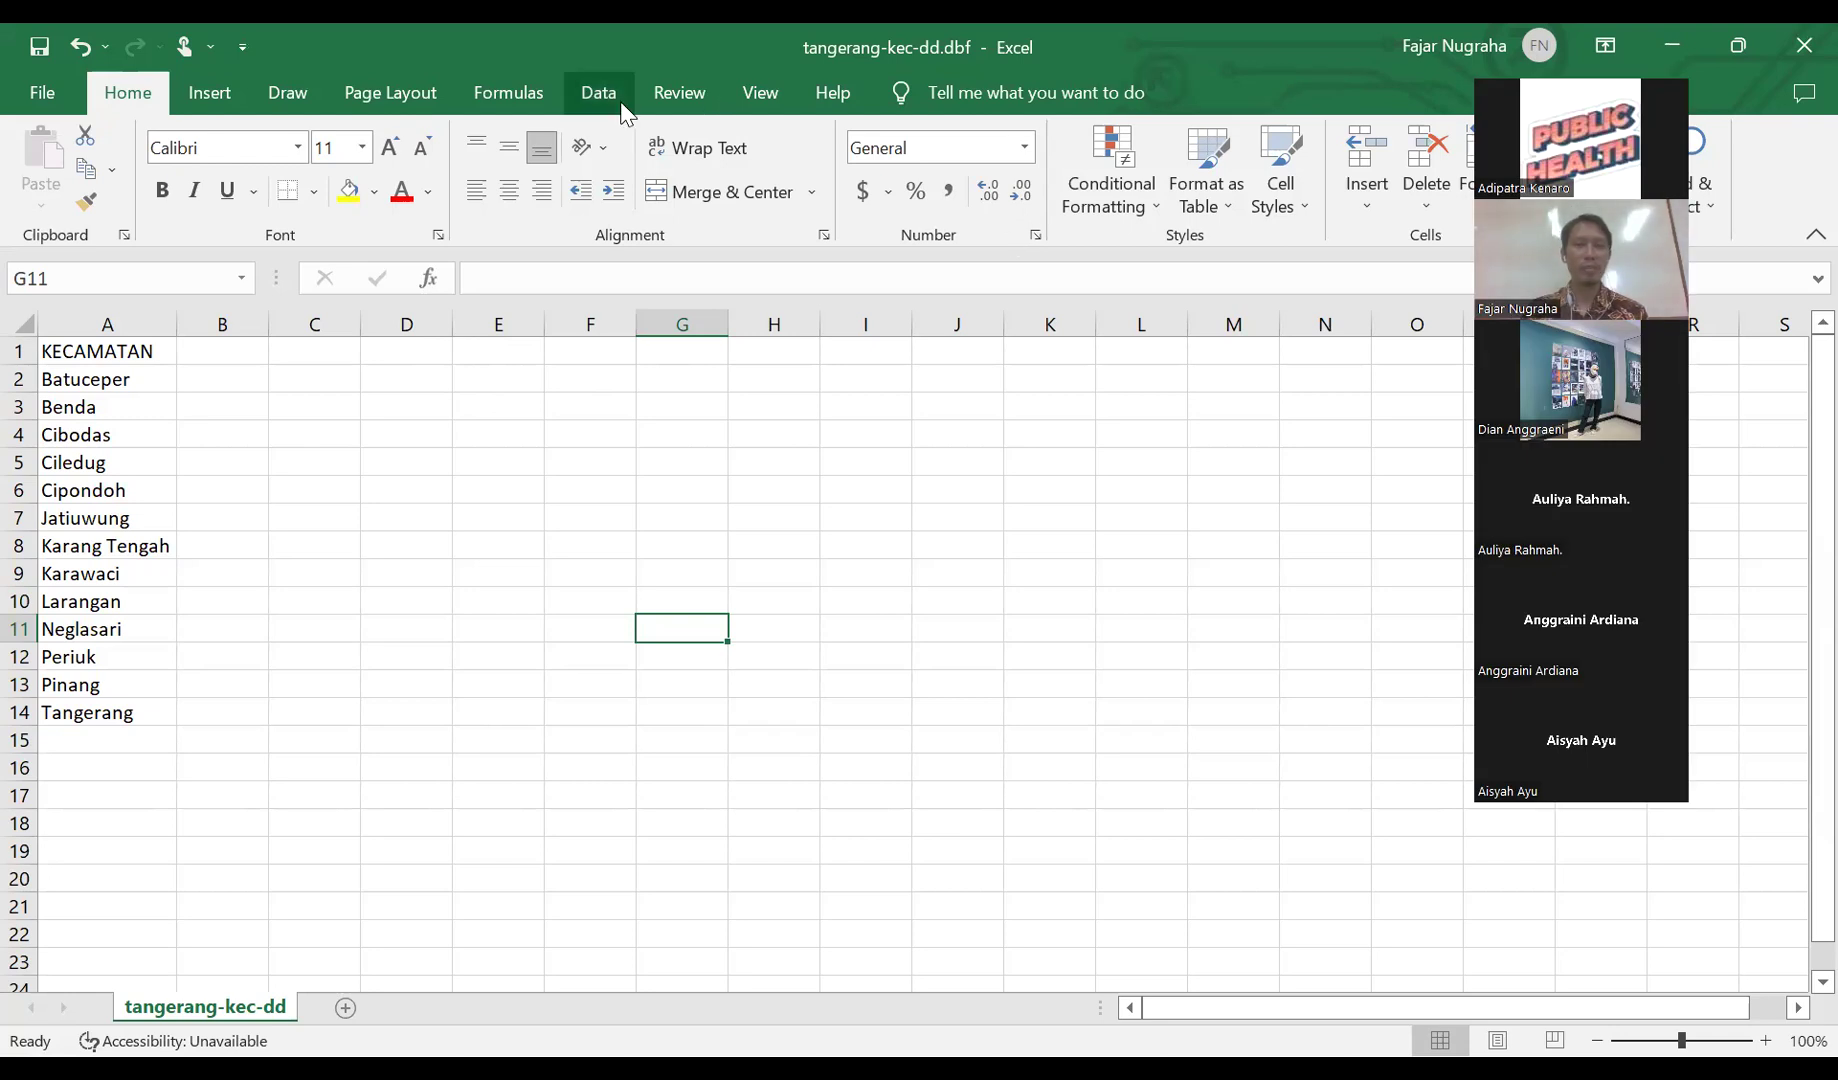
left_click(480, 435)
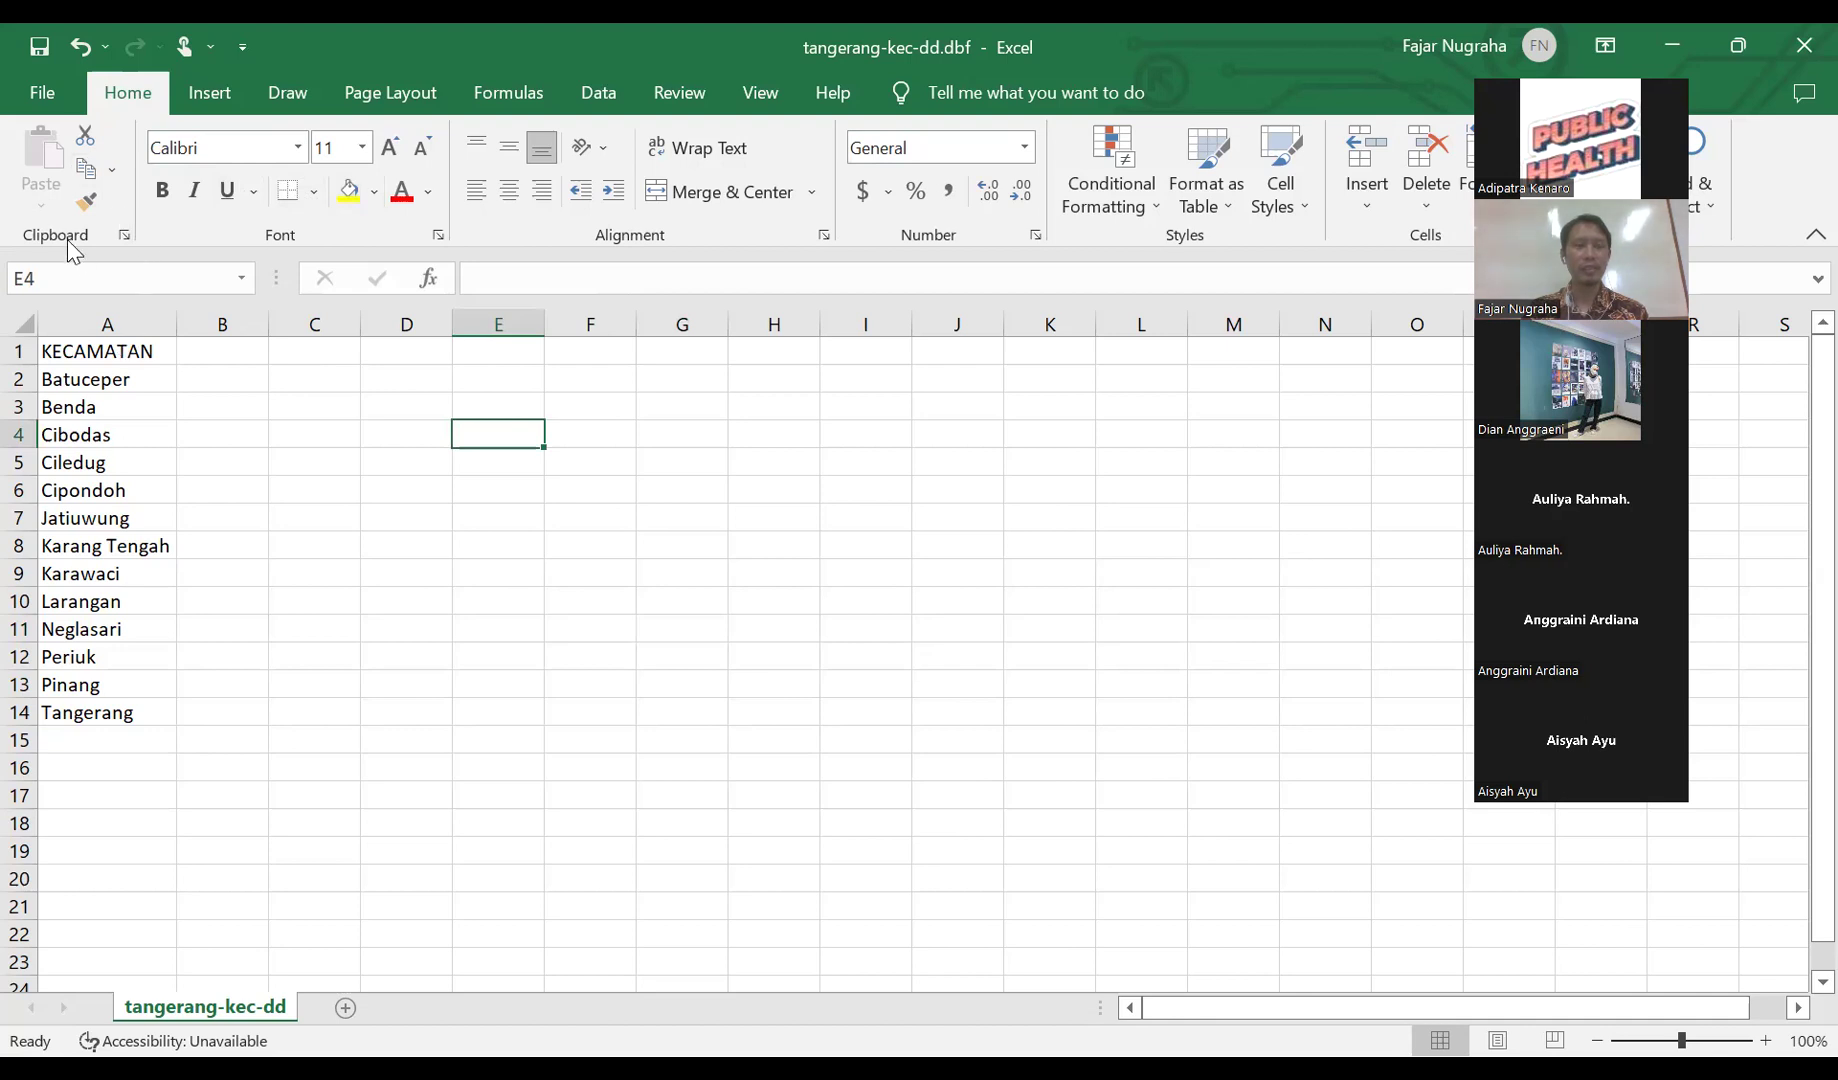
- Create a new blank workbook
left_click(716, 516)
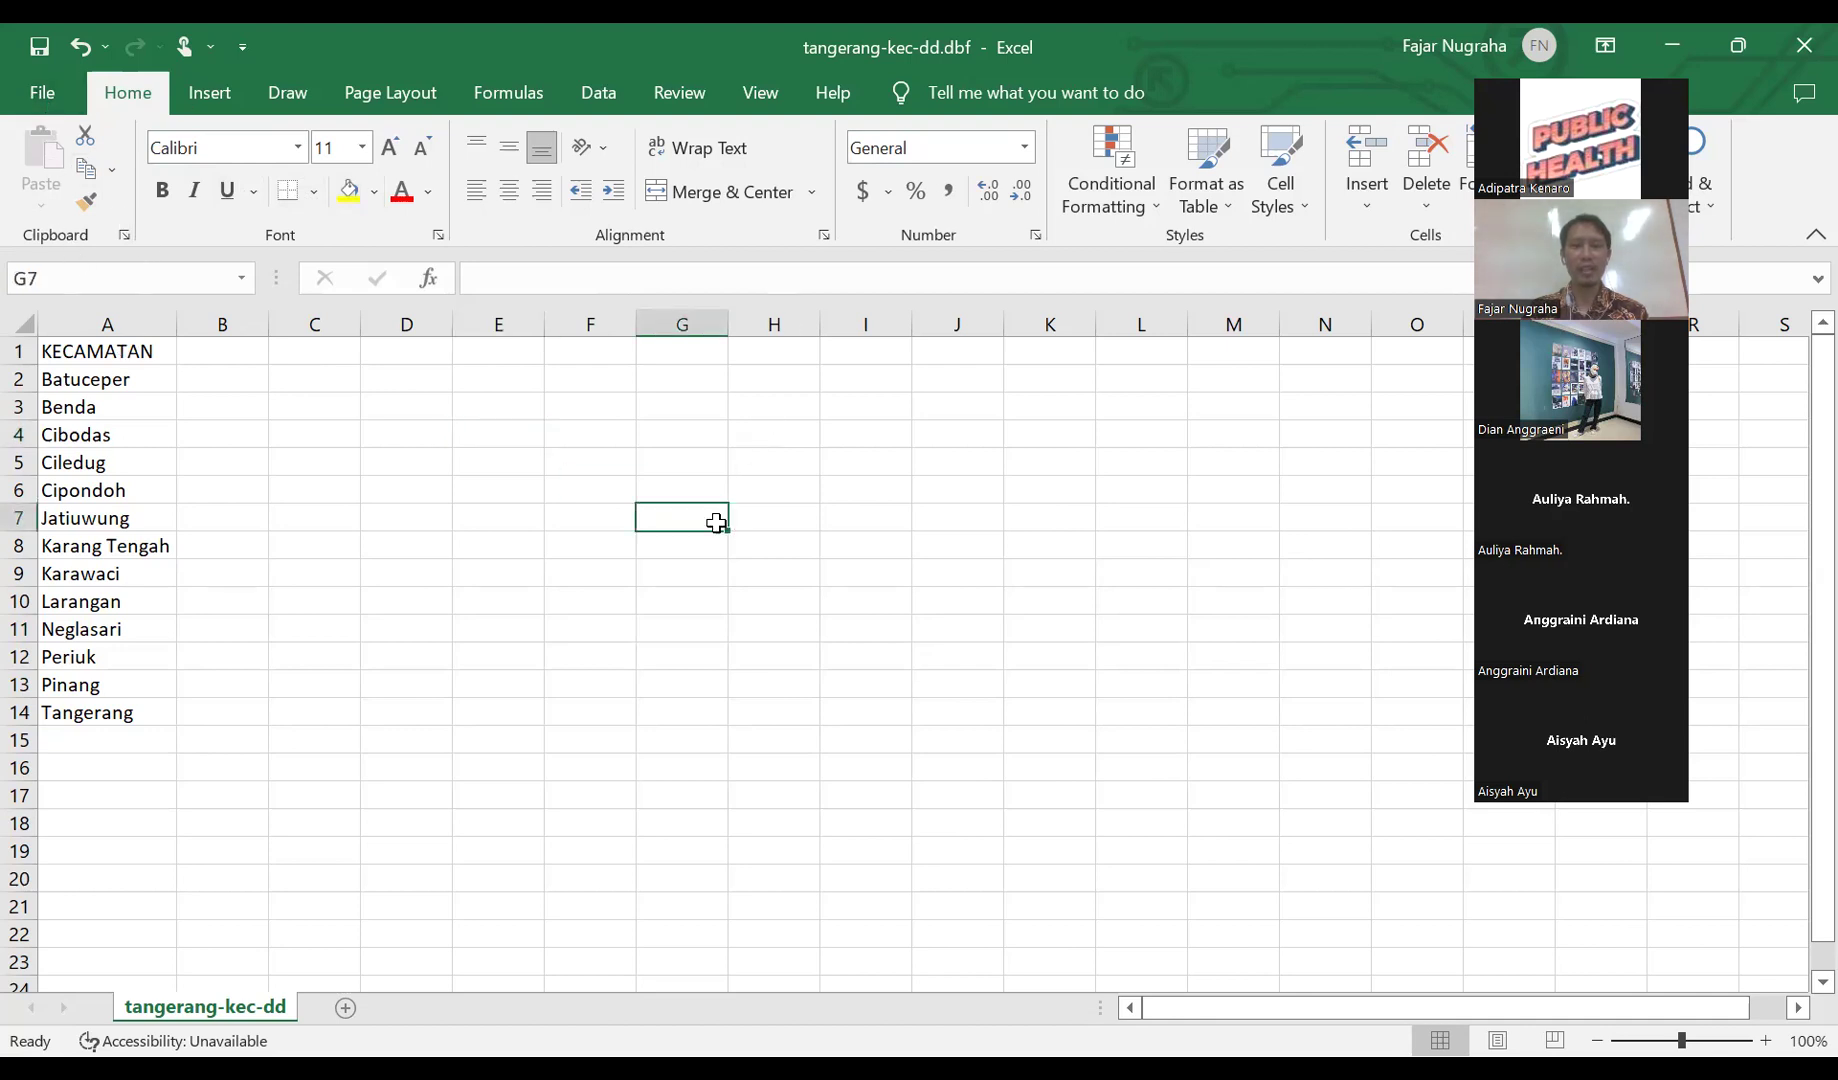
left_click(410, 376)
left_click(40, 95)
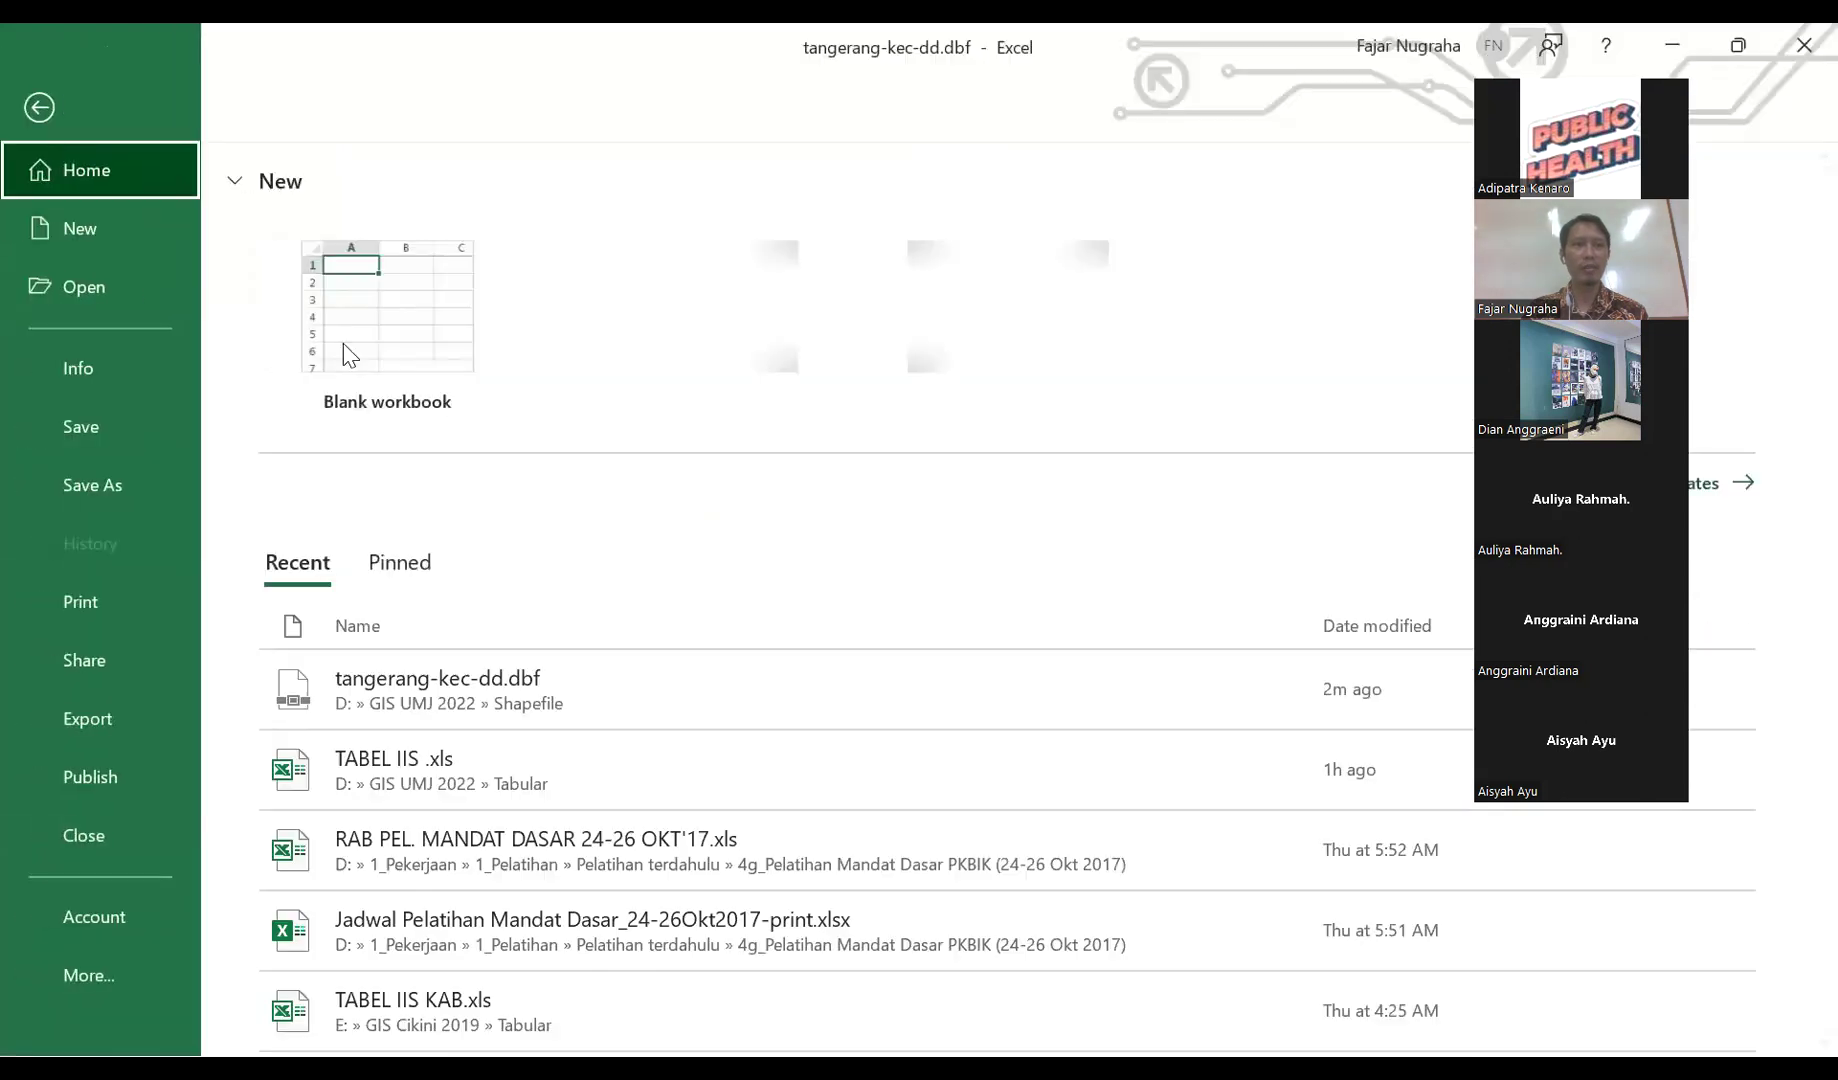
key("Escape")
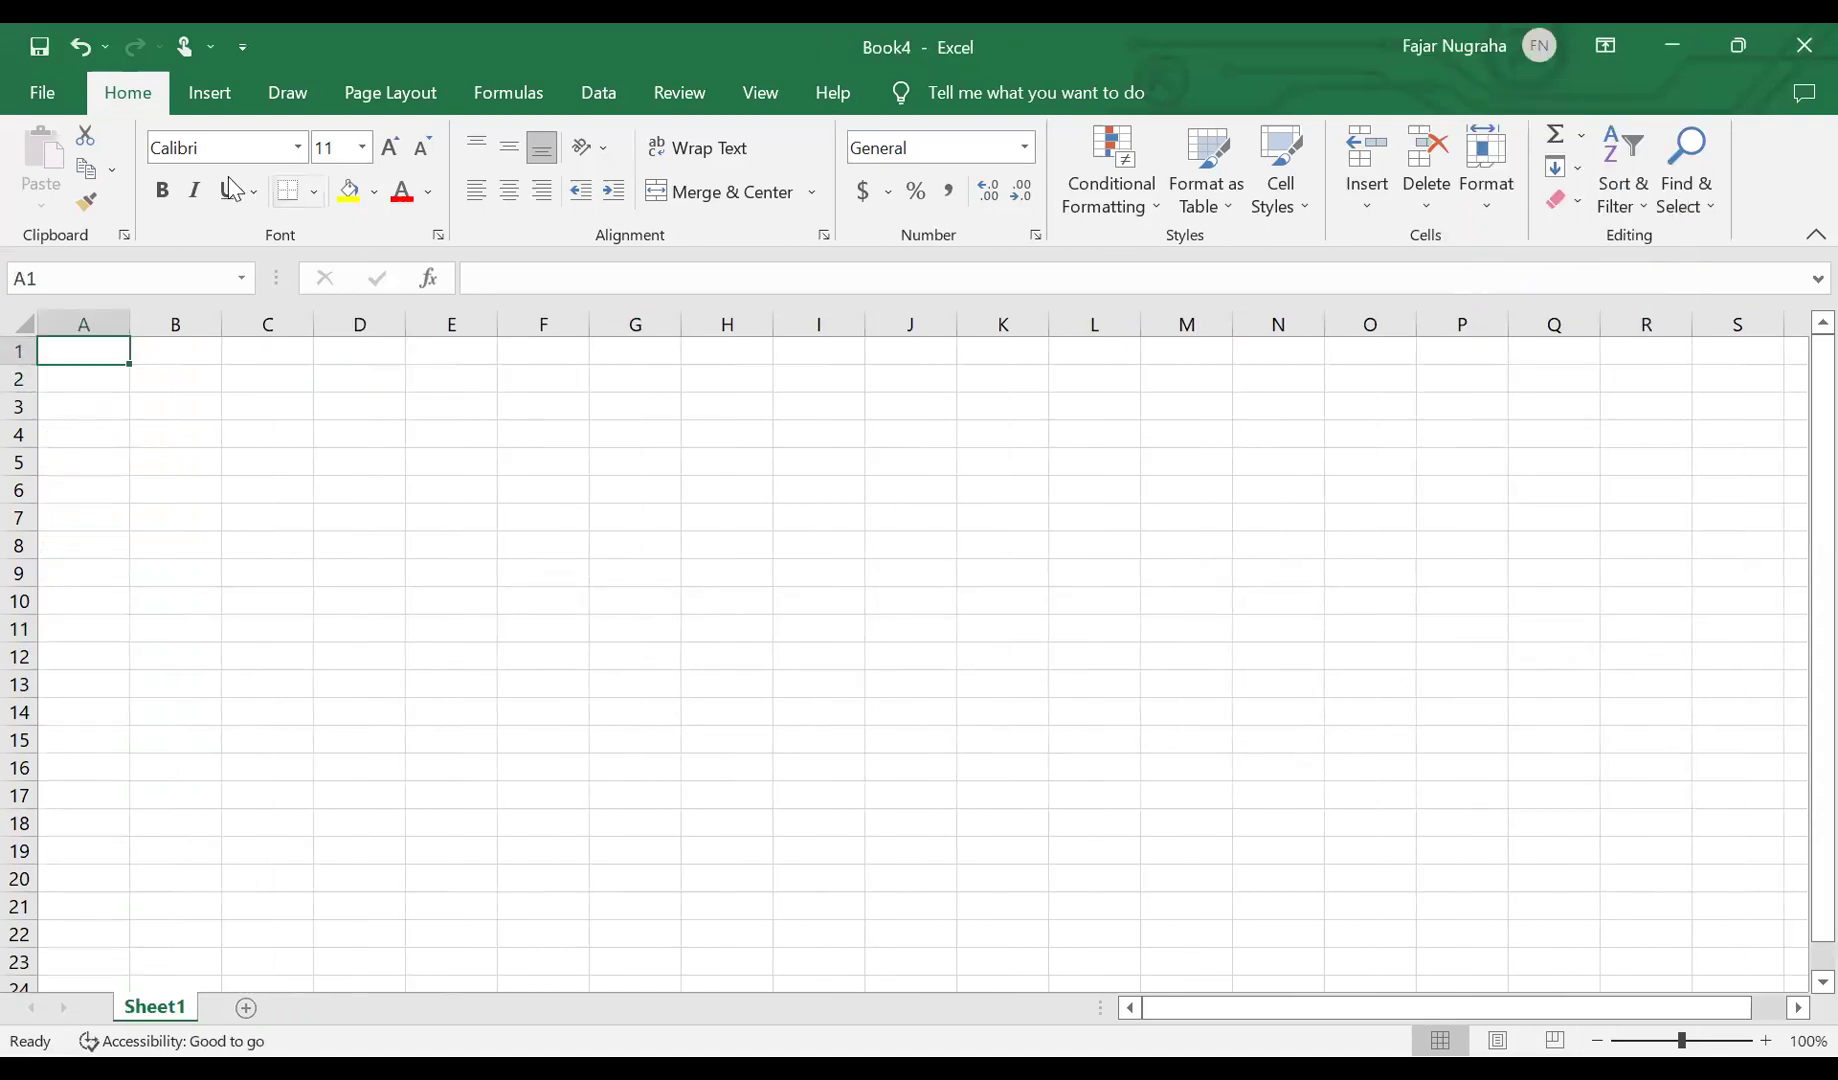
- Browse for a file to open, going up to GIS UMJ 2022 and back into its Shapefile folder
left_click(41, 97)
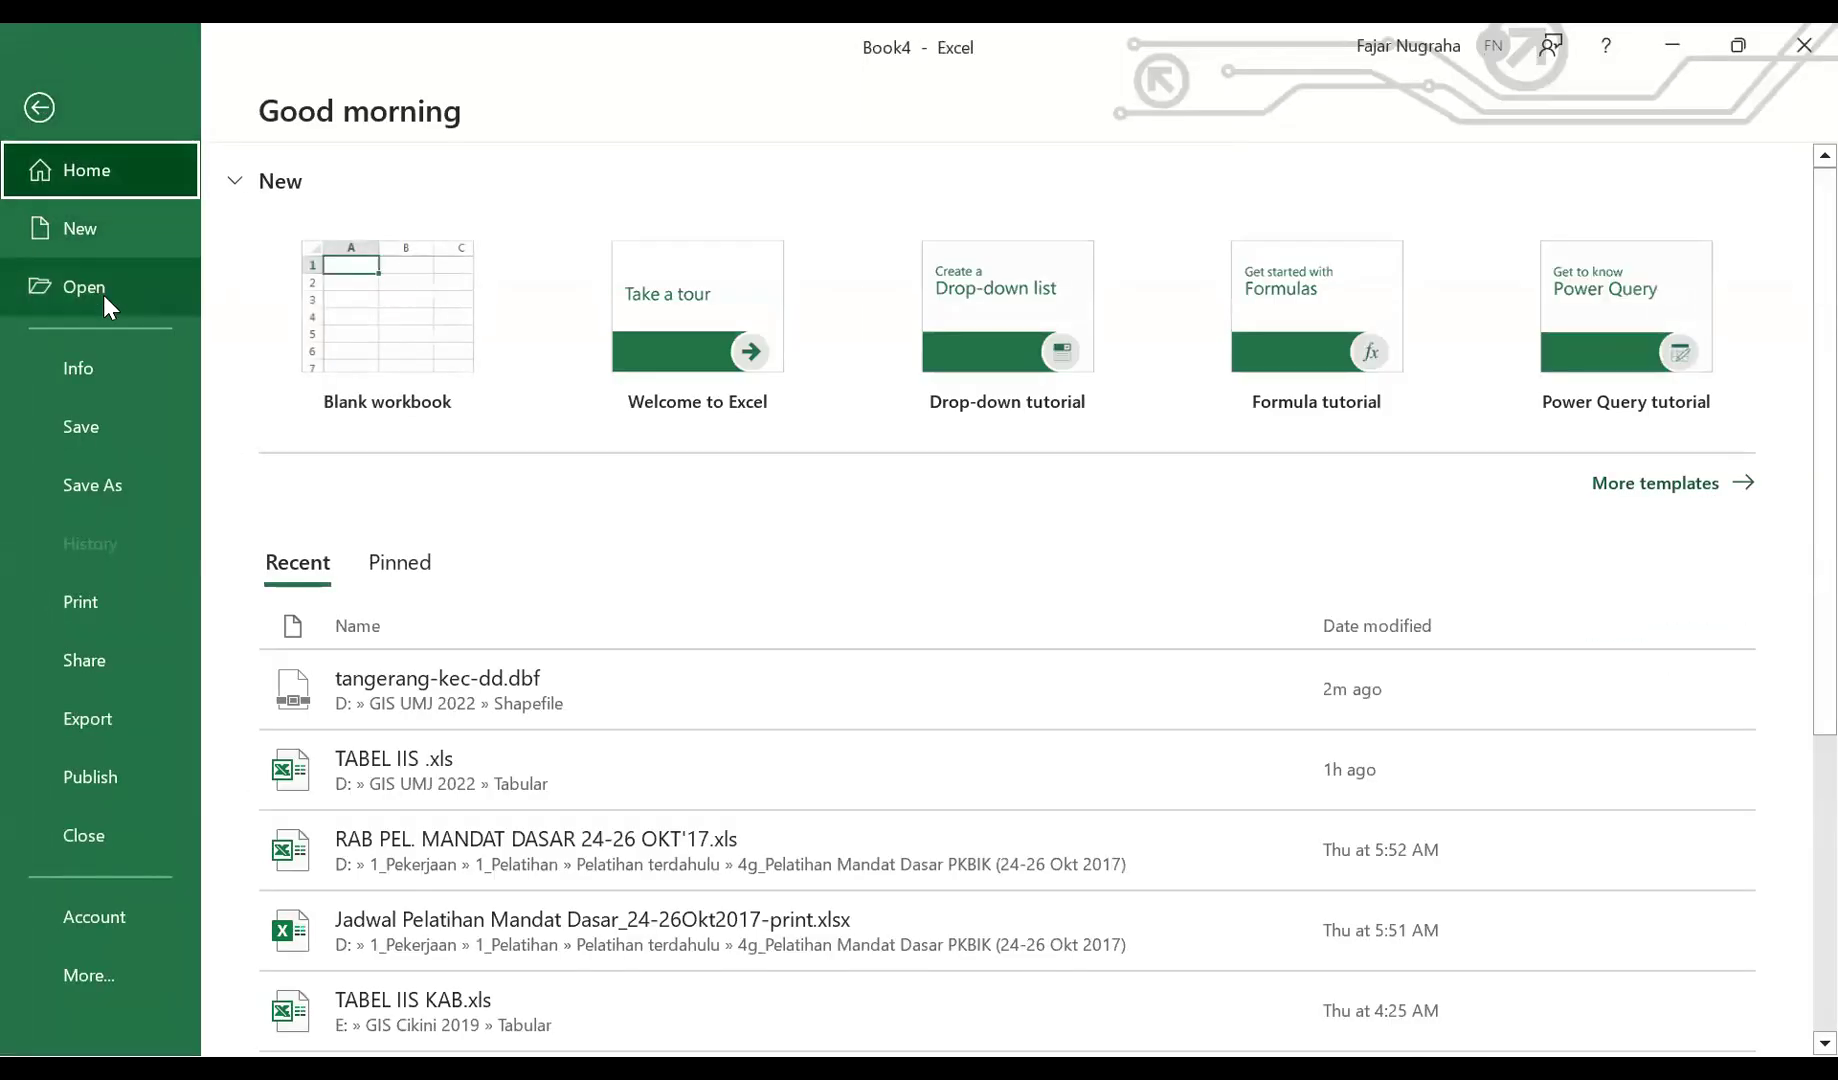
left_click(96, 291)
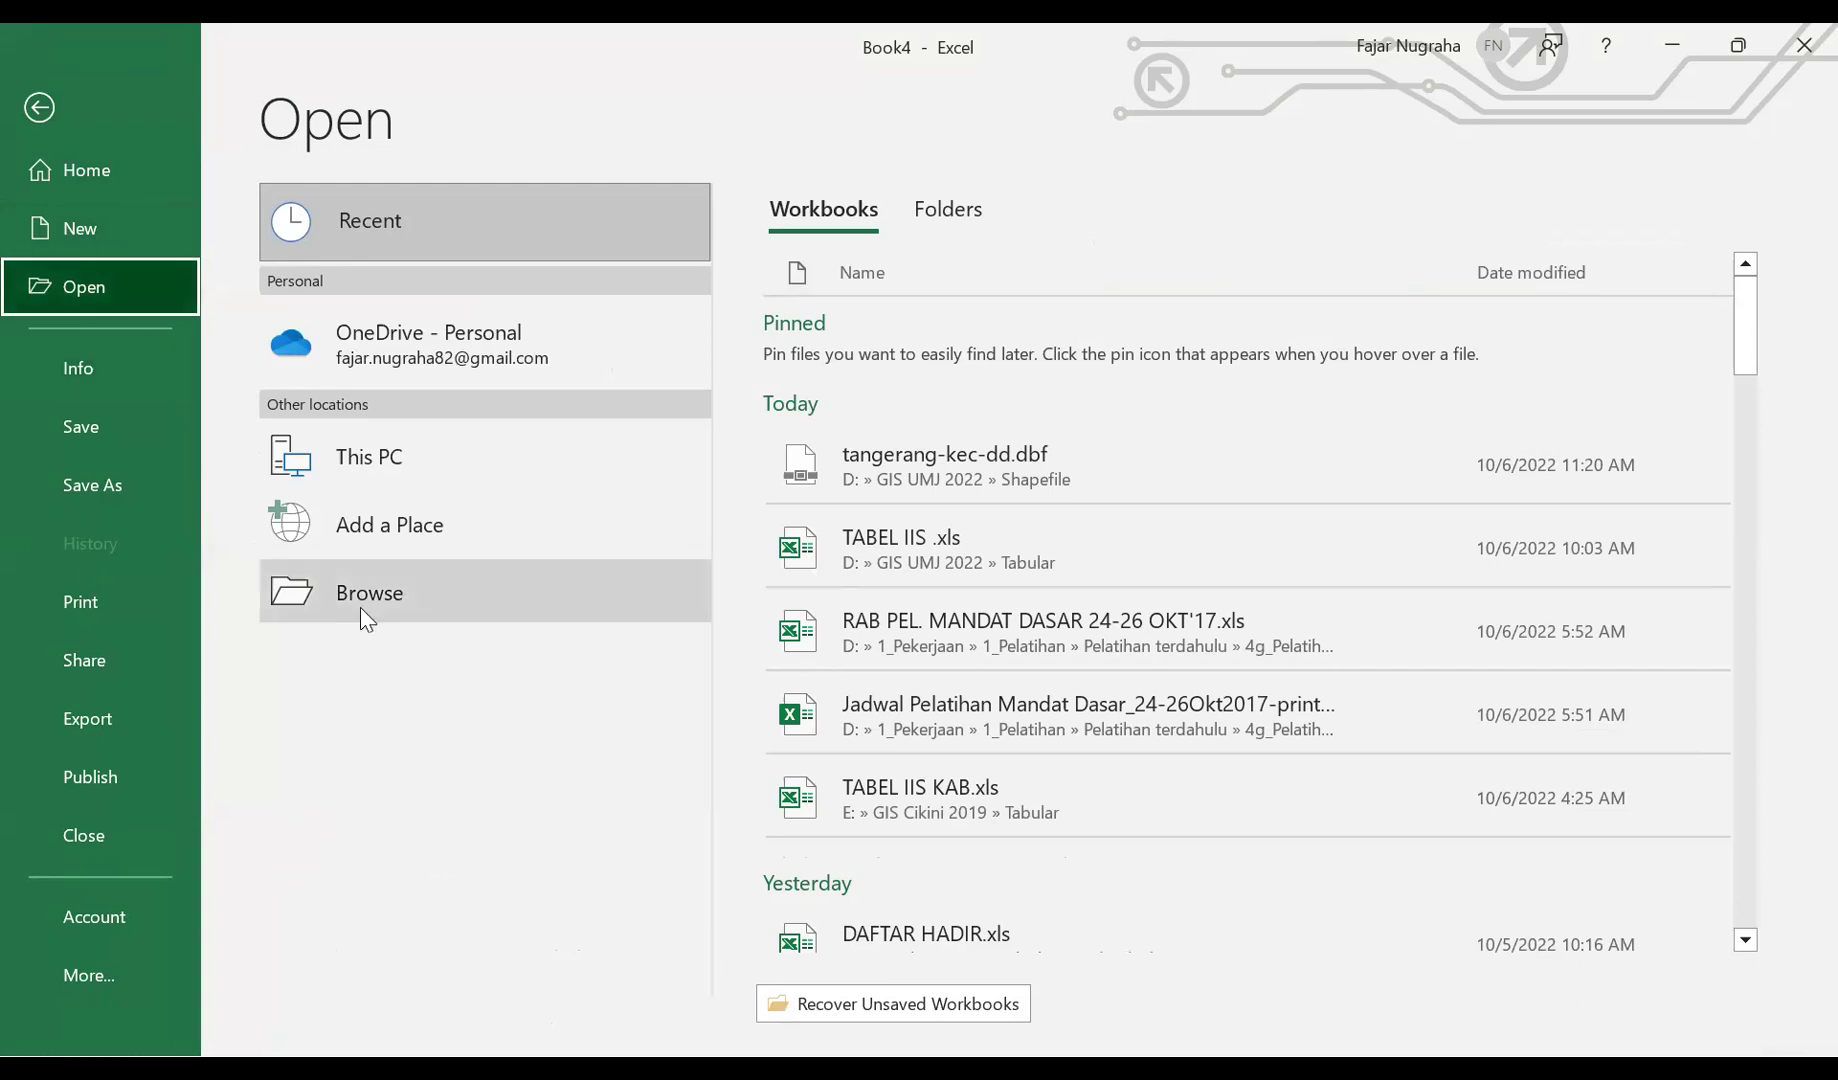
left_click(408, 607)
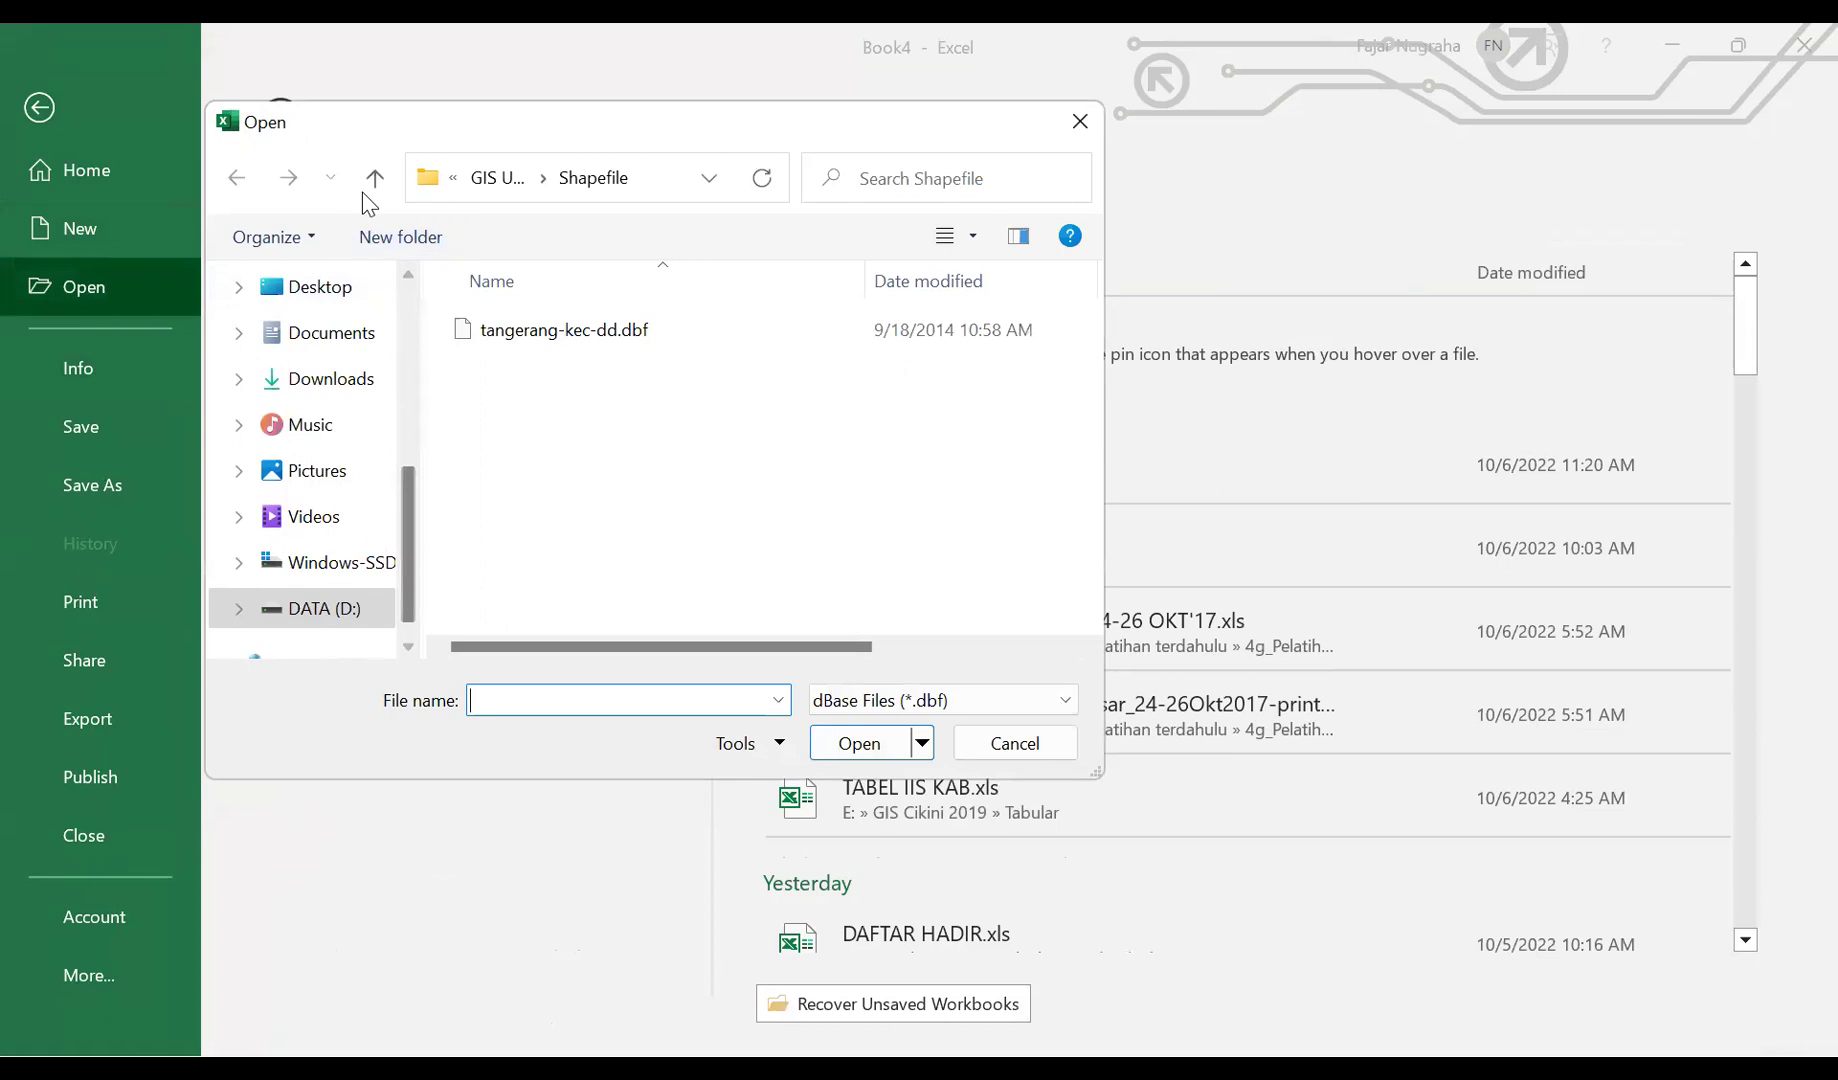
left_click(374, 180)
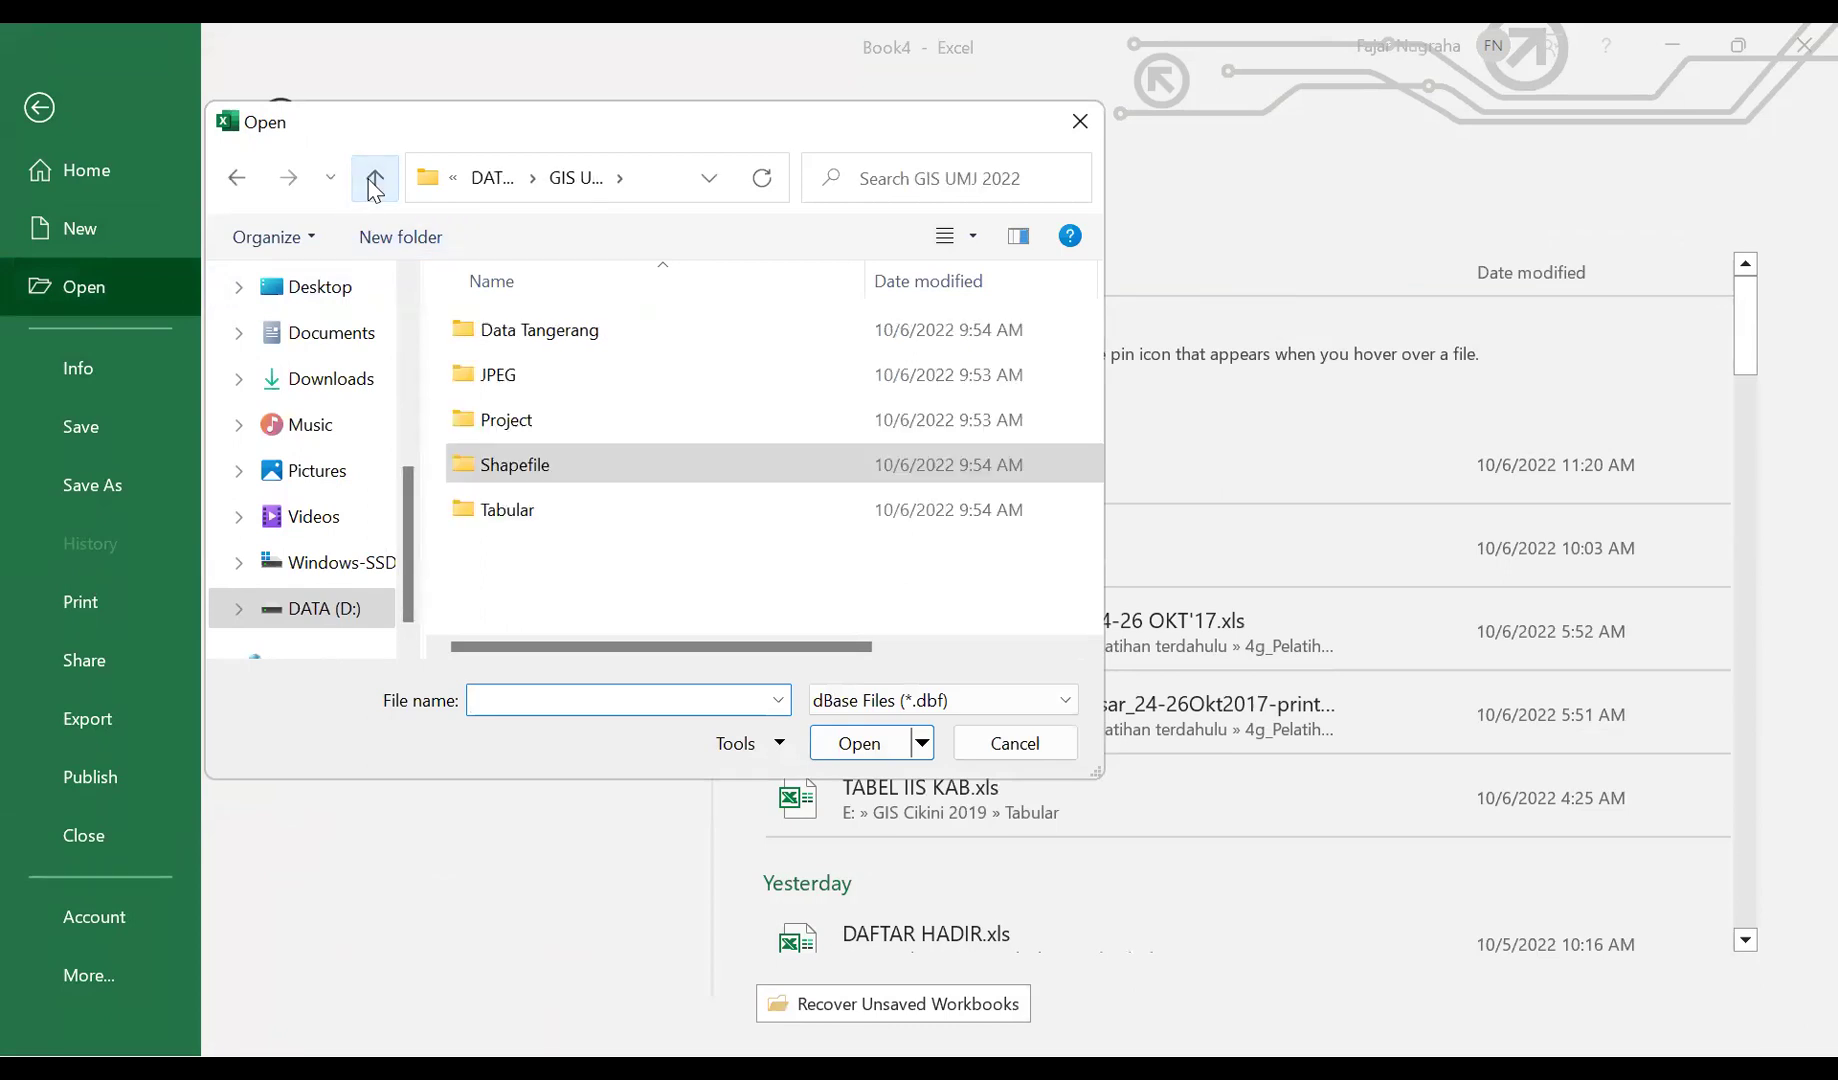
double_click(516, 470)
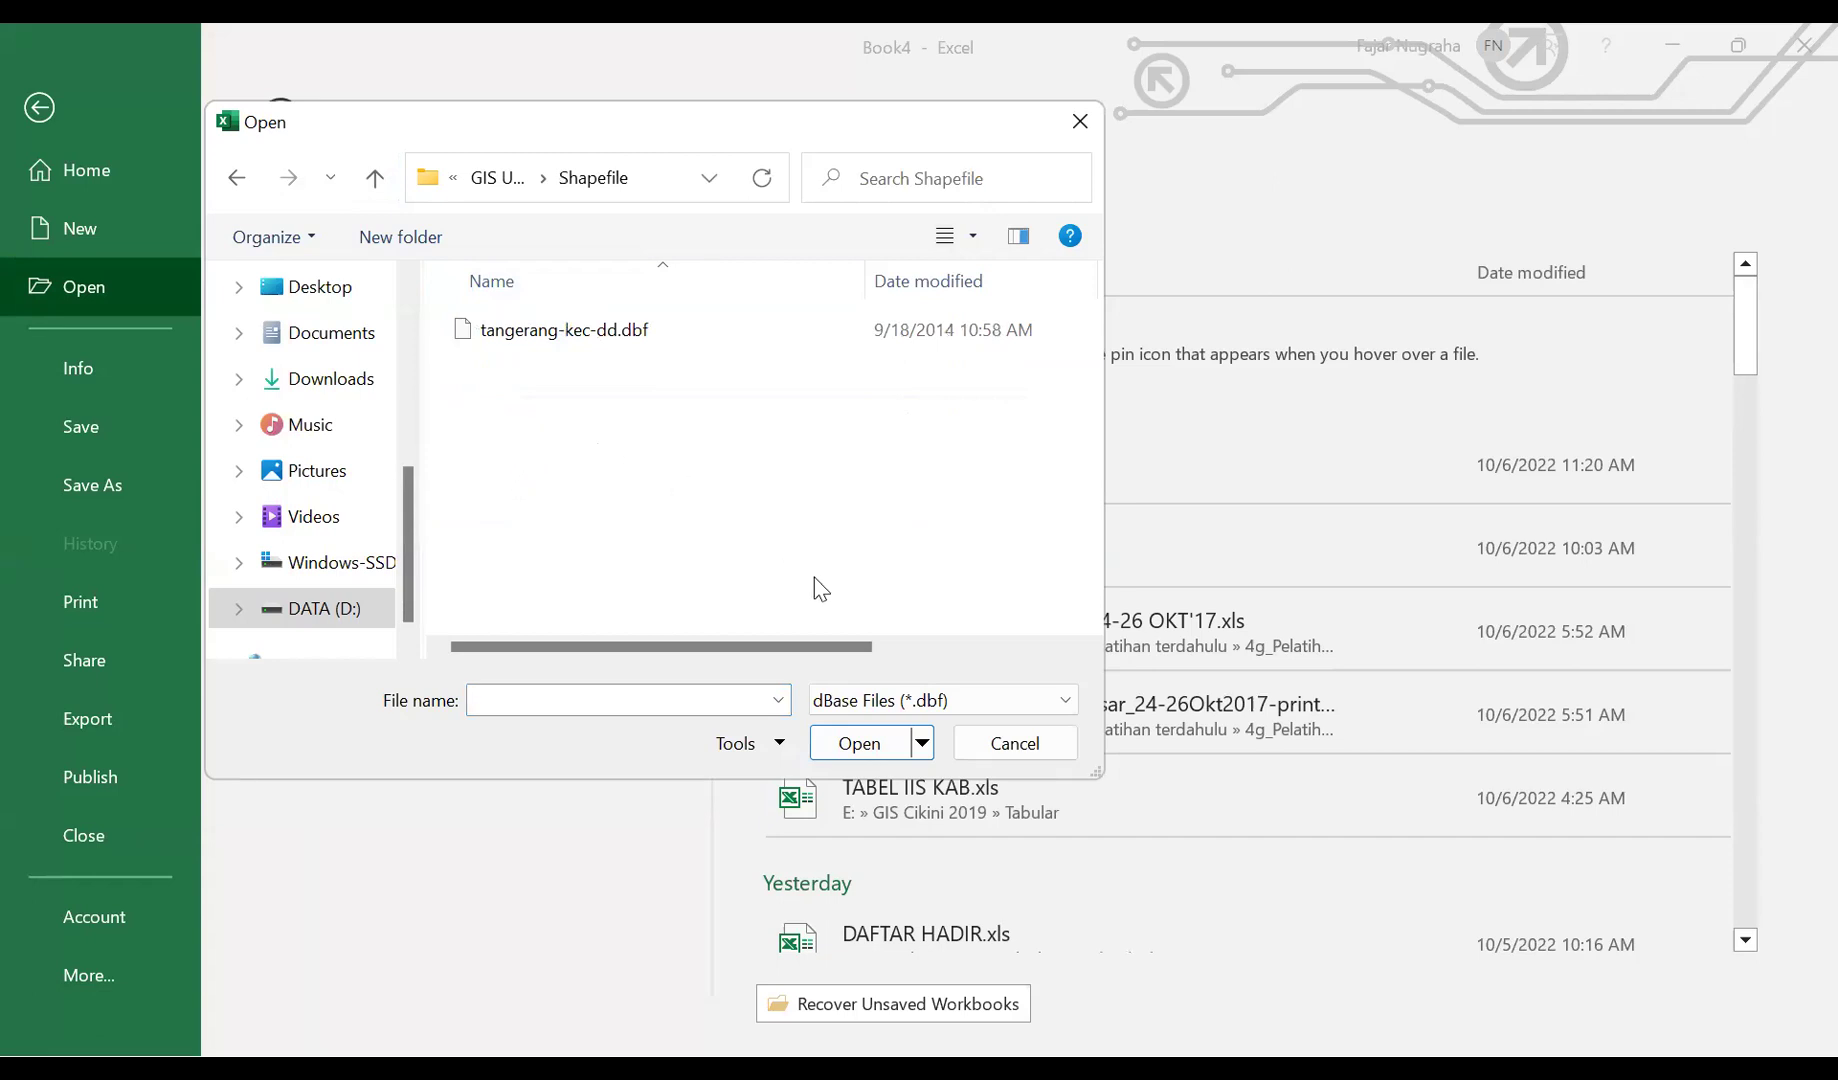
- Keep the file type at dBase Files (*.dbf) and open tangerang-kec-dd.dbf
left_click(851, 697)
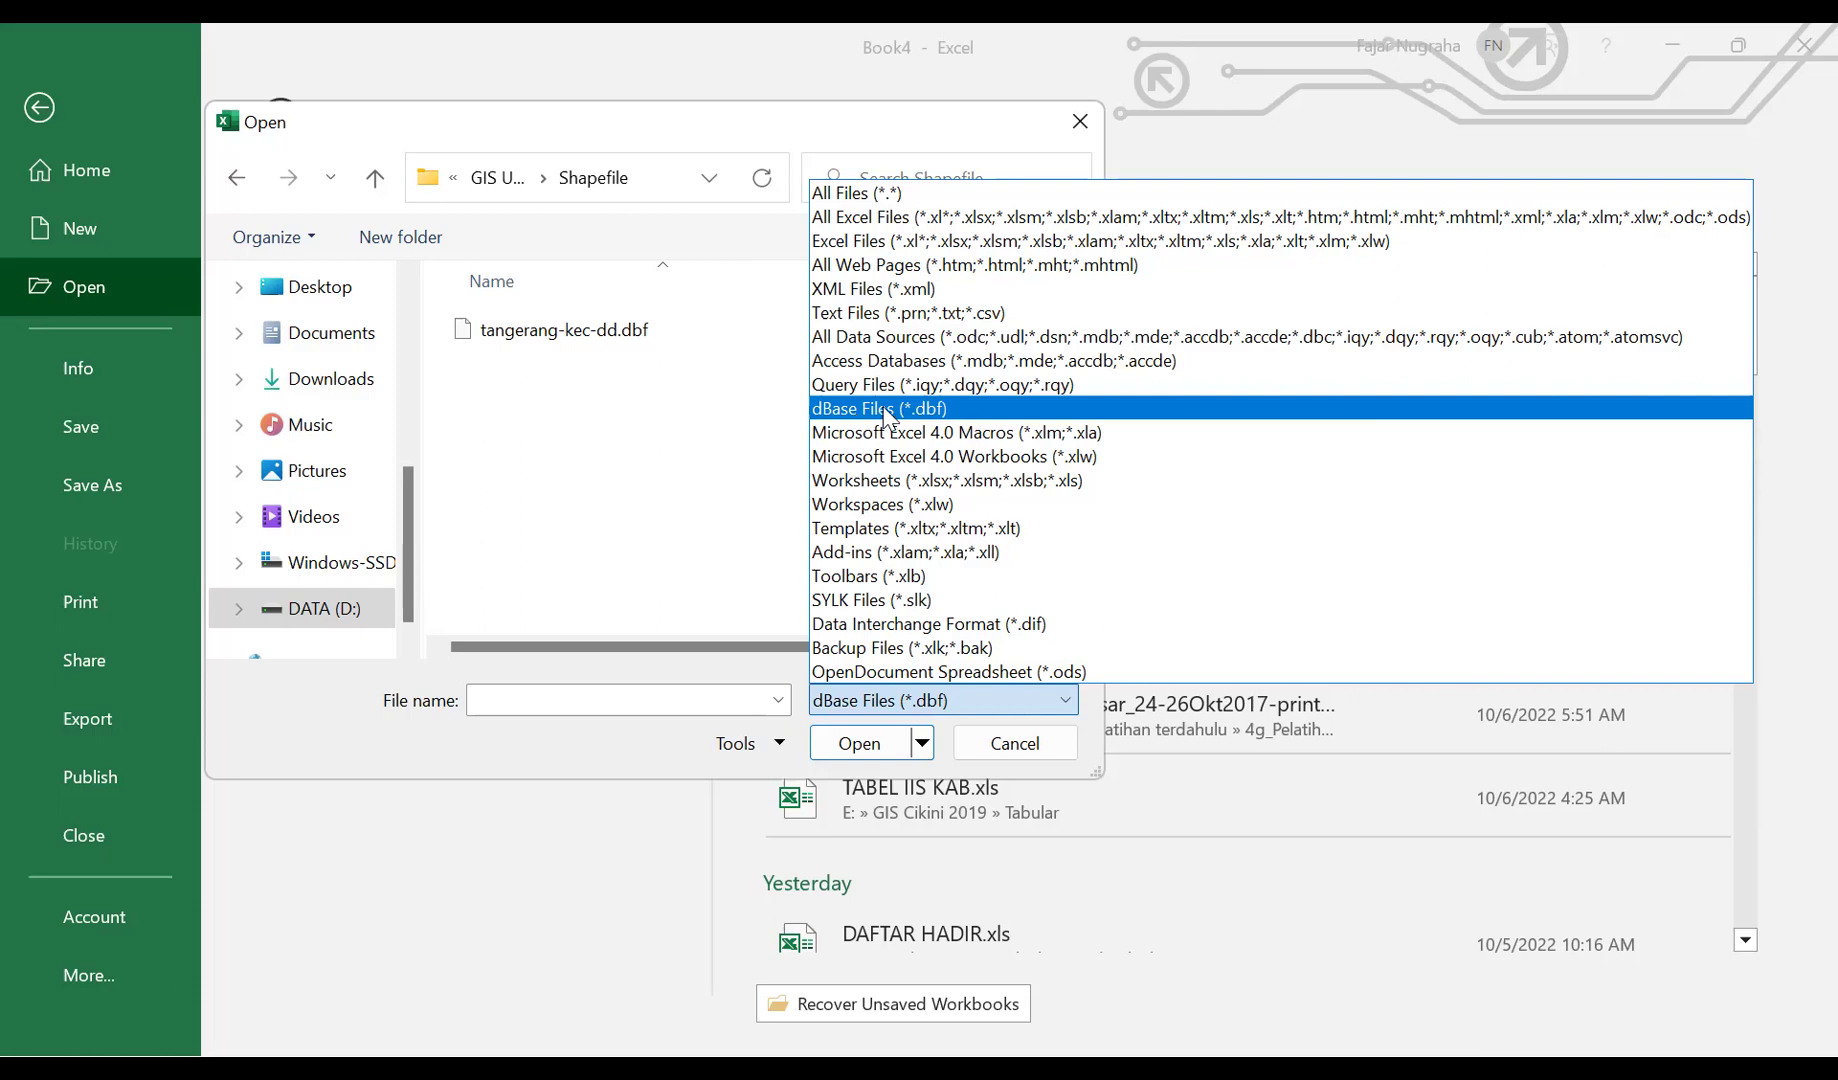
left_click(886, 418)
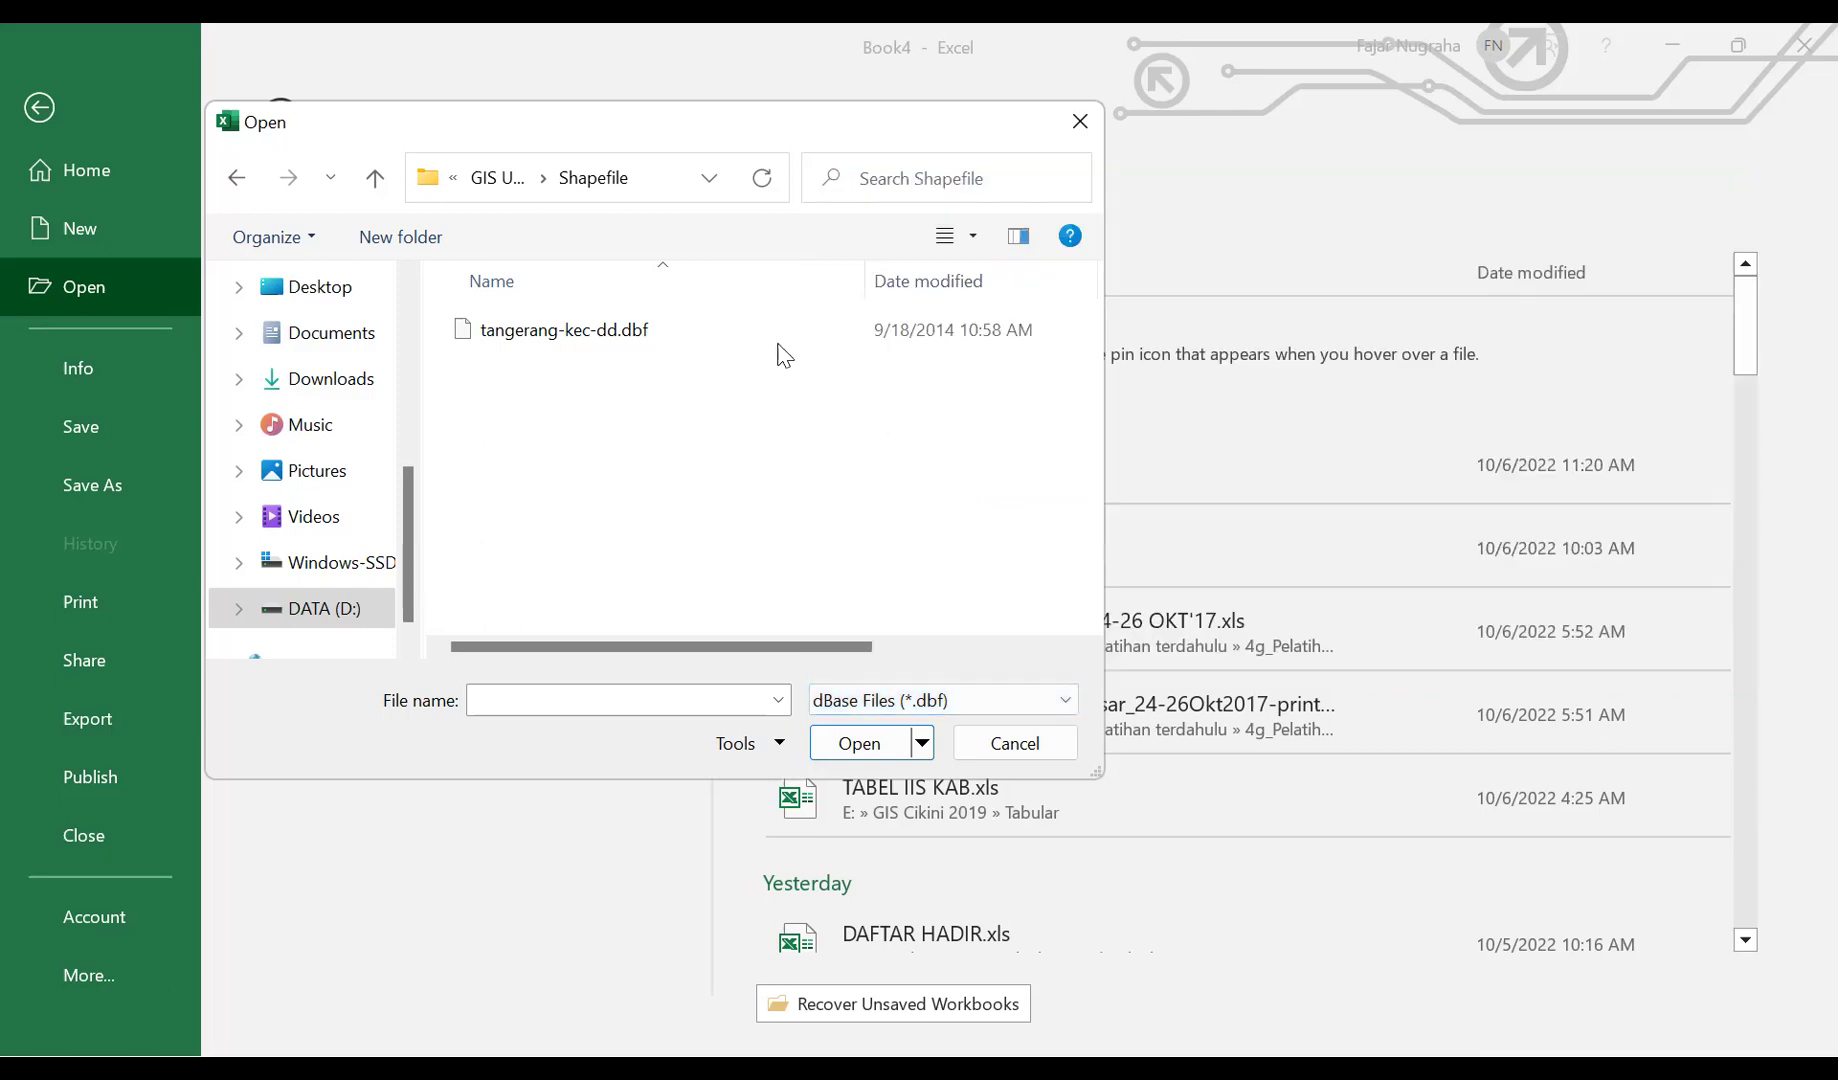
left_click(581, 340)
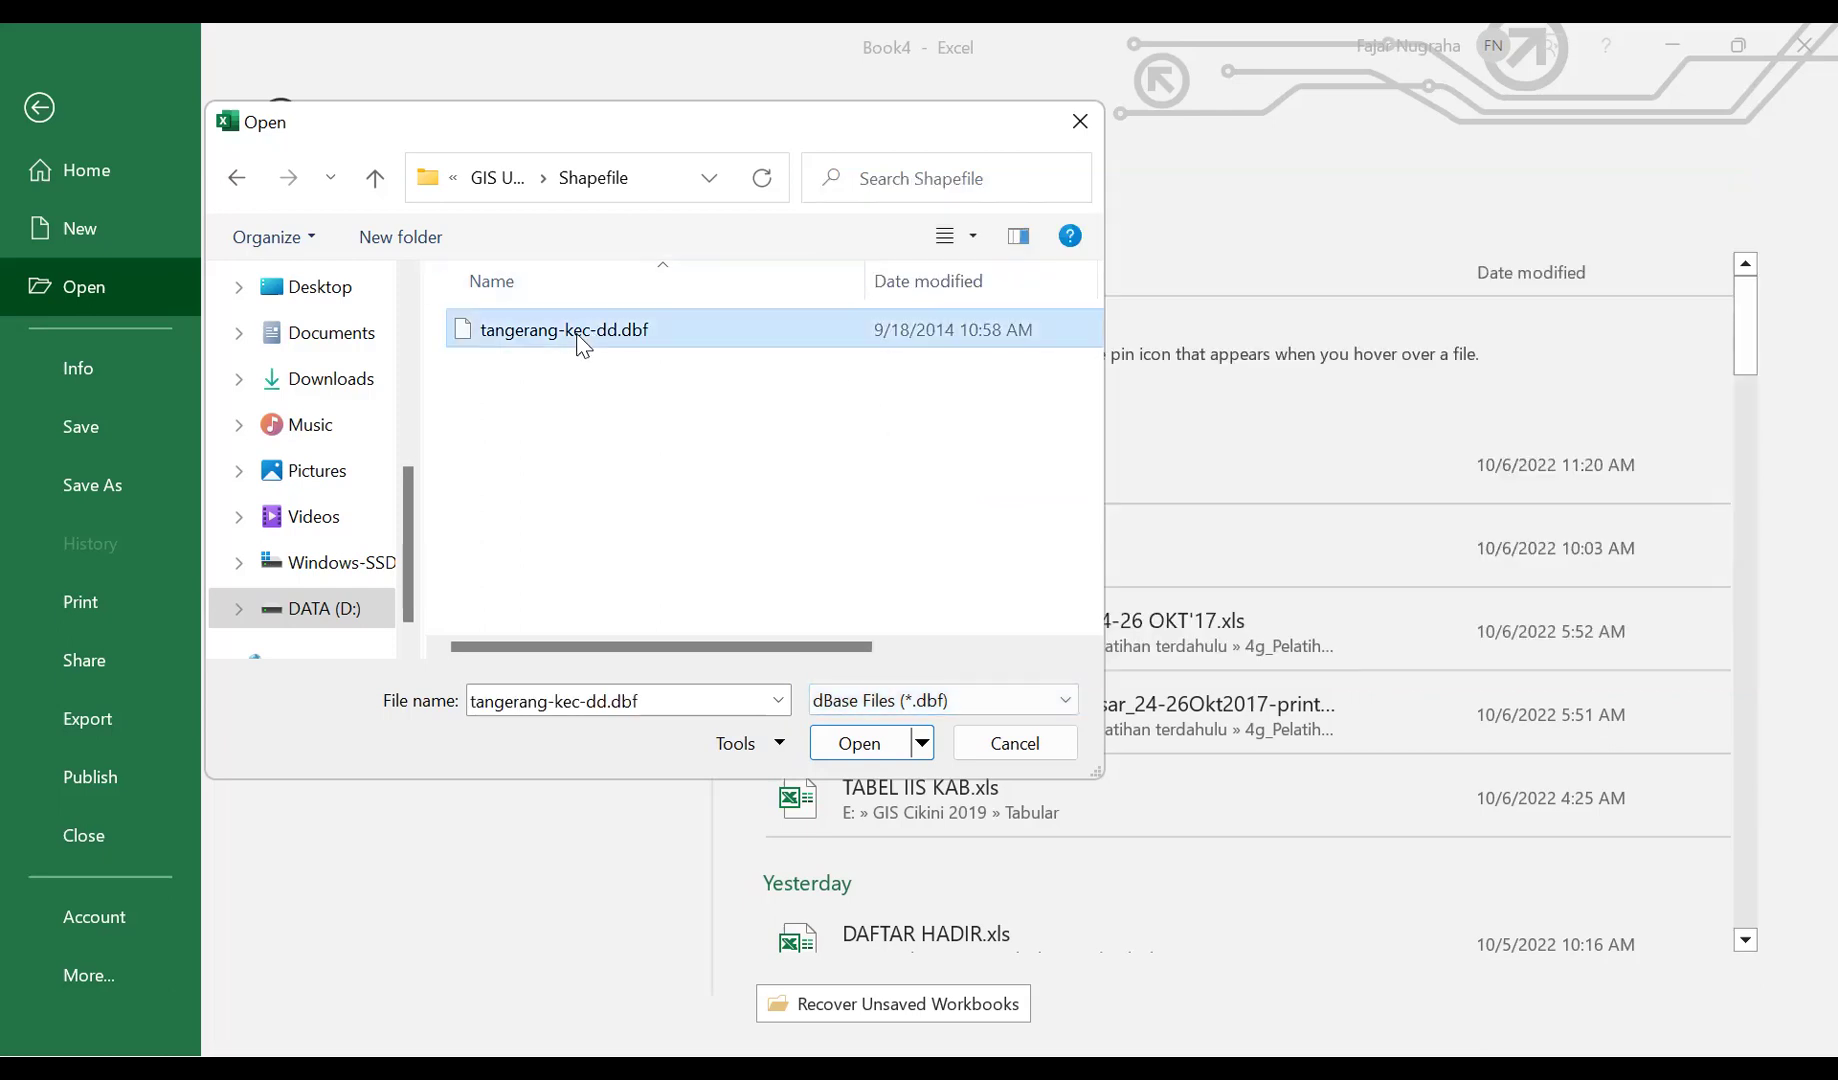
double_click(578, 337)
- Sort the KECAMATAN list in column A of tangerang-kec-dd from A to Z
left_click(406, 379)
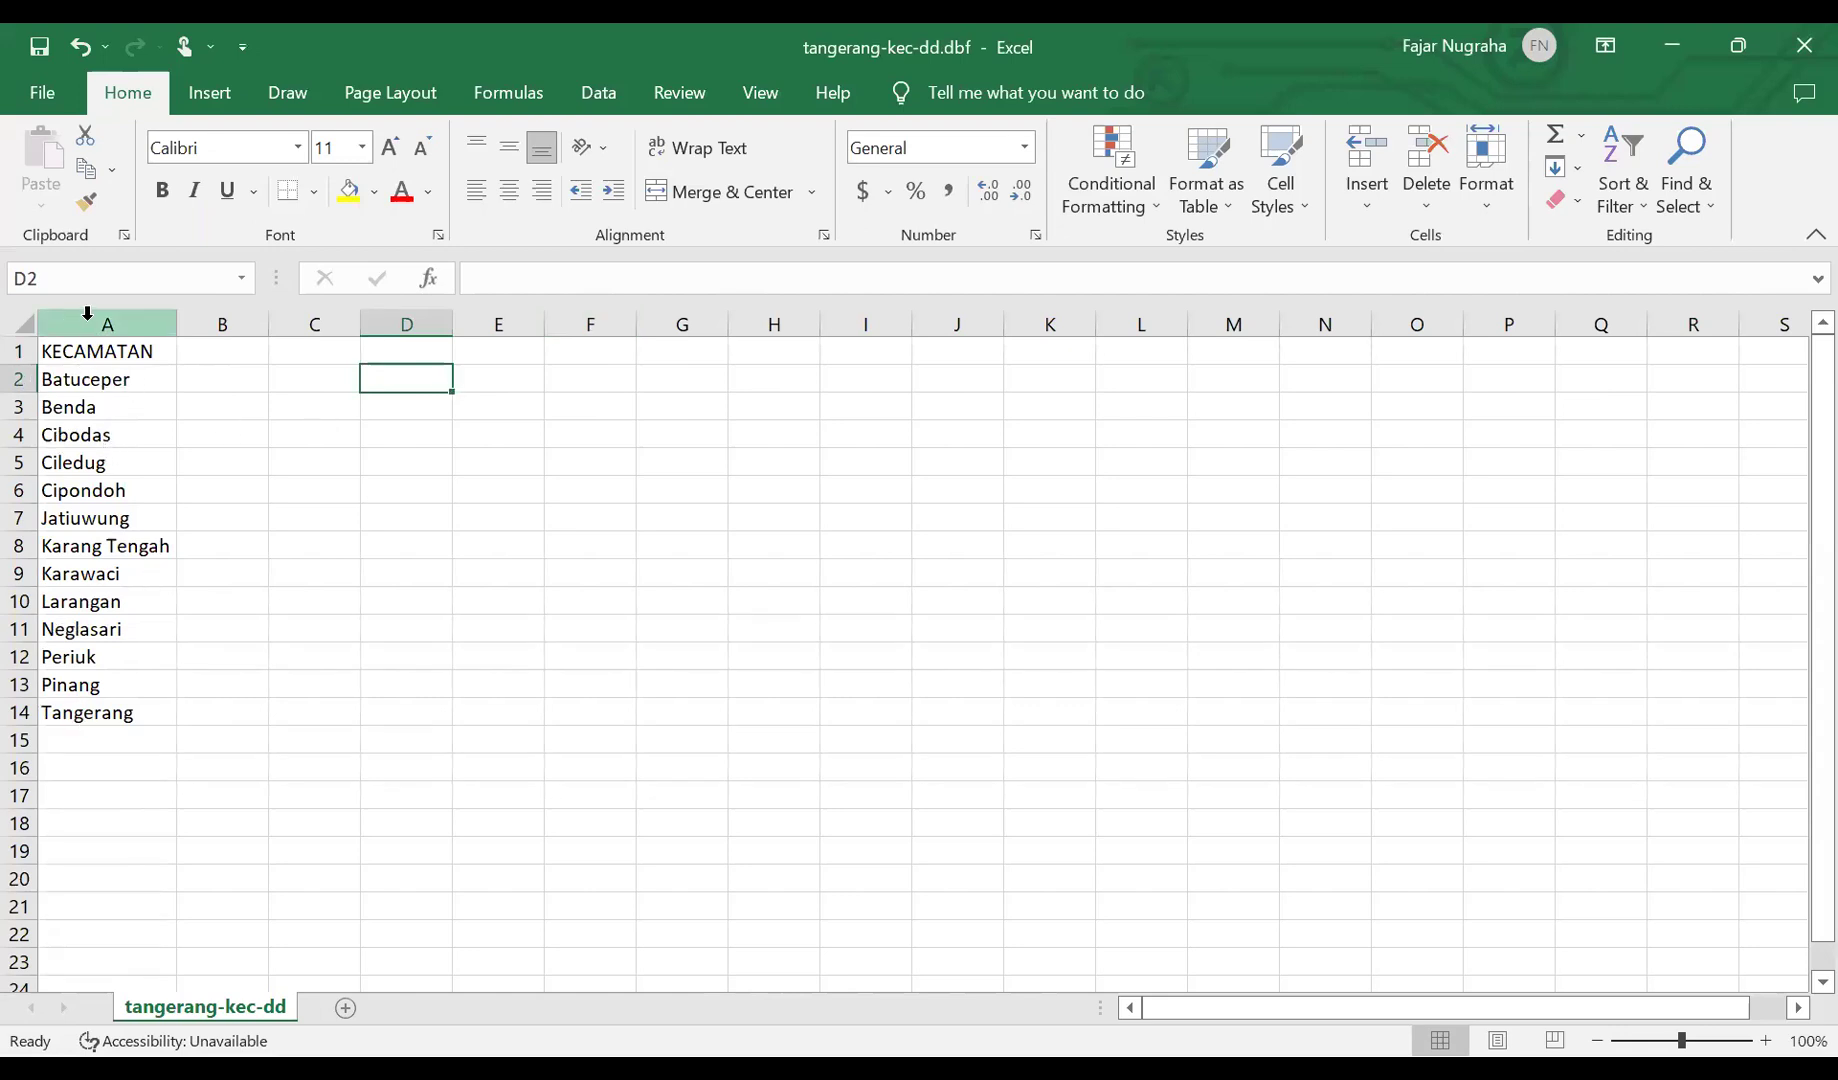
scroll(180, 483, "up", 2)
scroll(180, 483, "up", 2)
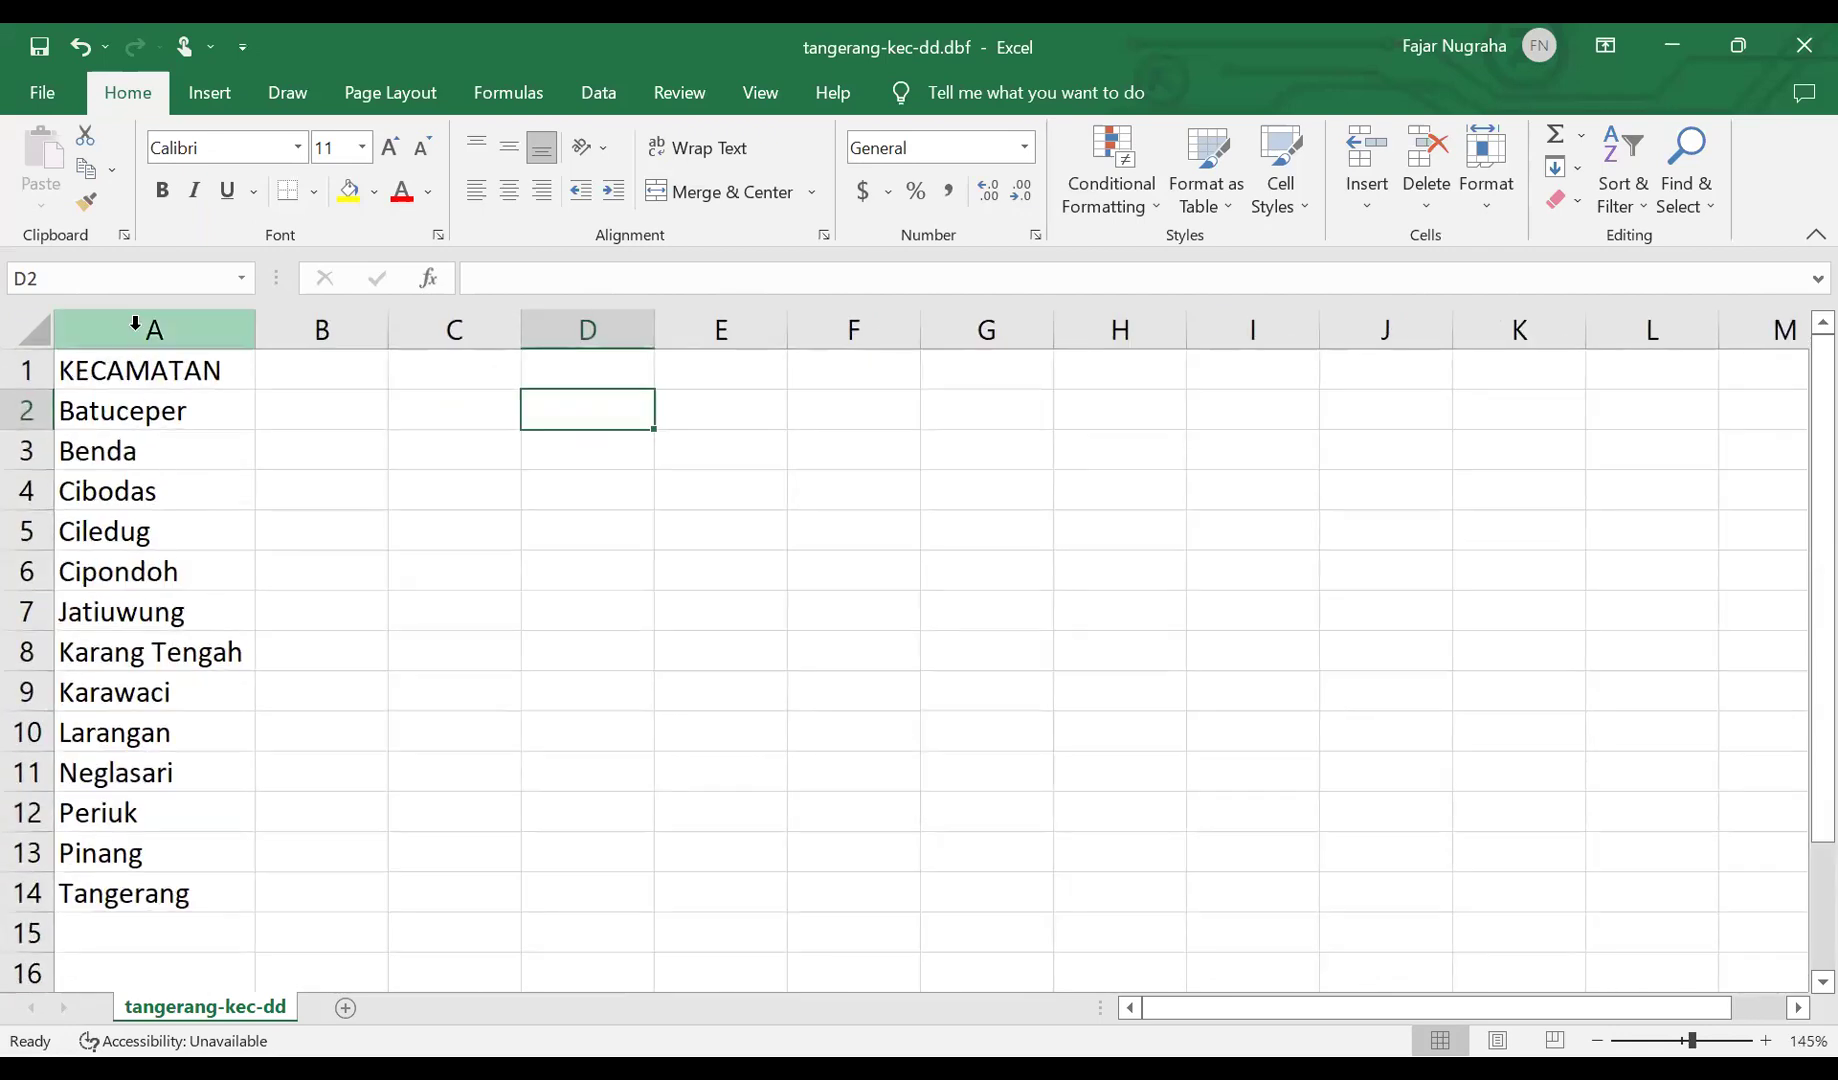
left_click(135, 323)
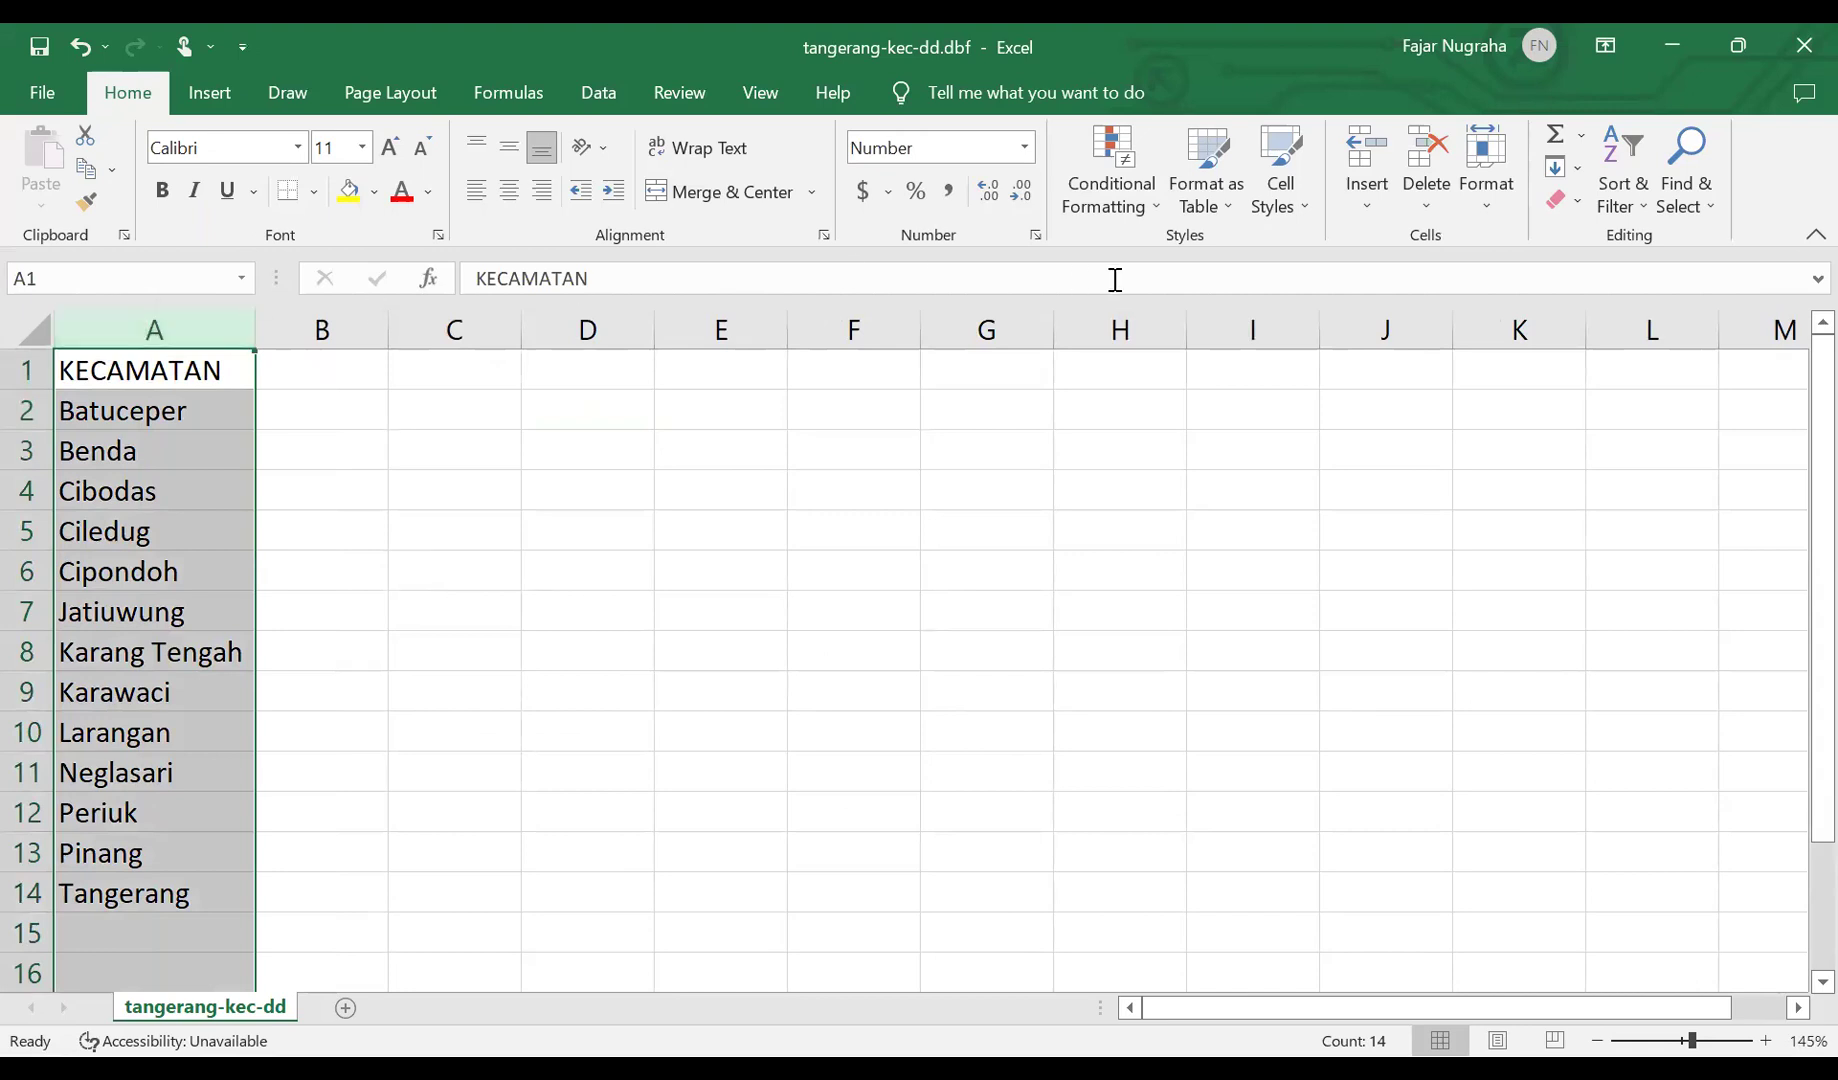
left_click(1625, 194)
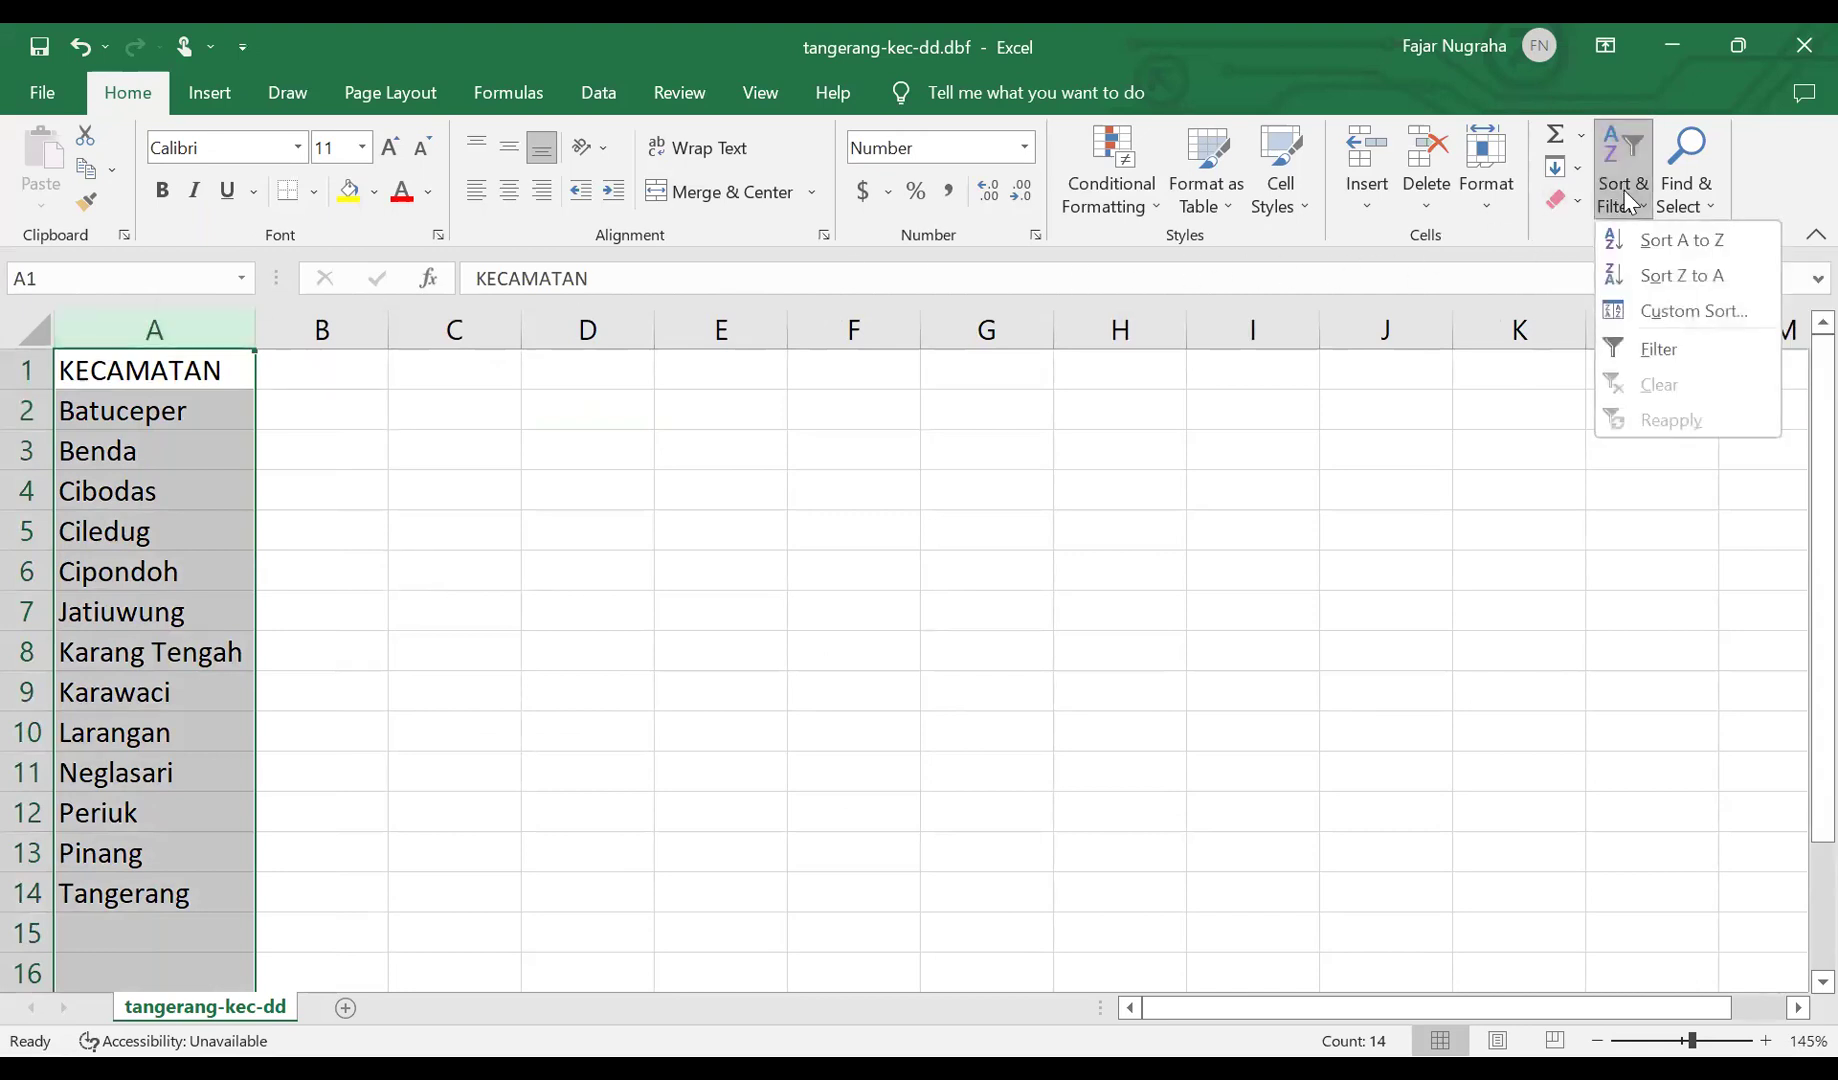
left_click(1658, 252)
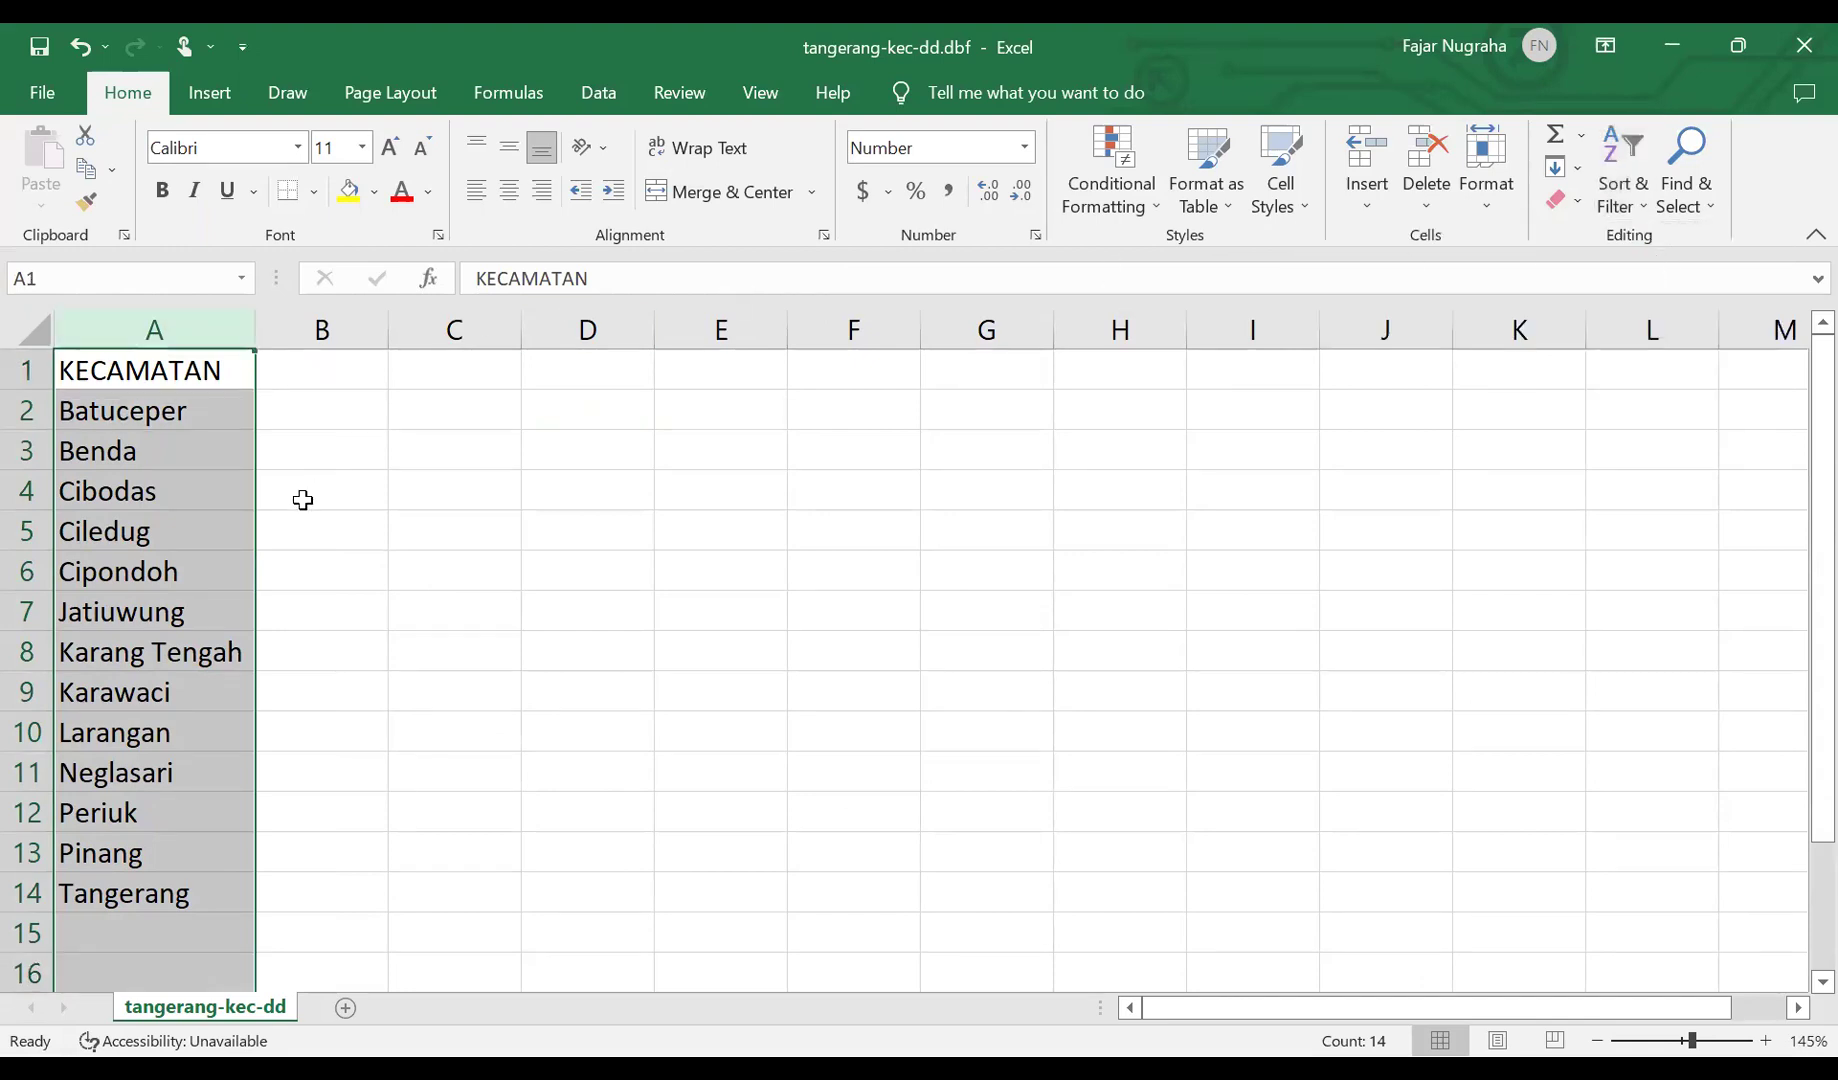
left_click(230, 569)
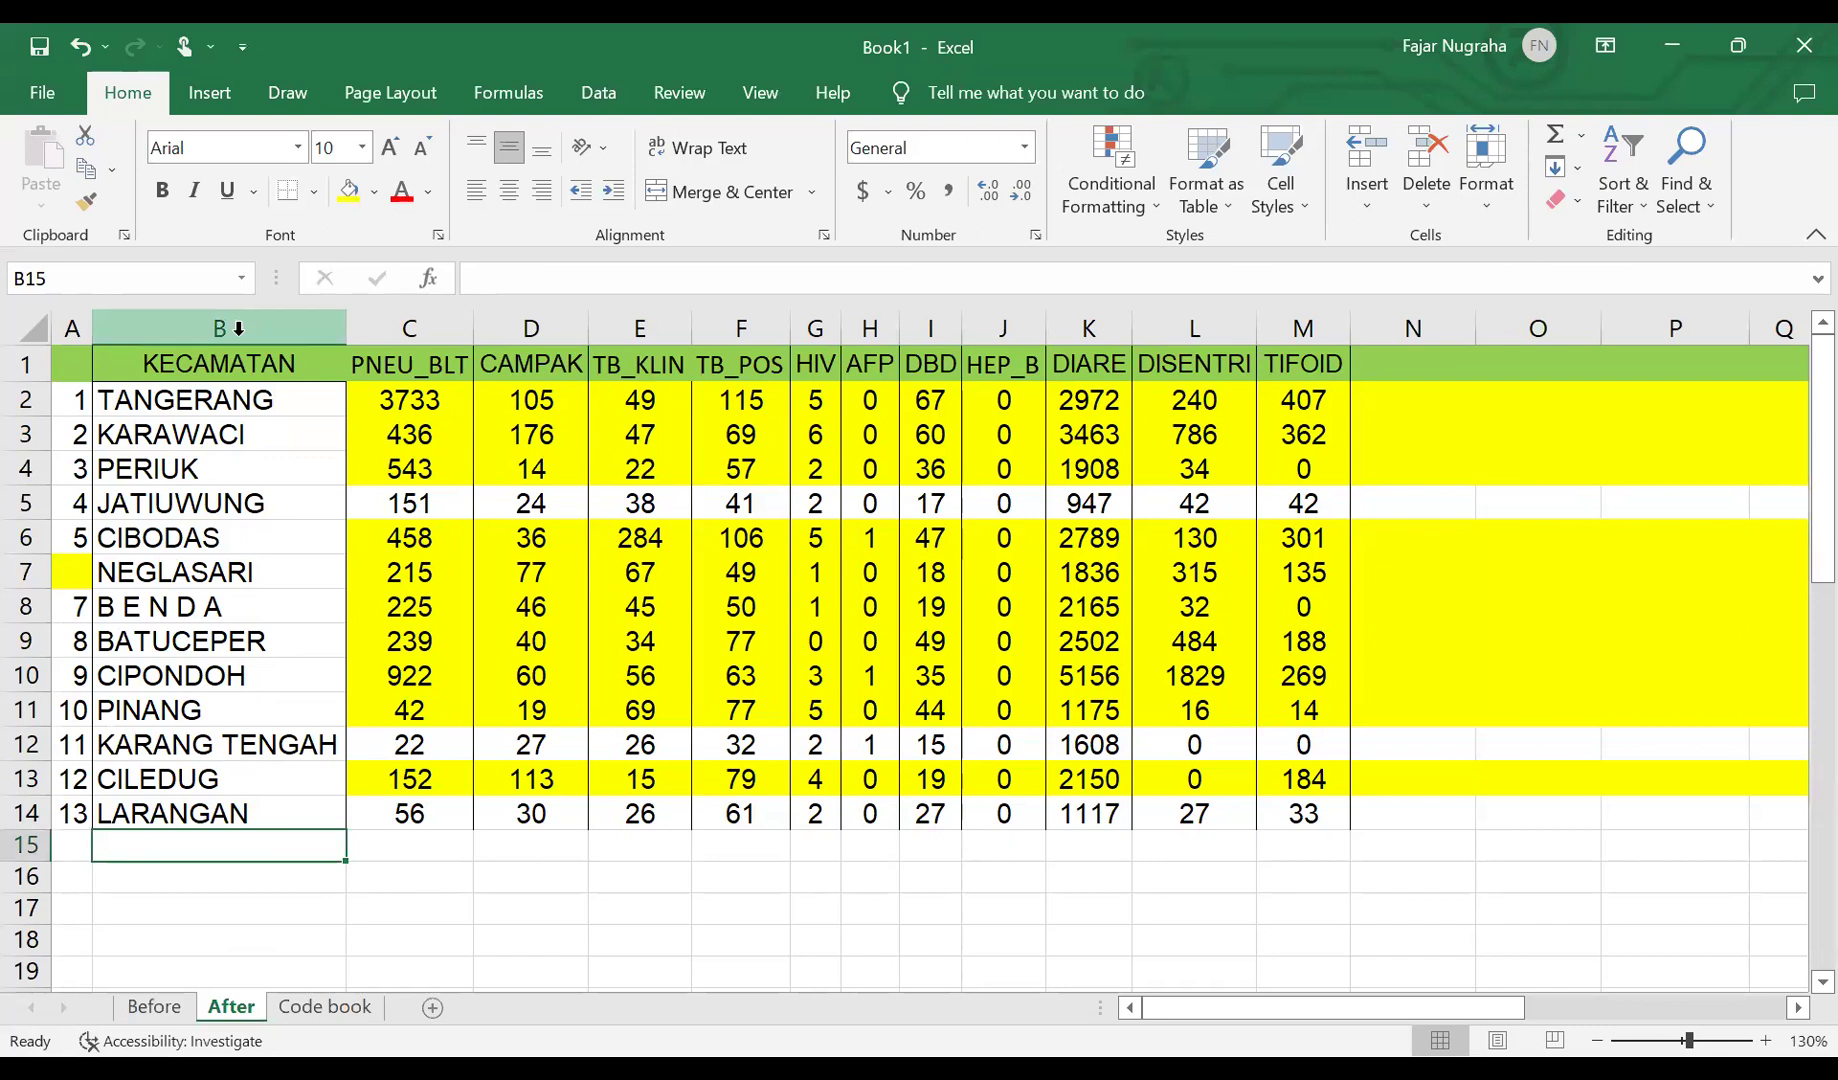
- On the After sheet of Book1, sort the disease table by the KECAMATAN column from A to Z, keeping each row's data together
left_click(237, 361)
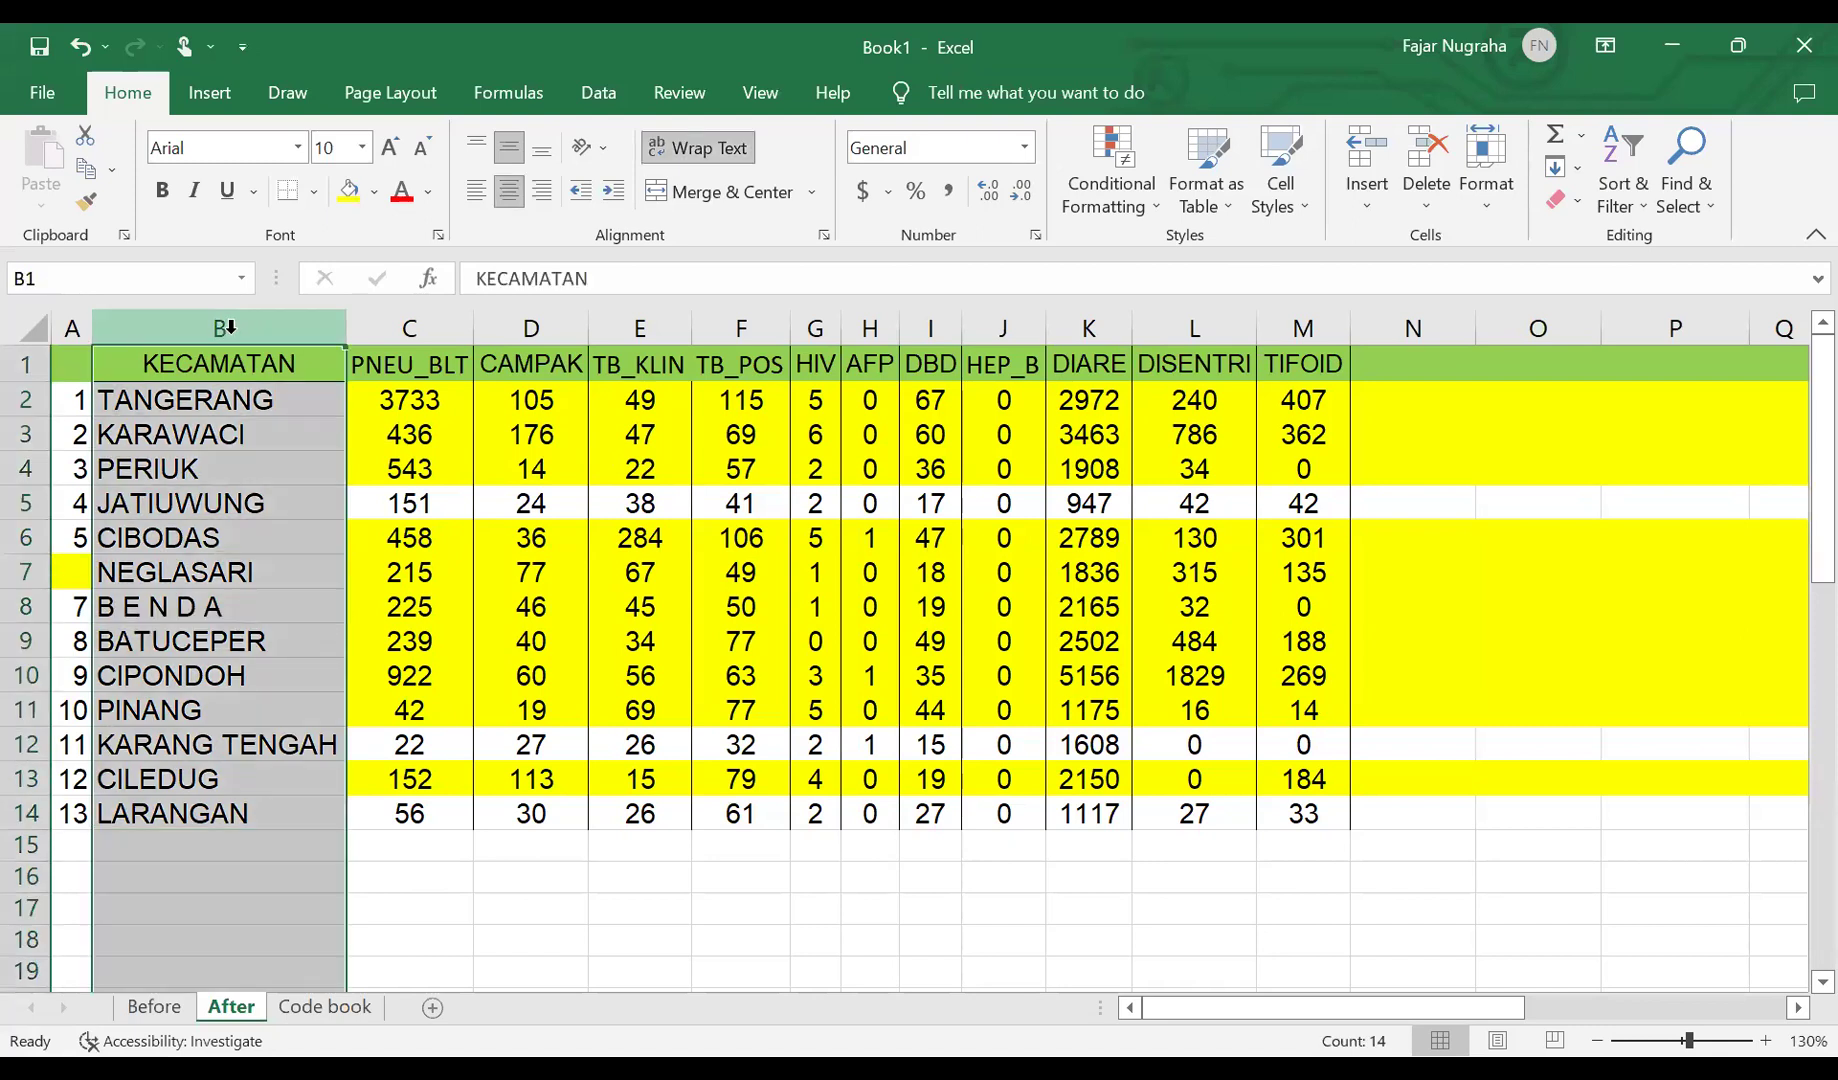
left_click(1633, 138)
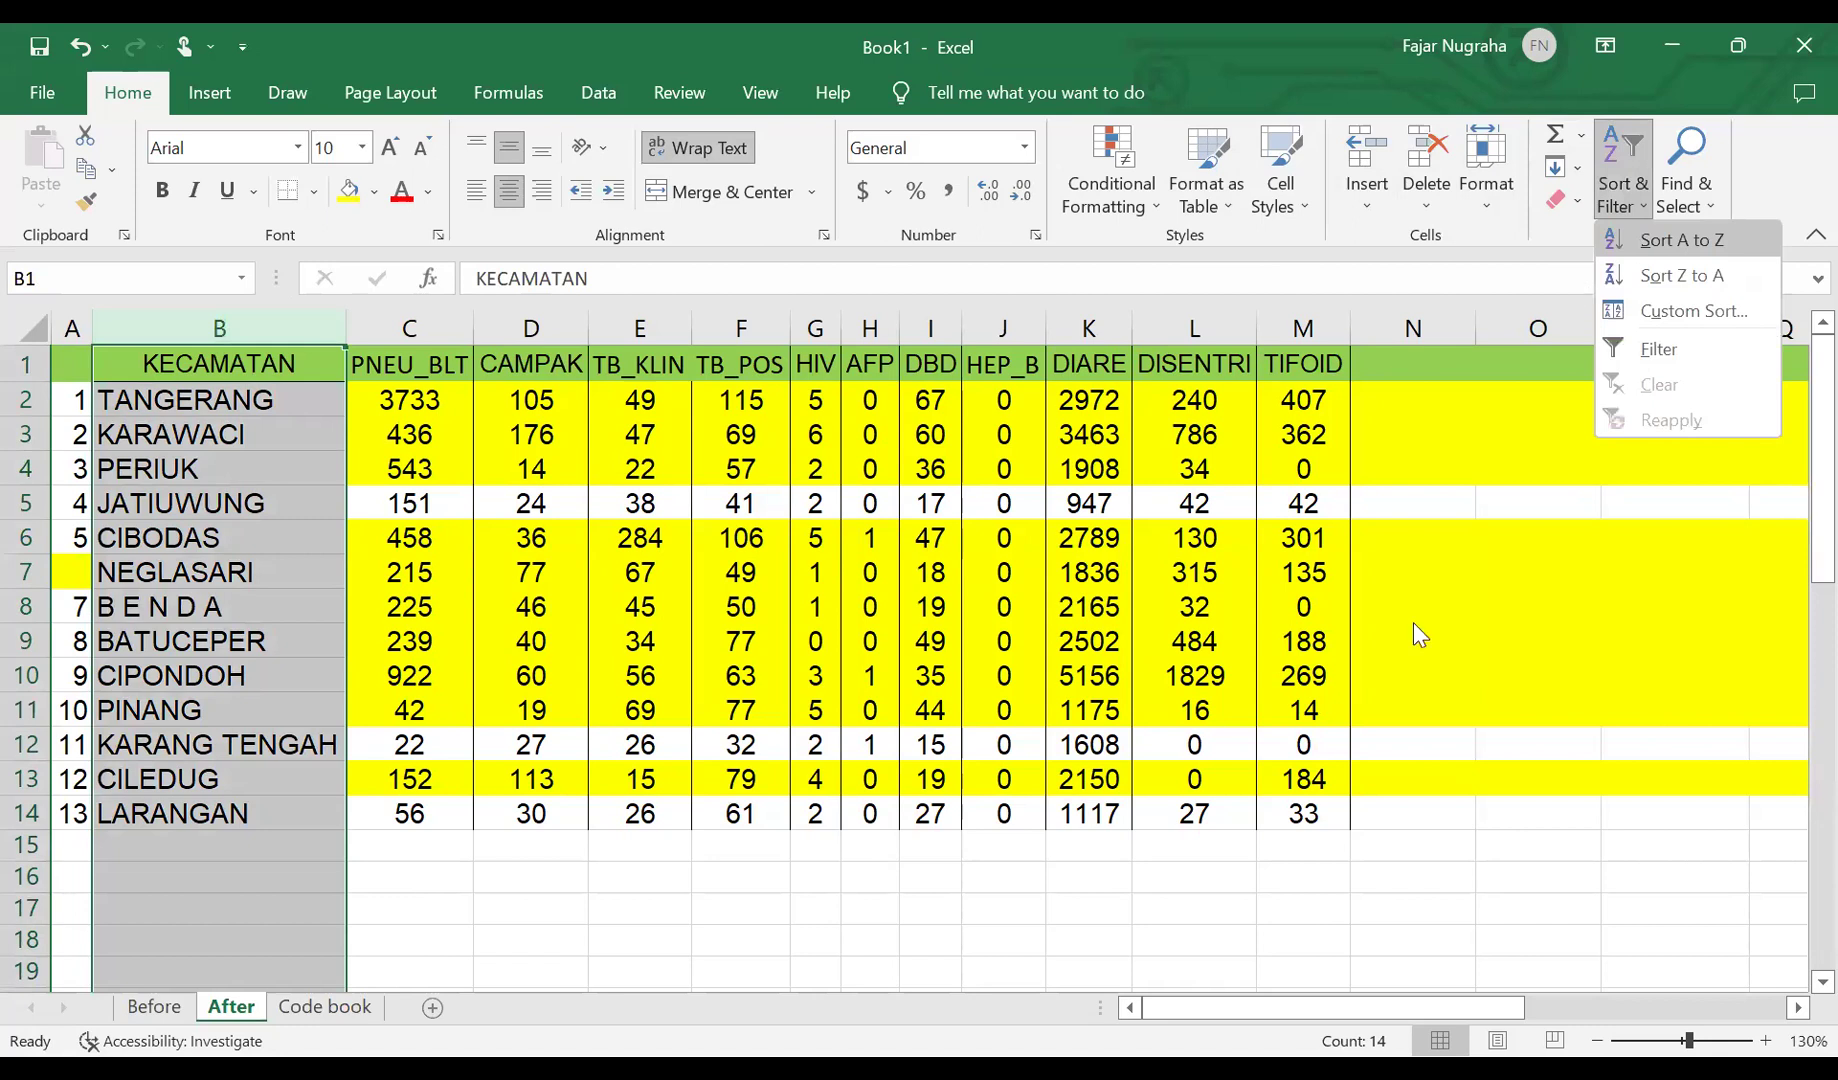
key("Return")
left_click(1424, 694)
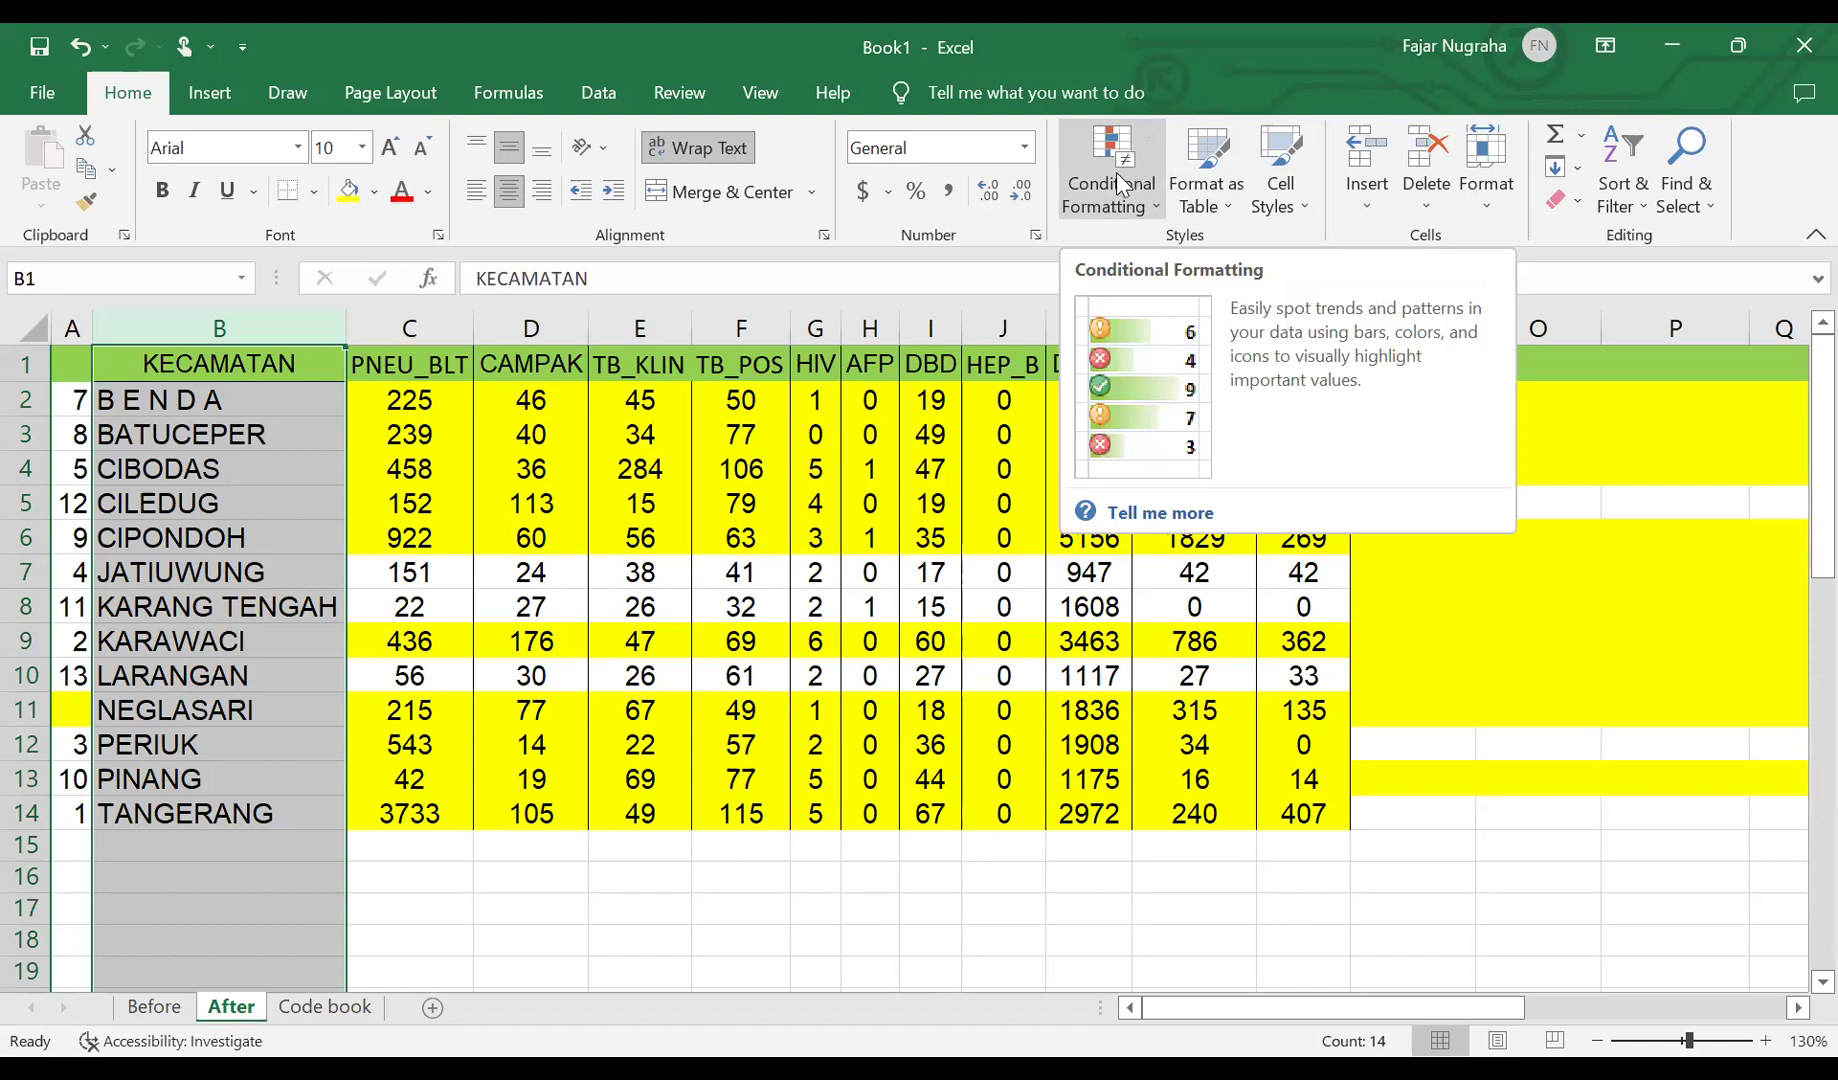
left_click(798, 531)
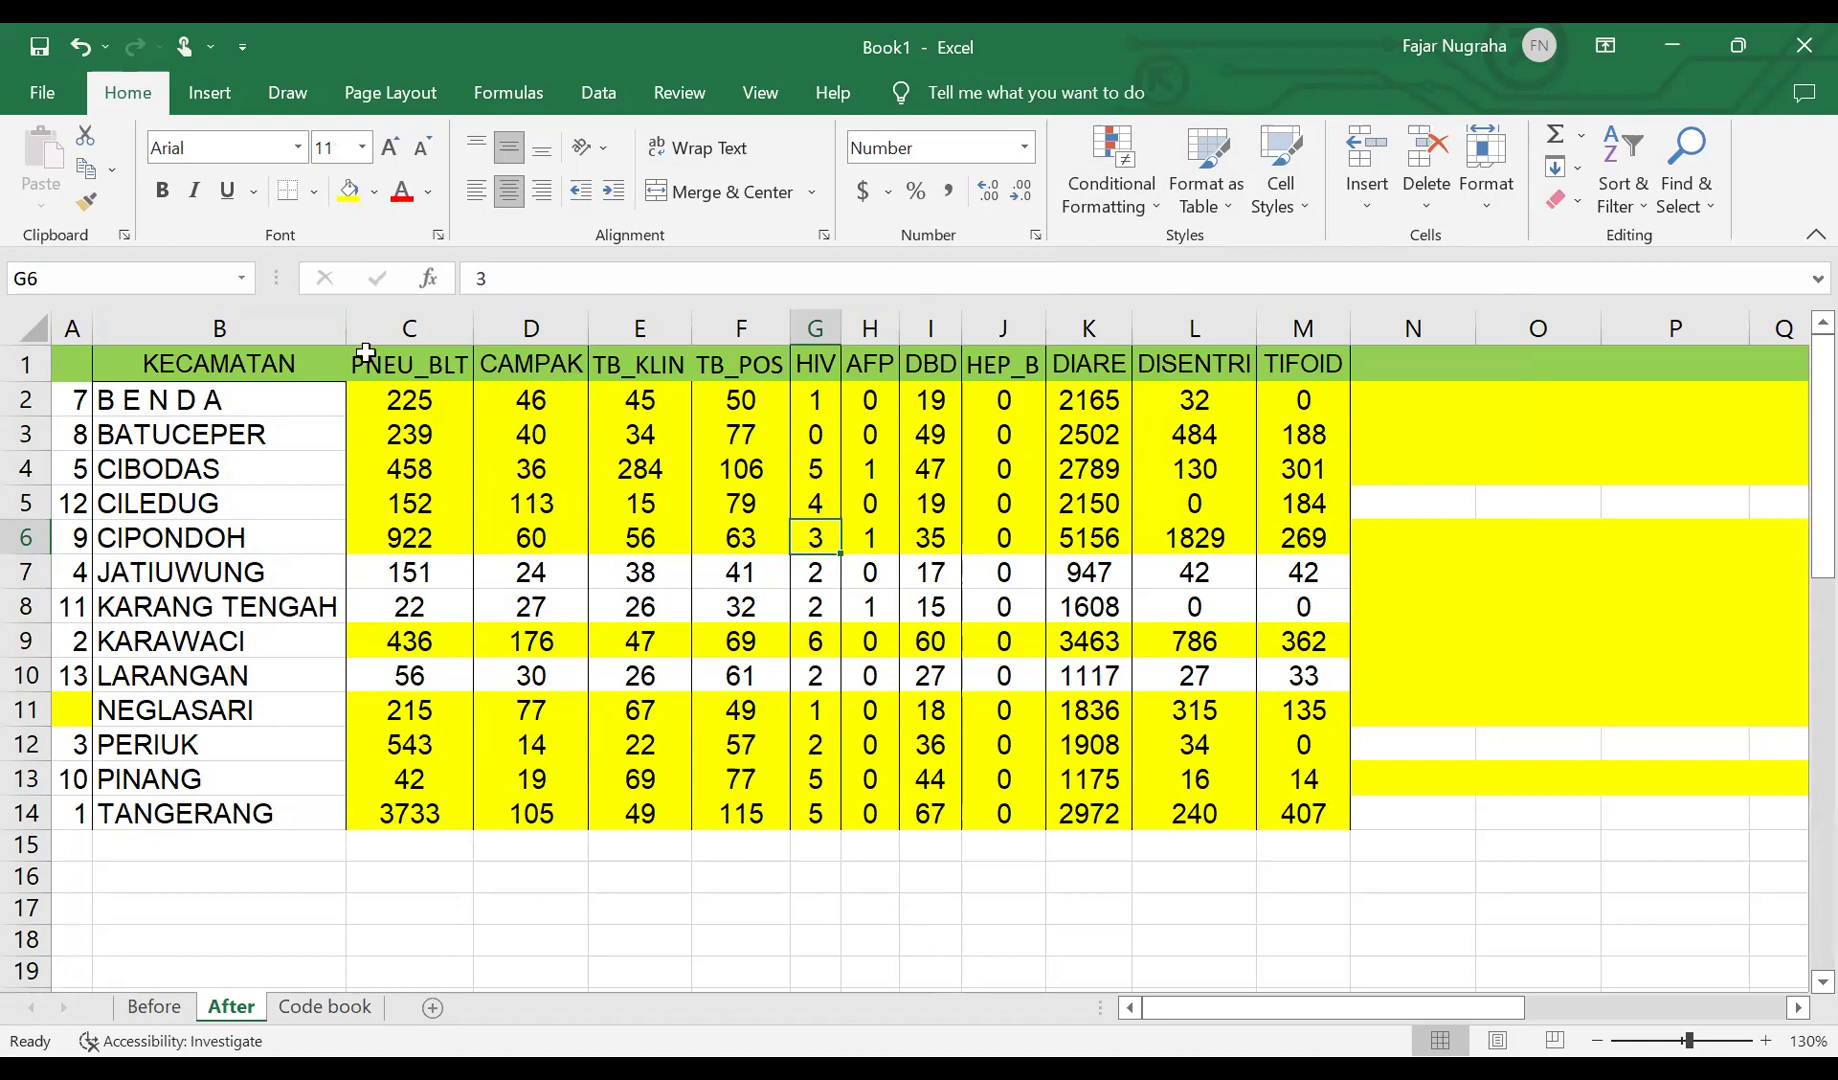
left_click(215, 327)
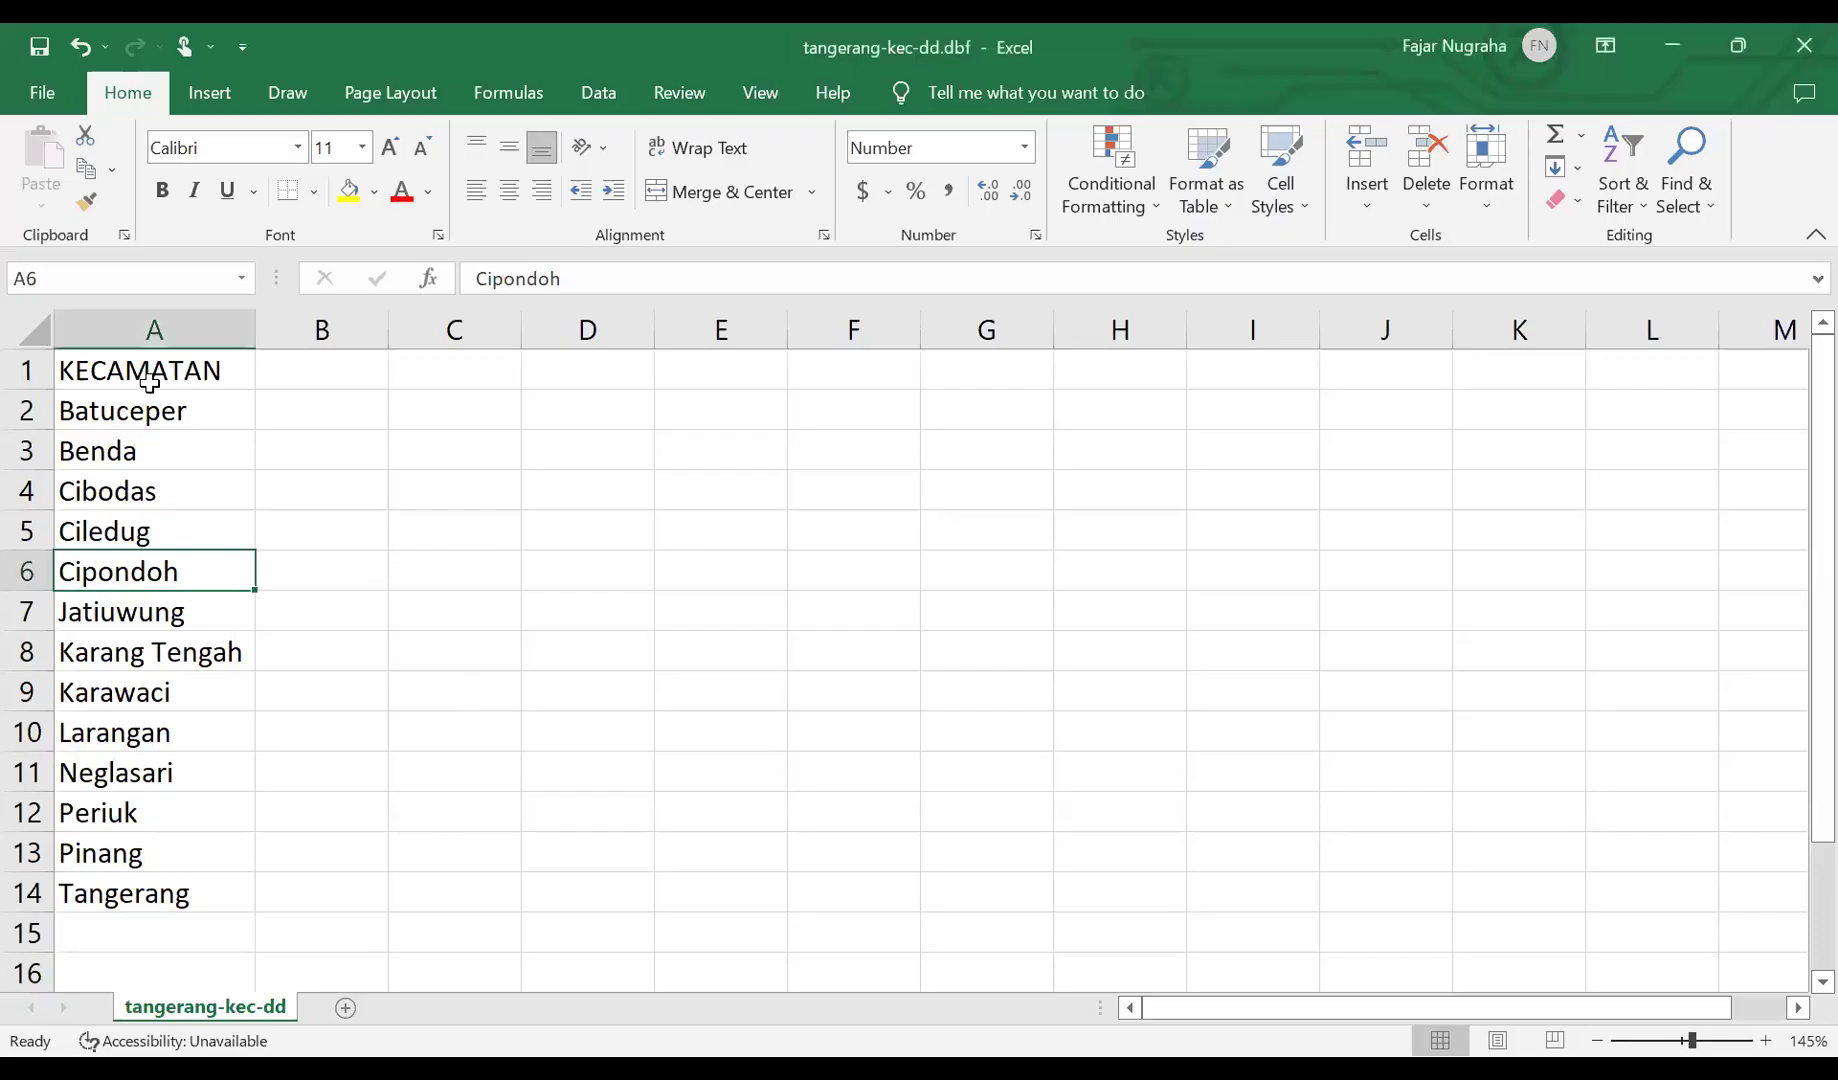
- Copy the KECAMATAN list A1:A14 from tangerang-kec-dd and paste it into the After sheet of Book1, starting at cell O1
left_click(140, 370)
left_click_drag(128, 365, 143, 624)
key("ctrl+shift+Down")
left_click_drag(142, 368, 165, 900)
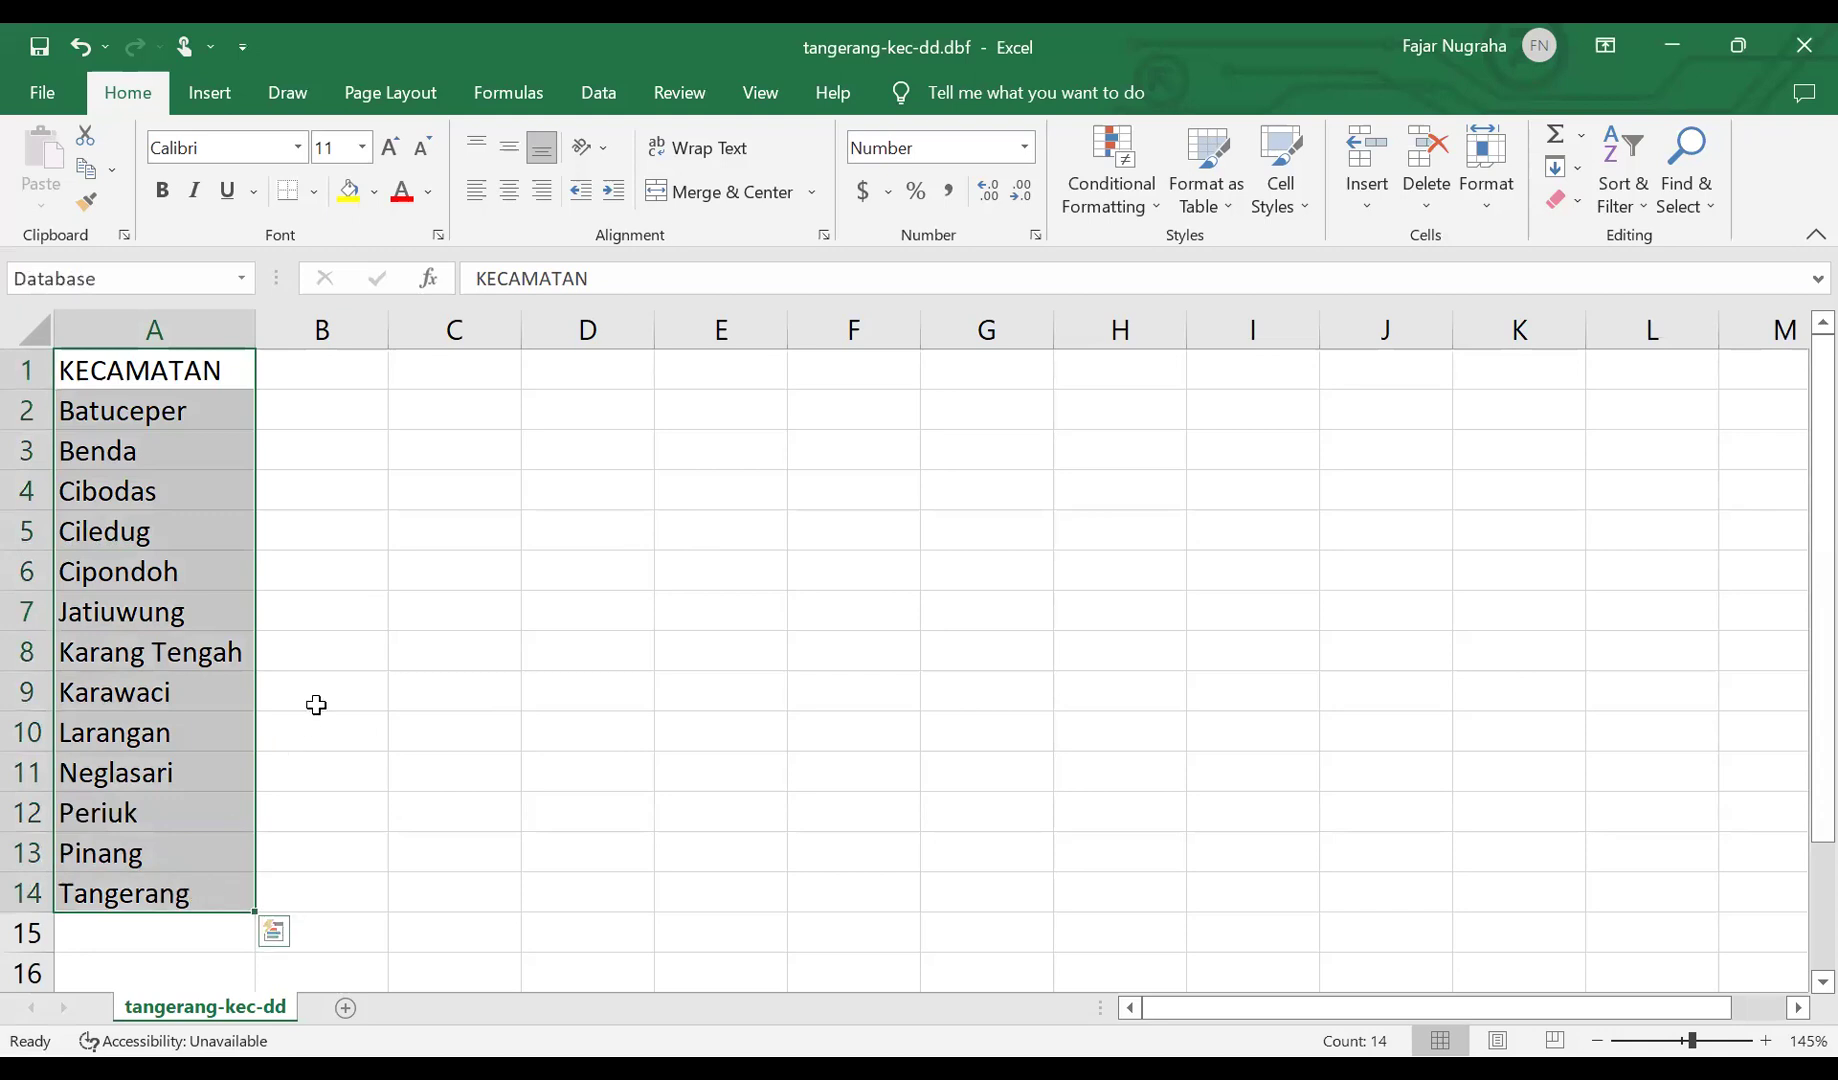
key("ctrl+c")
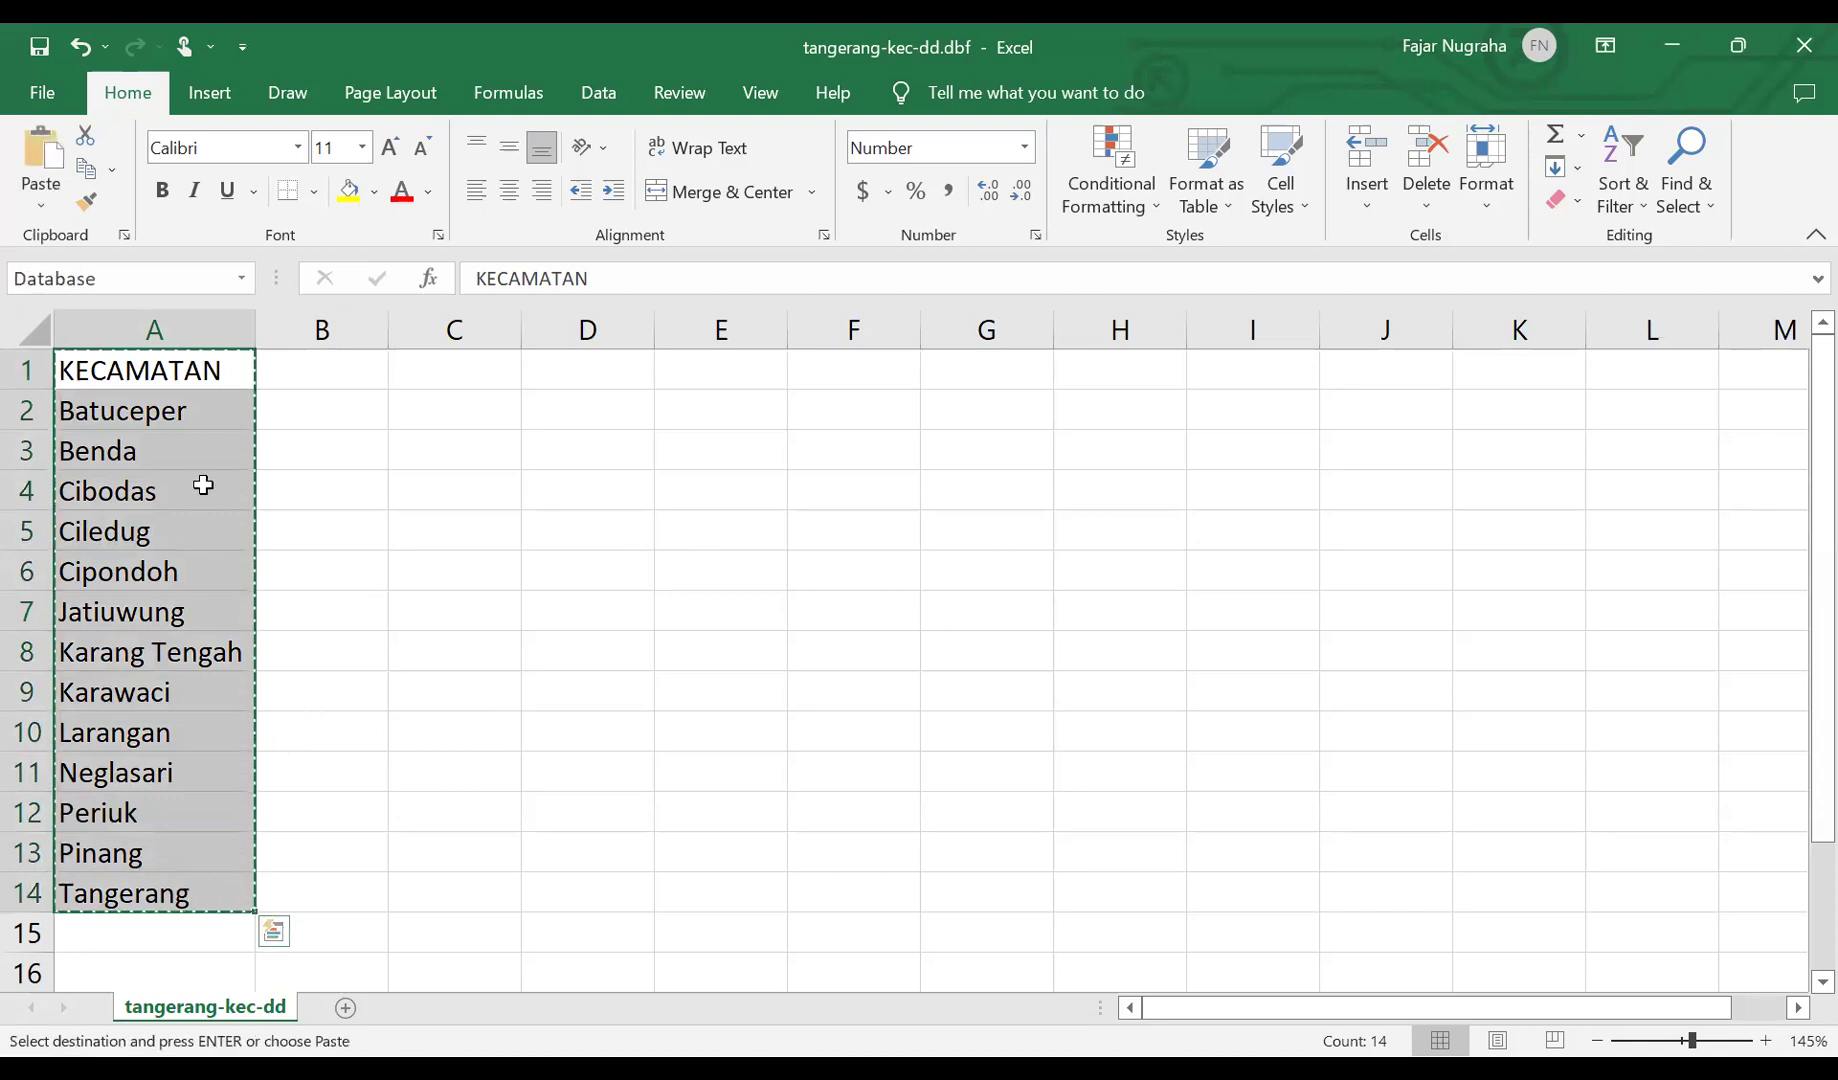
right_click(210, 428)
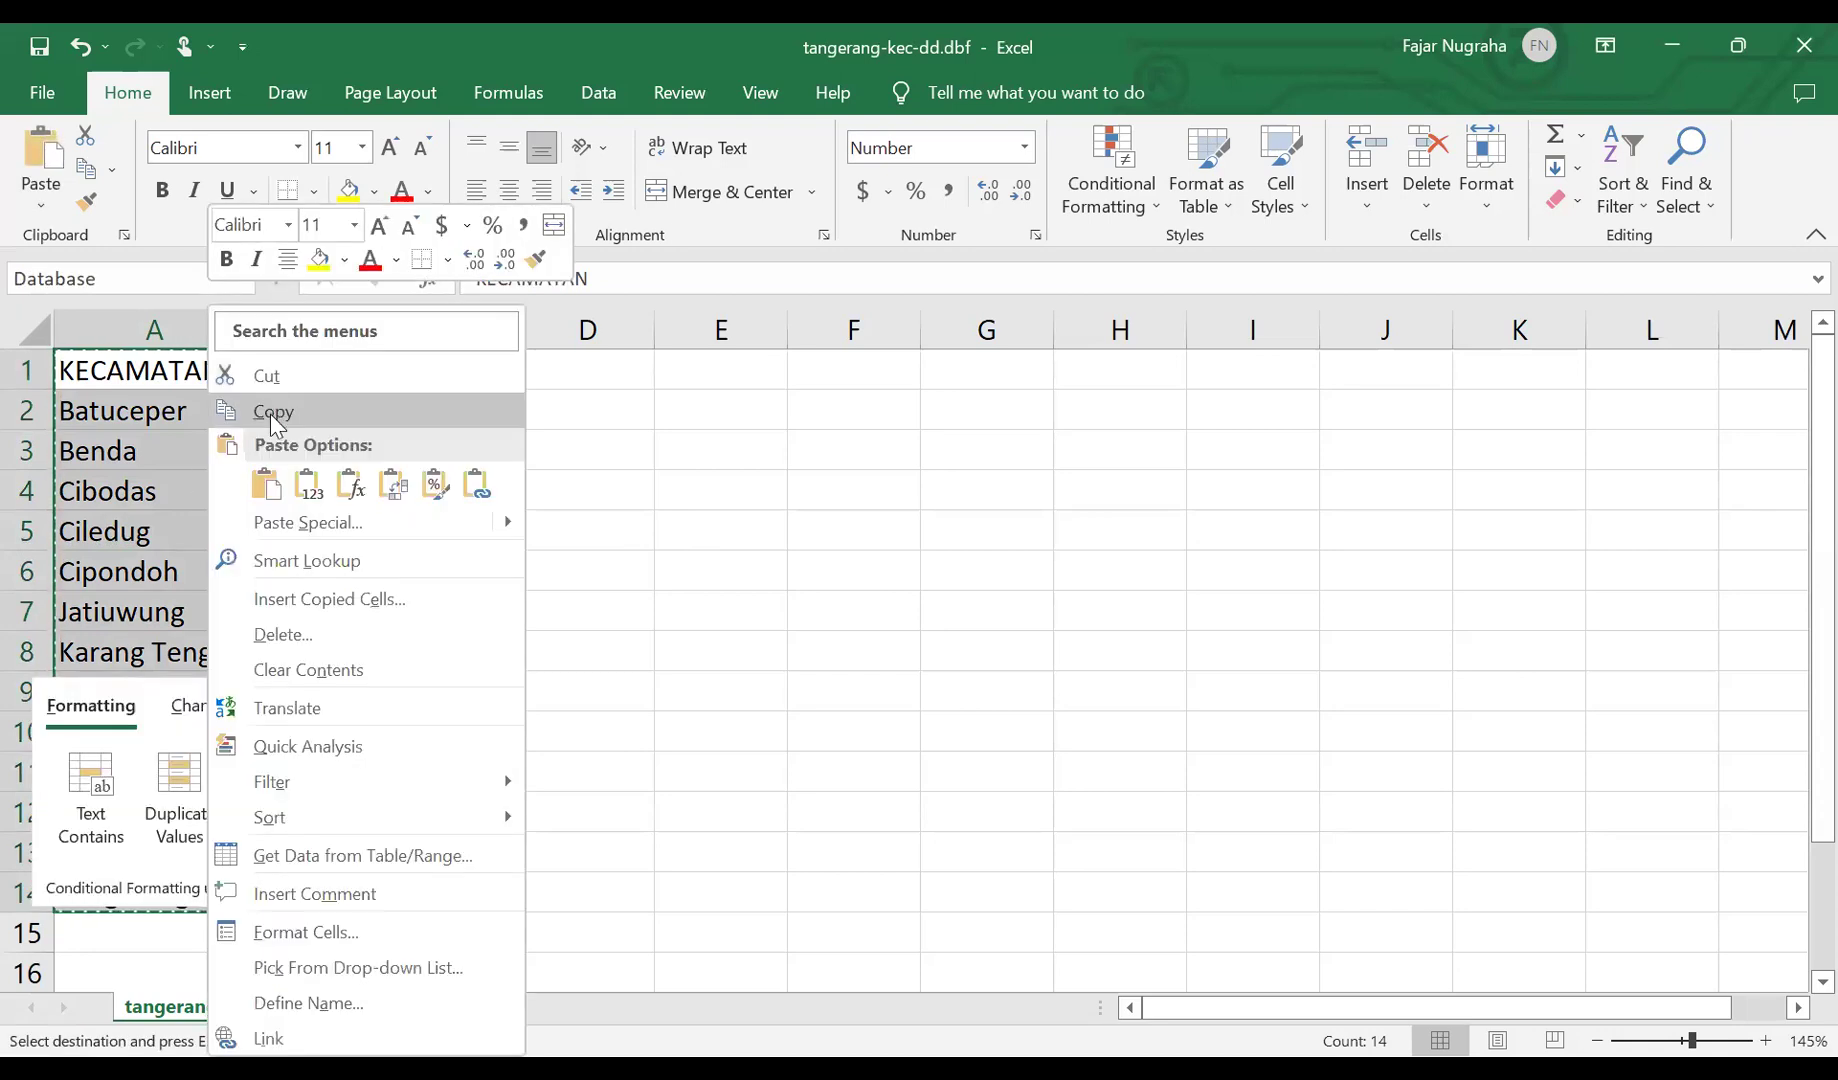
left_click(303, 424)
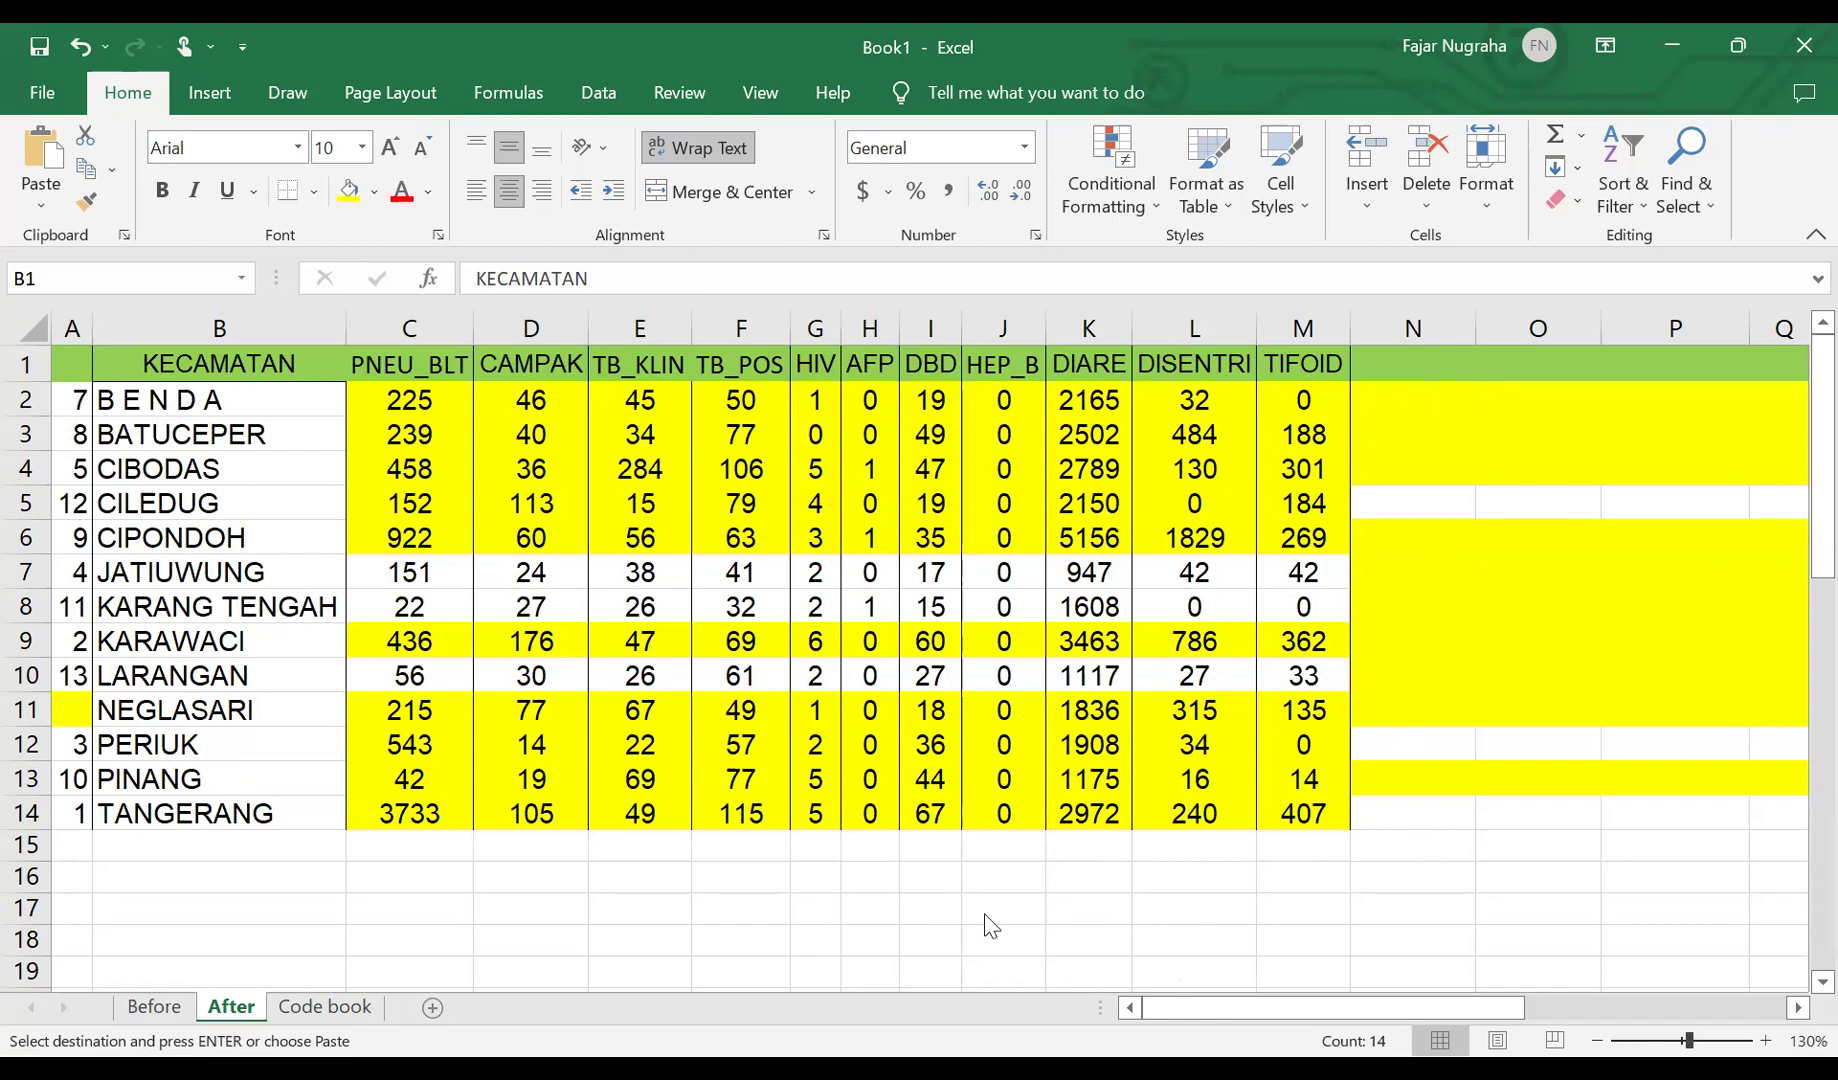
left_click(1495, 371)
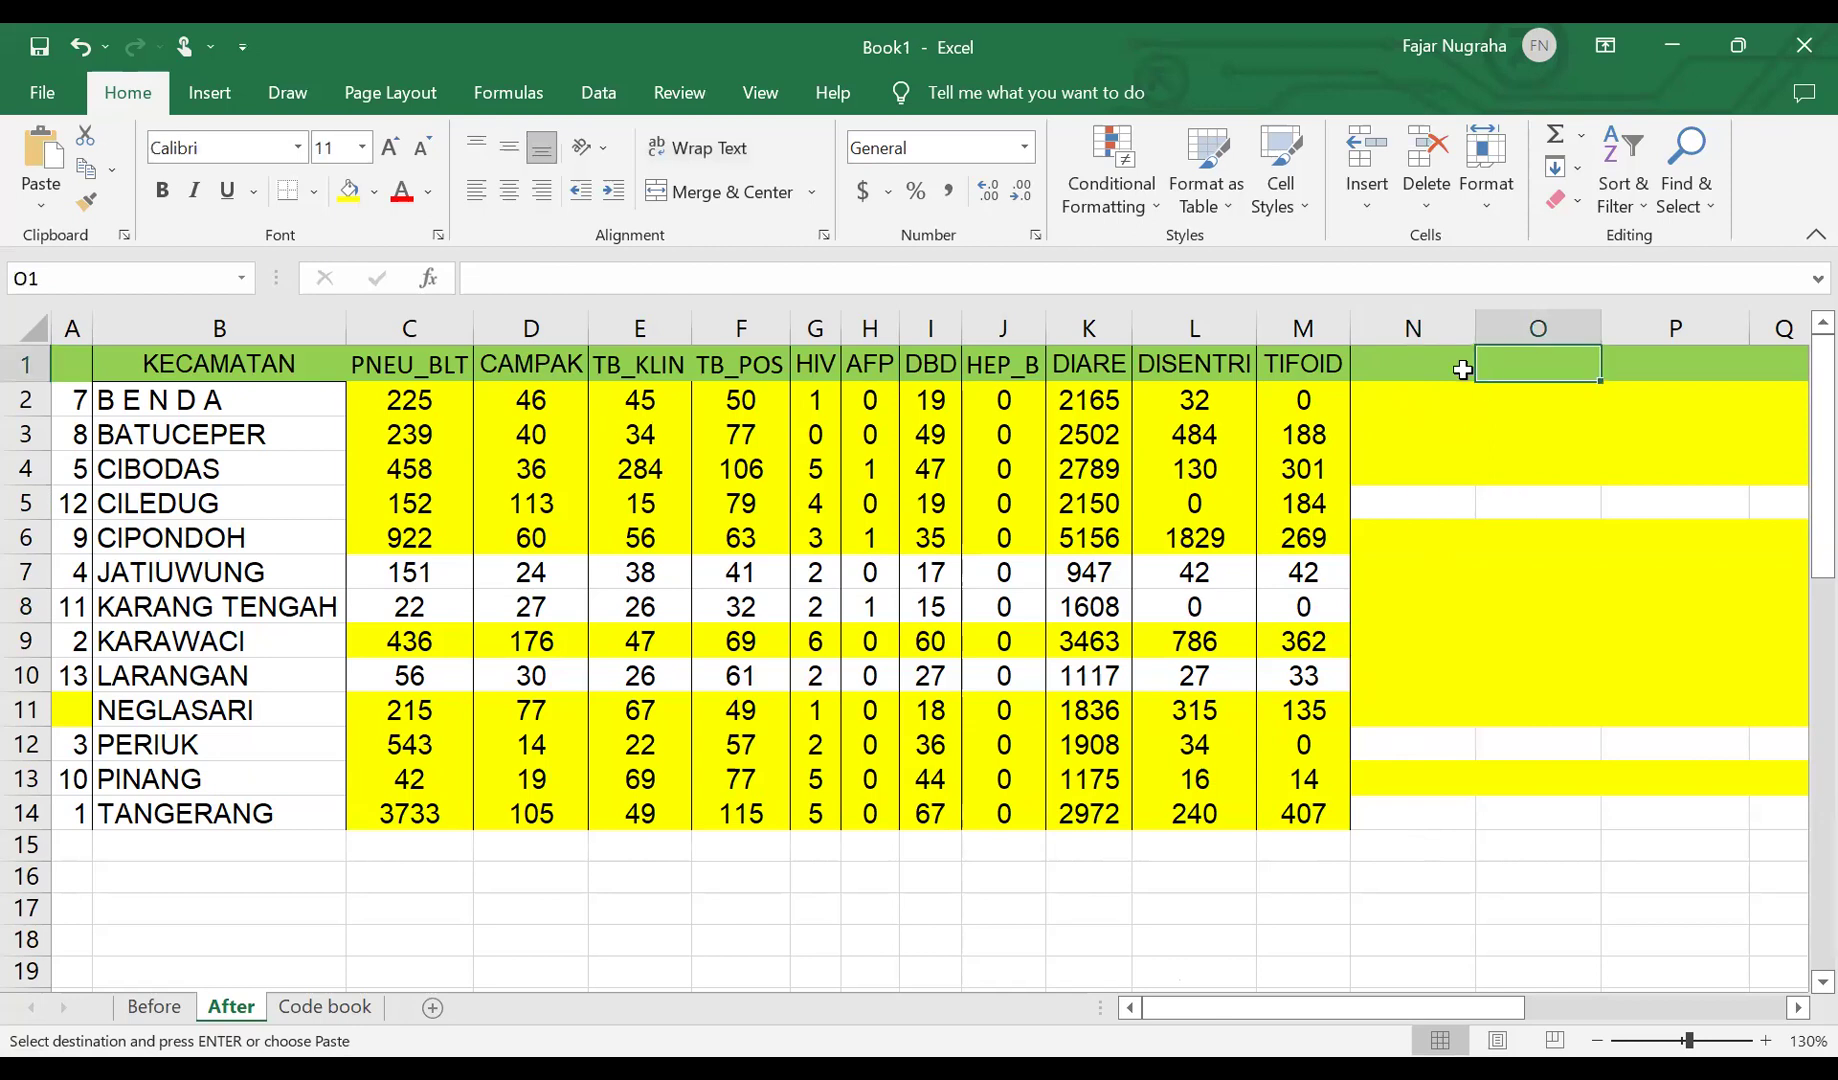
key("ctrl+v")
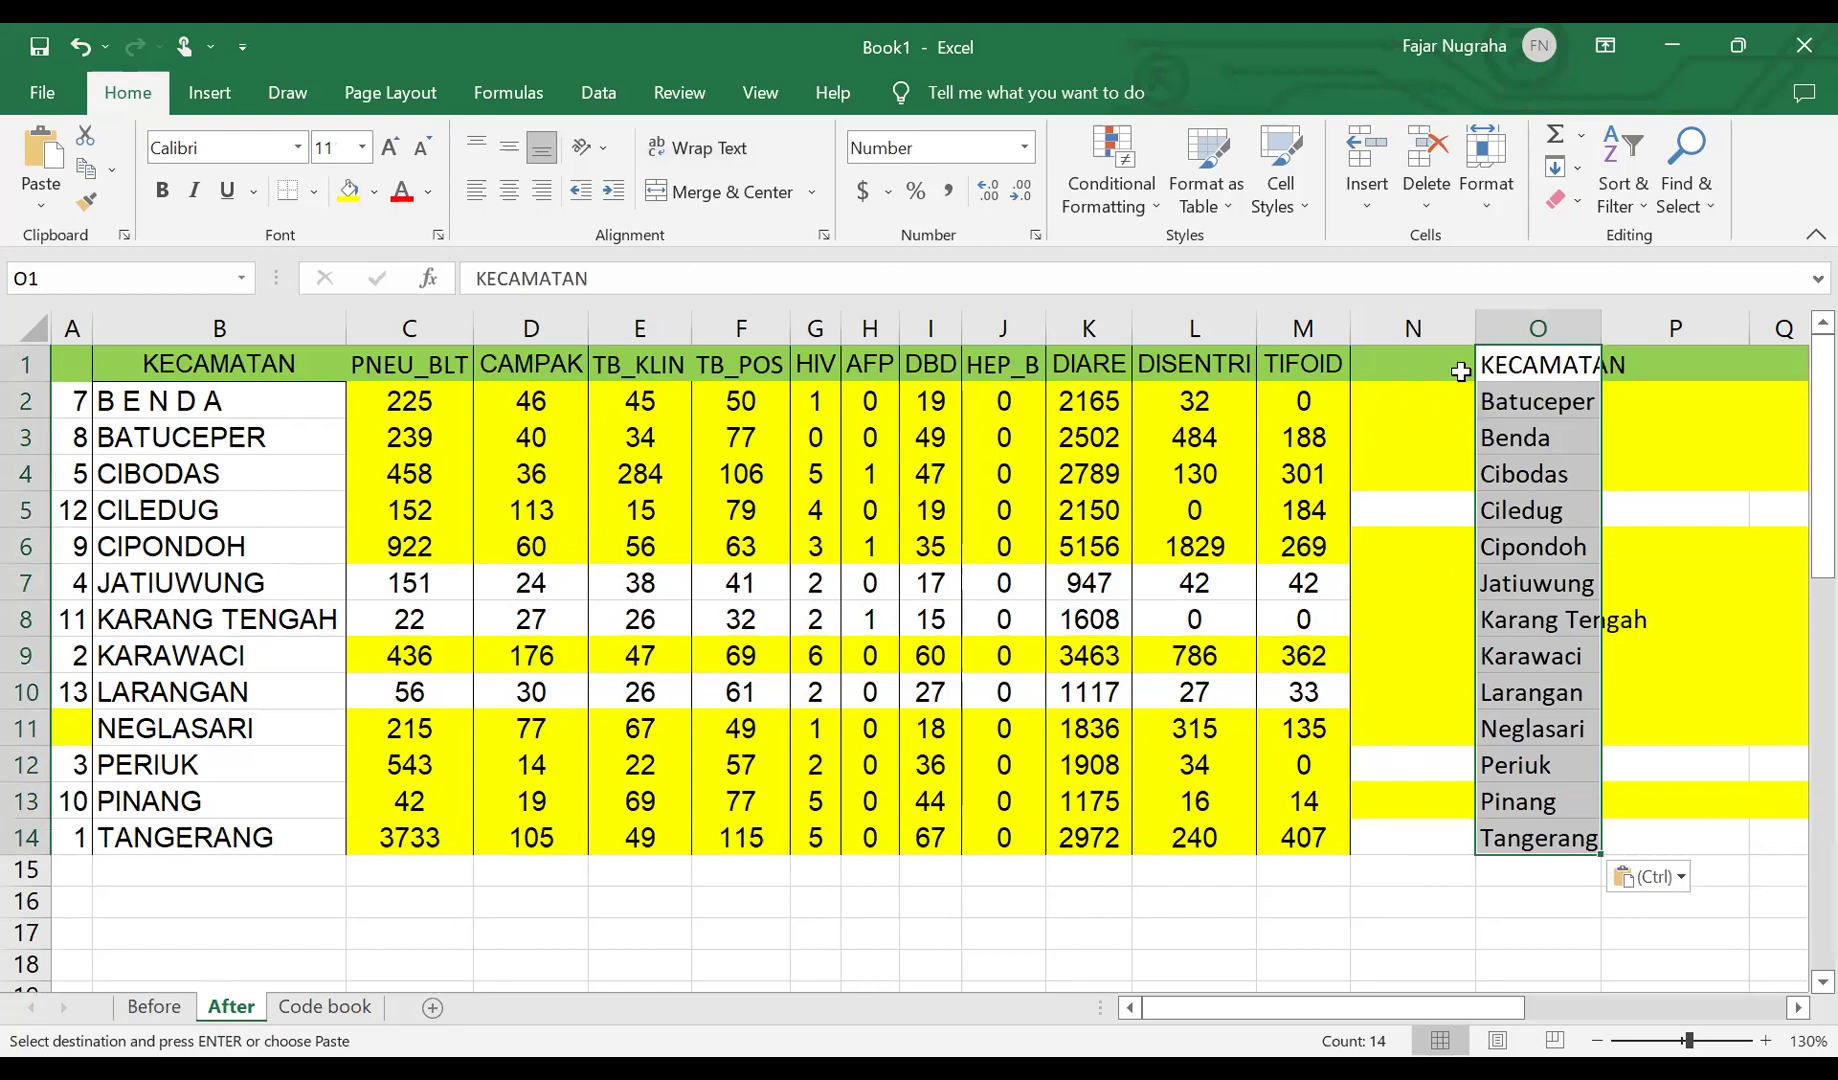
left_click(1546, 368)
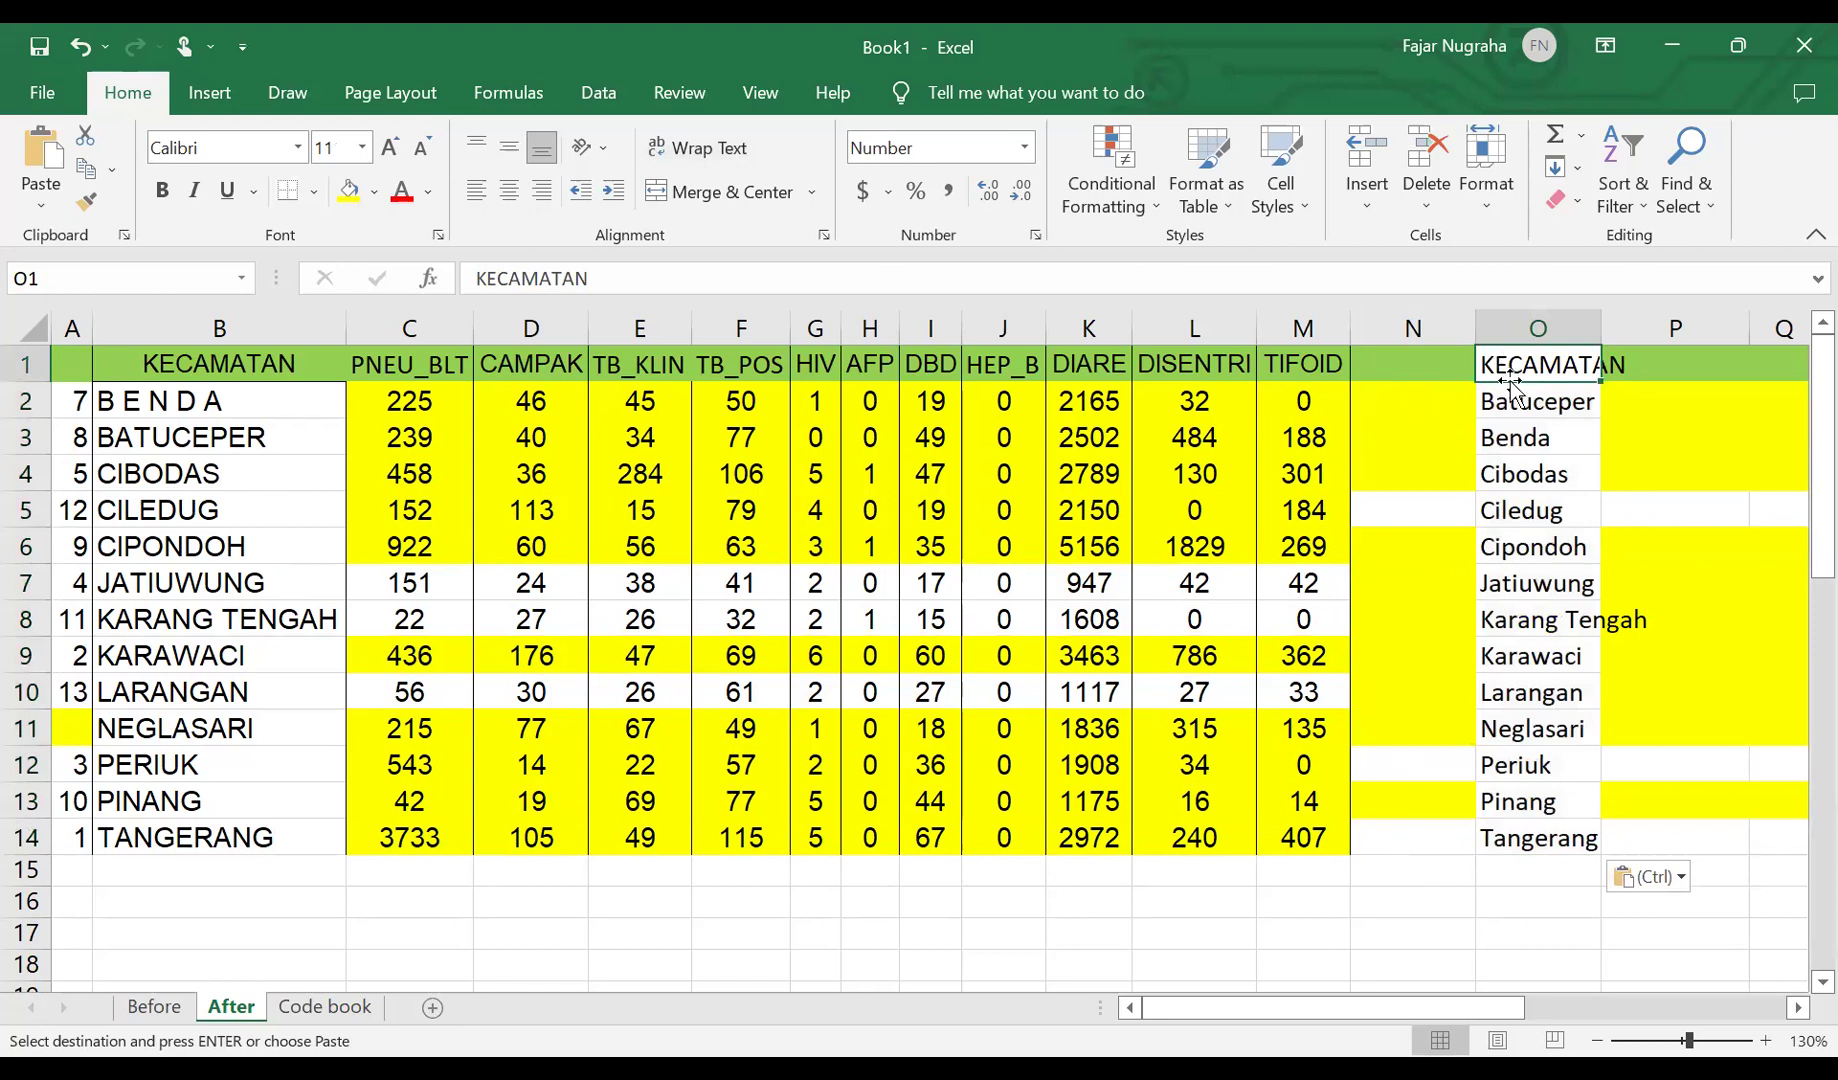
left_click(274, 362)
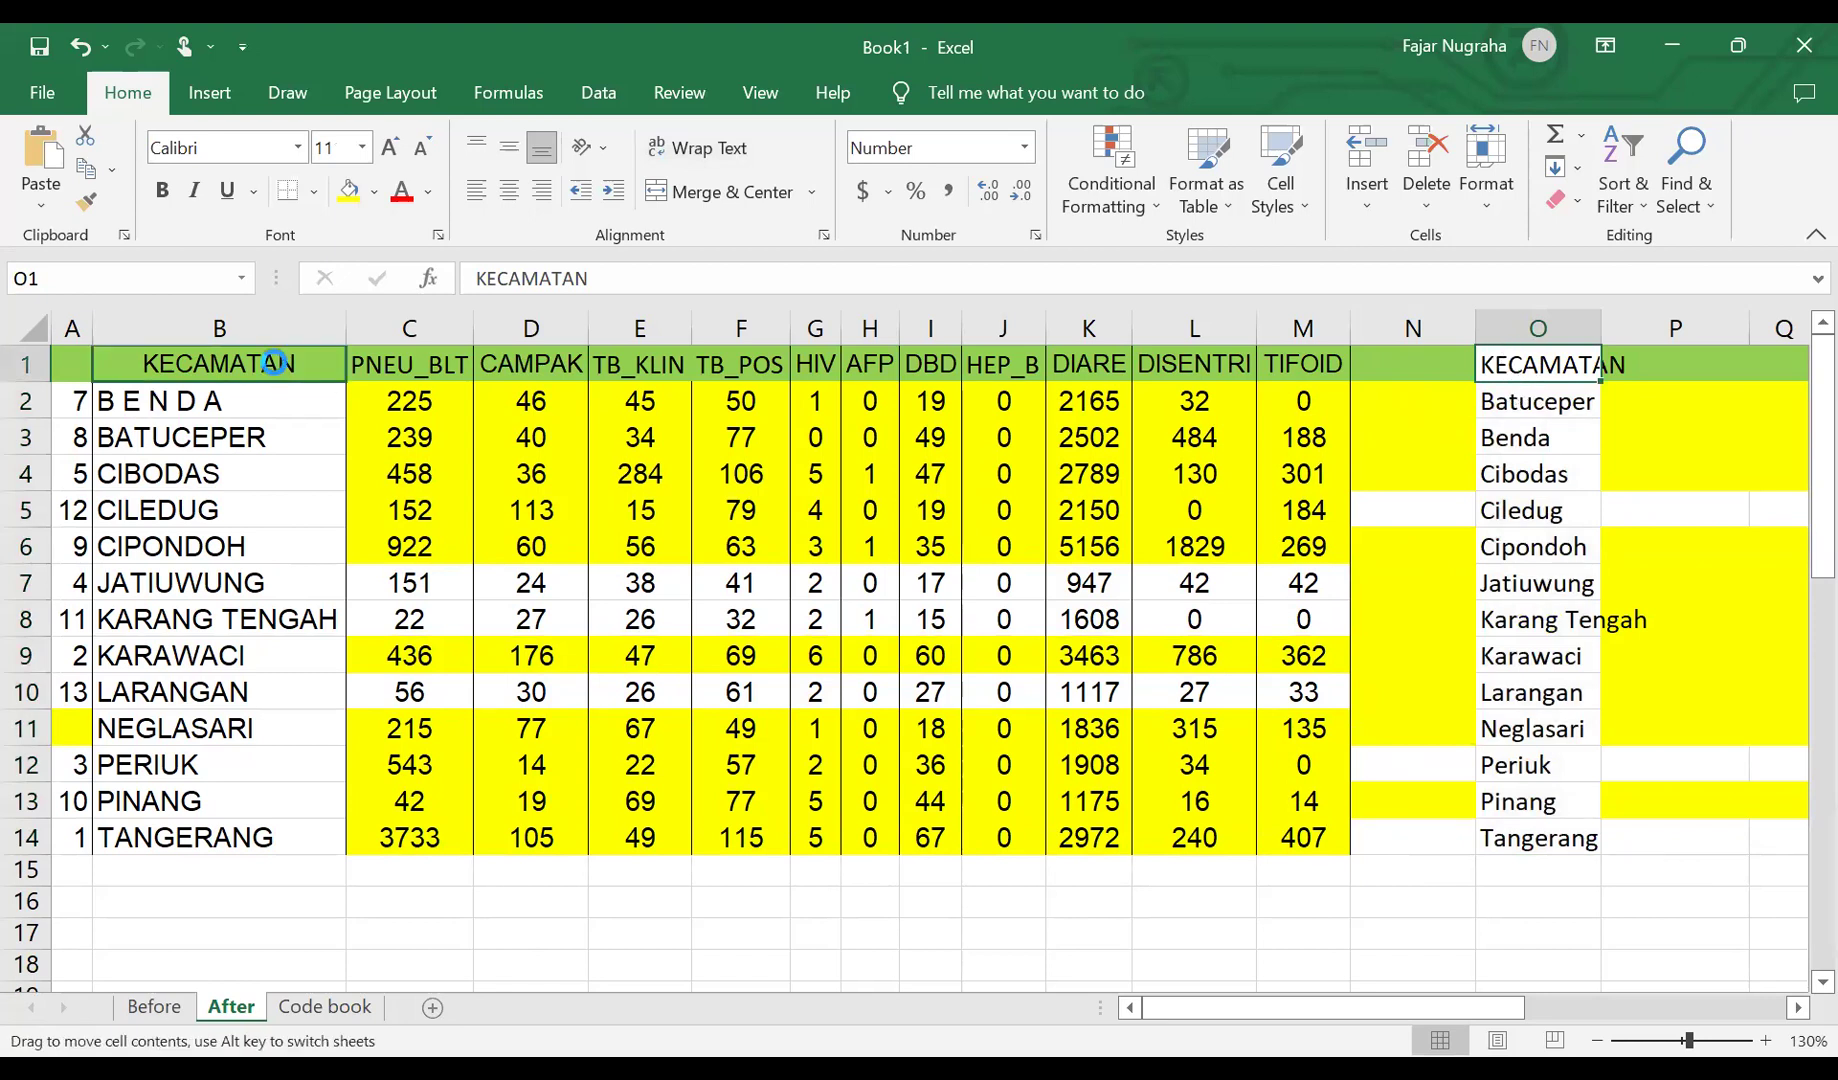
left_click_drag(274, 362, 274, 362)
left_click(884, 634)
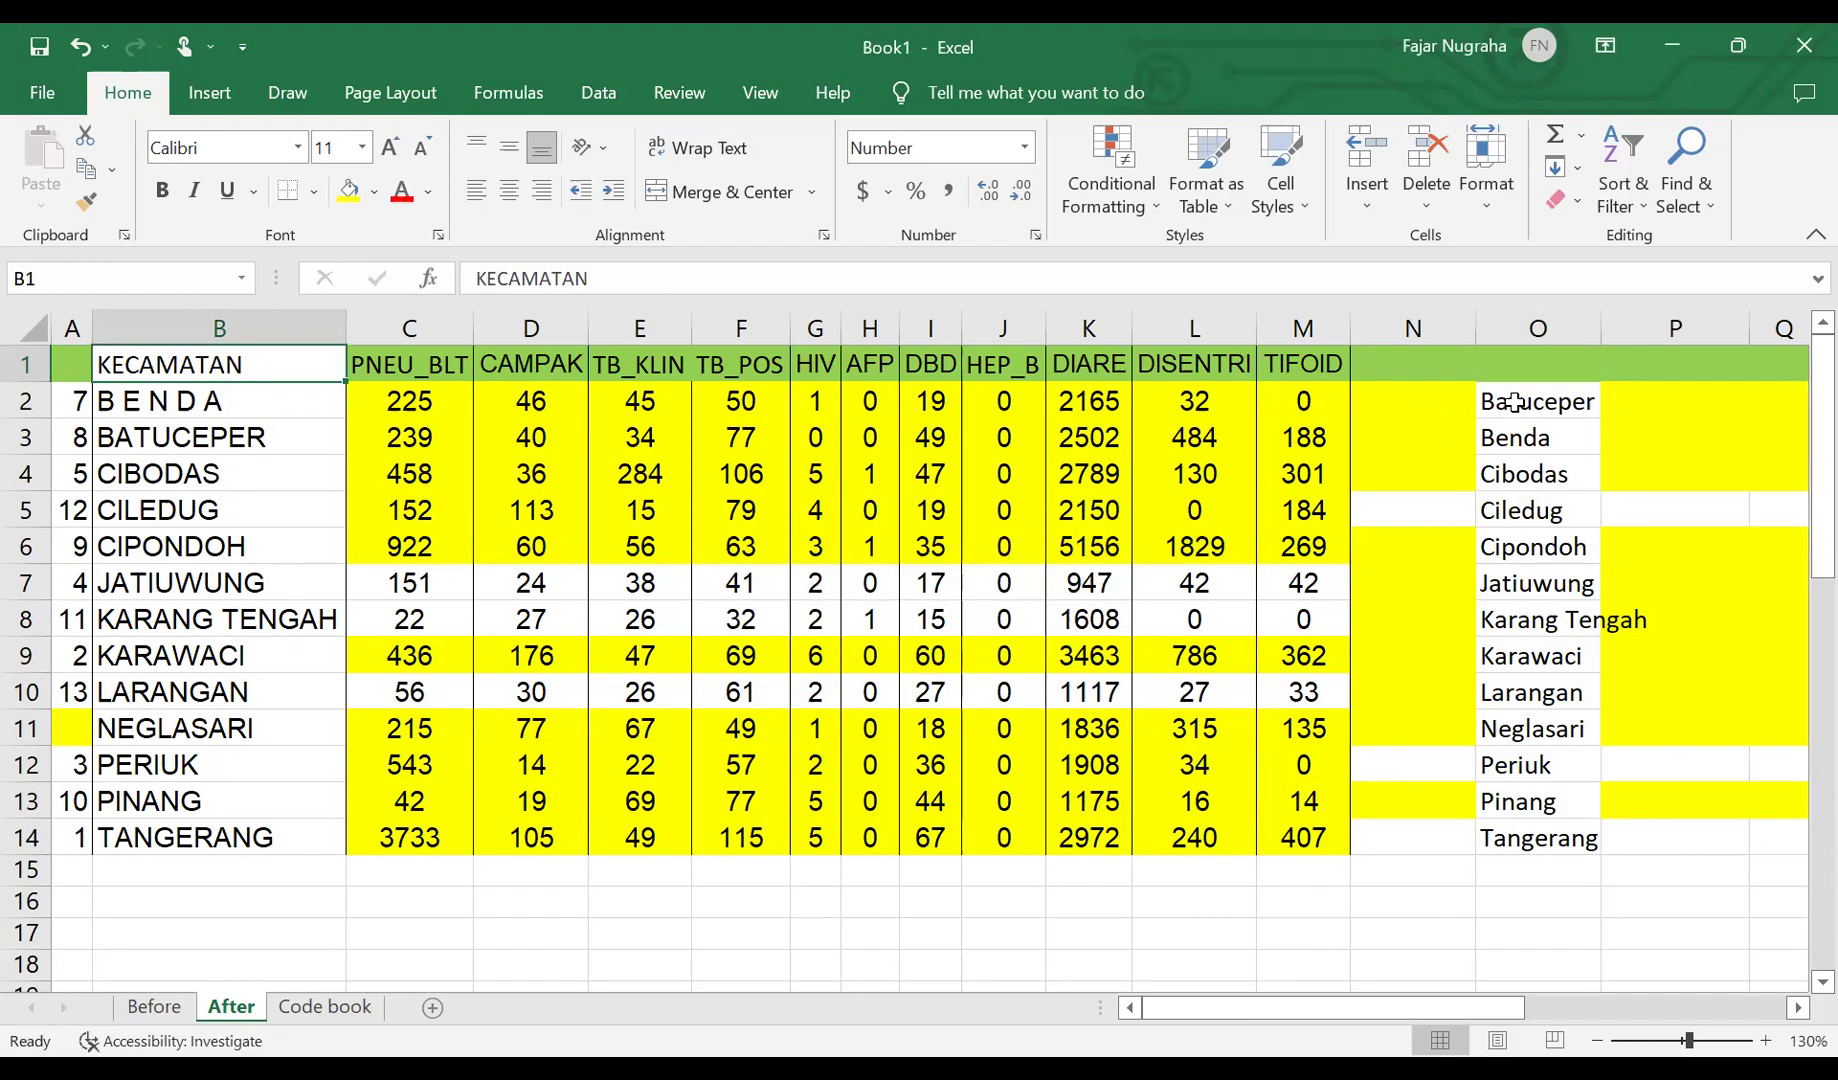
left_click(1515, 403)
mouse_move(1517, 393)
left_mouse_down()
mouse_move(1515, 428)
mouse_move(170, 445)
mouse_move(1517, 398)
left_mouse_up()
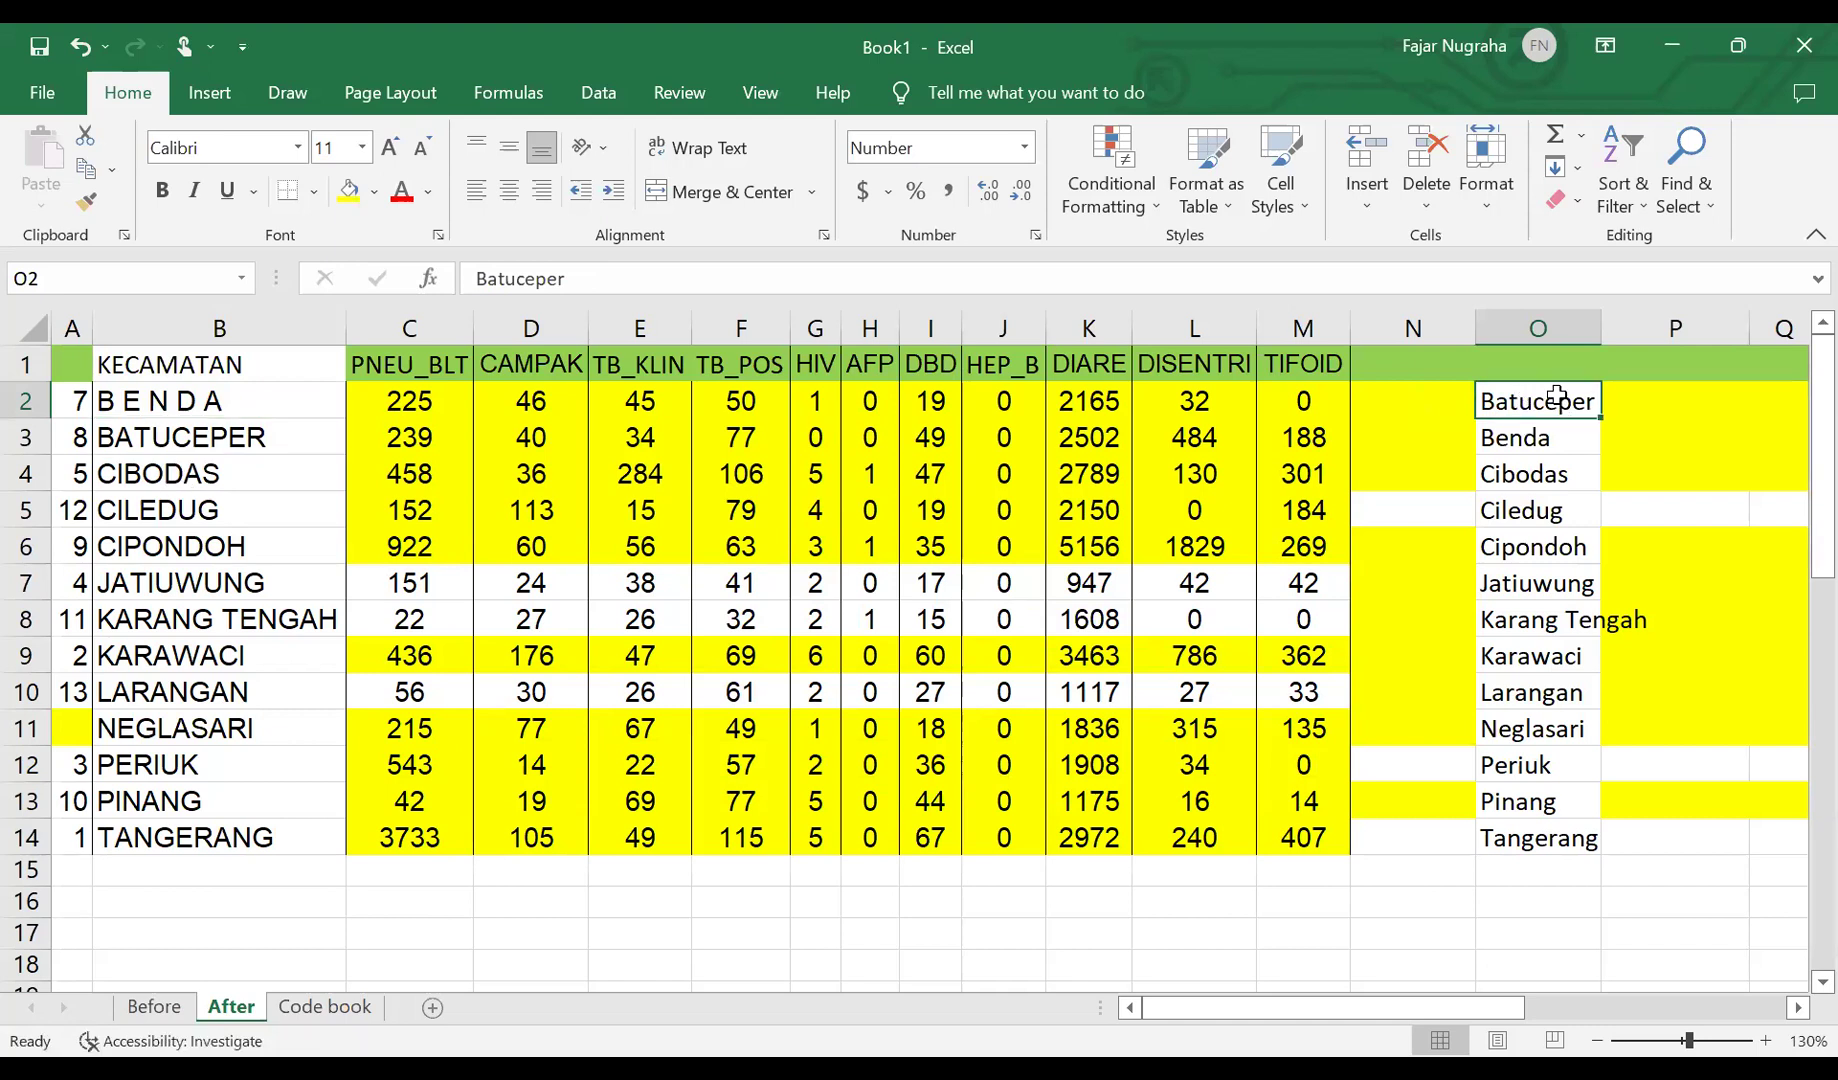
left_click(1567, 312)
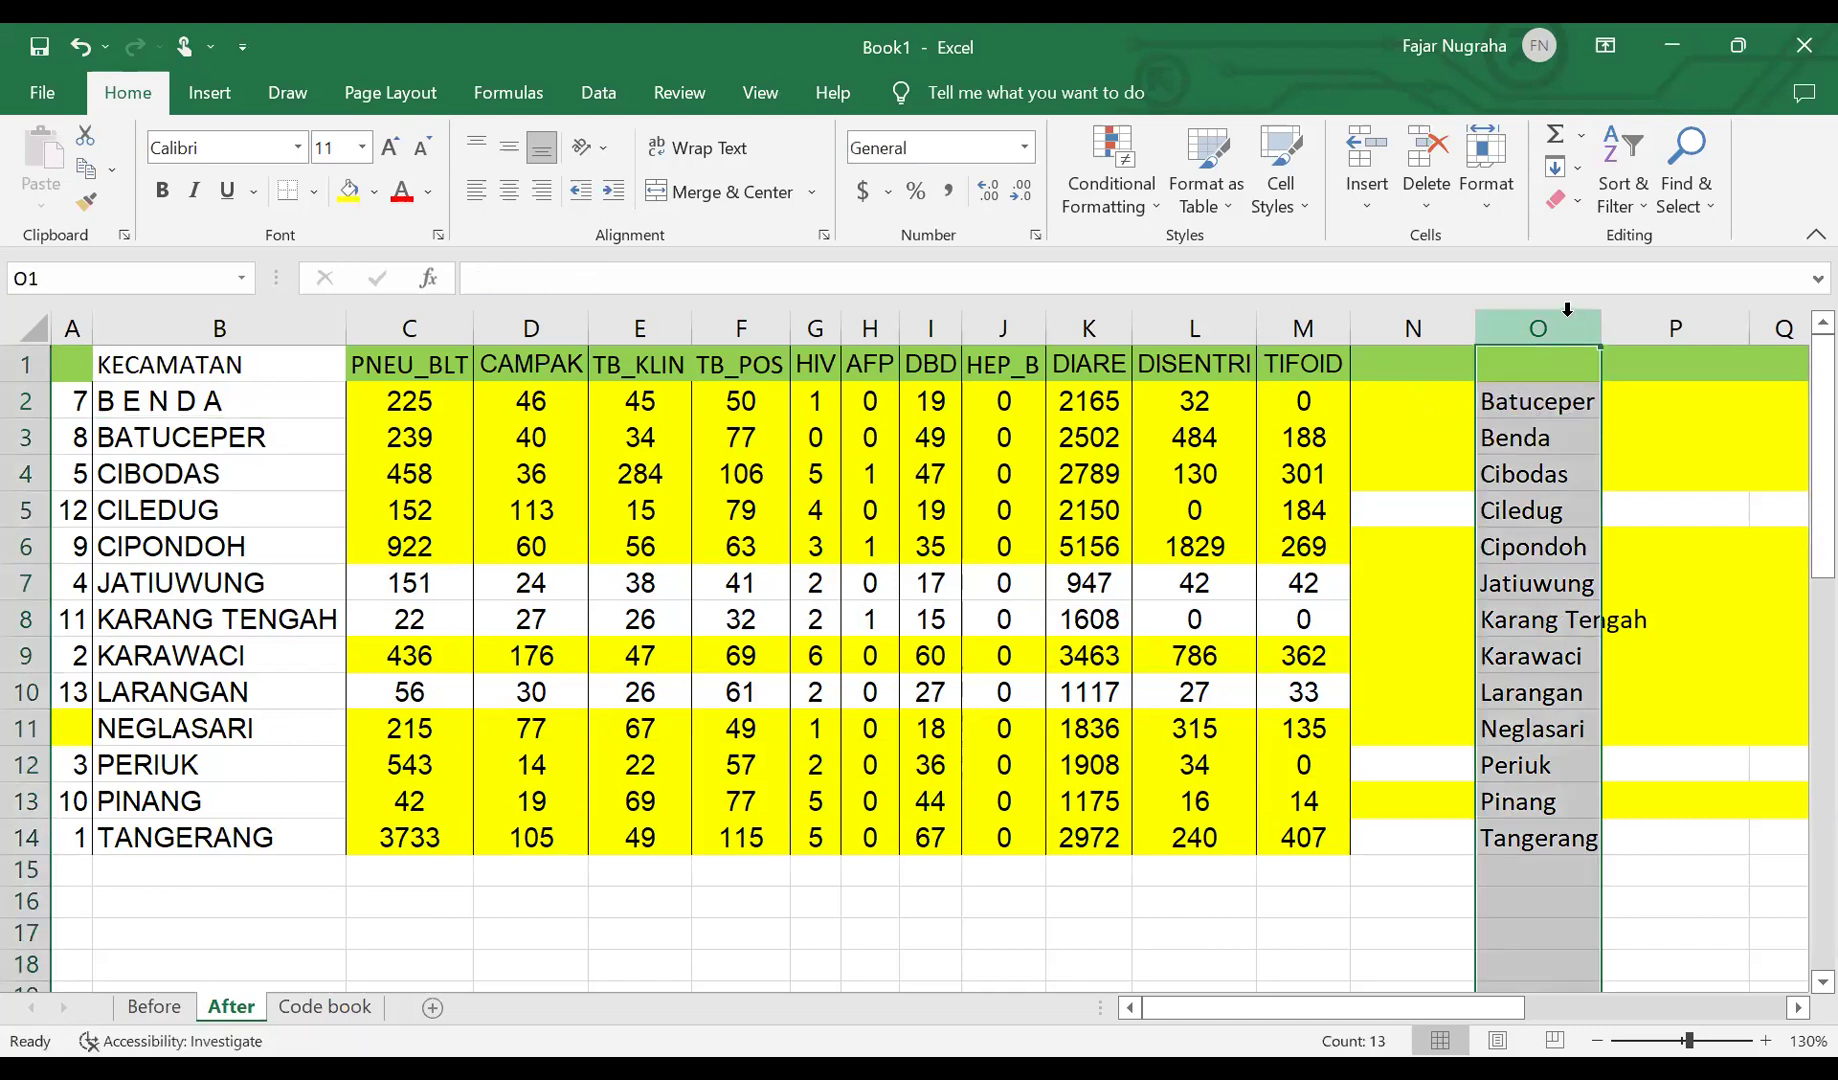
key("ctrl+z")
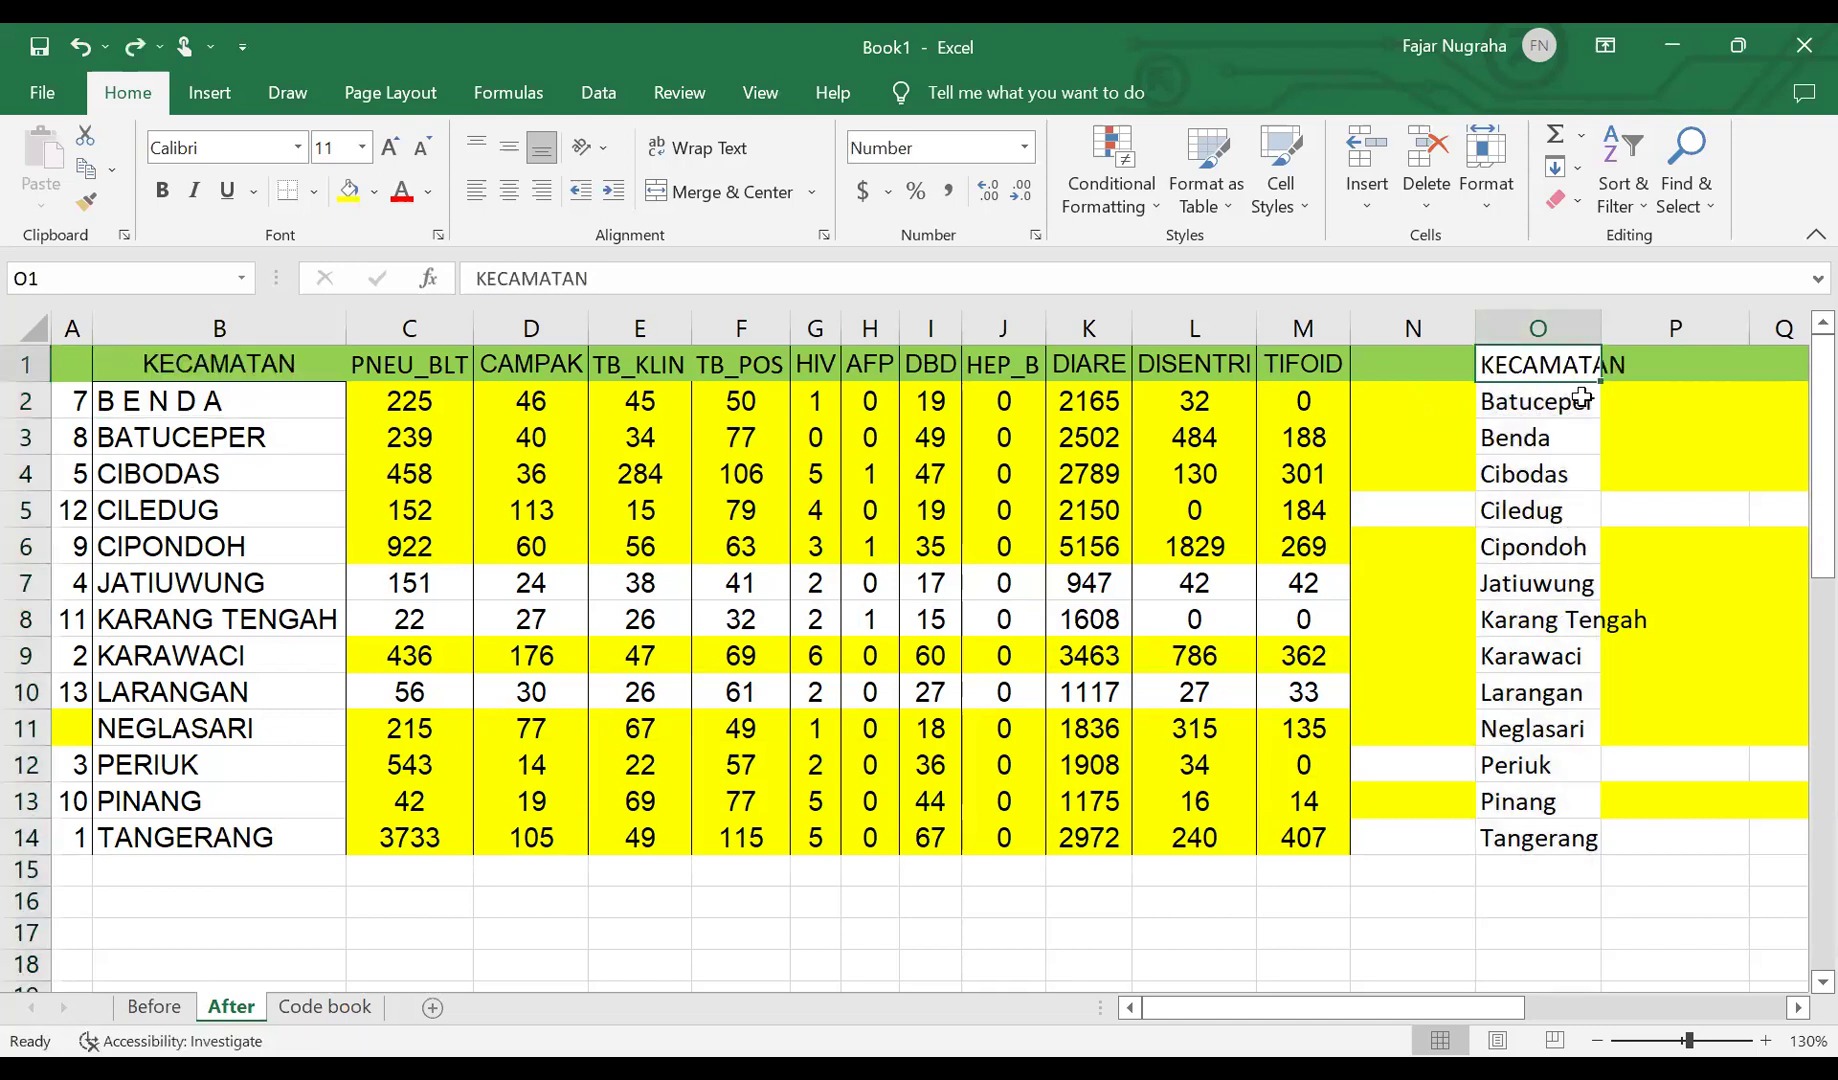
- Fill column O from O1 down past the pasted KECAMATAN list with light blue and autofit the column's width
left_click_drag(1520, 362, 1520, 975)
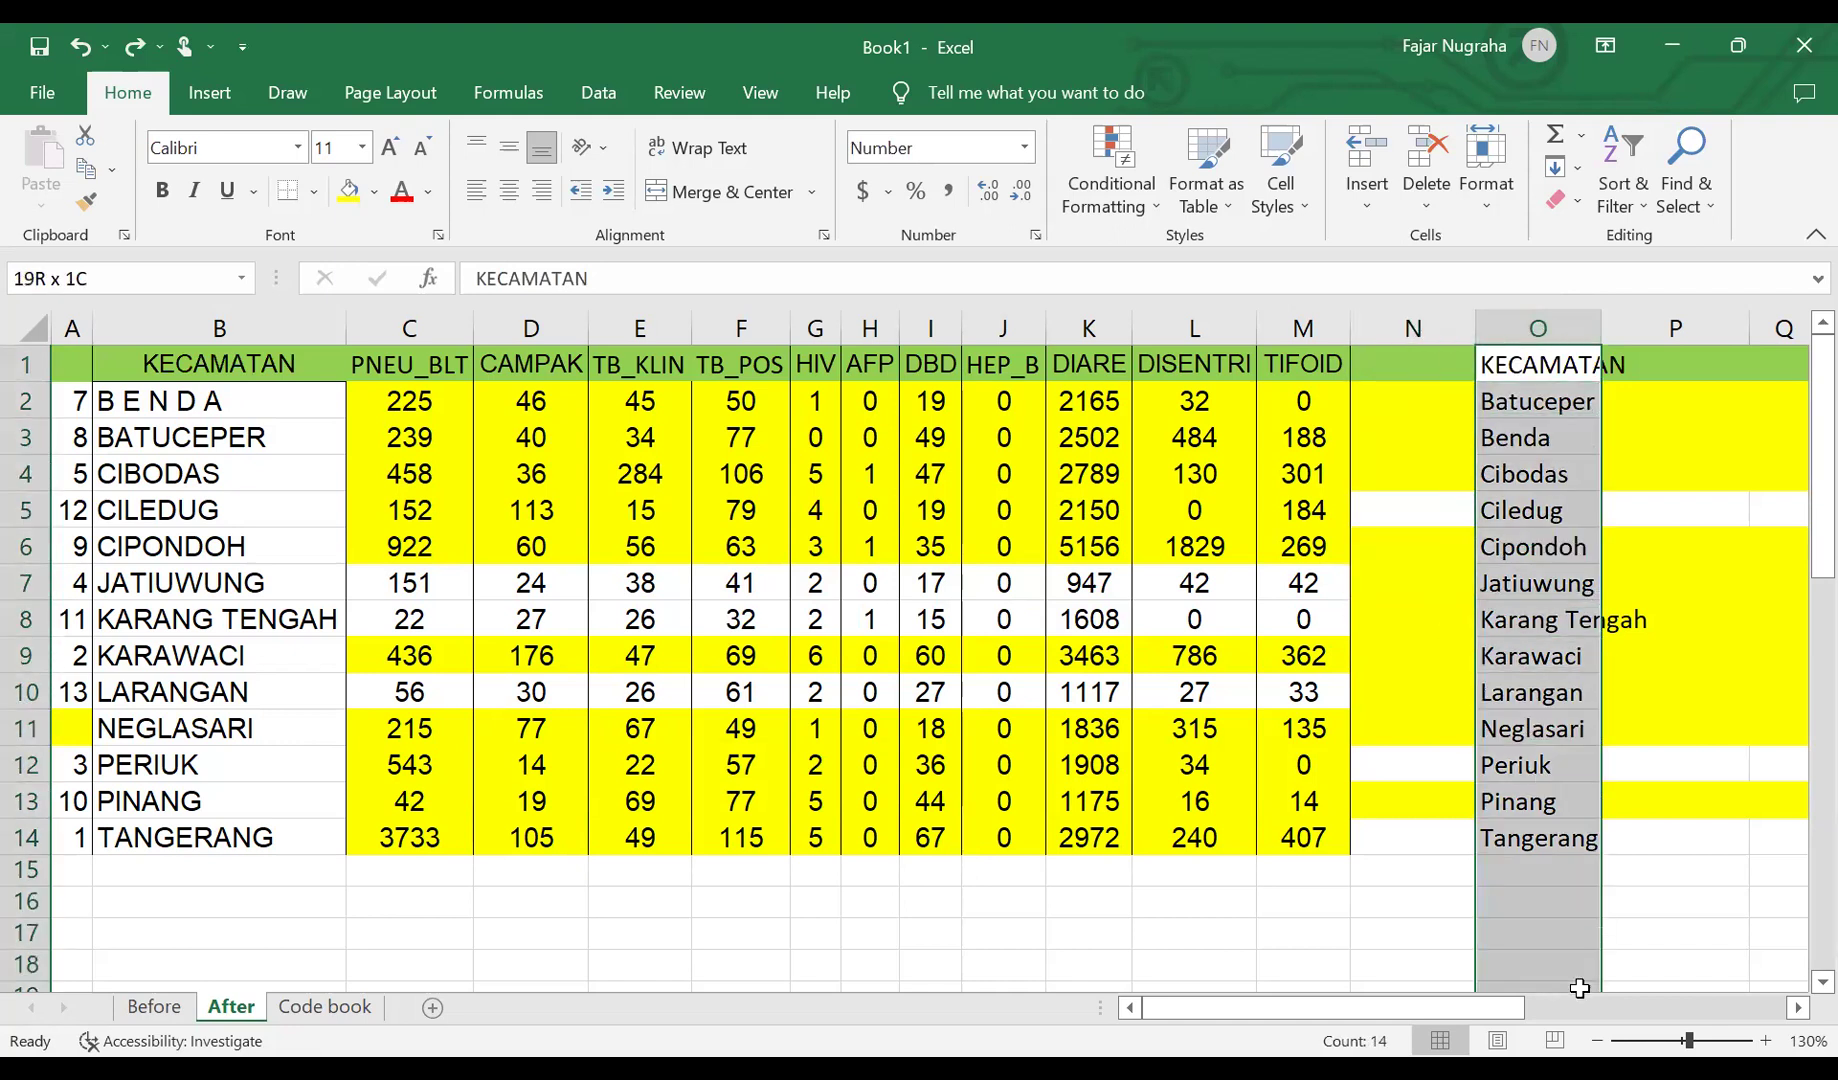
left_click(375, 195)
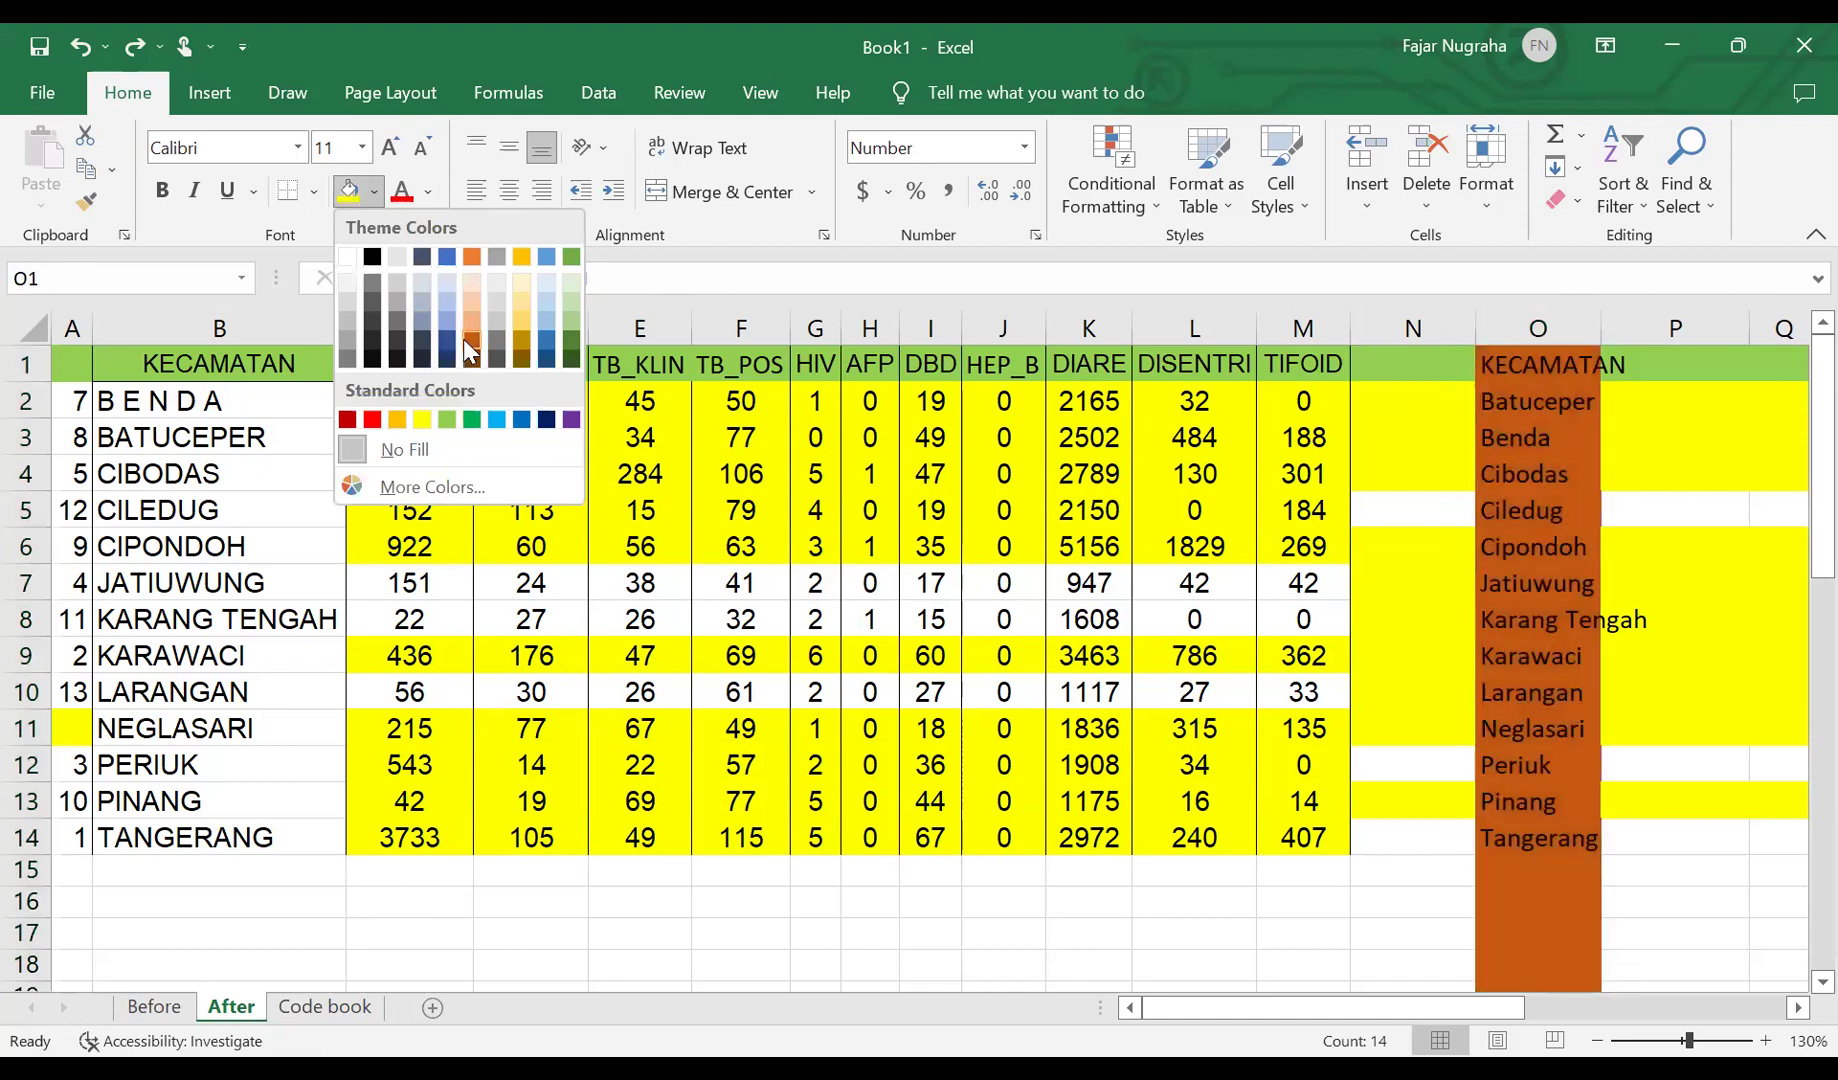
left_click(500, 424)
left_click(1645, 435)
double_click(1600, 328)
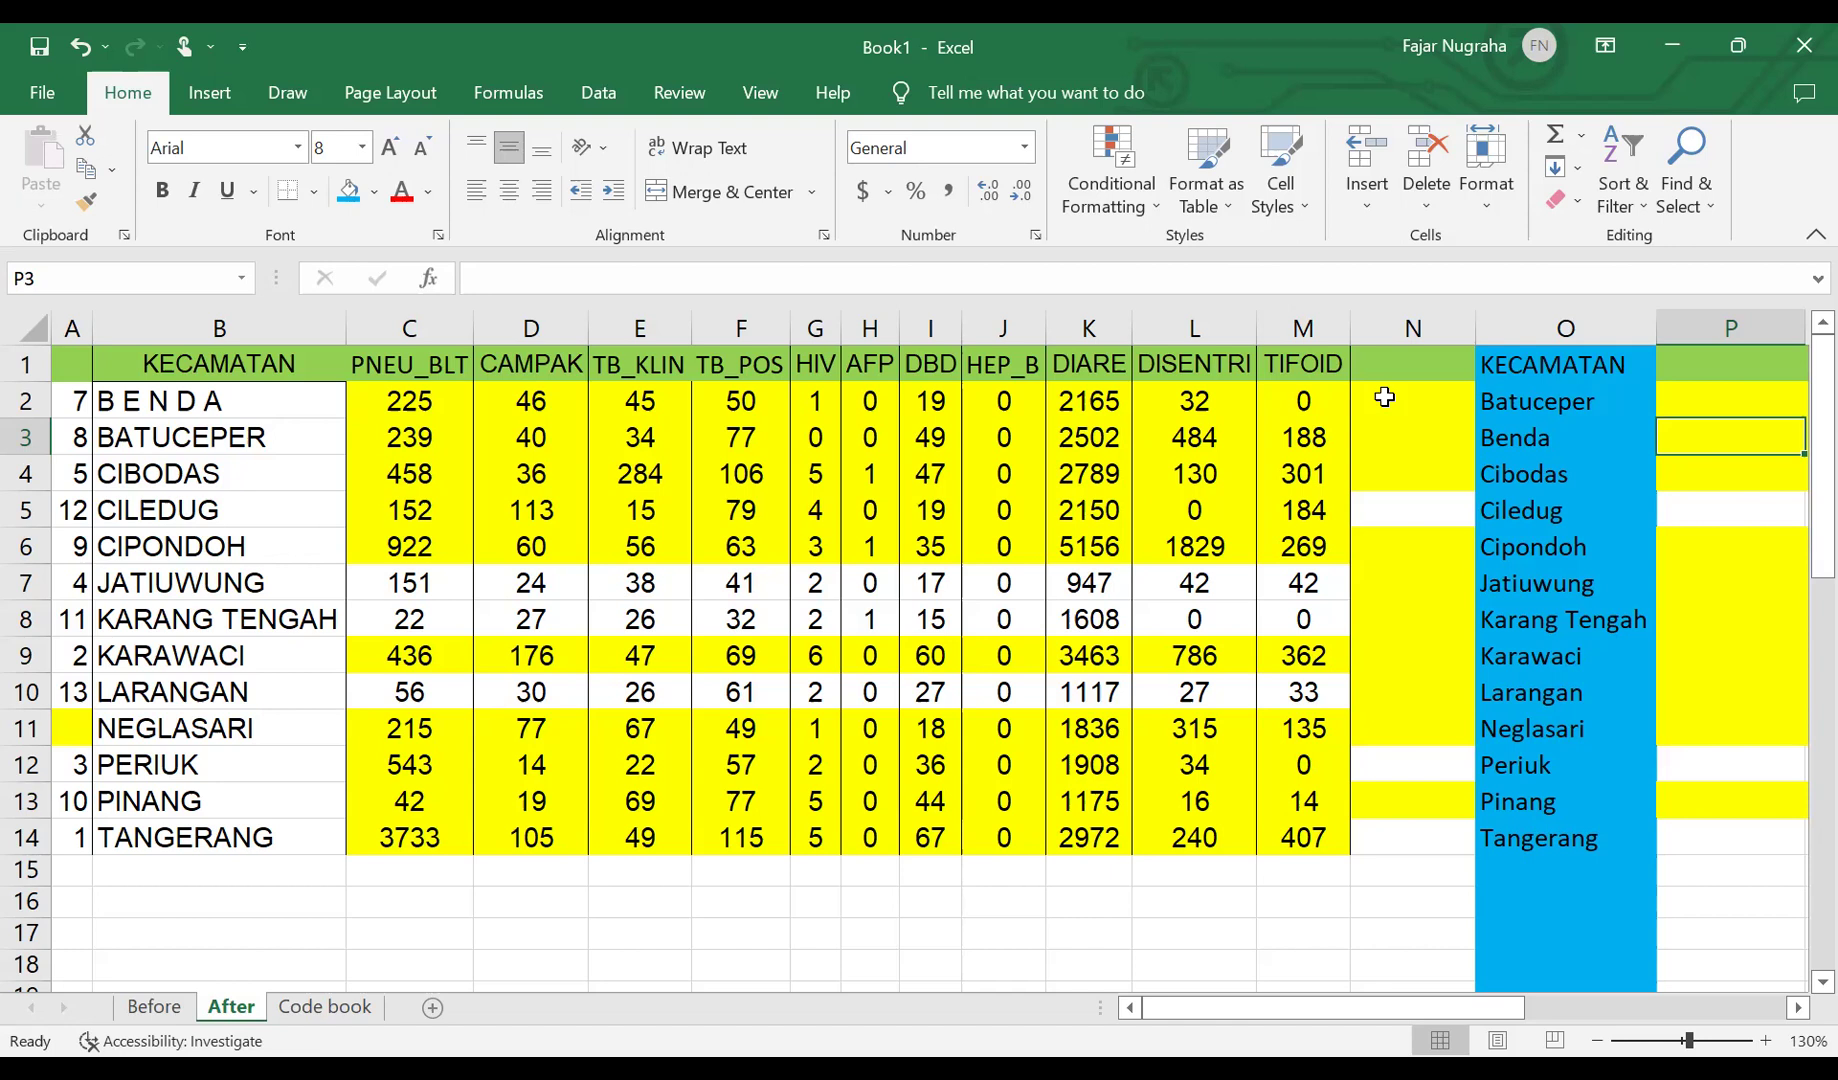
- Move the KECAMATAN header from O1 to B1 and Batuceper from O2 to B3, replacing the existing cell contents
left_click(1525, 405)
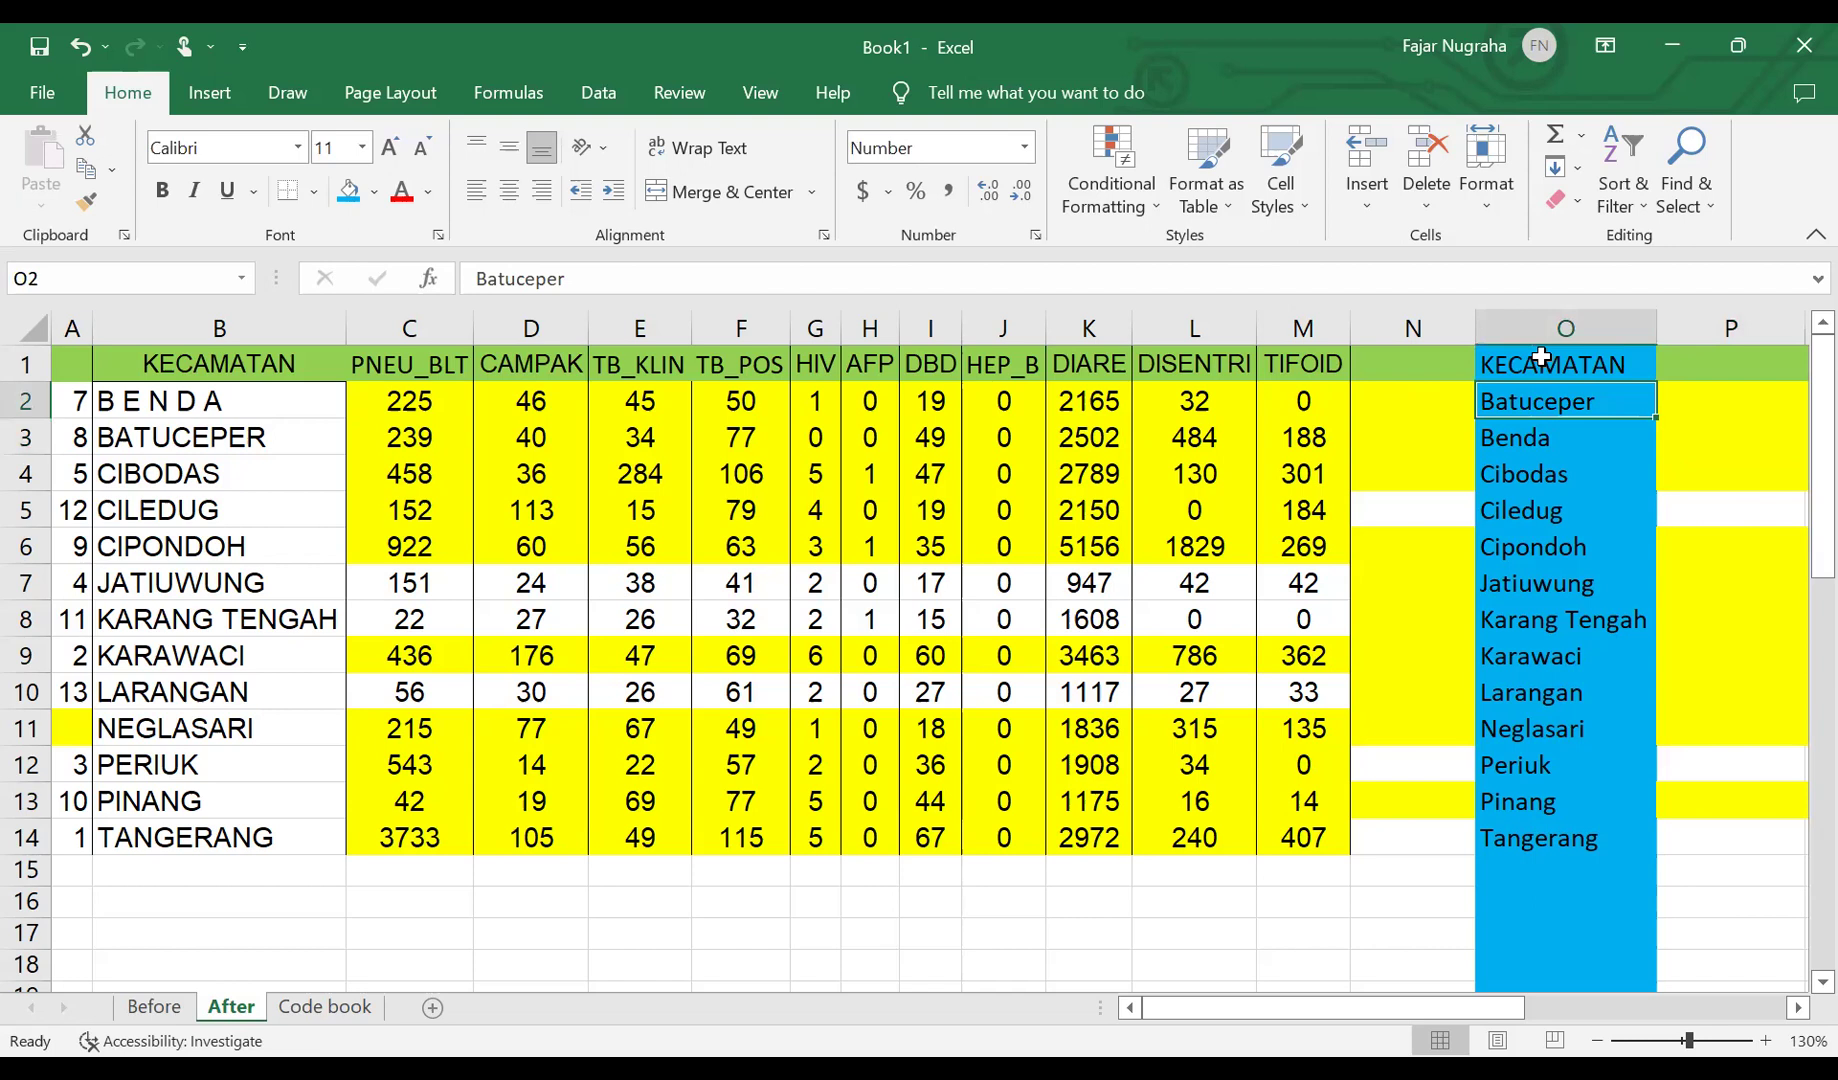
left_click_drag(1545, 362, 1505, 378)
left_click(1519, 373)
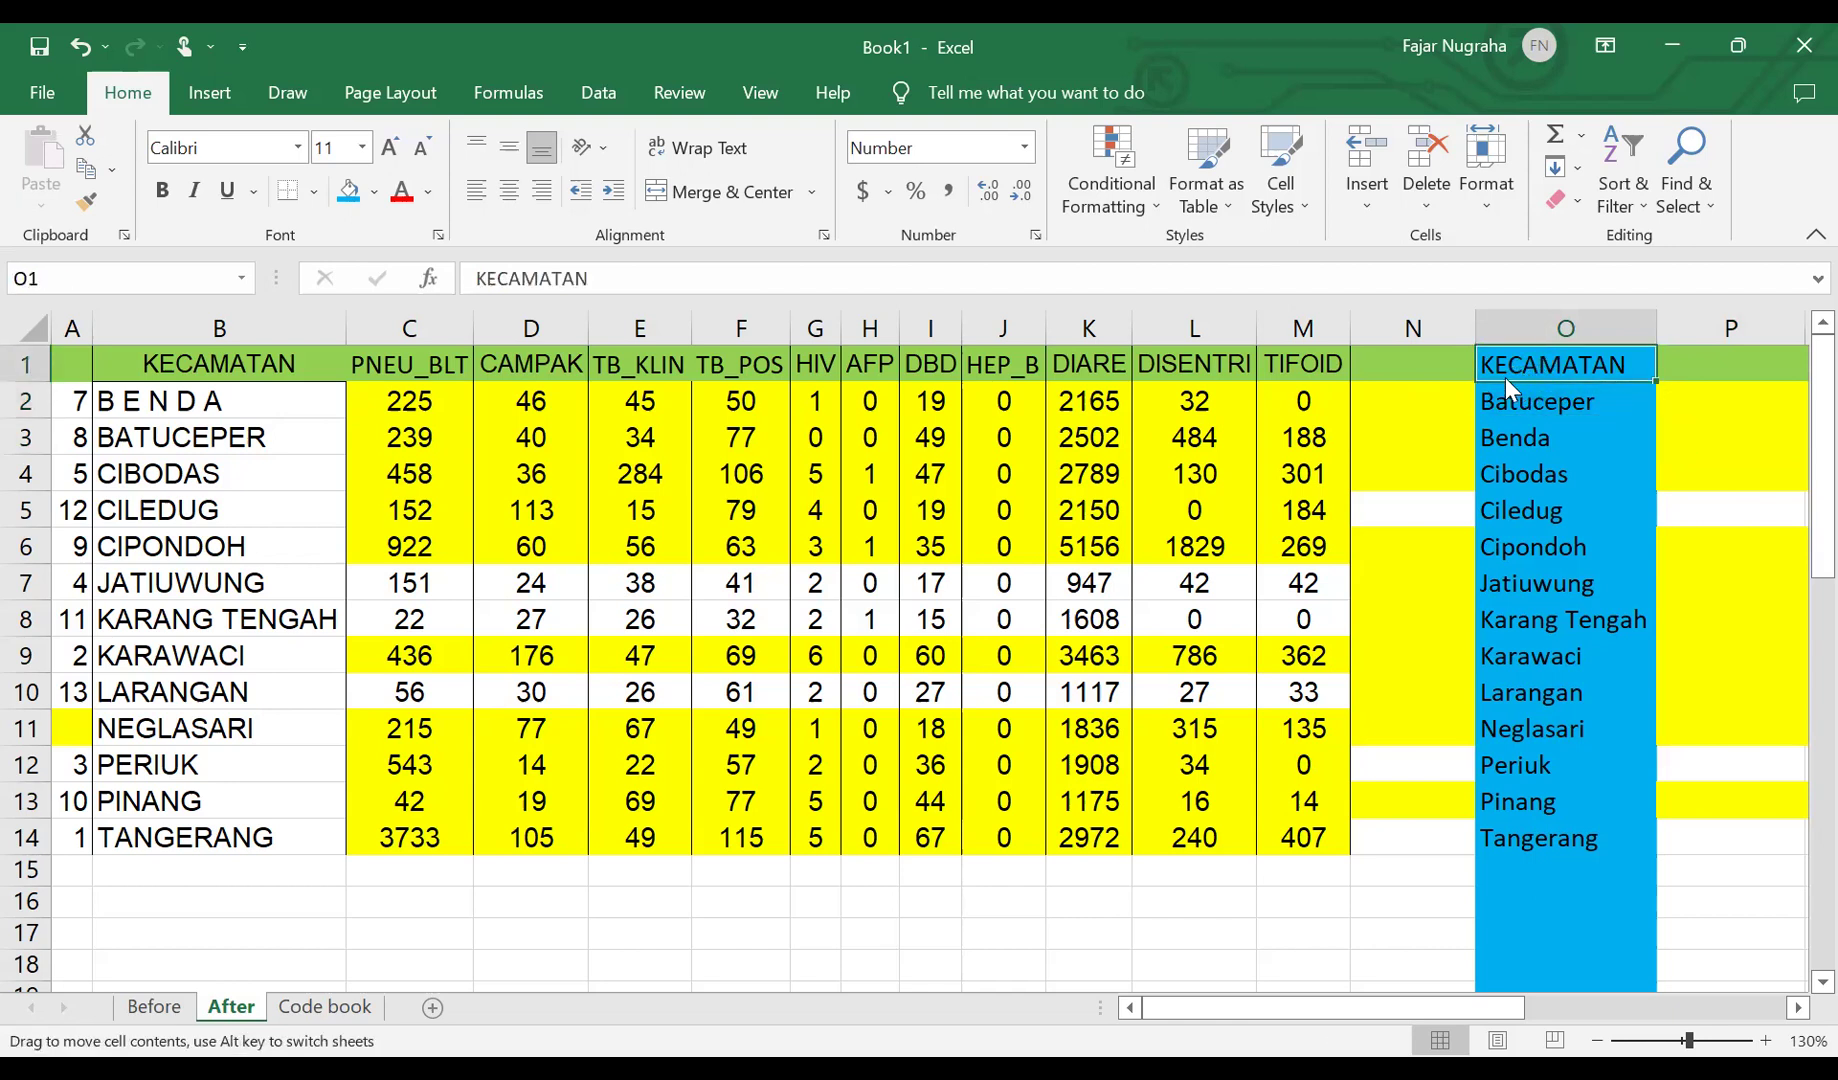
left_click_drag(590, 366, 244, 378)
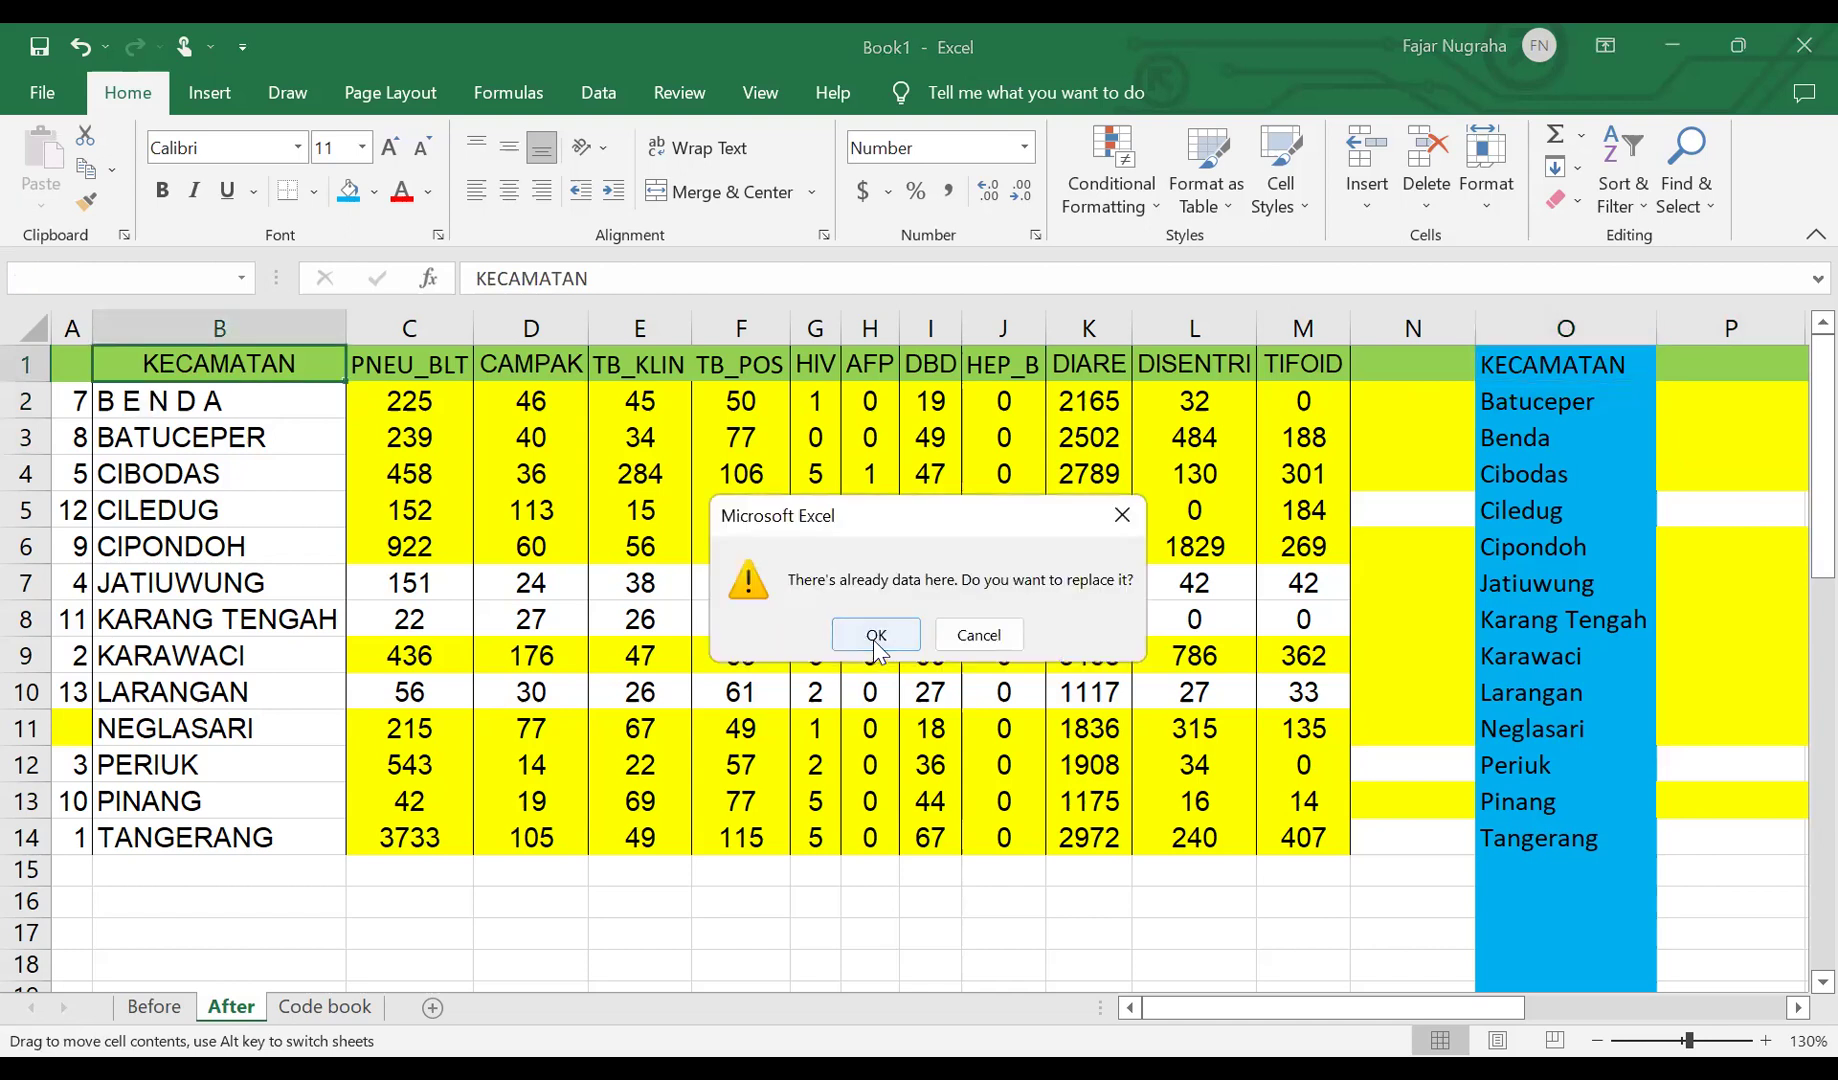
left_click(876, 640)
left_click(1560, 405)
left_click_drag(1554, 419, 290, 450)
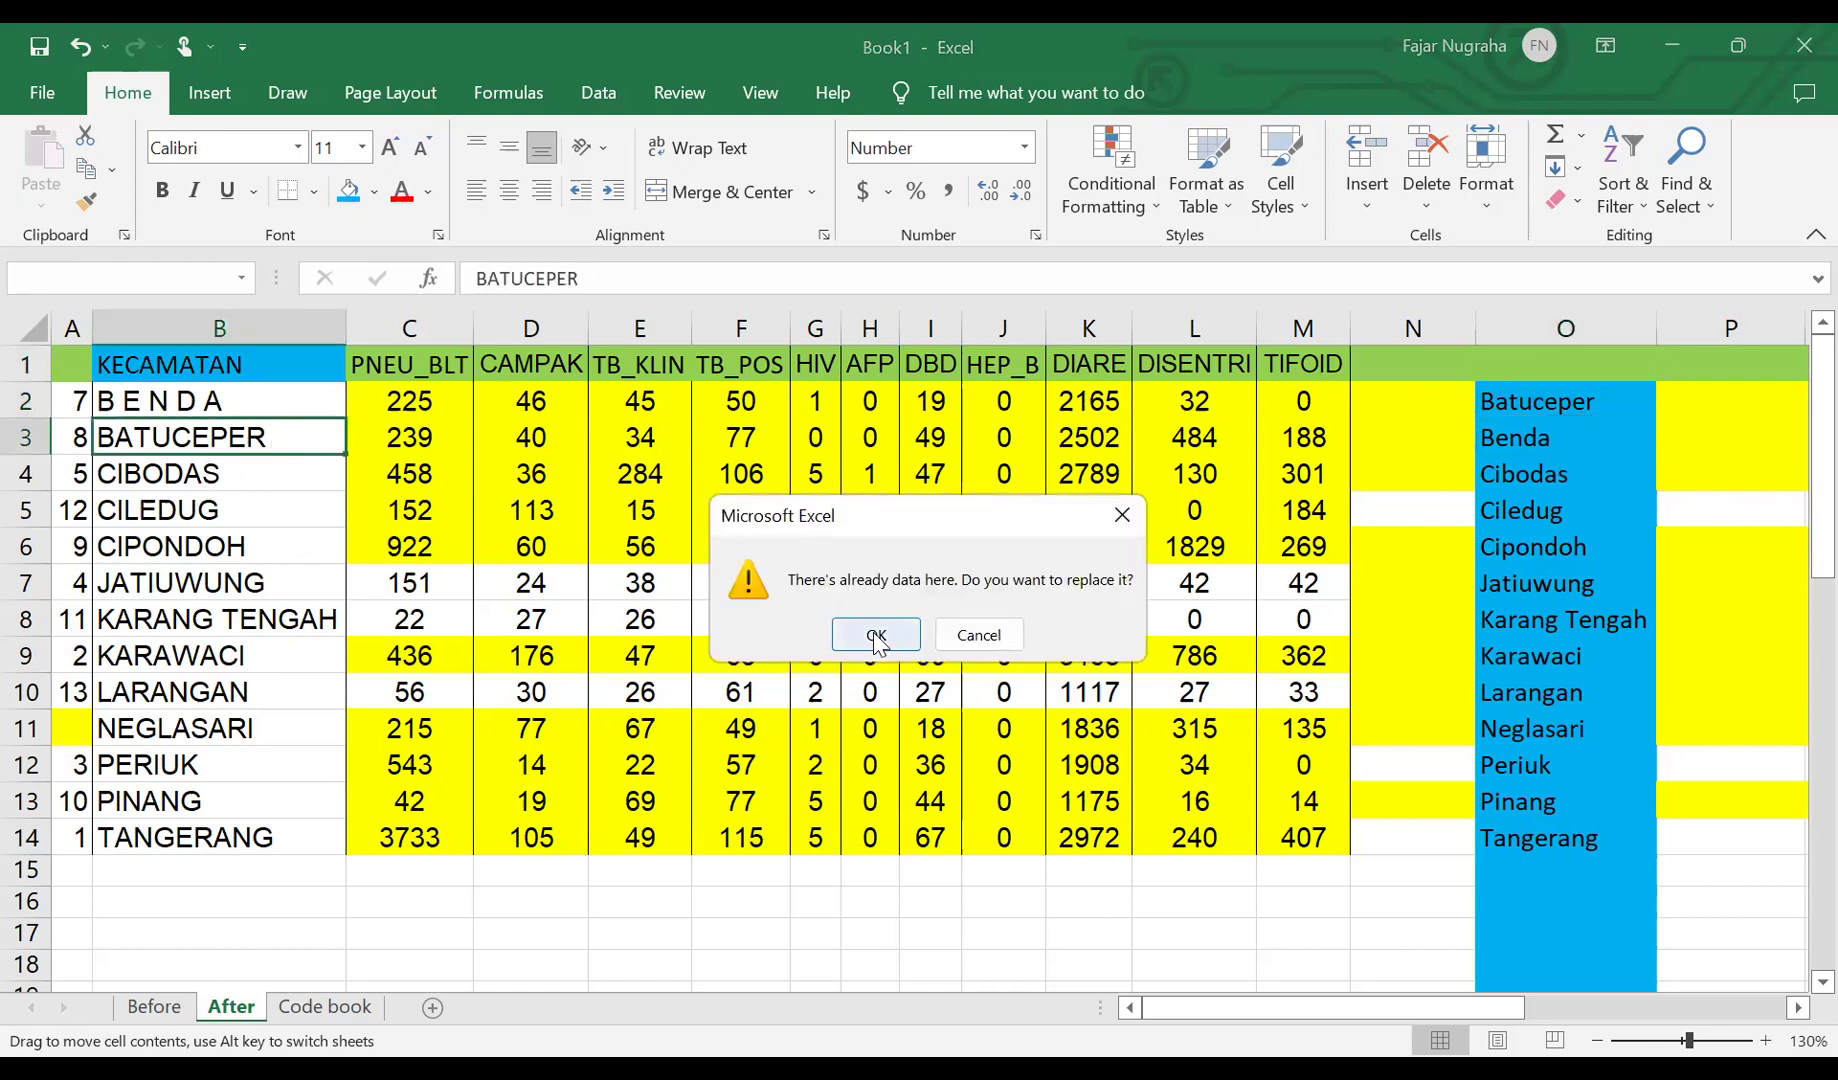
left_click(876, 640)
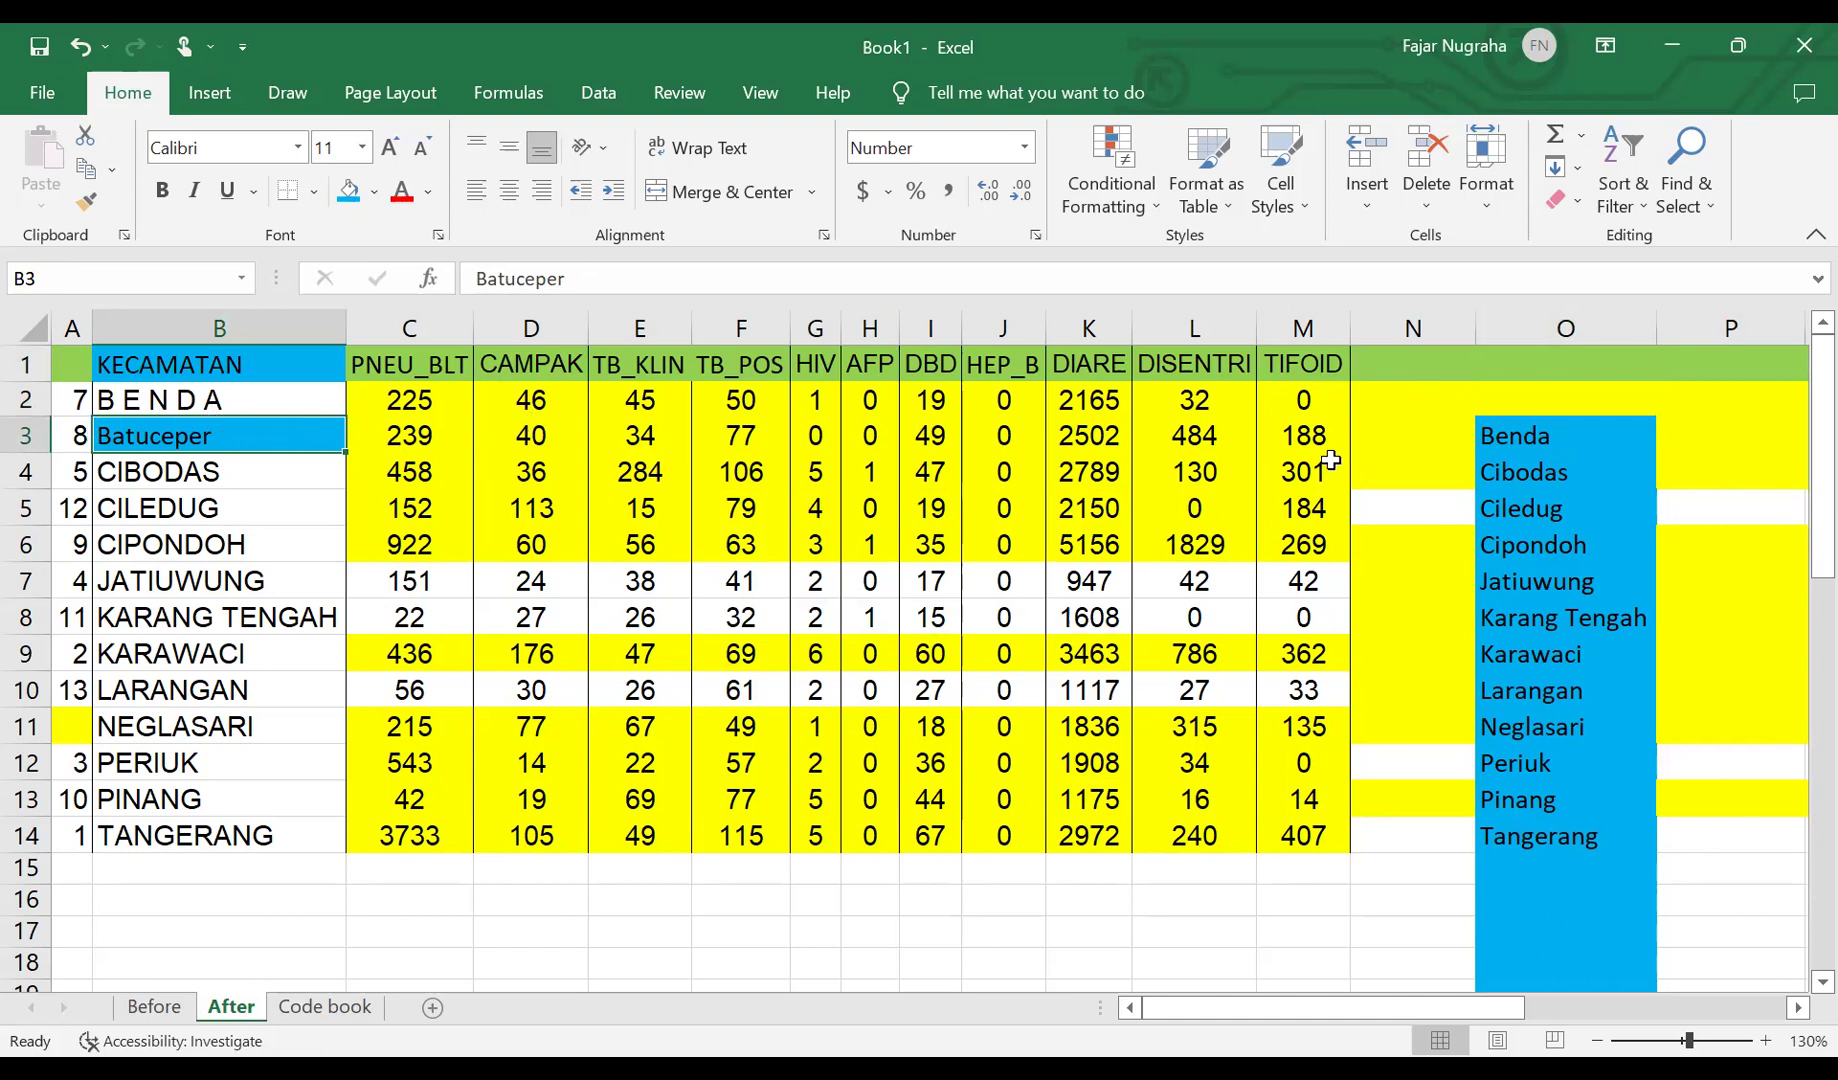
- Move Benda from O3 to B2, replacing the spaced-out B E N D A entry
left_click(1505, 434)
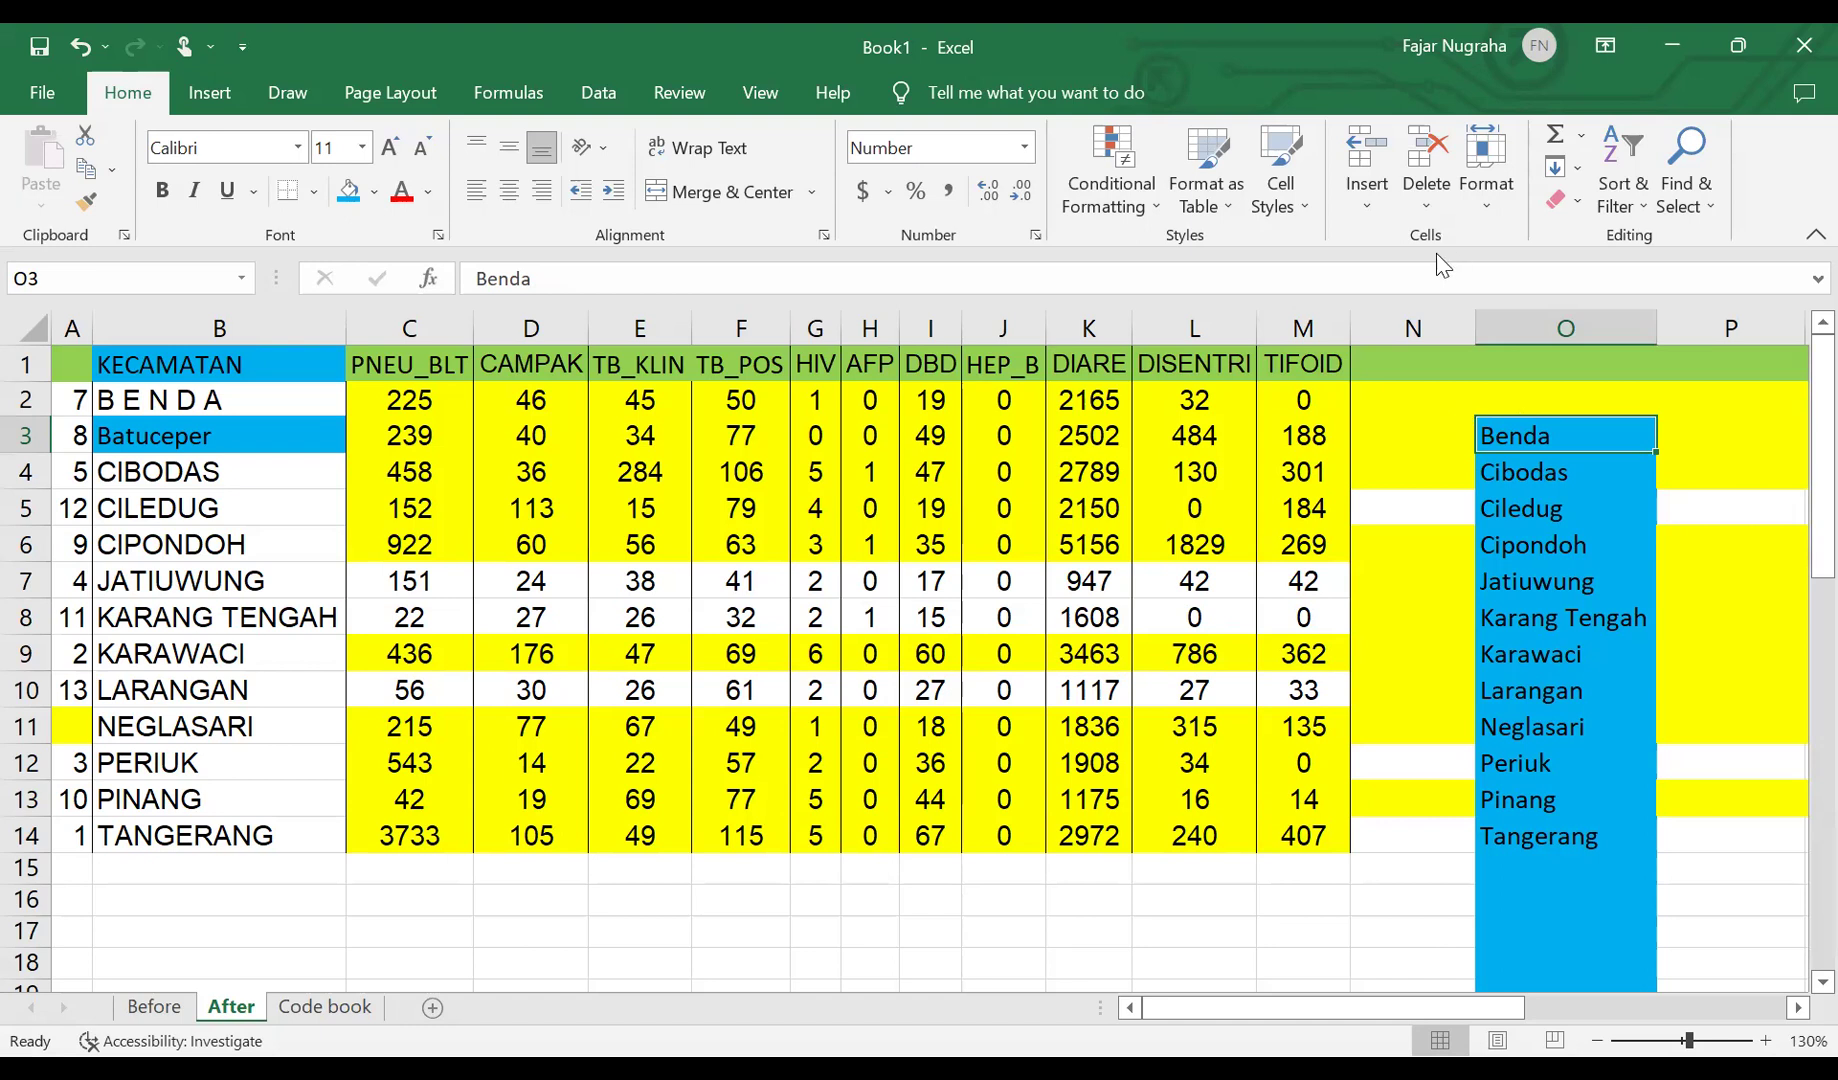
left_click_drag(1548, 423, 1487, 432)
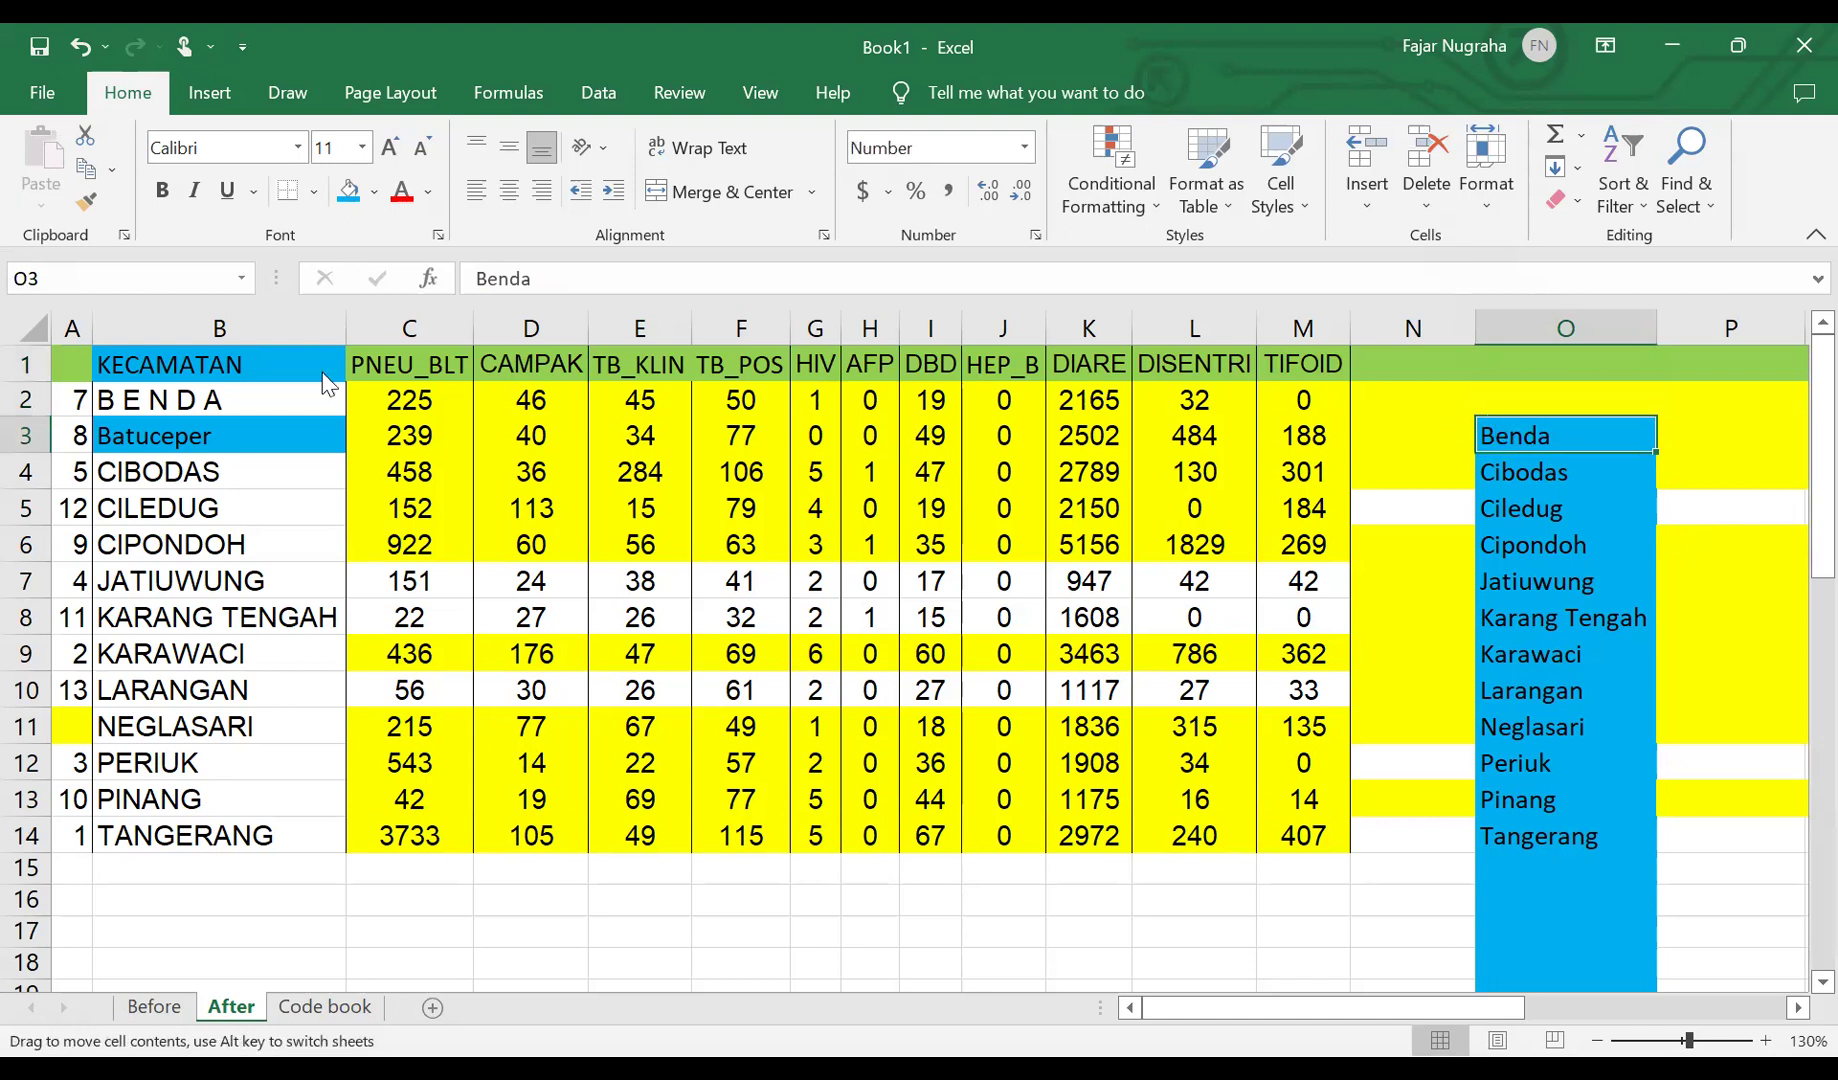
left_click_drag(276, 399, 277, 400)
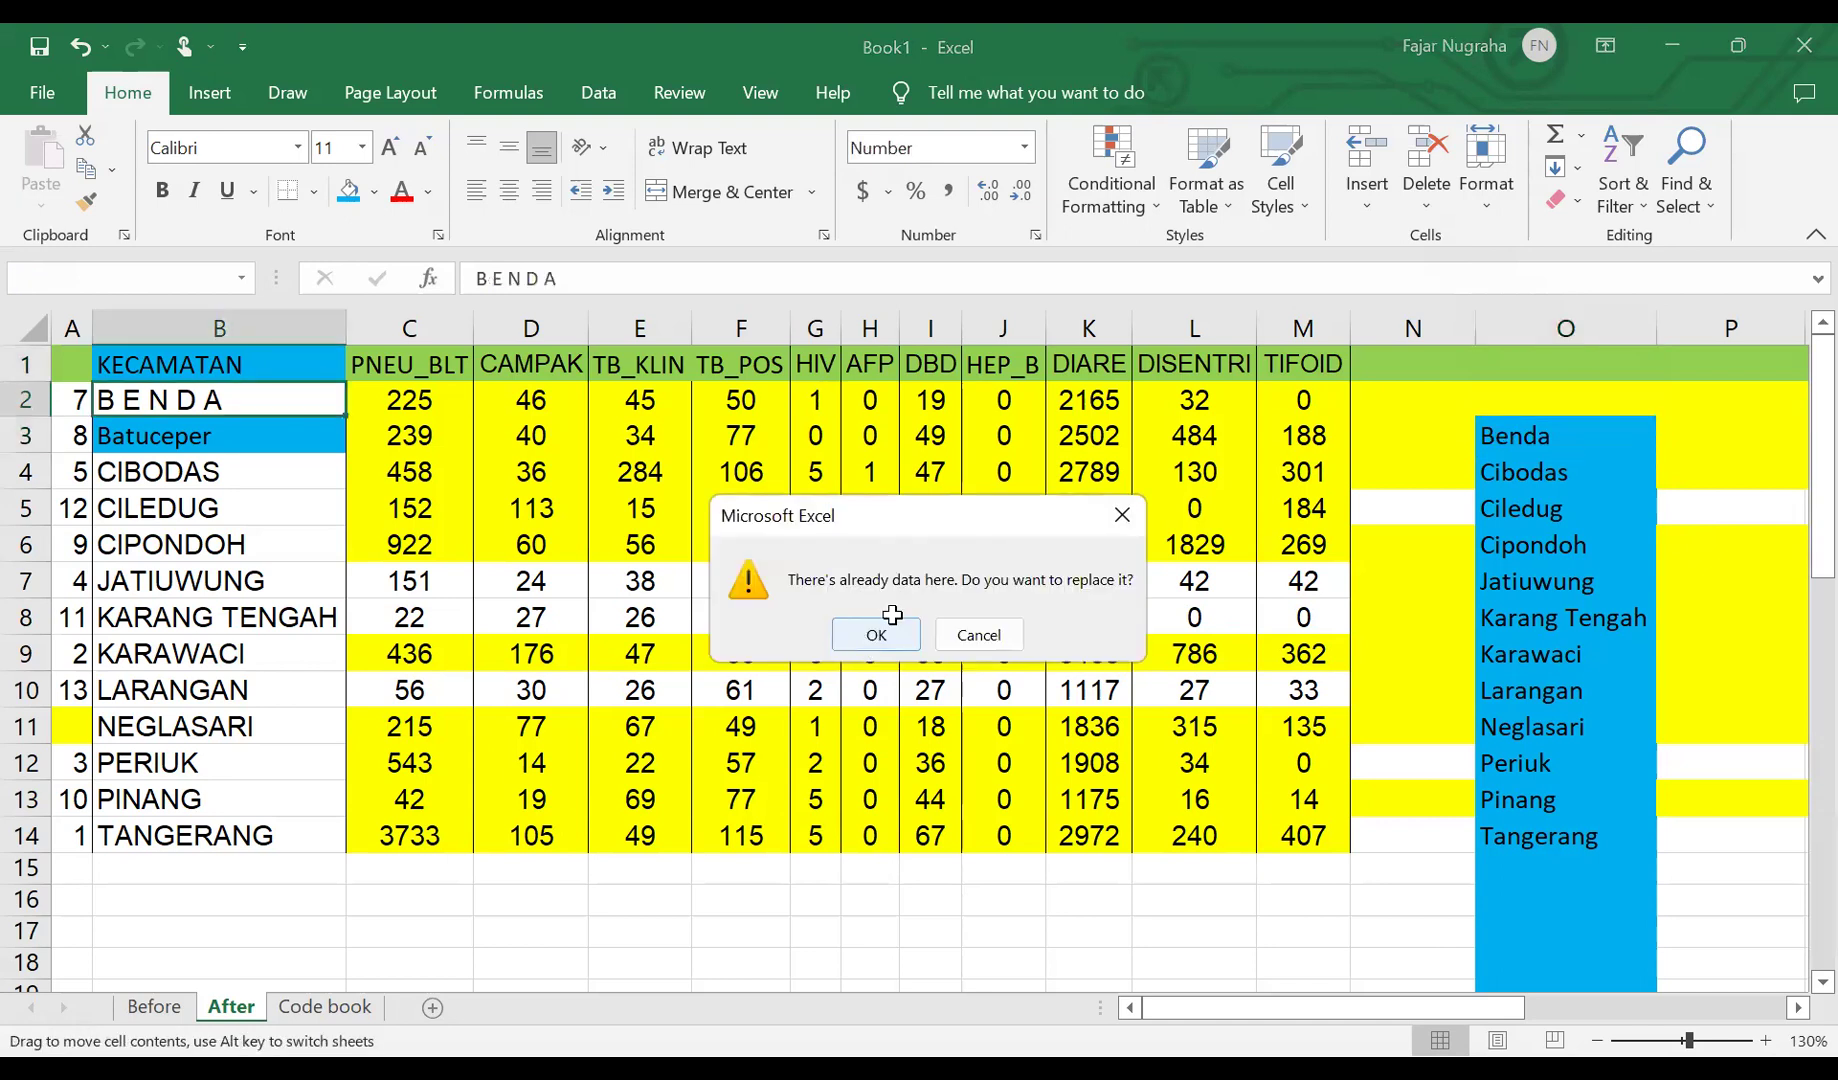
left_click(868, 637)
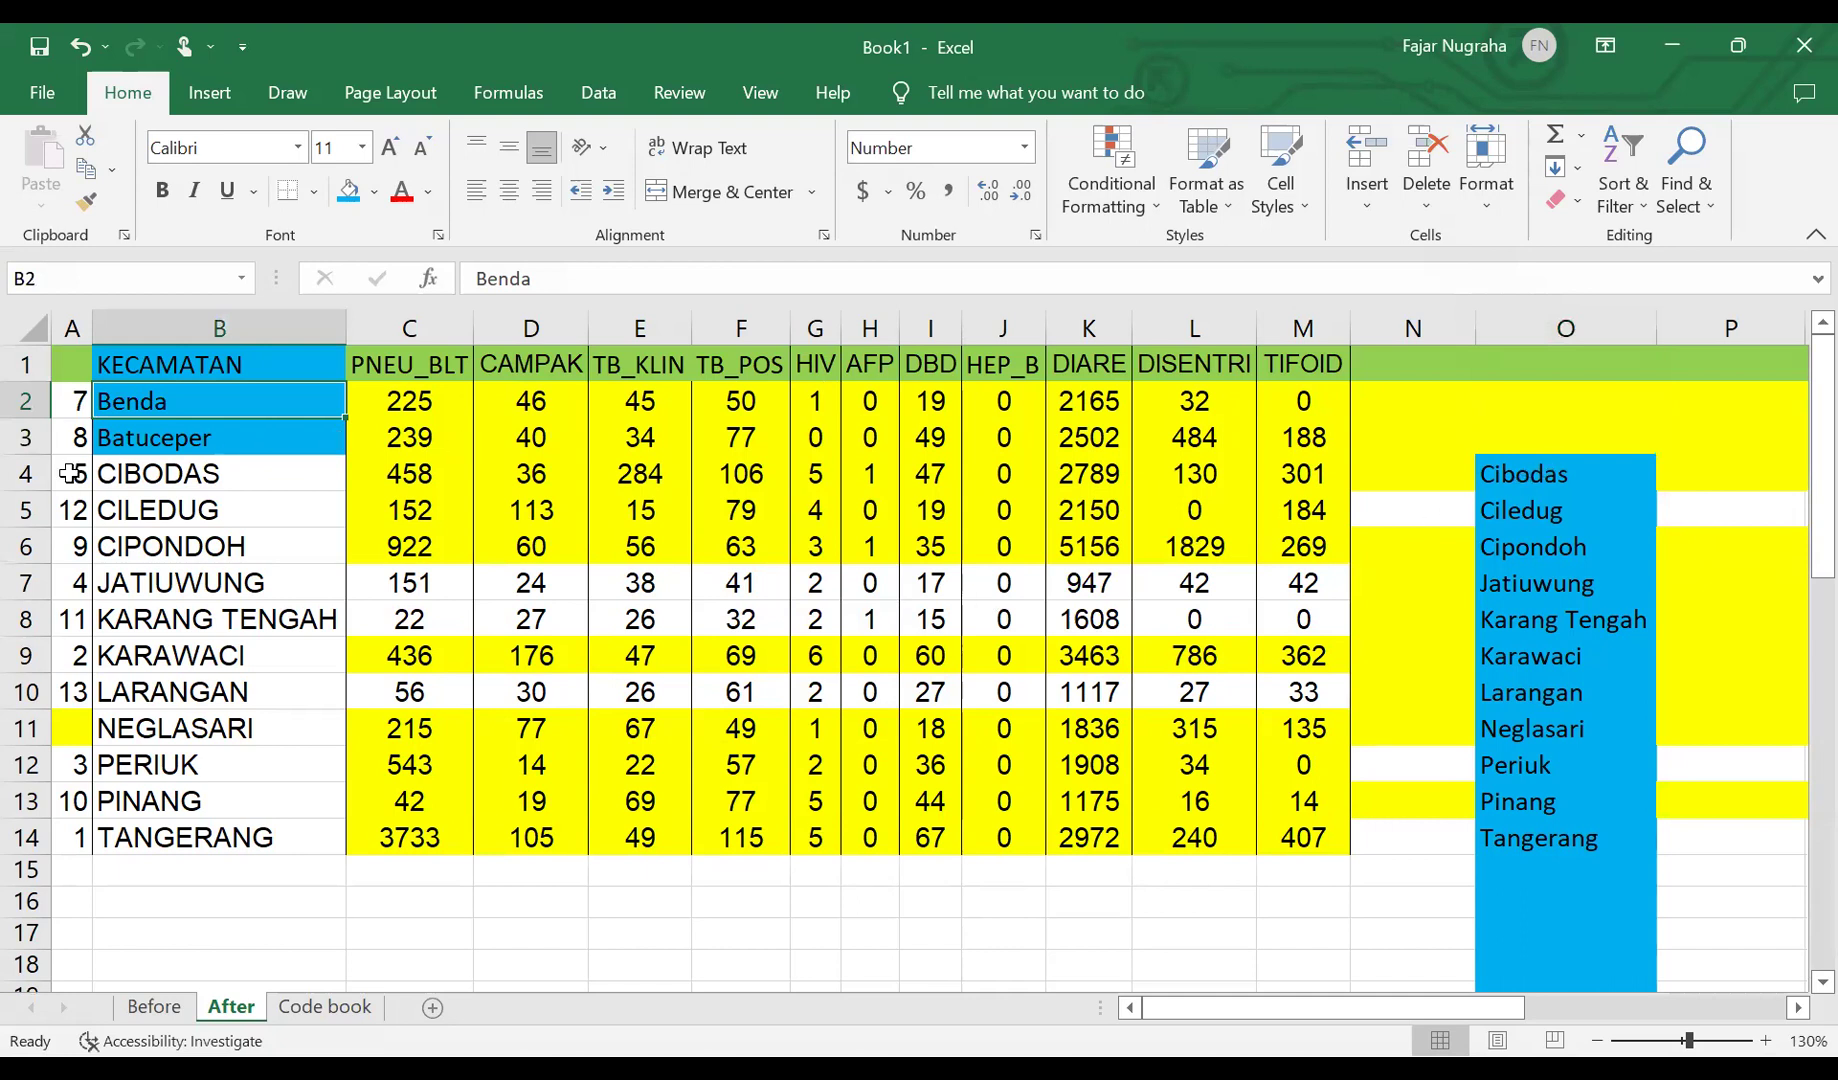
- Move the remaining names Cibodas to Tangerang from O4:O14 to B4:B14, replacing the uppercase names
left_click_drag(22, 474, 35, 858)
left_click(1500, 580)
left_click_drag(1522, 490, 1505, 845)
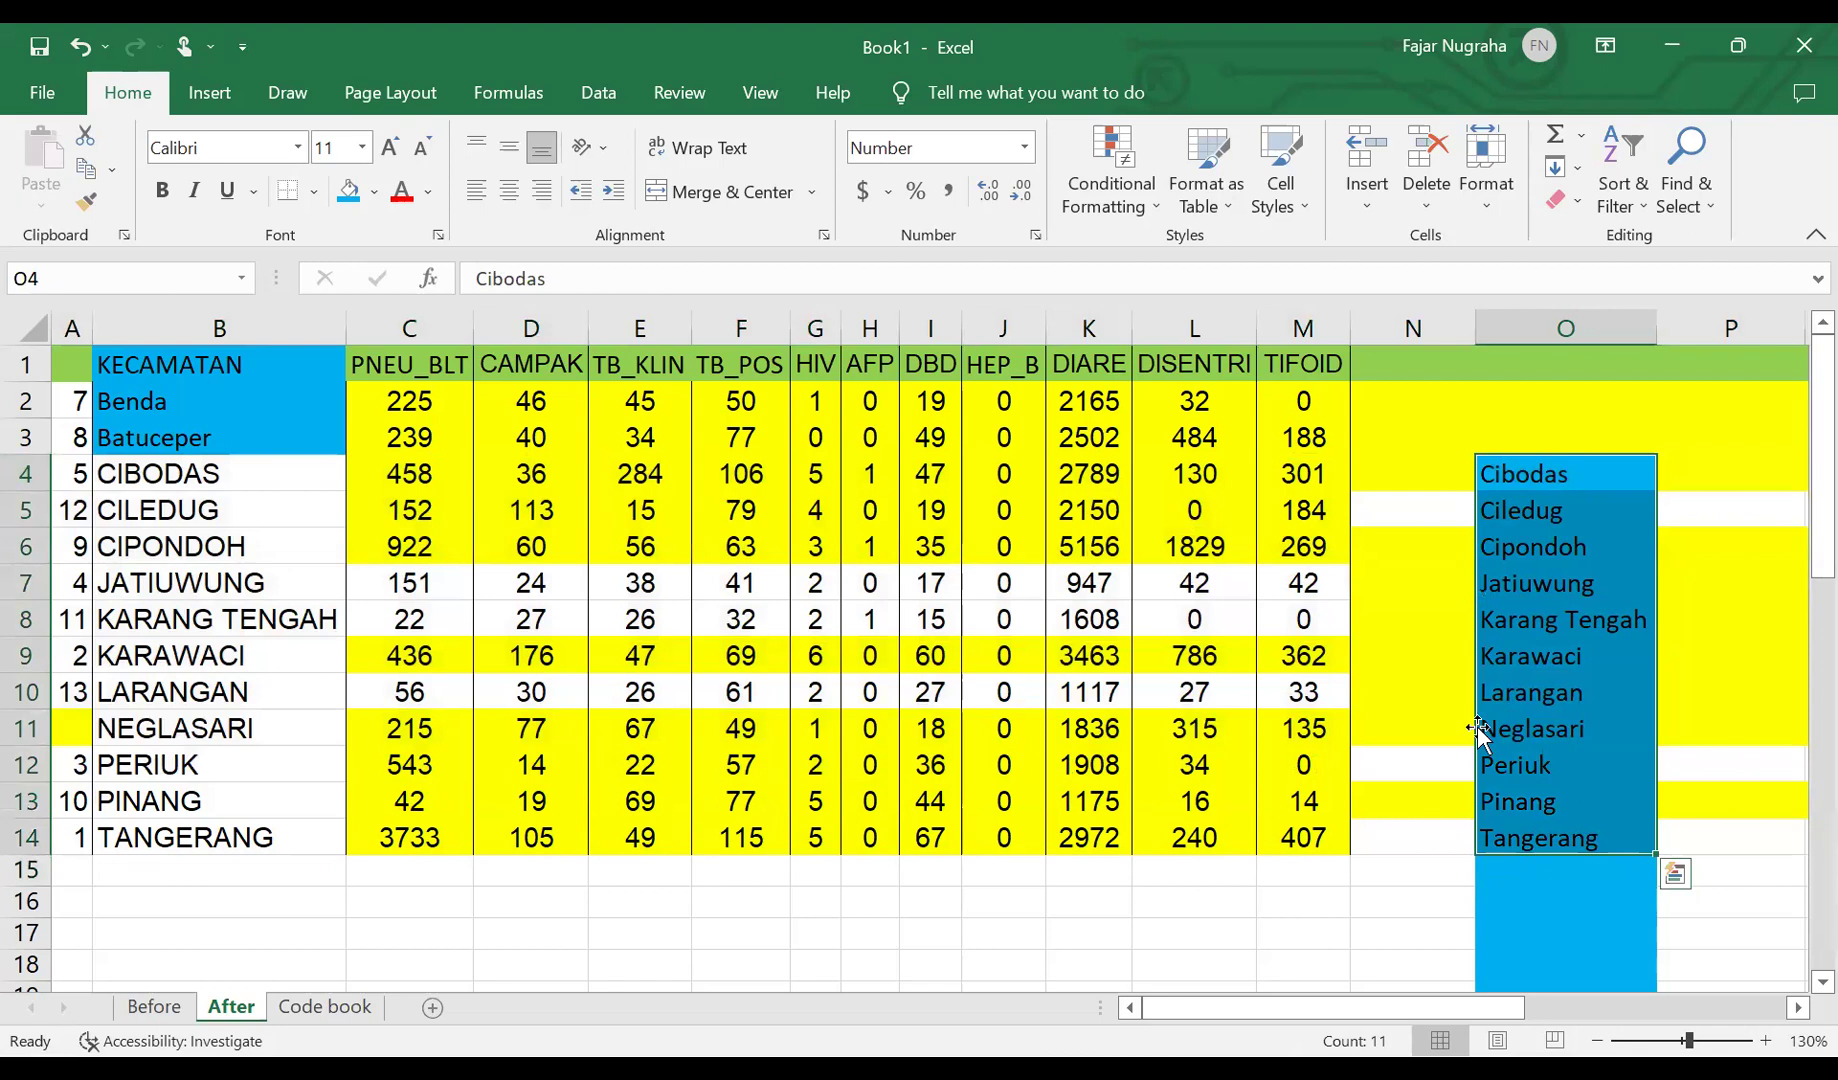
left_click_drag(1478, 725, 1030, 740)
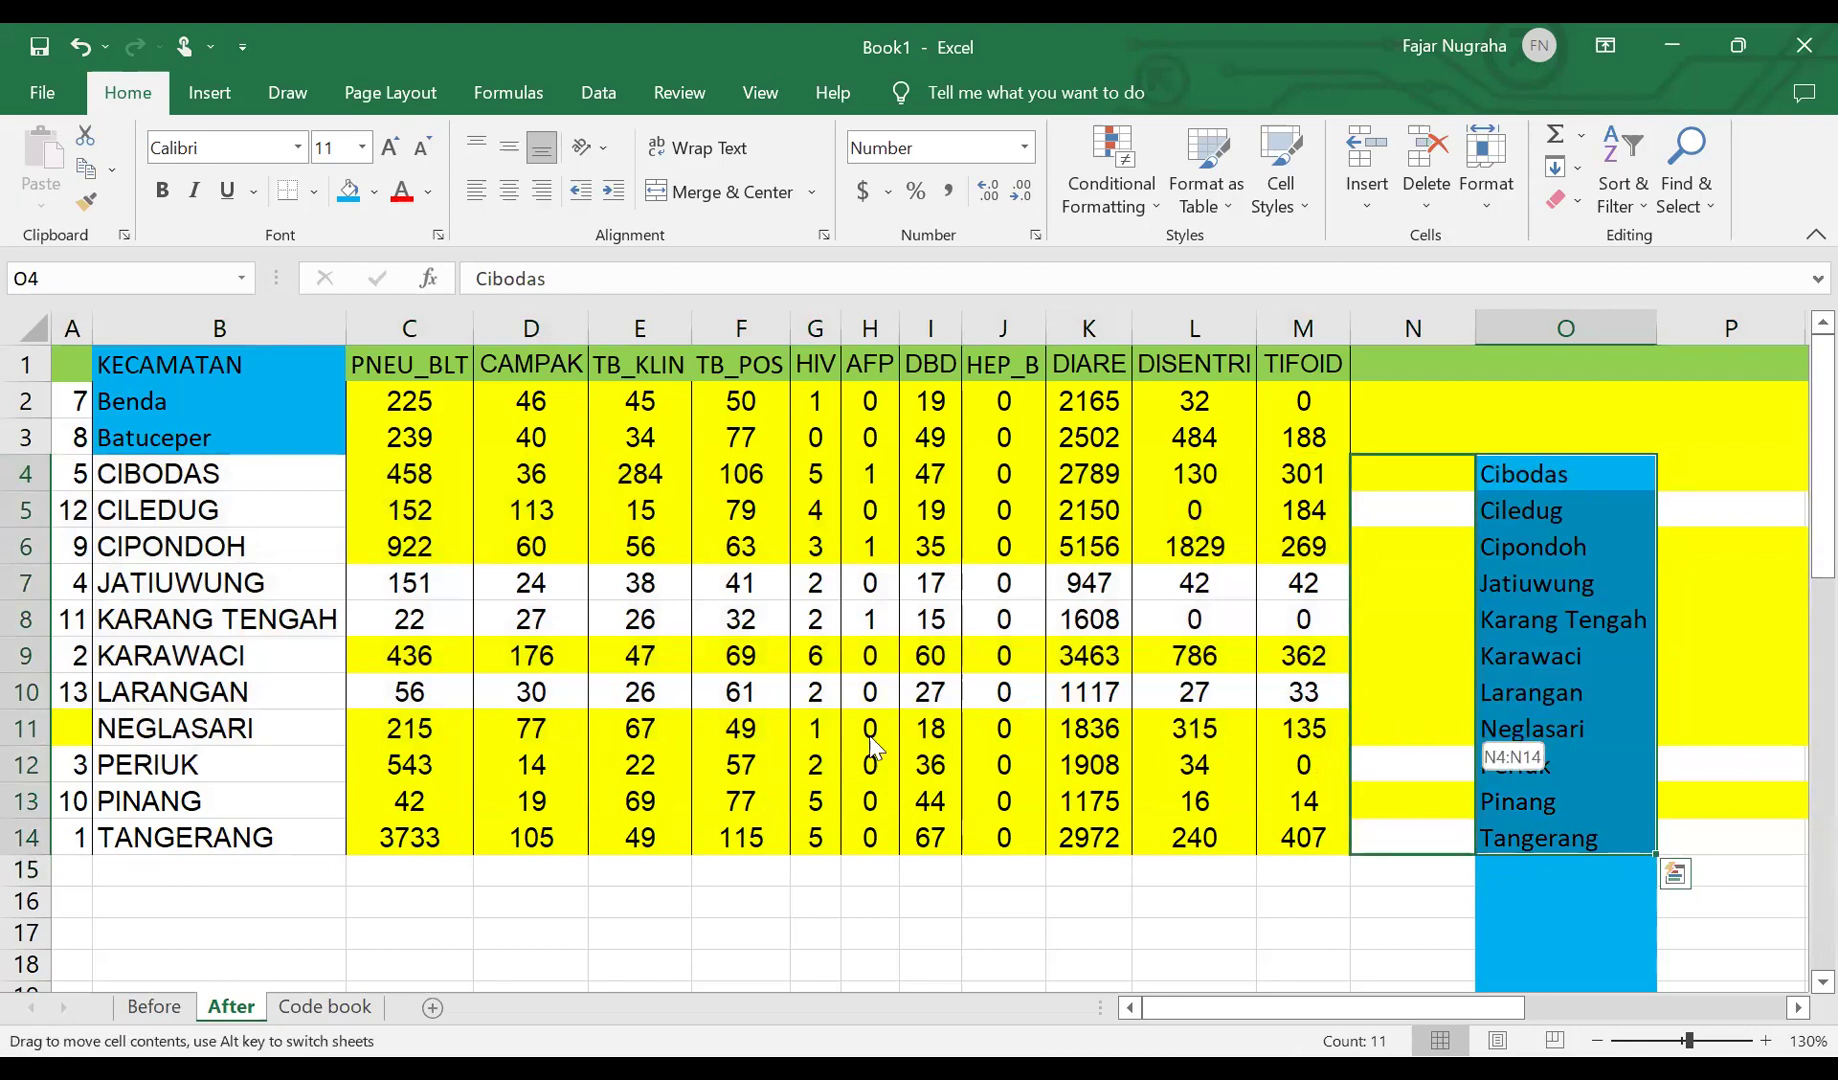
left_click_drag(448, 710, 289, 732)
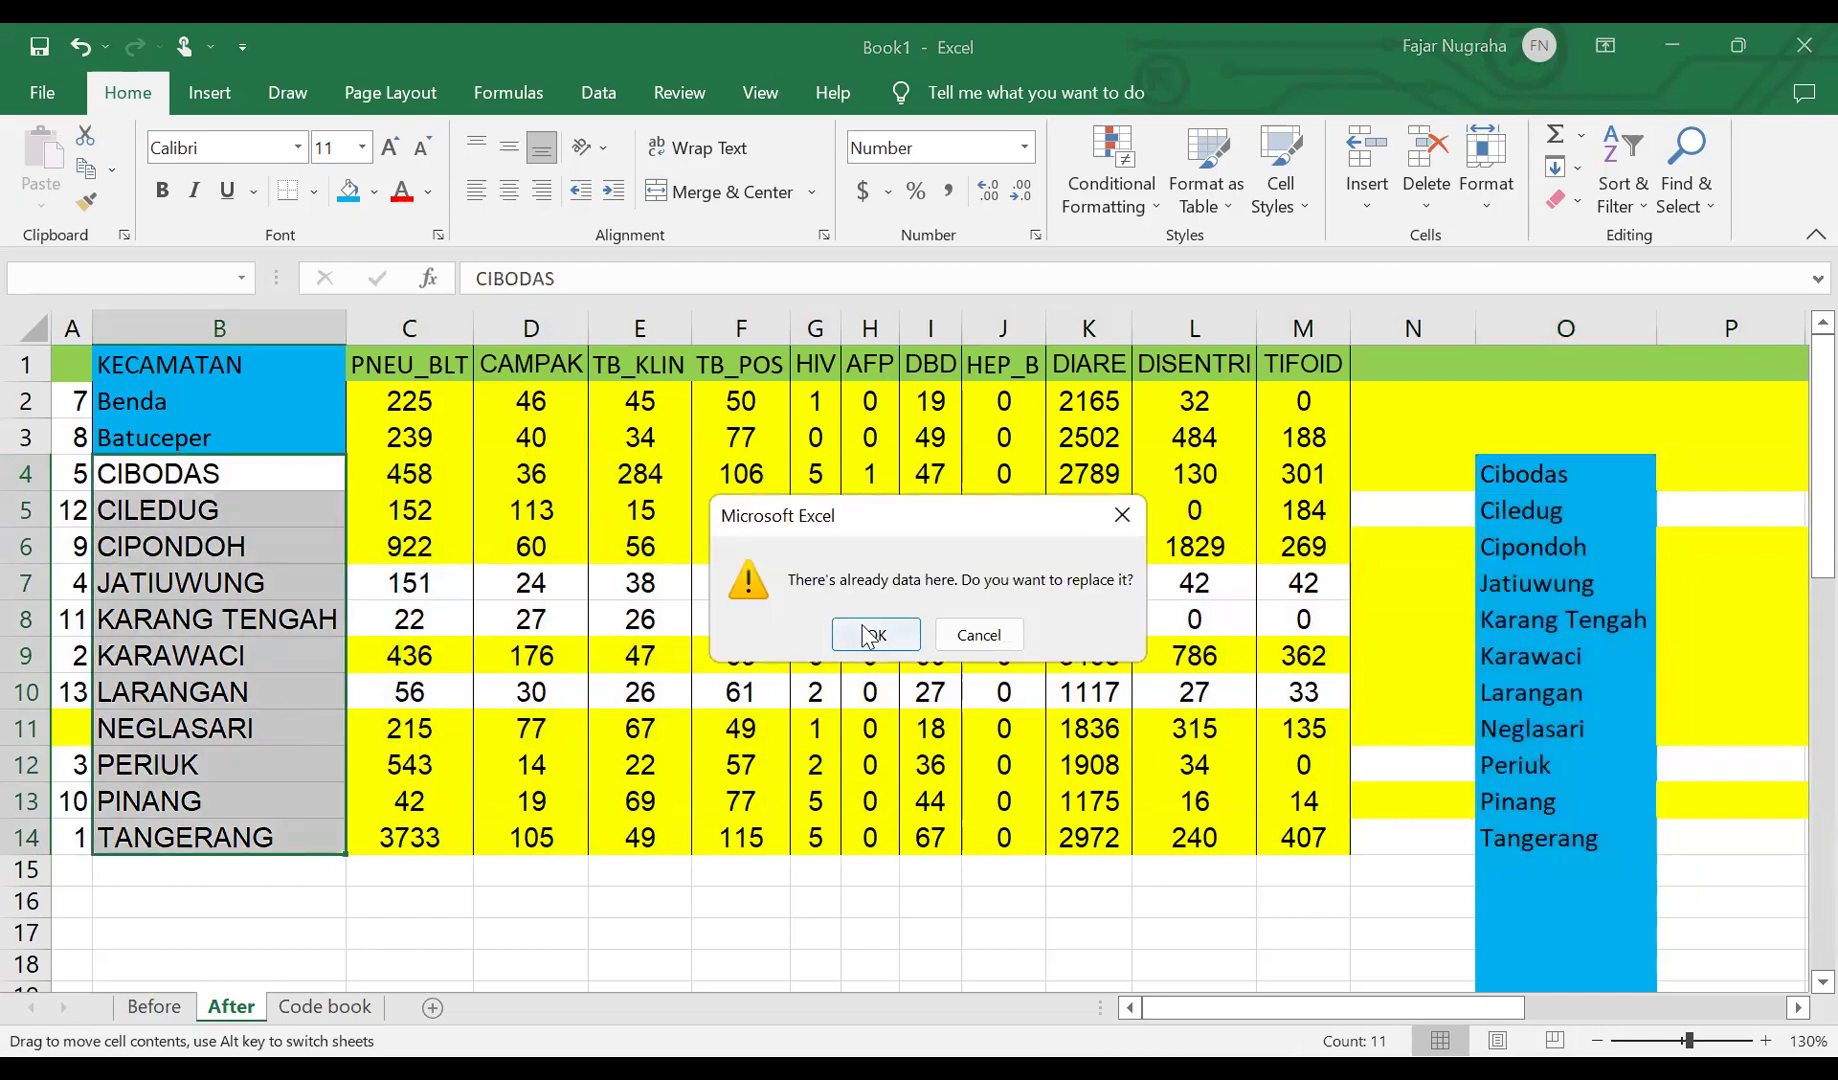
left_click(873, 634)
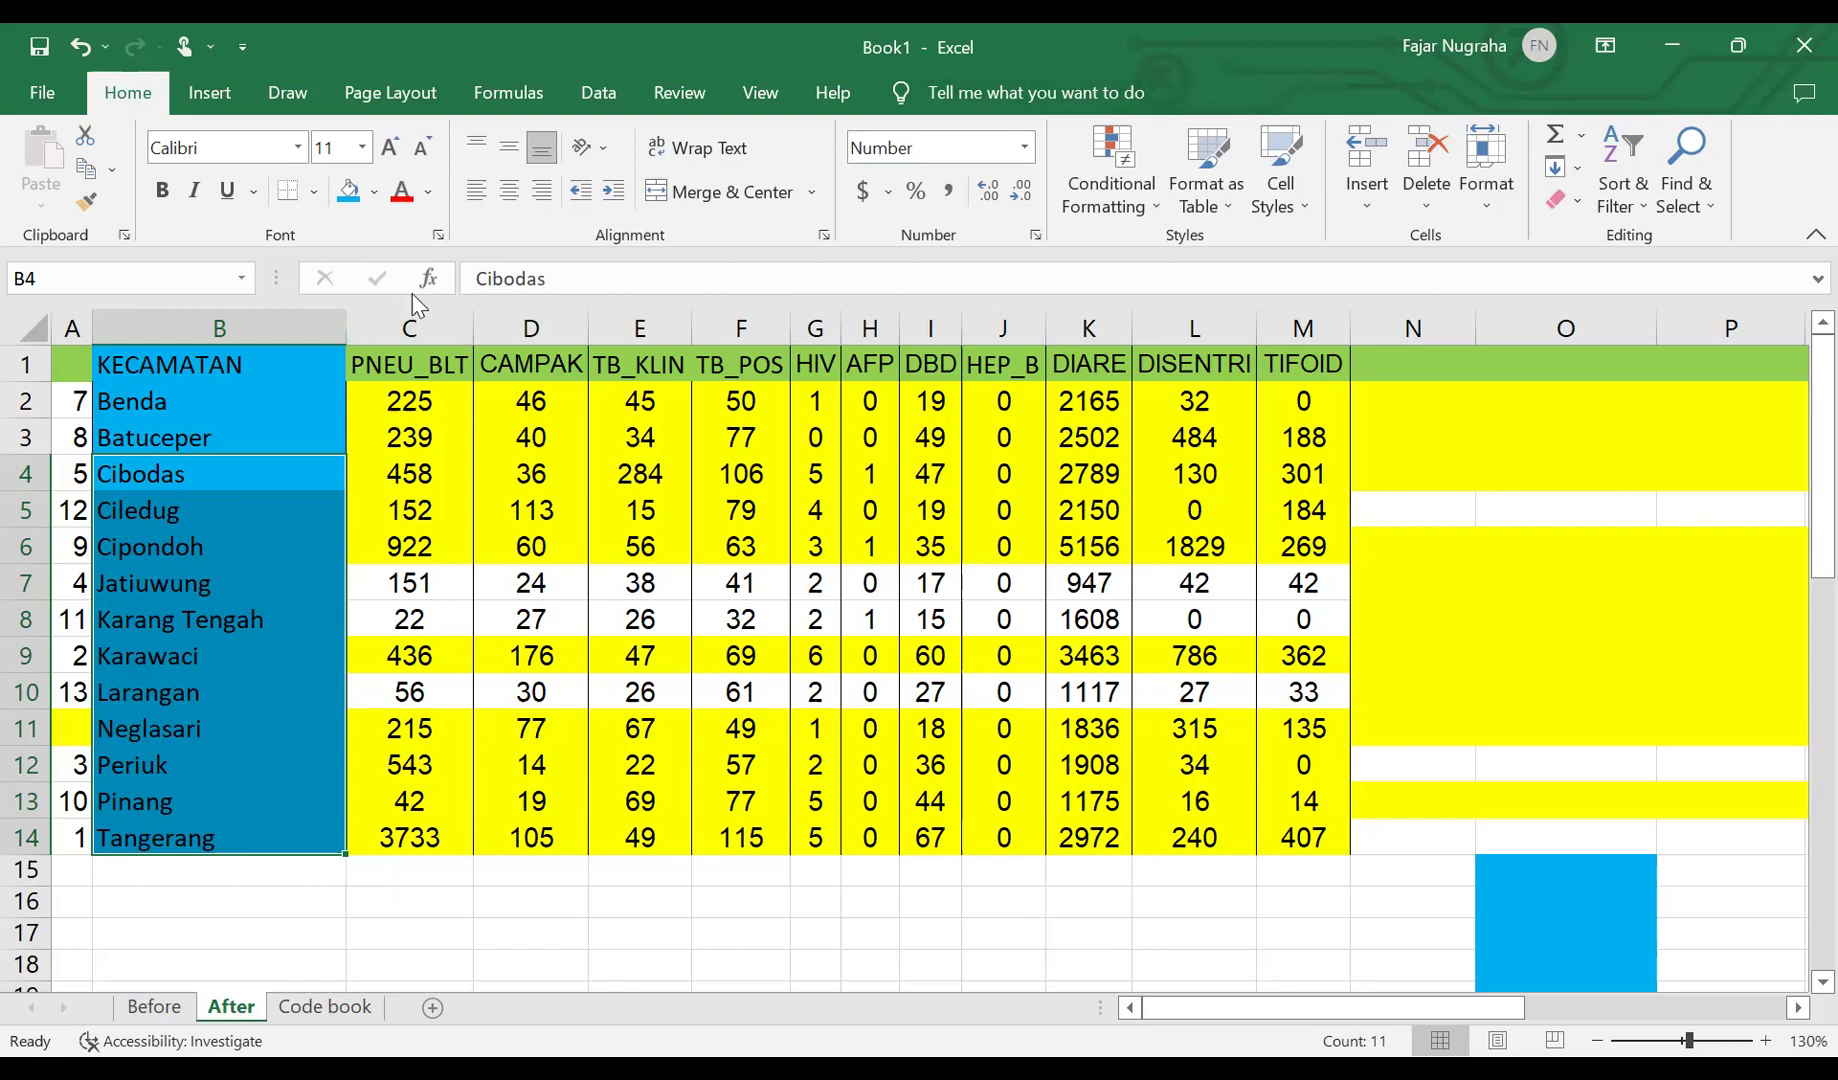
- Delete column A with the row numbers from the After sheet so KECAMATAN is the first column
left_click(71, 322)
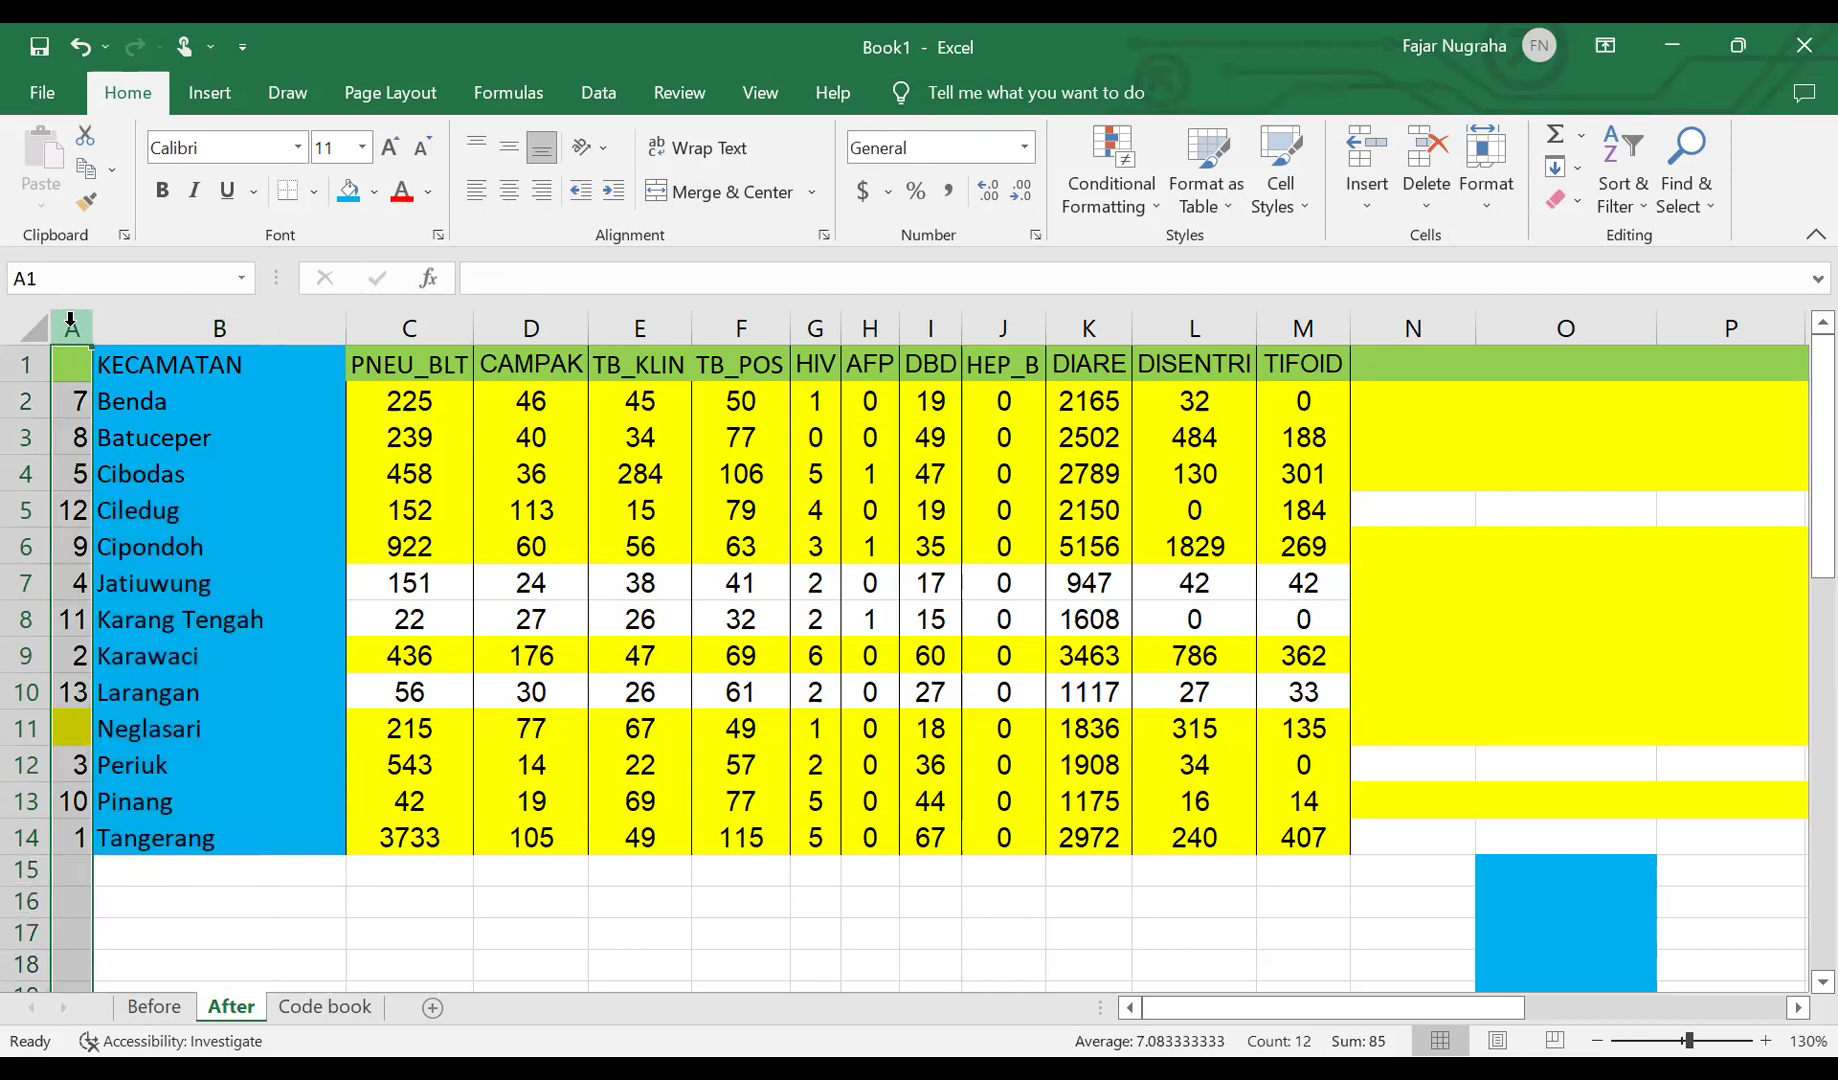
right_click(71, 322)
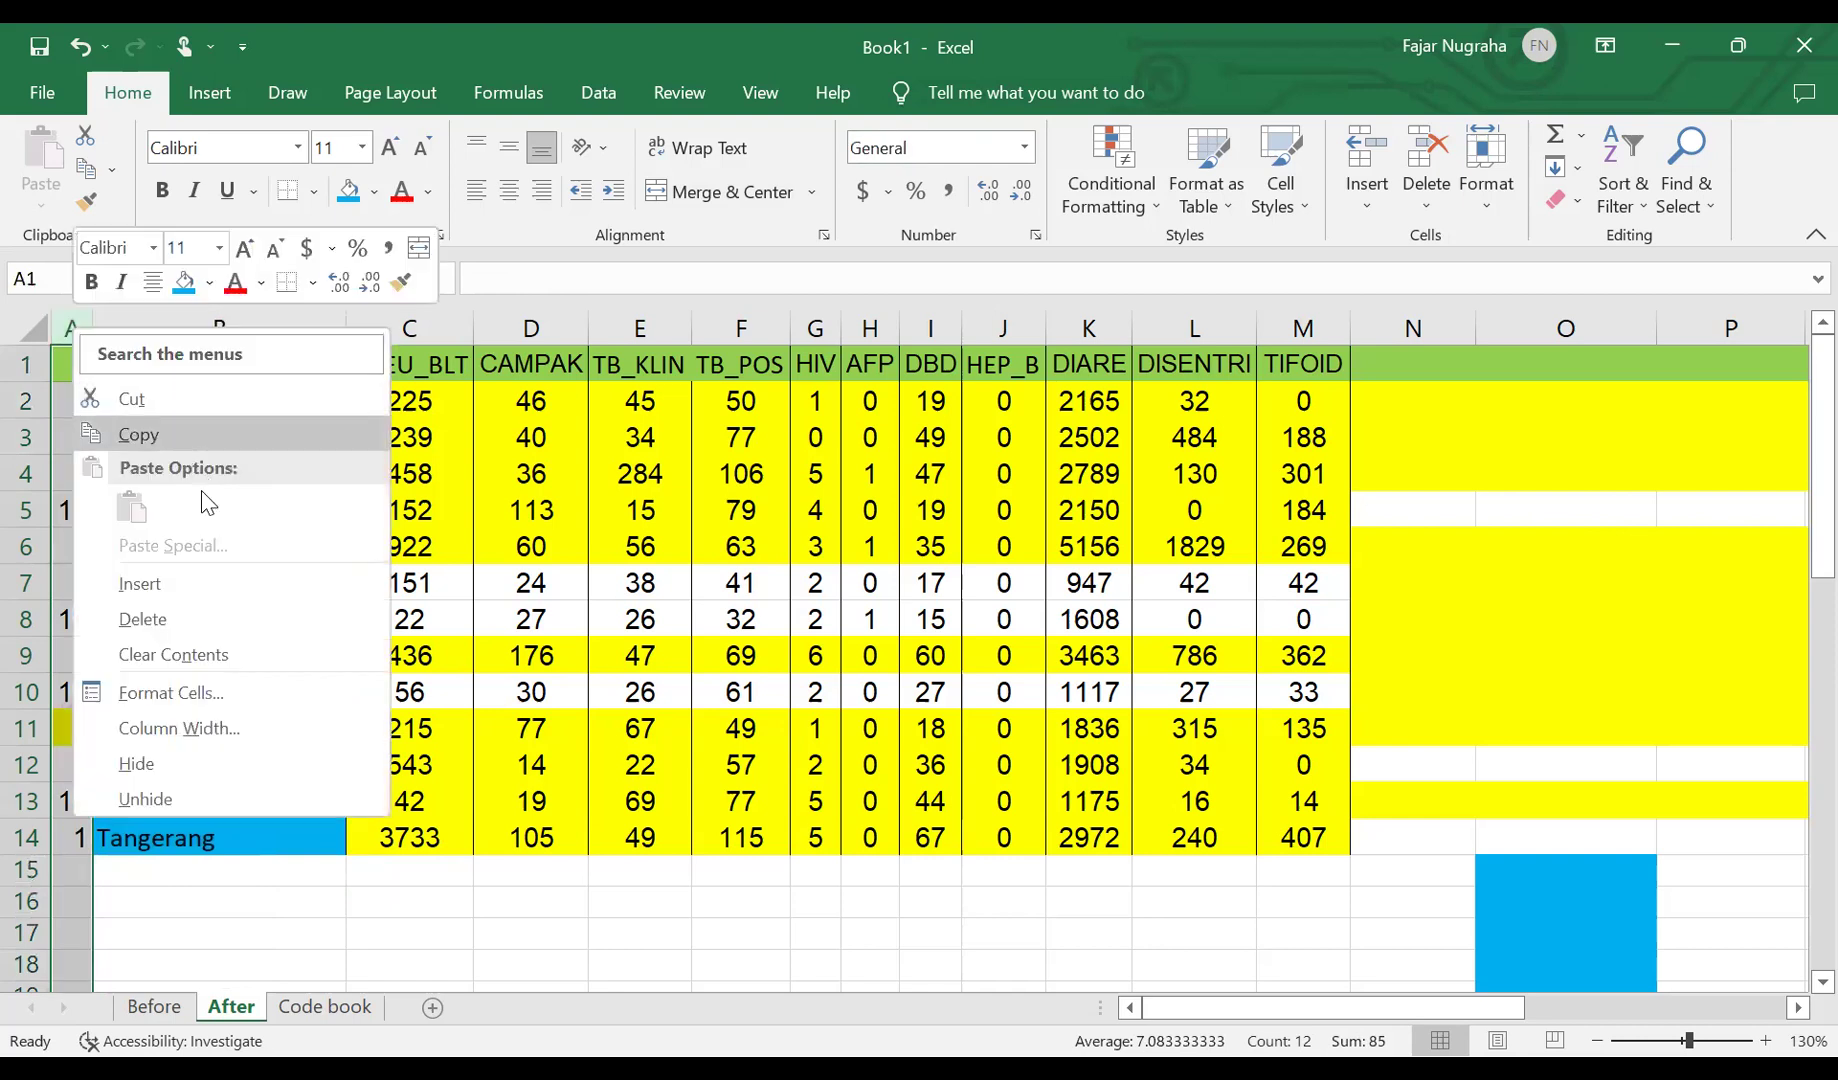
left_click(210, 617)
left_click(1147, 932)
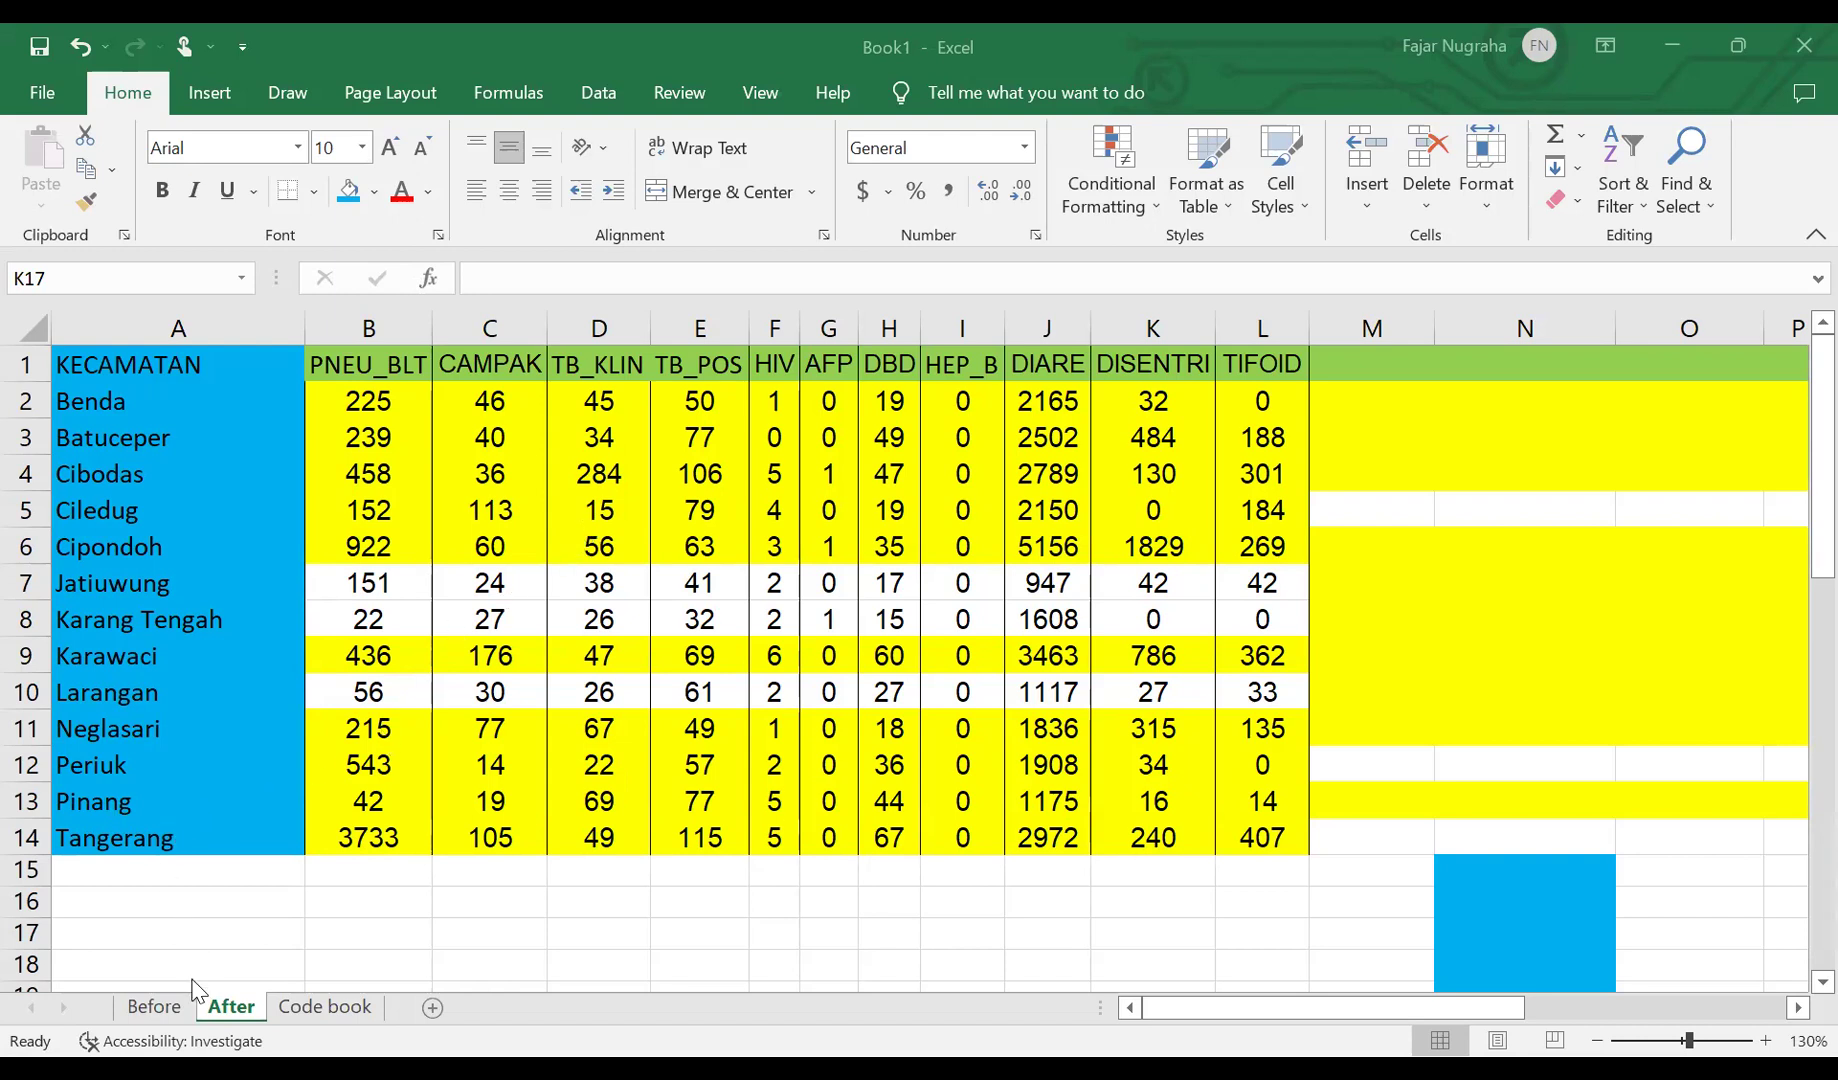
- Compare the original disease table on the Before sheet with the cleaned table on the After sheet
left_click(155, 1008)
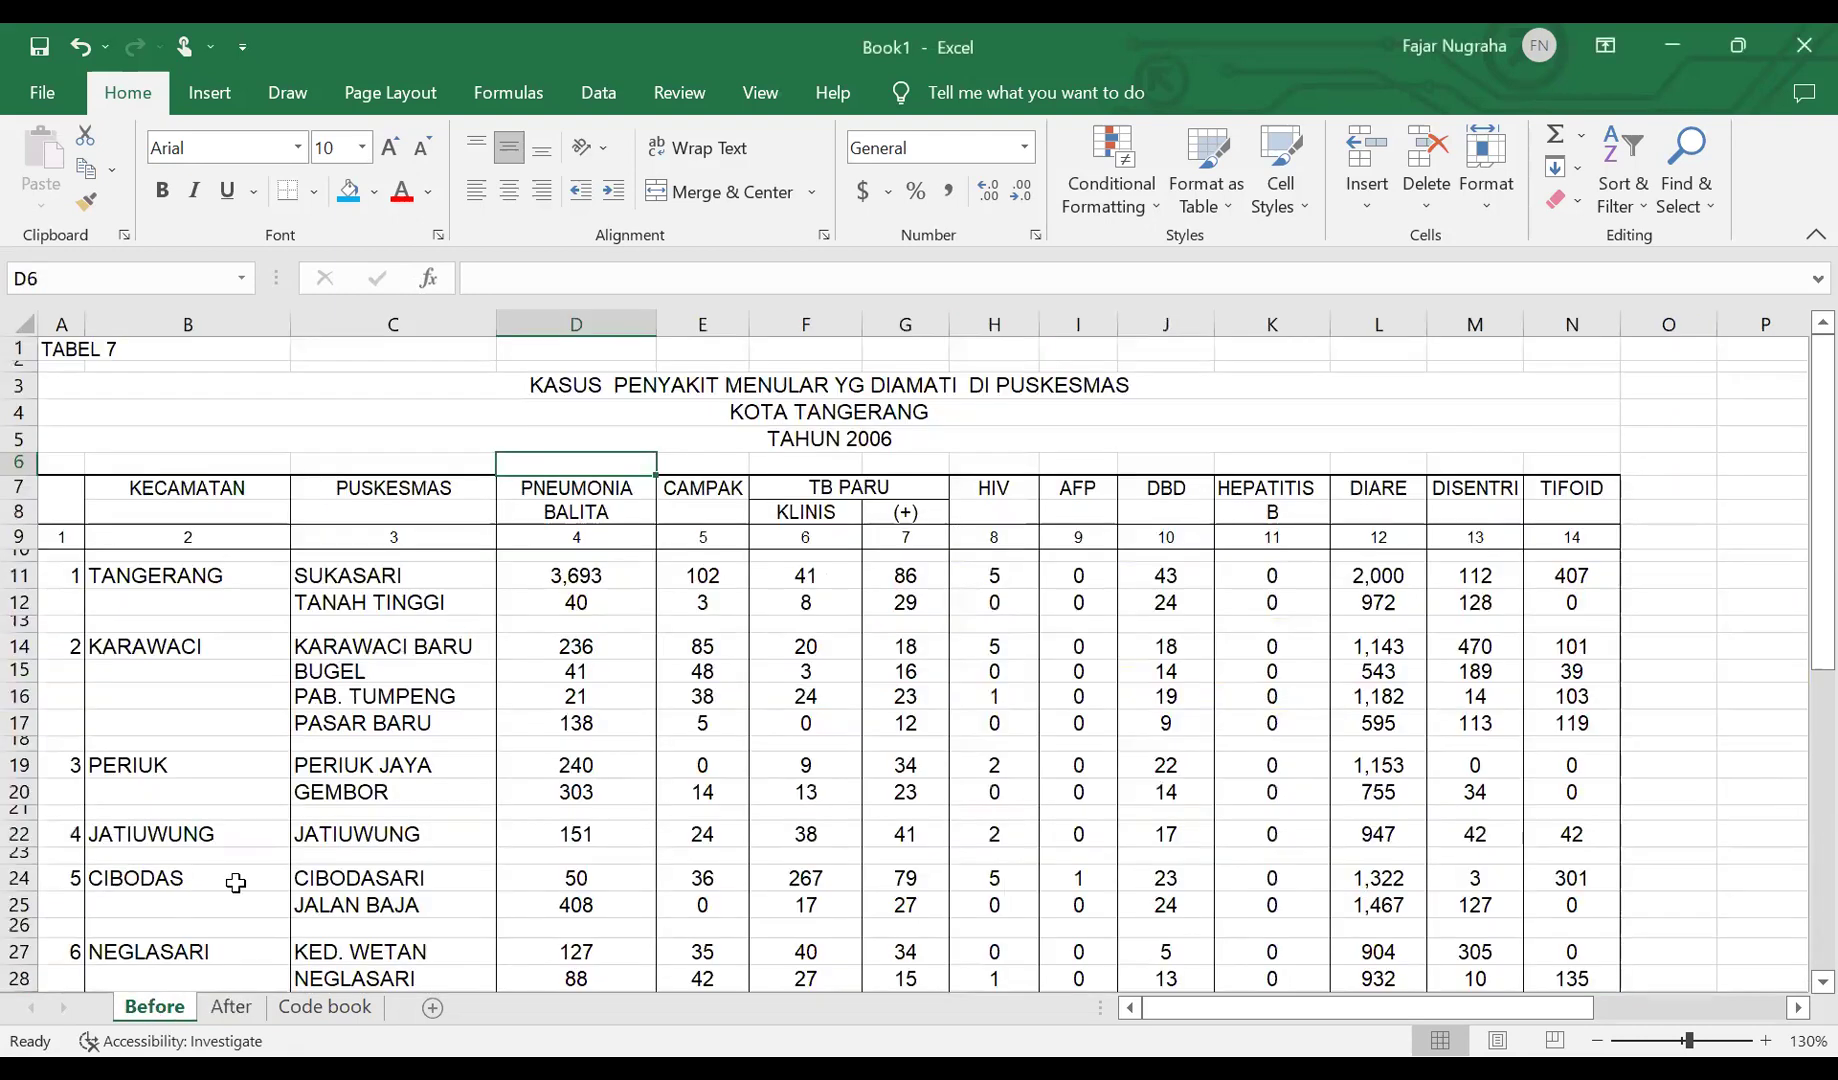
scroll(305, 812, "down", 1, "ctrl")
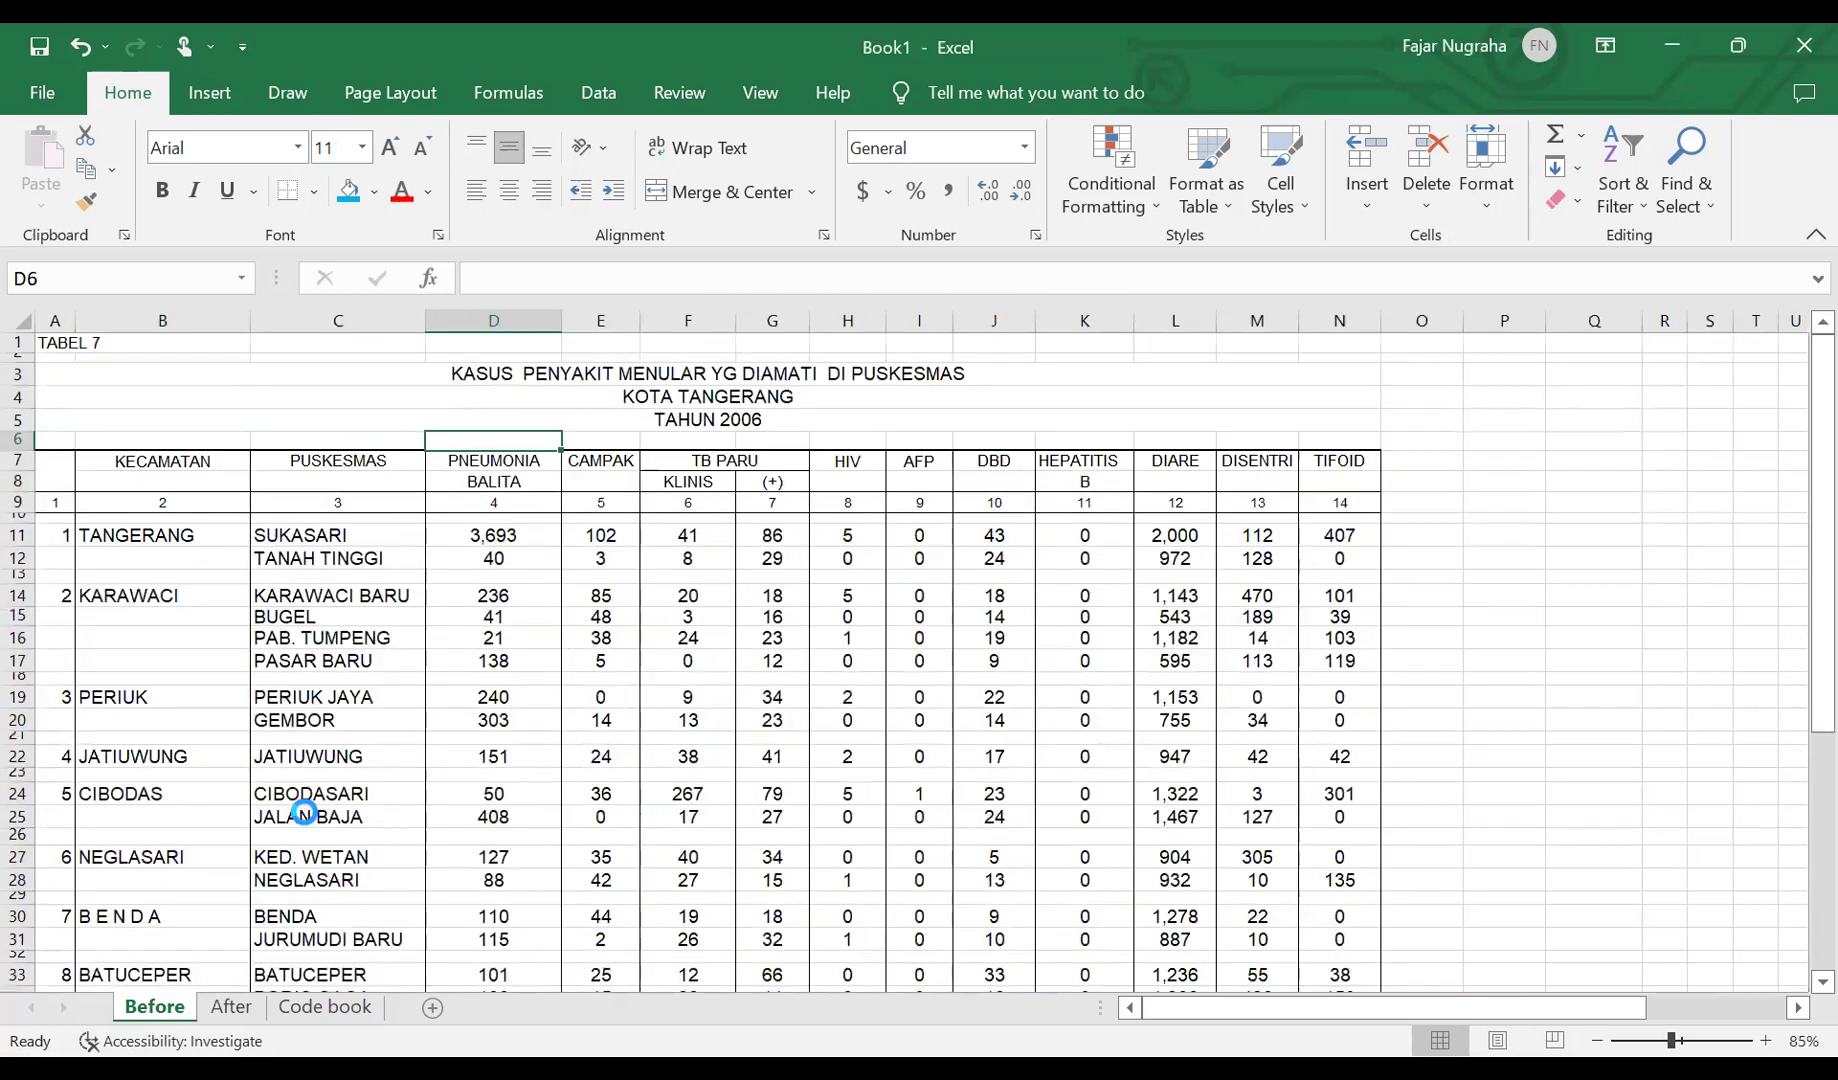
scroll(295, 808, "down", 1, "ctrl")
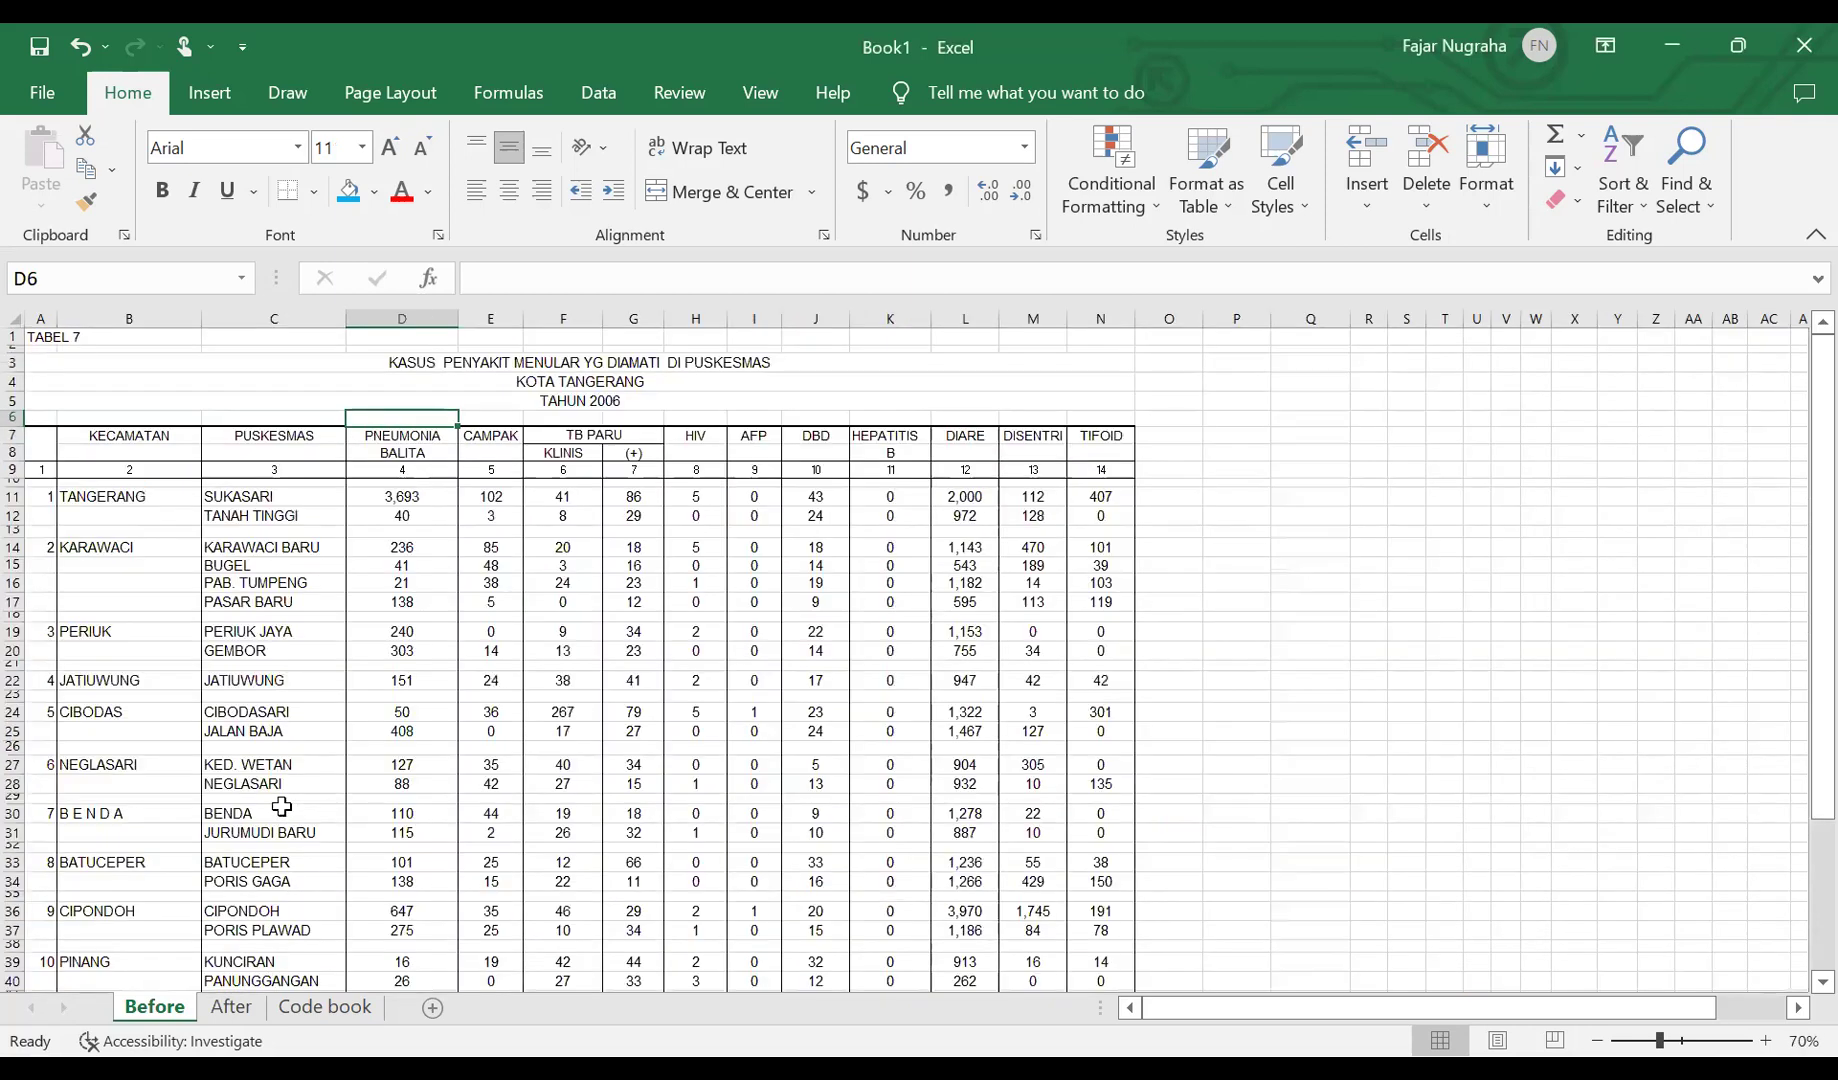
left_click(240, 1008)
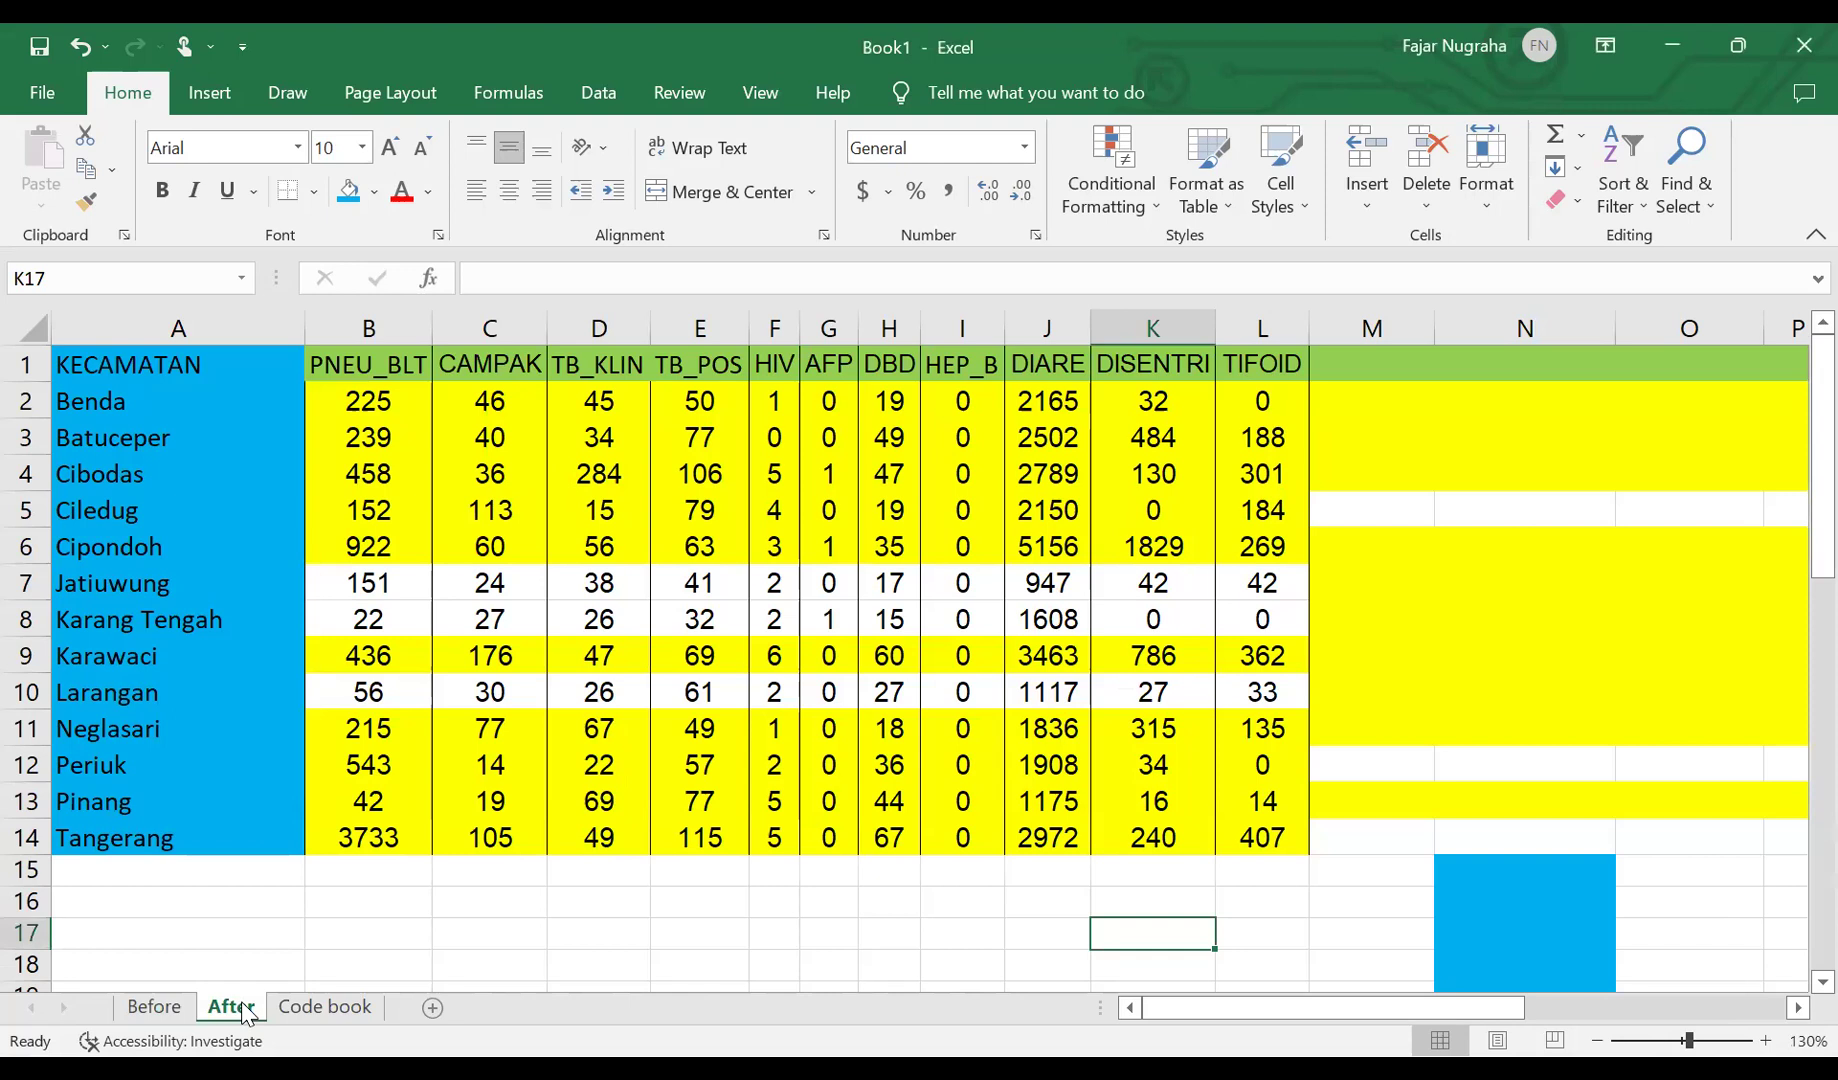
left_click(186, 1010)
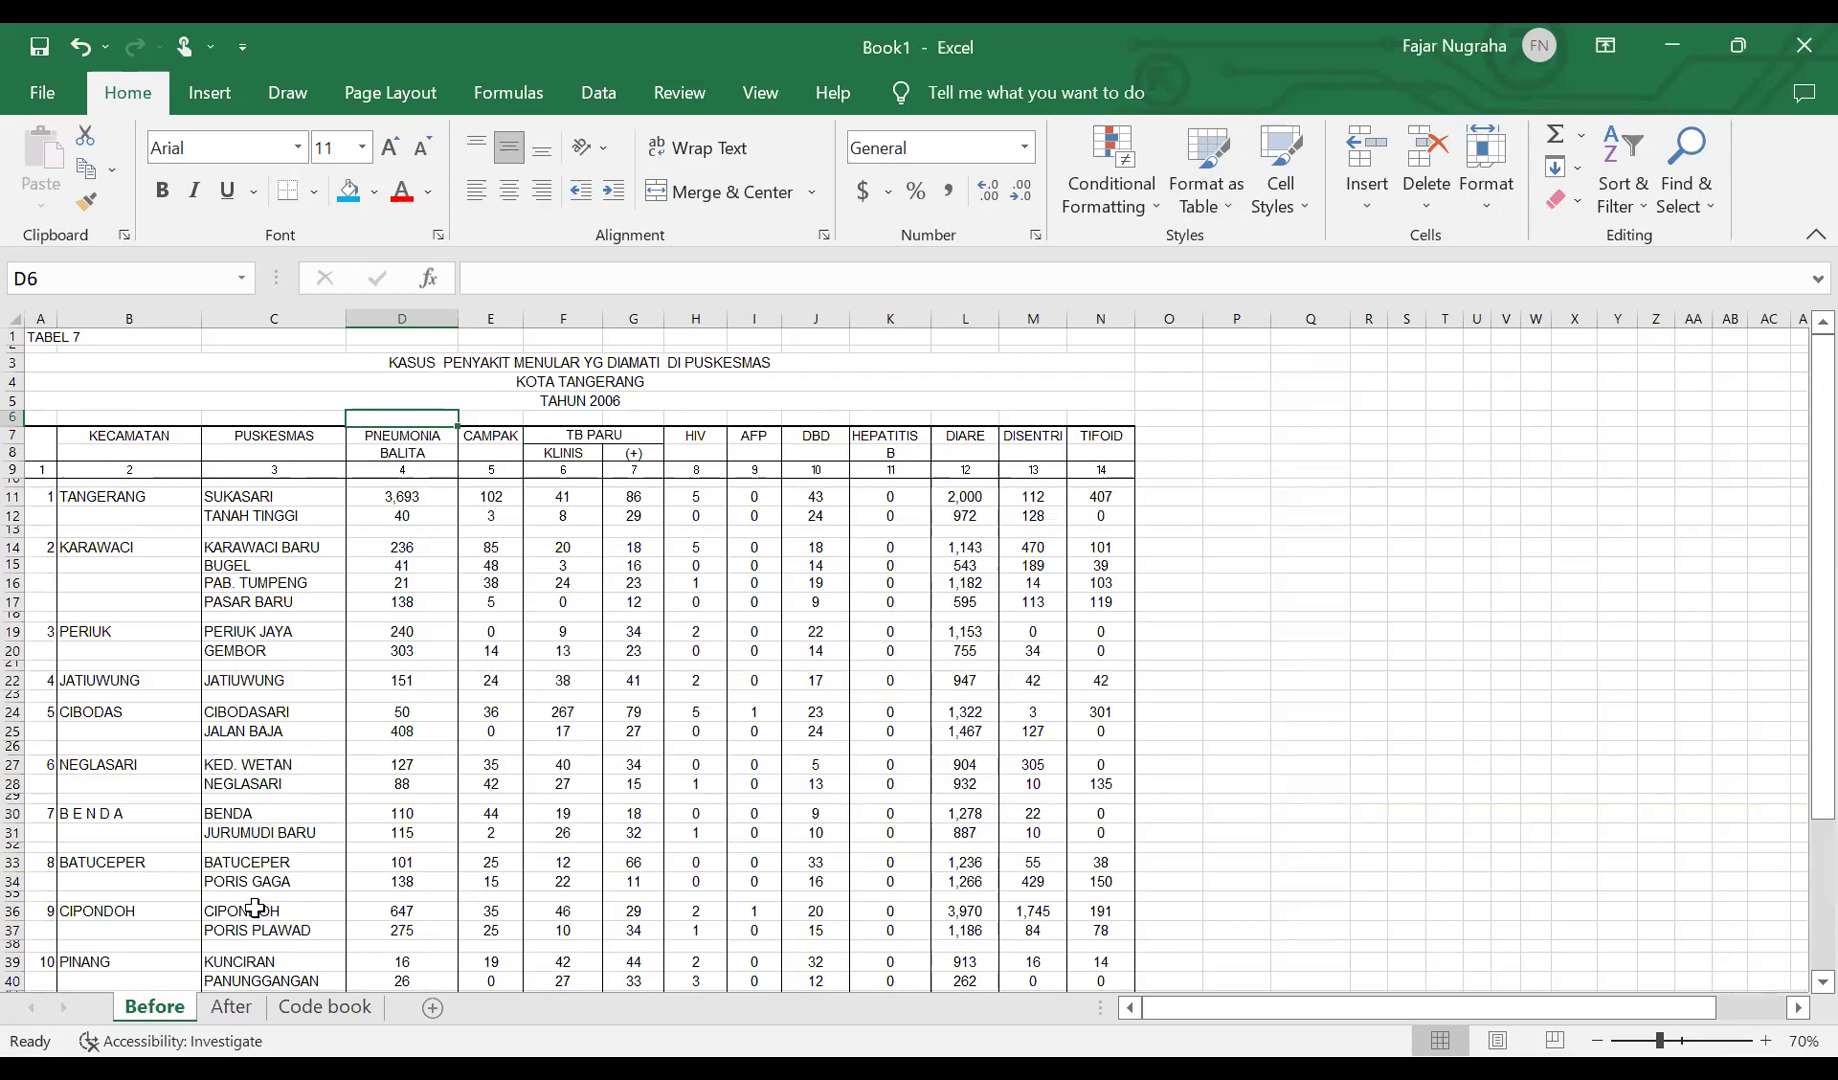
left_click(227, 1012)
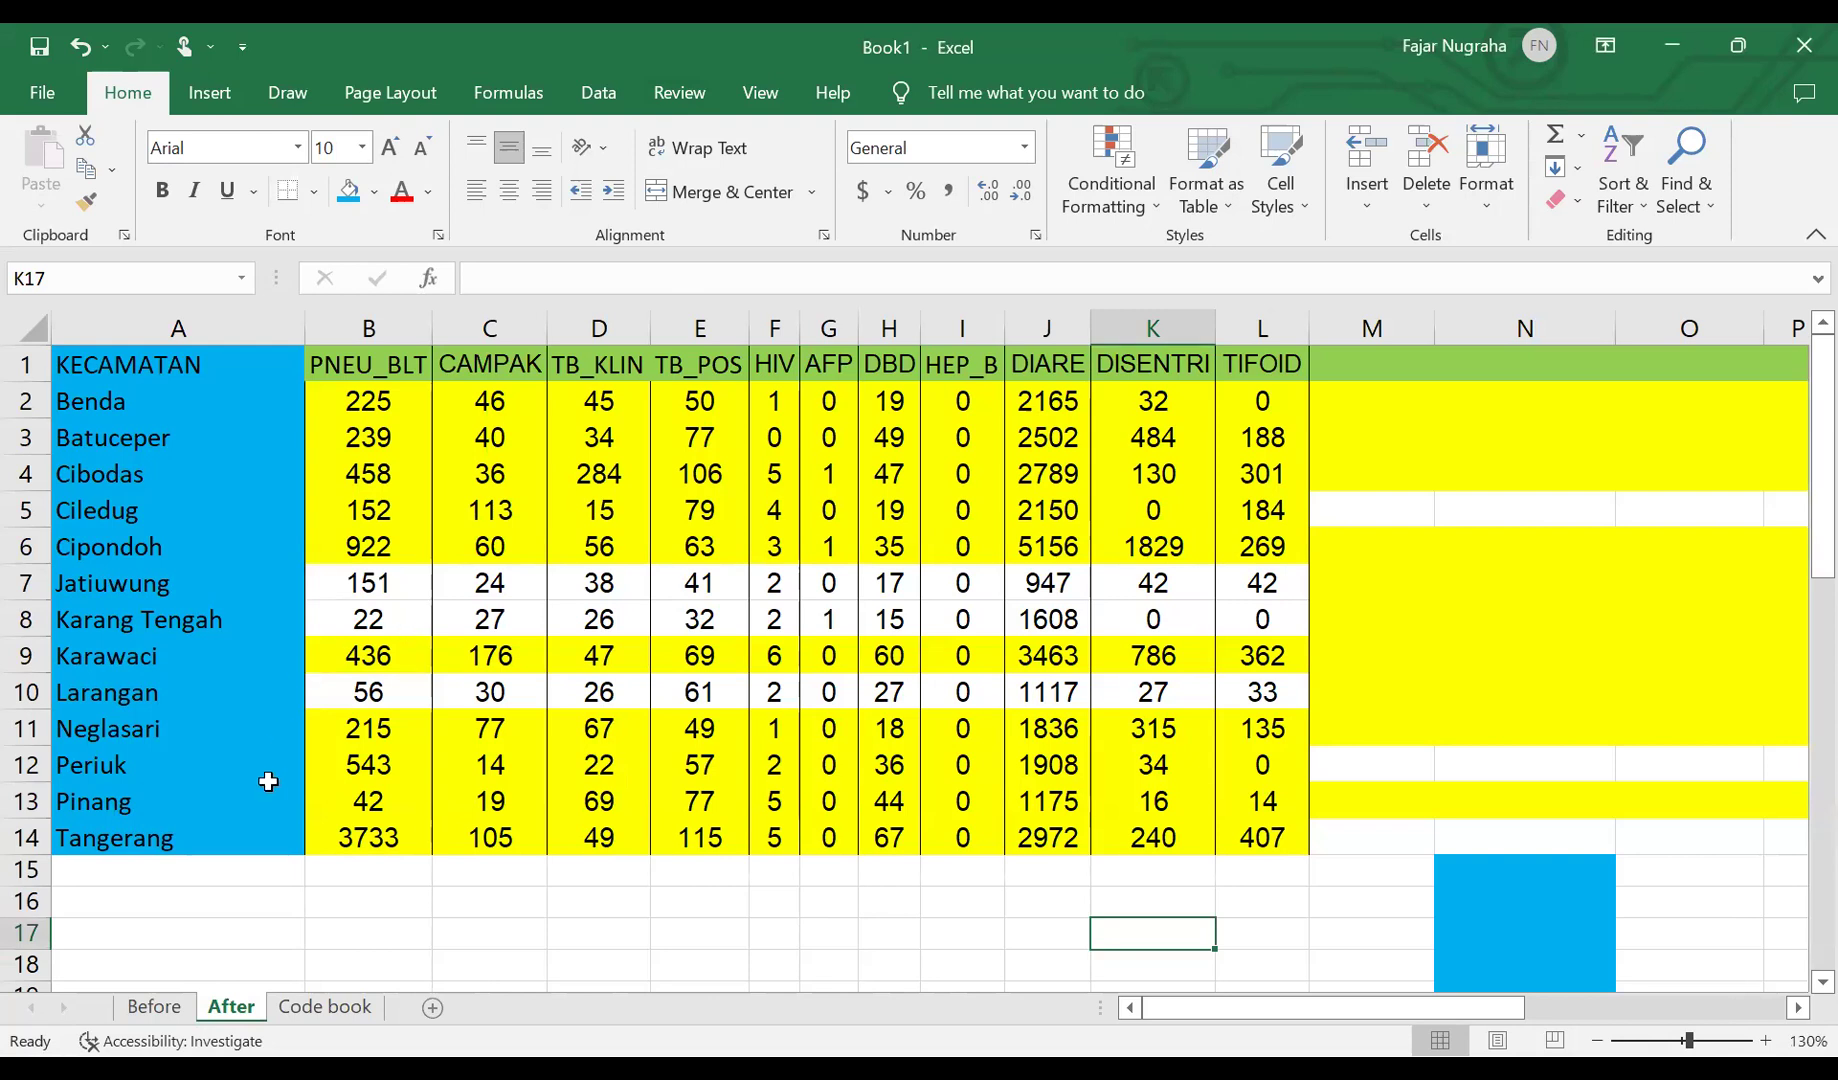
left_click(160, 1010)
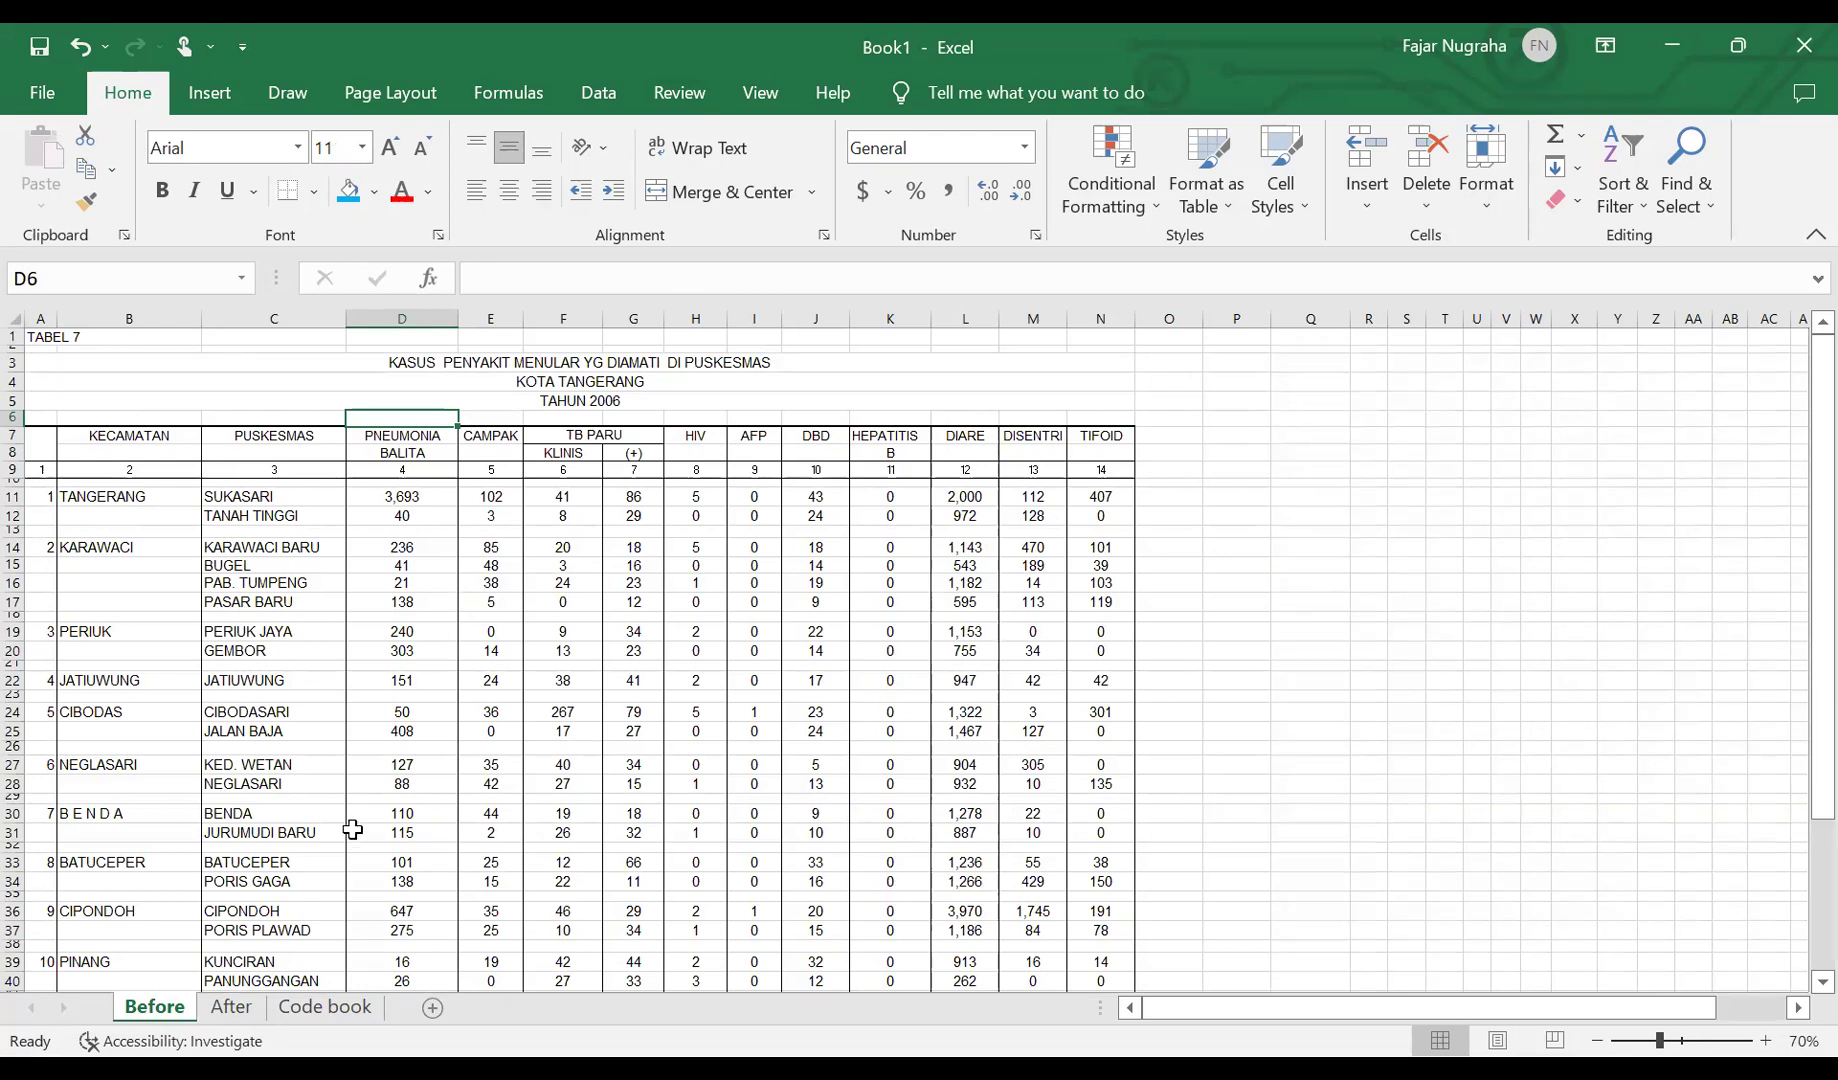
left_click(231, 1006)
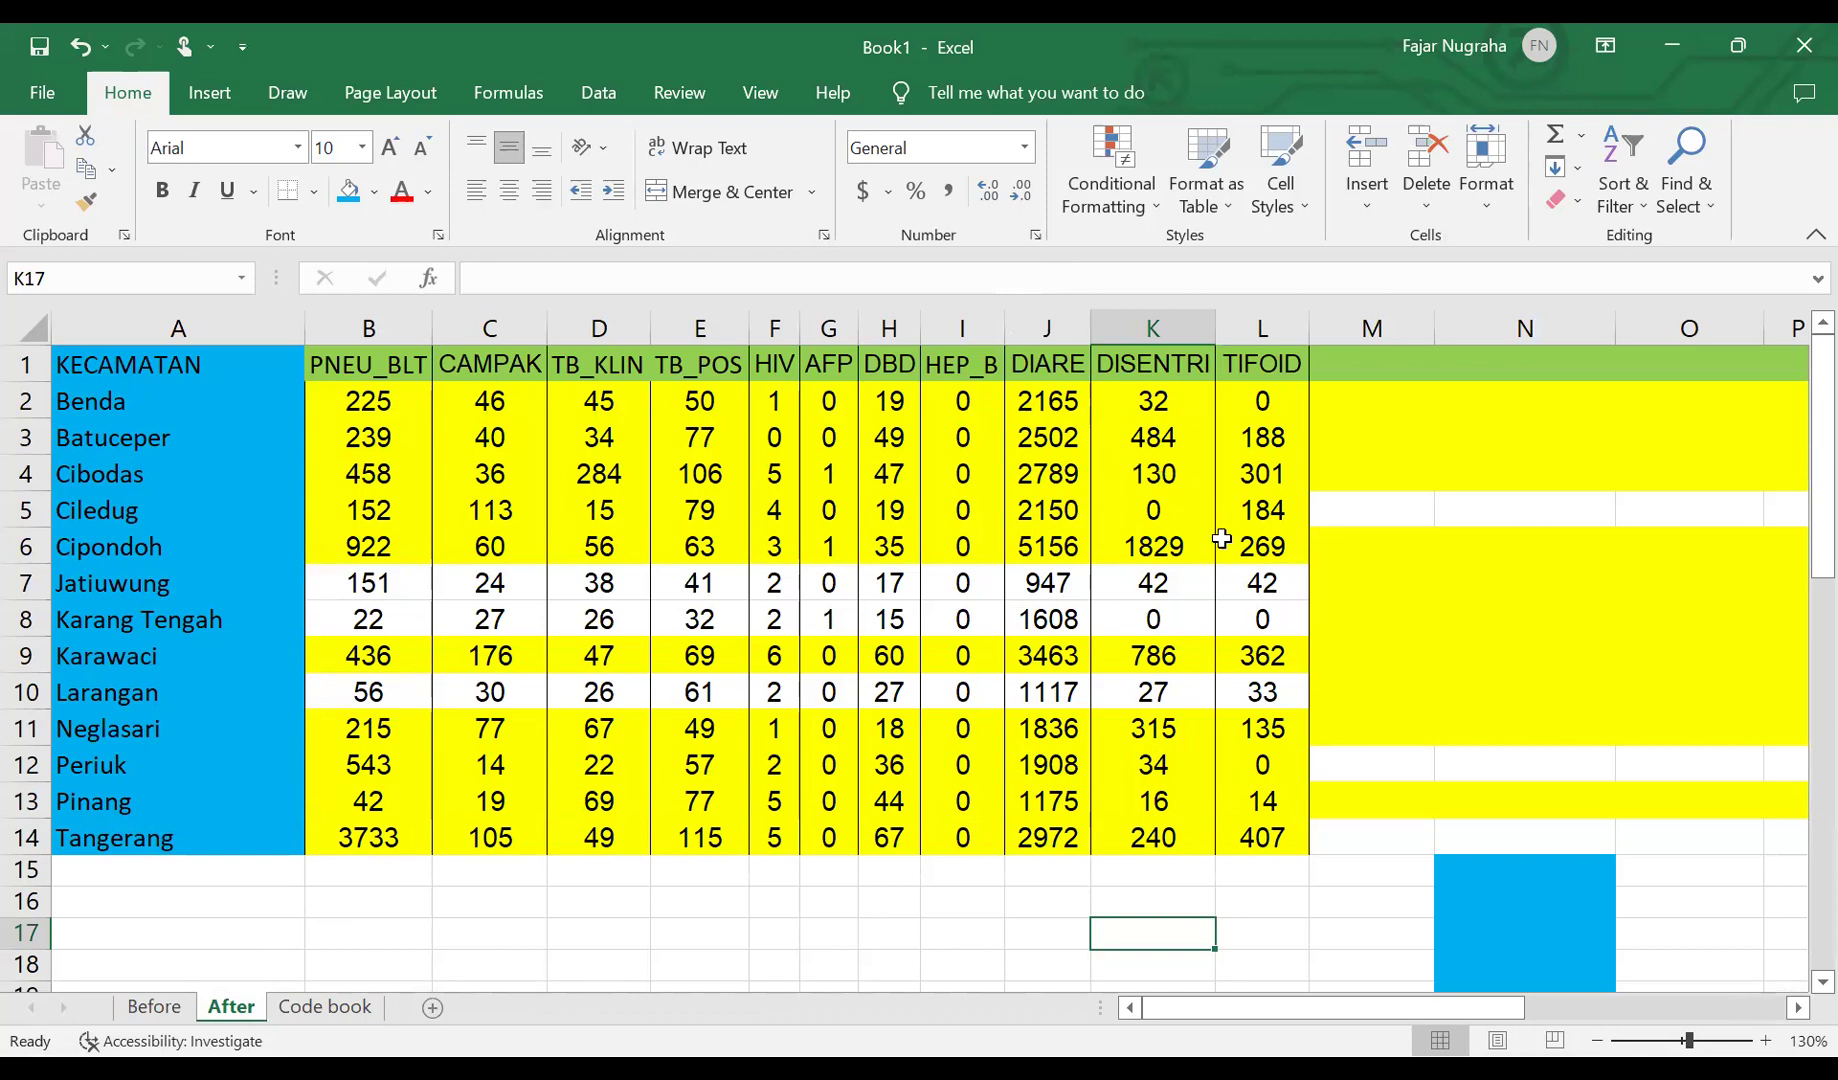
- Enter -1 as the HEP_B value for Karang Tengah in cell I8
left_click(988, 617)
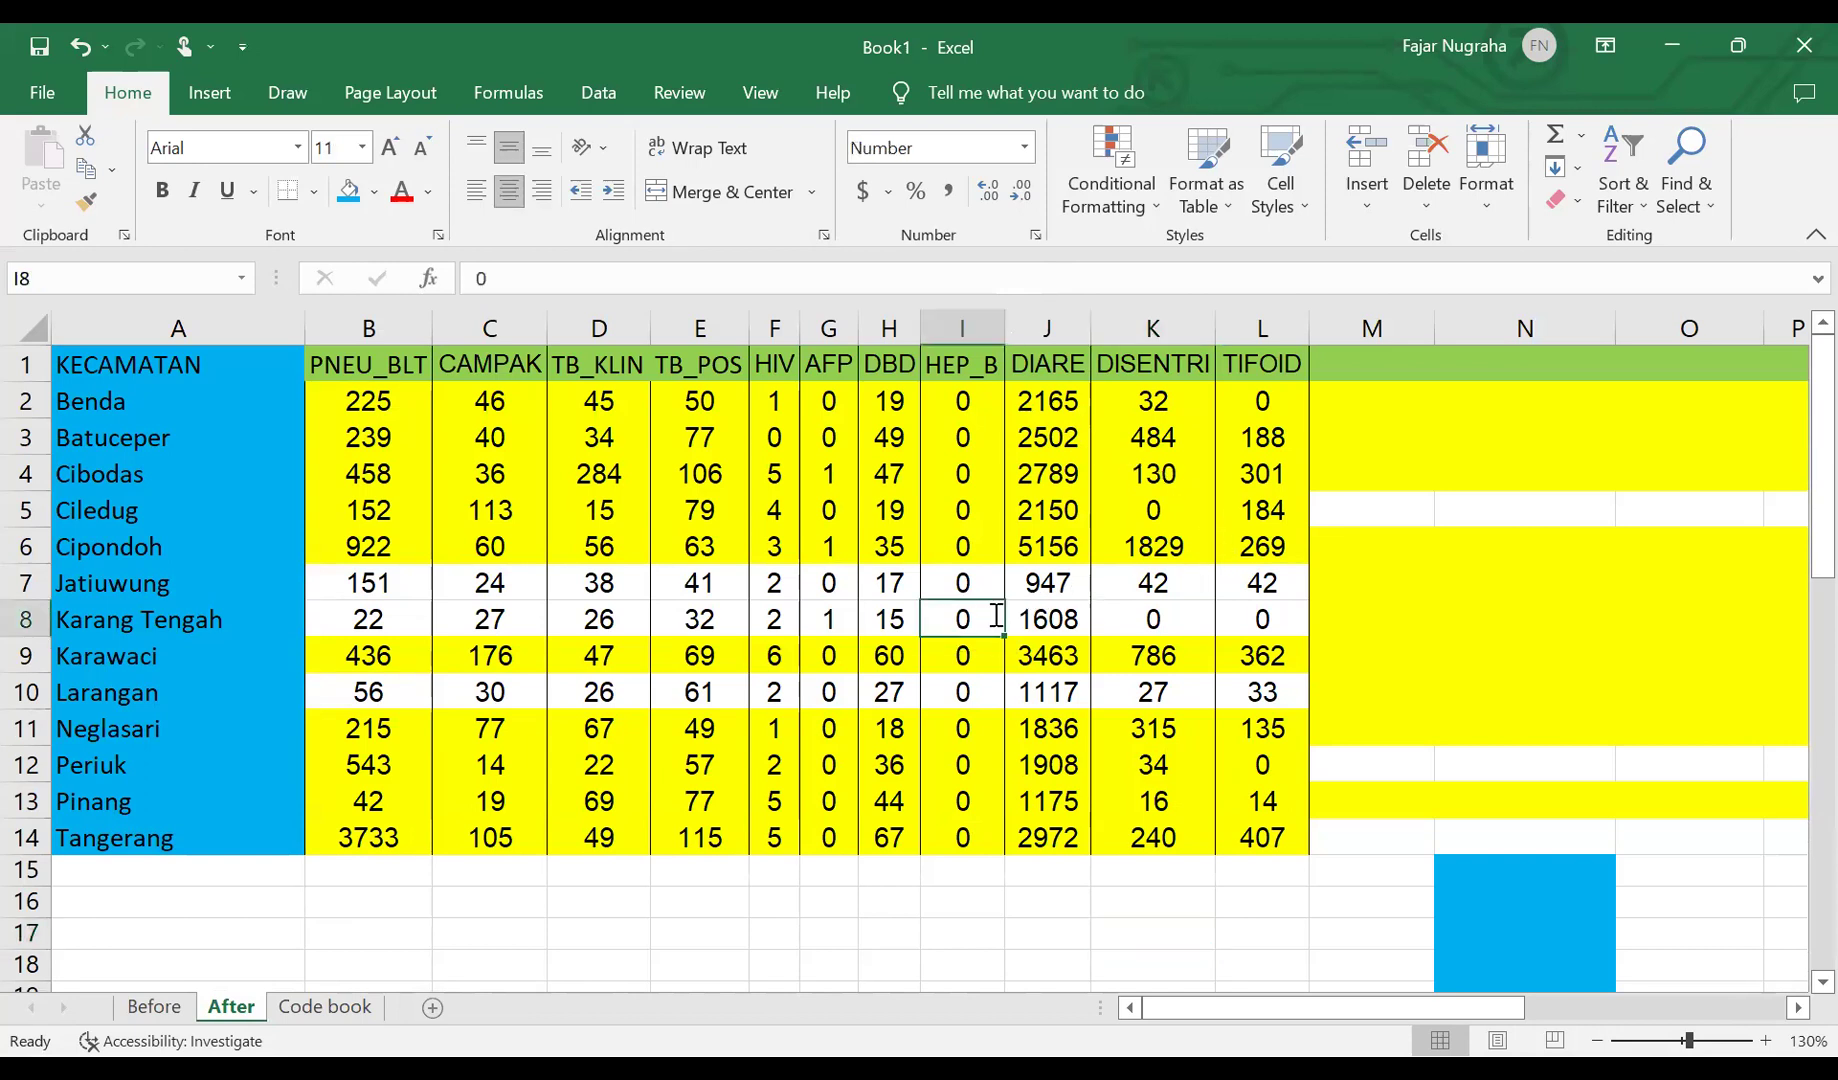
type("-")
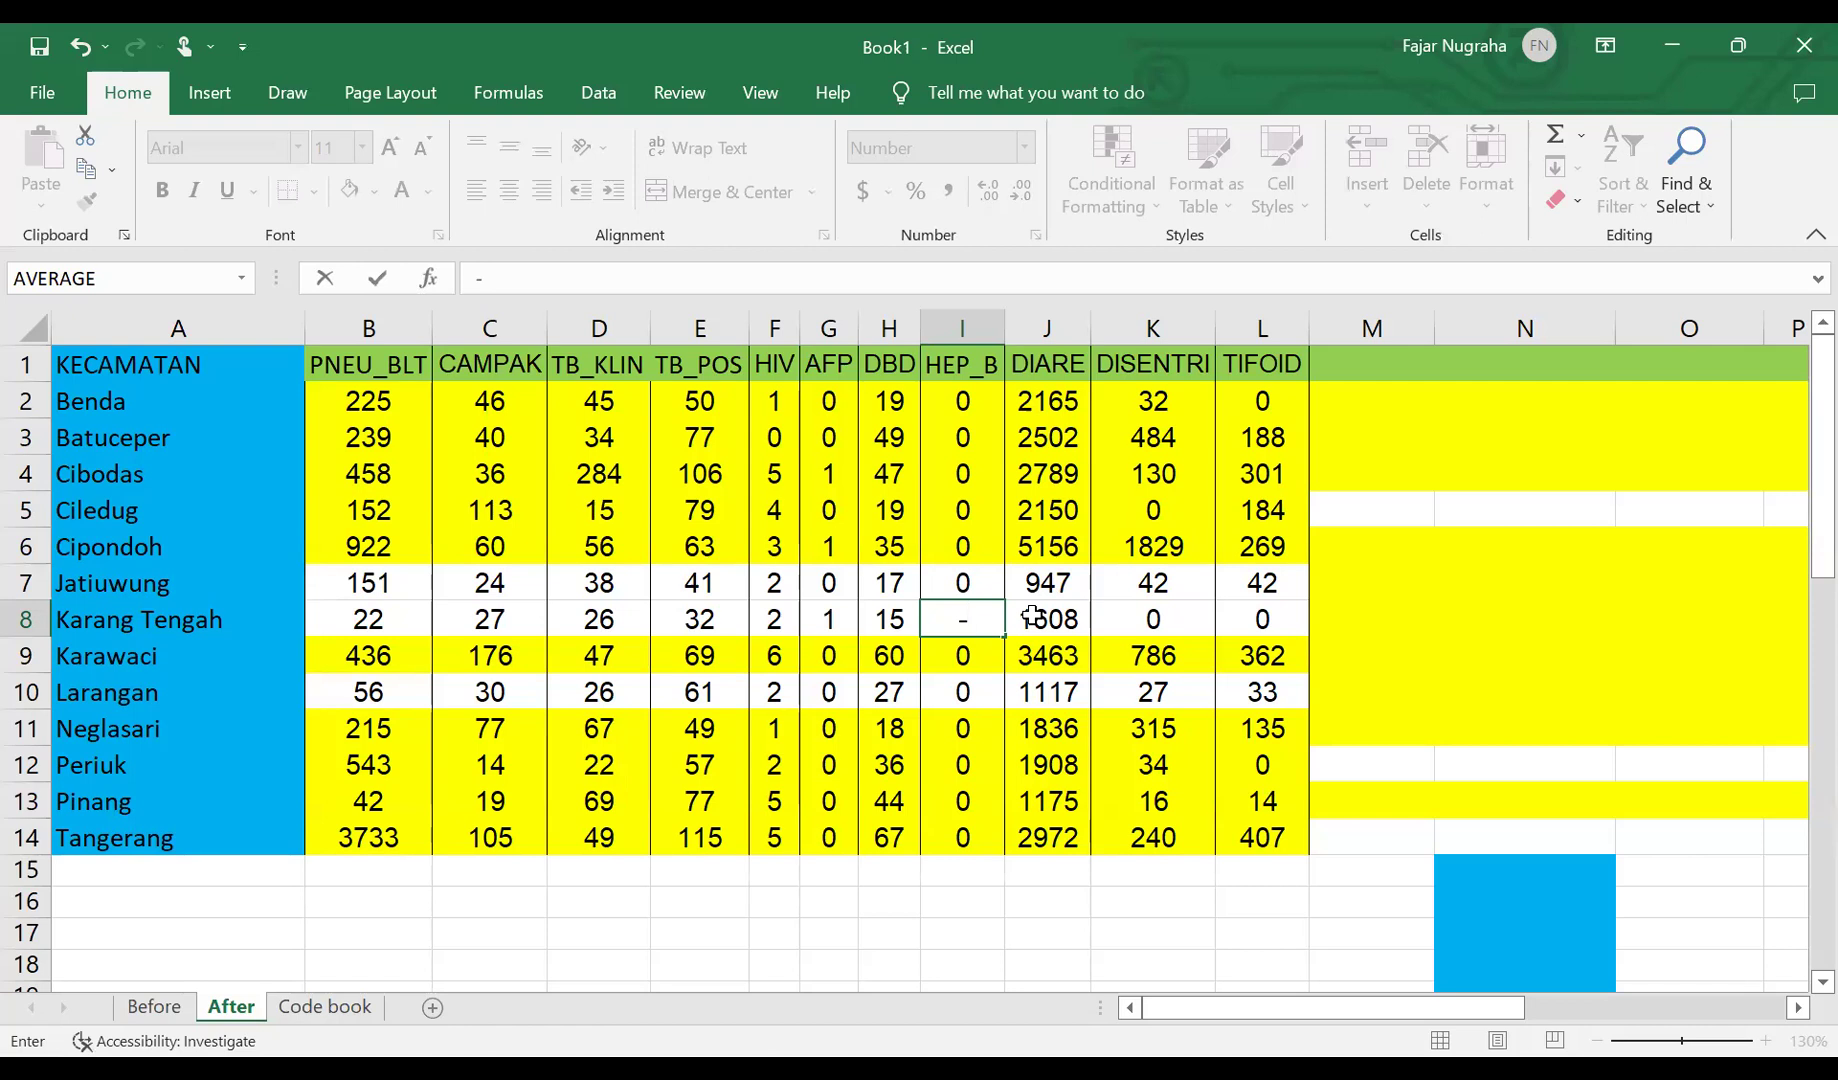
key("BackSpace")
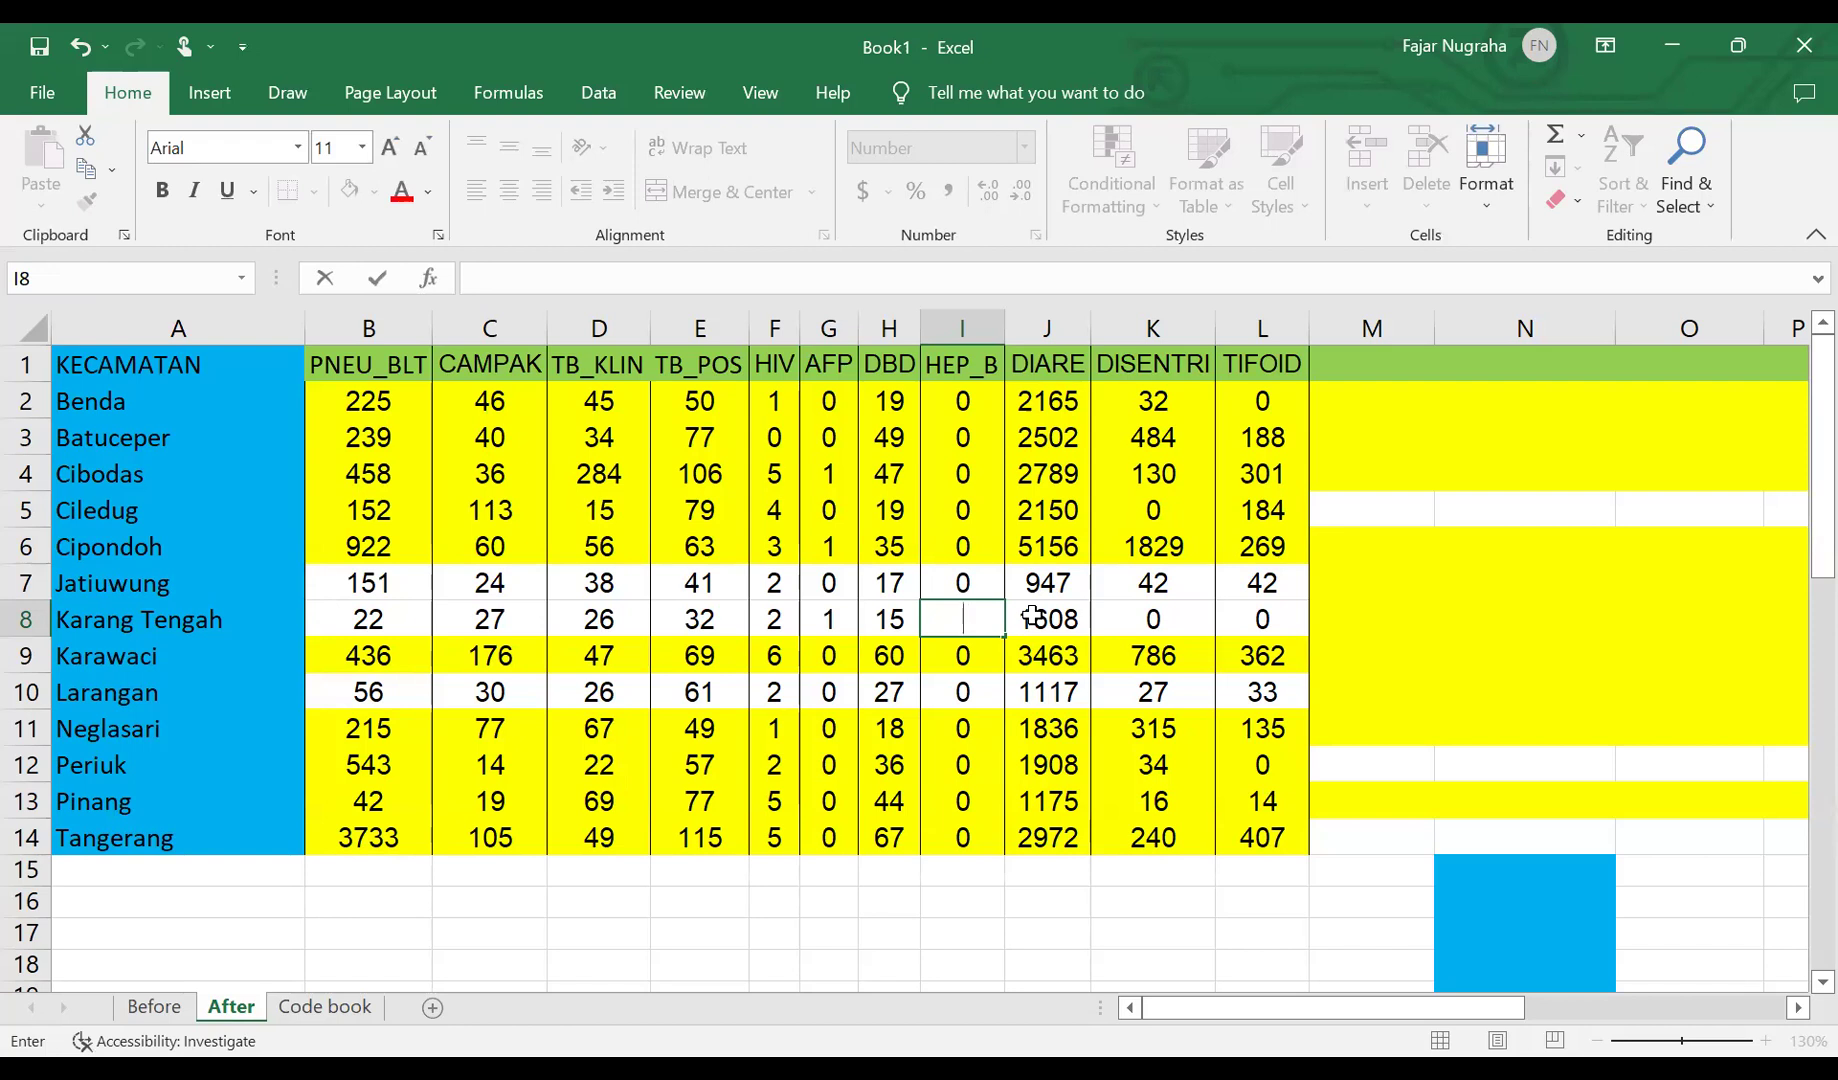
type("-1")
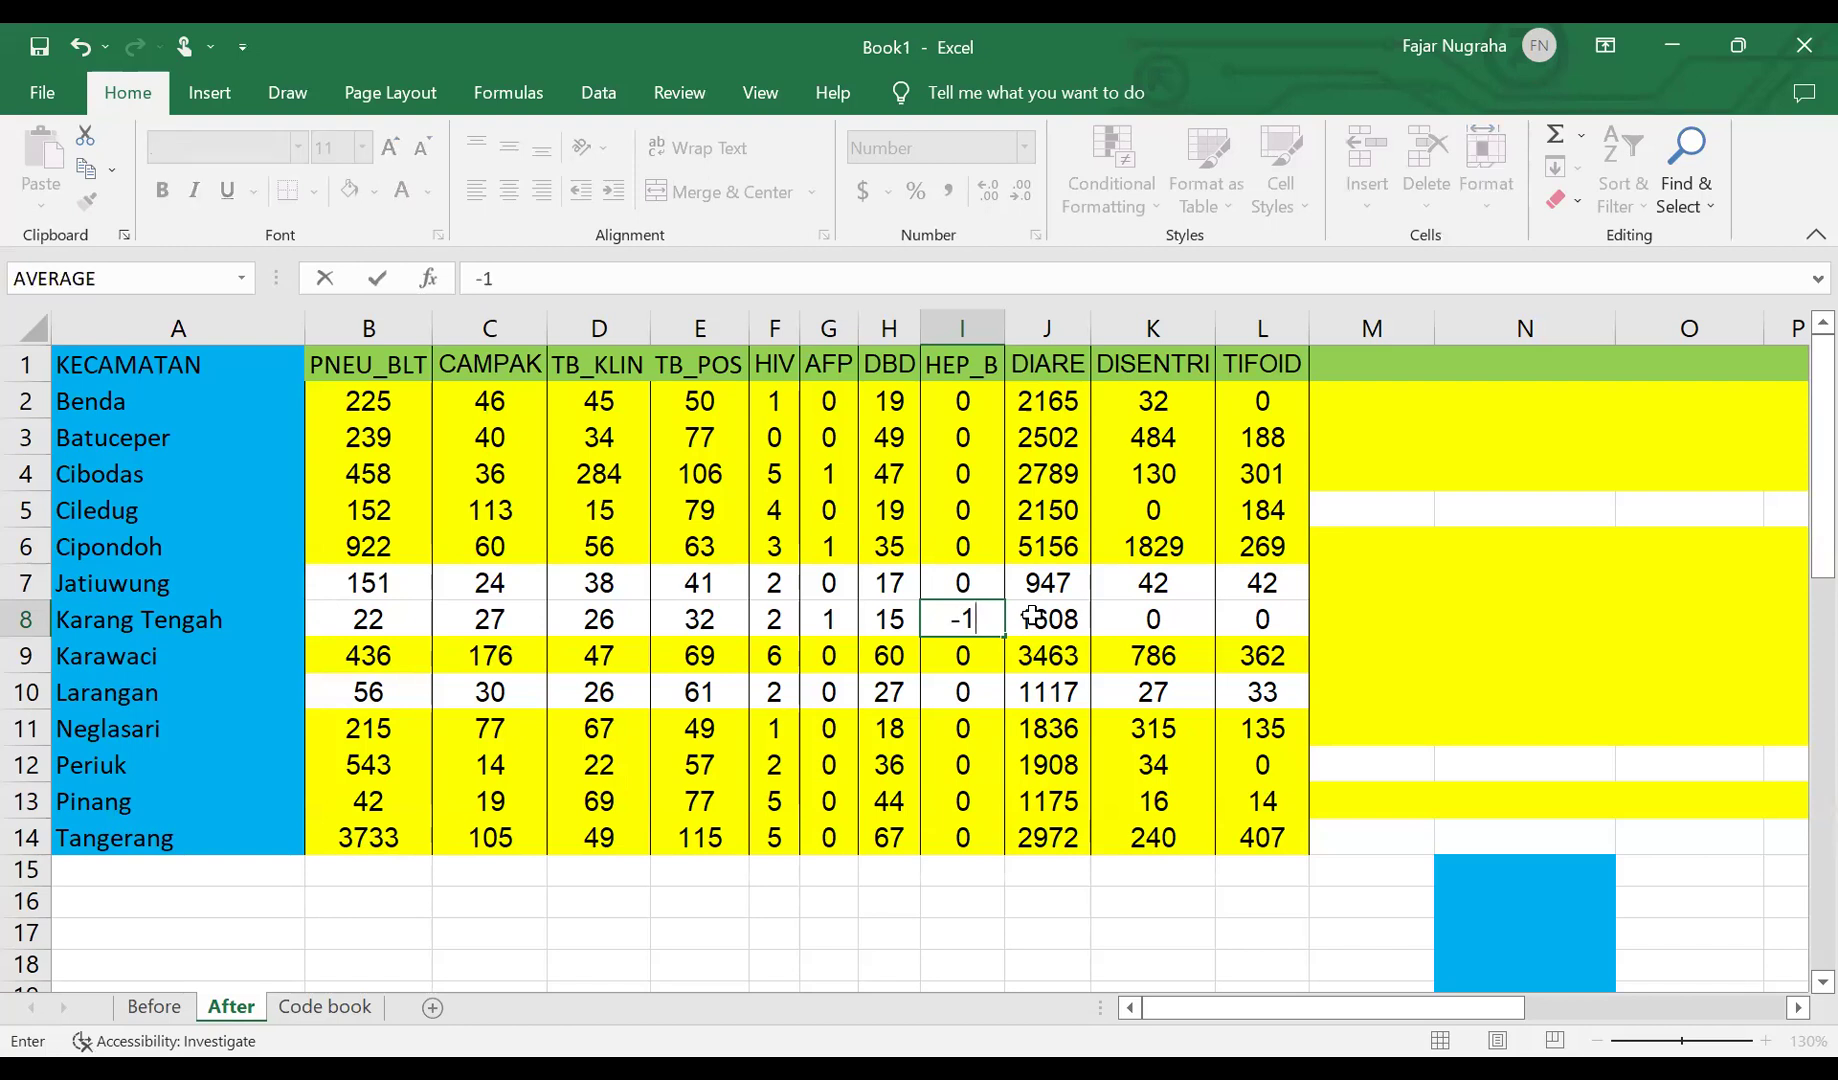
key("Return")
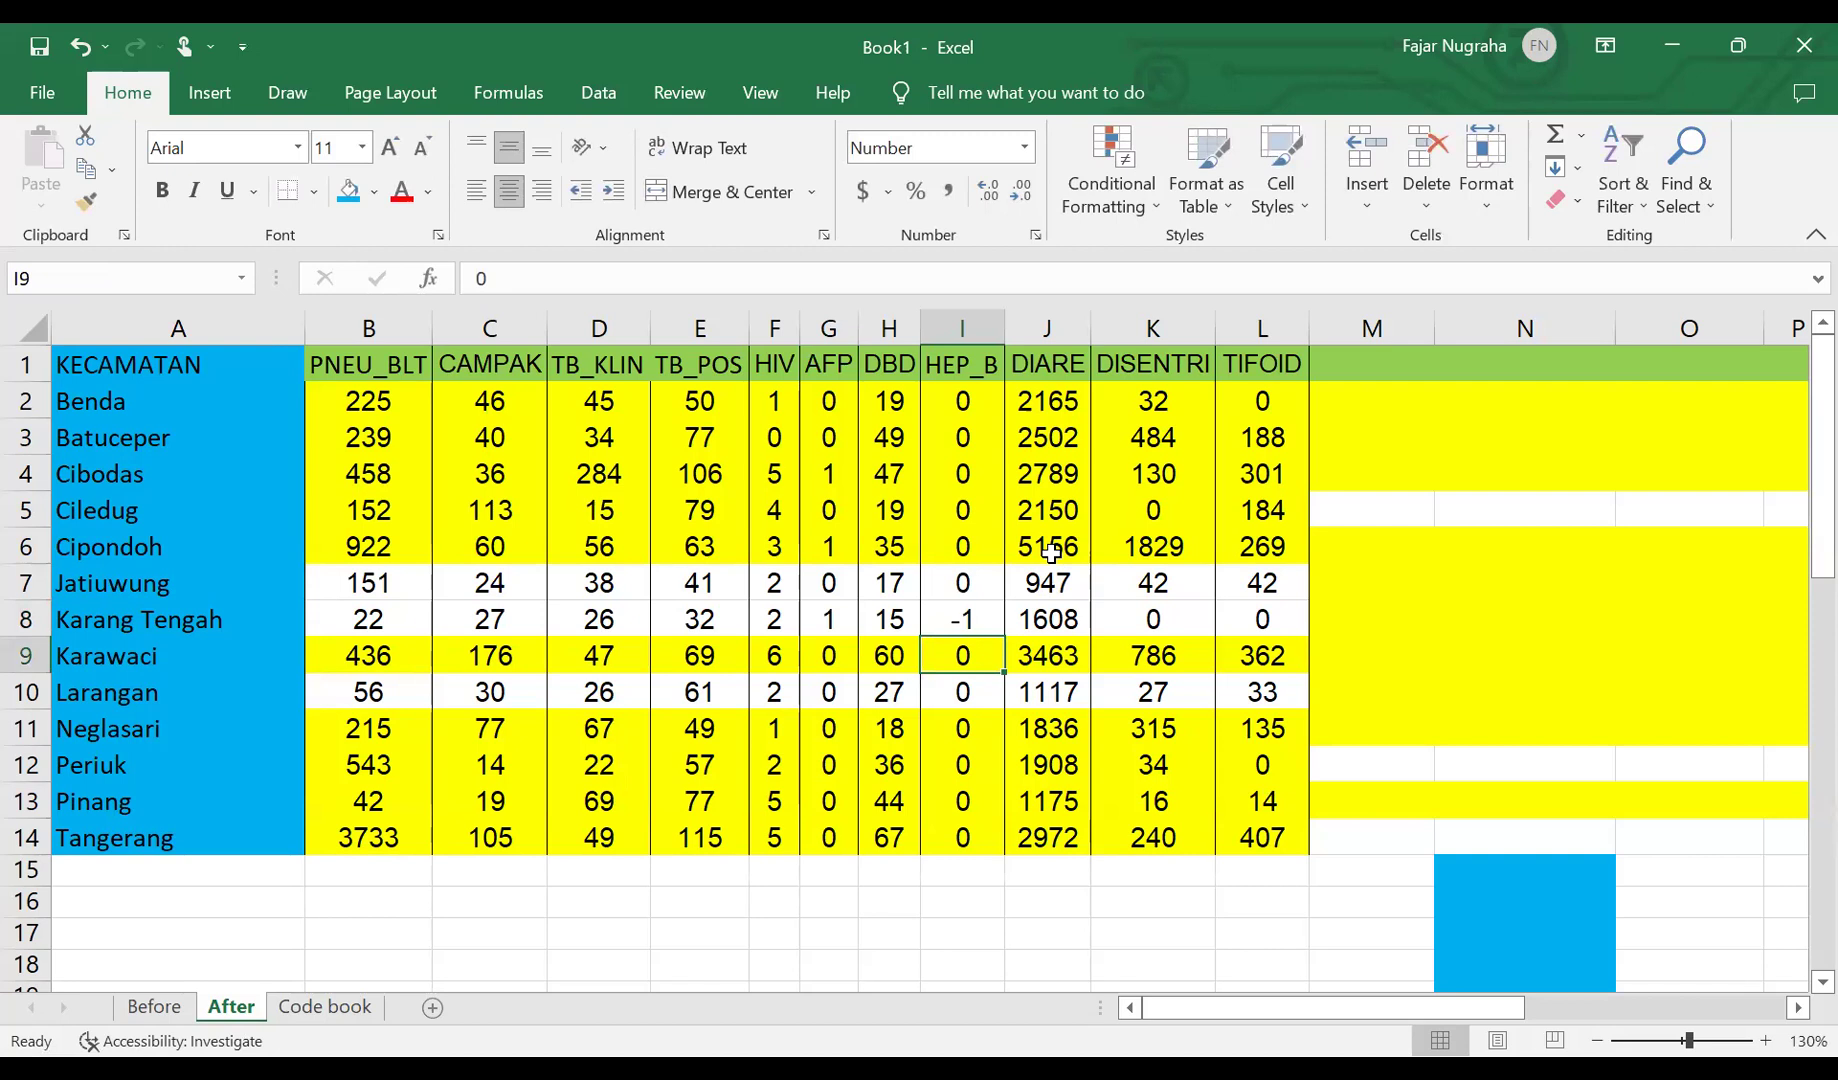
- Clear Karang Tengah's HEP_B cell I8, try -1 in it once more, and leave the cell blank
left_click(970, 615)
key("Delete")
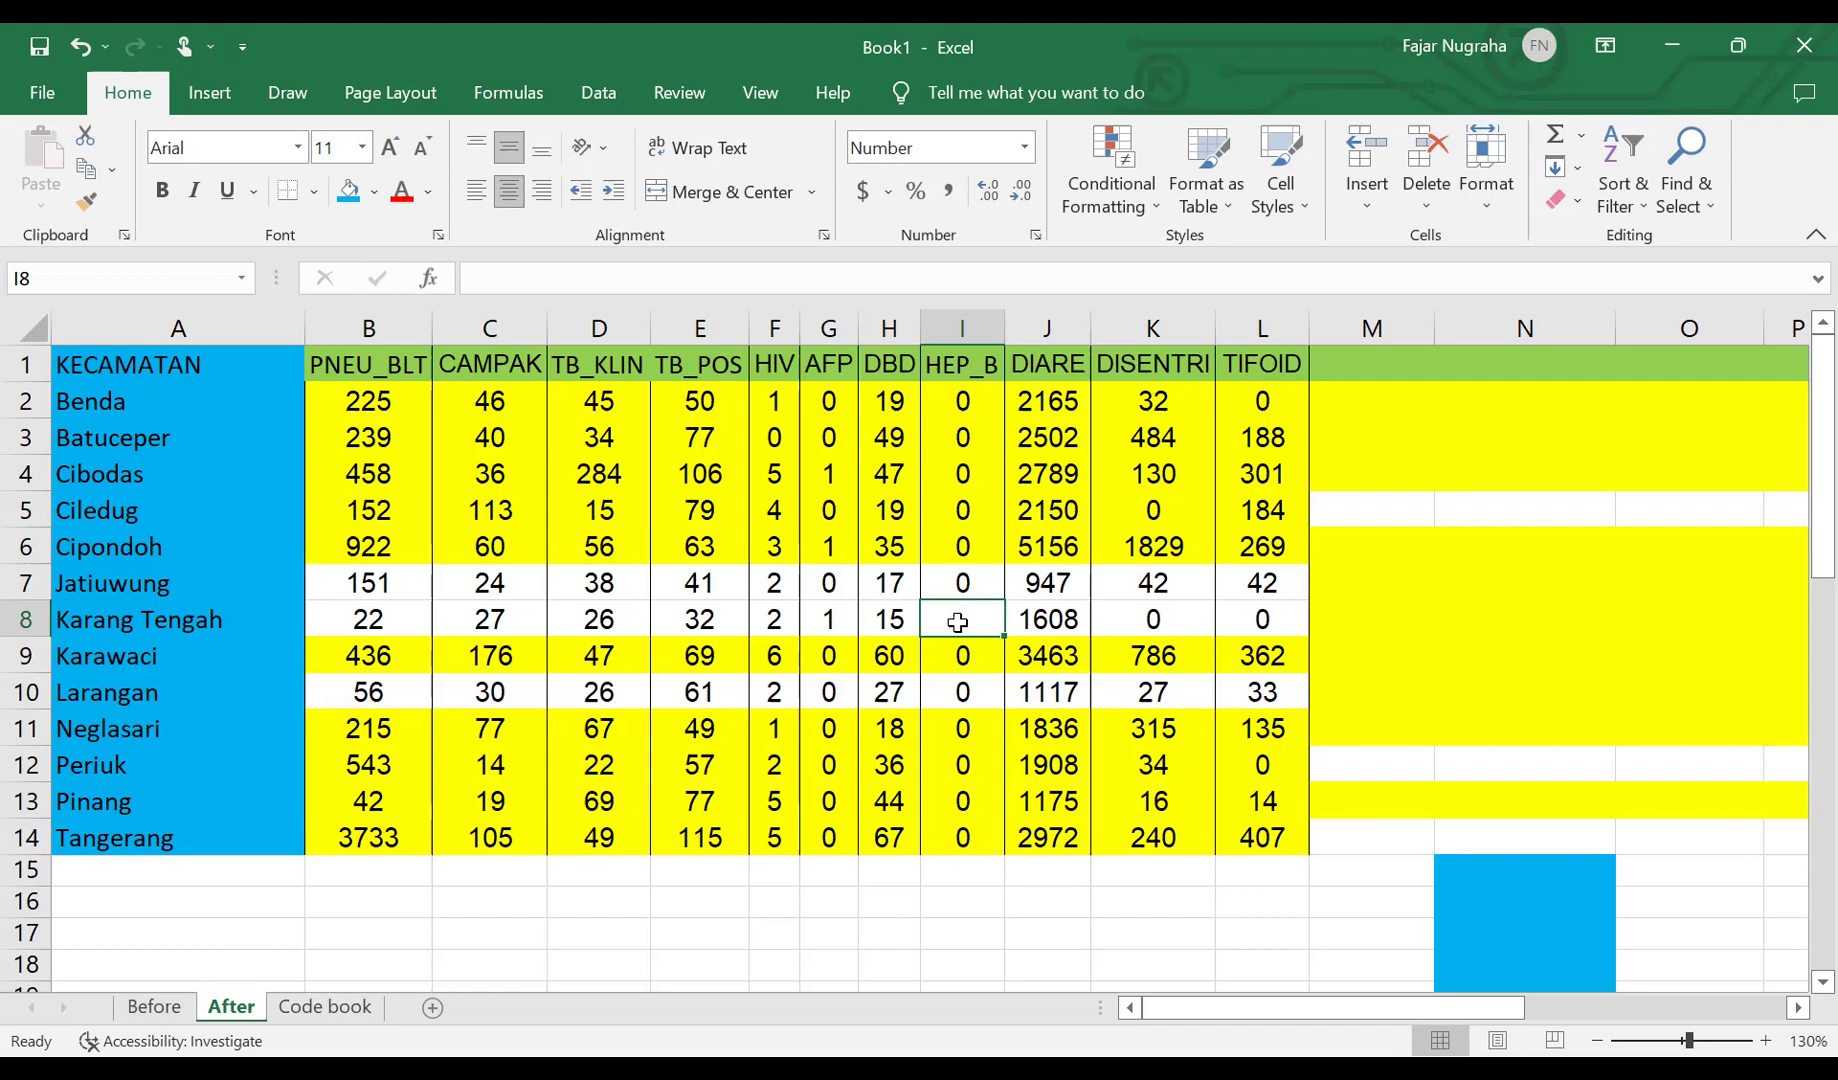
type("-1")
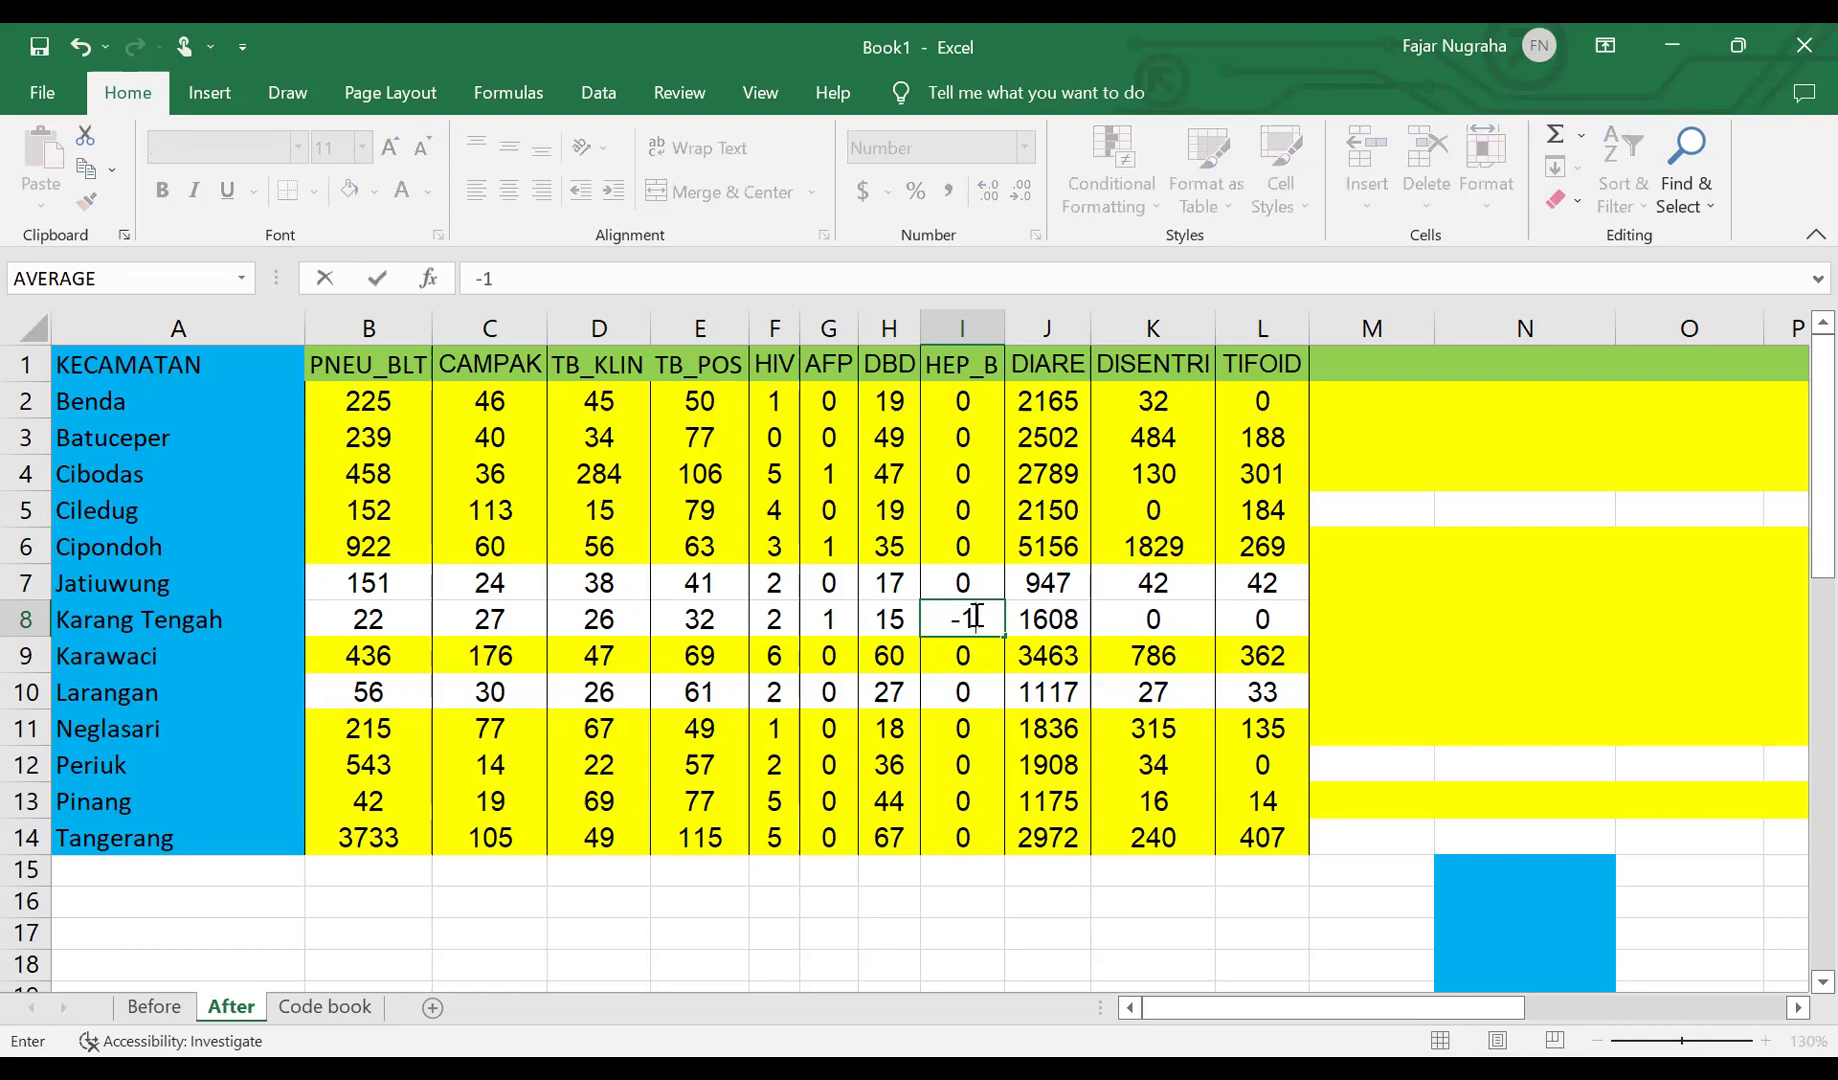
key("Return")
key("Return")
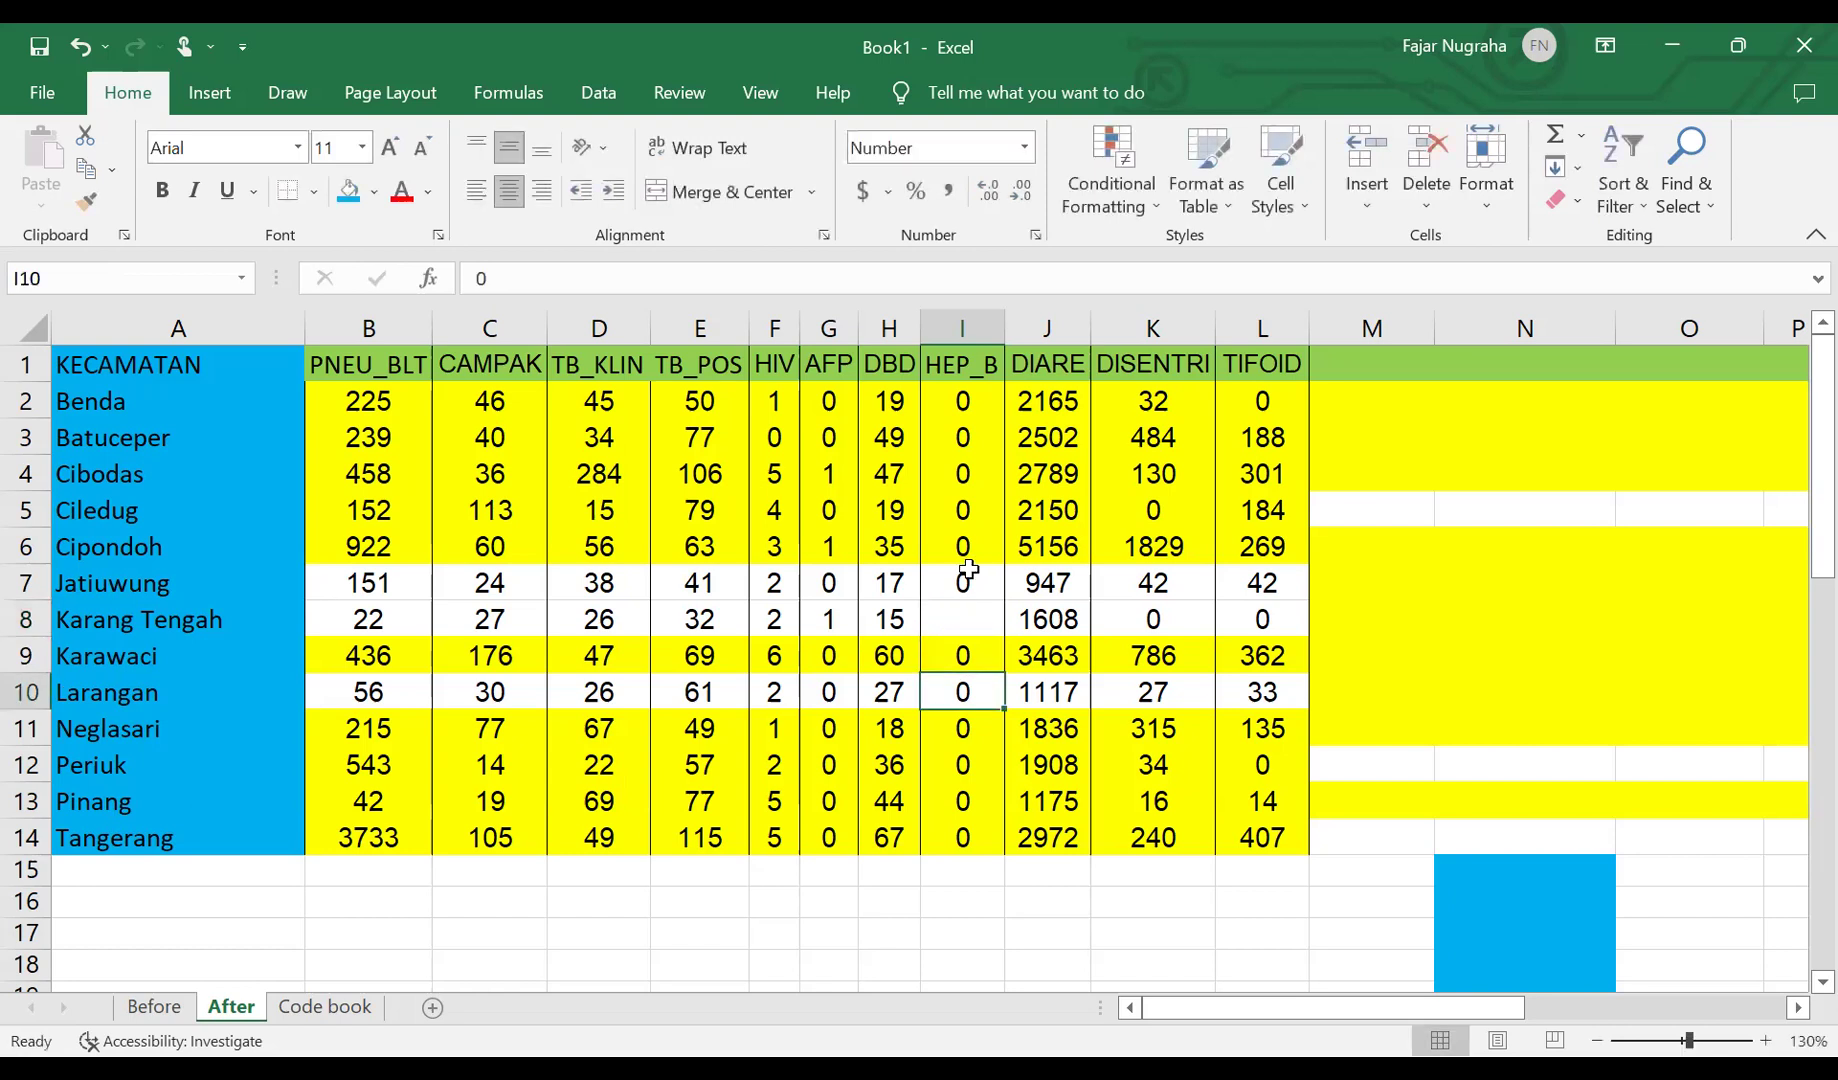
- Try a dash and -1 as missing-value codes for Karang Tengah's HEP_B in cell I8
left_click(960, 615)
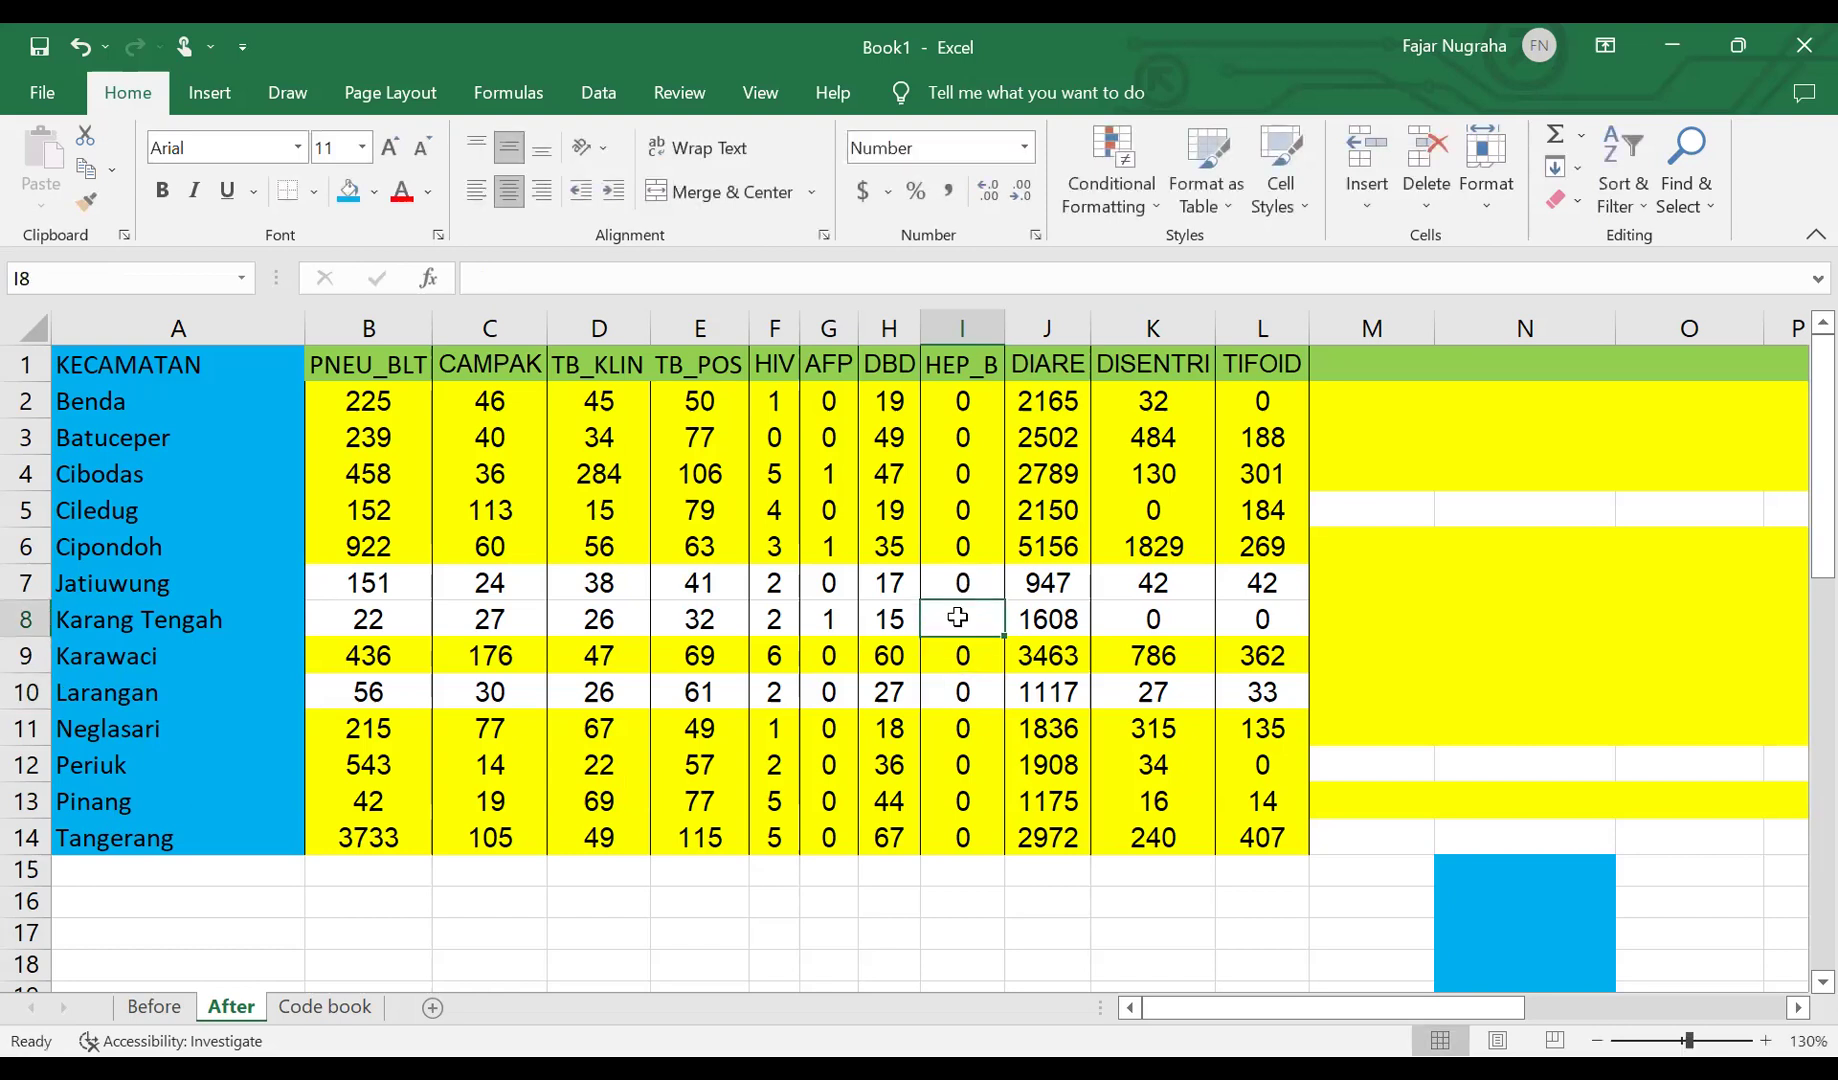
type("-")
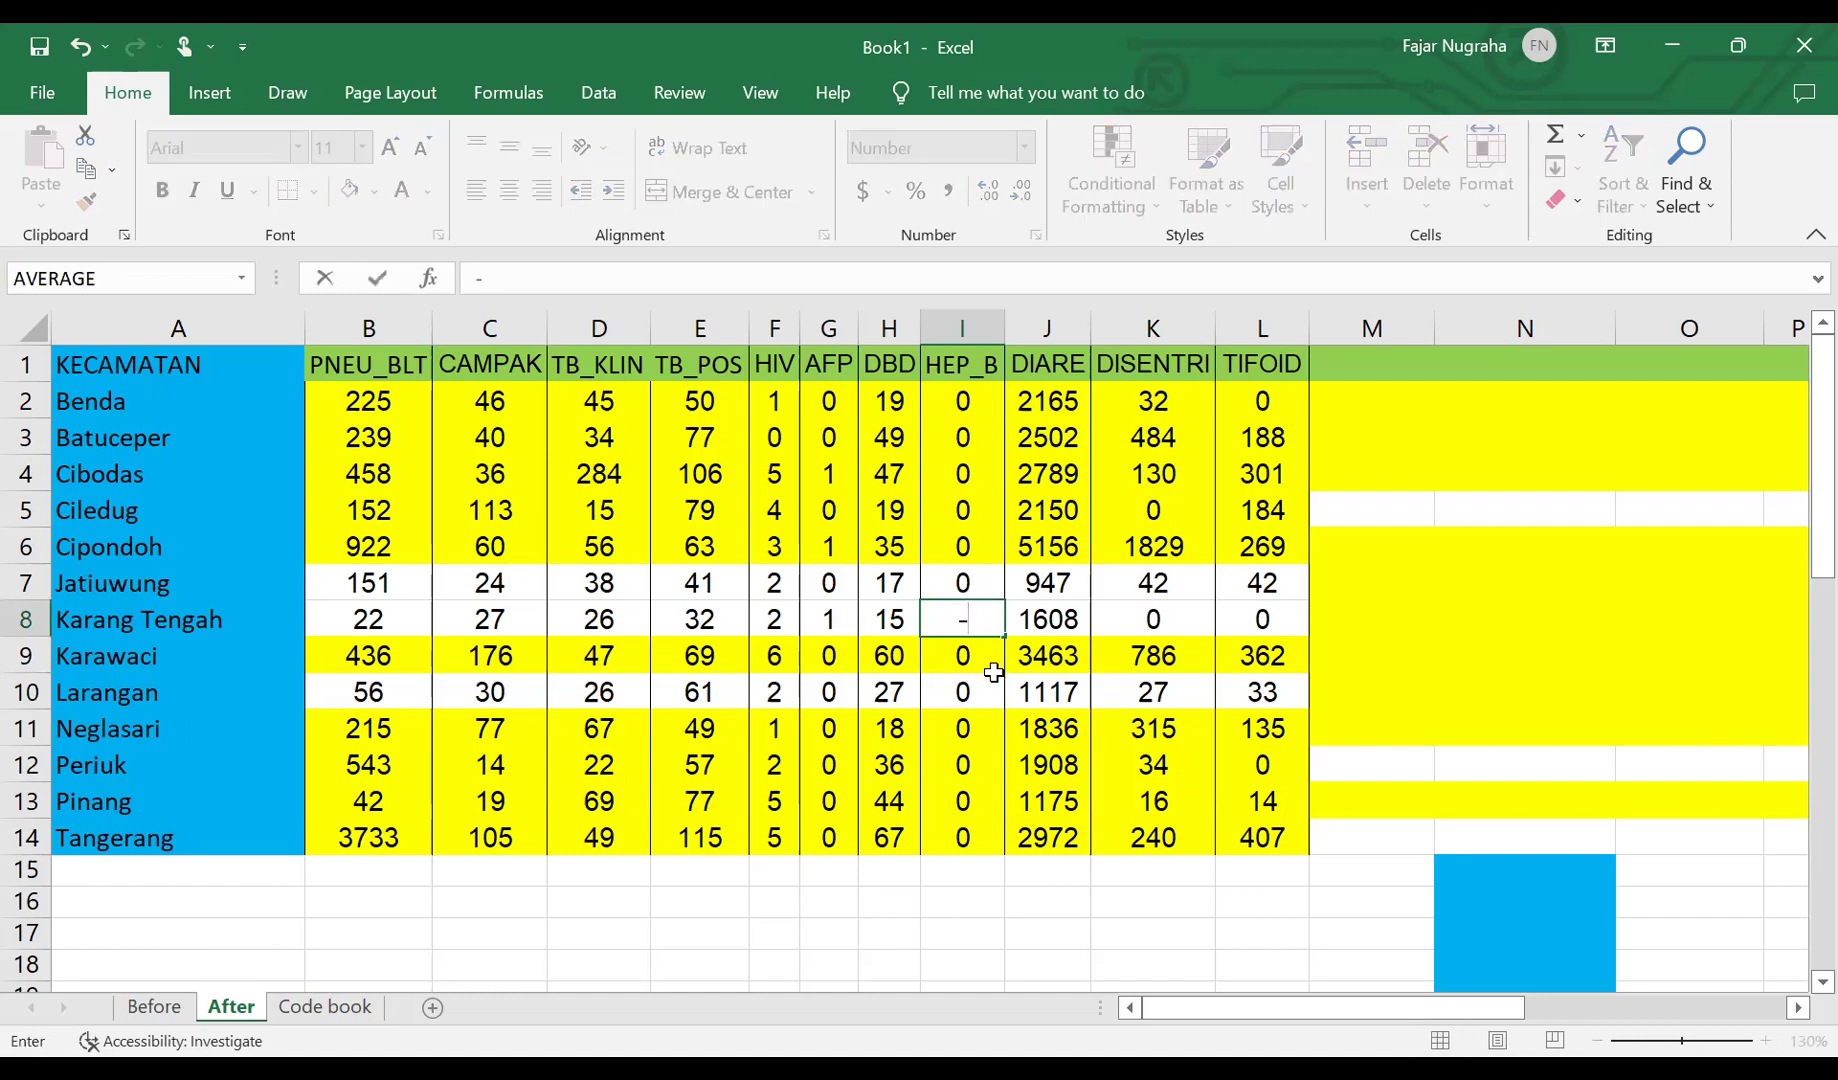
key("Return")
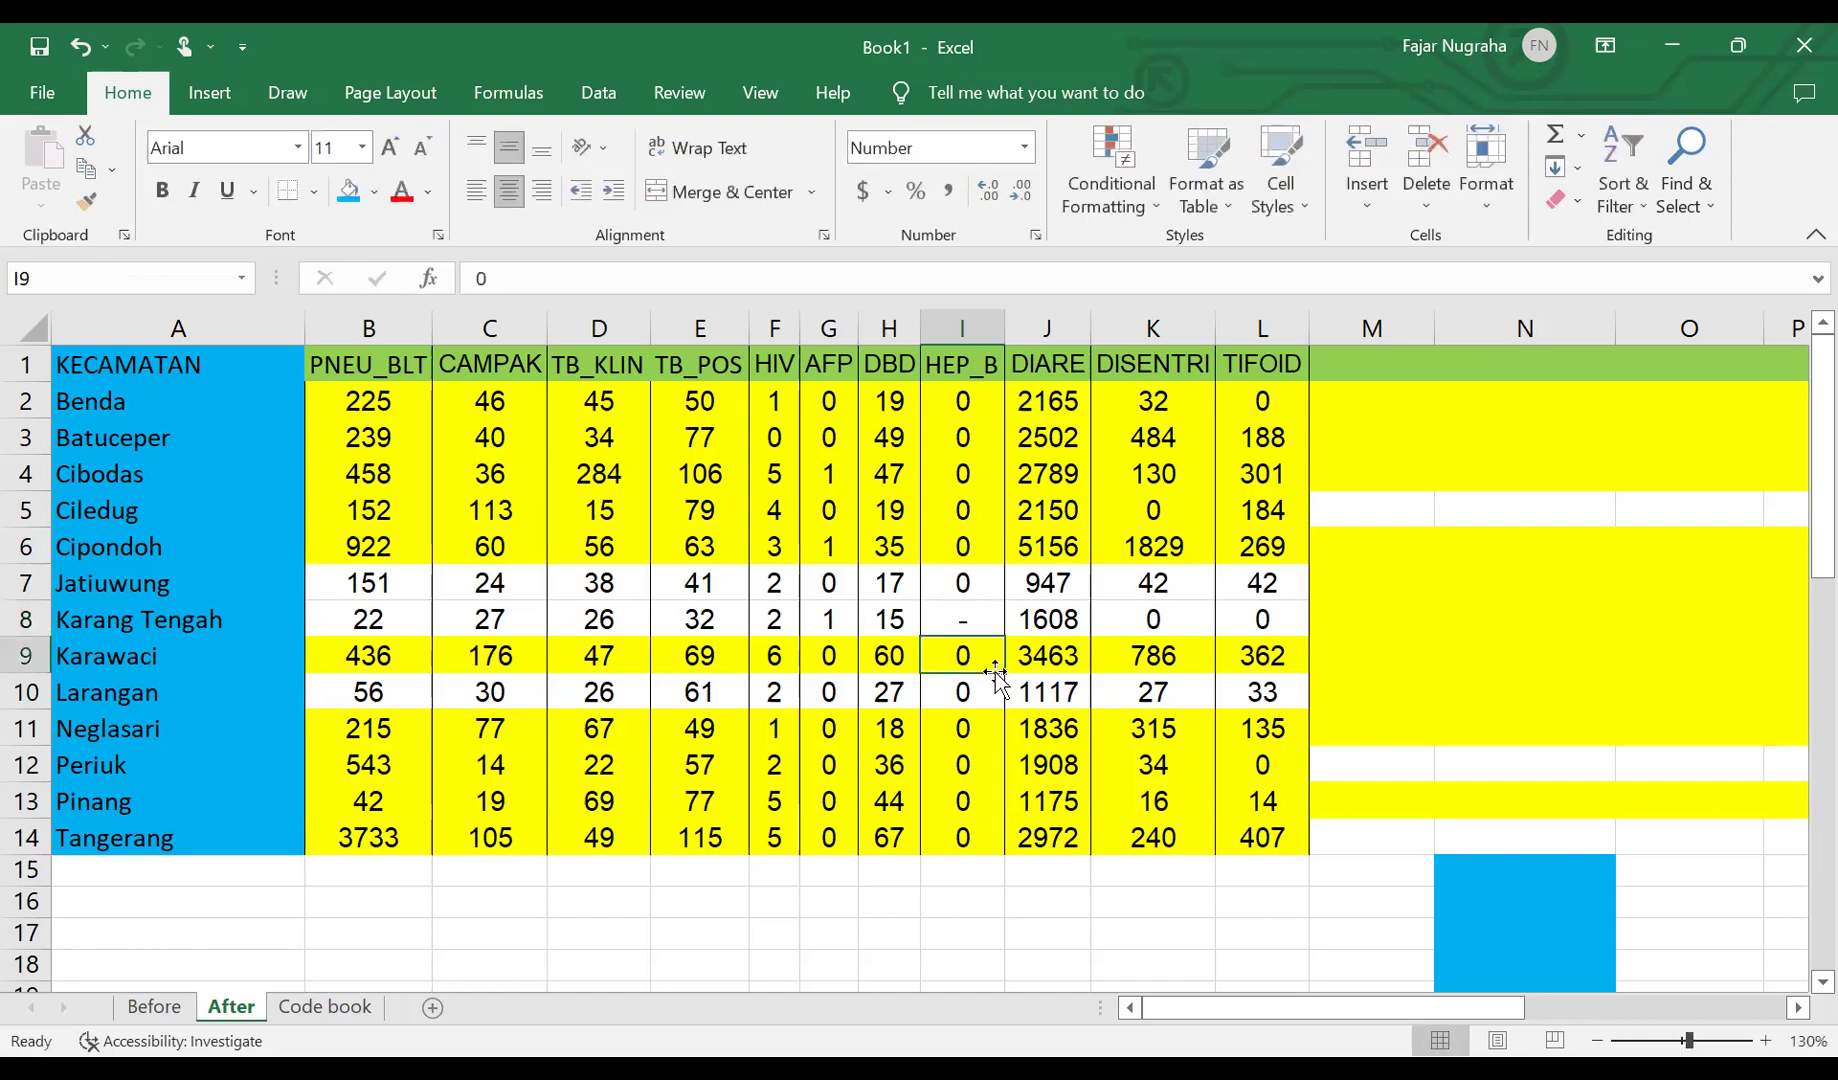
left_click(972, 612)
type("-1")
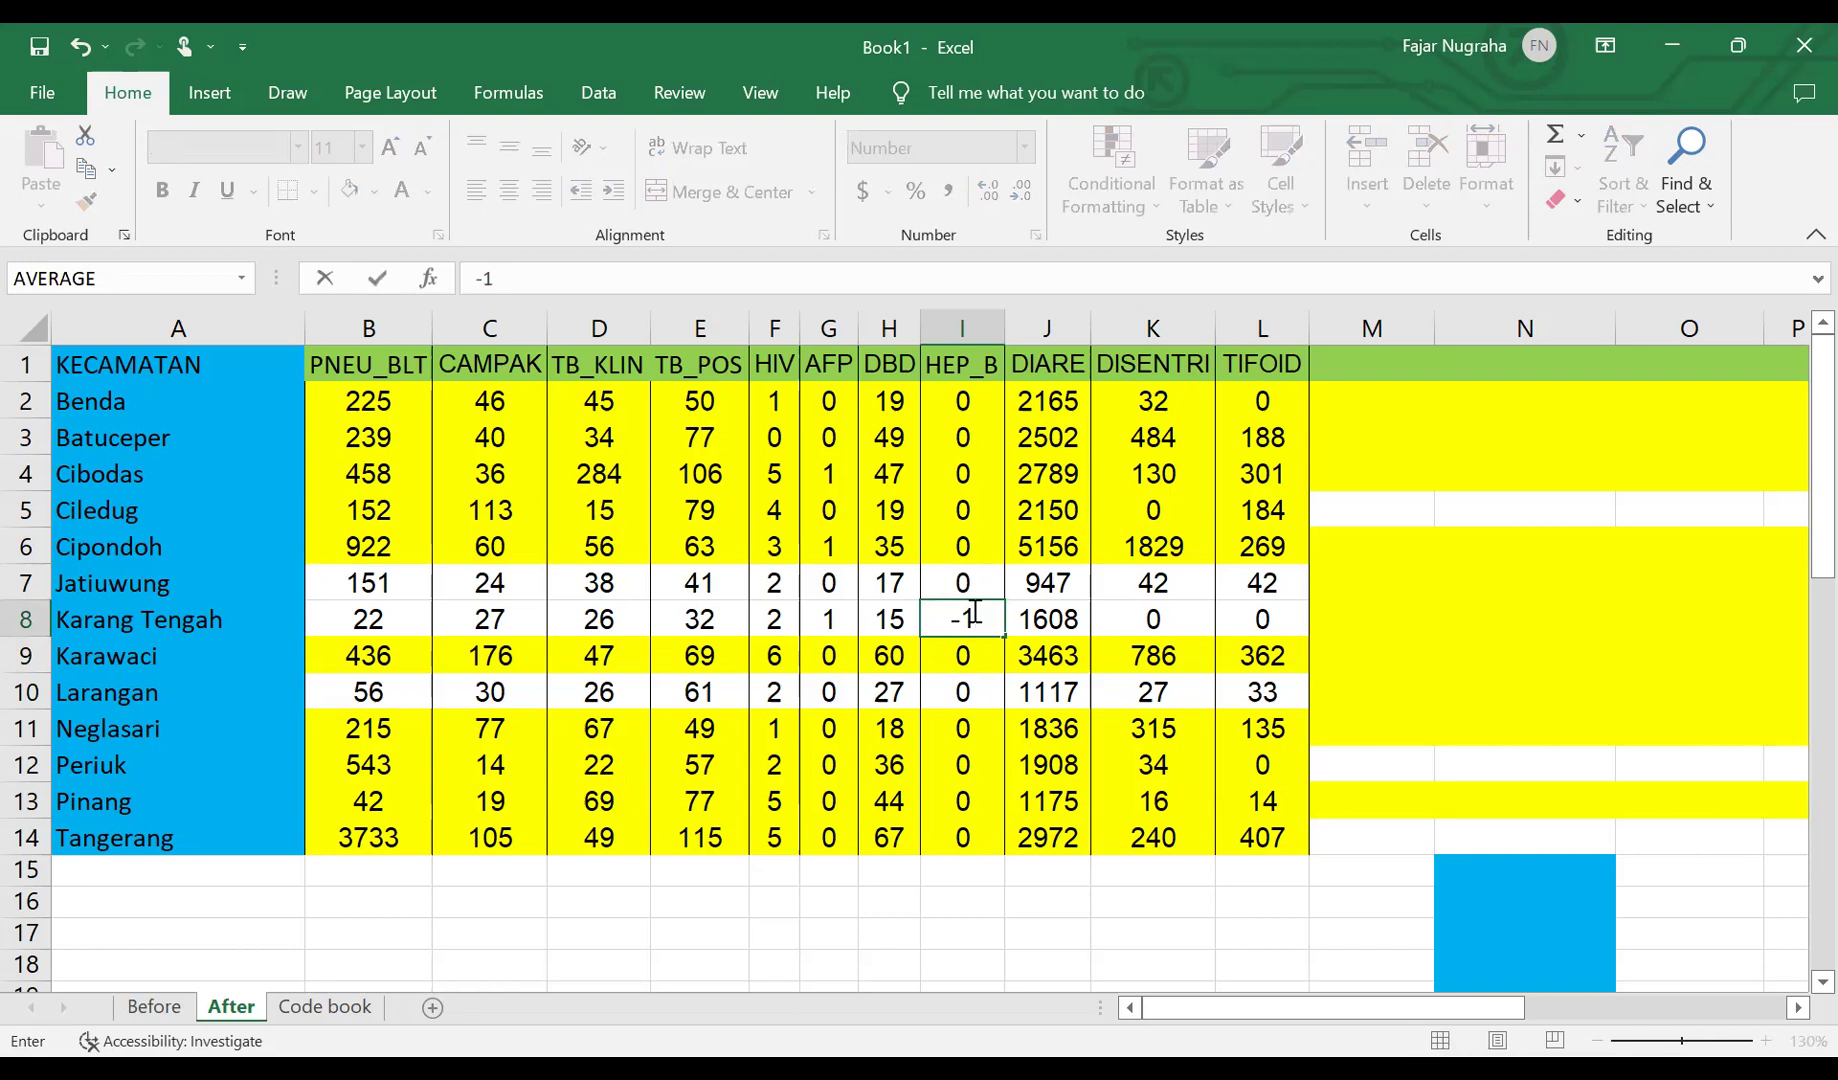
key("Return")
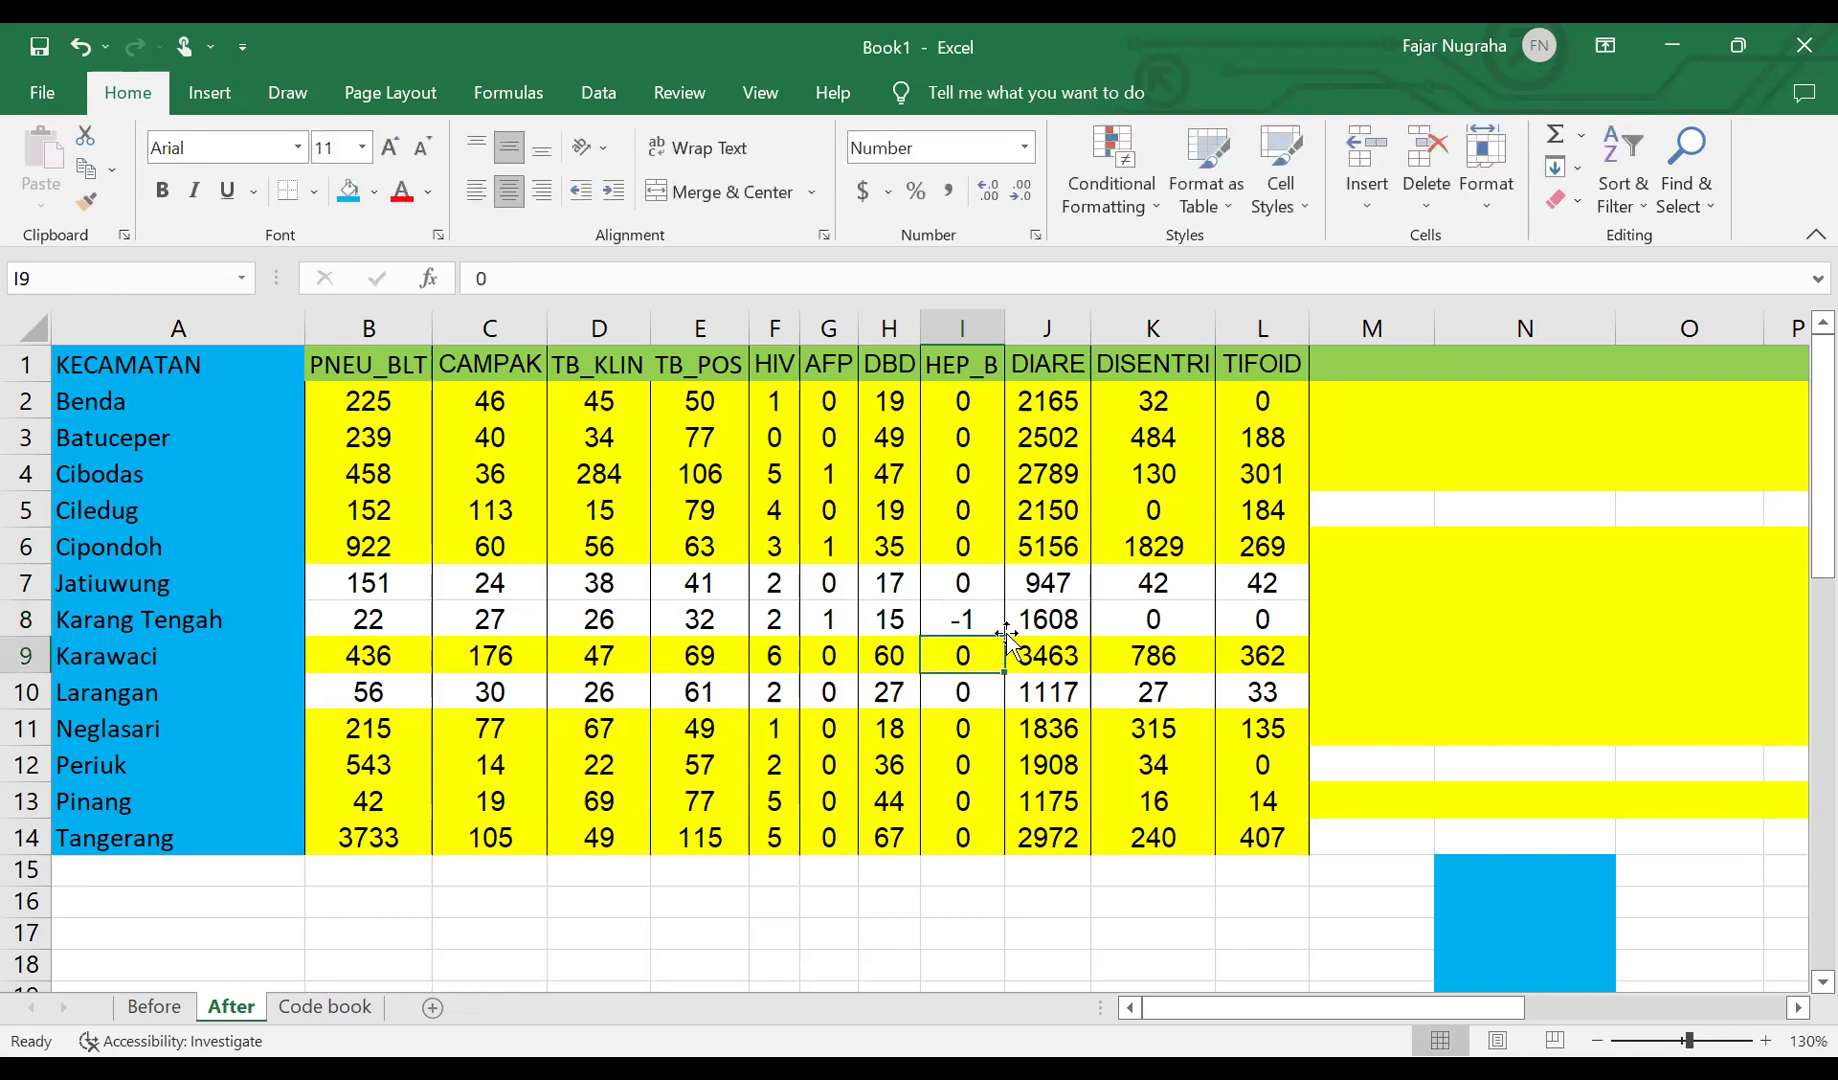
- Clear Karang Tengah's HEP_B cell I8 and re-enter -1 in it
left_click(974, 619)
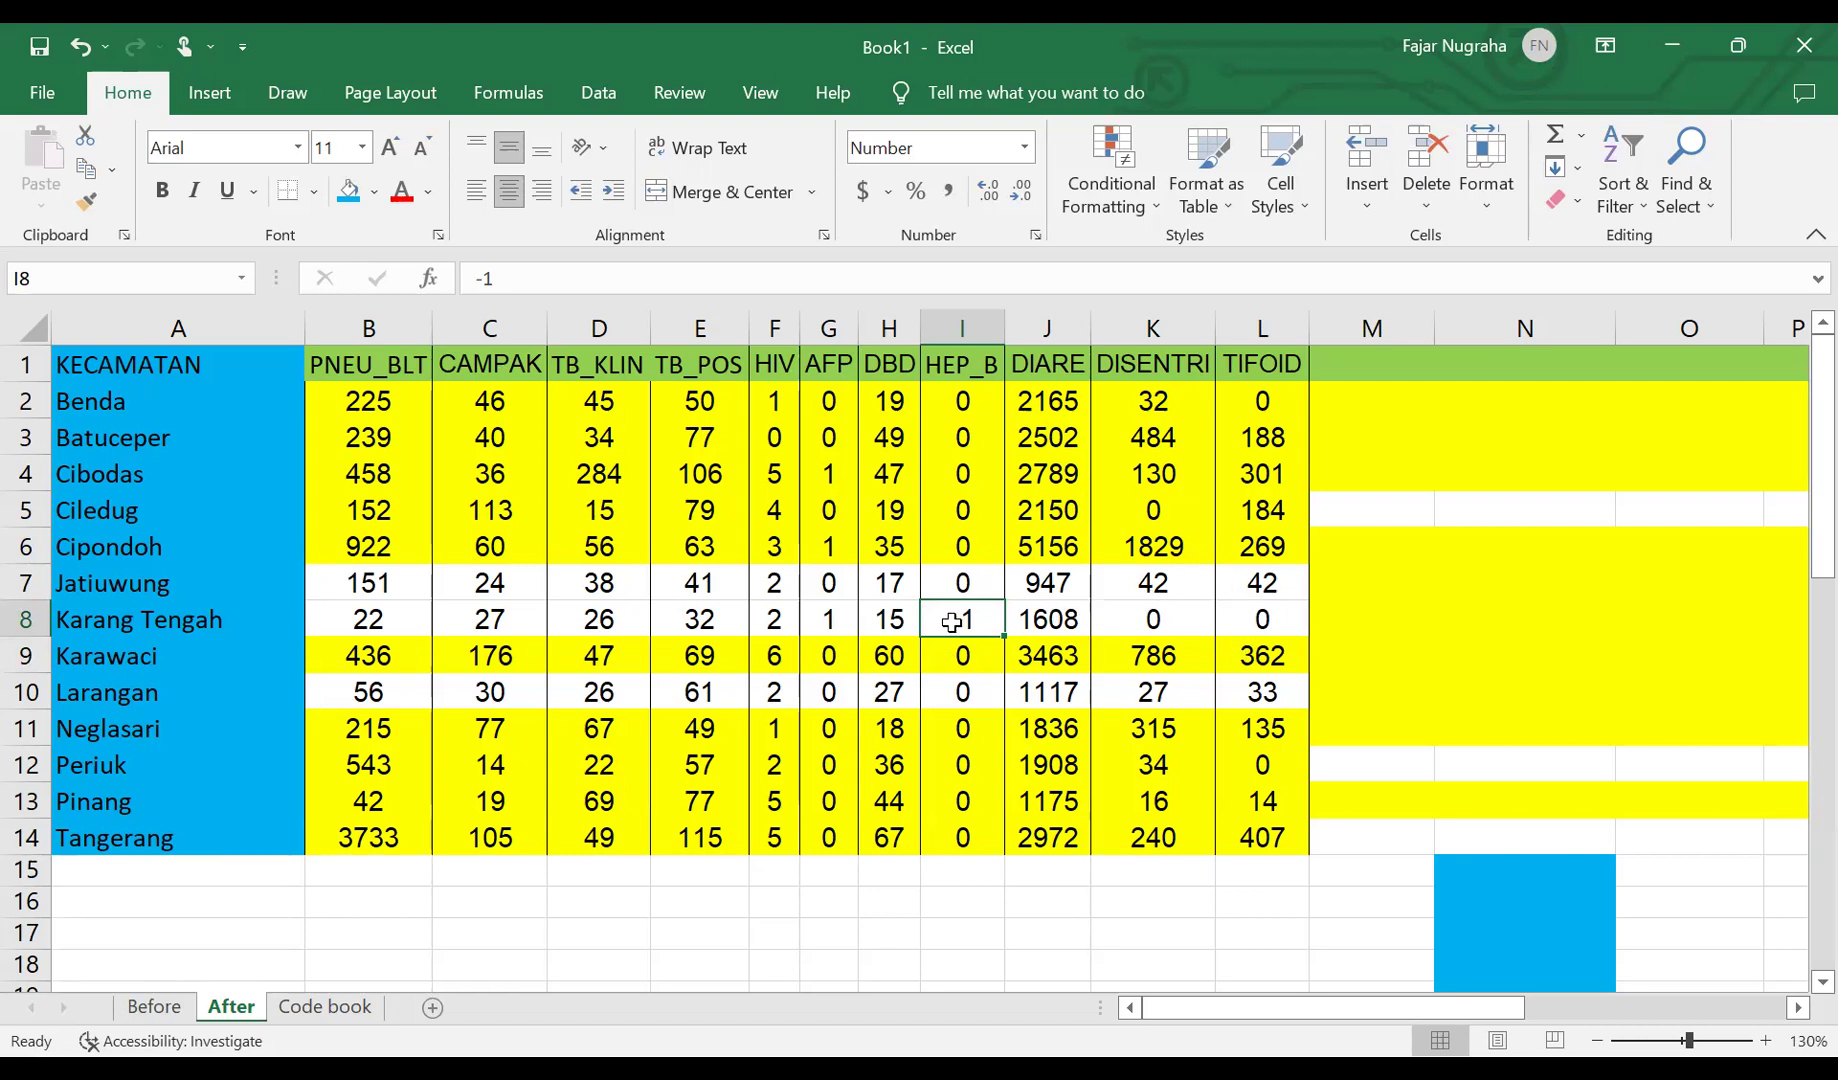
key("BackSpace")
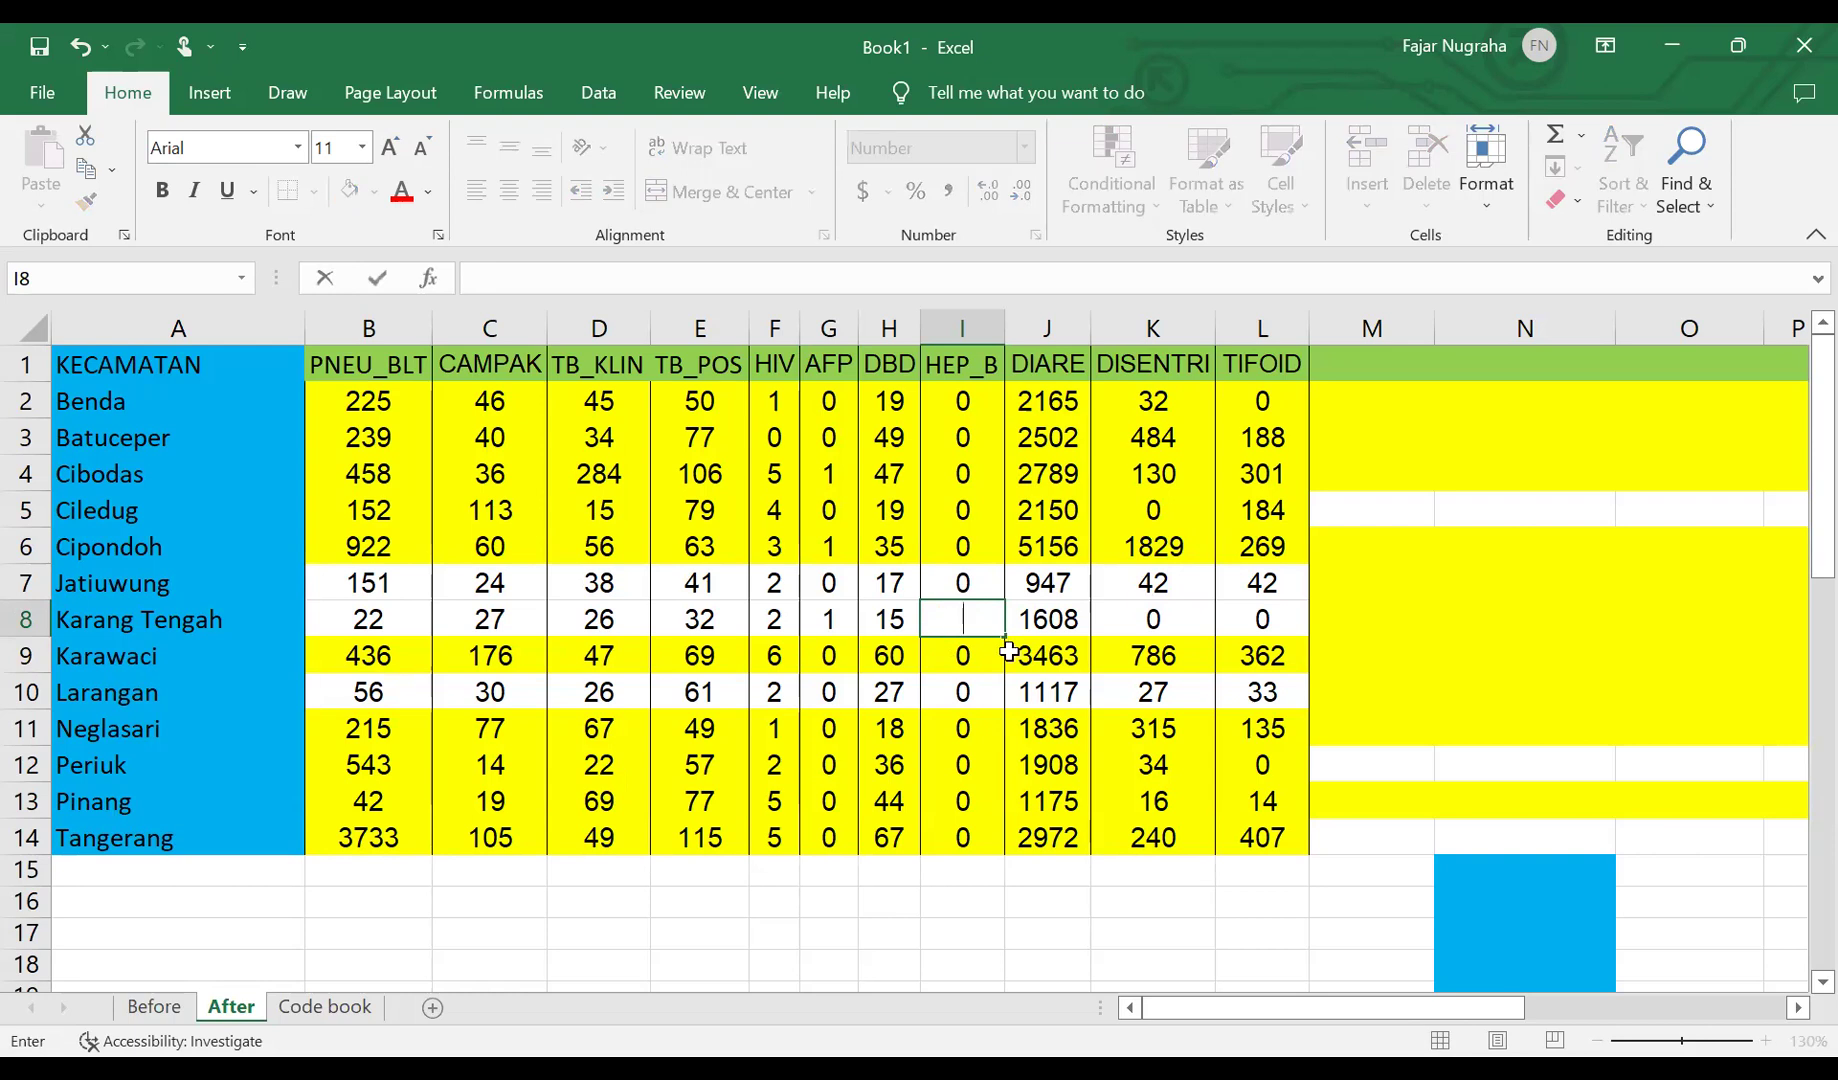
key("Return")
left_click(955, 619)
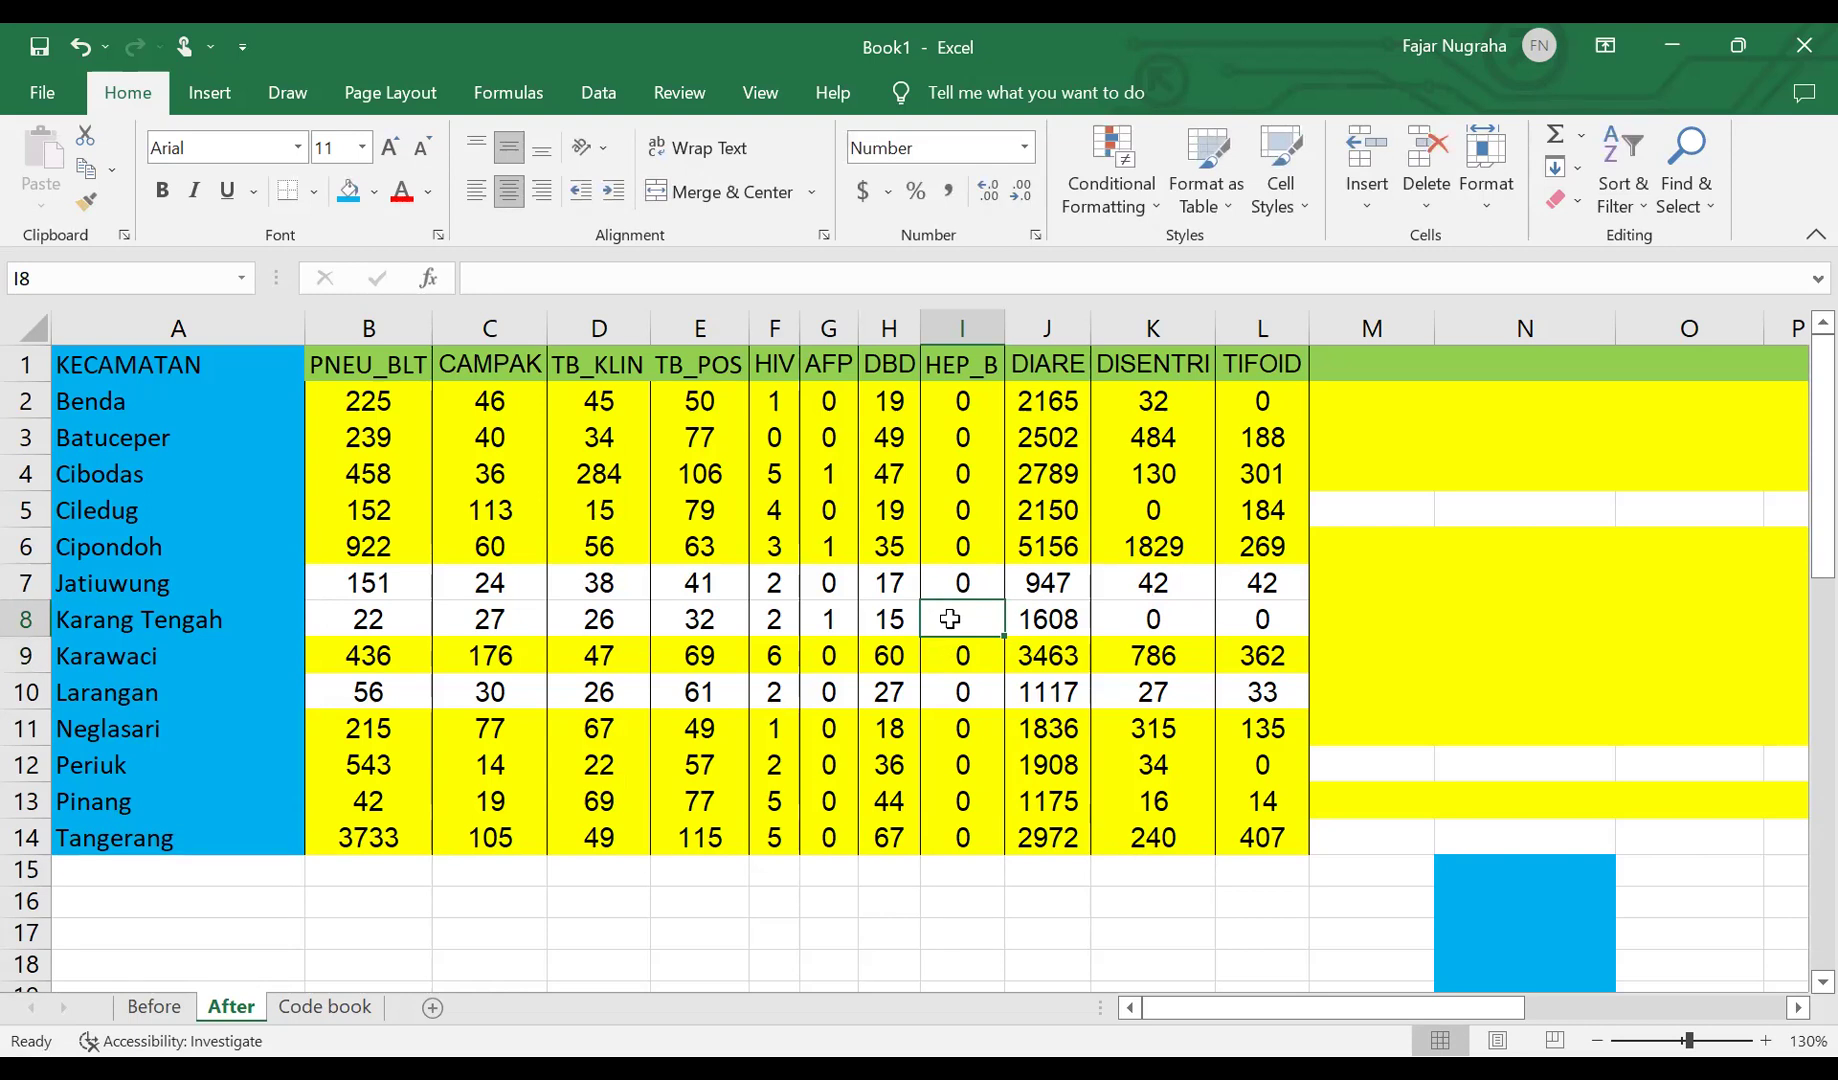
type("-1")
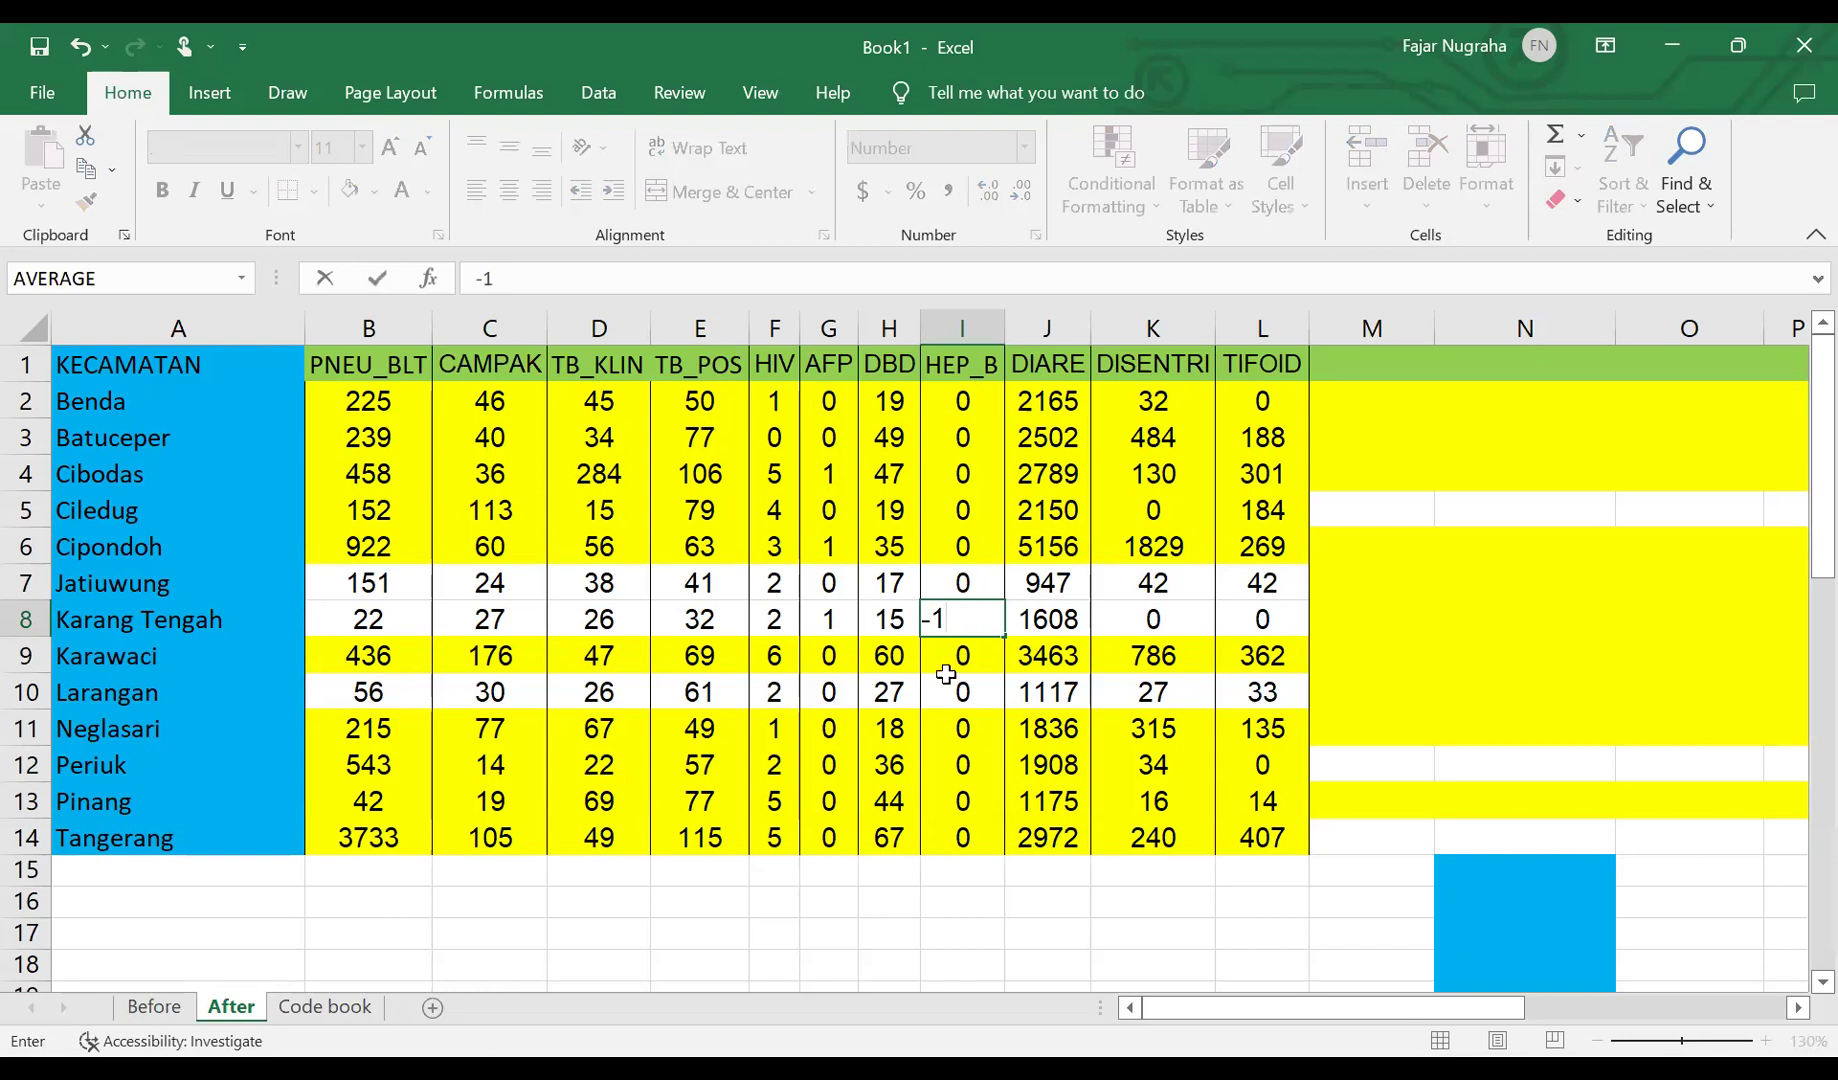
key("Return")
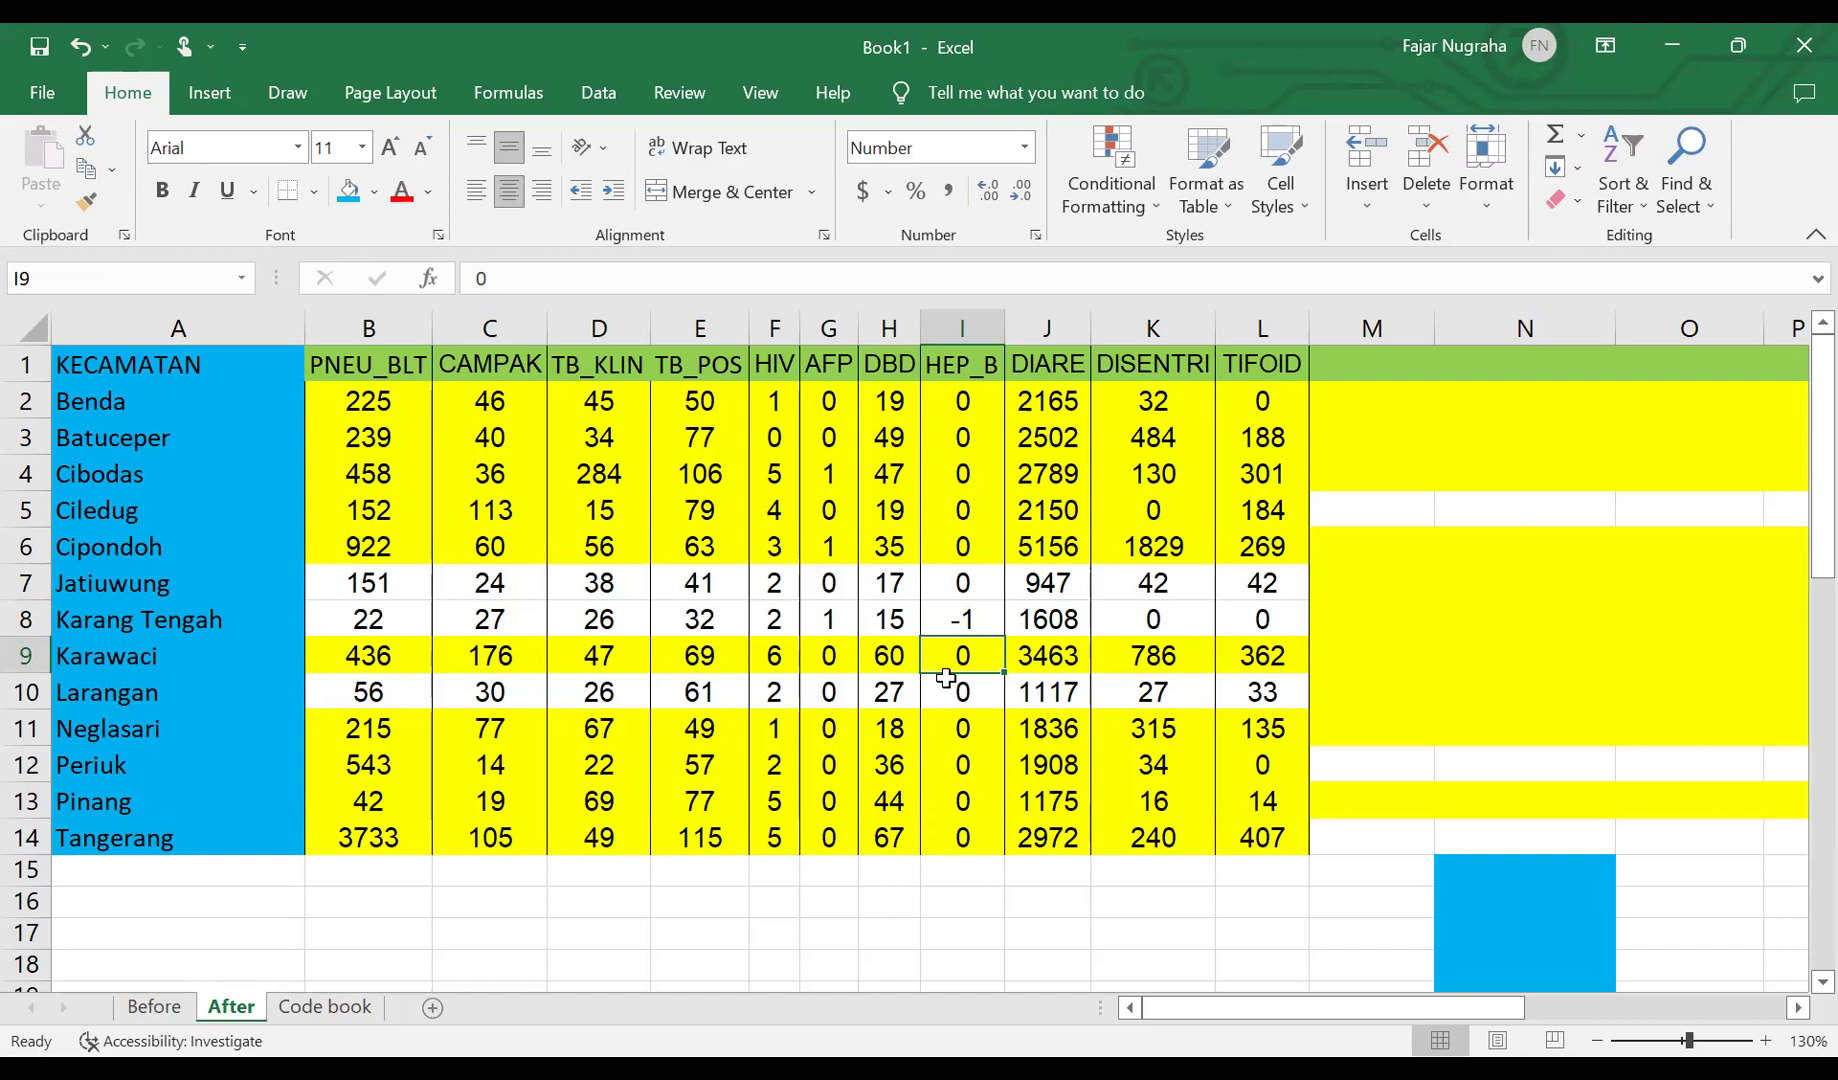
- Set Karang Tengah's HEP_B value in cell I8 to 0
left_click(970, 617)
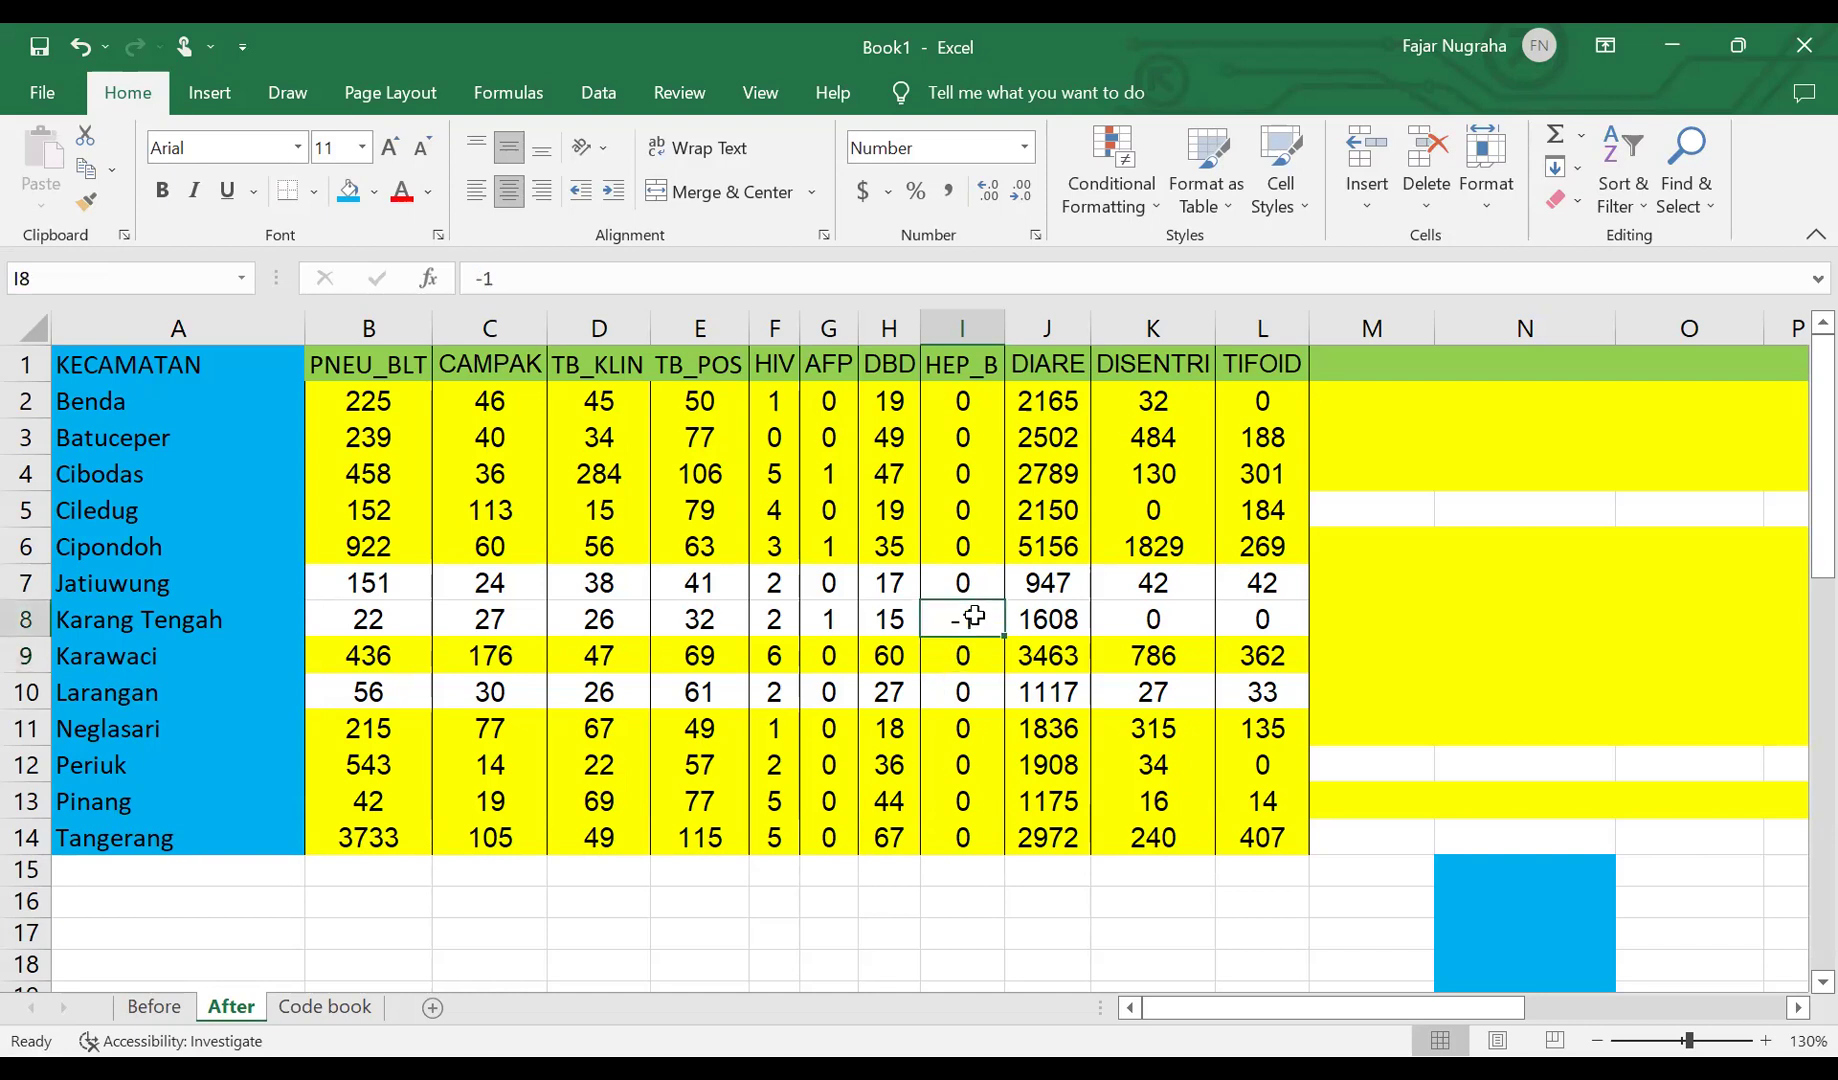
type("0")
key("Return")
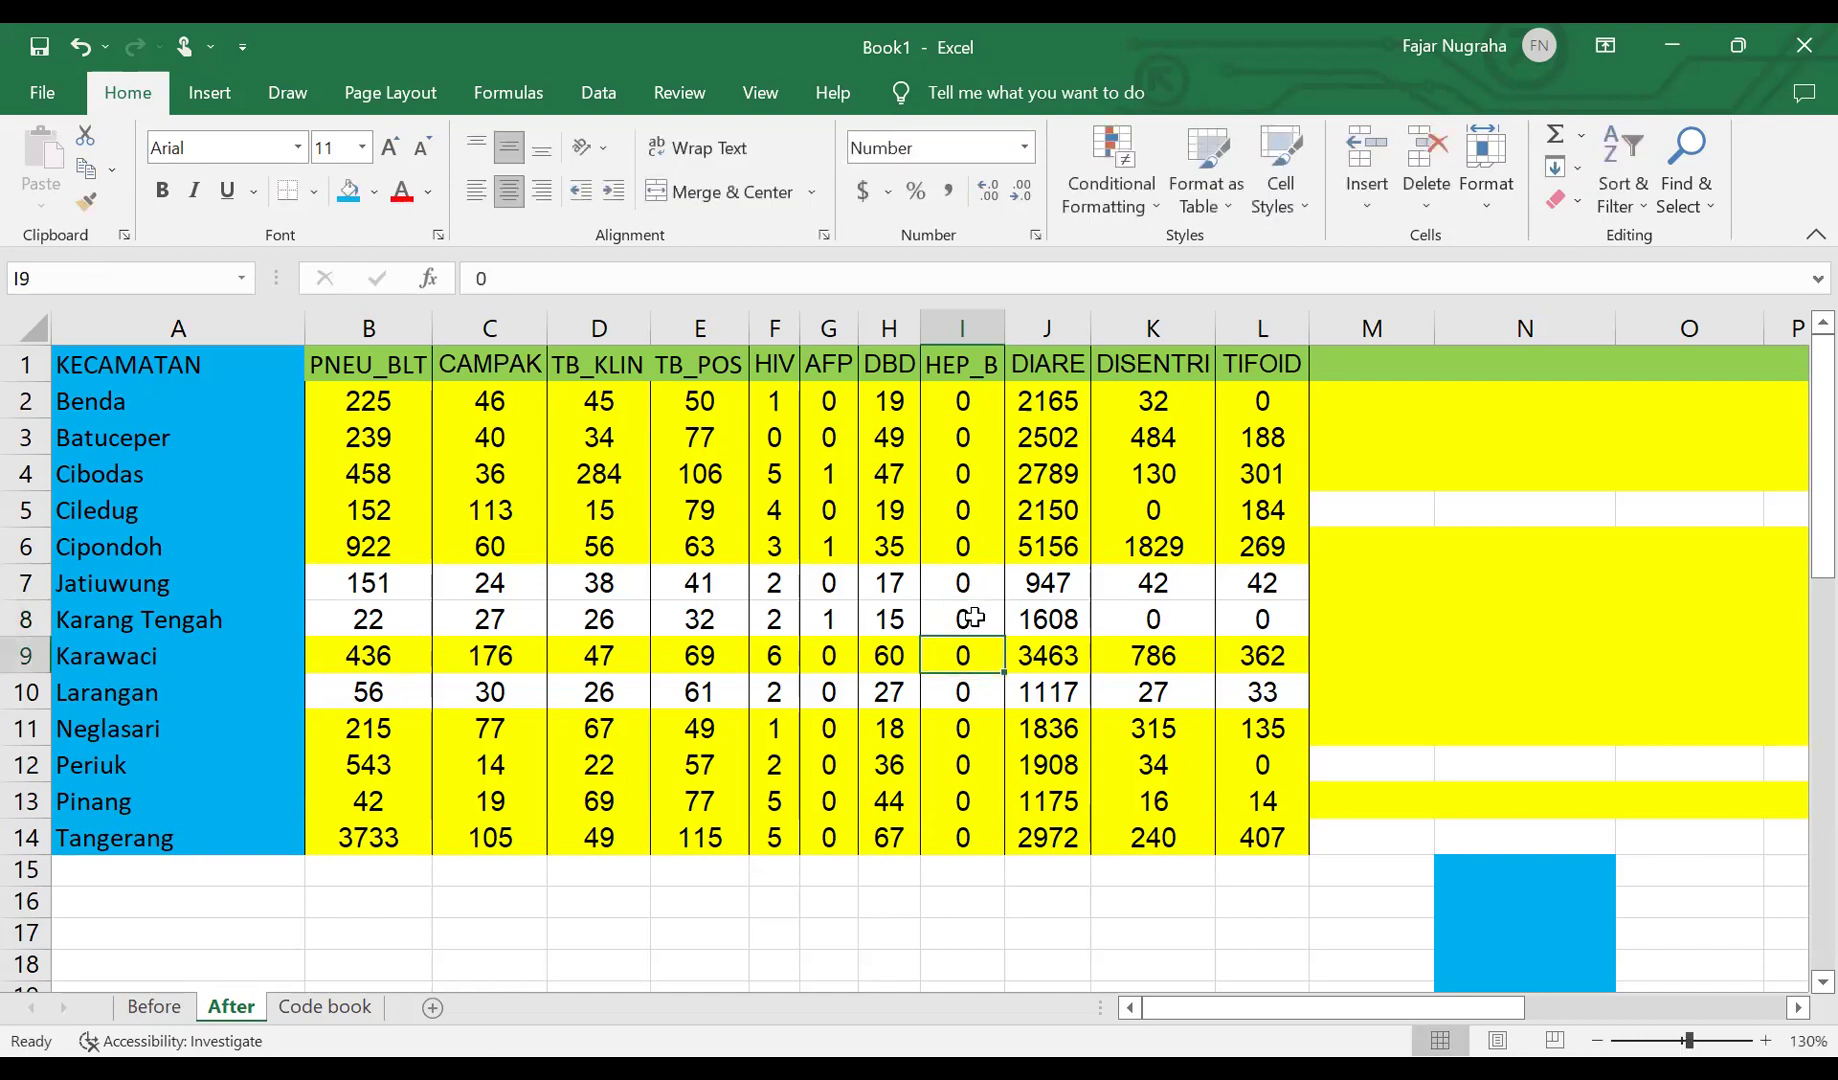
- Check the Before sheet against the After sheet, and view slide 2 on tabular data normalisation and export in the PowerPoint presentation
left_click(176, 1012)
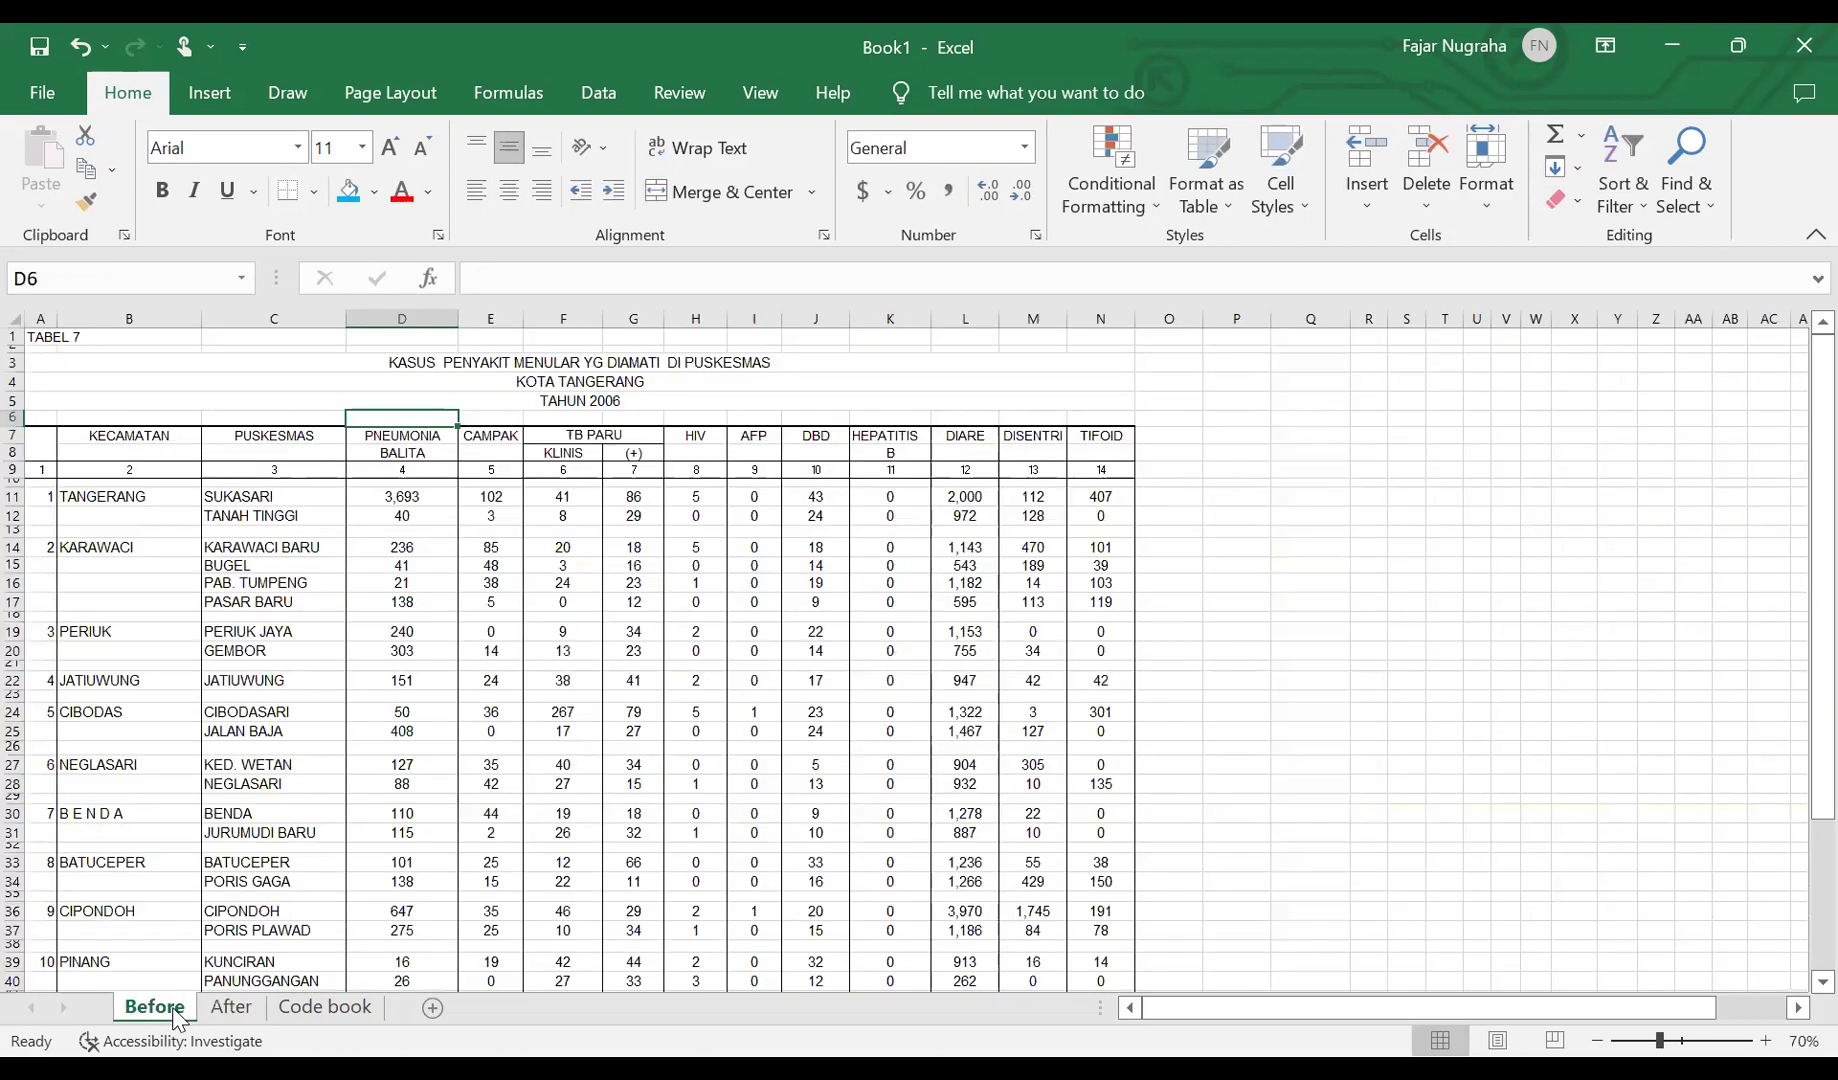
left_click(219, 1015)
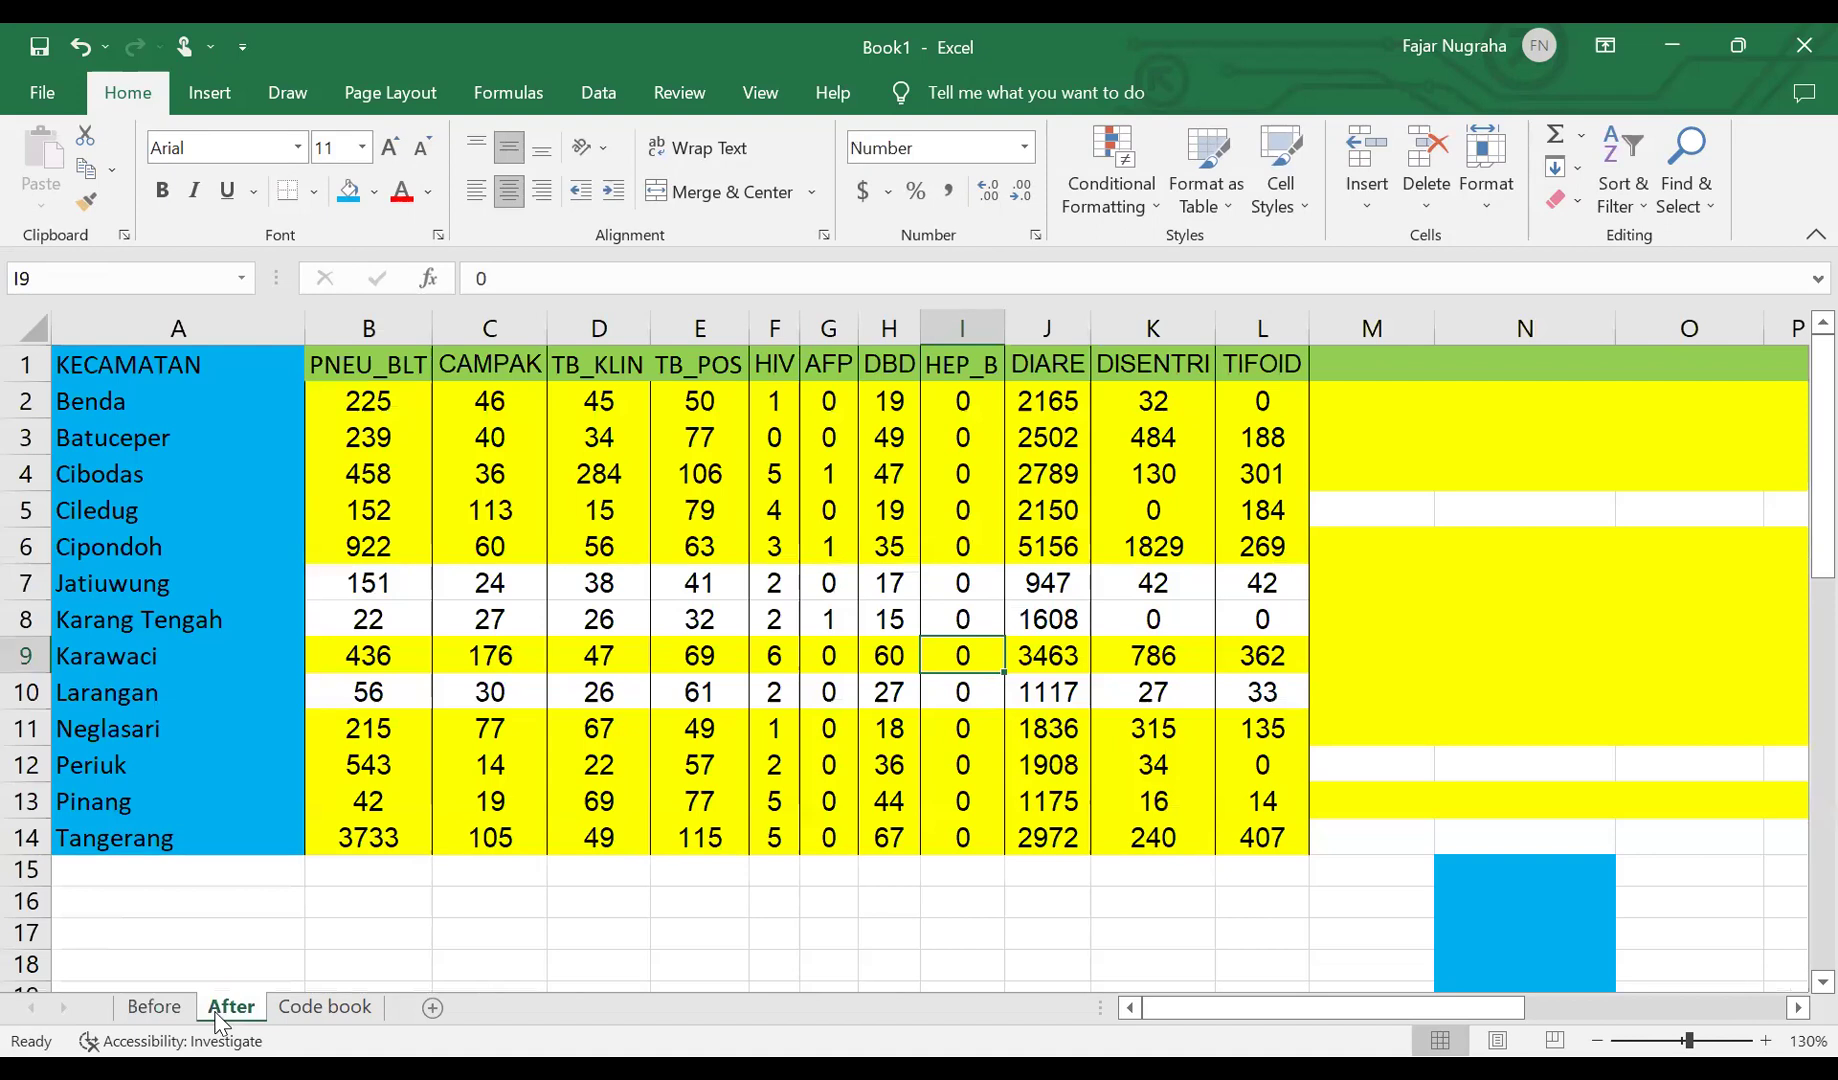
left_click(340, 910)
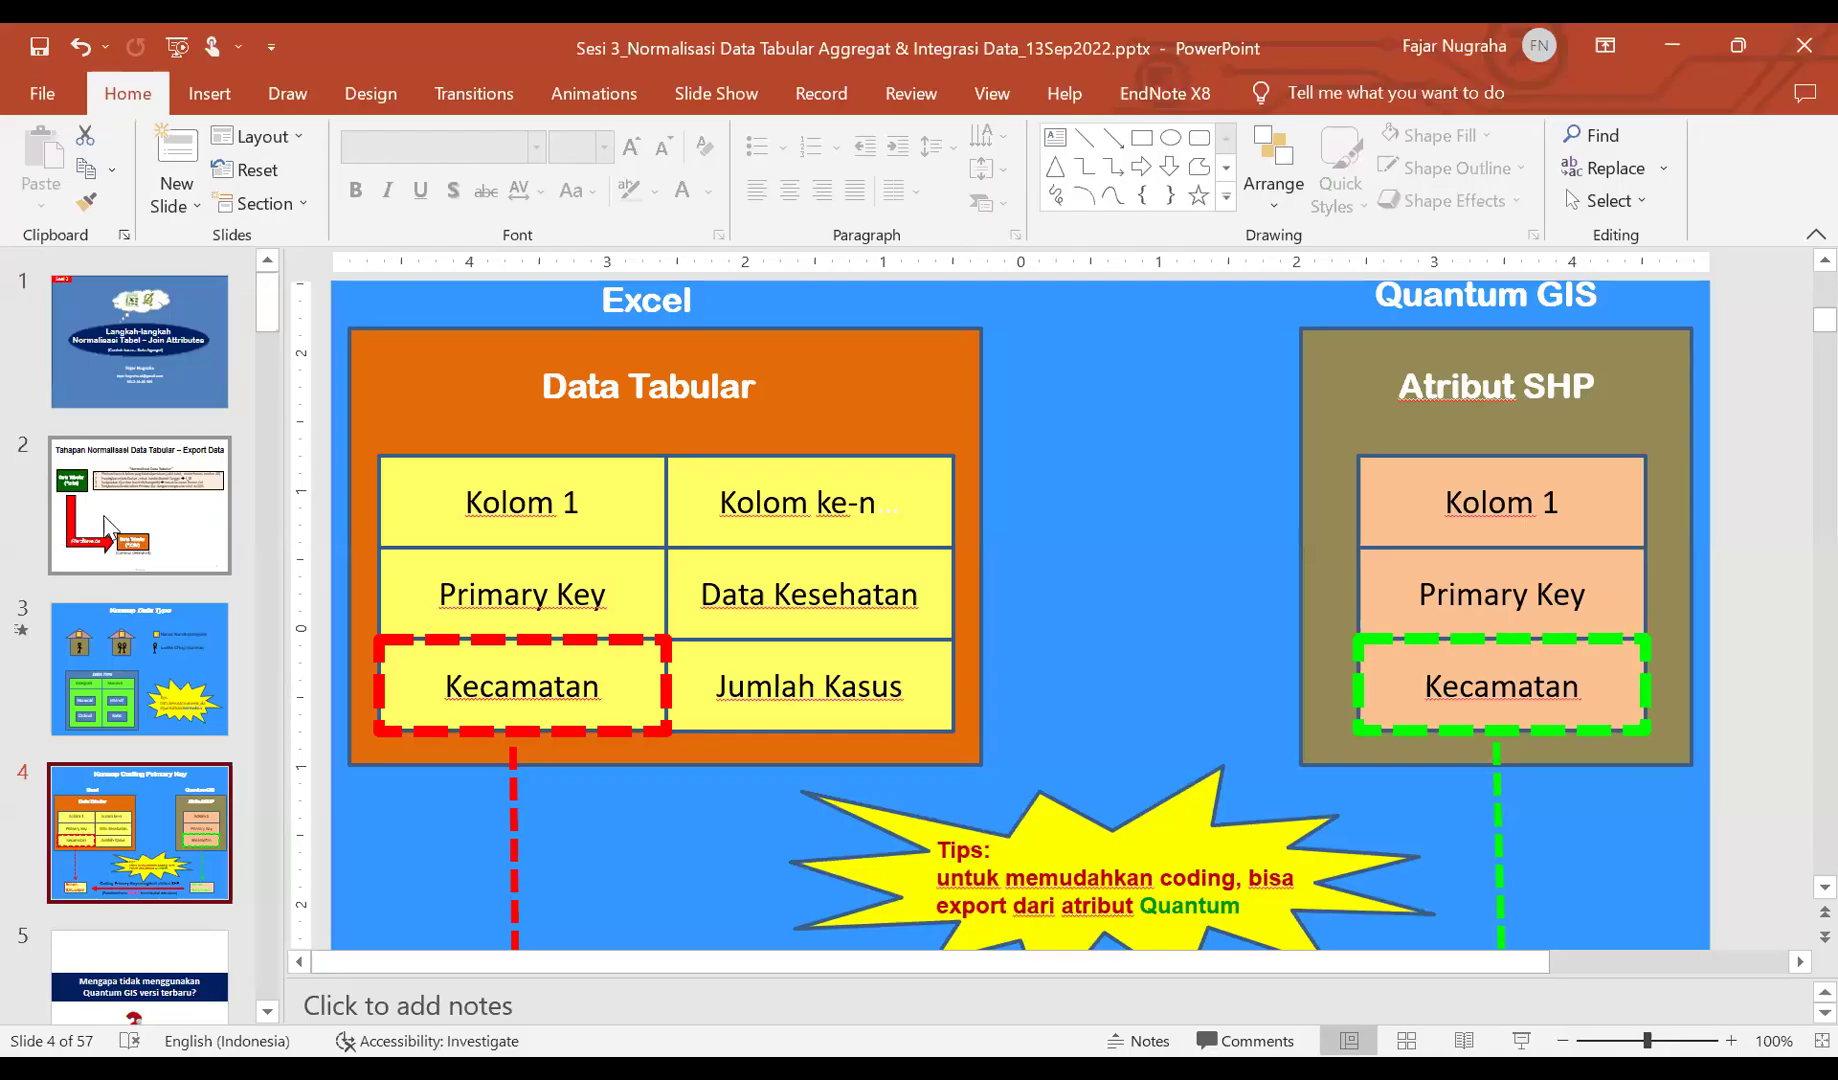
left_click(128, 530)
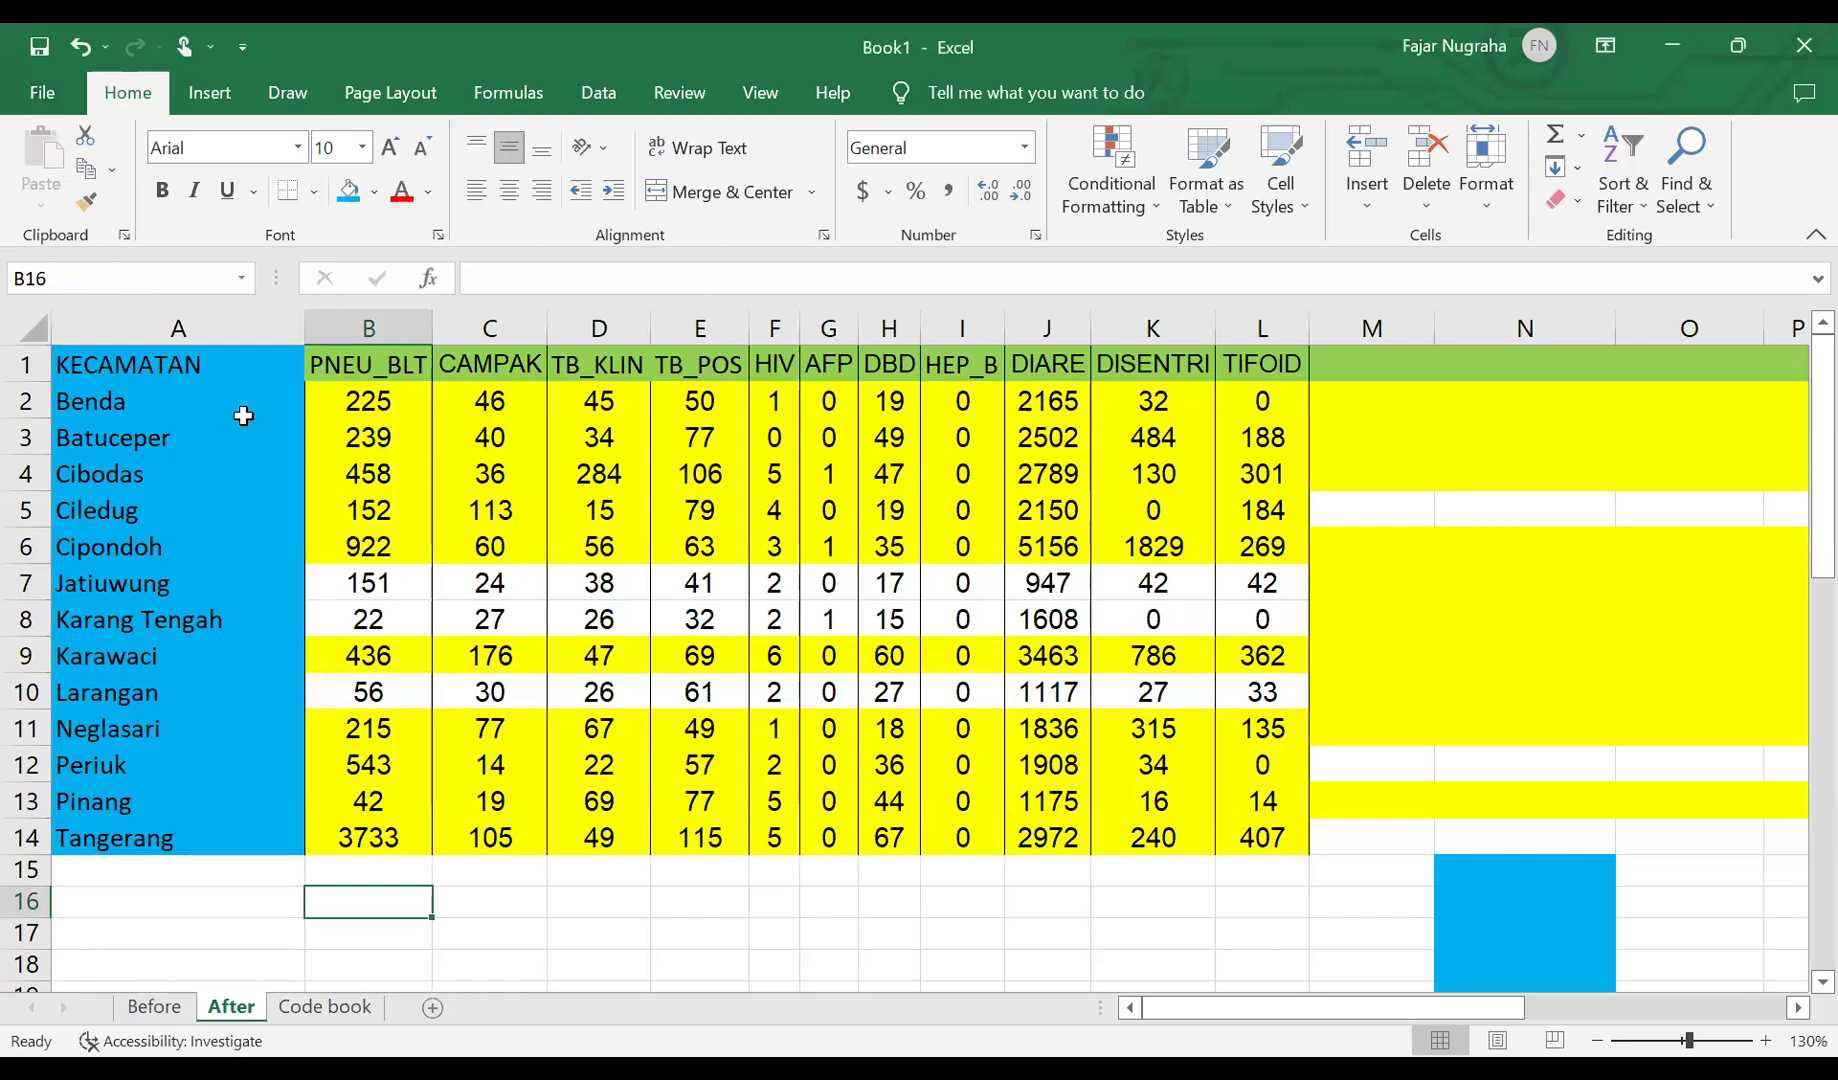
- Start saving the After sheet under a new name in D:\GIS UMJ 2022\Tabular as CSV (Comma delimited)
left_click(40, 95)
left_click(123, 480)
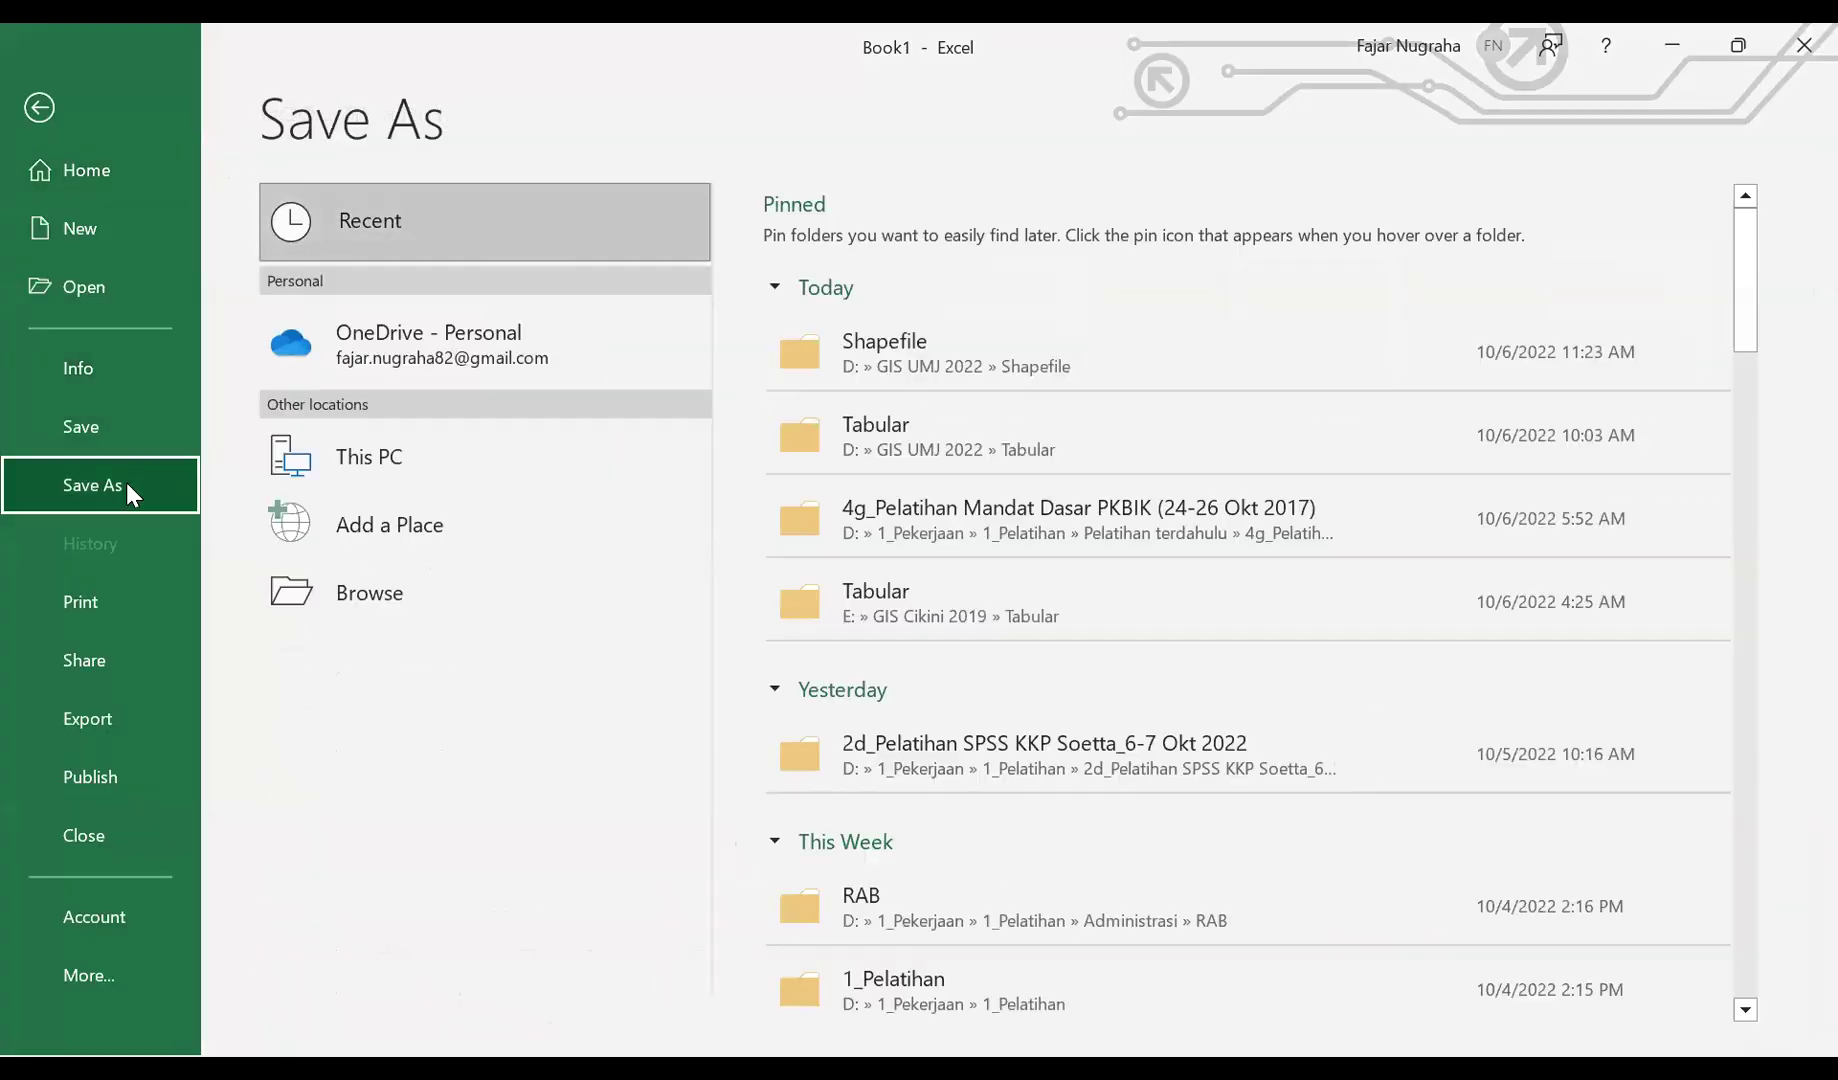
left_click(895, 452)
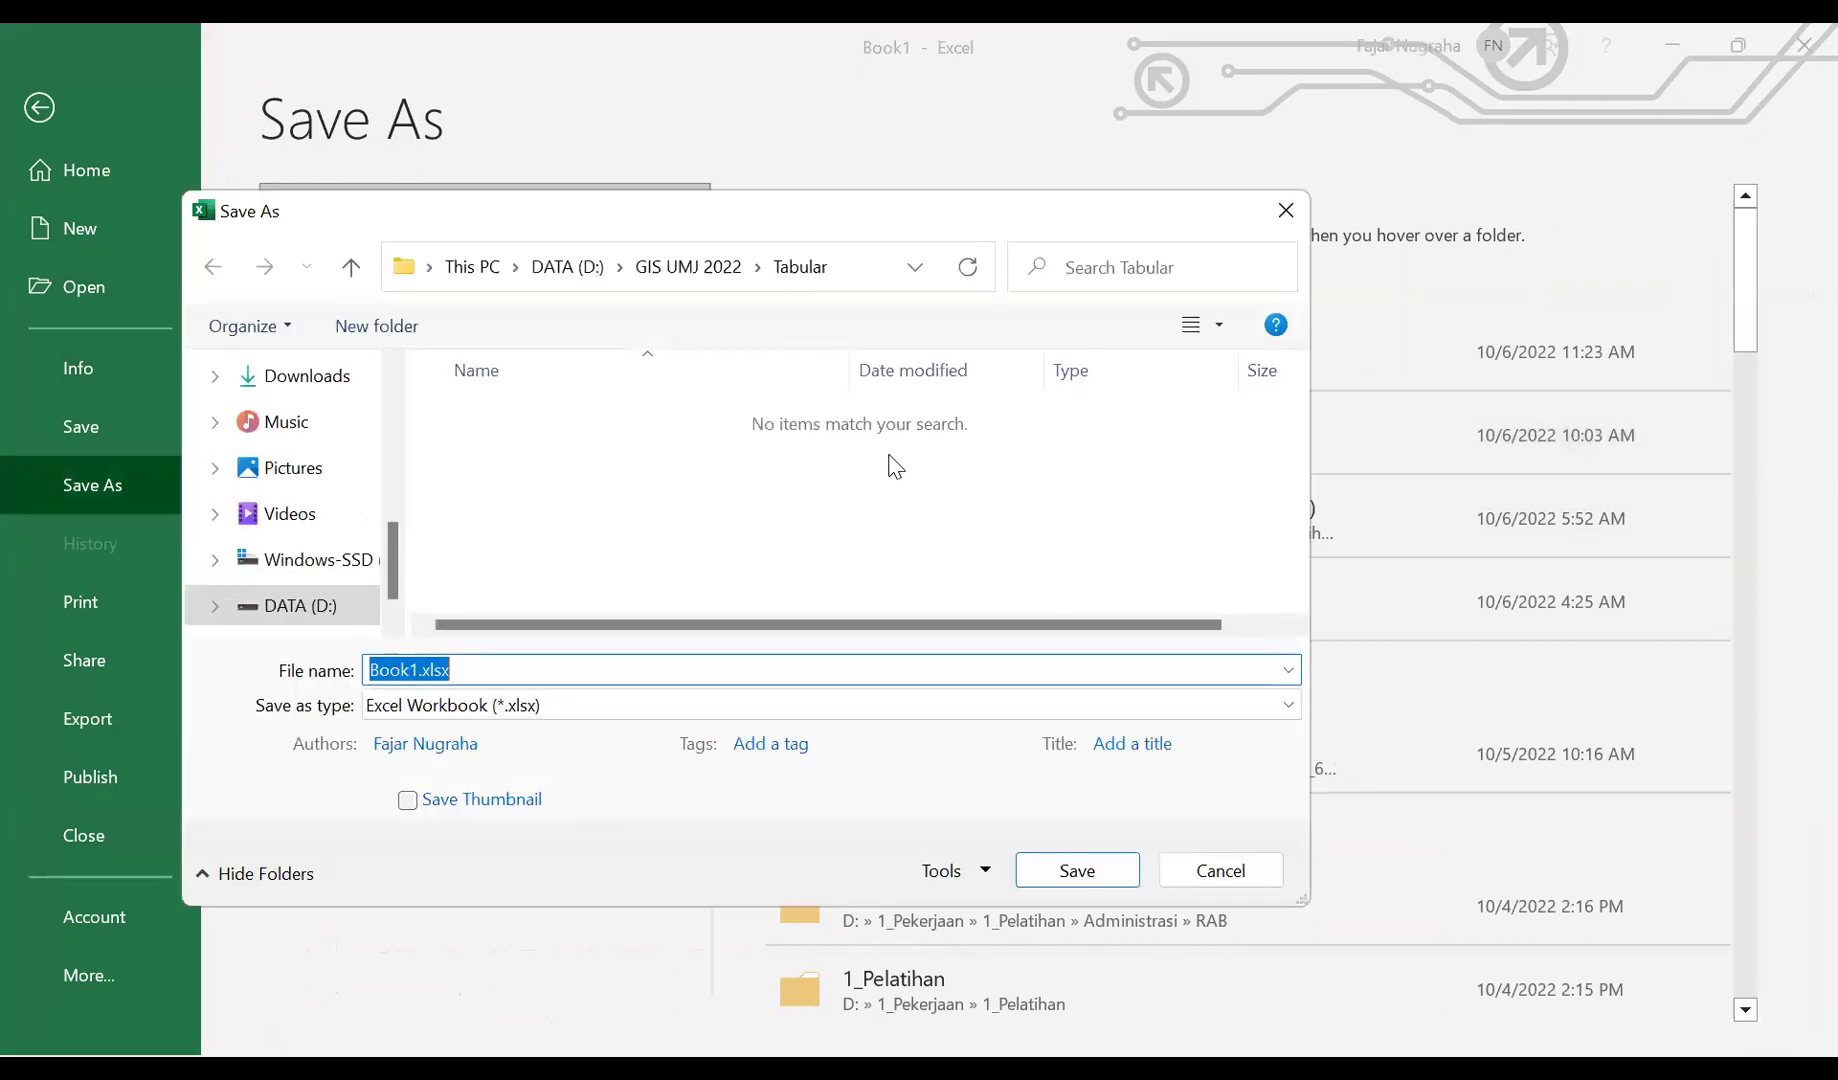
left_click(483, 707)
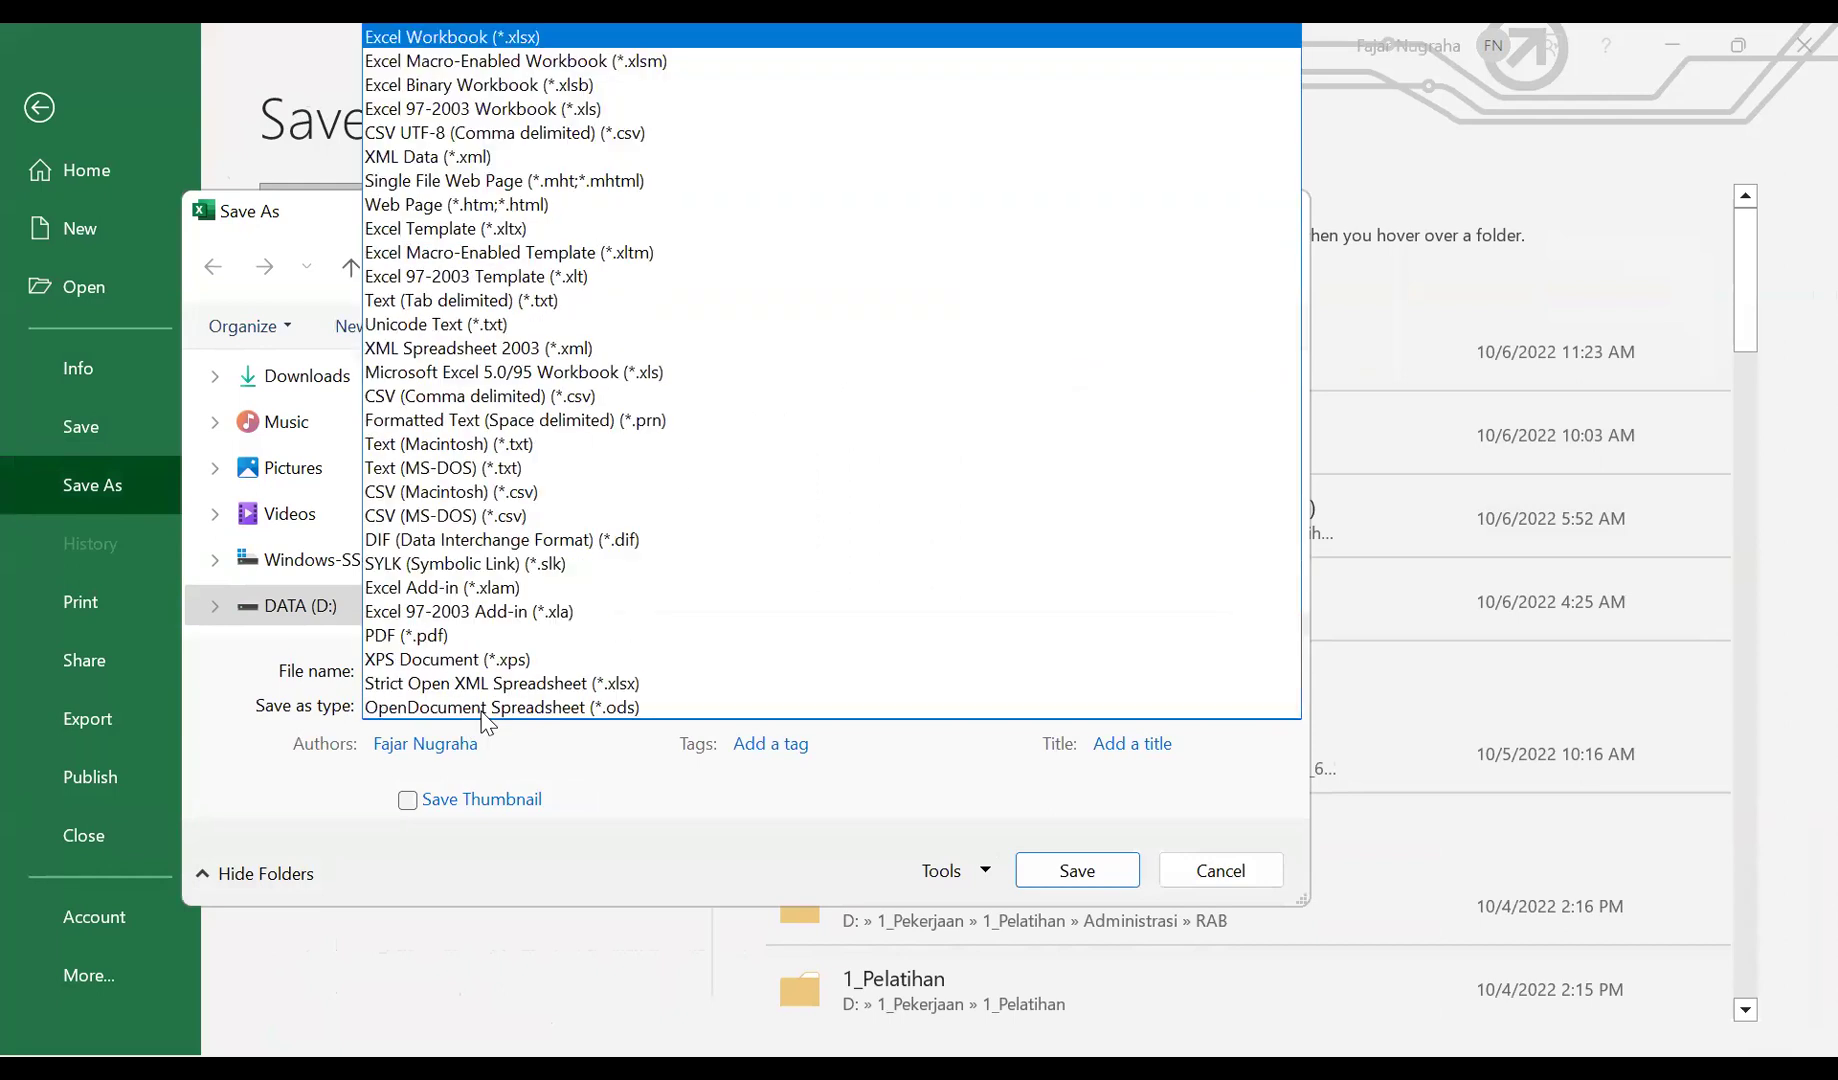
left_click(483, 397)
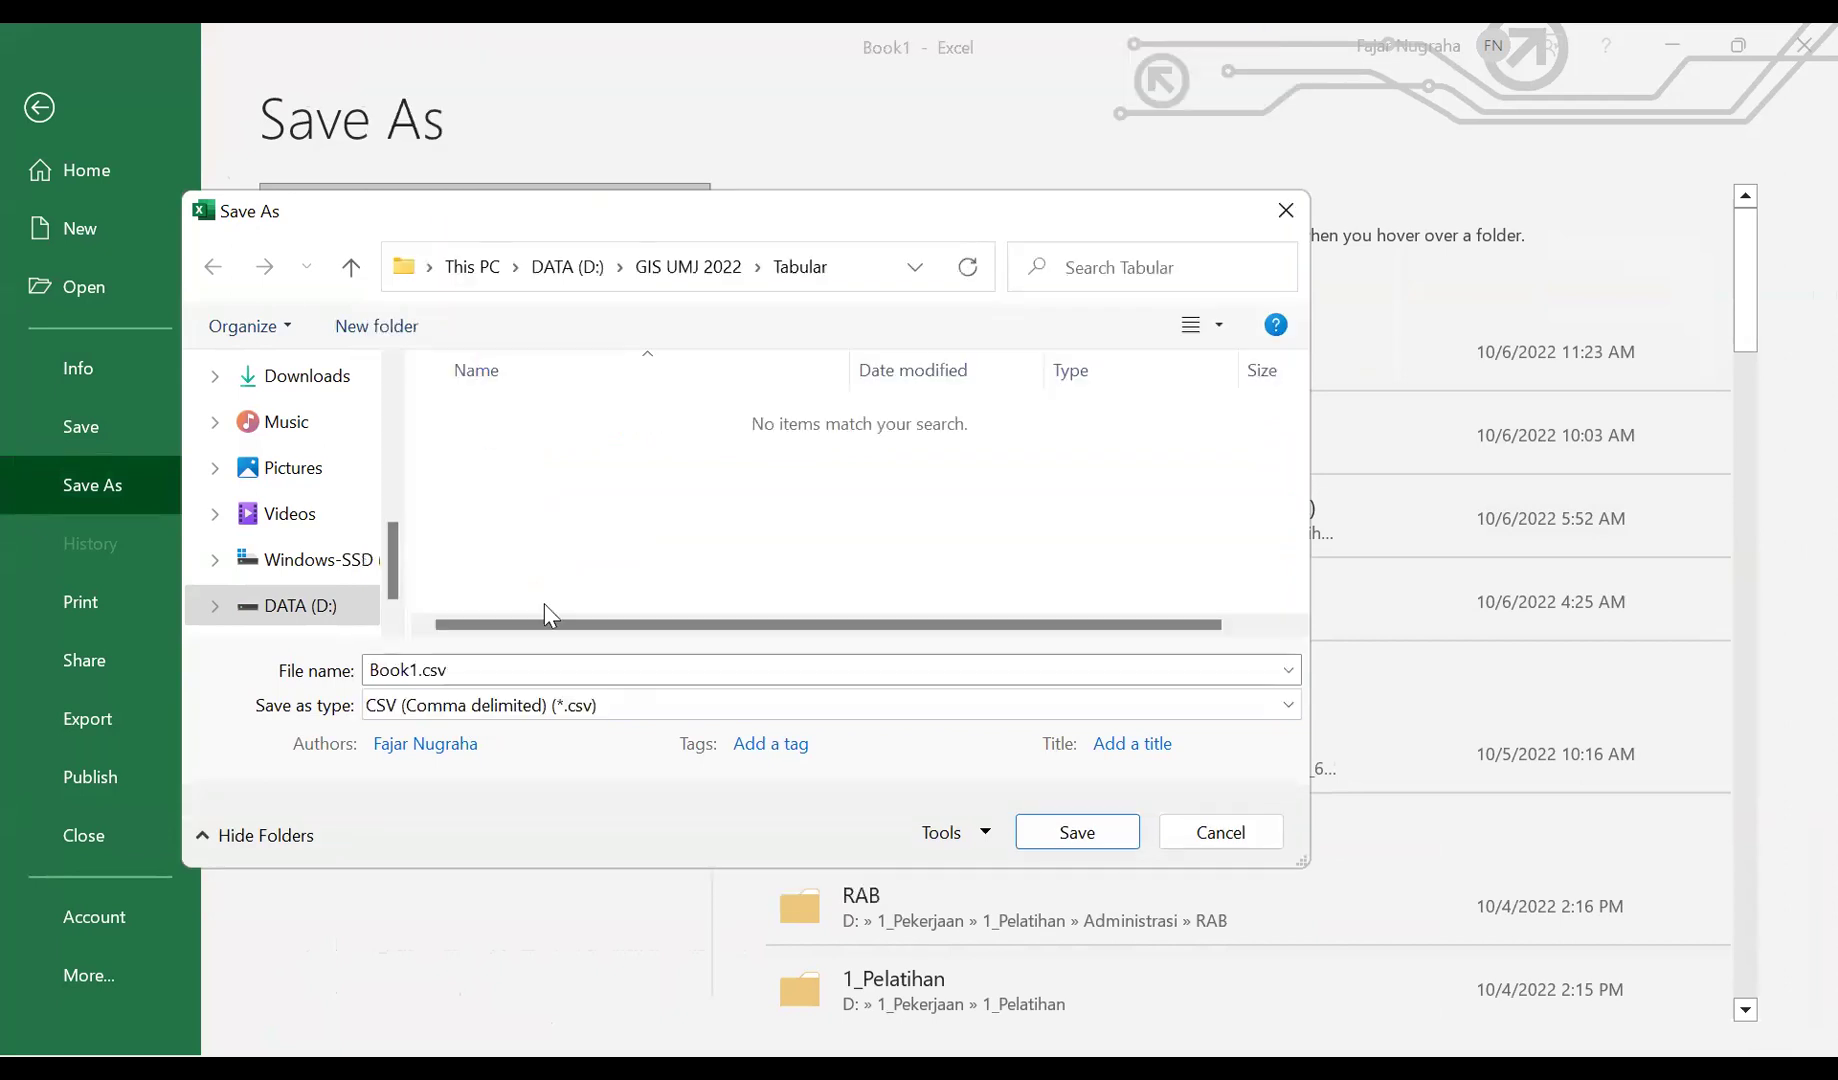
- Name the CSV file Tangerang_variabel and save only the active sheet to it
double_click(530, 664)
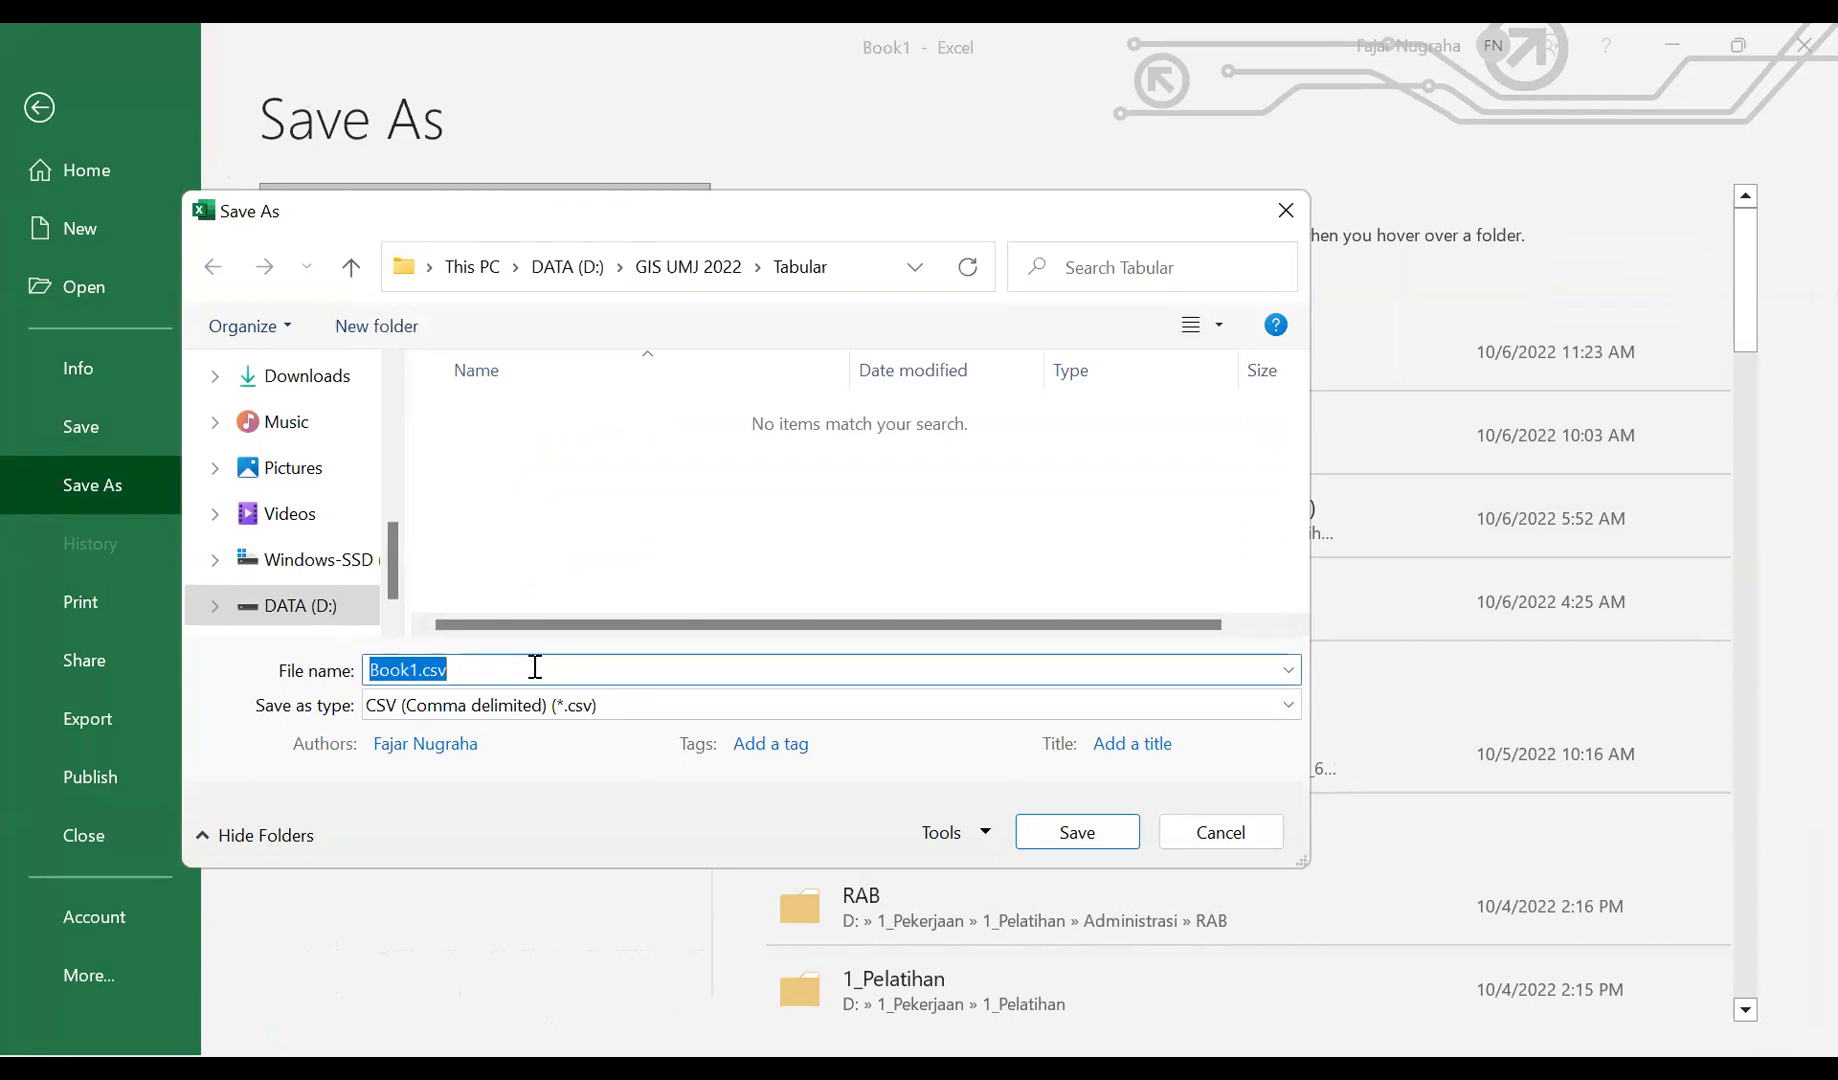
type("Tange")
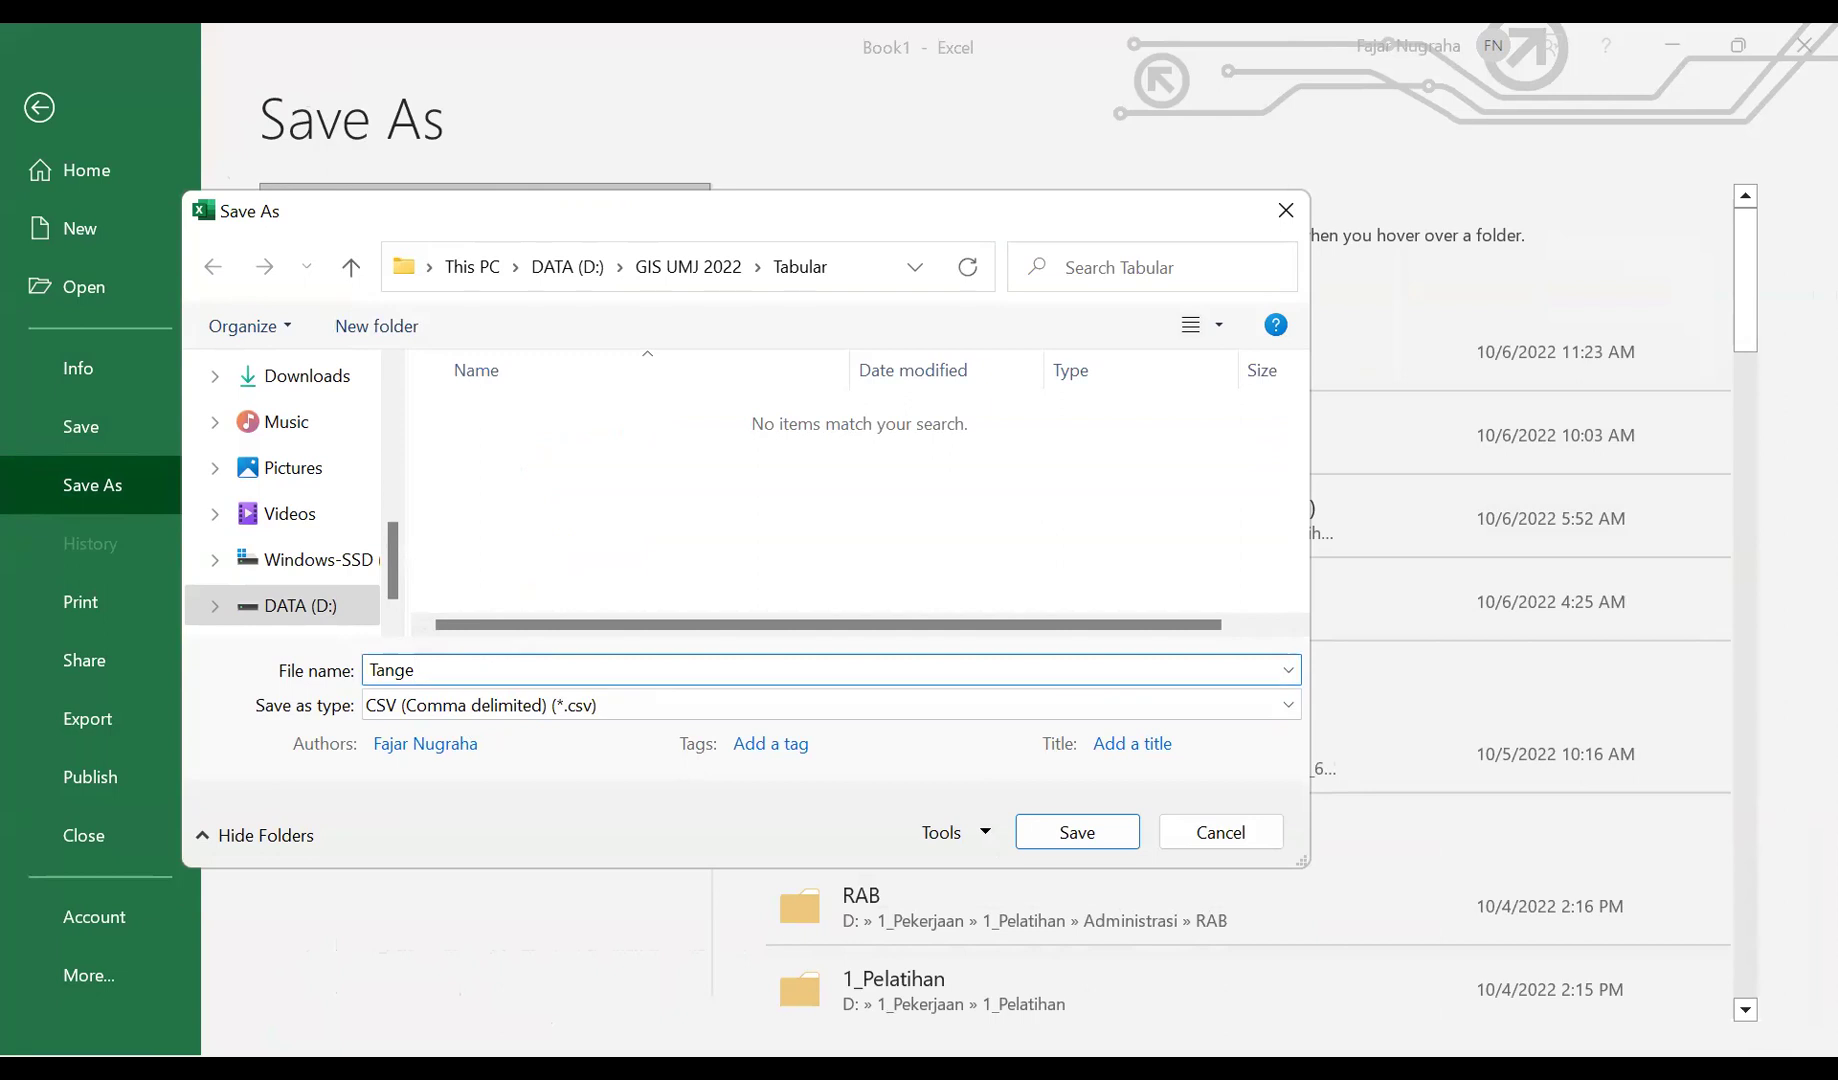
type("rang_")
left_click(500, 708)
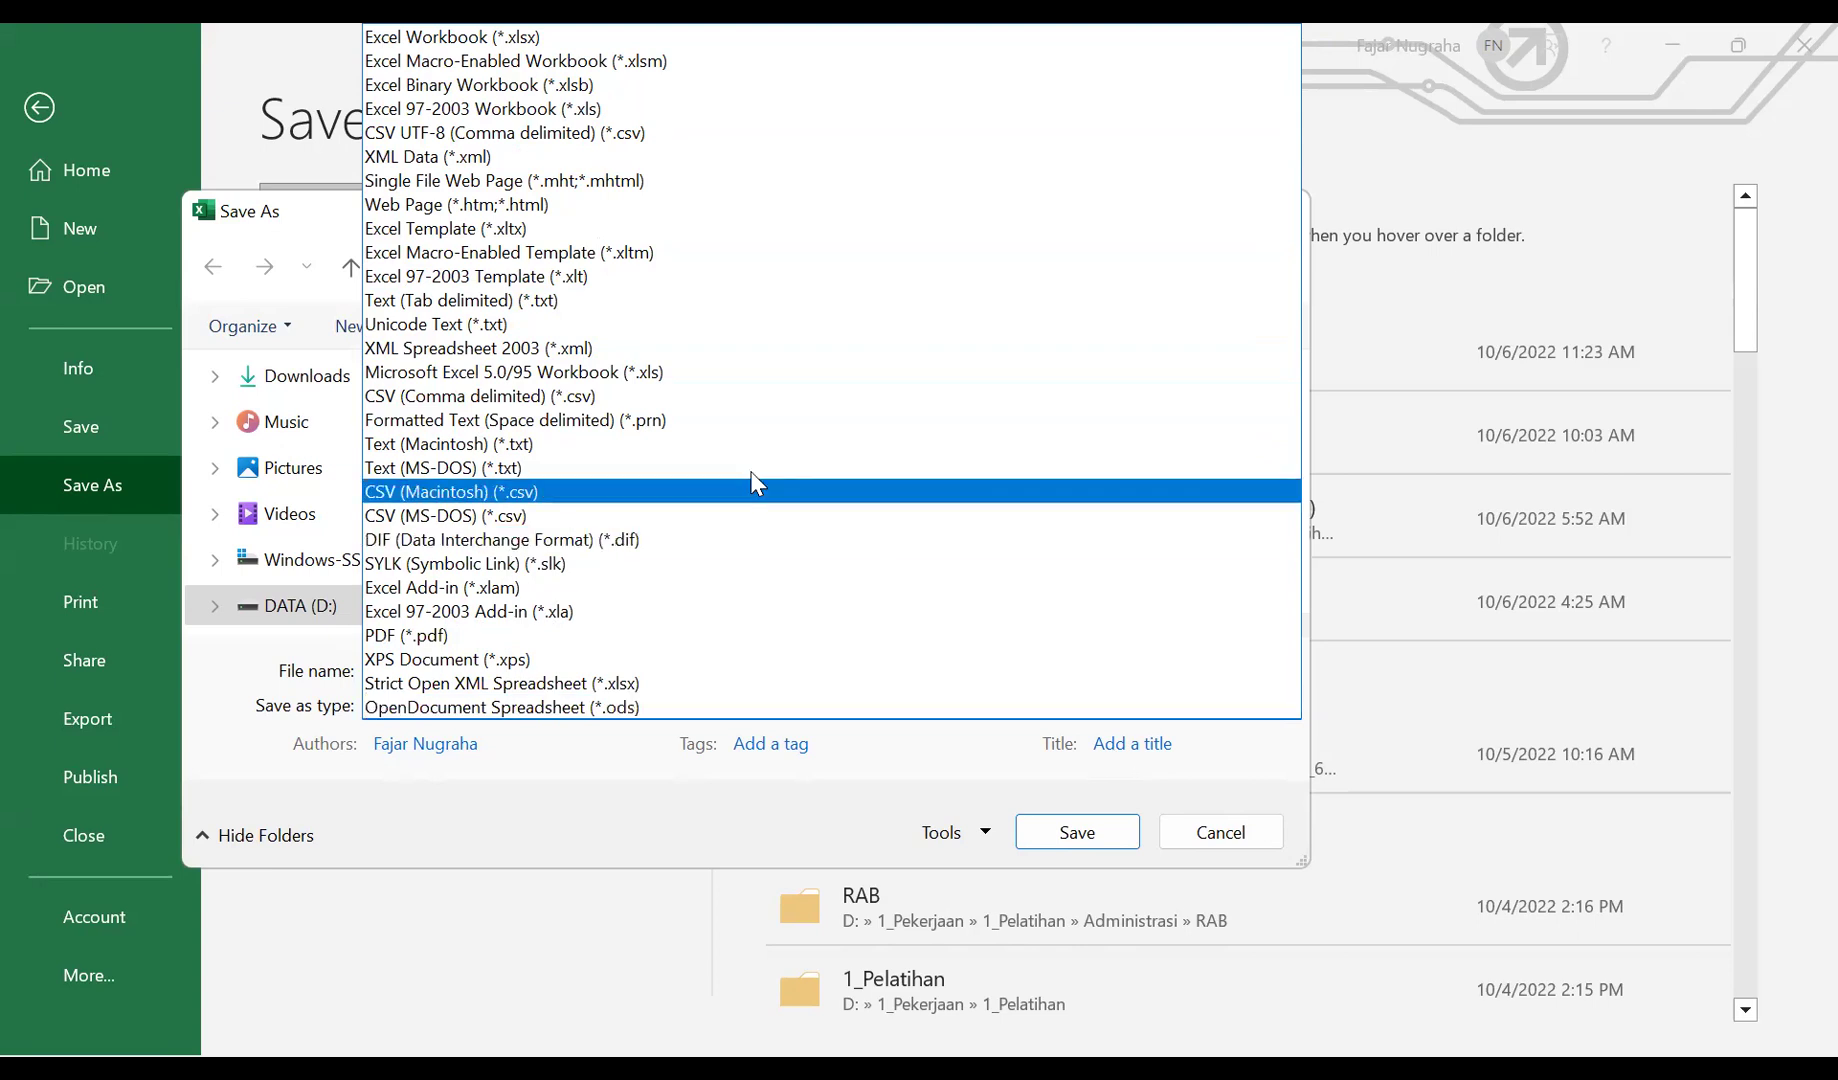
left_click(658, 396)
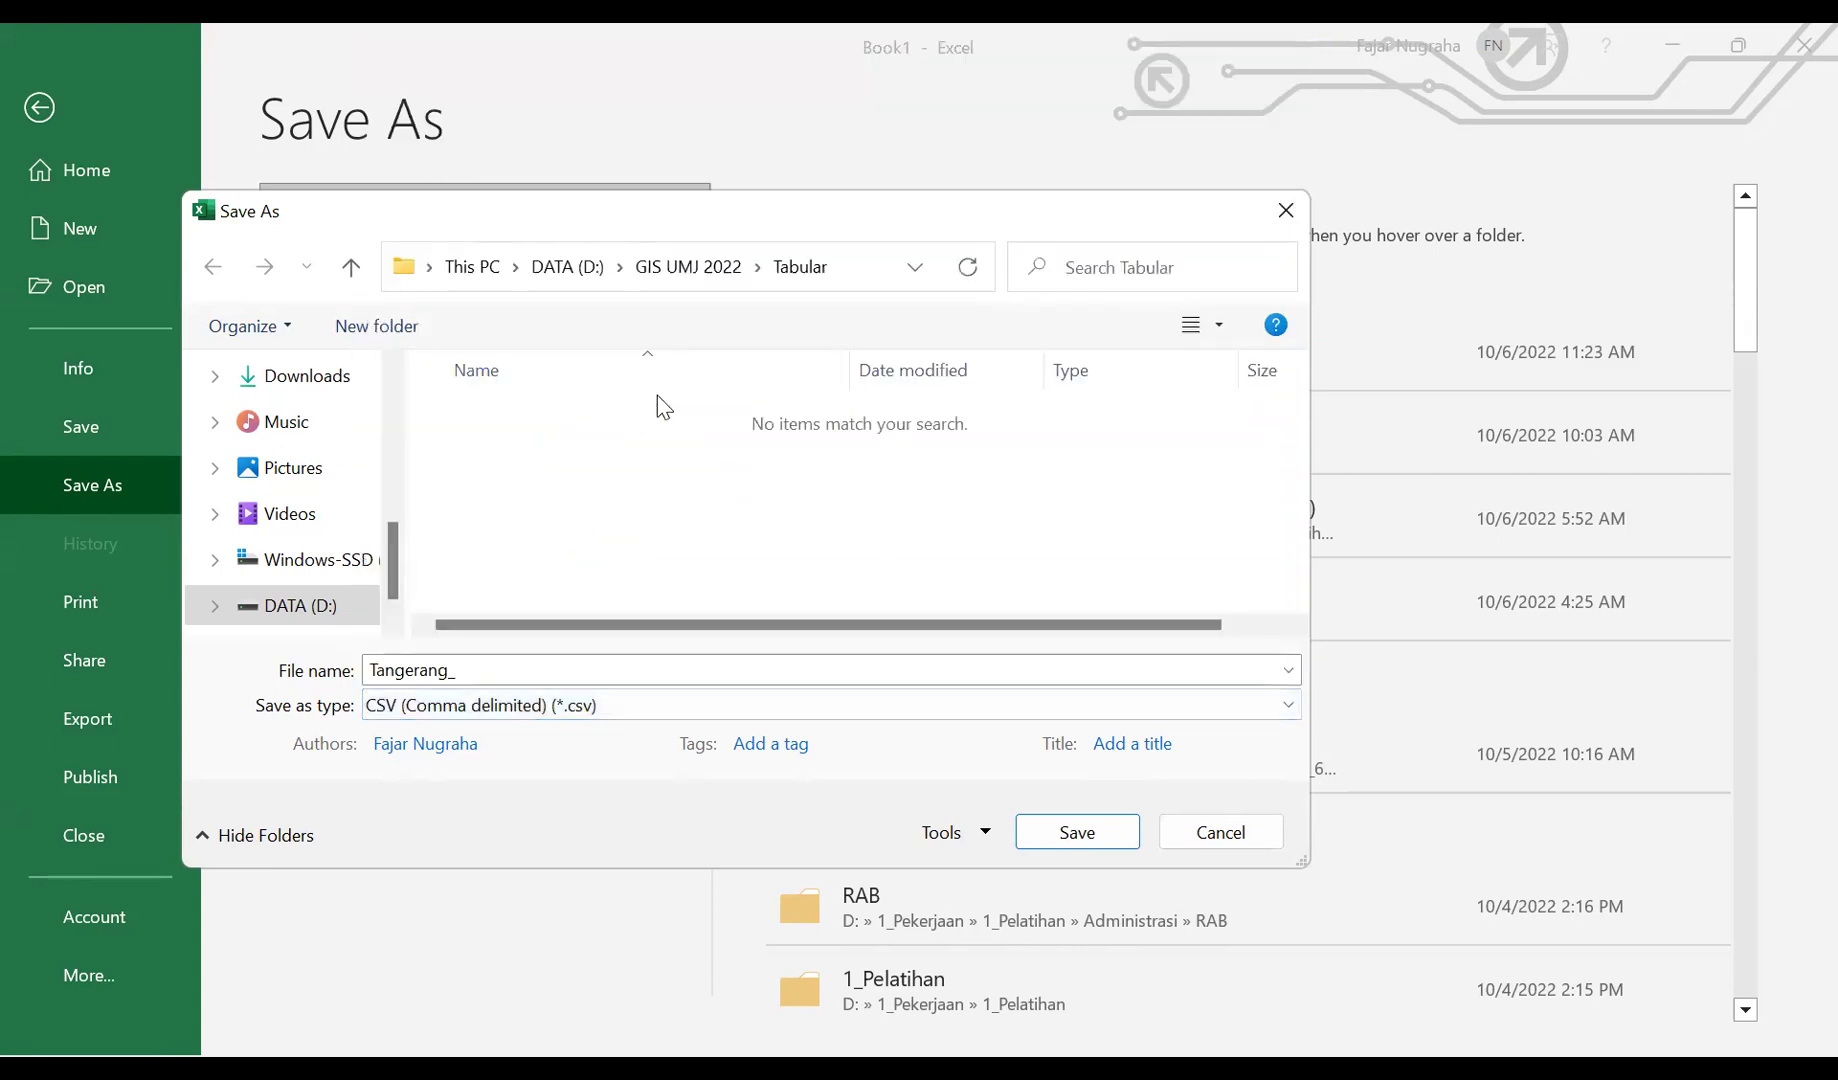
left_click(502, 670)
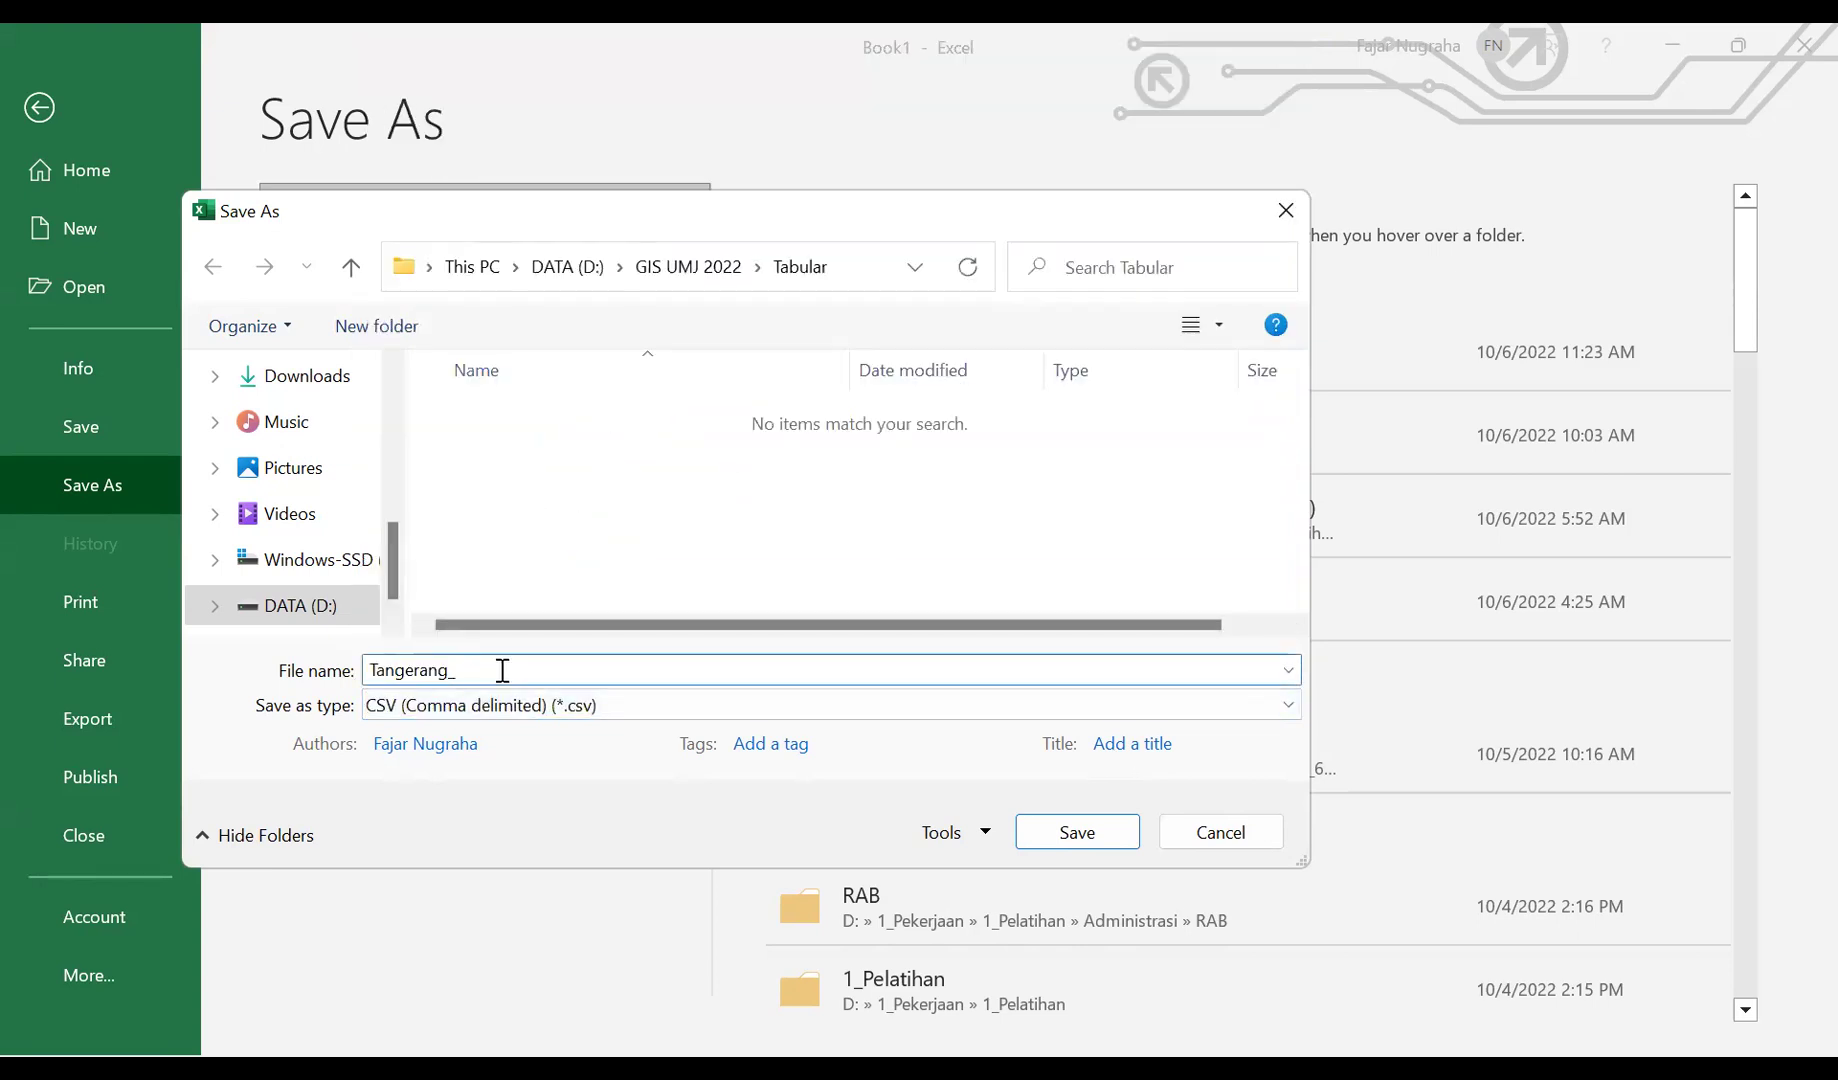
type("vai")
key("BackSpace")
type("riabel")
left_click(1093, 845)
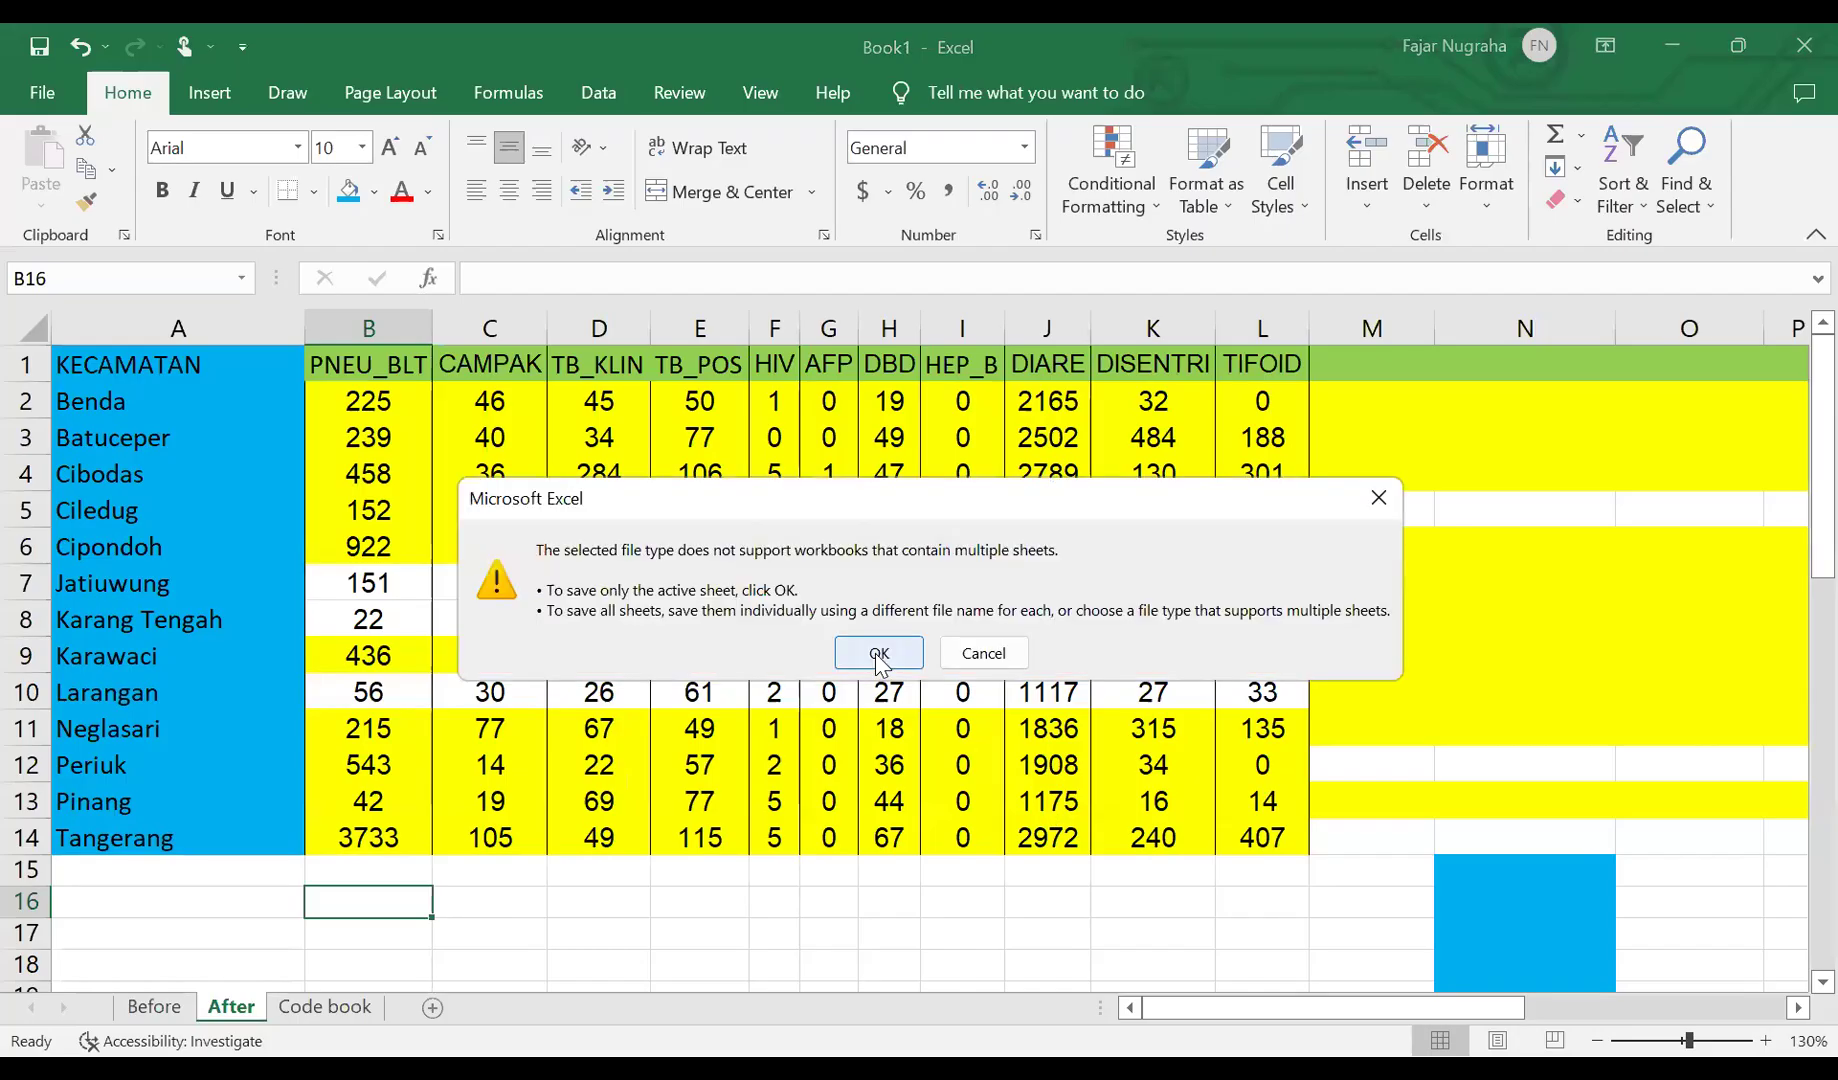
left_click(879, 653)
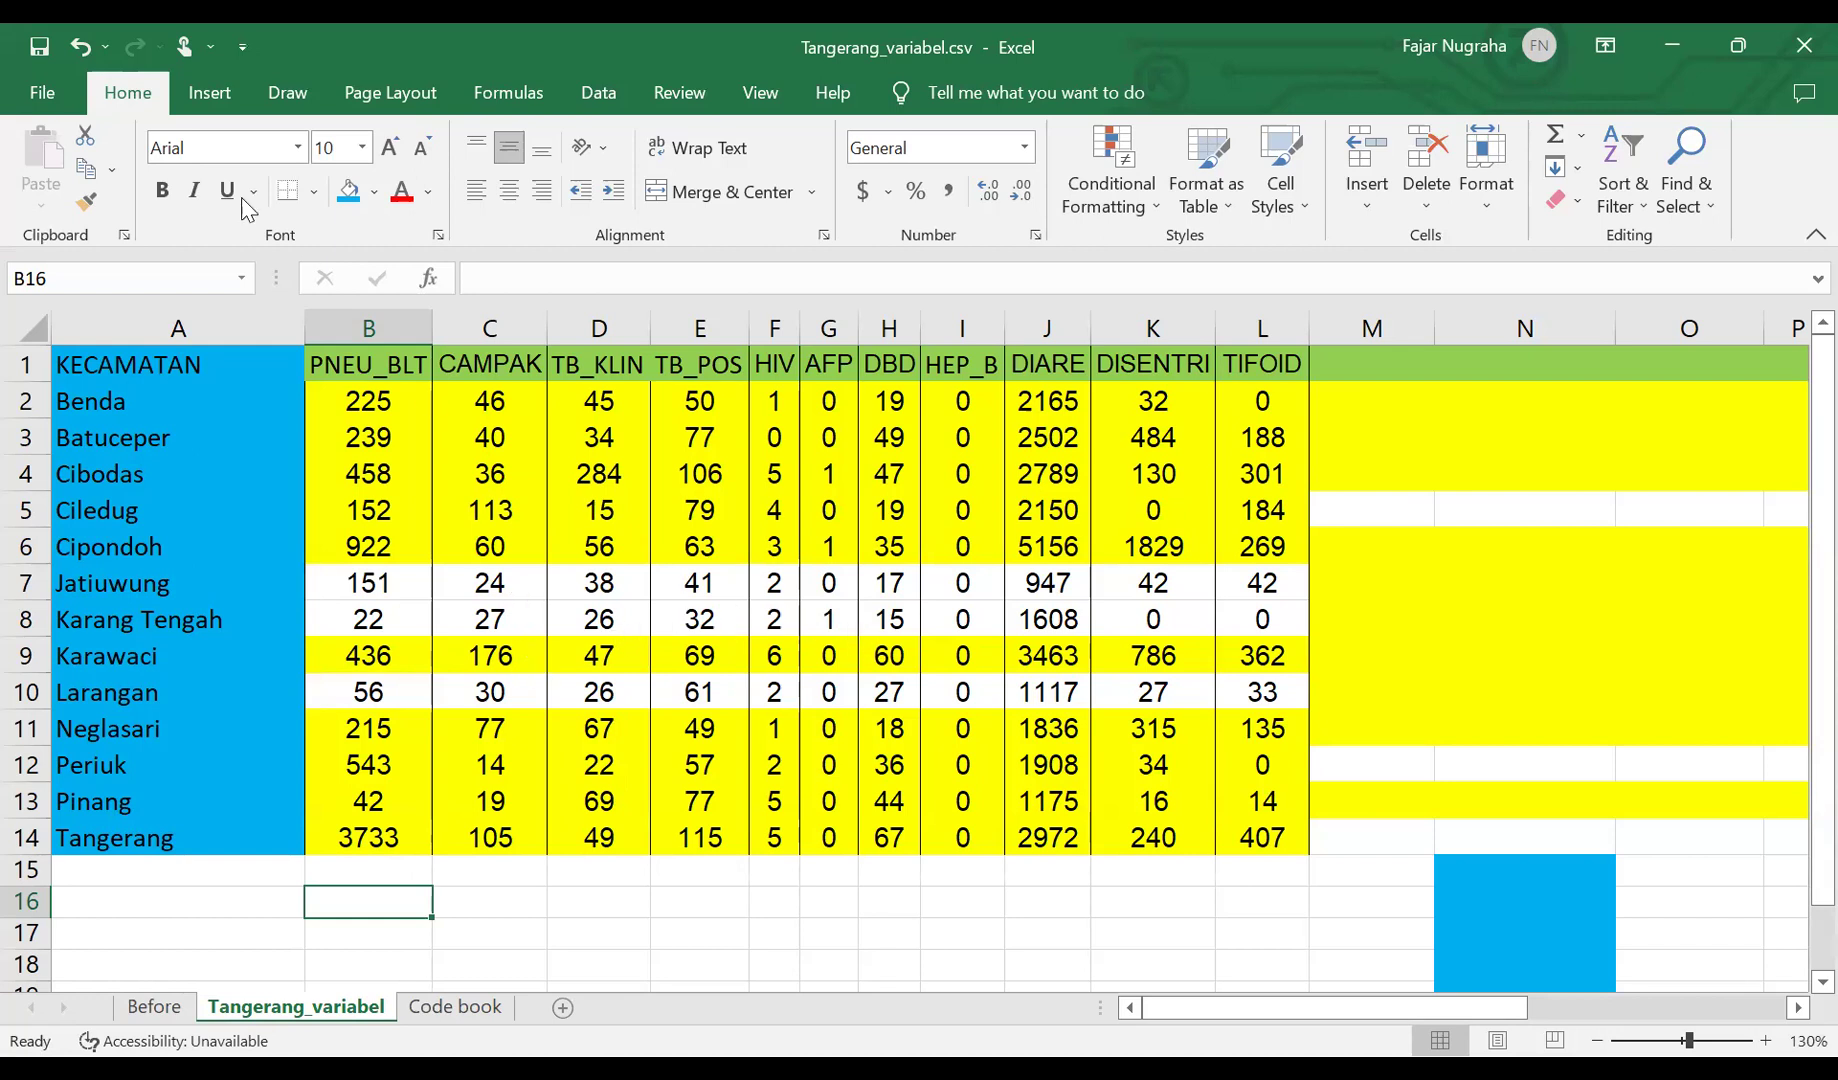
left_click(42, 93)
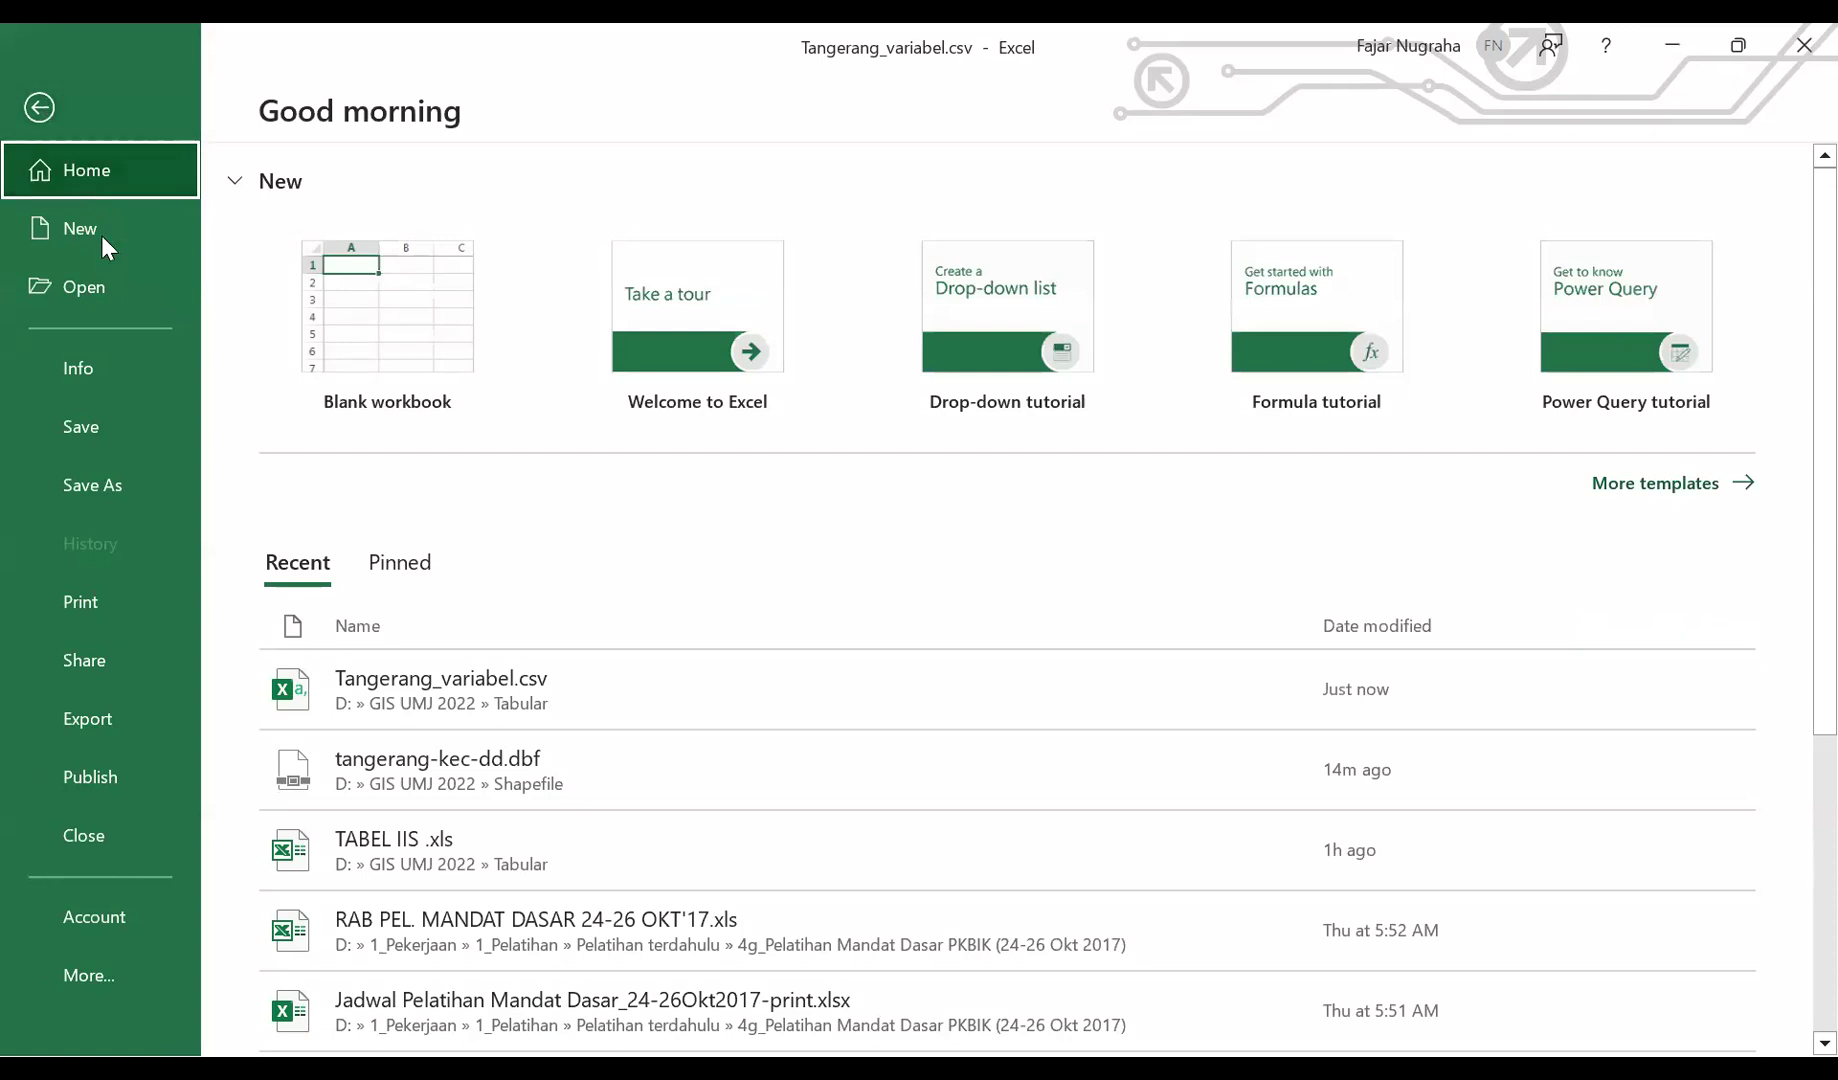
left_click(121, 484)
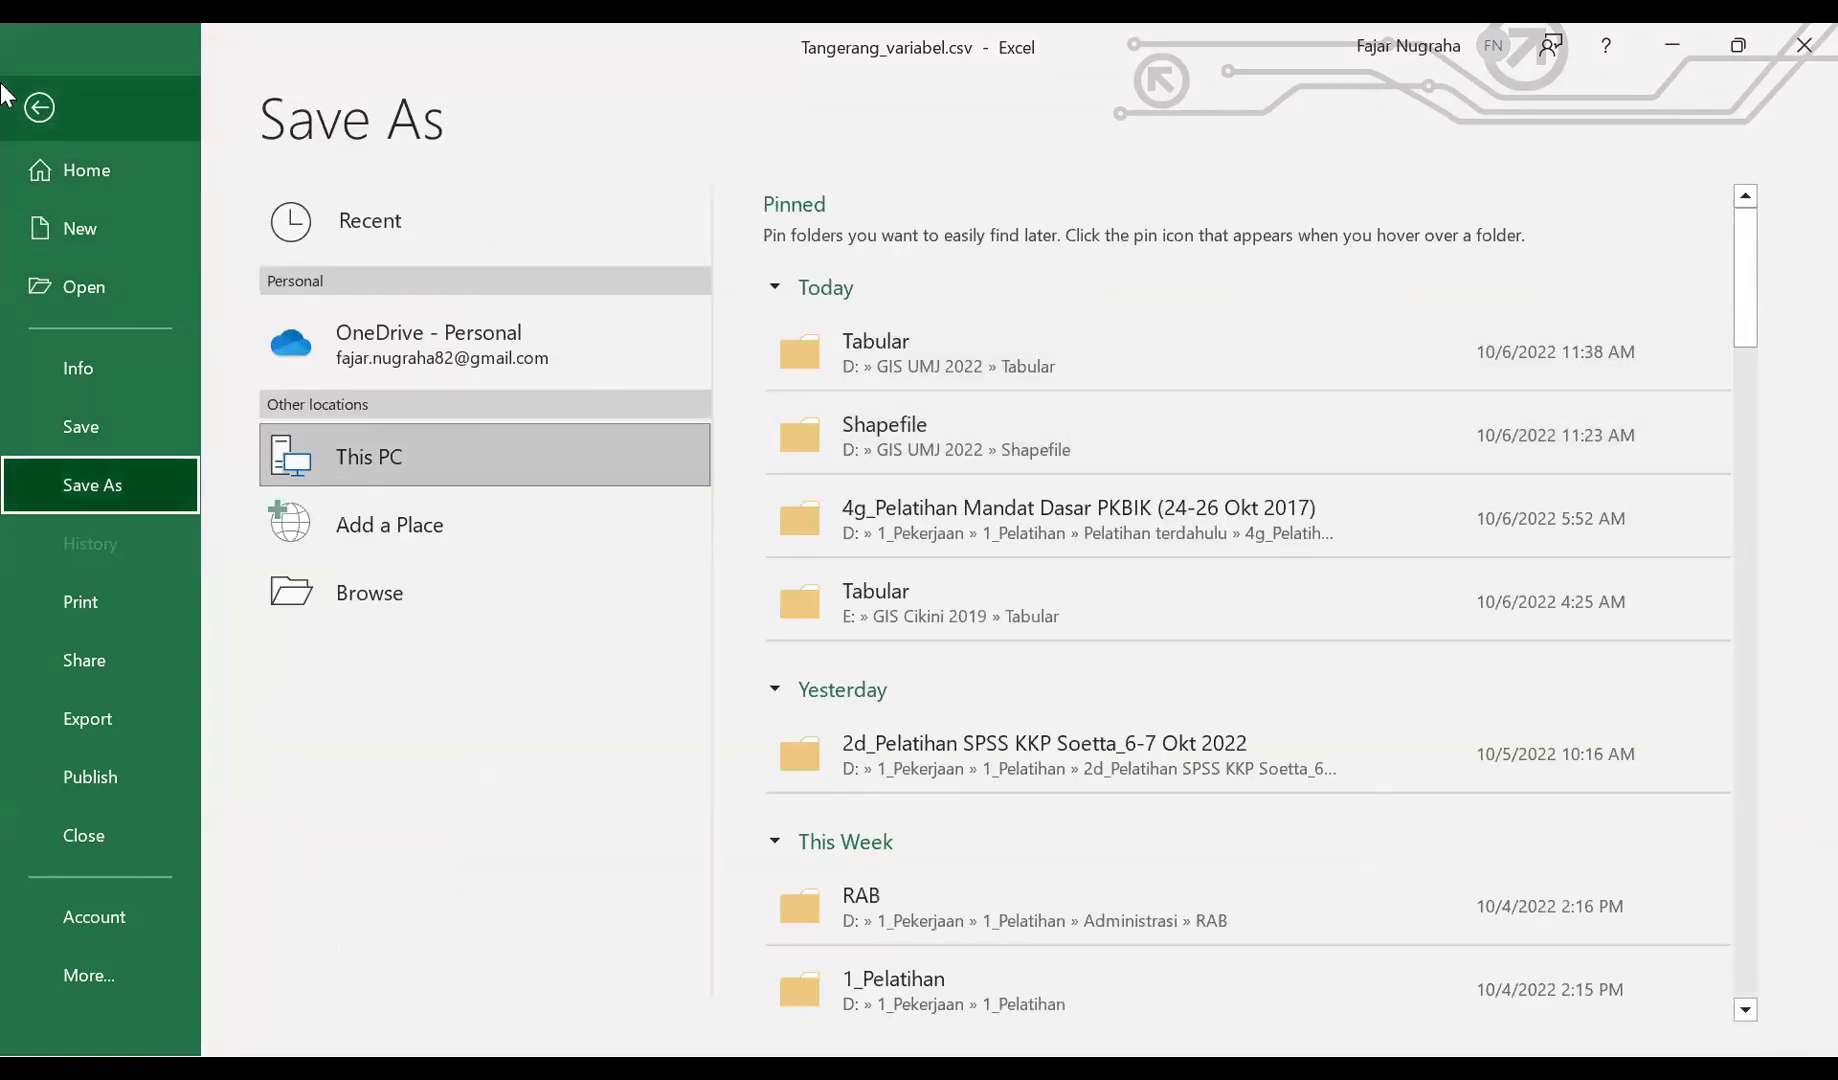
left_click(42, 95)
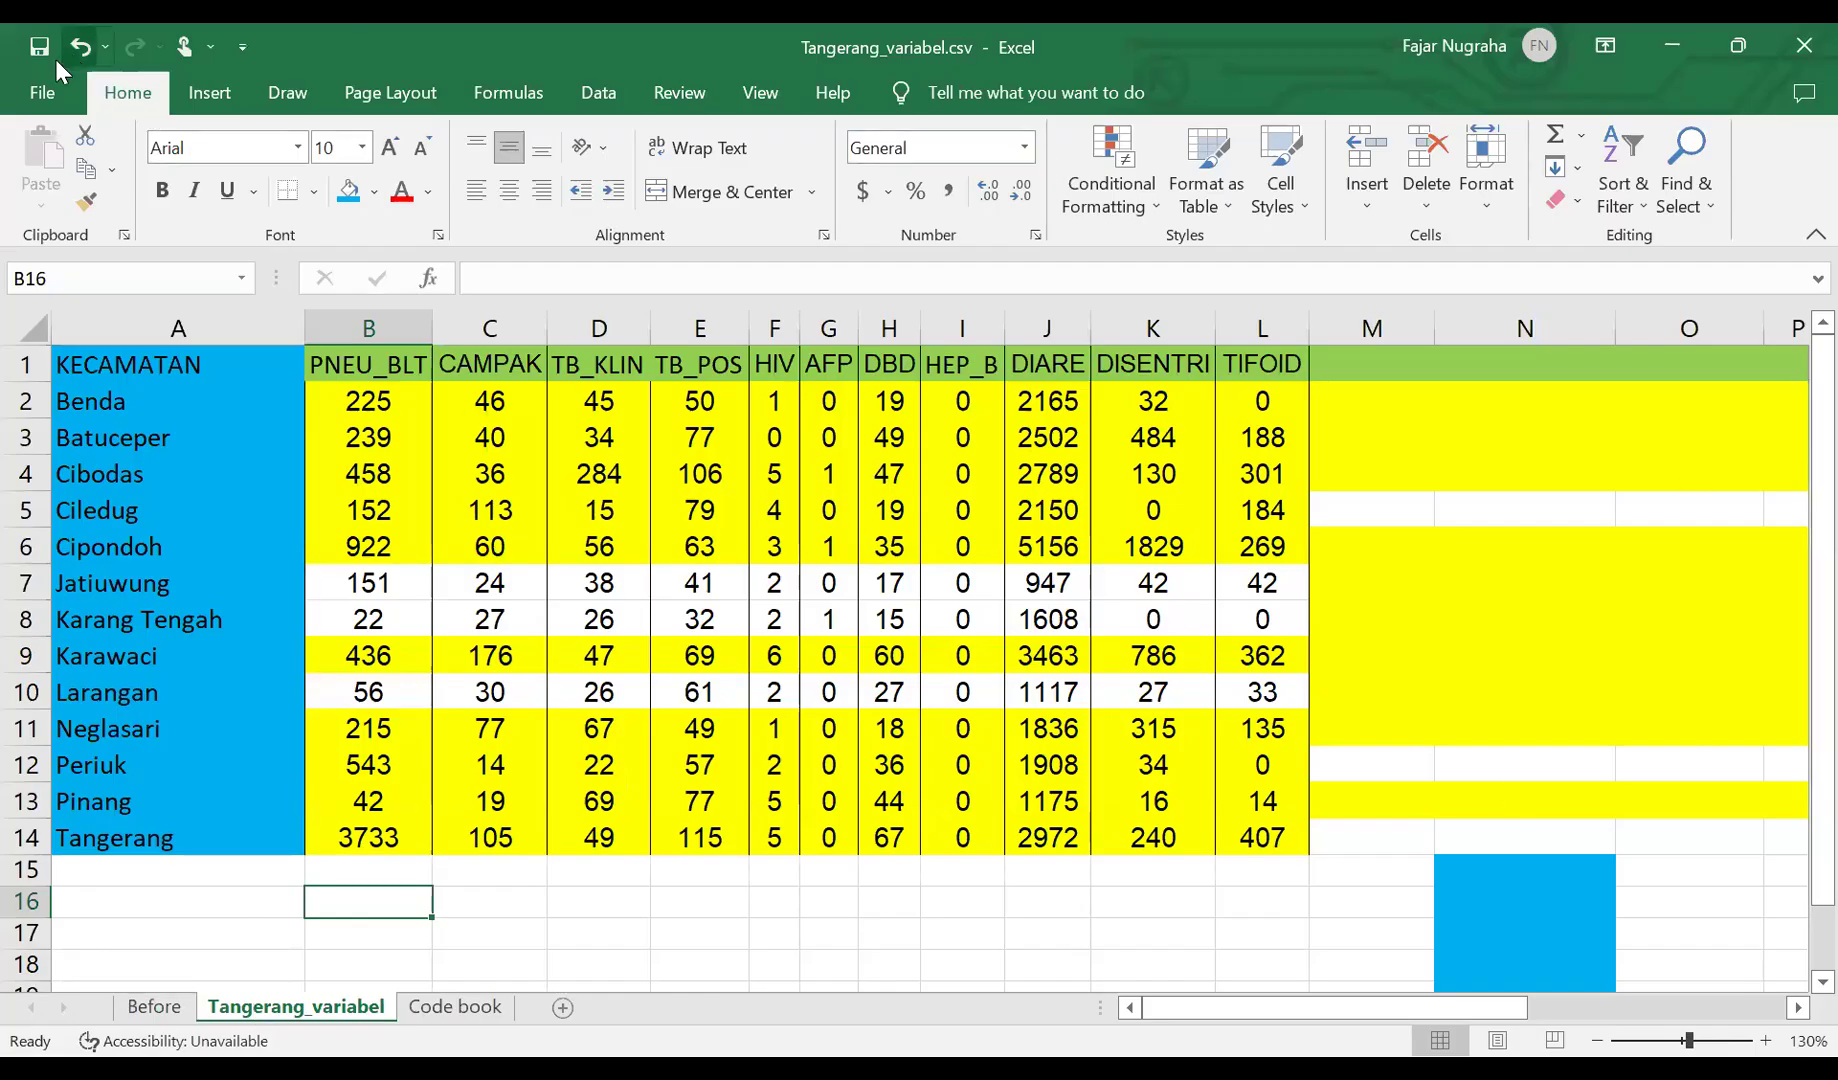
- Save a copy of the whole file as the Excel Workbook Tangerang_variabel.xlsx in D:\GIS UMJ 2022\Tabular
left_click(70, 88)
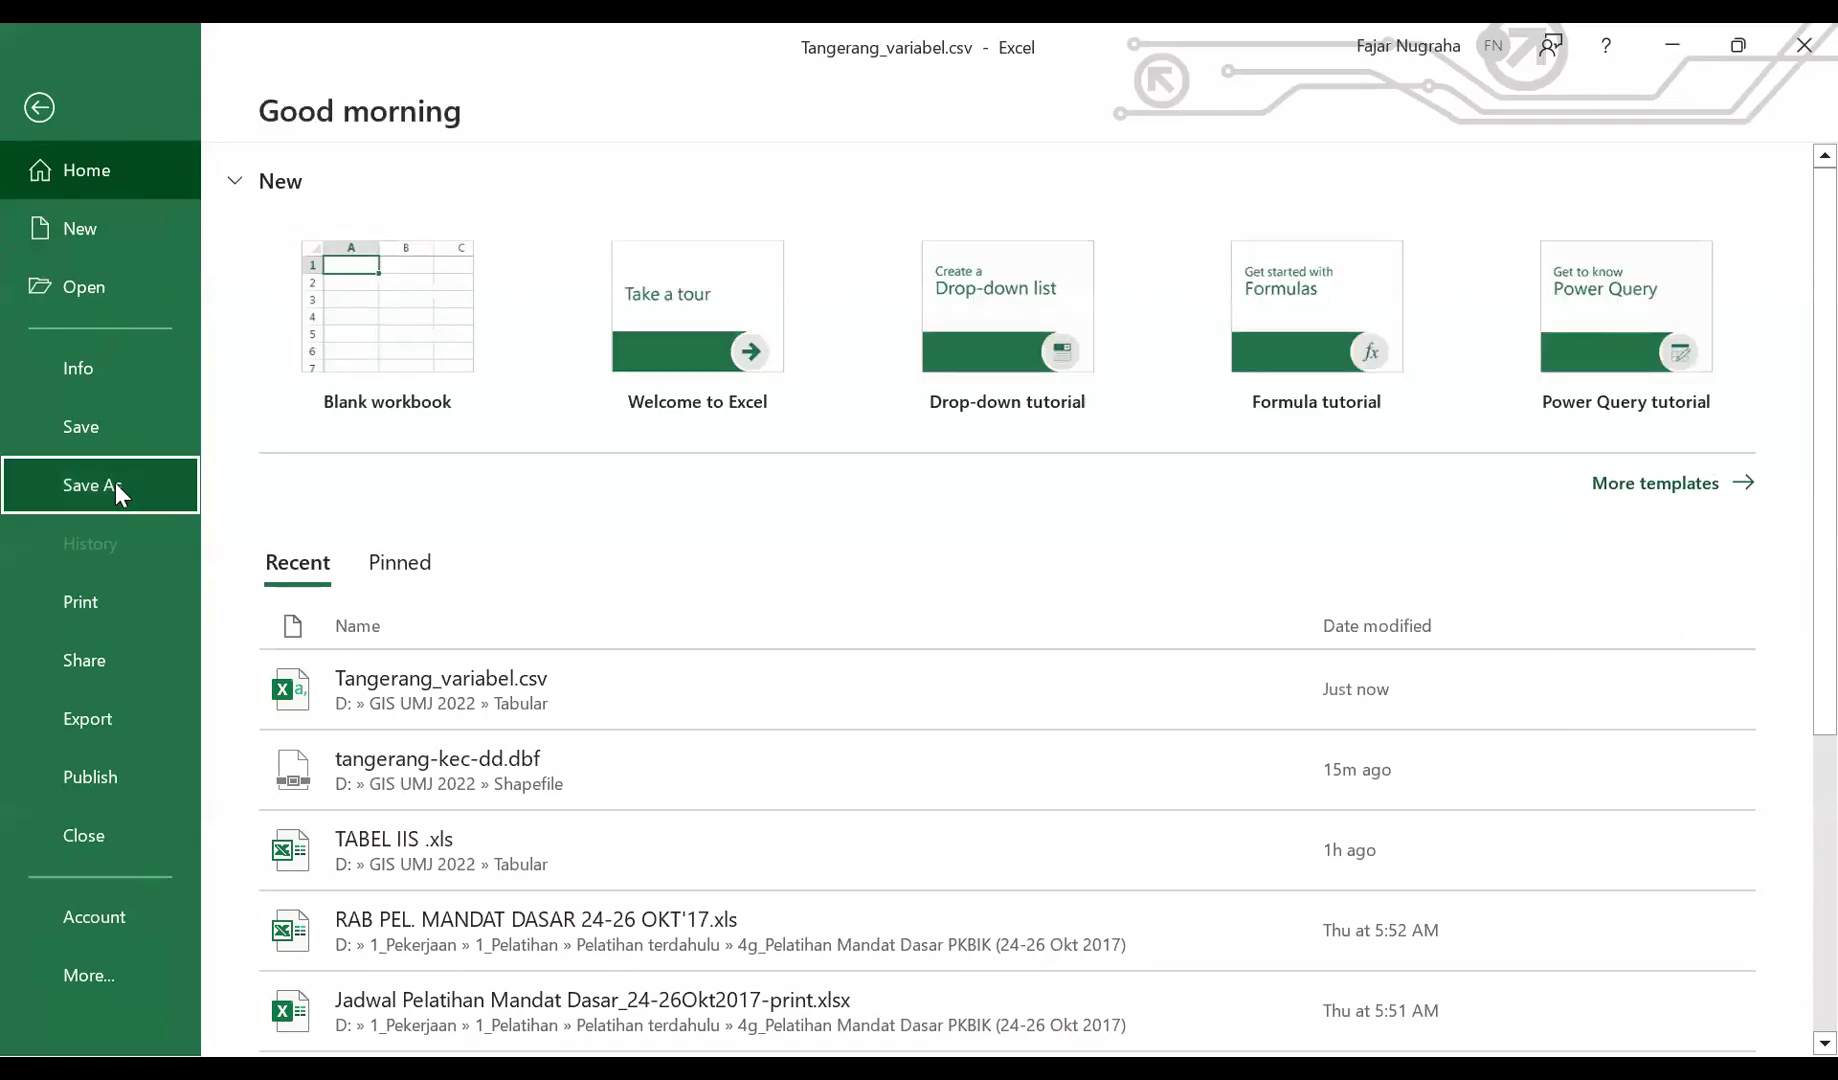
left_click(115, 482)
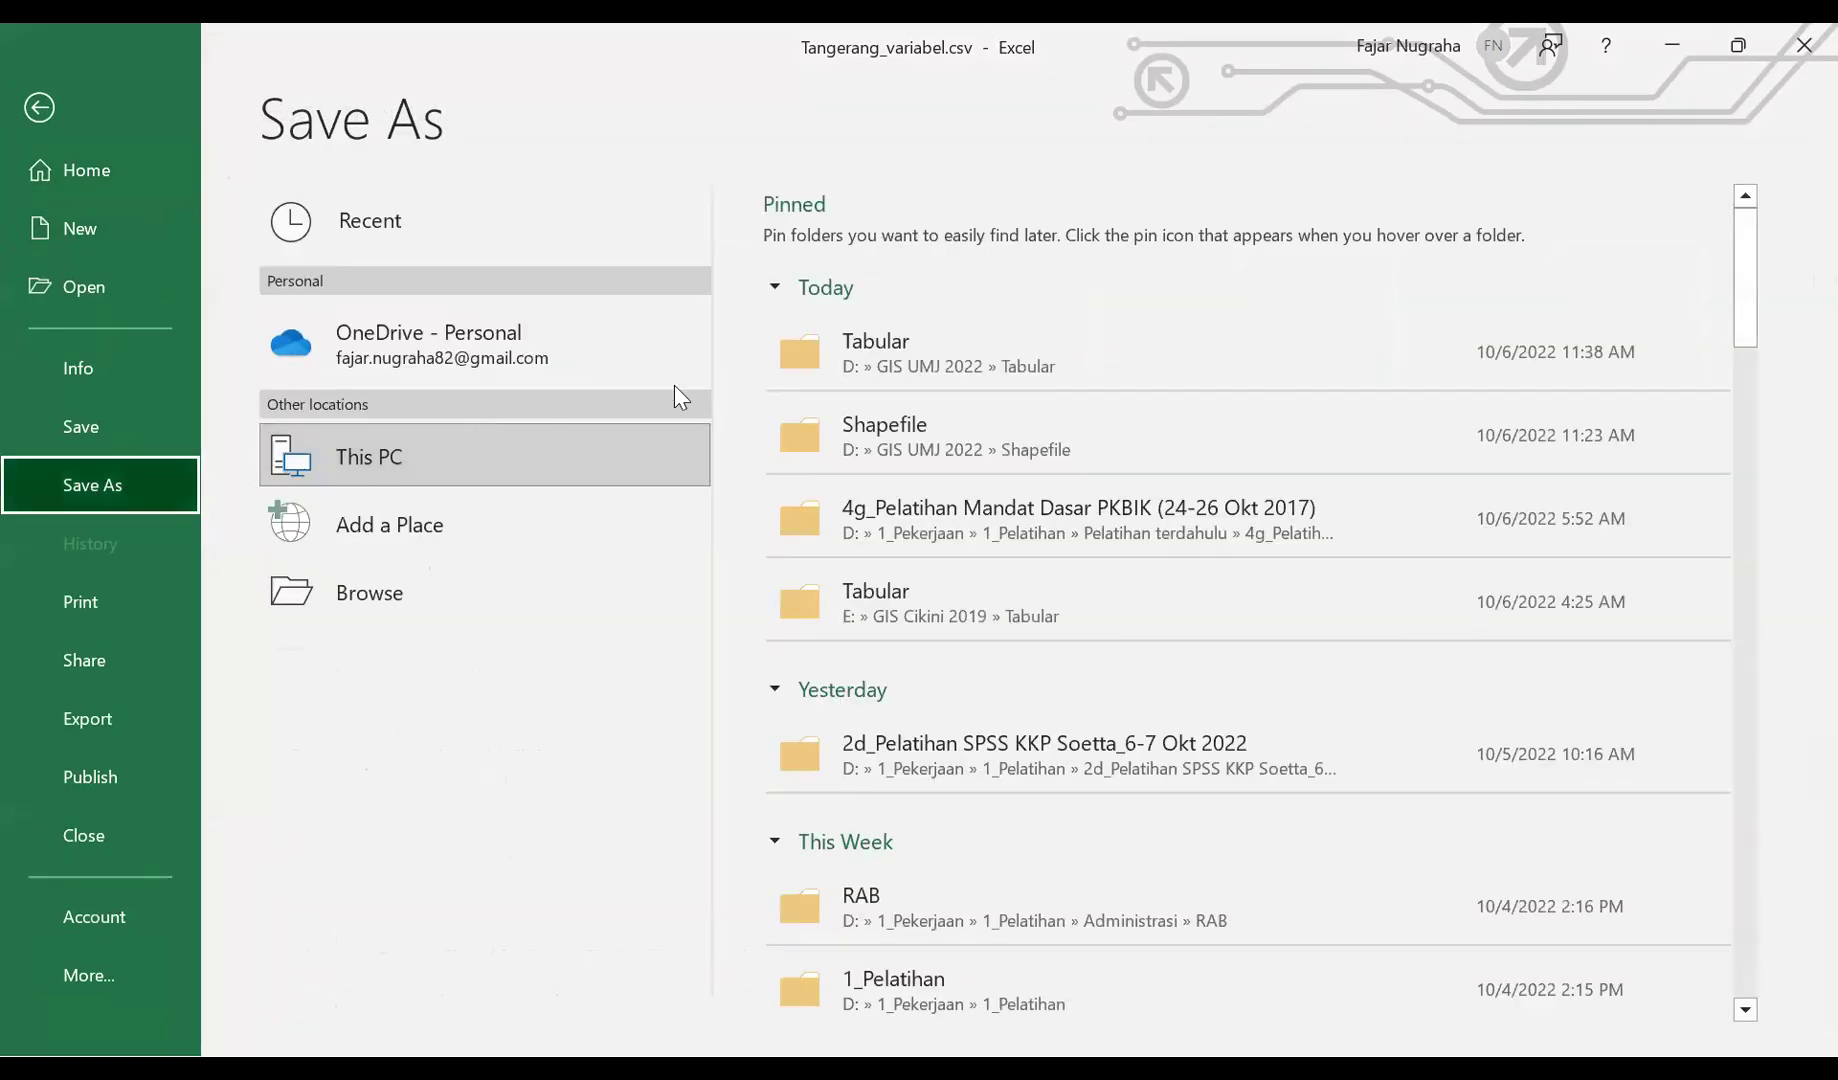
left_click(894, 362)
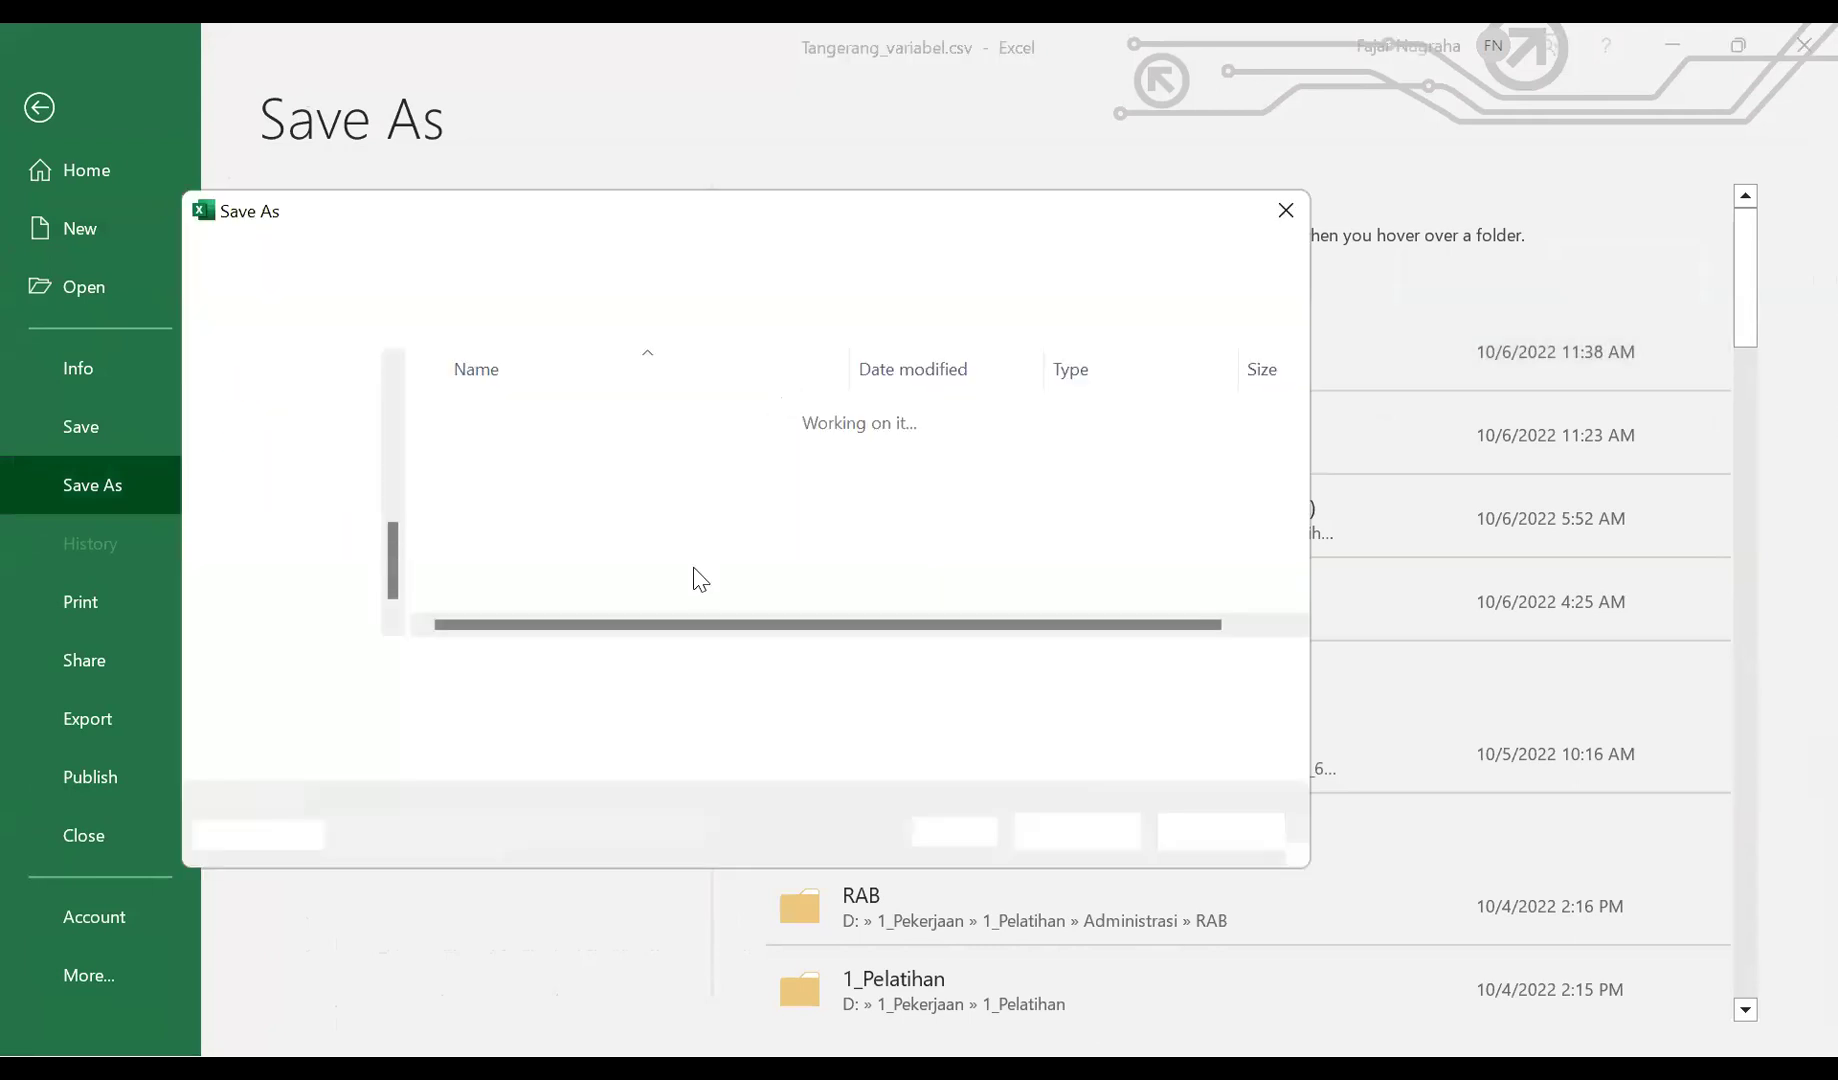
left_click(622, 706)
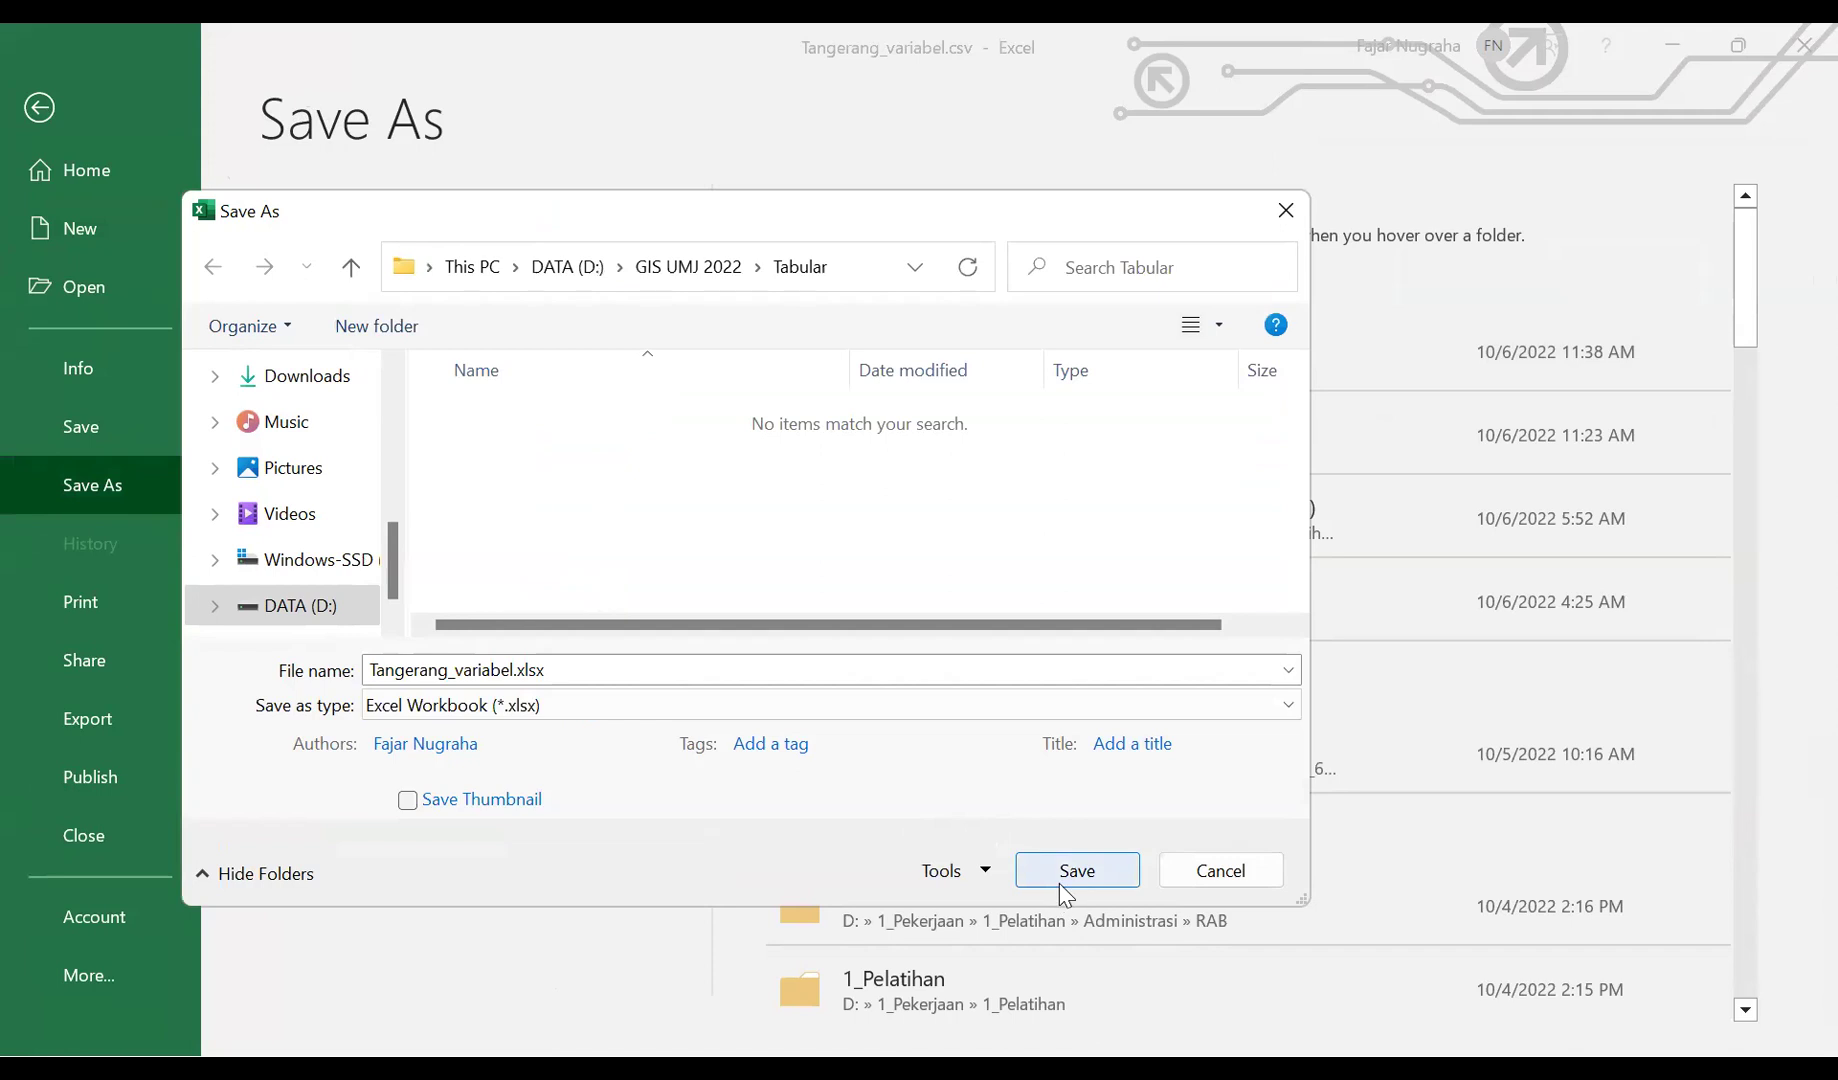
left_click(1069, 872)
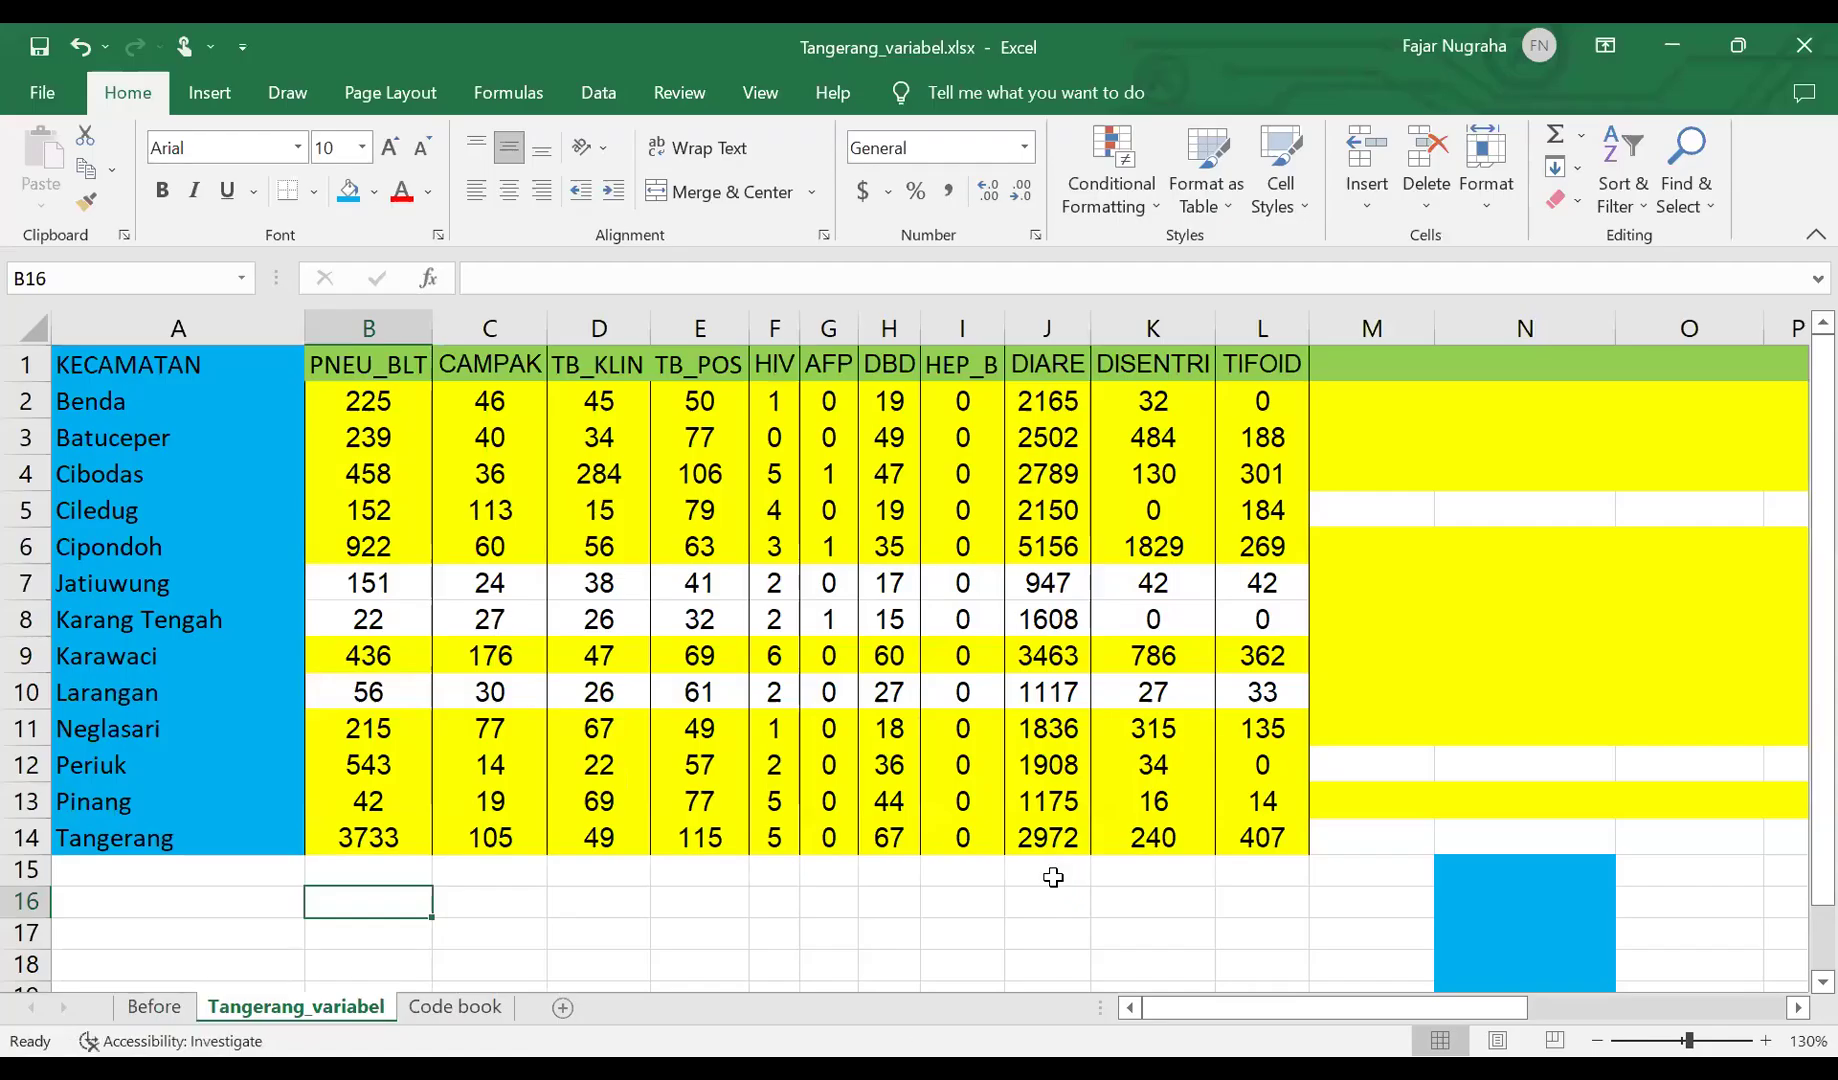